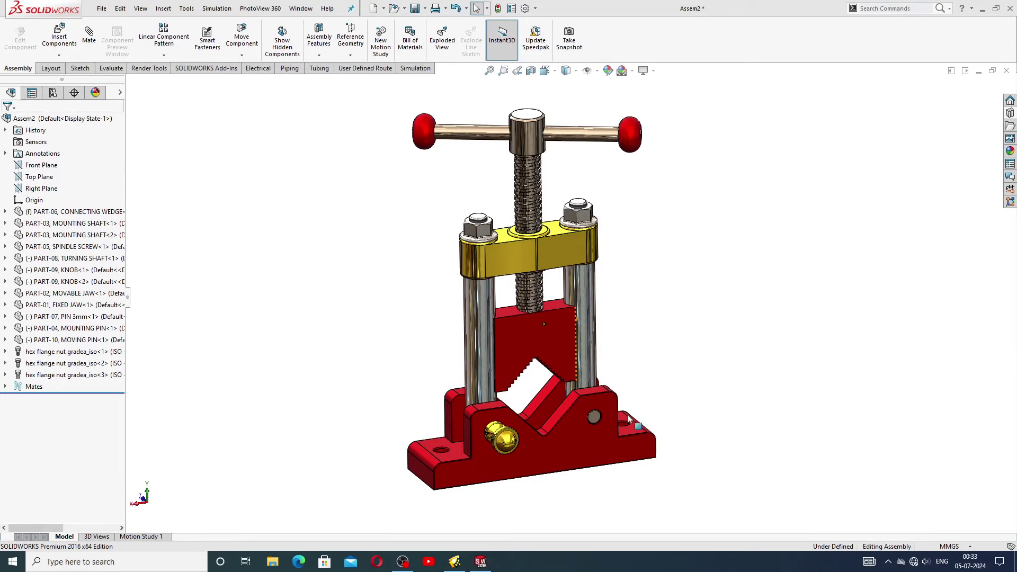
Step: Orbit the vise and rotate the T-handle about the screw axis
mouse_move(620, 187)
middle_down()
mouse_move(613, 233)
mouse_move(604, 175)
mouse_move(593, 202)
mouse_move(606, 195)
middle_up()
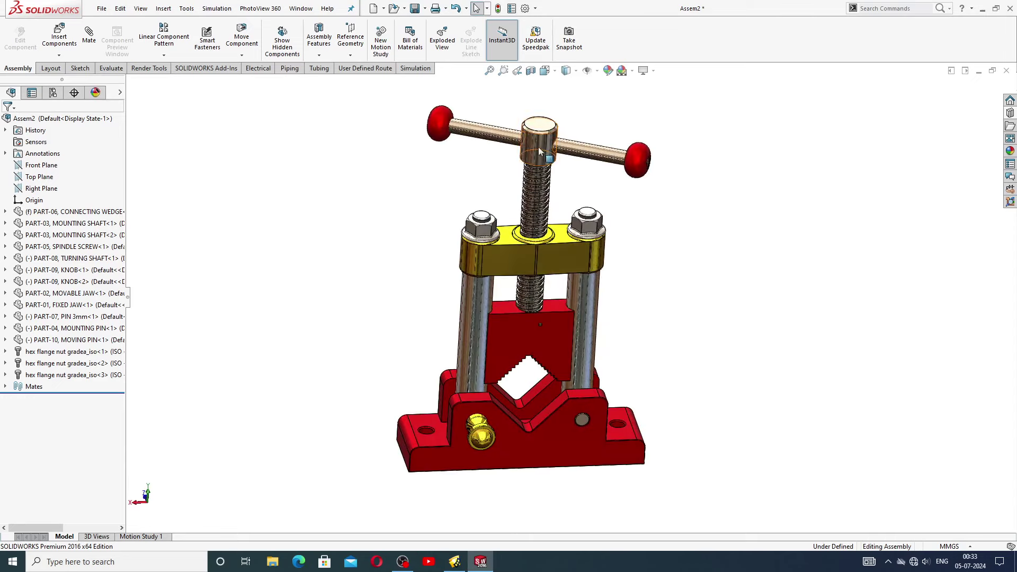
drag(540, 151, 677, 183)
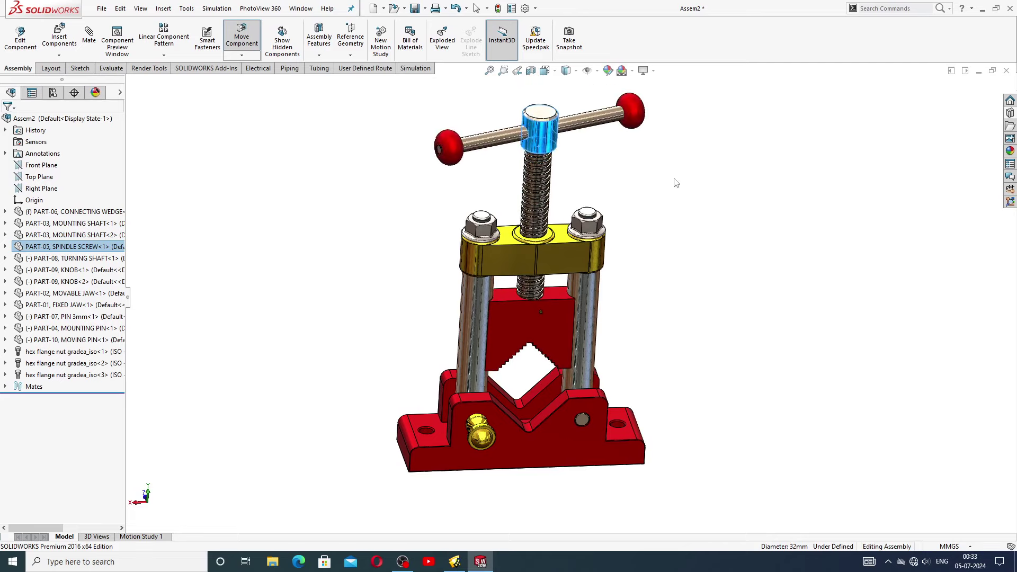
key(Escape)
Step: Slide PART-02 MOVABLE JAW down along the rods, then back up between them
middle_drag(677, 183, 570, 305)
scroll(569, 305, down, 2)
click(545, 308)
drag(545, 307, 551, 395)
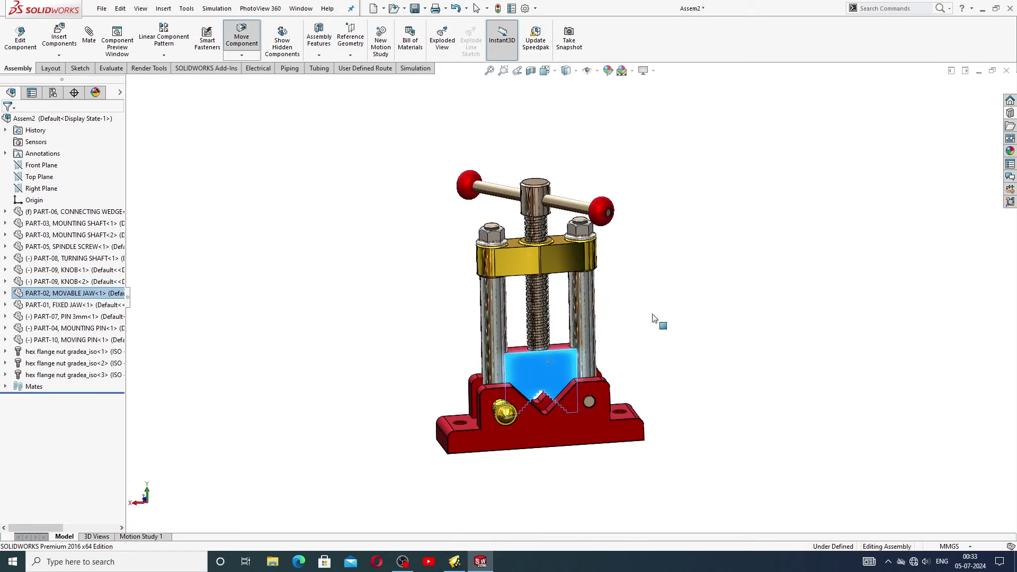
key(Escape)
scroll(502, 375, down, 2)
click(504, 373)
scroll(501, 313, down, 2)
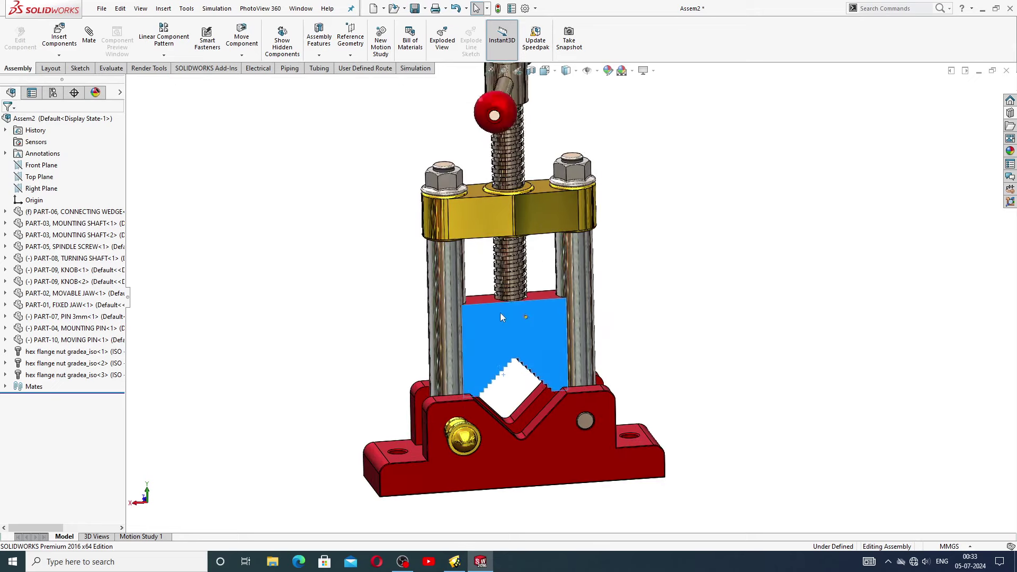
drag(501, 315, 497, 231)
click(641, 265)
scroll(643, 266, up, 2)
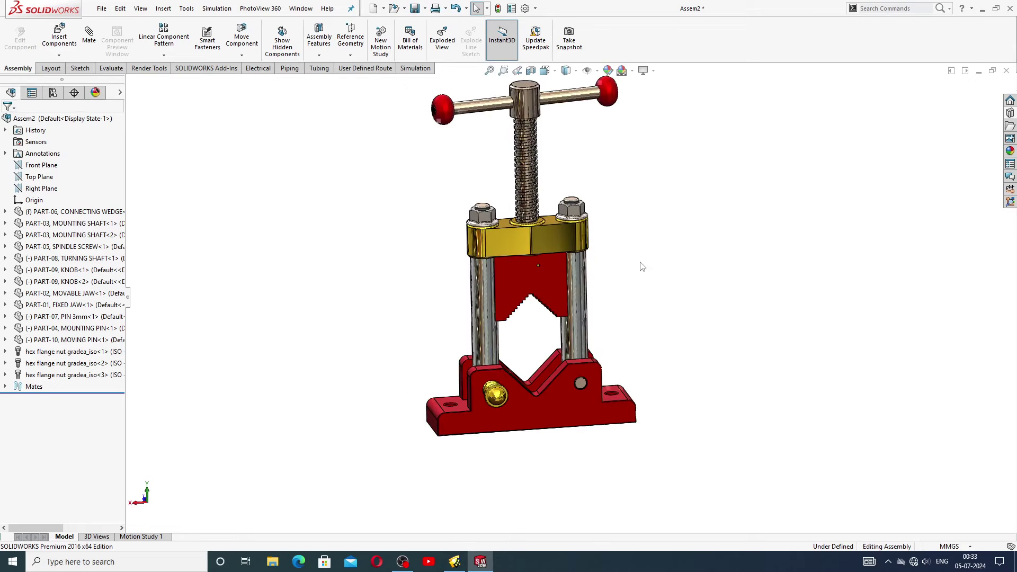
Step: Lower the movable jaw onto the fixed jaw, then push it up against the yellow crosshead
drag(520, 281, 523, 412)
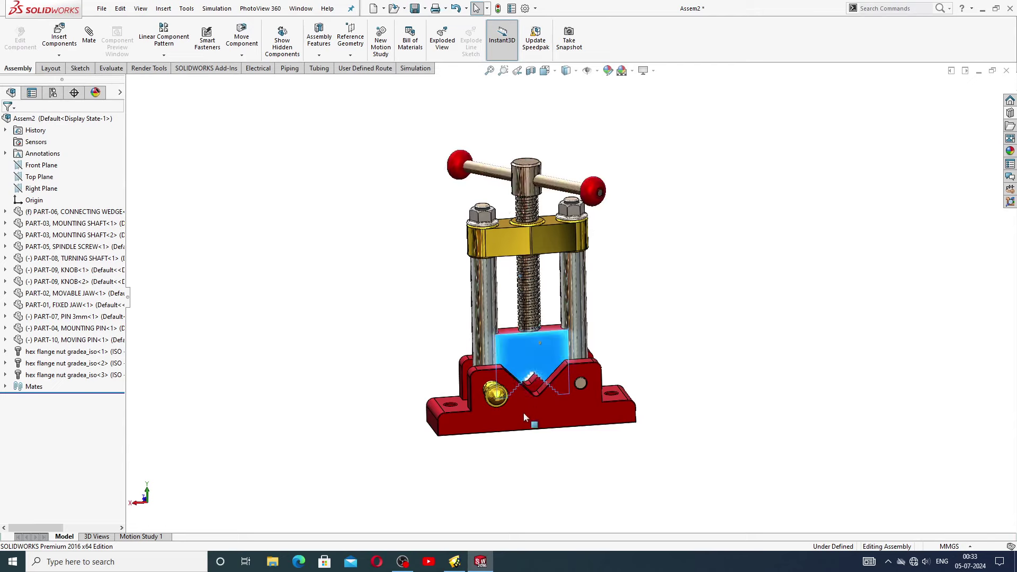
click(636, 315)
drag(520, 362, 519, 256)
click(634, 267)
middle_drag(551, 287, 551, 262)
scroll(549, 283, down, 4)
scroll(549, 283, down, 2)
click(519, 260)
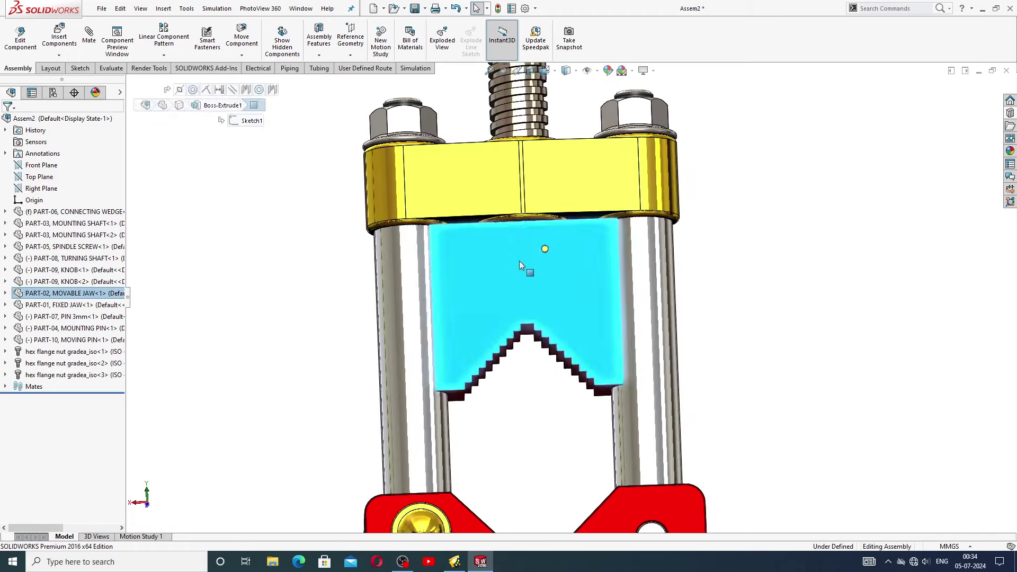
mouse_move(519, 260)
mouse_down()
mouse_move(520, 274)
mouse_move(532, 265)
mouse_up()
middle_drag(531, 265, 555, 260)
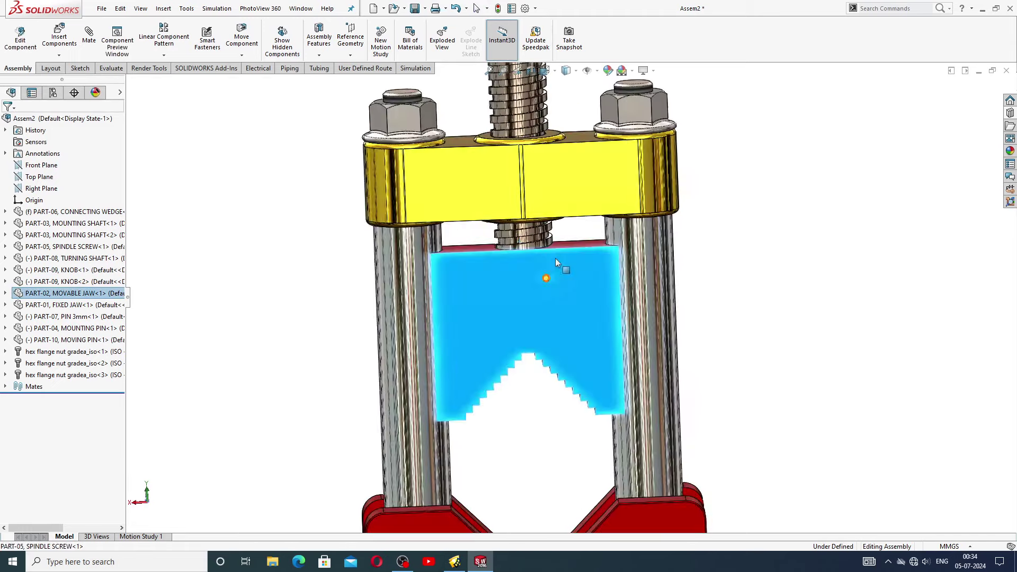
click(727, 225)
drag(562, 293, 568, 239)
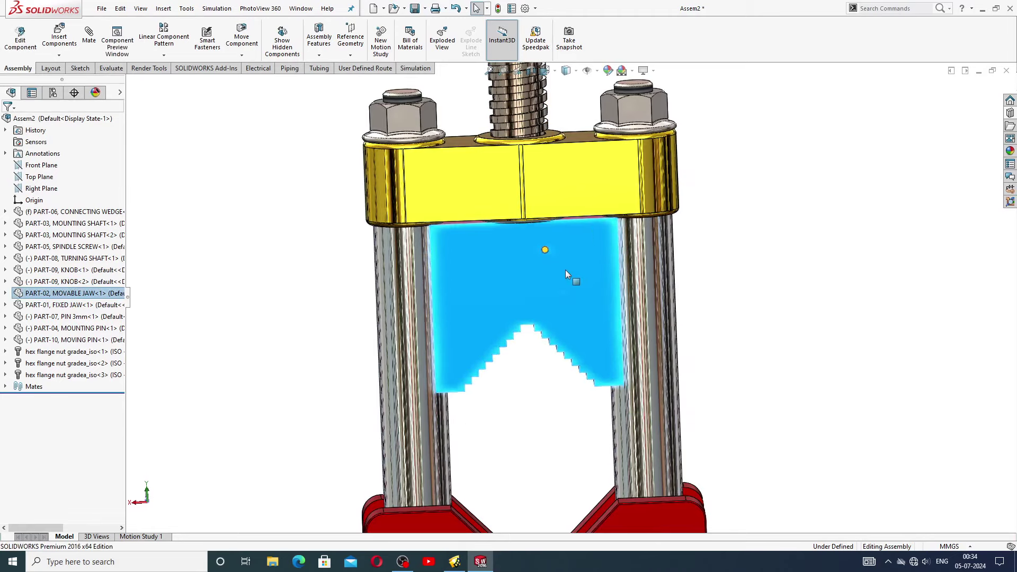
scroll(562, 296, up, 3)
Step: Lower the movable jaw onto the fixed jaw, then raise it with the screw and handle
key(Escape)
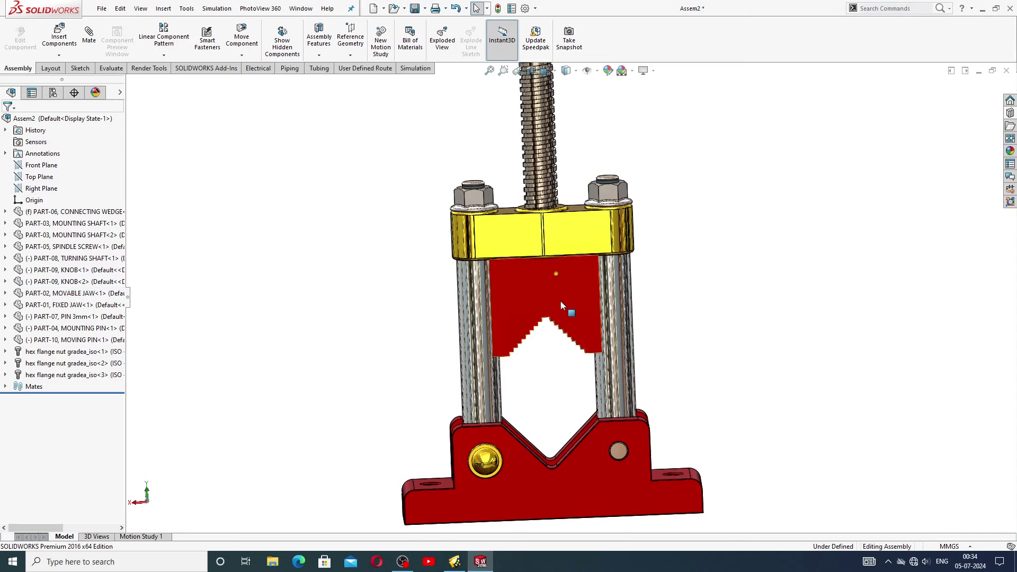
drag(561, 306, 561, 454)
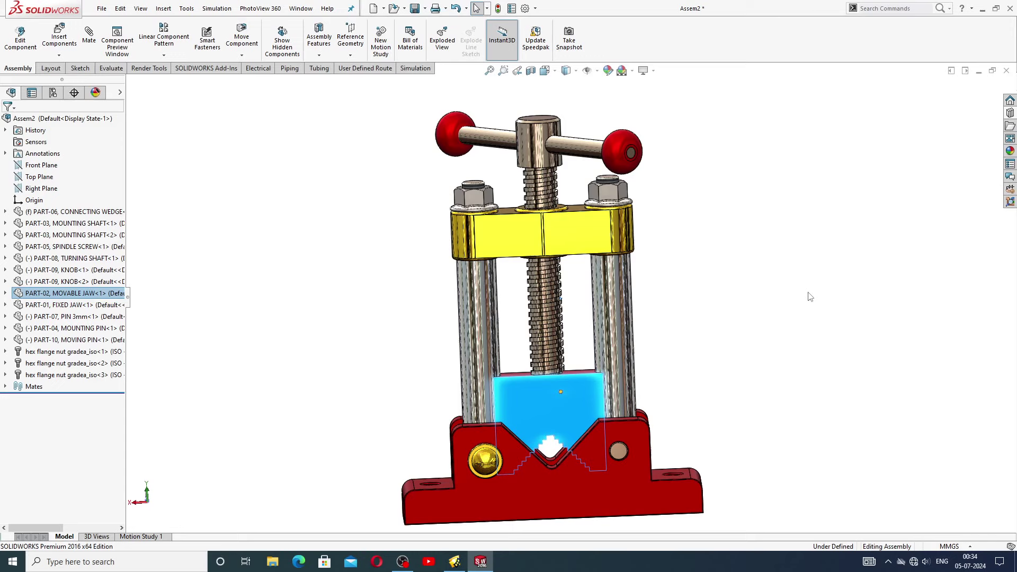
click(745, 273)
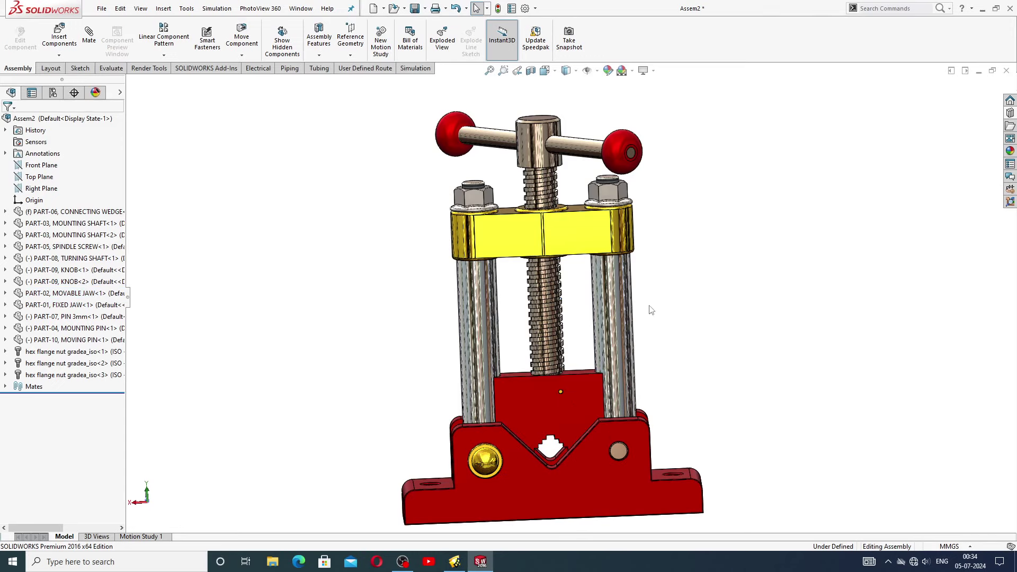
scroll(651, 310, up, 3)
middle_drag(633, 298, 594, 344)
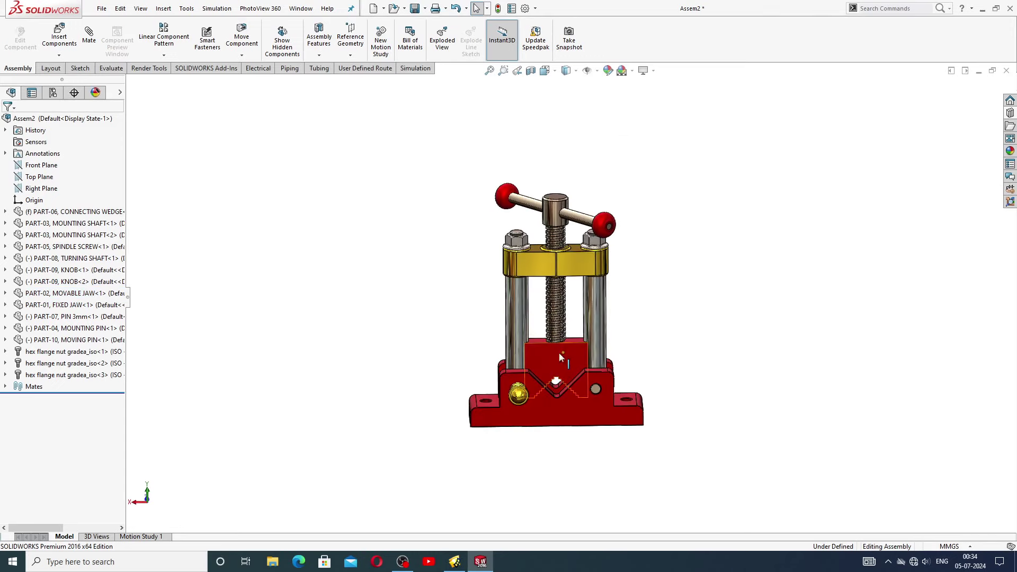
drag(559, 354, 558, 326)
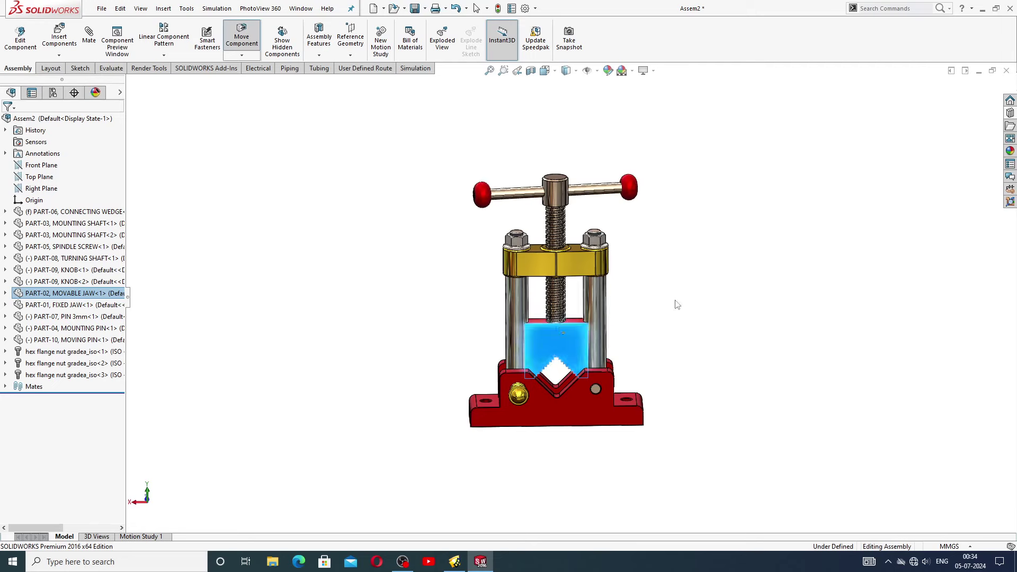
key(Escape)
scroll(596, 259, down, 3)
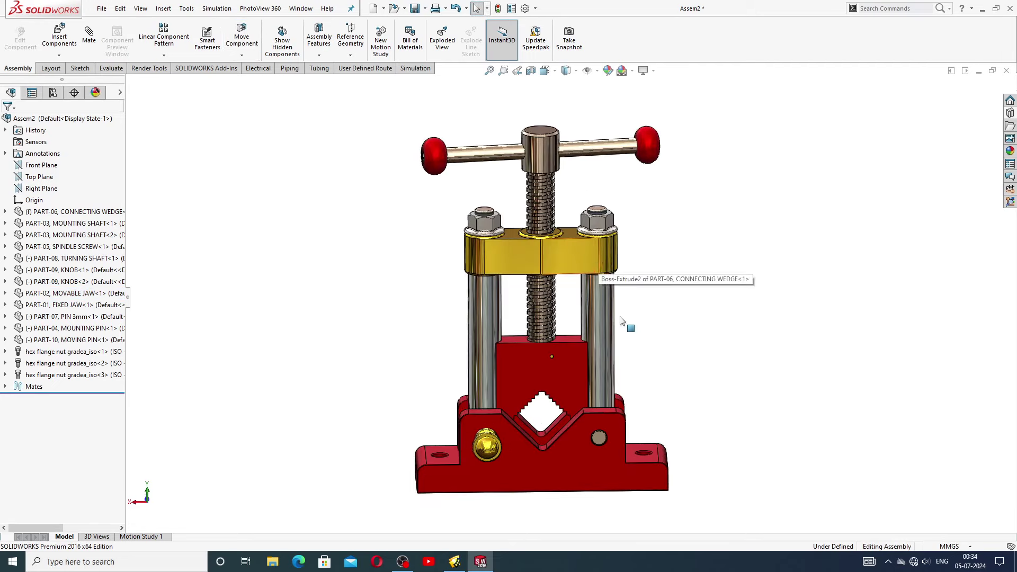
Step: Swing the T-handle around the spindle to a diagonal pose and orbit around the base
middle_drag(622, 321, 586, 281)
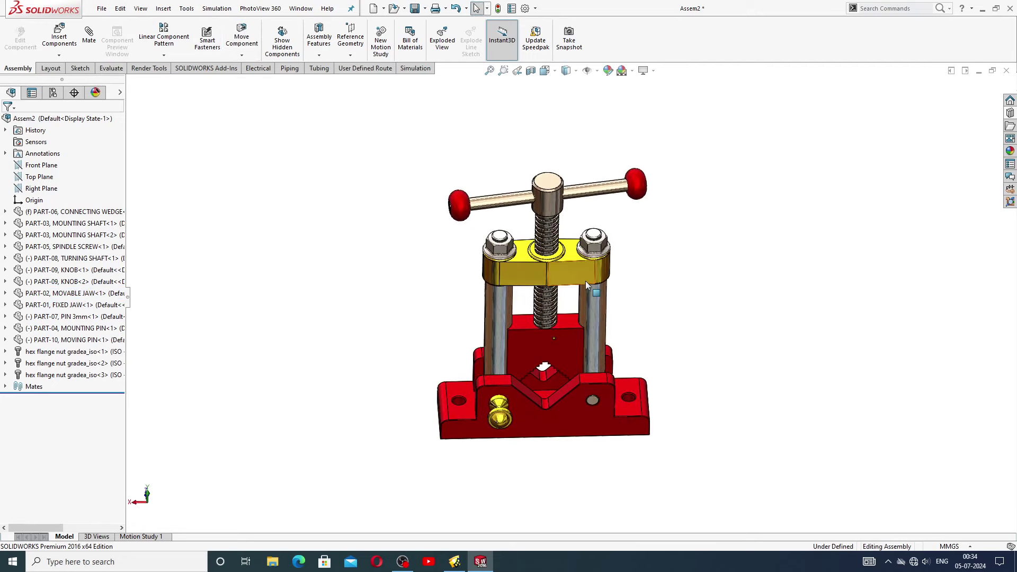
drag(554, 186, 610, 151)
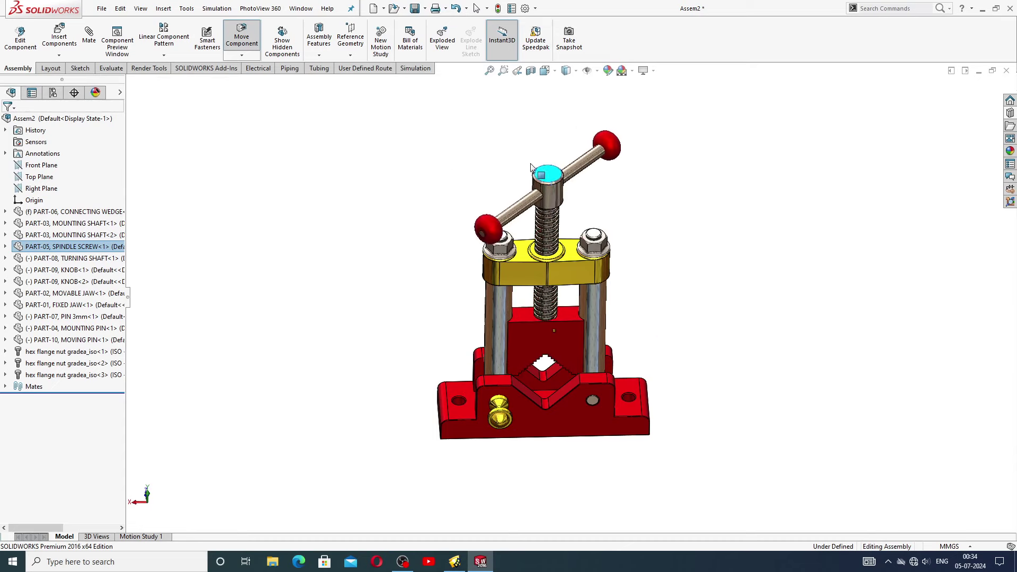
key(Escape)
middle_drag(580, 360, 588, 335)
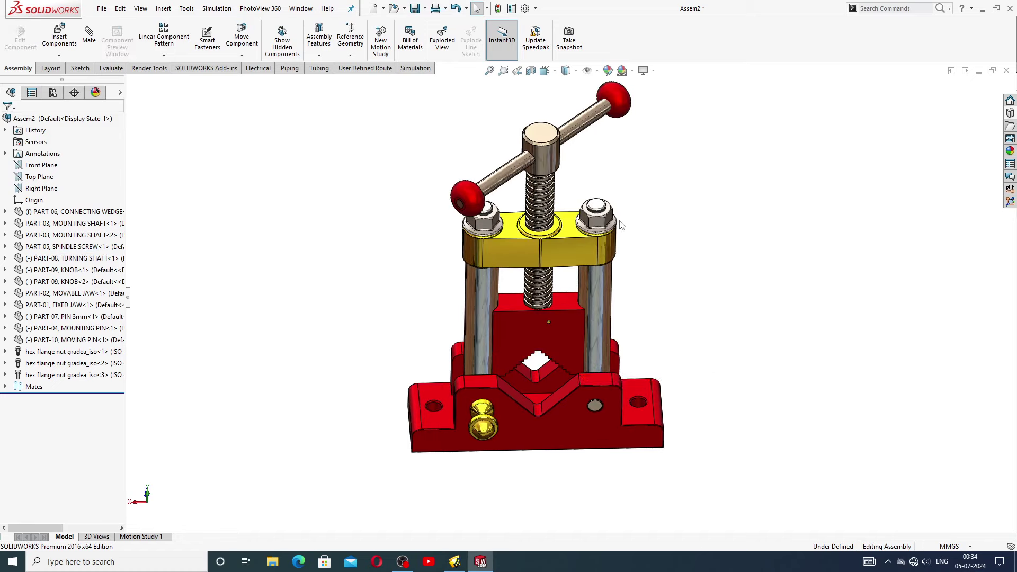
middle_drag(621, 225, 664, 233)
Step: Zoom in on the jaws and select the hex flange nut to inspect it
scroll(606, 279, down, 5)
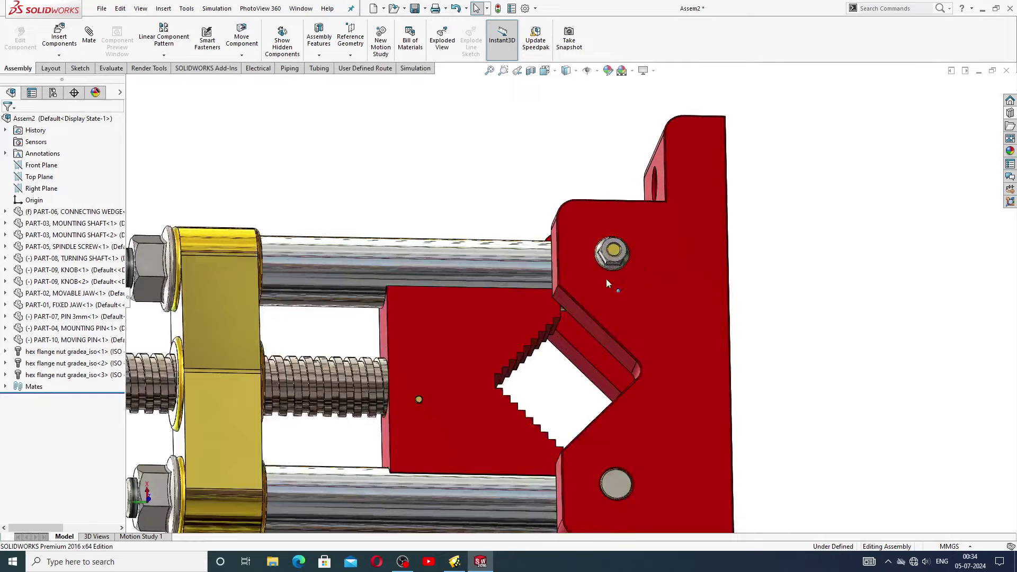
scroll(606, 278, down, 3)
middle_drag(604, 257, 602, 271)
scroll(601, 272, down, 3)
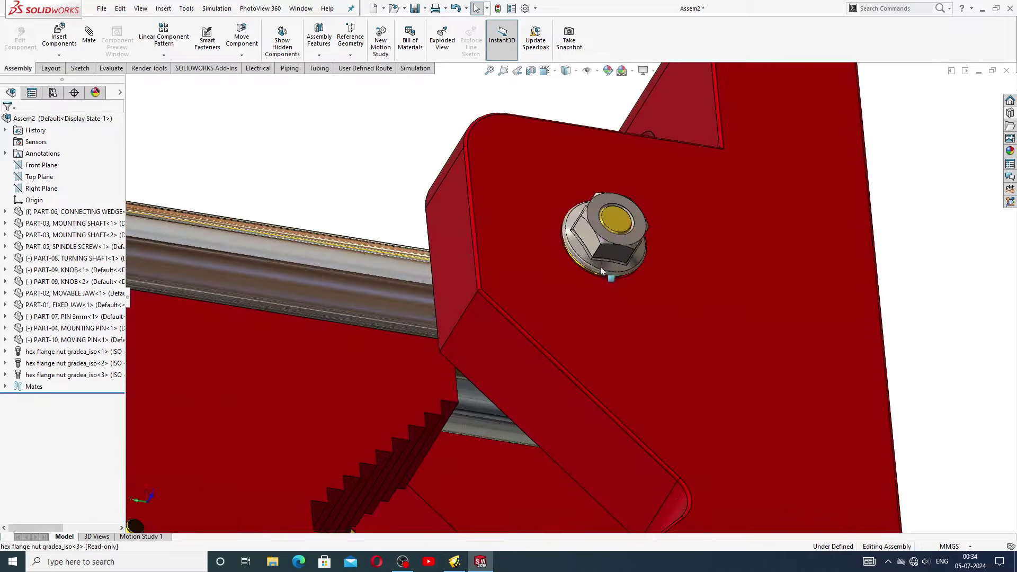
scroll(602, 271, down, 2)
click(580, 229)
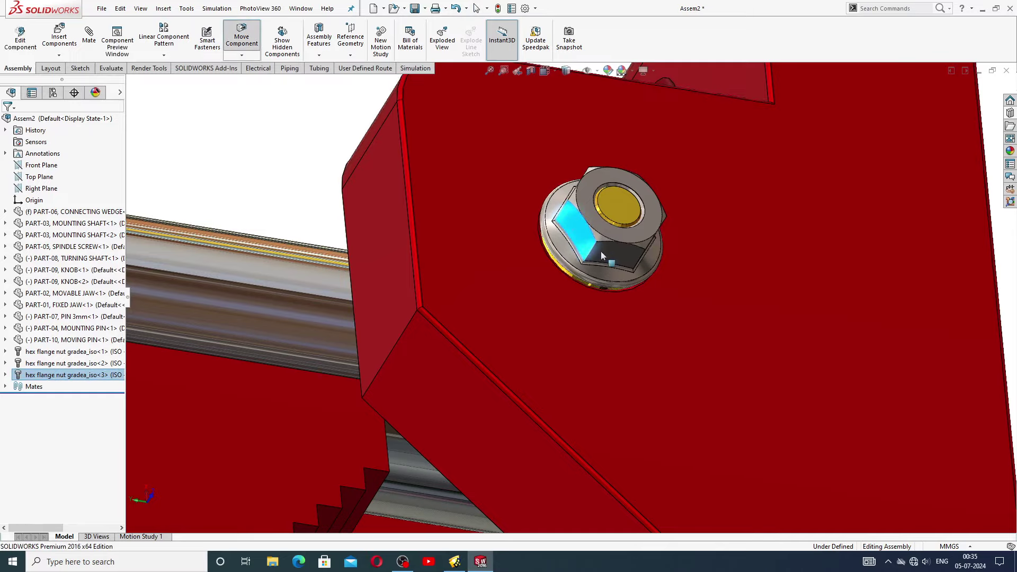
scroll(579, 233, up, 4)
click(422, 221)
Step: Orbit toward the movable jaw and select PART-07 PIN 3mm
middle_drag(422, 221, 328, 355)
scroll(328, 356, down, 3)
scroll(344, 350, down, 3)
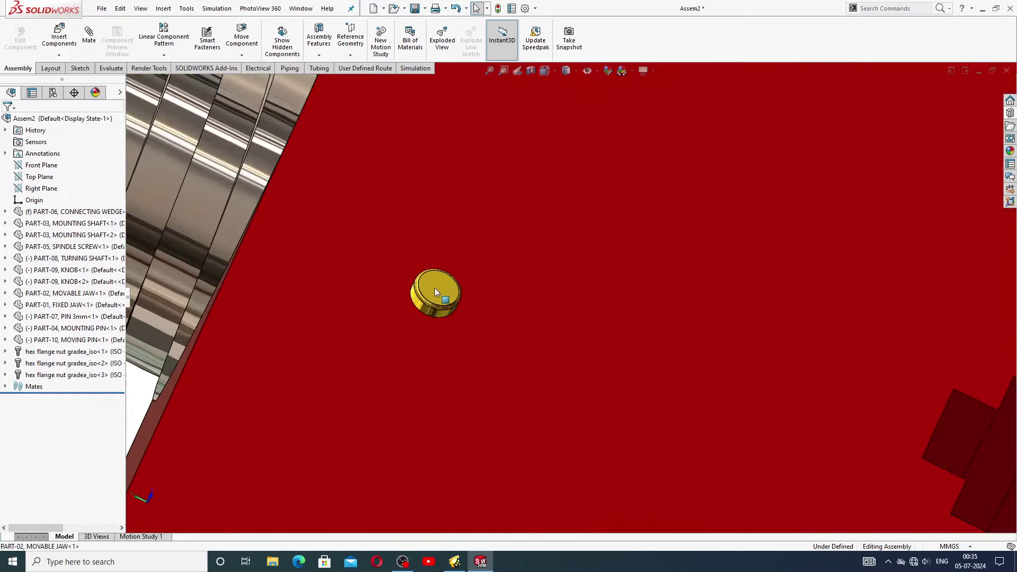
click(435, 287)
scroll(447, 316, up, 1)
scroll(448, 316, up, 6)
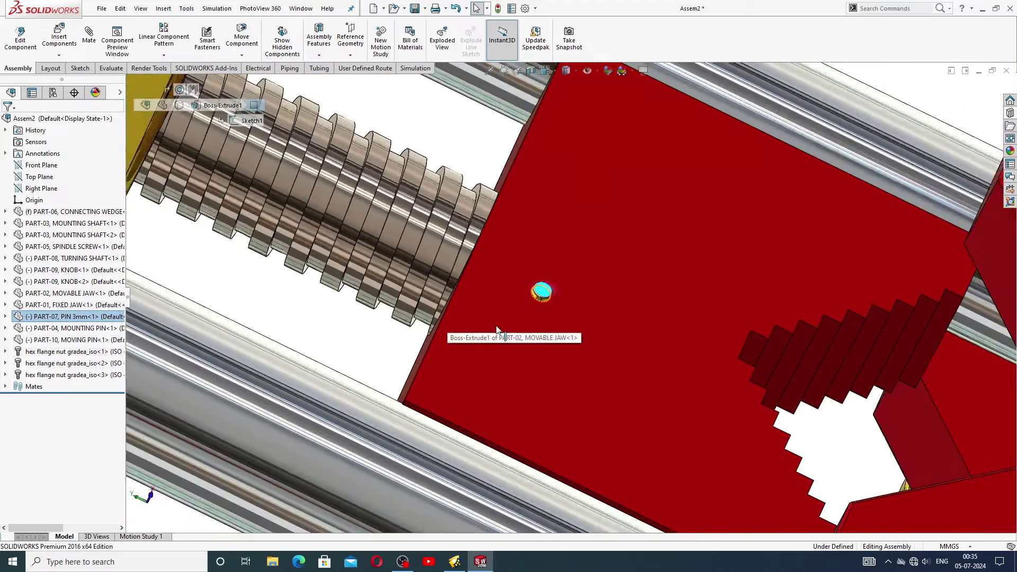
Step: Select a tooth face on the movable jaw, then zoom back out to the whole vise
scroll(660, 366, down, 8)
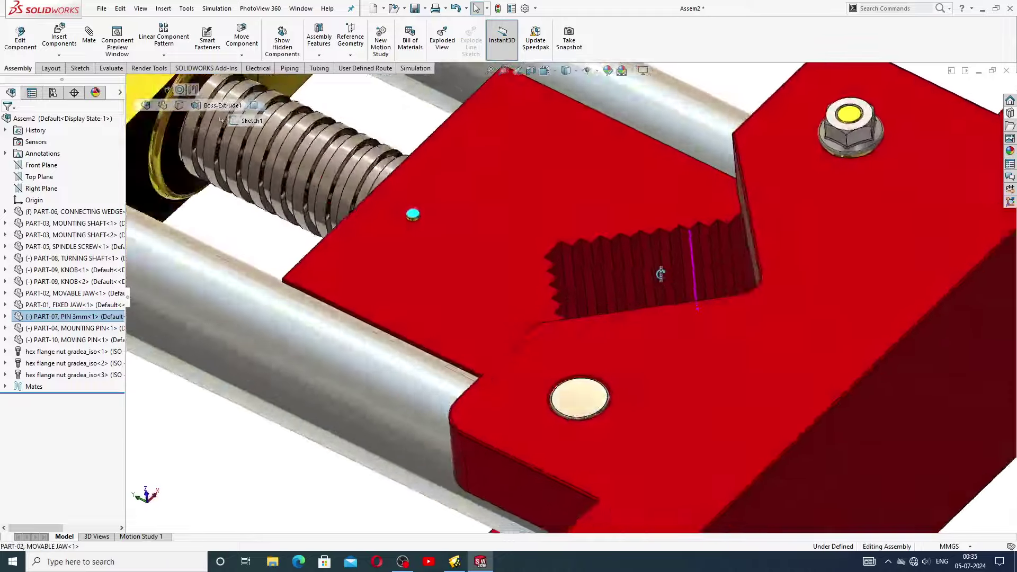
scroll(672, 316, down, 6)
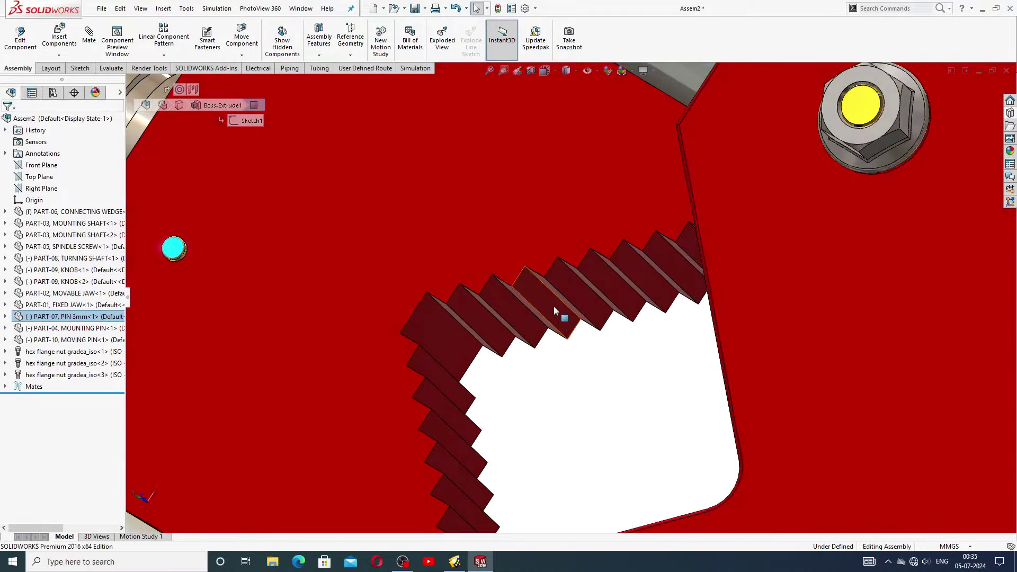
click(554, 306)
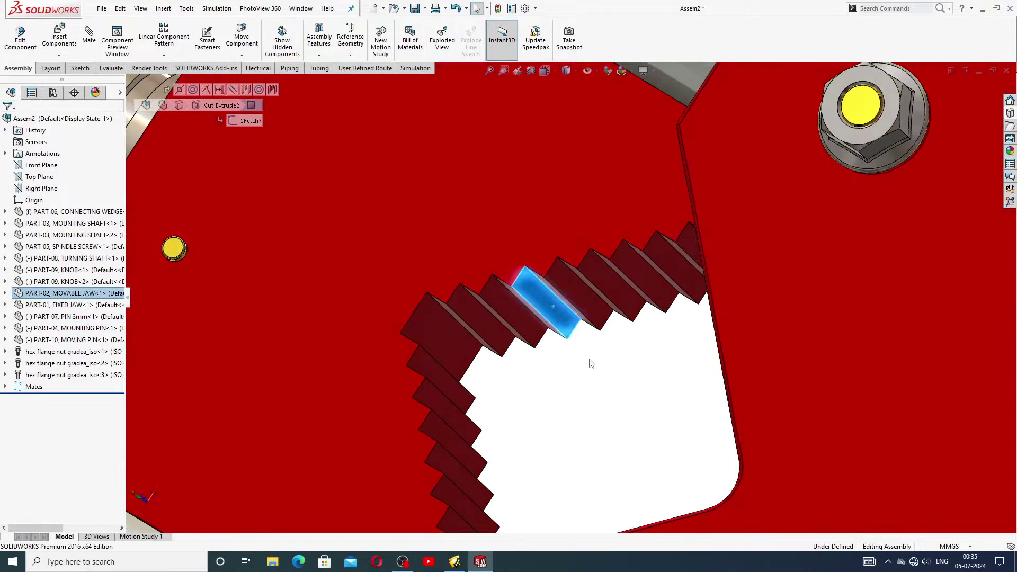
scroll(602, 368, up, 5)
mouse_move(602, 368)
middle_down()
mouse_move(659, 379)
mouse_move(702, 369)
mouse_move(584, 373)
middle_up()
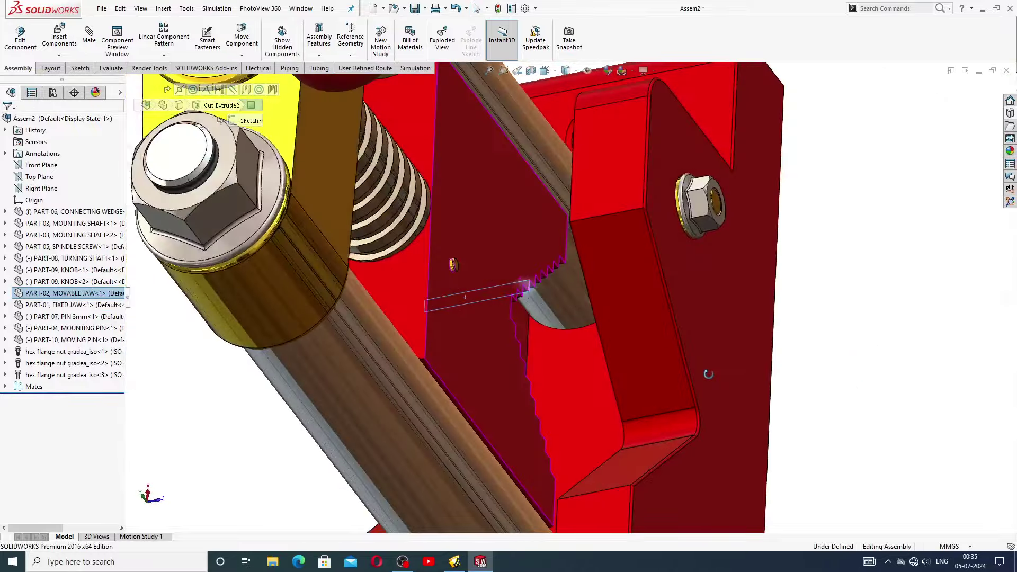
scroll(577, 368, up, 3)
scroll(577, 367, up, 2)
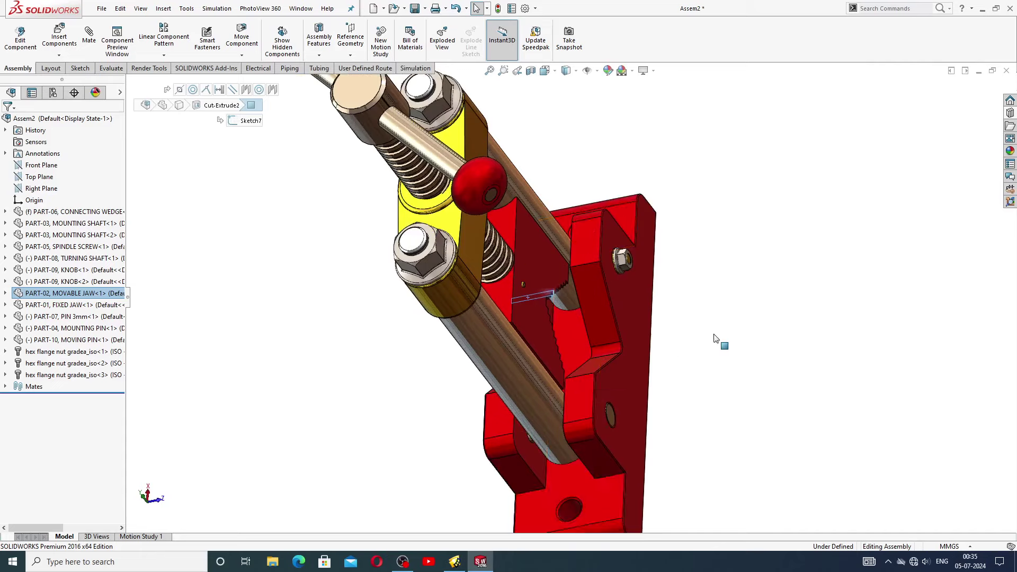
click(717, 340)
middle_drag(675, 345, 863, 222)
scroll(755, 293, up, 3)
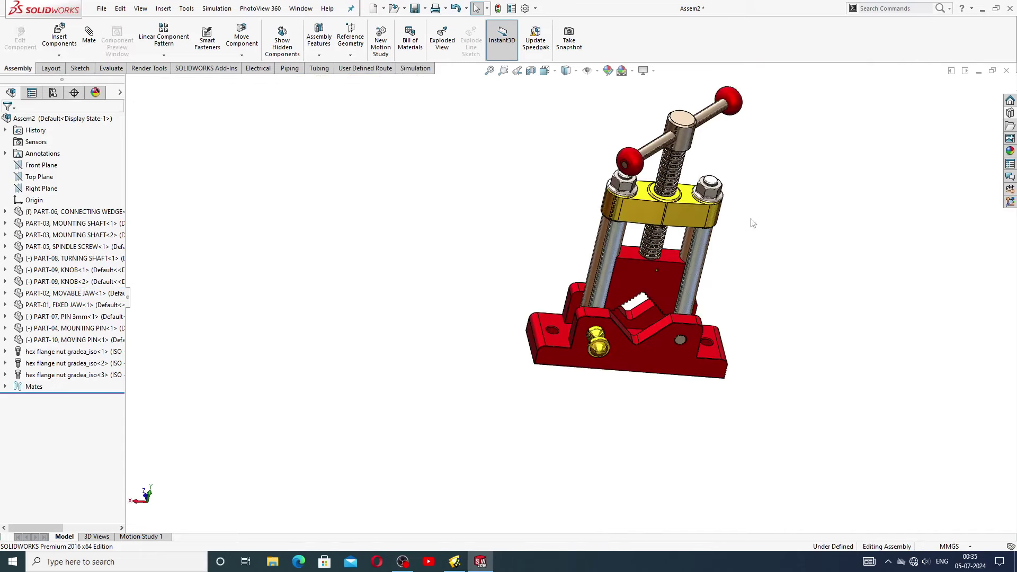
scroll(737, 222, down, 2)
drag(644, 288, 644, 279)
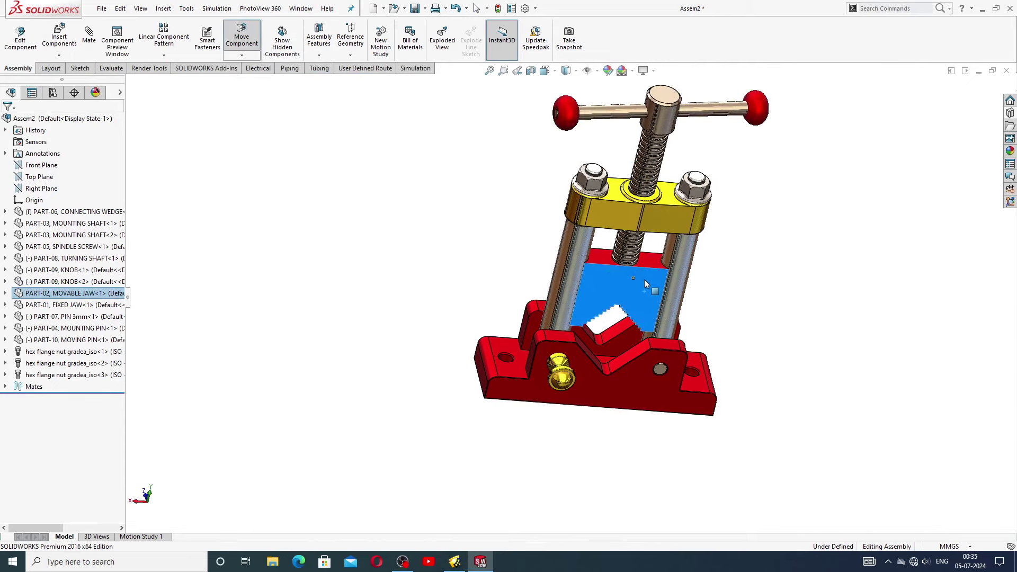
click(748, 240)
middle_drag(747, 239, 698, 269)
scroll(681, 213, down, 3)
scroll(647, 172, down, 2)
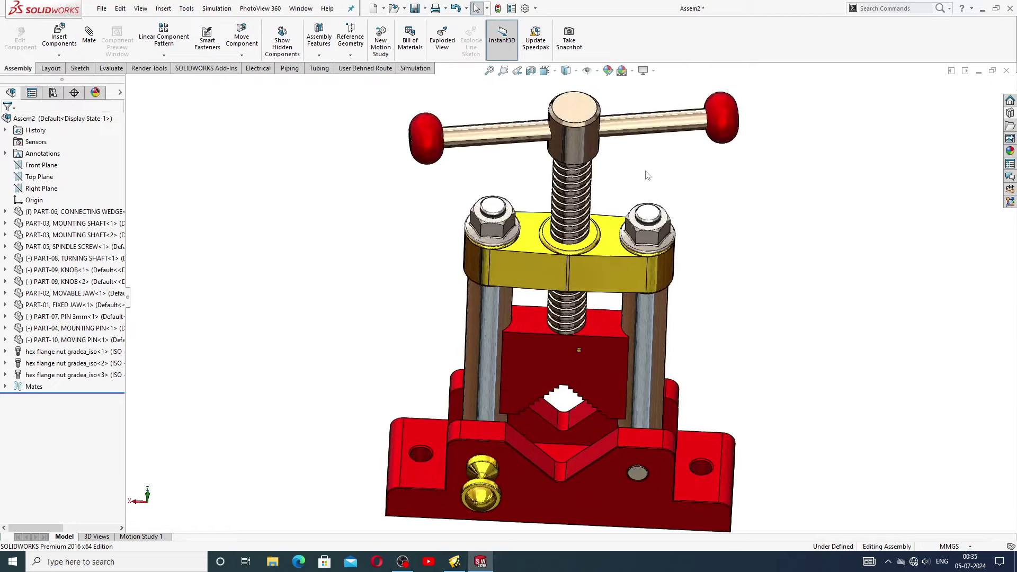
scroll(648, 175, up, 2)
middle_drag(666, 352, 662, 307)
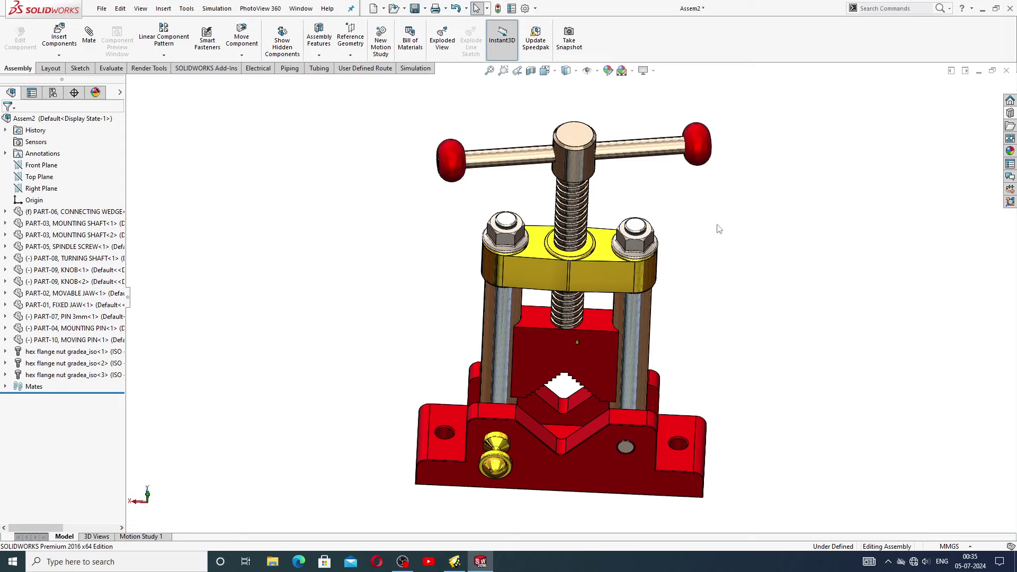
scroll(689, 317, up, 3)
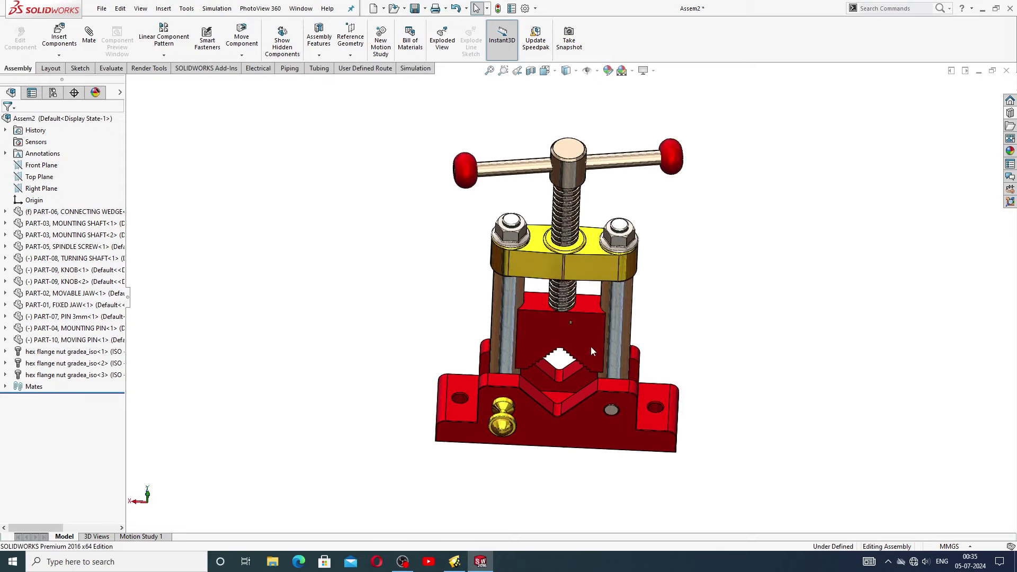
scroll(590, 347, down, 2)
mouse_move(670, 301)
middle_down()
mouse_move(670, 278)
mouse_move(670, 288)
middle_up()
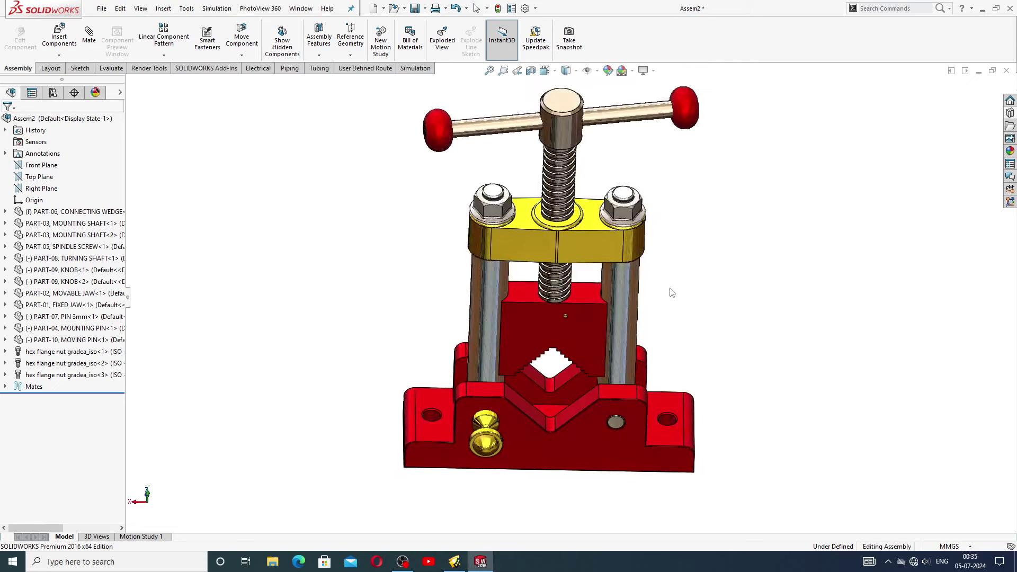
scroll(657, 239, up, 2)
scroll(594, 219, down, 1)
mouse_move(580, 317)
middle_down()
mouse_move(593, 324)
mouse_move(576, 317)
middle_up()
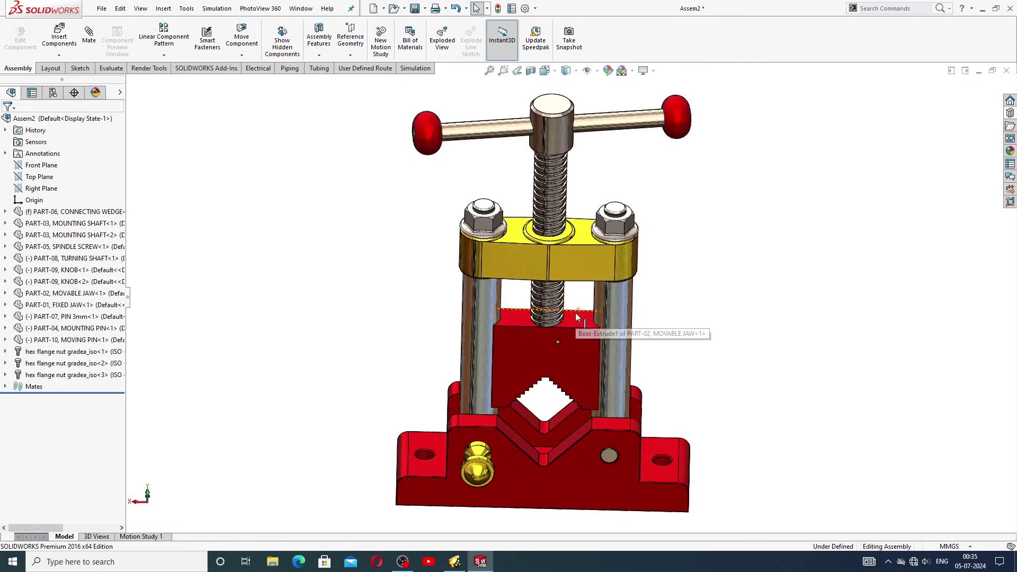
Step: Start an exploded view and pull the turning shaft and both red knobs out sideways
click(442, 43)
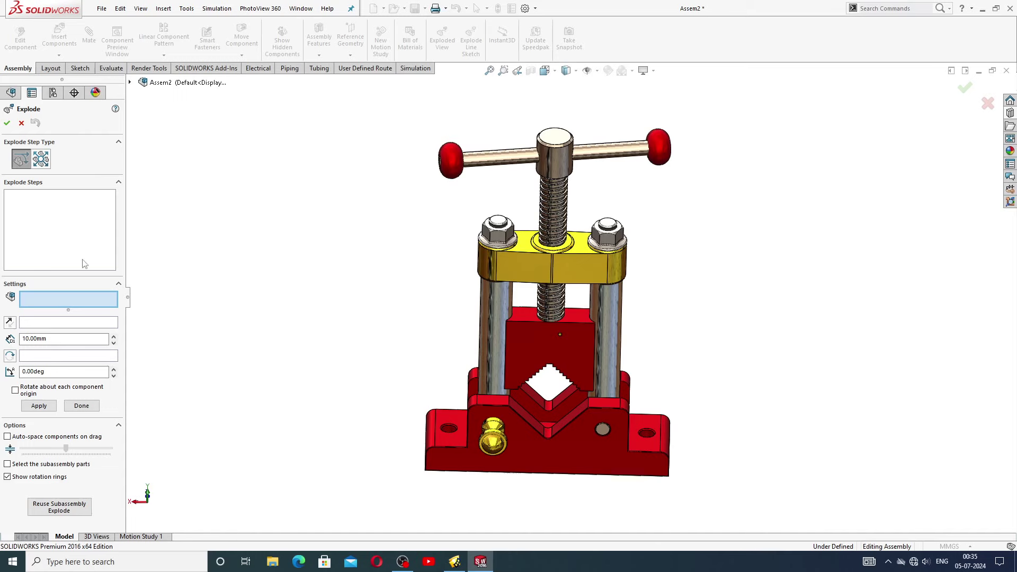
click(505, 157)
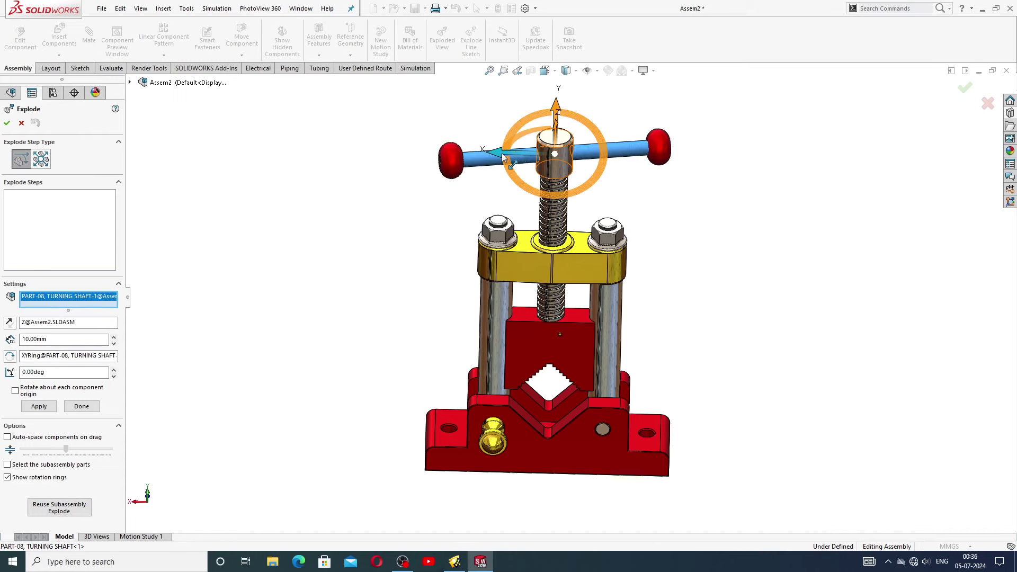
drag(503, 154, 249, 117)
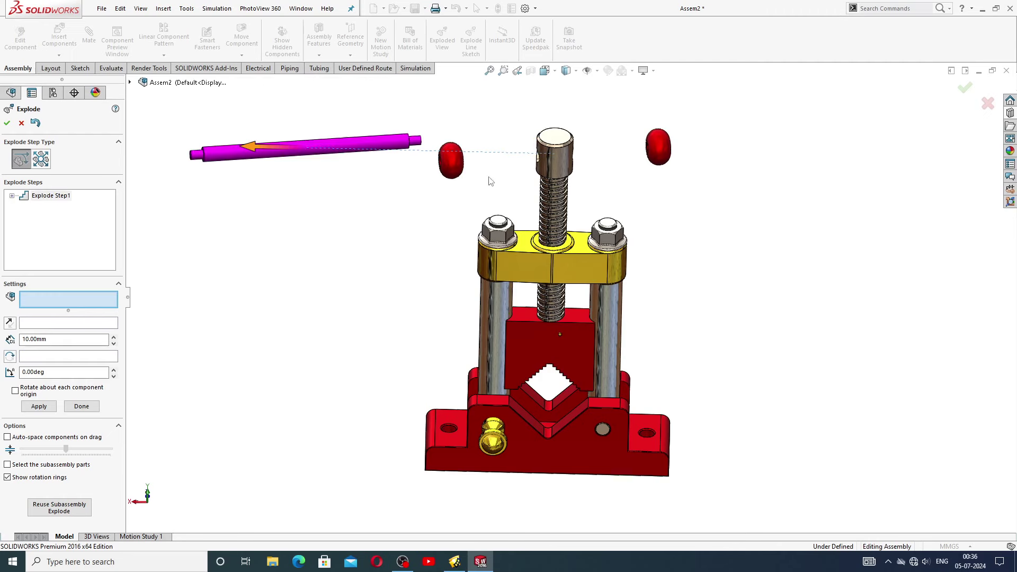
click(662, 149)
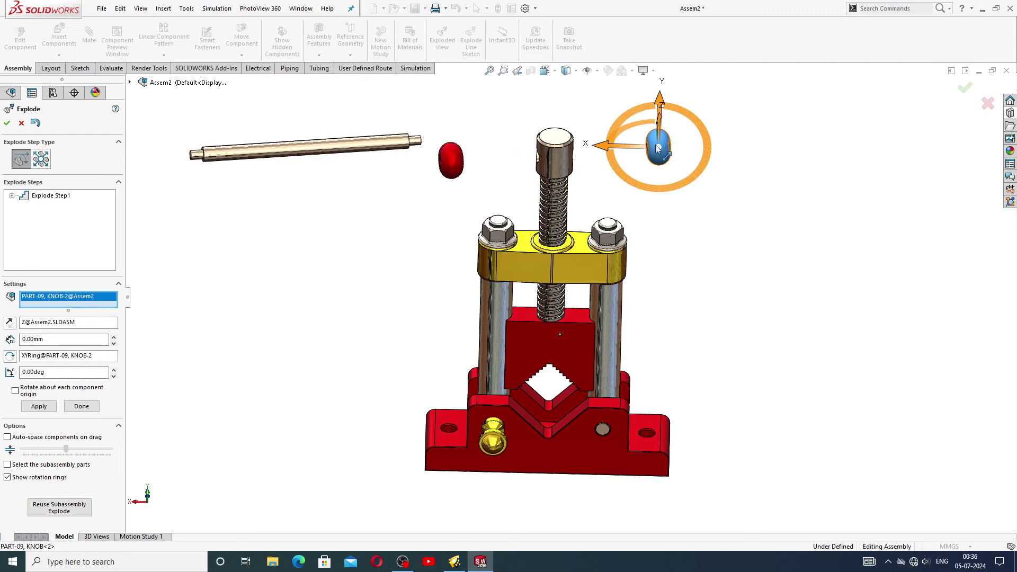
drag(603, 151, 758, 150)
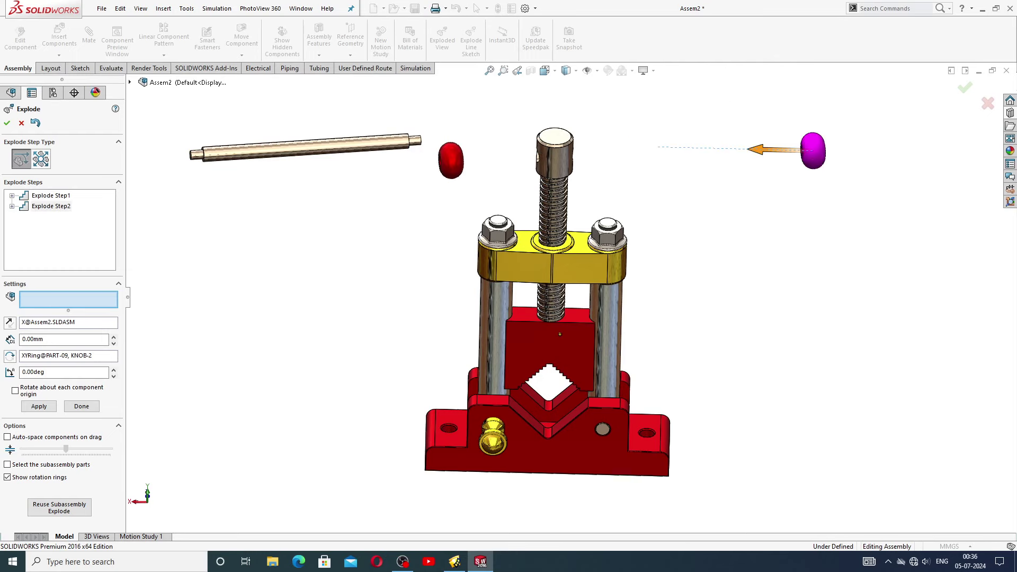
click(452, 161)
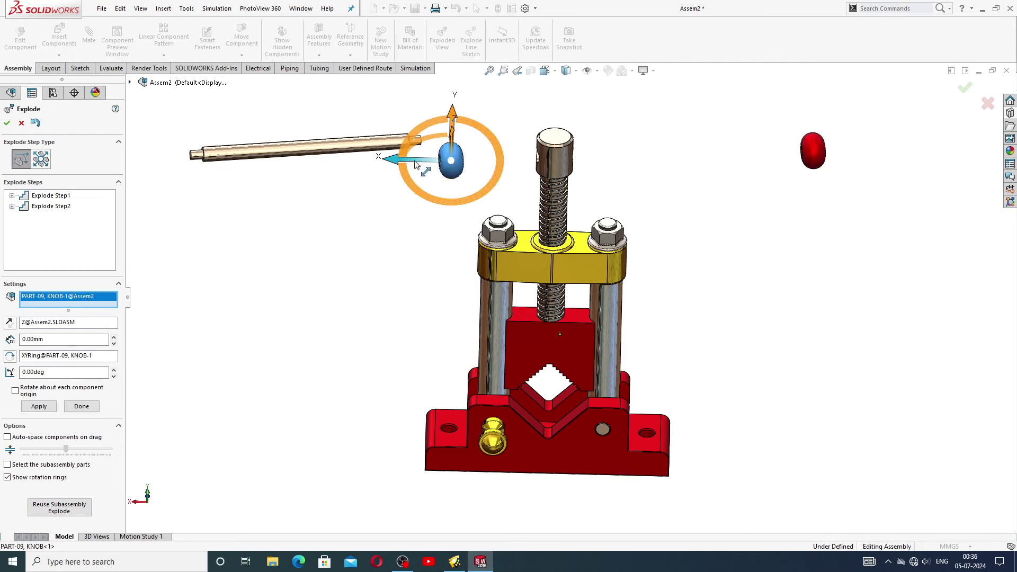
drag(396, 162, 318, 200)
scroll(519, 193, up, 3)
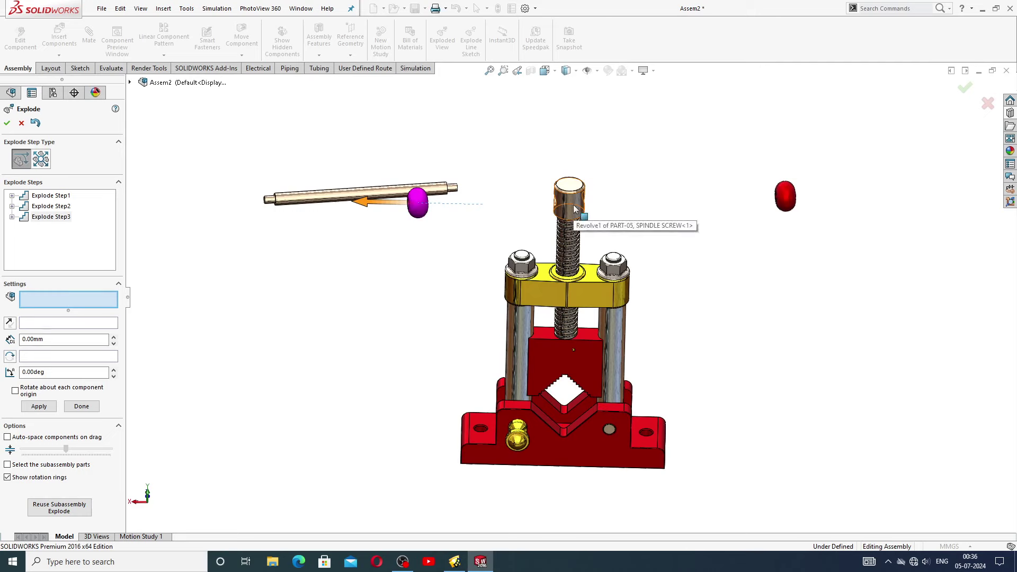
Step: Lift both hex flange nuts, the spindle screw and the connecting wedge upward
click(617, 274)
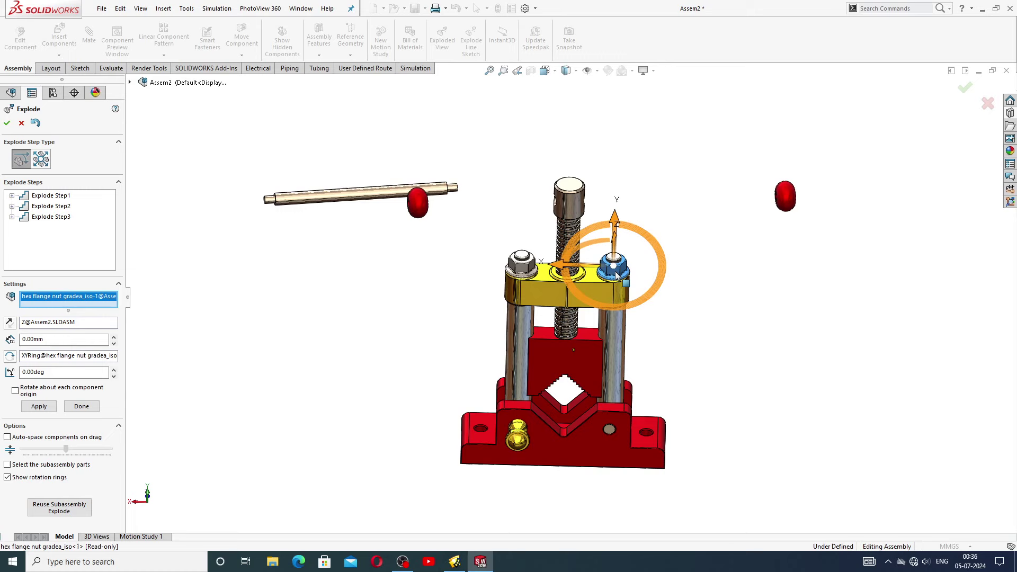
click(522, 270)
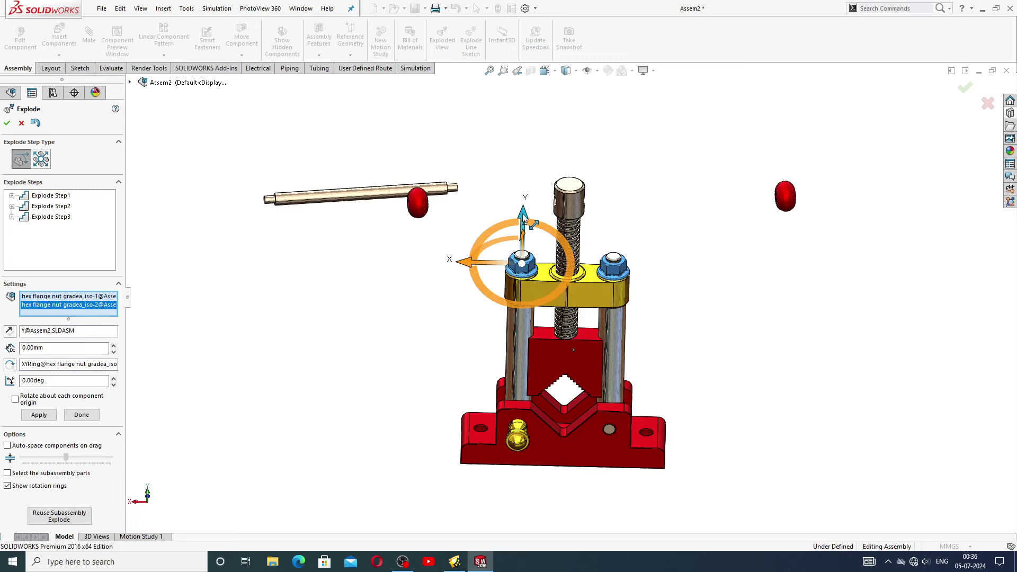
drag(531, 223, 527, 93)
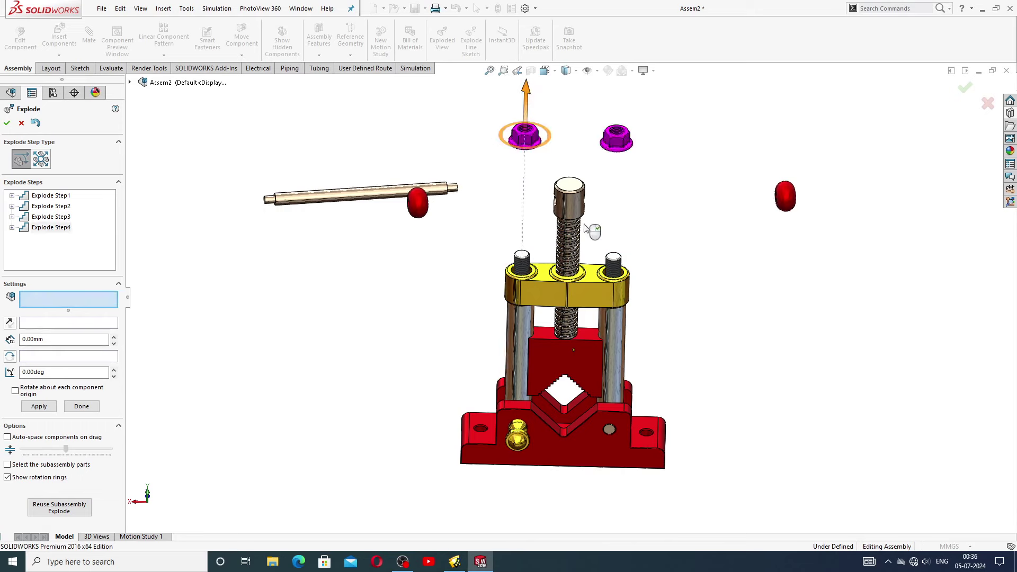
click(571, 211)
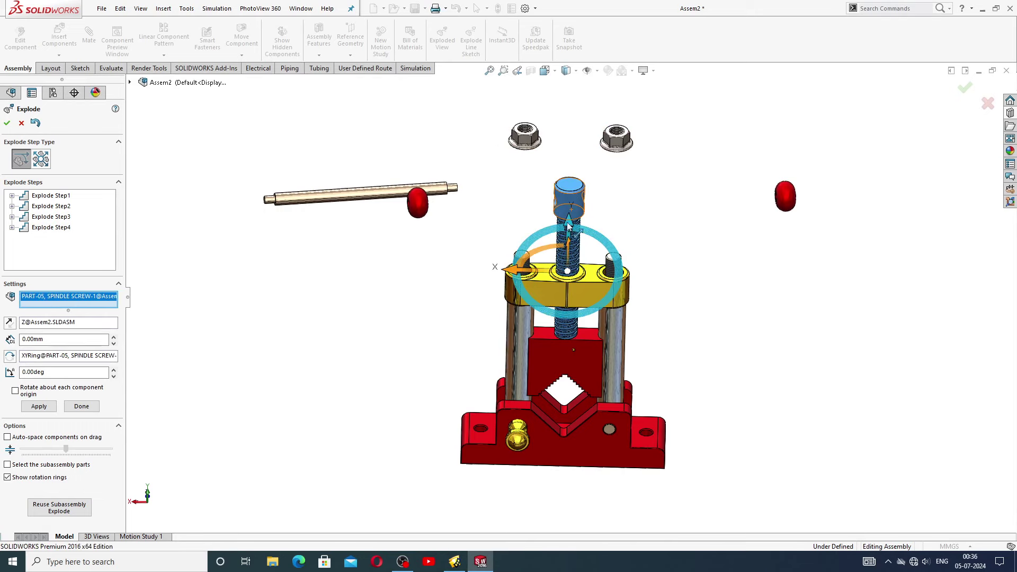
drag(568, 225, 570, 126)
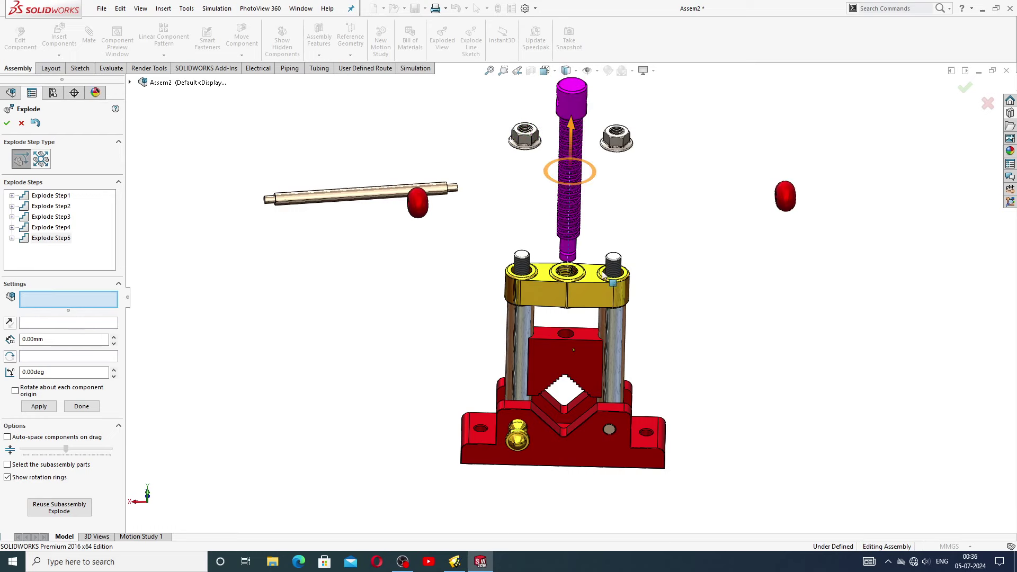
click(582, 291)
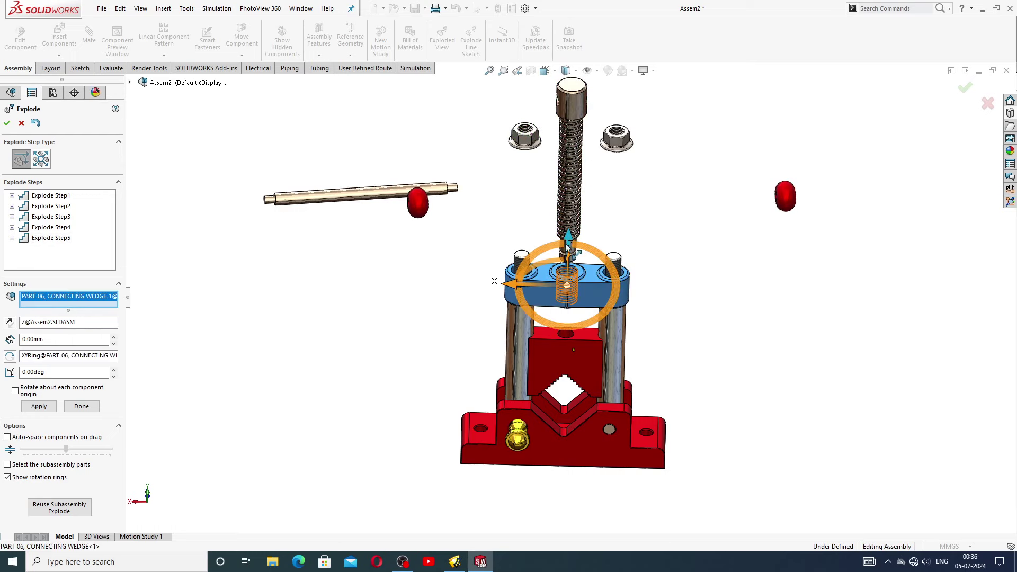
drag(568, 237, 570, 146)
scroll(617, 297, up, 2)
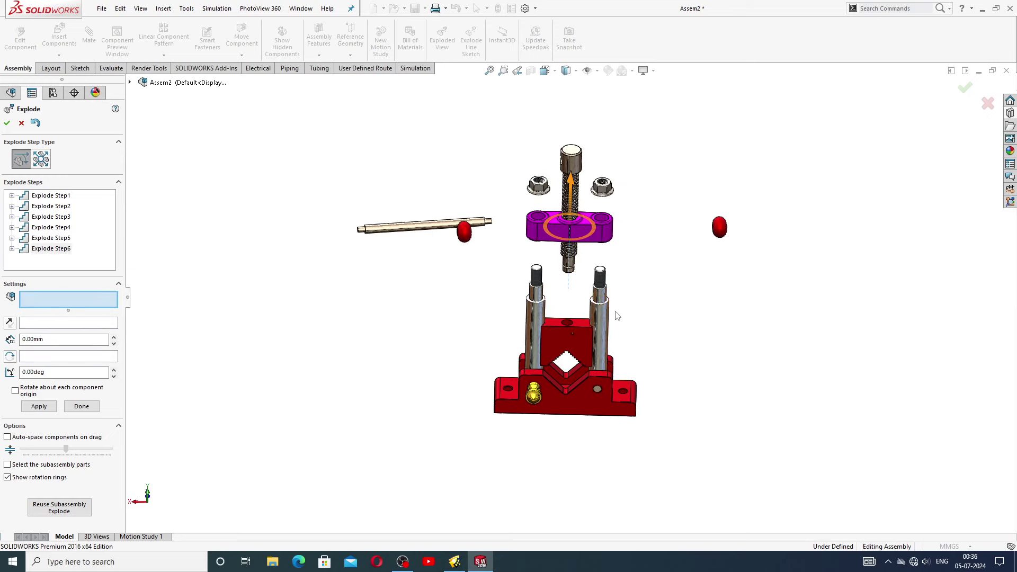
scroll(600, 313, down, 1)
Step: Lift both mounting shafts and raise the movable jaw off the base
click(599, 314)
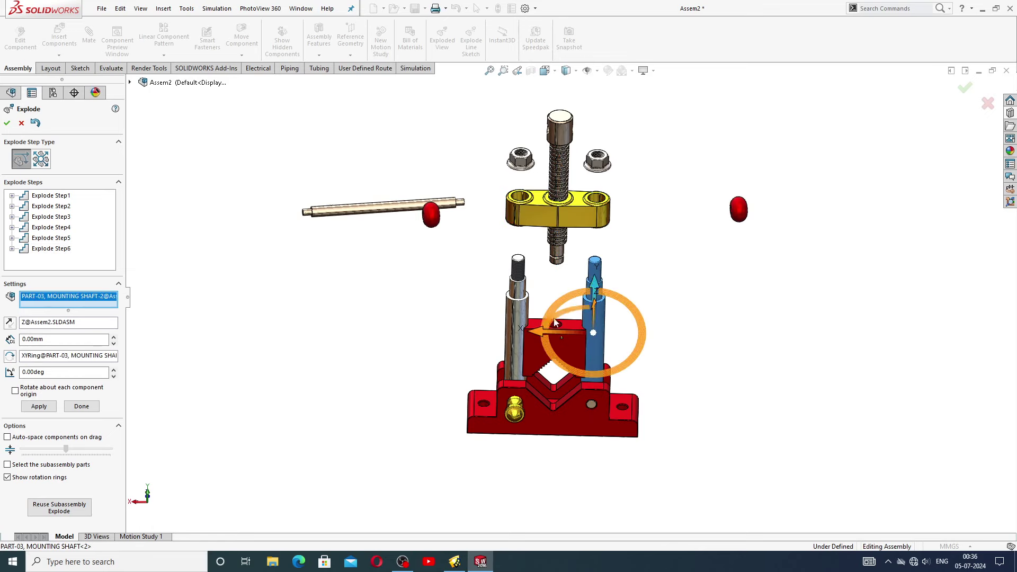
click(521, 324)
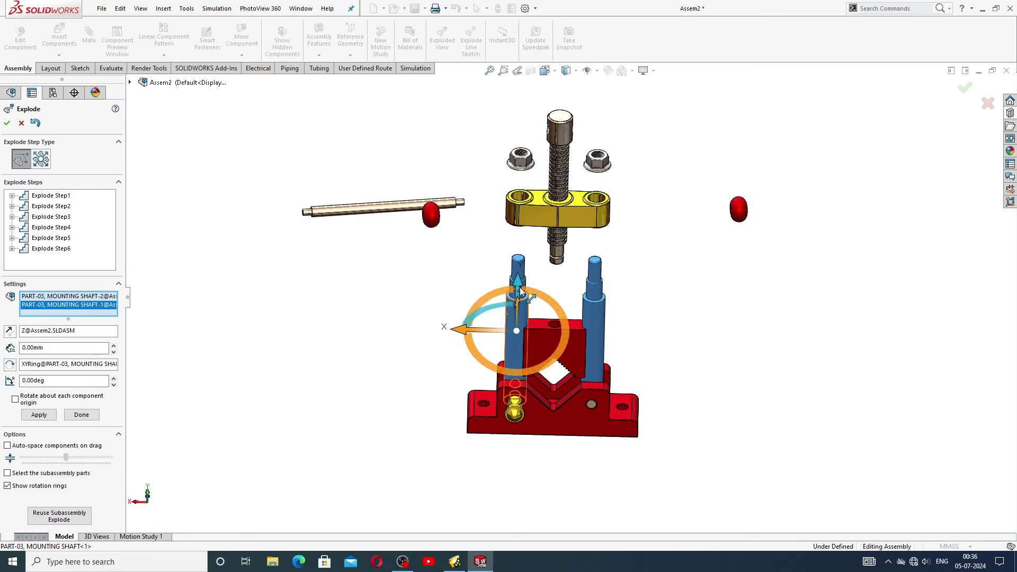
drag(518, 288, 519, 181)
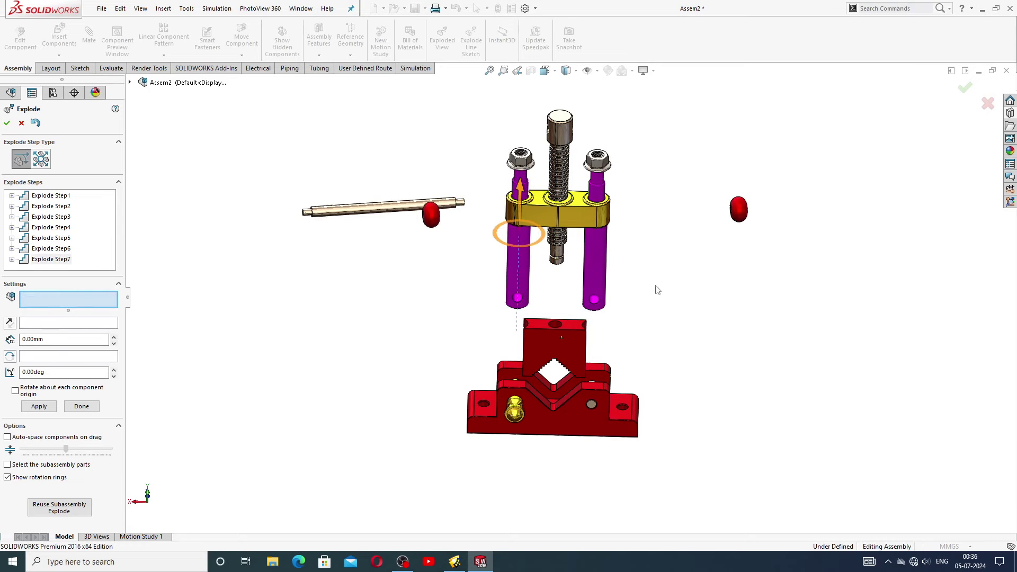
click(574, 345)
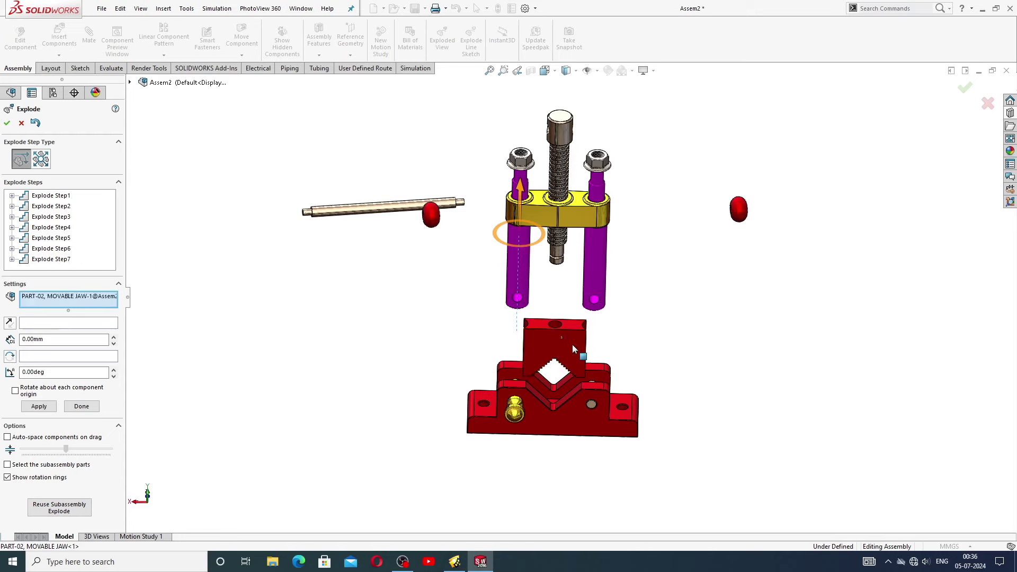
drag(555, 297, 558, 232)
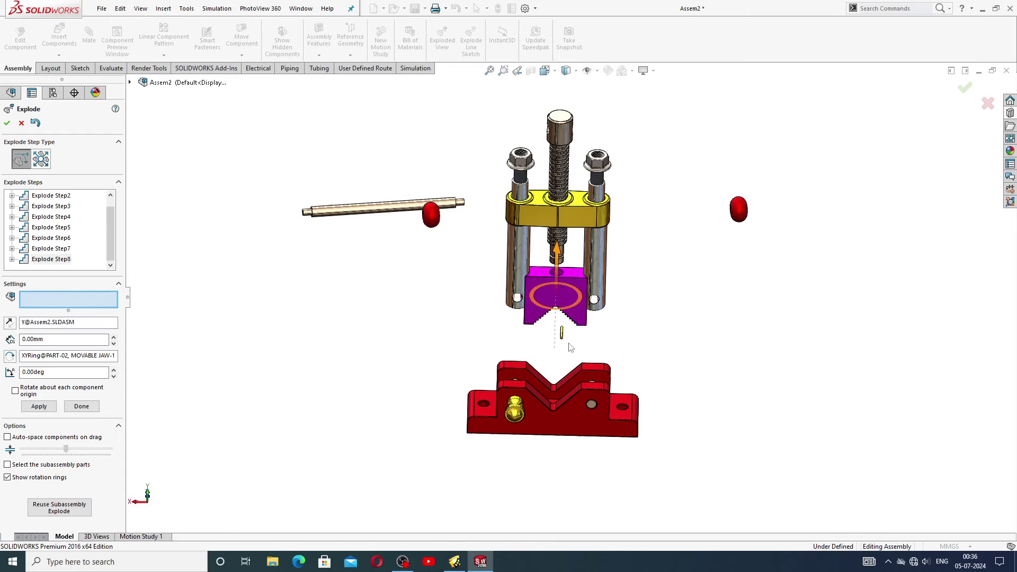
Step: Pull the moving pin left and mounting pin right, then lower the fixed jaw
click(516, 416)
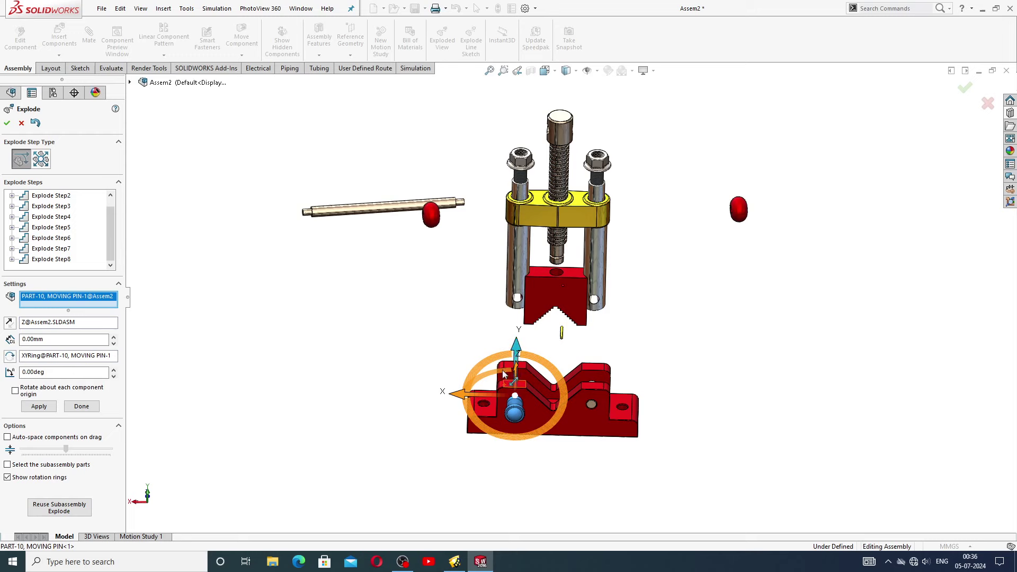
drag(466, 394, 356, 393)
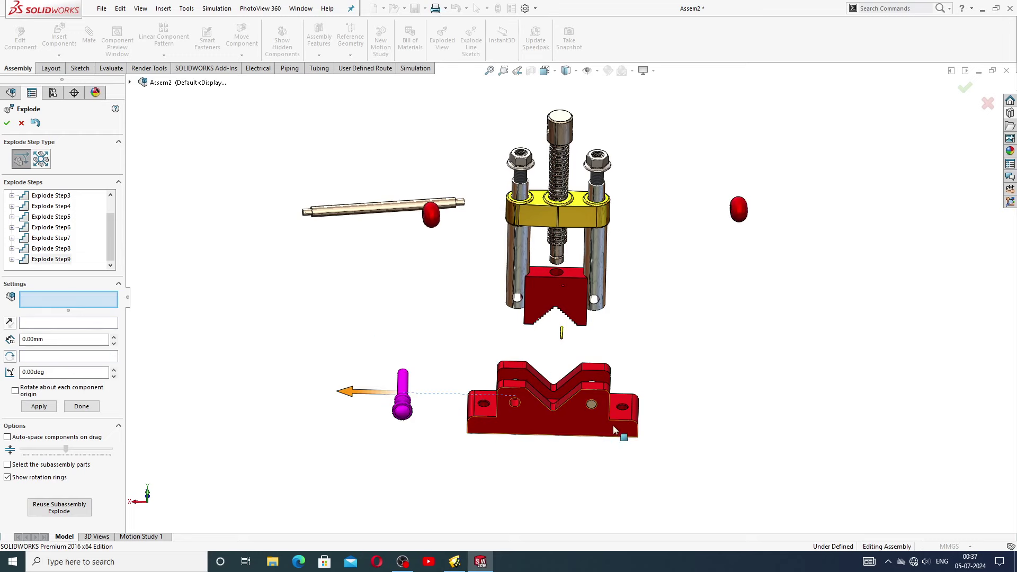
click(593, 401)
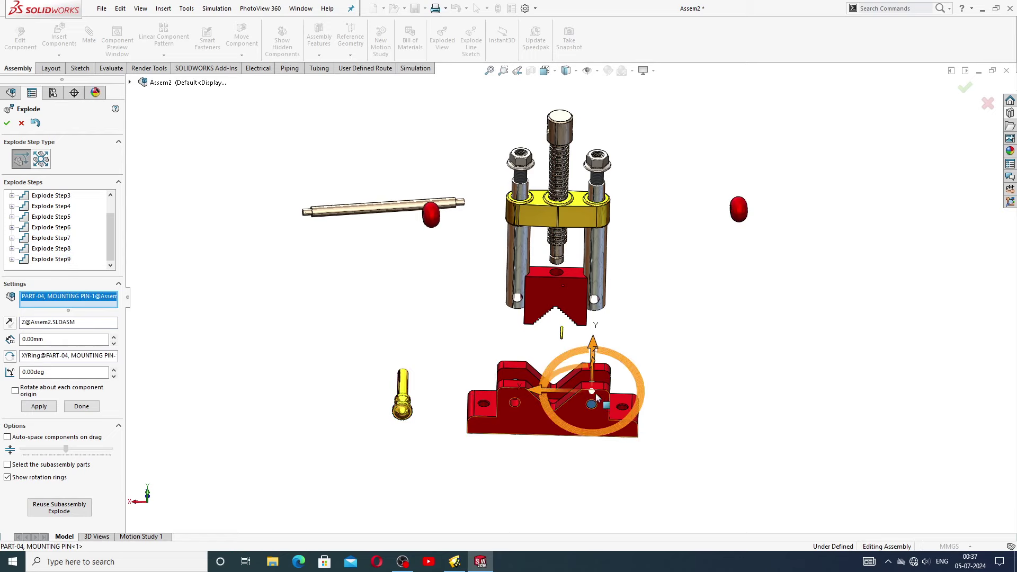
drag(538, 390, 685, 392)
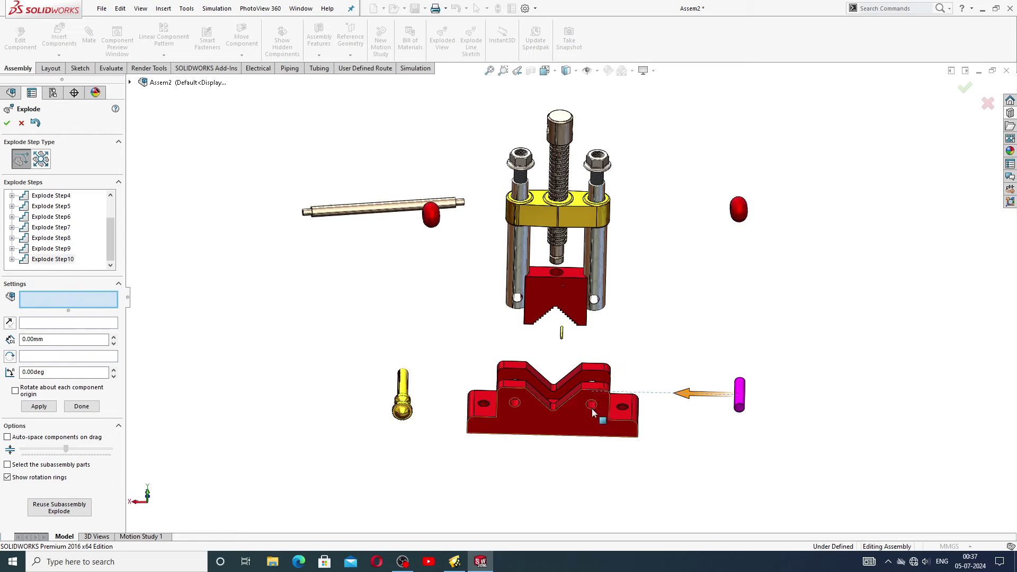
click(591, 413)
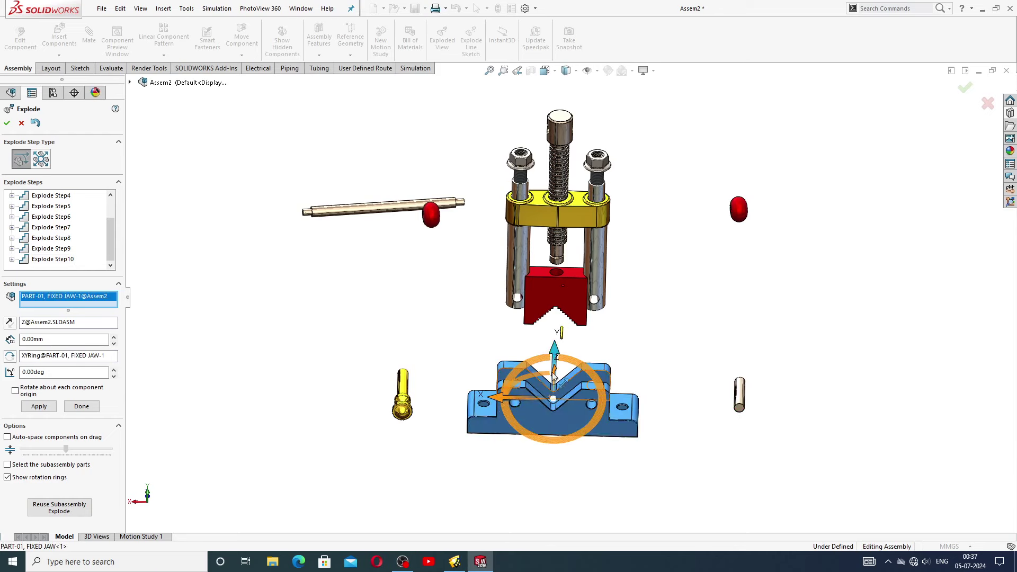
drag(556, 361, 557, 424)
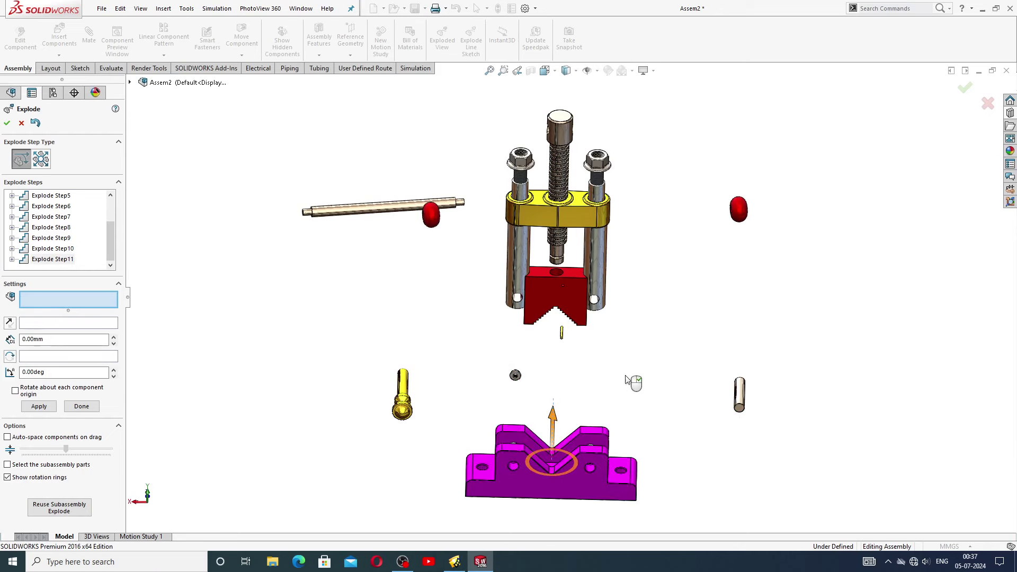
key(f)
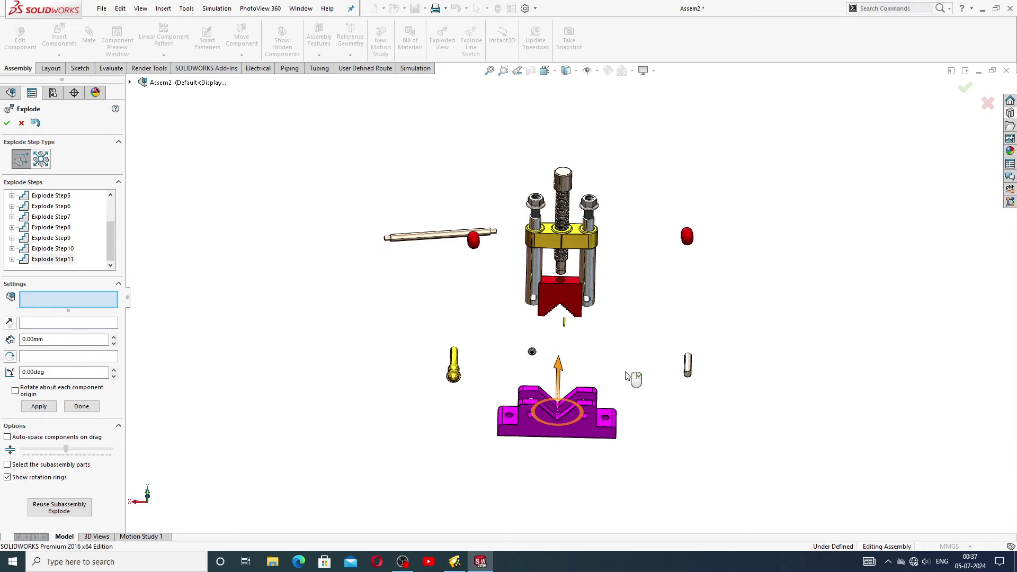
Step: Close the Explode feature and collapse Assem2 back together
click(8, 124)
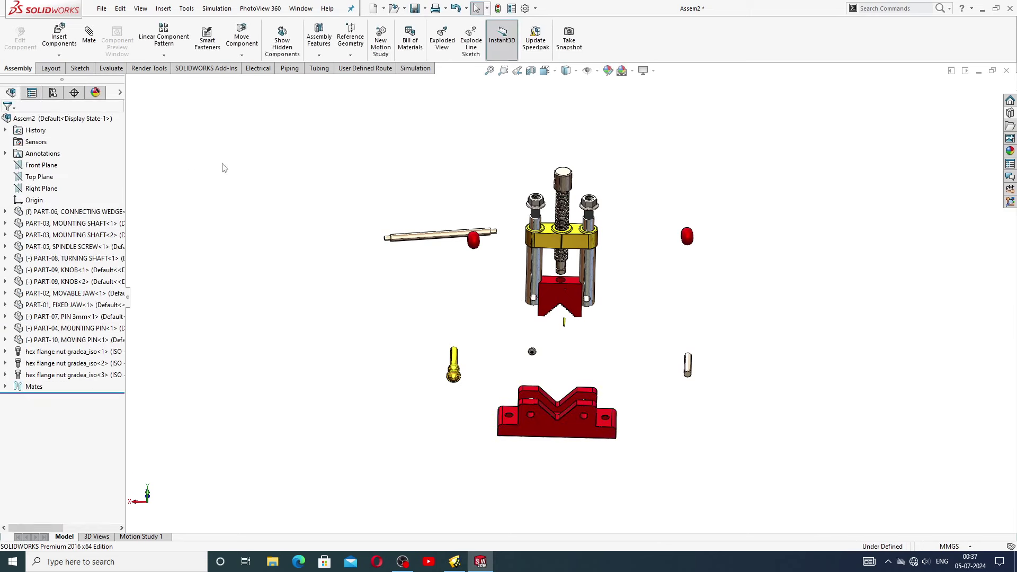
click(53, 119)
right_click(50, 121)
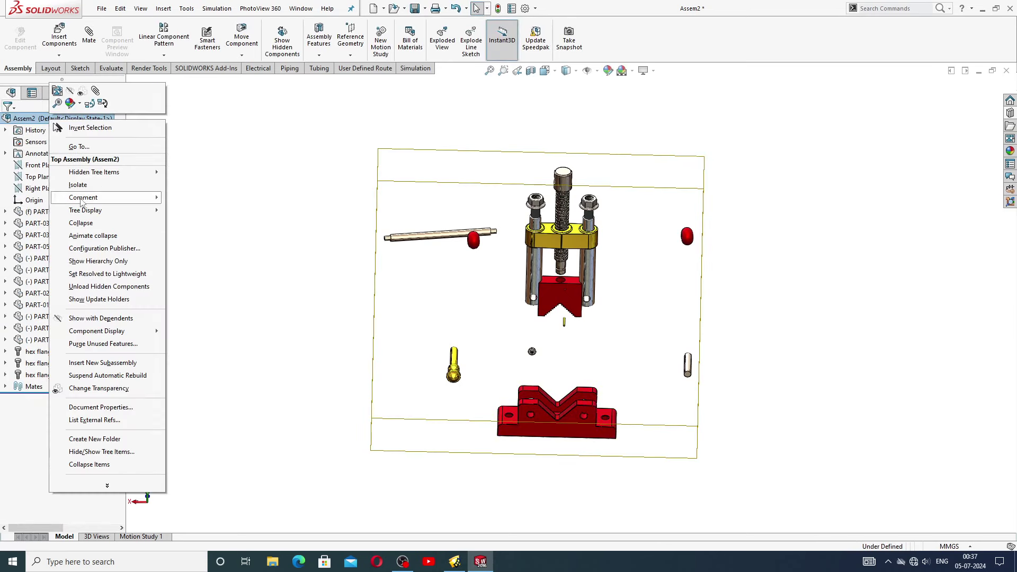
click(82, 223)
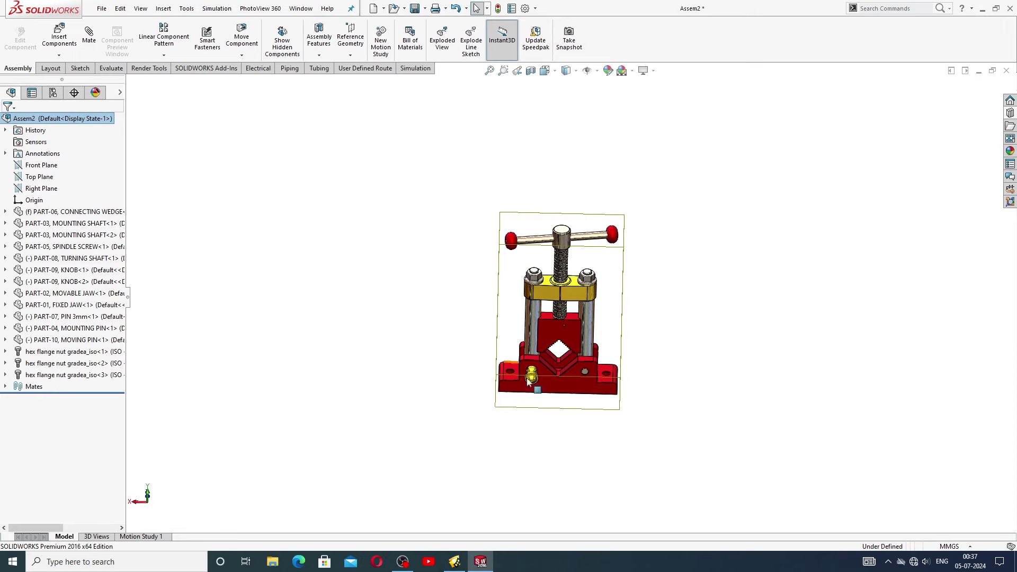
Step: Explode Assem2 again, then collapse it once more
scroll(578, 374, down, 2)
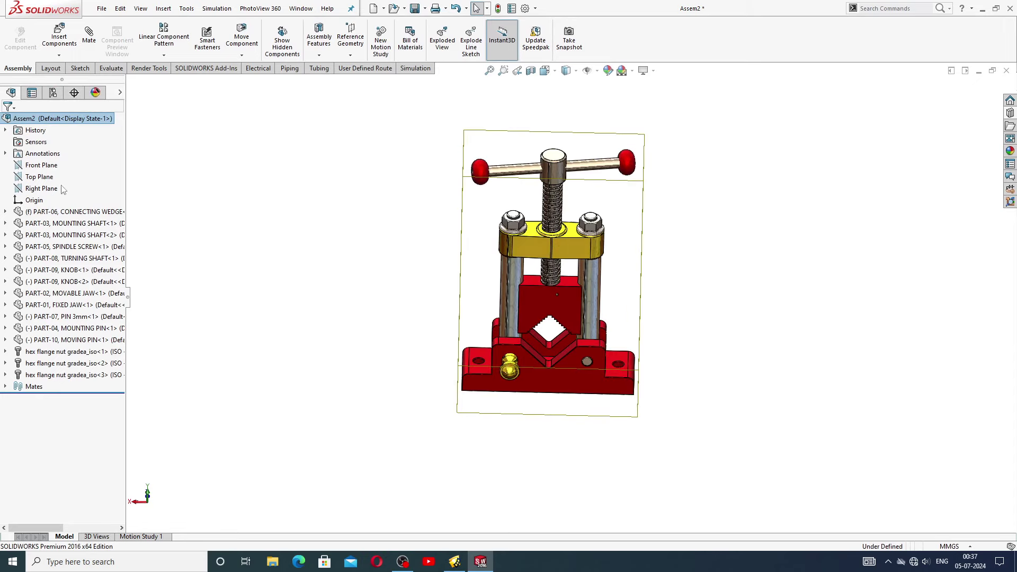
right_click(62, 122)
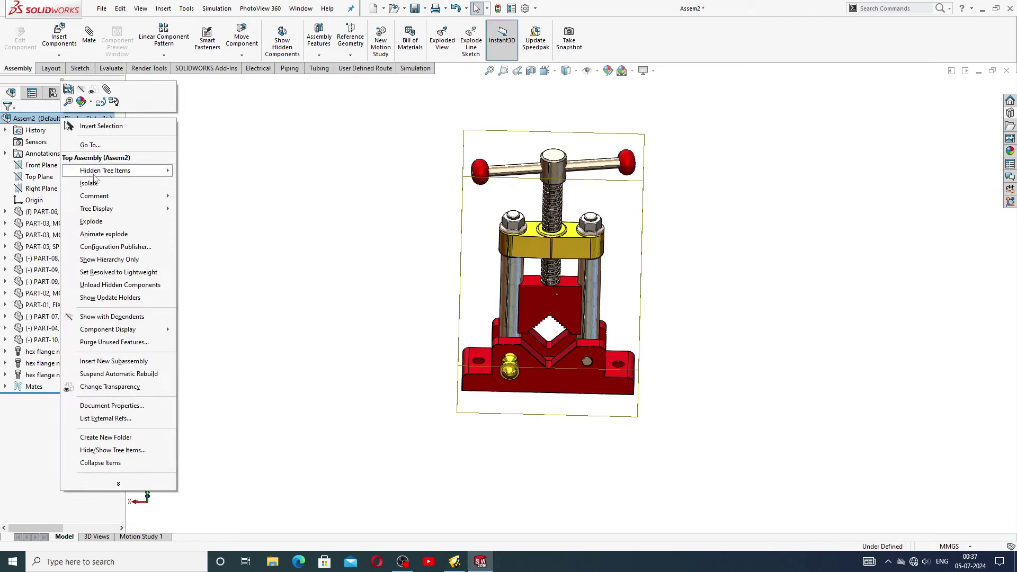
click(91, 222)
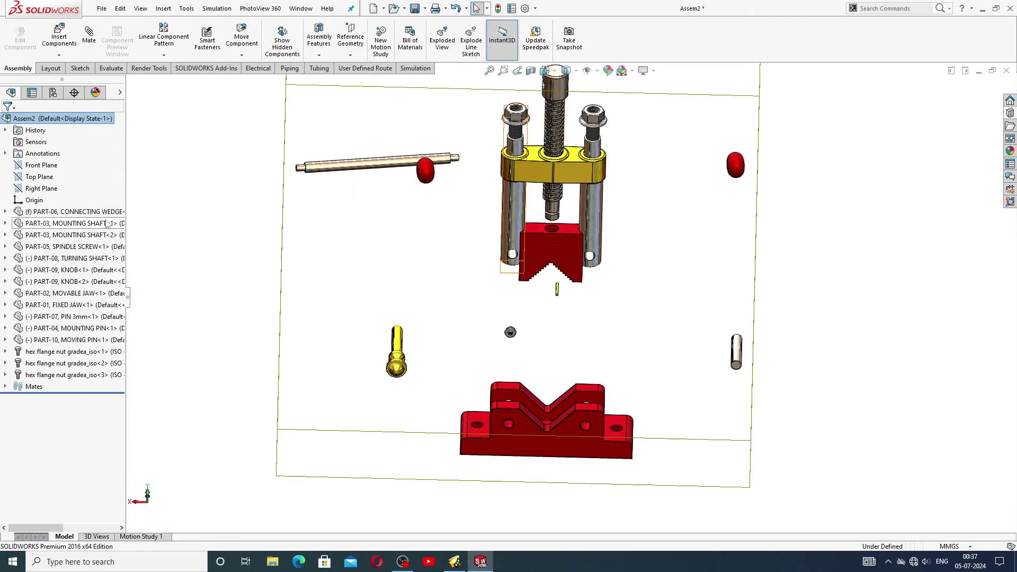
right_click(83, 121)
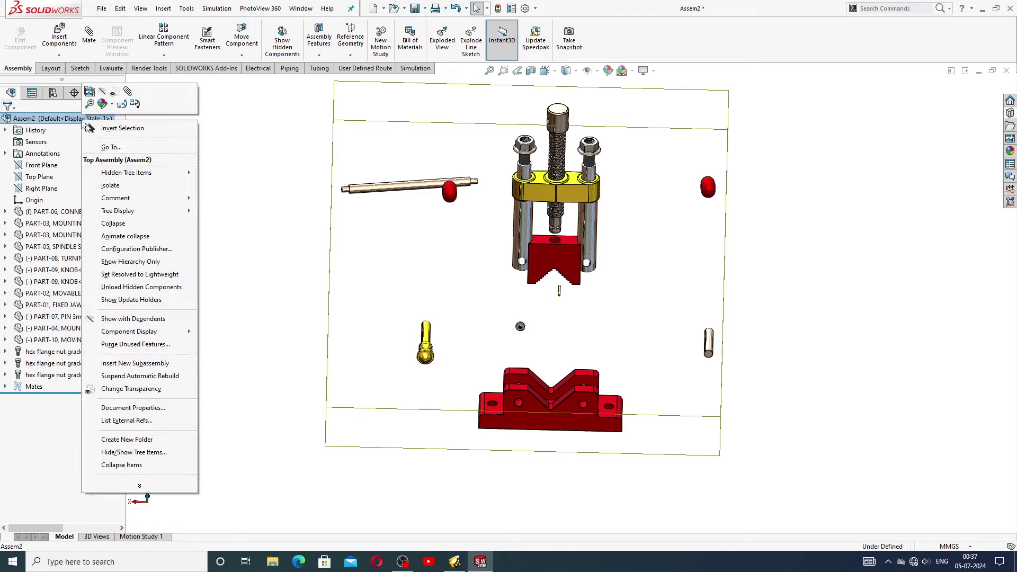
click(130, 224)
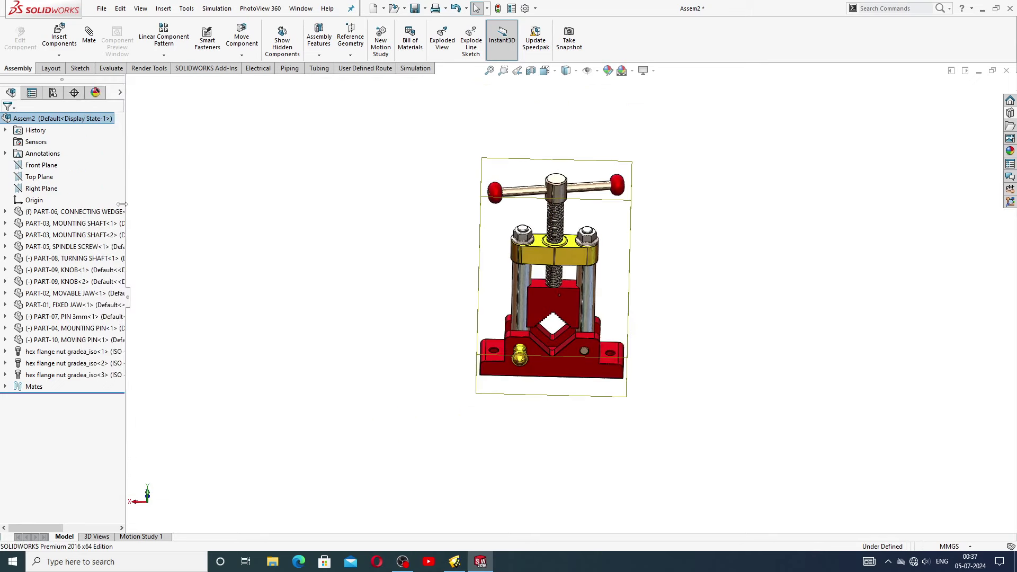
right_click(96, 120)
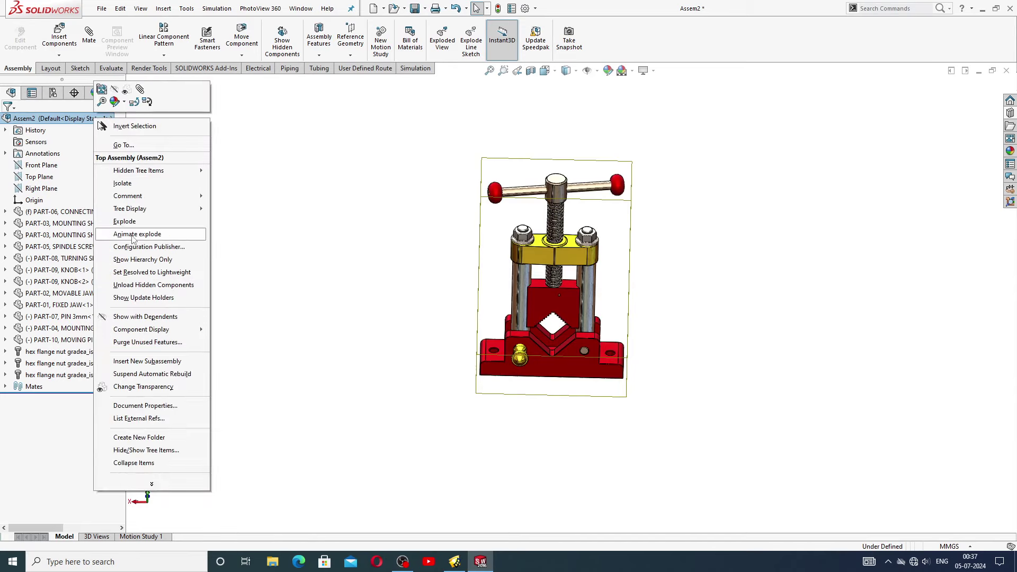
Step: Play Animate explode on Assem2, then close the Animation Controller
click(133, 238)
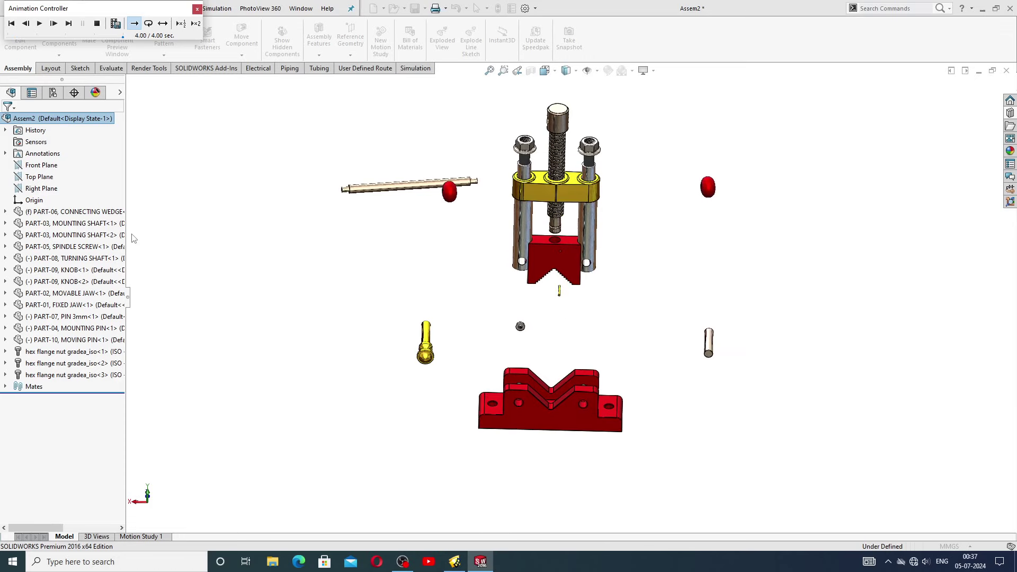
right_click(93, 120)
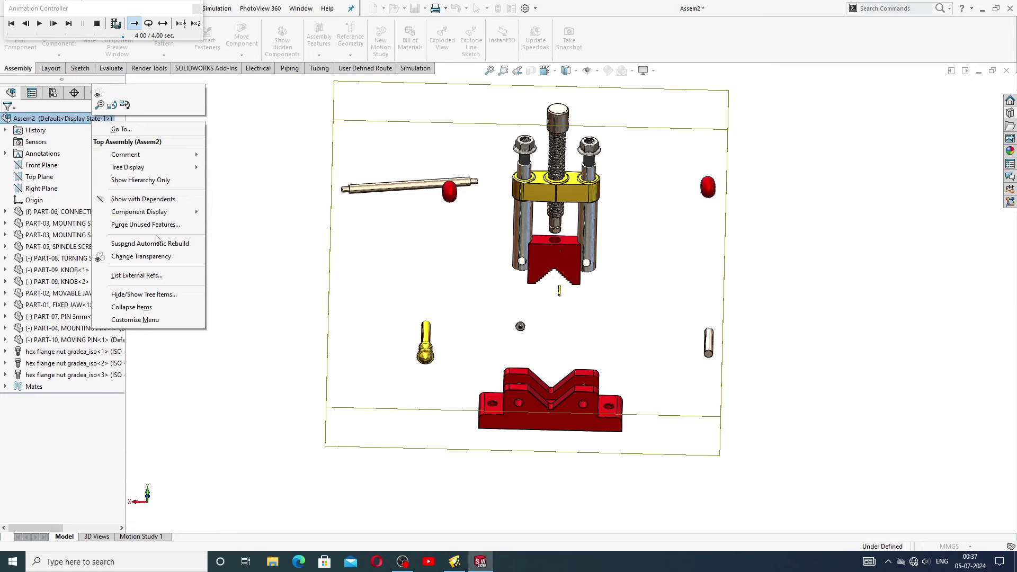
click(142, 309)
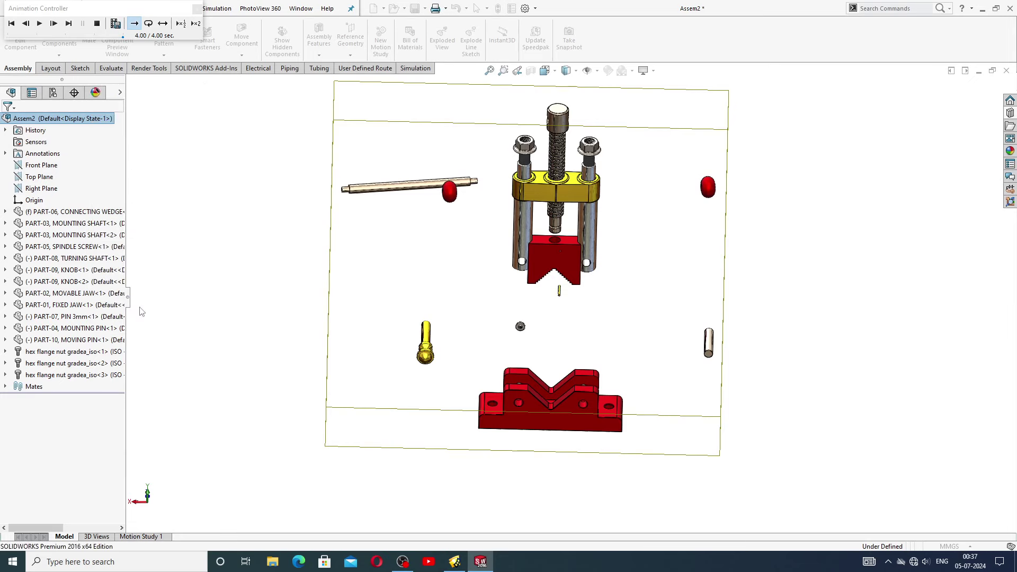
right_click(95, 122)
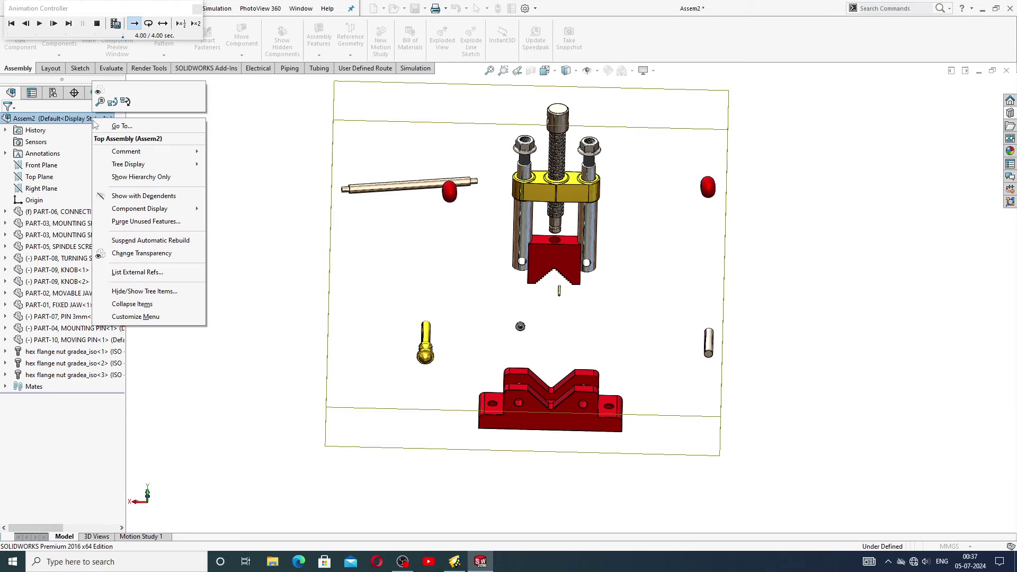
mouse_move(98, 169)
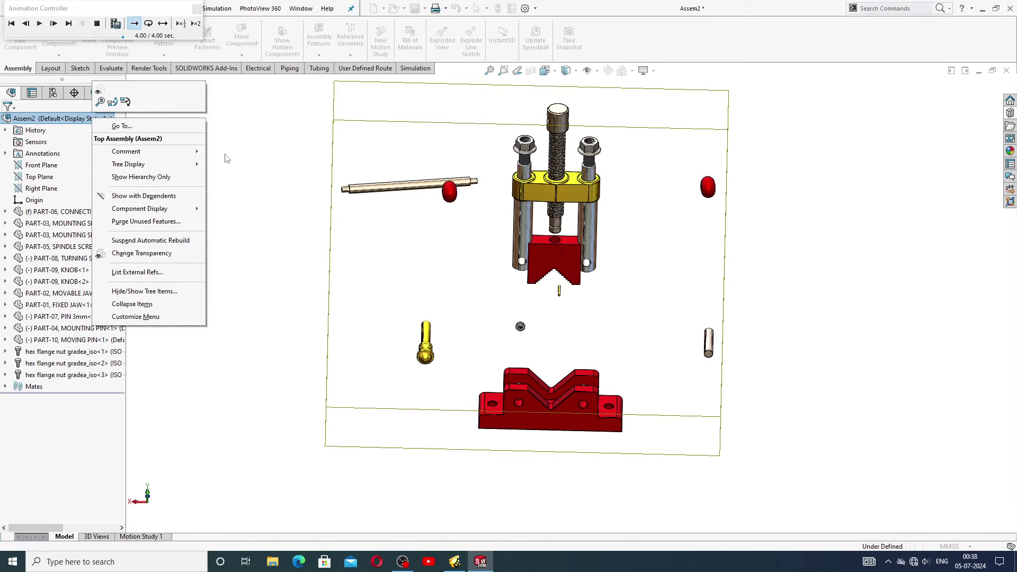
click(231, 232)
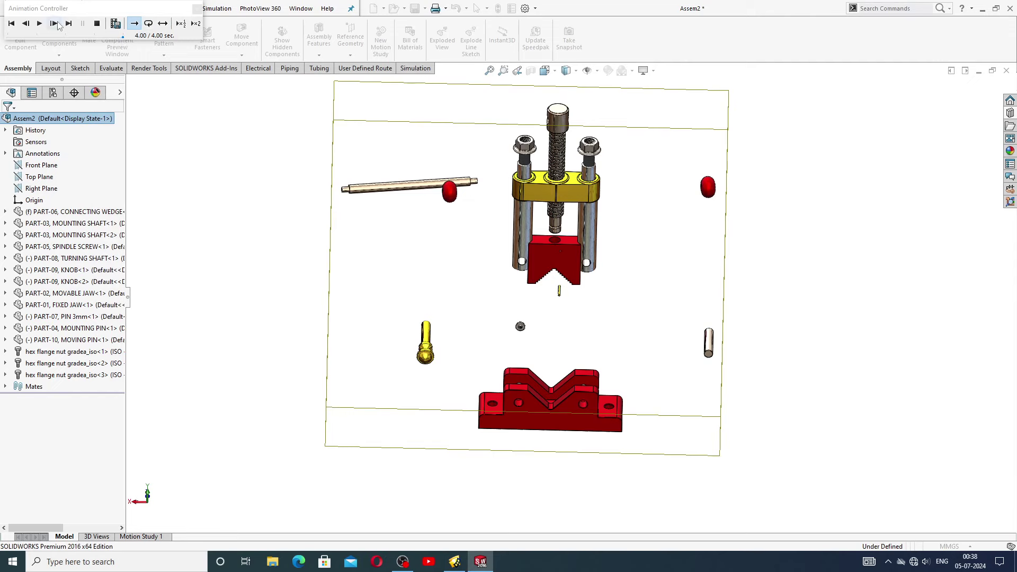
click(197, 9)
right_click(98, 122)
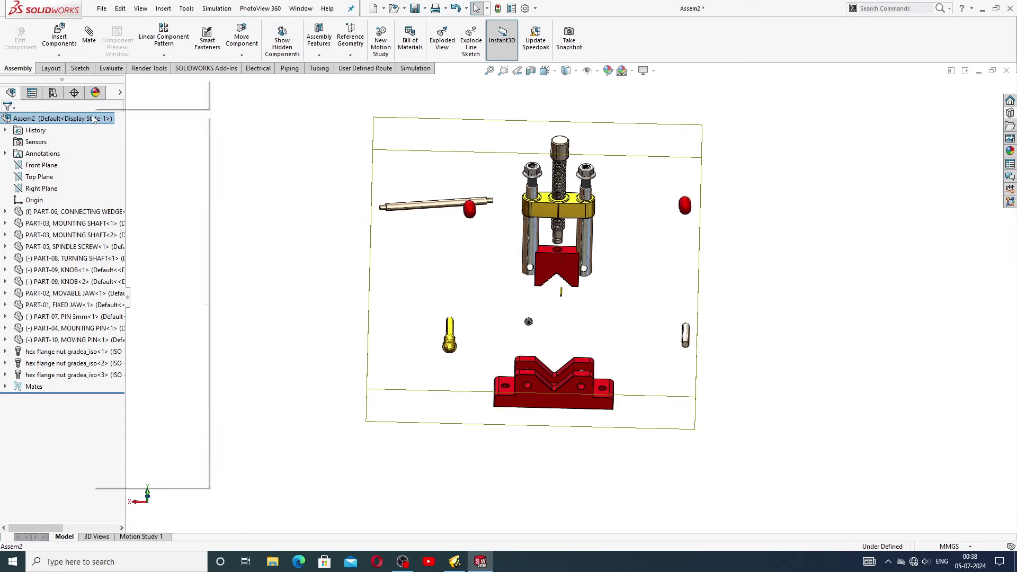
Step: Collapse Assem2, zoom to fit, and switch to the Motion Study 1 timeline
click(149, 218)
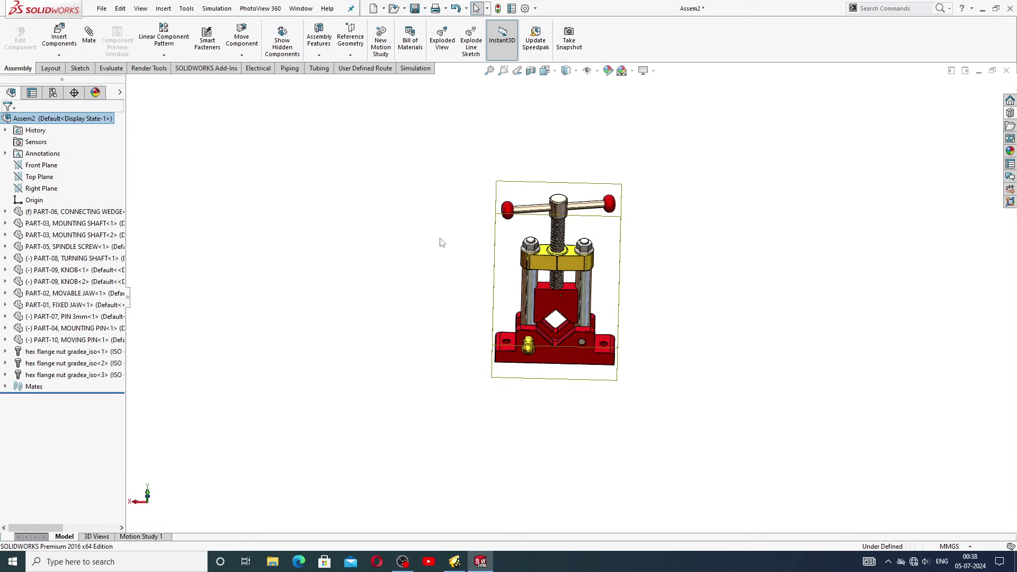
key(f)
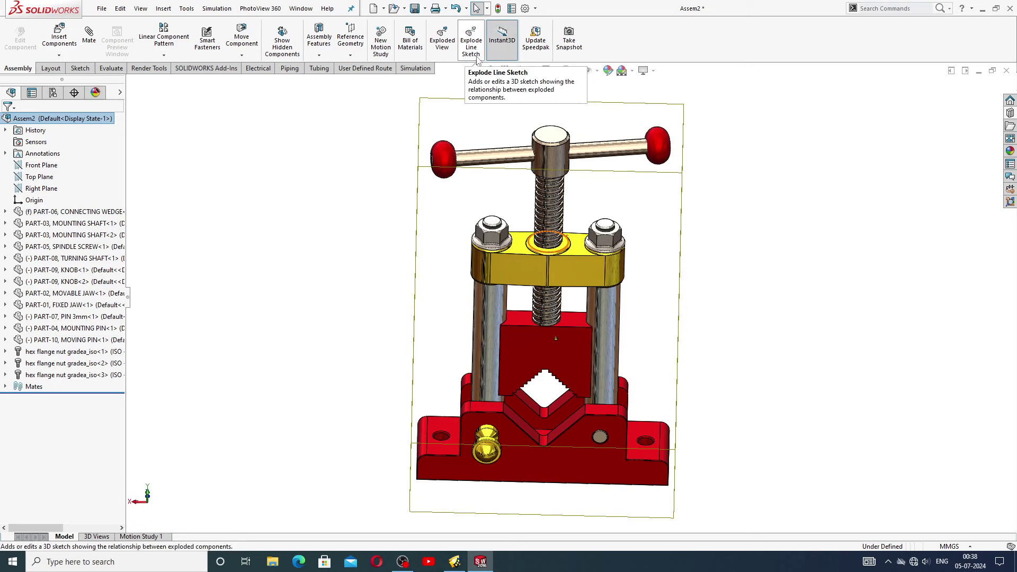
click(142, 537)
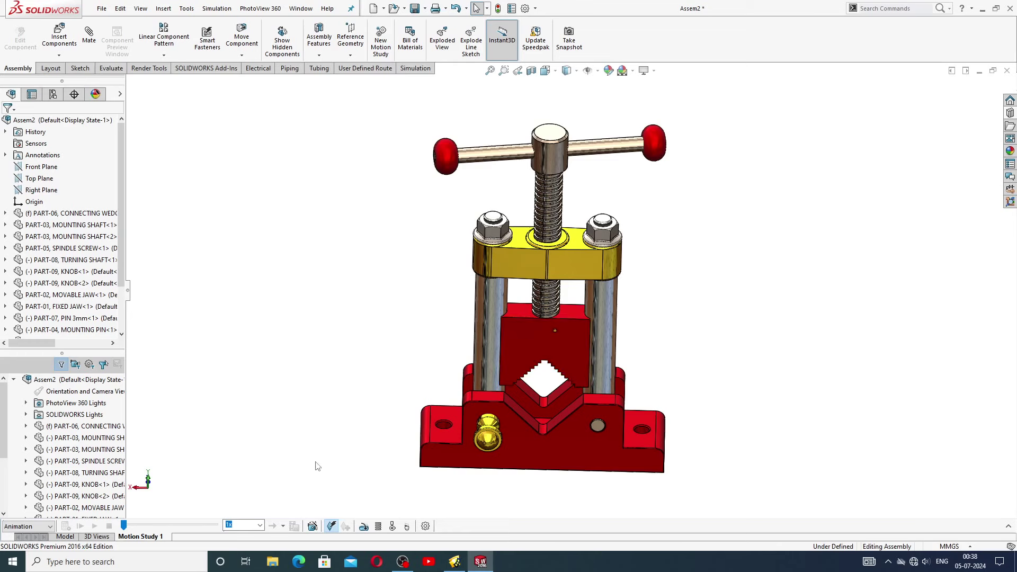
Step: Add a 10-second, one-rotation Y-axis Rotate model animation and play it
click(313, 526)
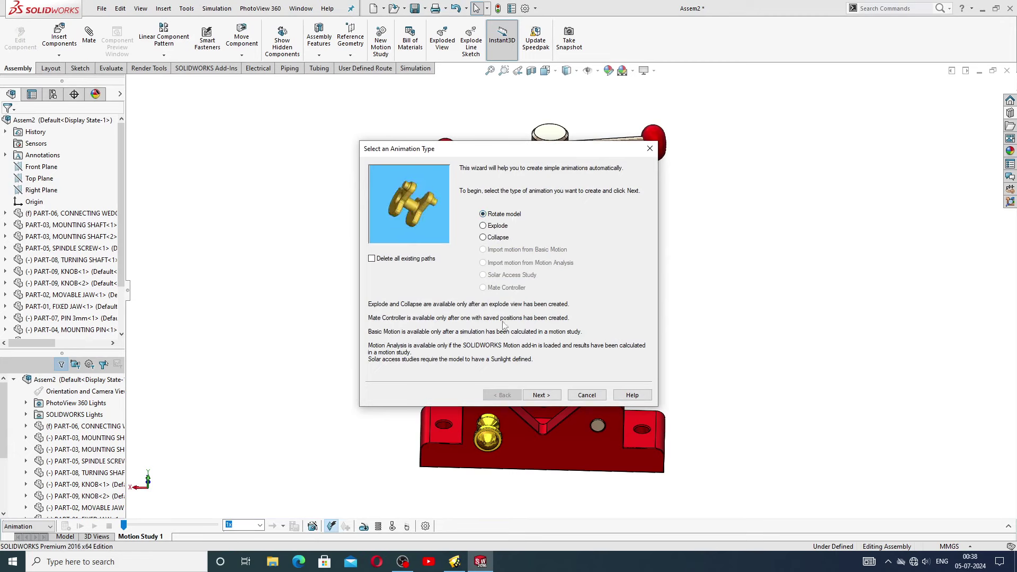
click(542, 399)
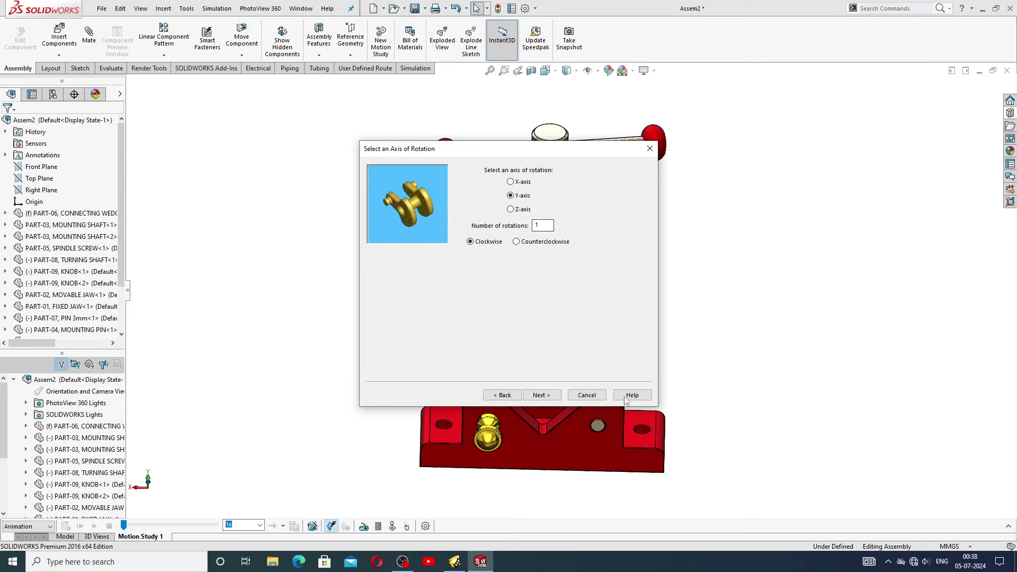
click(541, 395)
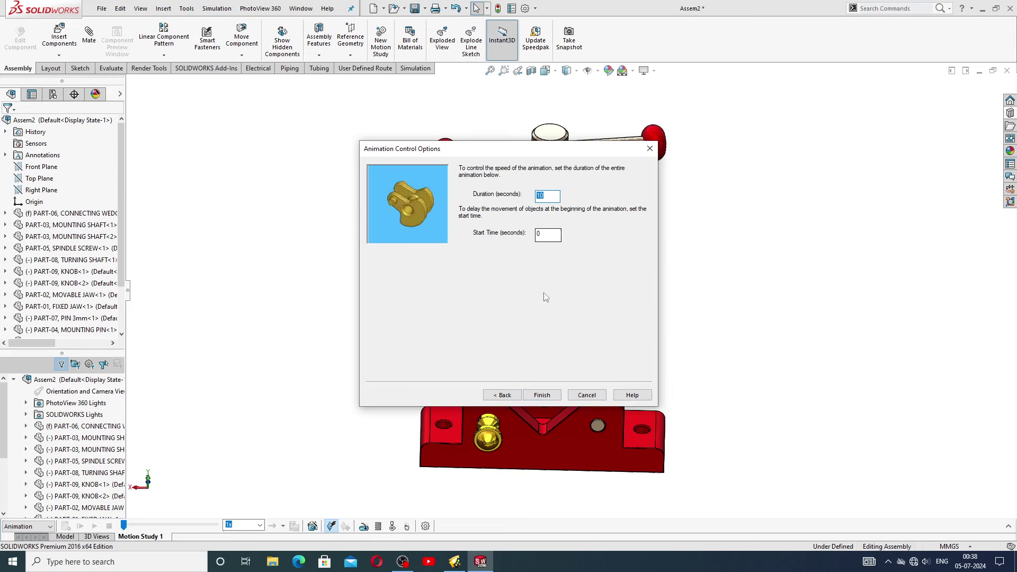
click(538, 397)
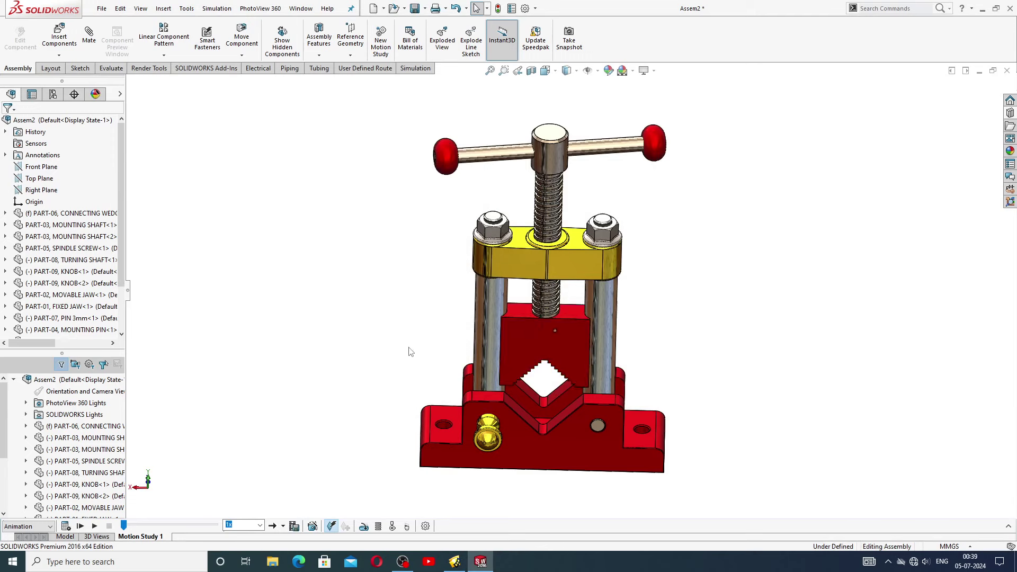
click(80, 526)
Step: Add an Explode animation starting at 10 seconds with the Animation Wizard
click(312, 527)
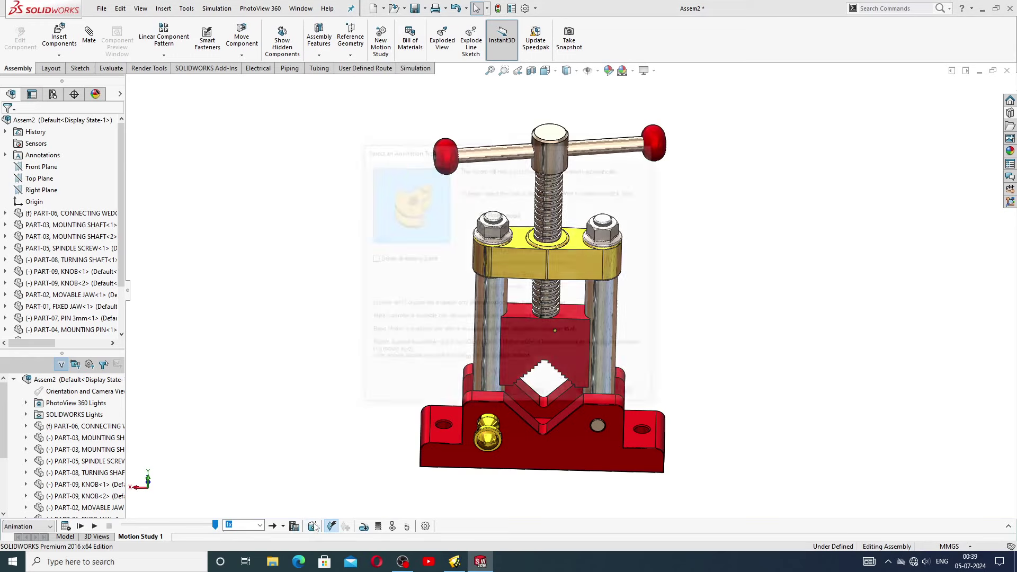
click(498, 228)
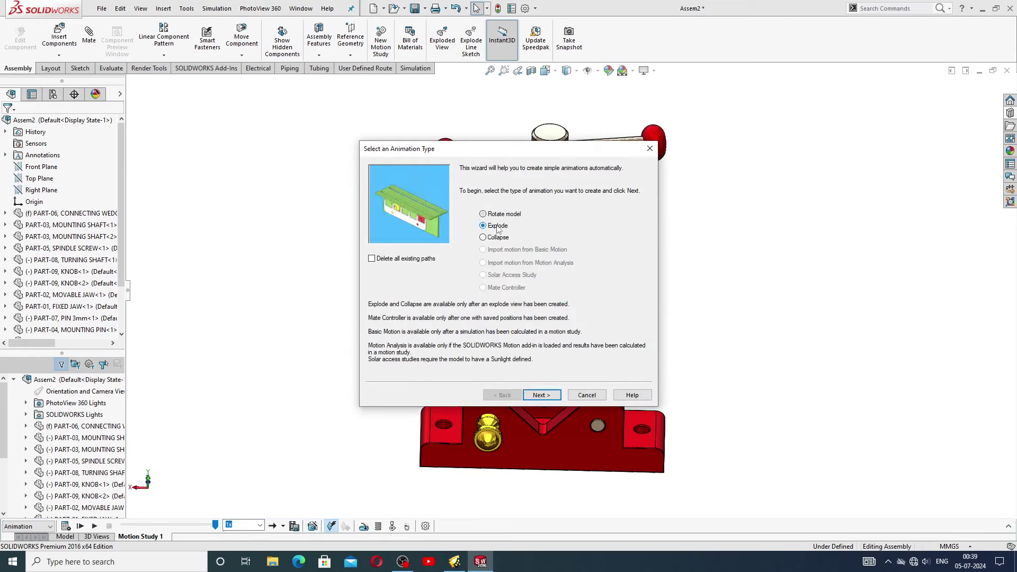
click(542, 395)
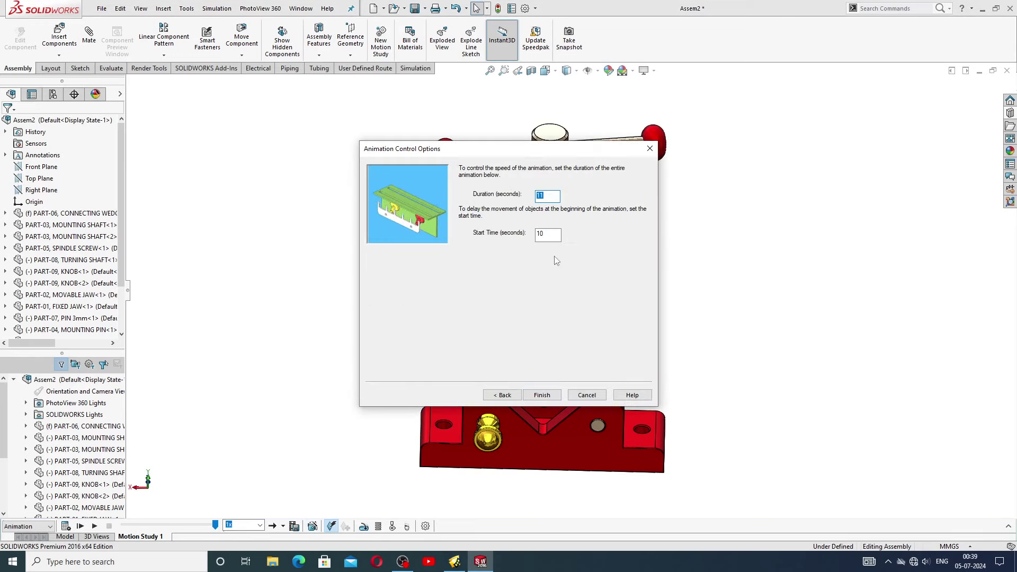
click(542, 395)
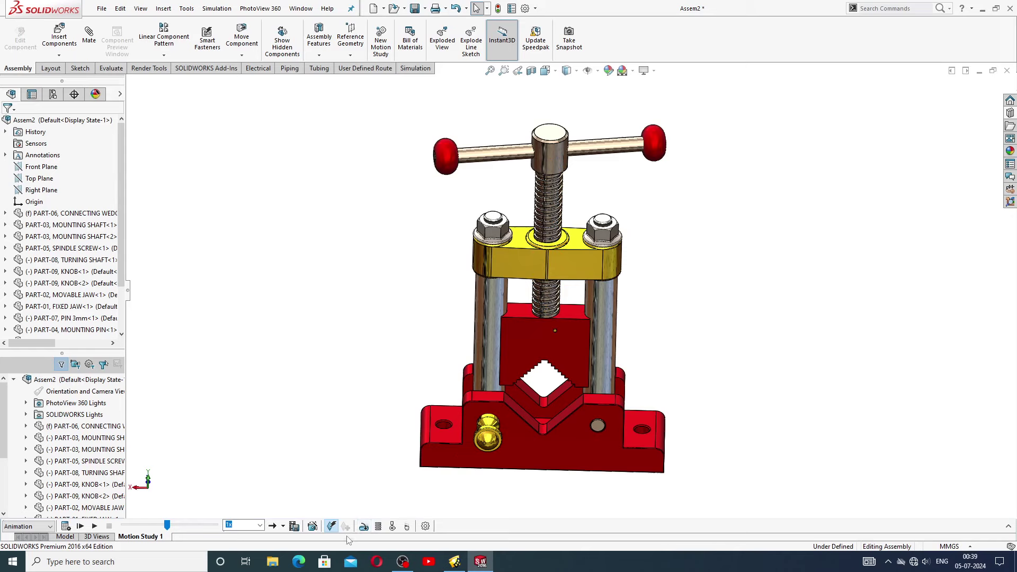
Step: Add a Collapse animation with an 18-second duration
click(312, 527)
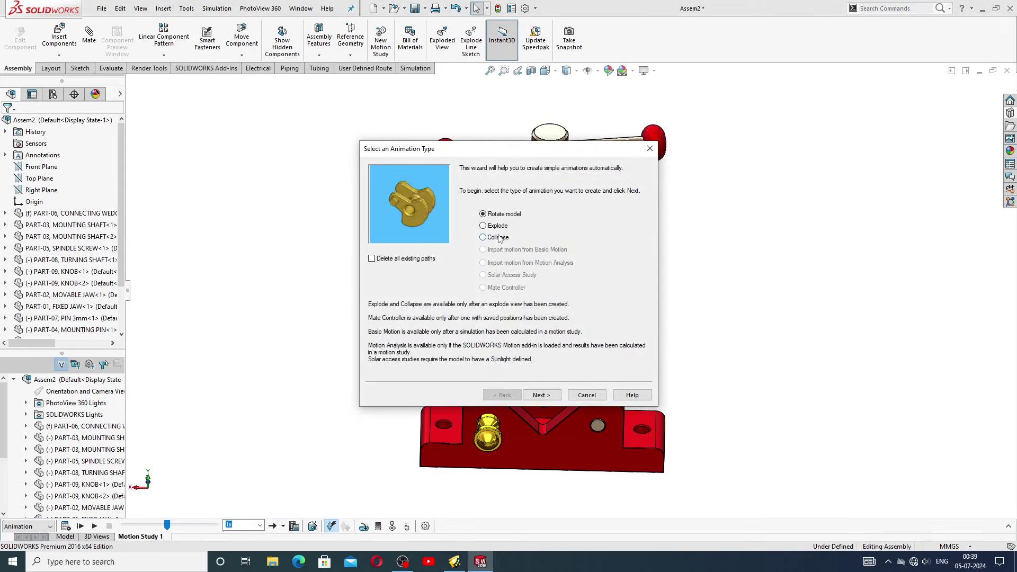
click(531, 394)
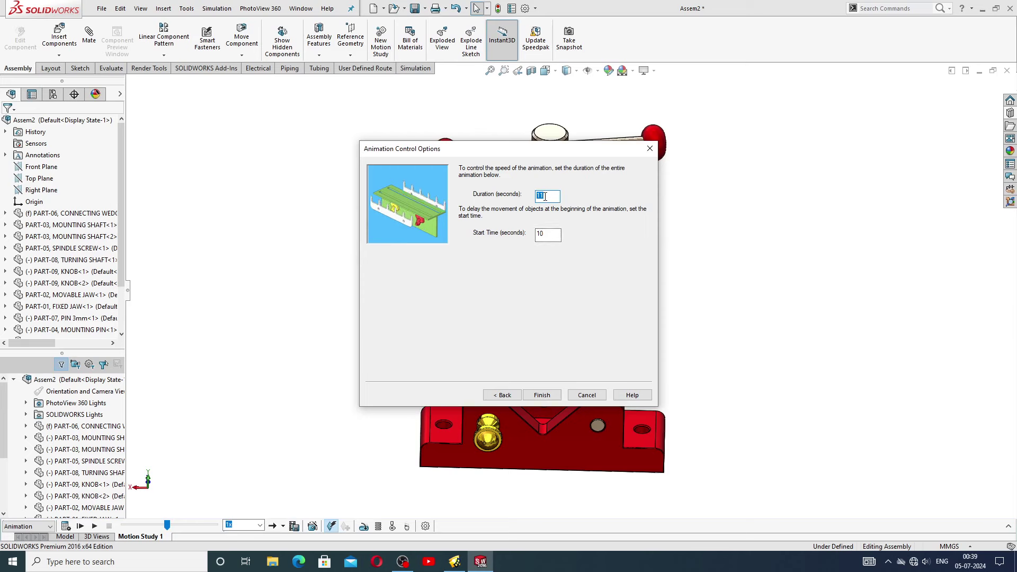
text(8)
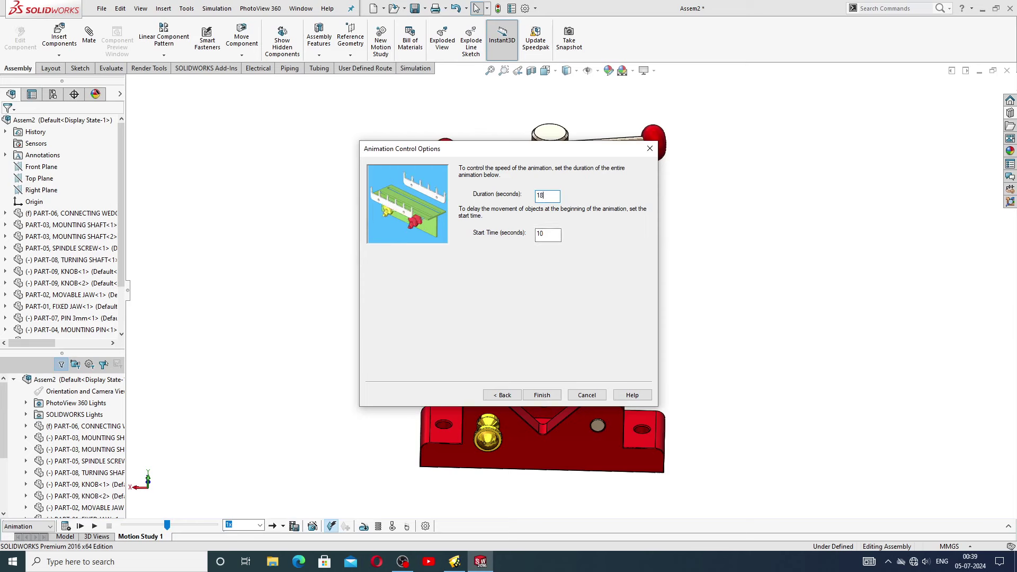
click(542, 395)
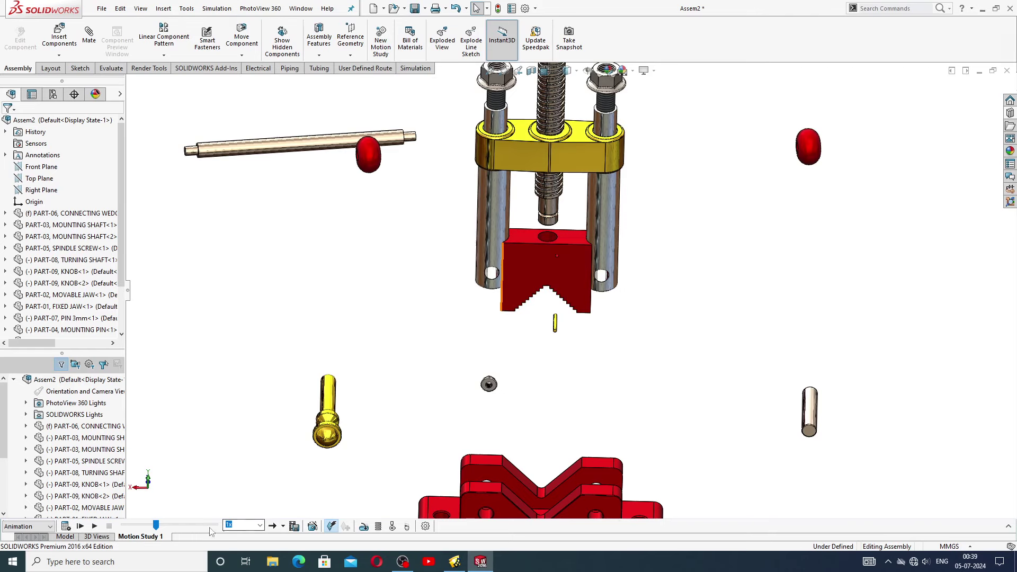
Step: Play the whole Motion Study 1 animation from the start
click(81, 526)
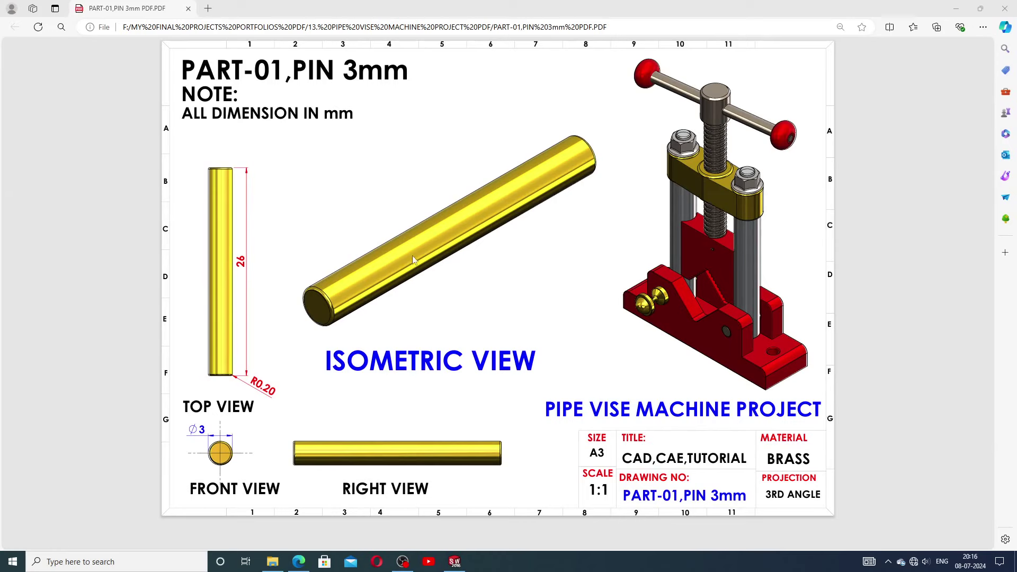
Step: Return to the SOLIDWORKS pin model and orbit it to view its end
click(454, 562)
middle_drag(563, 389, 663, 296)
Step: Cycle the pin through trimetric, dimetric and isometric views
click(952, 27)
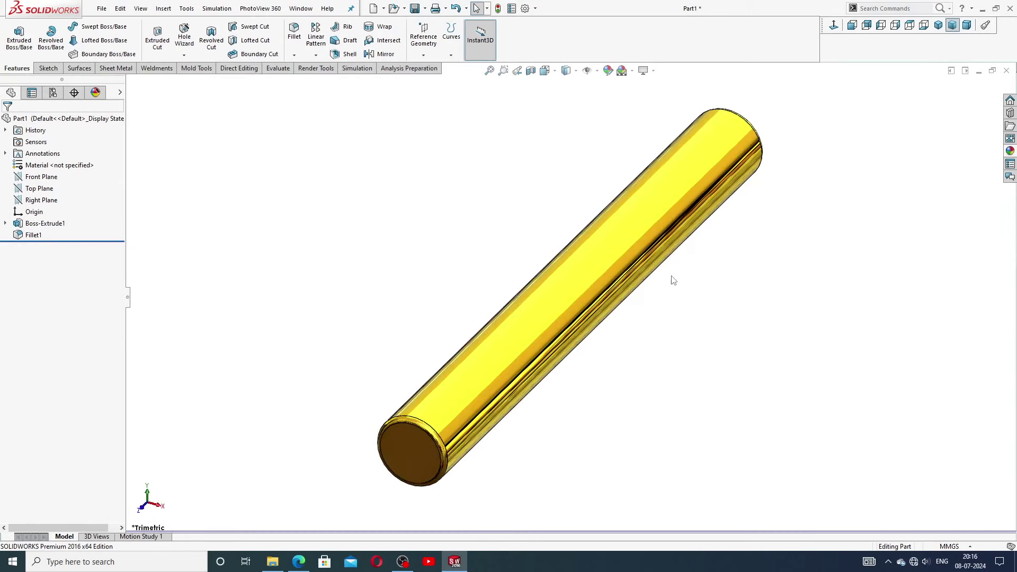
scroll(674, 272, up, 2)
click(968, 26)
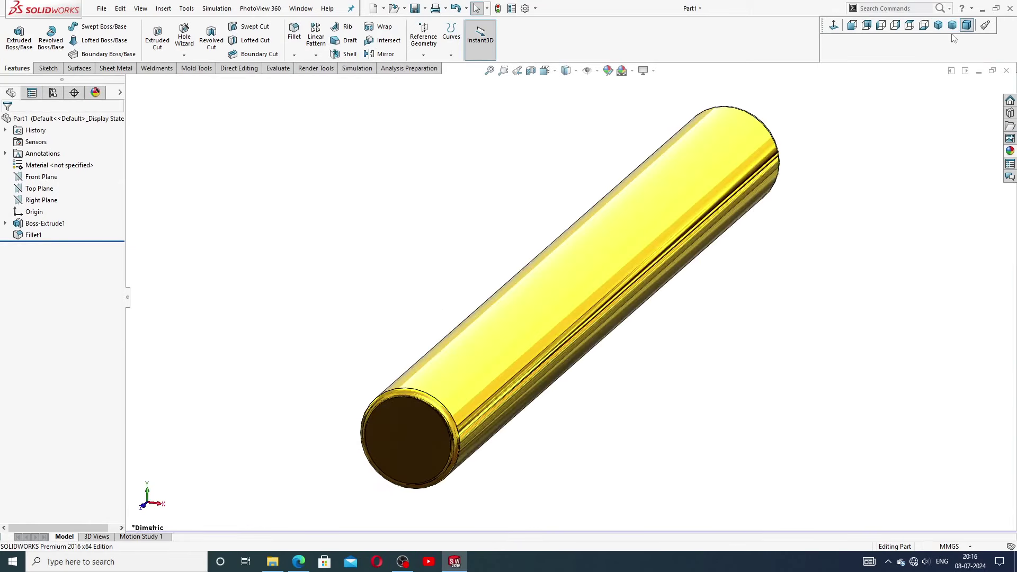
click(938, 25)
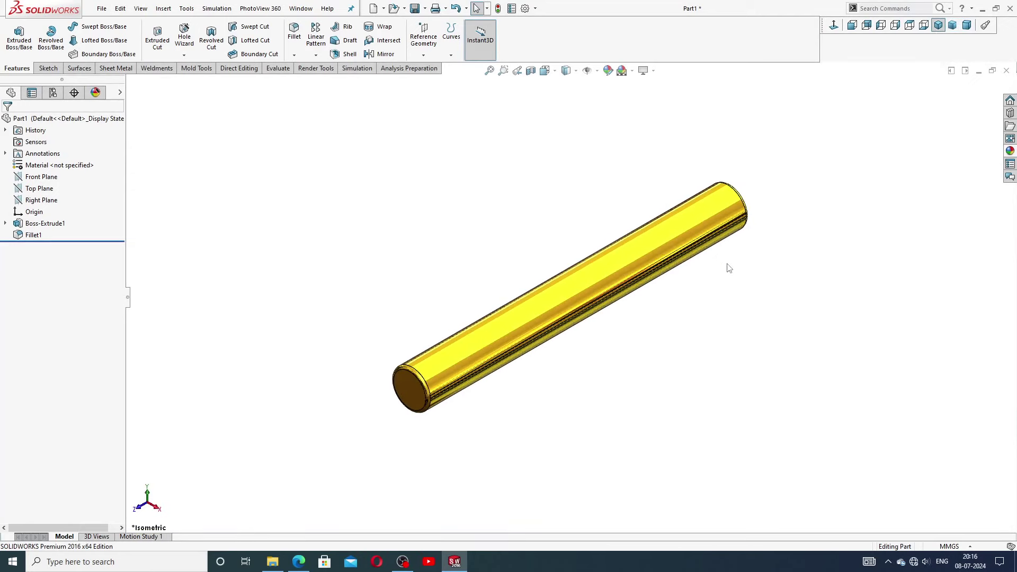
Step: Close the pin part with Don't Save and create a new part
click(1006, 71)
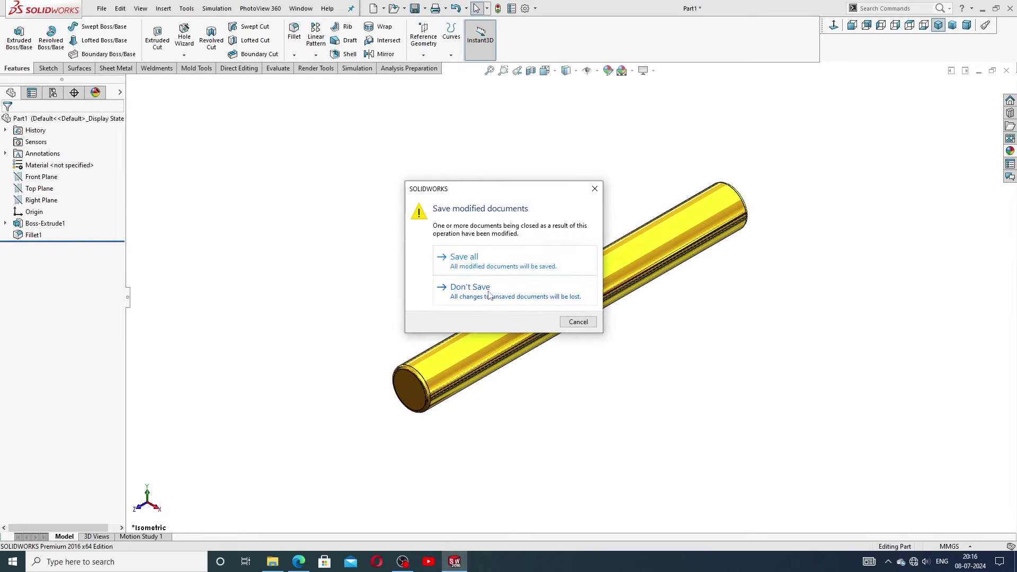
click(488, 291)
click(211, 8)
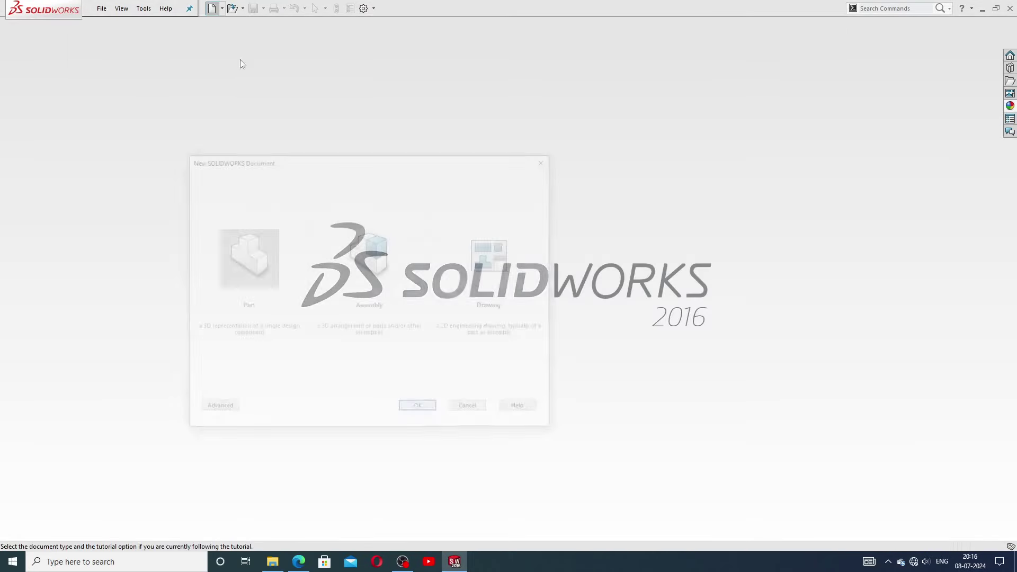
click(419, 410)
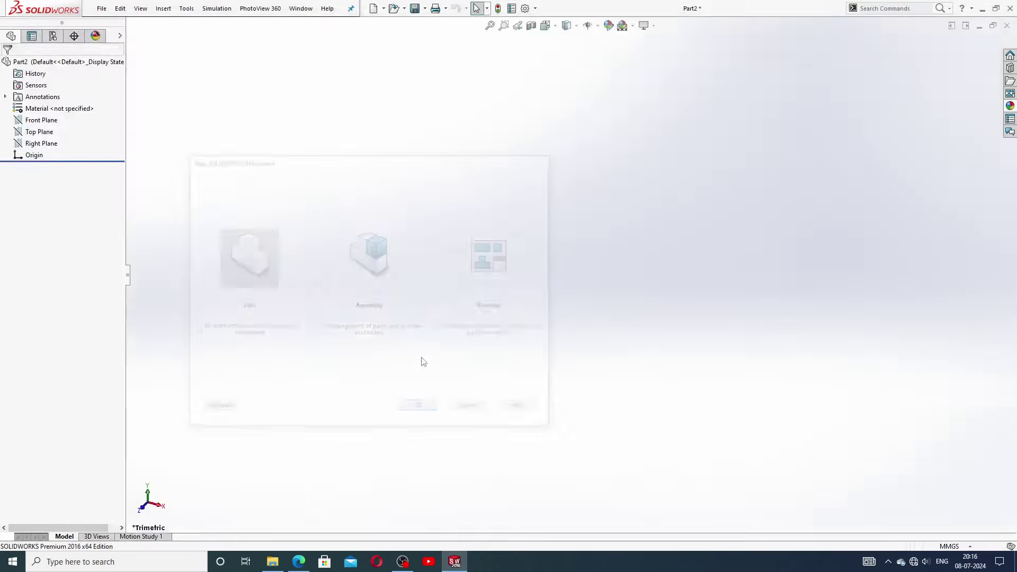
Step: Apply the Plain White scene and open the new part's Document Properties
click(632, 70)
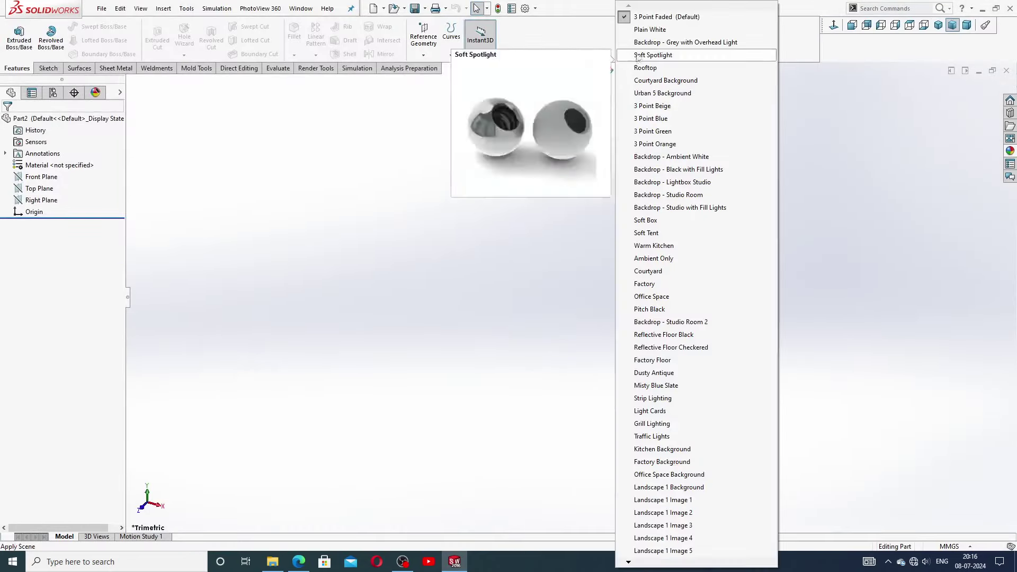
click(631, 26)
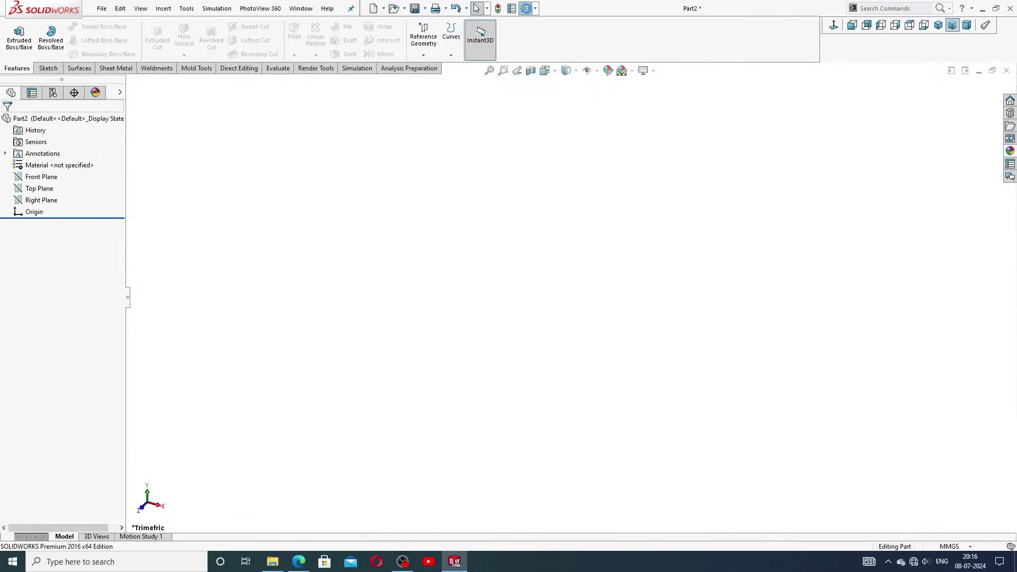
click(525, 8)
click(388, 102)
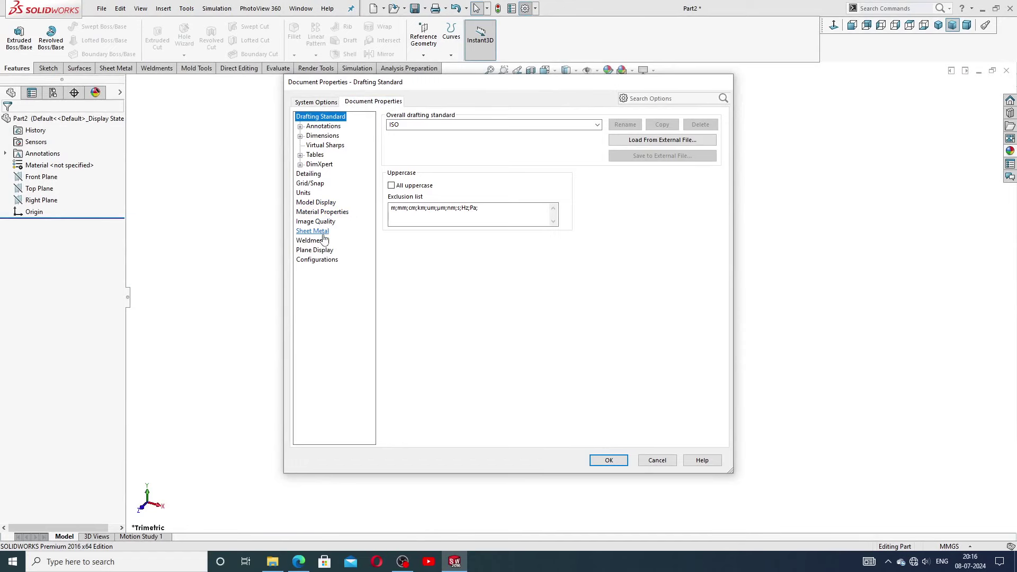
Step: Set shaded and wireframe Image Quality sliders to maximum and accept with OK
click(315, 221)
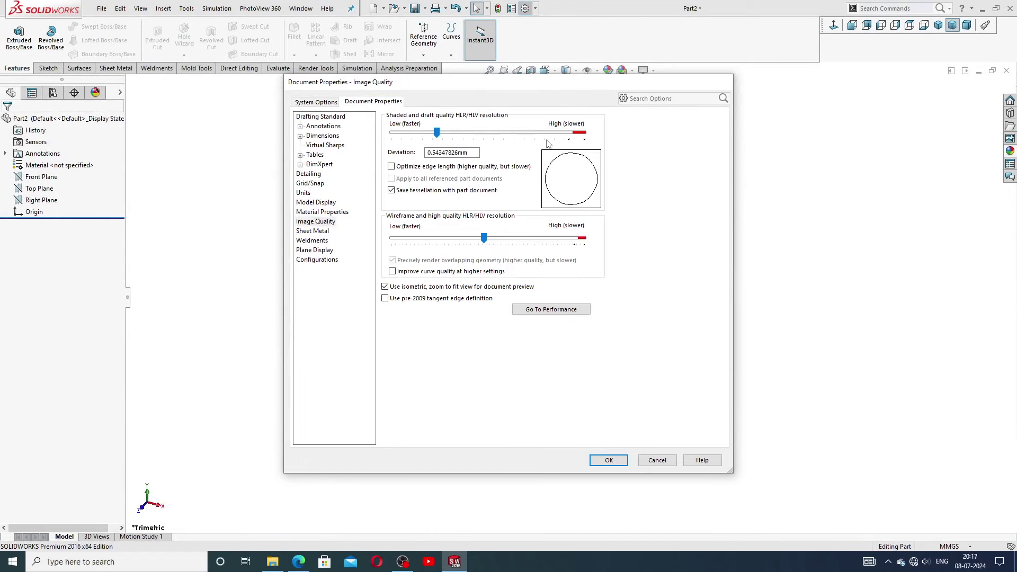
drag(437, 133, 584, 133)
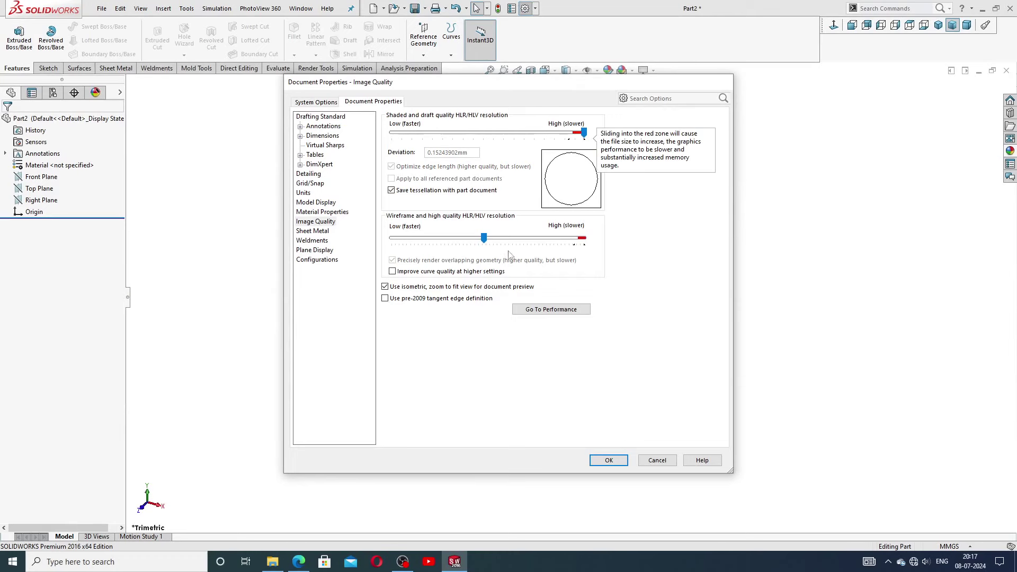
drag(484, 238, 583, 238)
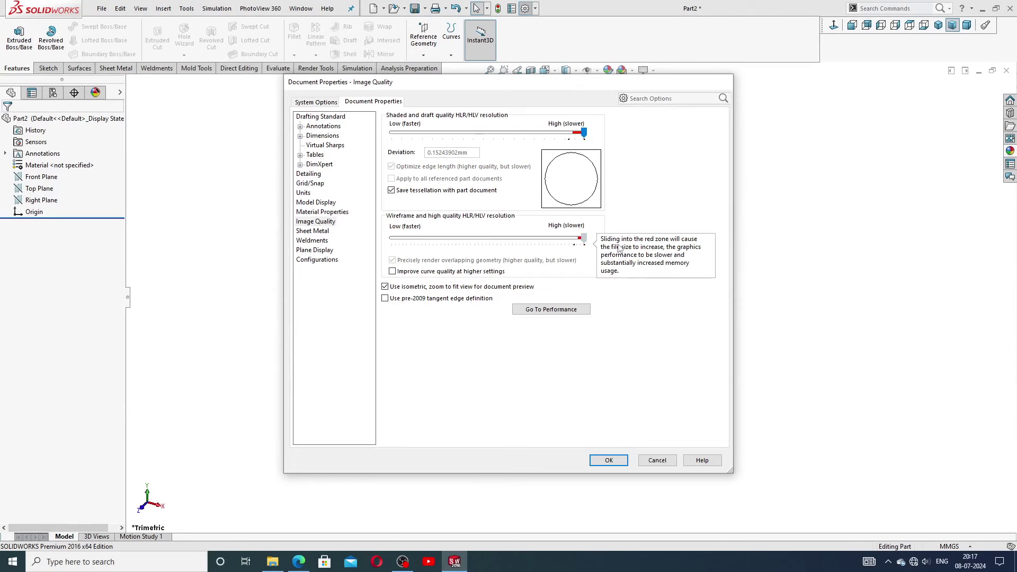
click(609, 461)
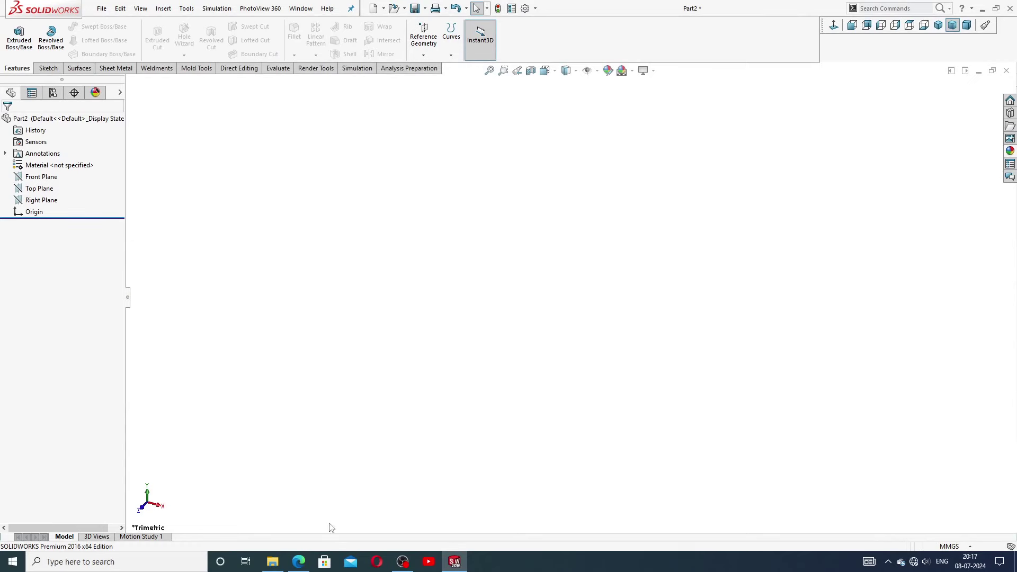
Step: Check the pin drawing, then sketch a circle at the origin on the Front Plane
click(298, 562)
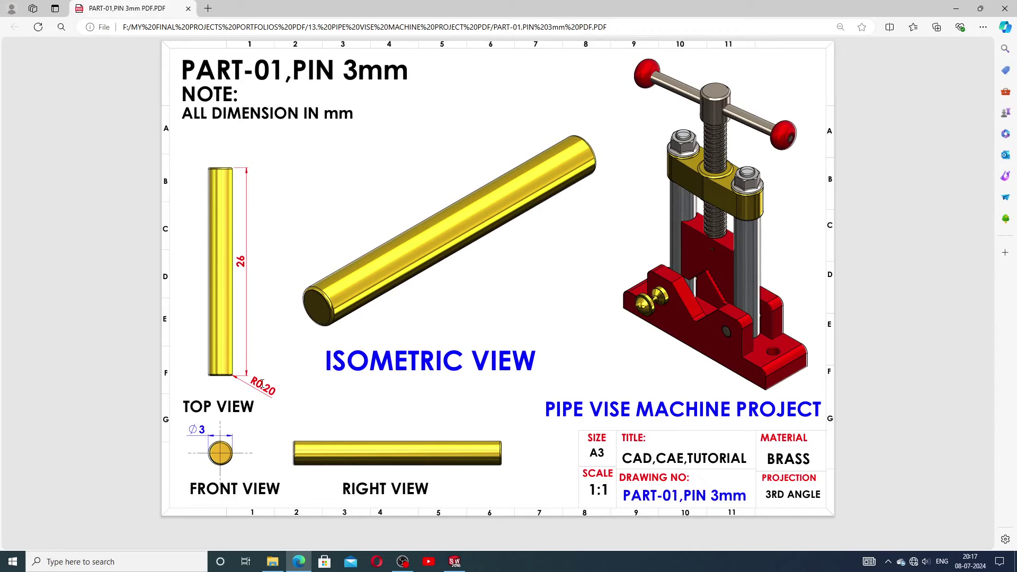
click(454, 561)
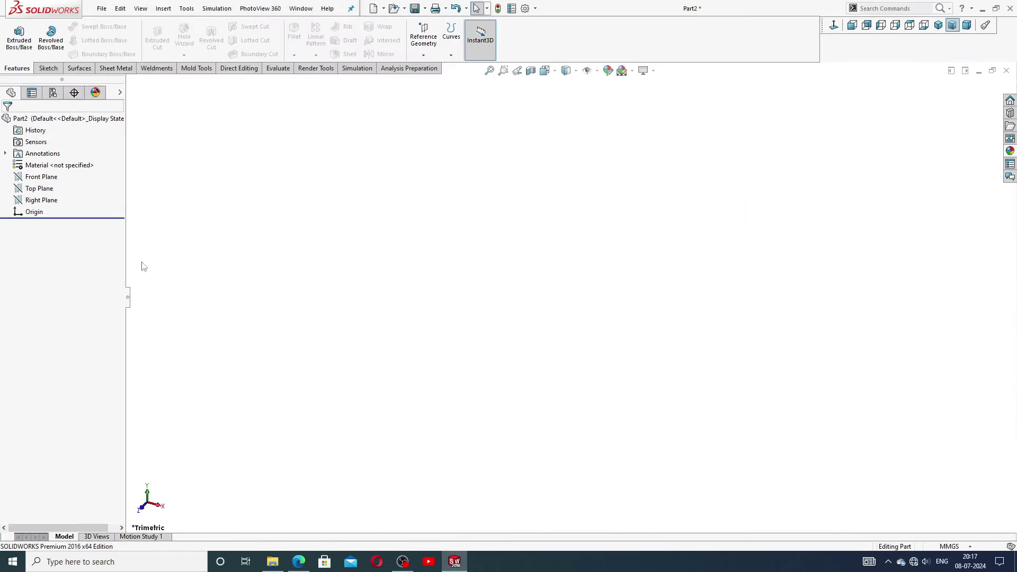
click(41, 176)
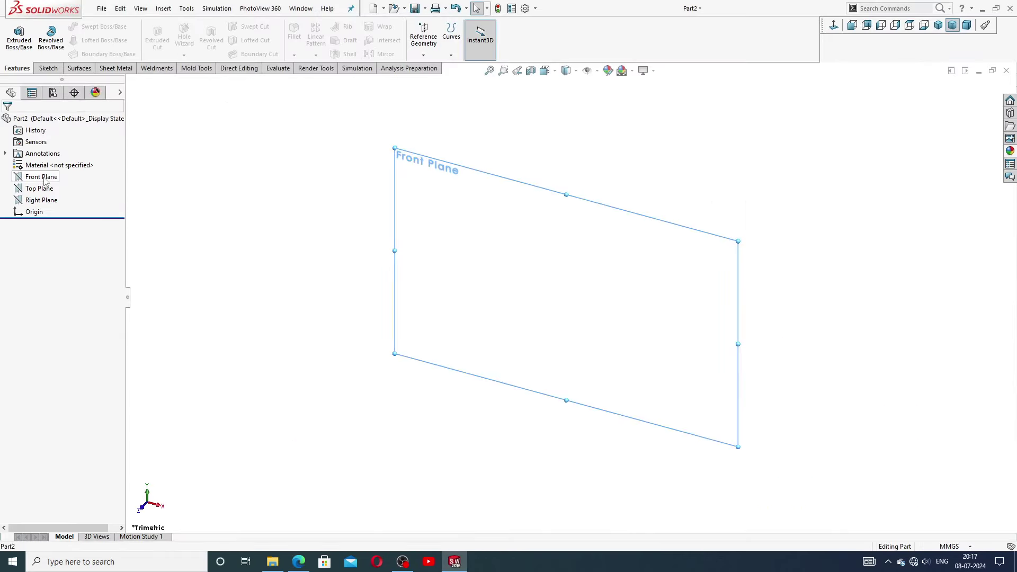
click(58, 167)
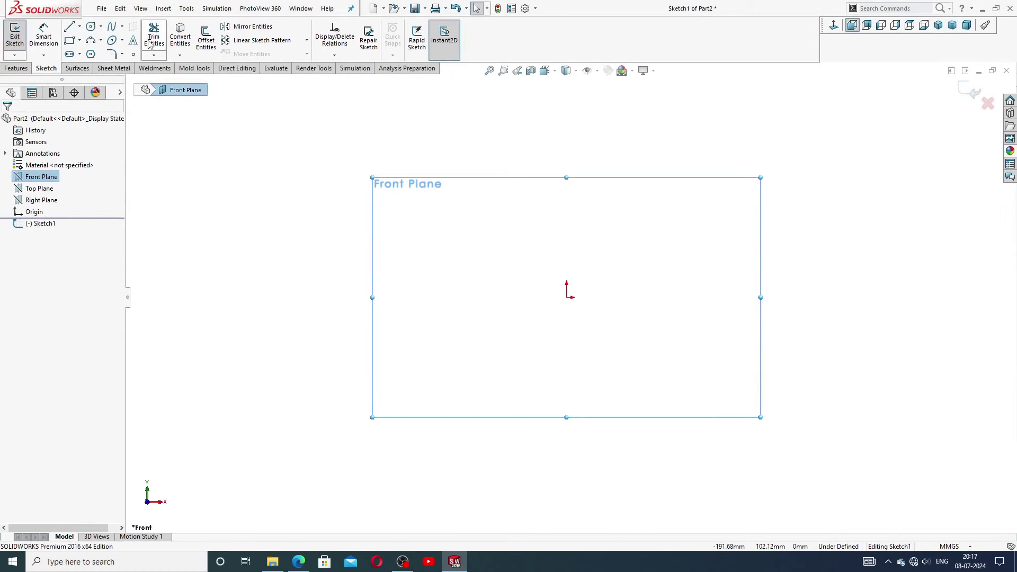
click(92, 27)
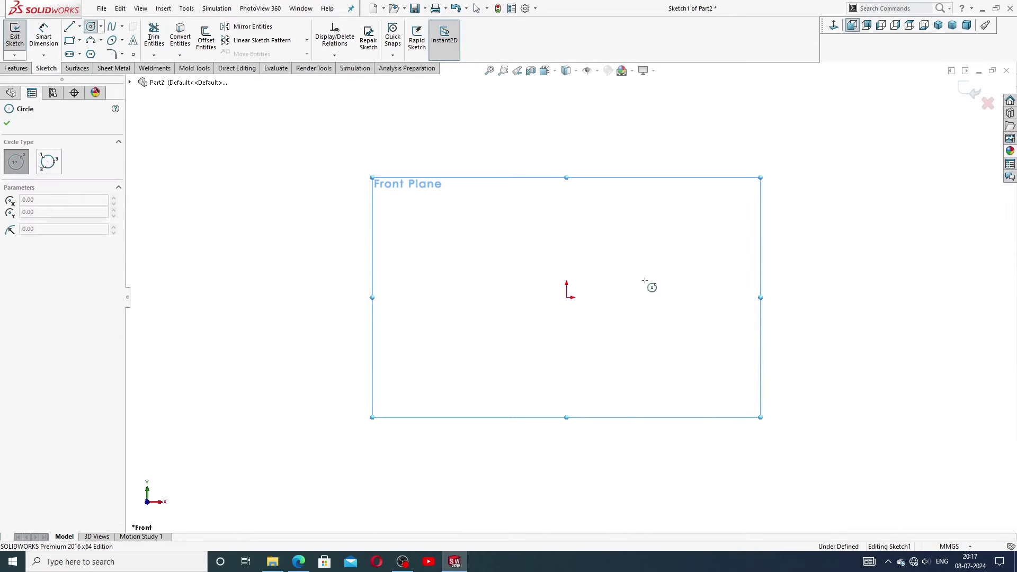
click(566, 297)
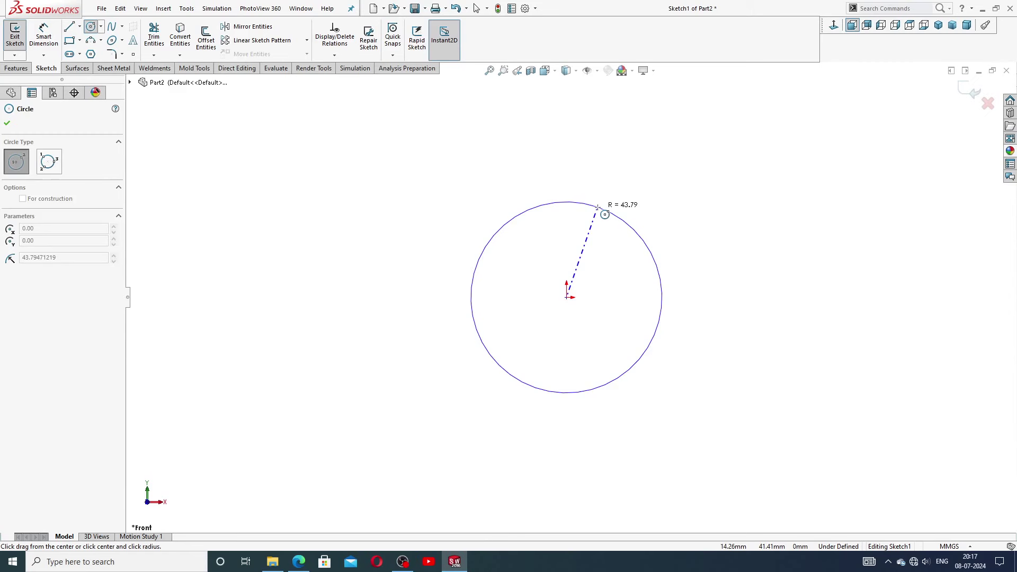
click(609, 209)
right_click(642, 189)
click(653, 197)
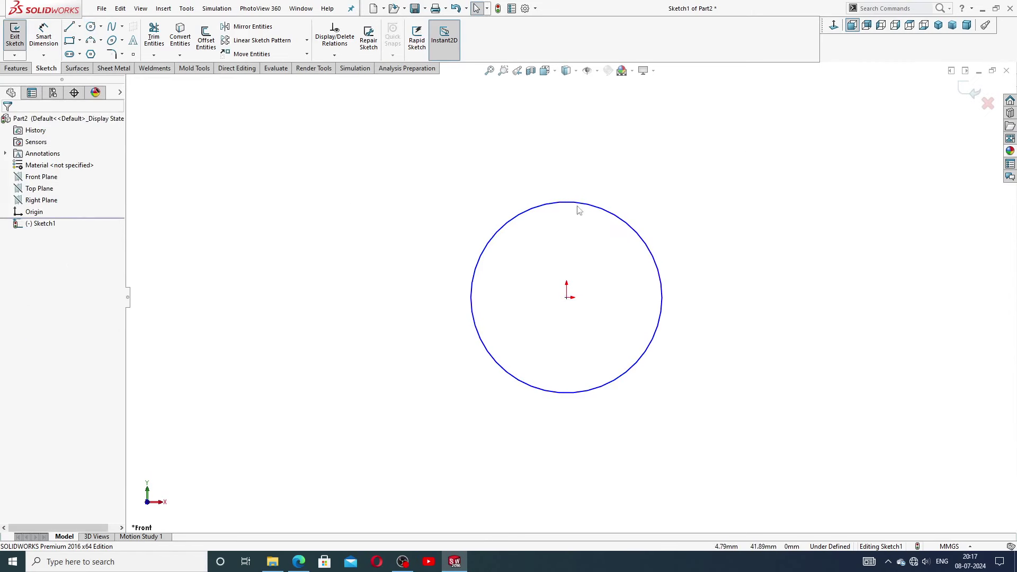
Step: Dimension the circle's diameter to 3 mm, then return to Select
click(57, 46)
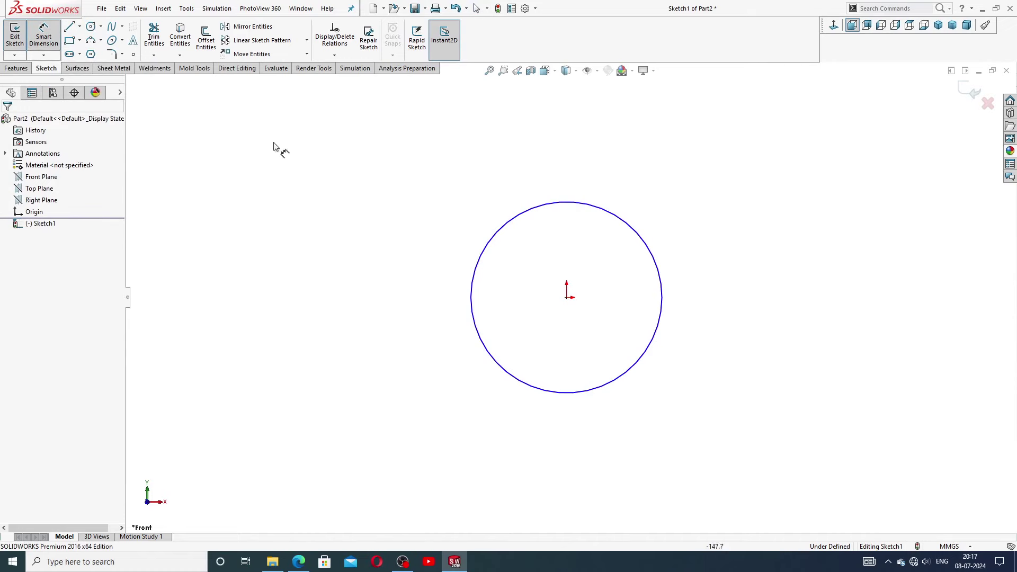
click(634, 222)
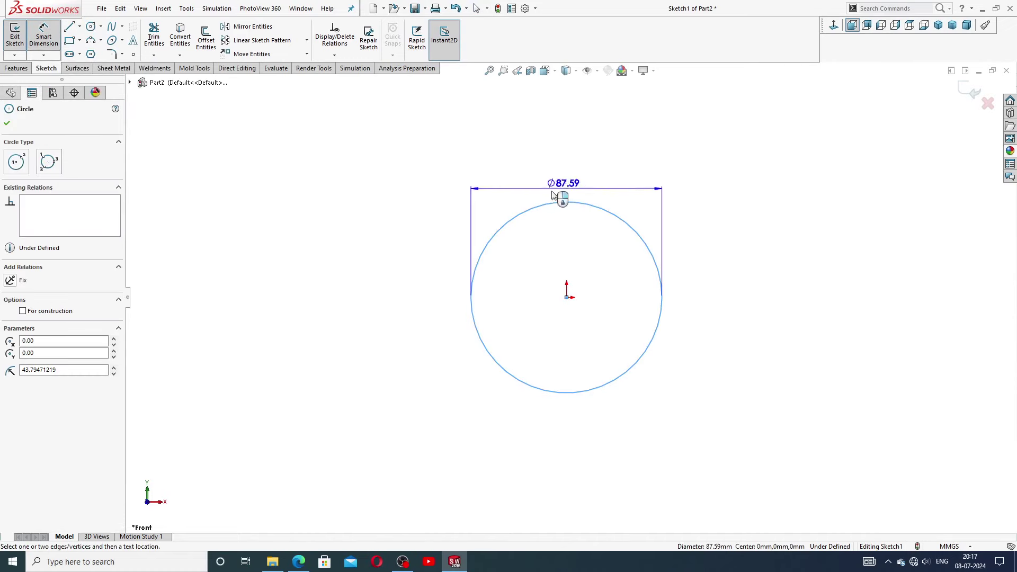
click(585, 186)
text(3)
key(Return)
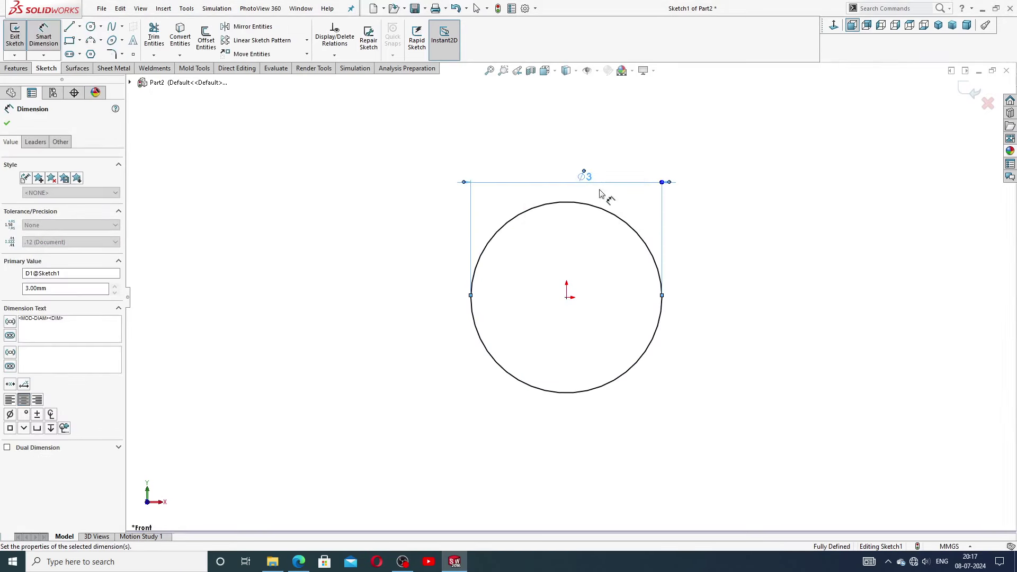
right_click(688, 198)
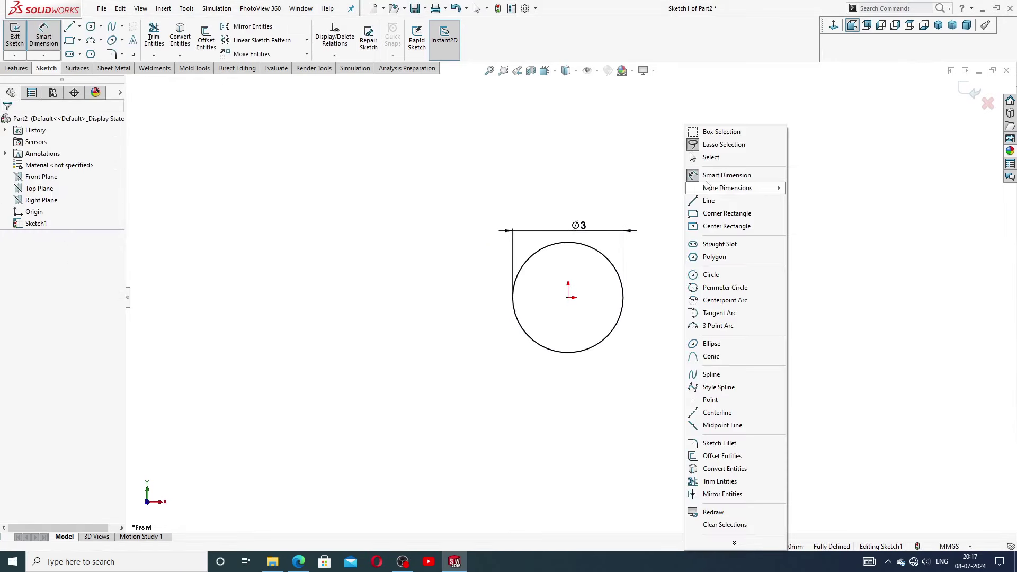
click(695, 154)
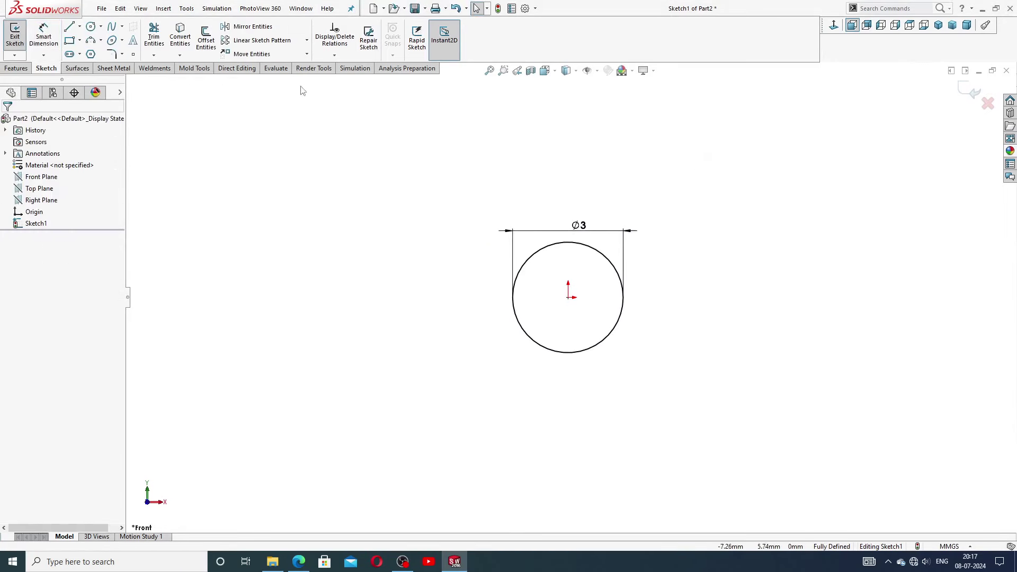
Step: Extrude the Ø3 circle to a depth of 26 mm and fit the preview in view
click(16, 68)
click(24, 47)
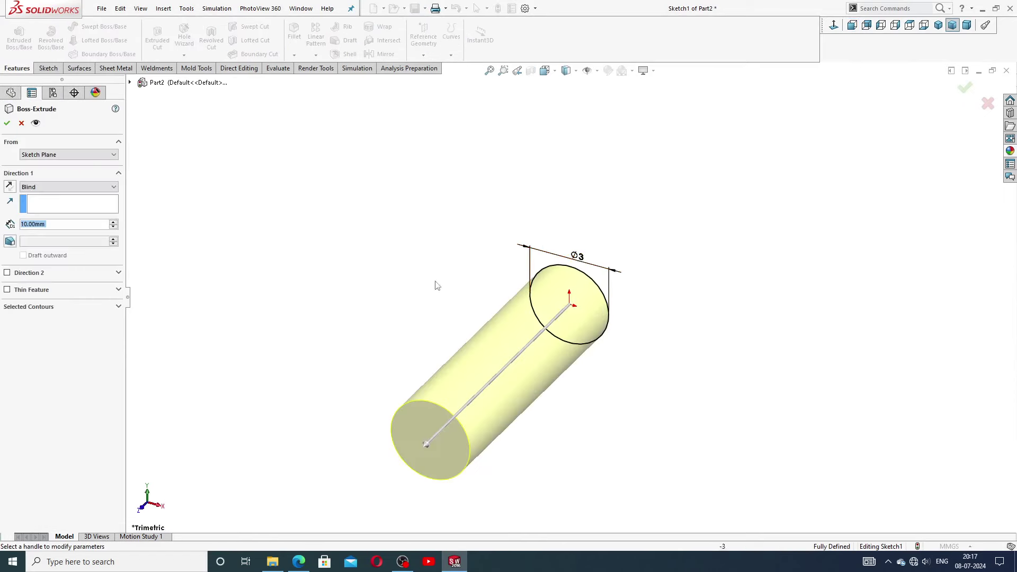
text(26)
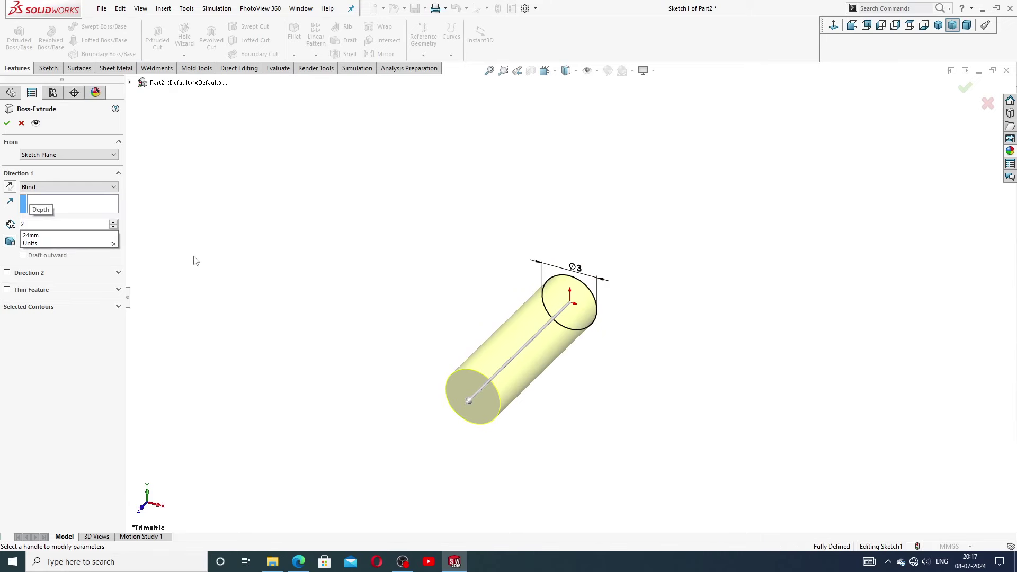
key(Return)
key(f)
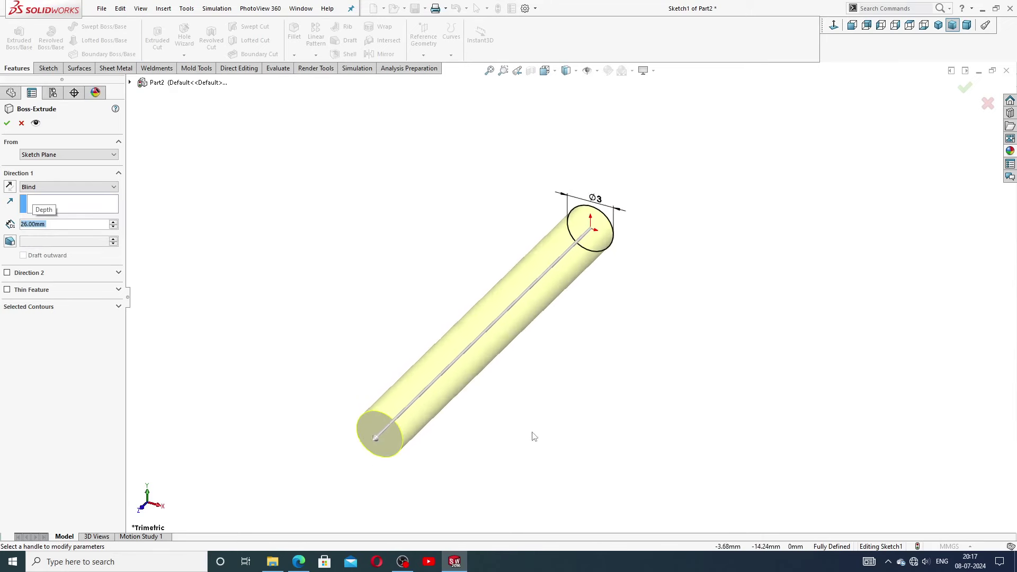
click(60, 225)
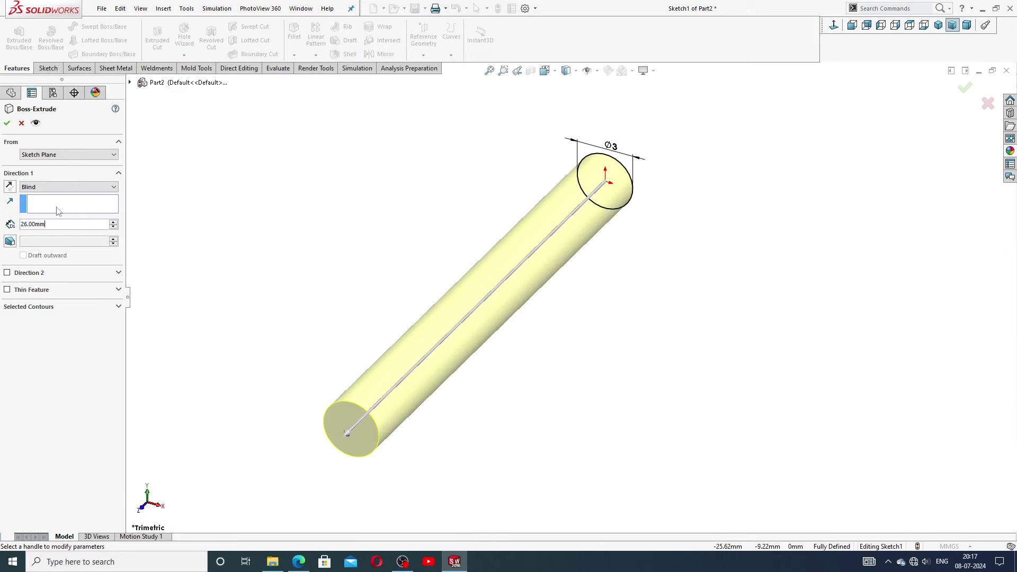
Step: Compare against the pin drawing, then accept the extrusion as Boss-Extrude1
click(298, 562)
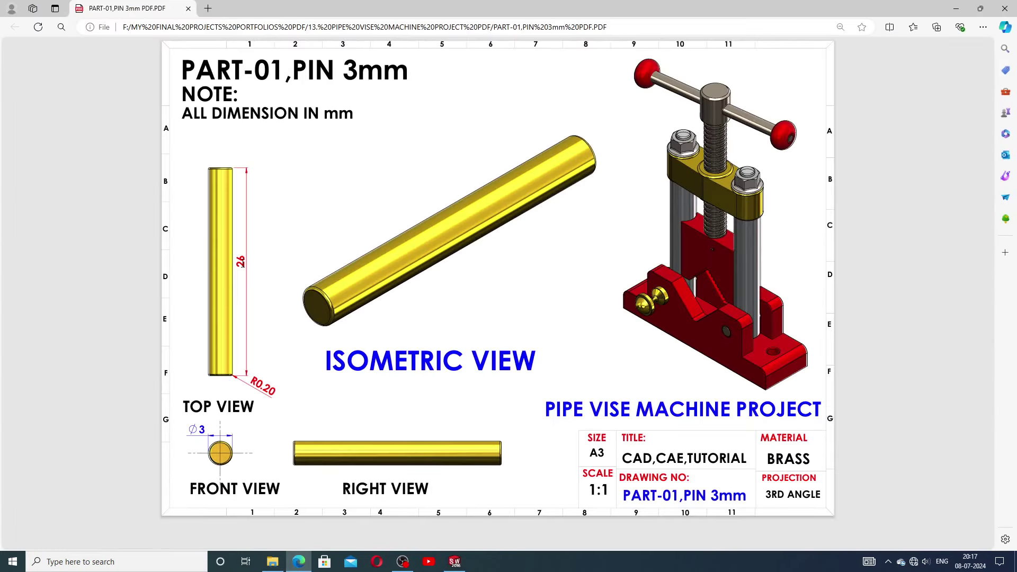
click(454, 562)
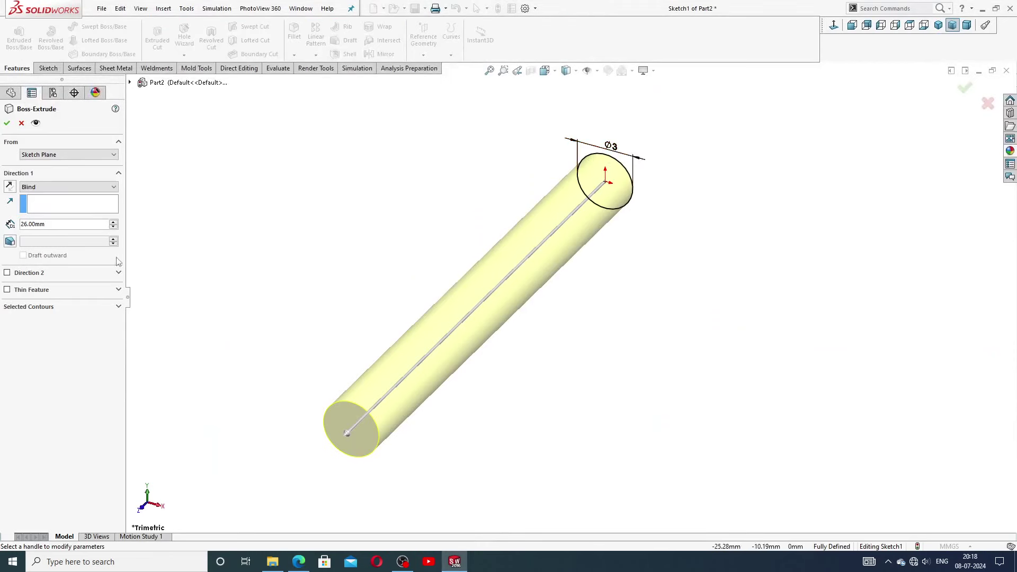
click(7, 123)
middle_drag(440, 347, 387, 295)
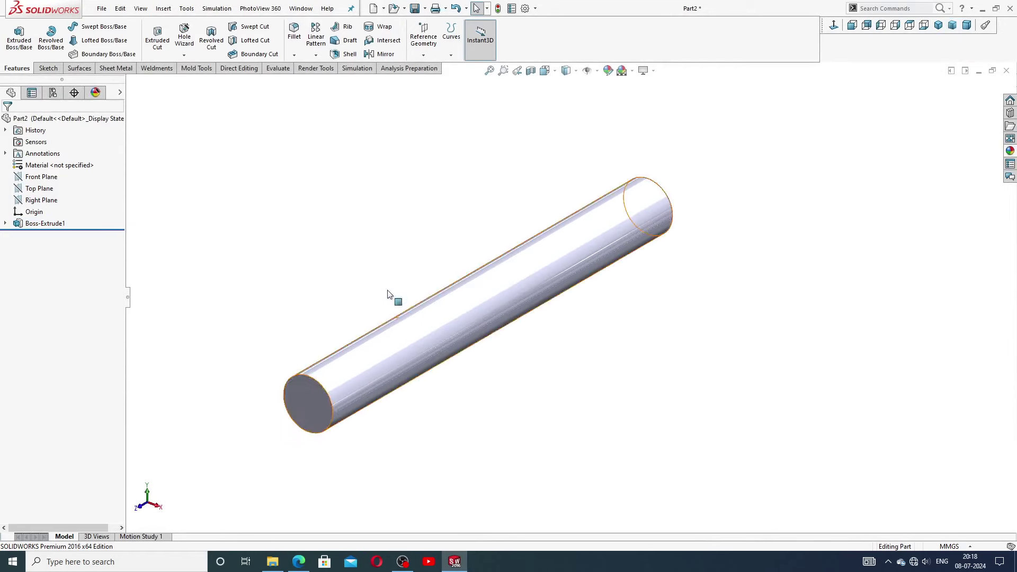
Step: Fillet both end faces of the cylinder with a 0.2 mm radius
click(293, 35)
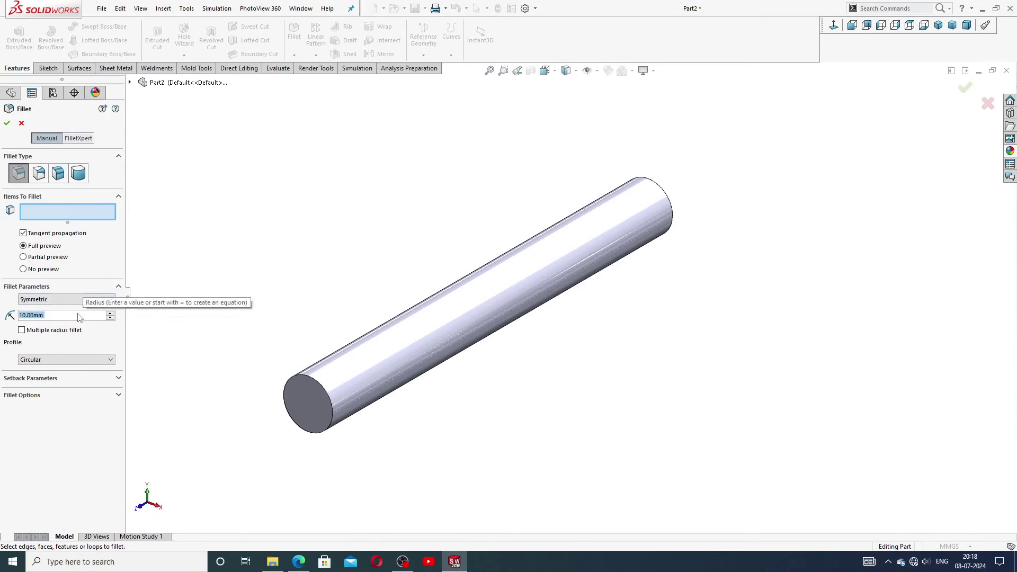
text(0.2)
key(Return)
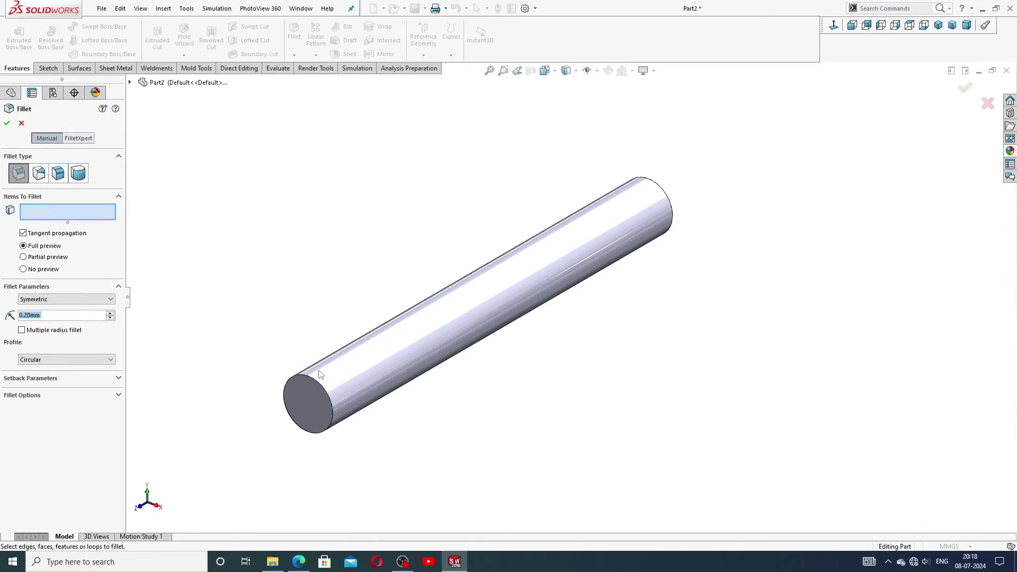
click(312, 404)
middle_drag(779, 210, 661, 282)
click(649, 222)
scroll(600, 287, up, 3)
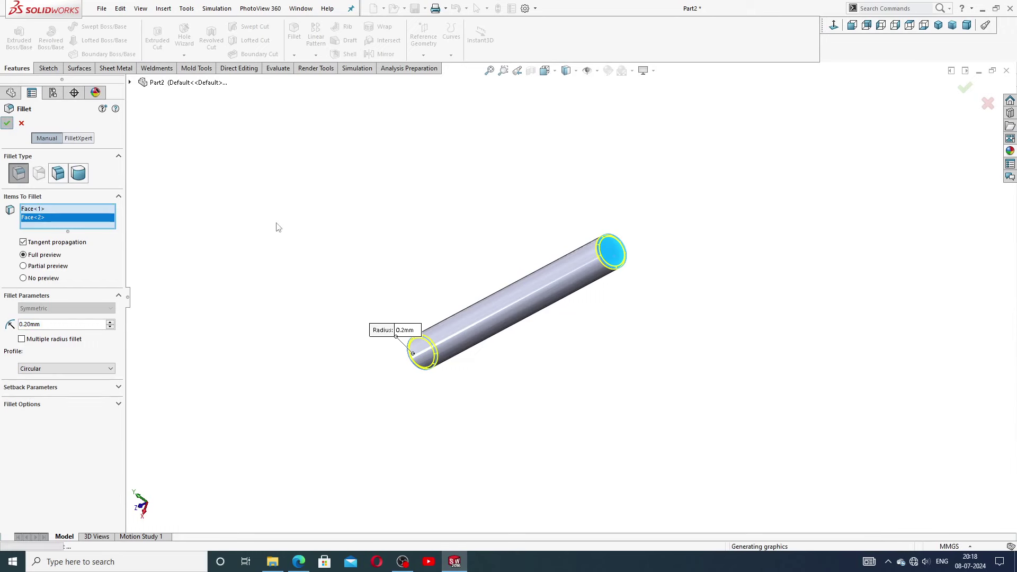
middle_drag(381, 245, 508, 293)
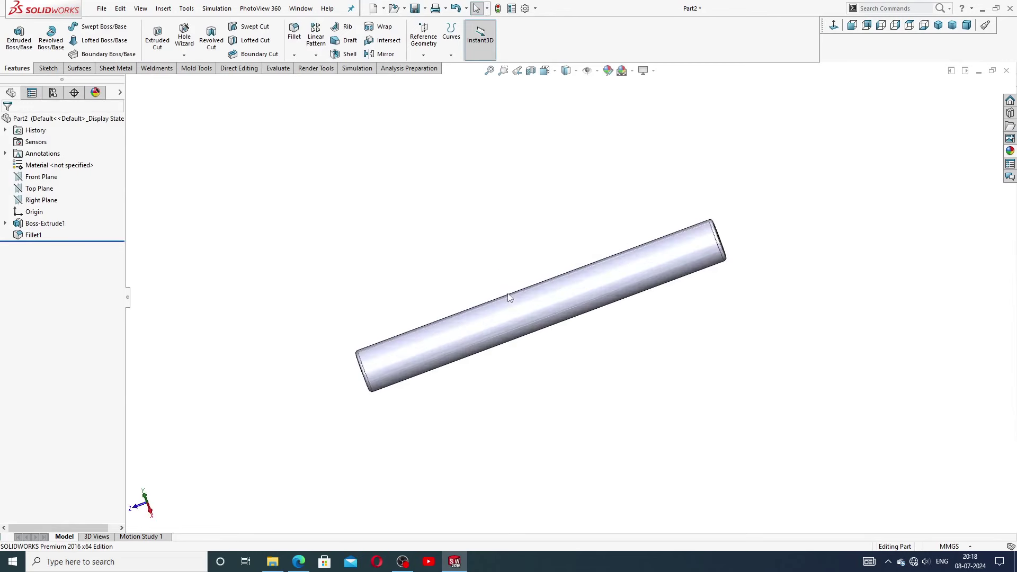
key(ctrl+7)
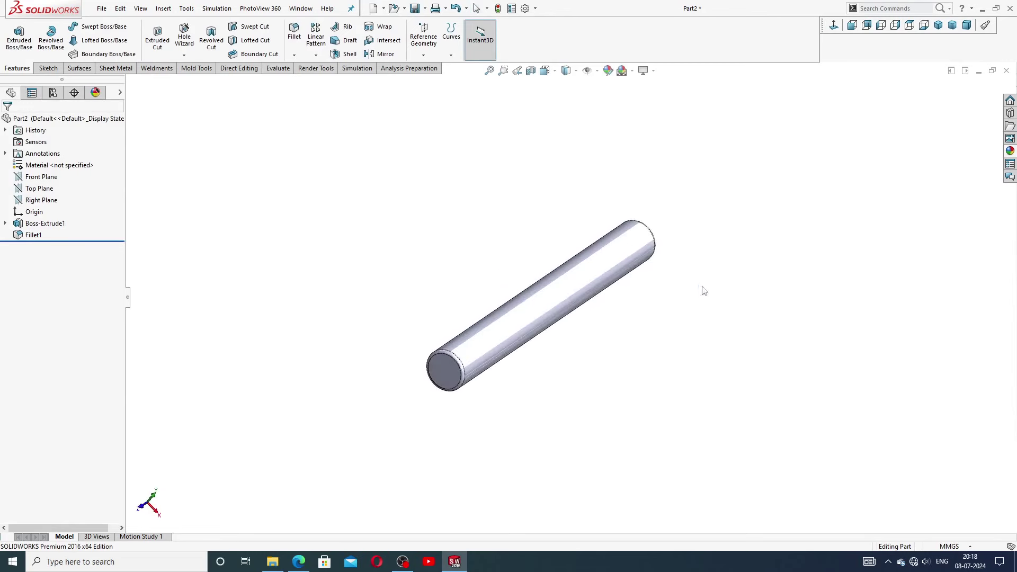
Step: Apply the polished brass appearance to the pin and view it isometrically
click(1010, 151)
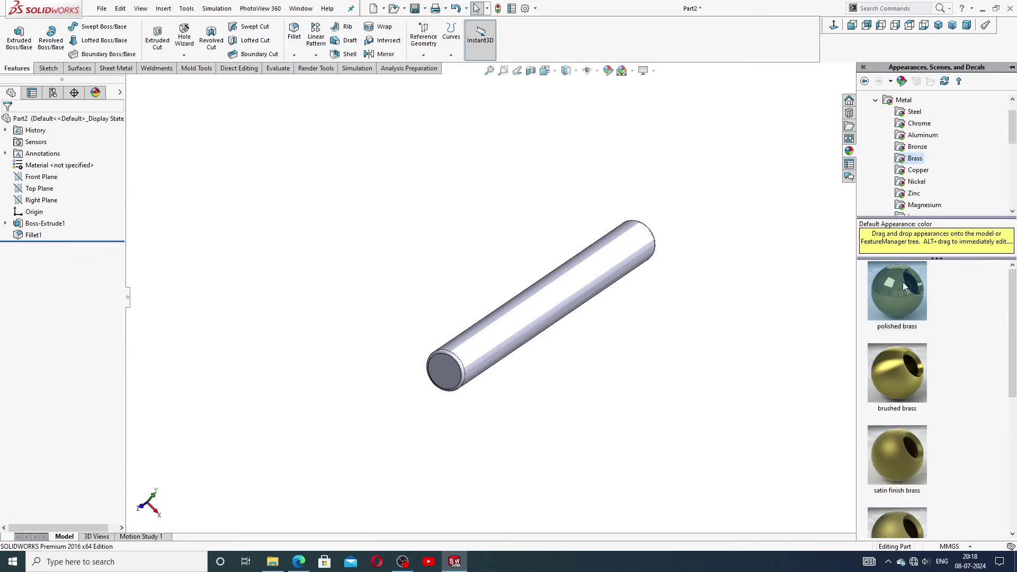
double_click(887, 282)
middle_drag(733, 284, 668, 296)
click(937, 26)
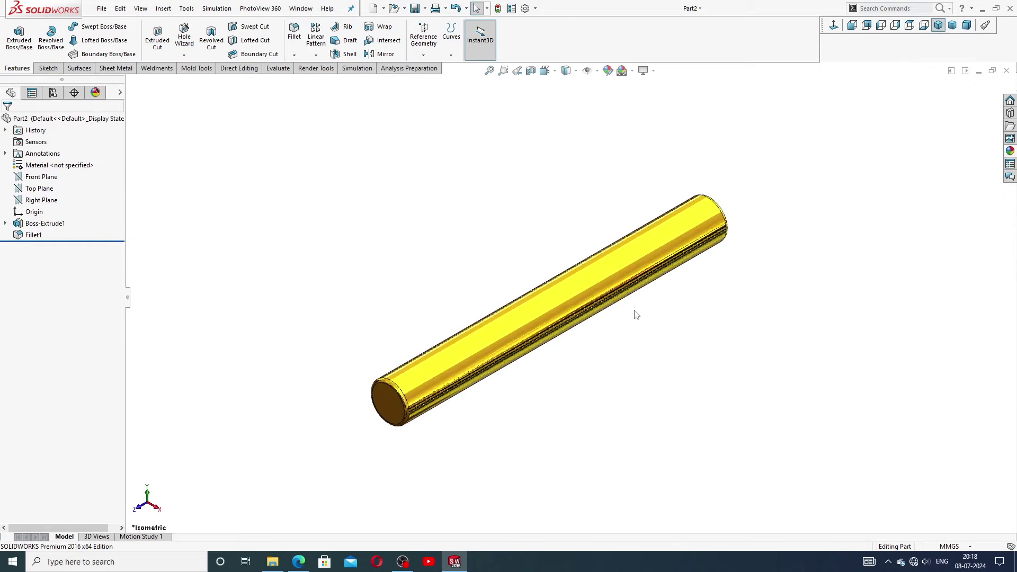
mouse_move(605, 320)
middle_down()
mouse_move(547, 387)
mouse_move(606, 340)
mouse_move(613, 284)
mouse_move(595, 327)
middle_up()
click(939, 25)
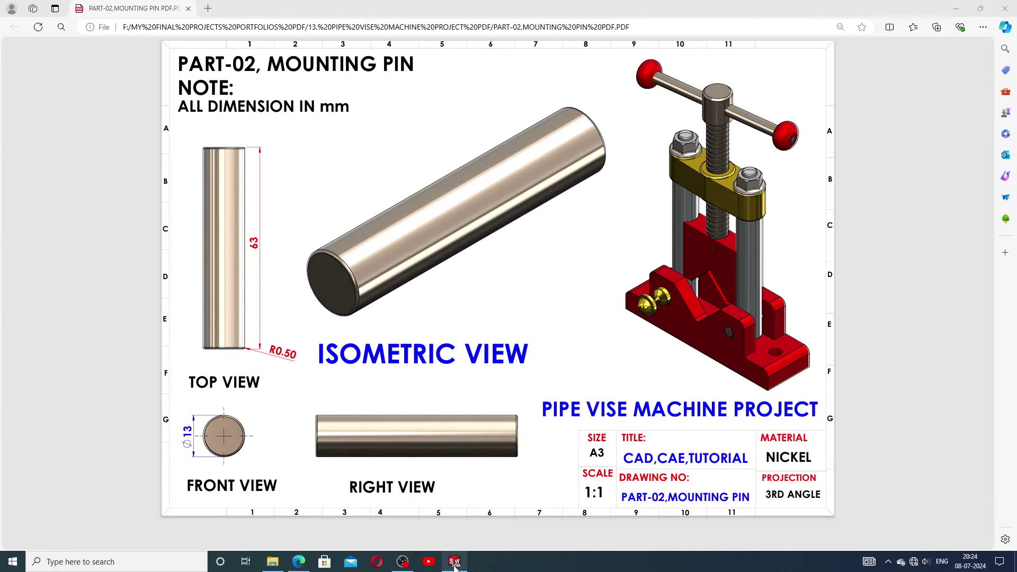
Step: Back in SOLIDWORKS, orbit the pin and select its rounded edge to check the fillet
mouse_move(455, 561)
click(455, 562)
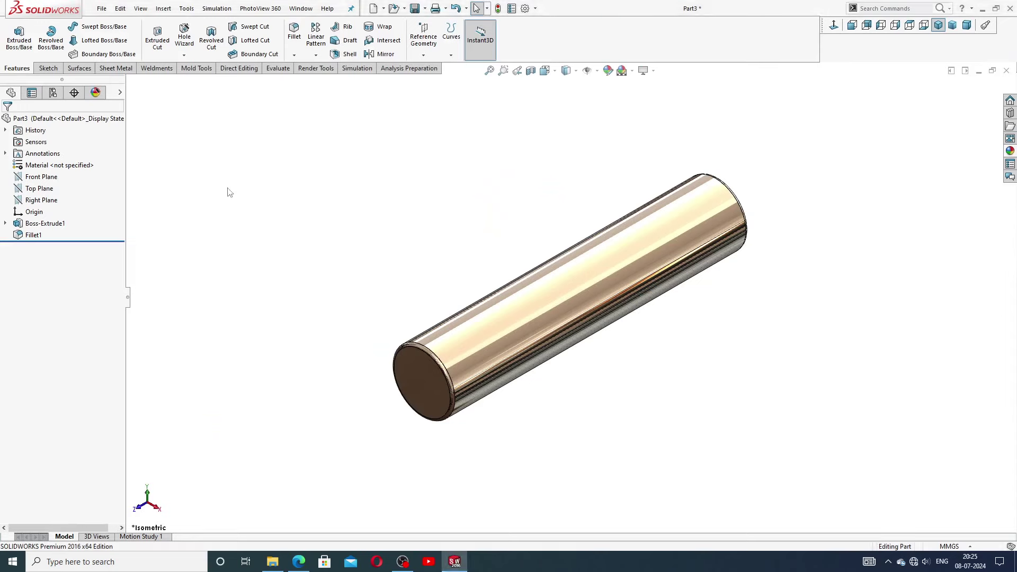
middle_drag(615, 215, 667, 220)
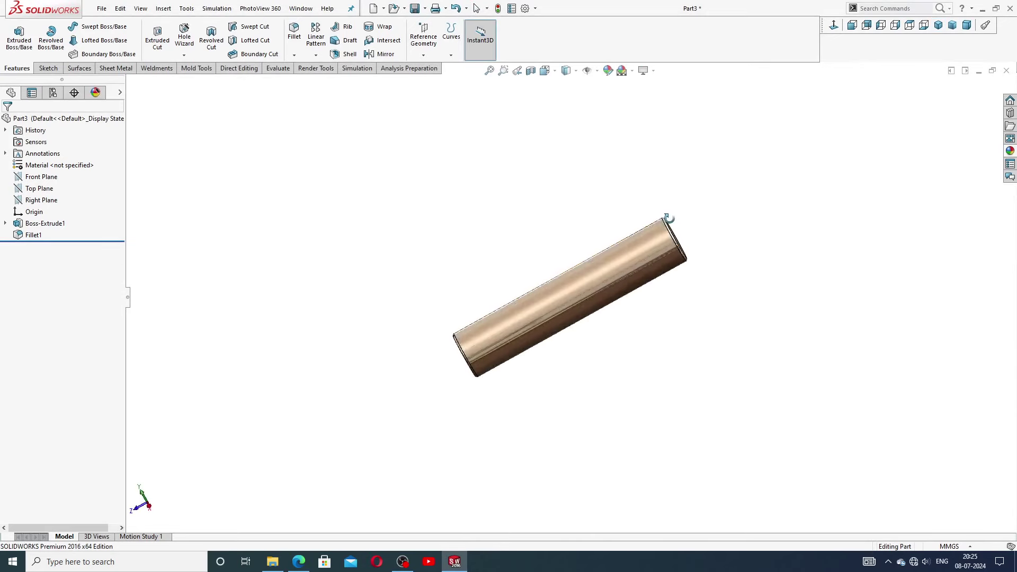
scroll(593, 318, down, 5)
middle_drag(593, 323, 672, 225)
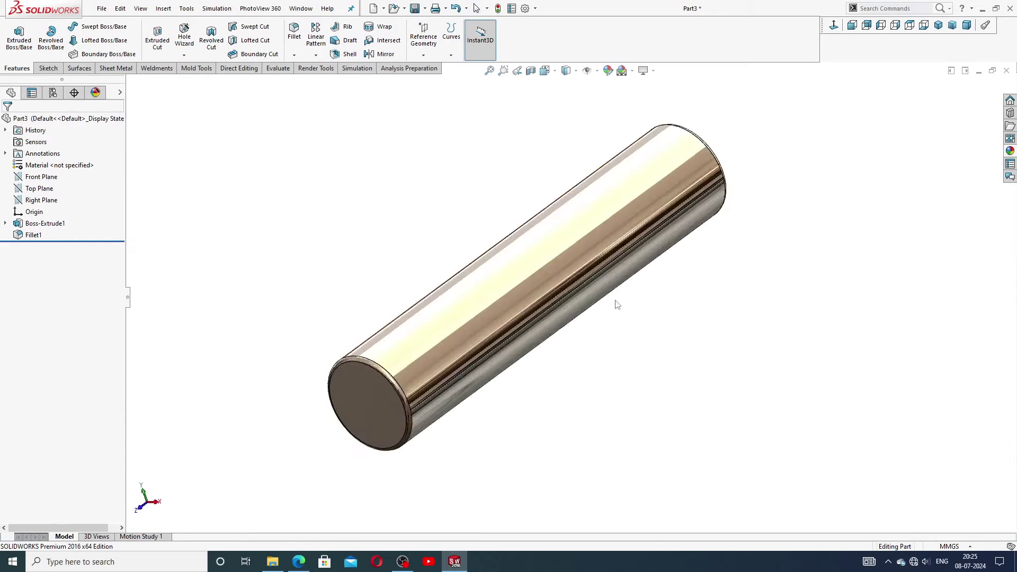
scroll(425, 379, down, 6)
click(392, 386)
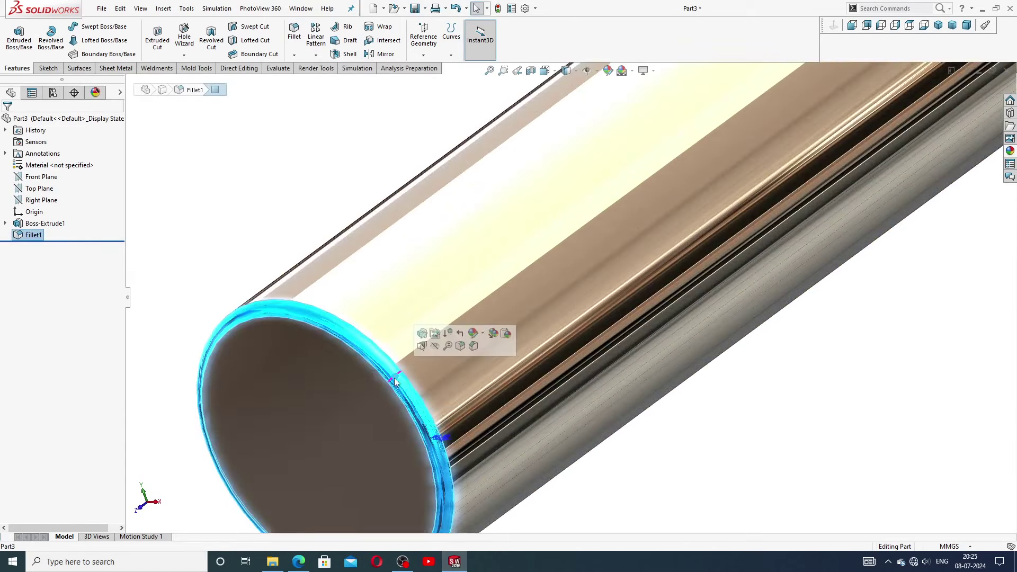
scroll(411, 378, up, 5)
key(Escape)
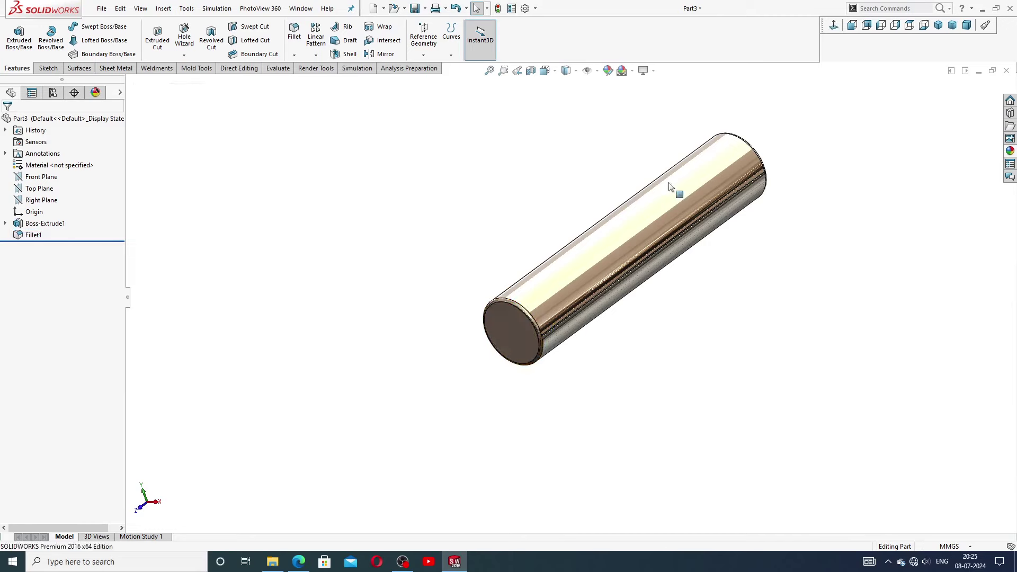
scroll(679, 196, down, 2)
Step: Set the pin to isometric view and close the part document
click(939, 26)
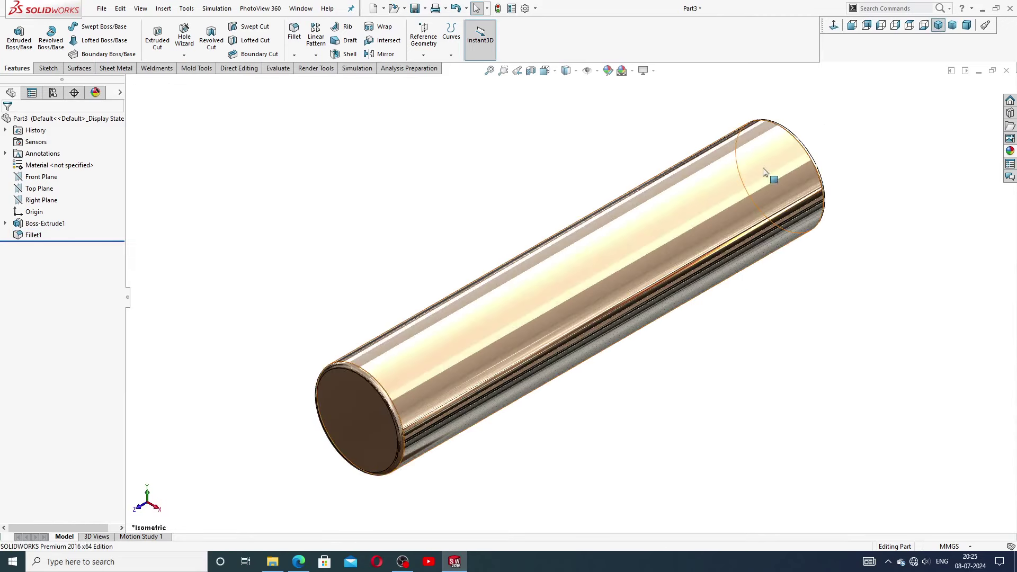
scroll(593, 356, down, 2)
scroll(628, 340, up, 1)
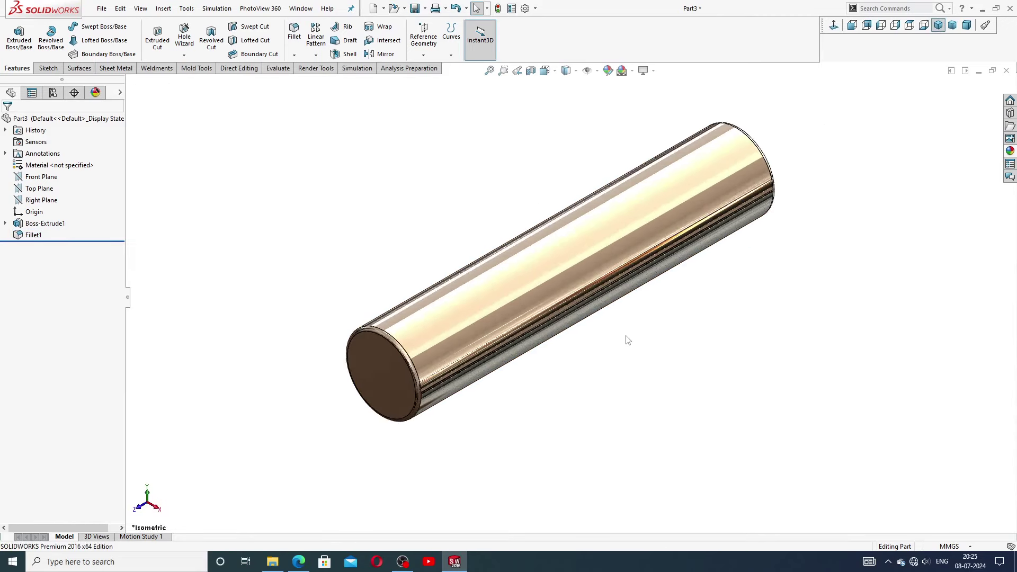
click(1006, 70)
Step: Discard the pin part's changes, create a new part, and apply the Plain White scene
click(466, 296)
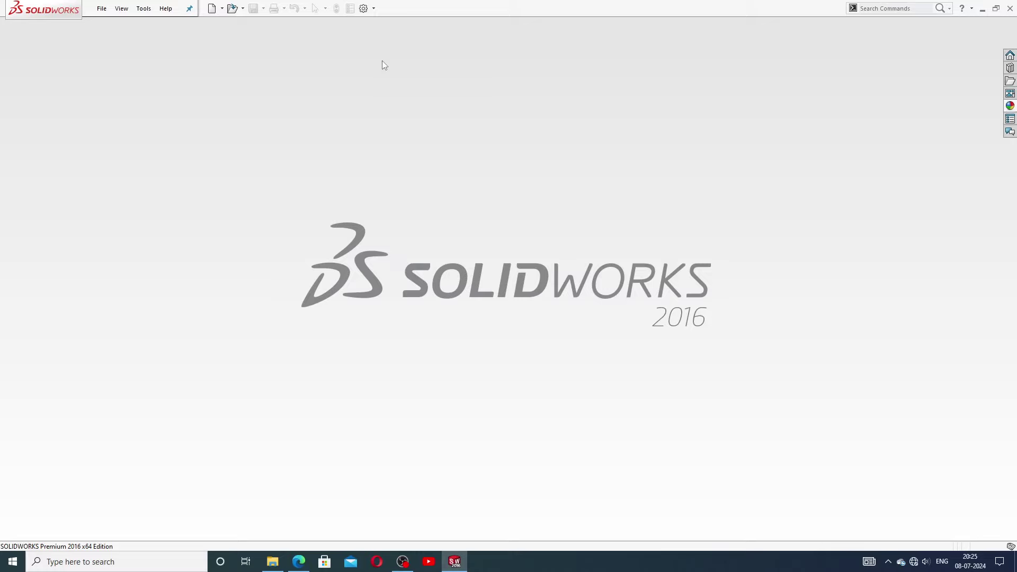
click(212, 9)
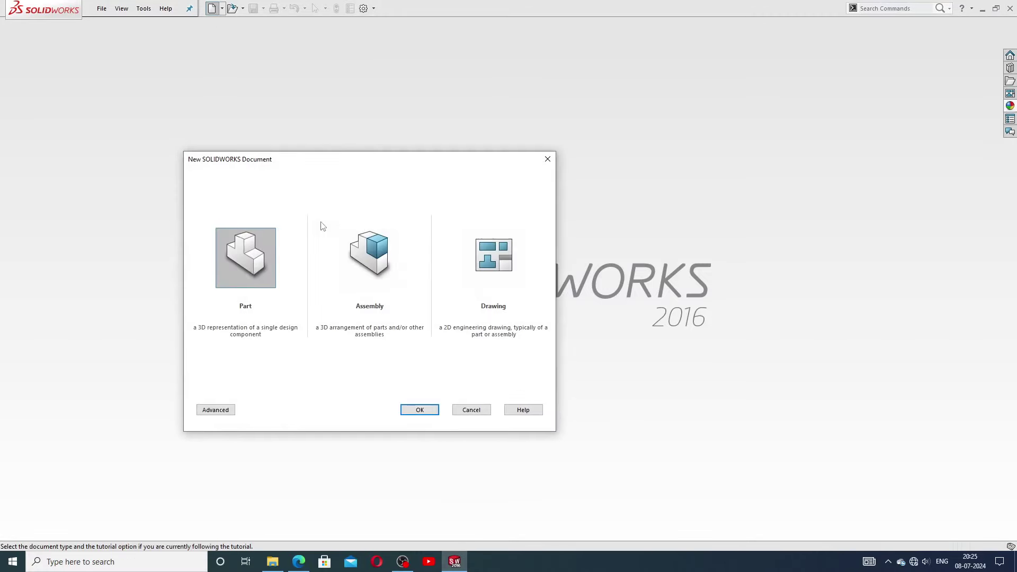
click(420, 410)
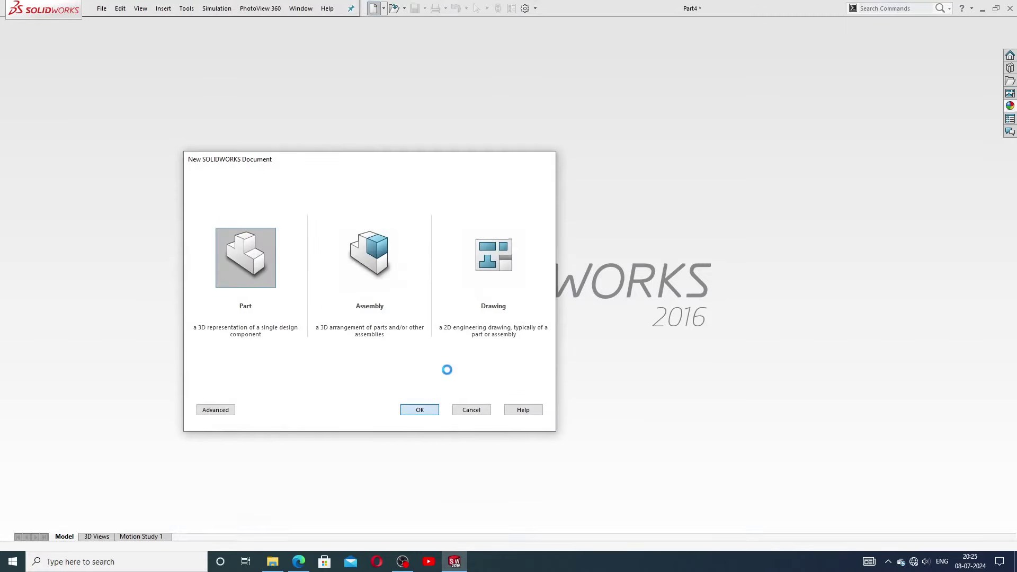
click(623, 71)
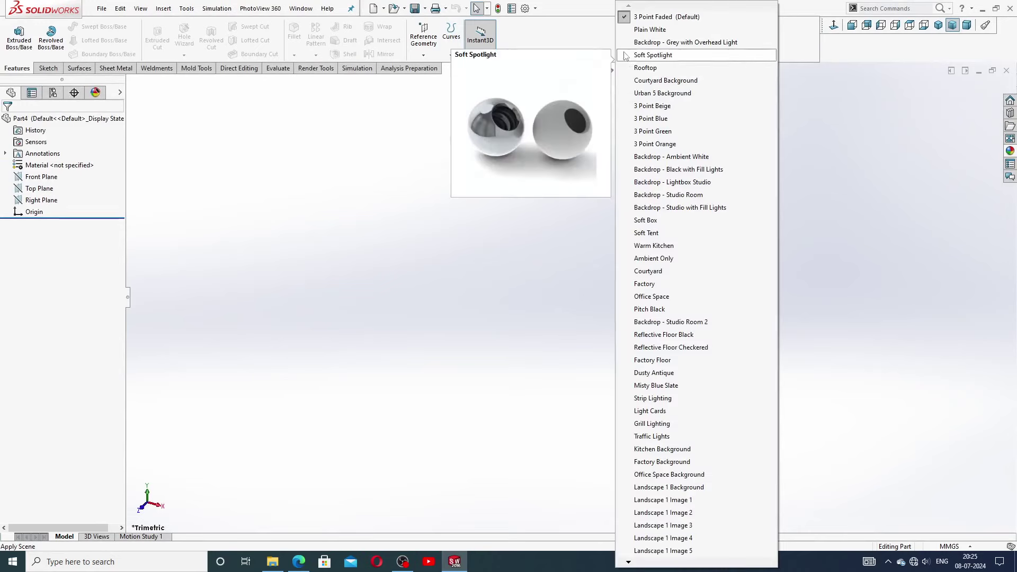
click(639, 30)
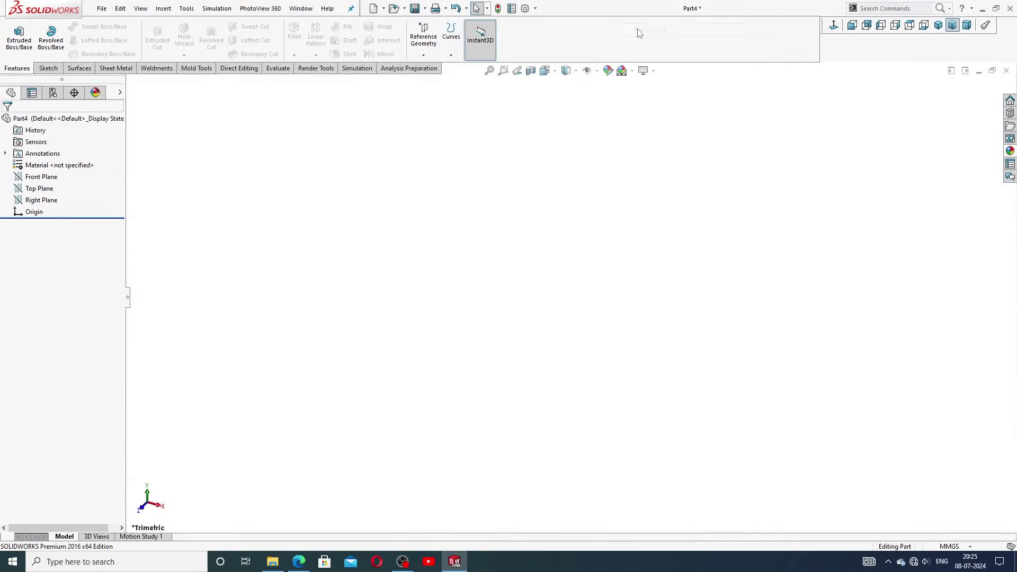
Step: Raise shaded and wireframe image quality to maximum in Document Properties
click(526, 8)
click(373, 101)
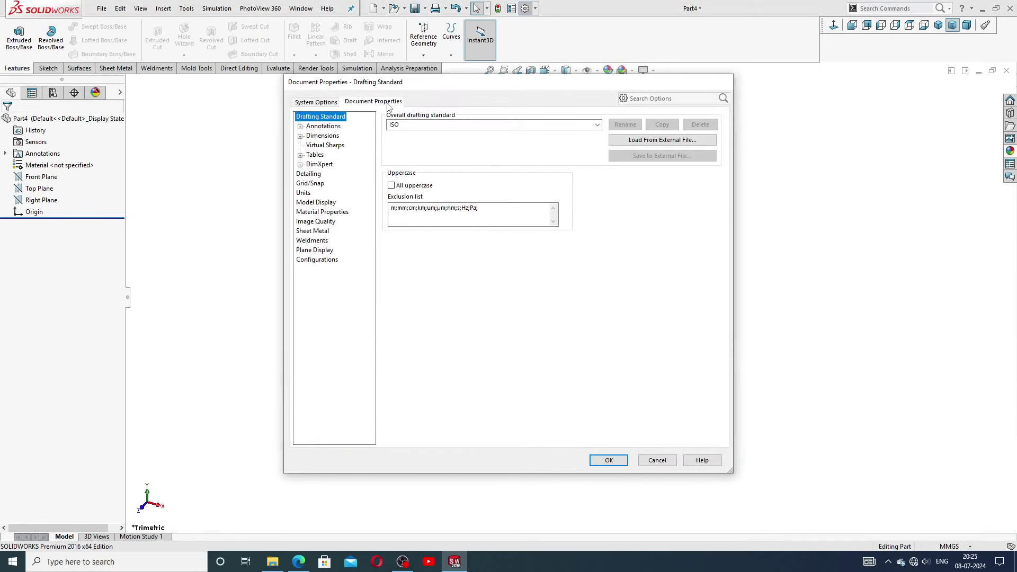
click(316, 221)
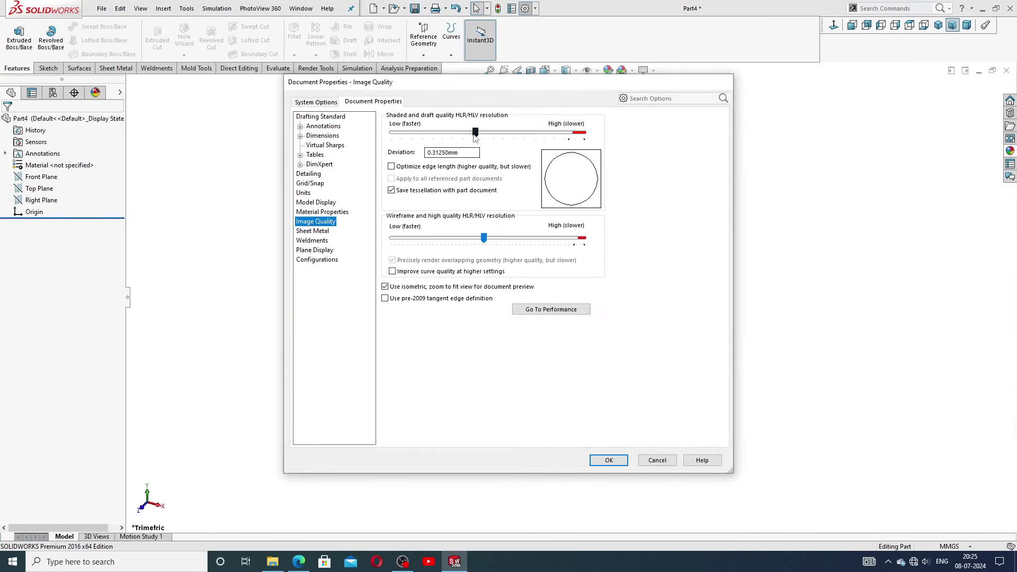
drag(475, 133, 584, 133)
drag(484, 238, 584, 239)
click(609, 460)
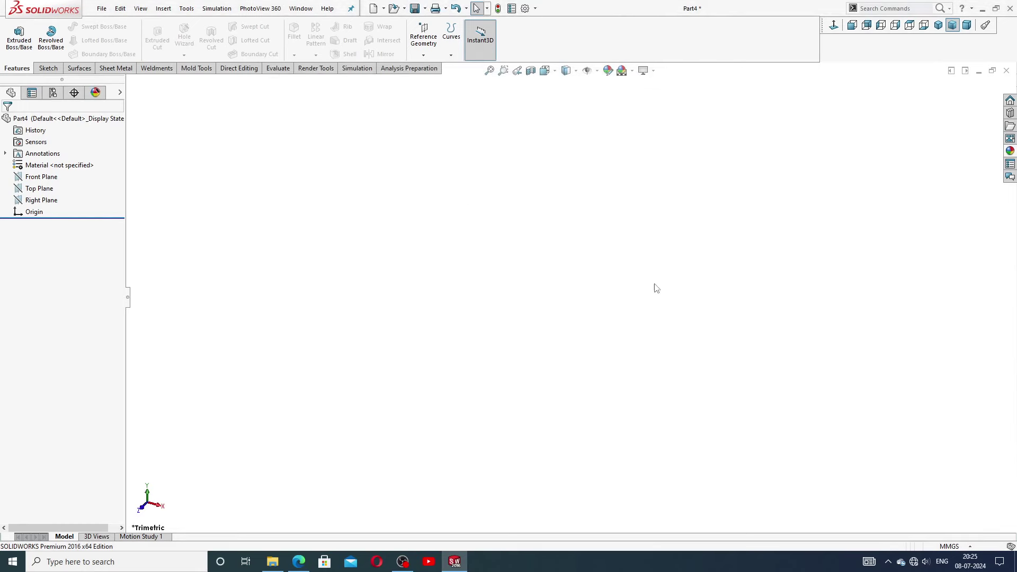
Step: Sketch a circle centred on the origin on the Front Plane
click(45, 177)
click(48, 165)
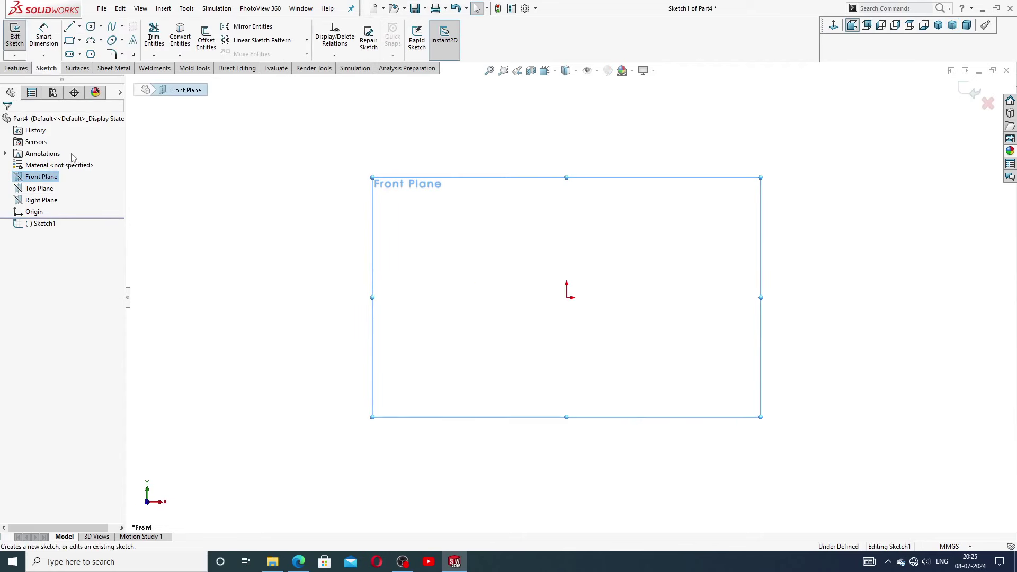
click(91, 27)
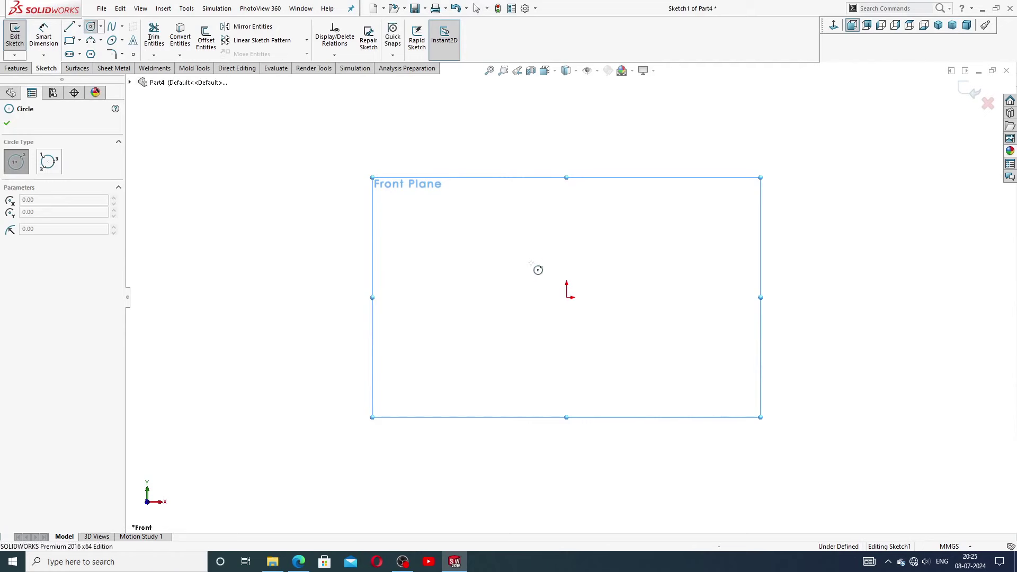
click(567, 298)
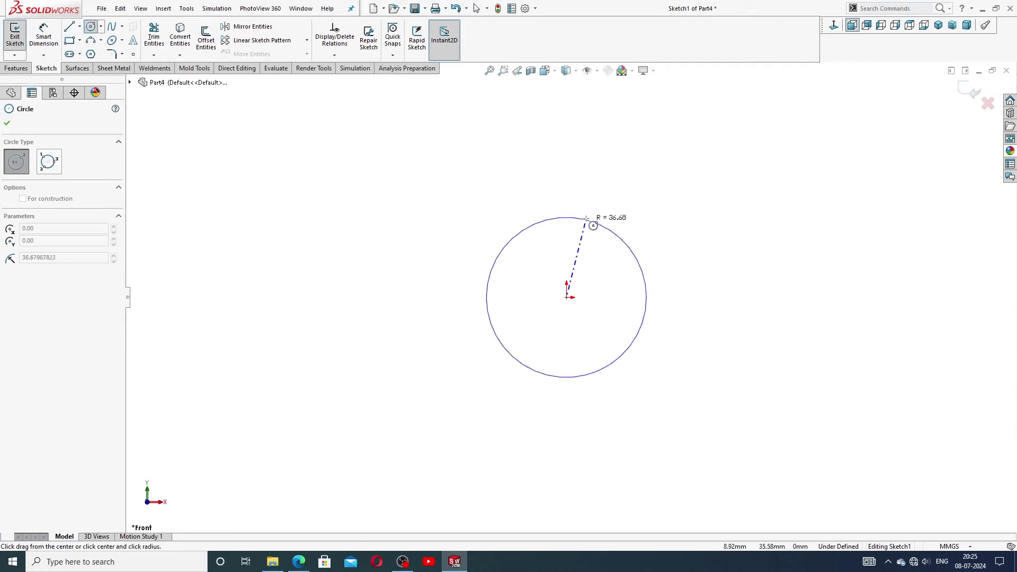
click(585, 200)
right_click(621, 185)
click(638, 191)
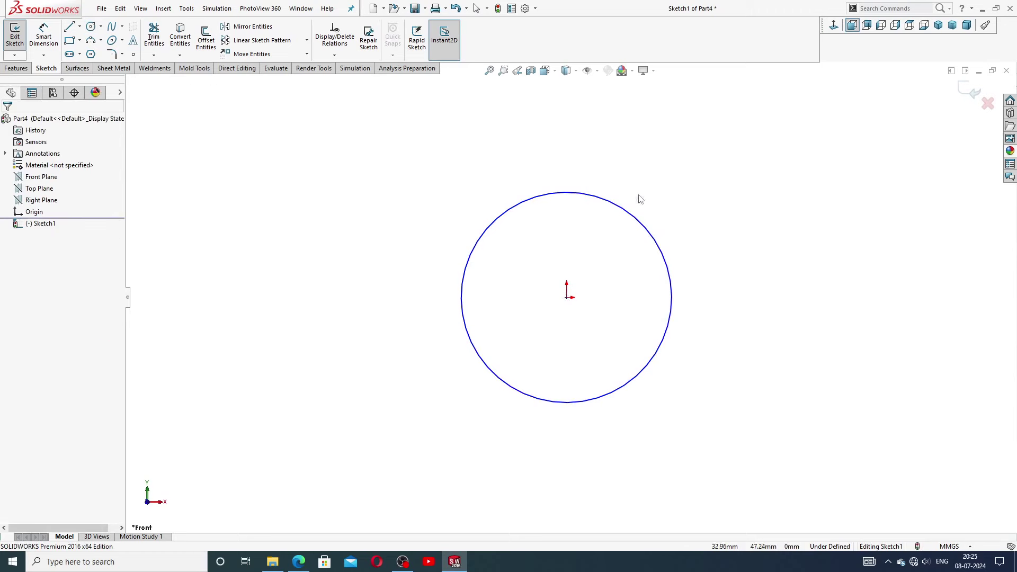
Step: Dimension the circle to Ø13 mm and bring up the mounting pin drawing to compare
click(43, 36)
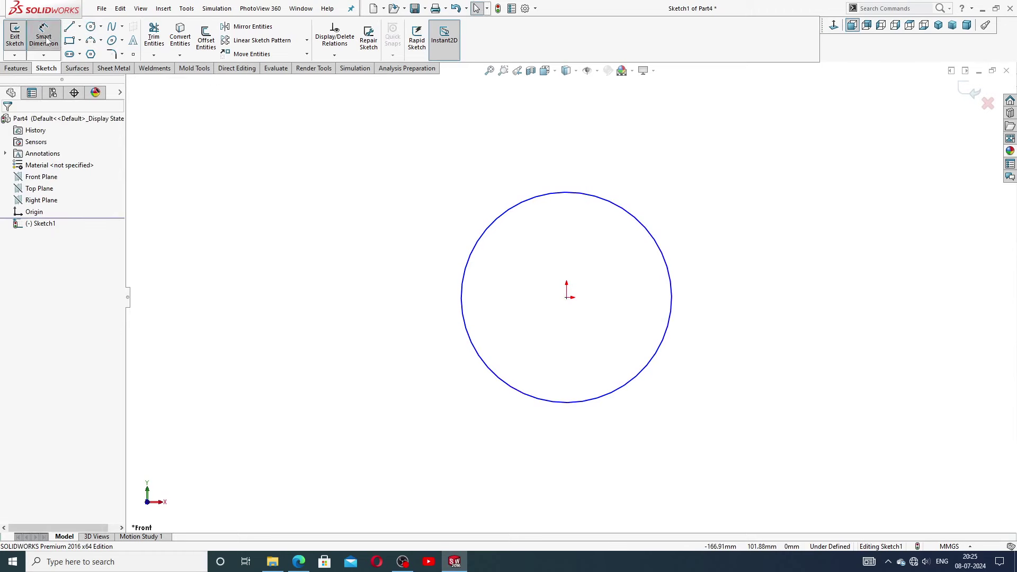
click(571, 193)
click(572, 161)
text(13)
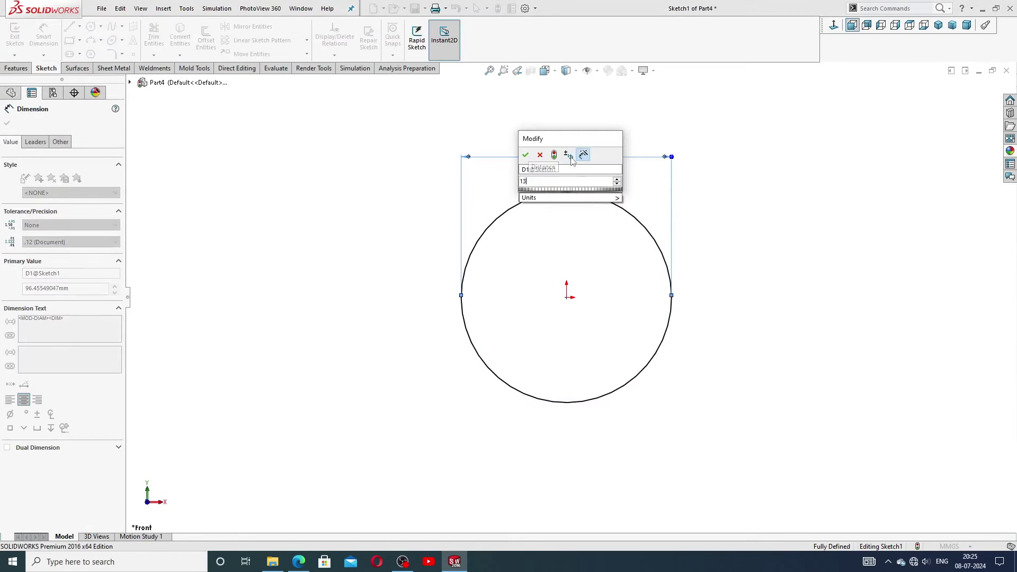
key(Return)
click(686, 212)
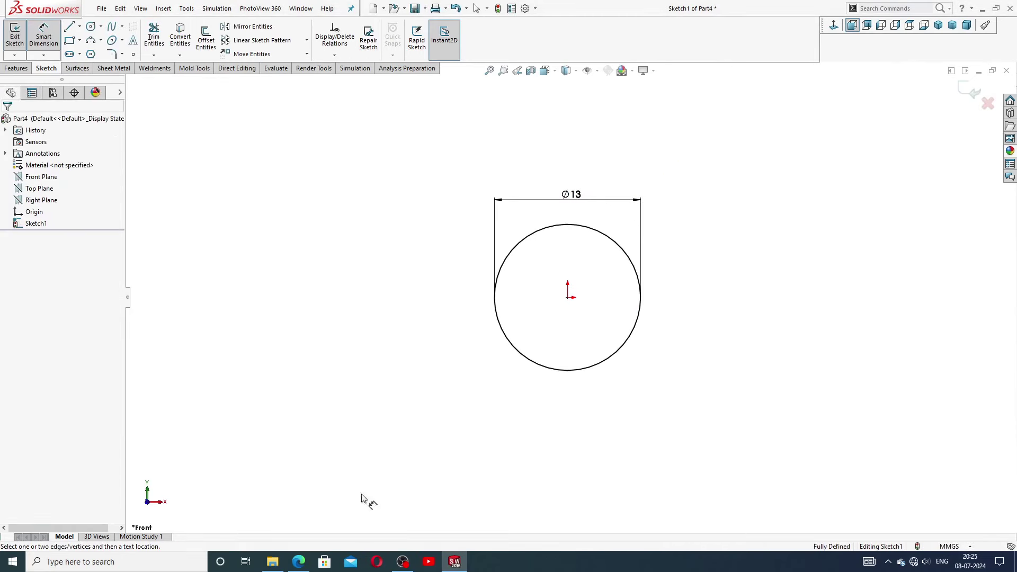
click(306, 567)
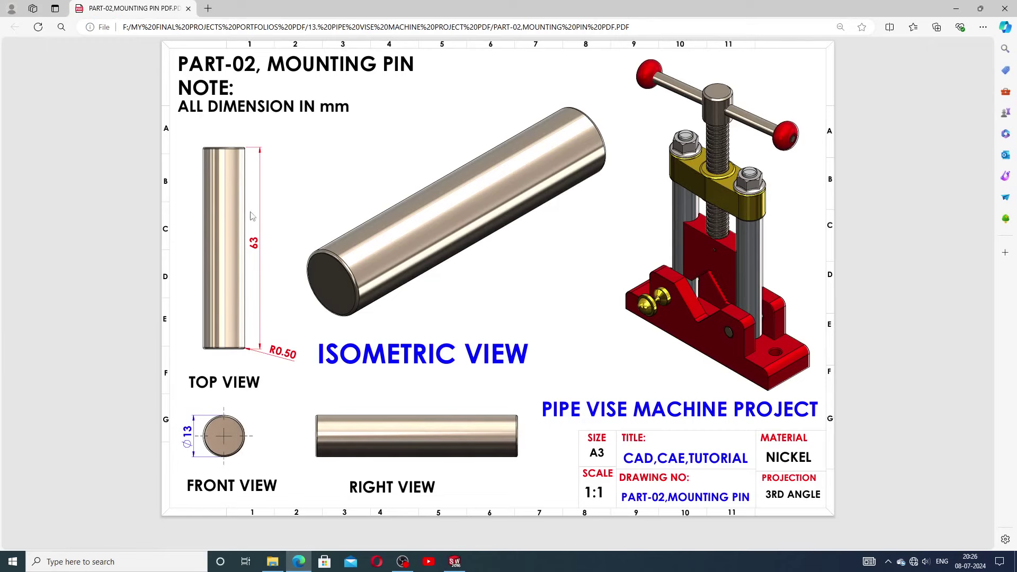
Step: Leave dimensioning mode in the Ø13 circle sketch and return to selection
click(456, 562)
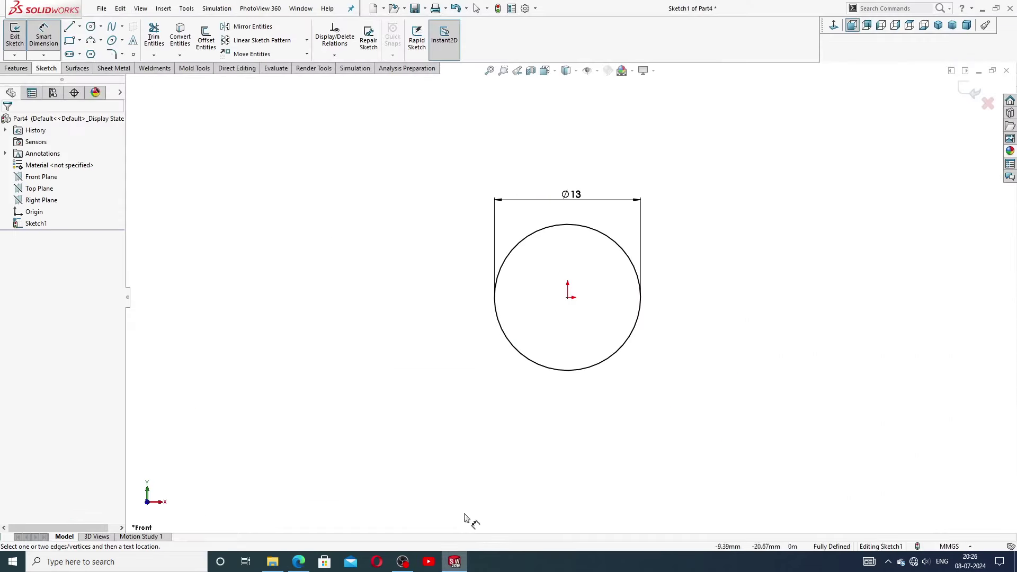
right_click(342, 228)
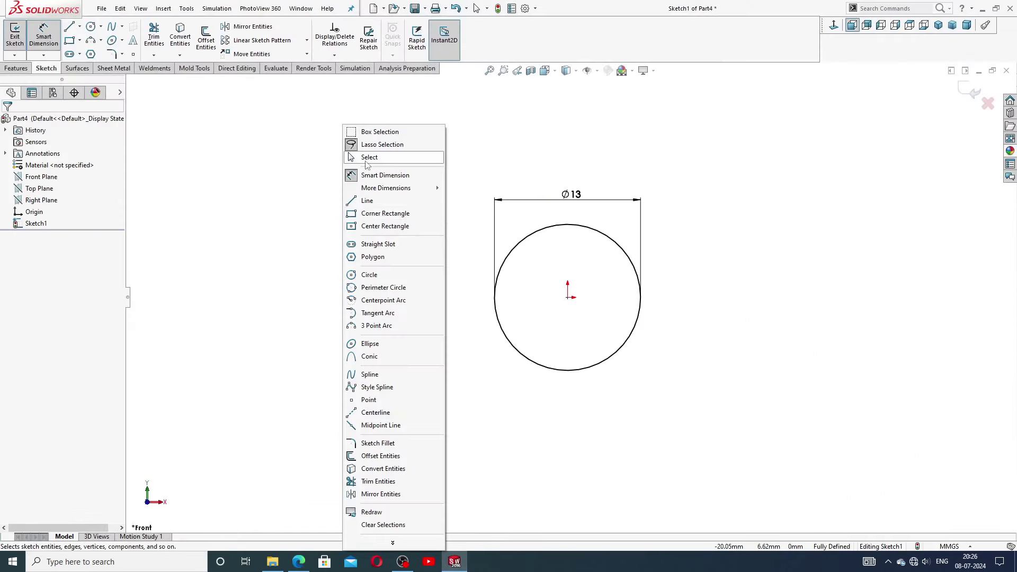
click(367, 166)
Step: Extrude the Ø13 circle 63 mm into a solid cylinder
click(16, 68)
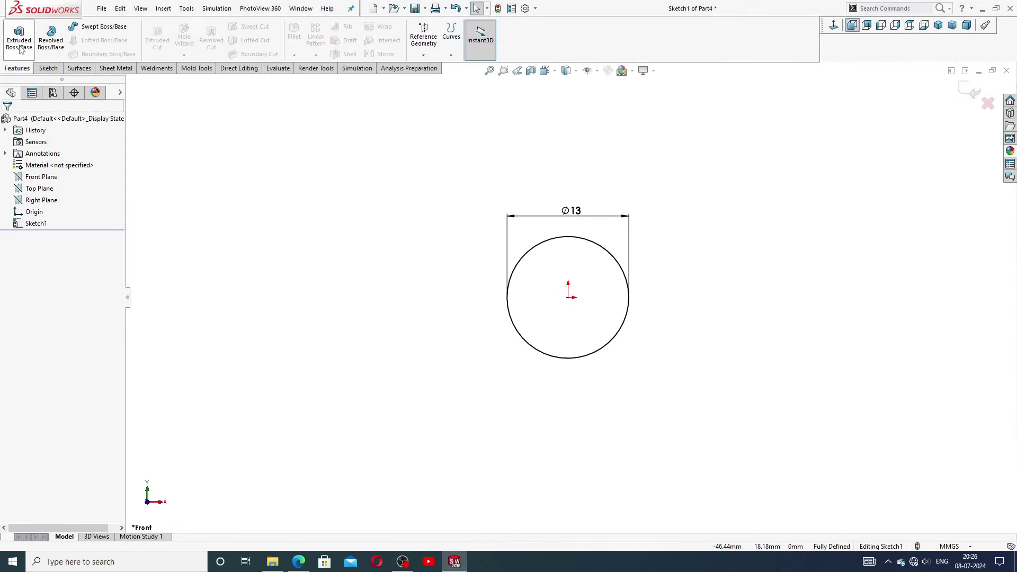
click(19, 37)
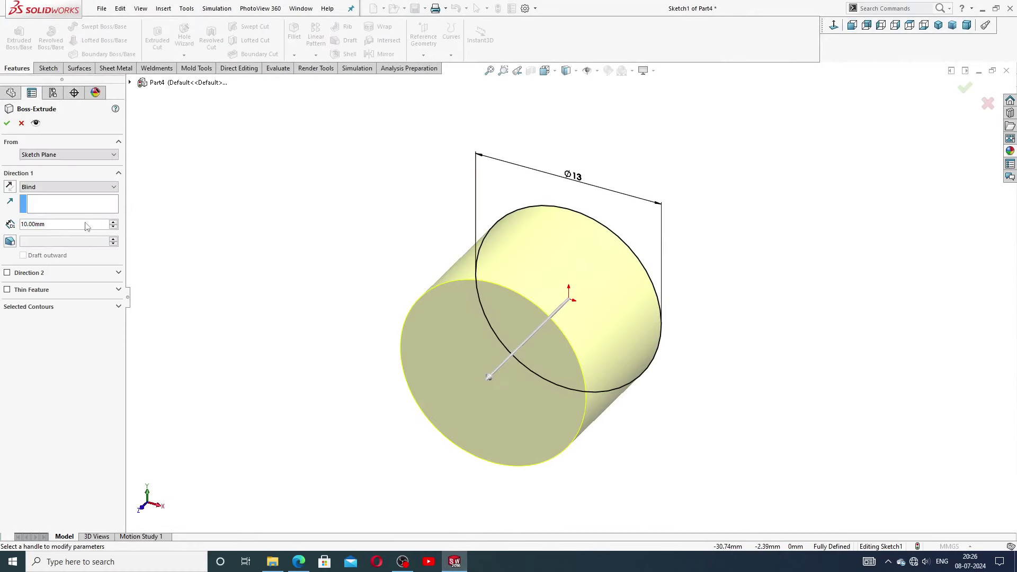
drag(62, 228, 28, 232)
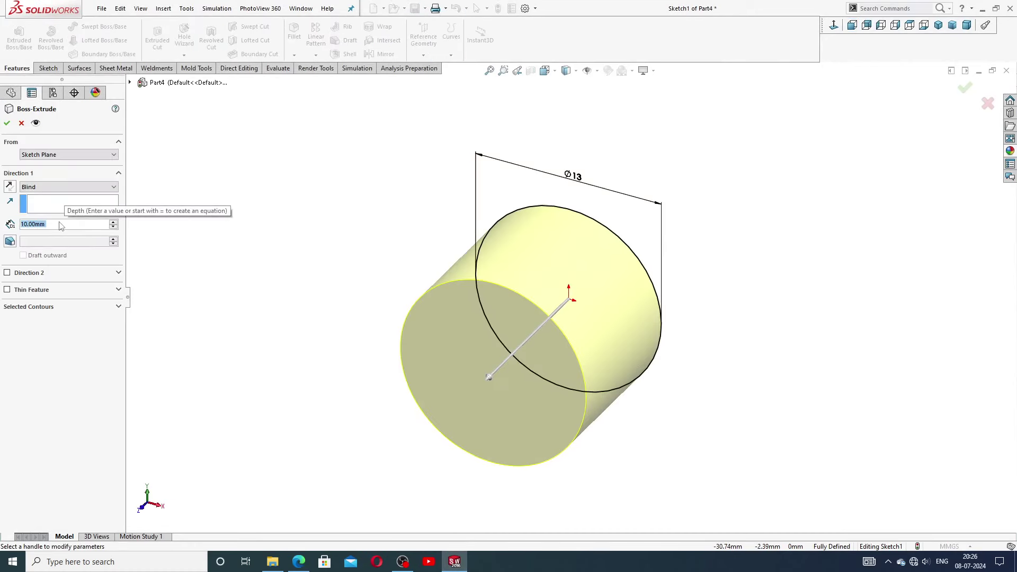
text(63)
key(Return)
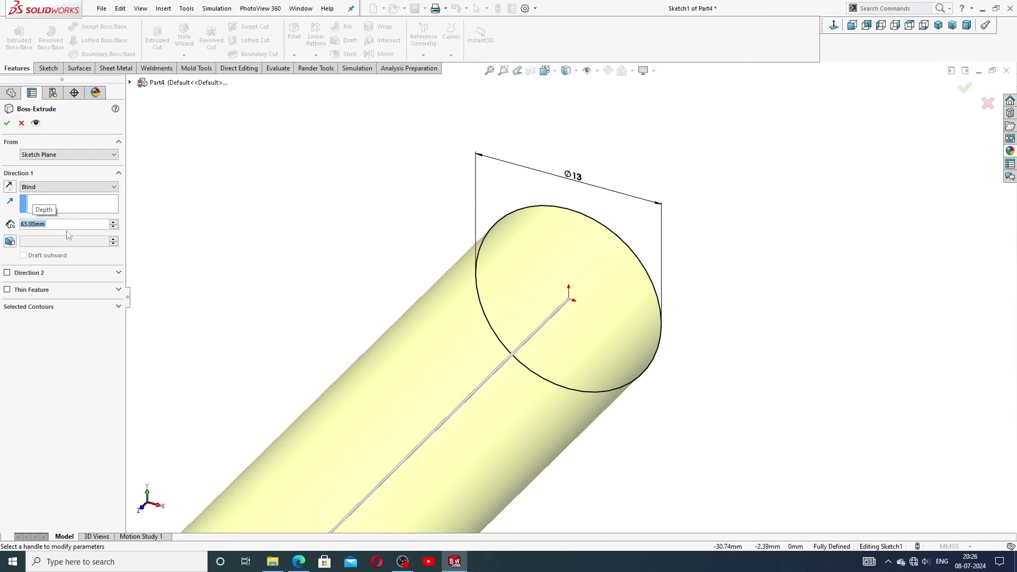
scroll(577, 374, down, 3)
scroll(486, 400, up, 5)
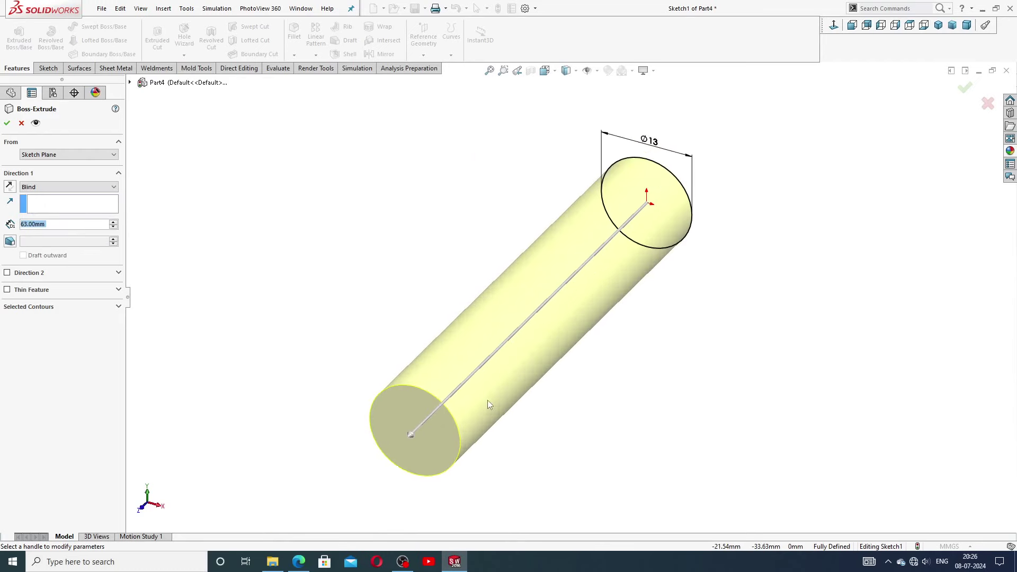
scroll(527, 365, up, 1)
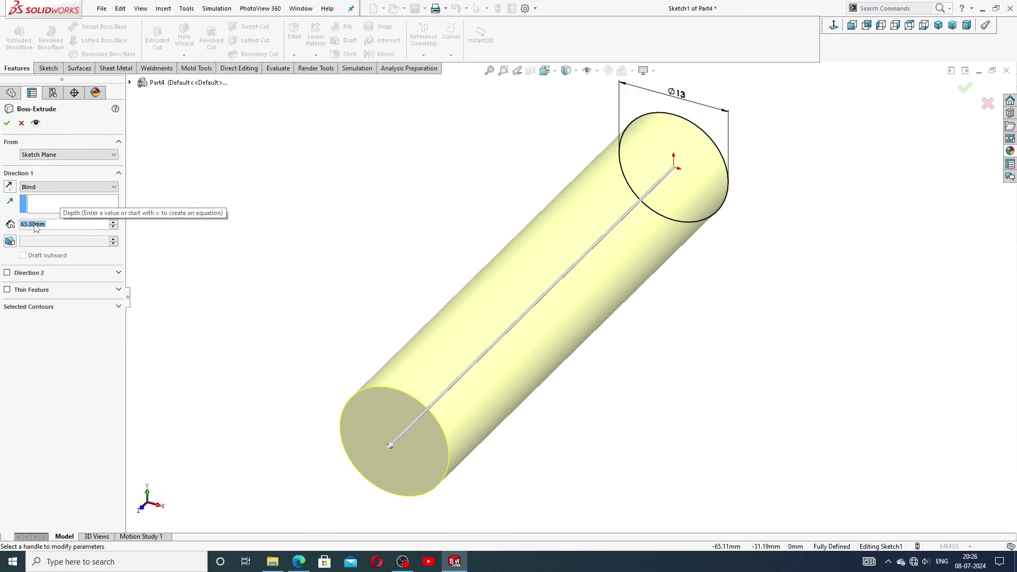
click(7, 123)
Step: Clear the selection and orbit the new cylinder to another angle
click(288, 230)
scroll(416, 236, down, 2)
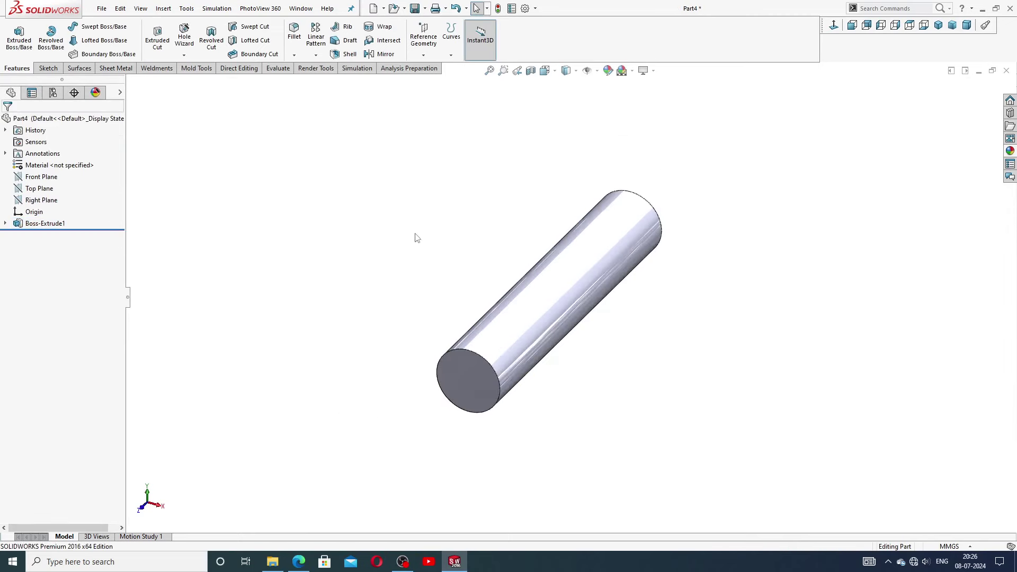
middle_drag(416, 236, 456, 270)
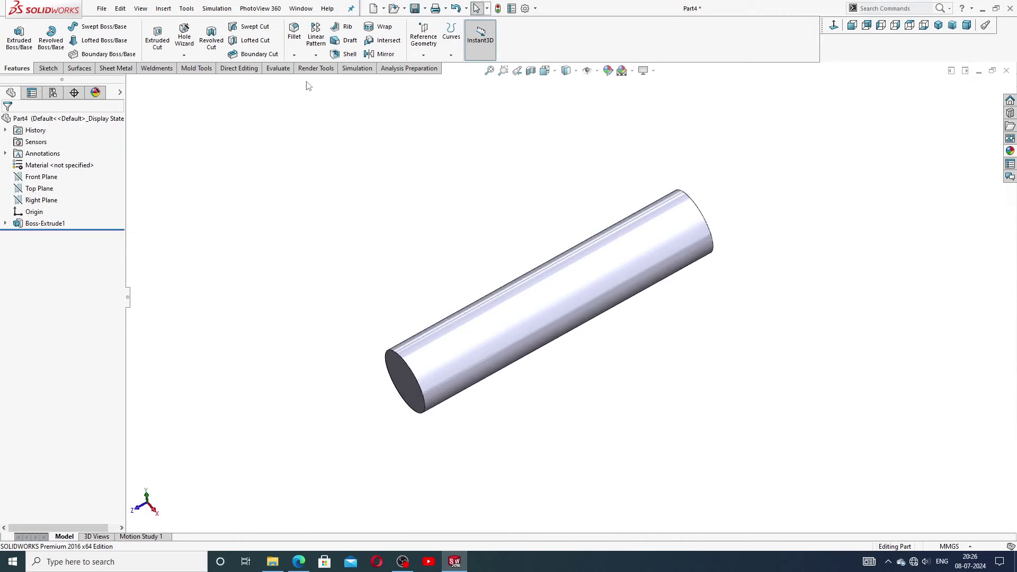
Step: Apply a 0.5 mm fillet to the near and far end faces of the pin cylinder
click(296, 37)
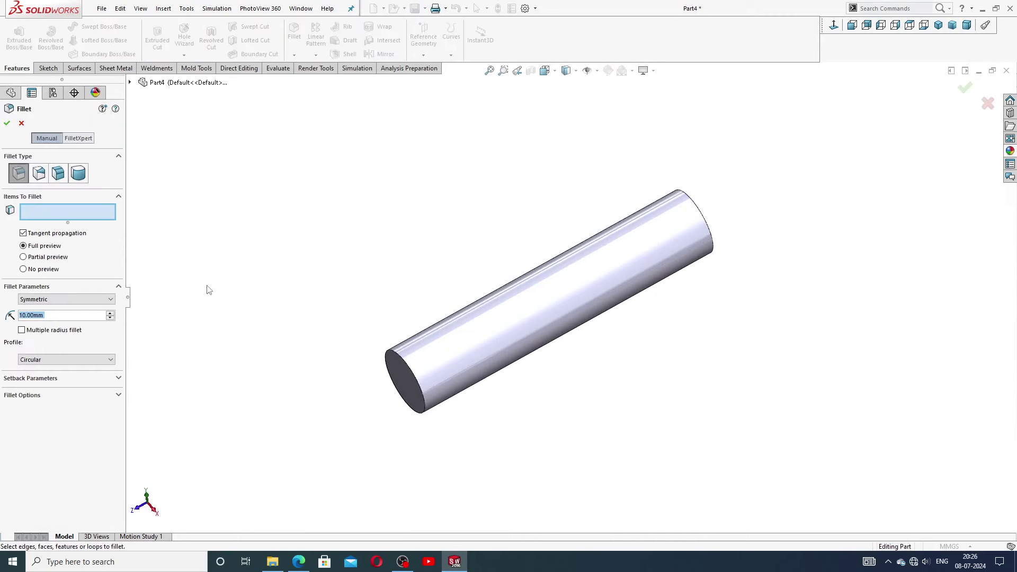
text(0.5)
key(Return)
middle_drag(371, 279, 443, 353)
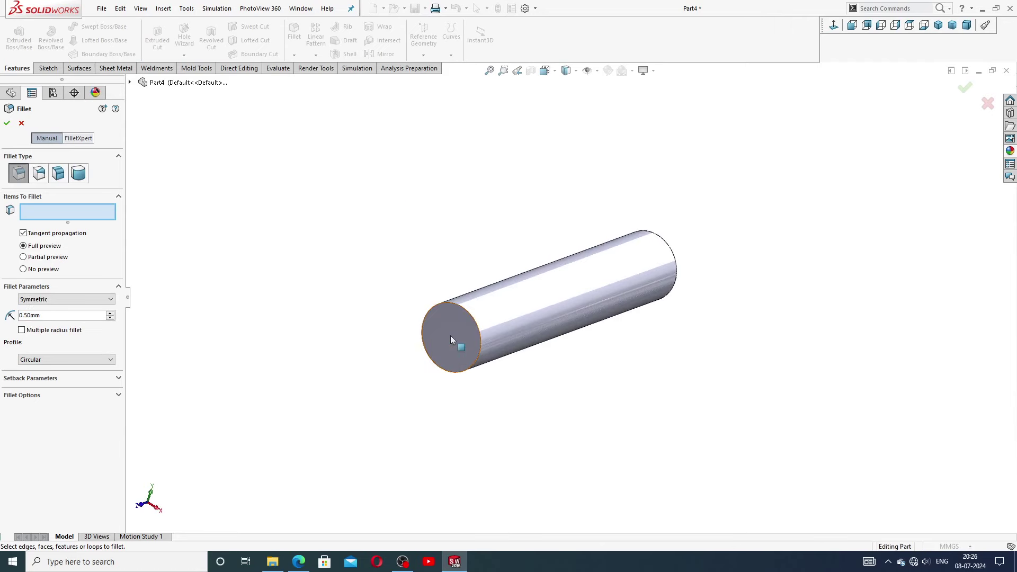
click(450, 339)
middle_drag(491, 233, 662, 241)
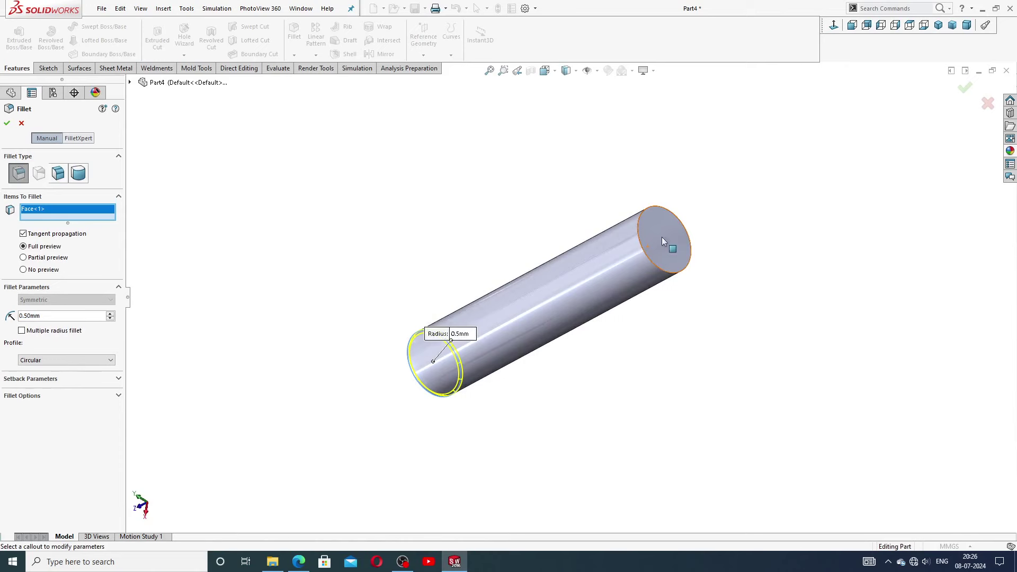
click(662, 241)
middle_drag(514, 277, 581, 342)
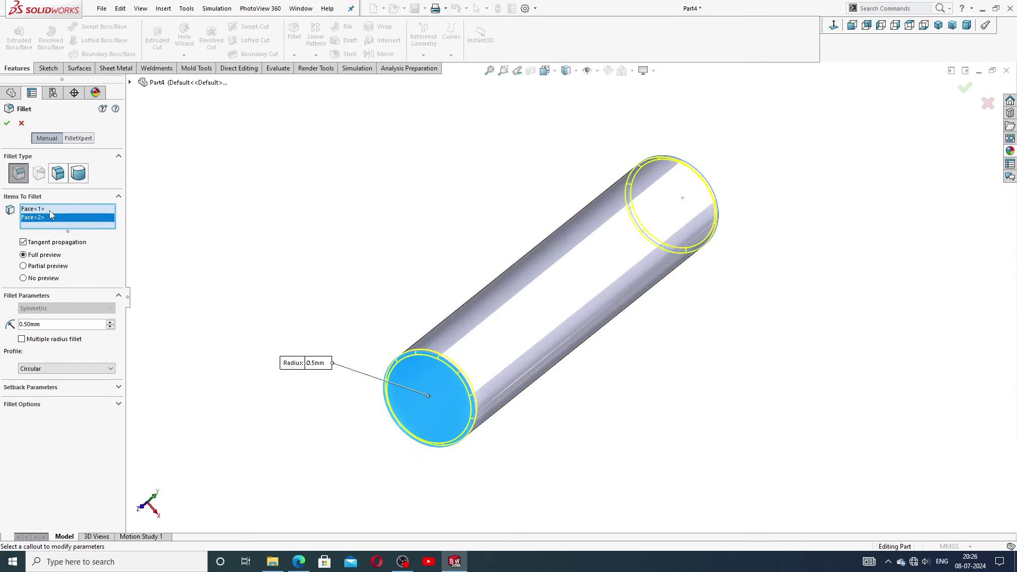
click(7, 123)
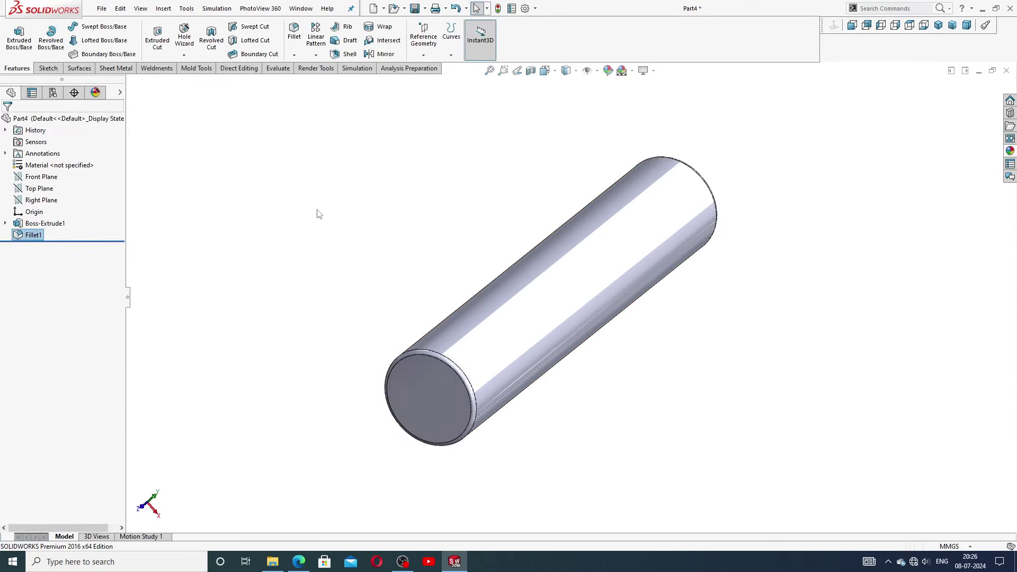
key(Escape)
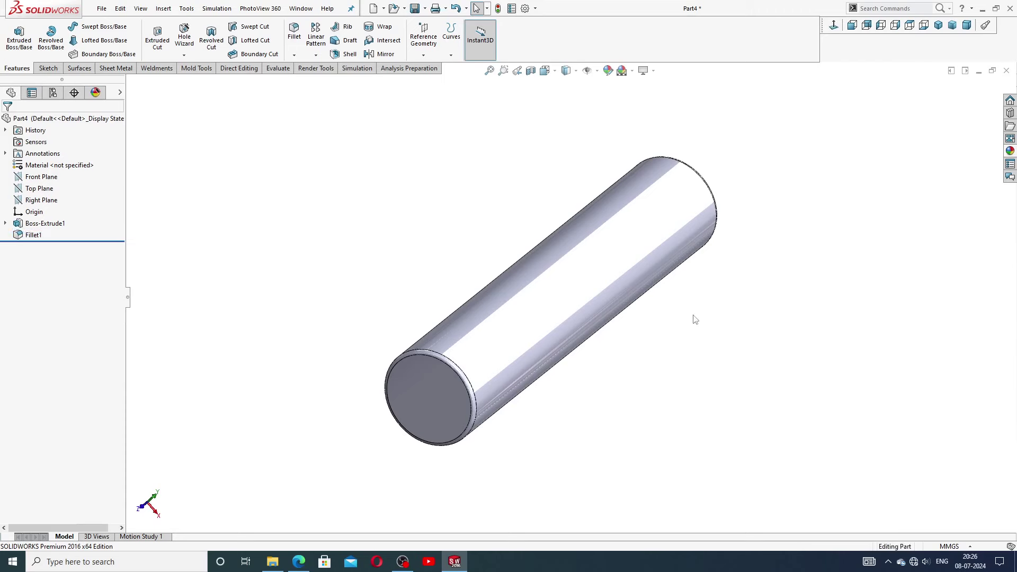
Step: Apply the polished nickel appearance to the pin
key(f)
middle_drag(696, 320, 652, 264)
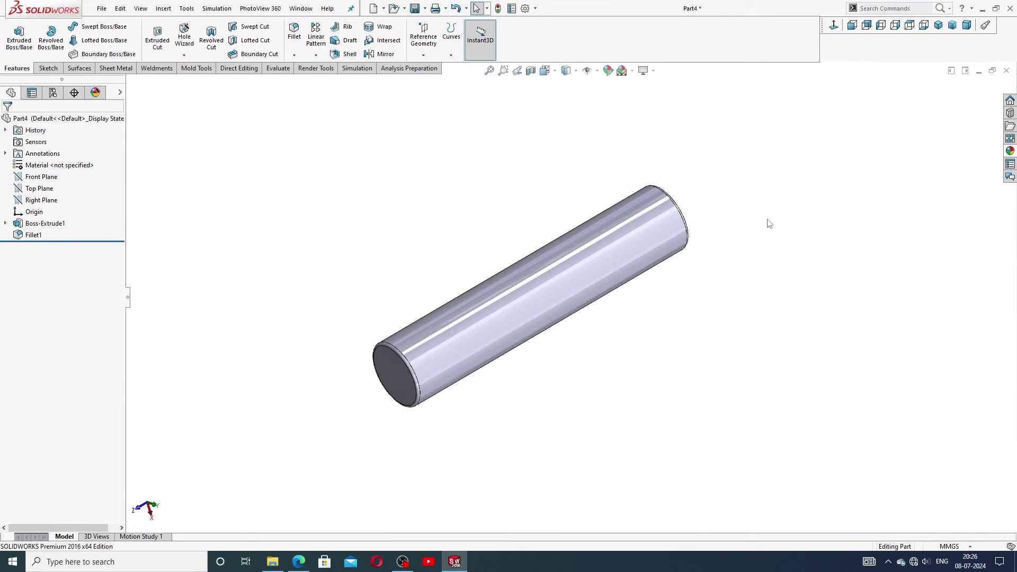
scroll(564, 271, down, 3)
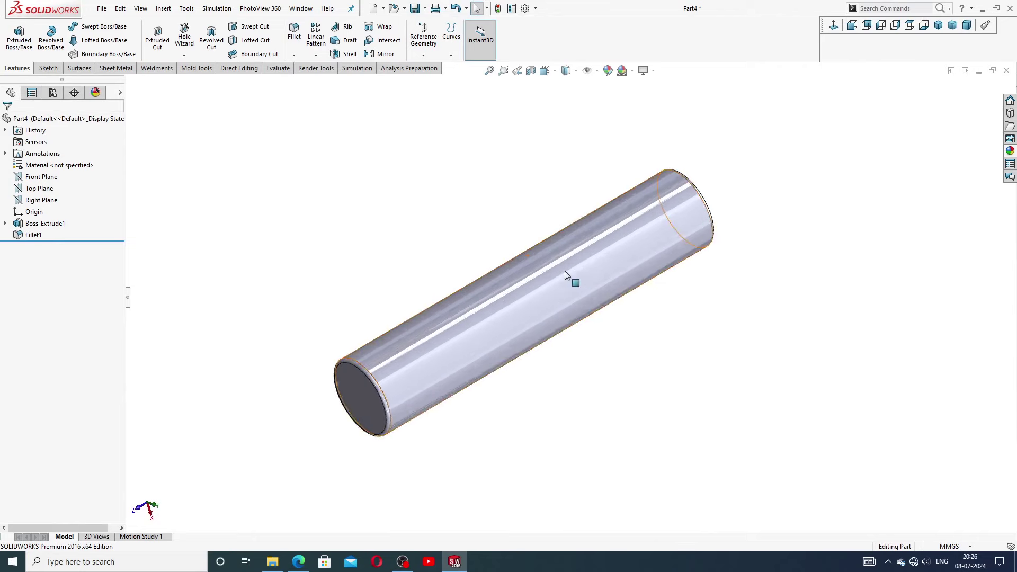
click(1011, 151)
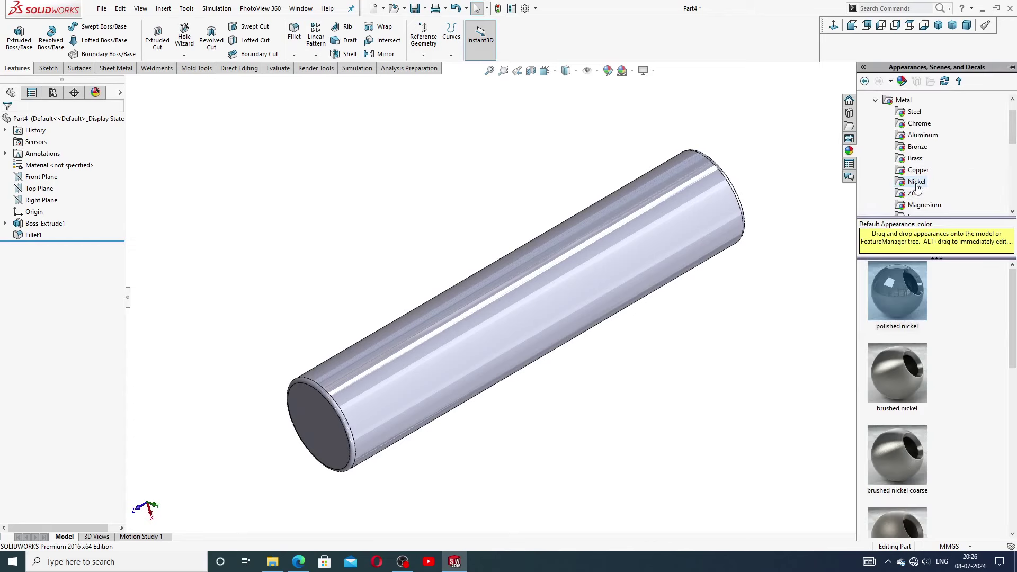
click(889, 282)
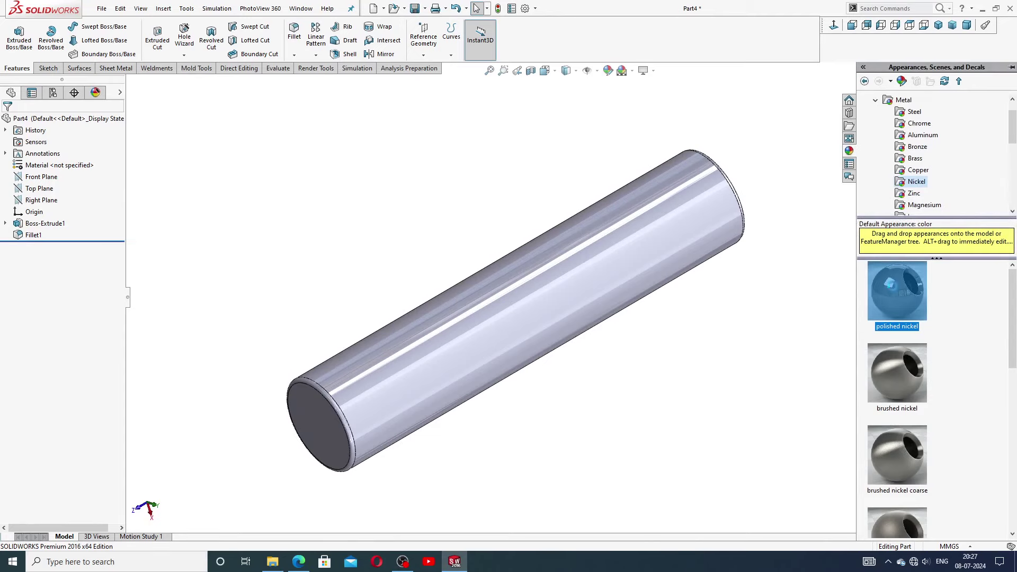
double_click(889, 282)
Step: Inspect the nickel pin in isometric and orbited views, checking an end face
scroll(742, 289, down, 2)
scroll(342, 265, up, 2)
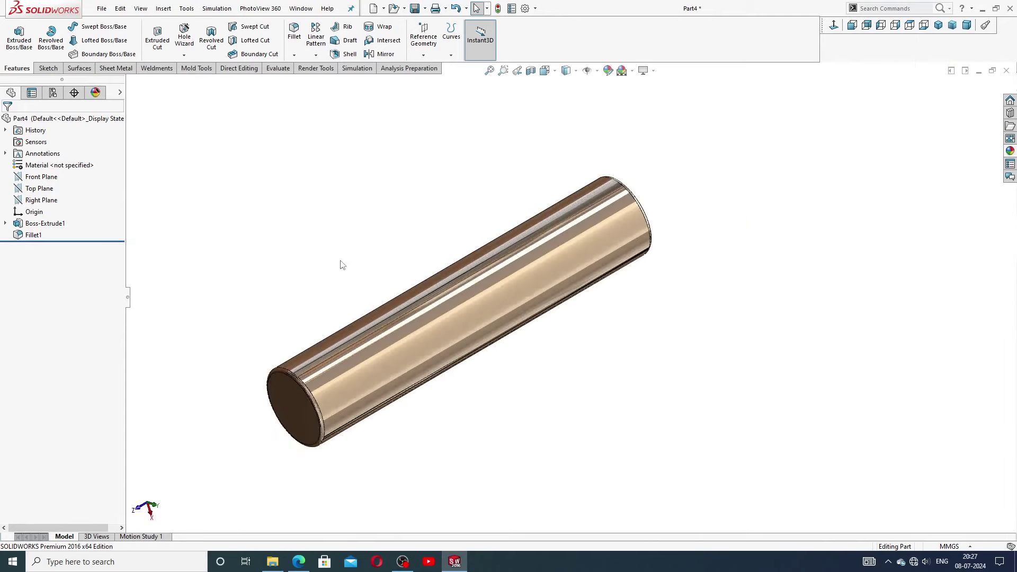
scroll(349, 273, down, 2)
scroll(522, 339, up, 3)
scroll(524, 345, down, 2)
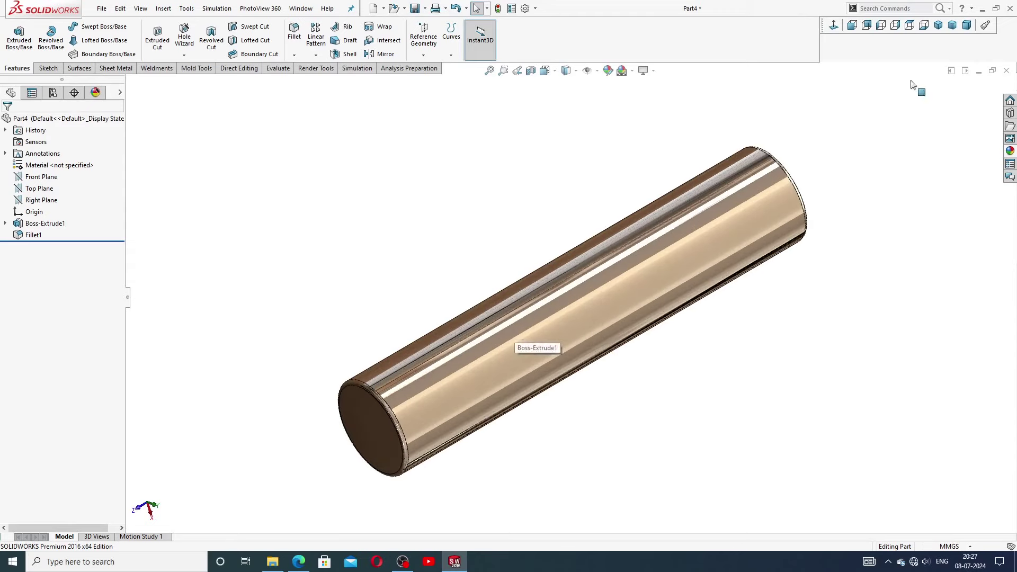
click(938, 25)
scroll(764, 199, up, 1)
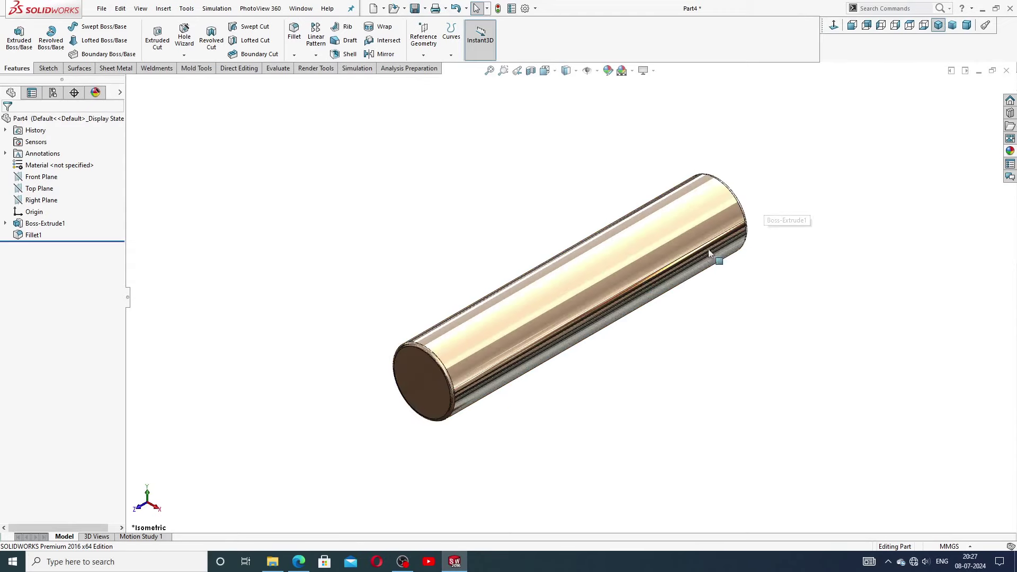
middle_drag(659, 277, 672, 220)
scroll(465, 354, down, 3)
click(506, 328)
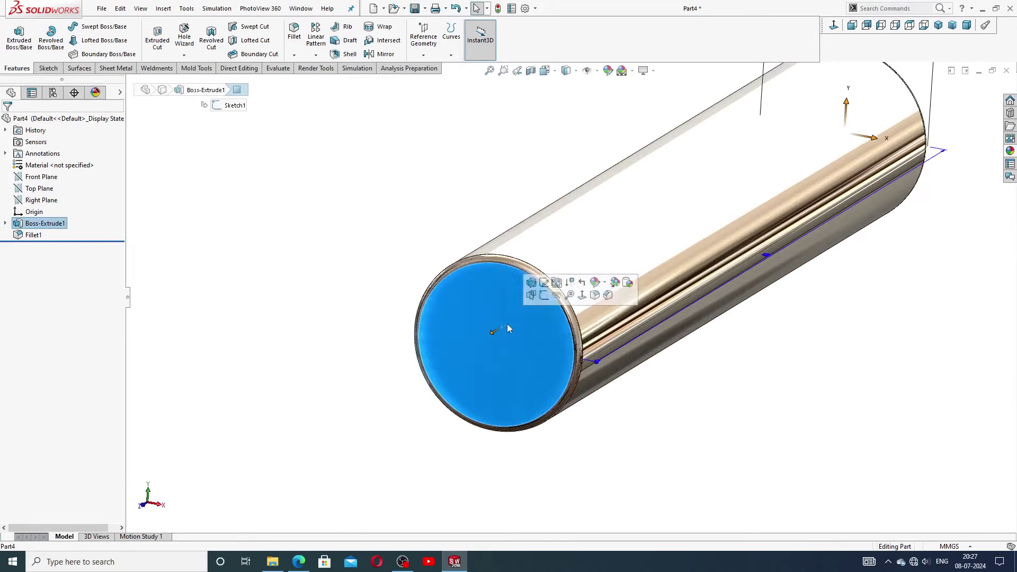
scroll(507, 329, up, 5)
click(617, 182)
middle_drag(617, 181, 648, 237)
Step: Orbit to the pin's other end, snap back to isometric, and bring up the mounting pin drawing
scroll(649, 236, down, 2)
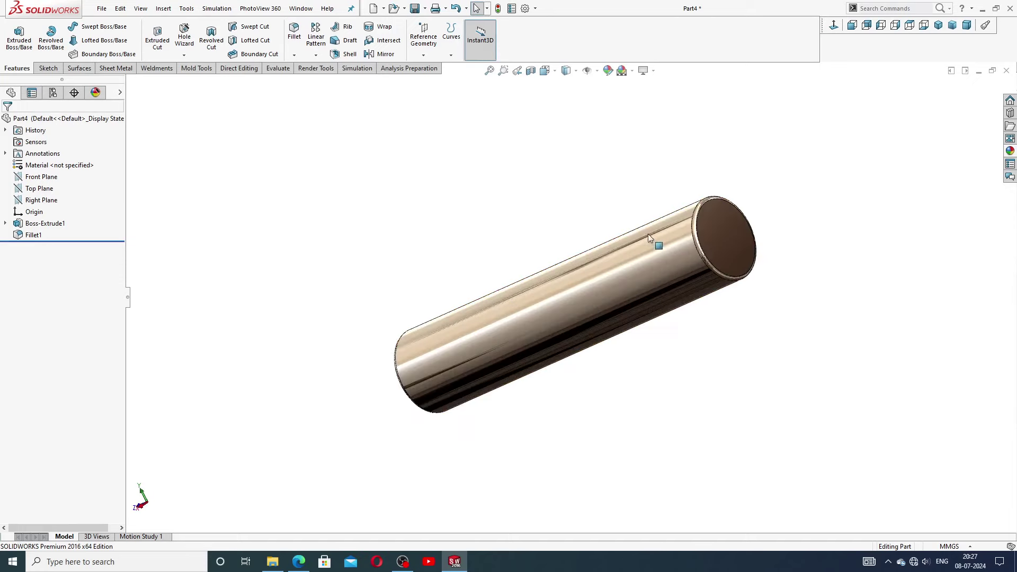
middle_drag(761, 252, 641, 260)
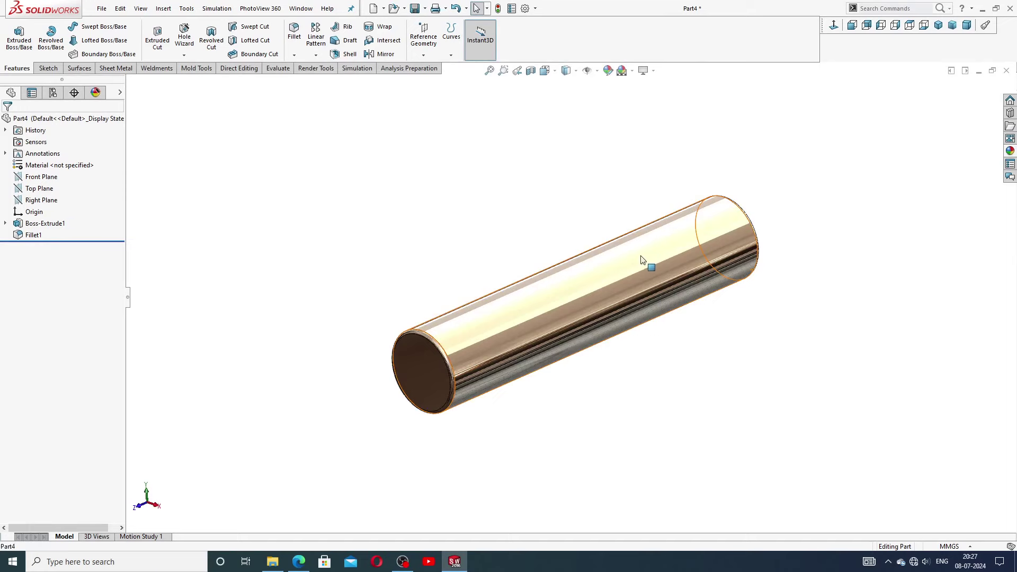
click(641, 259)
click(552, 188)
scroll(607, 282, down, 2)
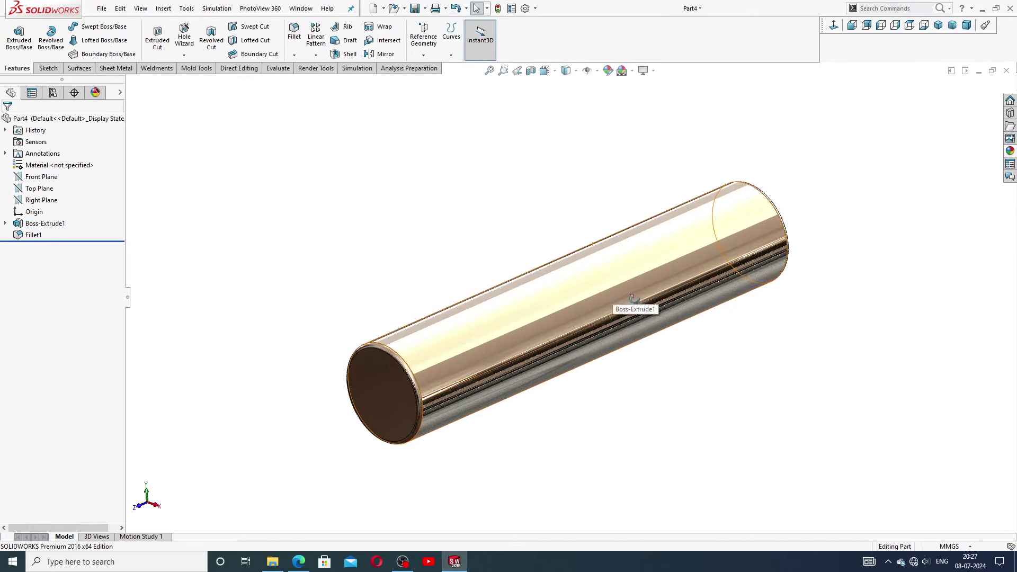
middle_drag(631, 298, 965, 74)
click(938, 25)
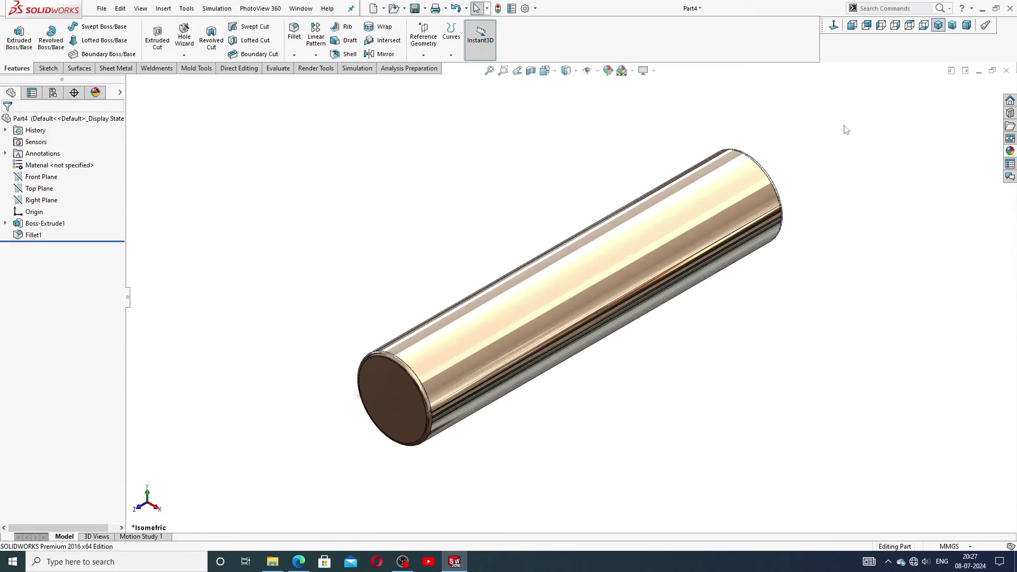
scroll(624, 256, down, 1)
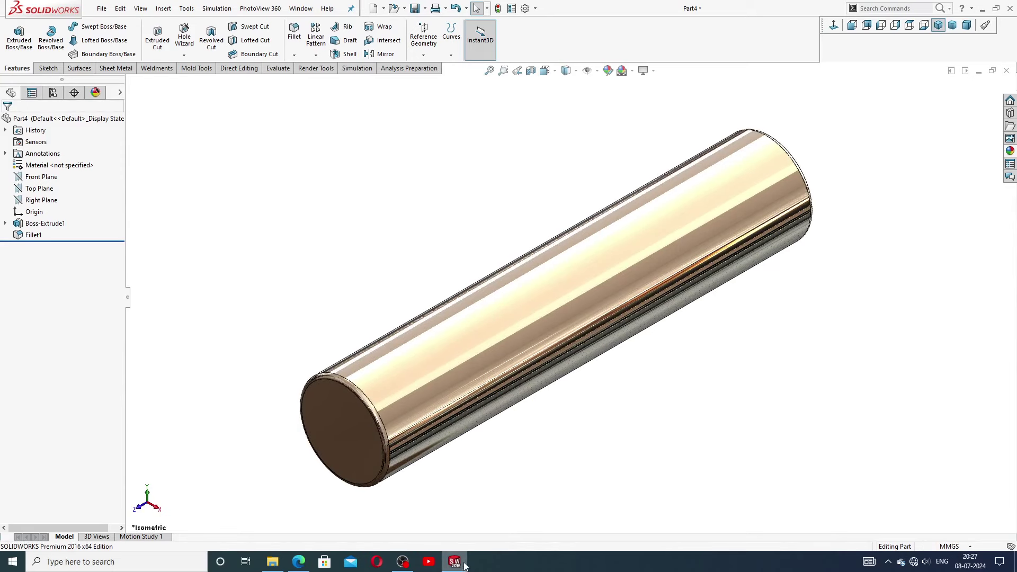
click(298, 561)
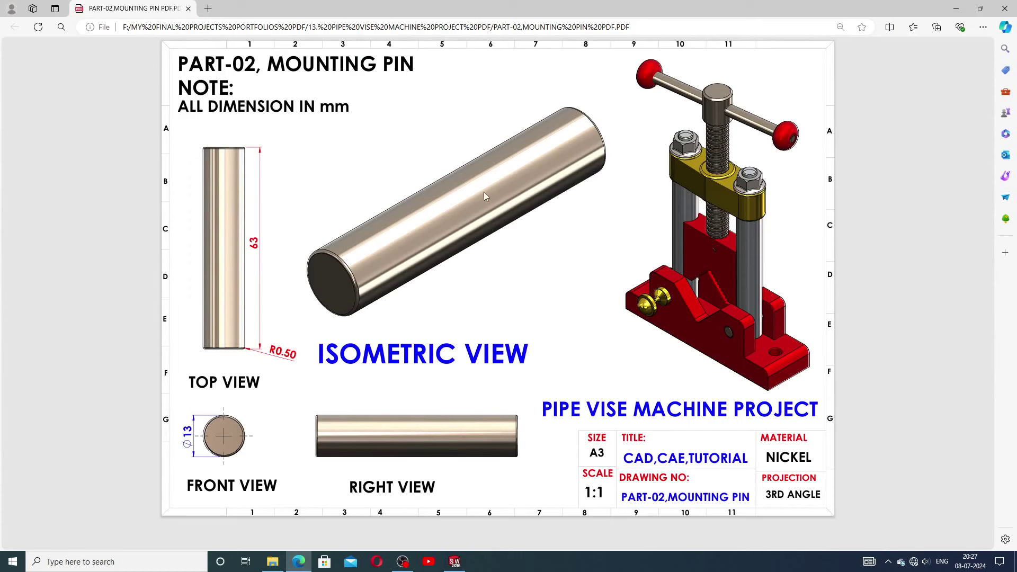
Step: Switch back to the SOLIDWORKS model window from the PART-03,KNOB drawing
click(454, 563)
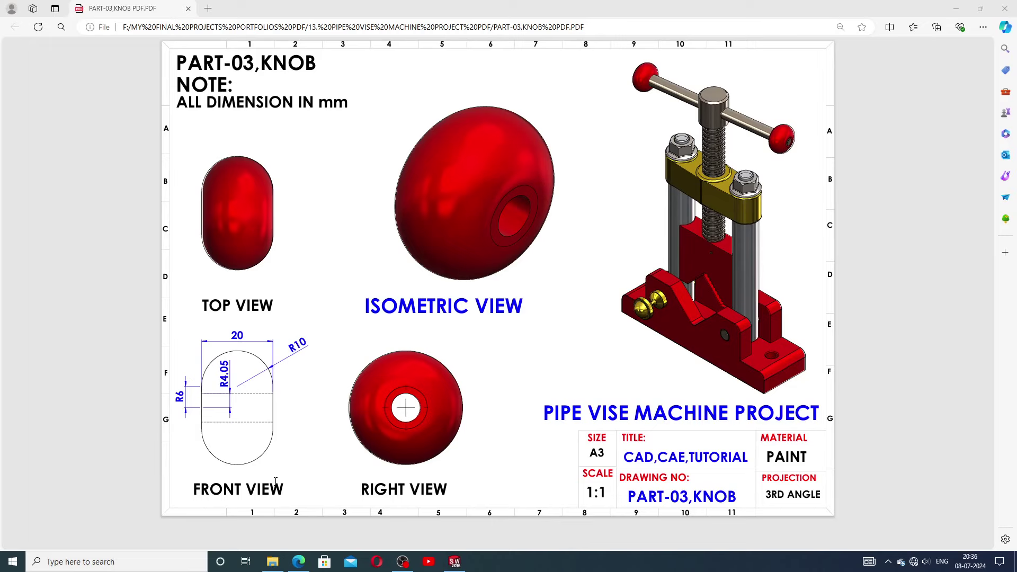
Step: Select the flat ring faces at both ends of the knob's through-hole
click(454, 562)
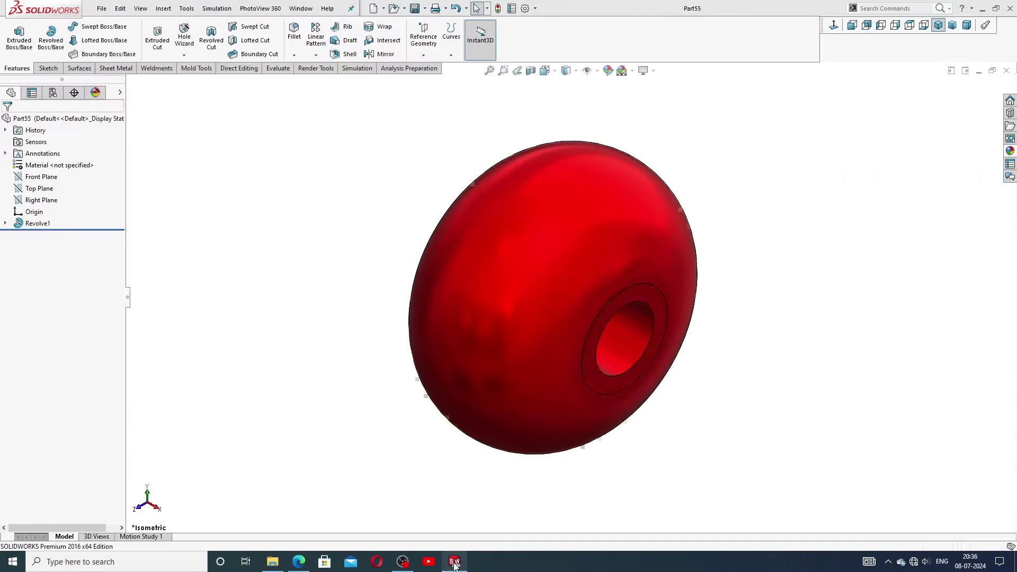
middle_drag(613, 317, 626, 245)
click(608, 288)
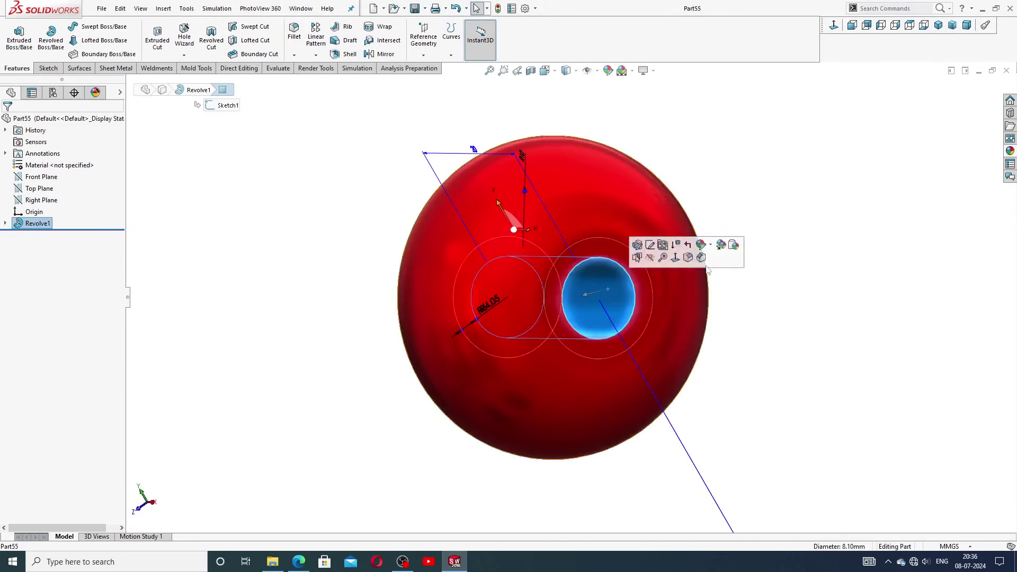
click(609, 248)
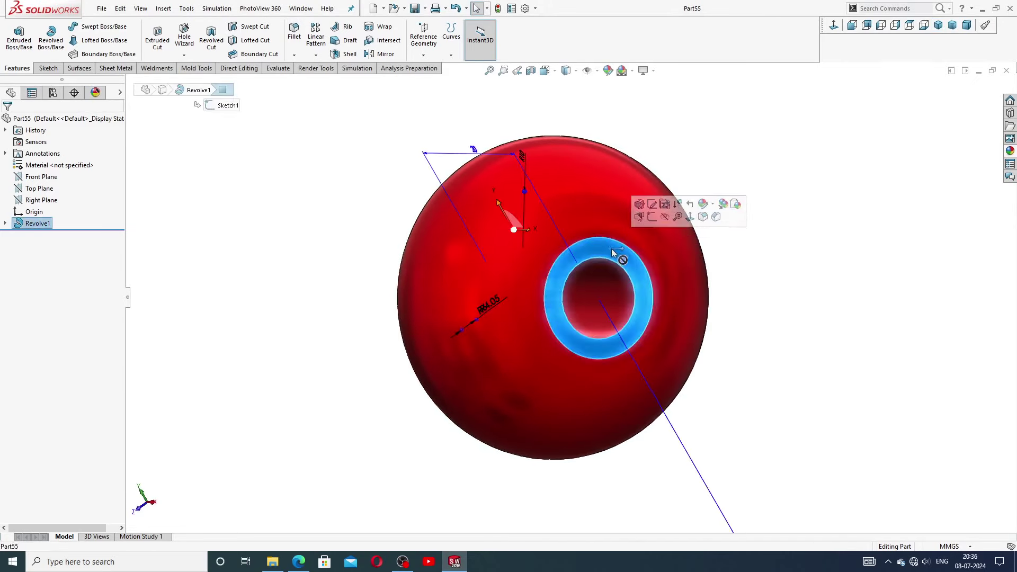
mouse_move(674, 233)
middle_down()
mouse_move(687, 268)
mouse_move(681, 220)
mouse_move(687, 236)
mouse_move(826, 261)
mouse_move(652, 220)
mouse_move(680, 238)
middle_up()
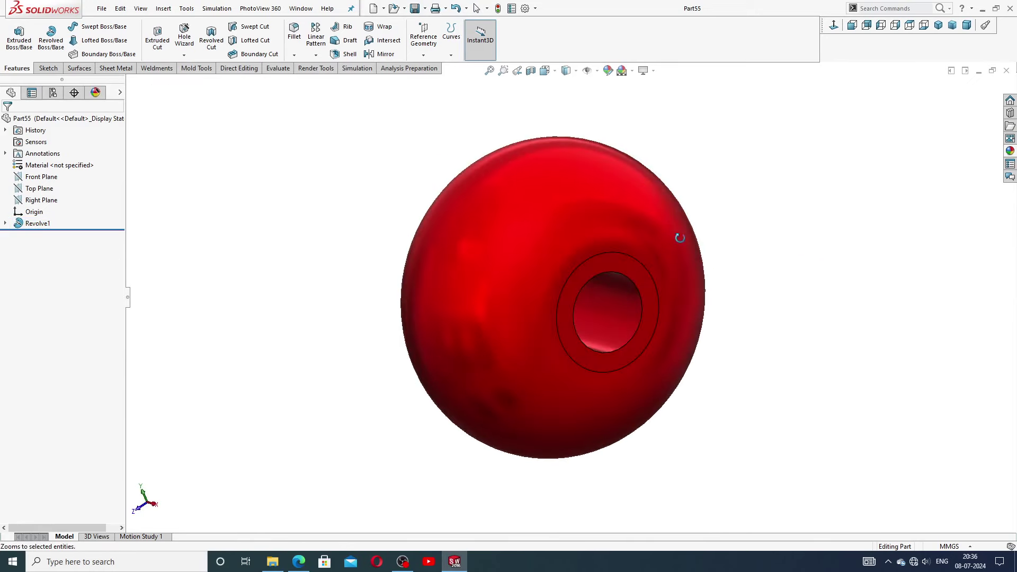
click(615, 266)
middle_drag(367, 249, 531, 277)
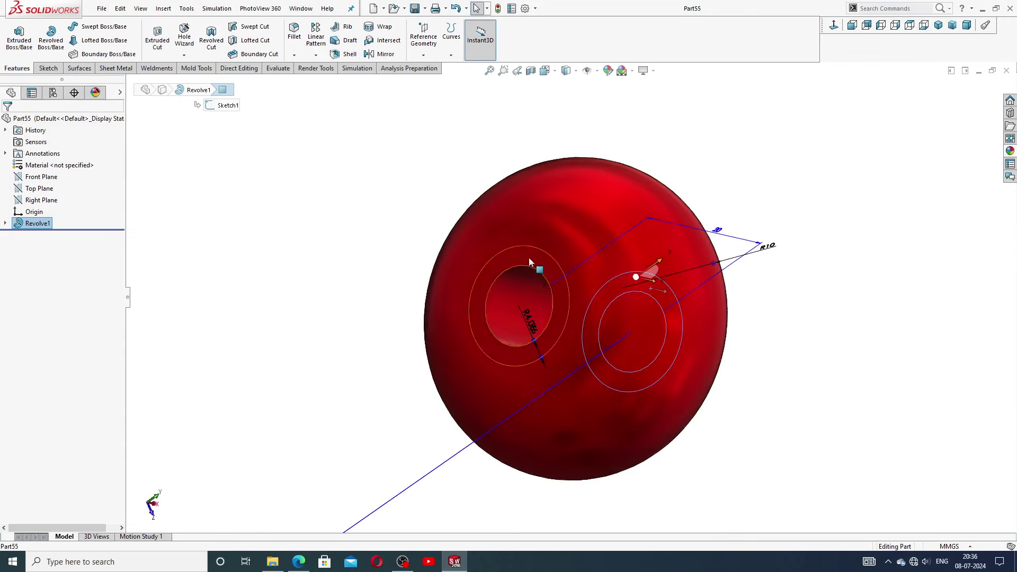
click(529, 256)
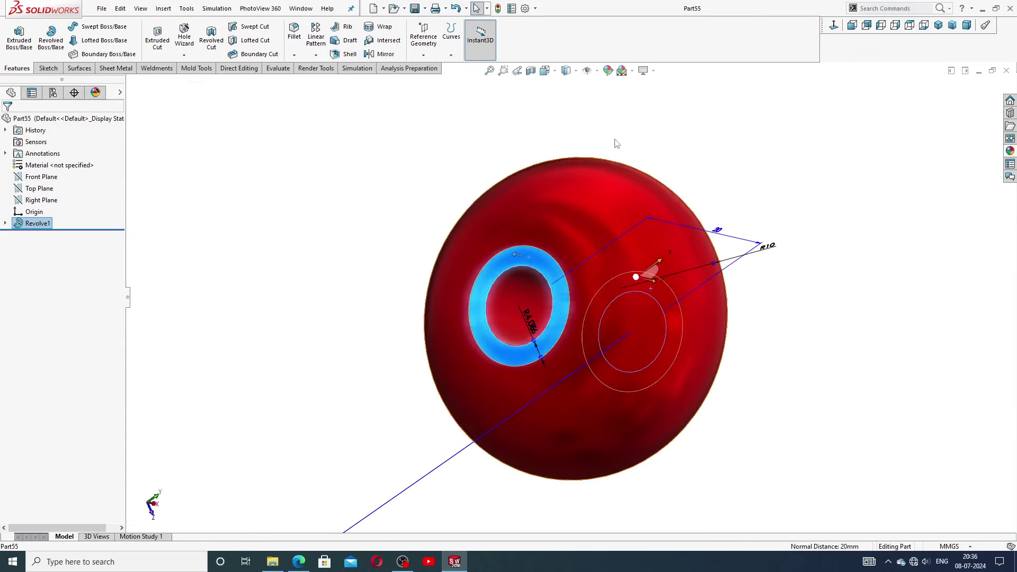
Step: Colour the selected ring faces dark grey 128/128/128
click(610, 76)
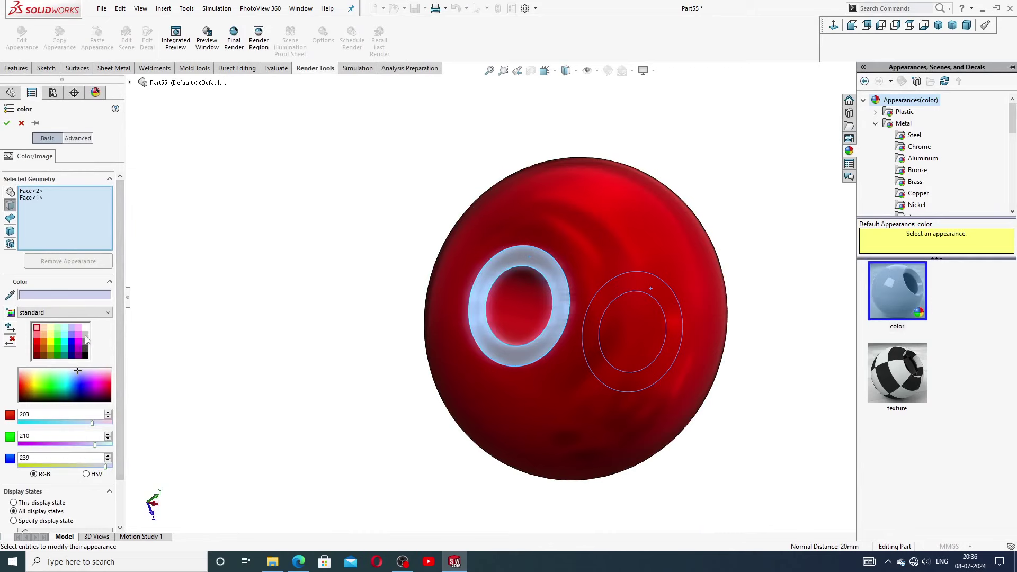
click(85, 336)
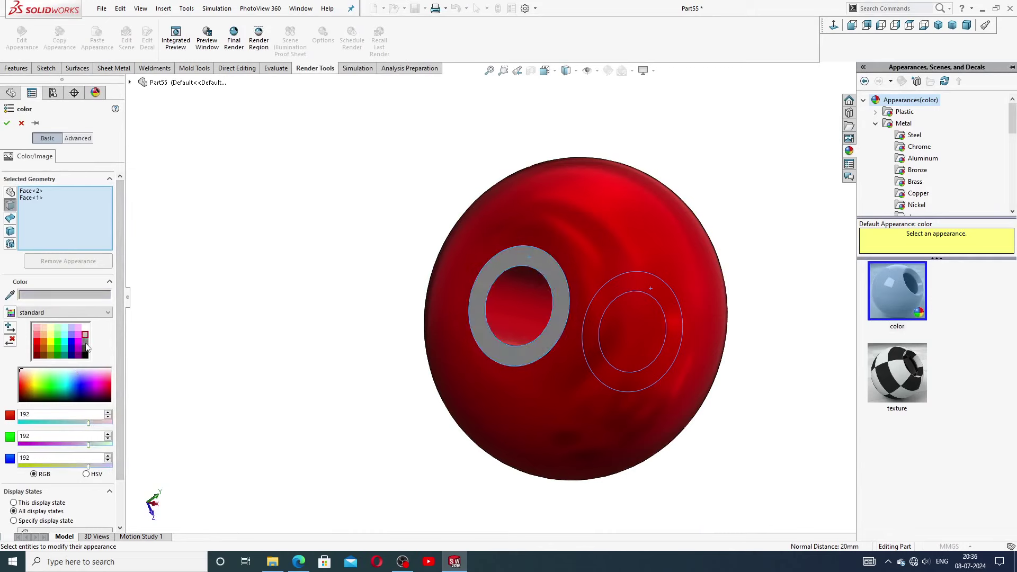
click(85, 342)
click(7, 124)
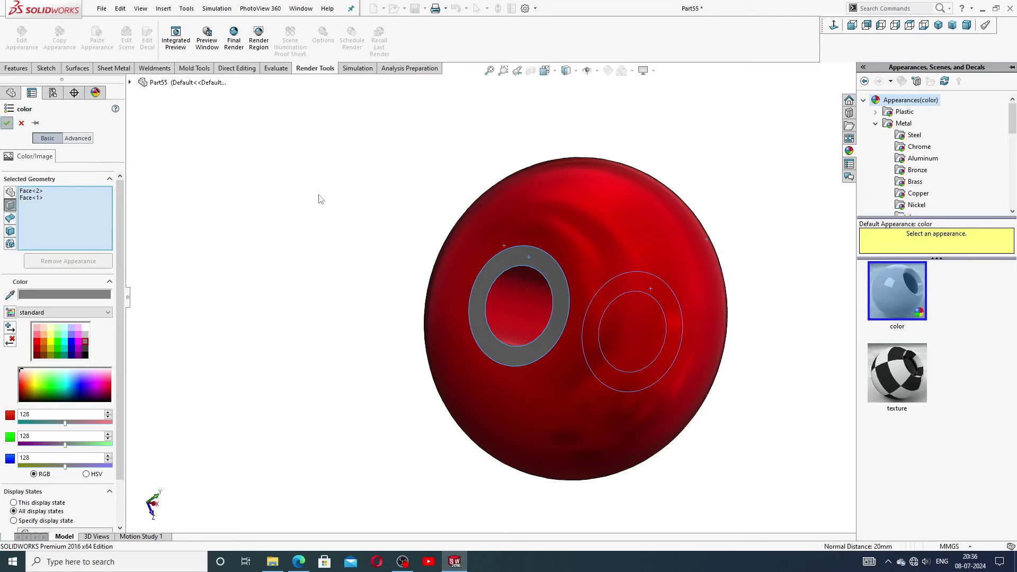
Step: Inspect the grey rings, return to isometric view, and close the knob part
middle_drag(334, 204, 642, 328)
scroll(614, 228, down, 3)
scroll(610, 224, up, 5)
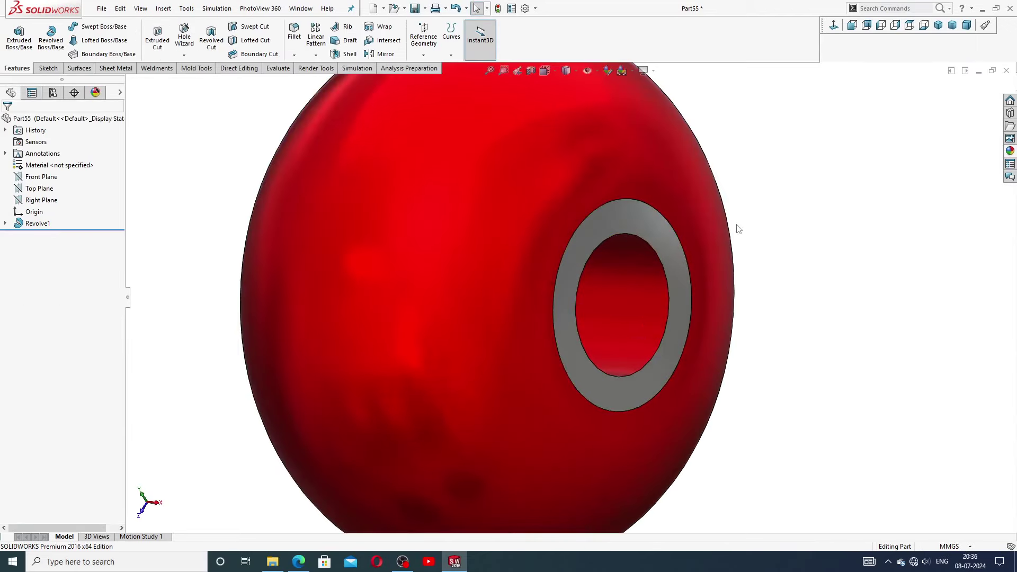
middle_drag(588, 265, 568, 233)
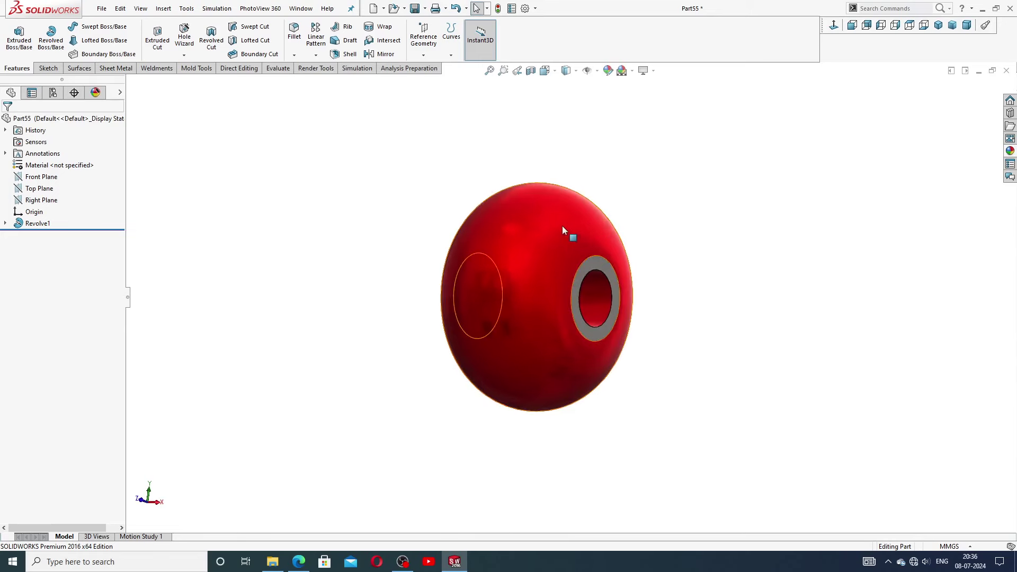
scroll(556, 307, up, 3)
scroll(555, 325, down, 3)
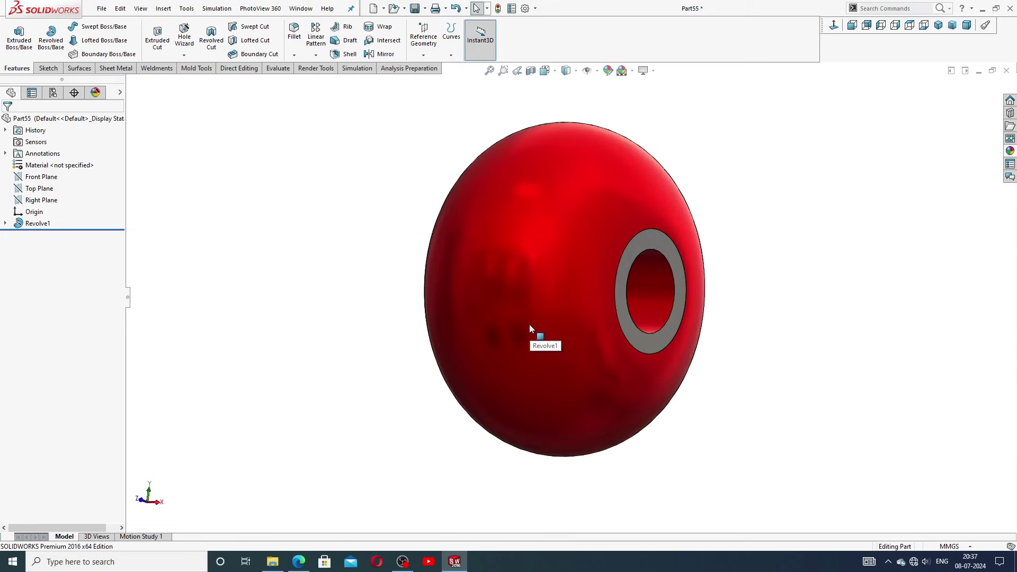
click(939, 25)
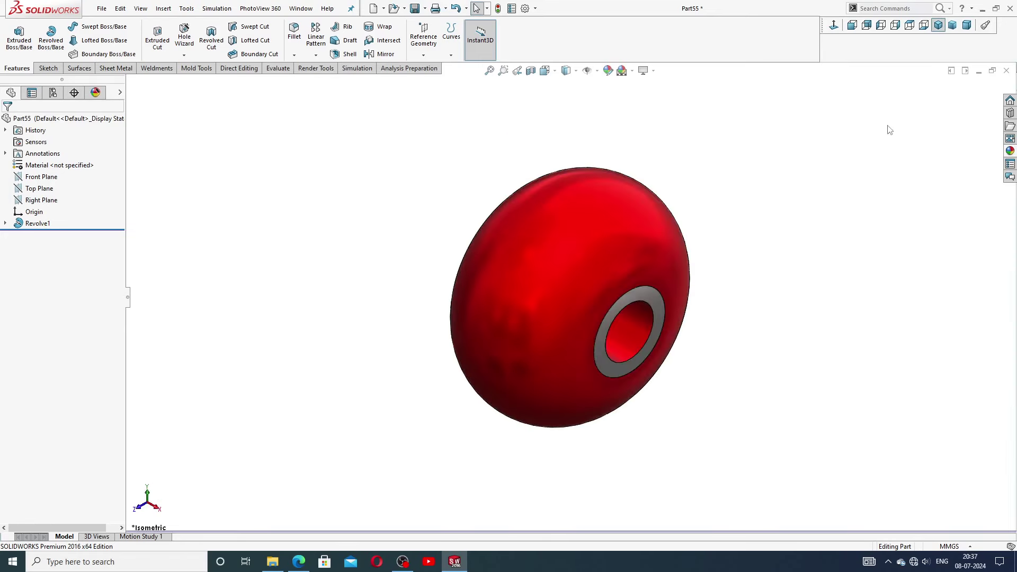
scroll(630, 260, down, 3)
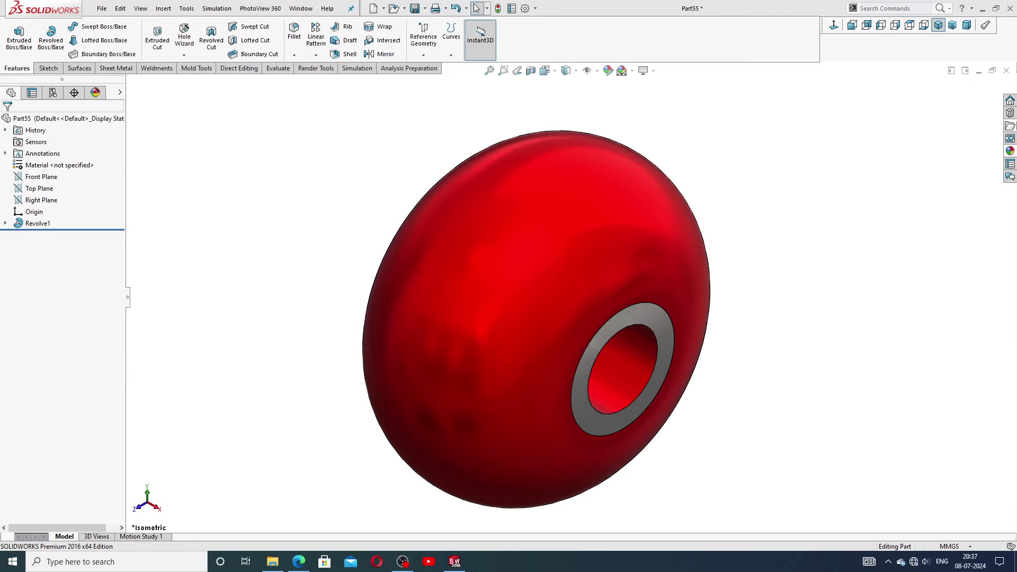
click(1006, 70)
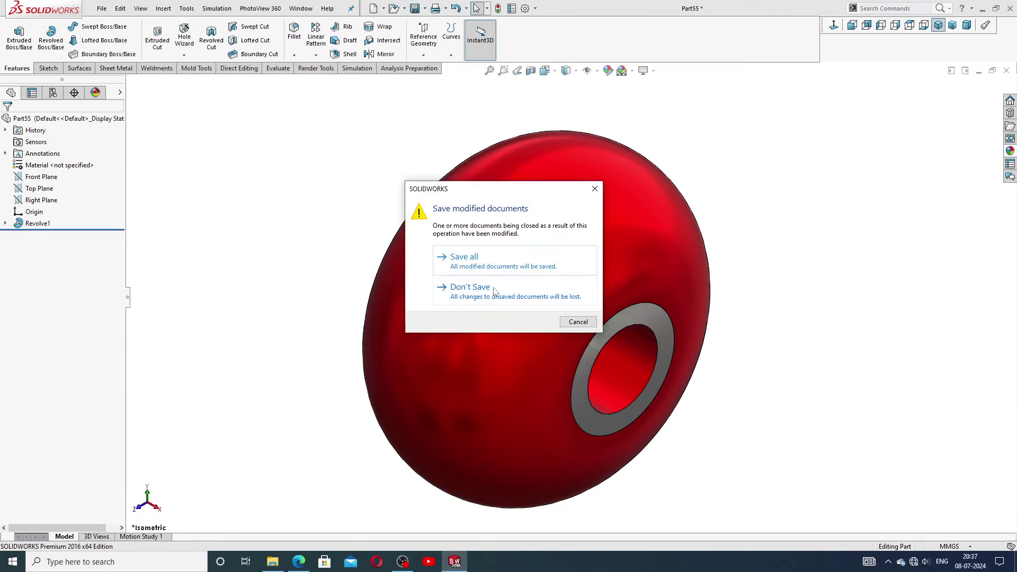
Step: Discard the knob part unsaved and create a new part document
click(470, 287)
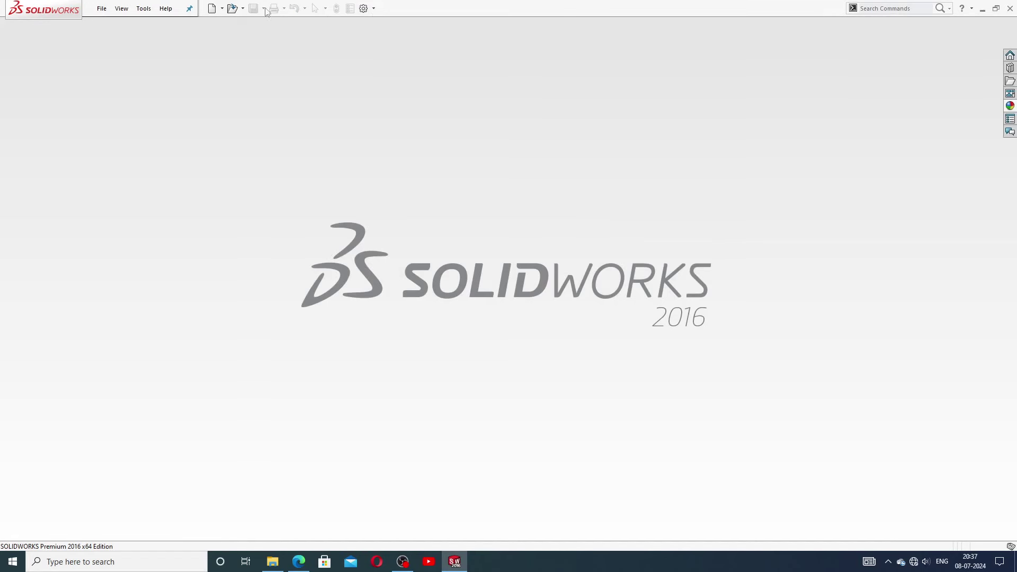
click(212, 8)
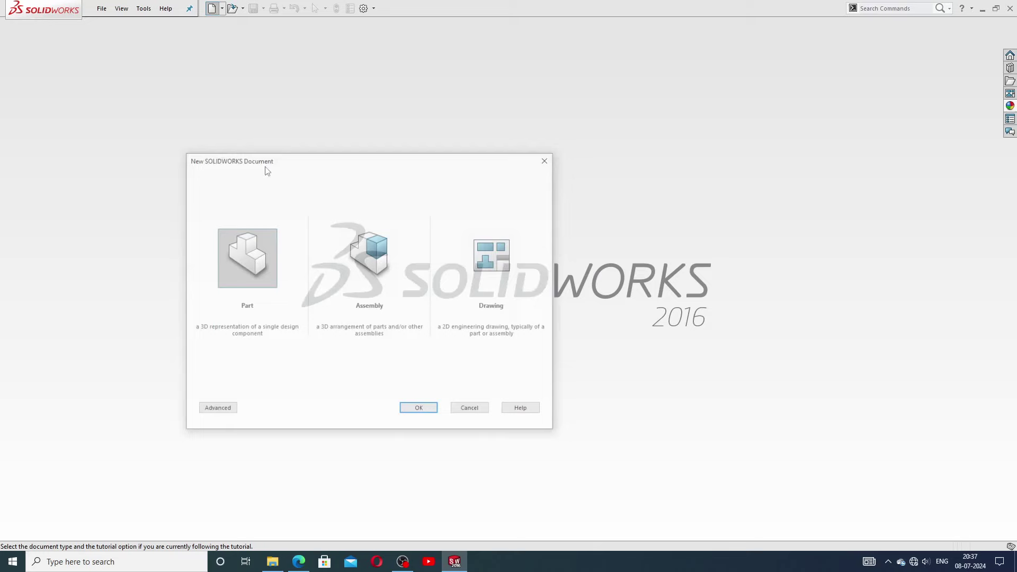
click(414, 410)
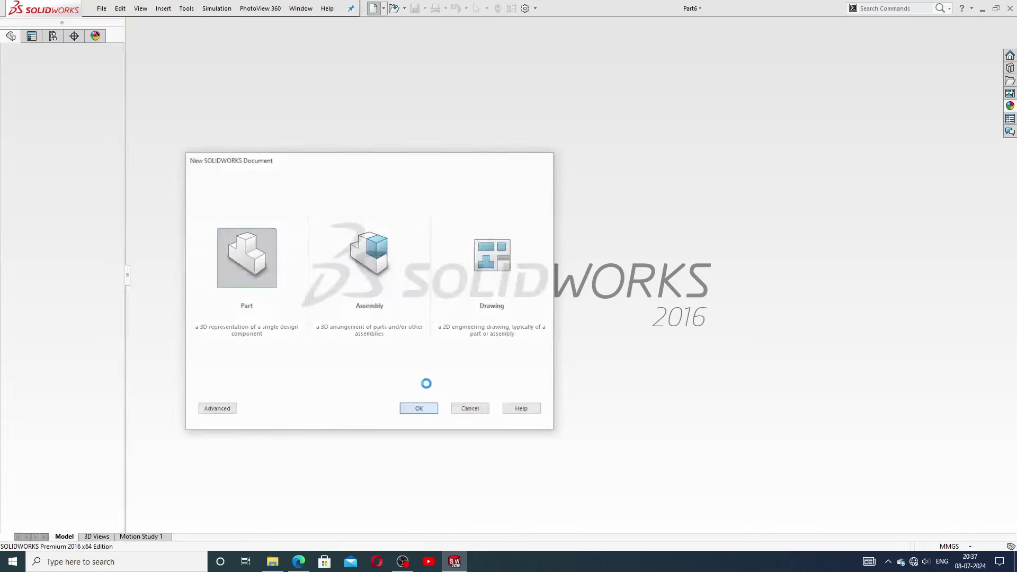
Step: Apply the Plain White scene and start a sketch on the Front Plane
click(633, 70)
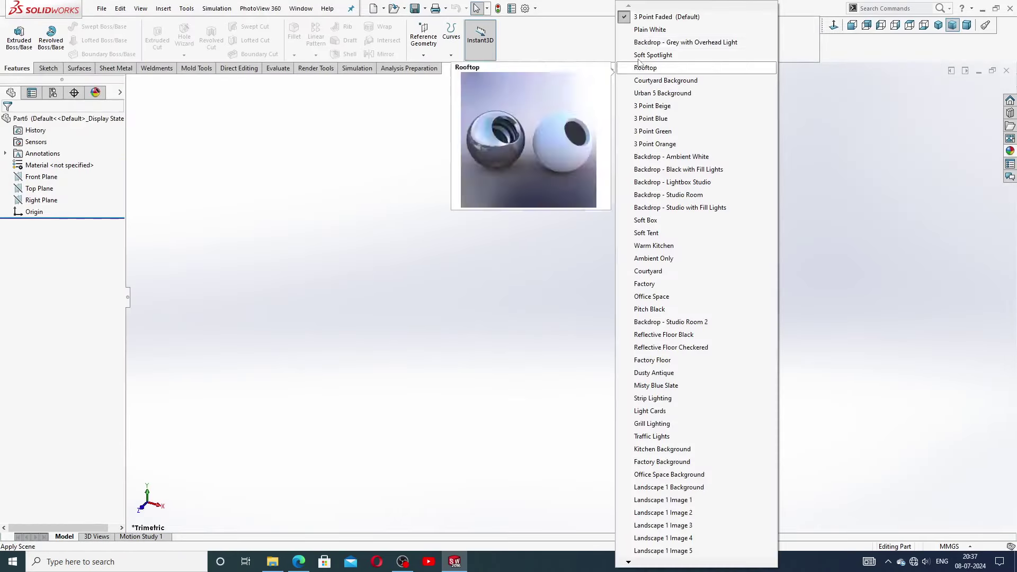
click(645, 30)
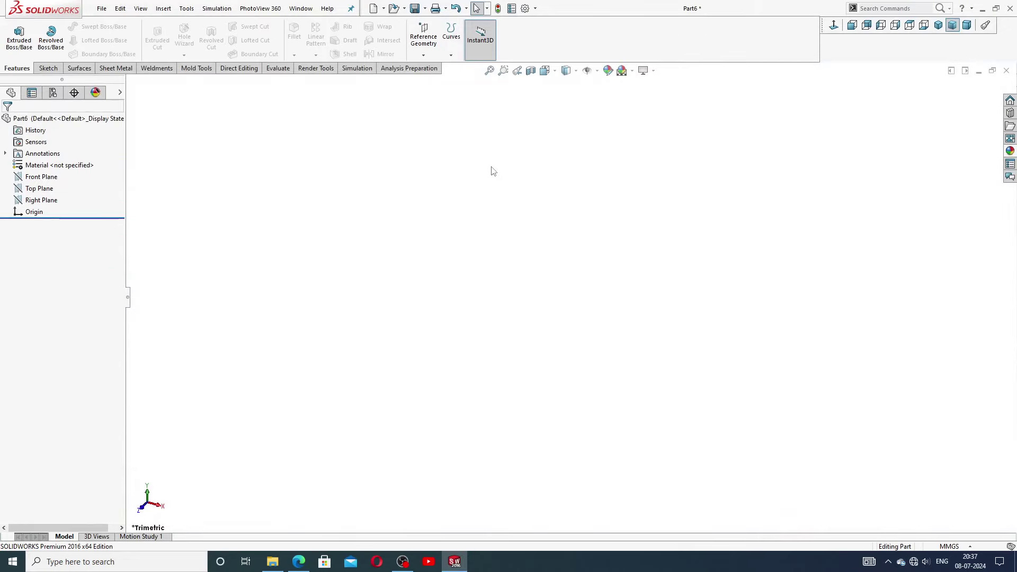
click(41, 176)
click(58, 162)
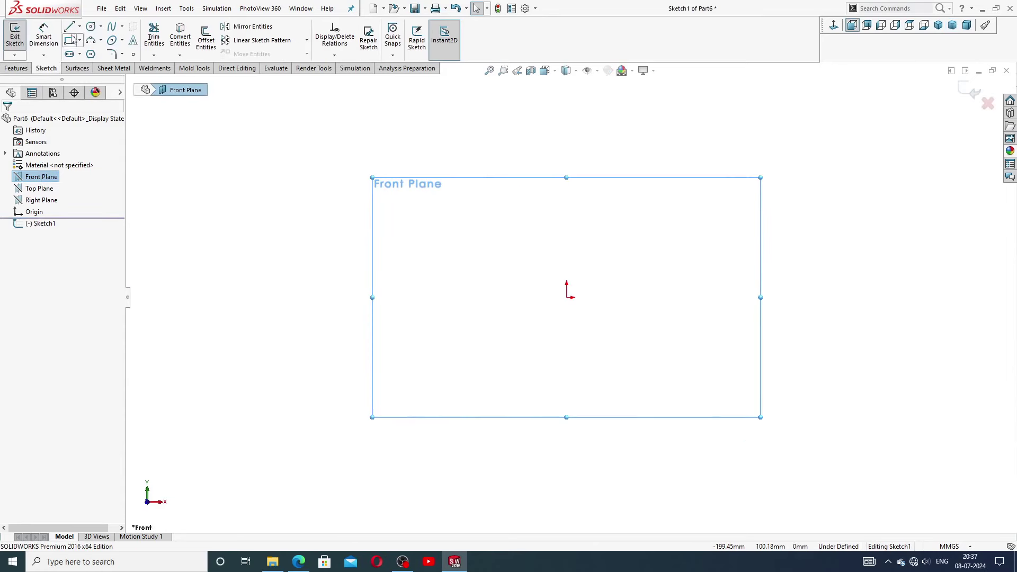
Step: Draw horizontal and vertical centerlines from the origin
click(80, 27)
click(94, 53)
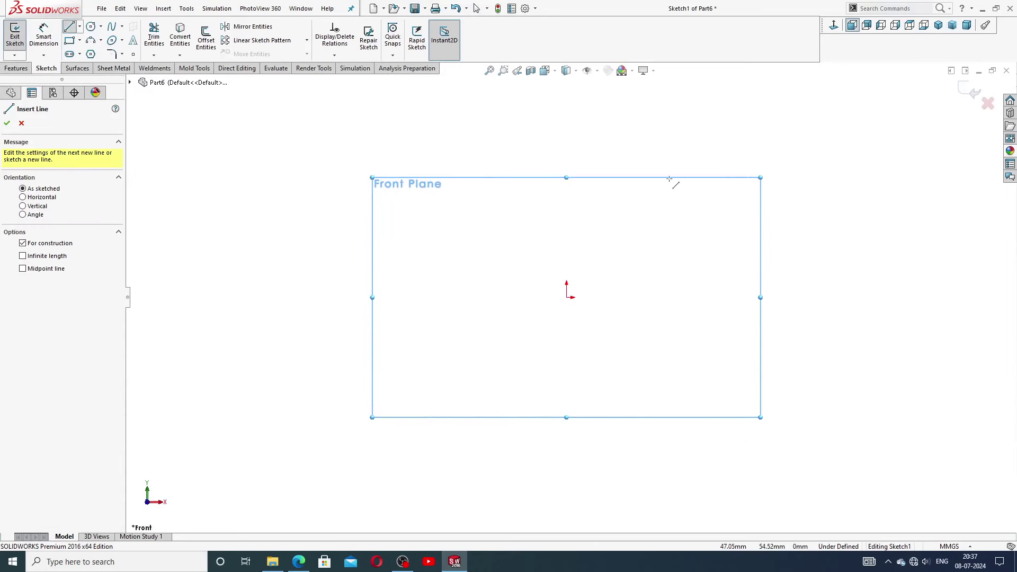
click(742, 298)
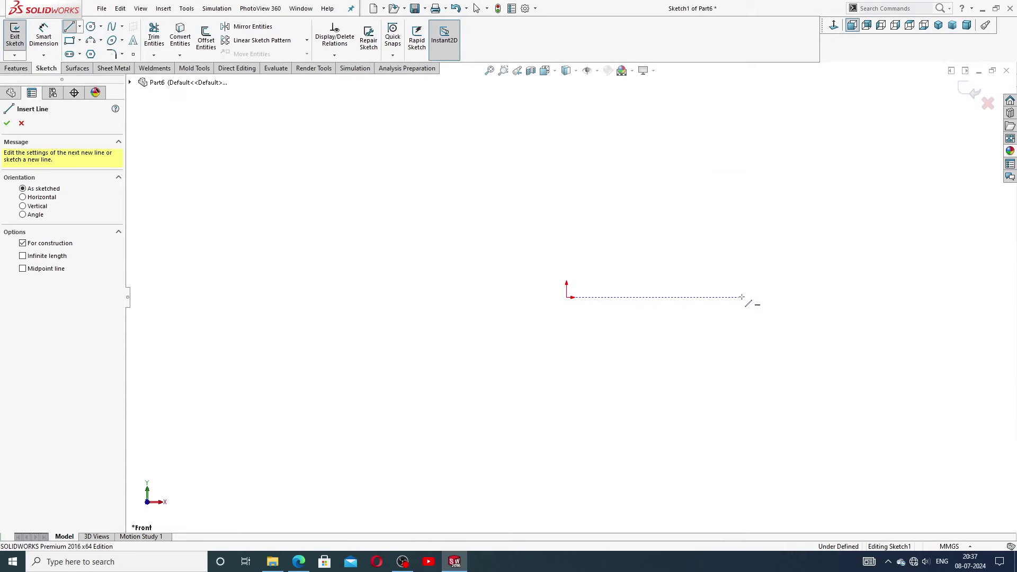
click(567, 297)
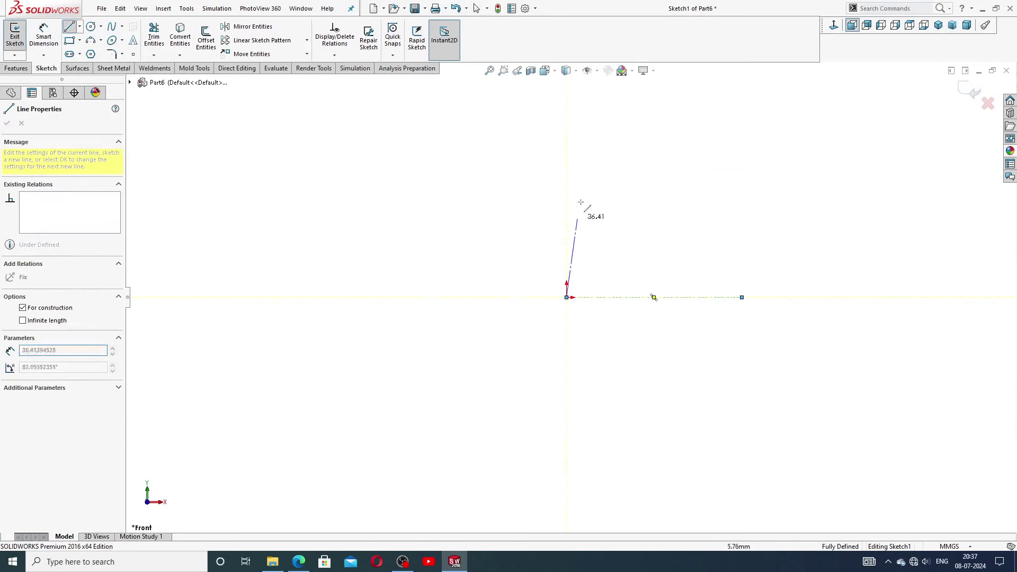
click(566, 140)
right_click(631, 164)
click(662, 170)
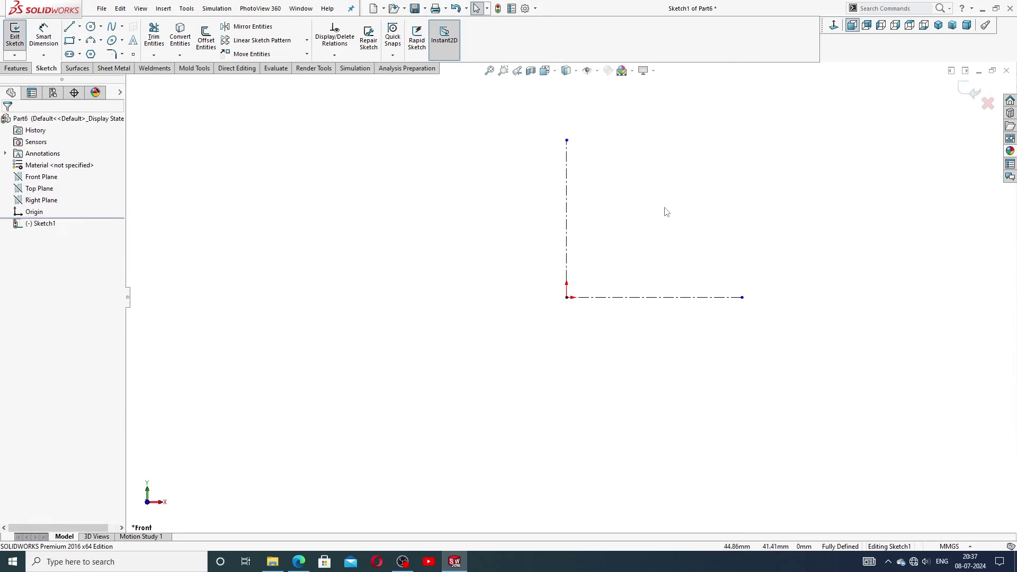
key(f)
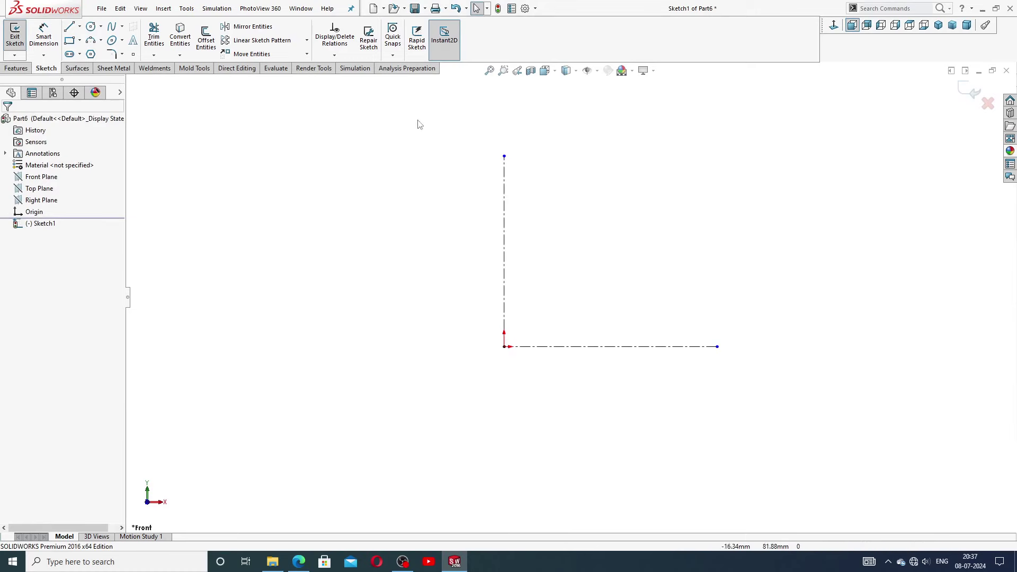
Step: Draw the knob profile: bottom line, left vertical line, semicircular arc and right side line
click(69, 26)
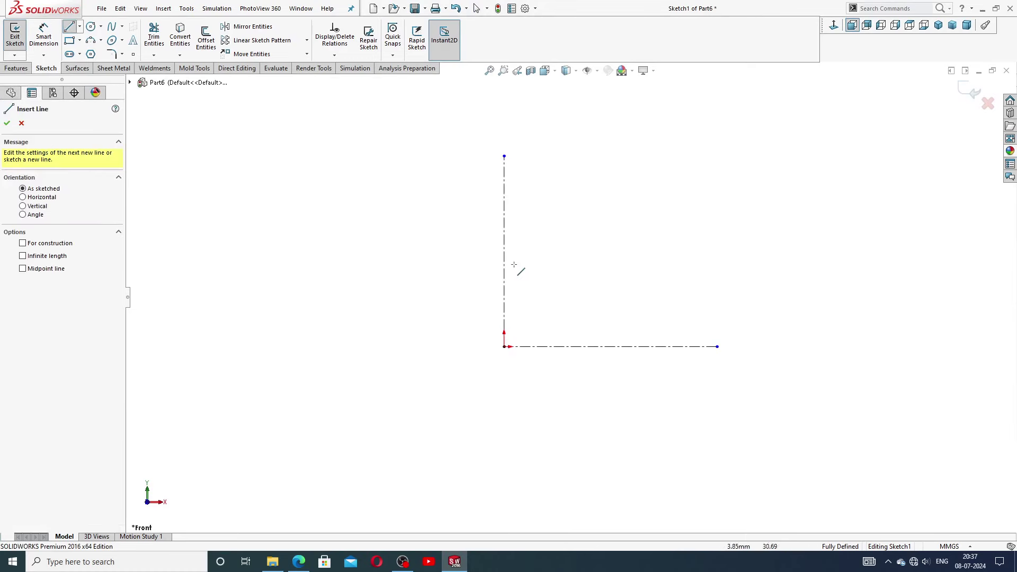
click(685, 281)
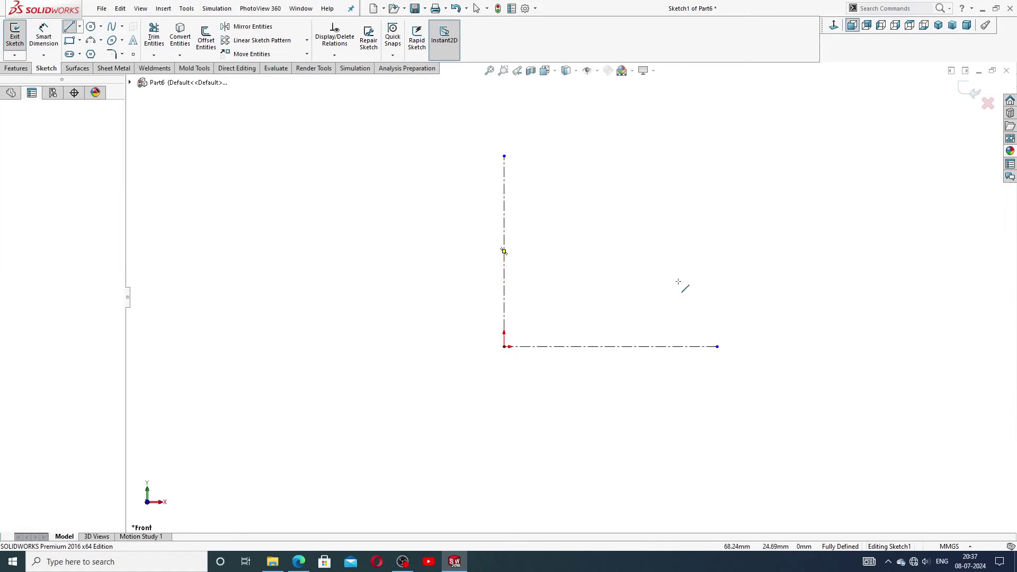
click(504, 281)
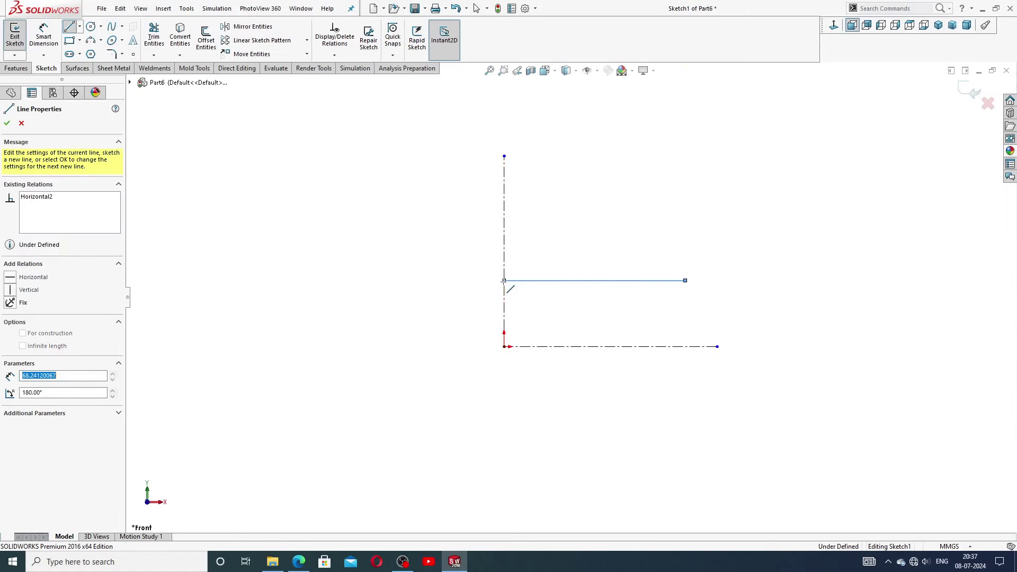
click(504, 221)
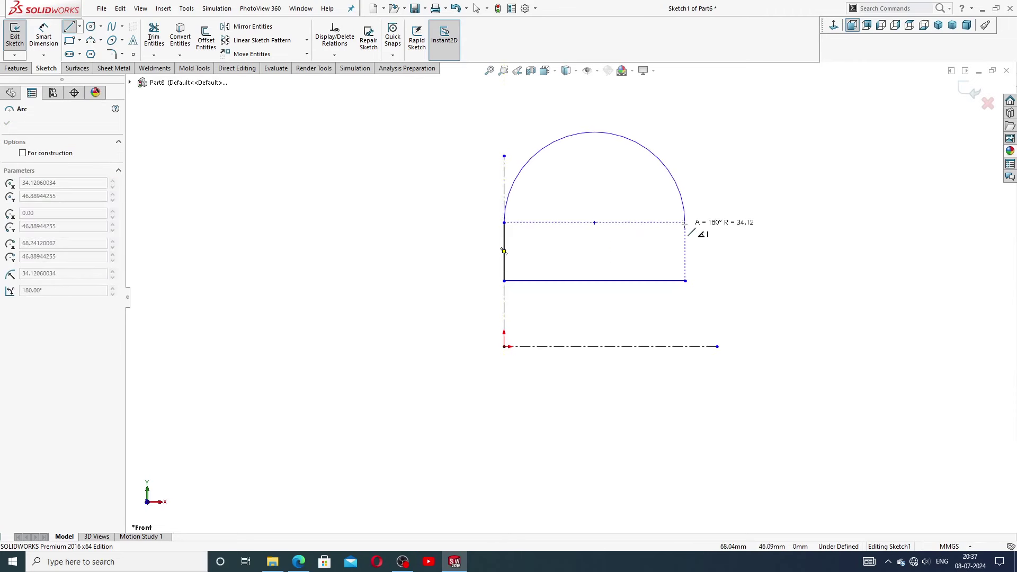
click(686, 222)
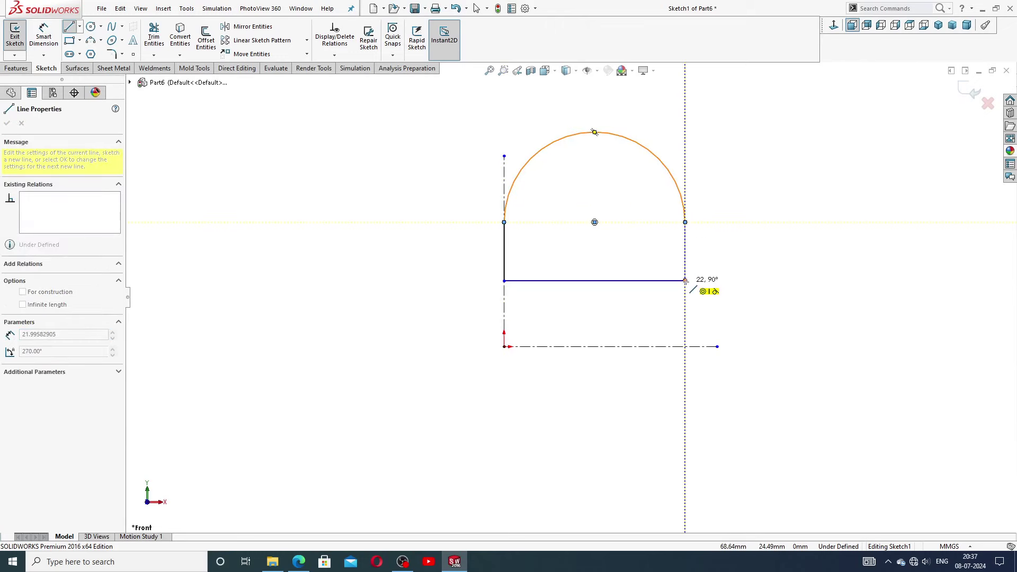
click(686, 281)
right_click(733, 269)
click(754, 278)
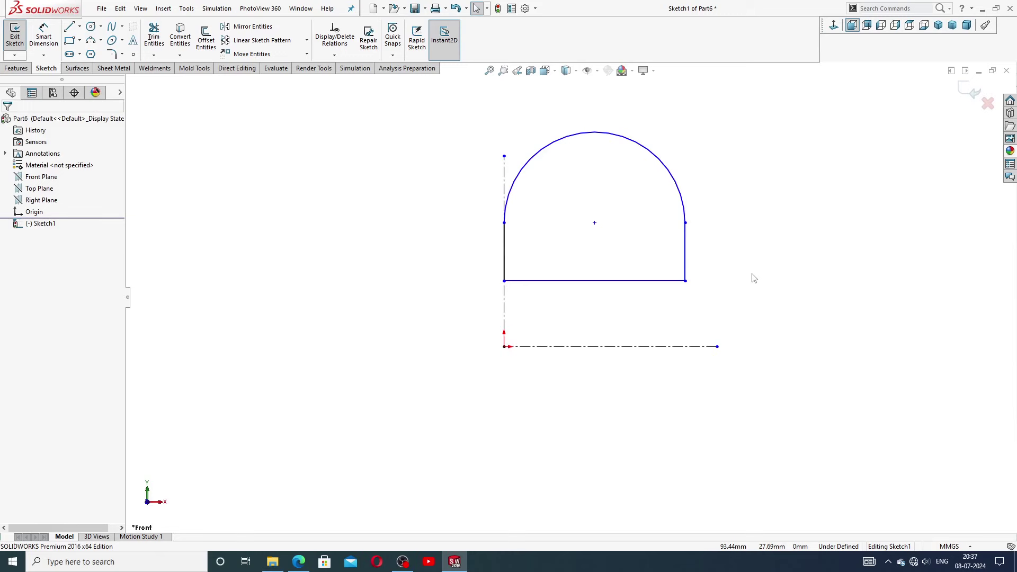
Step: Check both vertical lines' properties, then switch to the knob drawing PDF
click(687, 250)
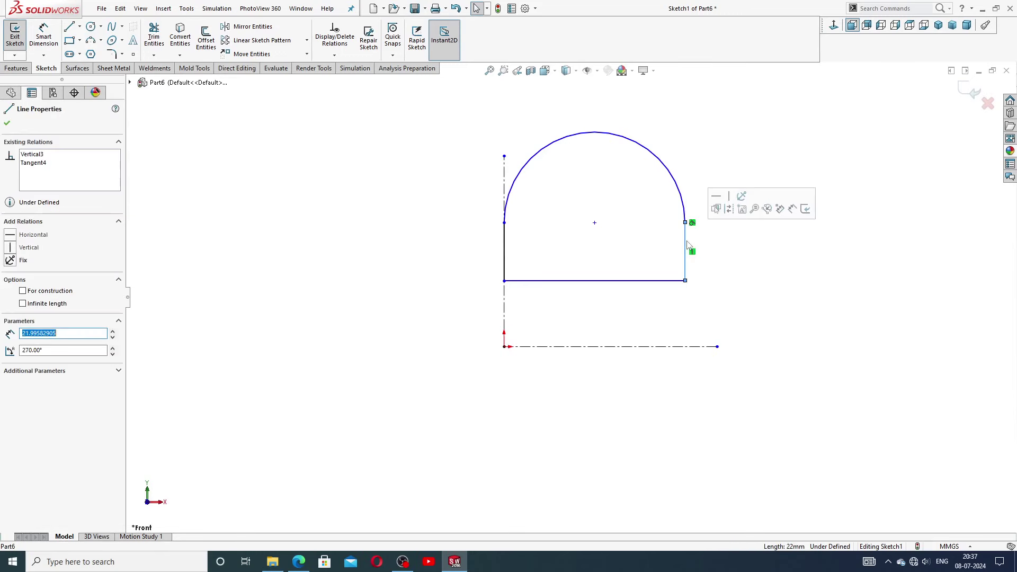
click(587, 245)
click(504, 245)
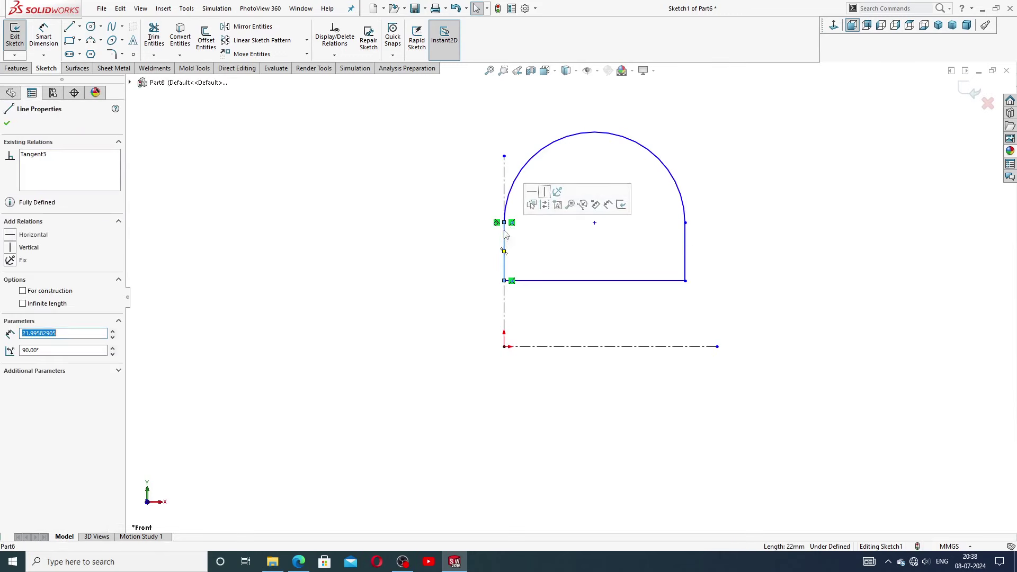
click(569, 245)
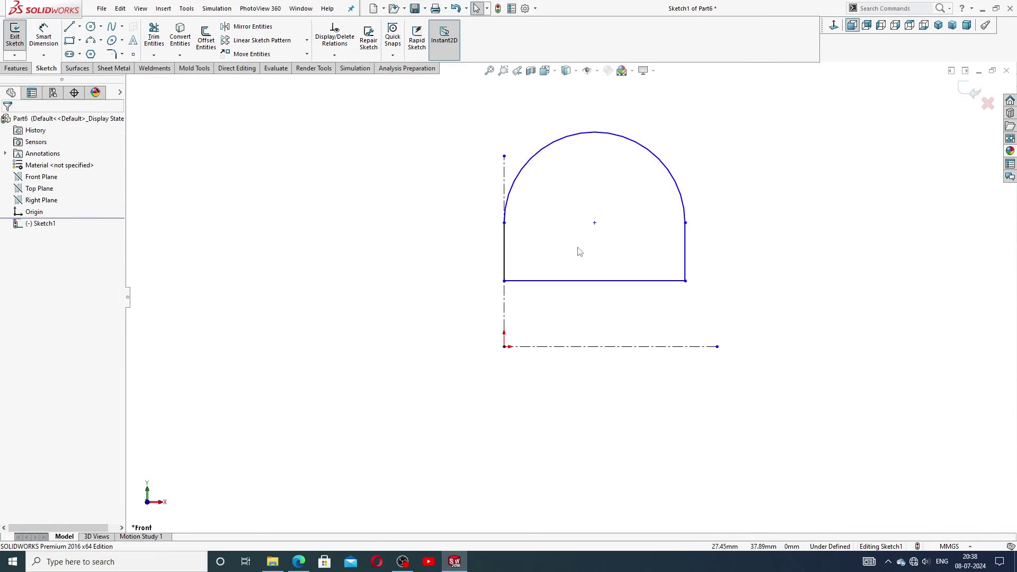
click(298, 562)
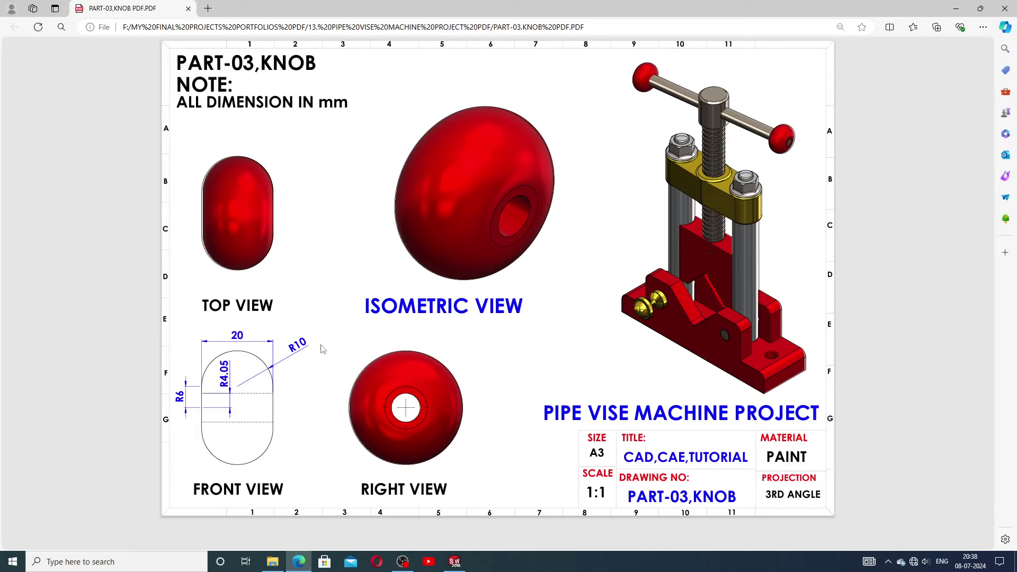
Step: Dimension the bottom line 4.05 from the horizontal centreline
click(455, 562)
click(55, 43)
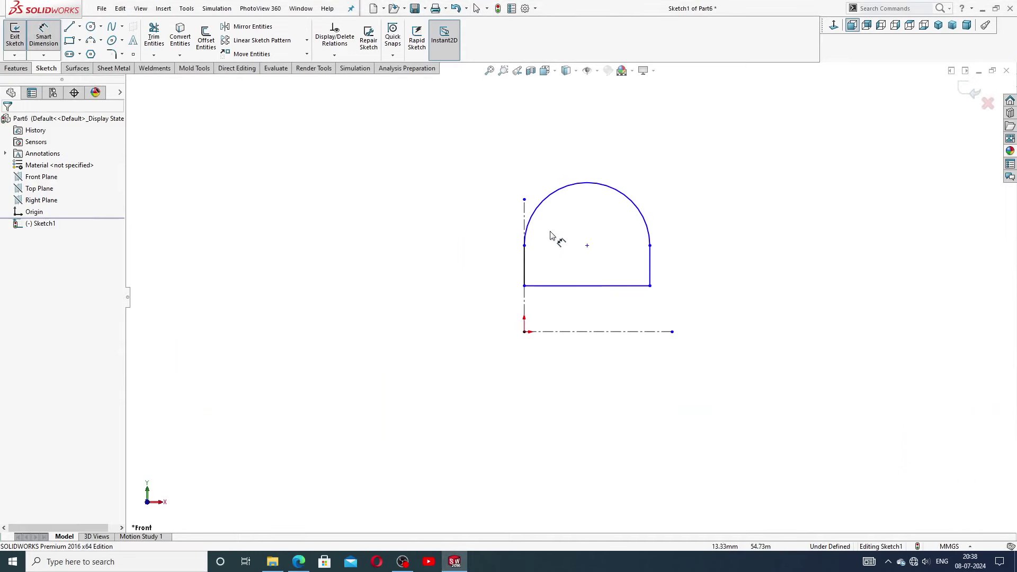
scroll(552, 239, down, 2)
click(587, 316)
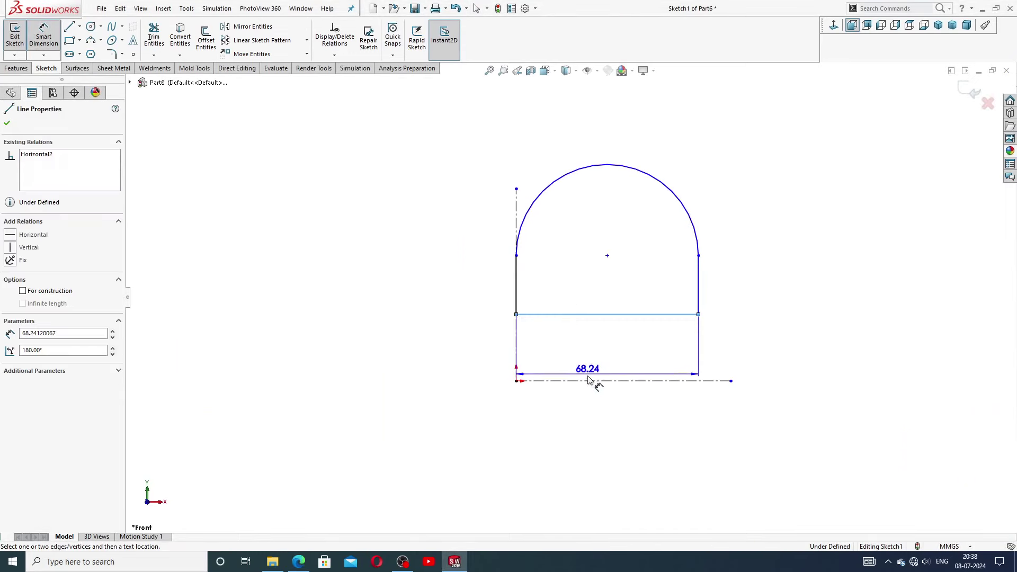
click(591, 380)
click(548, 344)
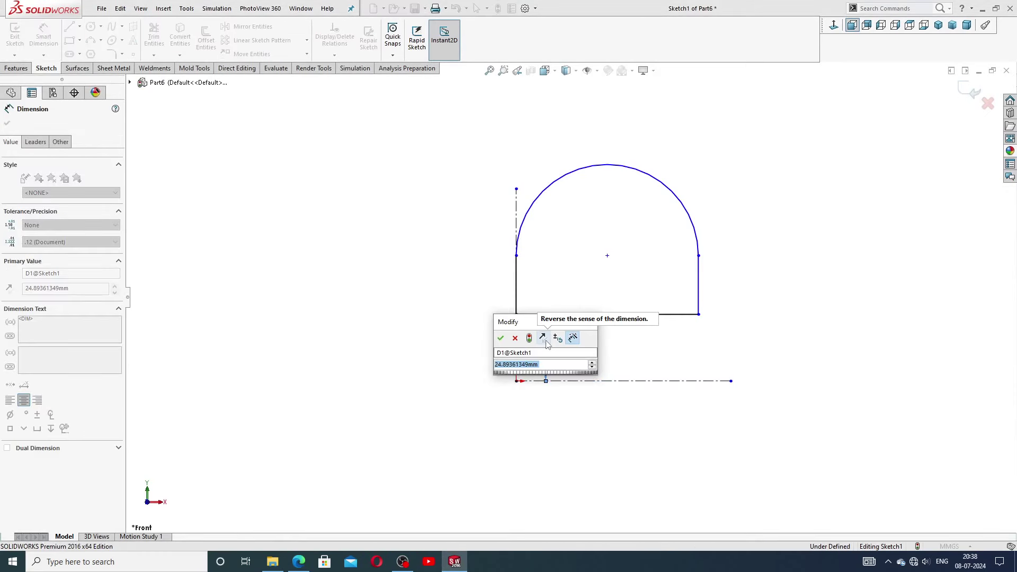
text(4.05)
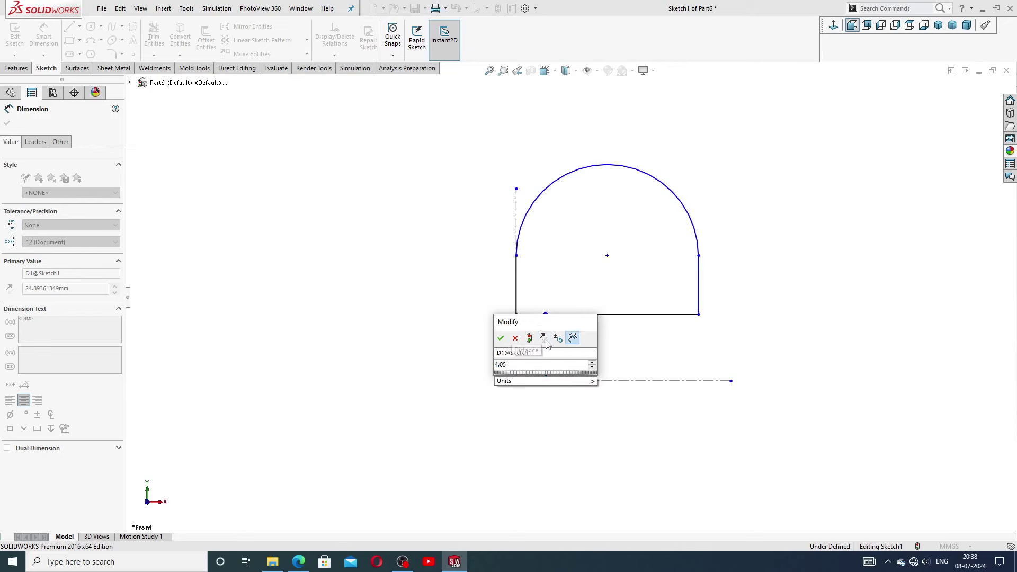
key(Return)
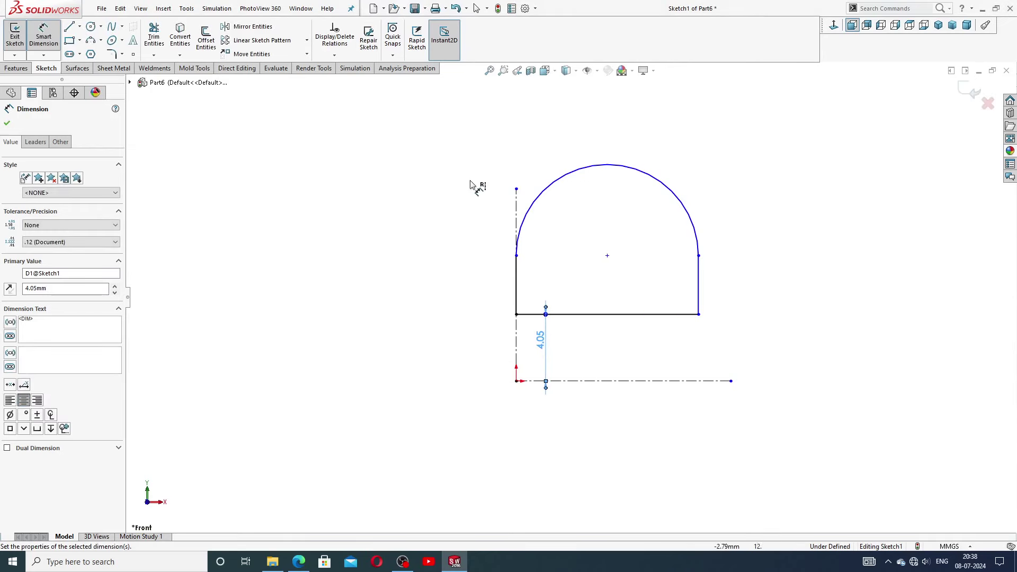
click(493, 250)
drag(546, 341, 558, 341)
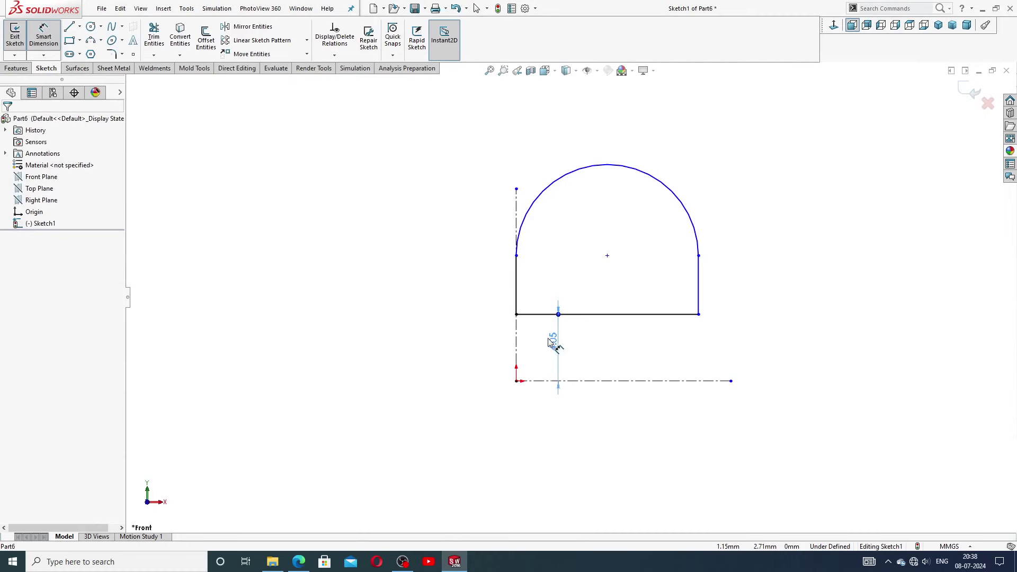
click(486, 270)
Step: Replace the 3.58 left-line dimension with a height of 6 from the origin to the arc endpoint
click(517, 277)
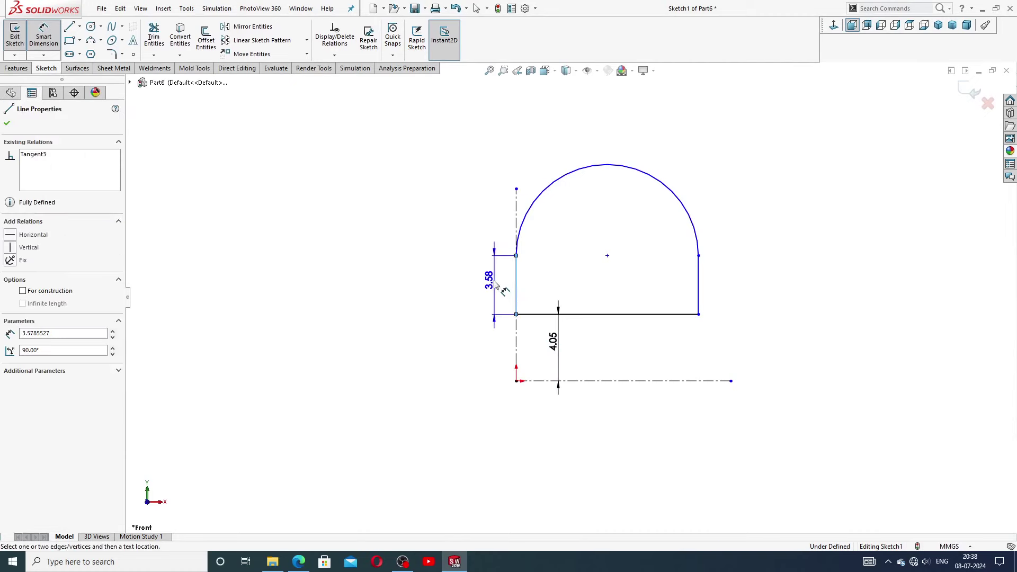
click(493, 285)
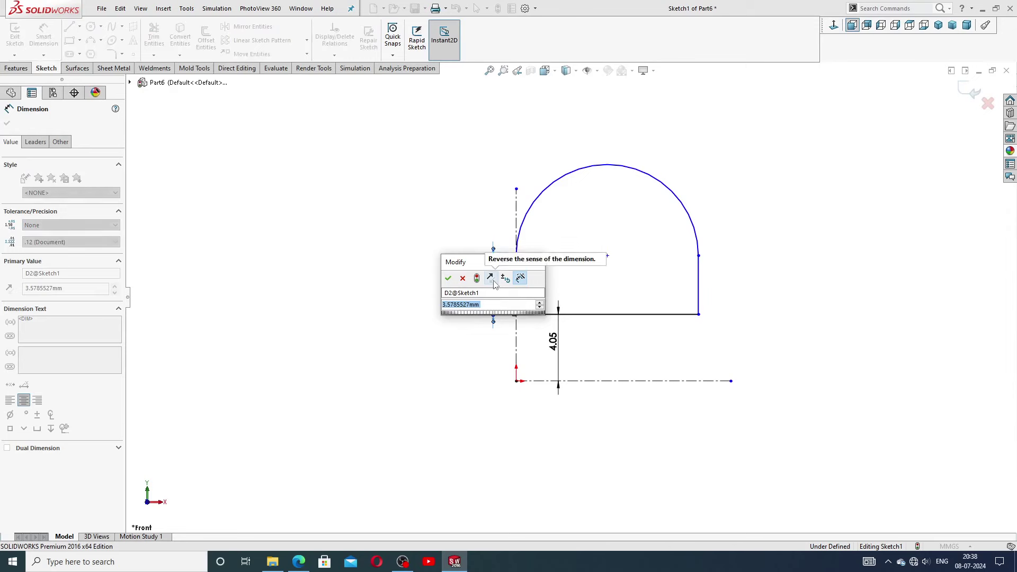
key(Return)
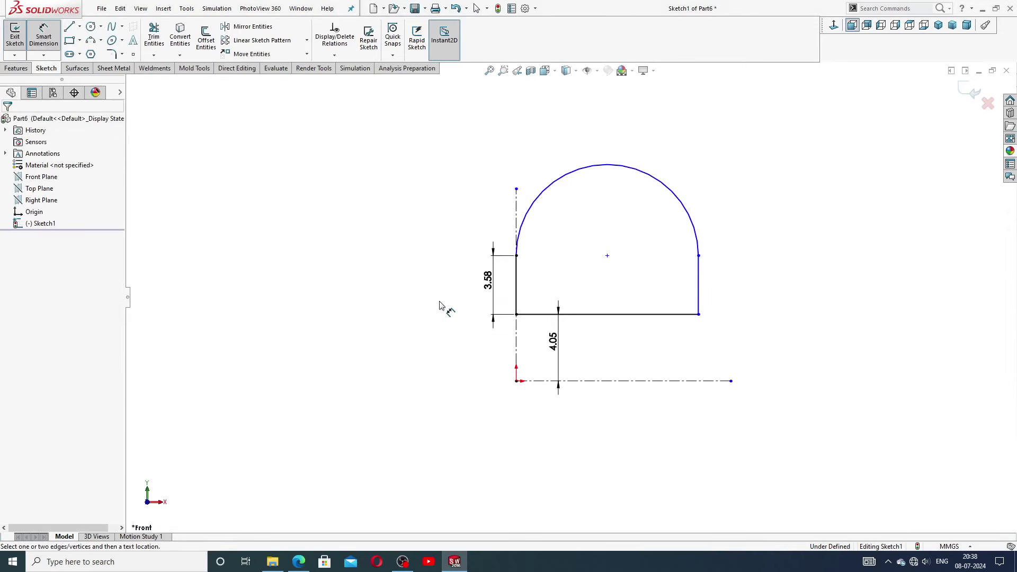
click(492, 298)
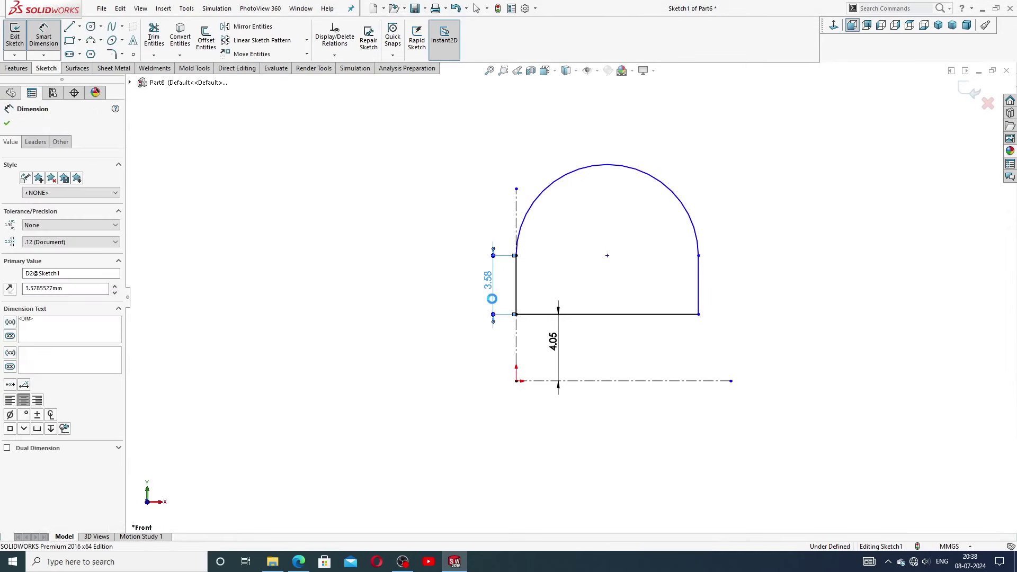
key(Delete)
click(516, 256)
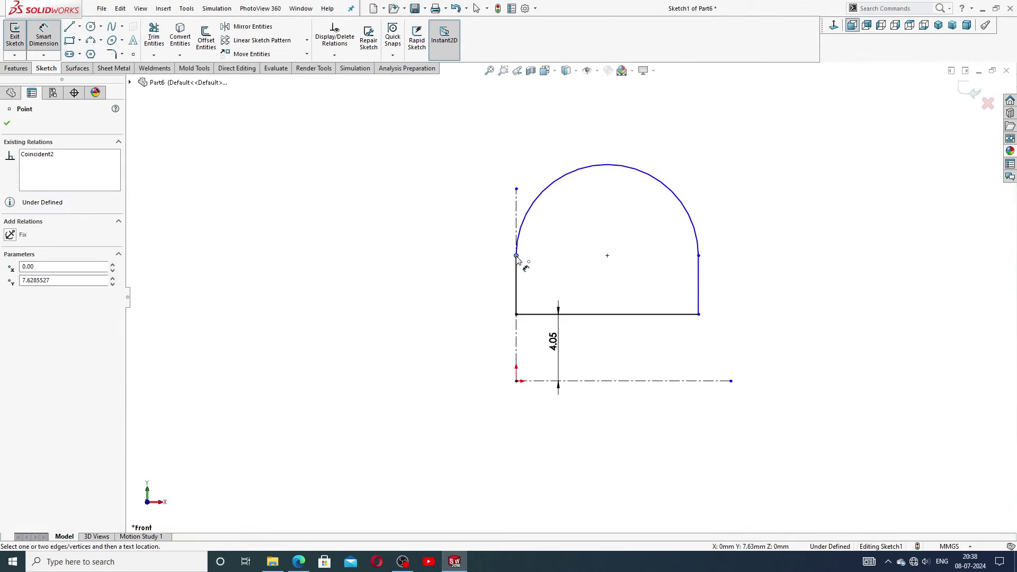
click(517, 381)
click(490, 328)
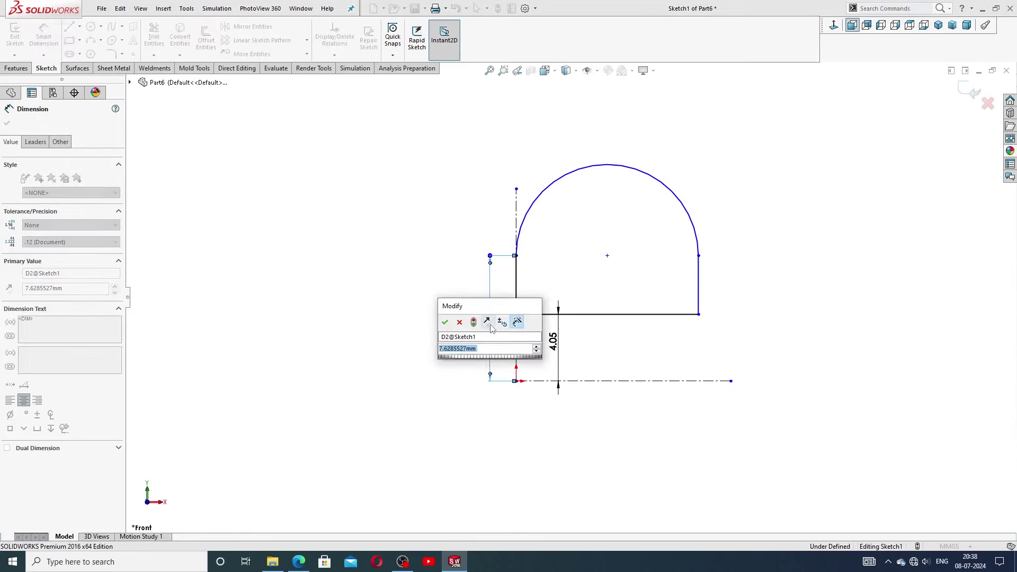
text(6)
key(Return)
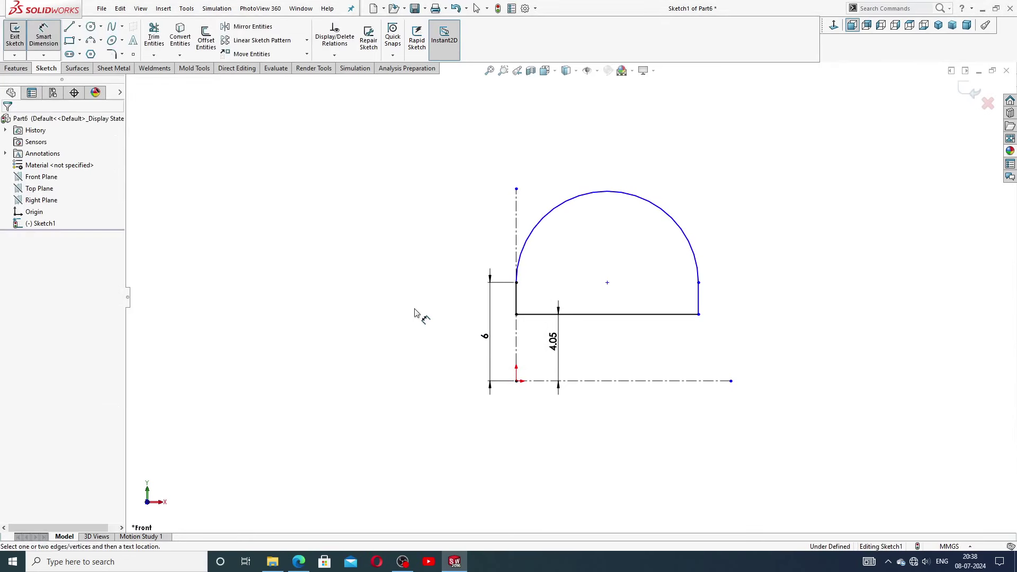
Step: Give the arc radius 10 and add the 20 width as a driven dimension
click(695, 237)
click(715, 217)
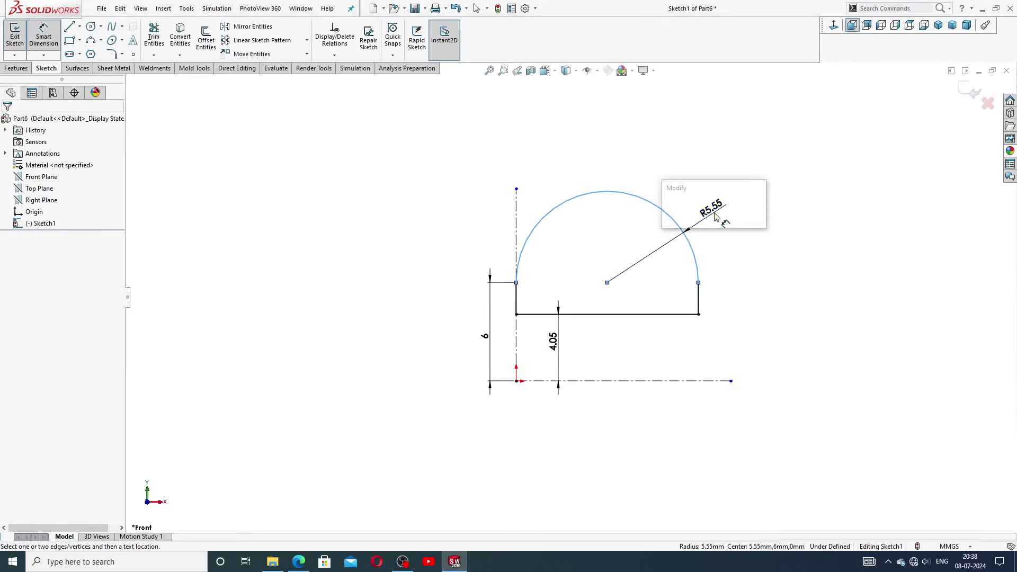
text(10)
key(Return)
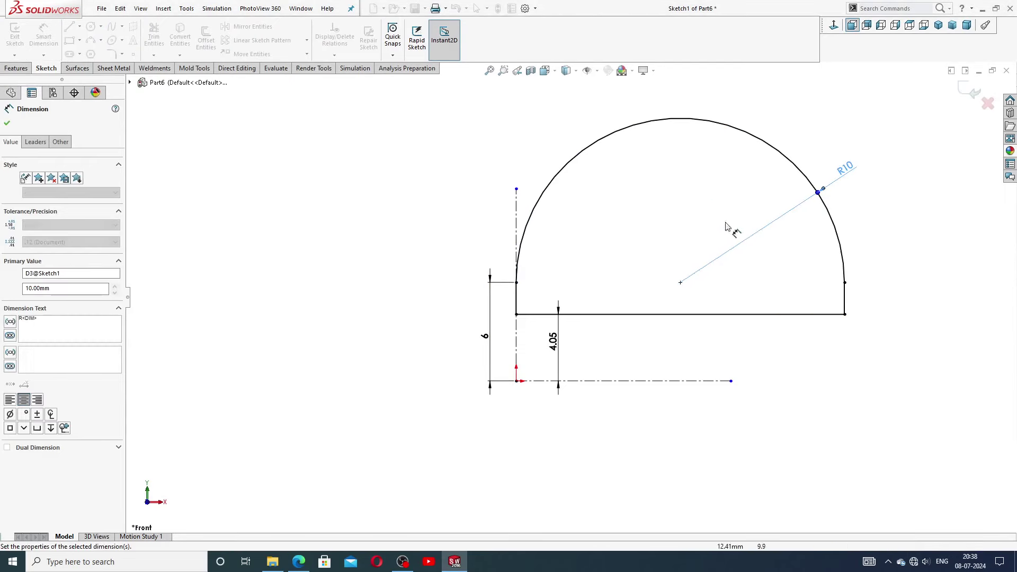
key(f)
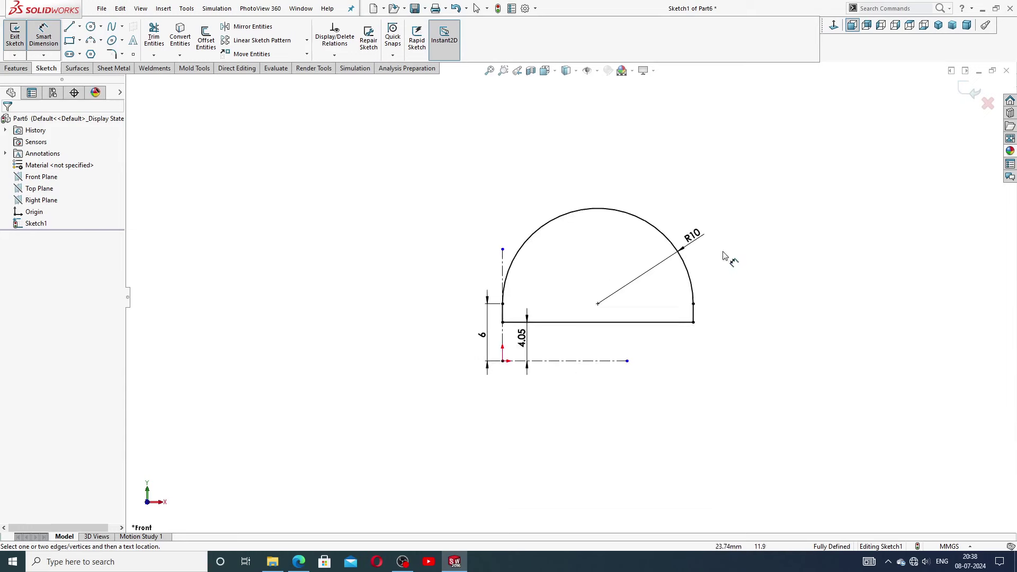
scroll(723, 256, down, 2)
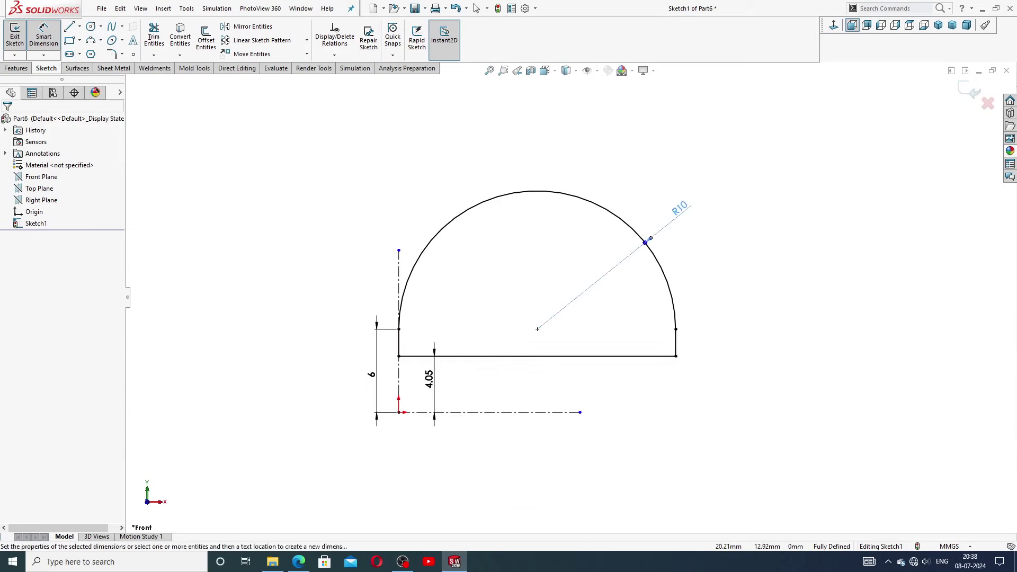
click(477, 356)
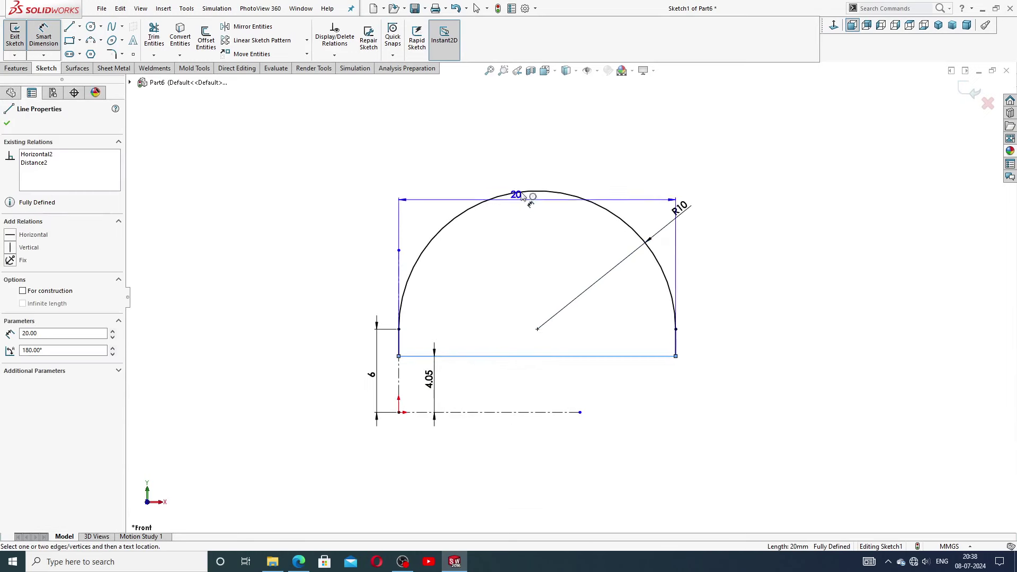
click(531, 177)
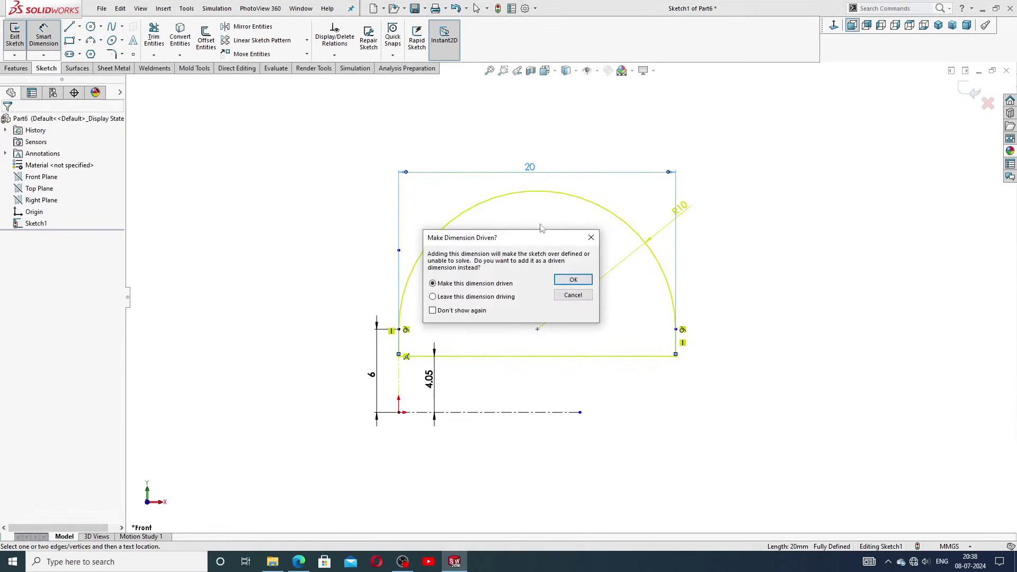
click(572, 281)
Step: Tidy the R10, 20, 4.05 and 6 labels, then exit Smart Dimension
drag(680, 217, 709, 217)
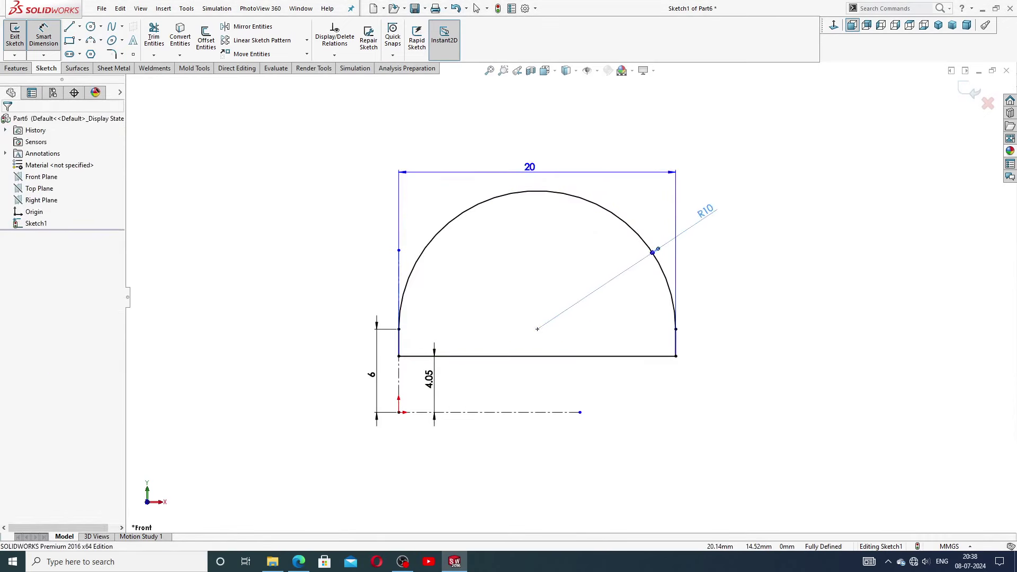
drag(541, 173, 550, 178)
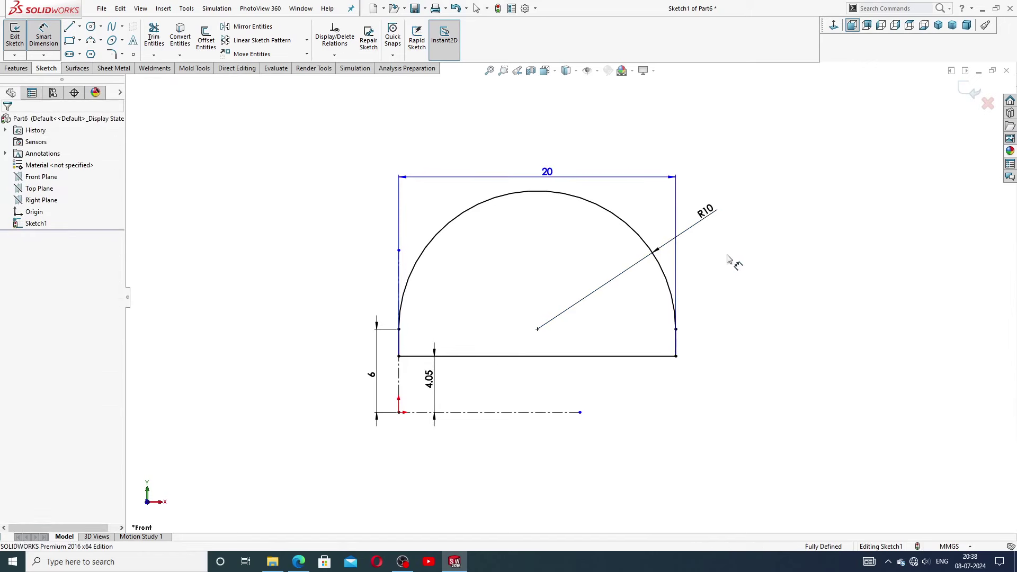
scroll(575, 257, down, 2)
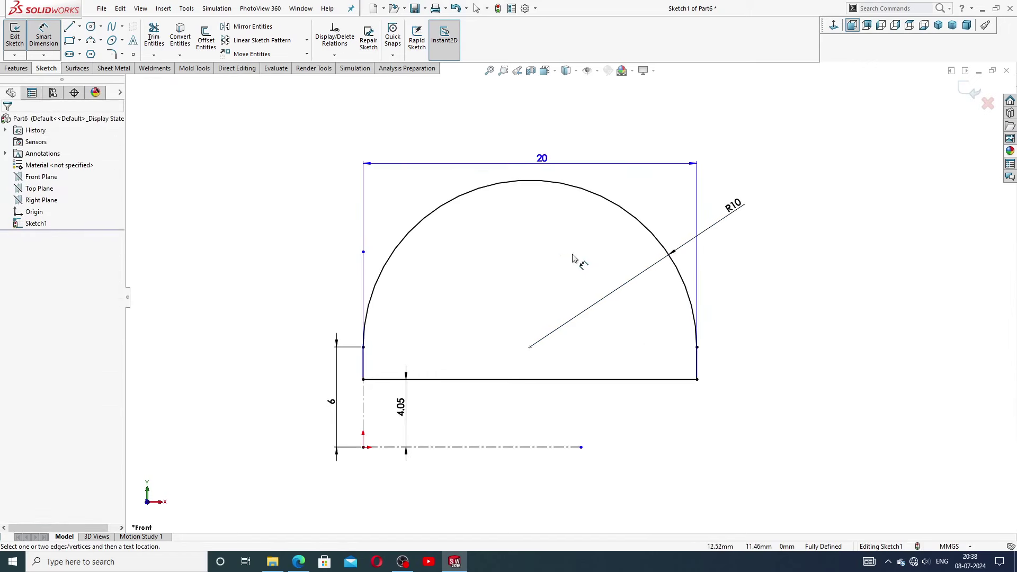
drag(395, 402, 416, 407)
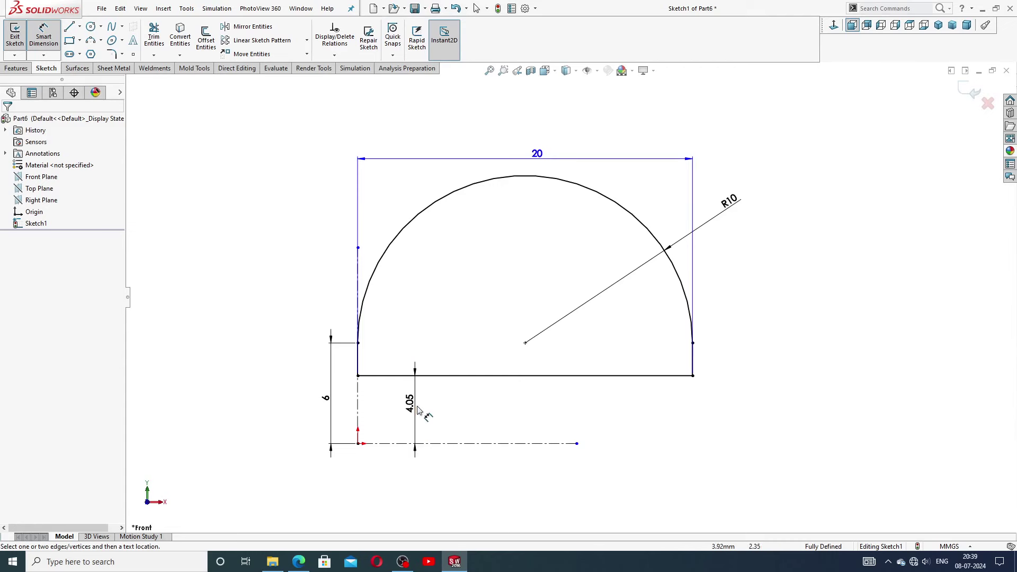
drag(327, 399, 335, 392)
click(488, 403)
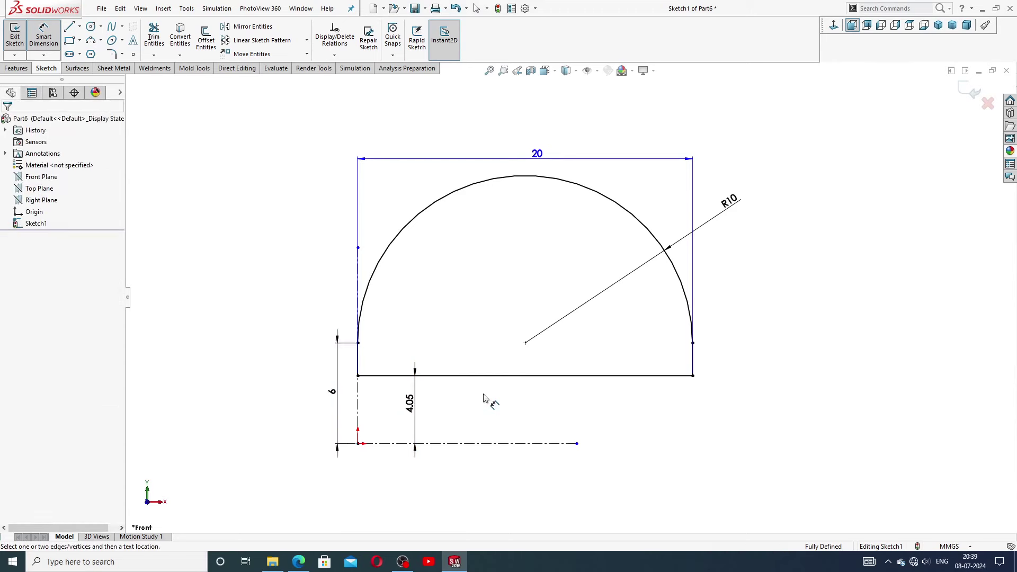
key(f)
right_click(726, 212)
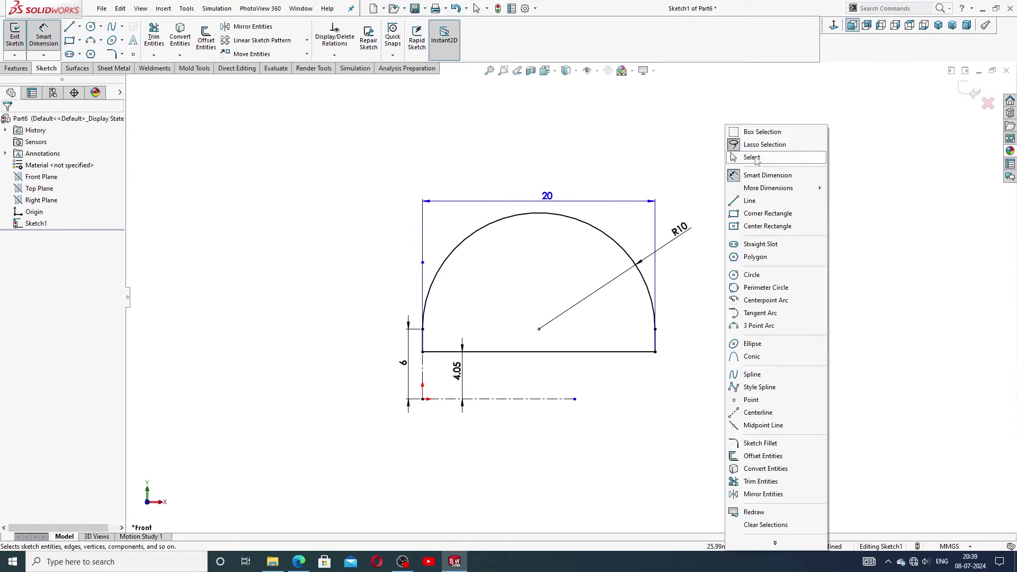
click(750, 159)
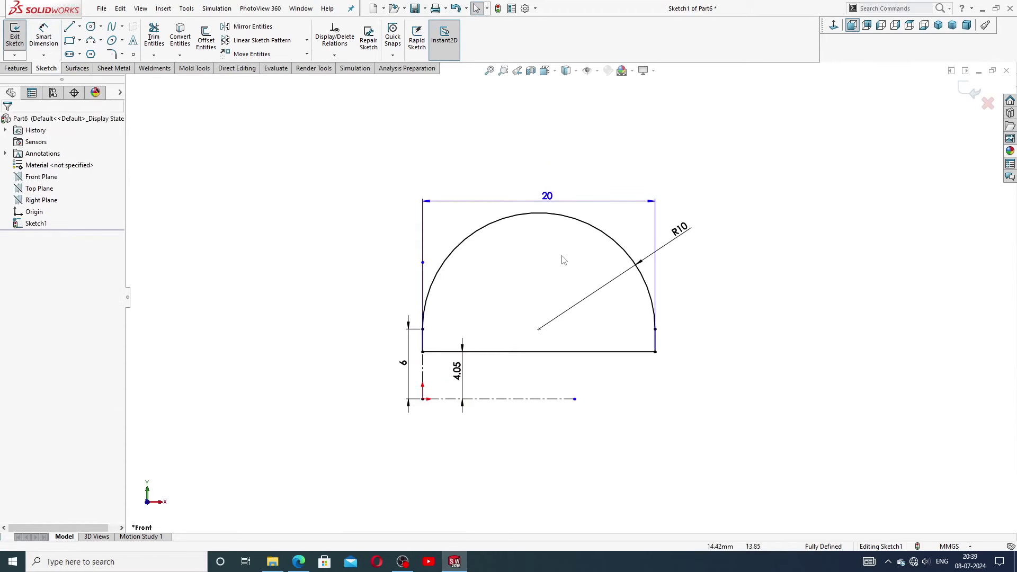
click(299, 562)
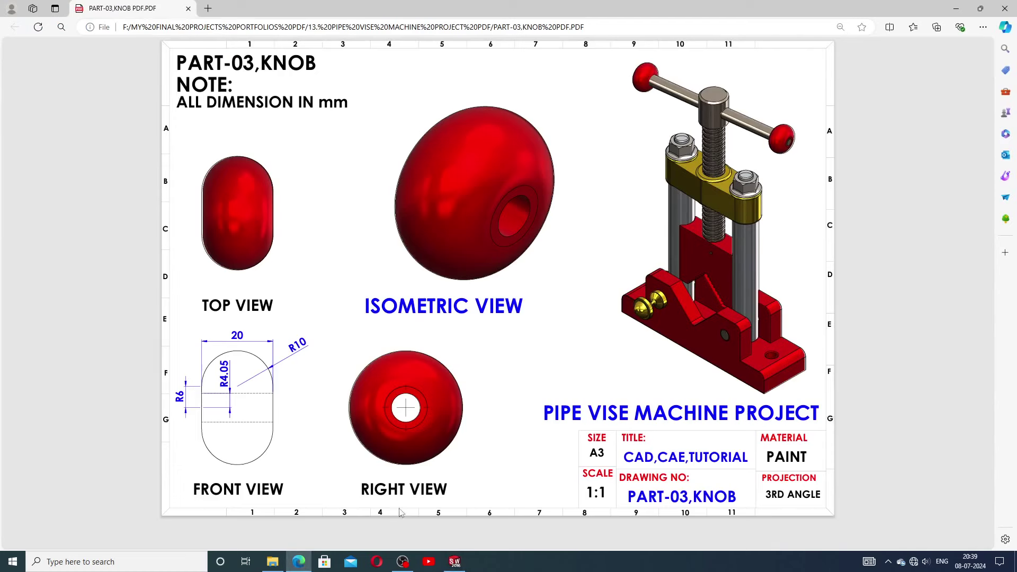
click(455, 562)
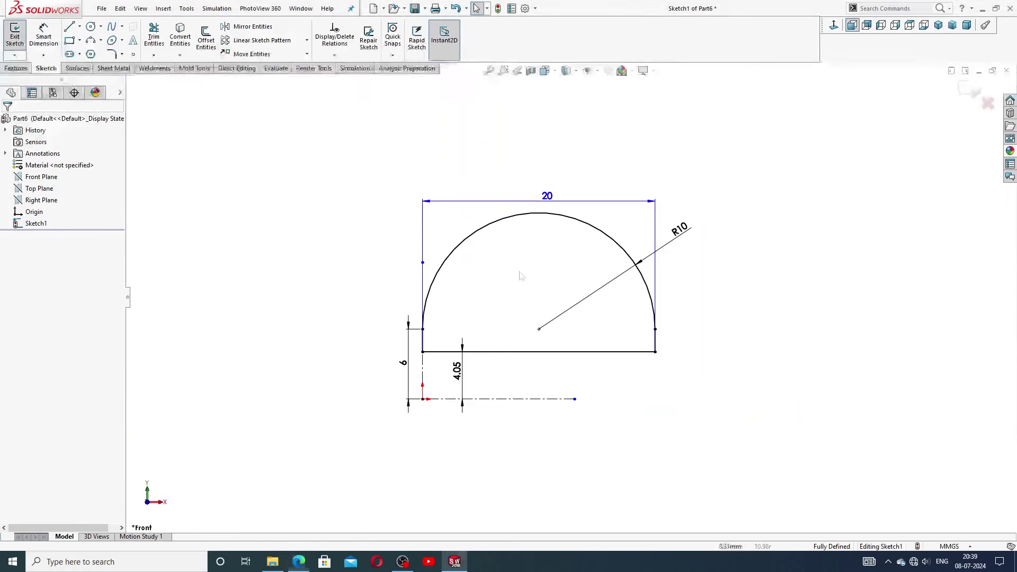
Step: Revolve the knob profile 360° about the centreline into Revolve1
click(16, 69)
click(51, 41)
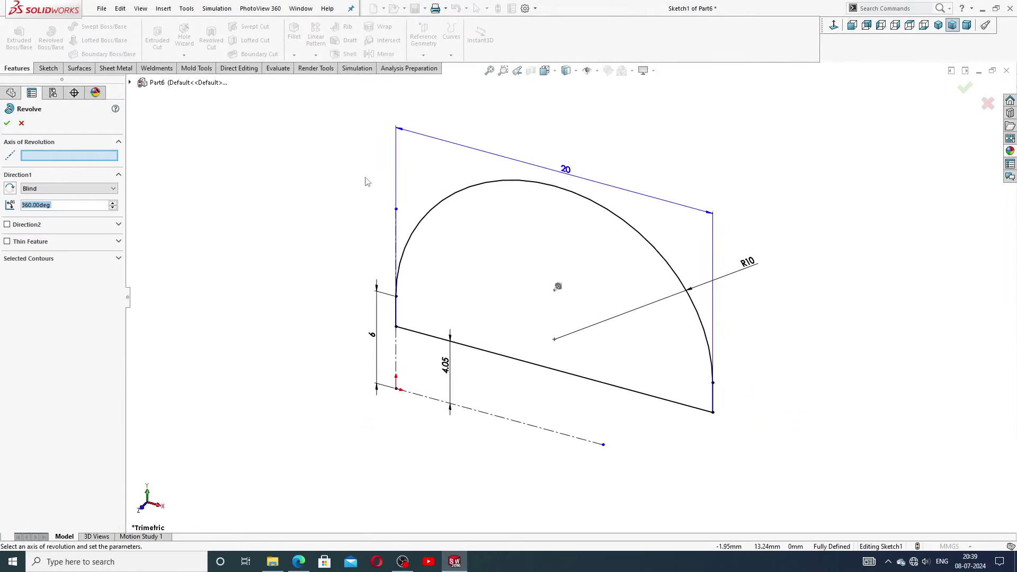
click(480, 420)
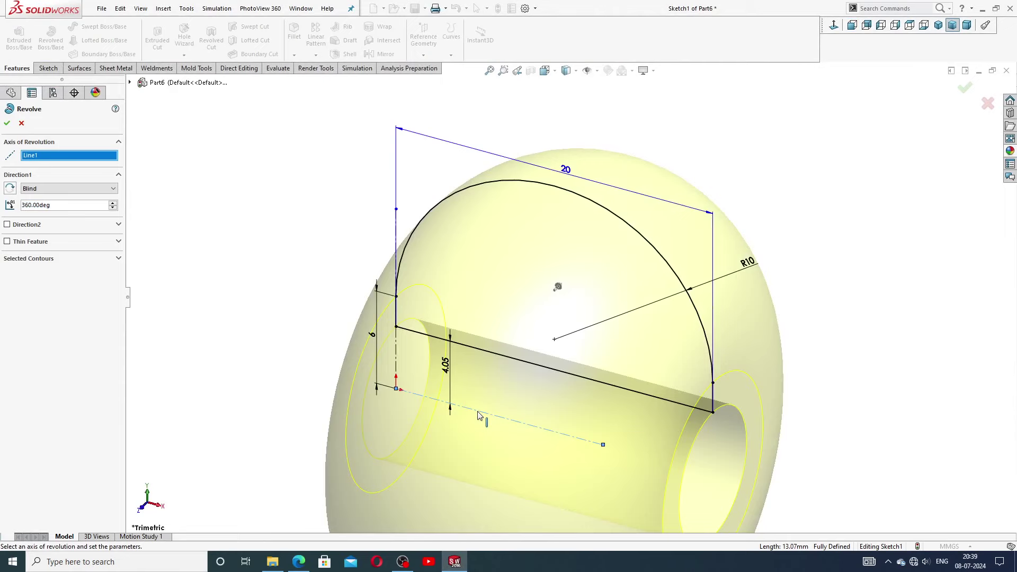
click(7, 123)
click(829, 258)
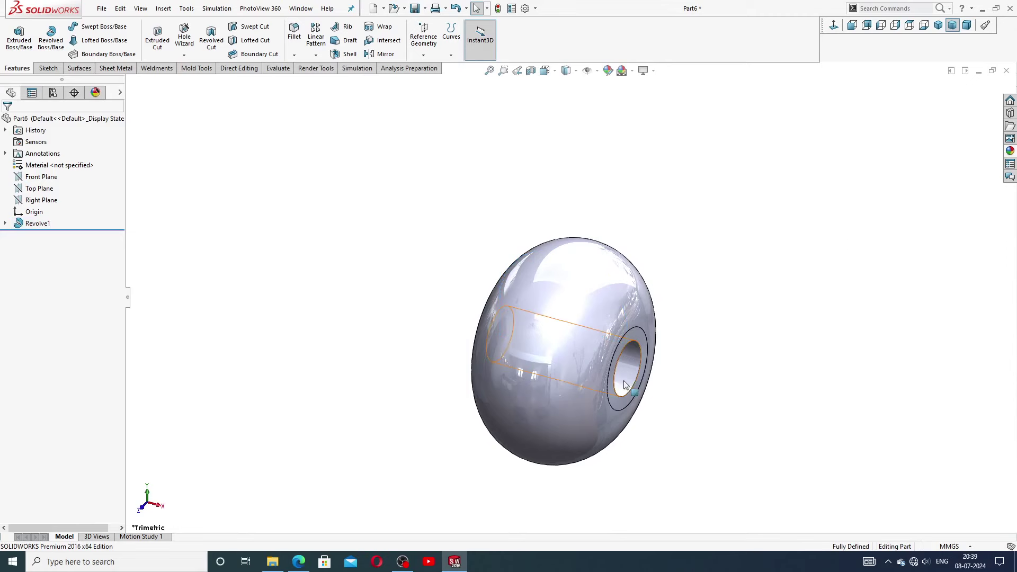
mouse_move(829, 259)
middle_down()
mouse_move(701, 327)
mouse_move(692, 294)
mouse_move(625, 245)
mouse_move(608, 351)
middle_up()
scroll(602, 371, down, 2)
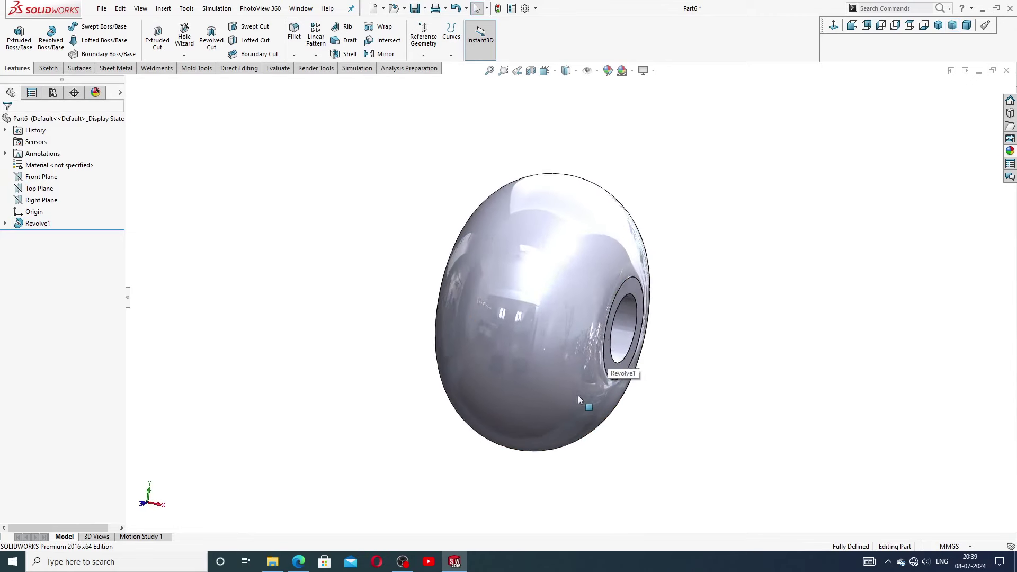
ctrl+middle_drag(586, 402, 582, 347)
Step: Apply the Painted > Car candy apple red appearance to the whole knob
click(1010, 151)
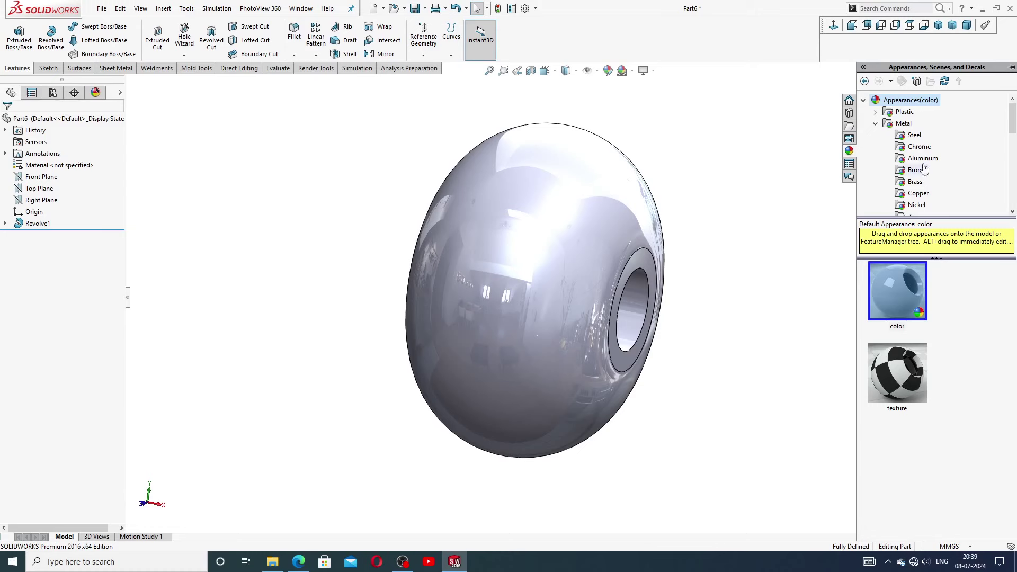
scroll(884, 194, down, 1)
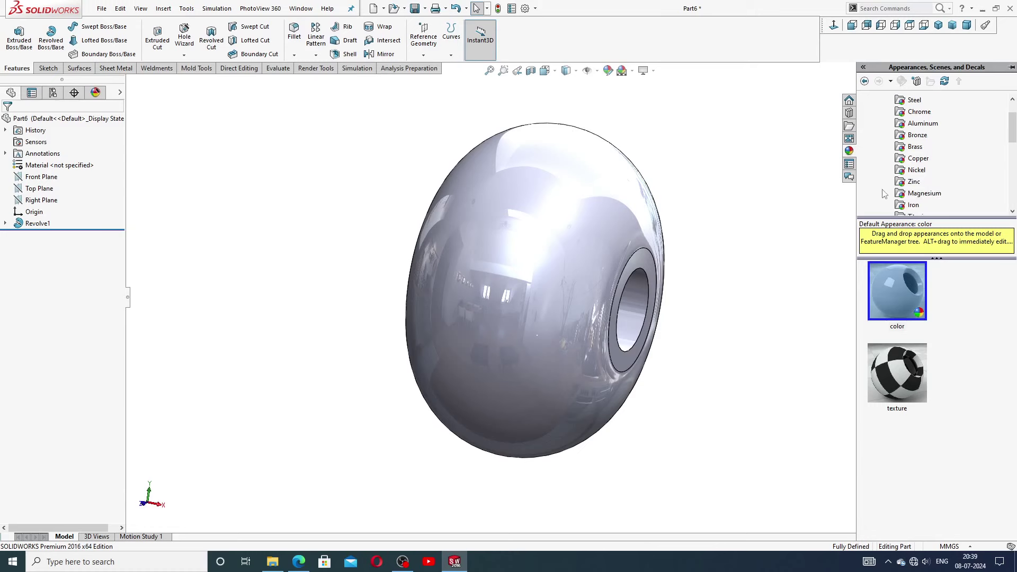
scroll(884, 194, down, 4)
scroll(884, 193, up, 2)
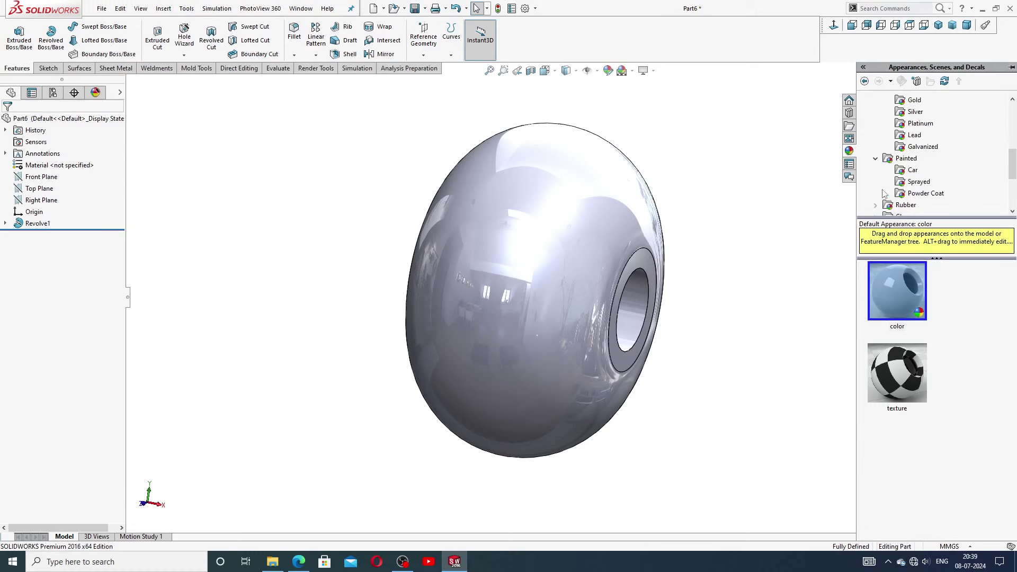
double_click(907, 159)
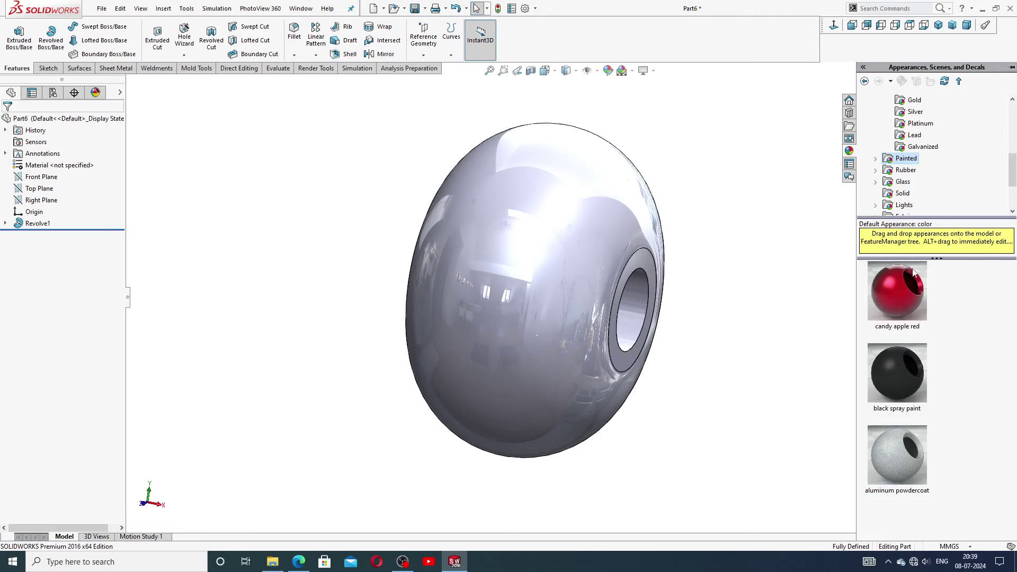
double_click(904, 288)
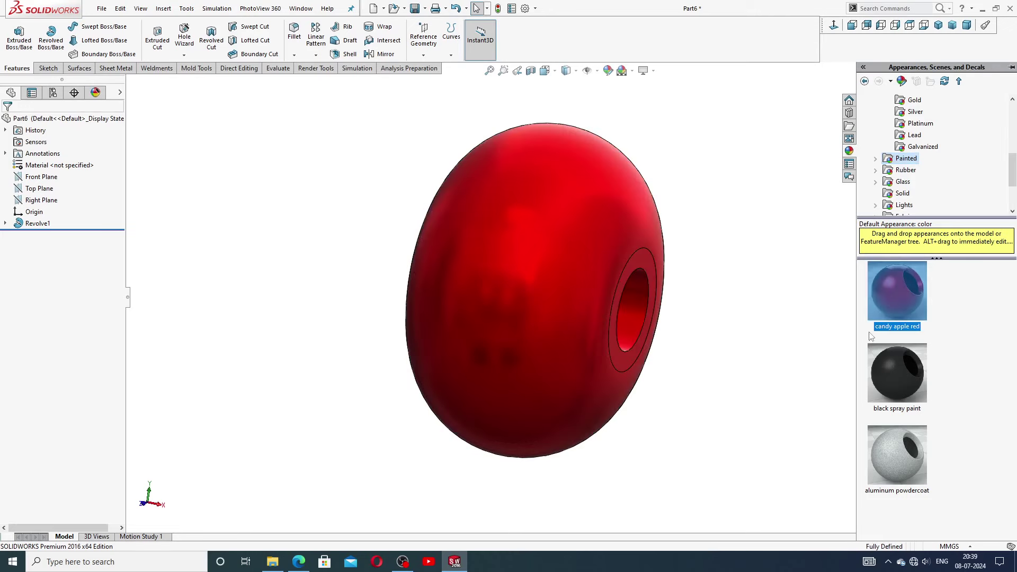
Step: Select the flat ring faces at both ends of the through-hole
middle_drag(760, 296, 656, 255)
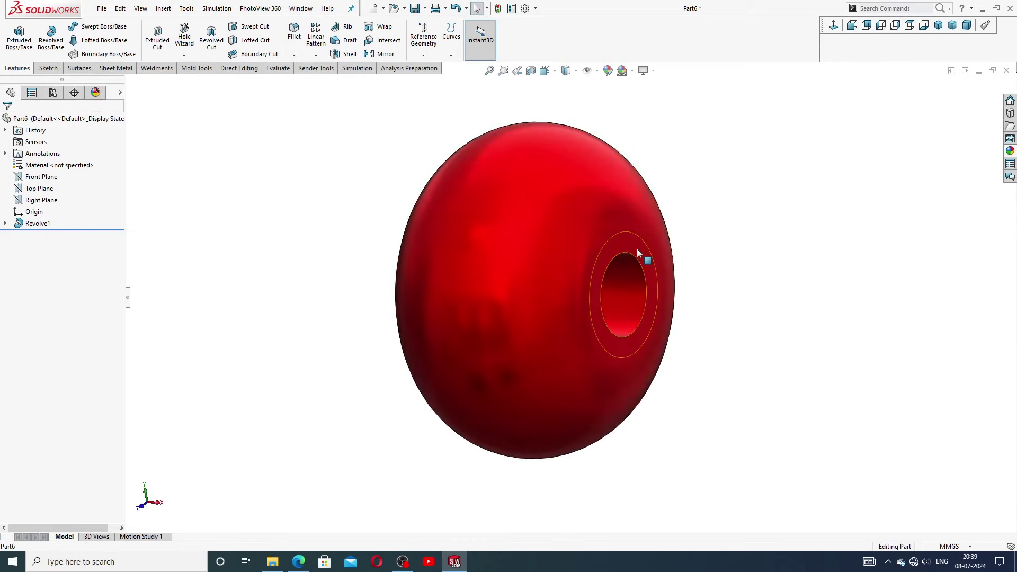
click(638, 250)
middle_drag(418, 268, 509, 256)
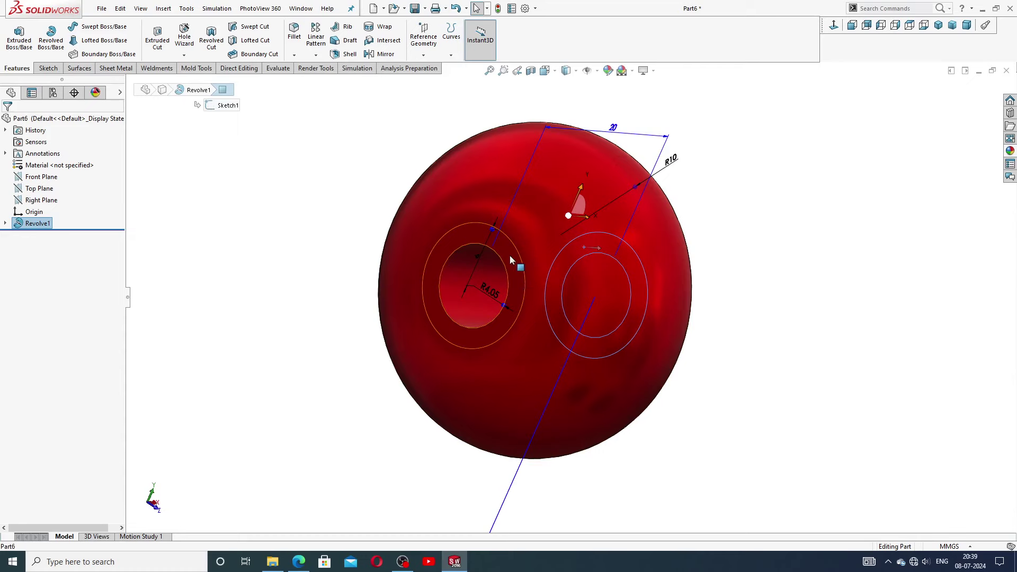
Step: Give the selected ring faces a grey (128,128,128) appearance
click(609, 70)
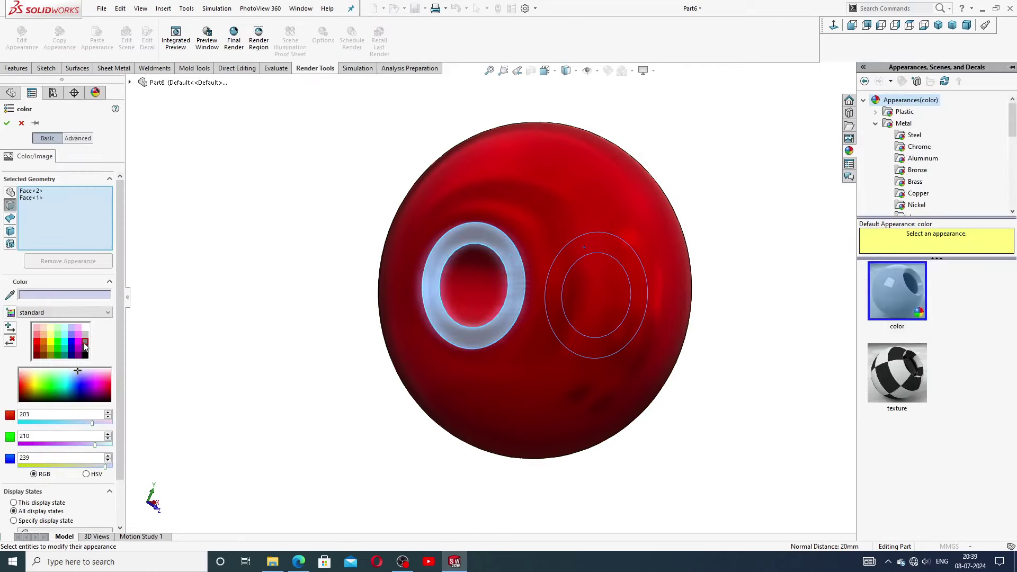
click(84, 343)
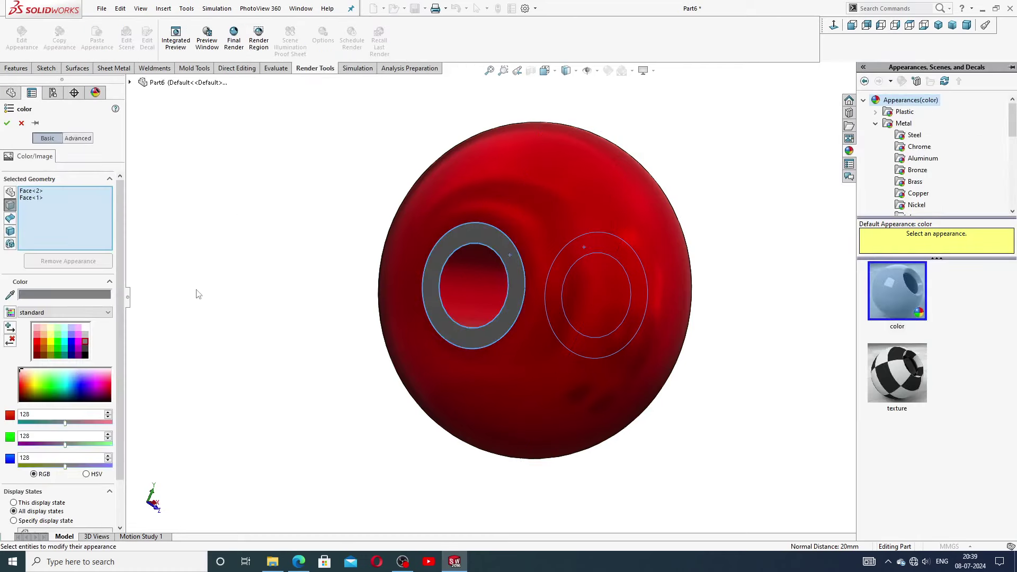
click(7, 123)
scroll(599, 141, down, 2)
middle_drag(668, 157, 546, 255)
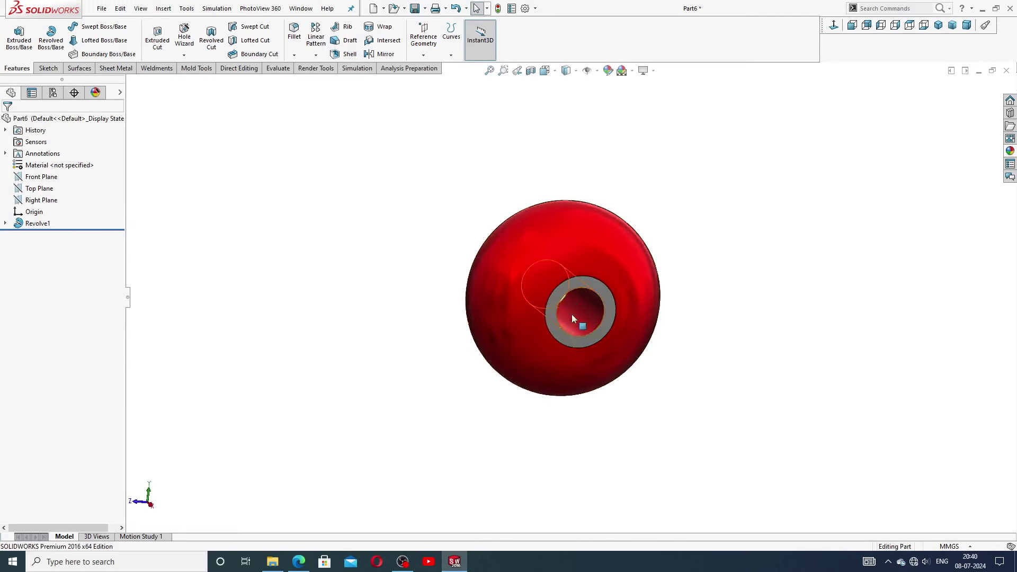
scroll(578, 307, down, 3)
scroll(562, 206, up, 2)
scroll(558, 244, down, 2)
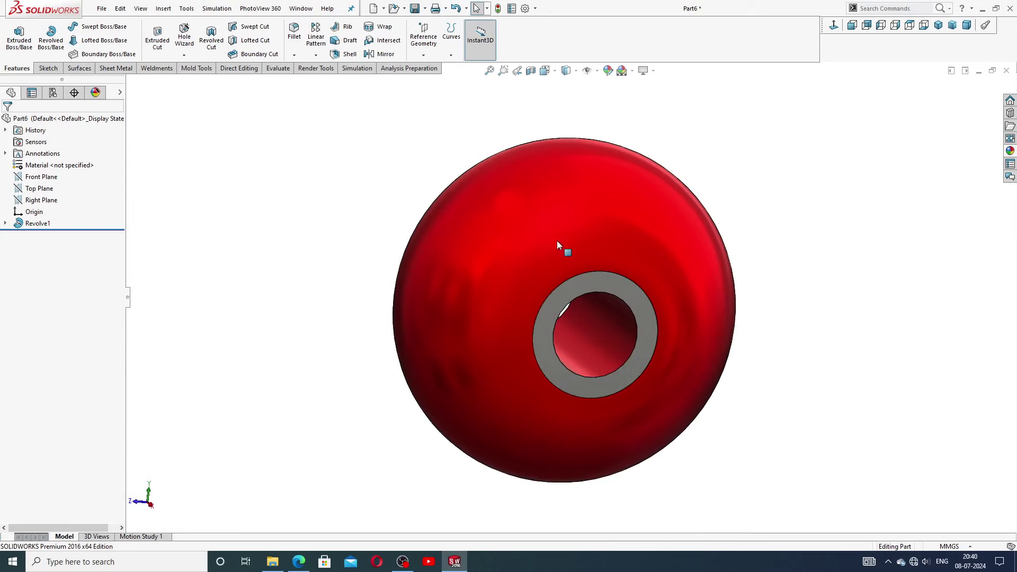
Step: Inspect the grey hole rings from several angles and the isometric view
click(593, 288)
click(814, 230)
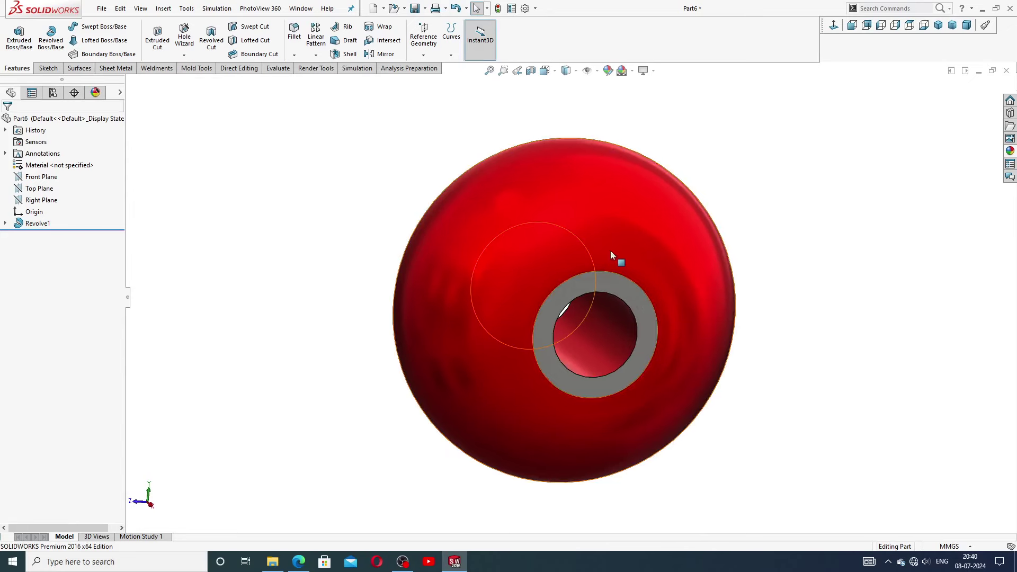
mouse_move(614, 255)
middle_down()
mouse_move(802, 284)
mouse_move(738, 320)
mouse_move(693, 275)
middle_up()
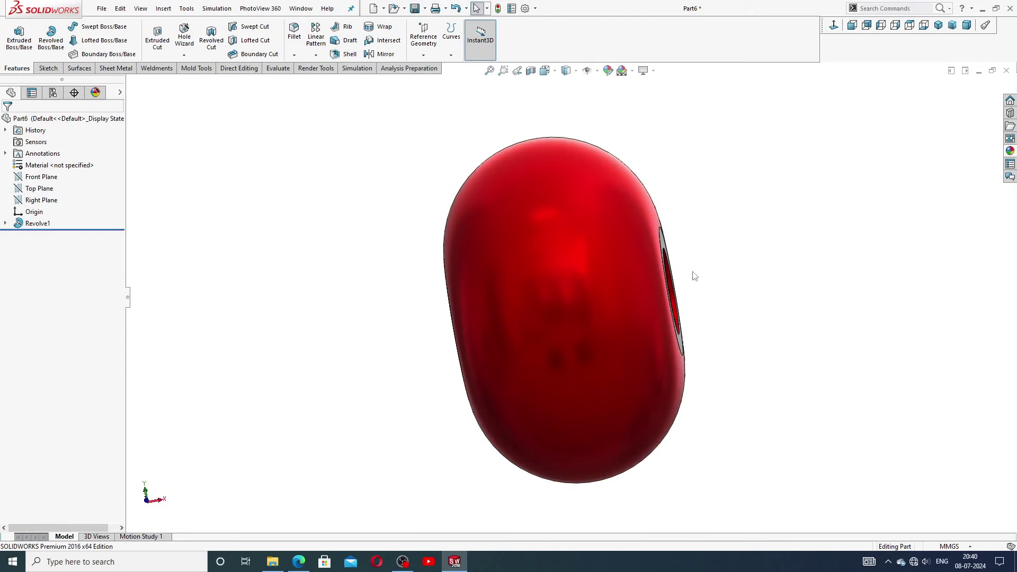
middle_drag(742, 148, 658, 228)
scroll(602, 300, down, 2)
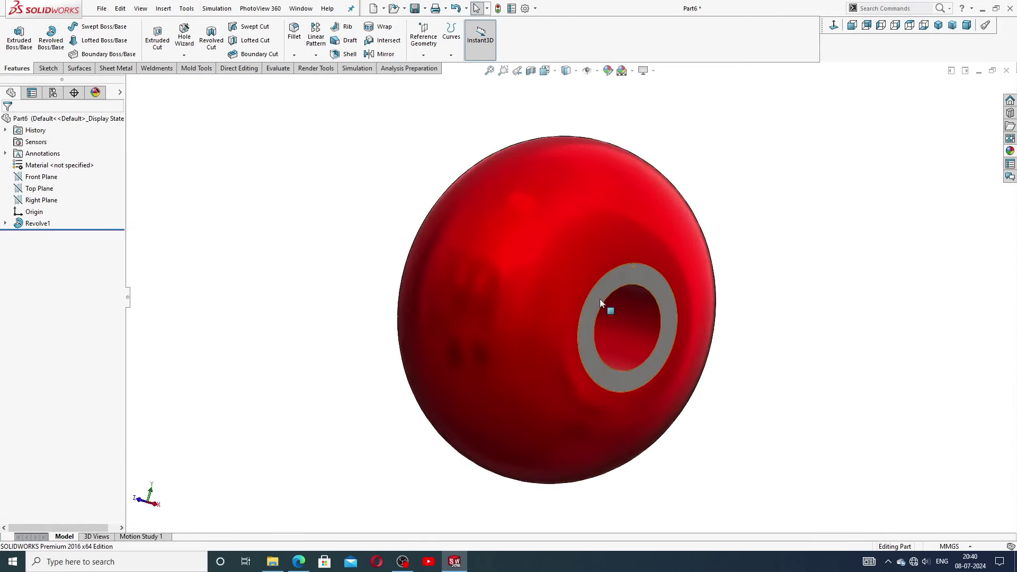
click(939, 25)
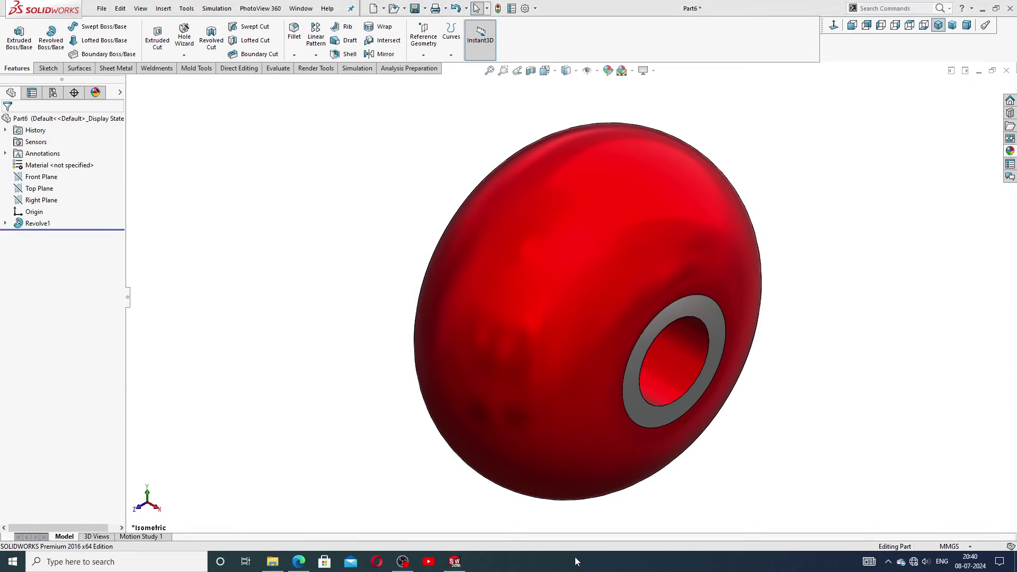
middle_drag(771, 394, 623, 389)
scroll(623, 386, down, 3)
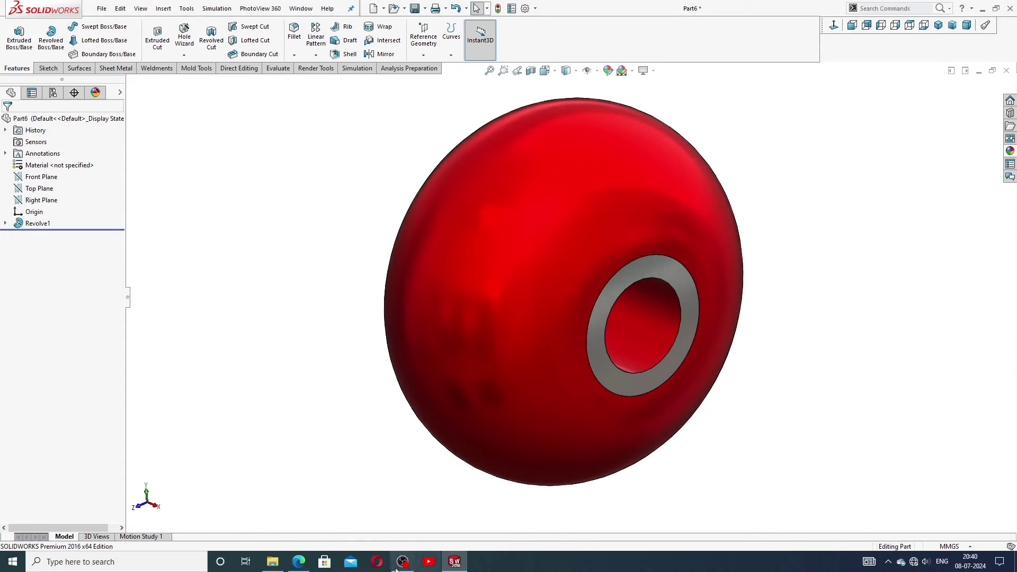
click(298, 562)
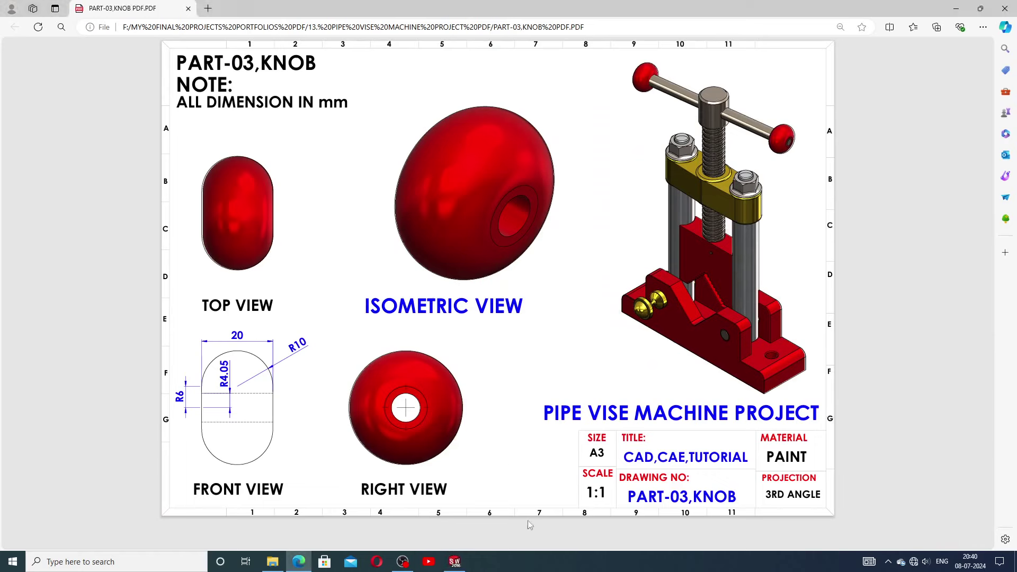
click(454, 561)
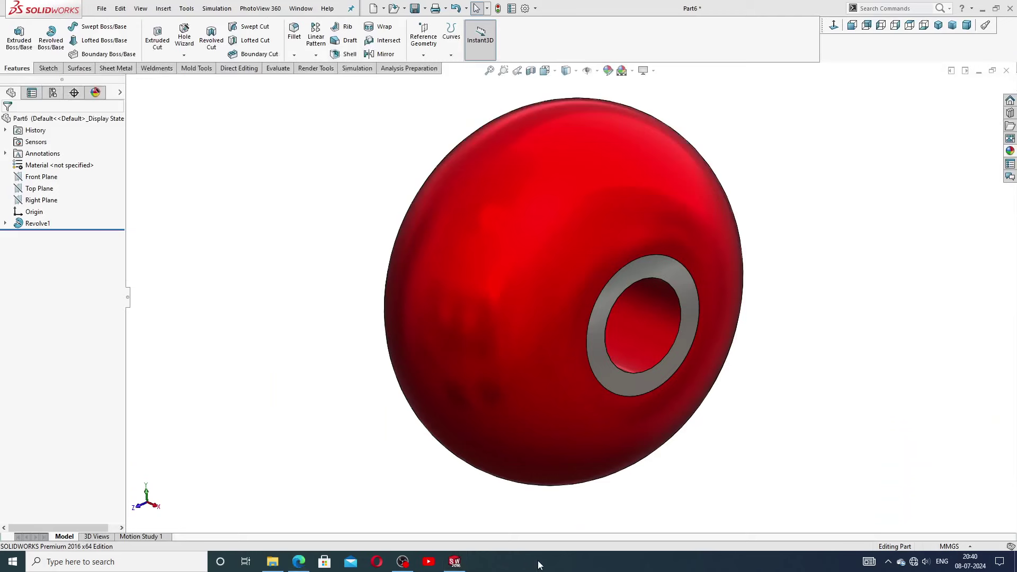
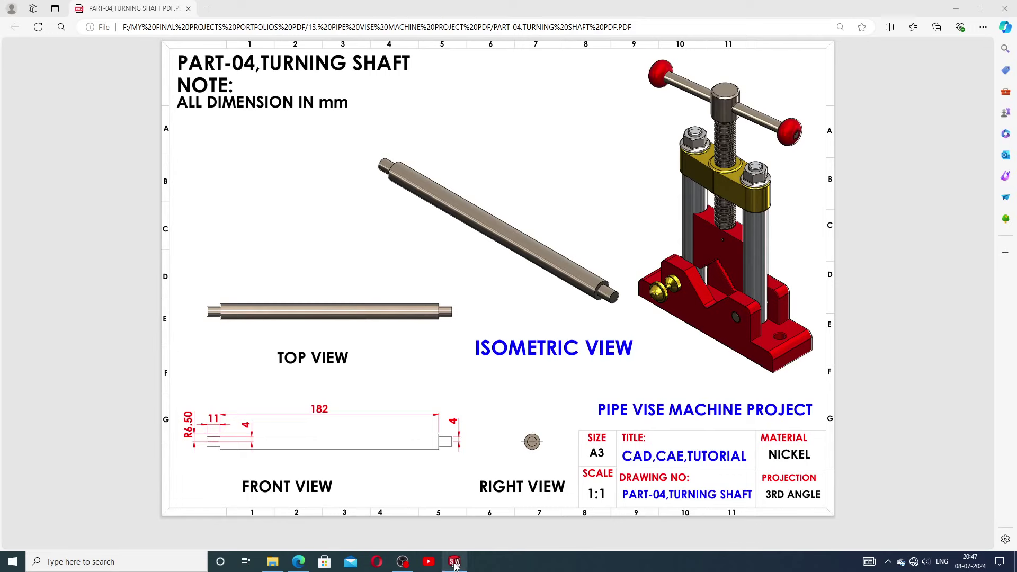
Step: Bring the SOLIDWORKS shaft part forward and orbit it to a horizontal side view
mouse_move(454, 562)
click(455, 508)
middle_drag(621, 435, 727, 399)
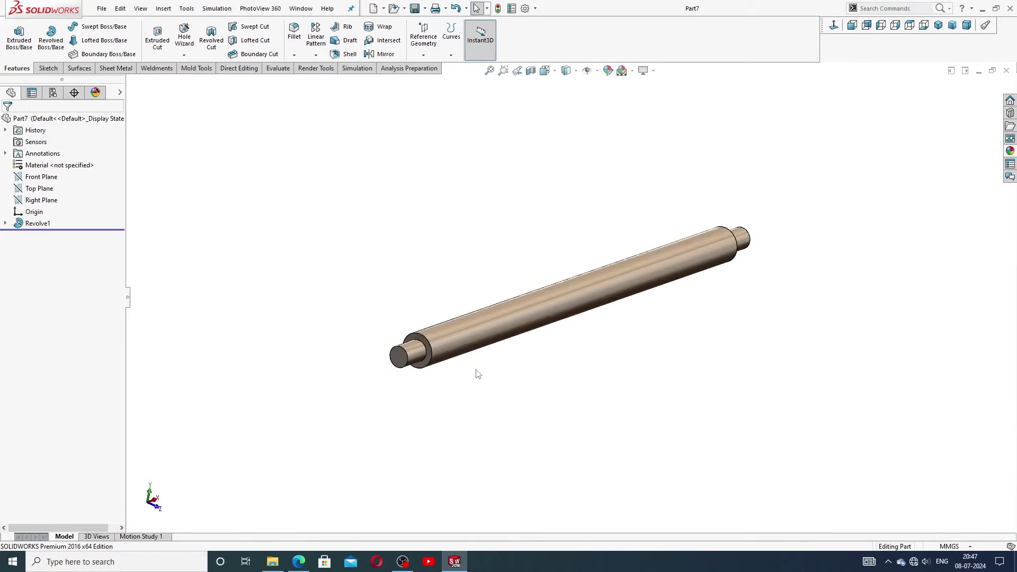
Step: Inspect the revolved shaft from several angles, end in isometric, then return to the turning shaft drawing
scroll(465, 370, down, 4)
click(381, 323)
scroll(546, 351, up, 6)
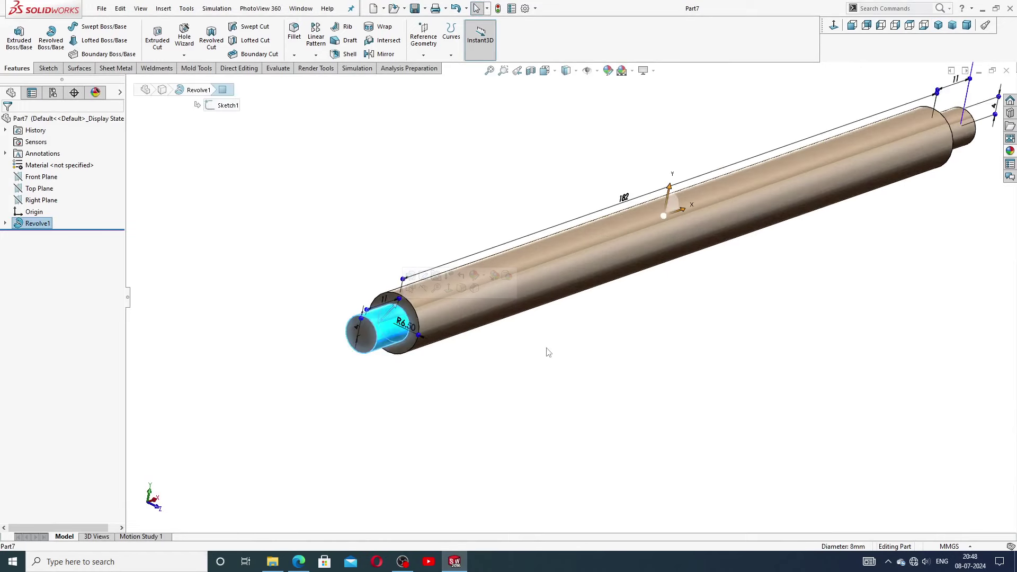
click(708, 286)
middle_drag(715, 275, 686, 300)
scroll(742, 244, down, 3)
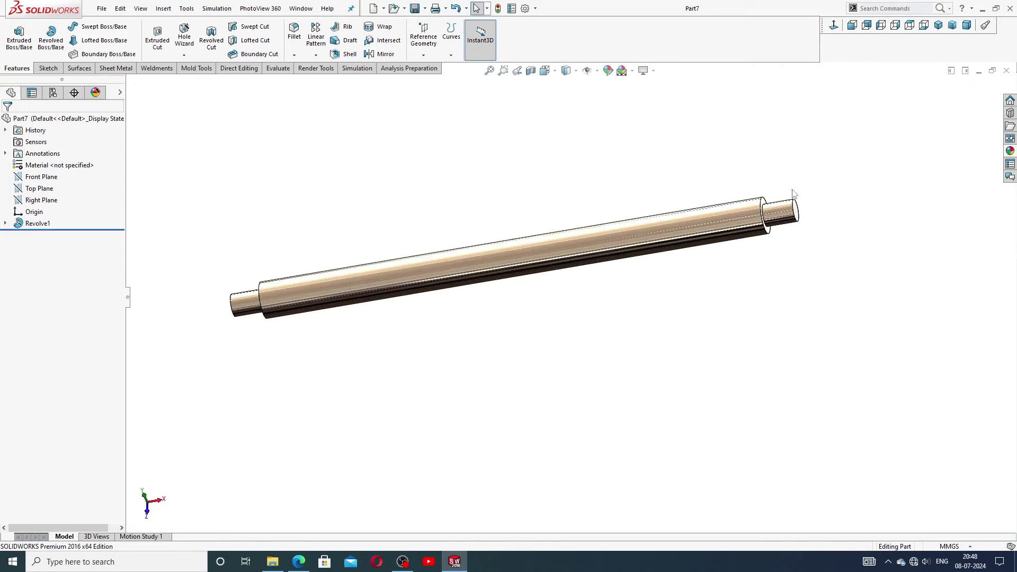
click(938, 25)
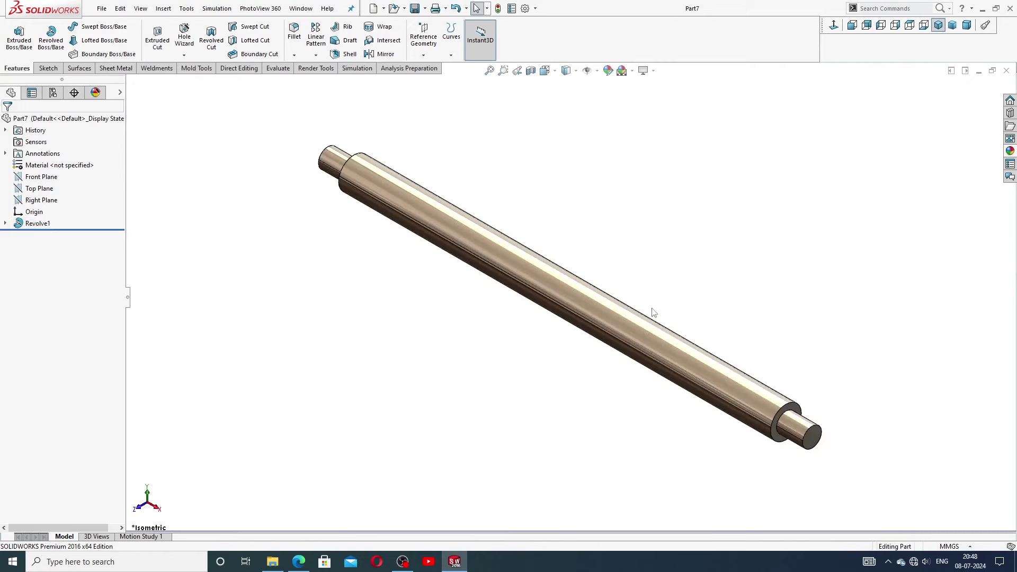
click(299, 561)
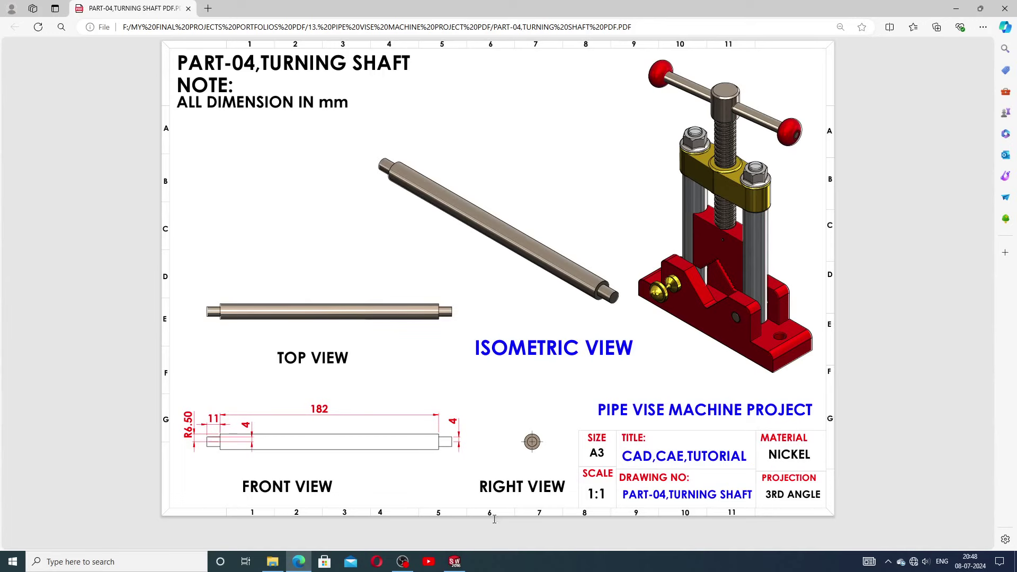
Step: Close the Part7 shaft and create a new blank part, Part8
click(454, 562)
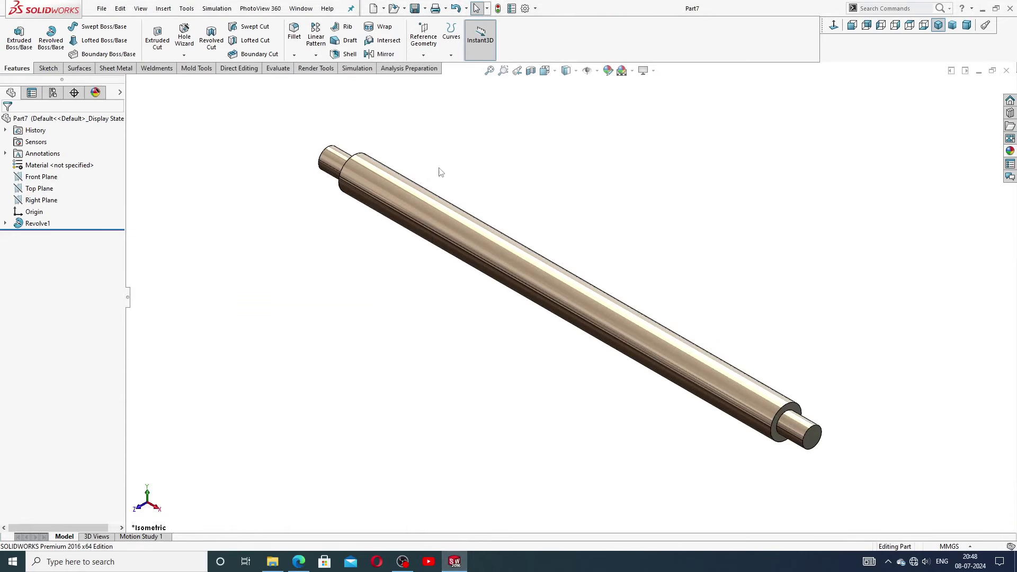
click(1007, 71)
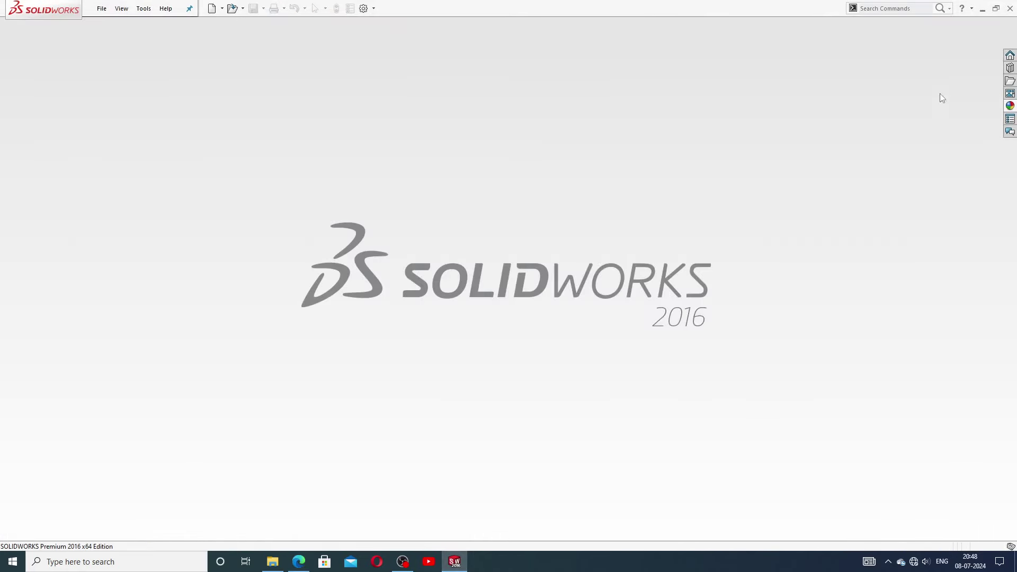
click(212, 8)
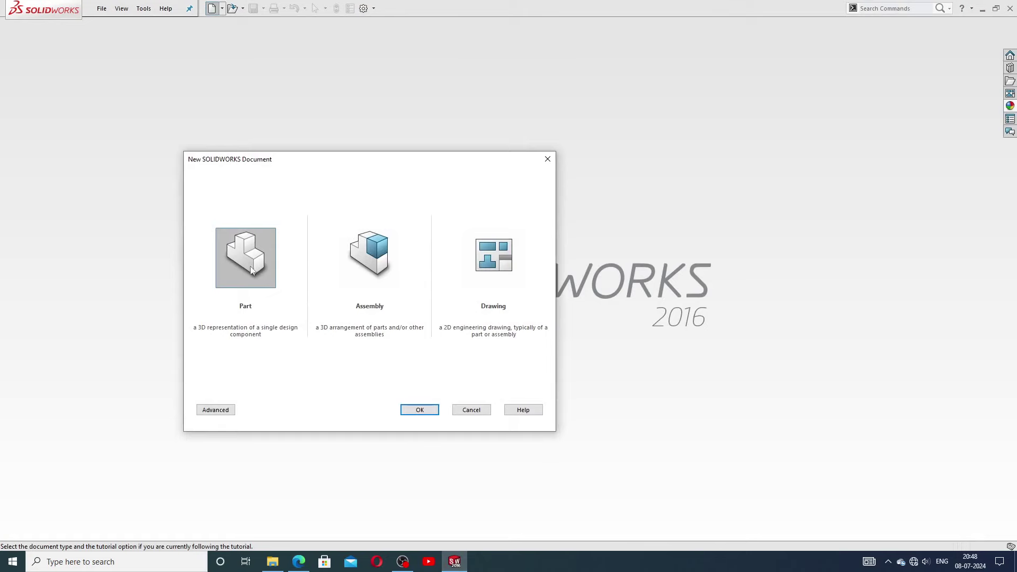
click(420, 410)
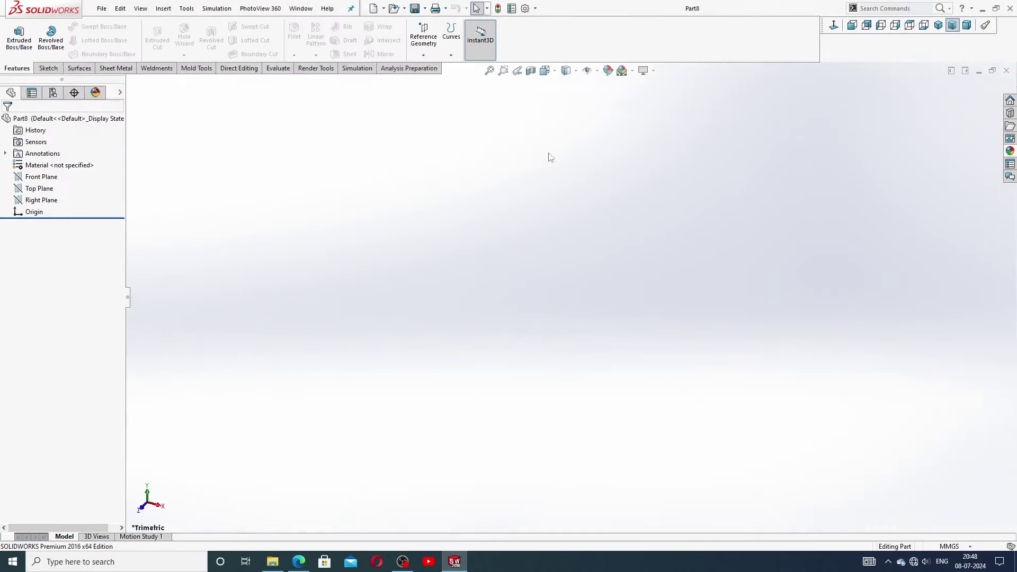
click(632, 71)
Step: Apply the Plain White scene and set shaded and wireframe image quality to maximum
click(633, 30)
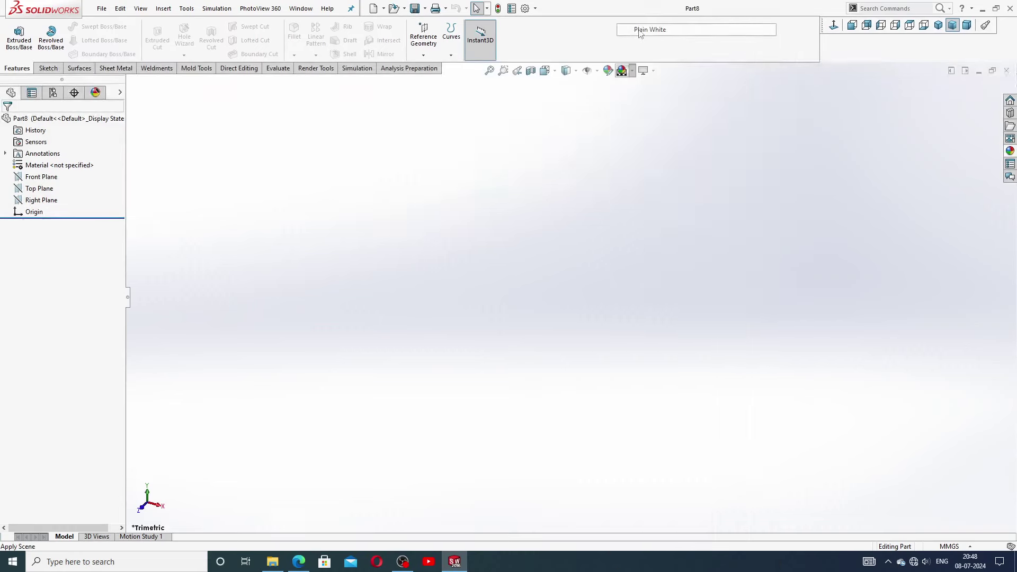
click(525, 8)
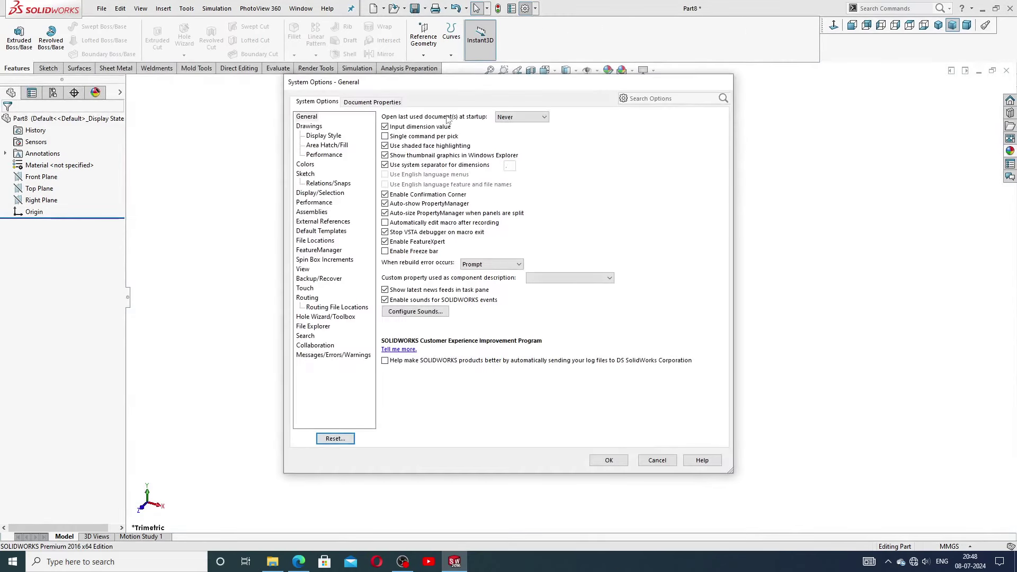
click(398, 102)
click(327, 223)
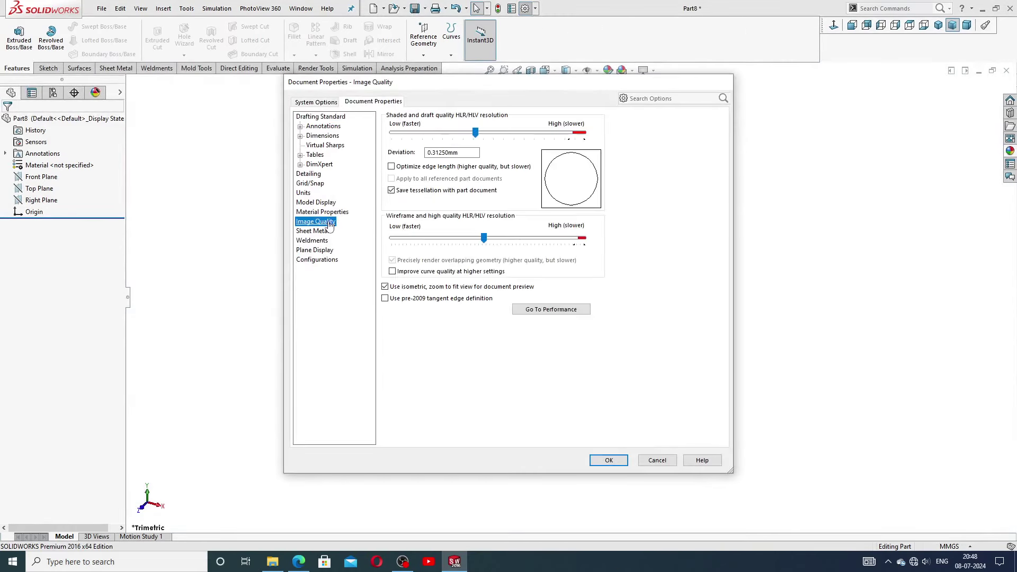
drag(475, 133, 606, 144)
drag(484, 238, 584, 239)
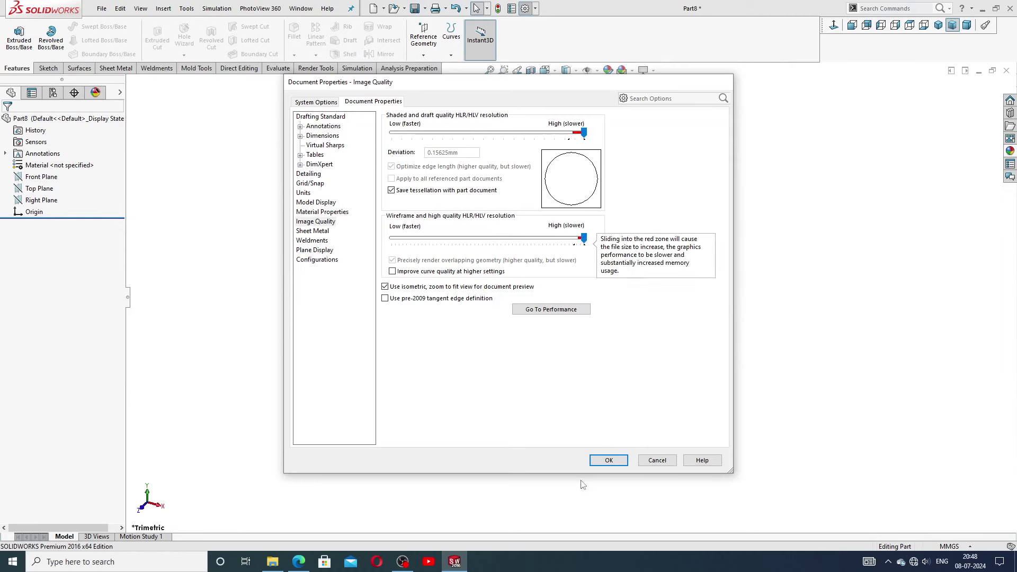
click(609, 461)
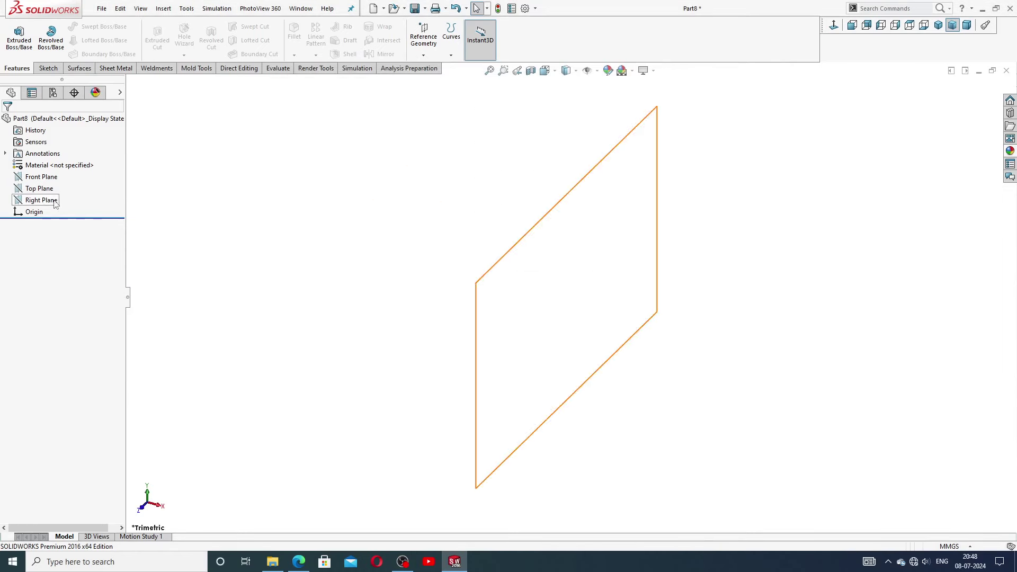
Step: Start a Front Plane sketch and draw the bottom line and right step from the origin
click(43, 179)
click(51, 166)
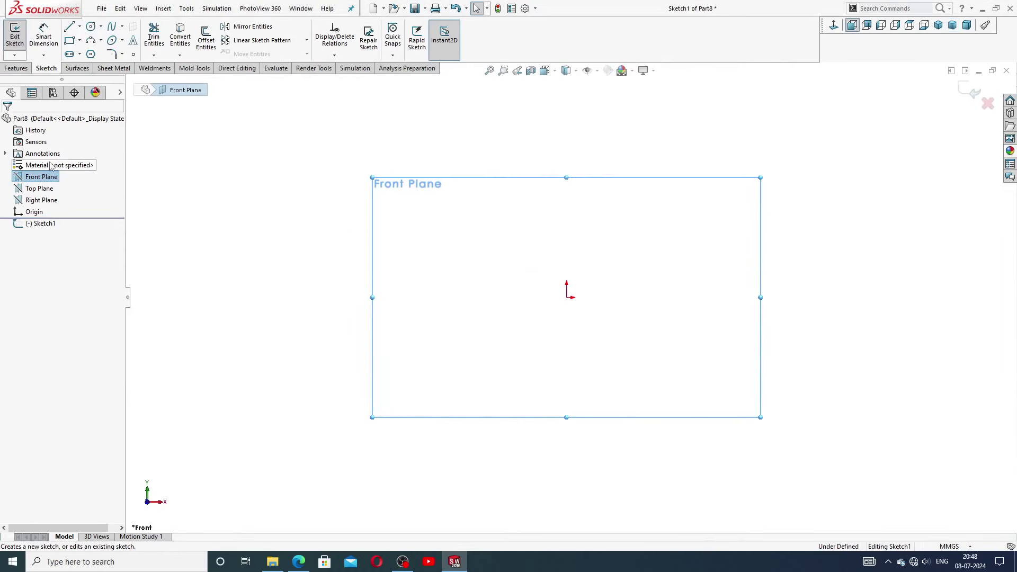
click(69, 26)
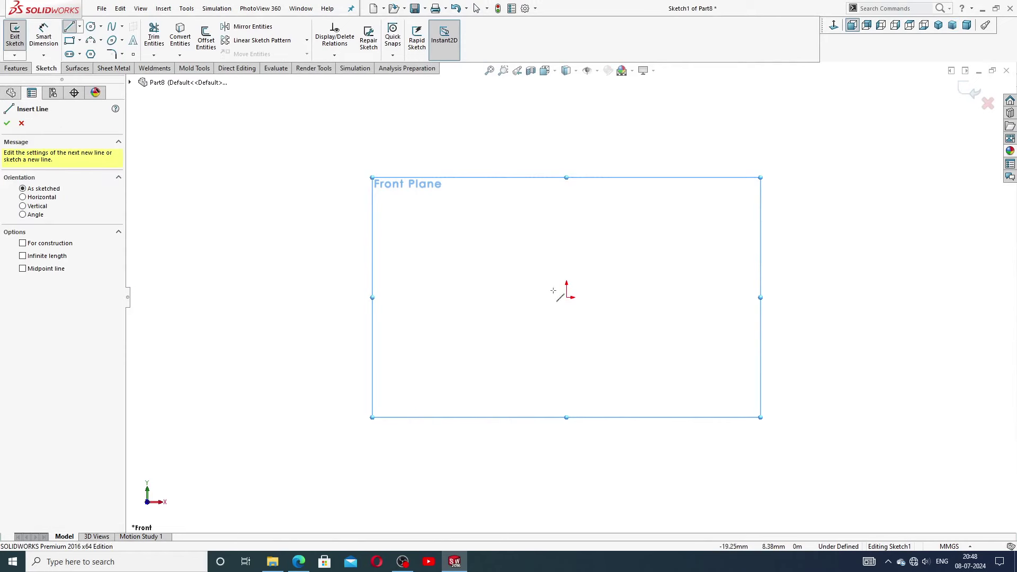
click(568, 297)
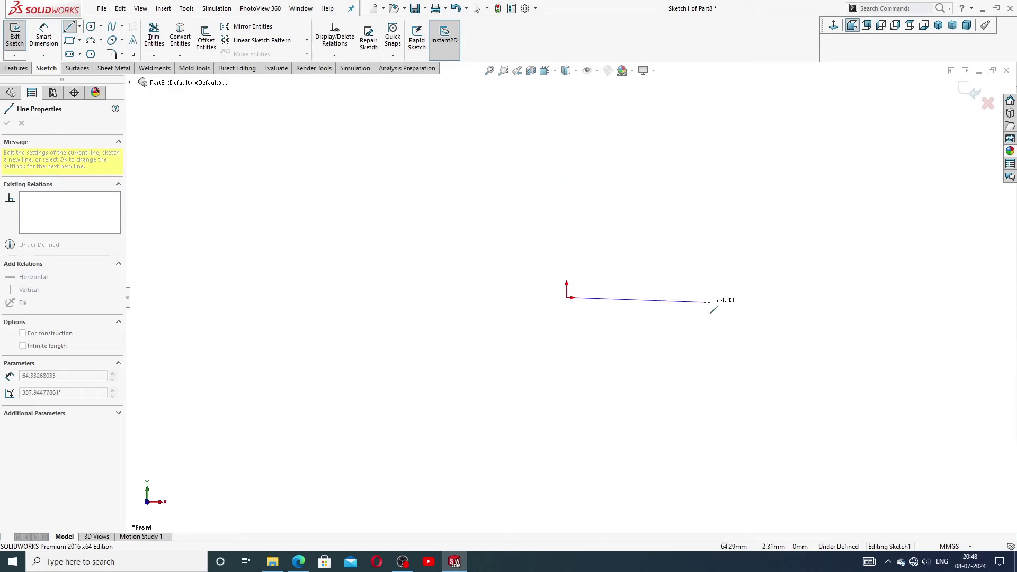
click(885, 297)
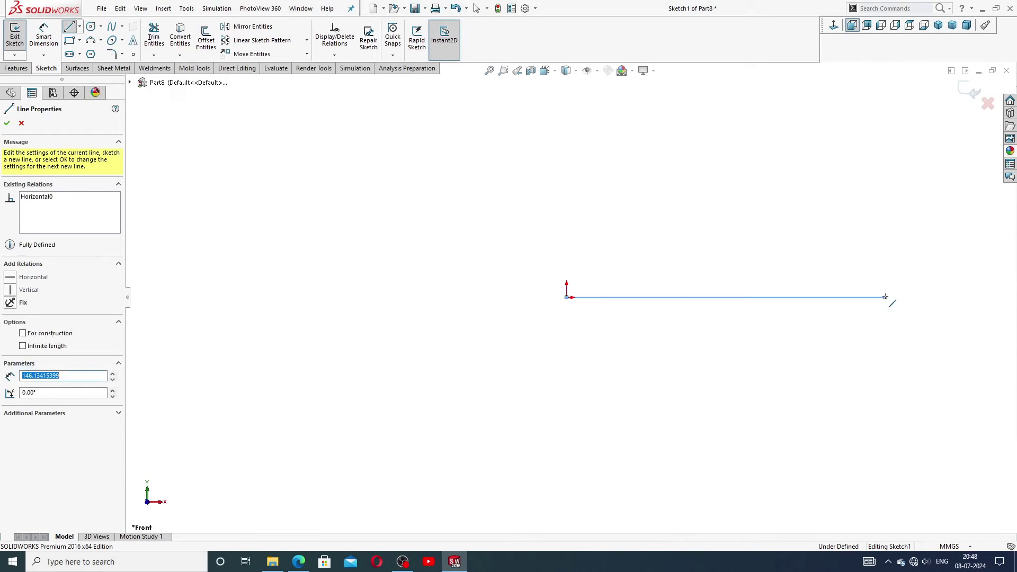
click(885, 269)
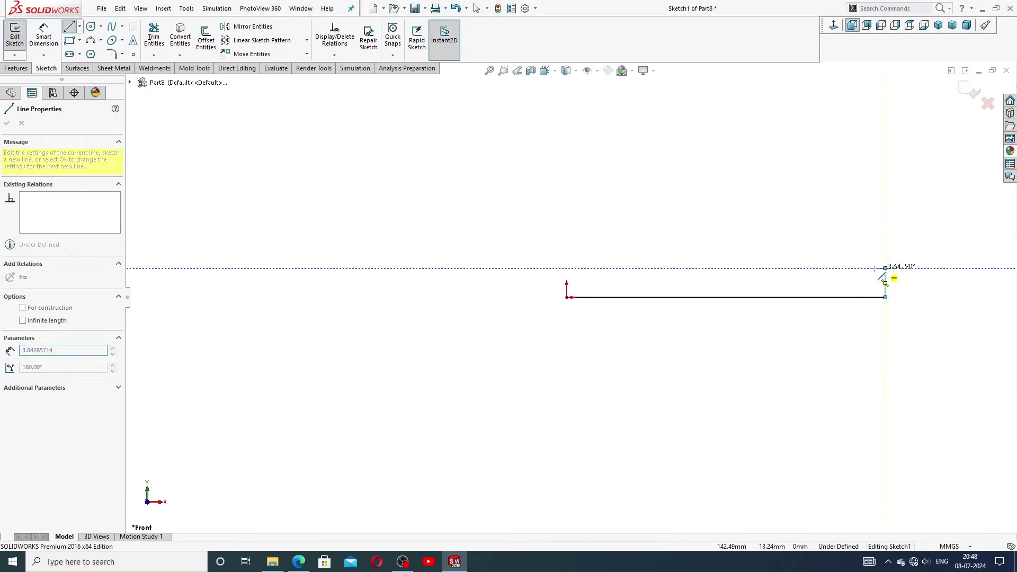
click(824, 269)
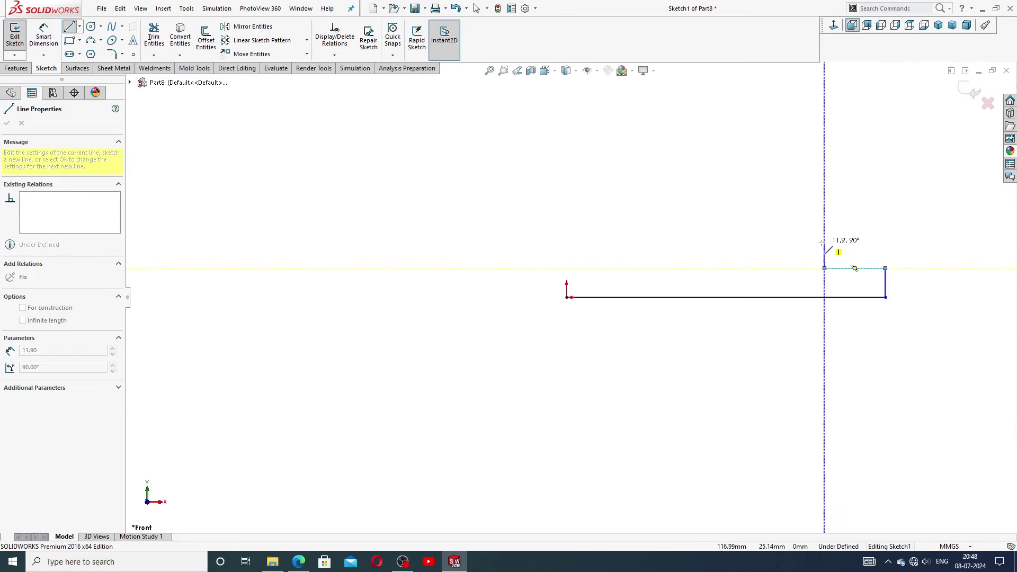
Step: Complete the stepped outline back down to the origin and fit the sketch in view
click(825, 244)
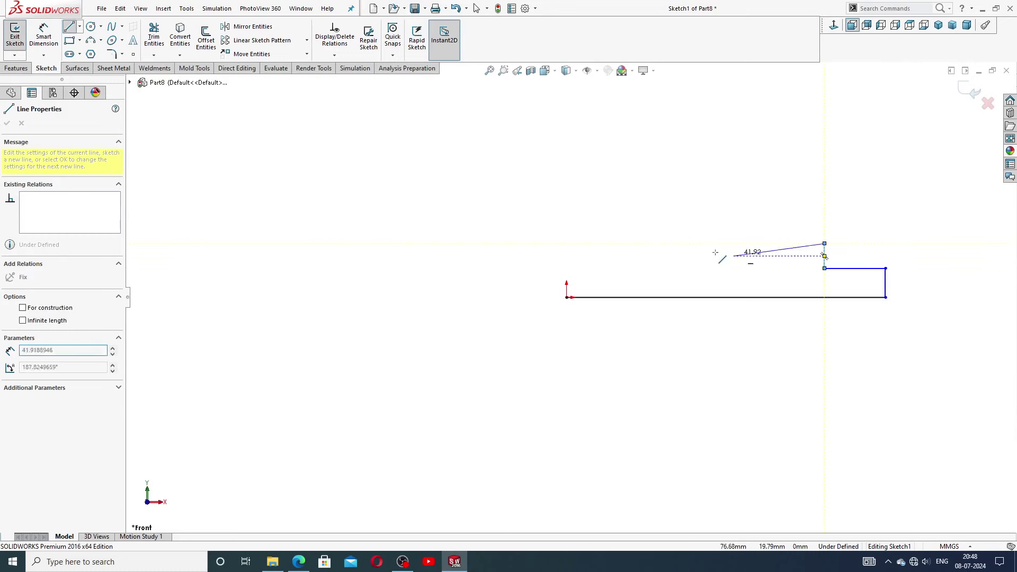
click(617, 244)
click(616, 268)
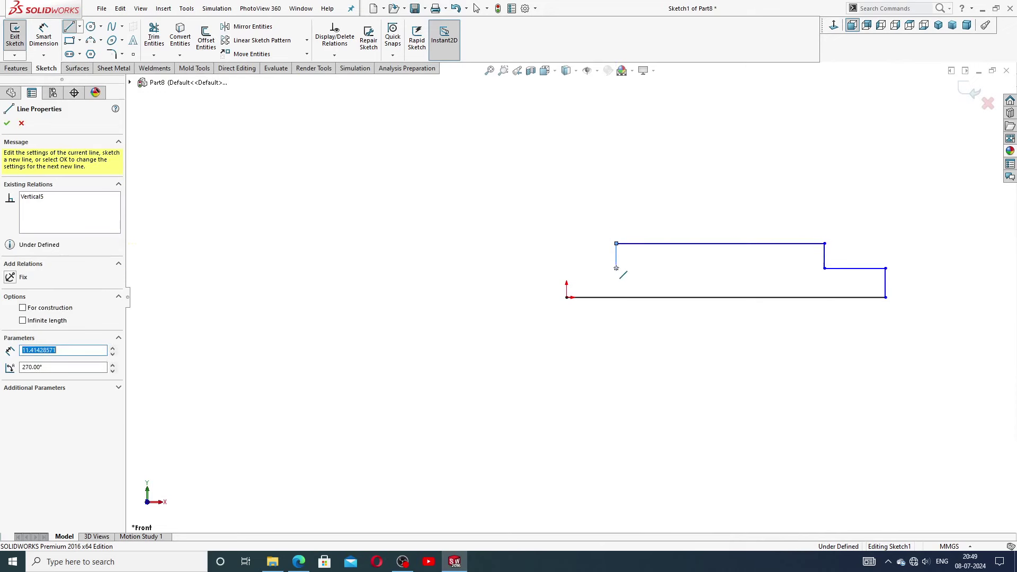
click(566, 268)
click(567, 298)
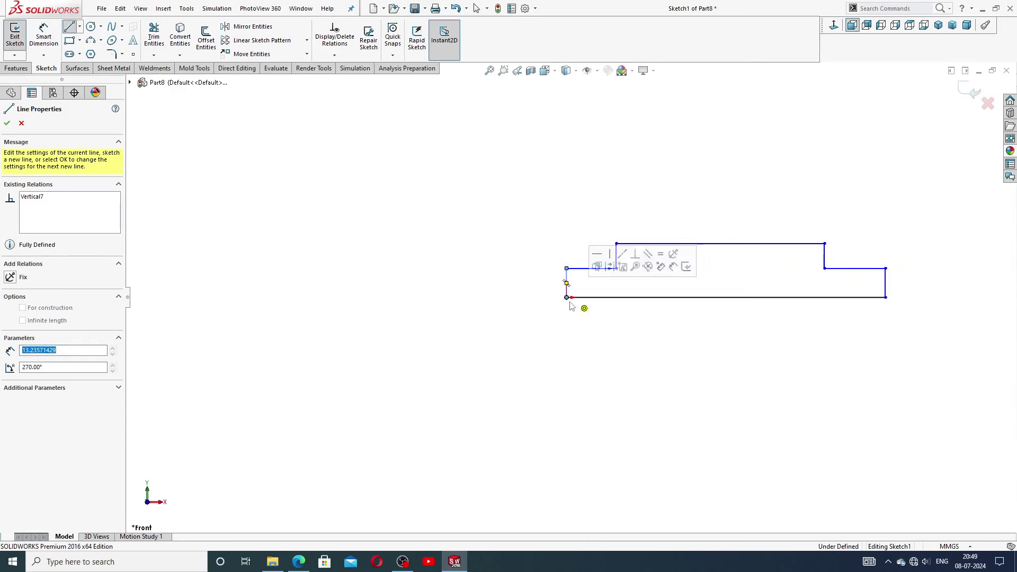
right_click(631, 348)
click(673, 354)
key(f)
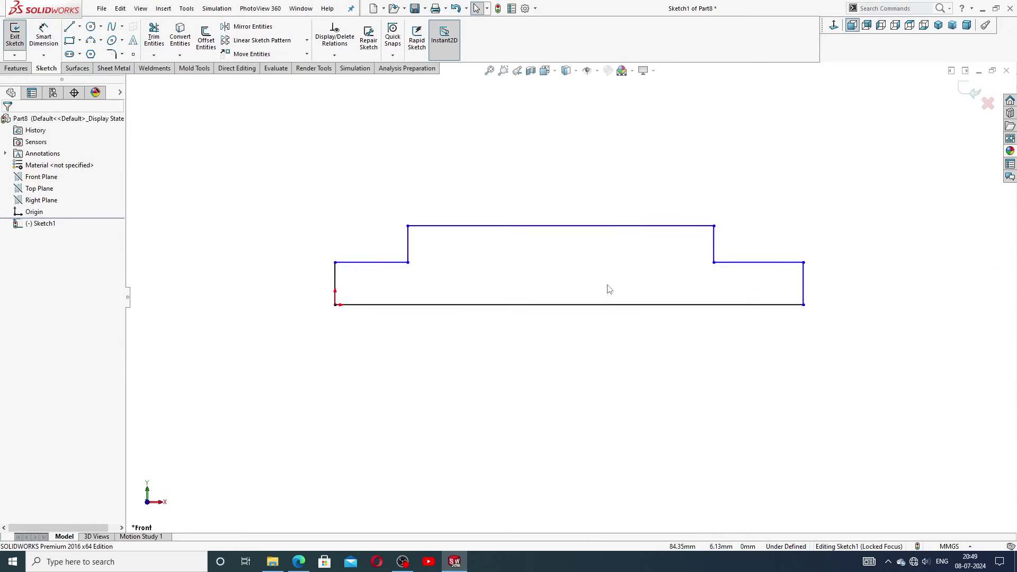
Step: Make the left and right shoulder lines collinear
click(399, 263)
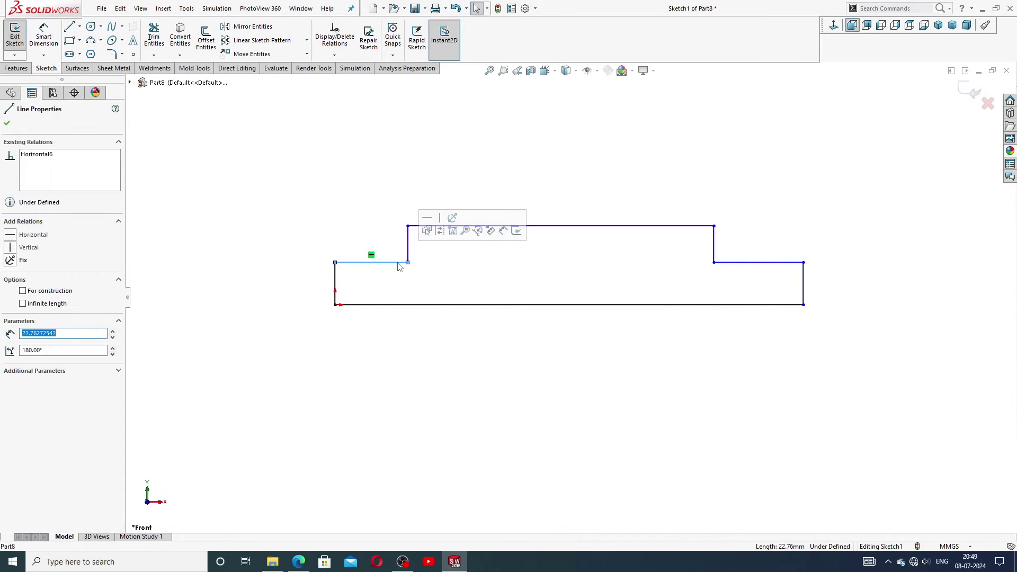
ctrl+click(735, 264)
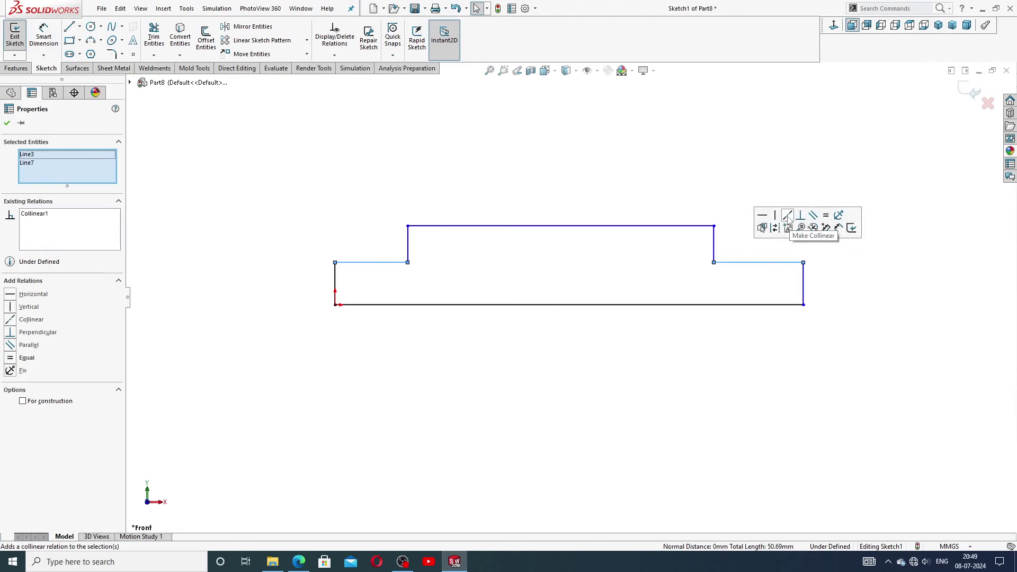
click(655, 319)
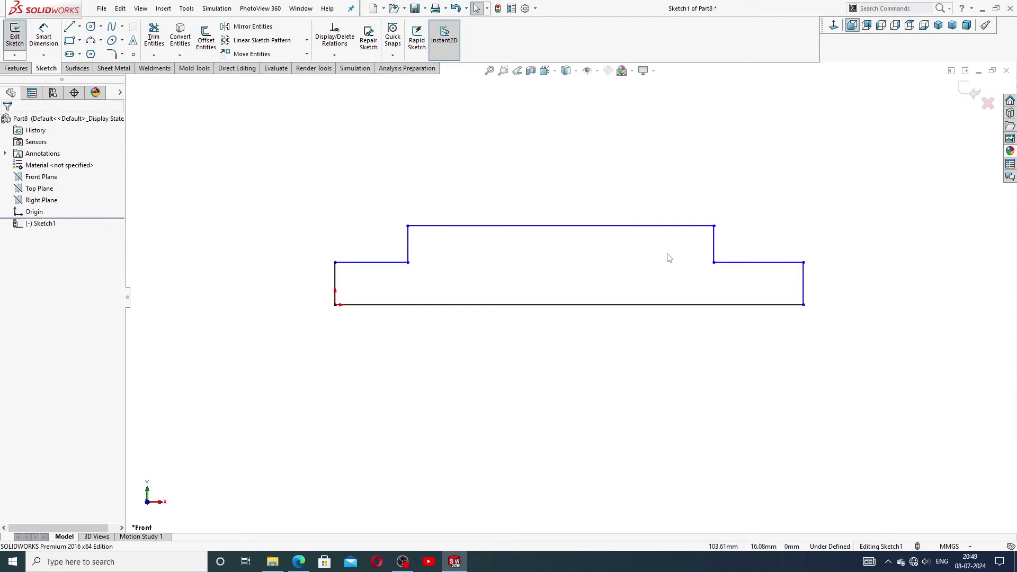
Step: Make the two vertical end lines equal in length
click(335, 275)
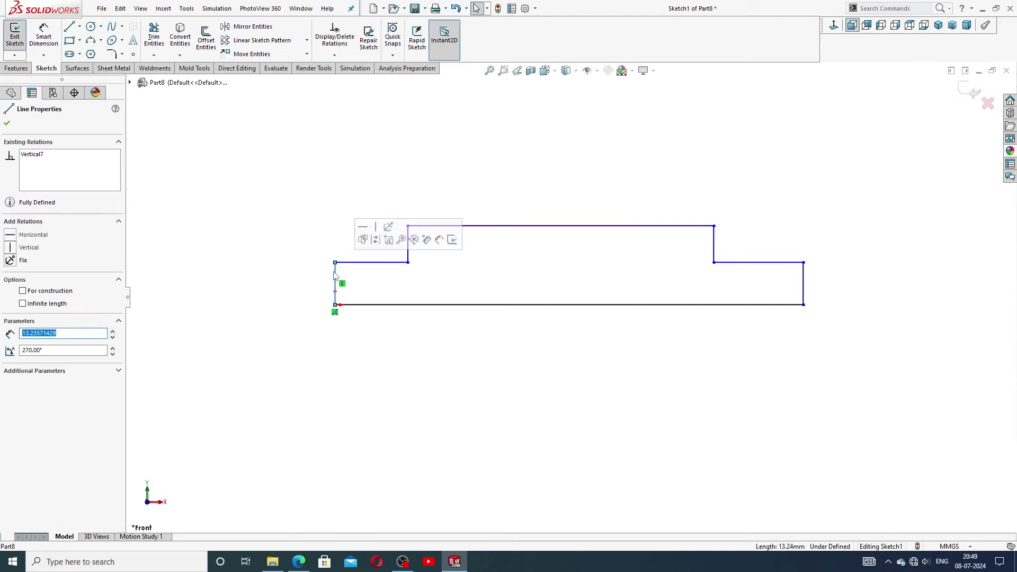
ctrl+click(804, 278)
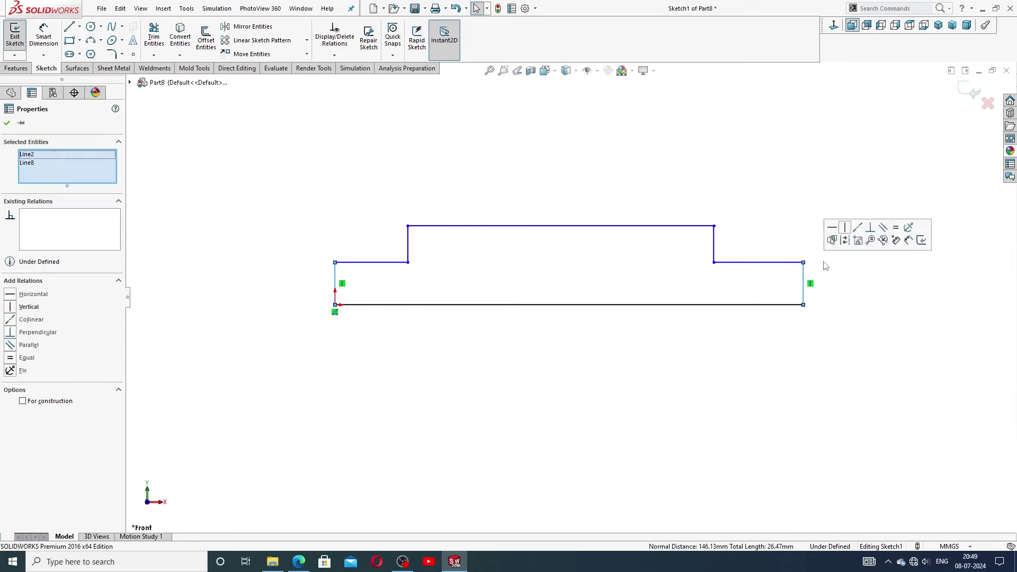
click(889, 230)
click(785, 187)
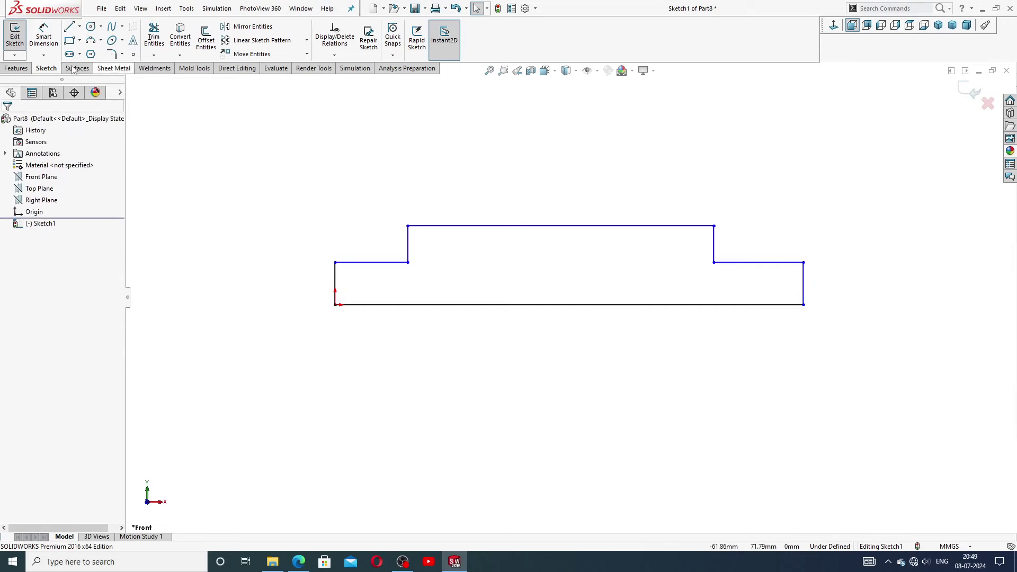
click(43, 35)
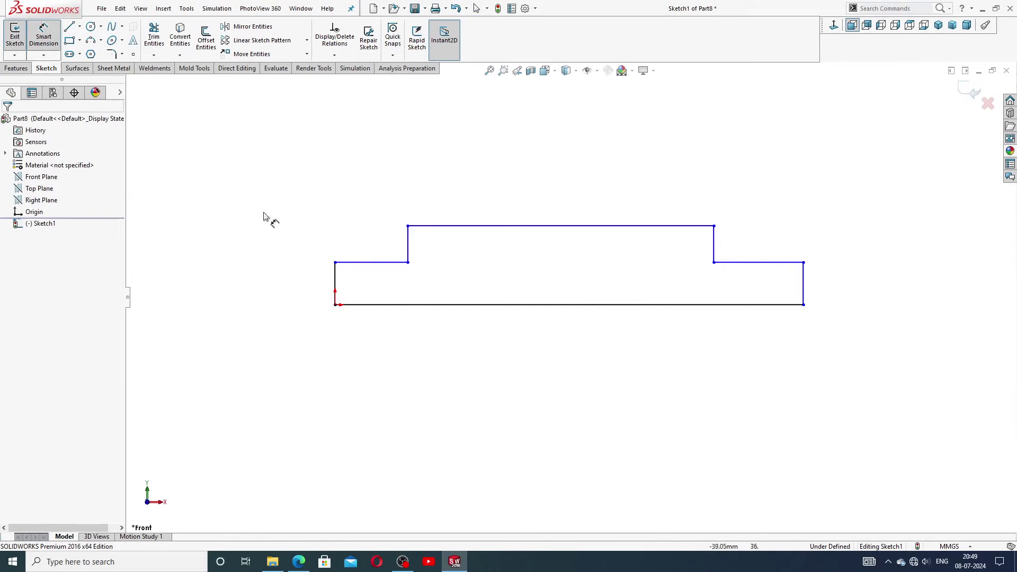
Step: Dimension the top line as 182 and the left step as 11
click(516, 226)
click(537, 209)
text(182)
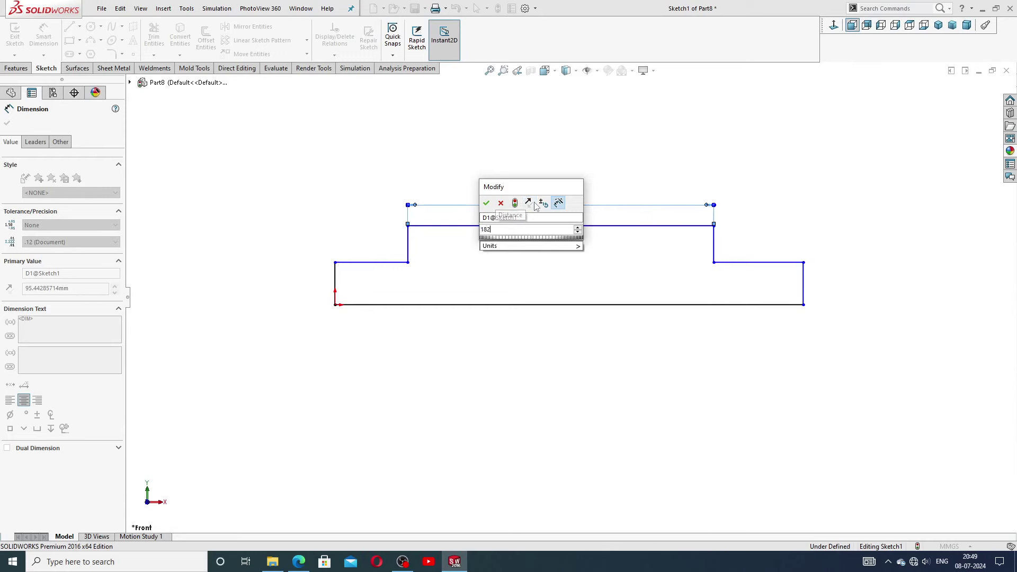
key(Return)
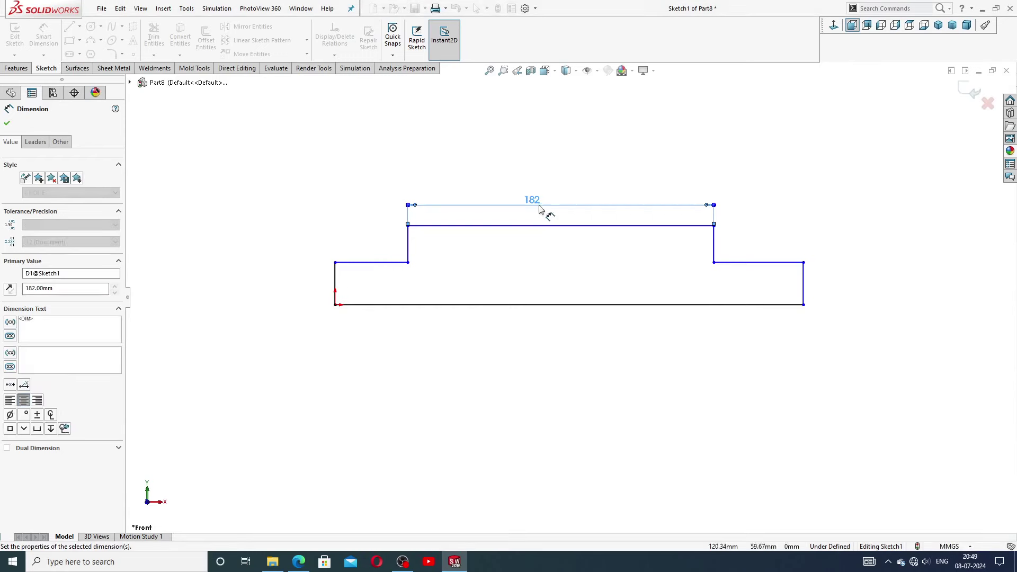
click(382, 262)
click(379, 244)
text(11)
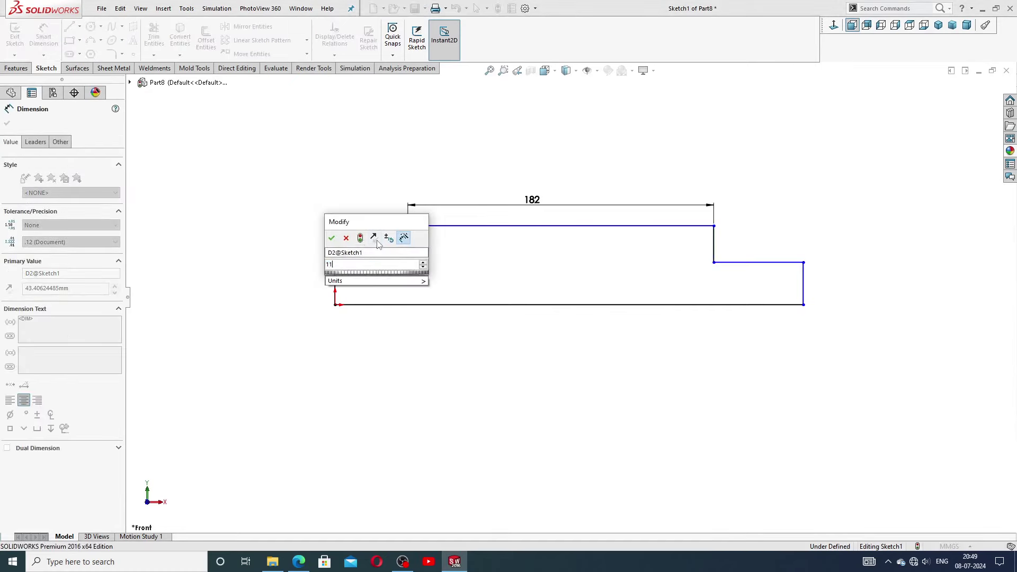
key(Return)
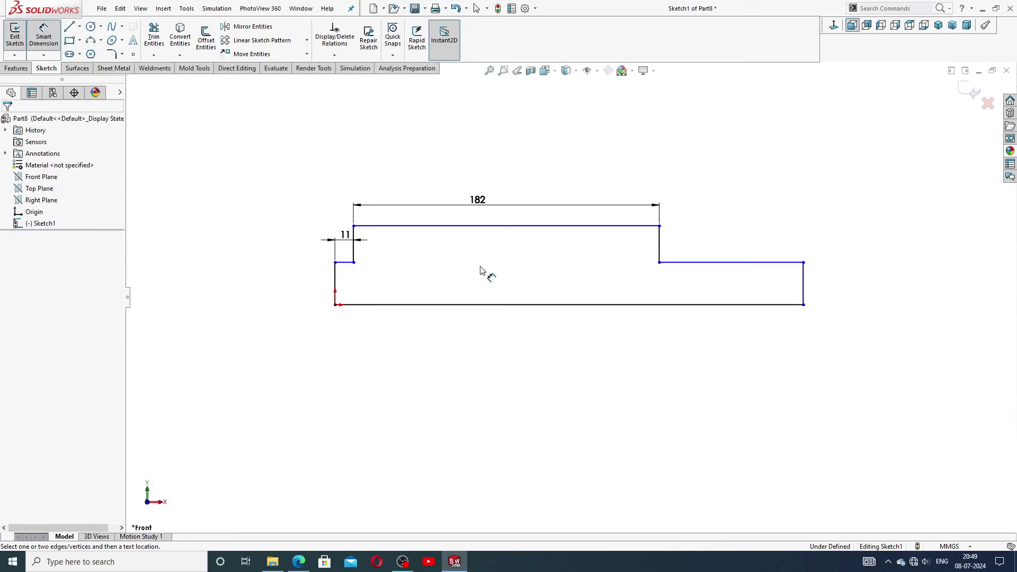
Step: Dimension the left end height as 4 and the top-to-bottom distance as 6.50
click(335, 281)
click(325, 289)
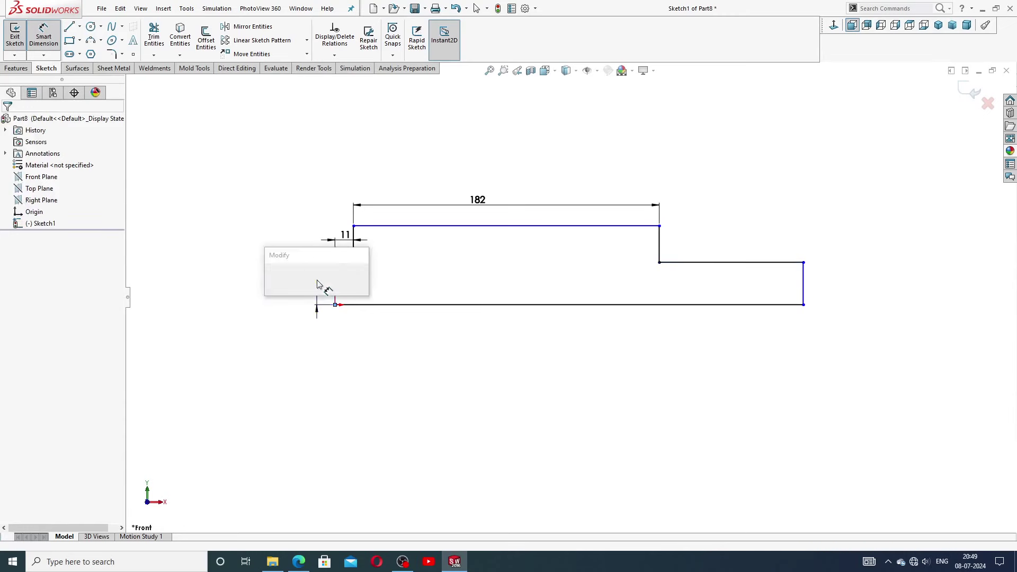
text(4)
key(Return)
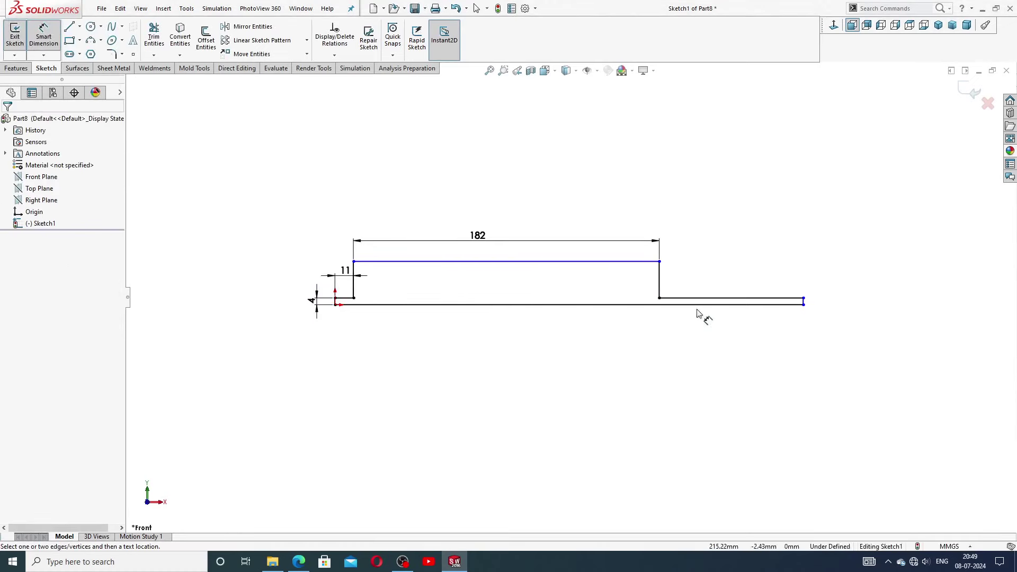
click(605, 263)
click(605, 304)
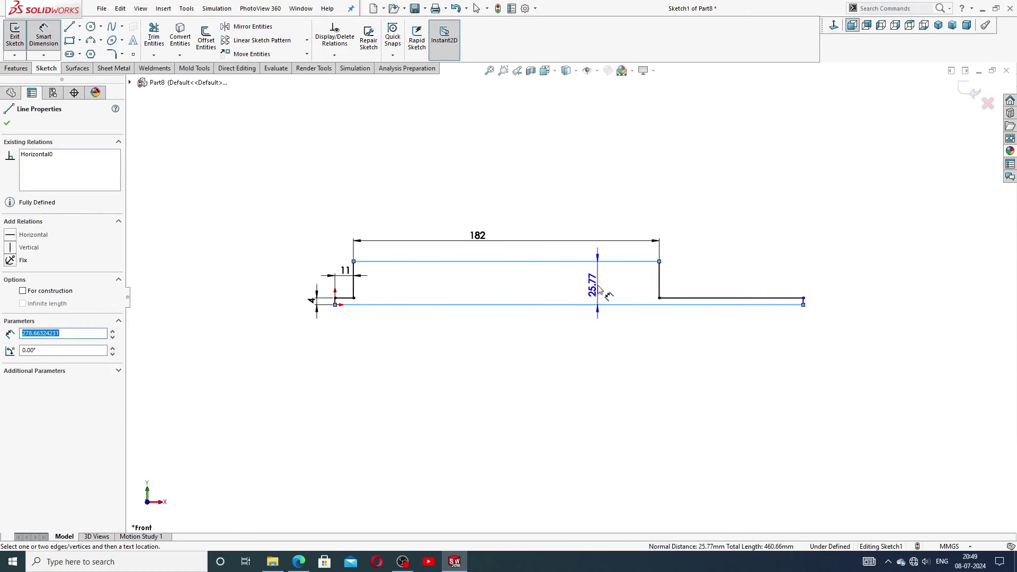
click(600, 289)
text(5)
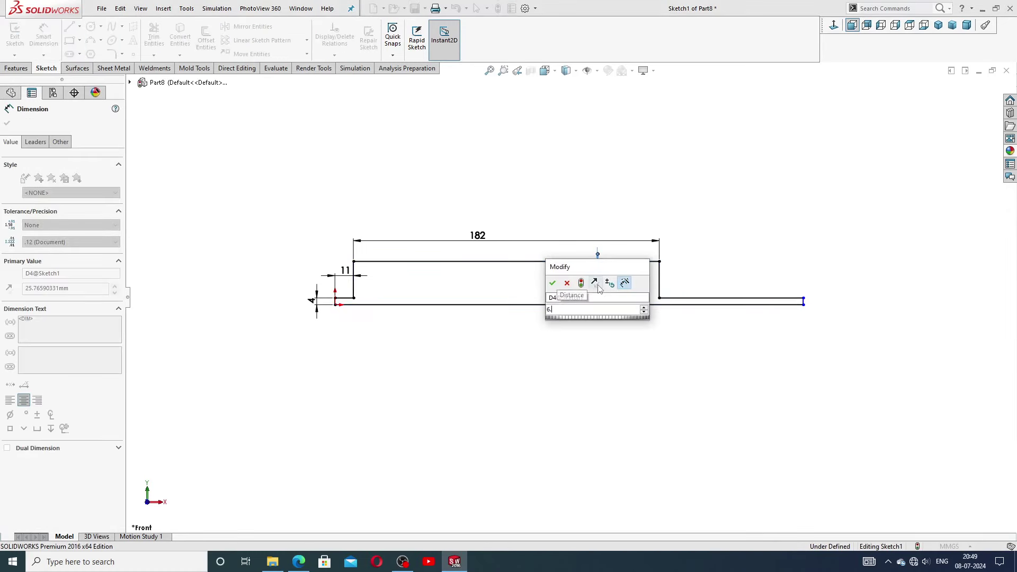
key(Return)
click(616, 347)
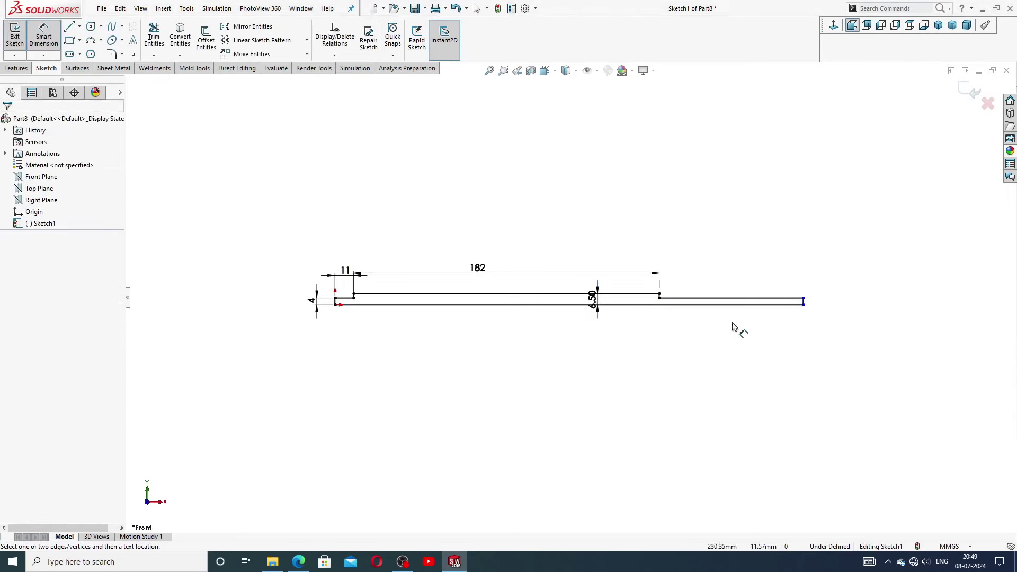
Step: Try dimensioning the right end line, dismiss the redundant-dimension warning, and check its relations
scroll(771, 324, down, 5)
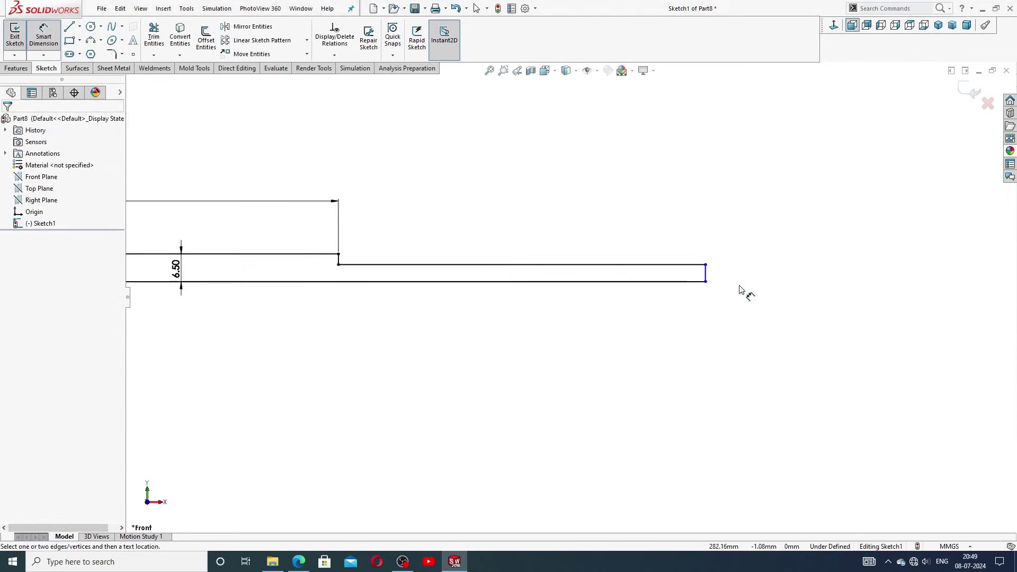
click(690, 271)
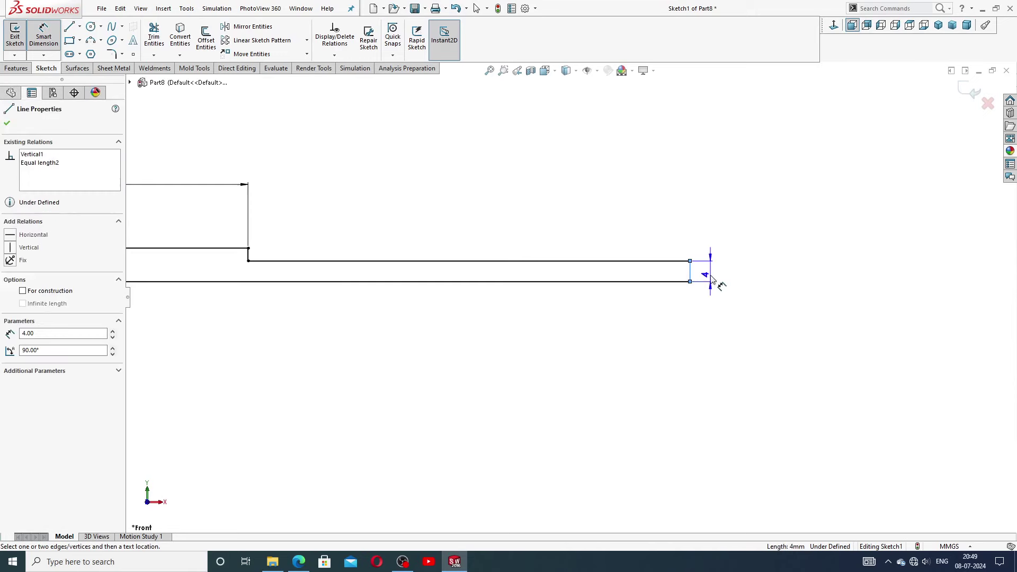
click(704, 277)
click(592, 238)
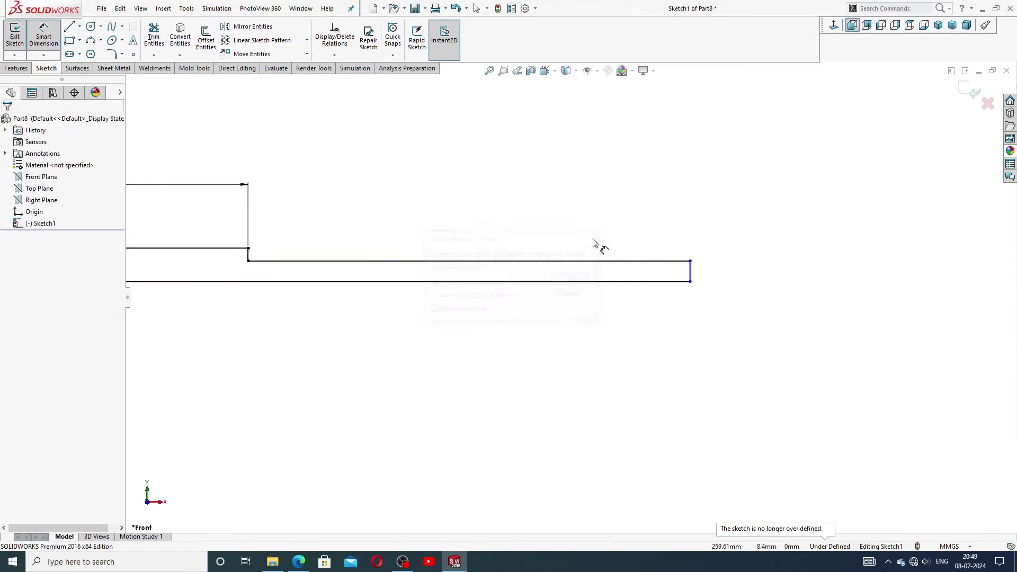
right_click(666, 223)
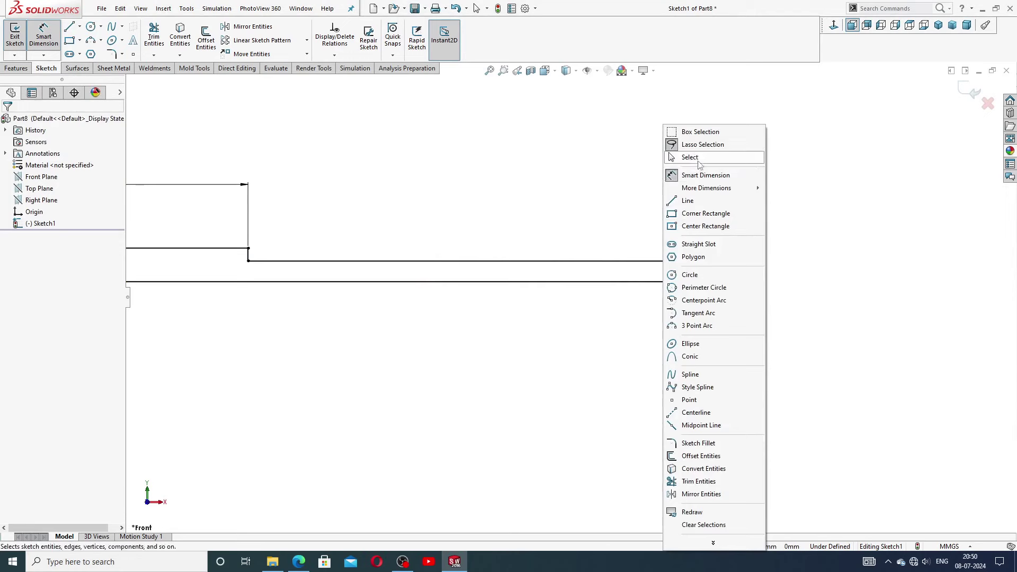
click(697, 158)
click(691, 272)
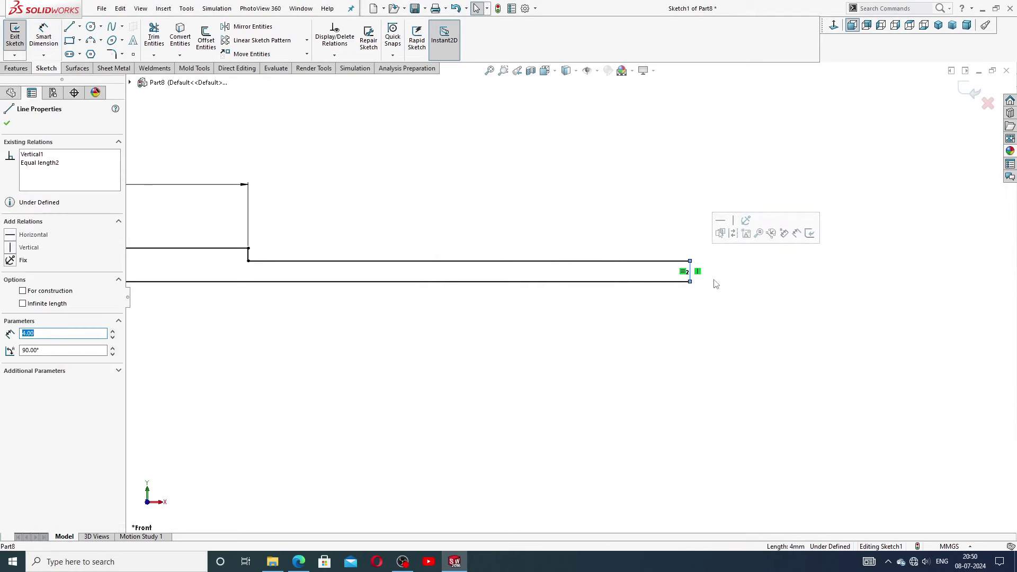
click(644, 276)
scroll(644, 276, up, 2)
scroll(567, 302, up, 2)
scroll(360, 295, up, 2)
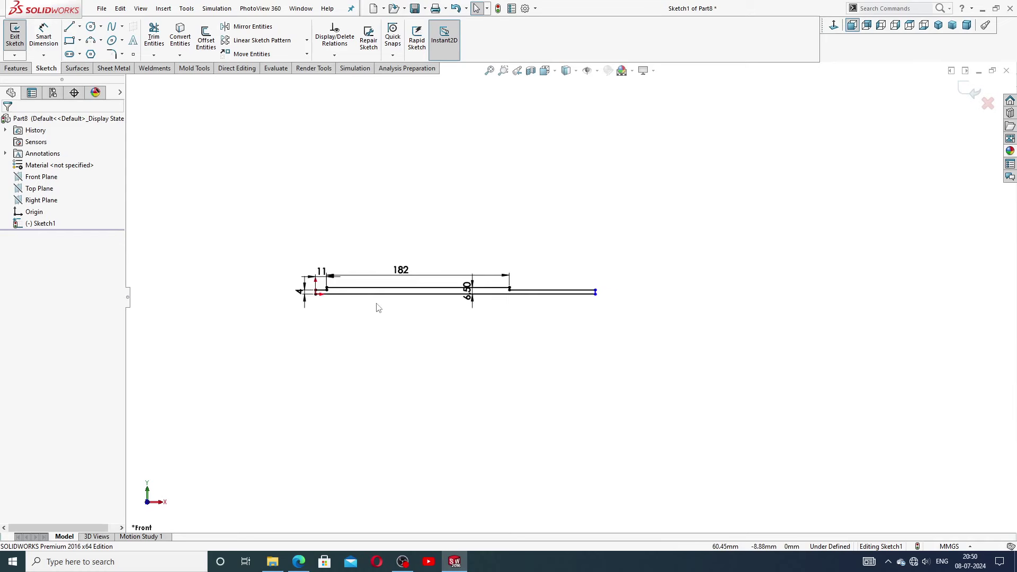
scroll(375, 307, up, 2)
scroll(379, 308, down, 3)
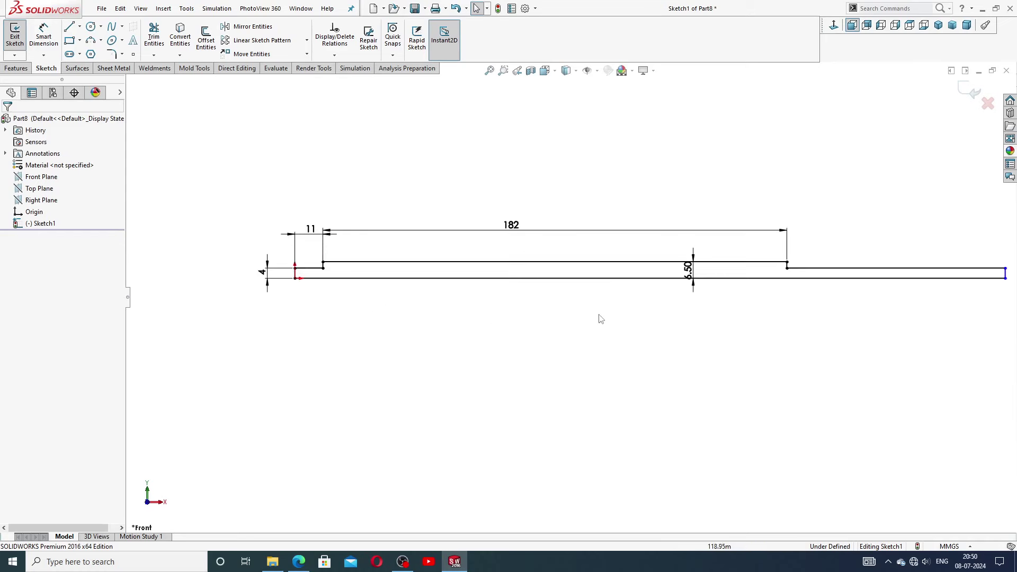
scroll(601, 319, down, 1)
scroll(709, 344, down, 2)
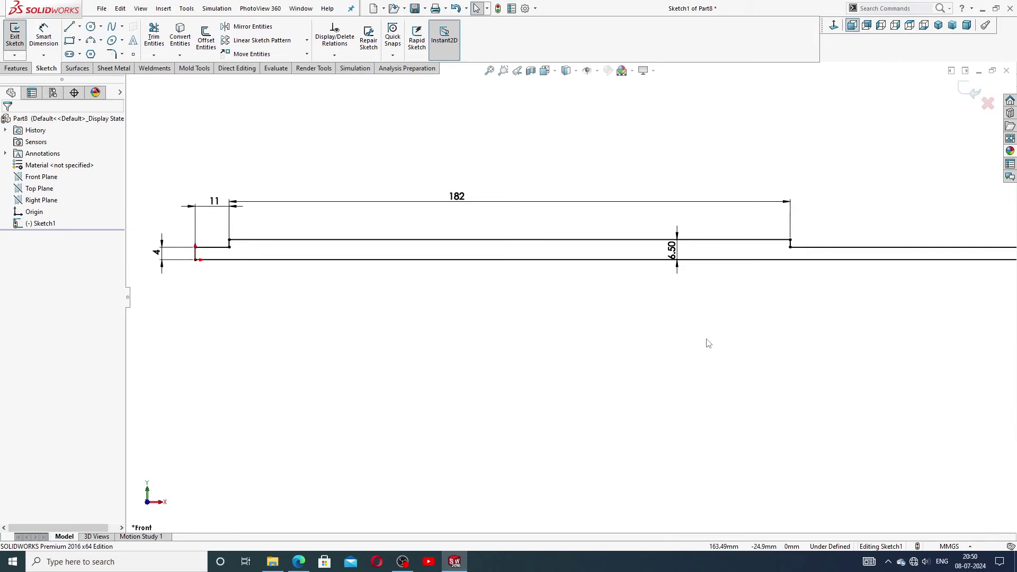
scroll(573, 286, up, 2)
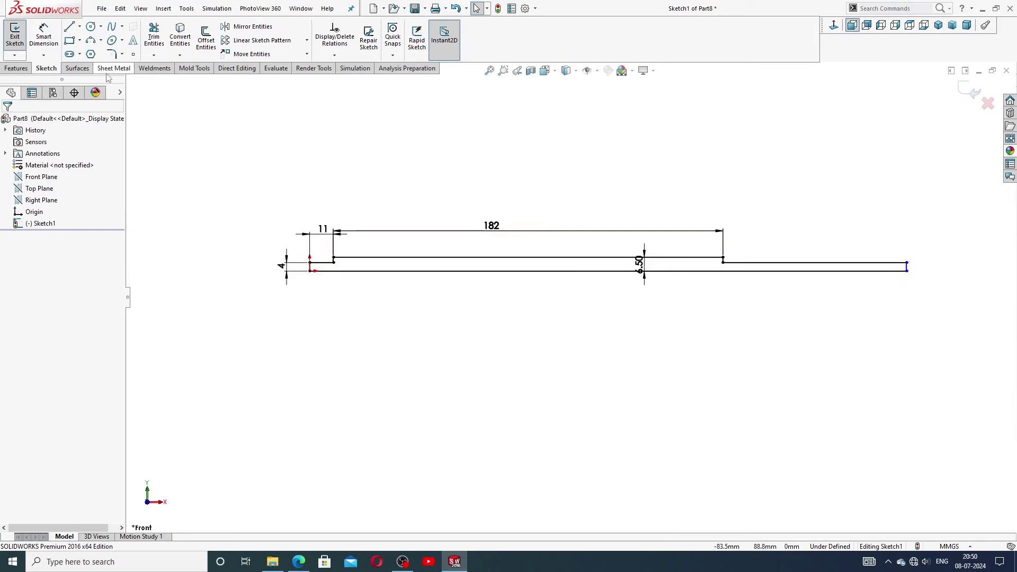
Step: Dimension the right step as 11 and fit the profile in view
click(43, 36)
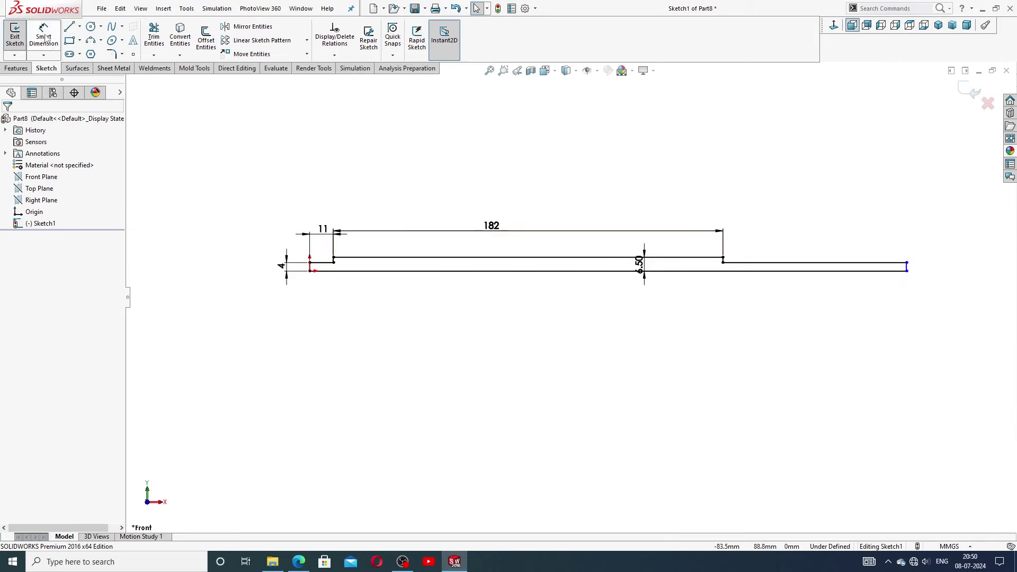
click(811, 263)
click(805, 248)
text(11)
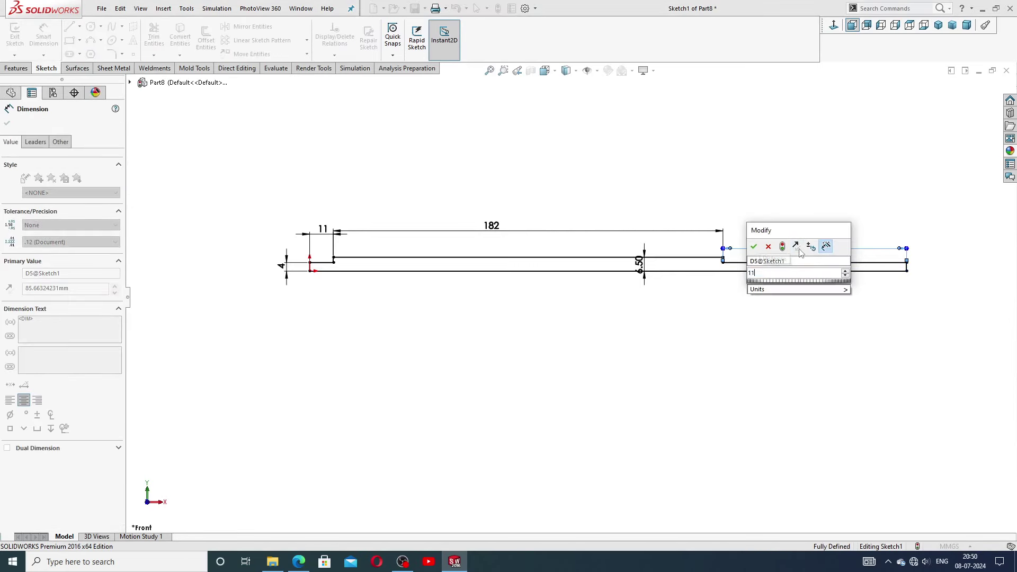
key(Return)
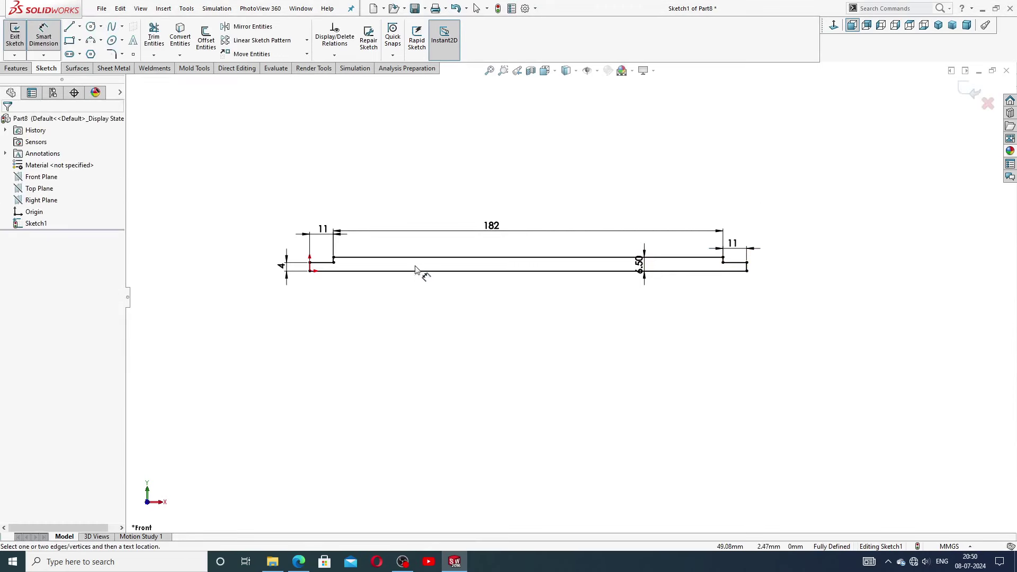
scroll(416, 269, down, 1)
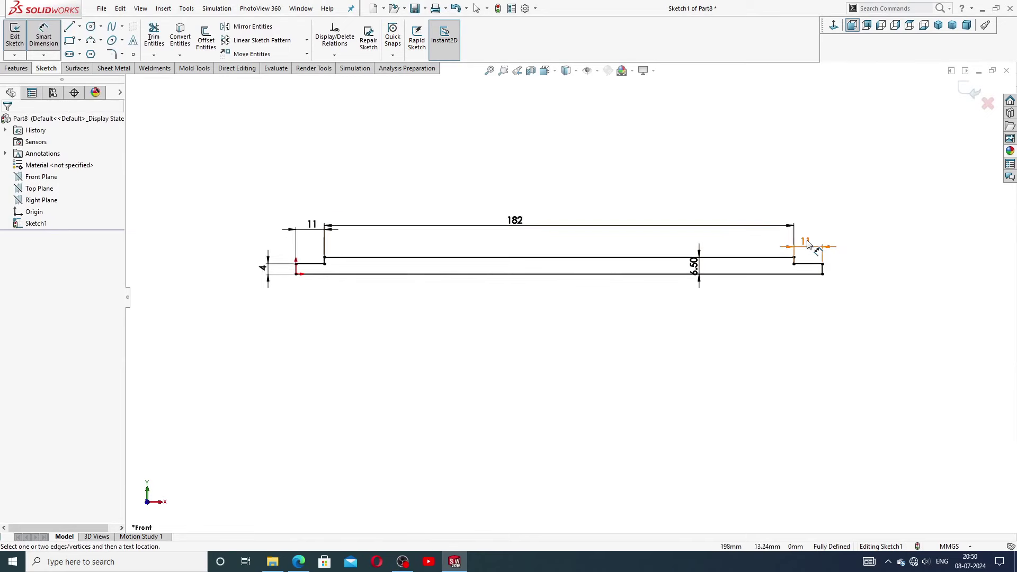
right_click(678, 161)
click(695, 157)
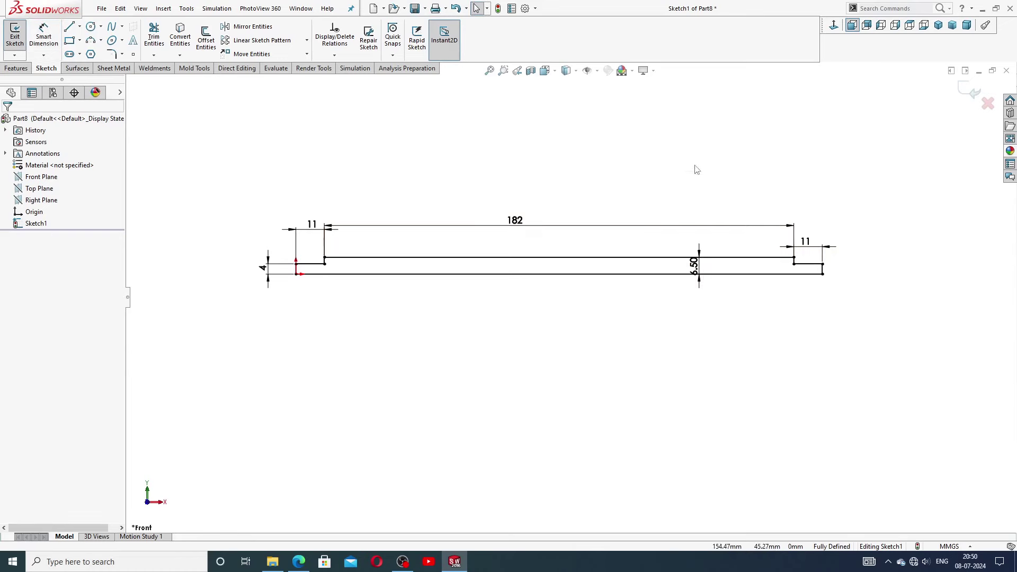
scroll(528, 276, down, 3)
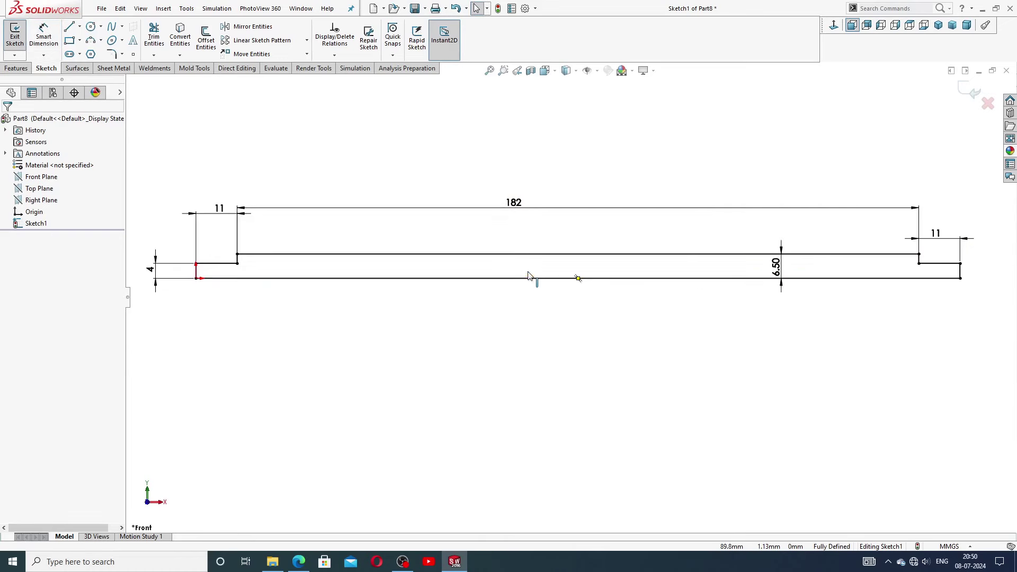
key(f)
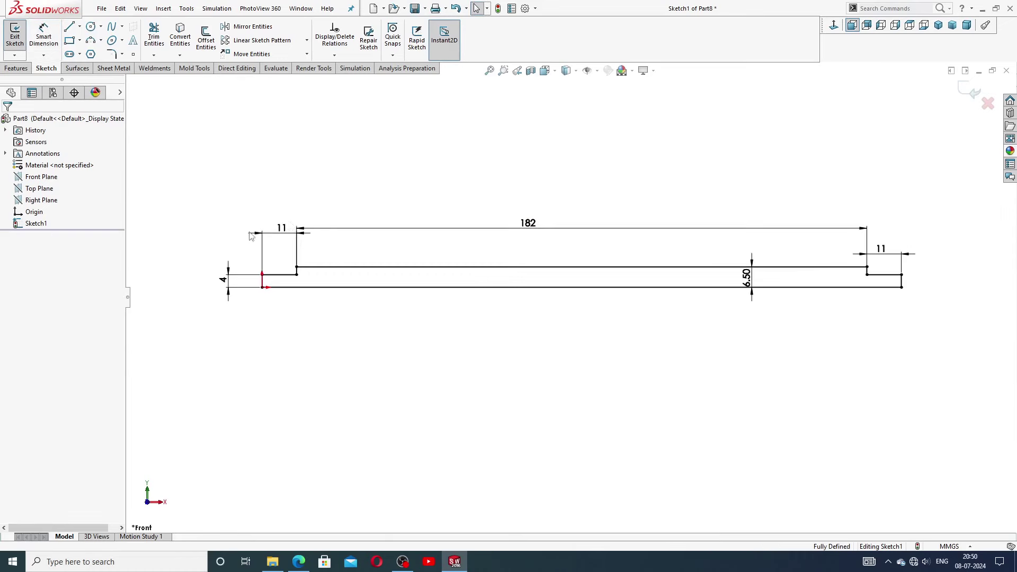
Step: Reposition the 11, 182, 6.50 and 4 dimensions neatly around the profile
drag(282, 228, 282, 249)
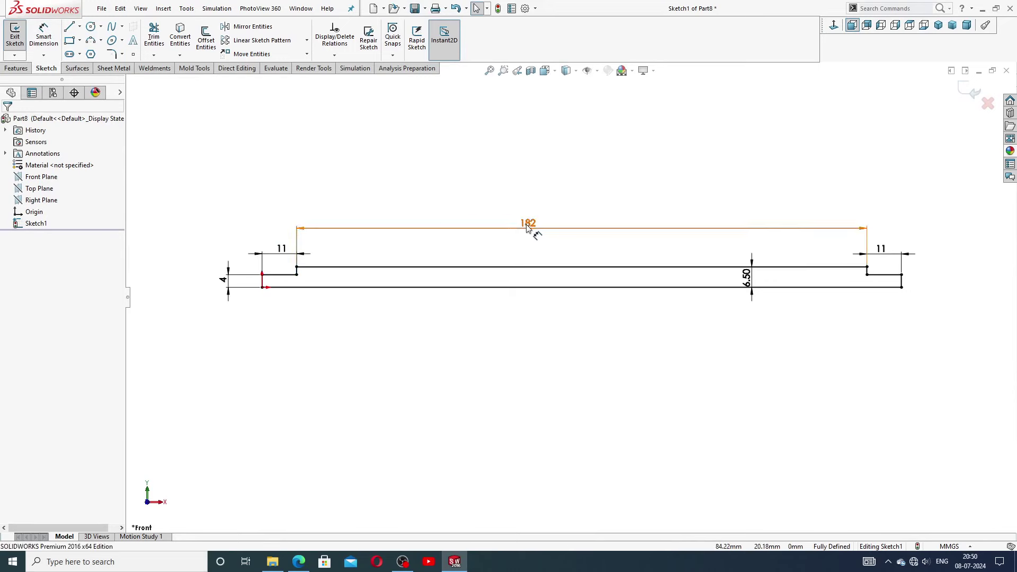
drag(528, 227, 537, 241)
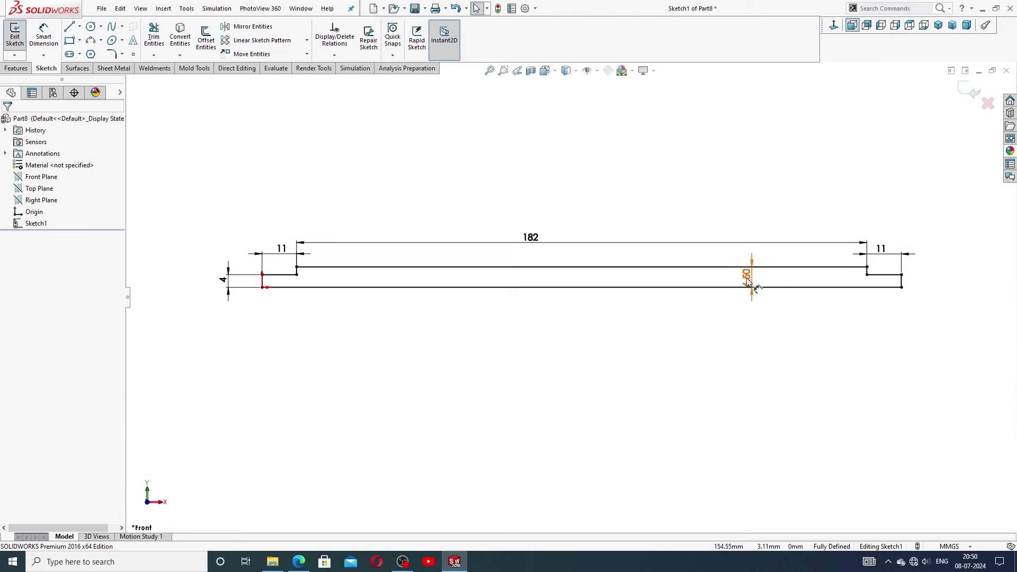
drag(749, 285, 737, 319)
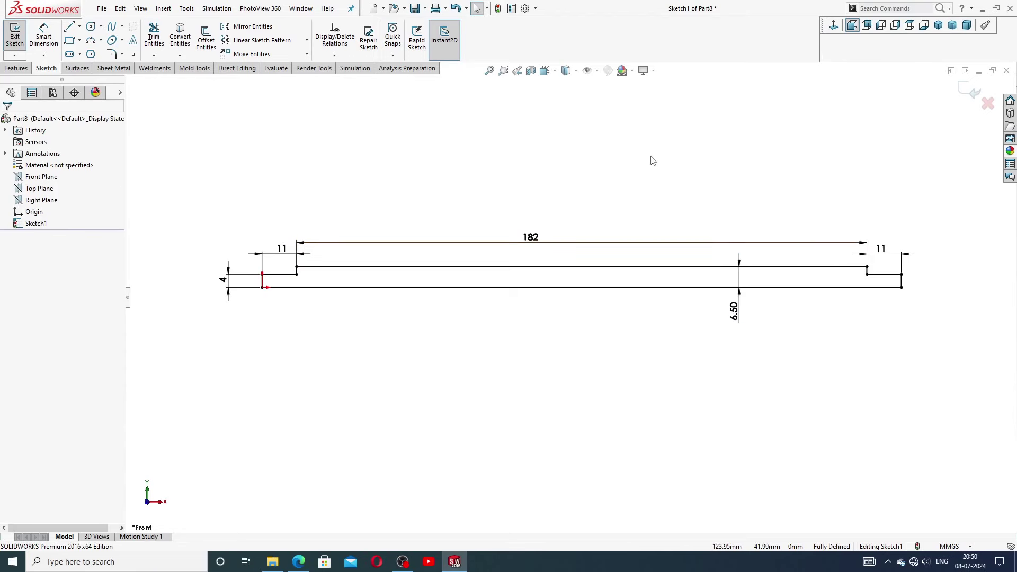
drag(223, 279, 241, 280)
click(299, 562)
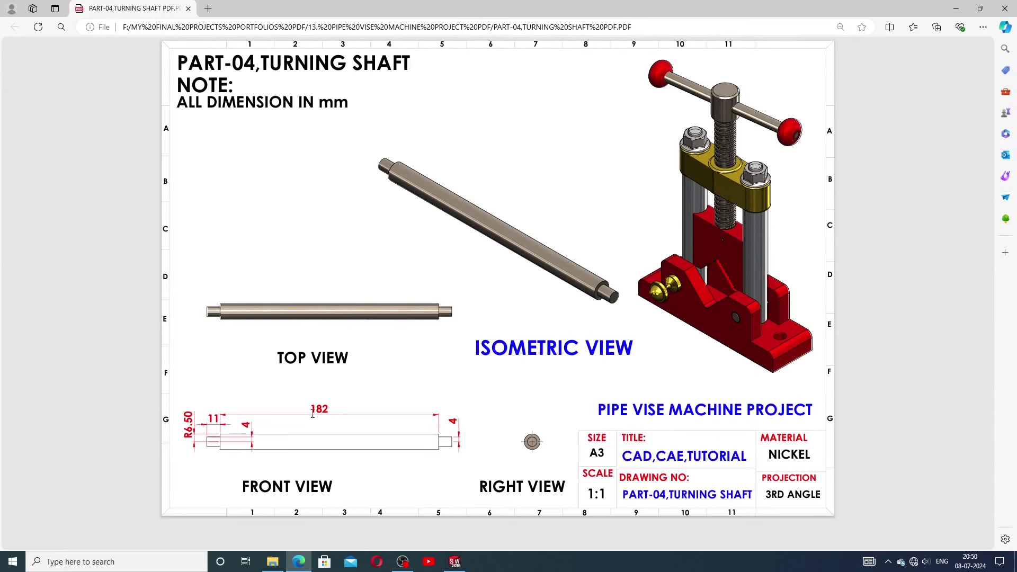
click(454, 561)
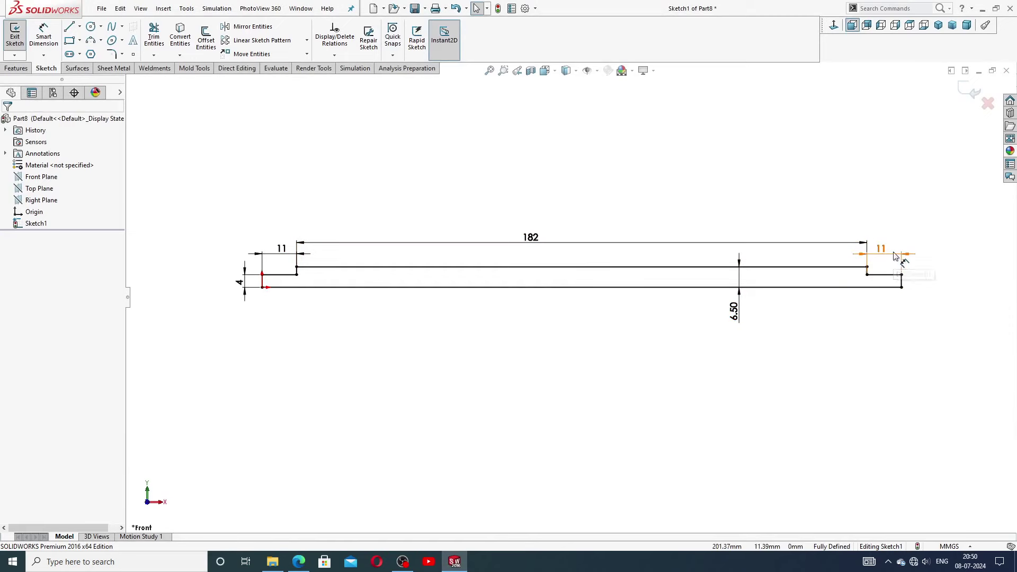
Step: Delete the right 11 dimension and make the two step lines equal length
click(895, 256)
key(Delete)
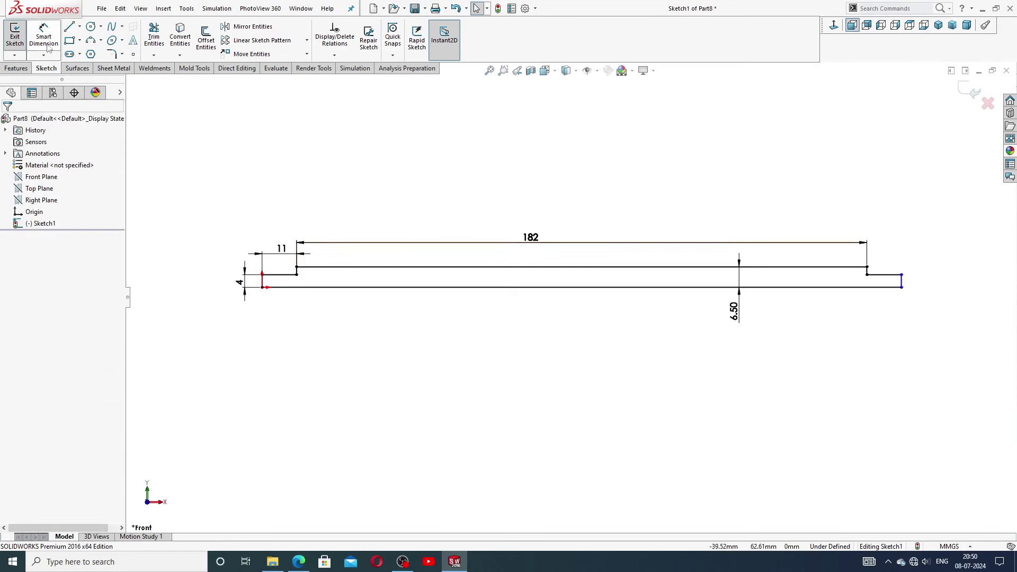
scroll(318, 286, down, 1)
scroll(315, 282, up, 1)
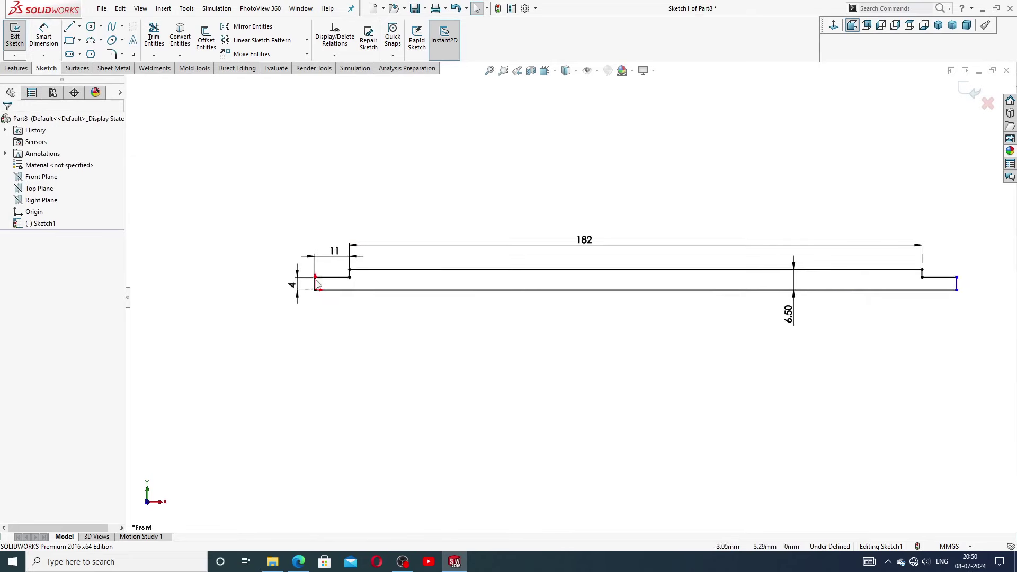
click(339, 277)
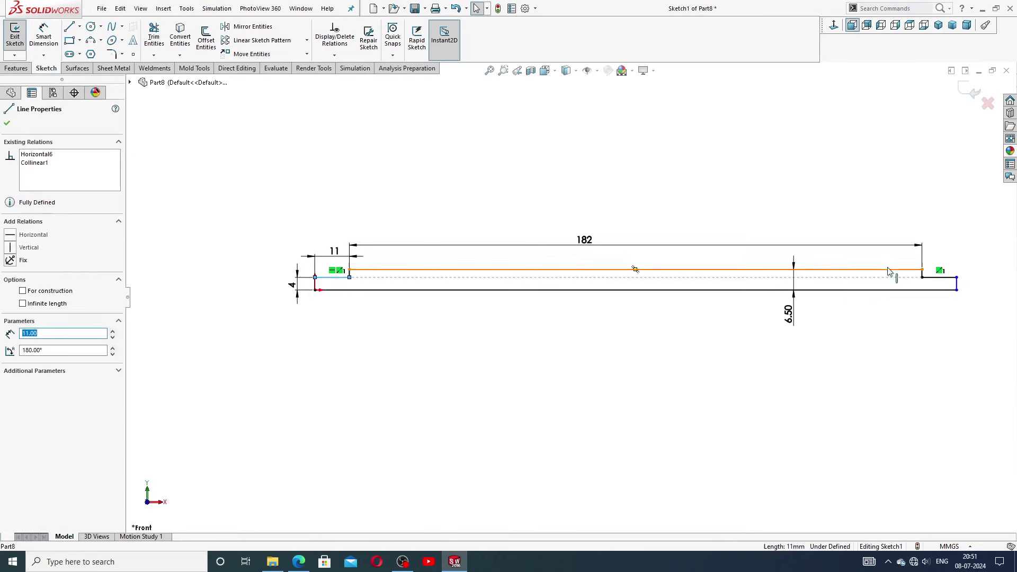
ctrl+click(935, 277)
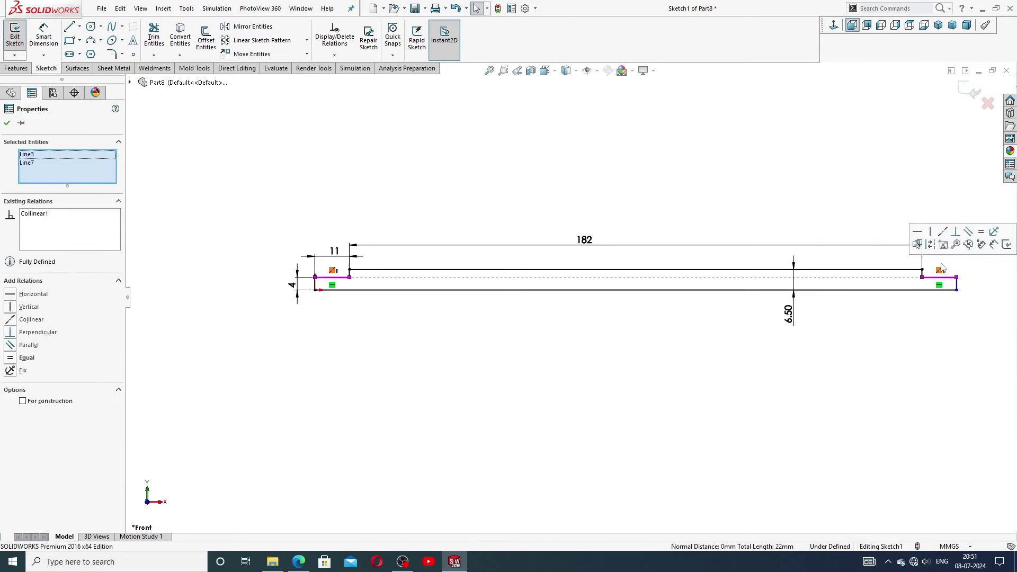
click(981, 237)
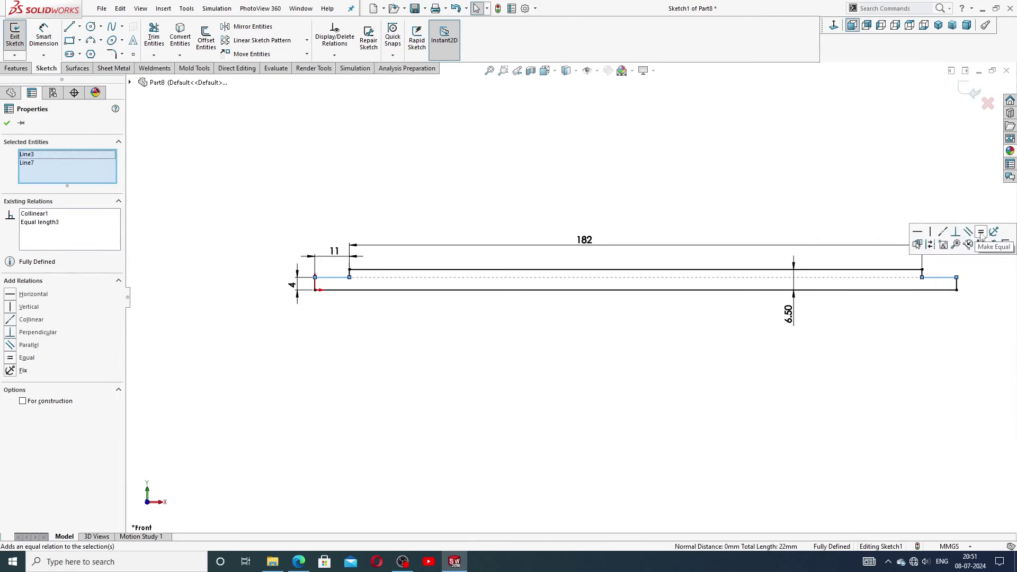
click(854, 180)
key(f)
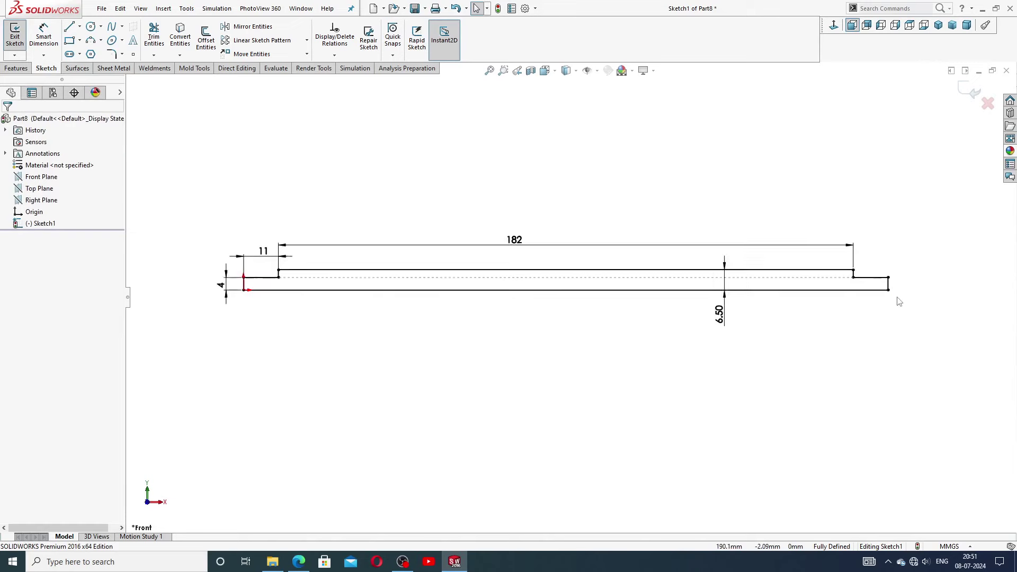
Step: Add the right step's height and length as reference (driven) dimensions
key(d)
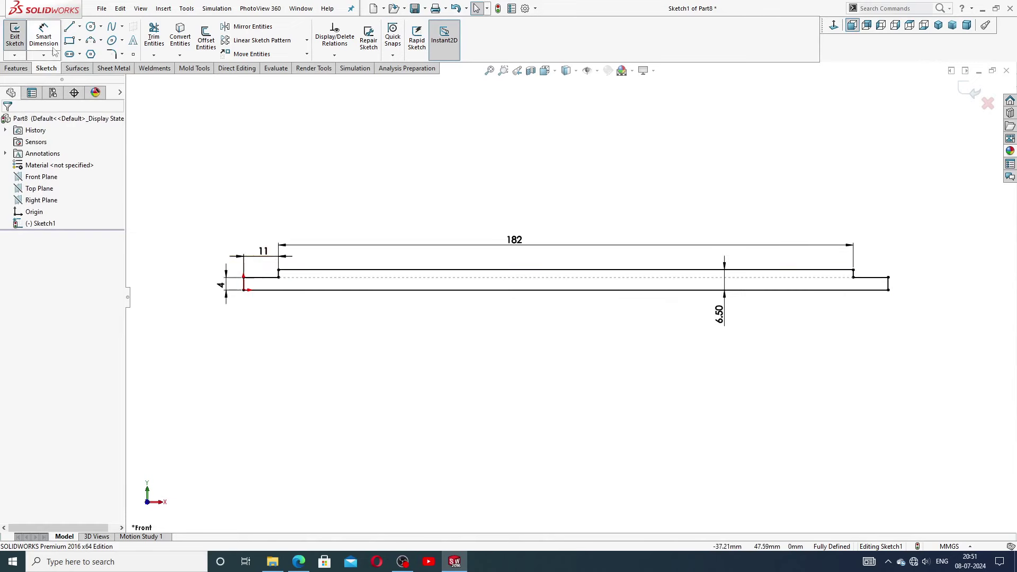
scroll(885, 291, down, 3)
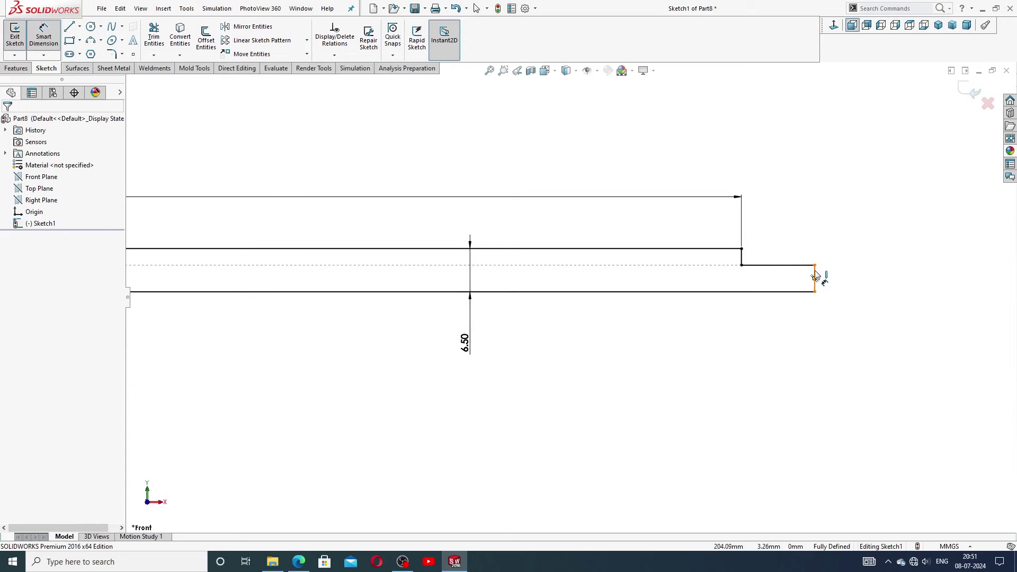
click(836, 278)
click(836, 280)
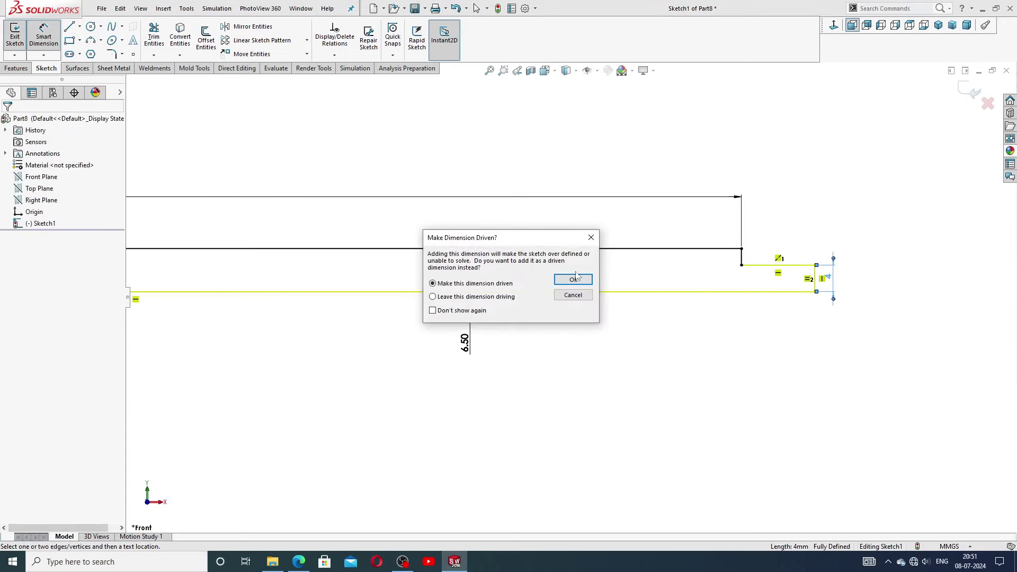
click(573, 281)
scroll(472, 263, up, 3)
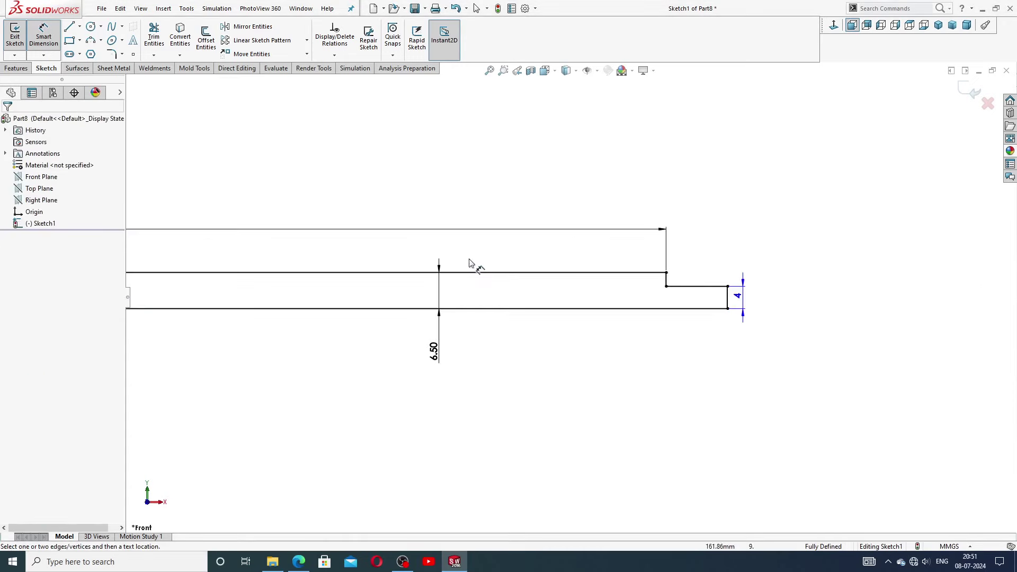
scroll(337, 291, up, 2)
scroll(371, 297, down, 3)
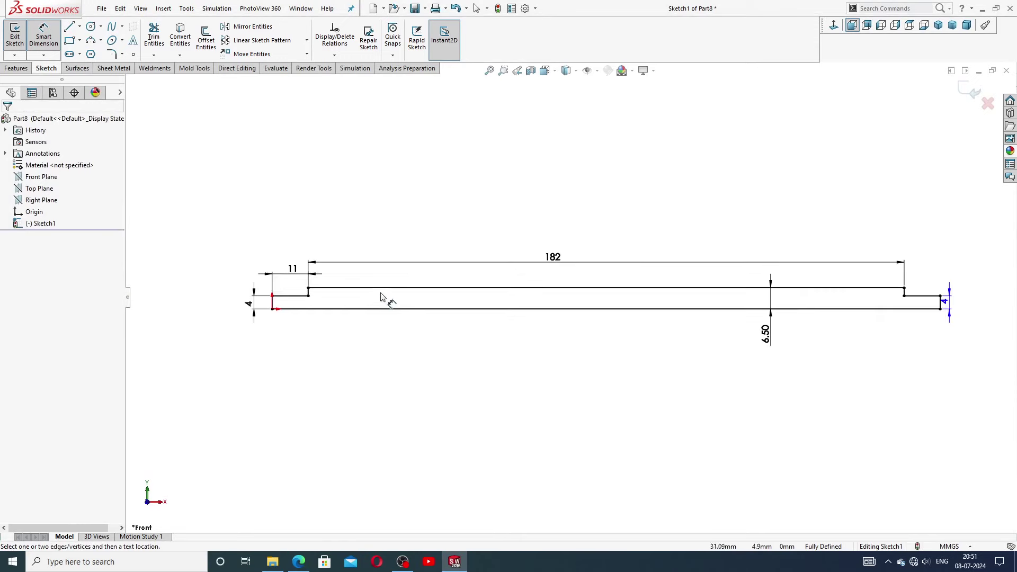
click(932, 296)
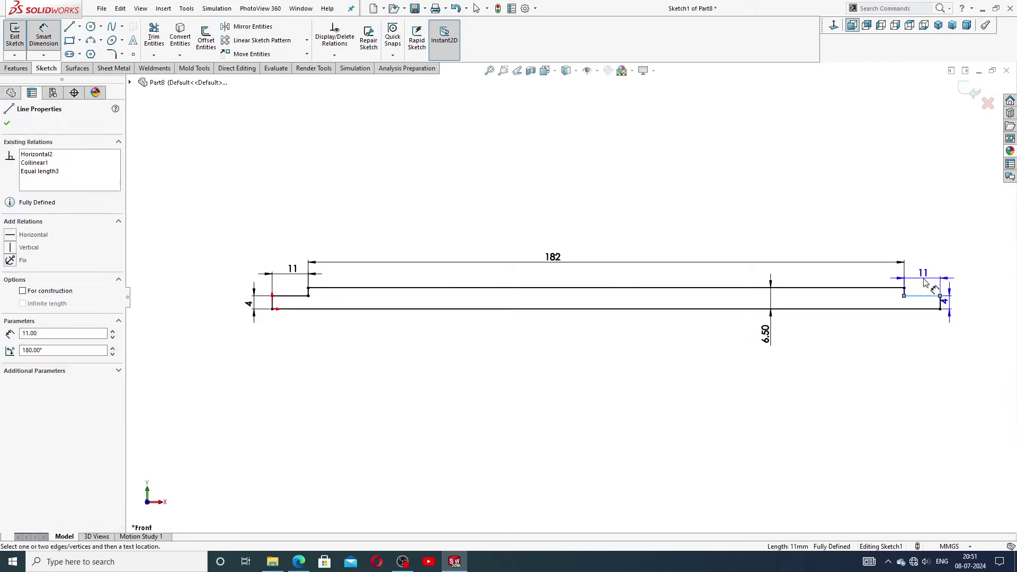
click(925, 282)
click(573, 280)
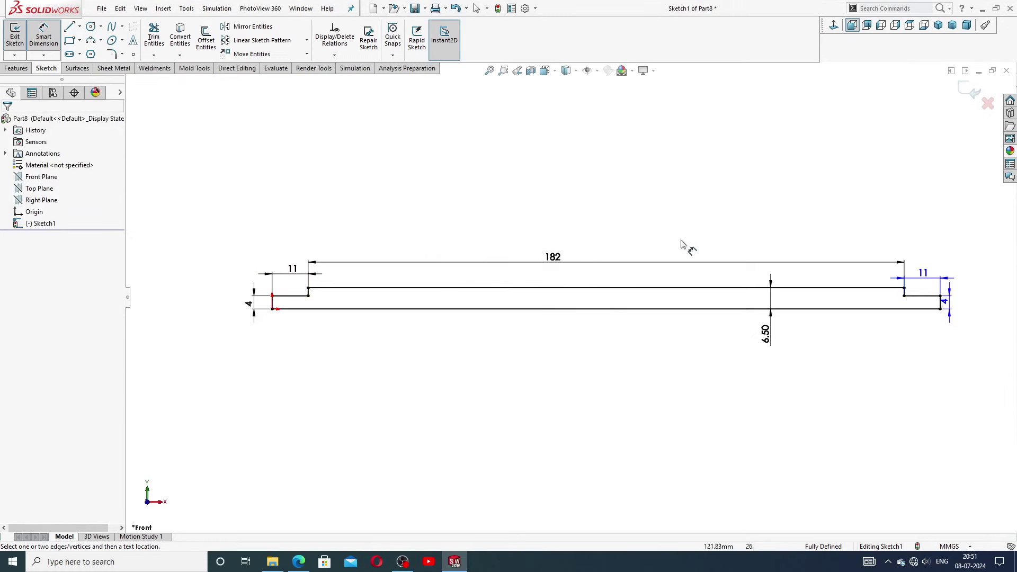
Step: Move the right 4 dimension slightly outward and fit the sketch in view
scroll(731, 403, down, 1)
scroll(695, 191, up, 1)
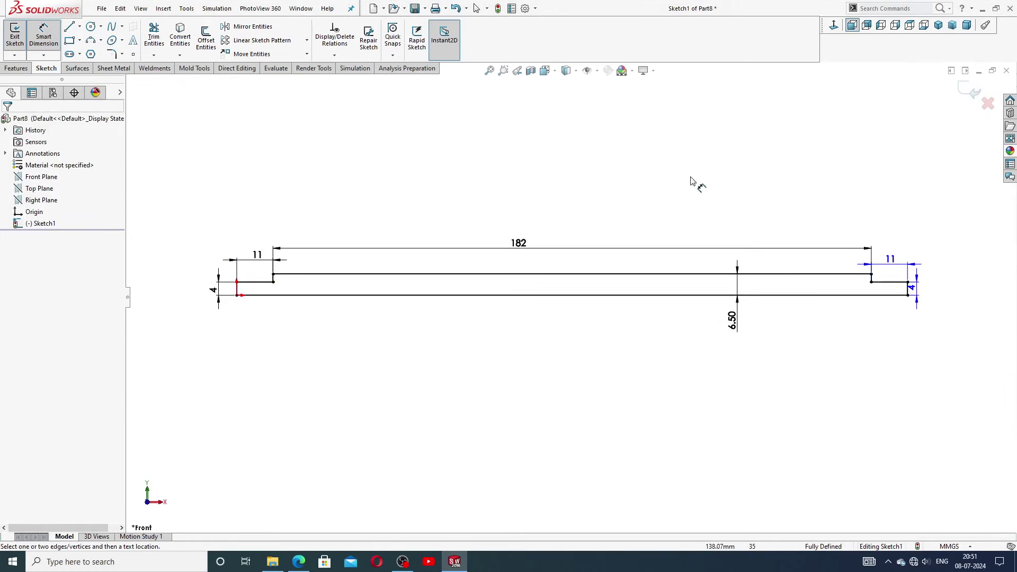
right_click(710, 185)
click(719, 157)
scroll(932, 311, down, 1)
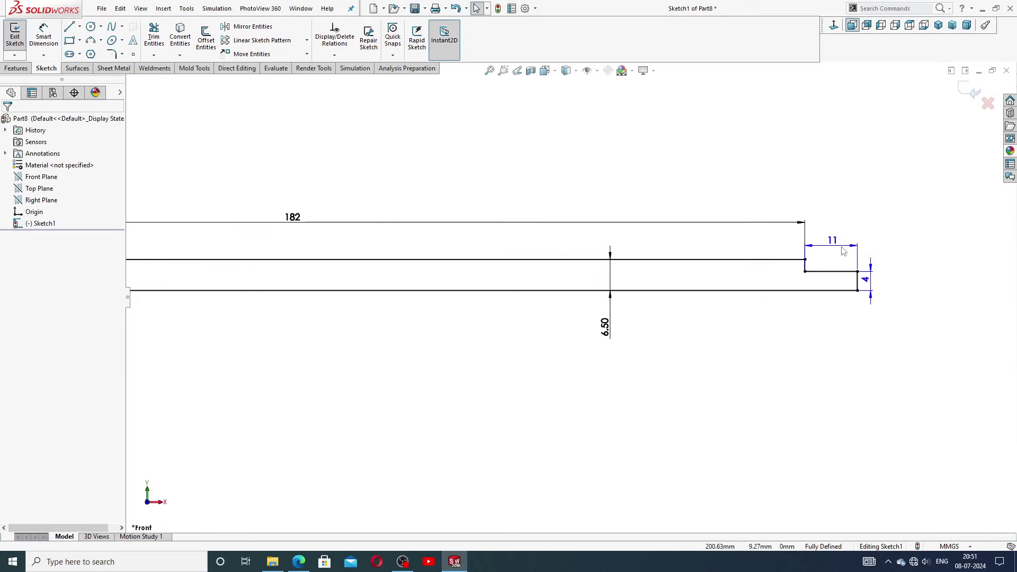
click(835, 244)
drag(873, 286, 885, 283)
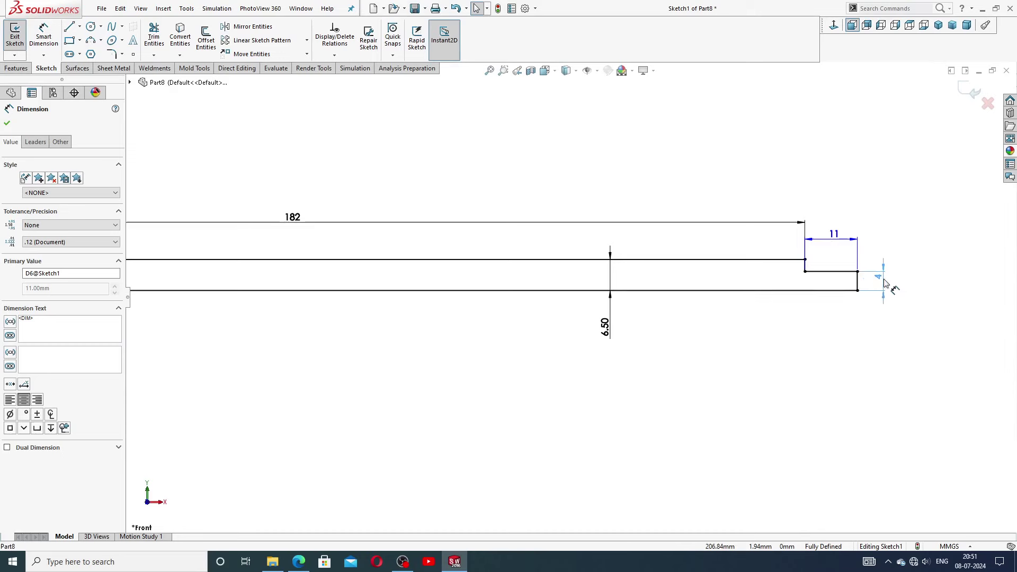
click(882, 333)
key(f)
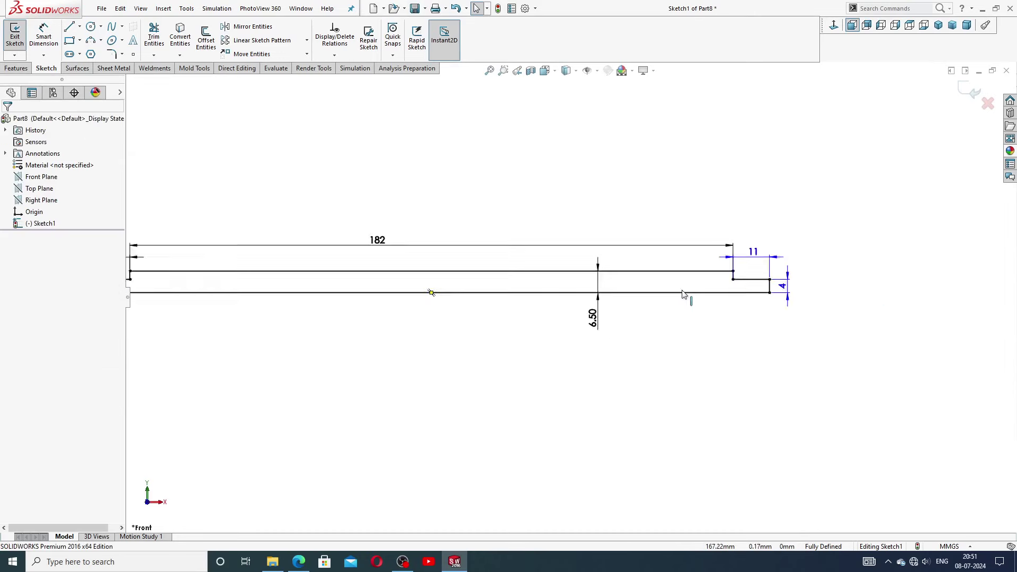
scroll(443, 313, down, 2)
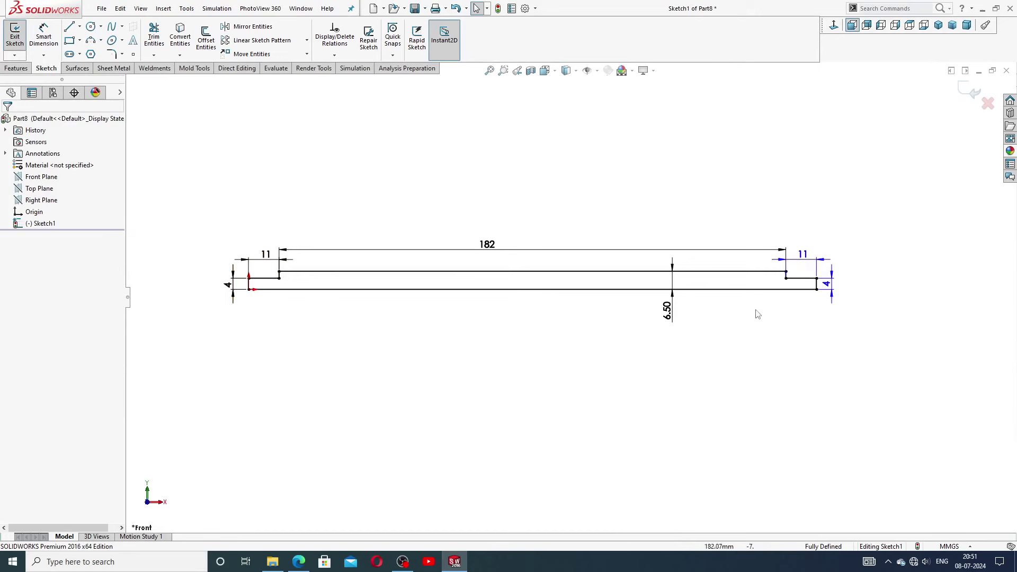
click(17, 68)
click(51, 37)
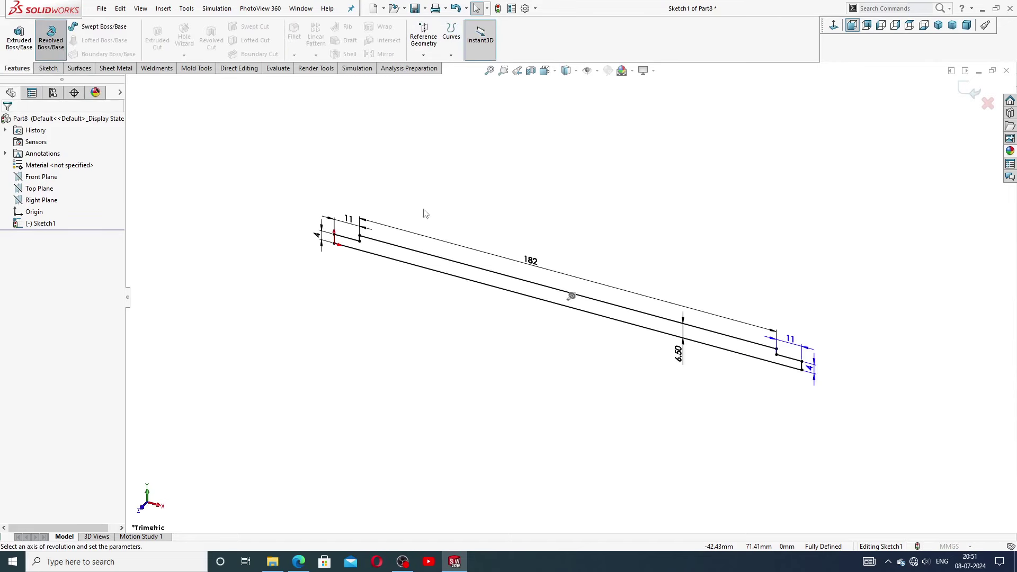
click(476, 282)
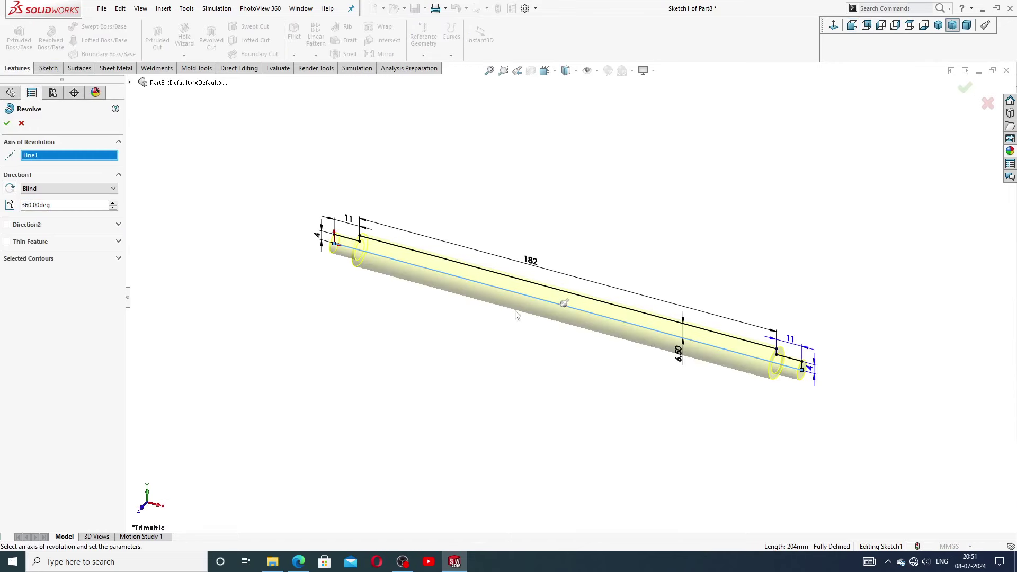
click(6, 123)
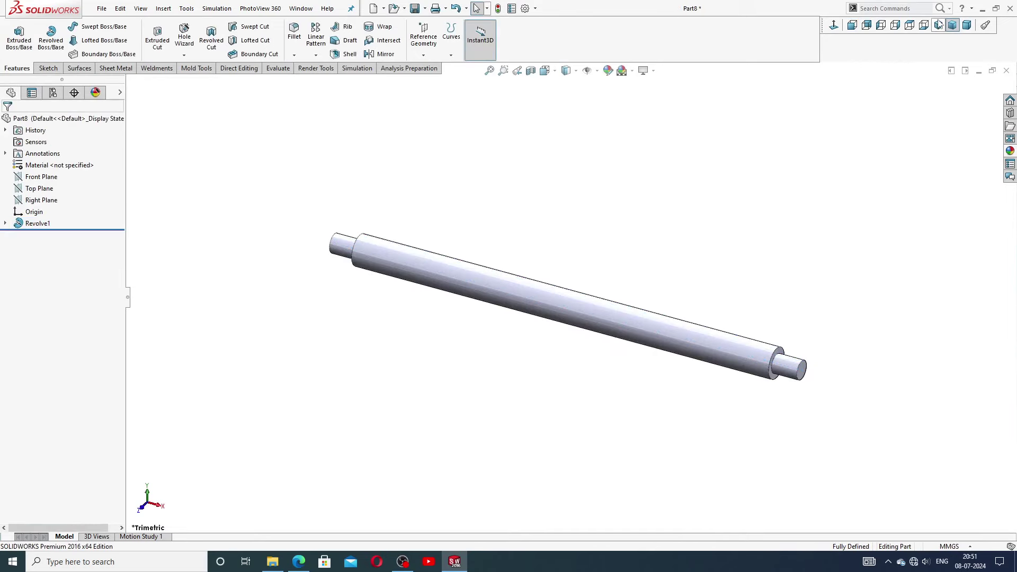
click(939, 25)
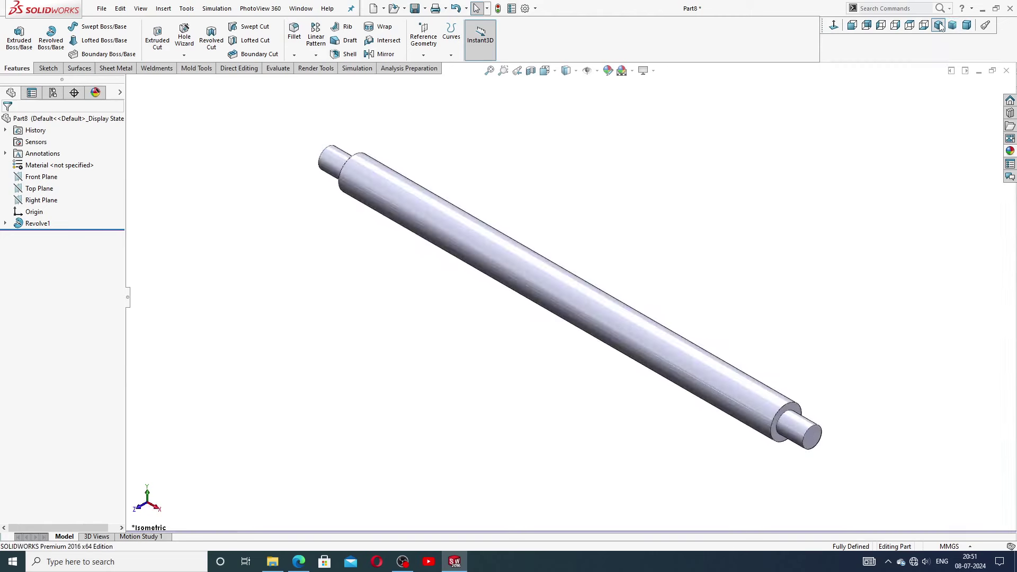
click(1011, 151)
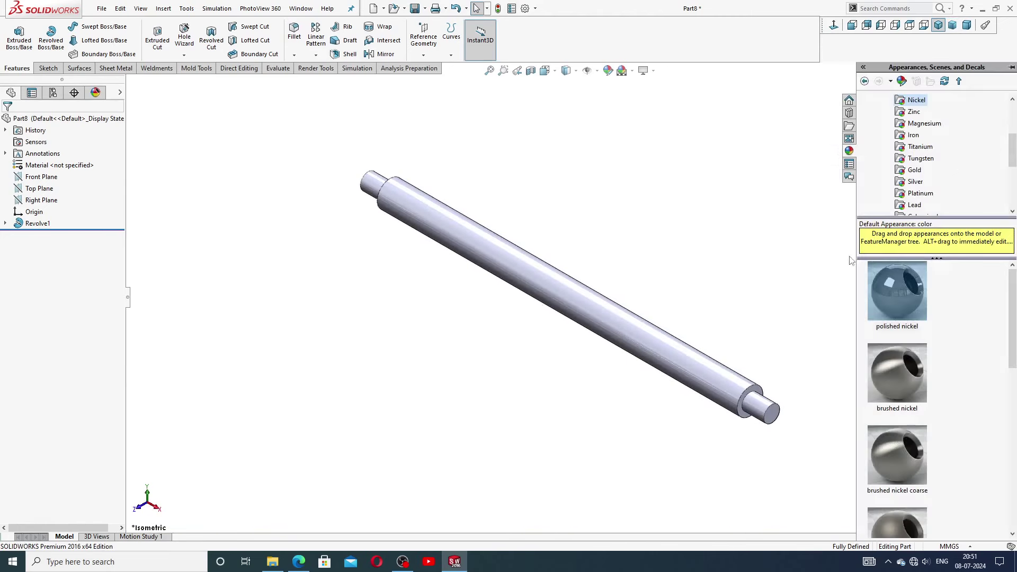
double_click(912, 291)
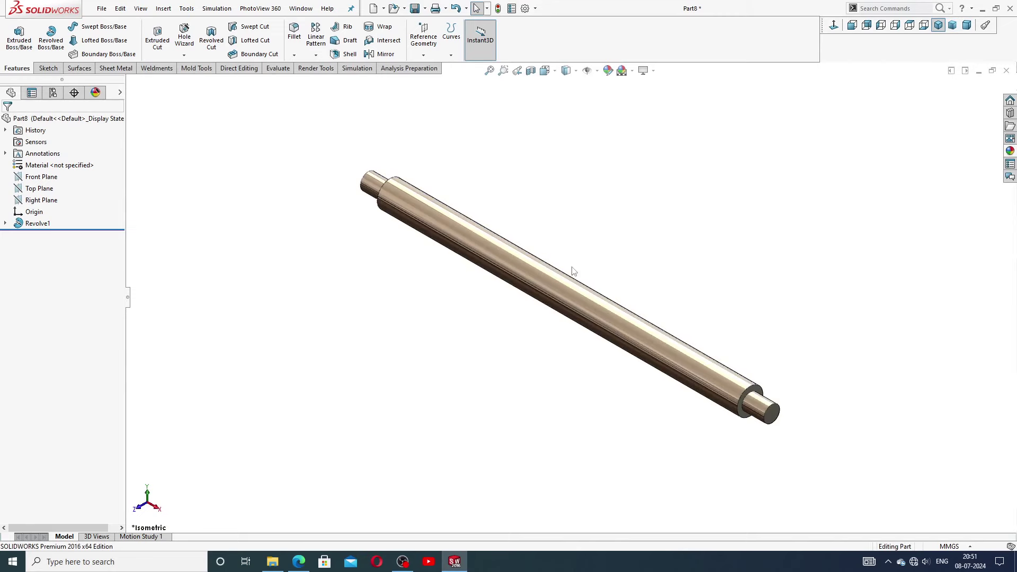
scroll(511, 271, down, 2)
scroll(511, 271, up, 3)
middle_drag(523, 262, 545, 320)
scroll(634, 309, down, 2)
scroll(535, 315, down, 2)
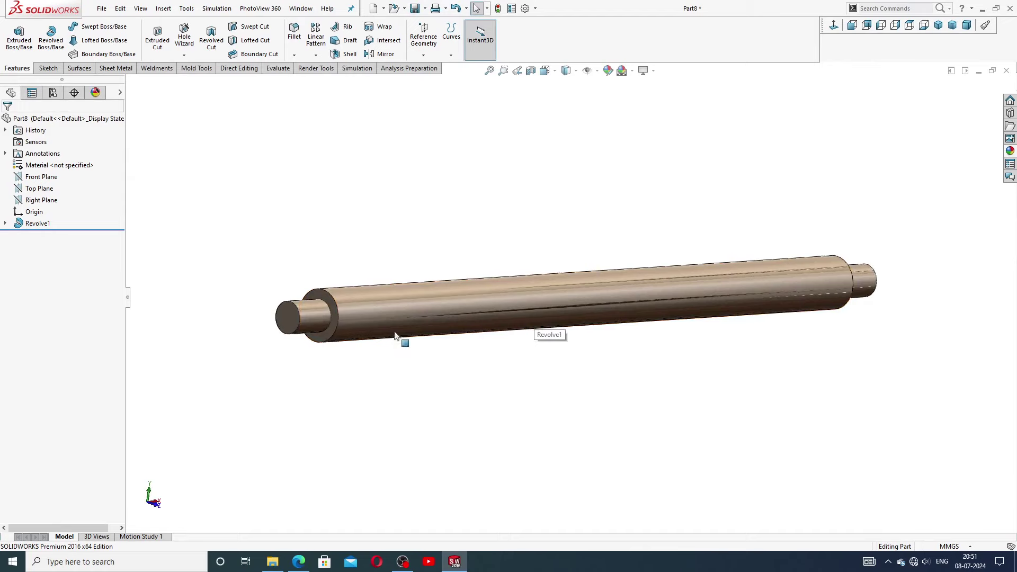
scroll(402, 340, up, 2)
middle_drag(447, 328, 631, 295)
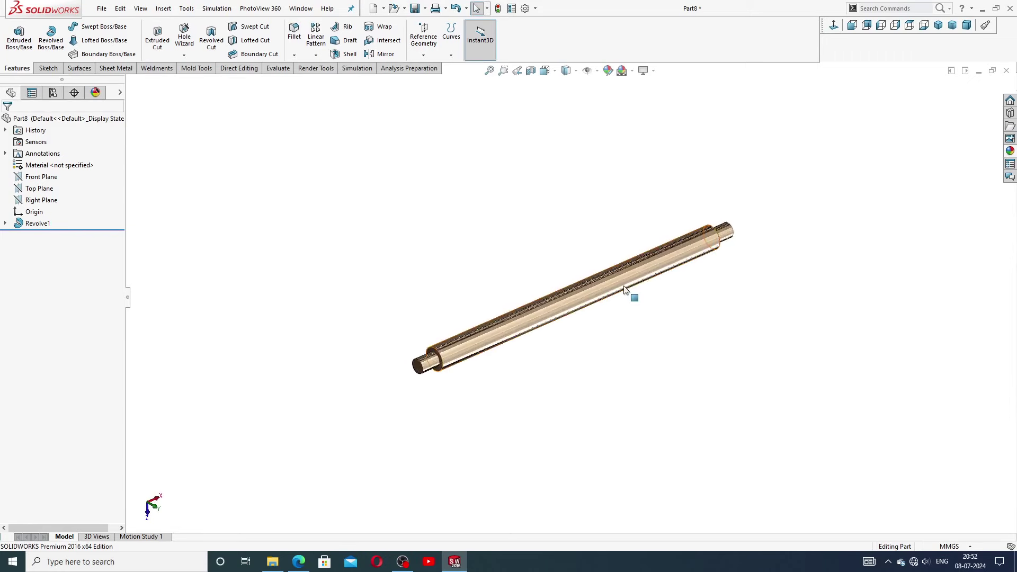
scroll(628, 291, down, 2)
click(938, 25)
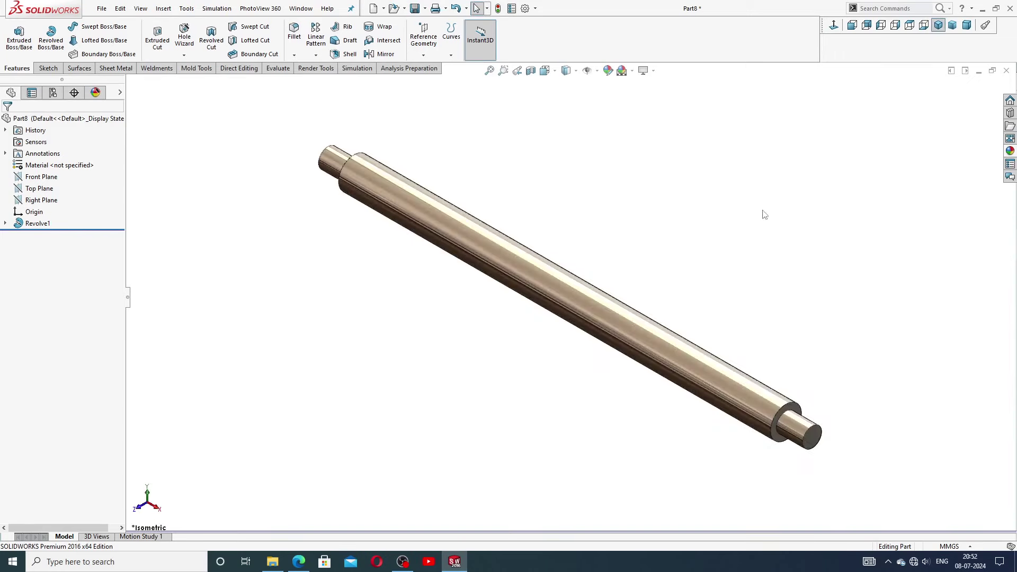
scroll(604, 323, up, 1)
scroll(602, 334, down, 2)
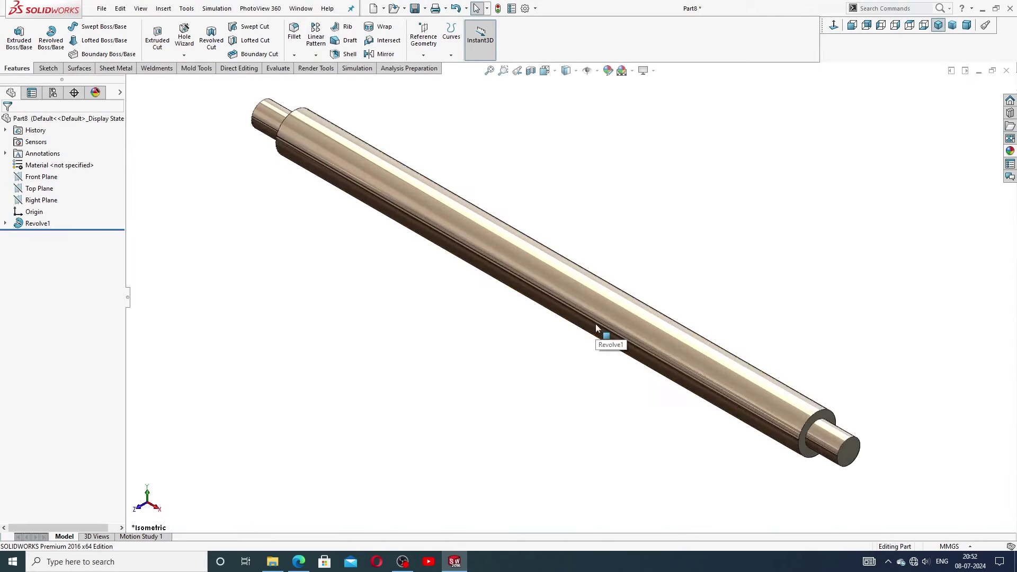
scroll(608, 317, up, 2)
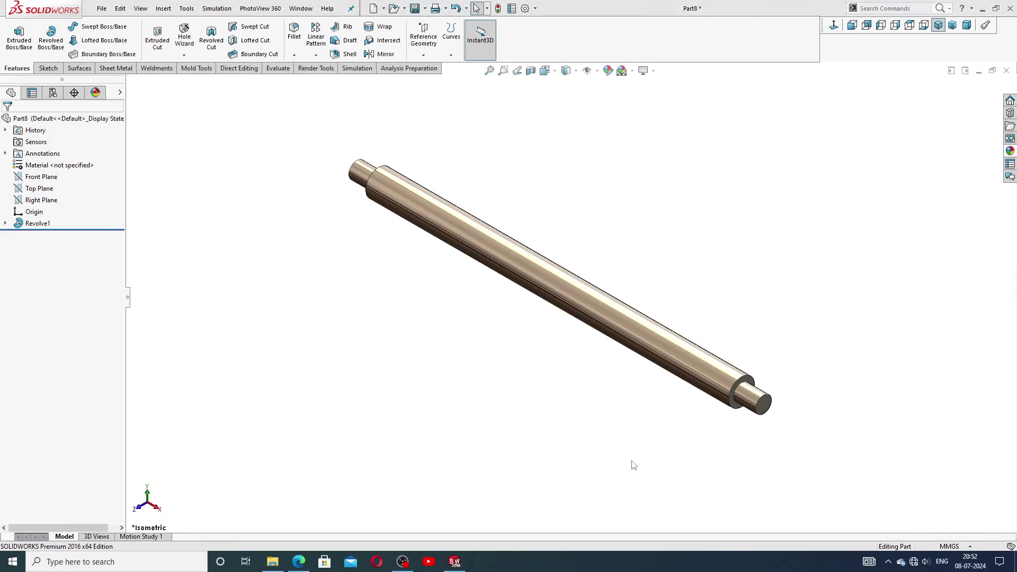
Step: View the reference drawing in Edge, then switch back to the SOLIDWORKS model
click(307, 557)
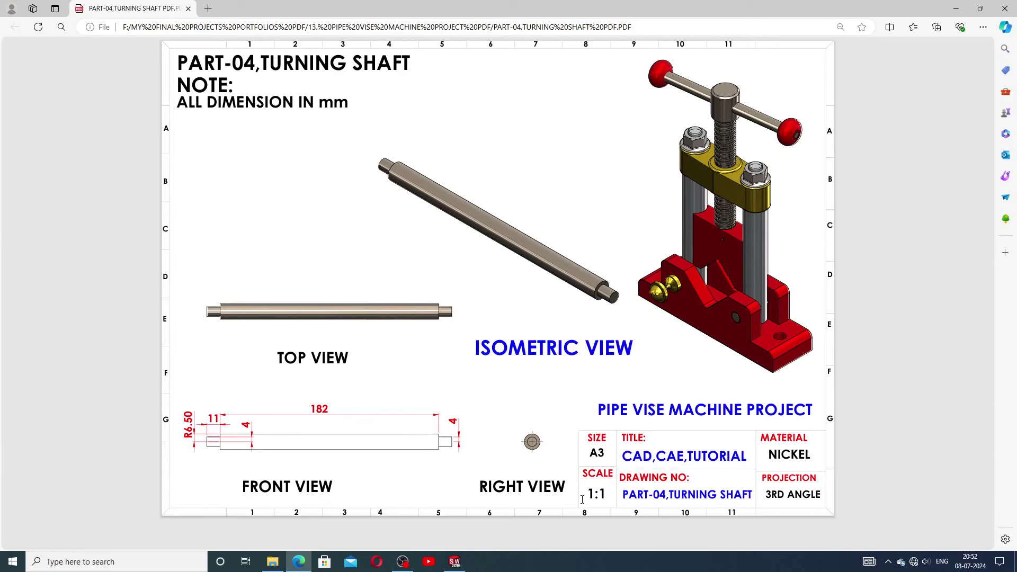
click(455, 563)
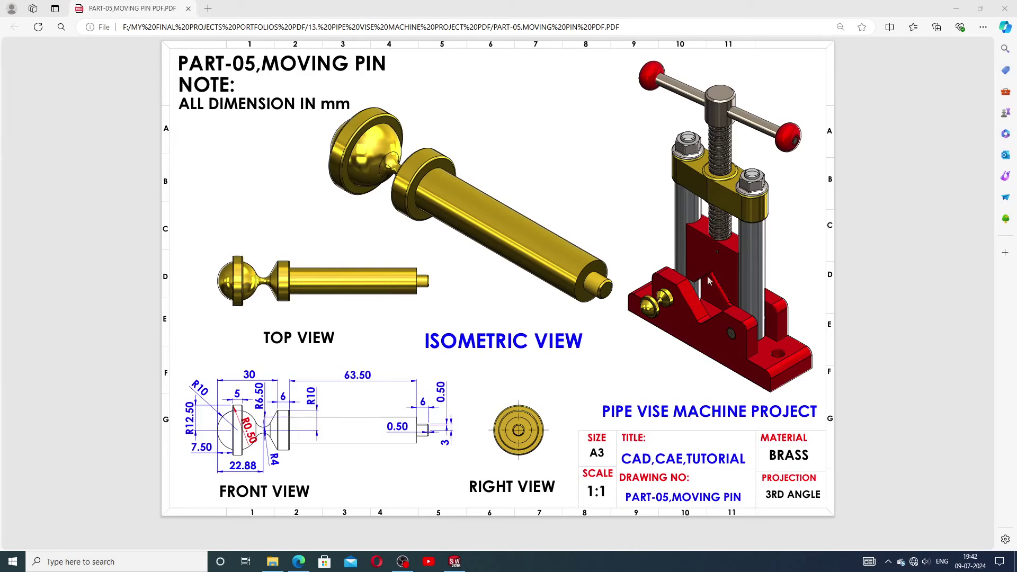
Step: Return to SOLIDWORKS and orbit the brass moving pin to inspect it from several angles
click(455, 562)
middle_drag(579, 406, 858, 311)
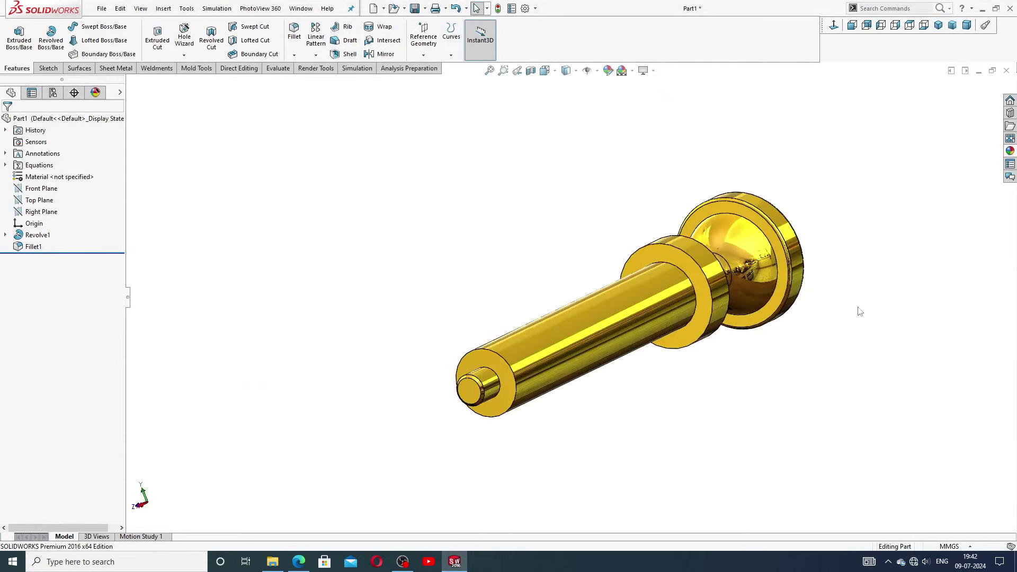
scroll(696, 343, up, 3)
scroll(632, 397, down, 5)
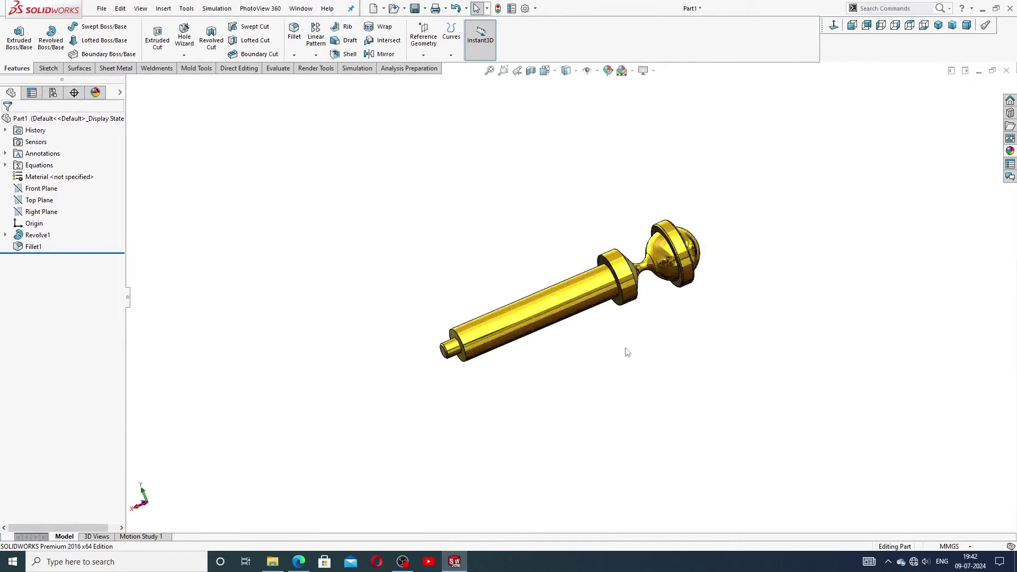
middle_drag(625, 352, 583, 329)
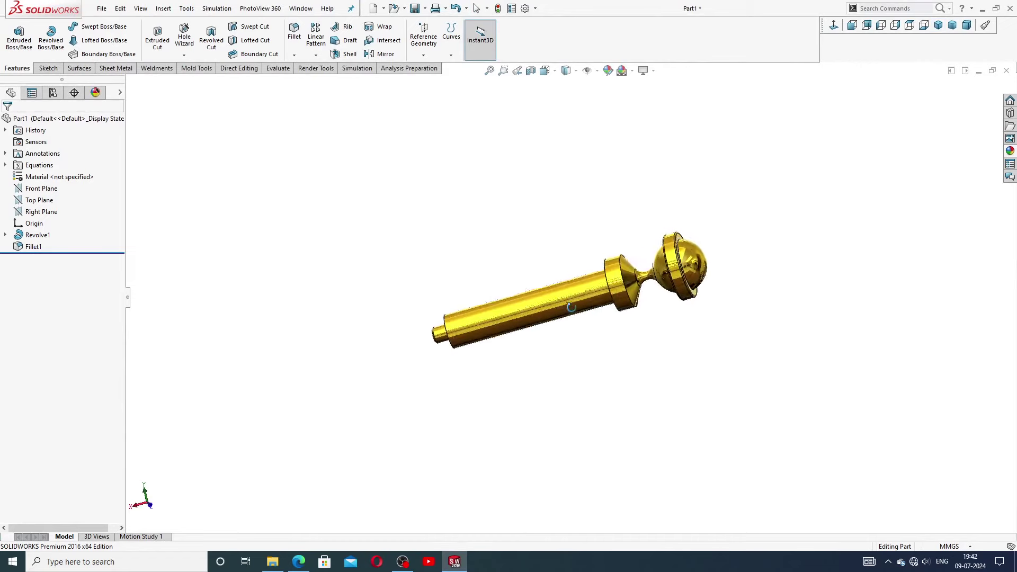
scroll(595, 307, up, 4)
scroll(682, 285, up, 2)
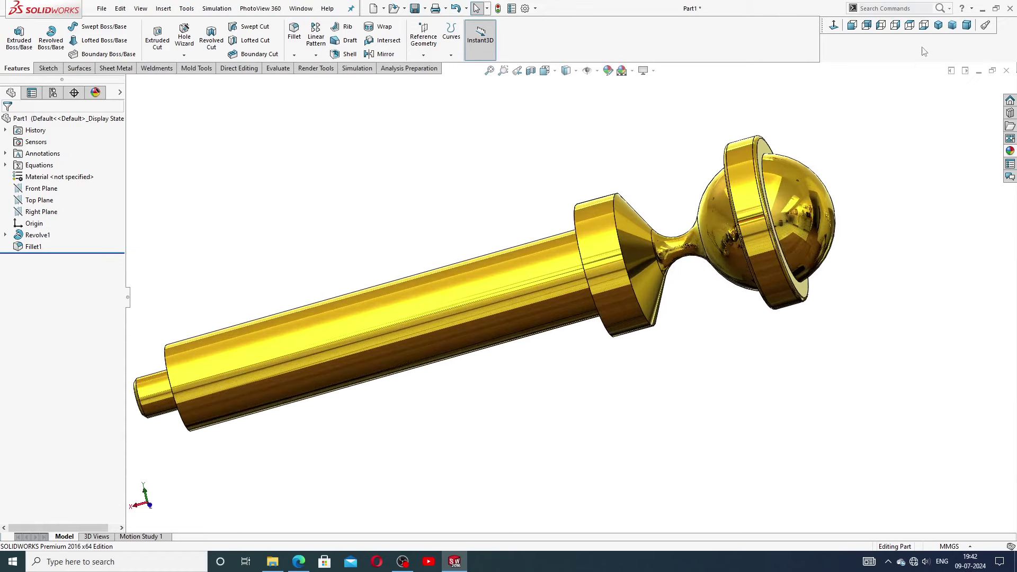
Step: Restore the isometric view and close the pin part, triggering the save prompt
click(939, 25)
middle_drag(745, 245, 763, 334)
click(938, 25)
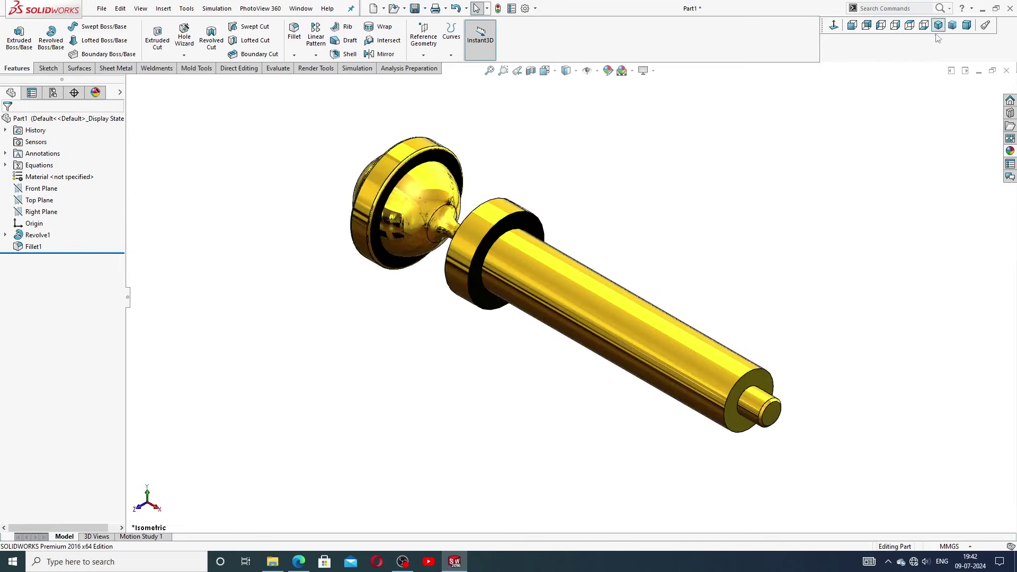
scroll(591, 334, down, 2)
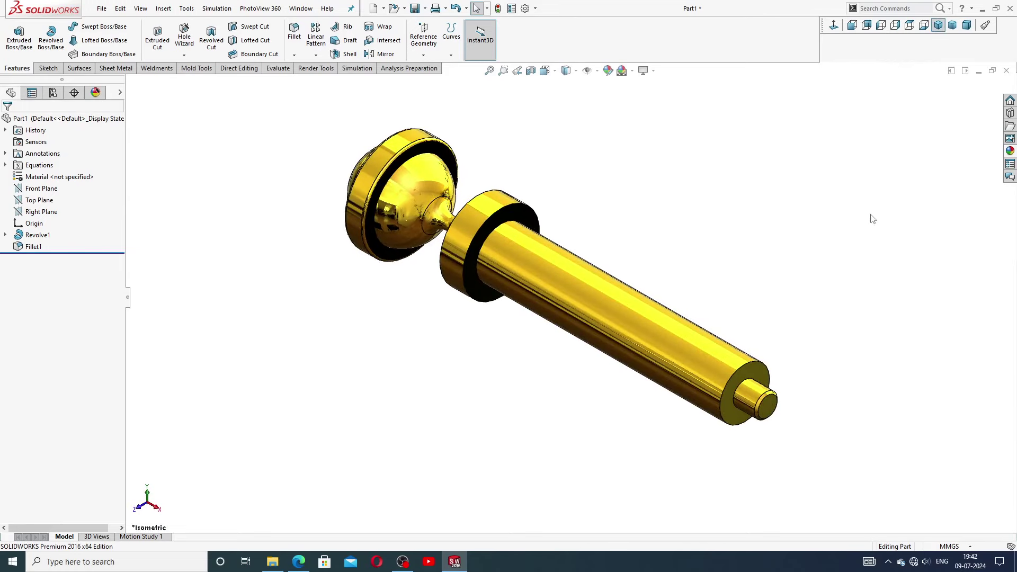
click(1007, 71)
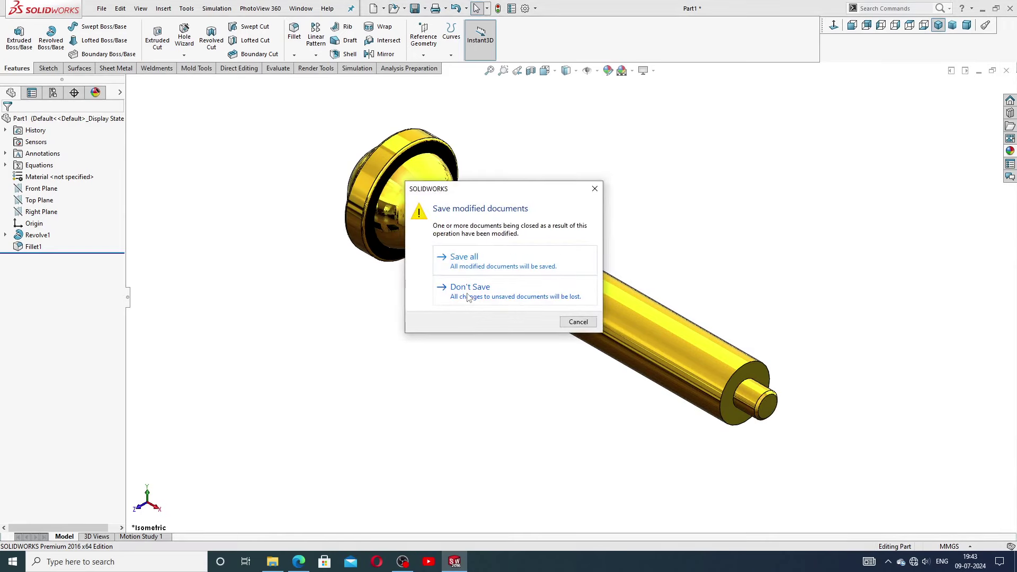
Step: Discard the old part, create a new Part, and apply the Plain White scene
click(469, 297)
click(212, 9)
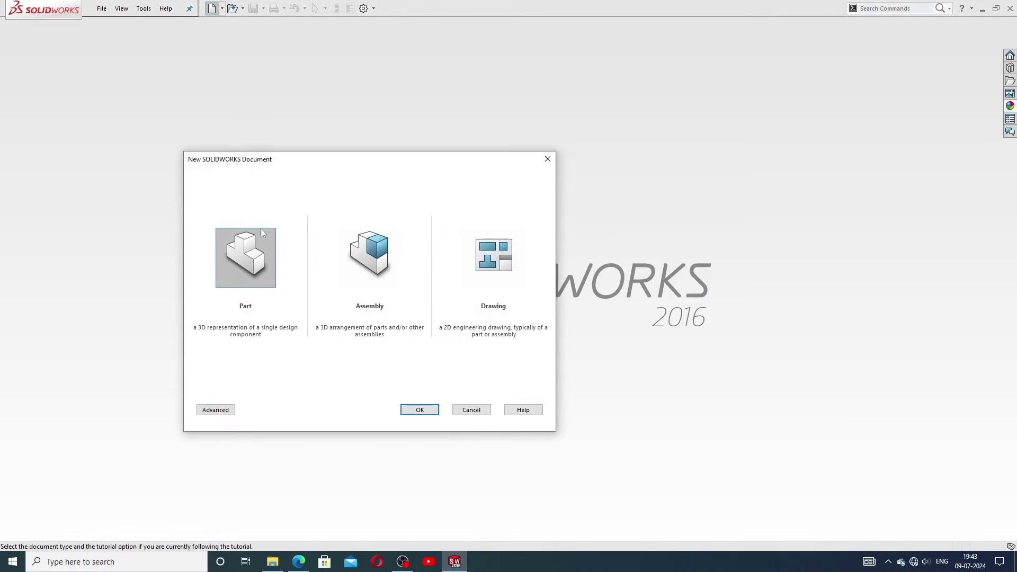
click(431, 410)
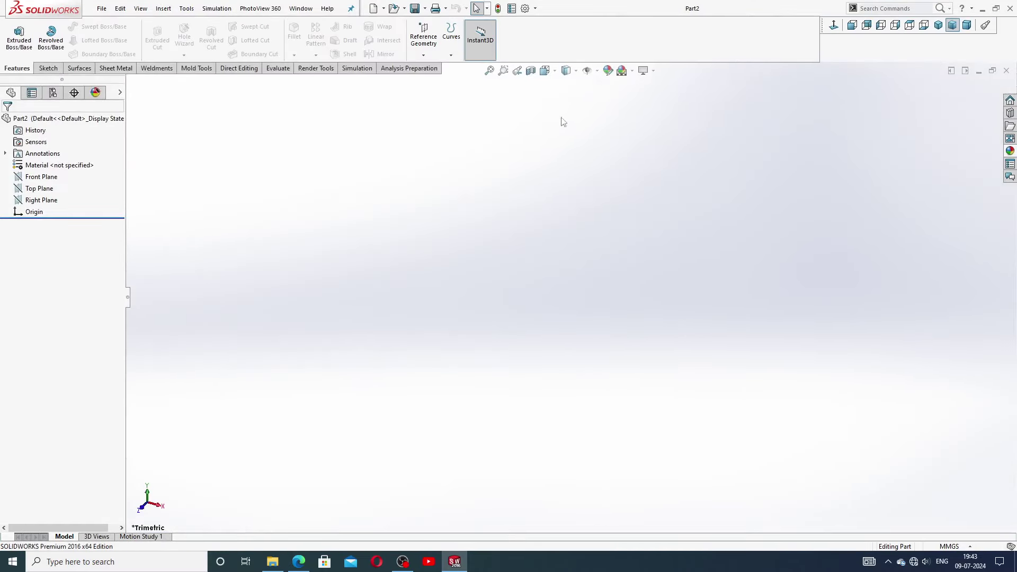
click(632, 72)
click(657, 27)
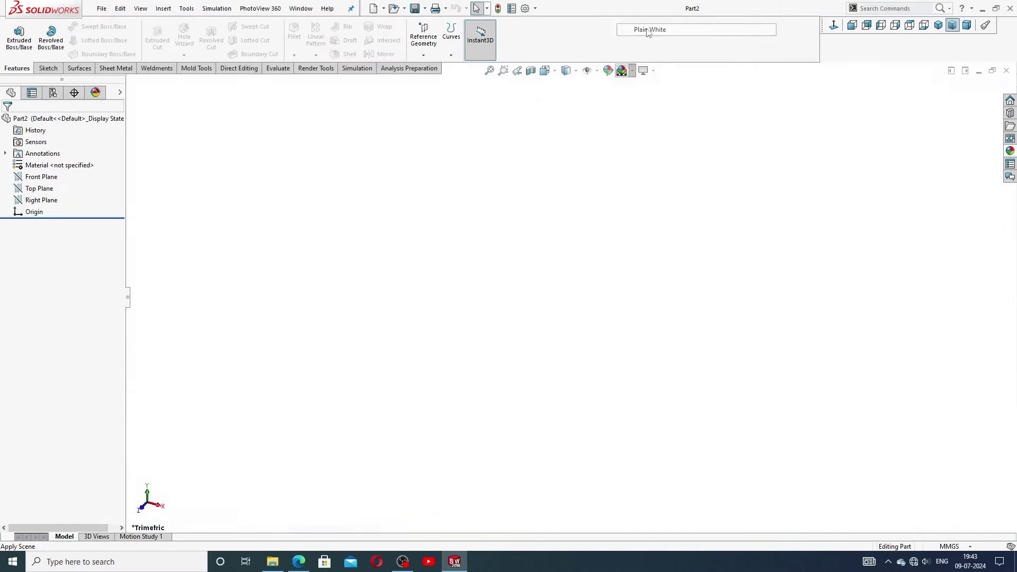
Step: Raise shaded and wireframe image quality to maximum in Document Properties
click(526, 9)
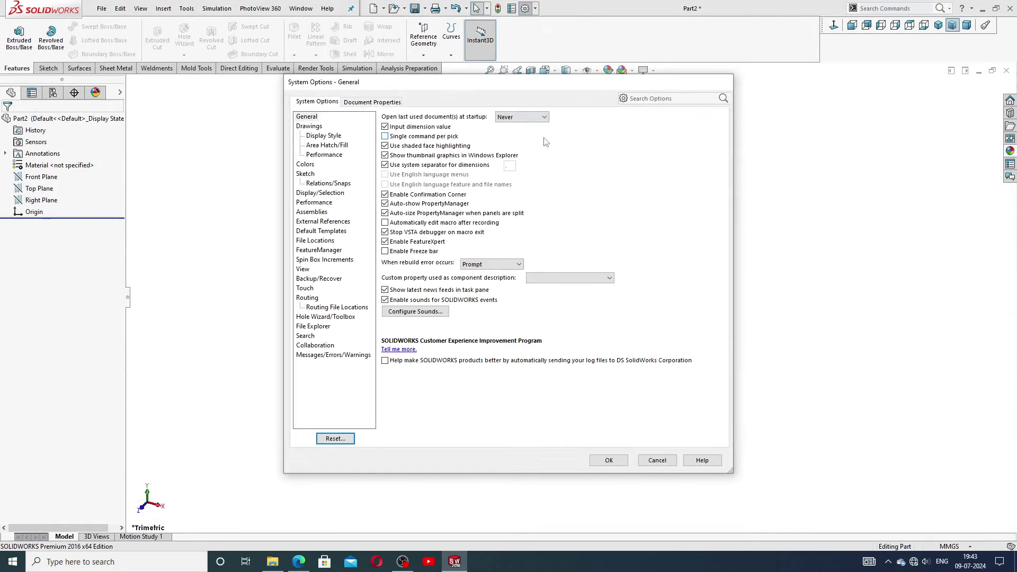
click(368, 103)
click(315, 222)
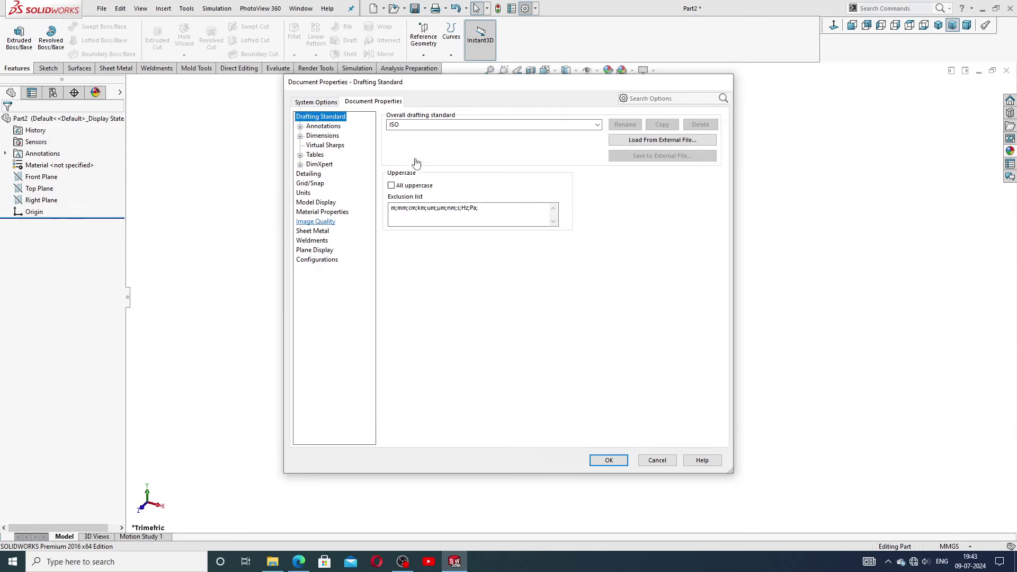
drag(472, 133, 584, 134)
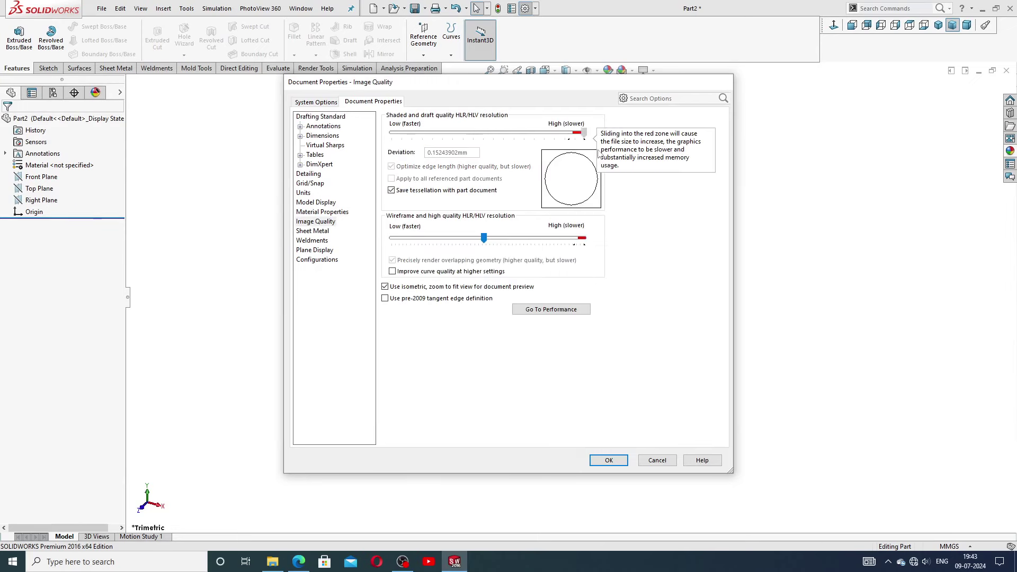
drag(484, 239, 584, 238)
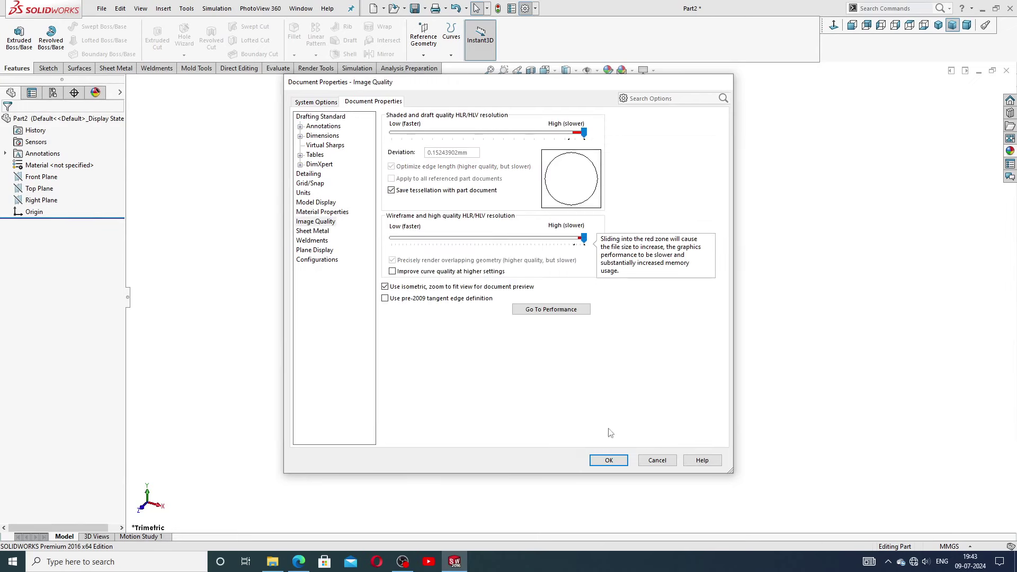
click(609, 460)
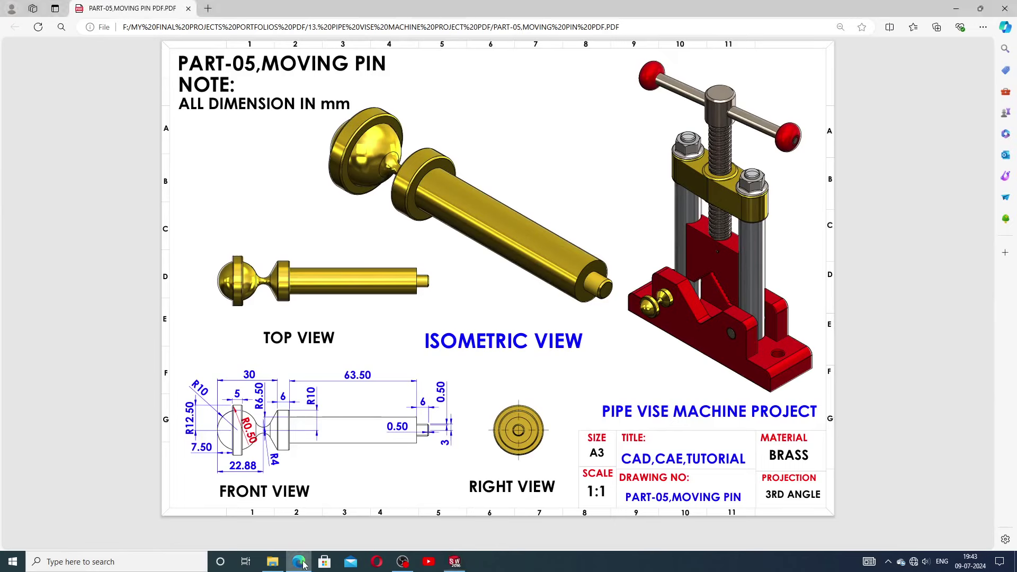
click(300, 562)
click(454, 562)
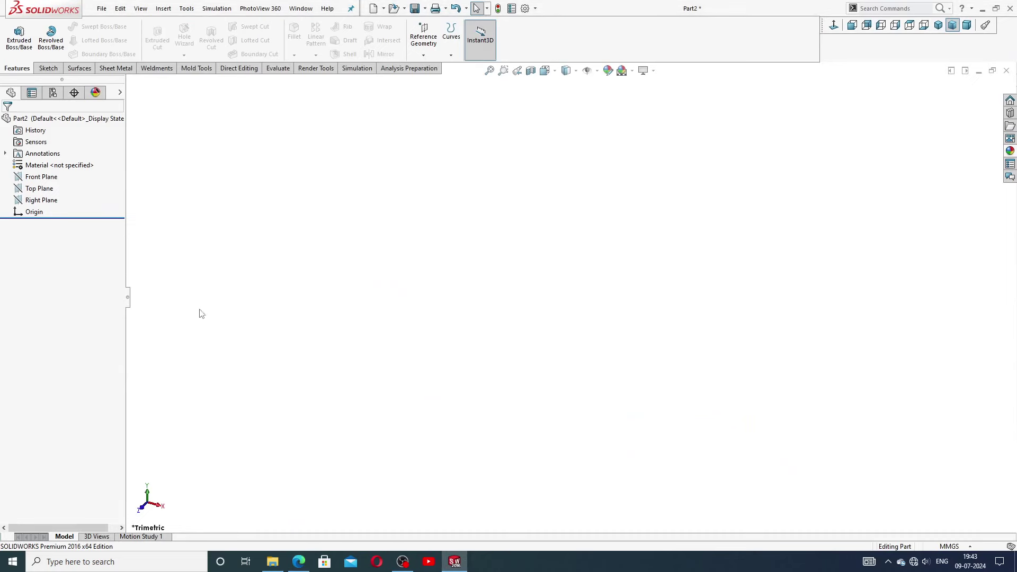
Step: Sketch on the Front Plane: draw the base line from the origin, the end step and notch corner
click(42, 177)
click(79, 164)
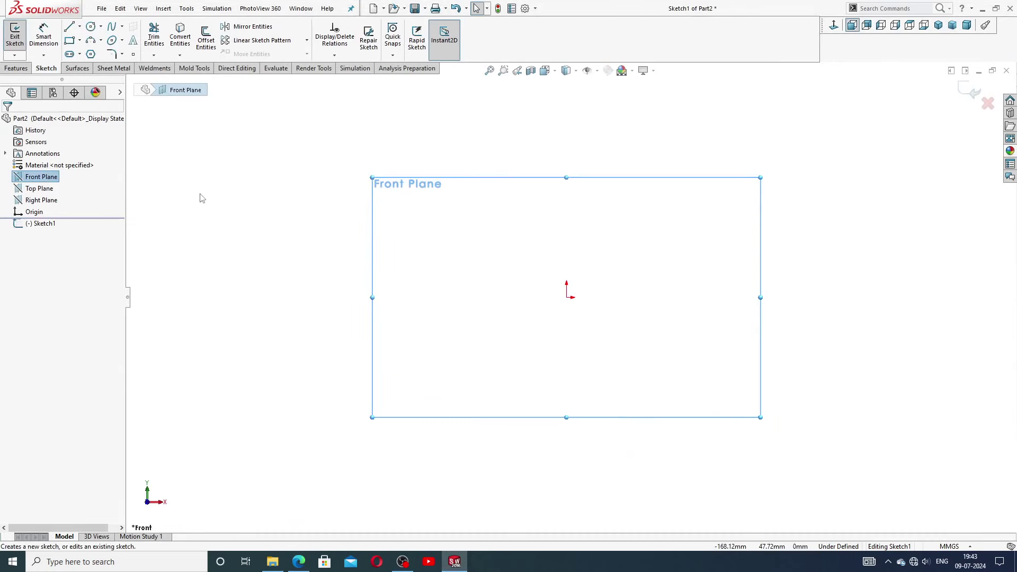
click(70, 27)
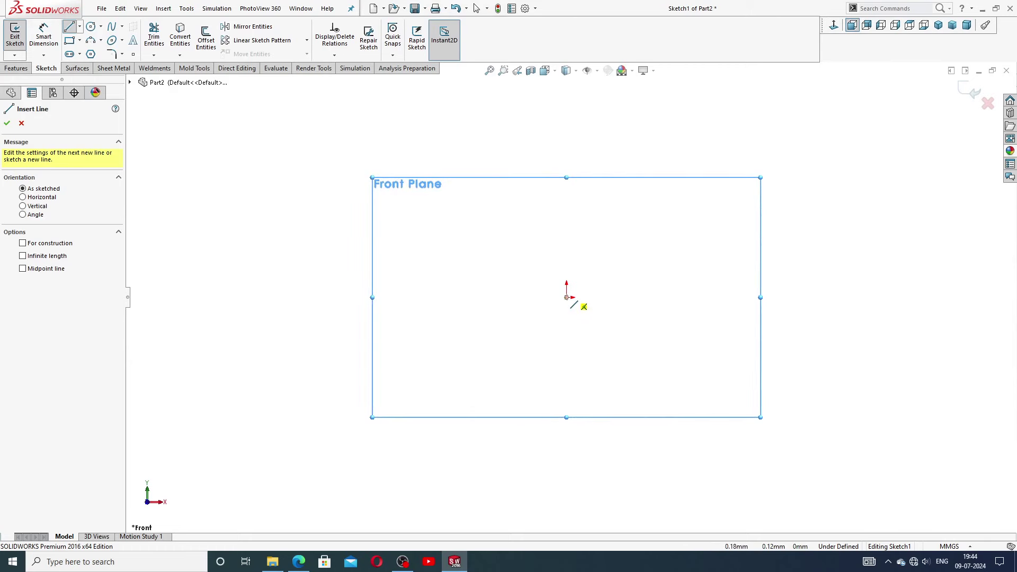
click(567, 297)
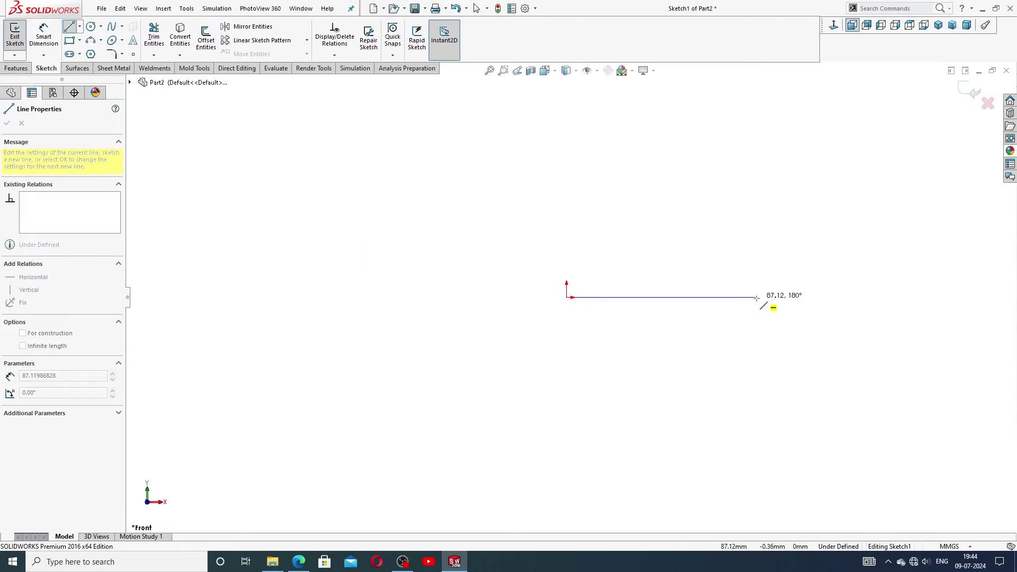
click(866, 297)
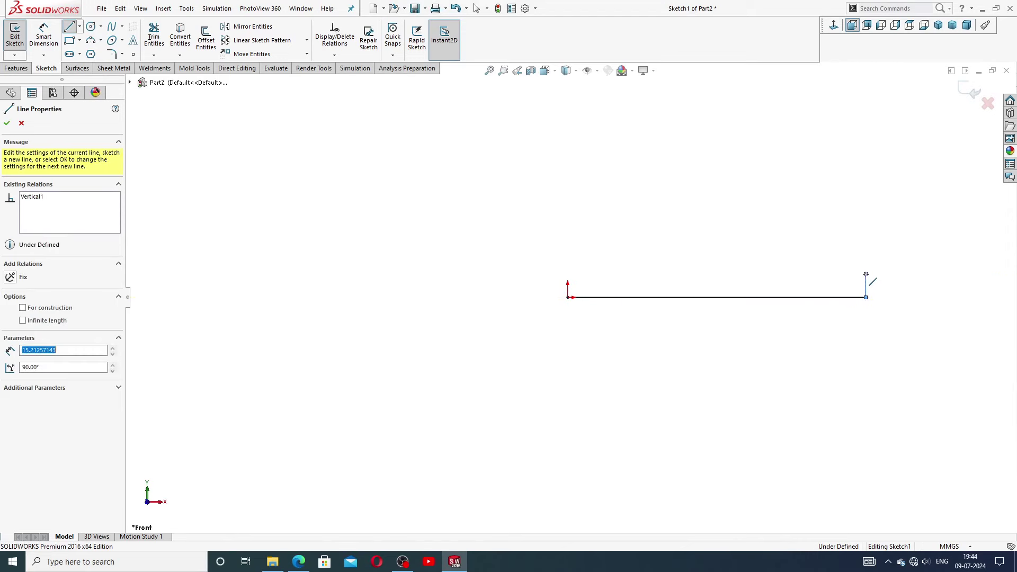
click(866, 274)
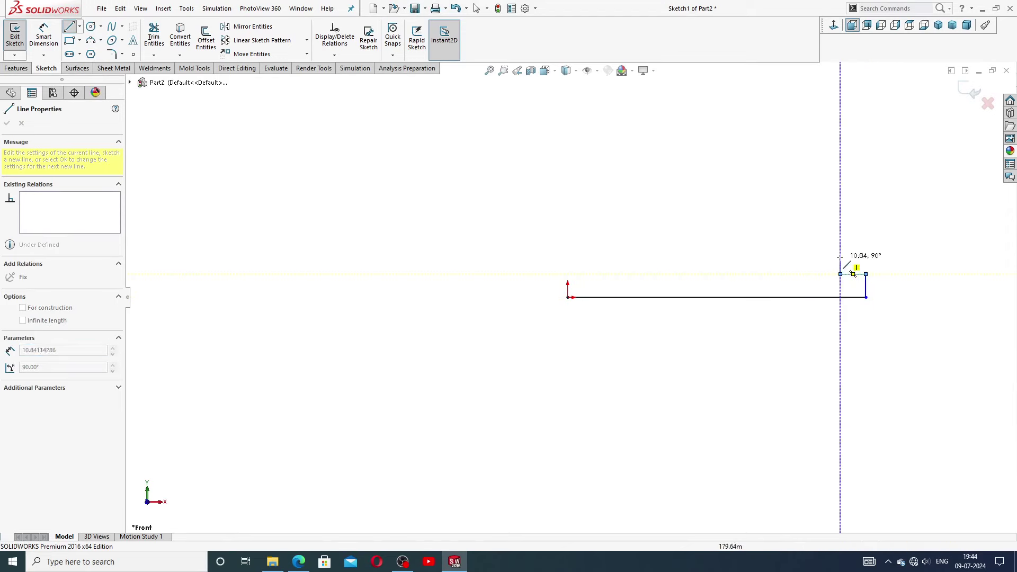
click(841, 249)
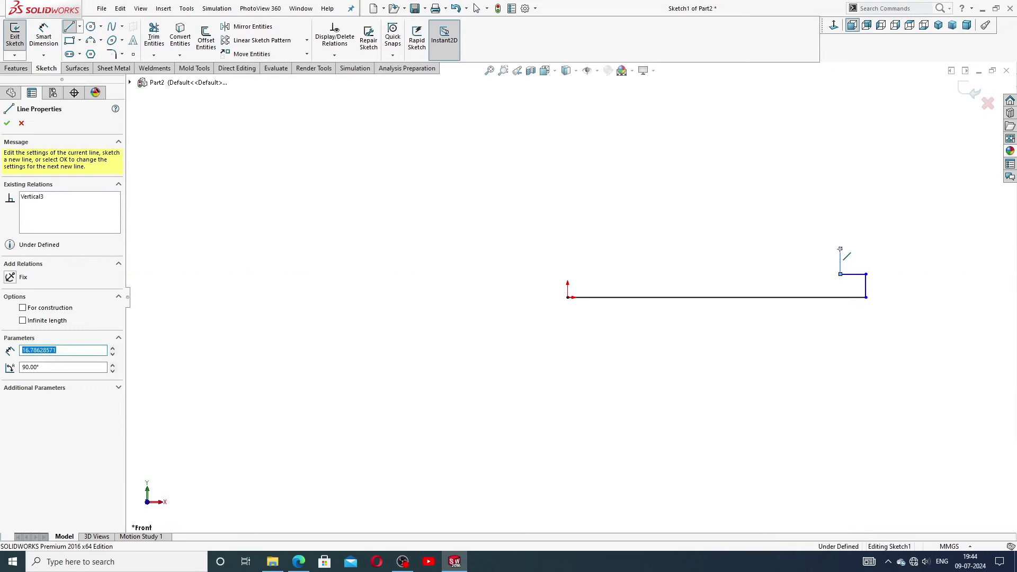
Step: Continue with the top edge, collar rise and top, angled line, and two arcs back to the origin
click(691, 248)
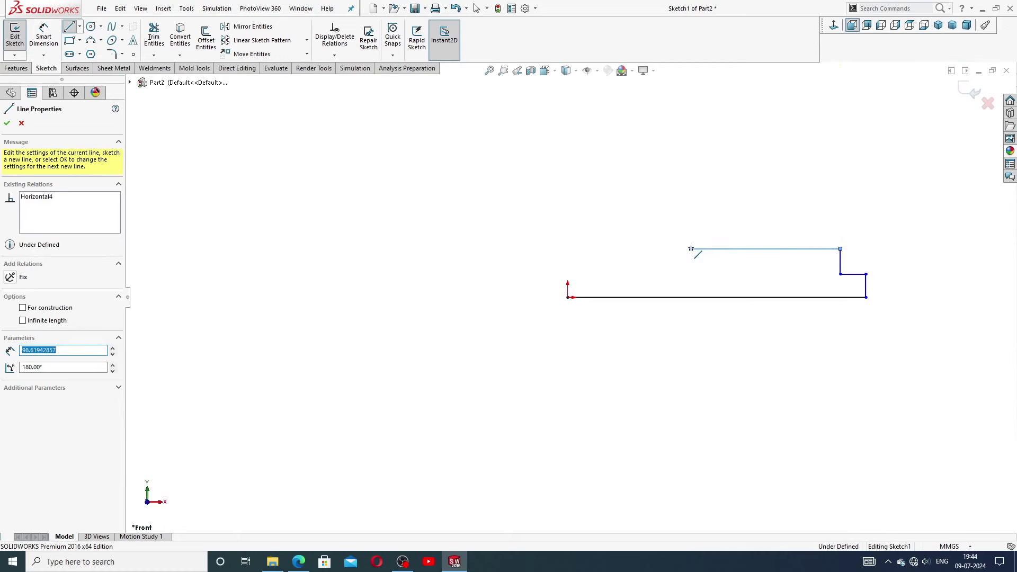
click(691, 228)
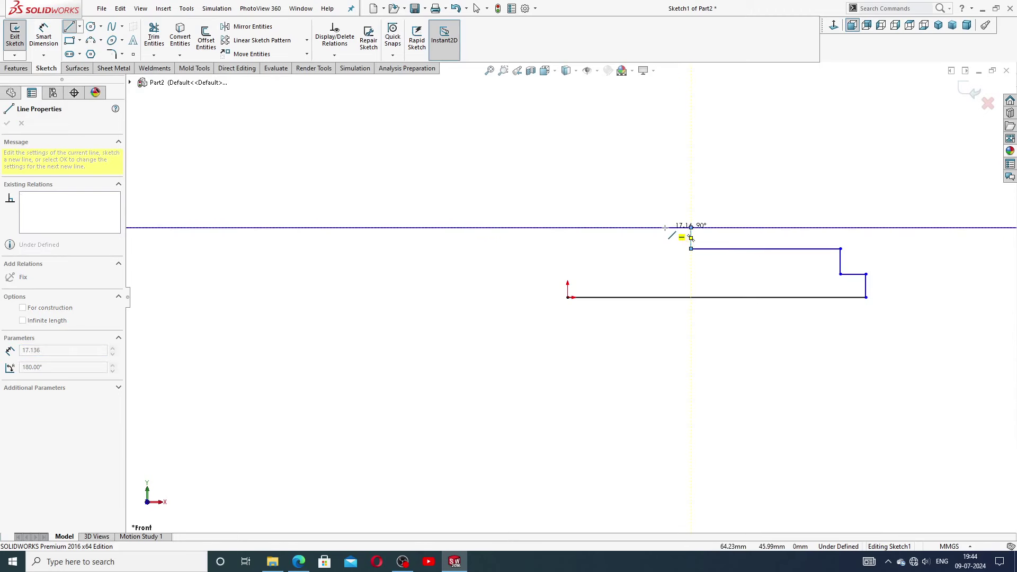
click(665, 228)
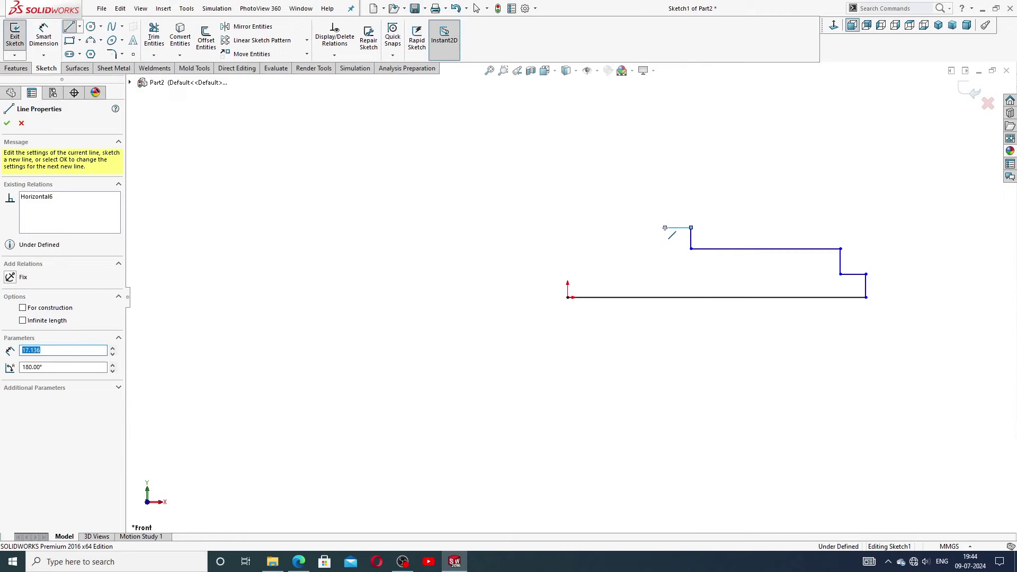
click(651, 251)
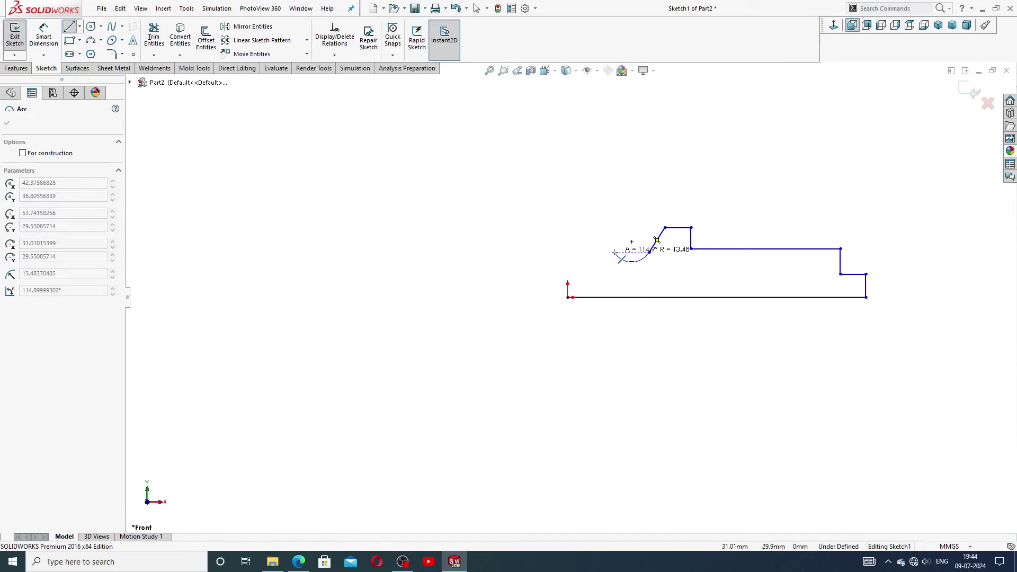
click(615, 252)
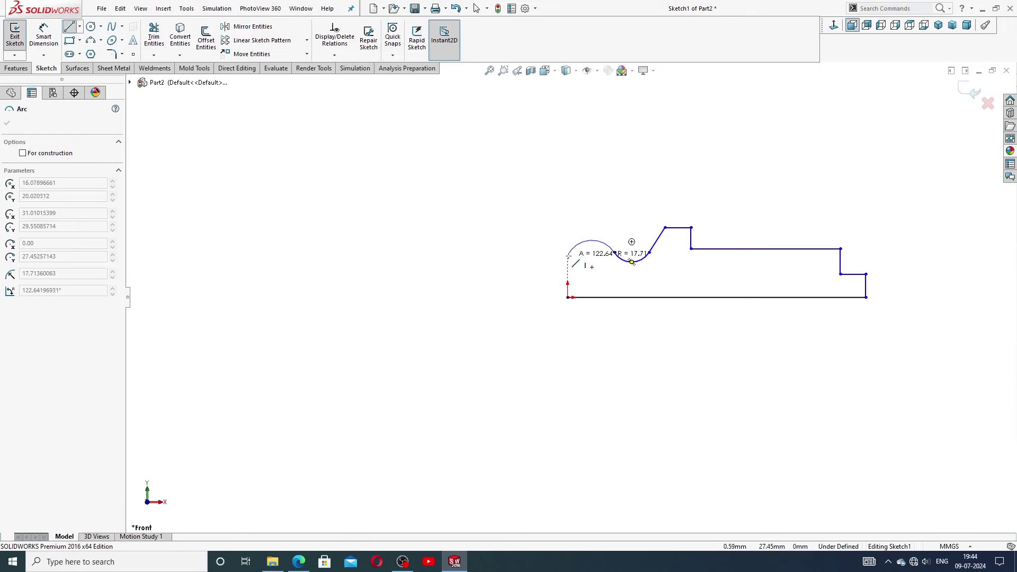
click(568, 297)
right_click(595, 314)
Step: Make the big arc's centre point coincident with the bottom line
click(623, 323)
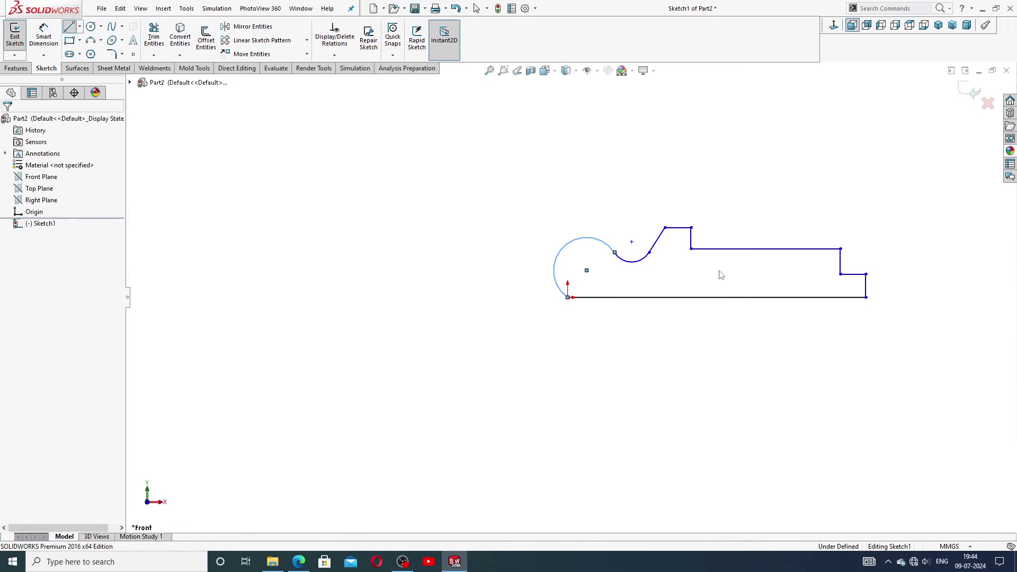
click(720, 274)
key(f)
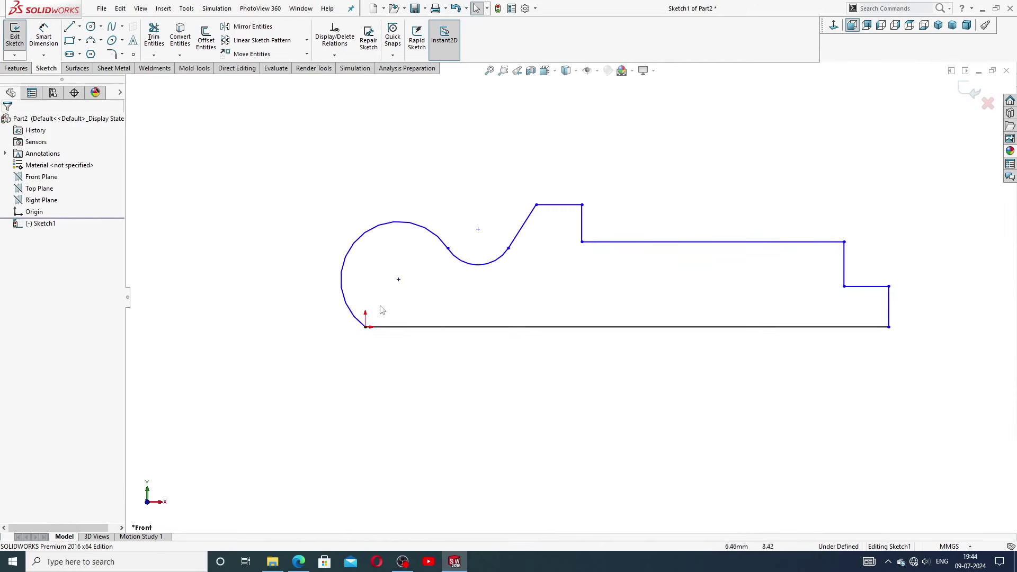
click(399, 279)
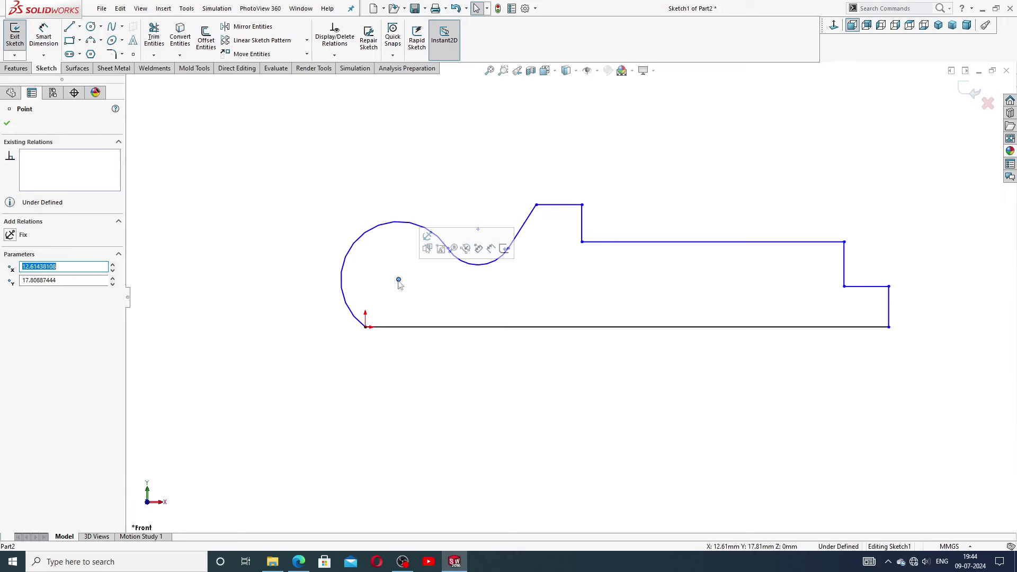
ctrl+click(421, 331)
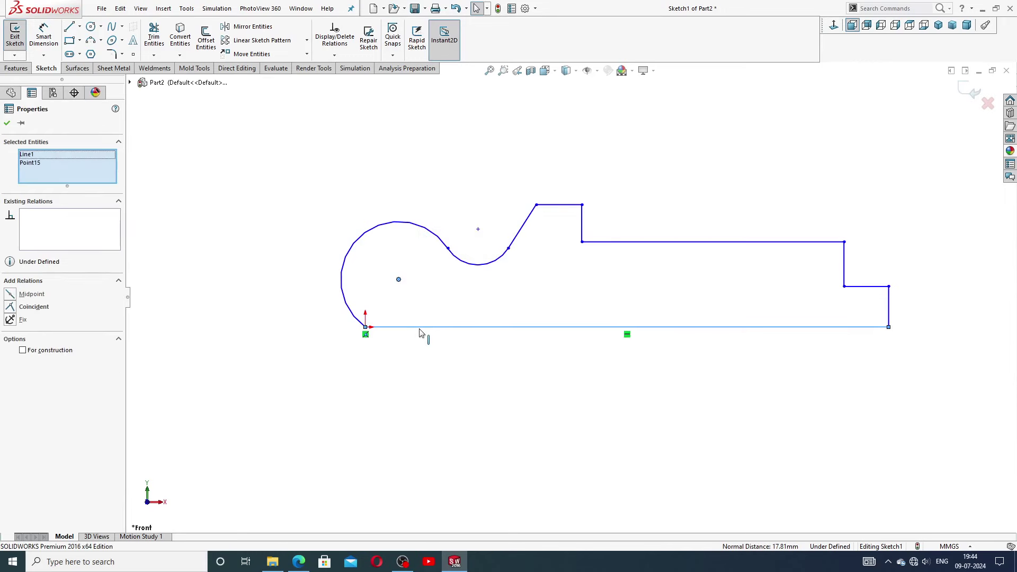
click(31, 312)
click(535, 390)
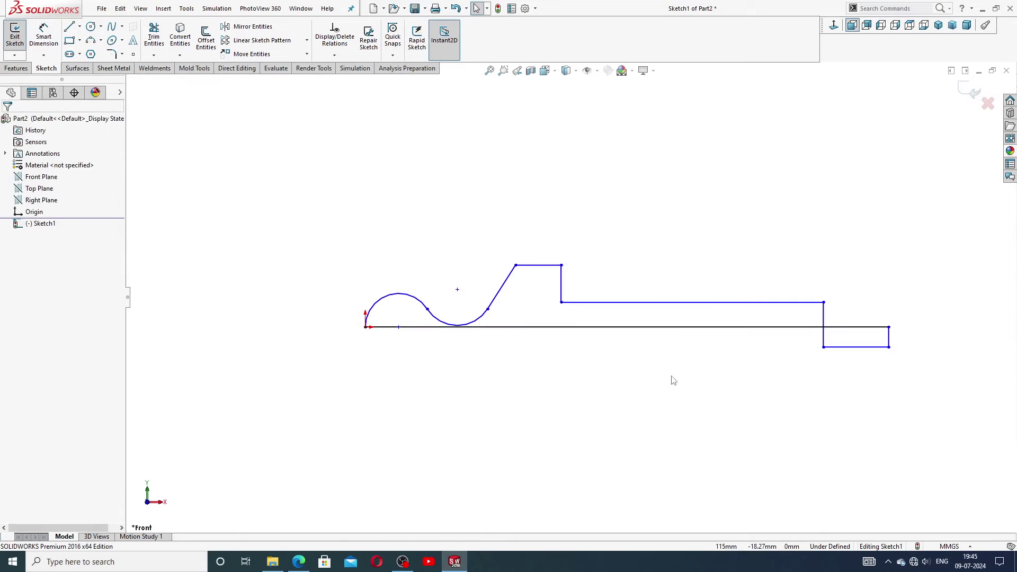
Step: Lift the notch's lower edge onto the bottom line and reshape the large head arc
scroll(674, 380, down, 2)
key(z)
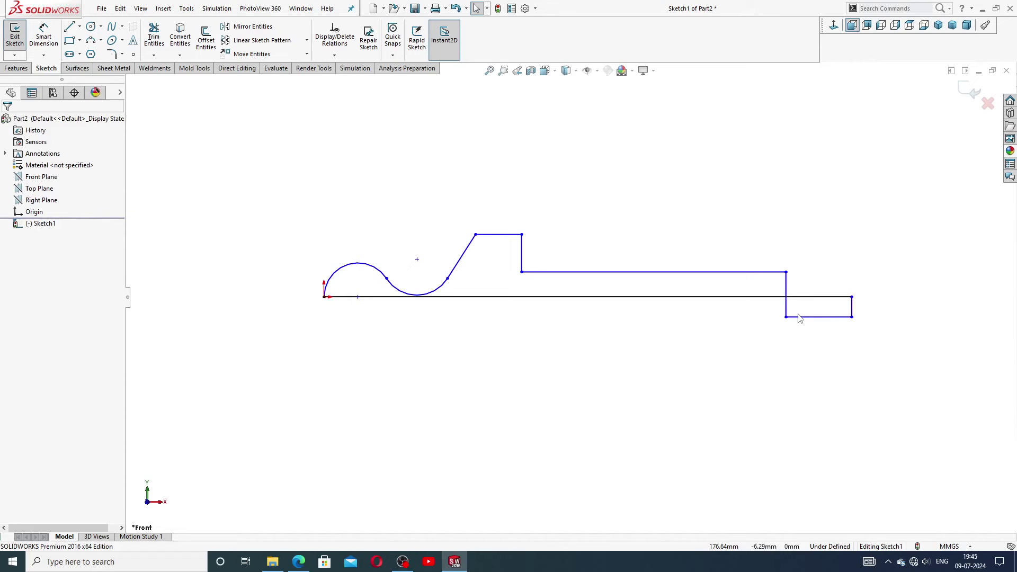
drag(800, 318, 801, 284)
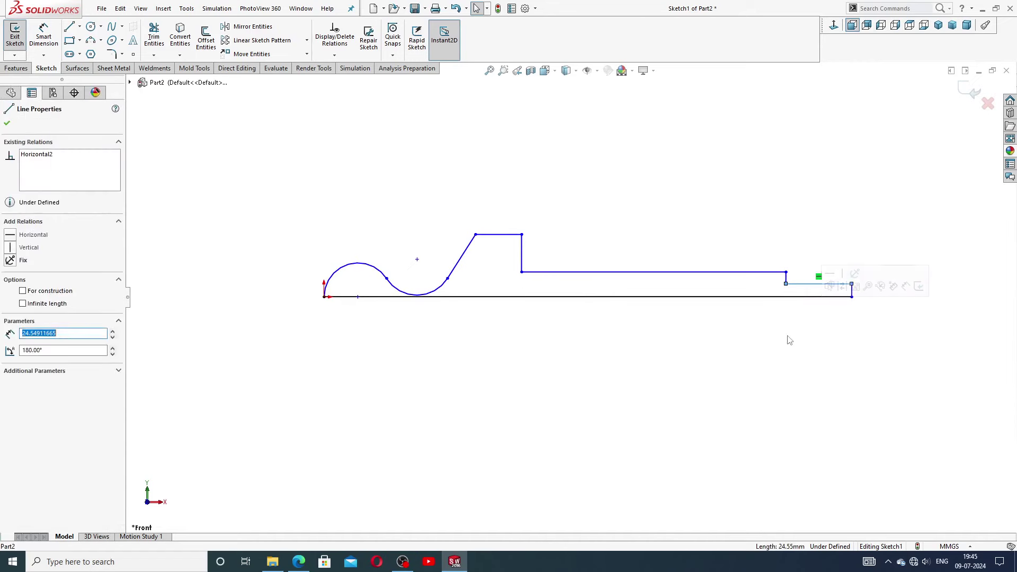
click(789, 340)
mouse_move(436, 294)
mouse_down()
mouse_move(426, 283)
mouse_move(455, 294)
mouse_up()
click(470, 305)
Step: Move the arc junction point up and right, then begin dimensioning the long top edge
scroll(461, 297, down, 1)
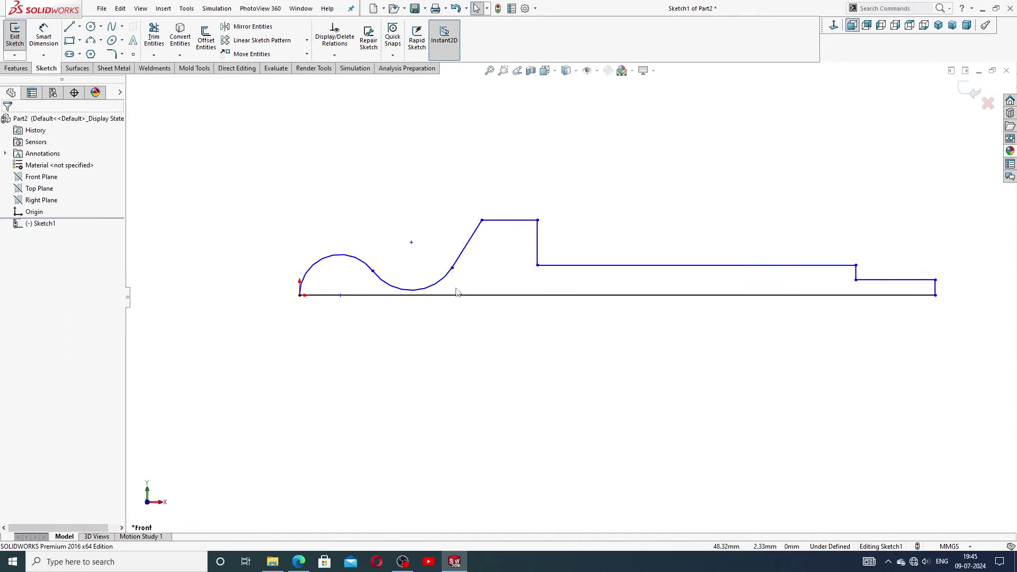
click(373, 271)
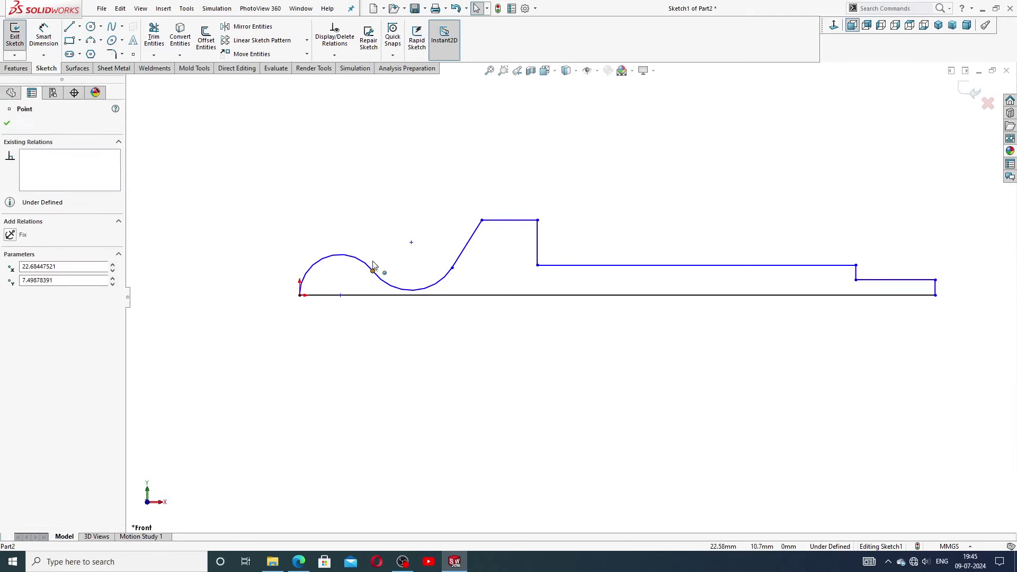
drag(373, 262, 393, 265)
click(498, 329)
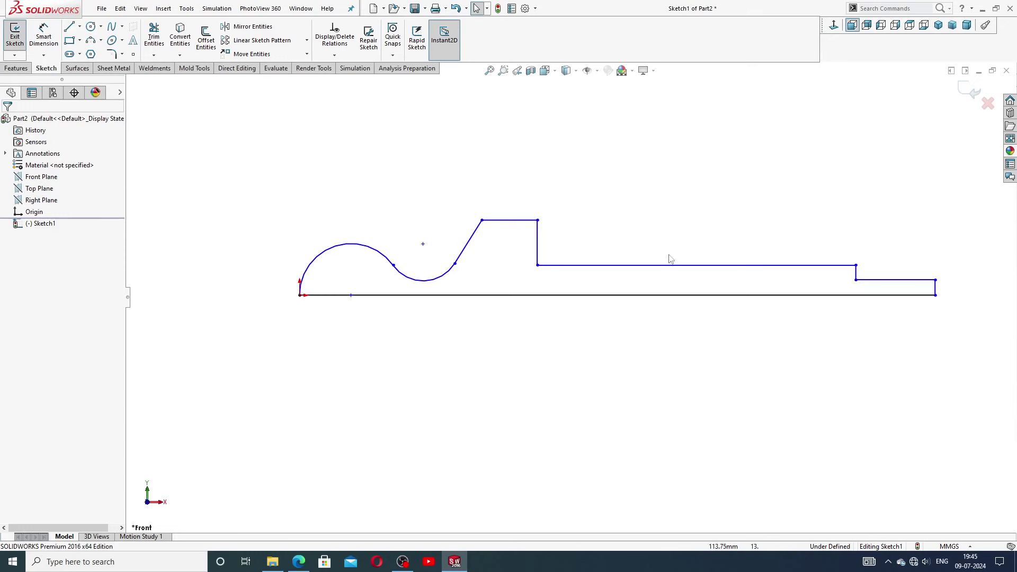
key(z)
click(43, 36)
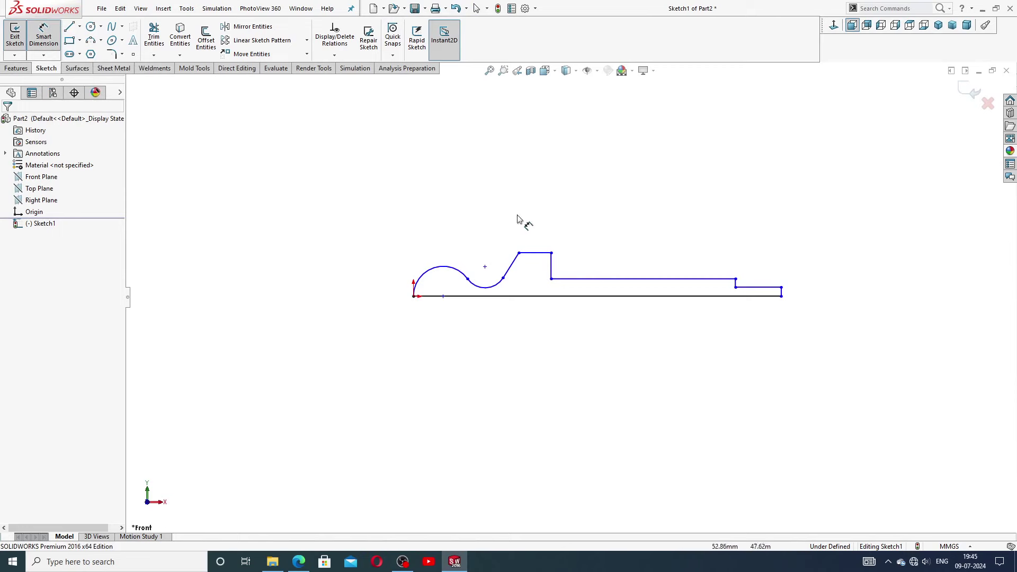
click(604, 279)
Step: Set the shaft's top edge length to 63.50 mm
click(607, 257)
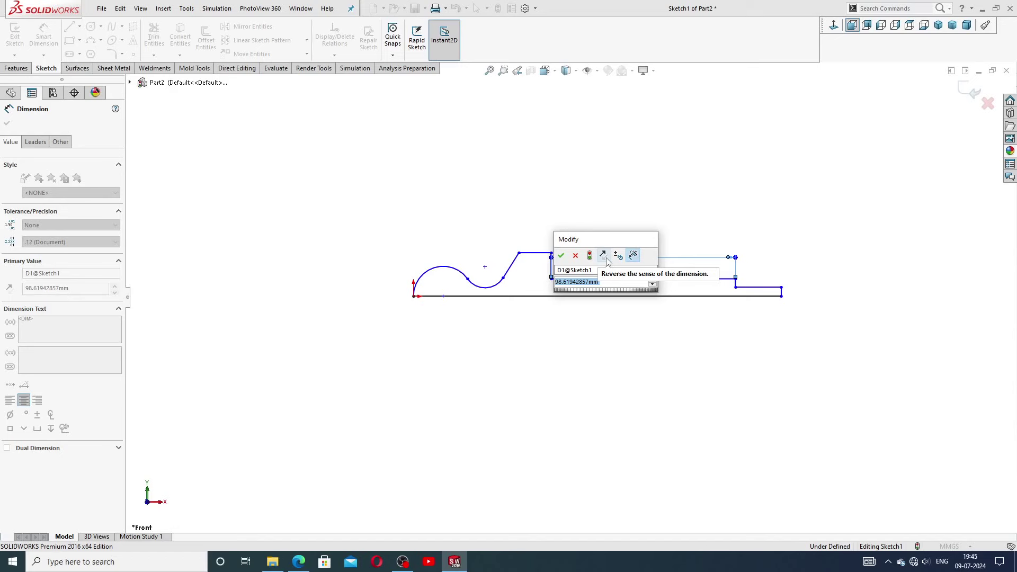
text(63.5)
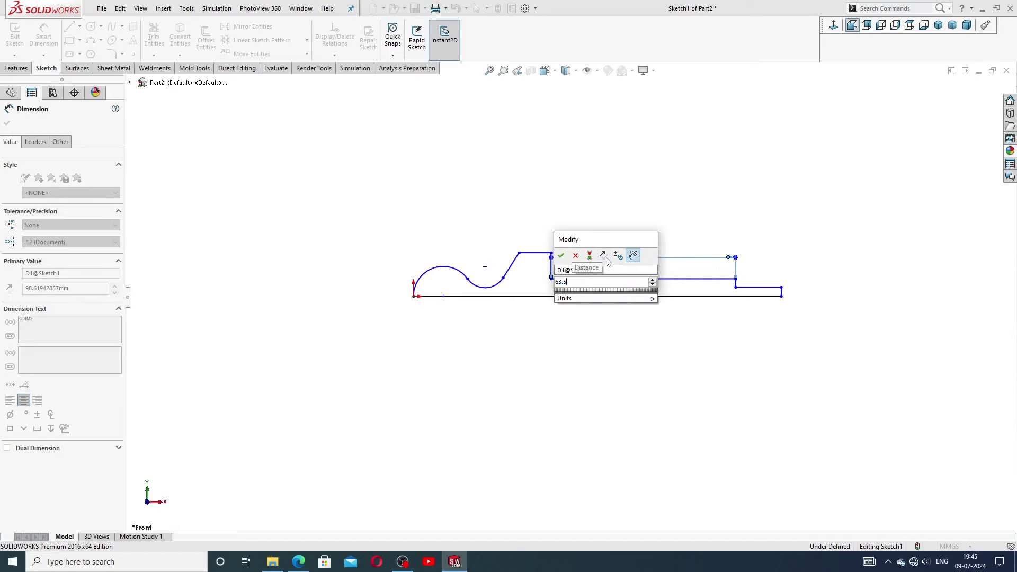
key(Return)
click(682, 205)
scroll(618, 284, down, 2)
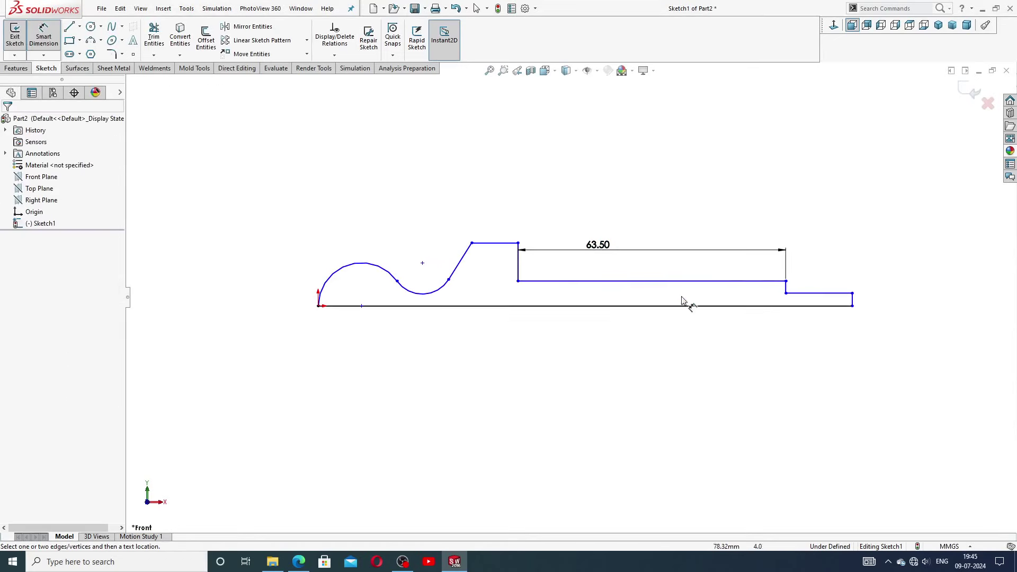
Step: Dimension the end step: vertical edge 3 mm and horizontal edge 6 mm
click(855, 300)
click(870, 303)
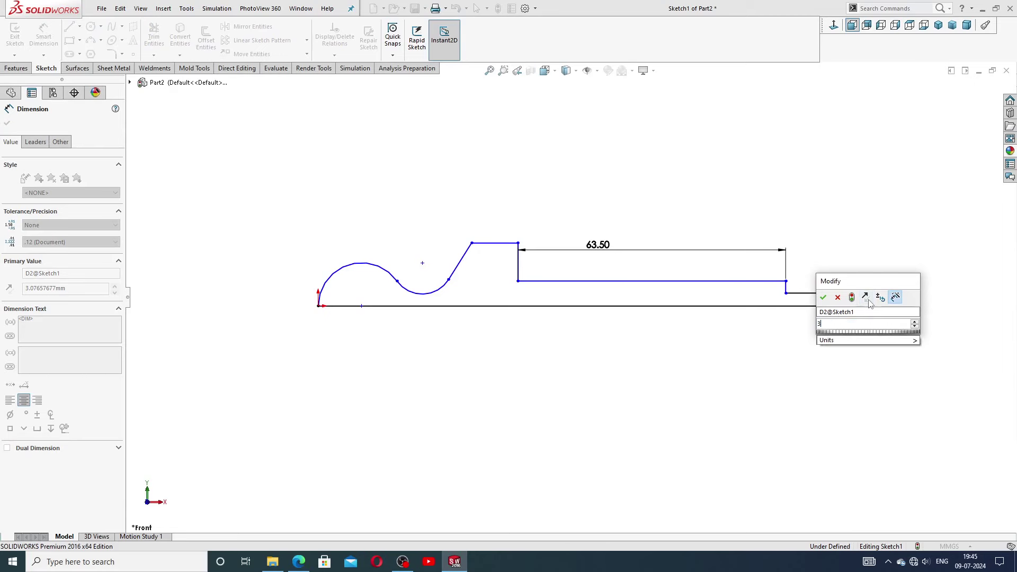
text(3)
key(Return)
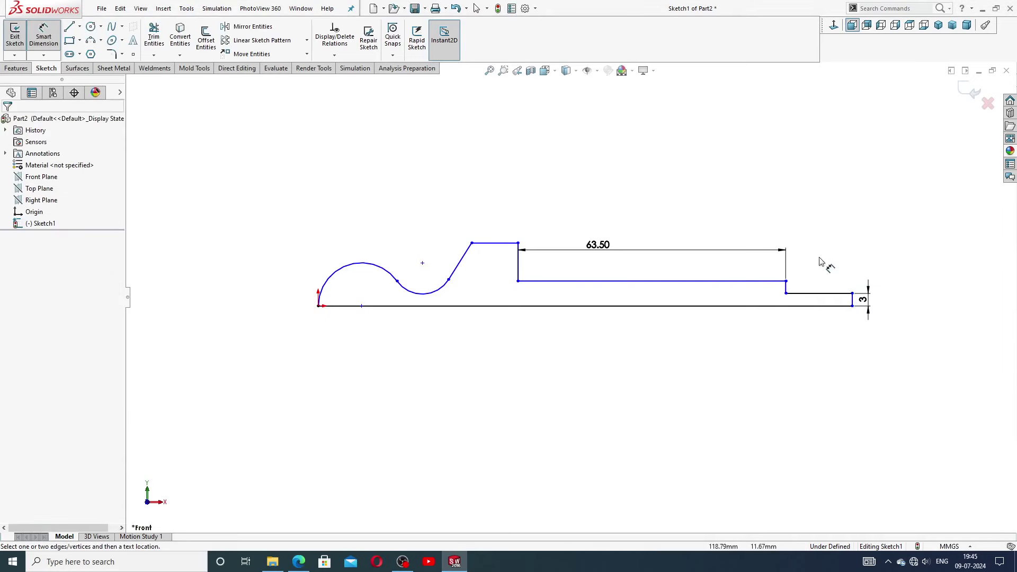
click(826, 294)
click(825, 279)
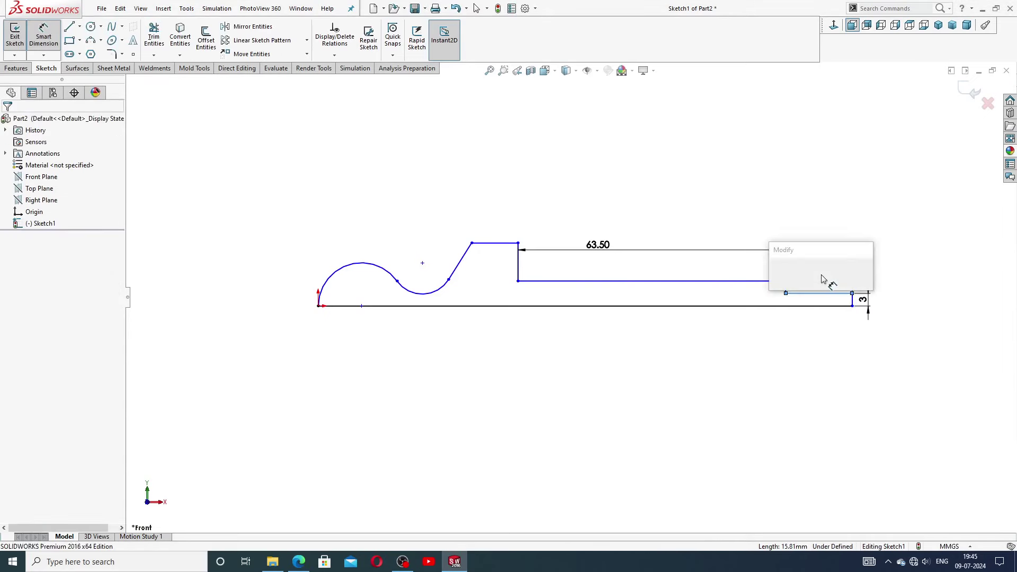
text(6)
key(Return)
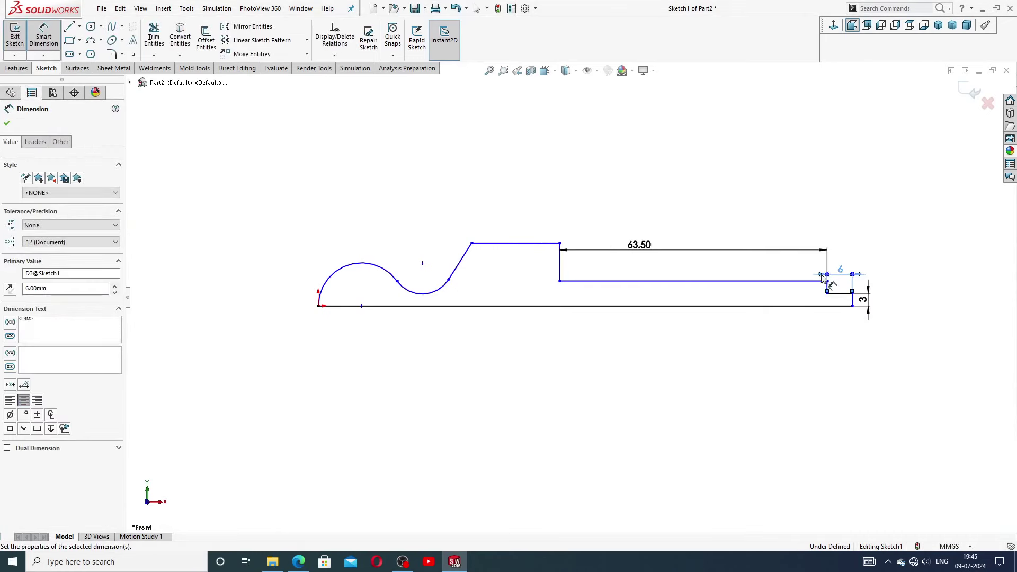
click(309, 552)
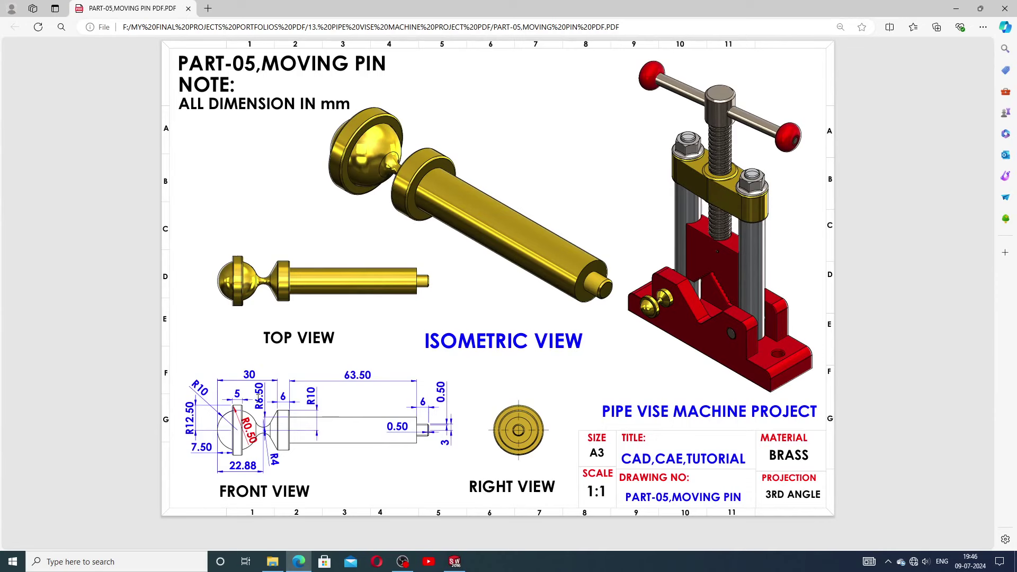
Step: Dimension the shaft's top edge 6.50 mm above the bottom line
click(454, 561)
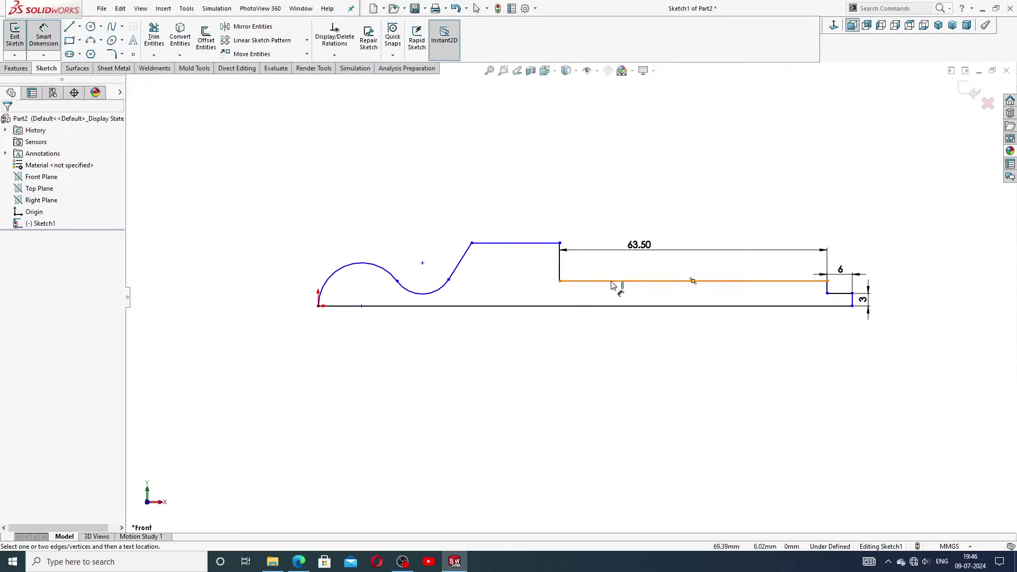
click(643, 282)
click(652, 306)
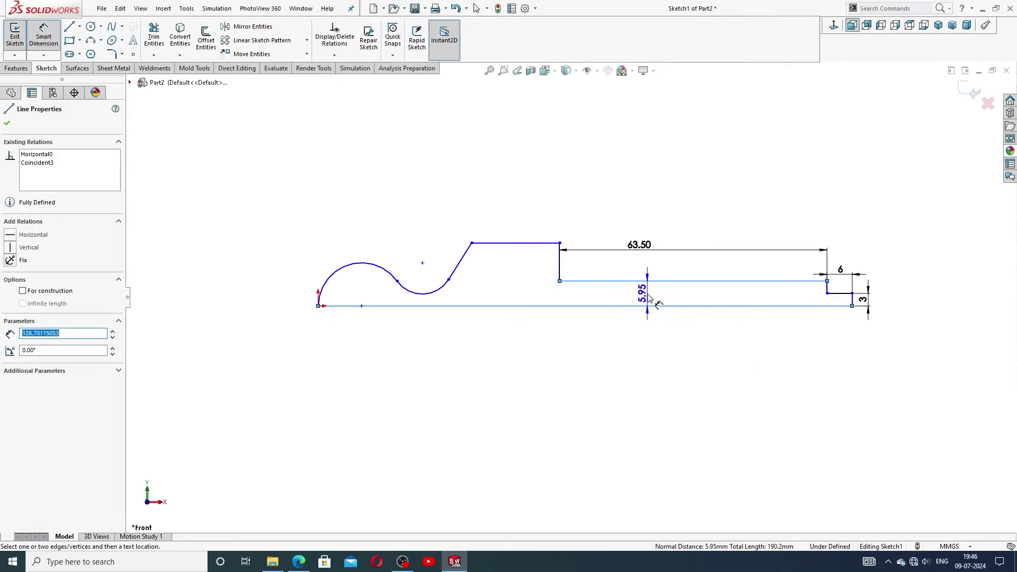
click(650, 297)
text(6)
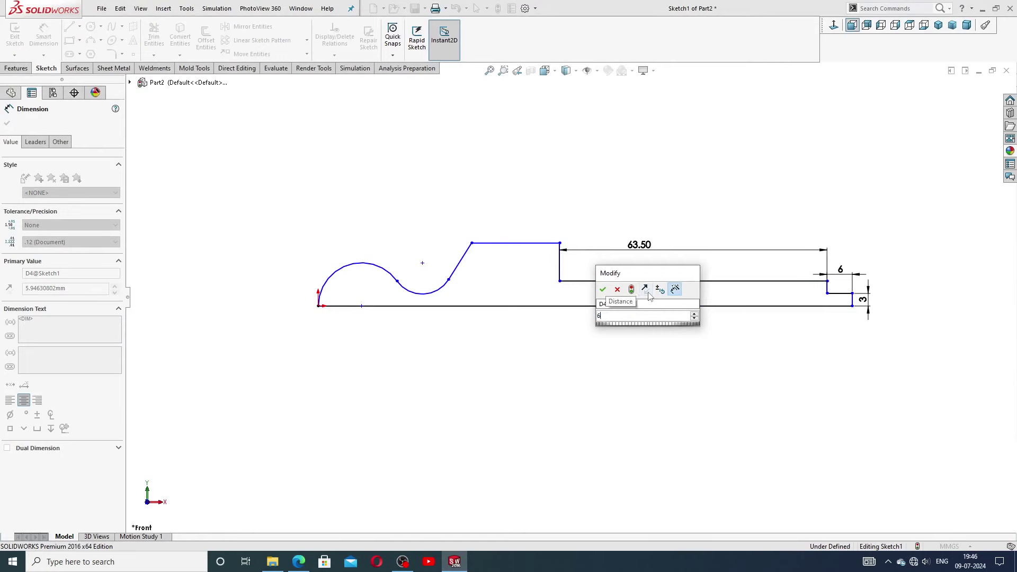
text(.50)
key(Return)
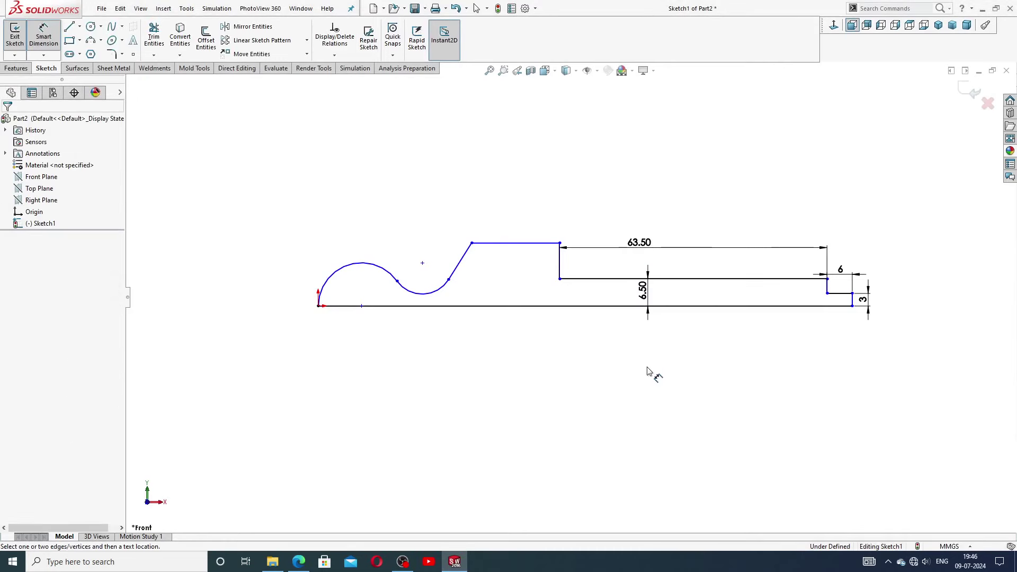
Step: Dimension the collar's top edge 10 mm above the bottom line and exit dimensioning
click(536, 245)
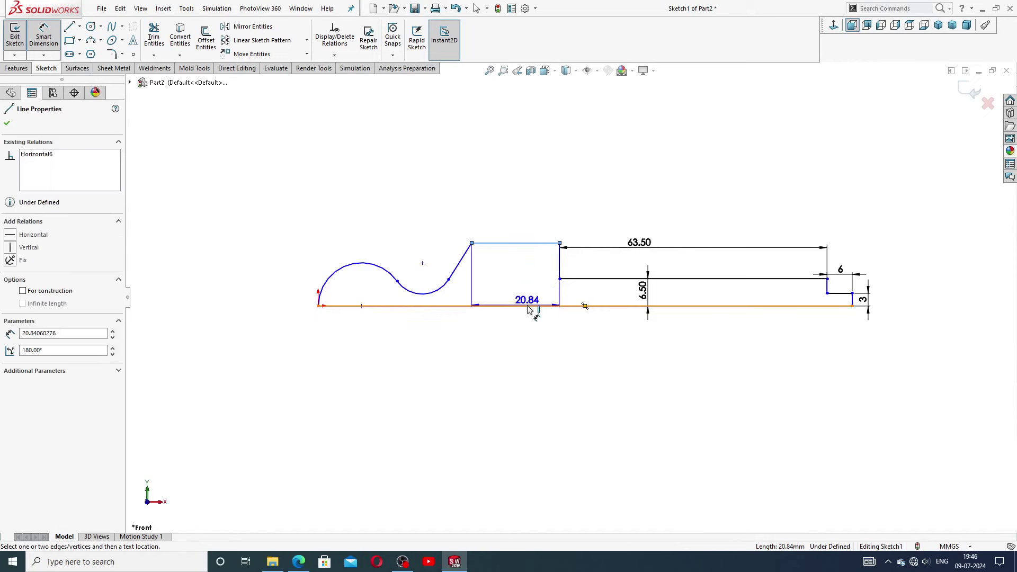
click(531, 306)
click(529, 284)
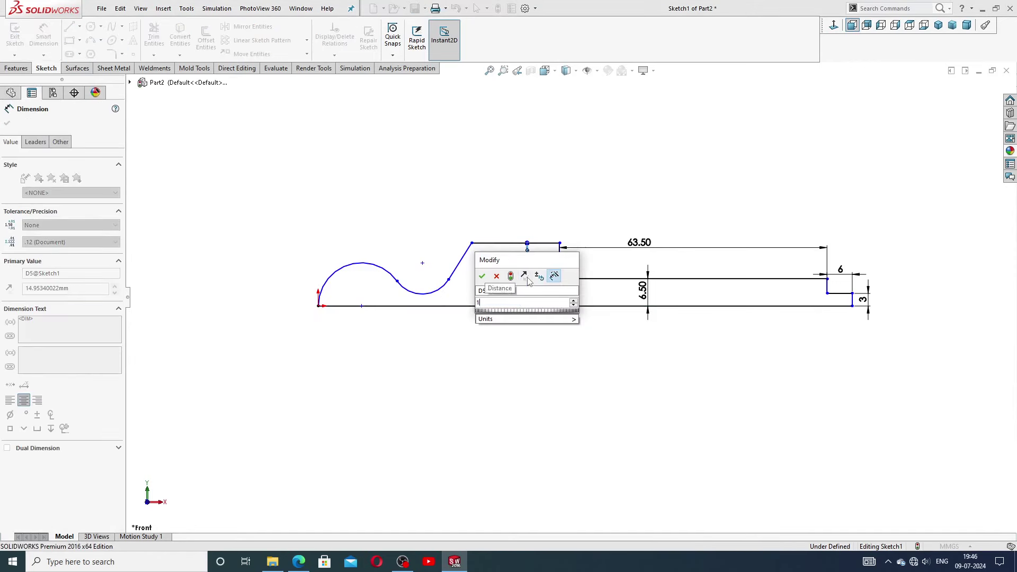
key(Return)
click(551, 382)
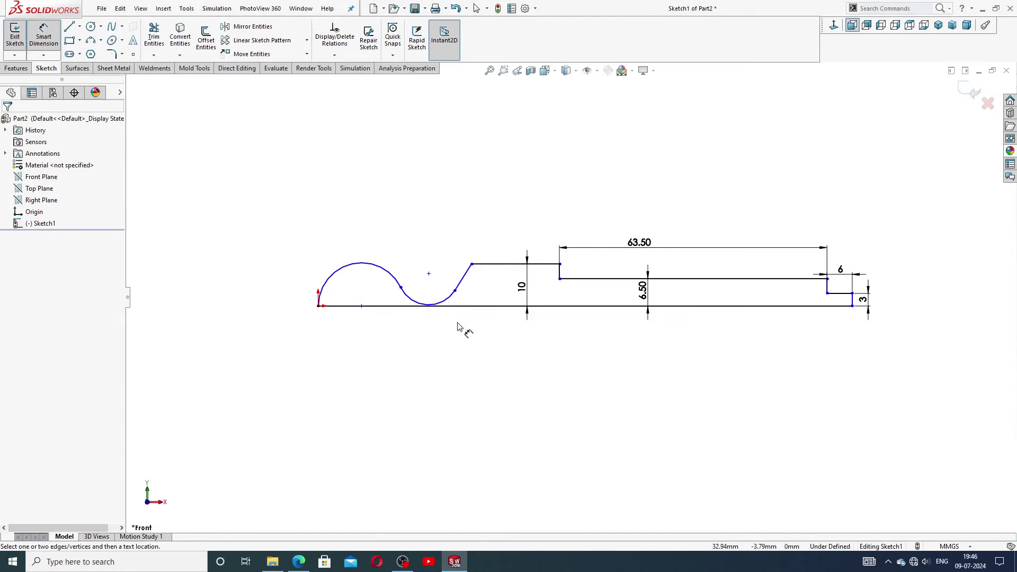
scroll(466, 318, down, 2)
scroll(462, 300, up, 2)
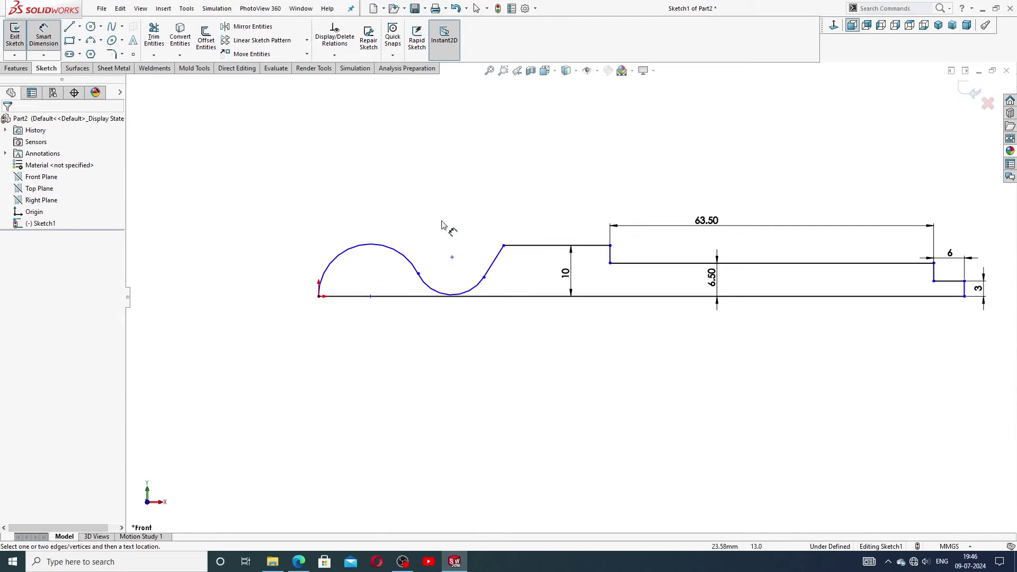
right_click(459, 183)
click(480, 159)
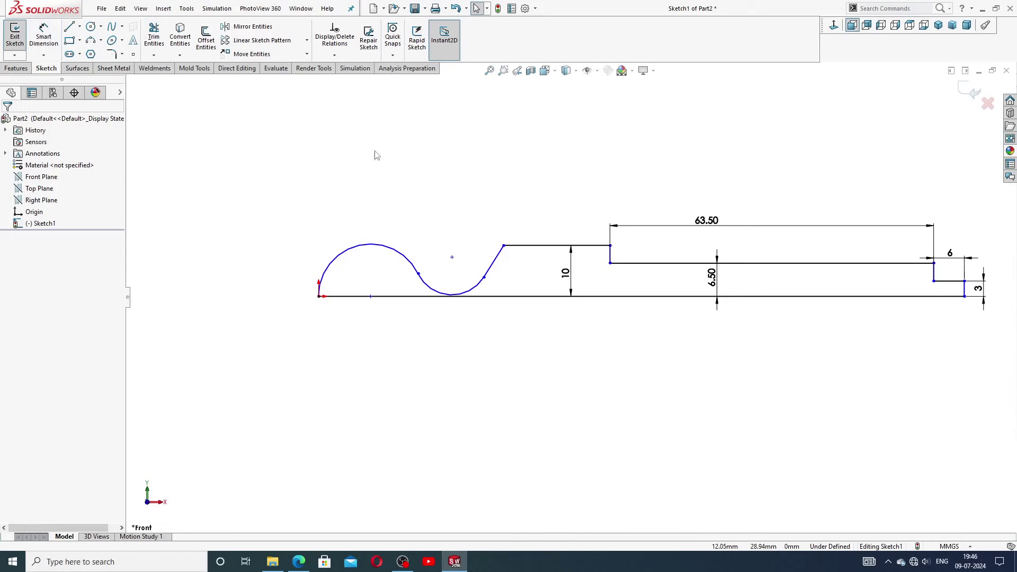
Step: Attempt several lines on the large arc, cancelling each misplaced start
click(69, 28)
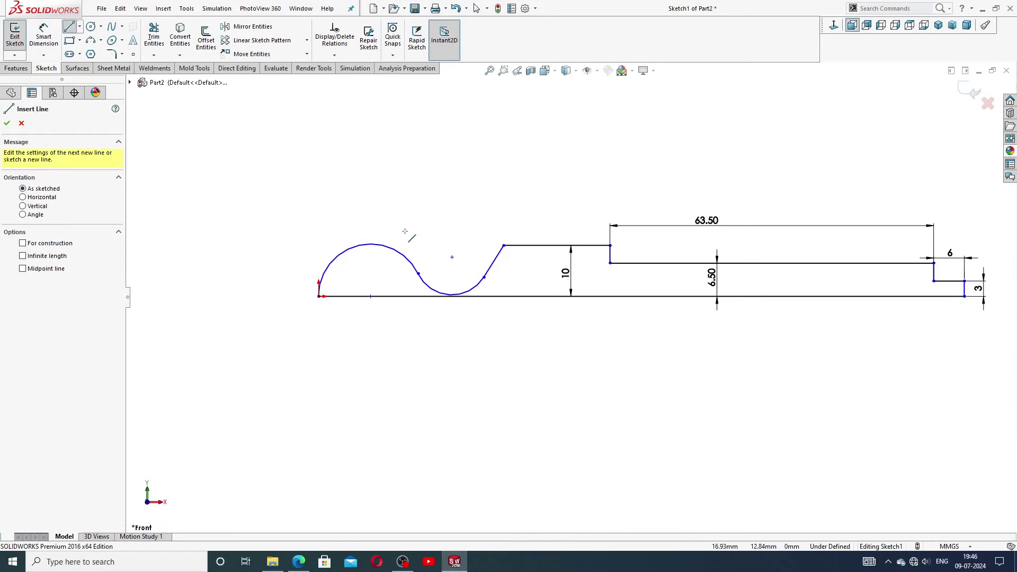
scroll(405, 231, down, 1)
scroll(408, 230, up, 2)
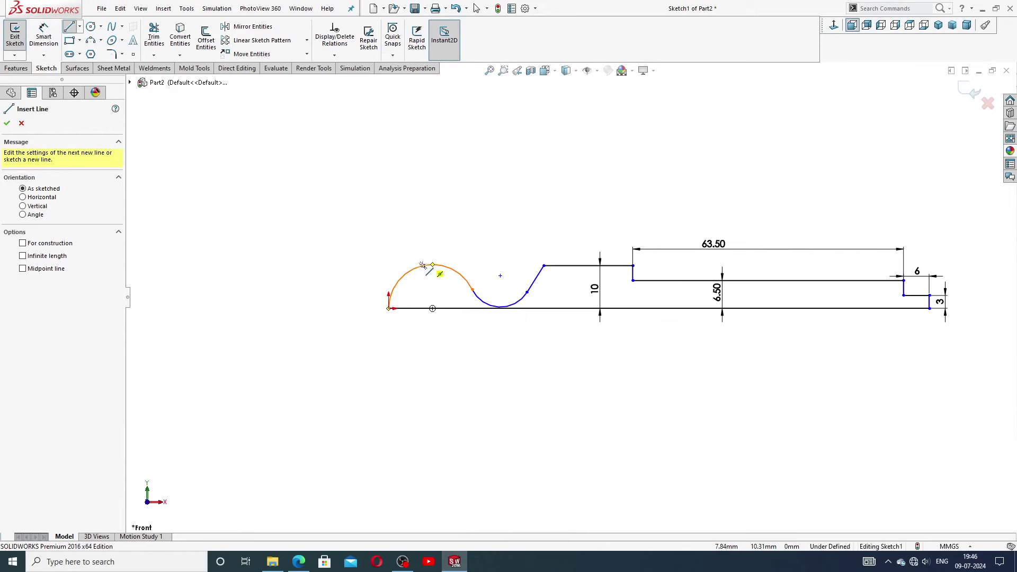
click(393, 290)
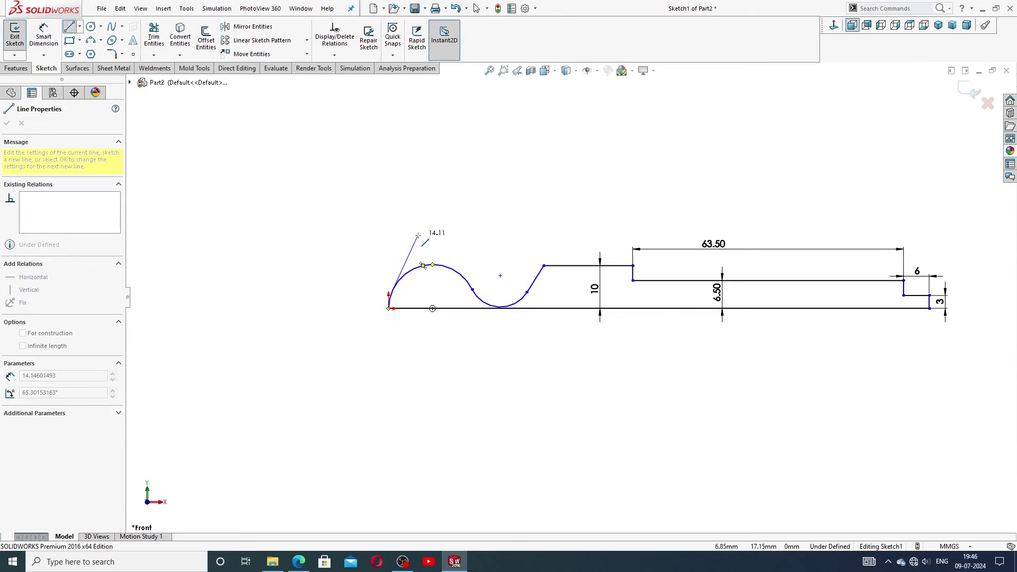
key(Escape)
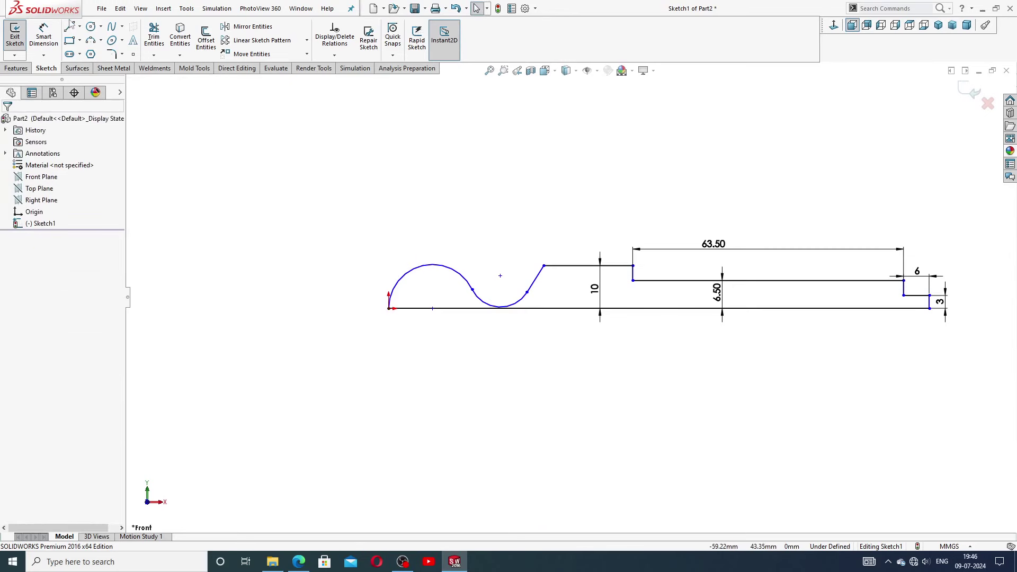
key(l)
scroll(445, 286, up, 5)
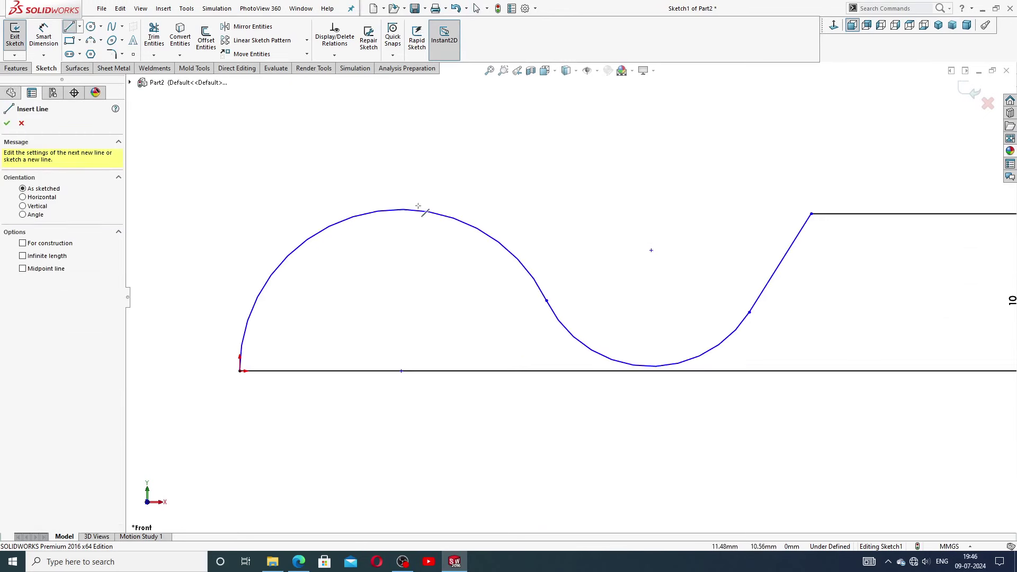
click(288, 256)
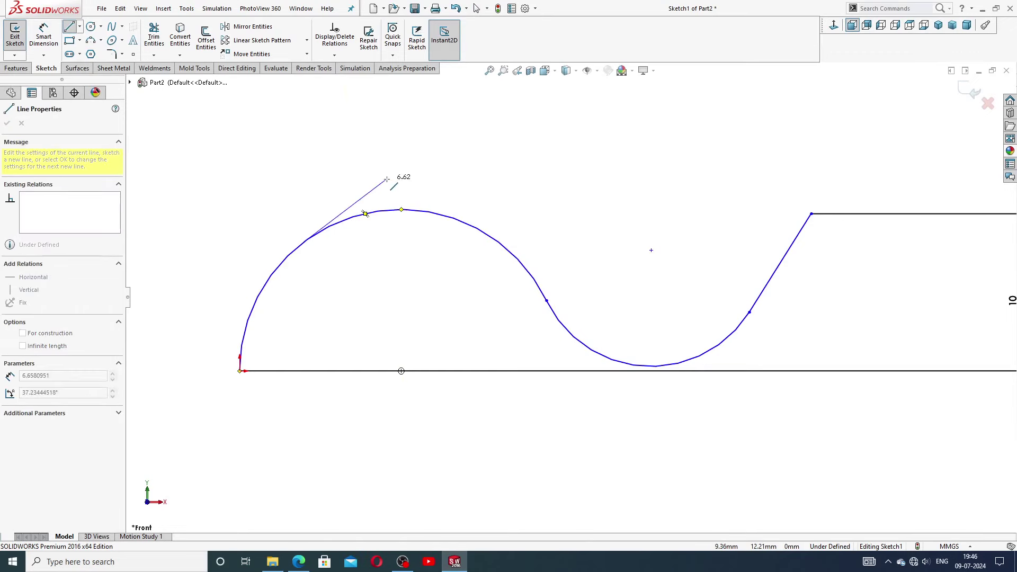
key(Escape)
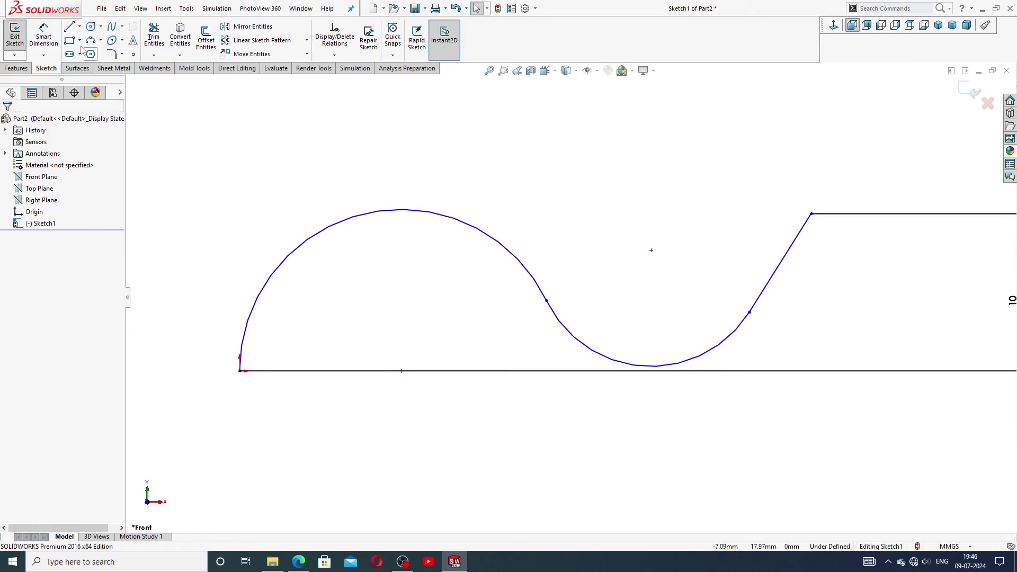
key(l)
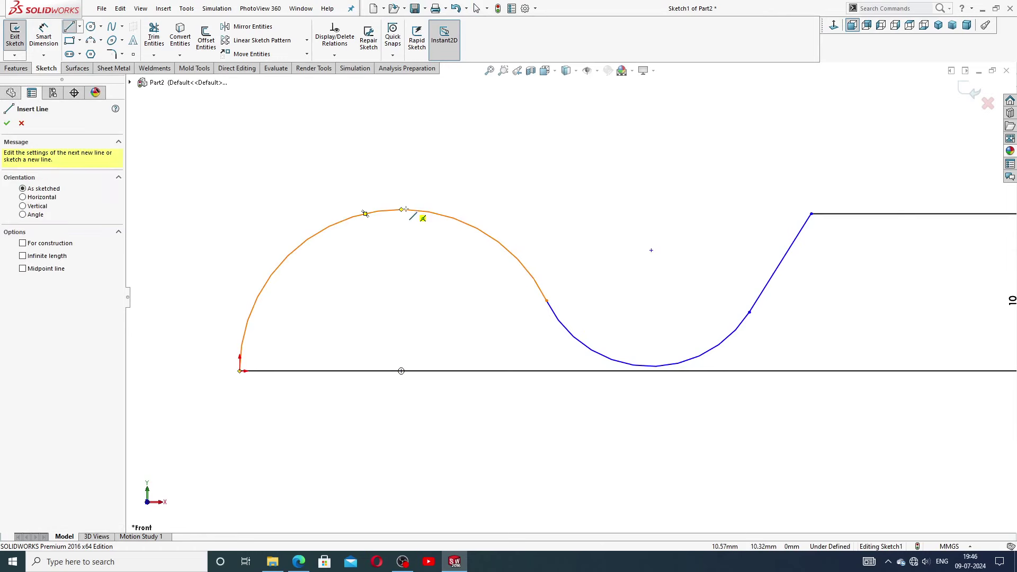
click(499, 243)
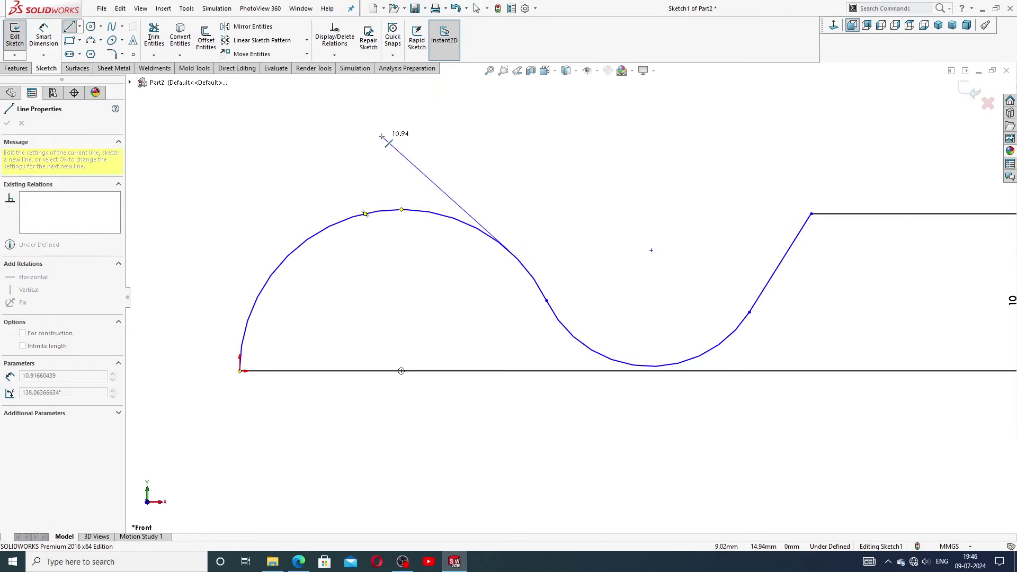
key(Escape)
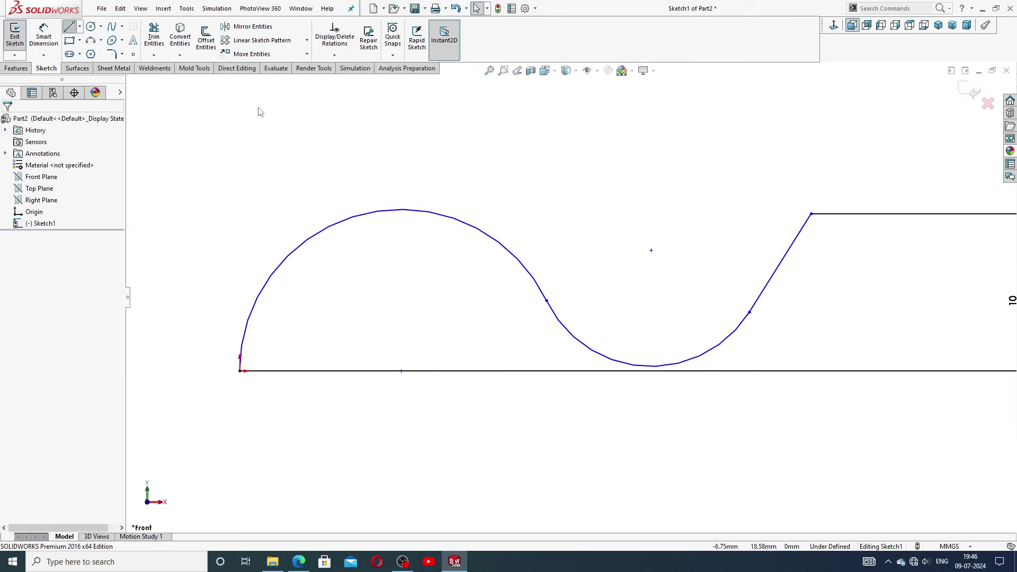
key(l)
scroll(483, 204, up, 2)
scroll(493, 229, down, 4)
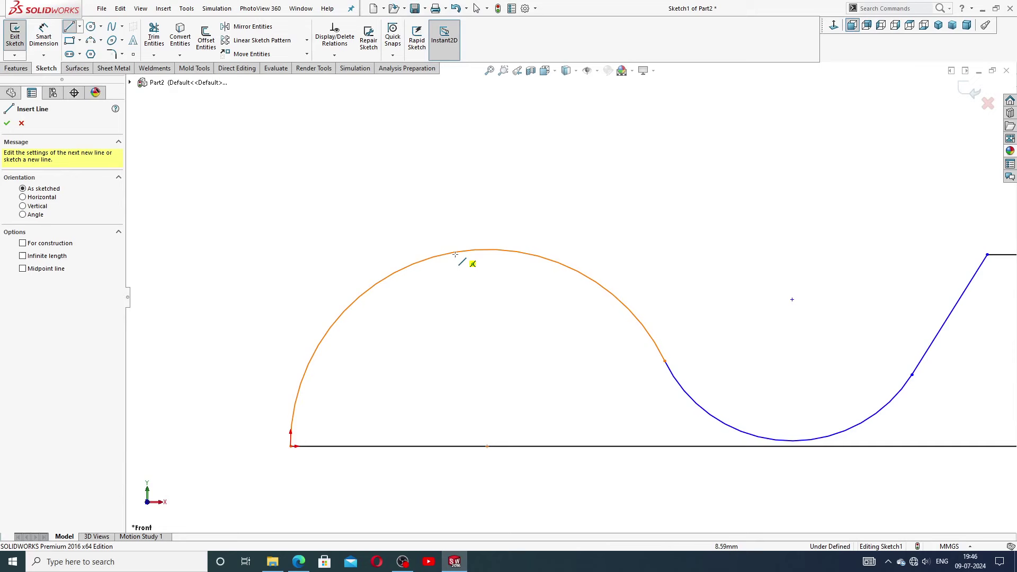
Step: Draw the three-line rectangular notch on the arc top and lower its top edge
click(454, 252)
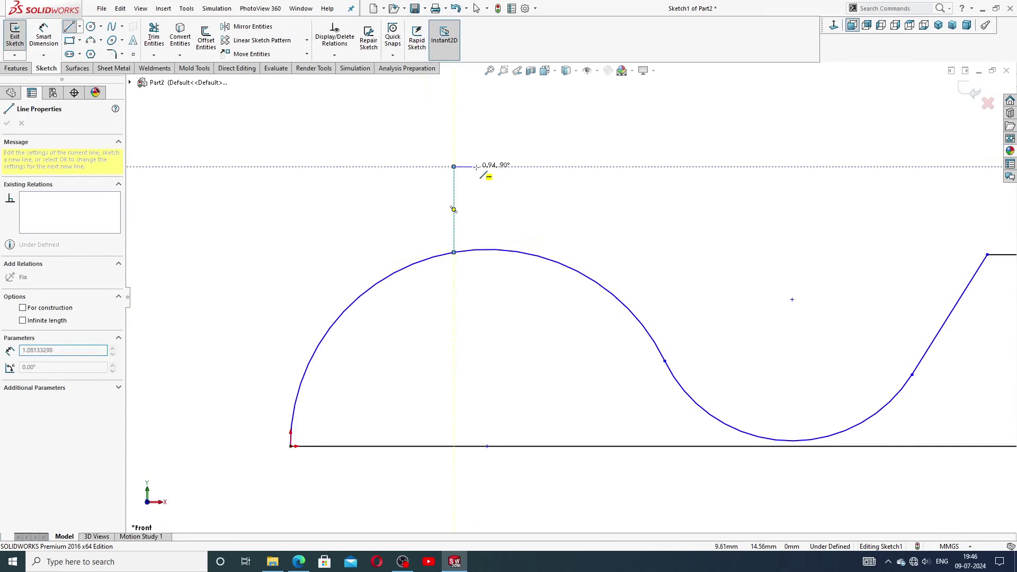
click(454, 167)
click(509, 167)
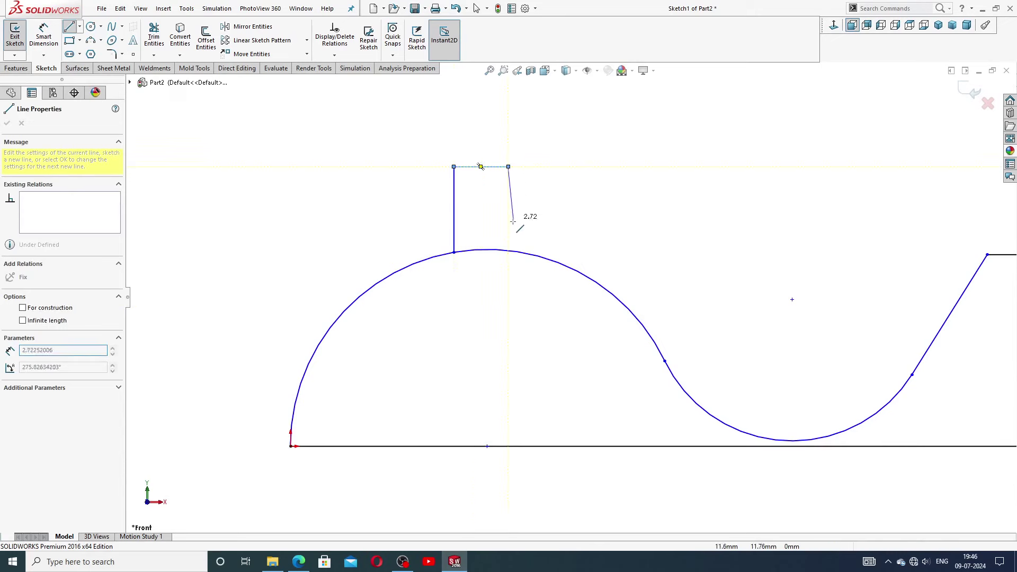
click(508, 250)
right_click(539, 228)
click(541, 229)
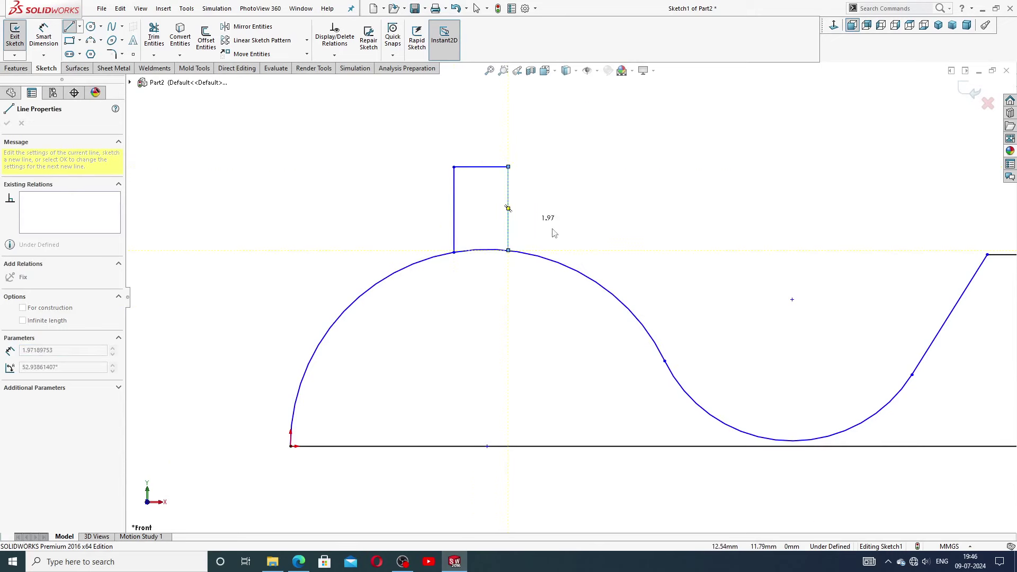
drag(493, 167, 501, 189)
click(570, 218)
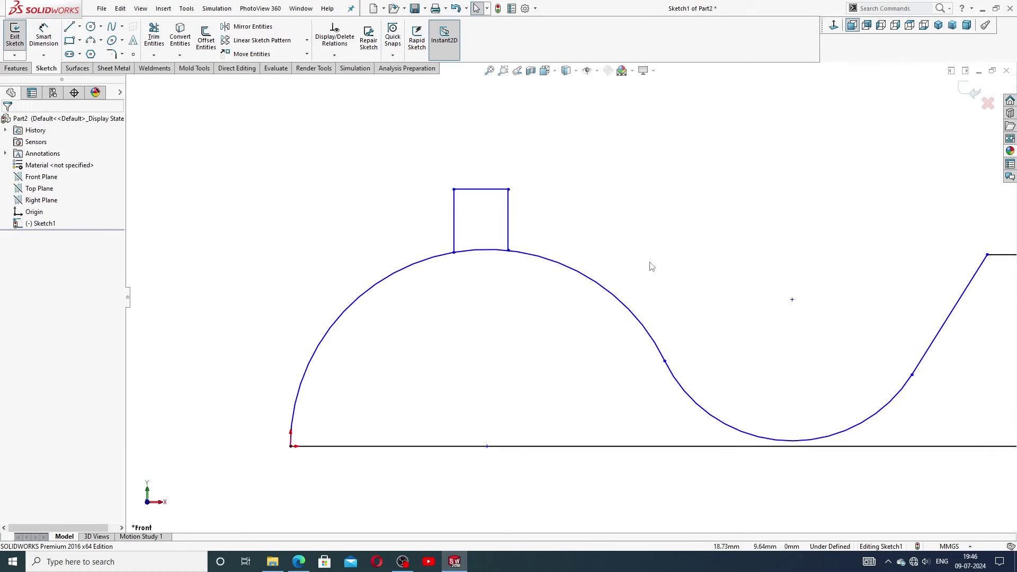
scroll(656, 272, up, 6)
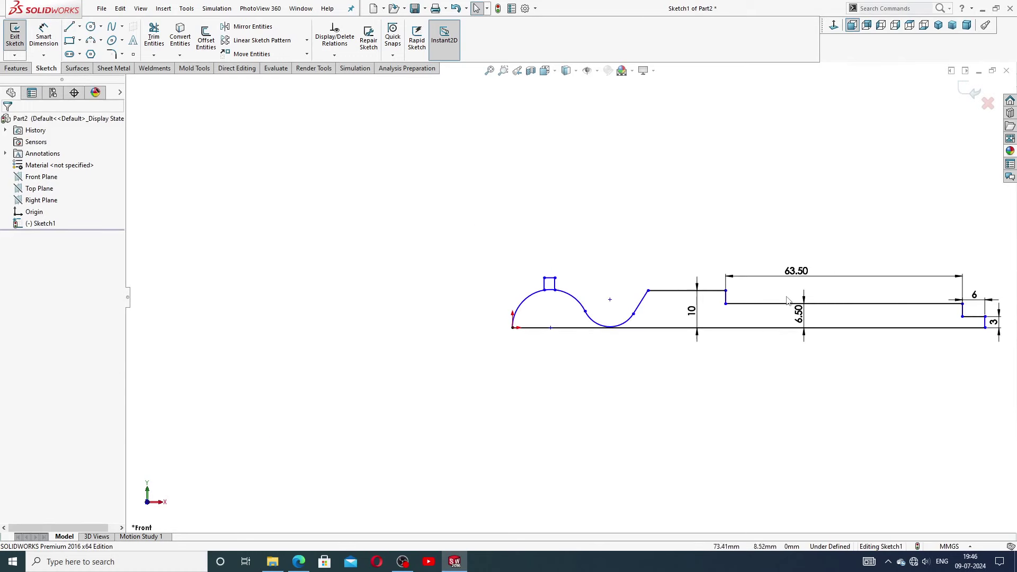
key(f)
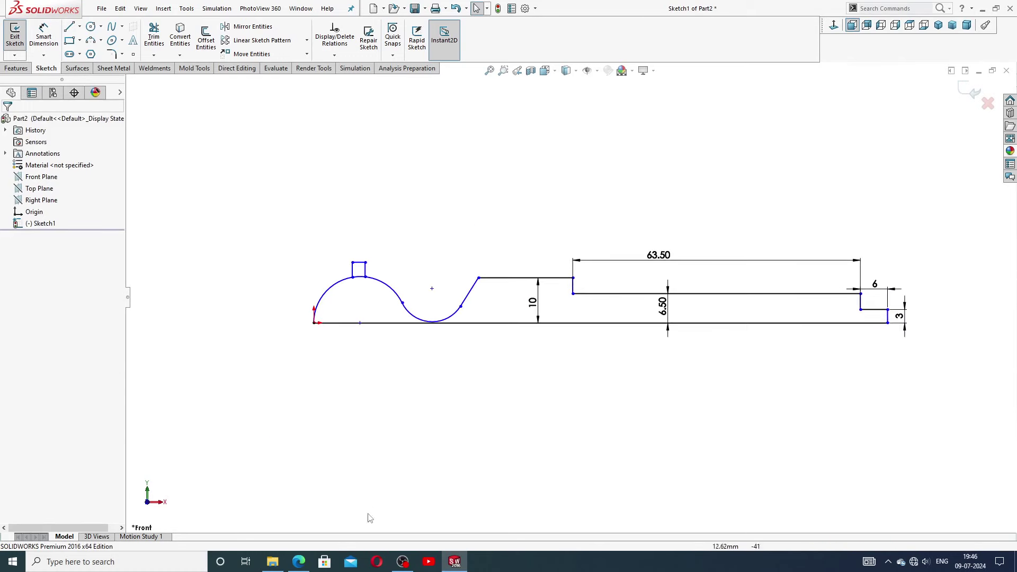
Step: Check the Moving Pin reference drawing in Edge, then return to the sketch
click(298, 562)
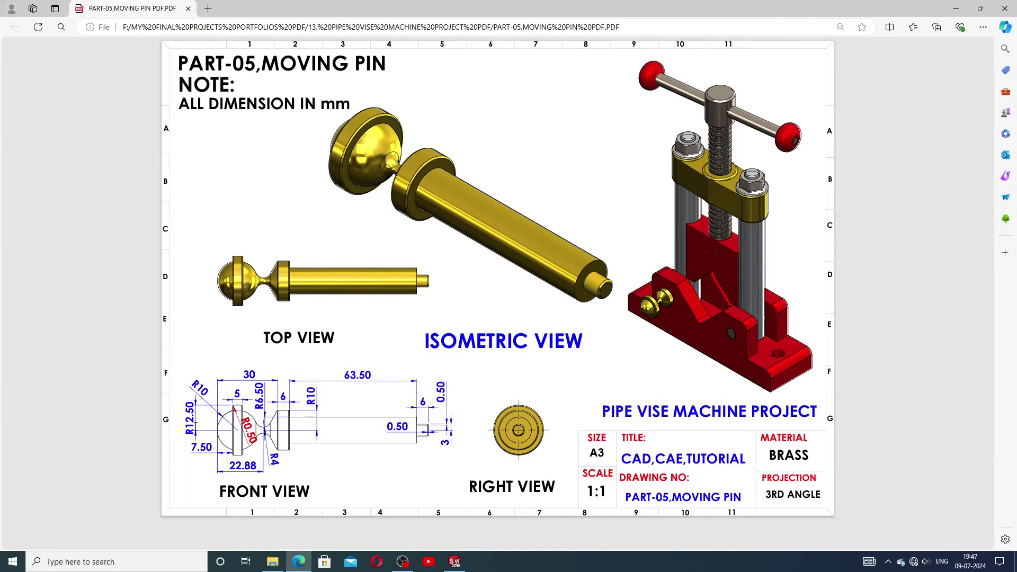
click(455, 562)
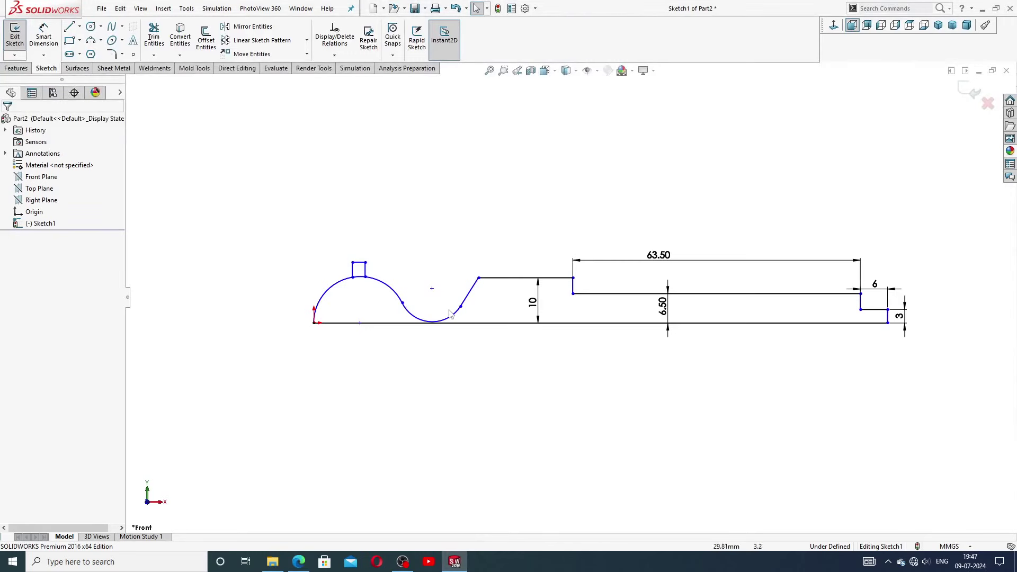
Step: Reshape the lower arc and slide the slanted line's upper end rightward
click(446, 319)
mouse_move(444, 316)
mouse_down()
mouse_move(454, 312)
mouse_move(442, 314)
mouse_move(450, 324)
mouse_up()
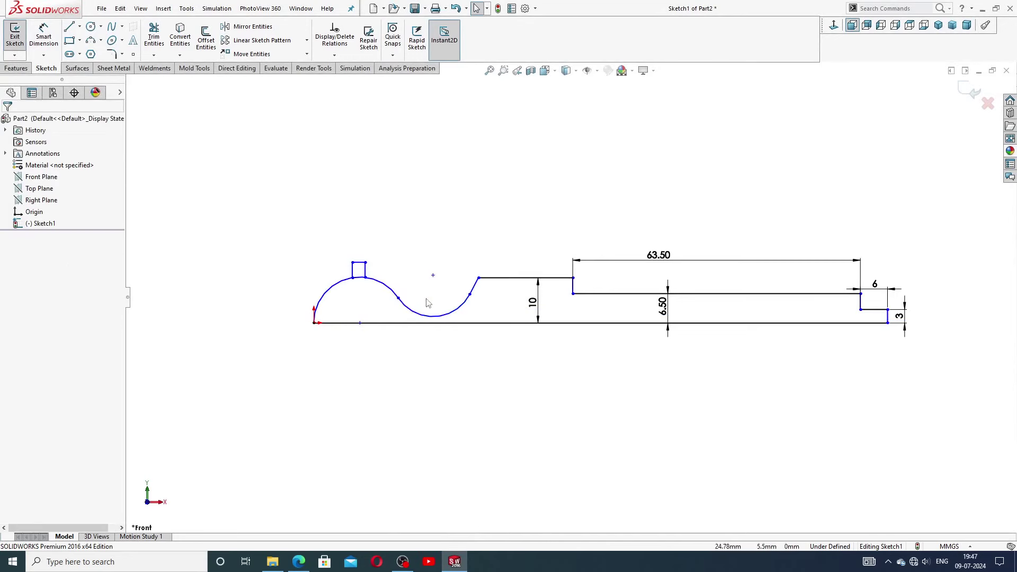
click(407, 306)
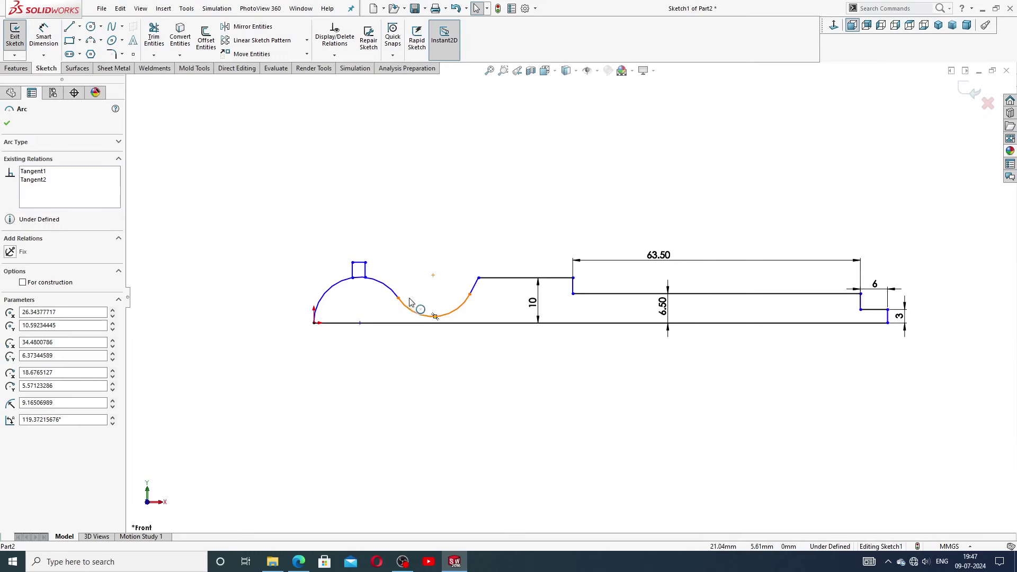
click(410, 302)
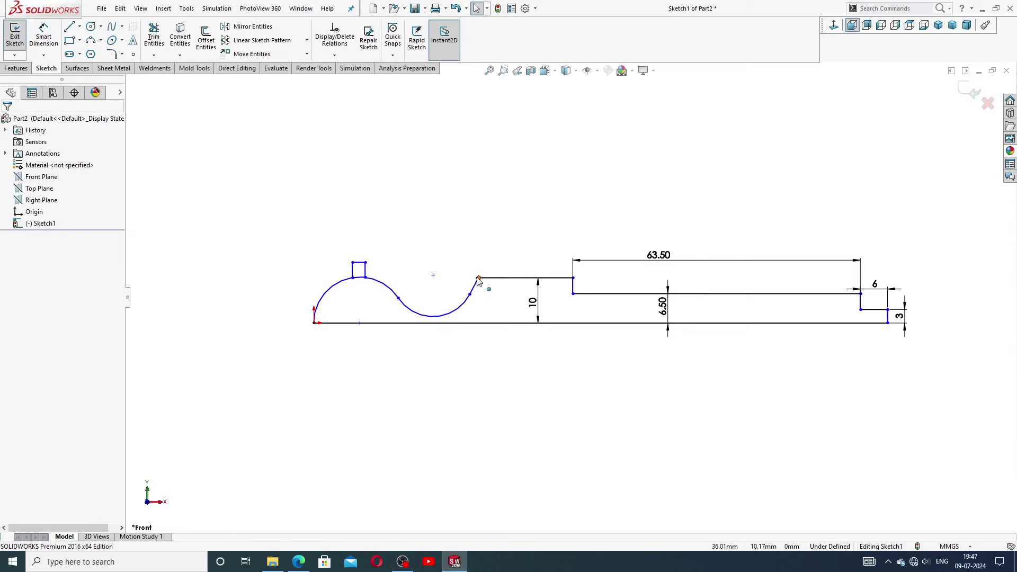
drag(478, 278, 504, 280)
click(513, 399)
Step: Dimension the notch's short top line to 6 mm
click(43, 36)
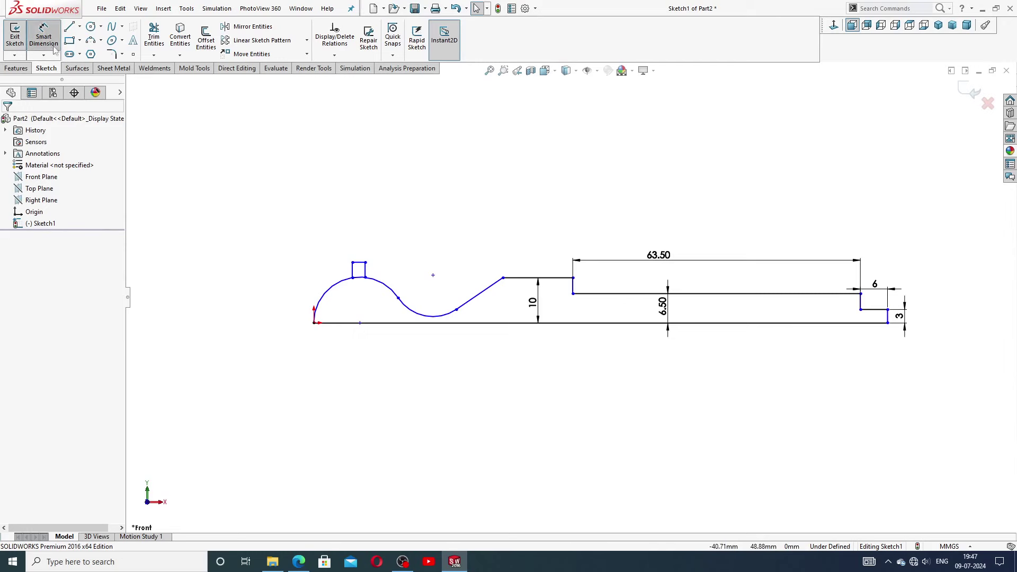
click(546, 278)
click(541, 256)
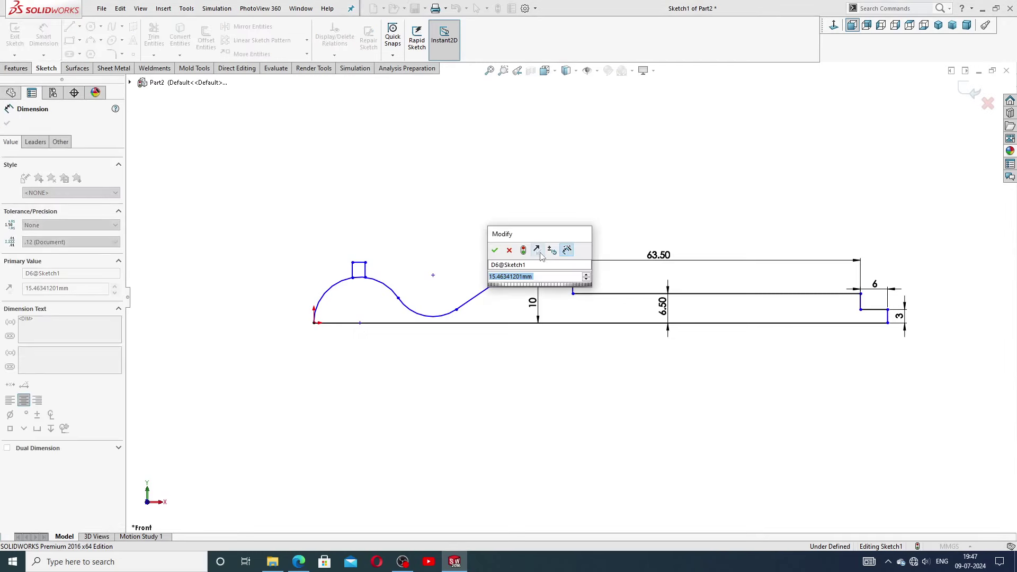
text(6)
key(Return)
click(568, 211)
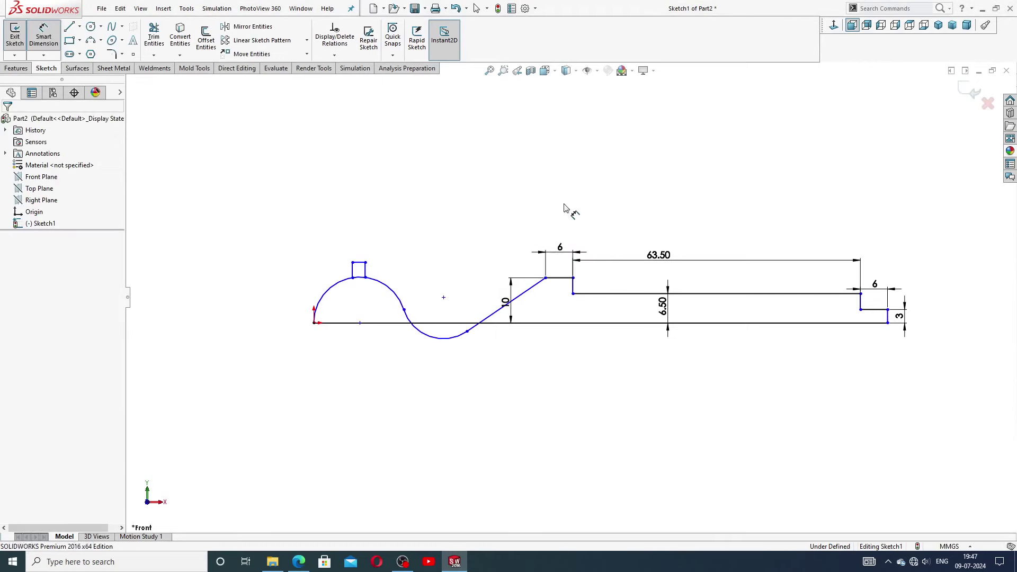
right_click(484, 229)
click(509, 158)
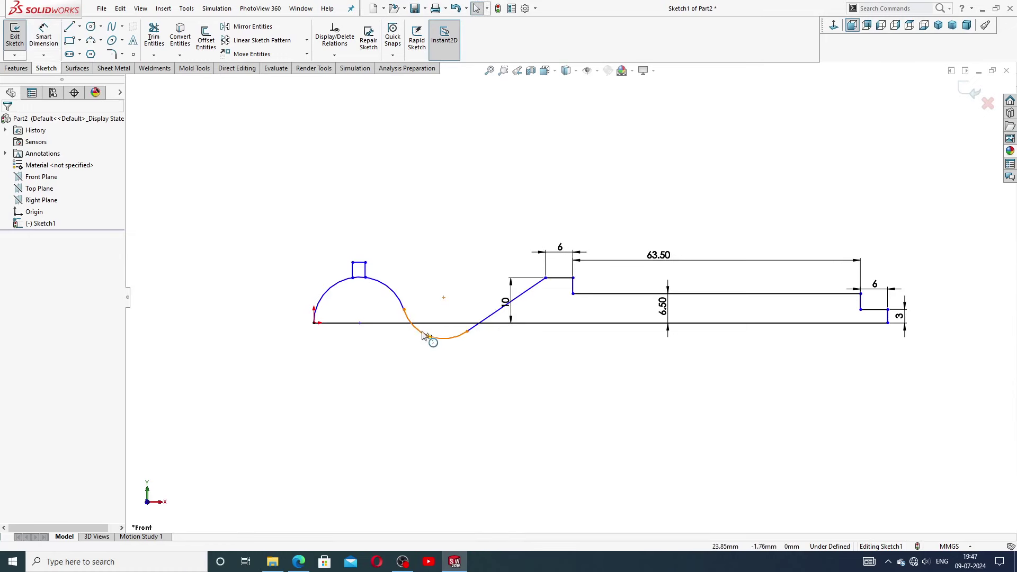
Step: Drag the curve and arc endpoint into an S-shape, move the 10 dimension, raise the notch top
drag(423, 336, 456, 359)
click(399, 300)
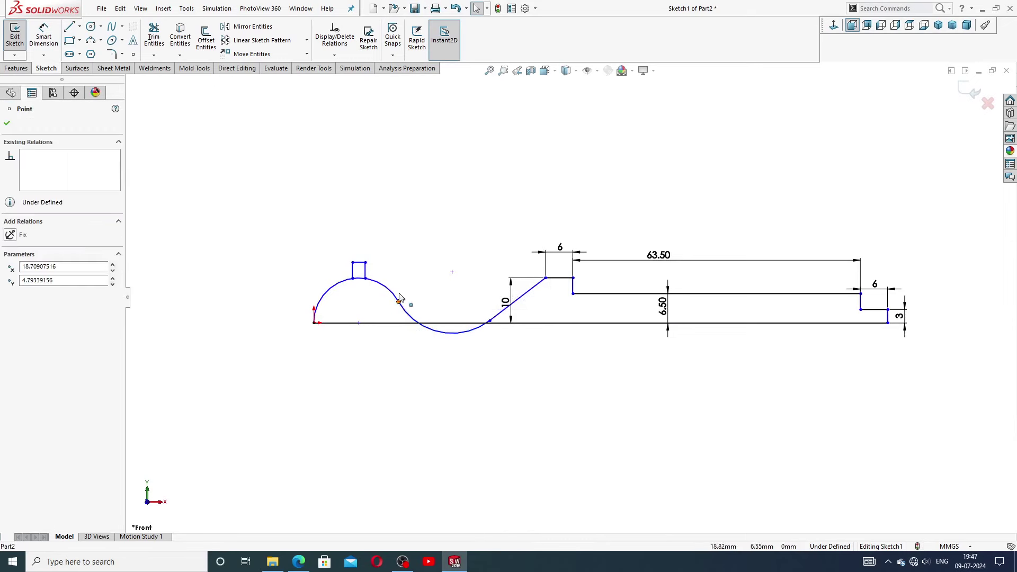
drag(400, 298, 427, 297)
click(466, 363)
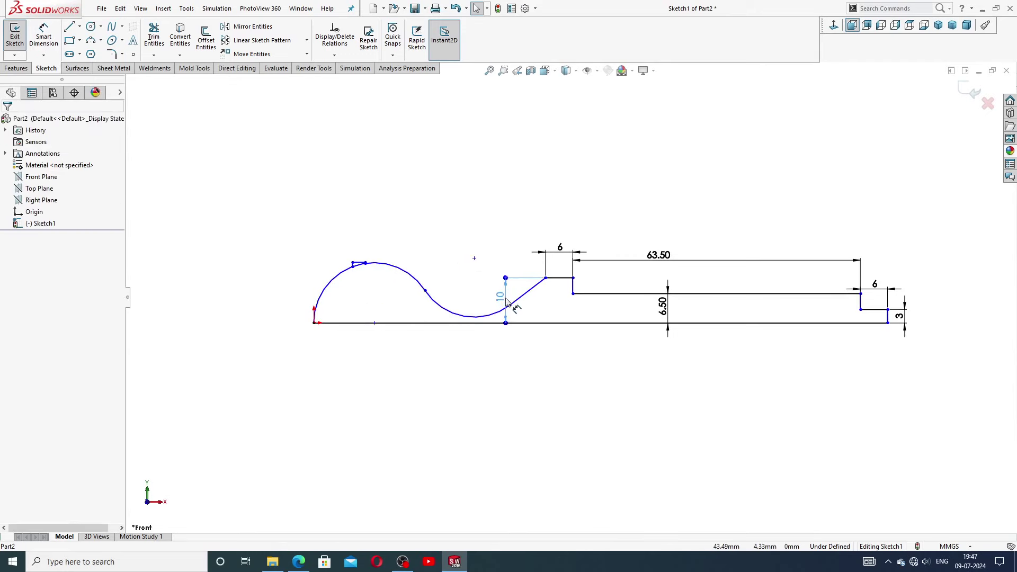
drag(508, 302, 486, 310)
click(522, 310)
click(522, 356)
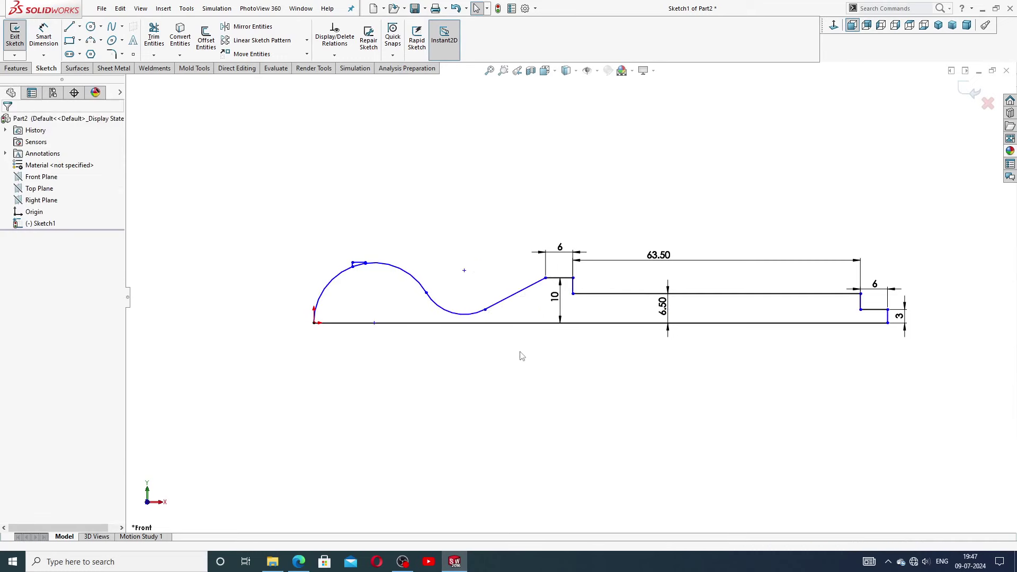
scroll(522, 345, down, 3)
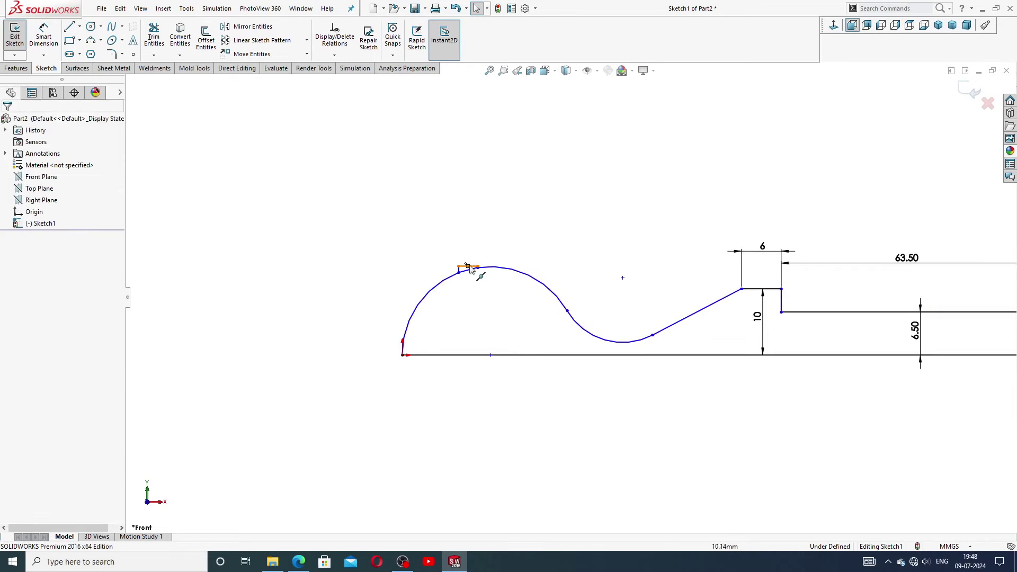
drag(470, 269, 475, 257)
click(618, 272)
scroll(618, 271, up, 2)
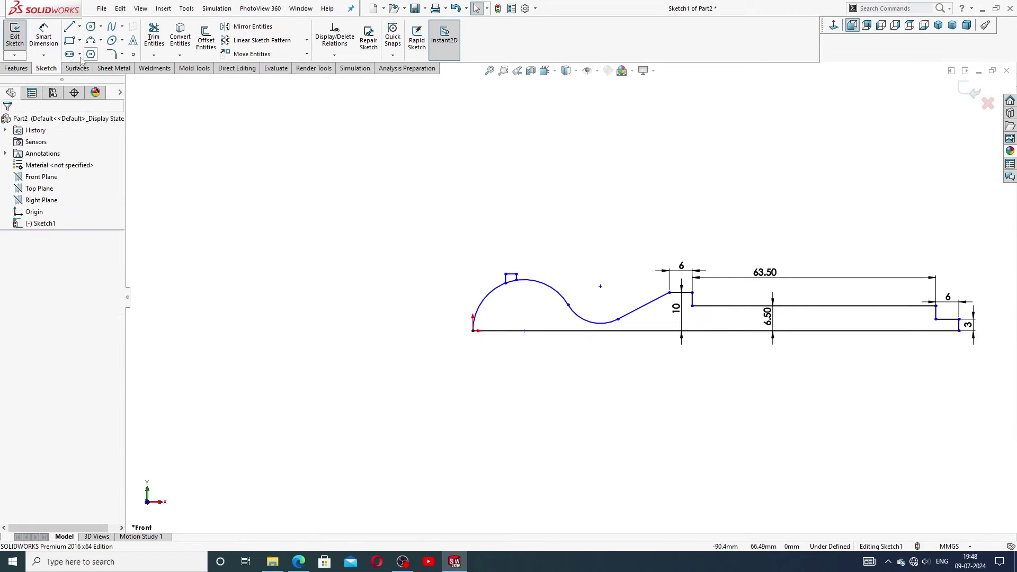
Step: Add a 30 mm horizontal dimension from the angled line's top endpoint to the origin
click(44, 36)
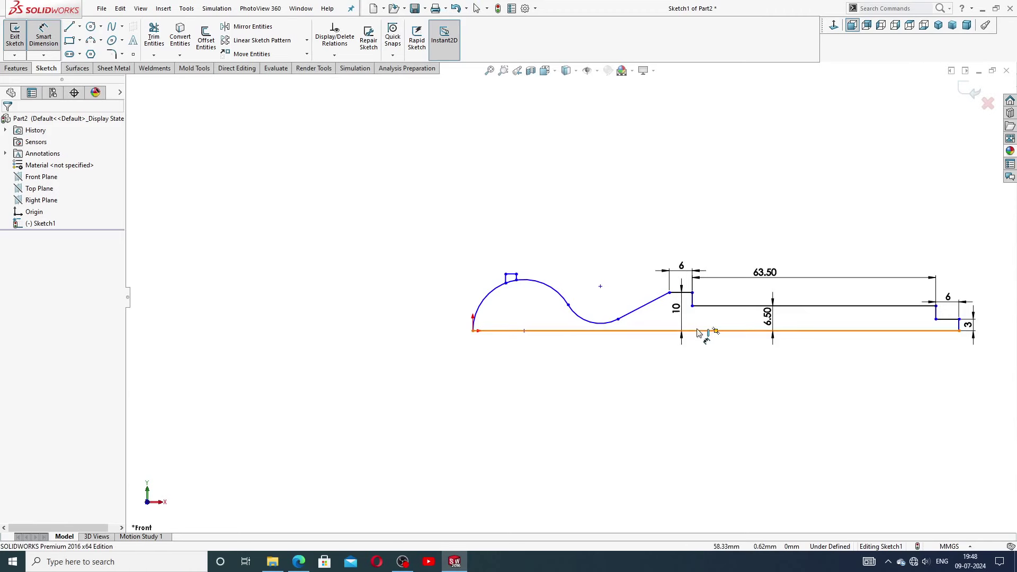
scroll(710, 339, down, 1)
click(657, 285)
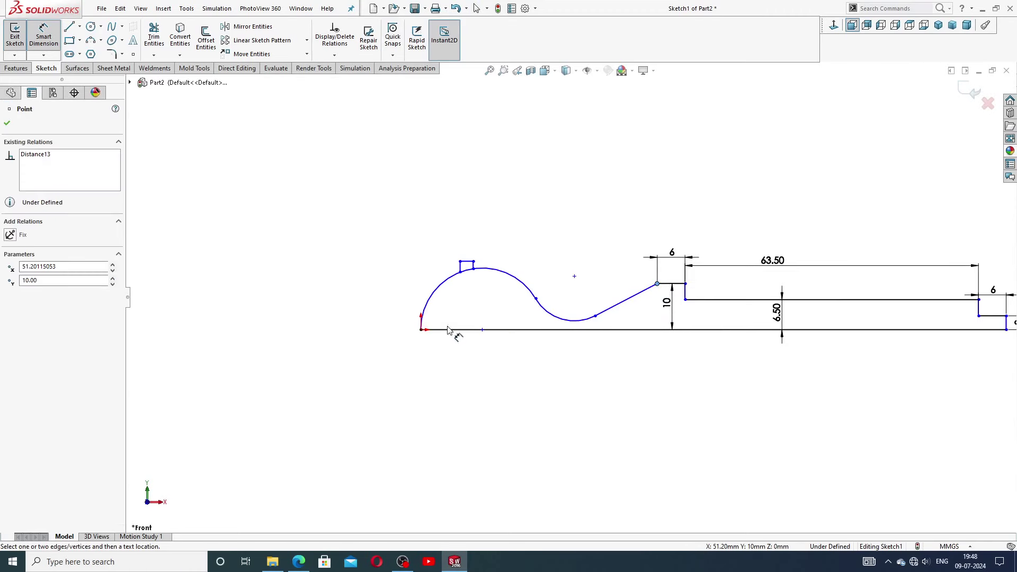
click(421, 330)
click(514, 237)
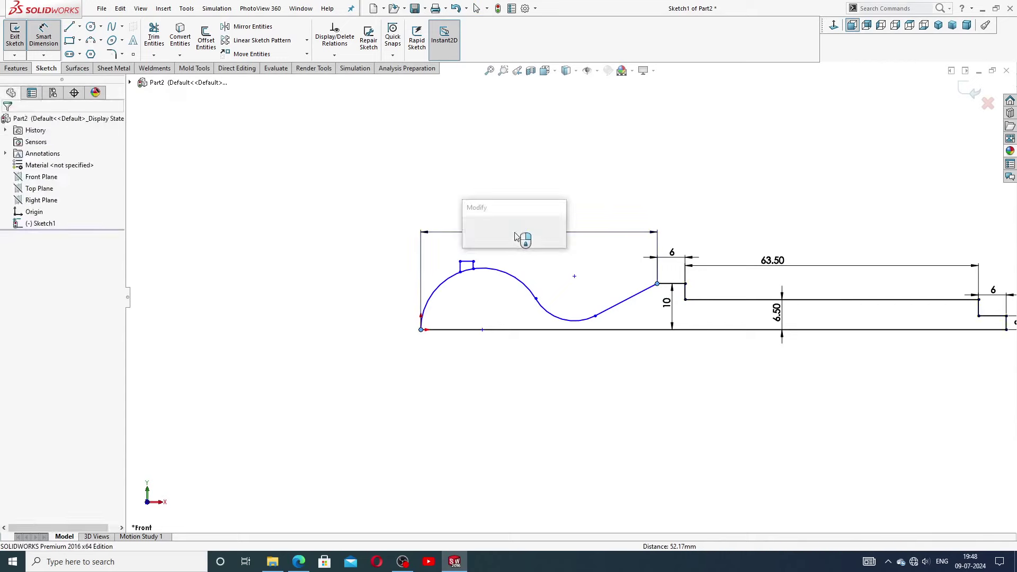
text(30)
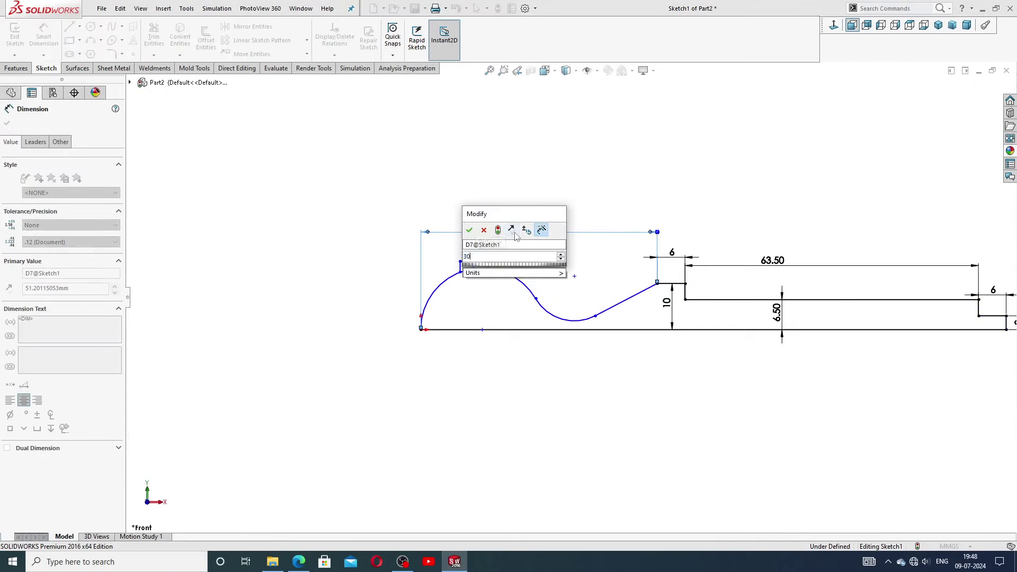
key(Return)
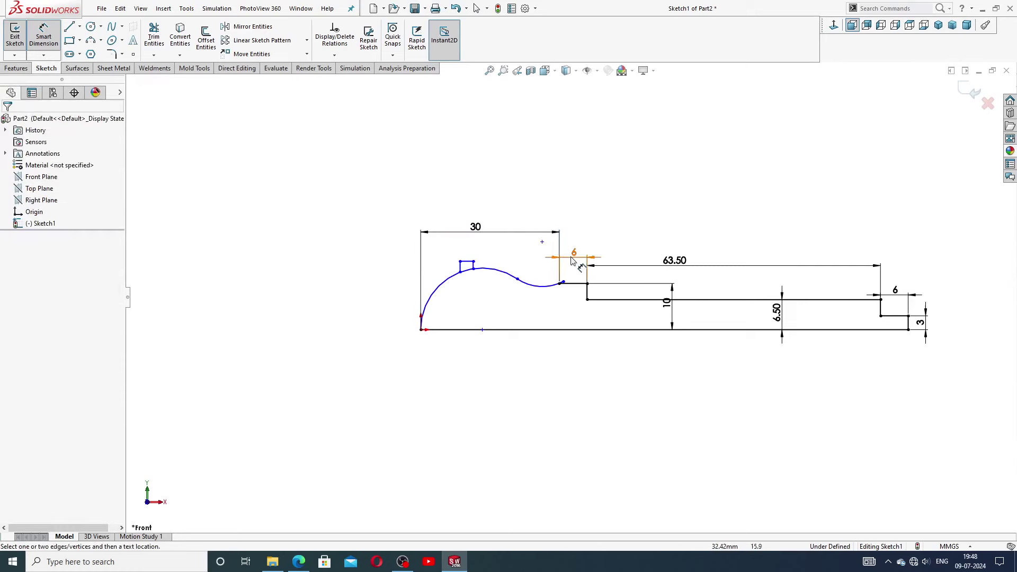
right_click(597, 210)
Step: Try reshaping the curve and small arc by dragging their endpoints, dismissing the over-define warnings
click(626, 157)
scroll(554, 310, down, 3)
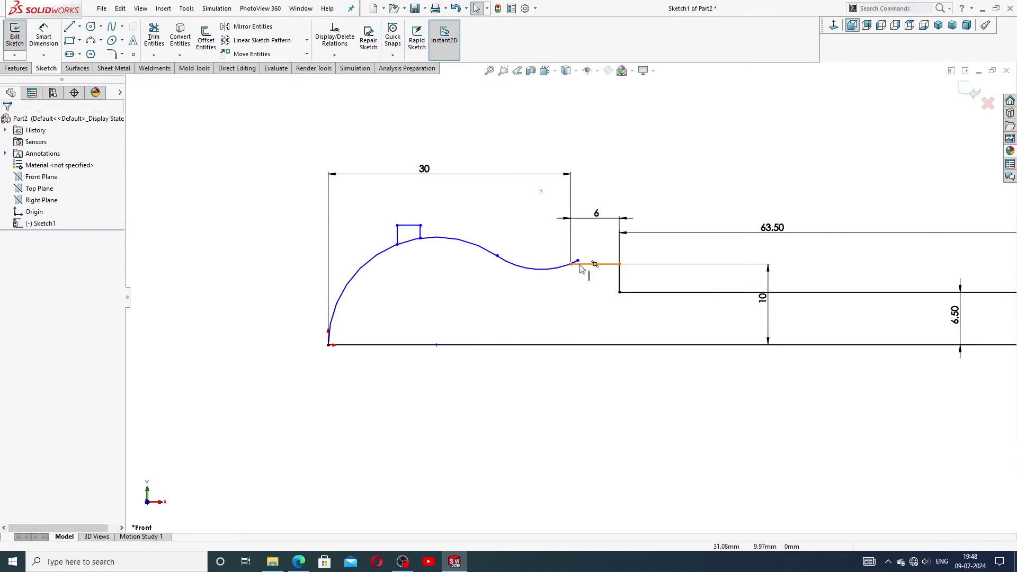
mouse_move(577, 262)
mouse_down()
mouse_move(572, 276)
mouse_move(579, 256)
mouse_move(563, 265)
mouse_move(581, 265)
mouse_move(572, 268)
mouse_up()
click(588, 229)
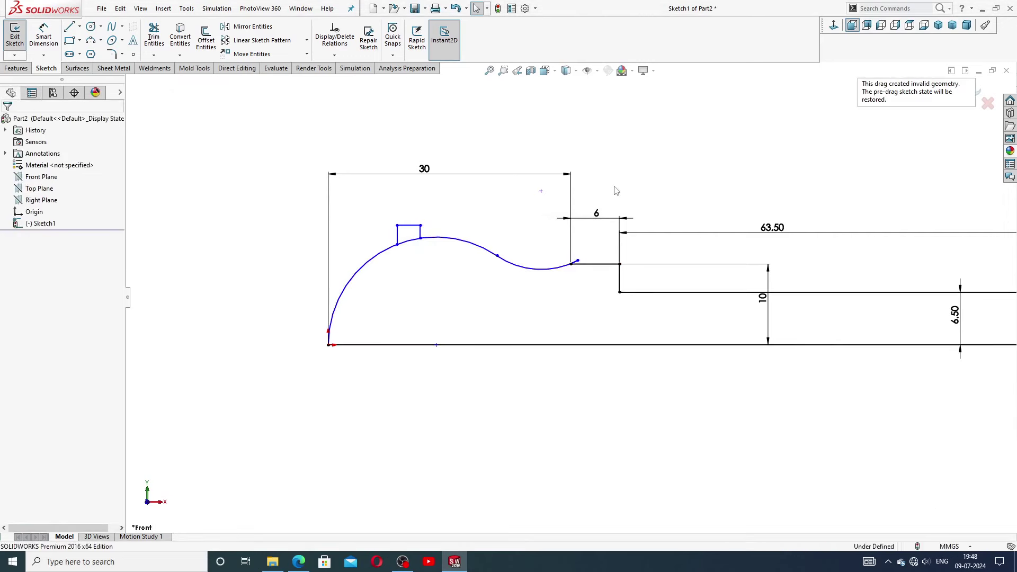
scroll(579, 271, down, 3)
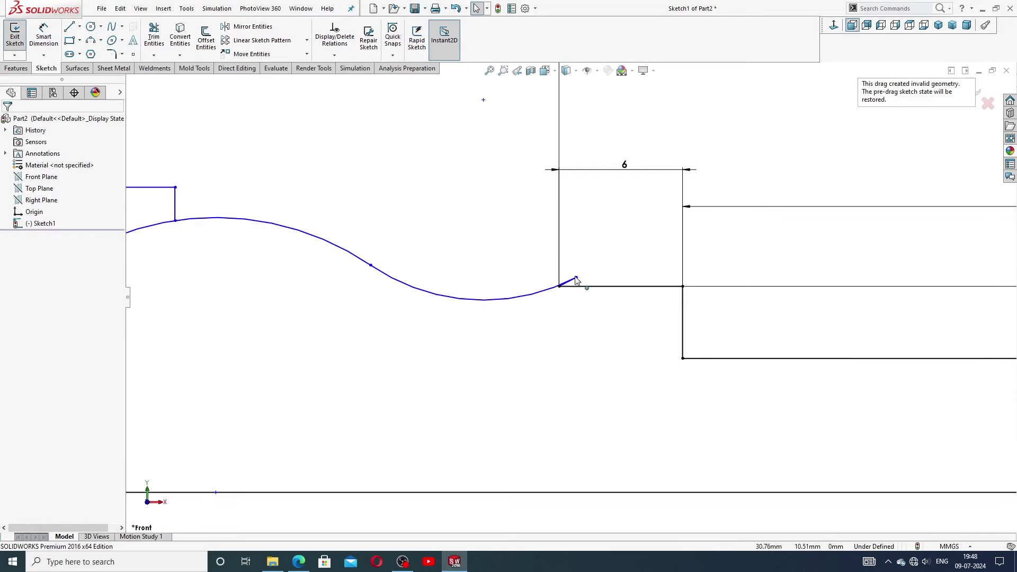
click(577, 279)
scroll(583, 318, up, 3)
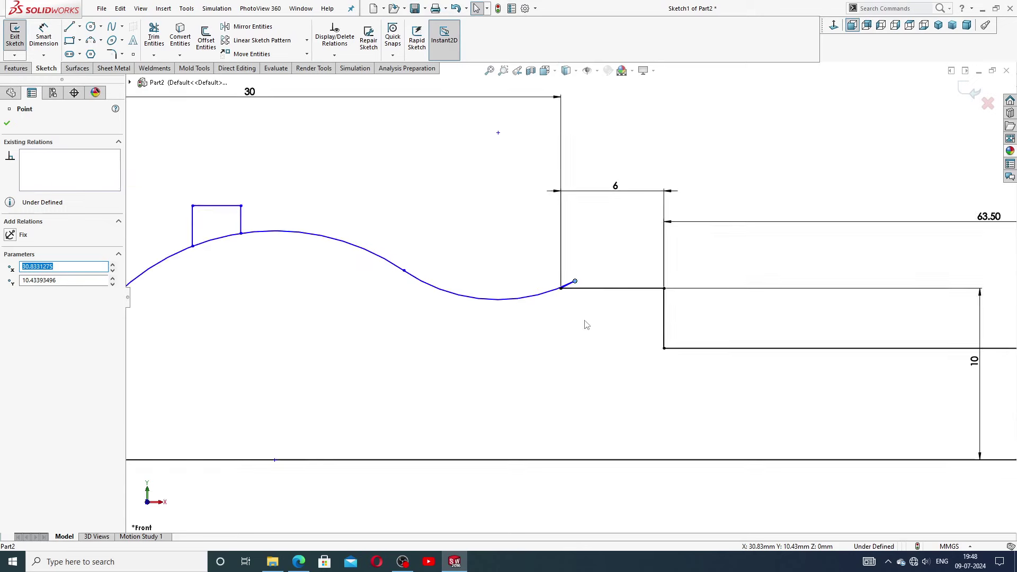
click(559, 297)
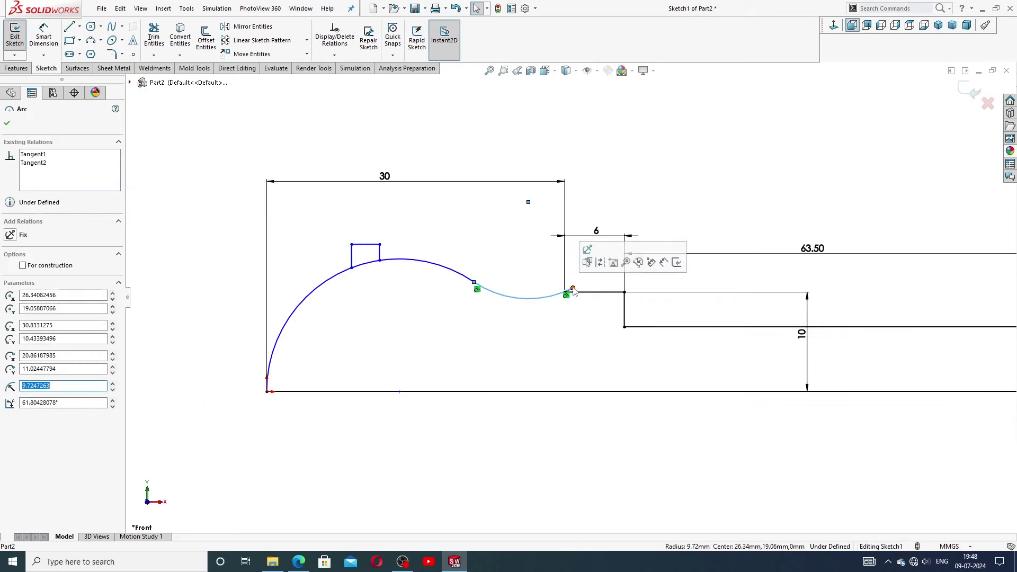
drag(571, 290, 566, 300)
drag(565, 300, 565, 295)
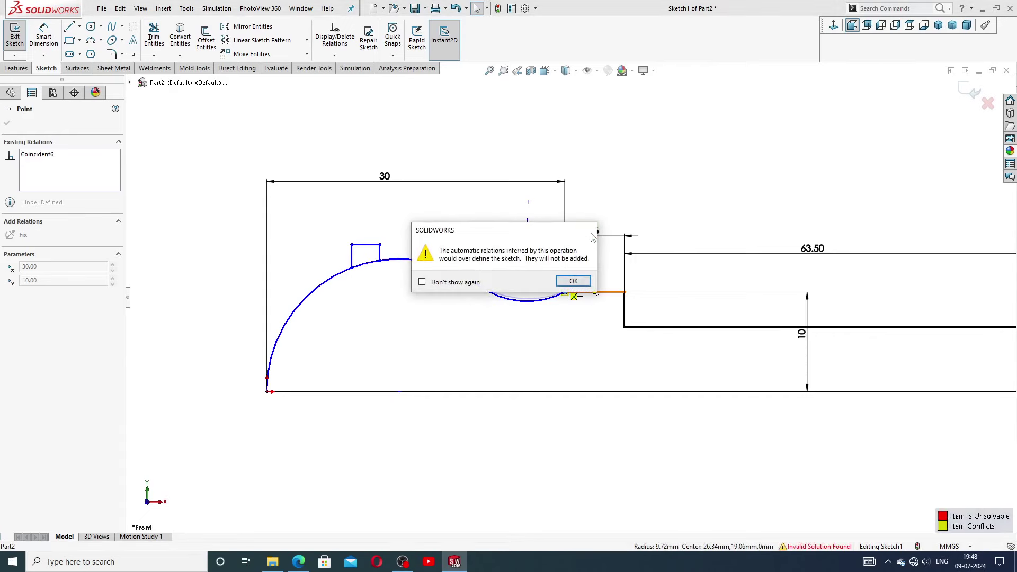
click(574, 281)
Step: Delete the small lower arc, then select the short angled stub line
scroll(571, 295, down, 5)
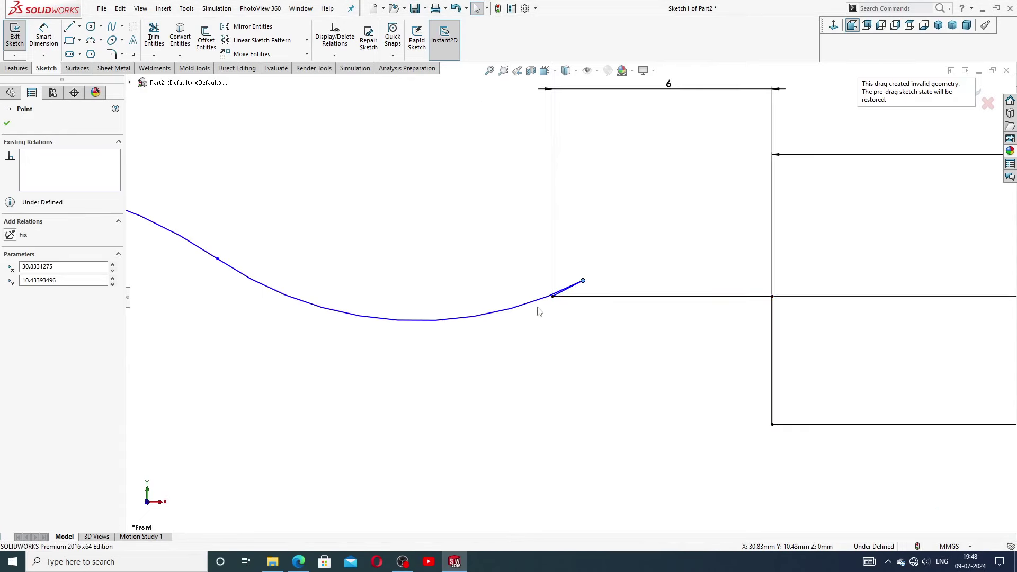
scroll(541, 310, up, 5)
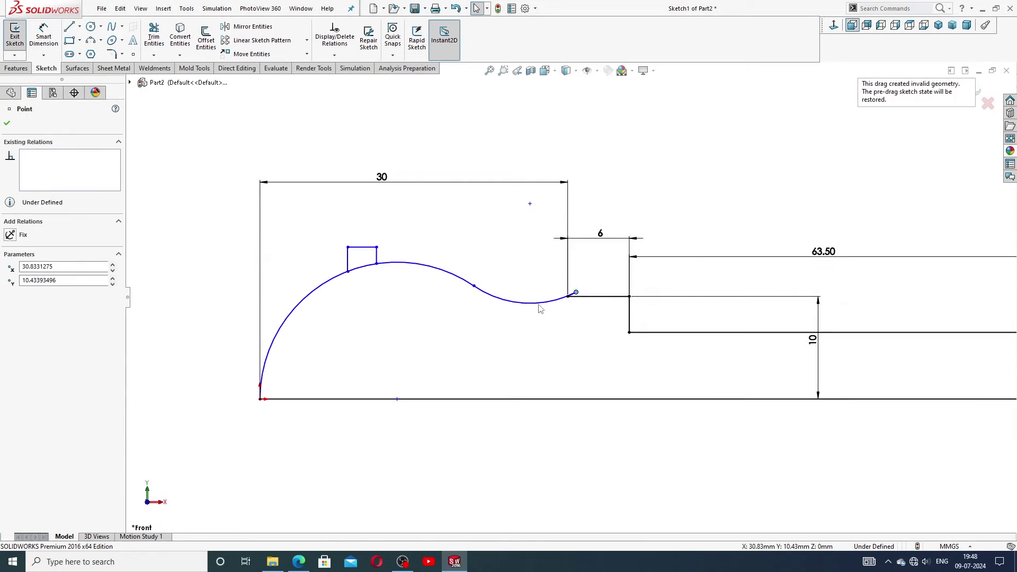
click(560, 301)
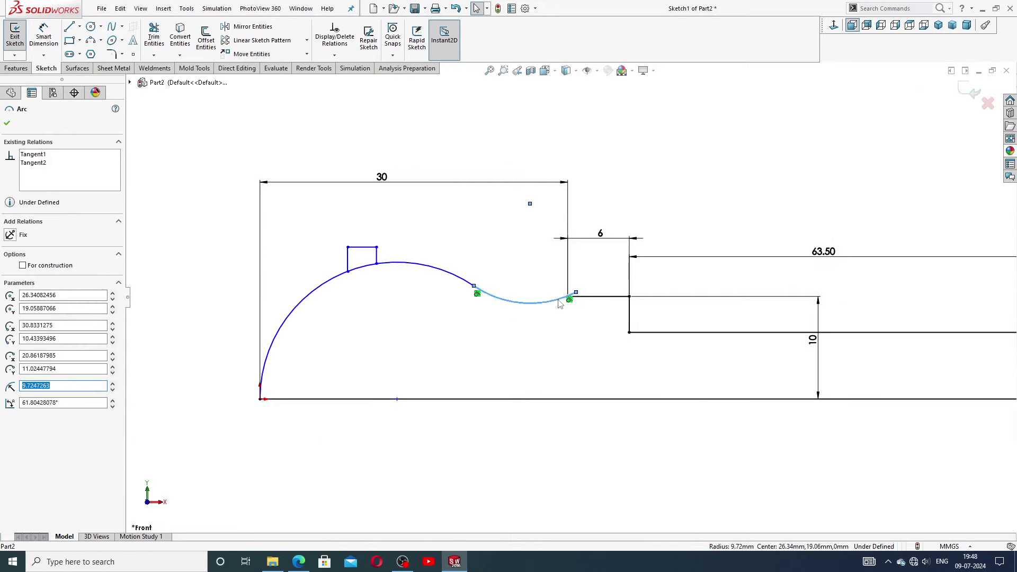
key(Delete)
scroll(576, 296, down, 5)
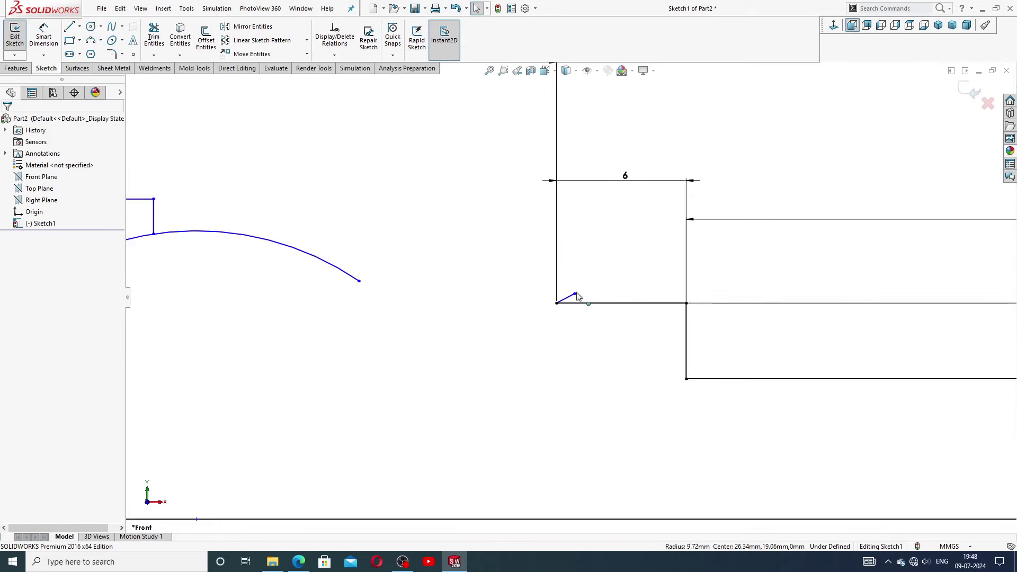
click(566, 304)
Step: Delete the stub and draw a three-point arc from the step corner to the main curve's end
key(Delete)
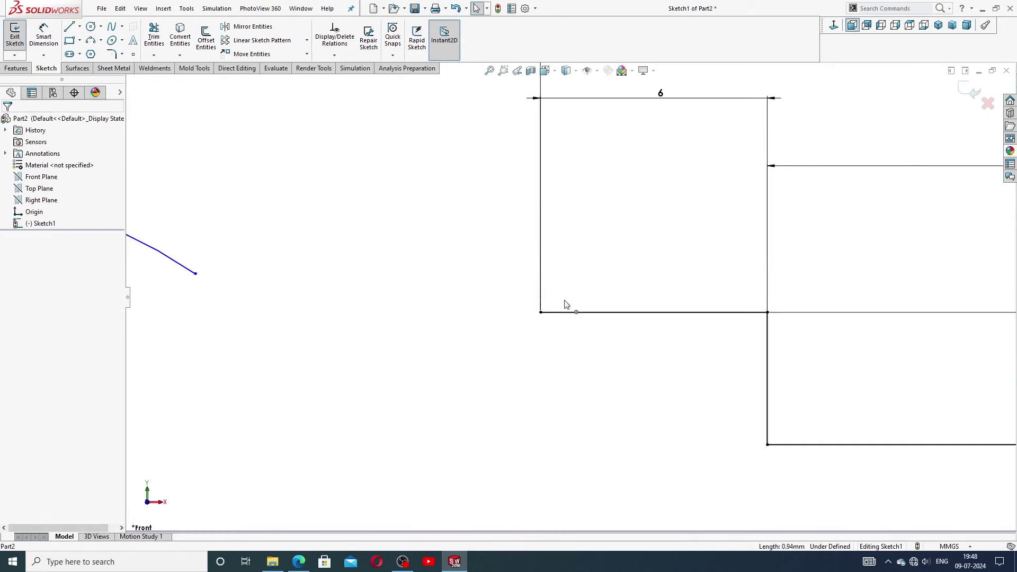
scroll(567, 302, up, 1)
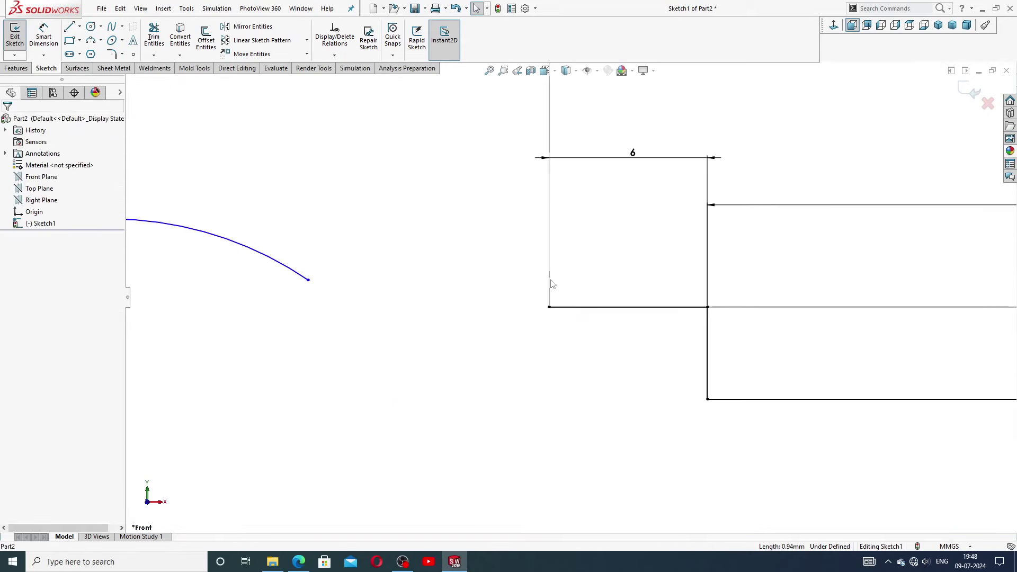
click(100, 41)
click(112, 80)
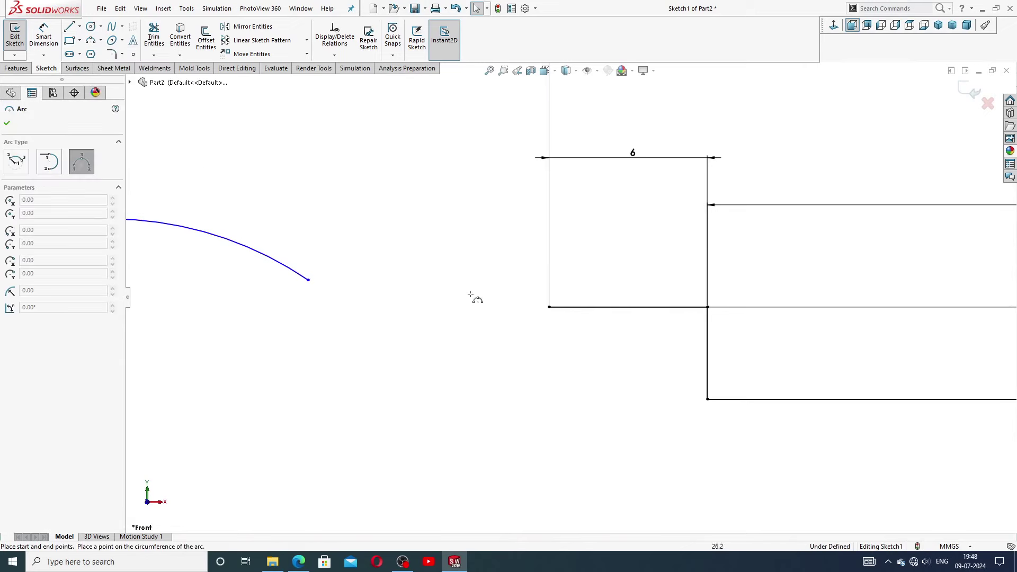
scroll(562, 302, up, 1)
click(553, 306)
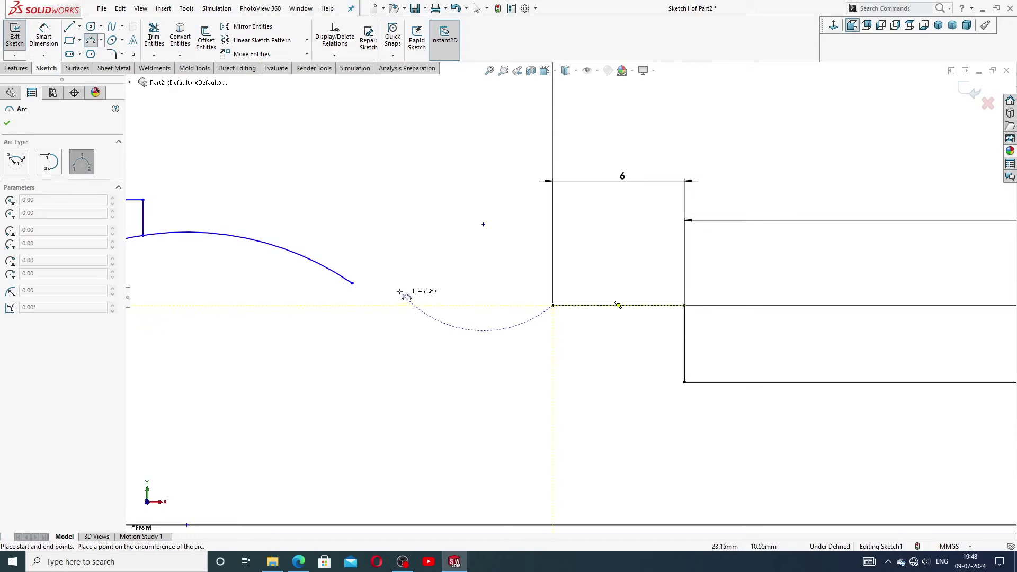
click(353, 283)
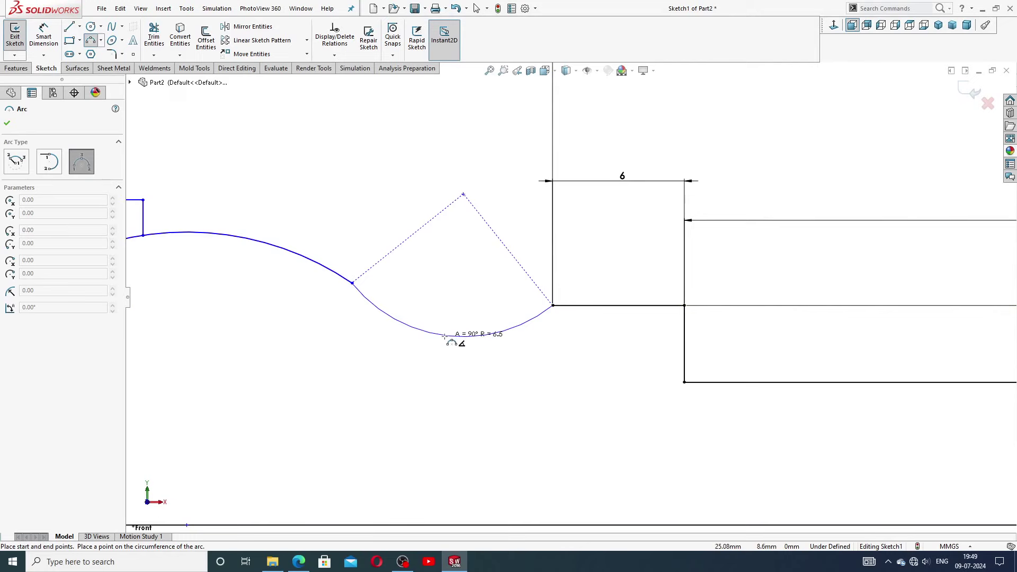
click(447, 341)
right_click(498, 365)
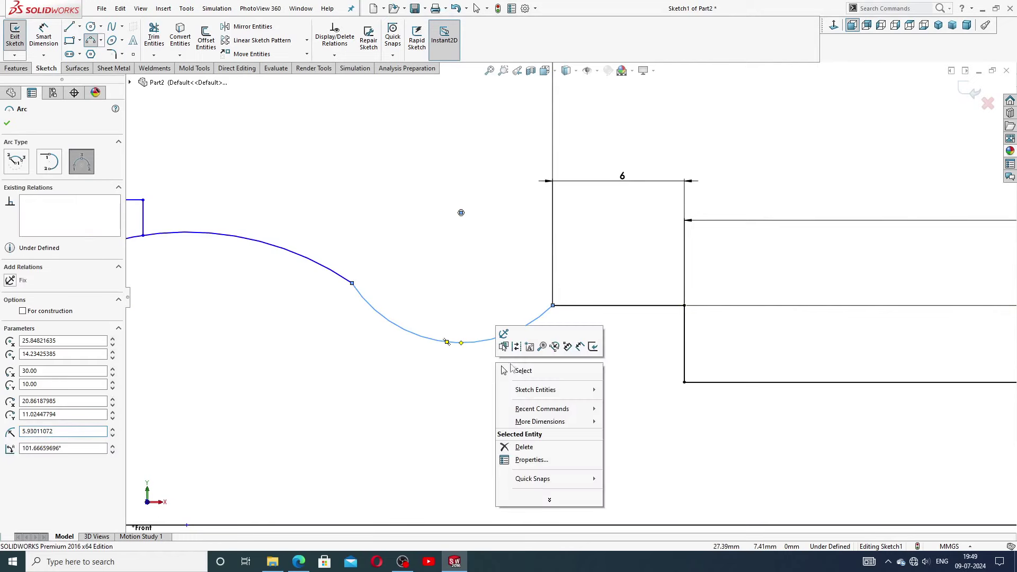
click(521, 371)
scroll(525, 352, up, 5)
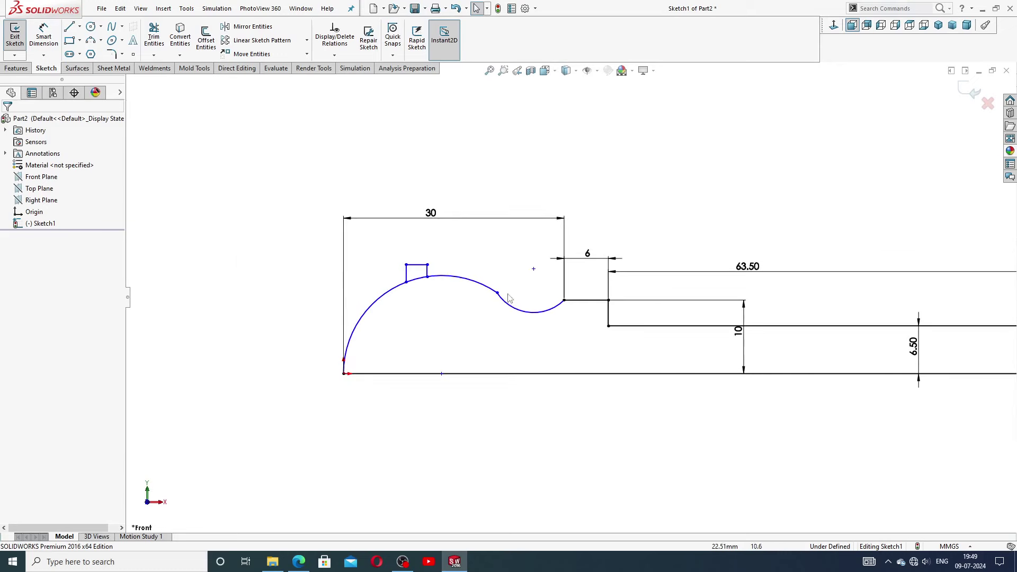
Step: Deepen the new arc, make its junction and right endpoint Horizontal, then zoom to fit
mouse_move(497, 295)
mouse_down()
mouse_move(476, 300)
mouse_move(497, 308)
mouse_up()
click(526, 330)
click(497, 310)
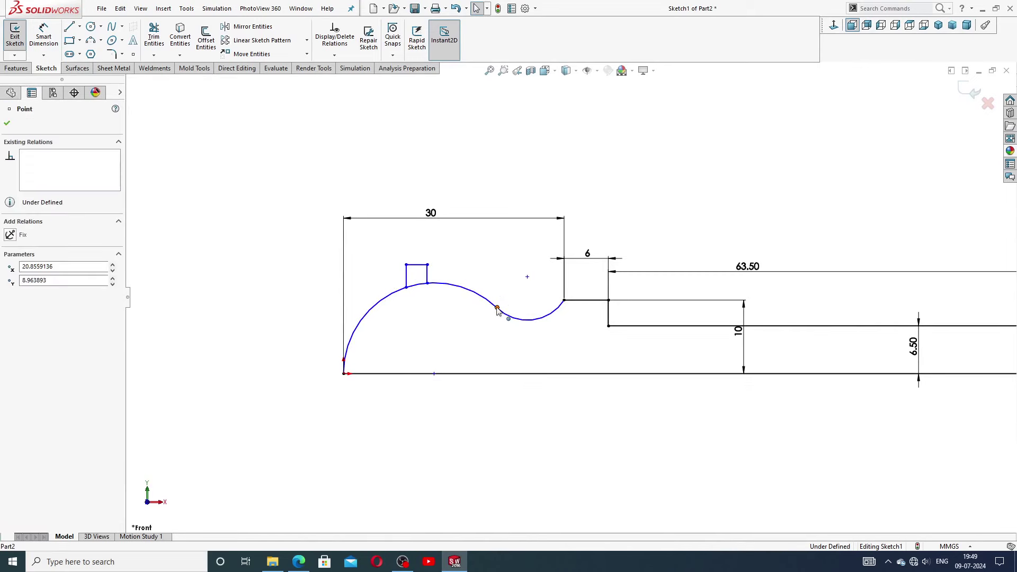
ctrl+click(564, 300)
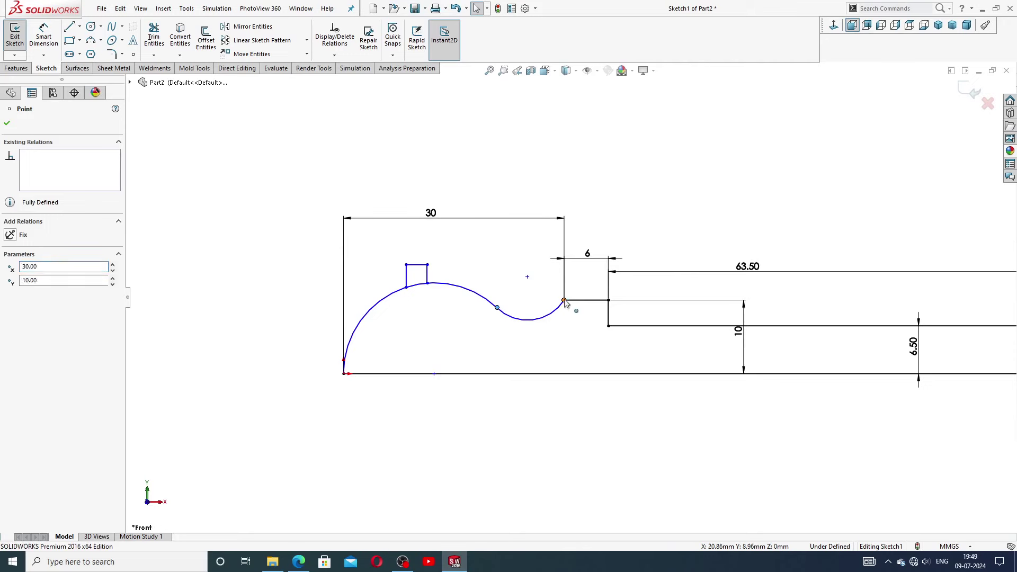
click(594, 254)
click(605, 201)
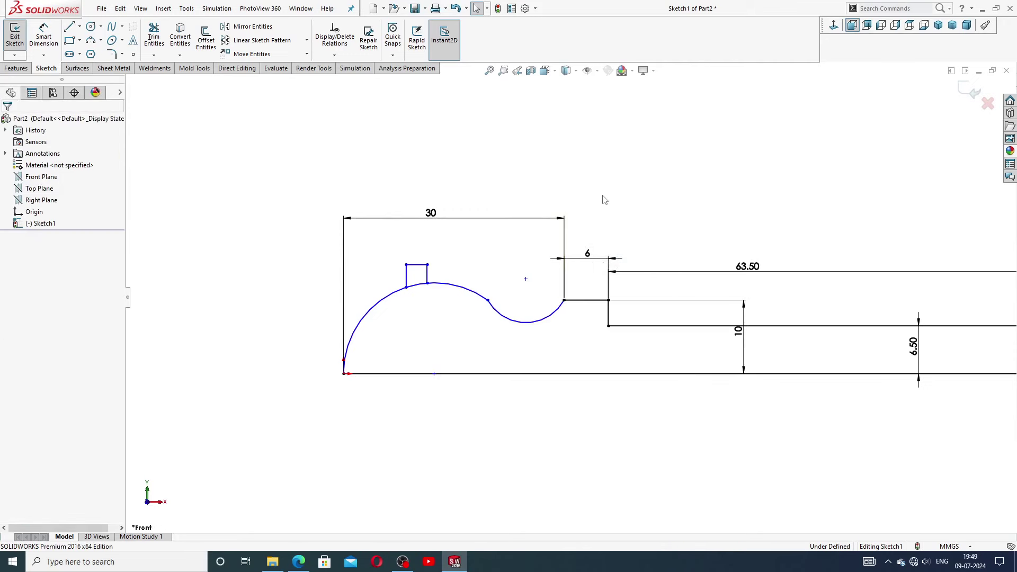
key(f)
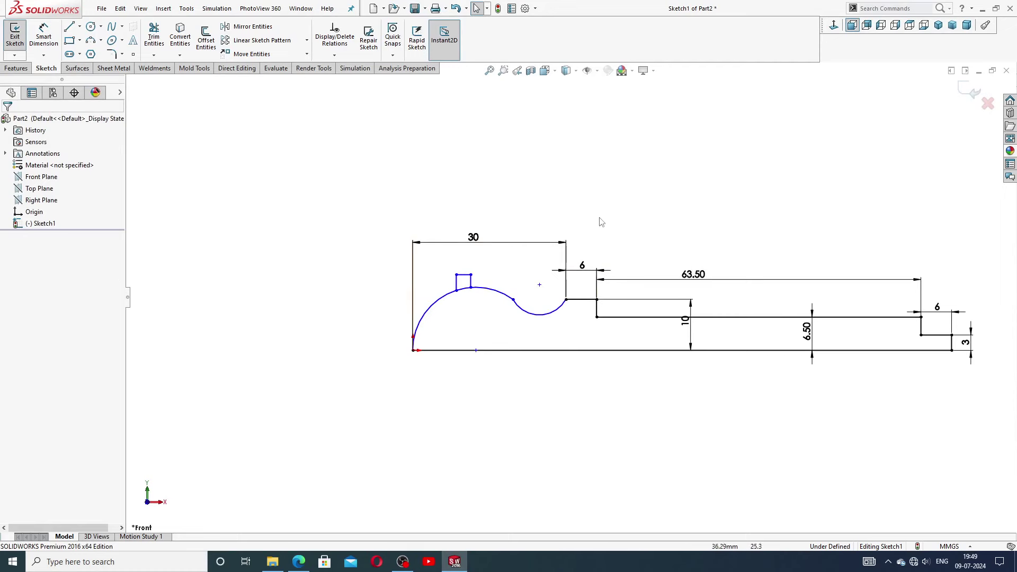
Step: Delete the small arc by the notch and draw an angled line down-left from the notch corner
click(559, 312)
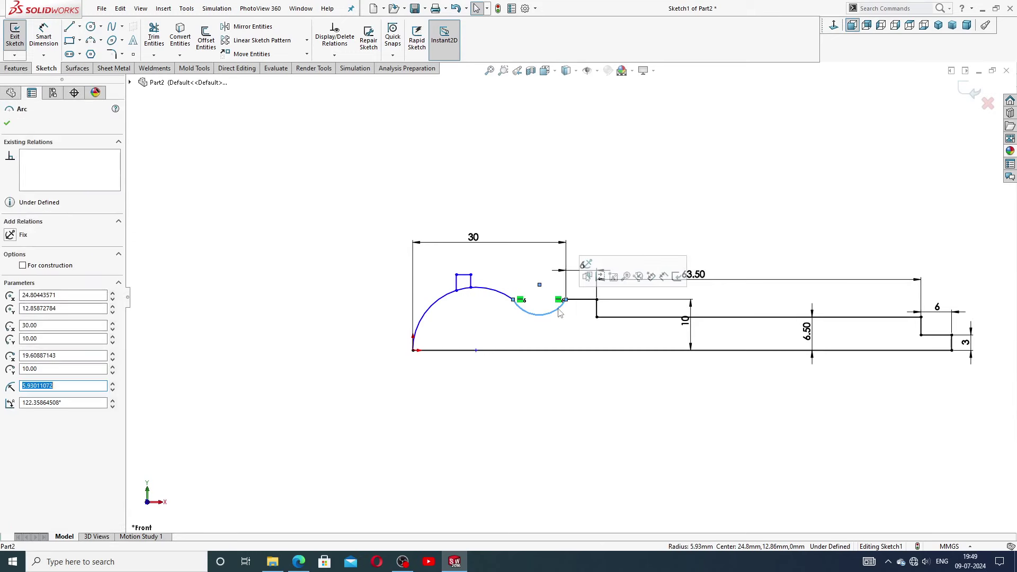
key(Delete)
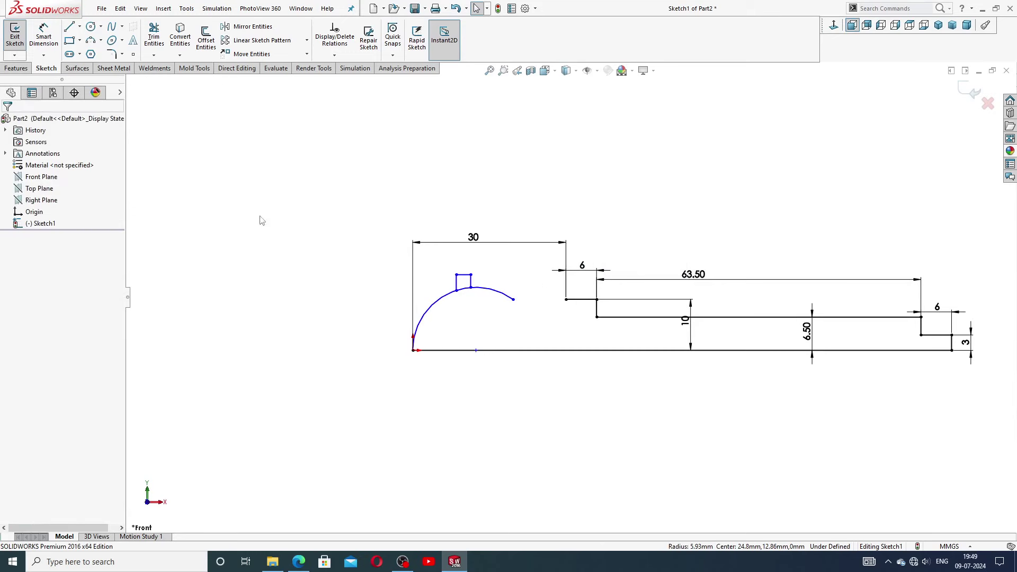
click(70, 27)
scroll(522, 286, down, 3)
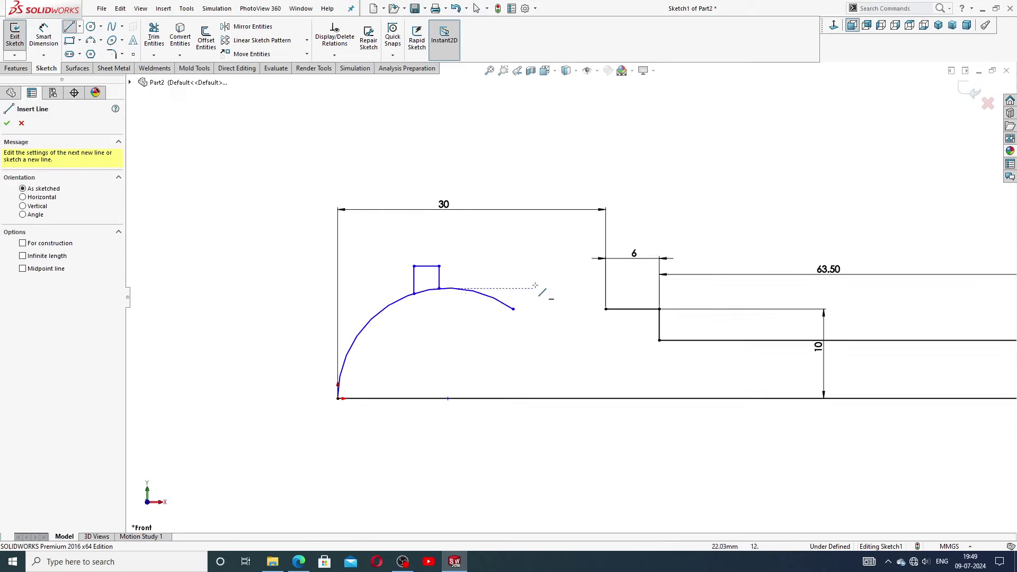
click(606, 309)
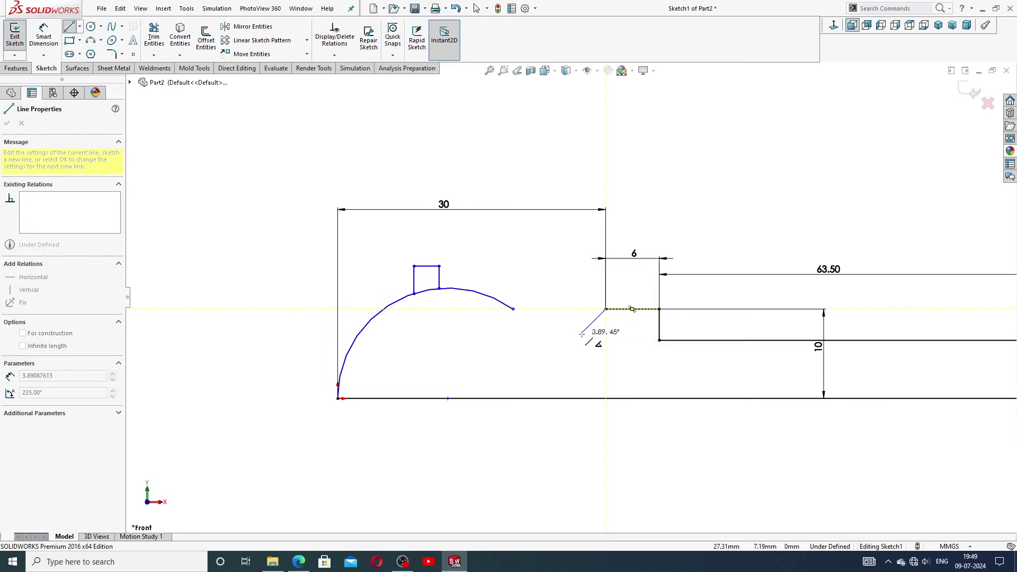
click(582, 340)
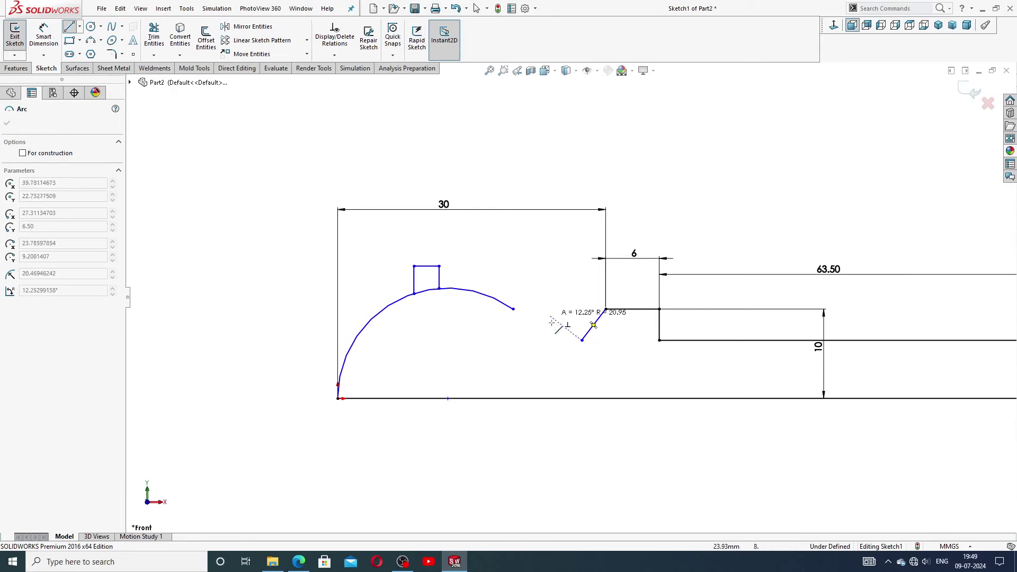
right_click(530, 287)
click(551, 293)
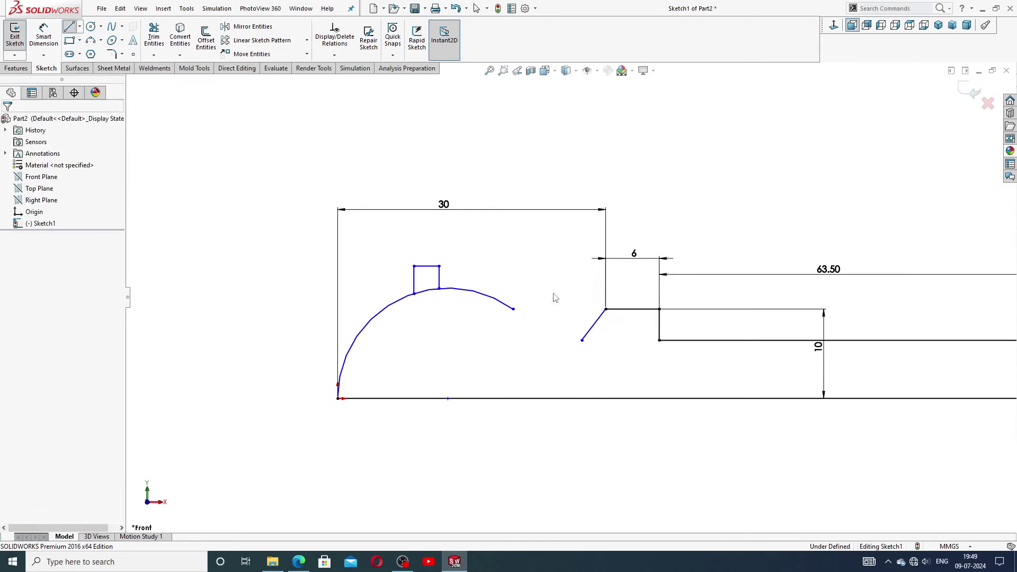
Step: Draw a three-point arc bulging downward from the angled line's end to the large curve's end
click(91, 41)
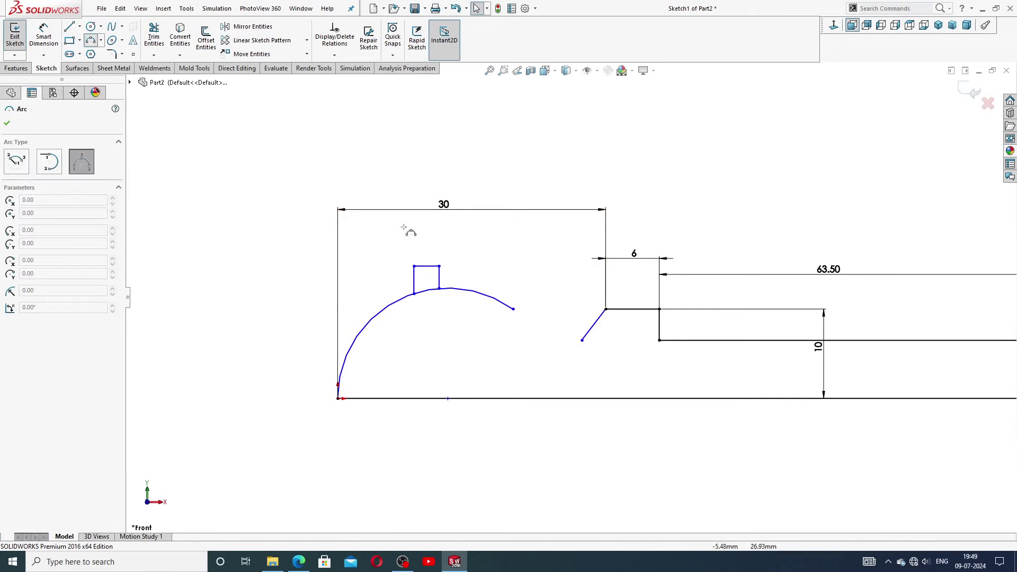
click(582, 340)
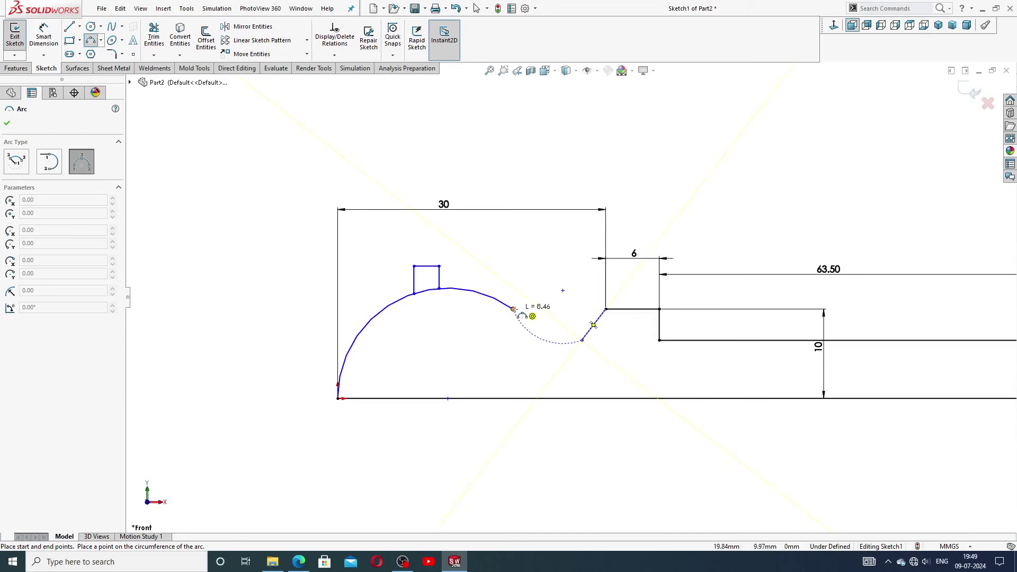
click(513, 308)
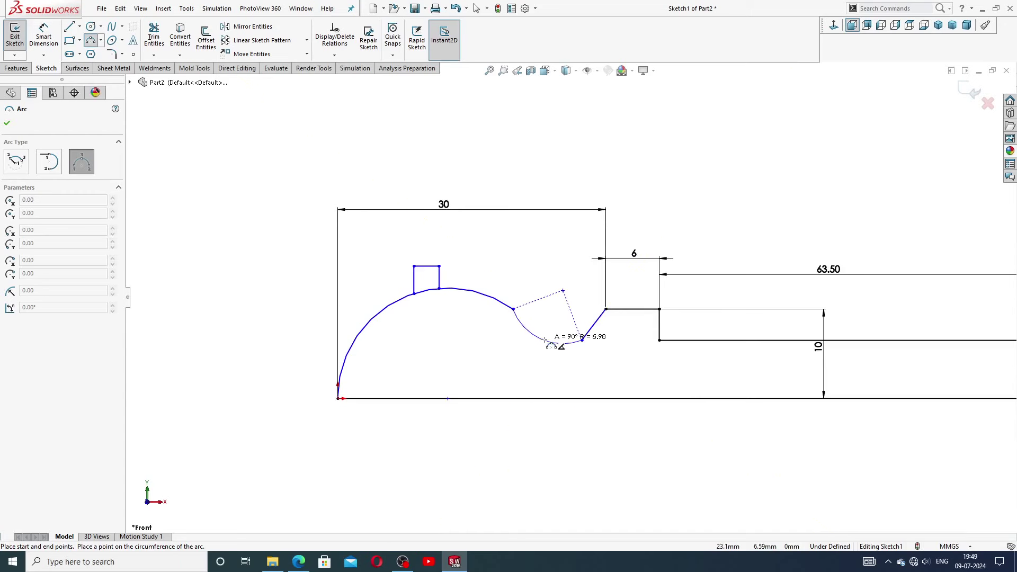
click(545, 340)
right_click(602, 356)
click(614, 361)
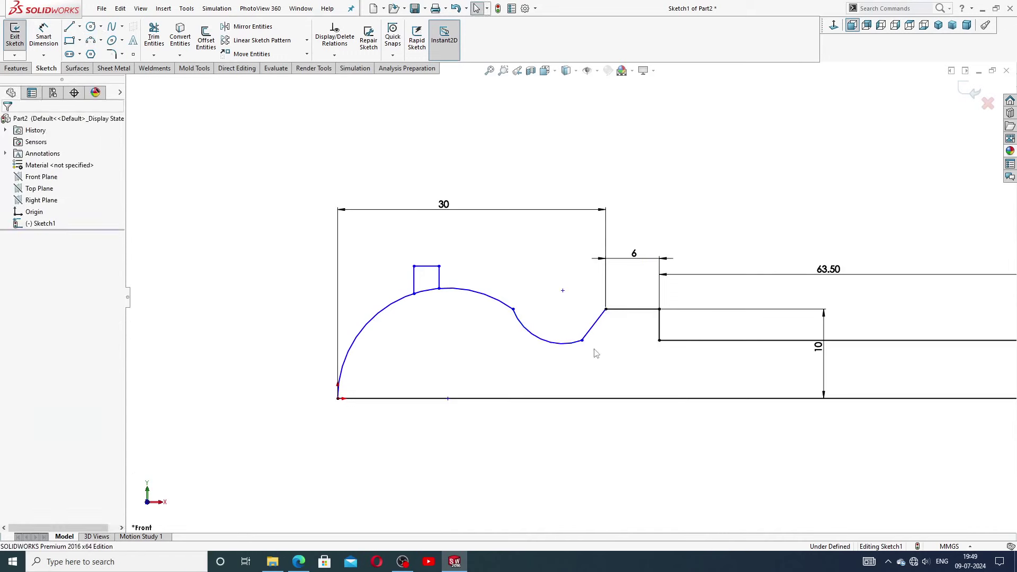
Step: Make the arc tangent to the angled line and drag the curve's loose end onto the notch corner
click(583, 341)
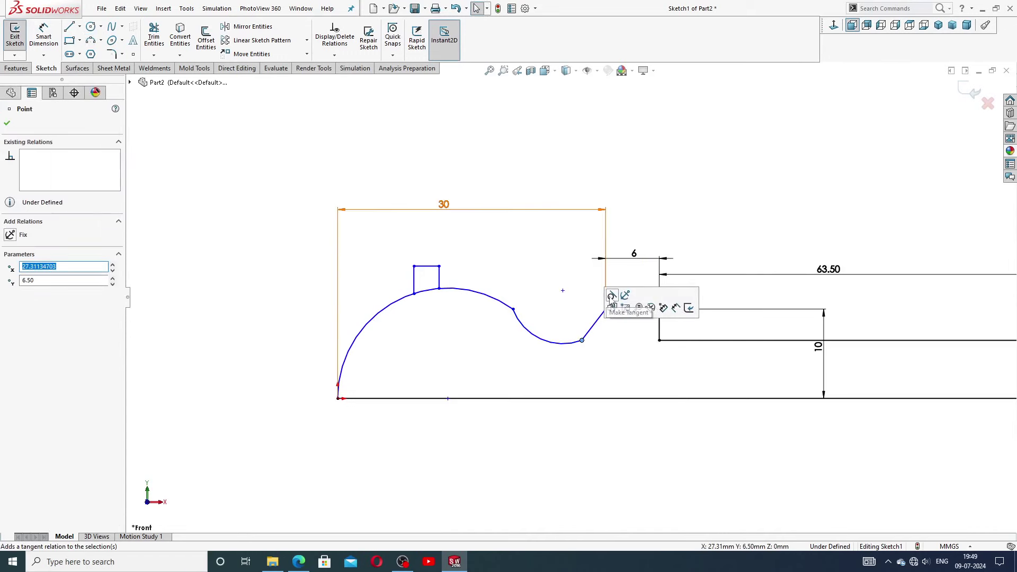
click(623, 364)
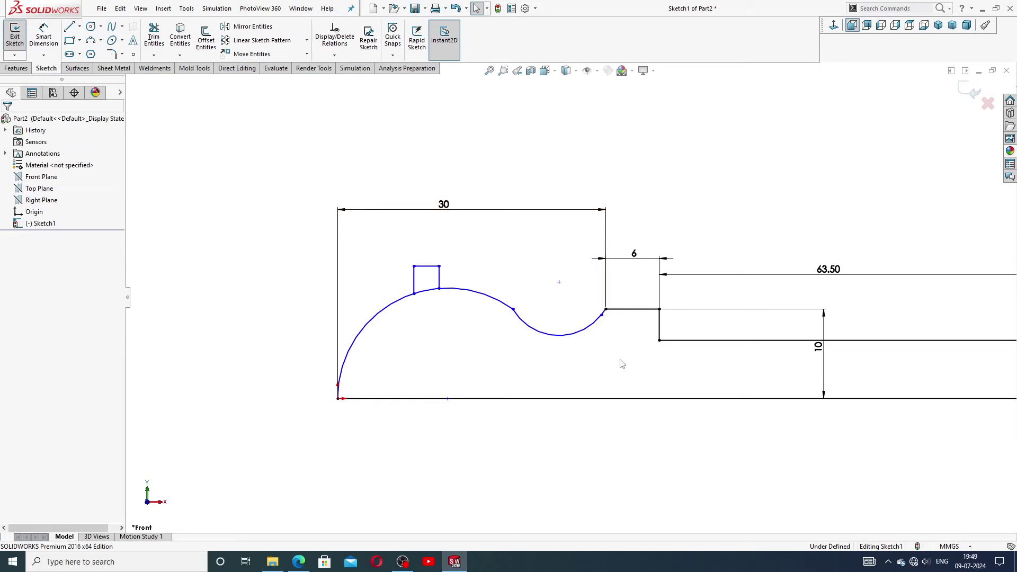
click(514, 311)
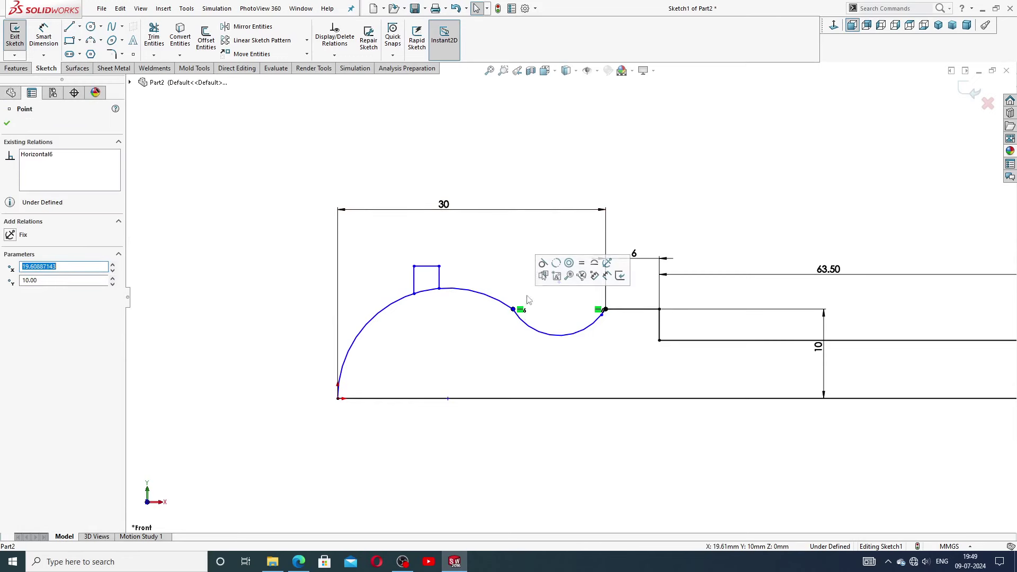
click(598, 361)
scroll(633, 306, up, 5)
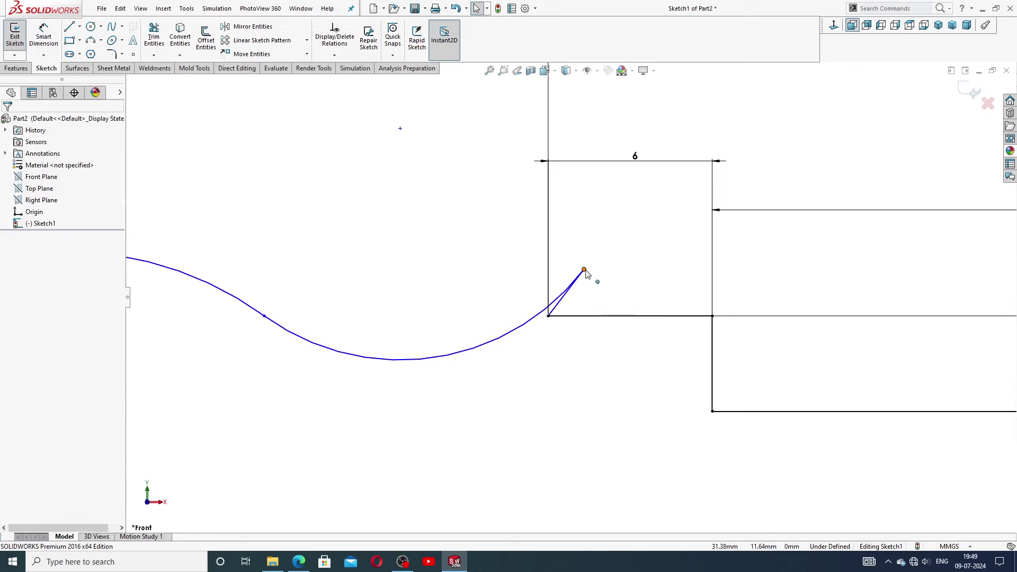
drag(585, 271, 534, 341)
Step: Dimension the notch's top line 12.50 above the base line
click(564, 369)
scroll(561, 368, down, 4)
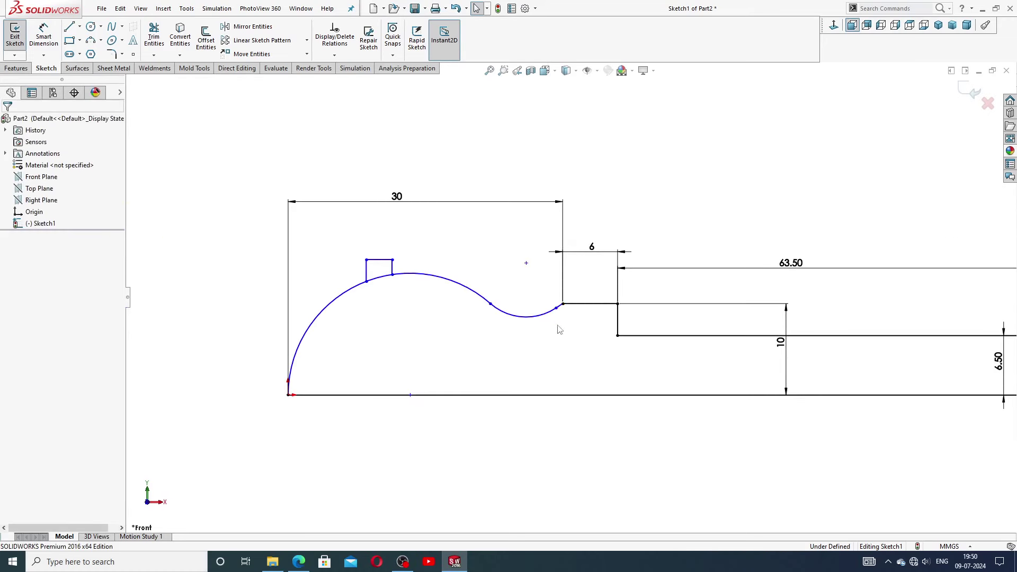
scroll(564, 328, down, 2)
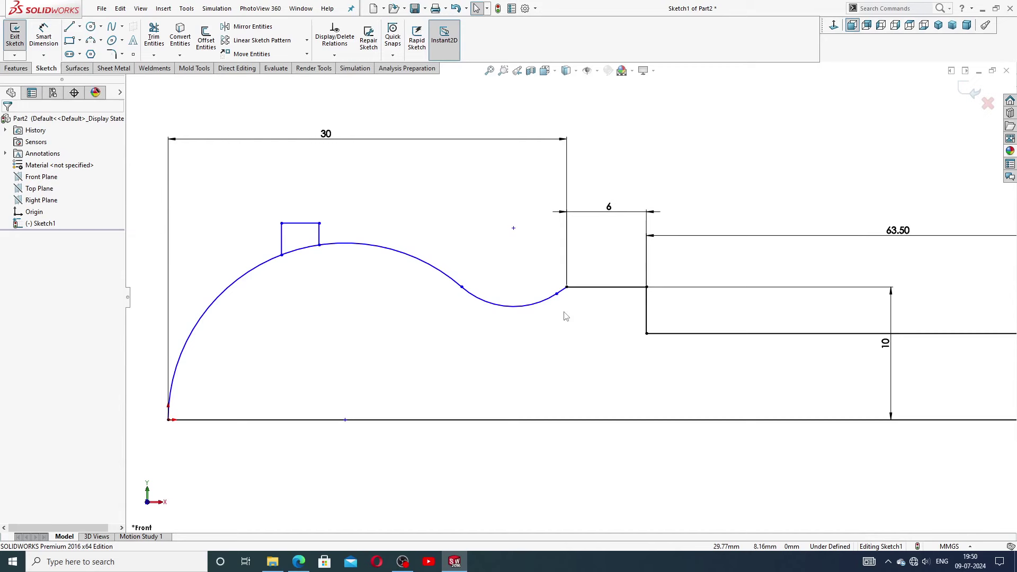
scroll(565, 317, up, 1)
click(44, 37)
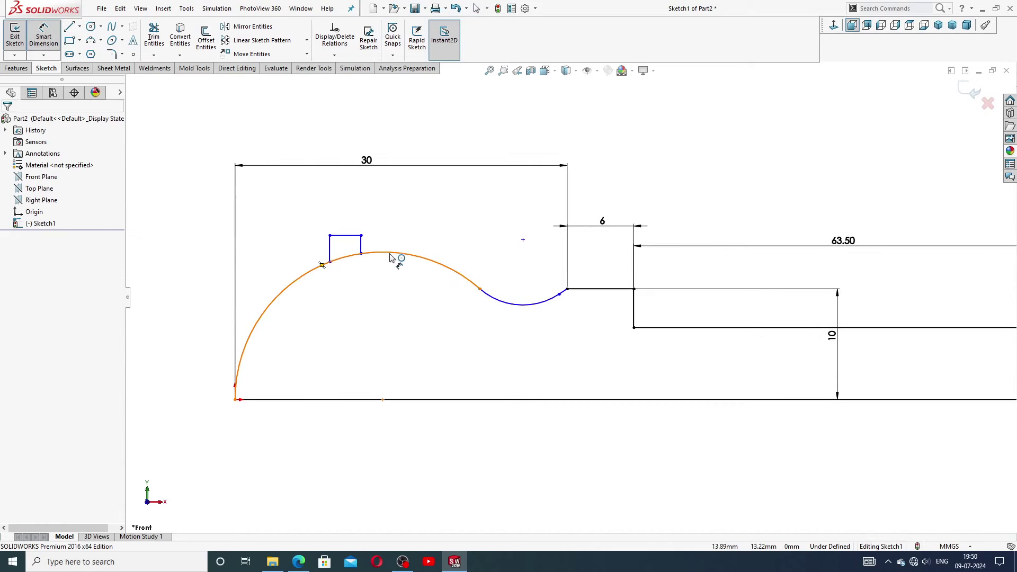
click(347, 236)
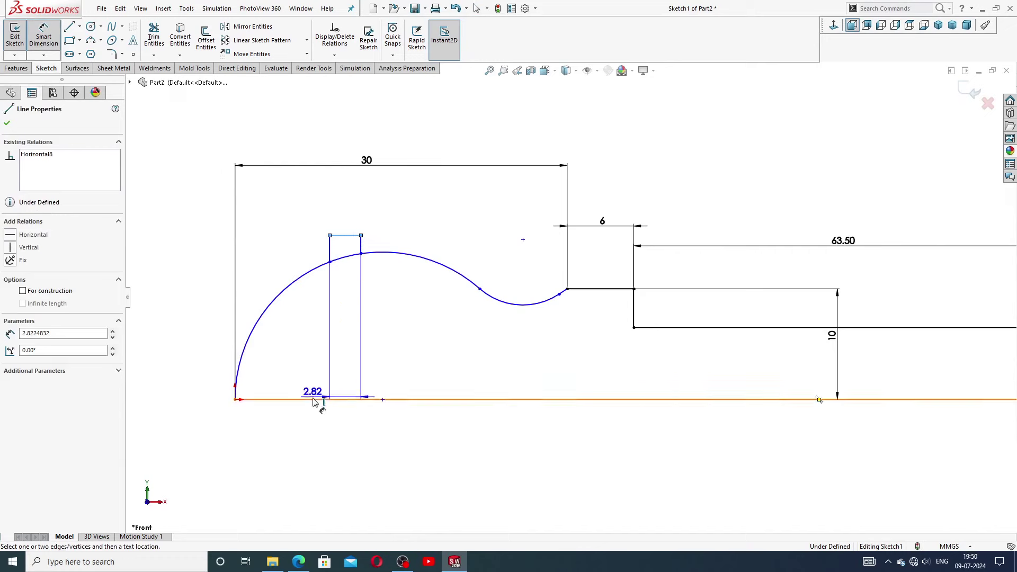
click(253, 399)
click(206, 335)
text(1)
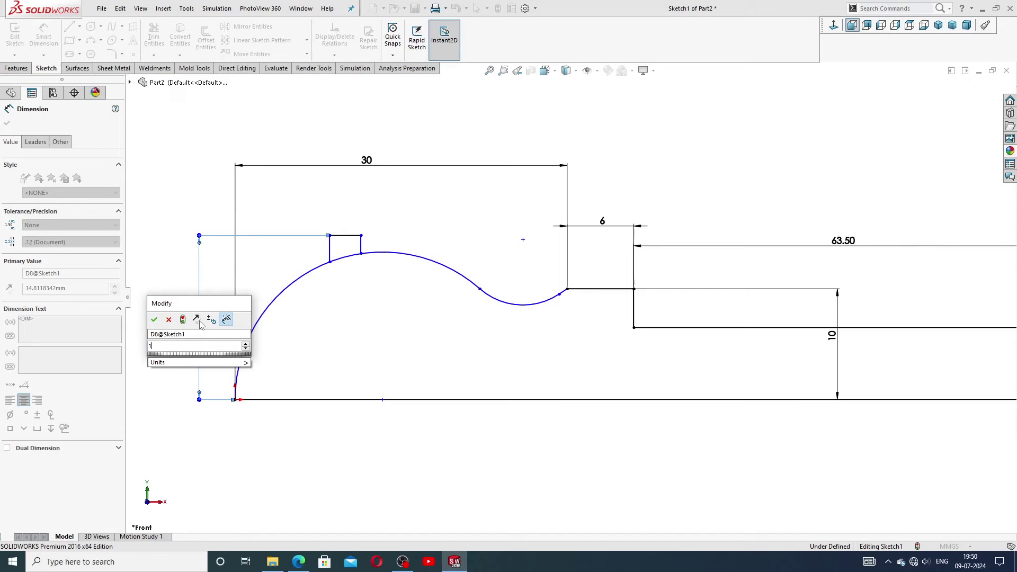
text(2.5)
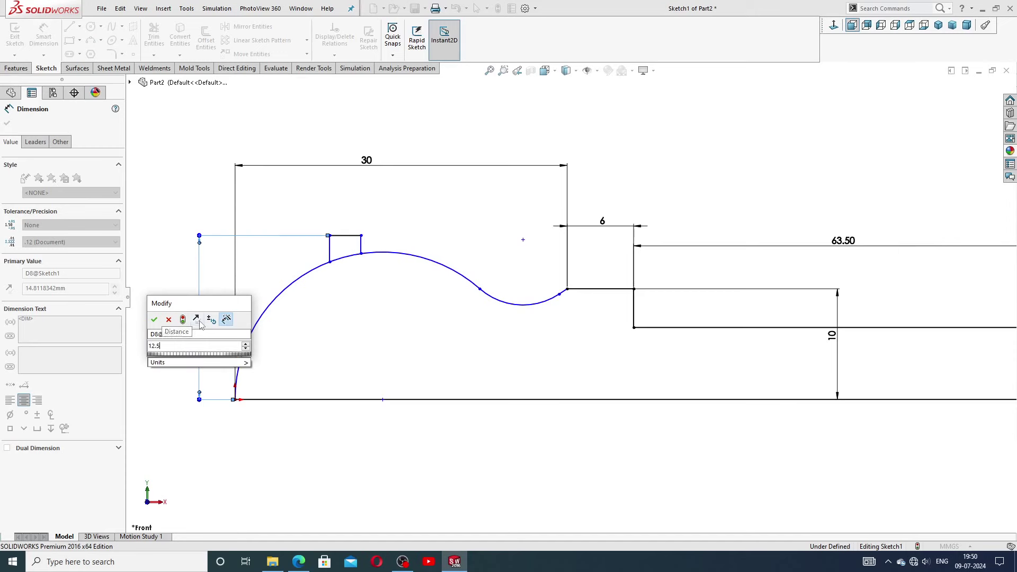
key(Return)
click(374, 344)
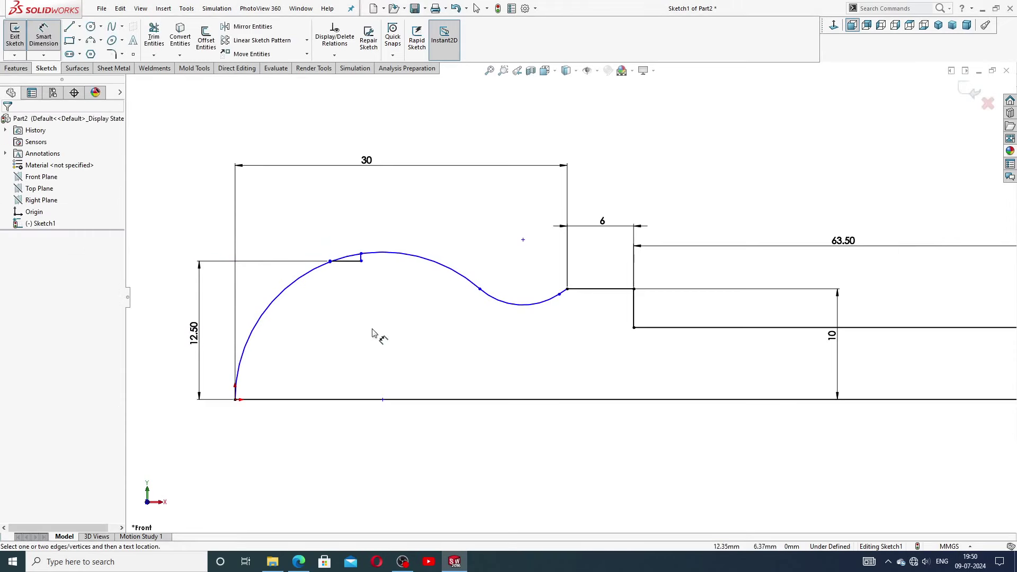
Step: Give the first arc a radius of 10
scroll(465, 291, down, 2)
scroll(462, 243, up, 1)
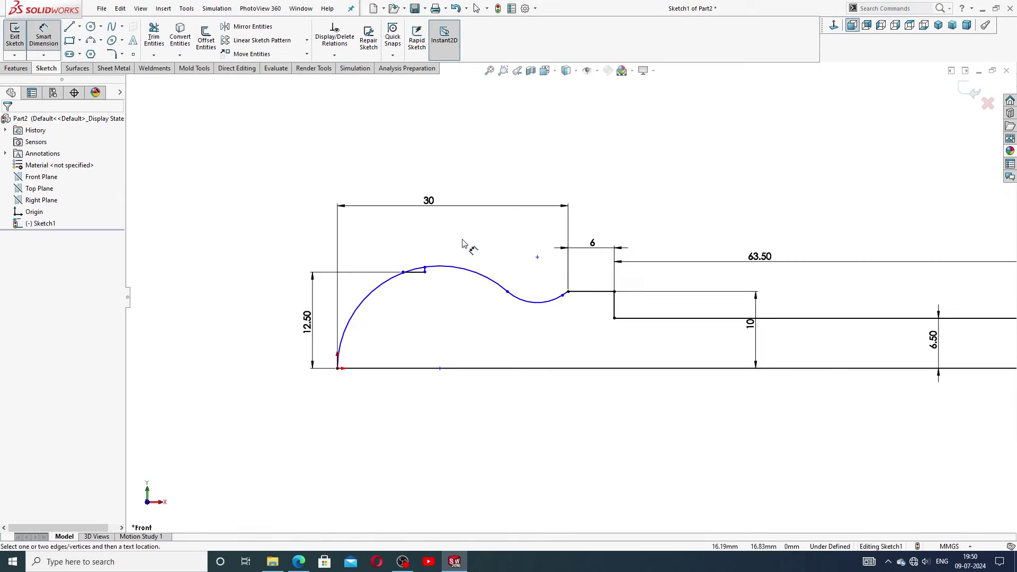
click(385, 289)
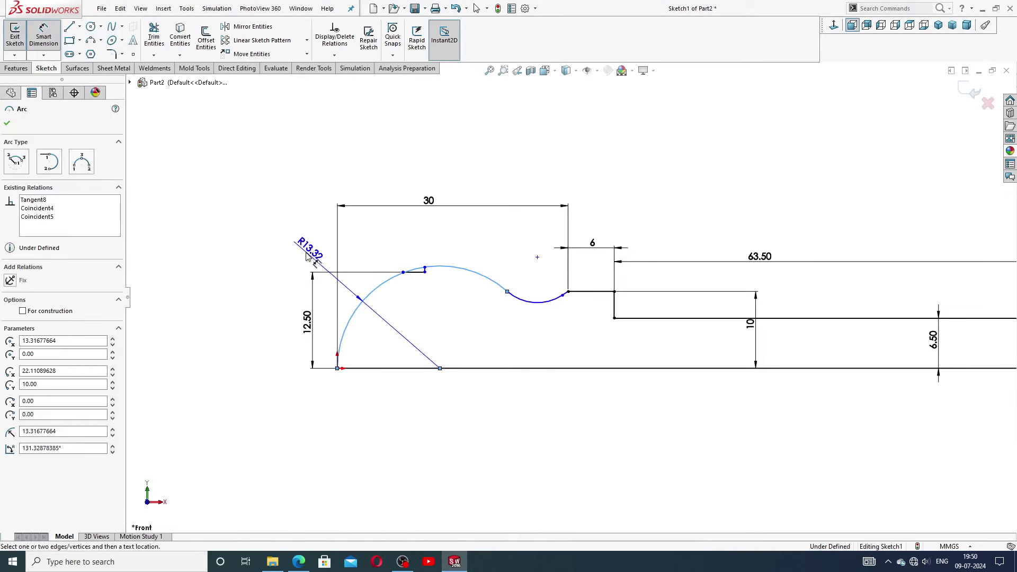
click(305, 256)
text(10)
key(Return)
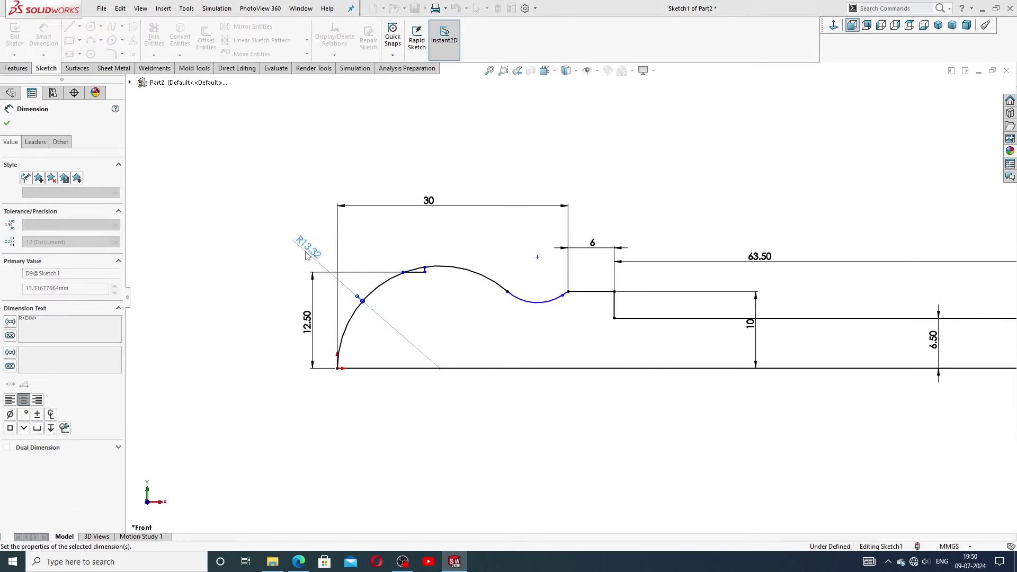
click(474, 318)
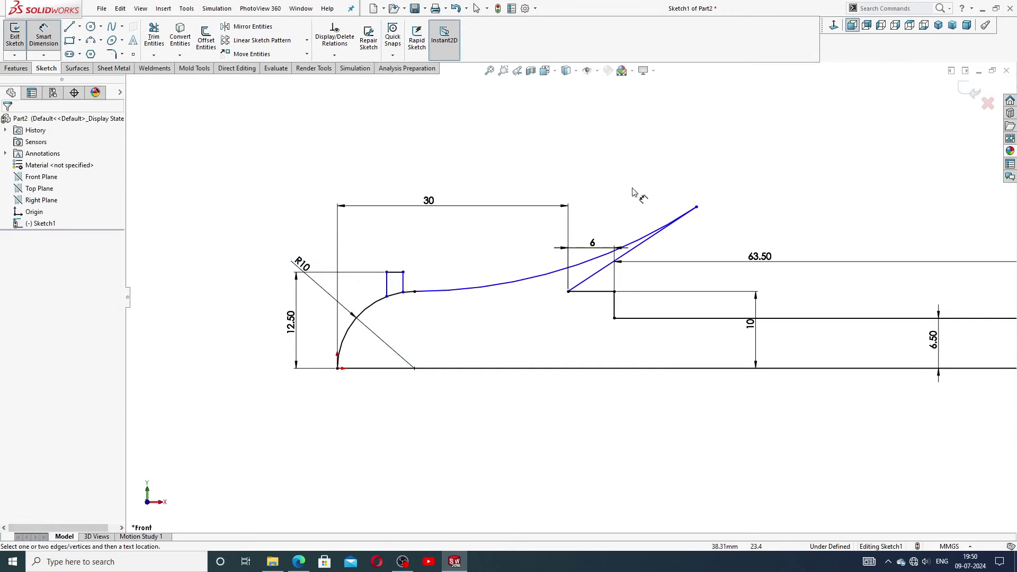
Step: Inspect the angled connecting line and reshape the curve, swinging its tangent line upward
right_click(661, 185)
click(689, 157)
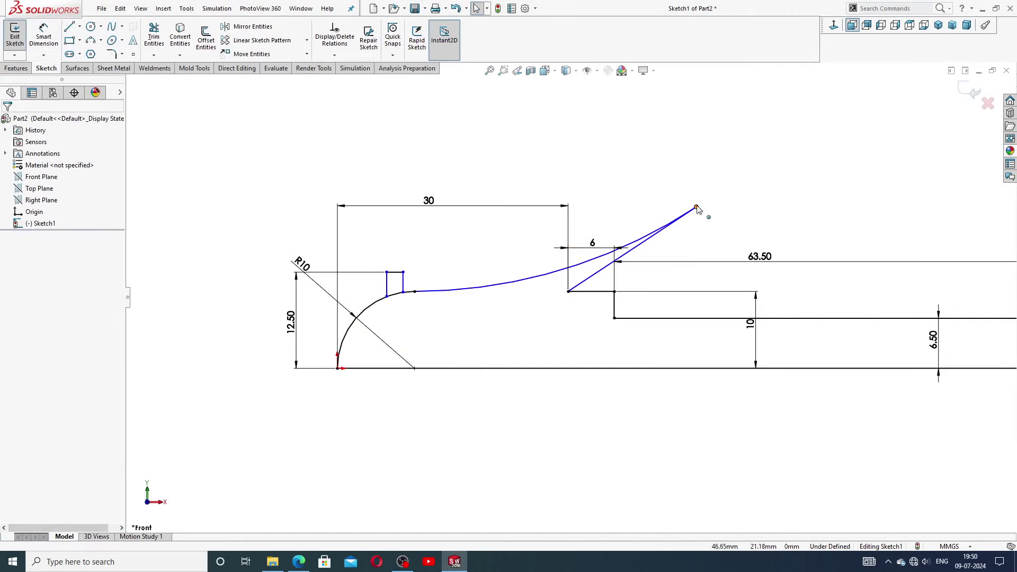
click(697, 208)
click(596, 275)
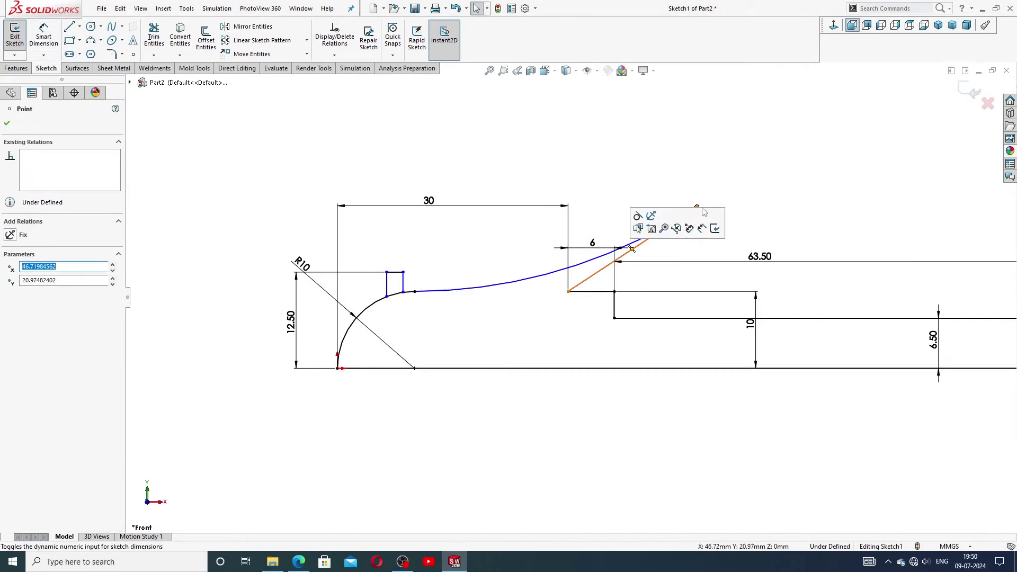
click(694, 214)
drag(694, 214, 702, 214)
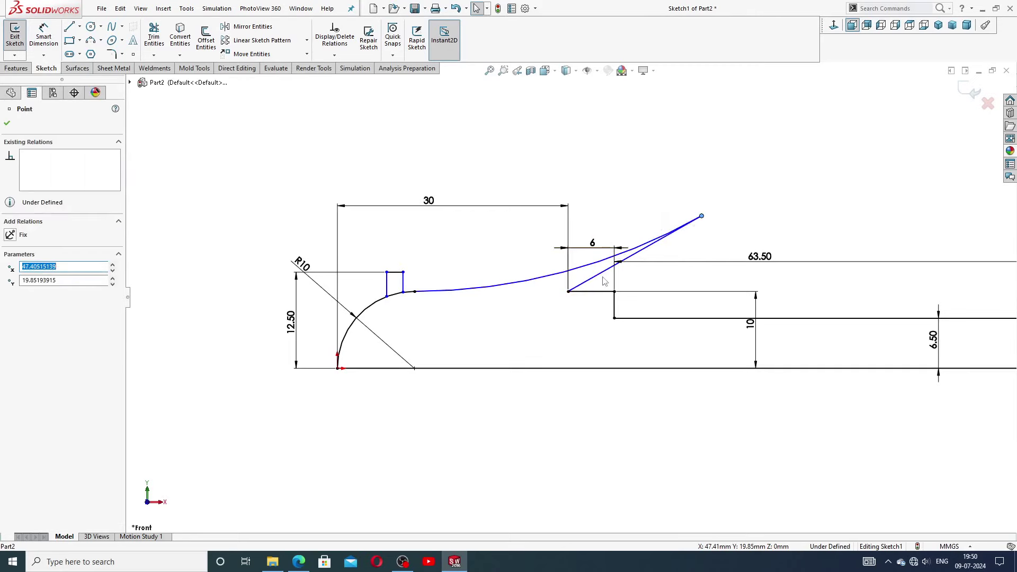
click(587, 285)
drag(558, 277, 553, 233)
click(554, 229)
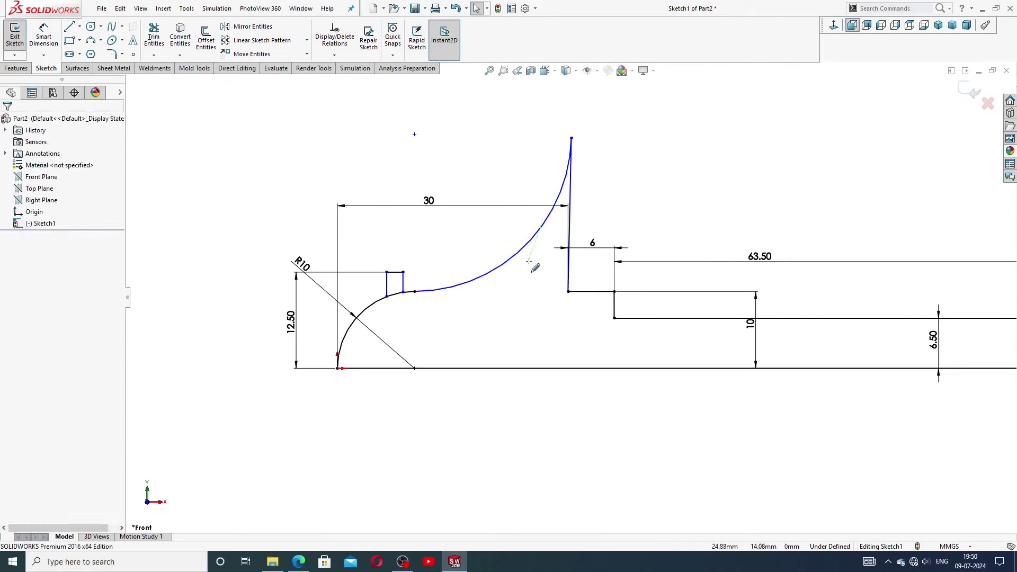
Step: Drag the curve's ends up and down to test shapes, and reposition the 30 dimension label
drag(572, 138, 435, 215)
drag(536, 279, 558, 298)
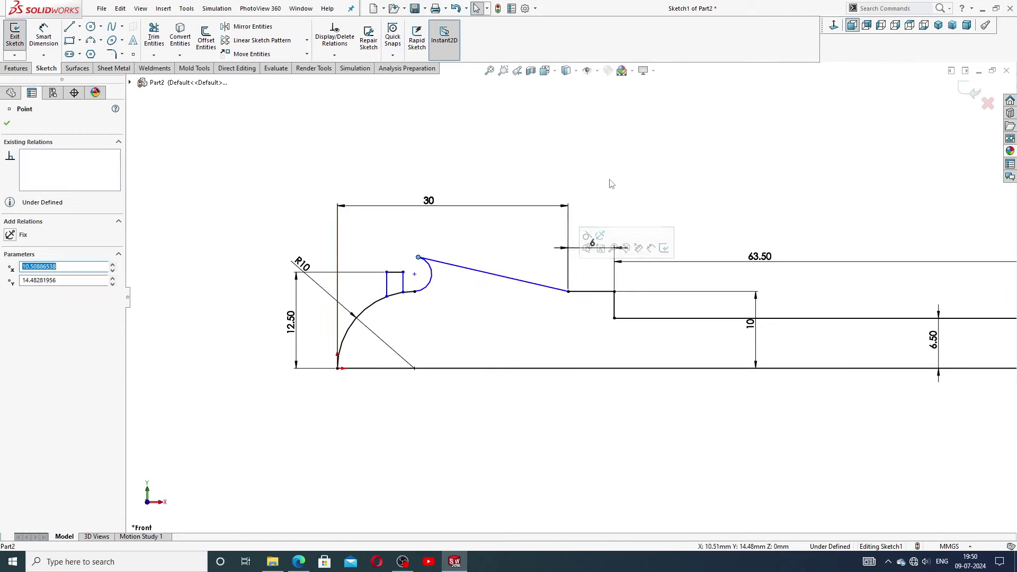
click(609, 182)
drag(426, 263, 493, 298)
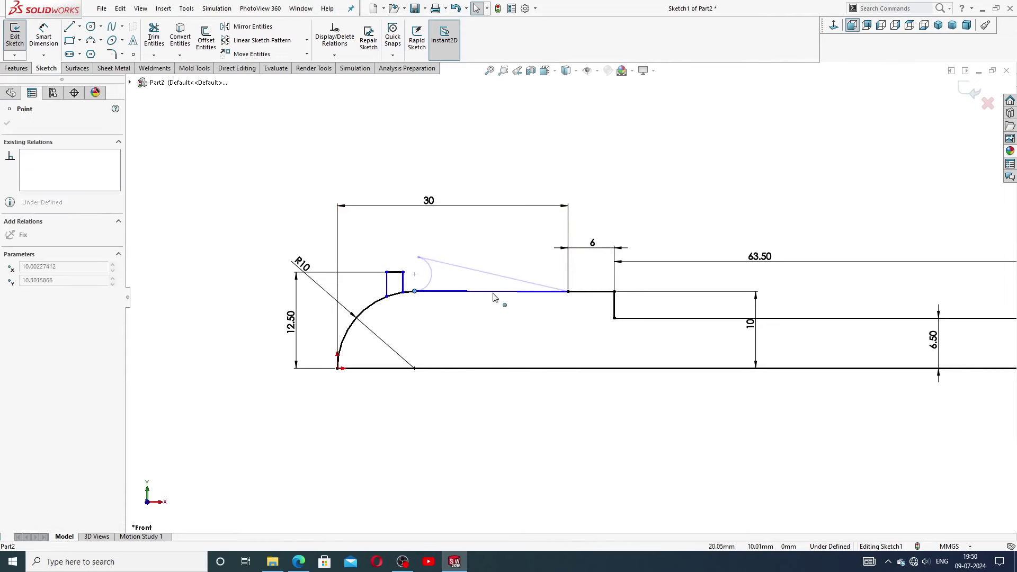
mouse_move(517, 336)
mouse_down()
mouse_move(518, 272)
mouse_move(529, 288)
mouse_move(539, 261)
mouse_move(537, 275)
mouse_up()
mouse_move(442, 205)
mouse_down()
mouse_move(491, 243)
mouse_move(466, 186)
mouse_move(438, 213)
mouse_up()
click(512, 287)
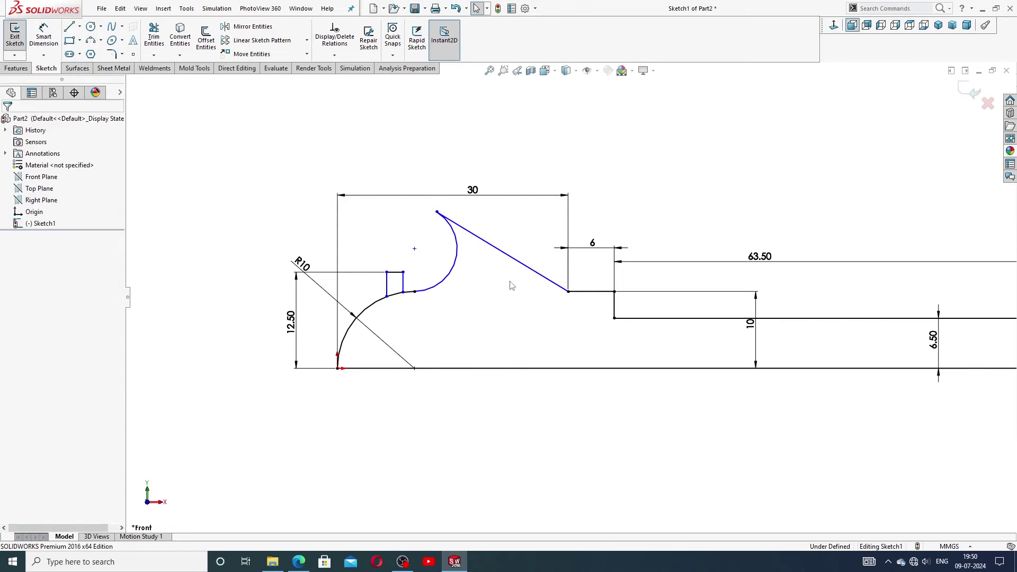
Step: Delete the slanted 20 mm line and collapse the leftover arc end
click(526, 270)
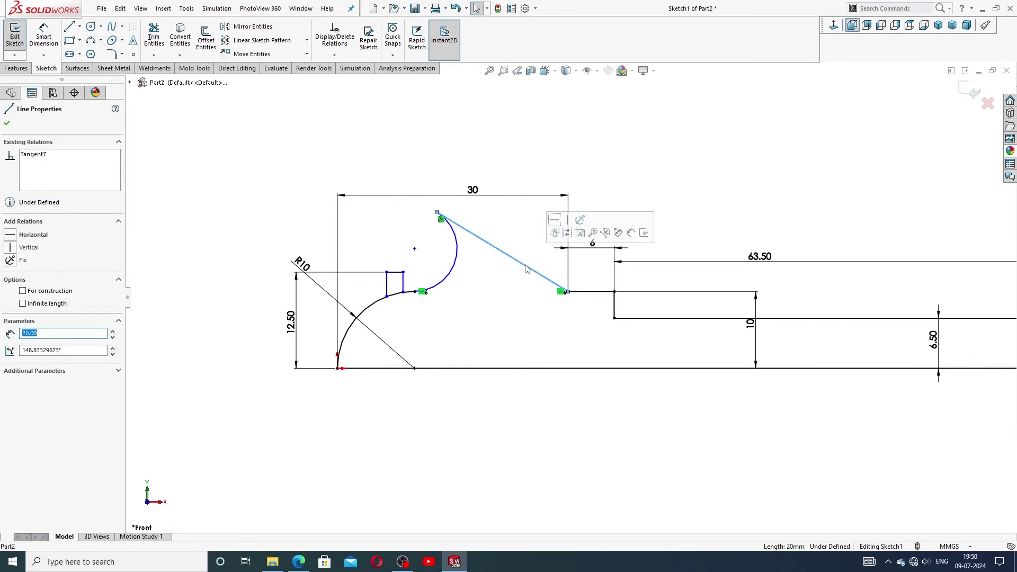
key(Delete)
drag(437, 212, 477, 292)
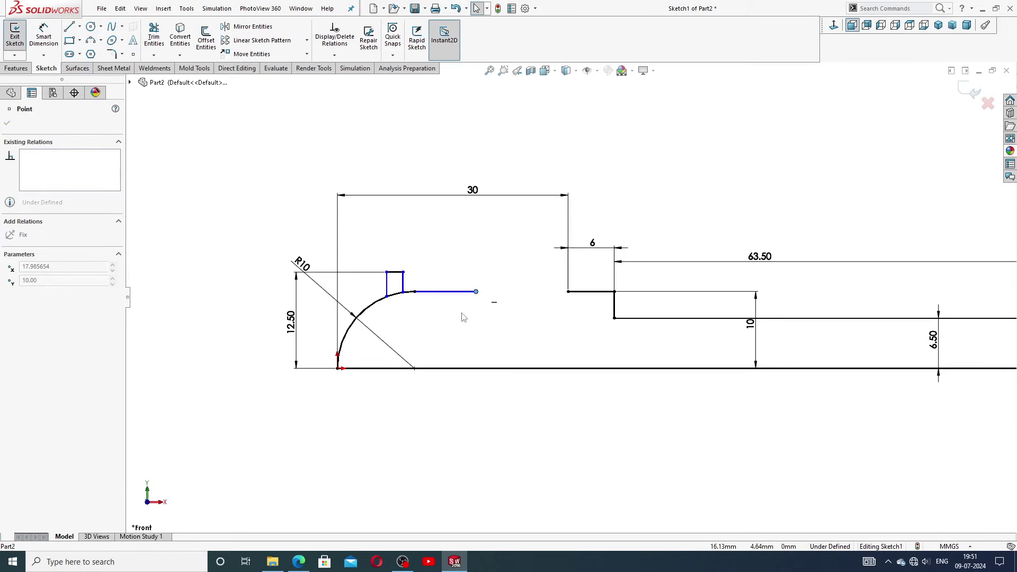
click(440, 294)
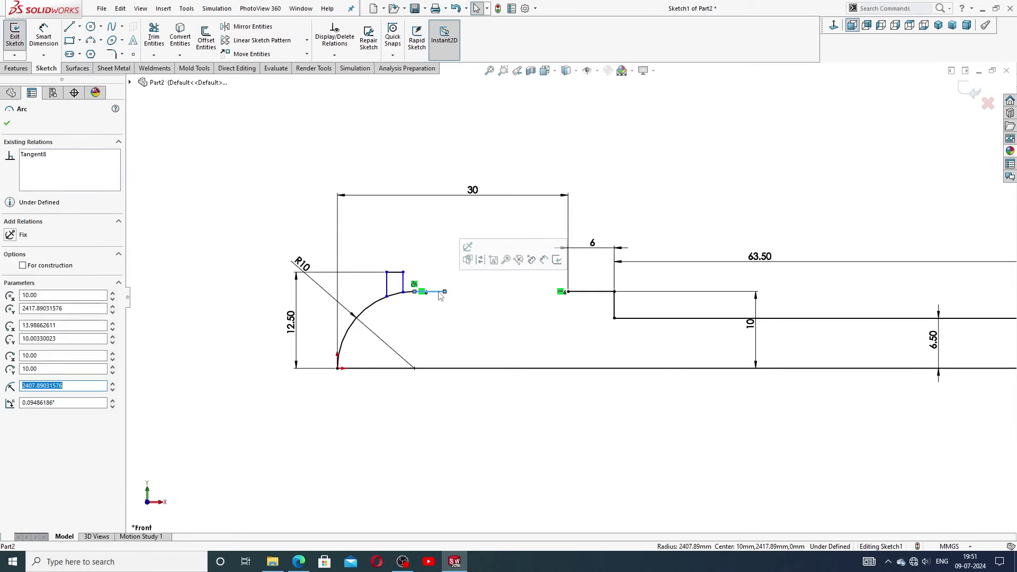
click(427, 300)
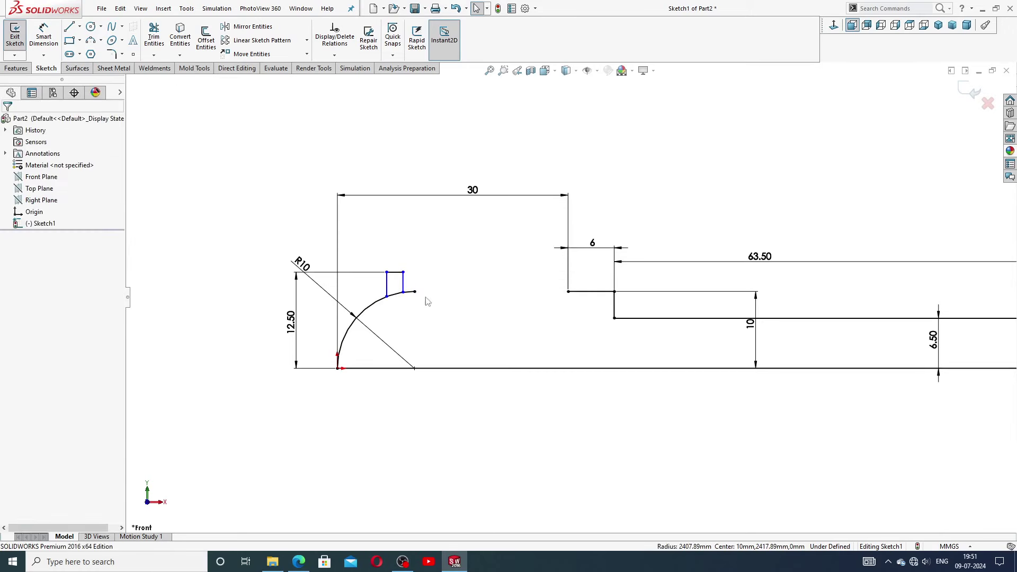
Step: Draw a short angled line down-left from the step's lower corner
click(70, 27)
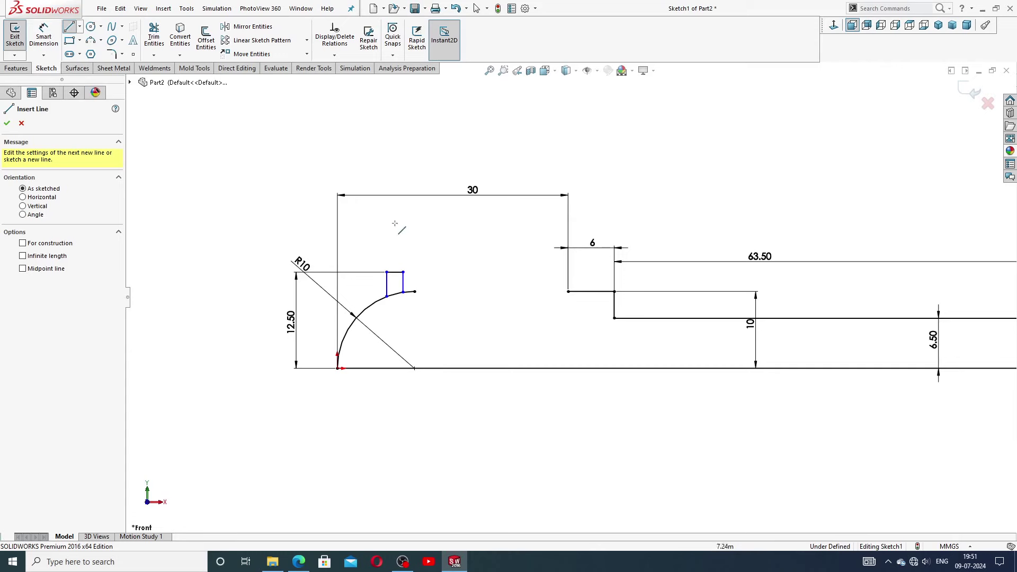
click(568, 291)
click(531, 318)
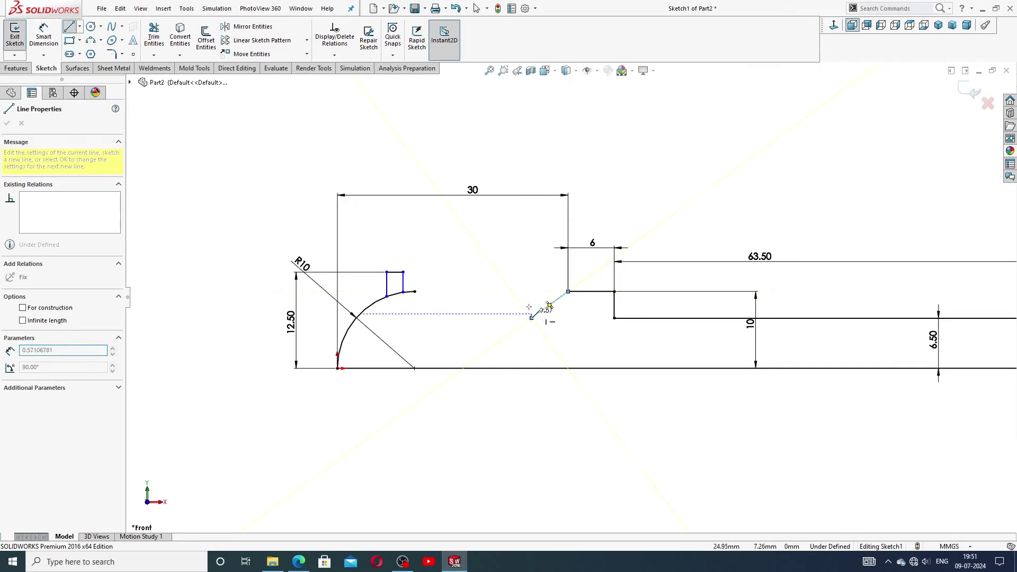
right_click(531, 288)
click(557, 297)
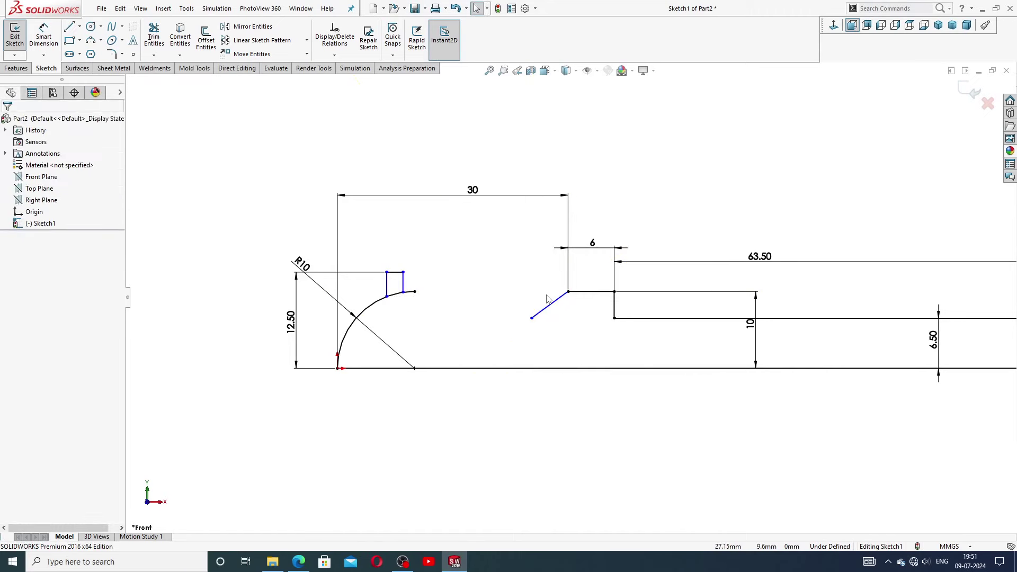
click(415, 292)
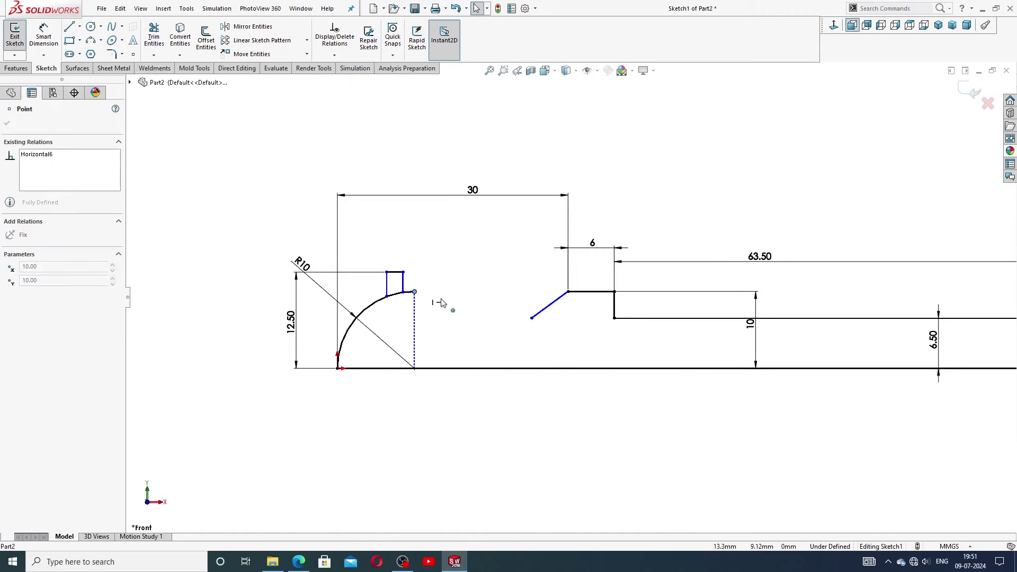
key(Escape)
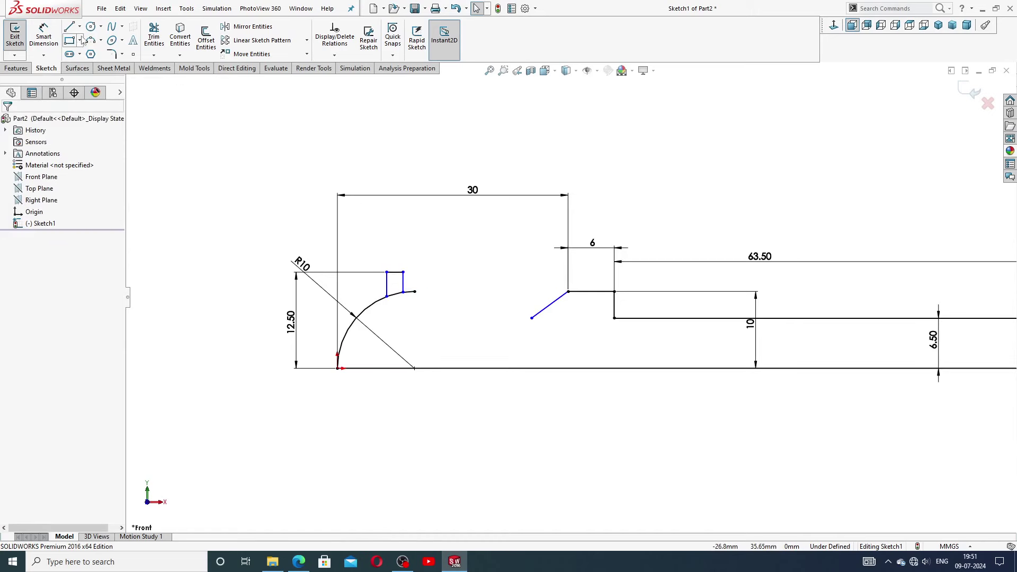
Step: Add a concave tangent arc from the angled line's lower end to the notch end point
click(101, 41)
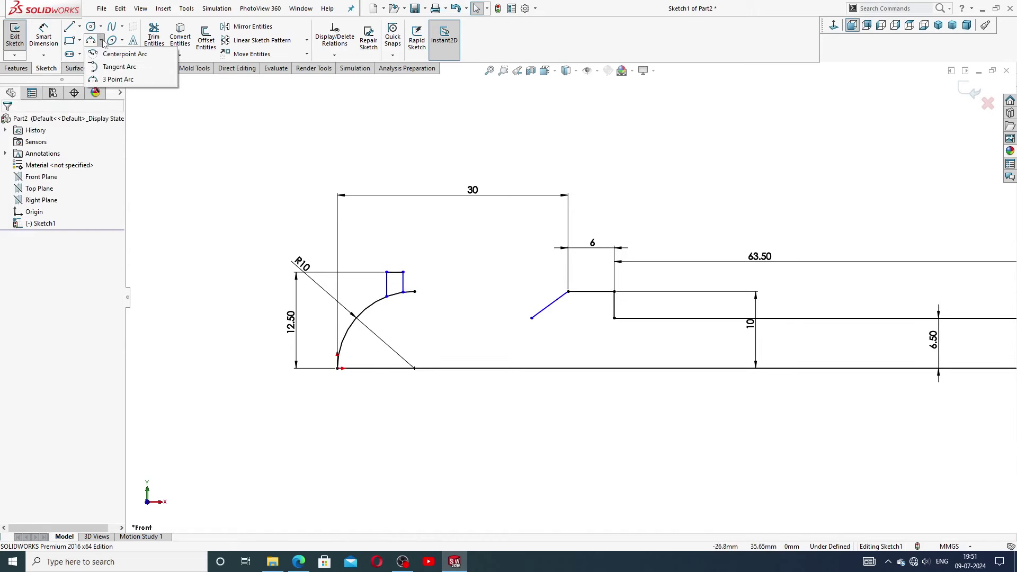
click(112, 82)
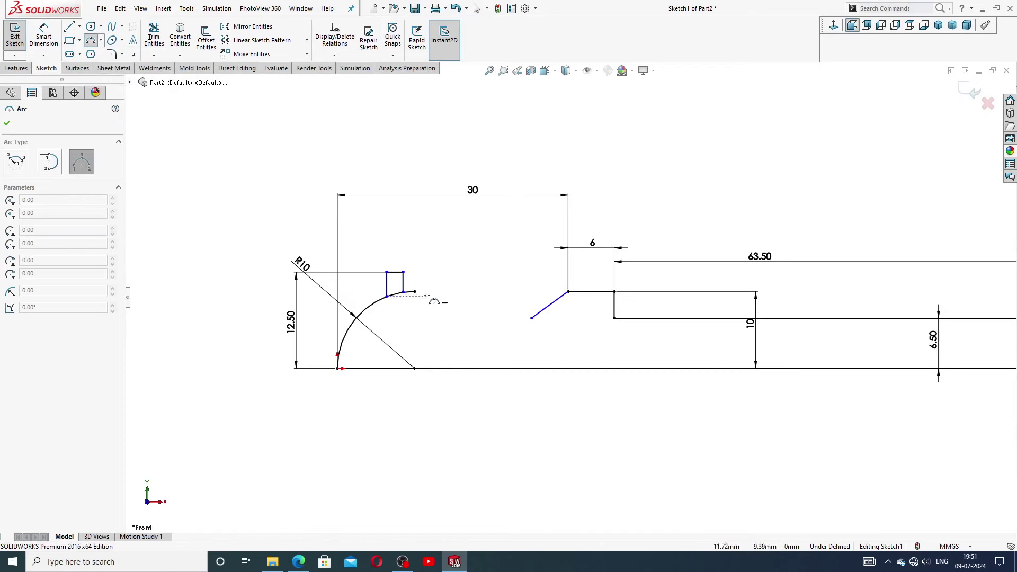
right_click(444, 237)
click(466, 246)
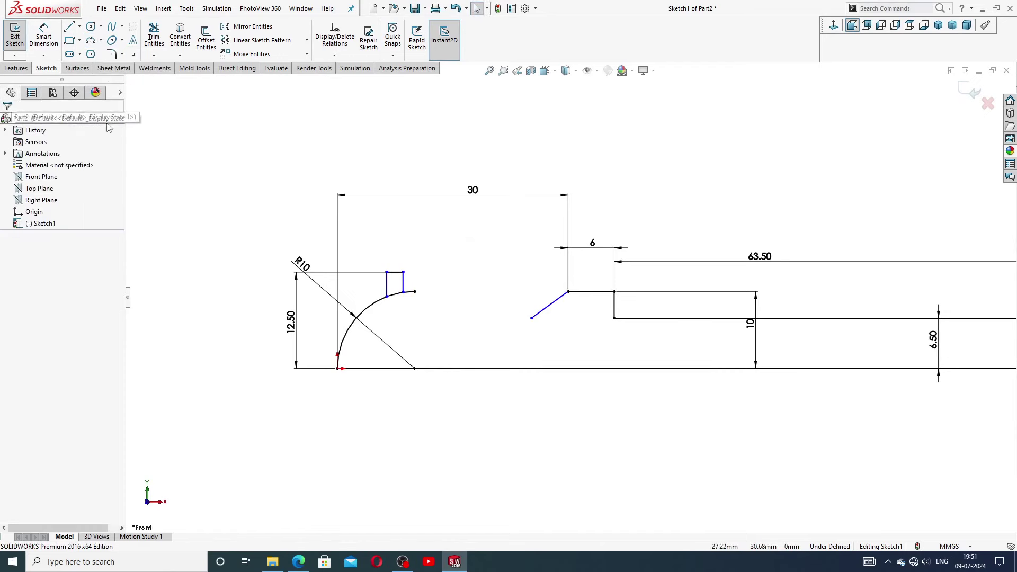
click(69, 27)
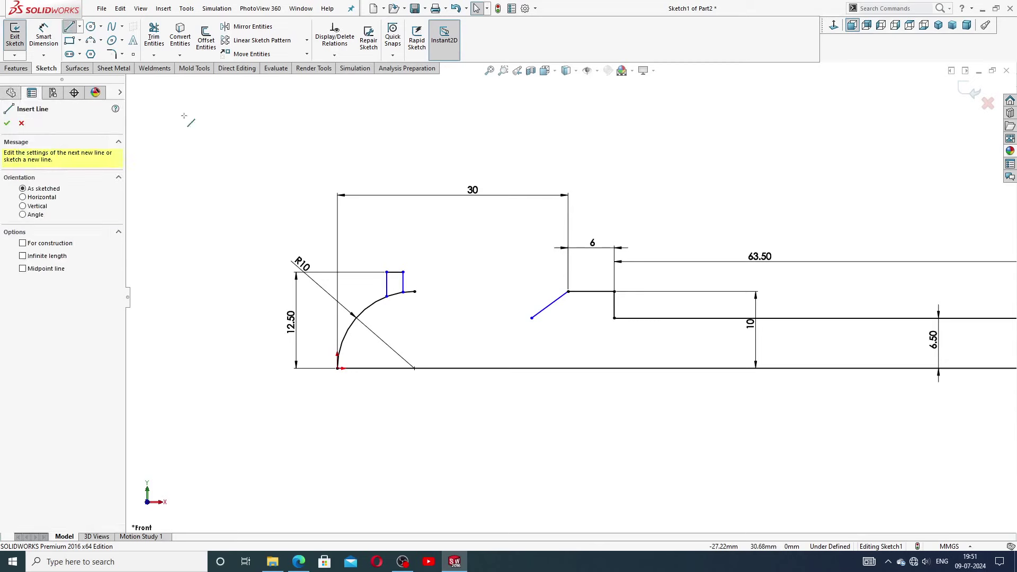
click(531, 319)
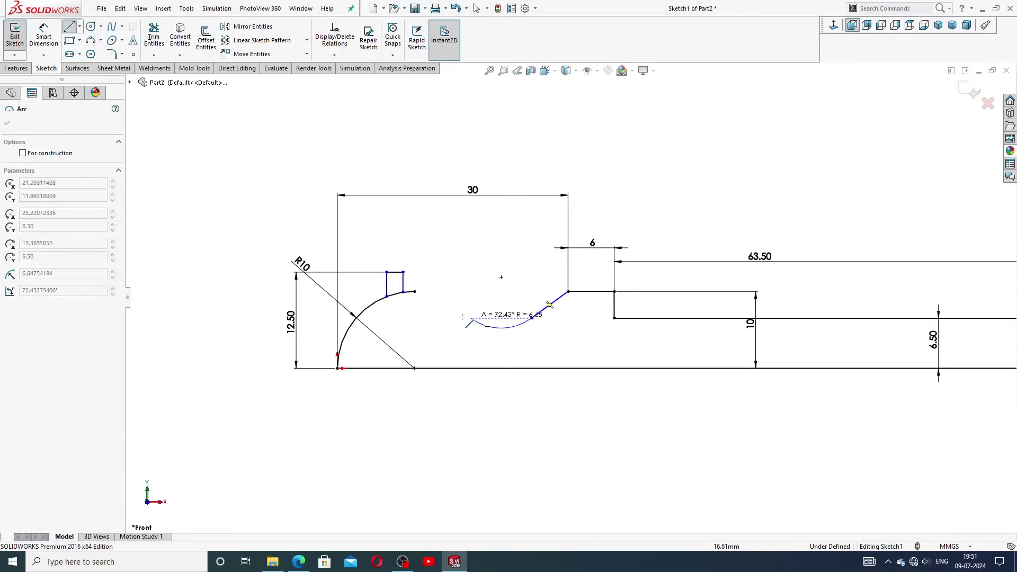
click(414, 292)
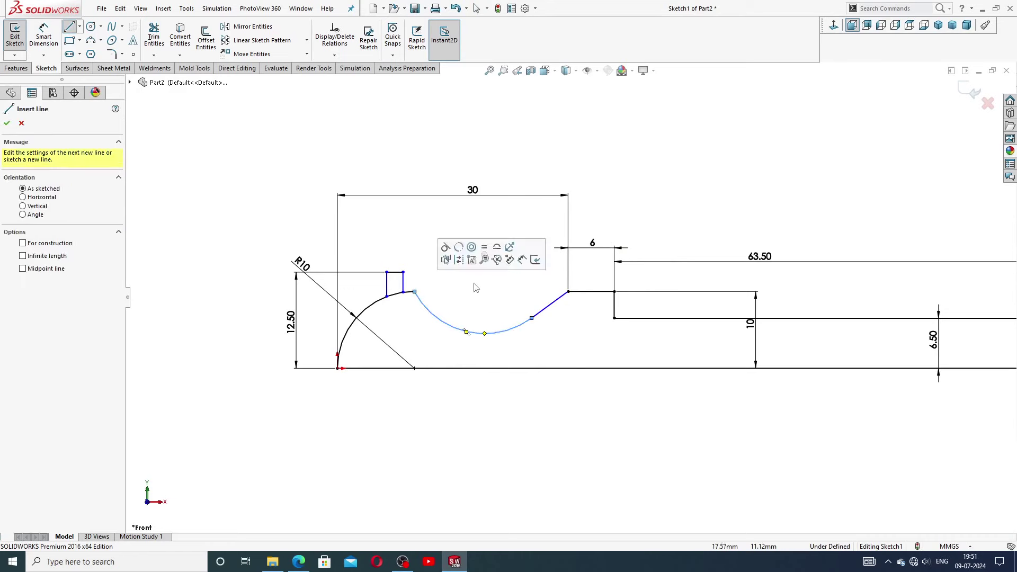
right_click(476, 288)
click(491, 295)
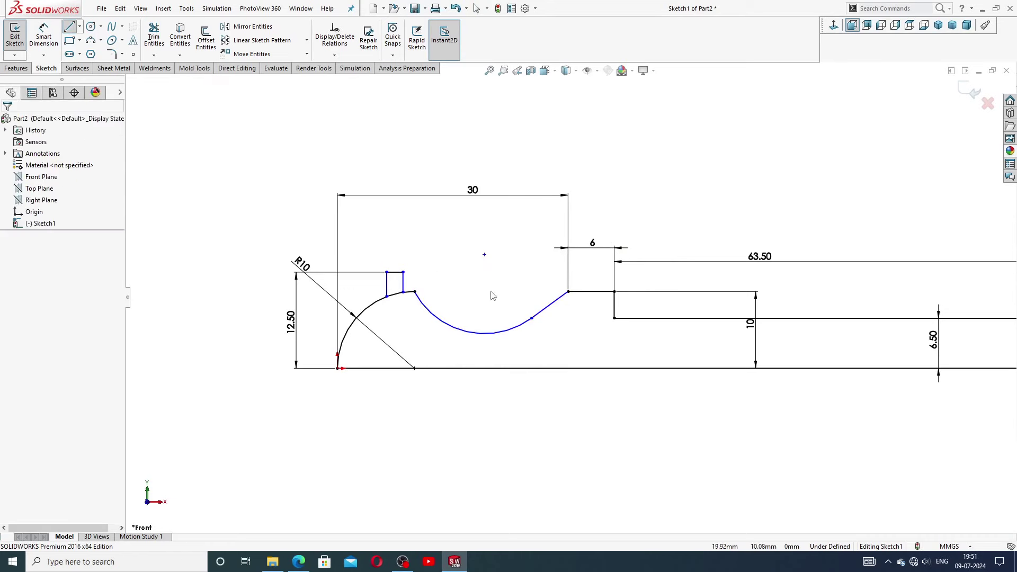
click(414, 293)
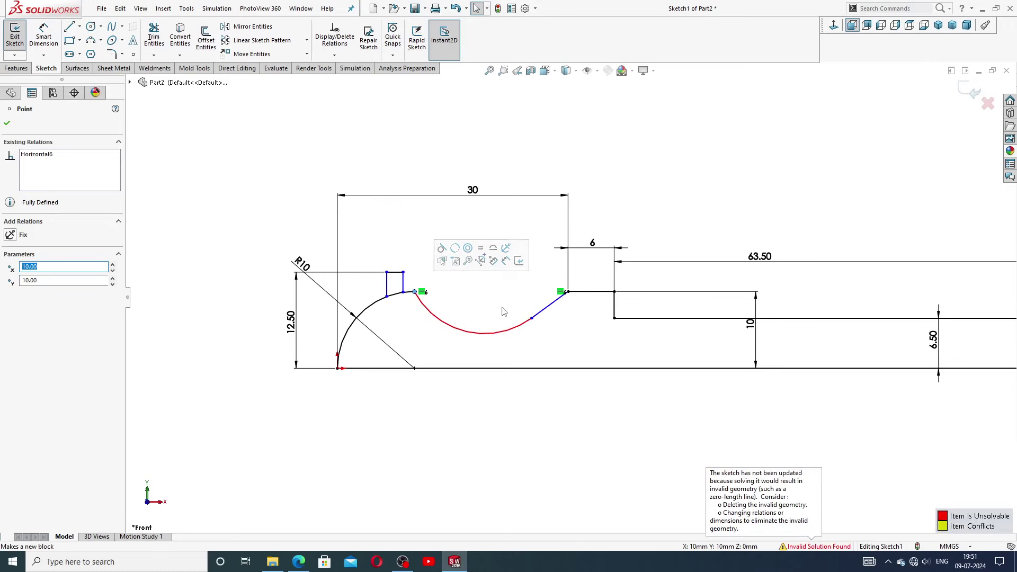
click(534, 267)
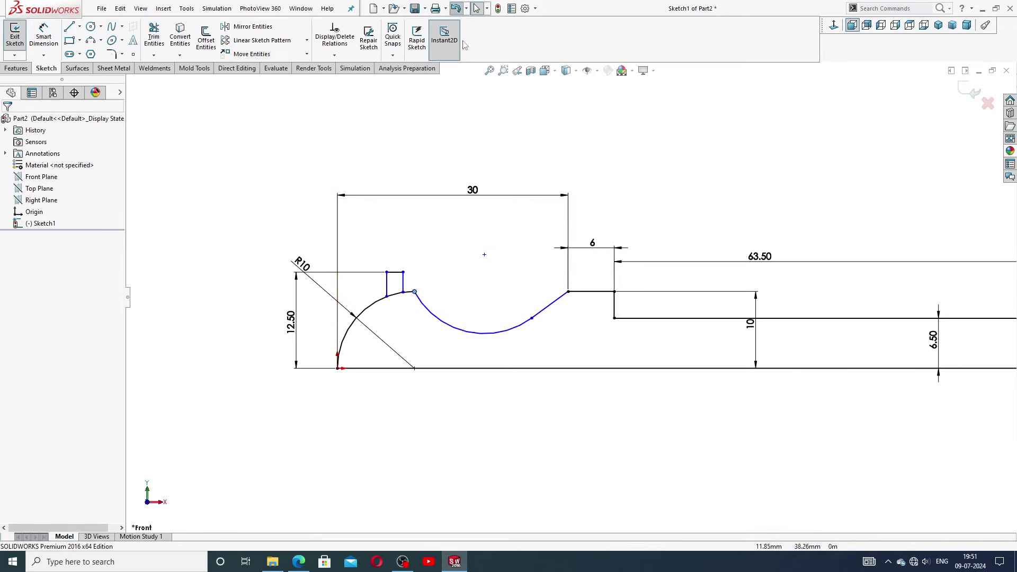
Step: Undo the invalid solve, delete the Horizontal6 relation, and slide the arc end along the R10 curve
click(456, 7)
scroll(475, 221, down, 4)
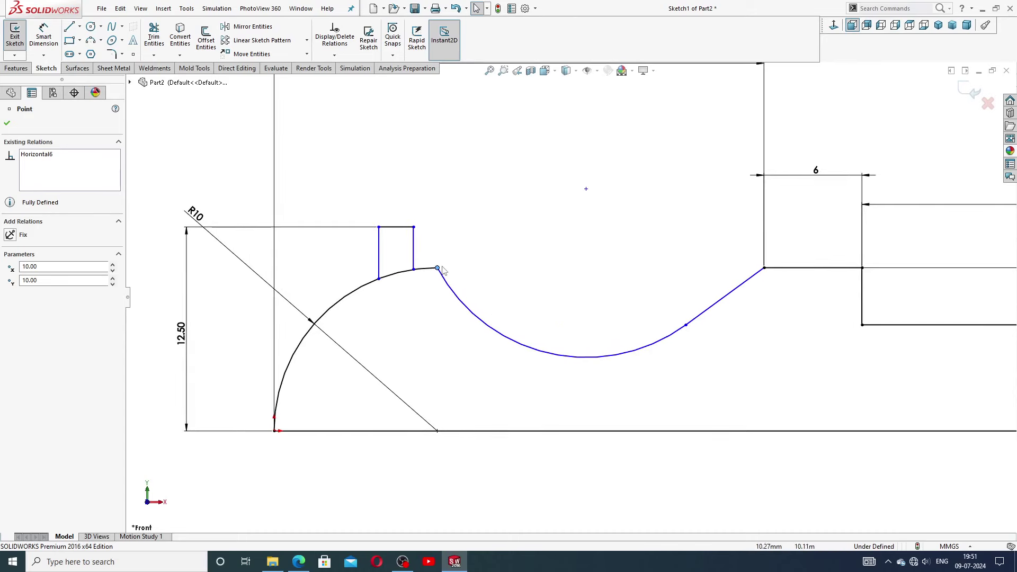
click(437, 269)
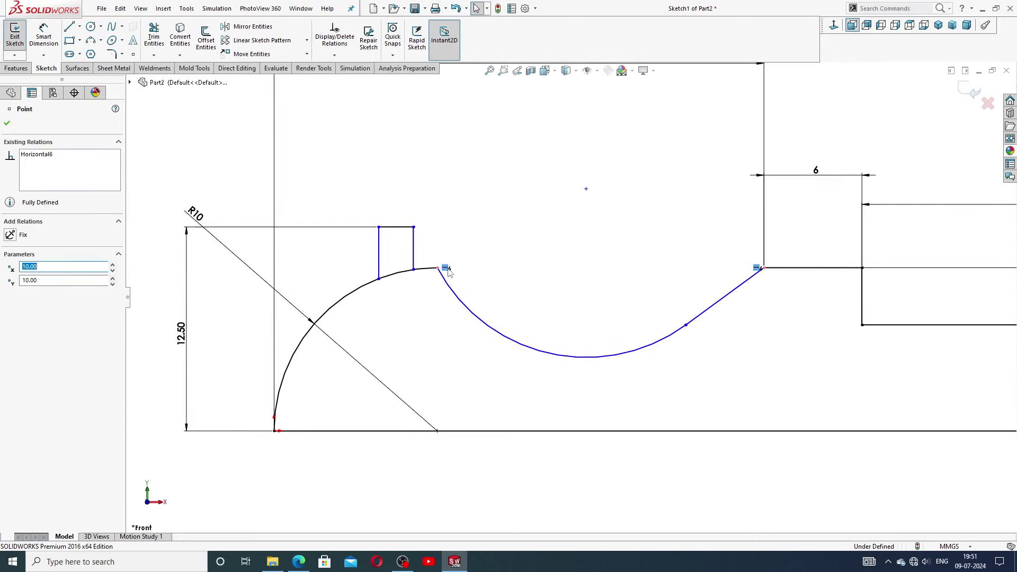
key(Delete)
drag(448, 271, 539, 303)
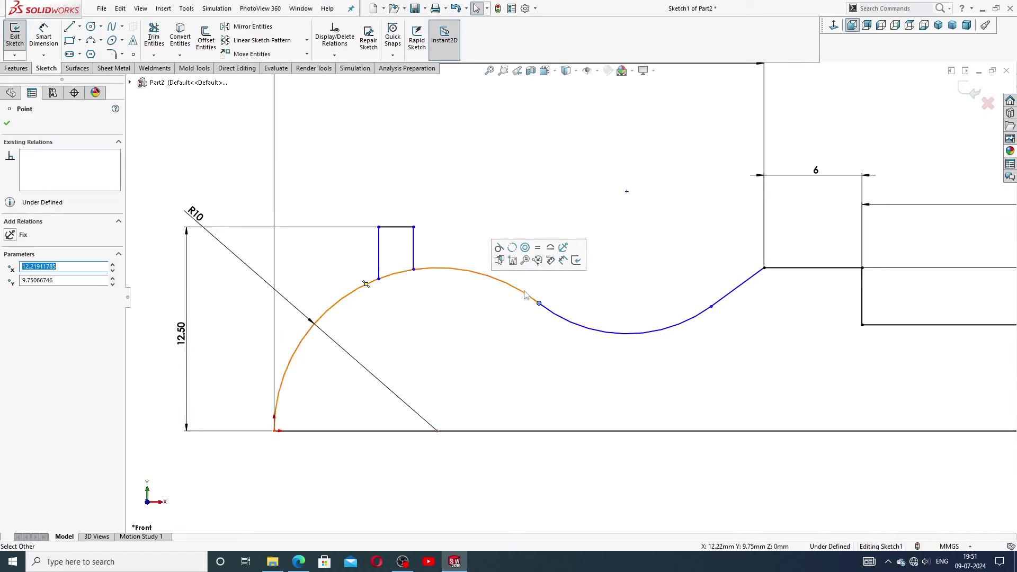
key(Escape)
scroll(646, 313, up, 3)
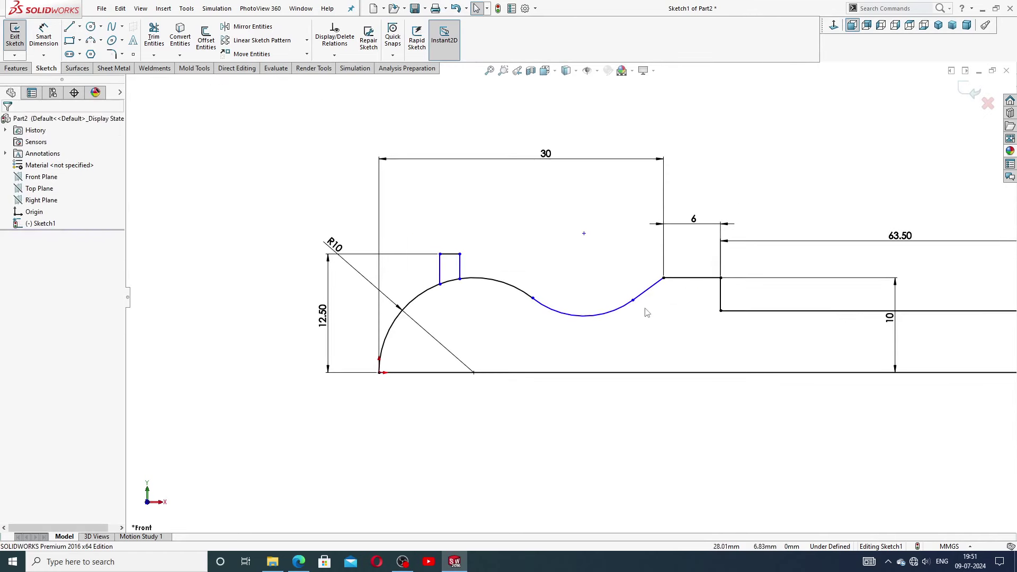
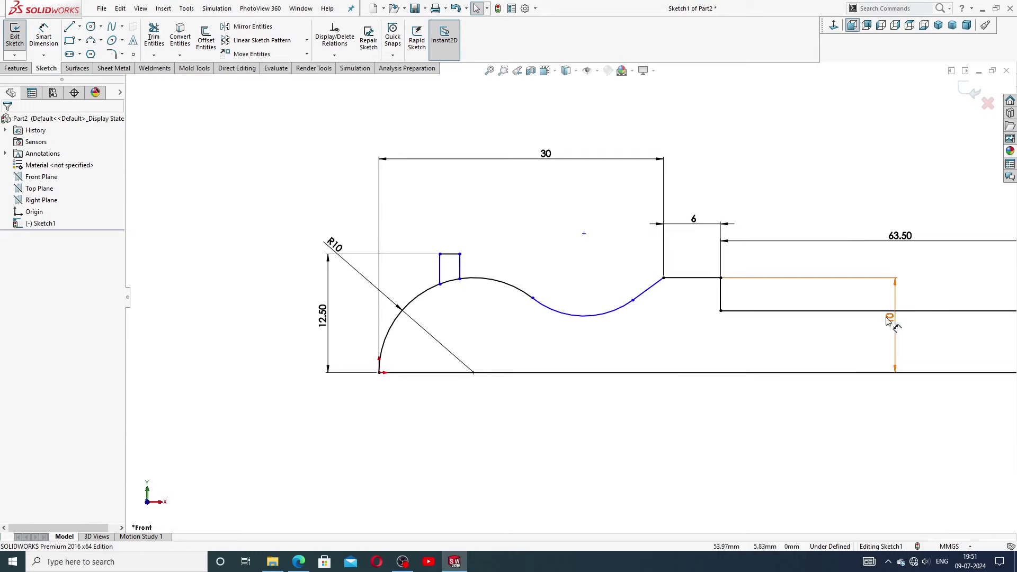
Step: Move the 10 step dimension under the 6 dimension
drag(891, 318, 689, 314)
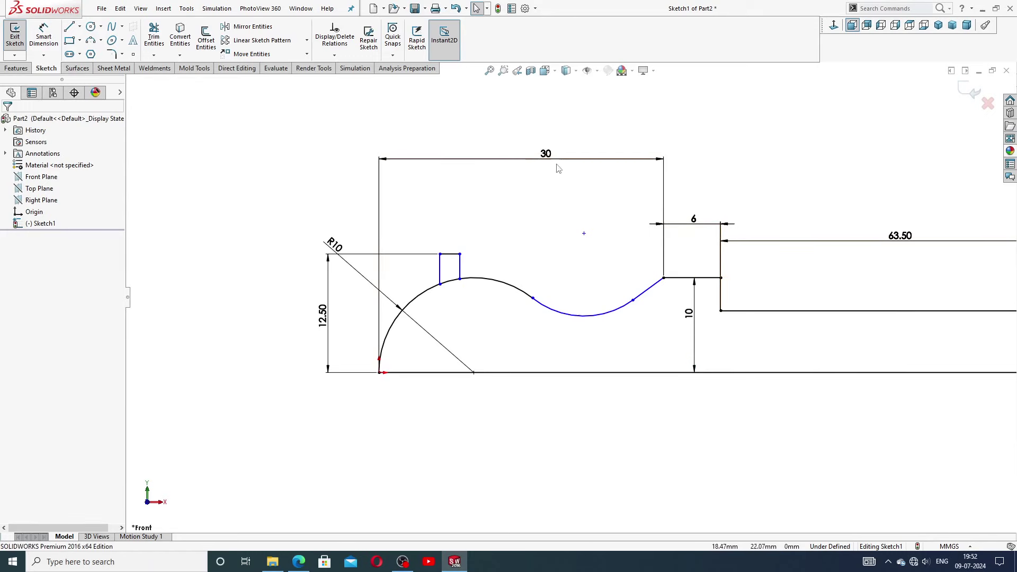
click(43, 35)
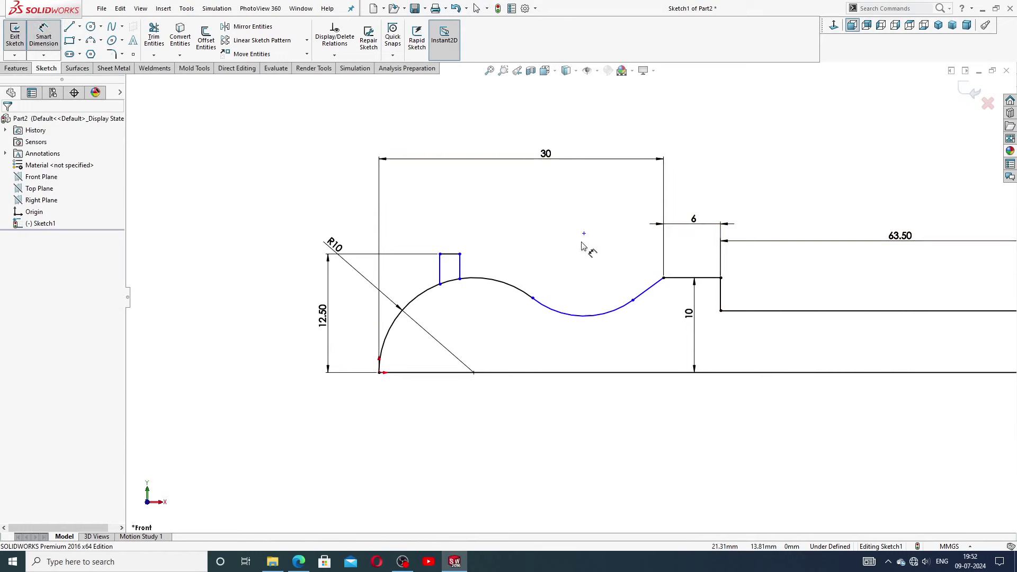
right_click(529, 242)
click(555, 159)
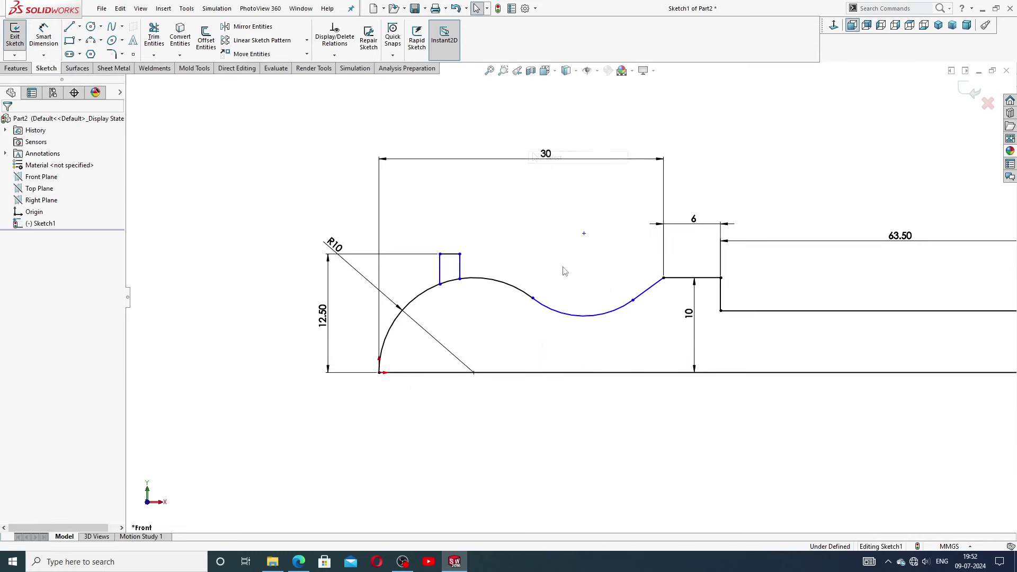
Step: Make two spline points horizontal, then drag a curve point down to deepen the dip
click(535, 303)
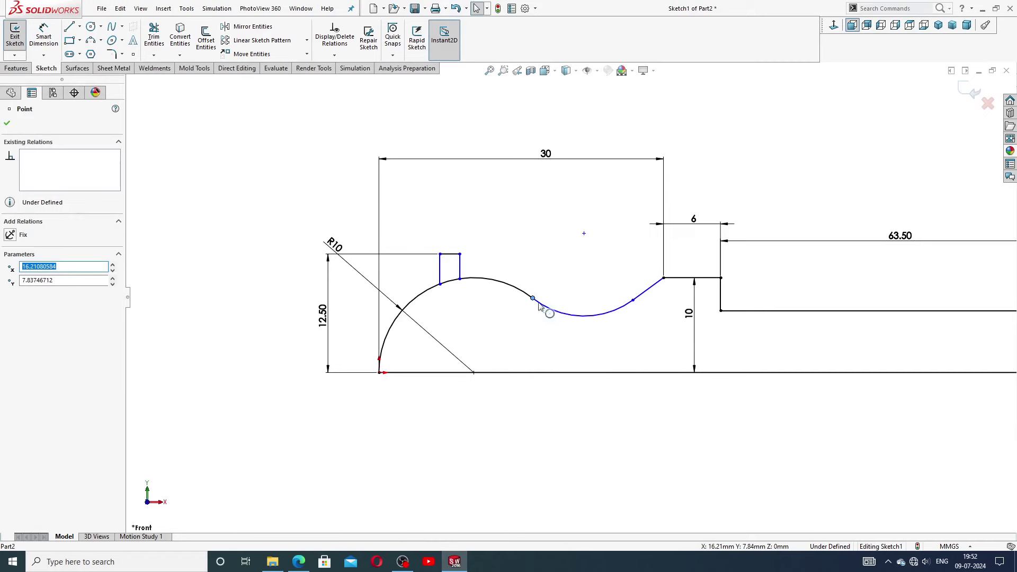
ctrl+click(633, 301)
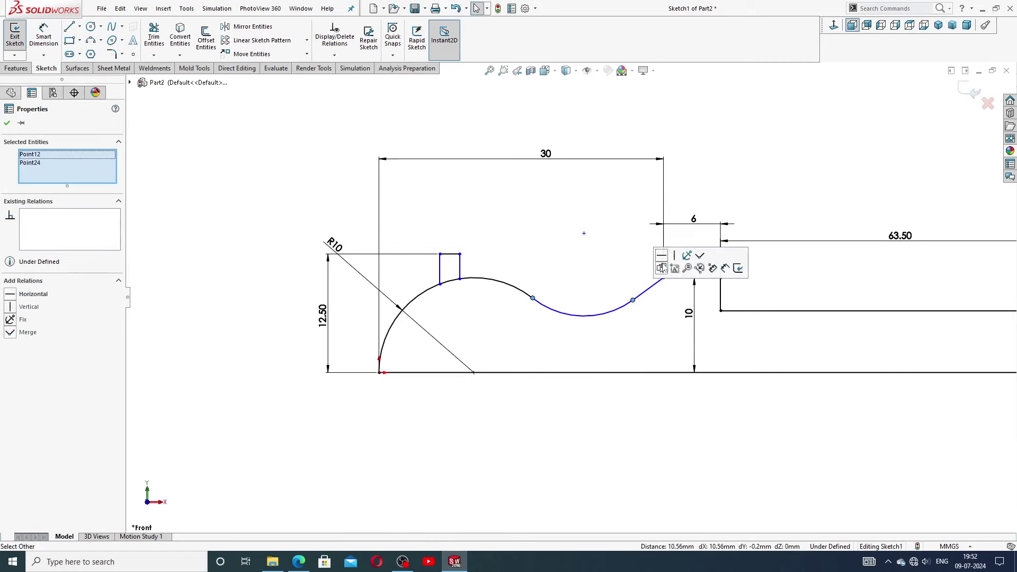
click(662, 256)
click(635, 326)
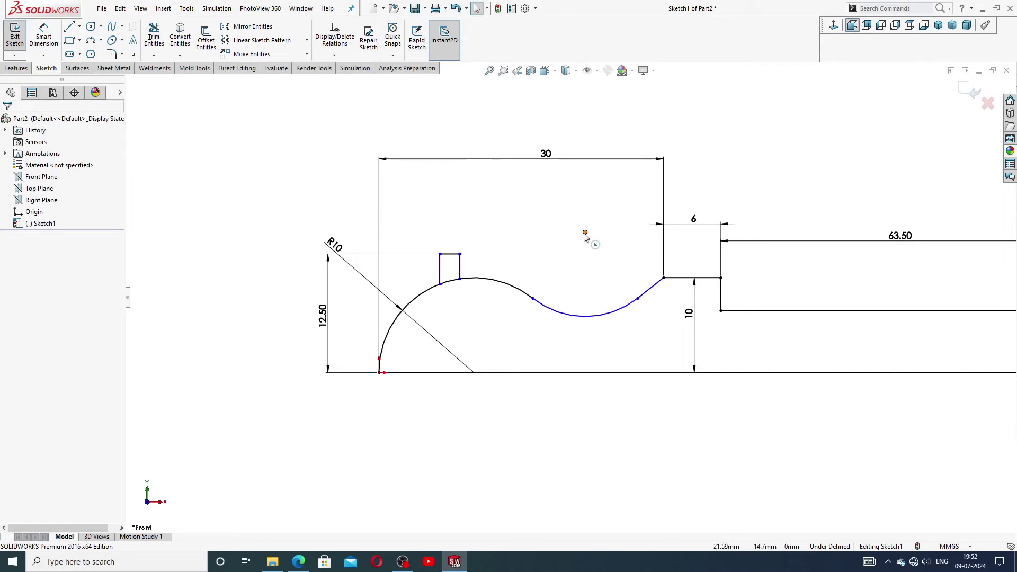
drag(585, 234, 587, 265)
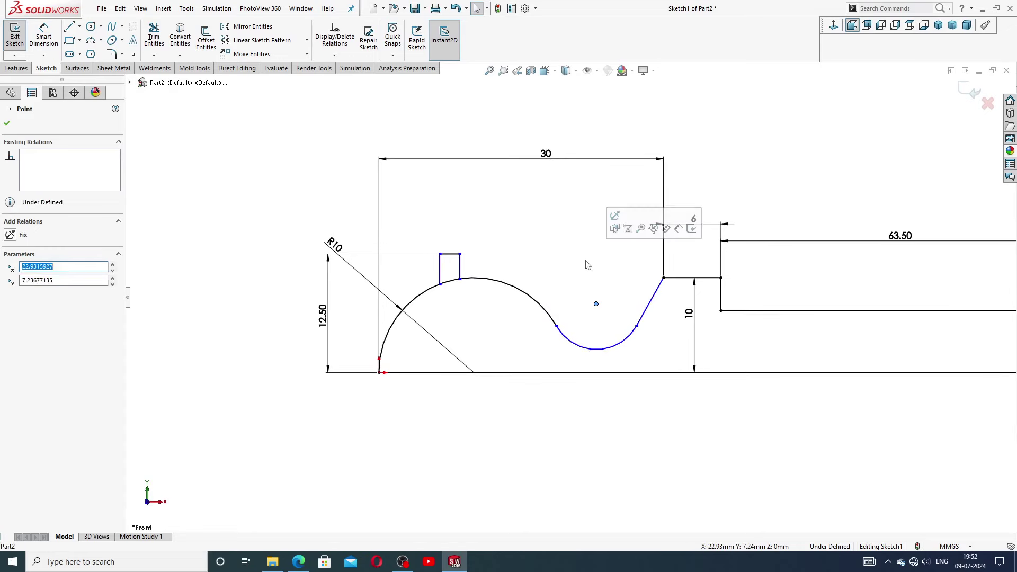
click(625, 405)
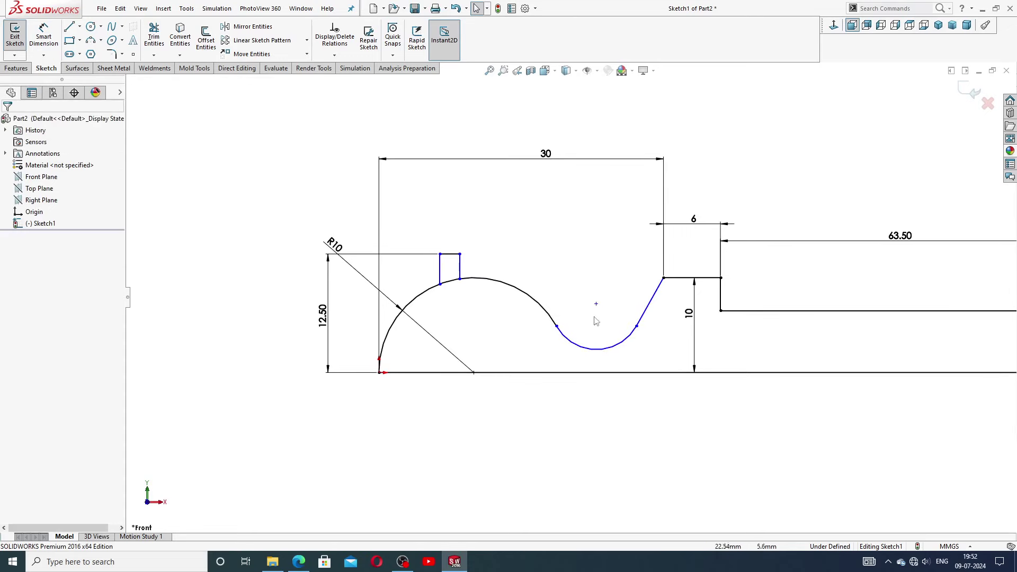
Step: Dimension the lower dip arc at R4.82, keeping it after the invalid-geometry warning
click(43, 39)
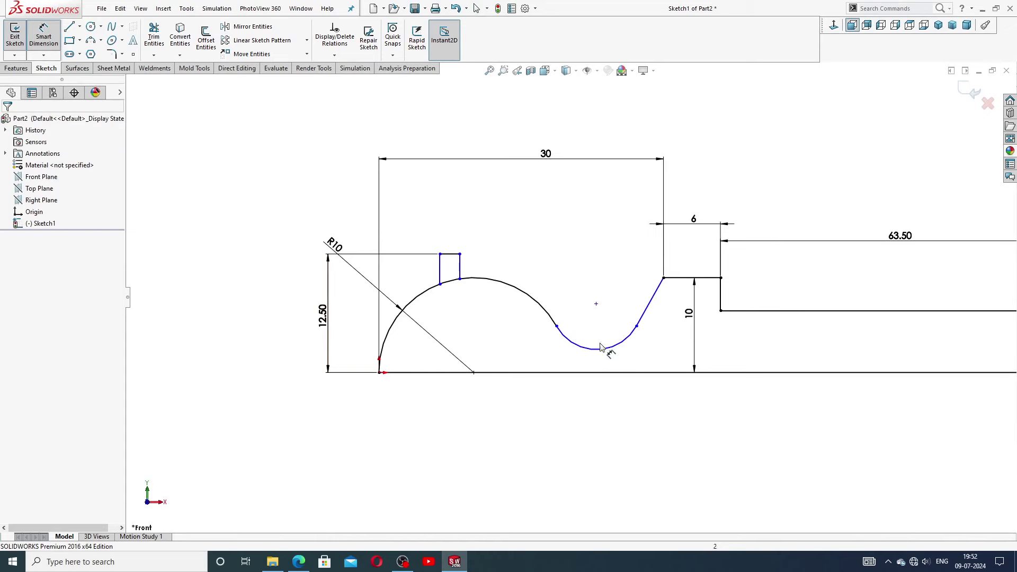
click(609, 348)
click(636, 400)
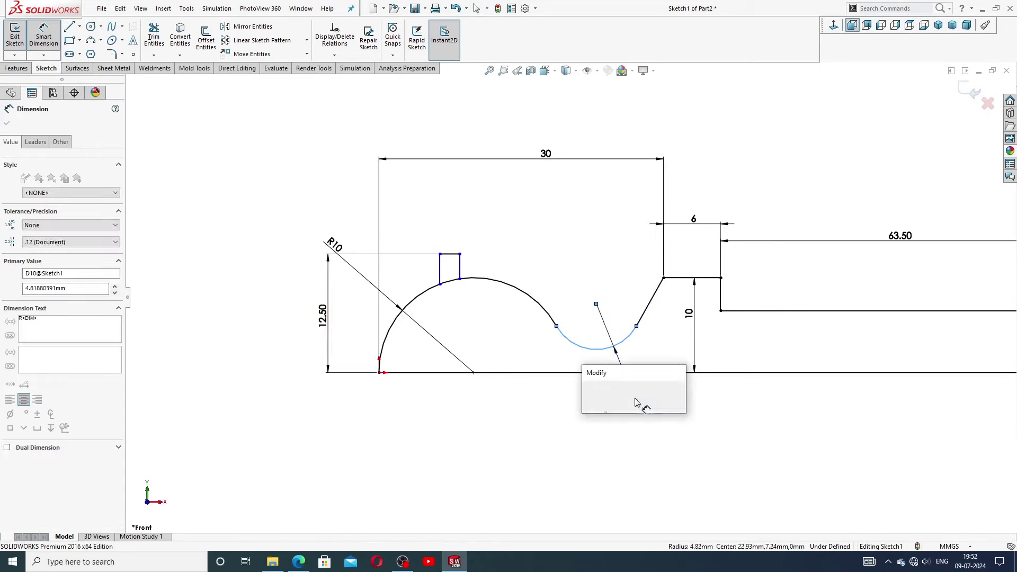
key(Return)
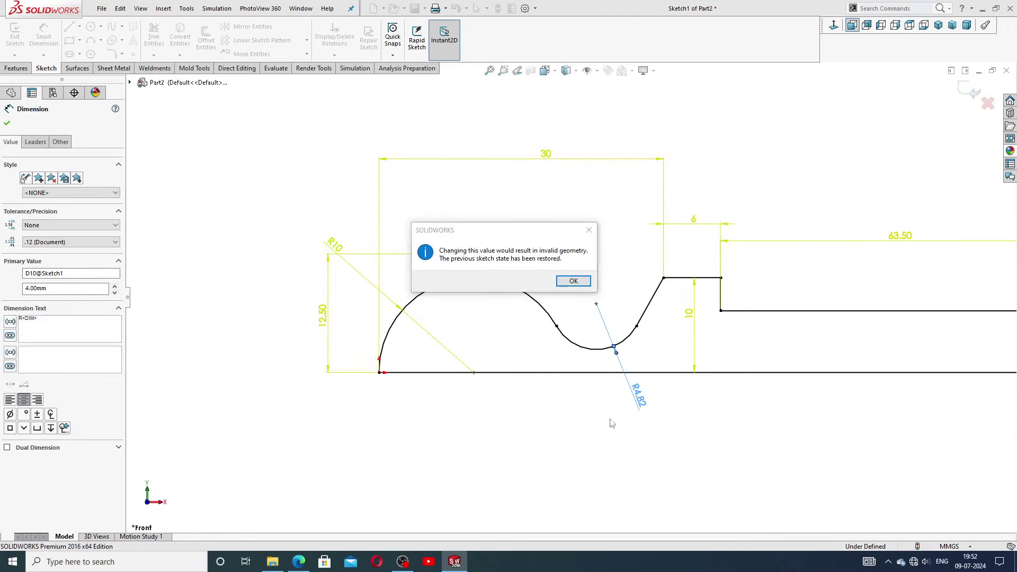
click(574, 280)
click(519, 448)
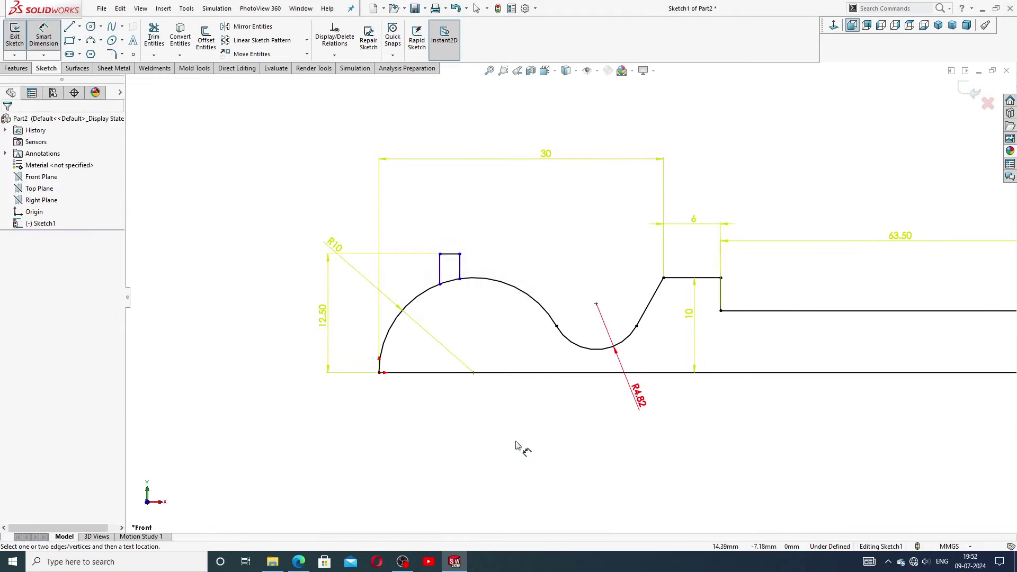
key(ctrl+Up)
key(ctrl+Up)
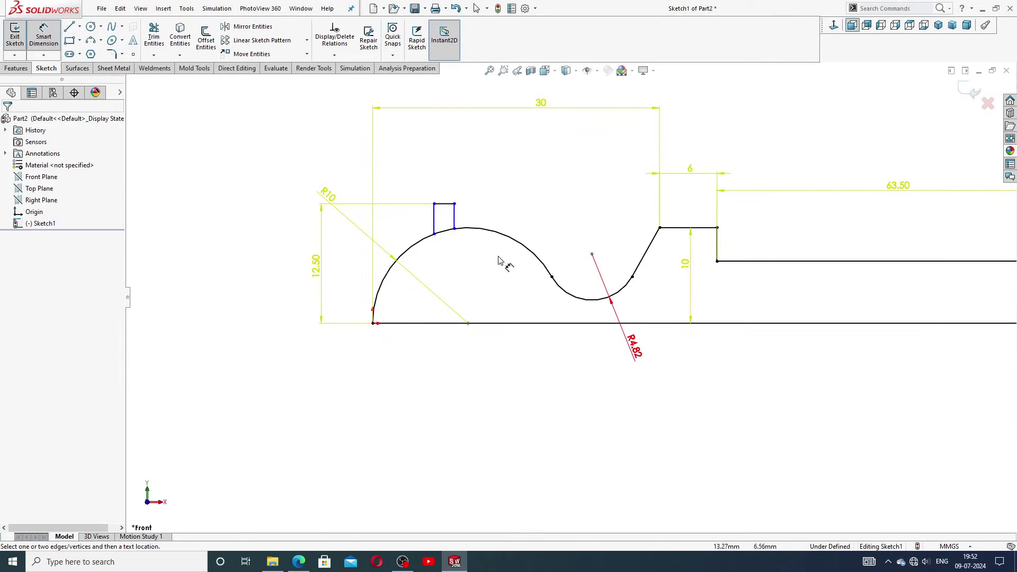
Step: Delete the R10 radius dimension from the large arc
right_click(504, 183)
click(538, 163)
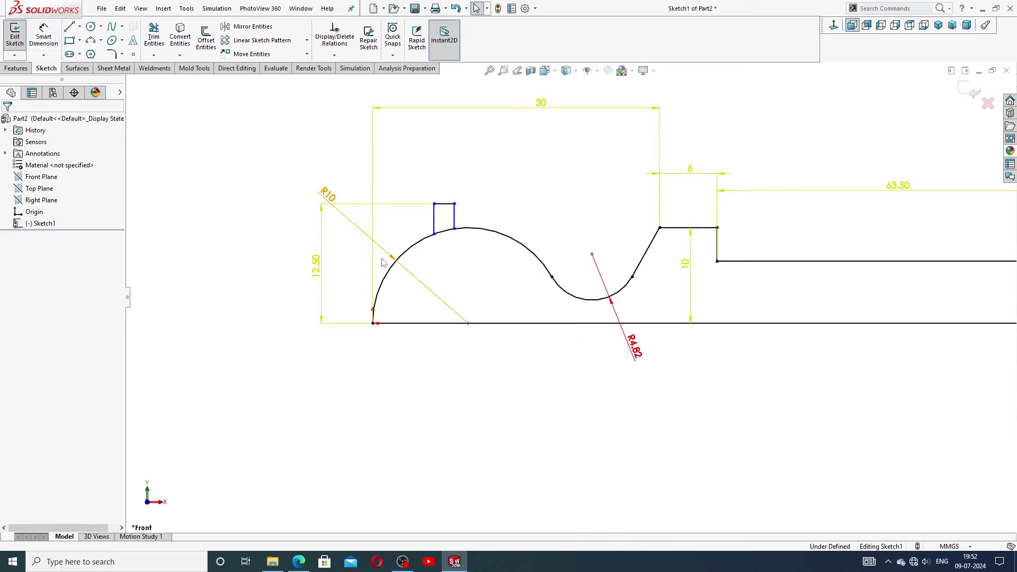
click(341, 217)
key(Delete)
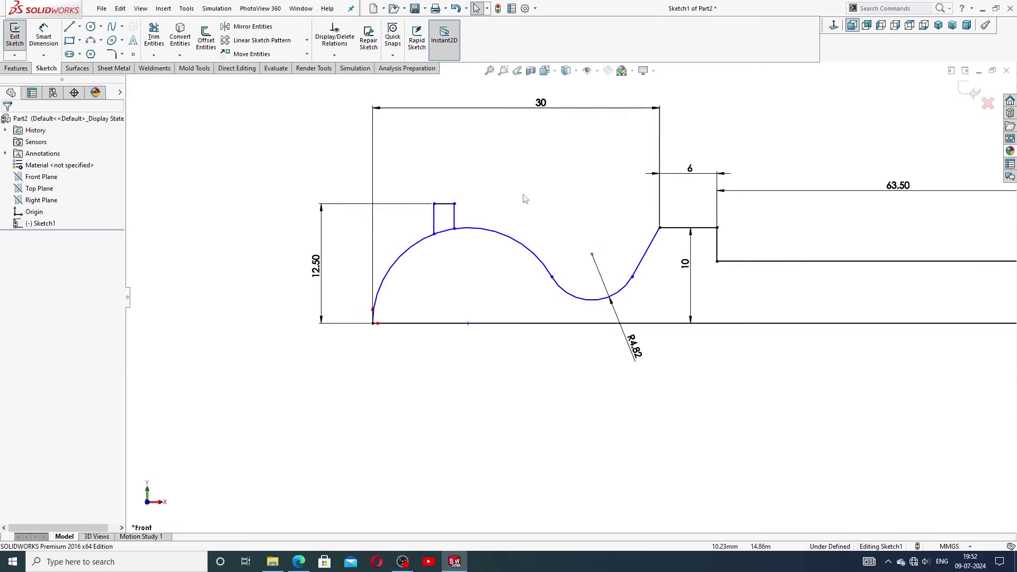
Step: Drag the endpoint where the dip arc meets the slanted line slightly downward
scroll(578, 297, up, 2)
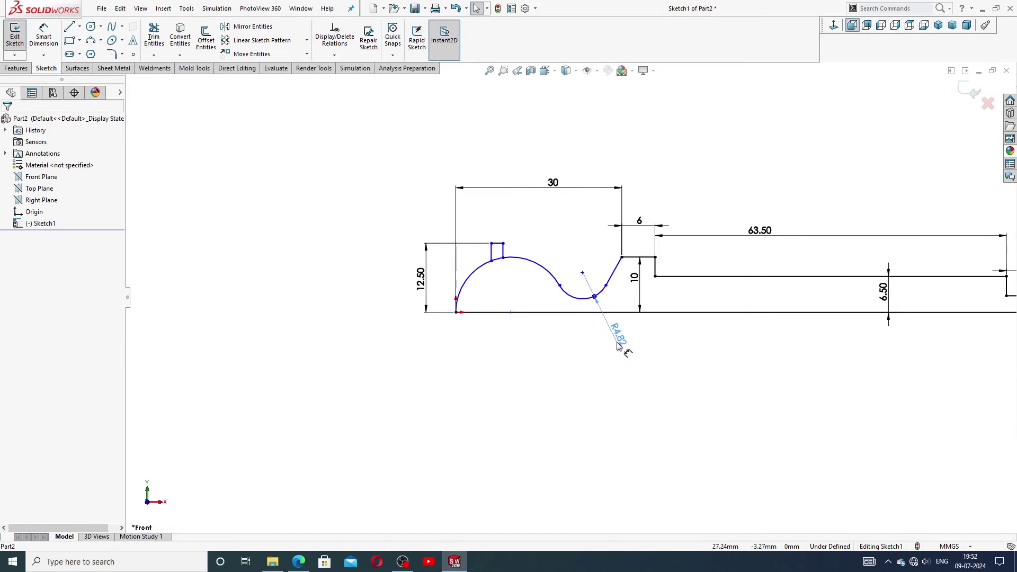
scroll(607, 291, down, 2)
scroll(607, 291, down, 2)
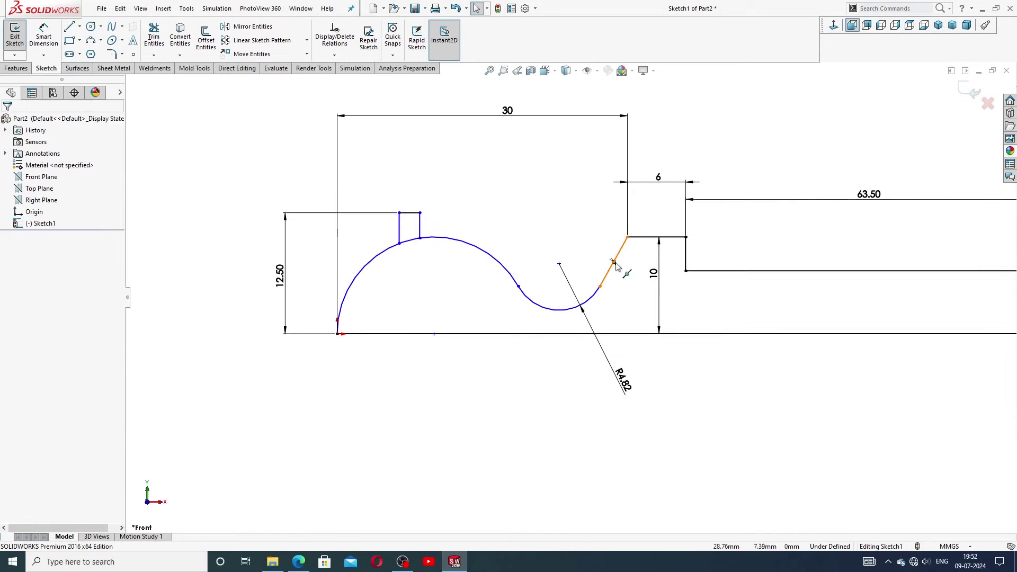
click(600, 287)
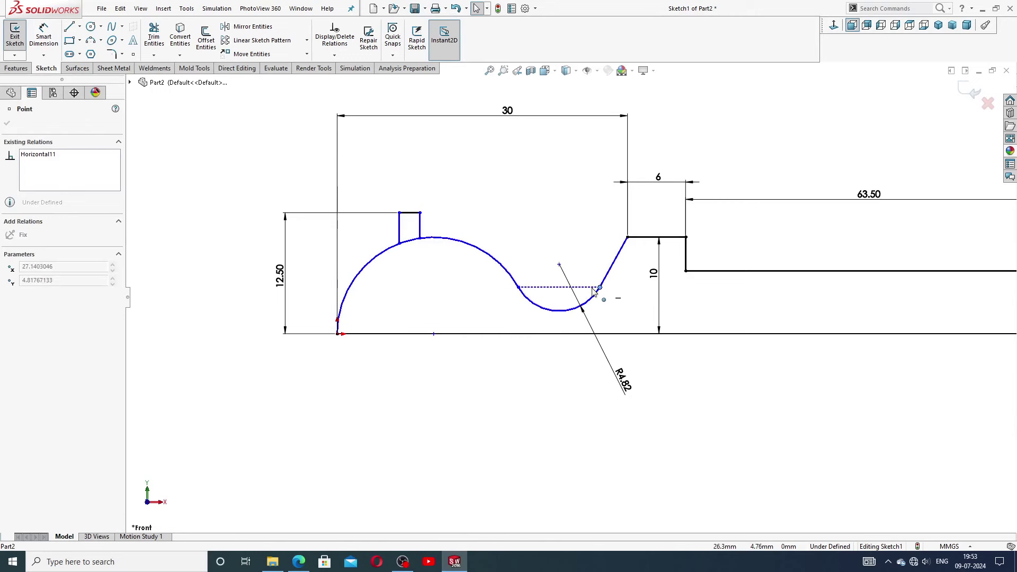
drag(593, 291, 596, 297)
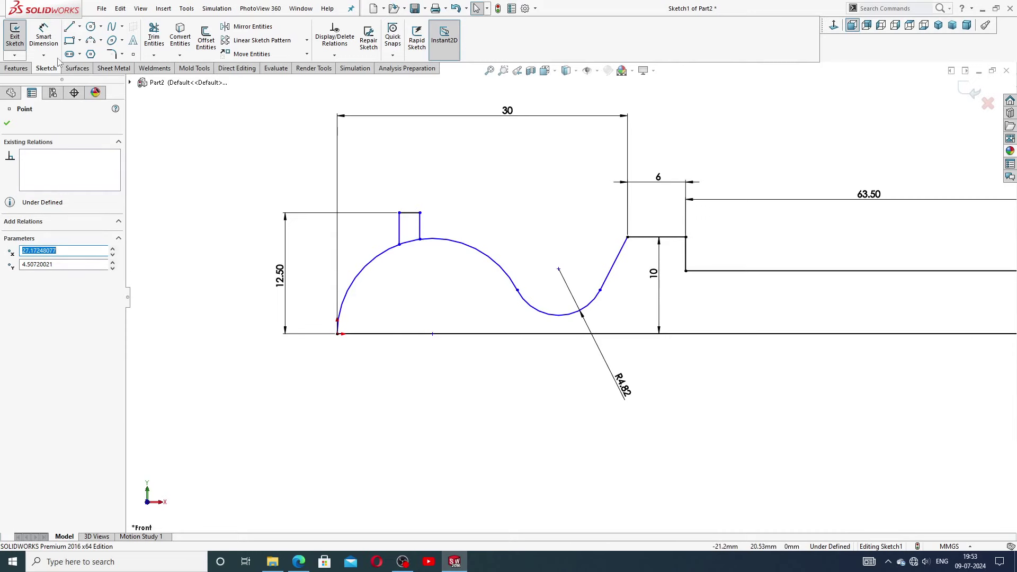
click(43, 35)
Step: Set the large arc radius to 10 and the rectangle's top edge width to 5
click(390, 251)
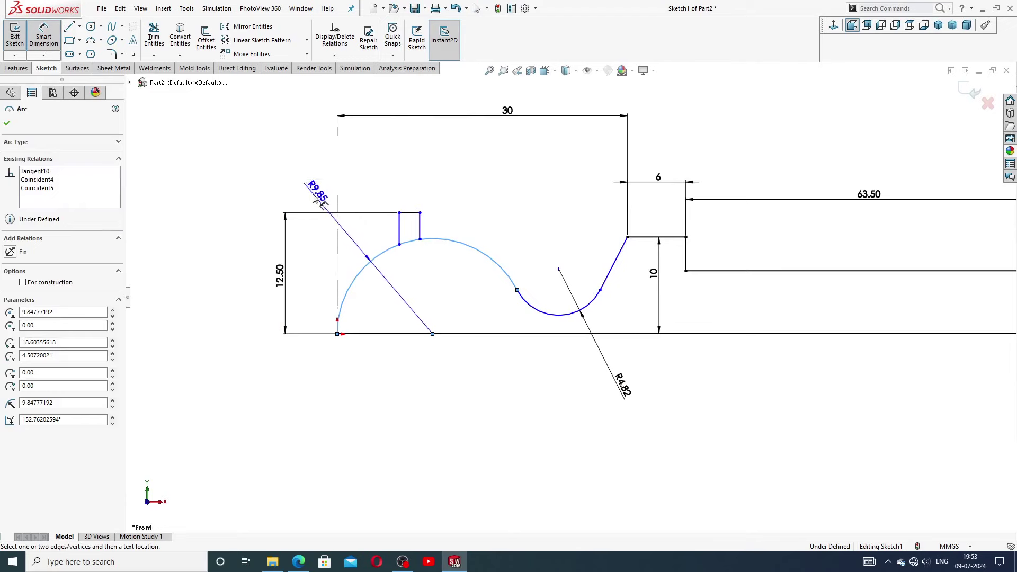
click(317, 197)
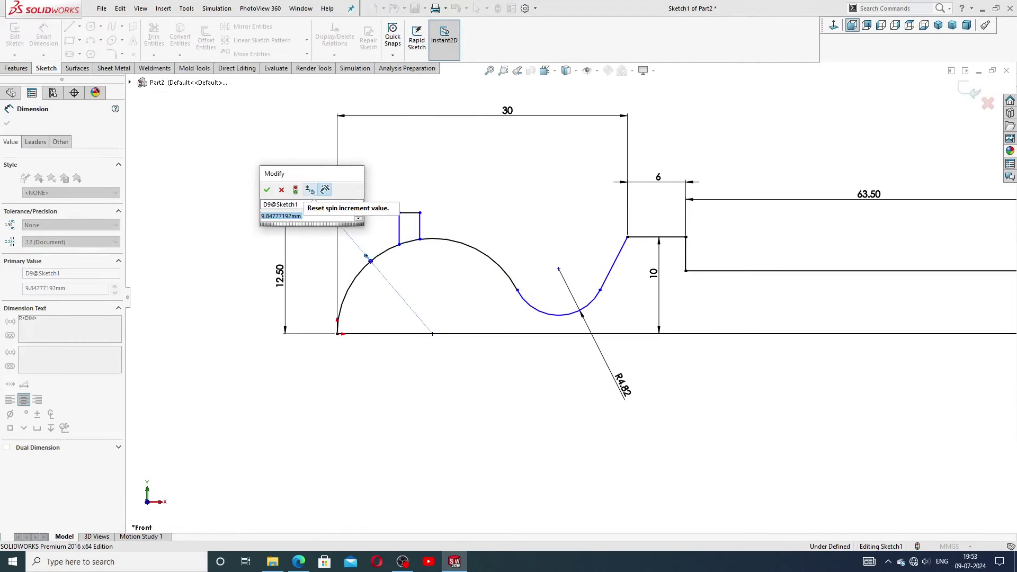
text(10)
key(Return)
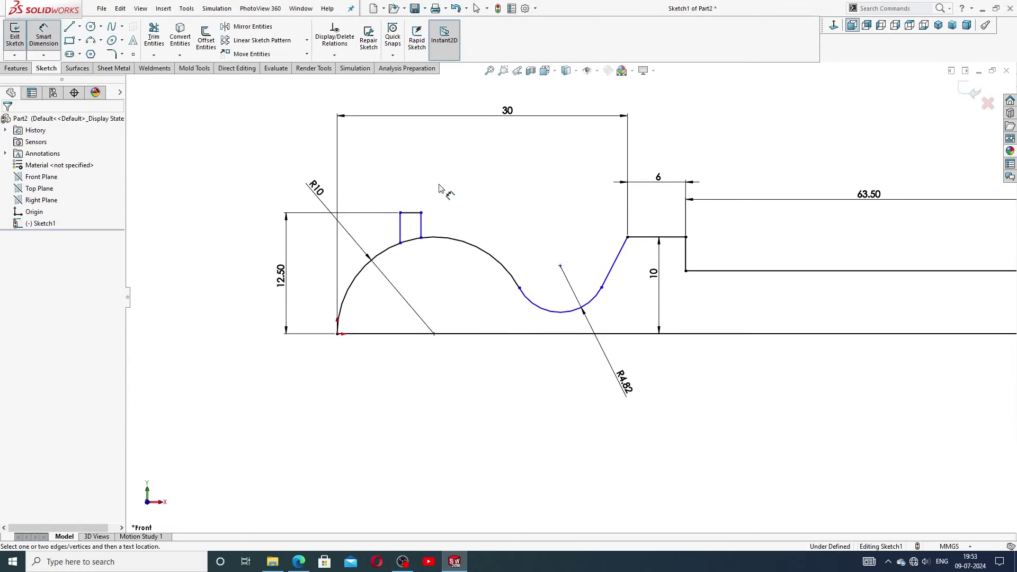
click(416, 213)
click(414, 191)
text(5)
key(Return)
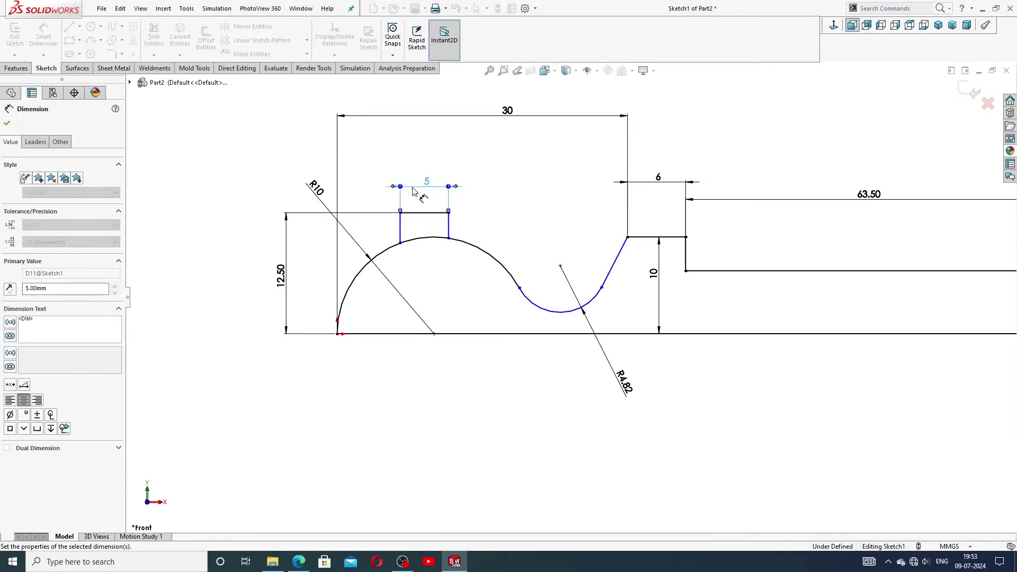
Step: Locate the rectangle's top-left corner 7.50 from the sketch origin
click(400, 213)
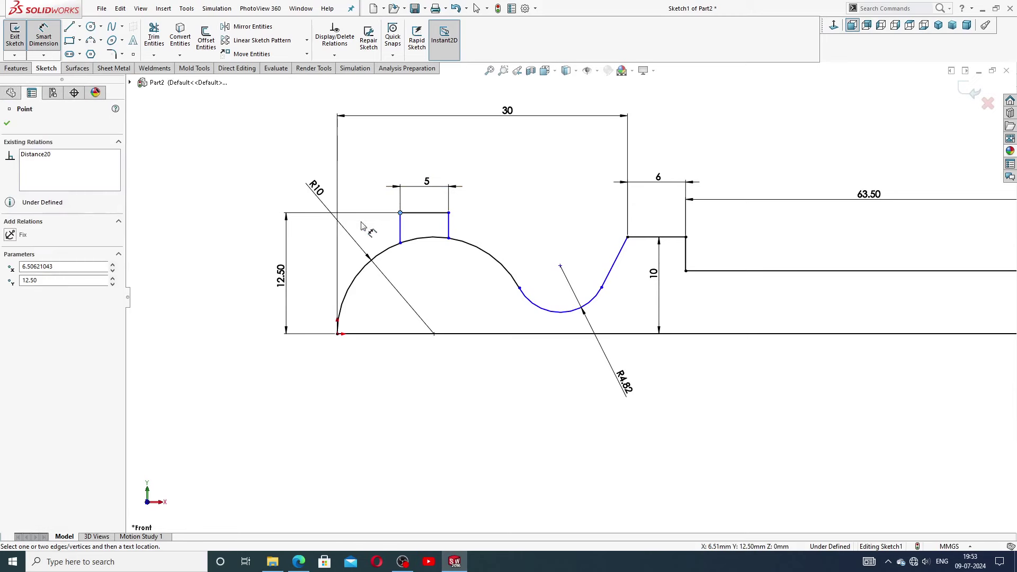
click(339, 335)
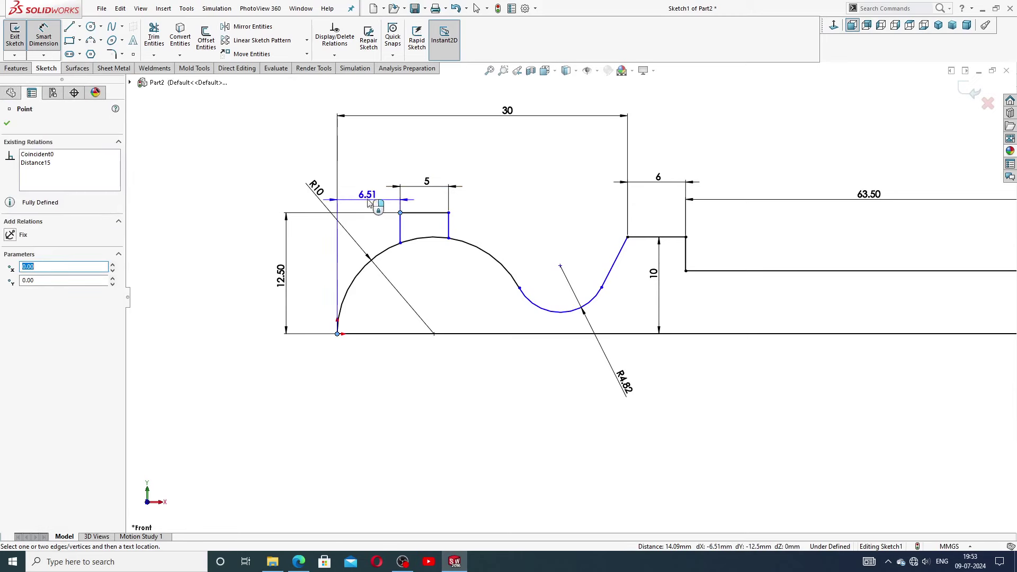
click(369, 203)
text(7.5)
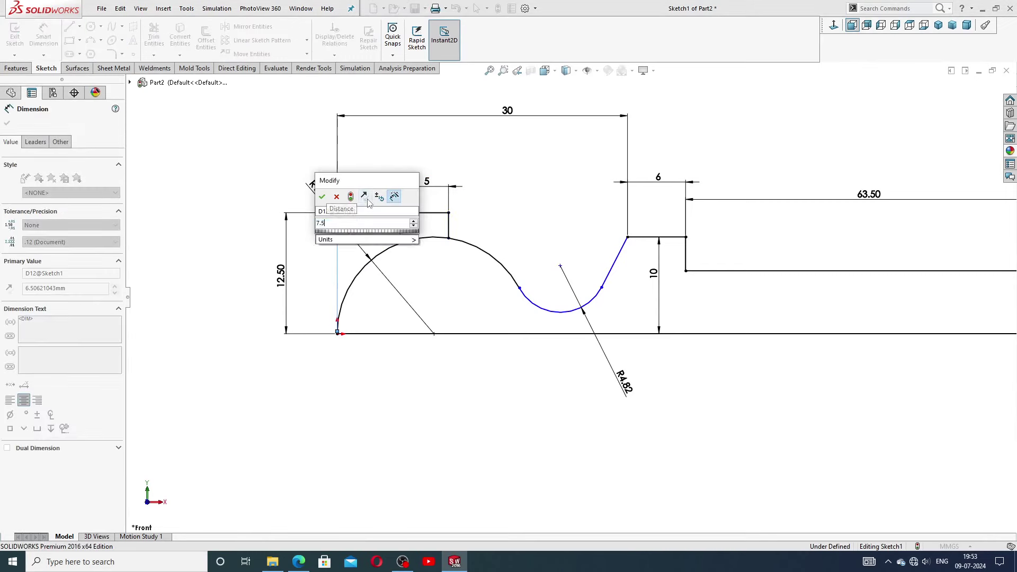
key(Return)
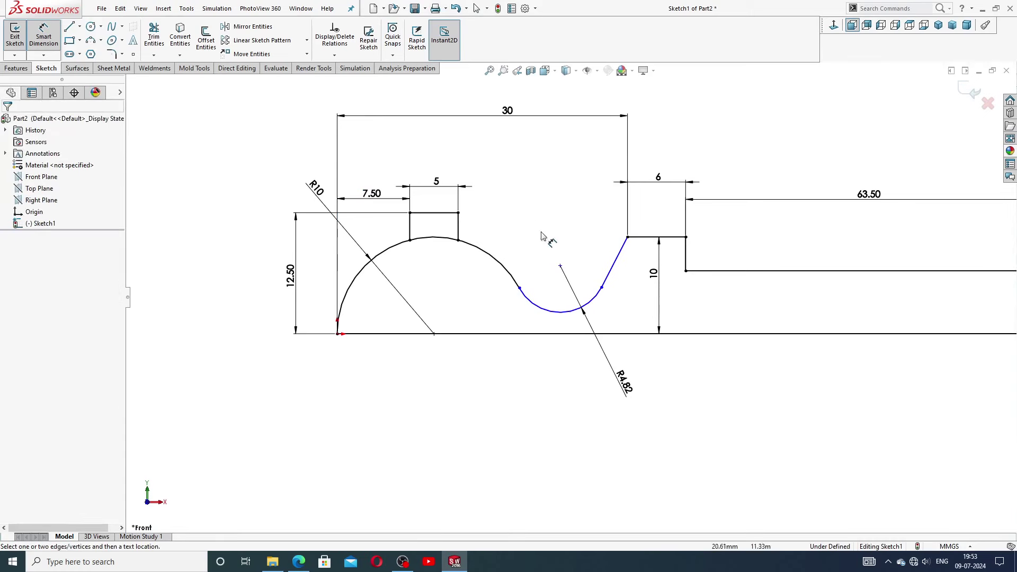
click(560, 267)
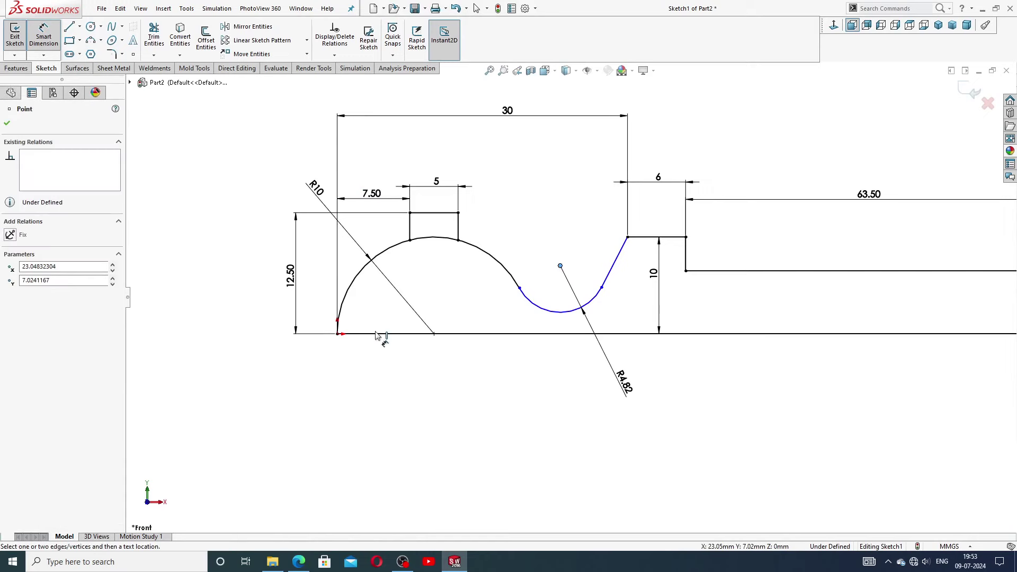
Step: Dimension the dip arc centre 22.88 from the origin and move the R4.82 label closer
click(338, 334)
click(426, 382)
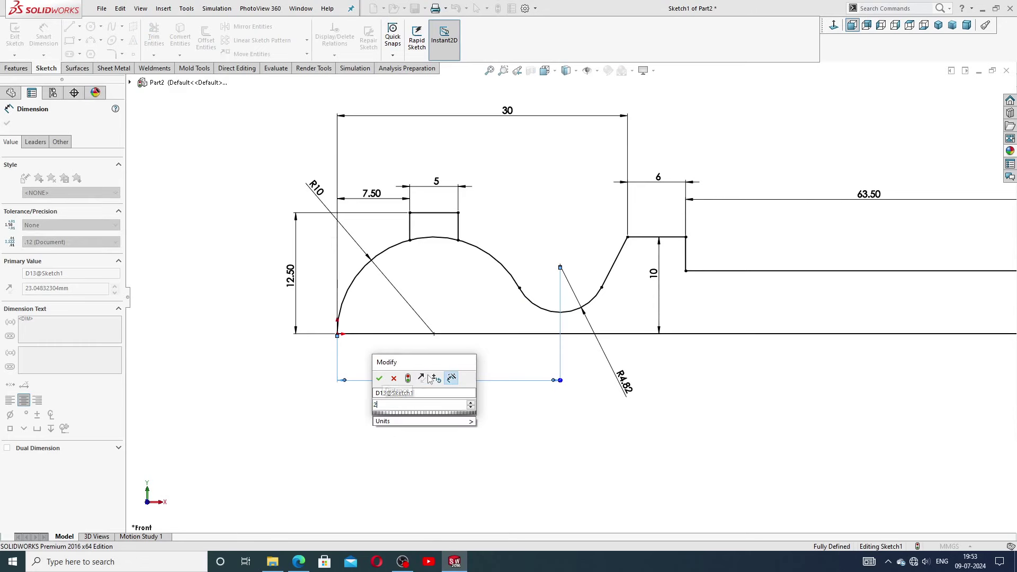
text(22.)
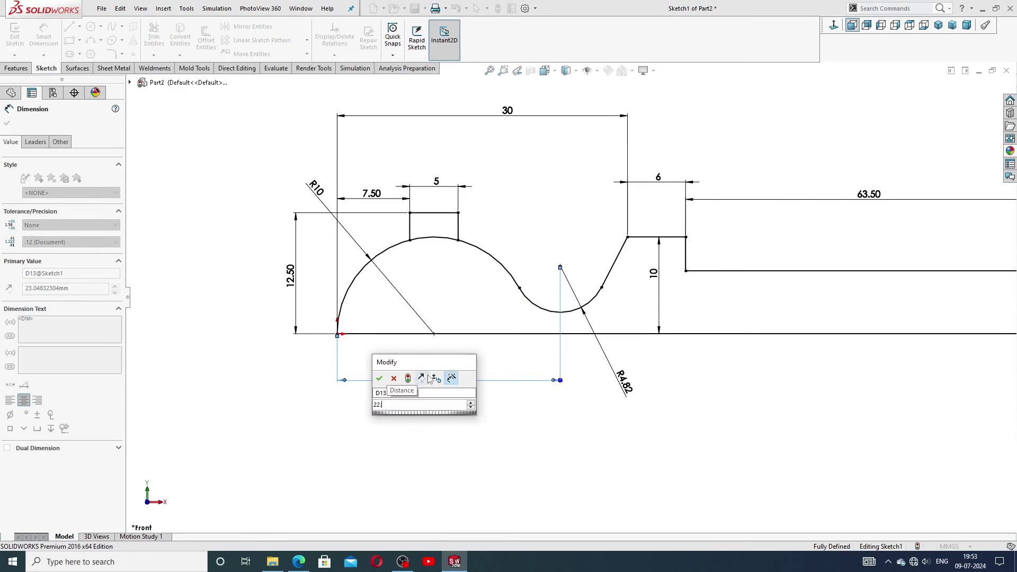
text(88)
key(Return)
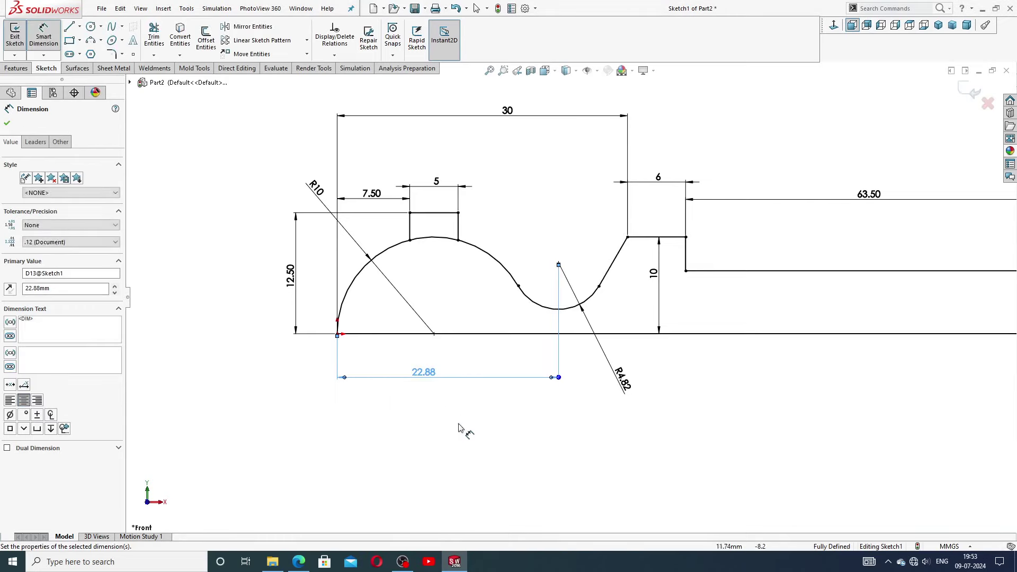
click(459, 428)
drag(620, 380, 590, 362)
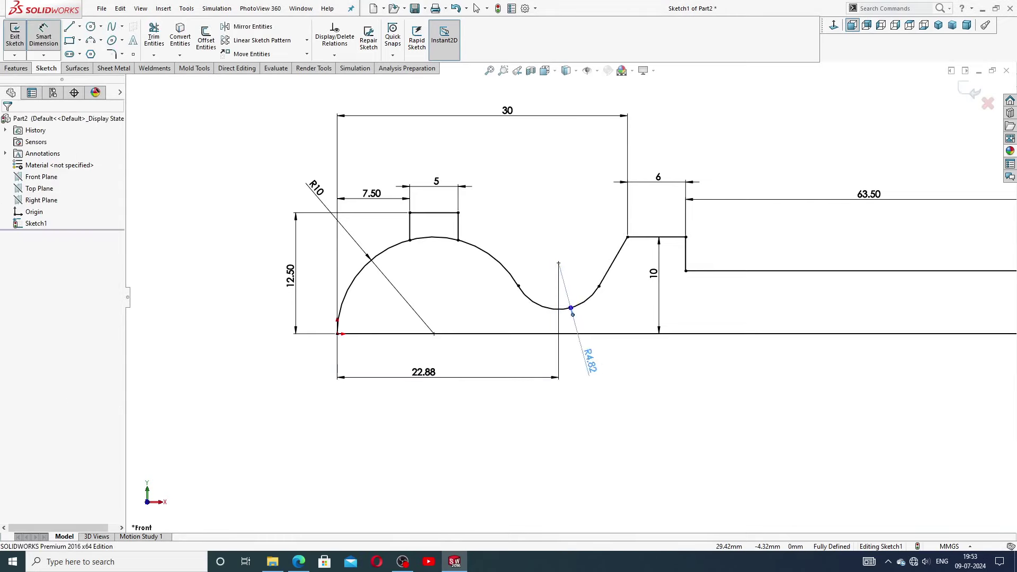
Step: Change the dip arc radius from 4.82 to 4
scroll(716, 371, up, 4)
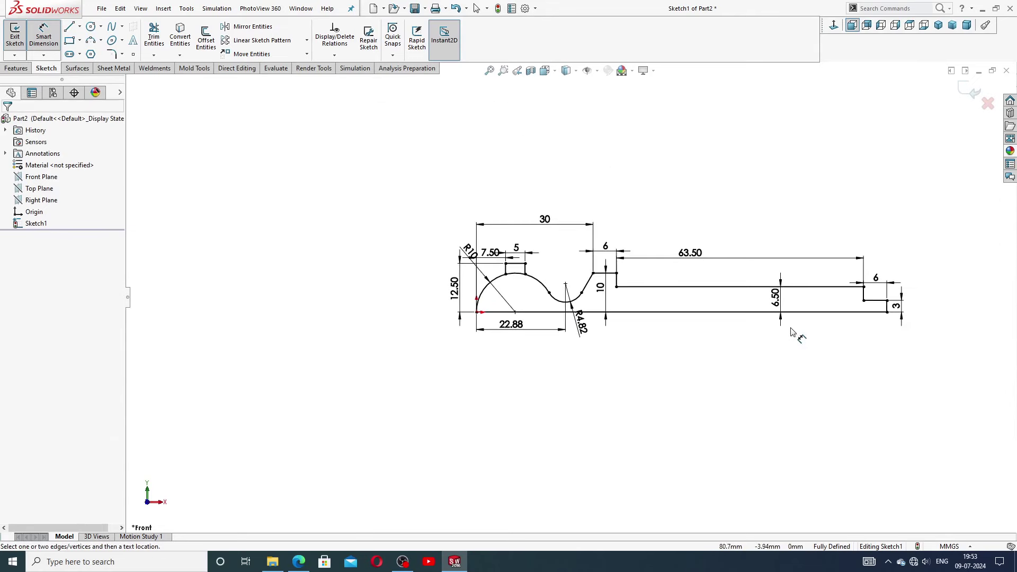
scroll(784, 325, down, 3)
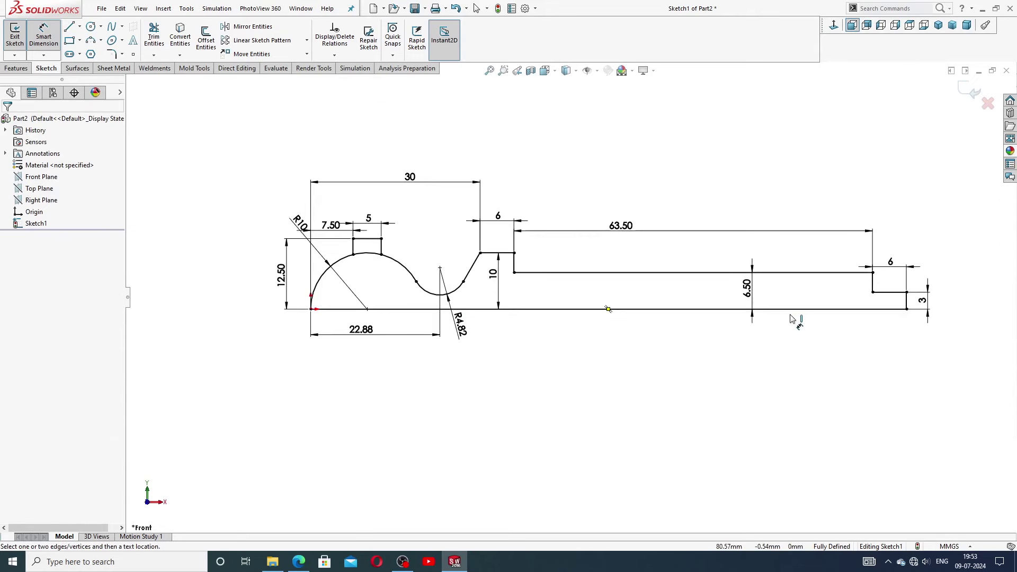
right_click(618, 169)
click(641, 158)
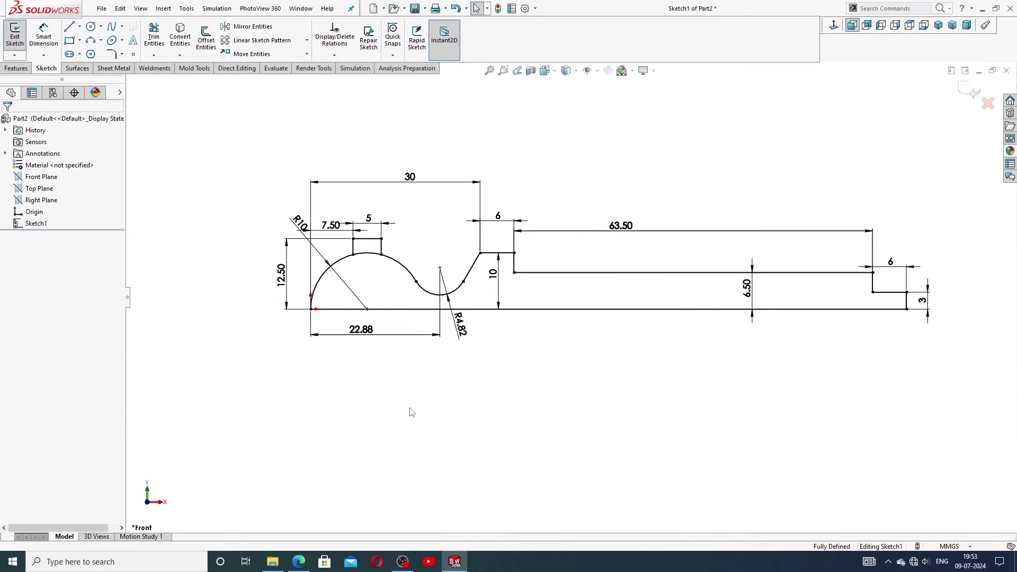
click(461, 324)
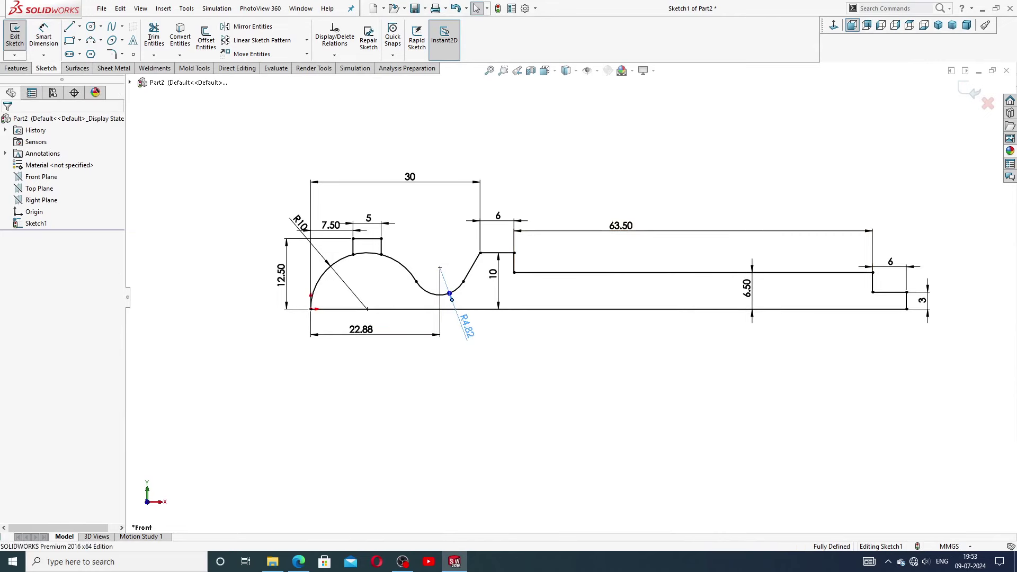
double_click(466, 326)
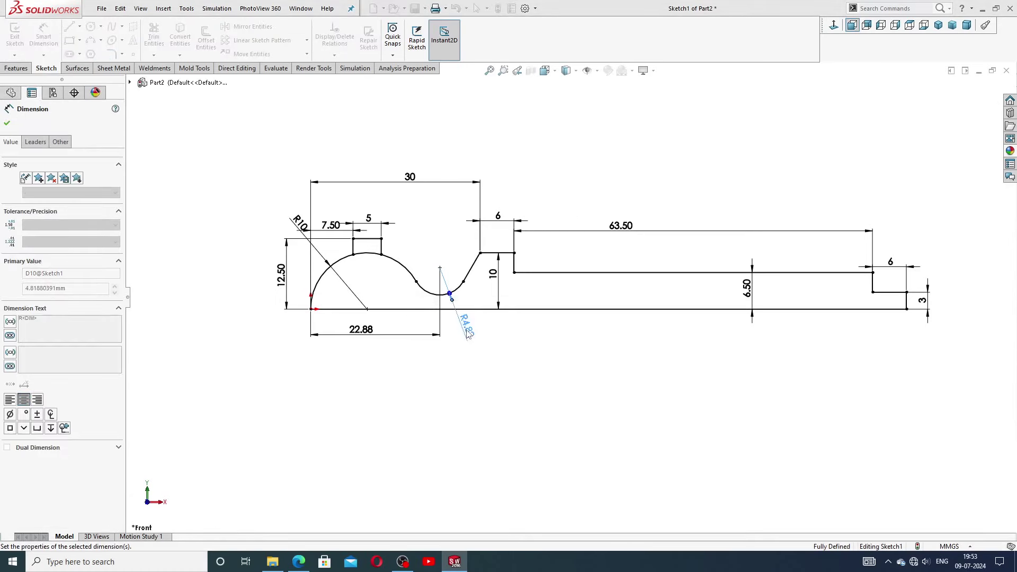
key(Escape)
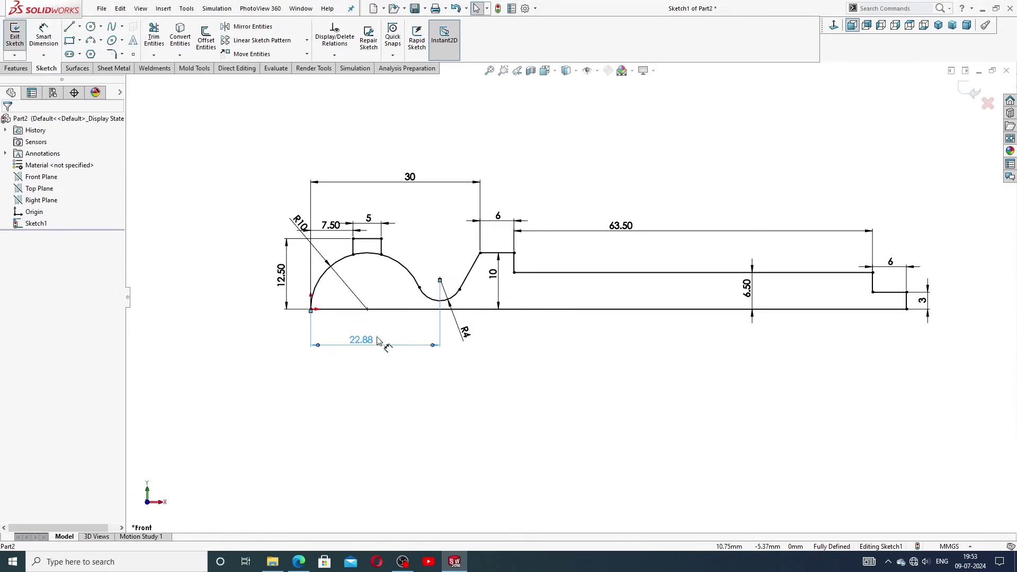
Step: Move the 22.88 dimension up toward the profile and view the Moving Pin PDF drawing
drag(377, 341, 384, 330)
click(377, 445)
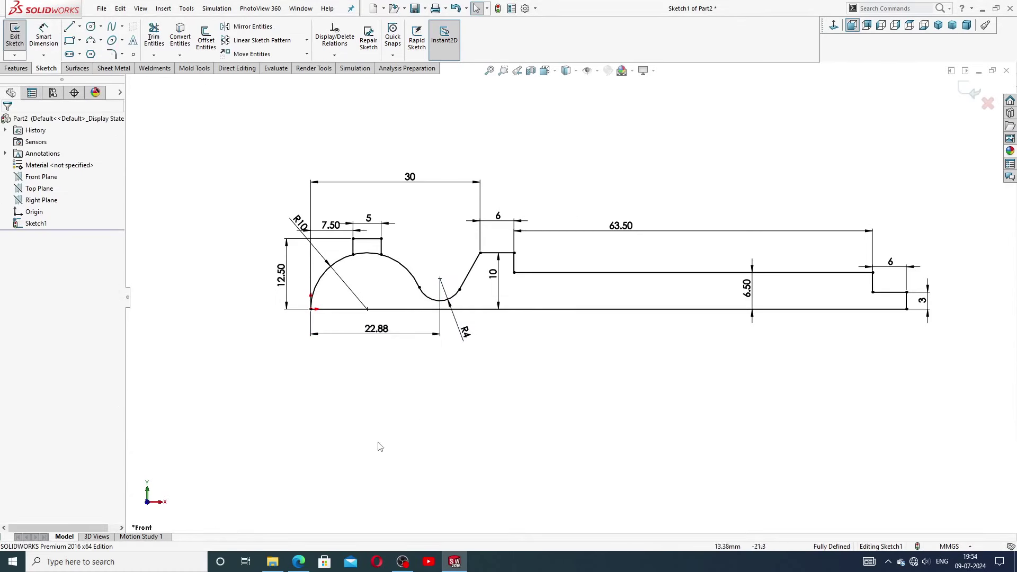
click(298, 562)
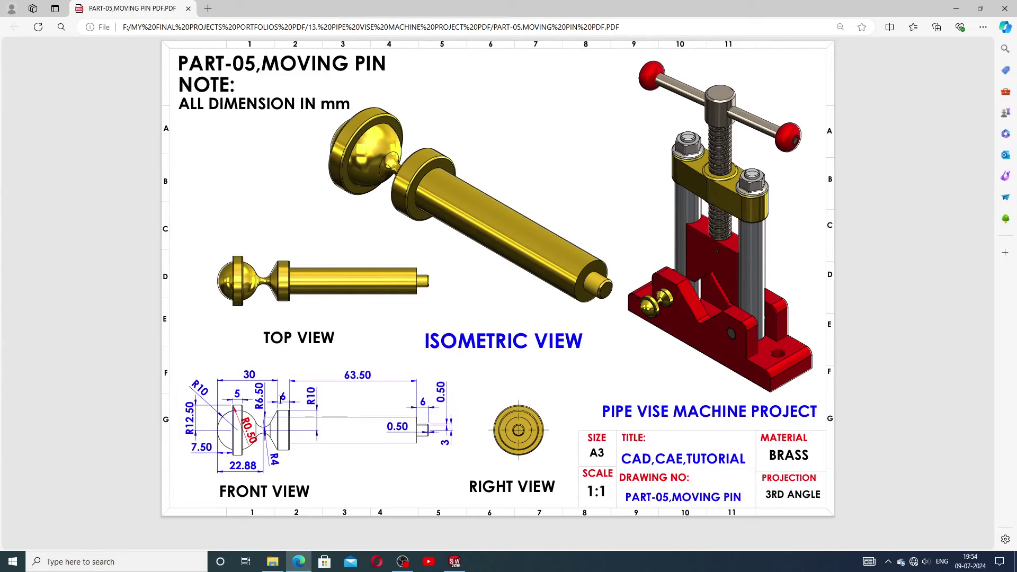
Step: Raise the 22.88 dimension, shift the R4 label, and pull the 30 dimension closer
click(455, 561)
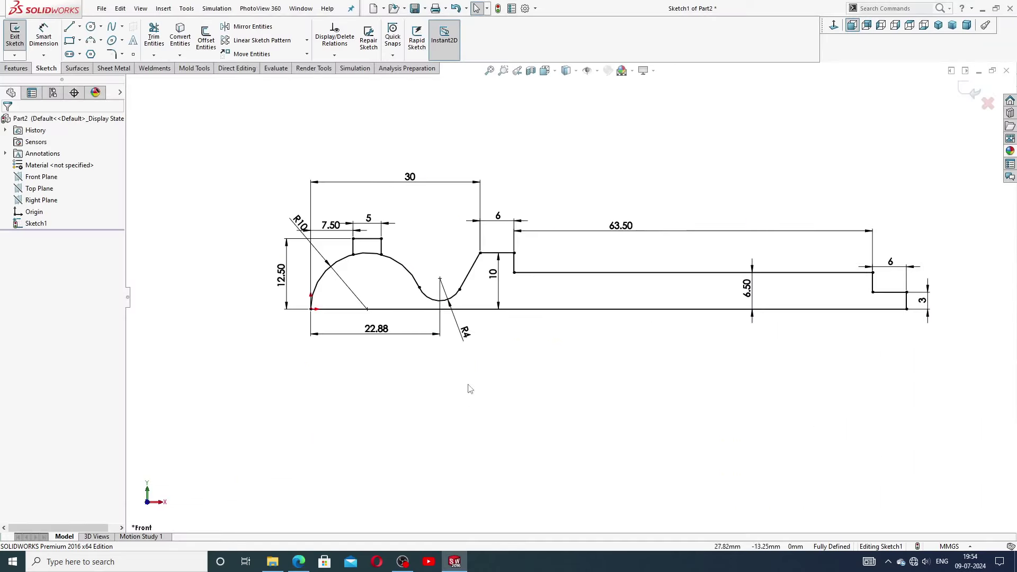
click(378, 332)
drag(377, 333, 375, 327)
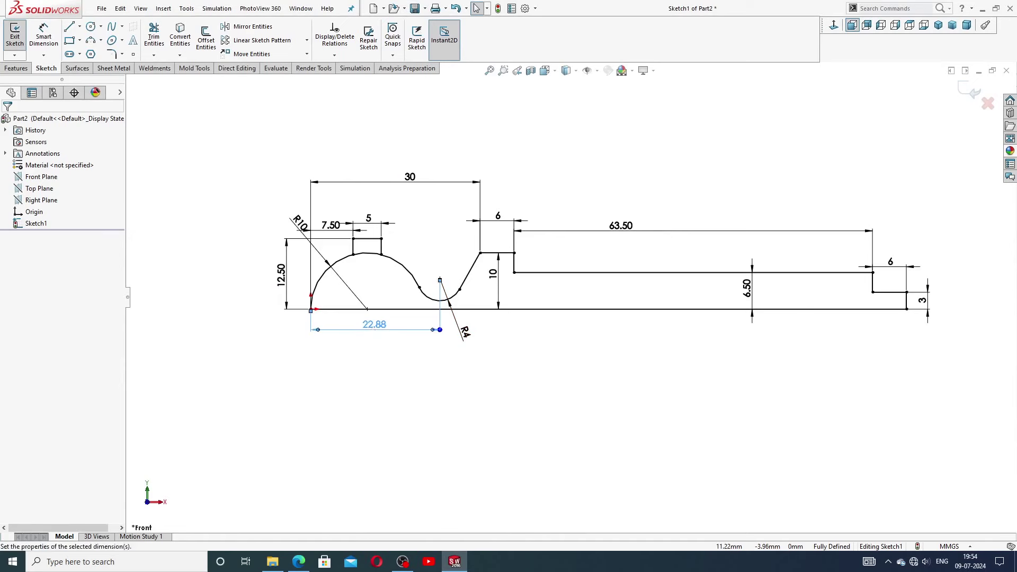
drag(464, 334, 458, 324)
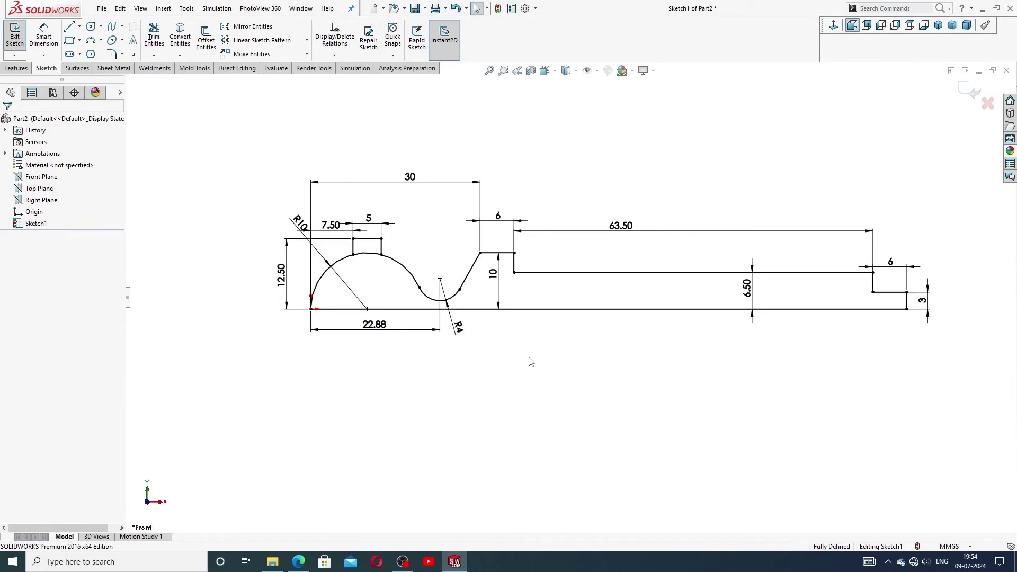
click(748, 290)
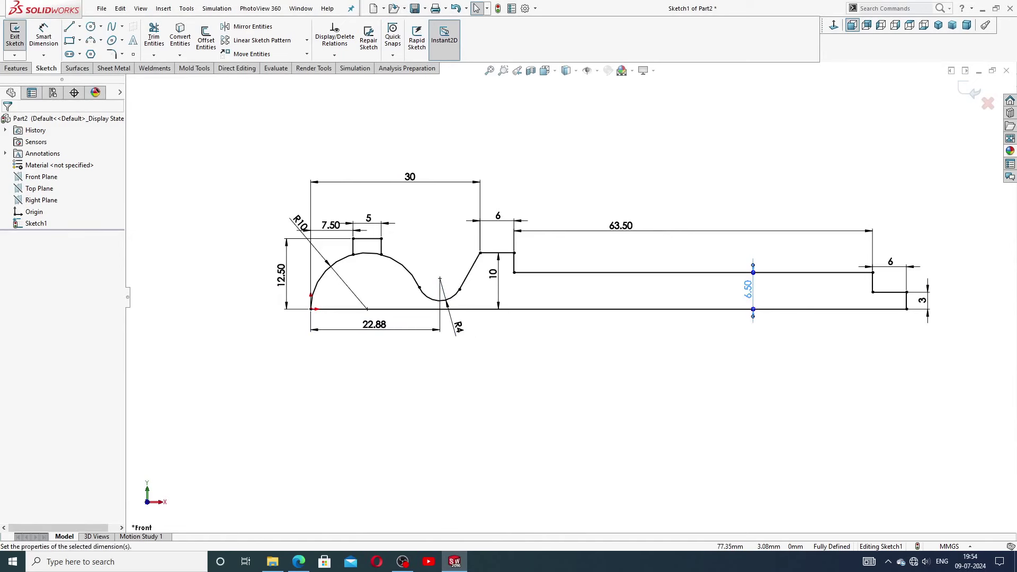
click(750, 350)
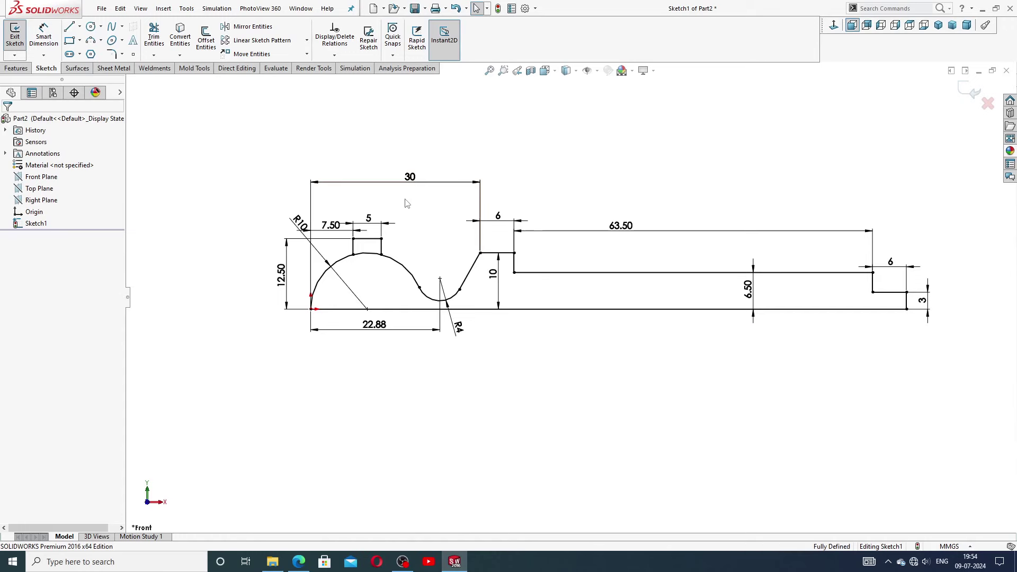
drag(405, 187, 391, 214)
click(525, 175)
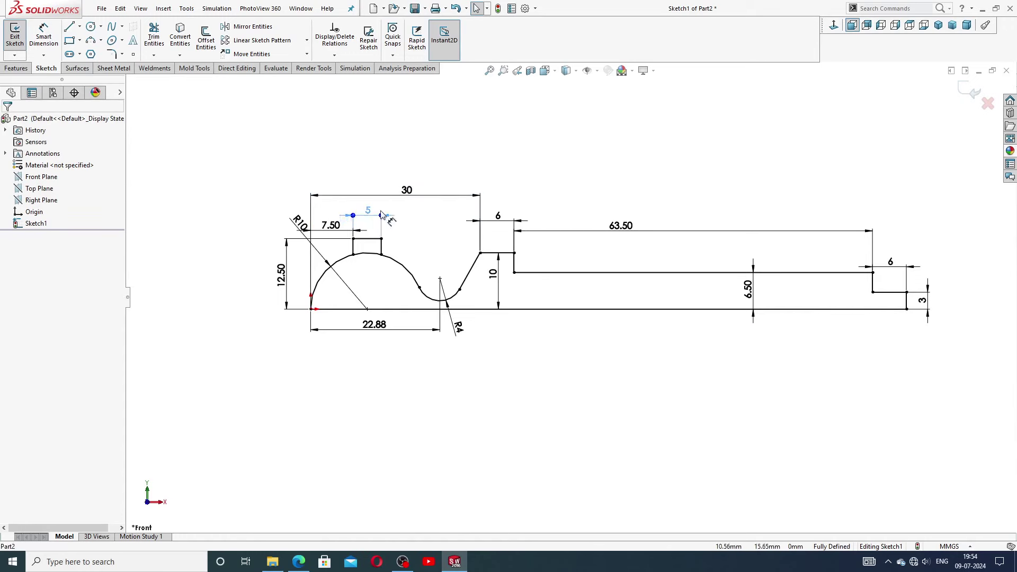
Step: Reposition the 5, R10, 12.50 and 63.50 dimensions clear of the profile
click(483, 149)
drag(300, 223, 280, 215)
click(368, 164)
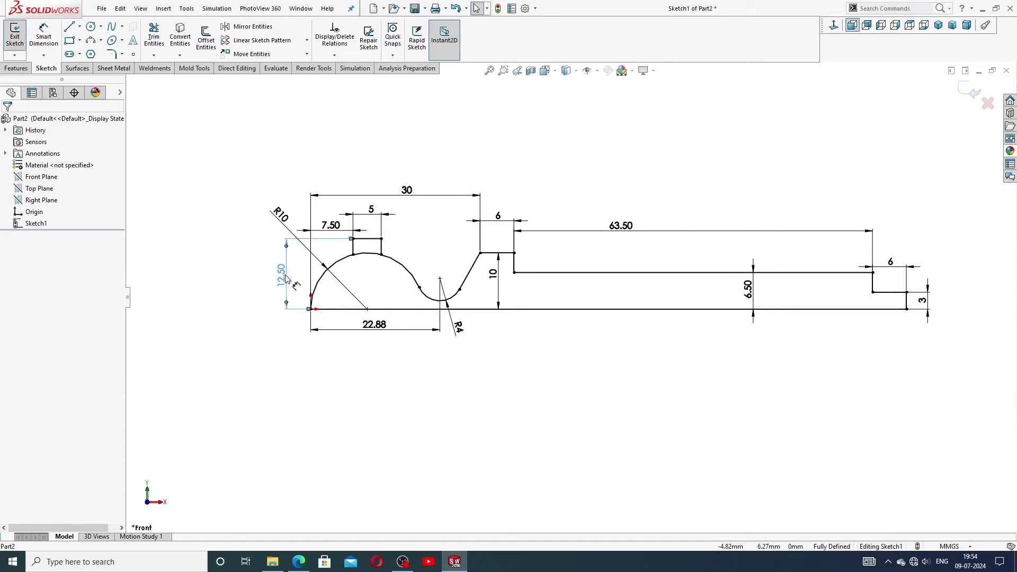
drag(285, 273, 279, 273)
click(508, 184)
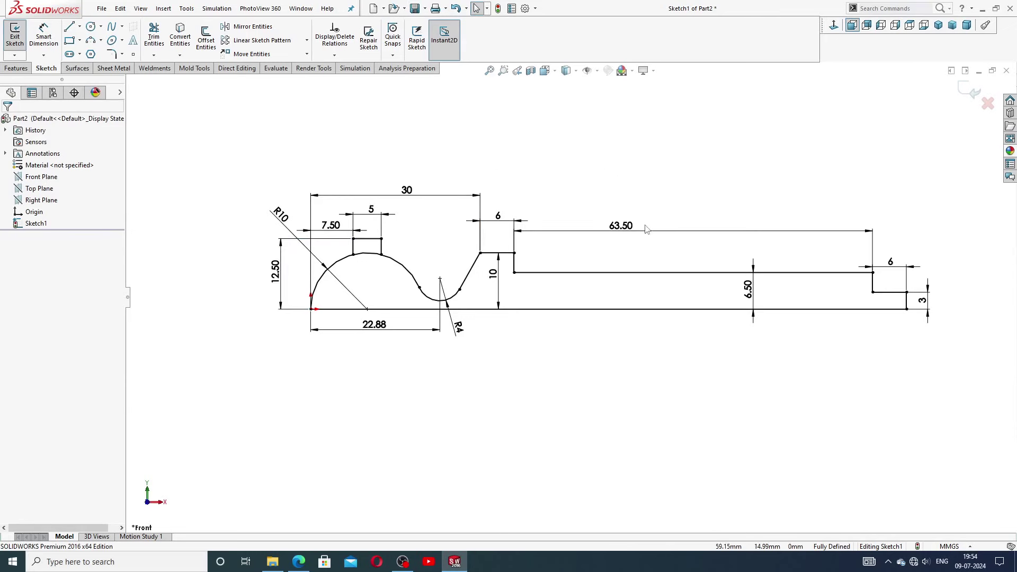
drag(646, 229, 705, 239)
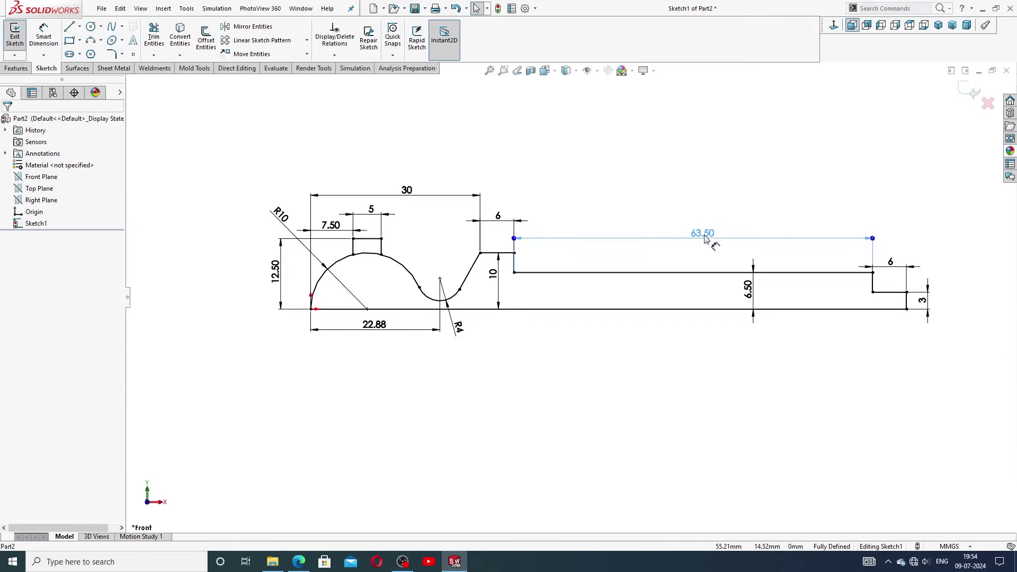
click(743, 159)
scroll(743, 221, up, 2)
scroll(533, 258, down, 2)
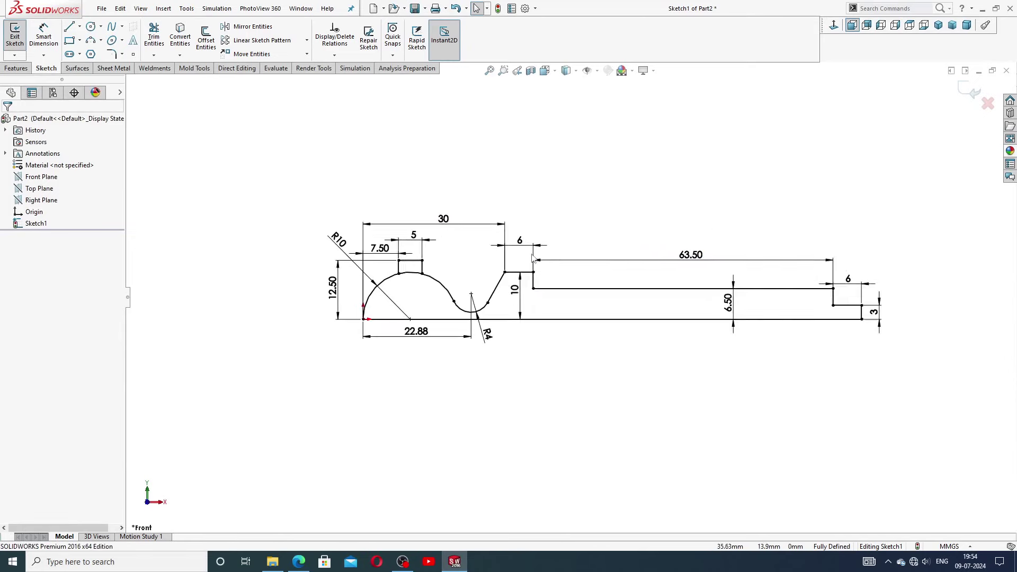
scroll(771, 329, down, 4)
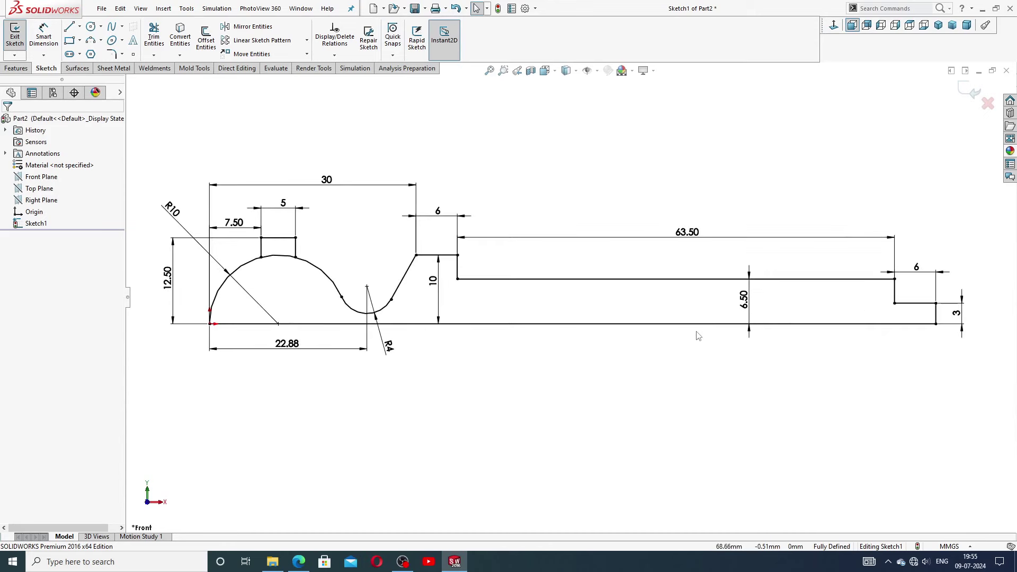
scroll(517, 315, up, 2)
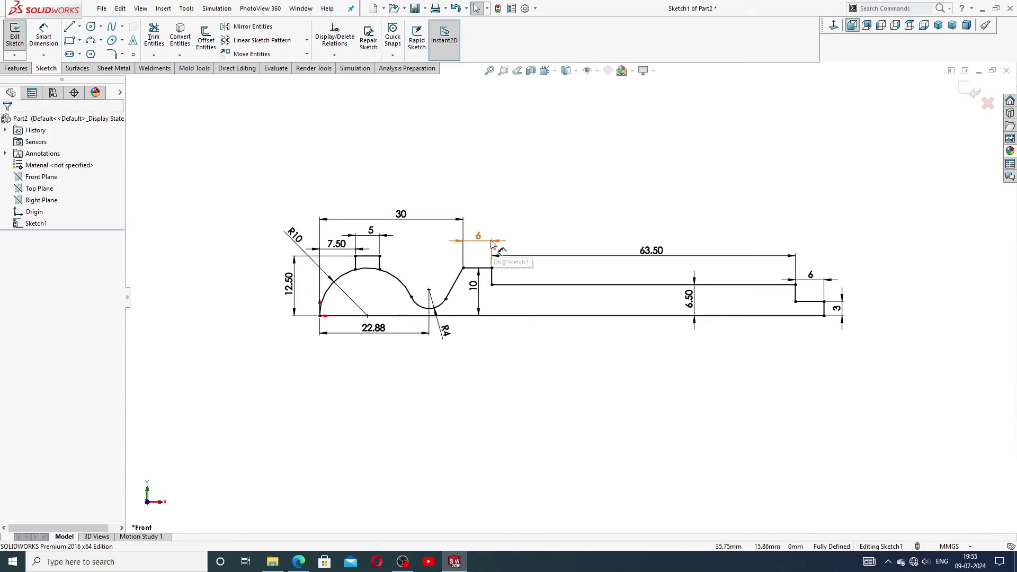
scroll(537, 223, down, 1)
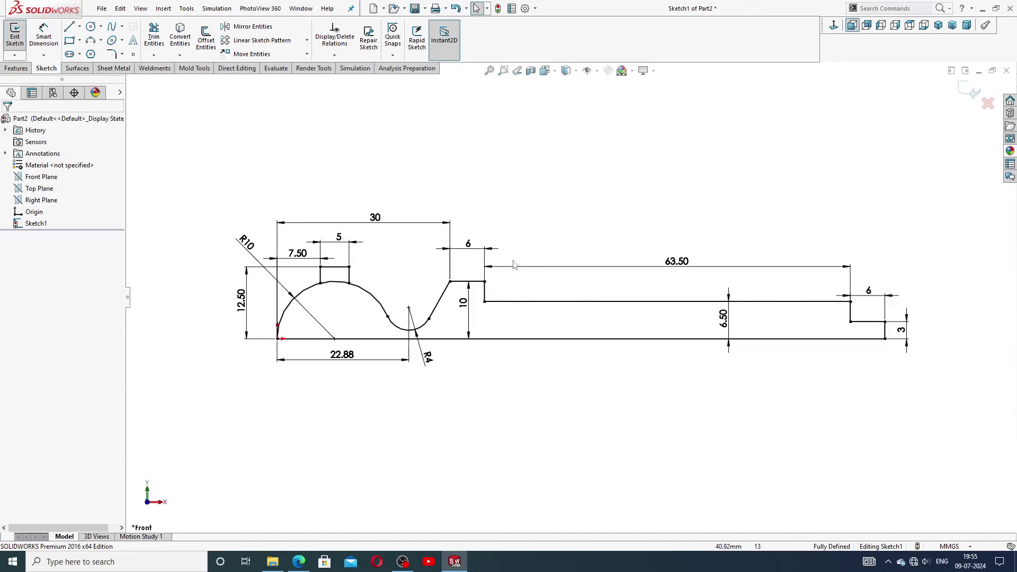
Step: Fine-tune the 10, 5 and 30 dimension positions and compare against the PDF drawing
drag(467, 305, 465, 303)
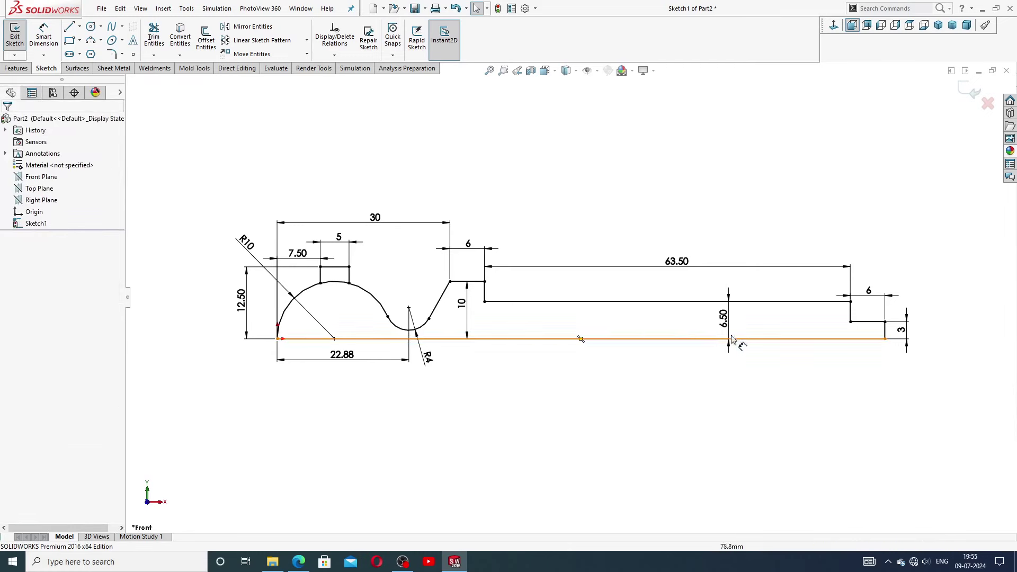
click(724, 320)
click(715, 394)
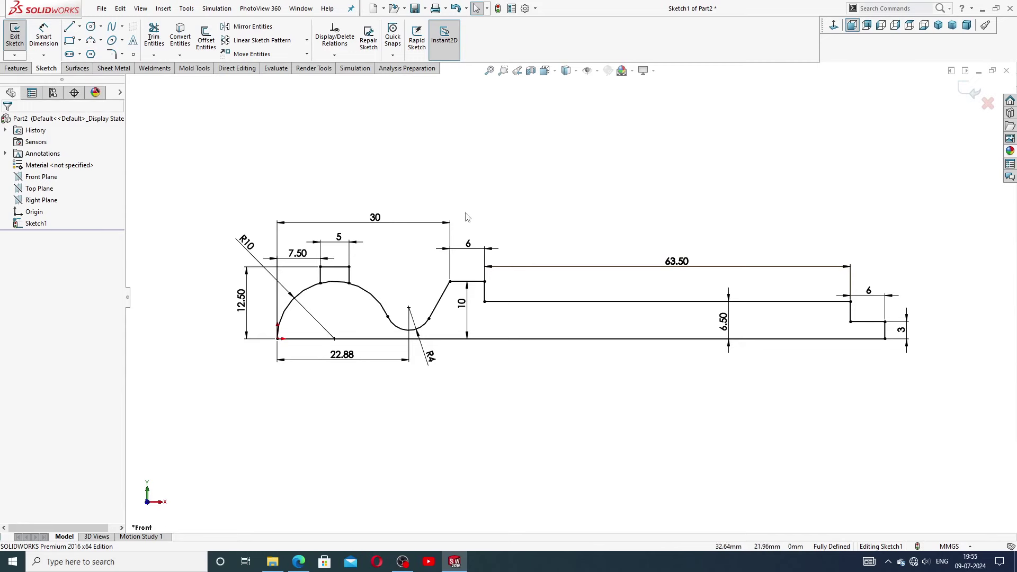
drag(339, 238, 343, 248)
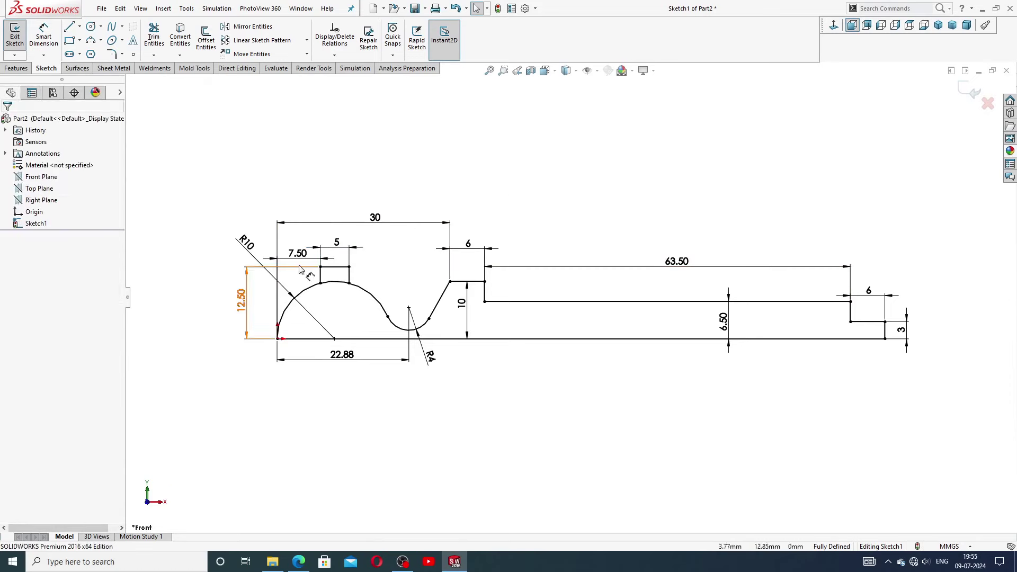
mouse_move(377, 220)
mouse_down()
mouse_move(373, 233)
mouse_move(375, 219)
mouse_up()
click(474, 215)
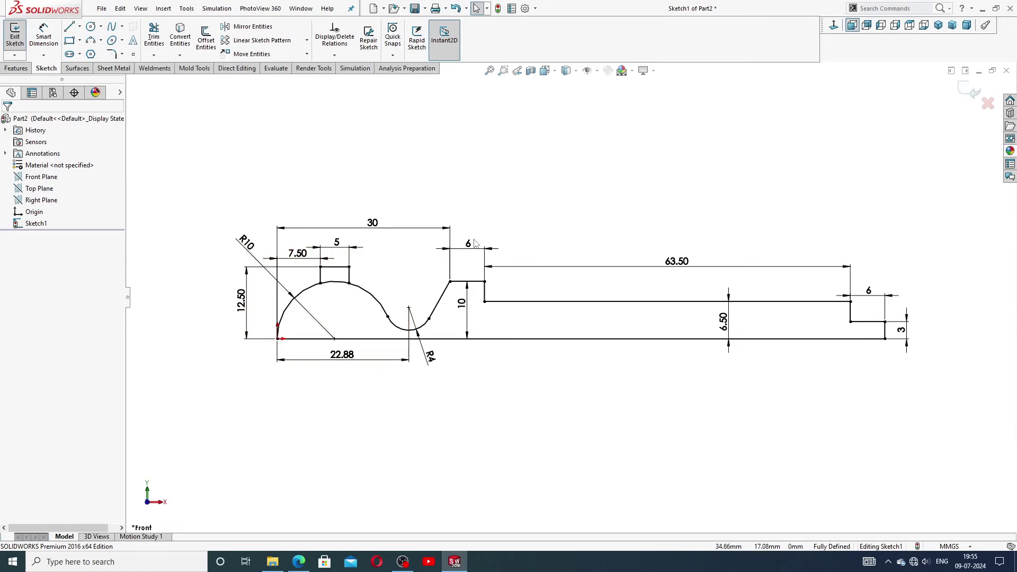
click(298, 562)
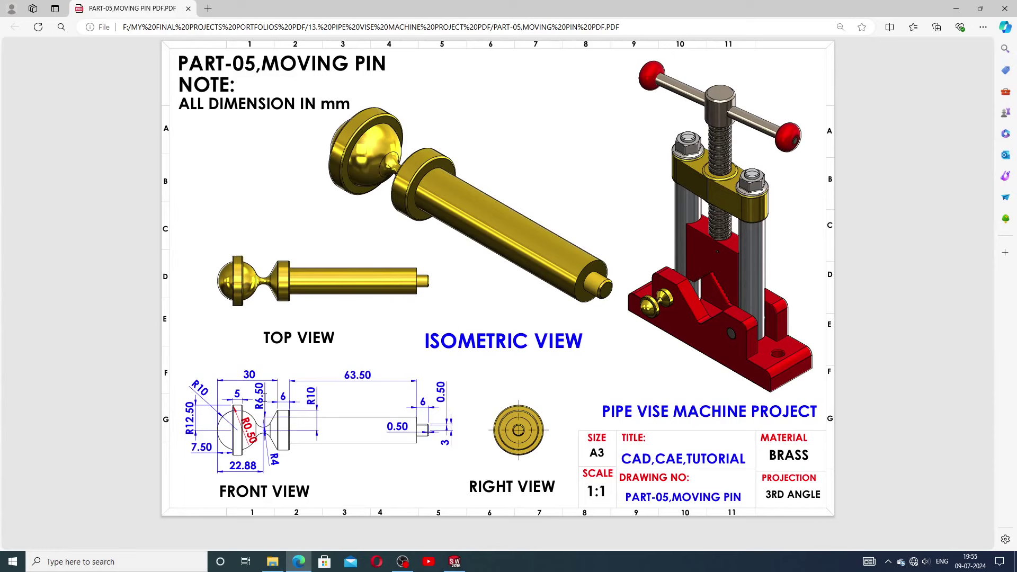
click(454, 561)
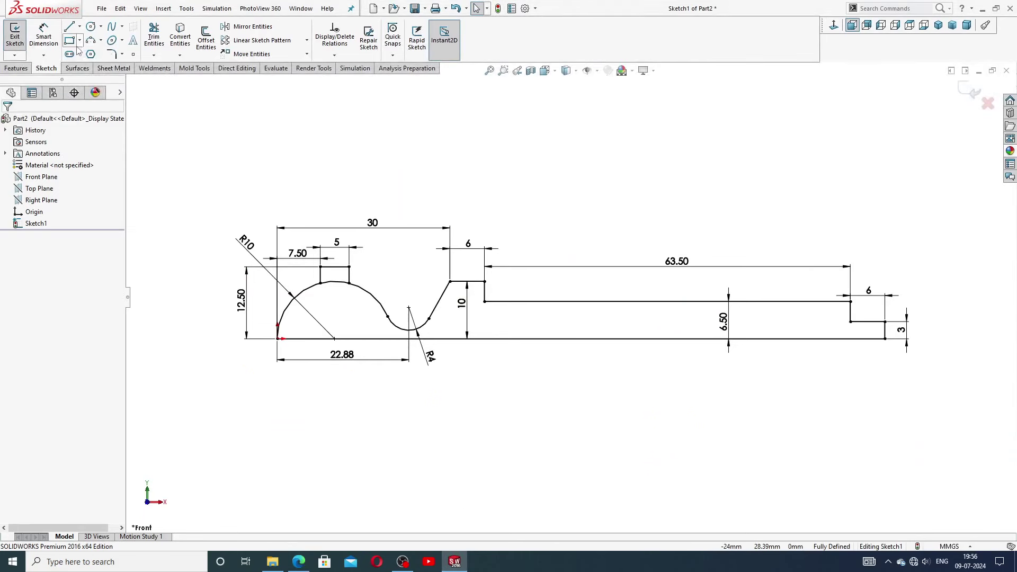
Step: Try a 0.5 mm sketch fillet on the small end's corner, then cancel it
click(113, 54)
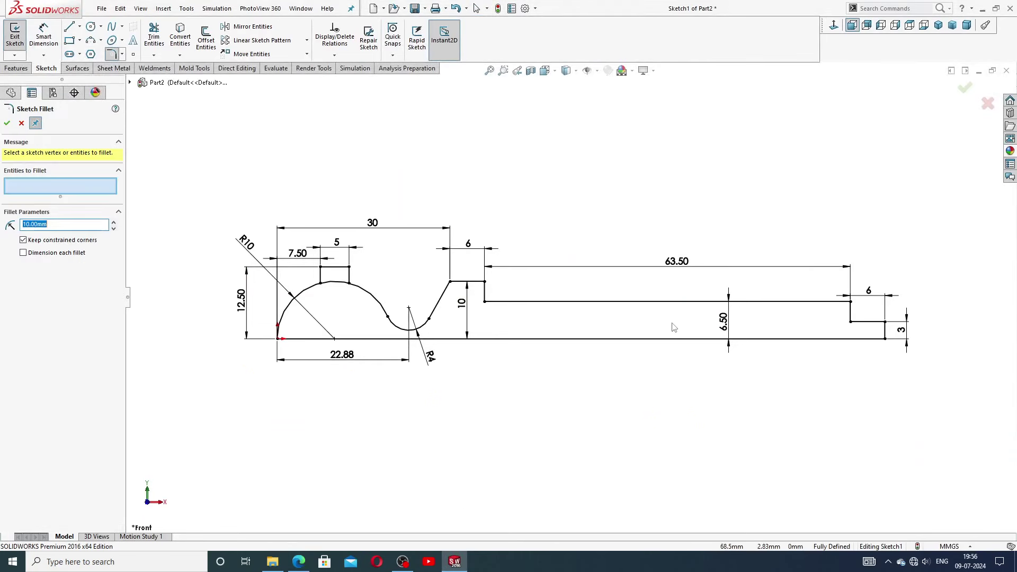
key(BackSpace)
text(.5)
key(Return)
scroll(651, 312, down, 3)
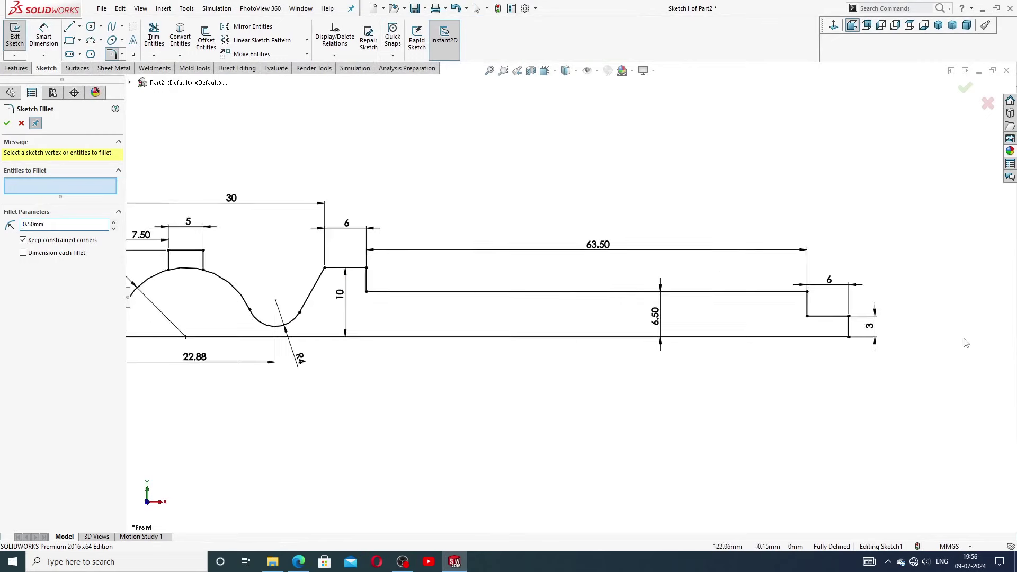
scroll(652, 311, down, 3)
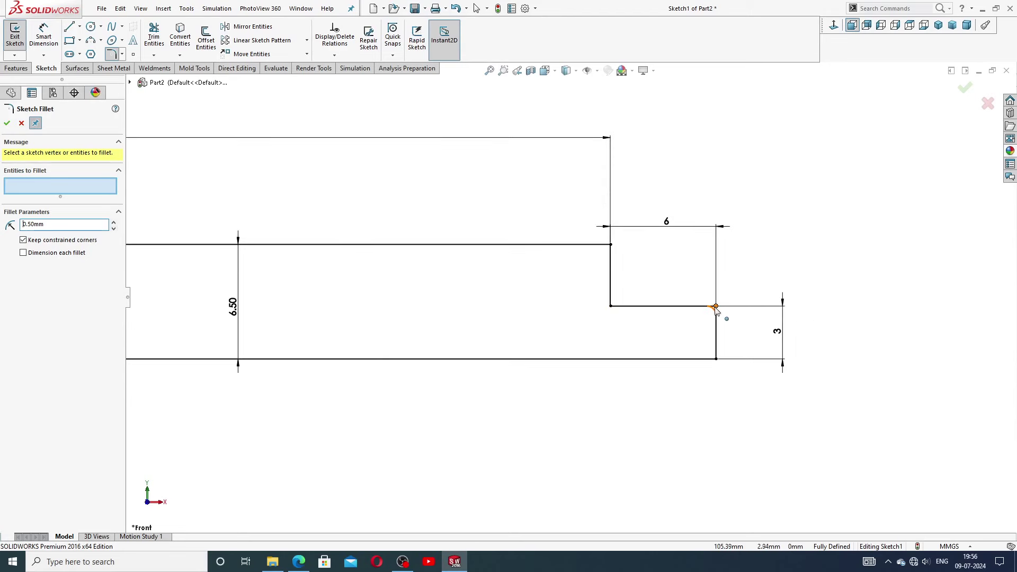
click(717, 307)
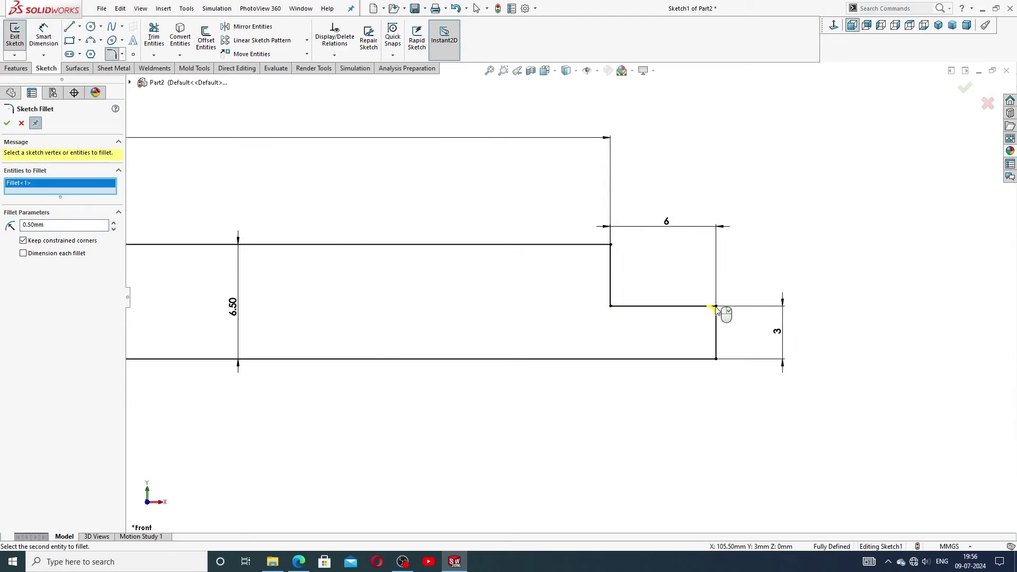
click(21, 124)
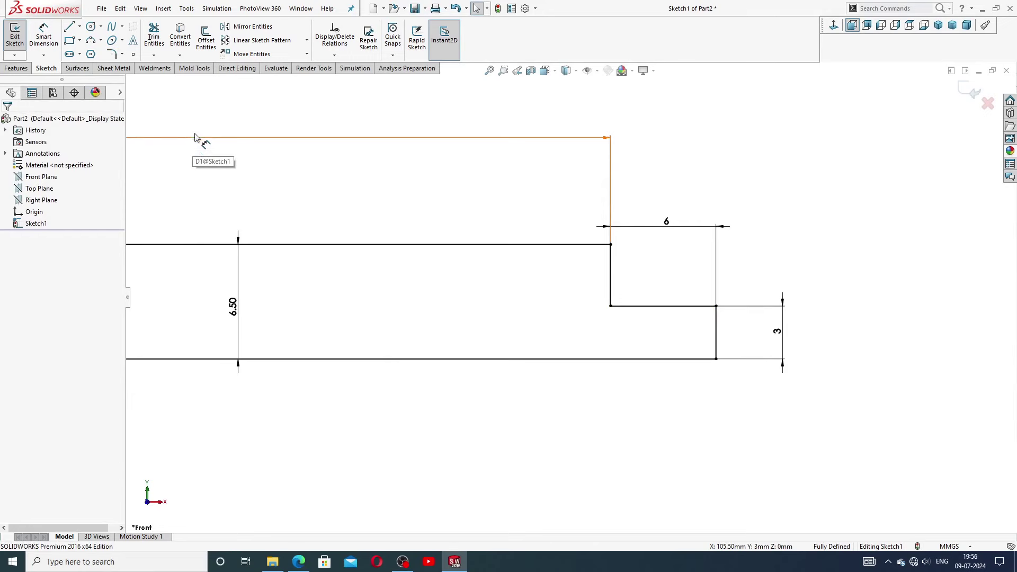
Step: Apply a 0.50 equal-distance sketch chamfer to the small end's outer corner
click(122, 54)
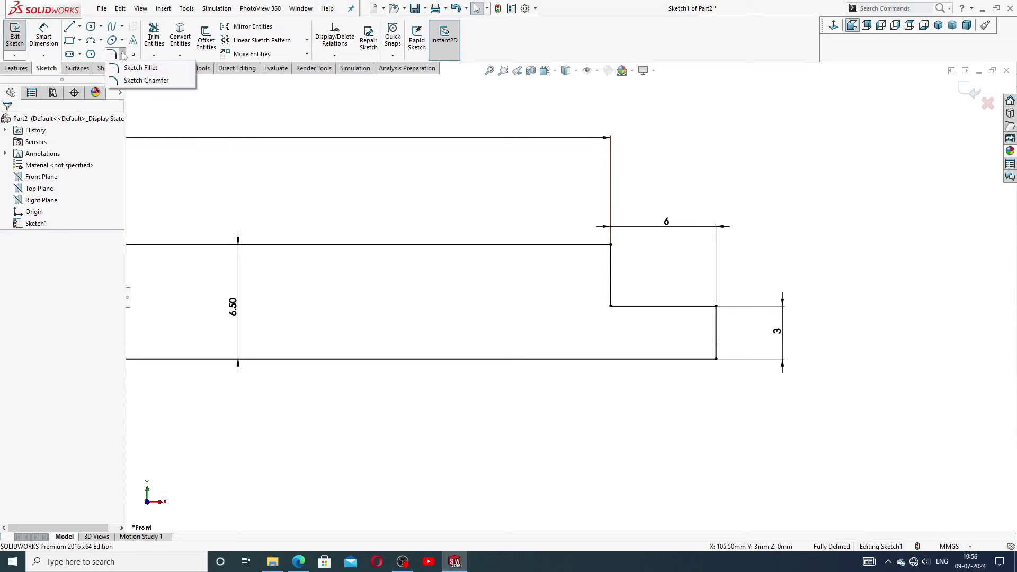
click(133, 80)
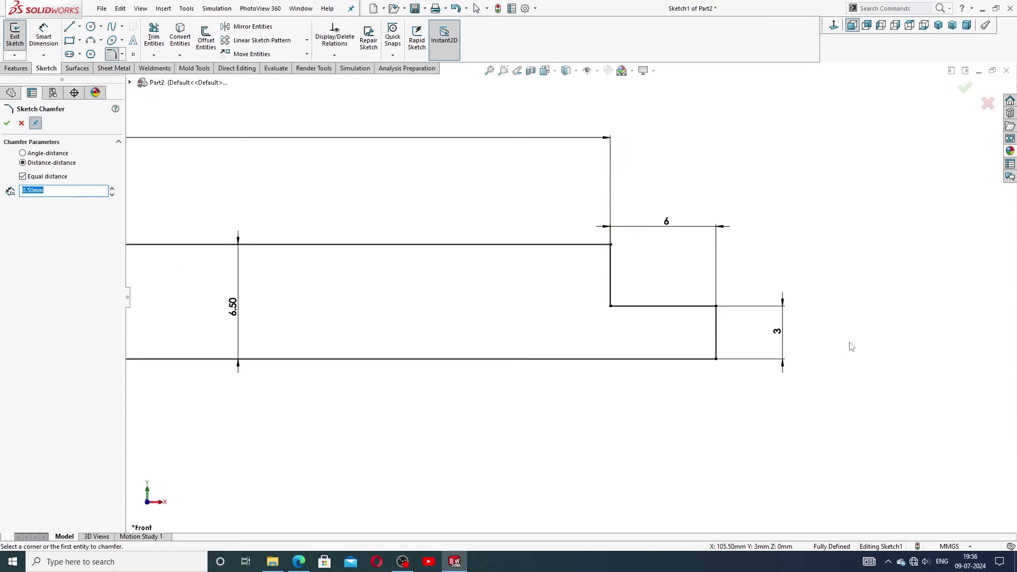
click(716, 306)
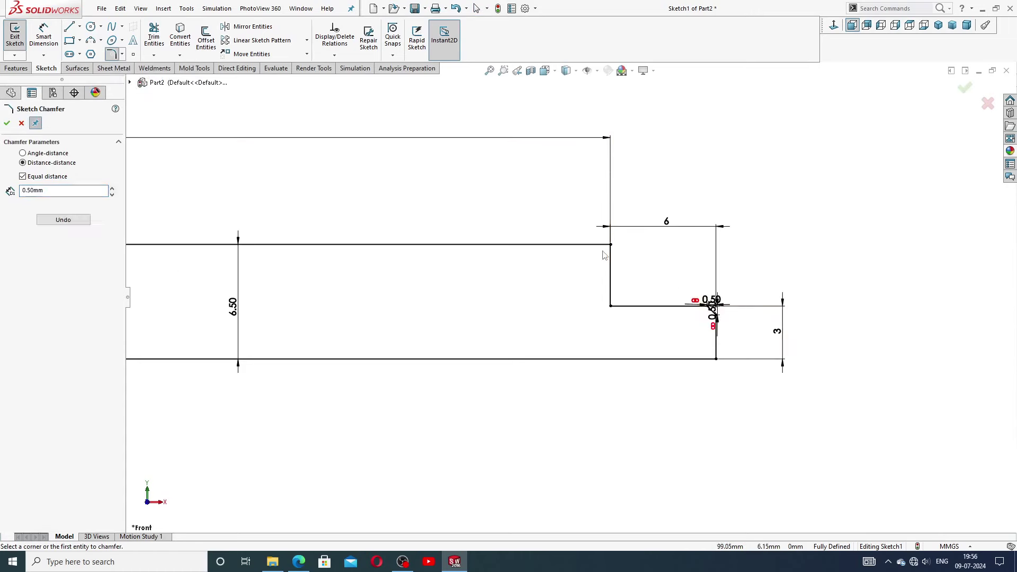
click(6, 123)
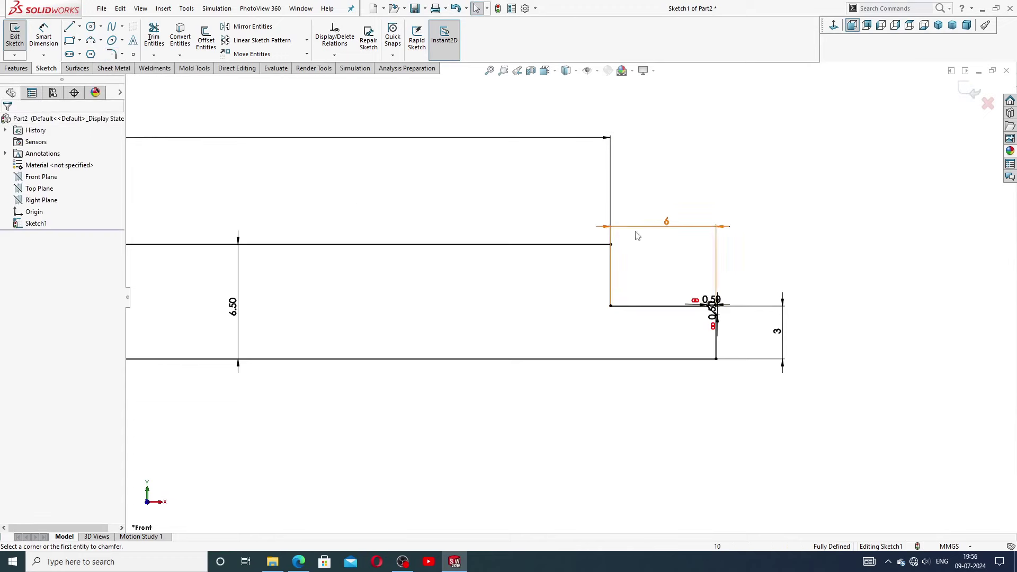
Step: Move both 0.50 chamfer dimensions clear of the chamfer and compare with the reference drawing
scroll(710, 305, down, 10)
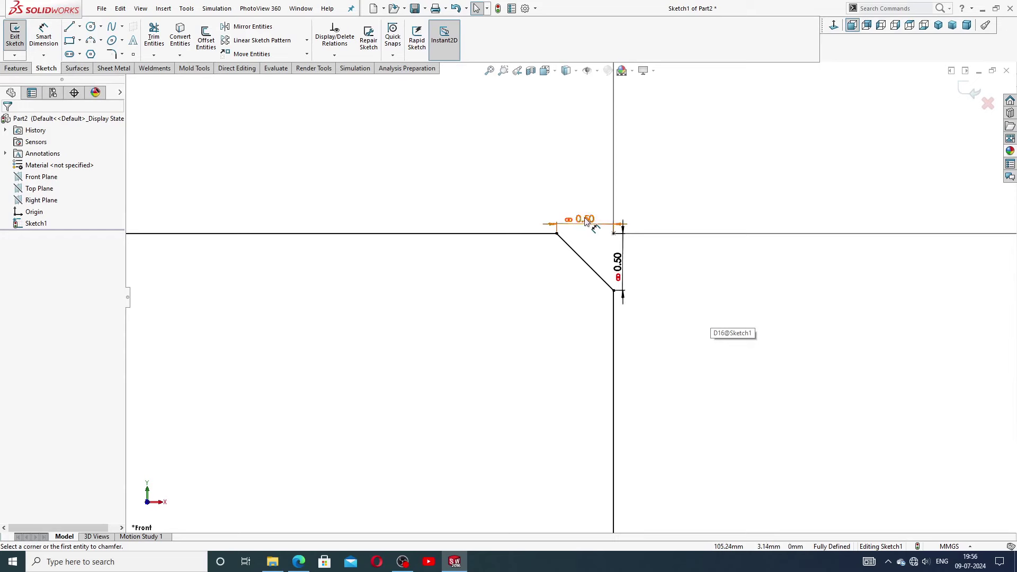
drag(586, 222, 578, 204)
drag(623, 277, 642, 277)
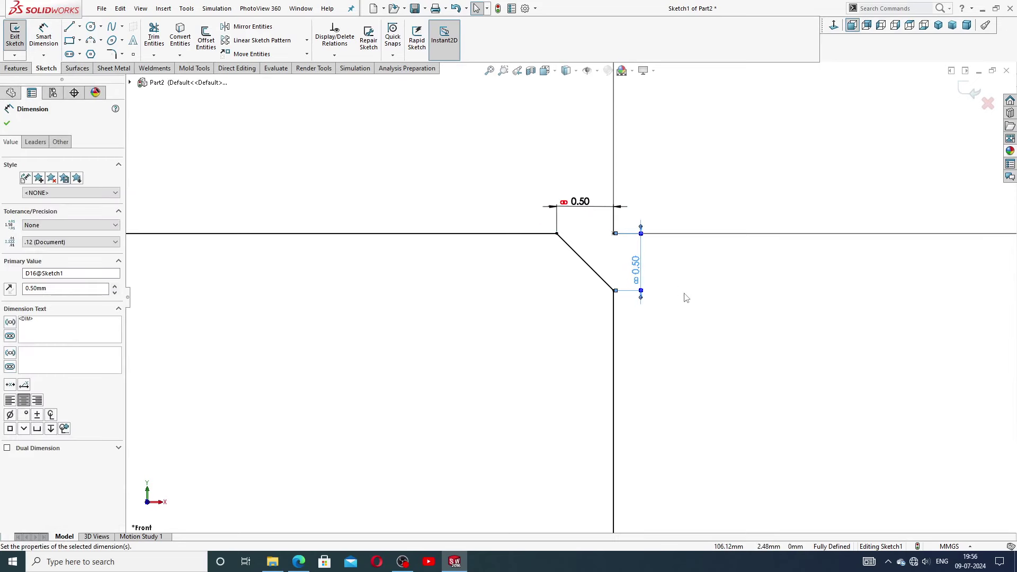
key(Escape)
scroll(630, 246, up, 10)
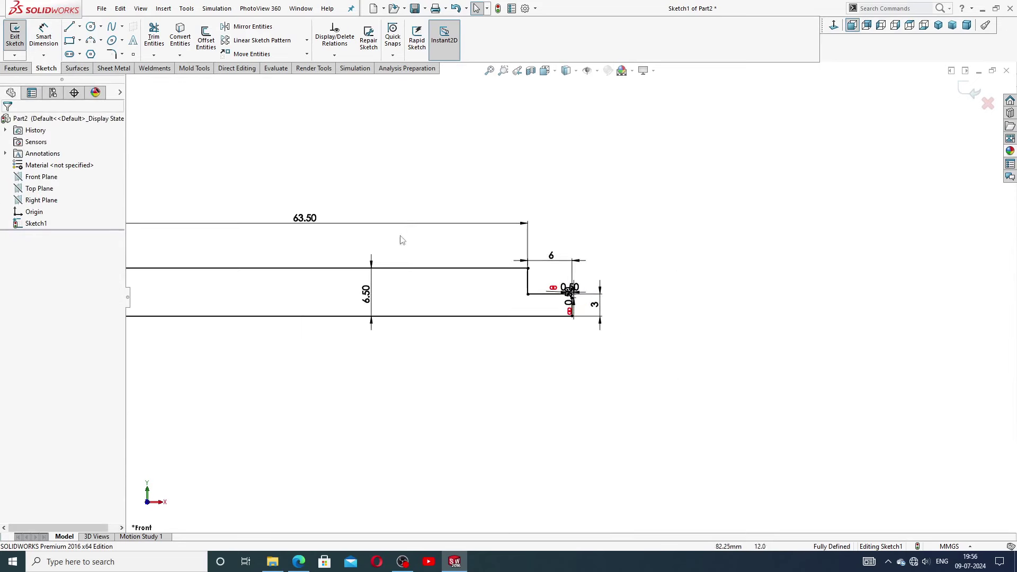
scroll(401, 240, up, 3)
scroll(416, 350, down, 3)
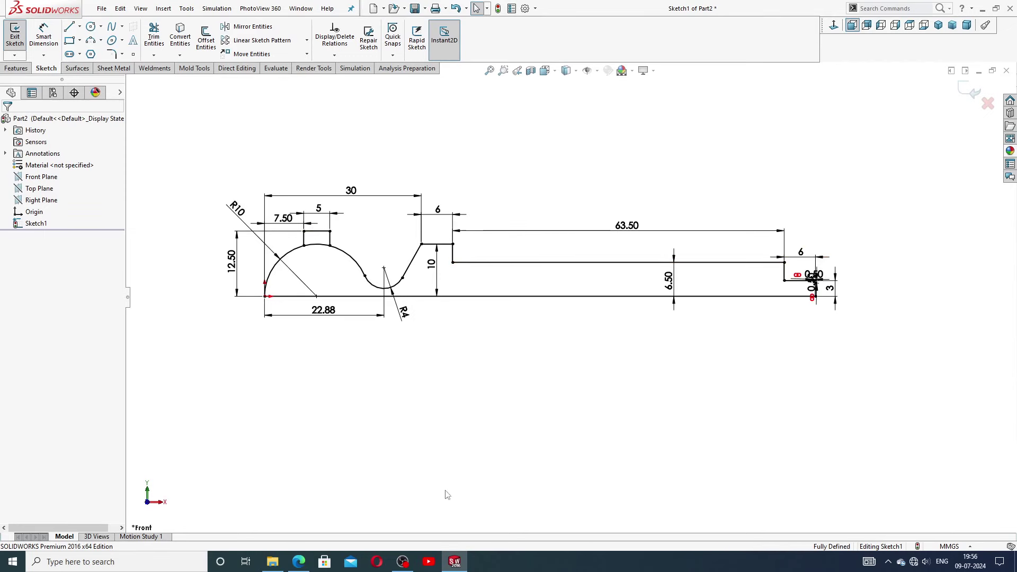
click(299, 562)
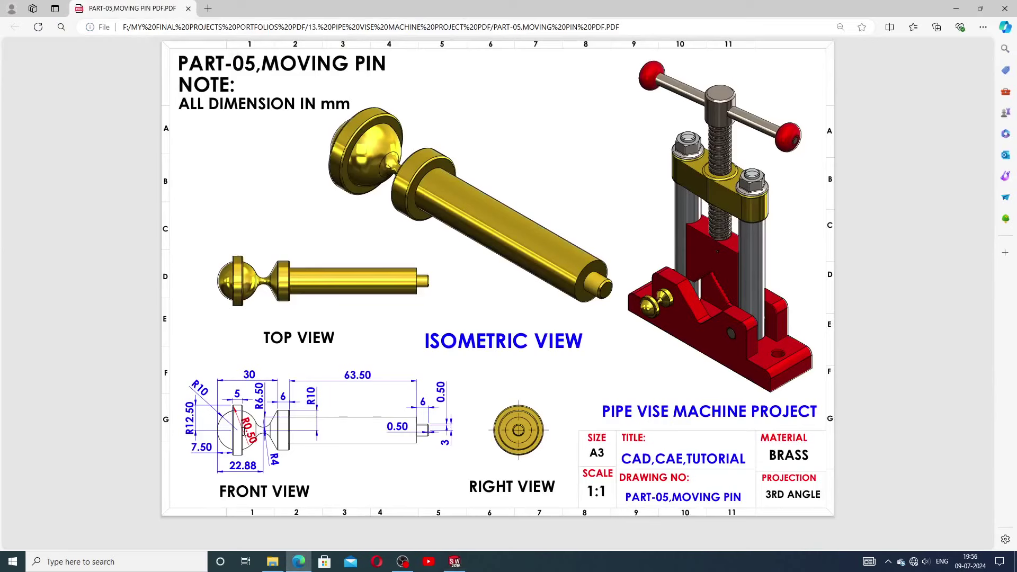
click(454, 562)
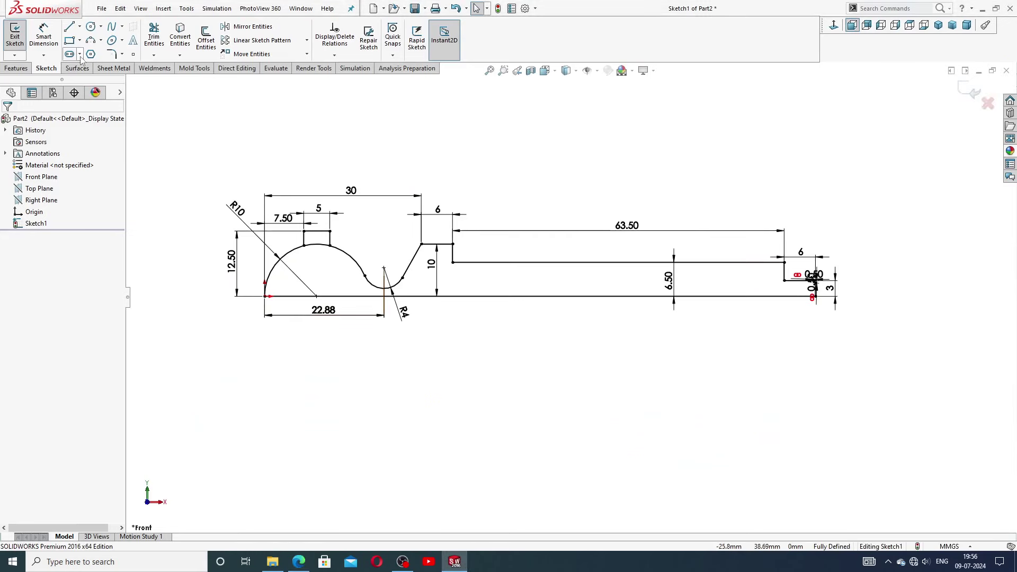
Step: Cancel the revolve and view the sketch from the Front
click(27, 69)
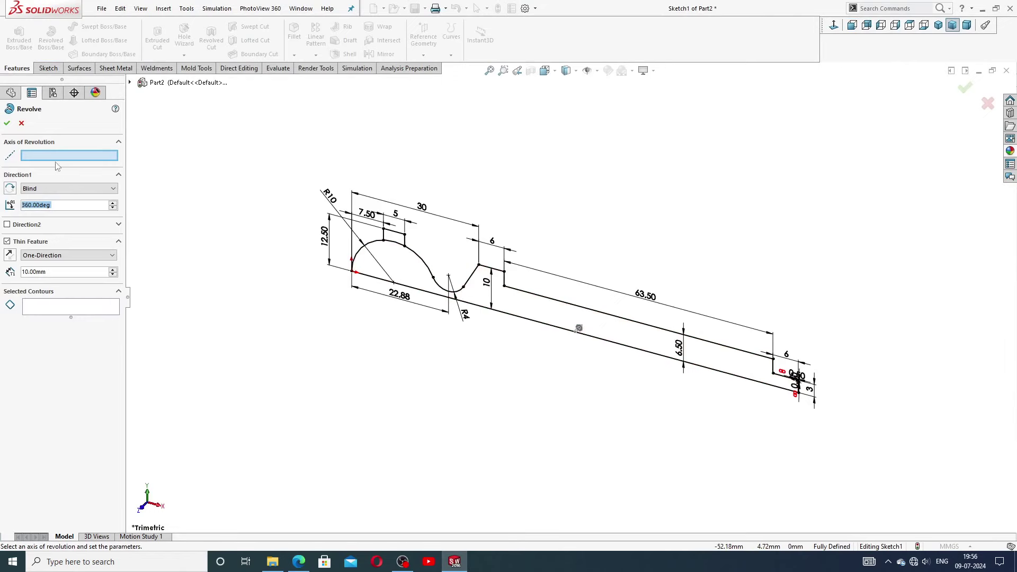
click(22, 127)
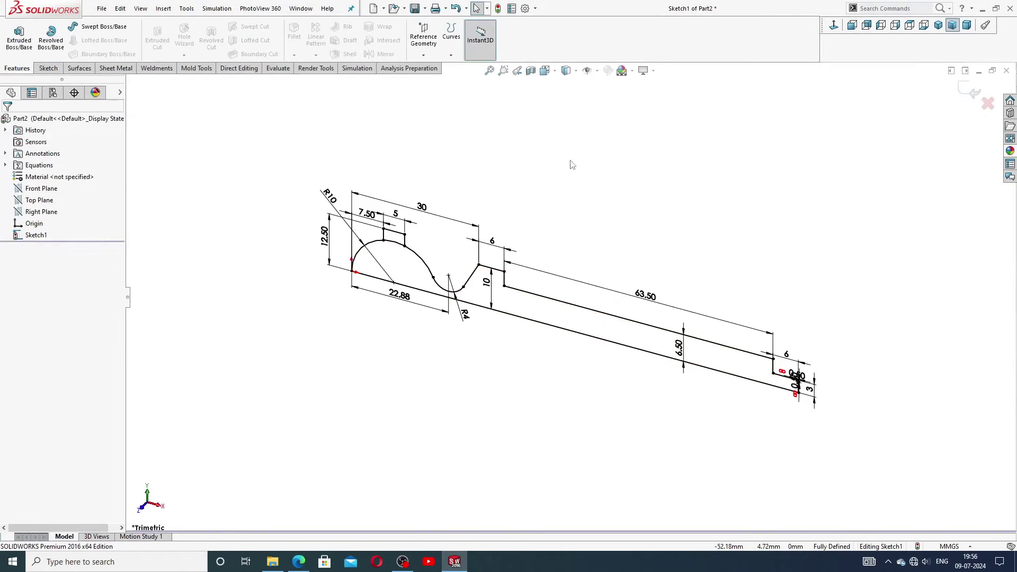
click(852, 25)
scroll(376, 256, up, 5)
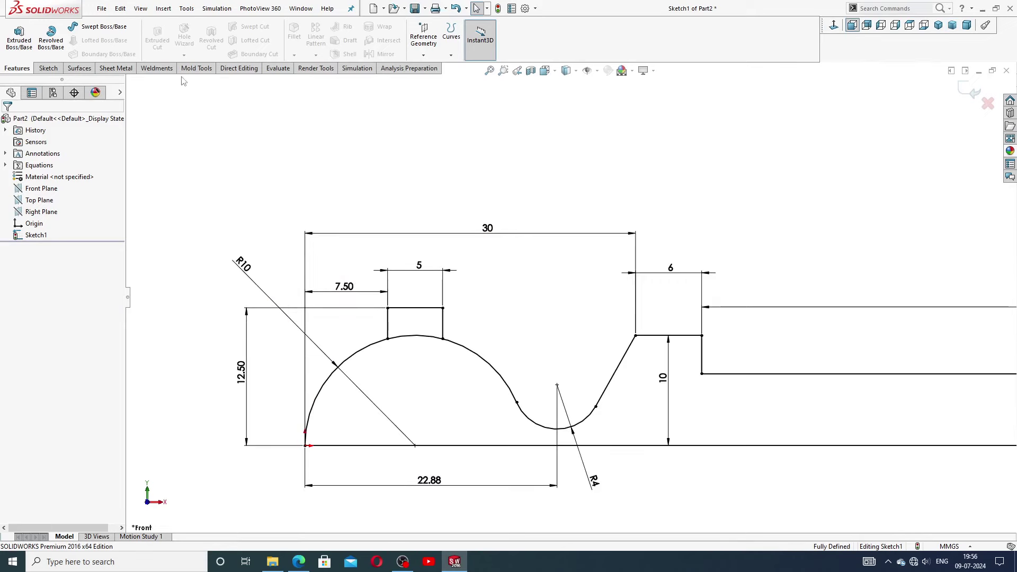
Step: Trim away the arc segment between the 5-wide slot lines
click(48, 68)
click(154, 37)
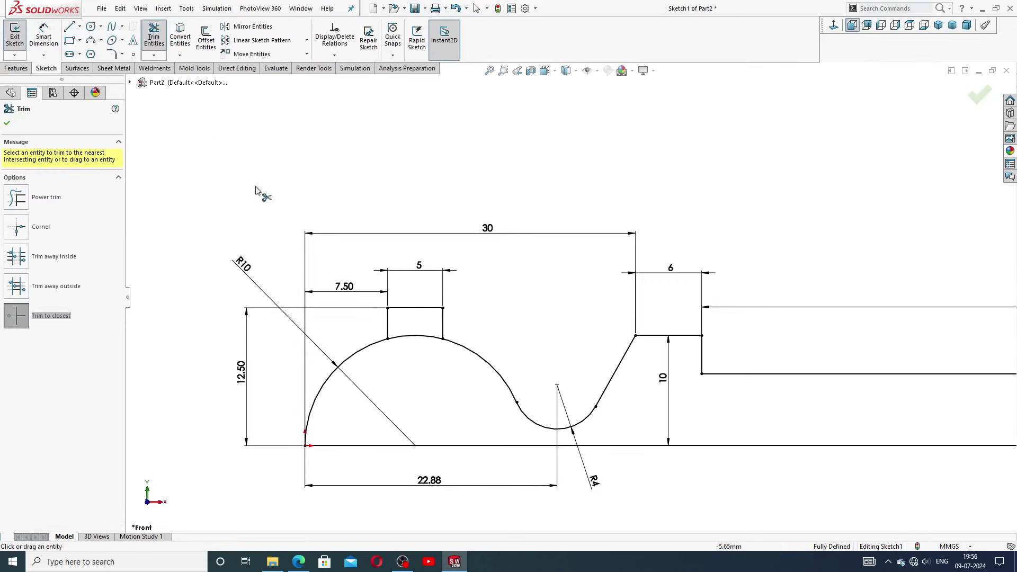
scroll(460, 352, up, 1)
scroll(432, 349, up, 2)
click(431, 321)
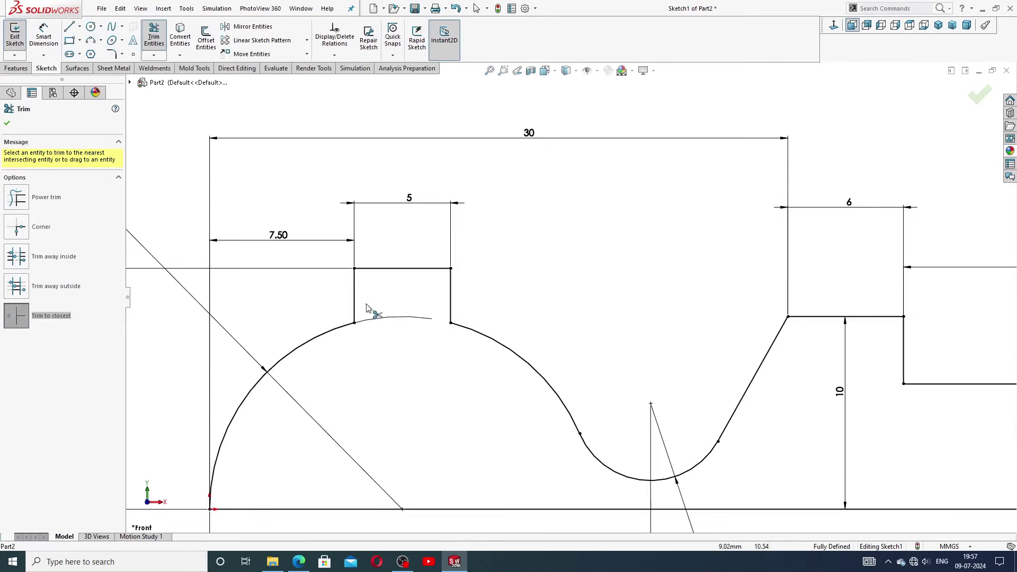
right_click(500, 236)
click(516, 156)
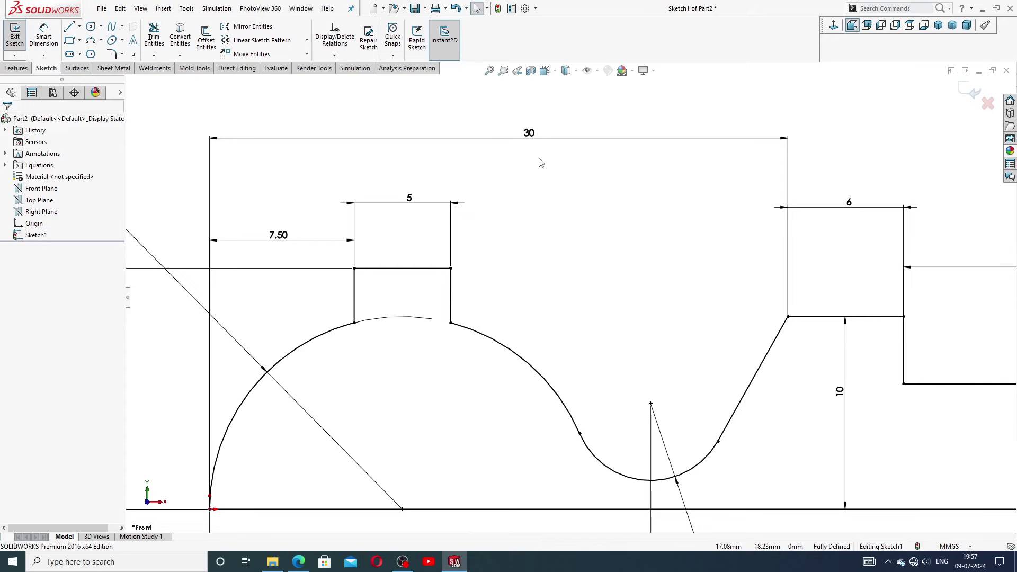
click(16, 69)
Step: Revolve the profile 360° about the bottom line to create Revolve1
click(50, 37)
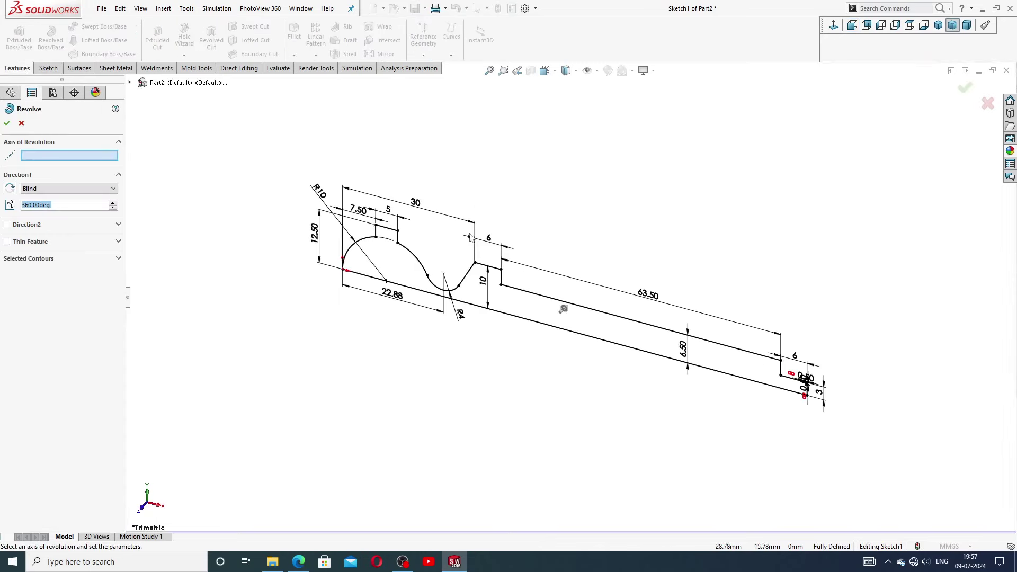
click(526, 321)
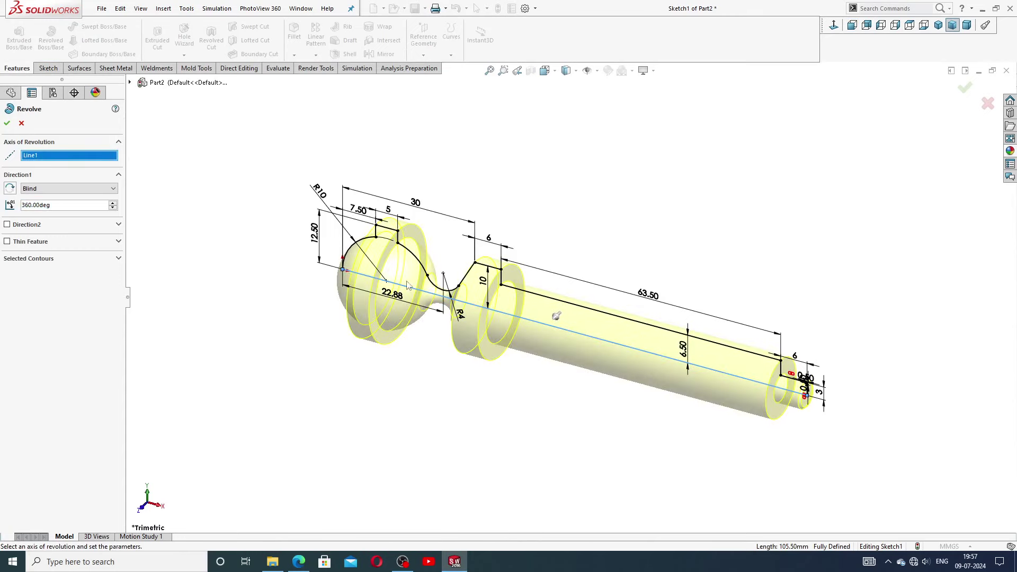
click(7, 123)
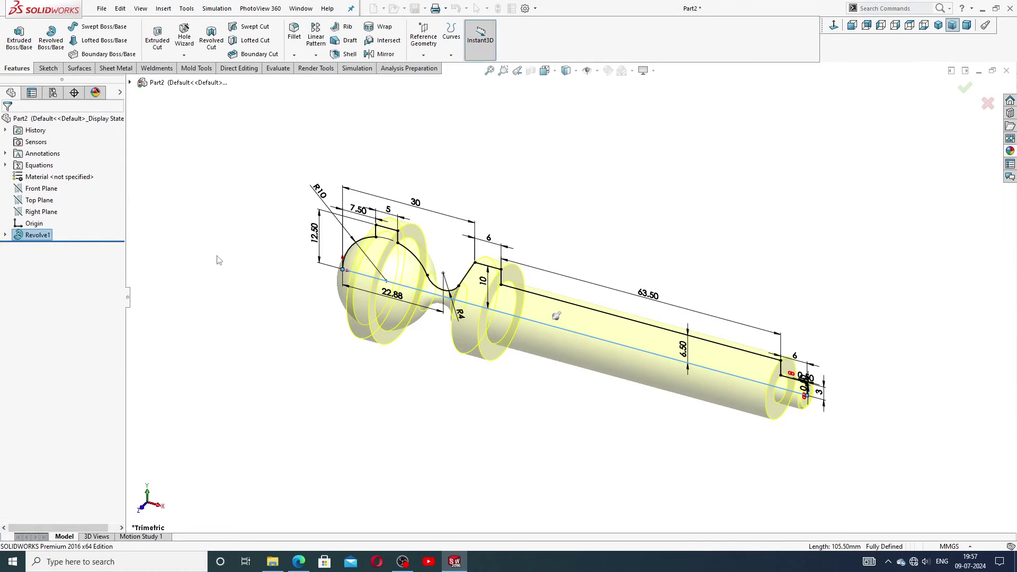
click(490, 188)
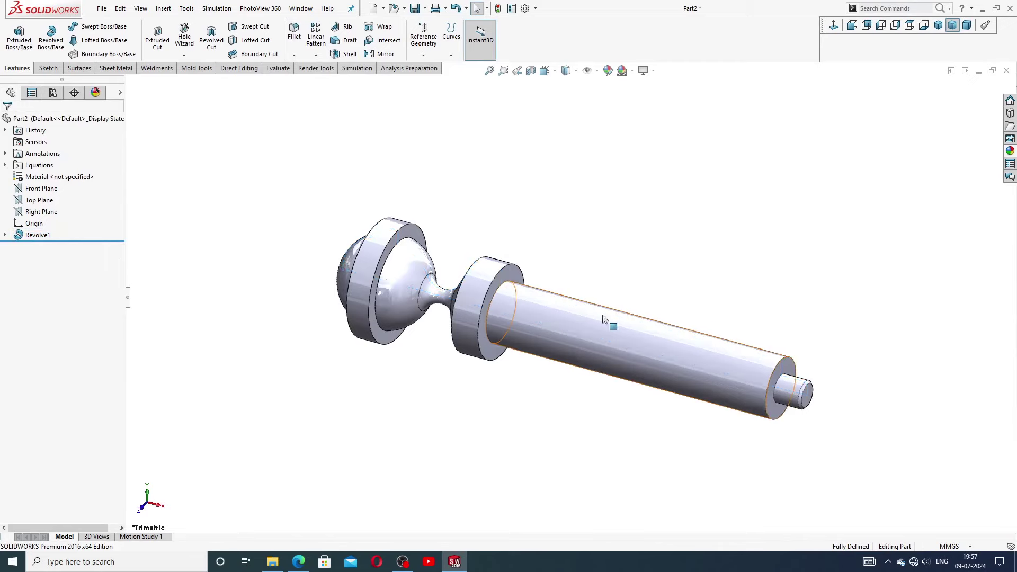
scroll(596, 376, down, 2)
middle_drag(594, 375, 638, 273)
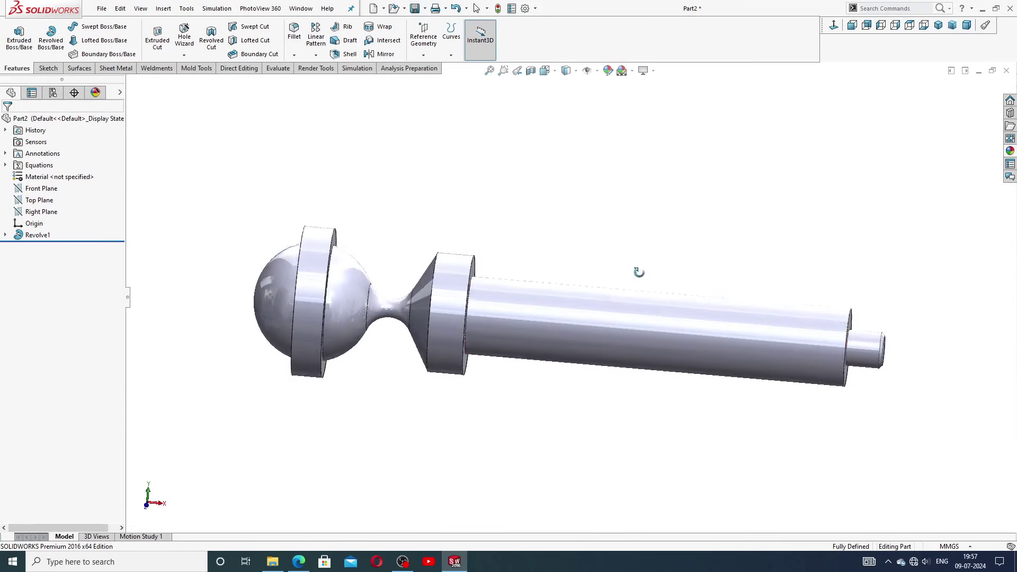
click(294, 34)
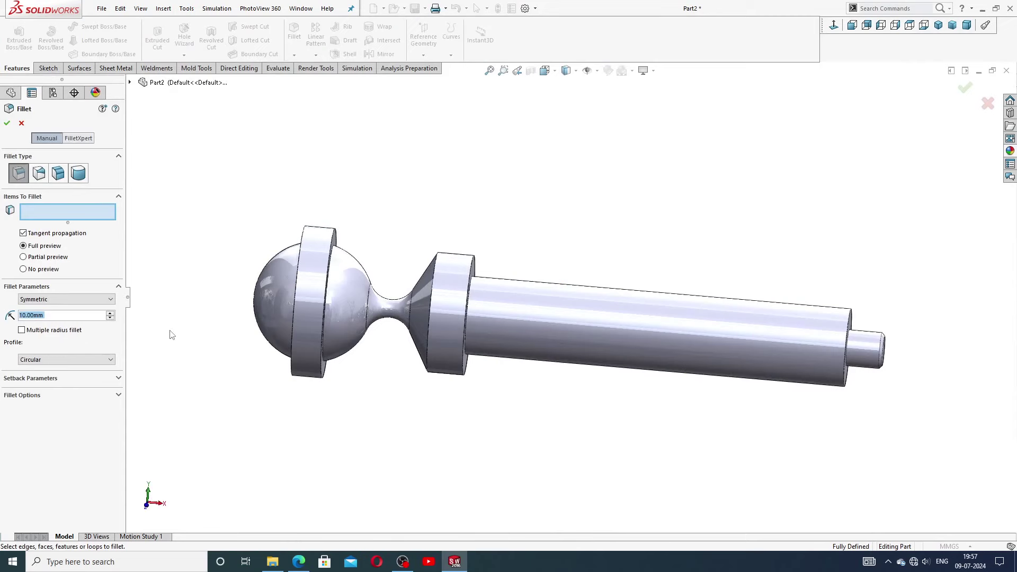
Step: Fillet the flange ring face beside the ball end with a 0.5 mm radius as Fillet1
key(BackSpace)
text(0.5)
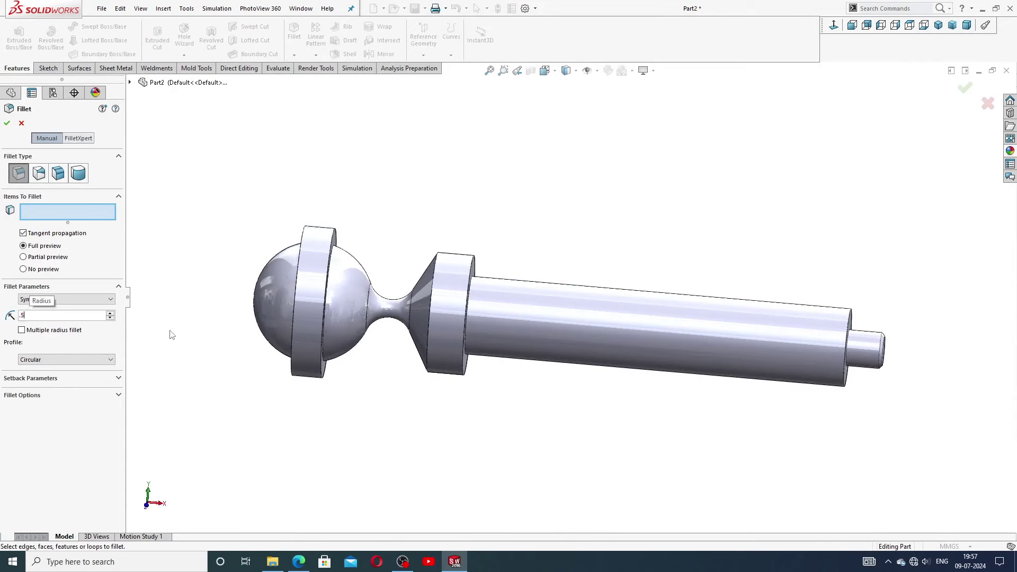
key(Return)
scroll(423, 270, down, 3)
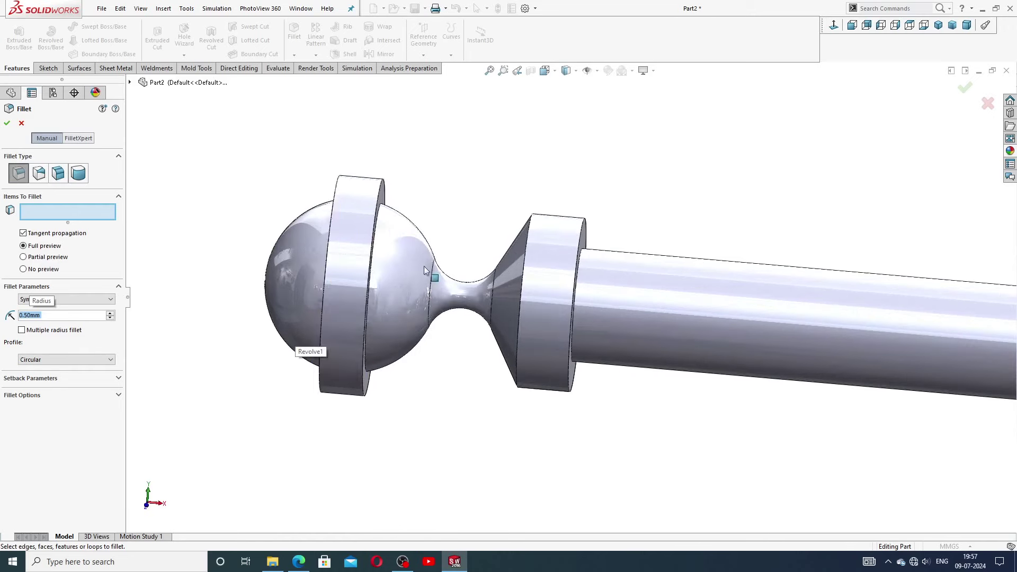
click(355, 260)
scroll(568, 296, up, 3)
middle_drag(622, 382, 657, 341)
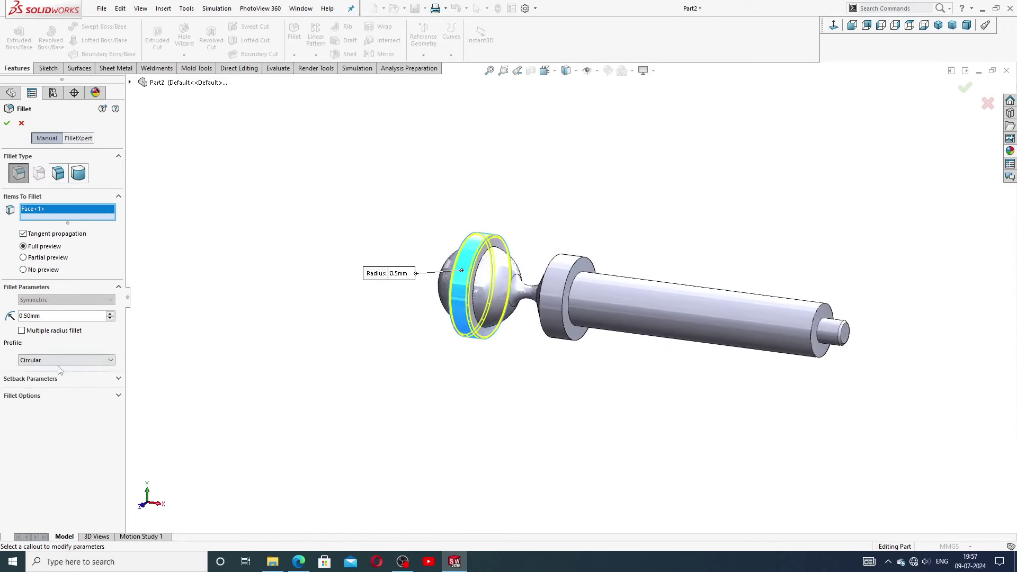
click(7, 126)
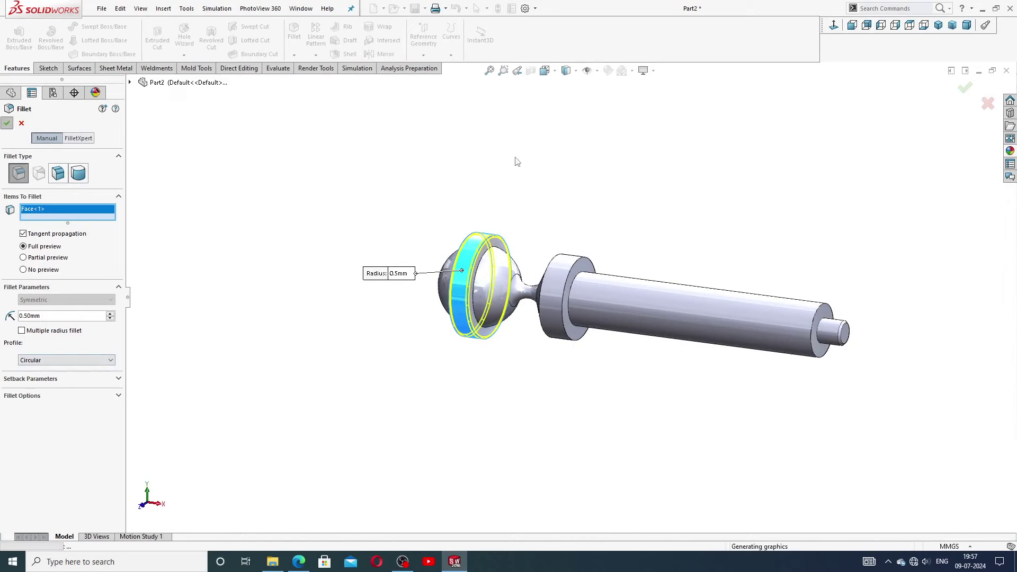
middle_drag(567, 230, 616, 235)
scroll(536, 314, down, 5)
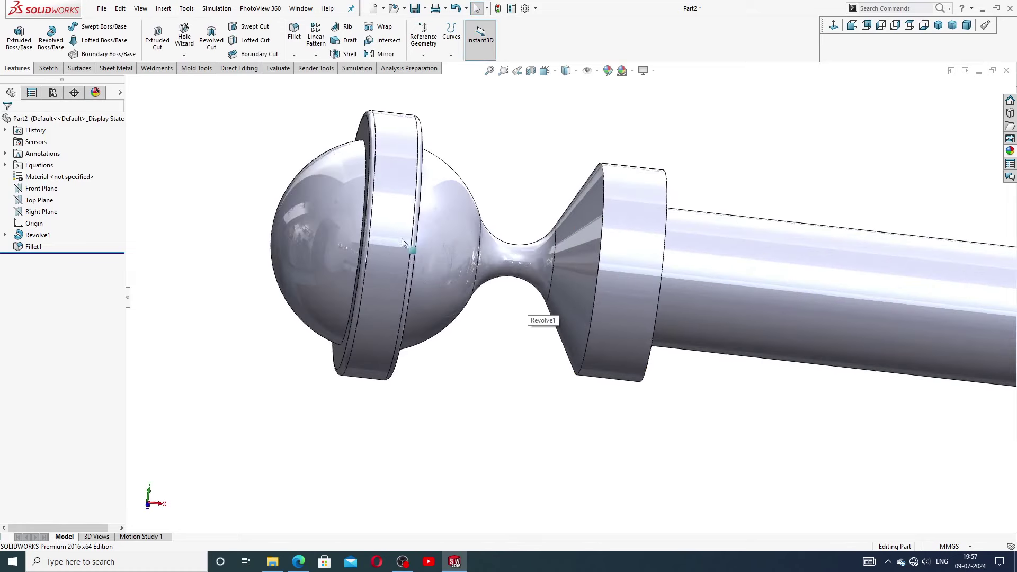
Step: Open the Metal appearances library showing polished, brushed and satin brass finishes
scroll(766, 218, up, 5)
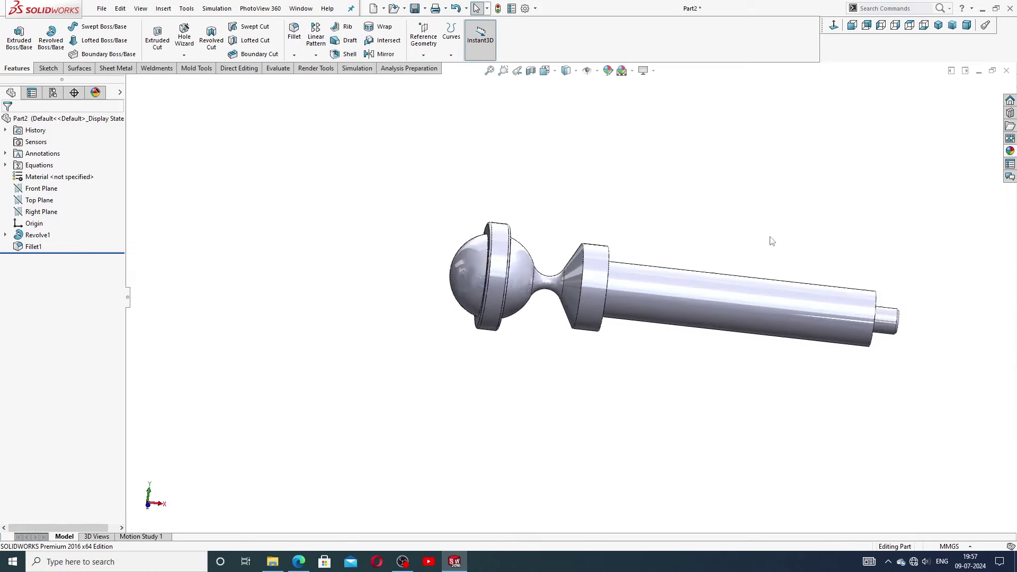
middle_drag(773, 237, 590, 313)
scroll(514, 288, down, 3)
middle_drag(515, 287, 687, 284)
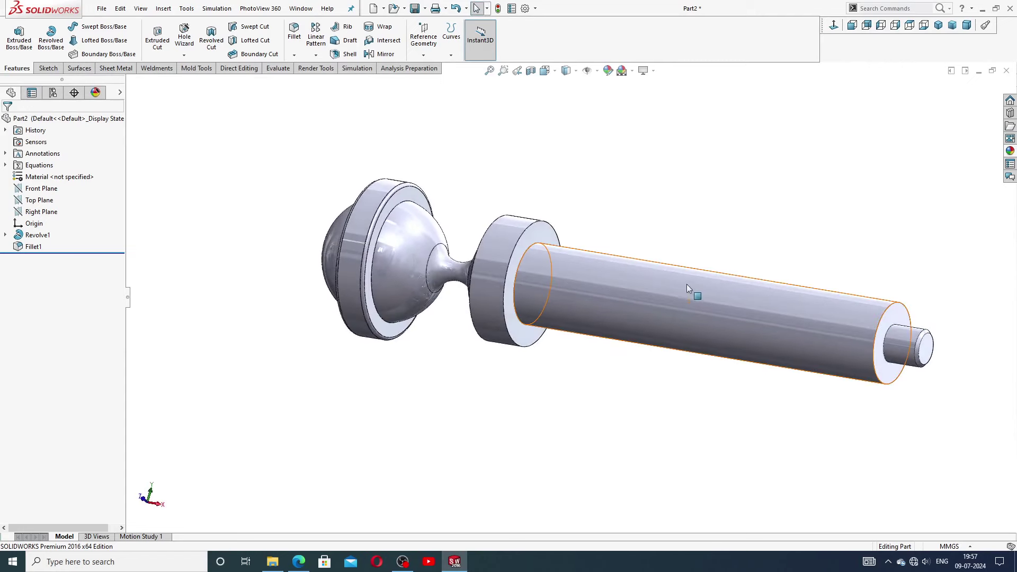
scroll(687, 284, up, 3)
middle_drag(673, 250, 688, 234)
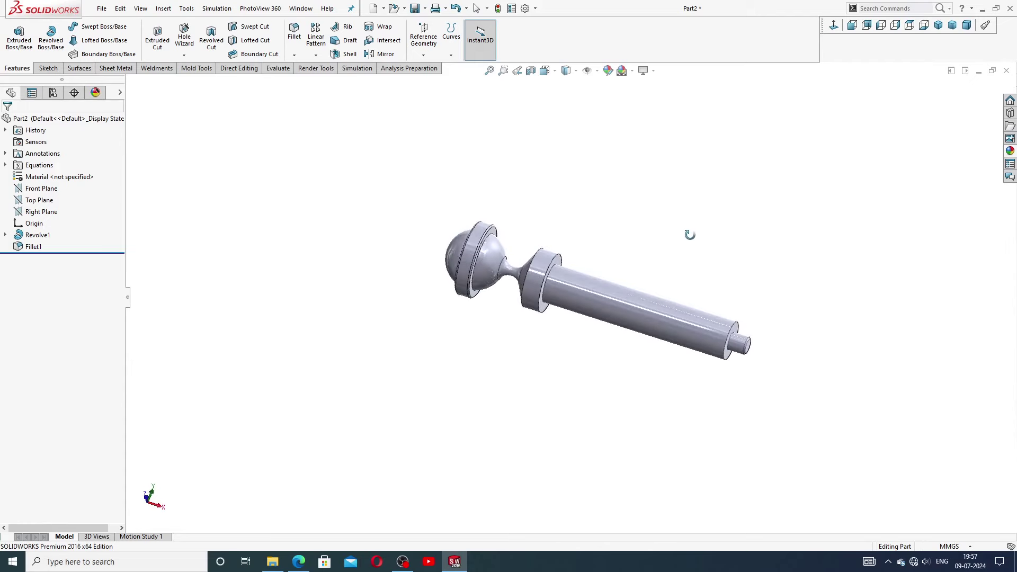
scroll(594, 293, down, 2)
scroll(595, 293, down, 2)
scroll(638, 273, up, 3)
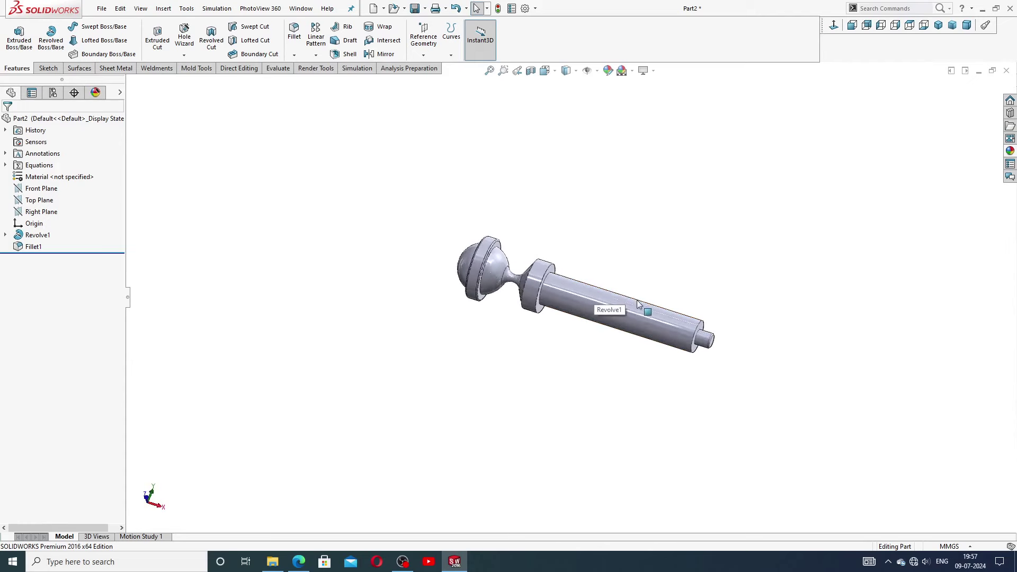
middle_drag(639, 281, 636, 216)
scroll(638, 307, down, 3)
middle_drag(638, 307, 628, 349)
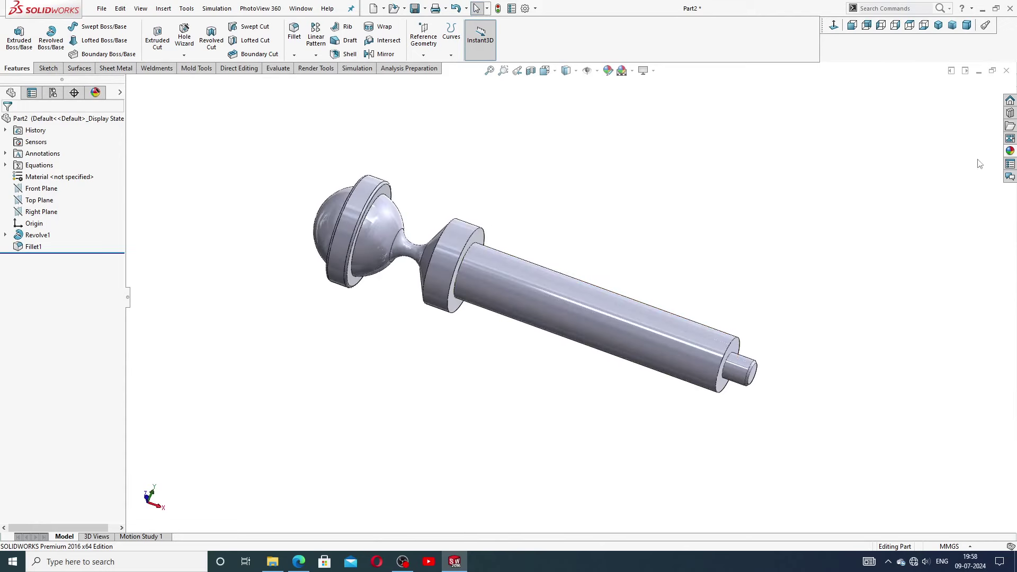
click(1011, 151)
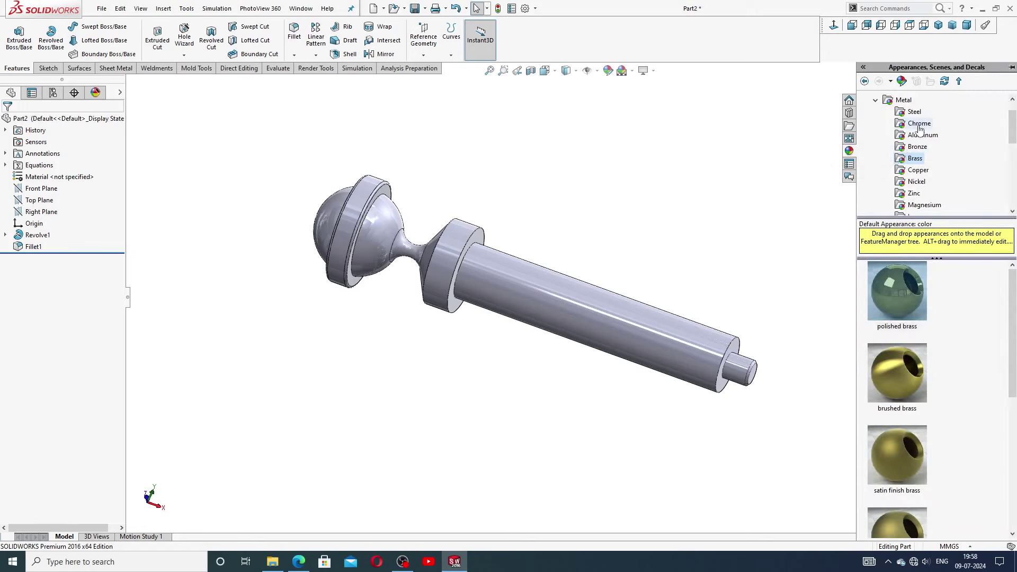
Step: Apply the polished brass appearance to the whole moving pin and inspect the finish
double_click(898, 287)
middle_drag(670, 238, 620, 182)
scroll(526, 282, down, 2)
scroll(526, 311, up, 2)
middle_drag(525, 310, 554, 345)
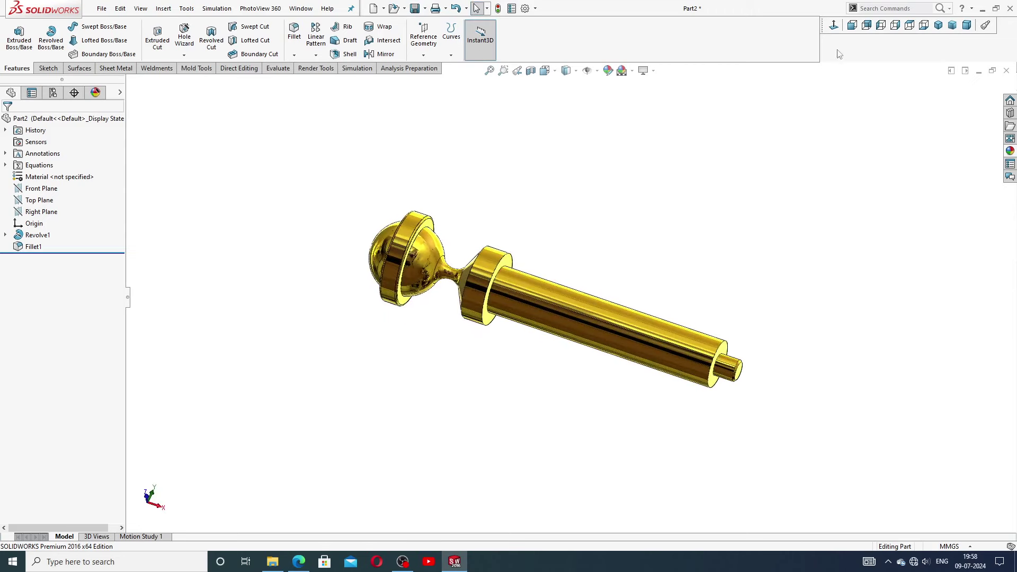
Step: Return the pin to isometric view and compare it with the reference drawing
click(939, 27)
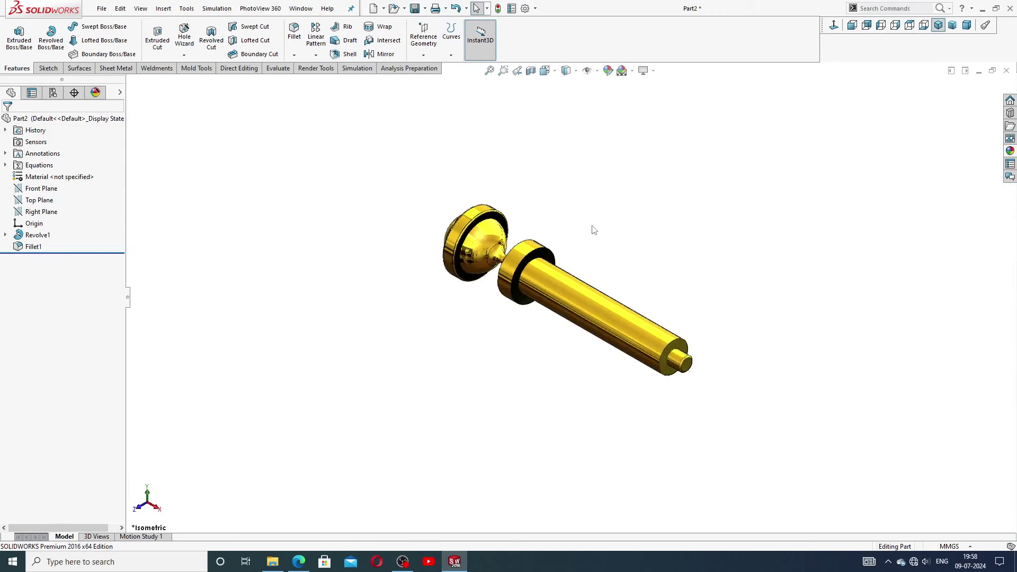
click(298, 562)
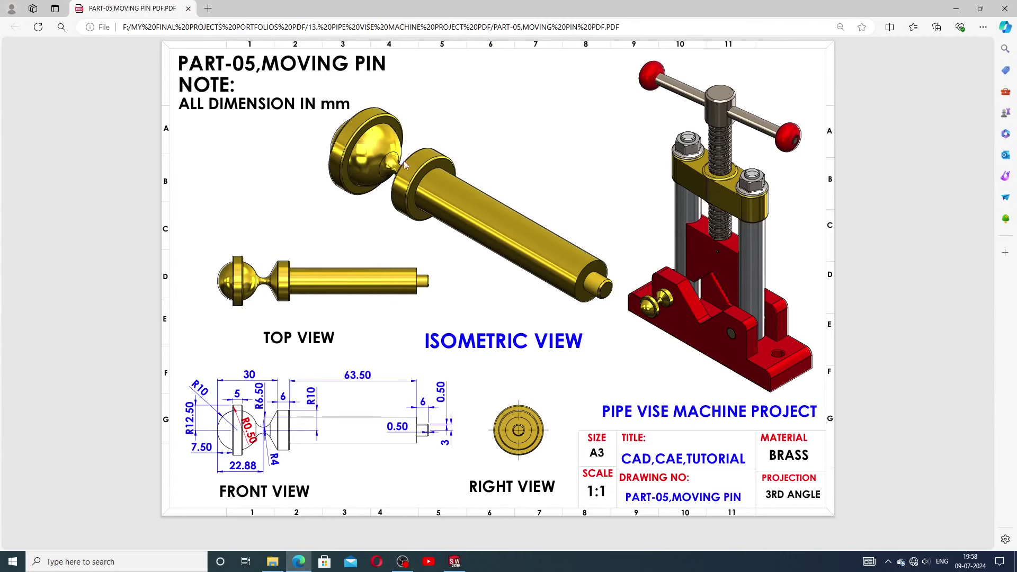
click(455, 562)
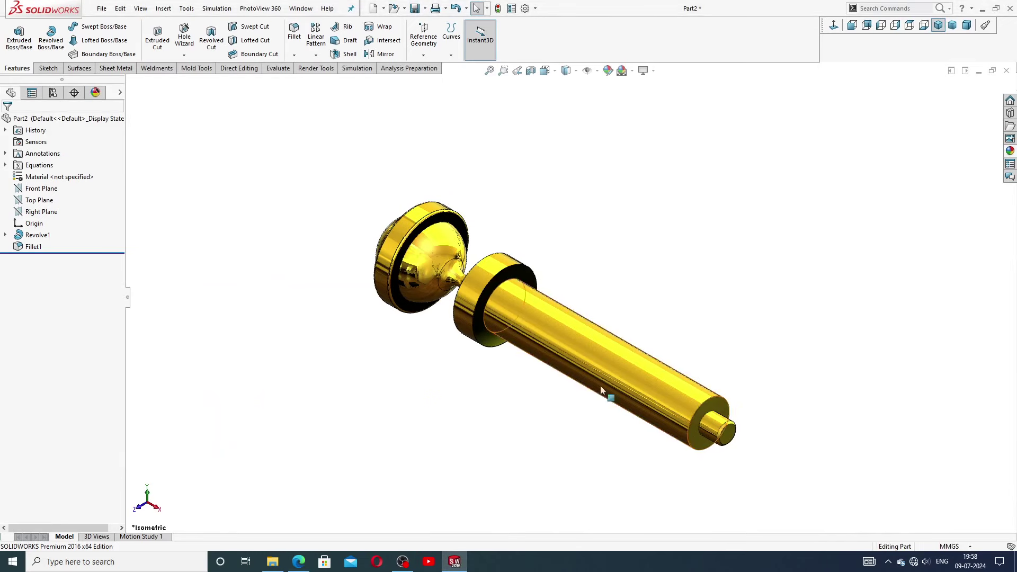
Step: Review the Part-06 PDF, then bring Part112's mounting shaft forward and orbit it
scroll(584, 419, down, 3)
scroll(586, 420, up, 1)
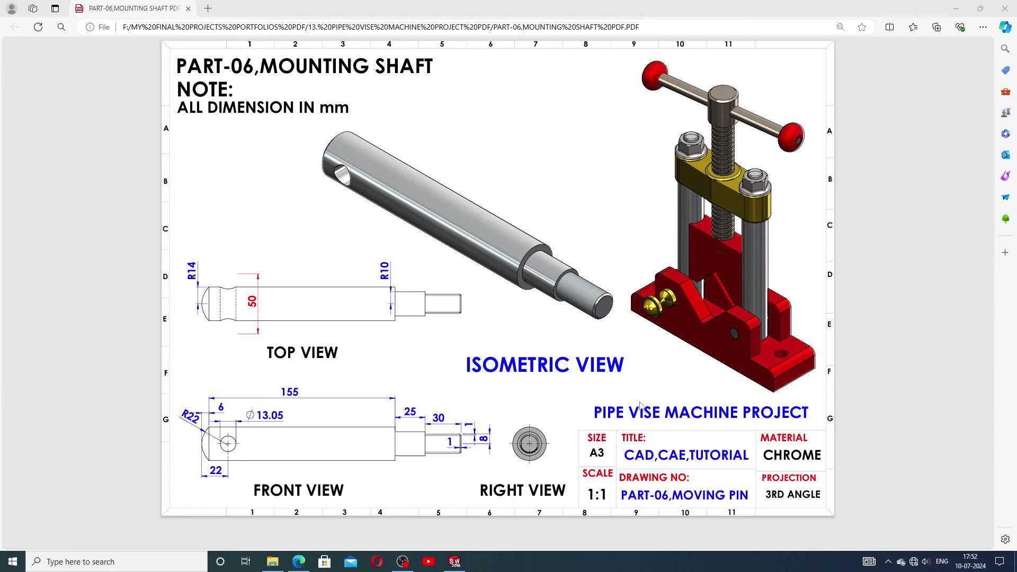
click(459, 563)
middle_drag(578, 438, 904, 351)
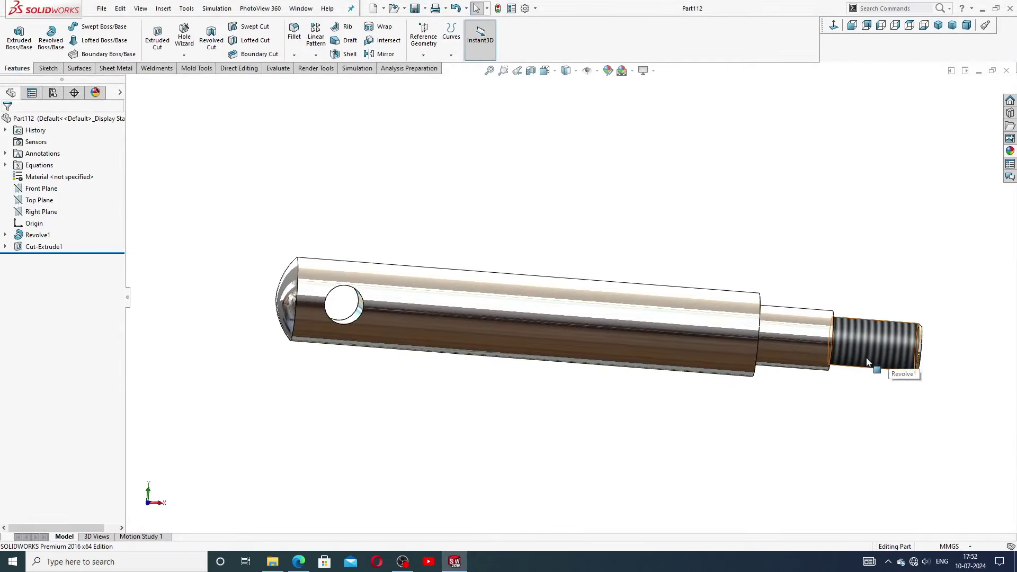
middle_drag(436, 339, 476, 375)
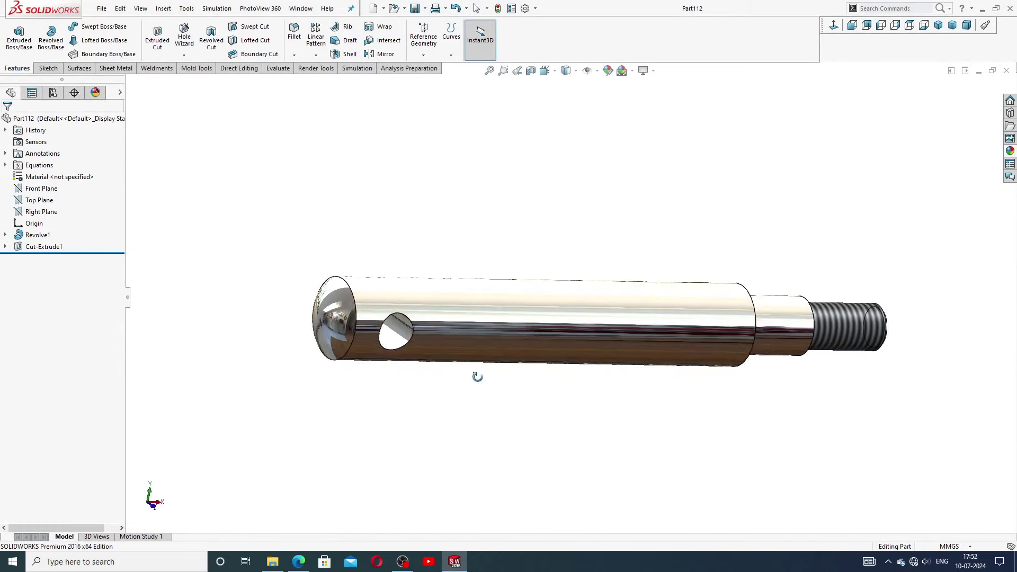
scroll(639, 315, up, 2)
scroll(634, 317, down, 2)
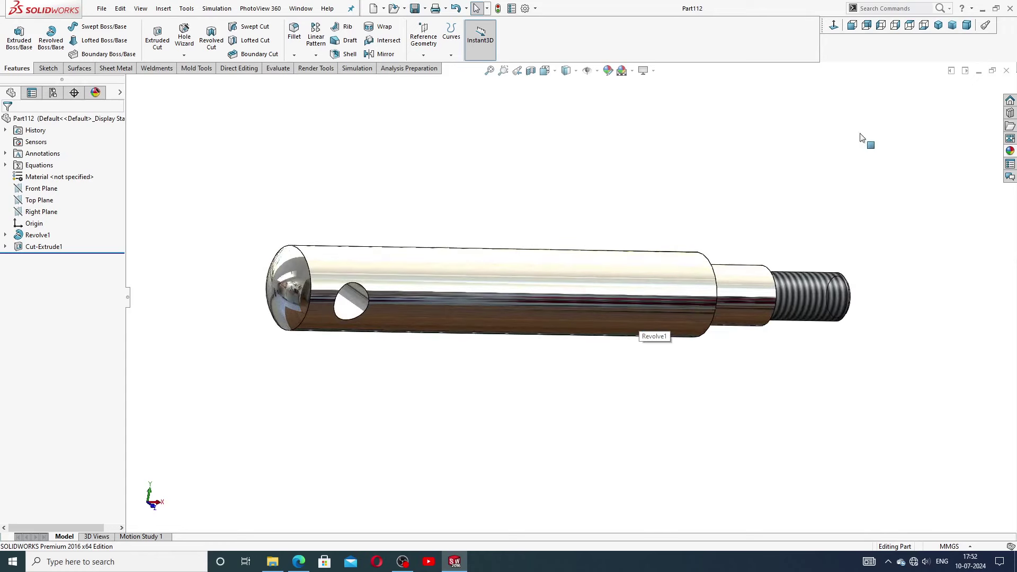
click(953, 25)
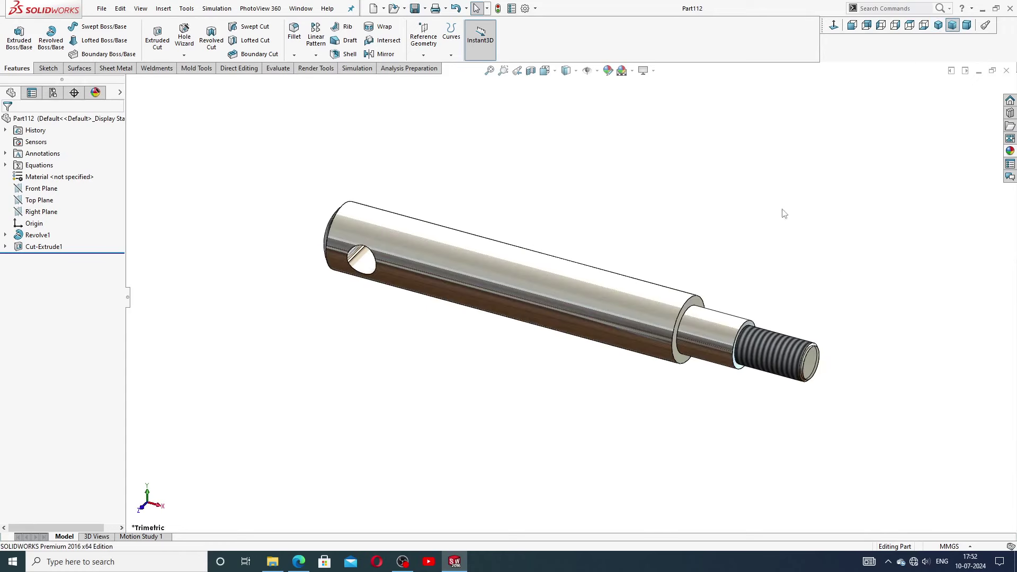
scroll(592, 326, down, 2)
scroll(585, 309, up, 2)
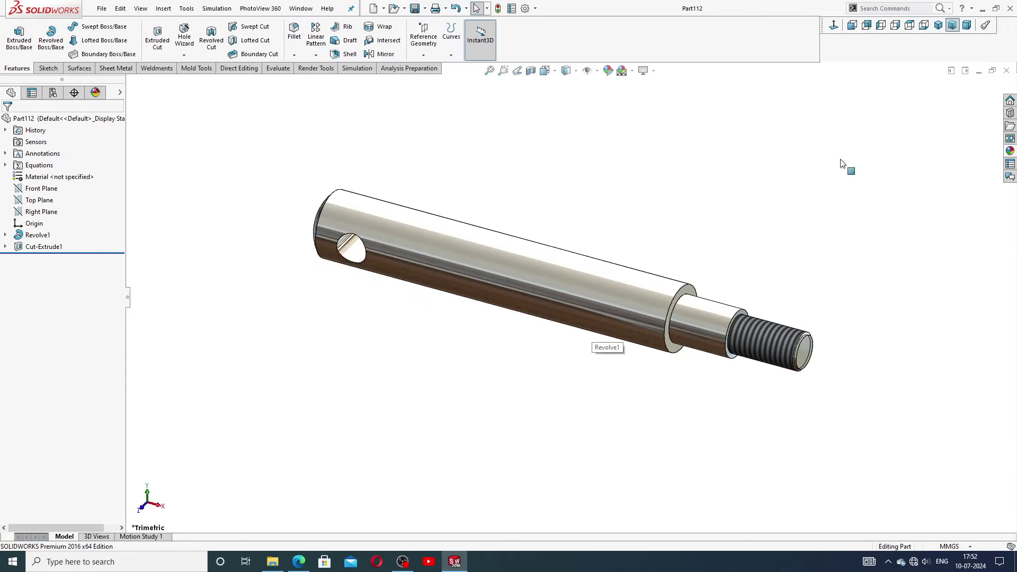
click(939, 25)
scroll(634, 343, up, 2)
scroll(565, 307, down, 2)
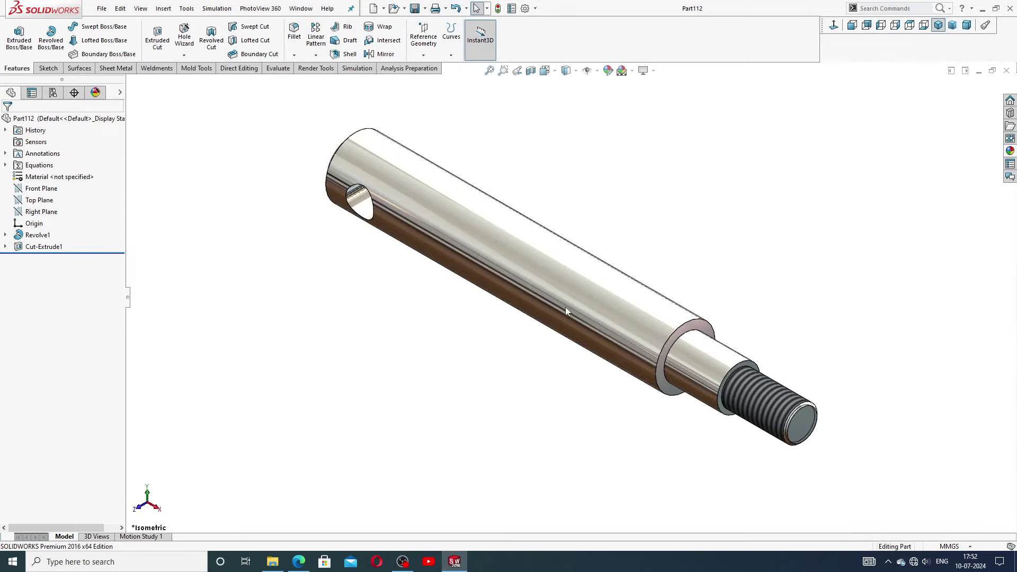
middle_drag(565, 306, 787, 232)
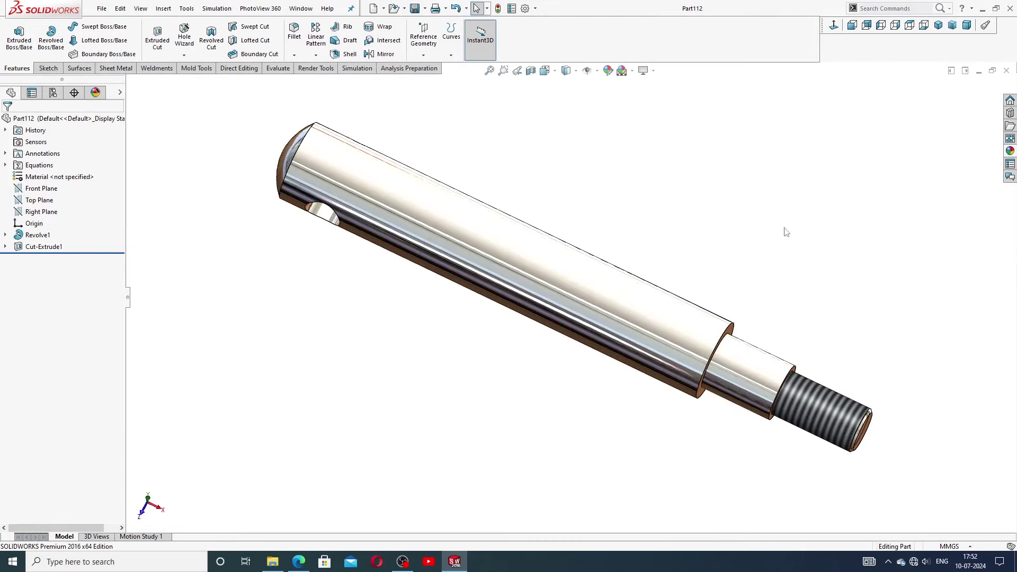
click(938, 25)
scroll(493, 277, down, 4)
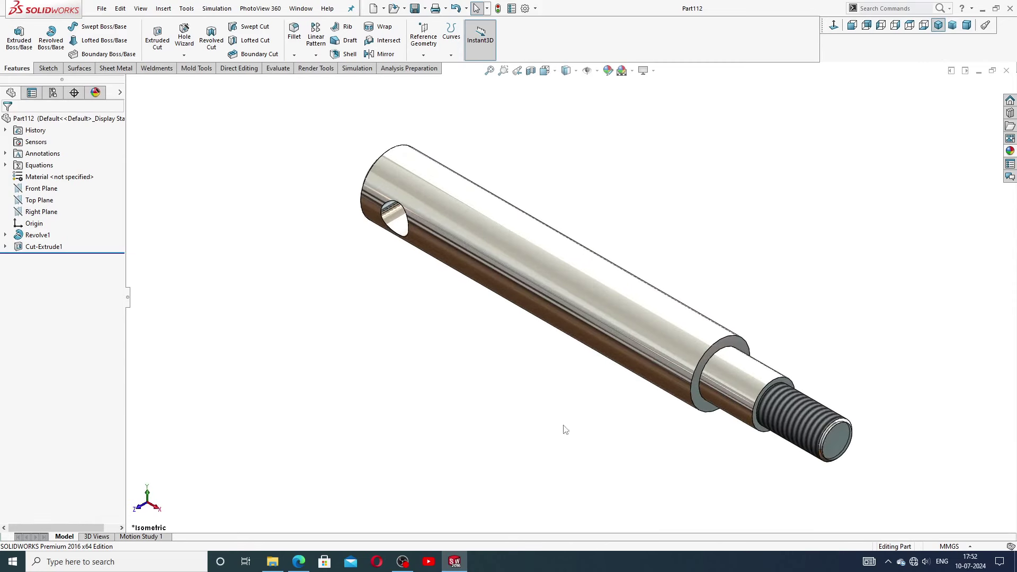
click(299, 562)
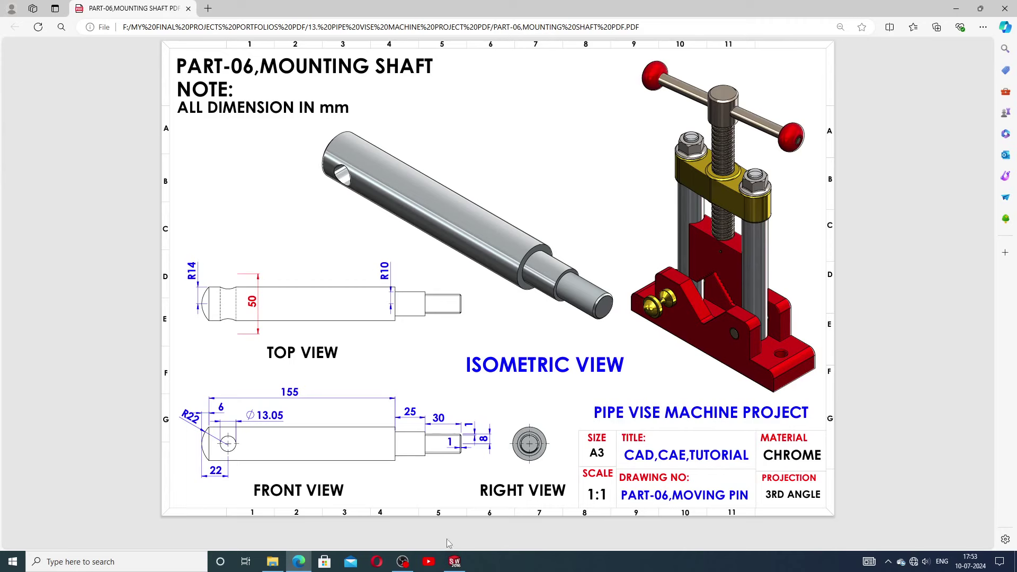
click(454, 561)
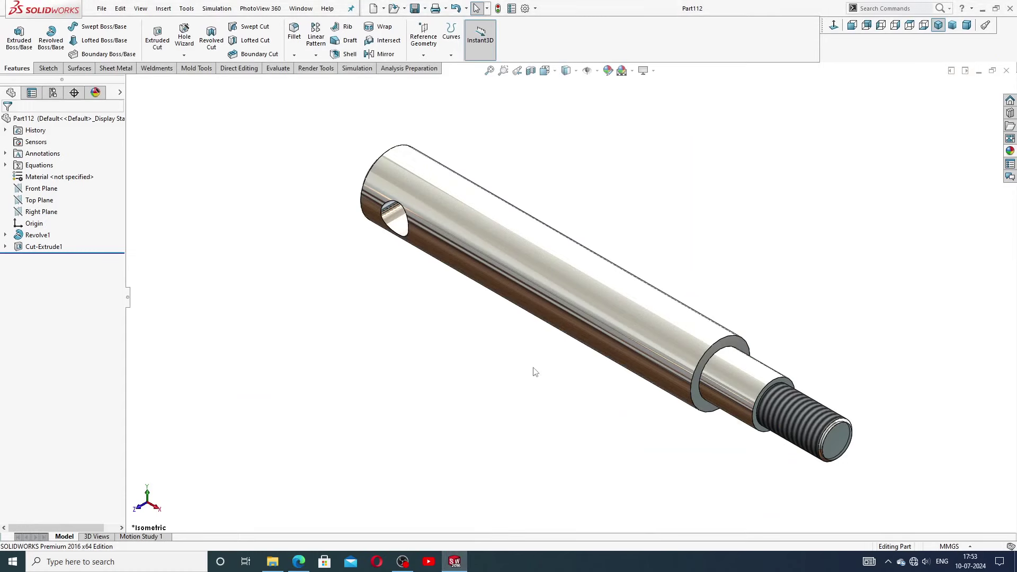
Step: Close Part112 and create a new part with a Plain White scene
click(1007, 70)
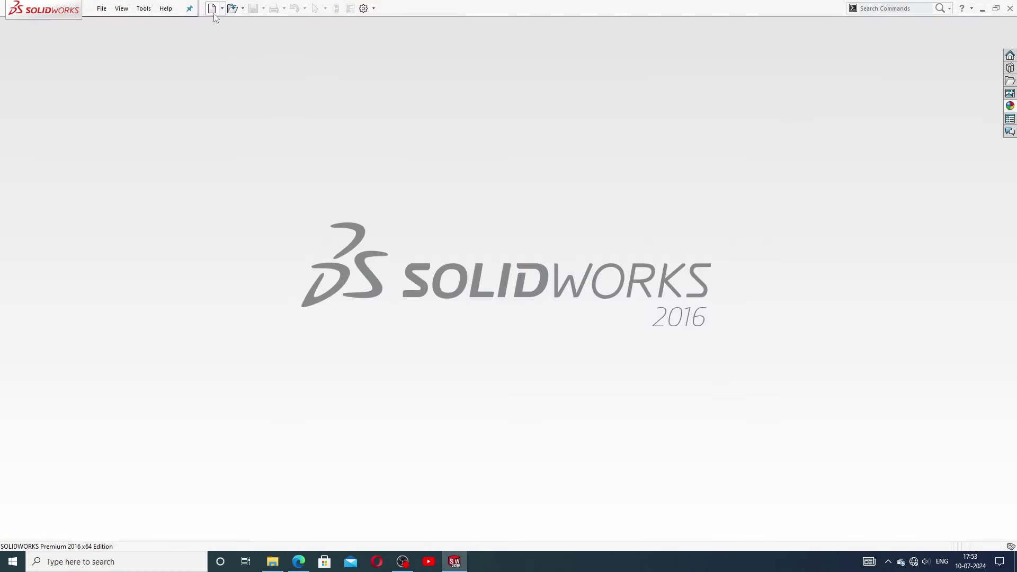
click(212, 9)
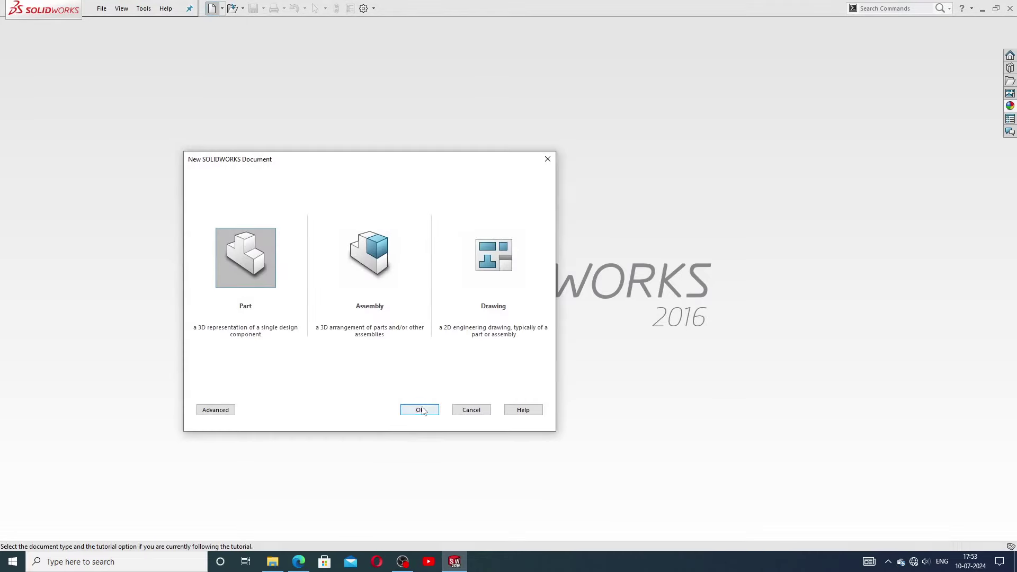
click(421, 410)
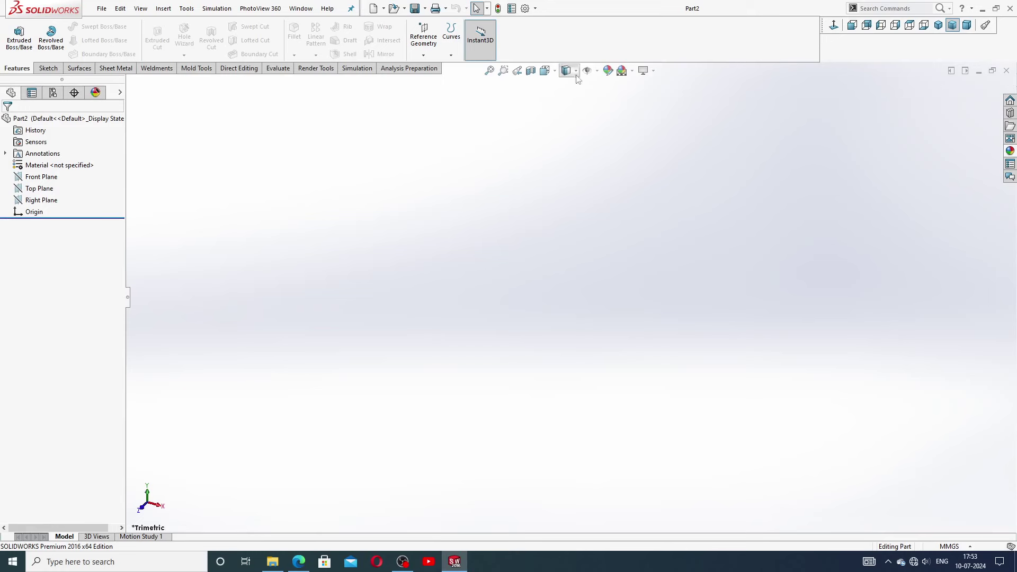
click(633, 71)
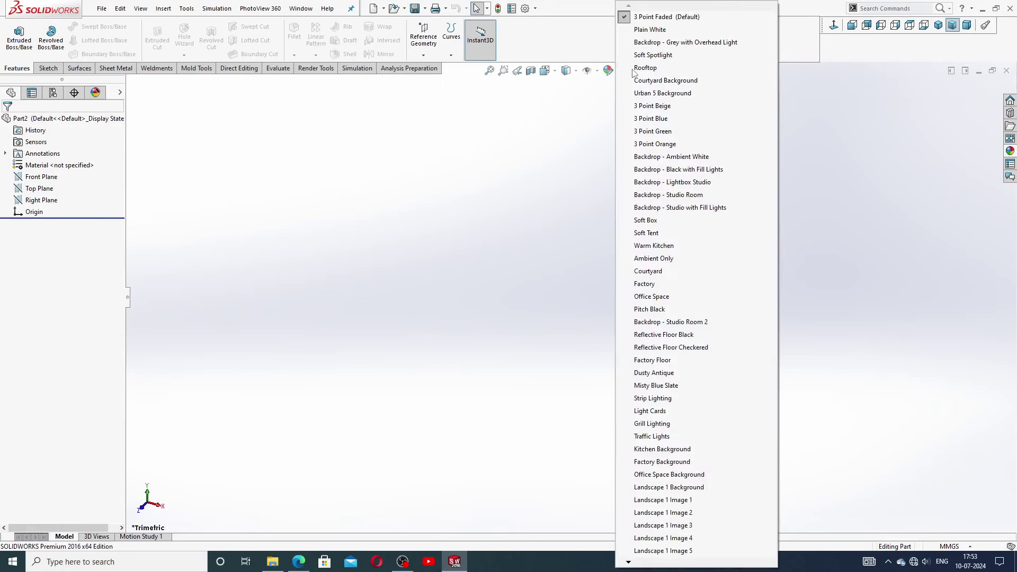
click(649, 30)
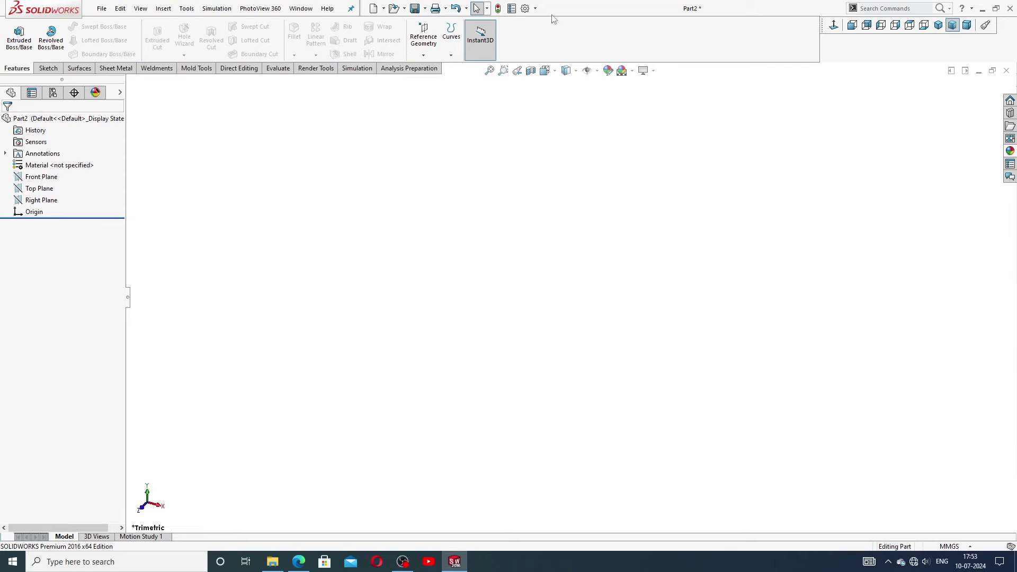
Step: Raise the document's shaded and wireframe image quality to maximum
click(526, 9)
click(375, 102)
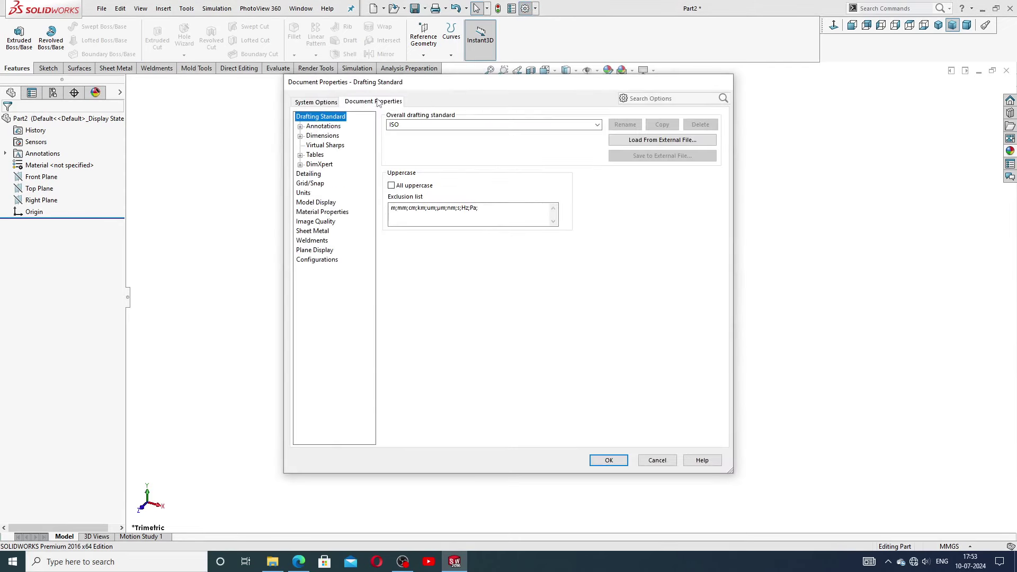
click(325, 222)
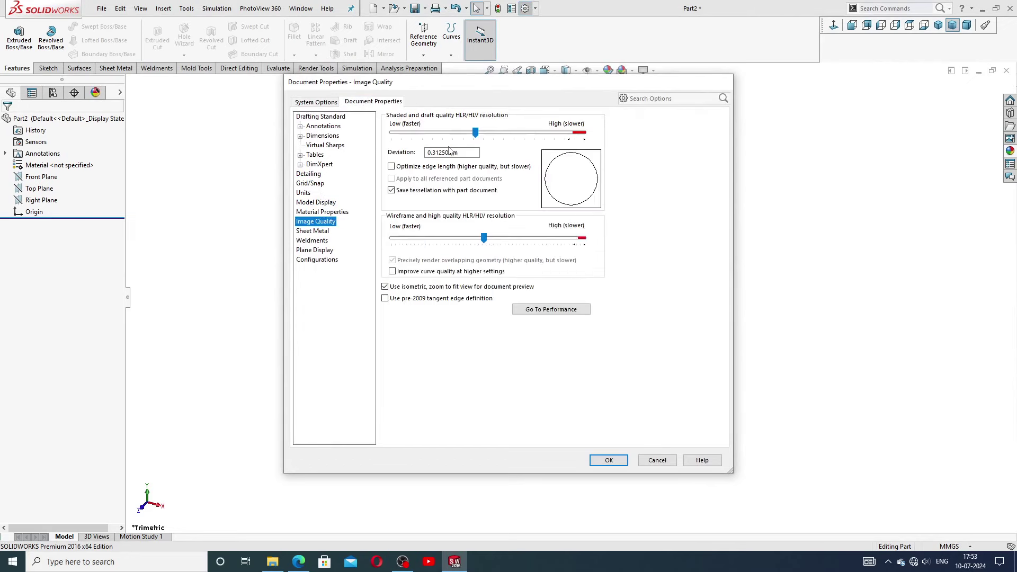
click(480, 132)
drag(483, 239, 583, 238)
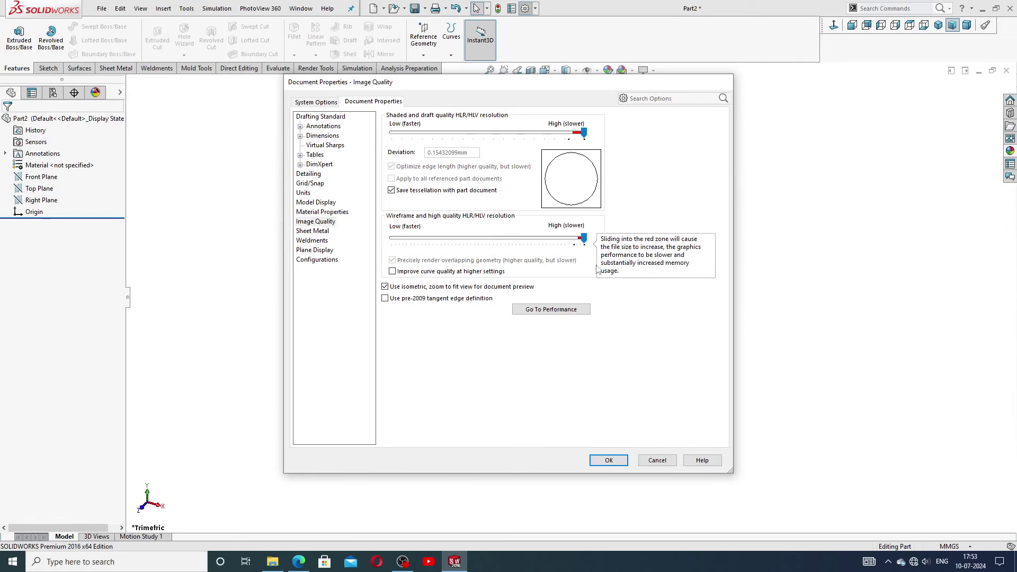
click(609, 460)
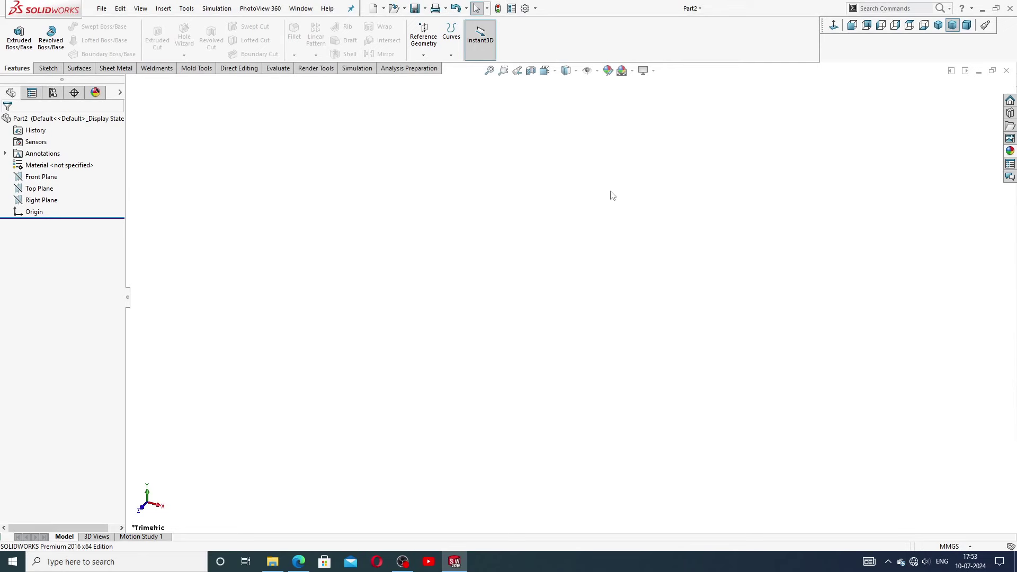
click(299, 562)
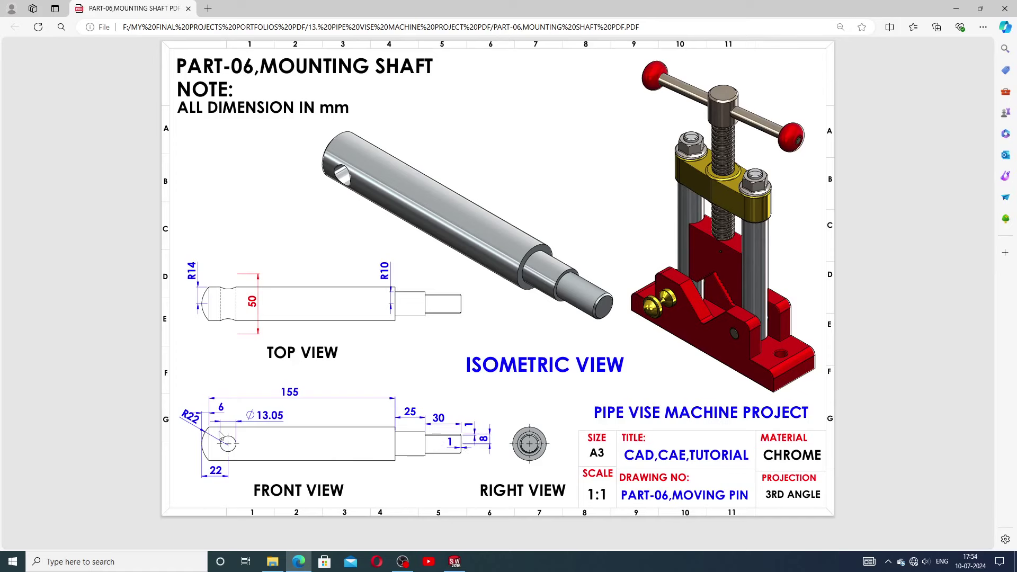
click(455, 561)
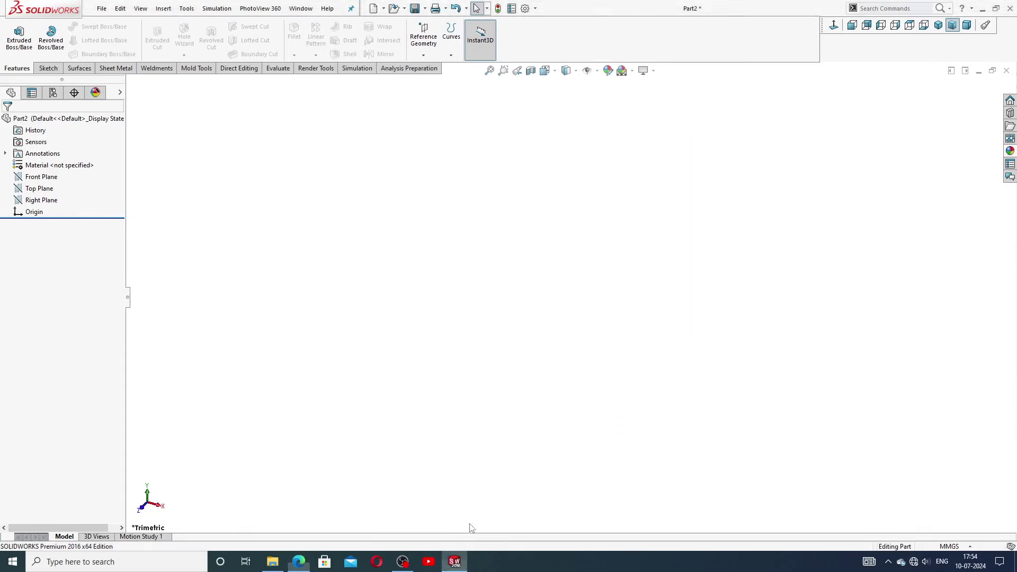
Step: Sketch on the Front Plane a base line from the origin with the first step
click(41, 177)
click(61, 164)
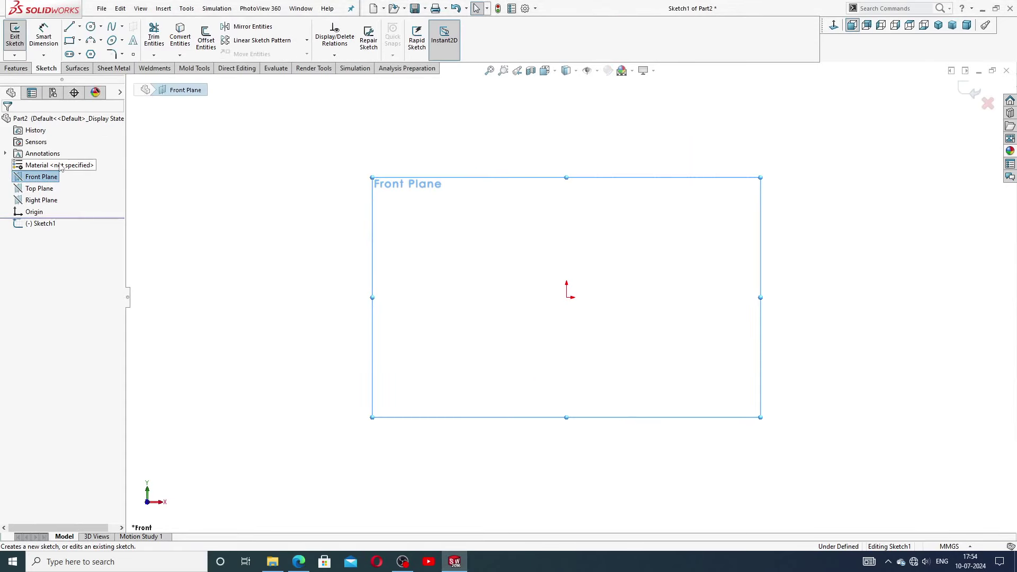
click(69, 27)
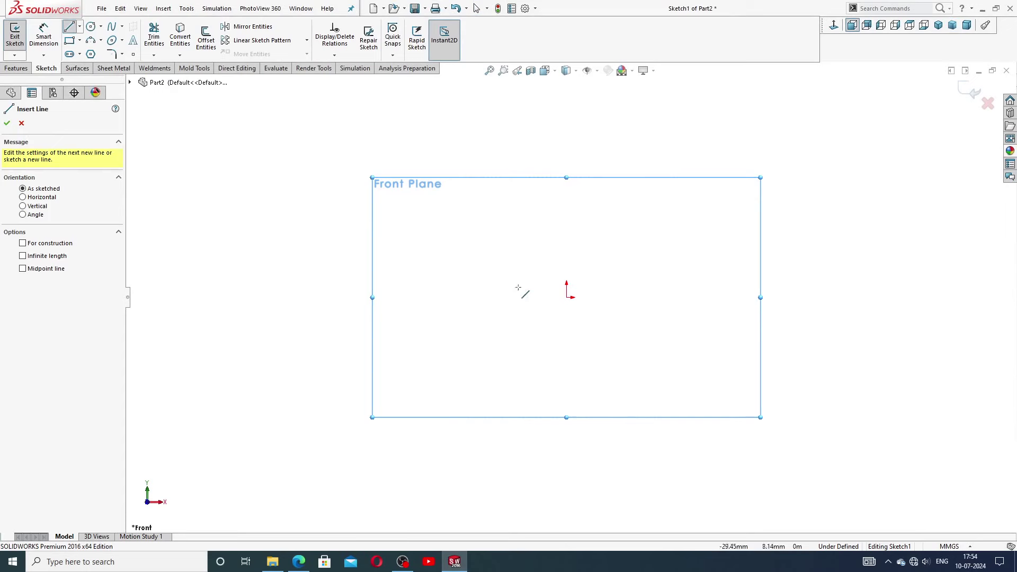
click(568, 298)
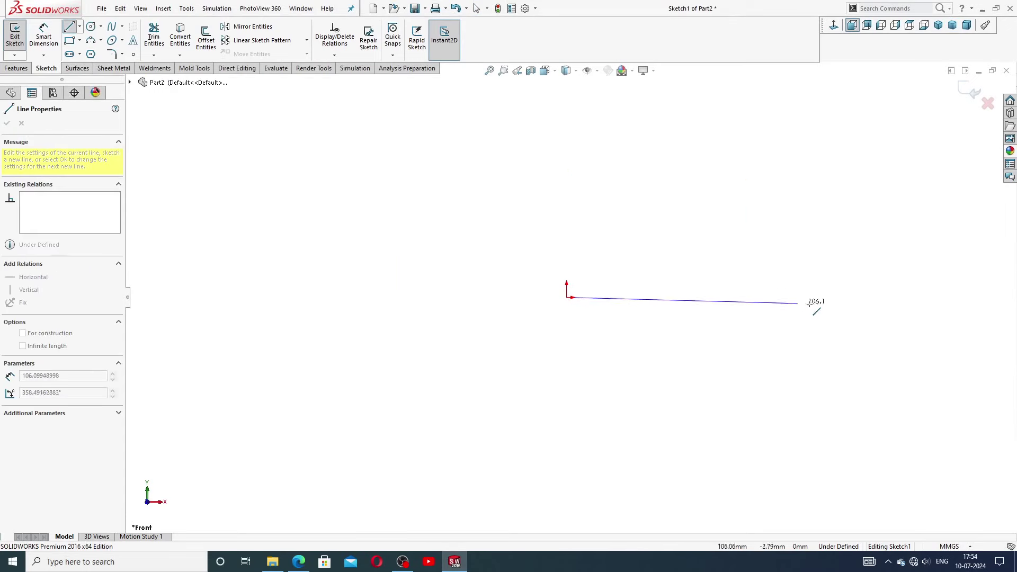
click(896, 297)
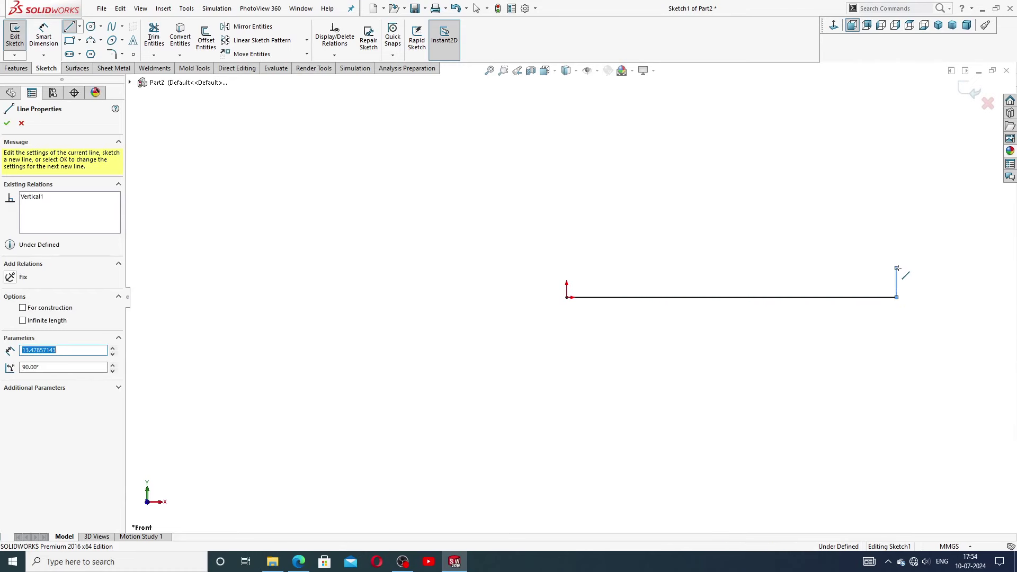
click(897, 269)
click(863, 268)
Step: Add the second step and the long top edge running left, checking the reference drawing
click(864, 240)
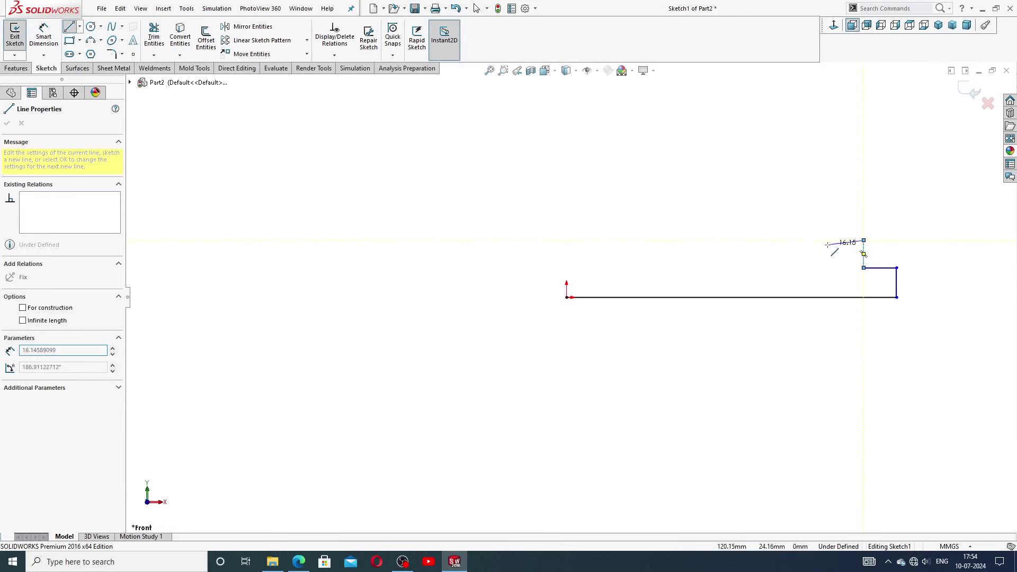
click(812, 240)
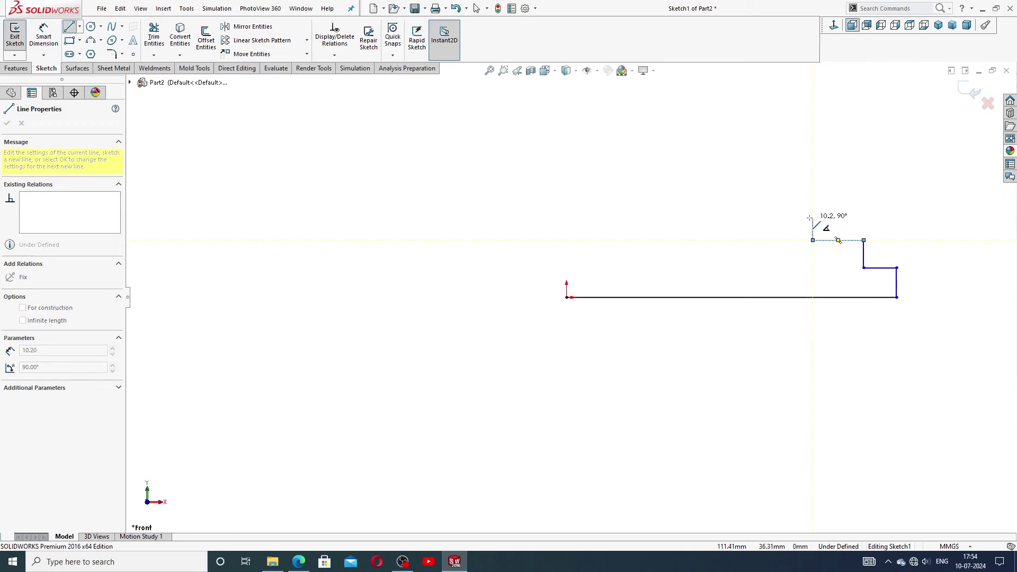
click(813, 212)
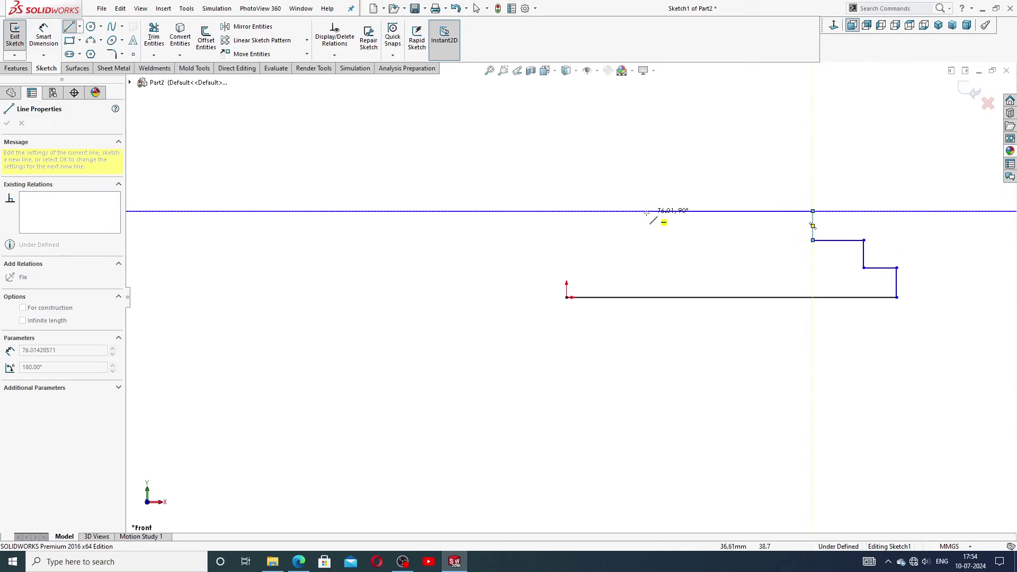
click(601, 211)
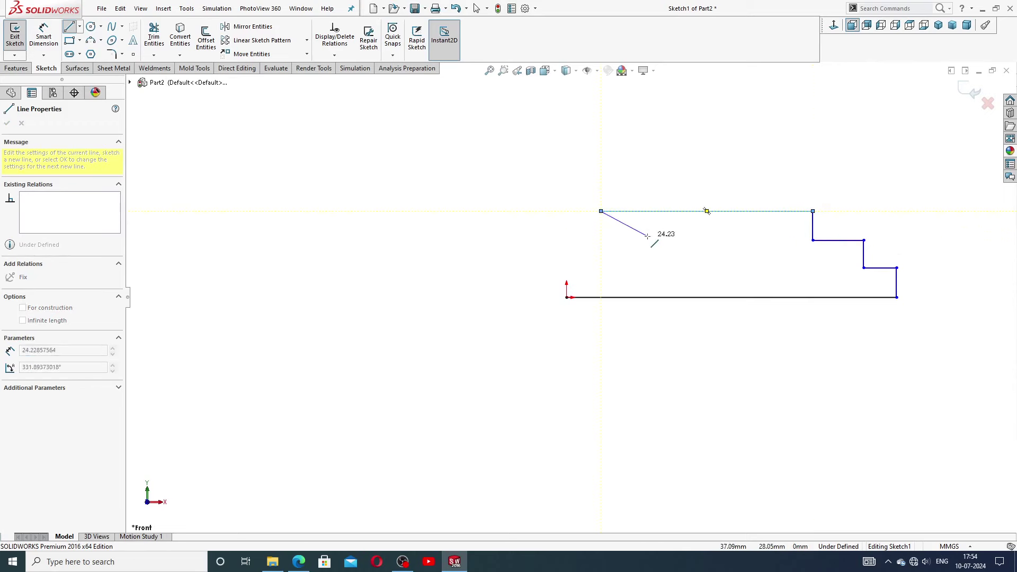
right_click(651, 207)
click(681, 247)
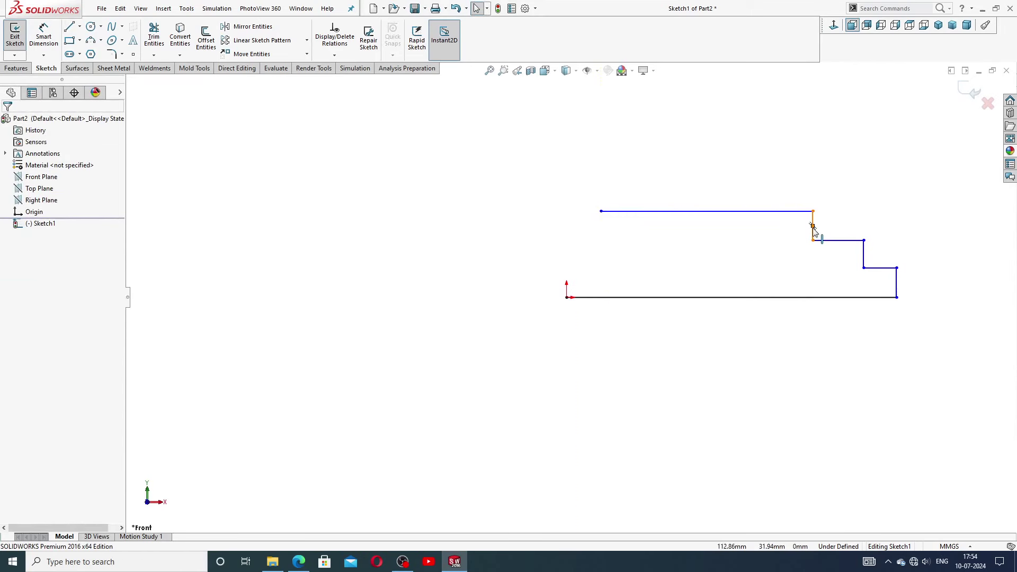
click(300, 562)
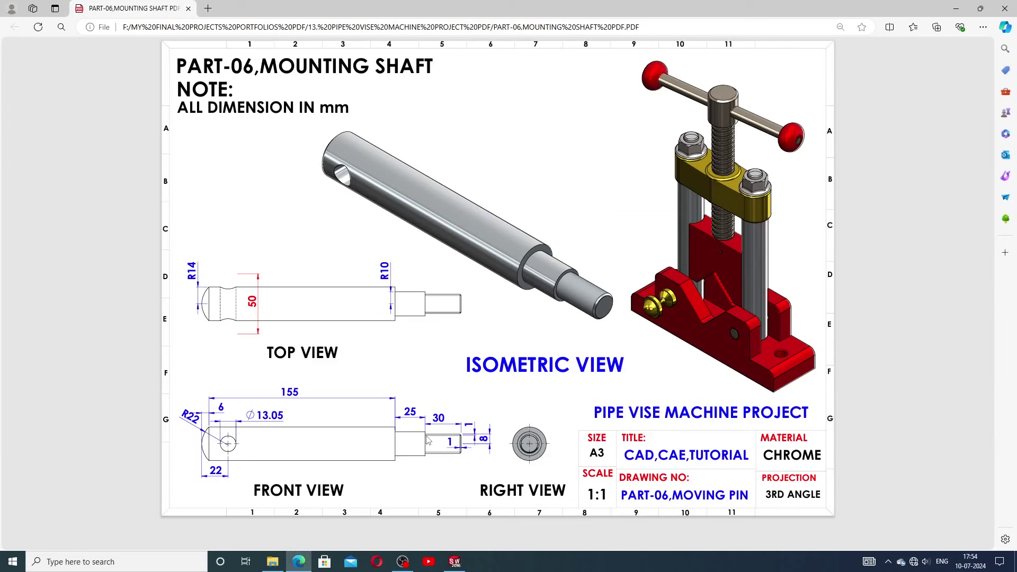
click(457, 561)
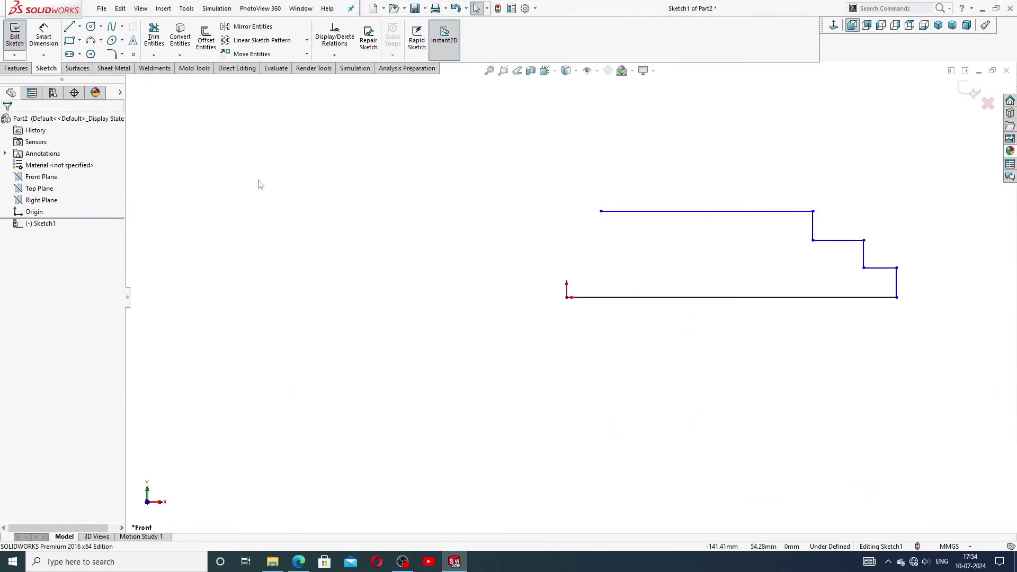
Step: Close the profile with a 3-point arc from the top edge's left end to the origin
click(101, 41)
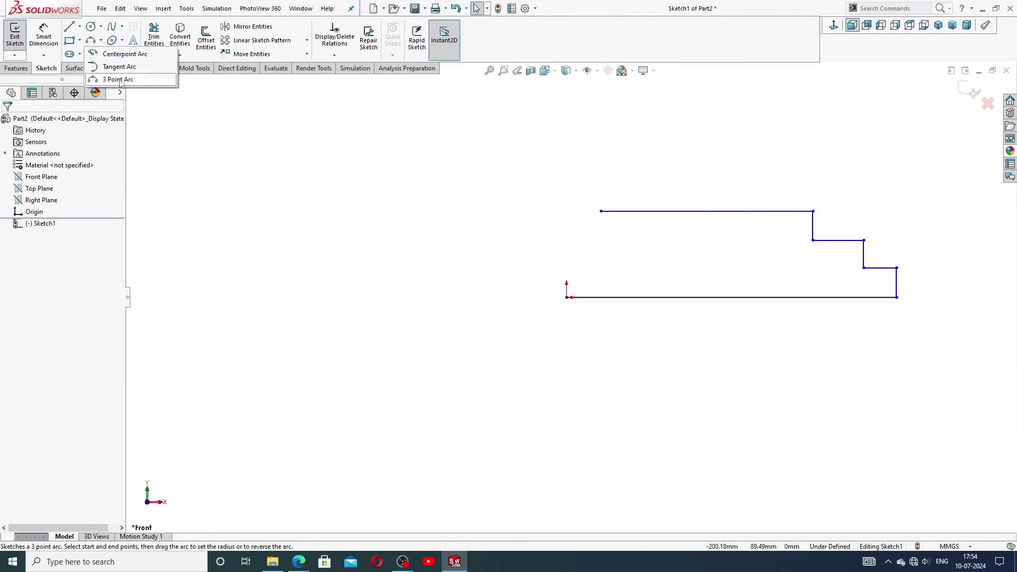
click(120, 80)
click(601, 211)
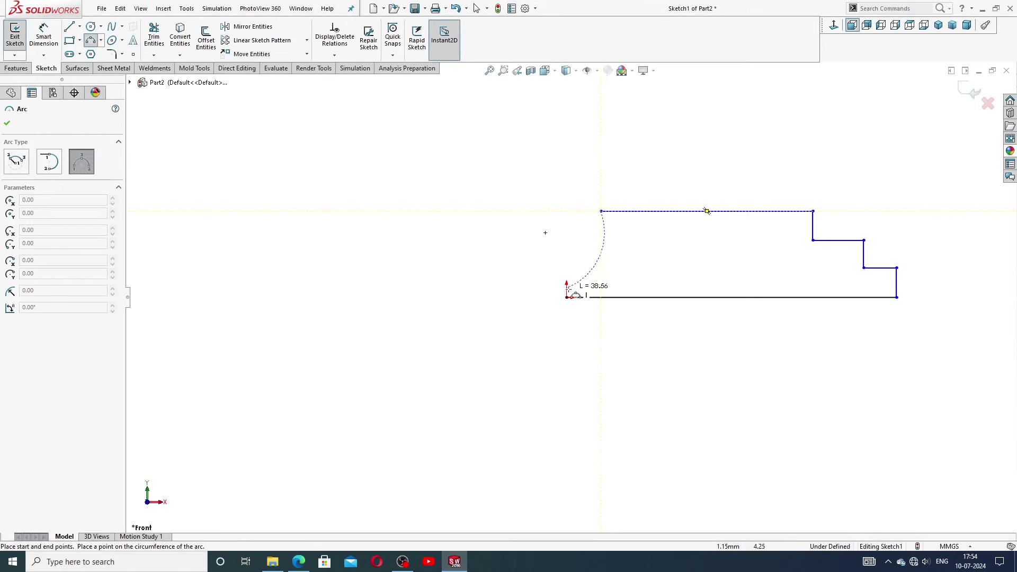
click(567, 297)
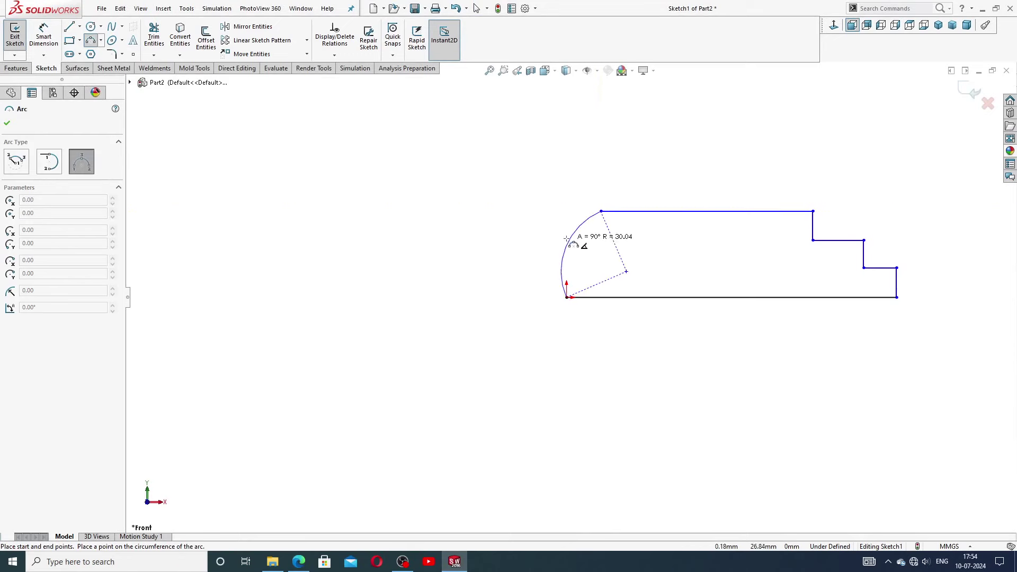
click(566, 247)
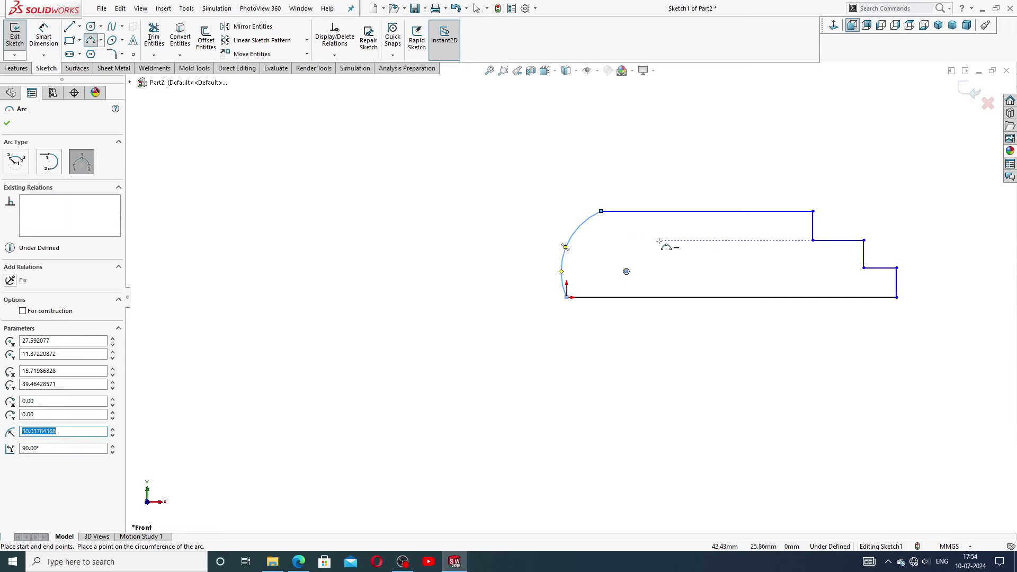
right_click(660, 241)
click(693, 253)
scroll(662, 265, up, 2)
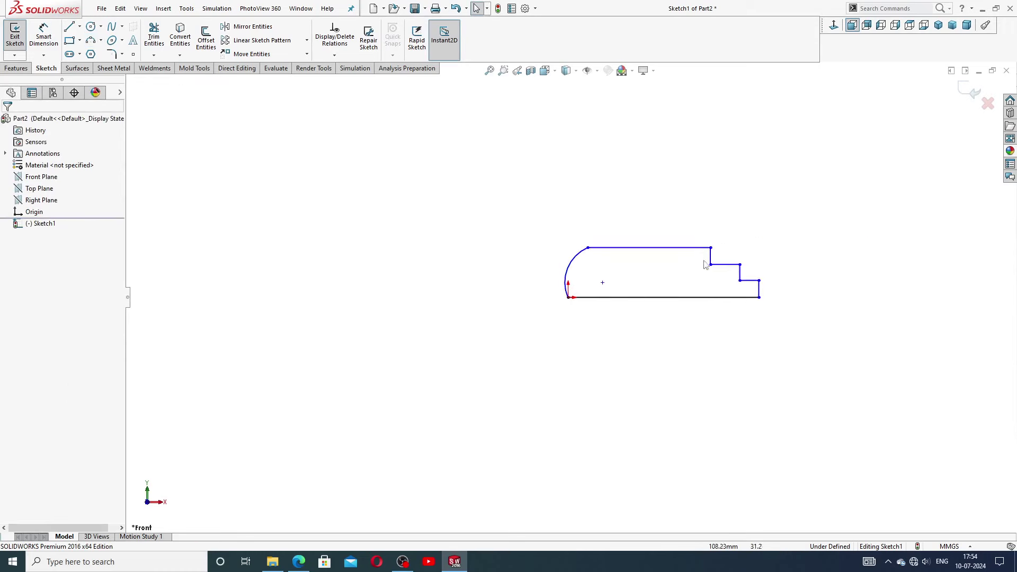
scroll(625, 282, down, 2)
scroll(609, 286, down, 3)
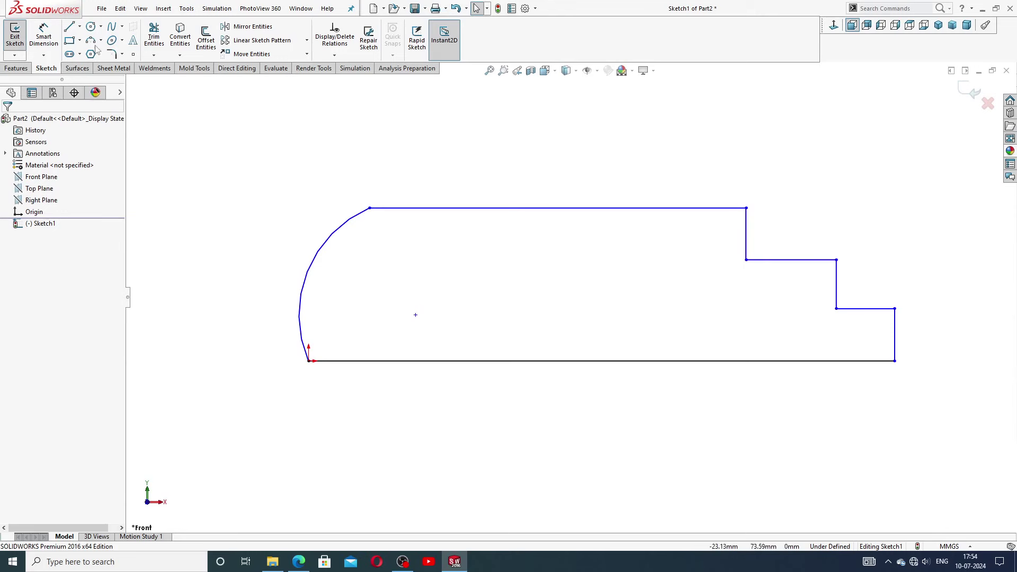
Step: Place a length dimension (97.14 mm) above the long top edge
click(52, 40)
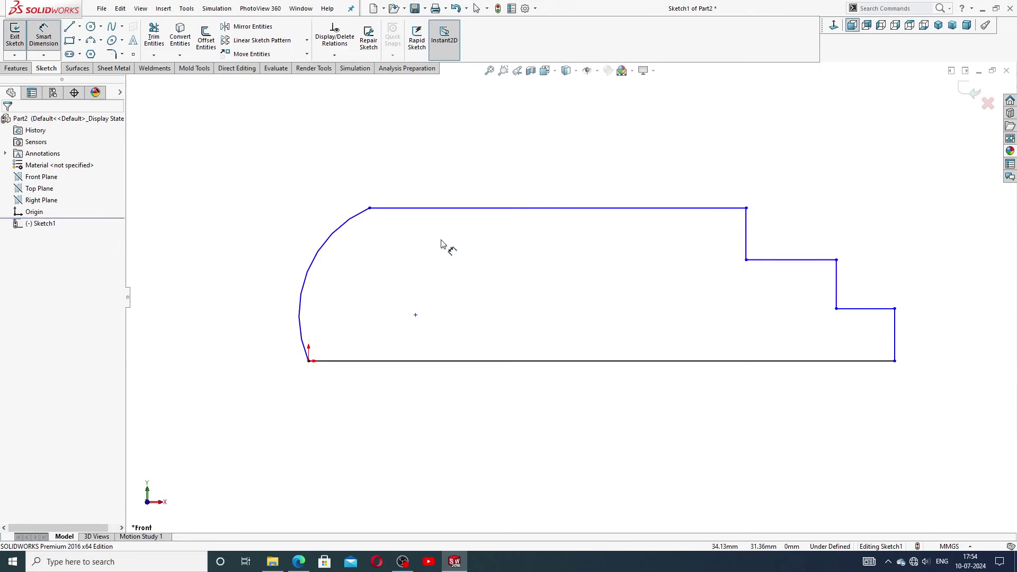
click(536, 209)
click(538, 193)
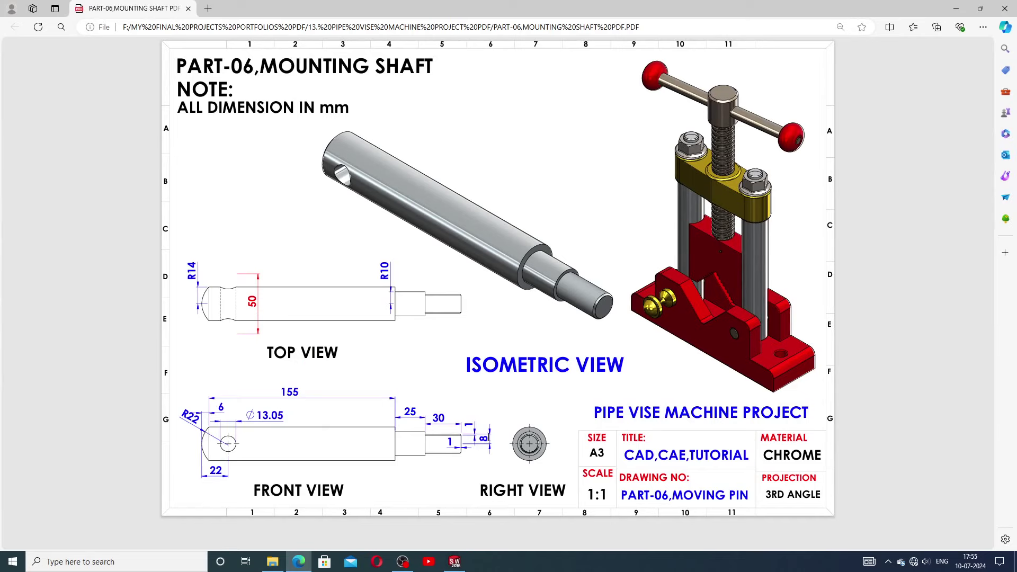
click(454, 562)
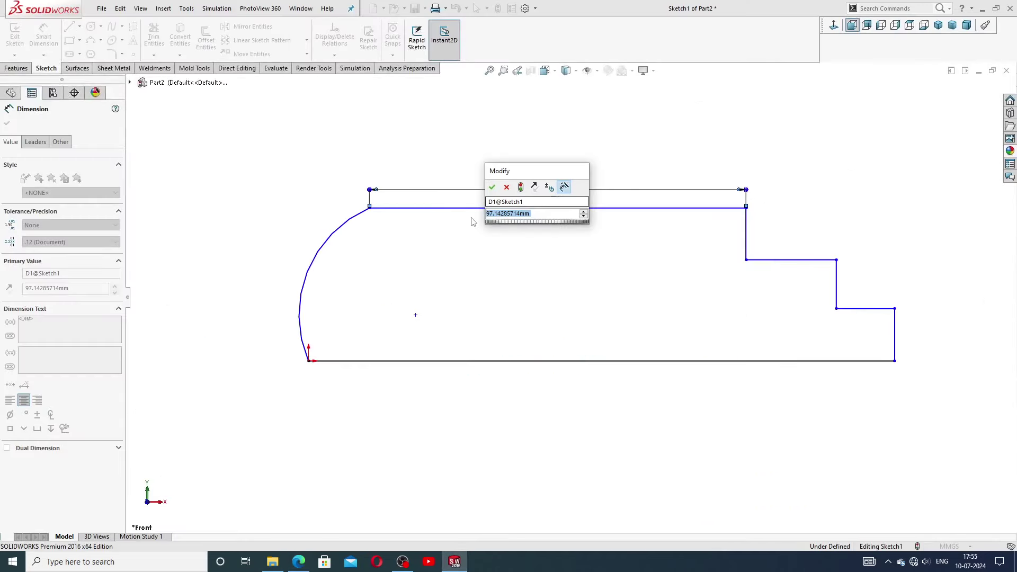
Step: Set the top edge to 155 and the rounded end's offset from the origin to 6
text(155)
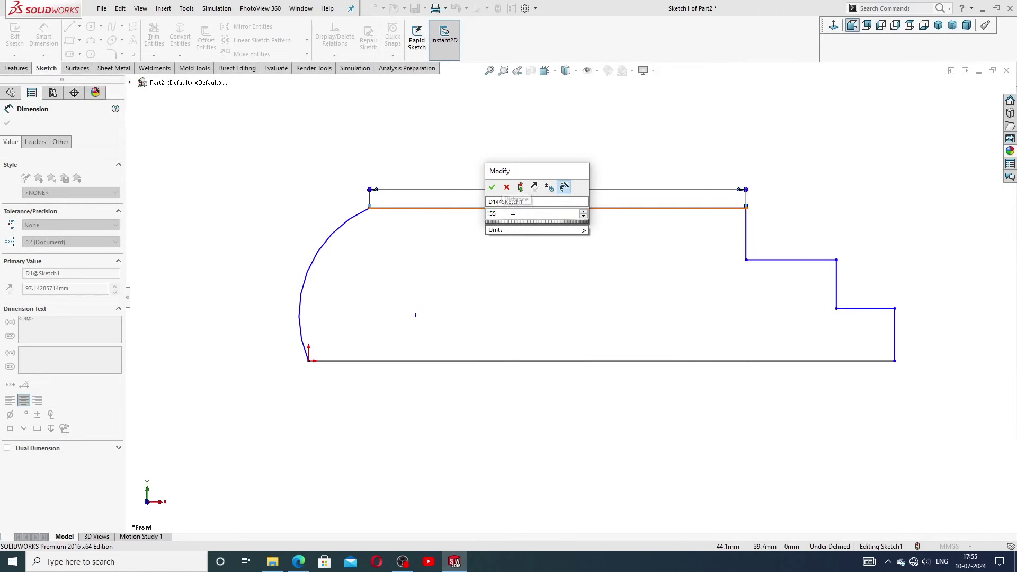
key(Return)
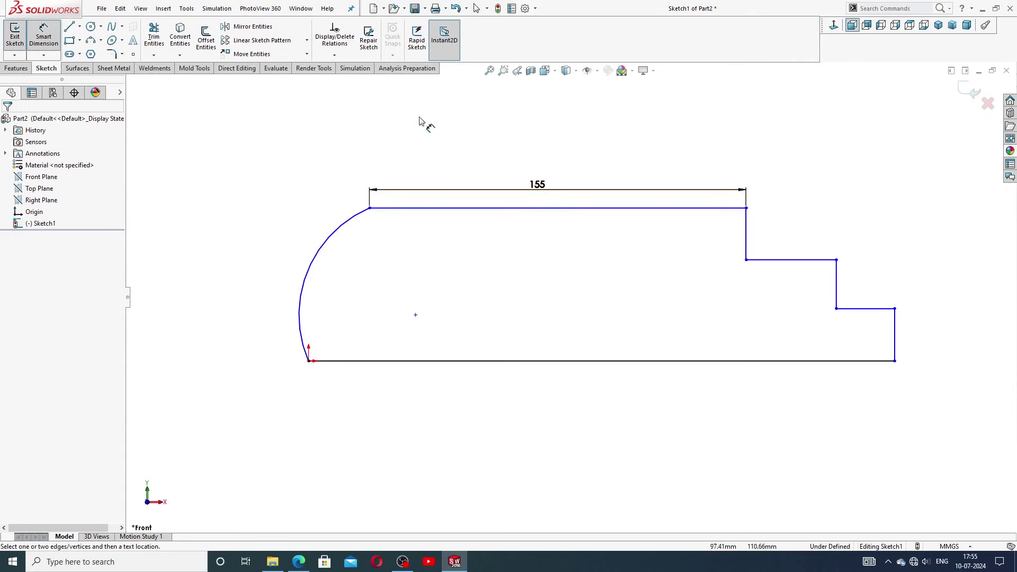
click(370, 209)
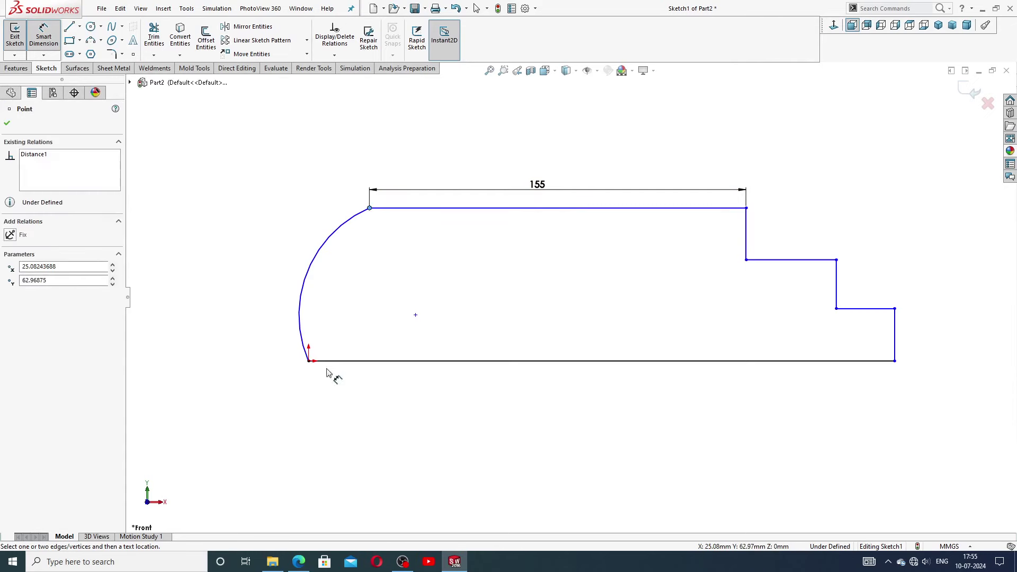
click(309, 361)
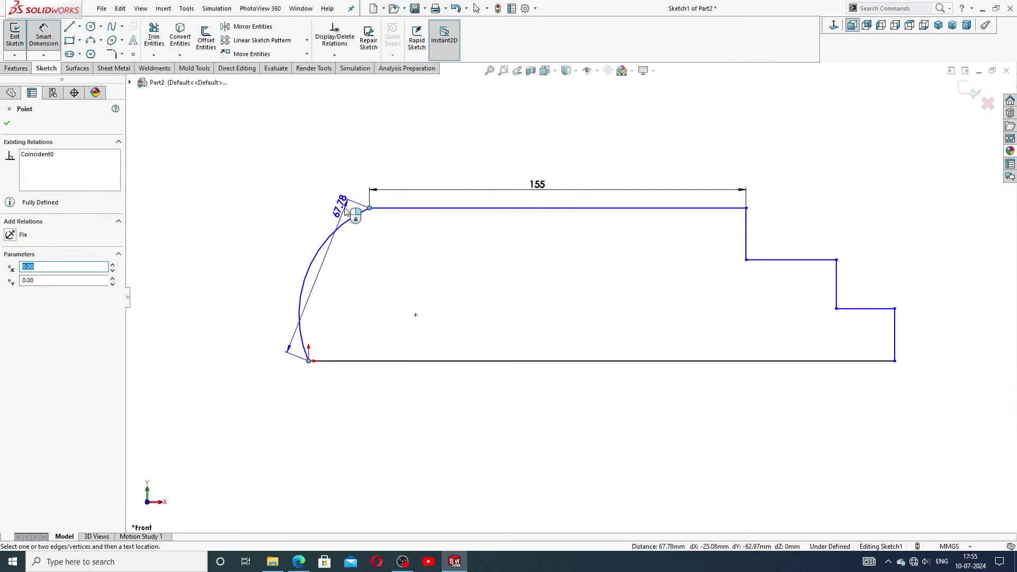
click(345, 201)
text(6)
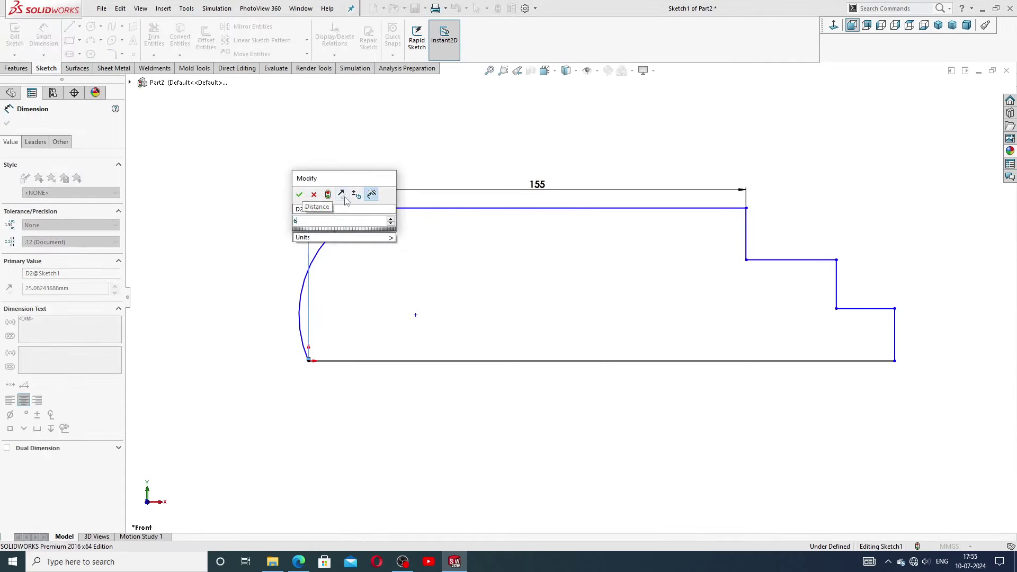
key(Return)
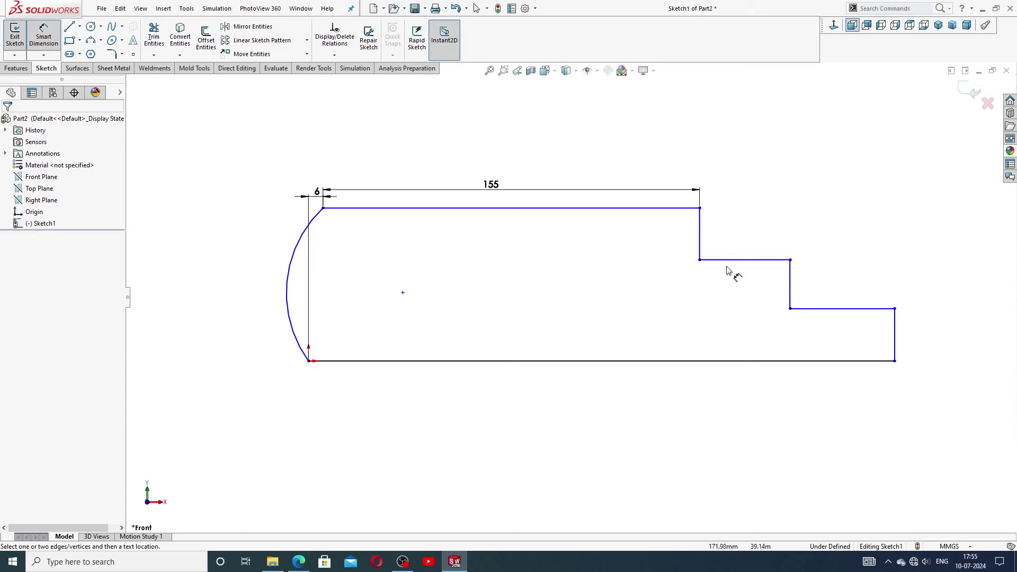
Step: Dimension the first step length as 25 and check the drawing's remaining dimensions
click(758, 260)
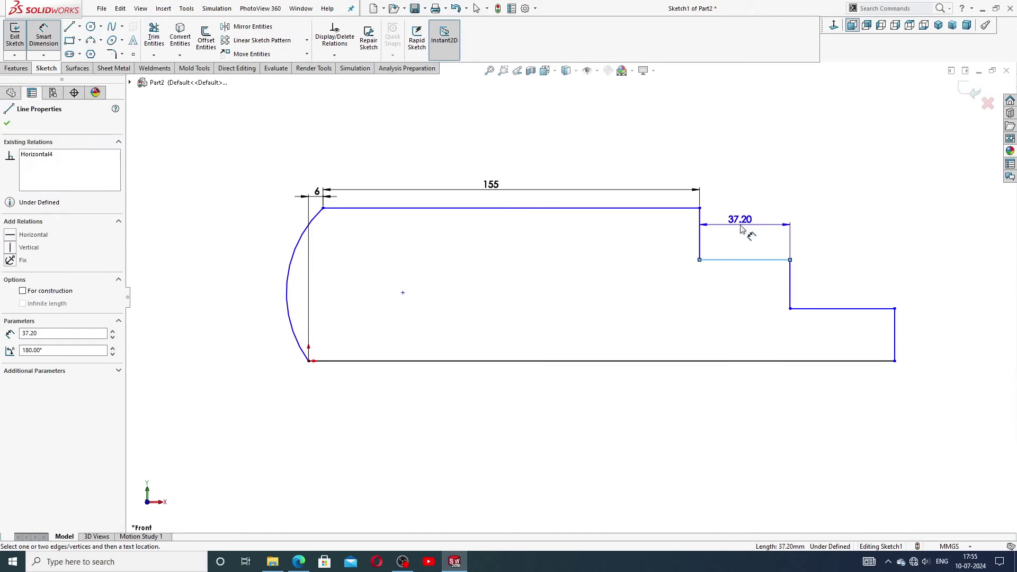
click(742, 228)
text(2)
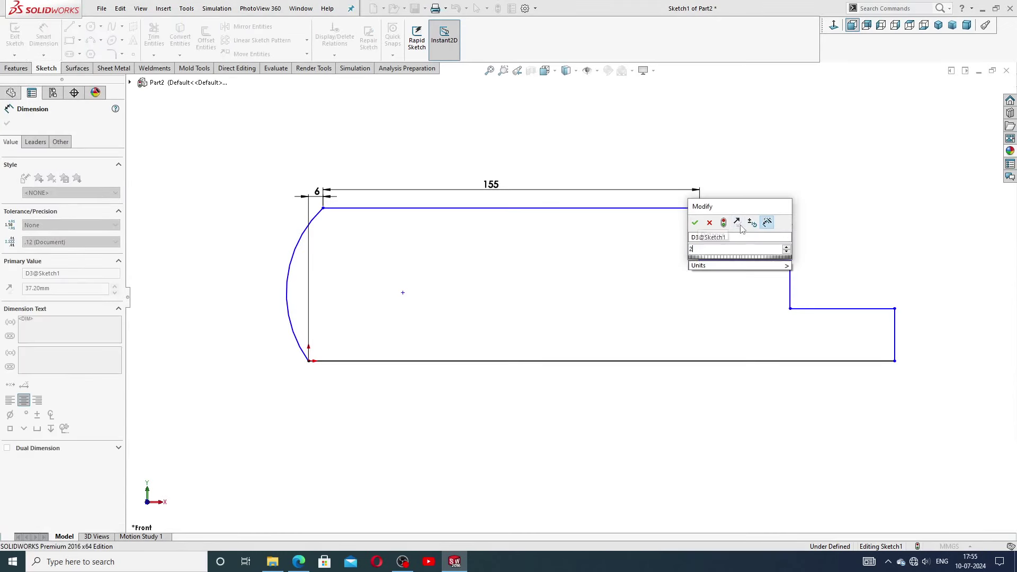
text(5)
key(Return)
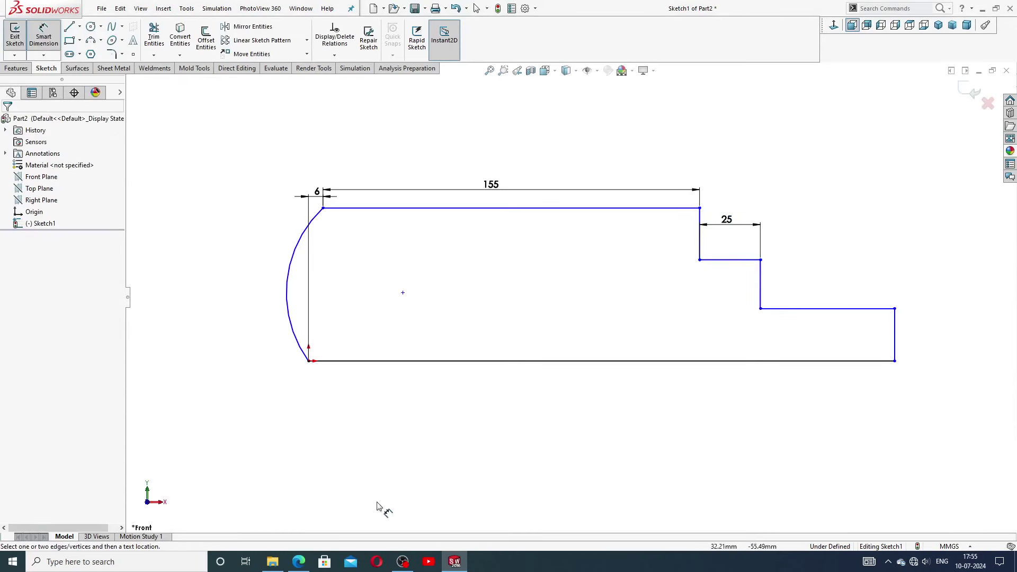
click(299, 563)
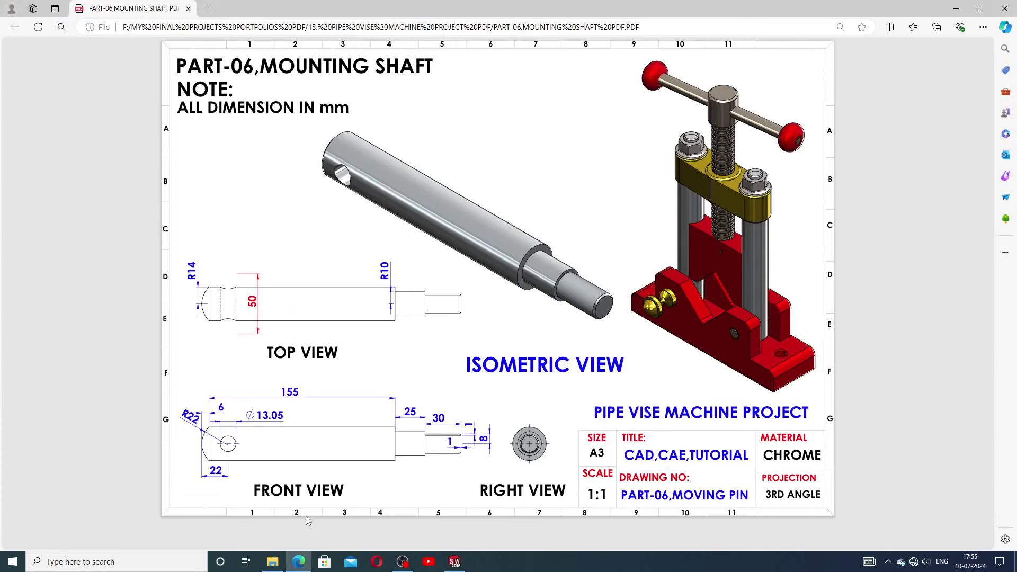
click(299, 562)
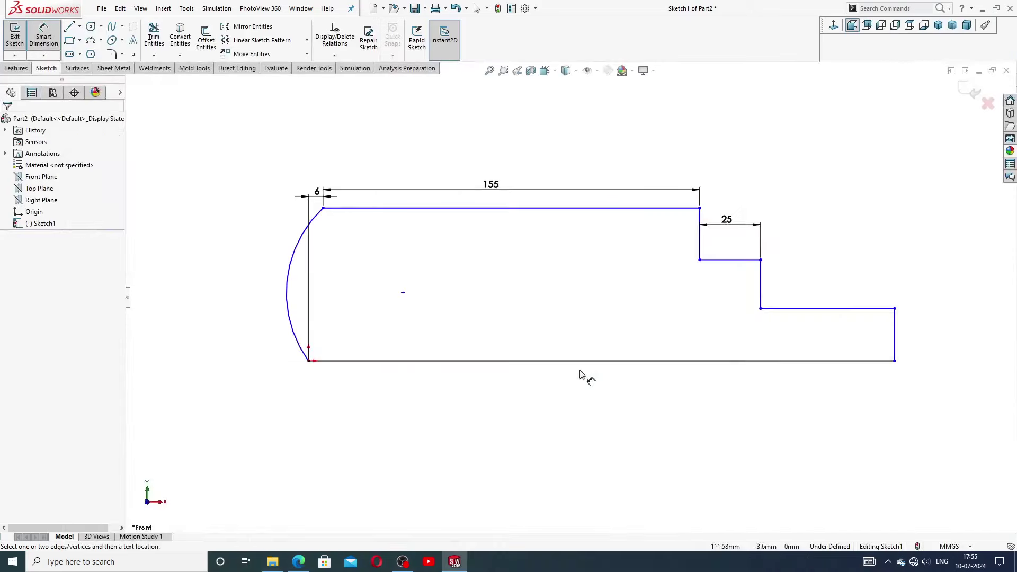
Step: Dimension the lower step length as 30 and the end face height as 8
click(787, 313)
click(798, 280)
text(30)
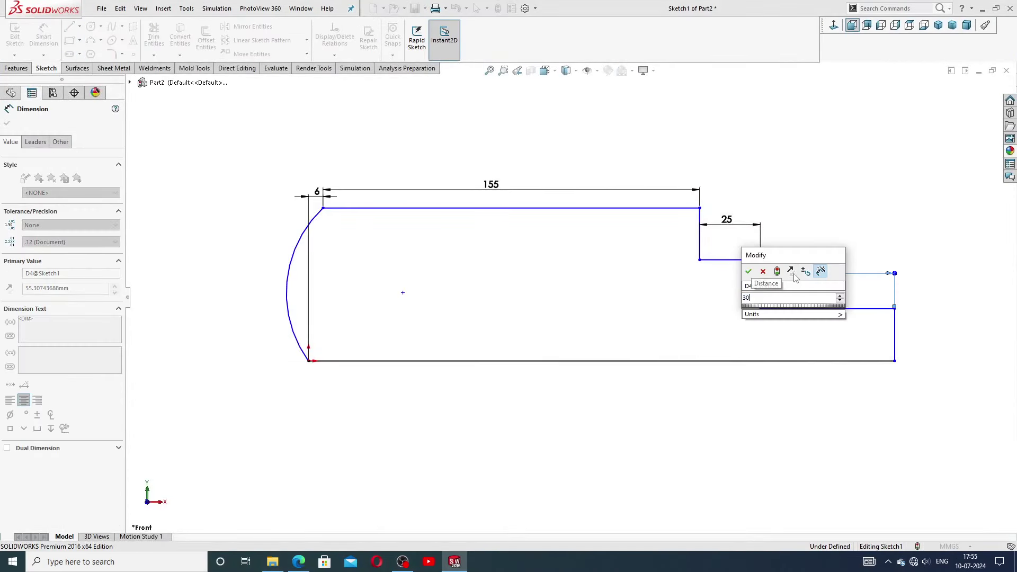
key(Return)
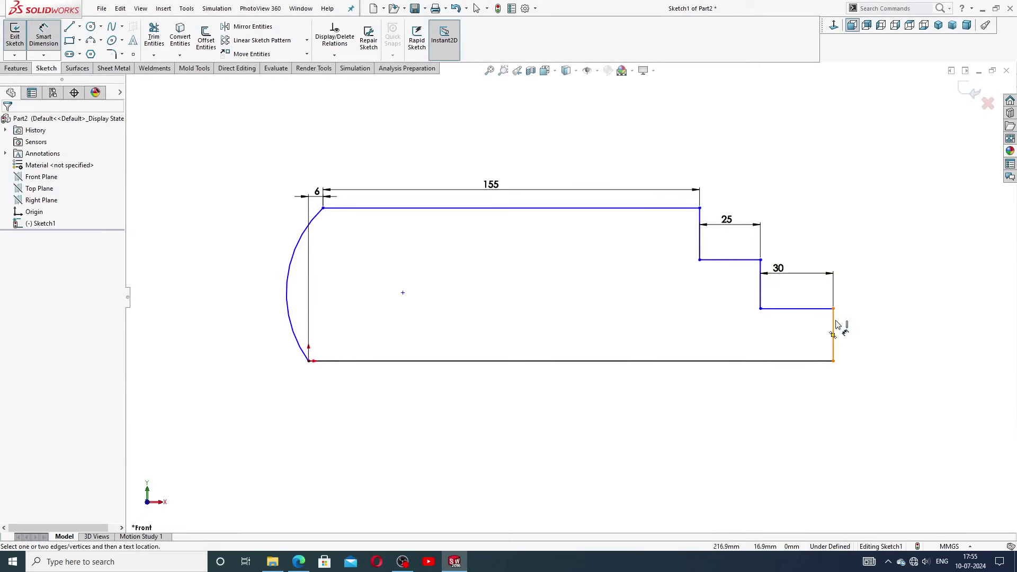
click(835, 324)
click(850, 335)
text(8)
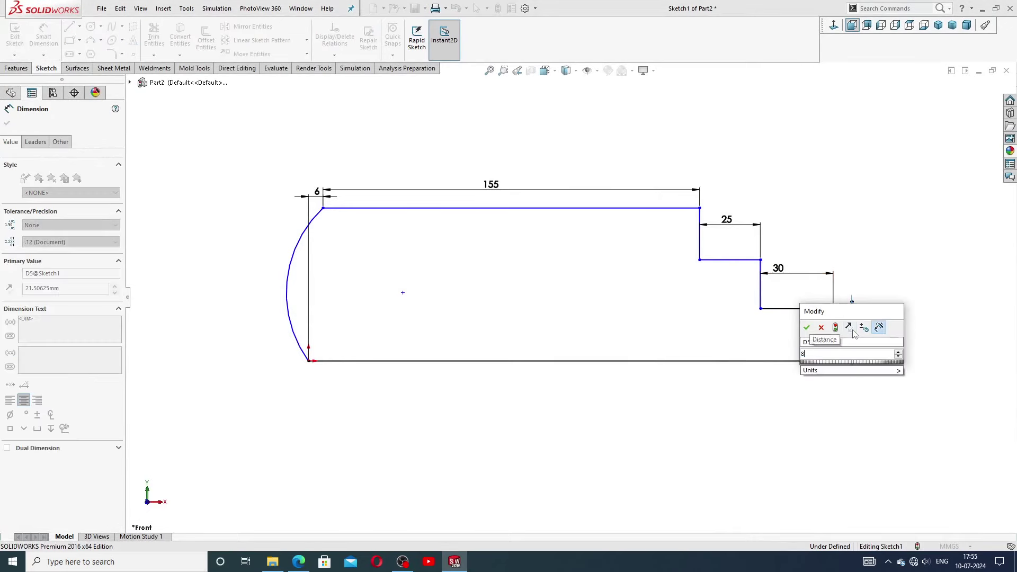
key(Return)
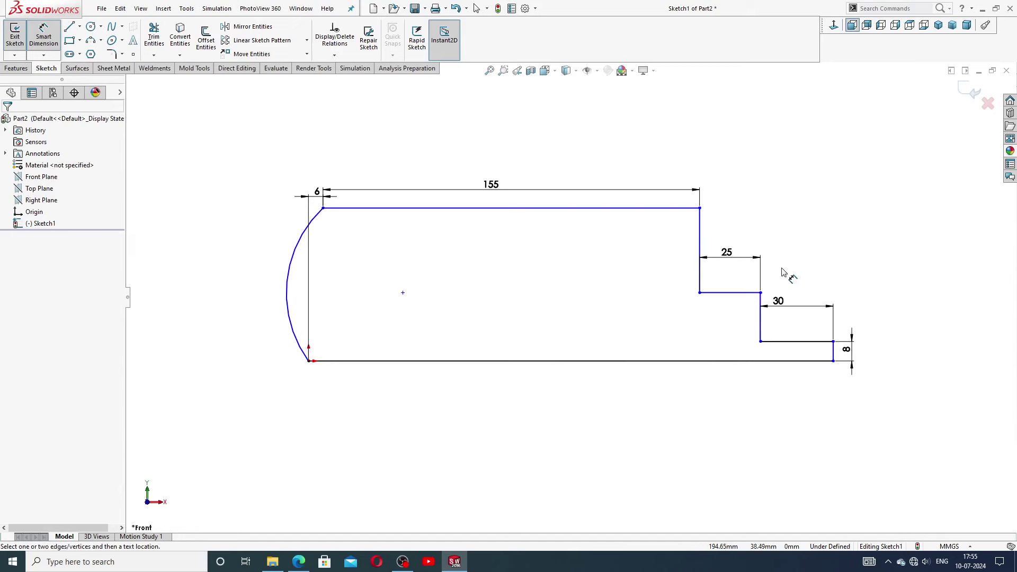
Step: Dimension the step height as 10 and the main shaft height as 14
click(731, 292)
click(748, 361)
click(740, 333)
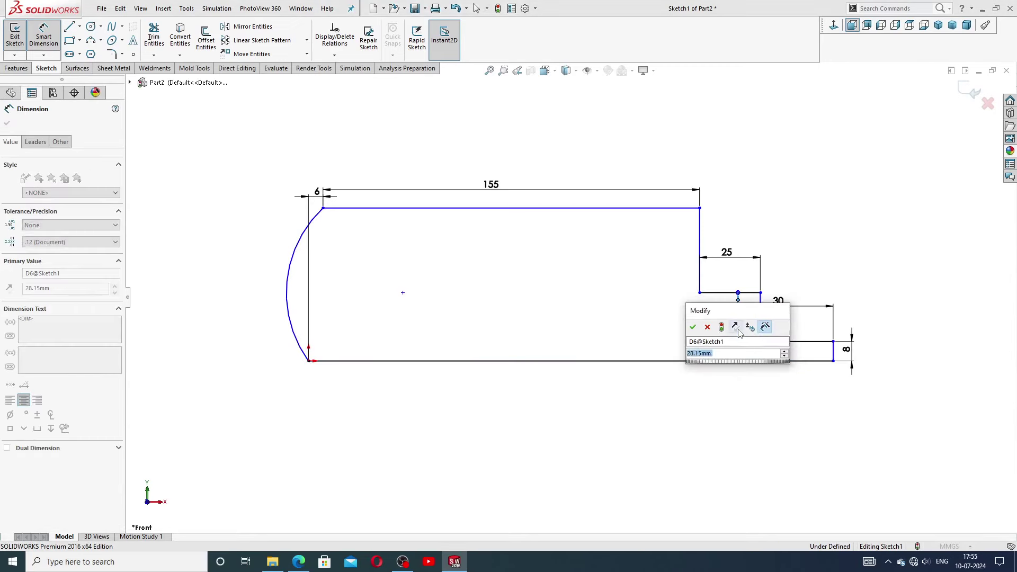
text(10)
key(Return)
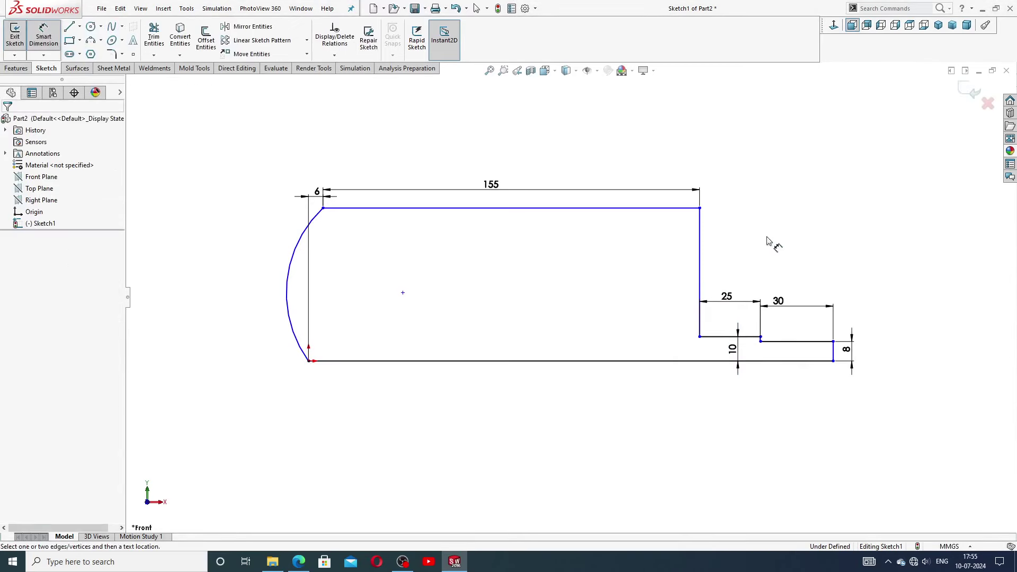
click(668, 209)
click(643, 363)
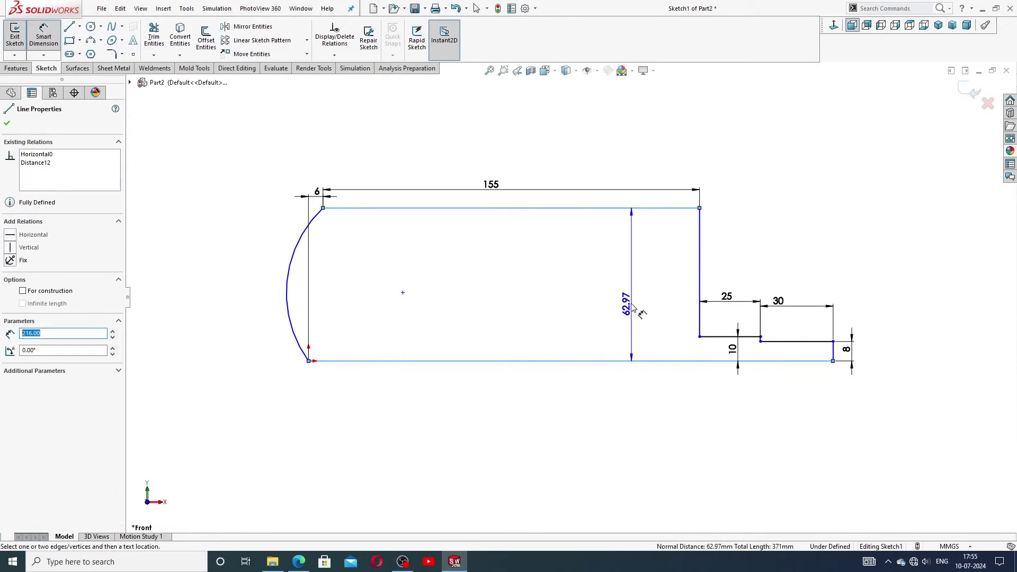
click(633, 300)
text(14)
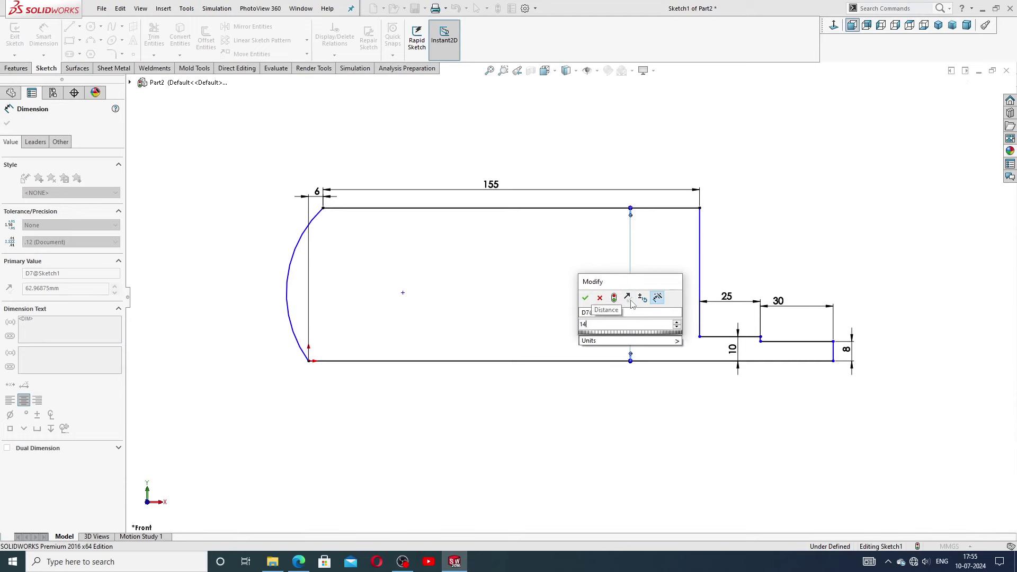
key(Return)
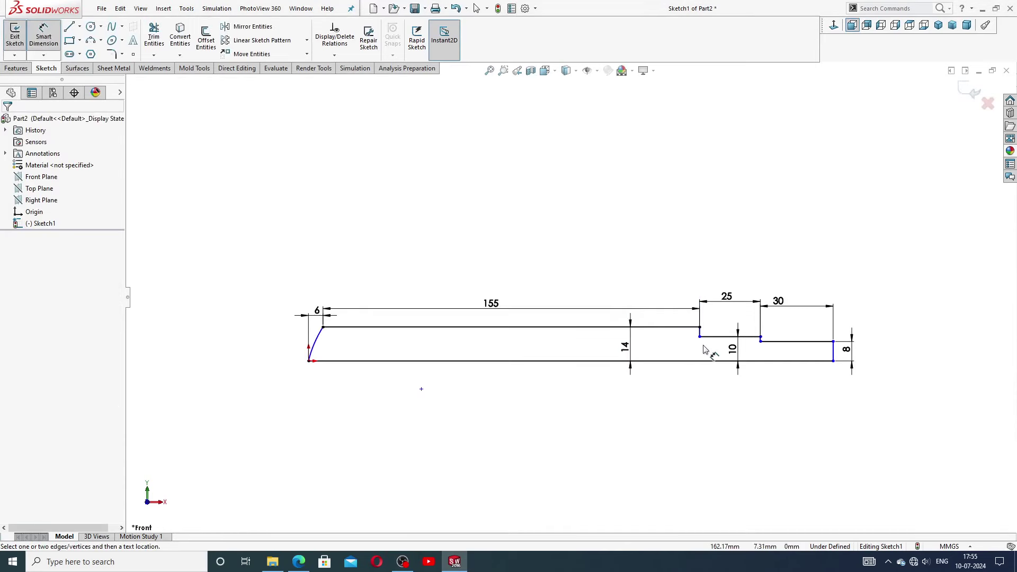
Step: Give the rounded left end a 22 mm radius and move the R22 label clear
scroll(710, 355, down, 2)
scroll(699, 365, up, 1)
scroll(275, 338, down, 3)
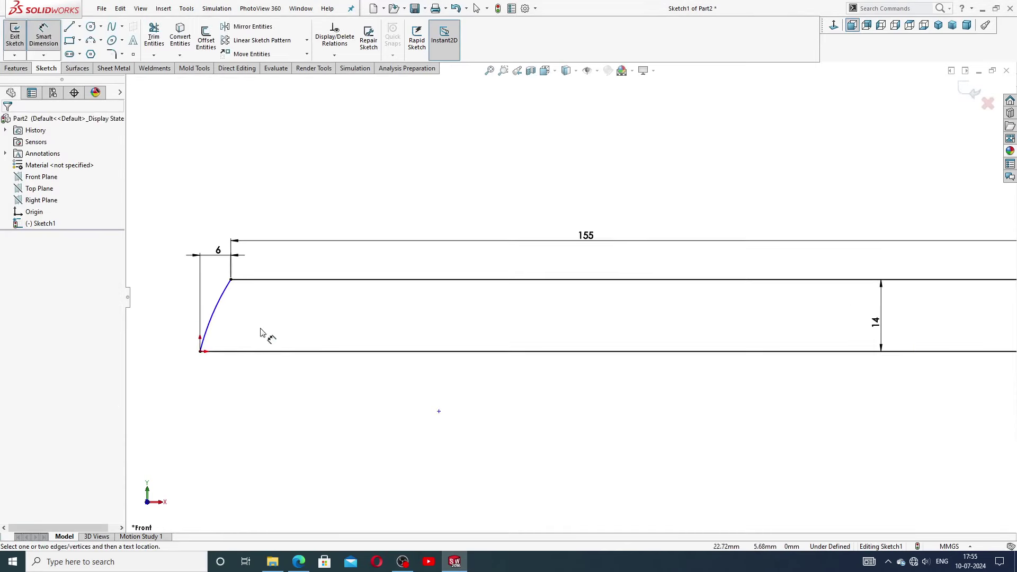
click(217, 298)
click(207, 290)
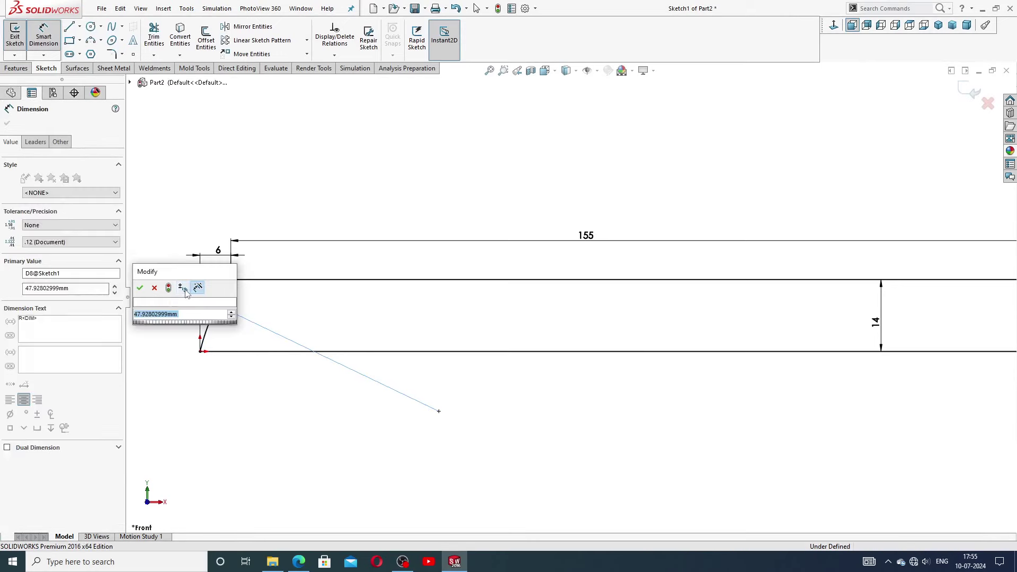
text(22)
key(Return)
click(277, 427)
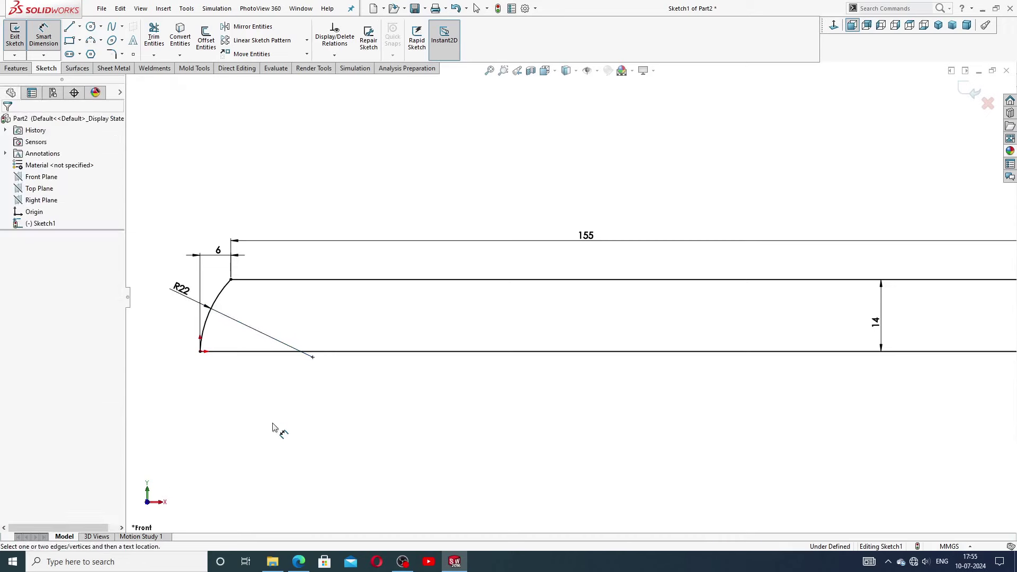
scroll(318, 409, up, 2)
drag(299, 302, 286, 291)
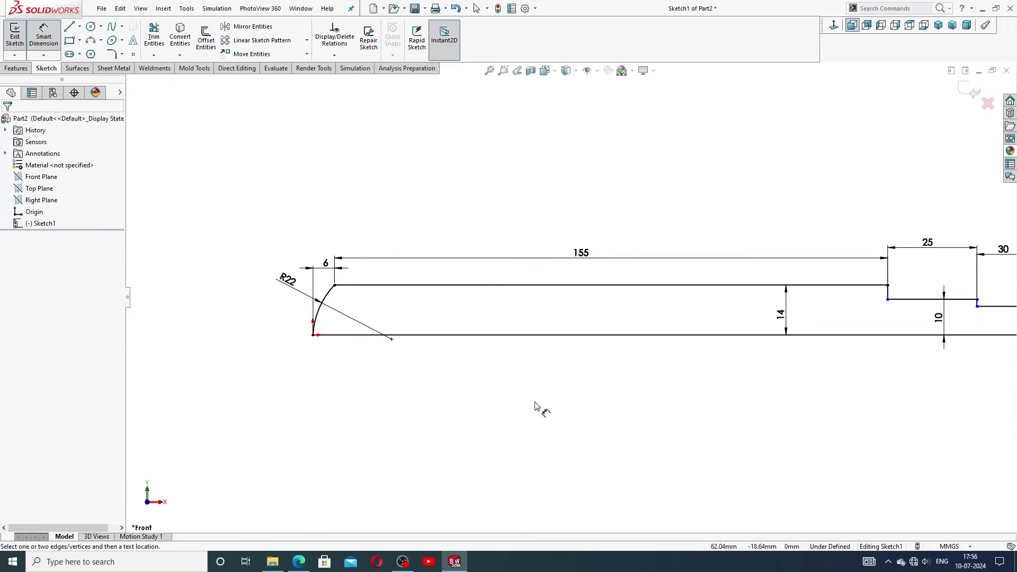
Step: Exit dimensioning and select the 8 mm end-face line to view its Vertical relation
scroll(617, 395, up, 2)
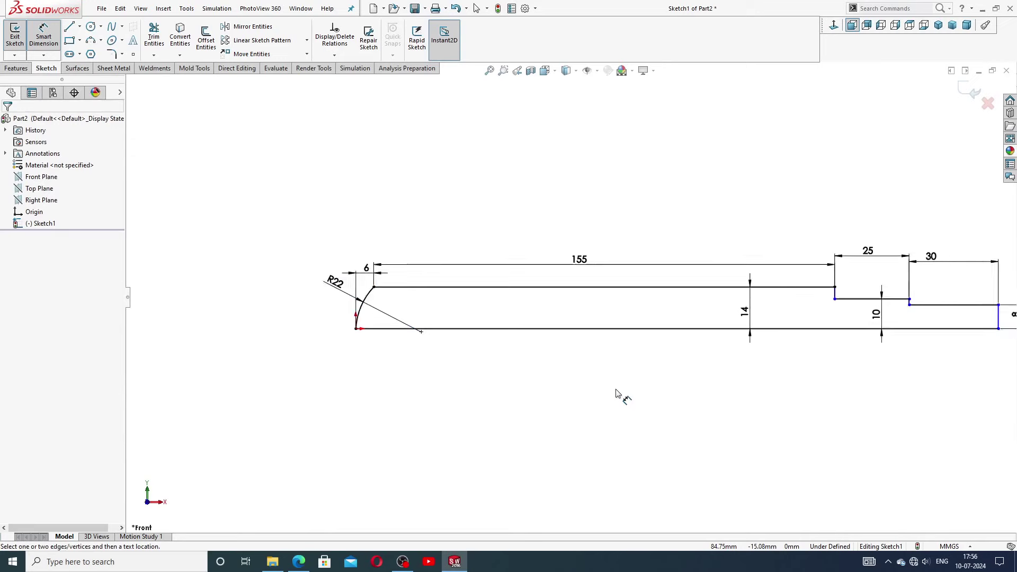
scroll(852, 351, down, 2)
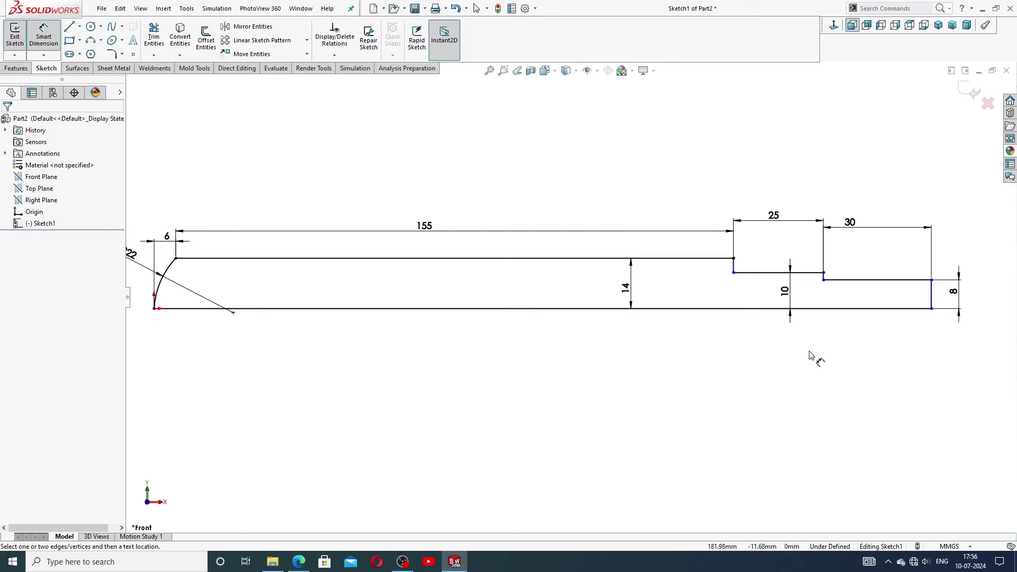
right_click(685, 171)
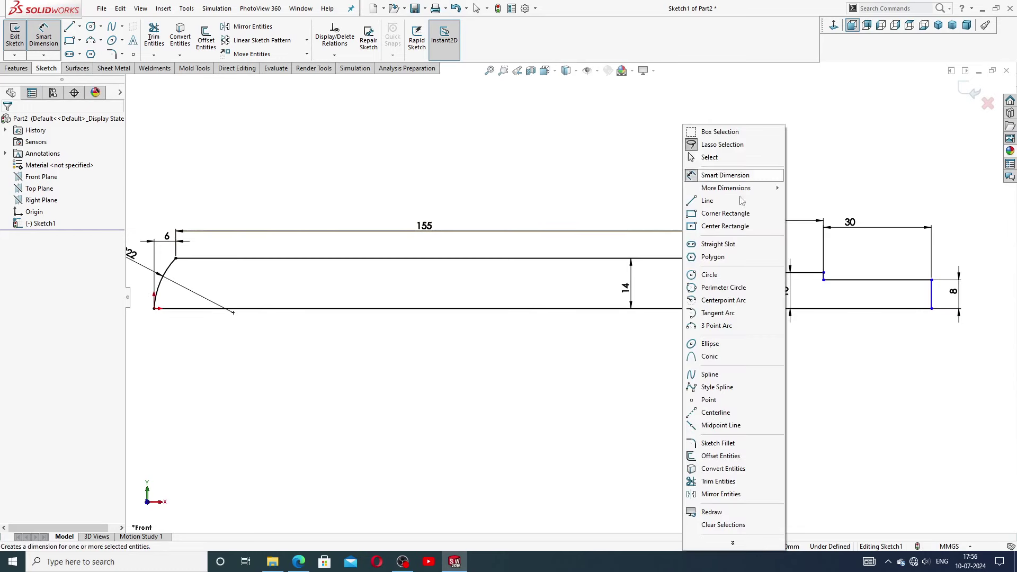
click(709, 157)
scroll(877, 319, down, 3)
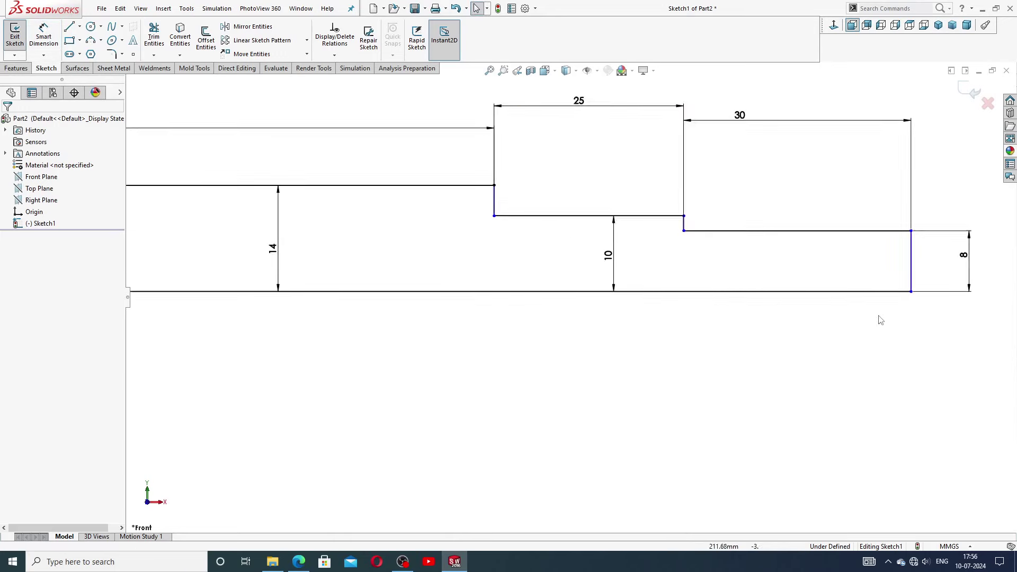
click(894, 236)
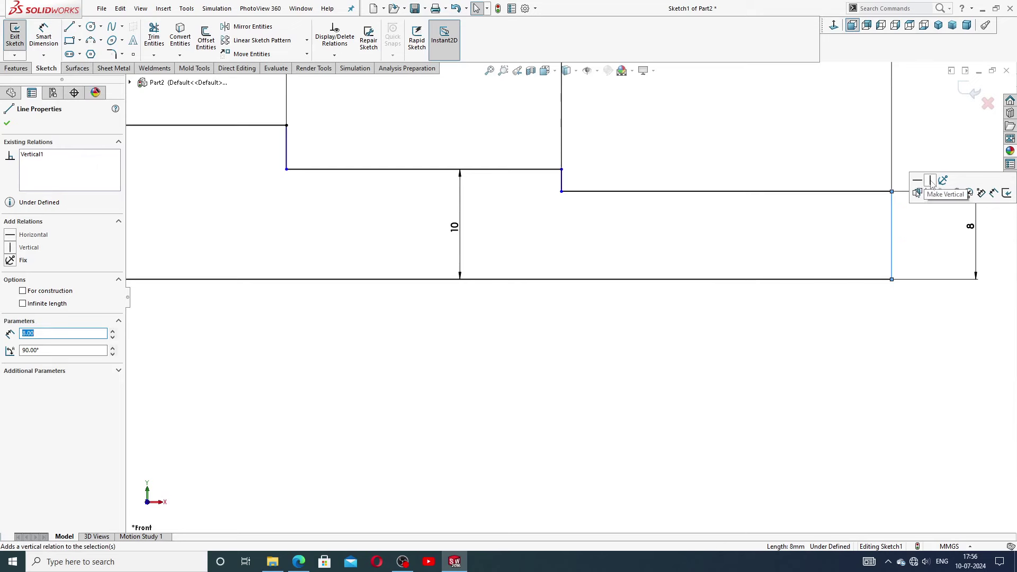
Step: Make the short step edge at the first shoulder vertical
click(854, 374)
scroll(588, 207, down, 3)
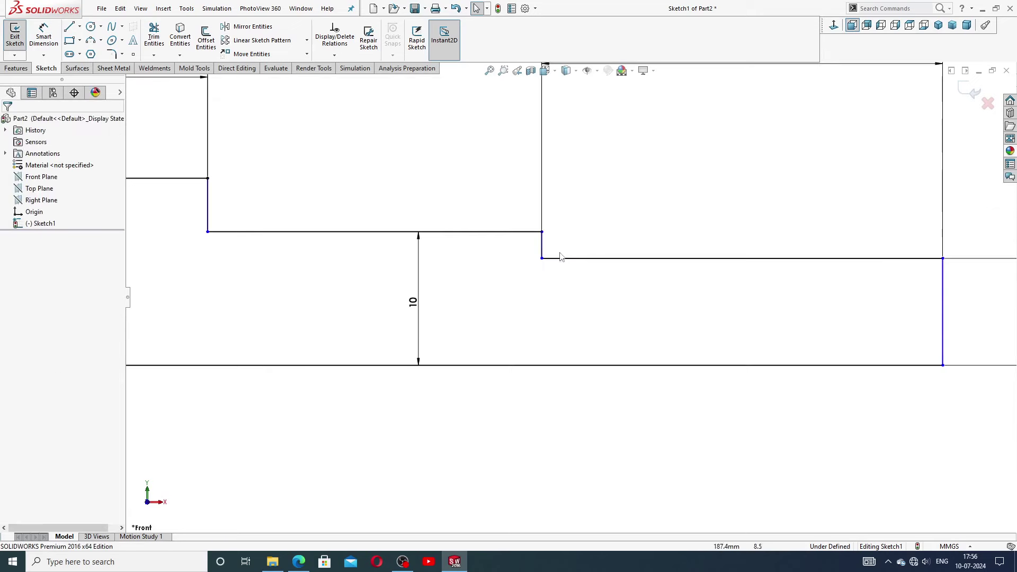
click(543, 242)
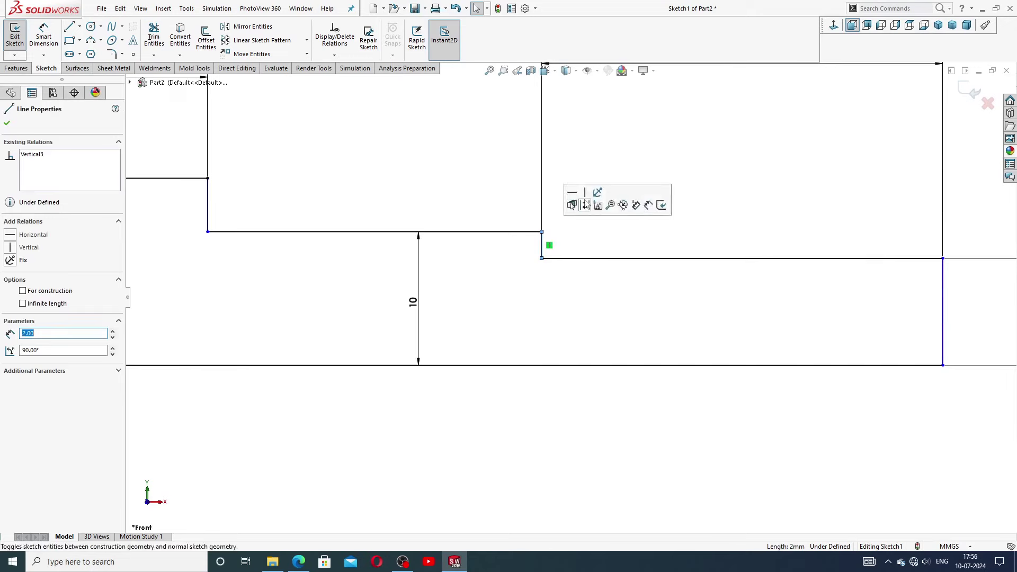
scroll(511, 212, up, 3)
click(513, 212)
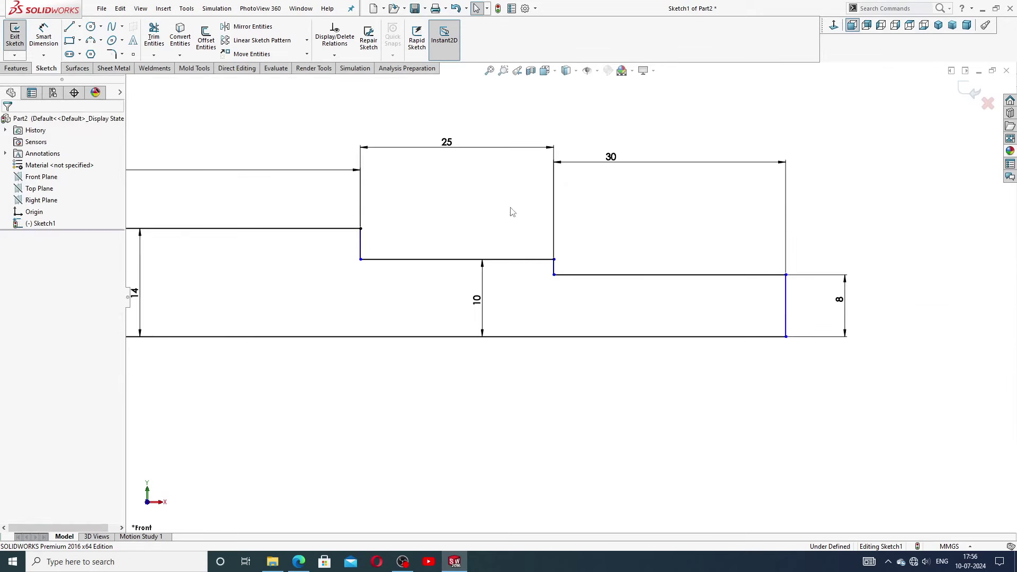
click(362, 241)
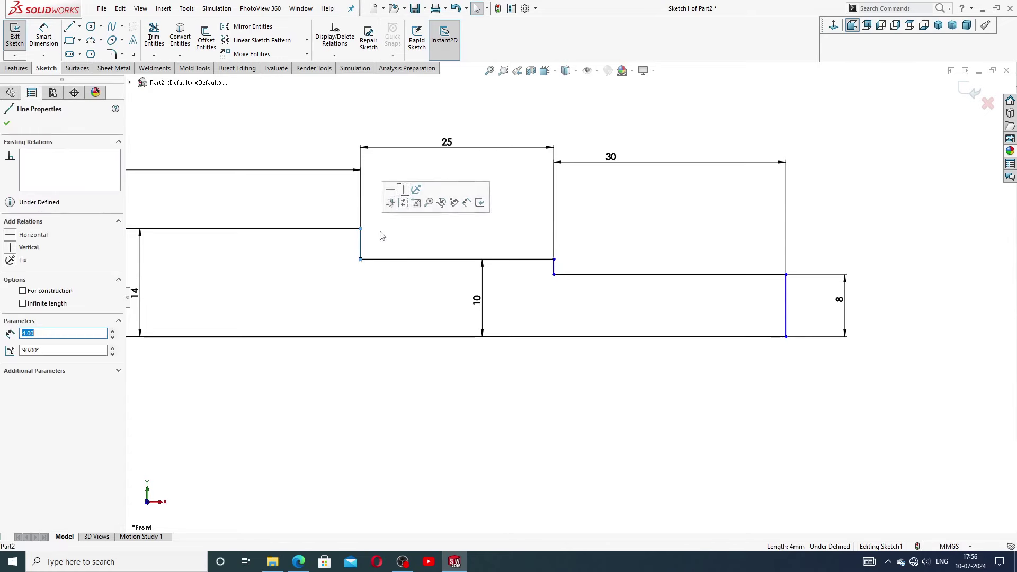
click(416, 203)
click(489, 236)
Step: Check the relations on the left and right step edges until the sketch is fully defined
scroll(492, 239, up, 3)
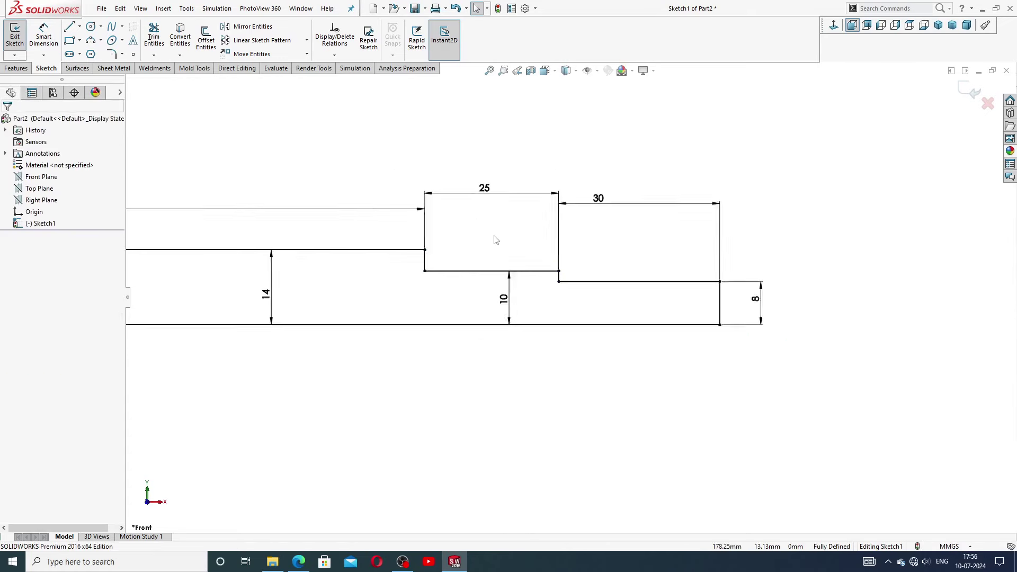
scroll(503, 301, down, 1)
scroll(447, 254, down, 2)
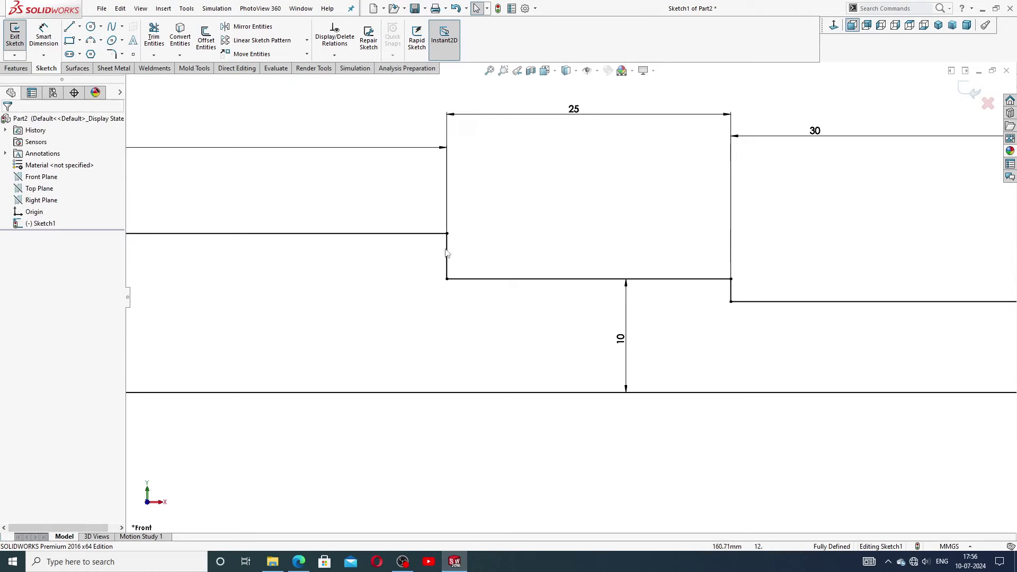
click(448, 249)
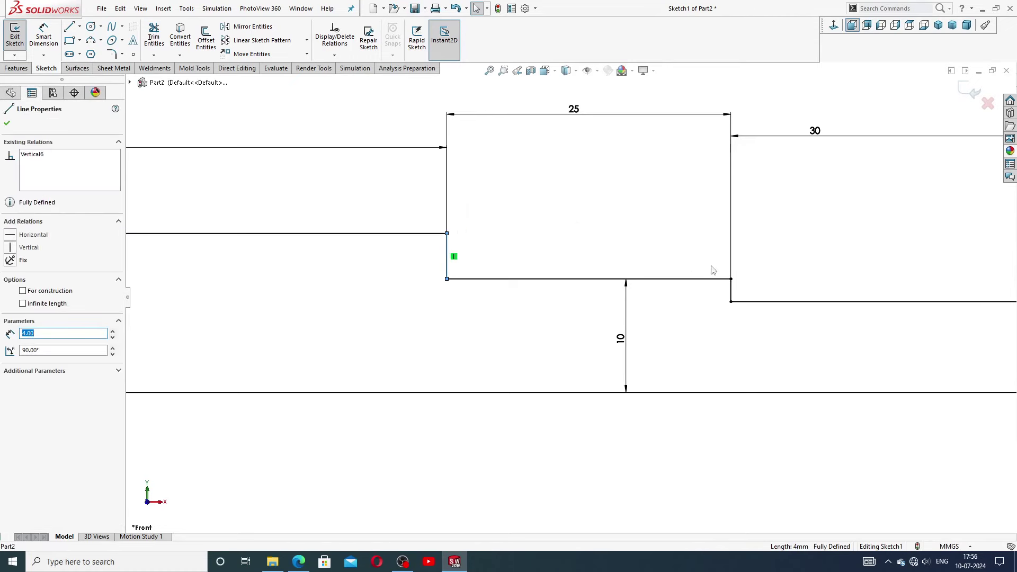
click(732, 289)
scroll(744, 347, up, 2)
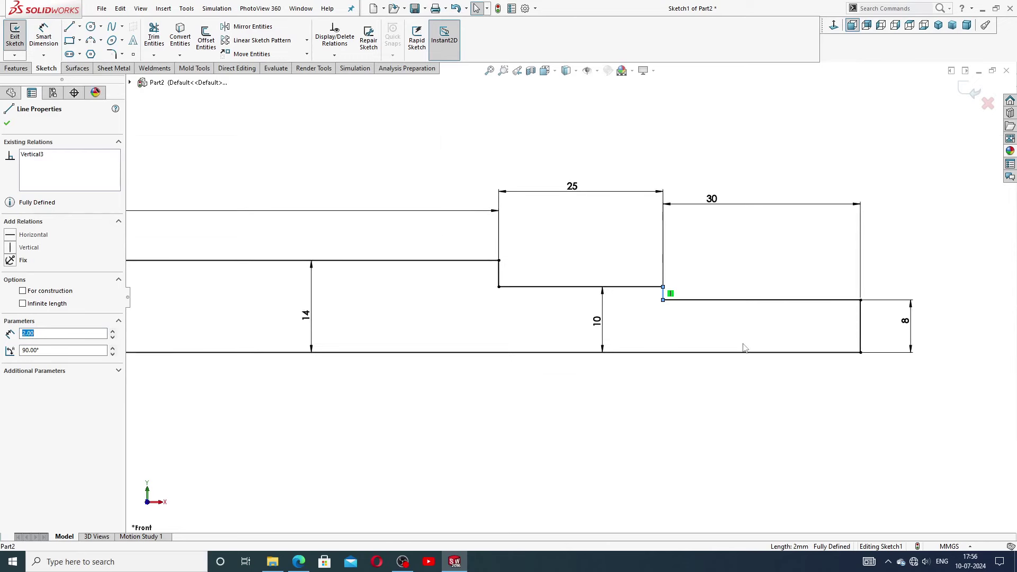
click(614, 197)
scroll(409, 278, up, 2)
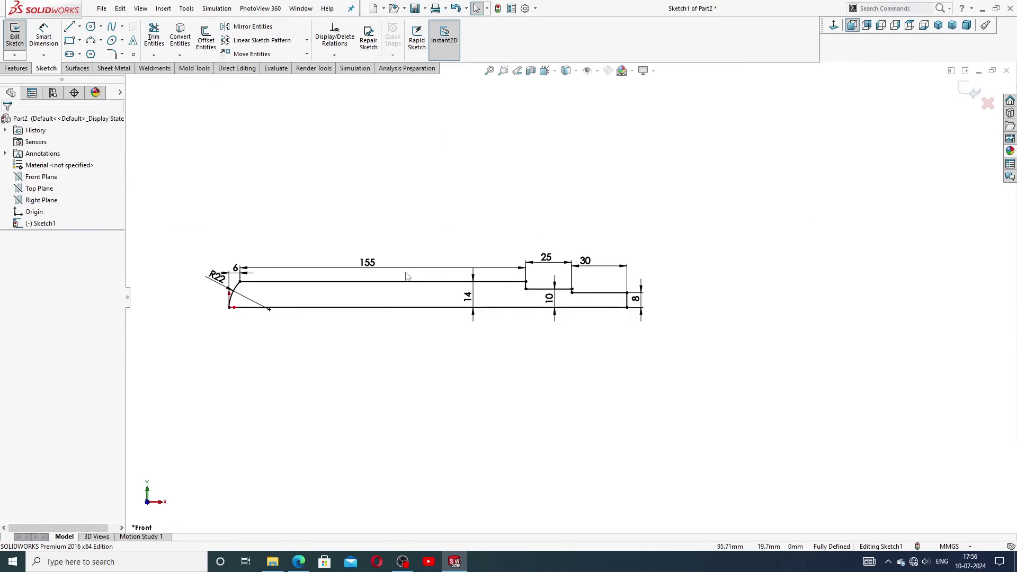
scroll(337, 300, down, 2)
scroll(507, 312, up, 1)
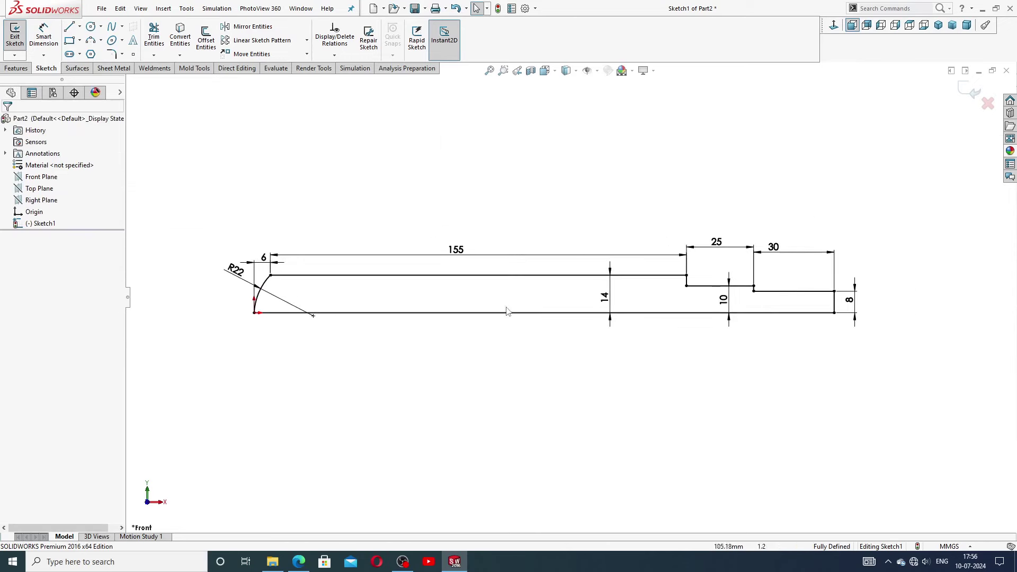
scroll(473, 311, down, 1)
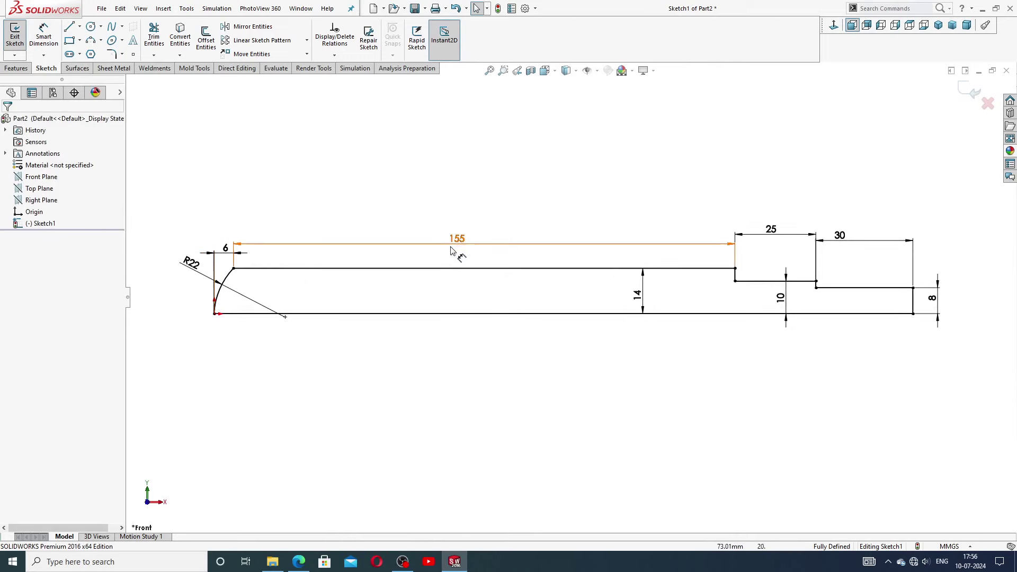
Step: Move the 155, 6 and 14 dimensions to tidier positions
drag(456, 244, 456, 234)
click(423, 195)
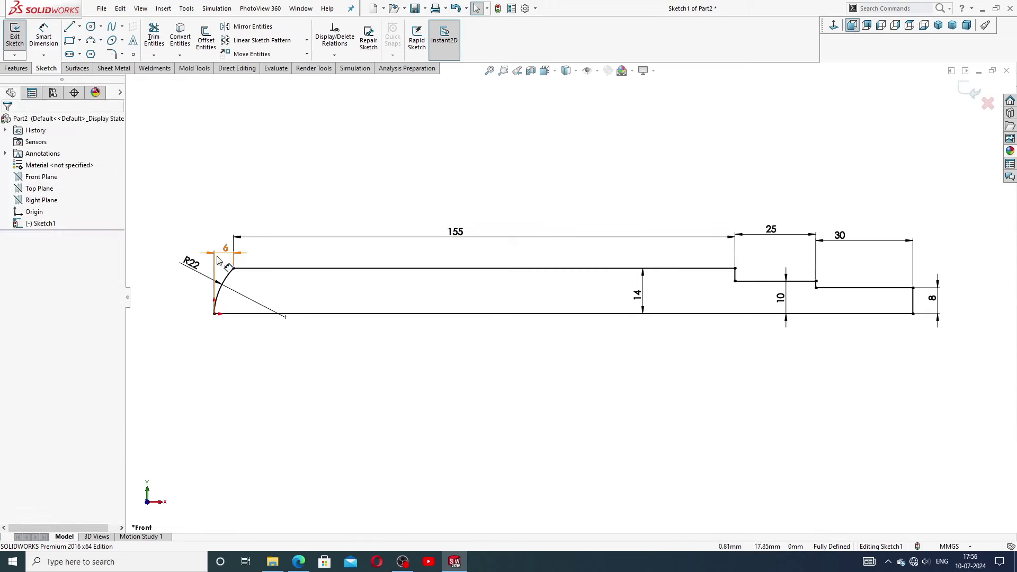
drag(224, 254, 174, 256)
key(Escape)
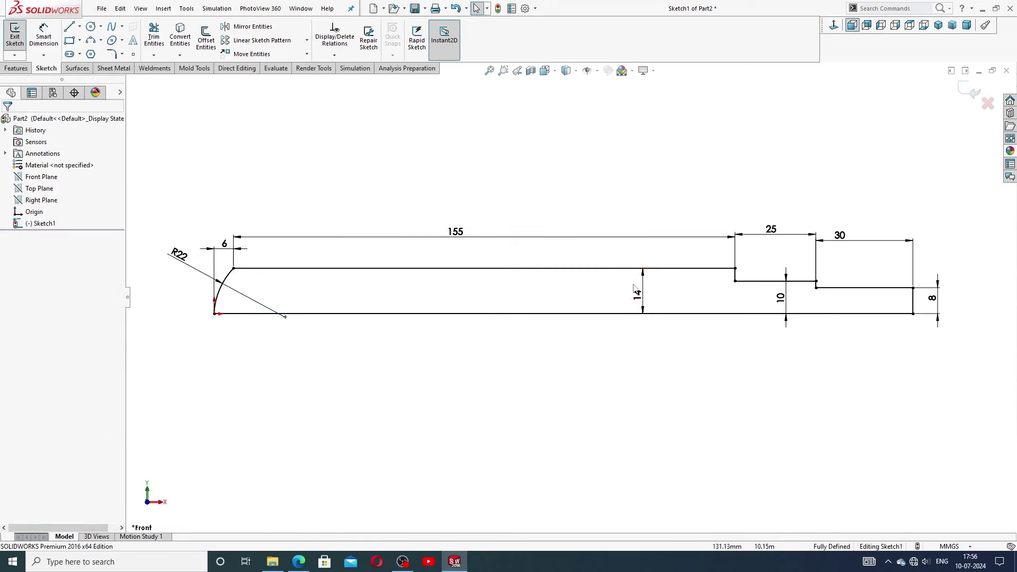
drag(644, 294, 638, 294)
click(640, 369)
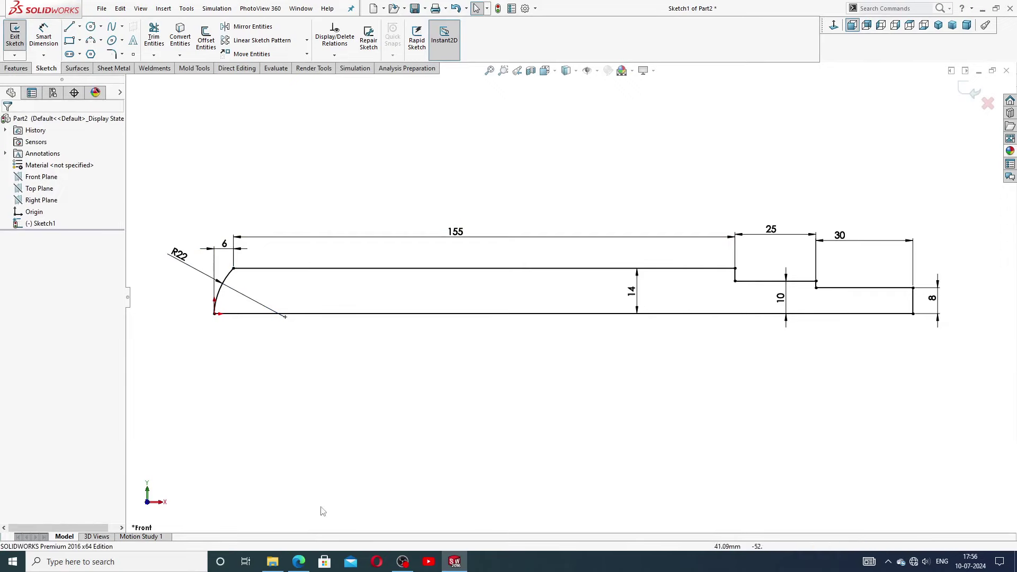
click(299, 562)
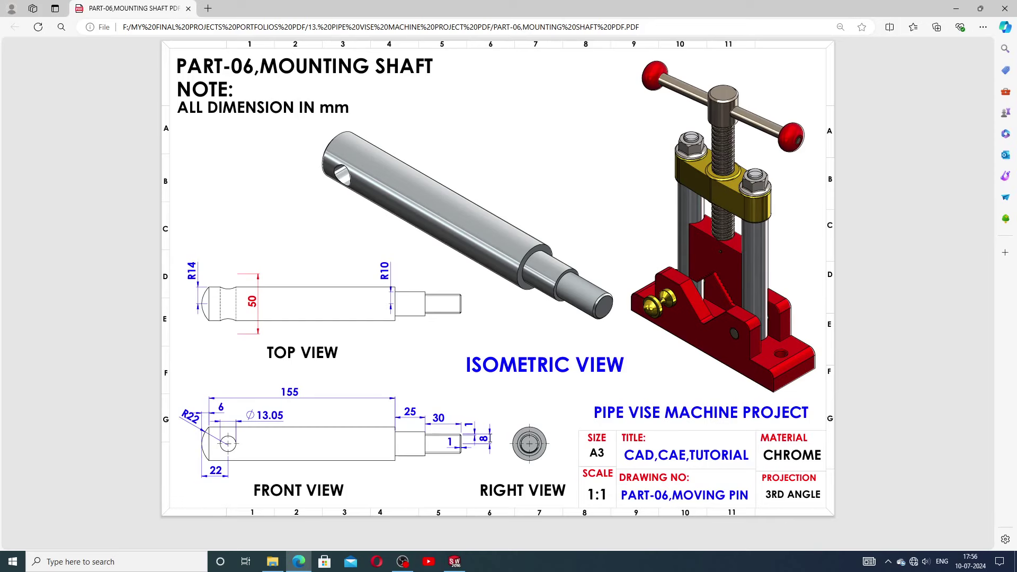
Step: Add a 1 mm sketch chamfer to the outer corner at the threaded 8 mm end
click(455, 562)
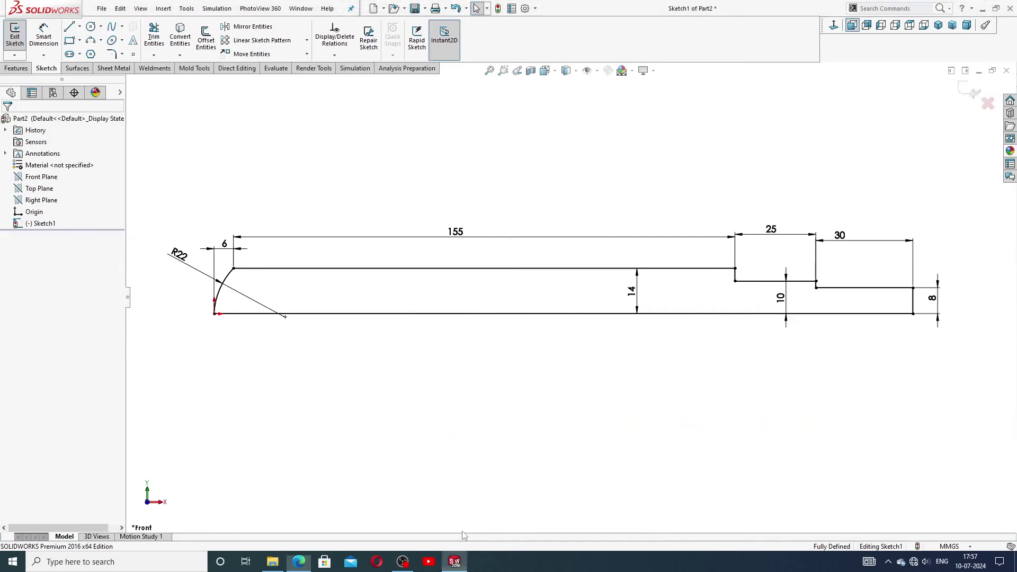
click(122, 54)
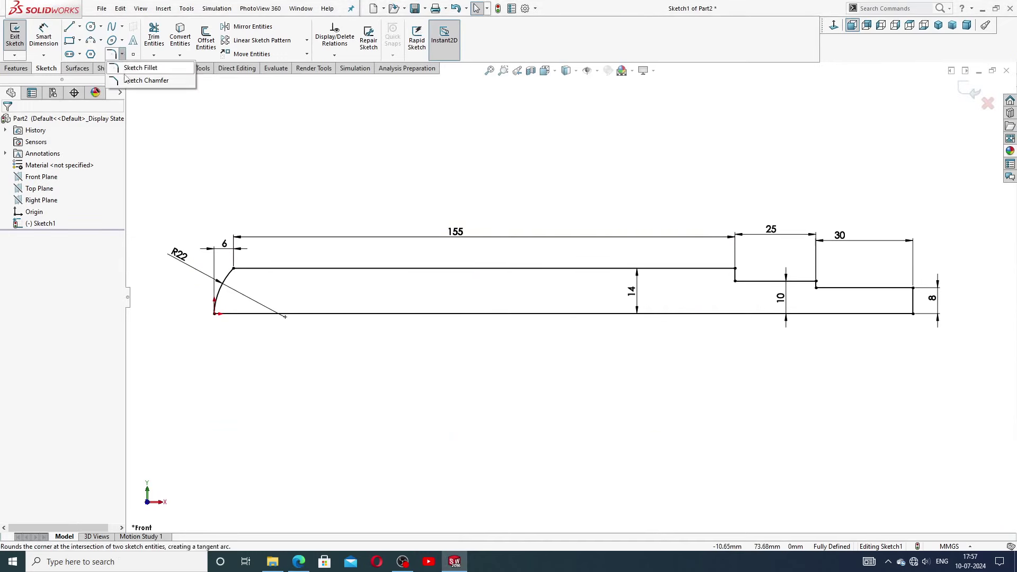
click(144, 81)
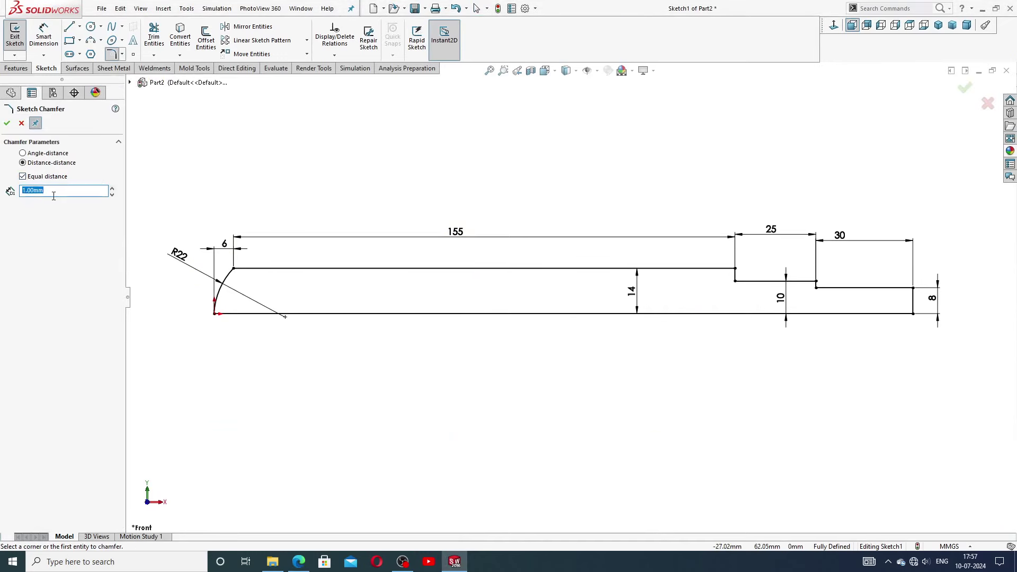
click(913, 288)
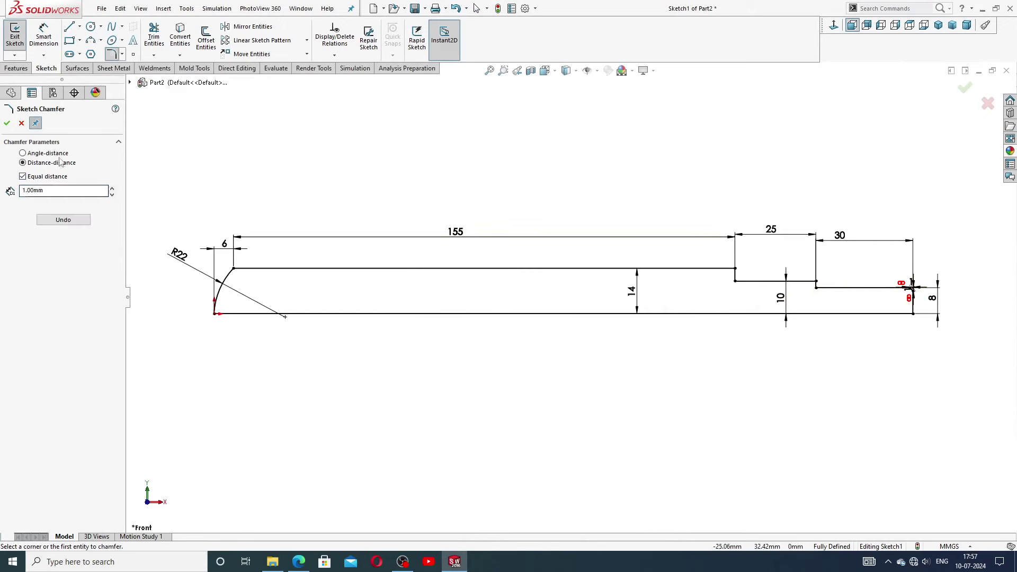
click(6, 123)
scroll(896, 286, down, 6)
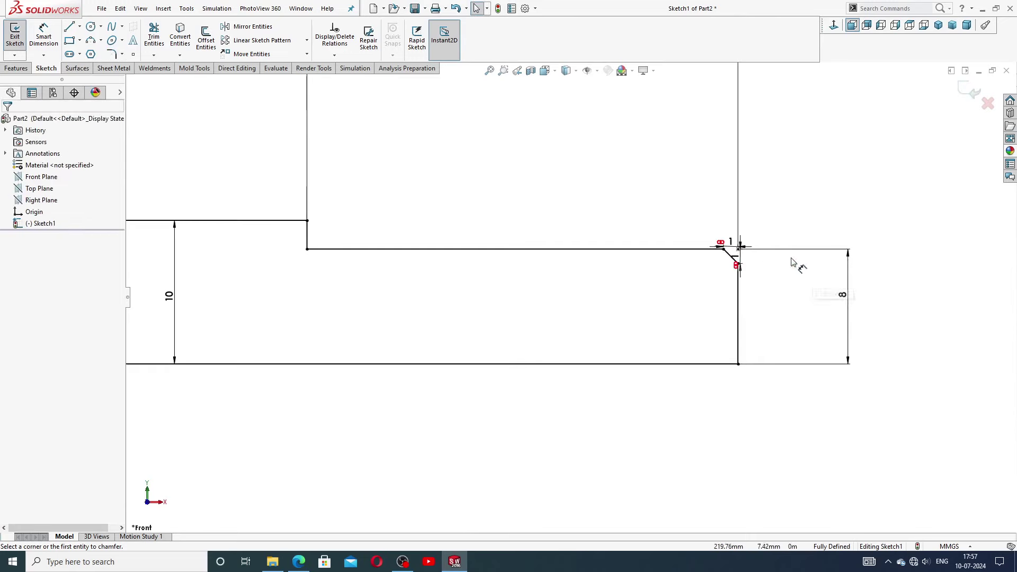
scroll(739, 261, down, 5)
click(597, 275)
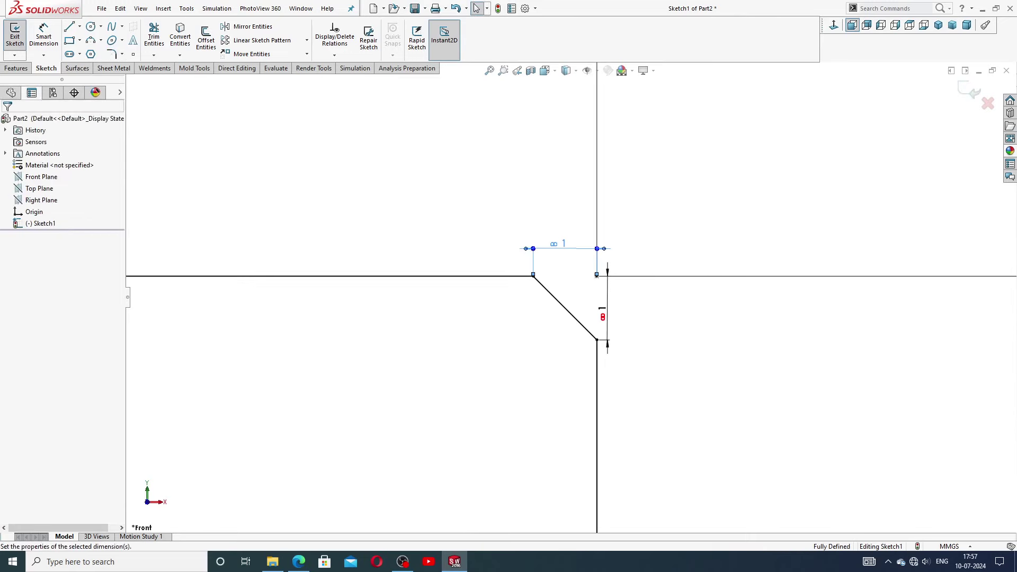
click(650, 336)
scroll(574, 292, up, 3)
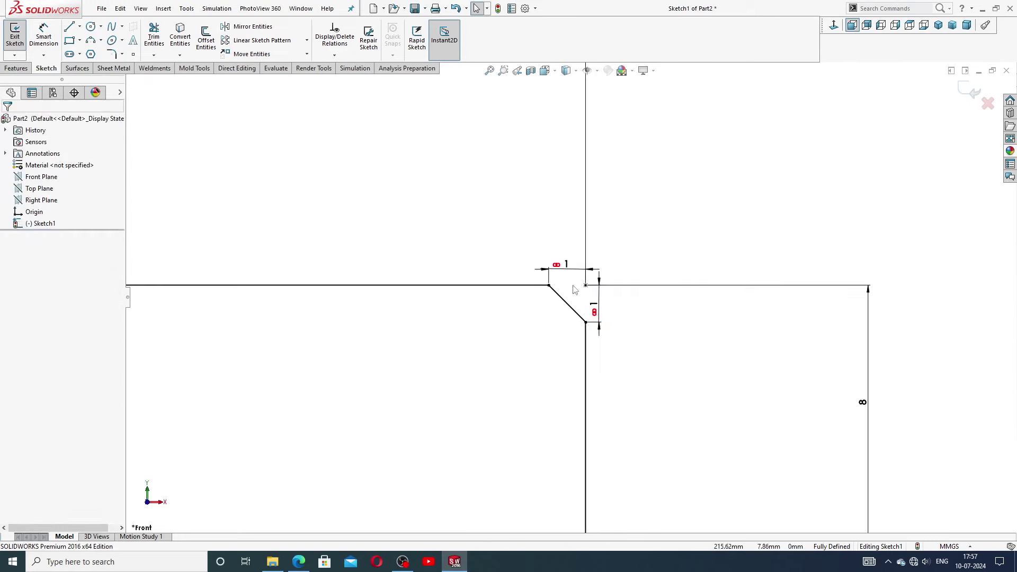
scroll(573, 290, up, 8)
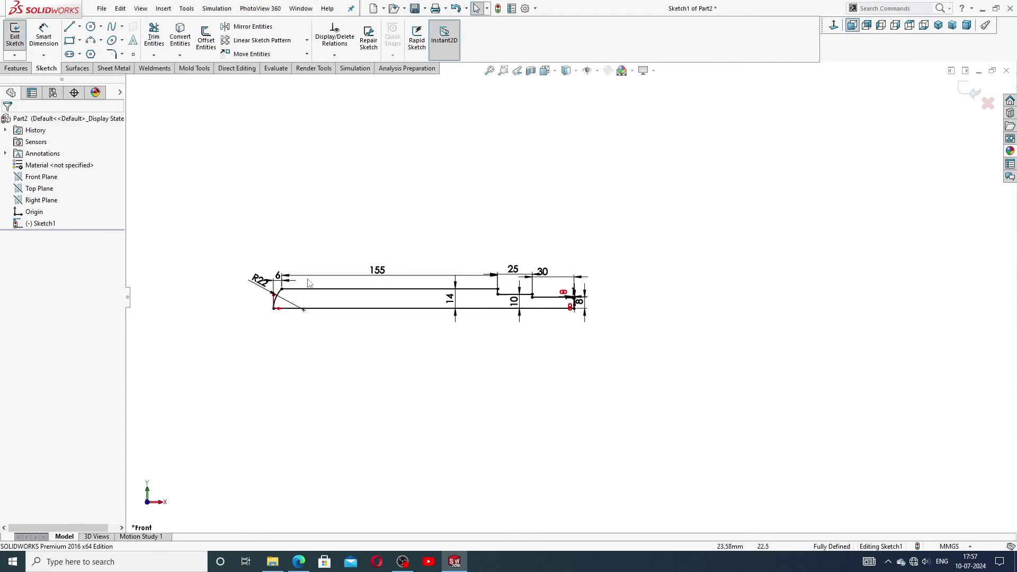
Step: Zoom to fit and move the 30 and 25 dimension labels to tidier spots
key(f)
drag(790, 223, 796, 236)
drag(712, 213, 715, 223)
click(730, 187)
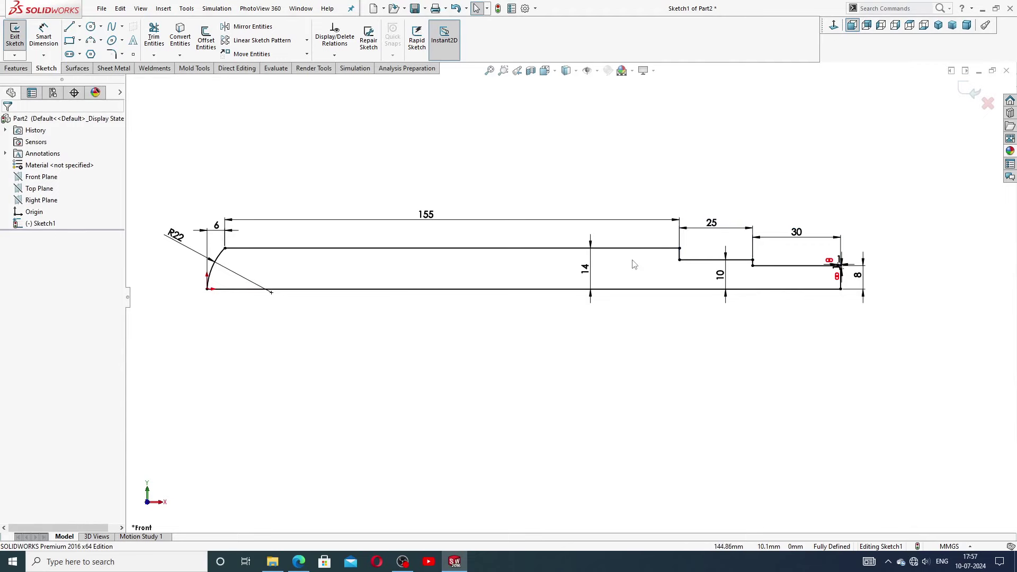
Step: Revolve the shaft profile a full 360° about the bottom line to create Revolve1
click(16, 68)
click(50, 40)
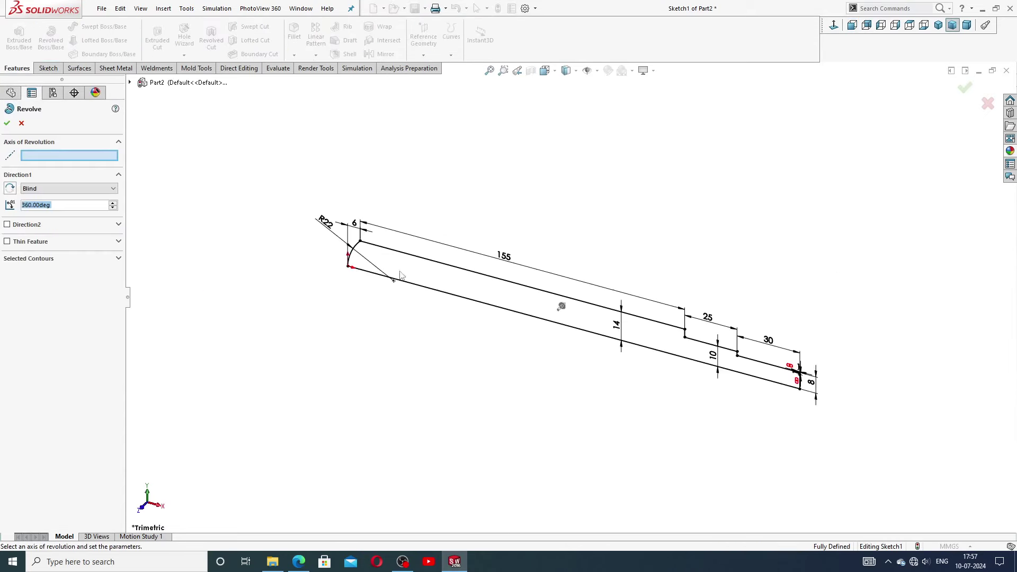
click(460, 298)
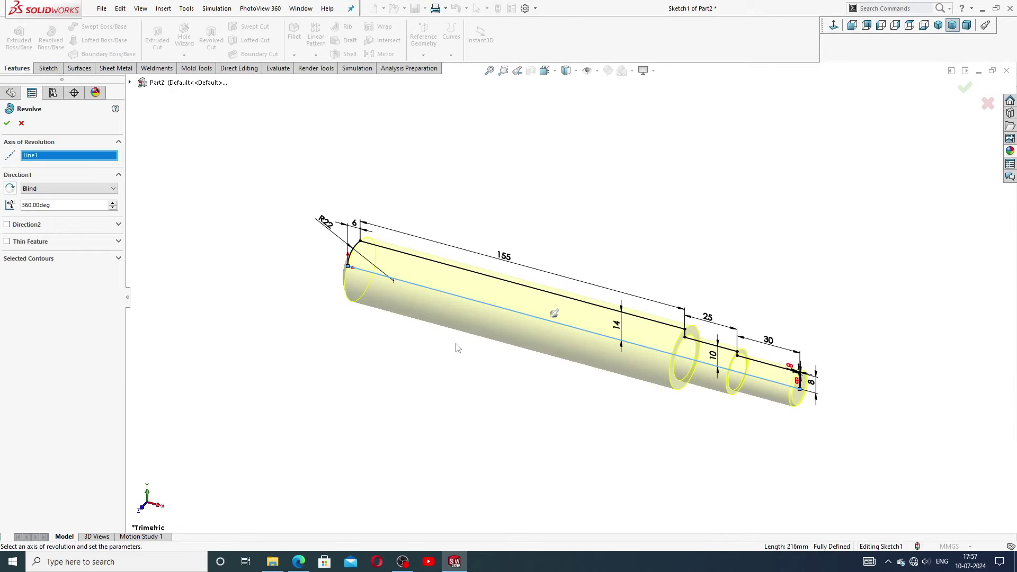
scroll(596, 381, down, 2)
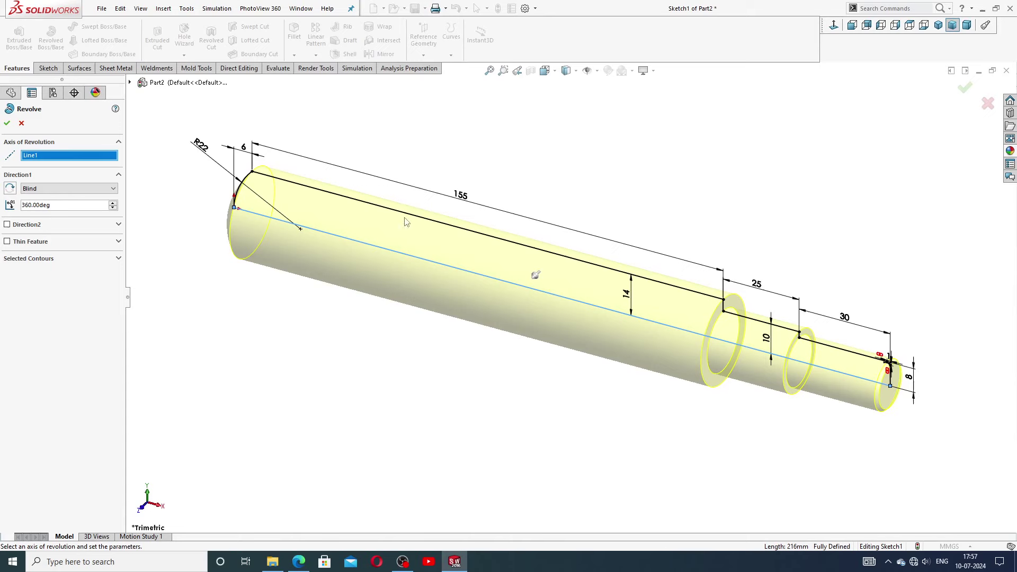
click(6, 124)
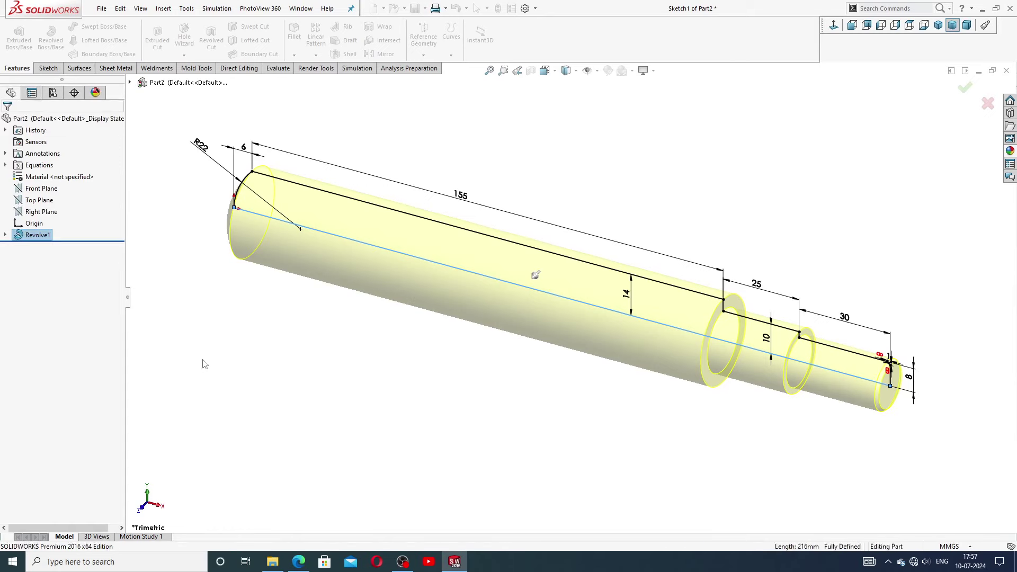
mouse_move(415, 388)
middle_down()
mouse_move(541, 415)
mouse_move(556, 302)
mouse_move(472, 309)
mouse_move(459, 300)
mouse_move(579, 318)
mouse_move(647, 295)
mouse_move(605, 303)
mouse_move(556, 350)
middle_up()
click(306, 566)
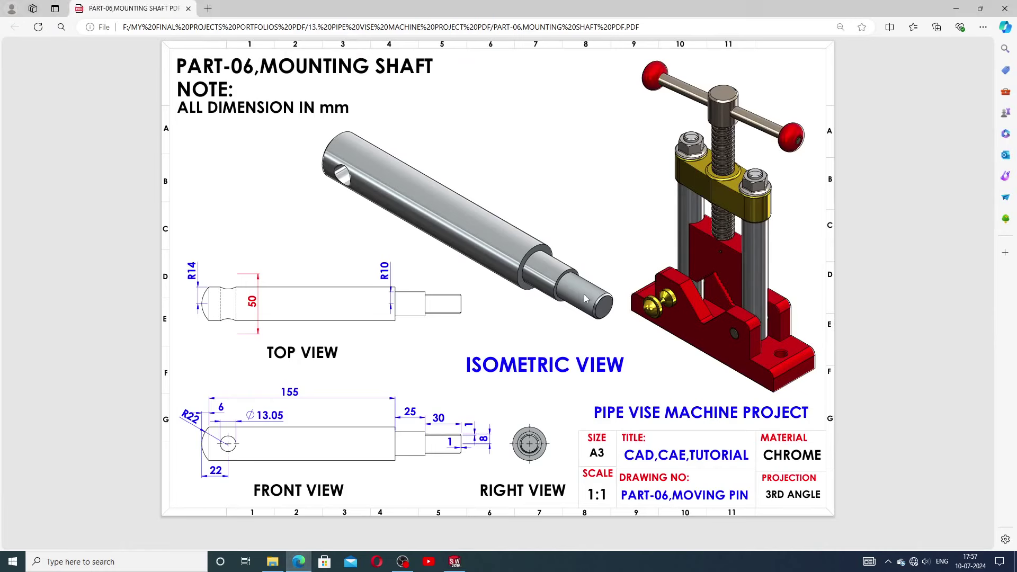
click(454, 561)
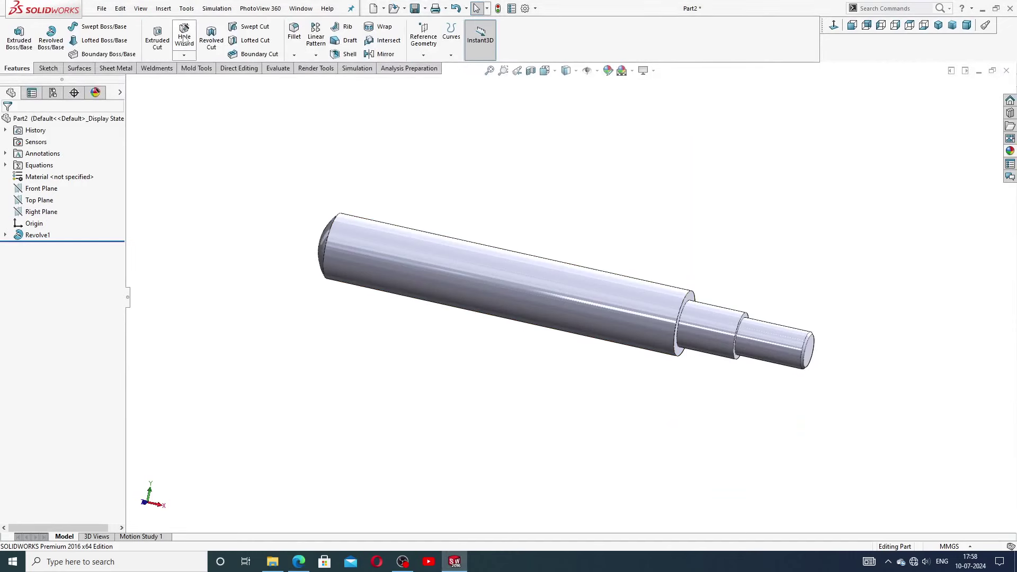
Step: Start a cosmetic thread on the circular edge of the shaft's small end
click(163, 11)
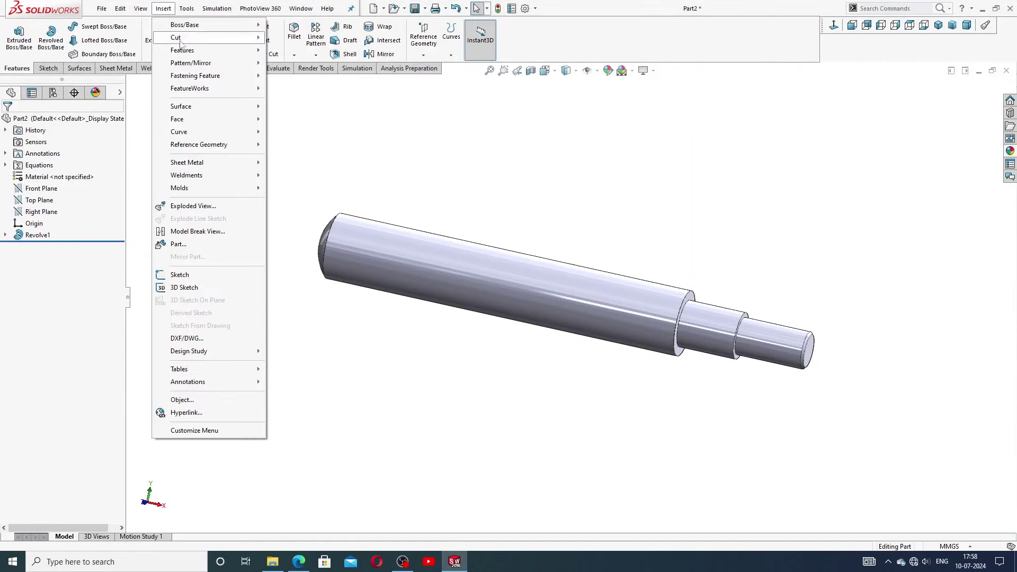
mouse_move(200, 384)
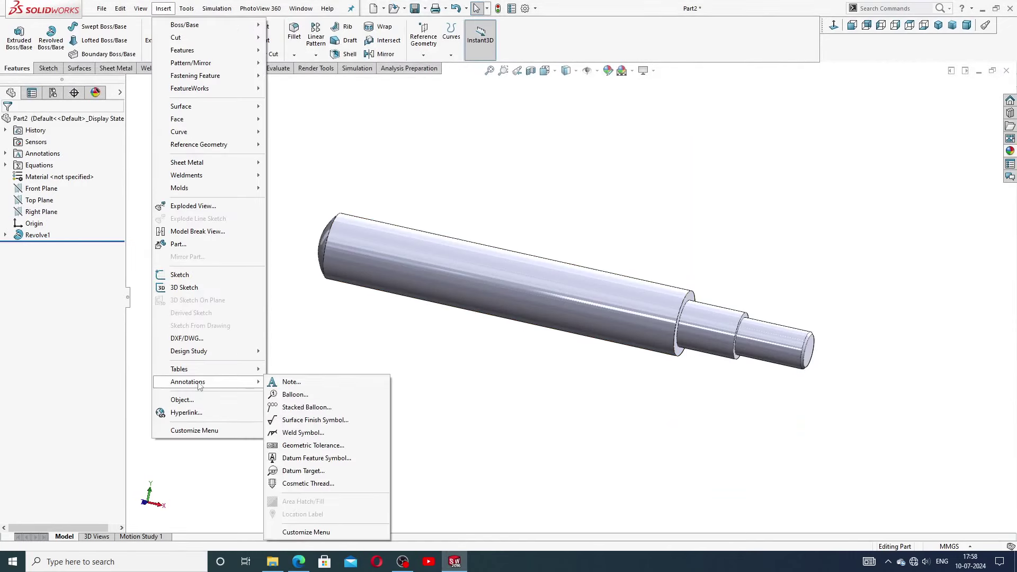
click(309, 484)
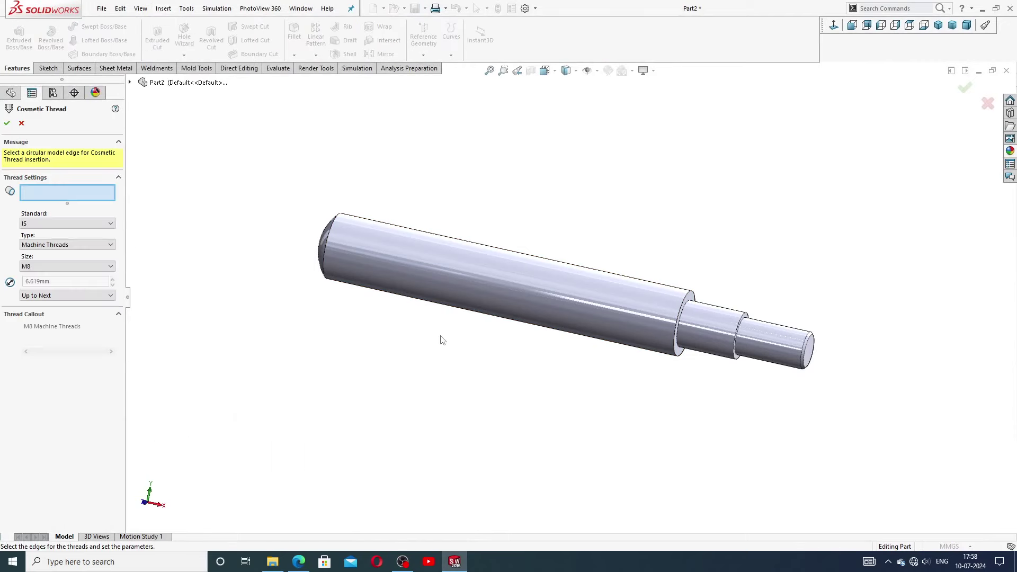
scroll(795, 387, down, 3)
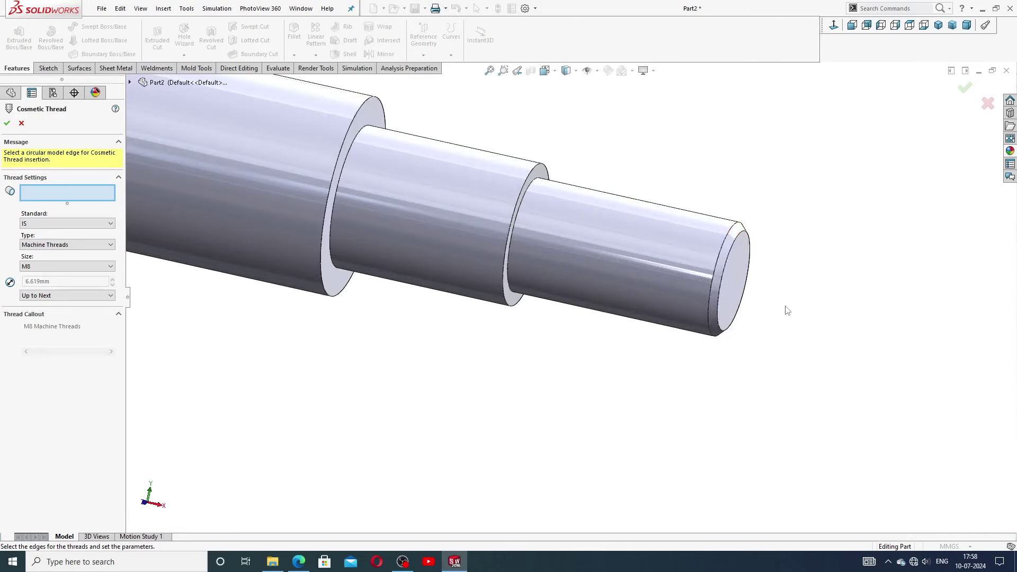
scroll(742, 297, down, 2)
click(674, 253)
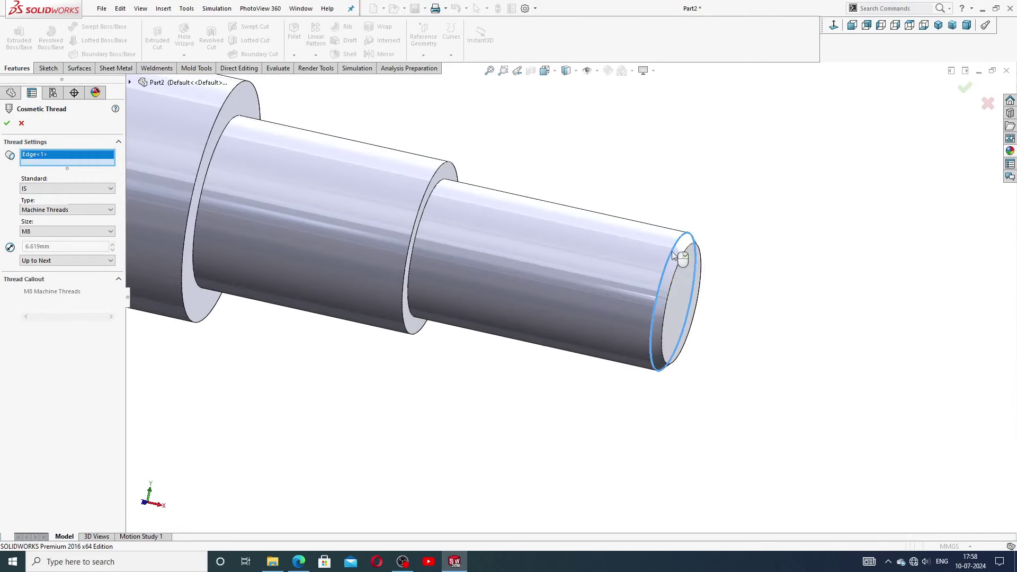
scroll(554, 281, up, 4)
scroll(554, 281, up, 3)
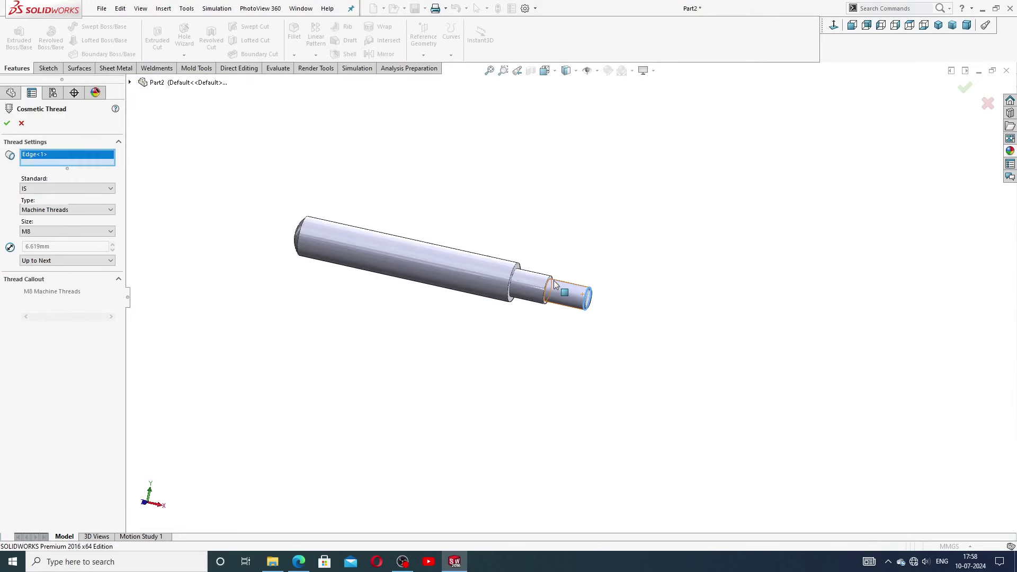
Step: Set the cosmetic thread to IS standard, Machine Threads, size M16
click(57, 190)
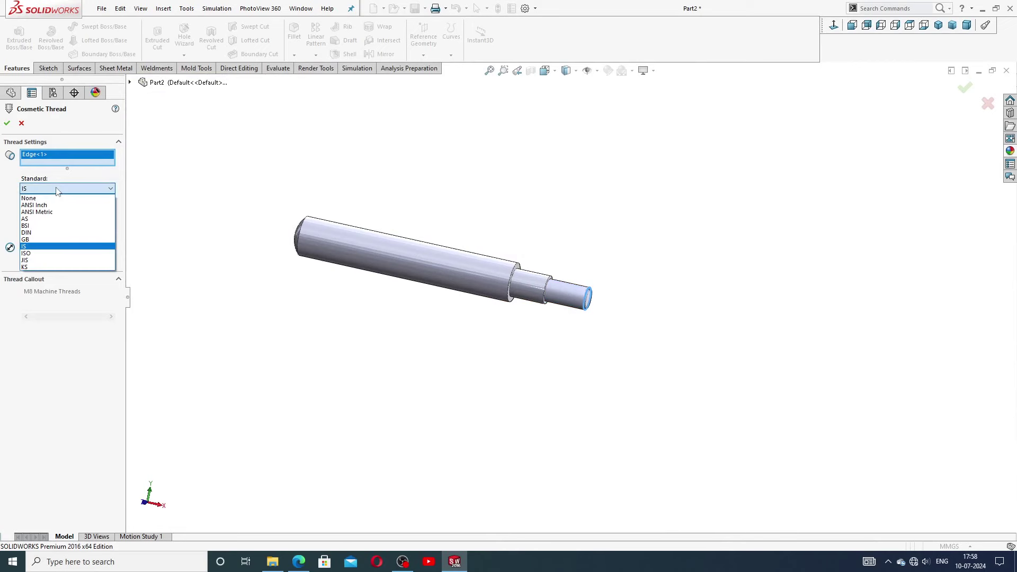
click(55, 250)
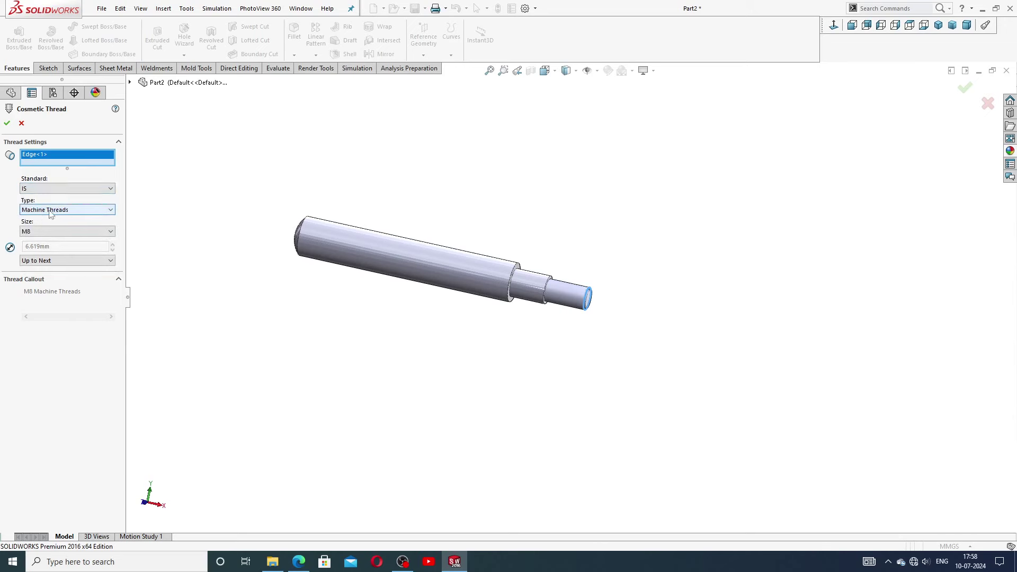
click(72, 212)
click(77, 218)
click(49, 232)
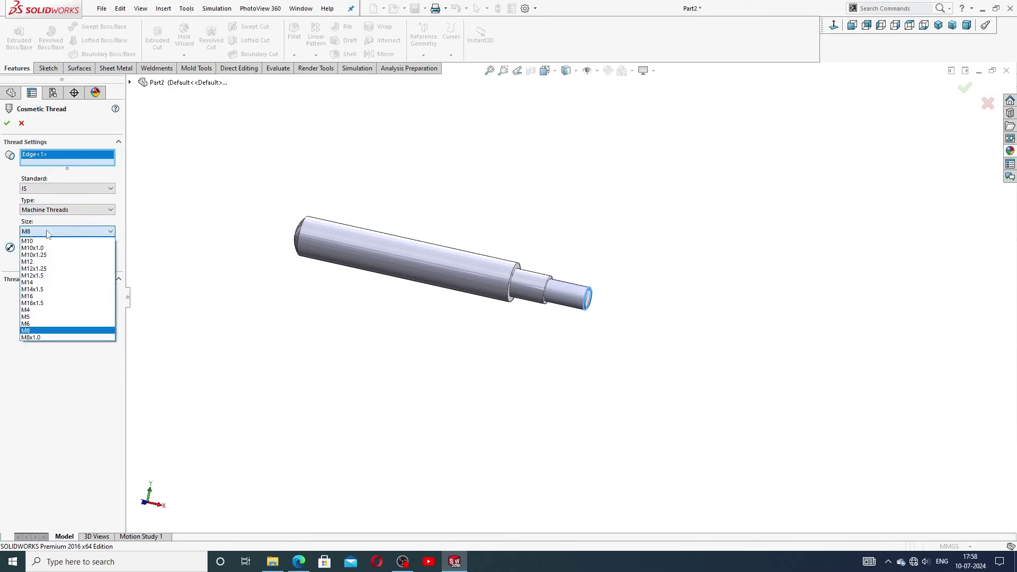
click(58, 296)
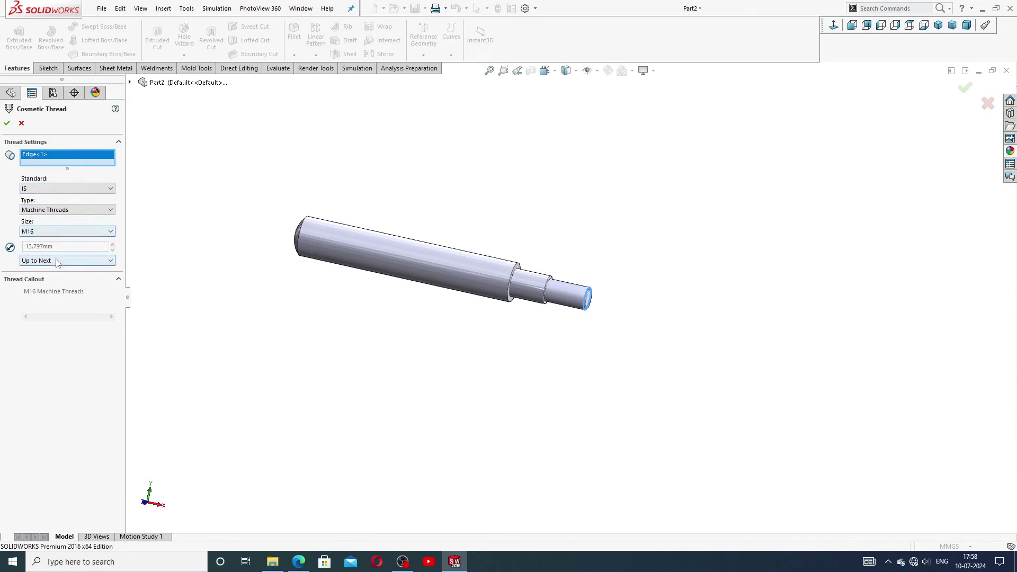
click(7, 123)
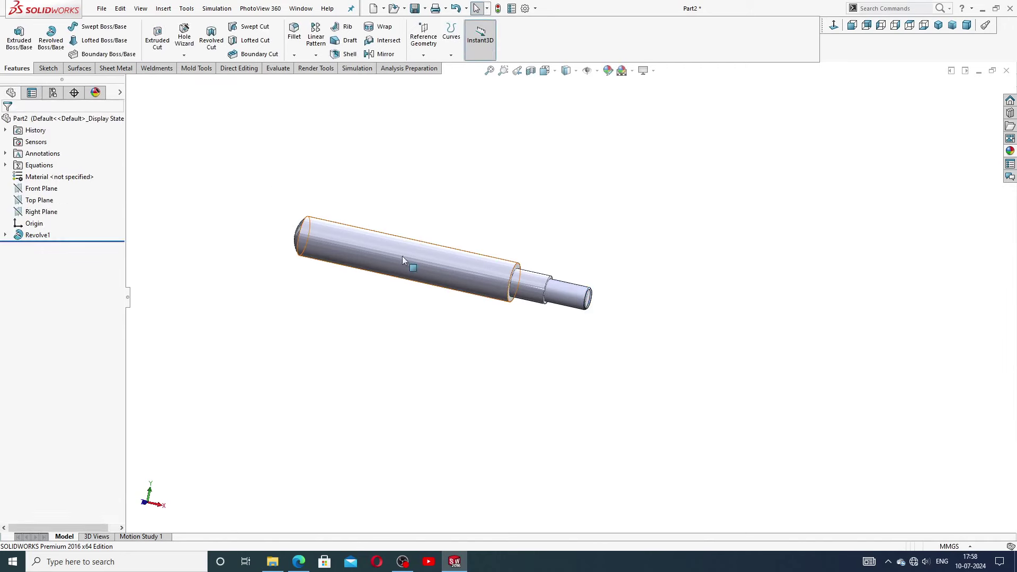
Step: Turn on shaded cosmetic threads in Document Properties > Detailing
scroll(409, 261, down, 2)
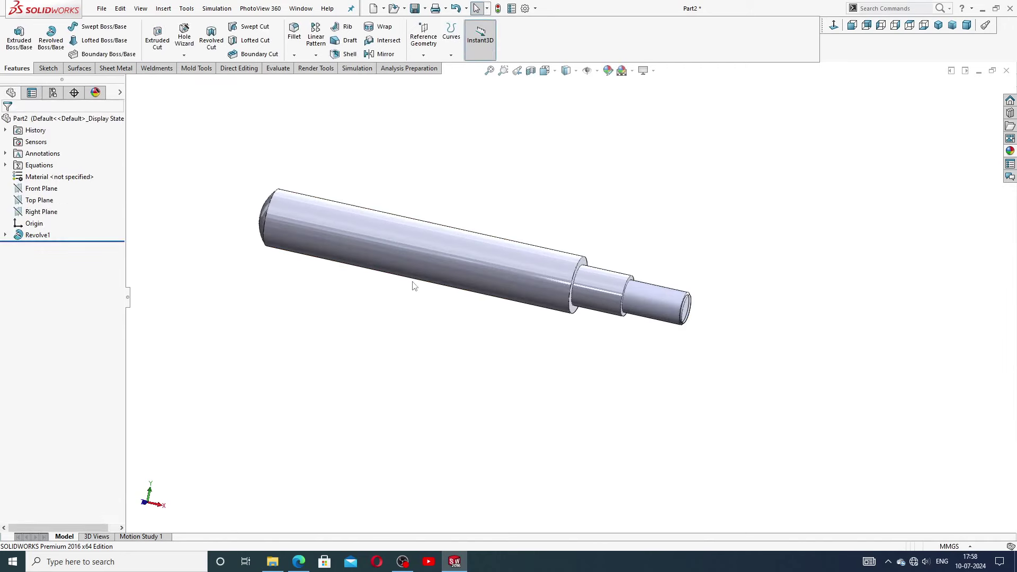
click(525, 8)
click(360, 104)
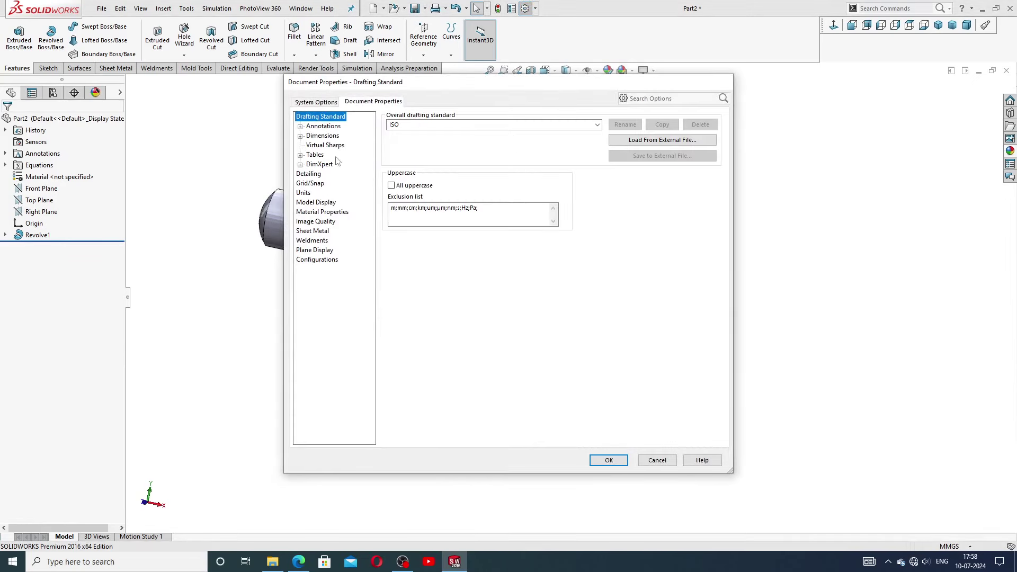
click(309, 174)
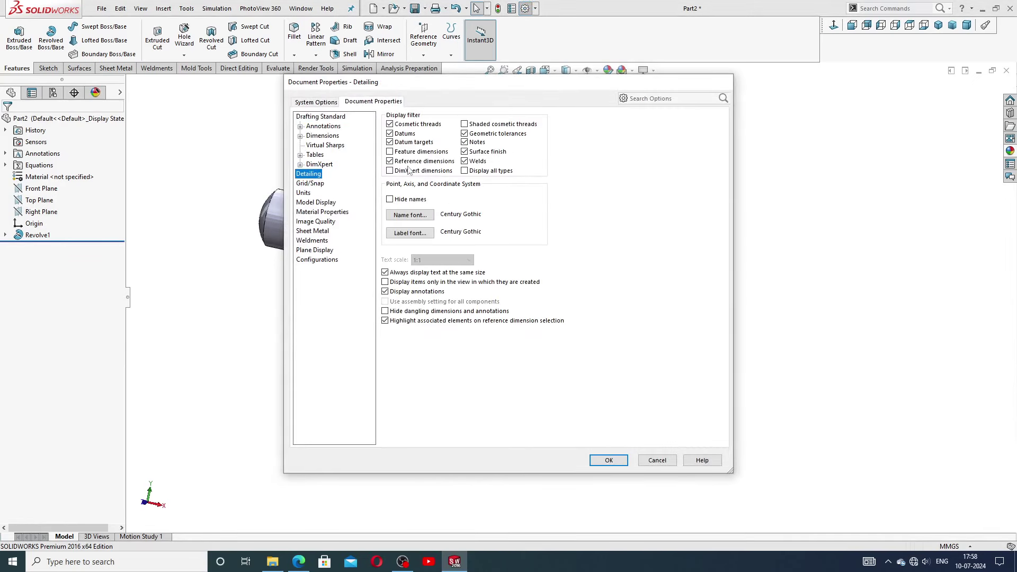
click(465, 125)
click(609, 461)
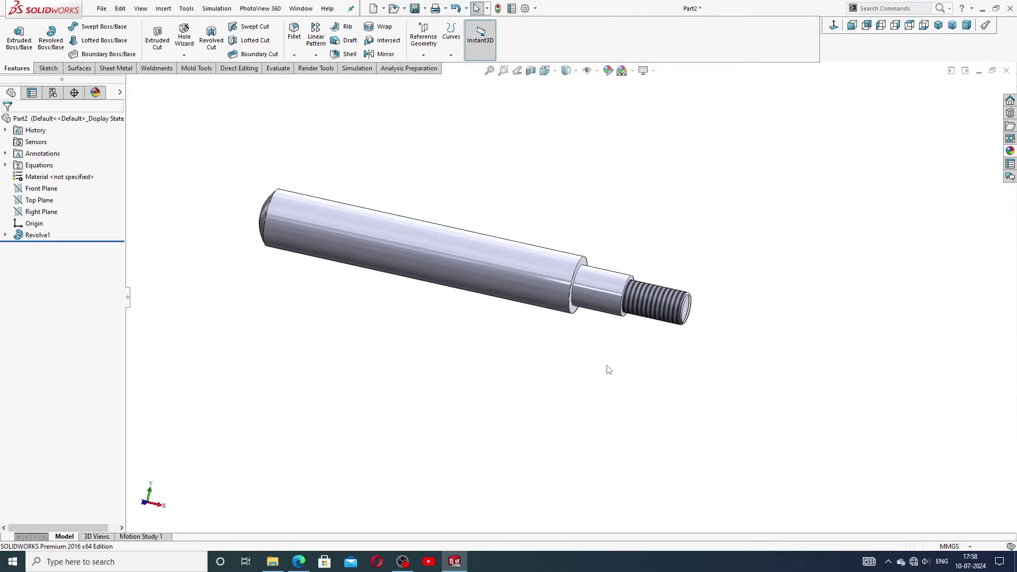
scroll(617, 310, down, 5)
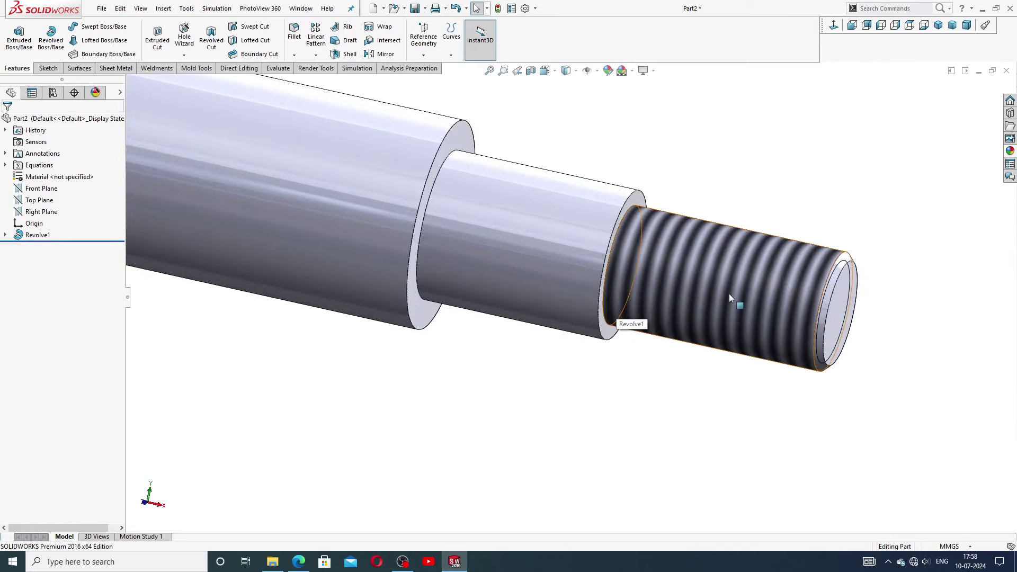
click(729, 294)
key(Escape)
scroll(730, 233, up, 8)
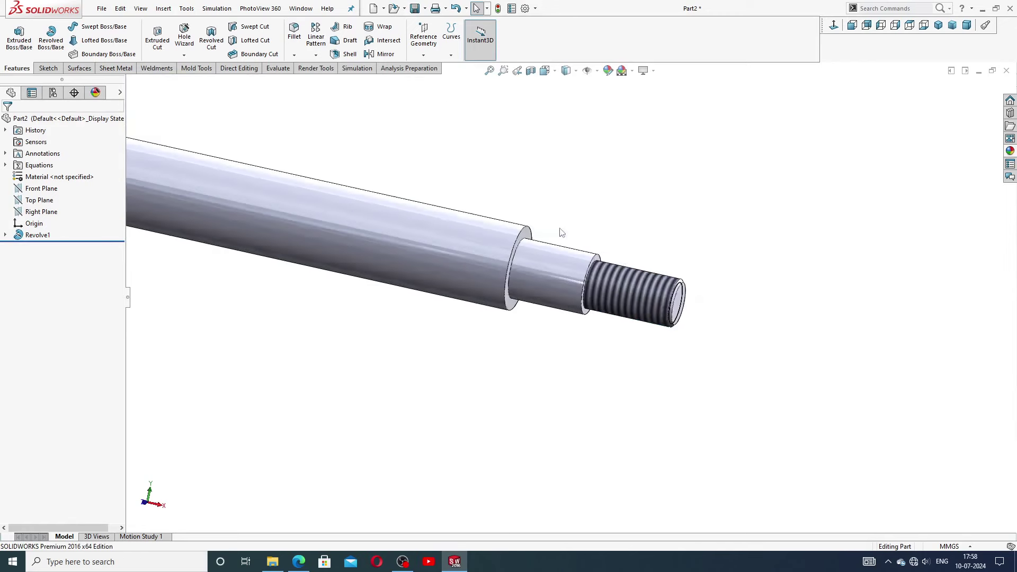
scroll(342, 257, down, 2)
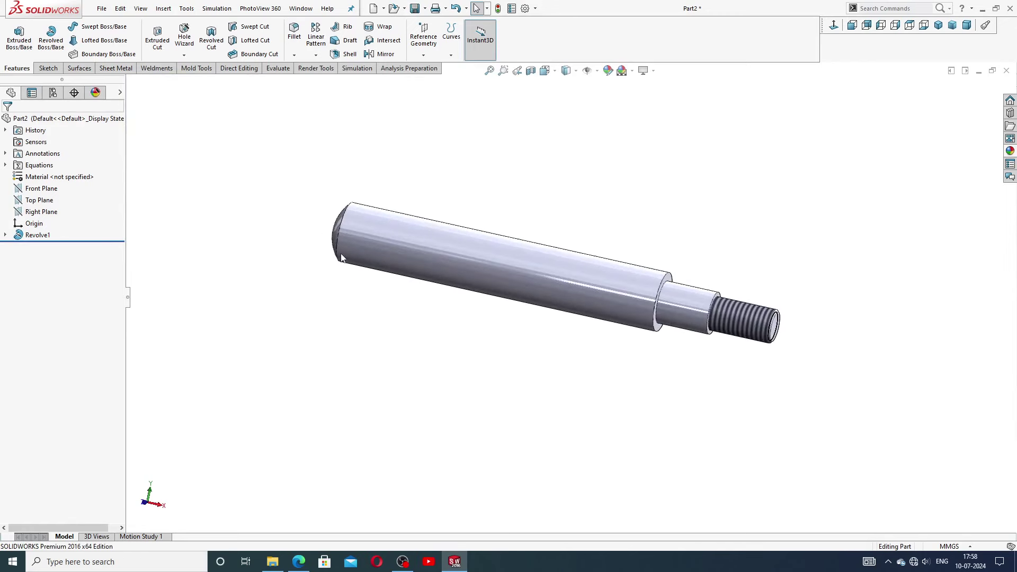
click(1010, 152)
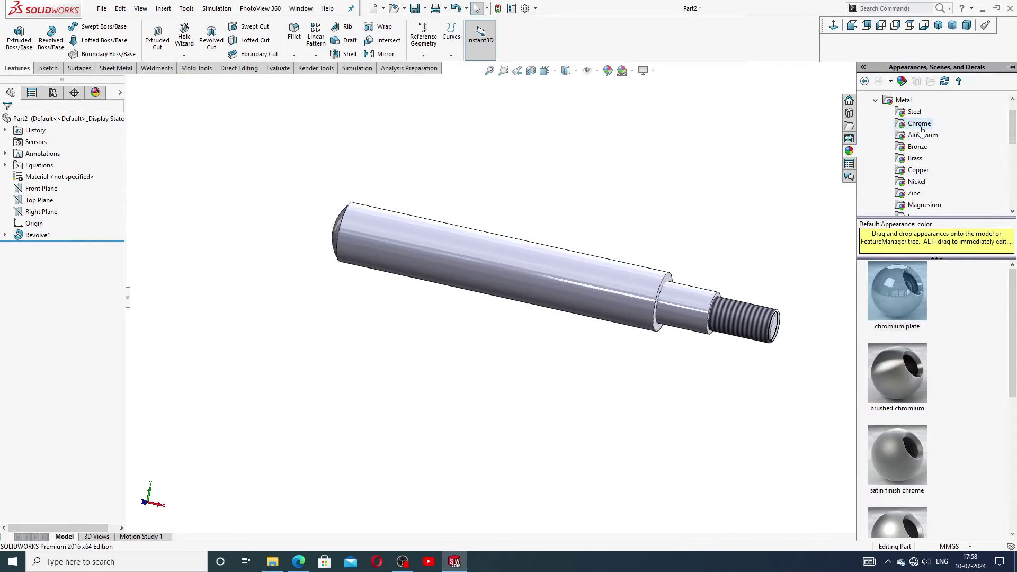
double_click(905, 294)
scroll(462, 293, down, 2)
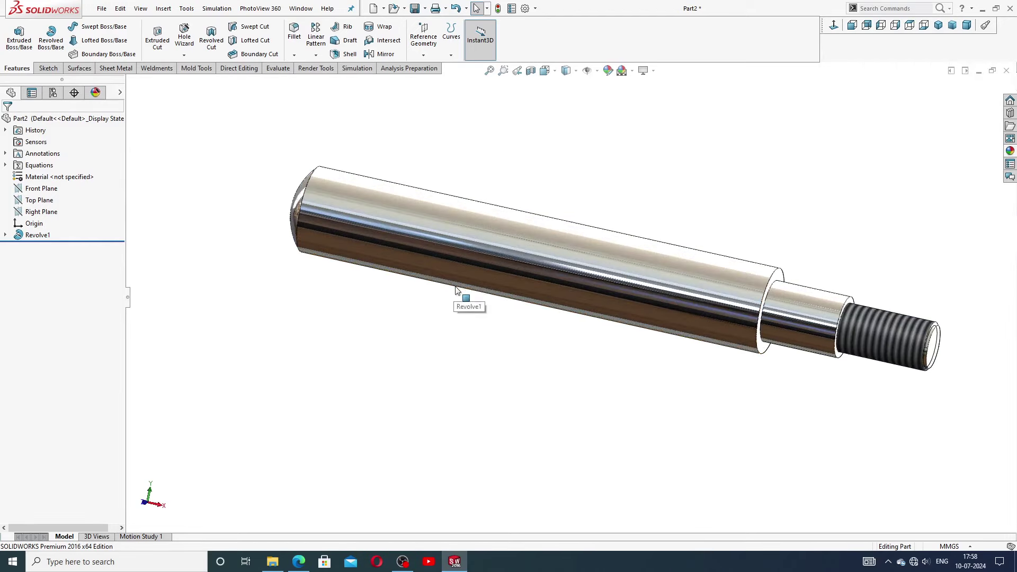
middle_drag(683, 192, 530, 228)
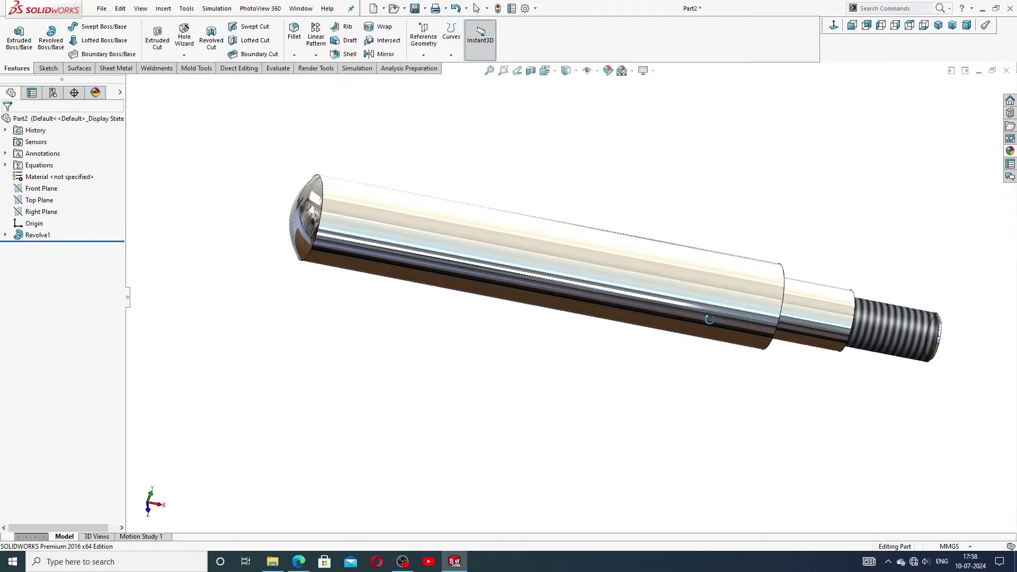
key(z)
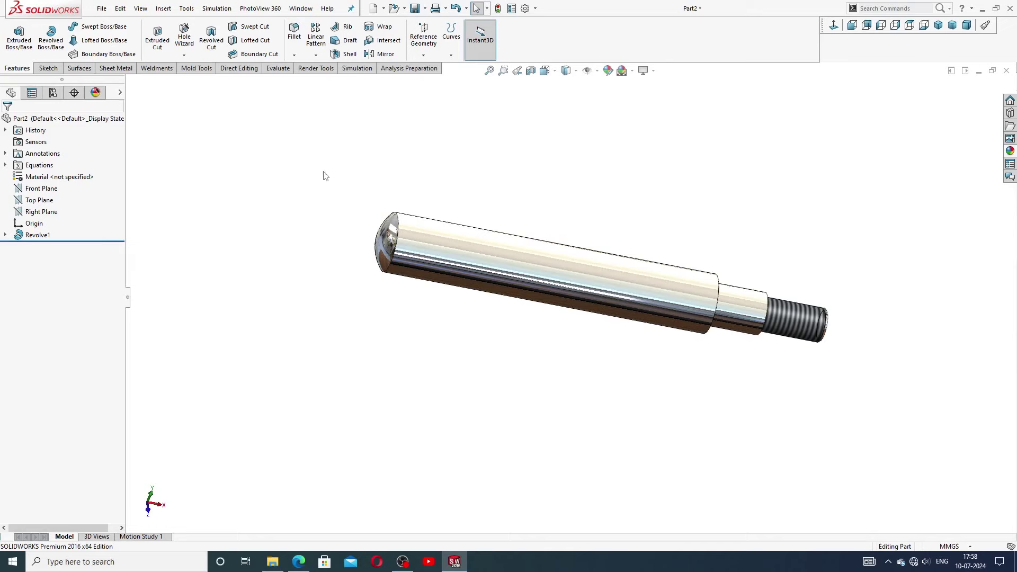
Step: Sketch on the Front Plane, viewed head-on, a circle centred on the shaft axis
click(36, 194)
click(58, 180)
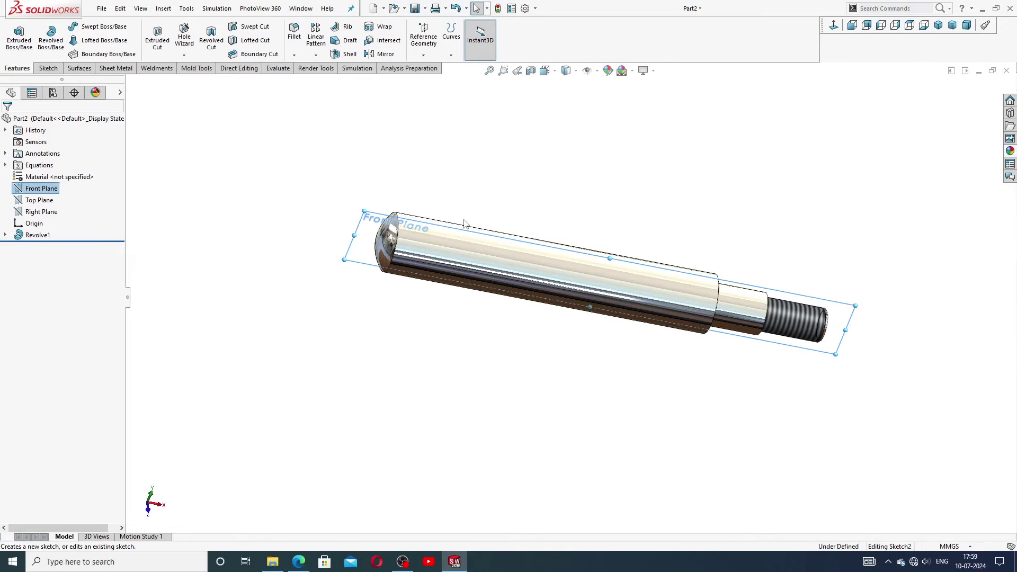
click(852, 25)
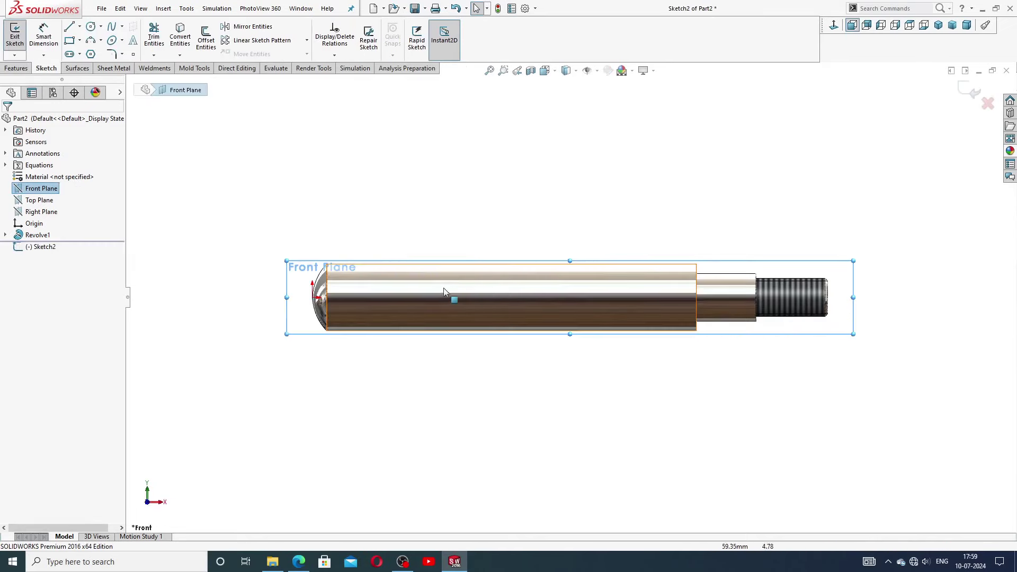
click(91, 25)
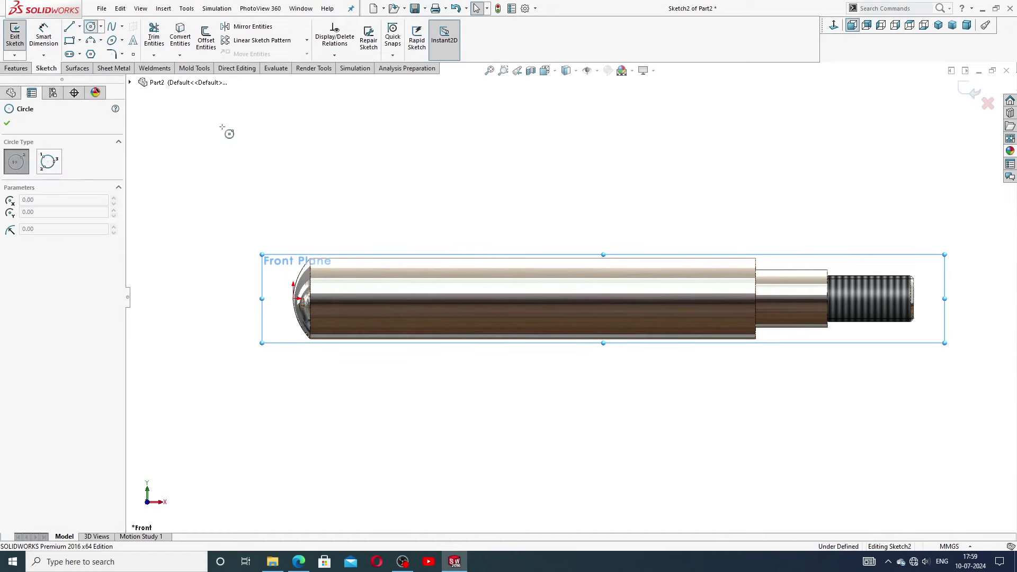
scroll(382, 300, down, 1)
scroll(382, 301, down, 1)
click(356, 297)
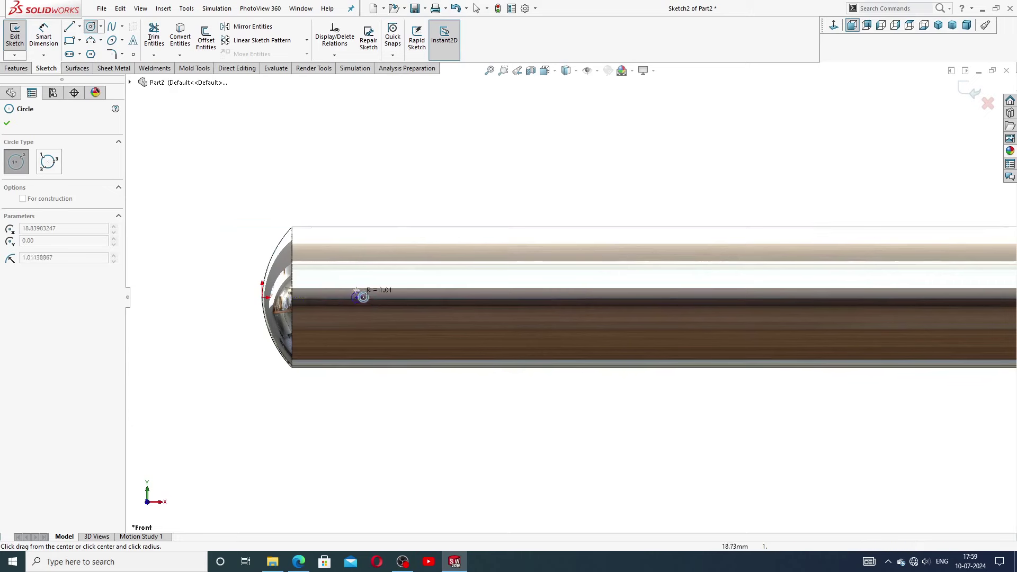
click(362, 269)
right_click(421, 150)
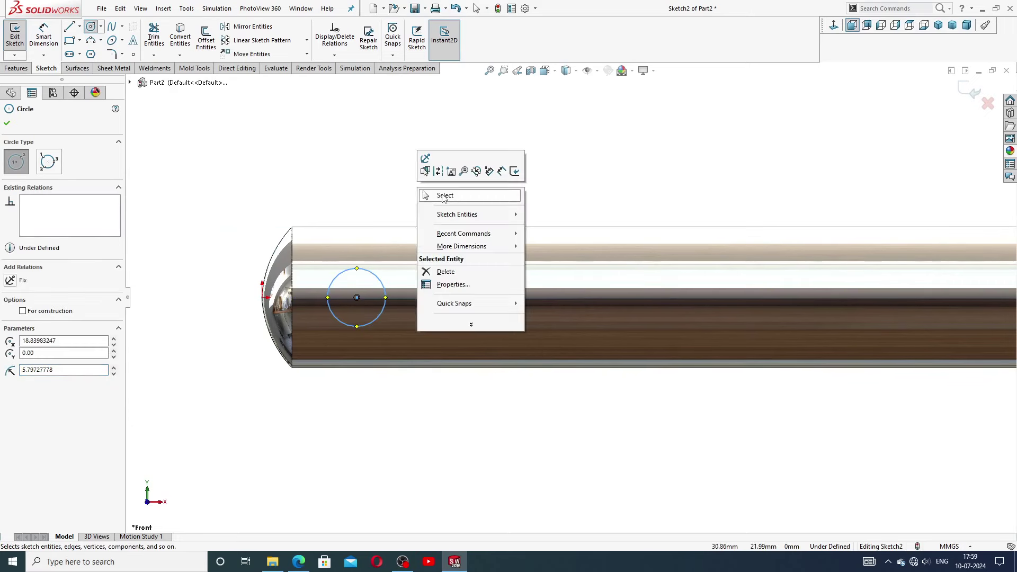
click(437, 195)
Step: Dimension the circle to Ø13.05 and its centre 22 mm from the rounded end
click(43, 35)
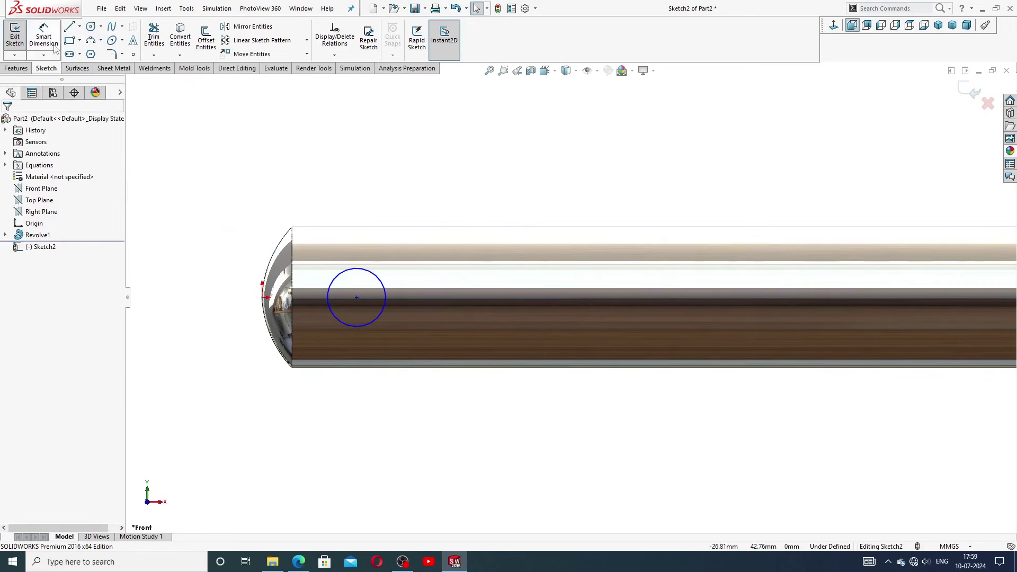
click(373, 280)
click(424, 209)
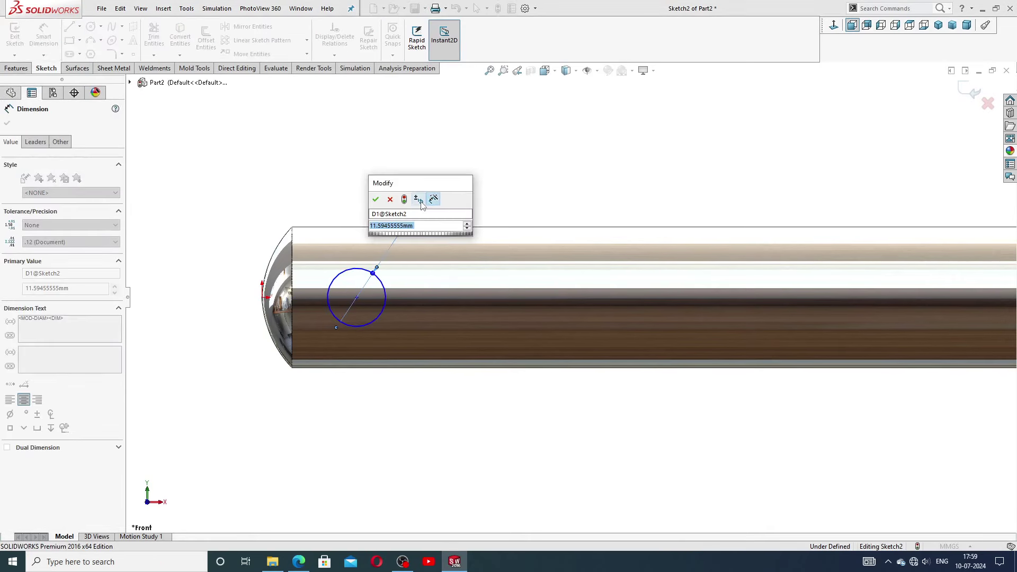
text(13.05)
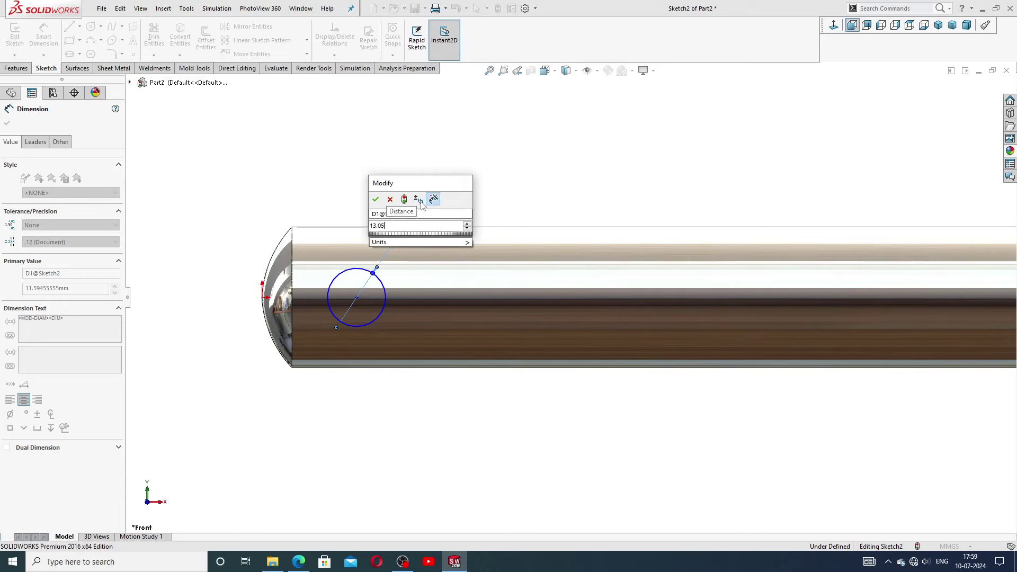
key(Return)
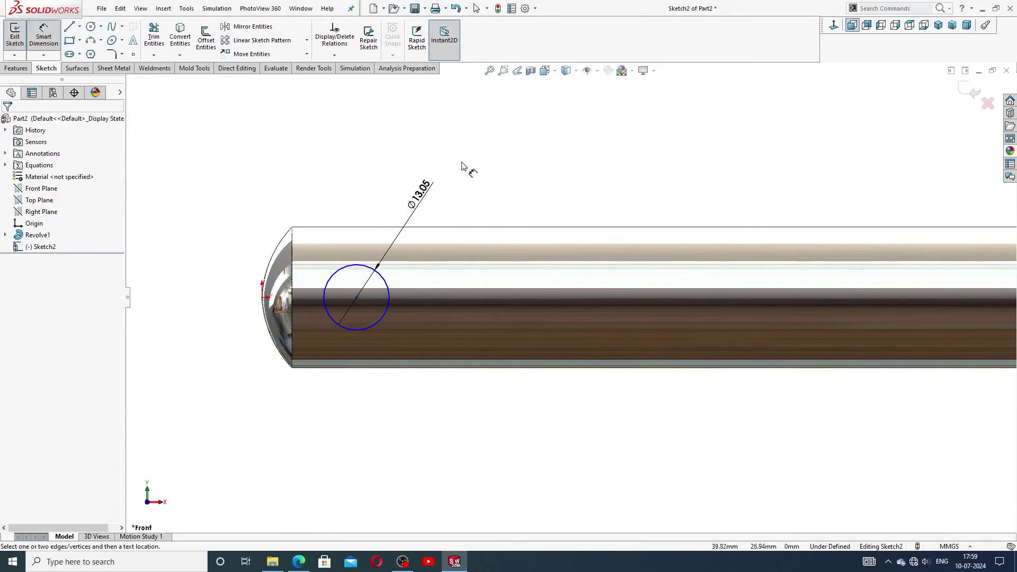
click(356, 297)
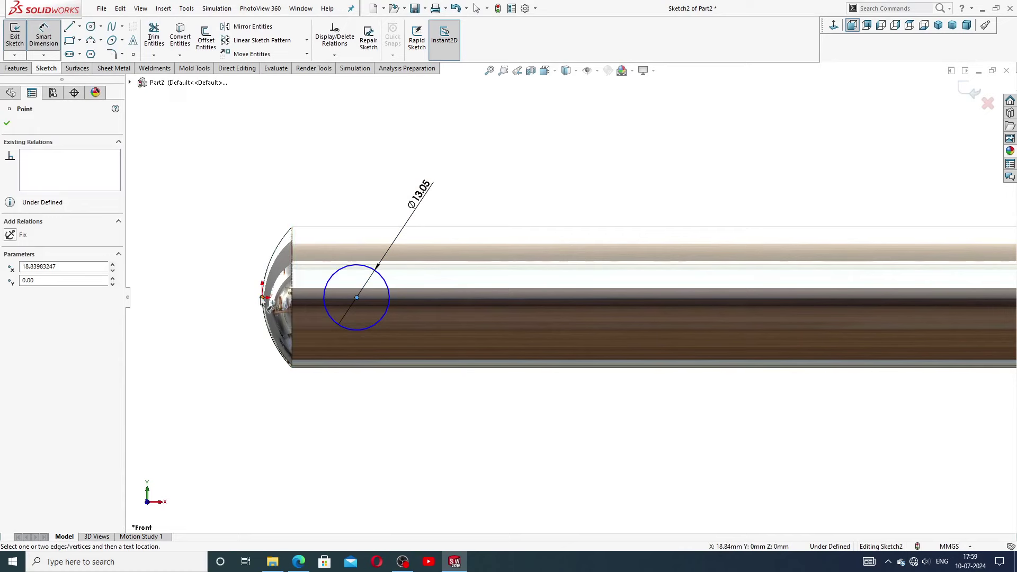
click(261, 297)
click(306, 389)
text(22)
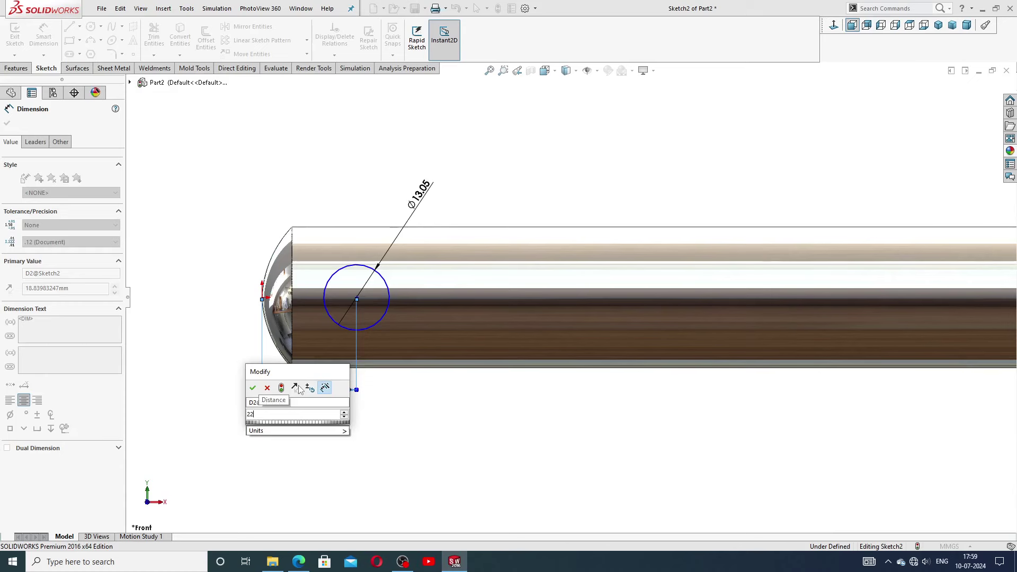
key(Return)
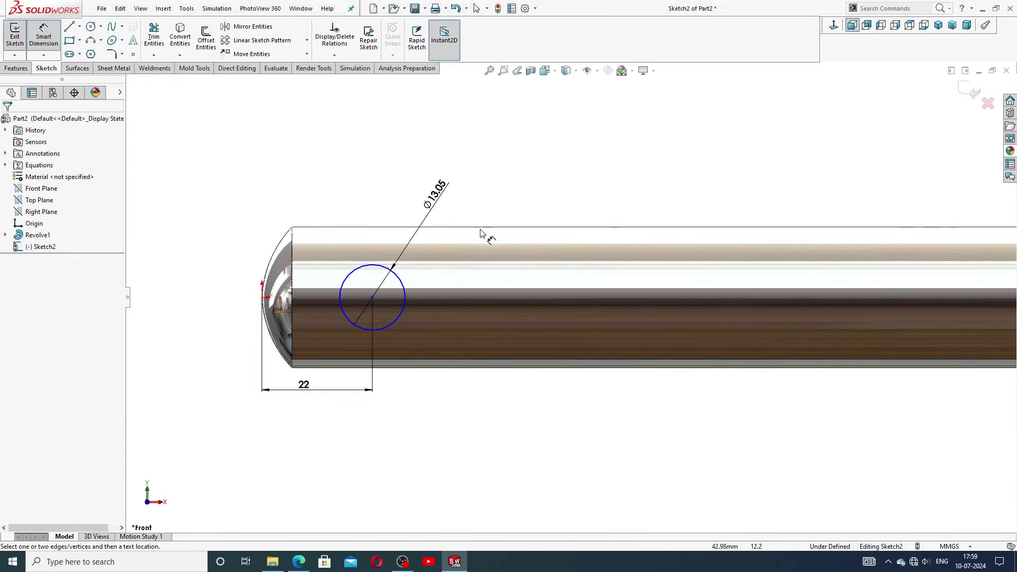
Step: Inspect the circle centre against the origin and the 22 mm dimension
right_click(517, 185)
click(532, 156)
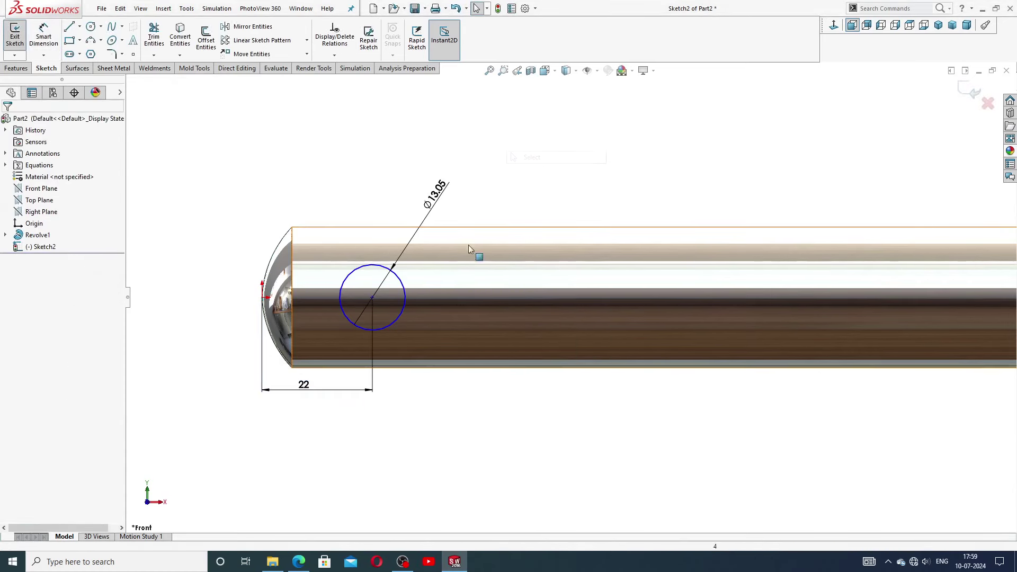
click(373, 298)
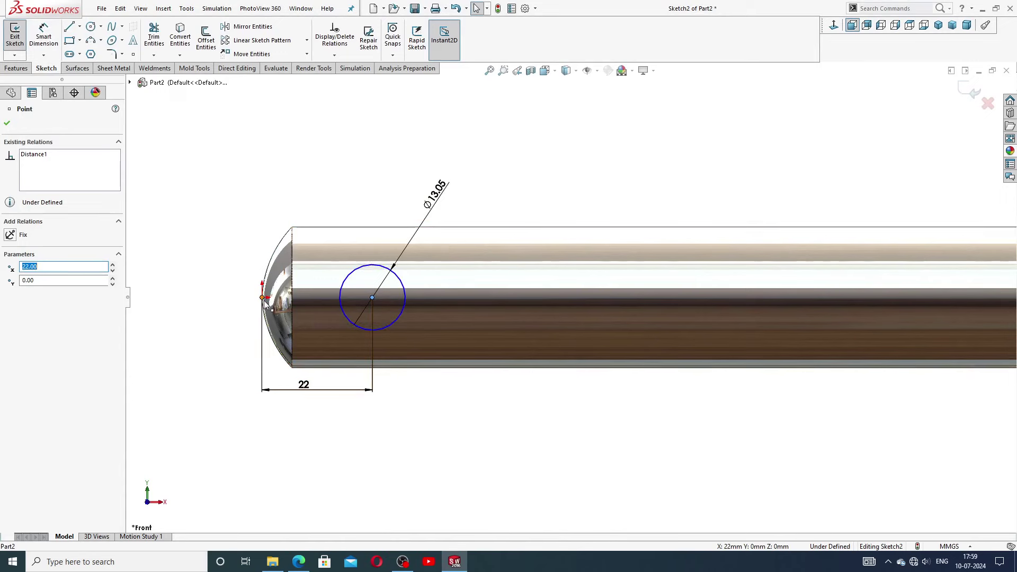
click(263, 299)
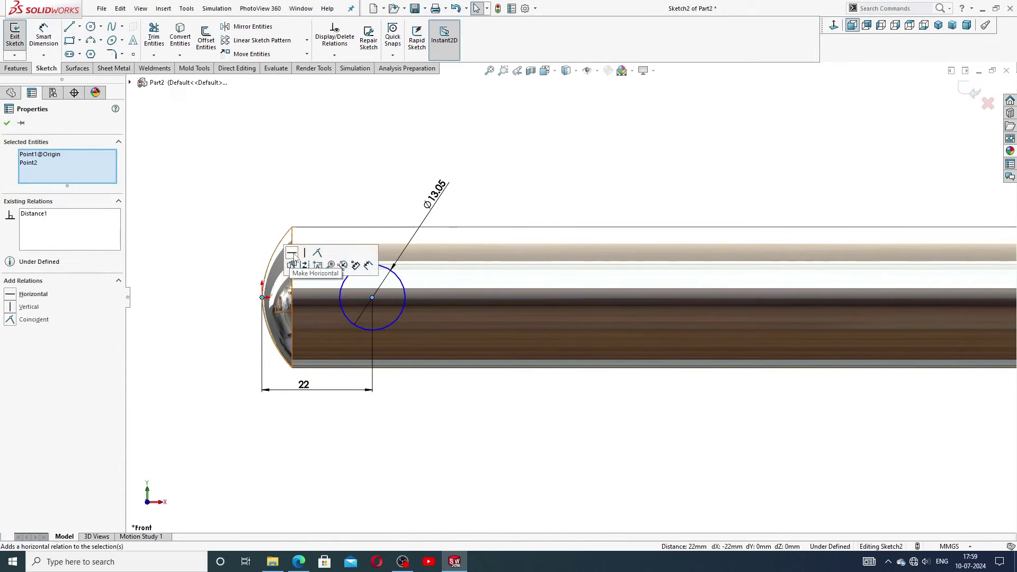
key(Escape)
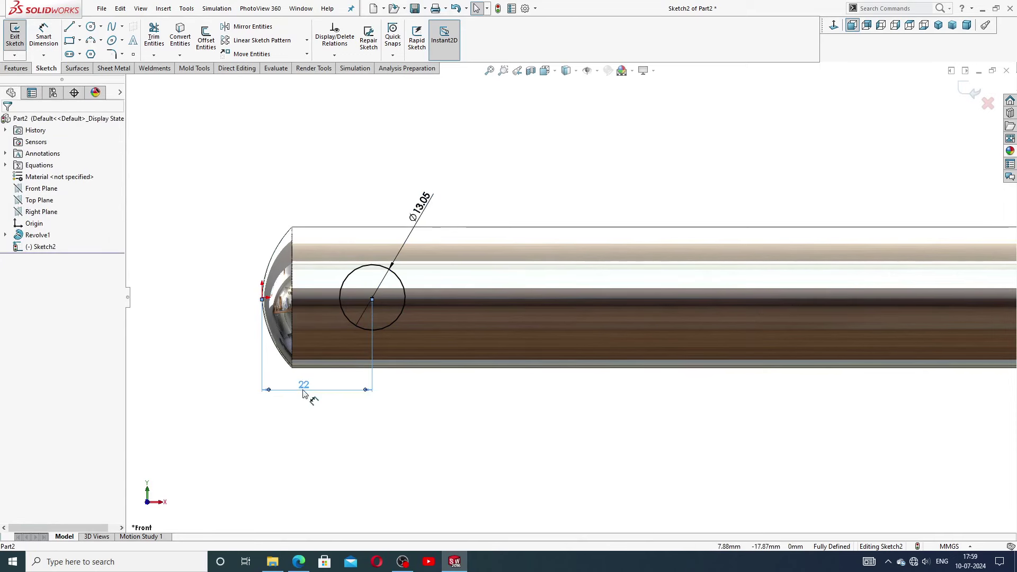
click(366, 393)
click(420, 443)
scroll(428, 436, up, 2)
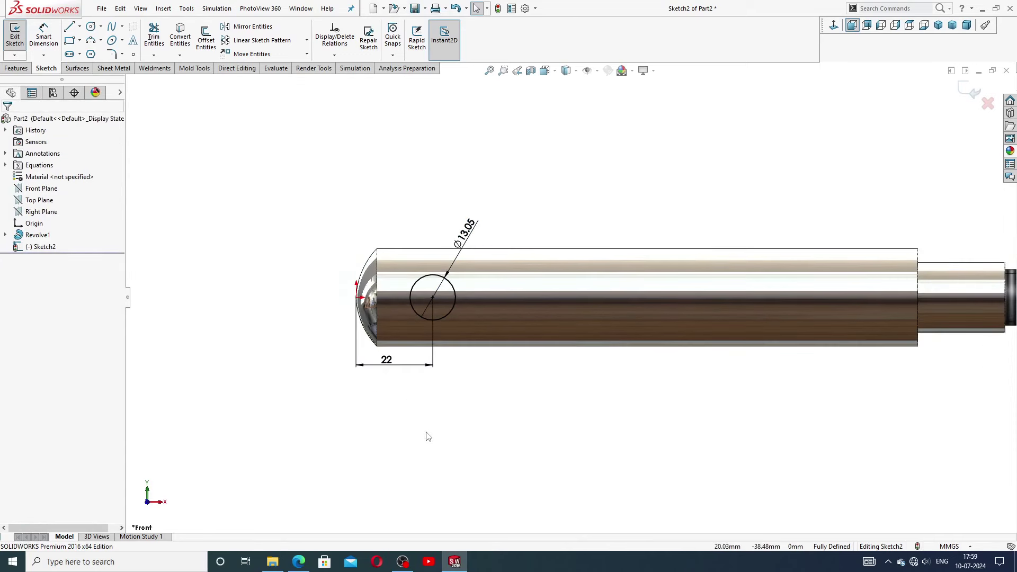
click(299, 562)
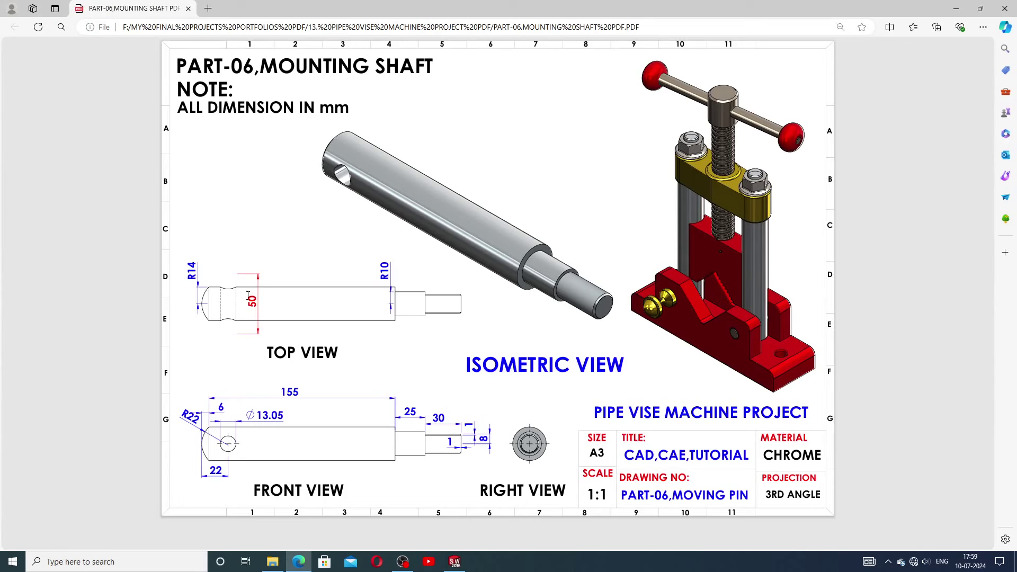
click(455, 562)
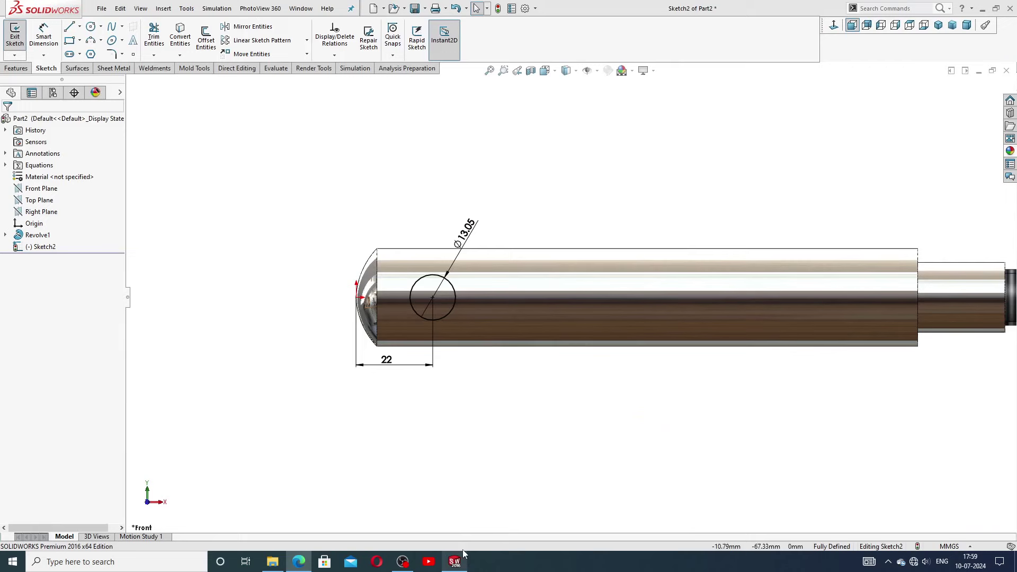
Step: Extrude-cut the Ø13.05 circle Mid Plane, 50 mm deep, through the shaft
click(16, 68)
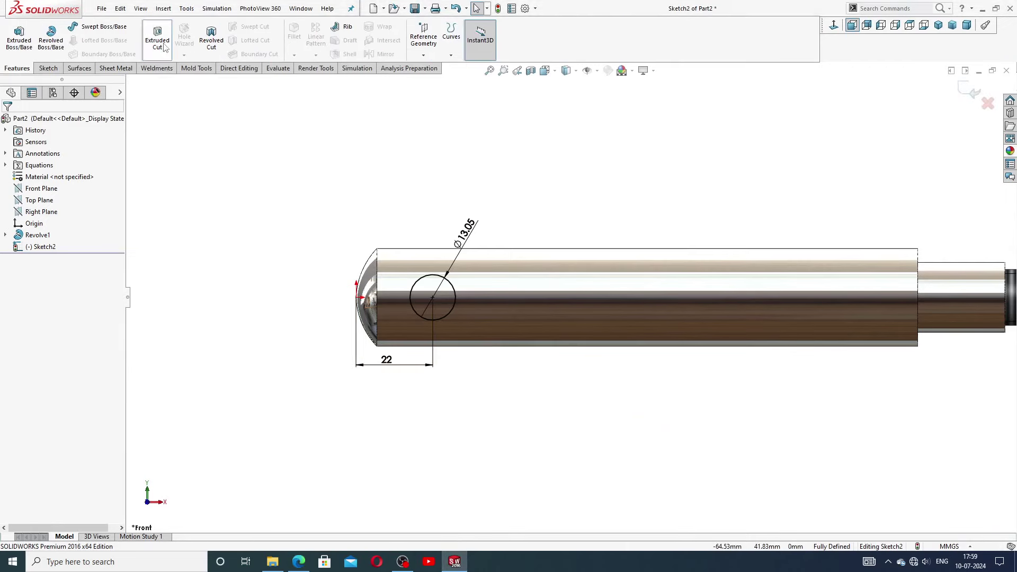
click(157, 37)
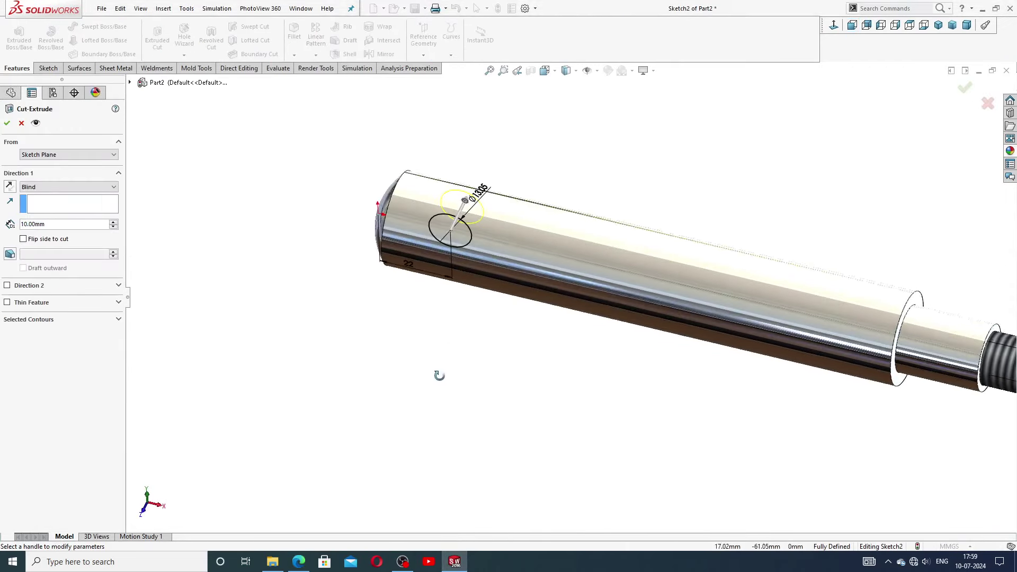
click(938, 29)
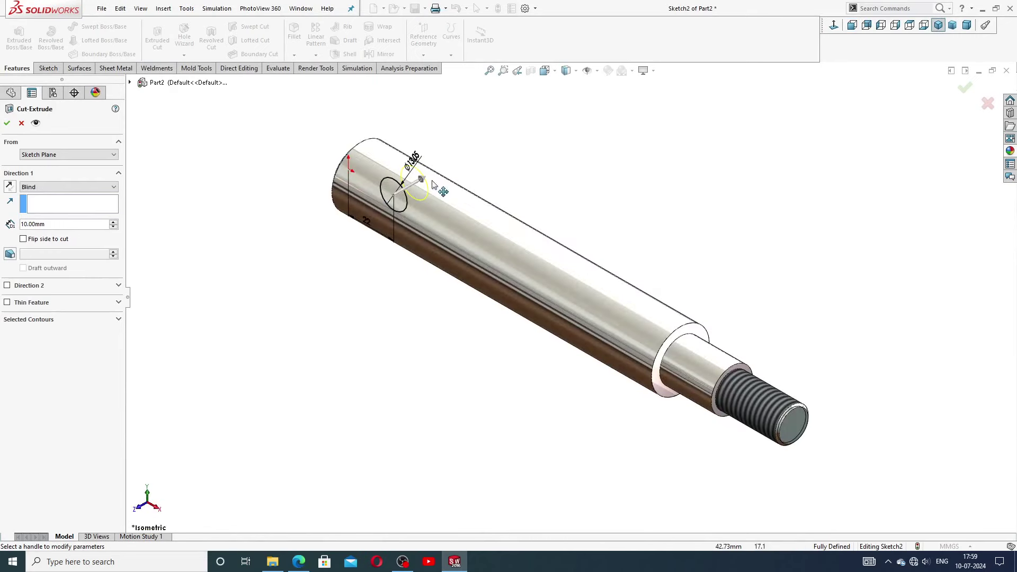
click(63, 186)
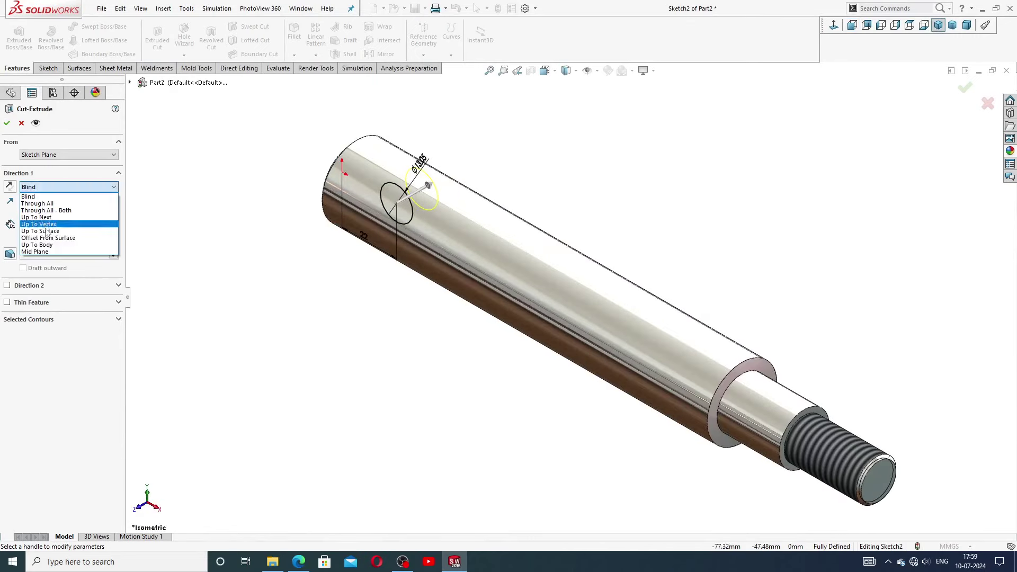
click(49, 252)
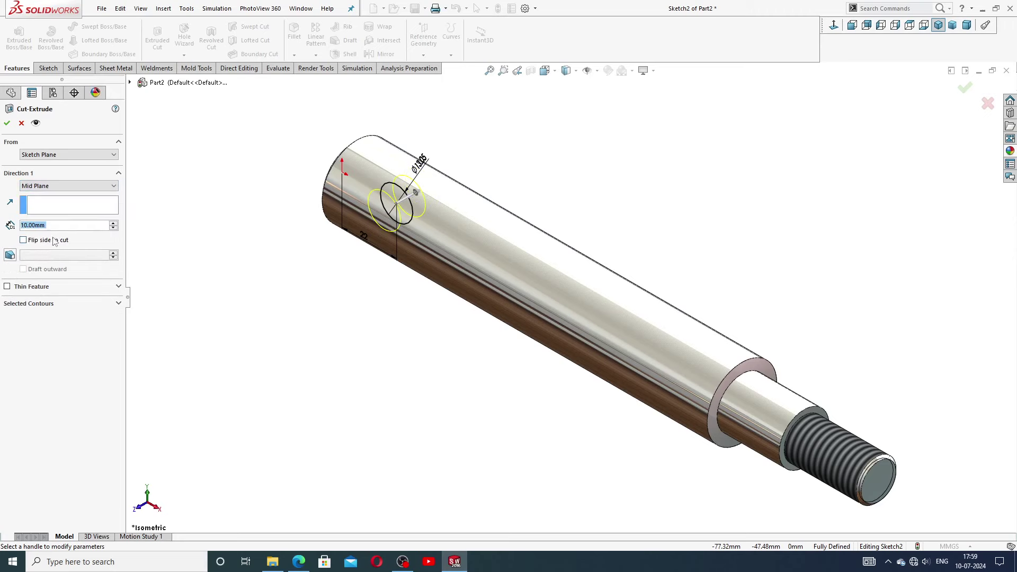
text(50)
key(Return)
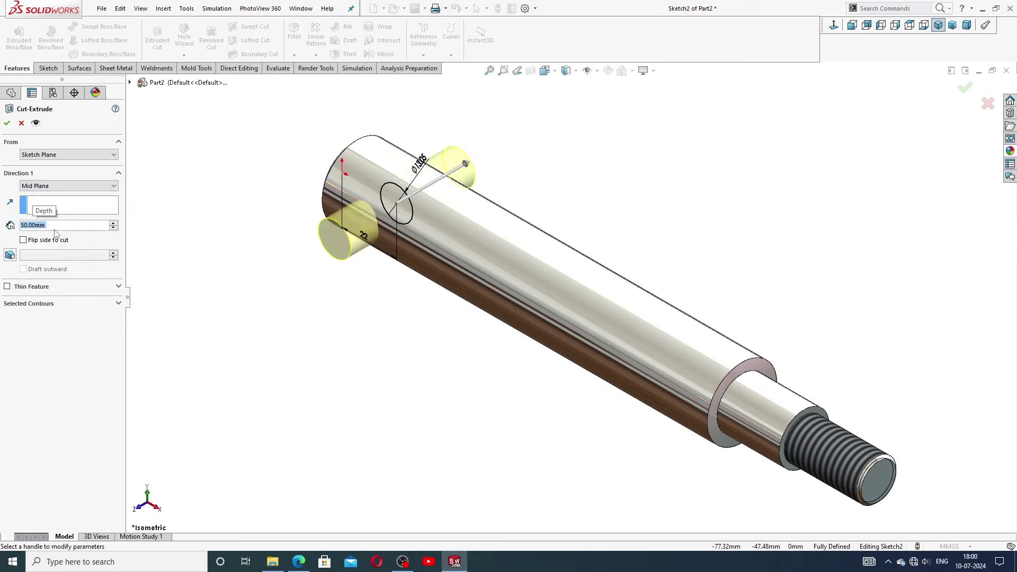
click(7, 122)
click(289, 239)
middle_drag(288, 238, 667, 350)
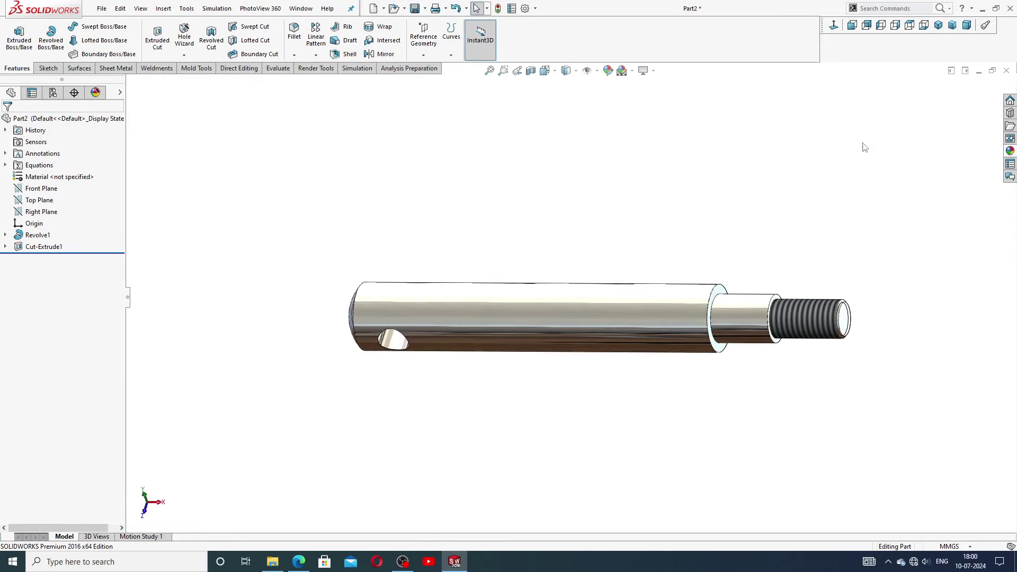
click(939, 25)
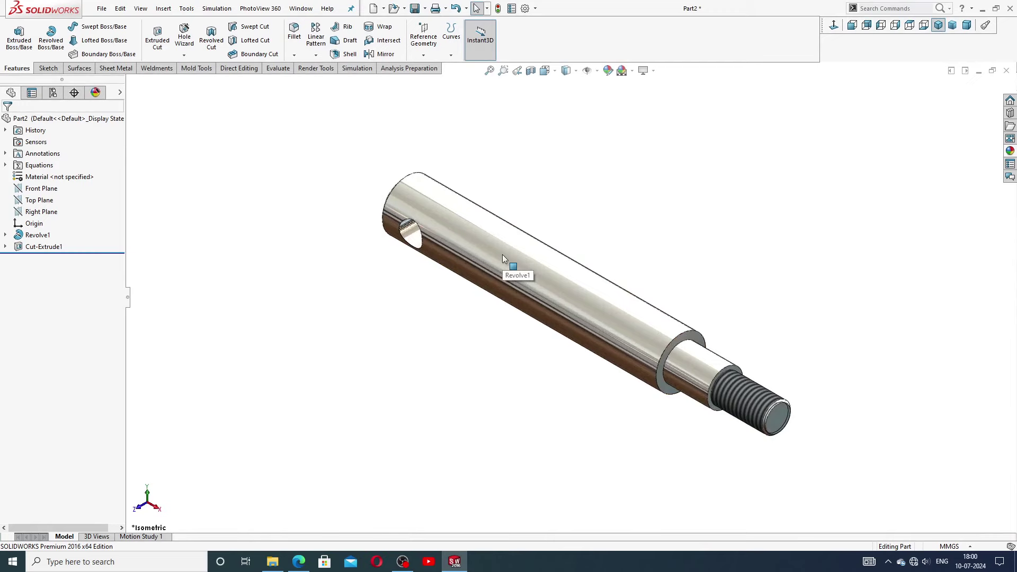
middle_drag(533, 285, 575, 310)
scroll(575, 310, down, 2)
key(f)
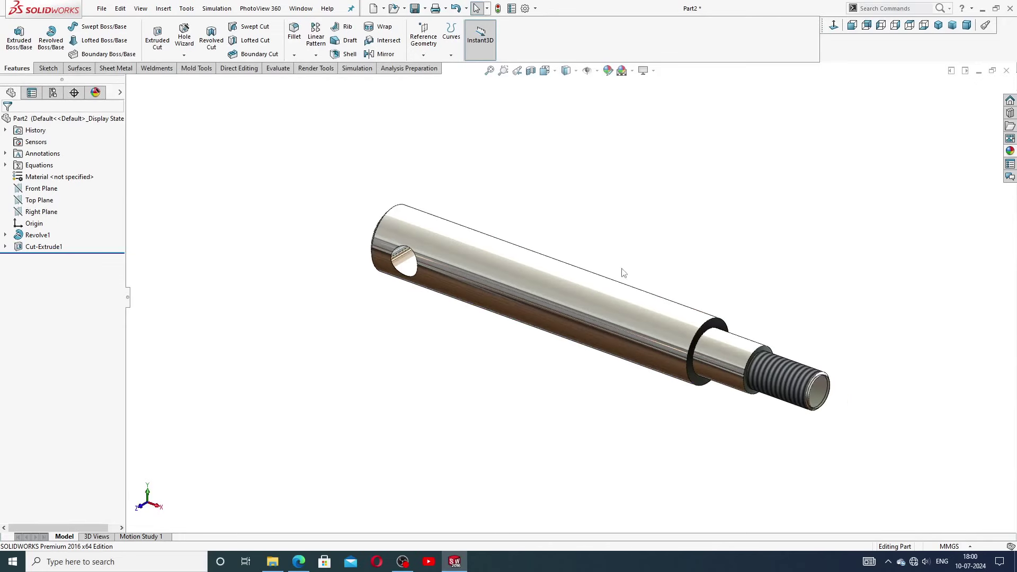
click(299, 561)
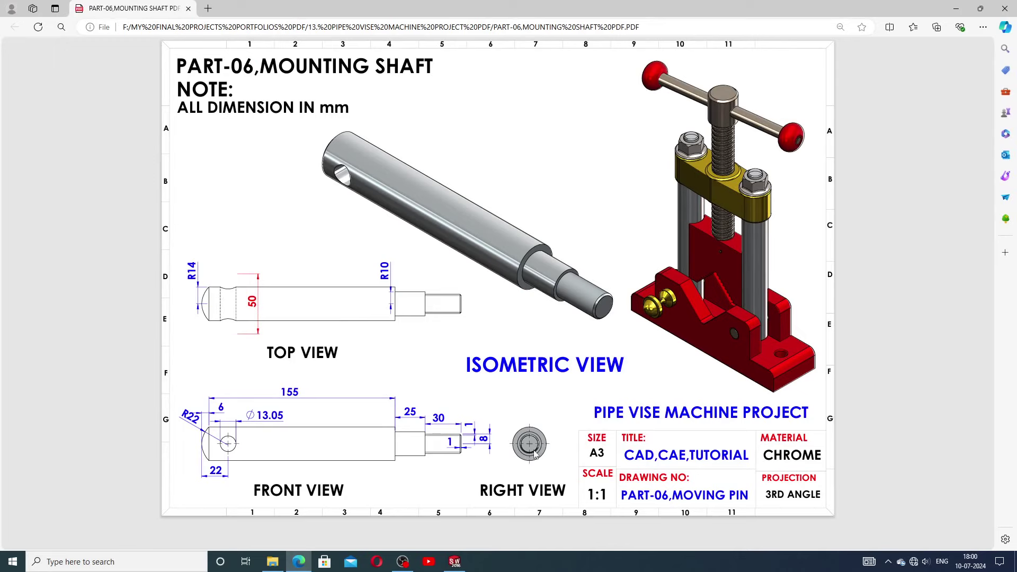
click(455, 562)
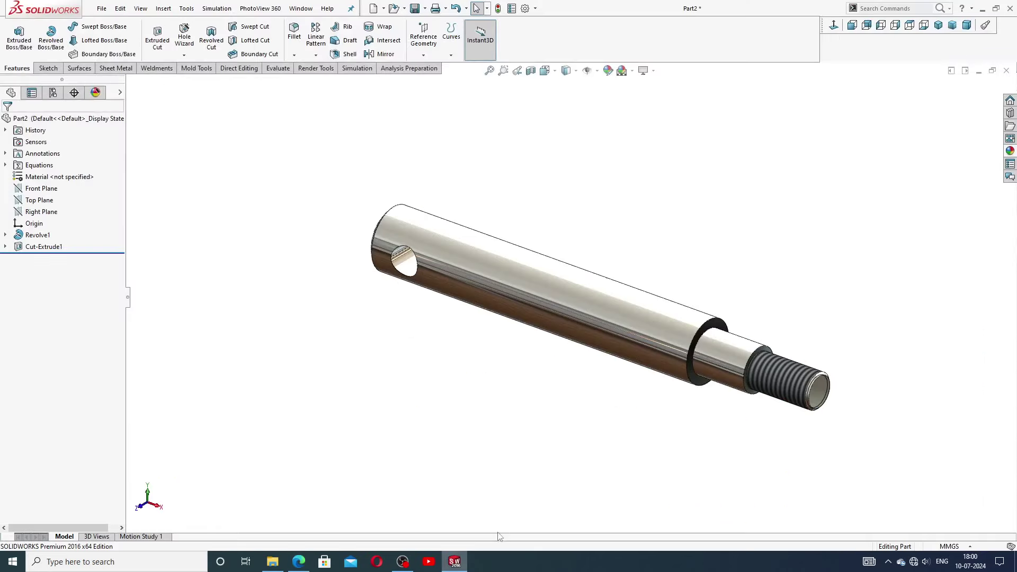
click(939, 25)
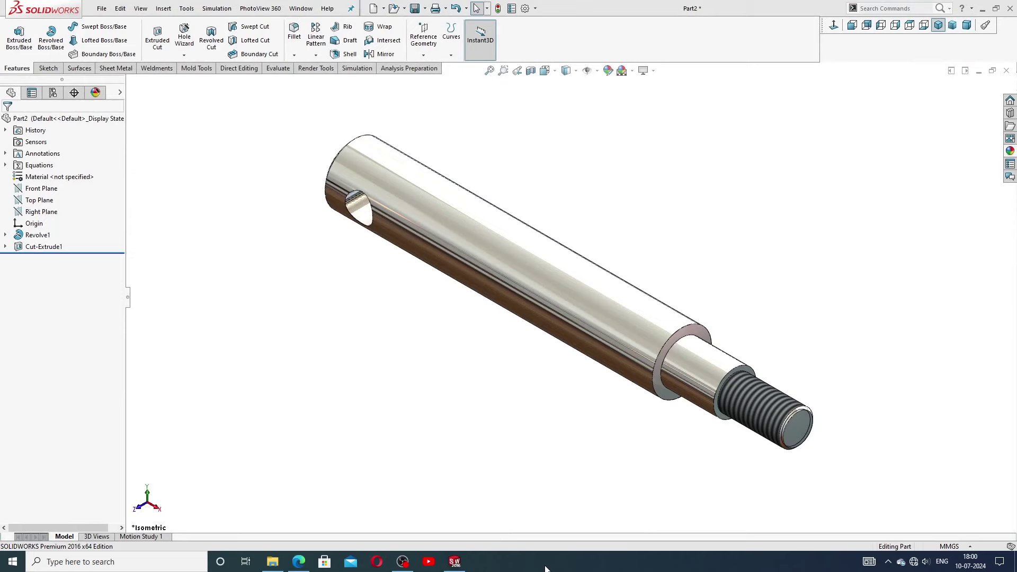
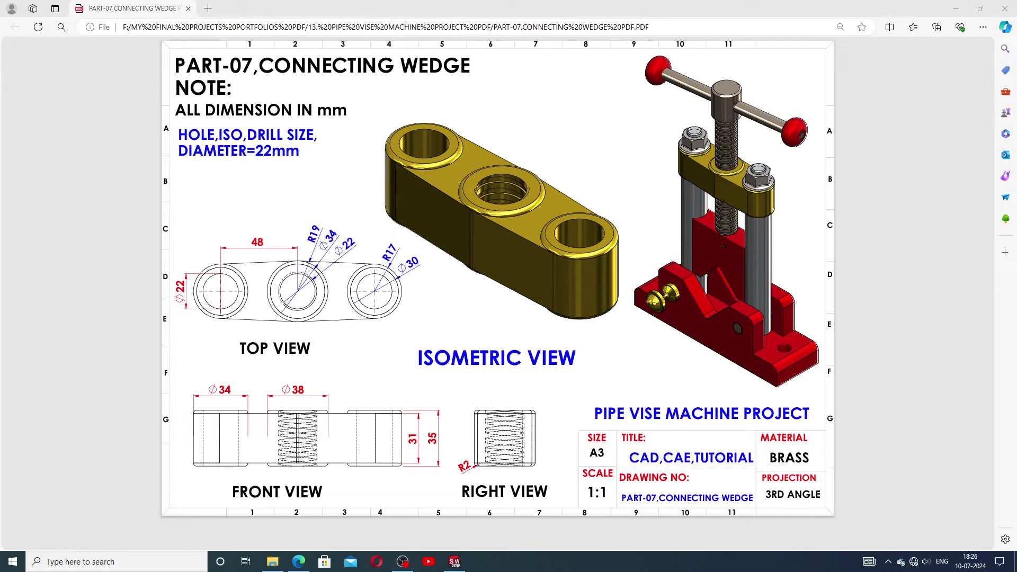
Step: Return to the SOLIDWORKS wedge part and orbit and zoom to inspect its underside and holes
click(454, 561)
middle_drag(619, 373, 581, 286)
scroll(569, 318, down, 4)
scroll(568, 313, up, 3)
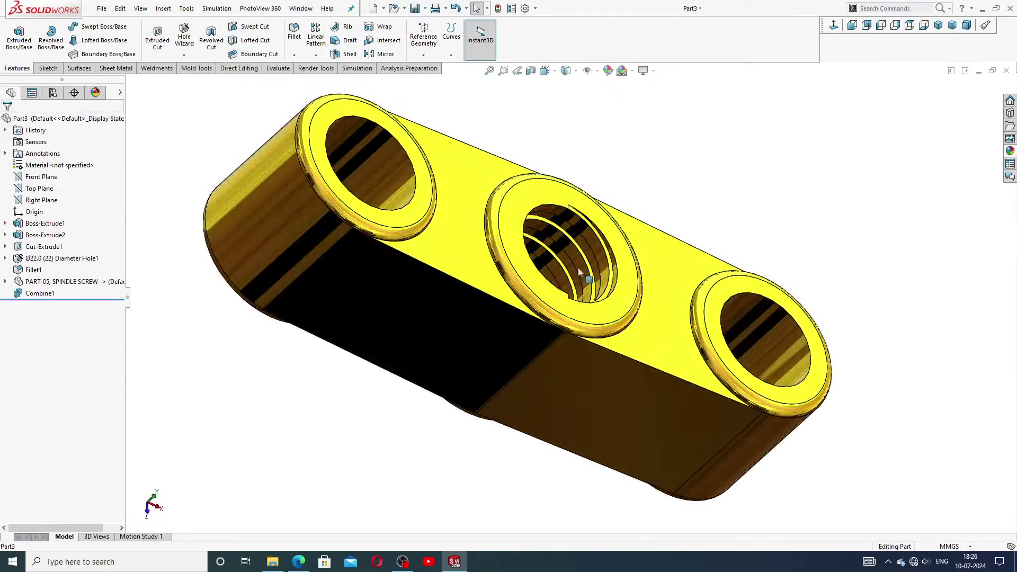
key(ctrl+5)
click(938, 25)
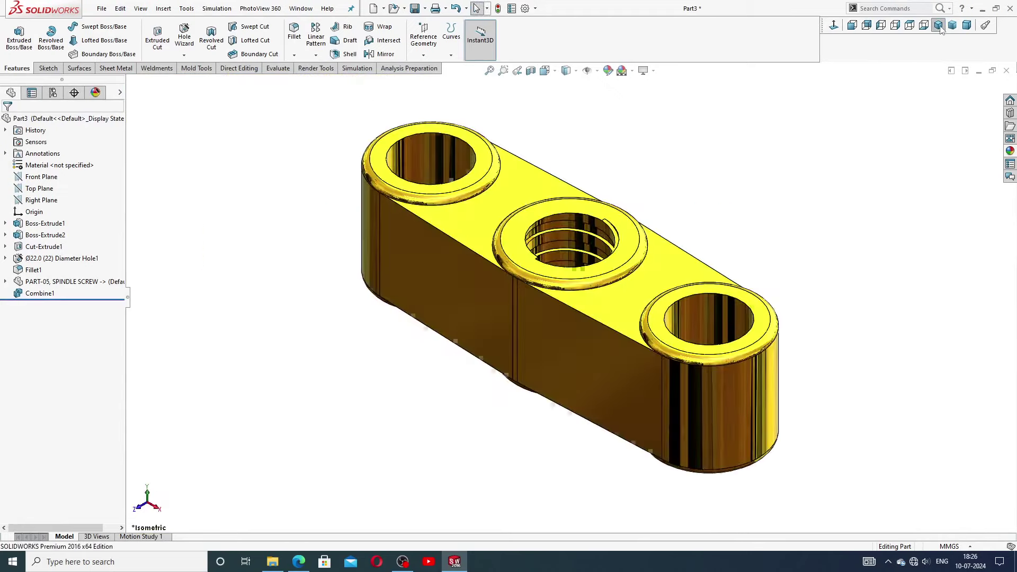
mouse_move(661, 127)
middle_down()
mouse_move(852, 243)
mouse_move(826, 207)
mouse_move(645, 292)
mouse_move(656, 318)
mouse_move(488, 276)
mouse_move(699, 204)
mouse_move(707, 185)
mouse_move(662, 313)
mouse_move(666, 336)
mouse_move(667, 217)
mouse_move(711, 244)
middle_up()
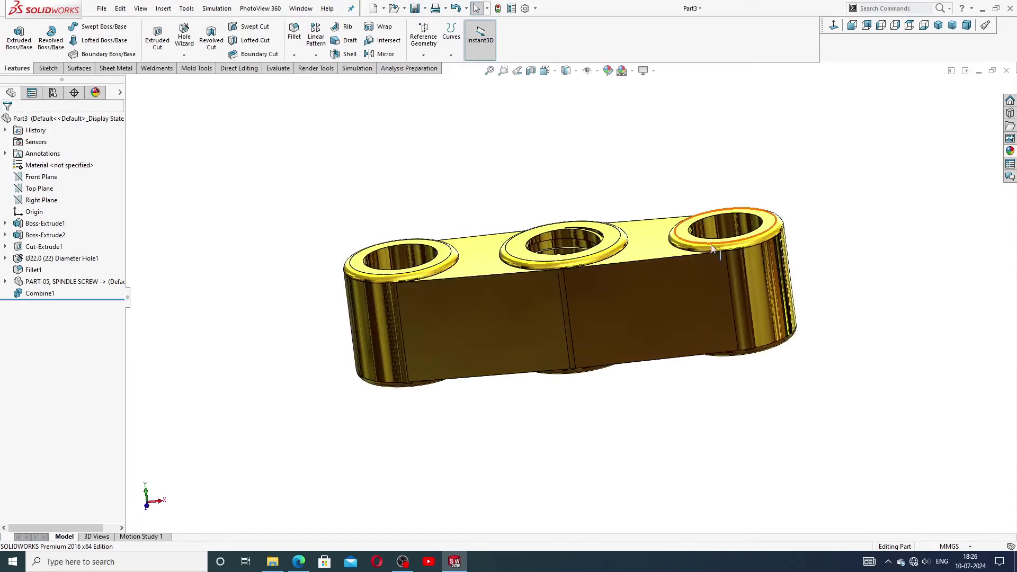
scroll(705, 255, down, 6)
click(702, 256)
scroll(597, 257, up, 8)
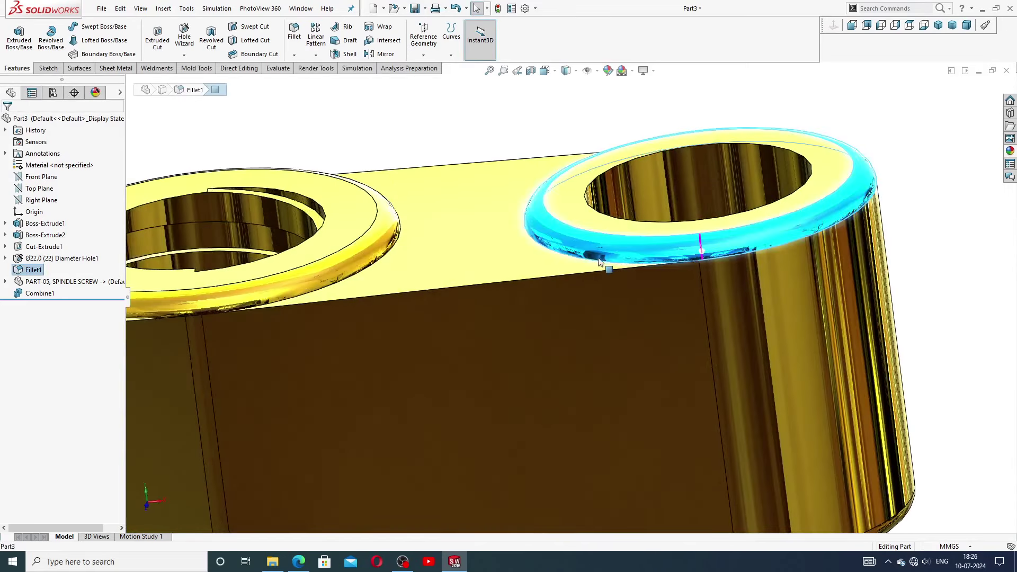
click(693, 159)
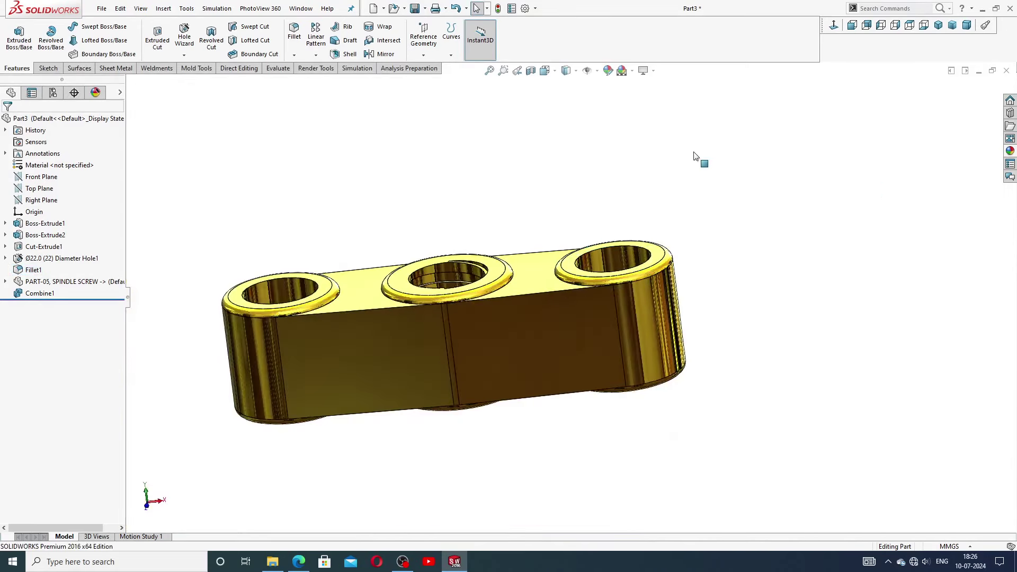
click(939, 25)
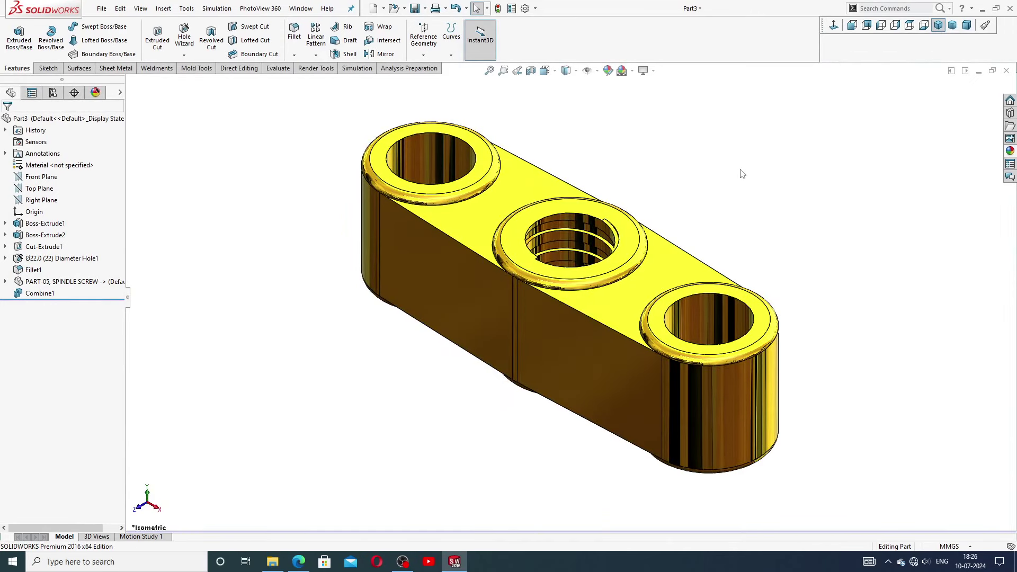
click(298, 562)
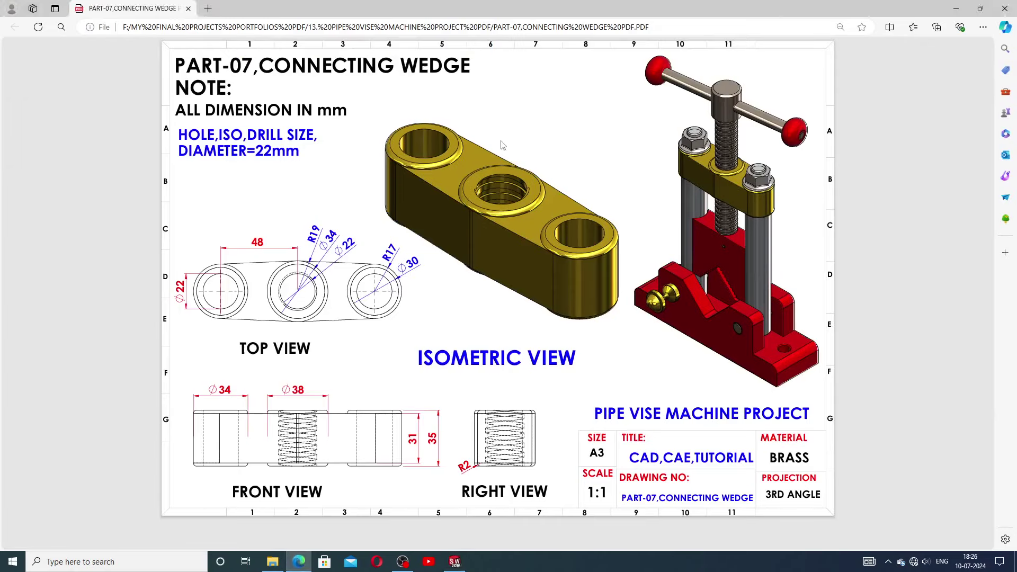
click(454, 562)
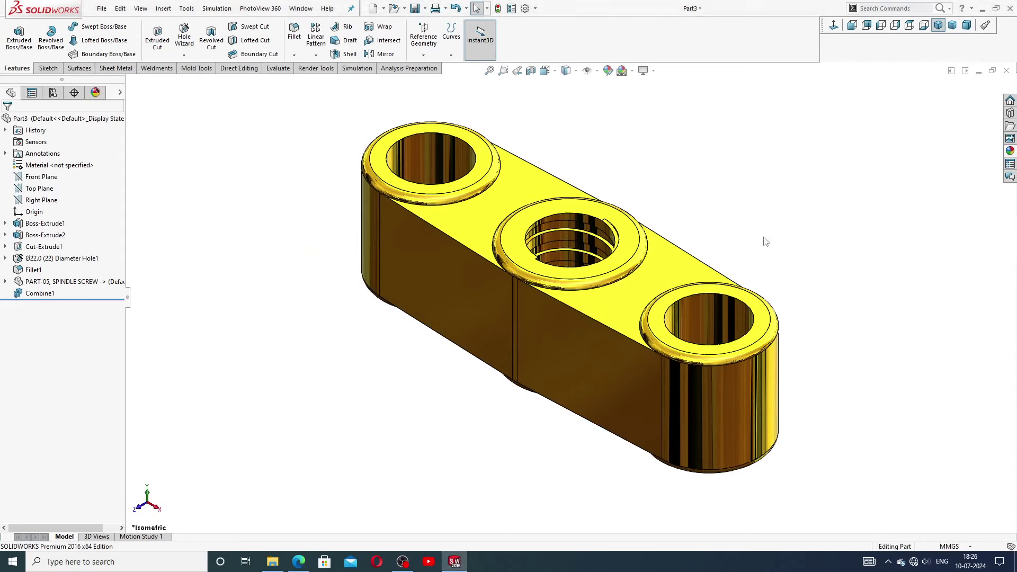
Step: Close the wedge part without saving and start a new part with a Plain White scene
click(1007, 70)
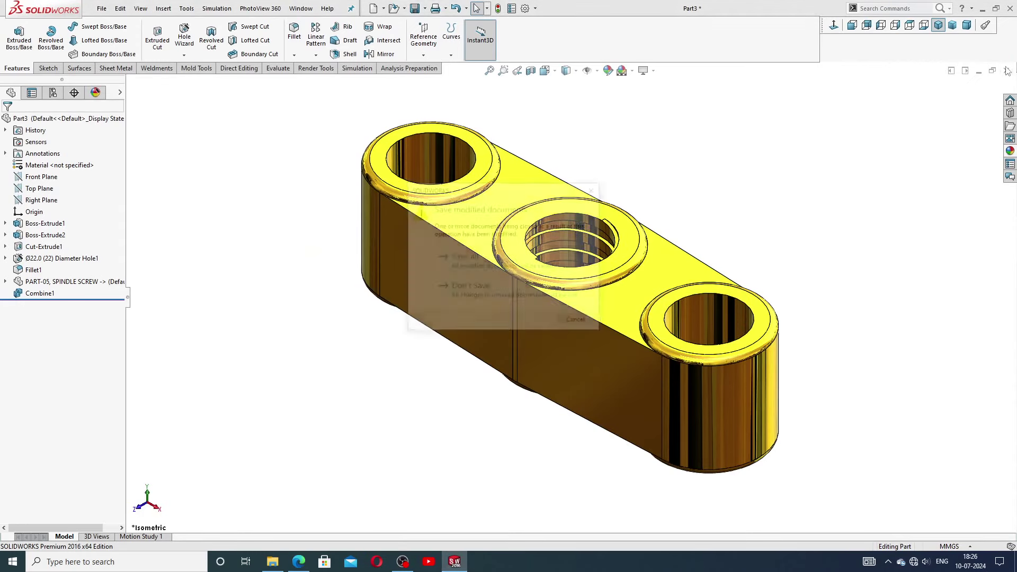
click(477, 286)
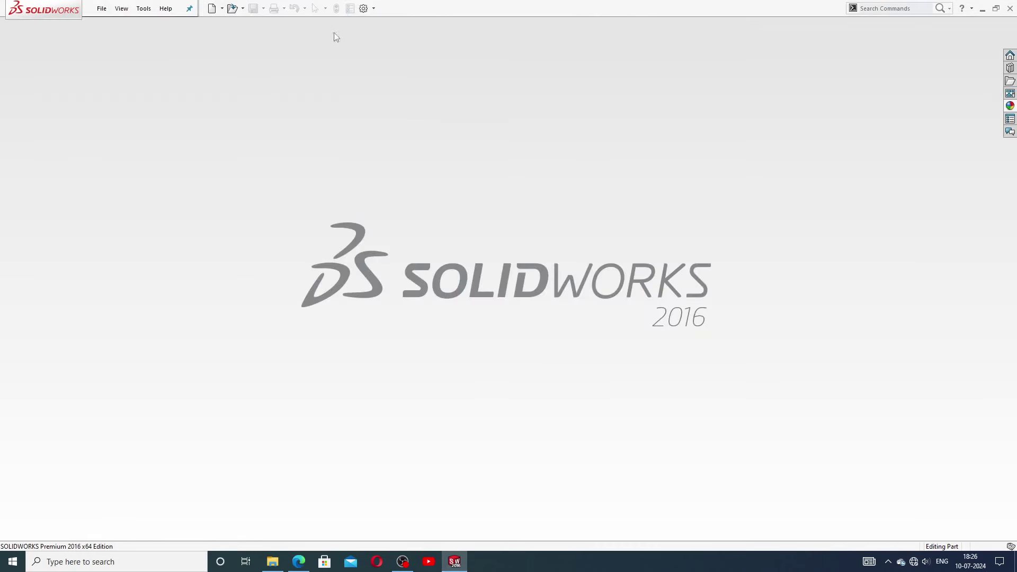
click(213, 8)
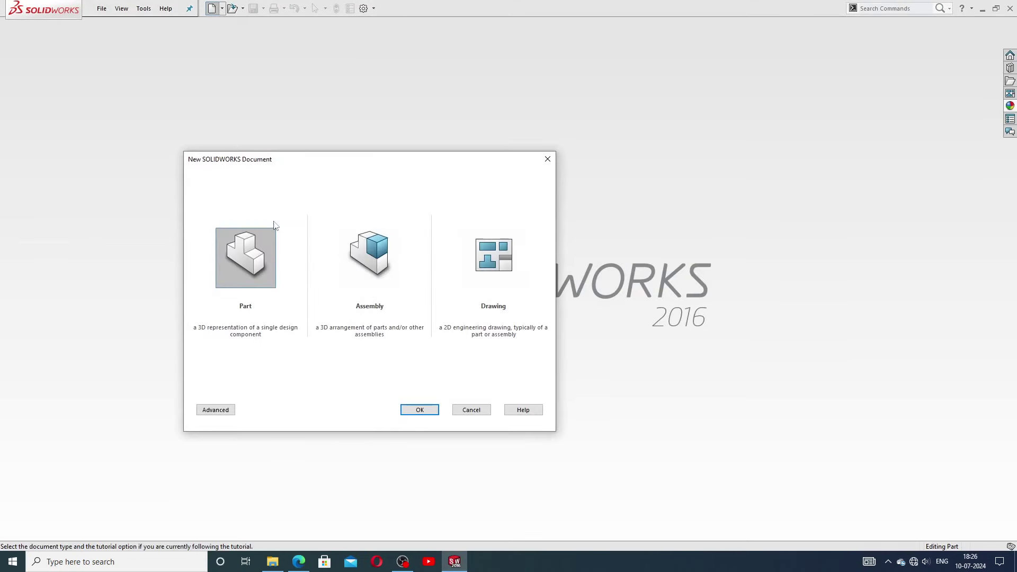
click(408, 411)
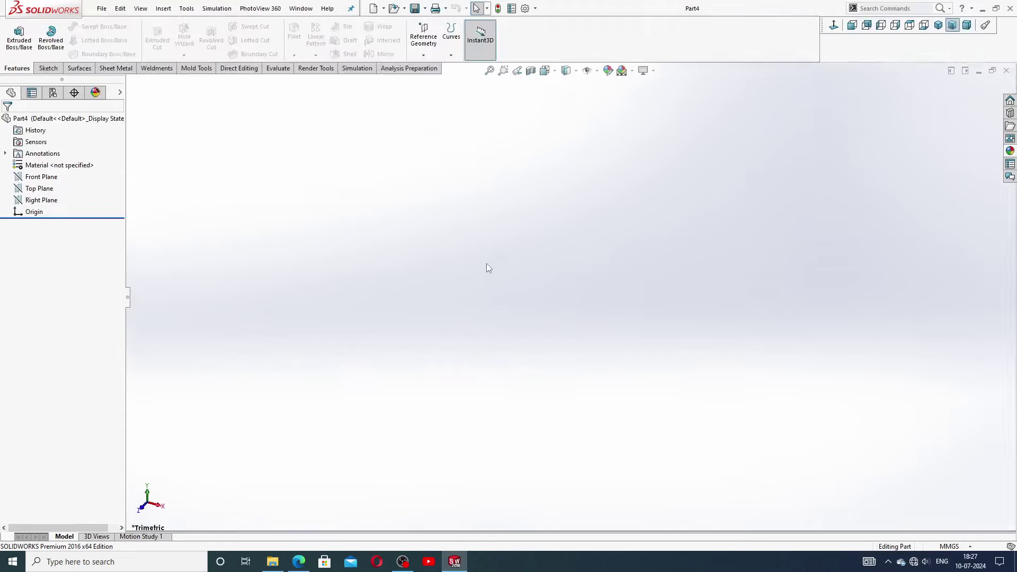
click(632, 70)
click(652, 29)
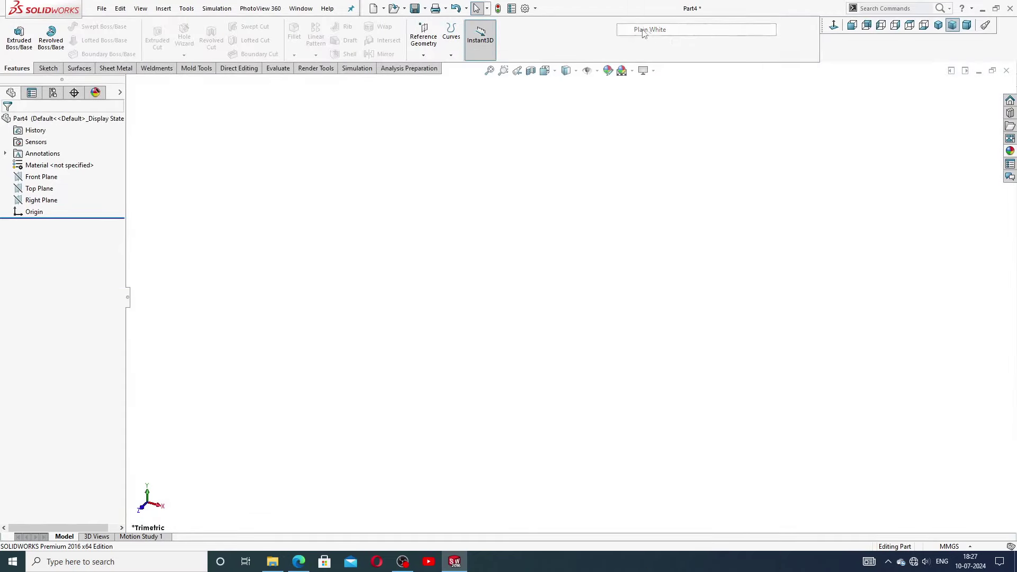
Step: Raise shaded and wireframe image quality to maximum in Document Properties
click(525, 9)
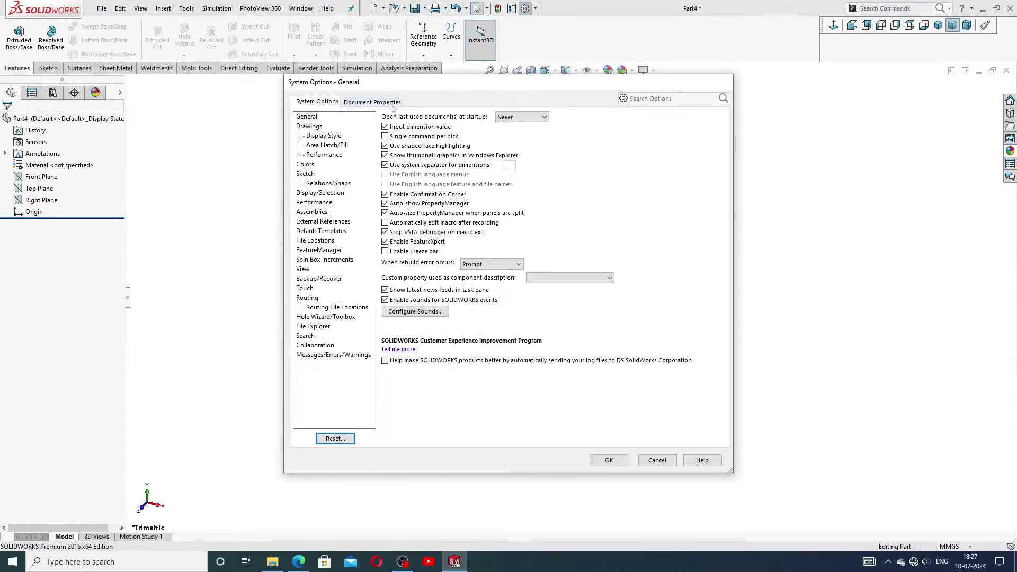
click(380, 102)
click(316, 221)
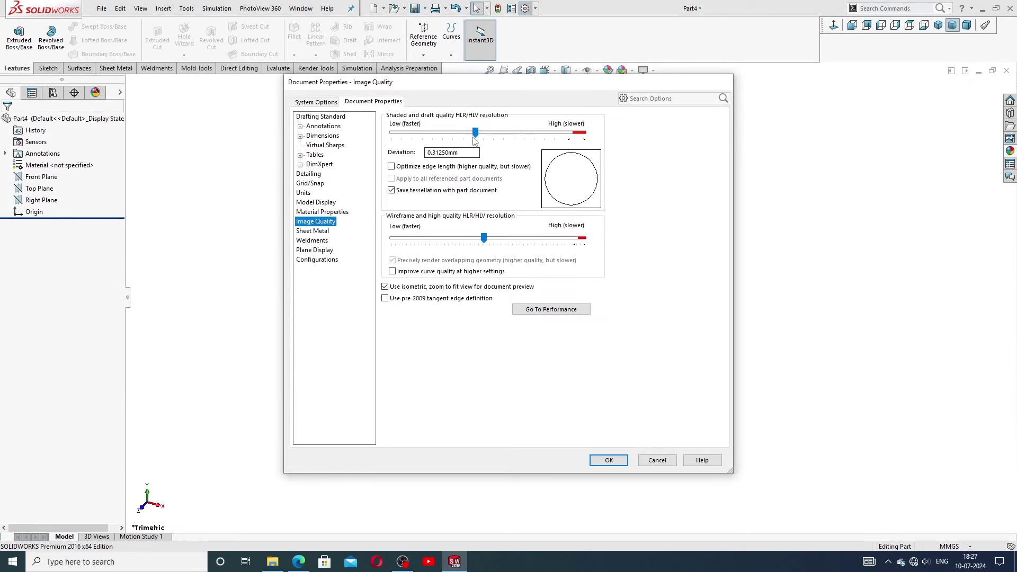
drag(475, 133, 584, 132)
drag(483, 240, 589, 256)
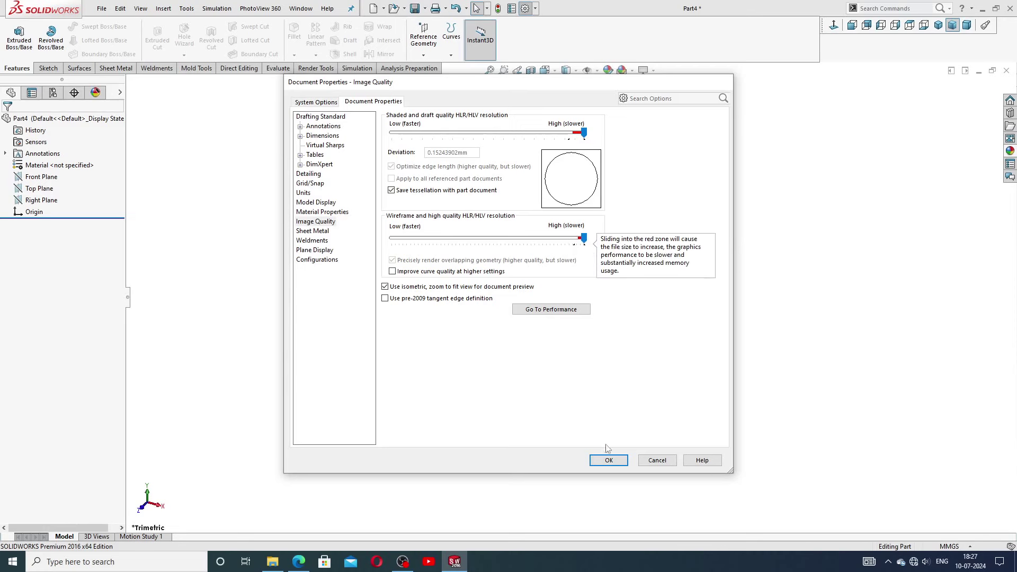
click(609, 460)
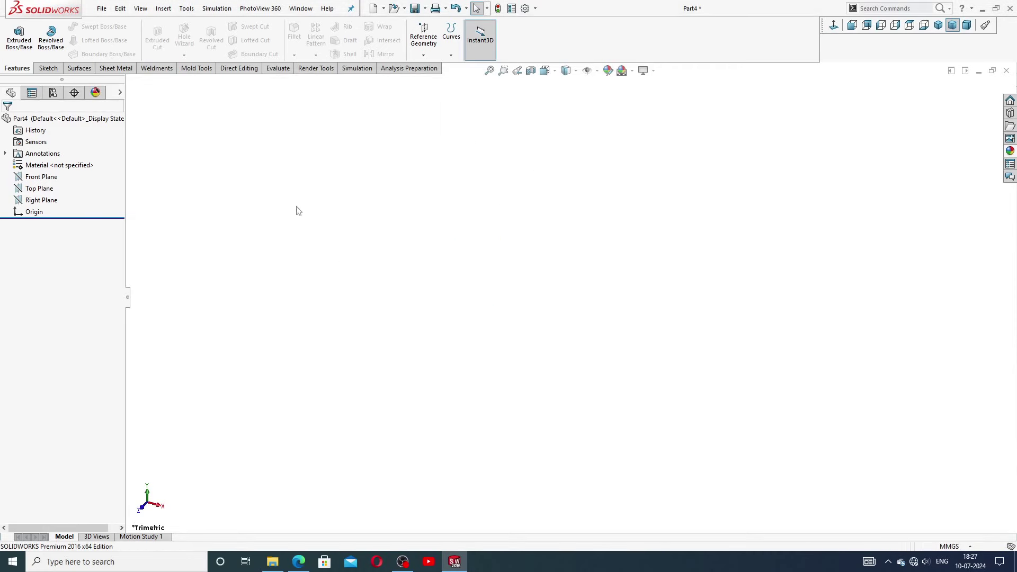
Step: Consult the wedge drawing, then start a sketch on the Top Plane of the new part
click(299, 562)
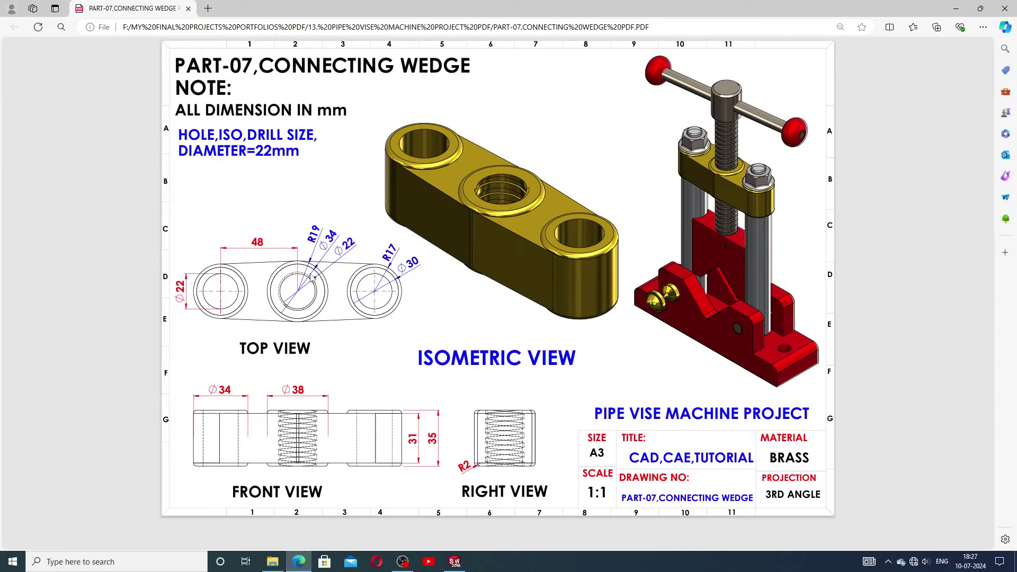
click(465, 563)
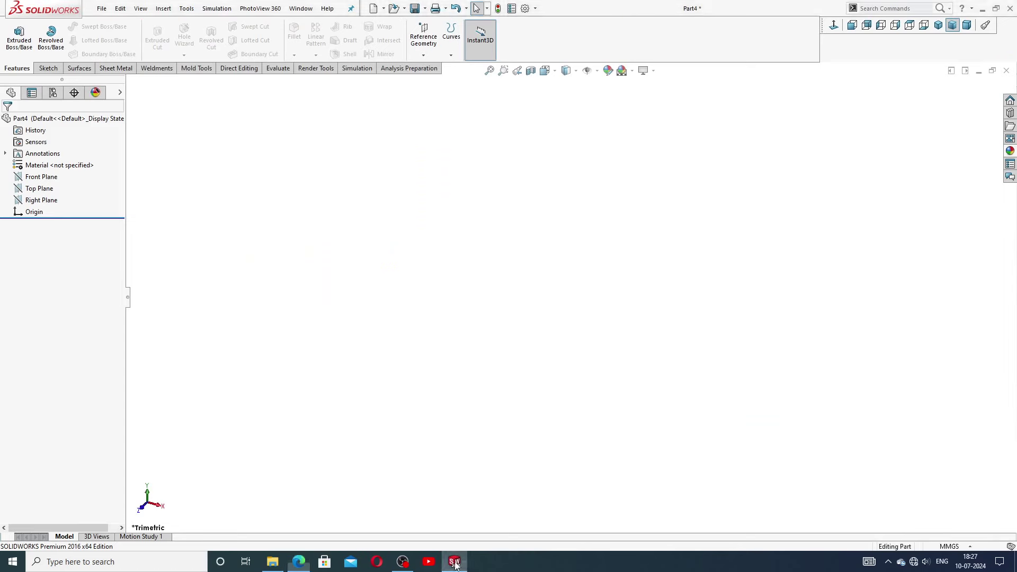
click(43, 189)
click(75, 172)
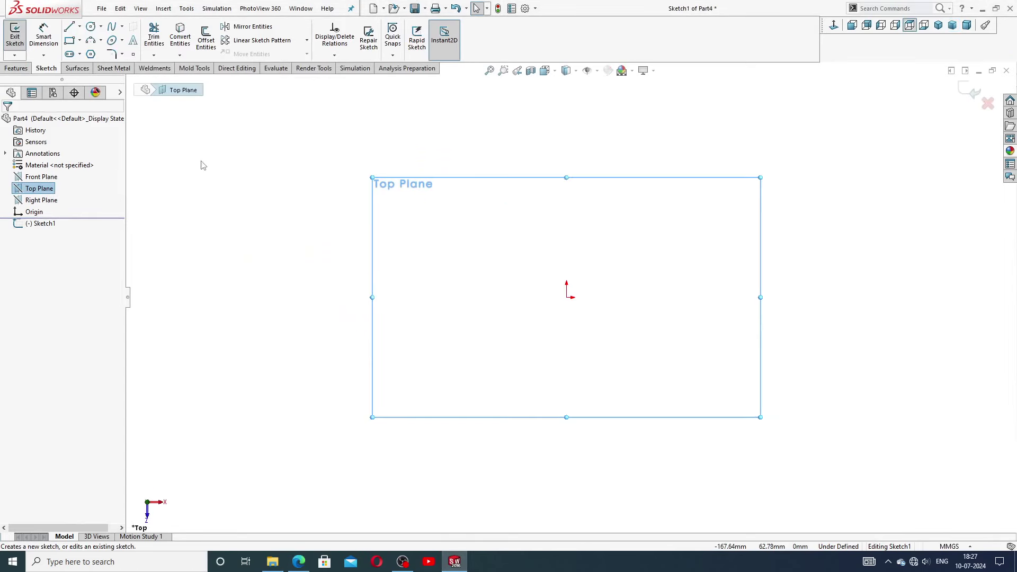
Step: Draw a vertical centerline up and a horizontal centerline left from the origin, then check each one
click(80, 26)
click(97, 54)
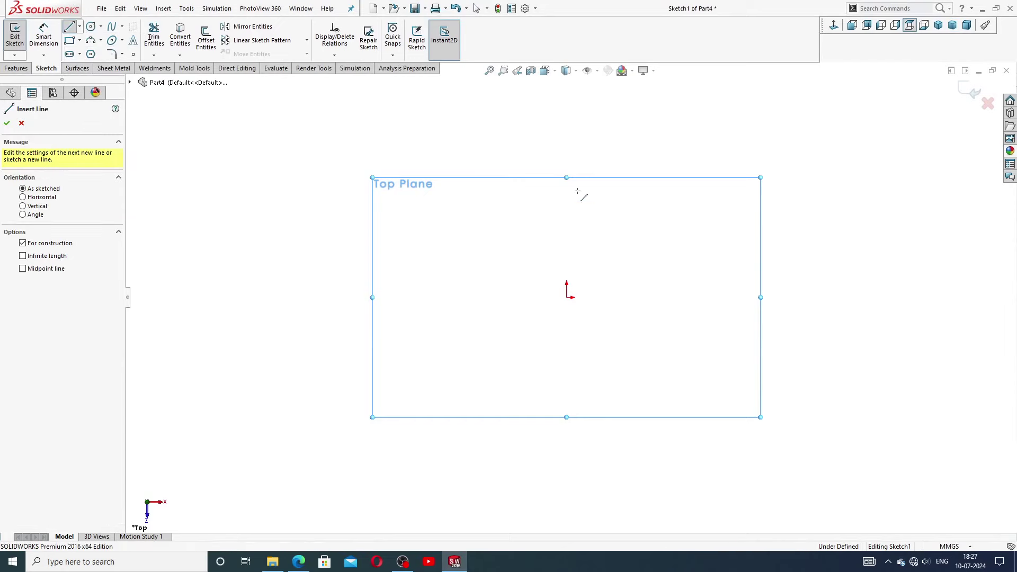
click(566, 297)
click(567, 166)
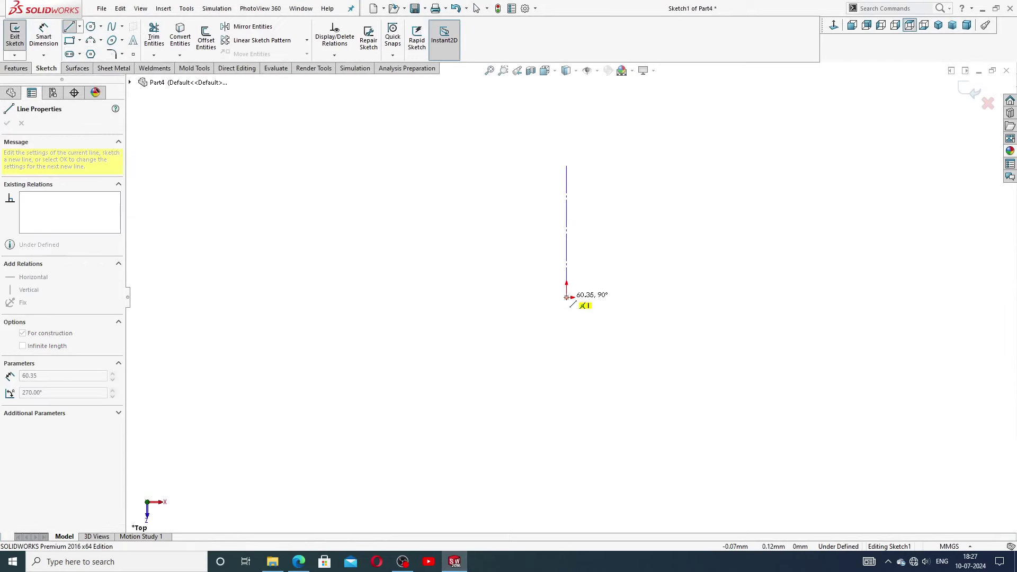
click(566, 298)
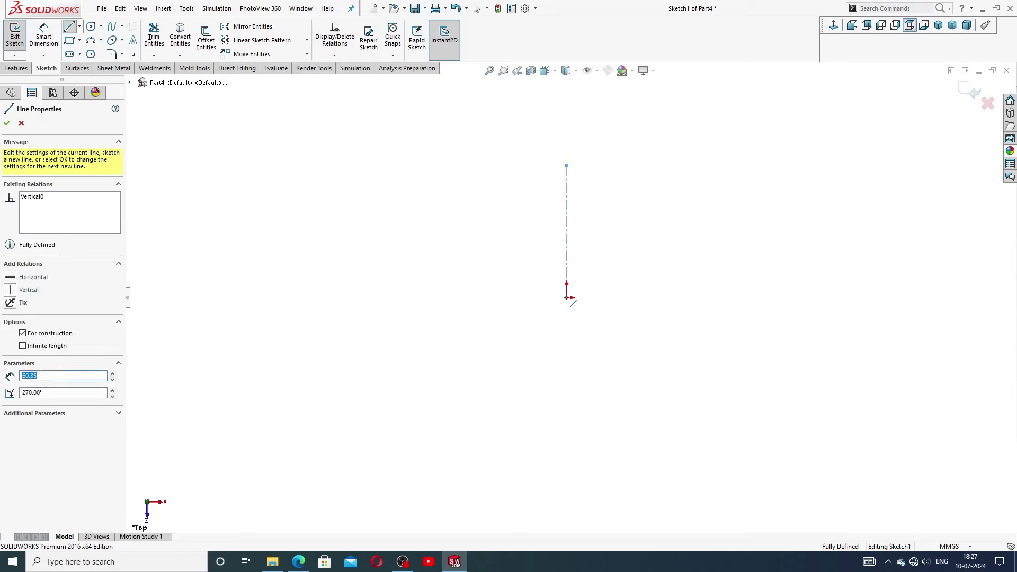
click(379, 297)
right_click(417, 265)
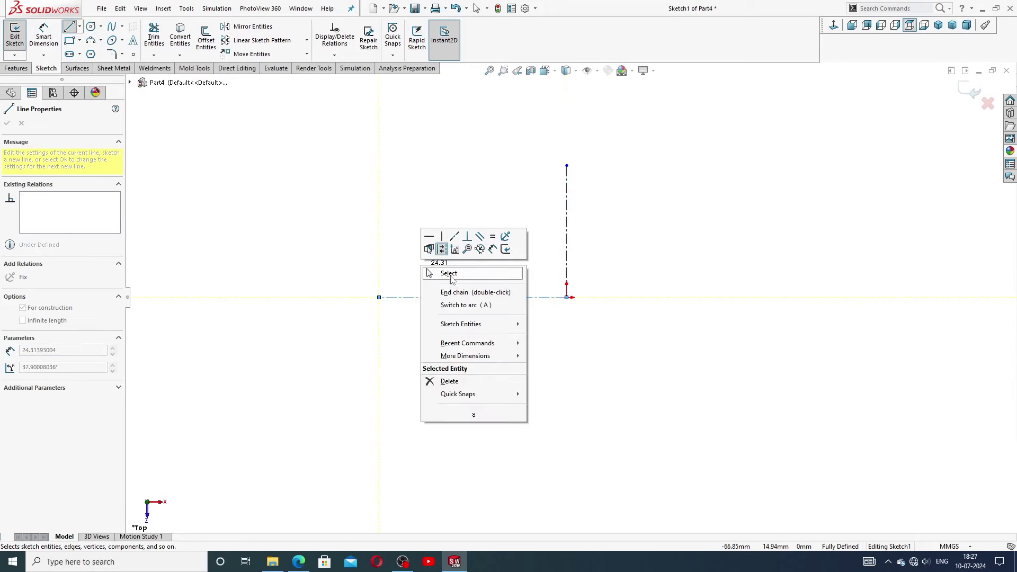
click(452, 274)
click(506, 297)
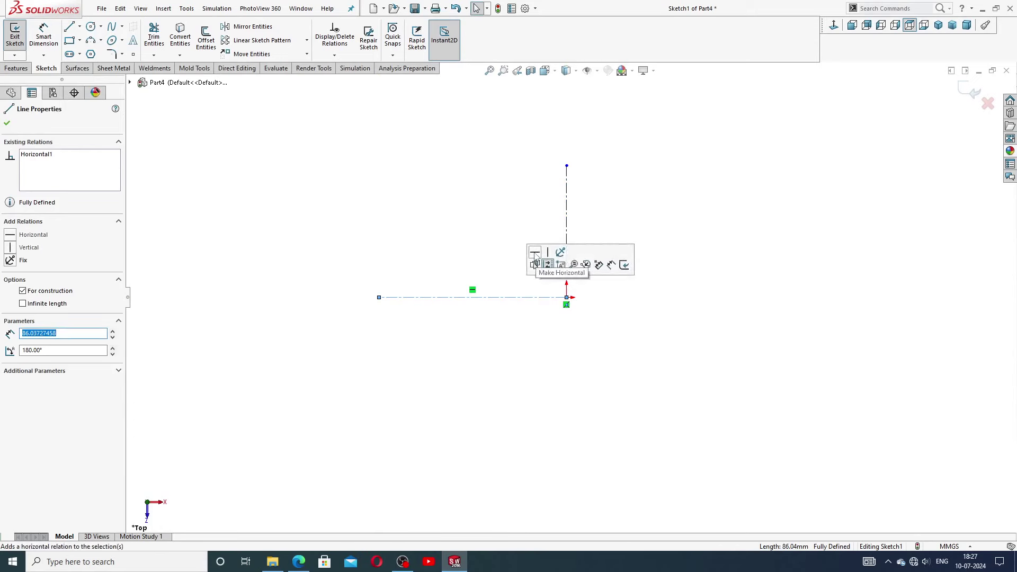
key(Escape)
click(568, 219)
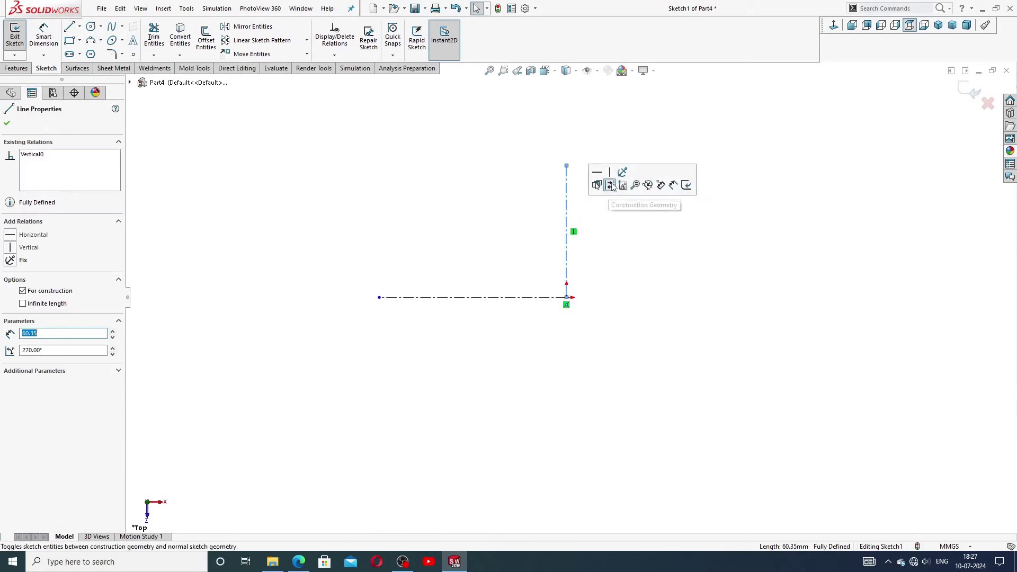
click(597, 259)
scroll(570, 294, up, 1)
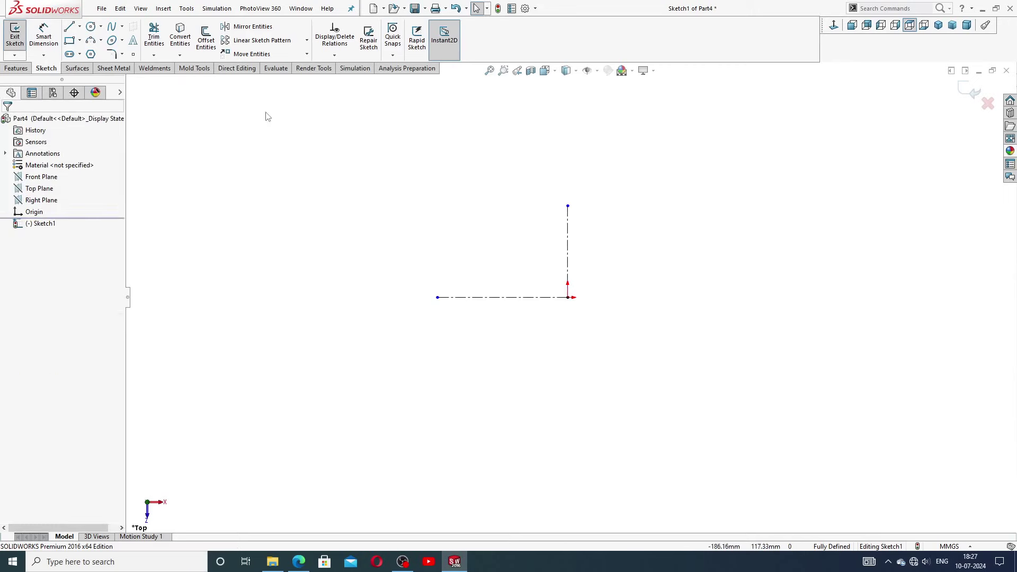
Step: Sketch a circle at the origin and a second circle further left on the horizontal centerline
click(91, 26)
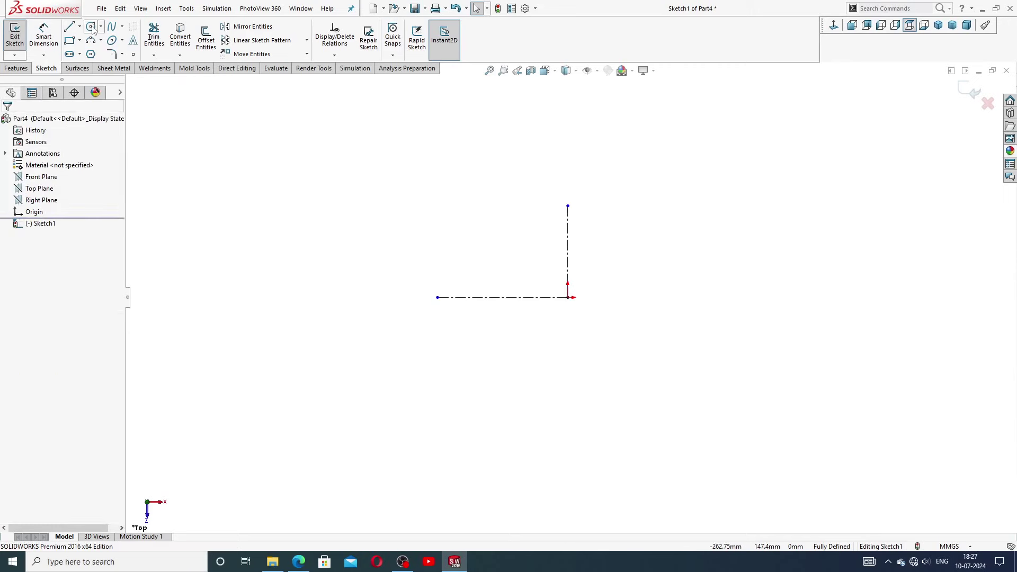
click(567, 297)
click(597, 236)
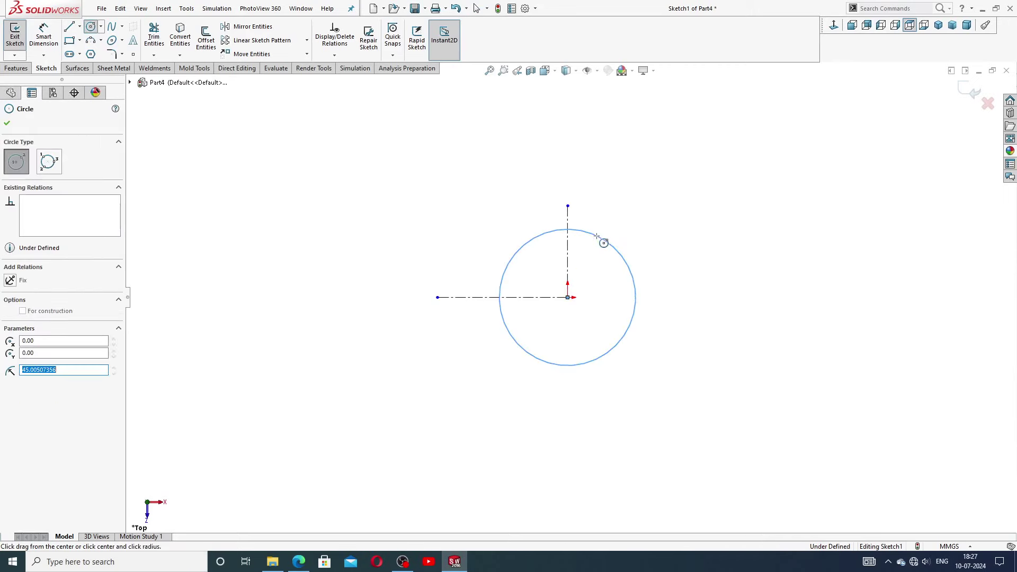
click(438, 298)
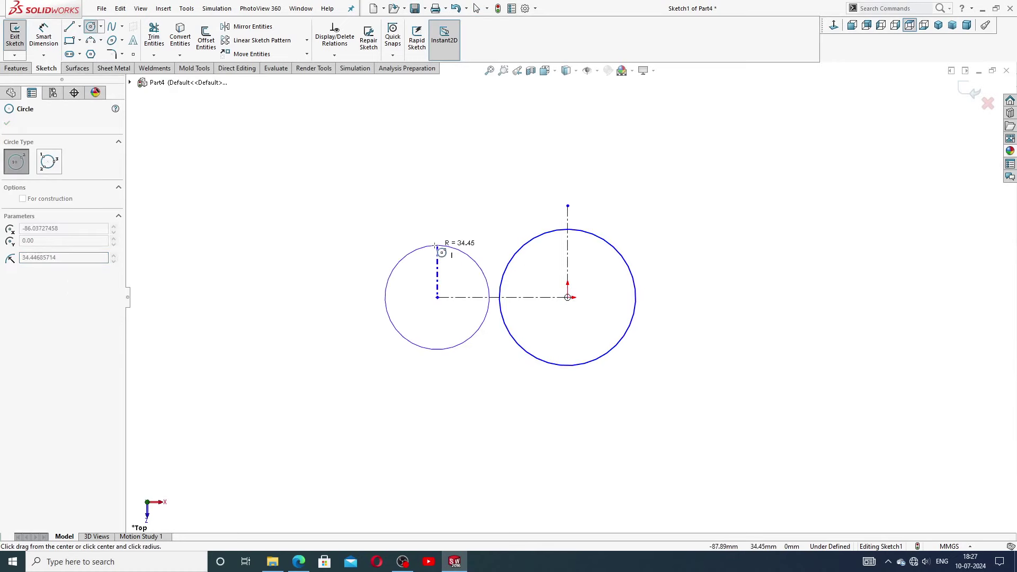
click(466, 254)
right_click(480, 219)
click(504, 227)
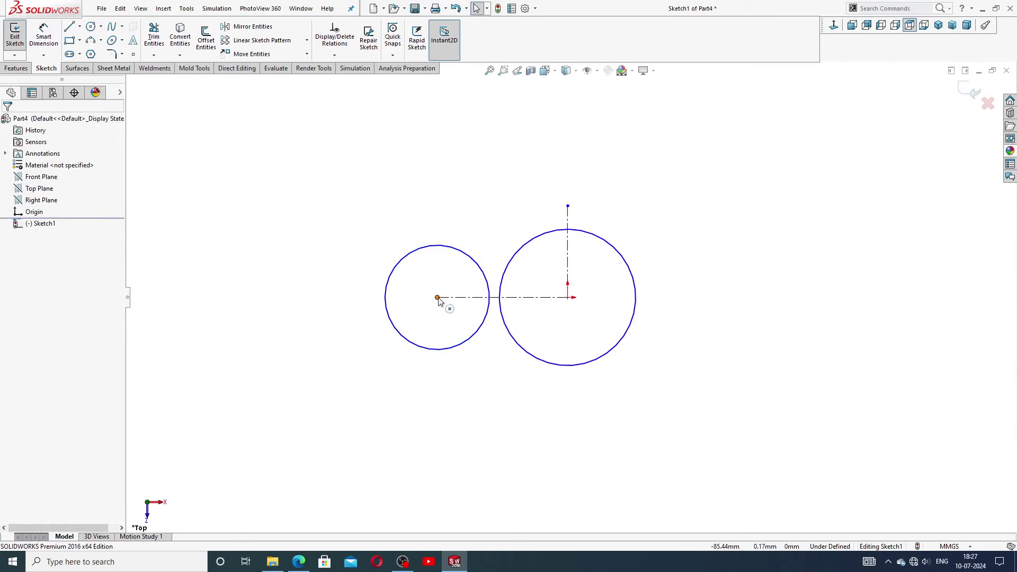
drag(438, 297, 384, 297)
click(452, 215)
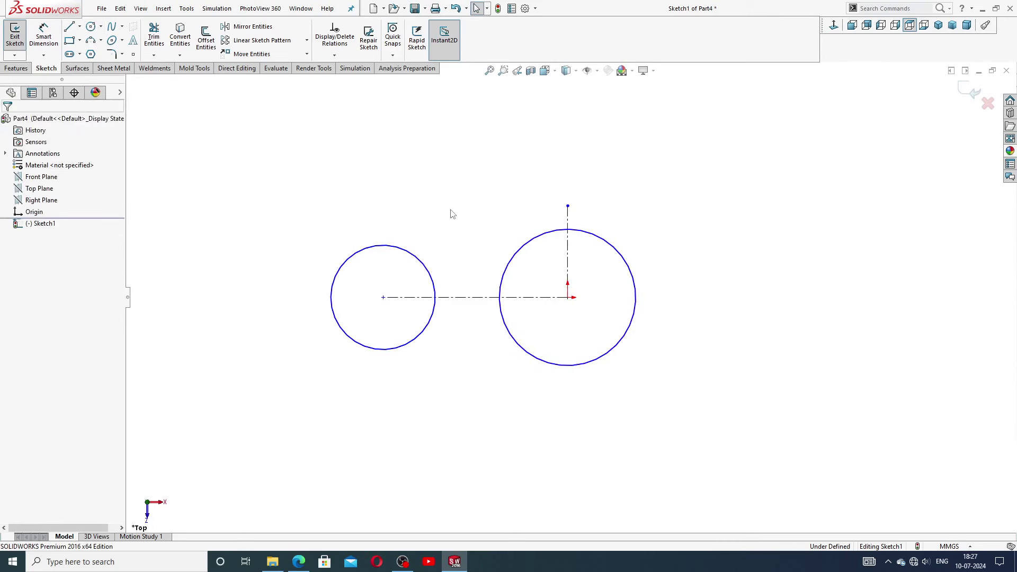
key(z)
Step: Dimension the left circle Ø34 and the right circle Ø38, checking the drawing for sizes
click(43, 36)
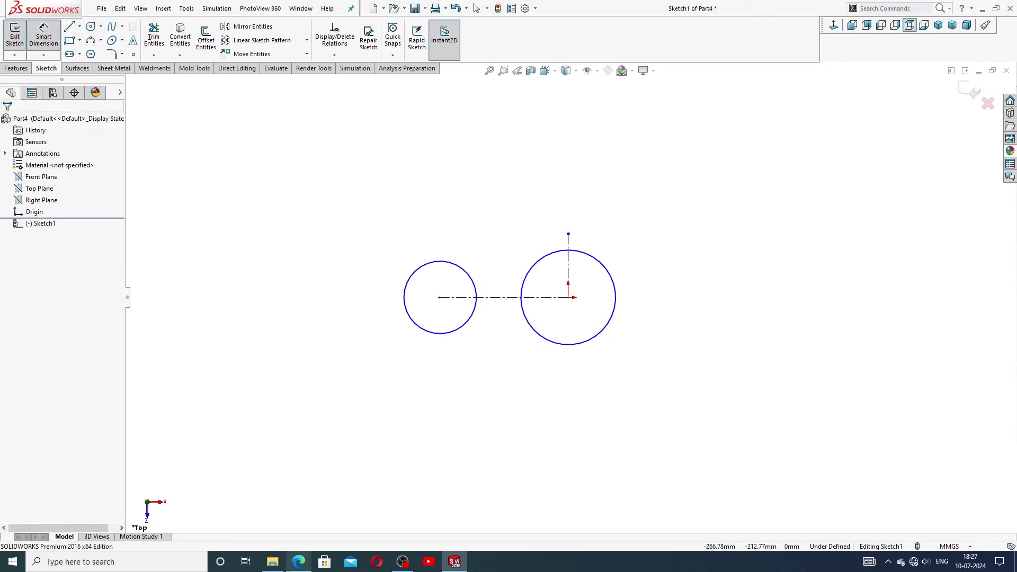
click(299, 565)
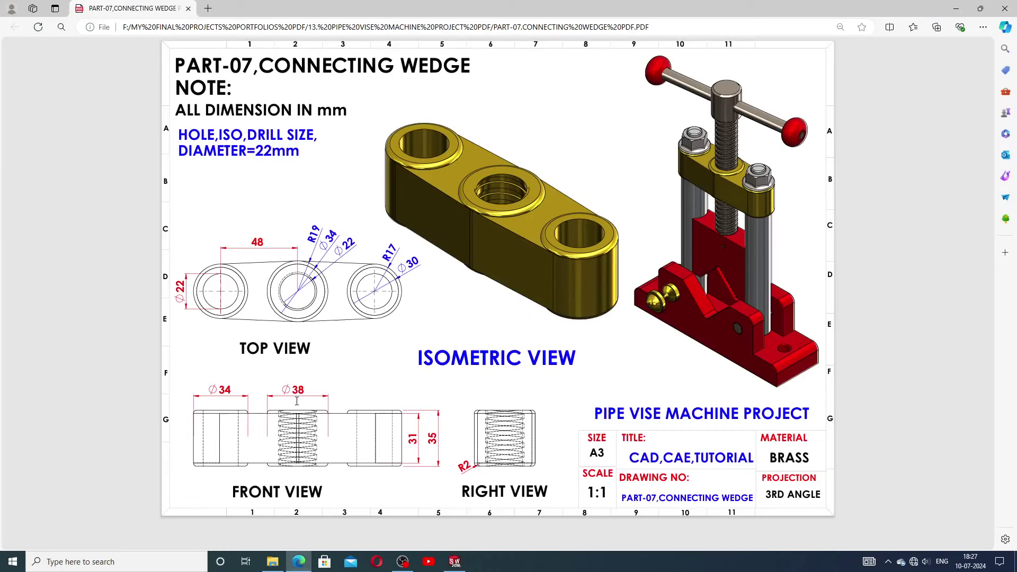
click(454, 562)
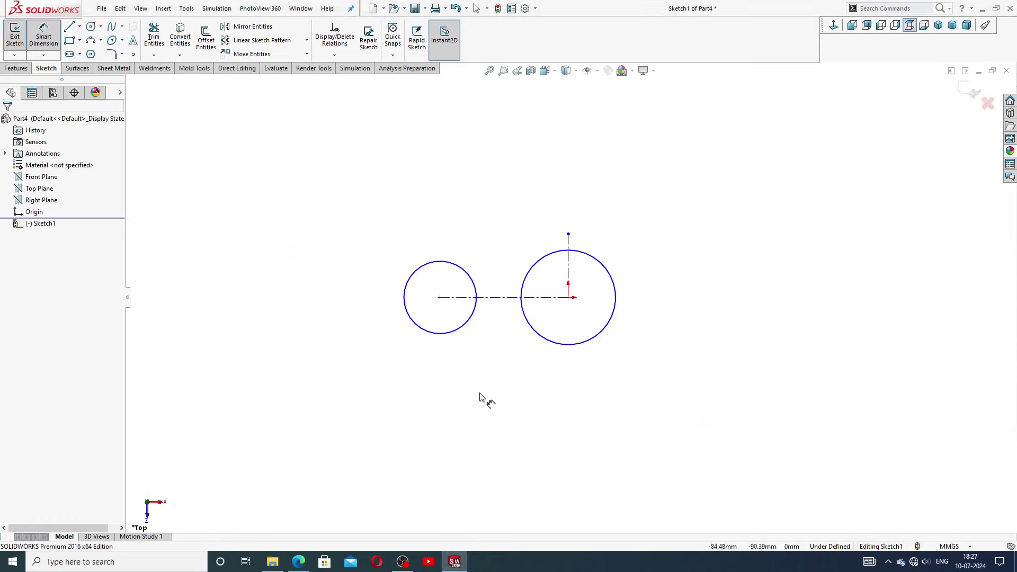
click(471, 277)
click(453, 228)
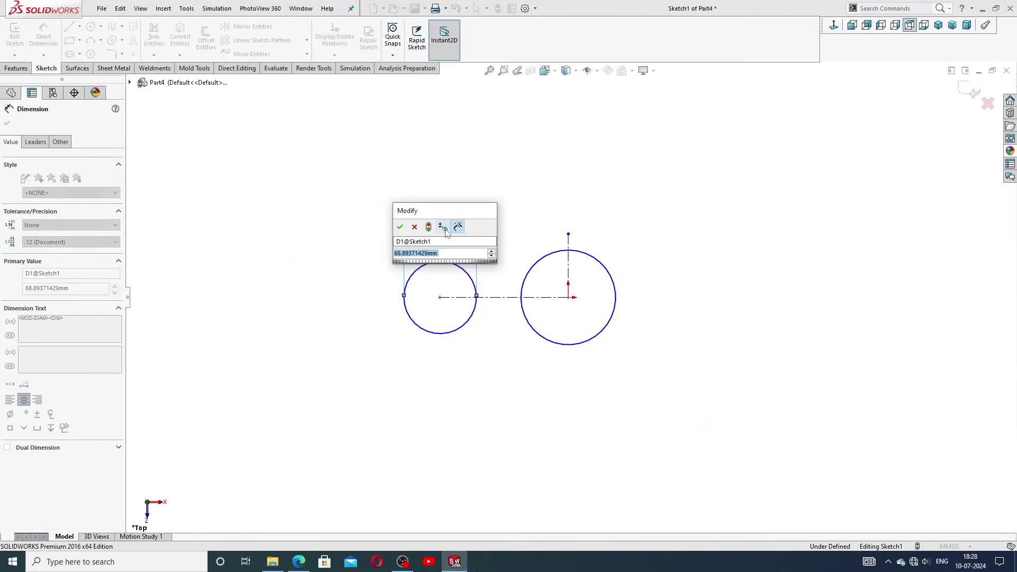
text(34)
key(Return)
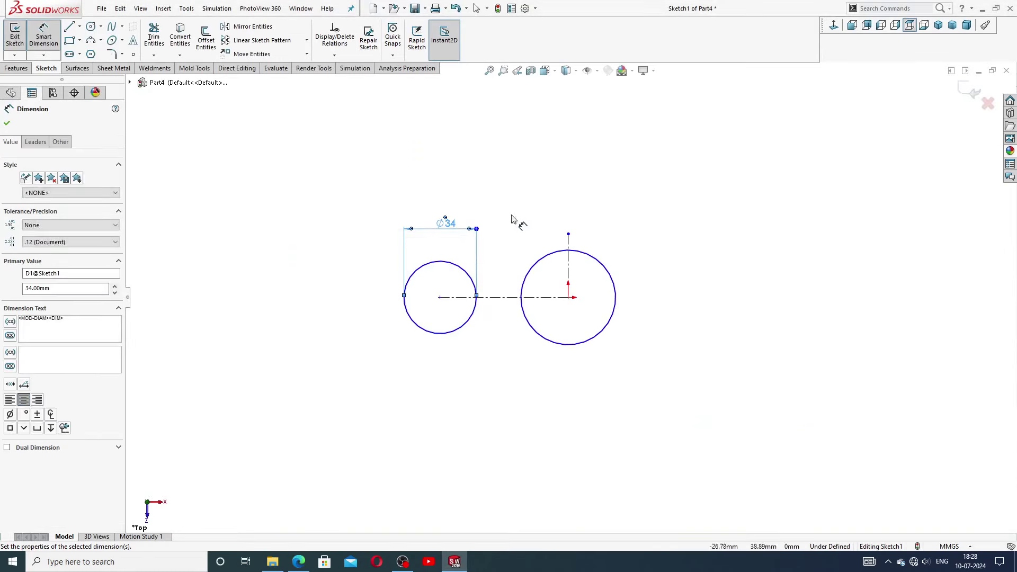
click(552, 255)
click(558, 211)
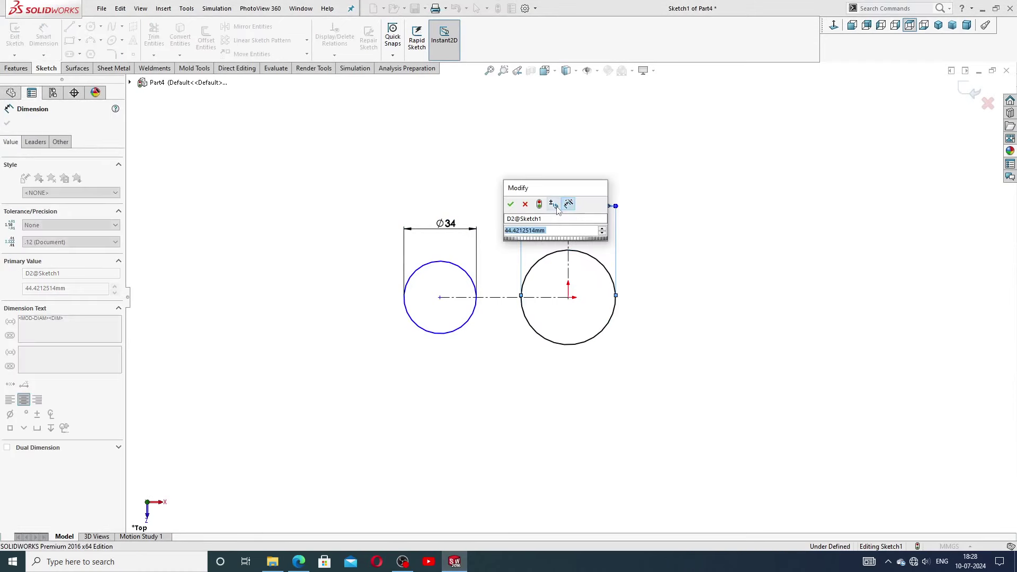
text(38)
key(Return)
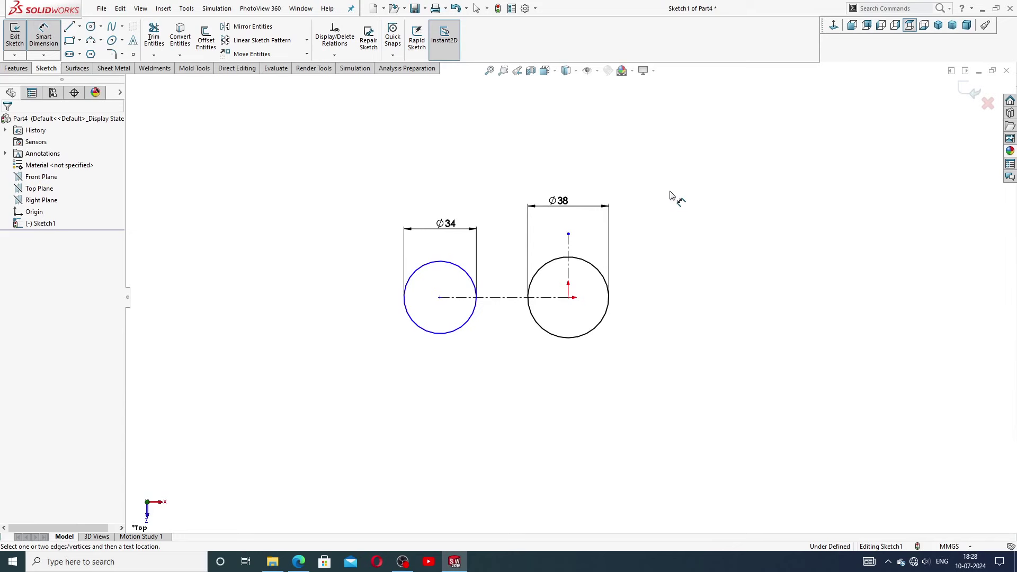
drag(559, 204, 575, 212)
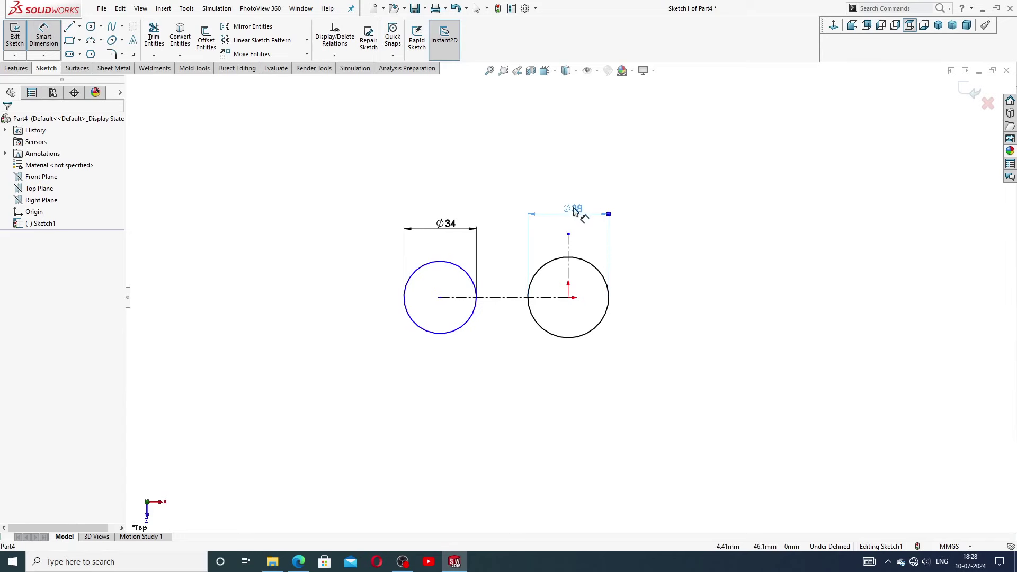
click(447, 228)
key(Escape)
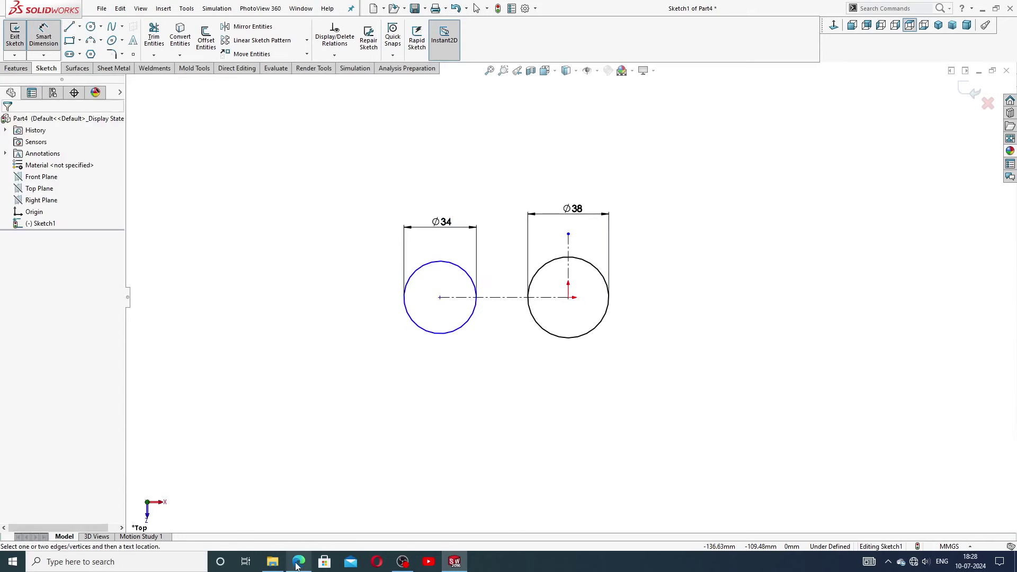
Step: Add a 48 mm centre distance between the two circles and tidy the dimension labels
click(298, 563)
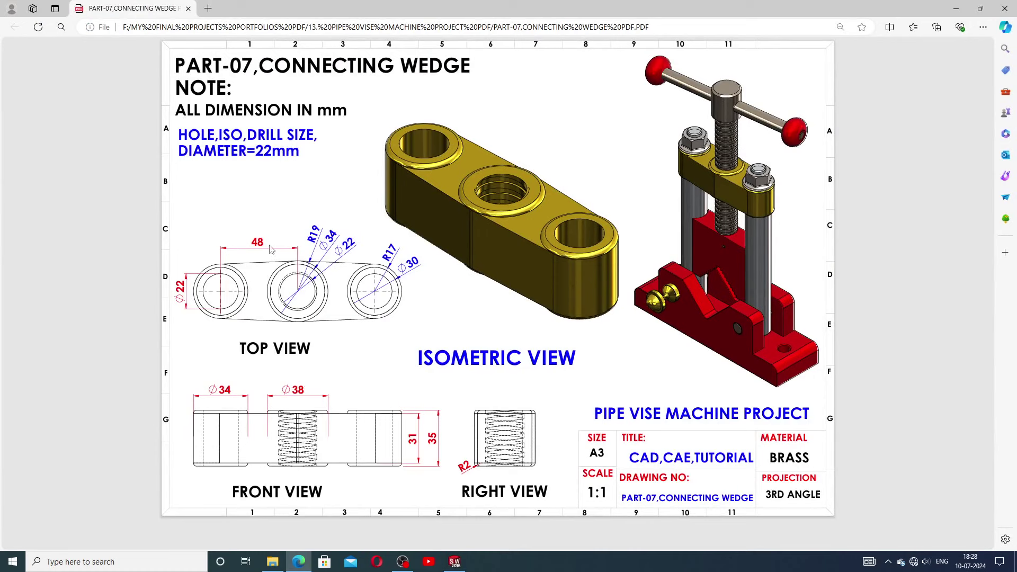
click(455, 562)
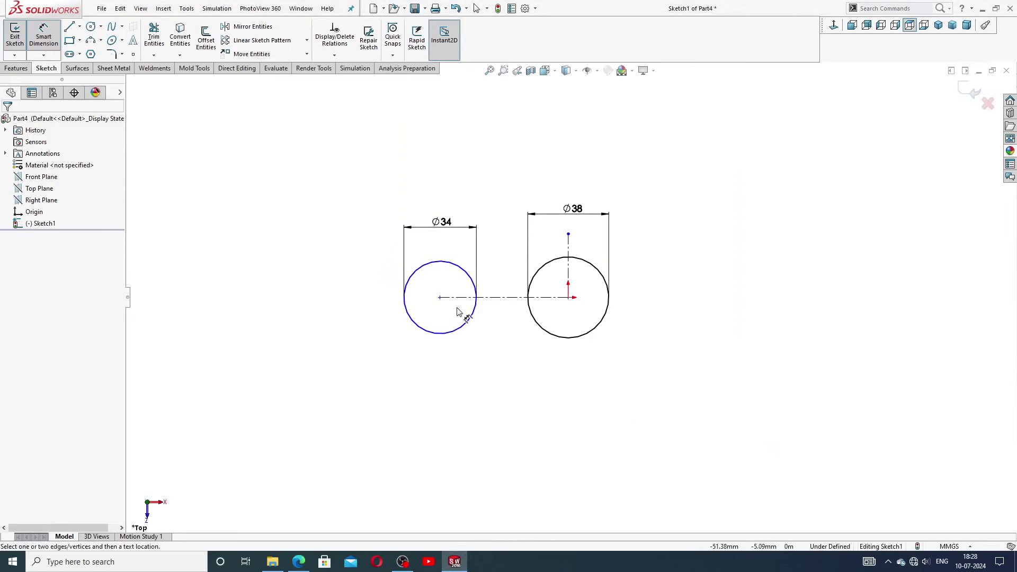
click(440, 298)
click(568, 298)
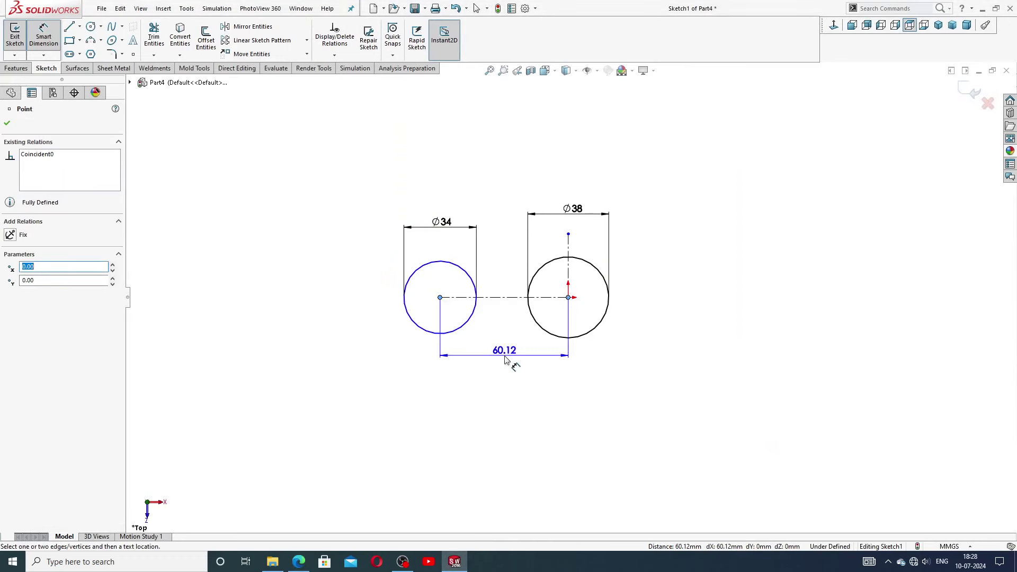
click(502, 363)
text(48)
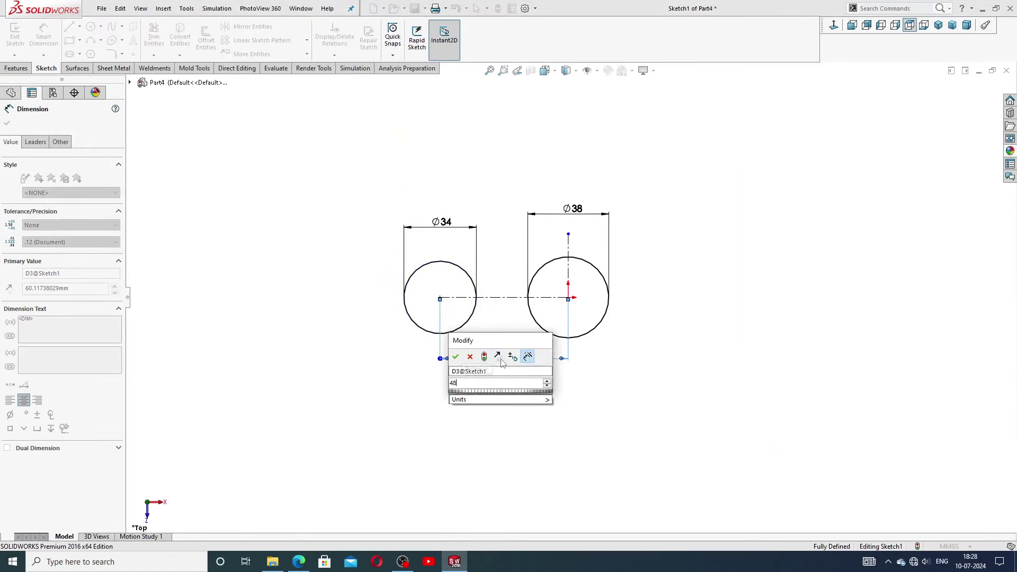
key(Return)
click(534, 407)
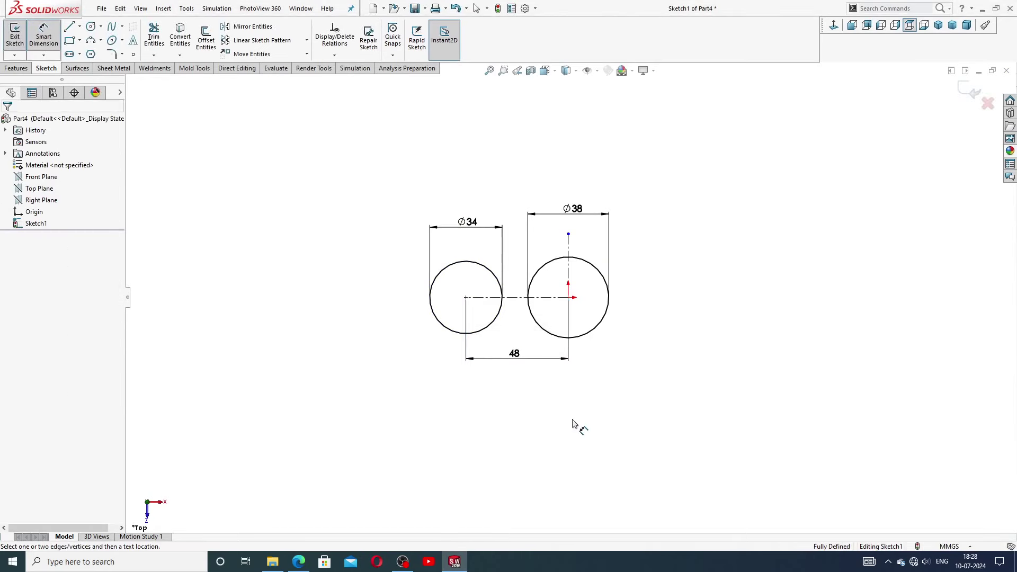
mouse_move(579, 211)
mouse_down()
mouse_move(593, 220)
mouse_move(585, 225)
mouse_move(580, 212)
mouse_up()
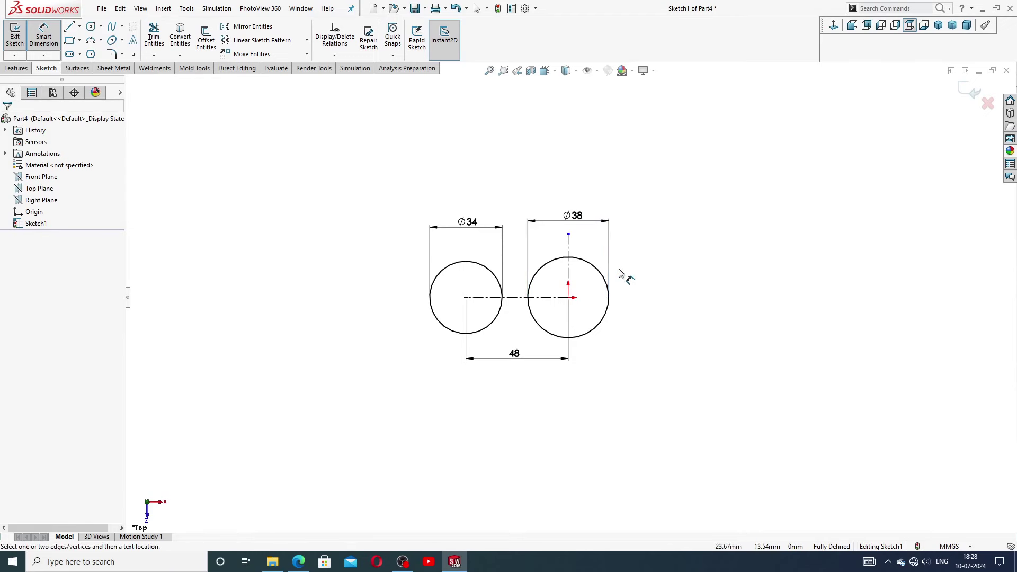
scroll(609, 281, down, 2)
scroll(534, 297, down, 1)
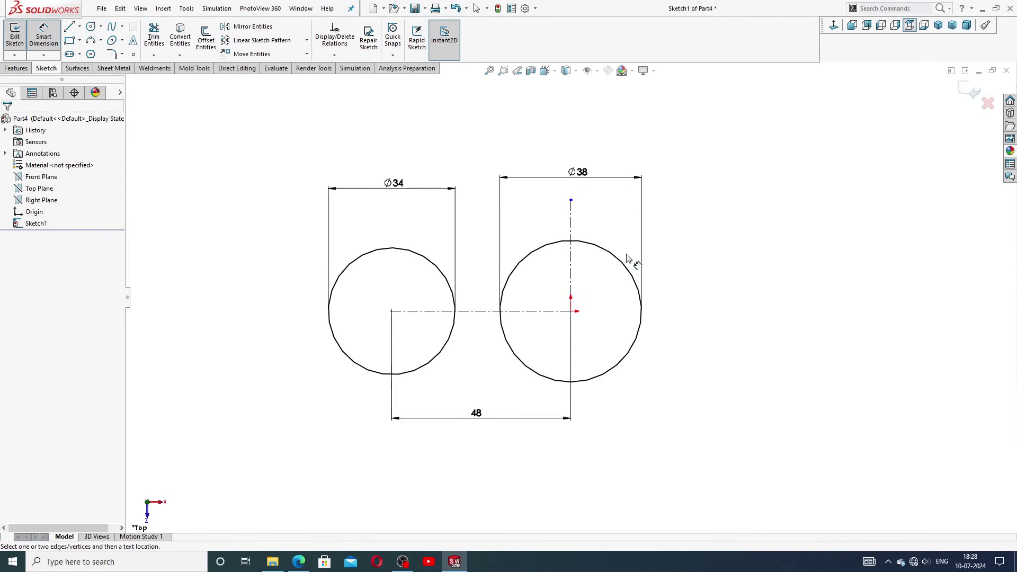
click(480, 412)
right_click(711, 164)
click(749, 160)
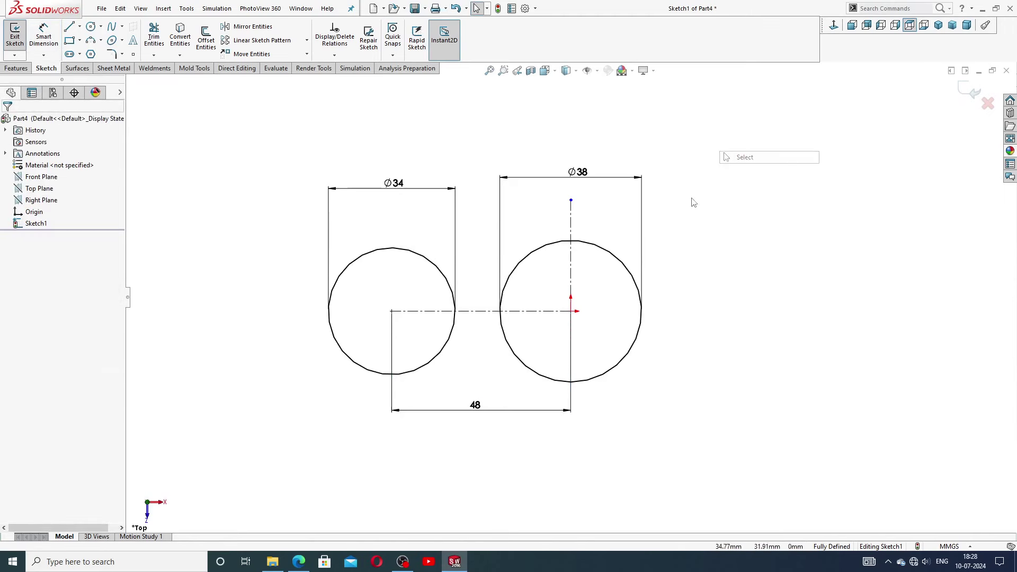
scroll(570, 289, up, 1)
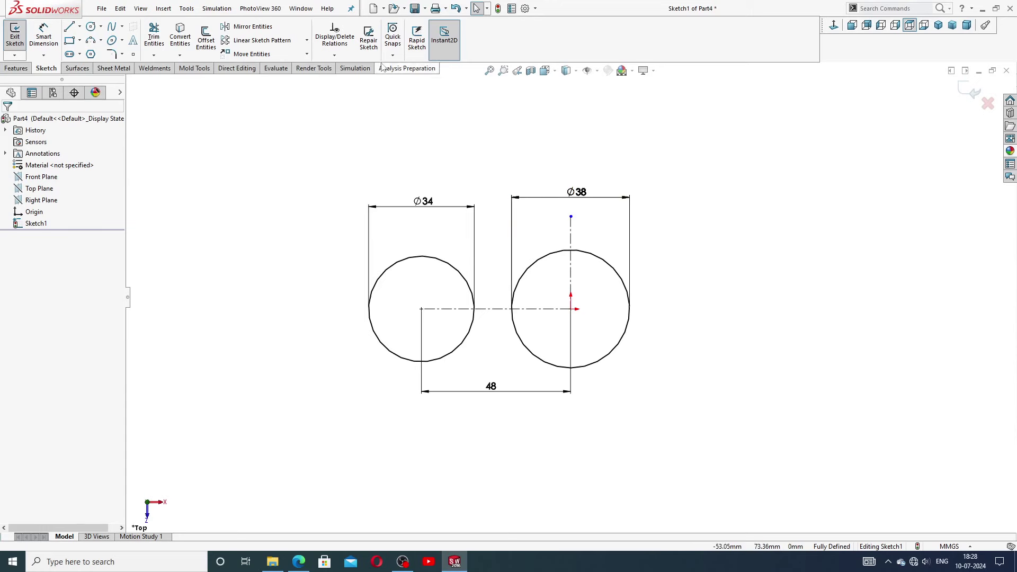
Step: Mirror the left Ø34 circle about the vertical centerline to create a matching right circle
click(240, 27)
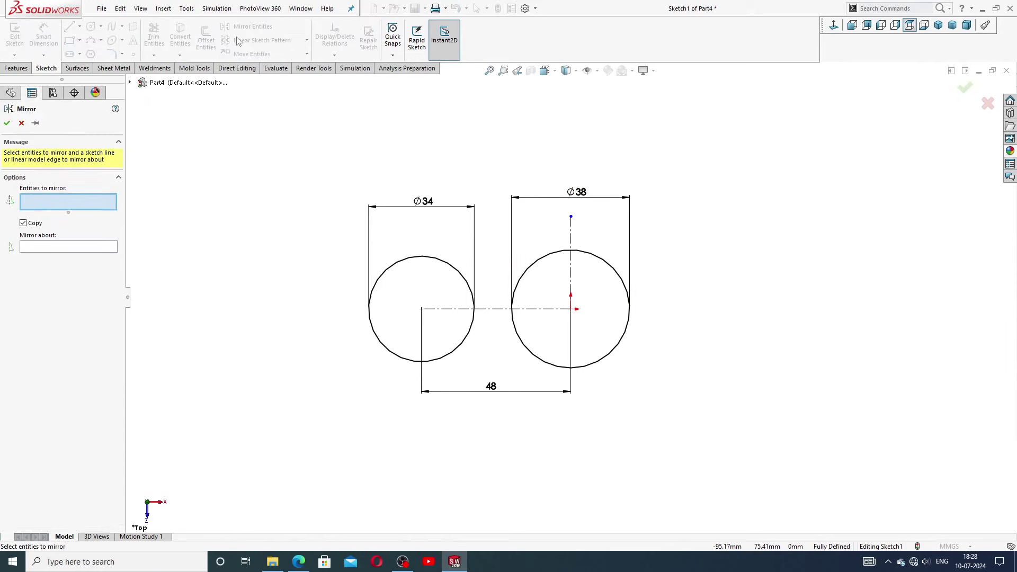
click(445, 262)
click(102, 249)
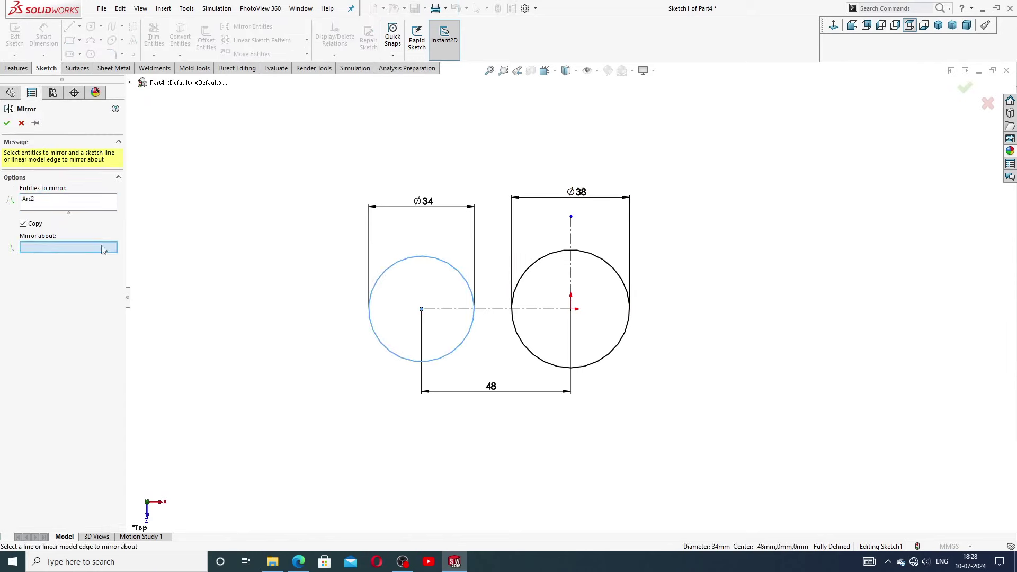
click(572, 271)
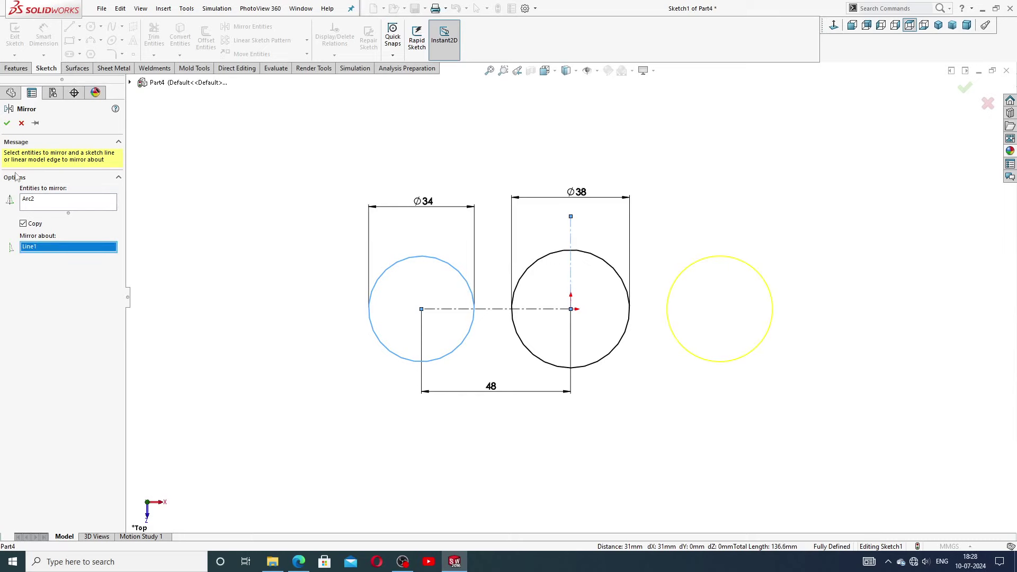
click(7, 123)
scroll(581, 239, down, 1)
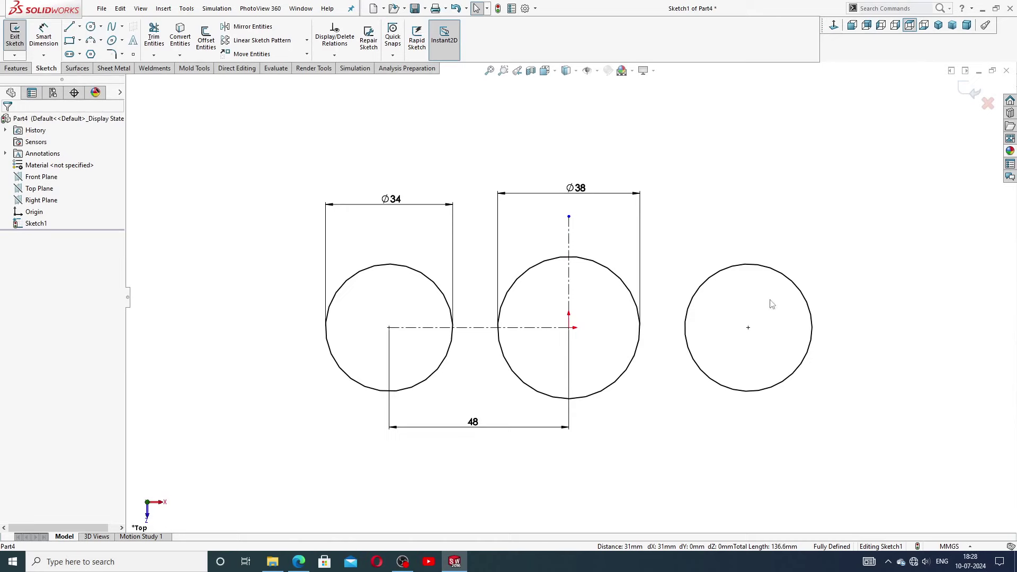
Step: Draw upper and lower lines joining the left Ø34 circle to the Ø38 centre circle
click(69, 27)
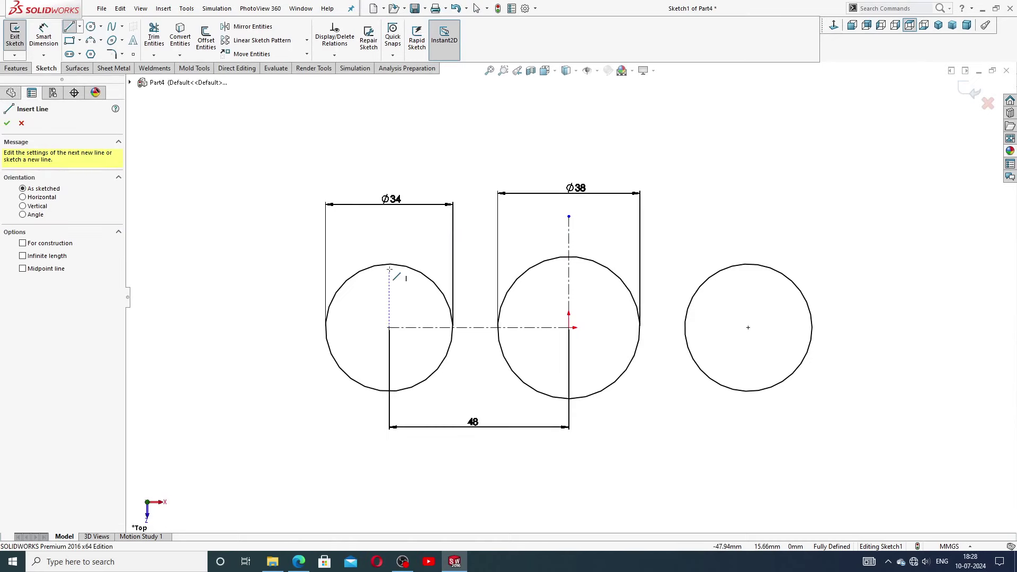
click(391, 264)
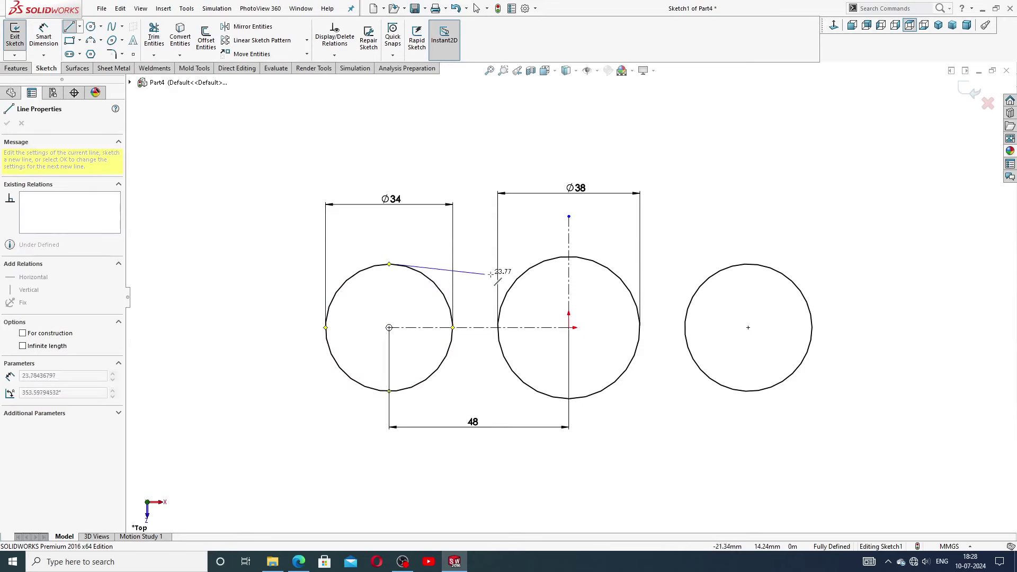
click(568, 257)
right_click(598, 239)
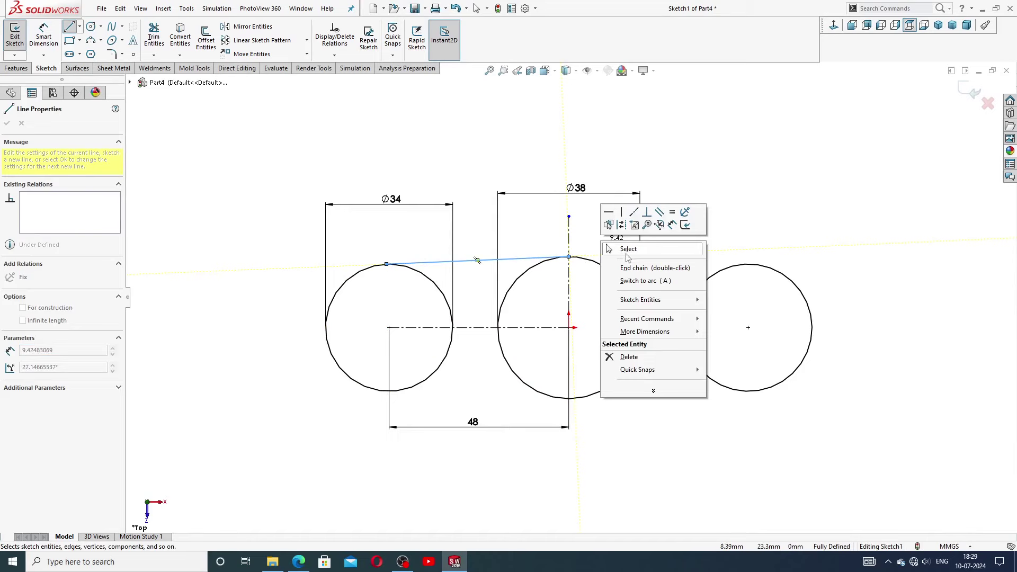
click(623, 242)
click(75, 30)
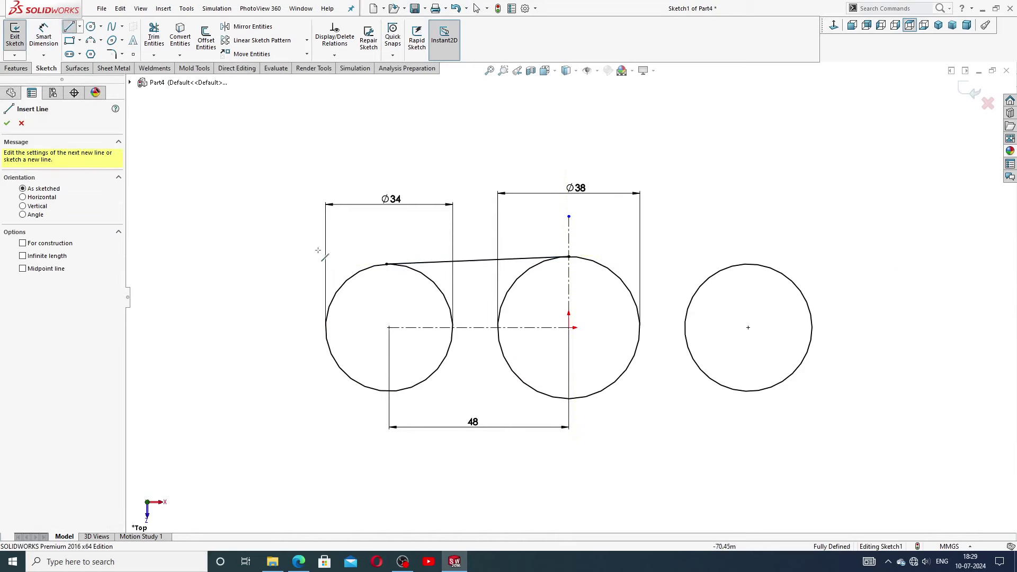
click(418, 397)
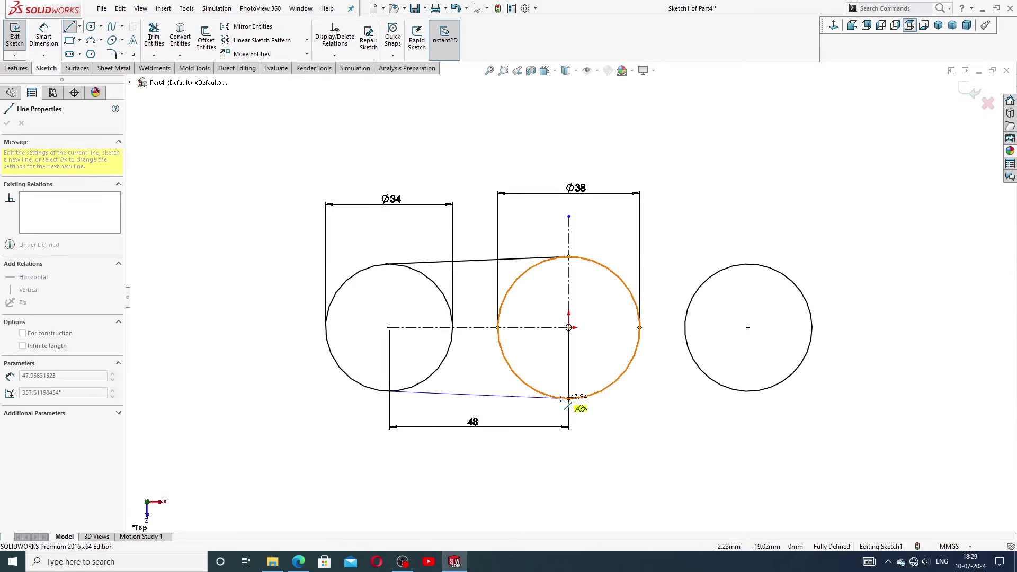
click(561, 399)
right_click(615, 410)
click(625, 401)
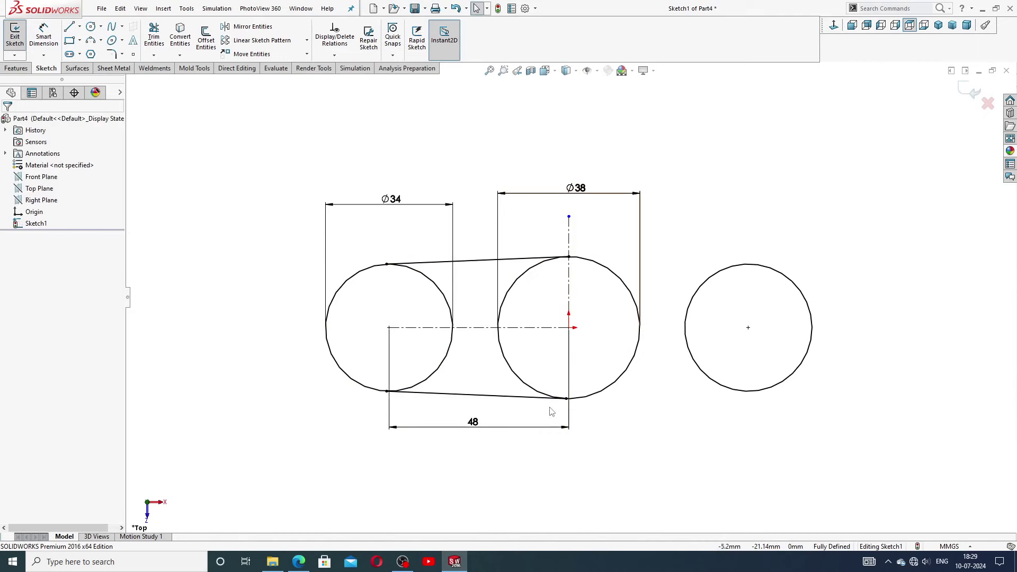
scroll(551, 412, down, 2)
Step: Try making the upper line tangent to the Ø38 circle, then undo the conflicting relation
click(536, 225)
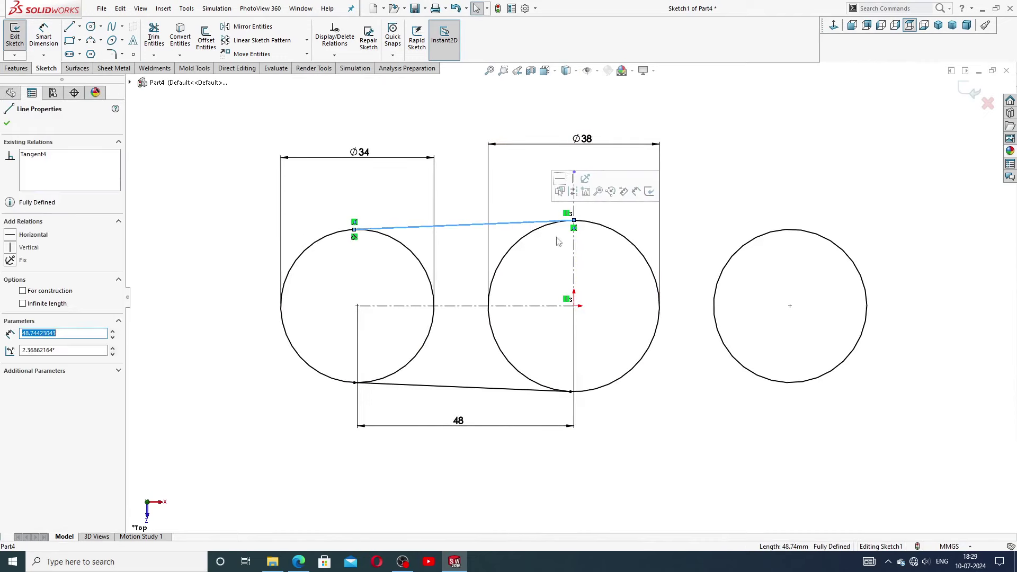
key(Escape)
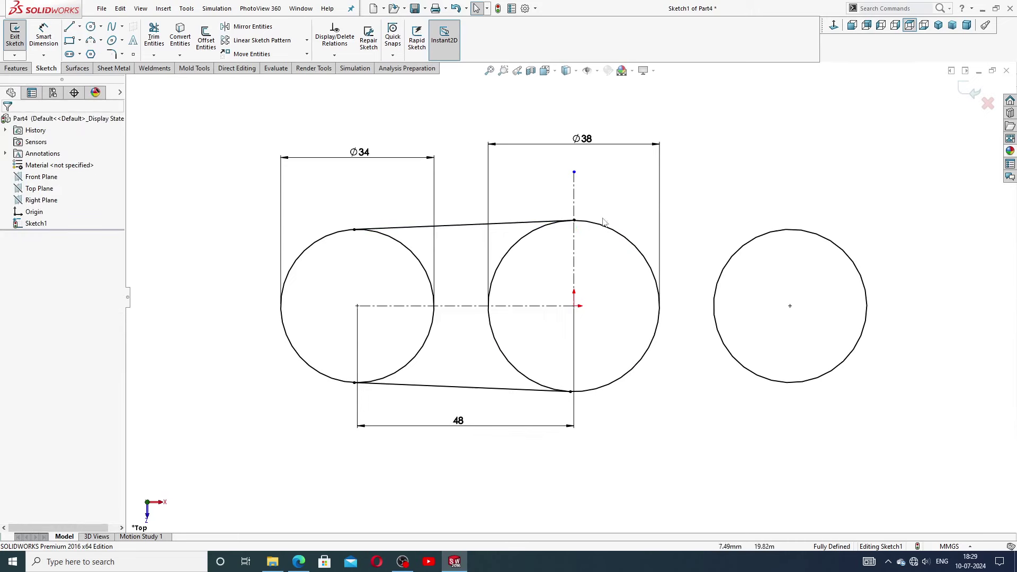
click(555, 229)
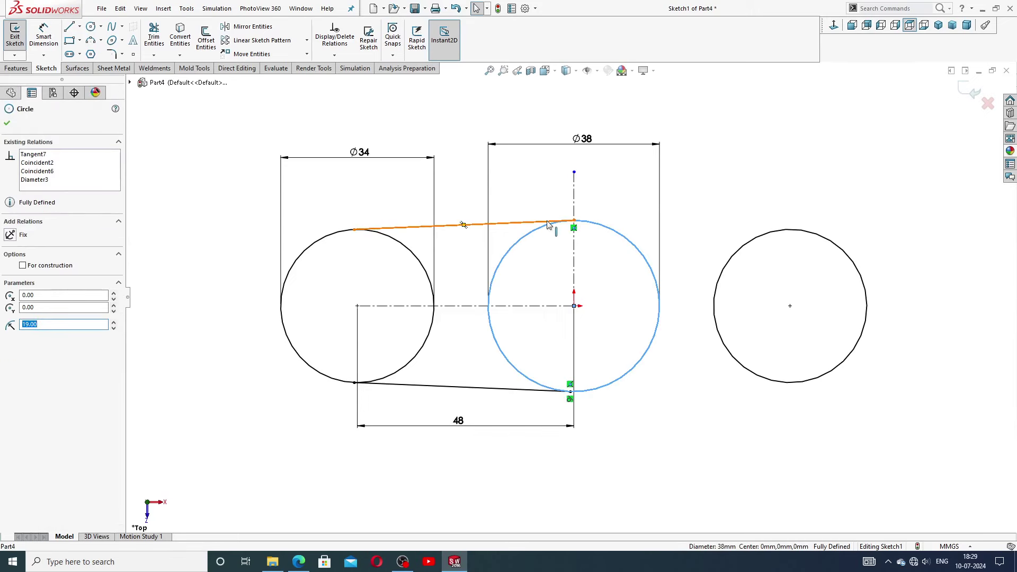
ctrl+click(565, 220)
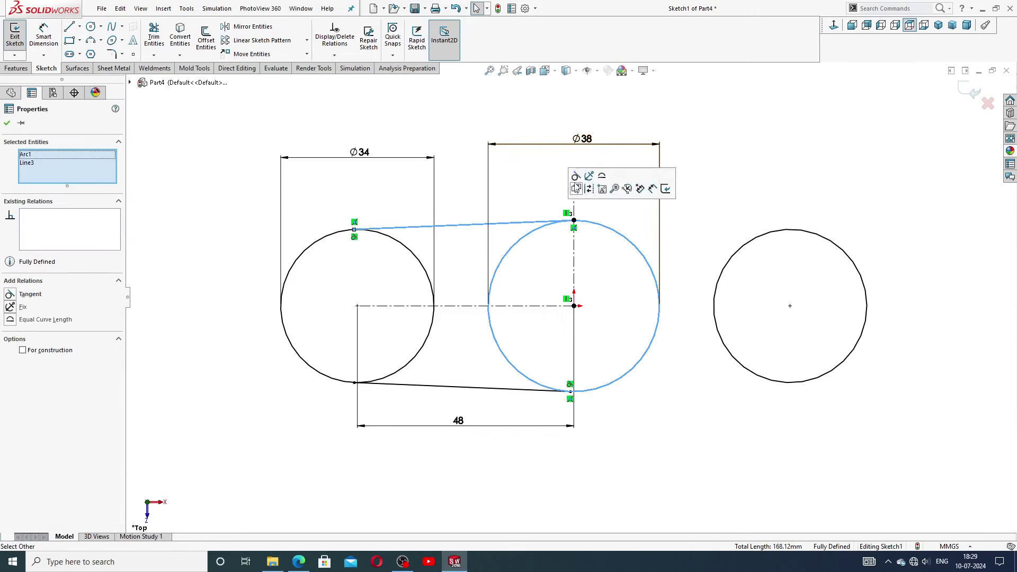
click(576, 176)
click(617, 224)
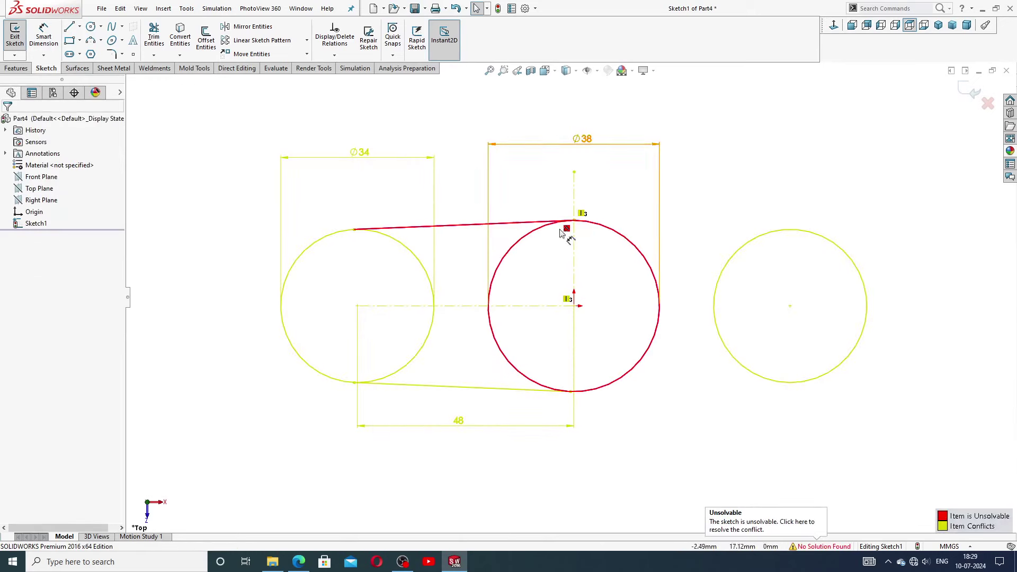
click(455, 9)
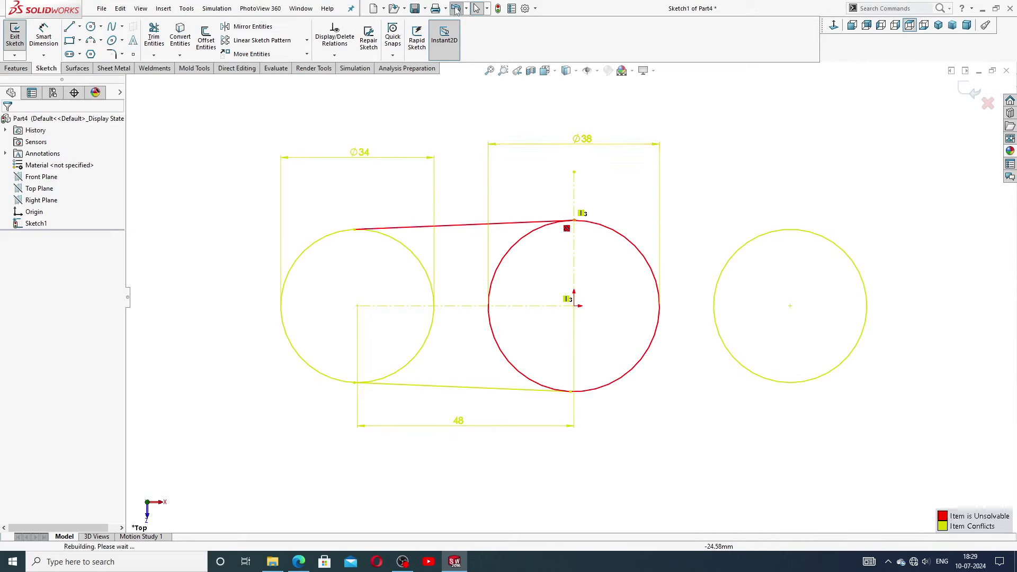
click(606, 199)
Step: Delete the Vertical relation on the upper line's endpoint and drag it off the centreline
click(557, 222)
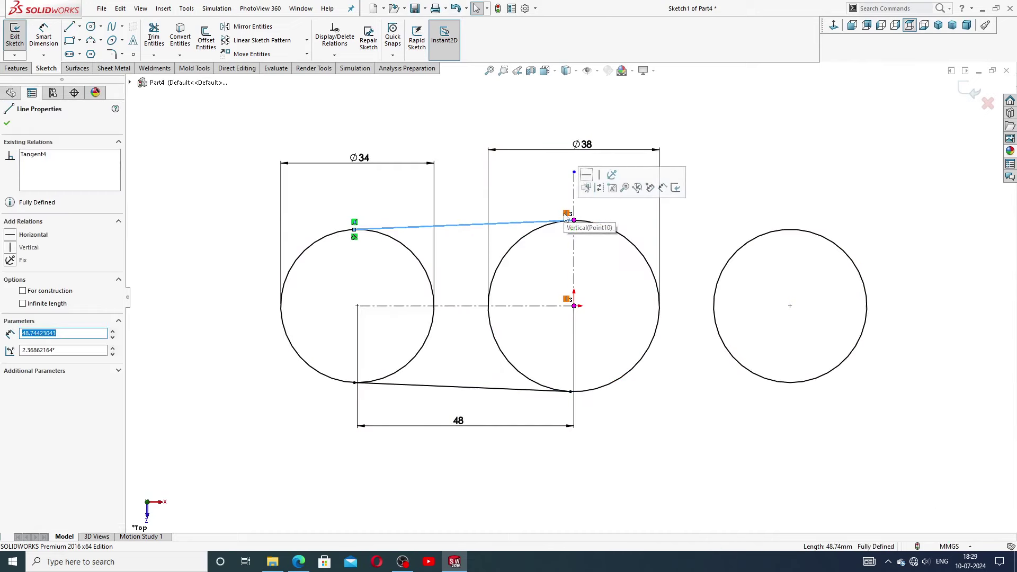
click(566, 213)
key(Delete)
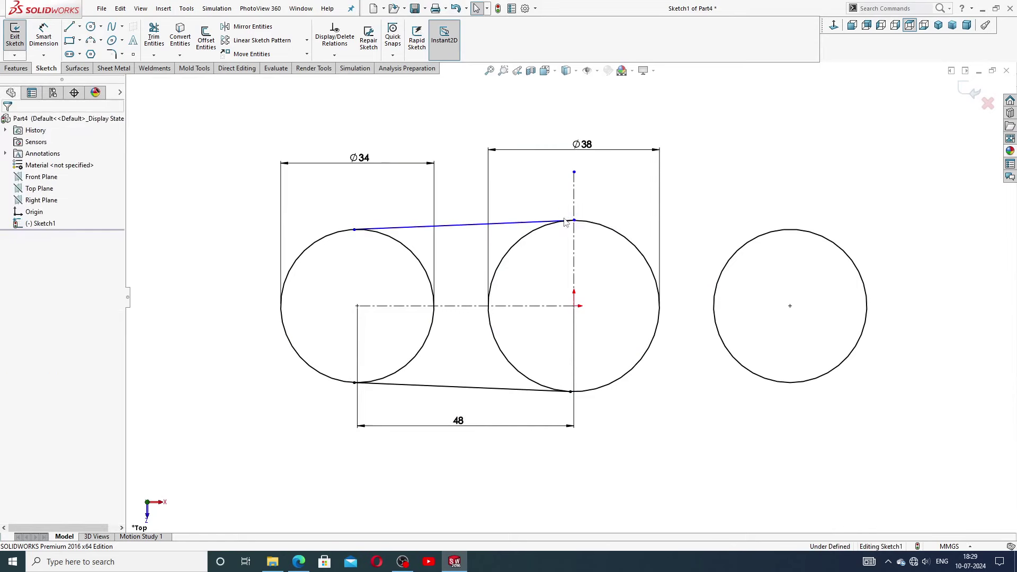
drag(574, 221, 562, 227)
click(616, 214)
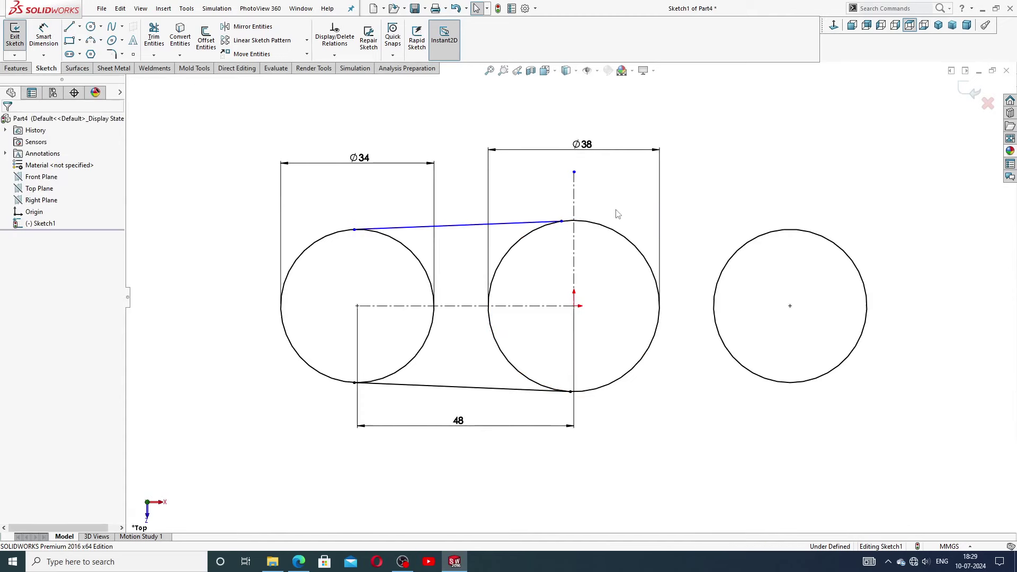
Step: Make the upper line tangent to the Ø38 circle and check both lines' relations
click(535, 226)
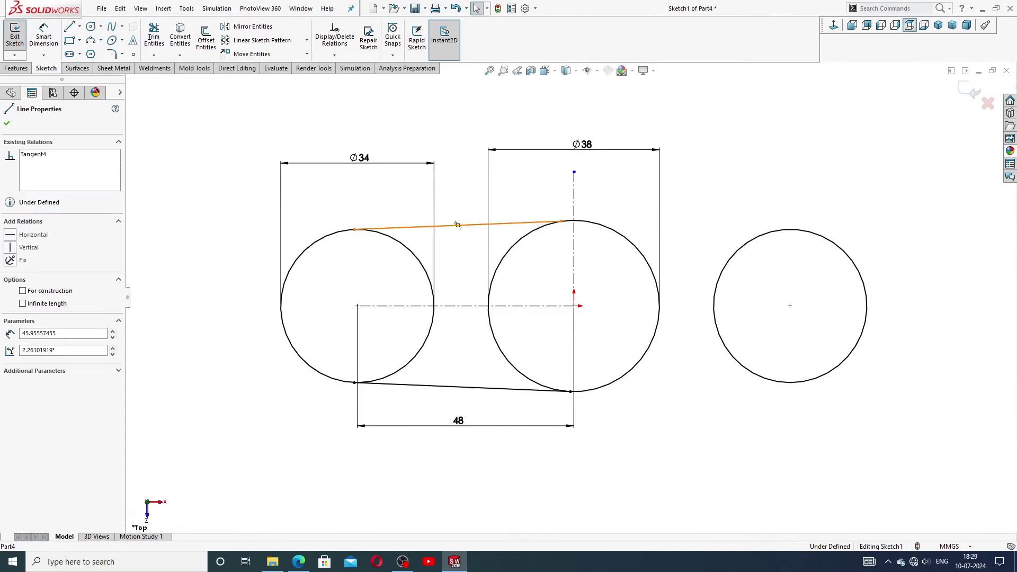
ctrl+click(537, 231)
click(562, 199)
click(627, 227)
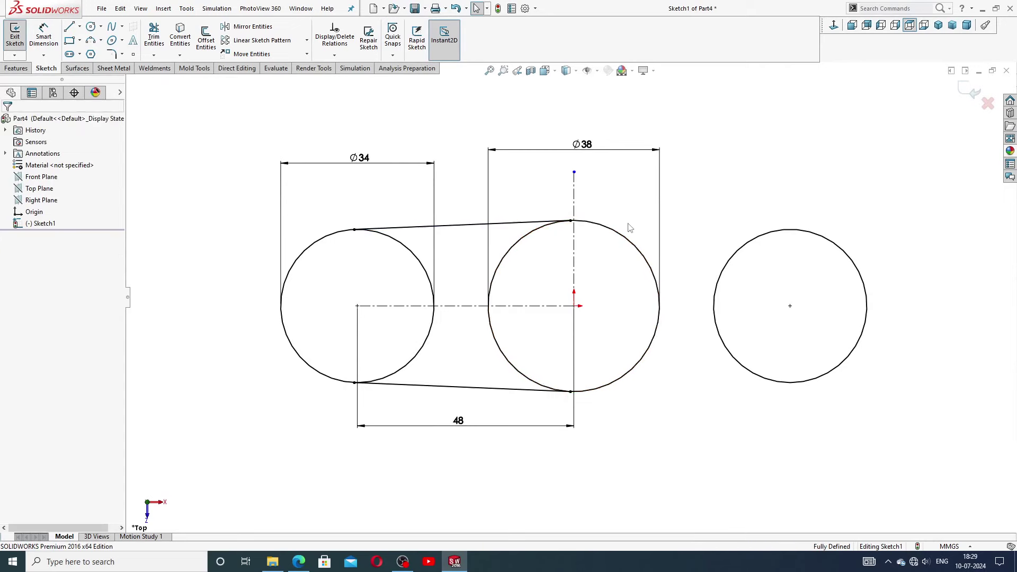
click(539, 225)
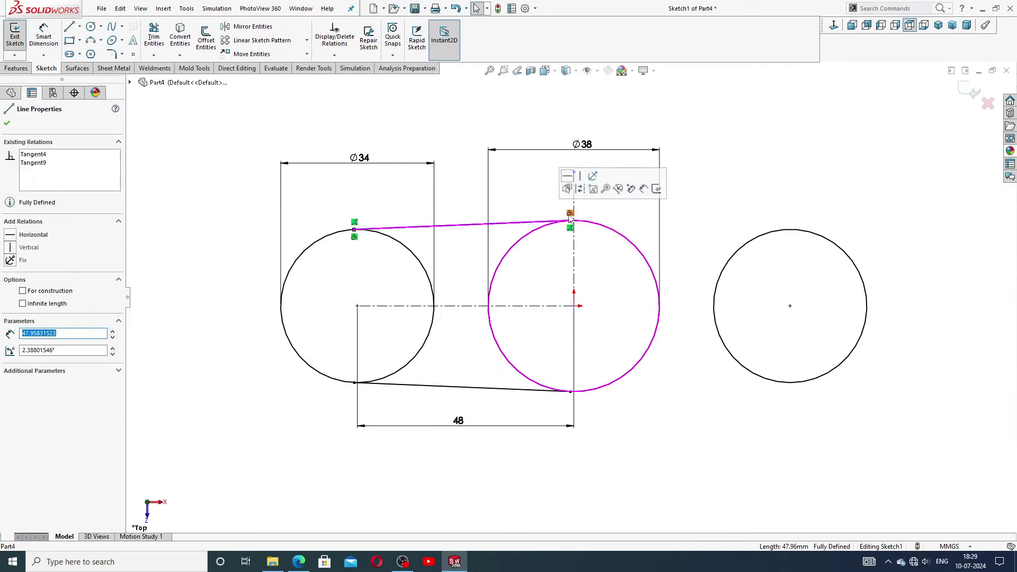
key(Escape)
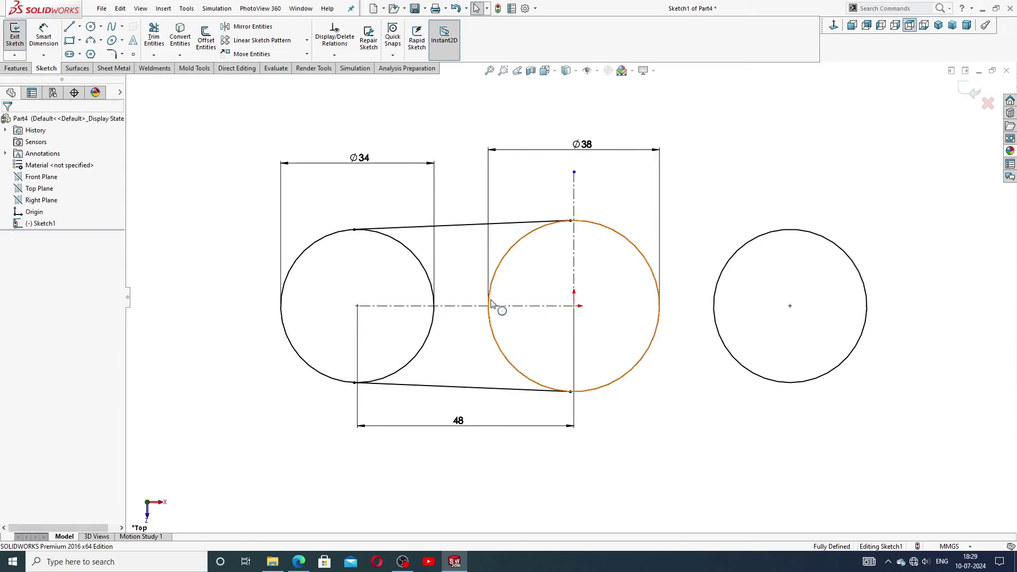
click(539, 394)
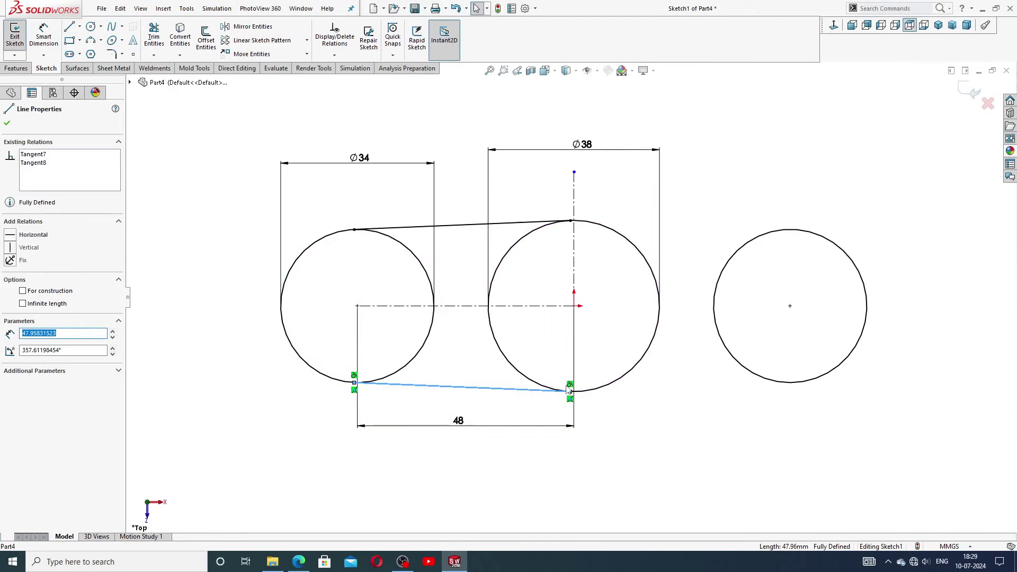
key(Escape)
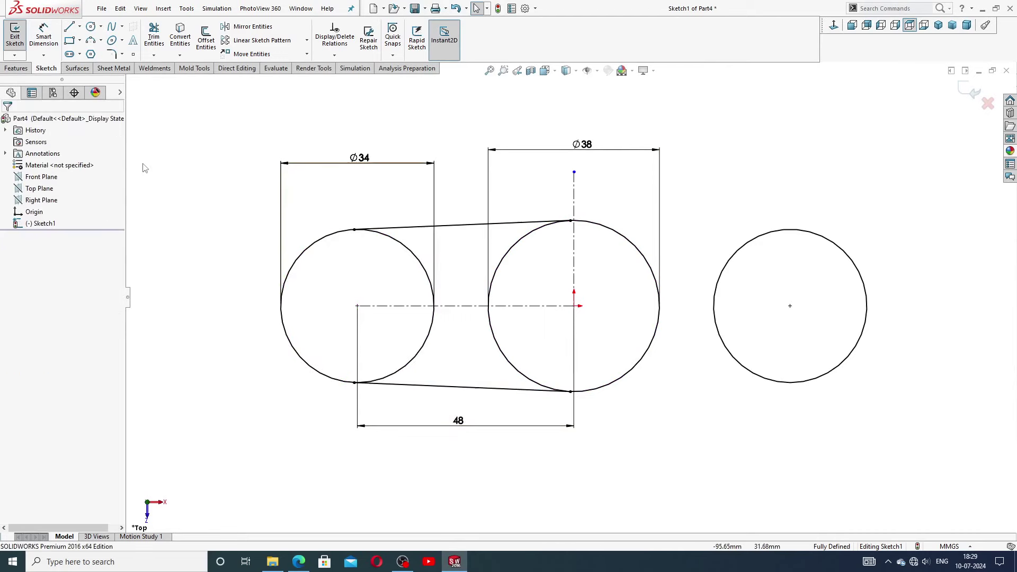
Step: Mirror the upper and lower tangent lines about the vertical centreline
click(249, 27)
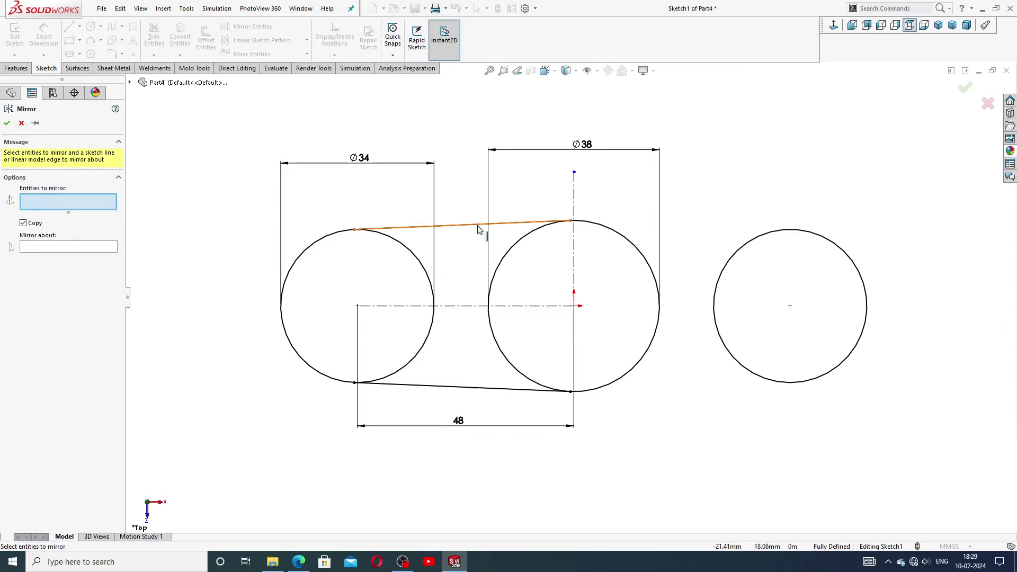
click(474, 227)
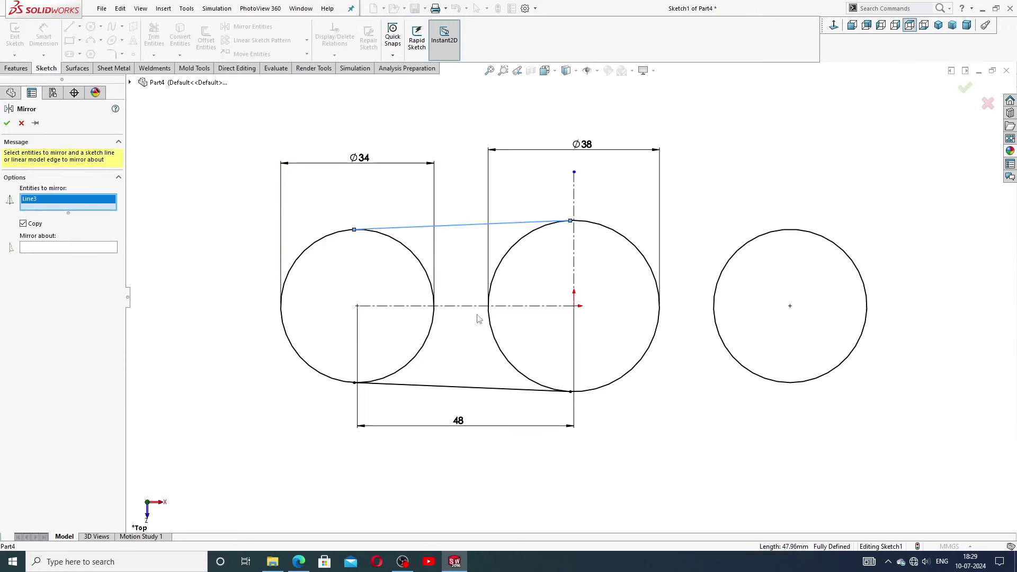
click(458, 387)
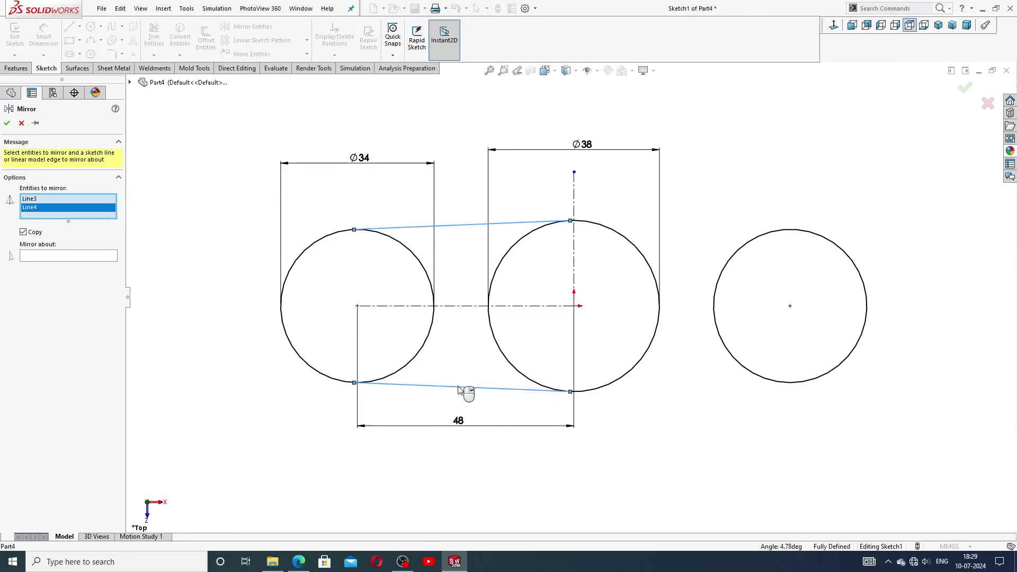
click(90, 258)
click(574, 260)
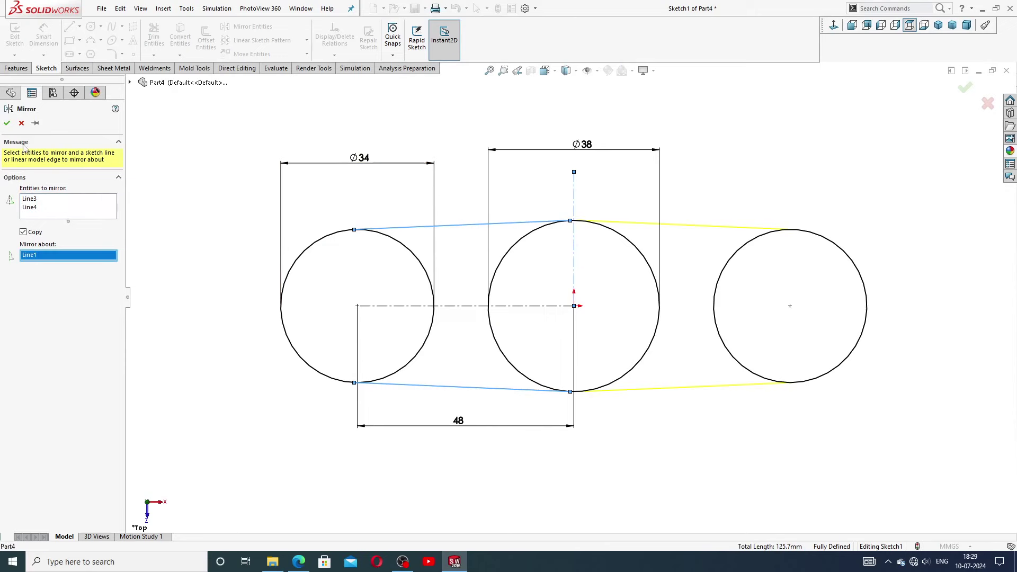
click(5, 124)
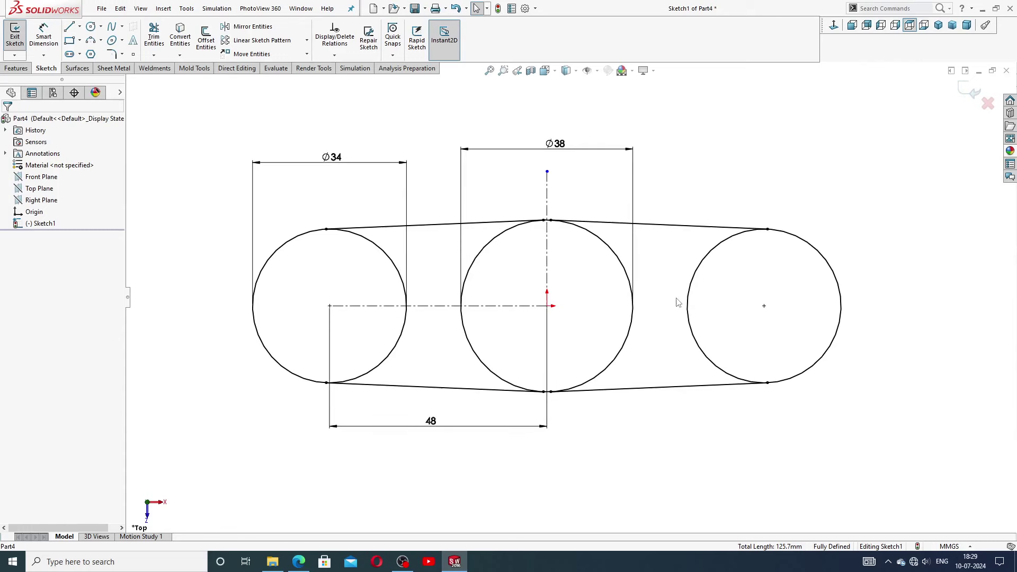
Step: Make the lower-right mirrored line tangent to the right circle
click(713, 227)
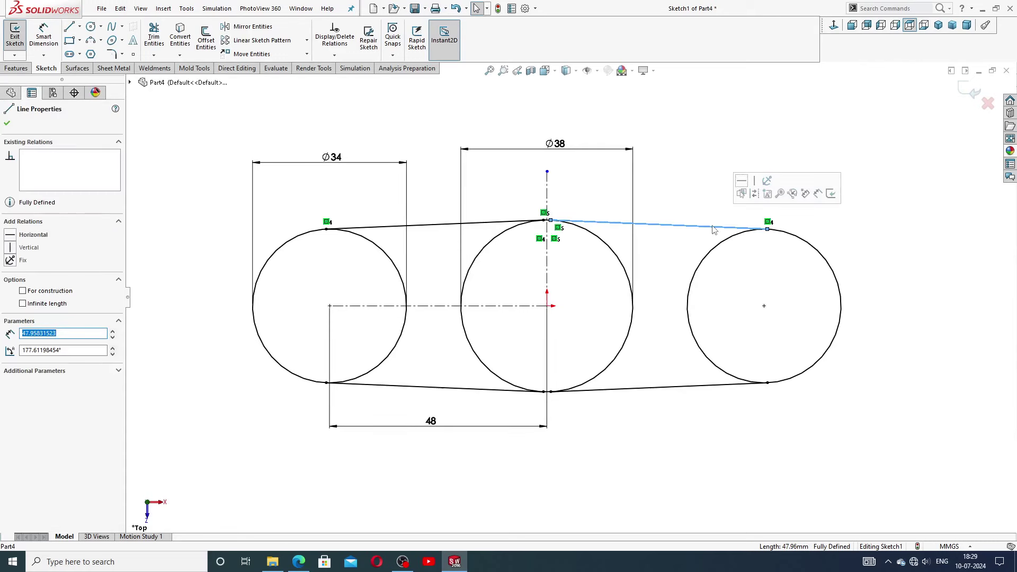
click(708, 205)
click(724, 227)
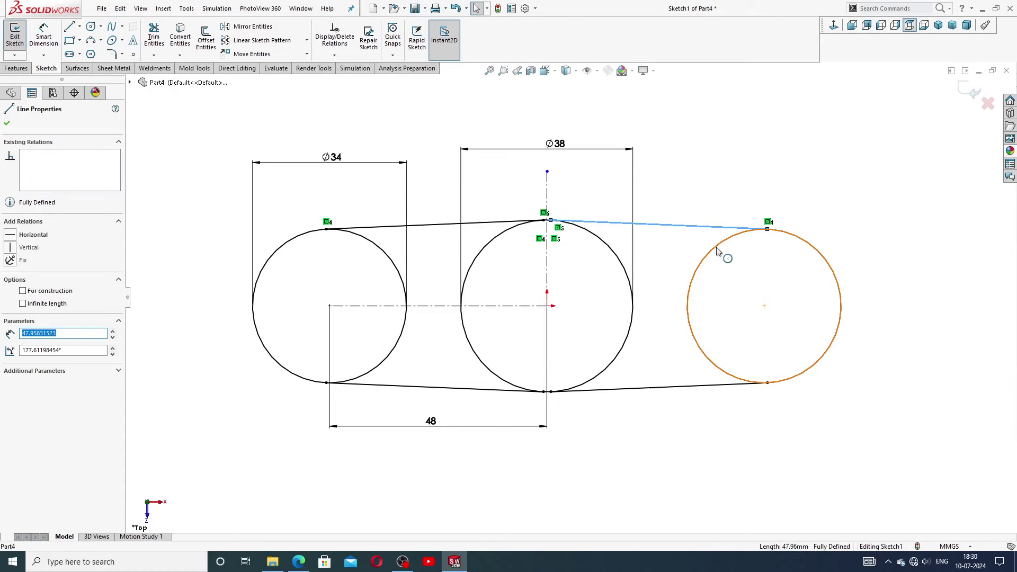
ctrl+click(718, 252)
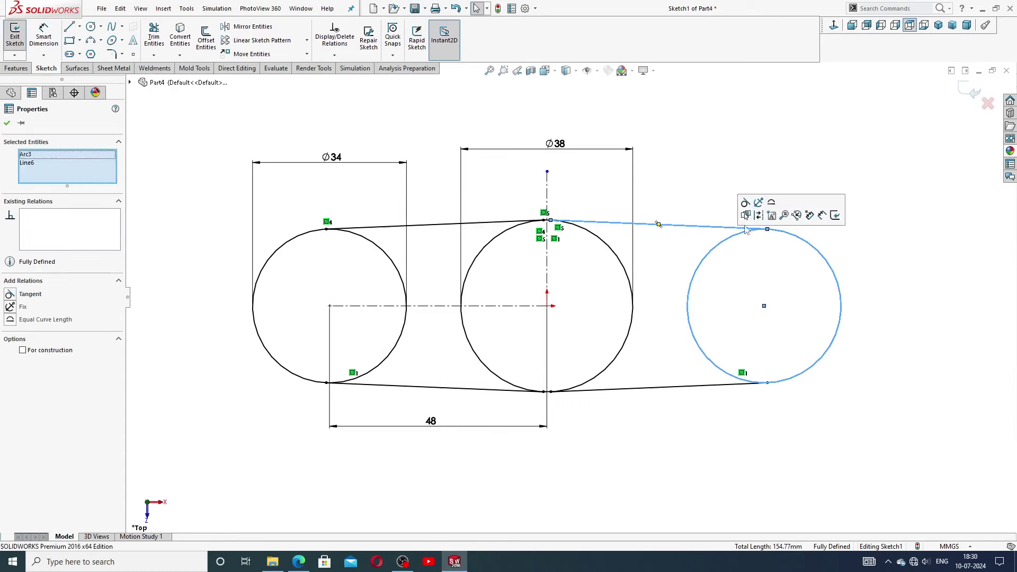
click(699, 416)
click(719, 387)
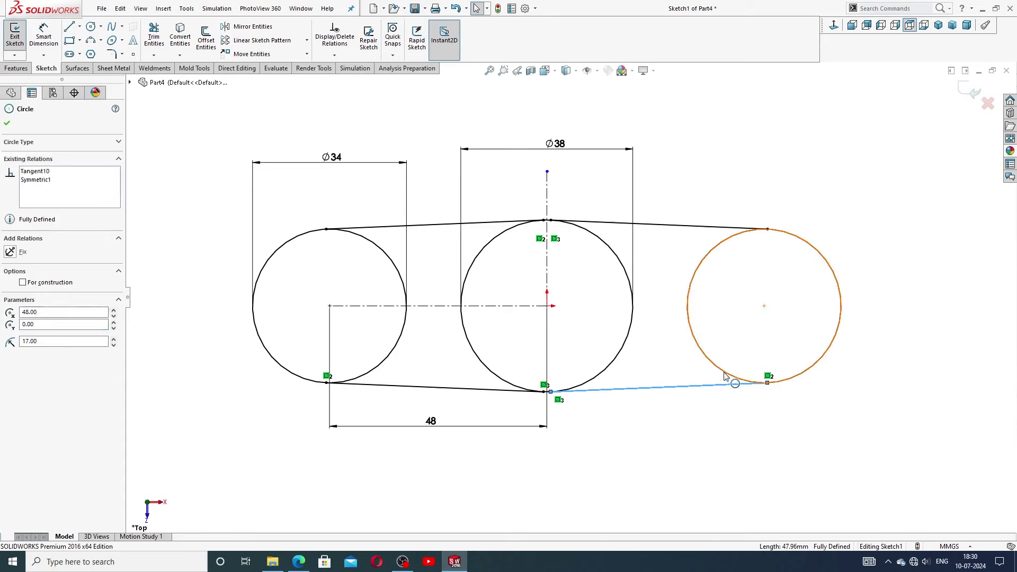
ctrl+click(733, 378)
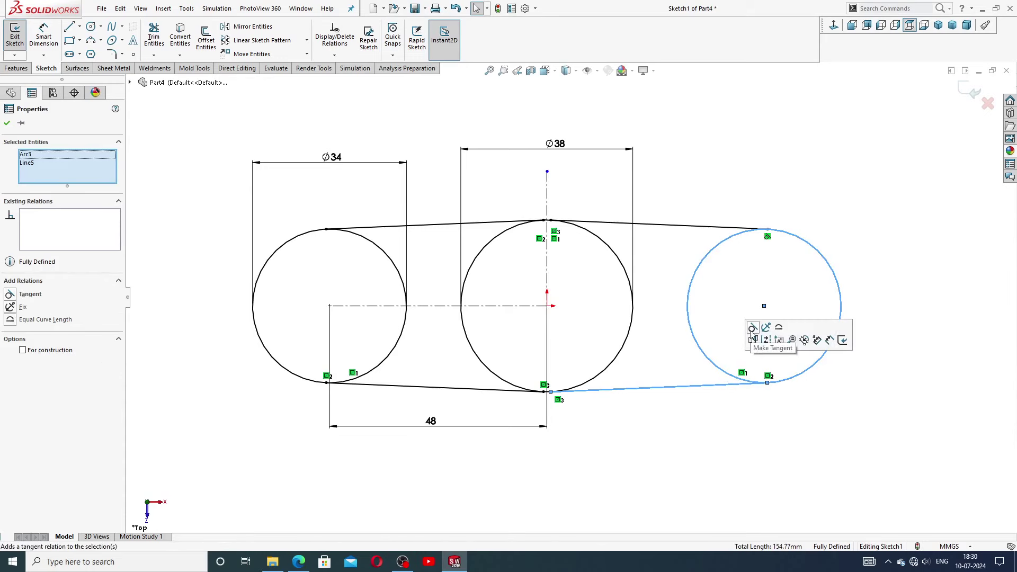
click(753, 327)
click(721, 454)
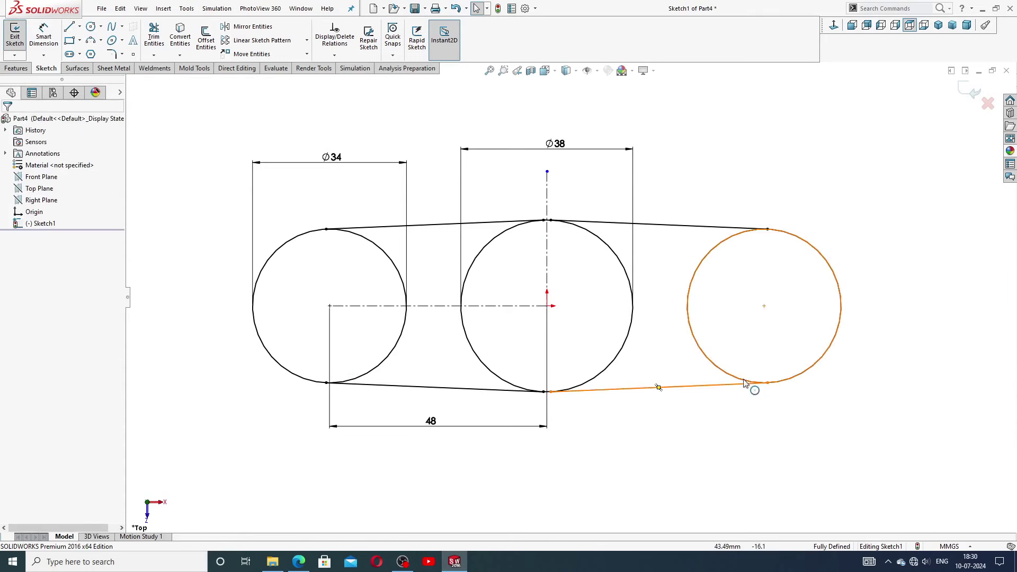
Step: Make the upper-right connecting line tangent to the middle Ø38 circle
click(741, 390)
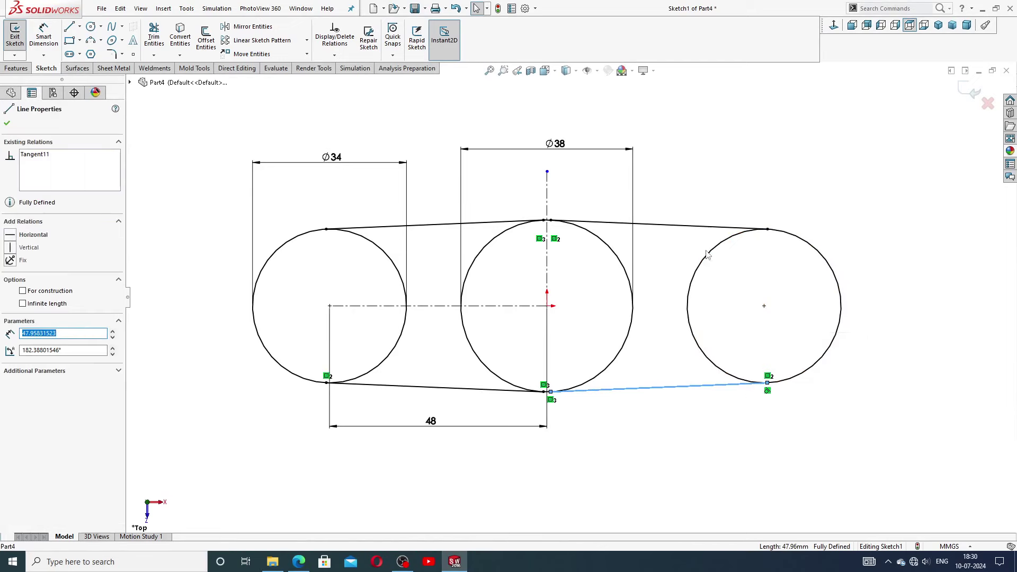
click(706, 234)
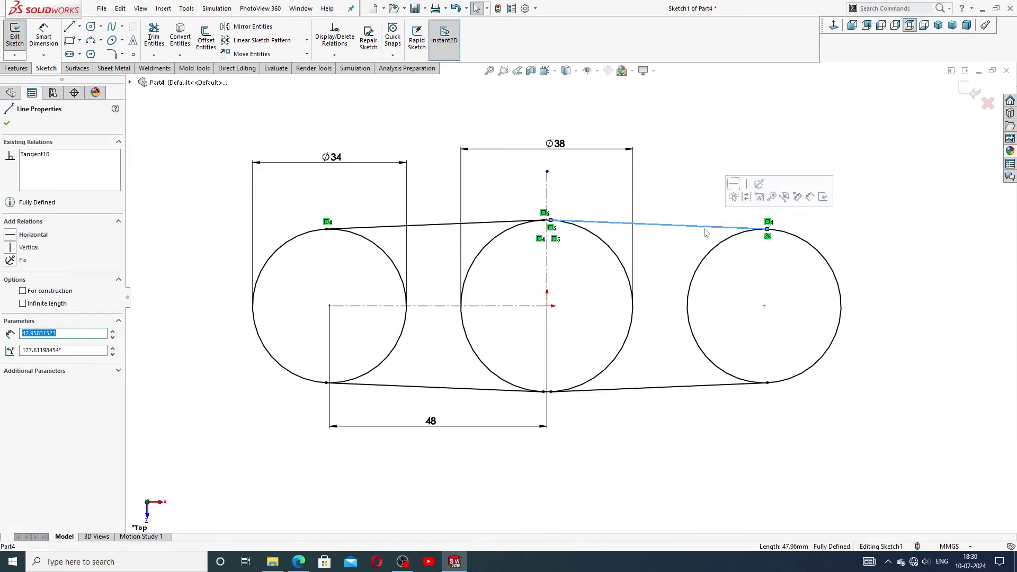
click(666, 266)
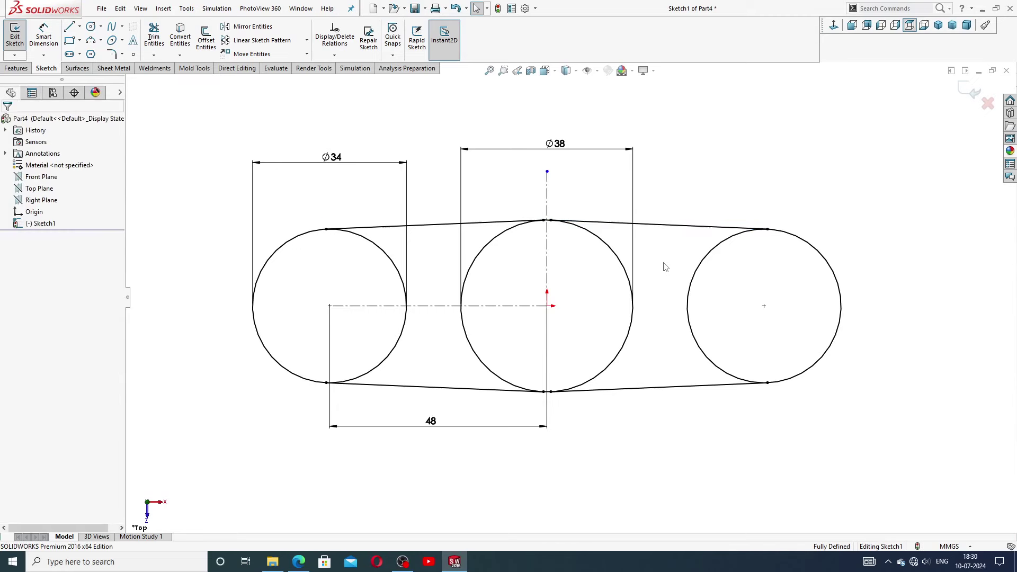
click(588, 223)
ctrl+click(595, 236)
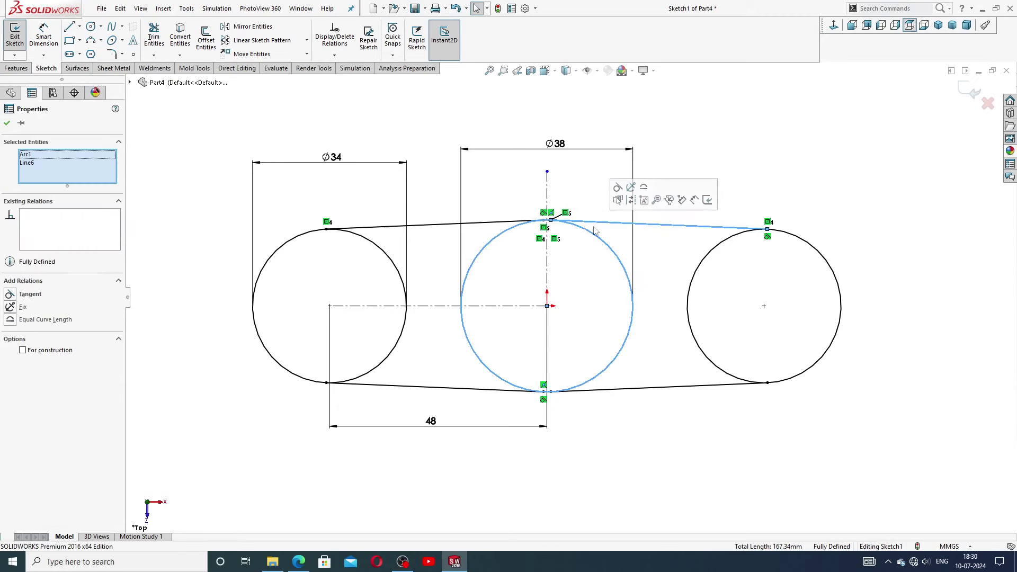
click(618, 188)
click(613, 237)
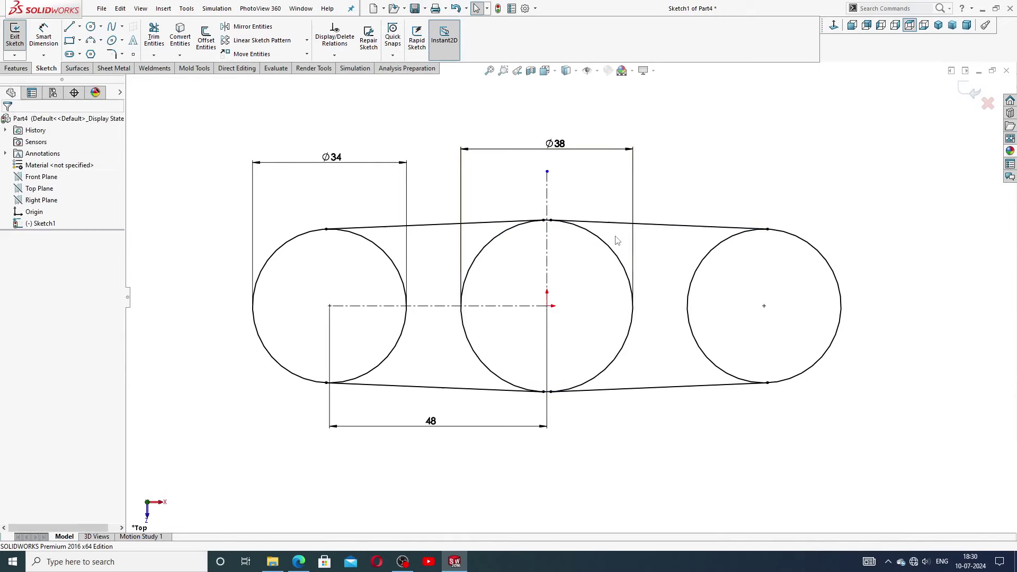
click(659, 226)
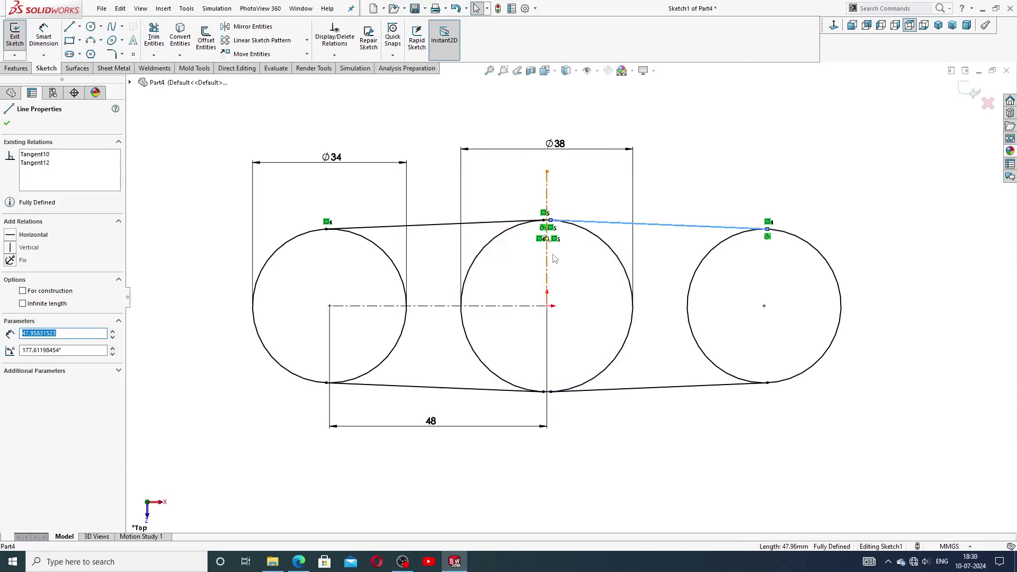
key(Escape)
Step: Make the lower-right connecting line tangent to the middle Ø38 circle
click(628, 391)
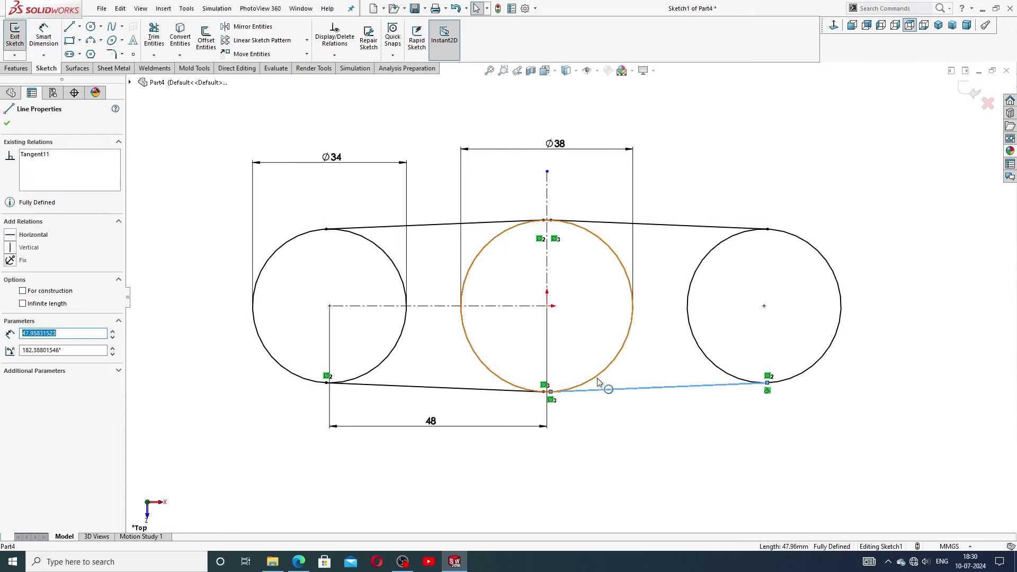
ctrl+click(612, 363)
click(622, 332)
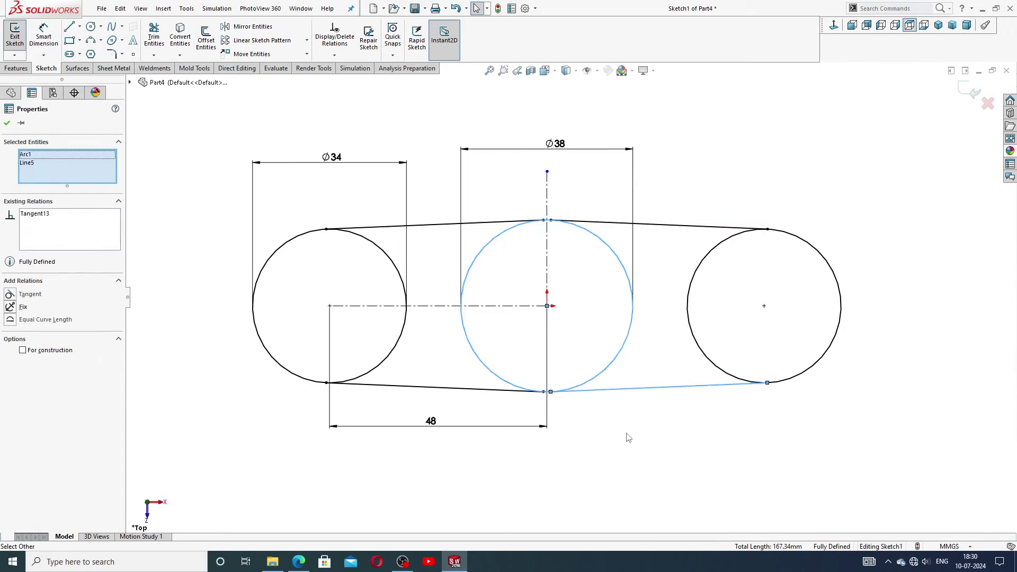
key(Escape)
Step: Check both right lines' relations, fit the sketch, and bring up the PART-07 drawing
click(615, 393)
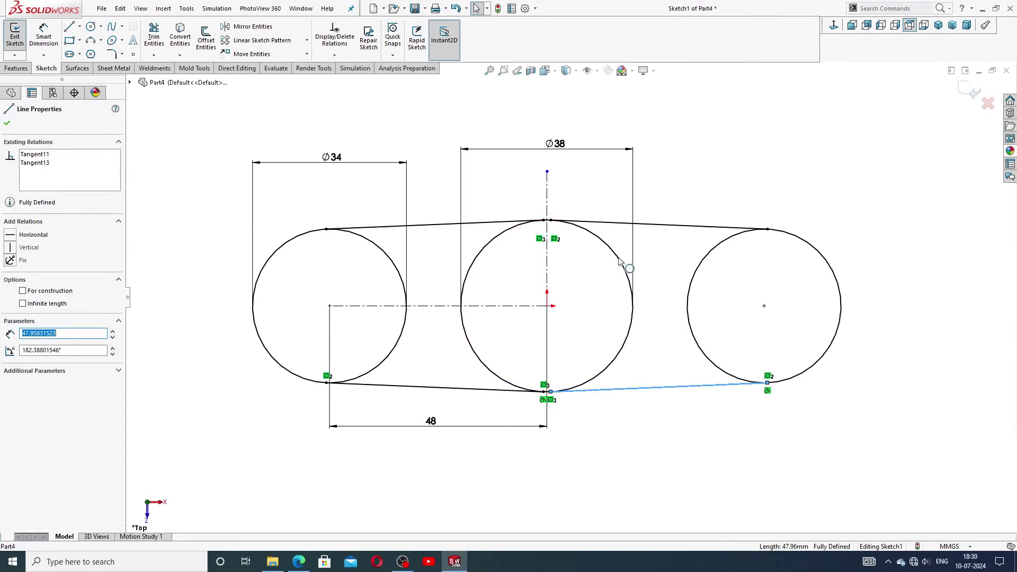
click(631, 223)
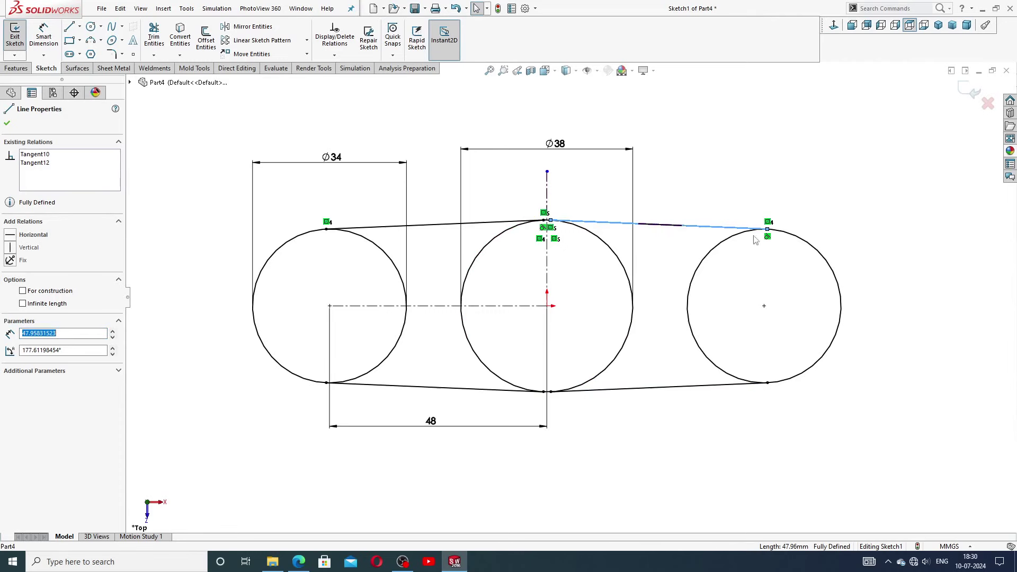
click(655, 319)
key(z)
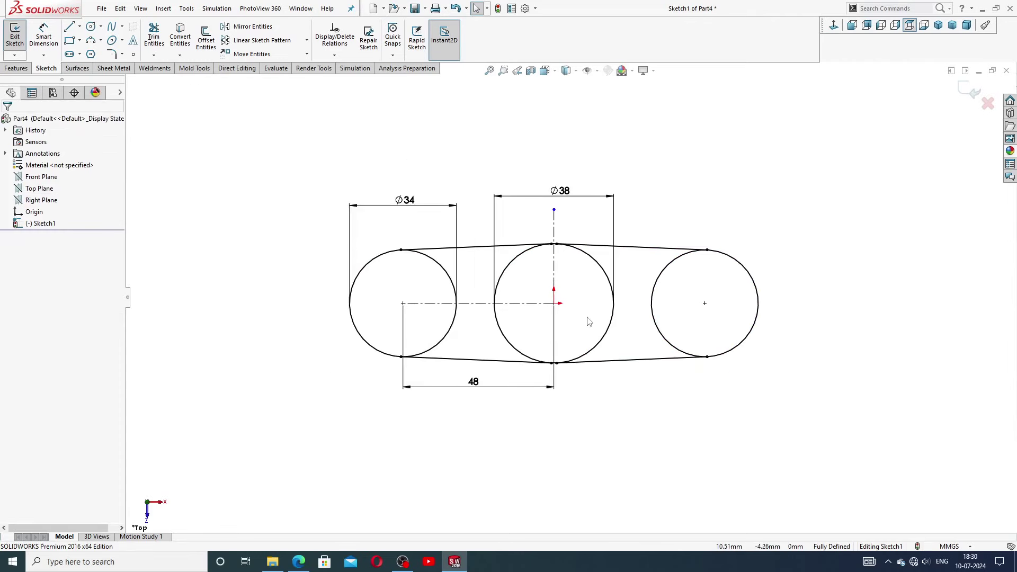
scroll(588, 322, down, 1)
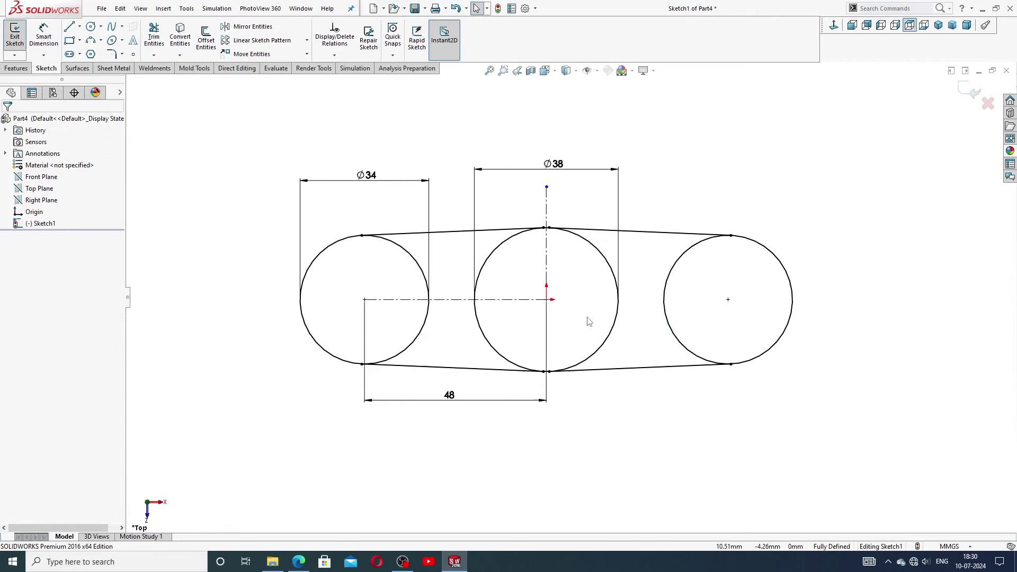
click(298, 563)
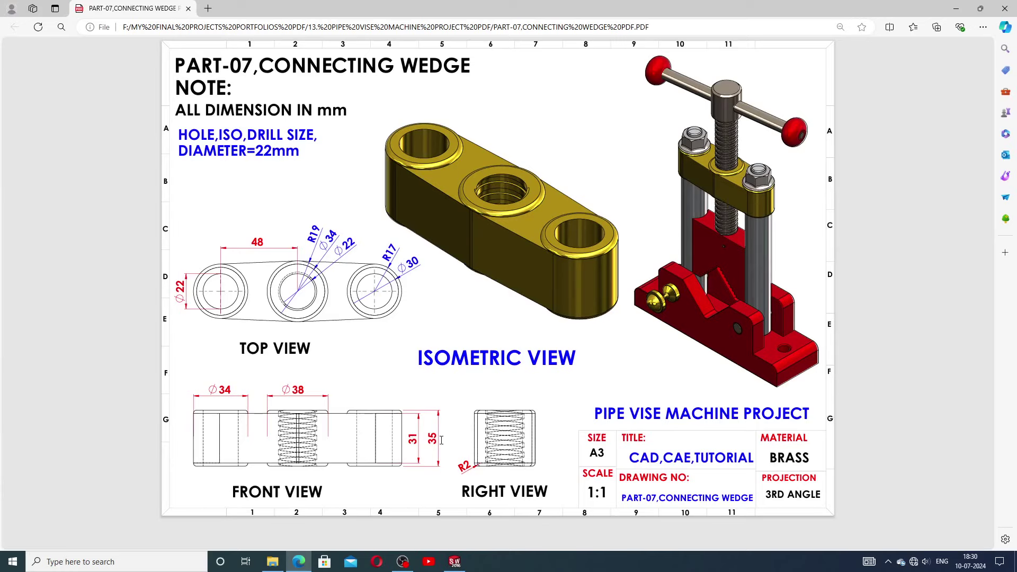
Step: Return from the PART-07 Connecting Wedge PDF to the SOLIDWORKS Part4 sketch
click(455, 562)
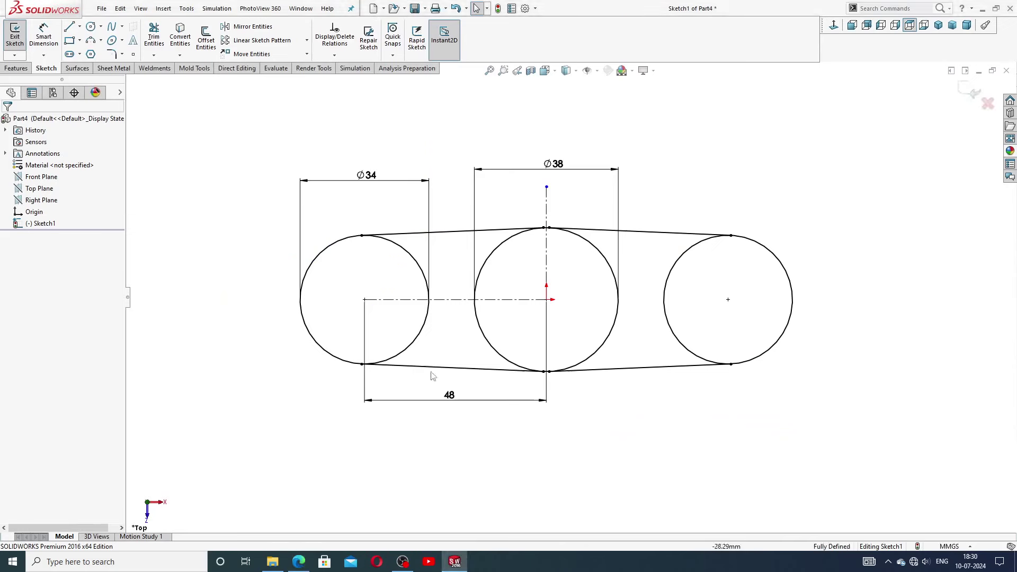
Step: Extrude the left, middle and right circles 35 mm with Mid Plane
click(17, 69)
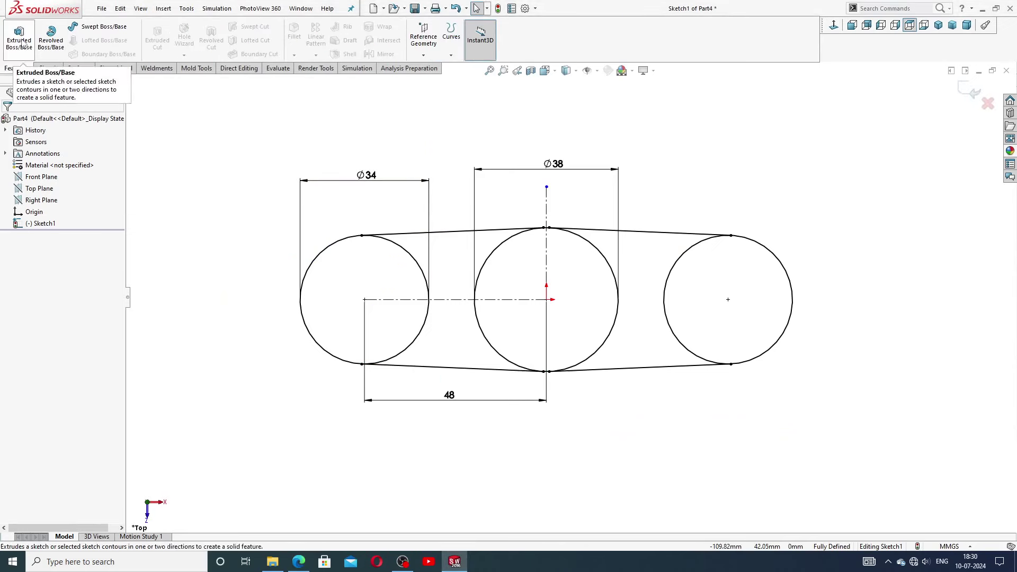
click(24, 45)
click(390, 266)
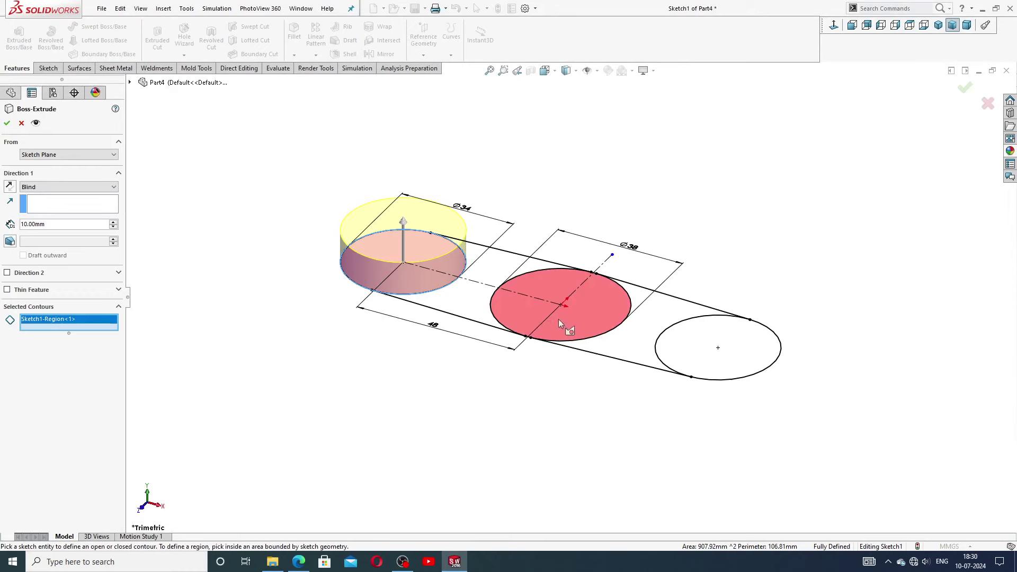
click(559, 319)
click(677, 356)
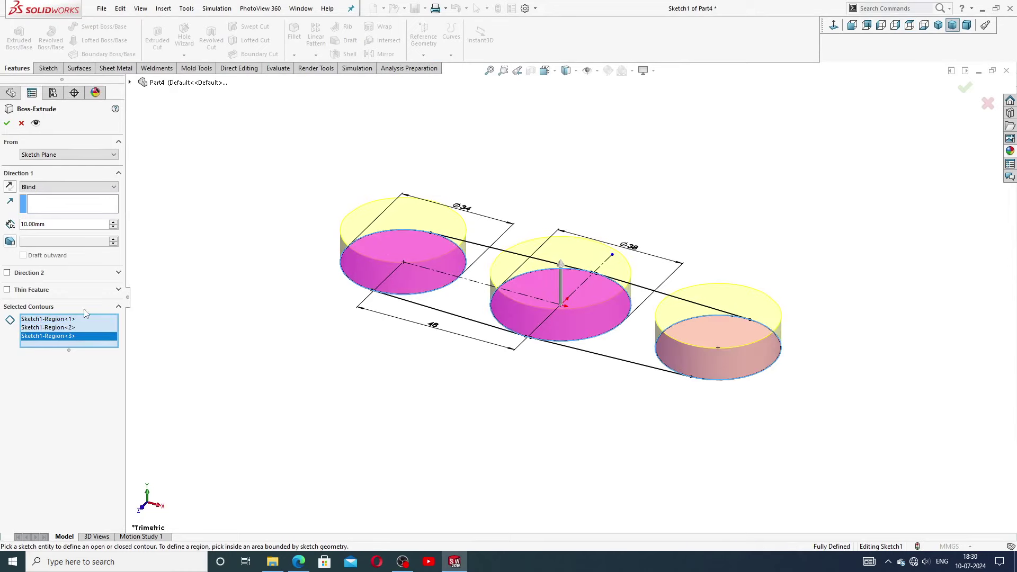
click(53, 186)
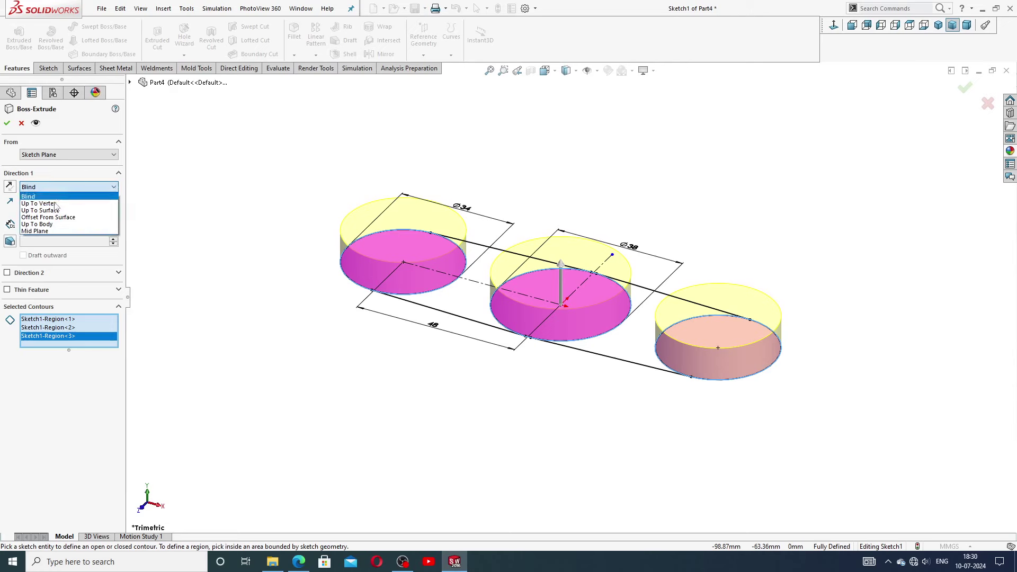
click(53, 231)
text(35)
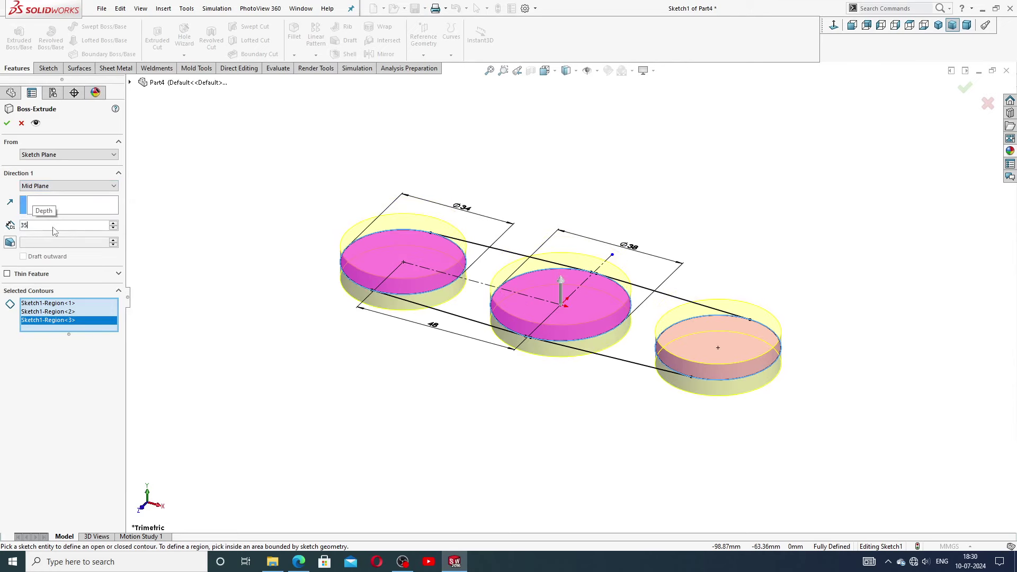
key(Return)
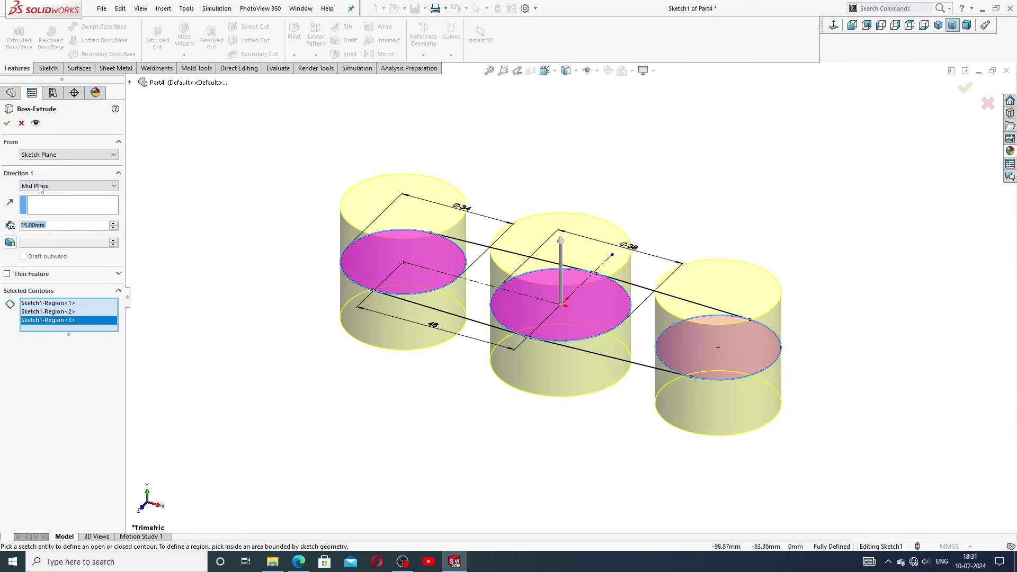
click(7, 125)
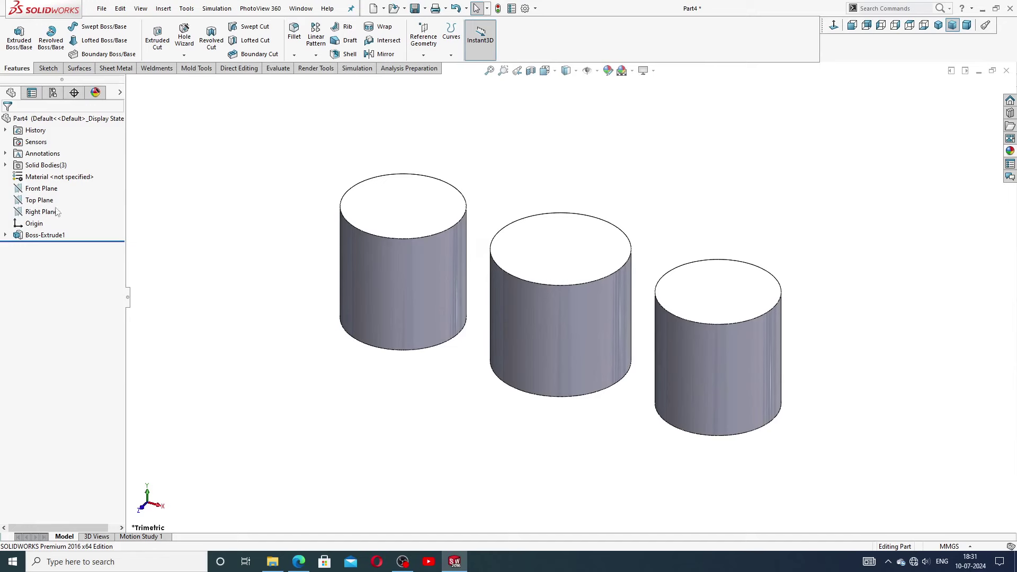
Step: Extrude Sketch1's two regions between the cylinders as a 31 mm Mid Plane web
click(4, 235)
click(33, 247)
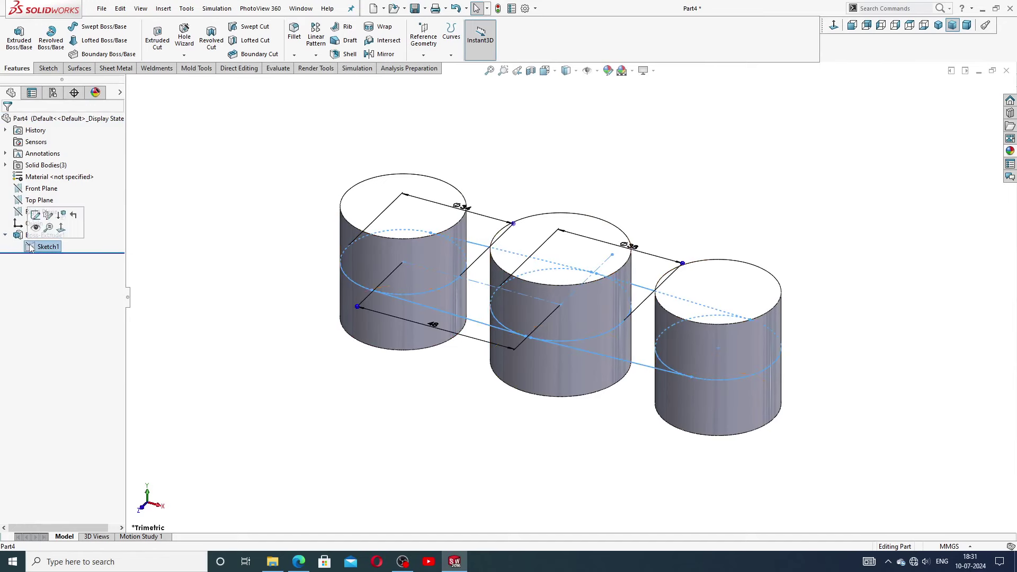
click(17, 47)
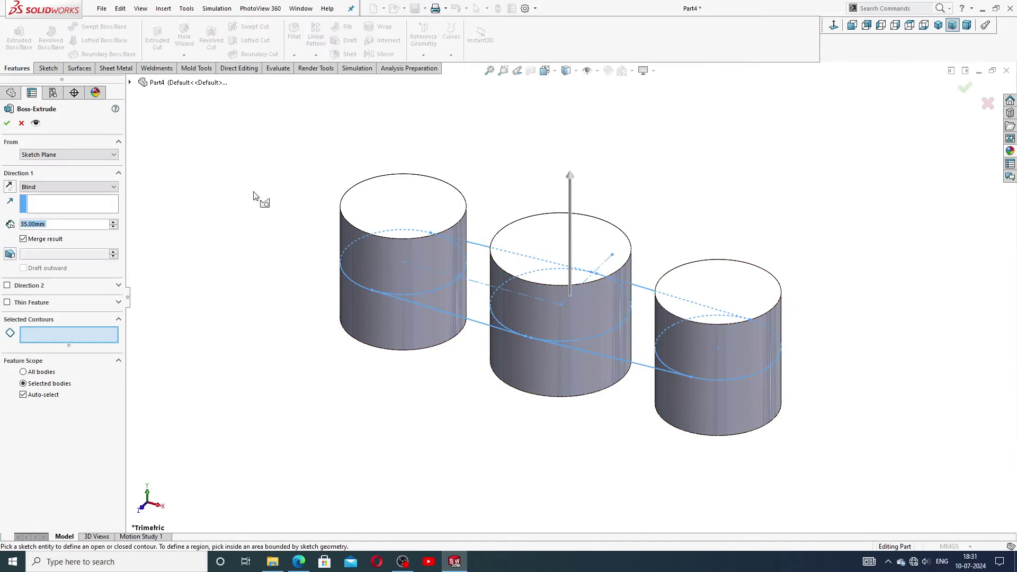
click(480, 315)
click(645, 325)
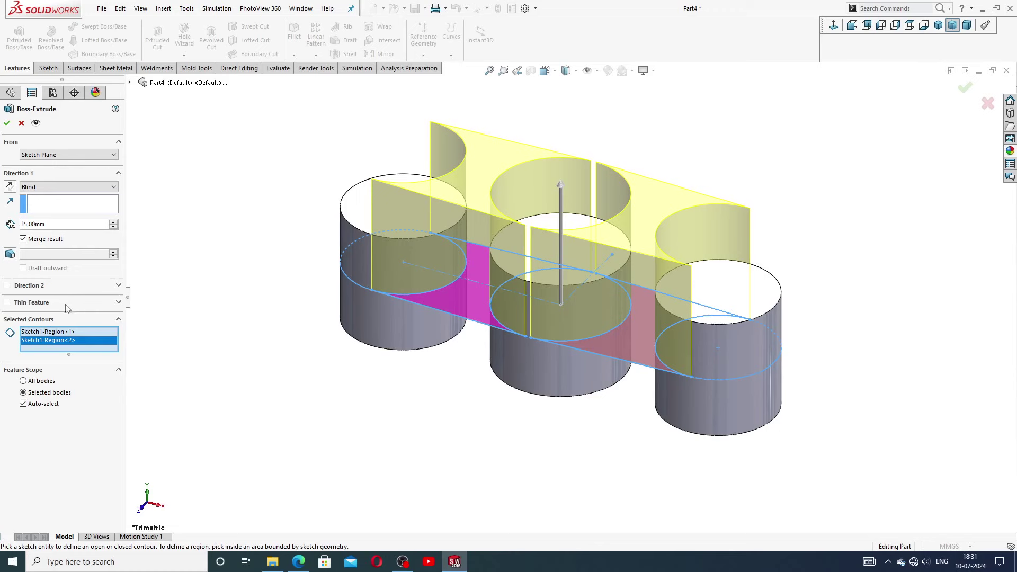
click(44, 189)
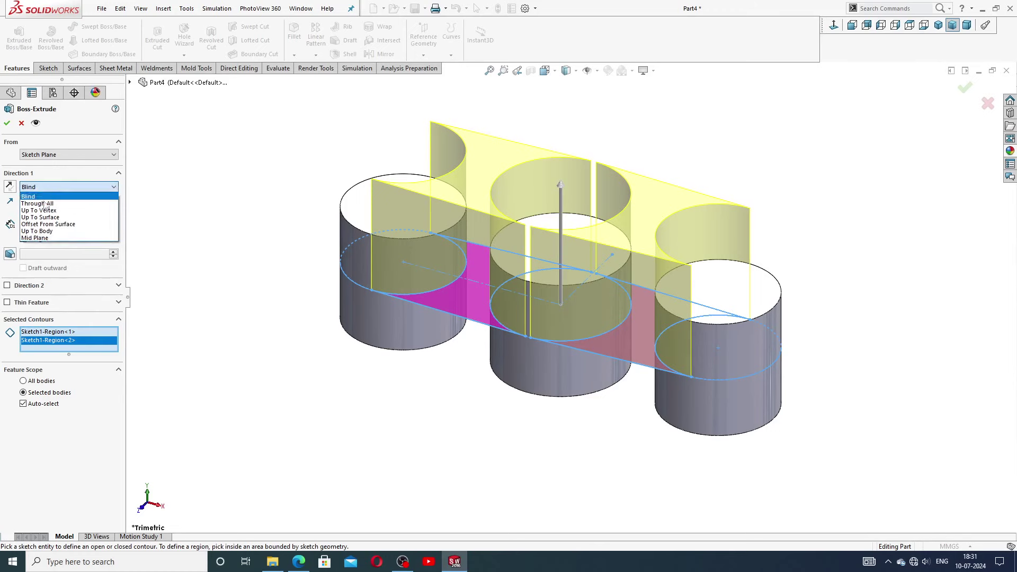
click(45, 242)
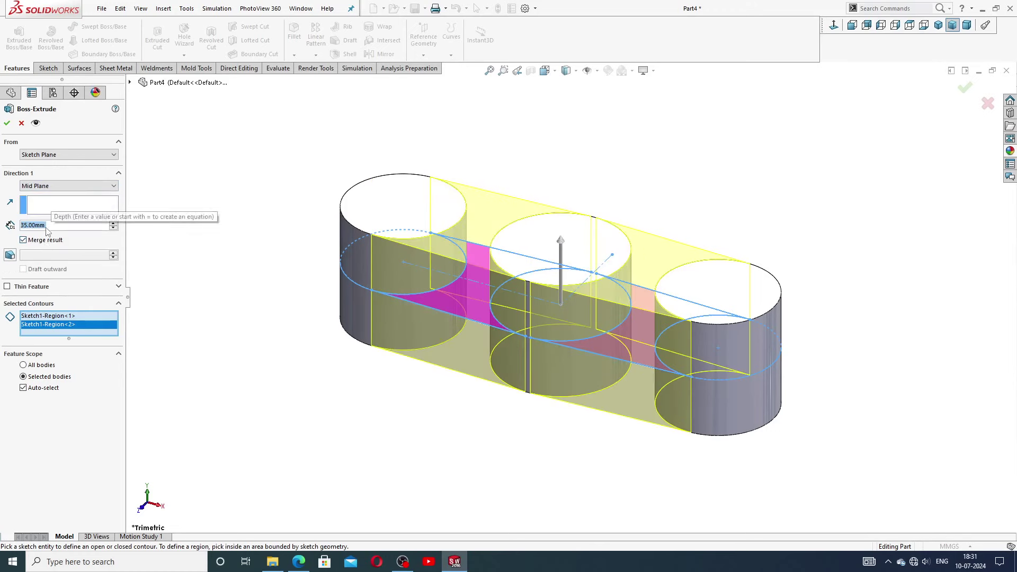
text(31)
key(Return)
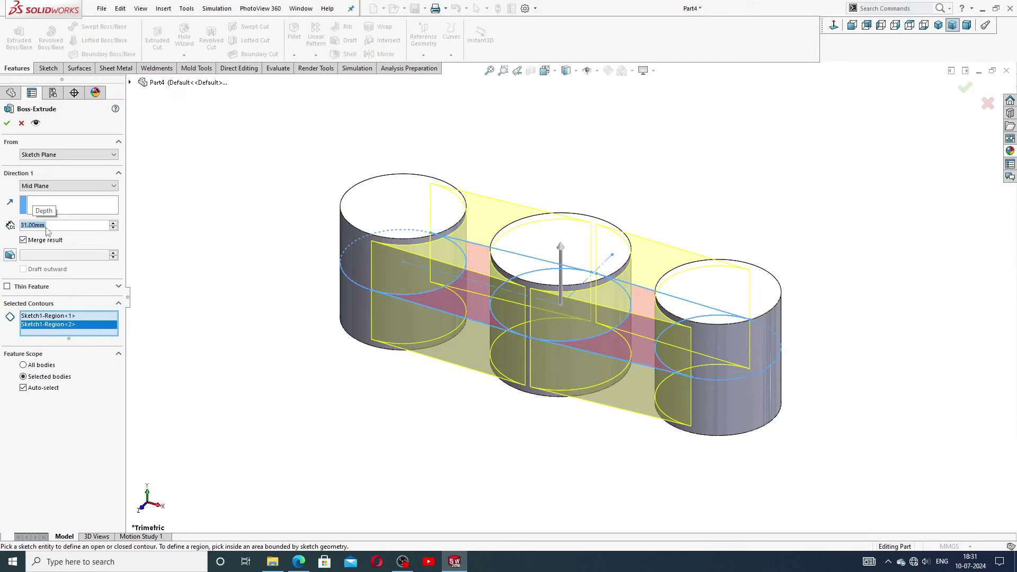
click(8, 125)
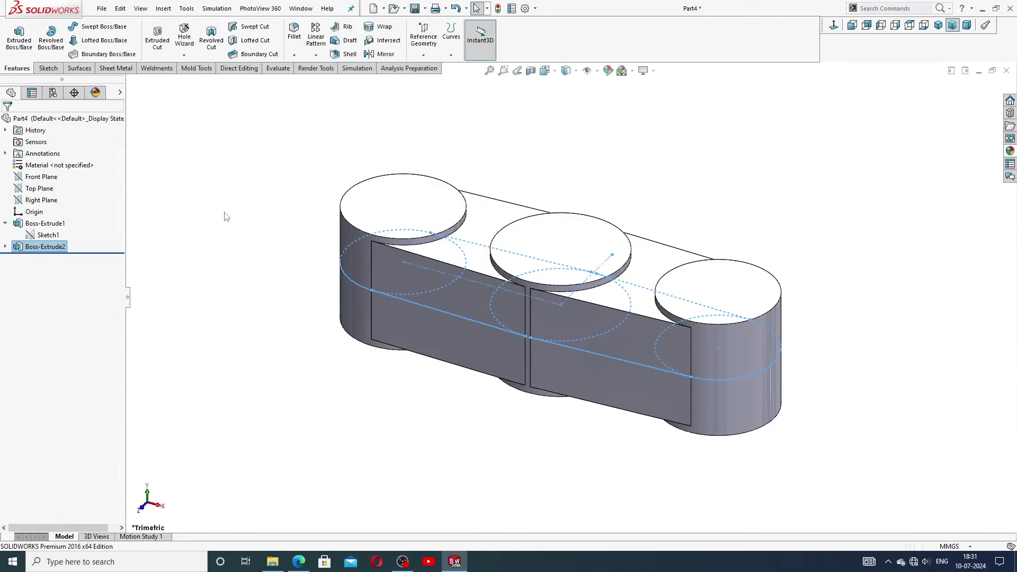
click(257, 250)
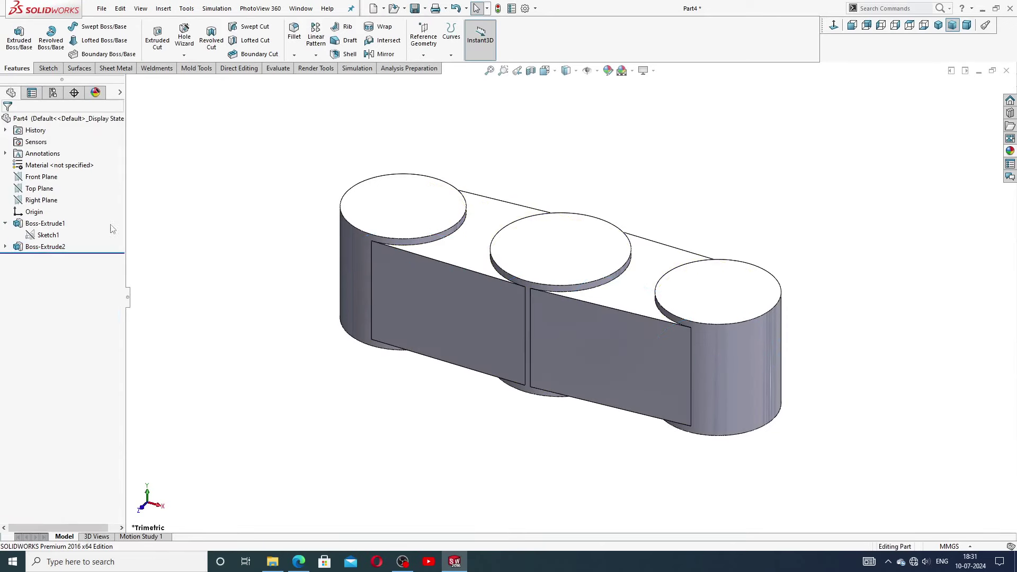
Step: Sketch circles at the left and right outer boss centres on the top face
click(6, 223)
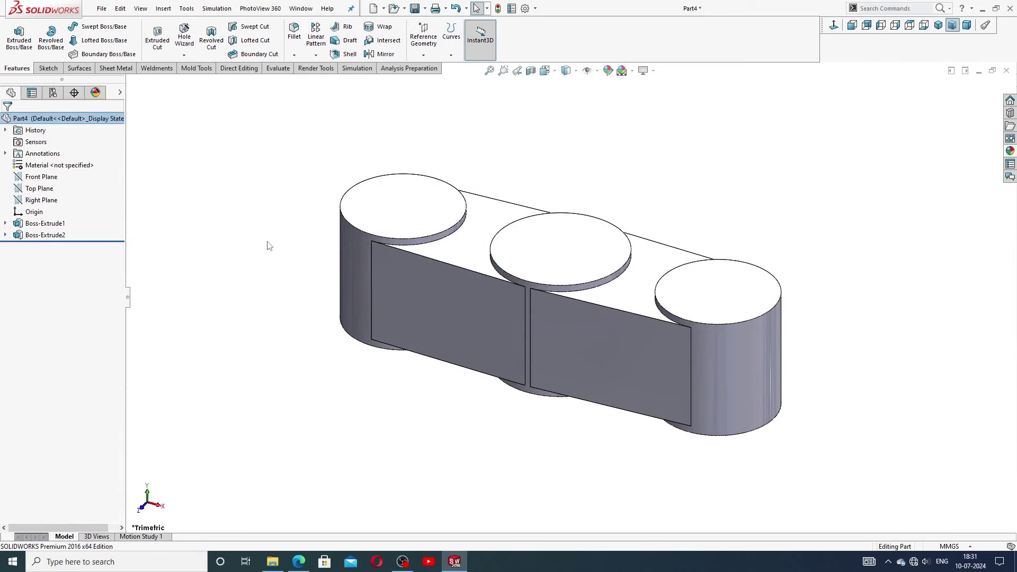
middle_drag(477, 211, 486, 288)
click(437, 213)
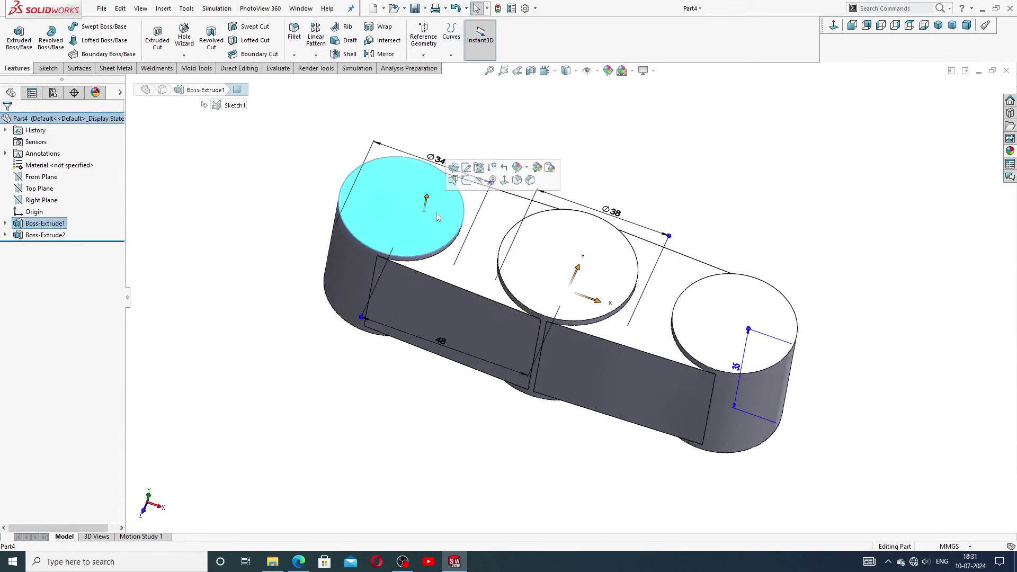
click(467, 180)
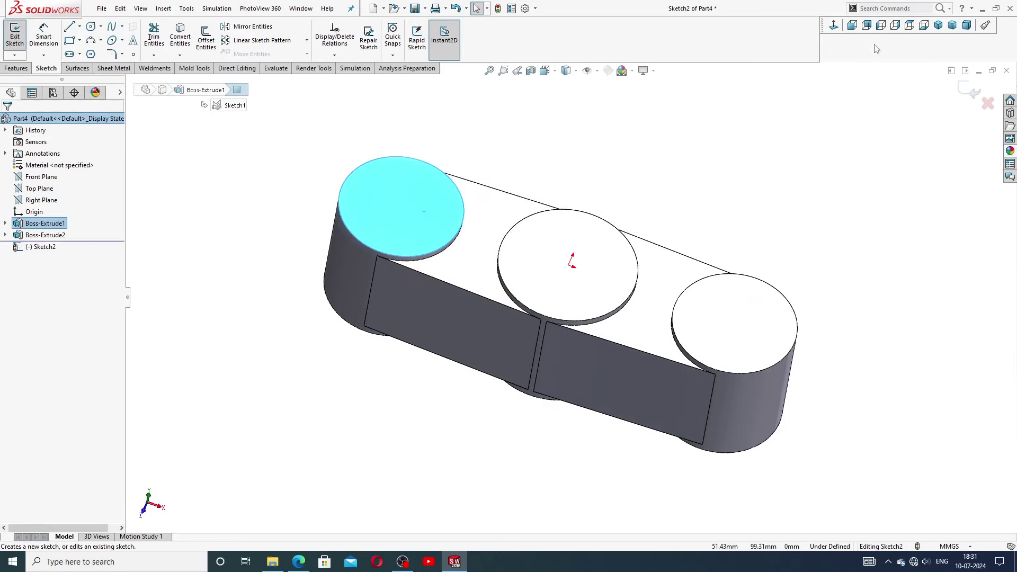
click(835, 26)
click(93, 27)
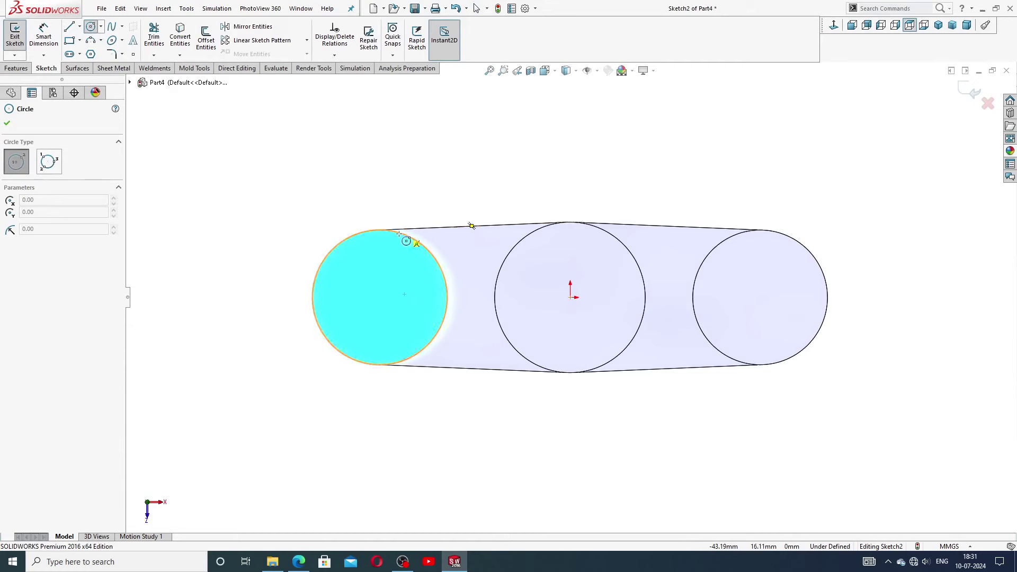
click(379, 298)
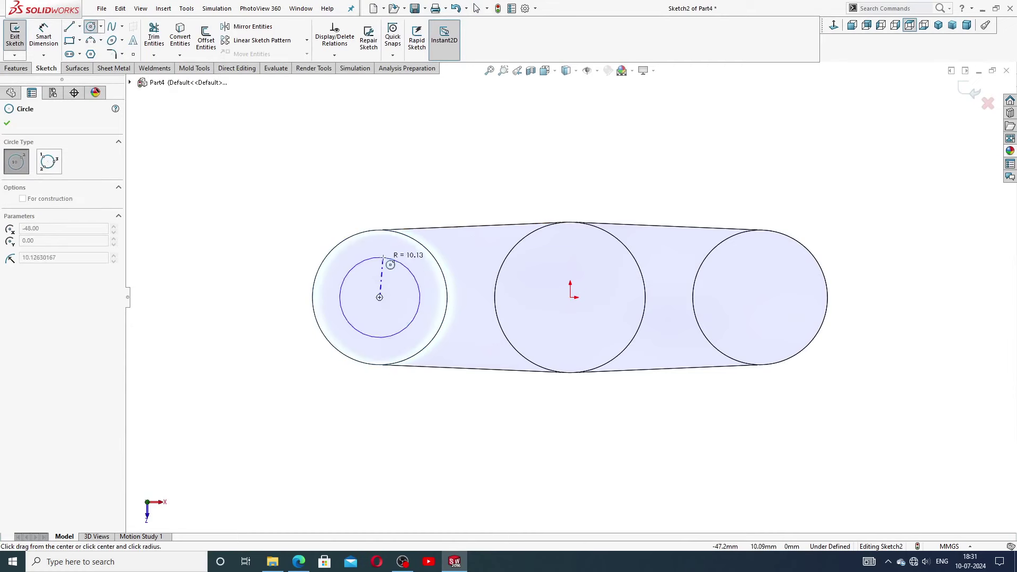
click(389, 257)
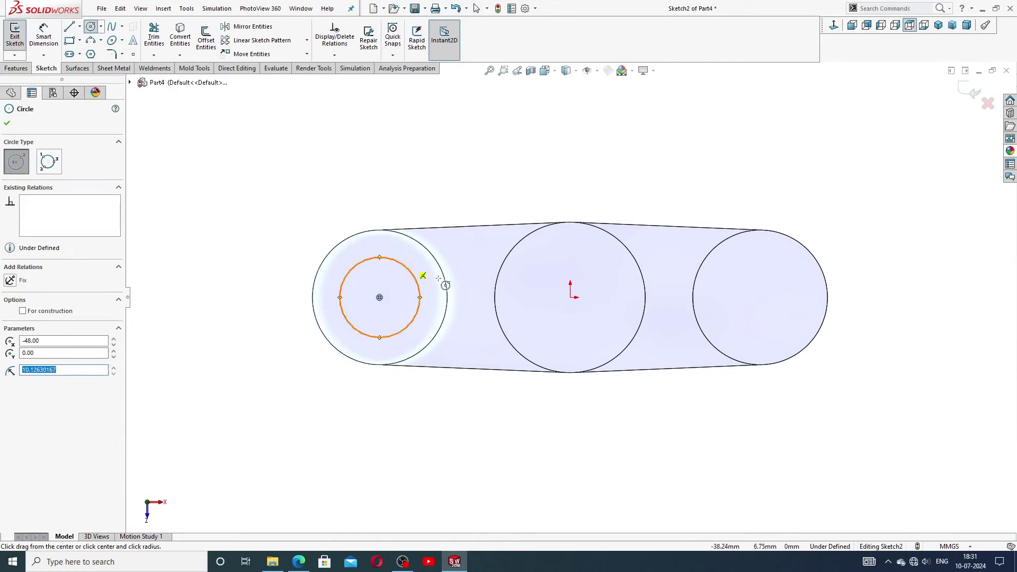
click(760, 298)
click(771, 255)
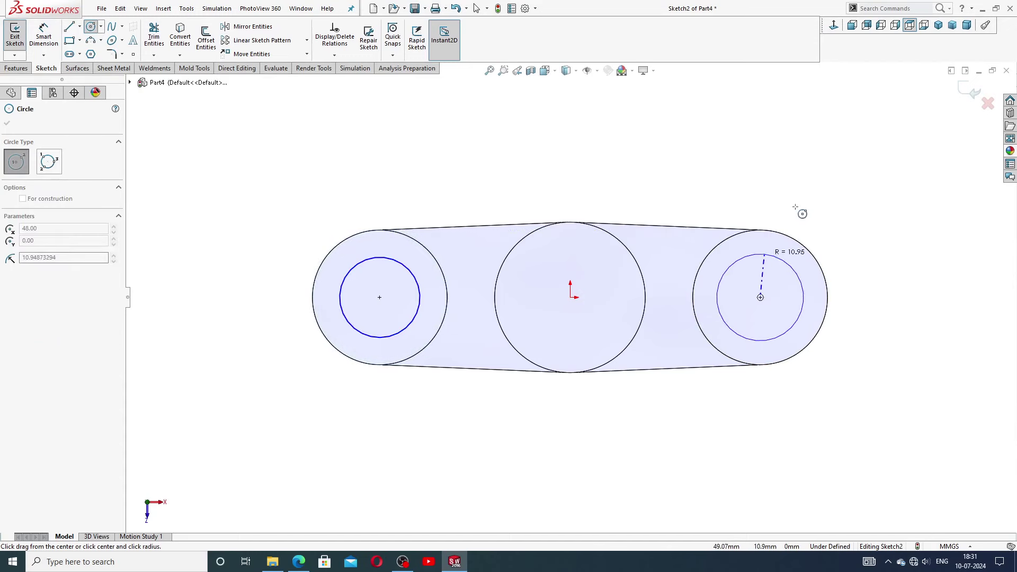
right_click(800, 212)
click(817, 220)
Step: Make the two inner circles equal in size
click(404, 270)
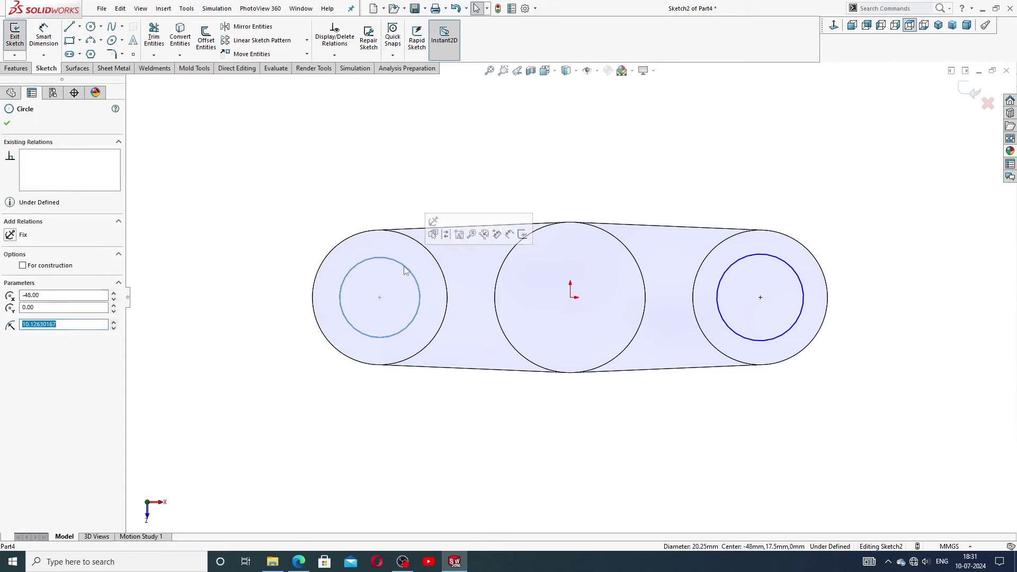
ctrl+click(740, 262)
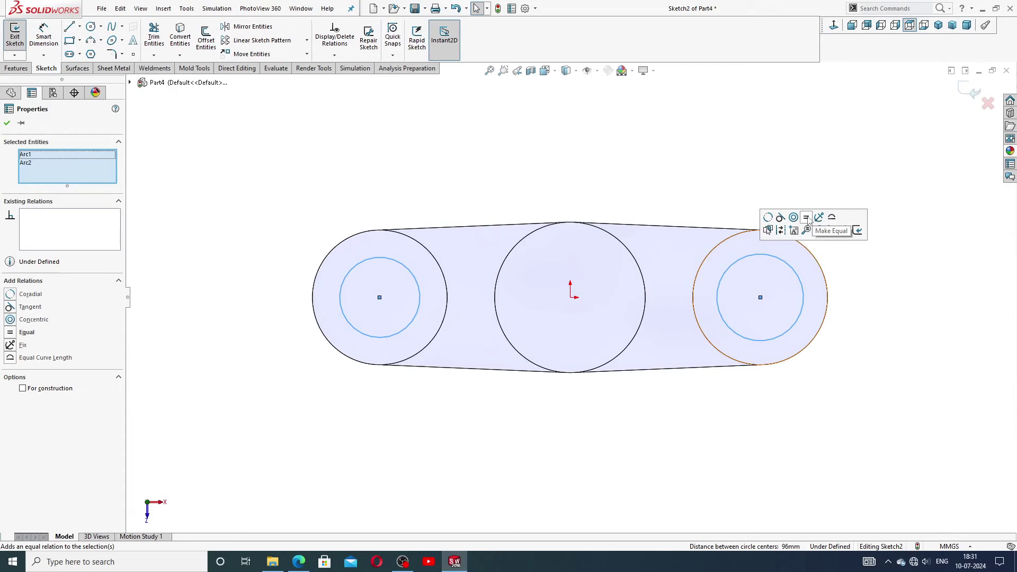
click(806, 217)
click(784, 189)
scroll(699, 298, down, 1)
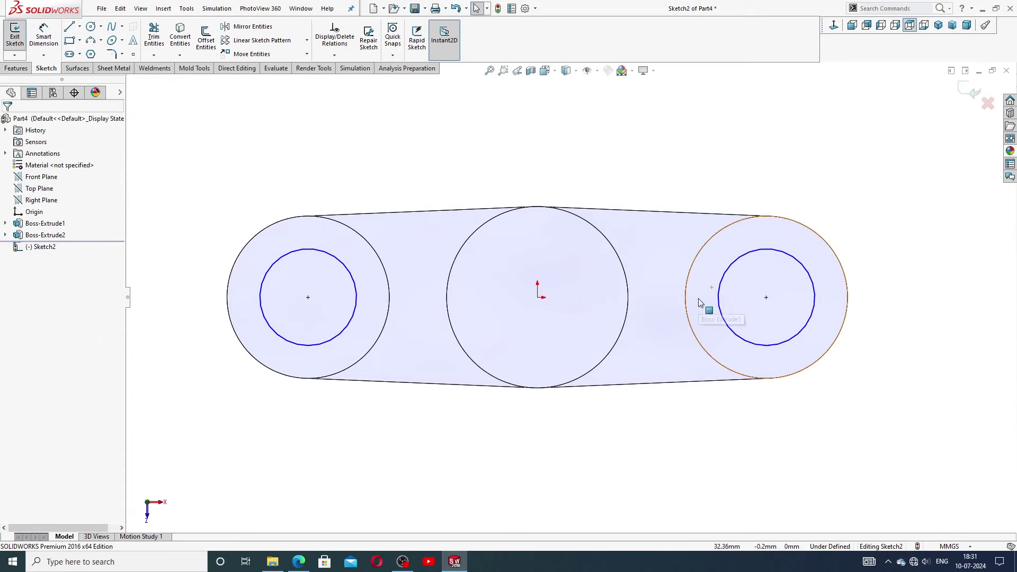
Step: Dimension the left inner circle to a 22 mm diameter
click(43, 37)
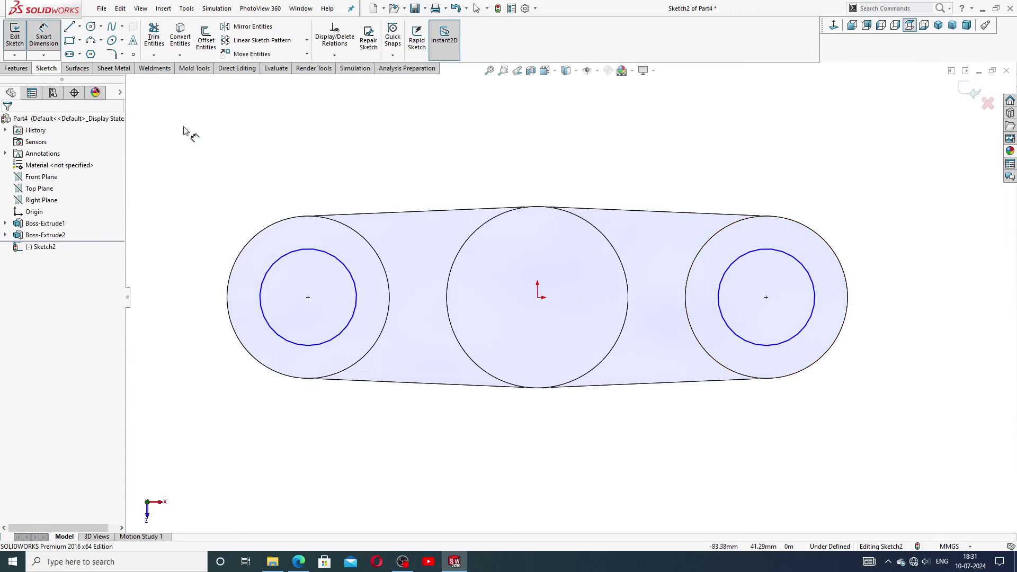
click(316, 250)
click(320, 183)
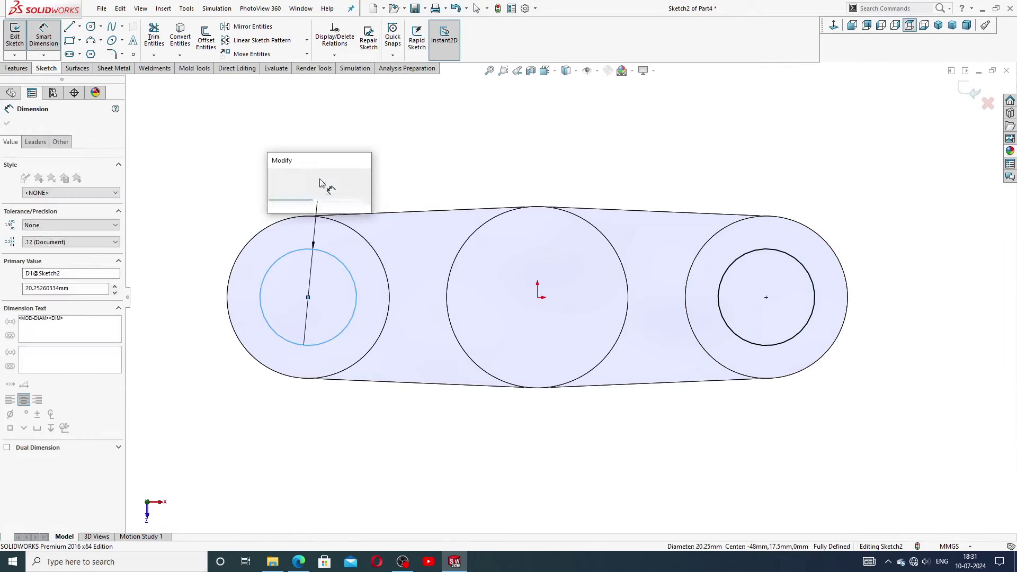
text(22)
key(Return)
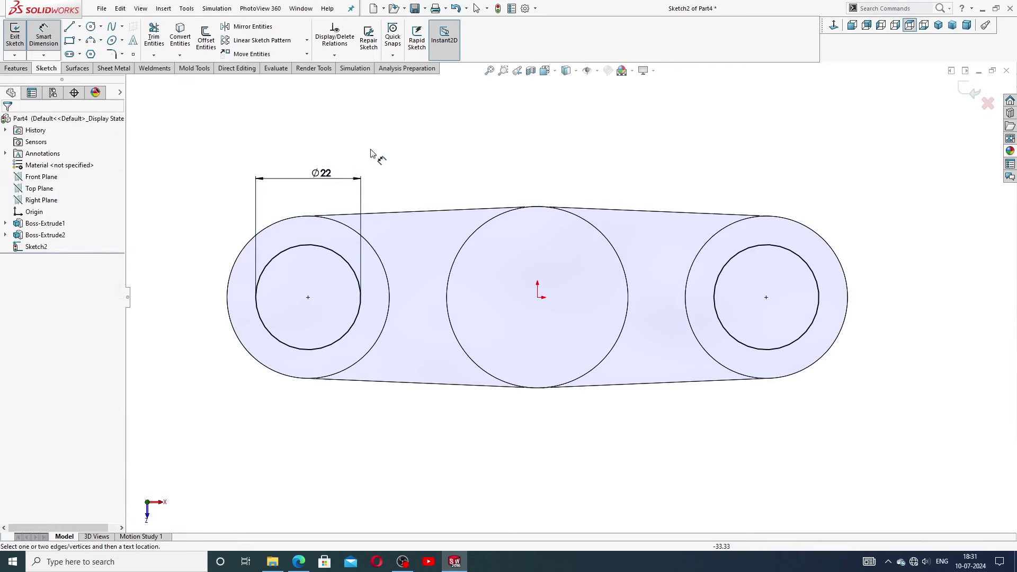
drag(324, 175, 310, 189)
click(379, 159)
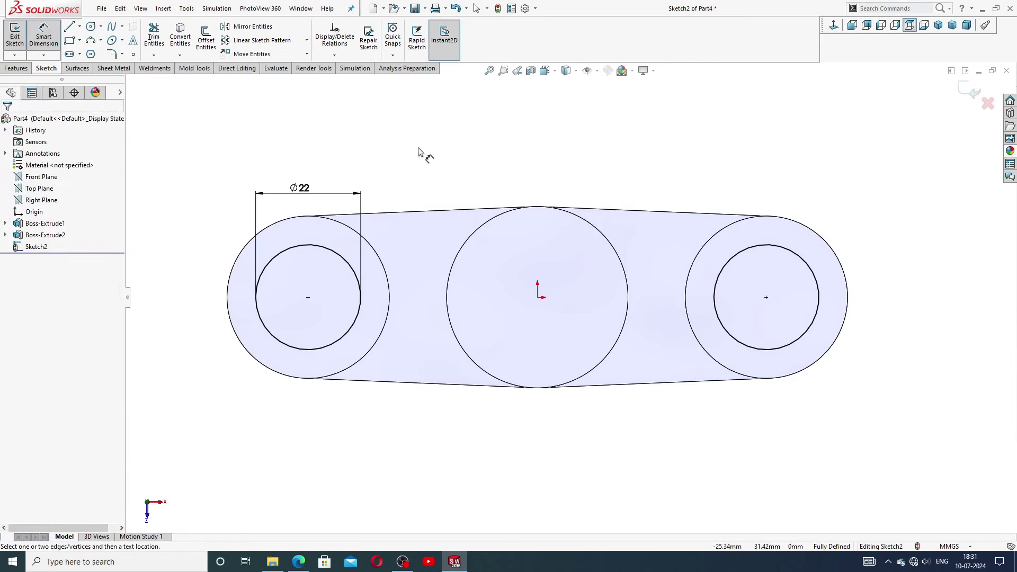
right_click(420, 150)
click(434, 153)
Step: Create Cut-Extrude1 from the two Ø22 circles with Up To Next depth
click(16, 69)
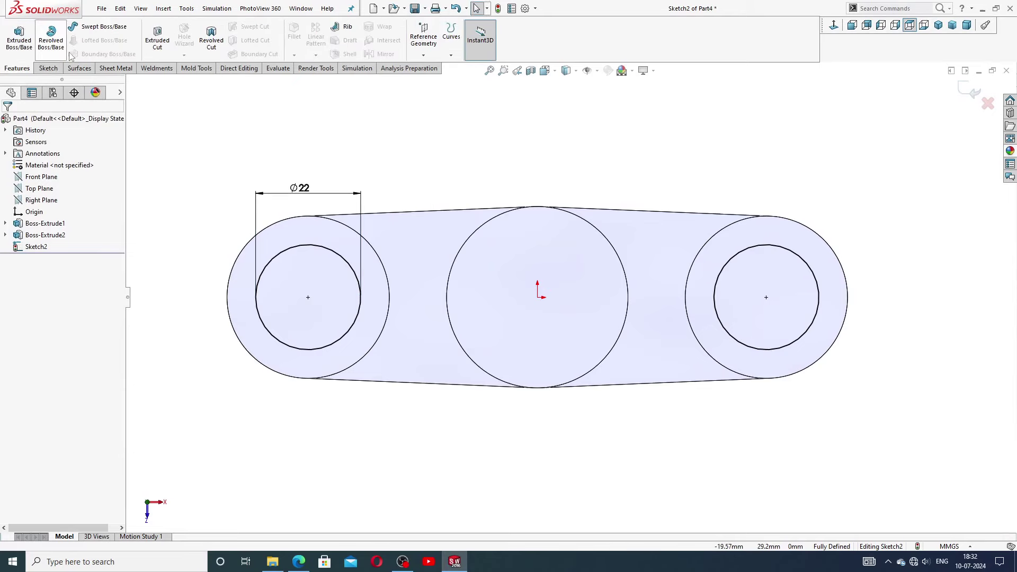
click(153, 45)
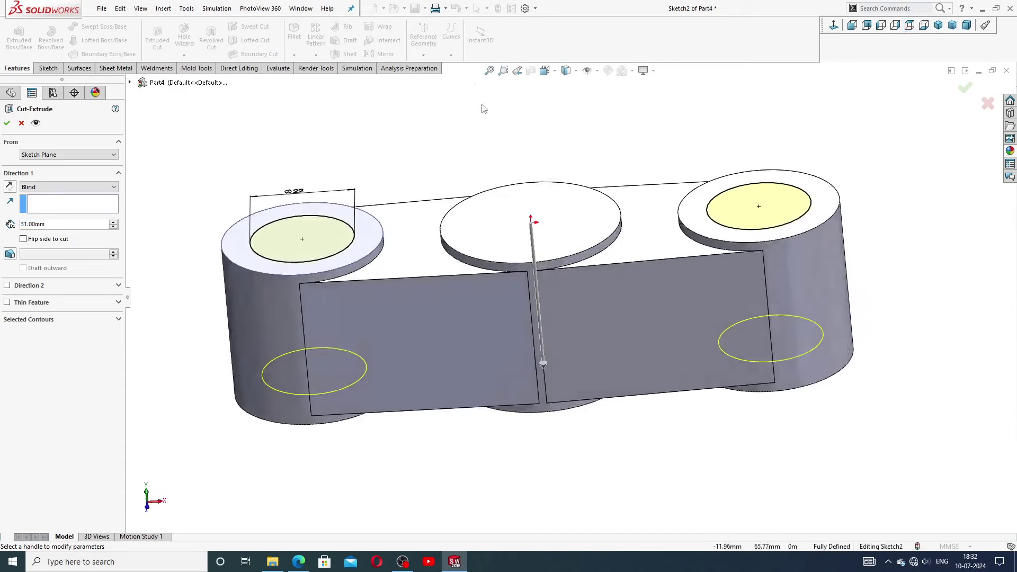
middle_drag(550, 245, 545, 209)
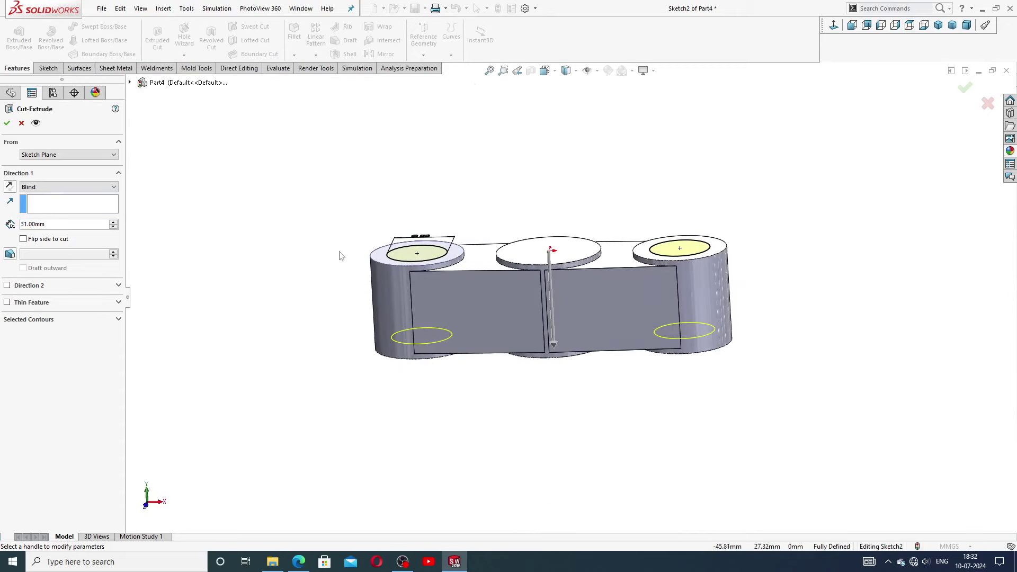
click(61, 188)
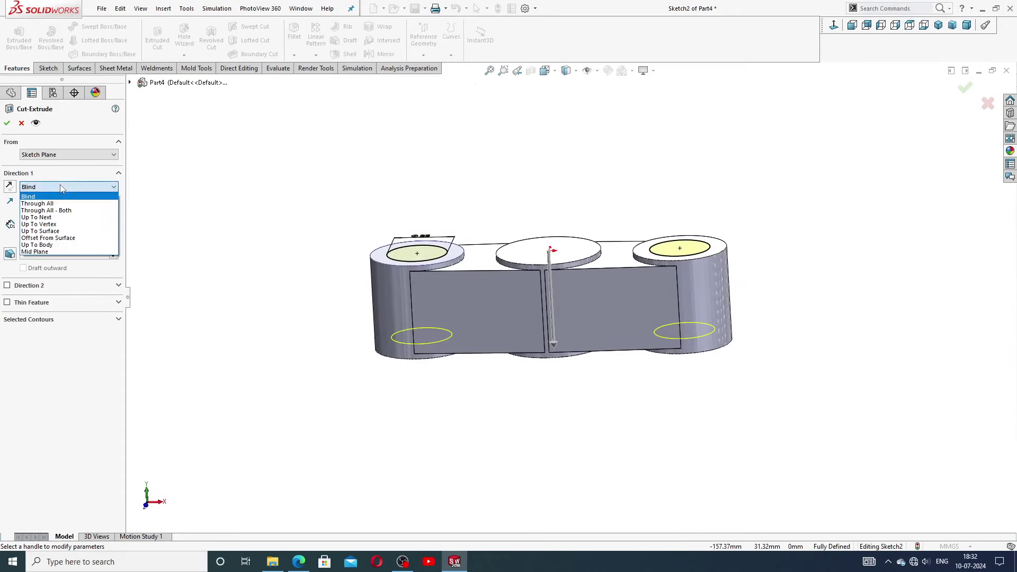
click(64, 217)
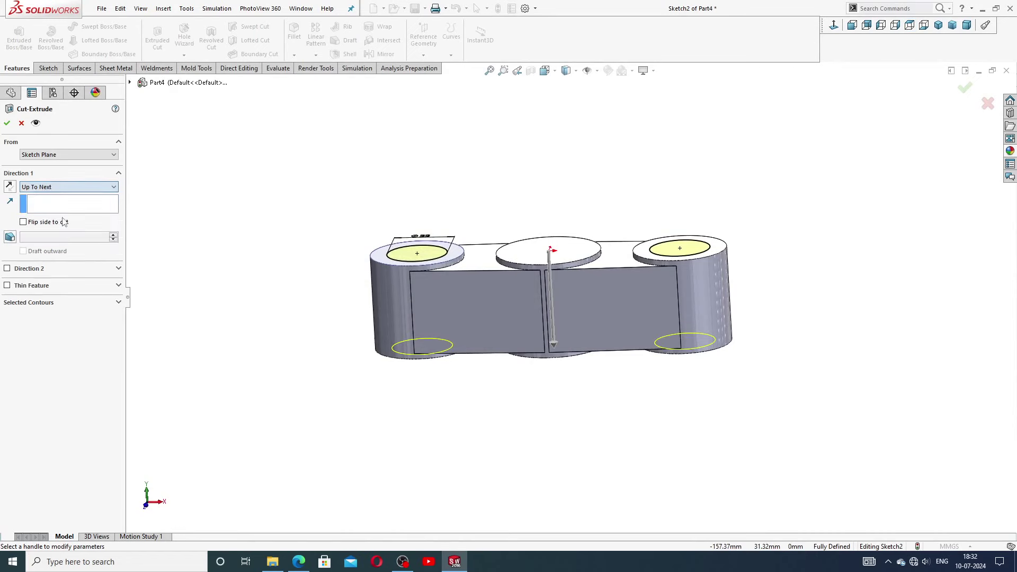
click(7, 125)
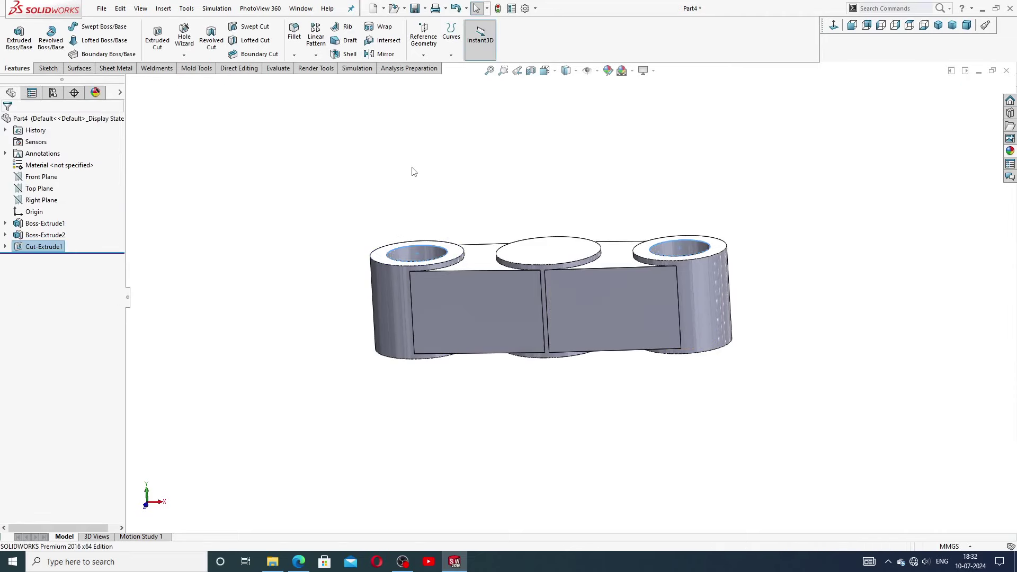
middle_drag(582, 180, 595, 225)
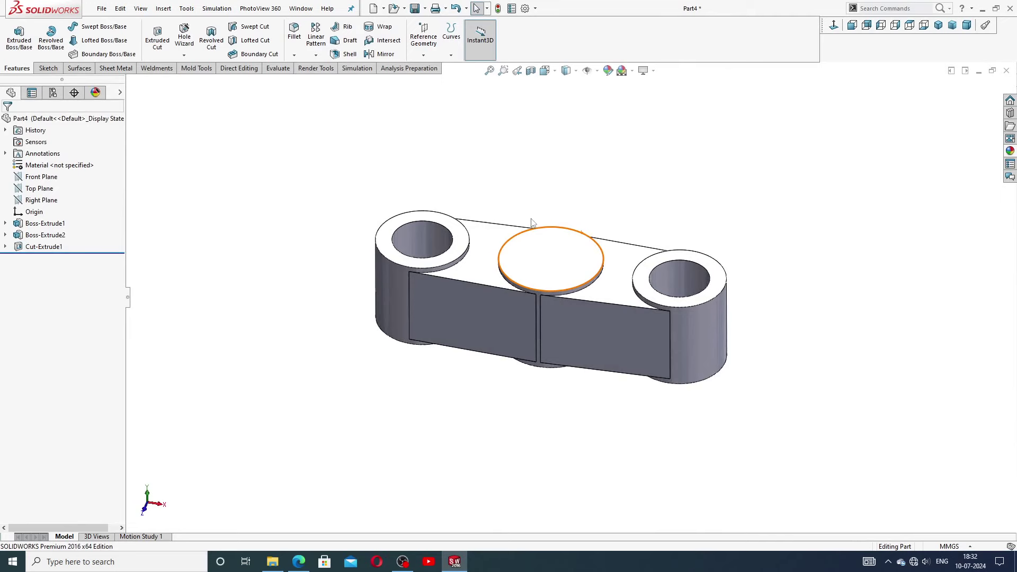
middle_drag(532, 222, 572, 345)
scroll(548, 354, down, 2)
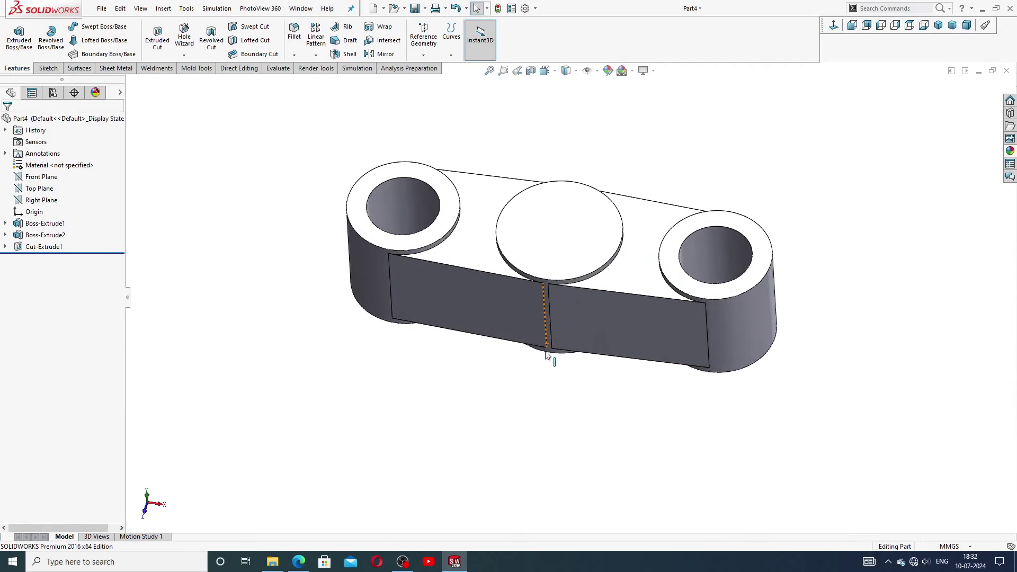
scroll(604, 168, up, 3)
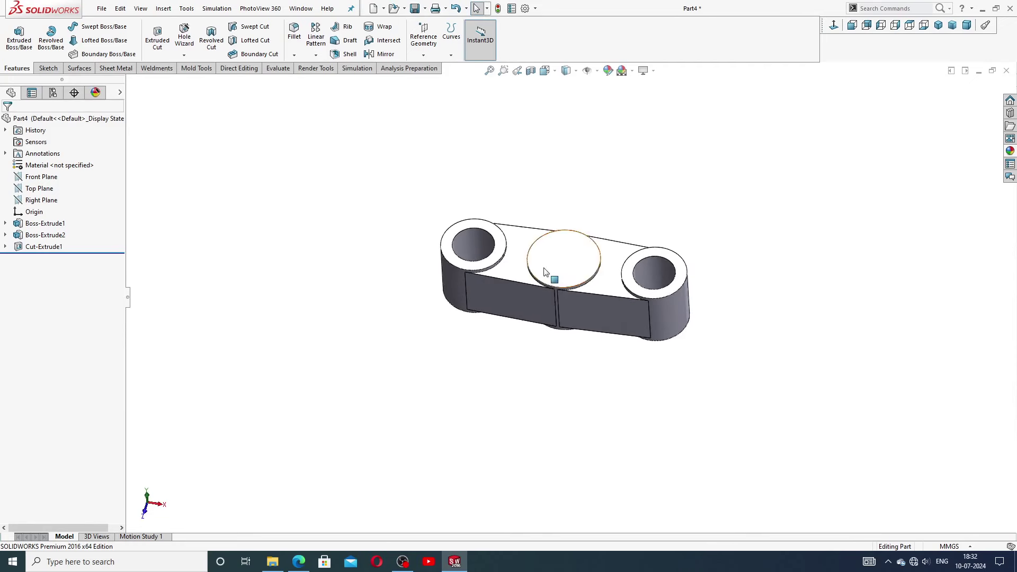
scroll(546, 273, down, 3)
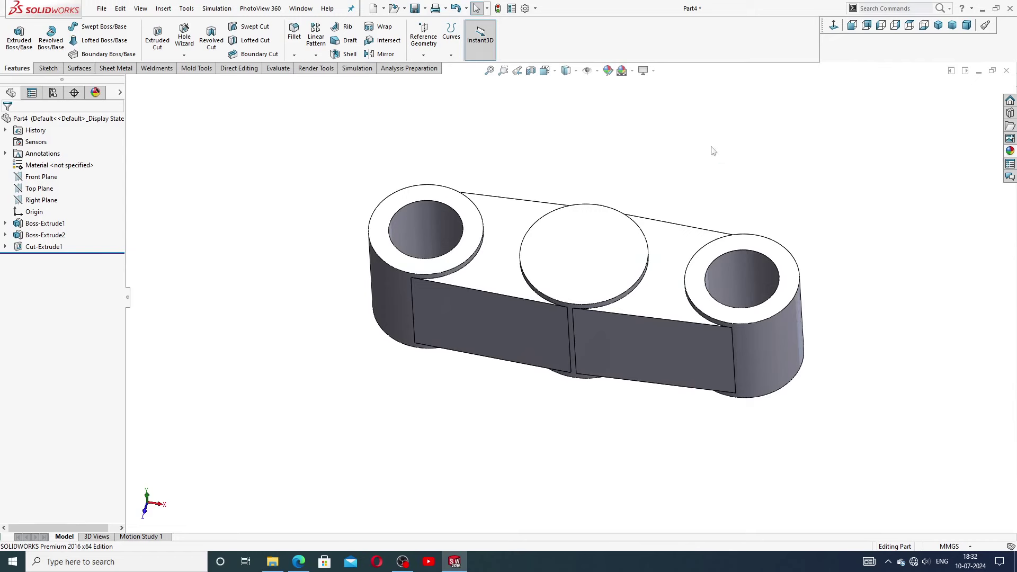
Step: Start a Hole Wizard hole on the middle boss's top face, viewed normal to it
click(597, 250)
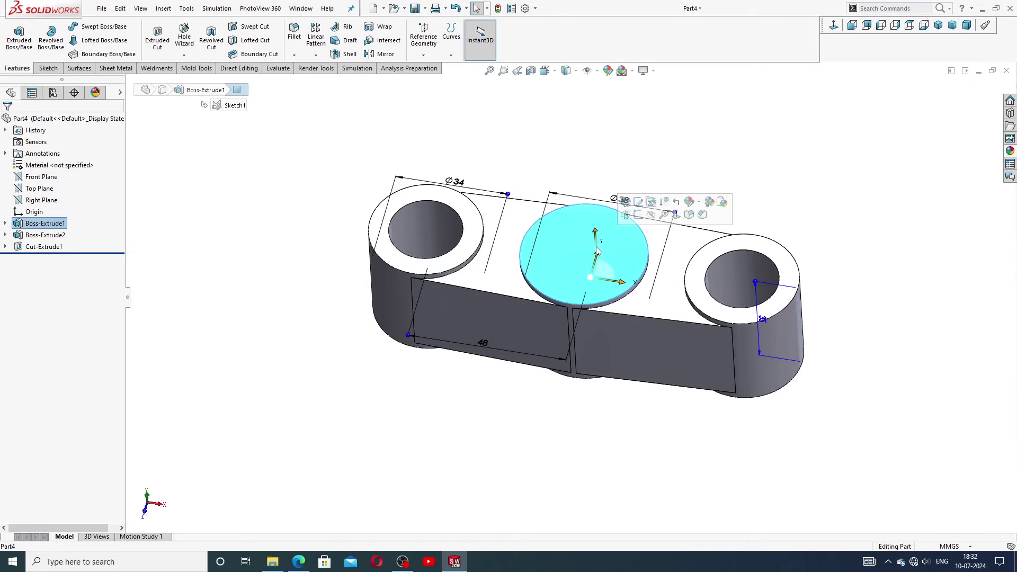
click(831, 27)
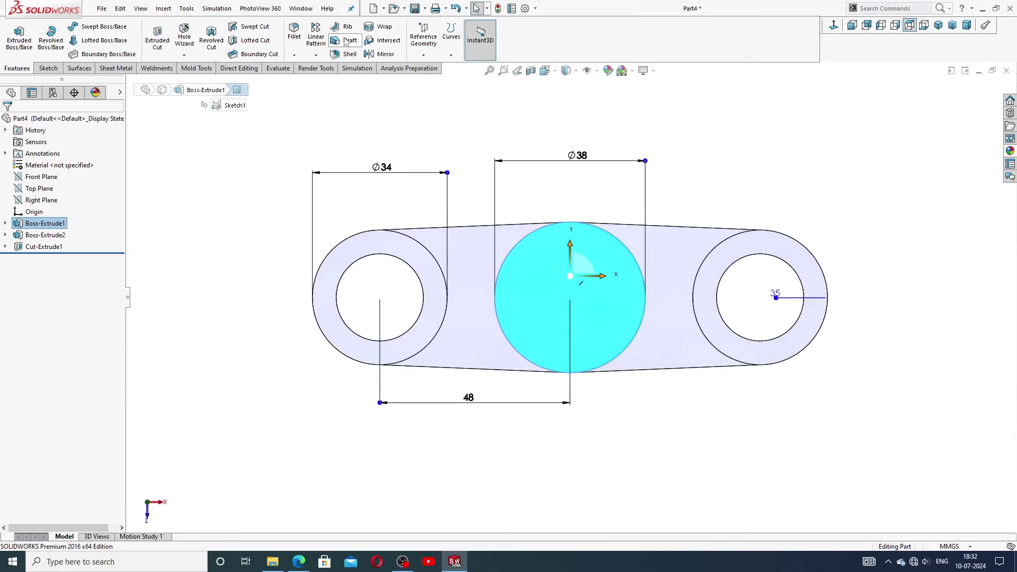
click(184, 55)
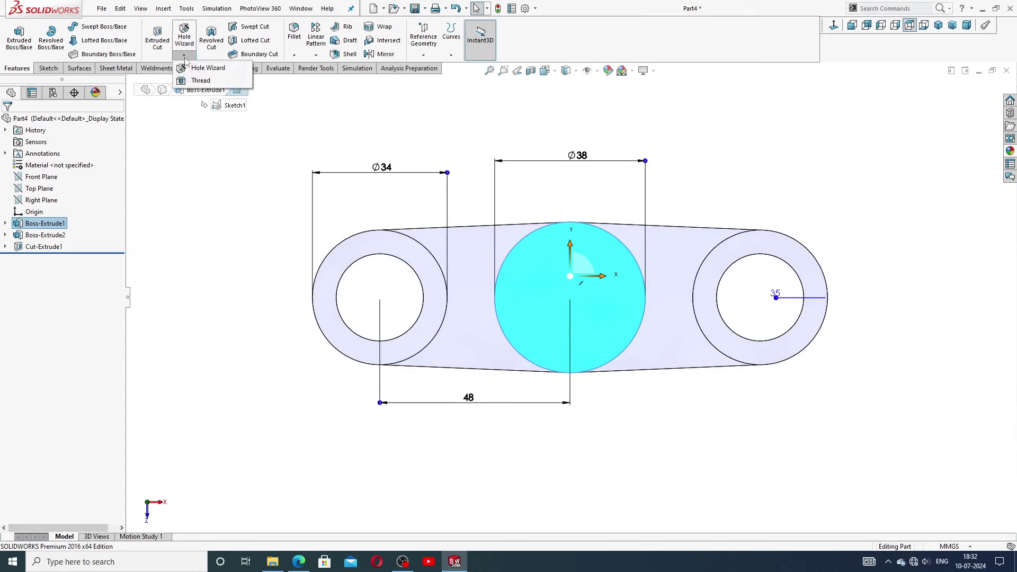
click(208, 69)
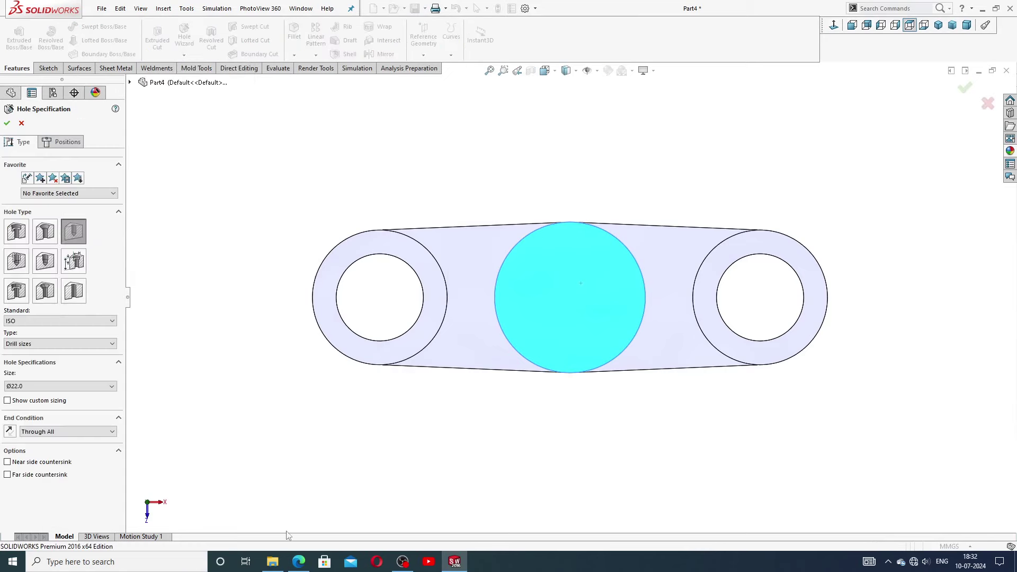
click(298, 561)
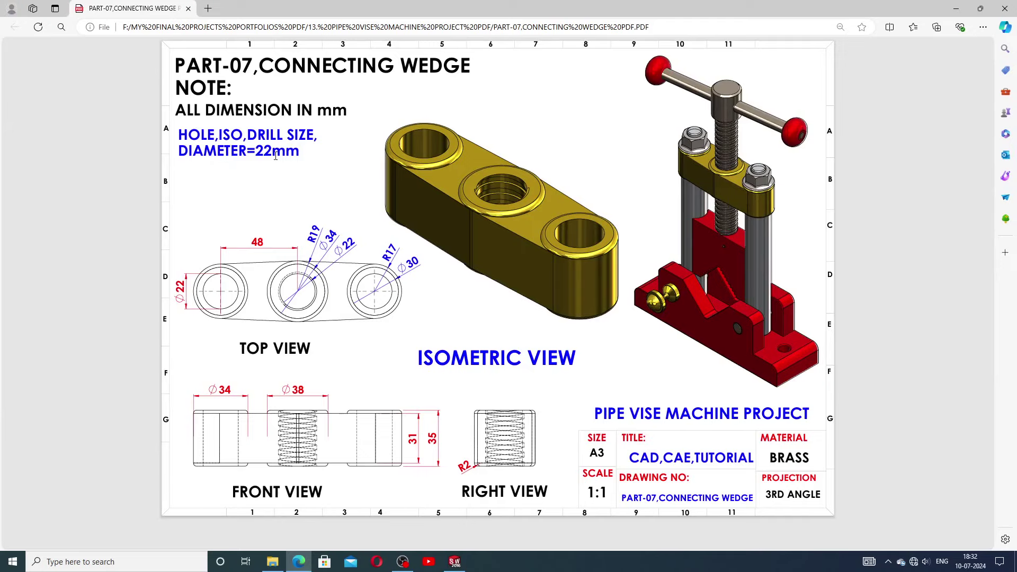
click(455, 561)
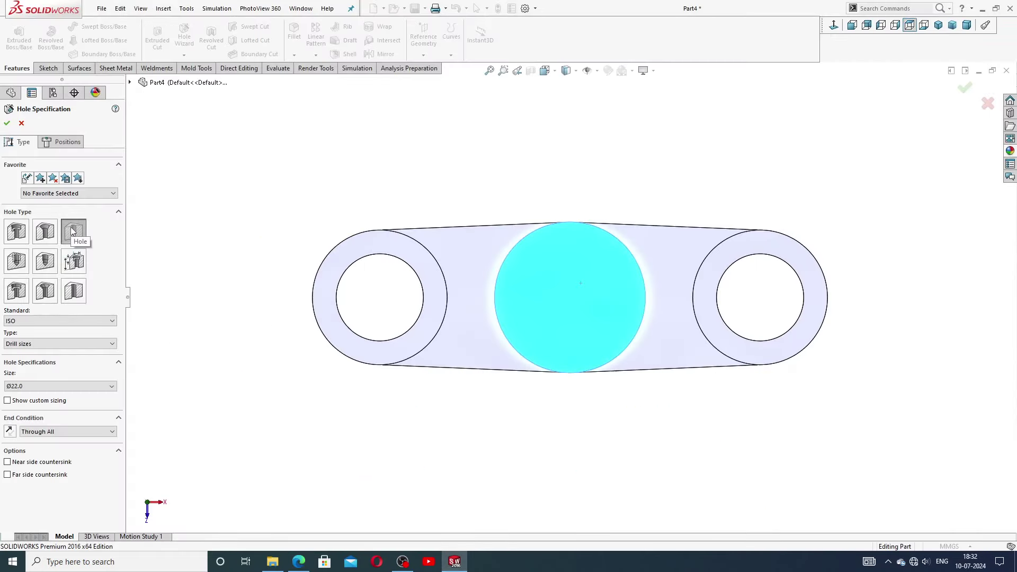
Step: Set the hole to ISO standard, Drill sizes type, Ø22.0, and go to Positions
click(37, 321)
click(37, 322)
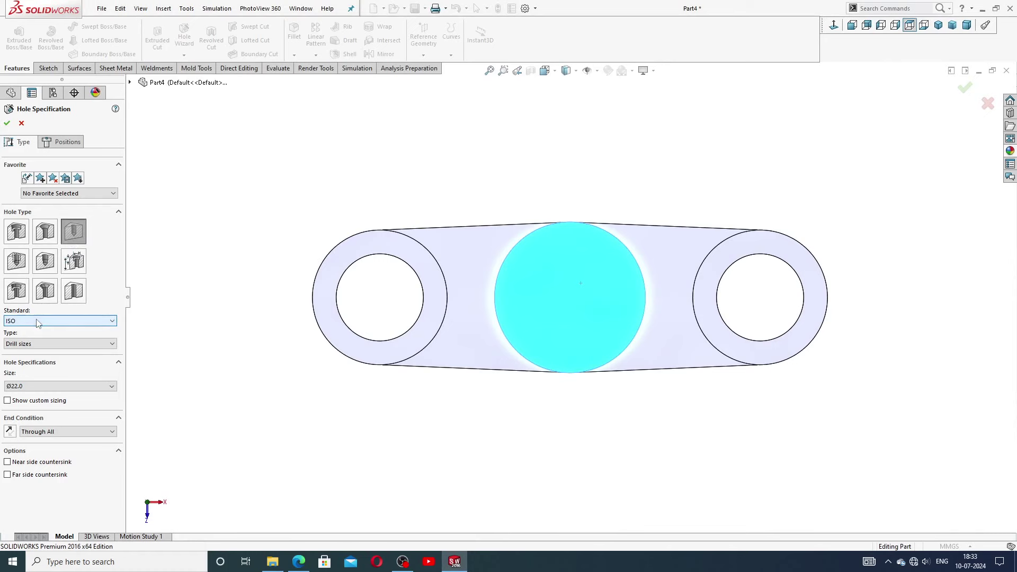
click(36, 345)
click(35, 345)
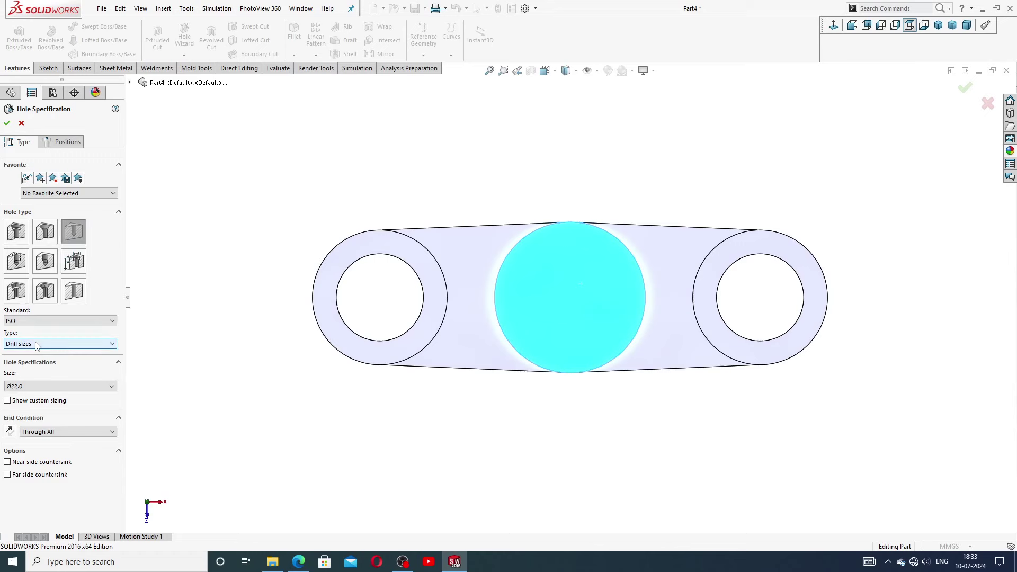
click(33, 387)
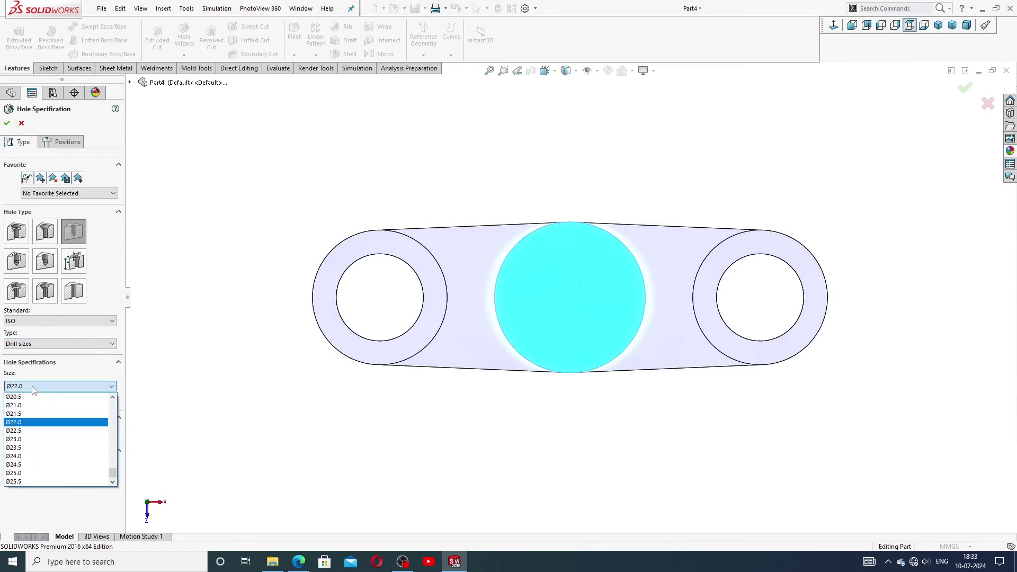
click(33, 387)
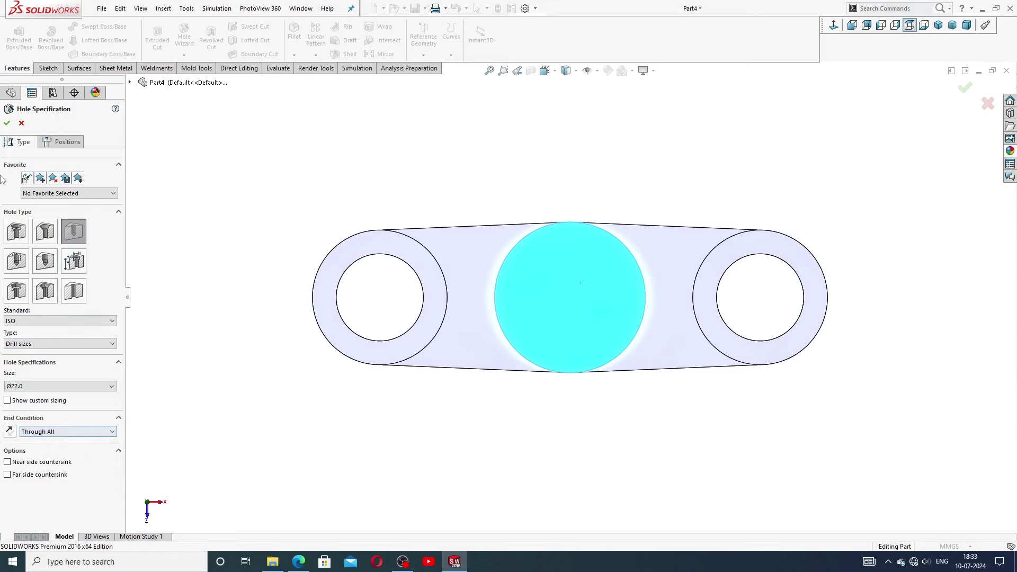
click(61, 144)
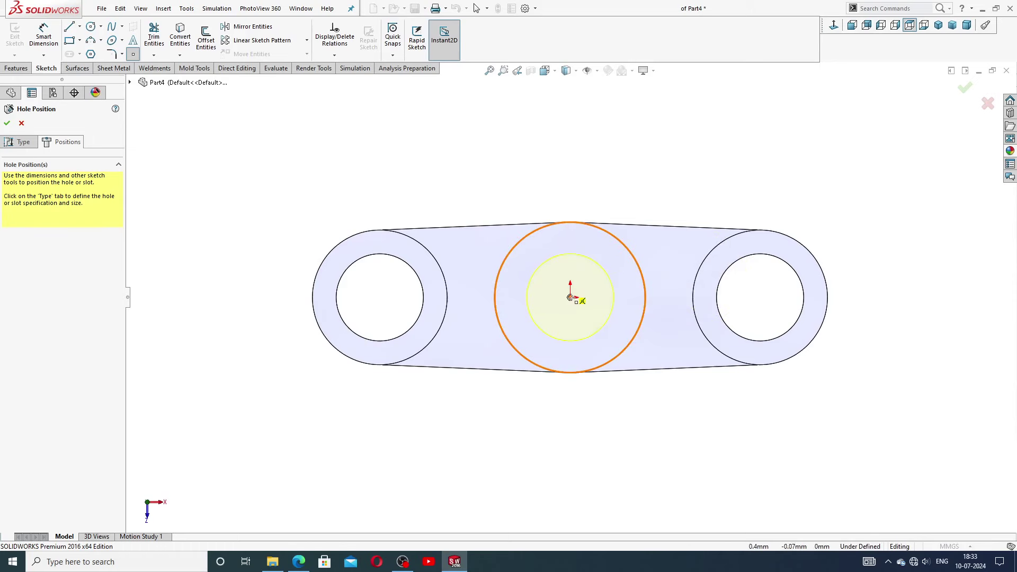
Step: Place the Ø22 hole at the origin, confirm it, and compare with the PDF drawing
click(570, 298)
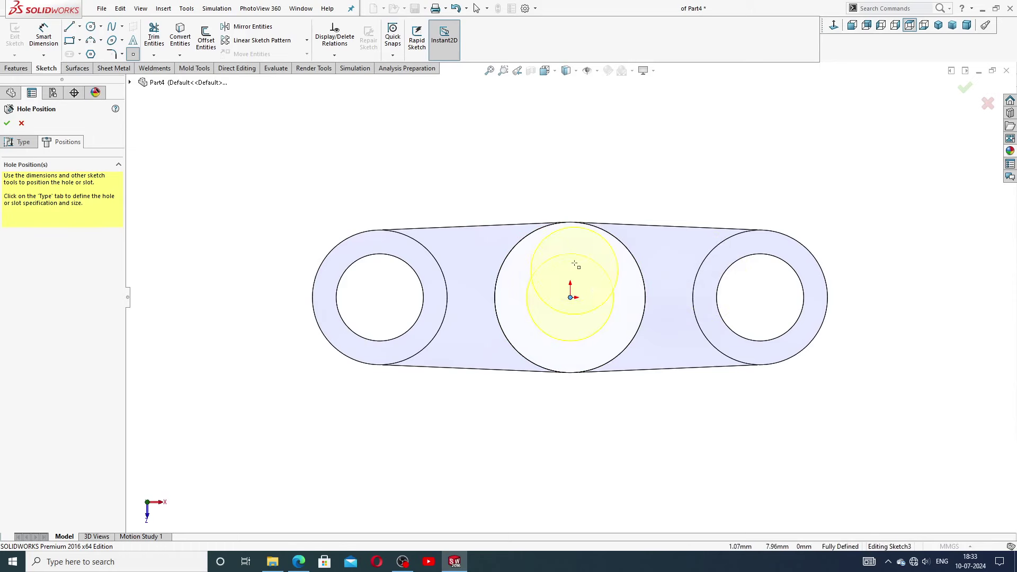
click(7, 123)
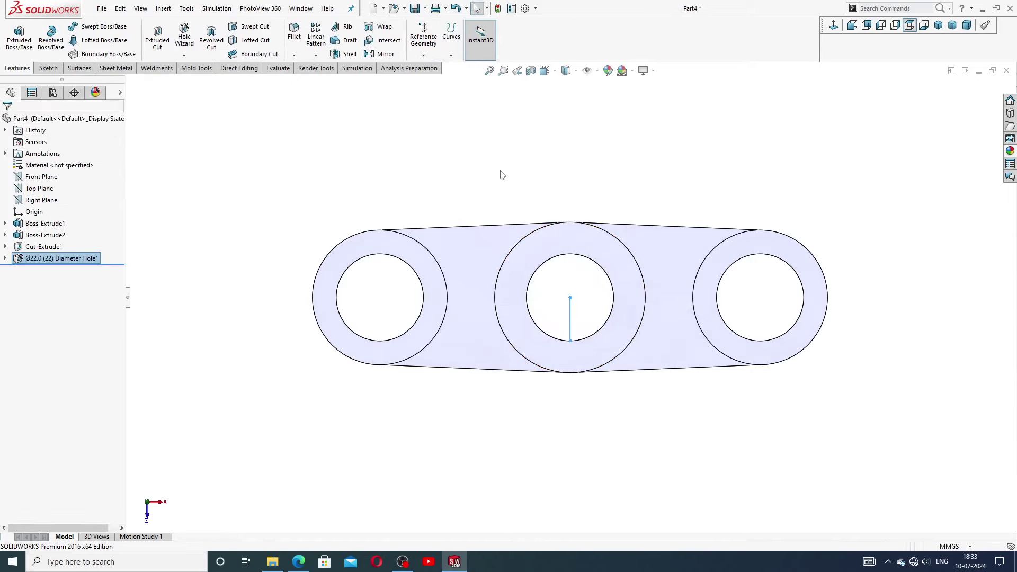
middle_drag(579, 336, 584, 221)
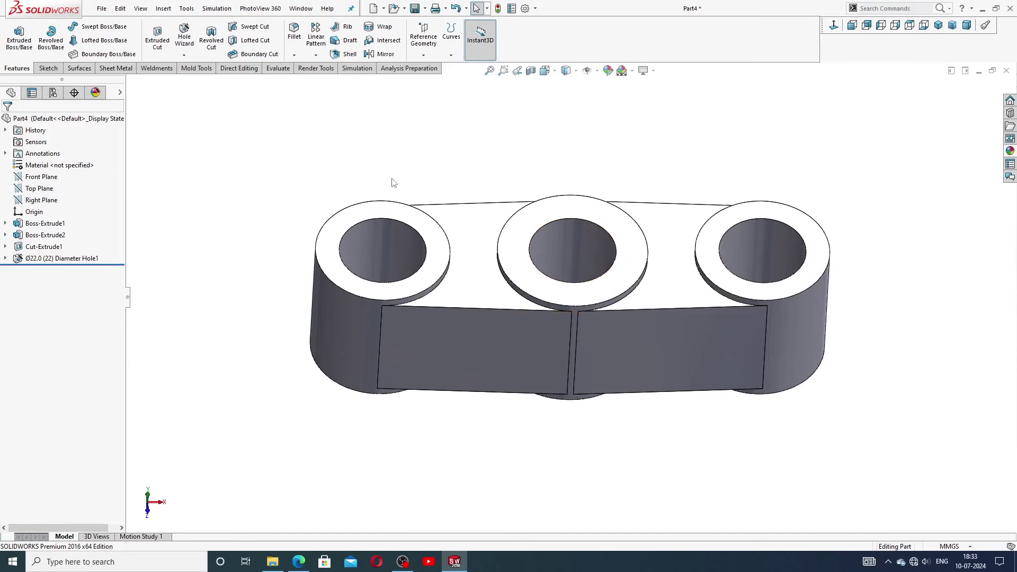
scroll(418, 193, up, 2)
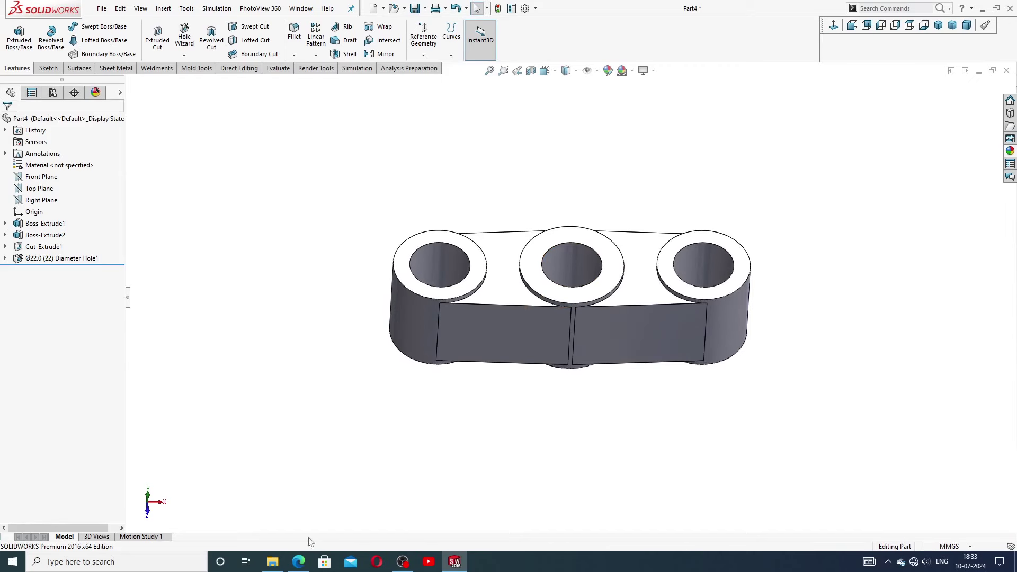
click(298, 562)
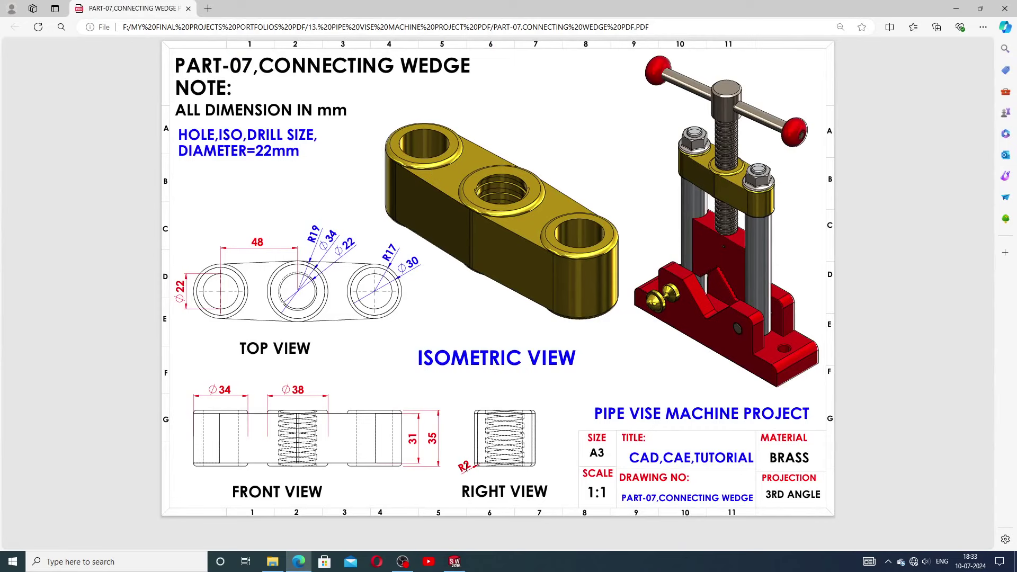
click(455, 562)
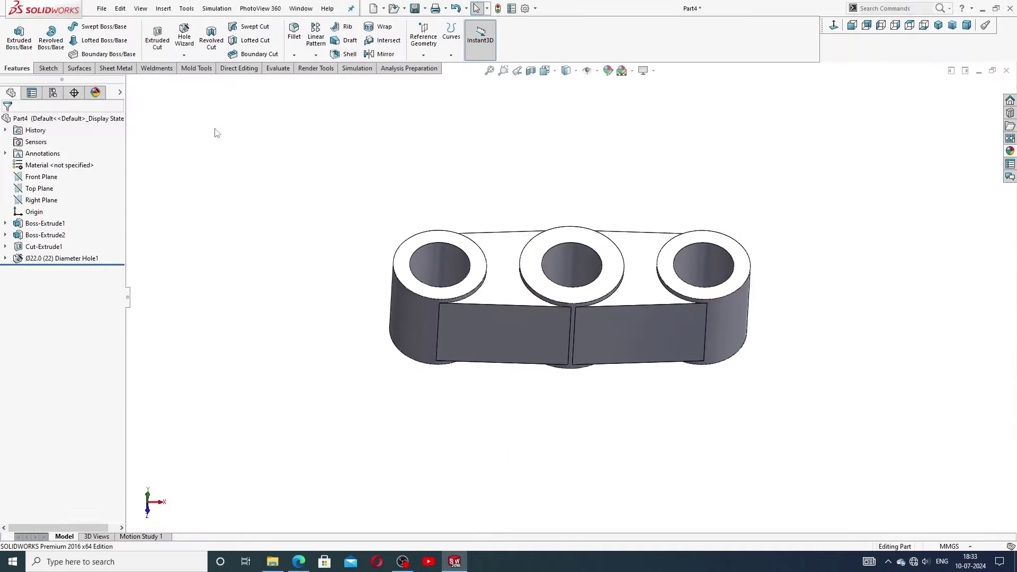
Step: Fillet the six top and bottom rim edges of the three bosses at 2 mm radius
click(294, 32)
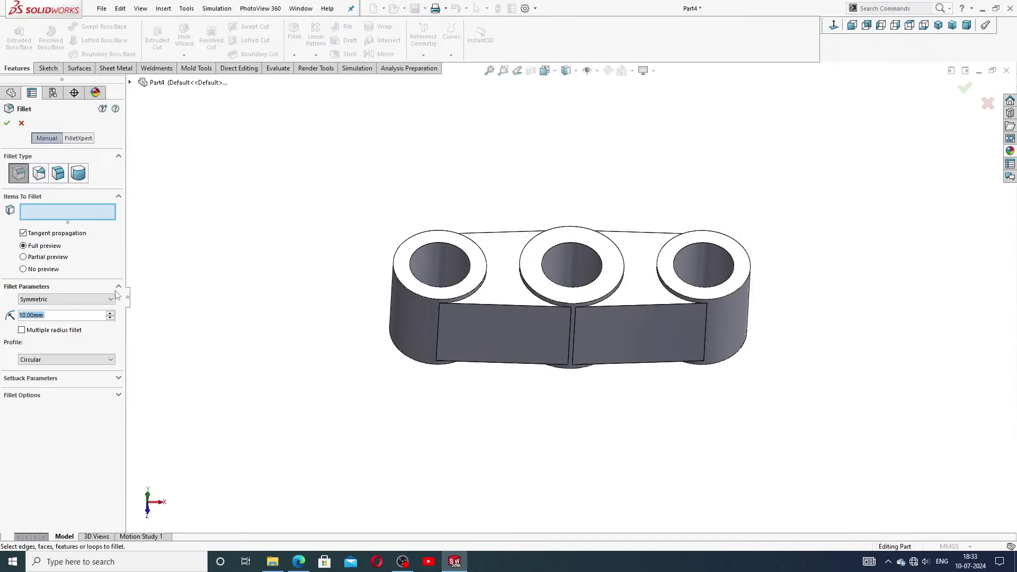
text(2)
key(Return)
scroll(527, 312, down, 2)
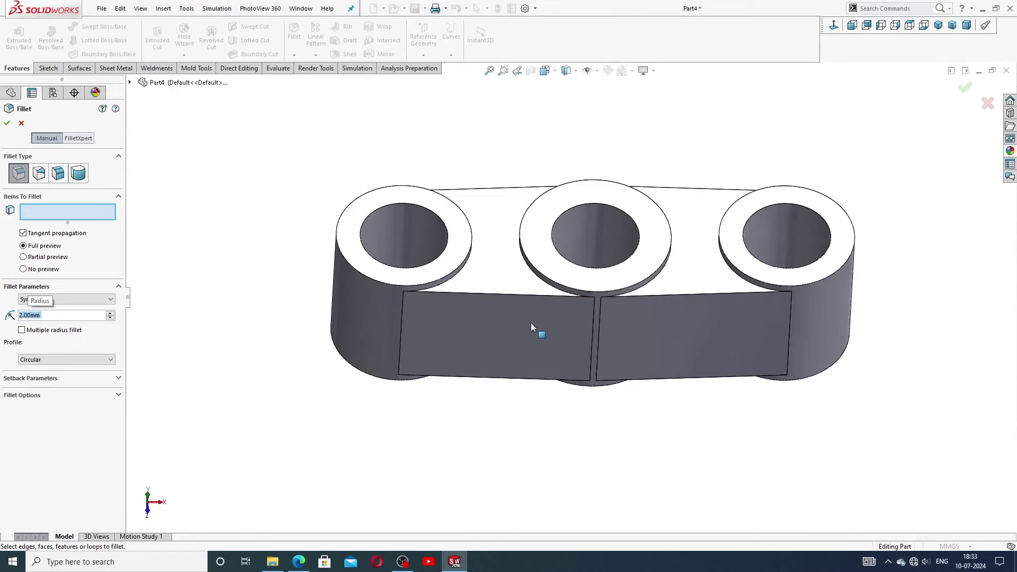
click(467, 259)
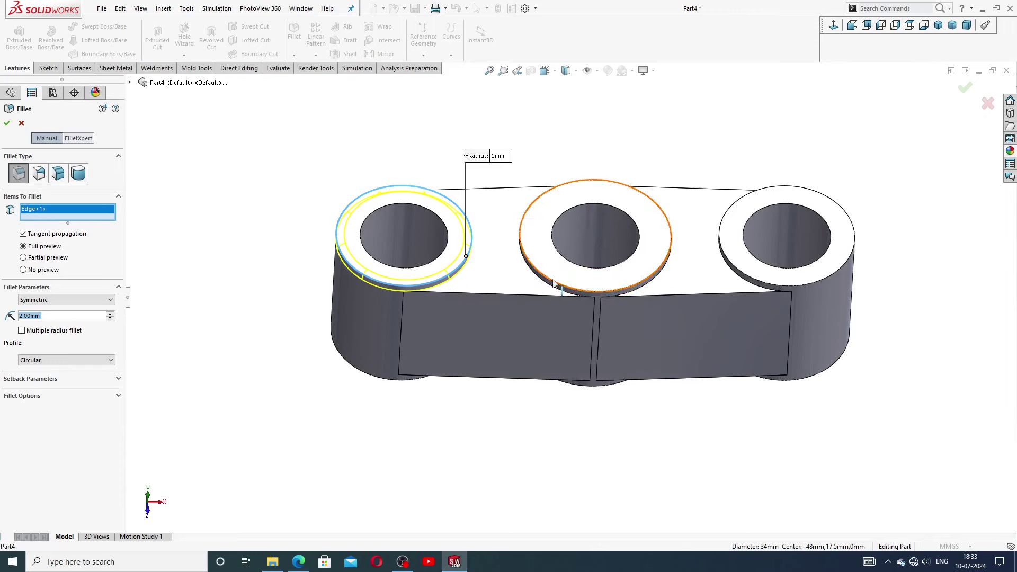
click(556, 292)
click(790, 288)
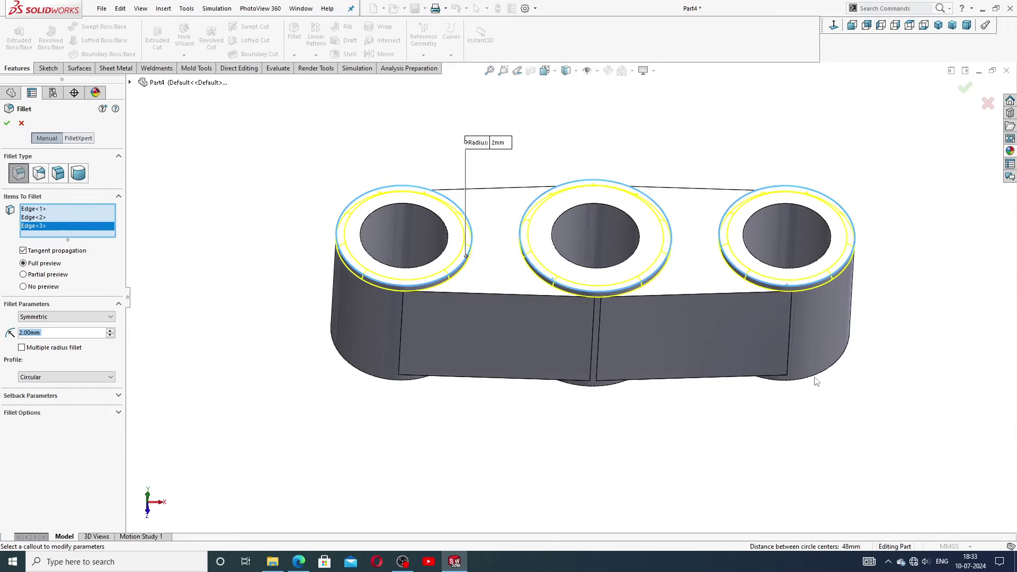
click(816, 379)
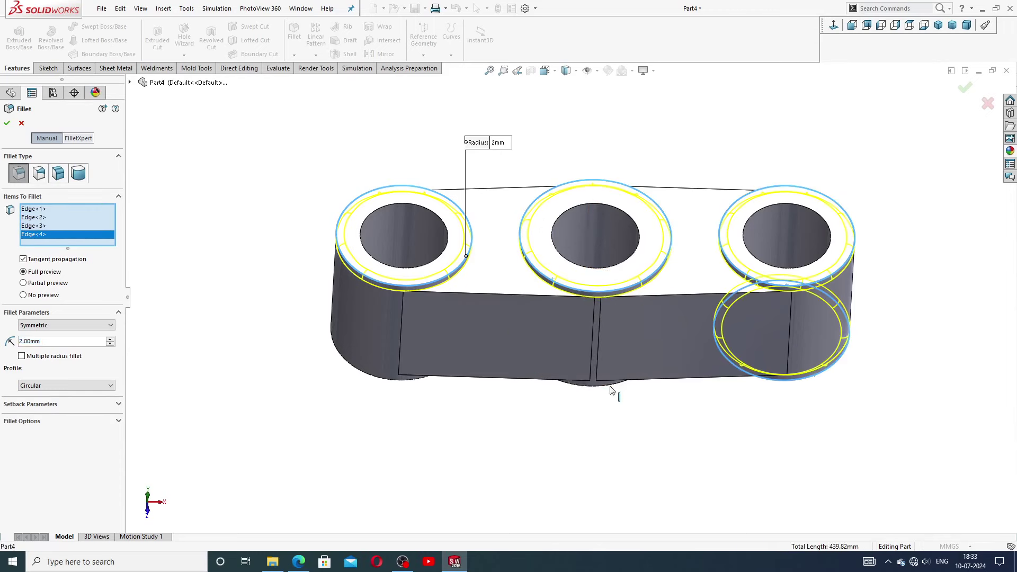
click(613, 391)
click(417, 383)
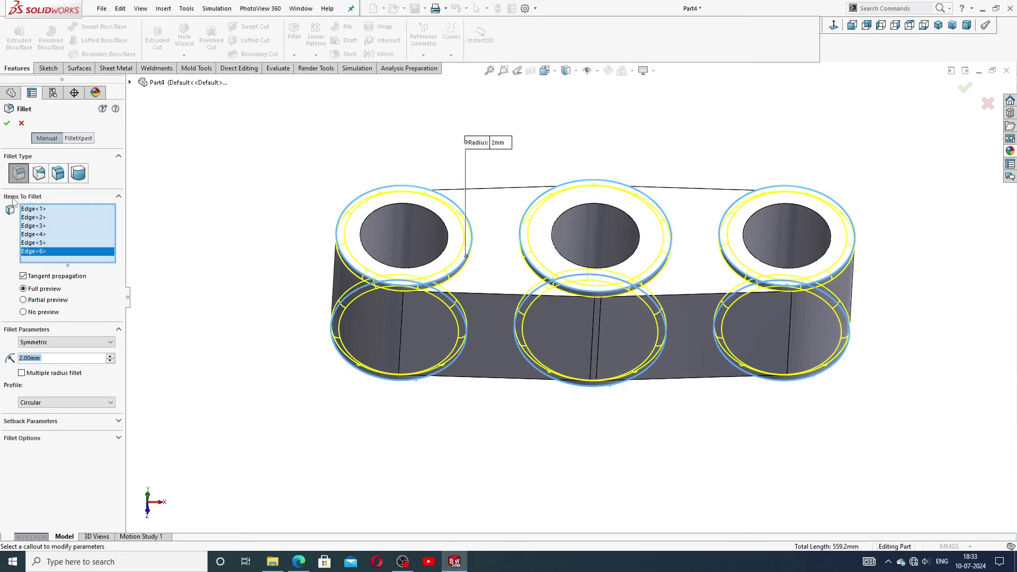
click(7, 123)
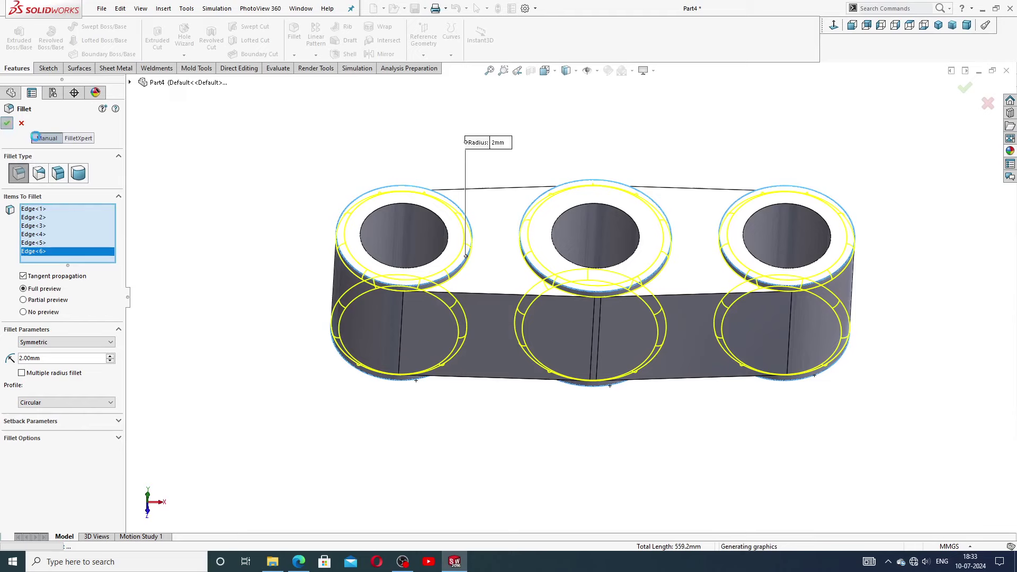
click(258, 192)
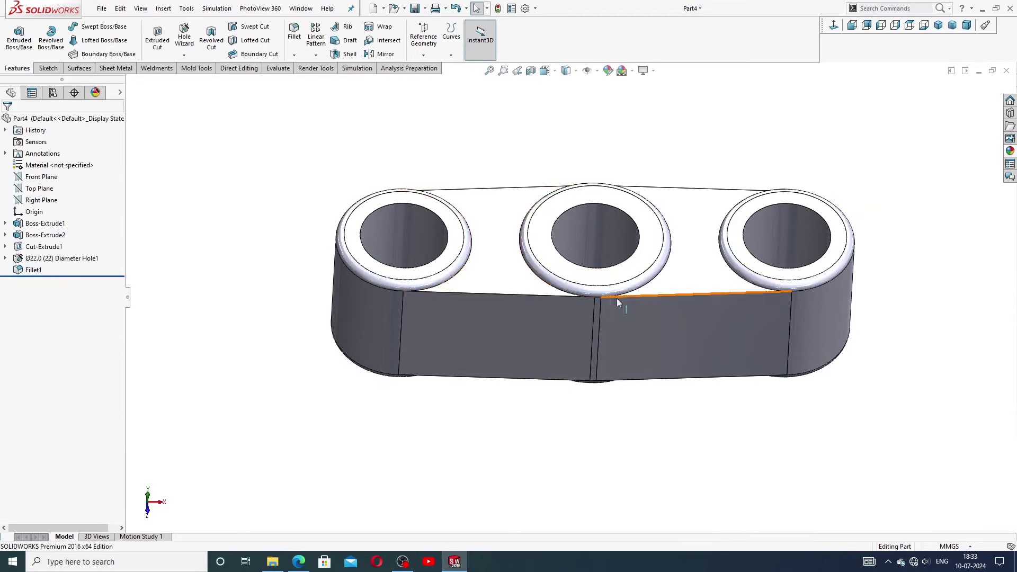
middle_drag(616, 297, 608, 267)
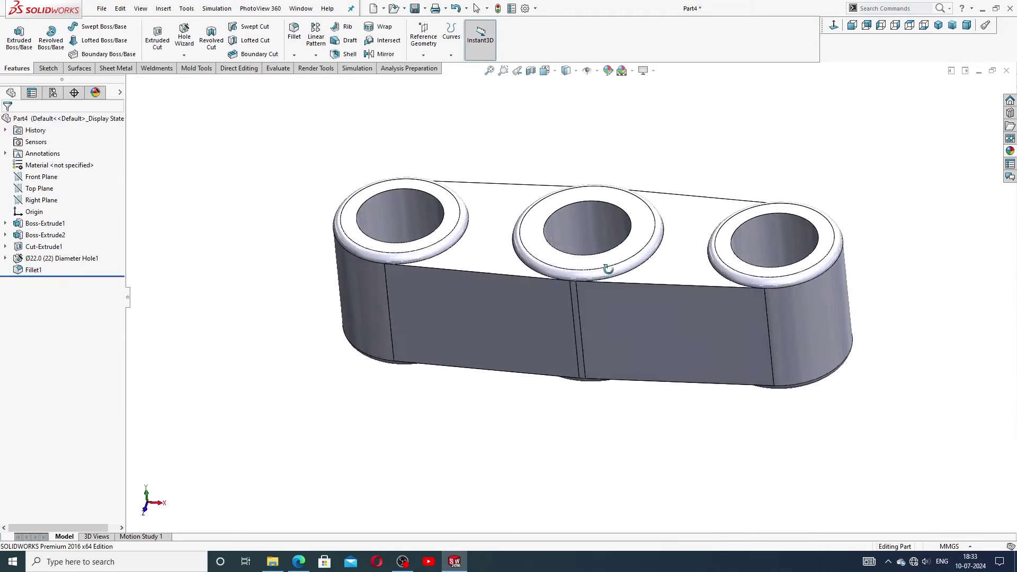
scroll(577, 217, down, 2)
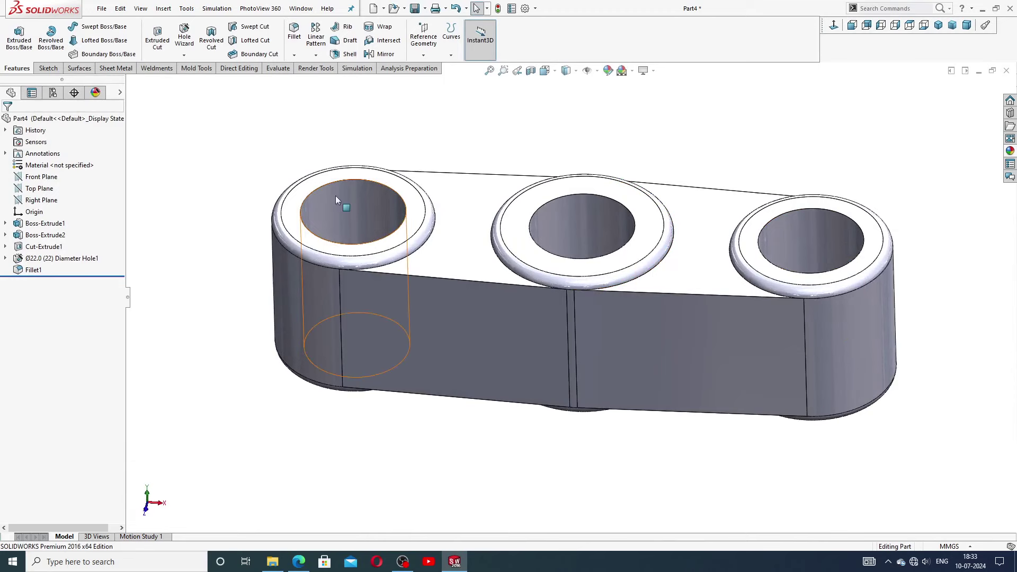
scroll(561, 217, up, 3)
mouse_move(638, 206)
middle_down()
mouse_move(590, 157)
mouse_move(580, 164)
middle_up()
click(299, 562)
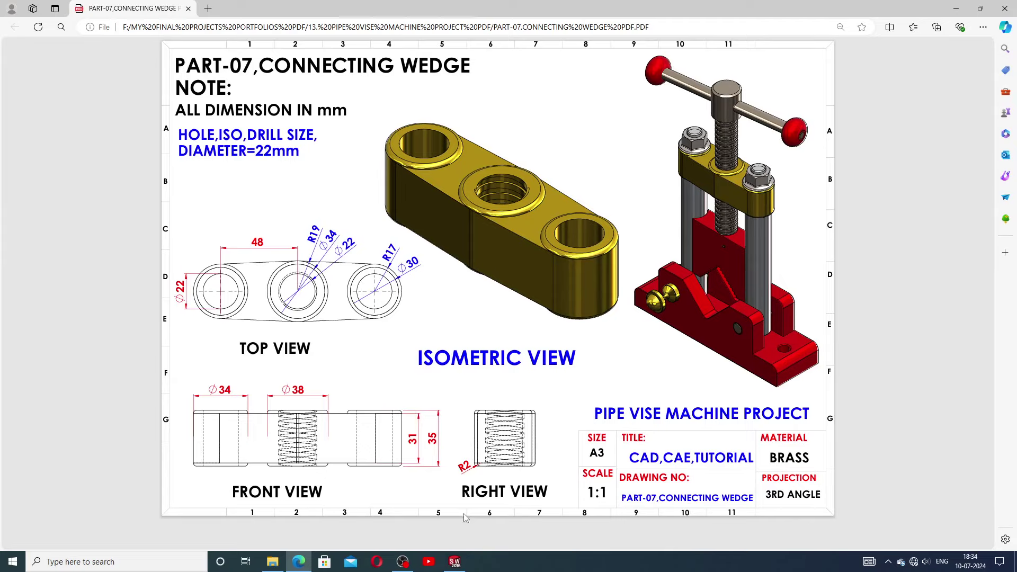
click(456, 564)
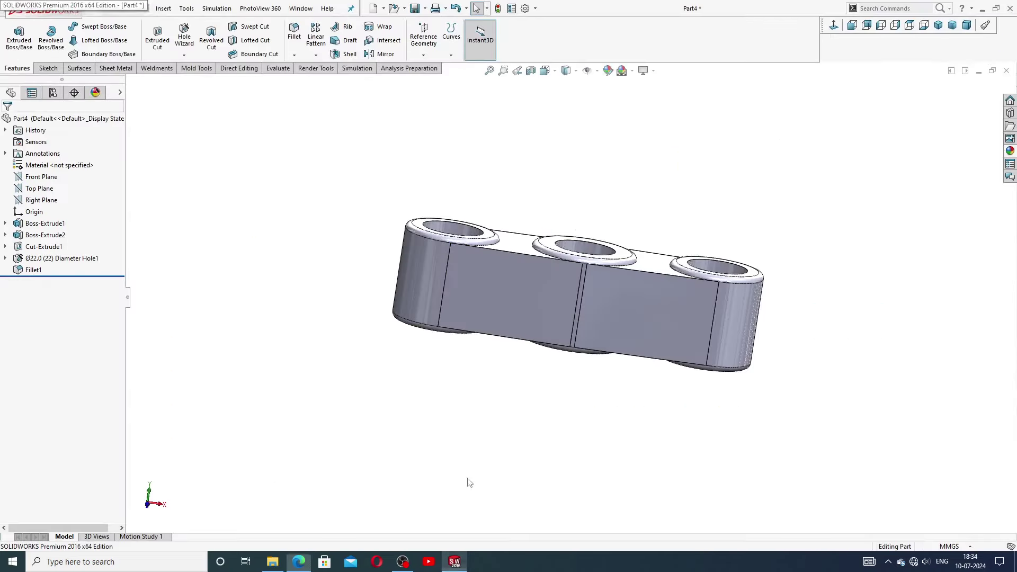
middle_drag(579, 230, 586, 261)
scroll(586, 262, down, 4)
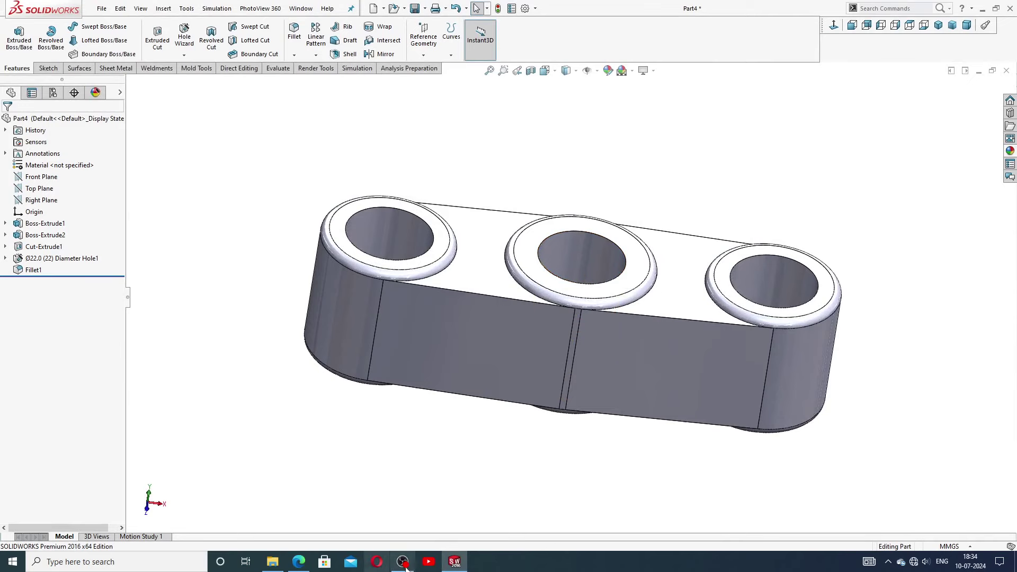
click(299, 562)
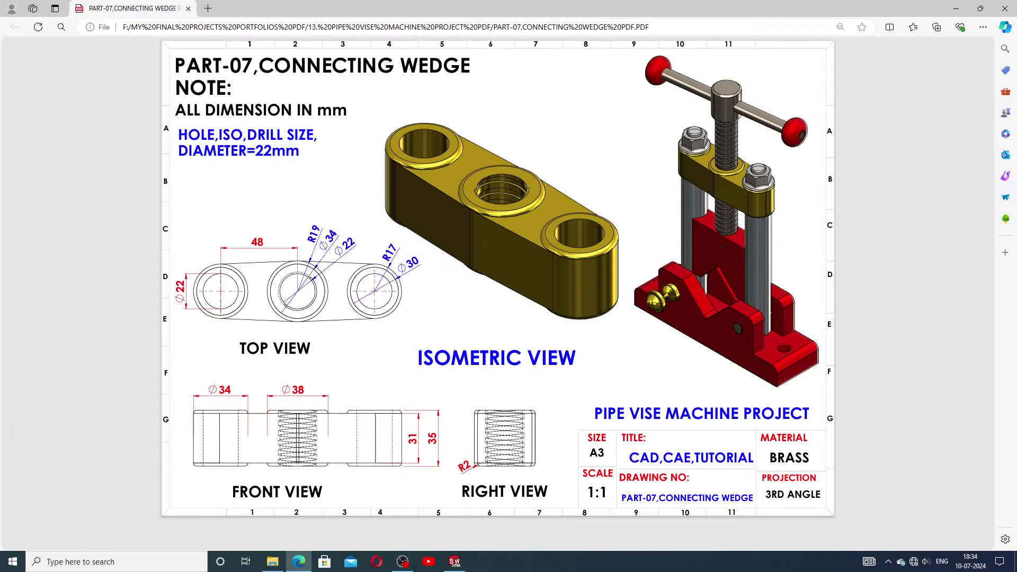
click(454, 562)
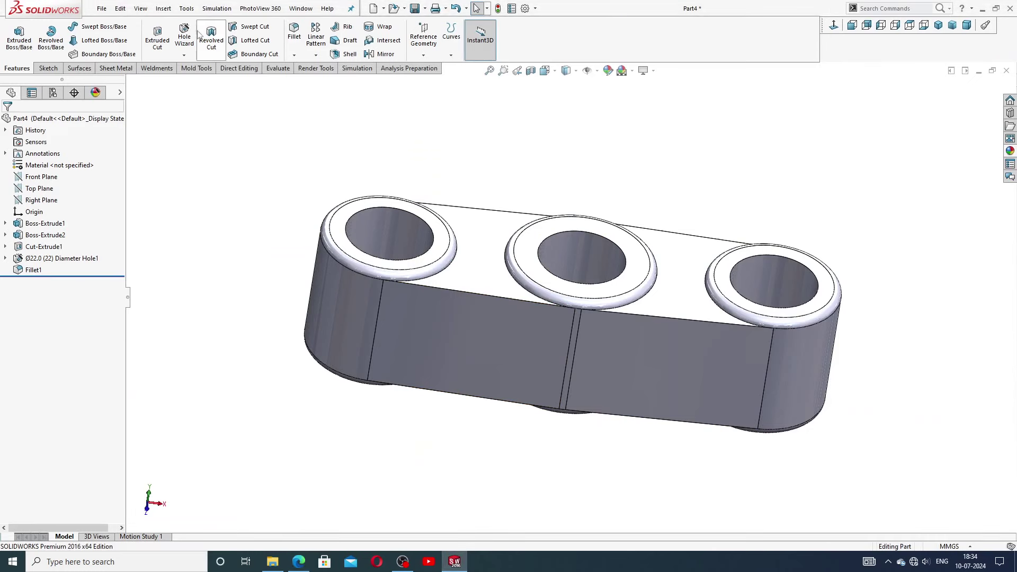
Step: Insert the PART-05, SPINDLE SCREW part and place it in the graphics area
click(165, 10)
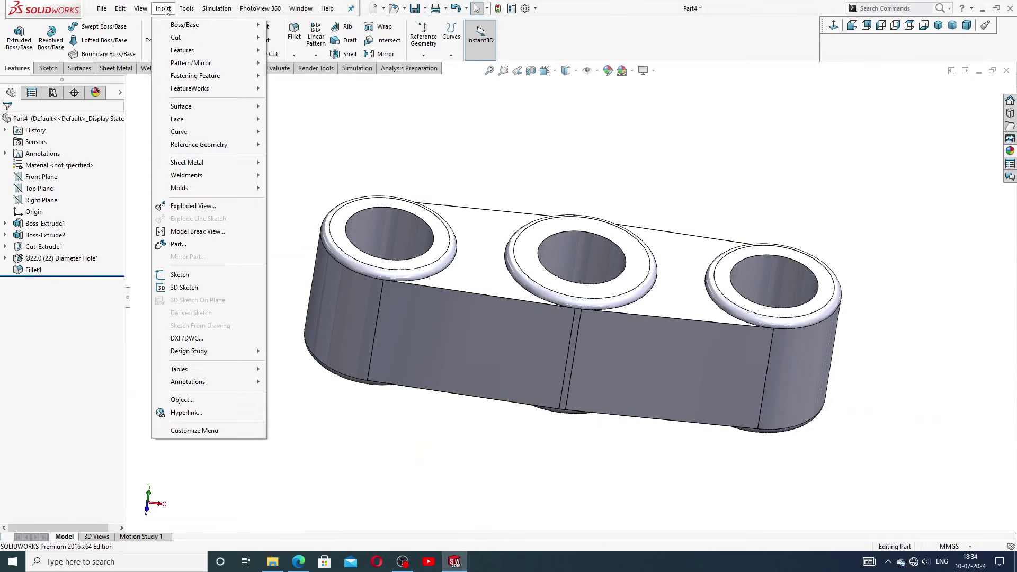
click(179, 244)
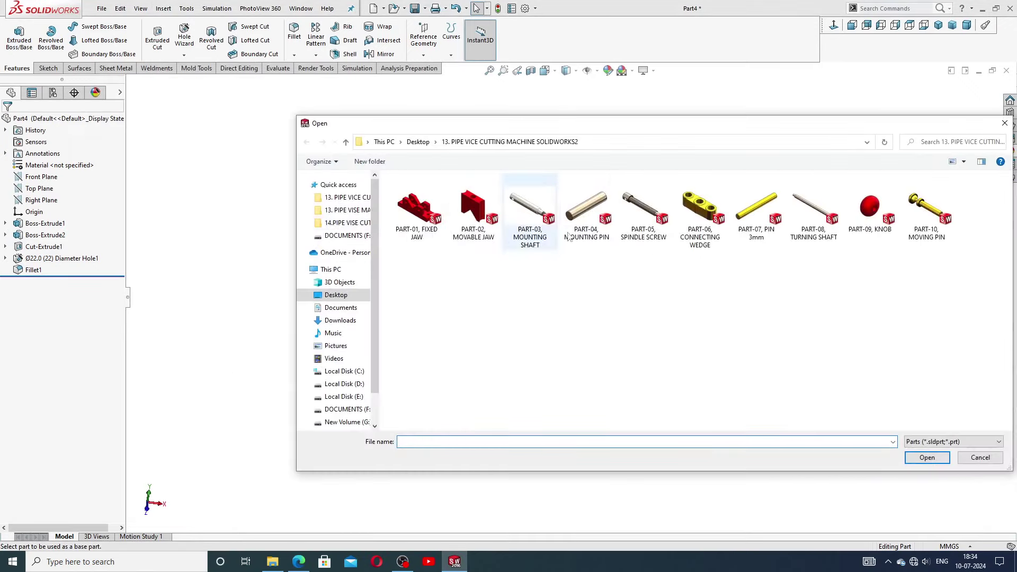
click(647, 200)
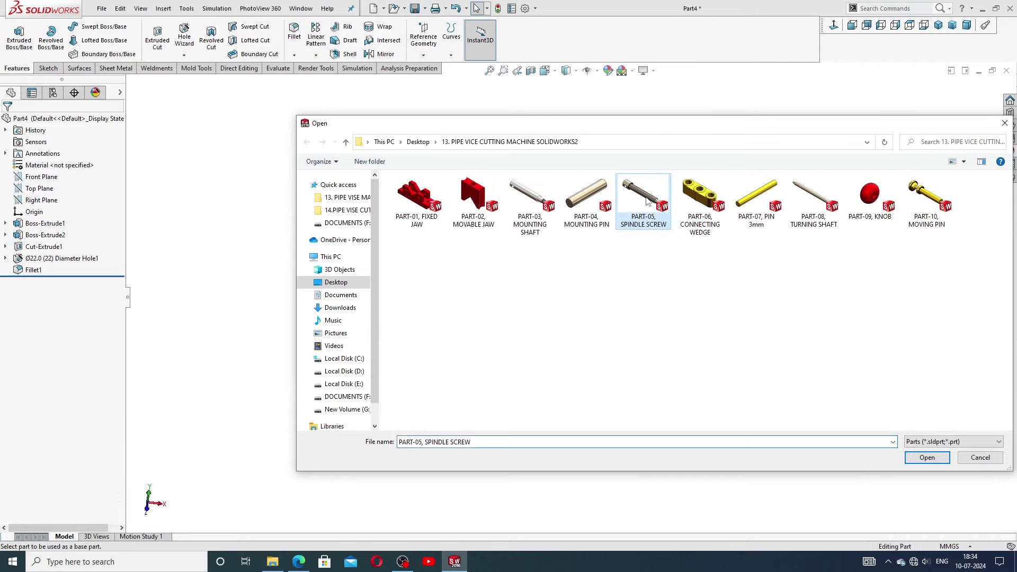
click(927, 458)
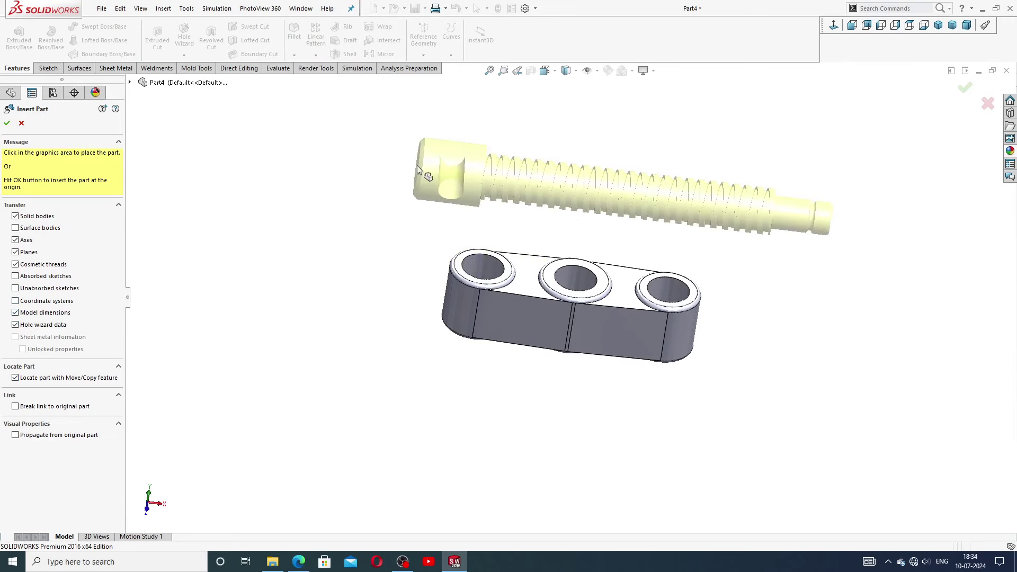
click(377, 158)
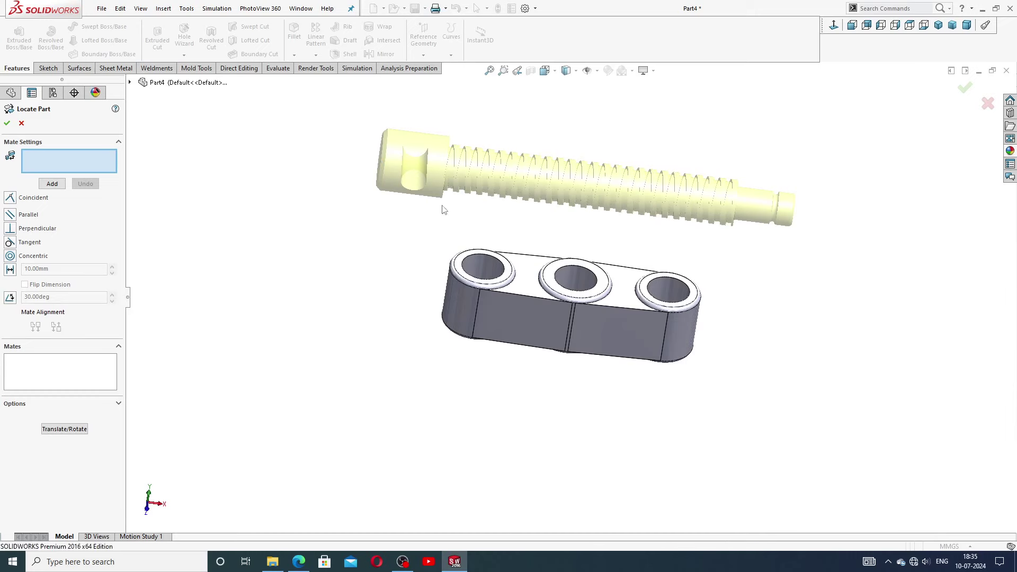
Step: Add an aligned Concentric relation between the middle hole face and the screw's thread face
scroll(563, 222, down, 3)
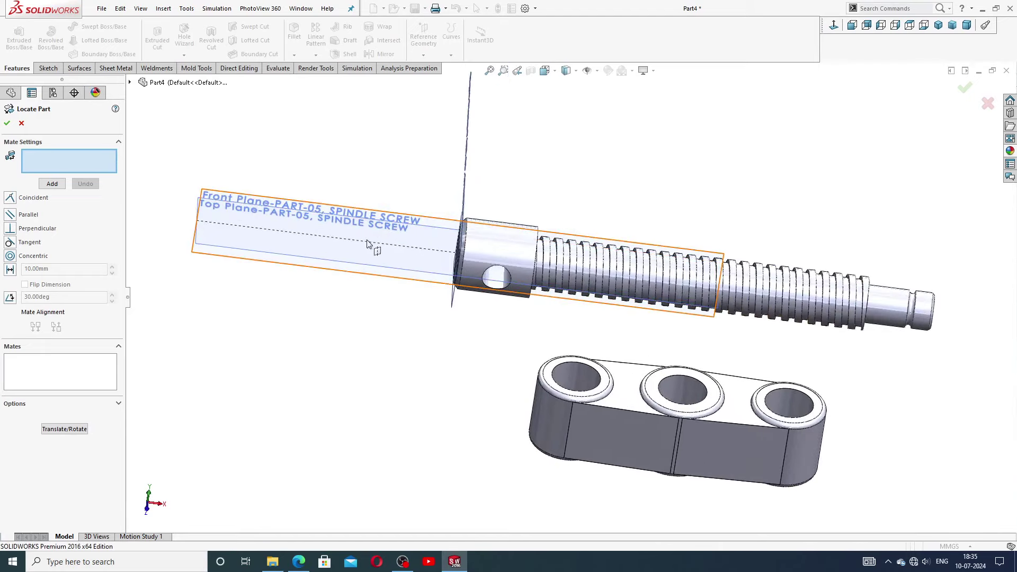
click(65, 429)
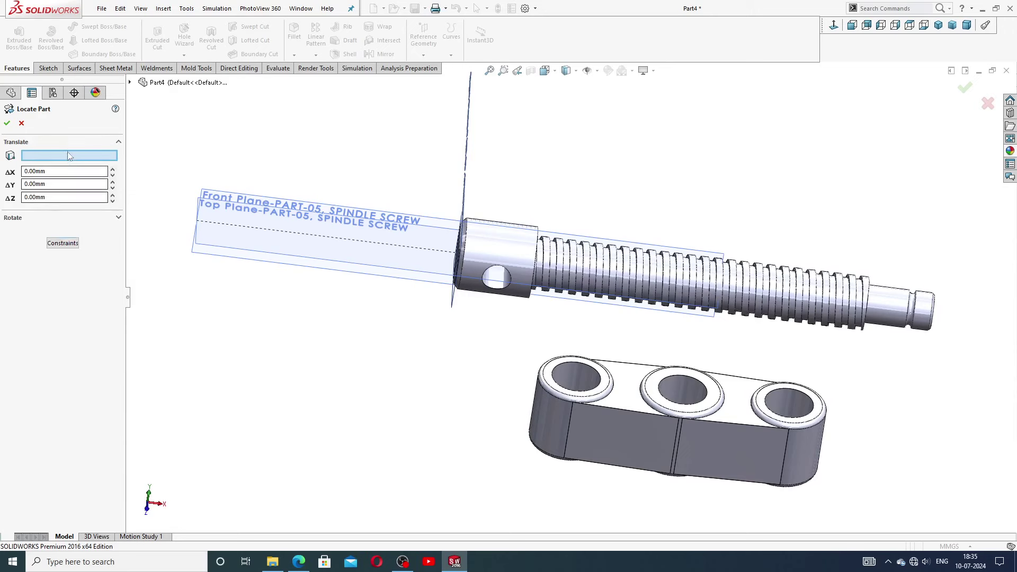
click(63, 243)
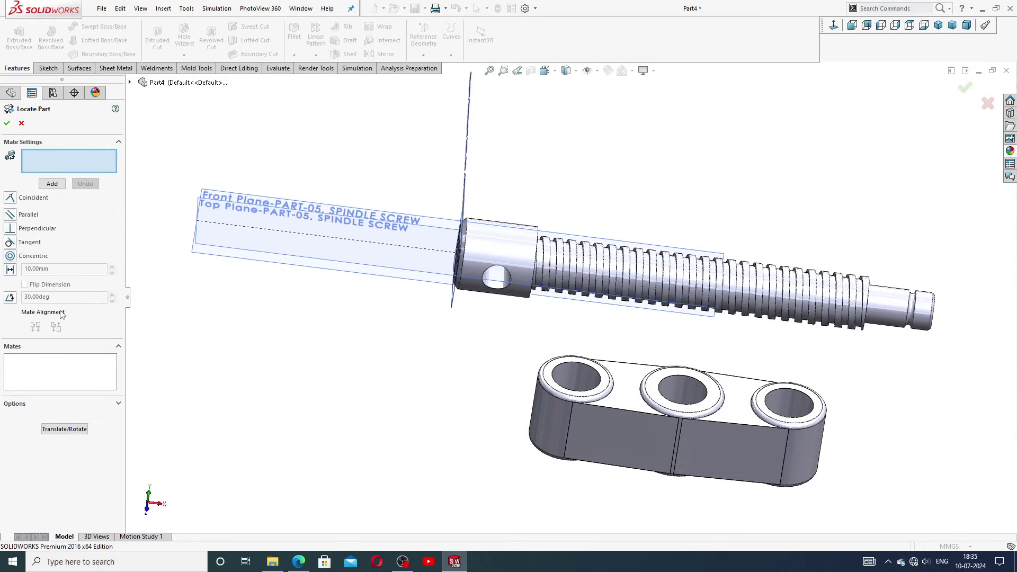
click(10, 257)
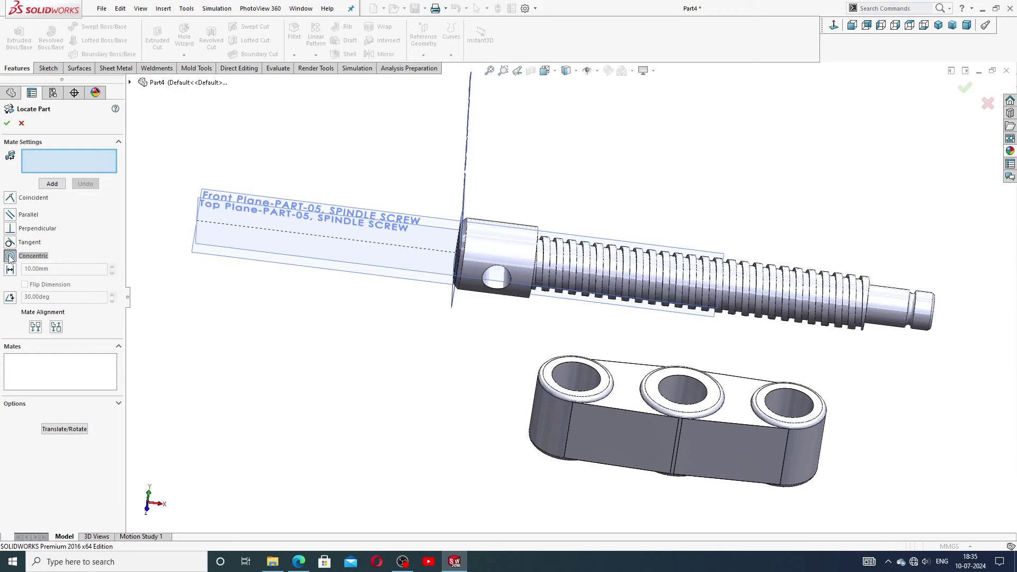
click(36, 328)
click(689, 386)
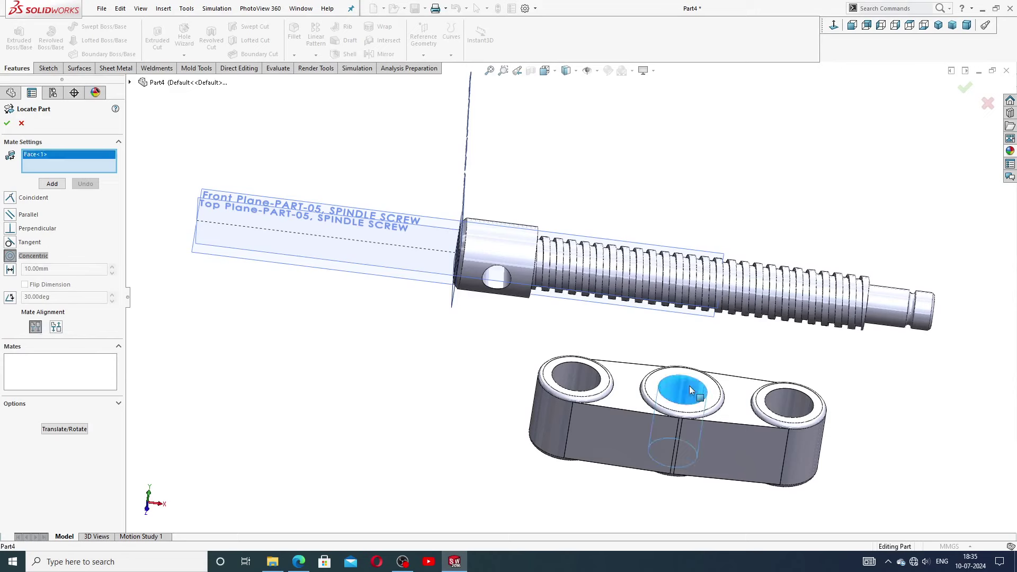
click(641, 272)
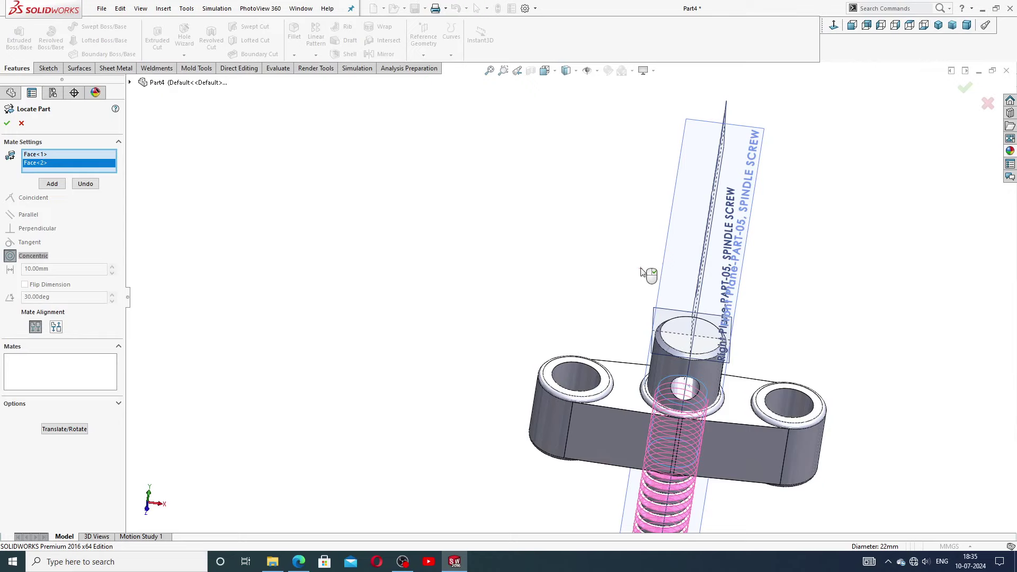
scroll(689, 344, down, 5)
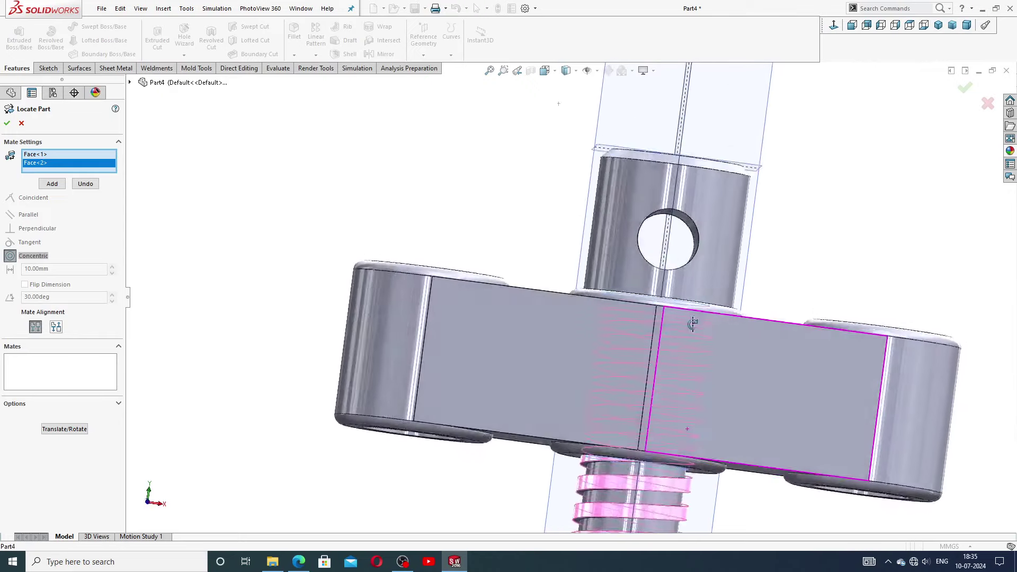
middle_drag(693, 324, 671, 306)
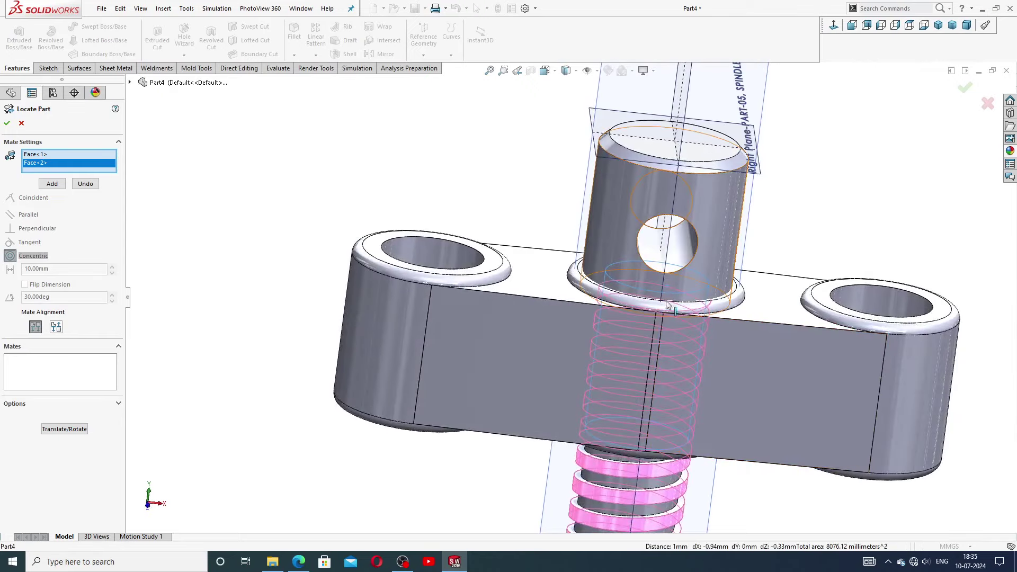
scroll(660, 411, up, 5)
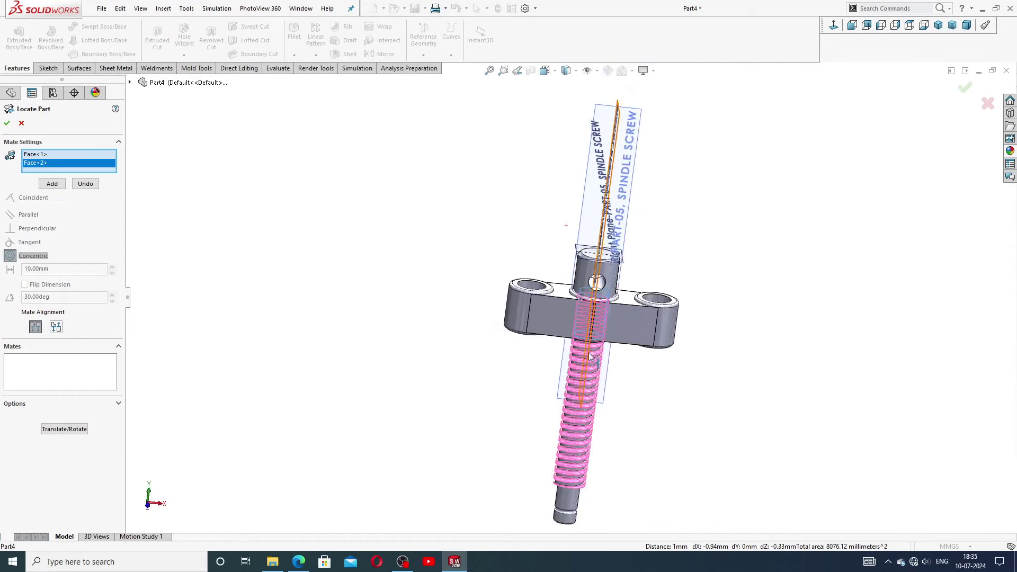
scroll(590, 356, down, 5)
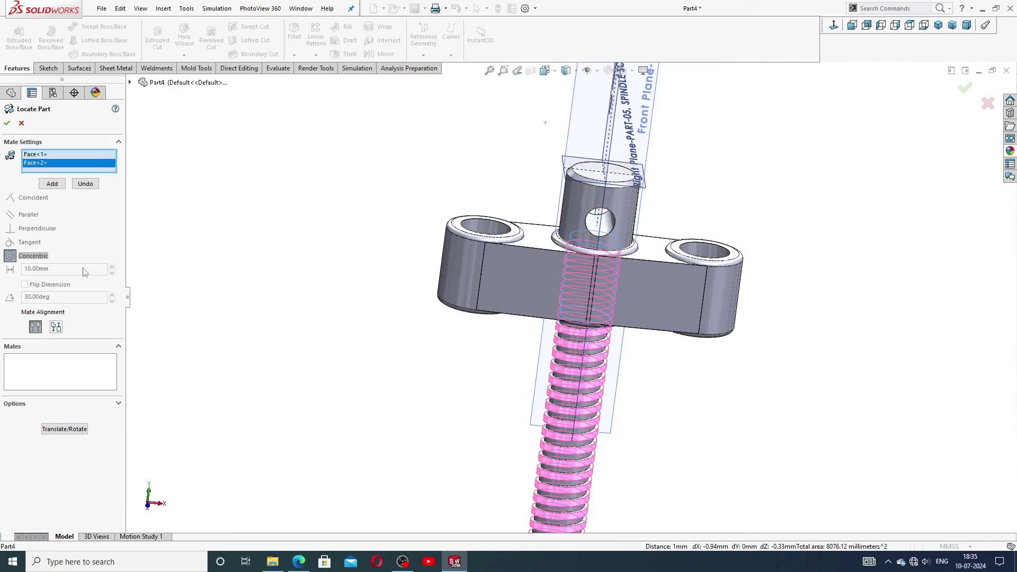
Step: Toggle the screw's mate alignment to Anti-Aligned and back to Aligned, then confirm its placement in the centre hole
click(57, 326)
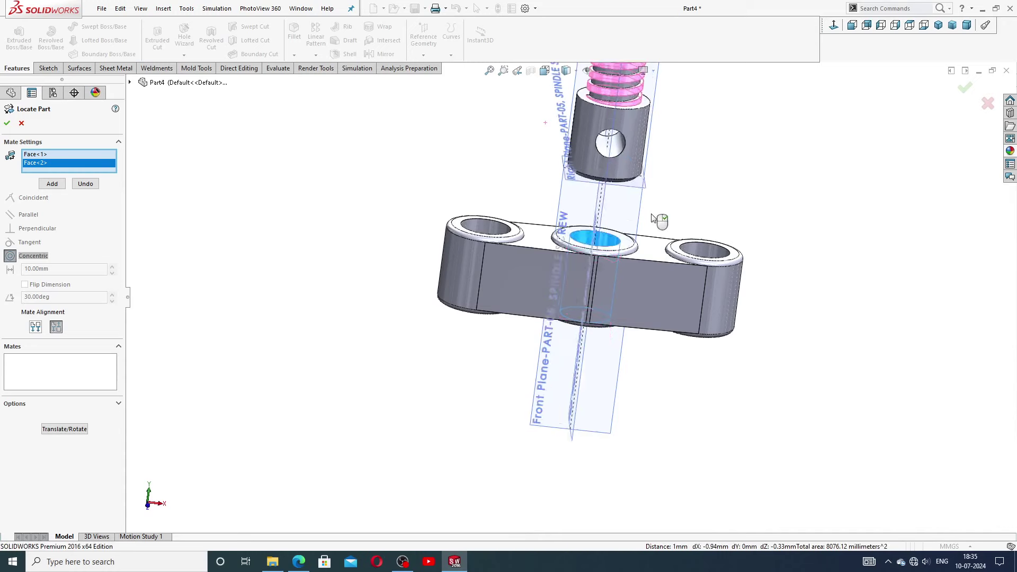
scroll(657, 220, up, 4)
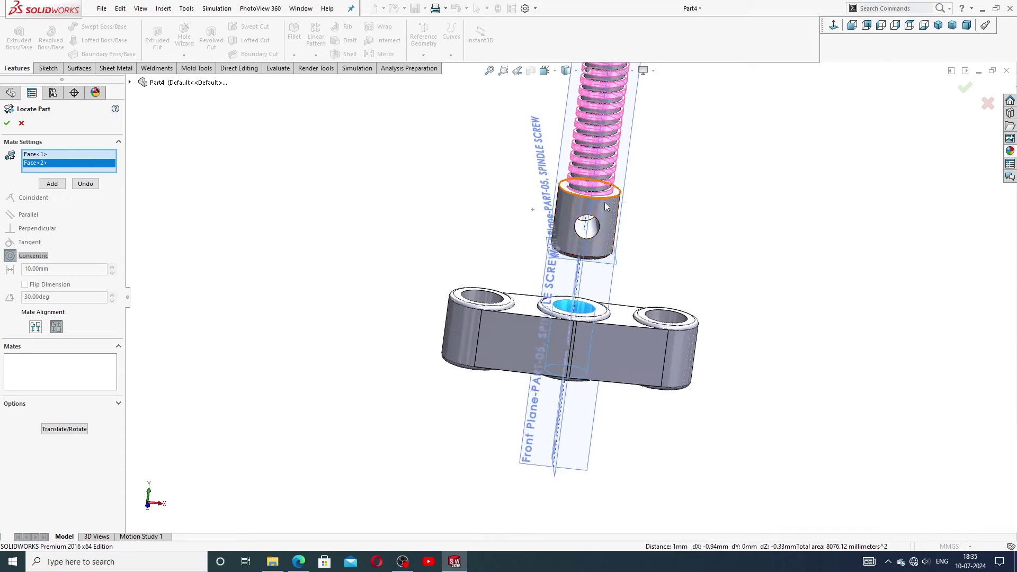
click(609, 210)
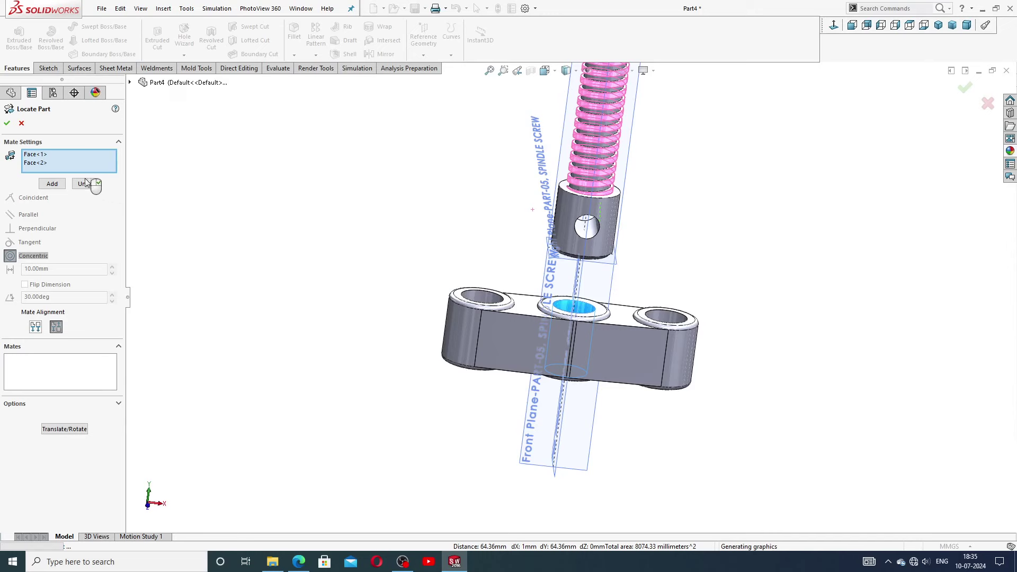
click(57, 328)
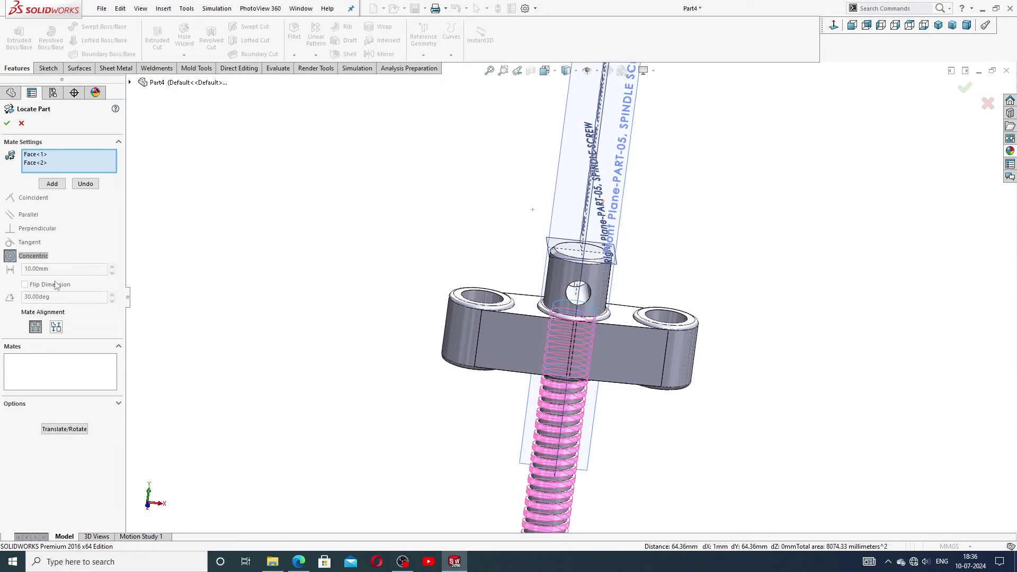
click(7, 123)
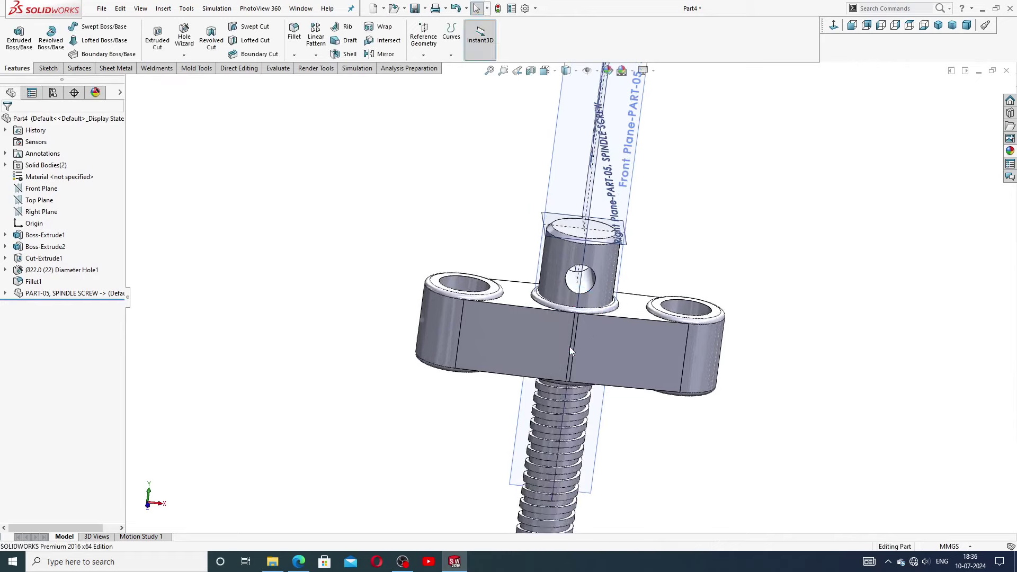
Step: Delete the PART-05, SPINDLE SCREW feature from the FeatureManager tree, confirming with Yes
scroll(570, 339, down, 3)
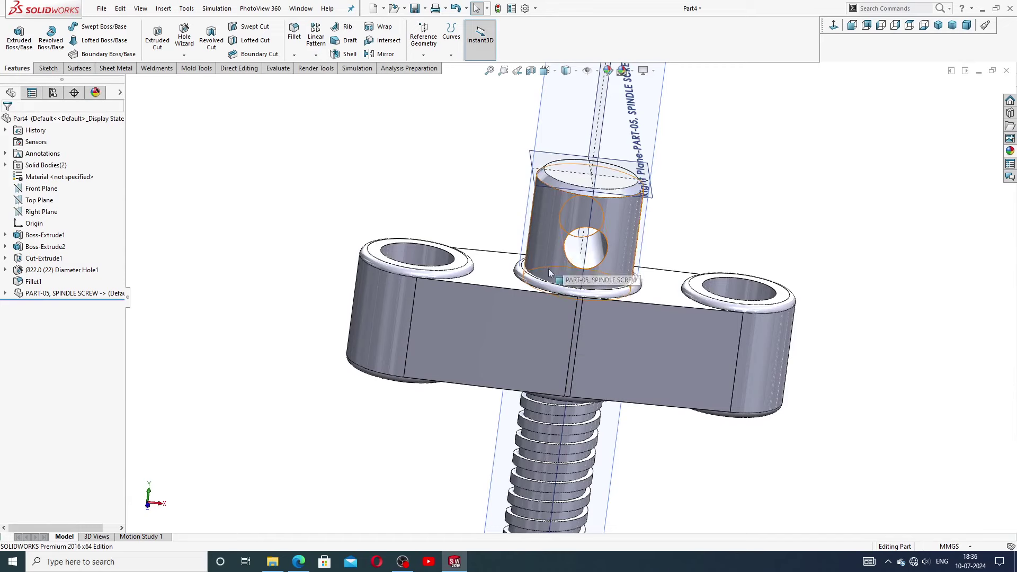
click(562, 225)
click(708, 242)
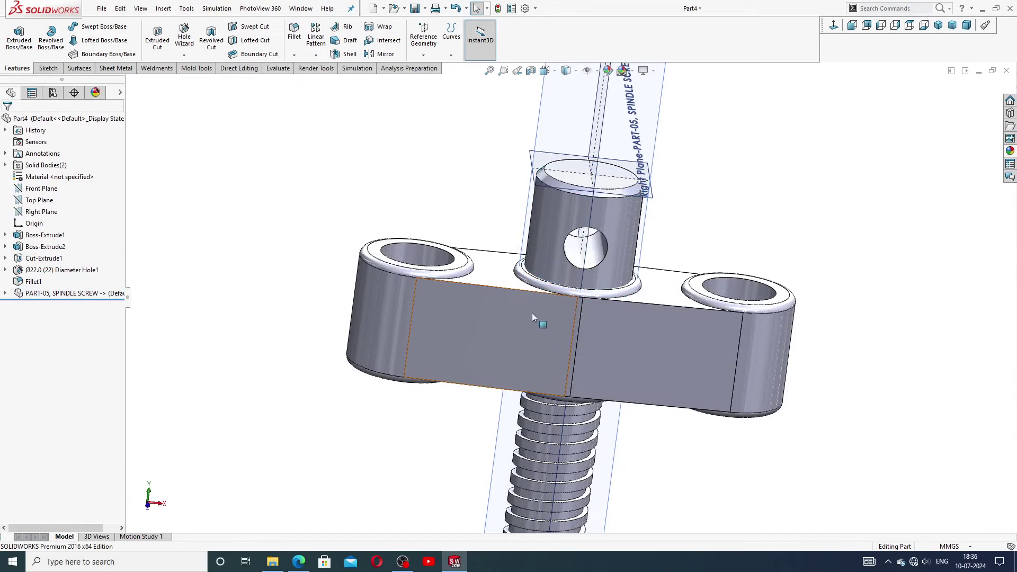
scroll(532, 313, up, 2)
middle_drag(598, 343, 564, 339)
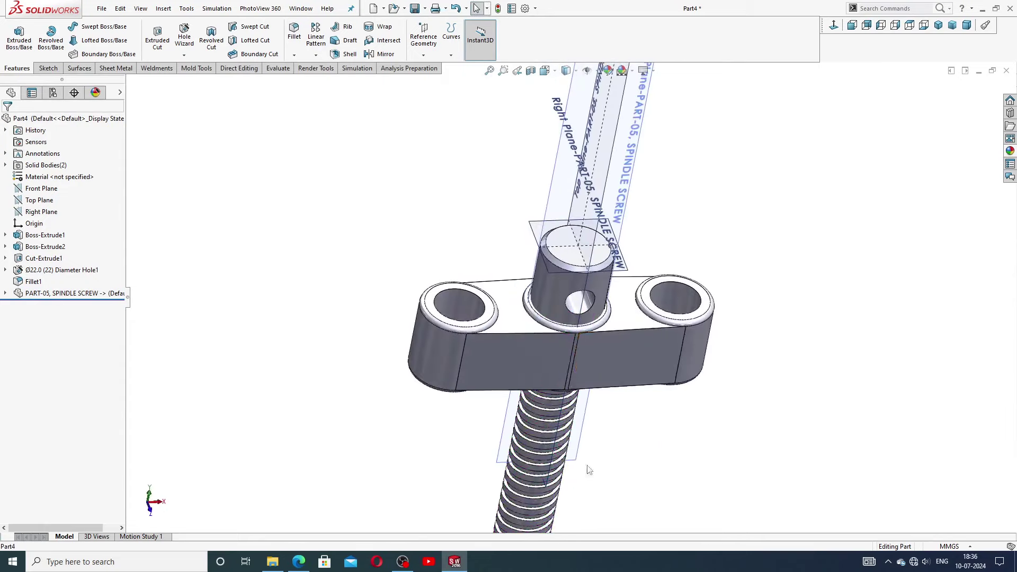
right_click(77, 294)
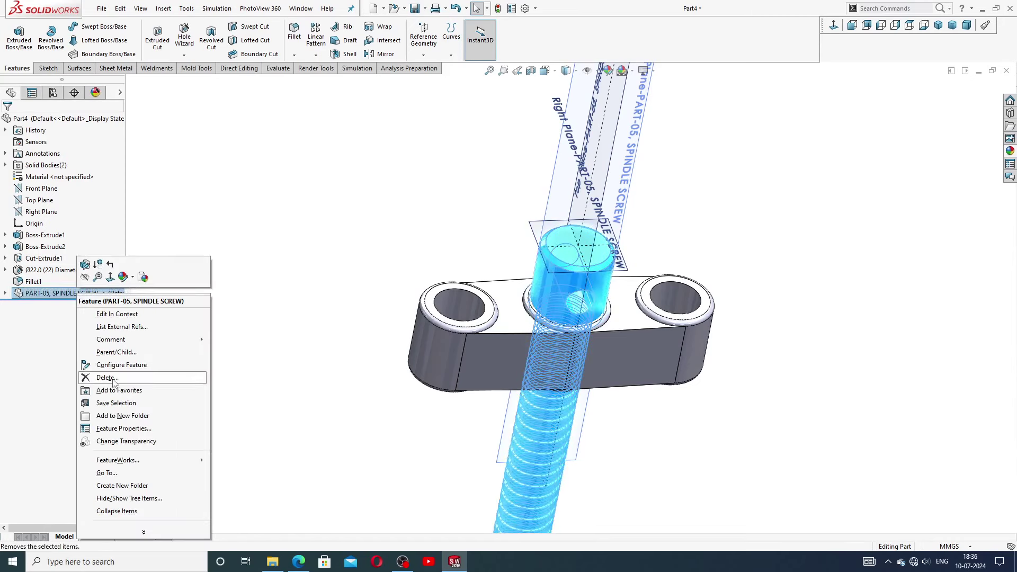
click(112, 378)
click(577, 231)
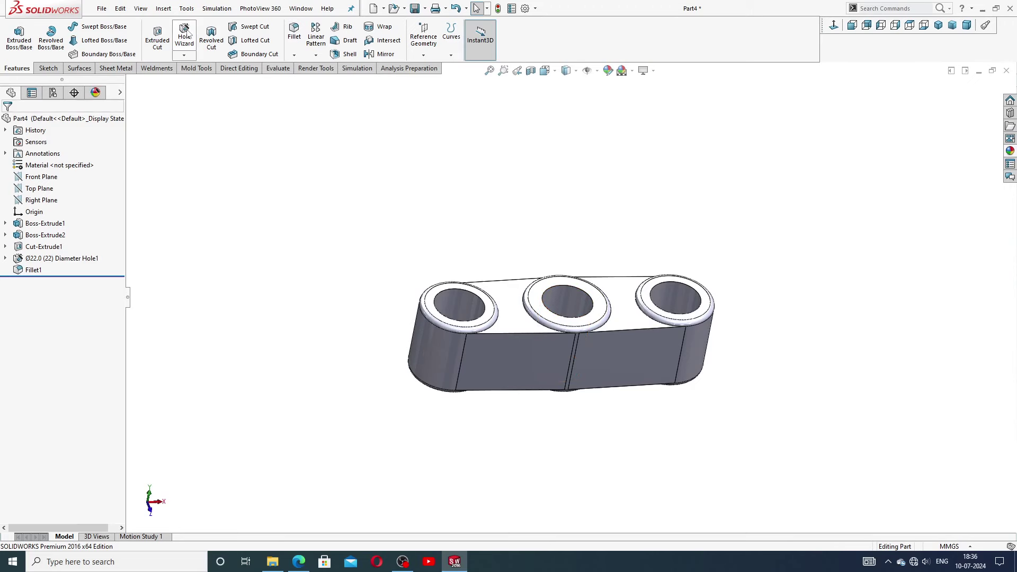
Step: Insert the PART-05, SPINDLE SCREW part file and place it above the block
click(167, 9)
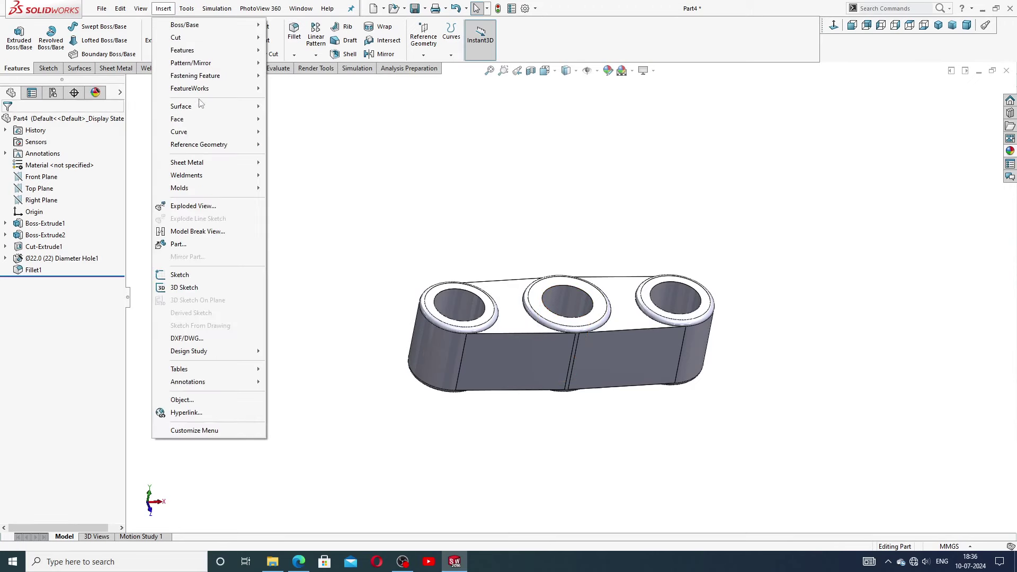
click(178, 244)
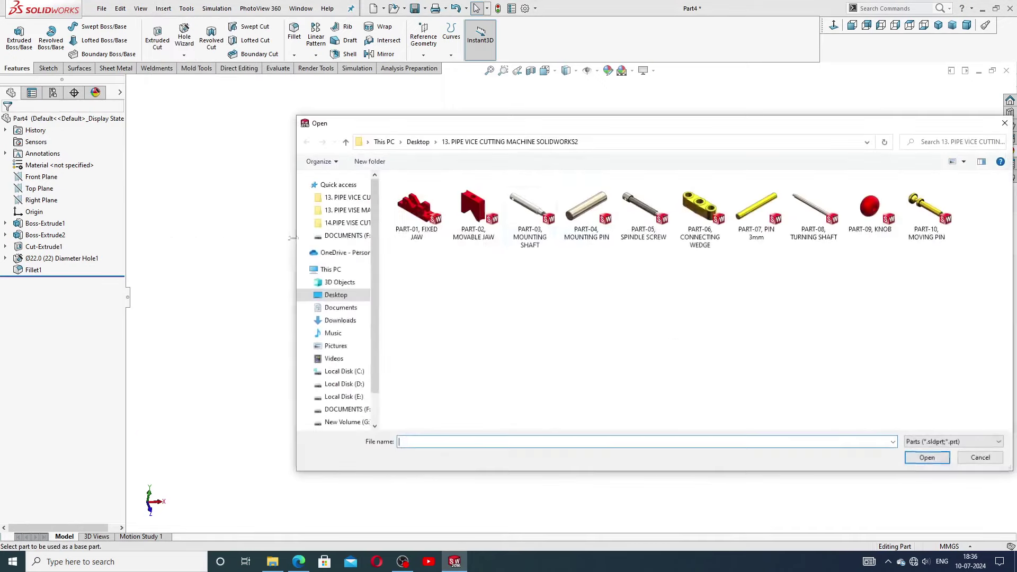
click(700, 210)
click(643, 209)
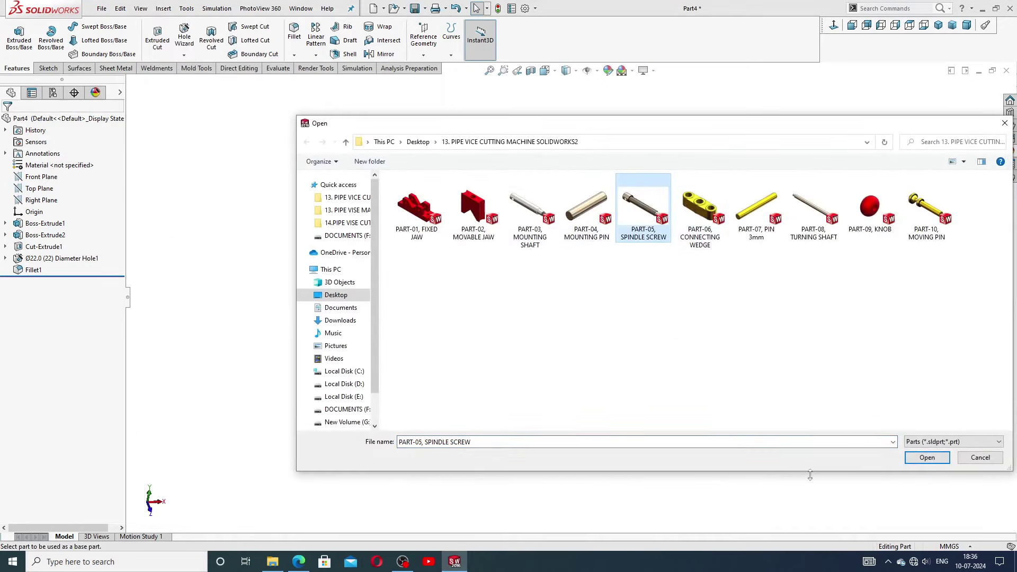
click(928, 458)
scroll(432, 247, up, 3)
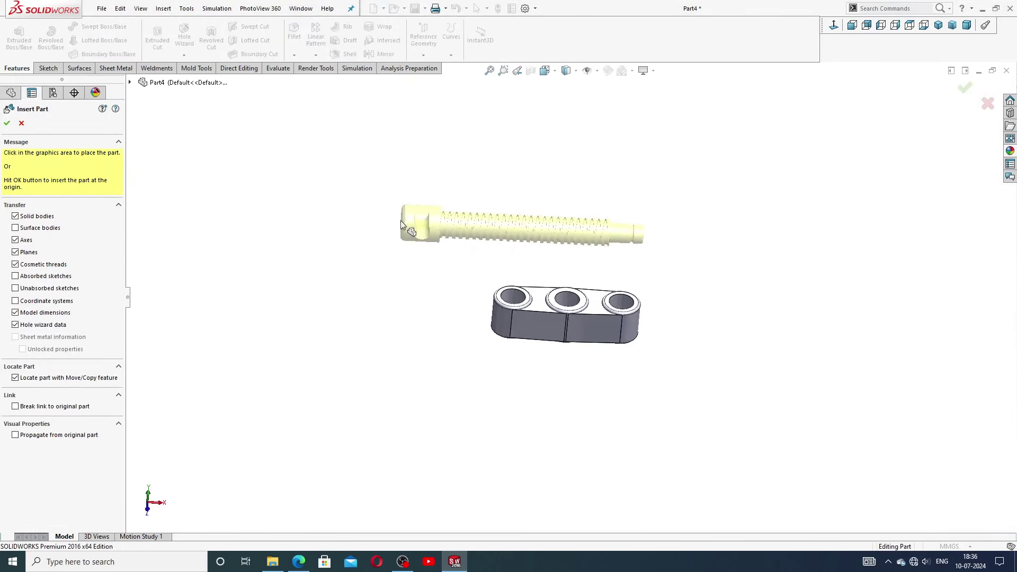
click(423, 223)
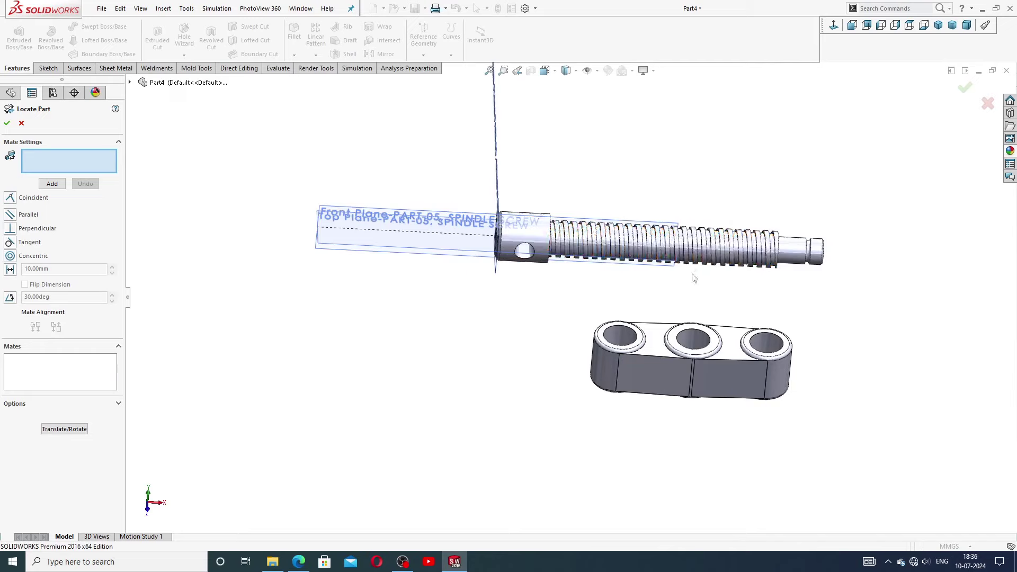
Step: Orient the view and choose Concentric as the screw's positioning constraint in Locate Part
scroll(681, 343, down, 2)
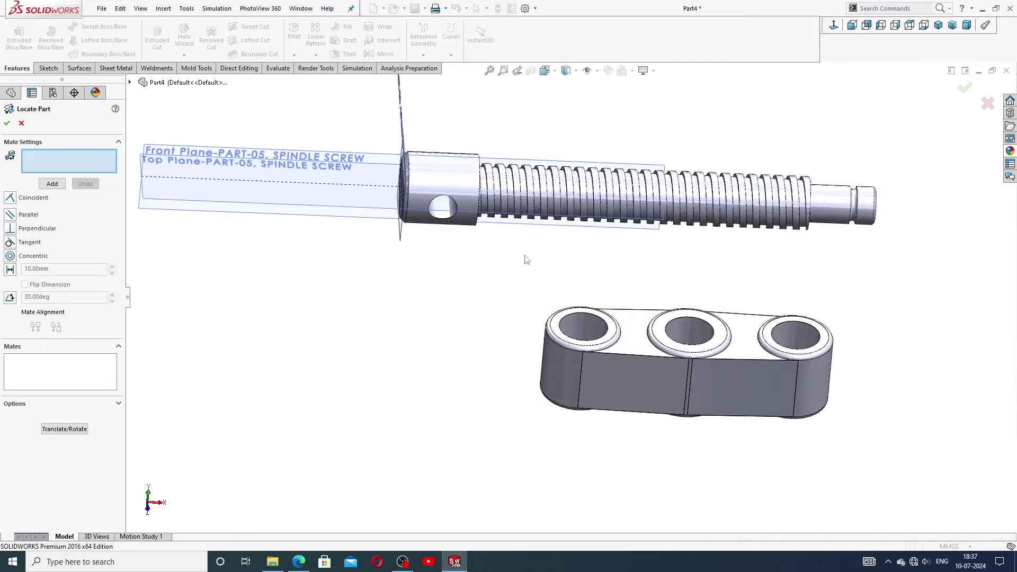
click(834, 25)
middle_drag(666, 249, 681, 293)
scroll(681, 294, up, 2)
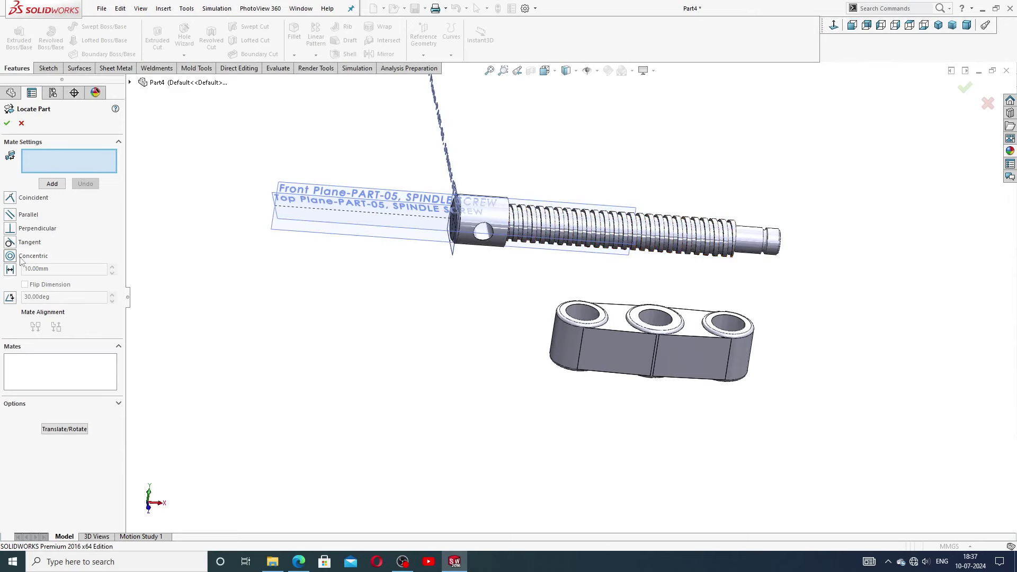
click(72, 433)
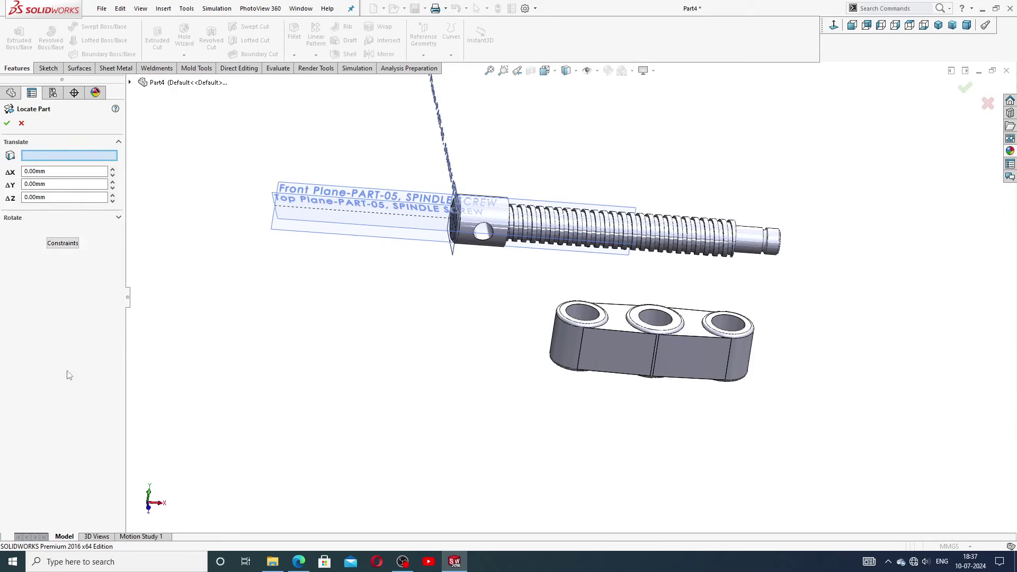
click(62, 243)
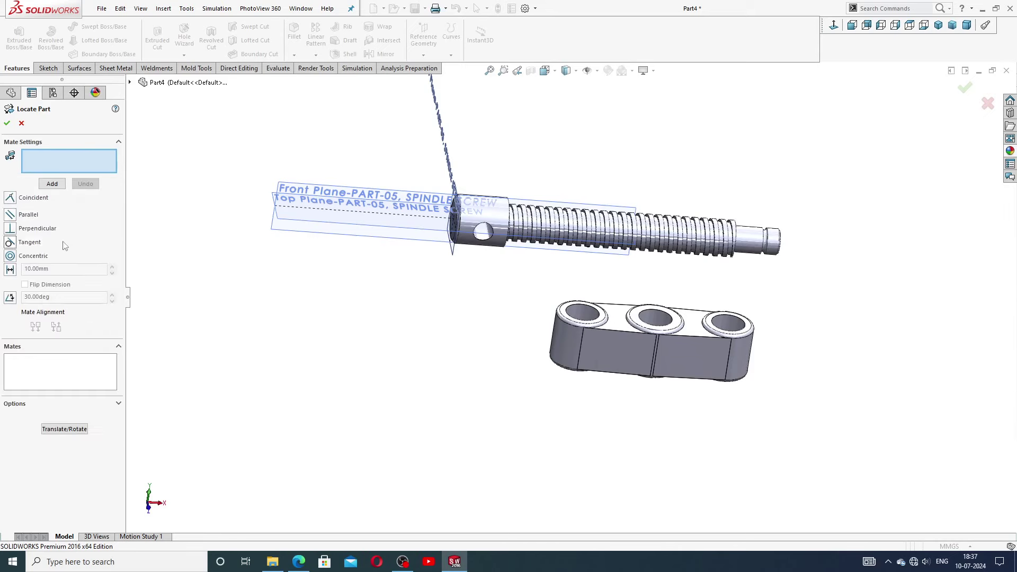
click(10, 255)
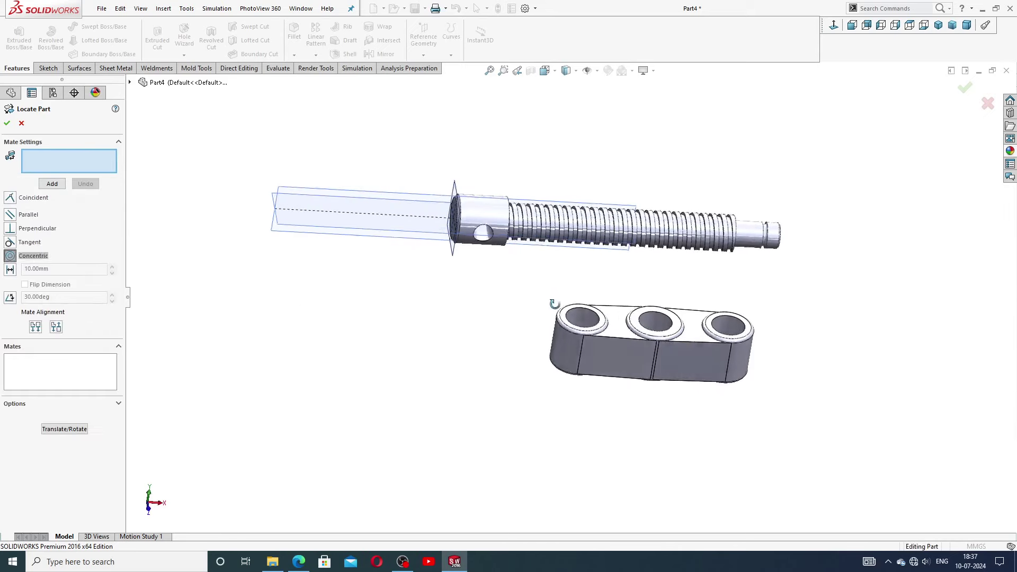
scroll(643, 278, down, 2)
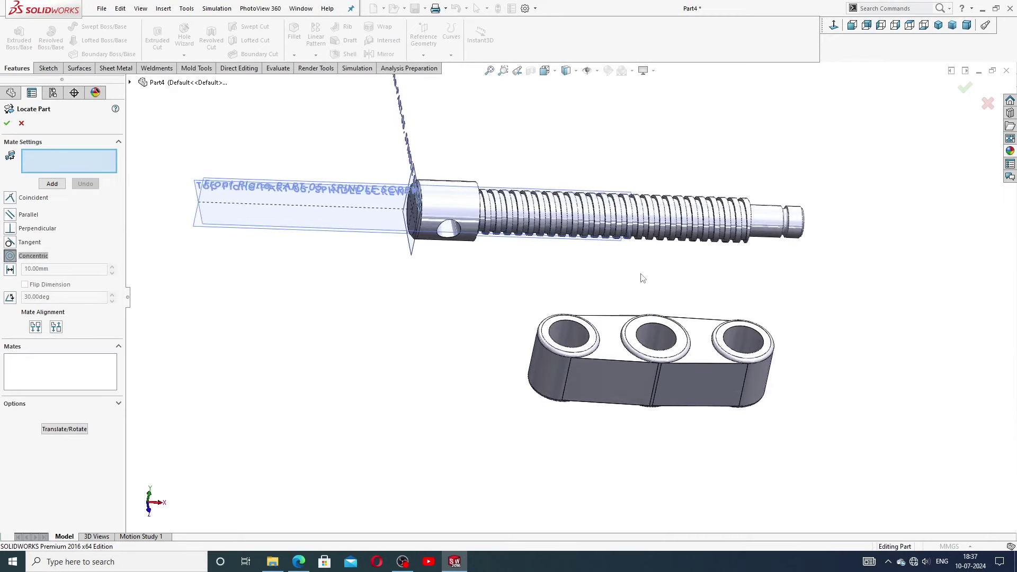
scroll(675, 327, down, 2)
Step: Select the middle hole's inner face and the screw's cylindrical face for the concentric mate
click(638, 341)
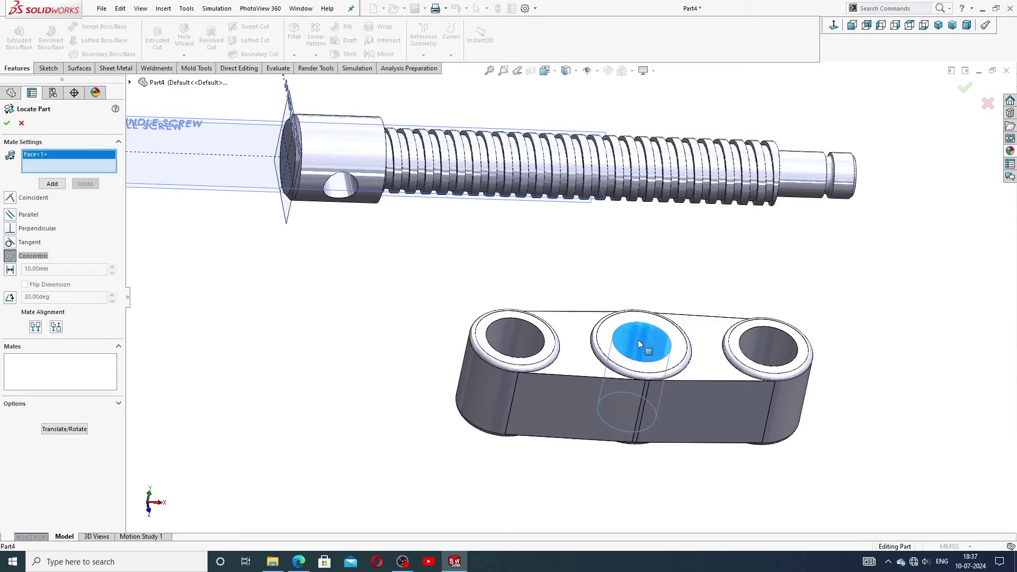
click(615, 165)
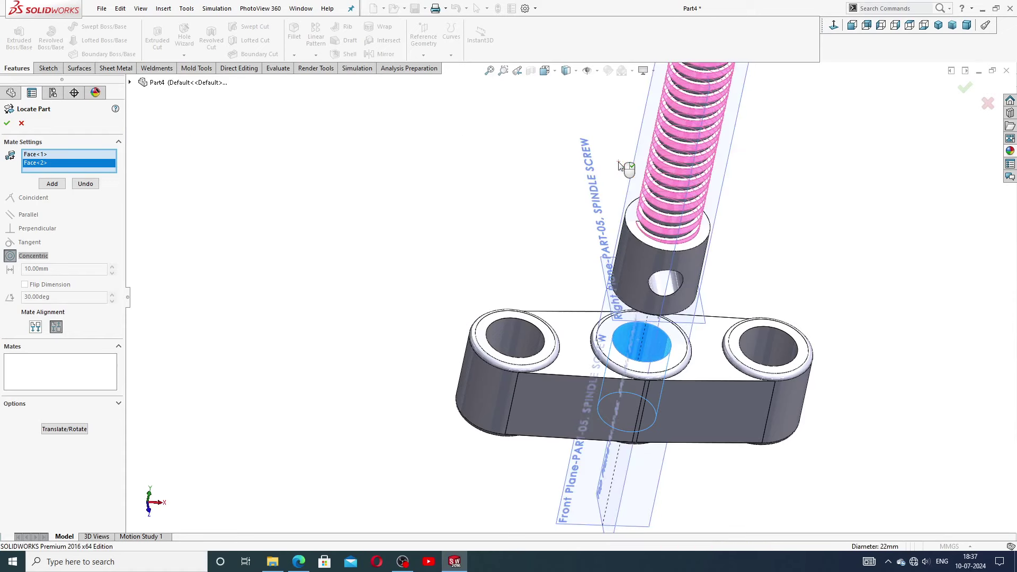
scroll(689, 212, up, 3)
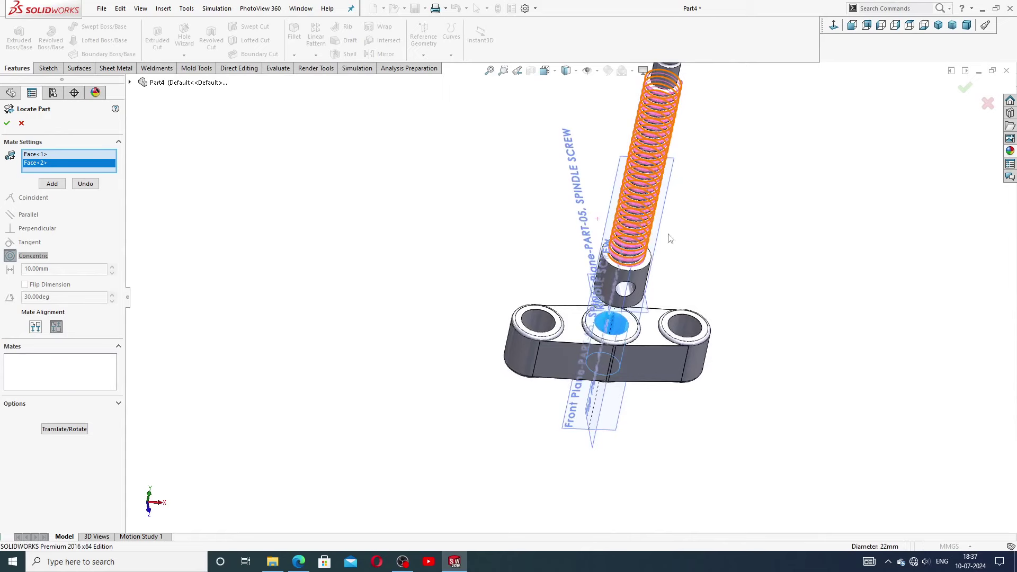
scroll(667, 234, up, 2)
scroll(657, 223, down, 1)
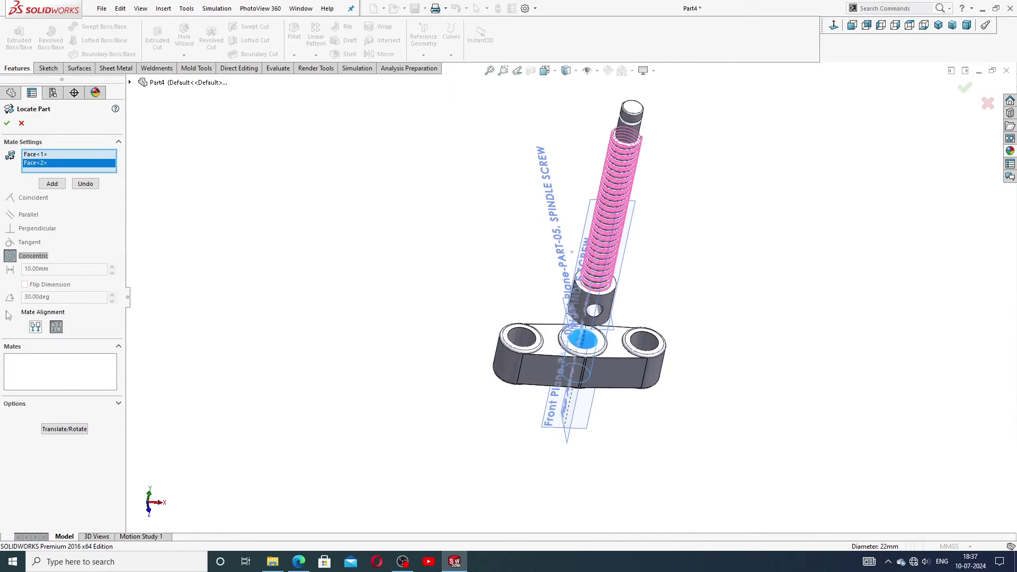
Step: Flip the mate alignment so the thread runs down, and add the Concentric2 mate
click(35, 327)
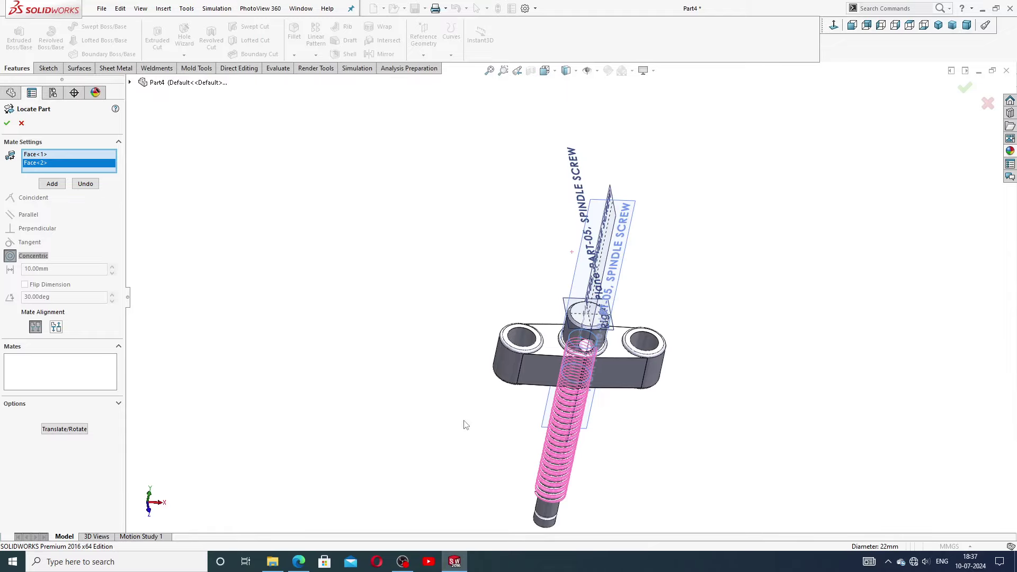
scroll(482, 268, down, 5)
scroll(482, 269, down, 8)
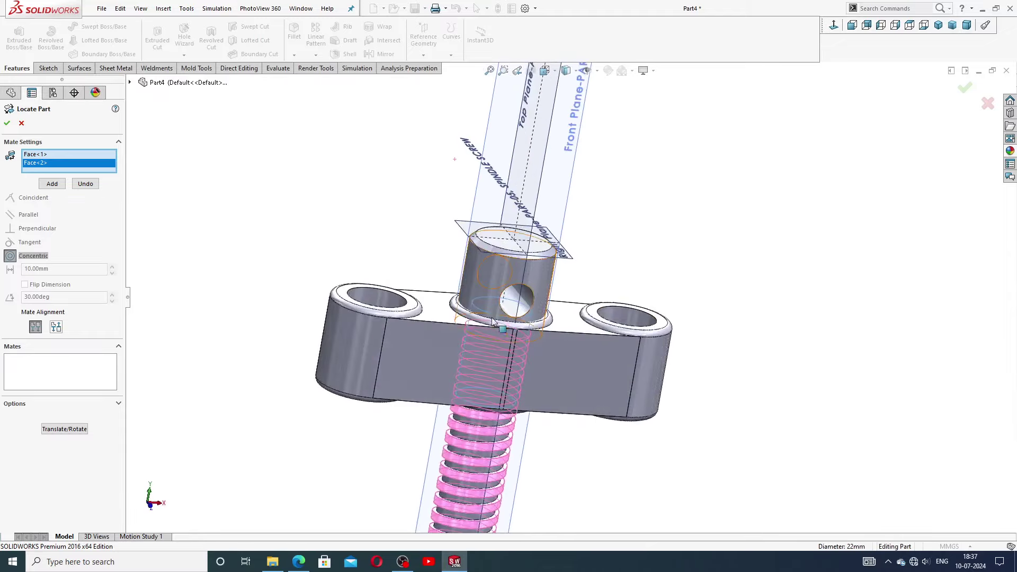
scroll(513, 256, up, 5)
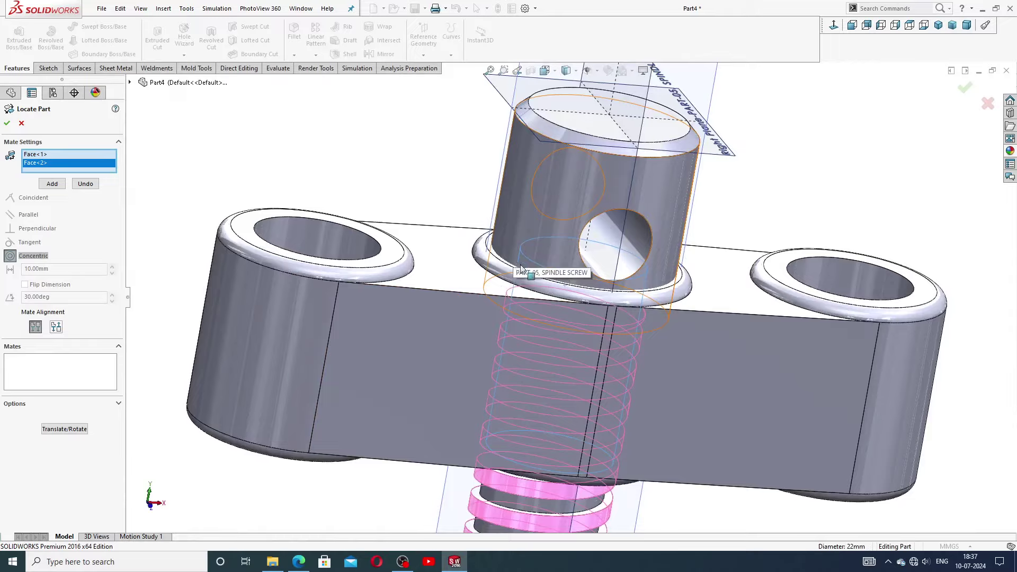
scroll(518, 283, down, 2)
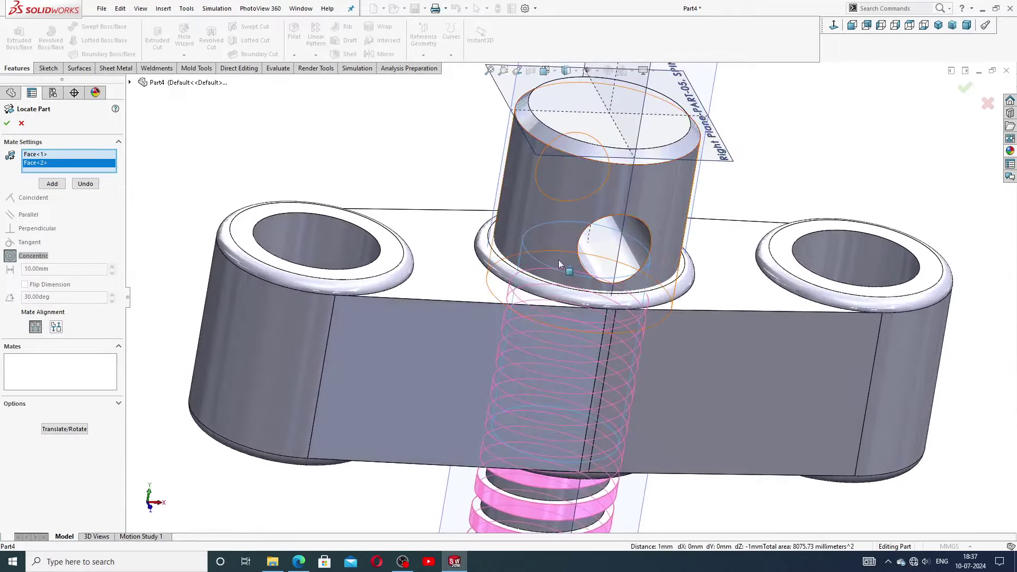
scroll(558, 260, up, 3)
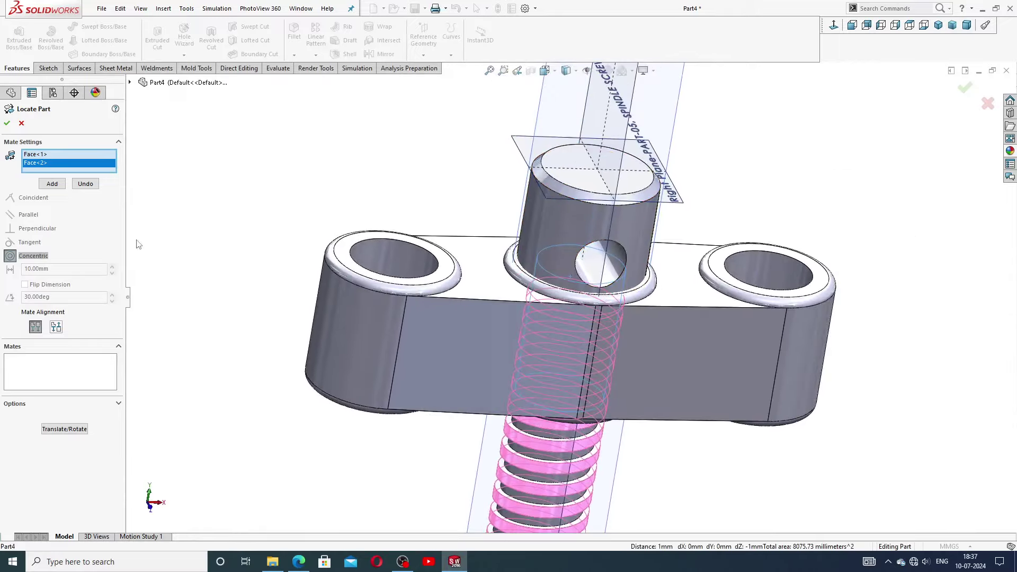
click(52, 184)
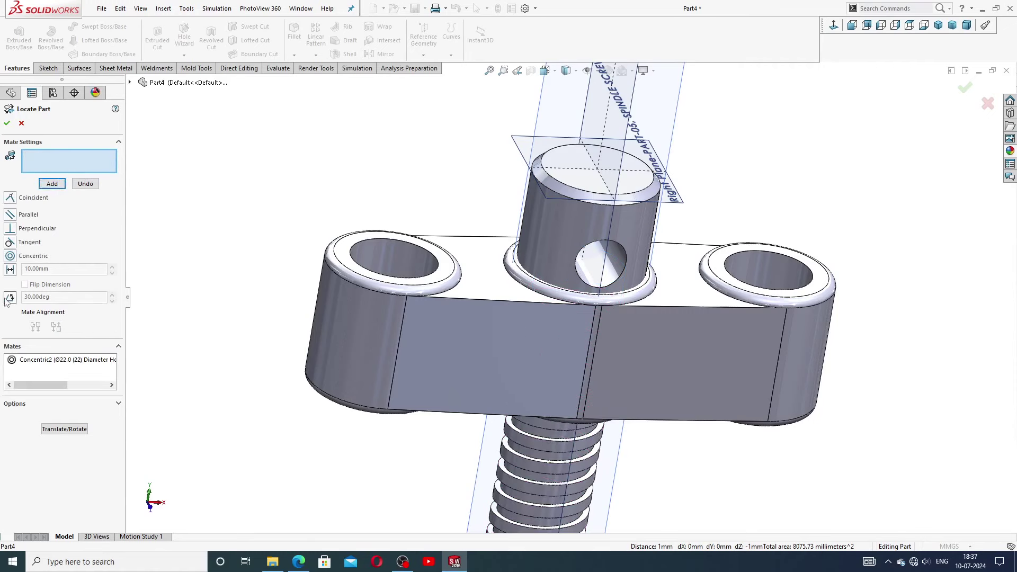
Step: Add a 12 mm Distance mate and confirm the spindle screw's placement
click(12, 270)
click(11, 269)
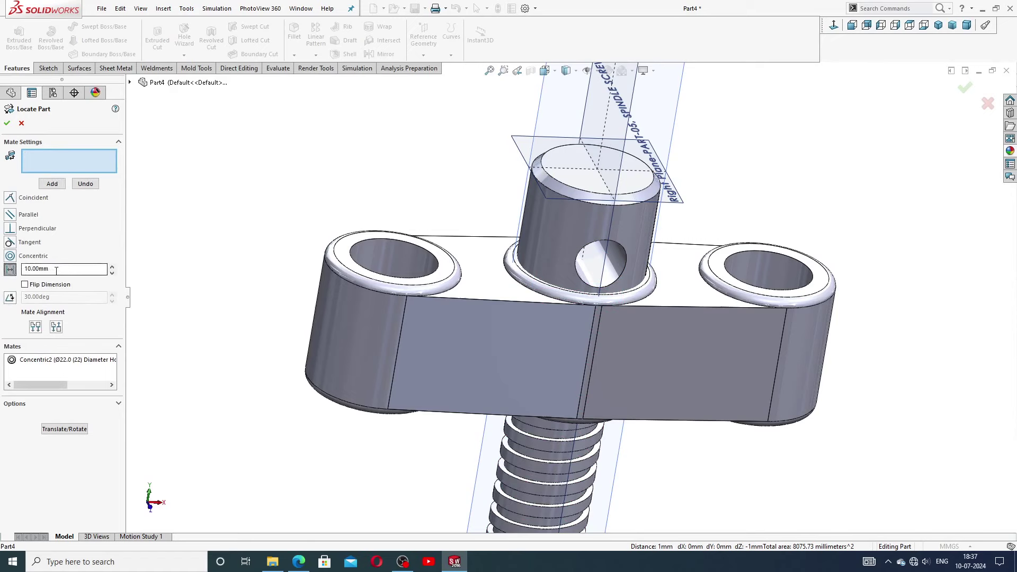
text(12)
click(8, 126)
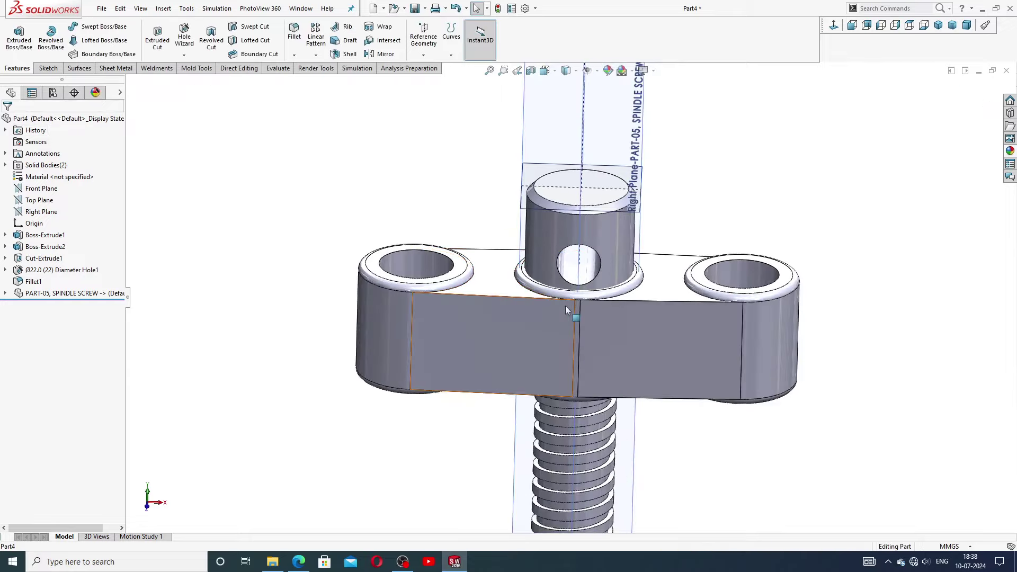
middle_drag(565, 306, 549, 385)
scroll(549, 386, down, 4)
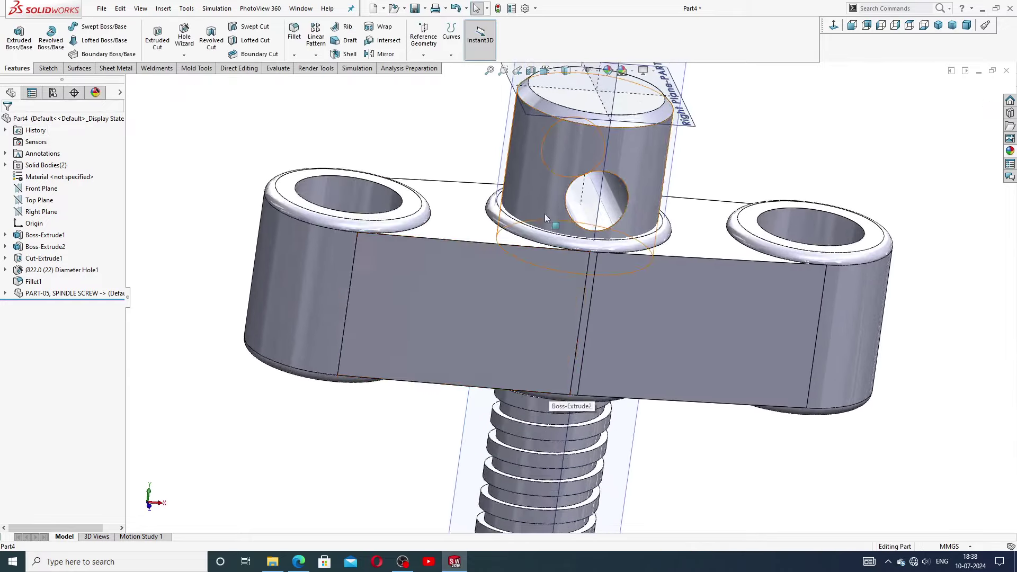
Step: Open and close the PART-05 SPINDLE SCREW feature's settings twice without making changes
click(543, 185)
scroll(464, 168, up, 2)
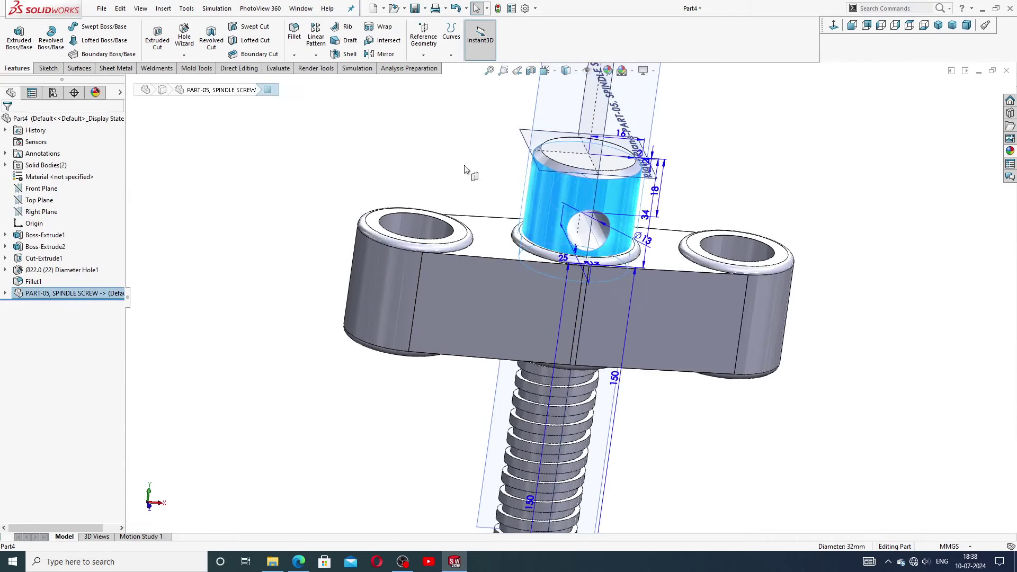
click(464, 168)
click(106, 294)
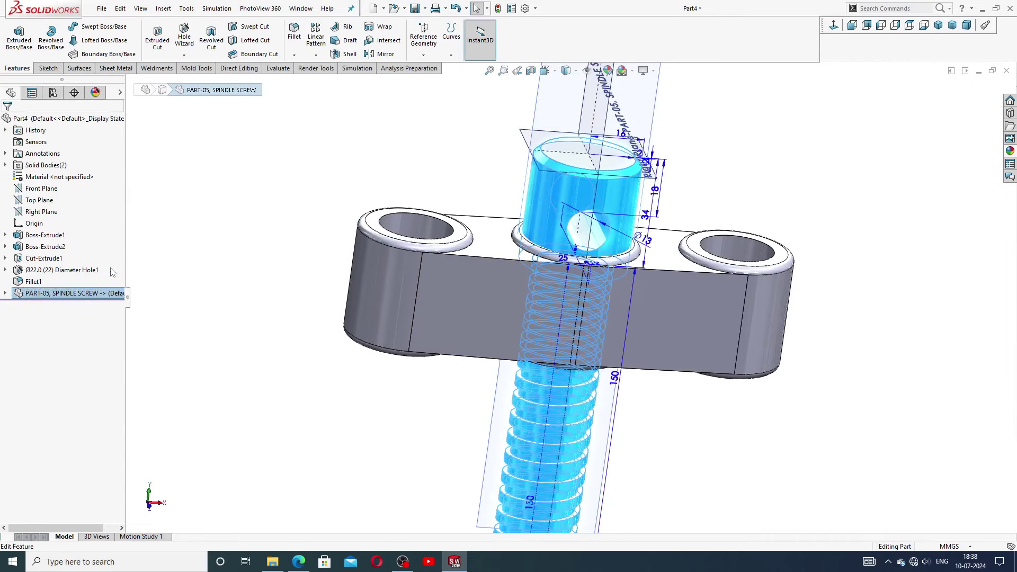
click(113, 272)
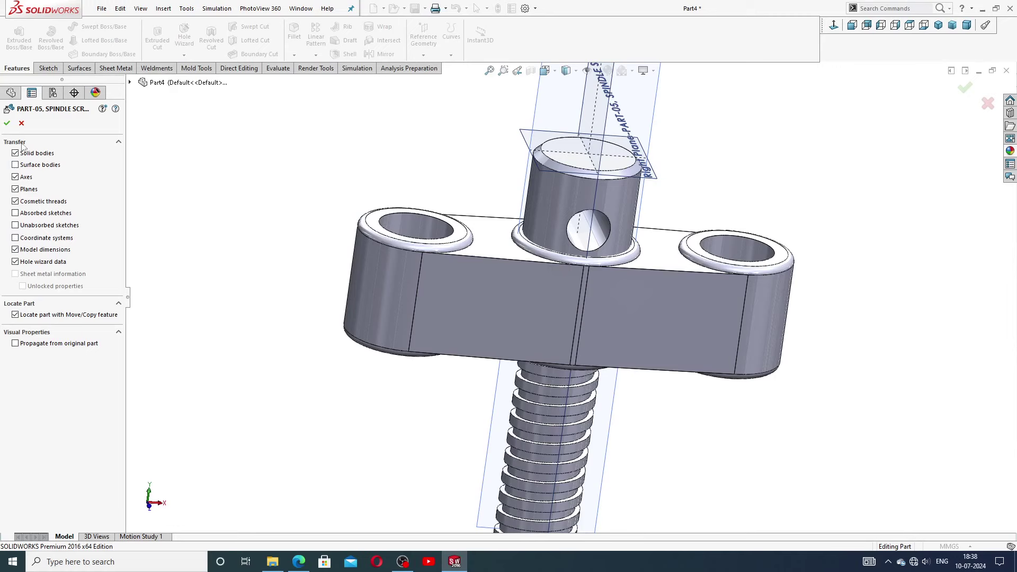
click(22, 123)
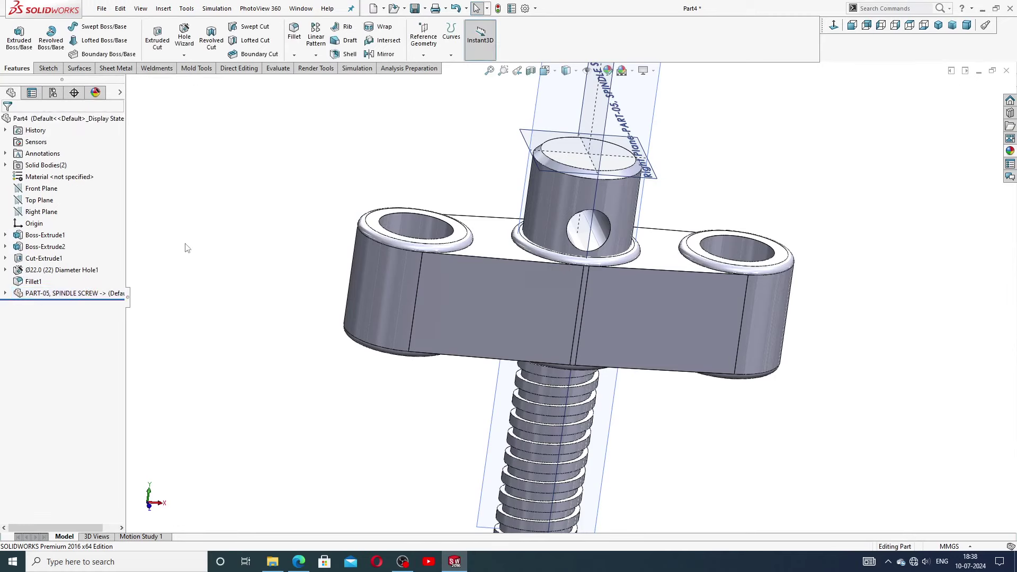
click(5, 293)
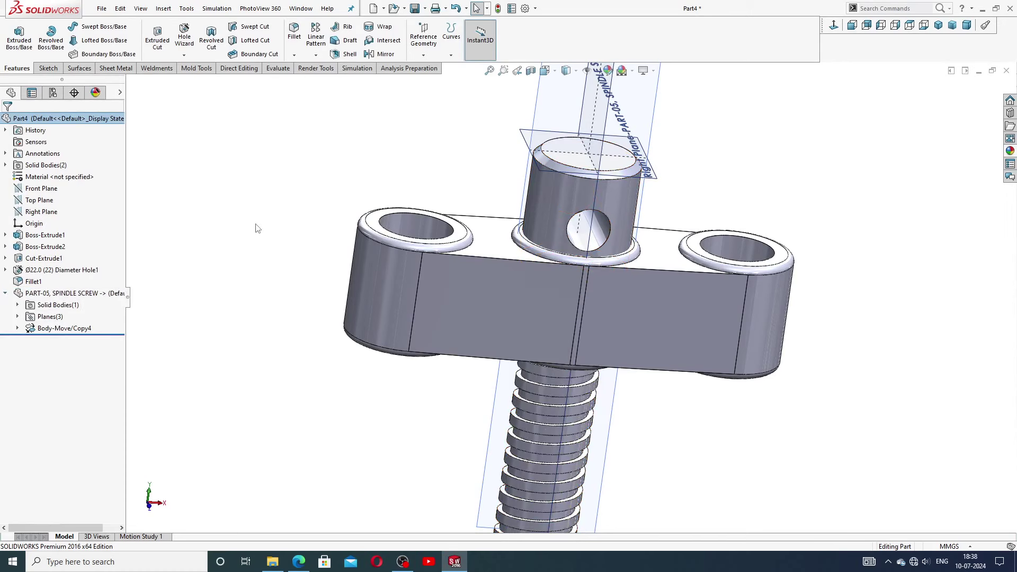
click(4, 294)
click(50, 294)
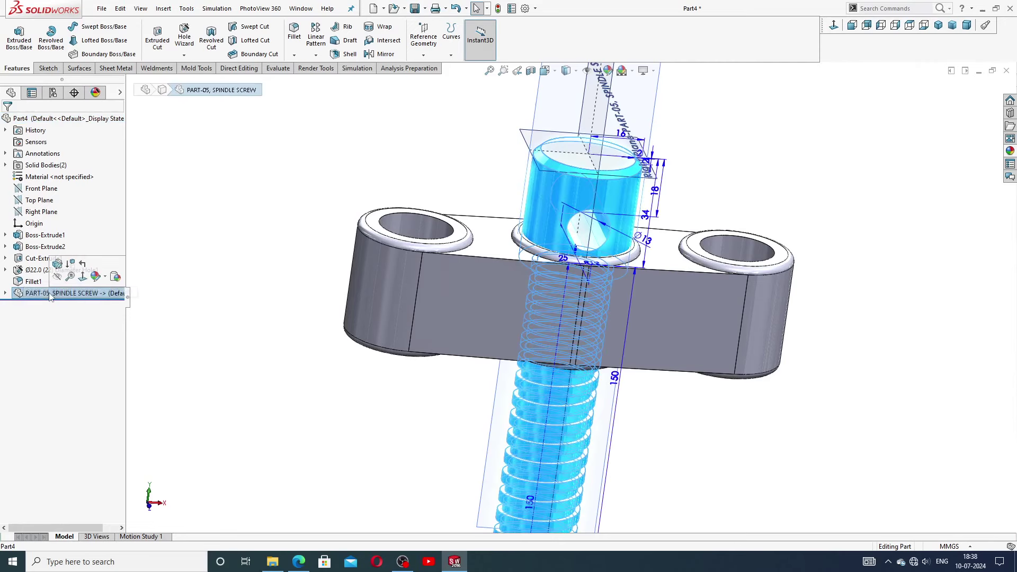
click(62, 267)
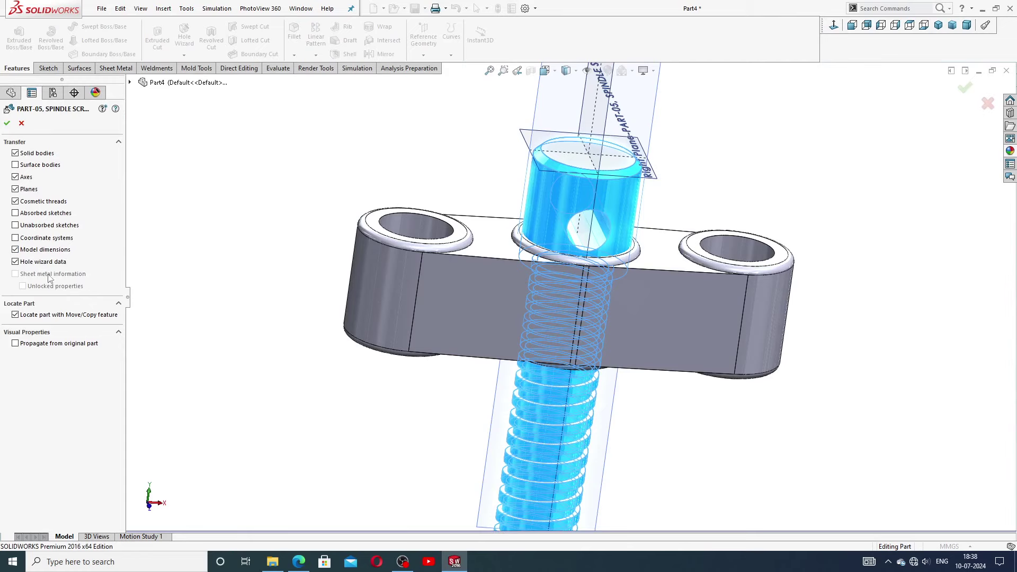
click(7, 123)
Step: Expand PART-05 SPINDLE SCREW and edit its Body-Move/Copy4 positioning feature
click(5, 293)
click(8, 296)
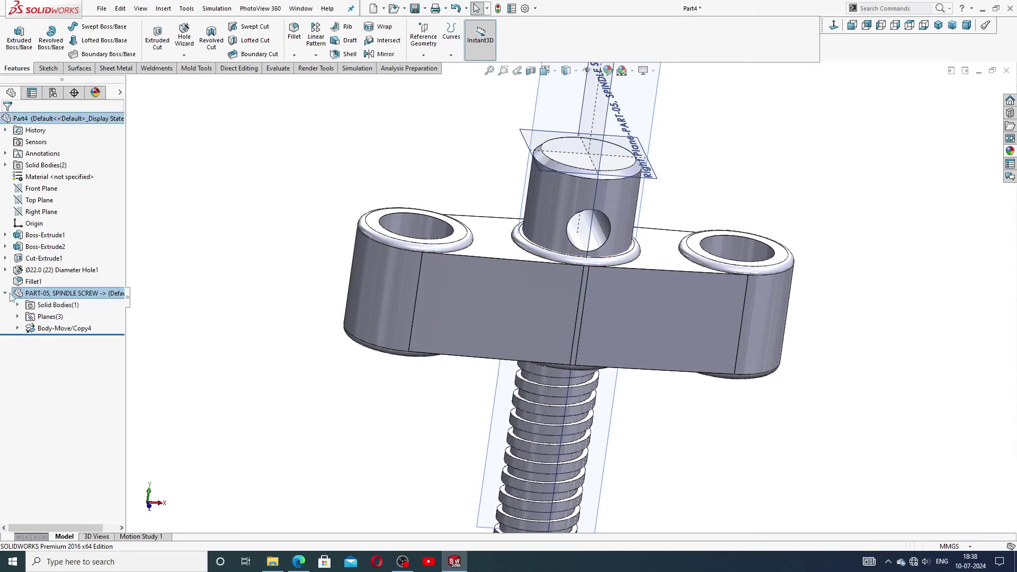
click(56, 305)
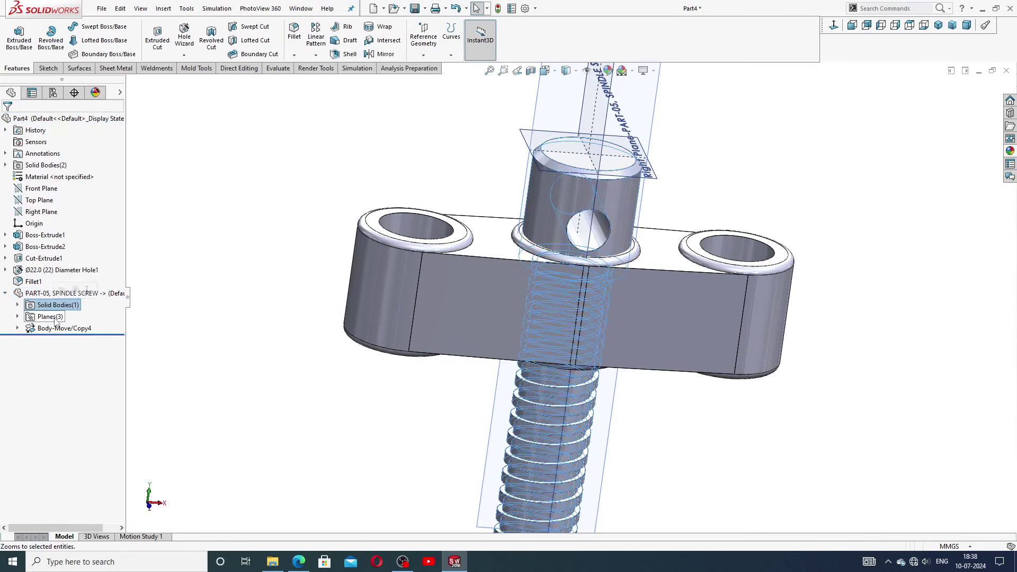
click(56, 318)
click(58, 328)
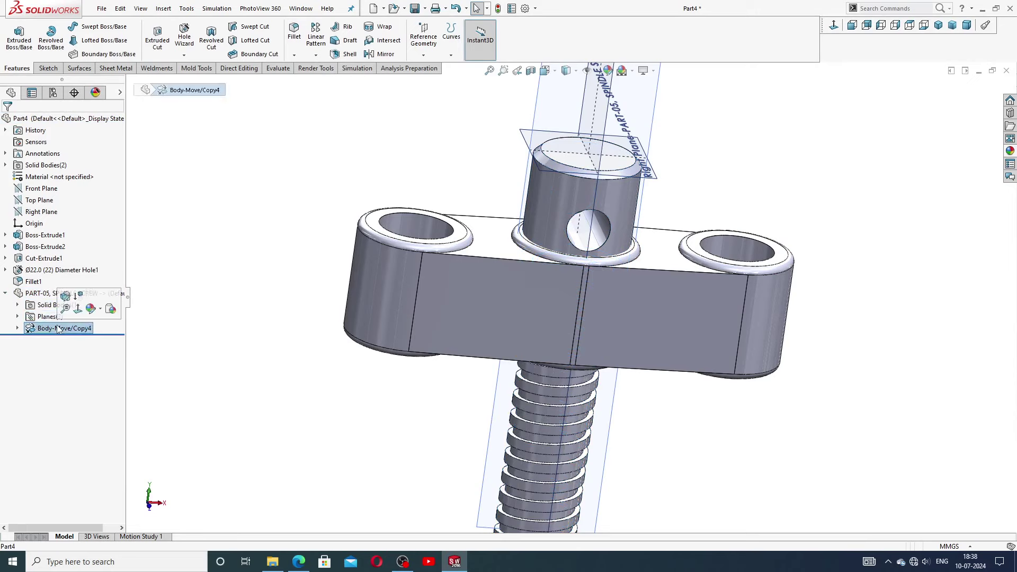
click(65, 297)
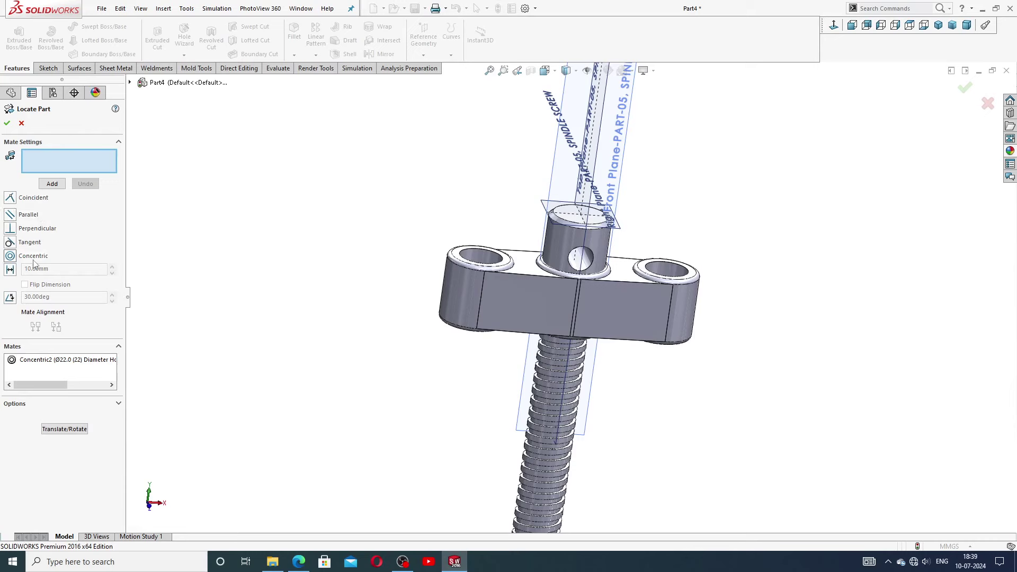
Step: Pick the screw's cylinder face and the base's front face as mate entities
click(55, 185)
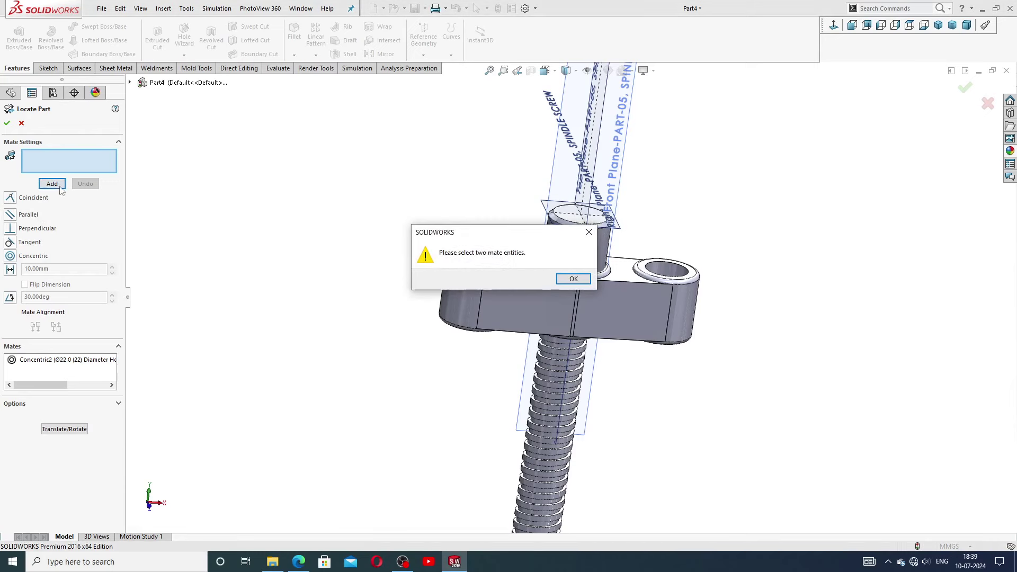
click(590, 234)
scroll(563, 267, down, 3)
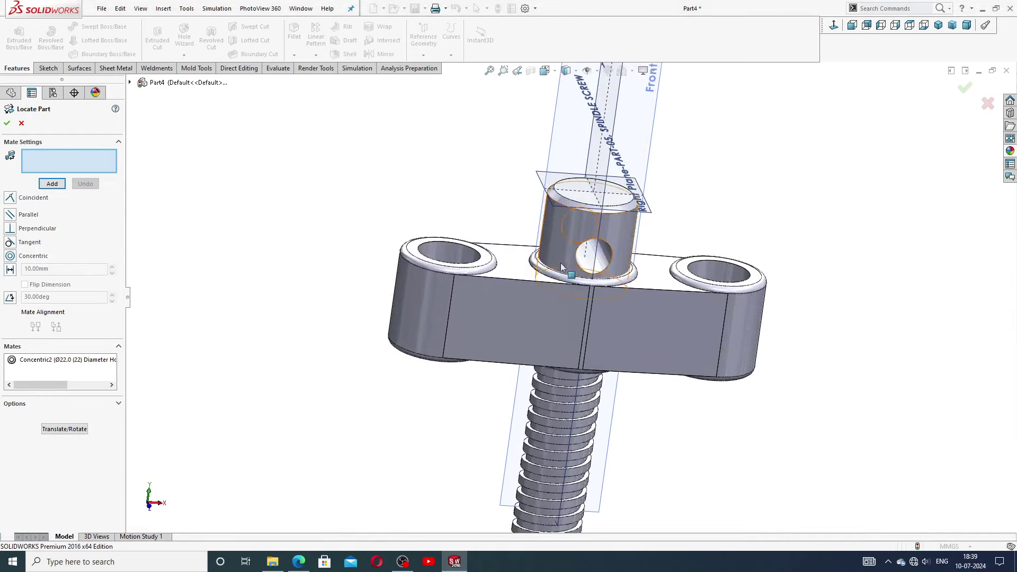
click(563, 227)
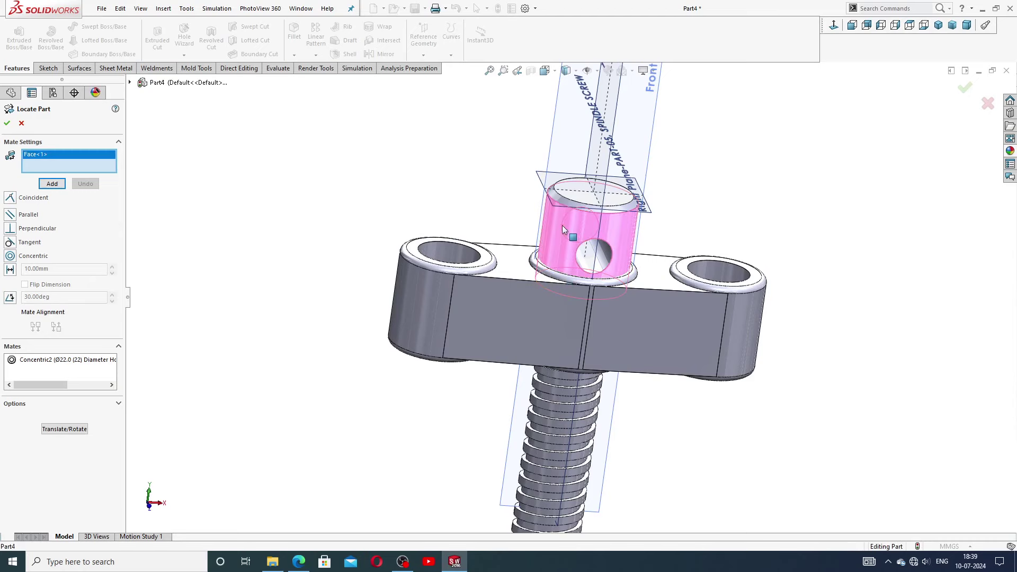
click(489, 306)
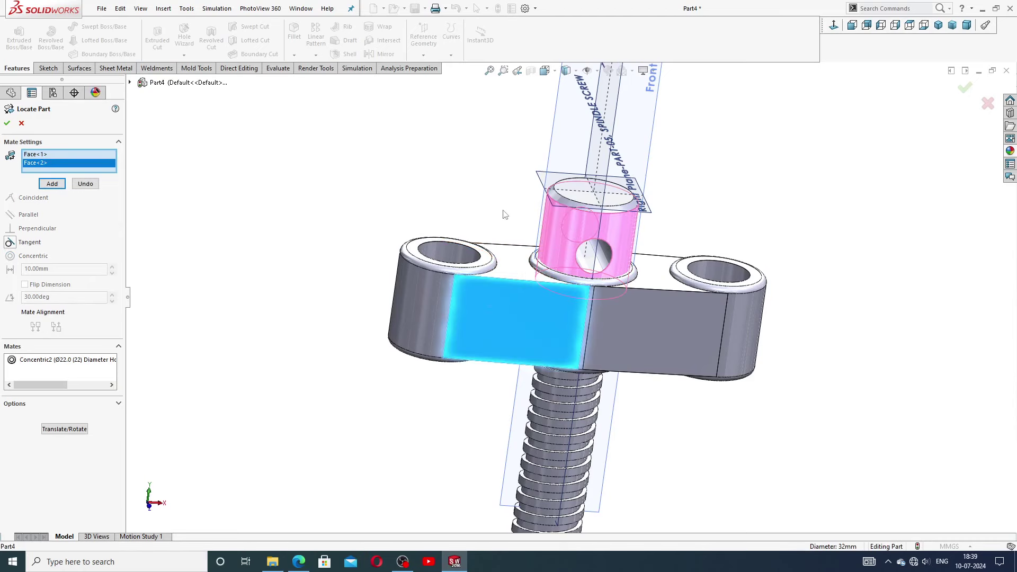
scroll(506, 260, down, 3)
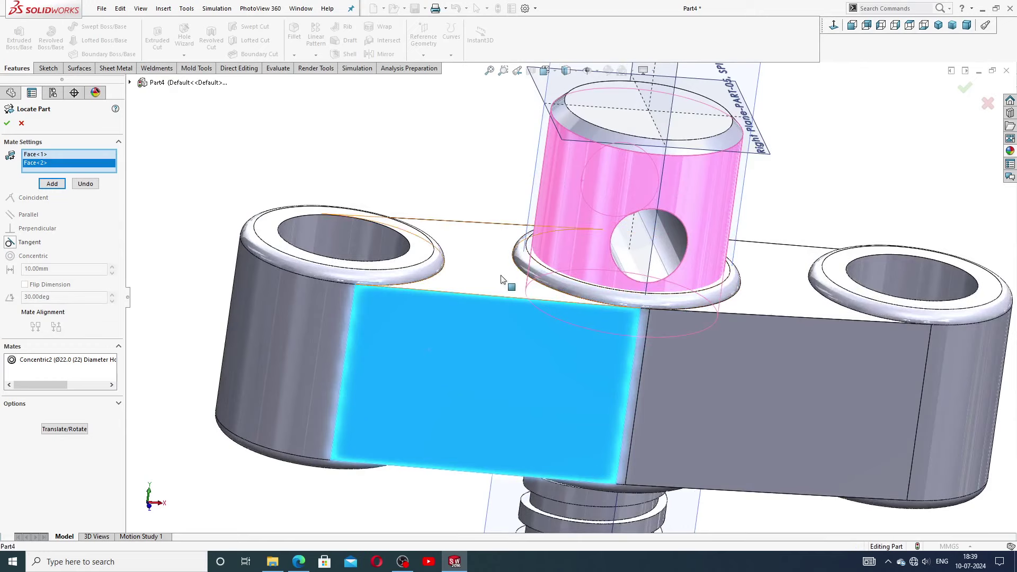
Step: Clear the mate face list, then reselect the screw cylinder and the boss rim face
right_click(113, 163)
click(141, 189)
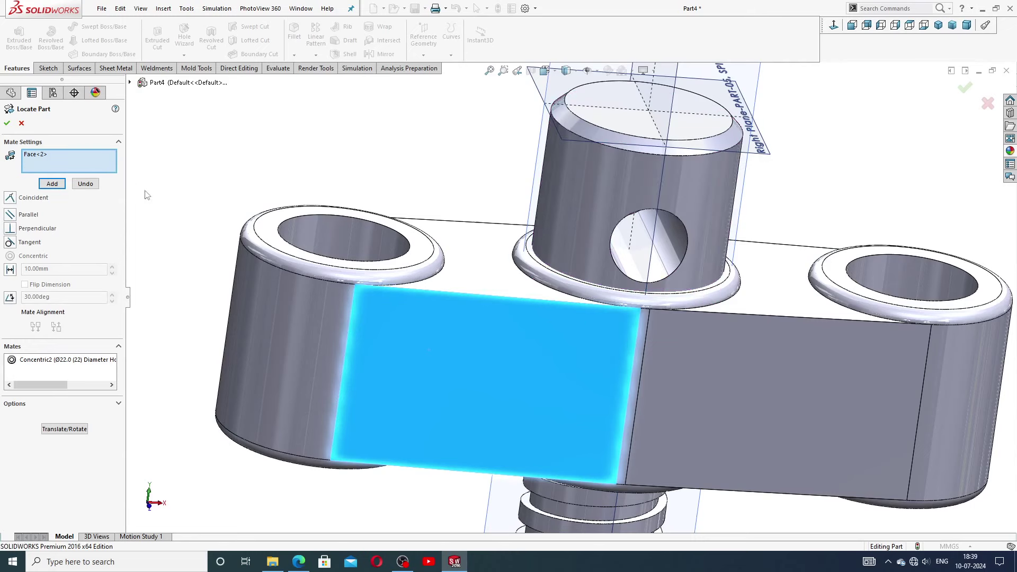
right_click(78, 161)
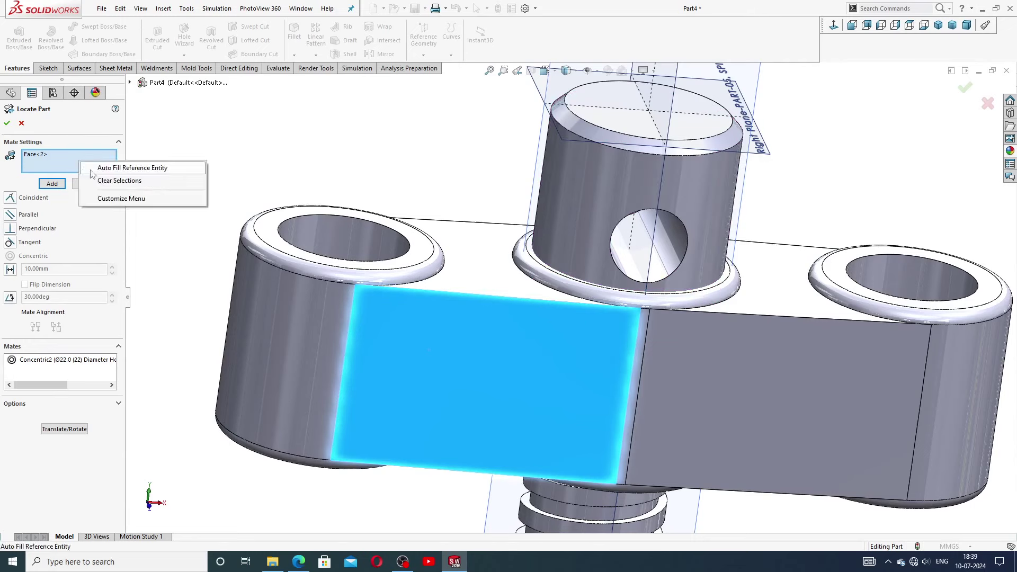
click(119, 181)
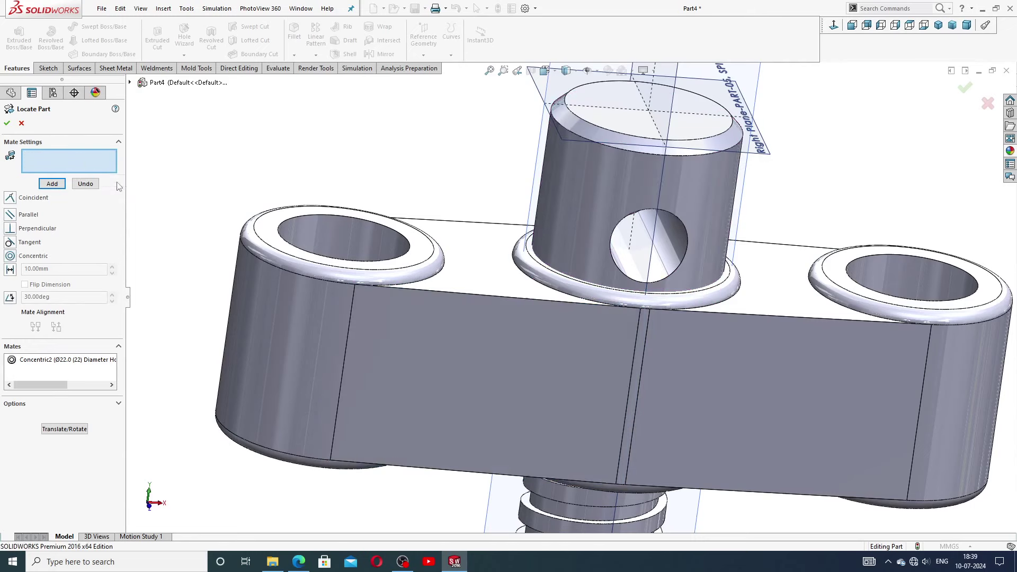
click(580, 202)
scroll(531, 277, down, 3)
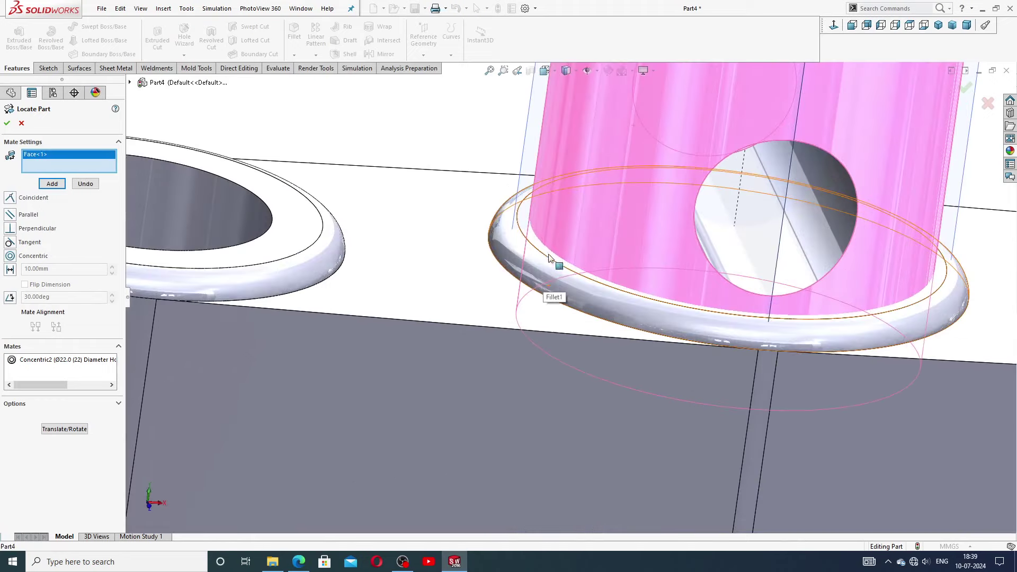
click(523, 222)
Step: Cancel Locate Part and clear the selection, keeping only the concentric mate
scroll(540, 266, up, 5)
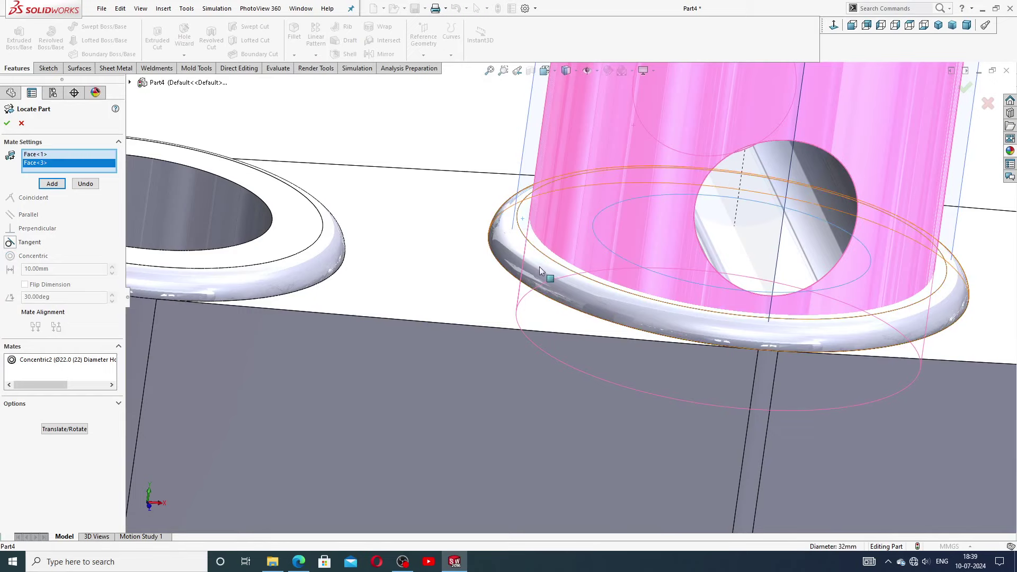
middle_drag(551, 265, 538, 357)
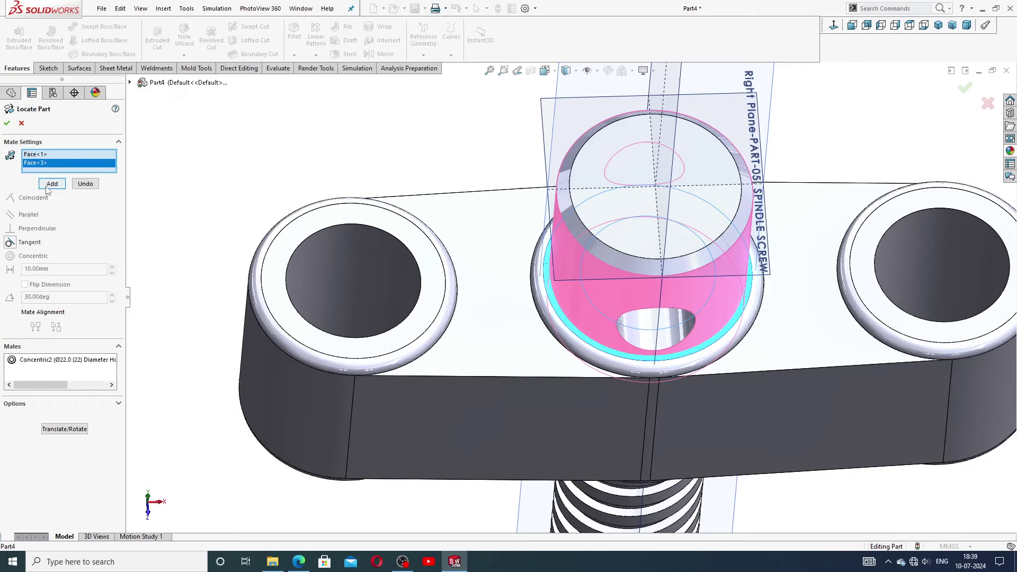
click(22, 124)
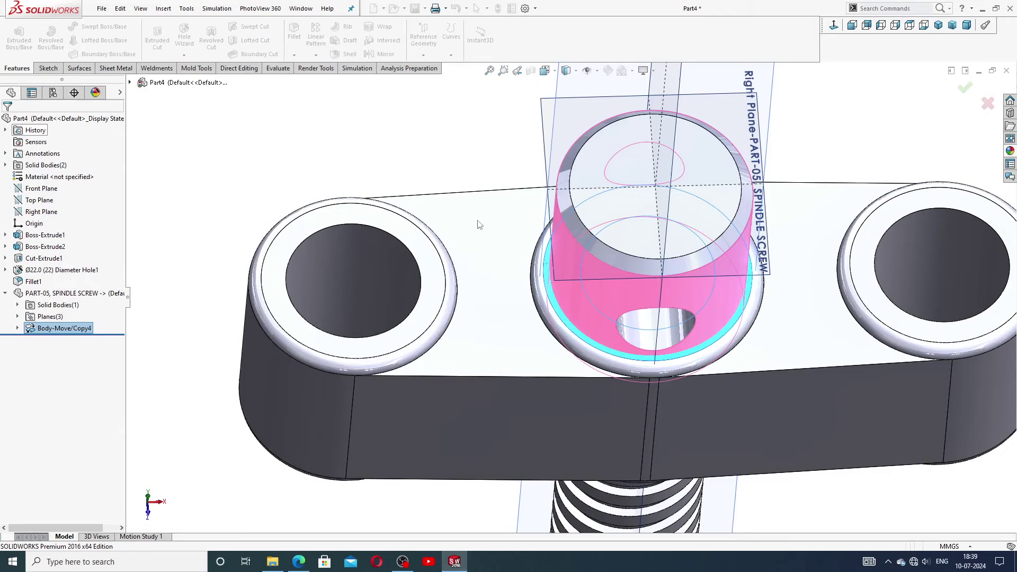
key(Escape)
Step: Start a Combine subtract with the wedge's Fillet1 body as the main body
scroll(659, 226, up, 3)
scroll(592, 306, down, 5)
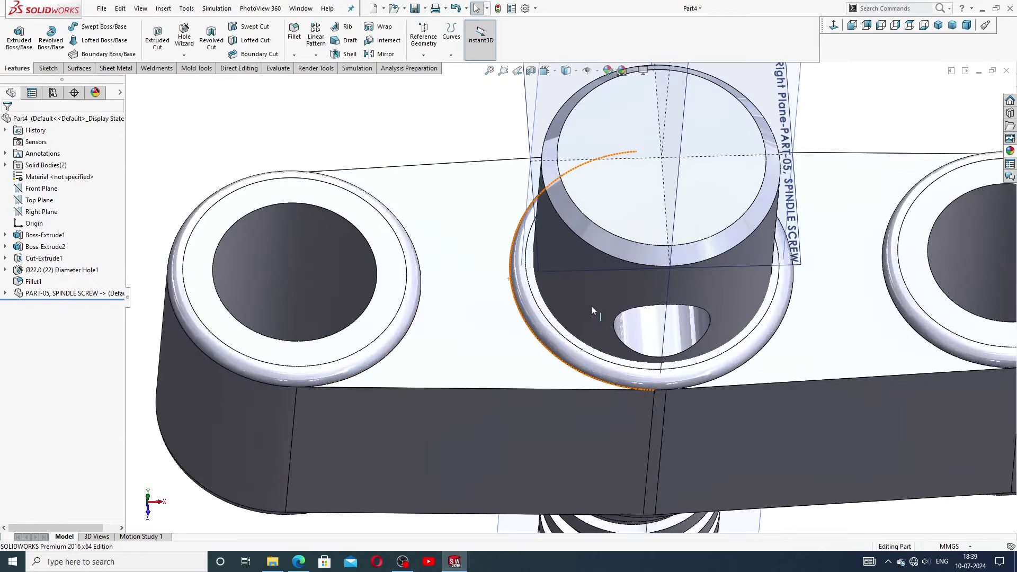
scroll(602, 269, up, 1)
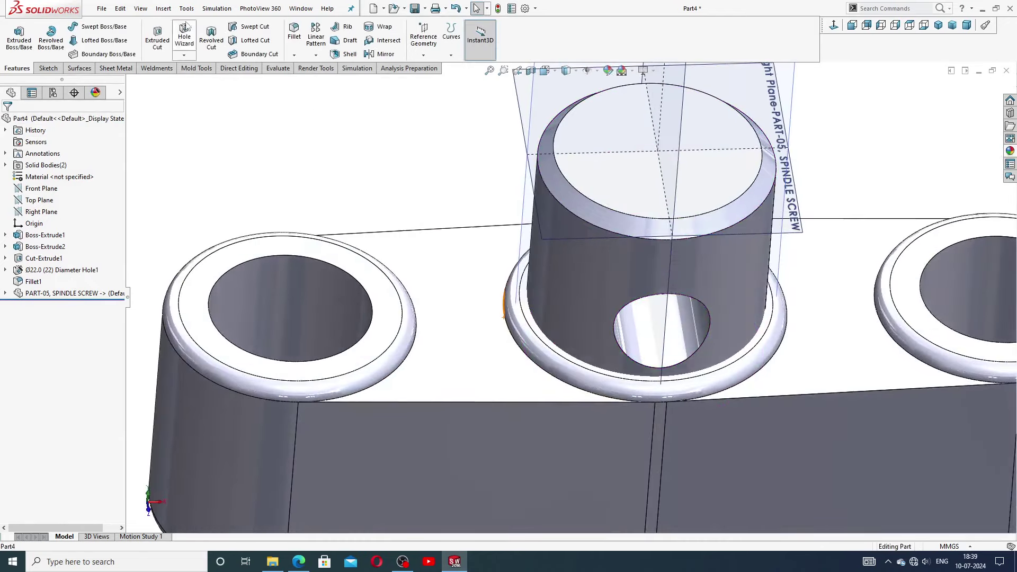
click(169, 10)
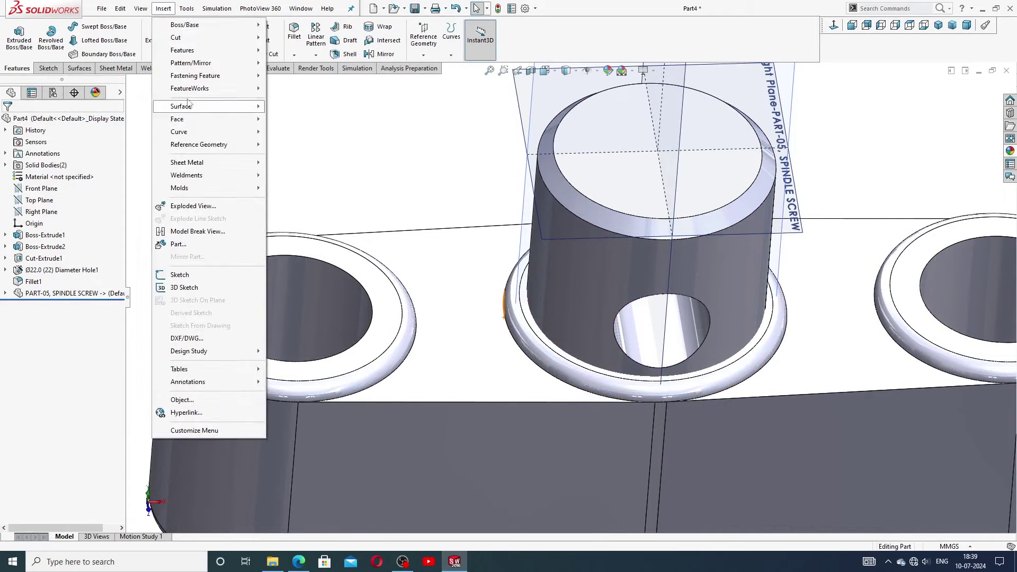
mouse_move(189, 52)
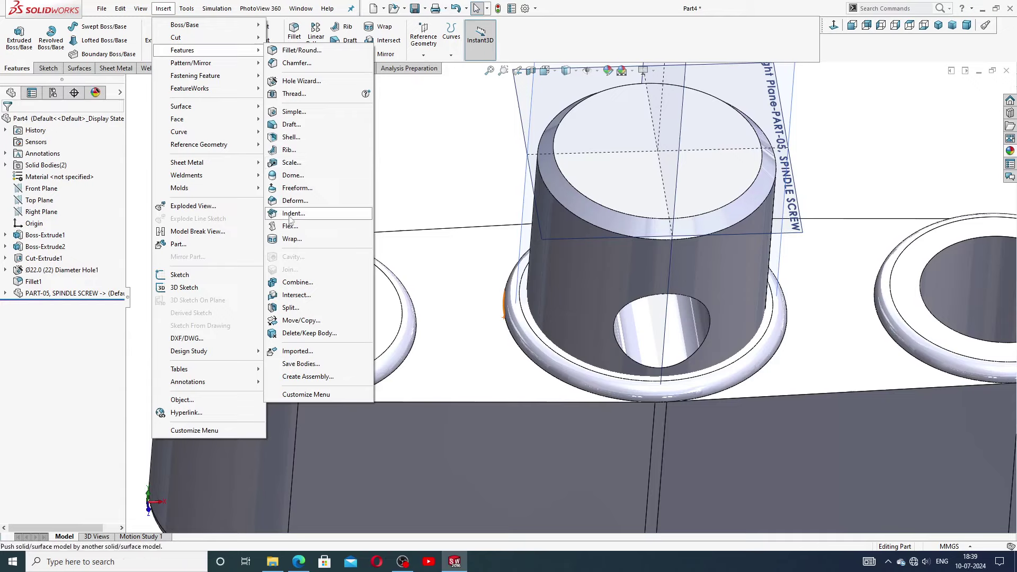
click(297, 283)
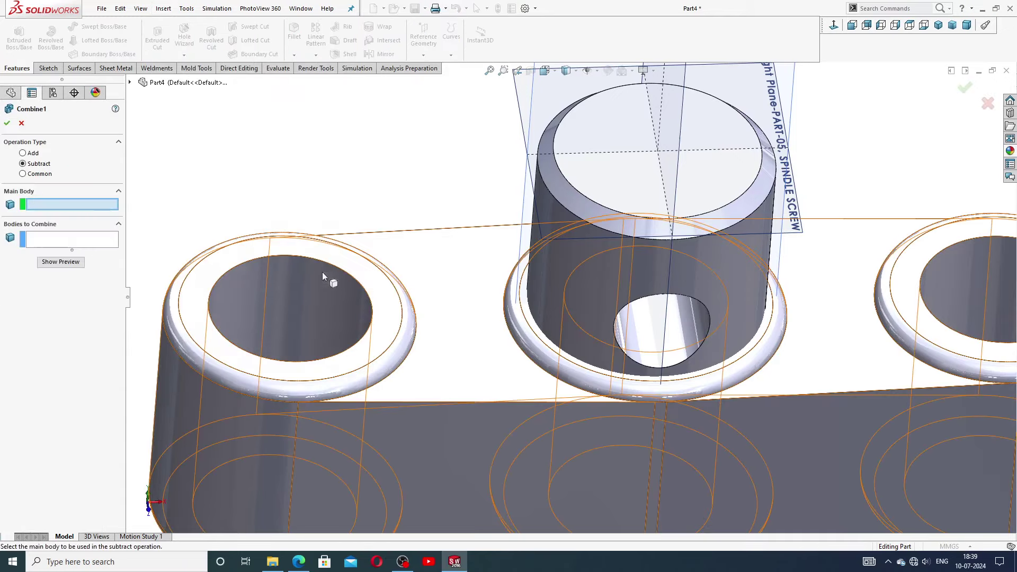
scroll(495, 268, up, 3)
scroll(576, 376, down, 3)
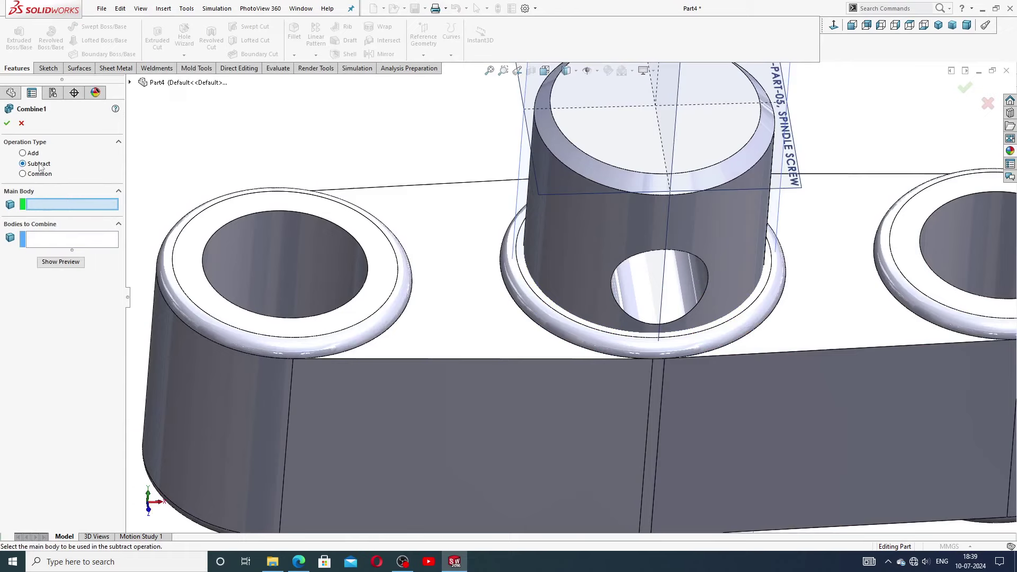
scroll(464, 396, up, 1)
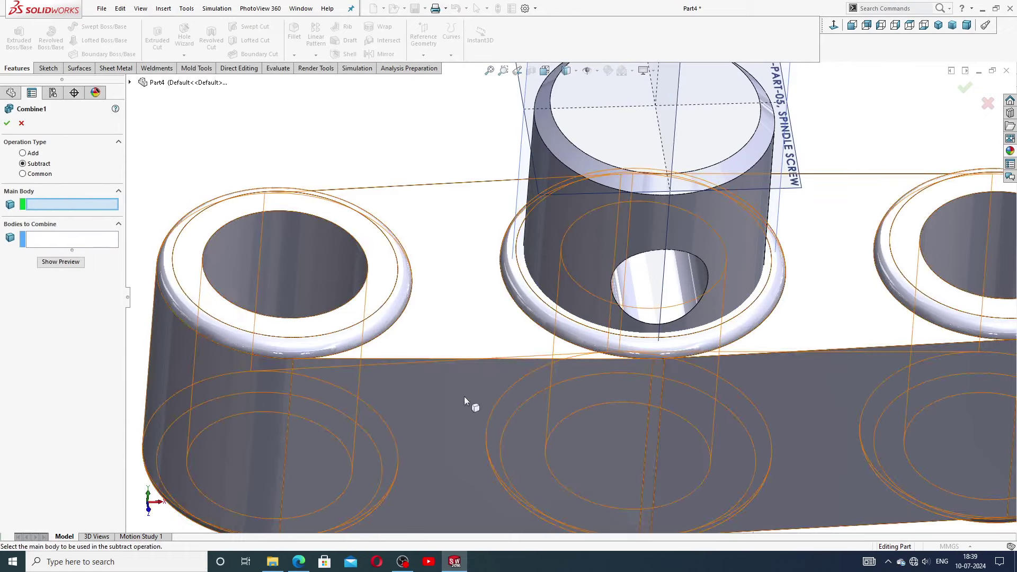
click(465, 397)
Step: Subtract the spindle screw body, preview the threaded hole, and confirm Combine1
scroll(487, 353, up, 3)
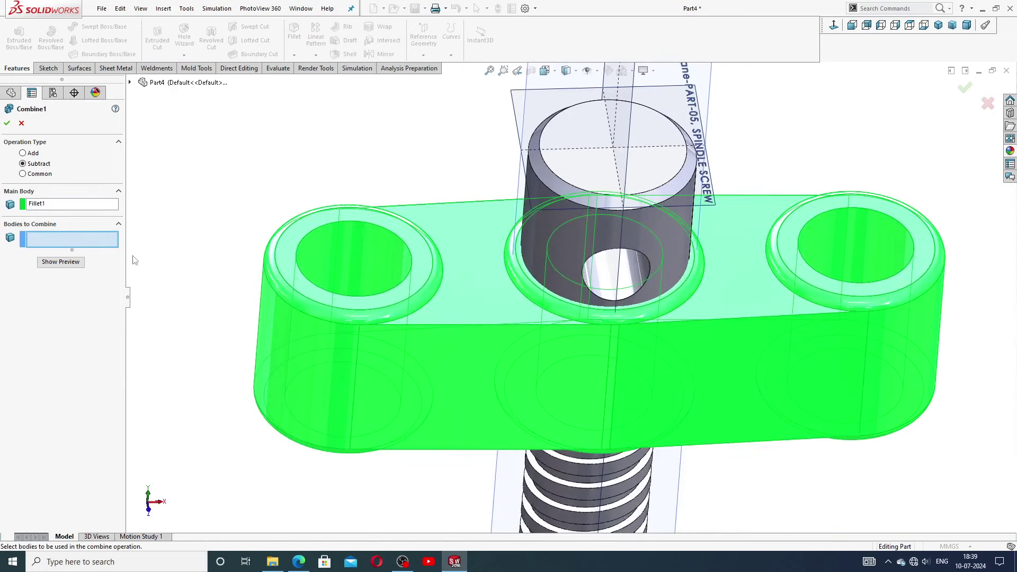
click(543, 223)
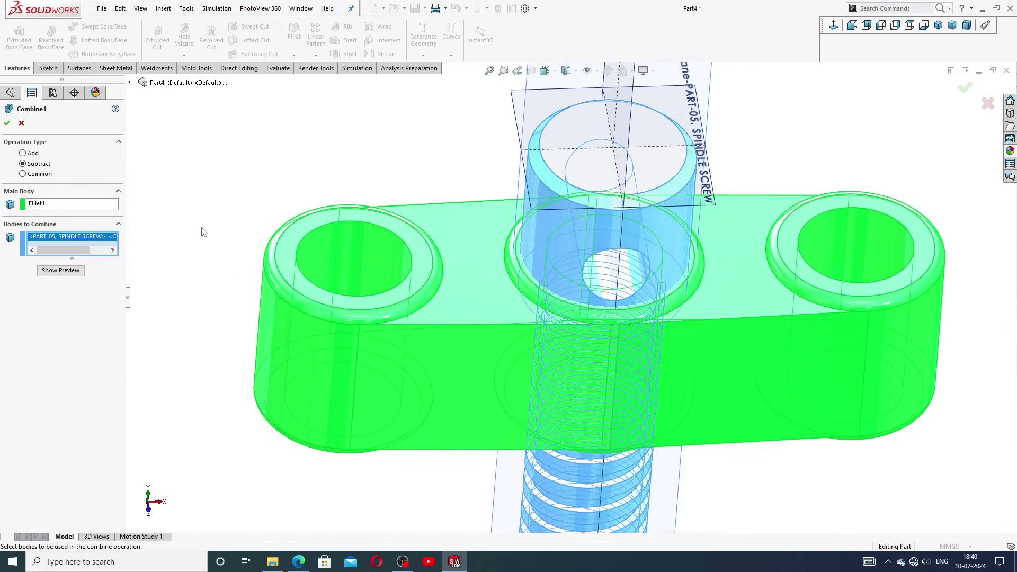
click(67, 271)
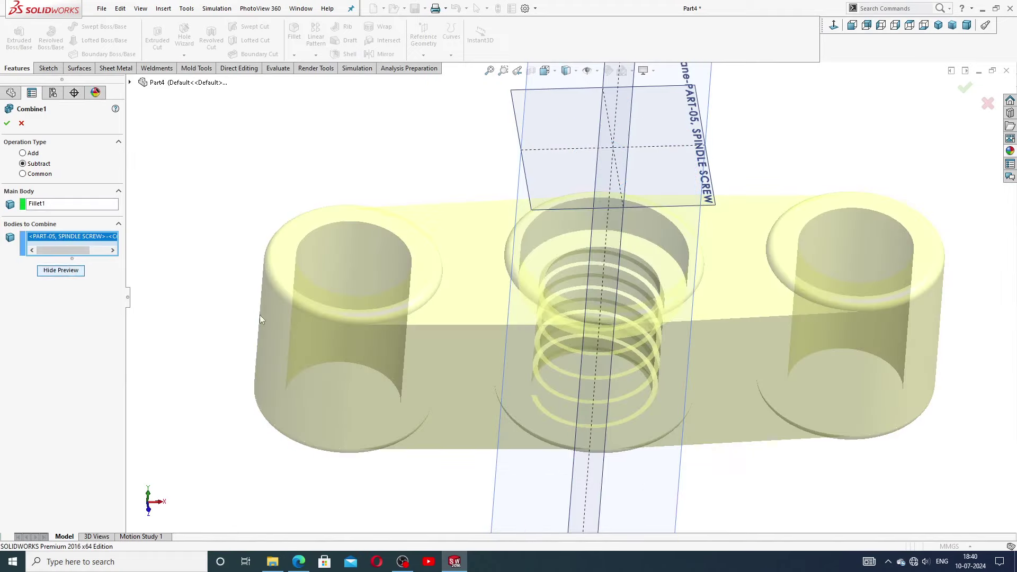
middle_drag(635, 284, 638, 252)
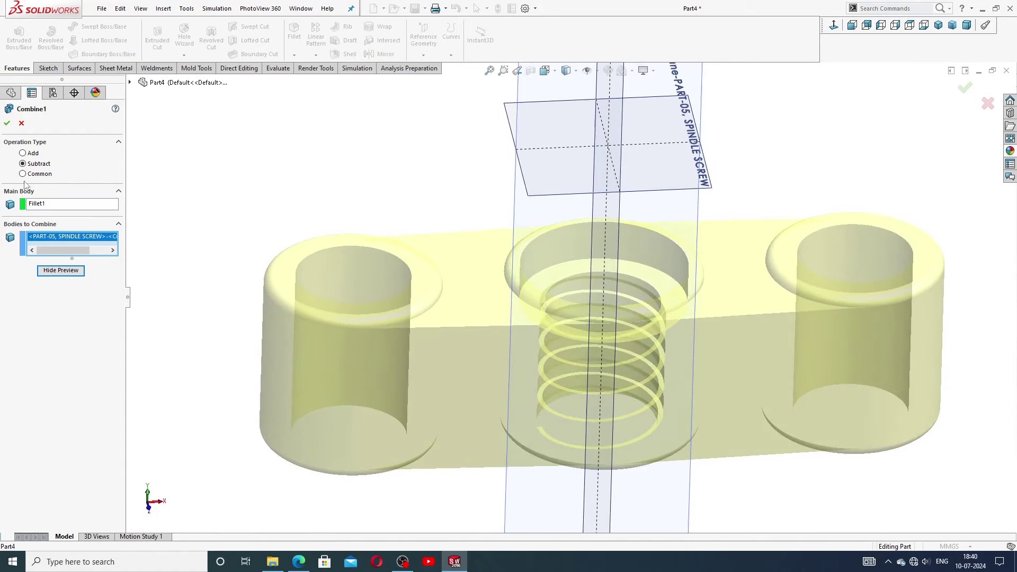
click(7, 123)
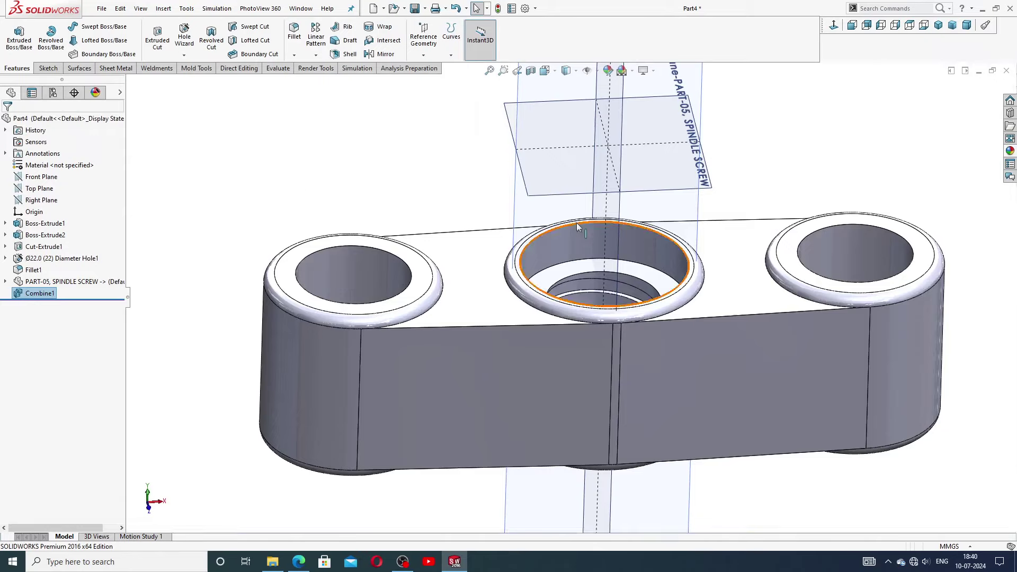
Step: Delete PART-05, SPINDLE SCREW together with its dependent Combine1, confirming in Confirm Delete
middle_drag(577, 222, 584, 286)
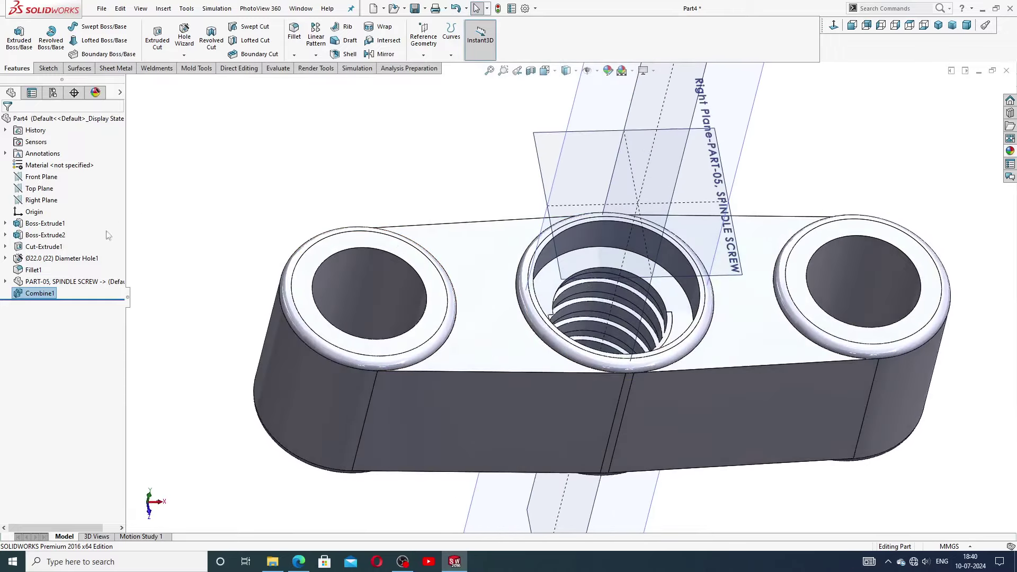
click(52, 294)
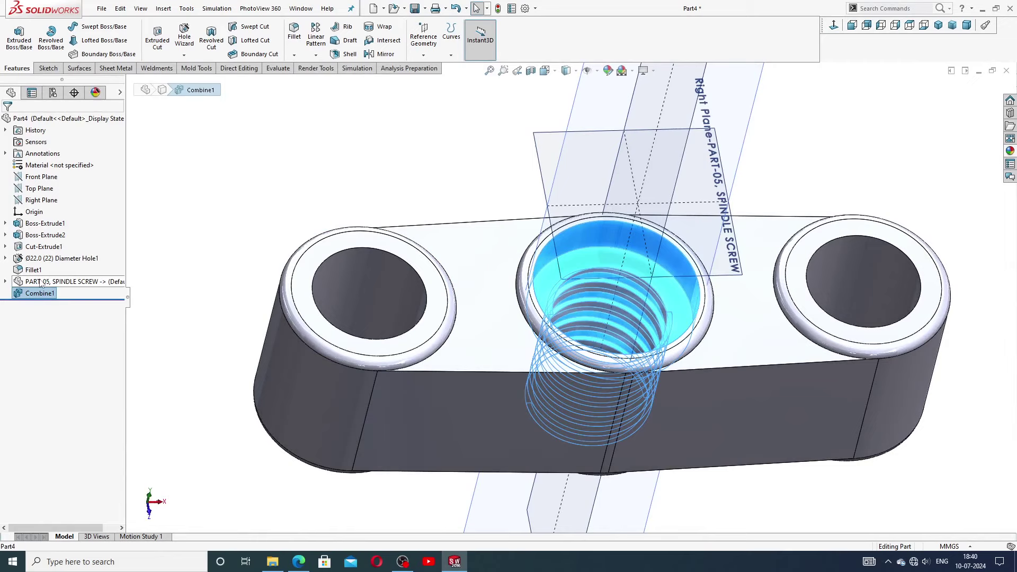
right_click(41, 282)
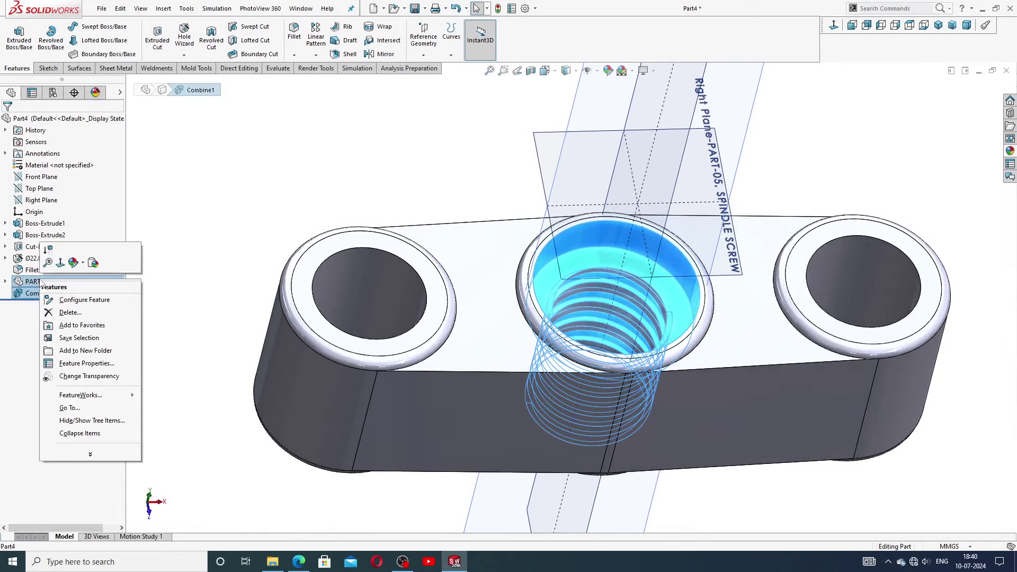
click(64, 313)
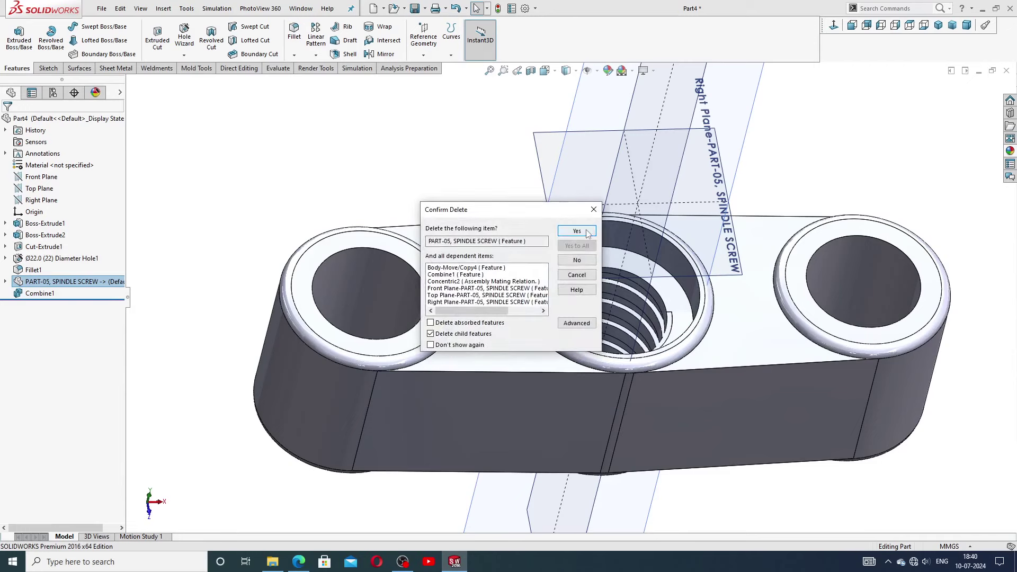
click(577, 231)
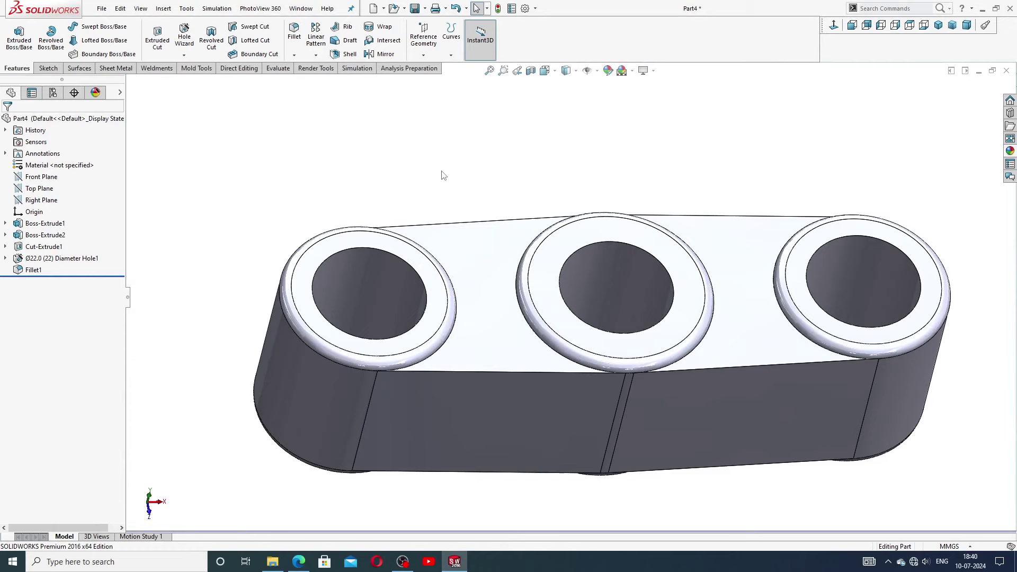
scroll(806, 265, up, 3)
middle_drag(806, 284, 707, 242)
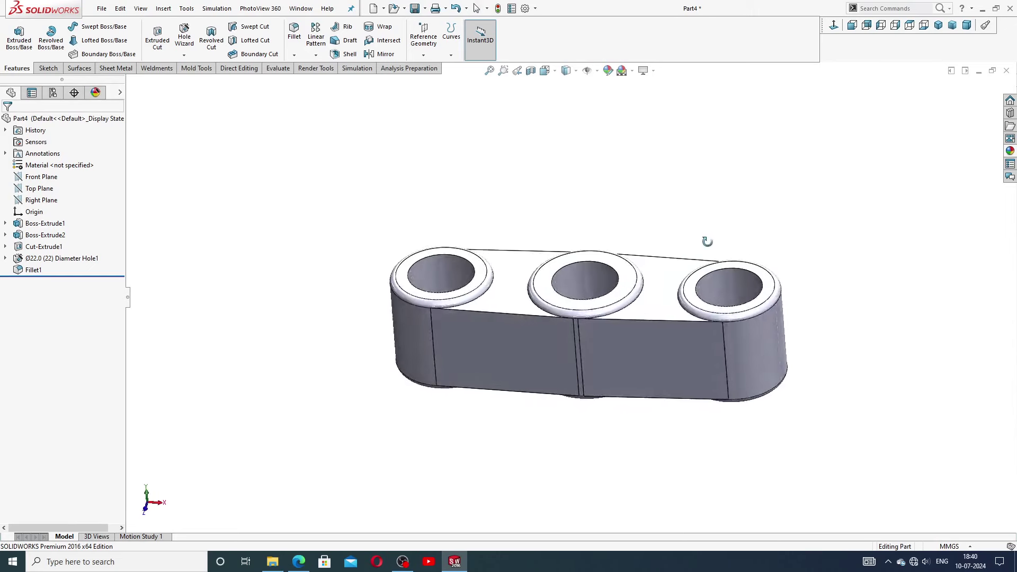
scroll(583, 288, down, 1)
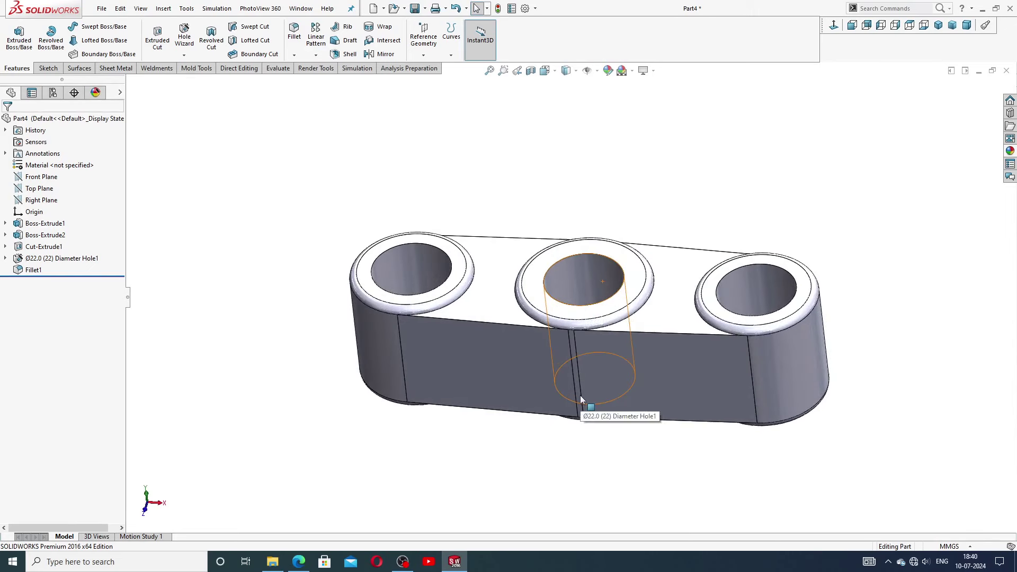
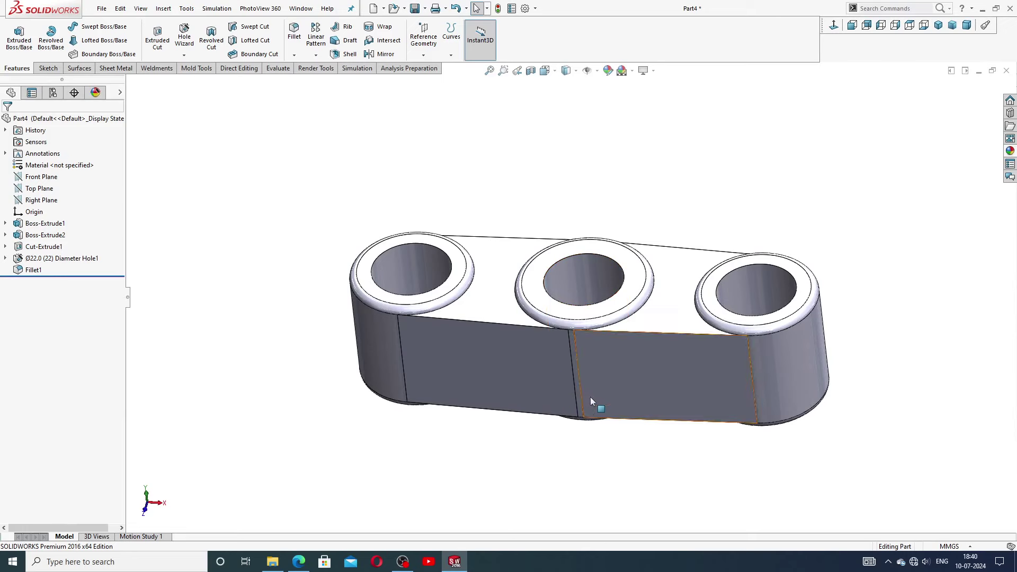
Step: Insert the existing PART-05, SPINDLE SCREW part into Part4 through Insert > Part
middle_drag(706, 289, 696, 270)
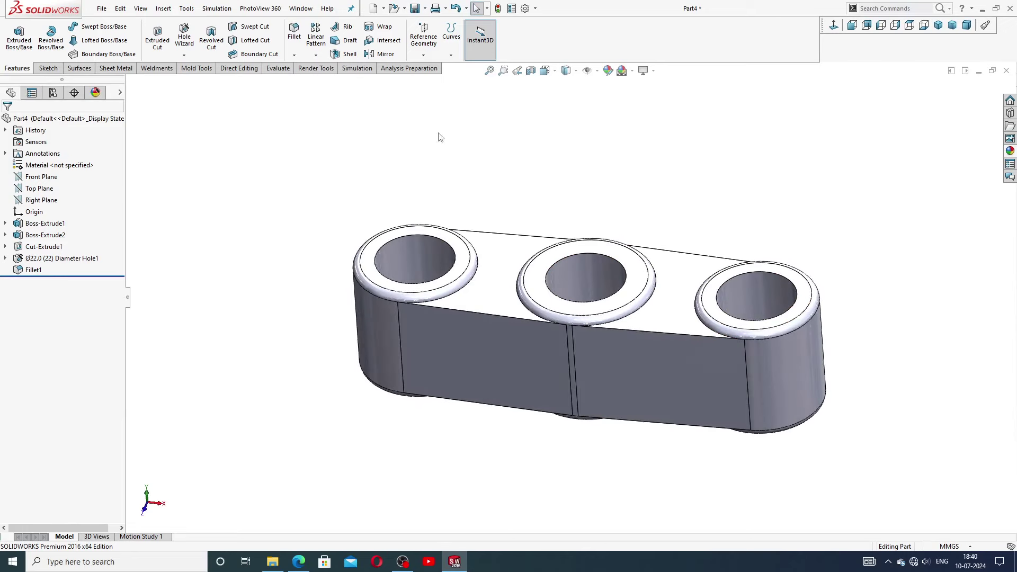
click(163, 8)
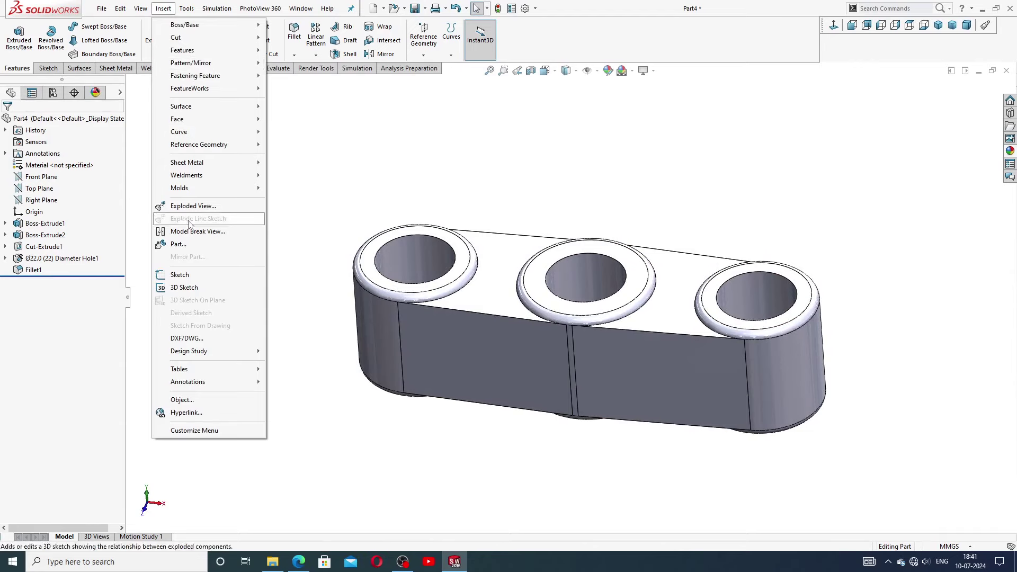
click(178, 245)
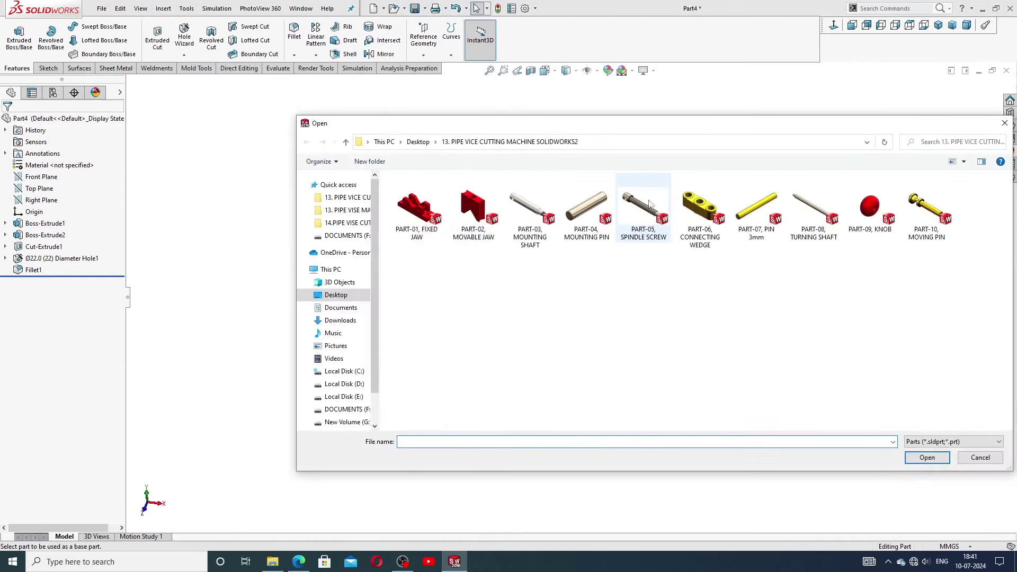
click(644, 212)
click(928, 458)
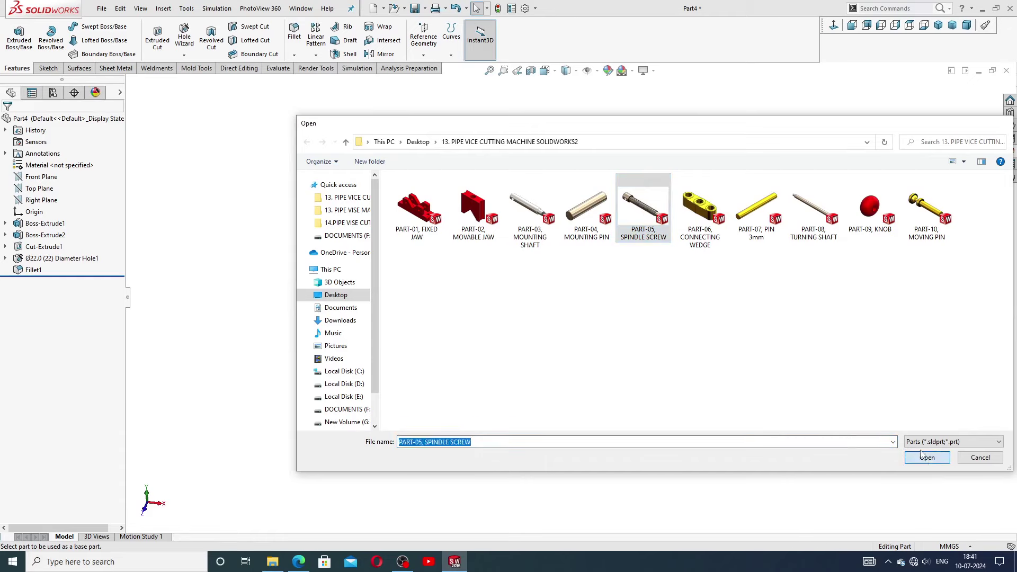
scroll(494, 229, up, 5)
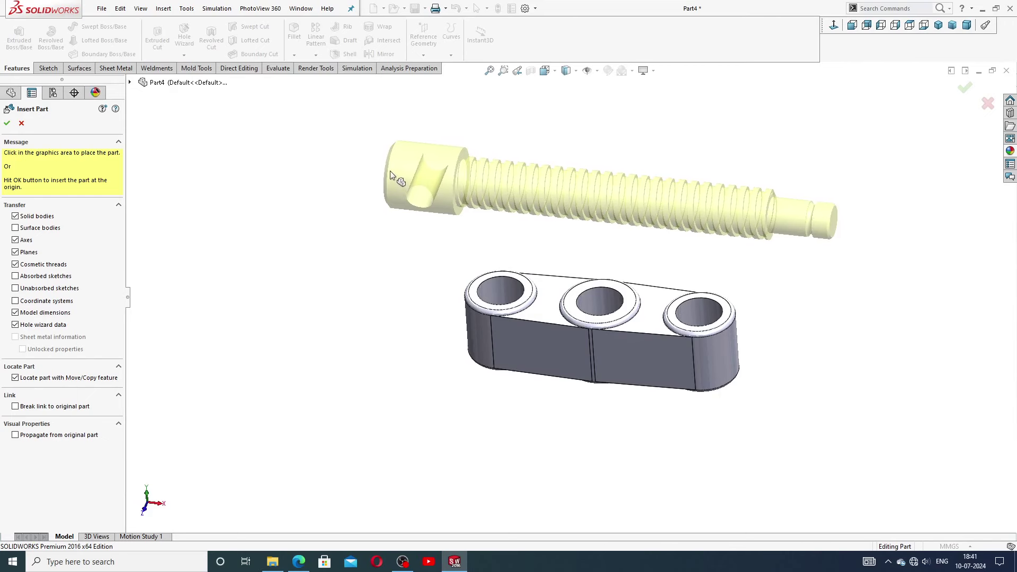
Step: Place the screw and mate its thread face concentric and aligned to the block's middle hole
click(385, 168)
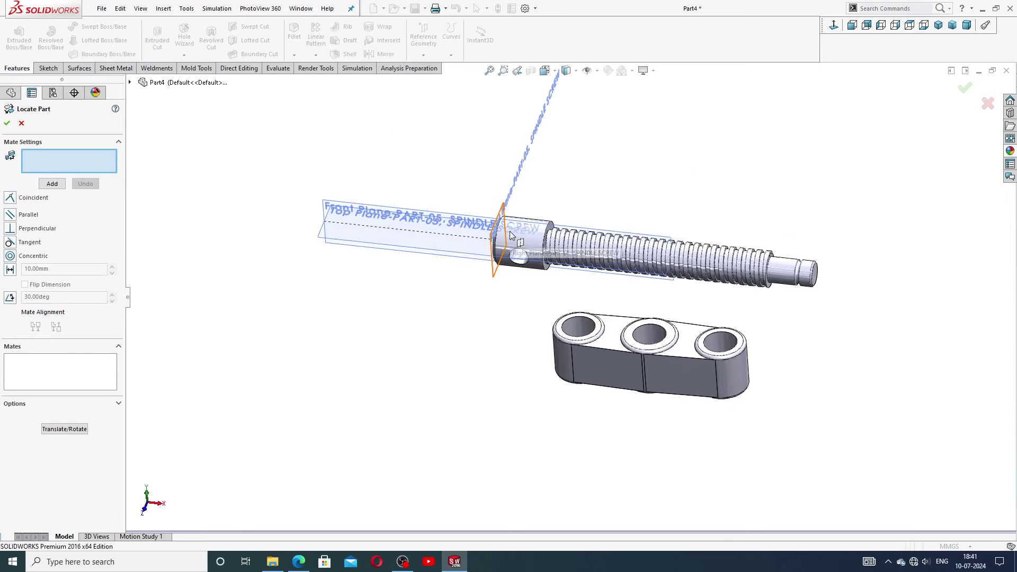
scroll(572, 270, down, 2)
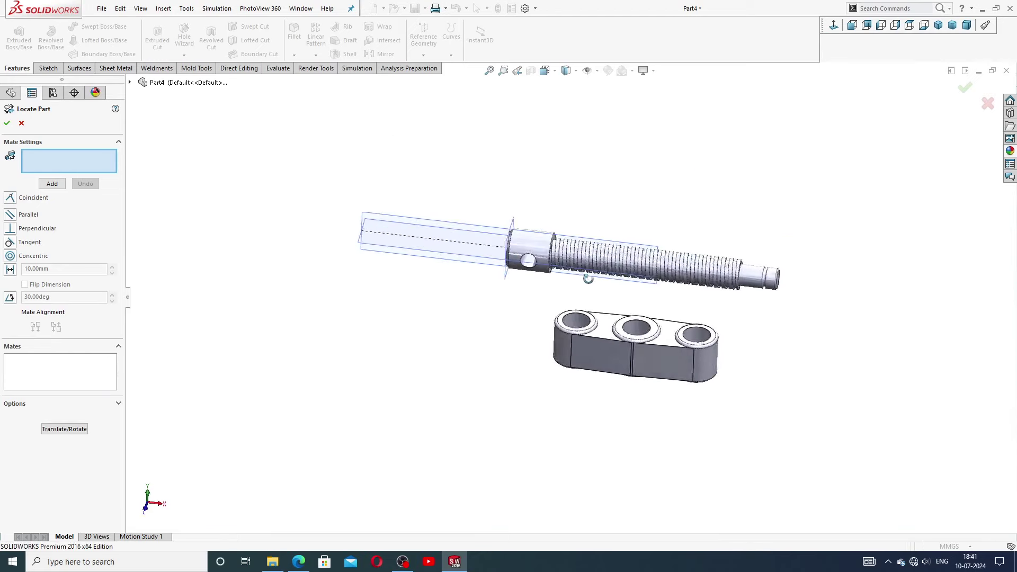
scroll(615, 316, up, 2)
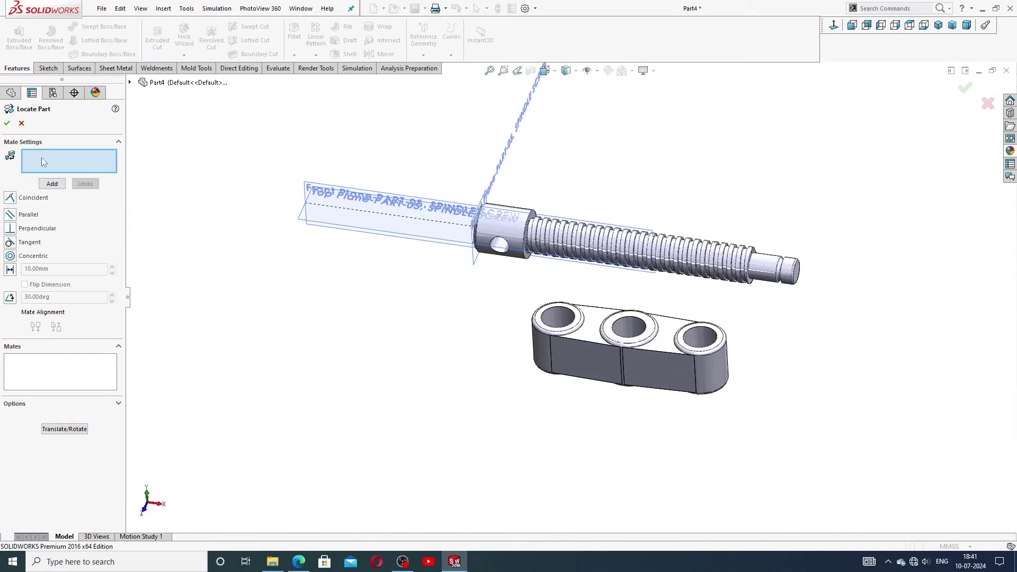
click(10, 256)
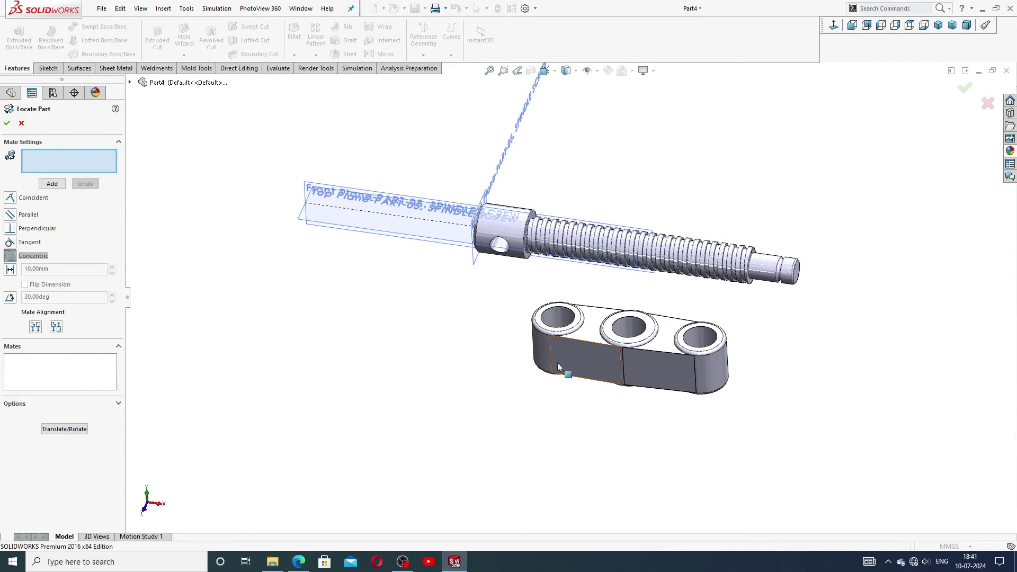
scroll(616, 359, up, 2)
click(643, 298)
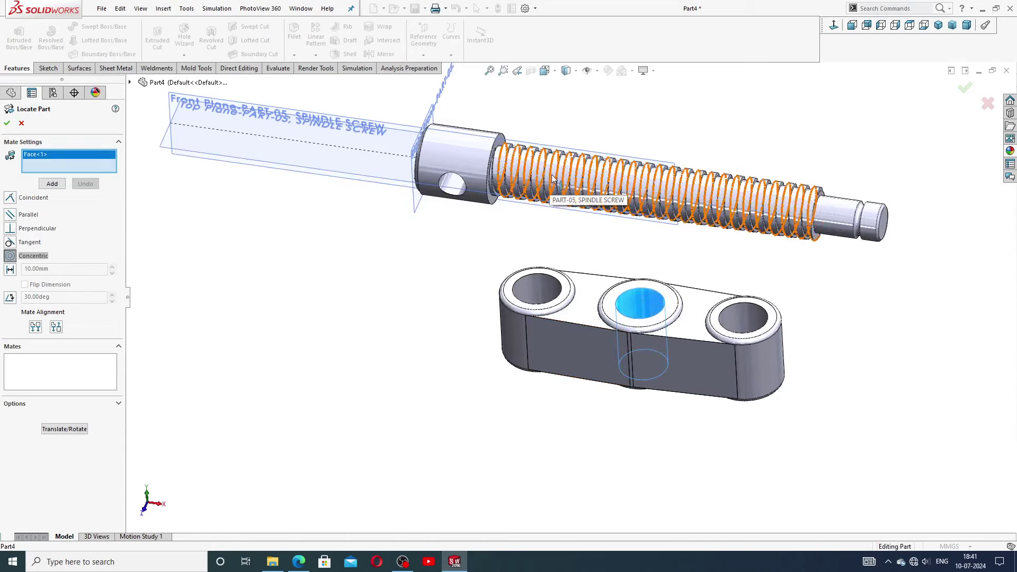
scroll(555, 182, up, 2)
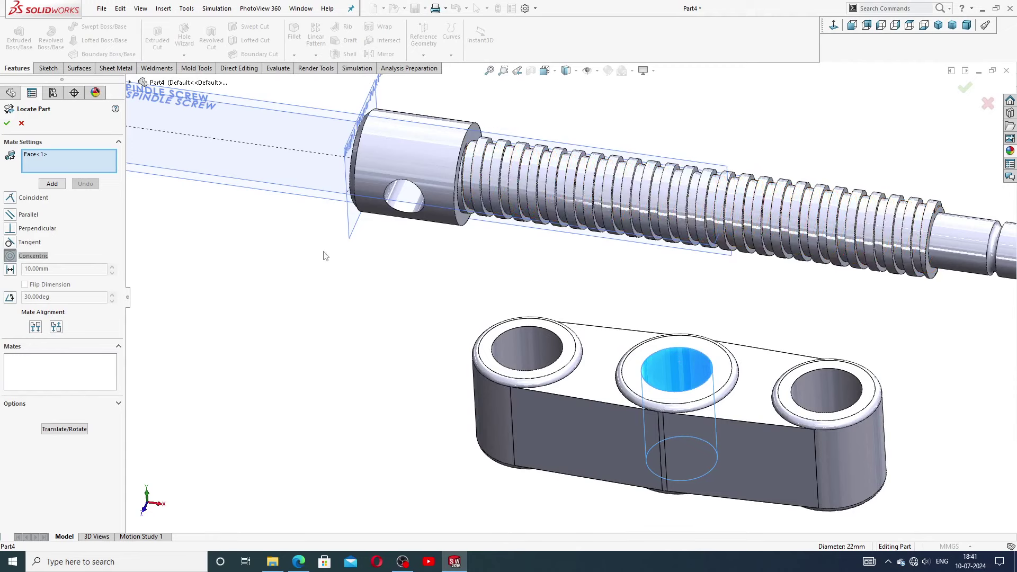
click(36, 328)
click(534, 185)
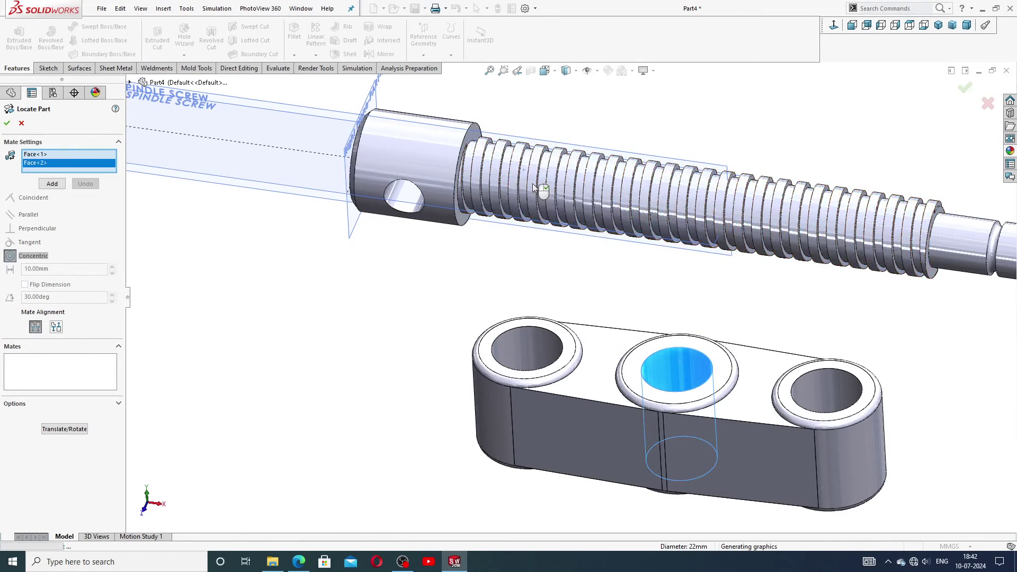
click(7, 125)
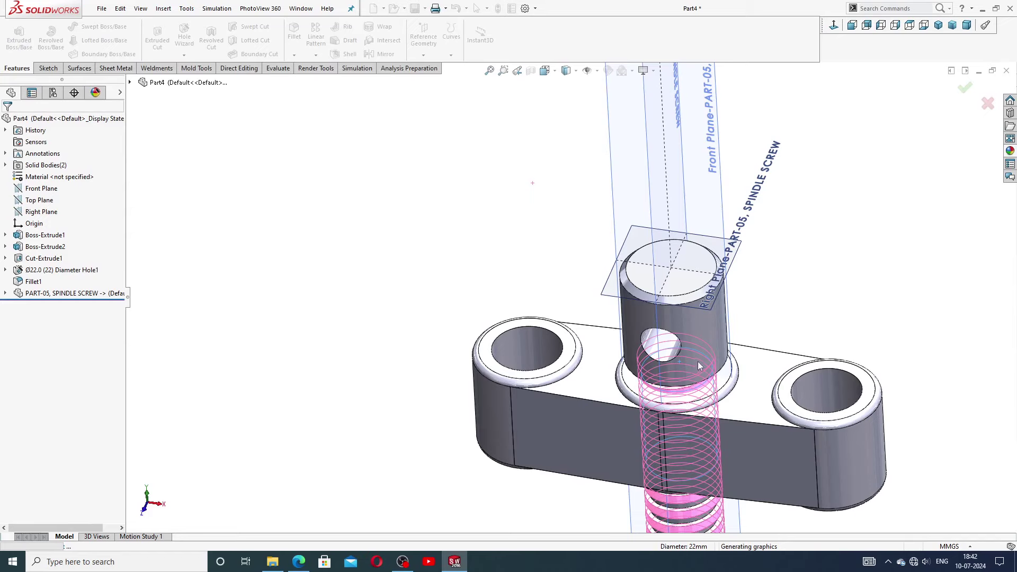
Step: Orbit and zoom around the model to inspect the screw passing through the centre hole
middle_drag(690, 391, 672, 454)
scroll(656, 415, down, 6)
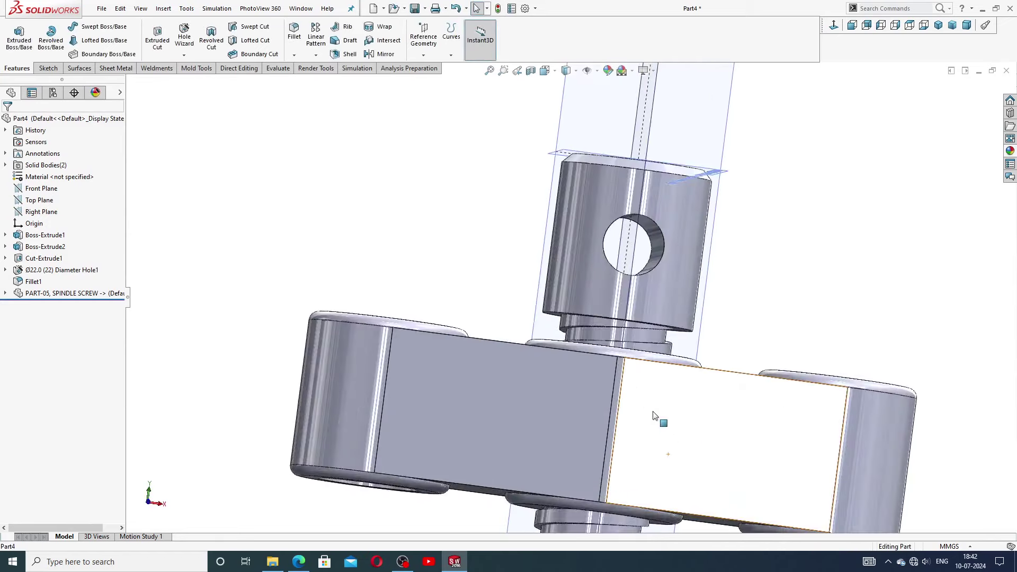
middle_drag(635, 272, 639, 345)
scroll(639, 345, down, 2)
scroll(639, 346, up, 8)
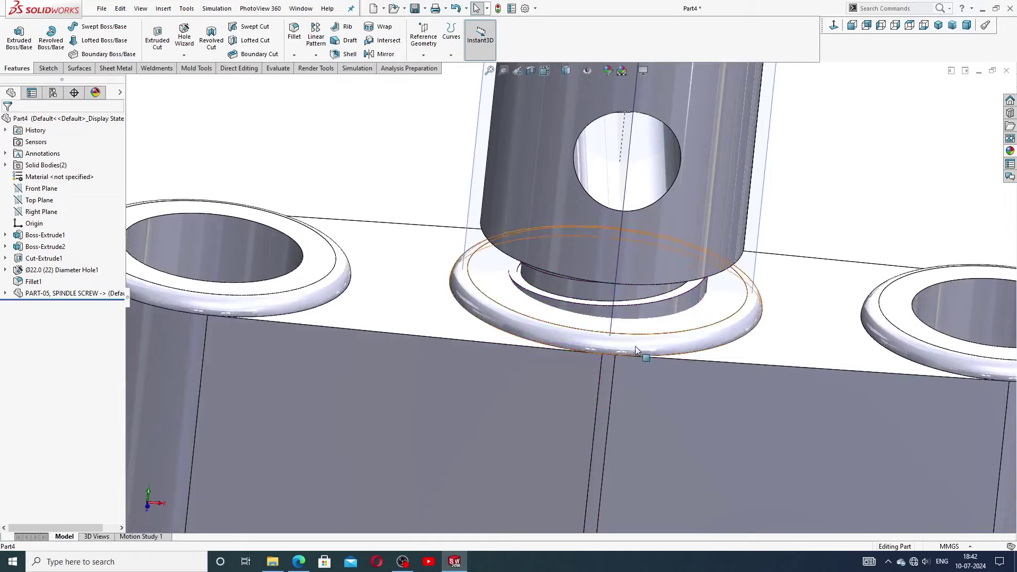
scroll(606, 313, up, 3)
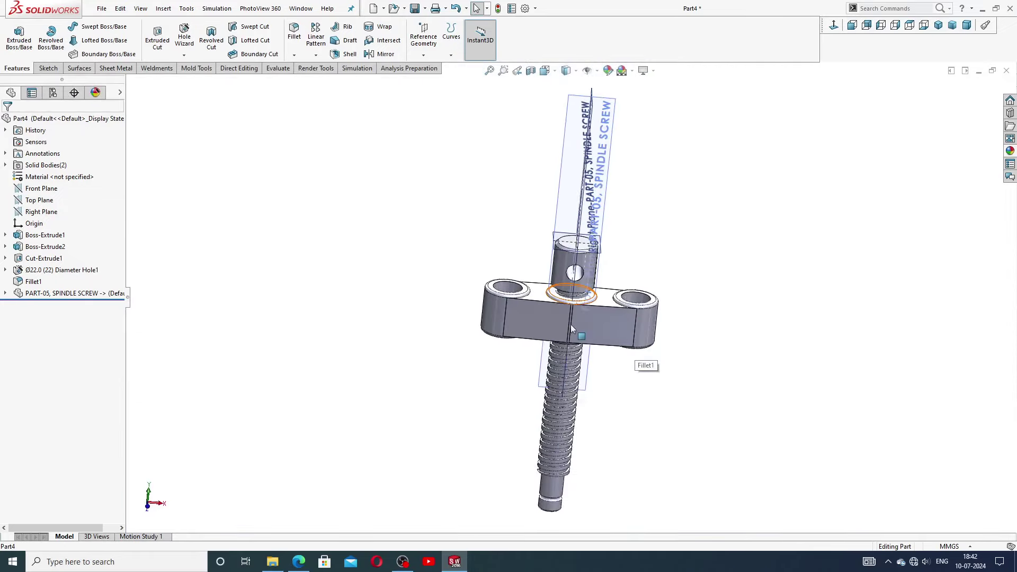
middle_drag(606, 313, 587, 286)
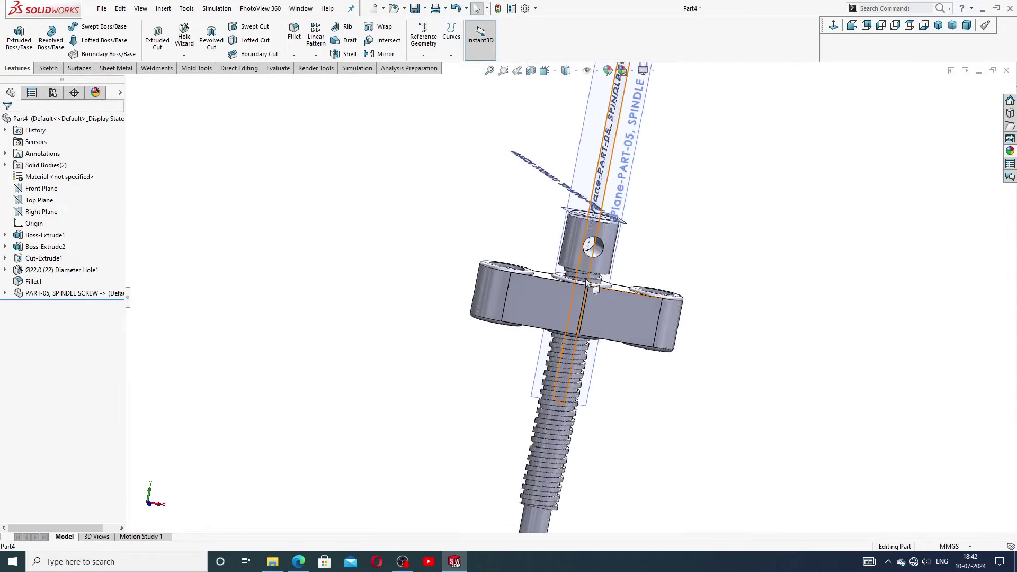
scroll(587, 286, down, 5)
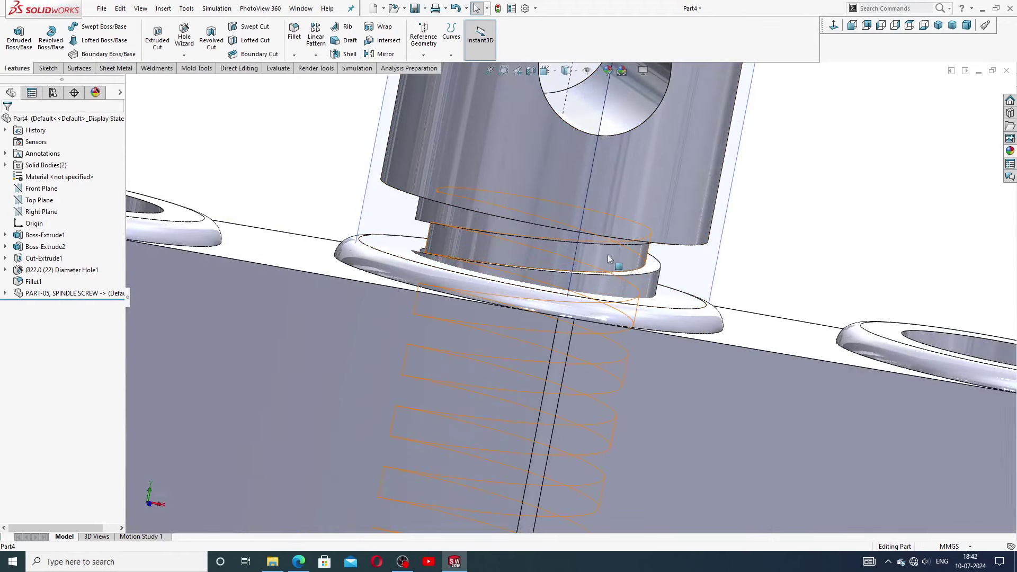
scroll(608, 258, up, 5)
Step: Combine with Subtract, removing the spindle screw body from main body Fillet1 to thread the hole
key(z)
key(z)
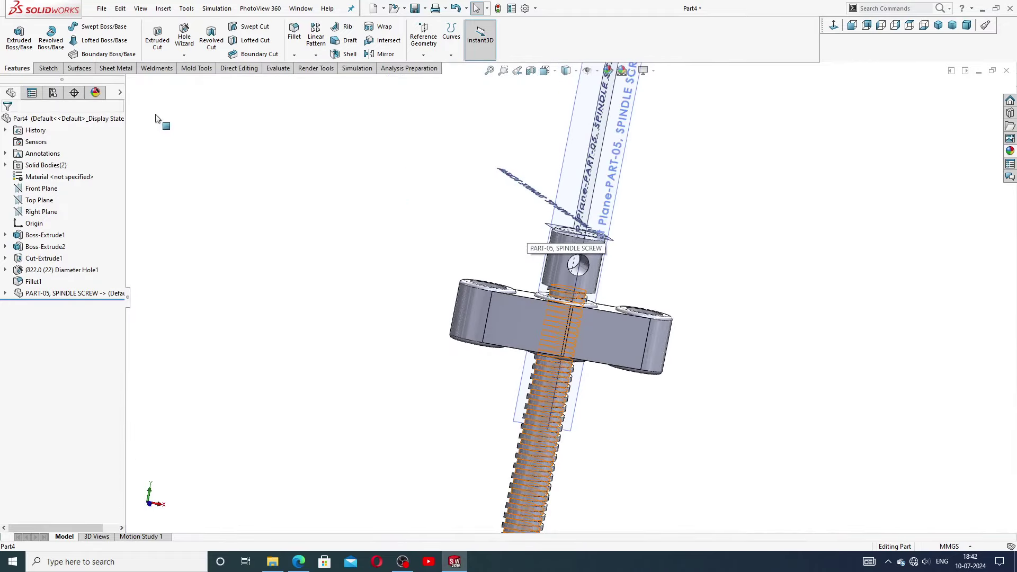
click(163, 9)
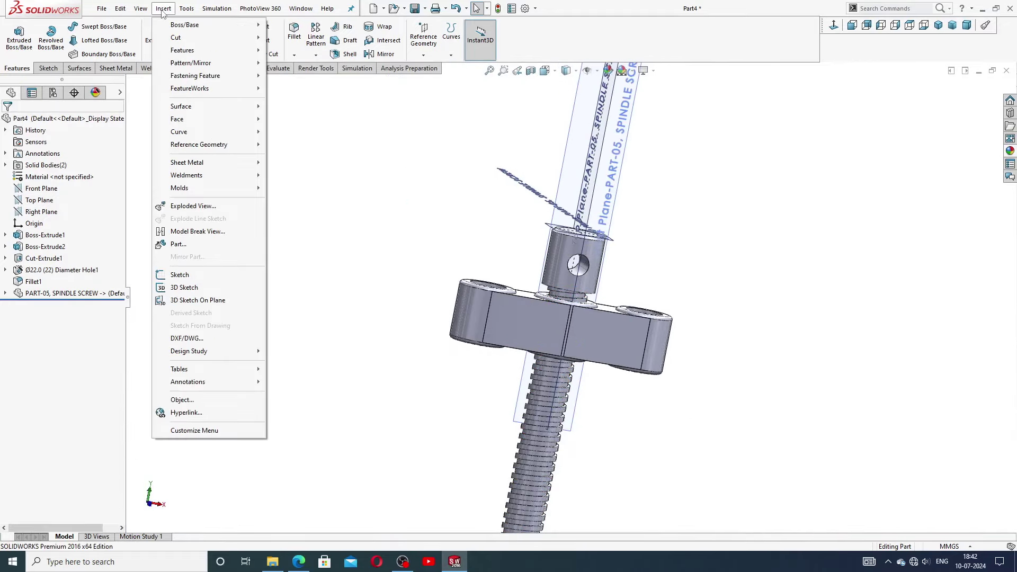
mouse_move(249, 50)
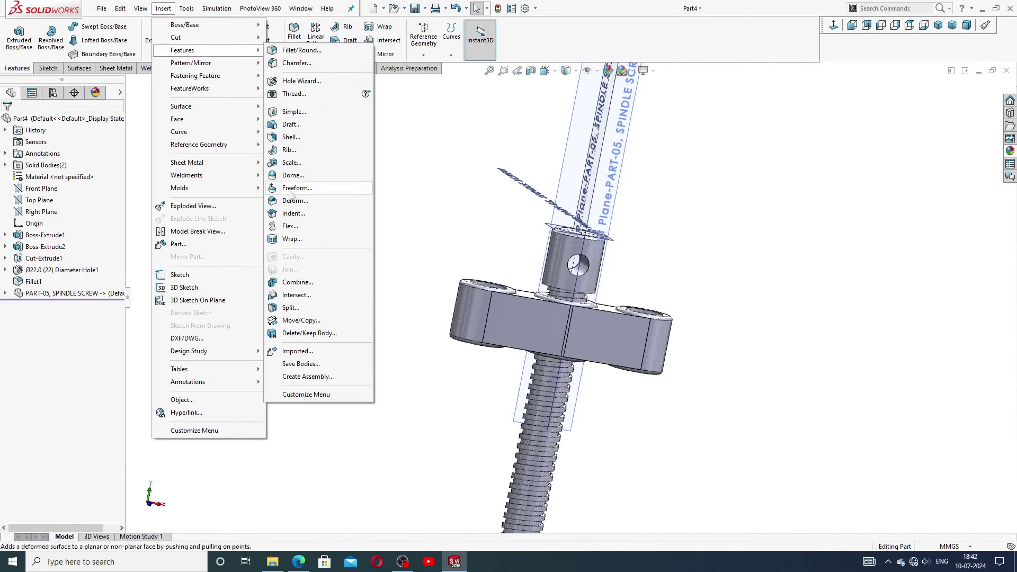
click(297, 282)
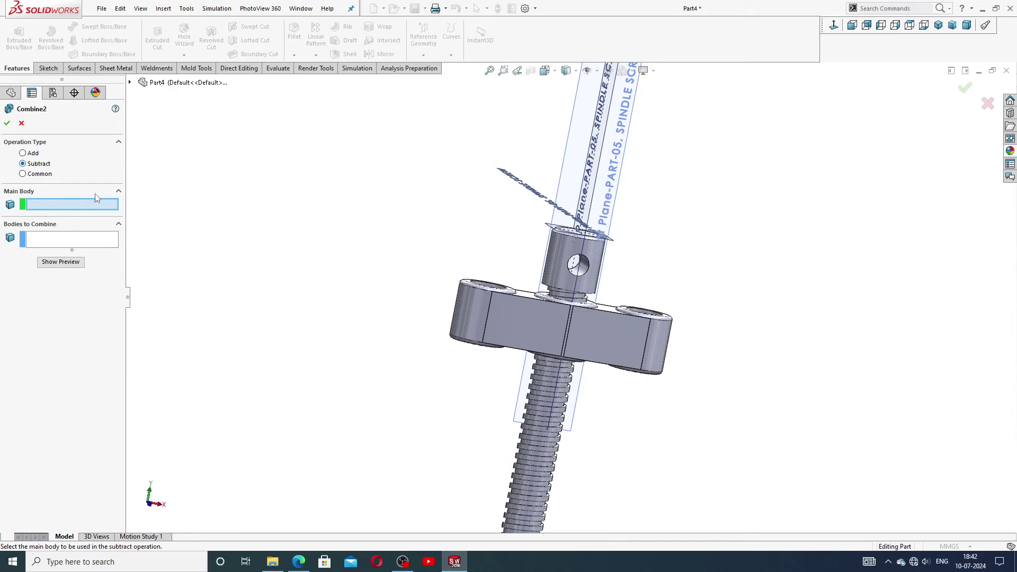
click(524, 319)
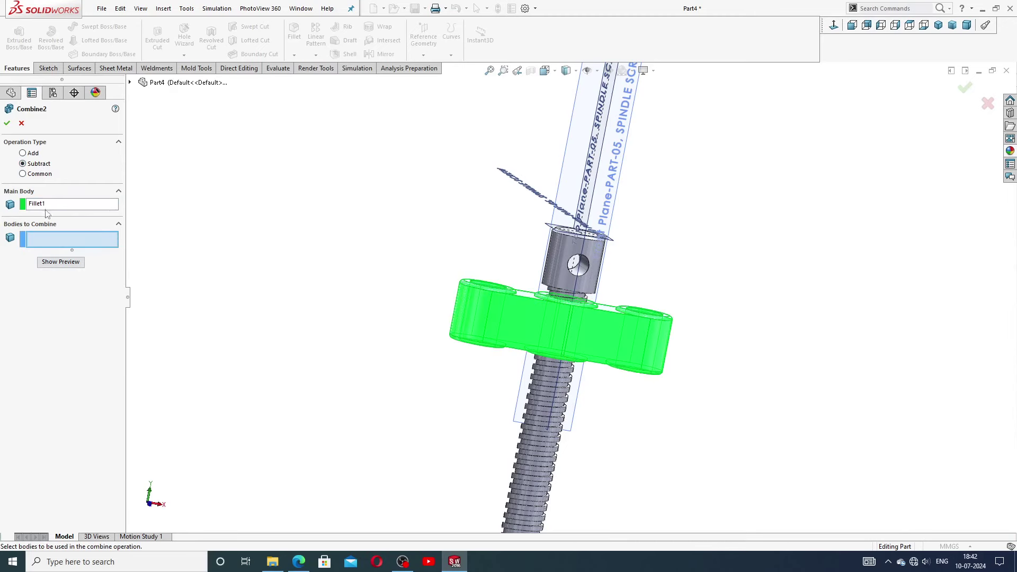
scroll(577, 307, down, 3)
click(559, 237)
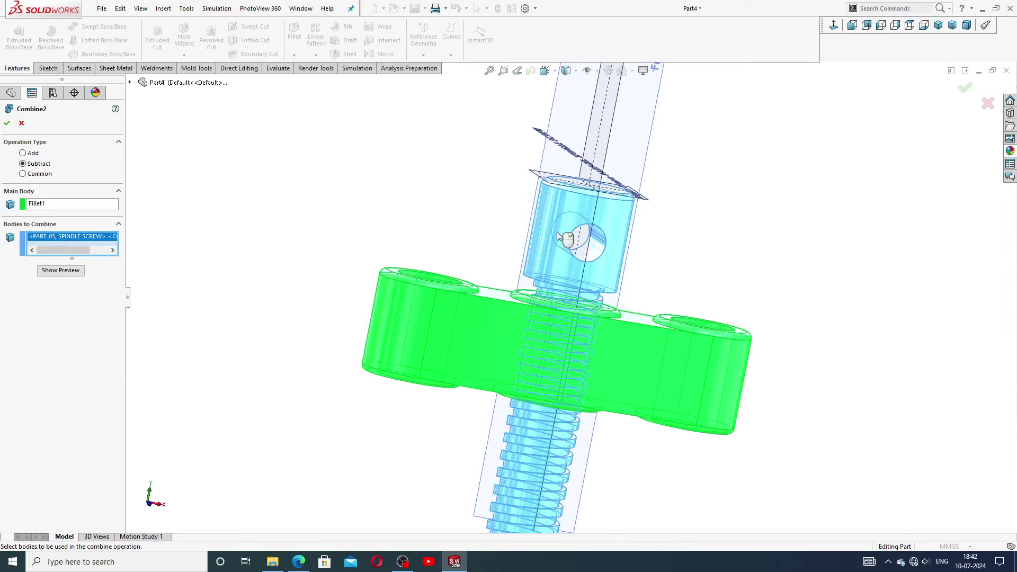
click(61, 271)
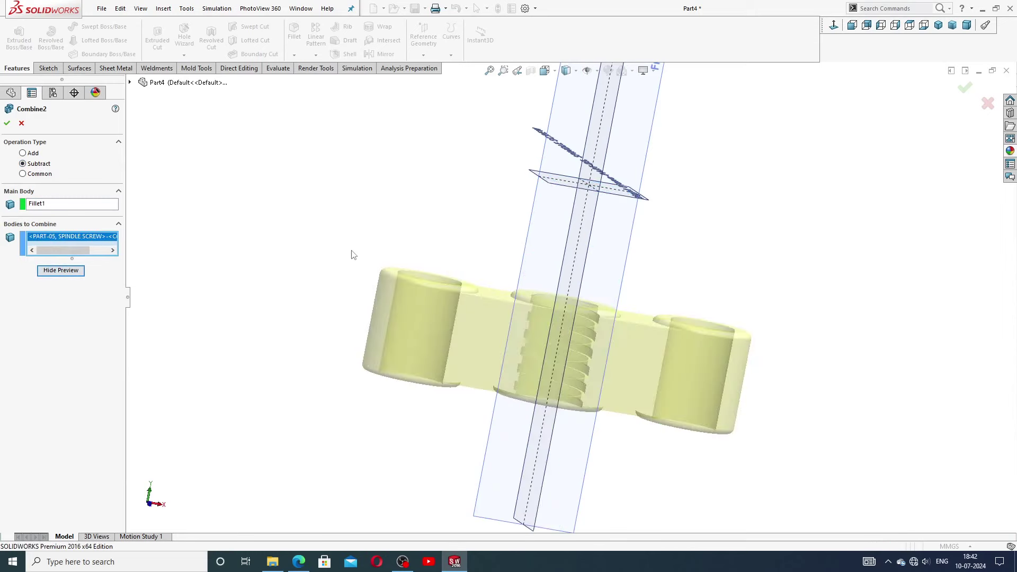
middle_drag(351, 255, 352, 328)
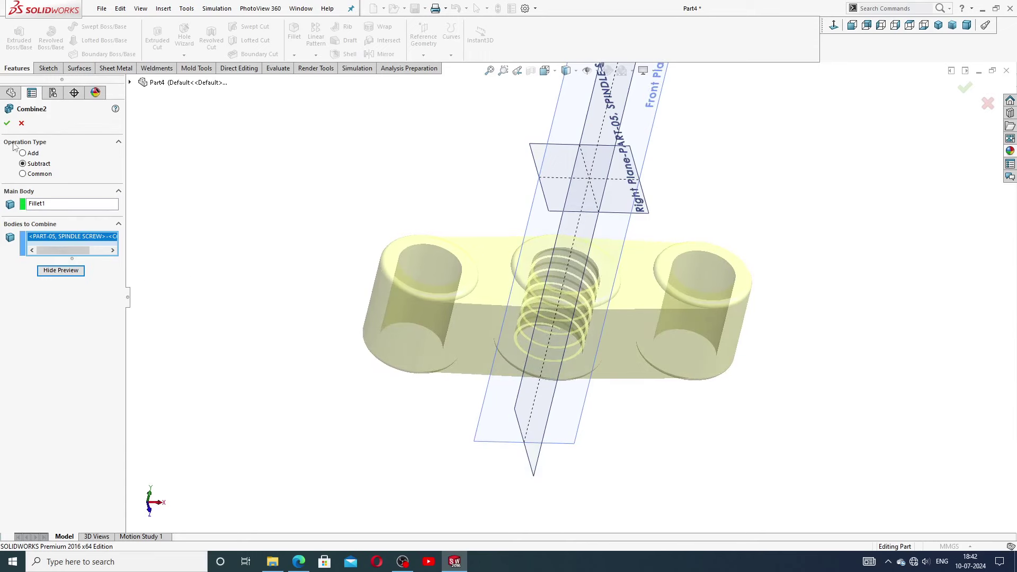
click(7, 123)
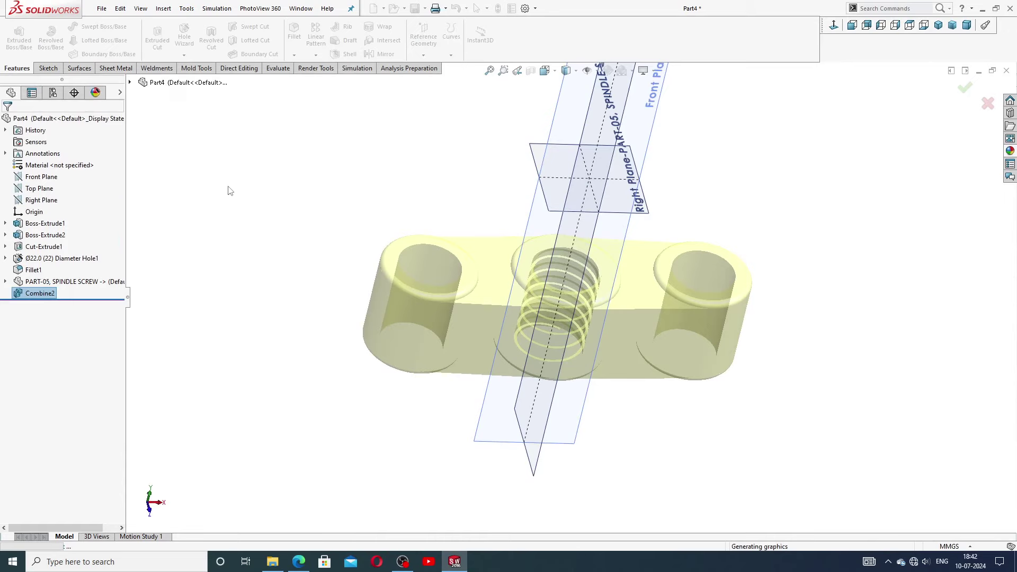
Step: Hide the spindle screw's Right, Front and Top planes, then inspect the threaded hole
click(467, 176)
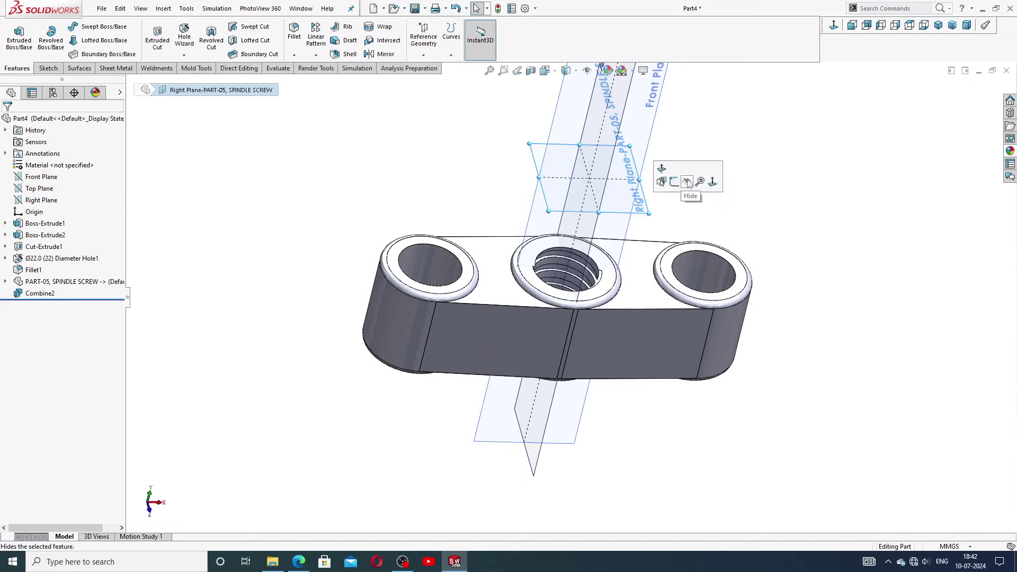
click(681, 182)
click(642, 176)
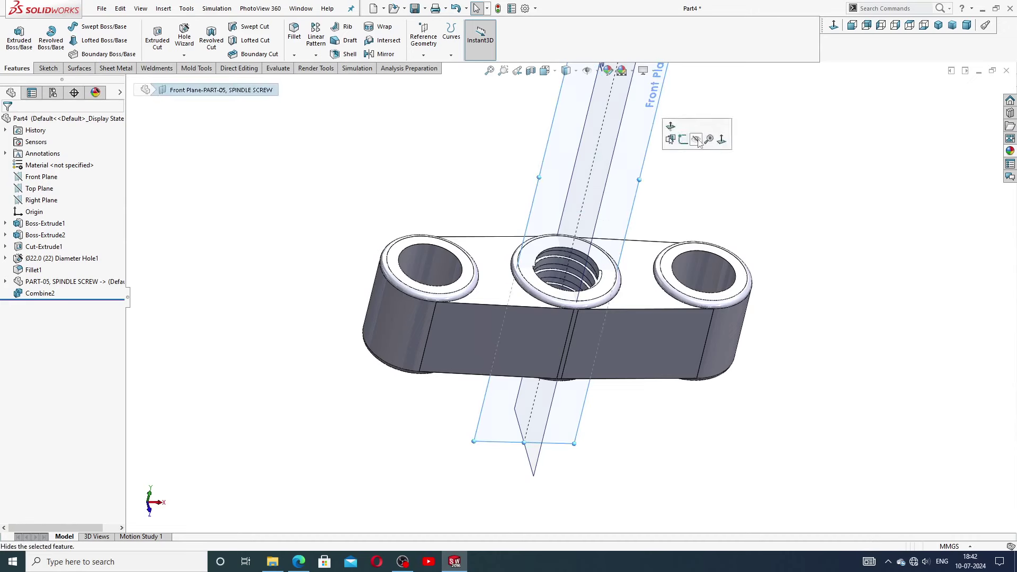
click(700, 142)
click(623, 150)
click(669, 117)
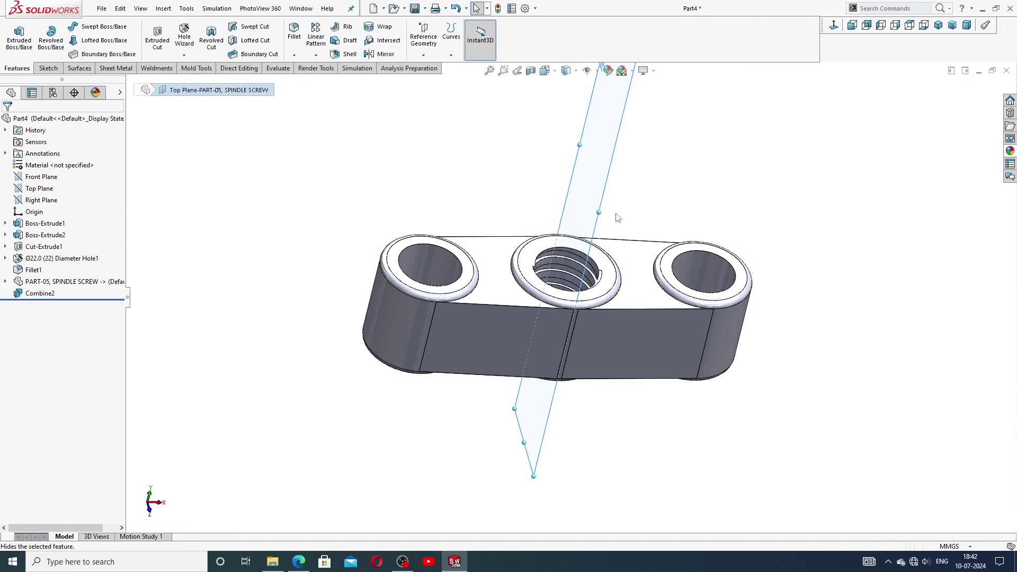
middle_drag(614, 222, 586, 216)
scroll(573, 228, down, 6)
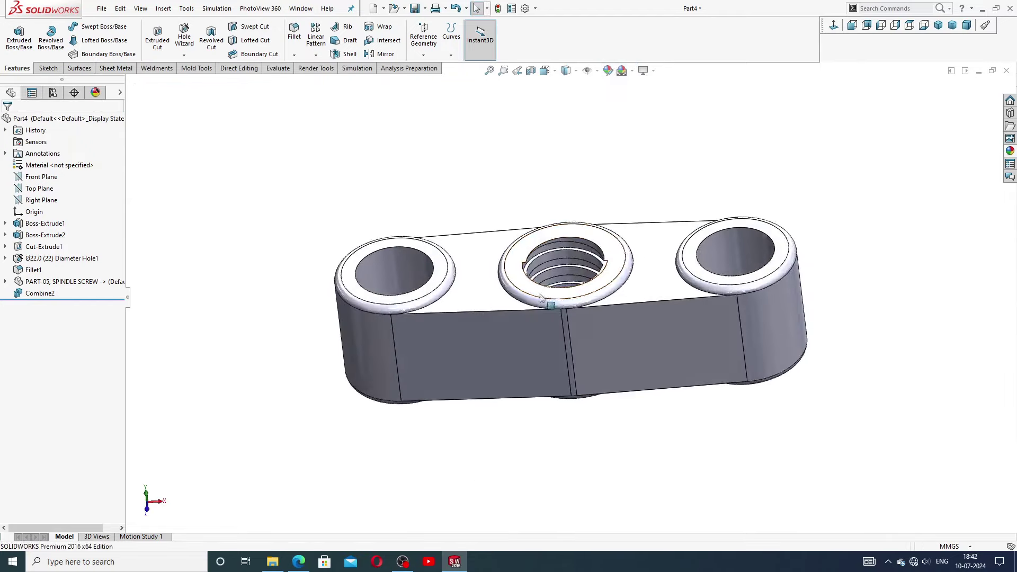
scroll(552, 230, up, 8)
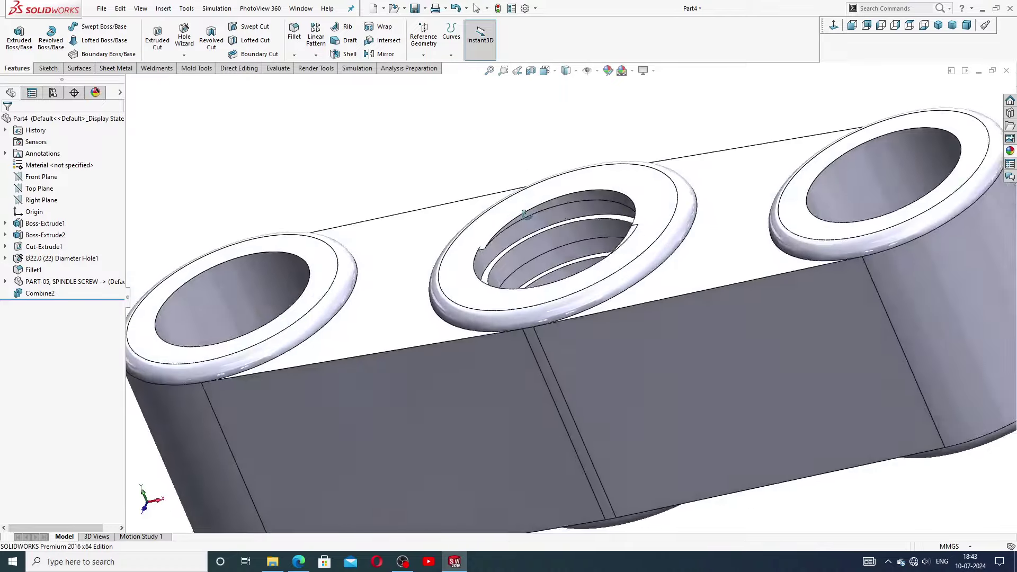
scroll(595, 269, up, 3)
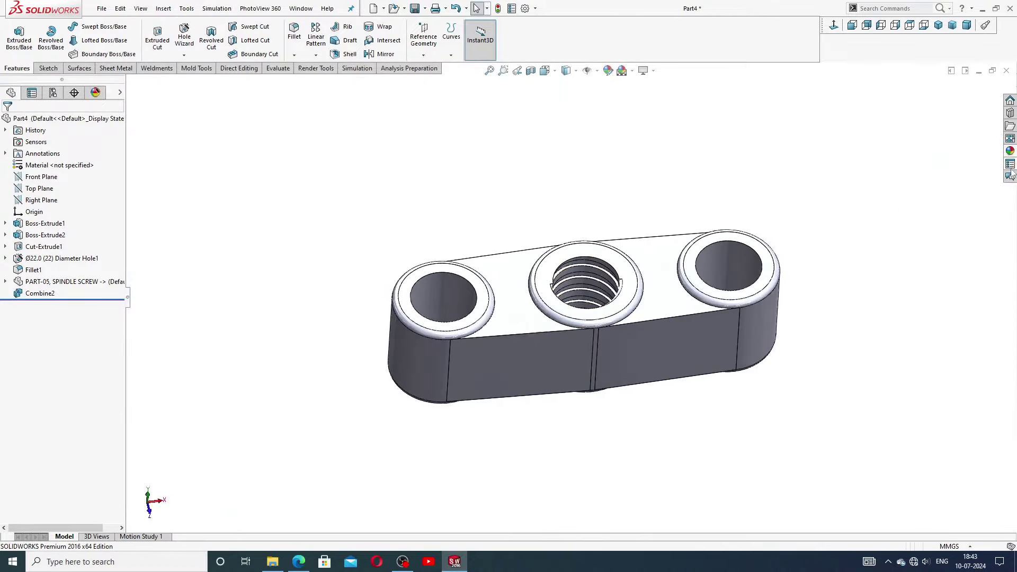
Step: Apply the polished brass appearance from Metal > Brass to the whole connecting wedge
click(1011, 150)
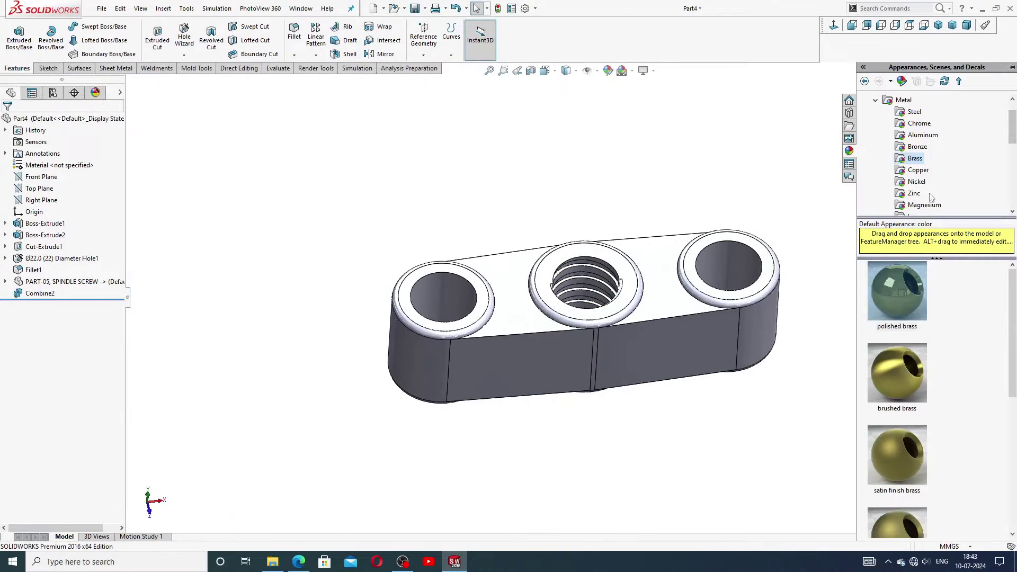
click(917, 114)
click(916, 159)
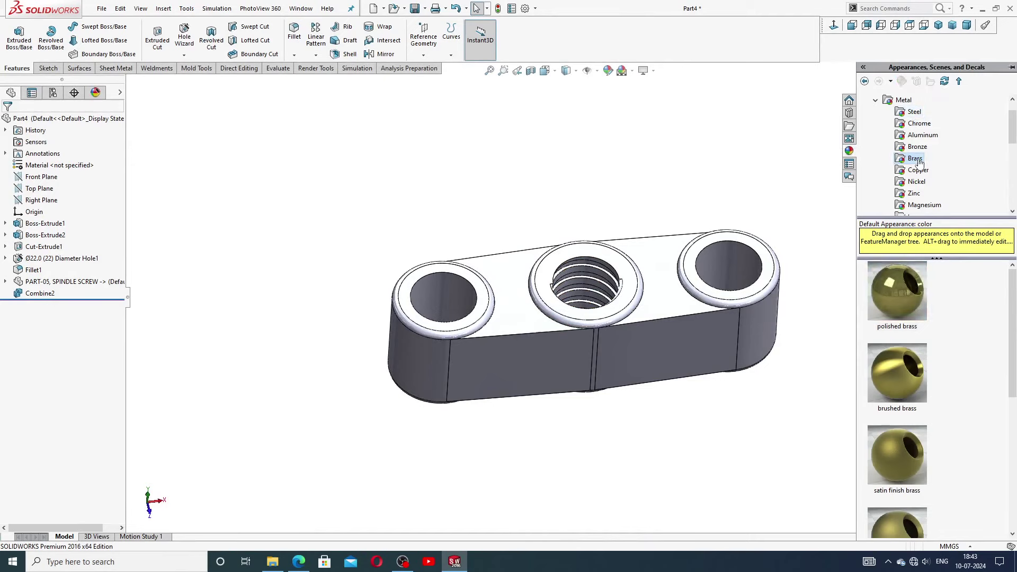
double_click(901, 288)
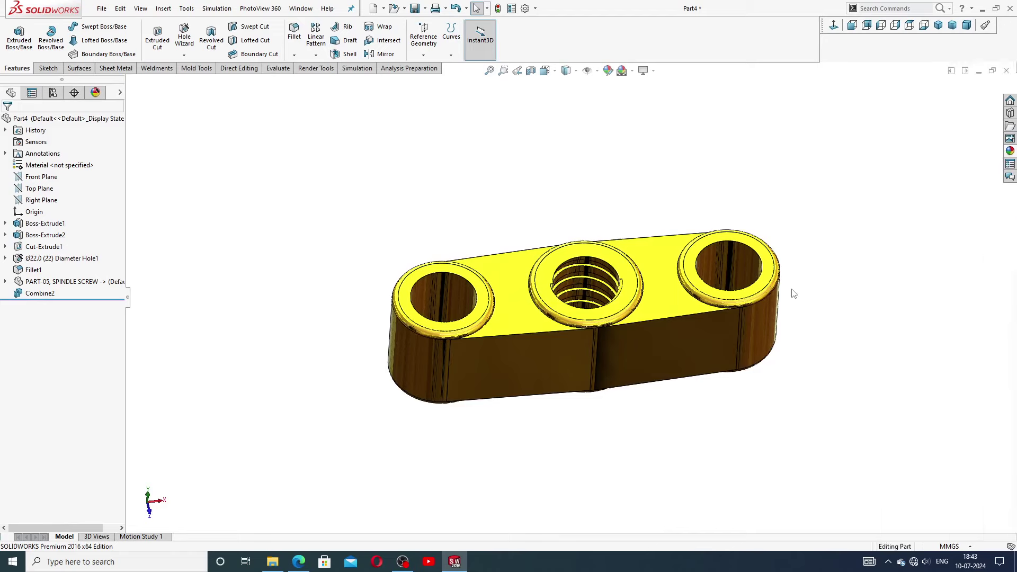
middle_drag(609, 318, 640, 323)
Step: Snap the brass wedge to the standard isometric view and bring up its PART-07 drawing
click(938, 25)
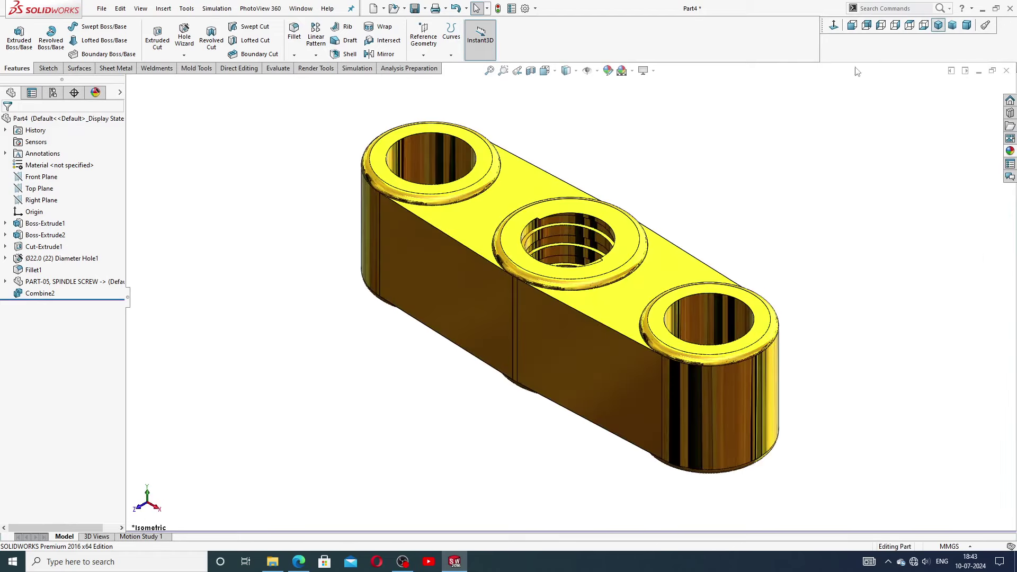
scroll(554, 249, down, 3)
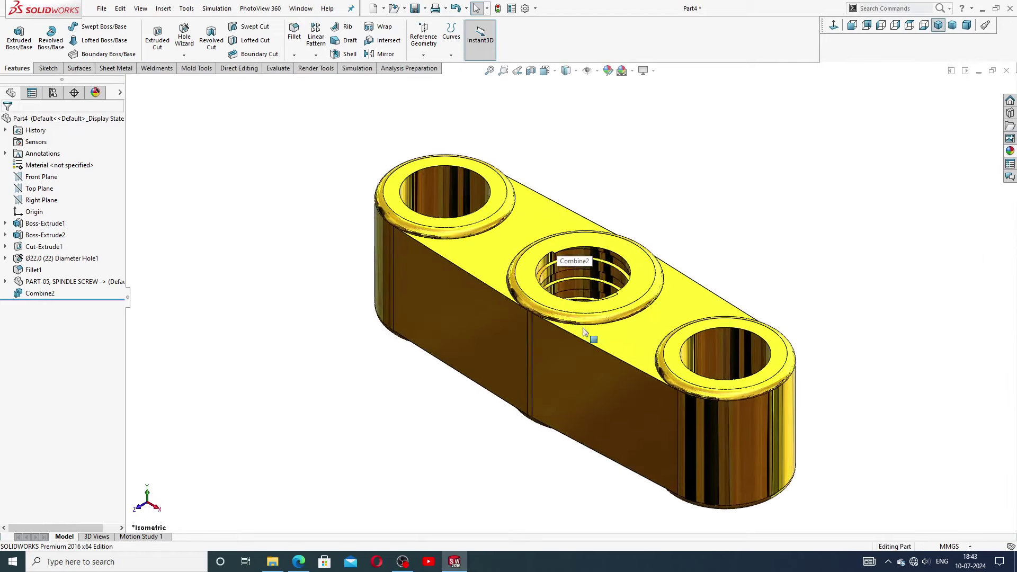
scroll(580, 345, up, 2)
scroll(581, 346, down, 2)
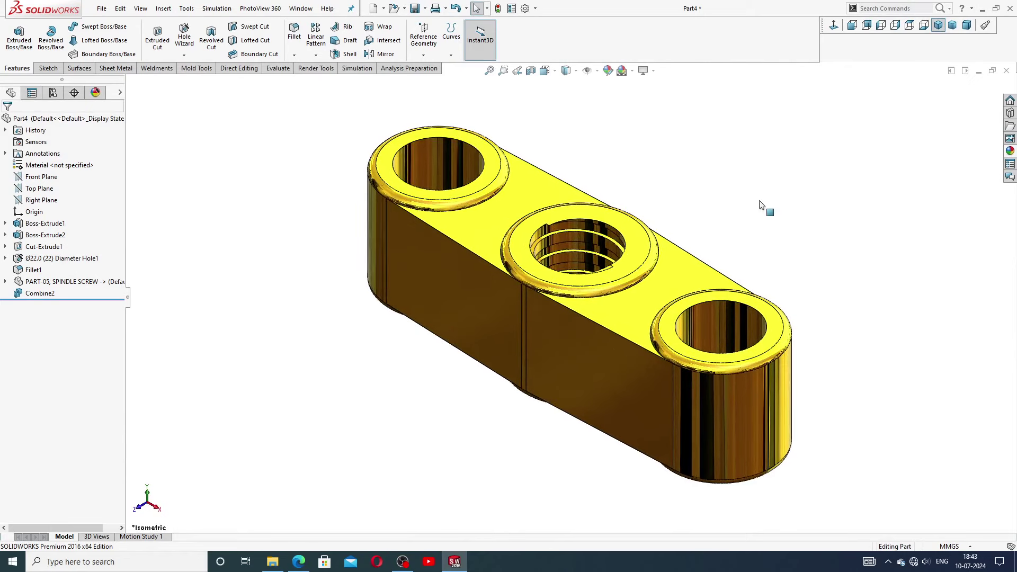
click(300, 562)
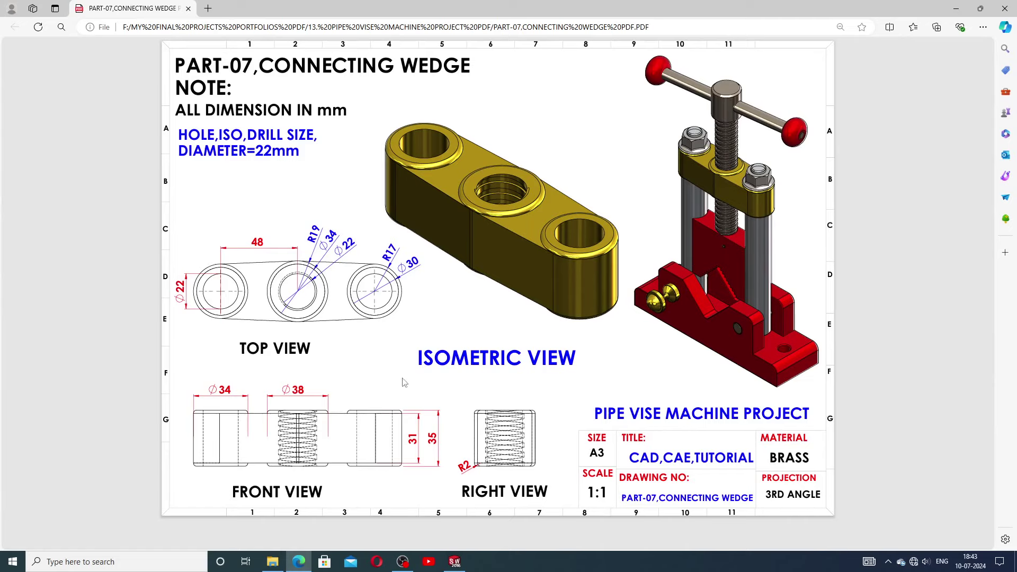
Step: Go back to the brass wedge in SOLIDWORKS after checking the PART-07 drawing
click(454, 561)
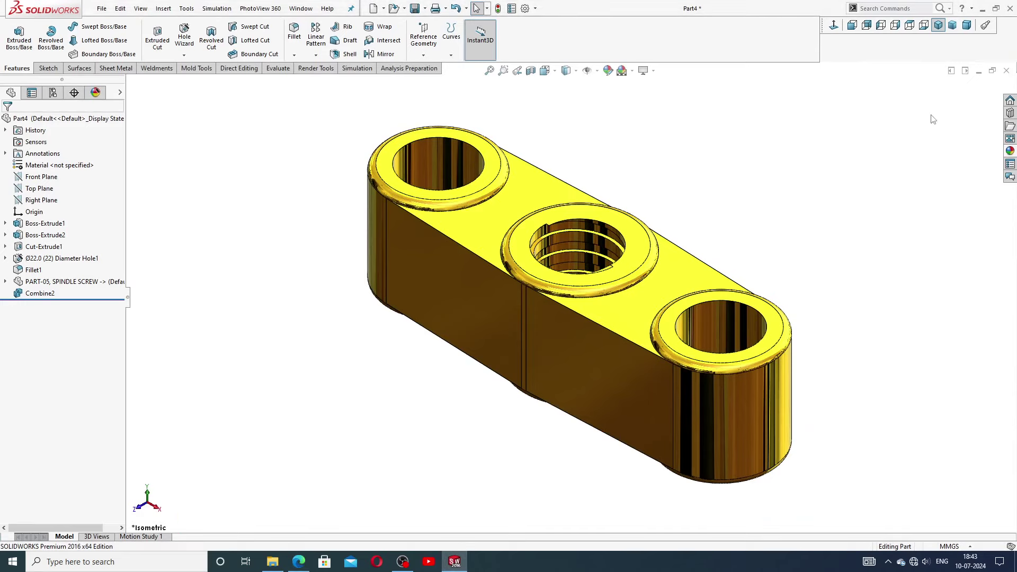
Step: Zoom to fit the part, review the PART-08 drawing, then bring SOLIDWORKS forward
key(f)
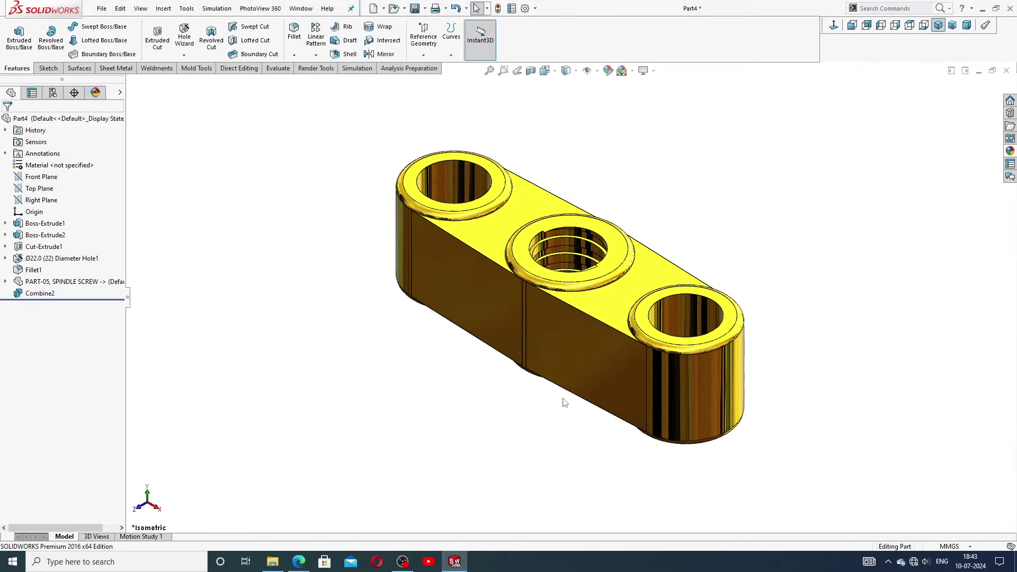
scroll(522, 296, down, 2)
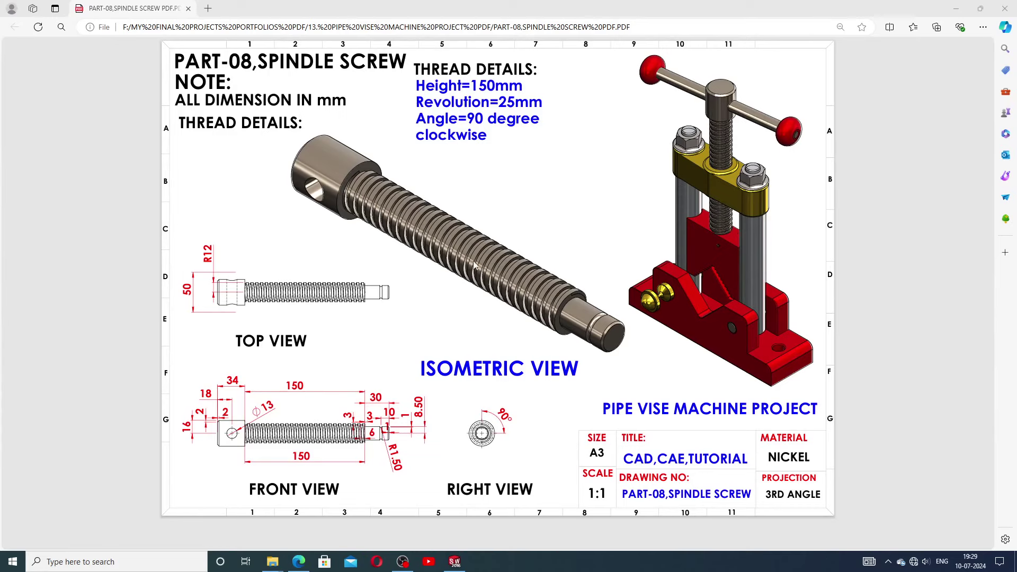
click(455, 562)
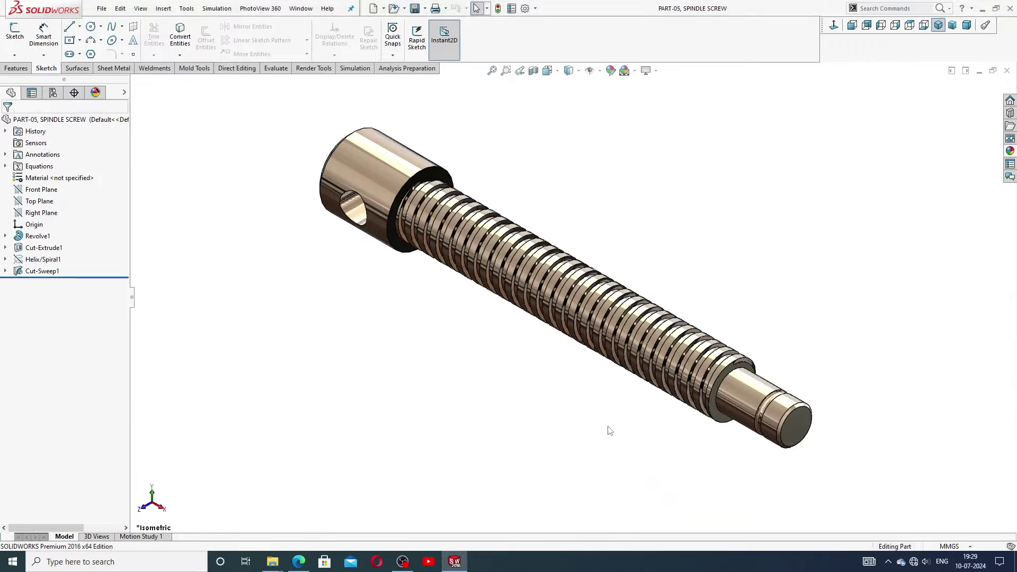
middle_drag(609, 427, 613, 390)
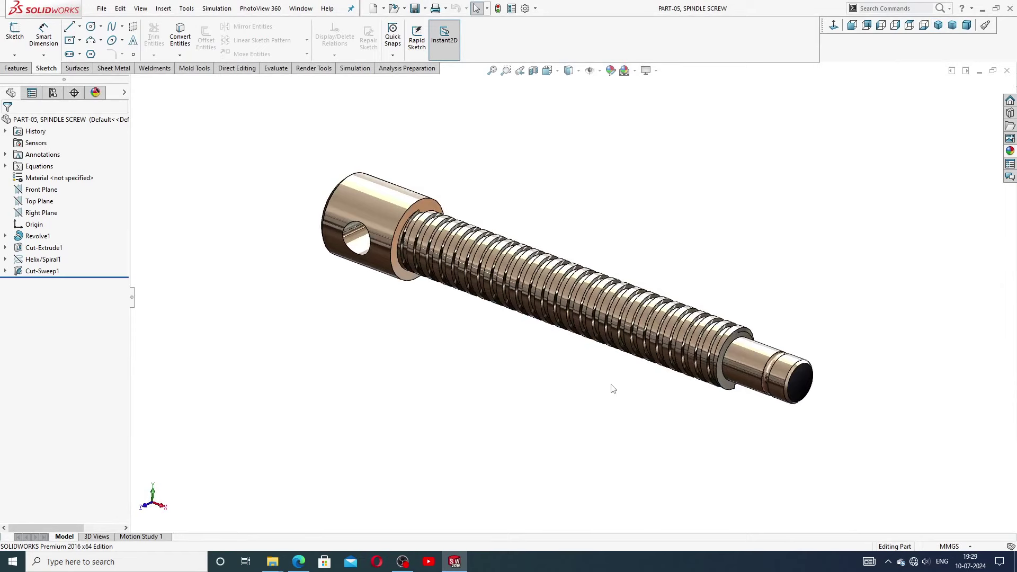
click(938, 26)
click(954, 27)
middle_drag(748, 221, 756, 268)
scroll(601, 289, down, 3)
key(ctrl+7)
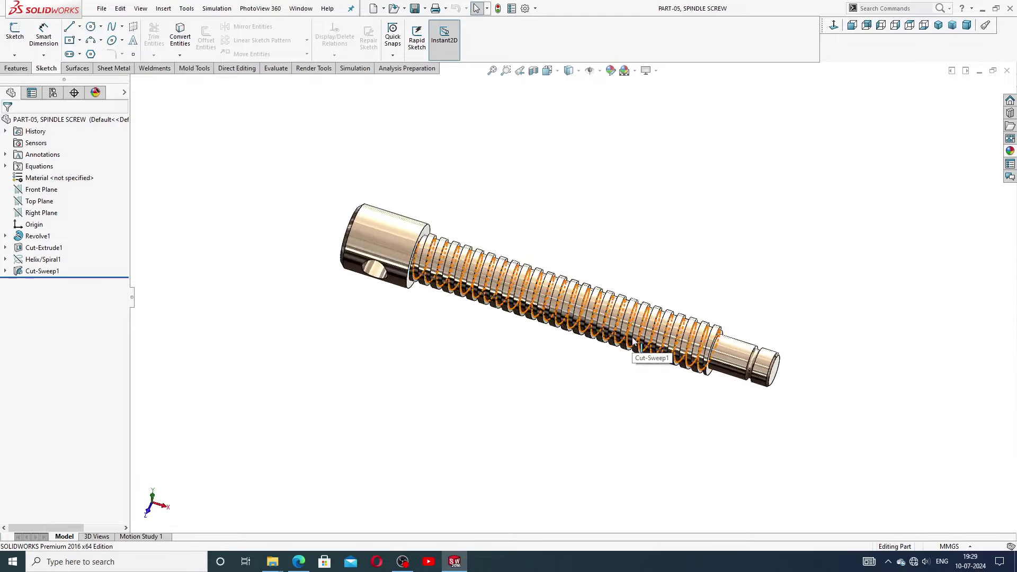
click(939, 26)
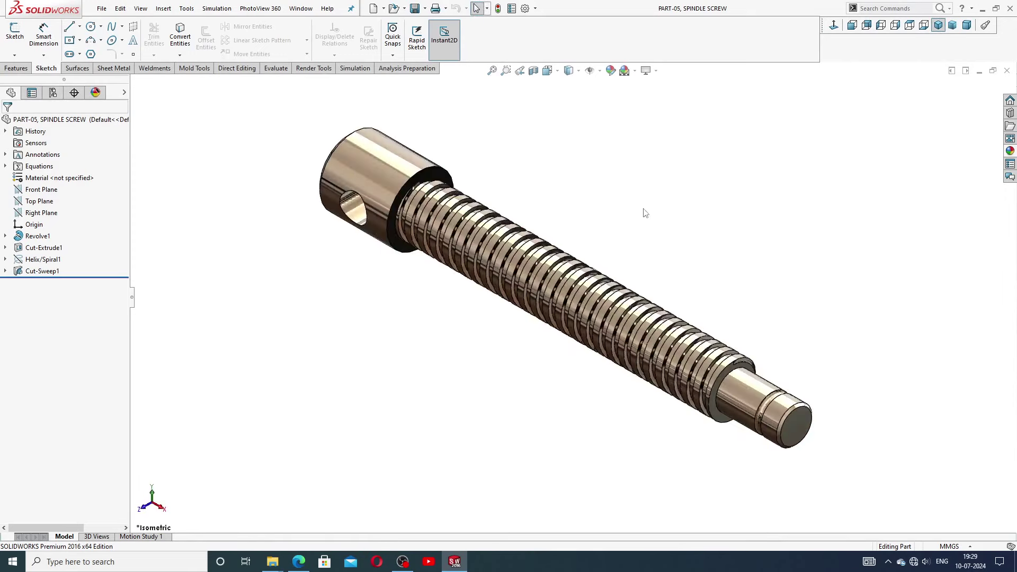
scroll(615, 297, down, 3)
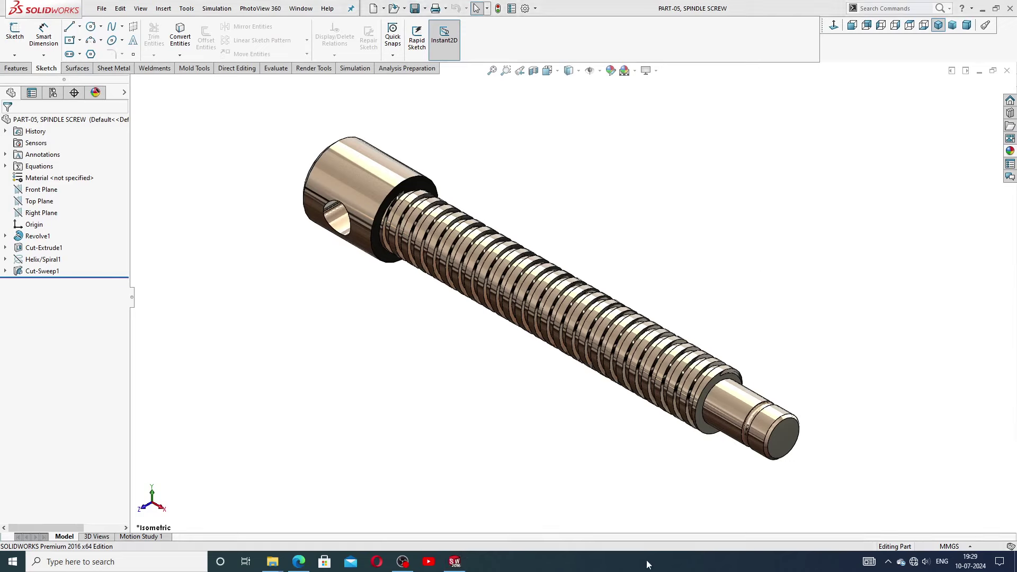
middle_drag(580, 247, 452, 387)
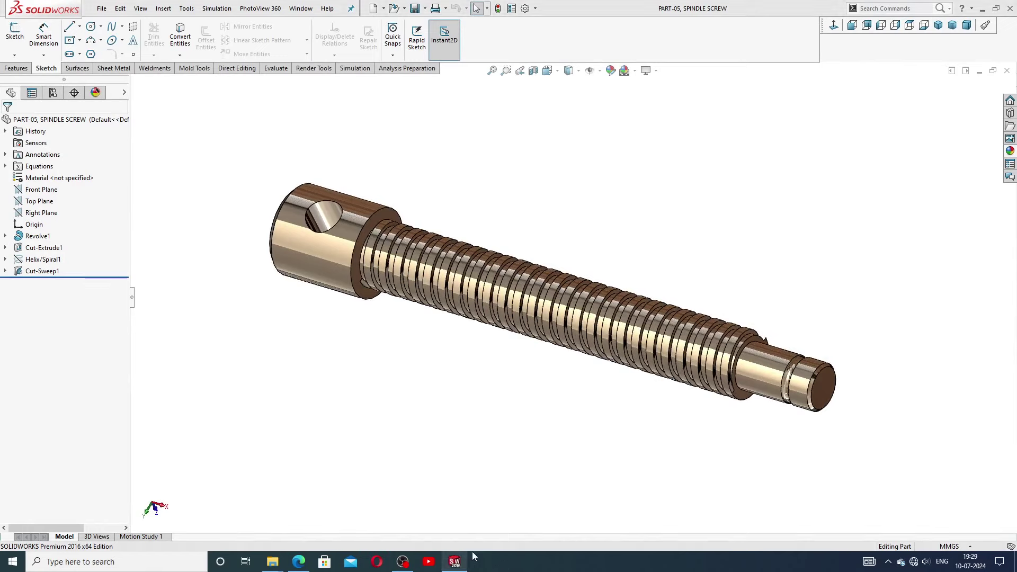
Step: Close the spindle screw and create a new part with the Plain White scene
click(1008, 71)
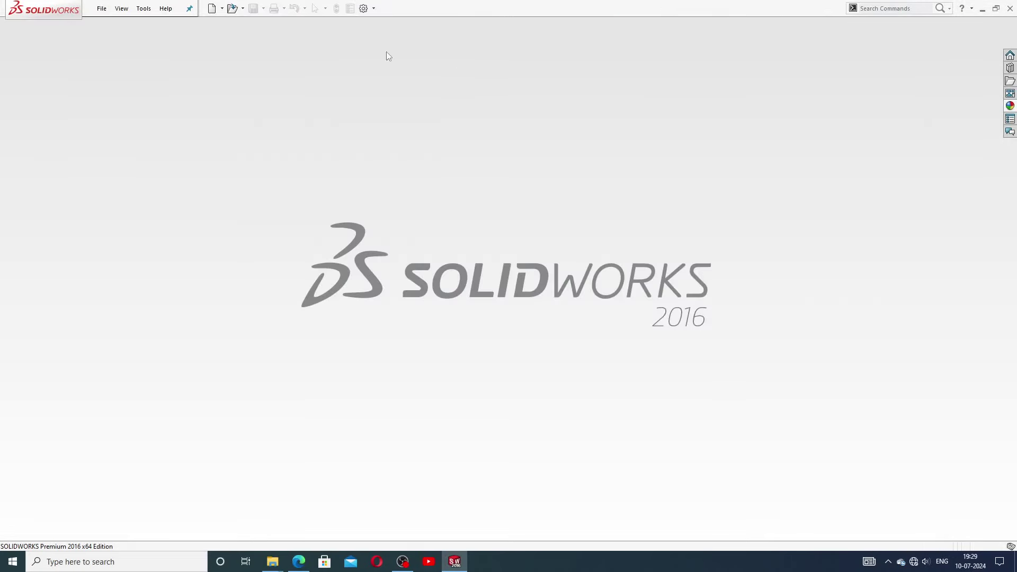
click(212, 8)
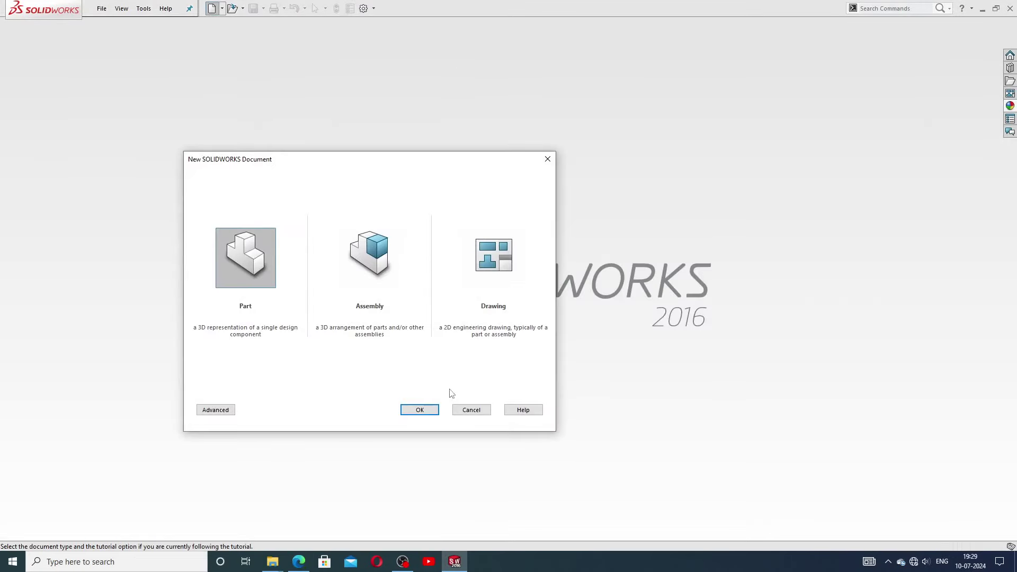
click(435, 409)
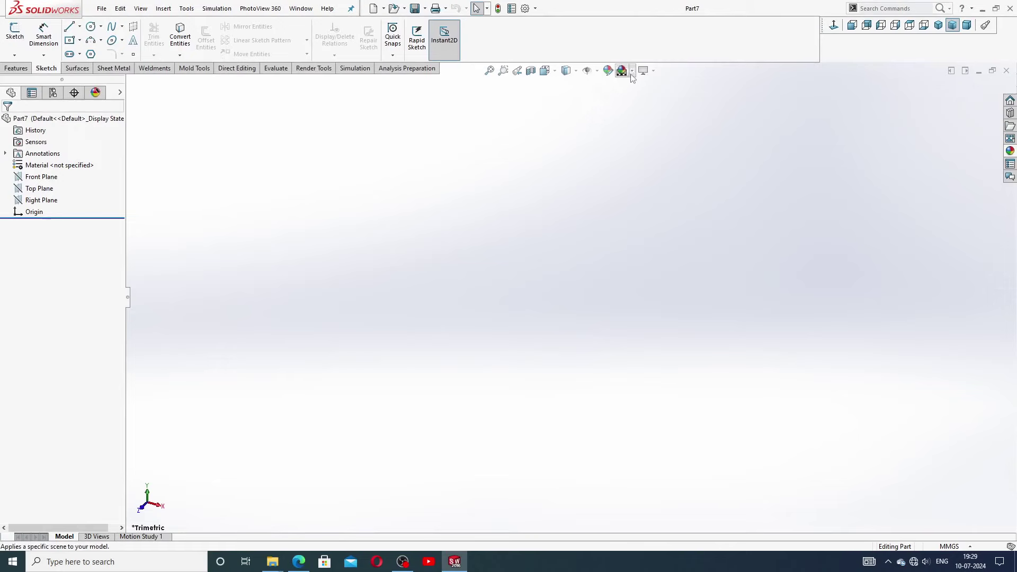
click(632, 71)
click(657, 30)
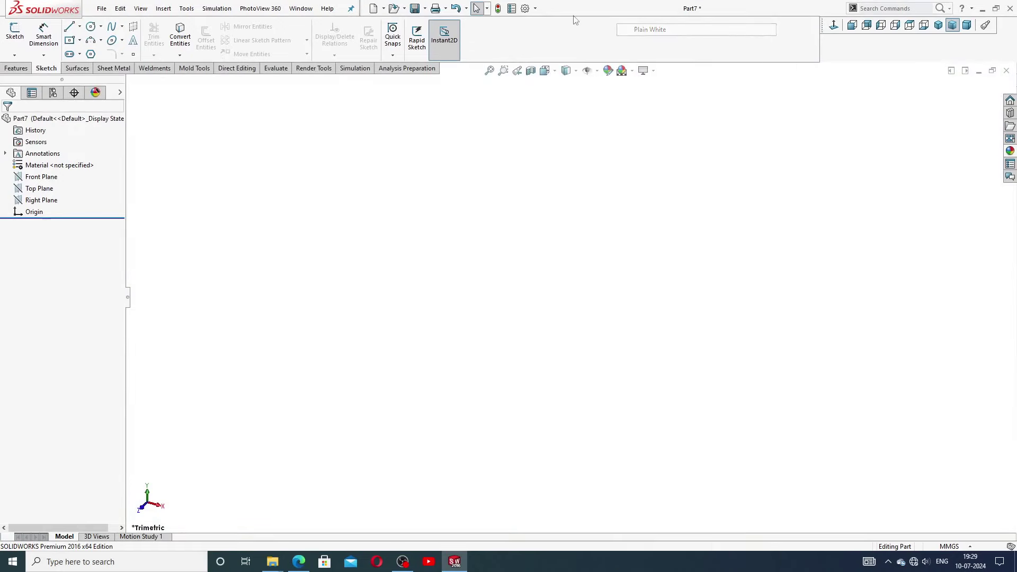
Step: Raise both Image Quality sliders in Document Properties to High and apply
click(526, 9)
click(373, 101)
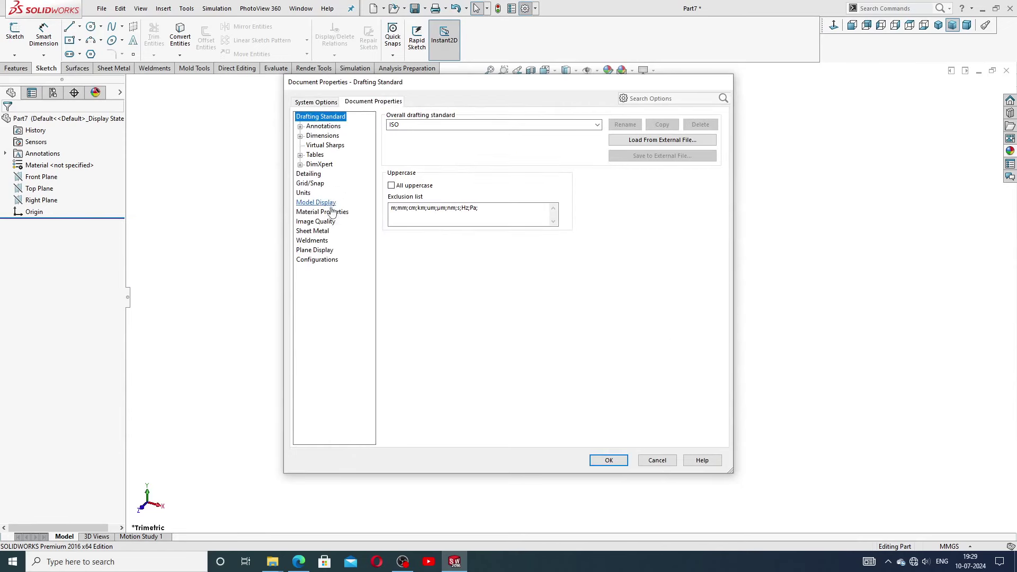
click(316, 221)
mouse_move(476, 132)
mouse_down()
mouse_move(579, 143)
mouse_move(584, 133)
mouse_up()
drag(484, 238, 583, 238)
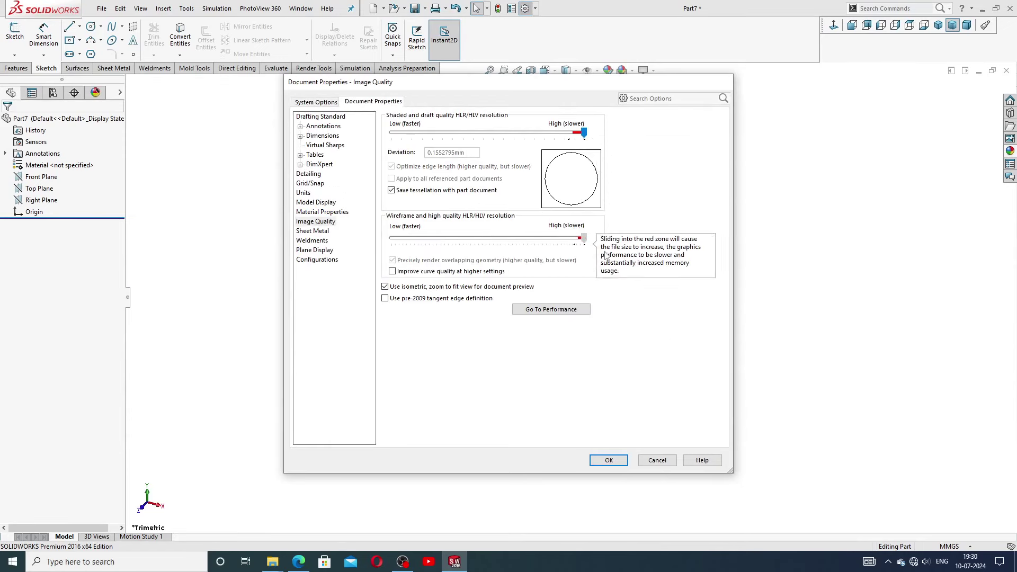
click(610, 460)
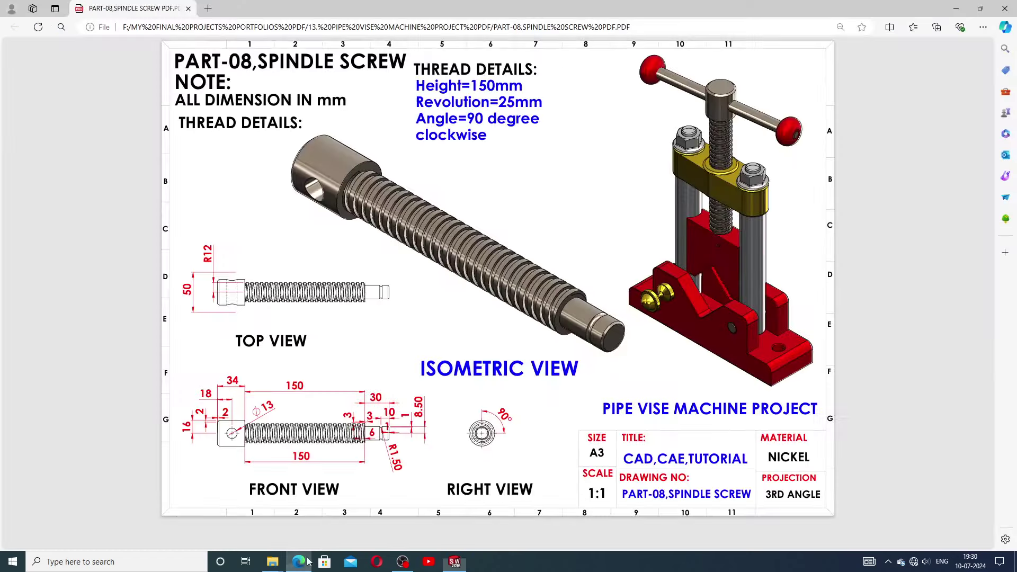
Step: Read the thread details and dimensions on the PART-08 drawing in Edge, then return to Part7
click(299, 562)
click(455, 562)
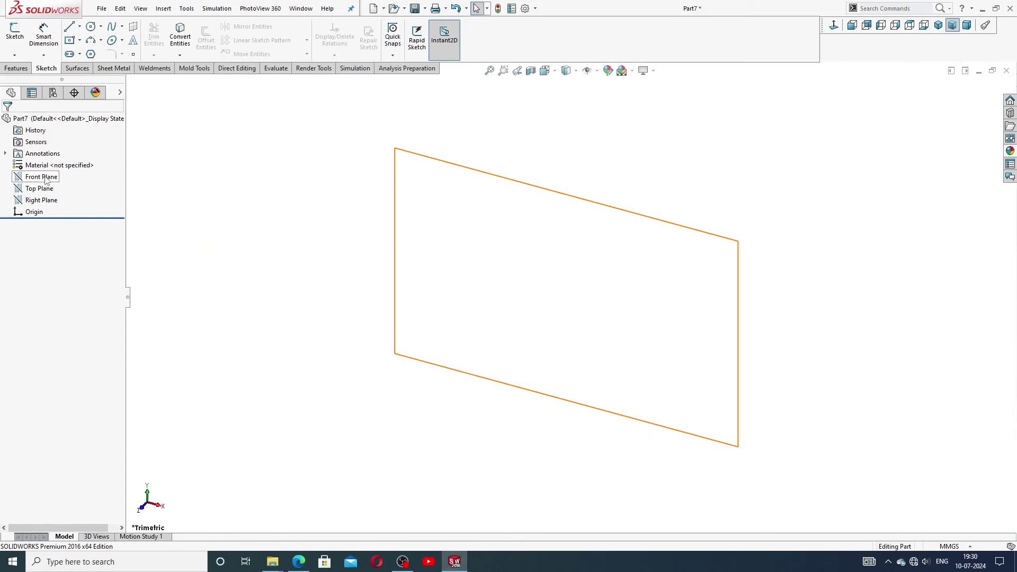
Step: Start a Front Plane sketch and draw the left edge, long bottom edge and right-end step
click(46, 178)
click(56, 166)
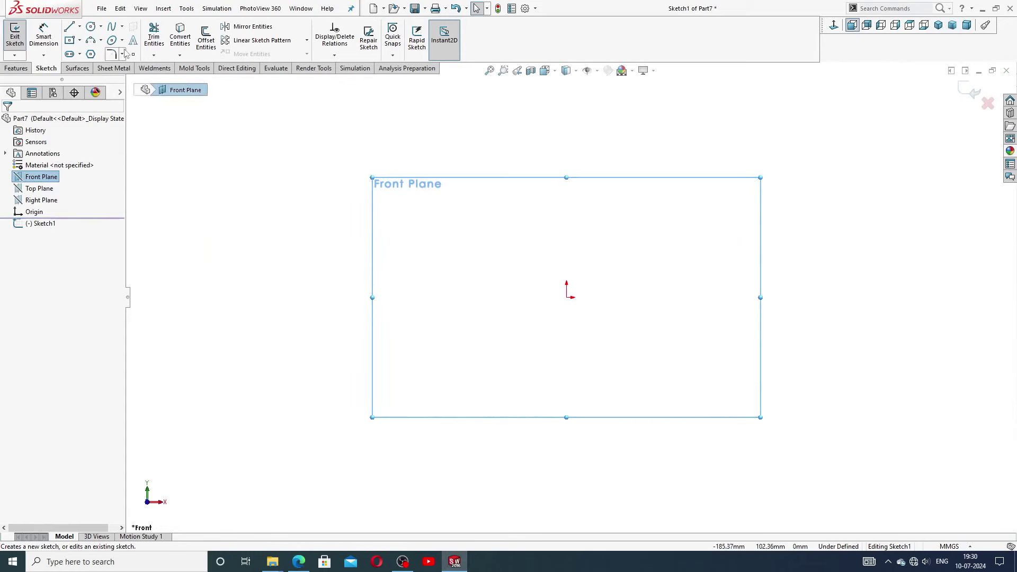
click(69, 26)
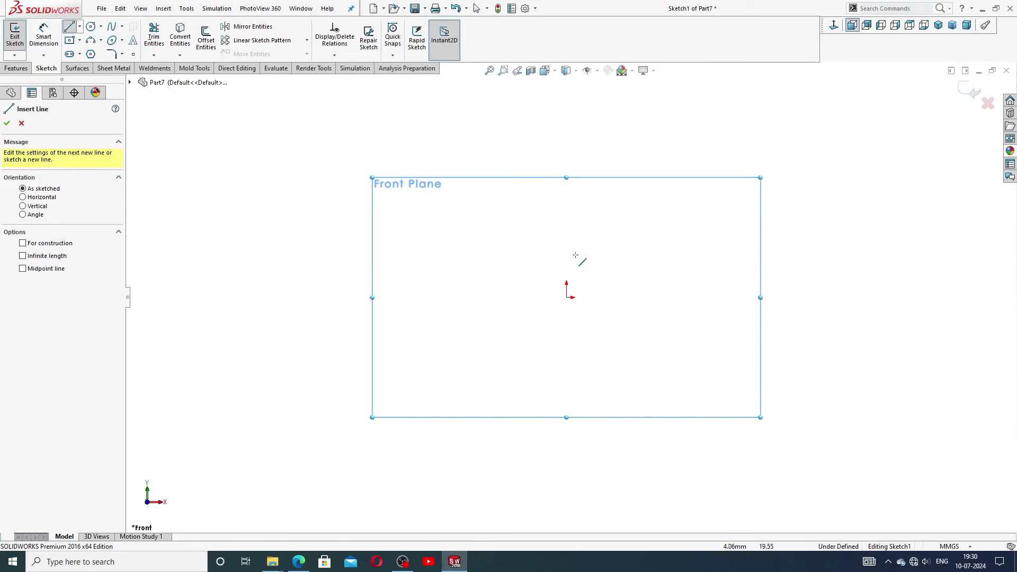
click(567, 241)
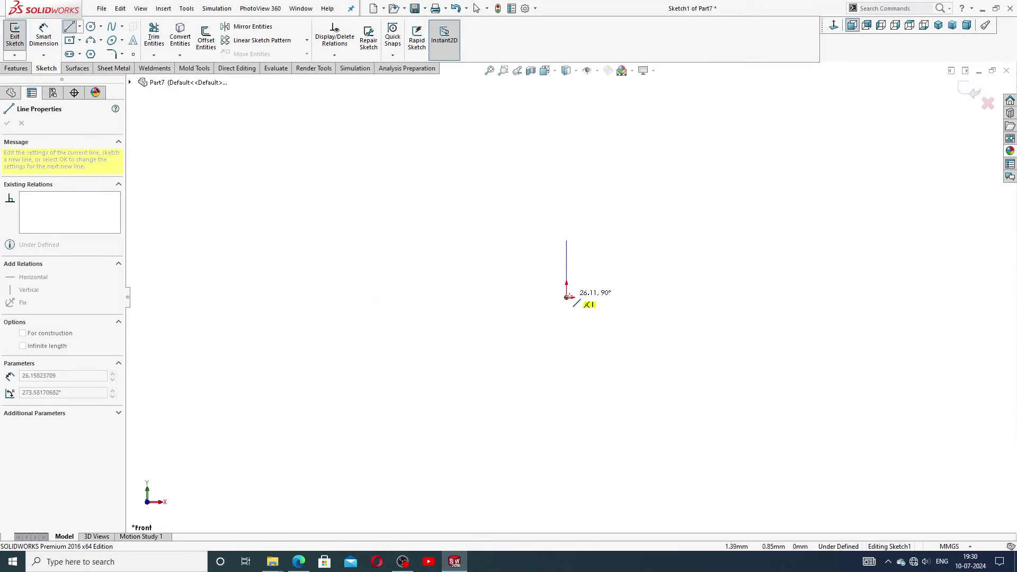
click(567, 297)
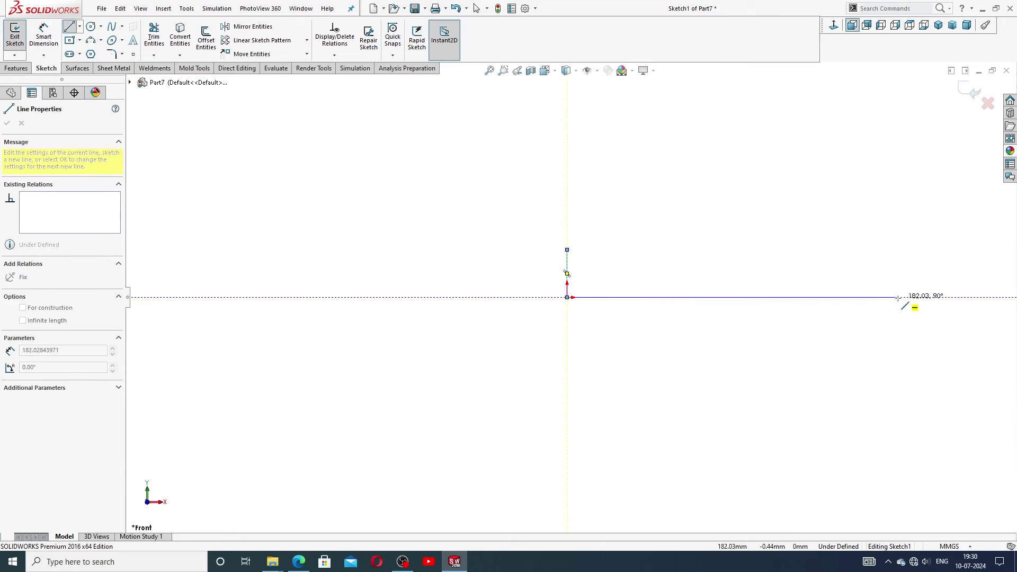
click(898, 297)
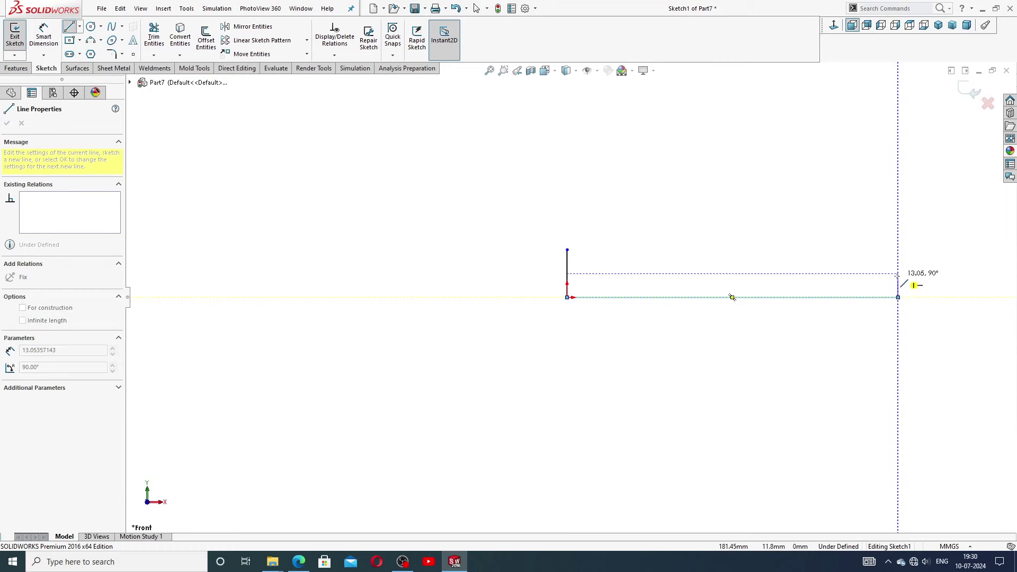
click(898, 279)
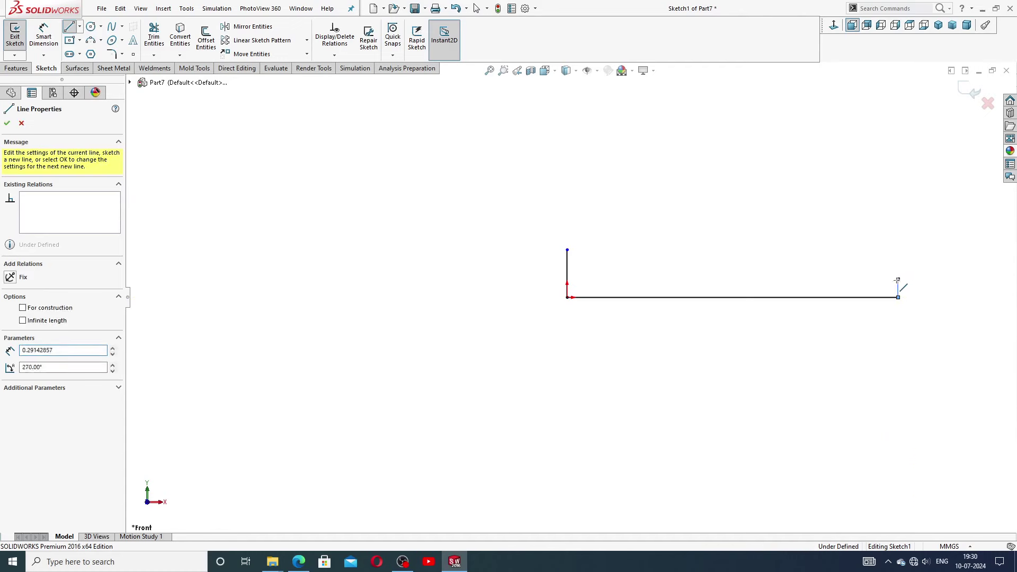
click(874, 279)
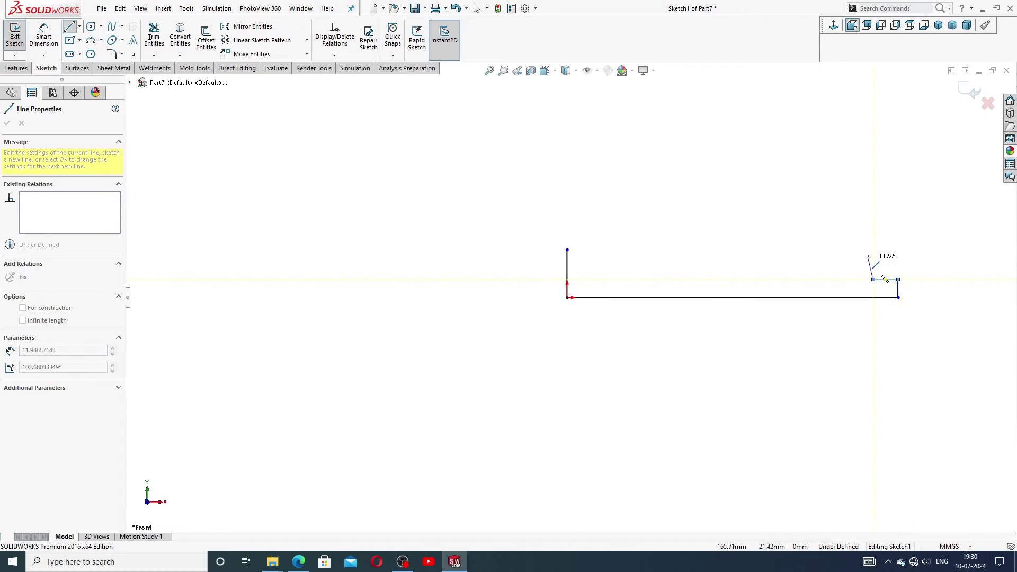
double_click(874, 259)
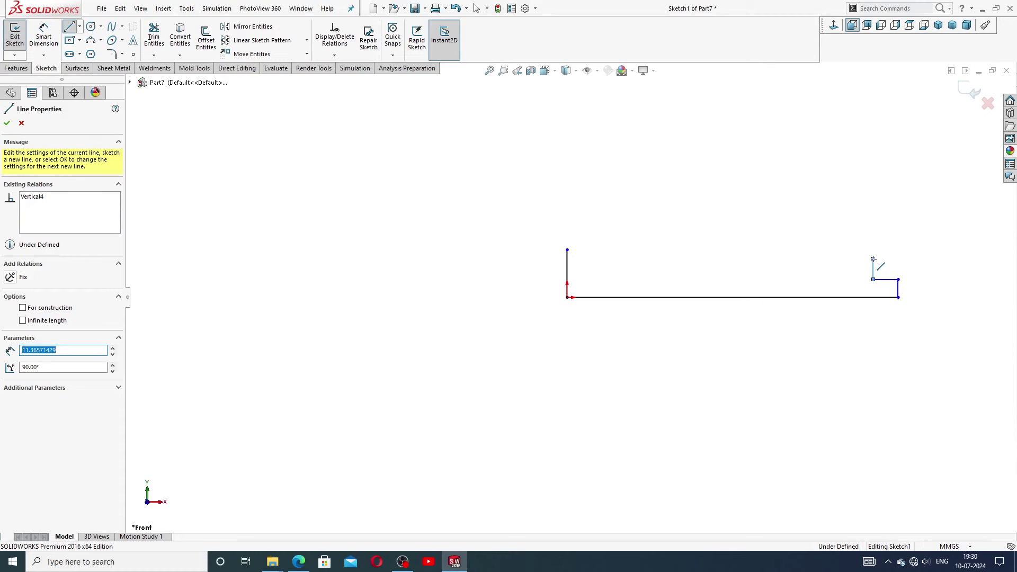
Step: Continue the outline with the middle edge and upper step, closing it at the starting point
click(874, 260)
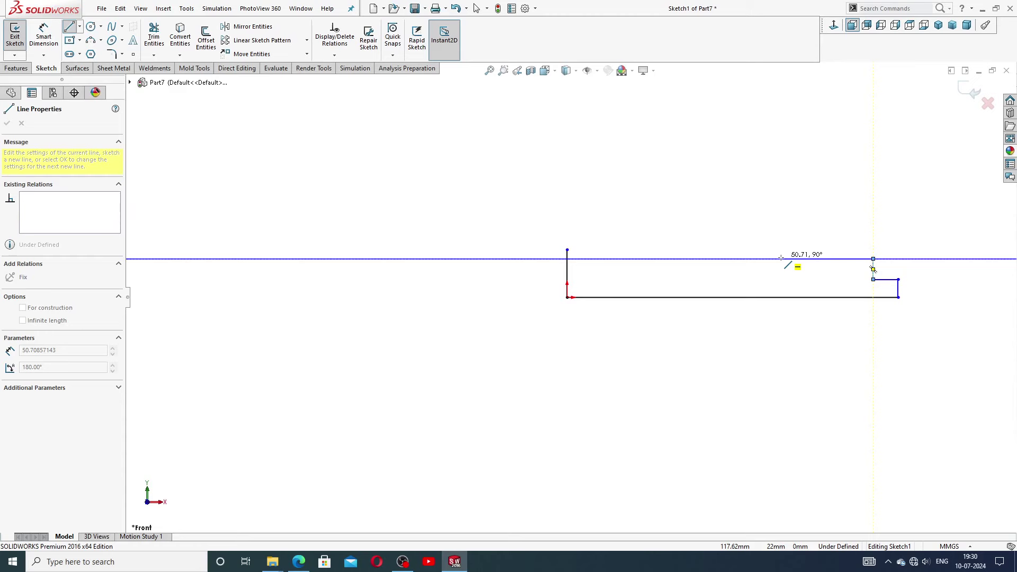
click(711, 259)
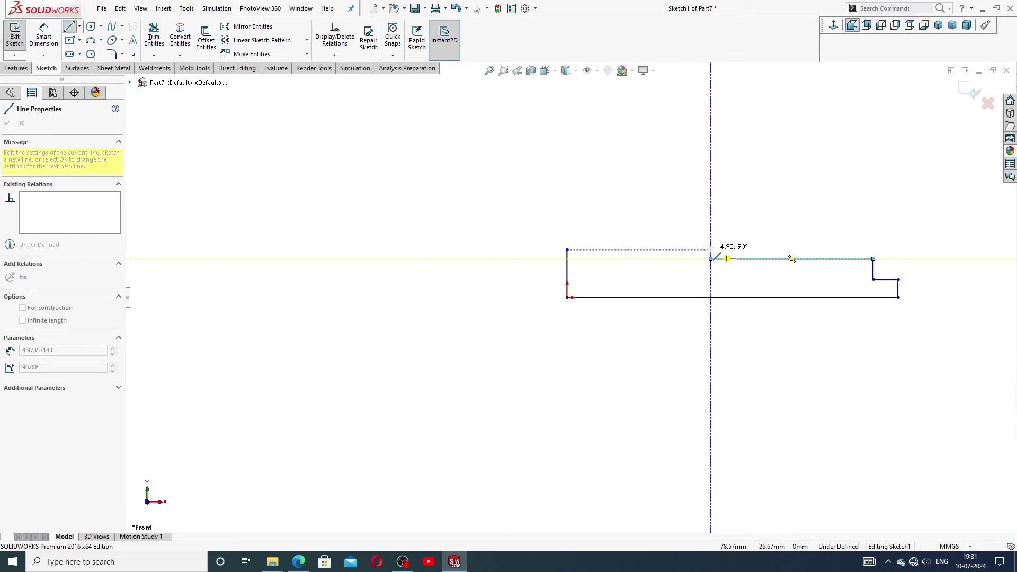
click(711, 250)
click(567, 250)
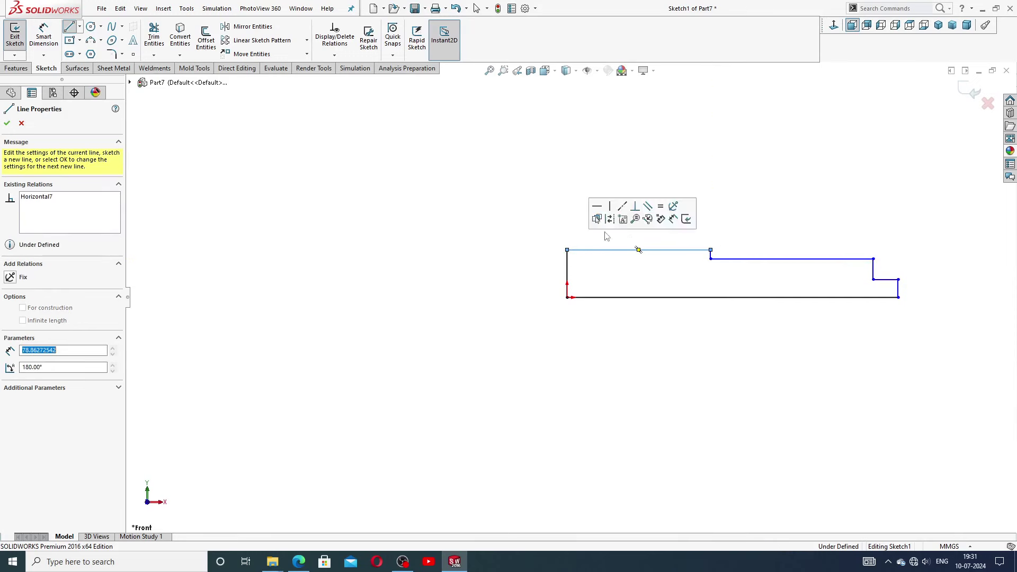
right_click(753, 204)
click(791, 213)
Step: Drag the middle horizontal edge slightly lower
scroll(768, 259, down, 2)
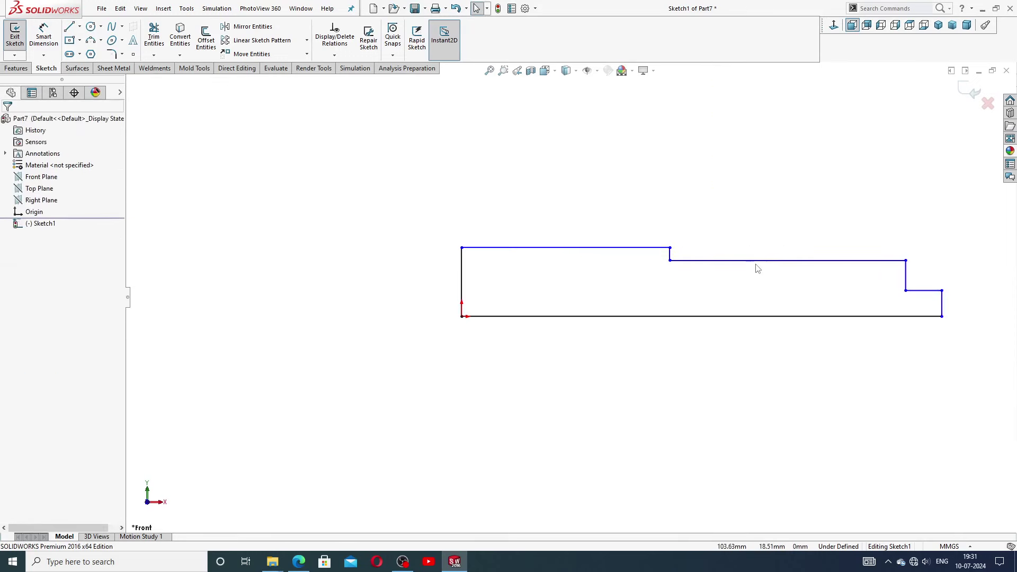
scroll(768, 275, up, 1)
scroll(736, 282, down, 3)
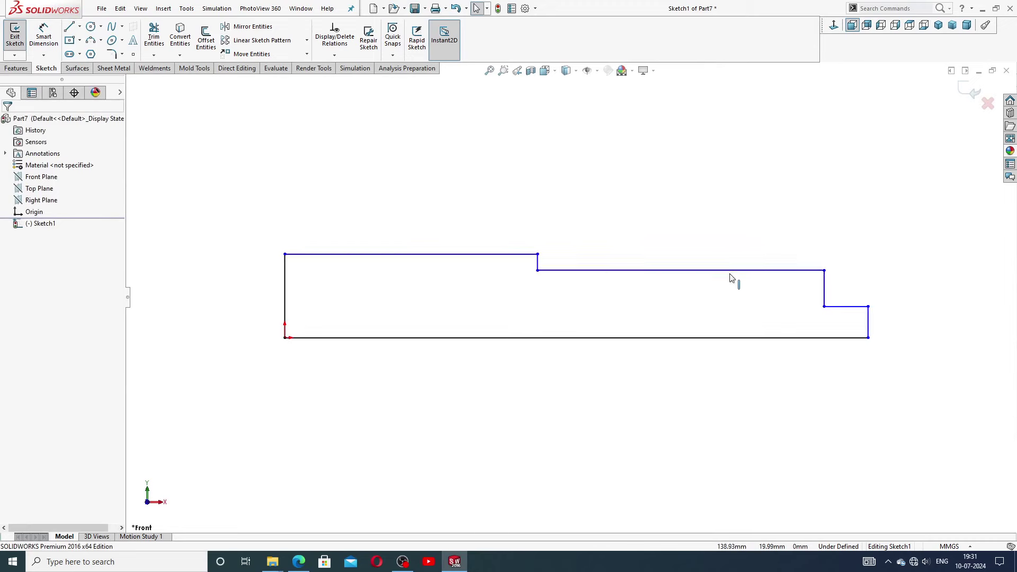
drag(732, 276, 731, 292)
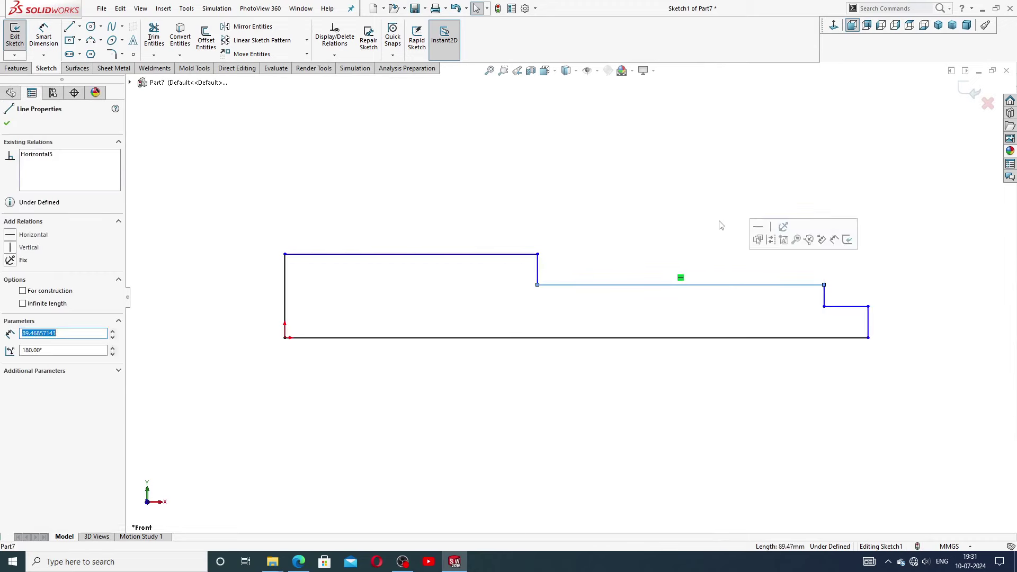
click(720, 225)
scroll(676, 332, up, 1)
scroll(704, 334, down, 1)
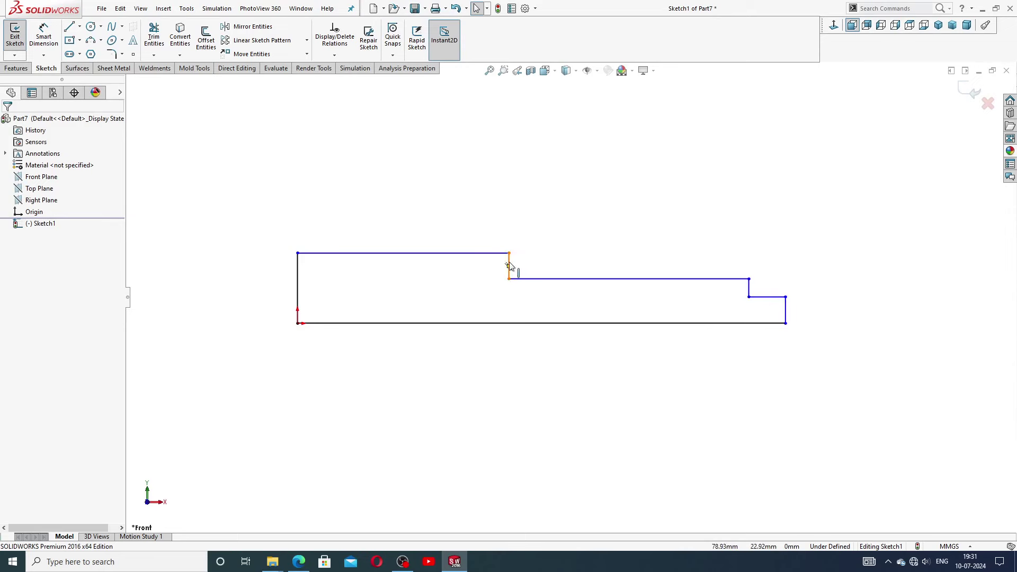
Step: Dimension the middle horizontal edge as 150 and the top edge as 34
click(43, 36)
click(697, 280)
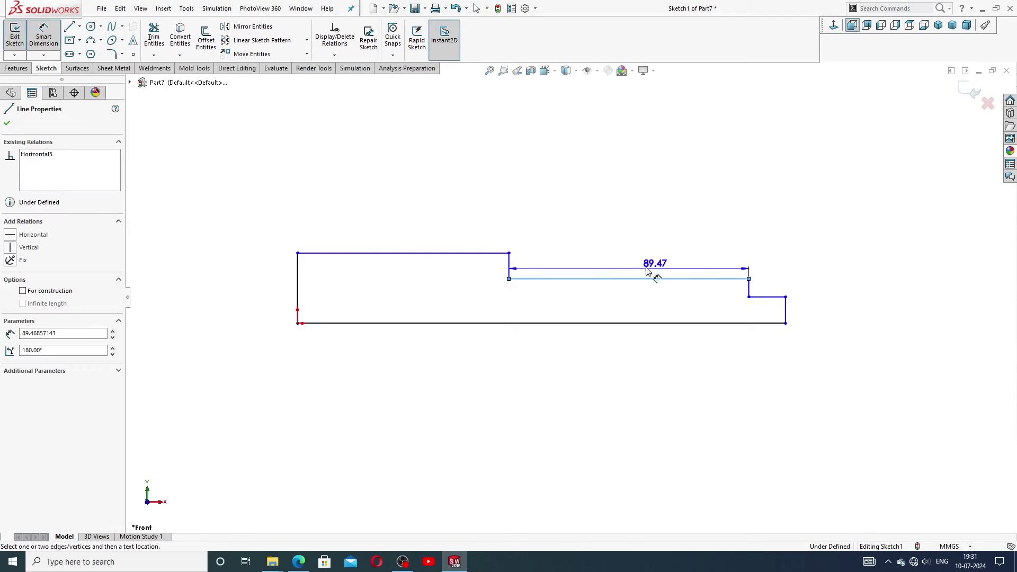
click(613, 260)
text(150)
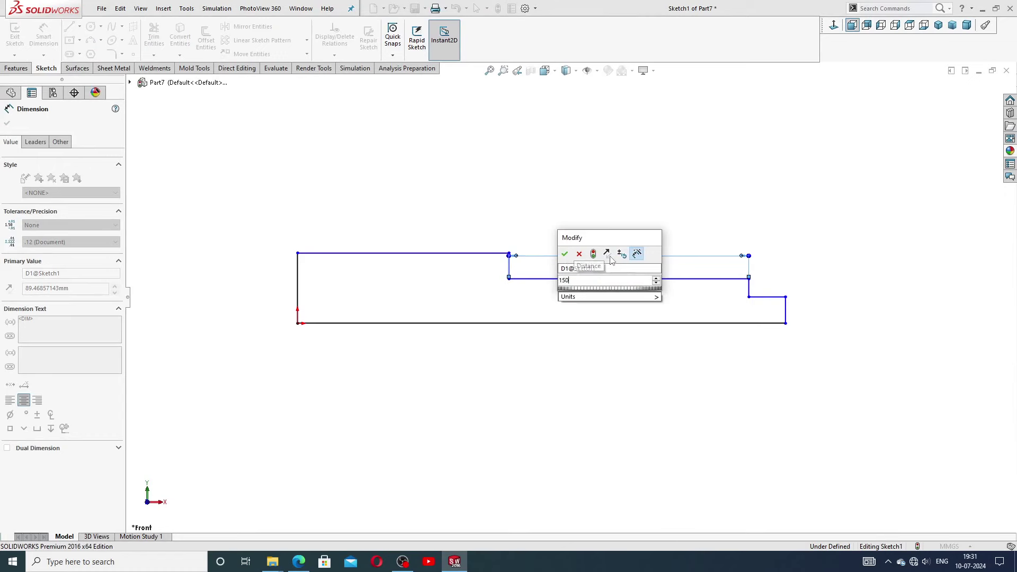
key(Return)
click(626, 221)
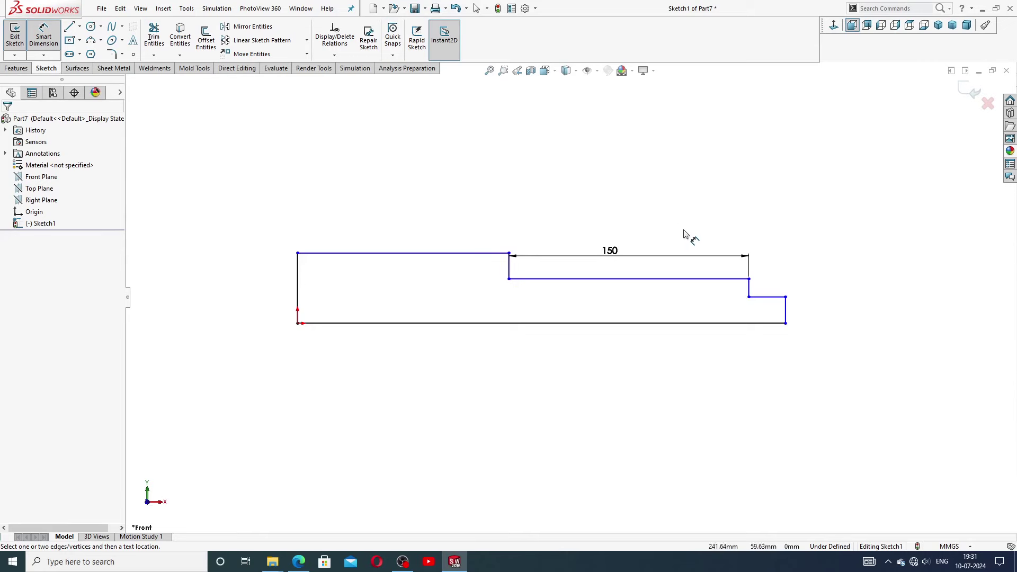
scroll(603, 294, down, 1)
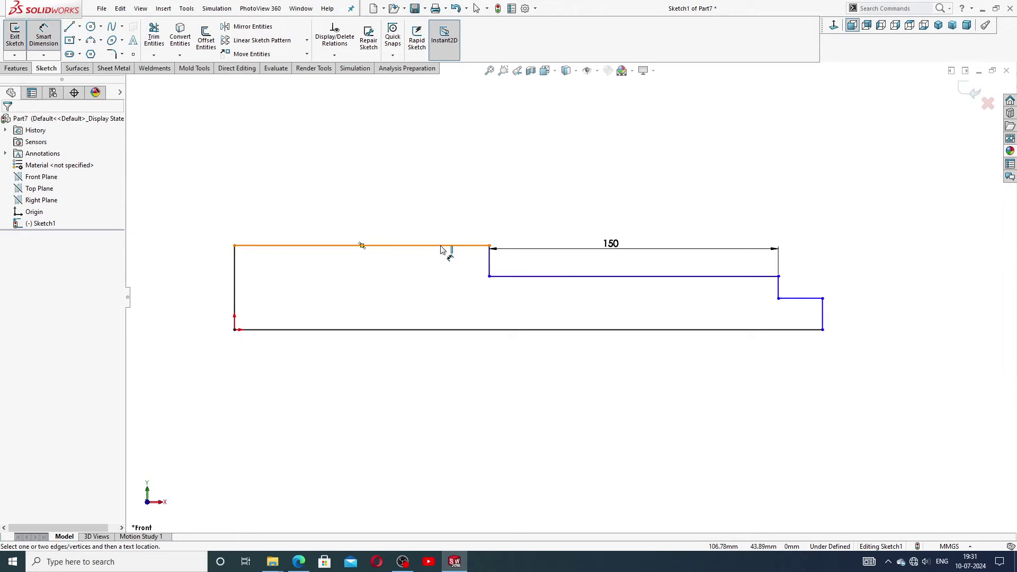
click(441, 247)
click(377, 225)
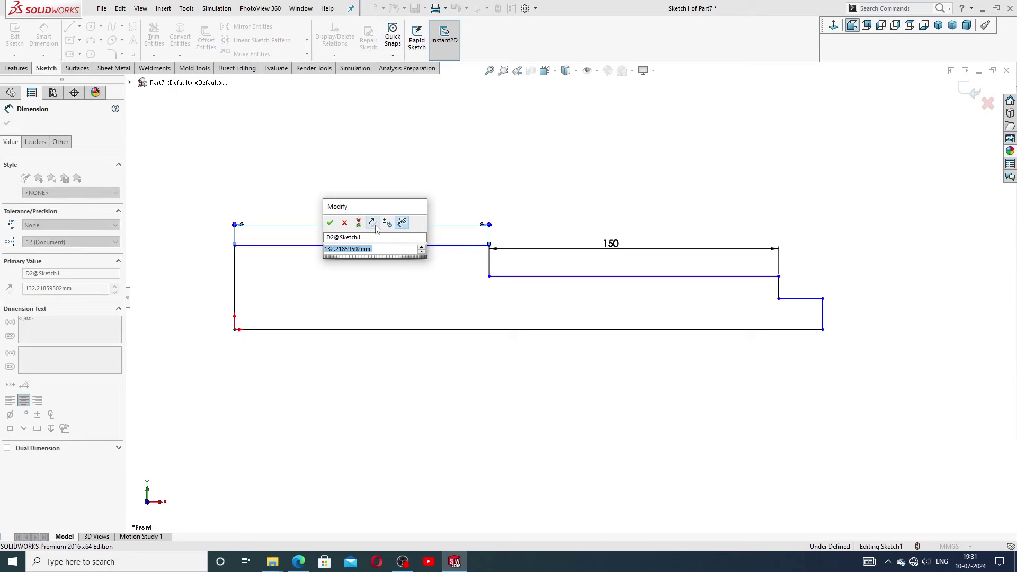
text(34)
key(Return)
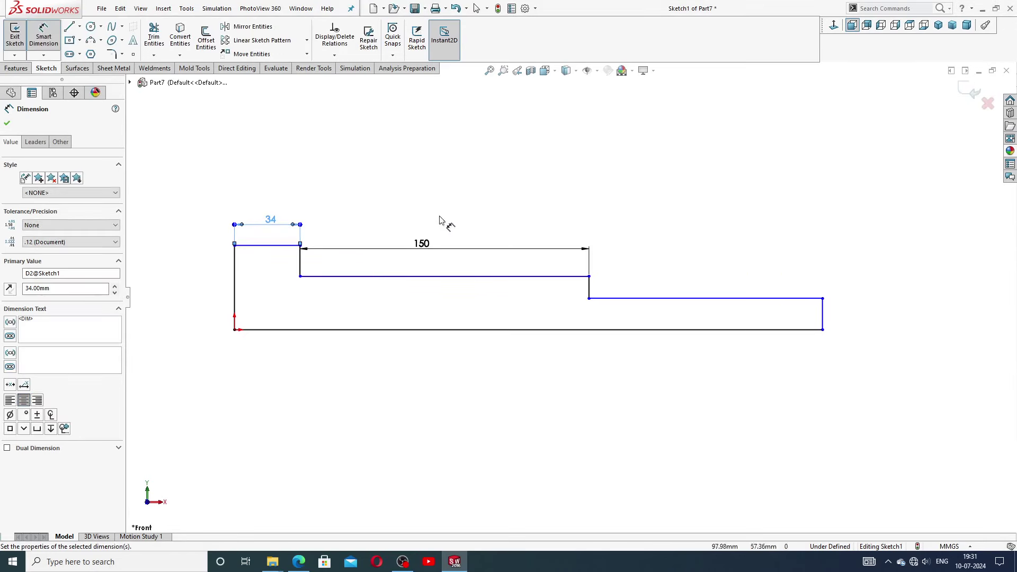
click(448, 216)
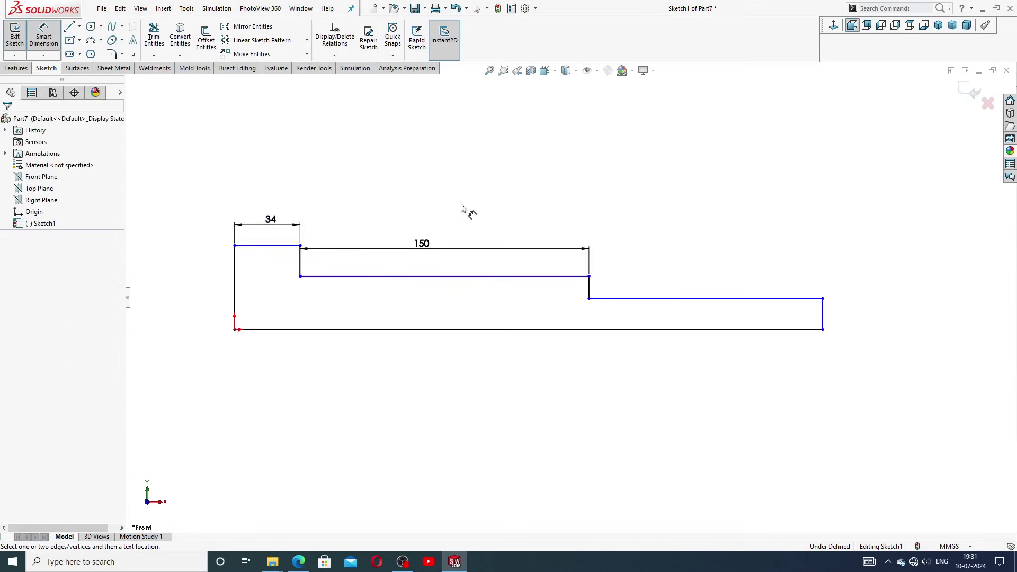
Step: Dimension the right step edge as 30 and keep the right end height at 8.50
click(632, 300)
click(645, 281)
text(3)
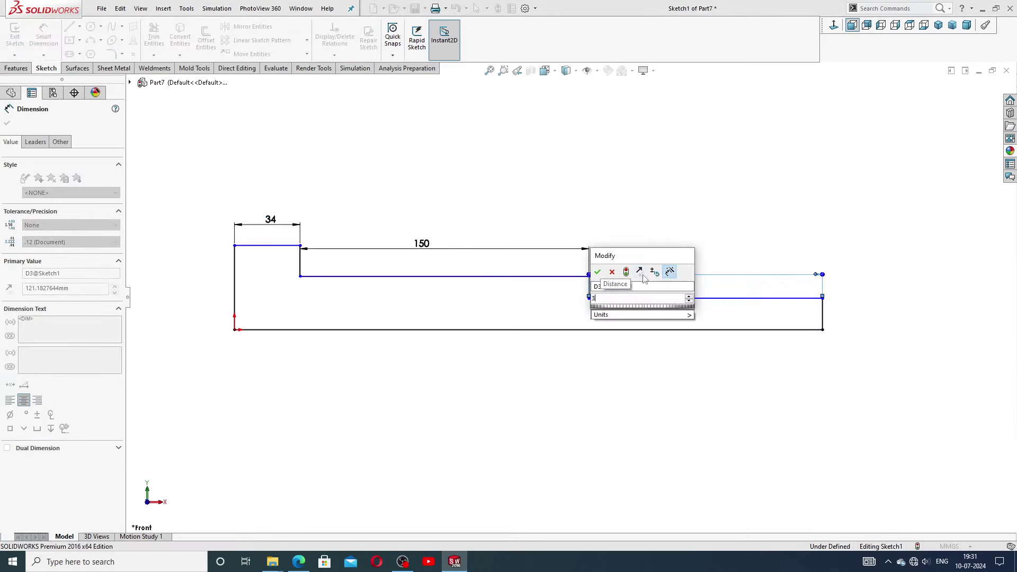
text(0)
key(Return)
click(663, 259)
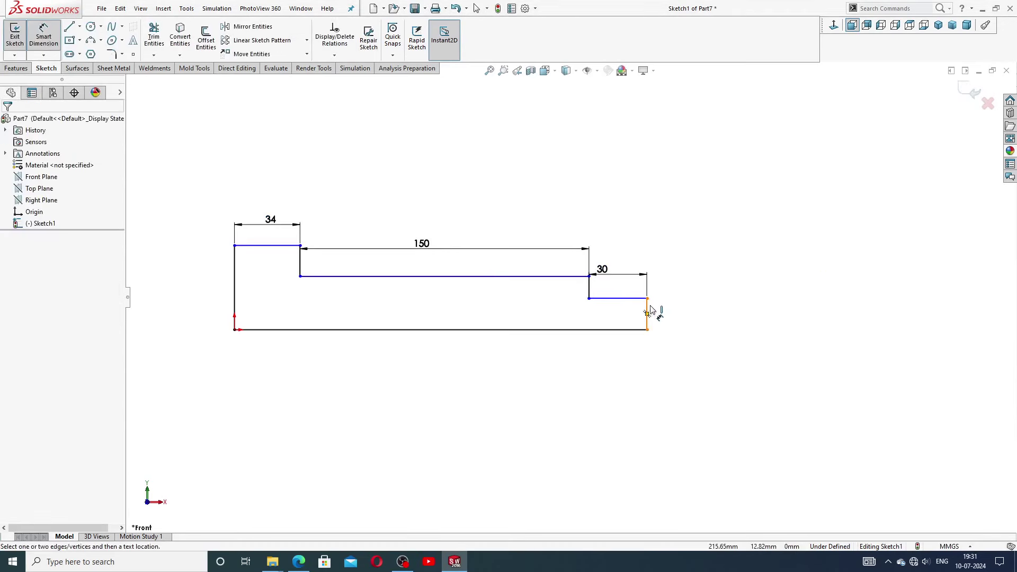
click(648, 311)
click(674, 317)
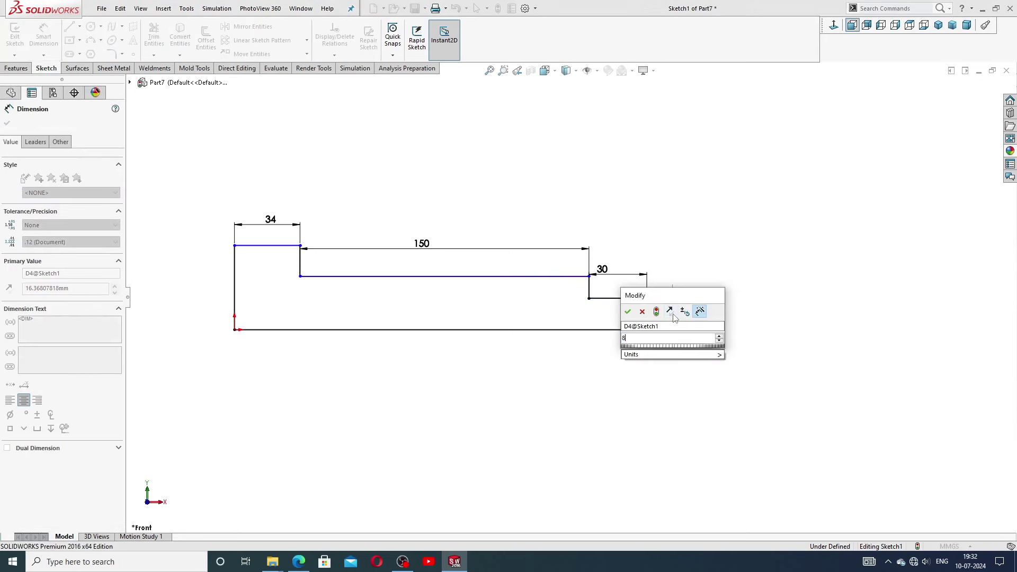
key(Return)
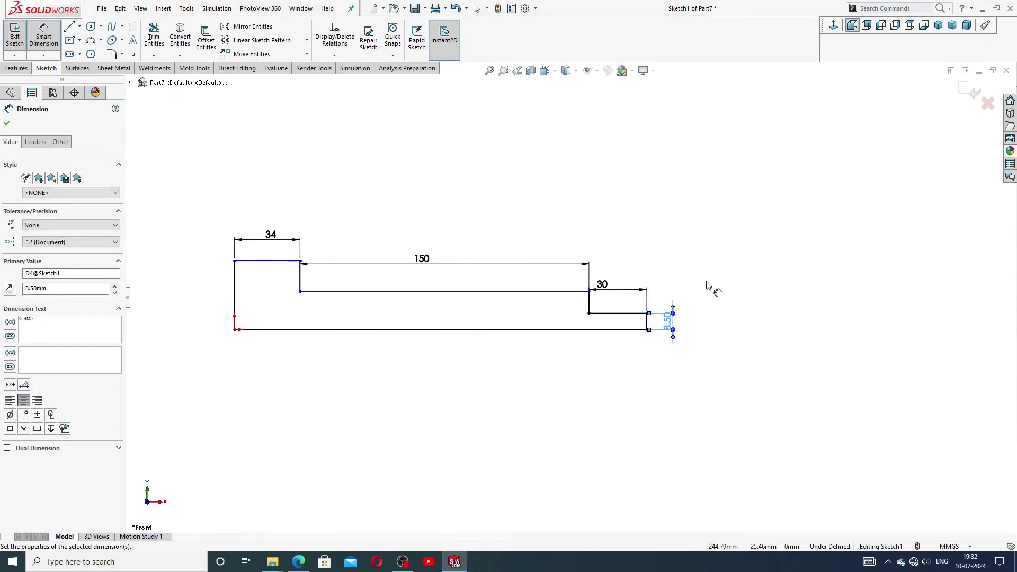
key(Escape)
scroll(277, 288, down, 1)
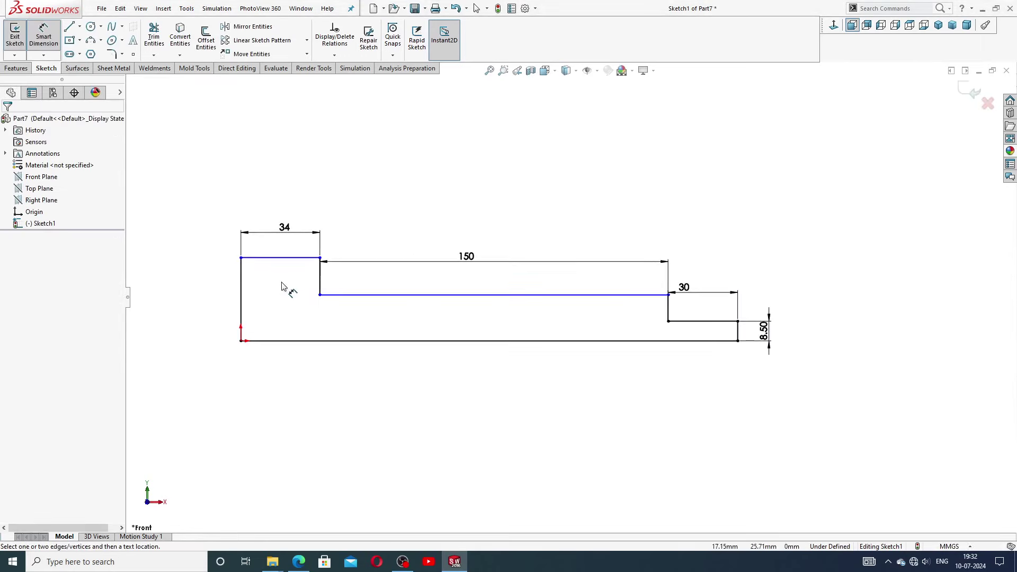
Step: Set the left end height to 16 and the middle step-to-bottom distance to 12
click(241, 289)
click(229, 296)
text(16)
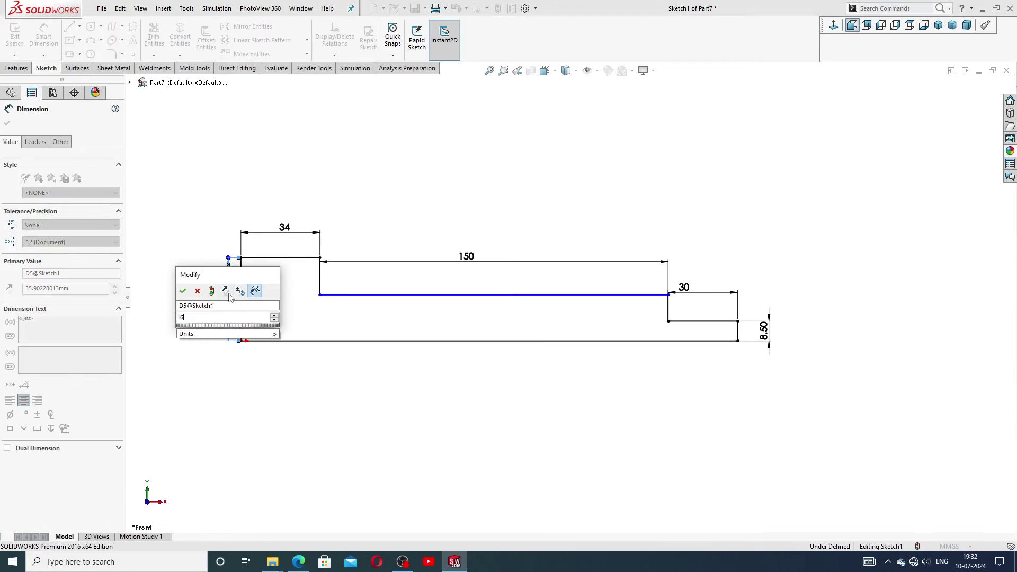
key(Return)
key(Escape)
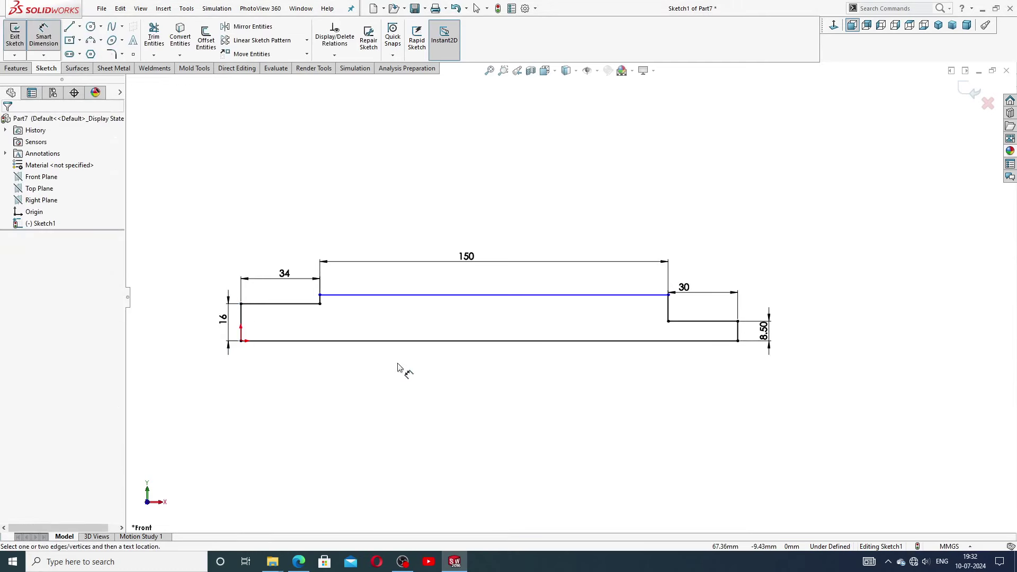
scroll(398, 367, down, 1)
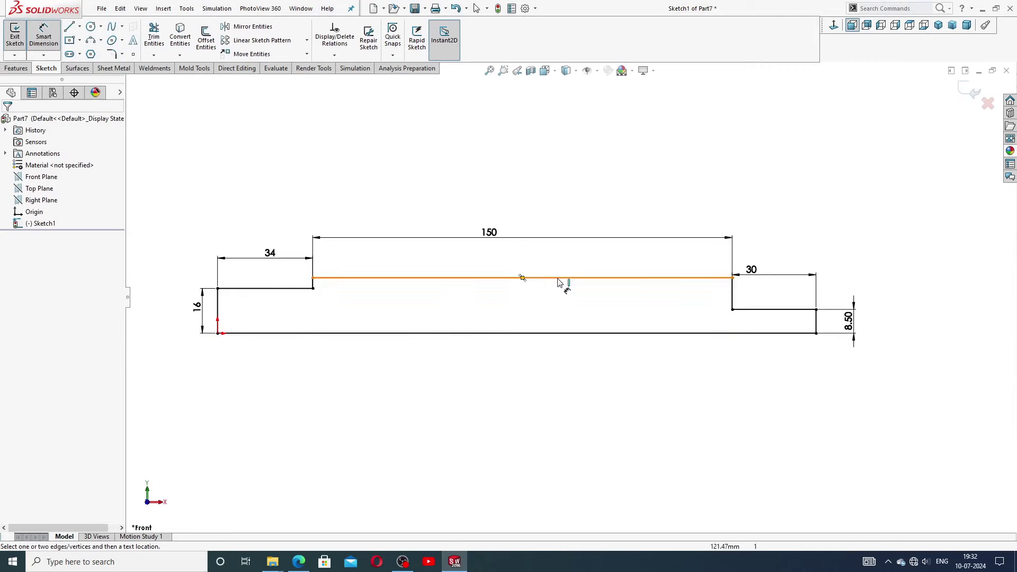
click(524, 278)
click(564, 333)
click(566, 308)
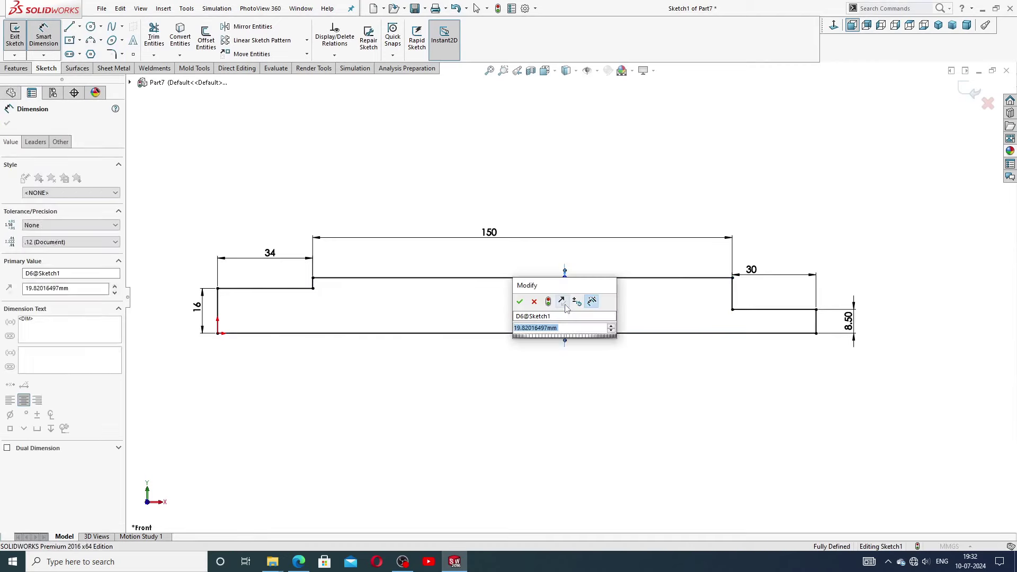
text(12)
key(Return)
key(Escape)
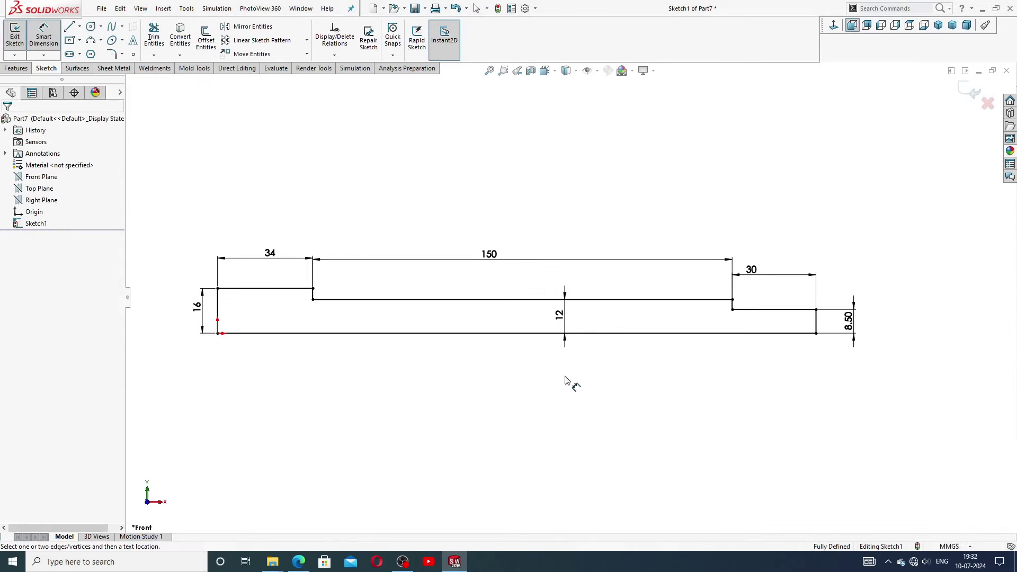
scroll(470, 347, down, 1)
scroll(411, 317, up, 1)
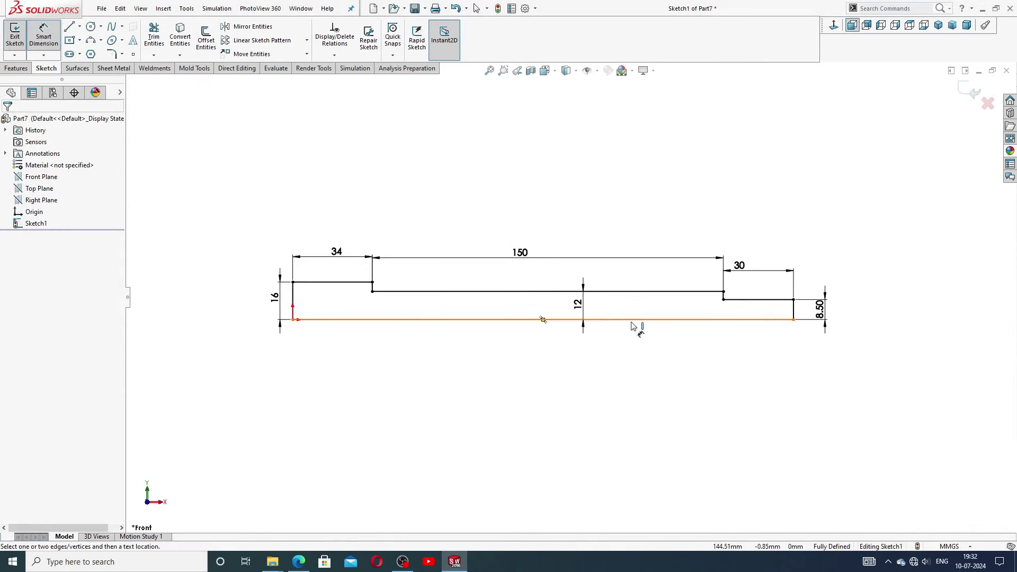
Step: Drag the 150, 34, 30, 16 and 12 dimensions into tidy positions
drag(527, 260, 555, 257)
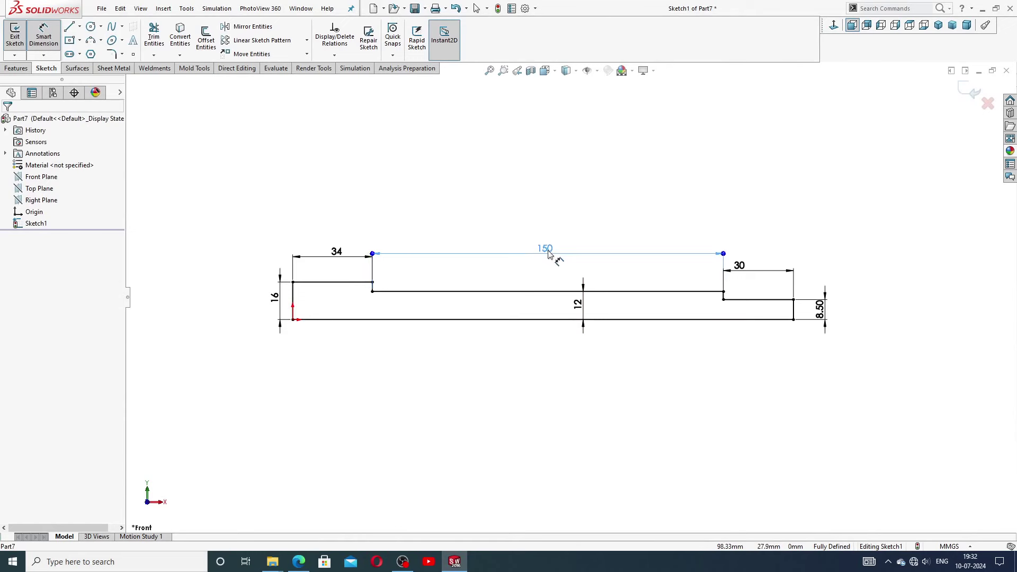
key(Escape)
drag(333, 254, 335, 249)
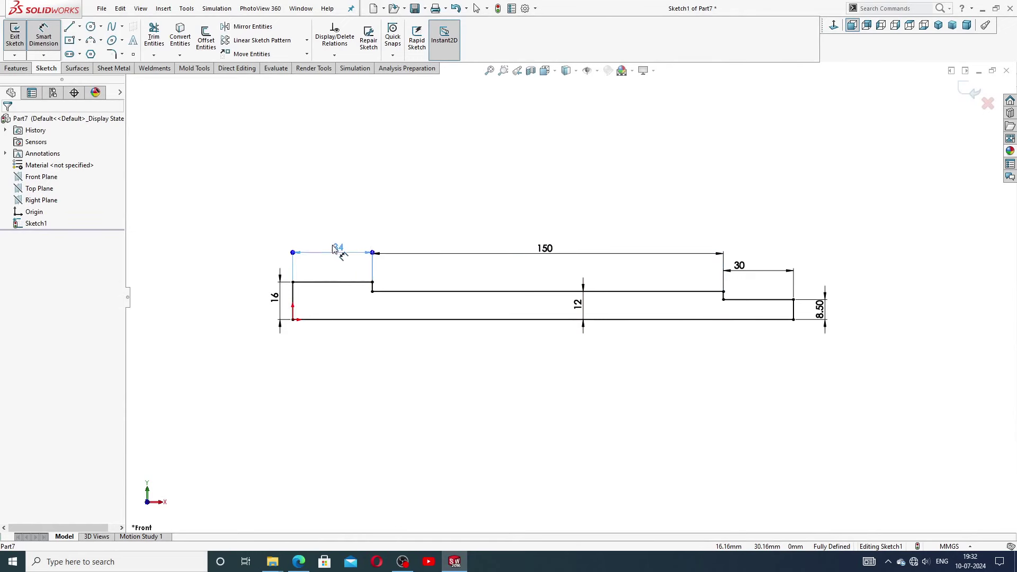
key(Escape)
mouse_move(751, 268)
mouse_down()
mouse_move(779, 278)
mouse_move(771, 262)
mouse_up()
key(Escape)
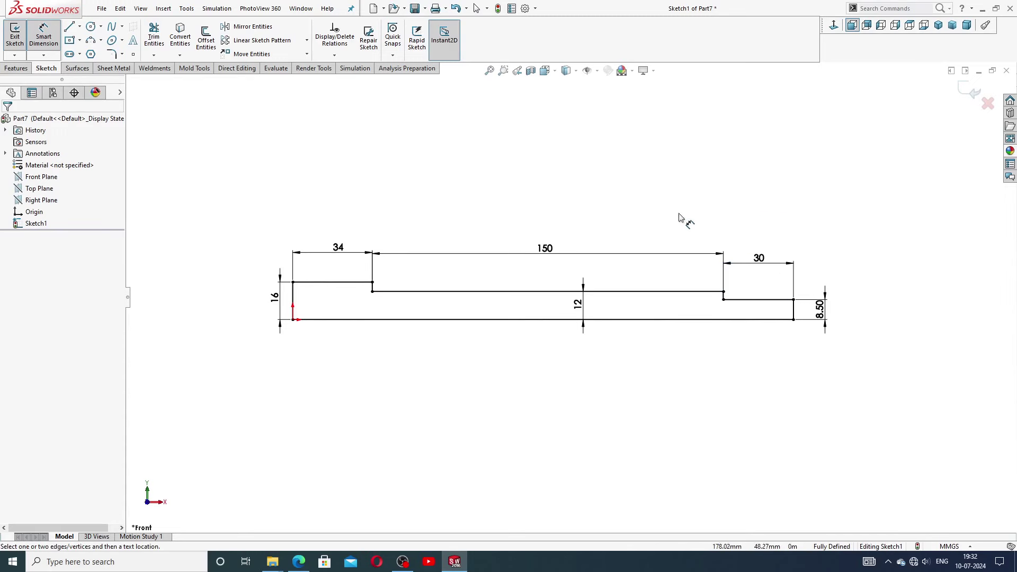
drag(274, 307, 272, 308)
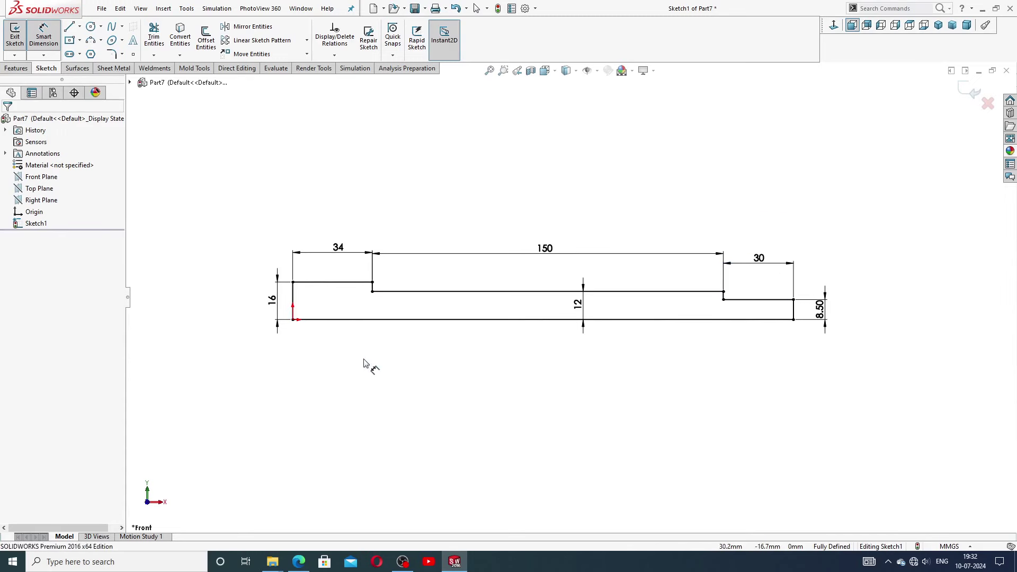
drag(581, 303, 578, 308)
scroll(586, 341, up, 1)
right_click(605, 162)
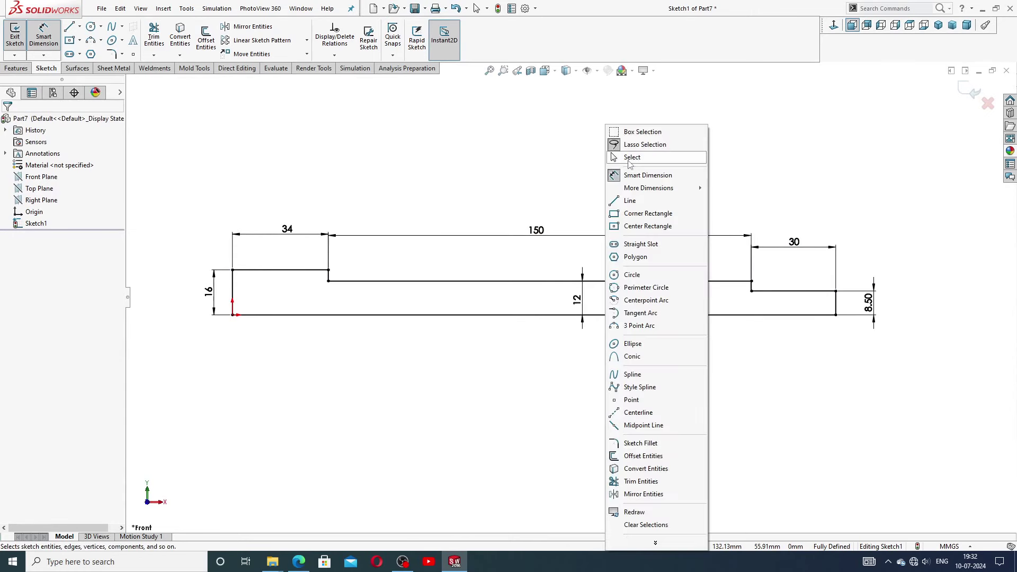
click(618, 157)
click(299, 561)
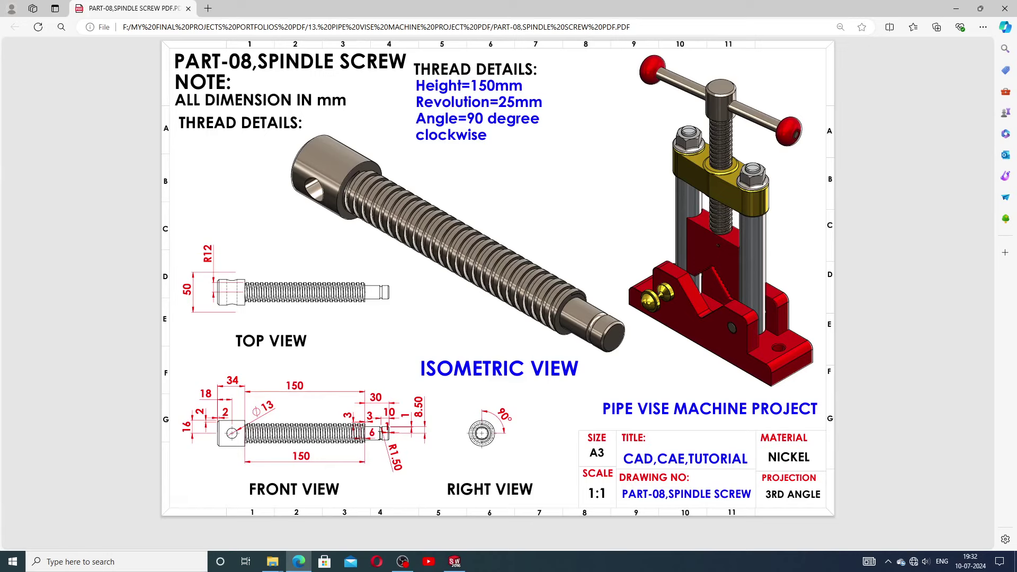
click(459, 553)
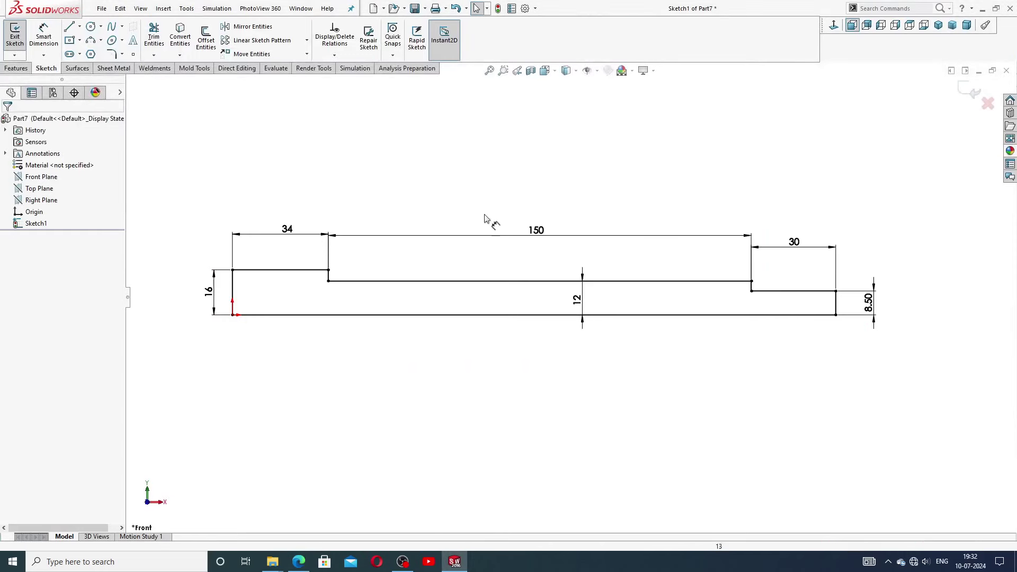
Step: Draw a 3 Point Arc on the small step's edge, bulging down into the shaft
click(101, 40)
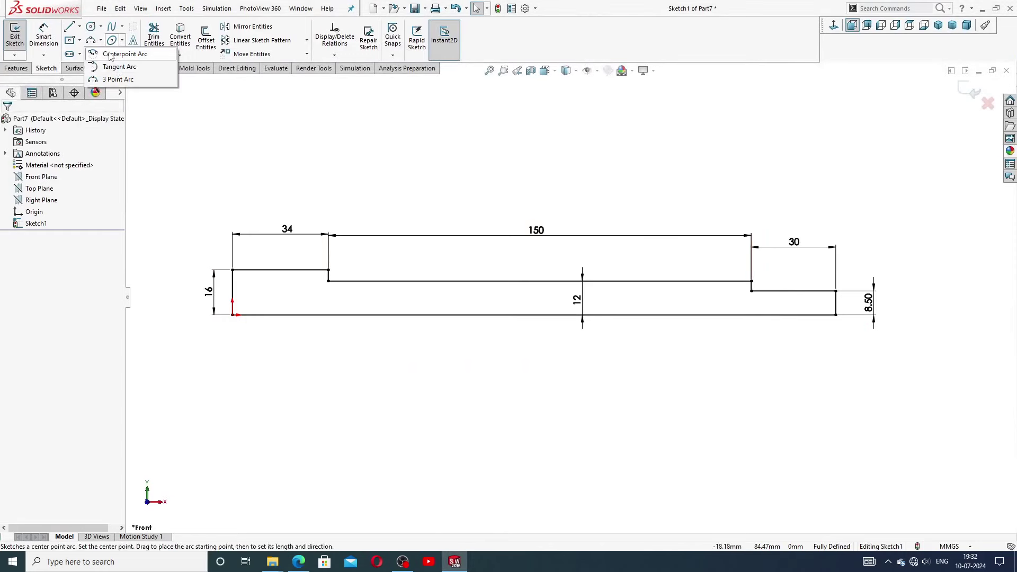
click(121, 81)
scroll(831, 303, down, 2)
scroll(816, 299, down, 3)
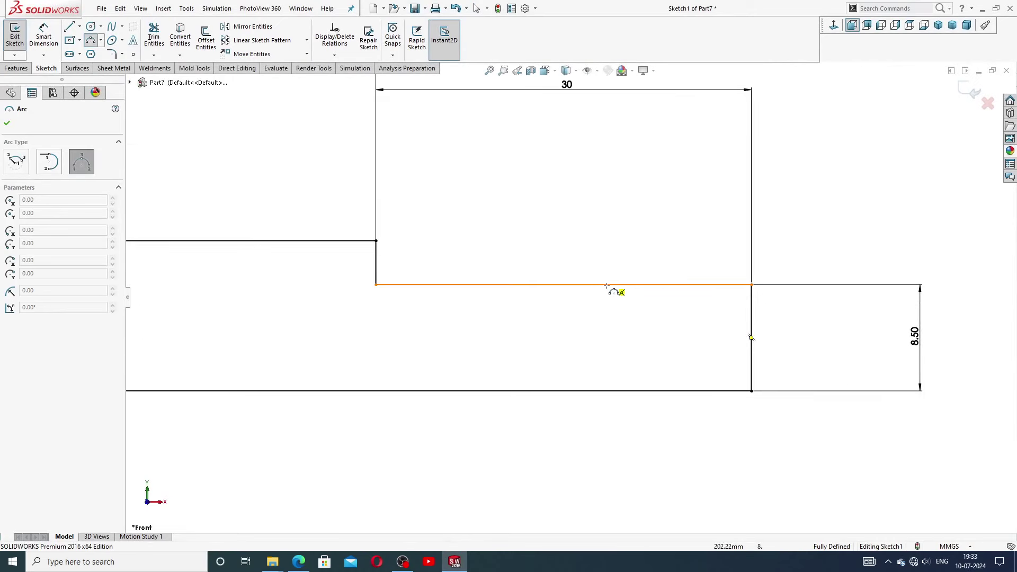
click(625, 284)
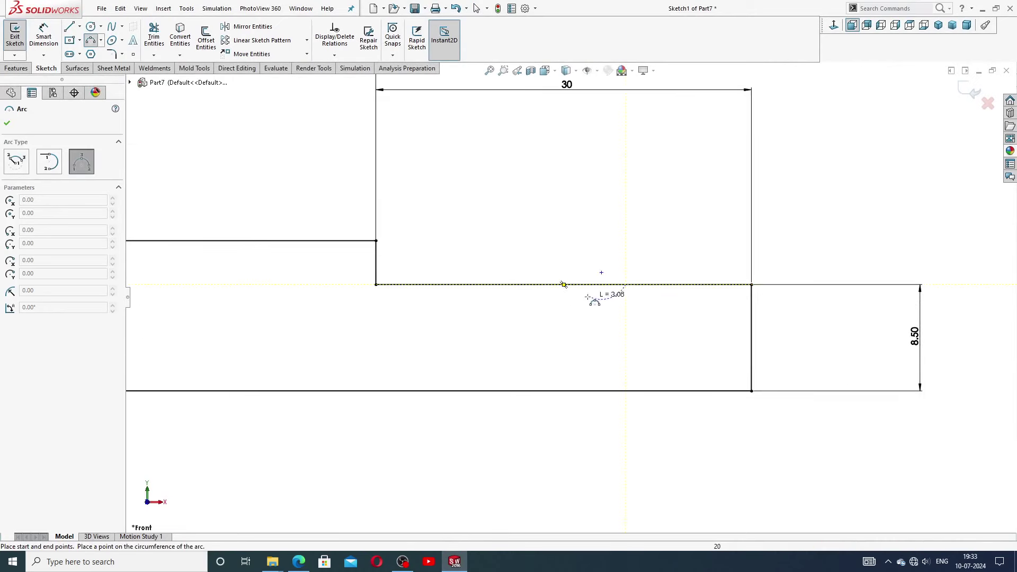
click(530, 284)
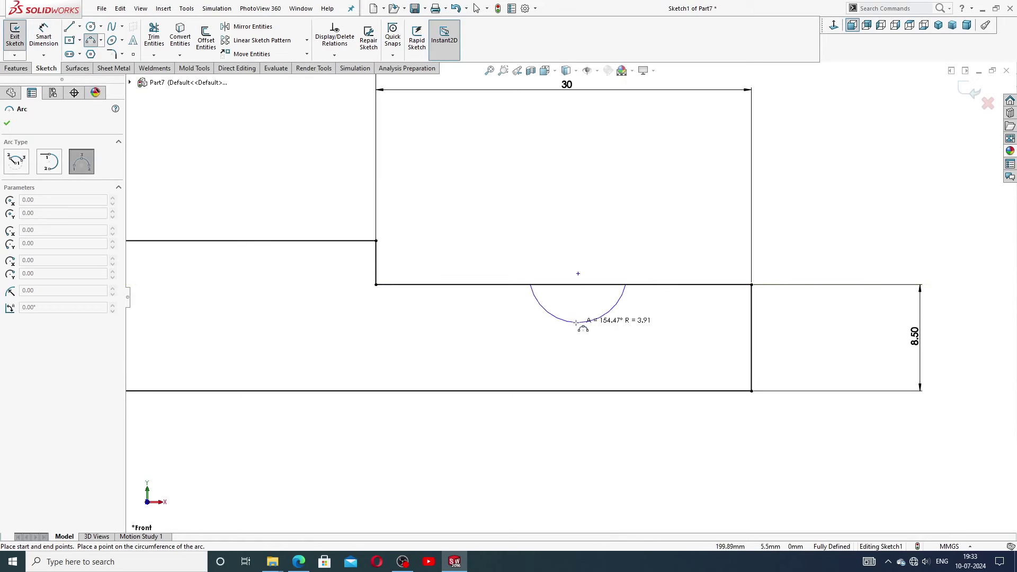
click(606, 328)
right_click(641, 284)
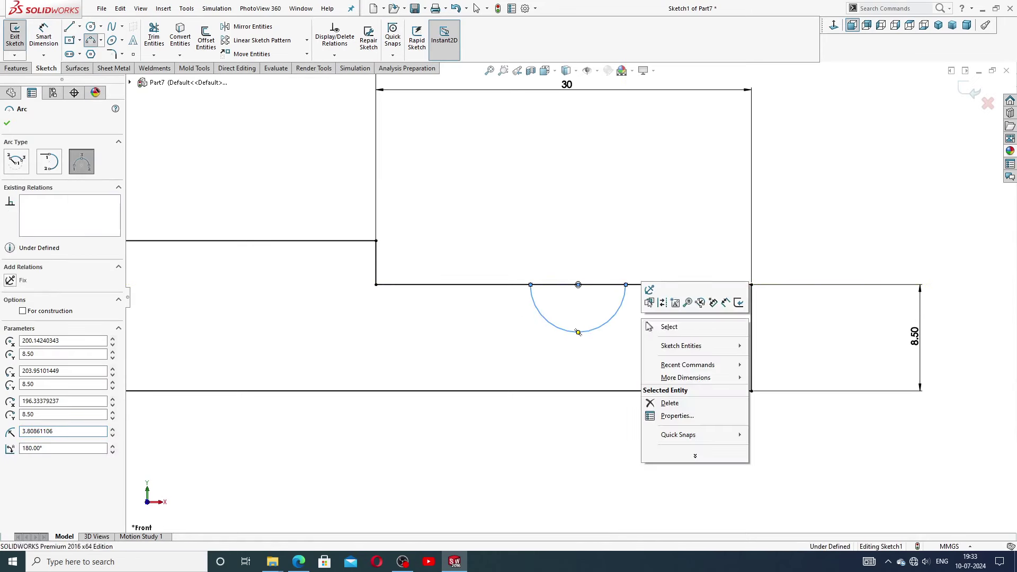
click(657, 325)
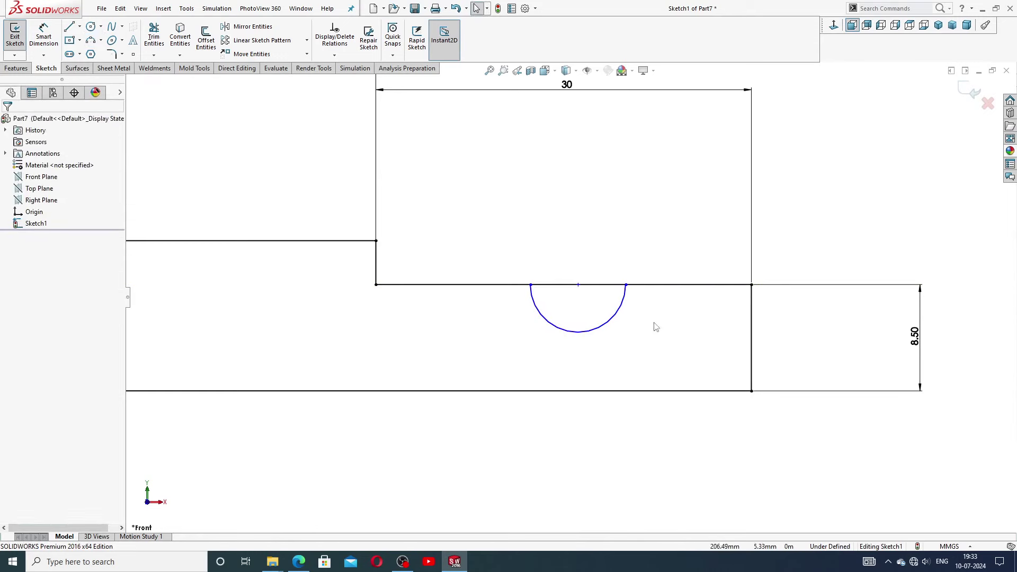
Step: Dimension the arc centre 10 from the step's right corner
click(43, 36)
click(579, 285)
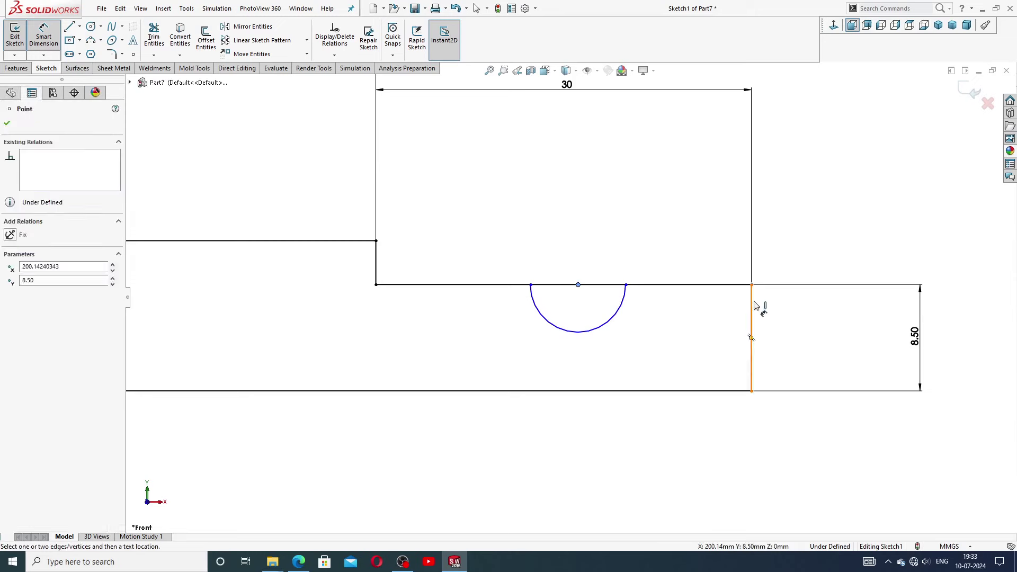
click(752, 285)
click(677, 261)
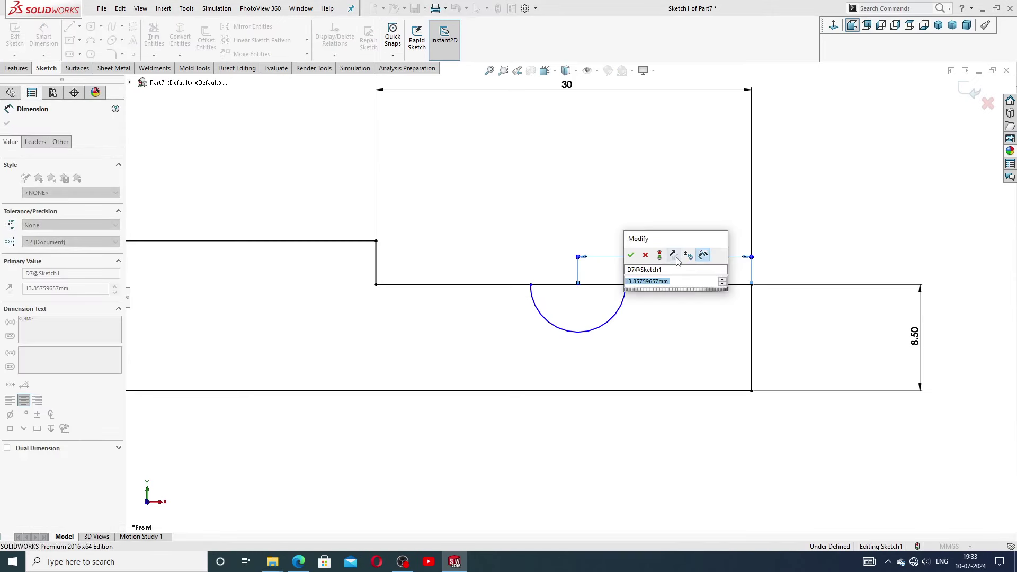
text(10)
key(Return)
key(Escape)
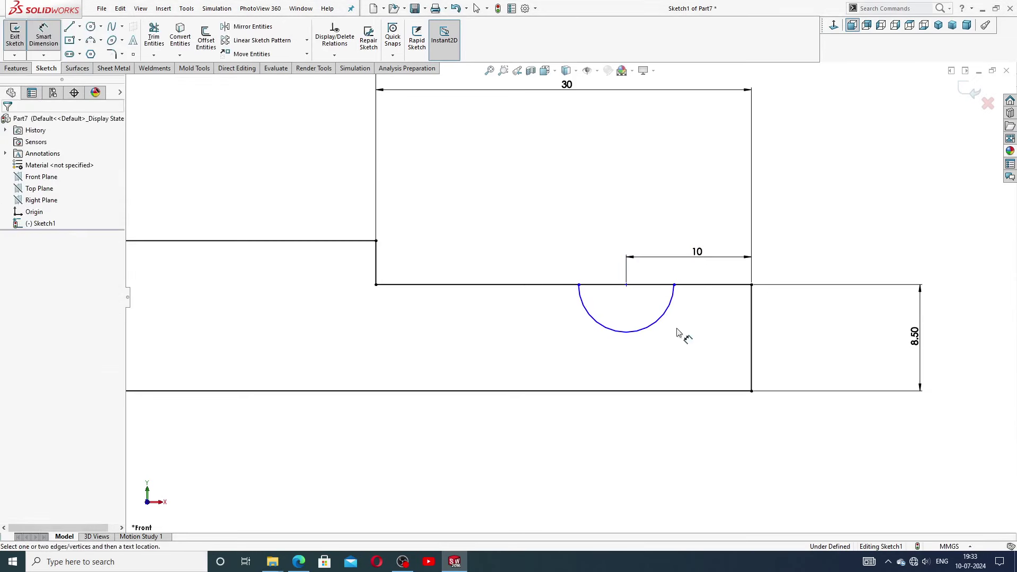
Step: Give the arc a radius of 1.5
click(669, 316)
click(677, 345)
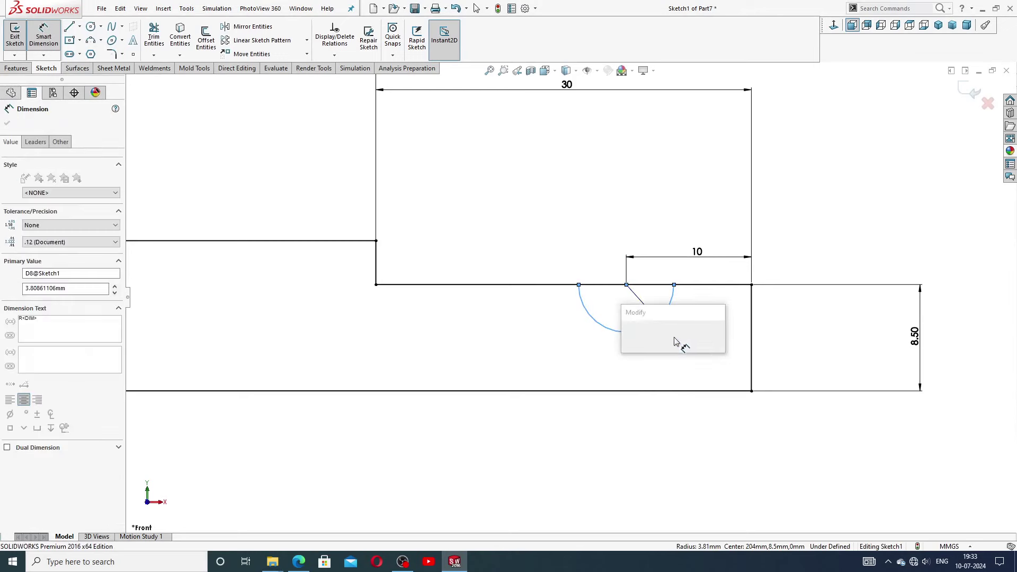
text(1.5)
key(Return)
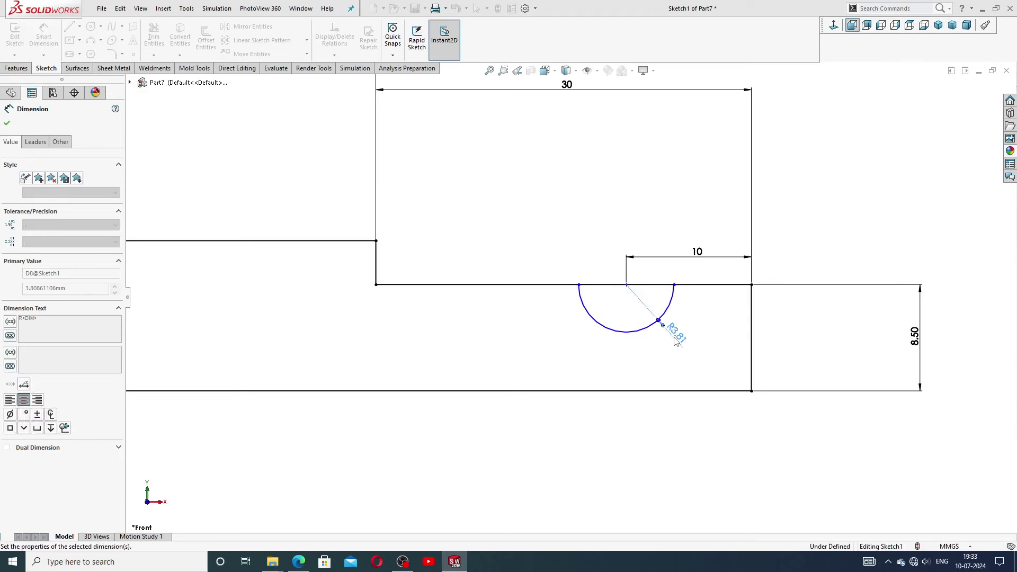
key(Escape)
scroll(660, 337, down, 2)
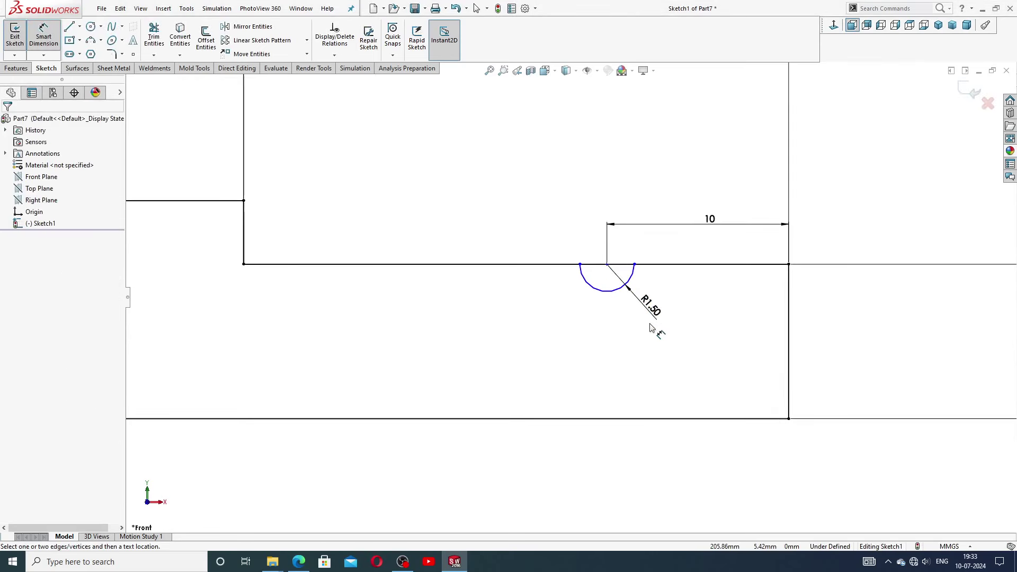
right_click(684, 295)
click(705, 155)
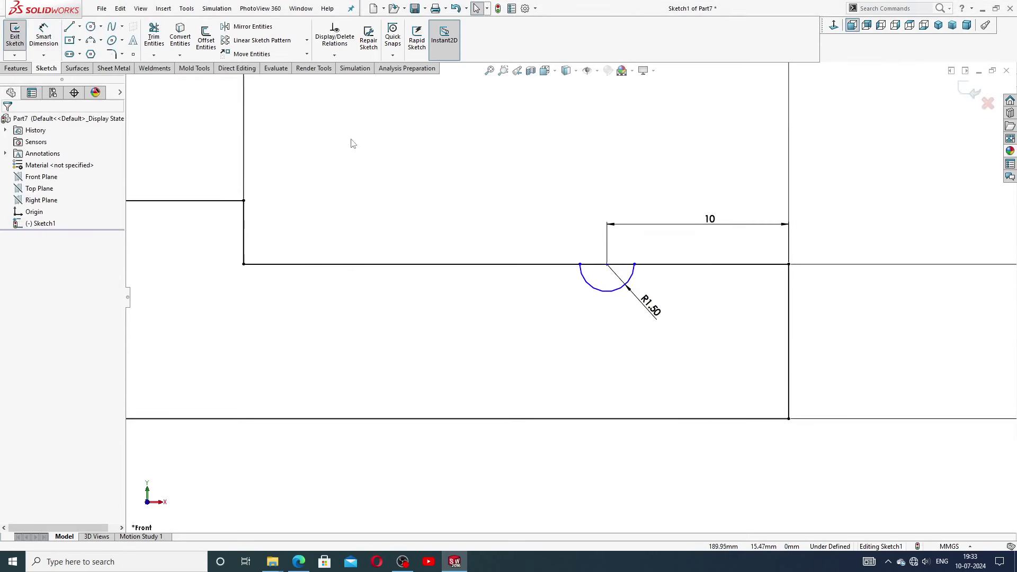
Step: Trim the line inside the arc and make its centre and left endpoint horizontal
key(t)
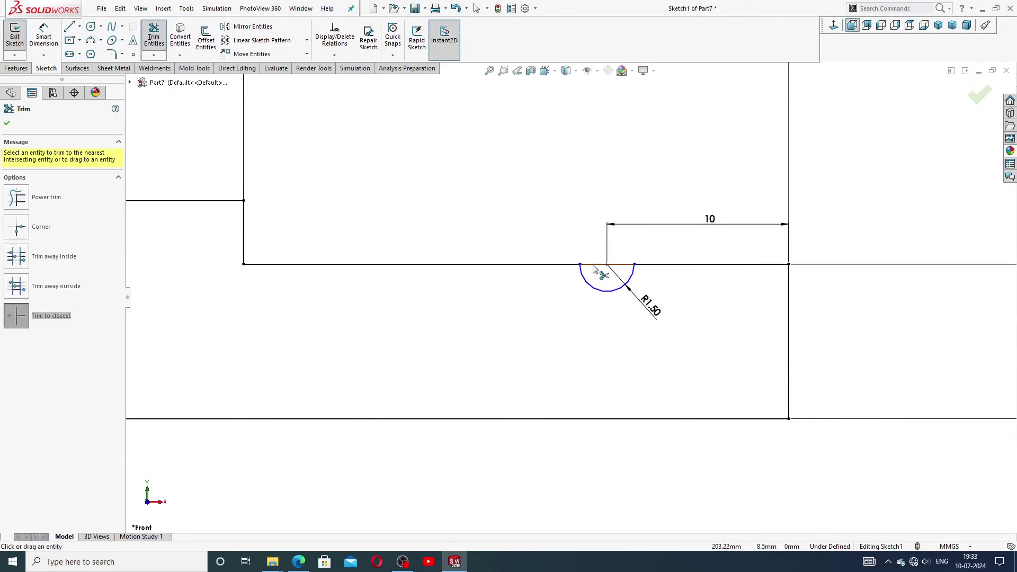
click(594, 265)
right_click(542, 187)
click(570, 157)
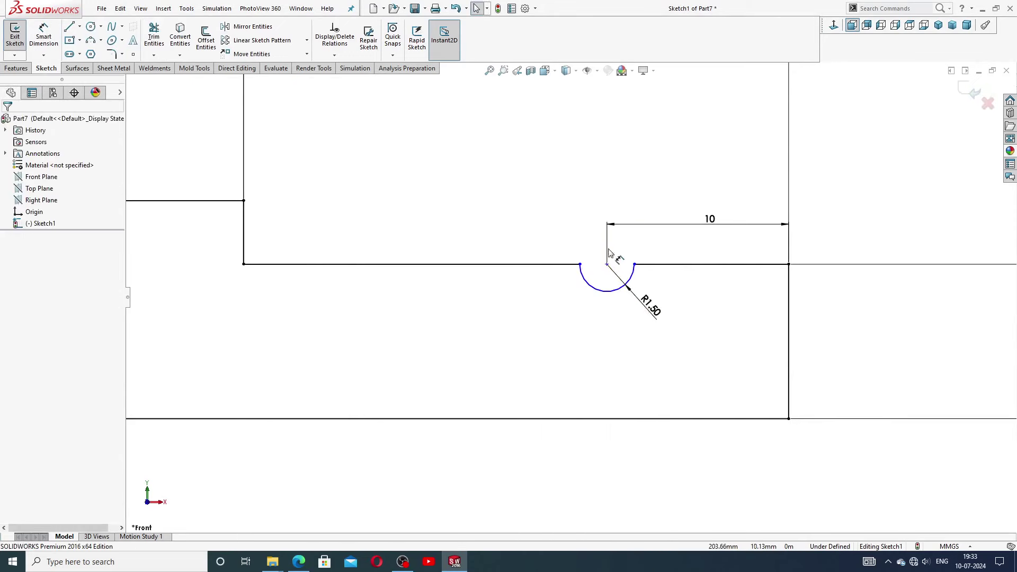
scroll(636, 274, down, 2)
click(594, 260)
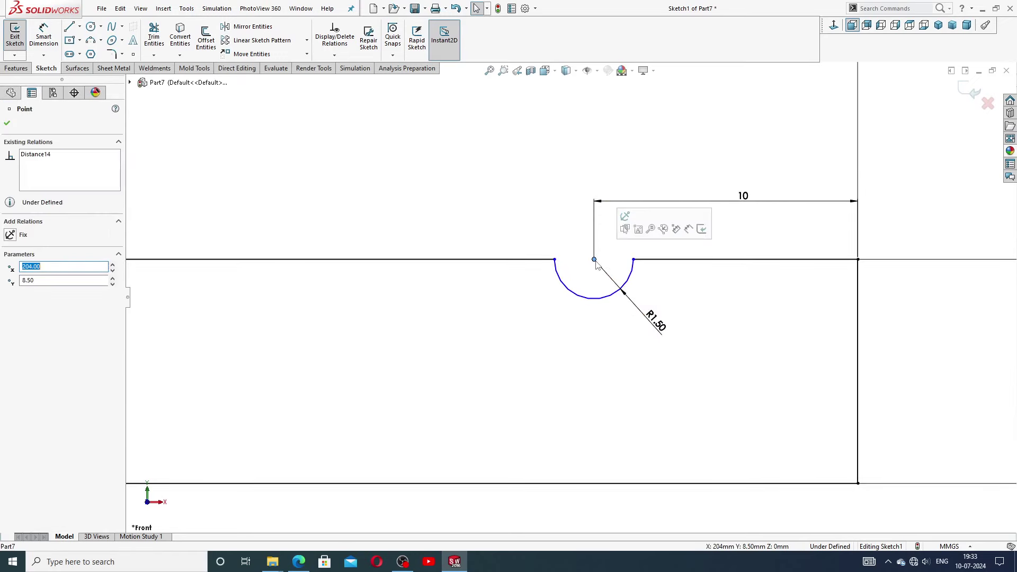
ctrl+click(555, 260)
click(582, 214)
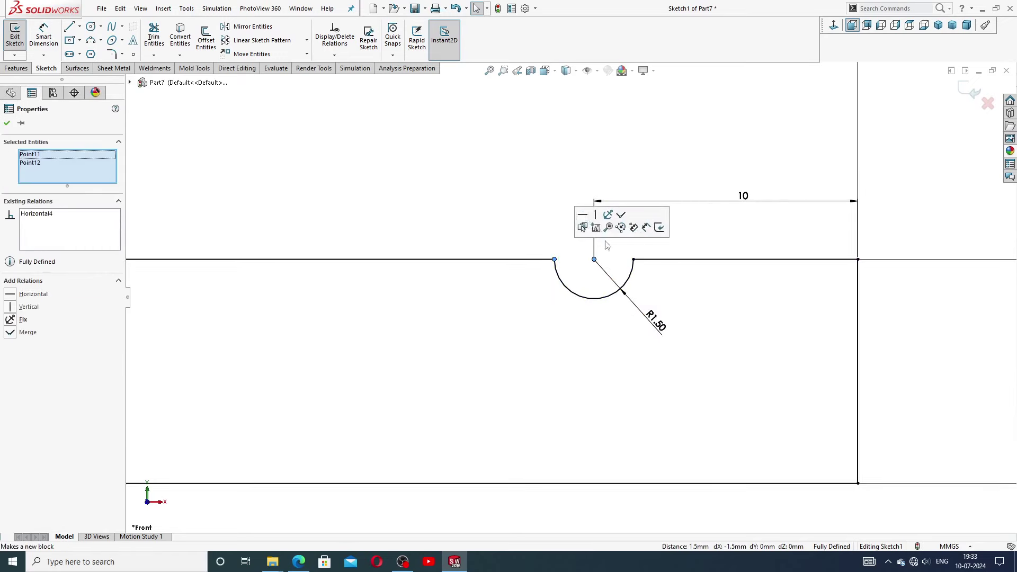
click(681, 322)
Step: Move the R1.50, 8.50 and 30 dimension labels clear of the profile
scroll(687, 320, up, 5)
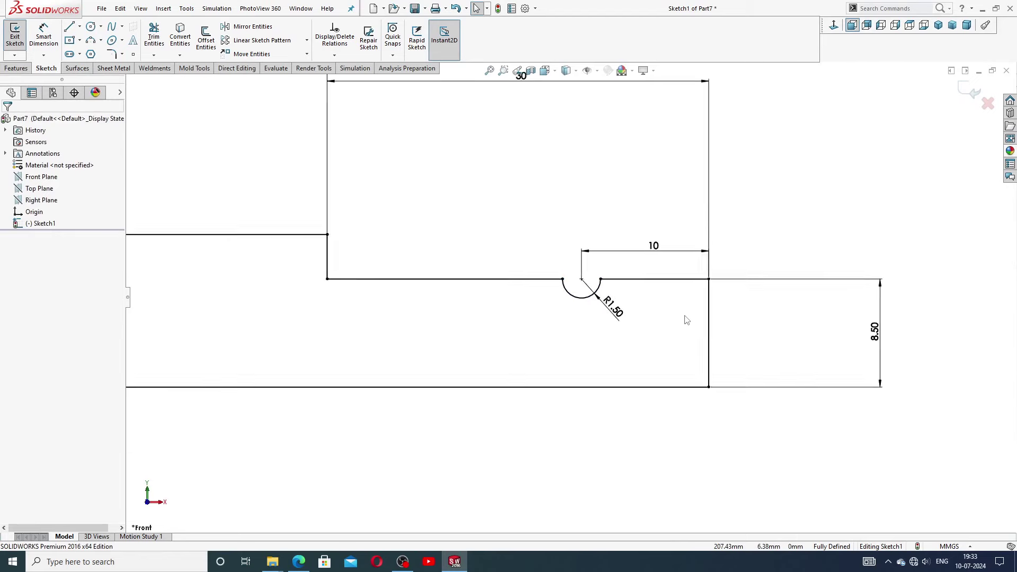
drag(613, 313, 624, 327)
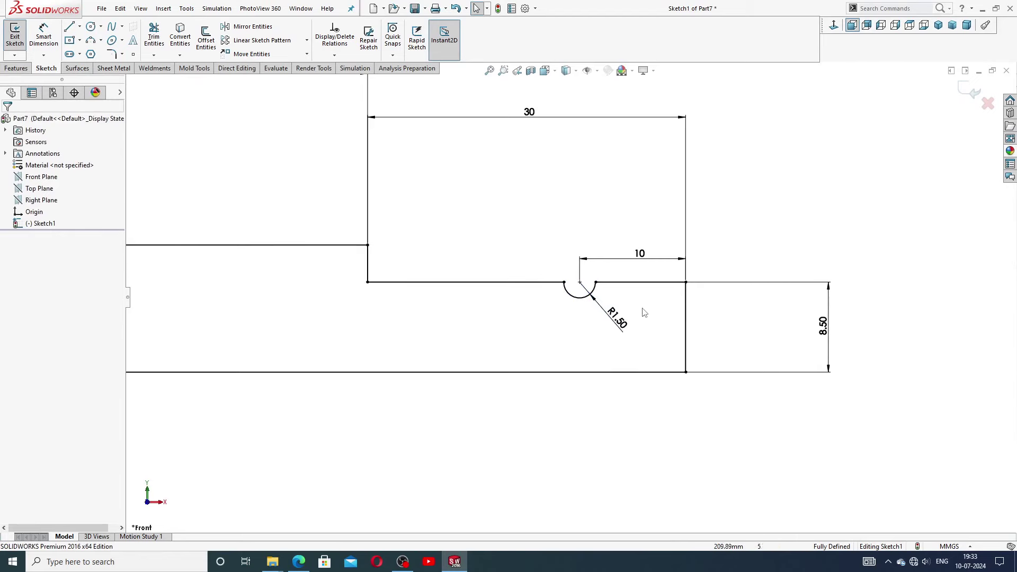
click(628, 334)
mouse_move(825, 335)
mouse_down()
mouse_move(744, 331)
mouse_move(761, 324)
mouse_up()
click(729, 225)
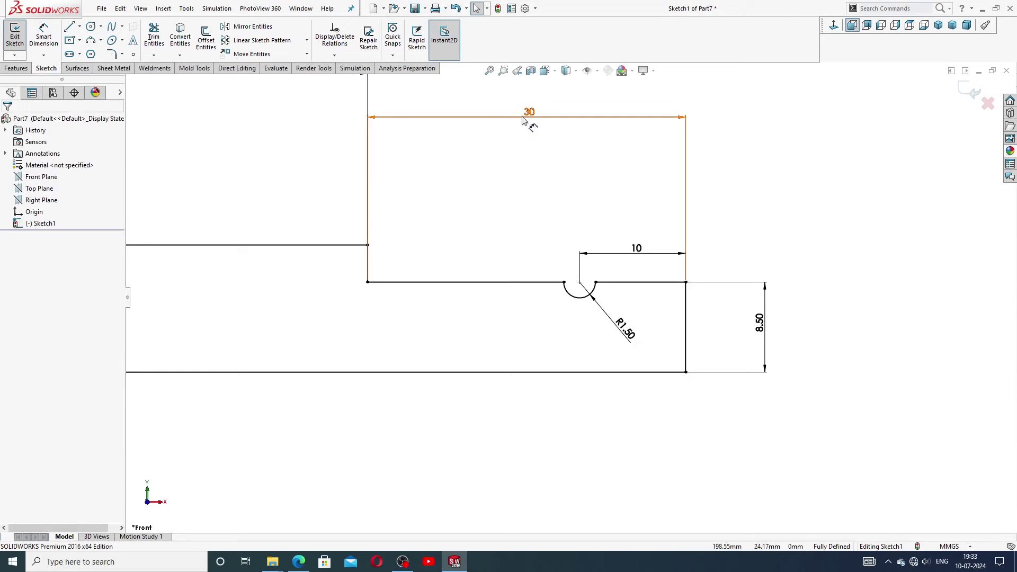
drag(527, 118, 527, 165)
click(522, 213)
scroll(522, 213, up, 3)
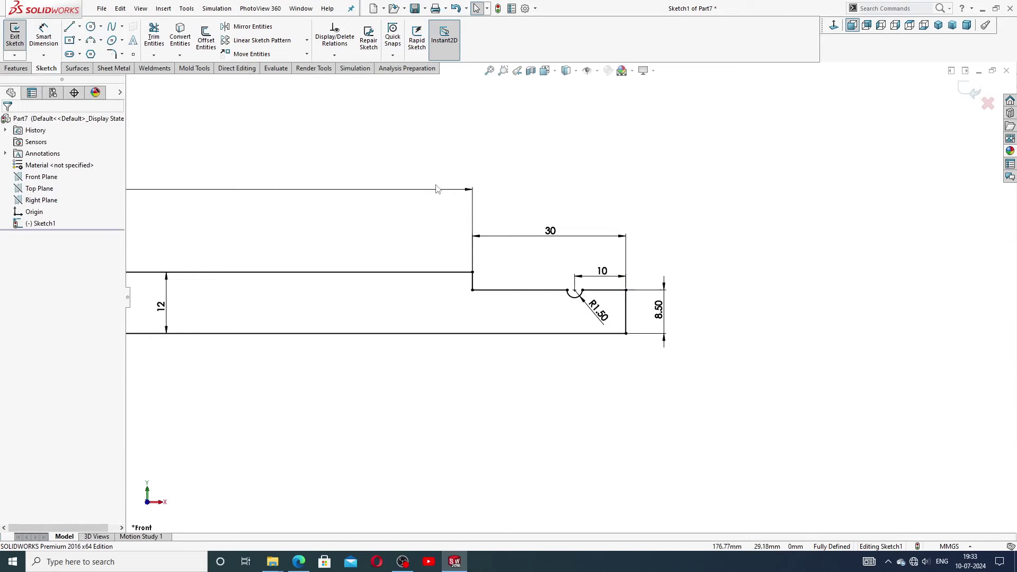
scroll(436, 189, up, 6)
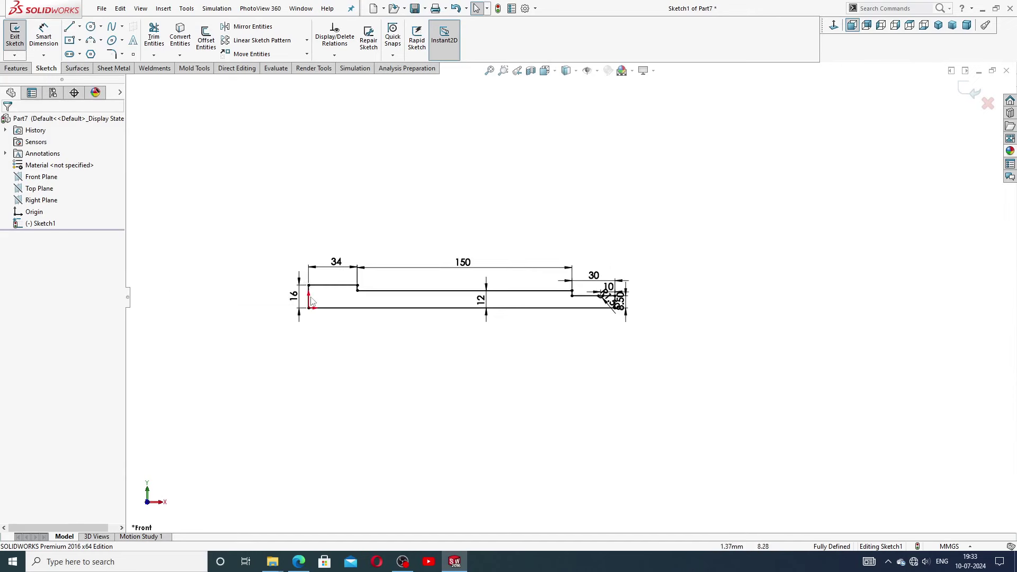
scroll(312, 304, down, 3)
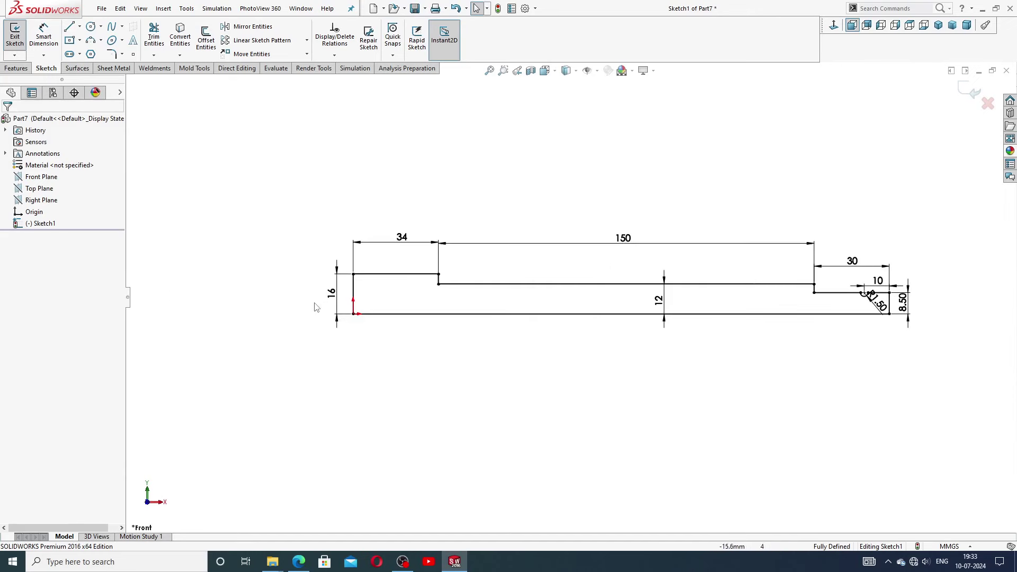
Step: Add a 1 mm sketch chamfer to the top corner at the narrow right end
click(122, 54)
click(136, 81)
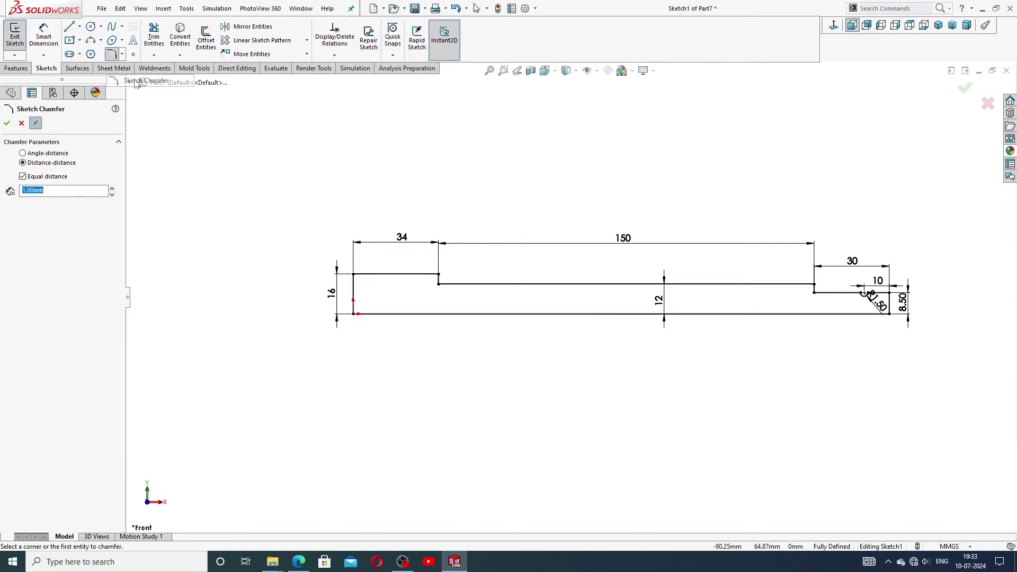
scroll(820, 329, down, 6)
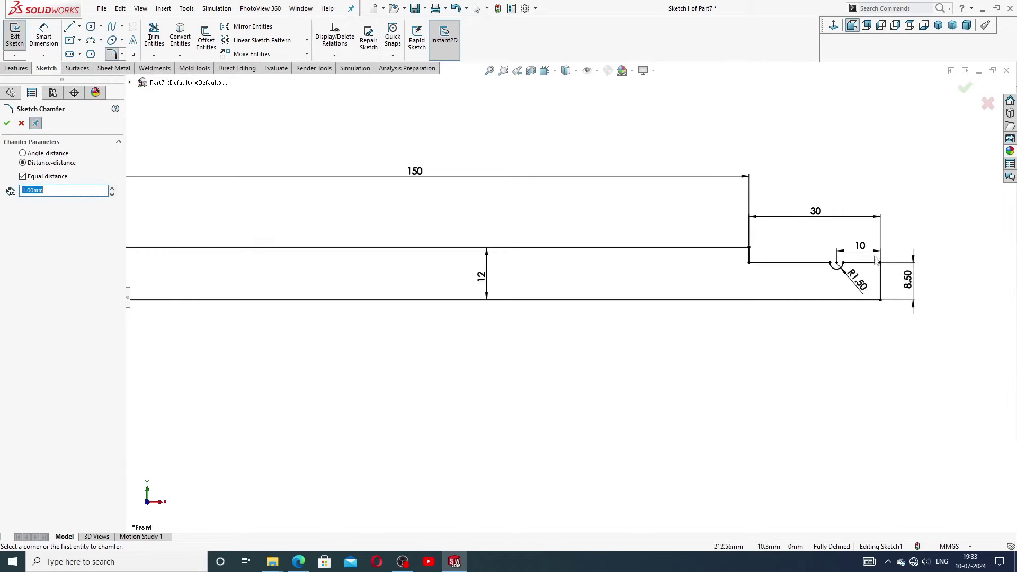
click(656, 283)
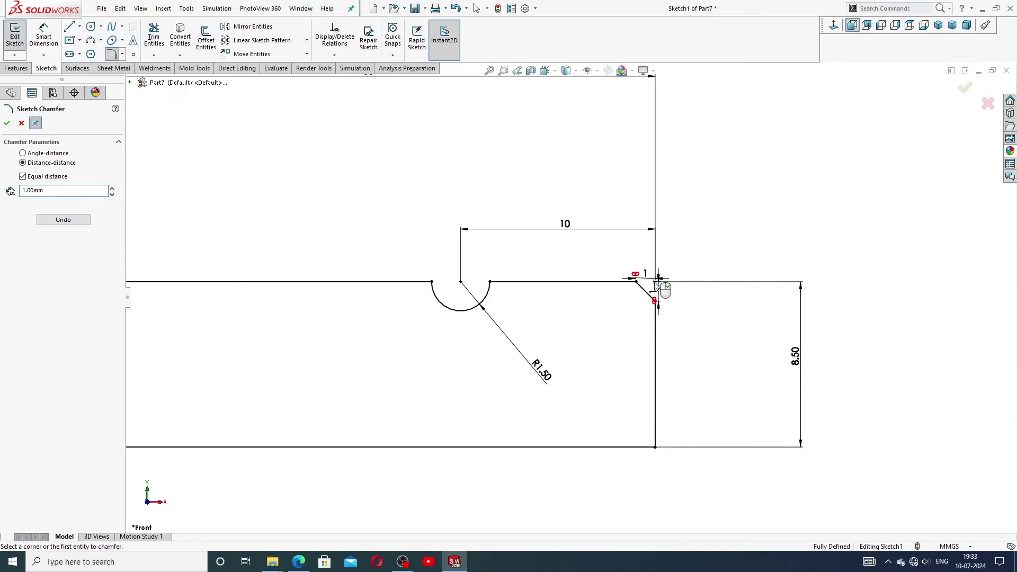
click(967, 89)
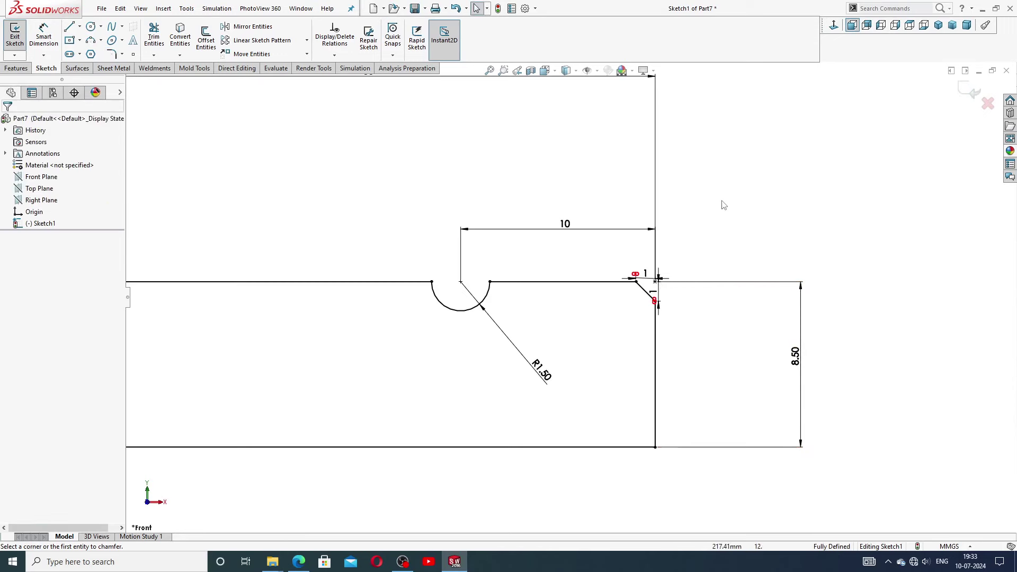
scroll(723, 204, up, 2)
scroll(296, 176, up, 3)
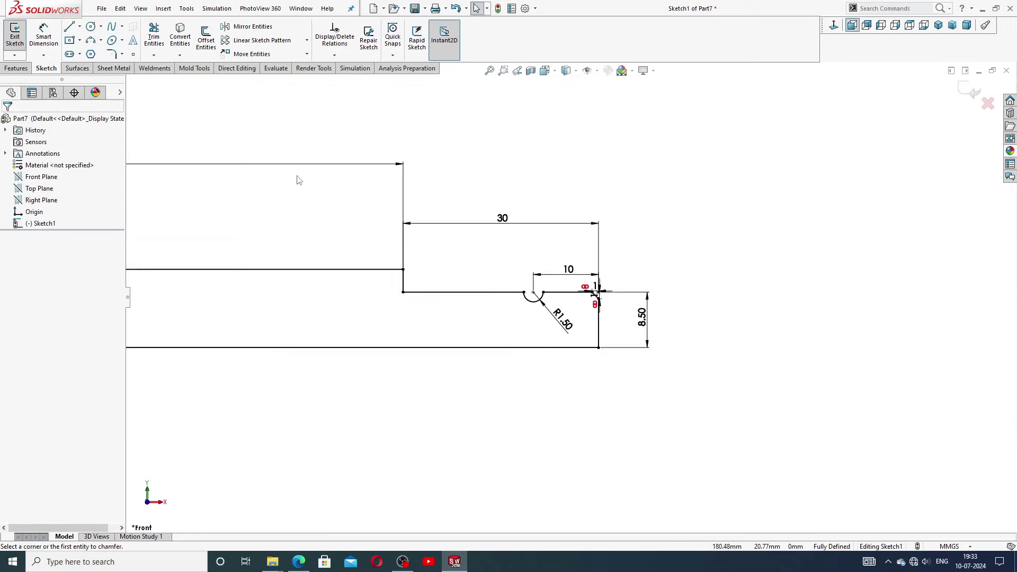
Step: Add a 2 mm sketch chamfer to the top-left corner of the profile
click(122, 54)
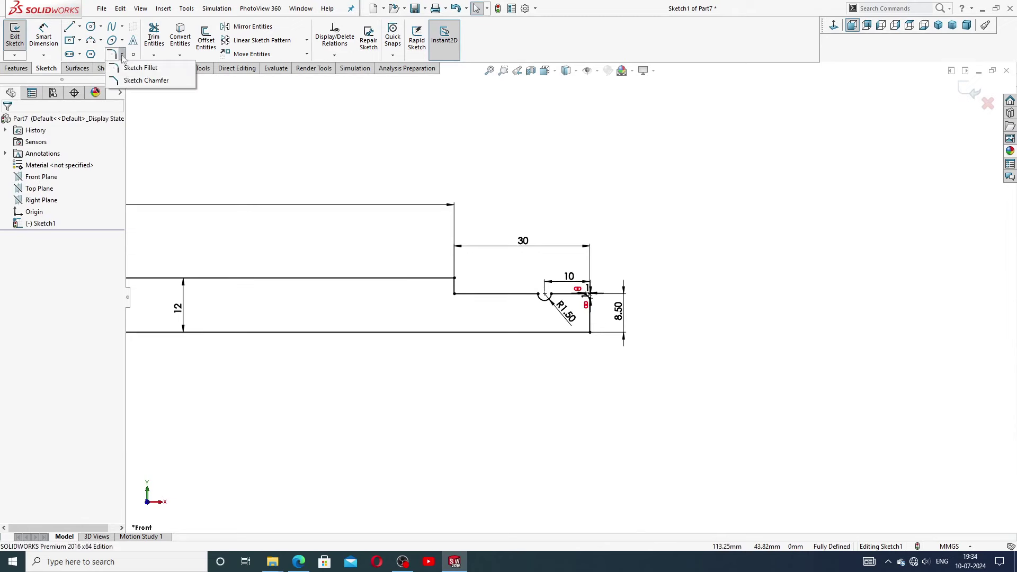
click(141, 80)
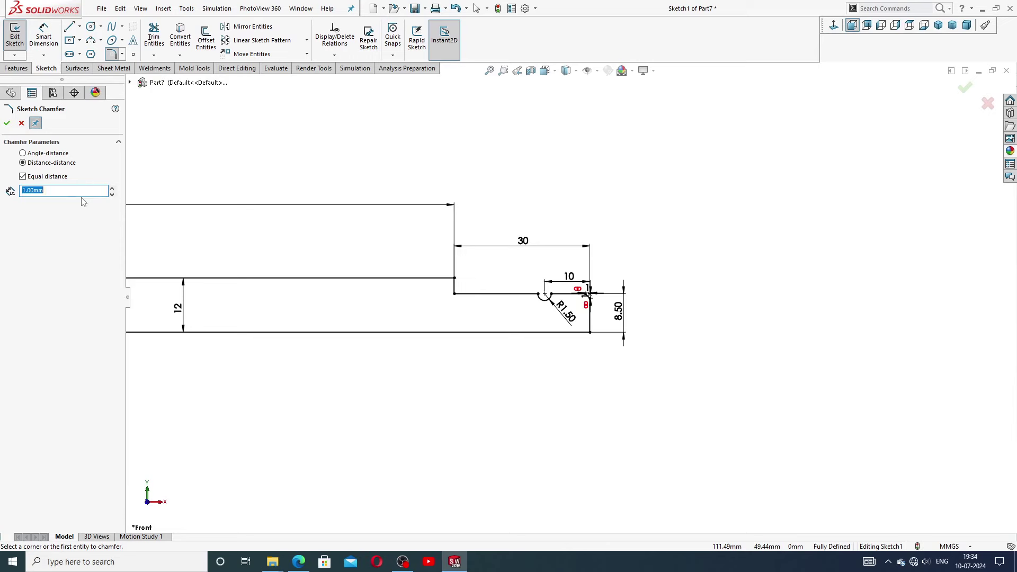
scroll(211, 302, up, 2)
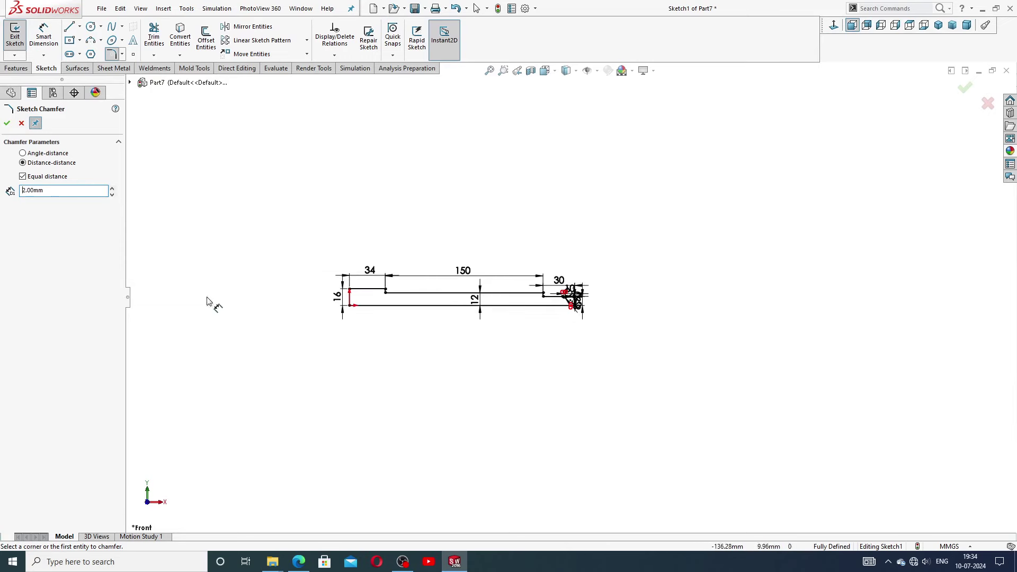
scroll(387, 272, down, 6)
click(374, 250)
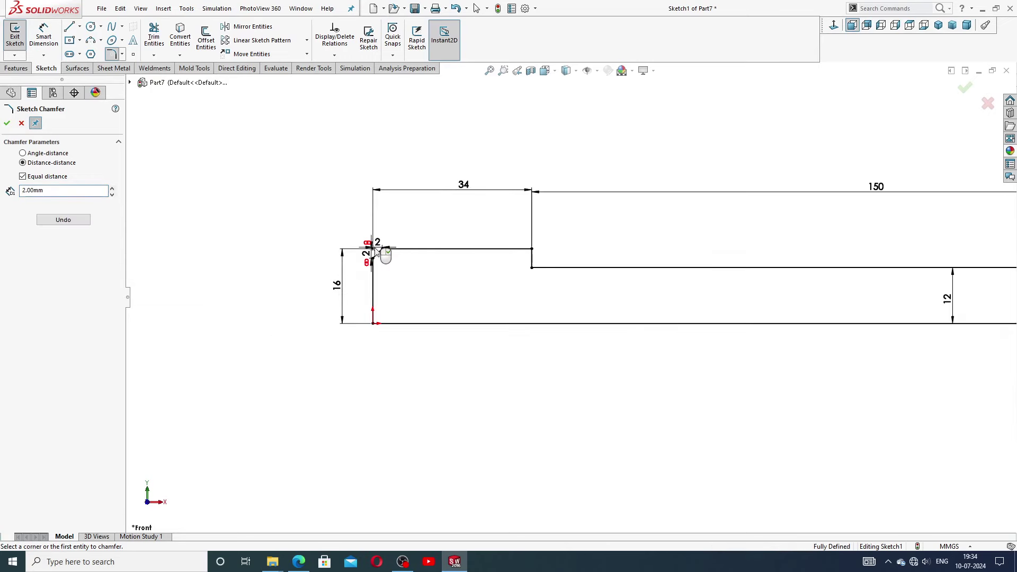
click(7, 124)
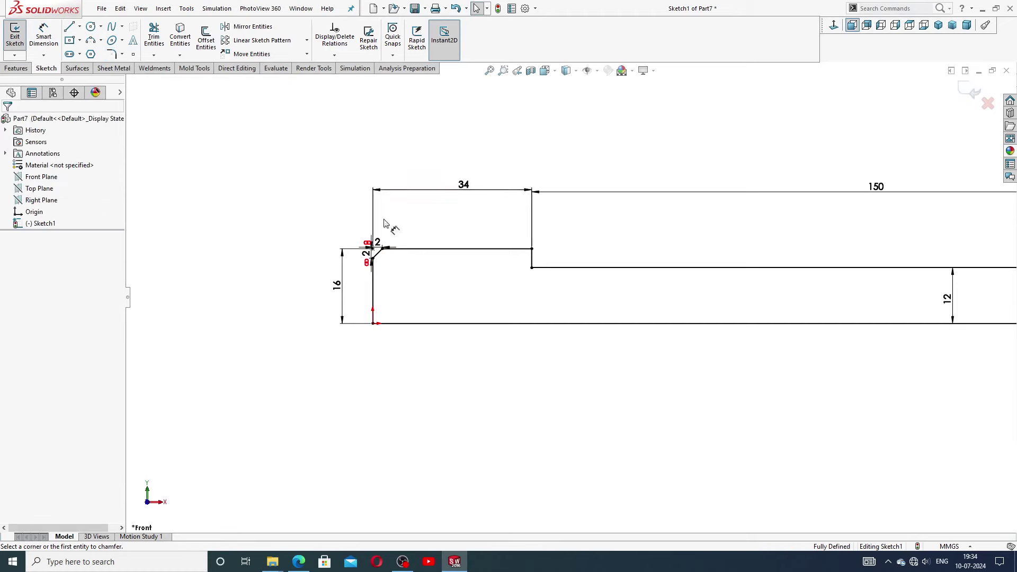
scroll(572, 297, up, 2)
scroll(799, 307, up, 2)
scroll(744, 297, down, 4)
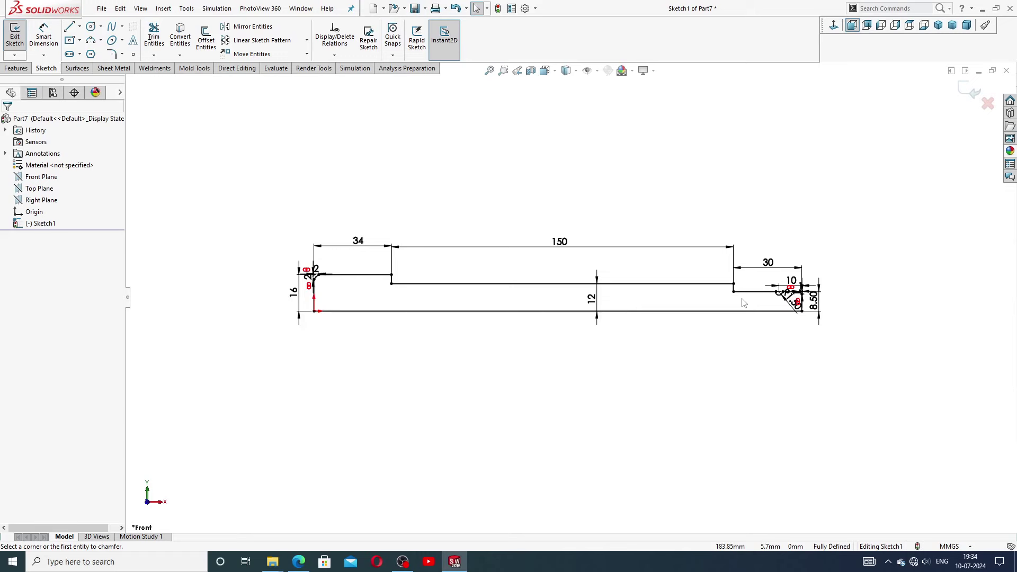
scroll(527, 275, up, 1)
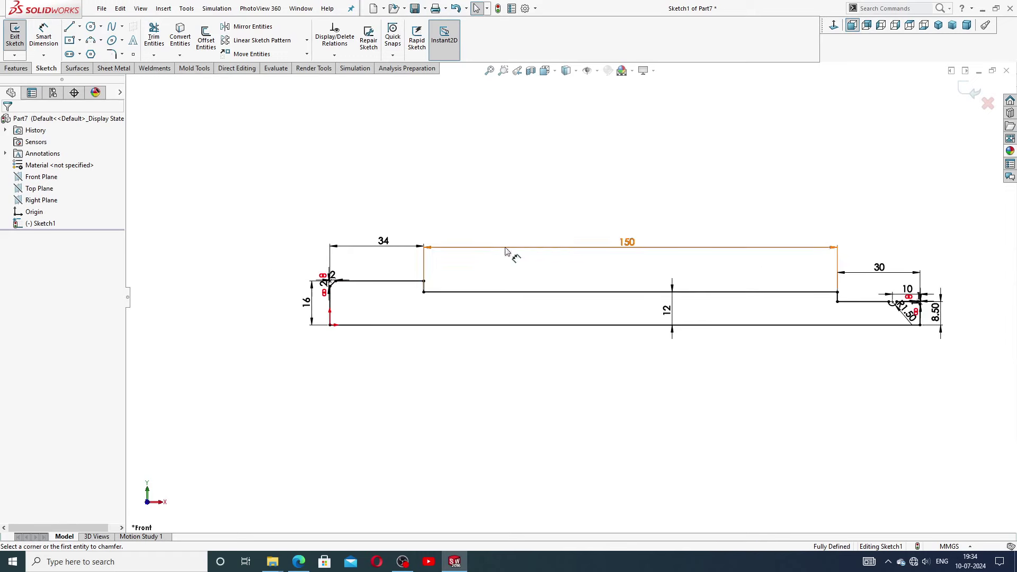
Step: Revolve Sketch1 360° about its bottom line into a solid shaft, then orbit to view it
click(20, 72)
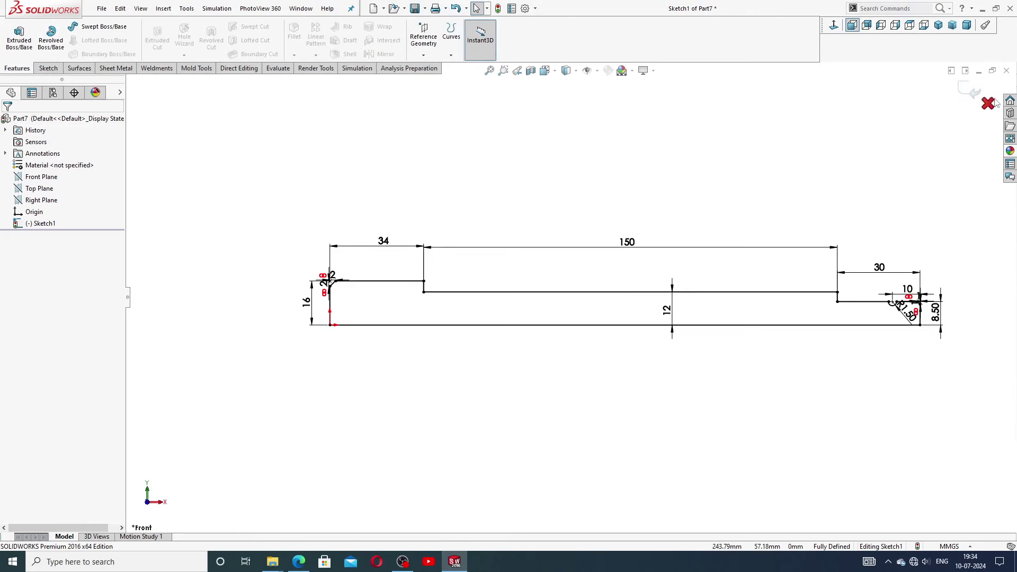
click(50, 36)
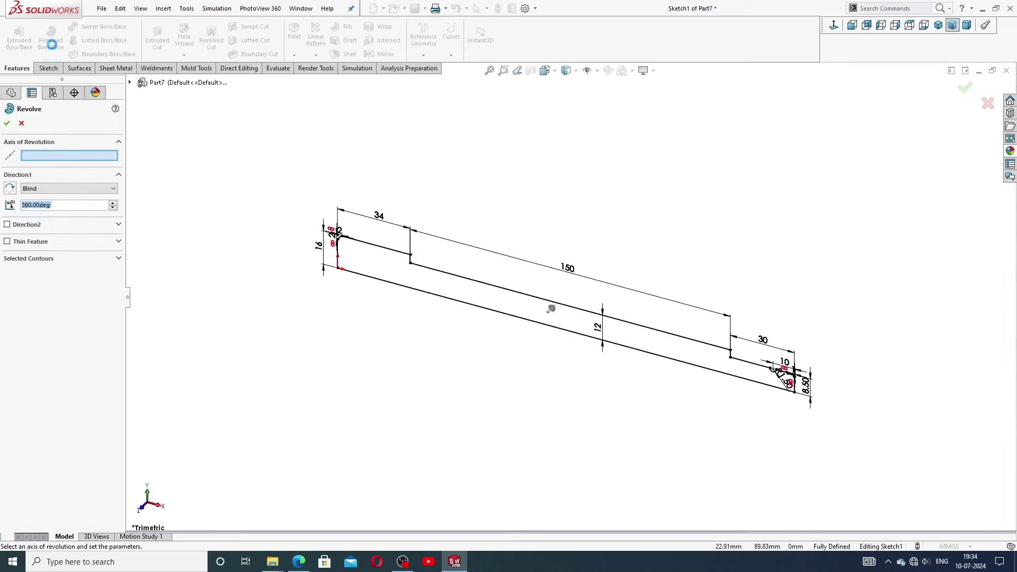
click(474, 306)
scroll(518, 353, down, 1)
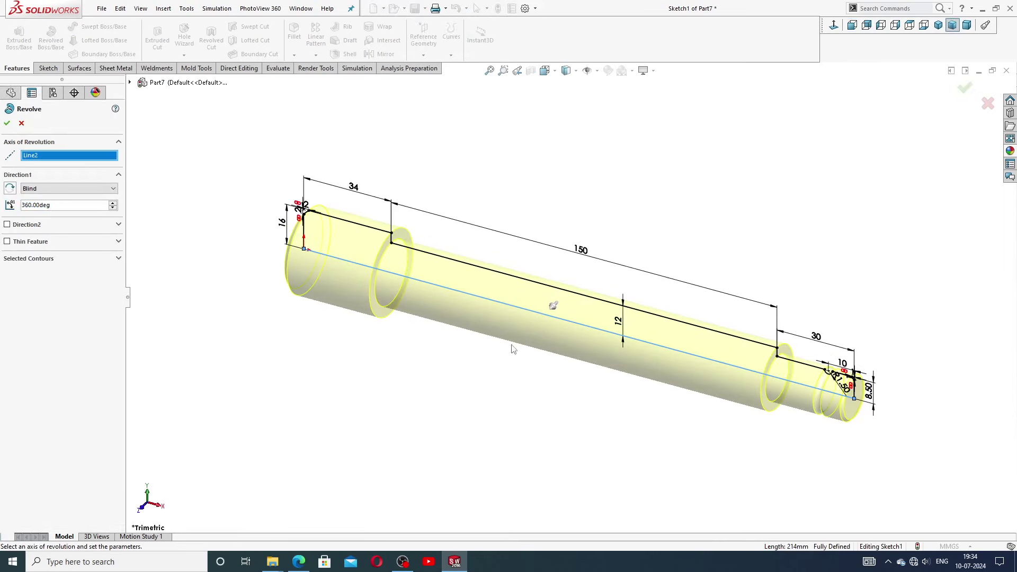
click(7, 123)
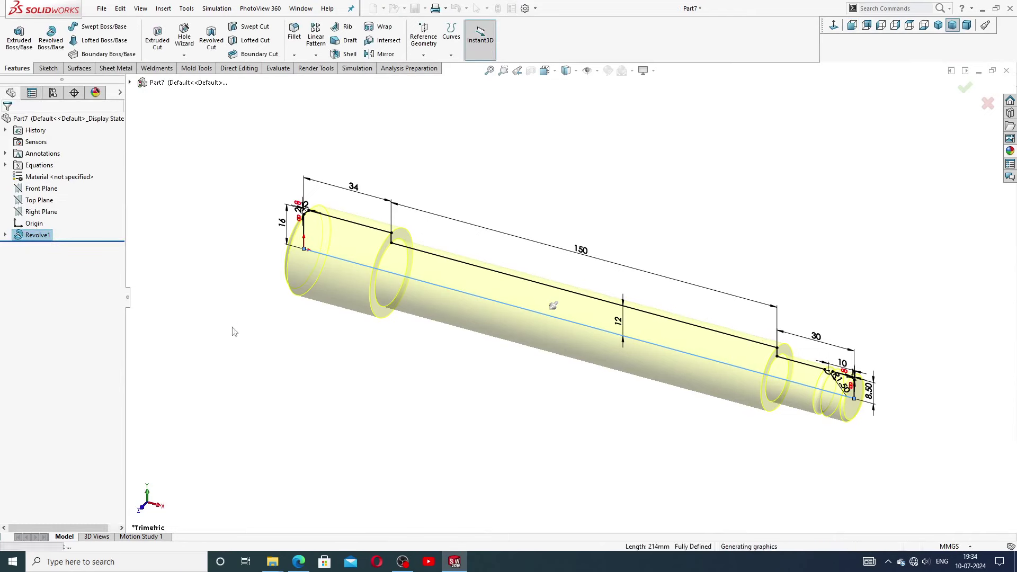
middle_drag(493, 391, 493, 329)
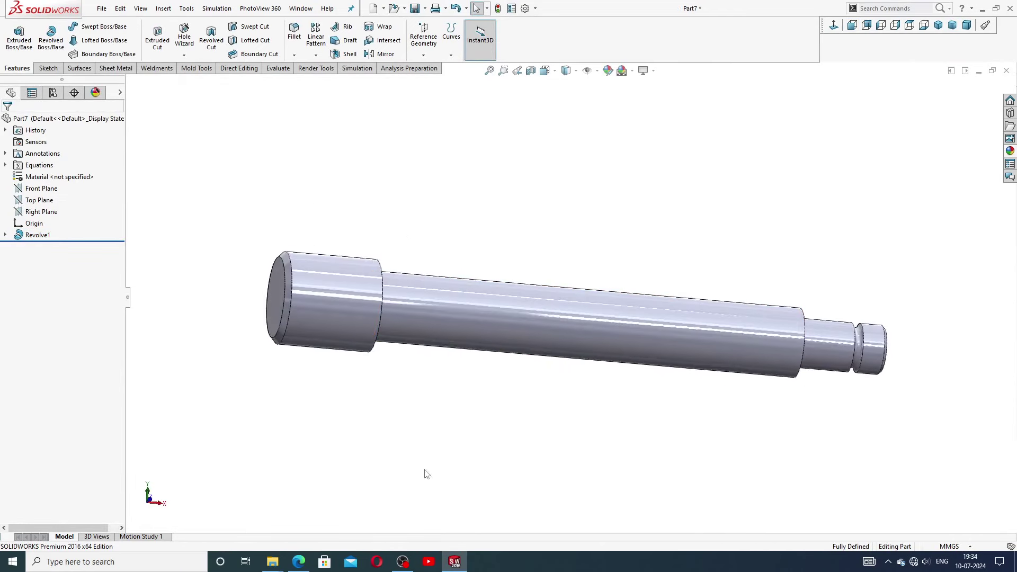
click(298, 562)
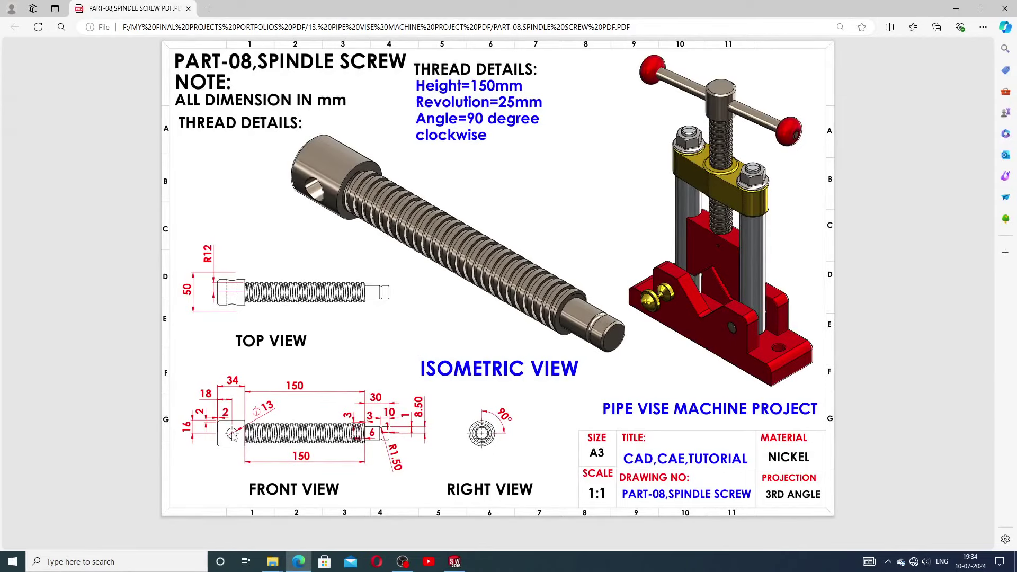
click(454, 561)
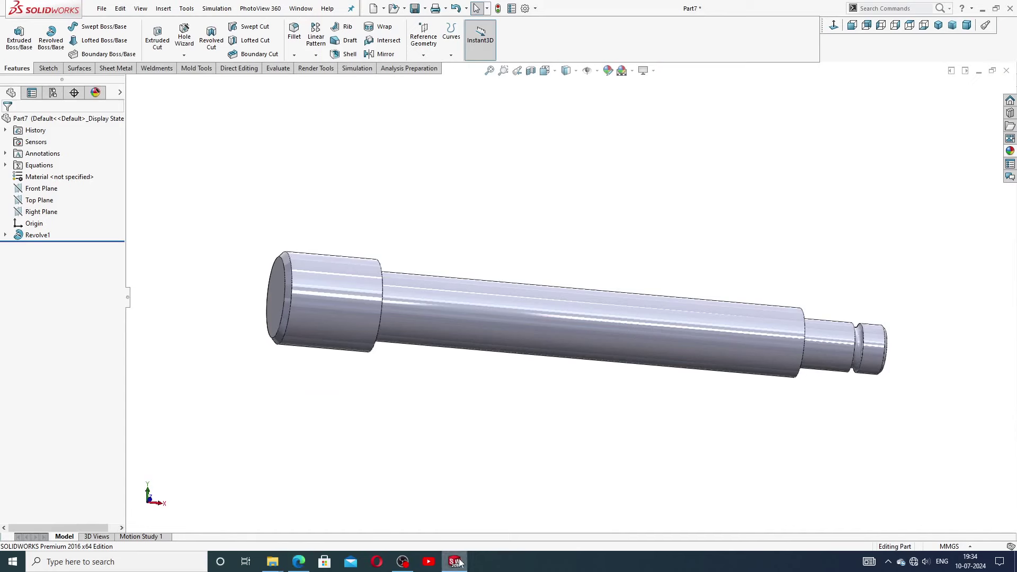
Step: Start a sketch on the Front Plane and draw a circle at the shaft's wide left end
click(43, 188)
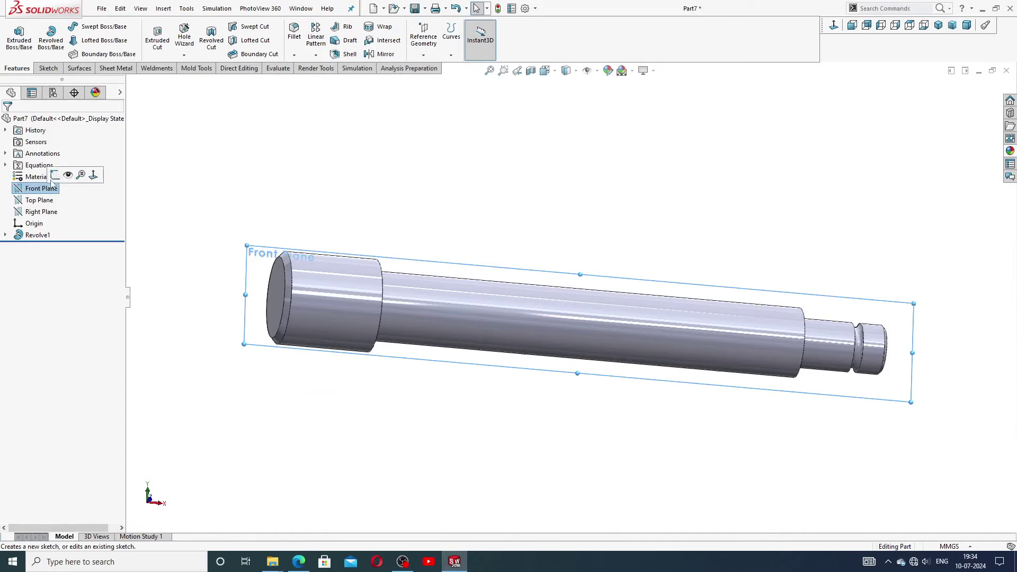
click(55, 177)
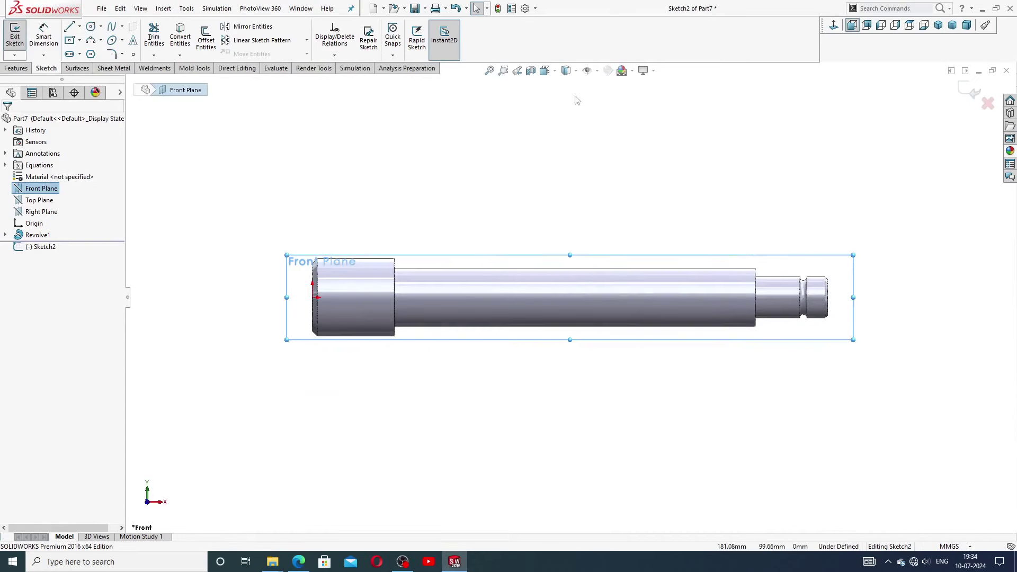
click(91, 27)
scroll(371, 296, up, 5)
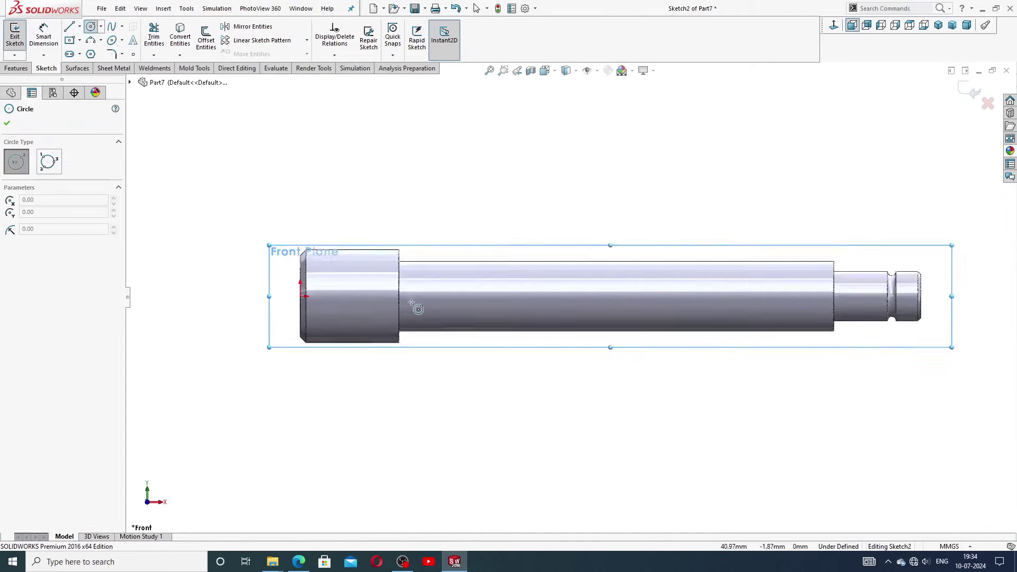
click(327, 291)
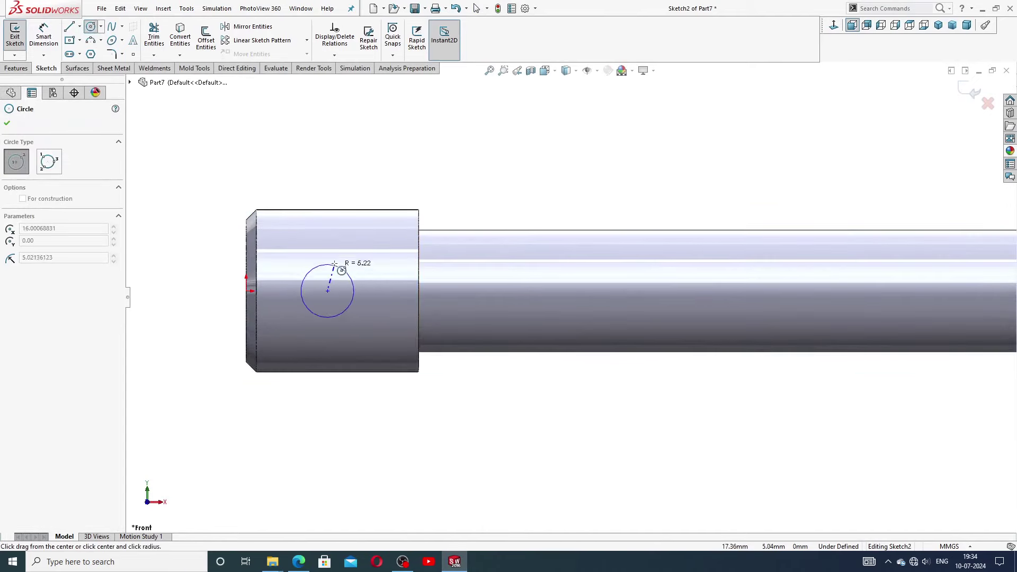
click(350, 270)
right_click(382, 243)
click(410, 245)
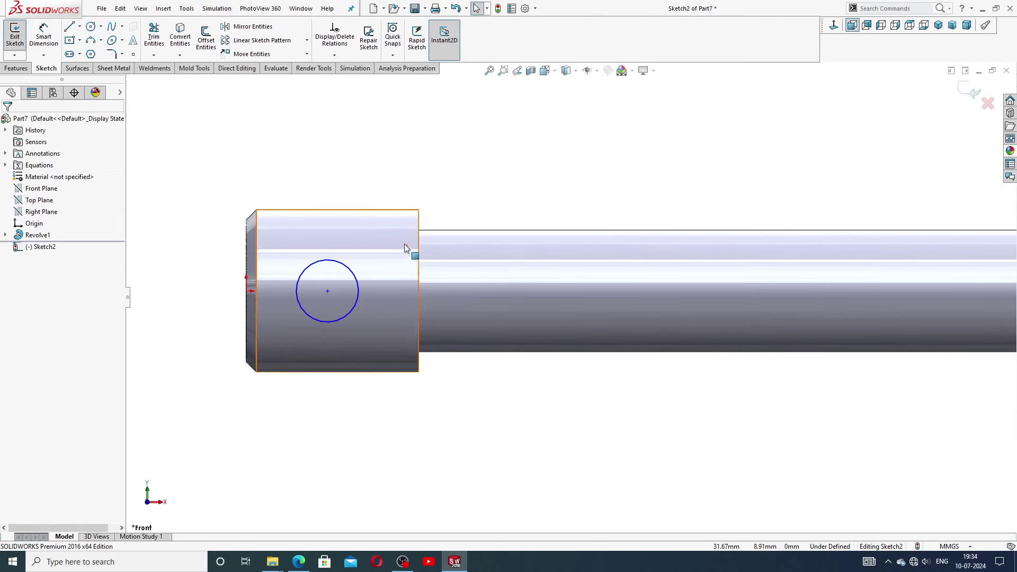
Step: Dimension the circle's diameter to 13 mm after checking the hole size on the drawing
click(44, 36)
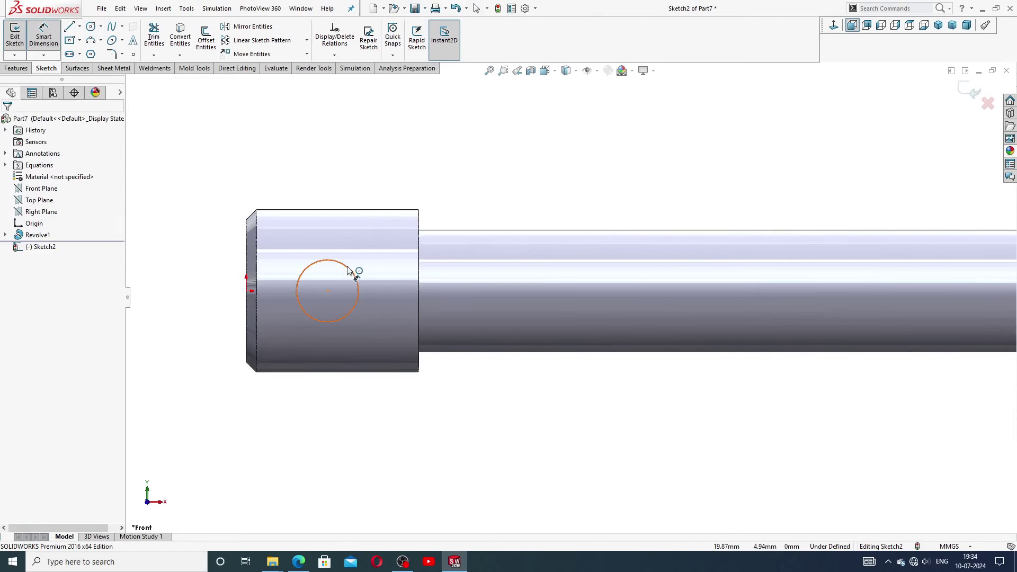
click(351, 269)
click(362, 194)
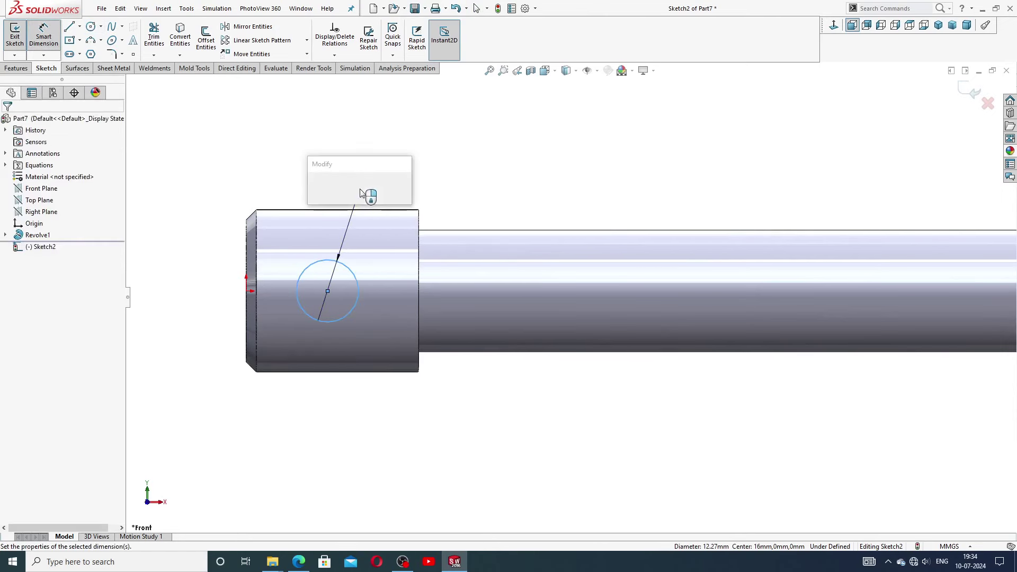
click(299, 560)
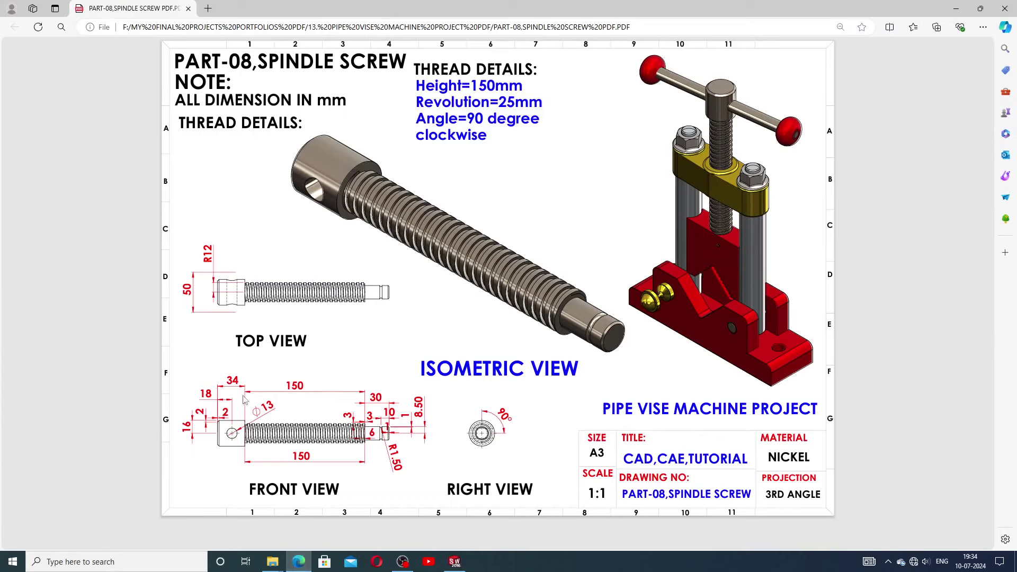
click(455, 562)
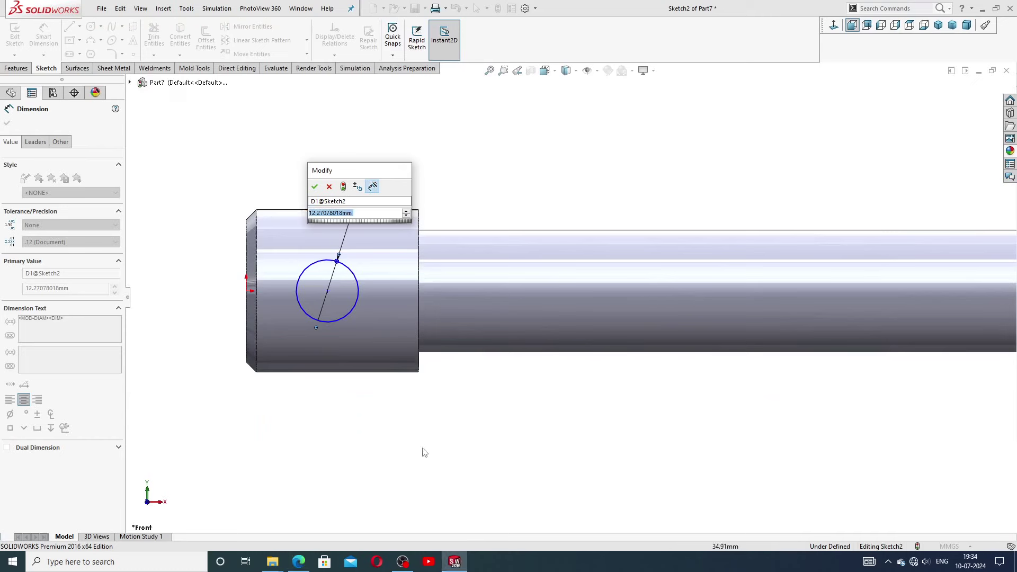
text(13)
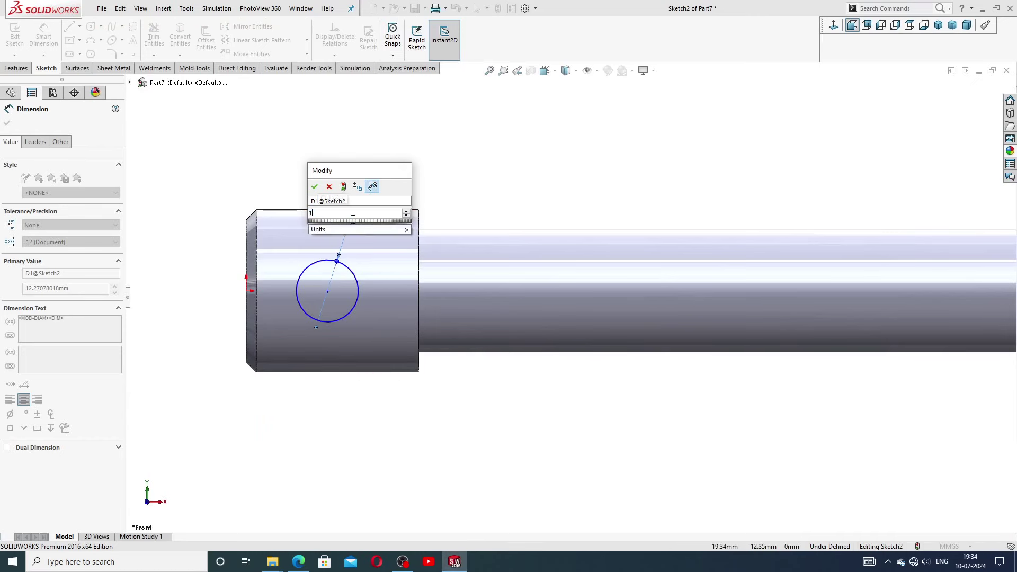
click(314, 186)
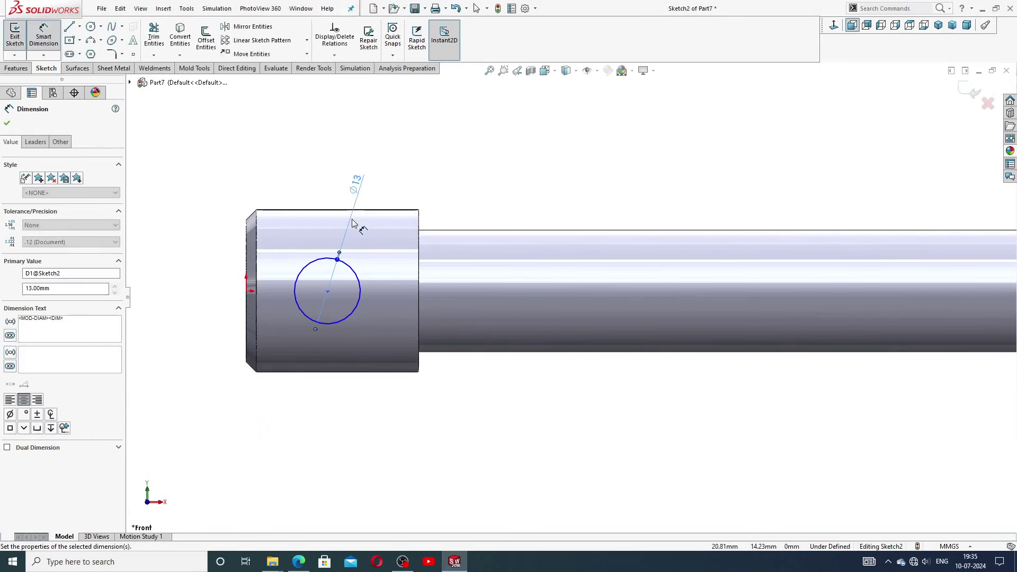
Step: Dimension the circle centre 18 mm from the origin
click(327, 291)
click(247, 291)
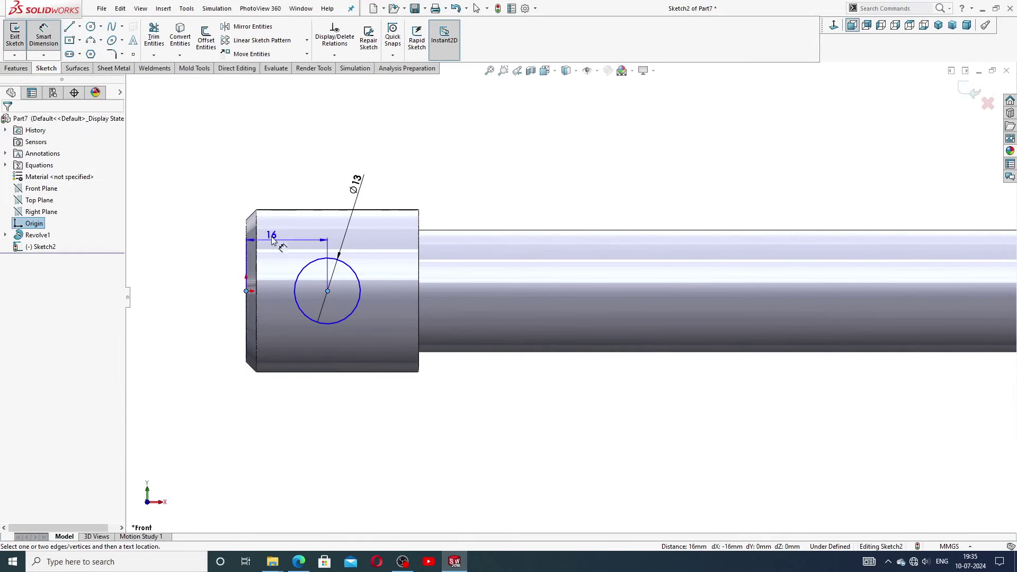
click(283, 199)
text(18)
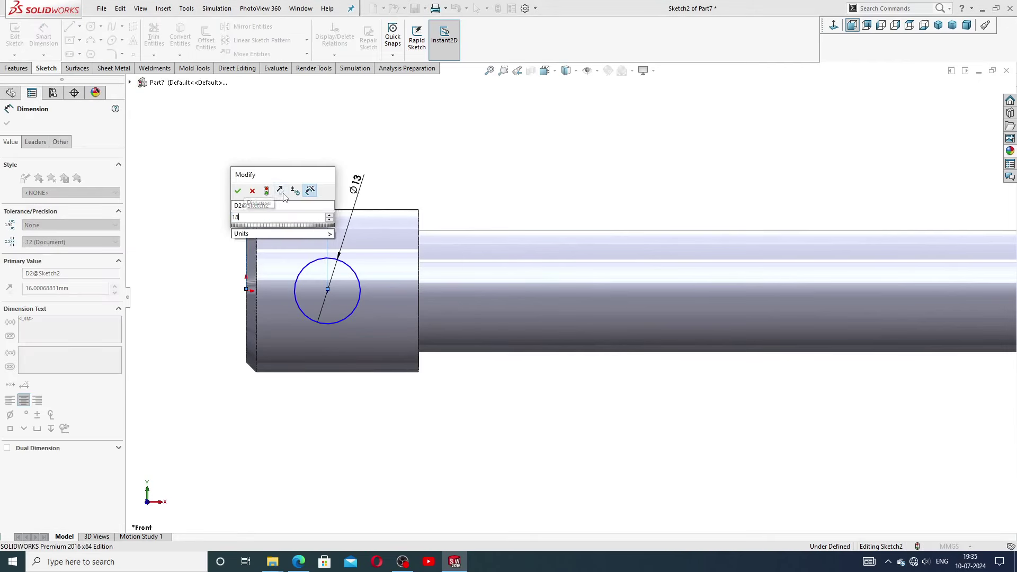
key(Return)
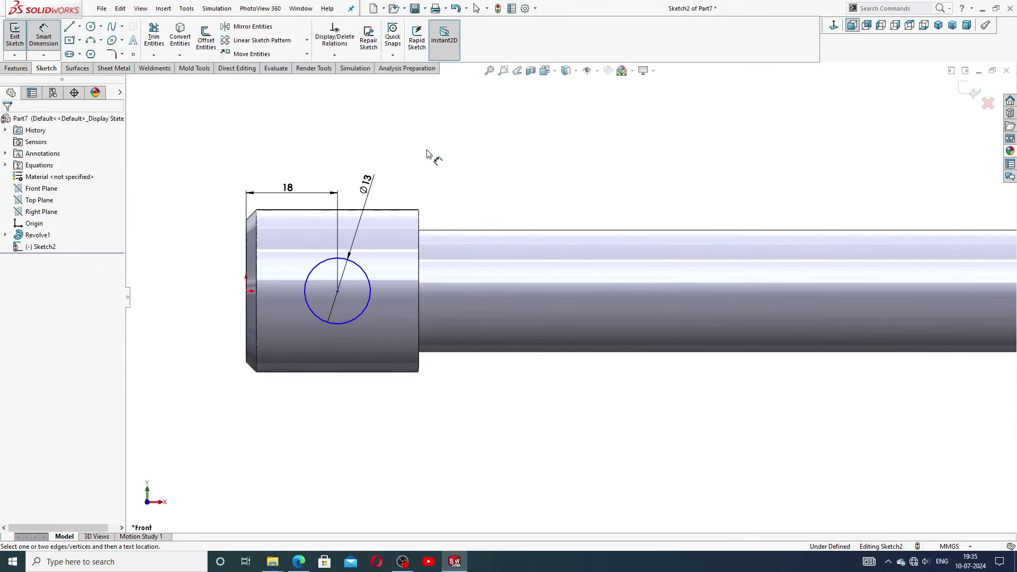
right_click(438, 155)
click(463, 164)
Step: Add a Horizontal relation between the circle centre and the origin
scroll(392, 289, down, 1)
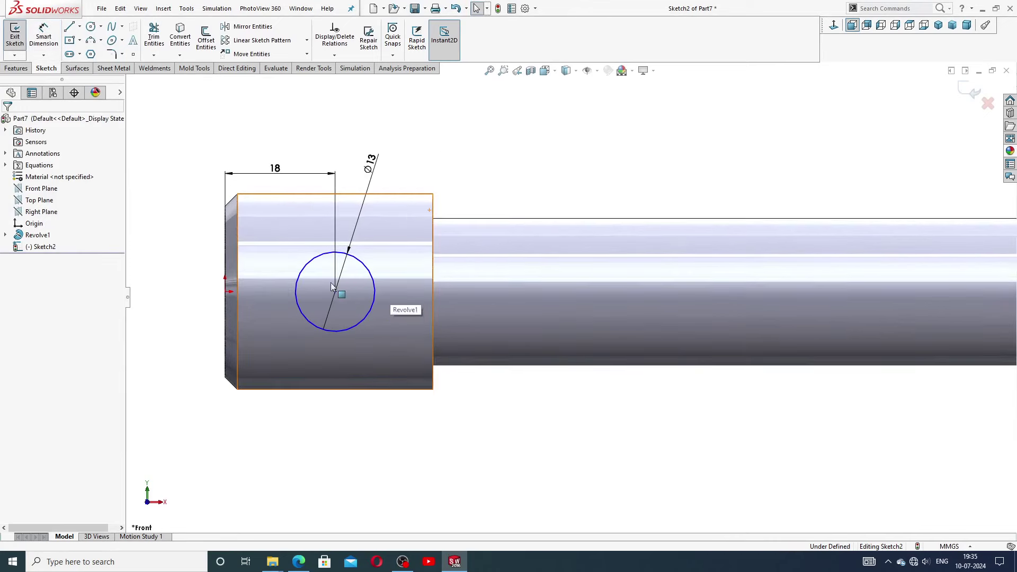
click(336, 291)
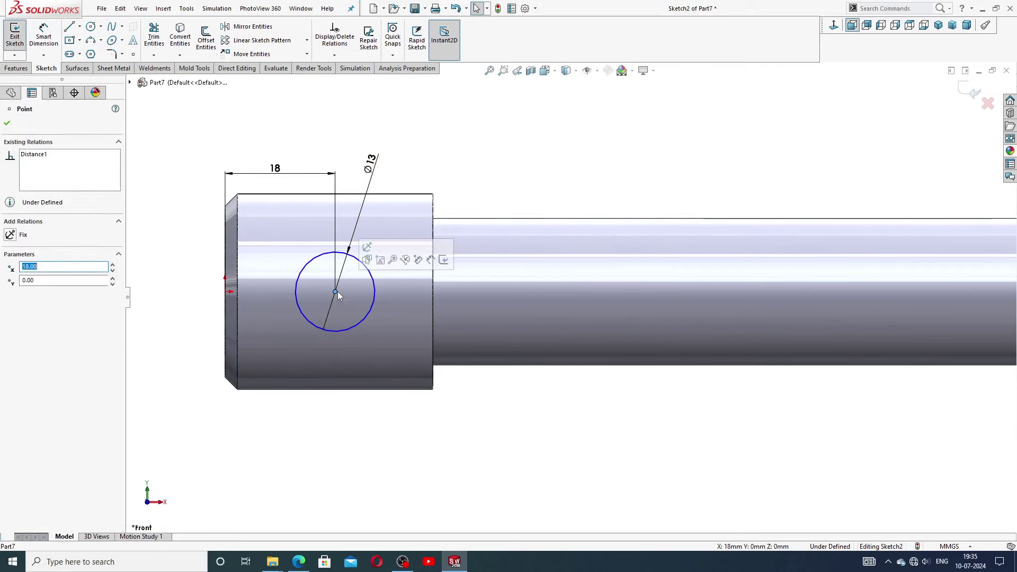
ctrl+click(225, 292)
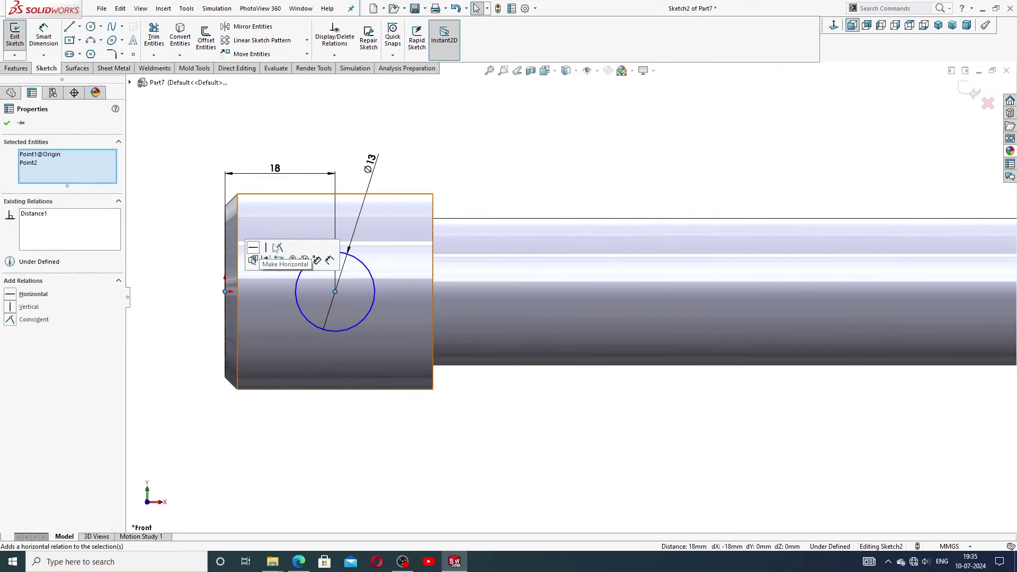
click(252, 260)
click(454, 148)
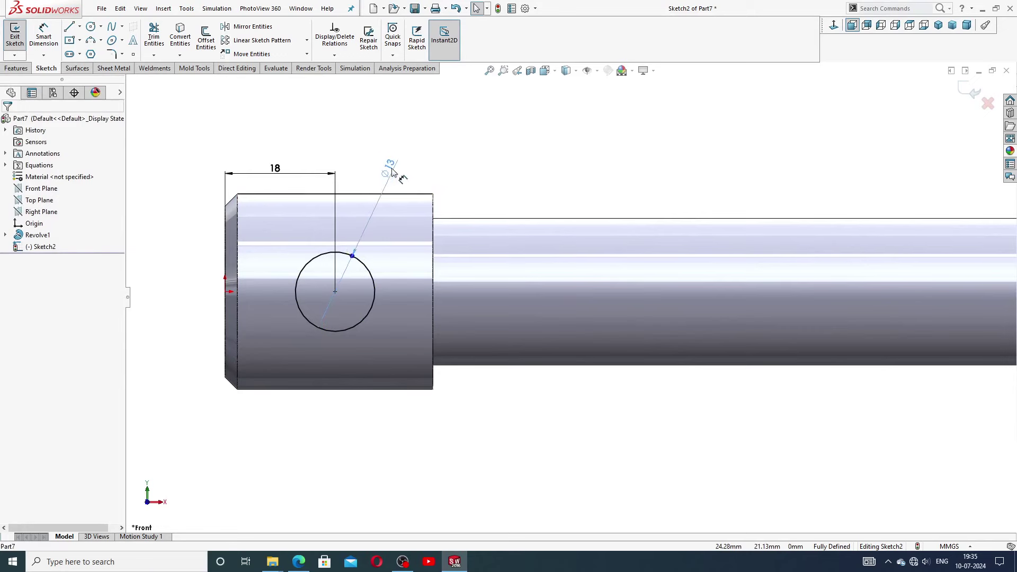
Step: Nudge the 18 dimension upward, zoom out, and recheck the PDF drawing
click(392, 171)
drag(344, 172, 351, 166)
click(403, 186)
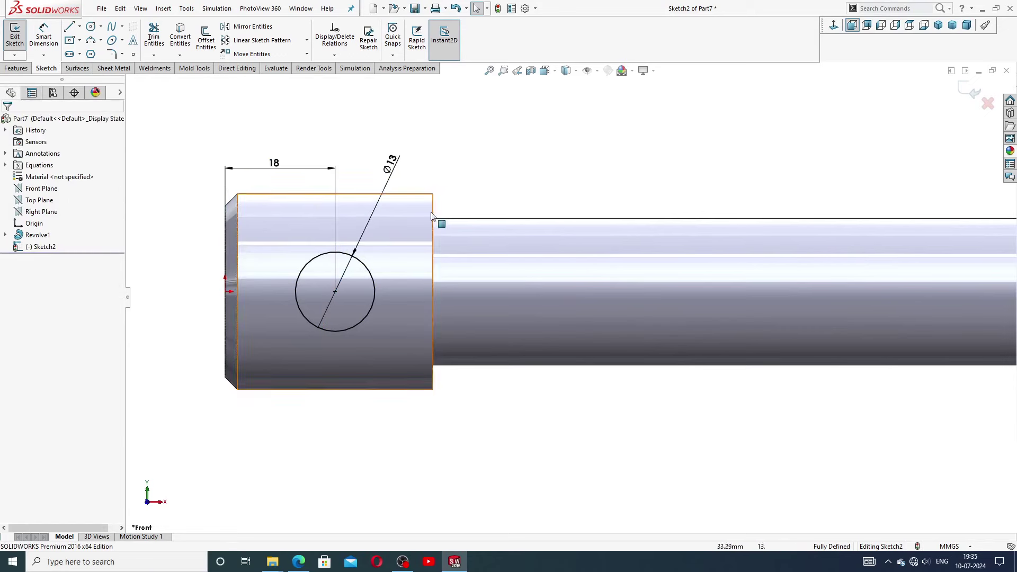
key(z)
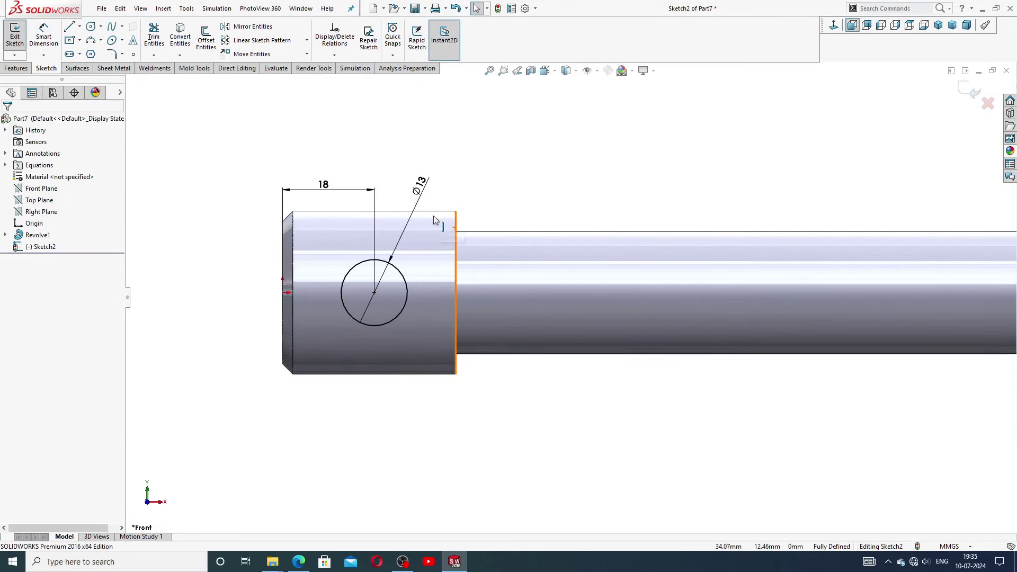
click(300, 560)
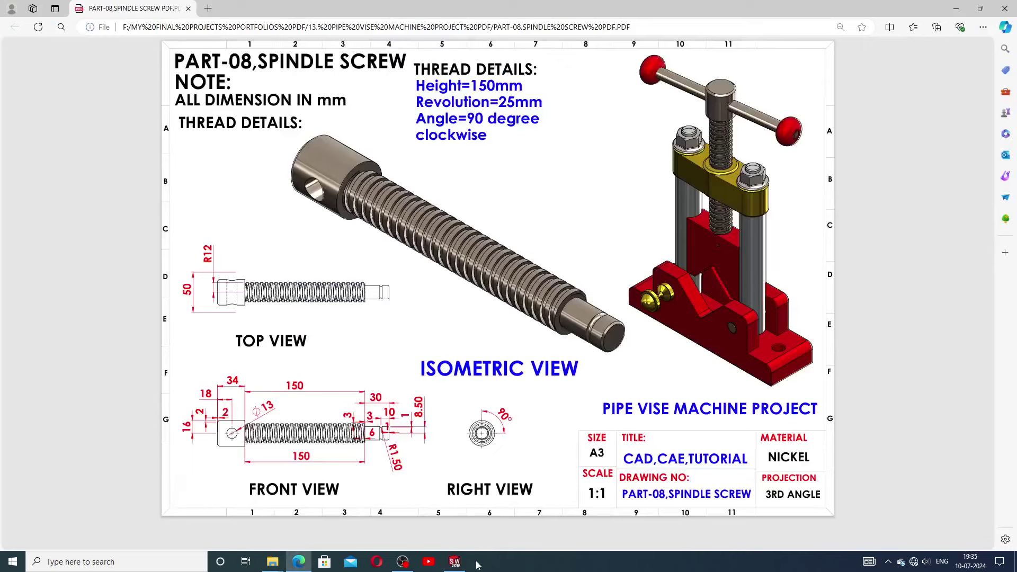
click(455, 562)
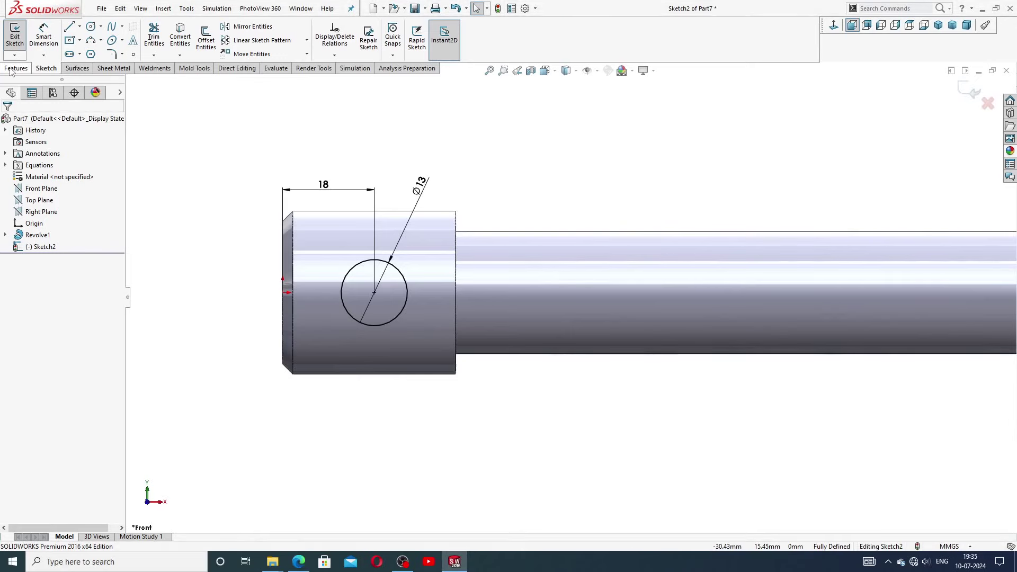
click(16, 68)
Step: Create an extruded cut from the Ø13 circle with Mid Plane end condition and 50 mm depth
click(157, 37)
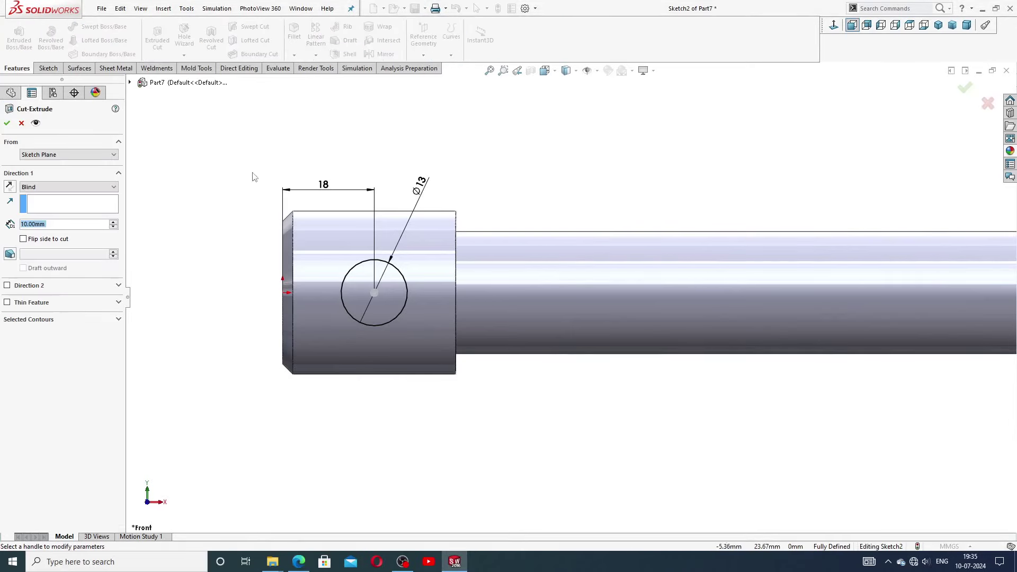
click(68, 189)
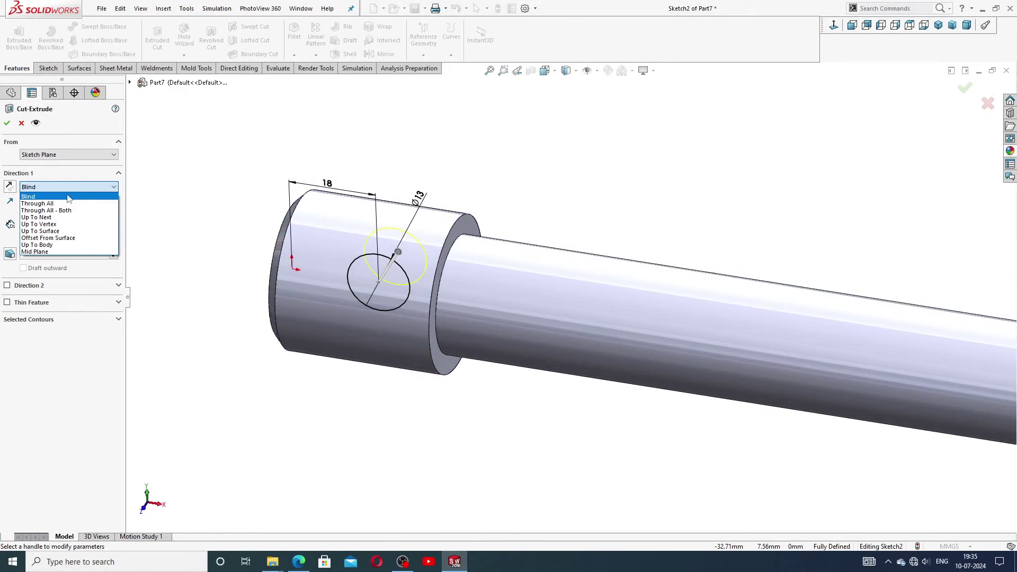
click(62, 254)
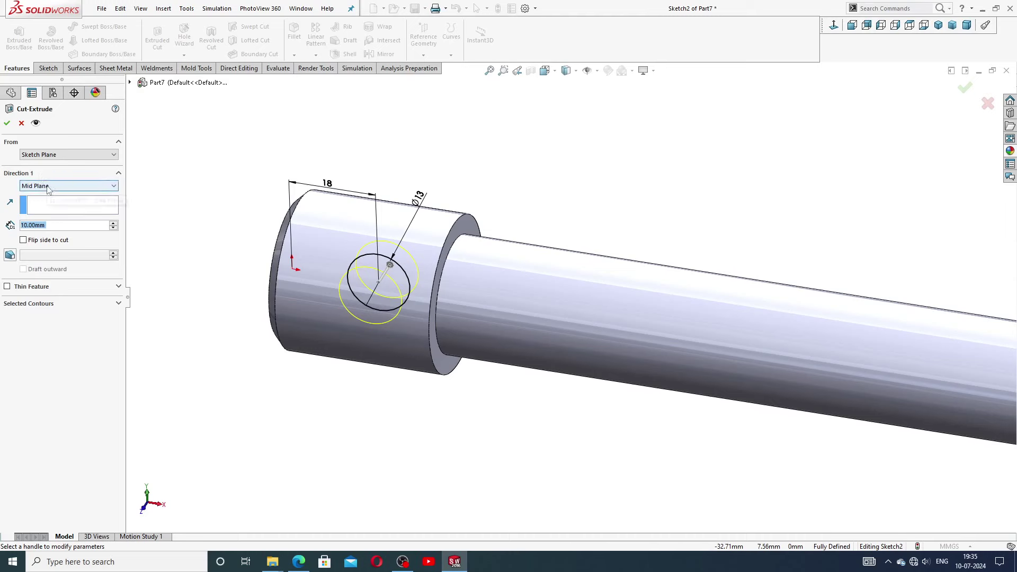
text(50)
key(Return)
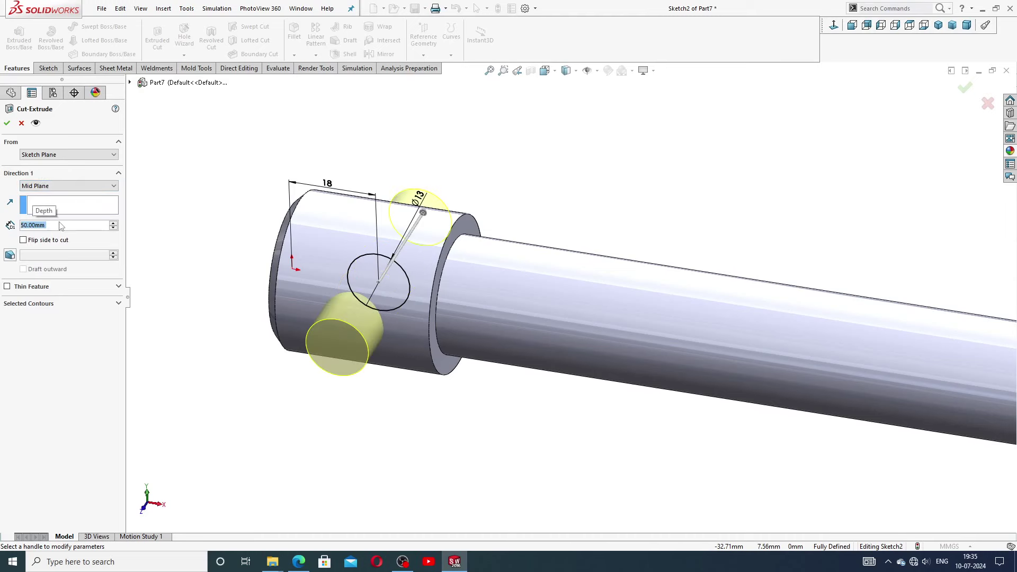
click(7, 123)
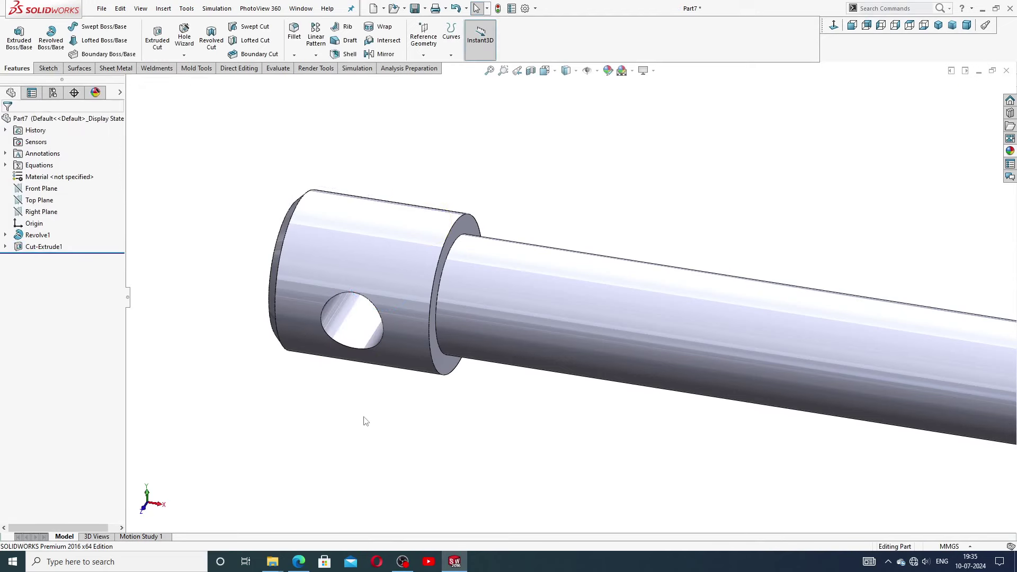
Step: Read the thread details on the drawing, then select the ring face at the far shaft step in isometric view
click(299, 562)
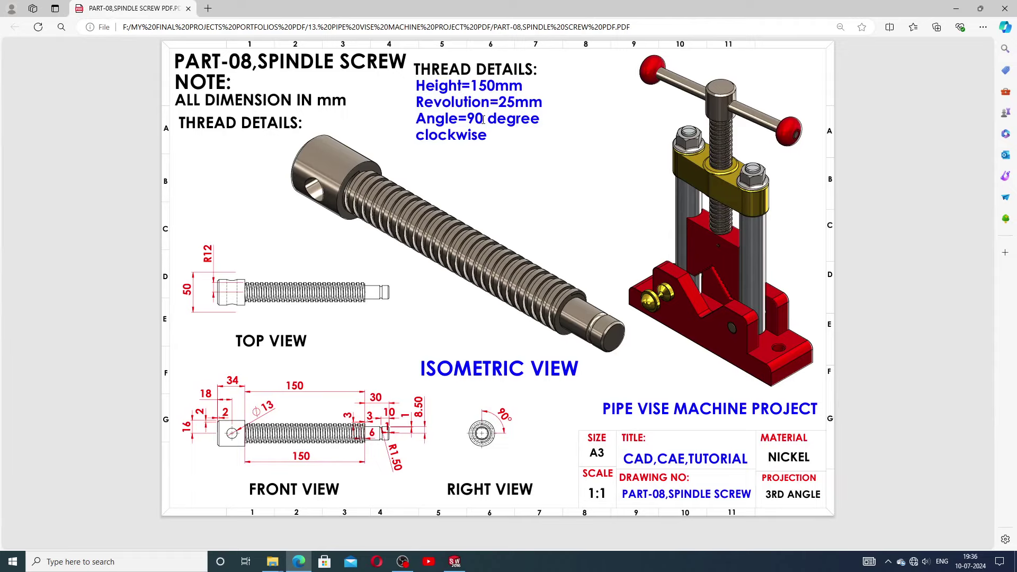
click(455, 561)
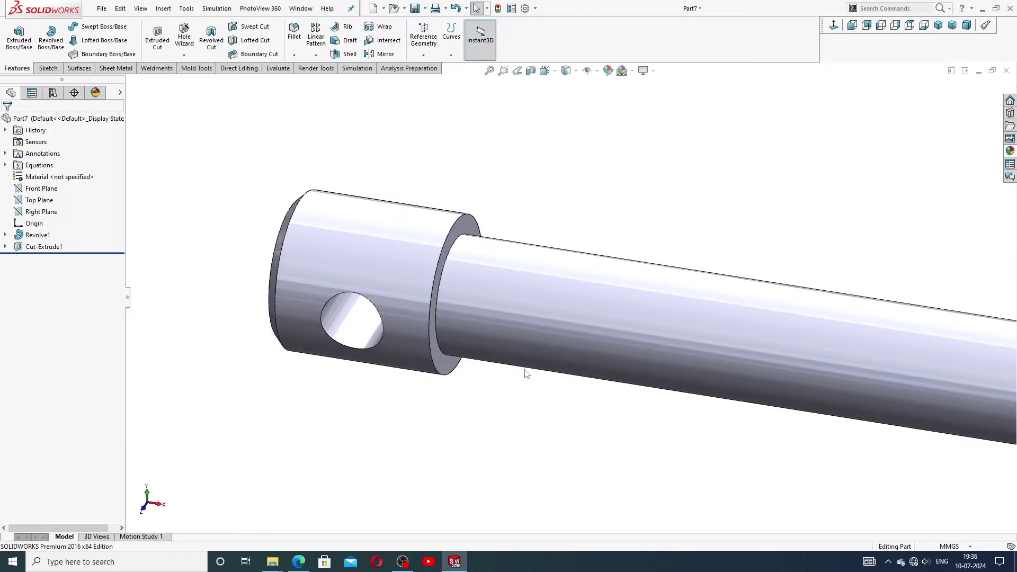
scroll(526, 373, up, 5)
key(ctrl+7)
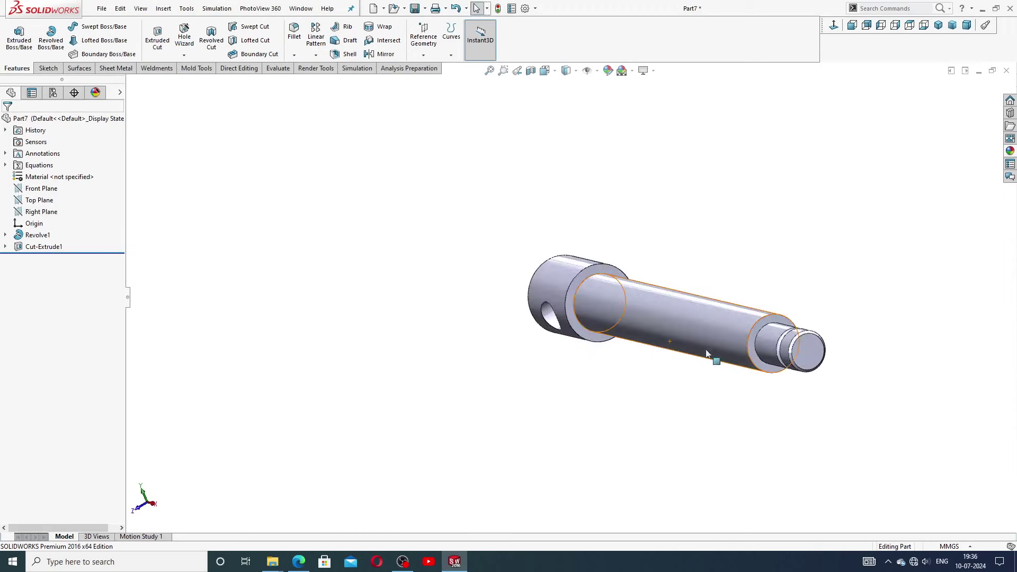
scroll(707, 354, down, 2)
click(780, 303)
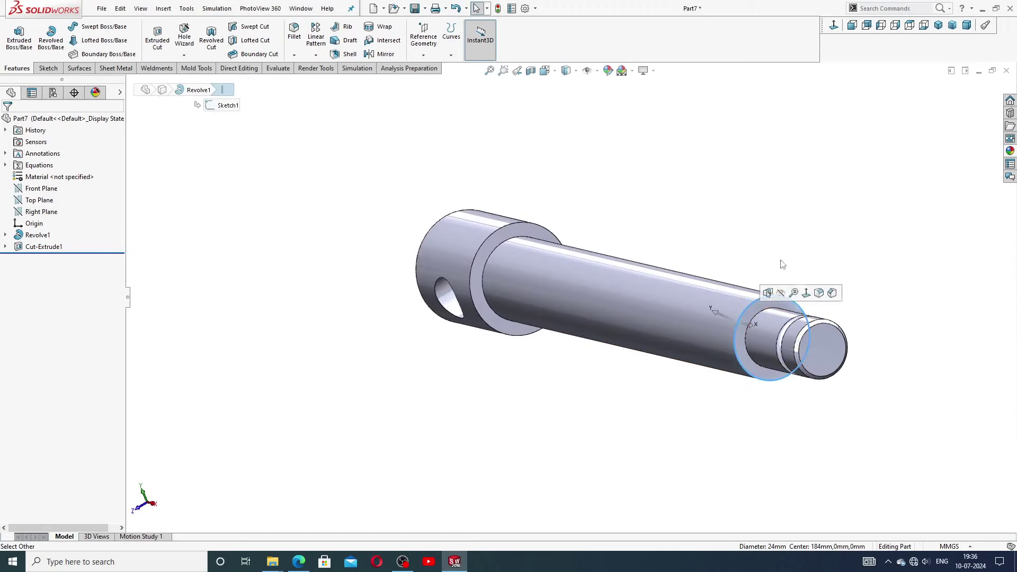
click(754, 312)
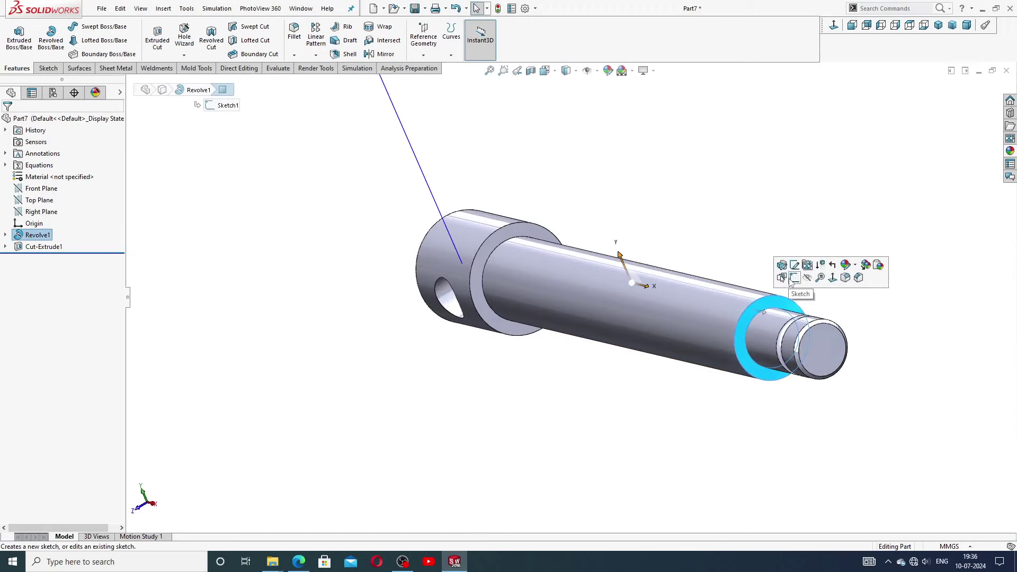
Step: Start Sketch3 on the ring face and convert the shaft edge into a Ø24 circle
click(791, 279)
scroll(765, 306, down, 3)
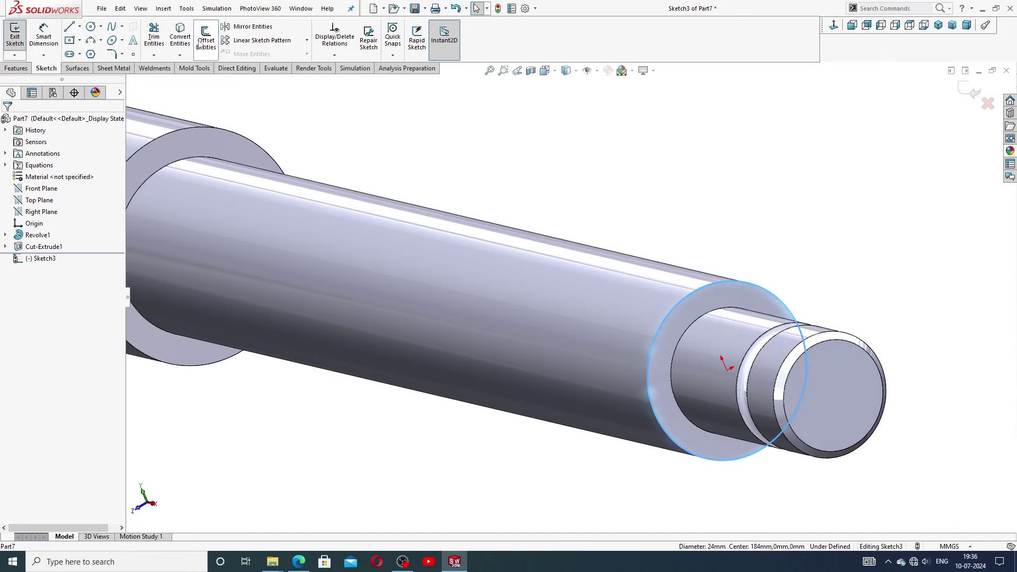
click(180, 40)
scroll(386, 131, up, 3)
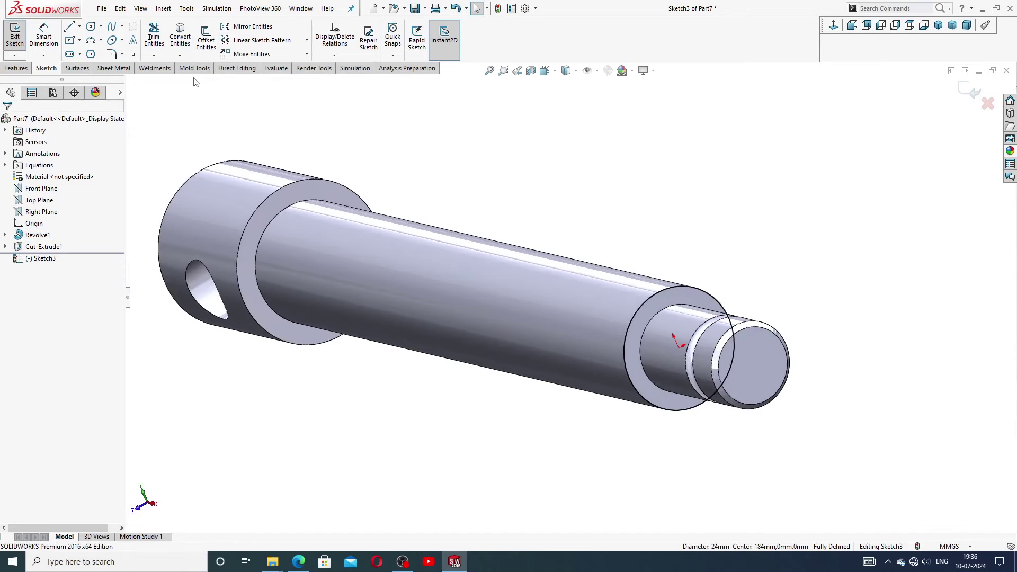
click(21, 70)
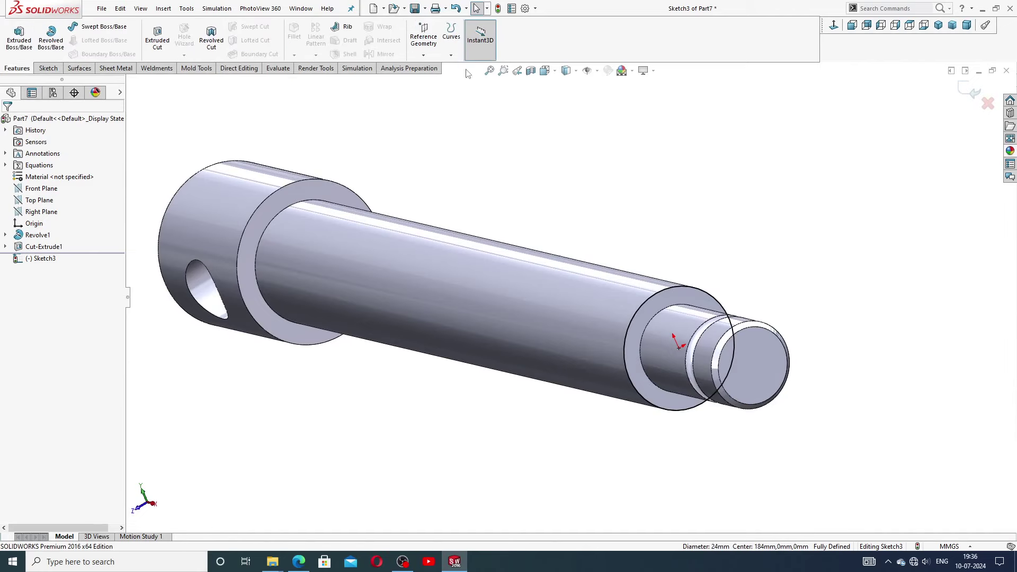
click(452, 36)
Step: Create a clockwise Height-and-Revolution helix: 150 mm high, 25 revolutions, 90° start angle
click(475, 100)
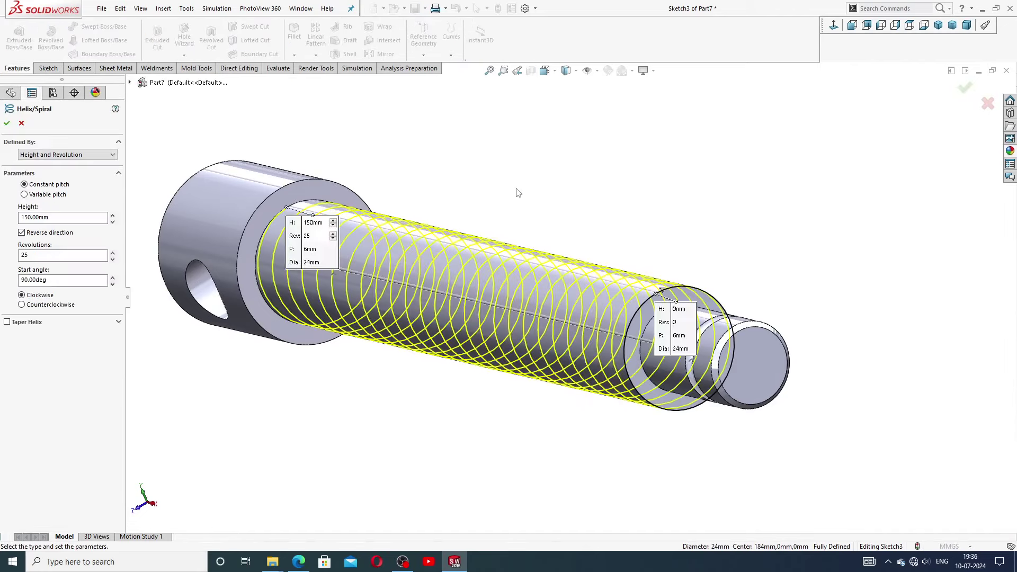
scroll(520, 193, up, 2)
middle_drag(519, 195, 539, 214)
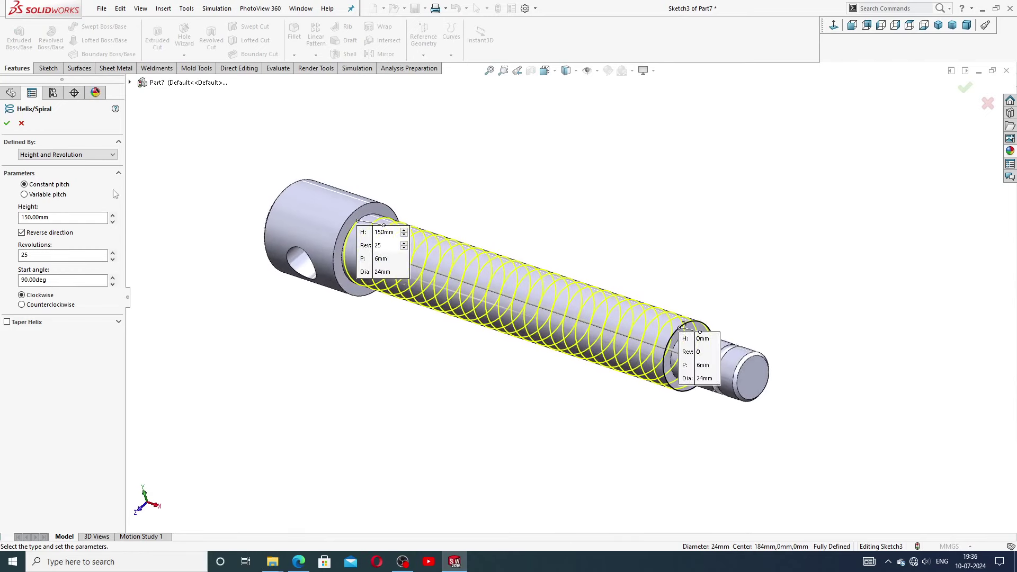
click(32, 157)
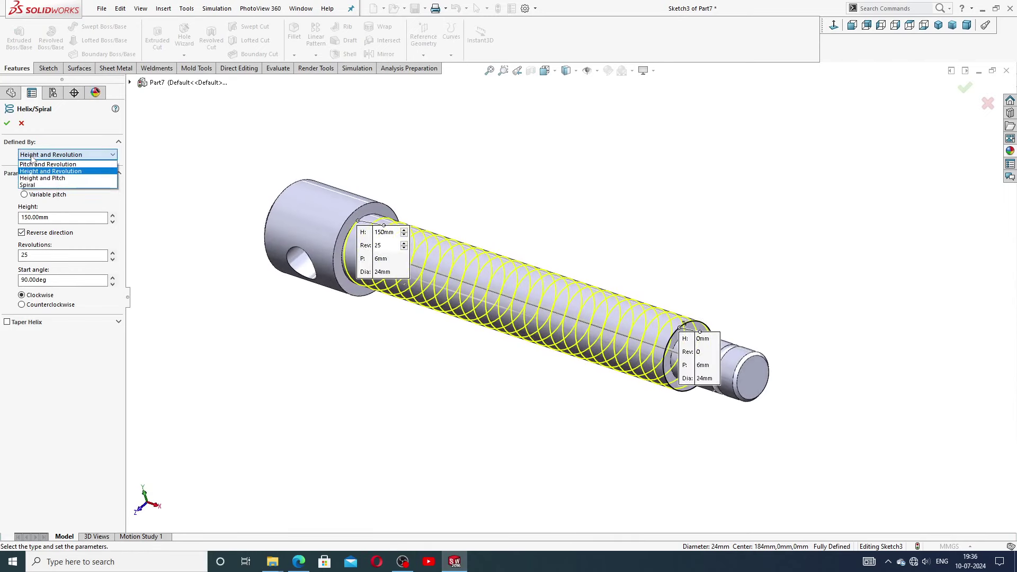
click(27, 157)
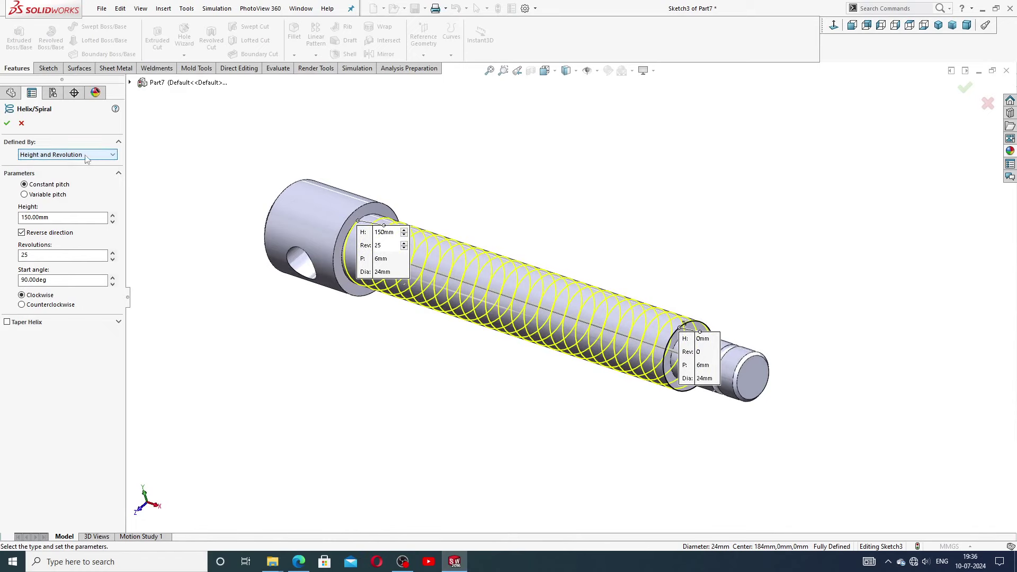
click(28, 218)
key(shift+End)
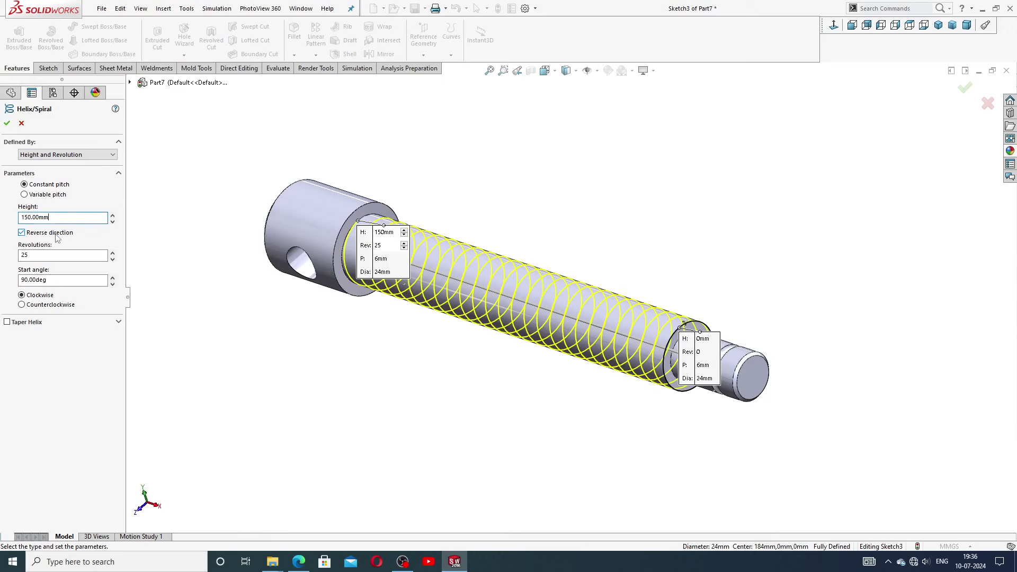
drag(36, 252, 8, 254)
double_click(33, 281)
click(7, 123)
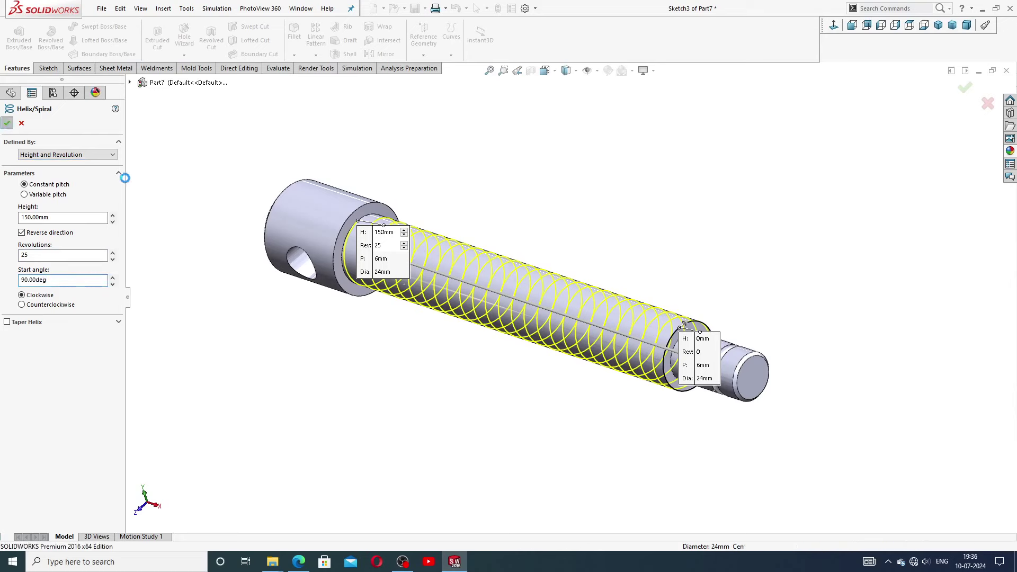
click(553, 235)
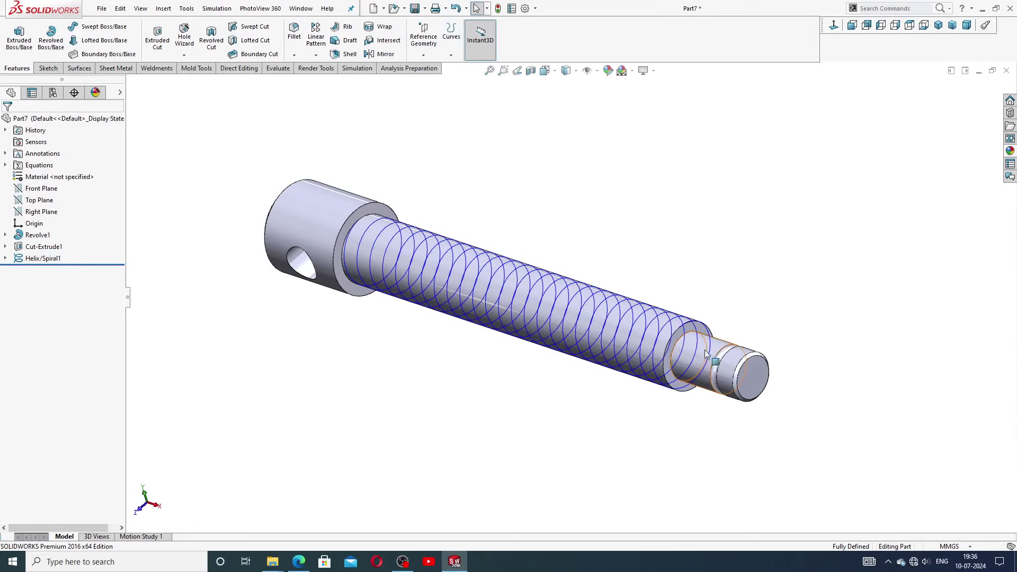
middle_drag(689, 347, 712, 307)
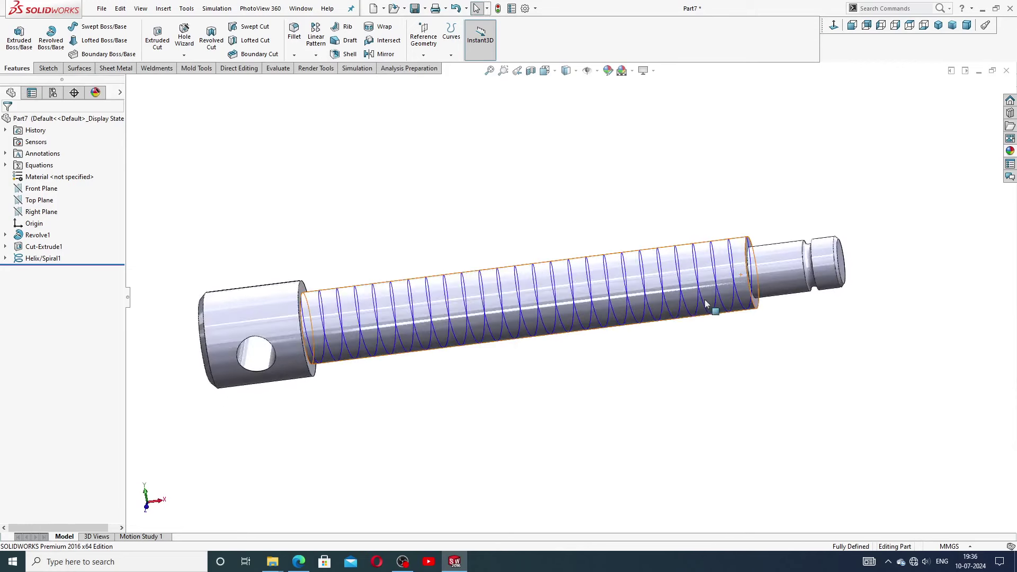
scroll(676, 310, up, 2)
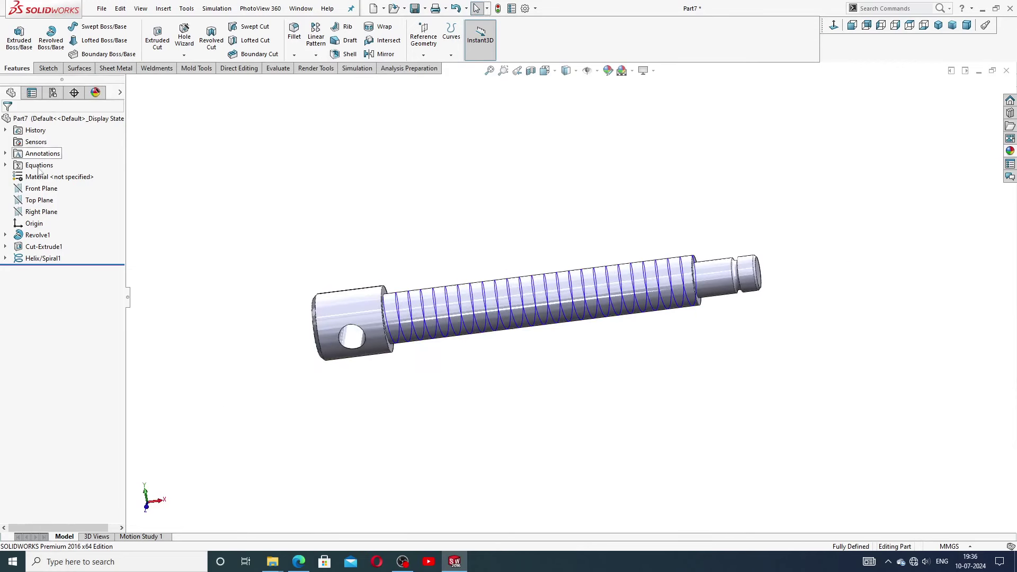
Step: Start a Front Plane sketch and draw a centre rectangle just above the helix end
click(38, 190)
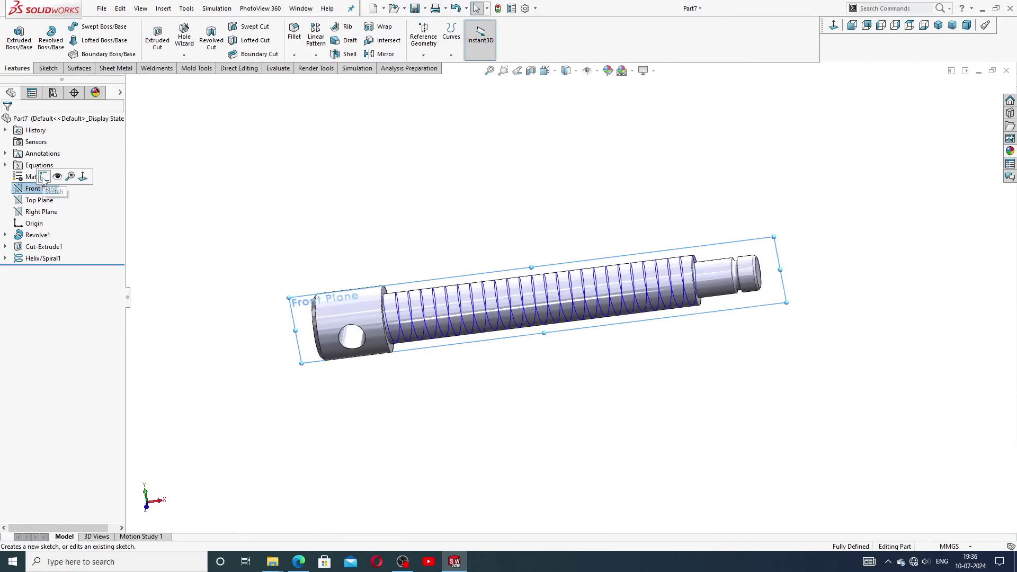
click(44, 178)
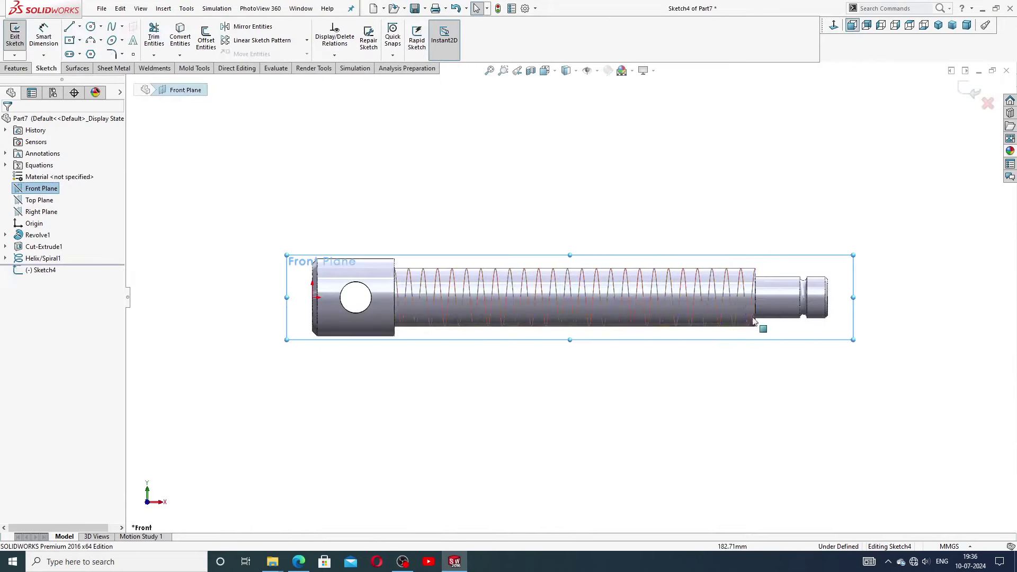
scroll(755, 321, down, 10)
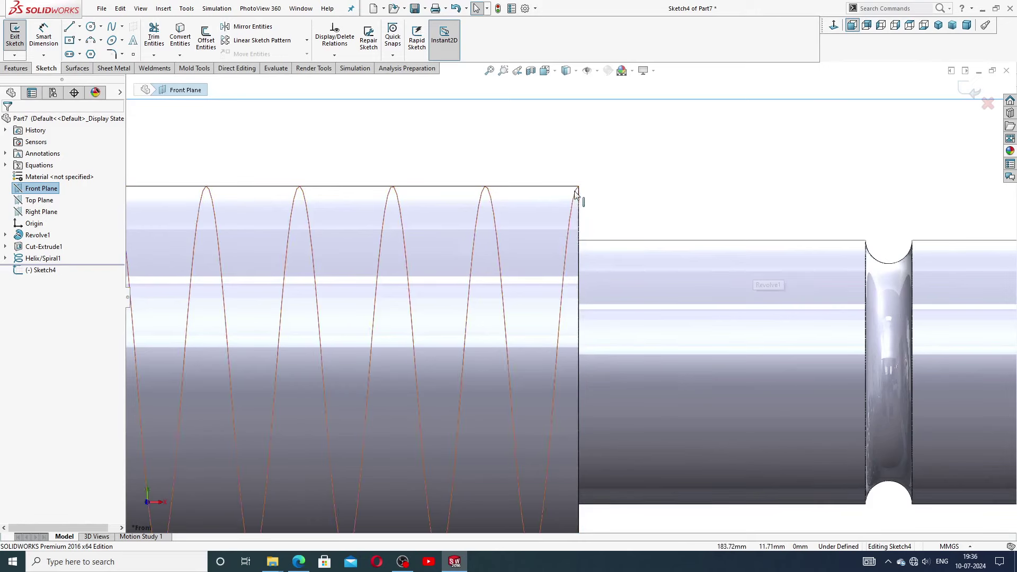
click(576, 195)
click(80, 41)
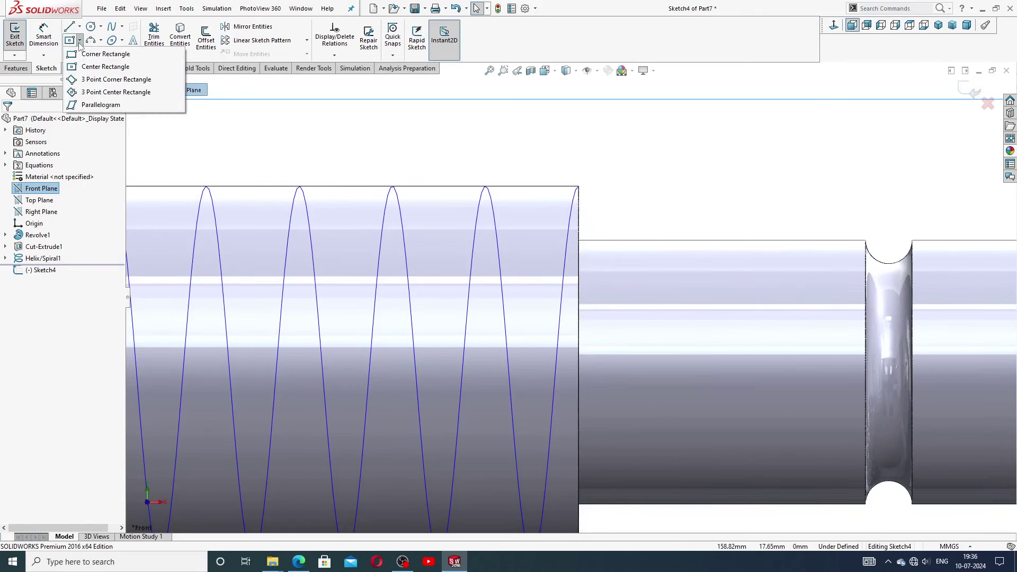
click(99, 68)
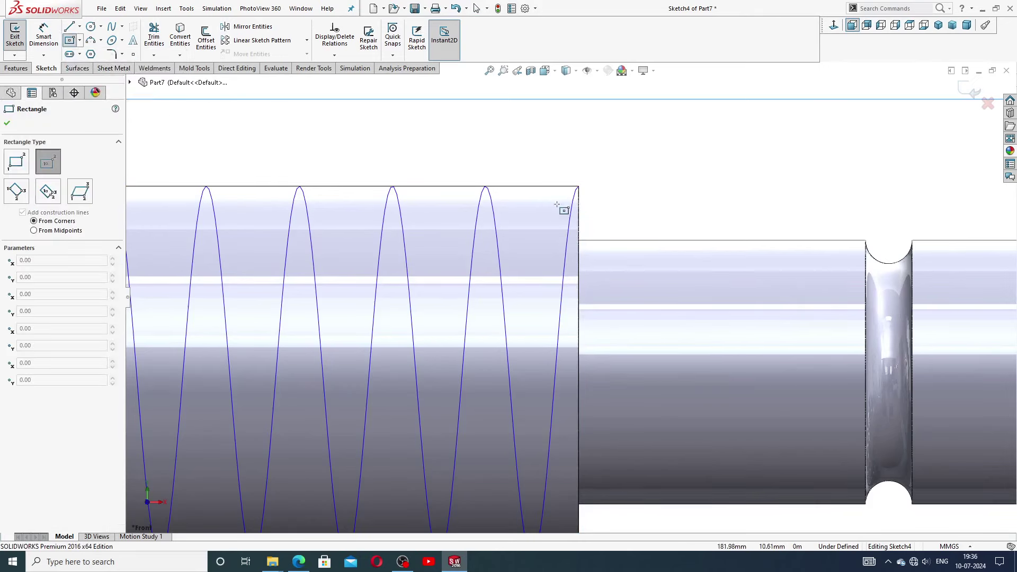
scroll(578, 173, down, 2)
click(614, 176)
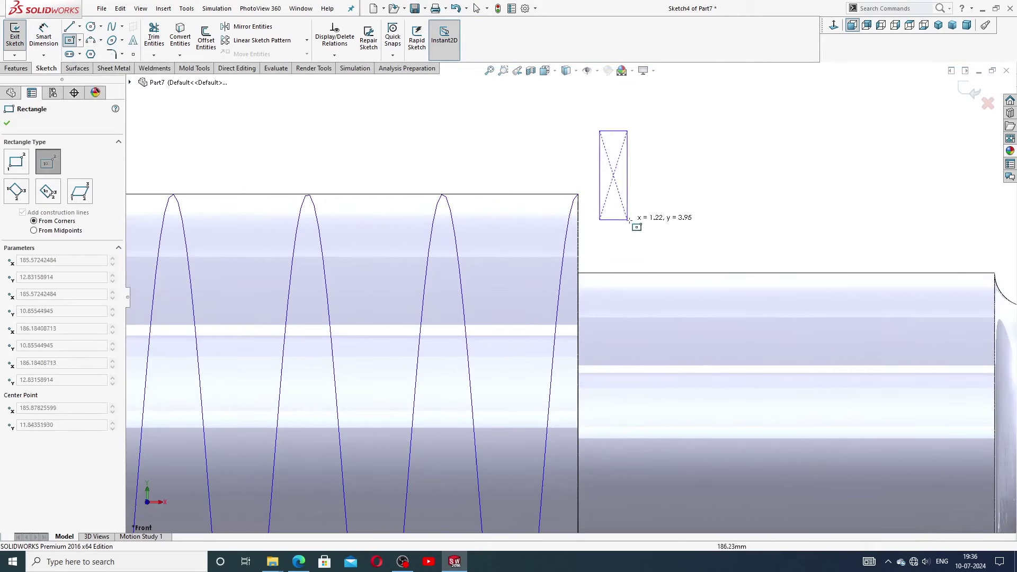
click(637, 200)
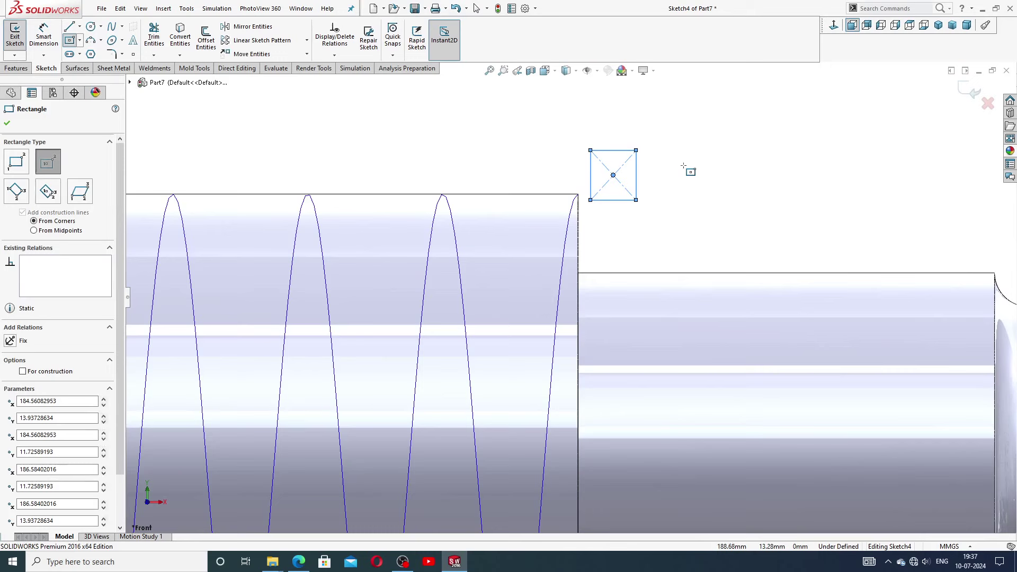
right_click(685, 130)
click(706, 173)
drag(613, 177, 630, 189)
click(699, 191)
Step: Dimension the rectangle's width and height to 3 mm each
click(48, 41)
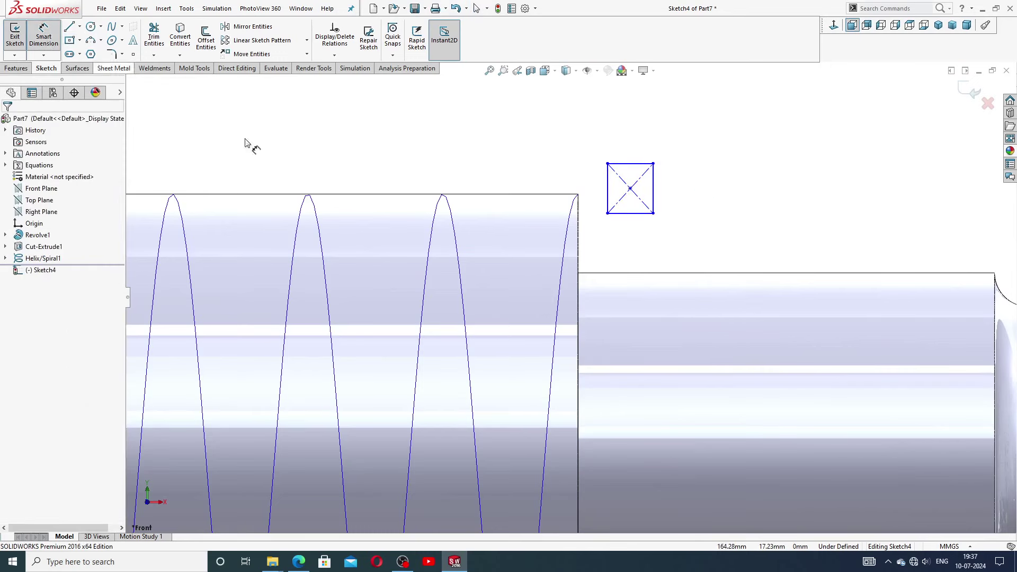
scroll(675, 224, down, 3)
click(588, 137)
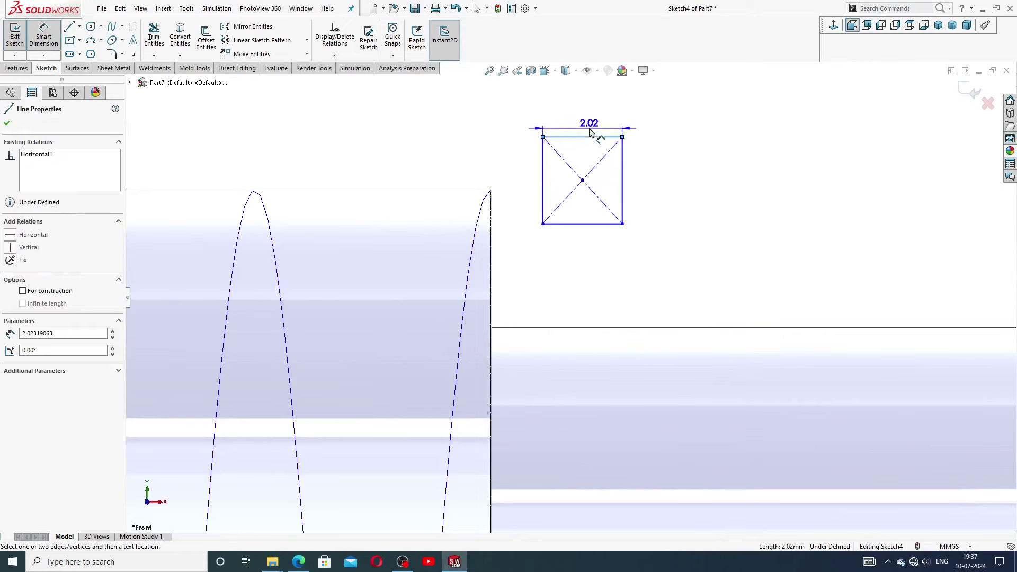
click(591, 130)
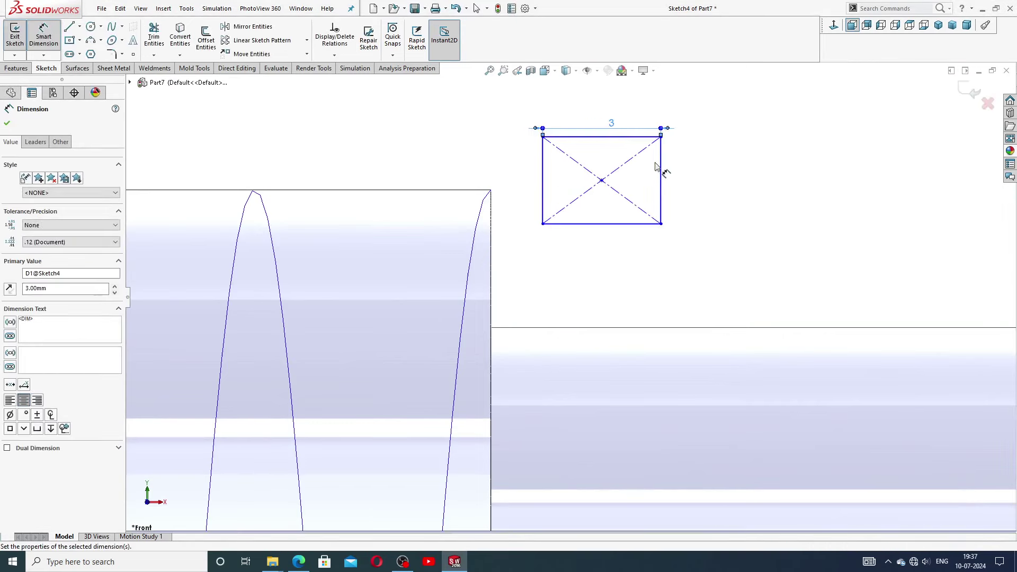
click(662, 167)
click(682, 181)
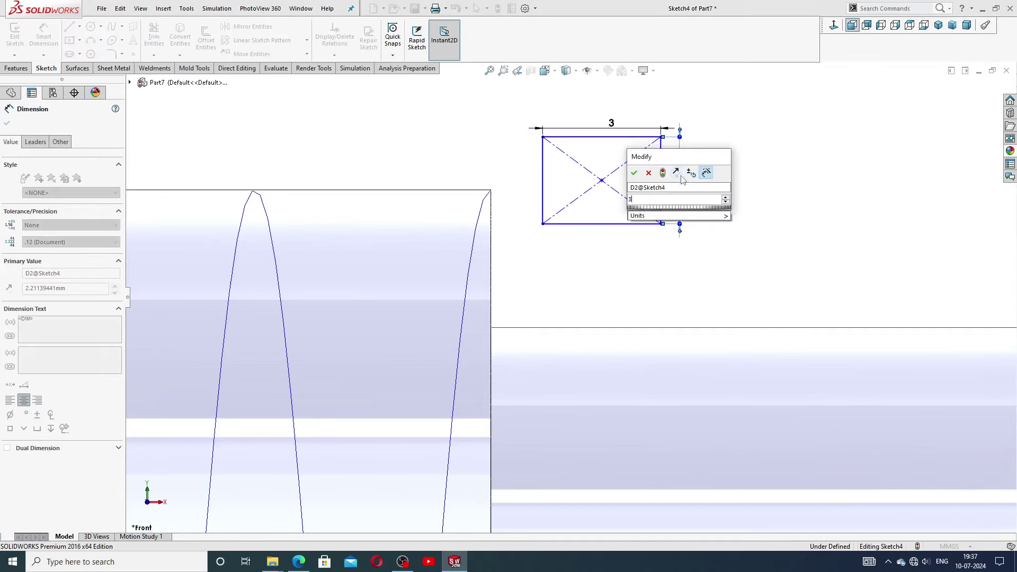
text(3)
key(Return)
right_click(723, 144)
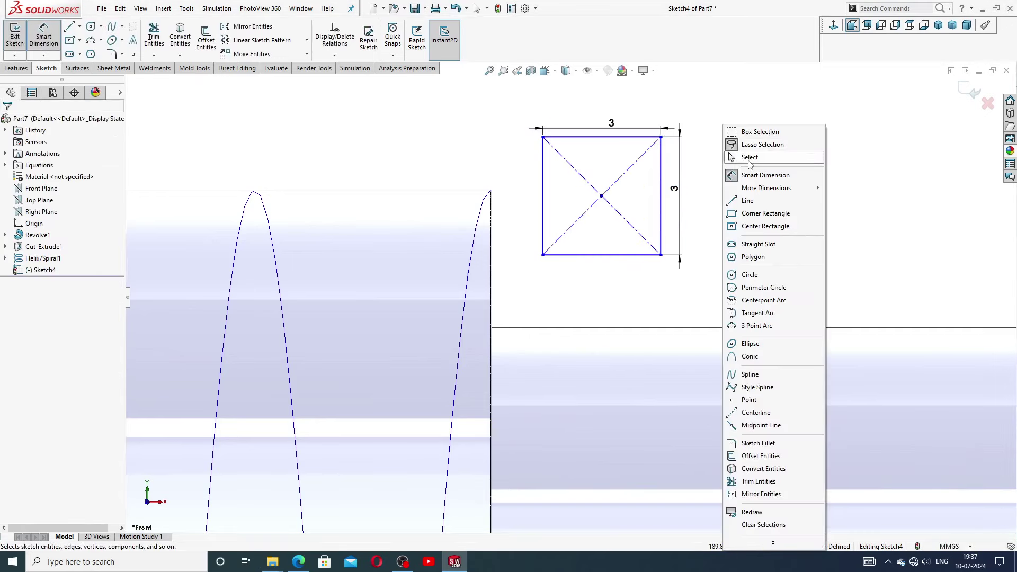
click(748, 159)
scroll(614, 202, down, 2)
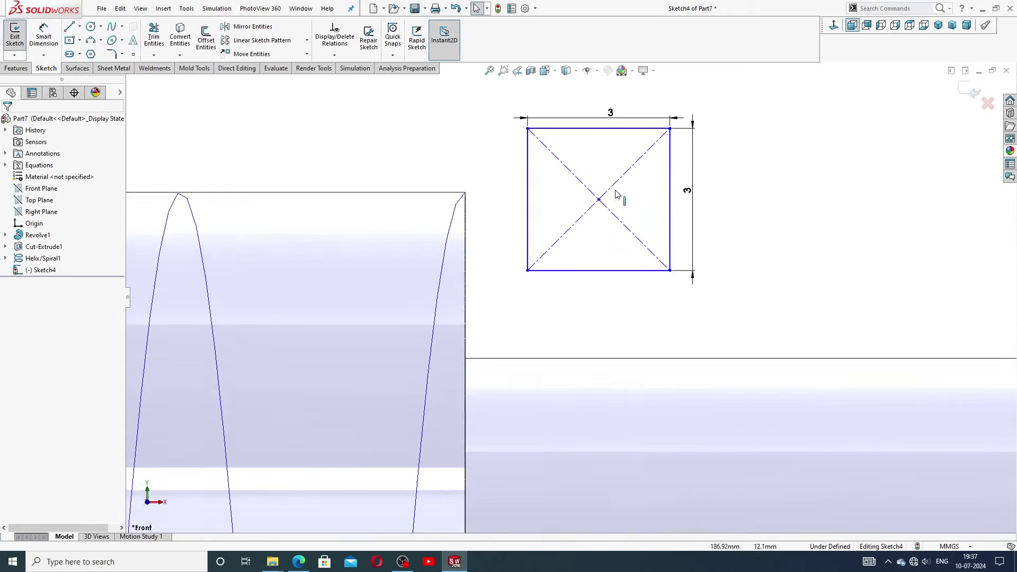
Step: Relate the square's left edge to the shaft edge, tidy its 3 mm dimensions, and recheck the drawing
click(527, 201)
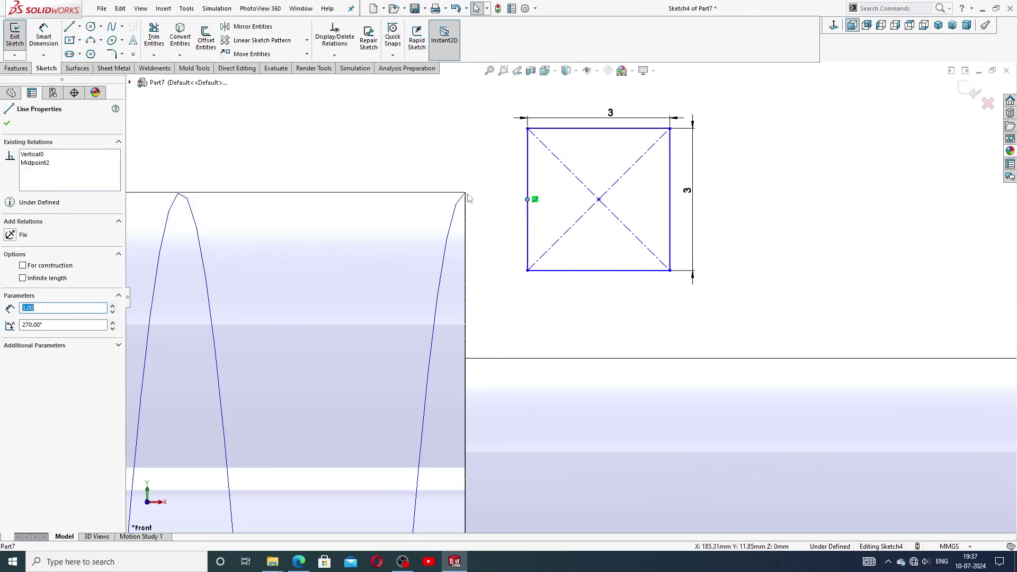
ctrl+click(457, 210)
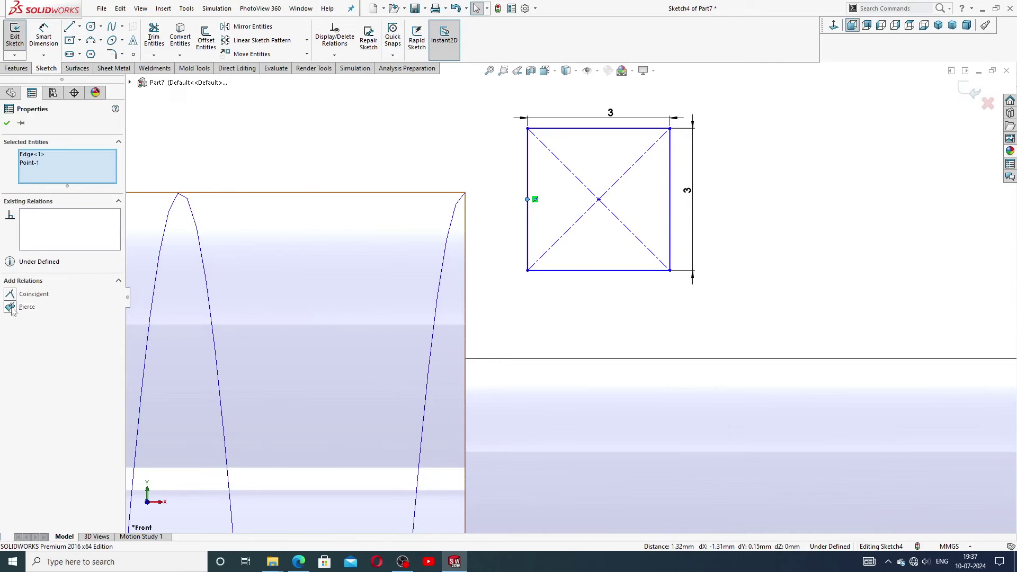
click(455, 320)
scroll(533, 293, up, 3)
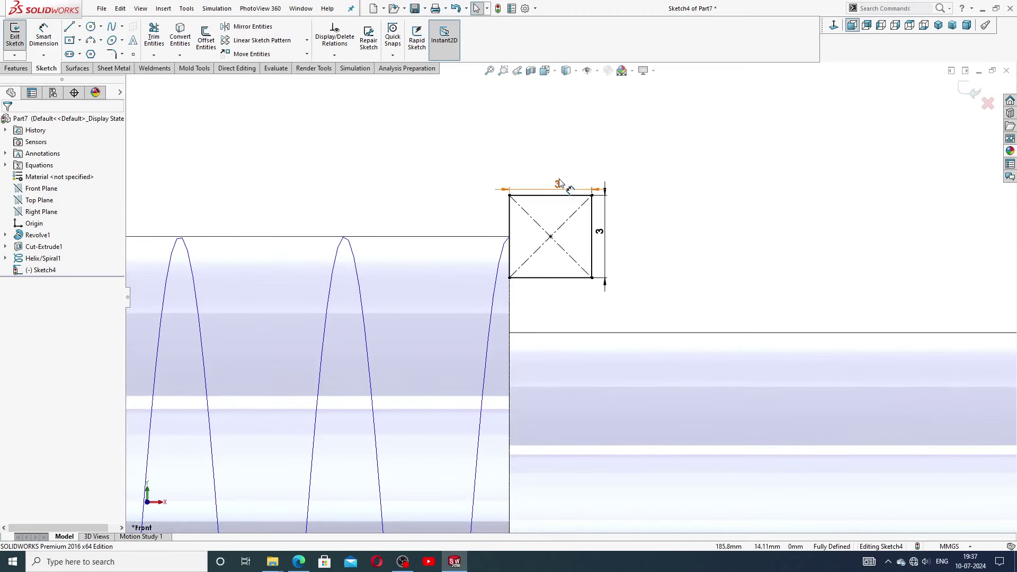
drag(557, 184, 560, 171)
click(615, 239)
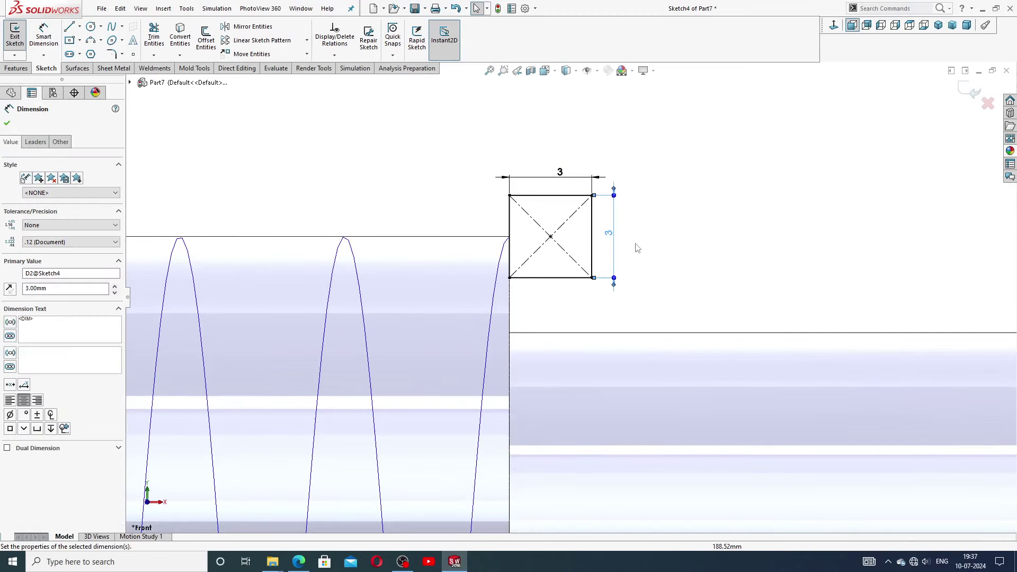
key(Escape)
click(305, 561)
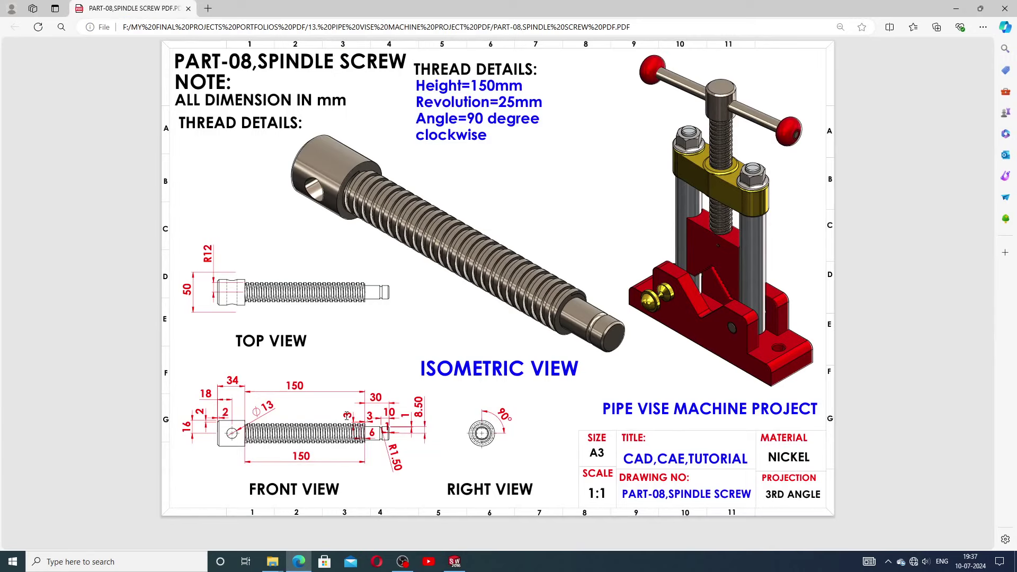
click(455, 561)
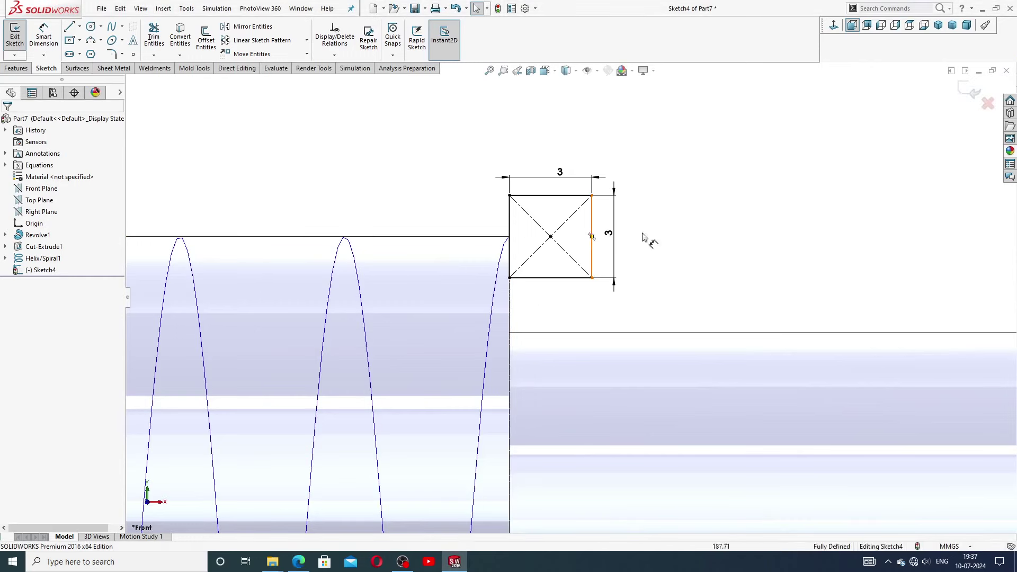
Step: Exit Sketch4 and create a swept cut with Sketch4 as profile and Helix/Spiral1 as path
click(970, 93)
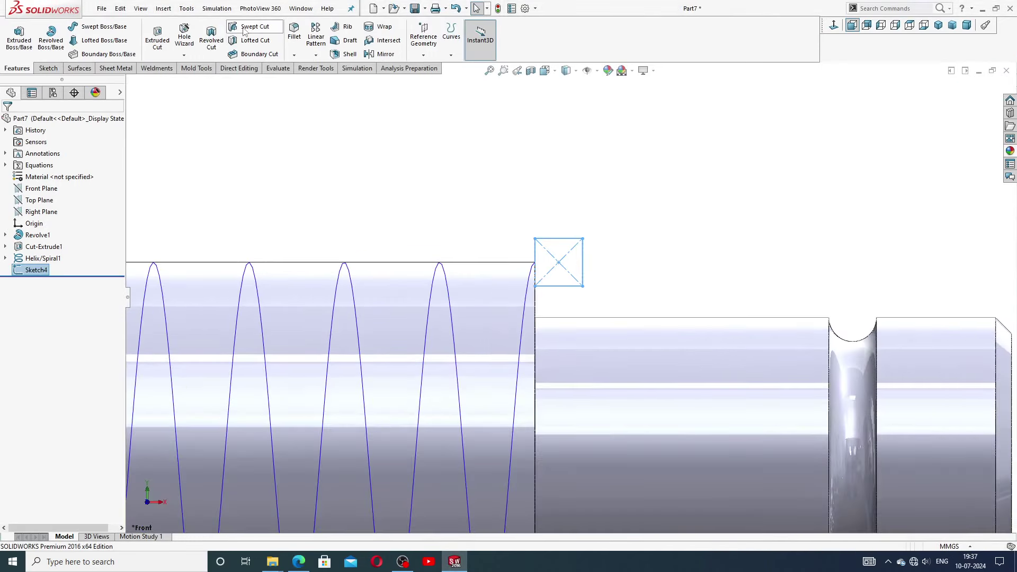
click(249, 26)
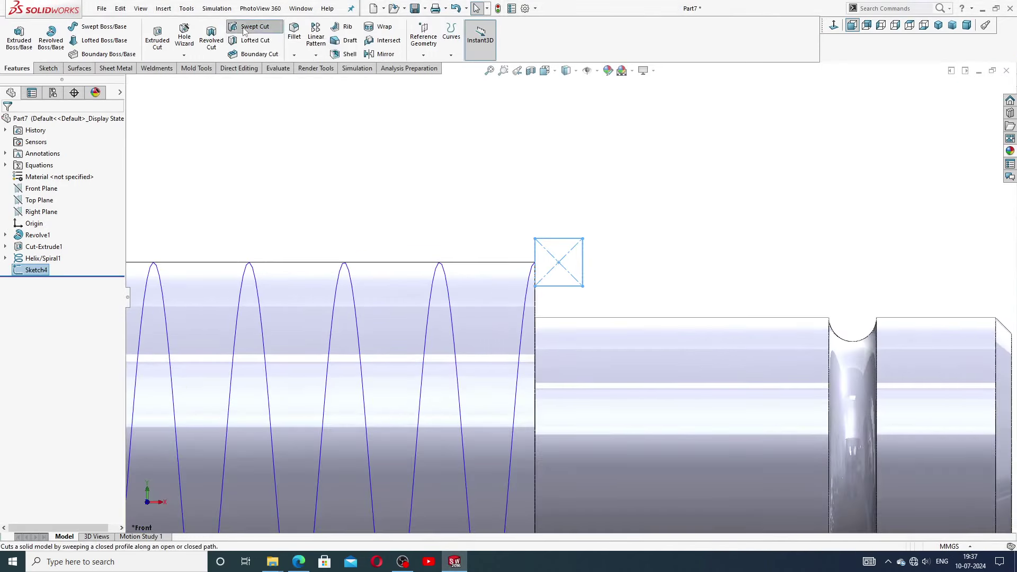
key(z)
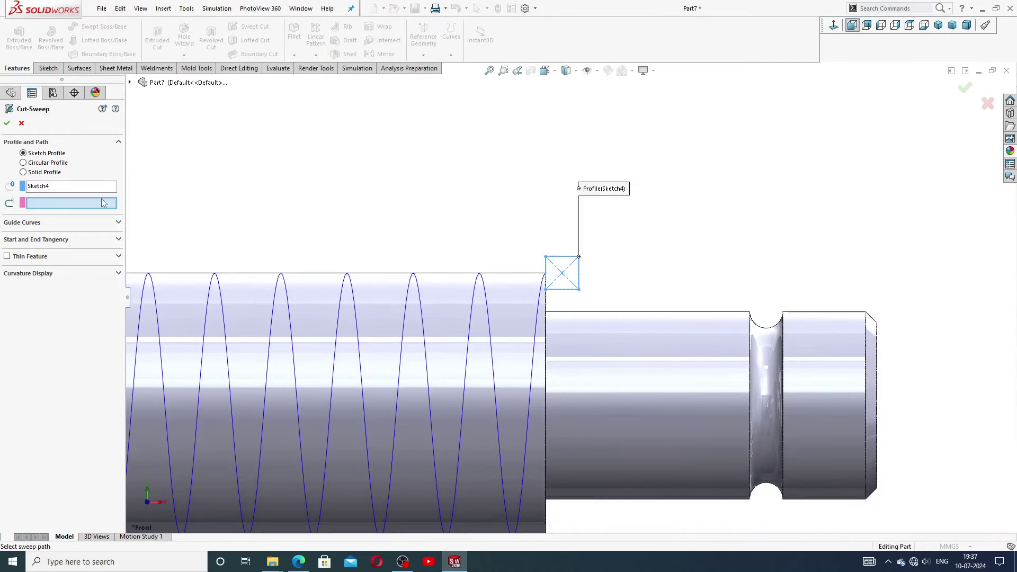
click(477, 282)
key(z)
key(z)
key(z)
key(z)
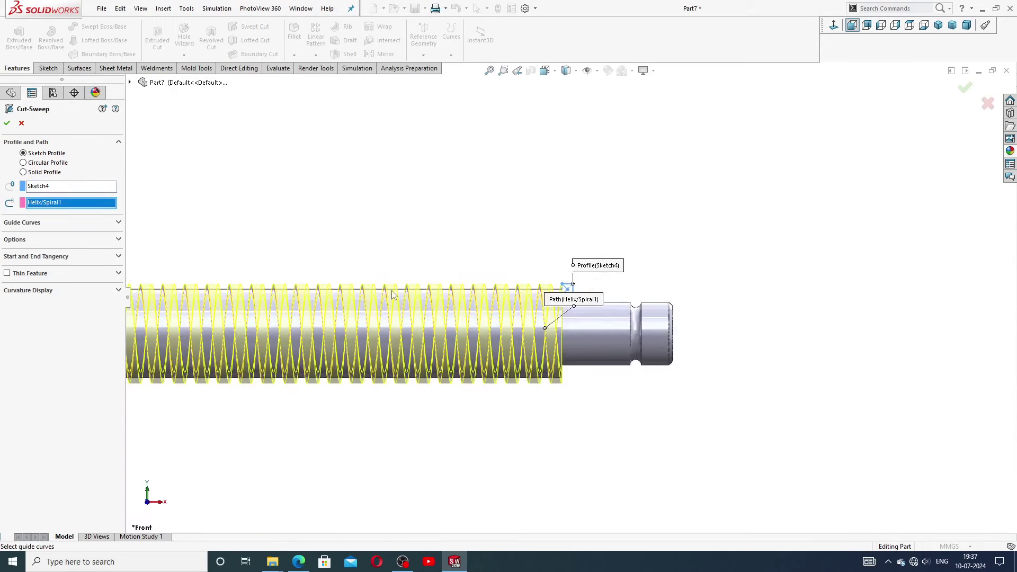
scroll(402, 321, down, 3)
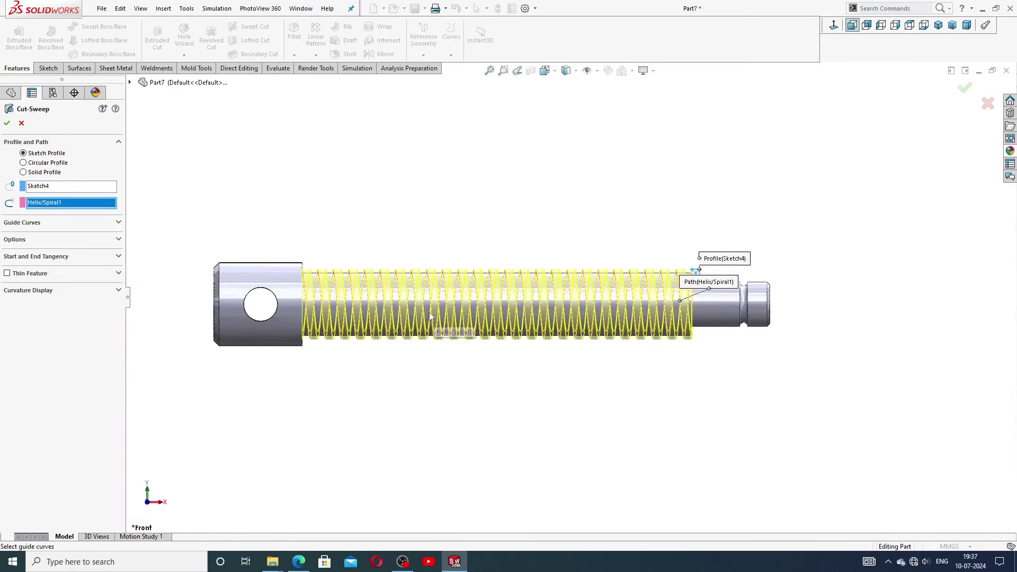
click(7, 123)
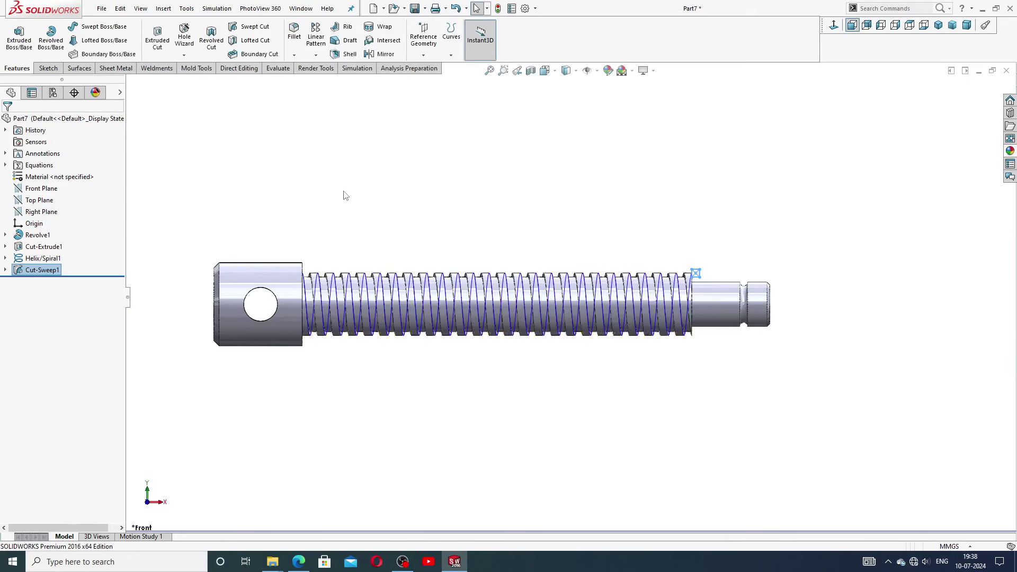
Step: Orbit to an oblique view of the threads and hide Helix/Spiral1
click(525, 238)
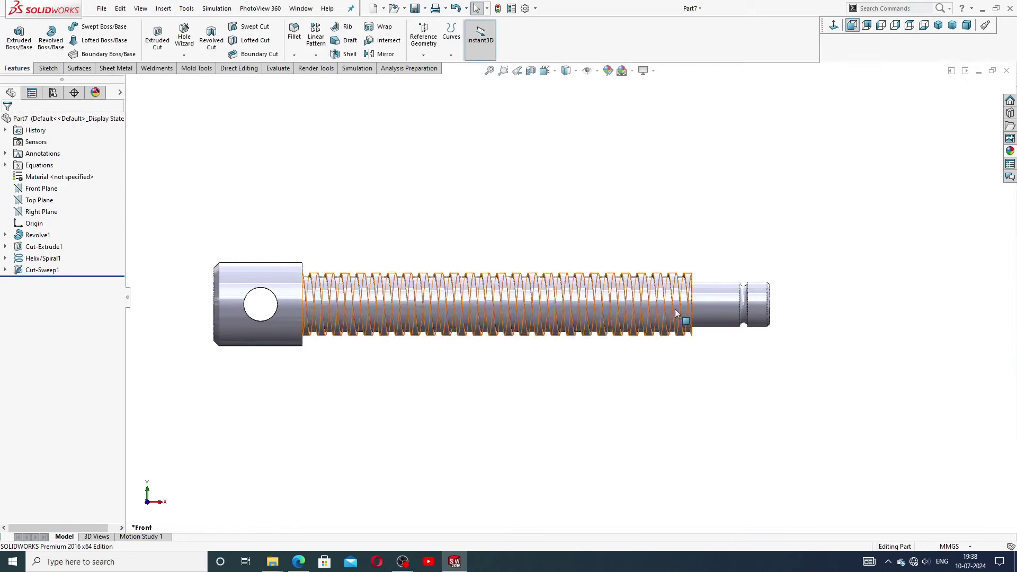
middle_drag(530, 299, 656, 324)
scroll(656, 324, up, 5)
scroll(656, 324, up, 1)
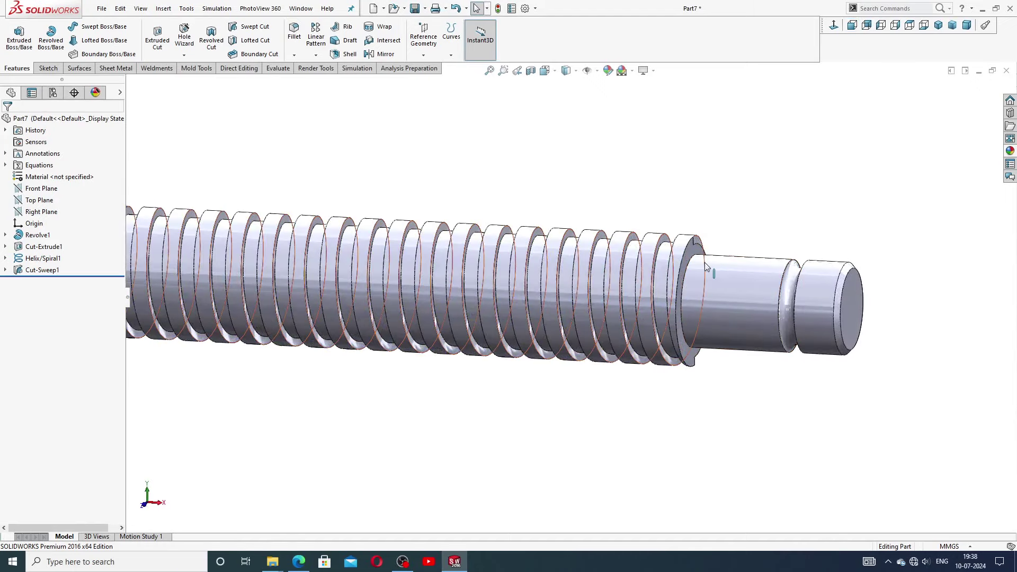
click(683, 275)
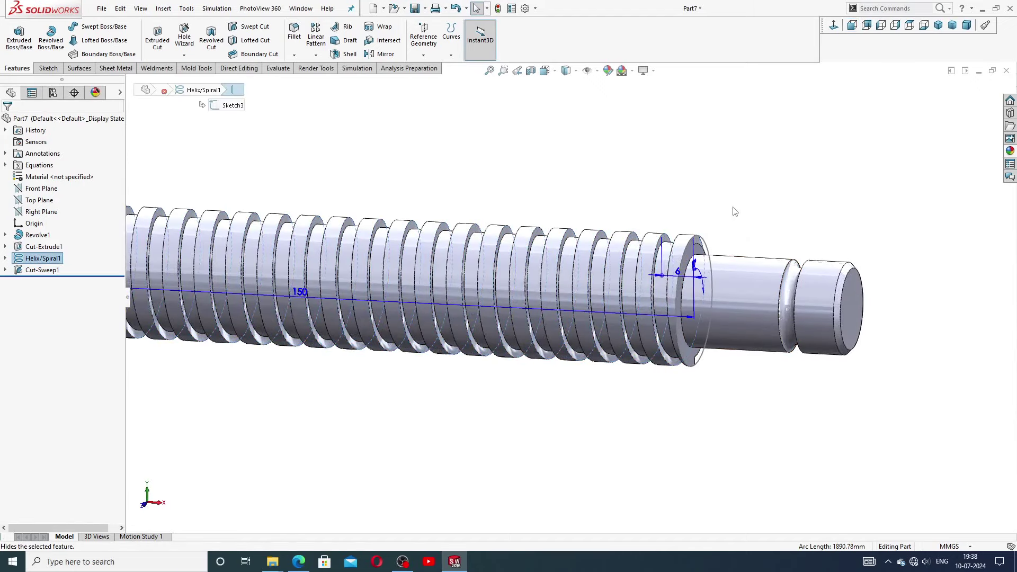
Step: View the screw along its length and open the Appearances, Scenes, and Decals pane
scroll(583, 286, down, 6)
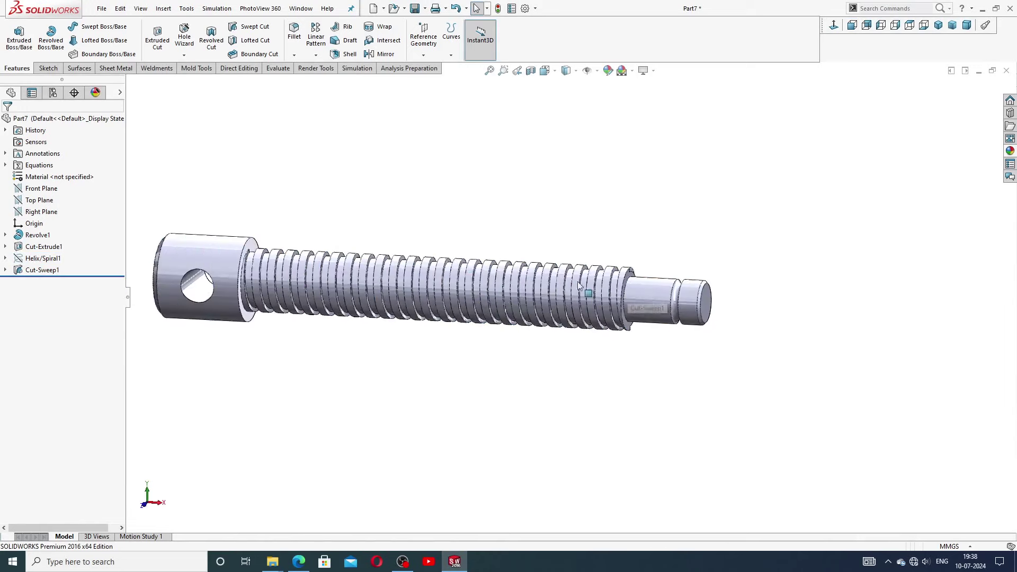
middle_drag(458, 281, 477, 307)
scroll(484, 313, up, 3)
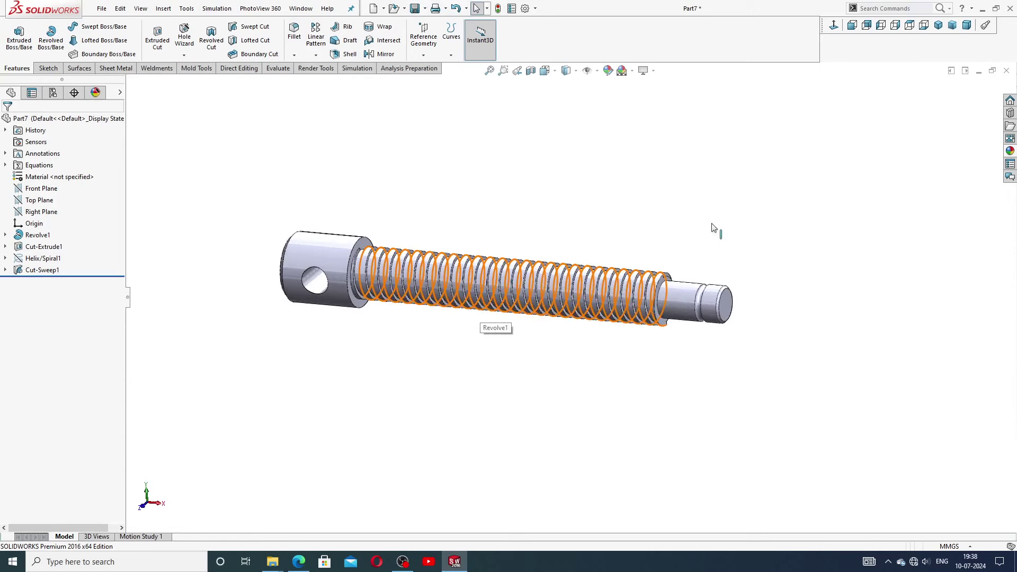
scroll(748, 235, down, 2)
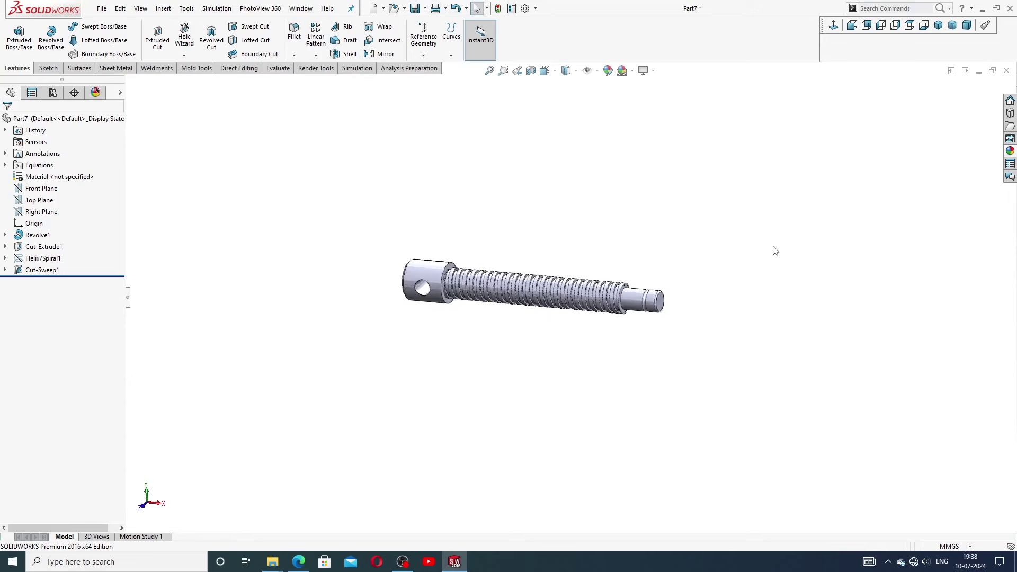
click(1011, 152)
Step: Apply polished nickel from Metal > Nickel to the whole screw and view it isometrically
click(914, 112)
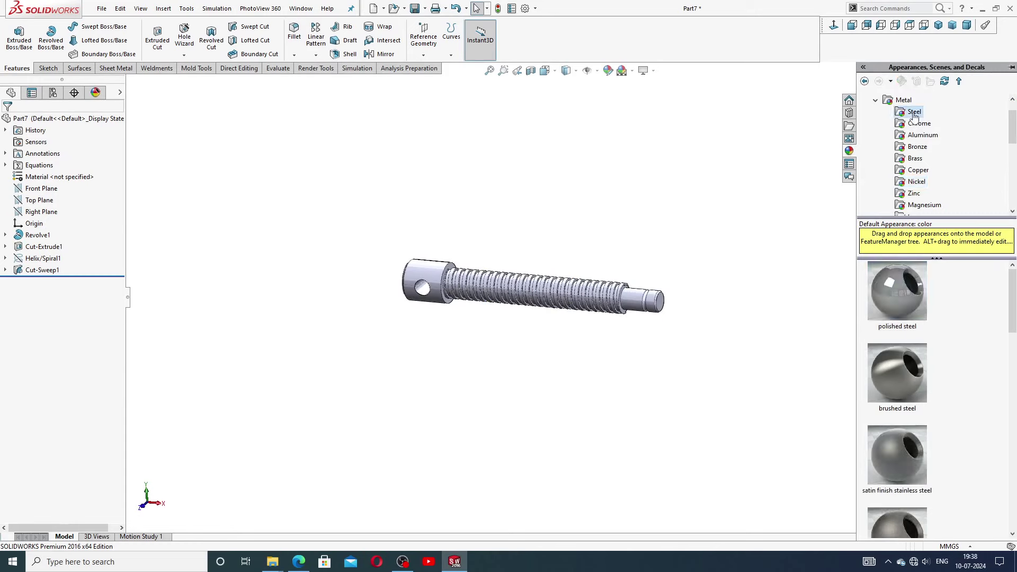
key(Up)
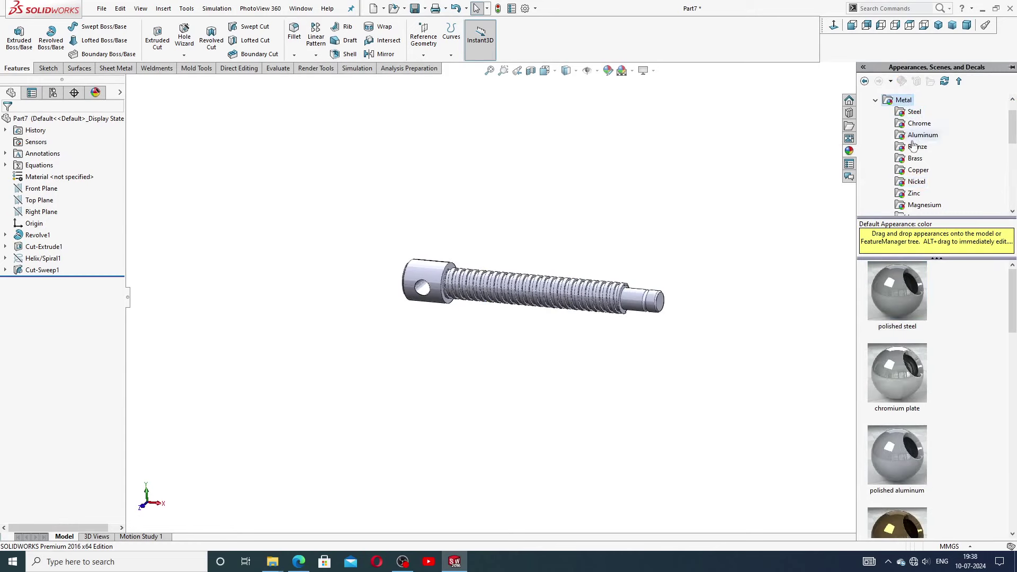
click(917, 182)
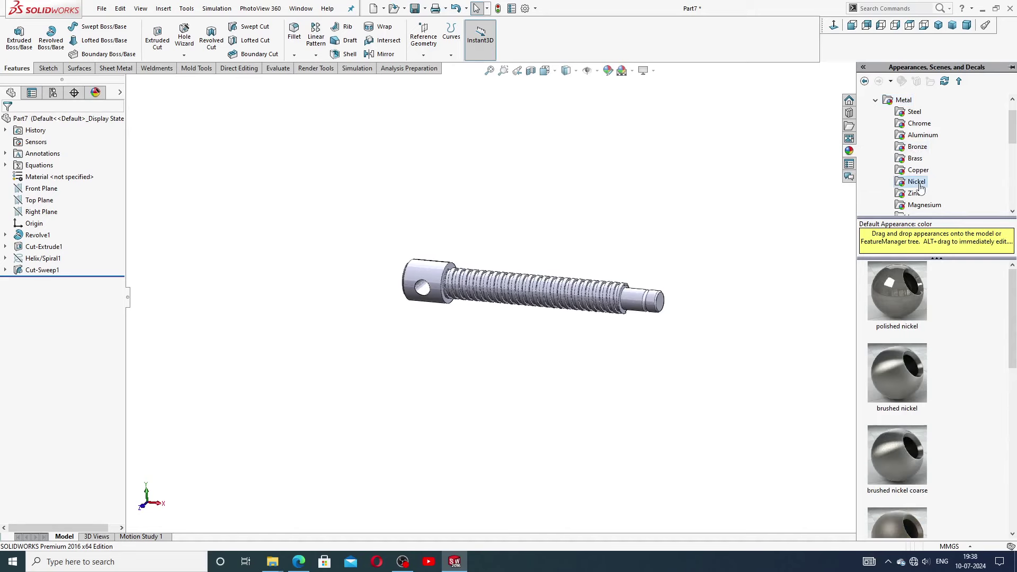
double_click(899, 295)
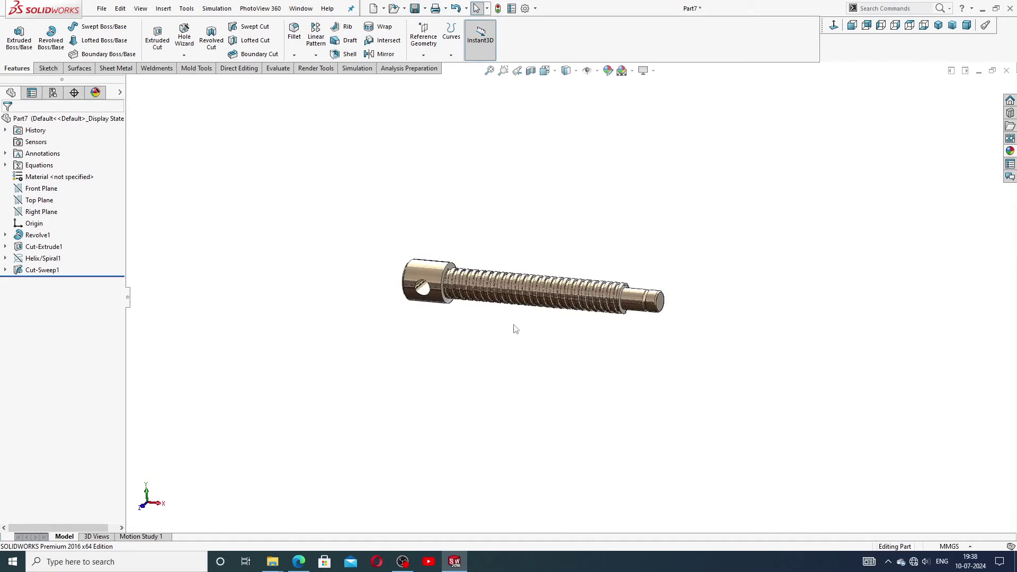
click(939, 25)
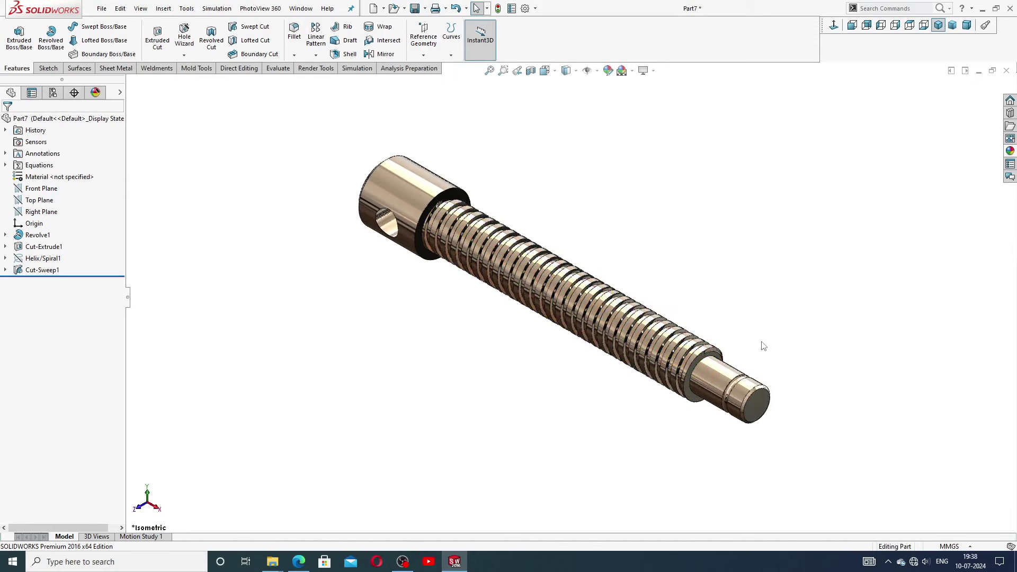
middle_drag(761, 345, 774, 297)
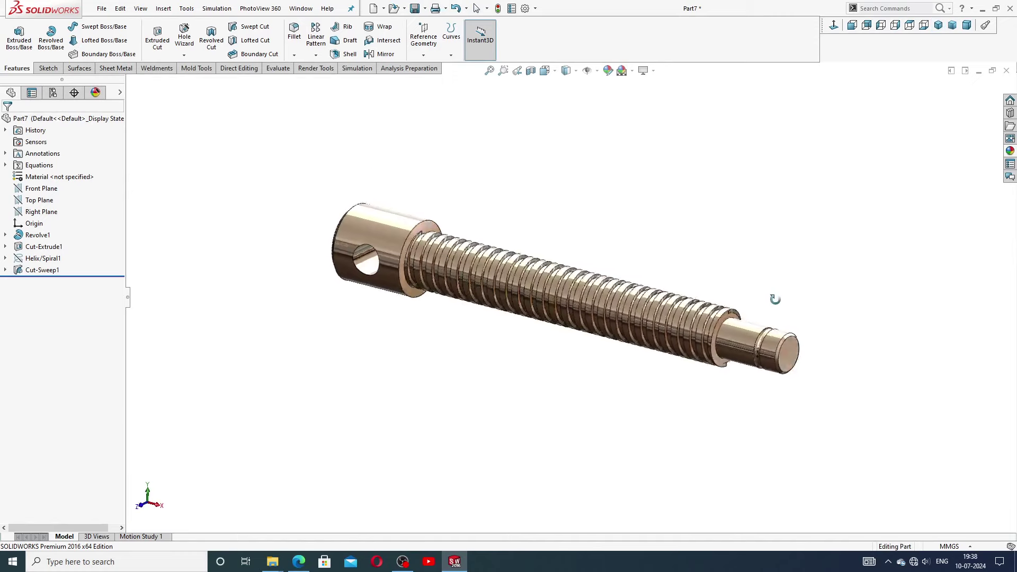
click(298, 563)
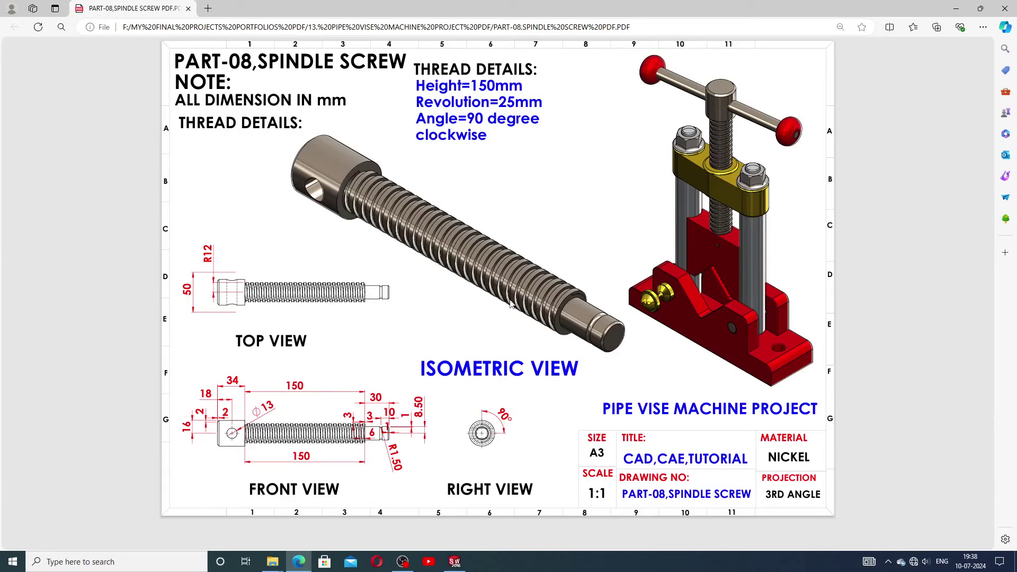
click(454, 561)
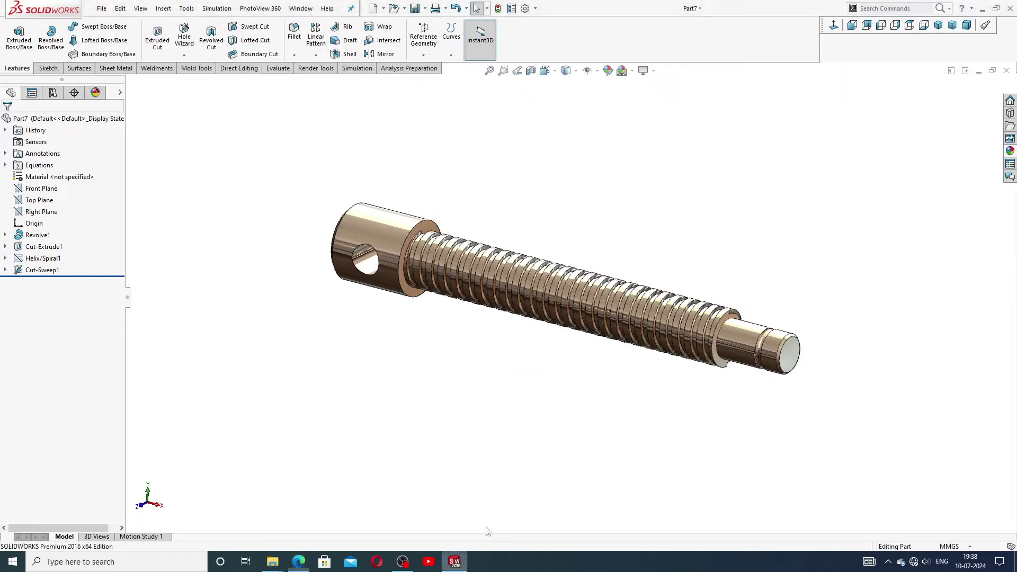
middle_drag(562, 340, 552, 398)
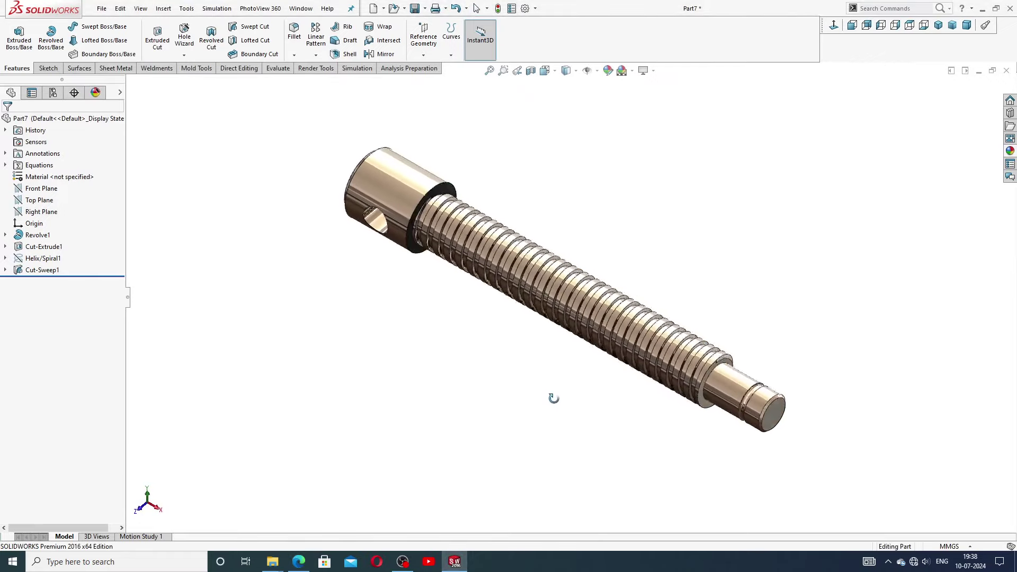
scroll(598, 319, down, 5)
click(598, 319)
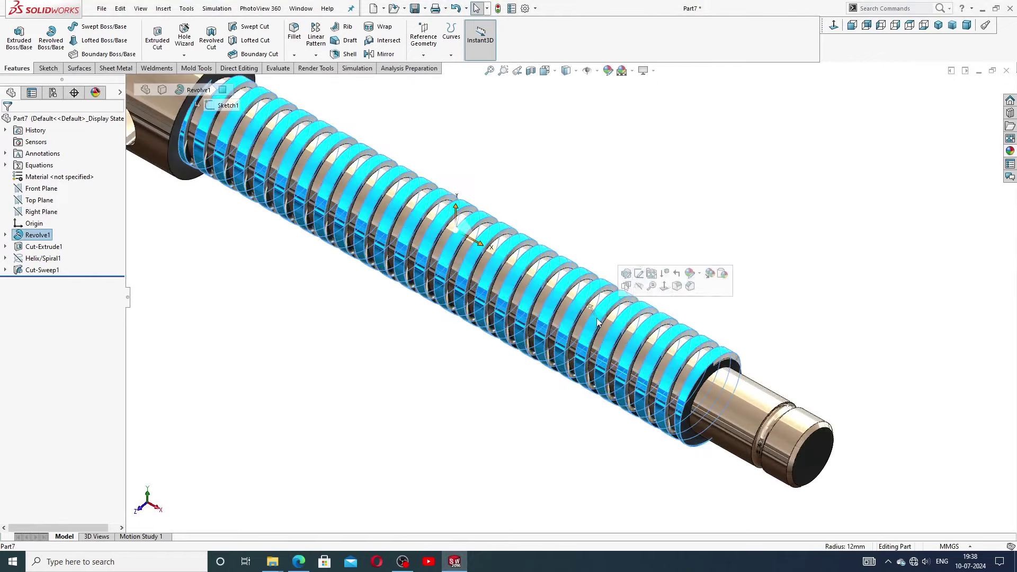
click(666, 233)
key(f)
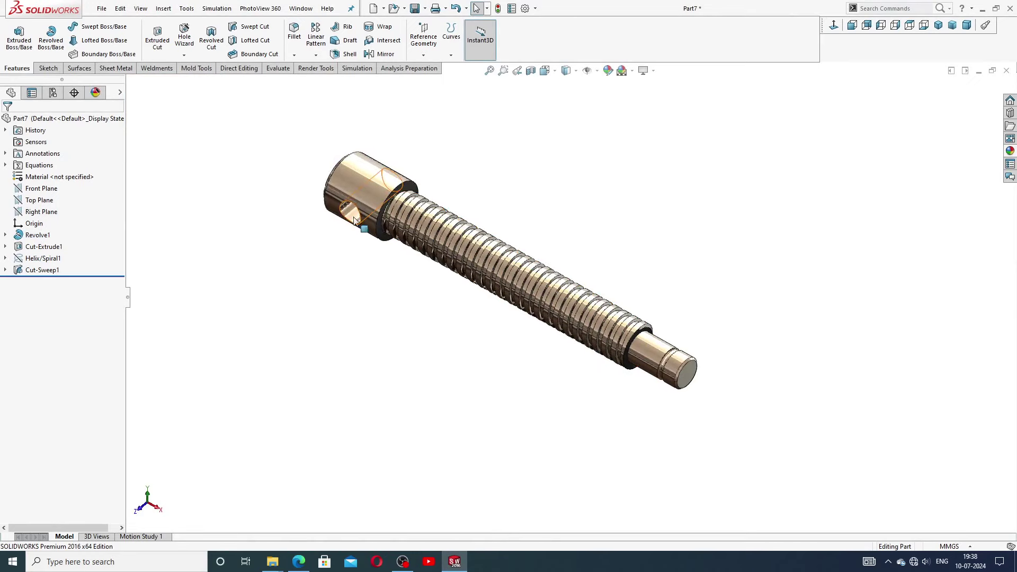
middle_drag(354, 220, 375, 152)
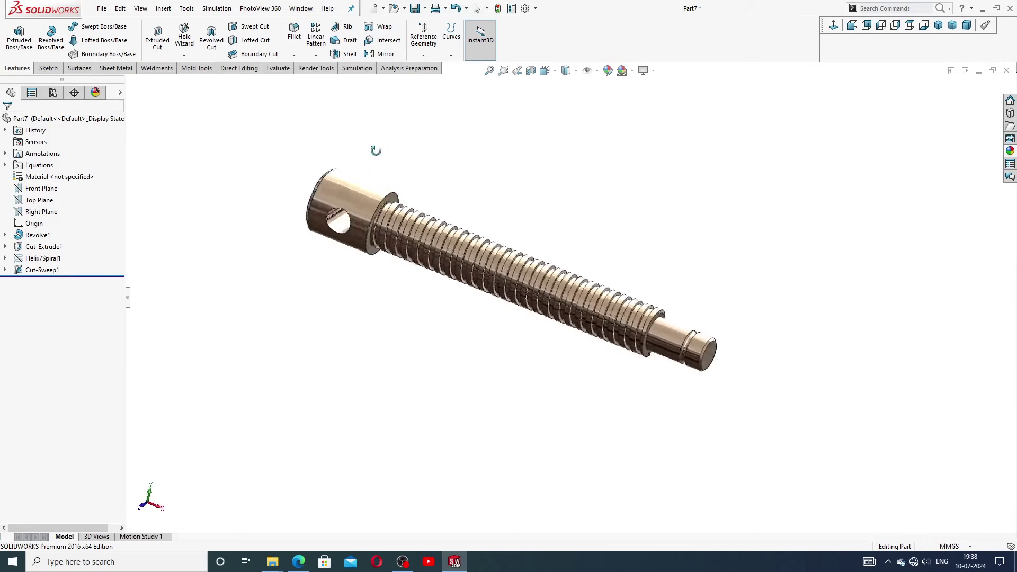
click(937, 26)
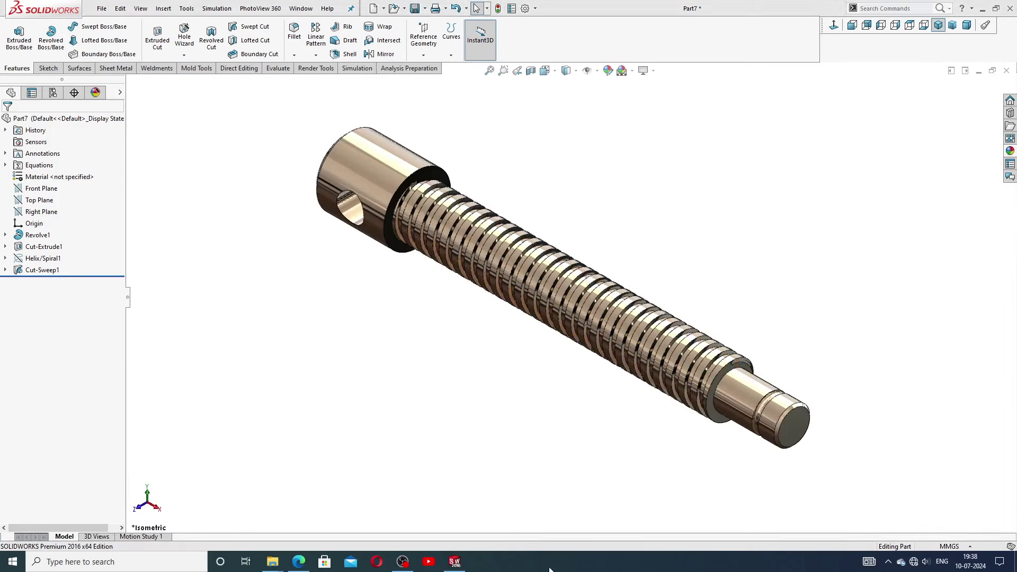
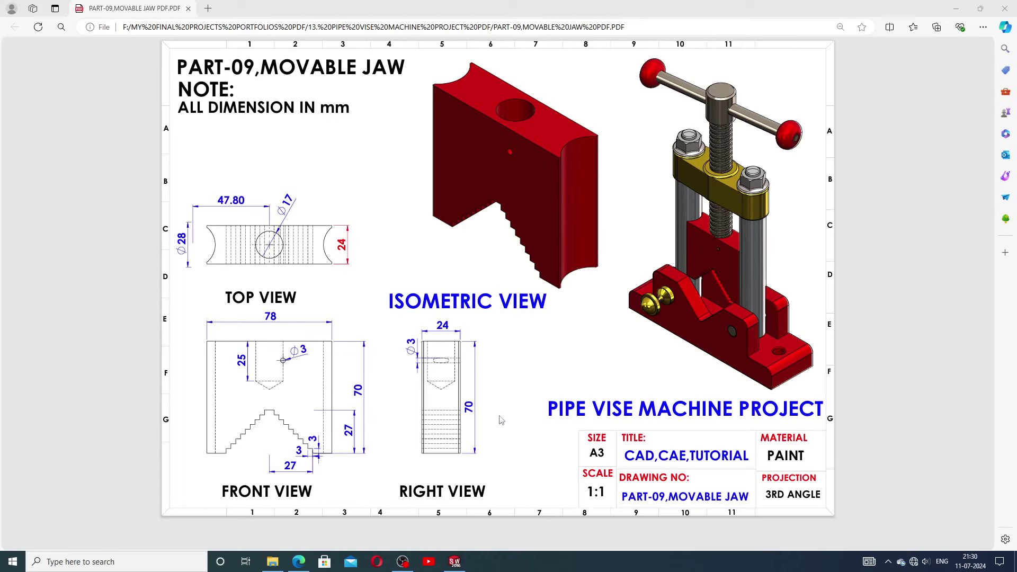
Step: Bring the red jaw part back and orbit it to inspect the Ø17 top hole
click(455, 562)
middle_drag(591, 355, 622, 311)
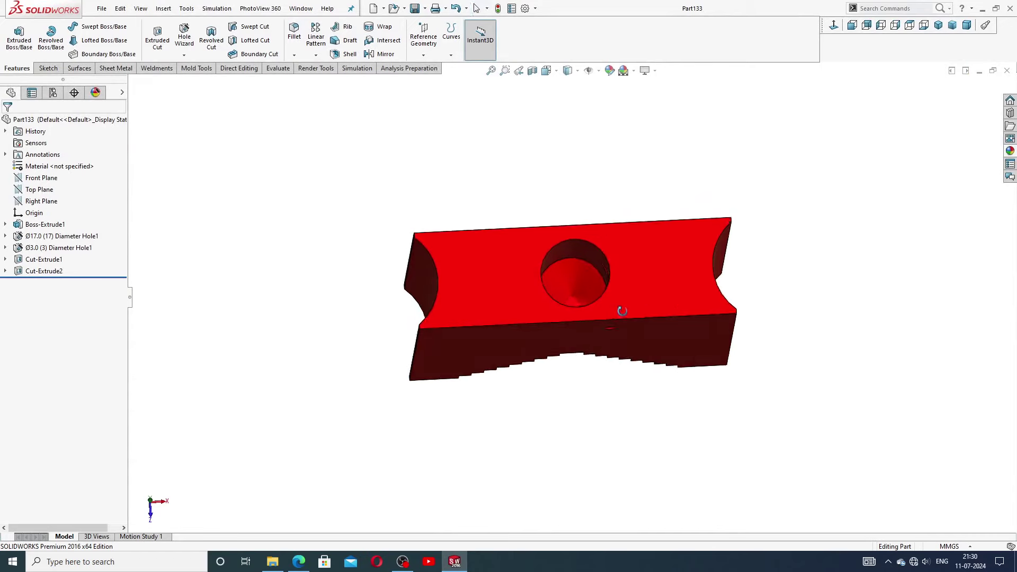
click(582, 250)
middle_drag(647, 390, 732, 244)
click(790, 223)
middle_drag(790, 222, 615, 253)
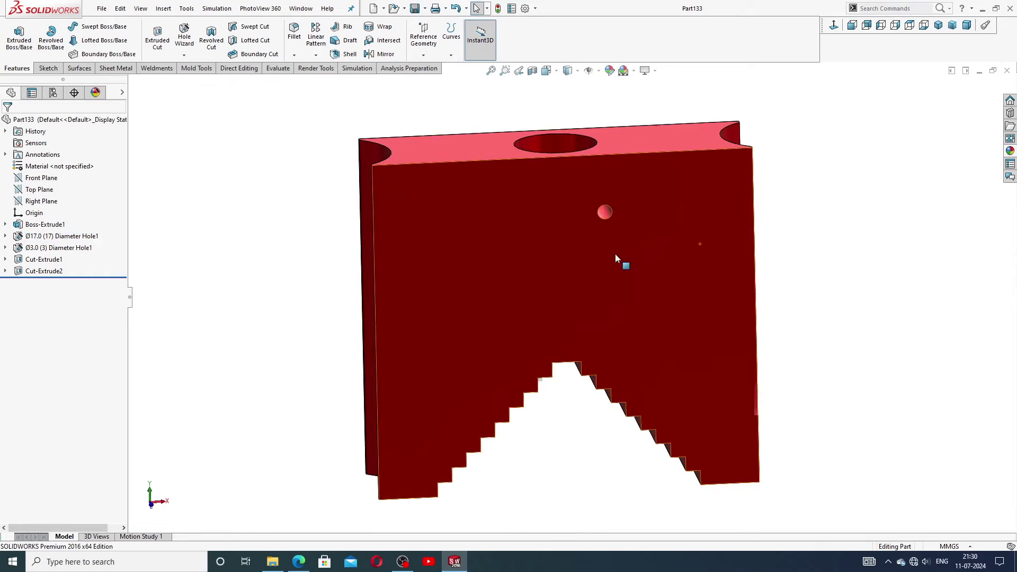
scroll(608, 287, up, 3)
scroll(598, 261, down, 5)
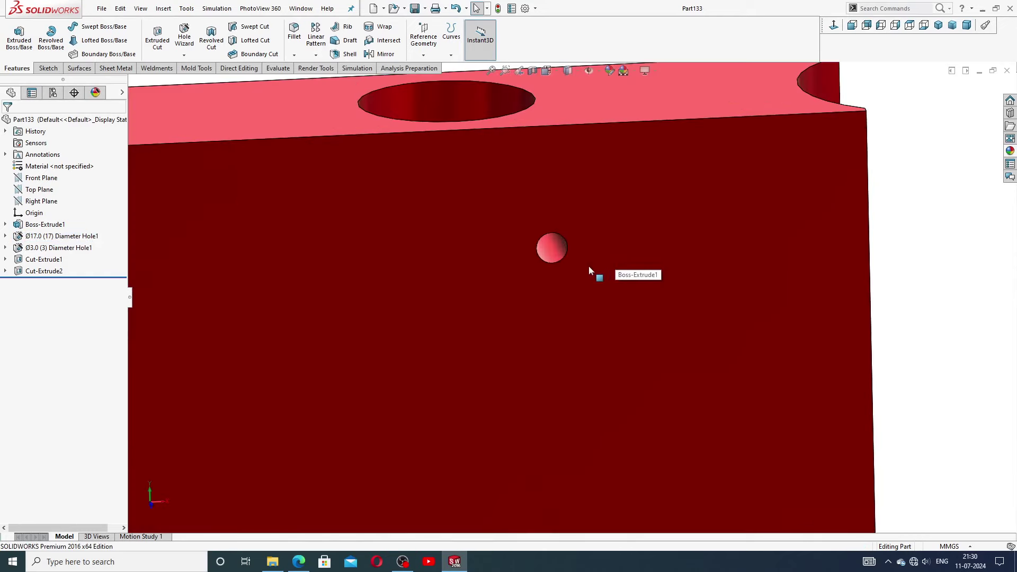
Step: Inspect the Ø3 cross hole's dimensions, viewing it from above
click(553, 249)
middle_drag(610, 310, 616, 332)
scroll(599, 297, up, 2)
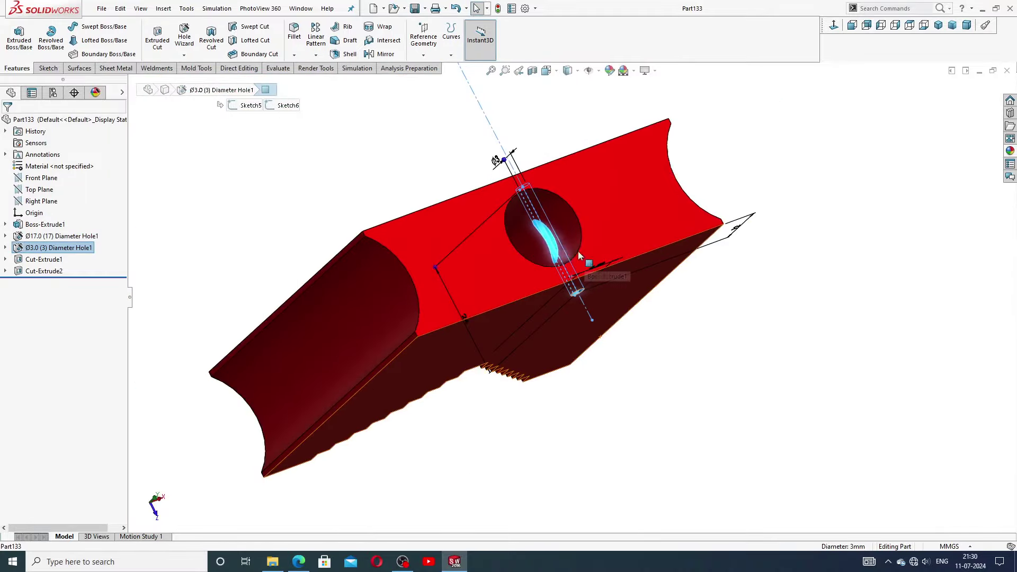
scroll(586, 265, down, 3)
middle_drag(585, 265, 607, 239)
scroll(573, 298, up, 5)
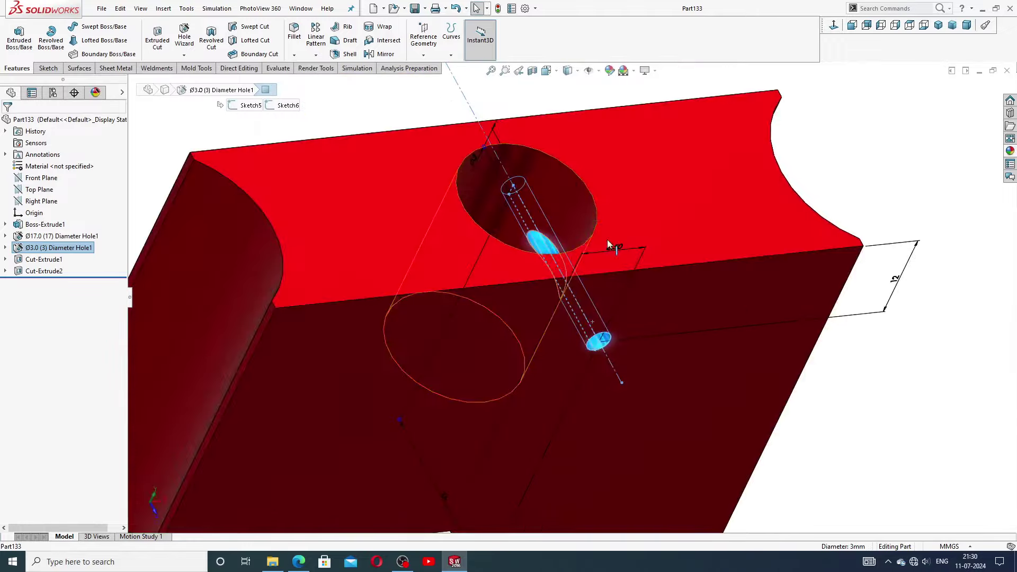
scroll(607, 239, up, 3)
click(731, 350)
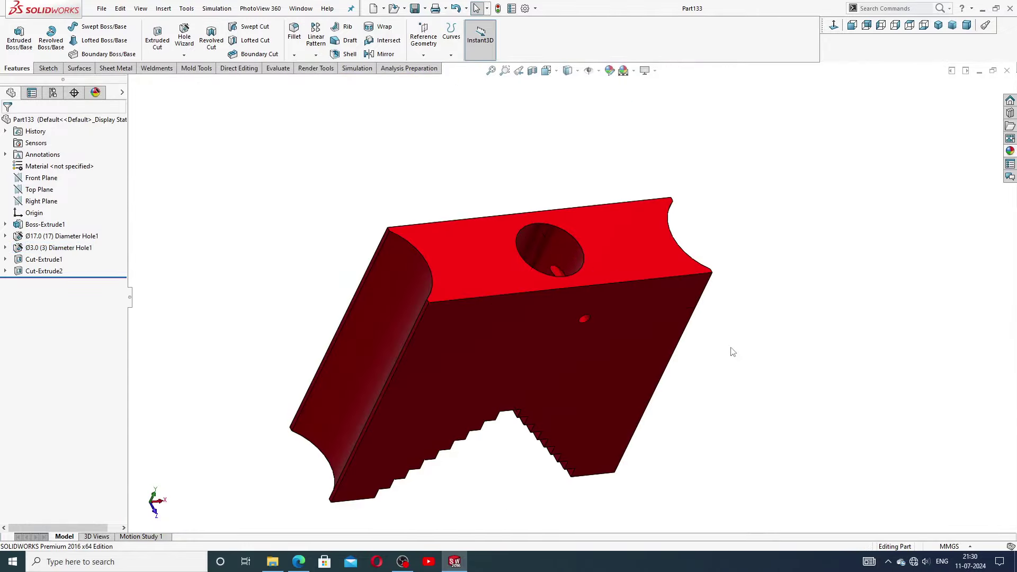
Step: Inspect a concave Ø28 side arc and a stepped V-tooth face
click(405, 316)
middle_drag(529, 359, 670, 181)
click(672, 181)
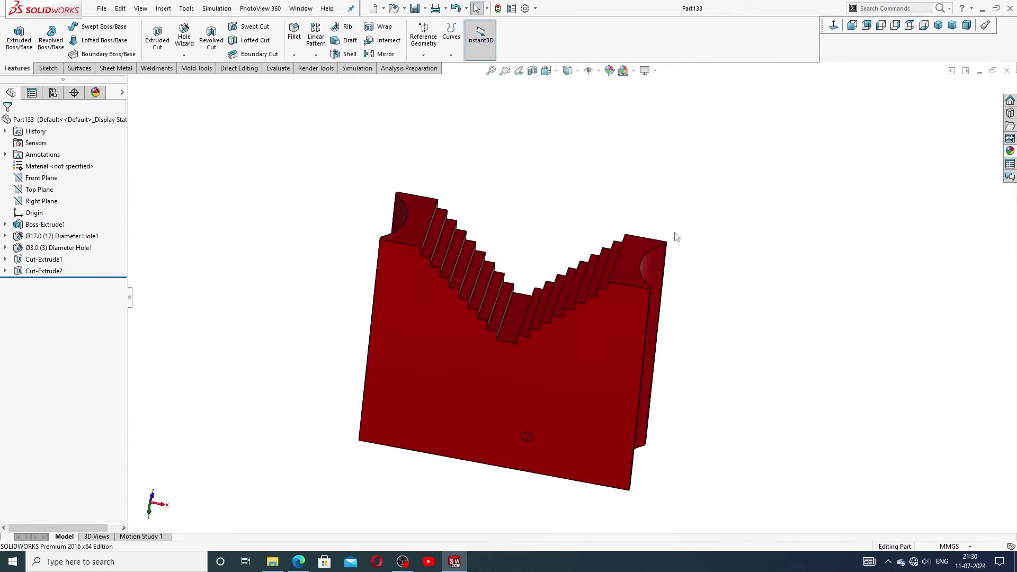
scroll(520, 303, down, 5)
click(533, 295)
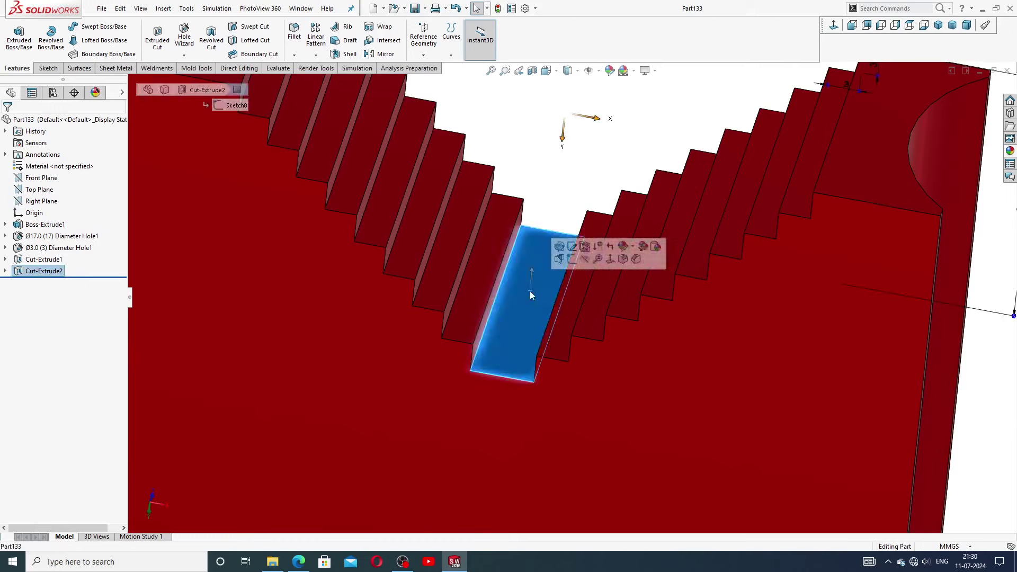
scroll(536, 238, up, 5)
click(537, 184)
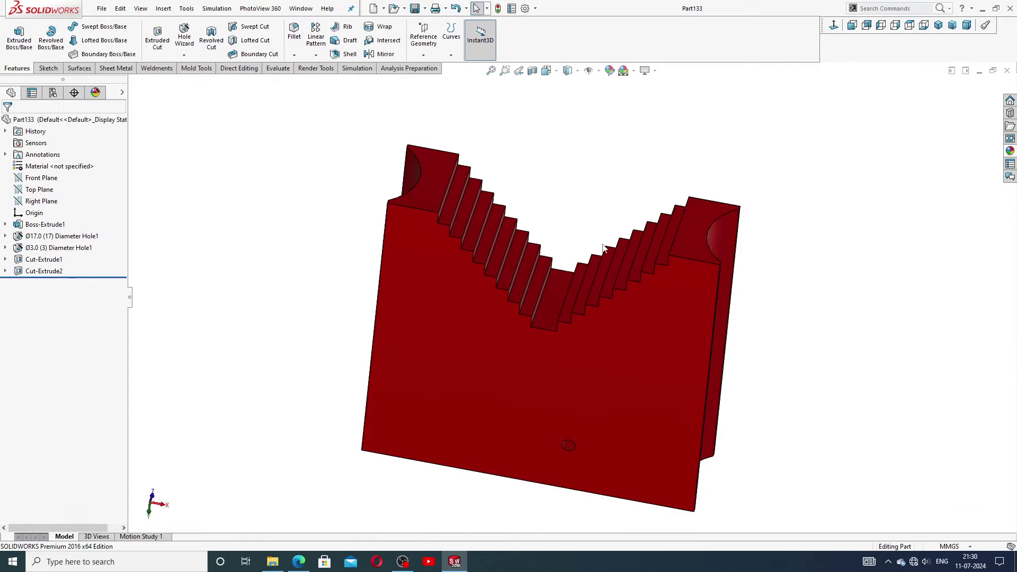
middle_drag(537, 184, 671, 321)
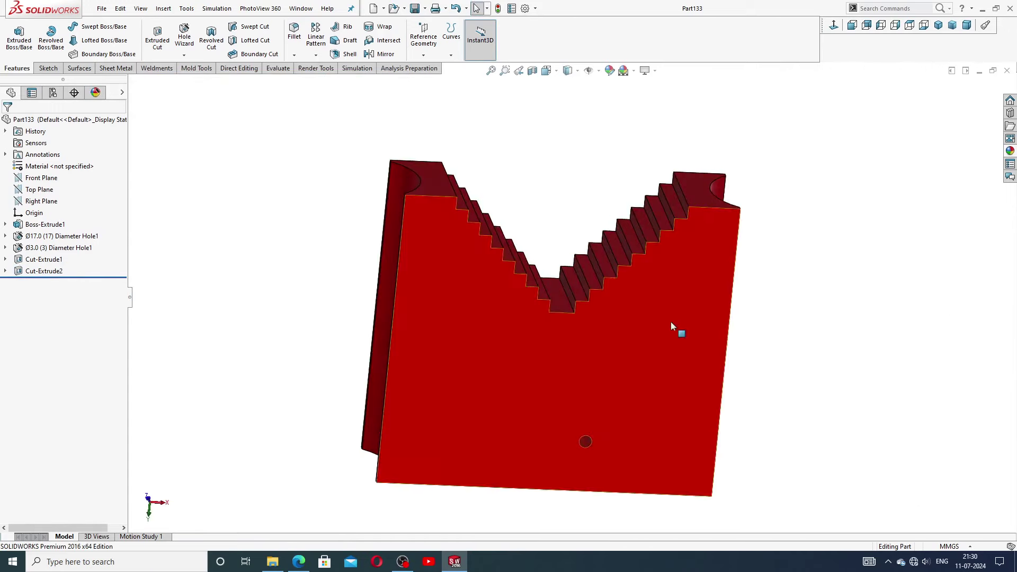
Step: Compare isometric, trimetric and dimetric views, then check the part against the drawing PDF
click(938, 25)
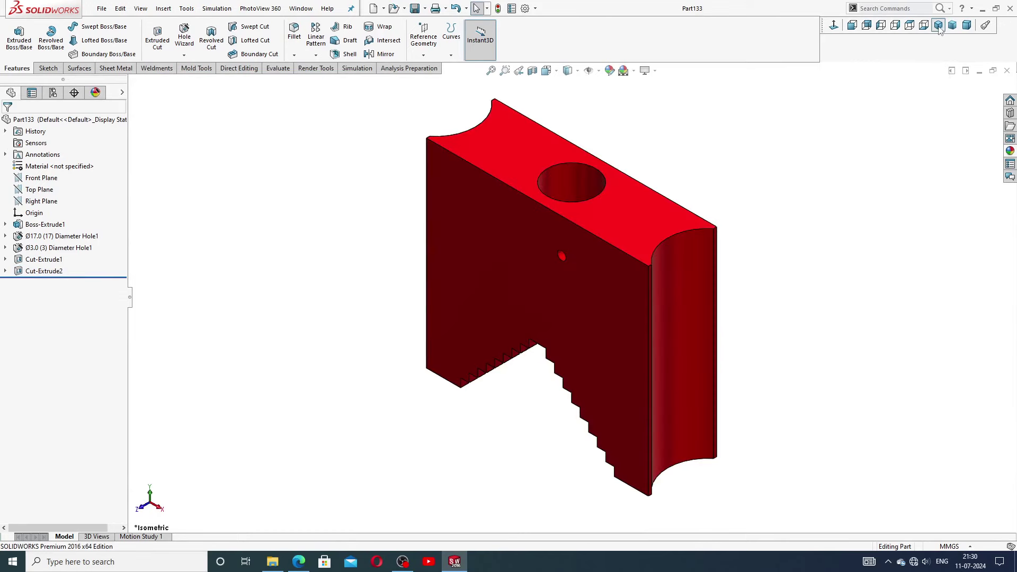
click(953, 26)
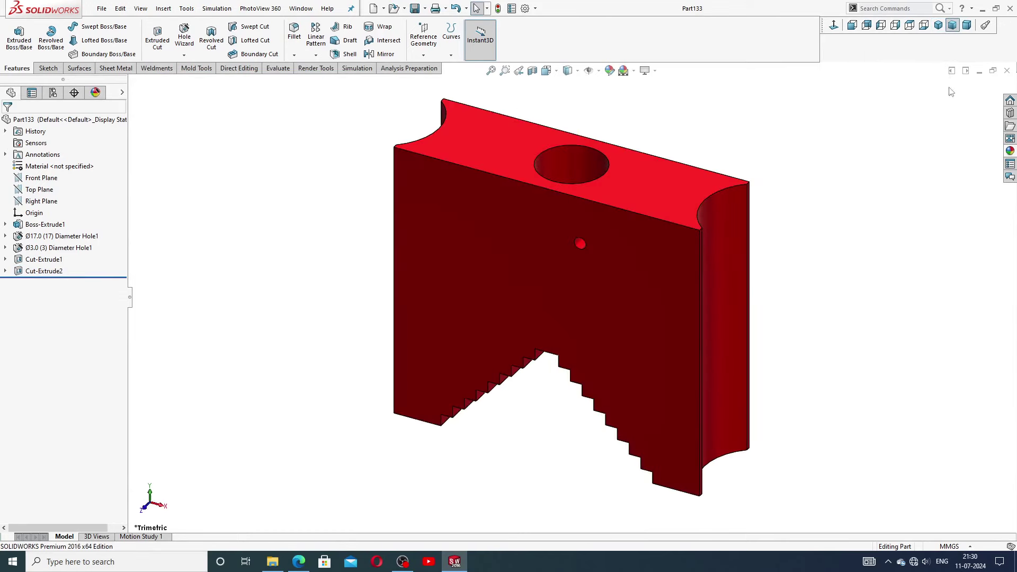
click(967, 25)
click(937, 28)
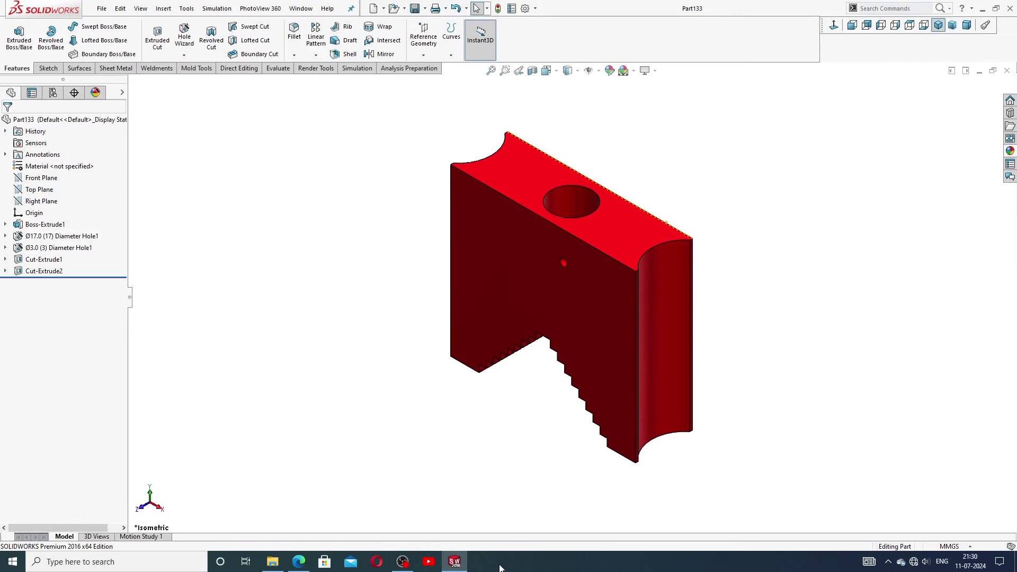
click(298, 561)
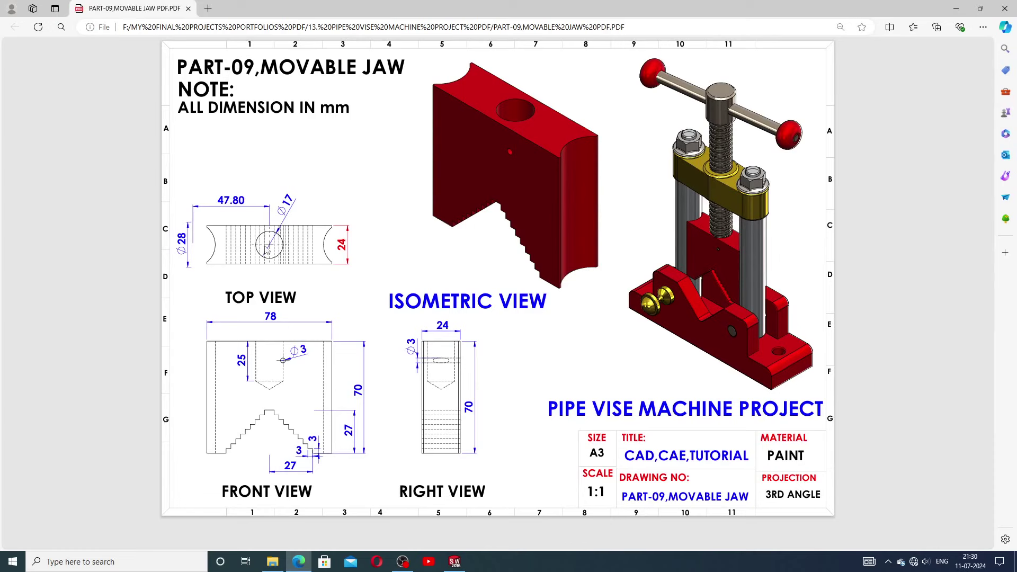
click(455, 562)
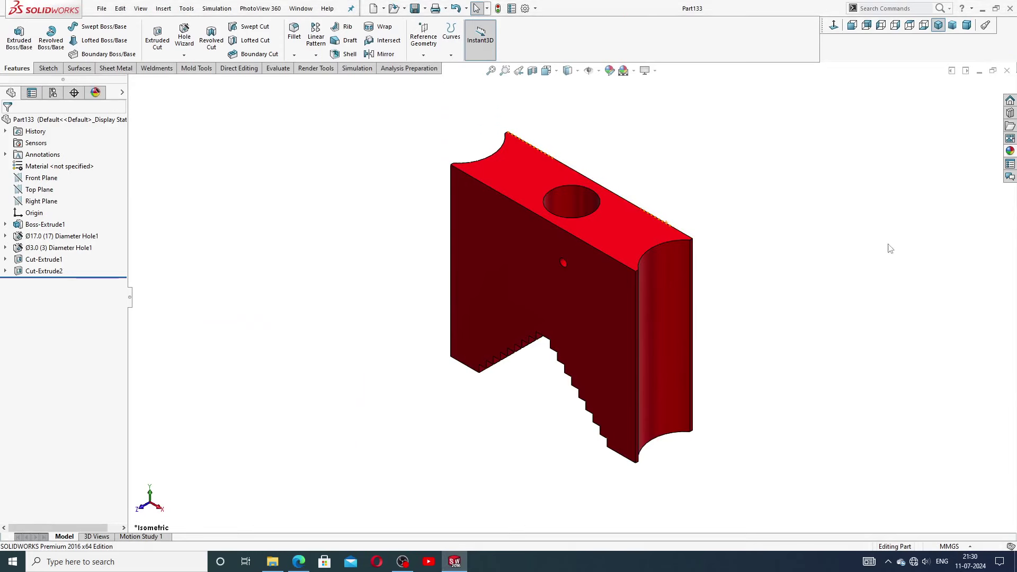
Step: Close Part133 and start a new part with the Plain White scene
click(1008, 71)
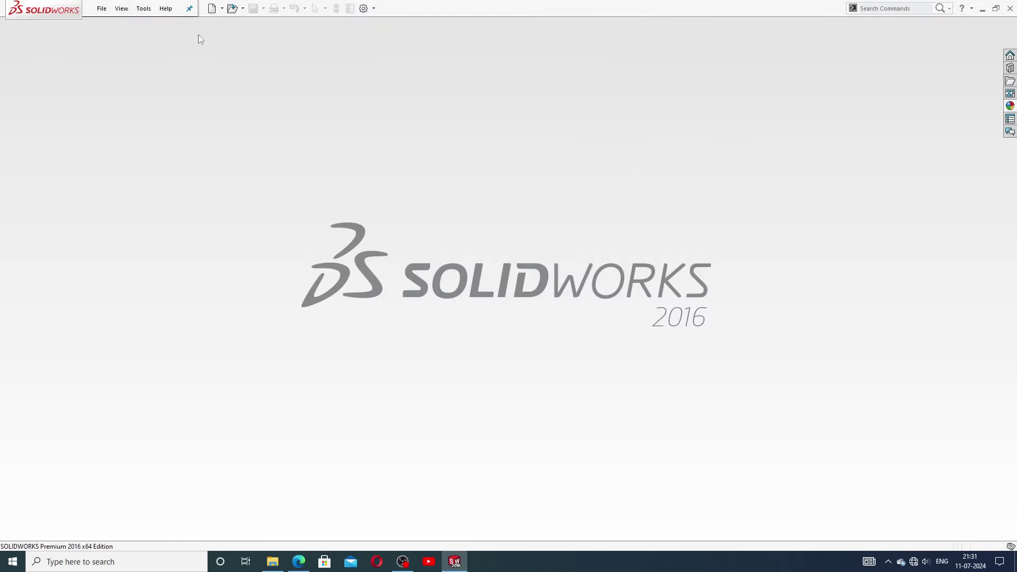
click(213, 8)
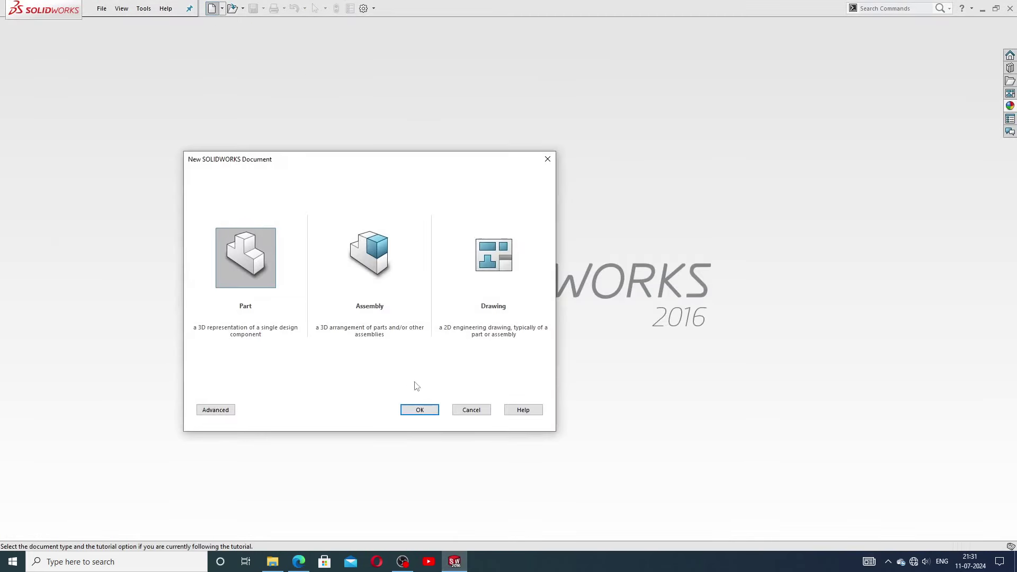
click(419, 410)
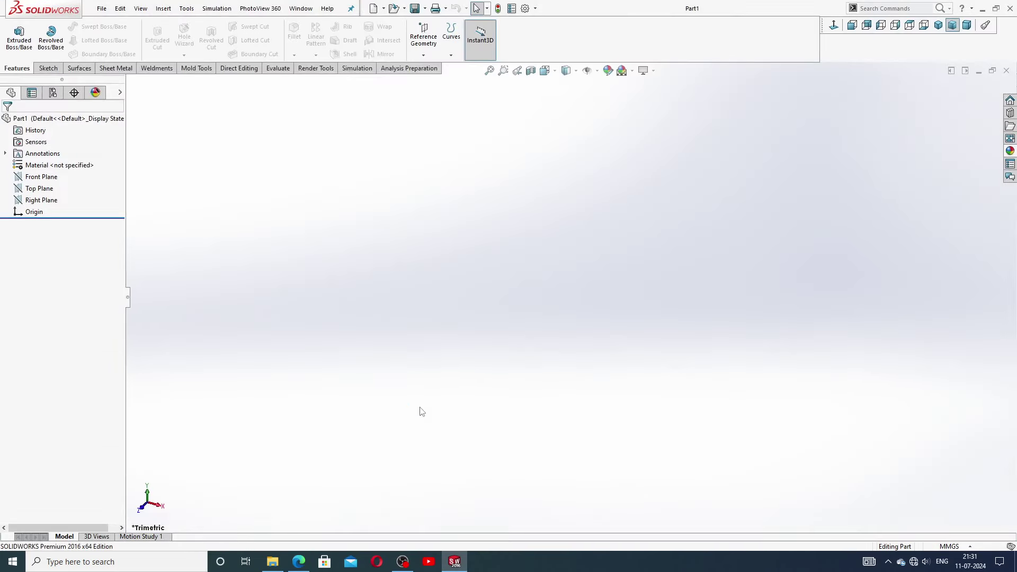
click(632, 71)
click(652, 27)
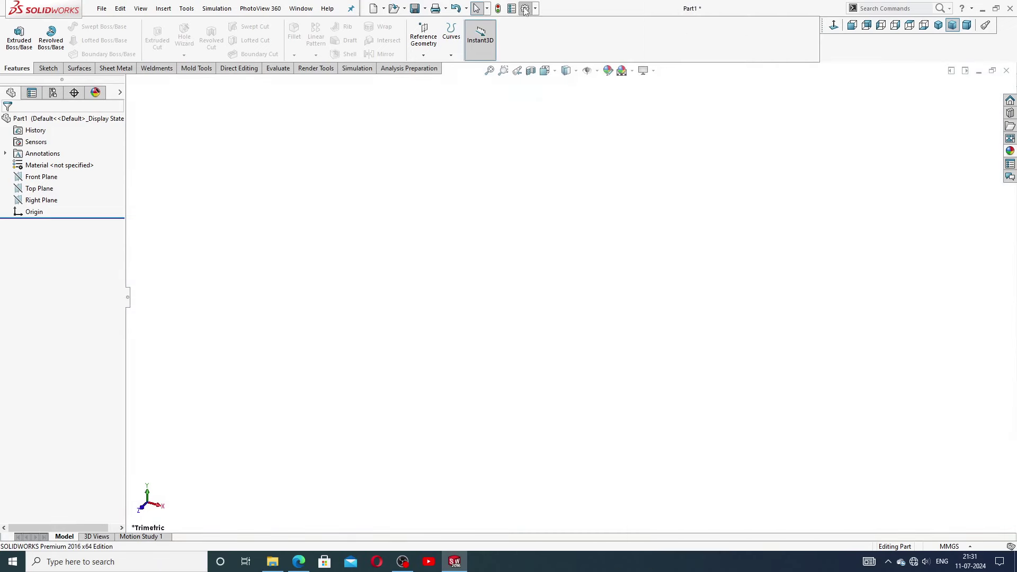
Step: Set shaded and wireframe image quality to High in Document Properties, then view the drawing PDF
click(525, 9)
click(389, 101)
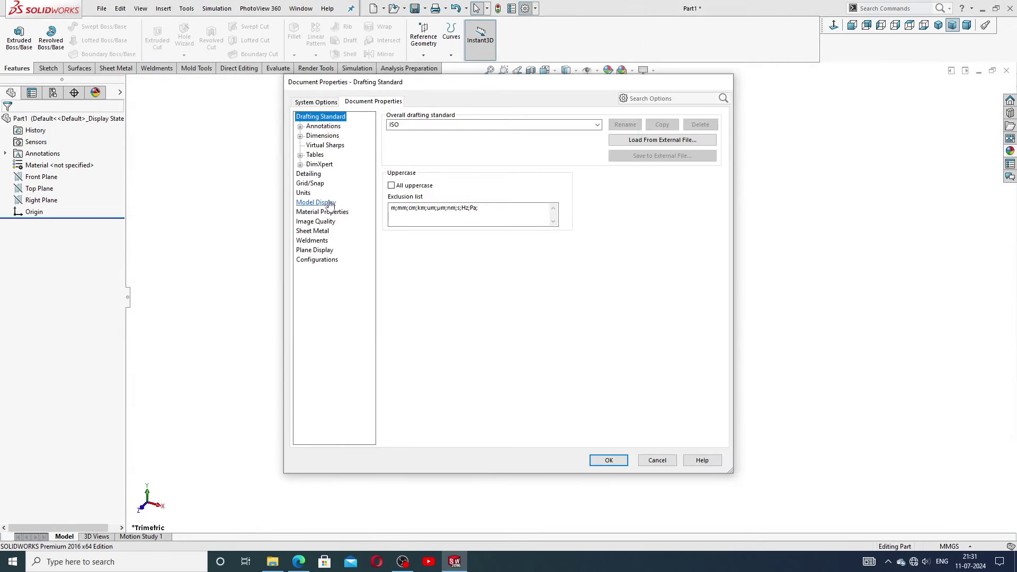
drag(512, 131, 584, 132)
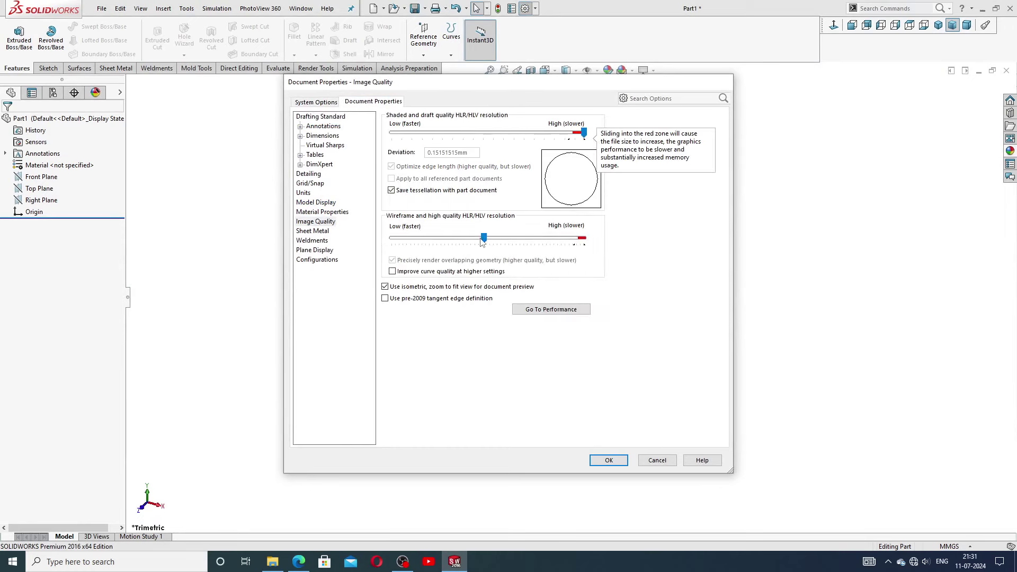
drag(483, 241, 585, 266)
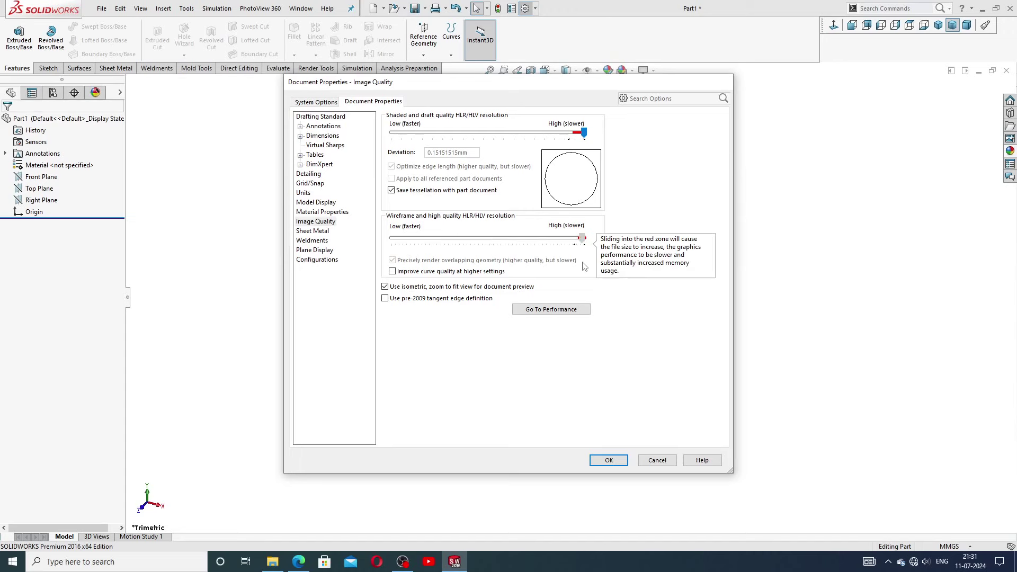
click(609, 460)
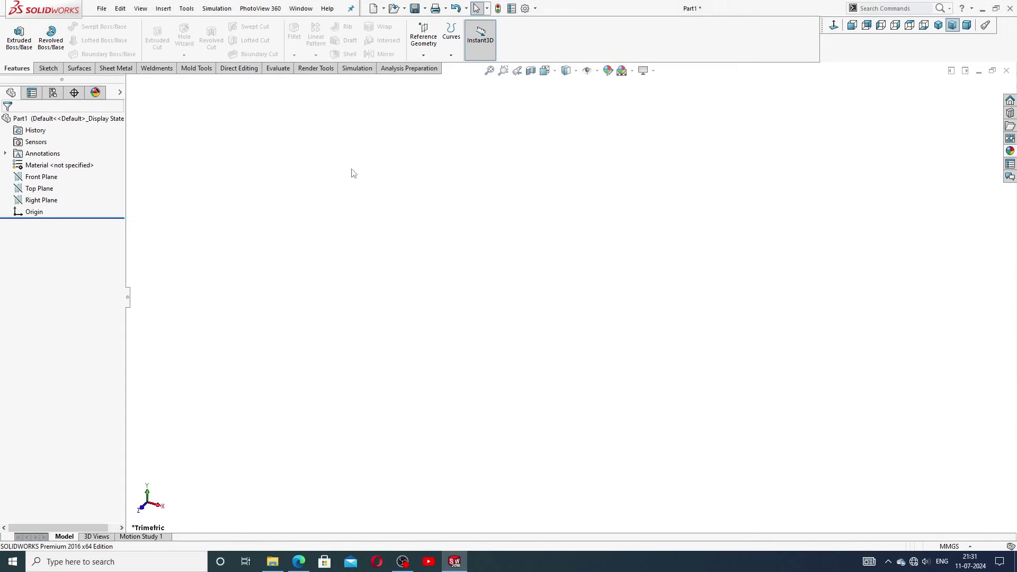
click(298, 562)
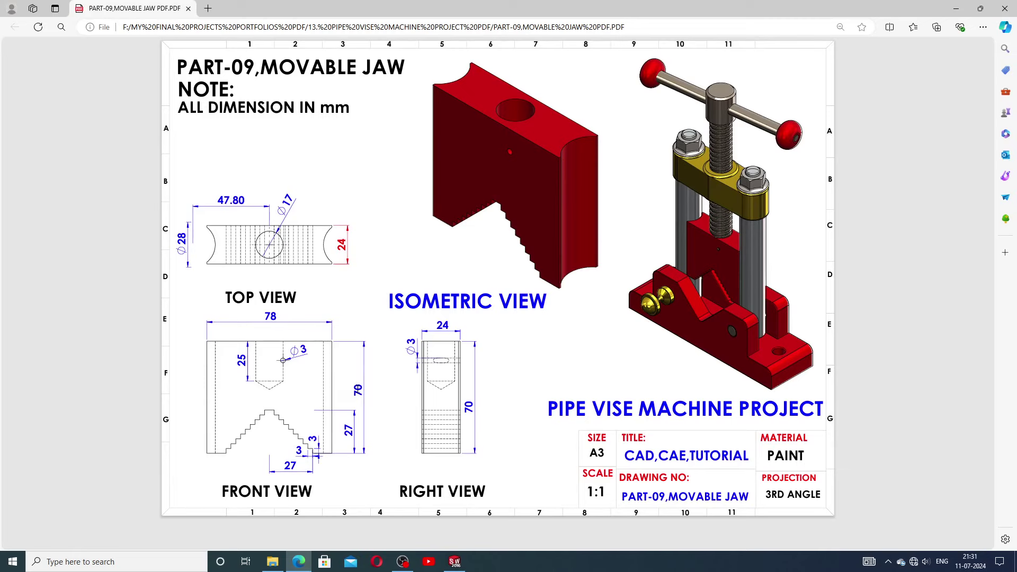
Step: Sketch a centre rectangle on the Front Plane, centred on the origin
click(453, 562)
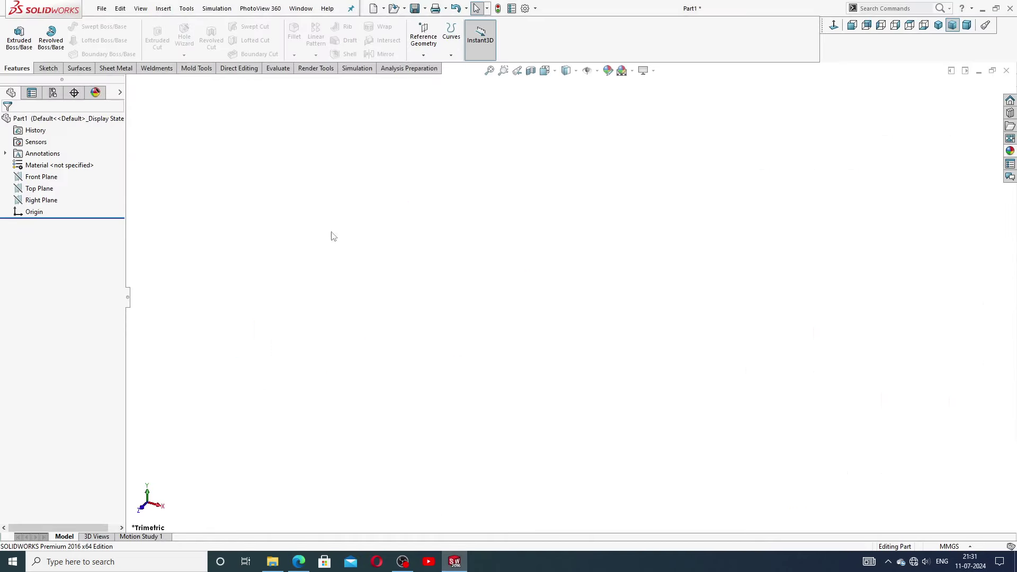
click(53, 177)
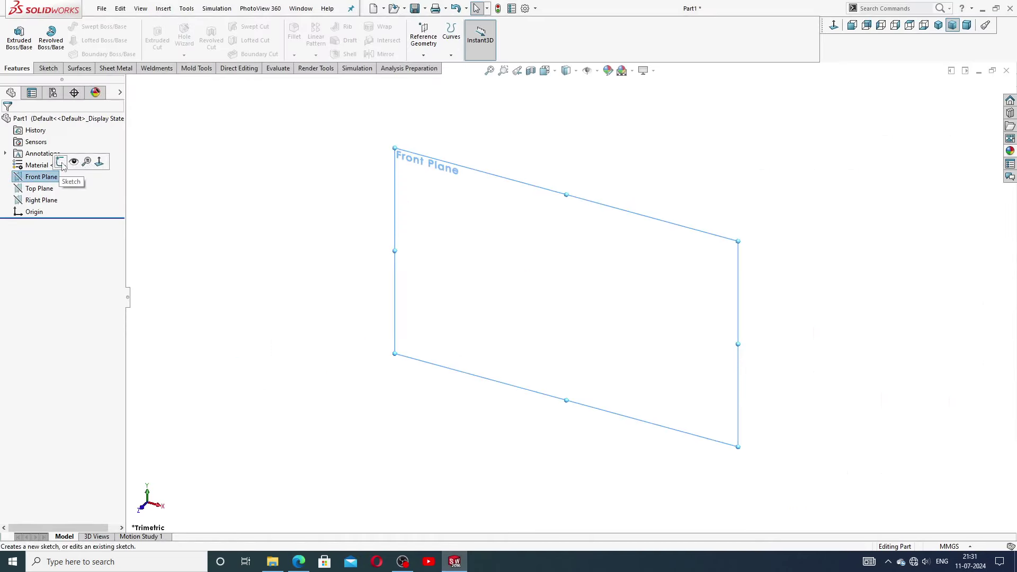
click(63, 166)
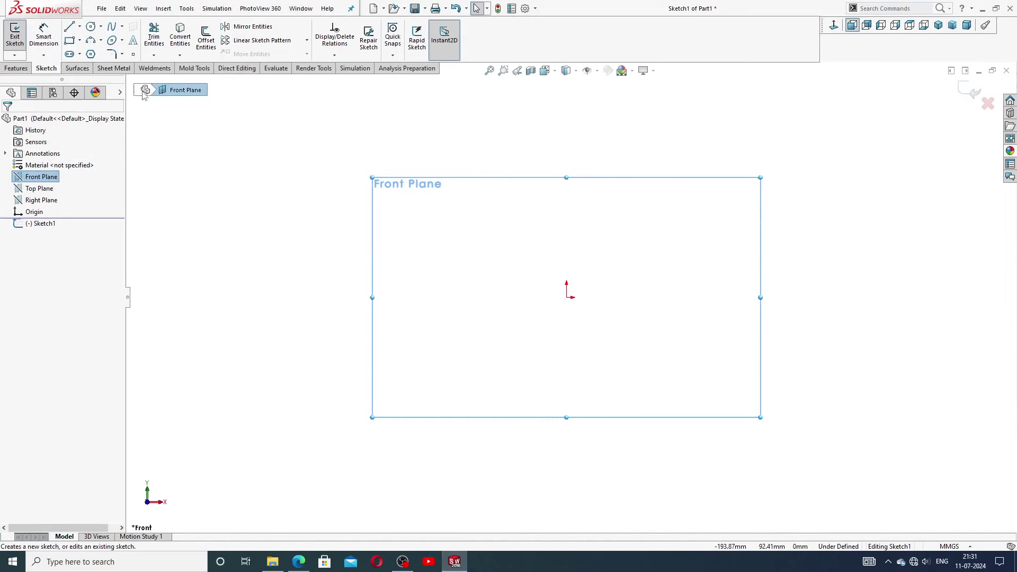
click(79, 40)
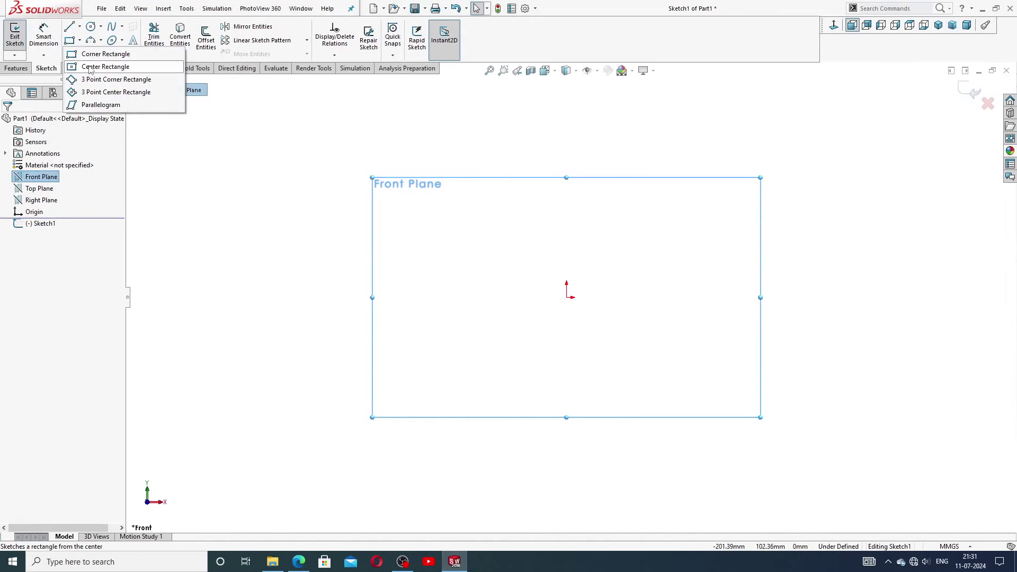
click(90, 67)
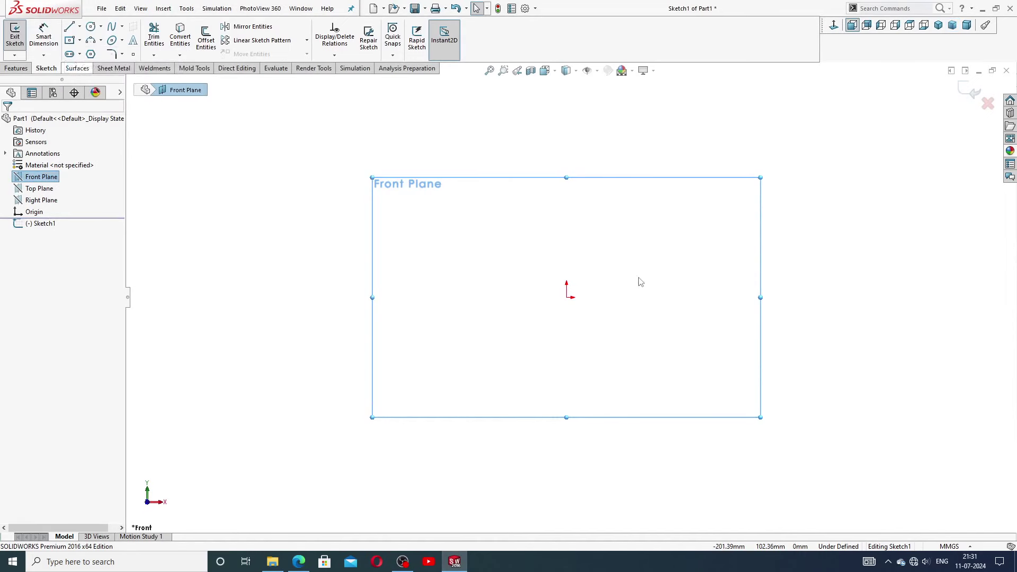
click(567, 297)
click(693, 172)
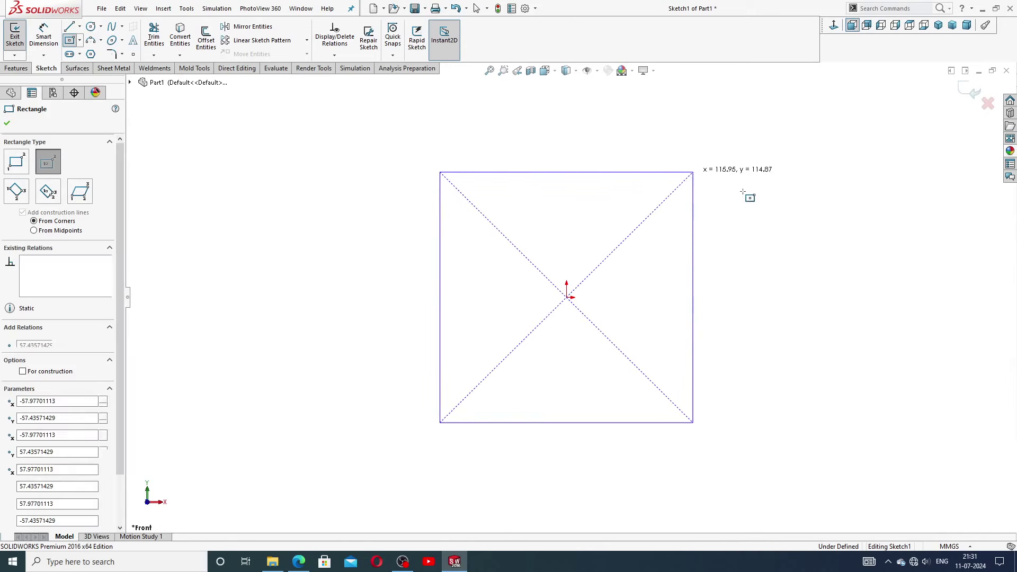
right_click(743, 193)
click(755, 197)
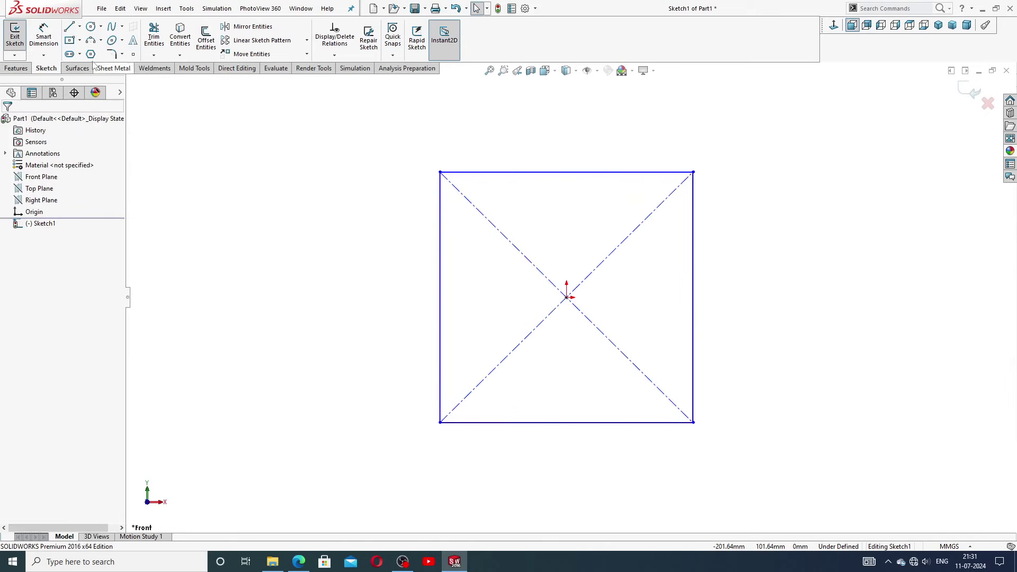
Step: Dimension the rectangle 78 mm wide and 70 mm tall
click(546, 173)
click(543, 155)
text(78)
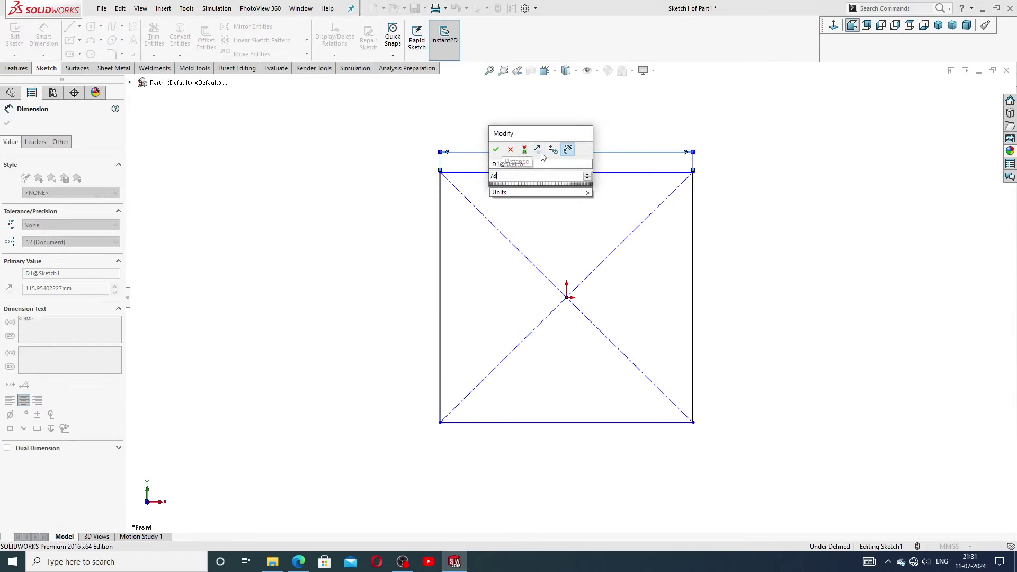
key(Return)
click(694, 212)
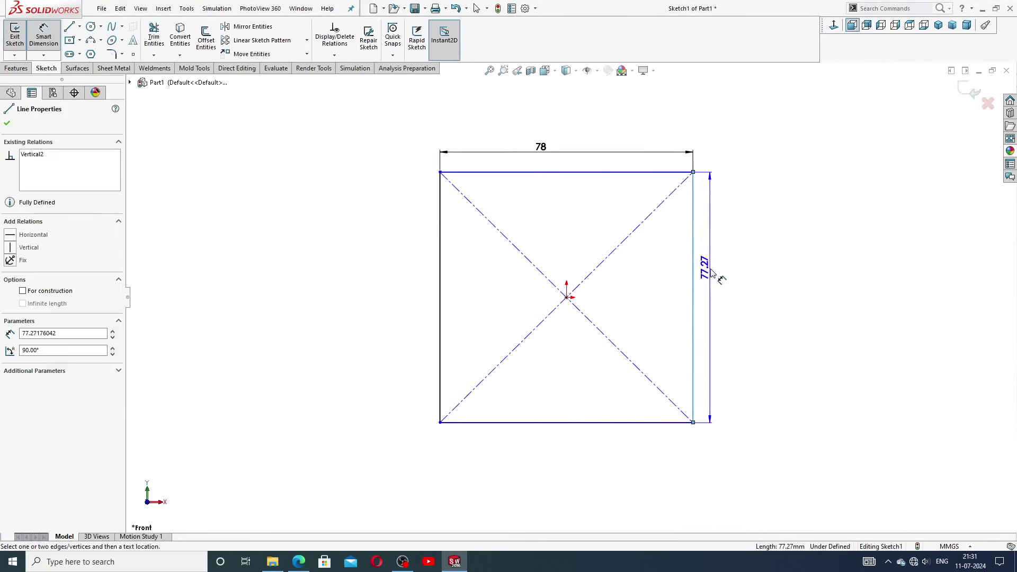
click(721, 282)
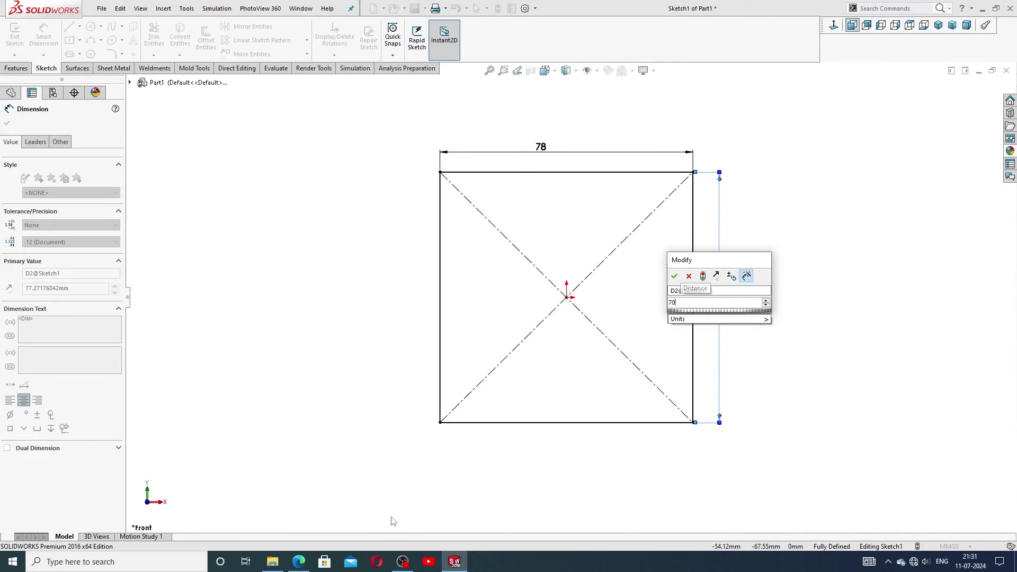
key(Return)
click(789, 246)
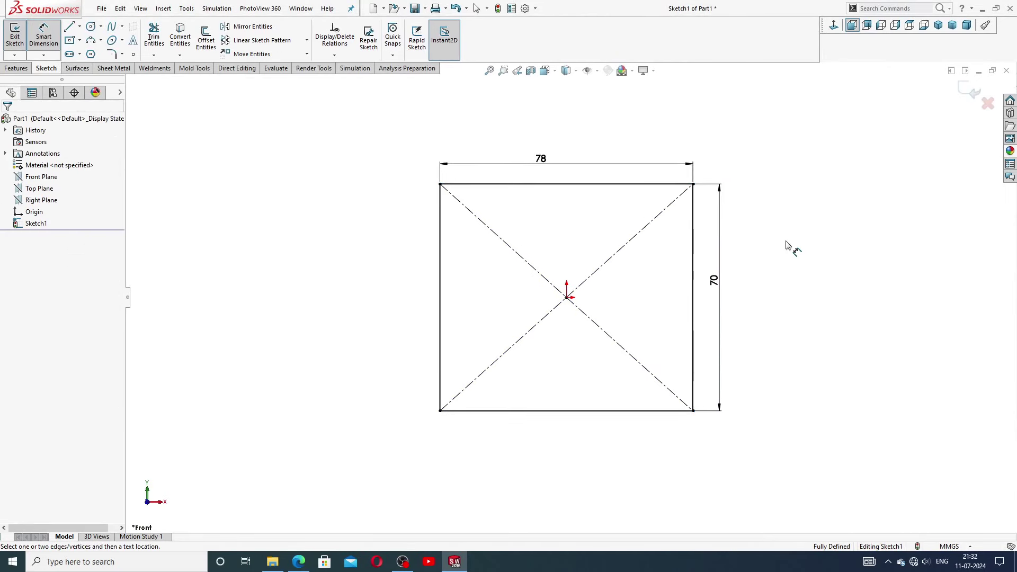
Step: Check the reference drawing, then leave Smart Dimension for the Select tool
click(302, 562)
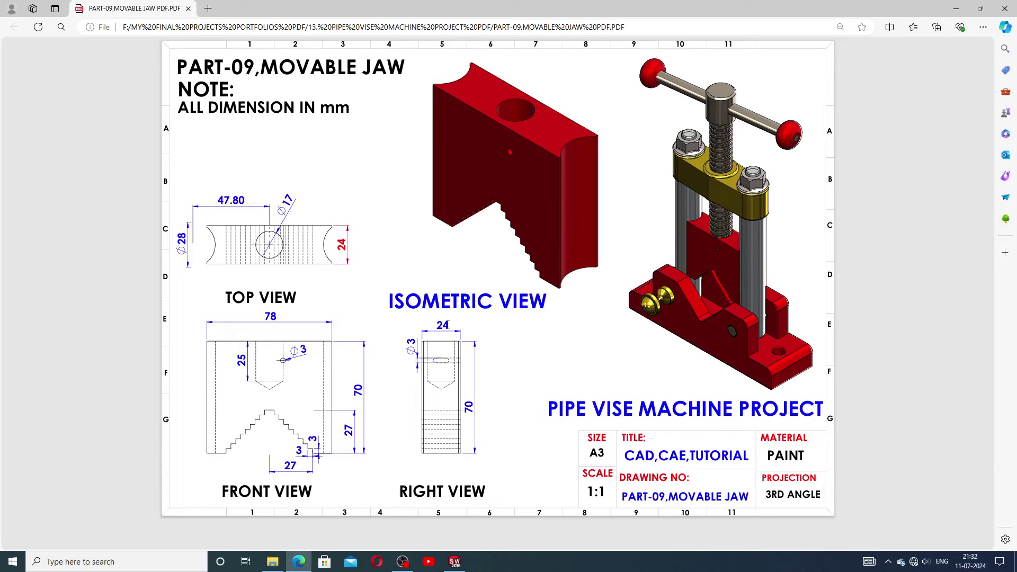
click(454, 562)
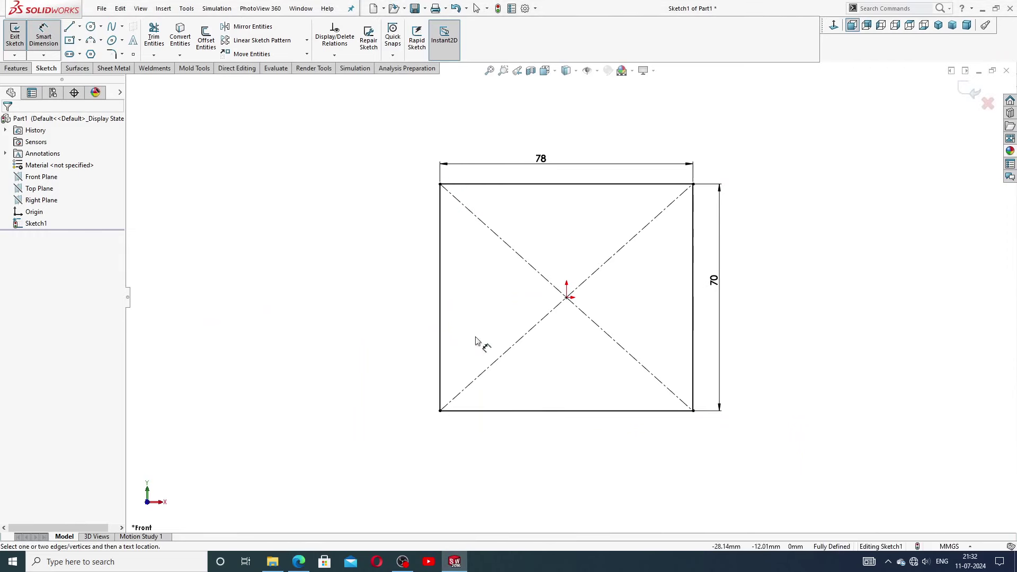
right_click(341, 262)
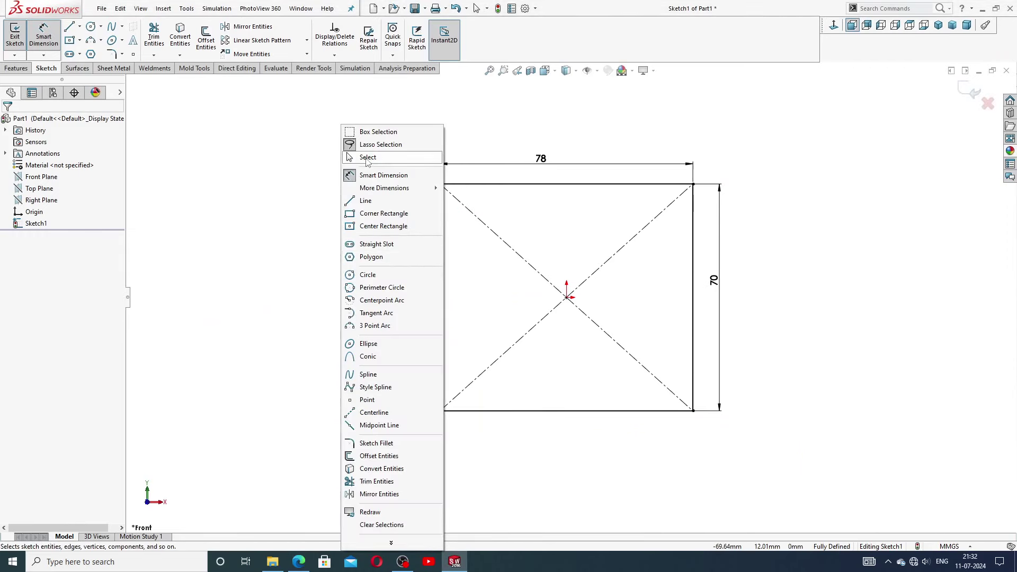
click(368, 160)
Step: Extrude the rectangle Mid Plane to 24 mm depth as Boss-Extrude1
click(15, 68)
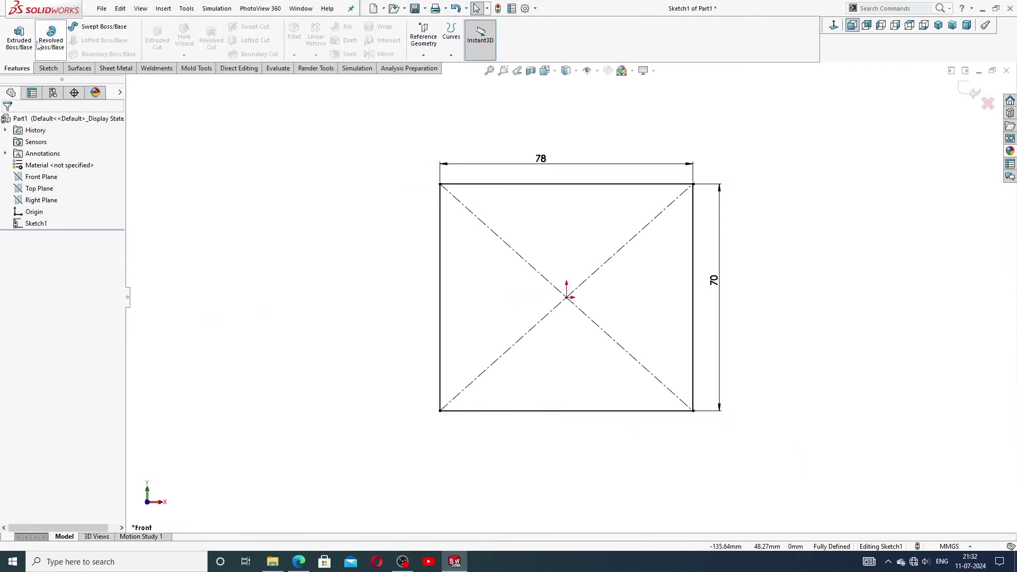
click(19, 37)
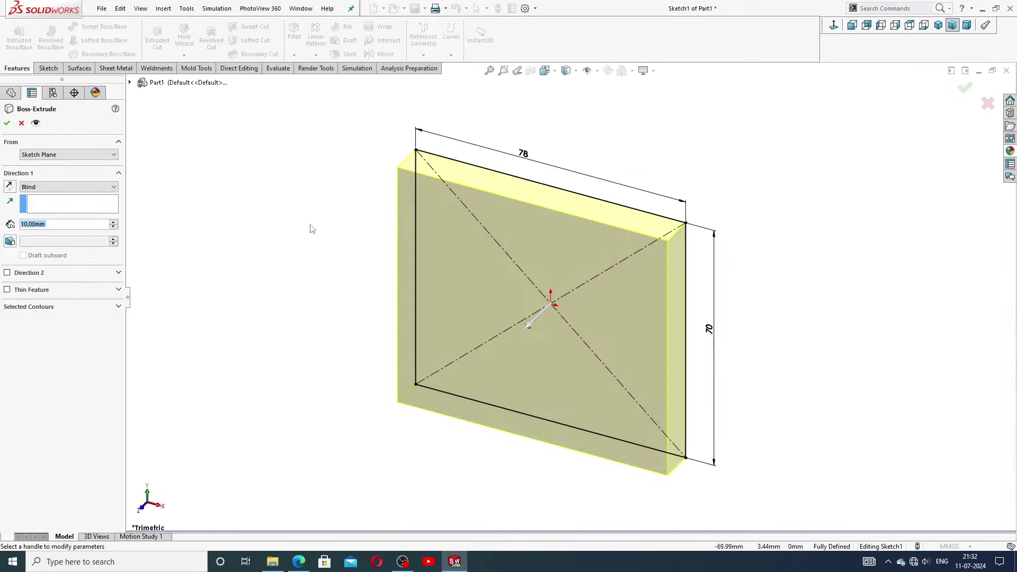
click(69, 188)
click(67, 231)
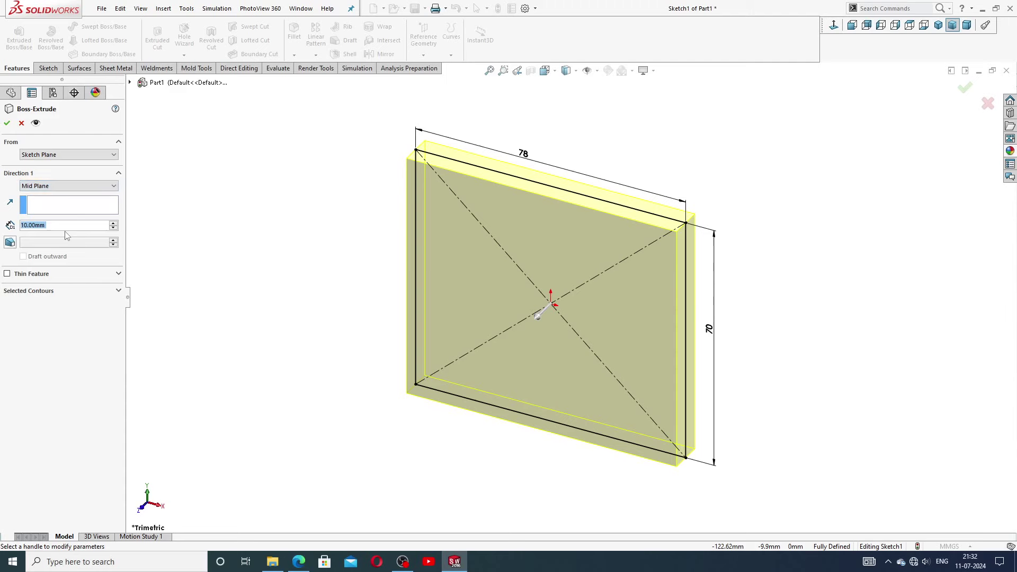
text(24)
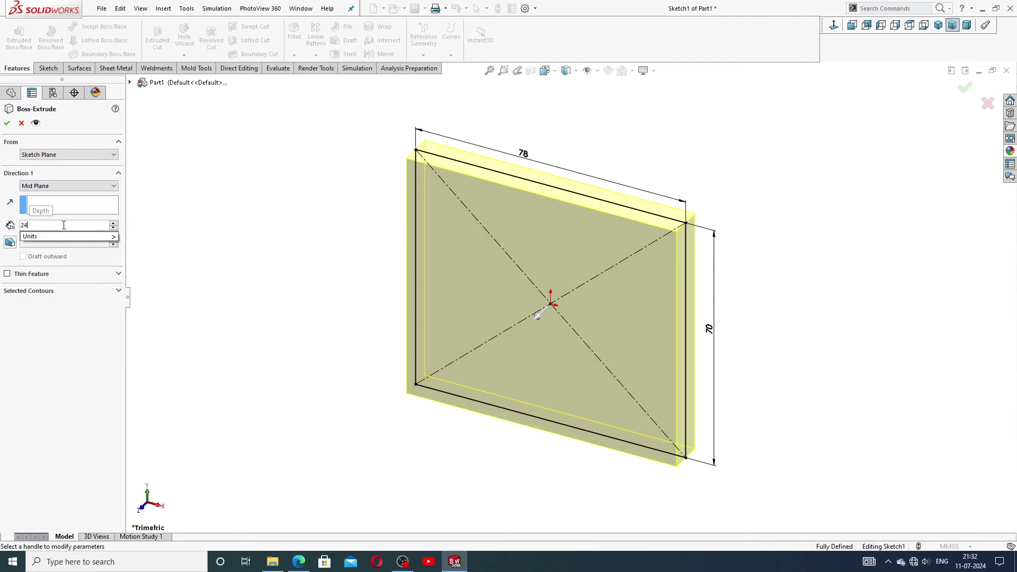
key(Return)
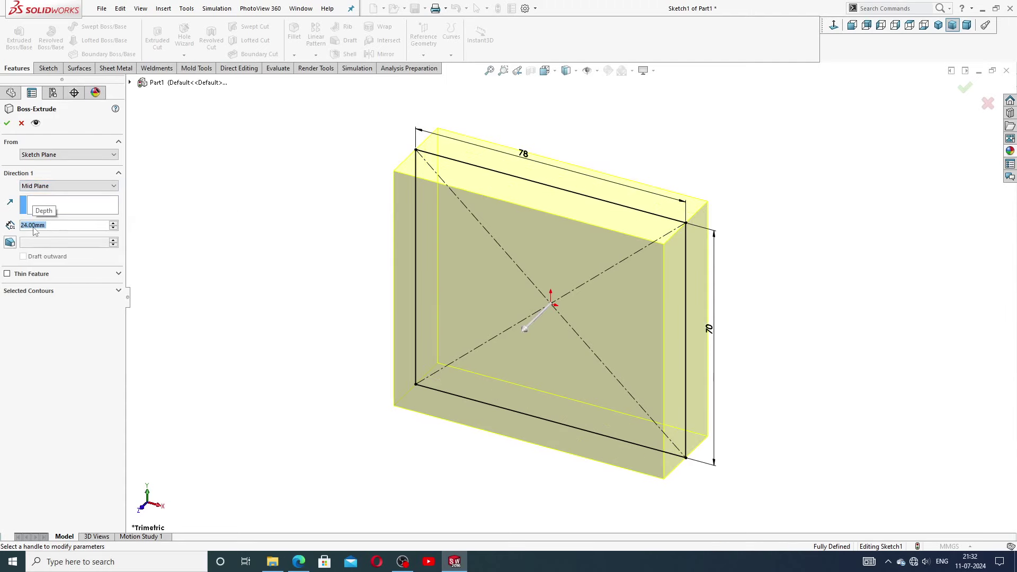
click(7, 122)
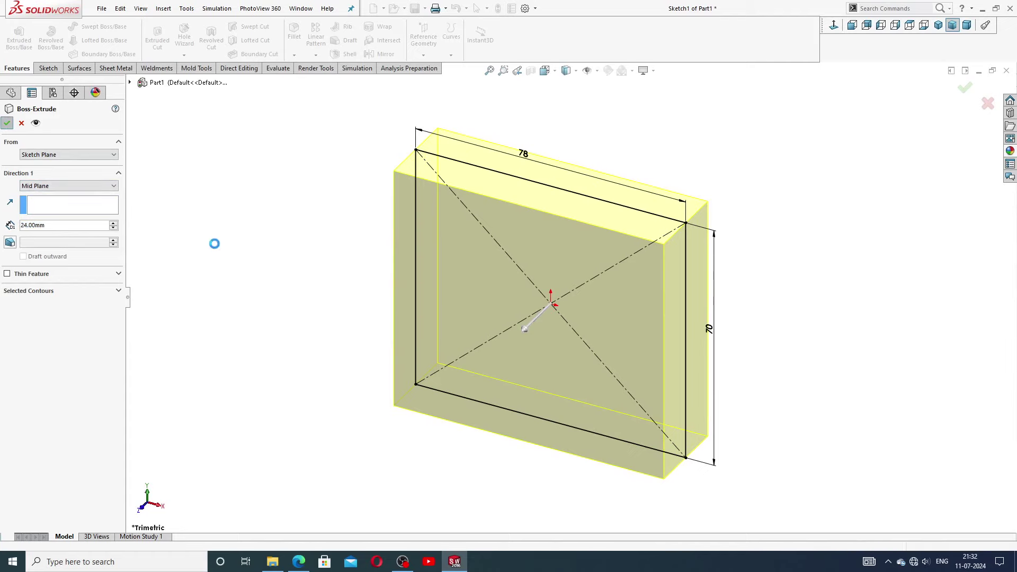
Step: Orbit the new block to inspect it and fit it in view
middle_drag(359, 282, 616, 133)
click(633, 71)
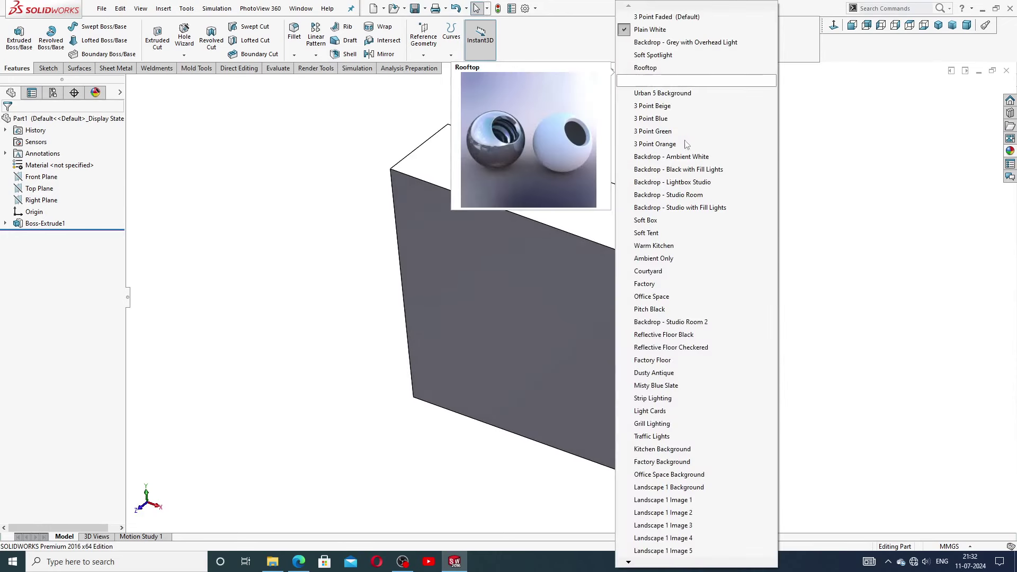
click(805, 144)
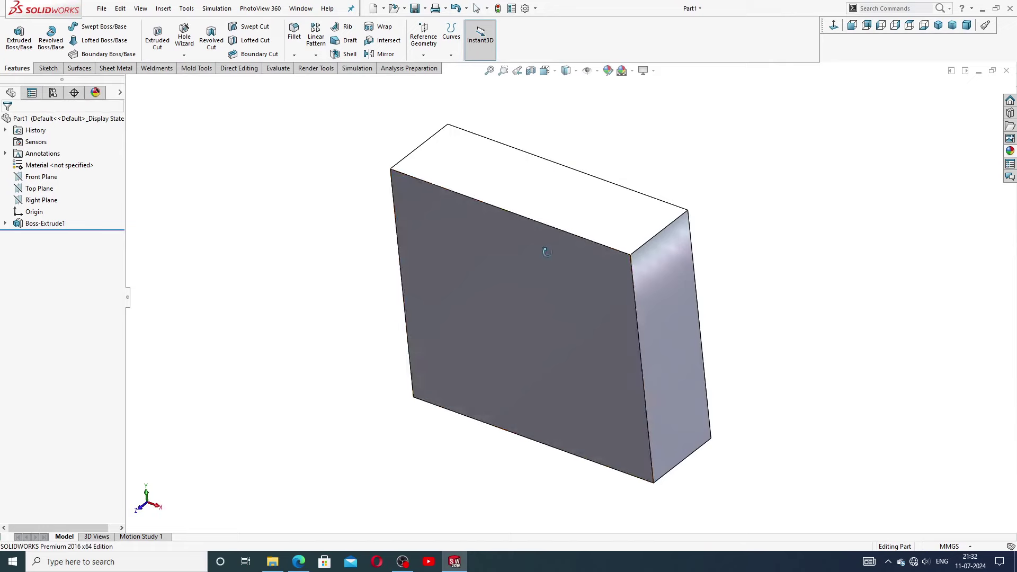
middle_drag(540, 230, 675, 236)
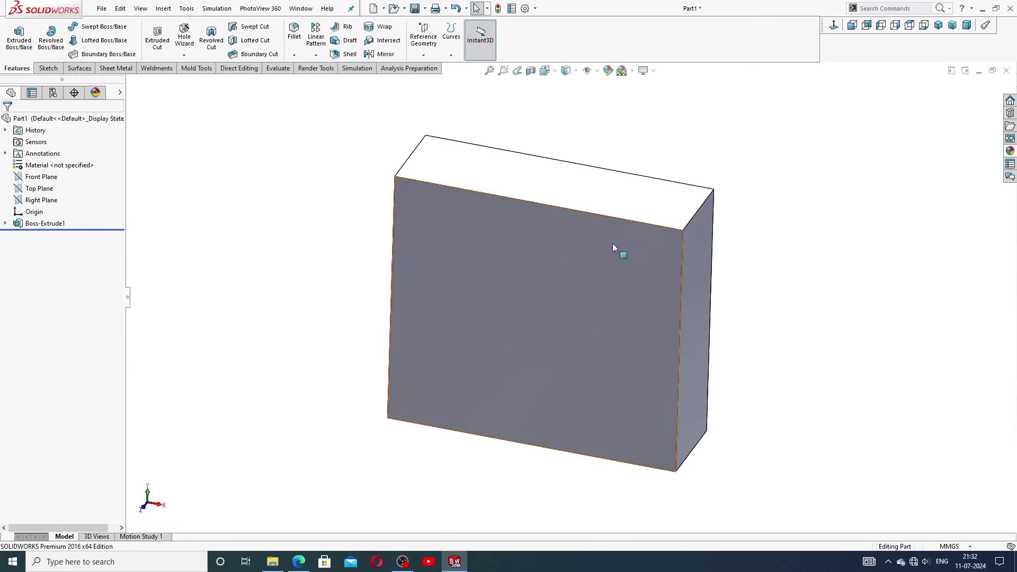
key(f)
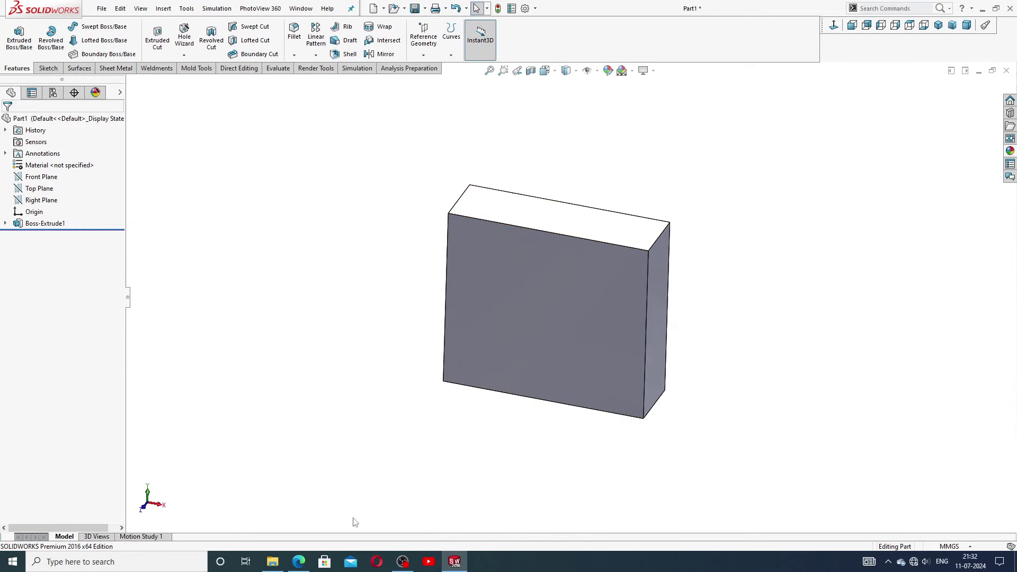
Step: After checking the drawing, select the block's top face and view it Normal To
click(298, 561)
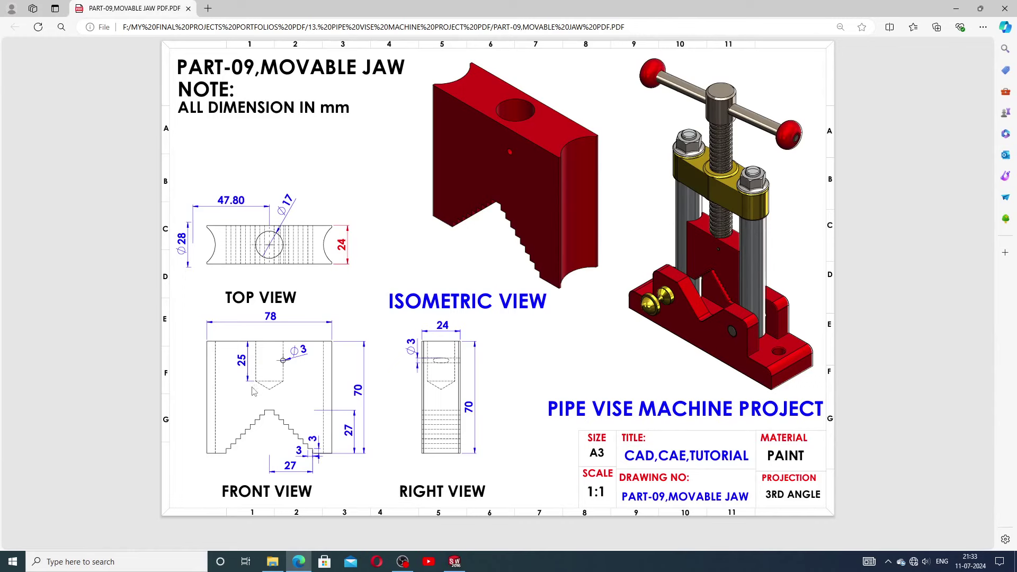
click(456, 563)
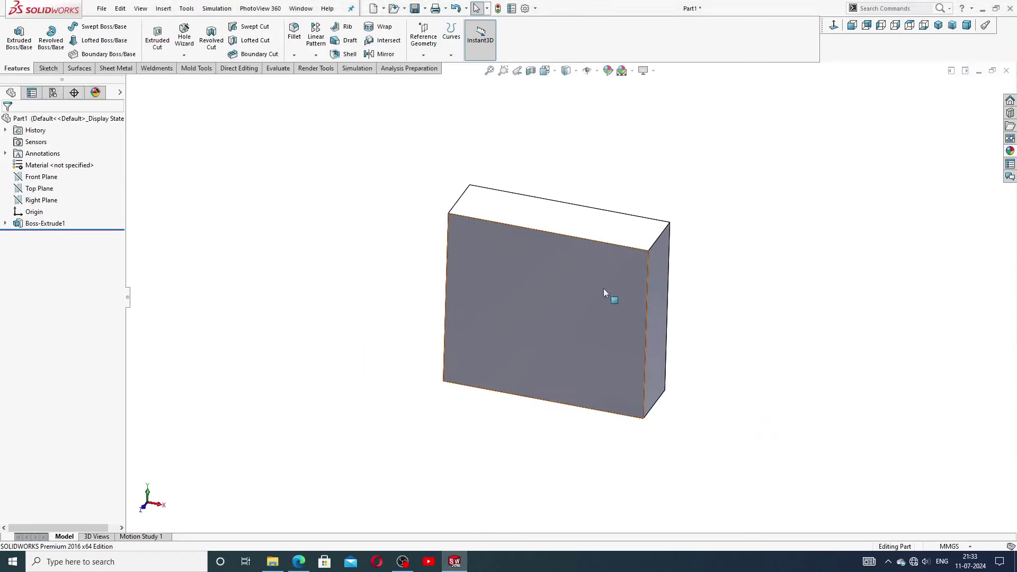
click(577, 222)
click(811, 94)
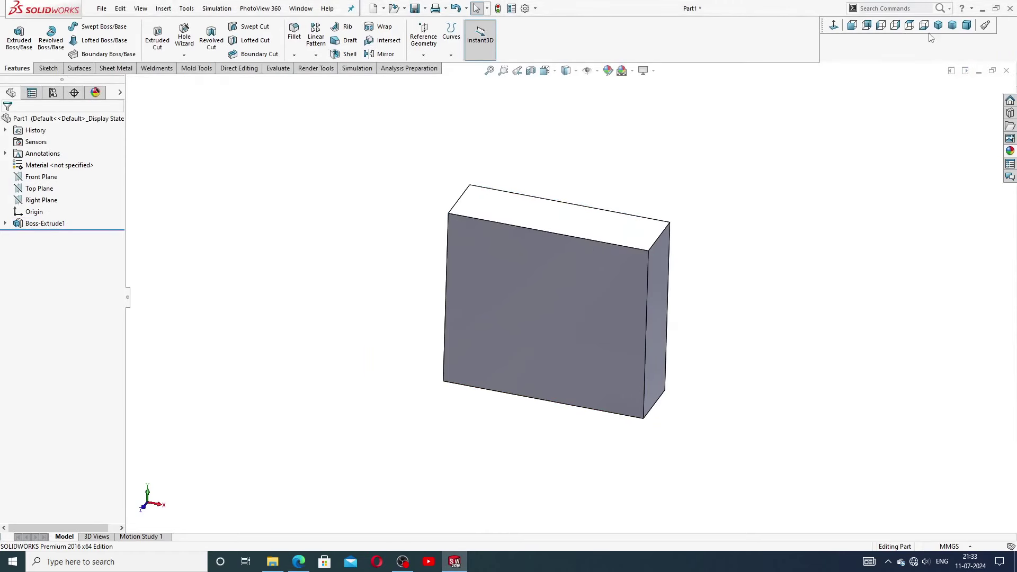
click(938, 25)
click(579, 181)
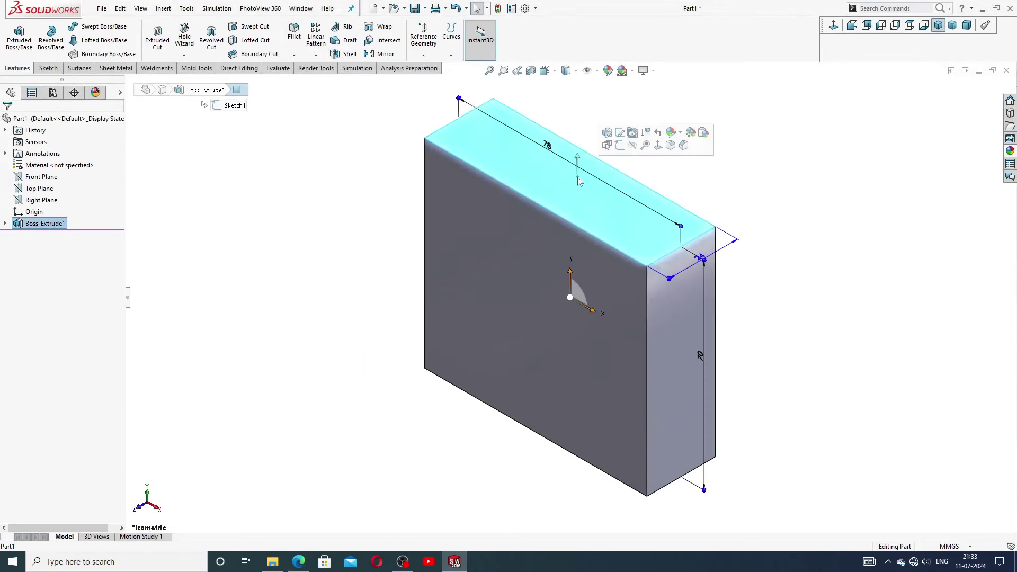
click(617, 158)
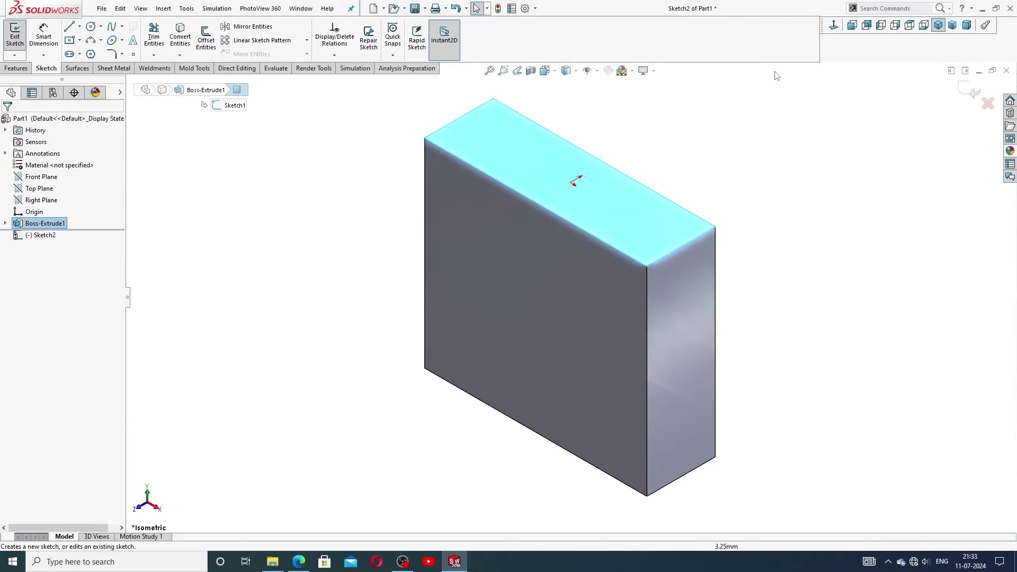
key(ctrl+z)
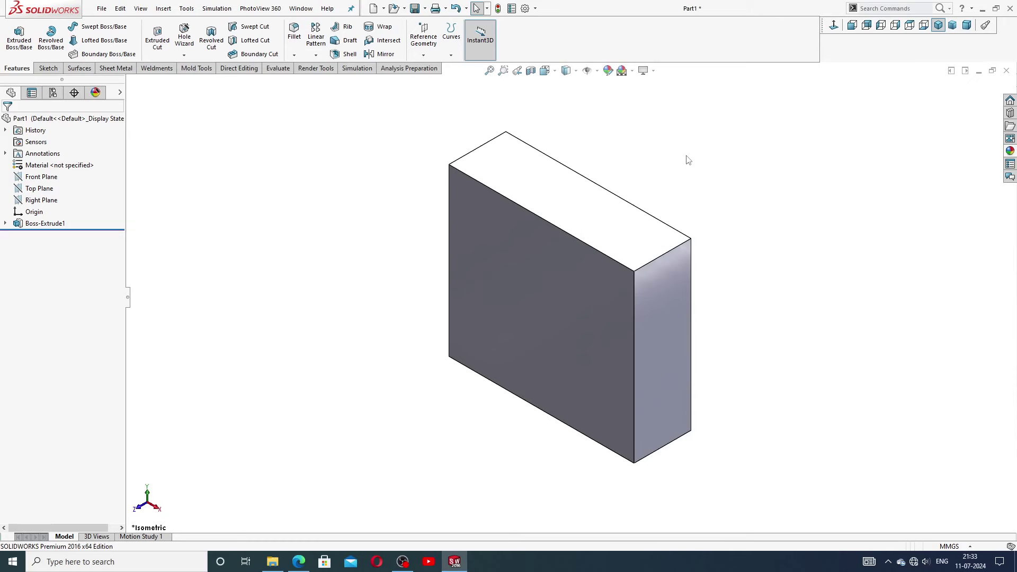
click(586, 210)
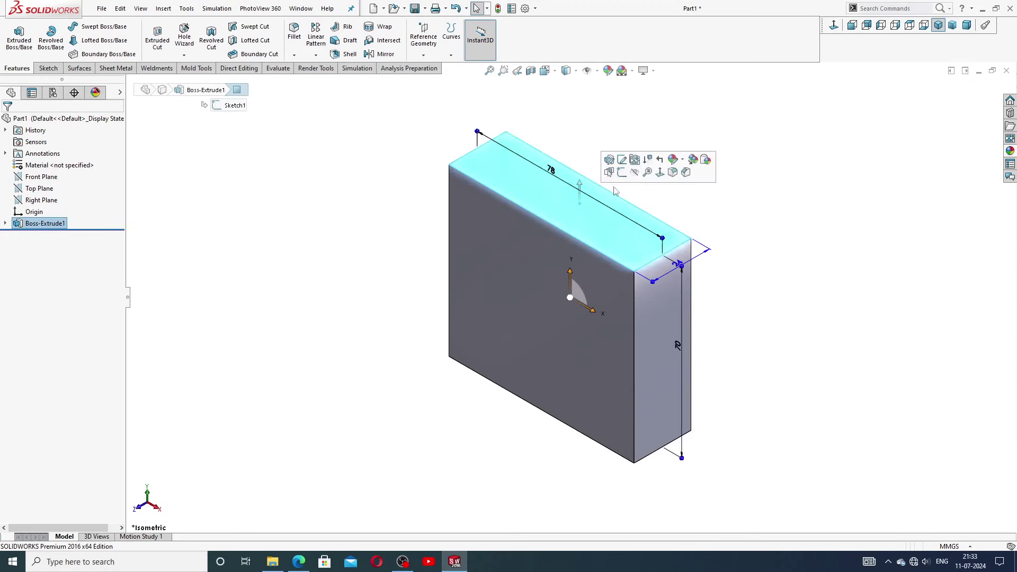
click(835, 26)
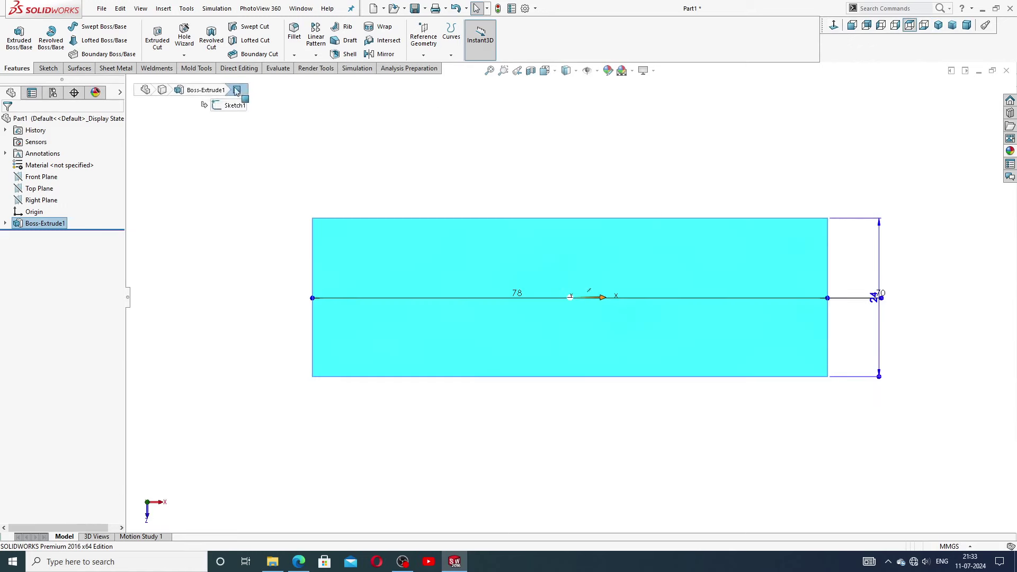
Step: Start a Hole Wizard hole with ISO standard, drill sizes type and Ø17.0 size
click(185, 40)
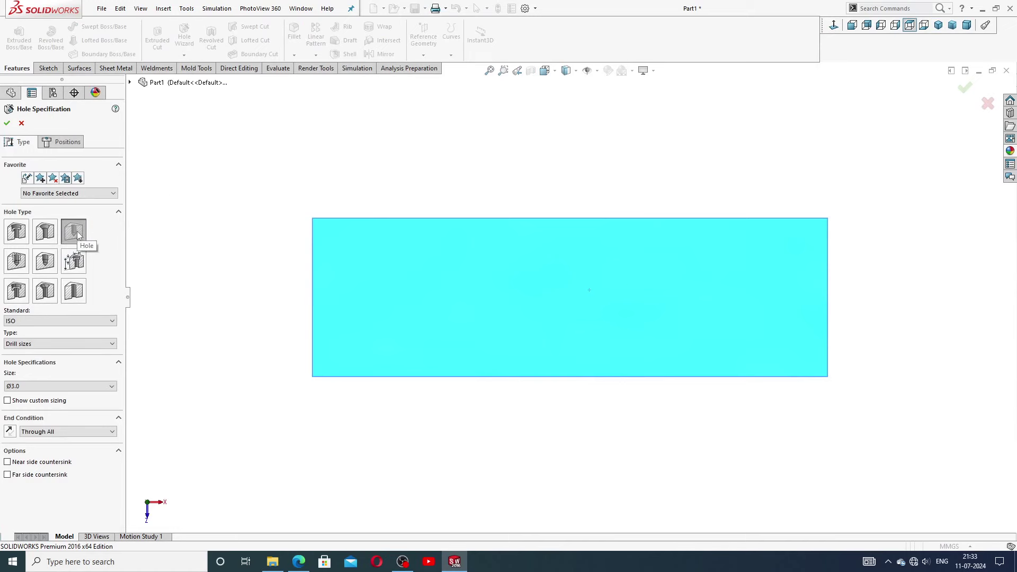
click(32, 322)
click(31, 326)
click(34, 345)
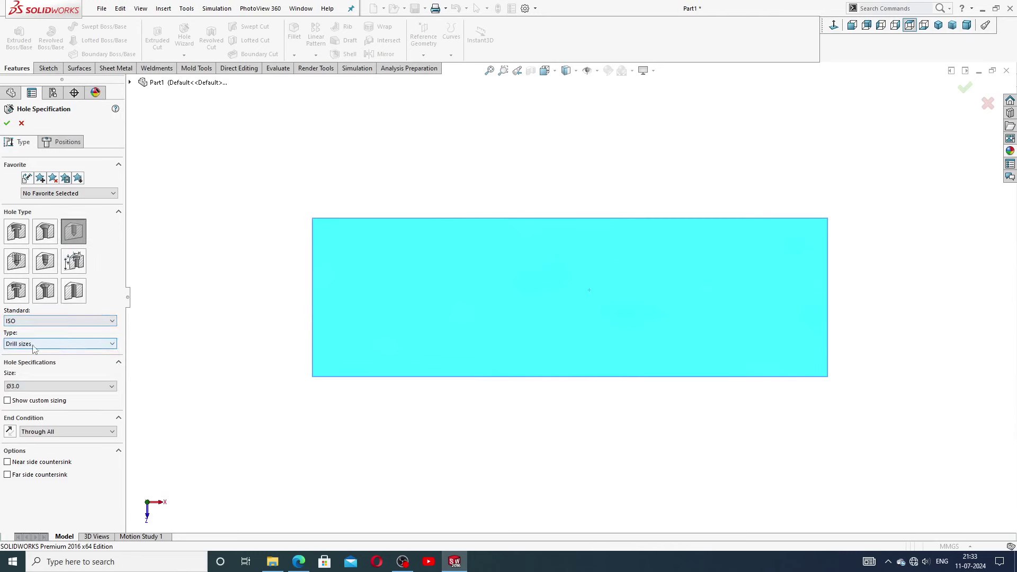
click(29, 346)
click(36, 386)
scroll(23, 463, down, 1)
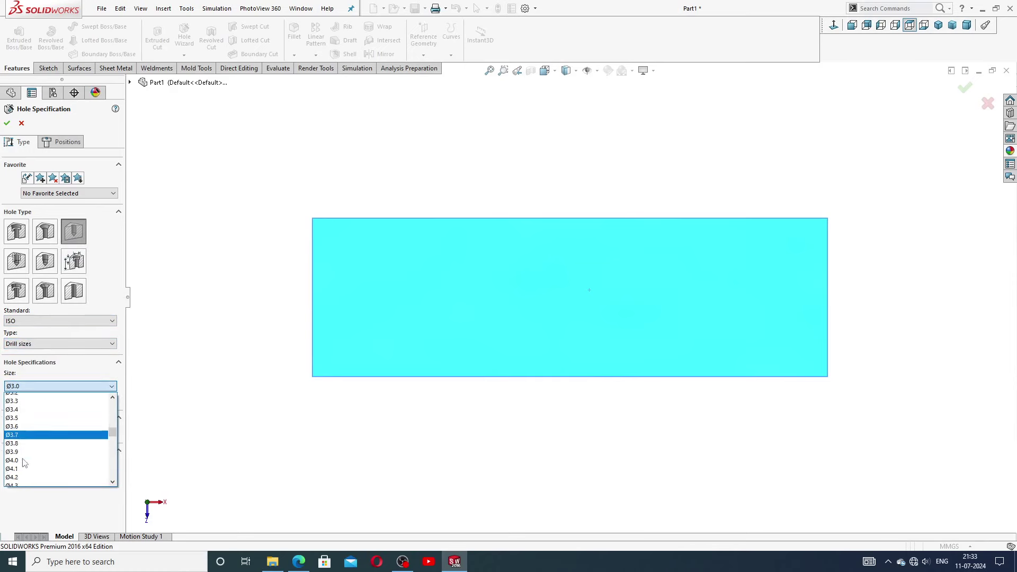
scroll(23, 463, down, 7)
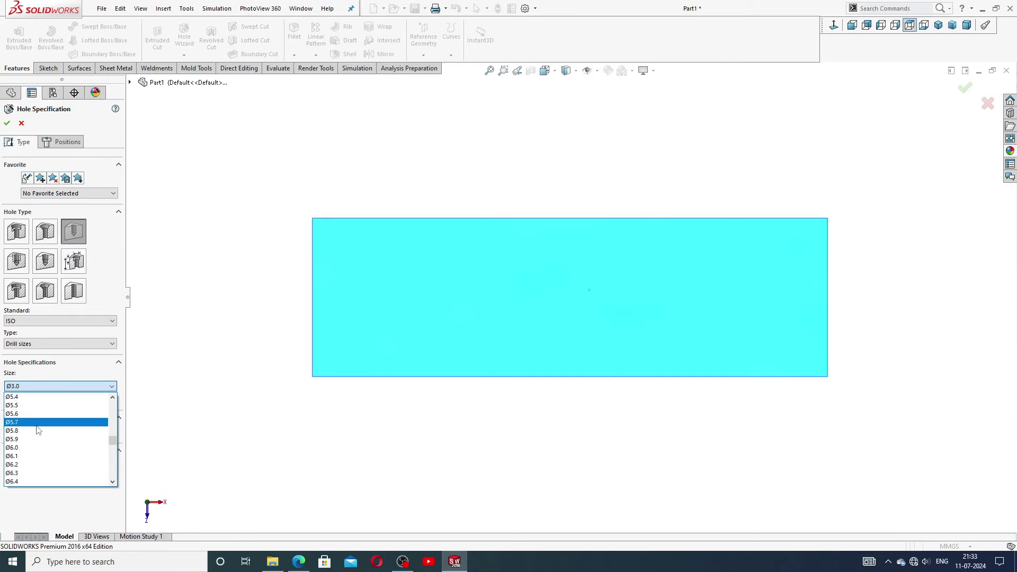
scroll(38, 431, down, 12)
scroll(39, 424, down, 9)
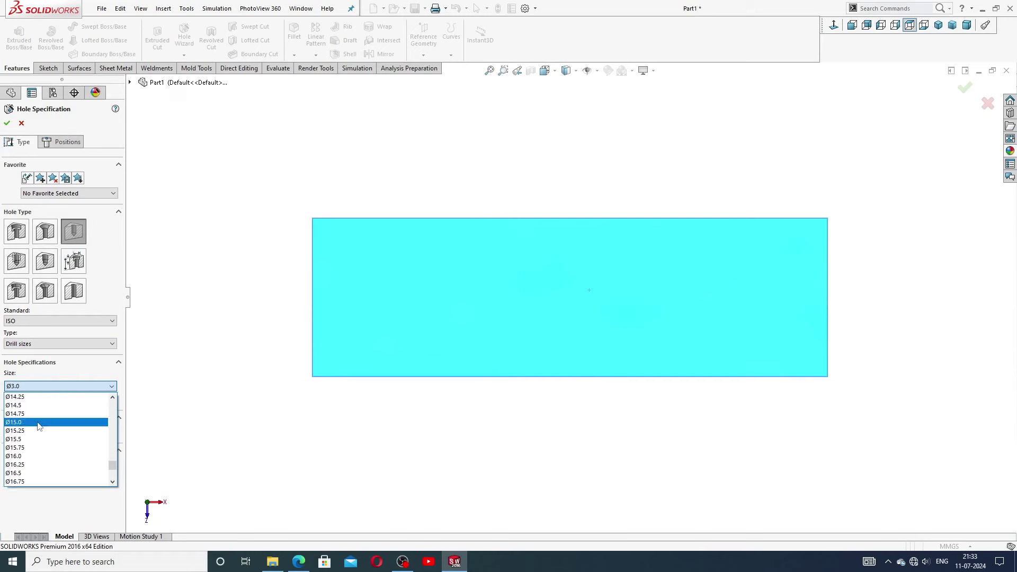
scroll(39, 425, down, 3)
click(38, 414)
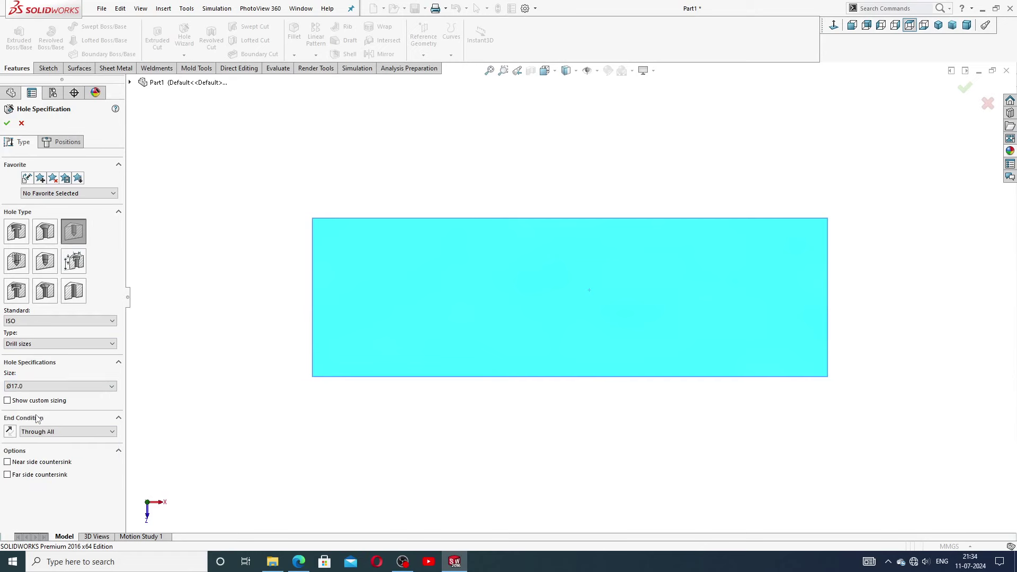
Step: Change the hole end condition to Blind at 25.00 mm depth, checking the drawing
click(298, 561)
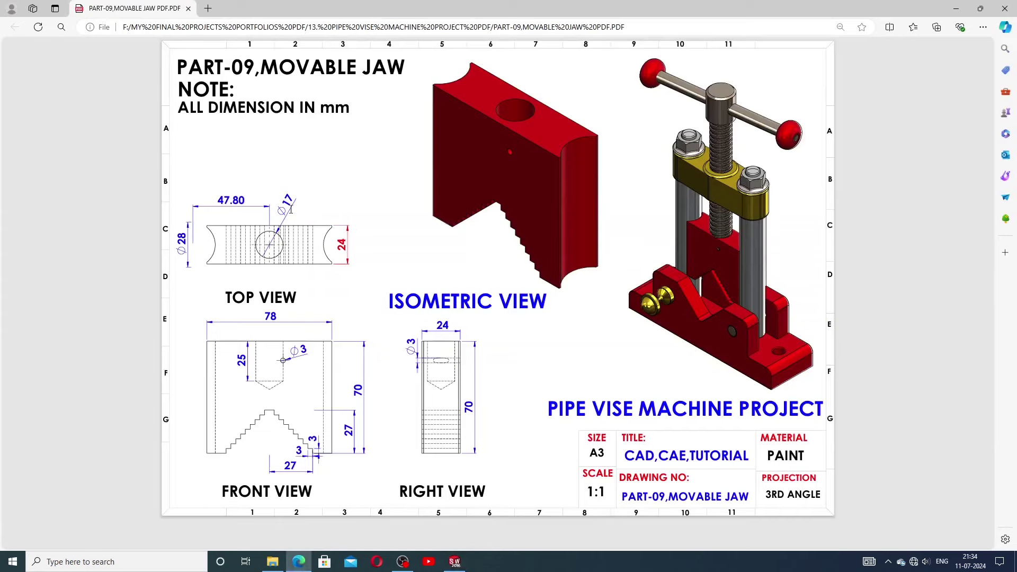
click(298, 562)
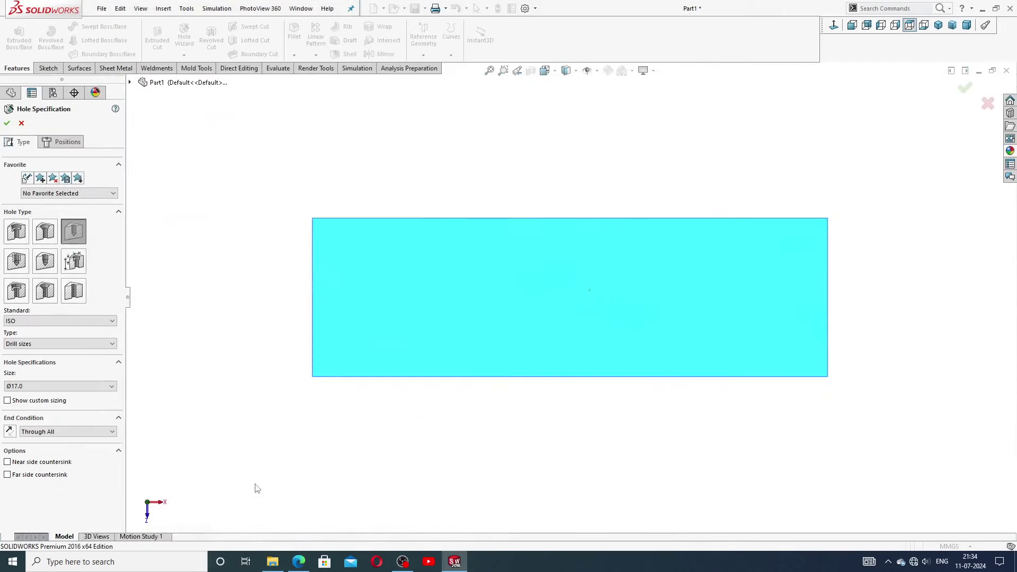
click(66, 433)
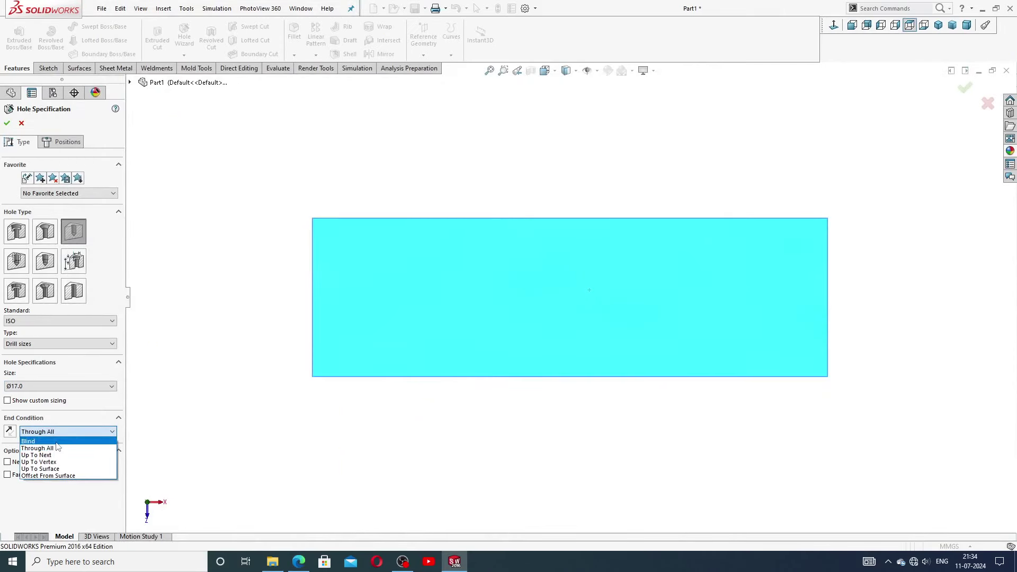
click(53, 441)
double_click(53, 448)
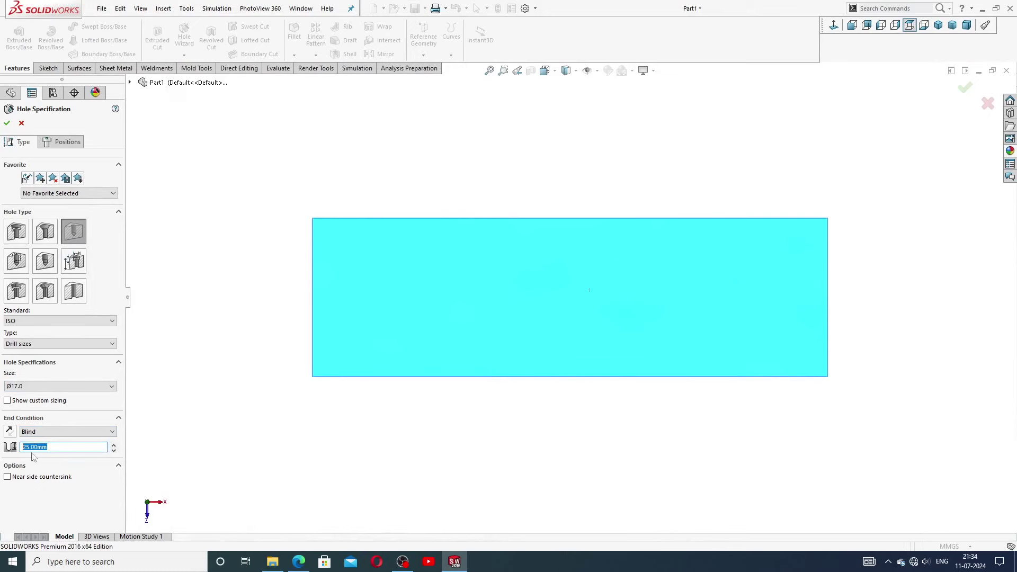
click(57, 448)
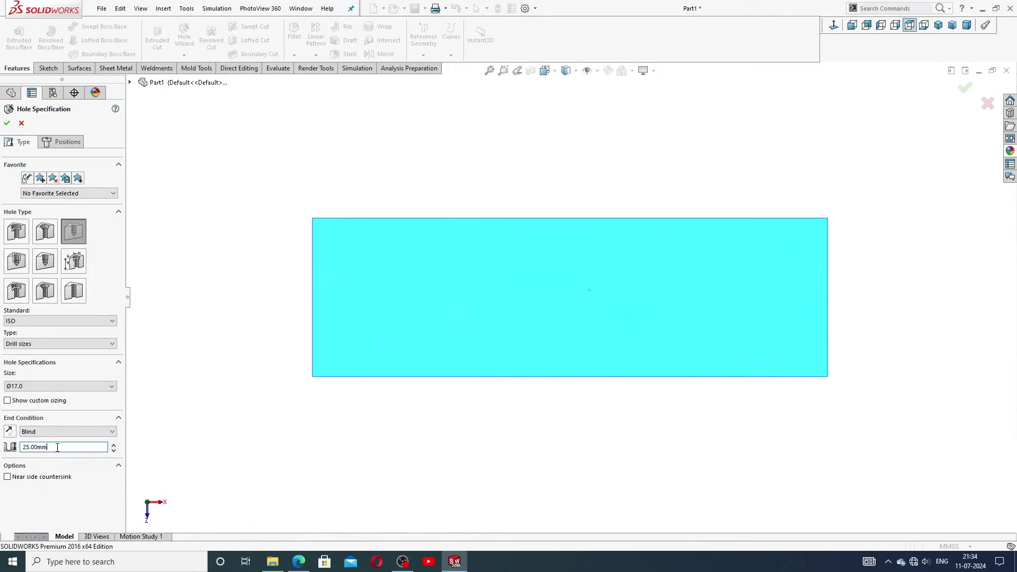
click(298, 562)
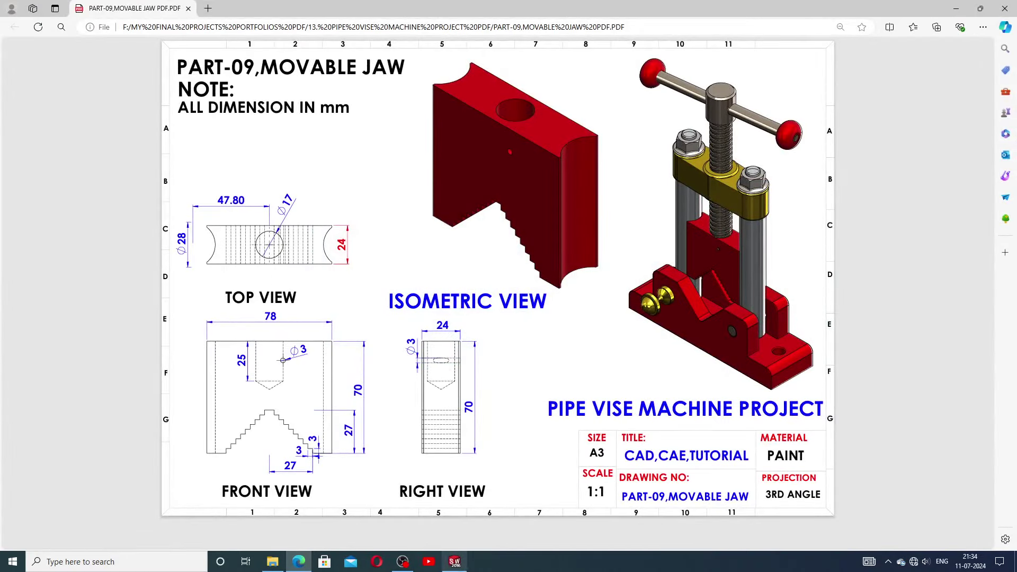
click(455, 561)
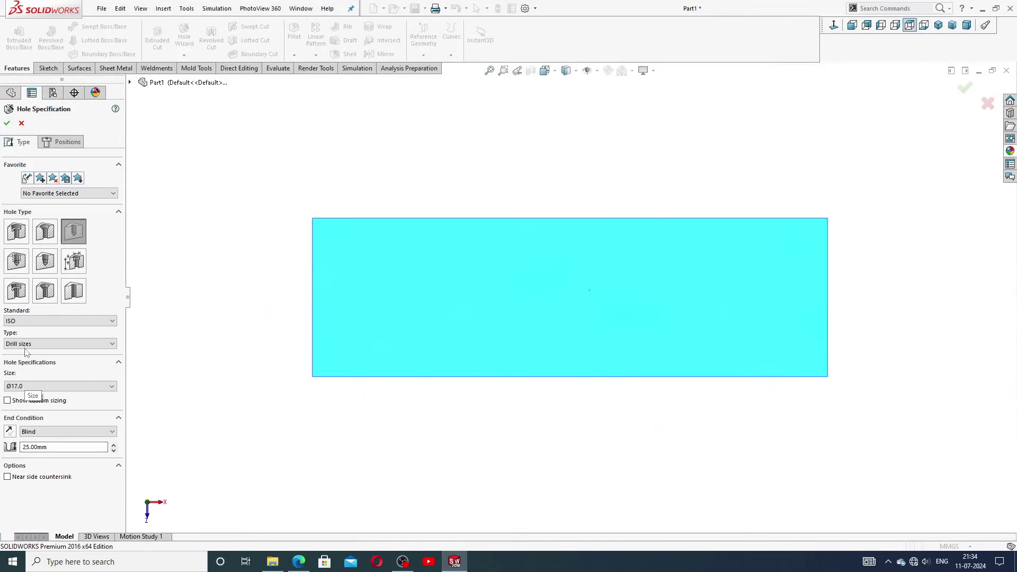
Step: Position the Ø17 hole at the part origin and create Hole1
click(64, 142)
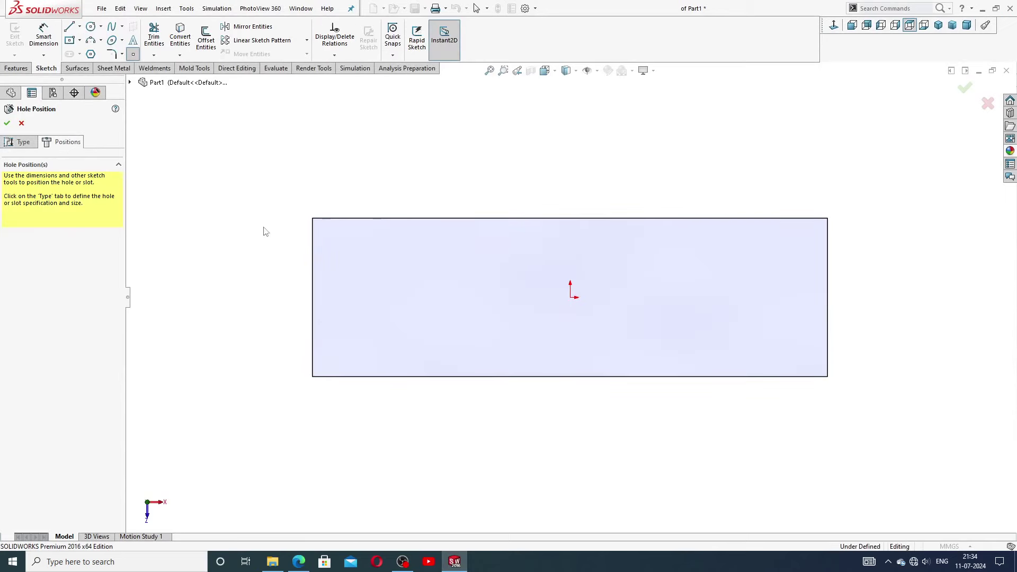
click(571, 298)
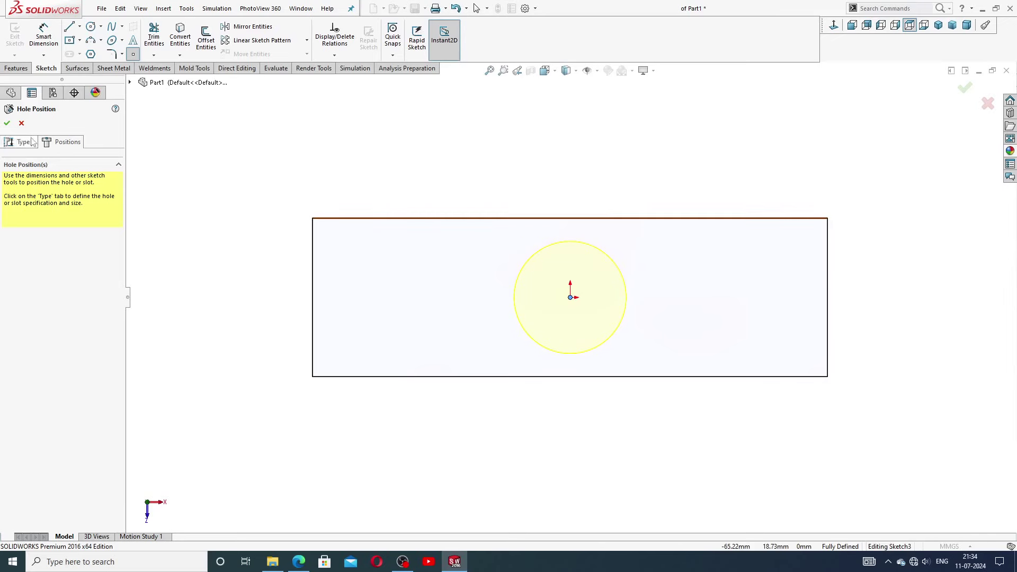
click(6, 124)
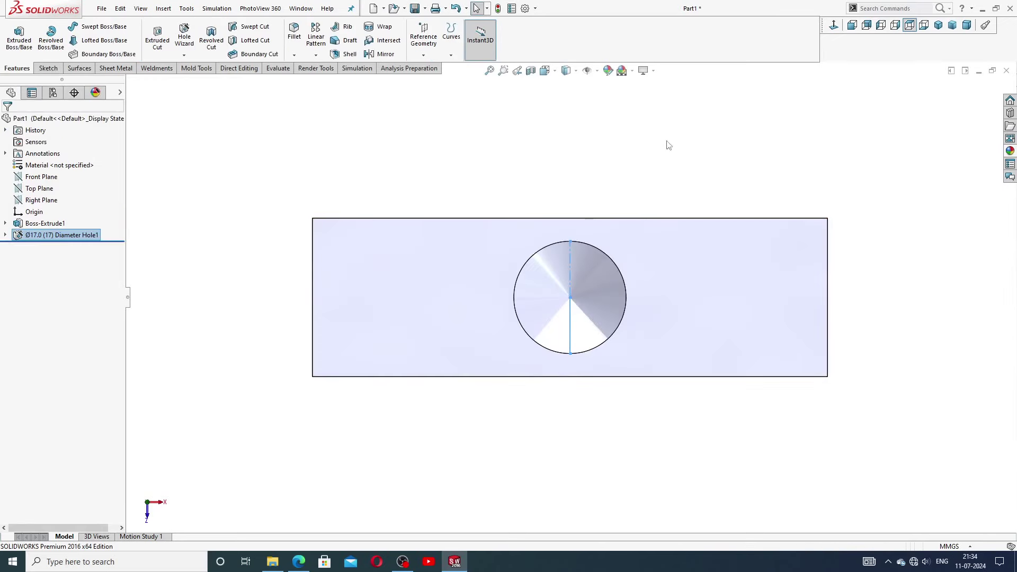
Step: Orbit the block to inspect the new Ø17 hole from several angles
click(610, 304)
middle_drag(610, 304, 602, 225)
scroll(607, 217, up, 5)
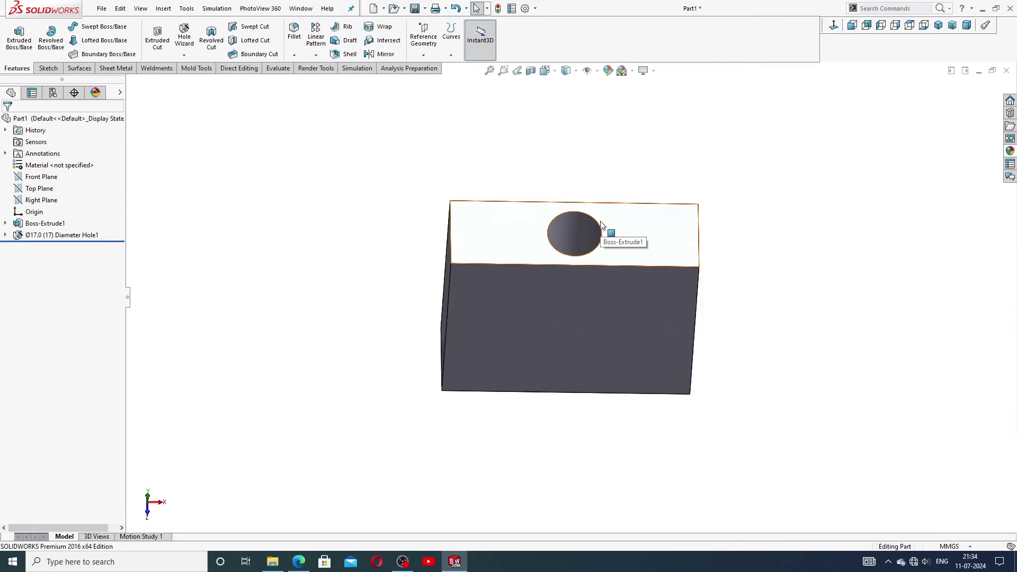
middle_drag(607, 186, 602, 231)
scroll(598, 238, down, 3)
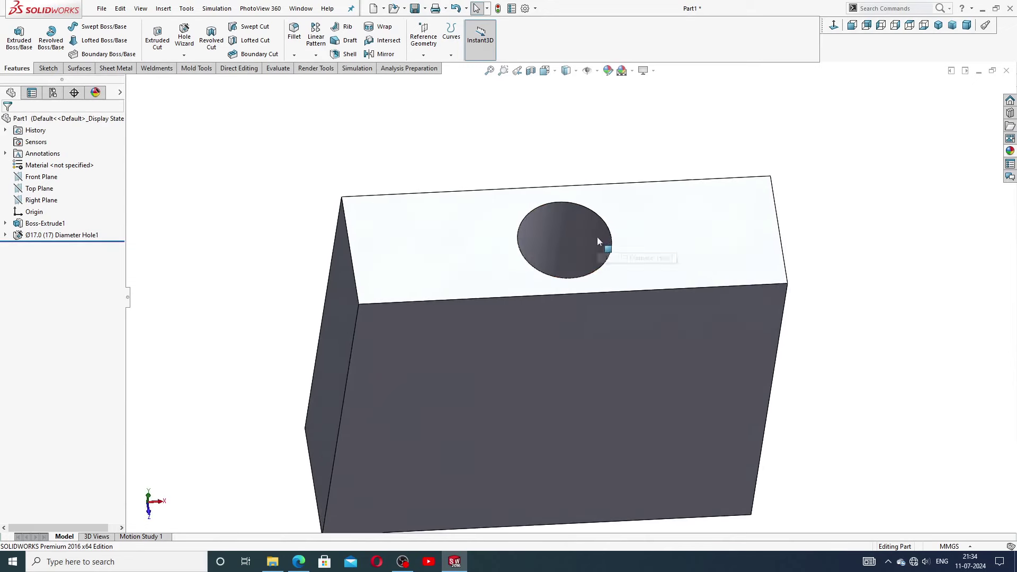
scroll(595, 295, up, 5)
middle_drag(595, 295, 590, 320)
middle_drag(566, 287, 561, 170)
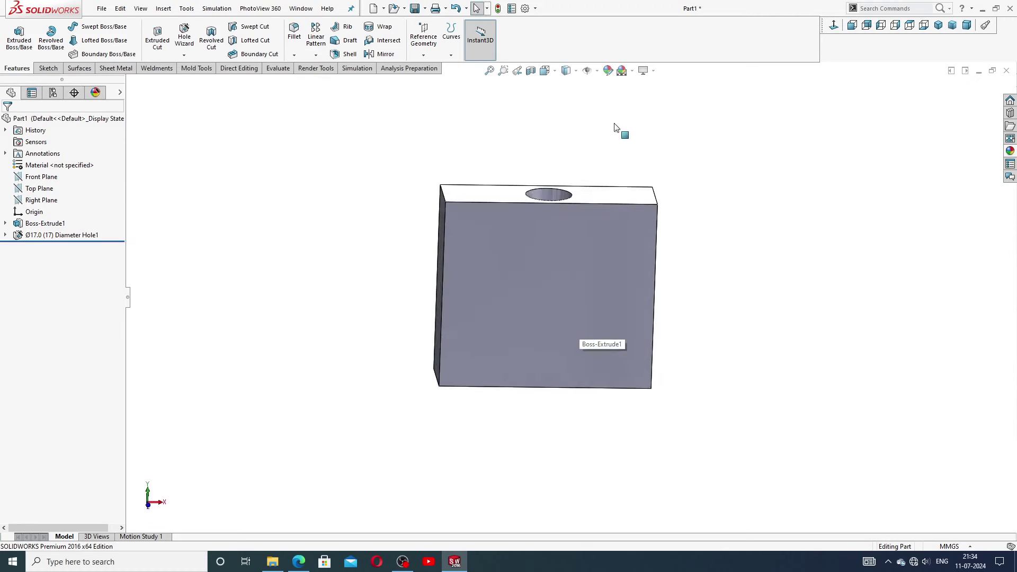
Step: Section the part on the Front Plane to check the Ø17 hole's depth
click(532, 71)
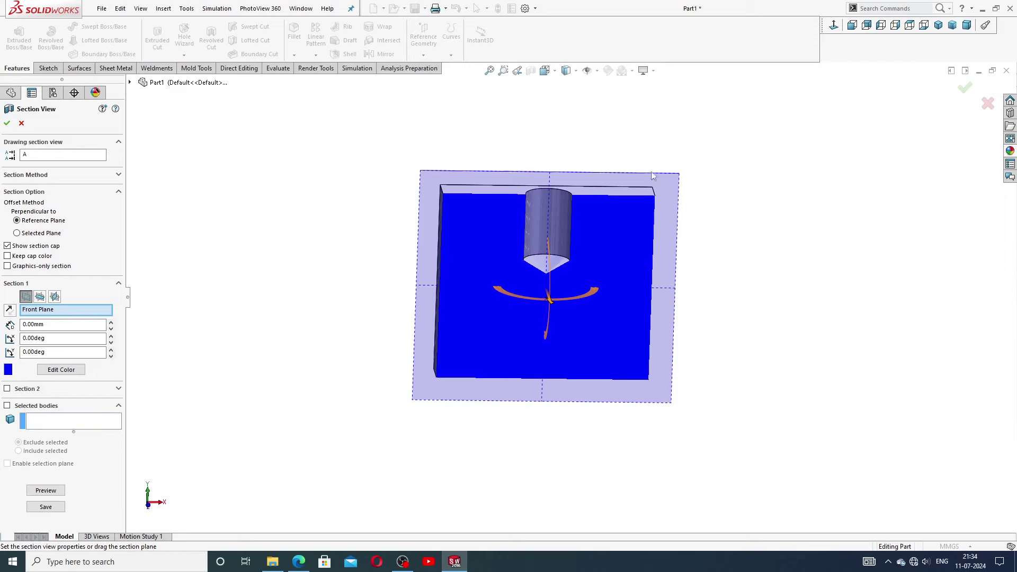
click(966, 88)
scroll(545, 249, up, 3)
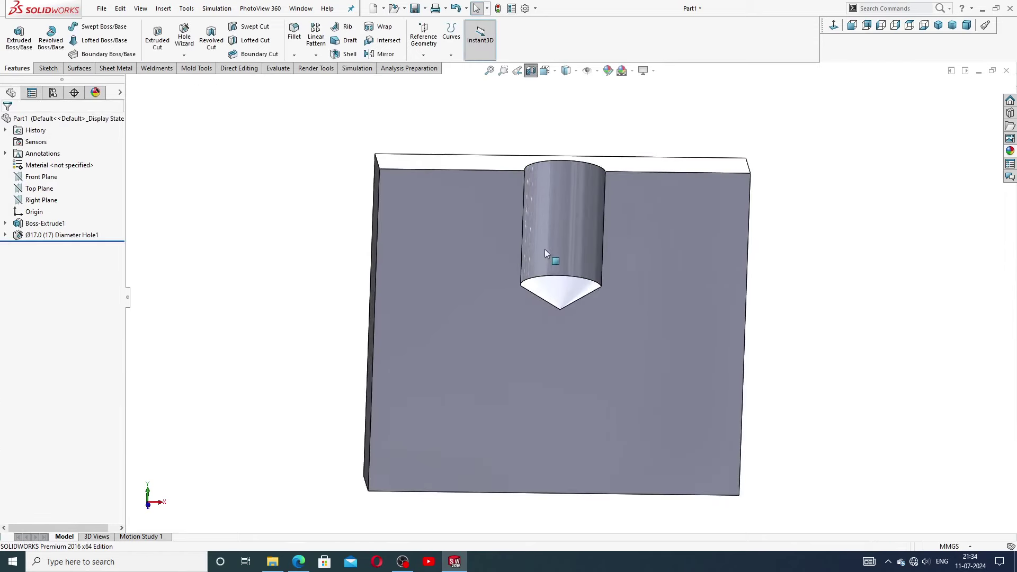
mouse_move(570, 253)
middle_down()
mouse_move(568, 320)
mouse_move(573, 220)
mouse_move(581, 262)
middle_up()
click(584, 217)
scroll(568, 244, down, 3)
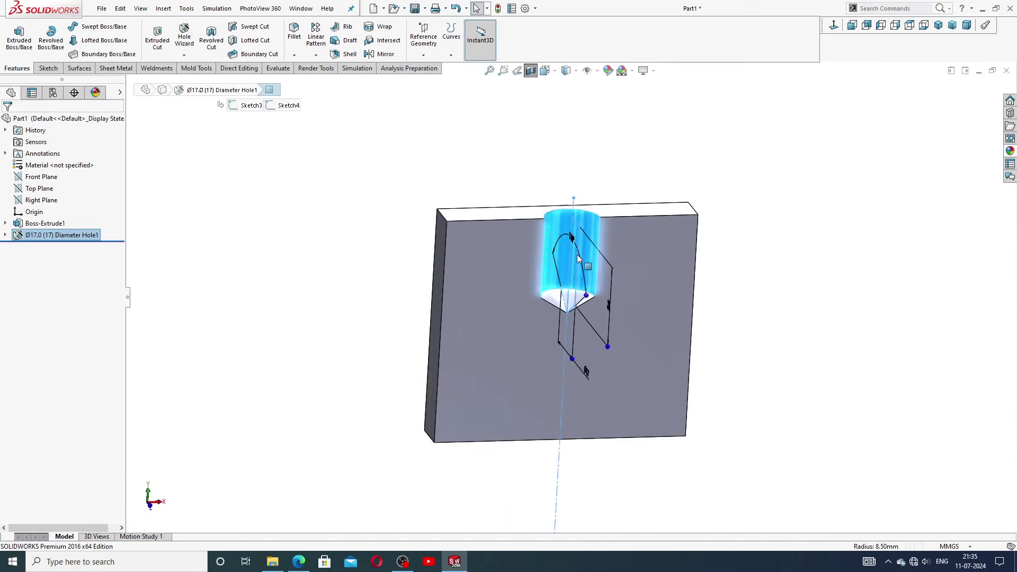
click(809, 250)
Step: Turn off the section view and look Normal To the block's front face
click(534, 73)
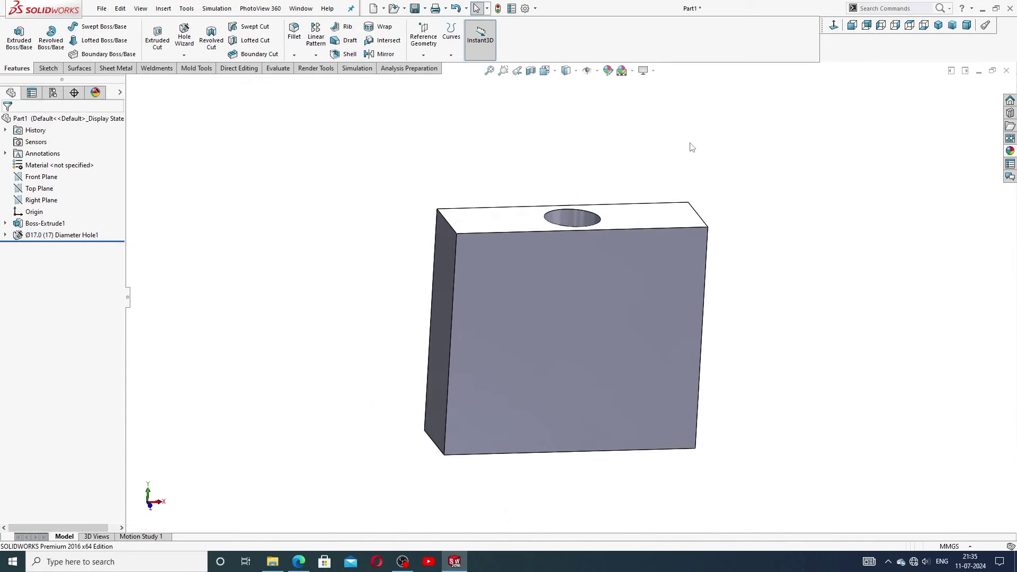
middle_drag(702, 164, 699, 256)
click(535, 324)
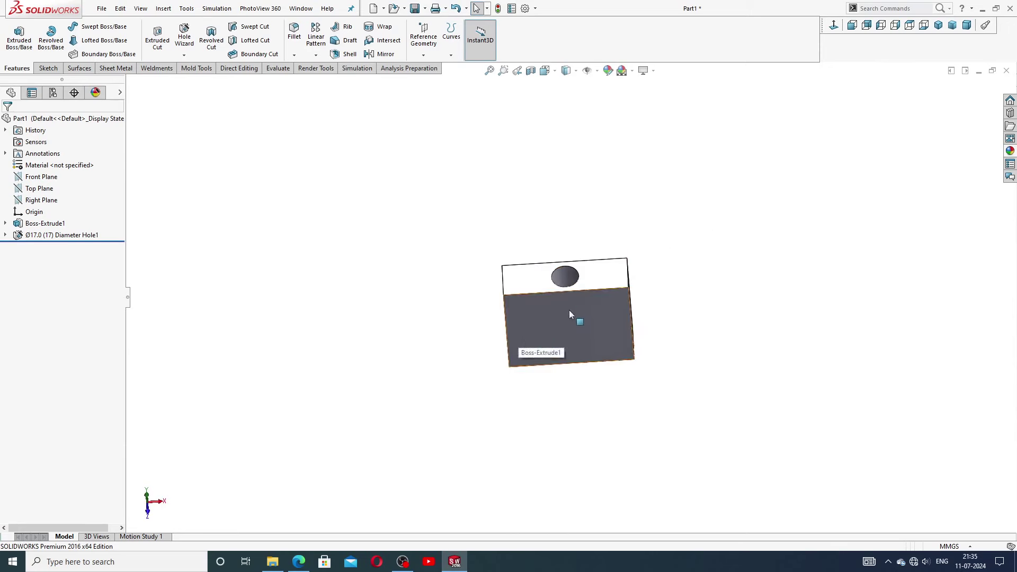
key(ctrl+8)
click(586, 310)
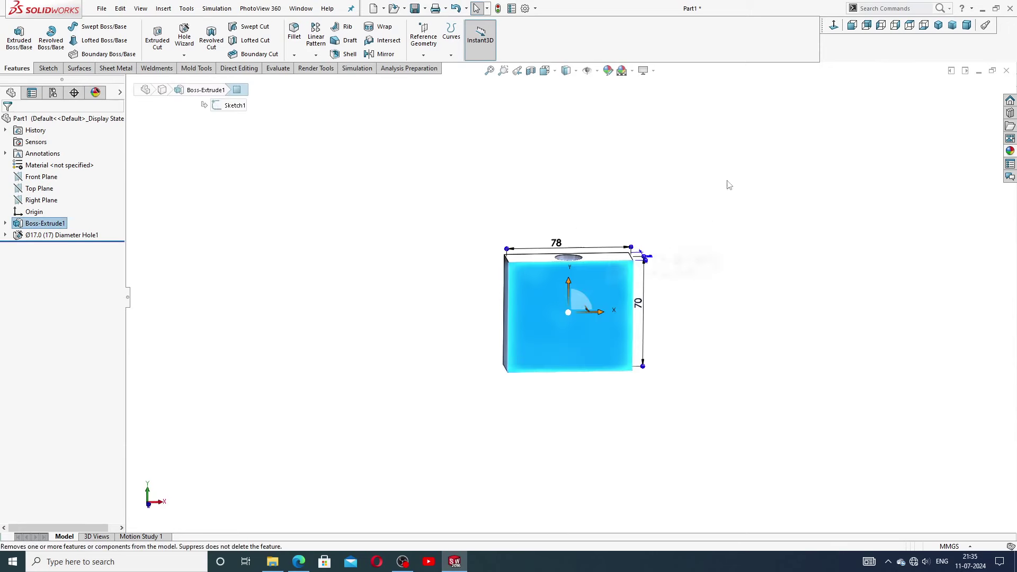
click(834, 26)
Step: Start a Hole Wizard hole using ISO Drill sizes with a Ø3.0 diameter
key(f)
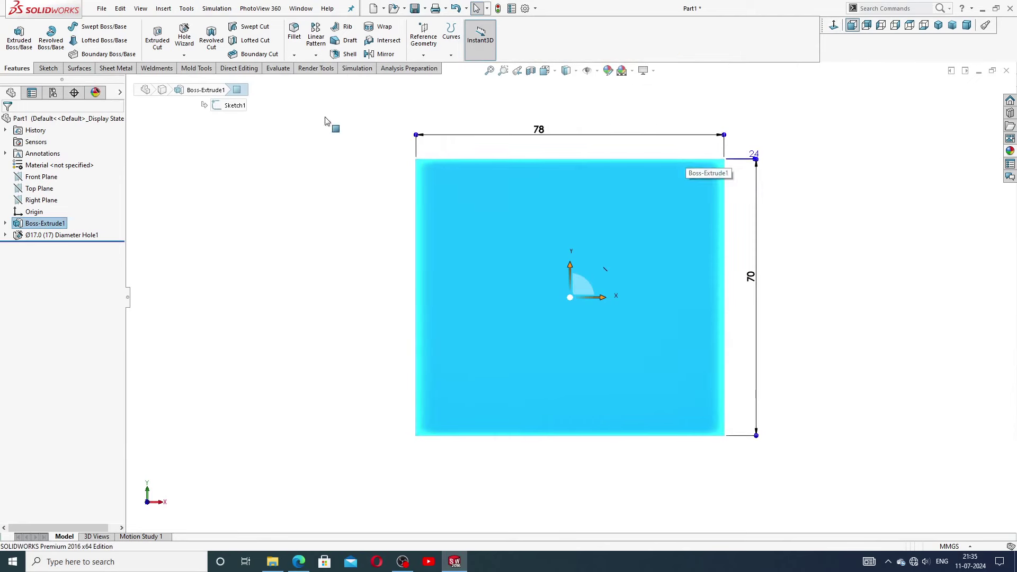
click(185, 40)
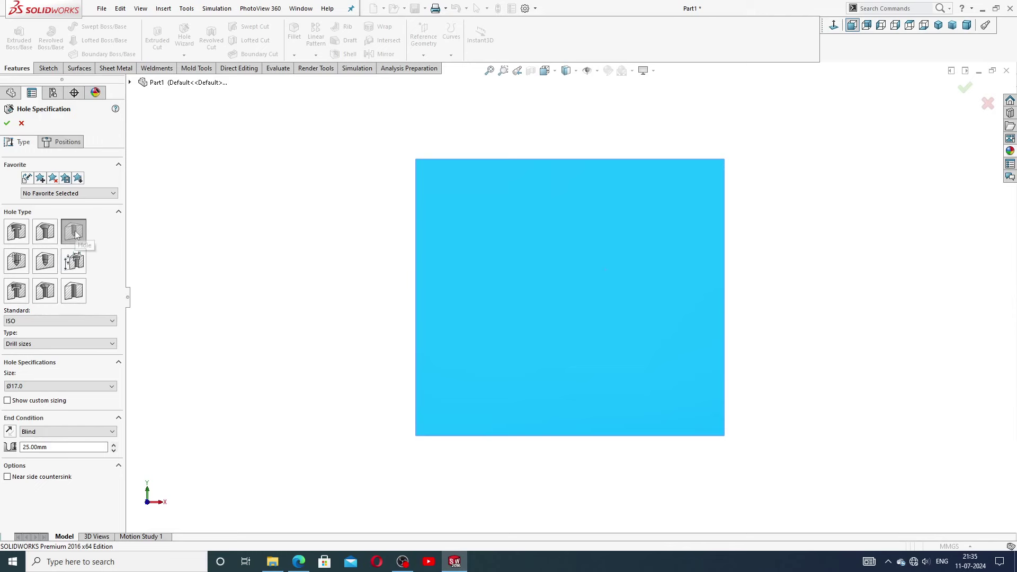
click(38, 320)
click(38, 324)
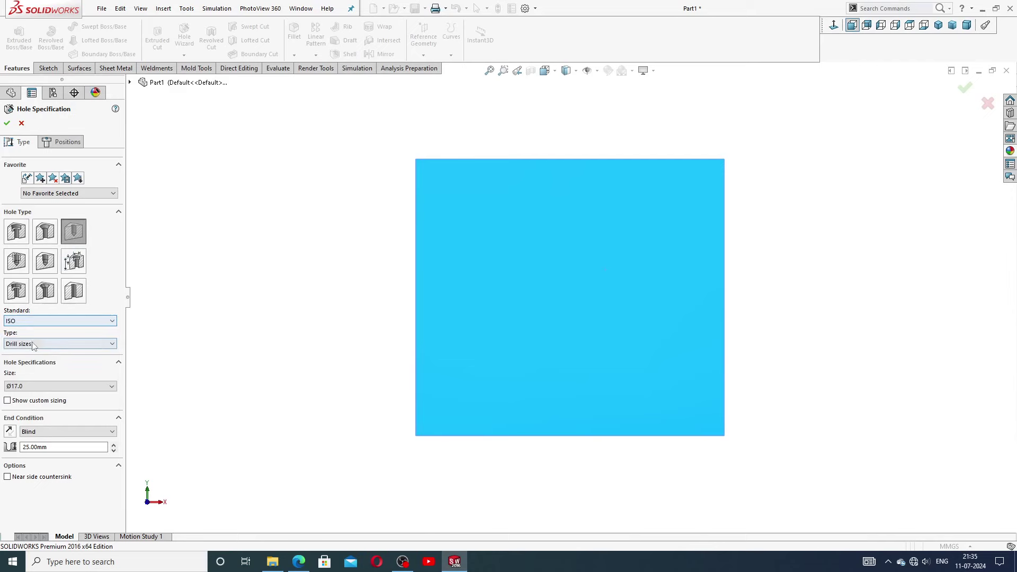
click(34, 344)
click(33, 345)
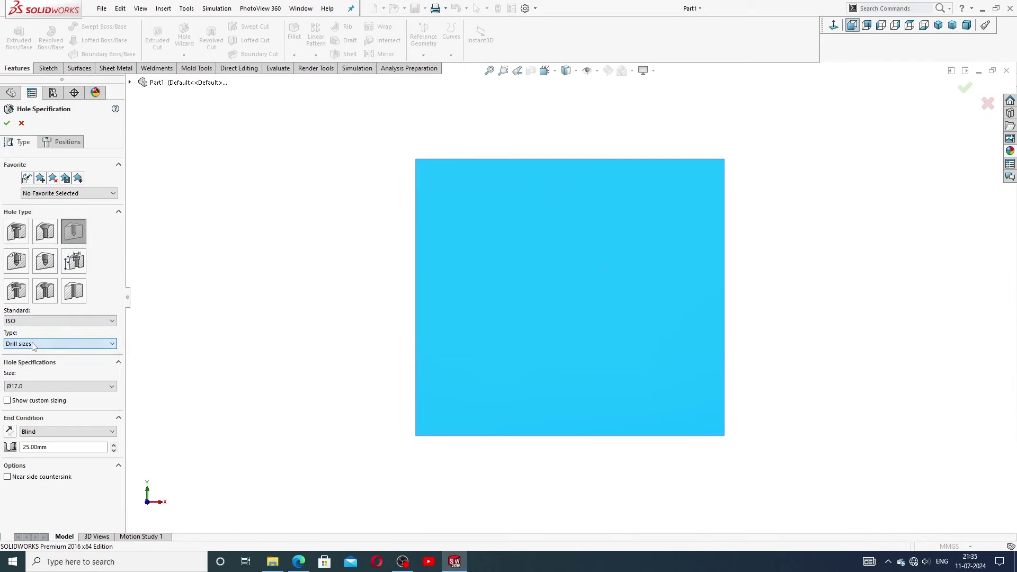
click(31, 386)
scroll(32, 459, up, 7)
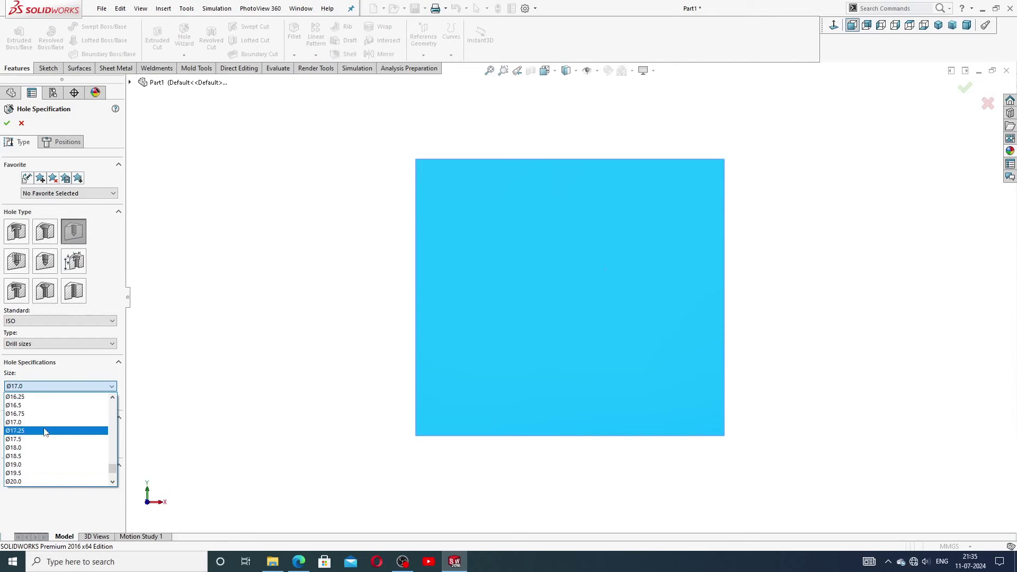
scroll(47, 425, up, 8)
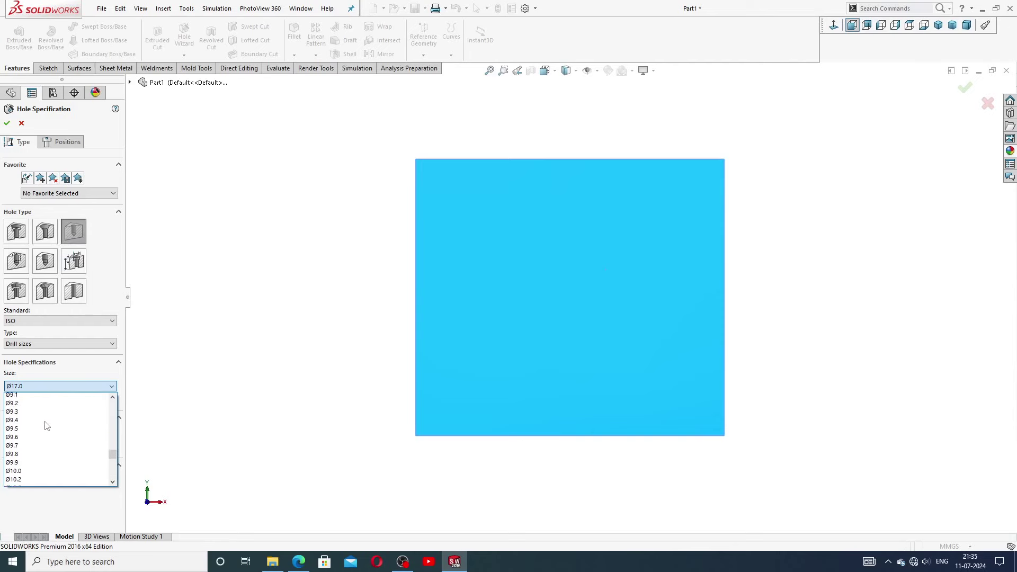
scroll(47, 425, up, 6)
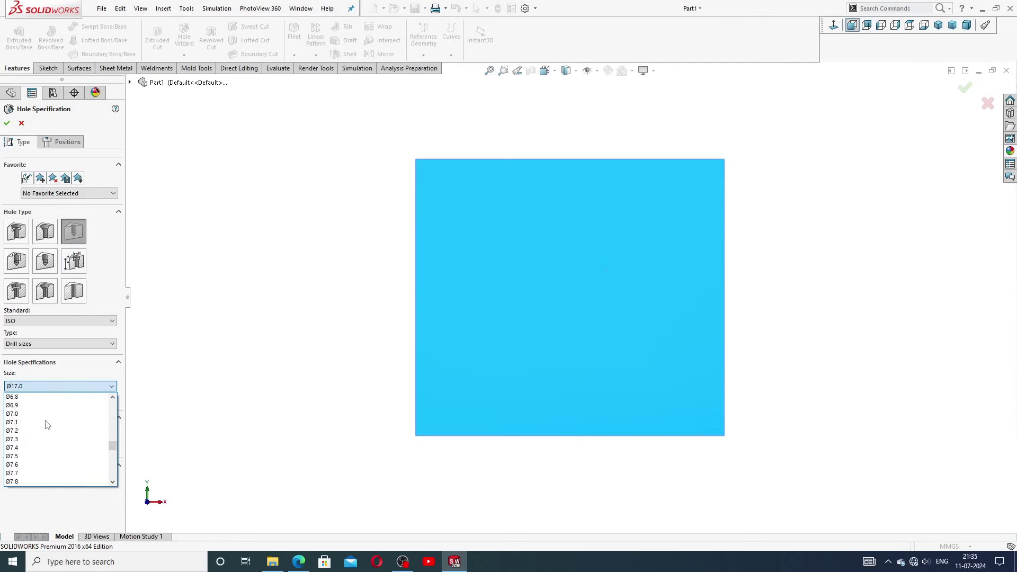
scroll(45, 416, up, 7)
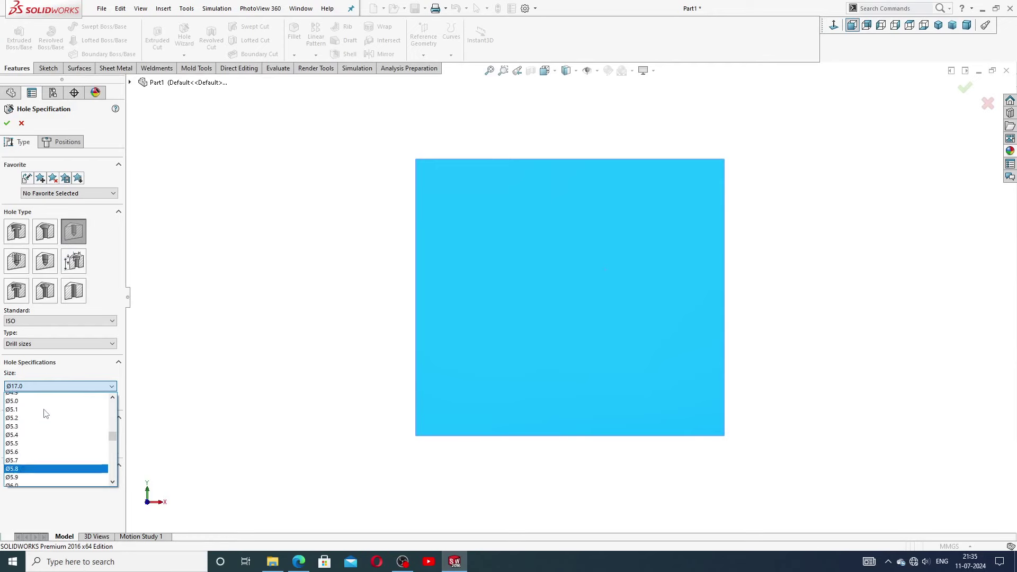
scroll(45, 414, up, 7)
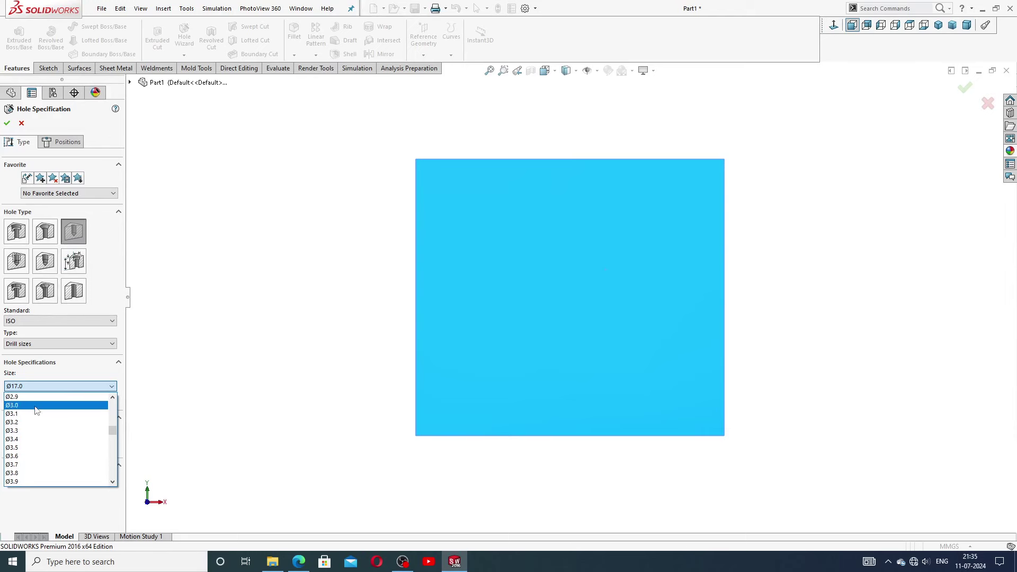
click(37, 406)
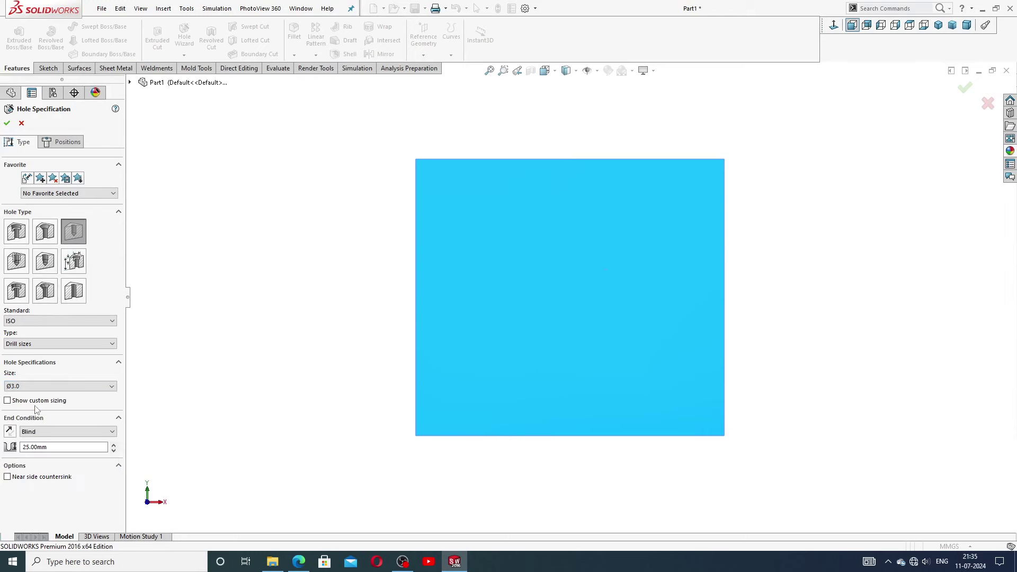
Step: Set the Ø3 hole to Through All and place its point on the front face
click(45, 434)
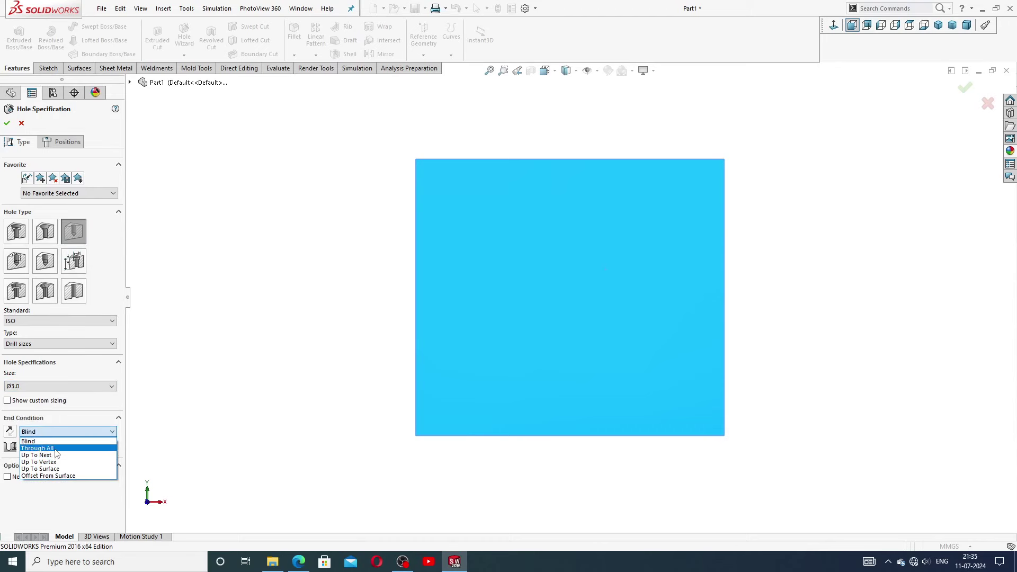
click(57, 449)
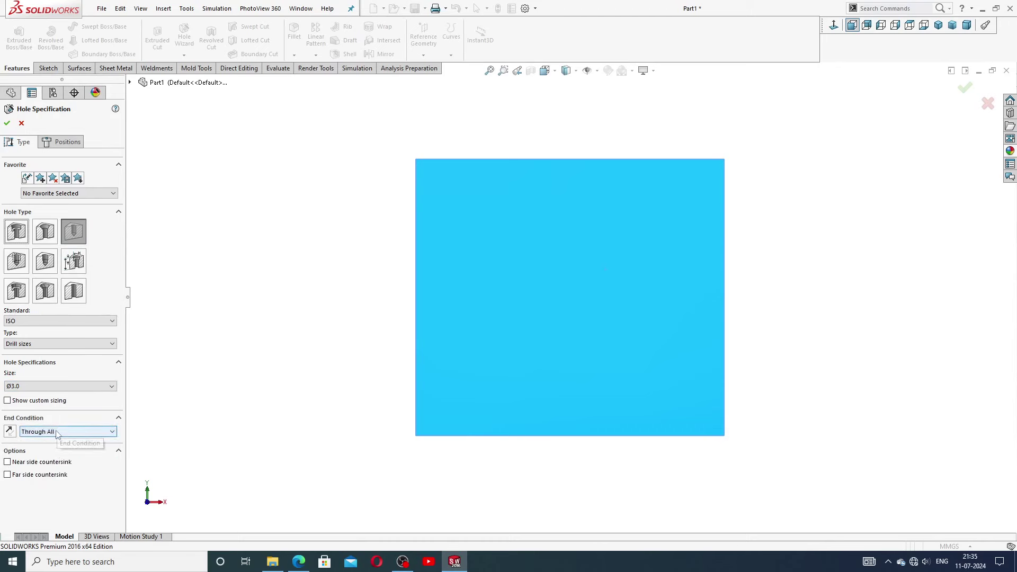
click(298, 562)
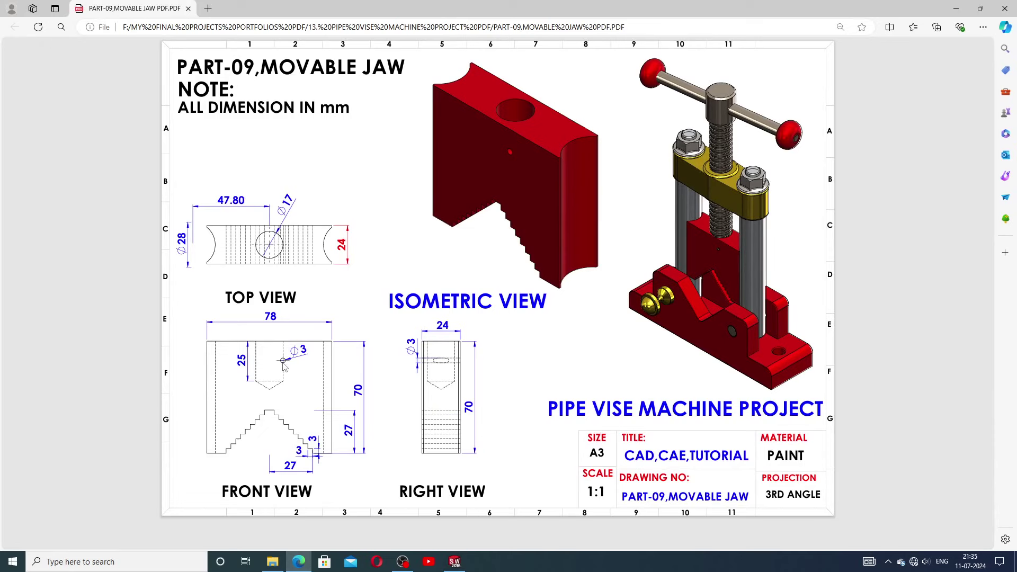
click(455, 562)
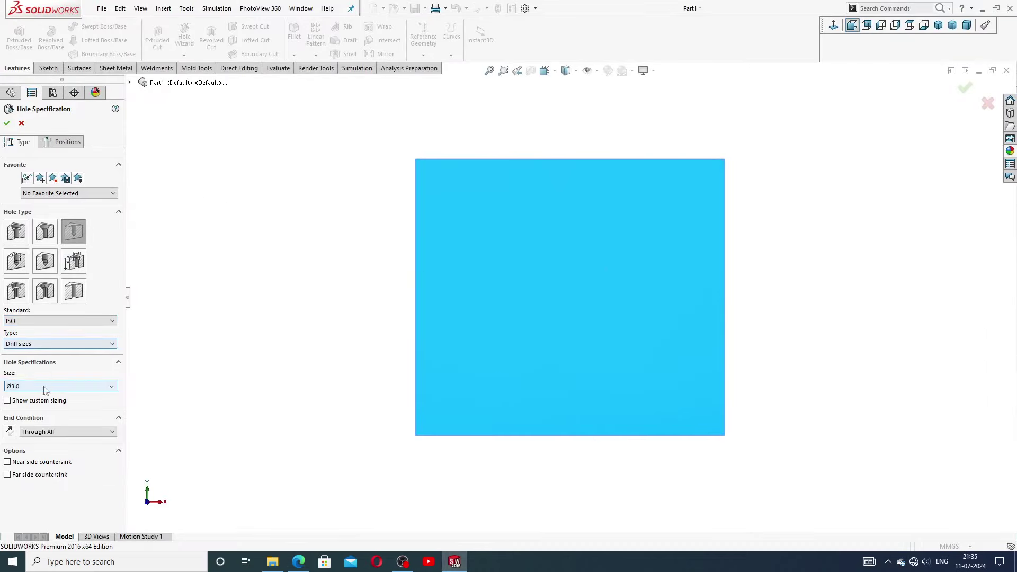
click(69, 142)
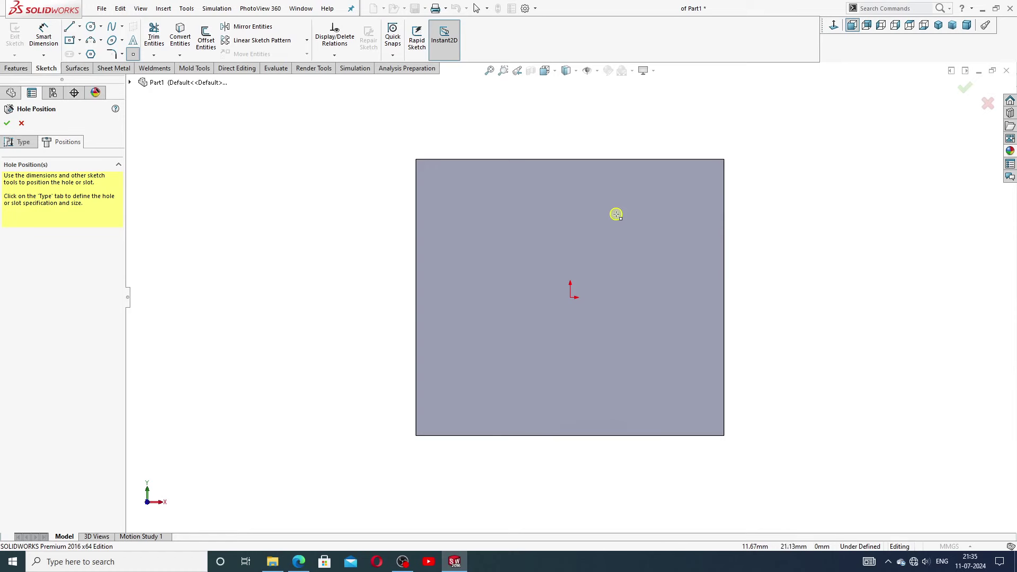
click(616, 215)
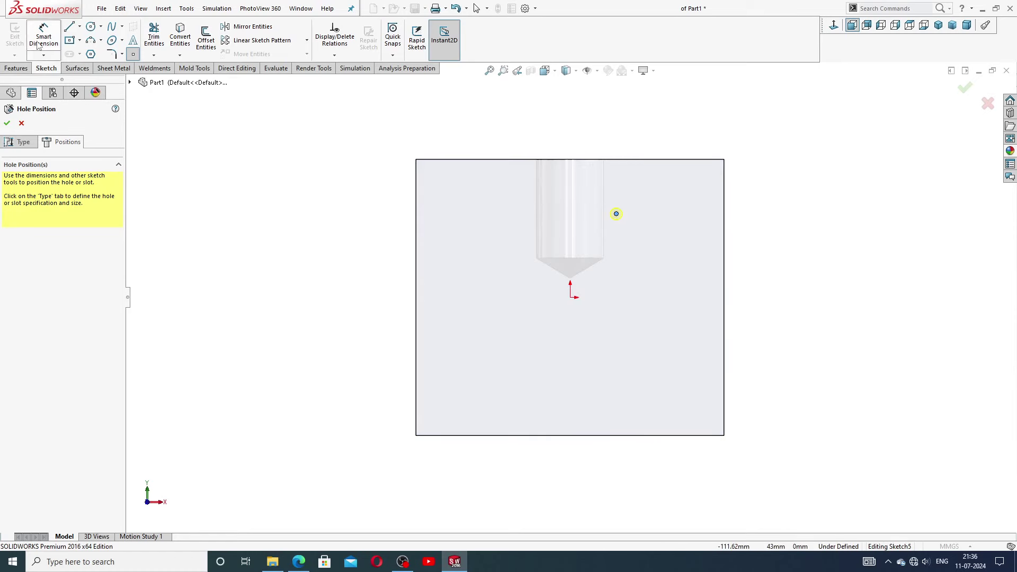
Step: Dimension the hole centre 8.50 mm horizontally from the origin
click(43, 37)
click(616, 214)
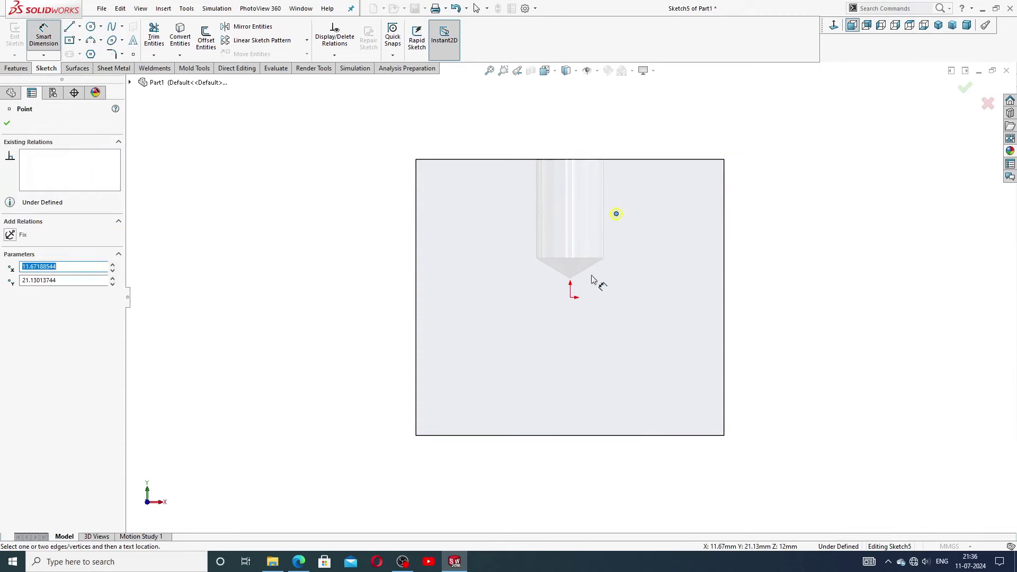
click(571, 298)
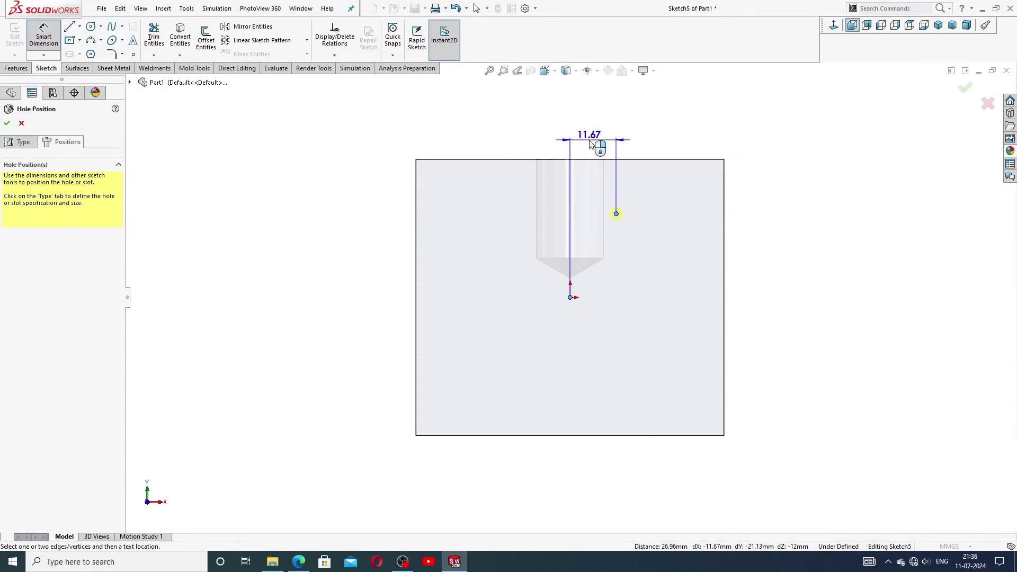
click(591, 144)
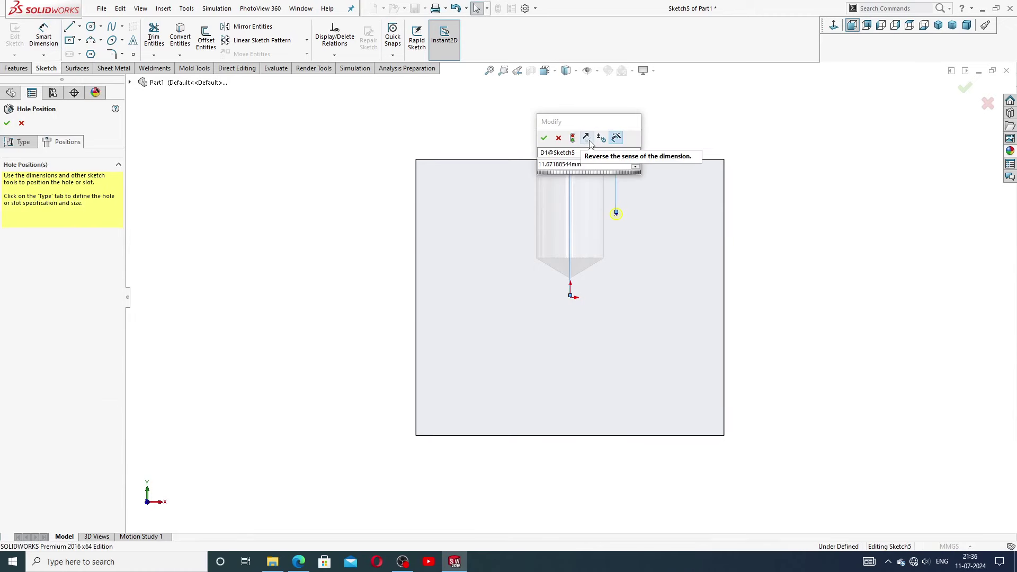
key(Return)
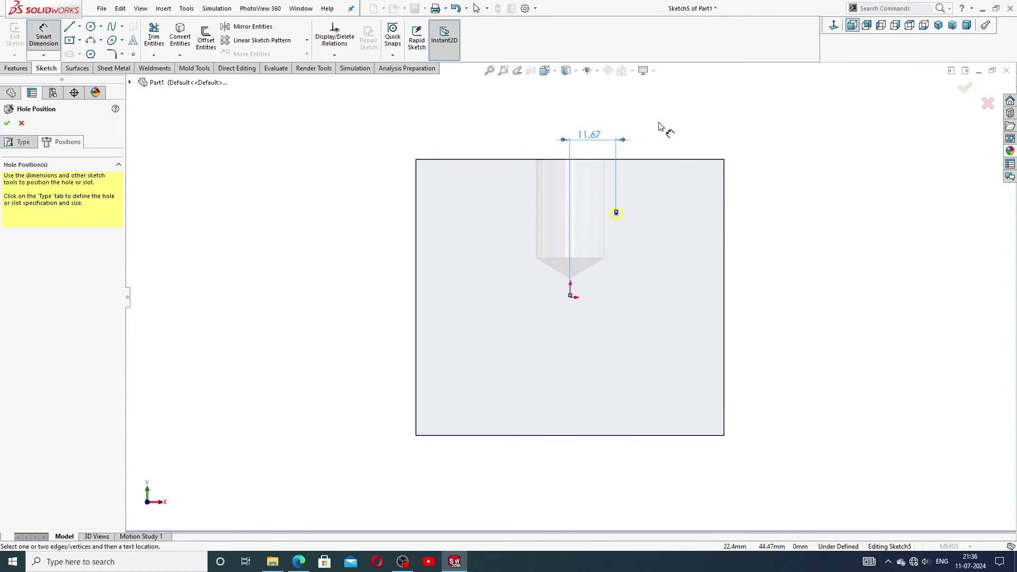
double_click(592, 136)
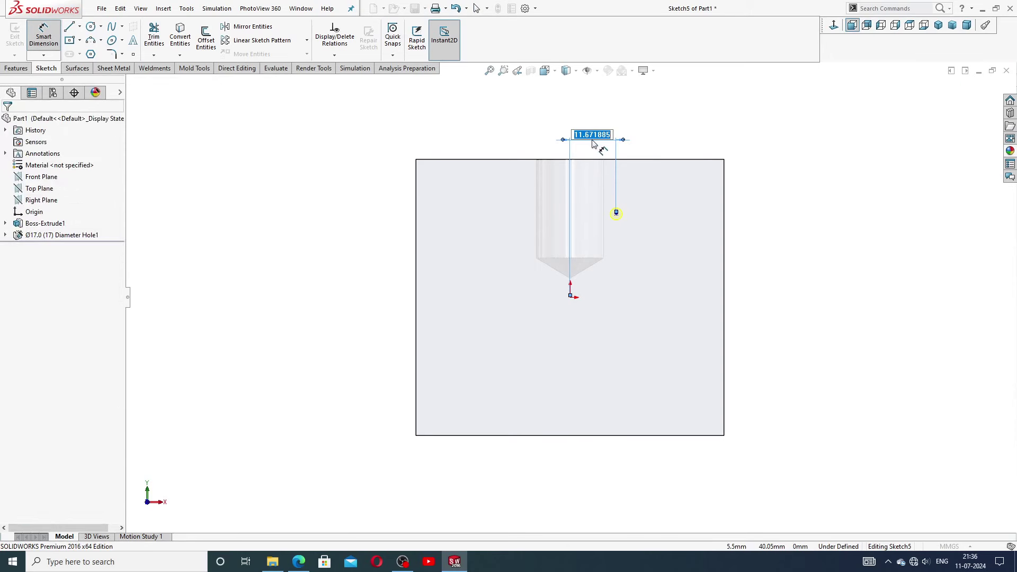
text(8.5)
key(Return)
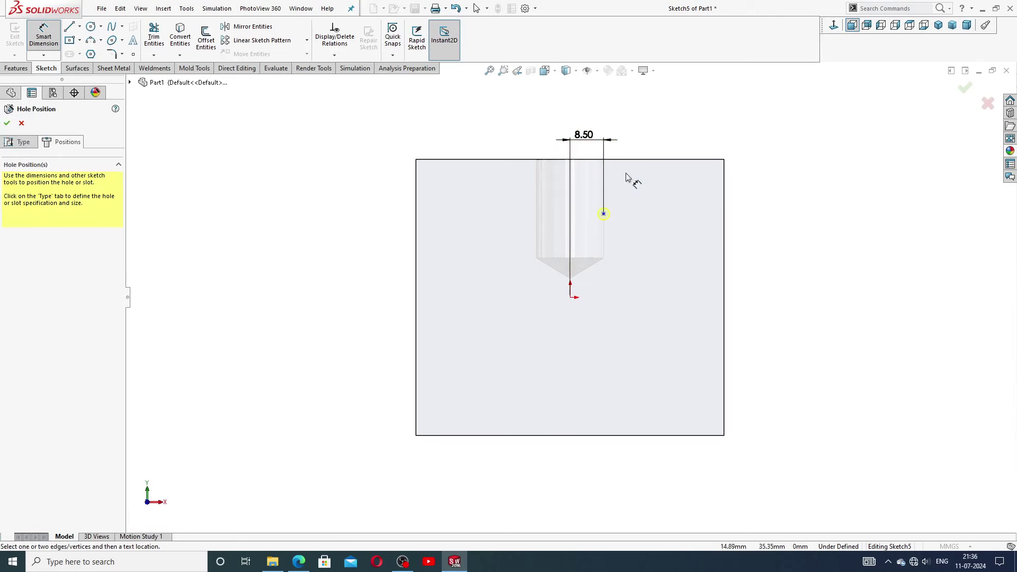
Step: Dimension the hole centre 12 mm below the top edge
click(604, 214)
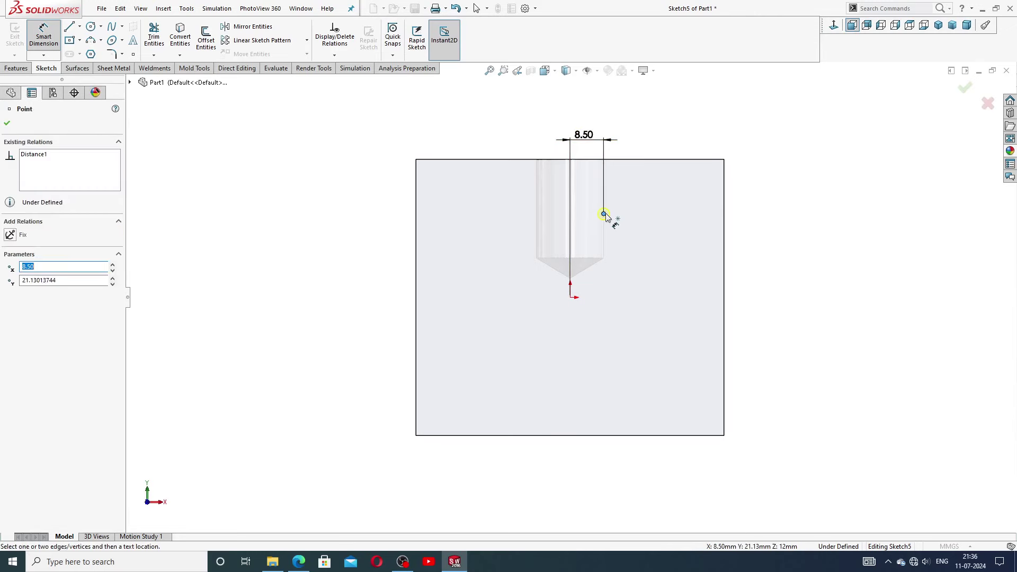
click(634, 161)
click(742, 194)
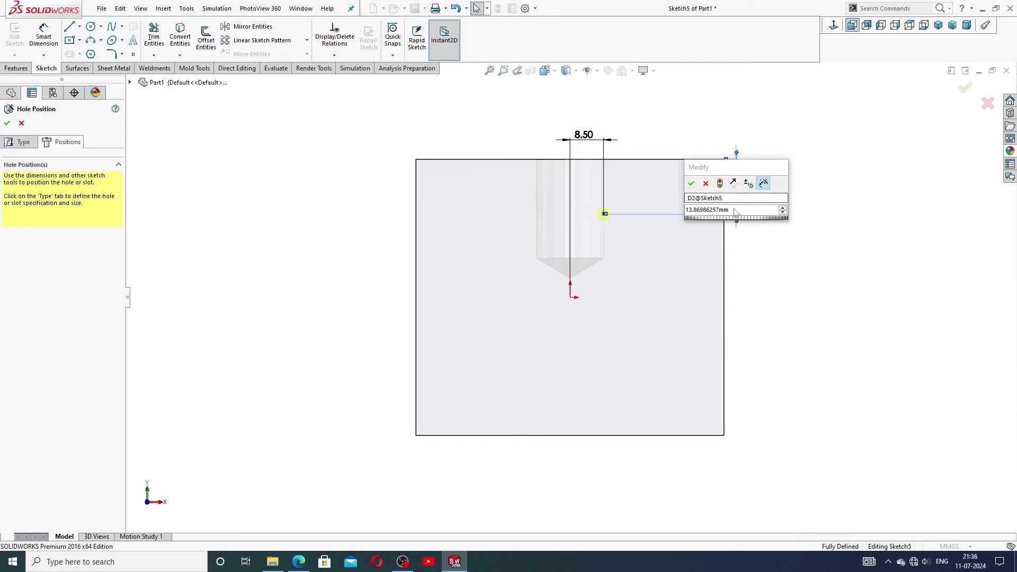
drag(735, 211, 688, 212)
text(12)
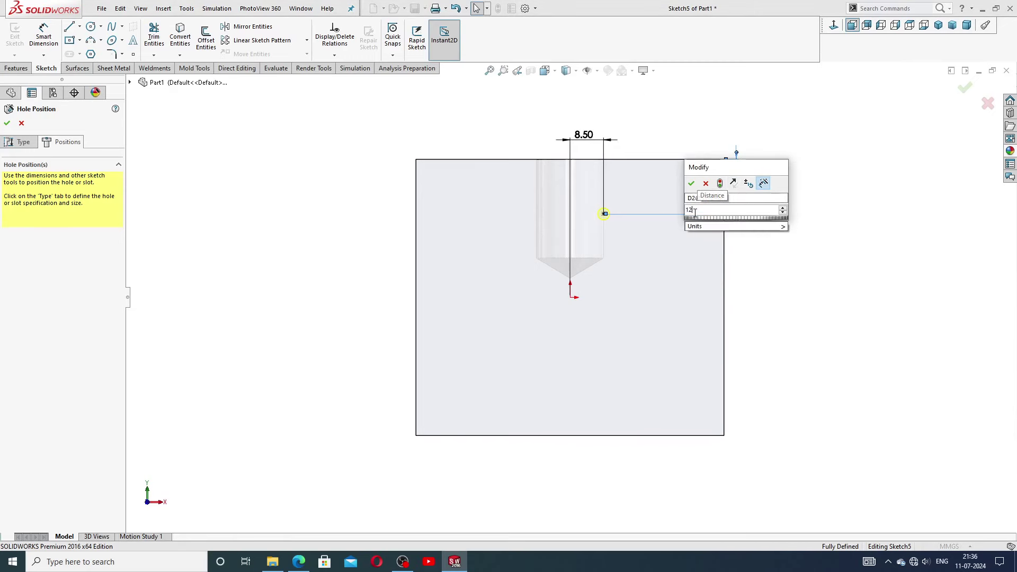
key(Return)
click(790, 181)
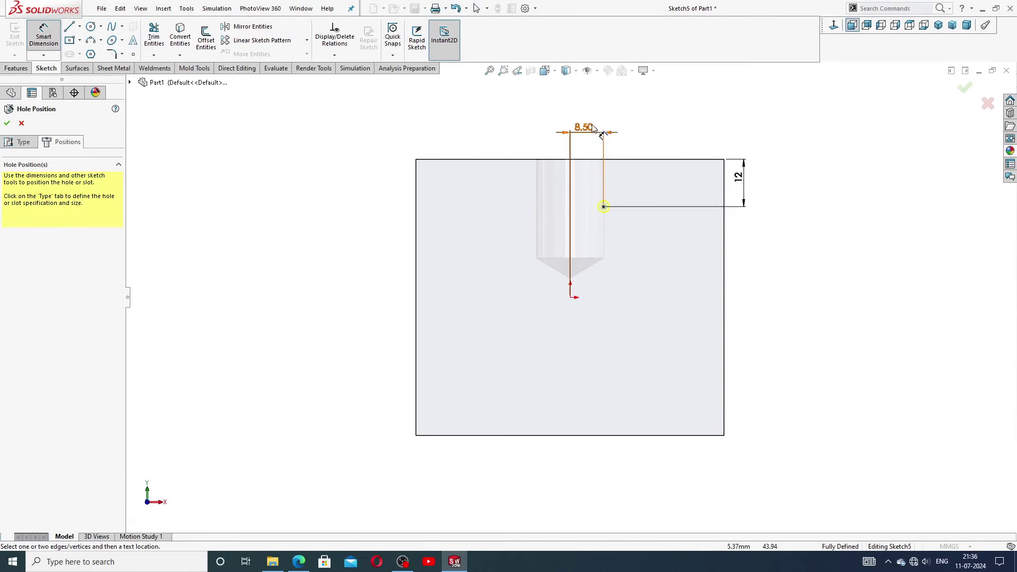
Step: Tidy the 8.50 dimension and confirm the placement to create the Ø3 hole
drag(584, 127, 586, 138)
click(669, 136)
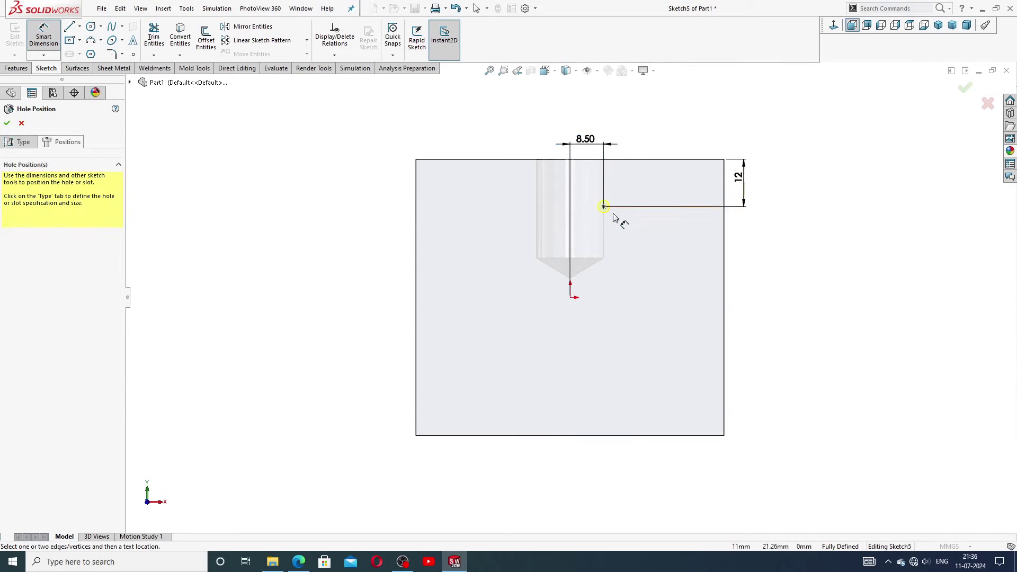
right_click(667, 136)
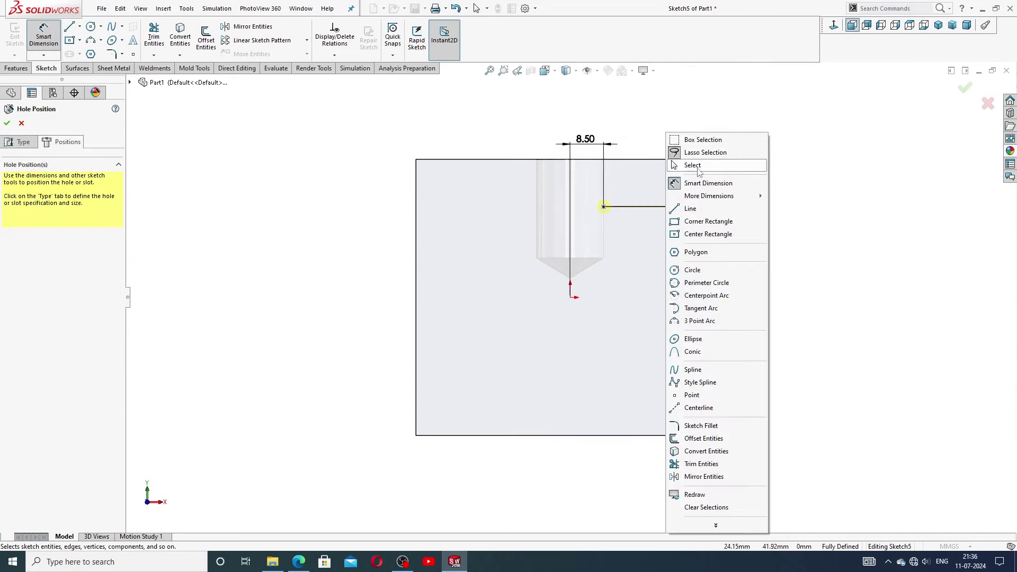
click(696, 167)
click(7, 124)
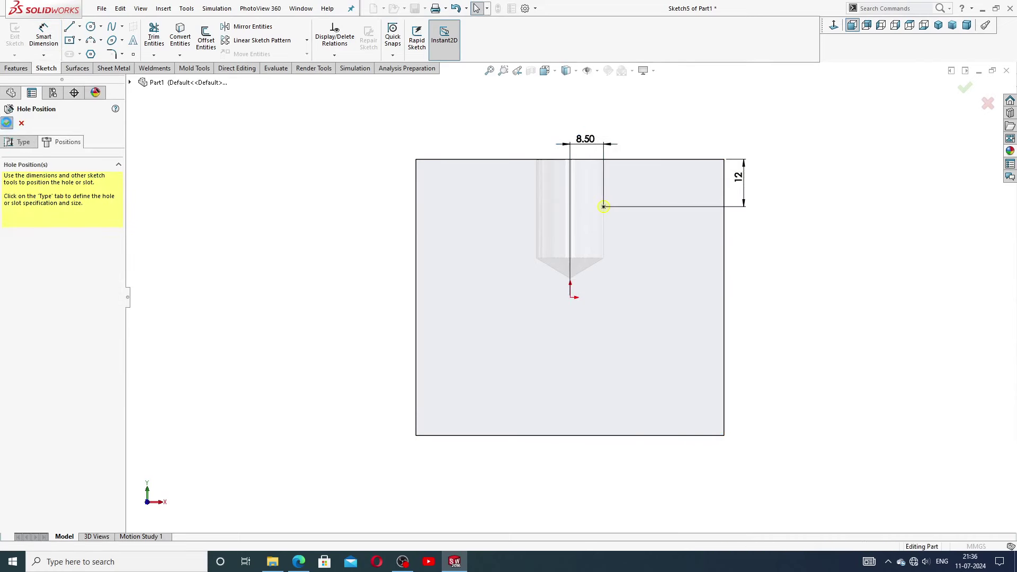
click(284, 168)
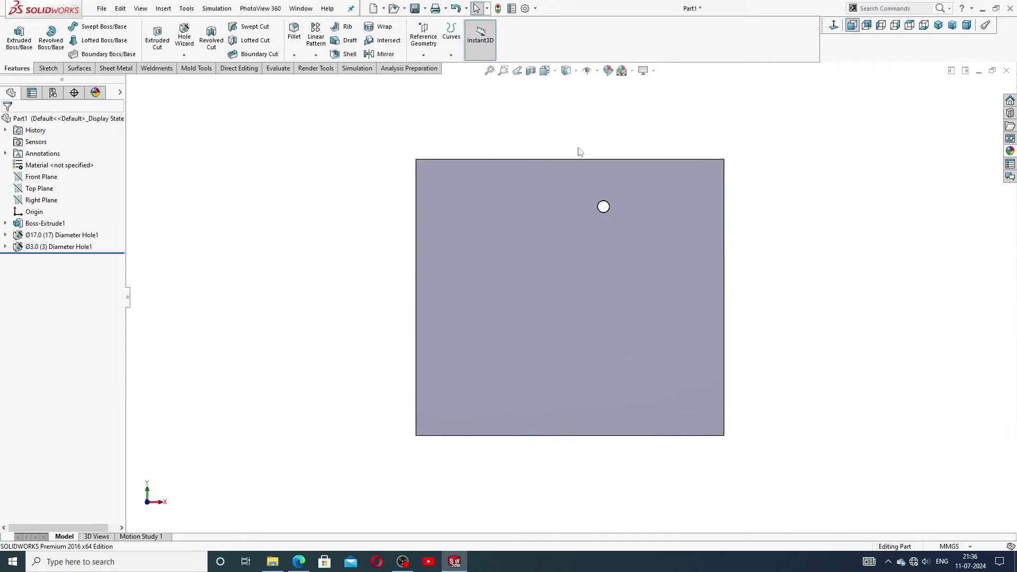
middle_drag(579, 152, 574, 259)
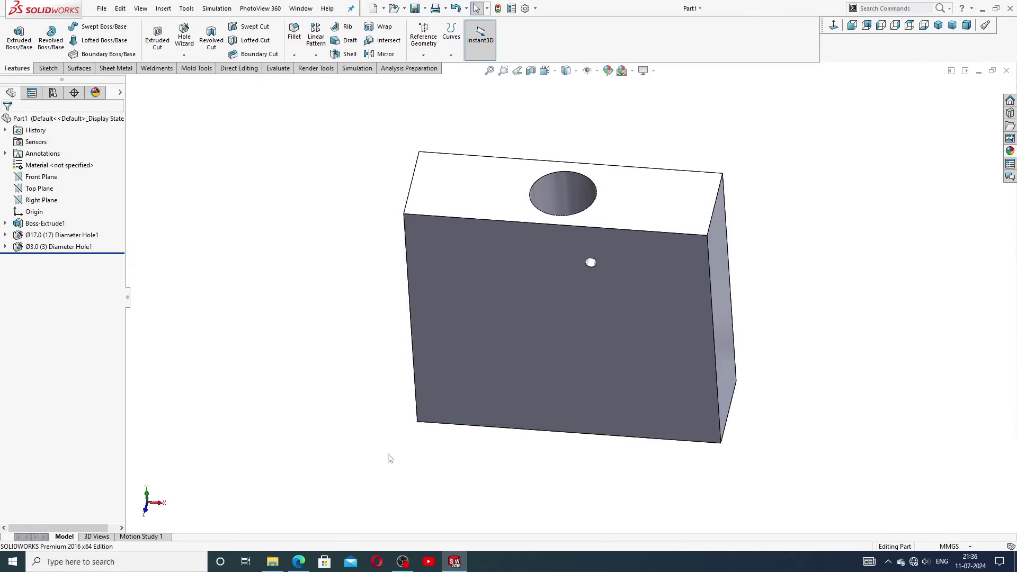
click(298, 562)
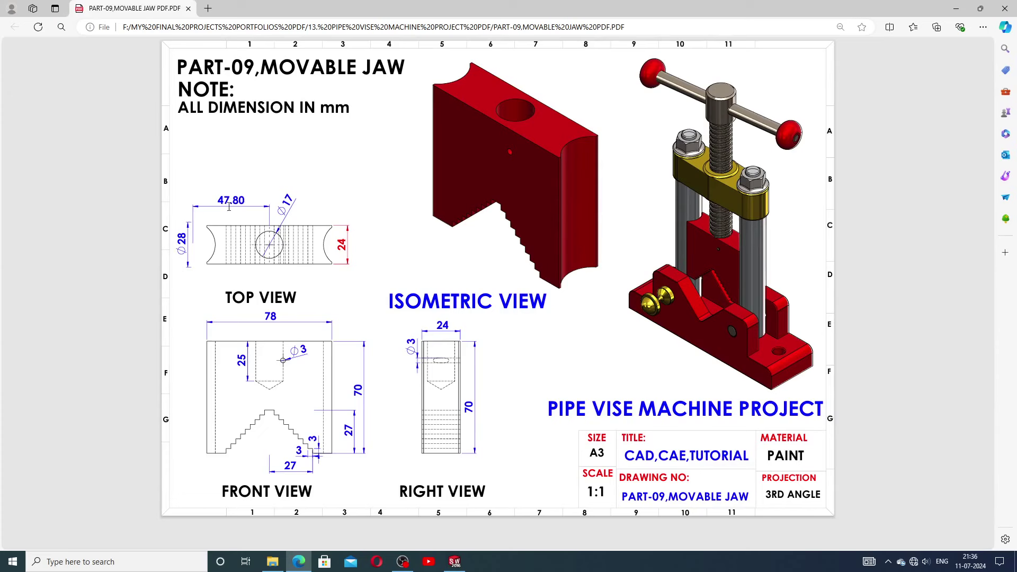
click(455, 561)
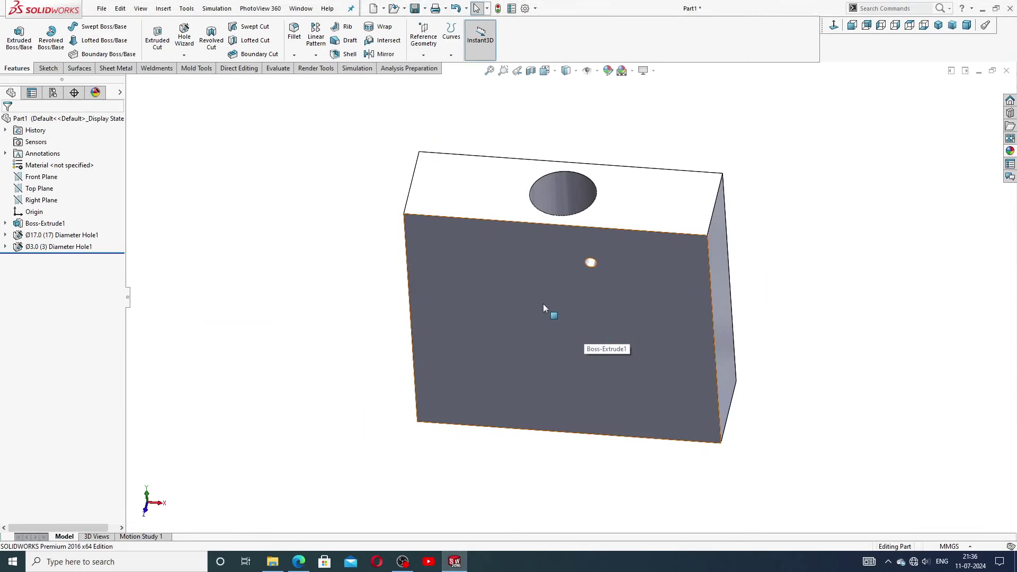
Step: Open a new sketch on the part's top face, viewed face-on
click(544, 307)
click(627, 252)
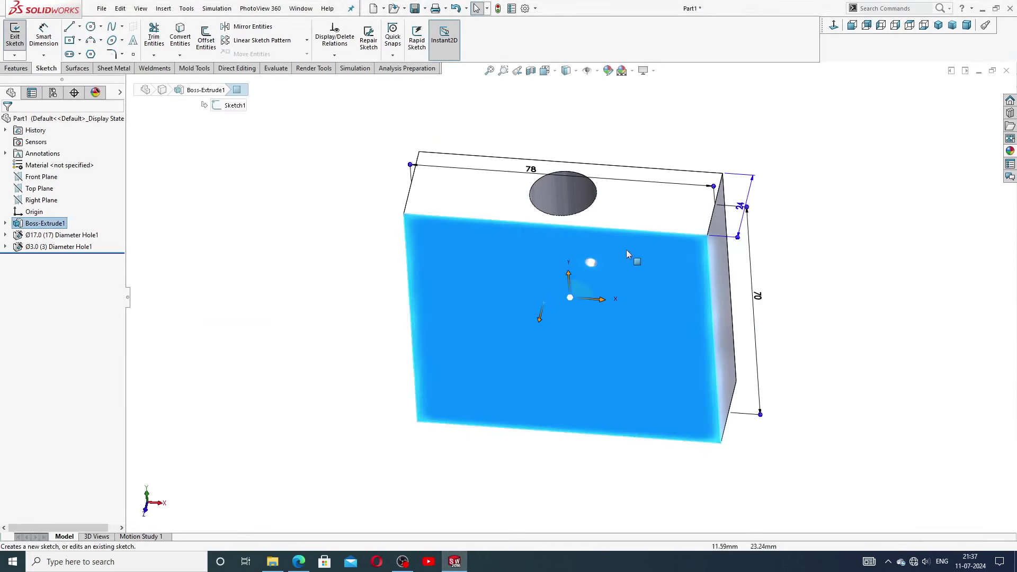
click(834, 26)
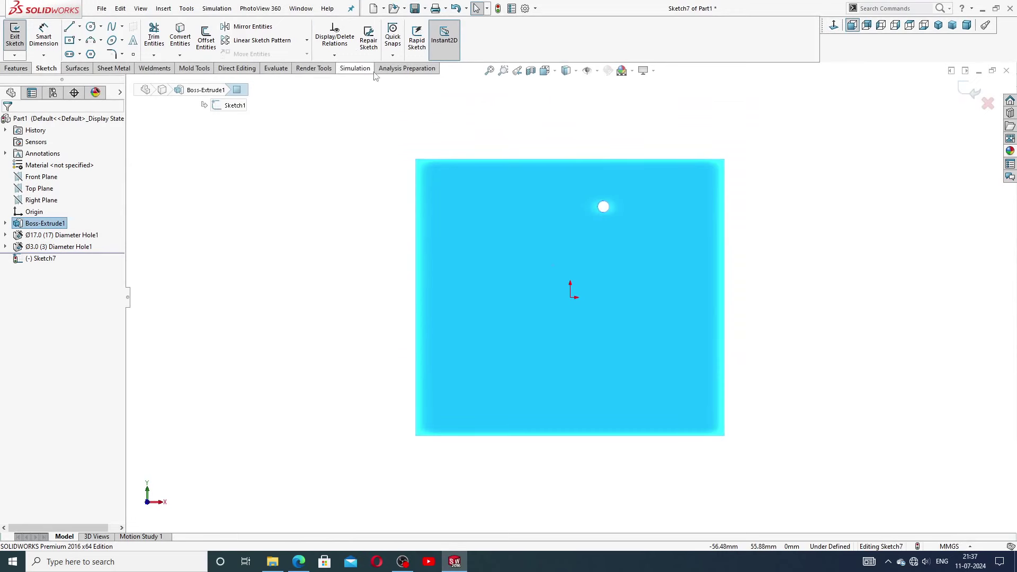
click(967, 95)
mouse_move(733, 128)
middle_down()
mouse_move(745, 239)
mouse_move(743, 230)
mouse_move(676, 218)
middle_up()
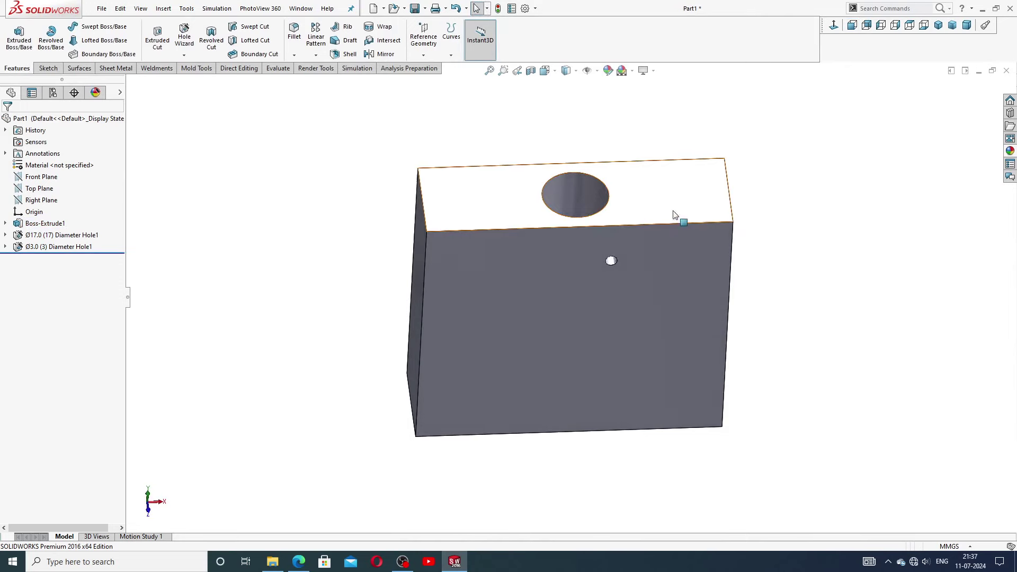
click(530, 187)
click(525, 170)
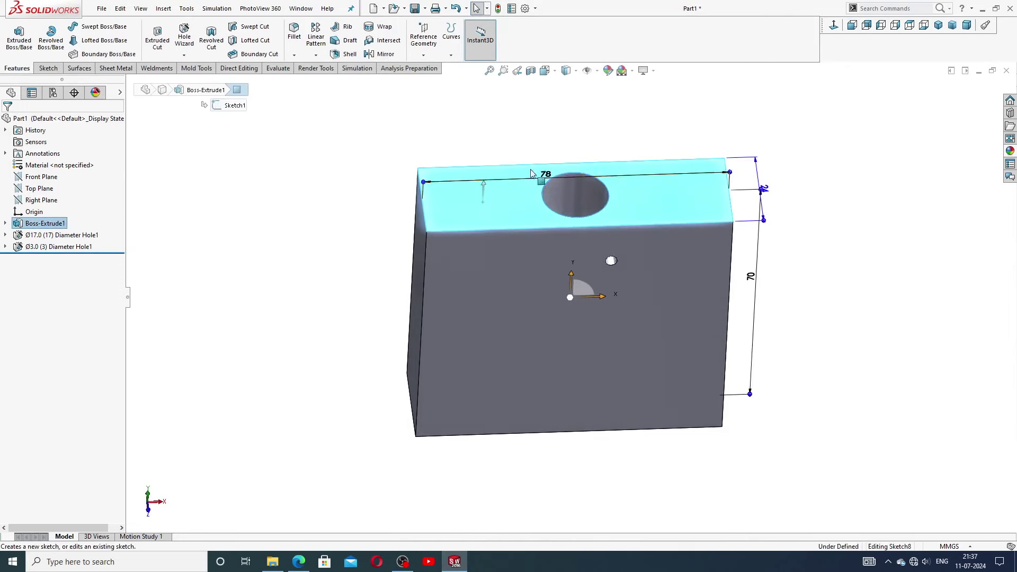
click(834, 26)
key(z)
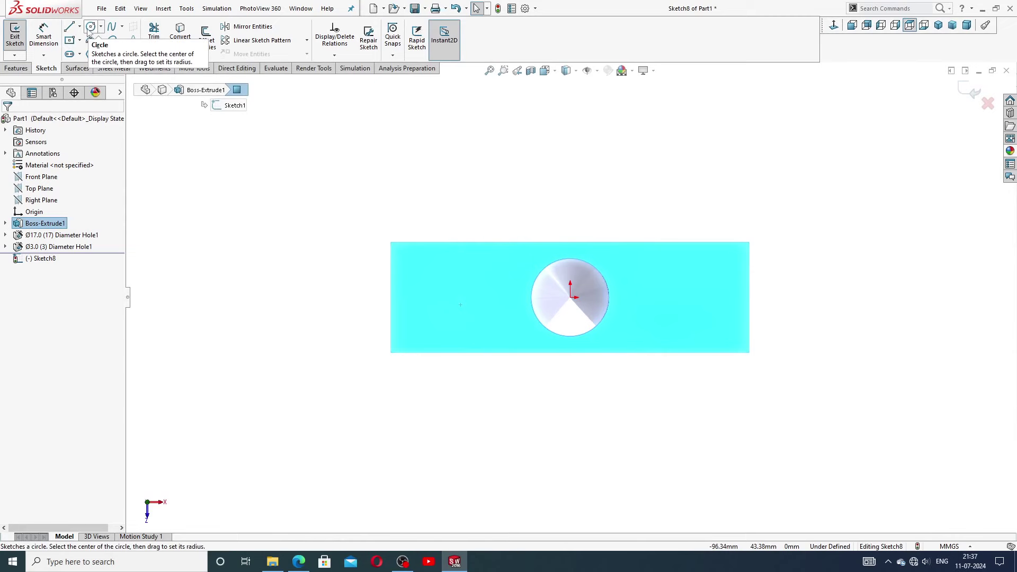
Step: Draw a horizontal centerline from the hole centre out to the left
click(80, 27)
click(94, 49)
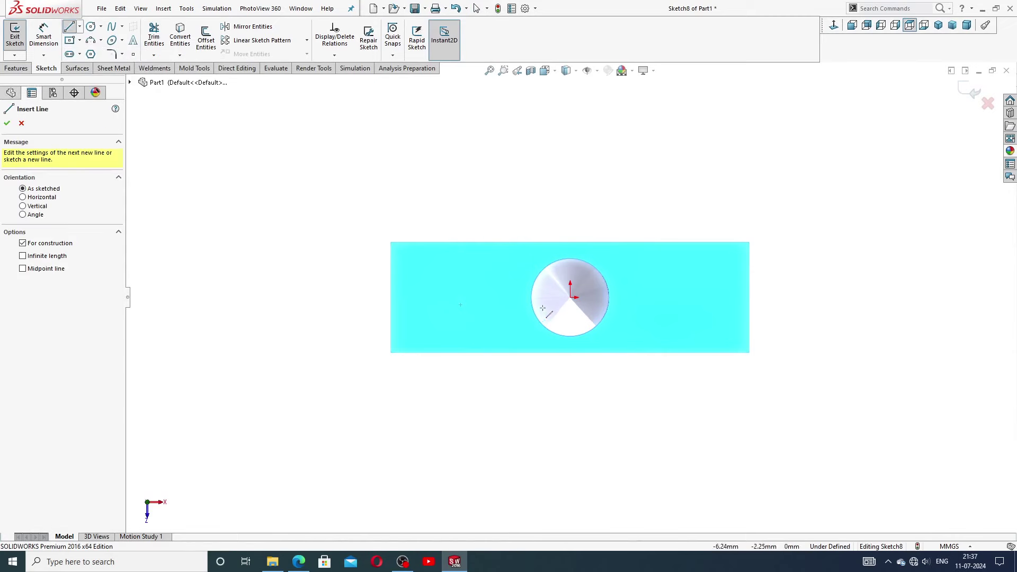
click(571, 298)
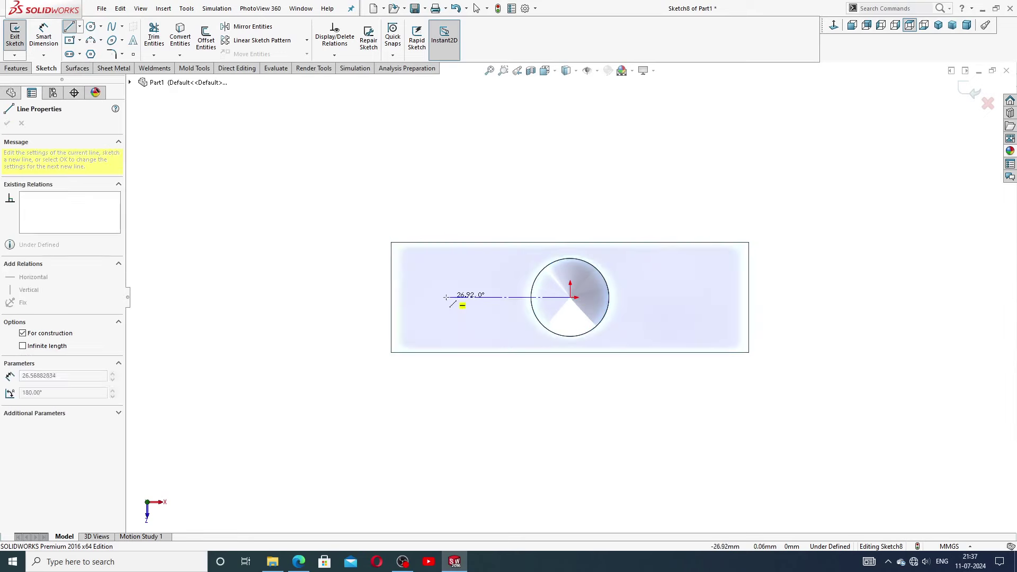
click(330, 298)
right_click(356, 282)
click(376, 283)
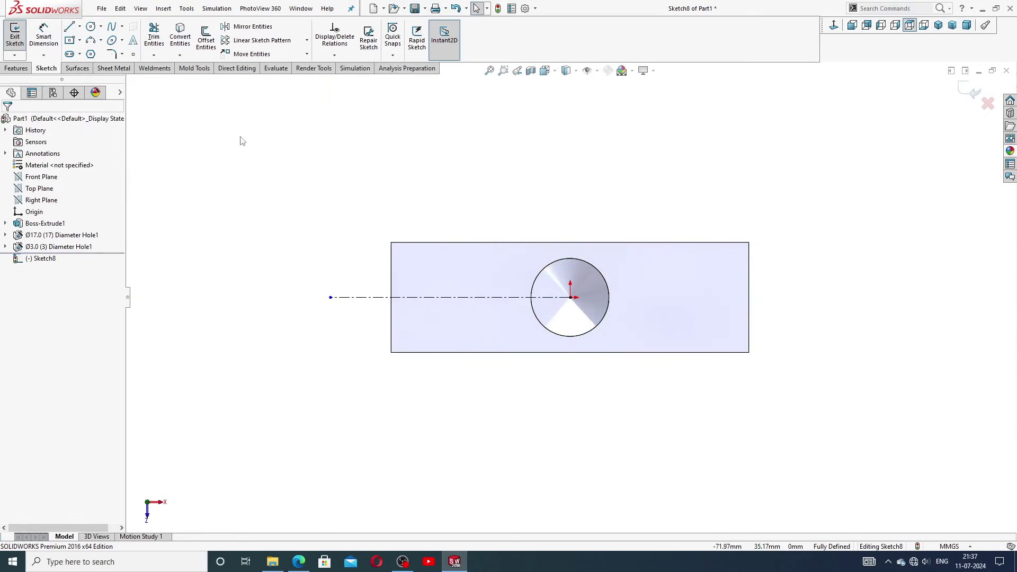
Step: Draw a vertical centerline from the hole centre upward past the part
click(79, 26)
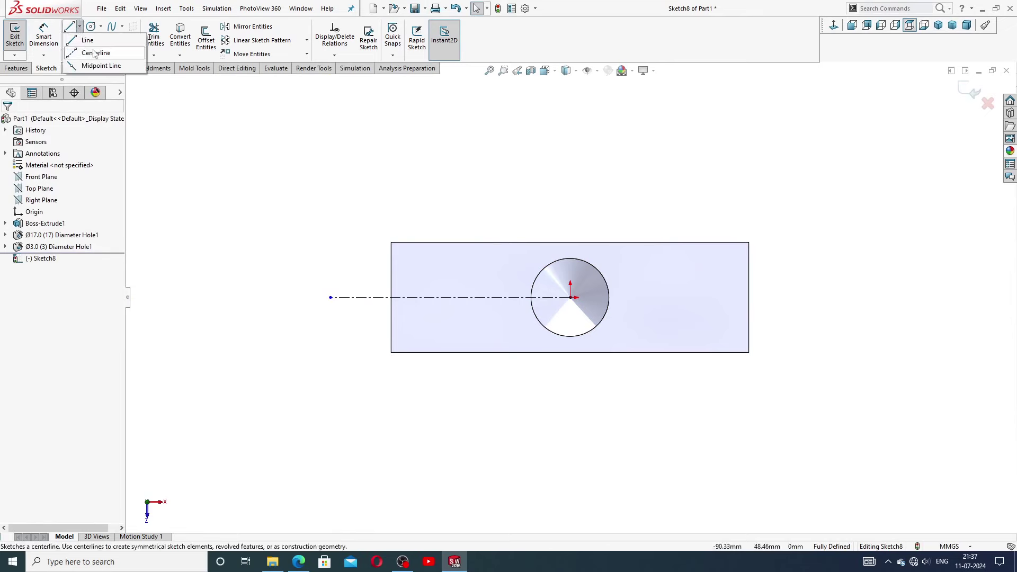
click(95, 50)
click(570, 297)
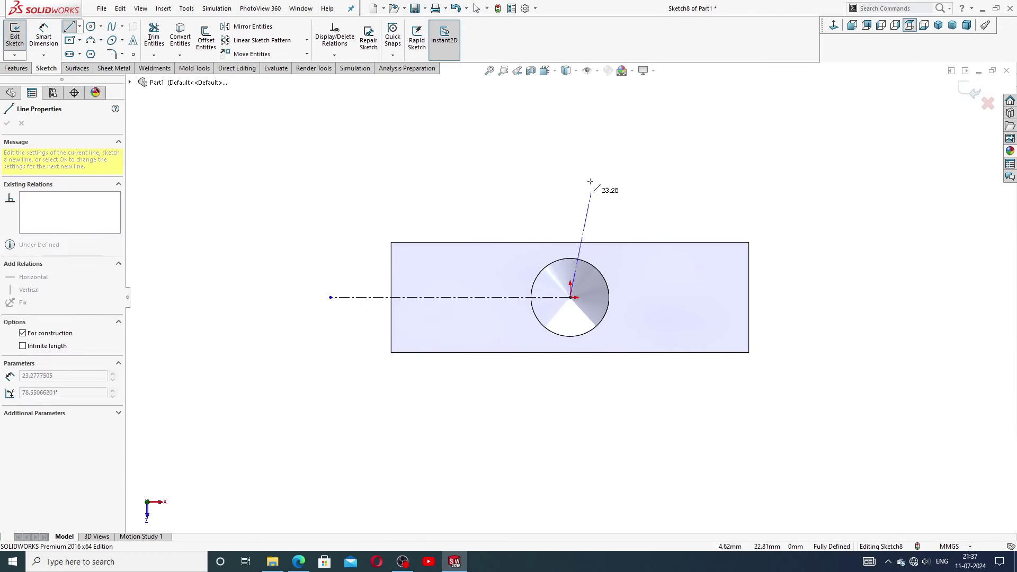
click(570, 159)
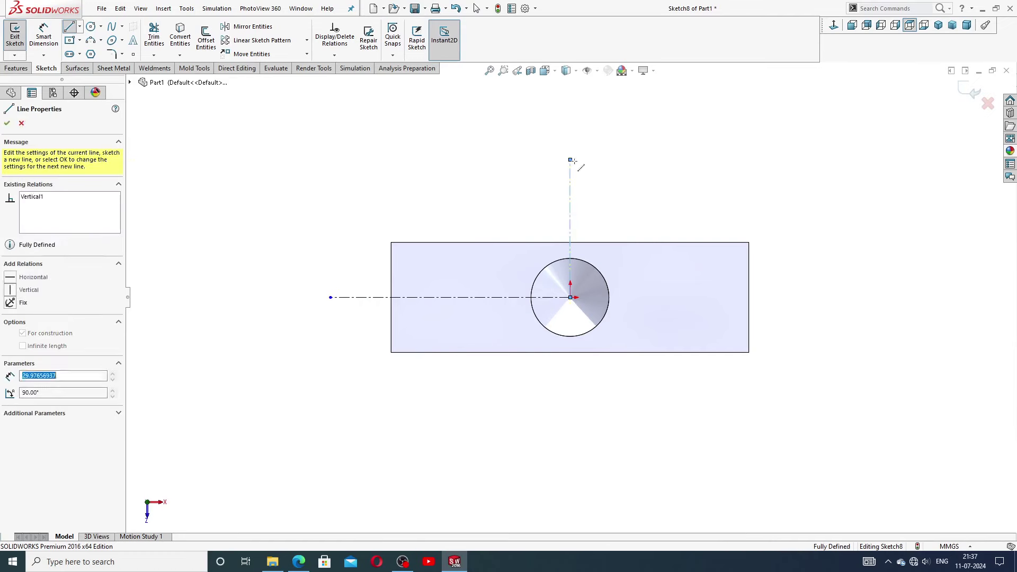
right_click(617, 168)
click(641, 177)
click(571, 192)
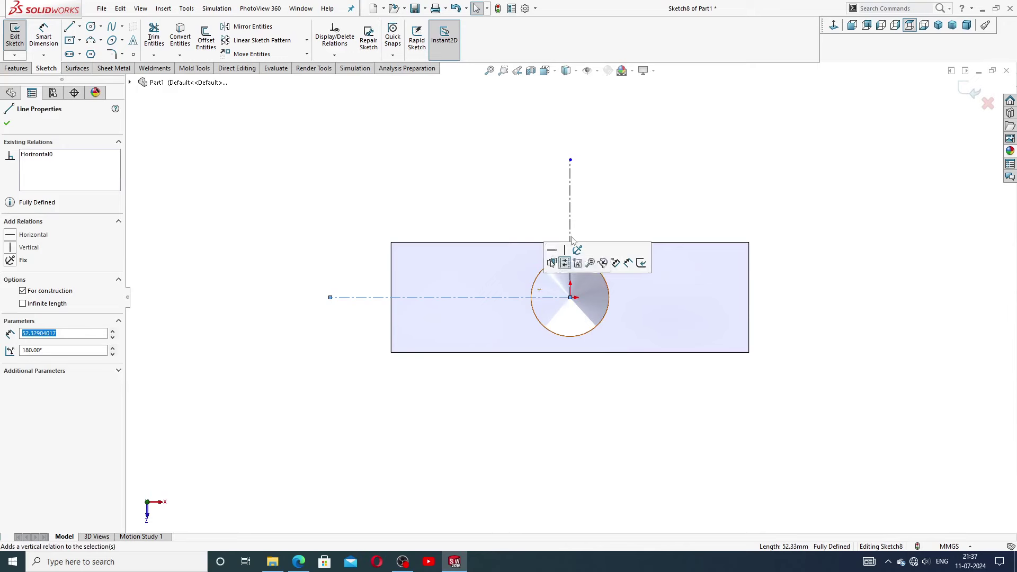
click(626, 194)
Step: Dimension the horizontal centerline to 47.8 mm and compare with the reference drawing
click(44, 36)
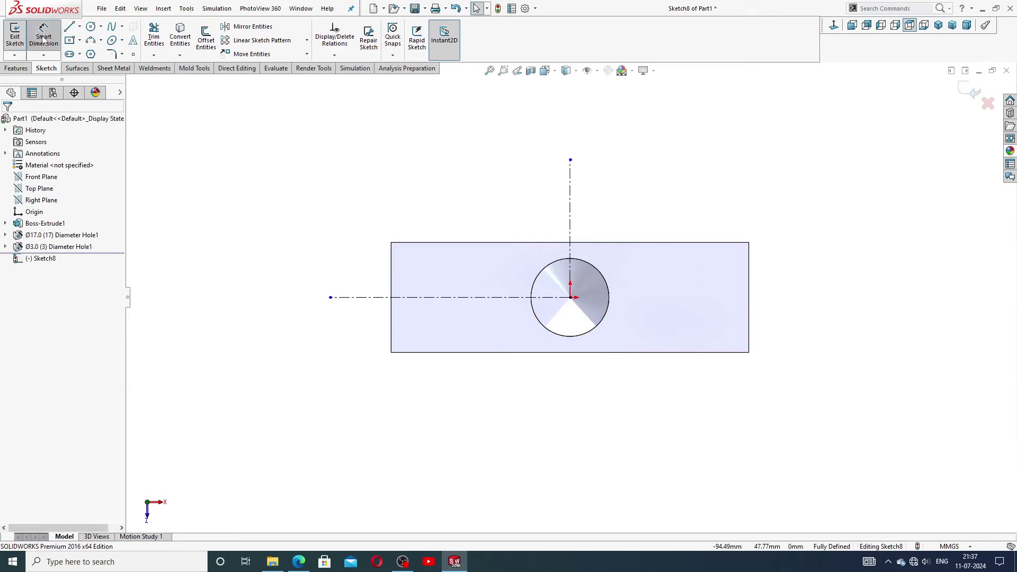
click(452, 297)
click(483, 218)
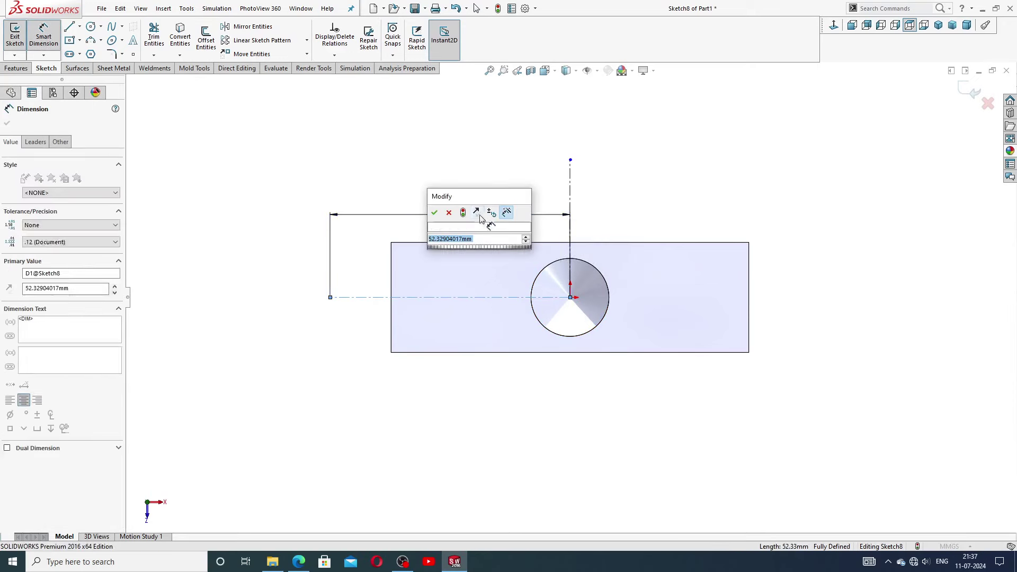
text(47)
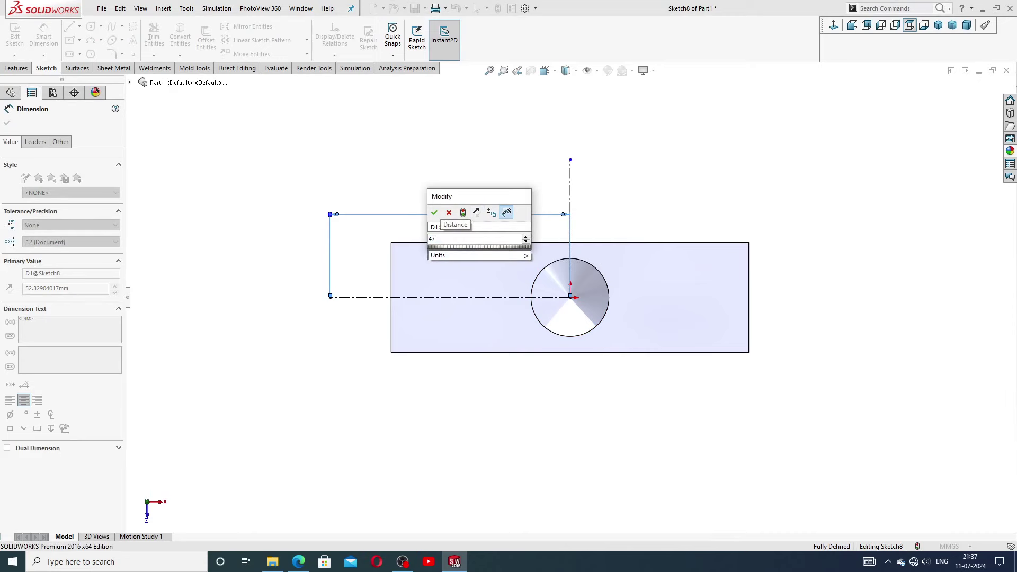
text(.8)
key(Return)
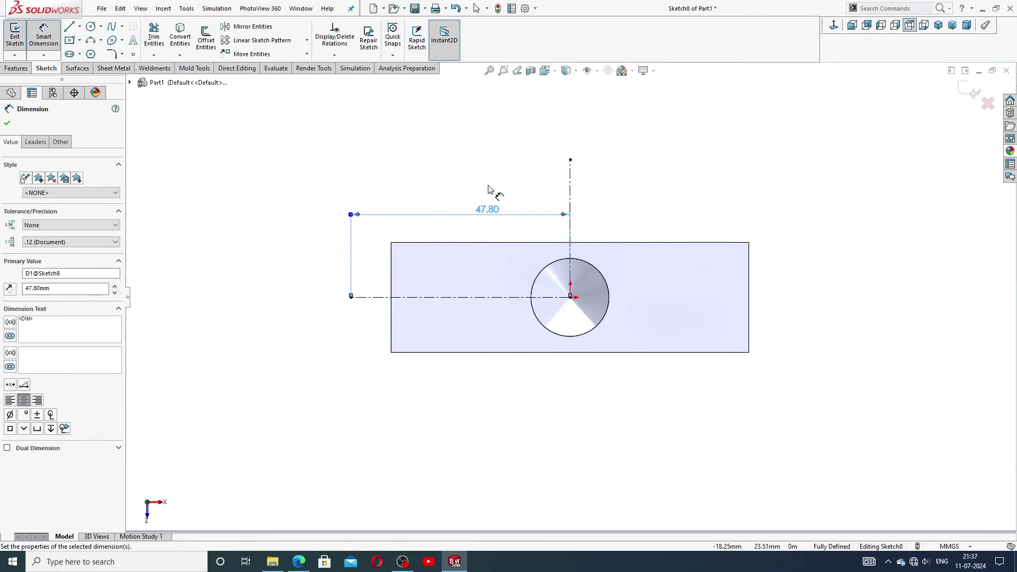
key(Escape)
click(299, 562)
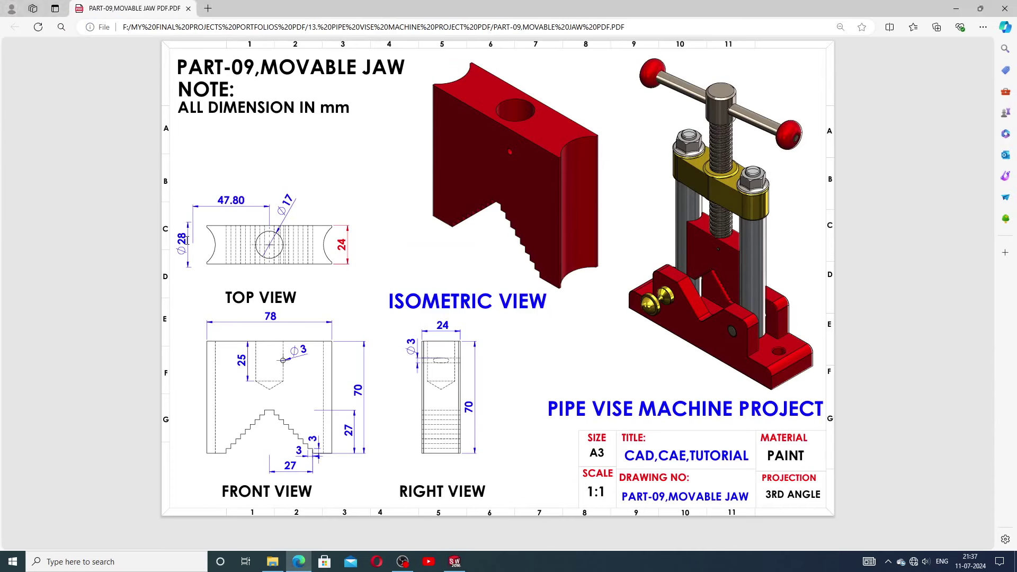
click(454, 562)
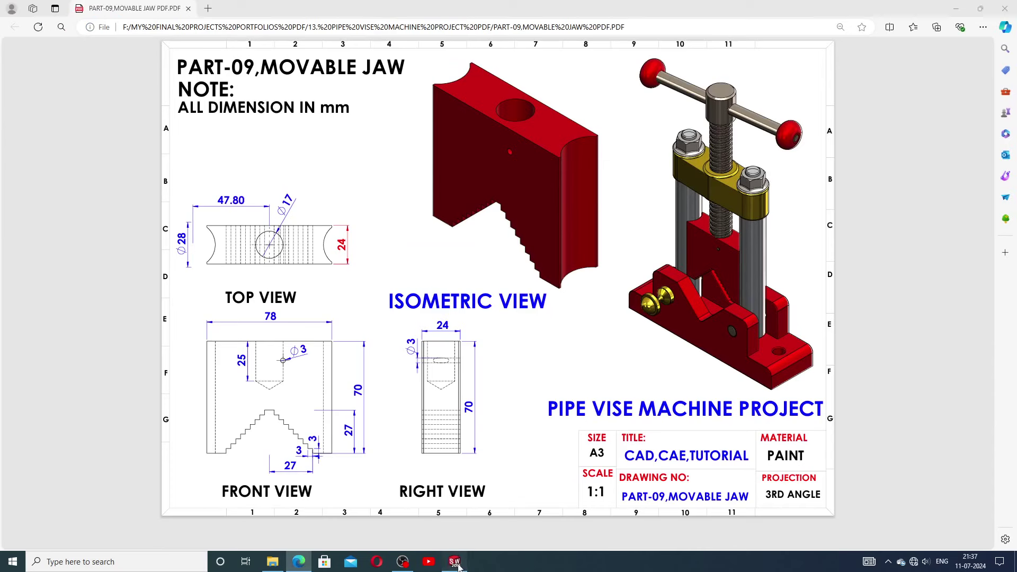
Step: Draw a circle centred on the left endpoint of the 47.80 centerline
right_click(147, 120)
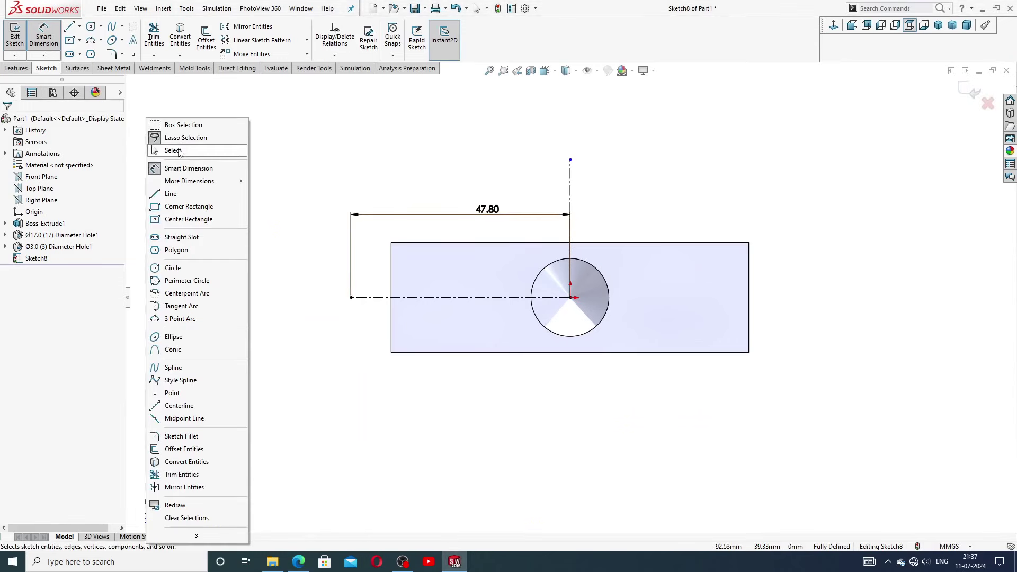
click(181, 153)
click(93, 26)
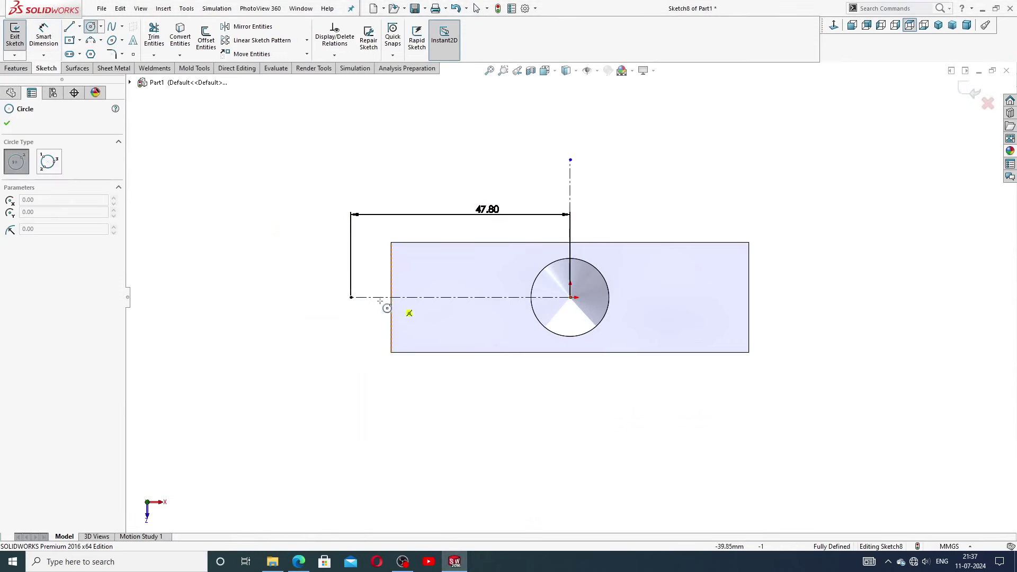
click(351, 297)
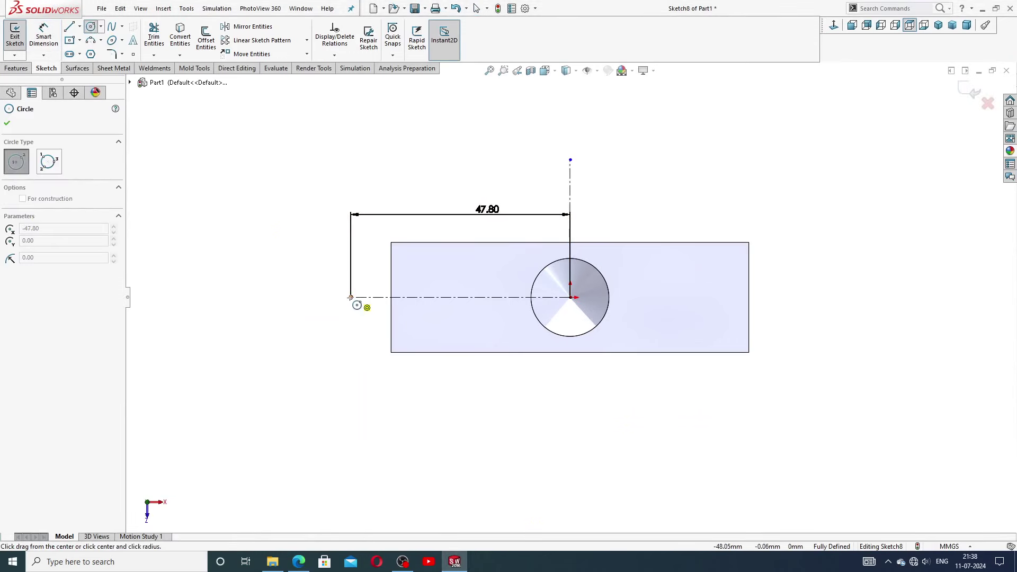
click(377, 218)
right_click(396, 162)
click(411, 206)
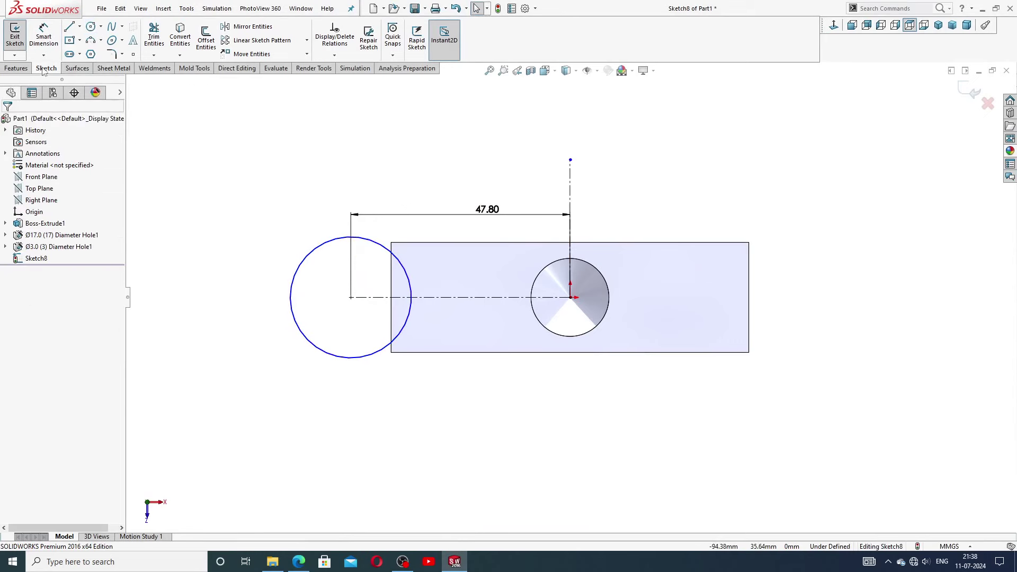
Step: Give the circle a Ø28 diameter dimension
click(46, 39)
click(318, 256)
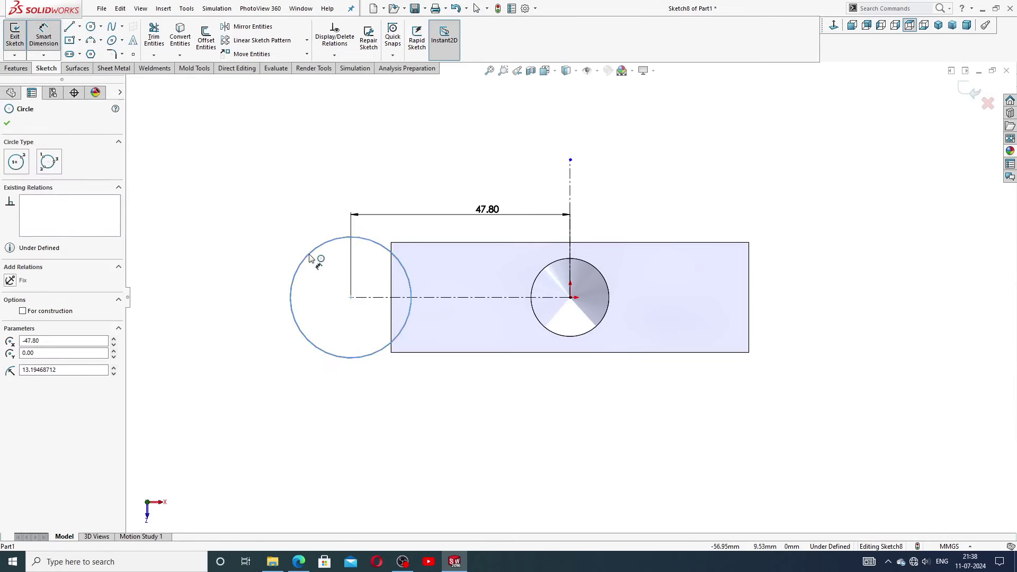
click(274, 302)
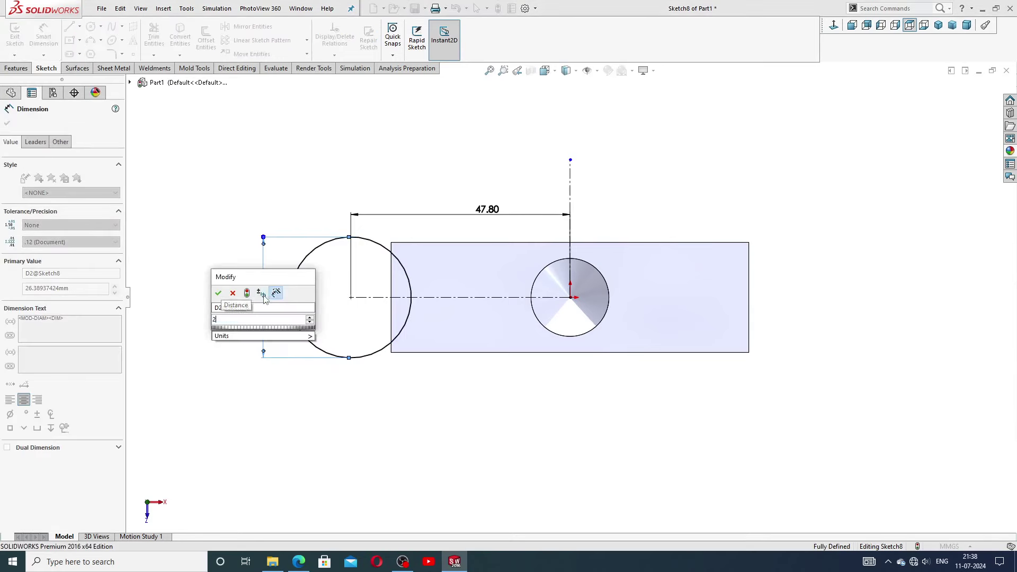
key(Return)
click(289, 187)
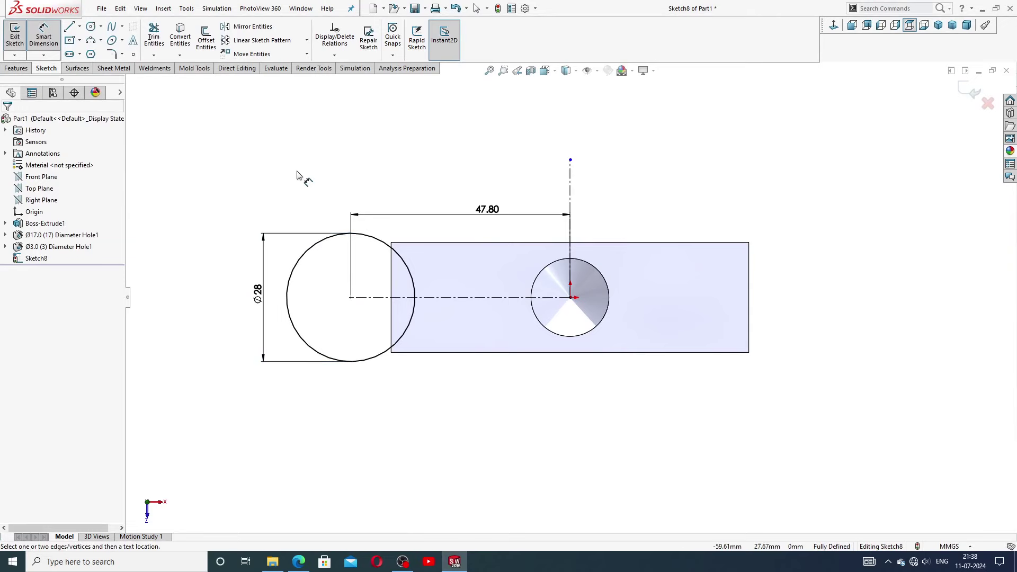
right_click(297, 175)
click(330, 160)
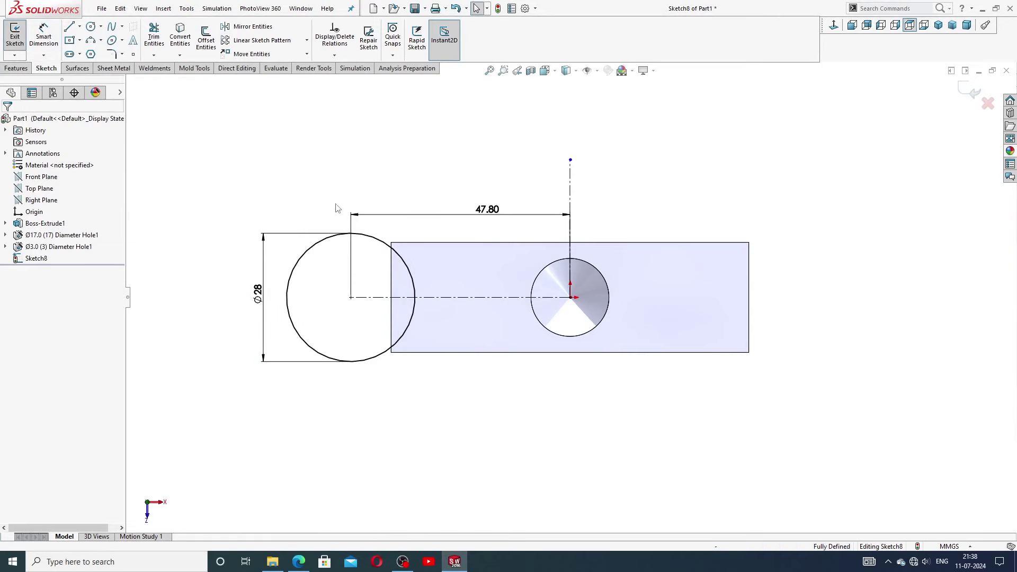
Step: Mirror the Ø28 circle about the vertical centerline to the right side
click(330, 236)
click(250, 26)
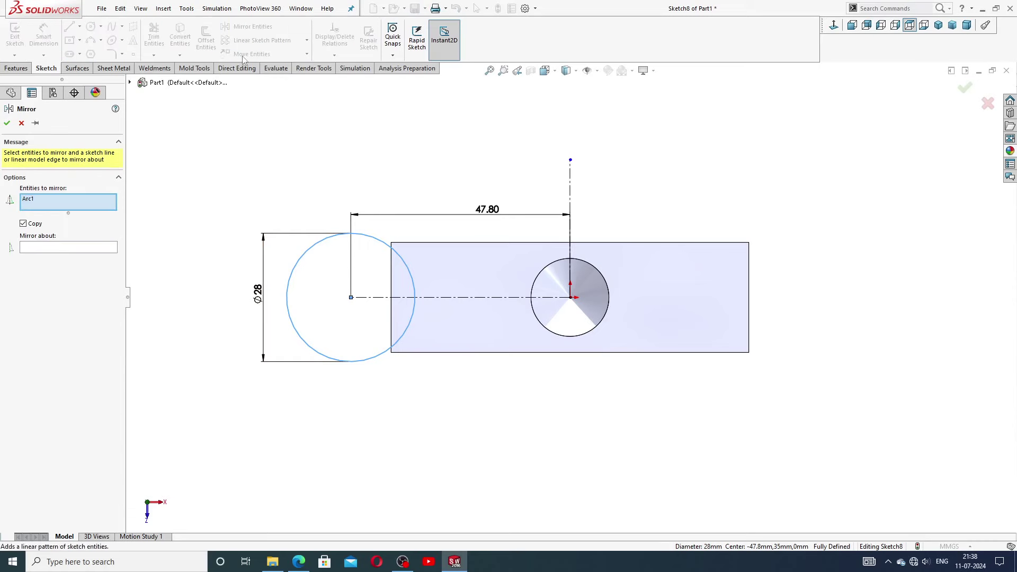
click(75, 248)
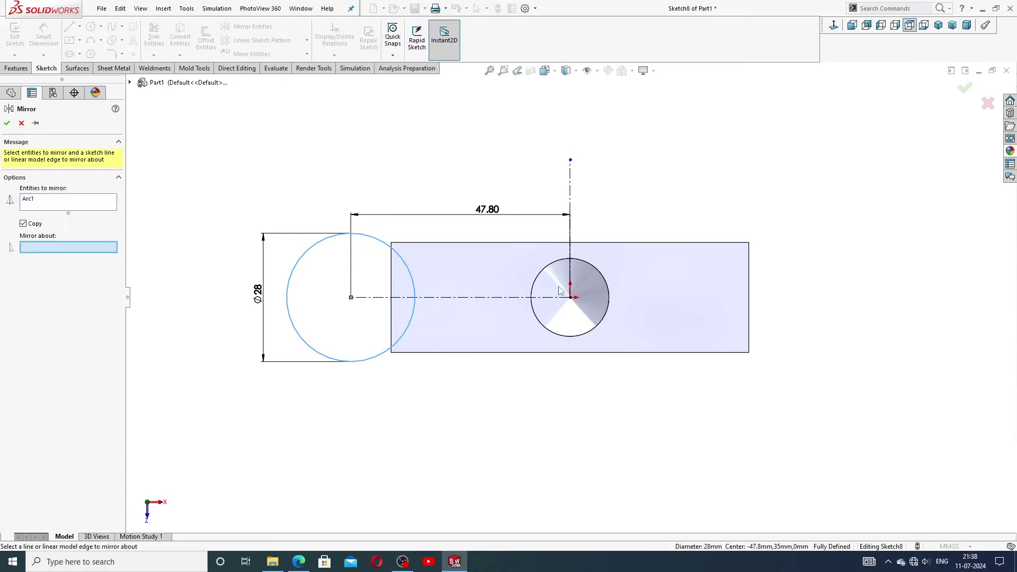
click(571, 249)
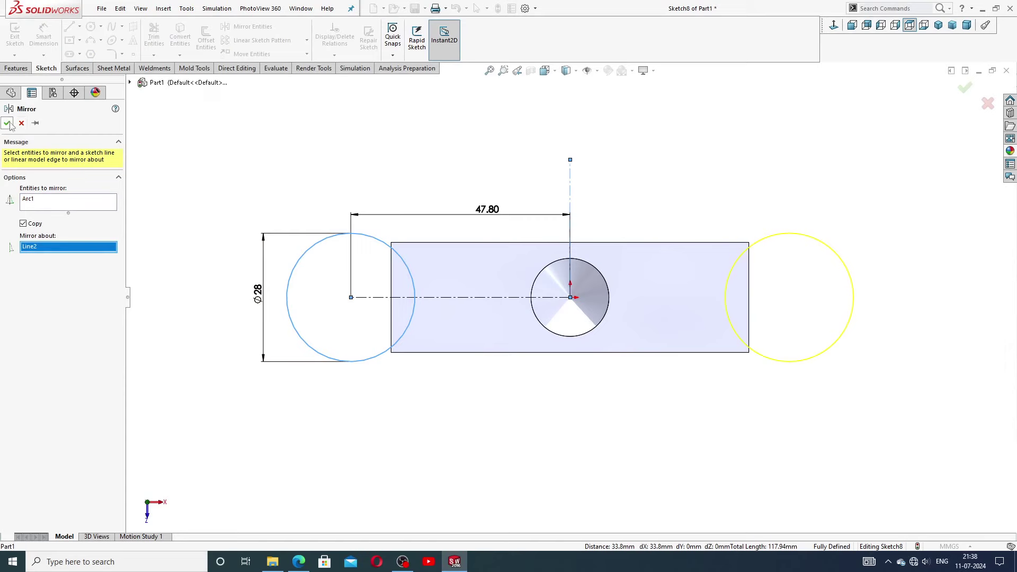
key(Return)
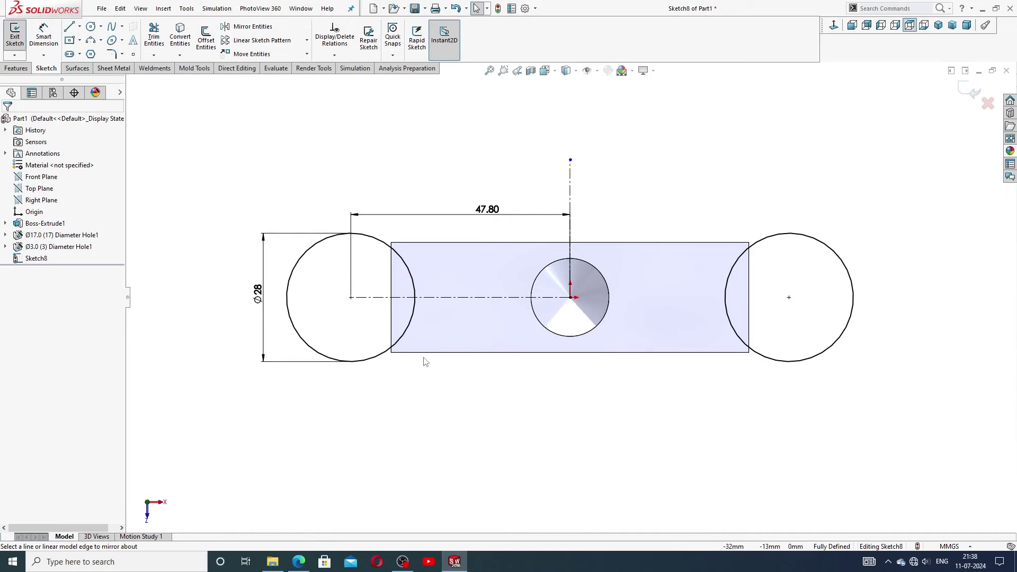
click(308, 563)
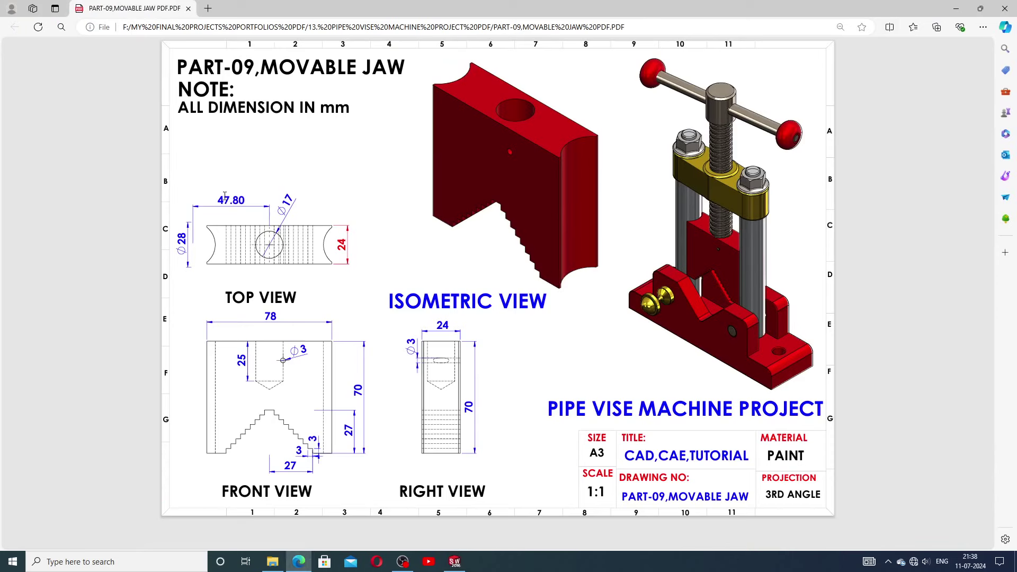
Step: Extrude-cut both Ø28 circles Up To Next, then orbit to inspect the curved ends
click(455, 563)
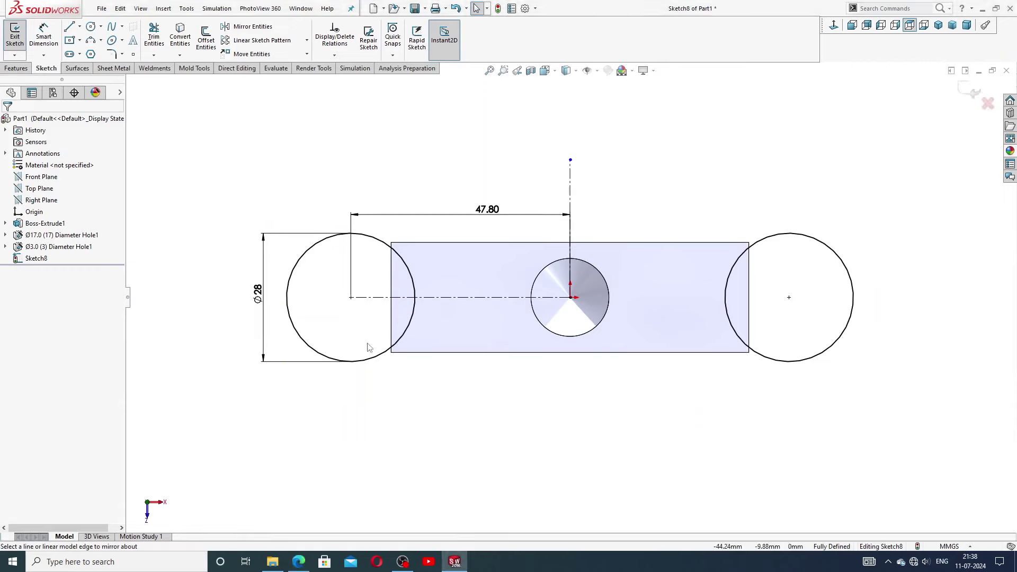
click(156, 40)
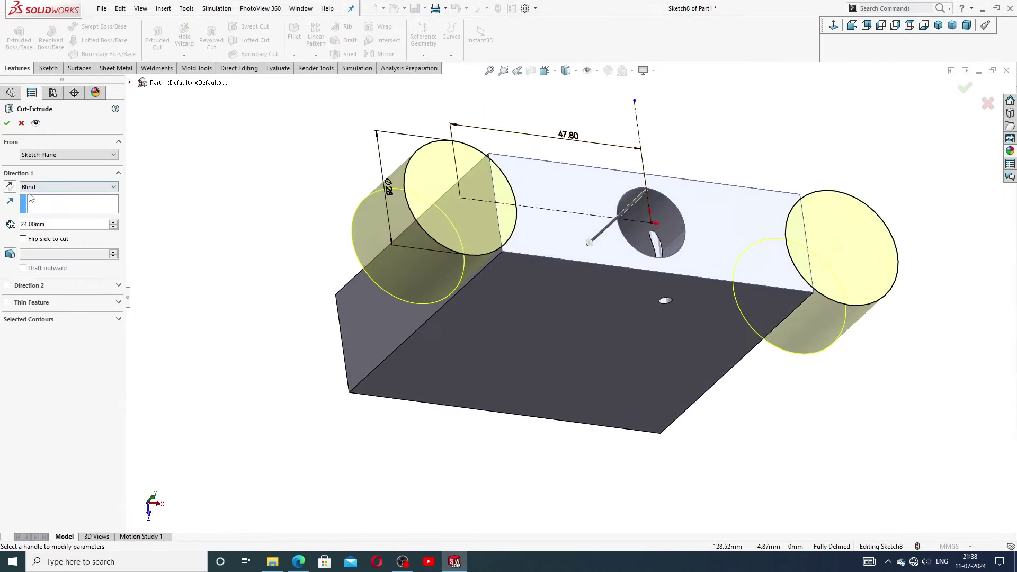
click(32, 187)
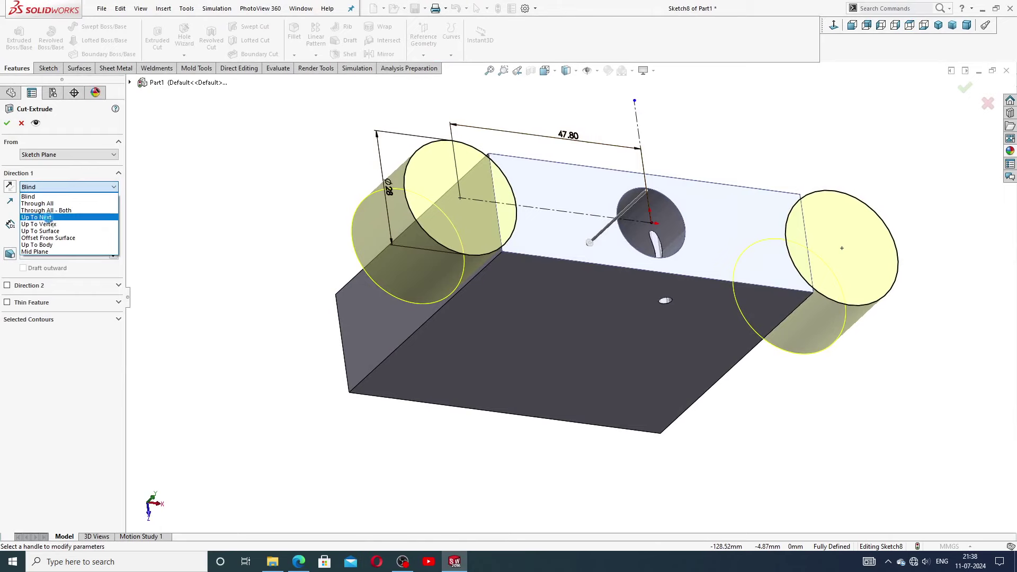
click(45, 218)
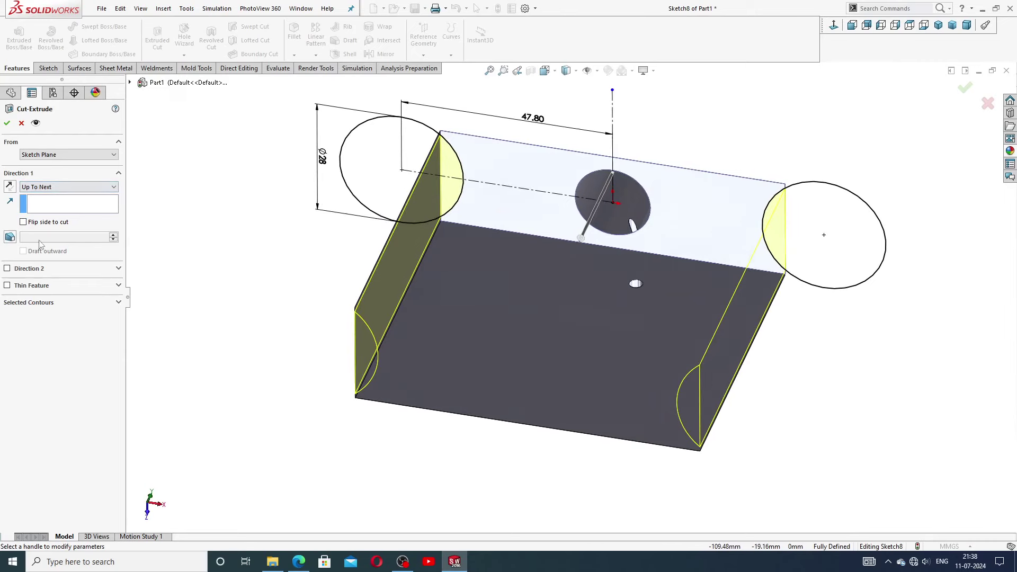
click(7, 125)
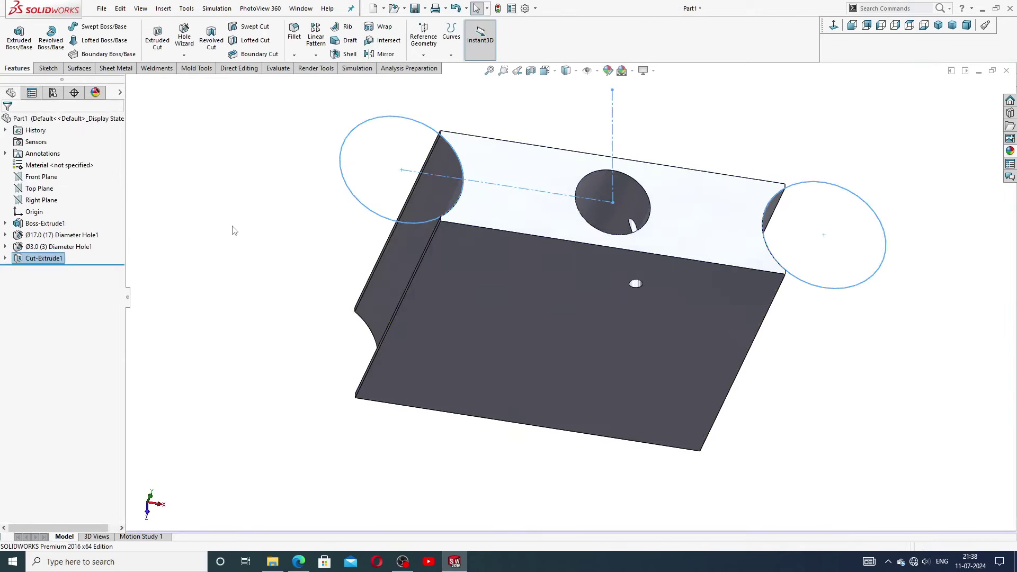
middle_drag(504, 234, 652, 220)
scroll(573, 246, up, 2)
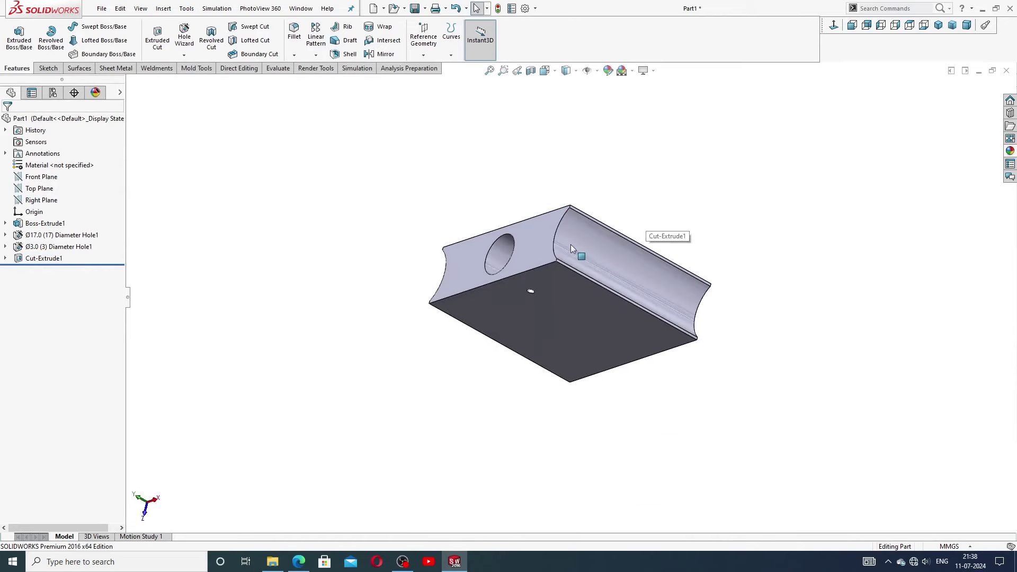
middle_drag(573, 246, 660, 139)
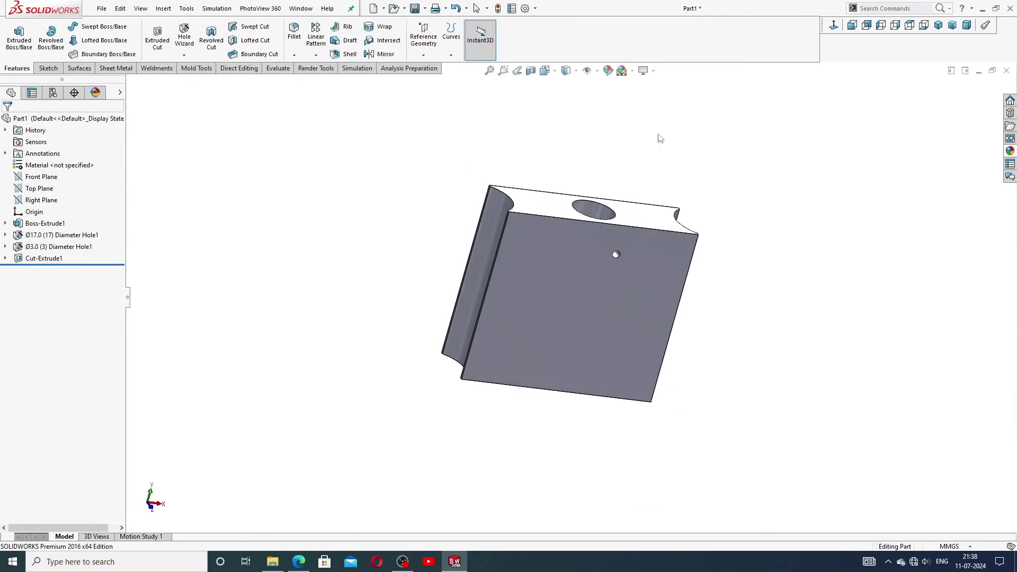
click(299, 562)
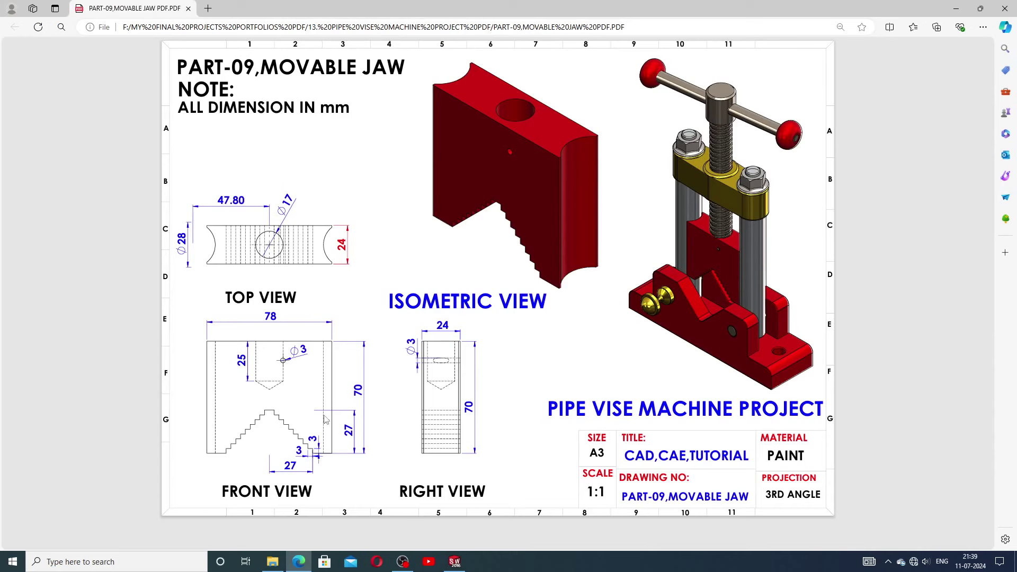
Step: Start a new sketch on the block's large front face, viewed face-on
click(454, 562)
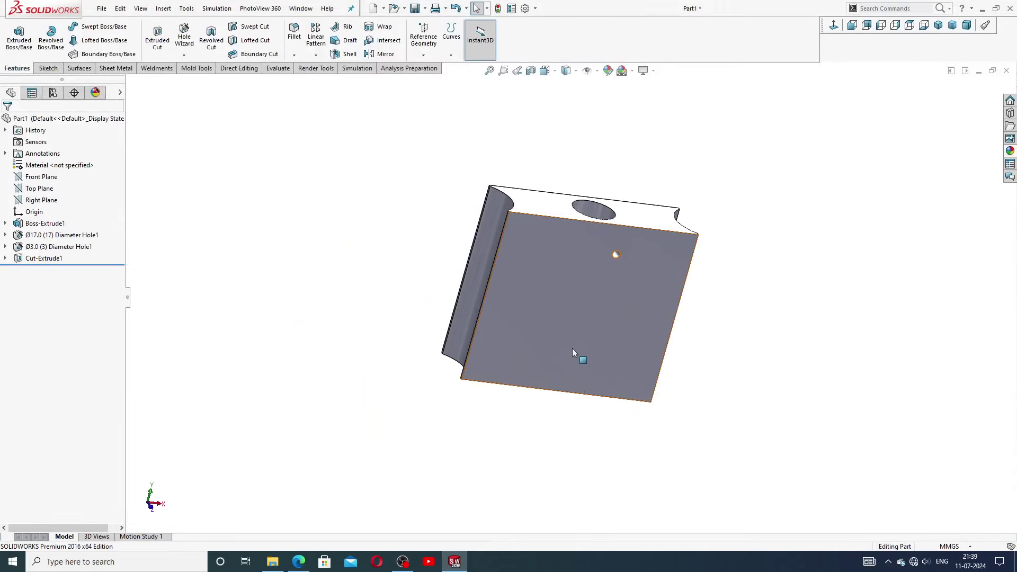
click(573, 348)
click(616, 317)
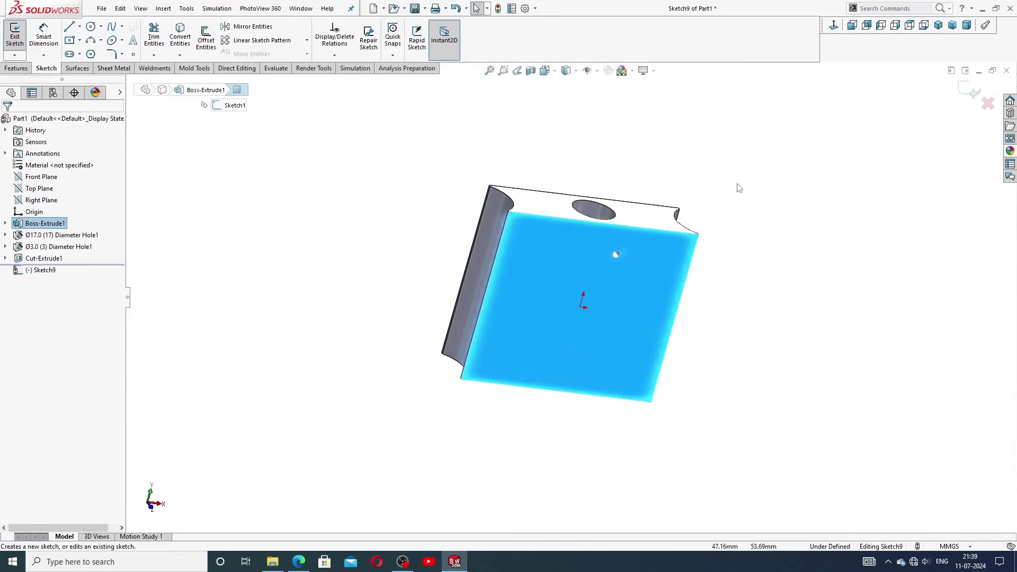
click(835, 27)
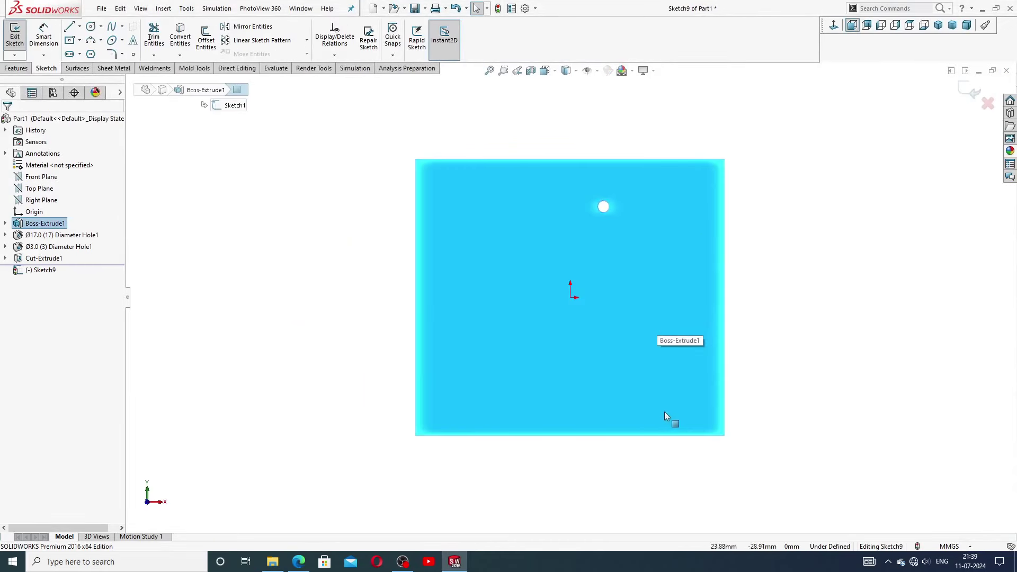
Step: Draw a corner rectangle at the lower right of the face from the bottom edge
click(79, 41)
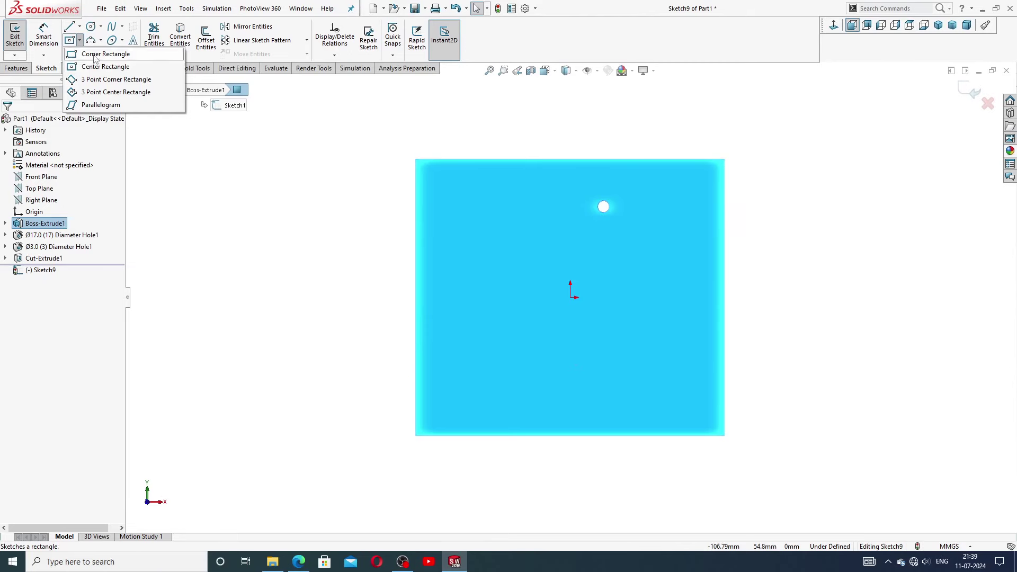
click(95, 55)
scroll(681, 480, down, 1)
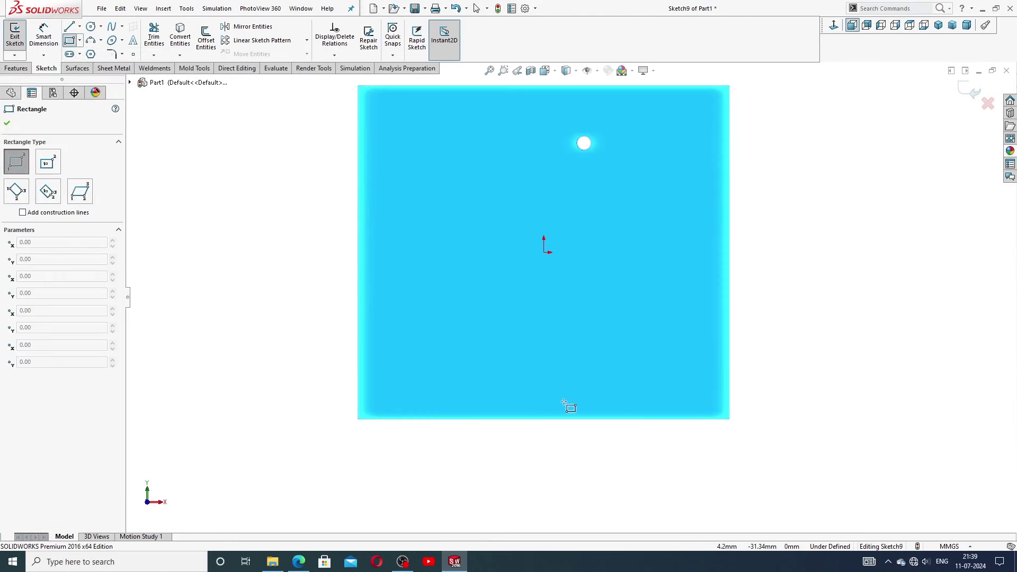
scroll(565, 395, up, 2)
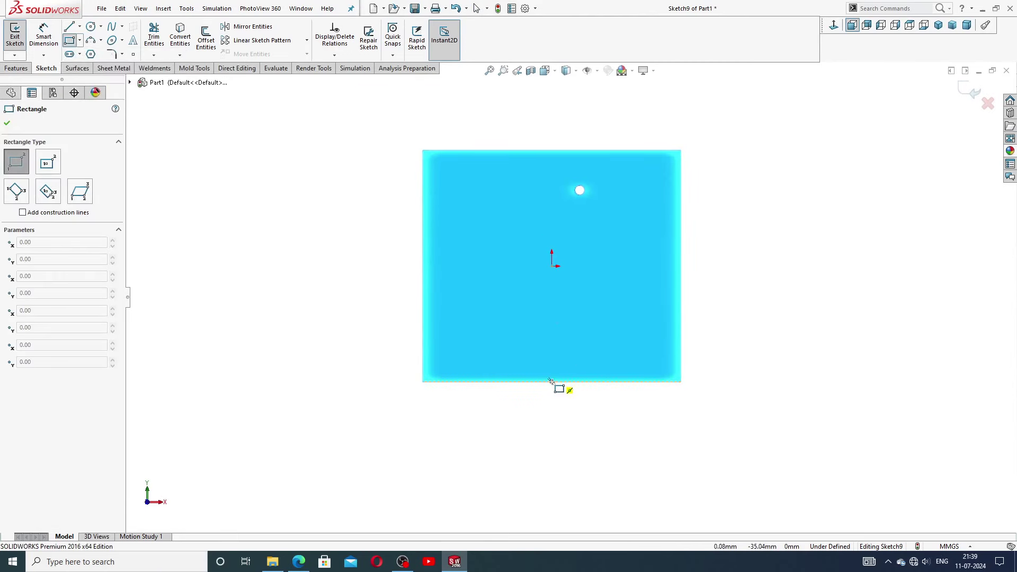
click(551, 381)
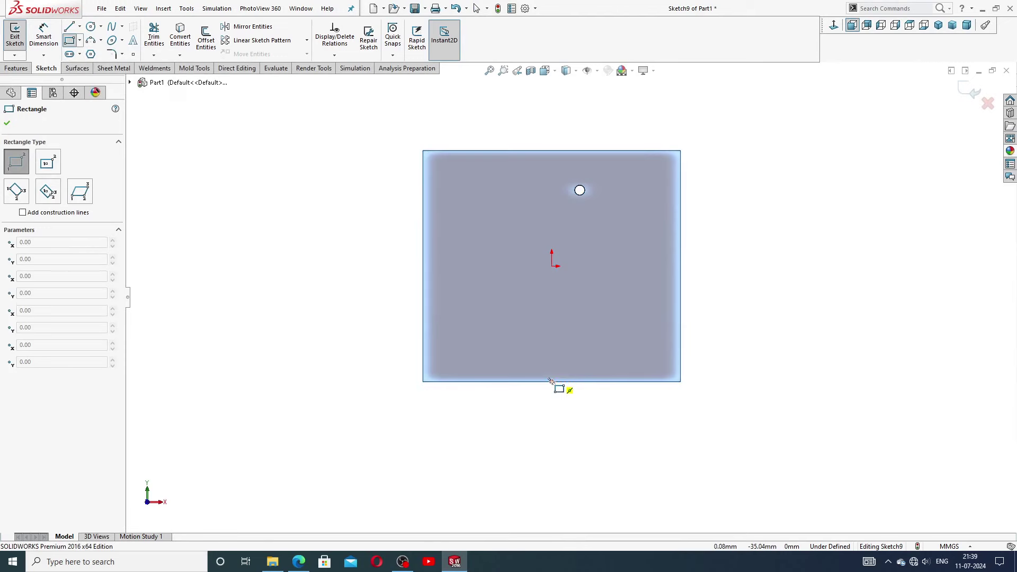
click(647, 276)
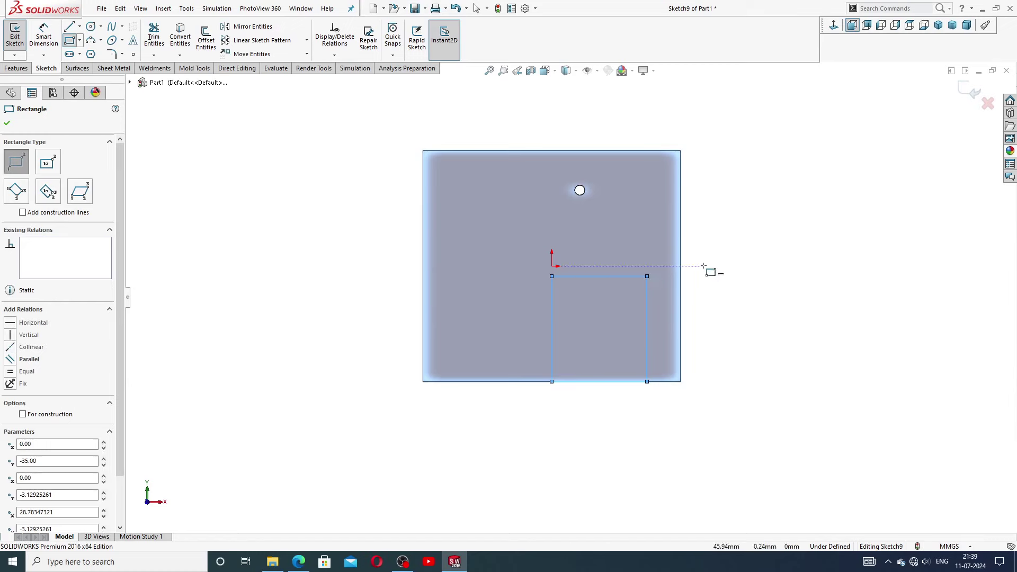
right_click(704, 266)
click(733, 273)
scroll(652, 265, down, 3)
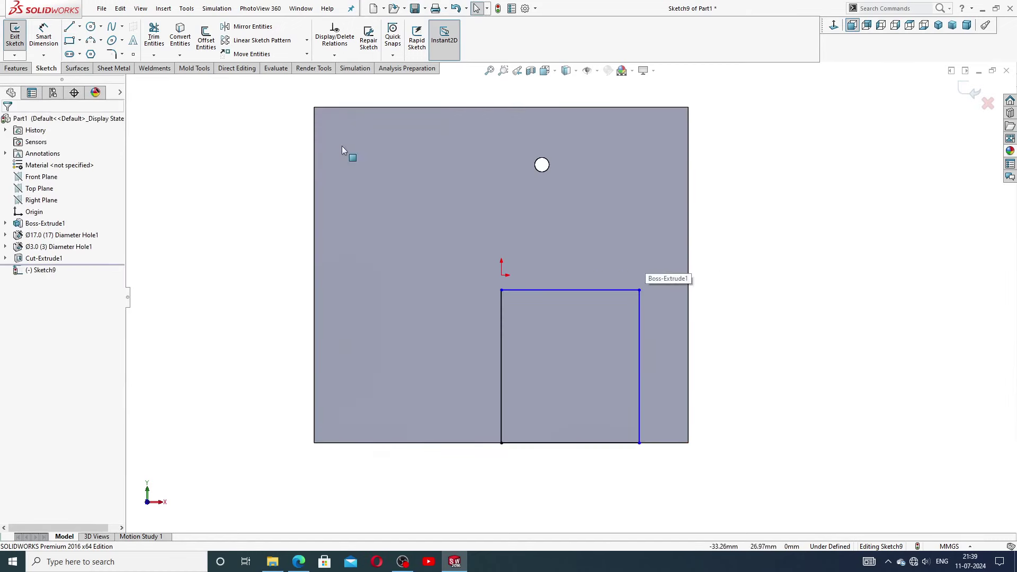
Step: Dimension the rectangle to 27 mm high and 27 mm wide
click(44, 44)
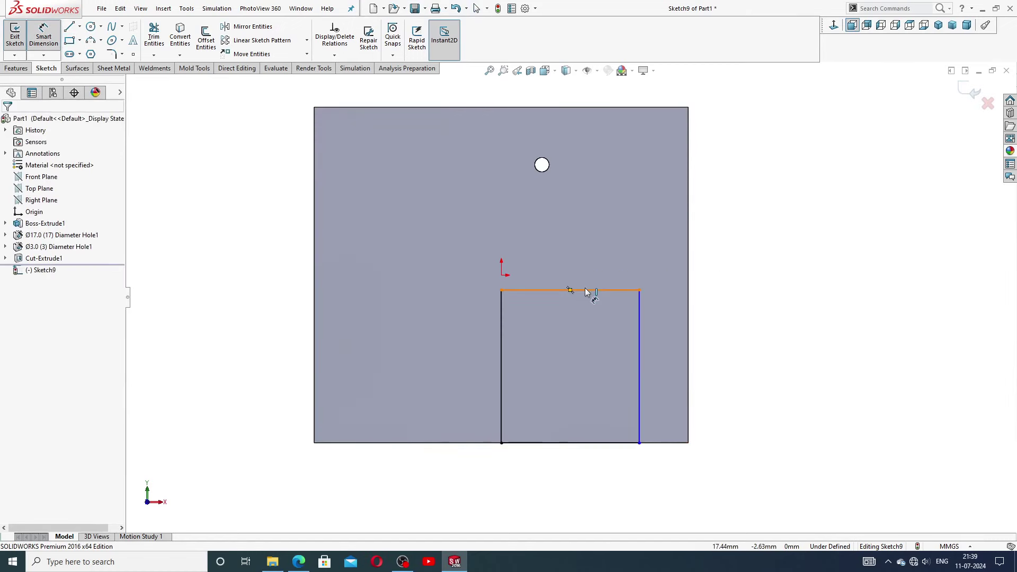
click(643, 310)
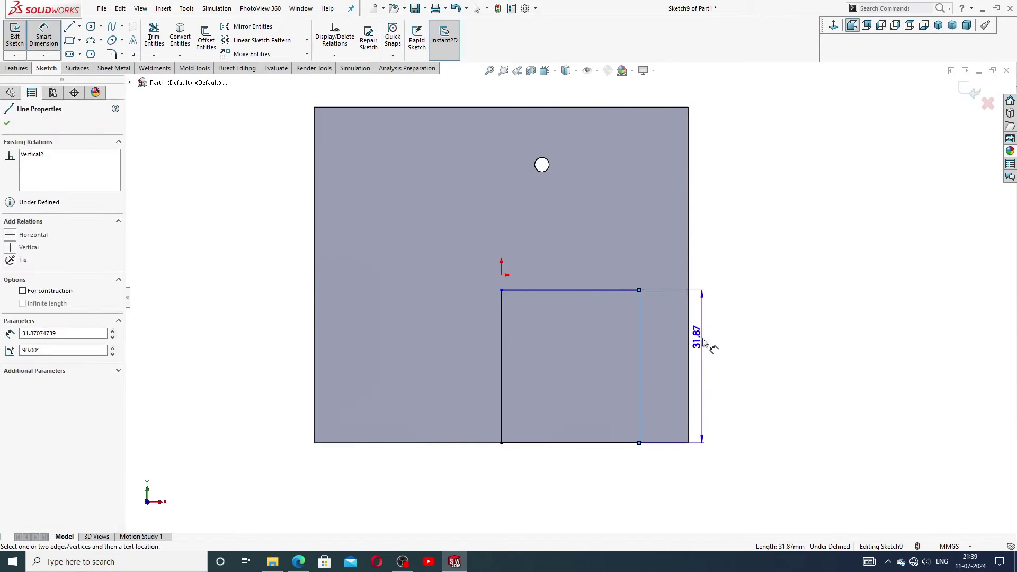
click(705, 350)
text(27)
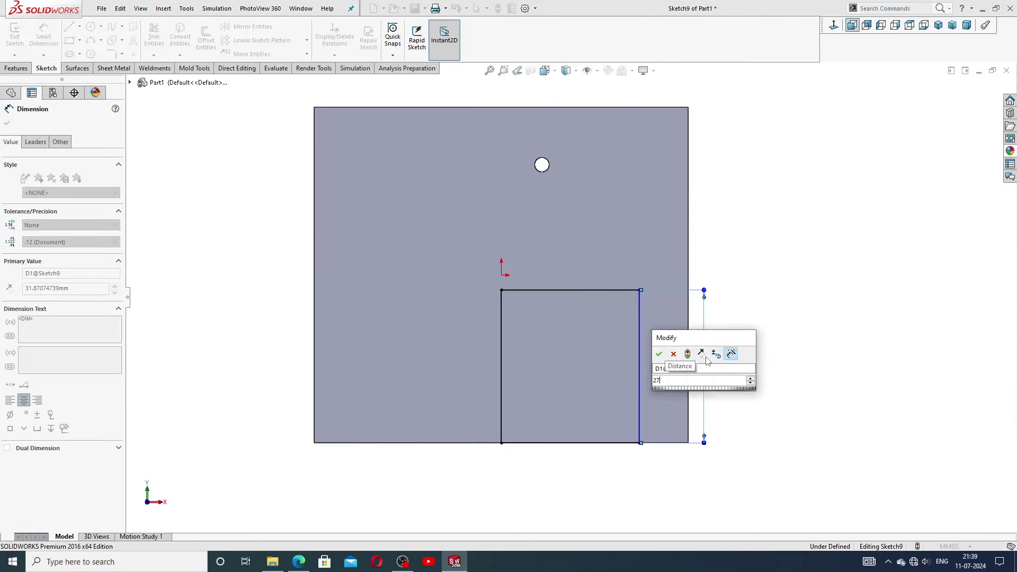
key(Return)
click(609, 443)
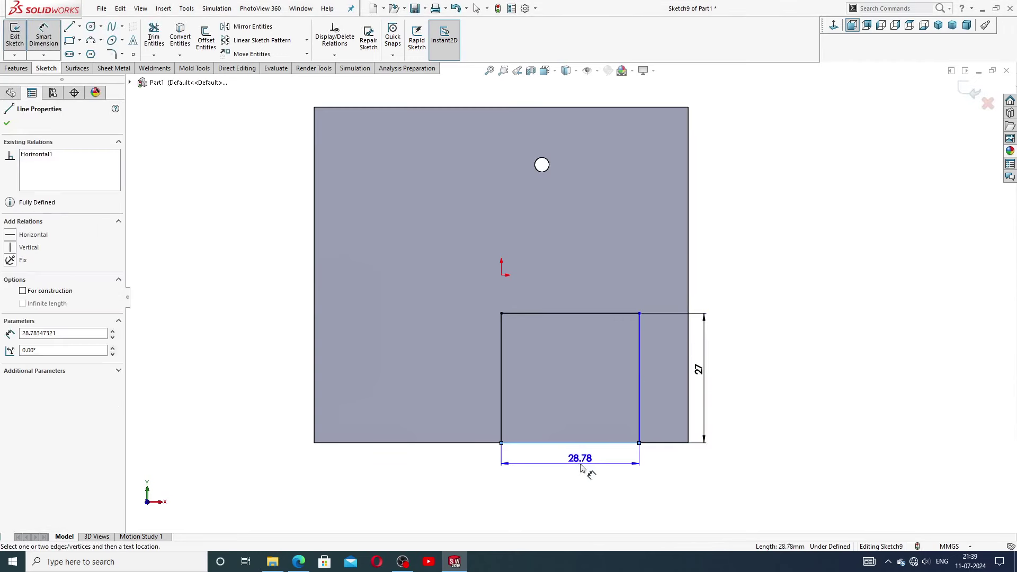
click(580, 463)
text(27)
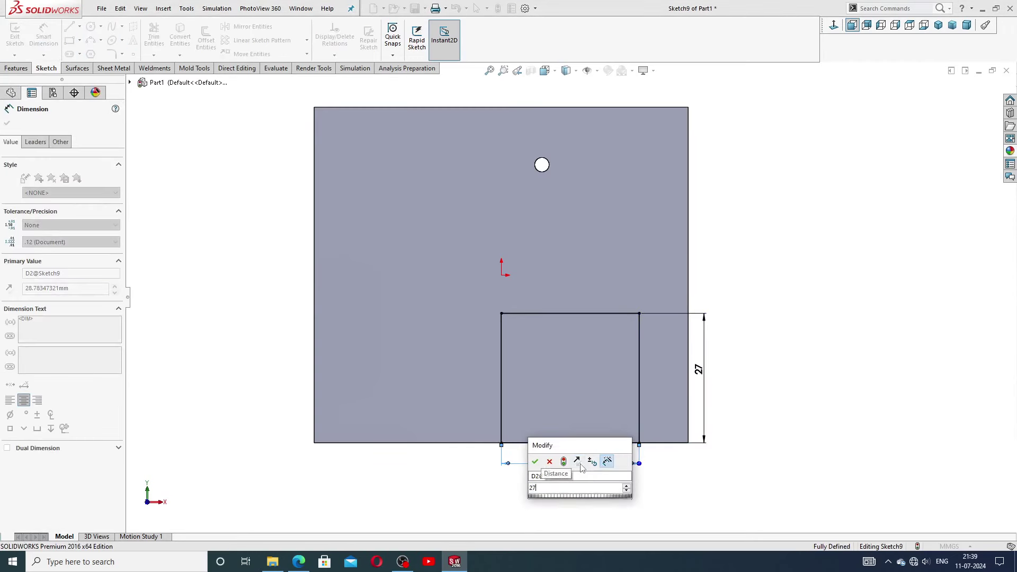
key(Return)
Step: Reposition the two 27 mm dimensions neatly beside and below the square
click(664, 469)
drag(579, 465, 558, 474)
click(676, 466)
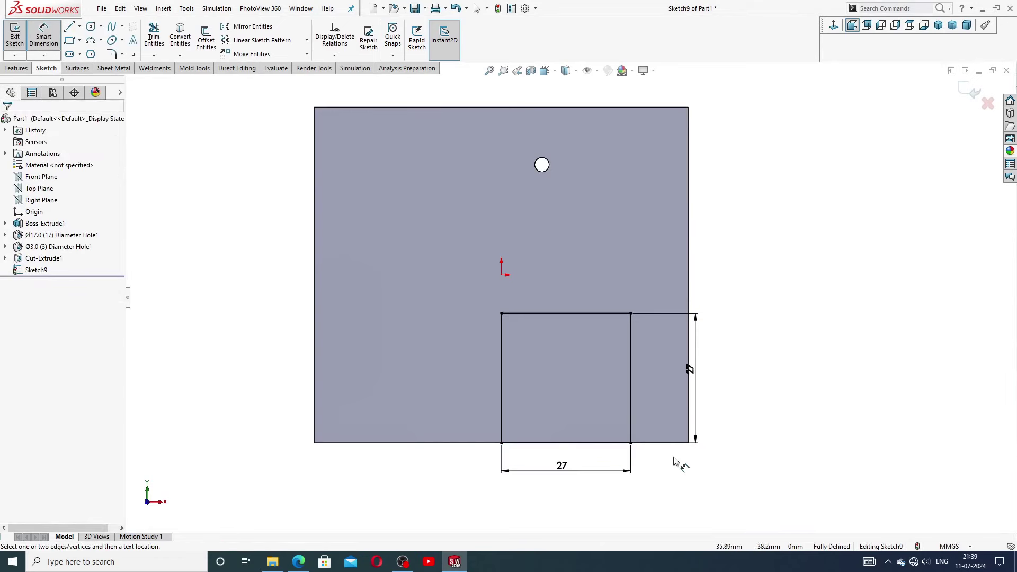
drag(698, 378, 705, 375)
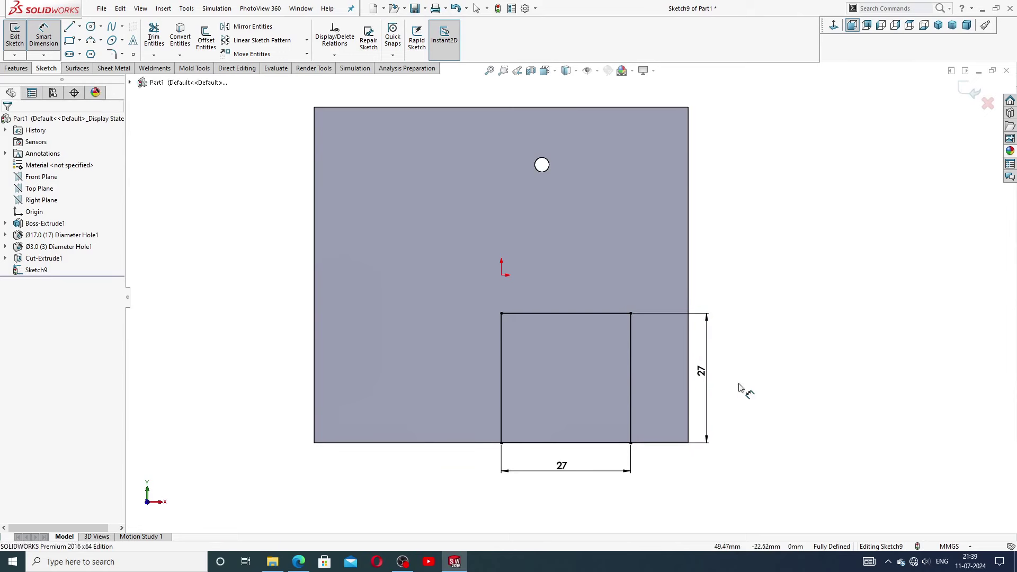
right_click(759, 265)
click(786, 158)
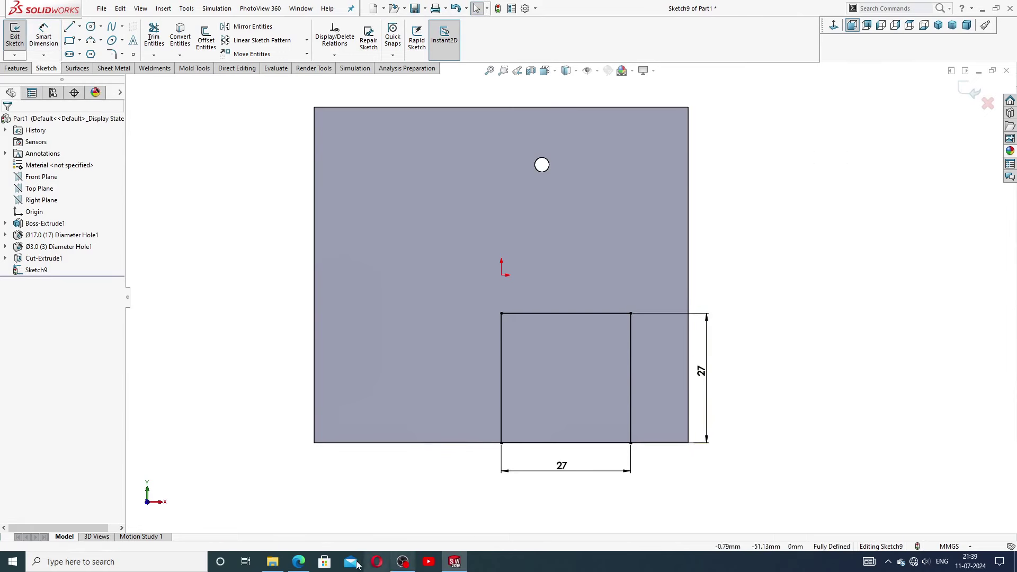
click(298, 562)
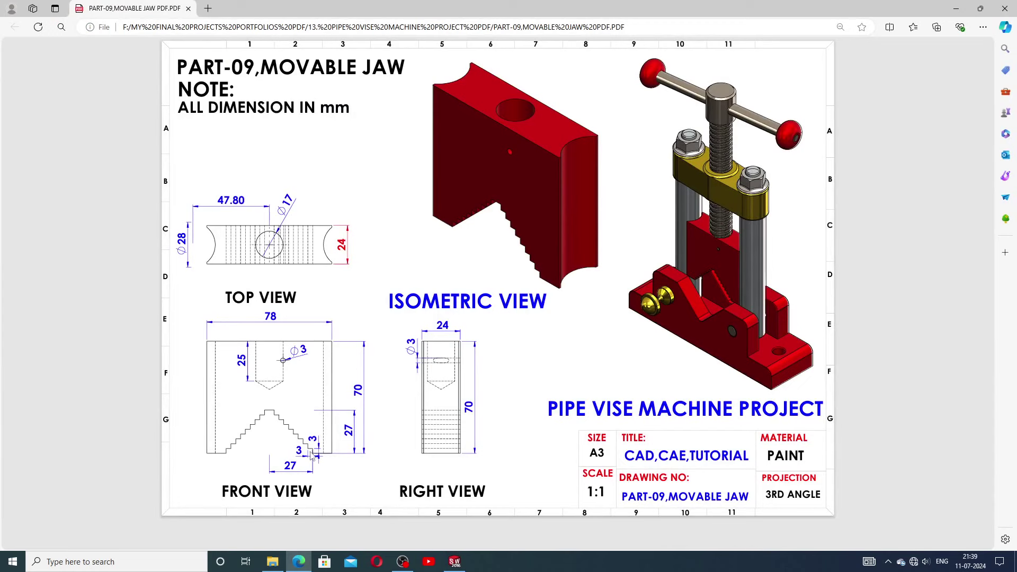
Step: Draw two diagonal centerlines corner to corner across the 27 mm square
click(456, 562)
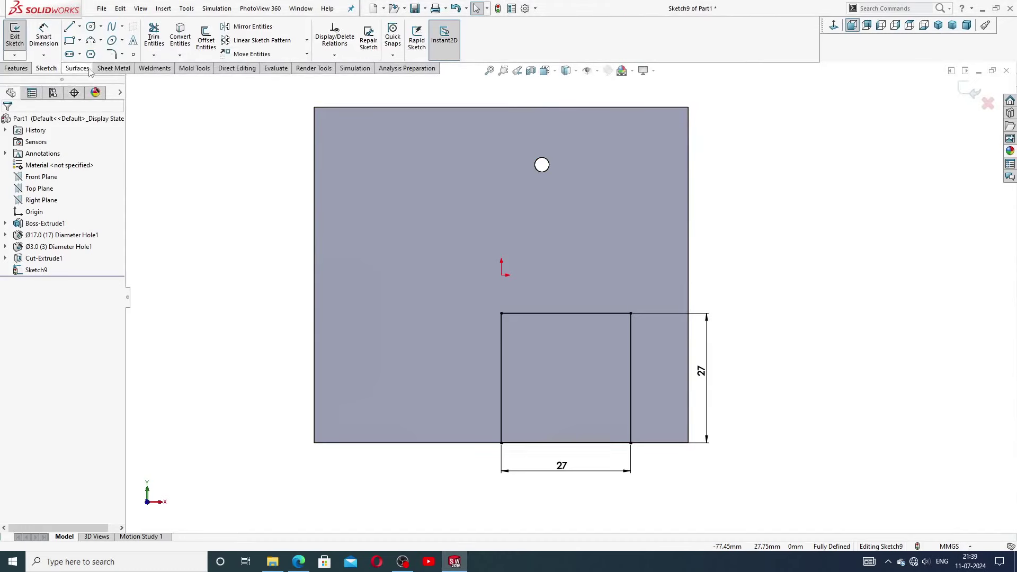
click(79, 26)
click(88, 50)
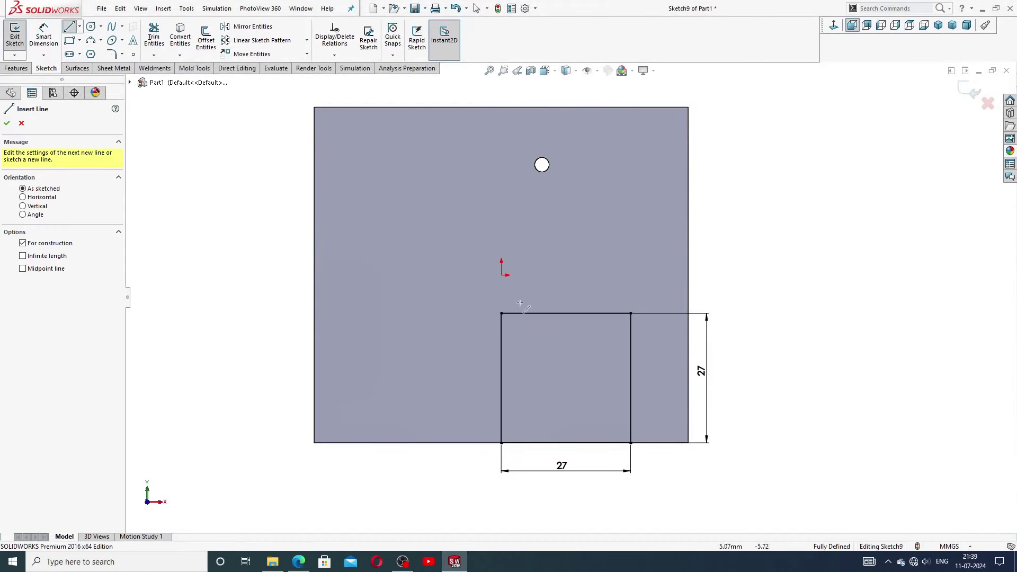
drag(501, 315, 631, 442)
mouse_move(632, 313)
mouse_down()
mouse_move(564, 415)
mouse_move(506, 450)
mouse_up()
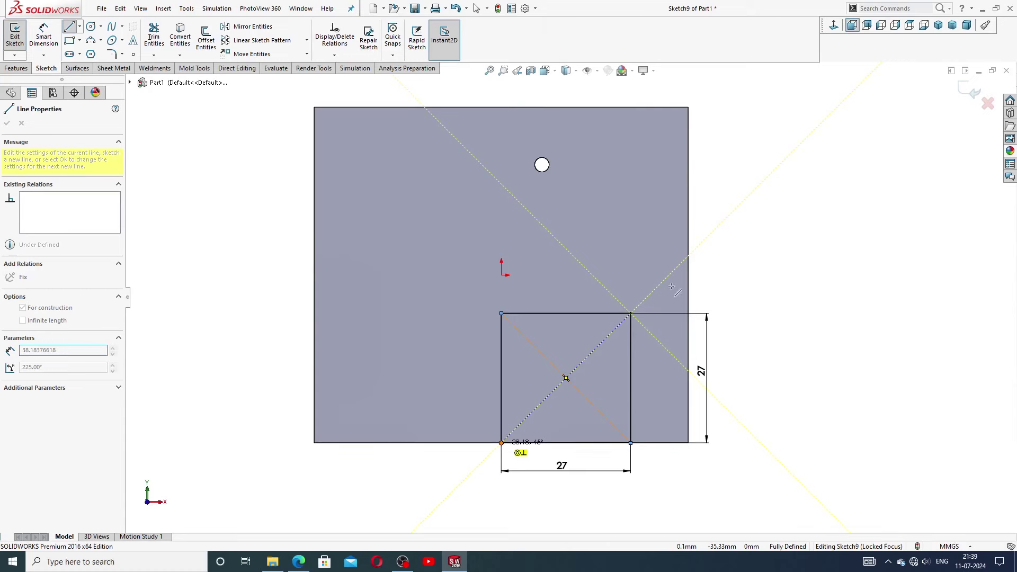
right_click(721, 245)
click(734, 288)
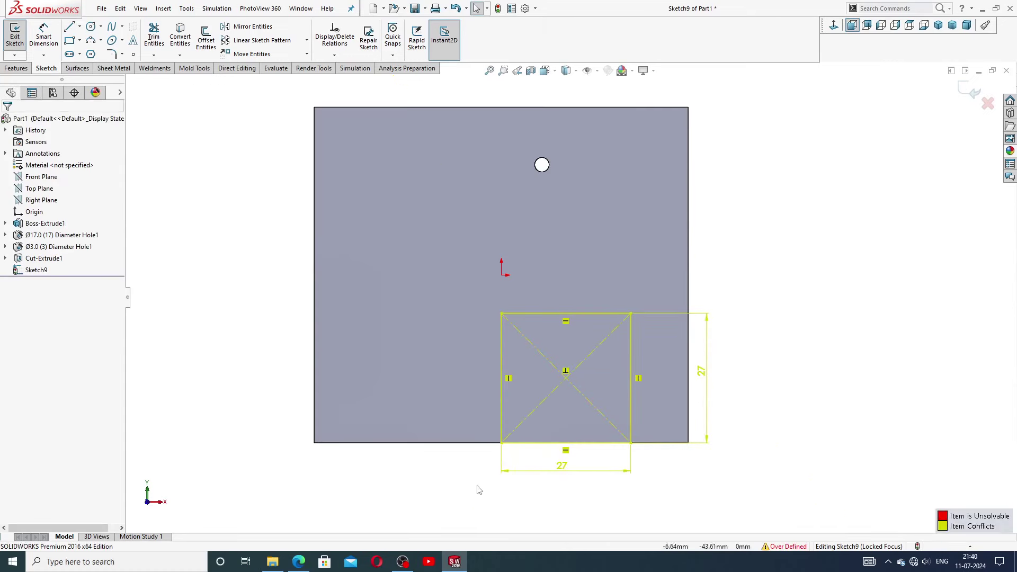
Step: Delete the over-defining centre relation and convert the square's lines to construction geometry
scroll(480, 491, up, 2)
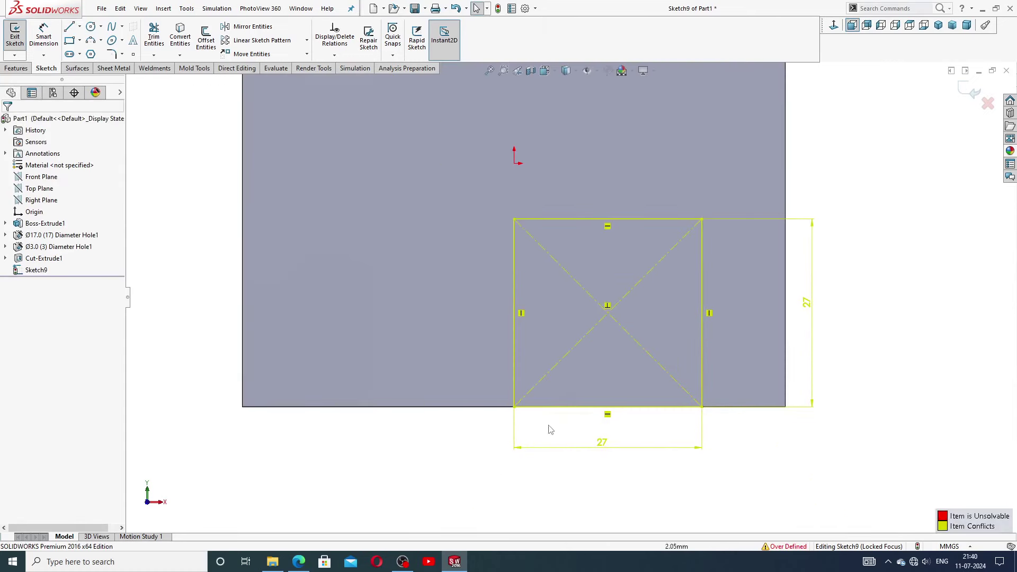
click(609, 307)
key(Delete)
scroll(571, 270, down, 2)
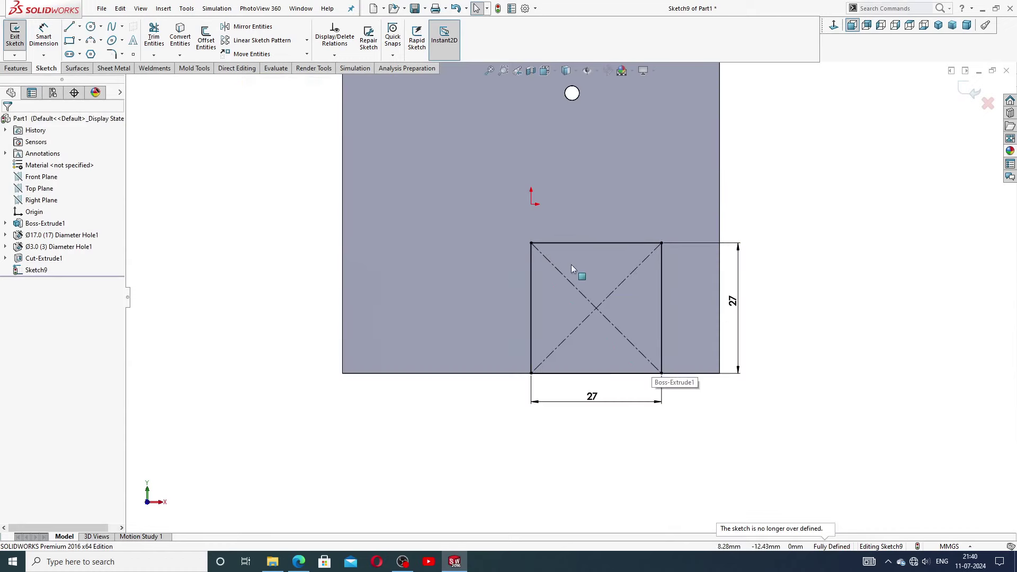
mouse_move(514, 219)
mouse_down()
mouse_move(684, 218)
mouse_move(708, 372)
mouse_move(654, 424)
mouse_move(505, 407)
mouse_up()
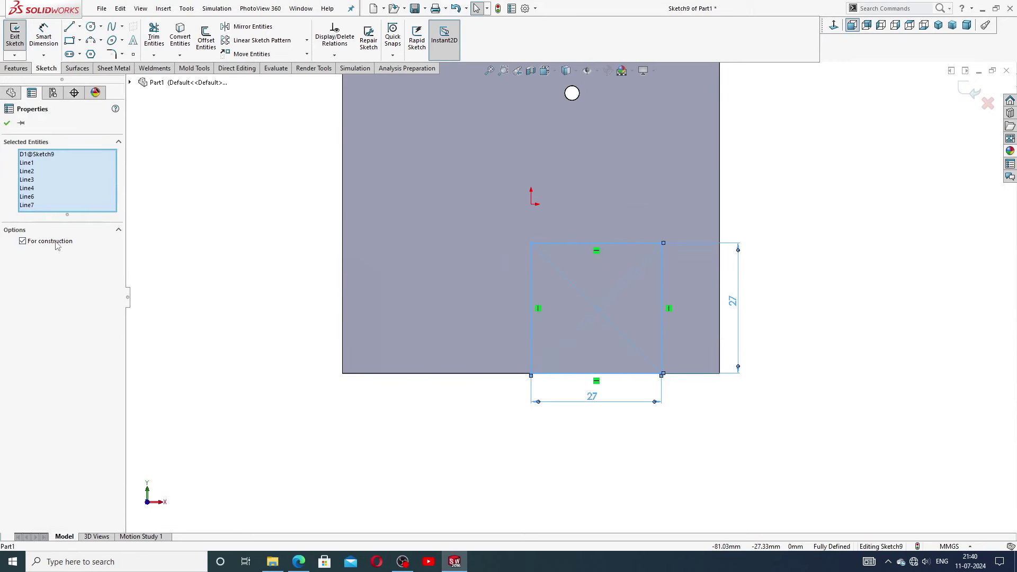
click(23, 241)
click(222, 257)
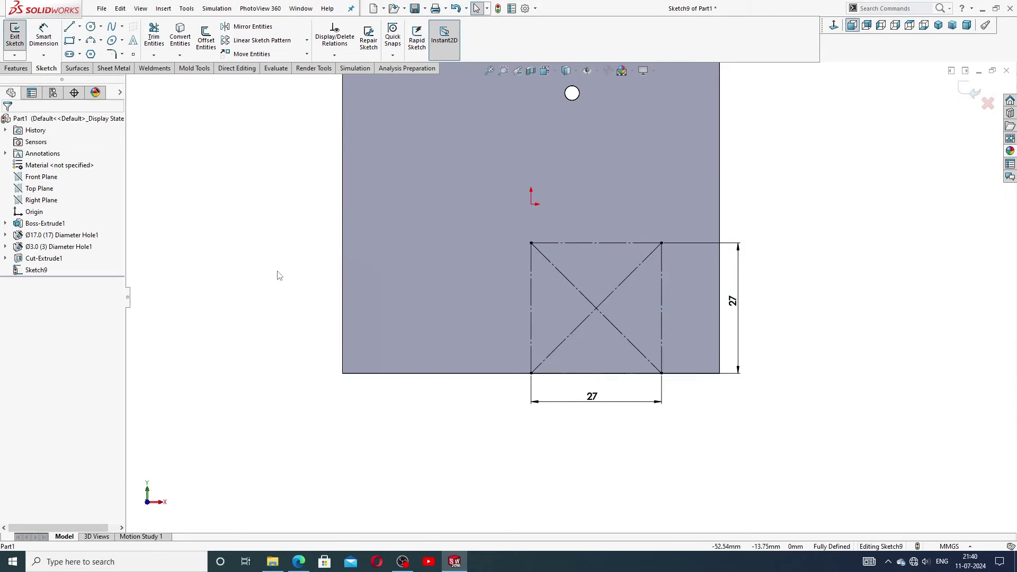
key(ctrl+8)
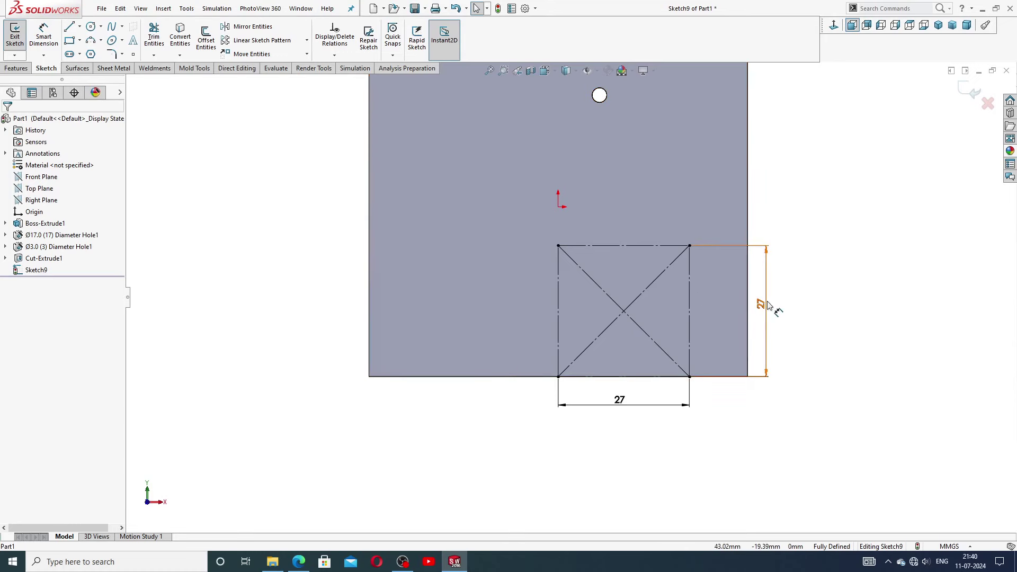
Step: Nudge the square's height dimension slightly to the right
drag(768, 305, 771, 316)
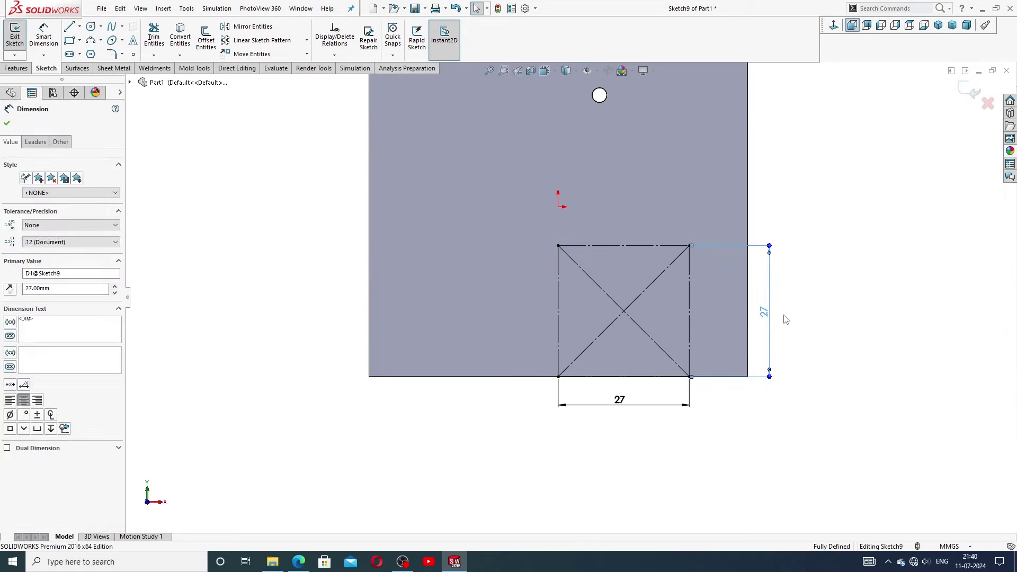
click(789, 319)
scroll(577, 339, down, 2)
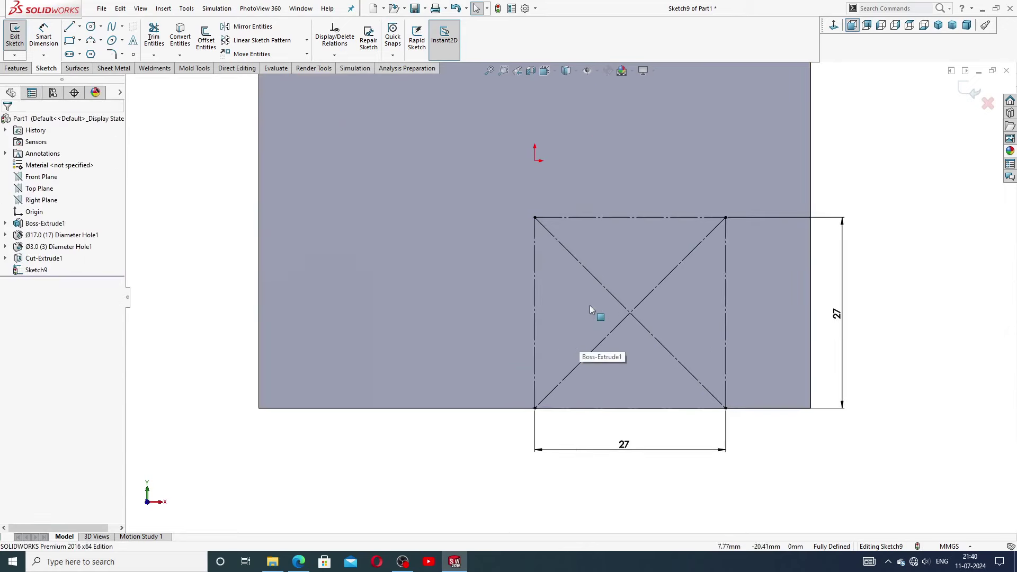
scroll(592, 308, down, 1)
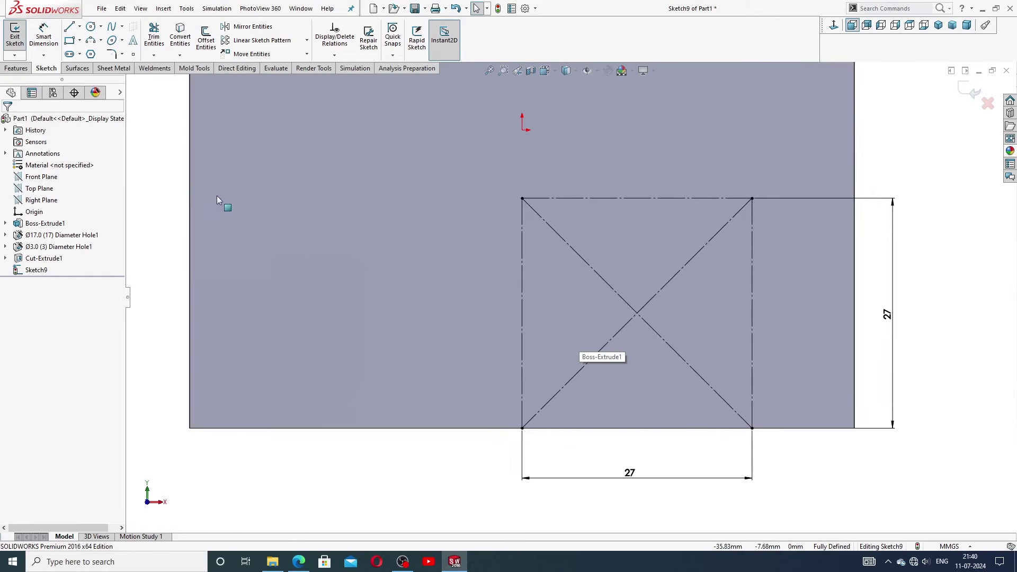
Step: Draw a stepped rise-and-run line from the square's bottom-right corner, cornering on the diagonal
click(69, 28)
scroll(768, 429, down, 1)
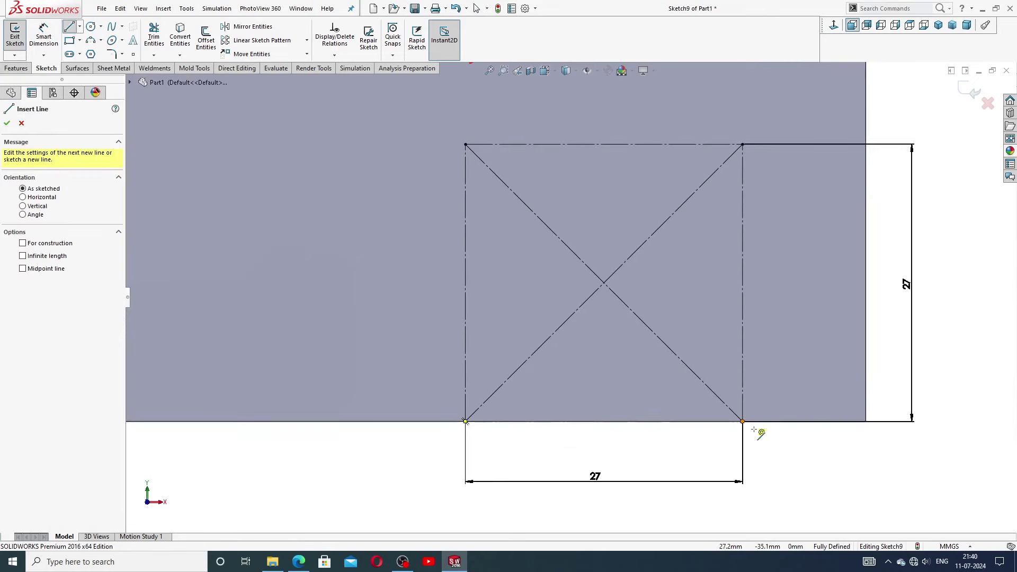
click(745, 424)
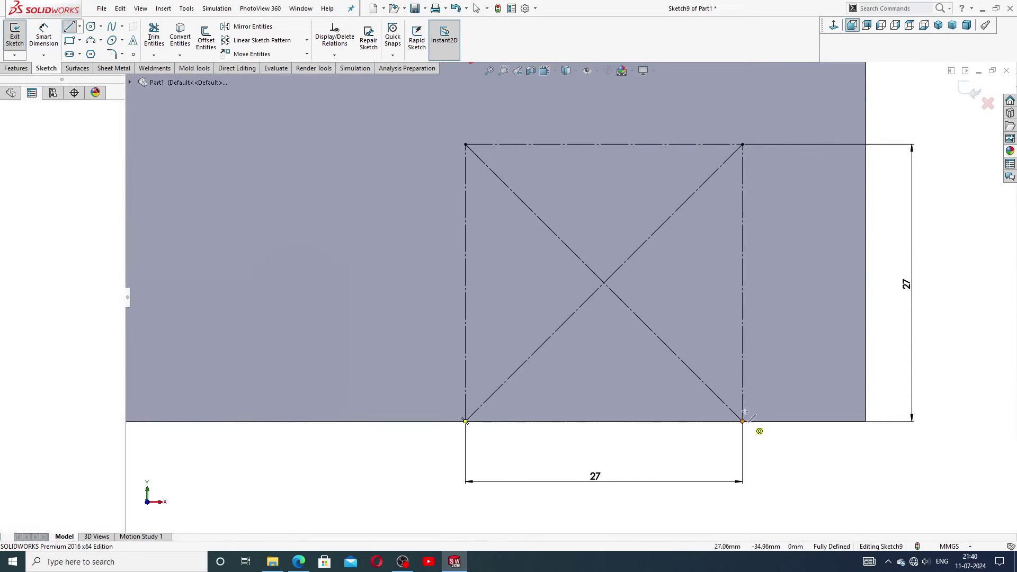
click(743, 386)
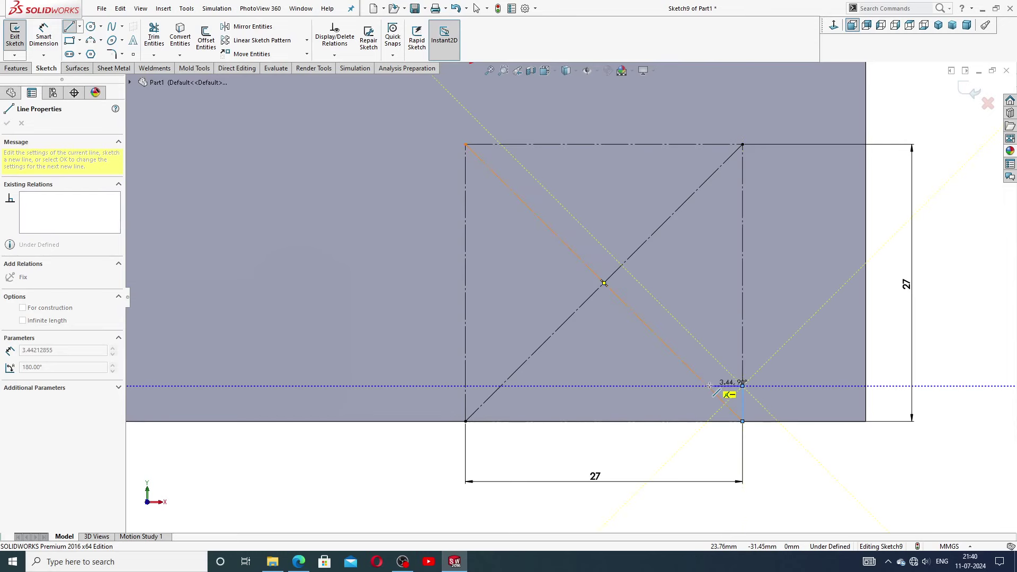
click(708, 386)
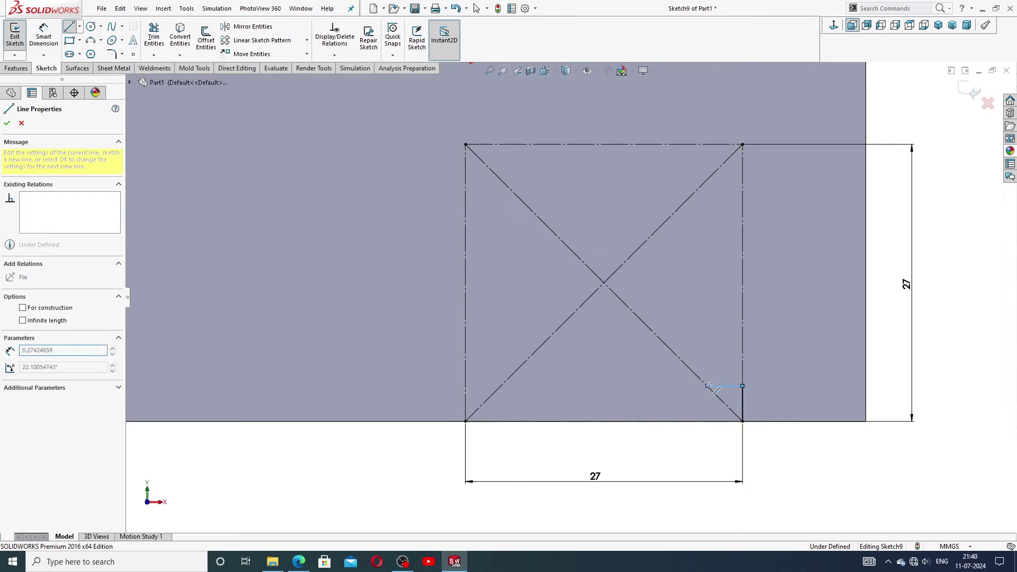
click(707, 348)
click(676, 348)
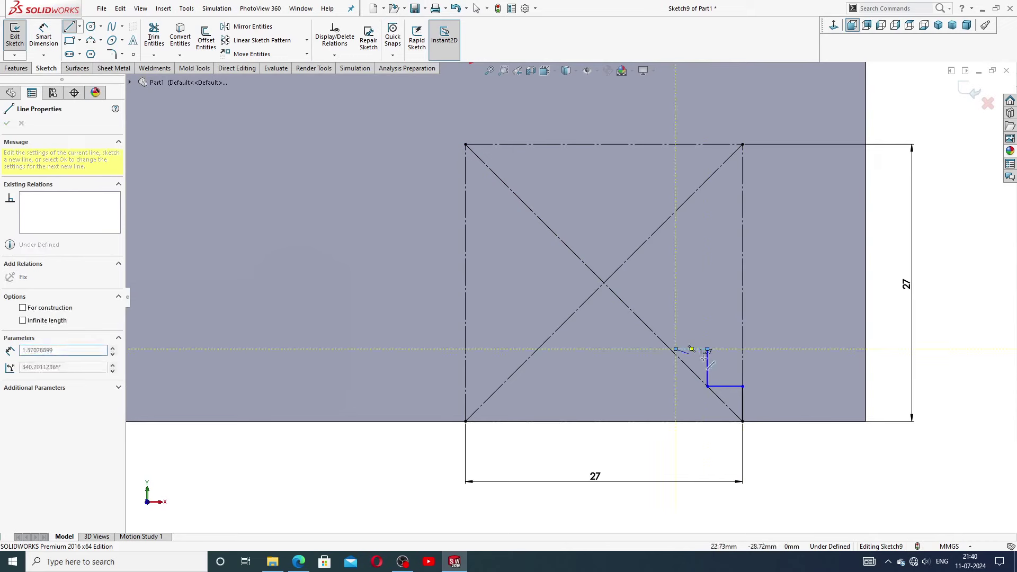
right_click(703, 328)
click(730, 336)
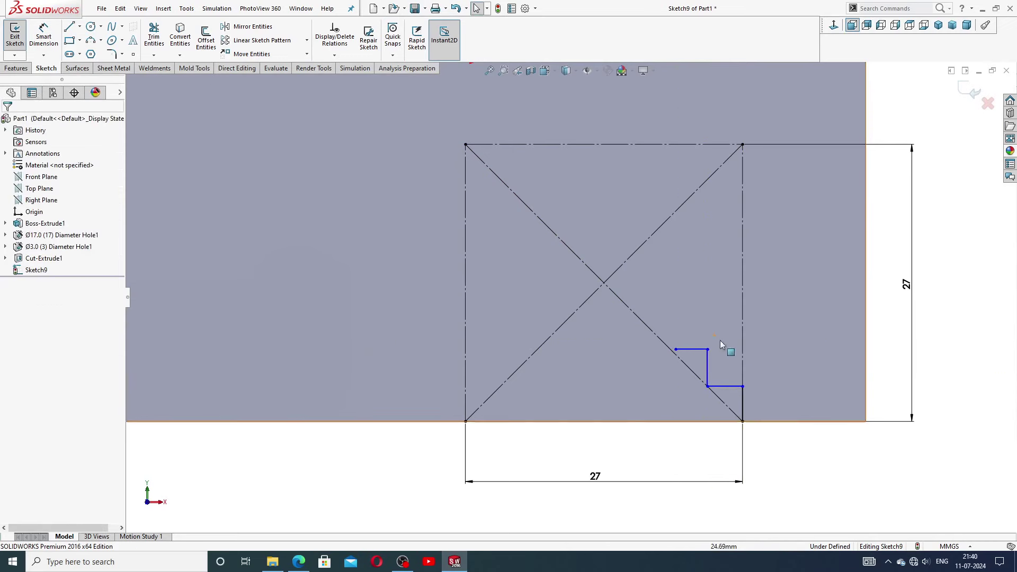
scroll(714, 398, down, 3)
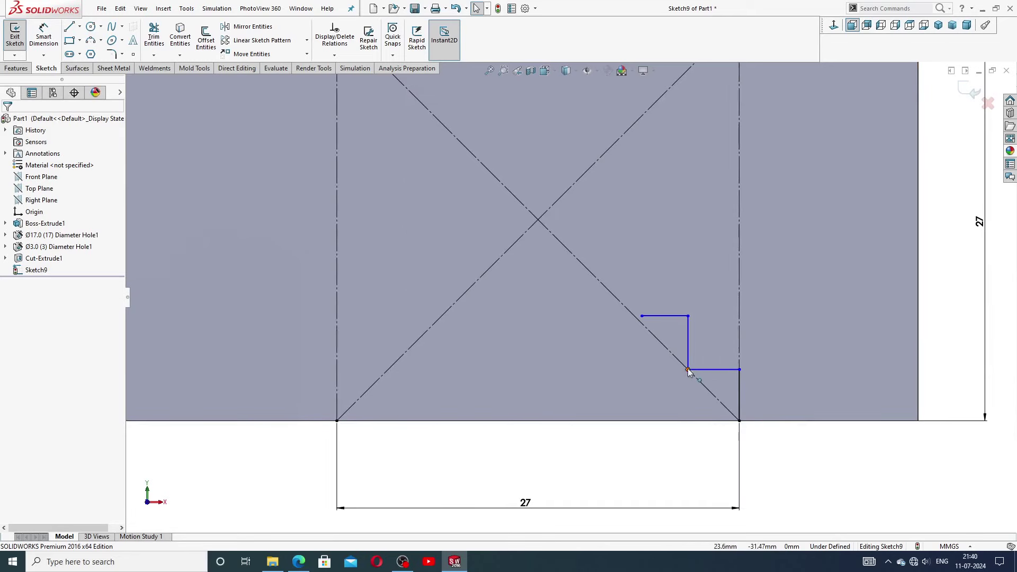
click(687, 370)
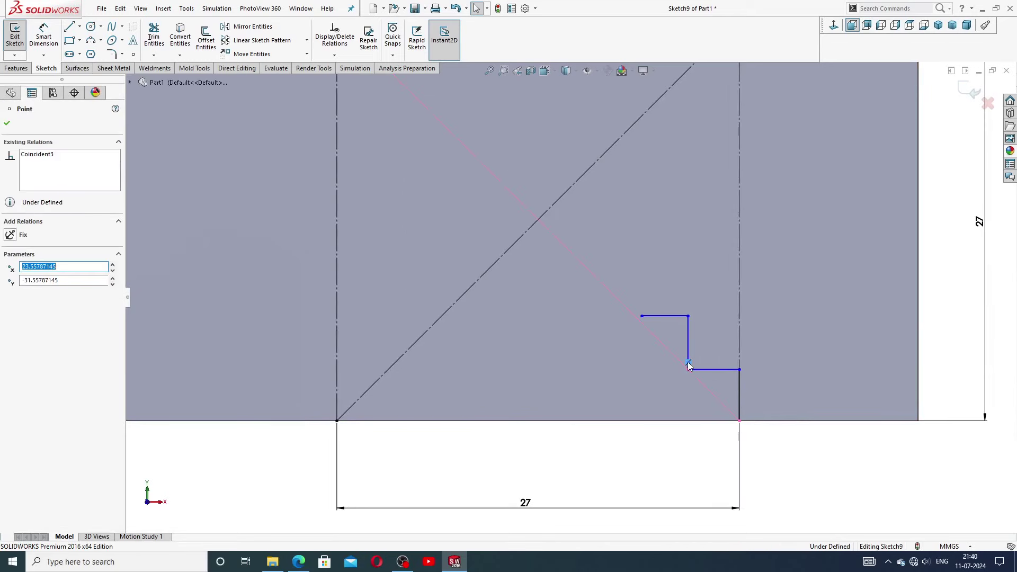
click(773, 445)
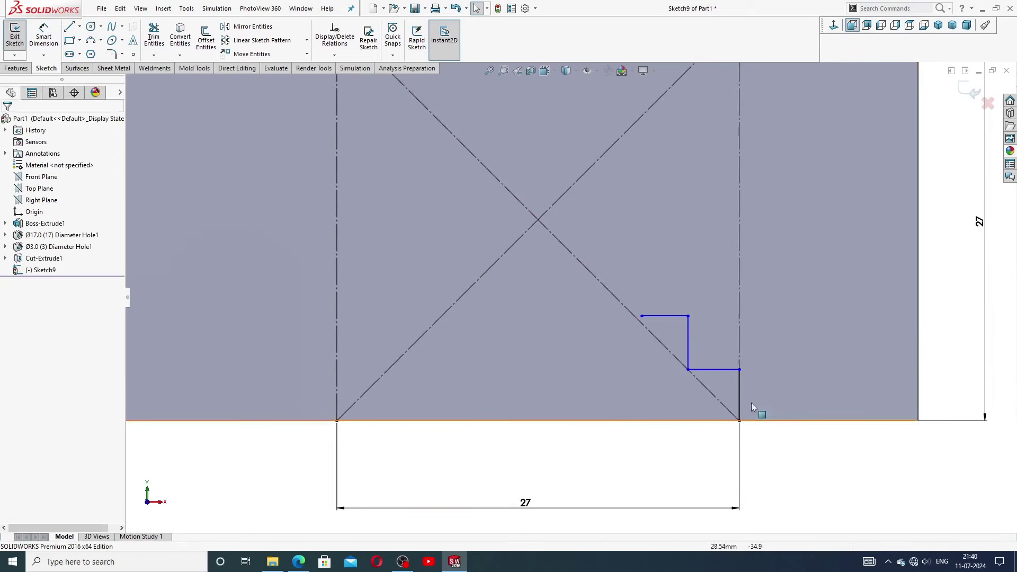
click(37, 42)
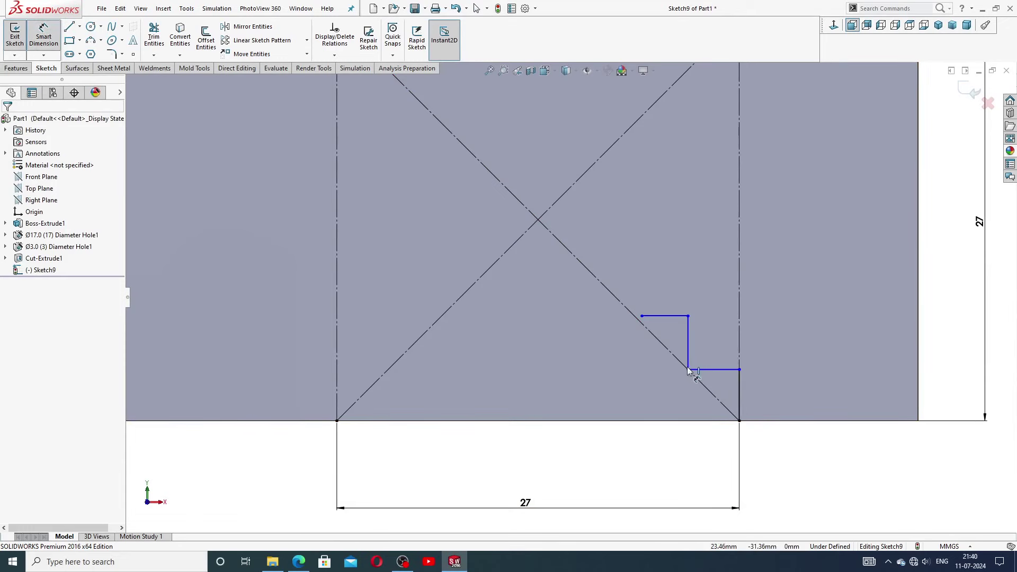
Step: Dimension the first step's vertical rise and horizontal run at 3 mm each
click(740, 387)
click(754, 392)
text(3)
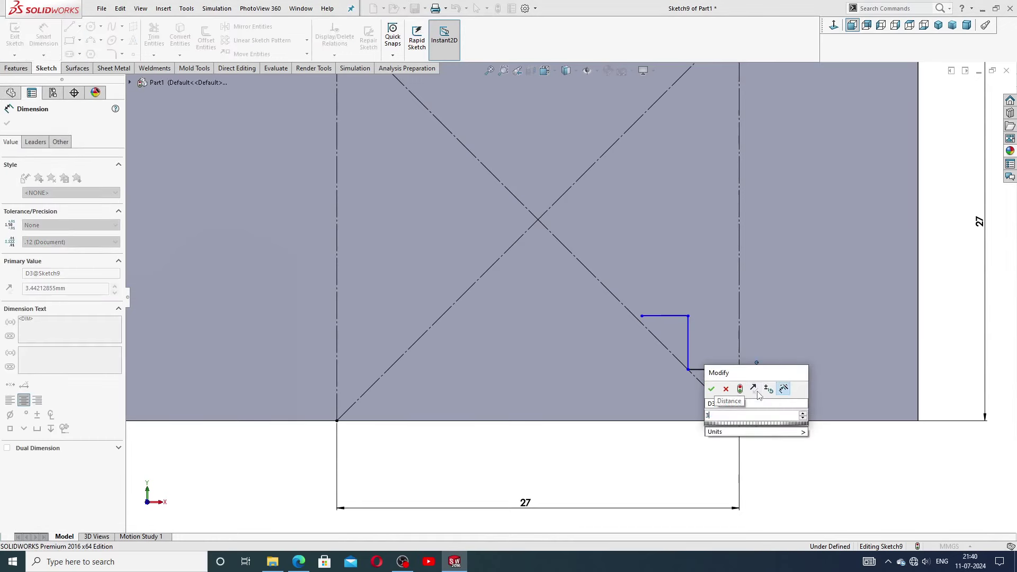
key(Return)
click(731, 377)
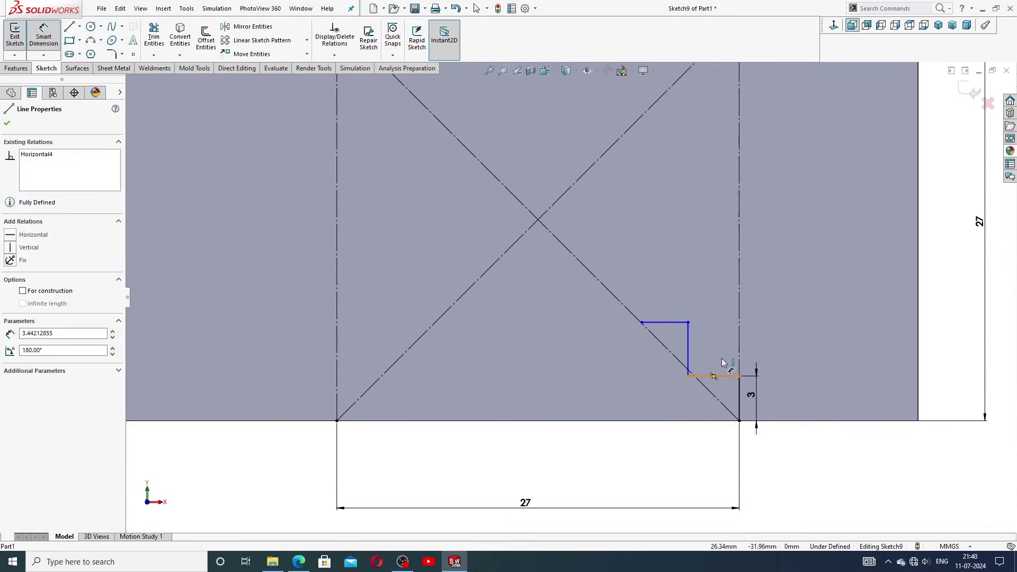
click(718, 356)
text(3)
key(Return)
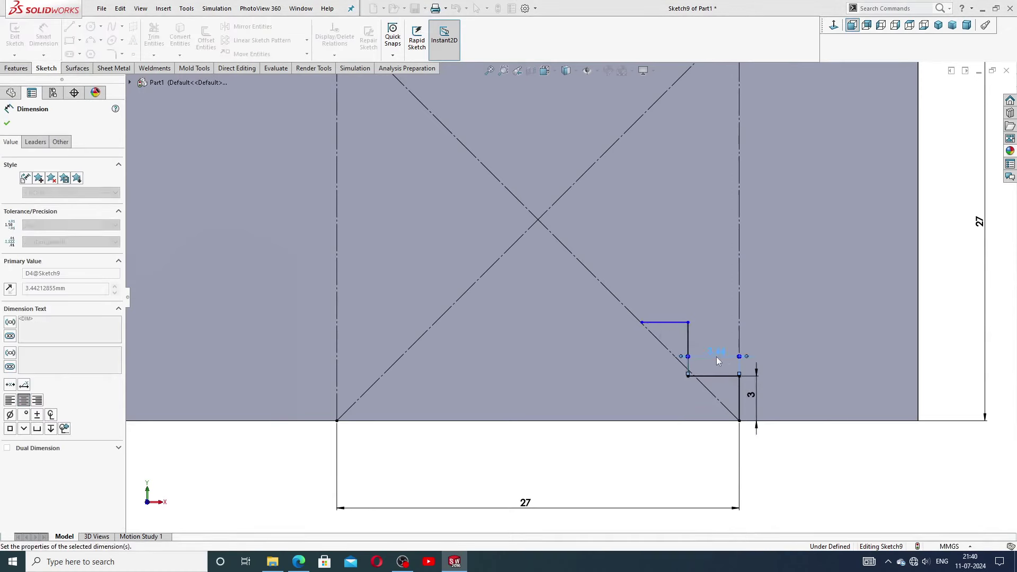
Step: Exit dimensioning and check the step corner point's position on the diagonal
right_click(787, 437)
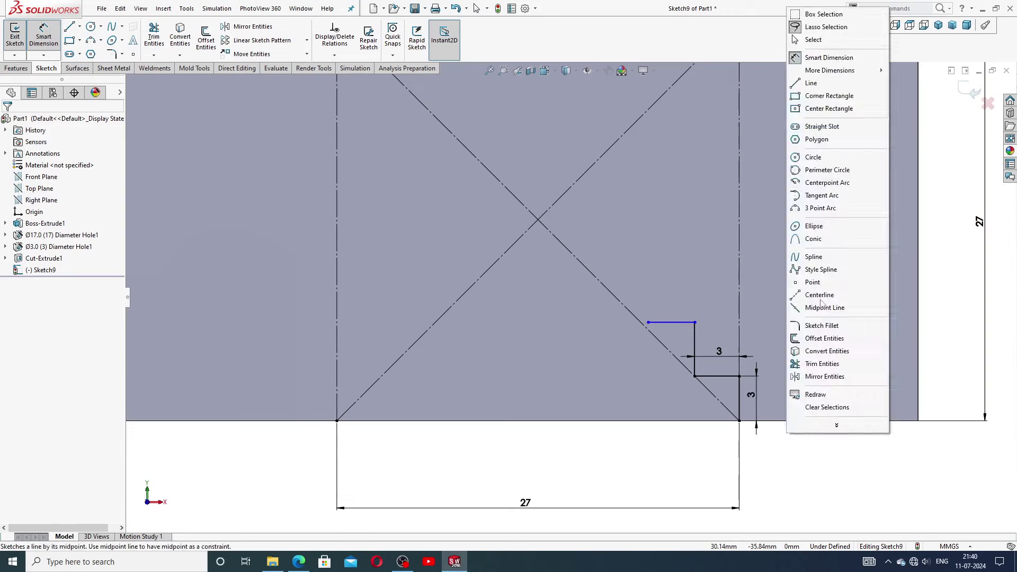
click(808, 40)
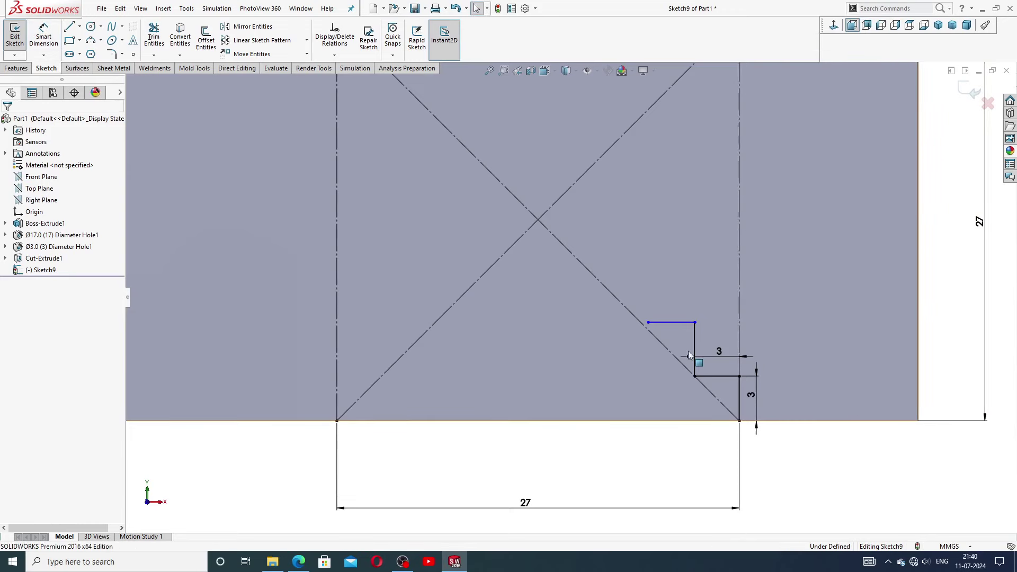
scroll(717, 402, down, 1)
click(691, 380)
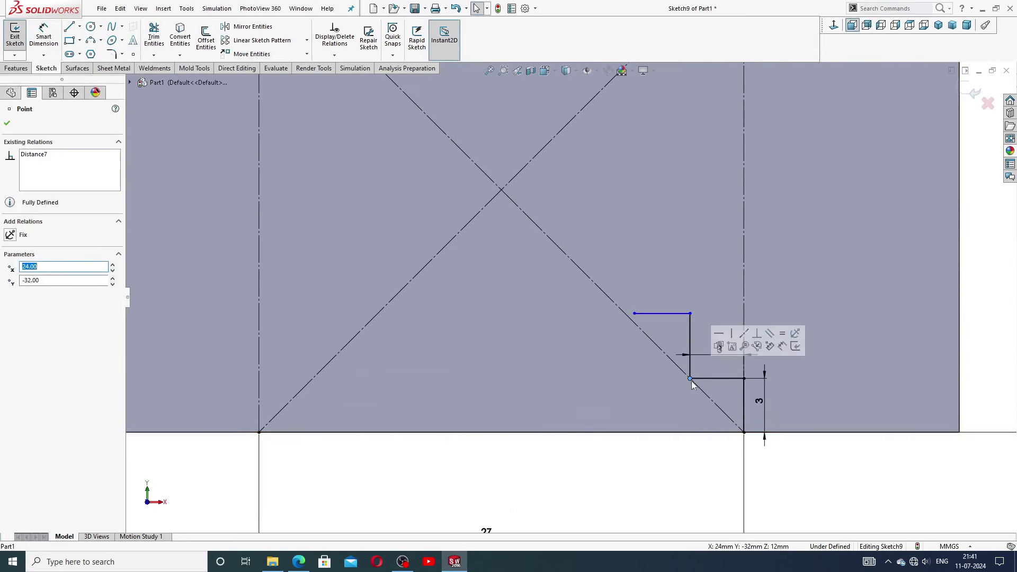
click(766, 472)
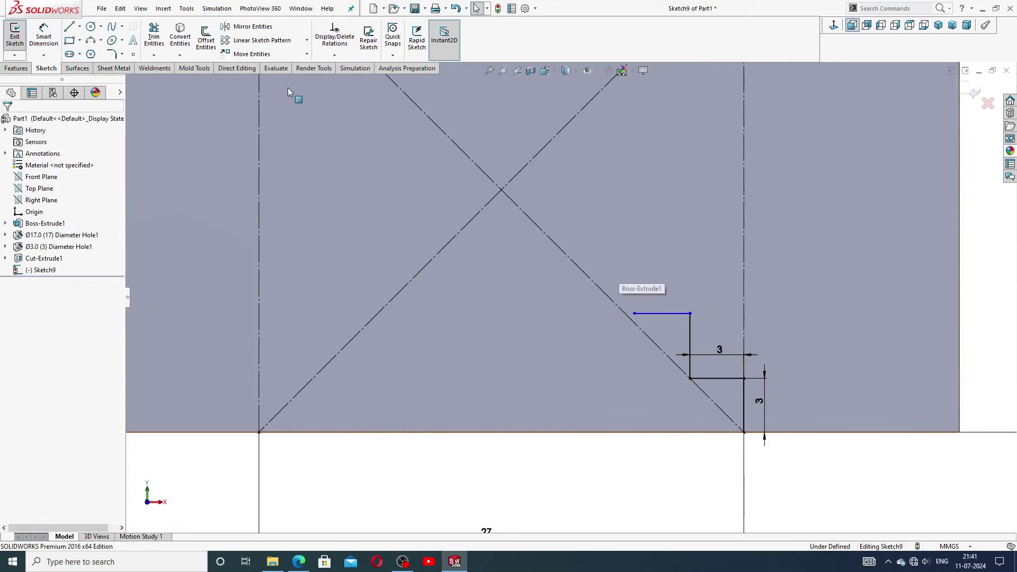
click(74, 27)
Step: Extend the staircase with more alternating vertical and horizontal steps up the diagonal
scroll(570, 296, up, 2)
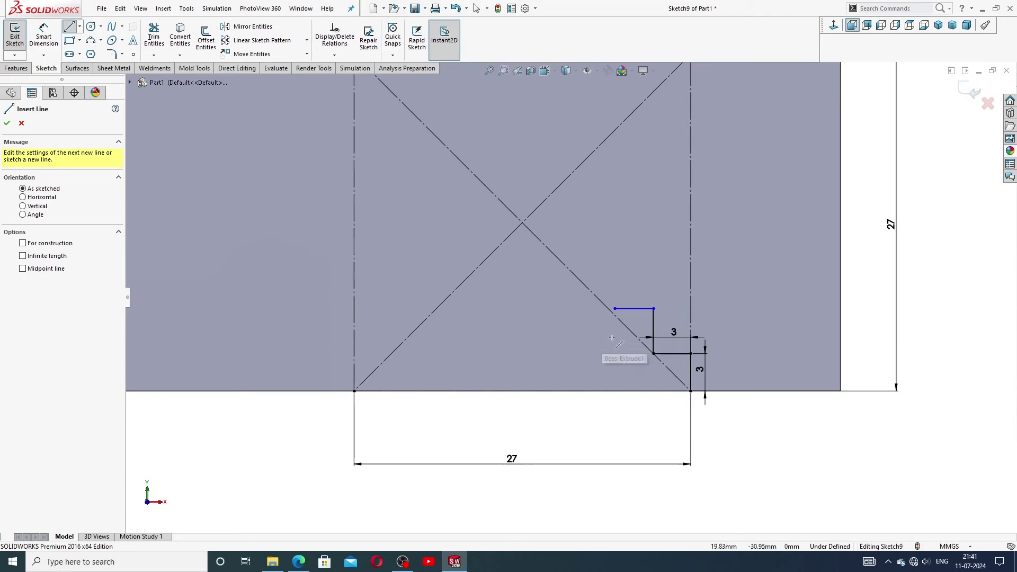
click(615, 308)
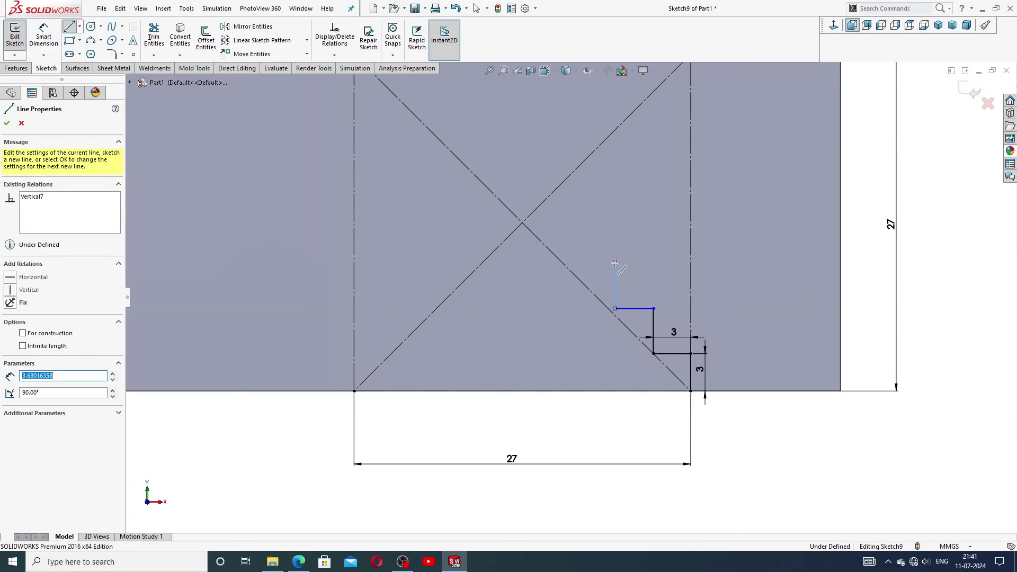
click(615, 262)
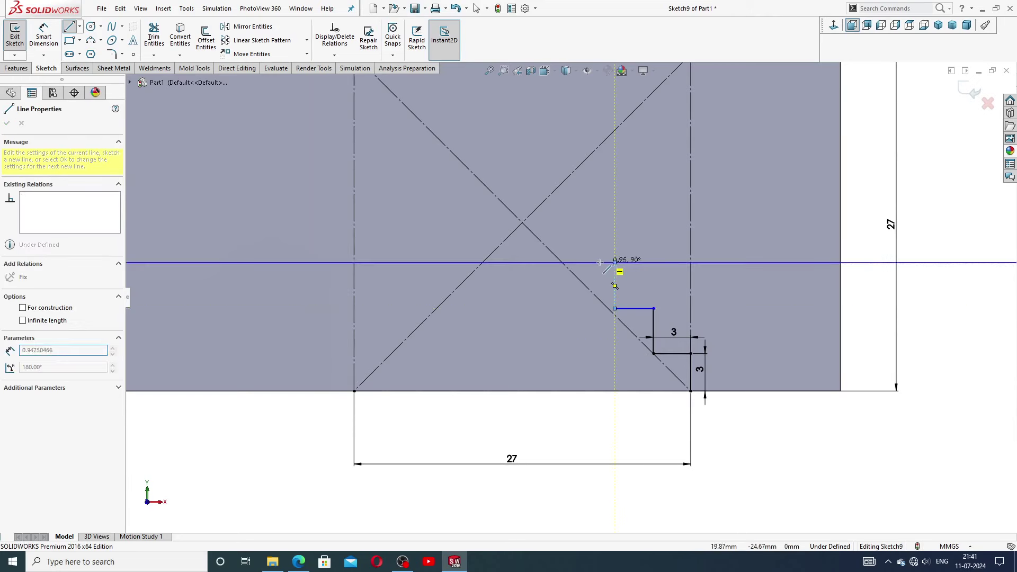
click(567, 261)
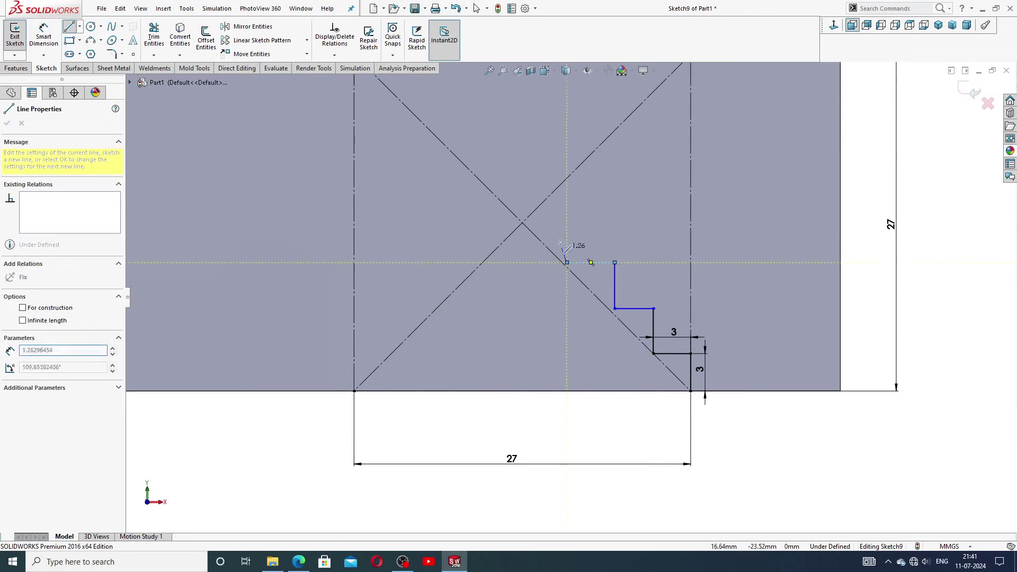
click(567, 205)
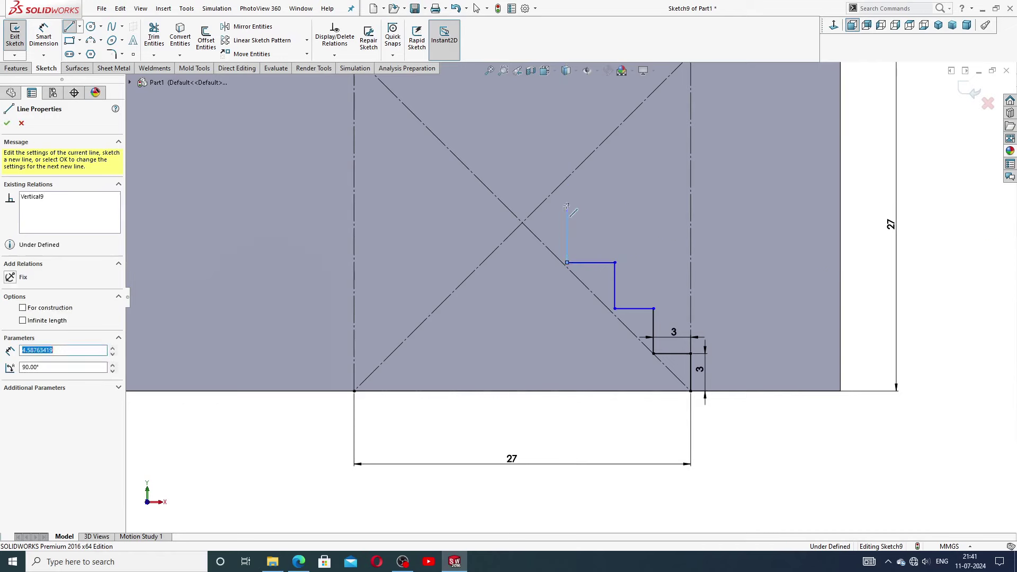
click(512, 205)
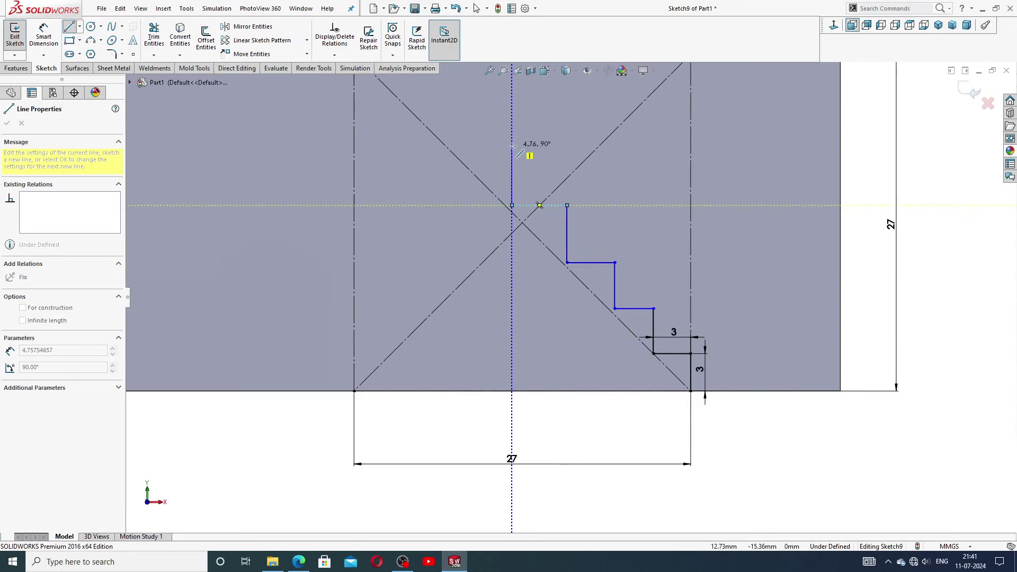
key(z)
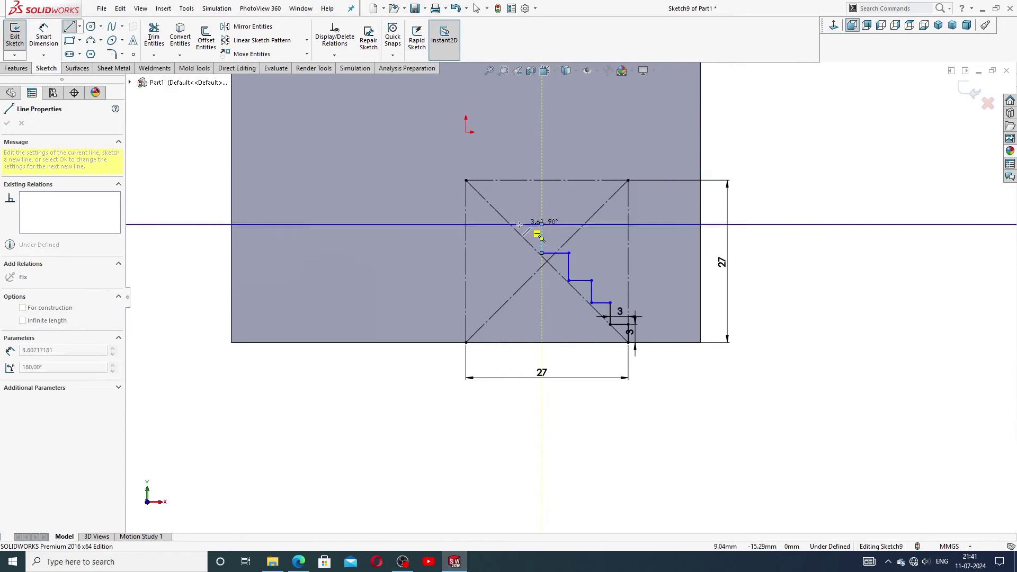
click(518, 225)
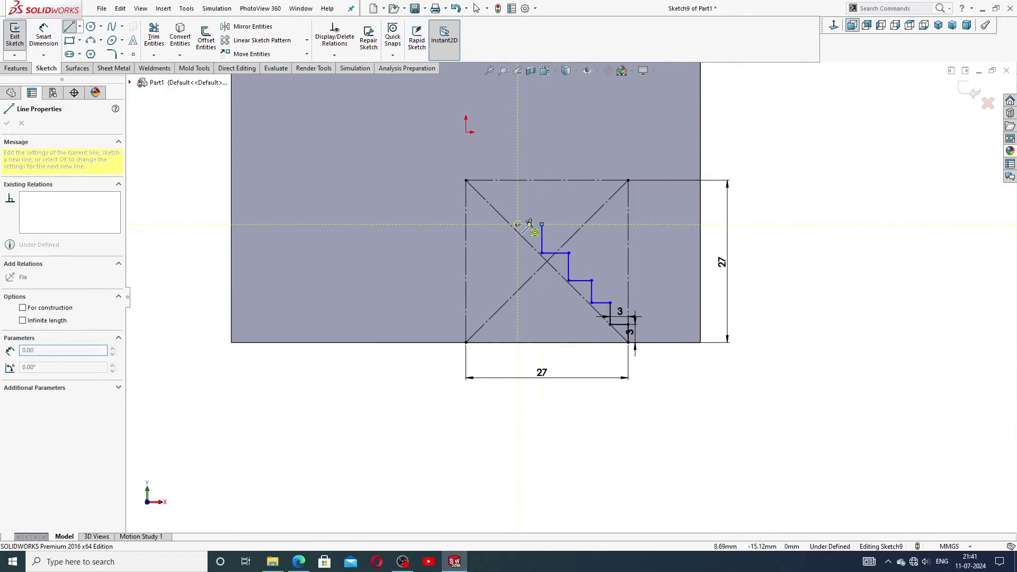
click(518, 196)
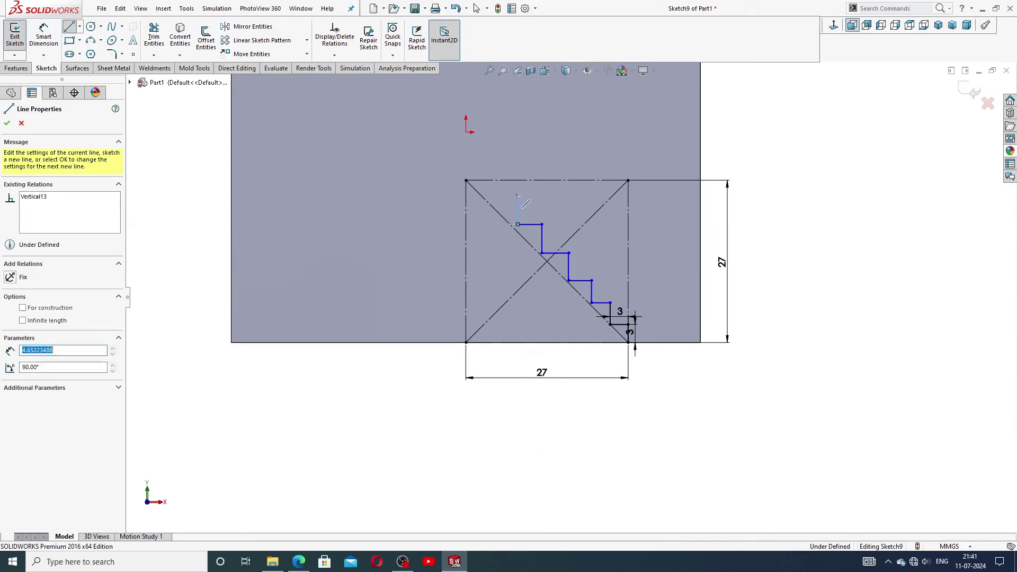
click(490, 196)
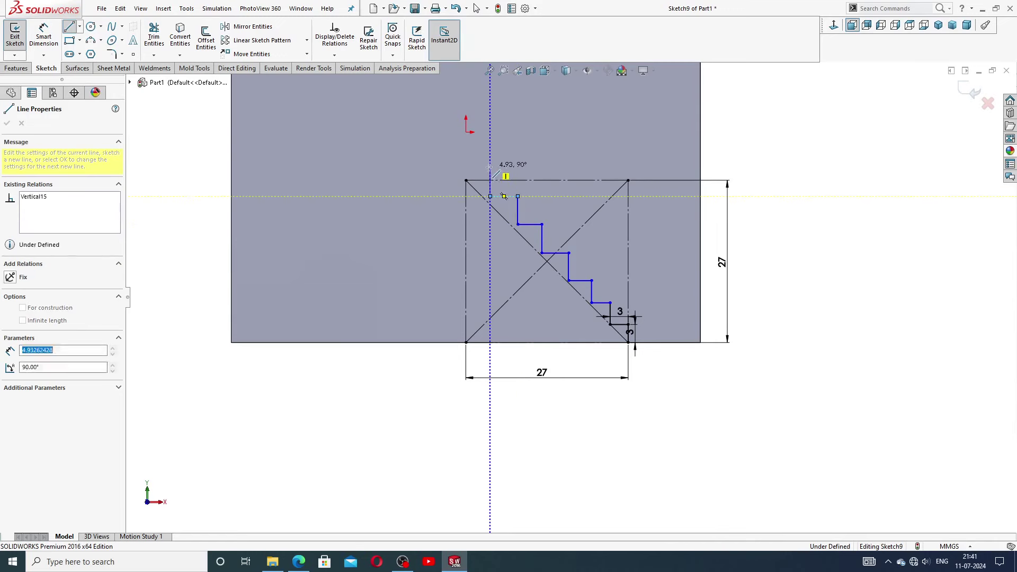
click(519, 166)
right_click(519, 167)
click(535, 173)
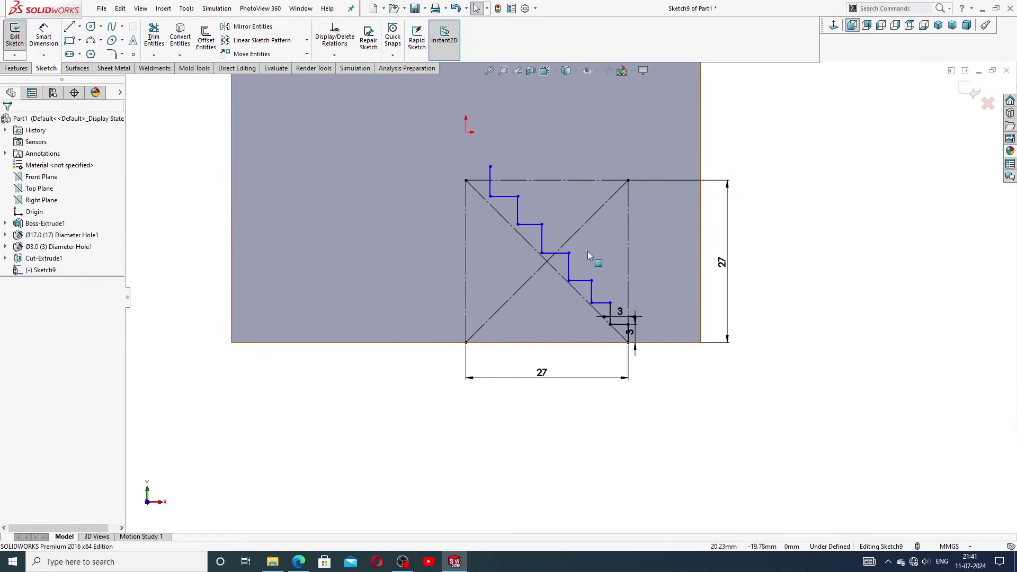
Step: Add further steps from the staircase's top end, continuing past the square's top edge
scroll(639, 342, down, 1)
click(638, 330)
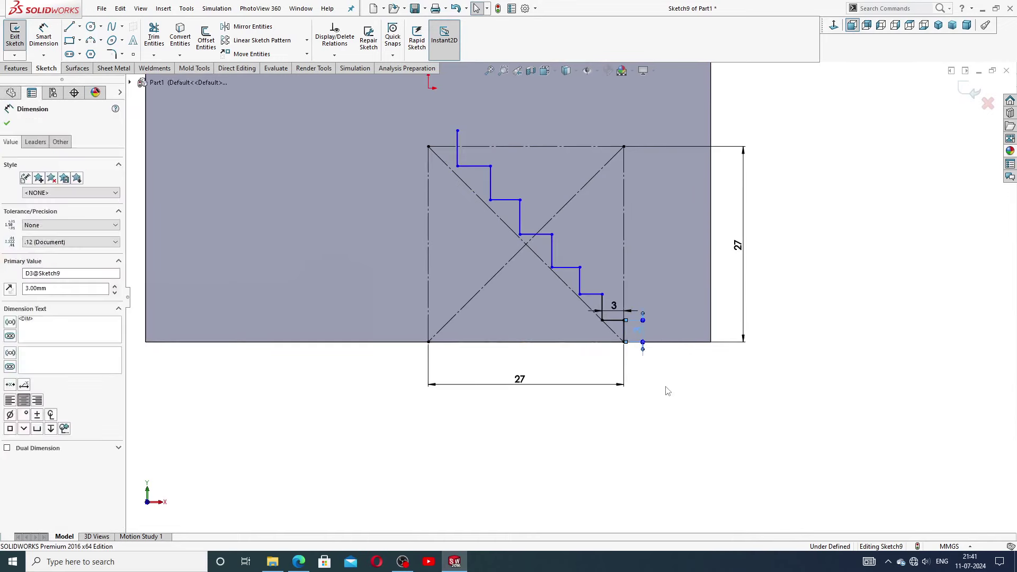
click(668, 391)
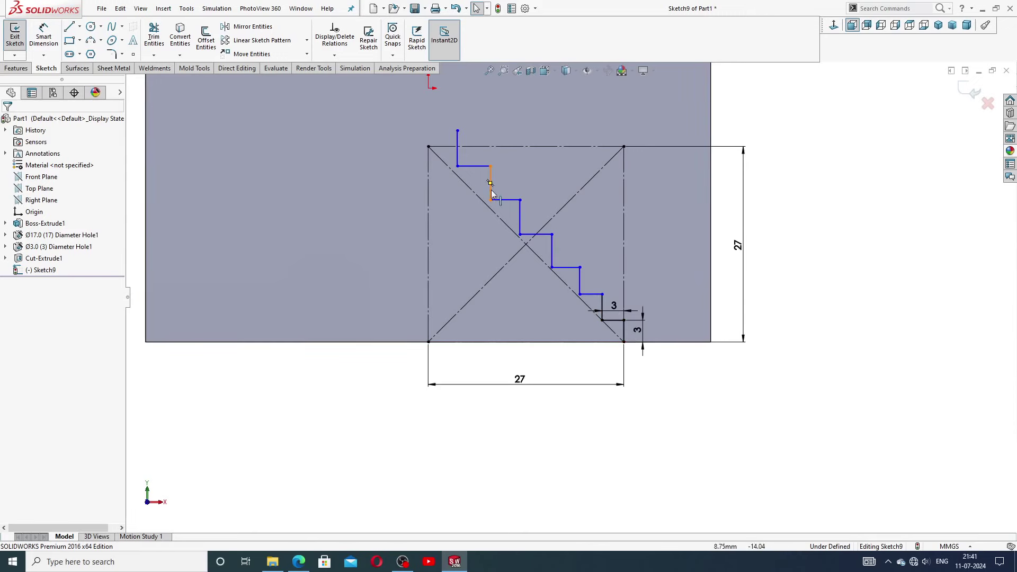
key(z)
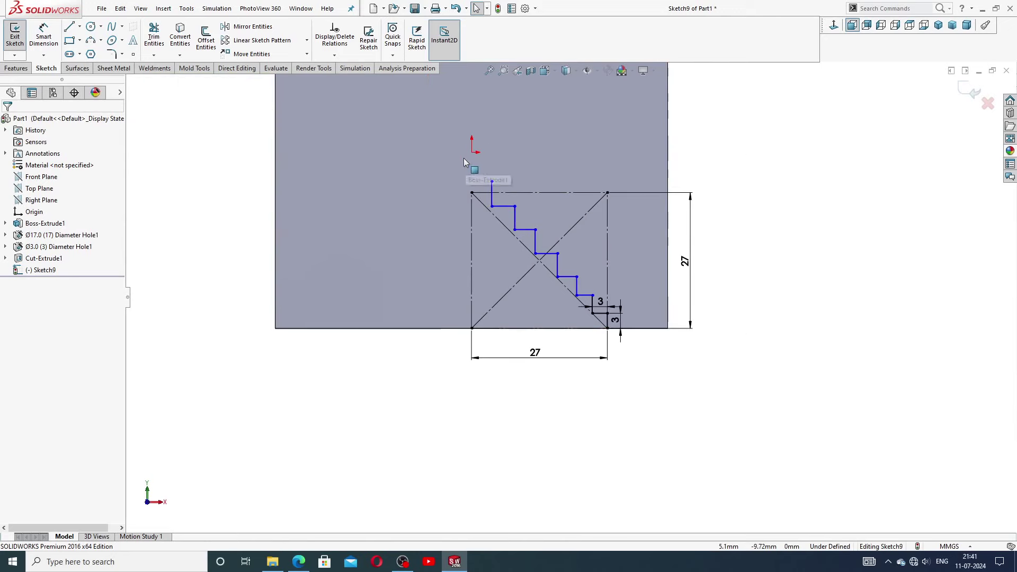
click(68, 28)
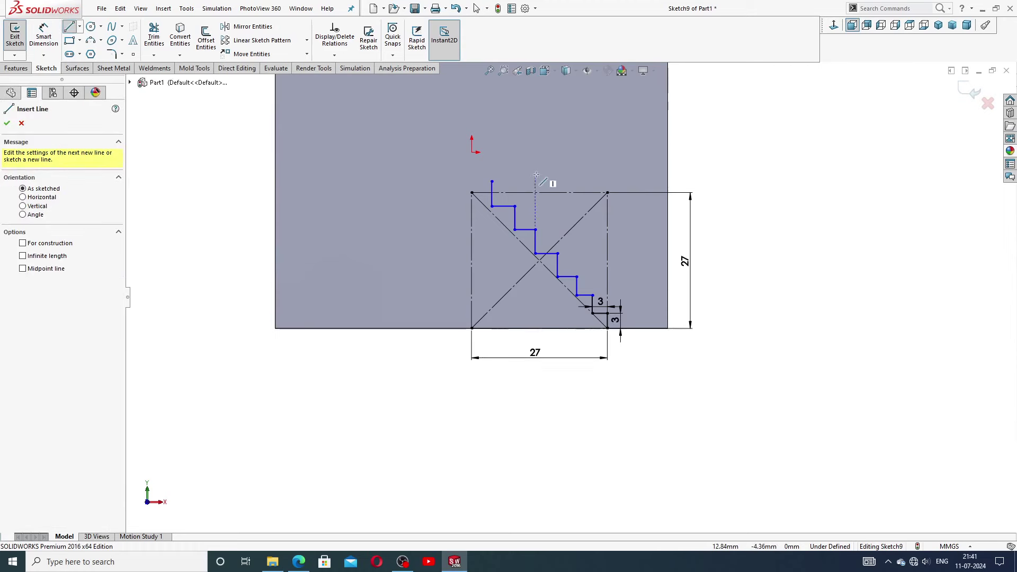
scroll(530, 175, down, 3)
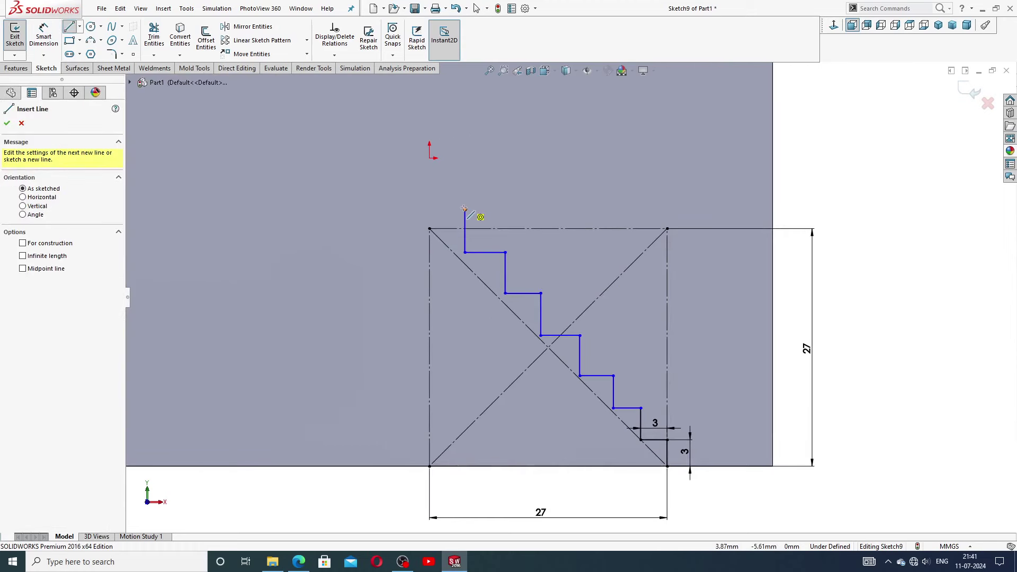
click(465, 209)
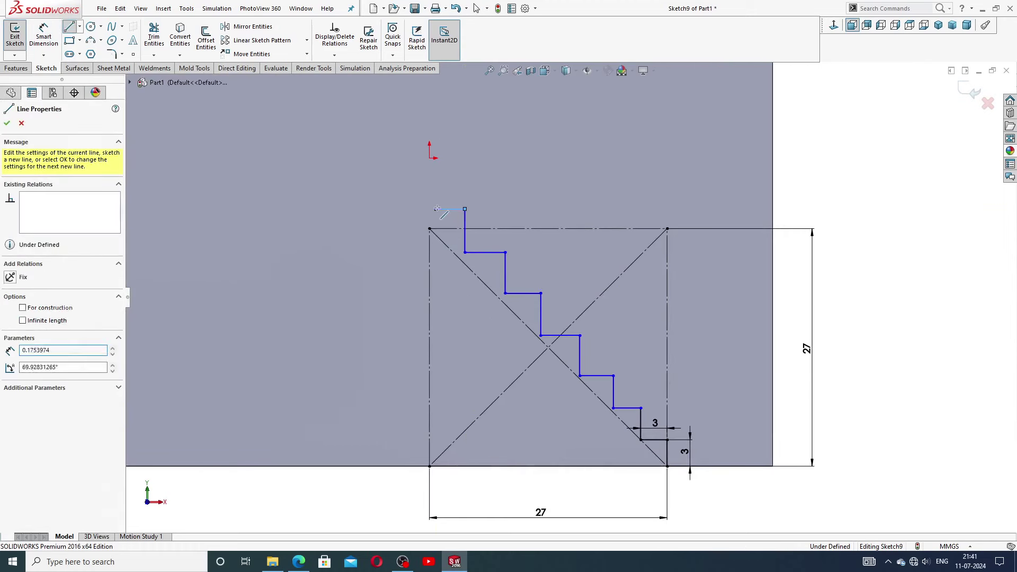
click(436, 208)
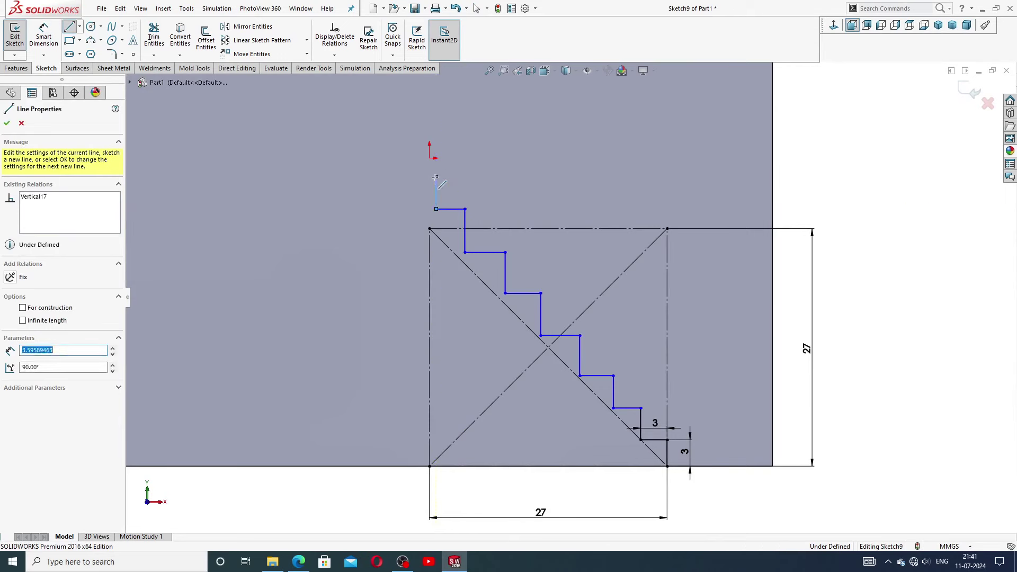
click(436, 177)
click(407, 177)
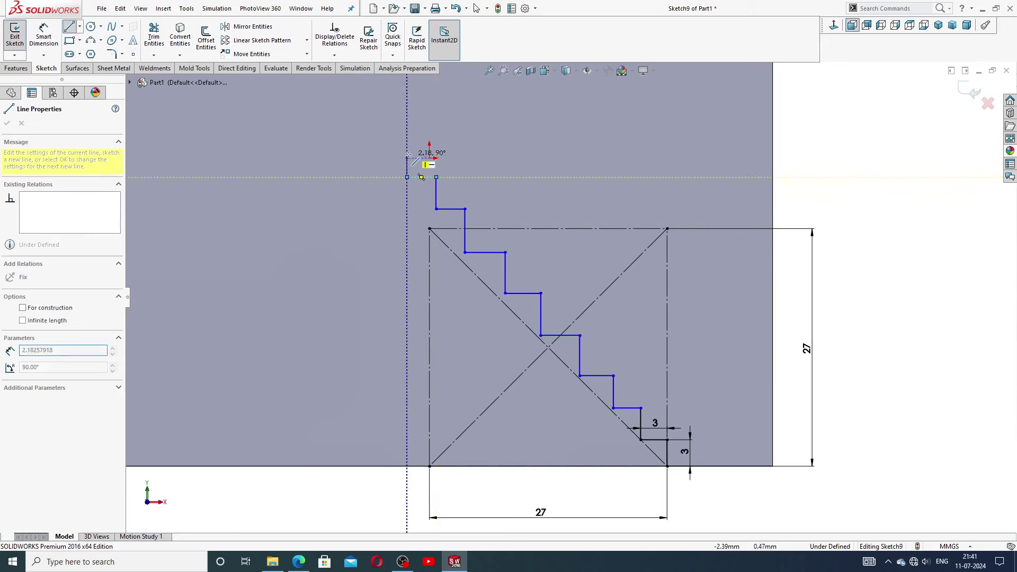
click(407, 145)
right_click(494, 158)
click(521, 164)
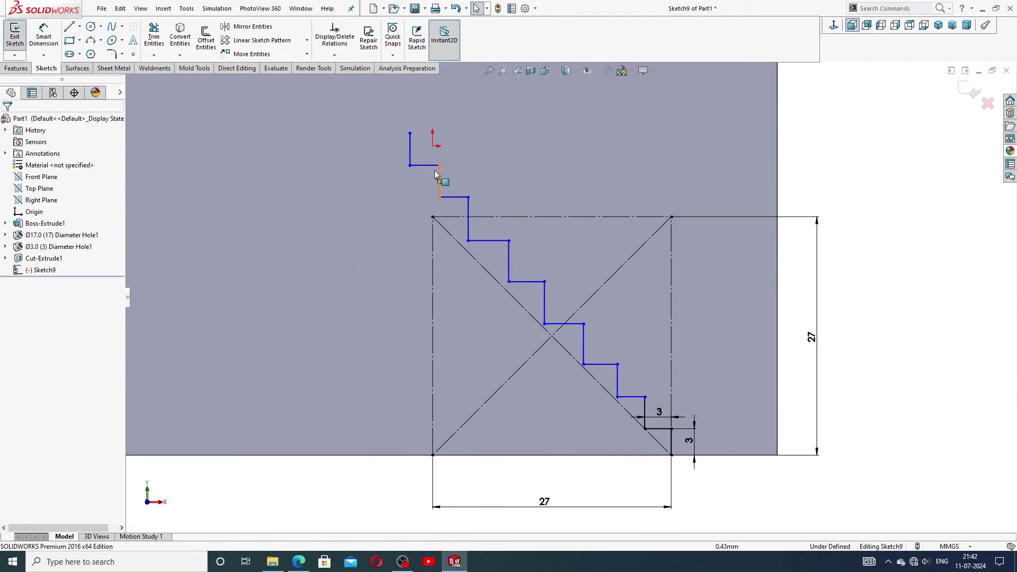
Step: Make the four lower vertical step lines equal in height
scroll(540, 164, up, 1)
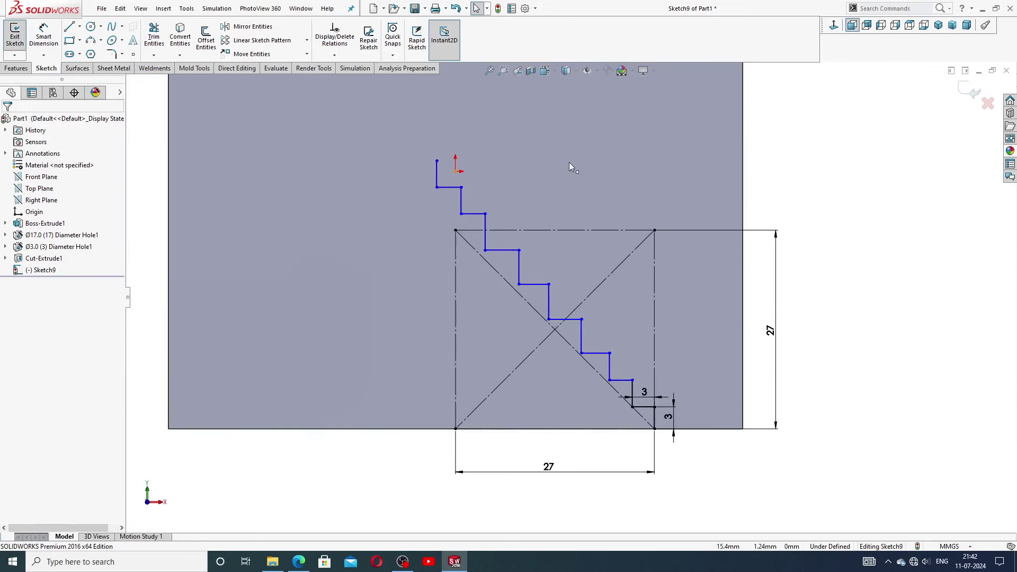
scroll(660, 397, down, 3)
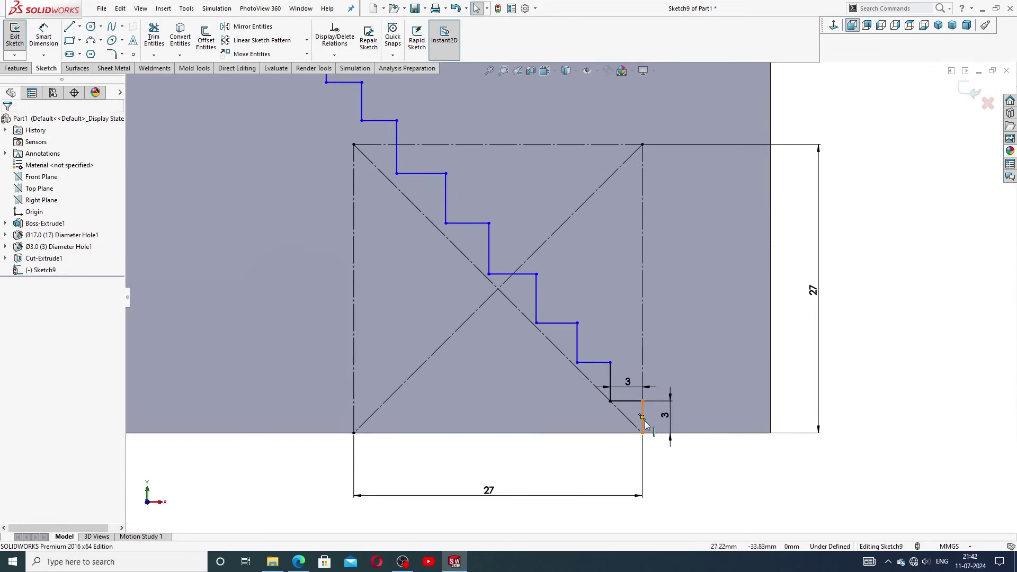
click(643, 409)
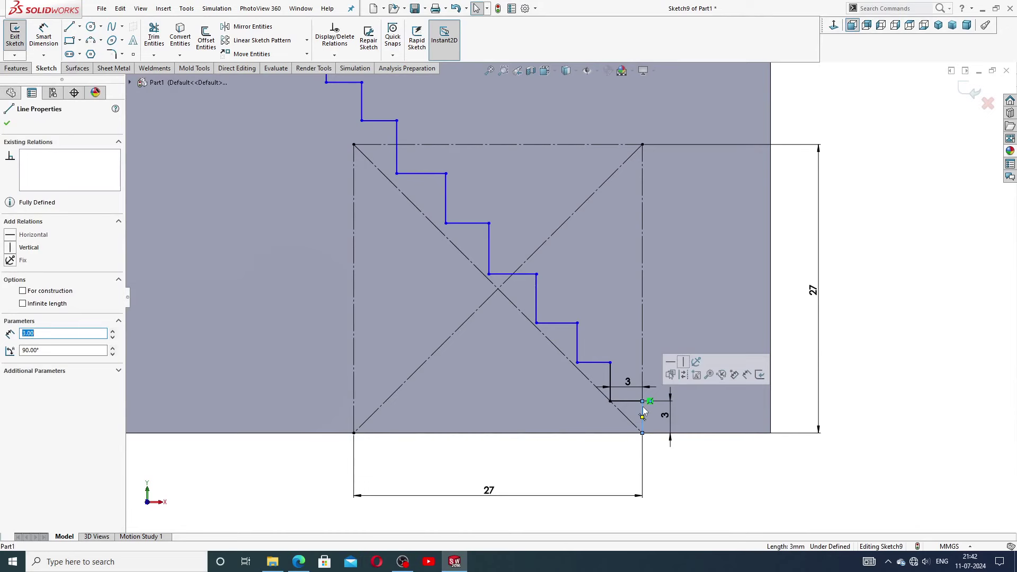
ctrl+click(610, 374)
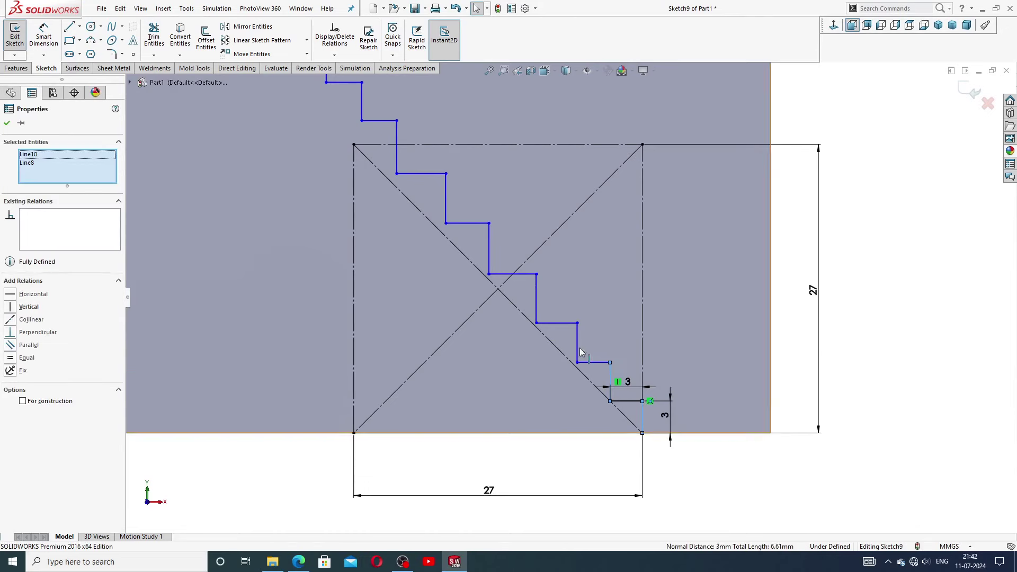
ctrl+click(578, 335)
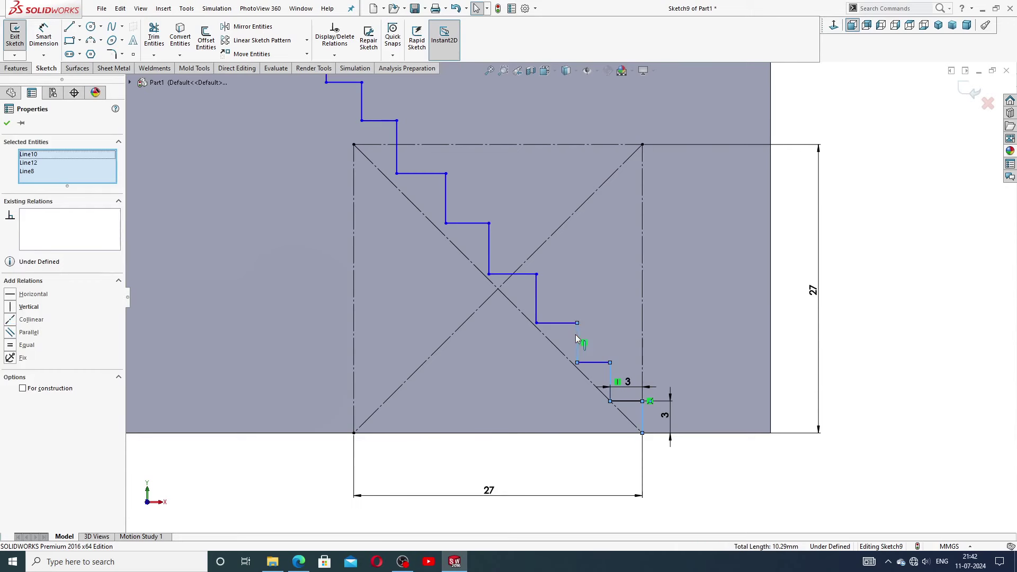
ctrl+click(536, 296)
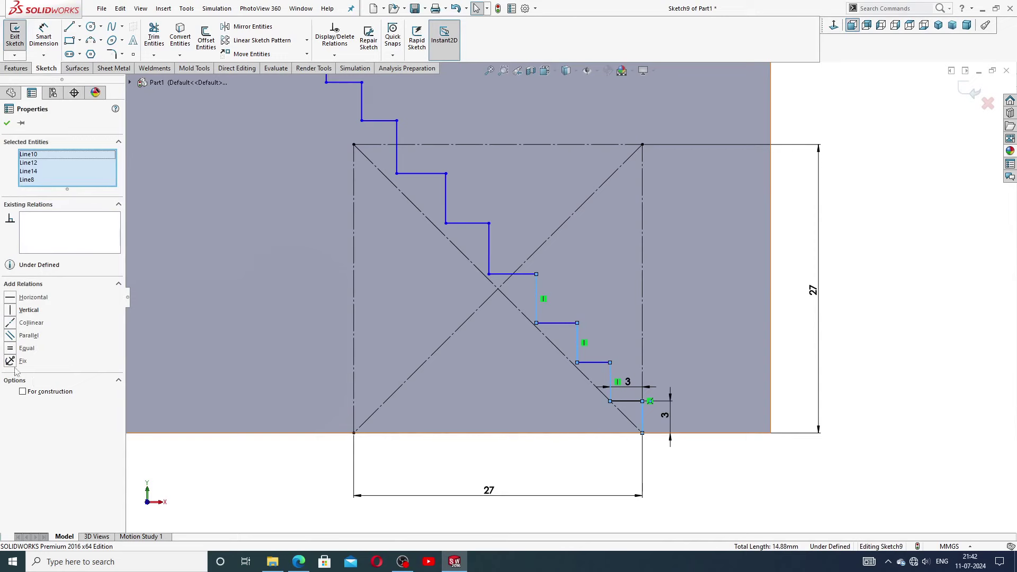
click(10, 349)
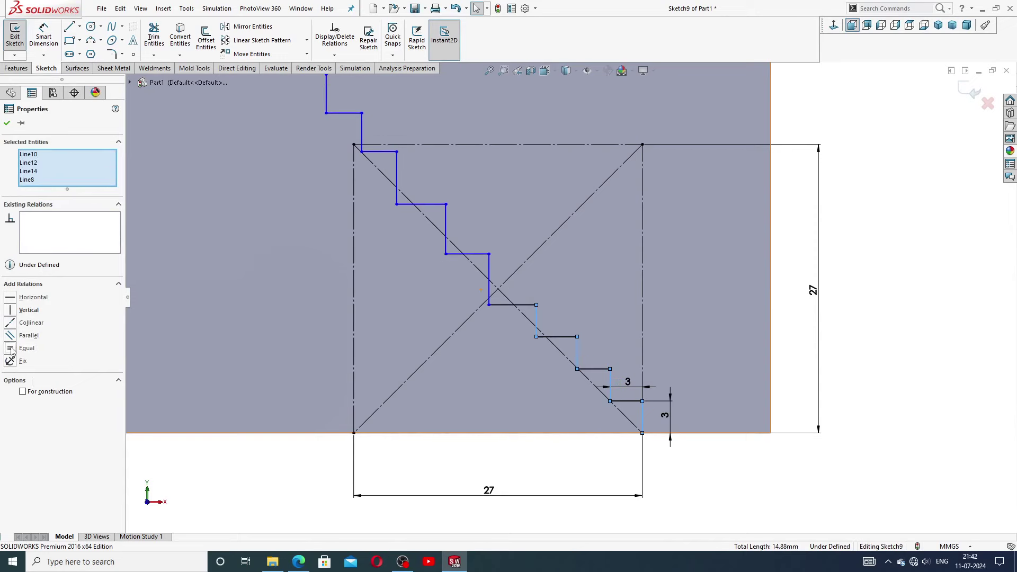
click(718, 497)
Step: Make the lower horizontal step lines equal in length, dropping a stray face from the selection
click(638, 404)
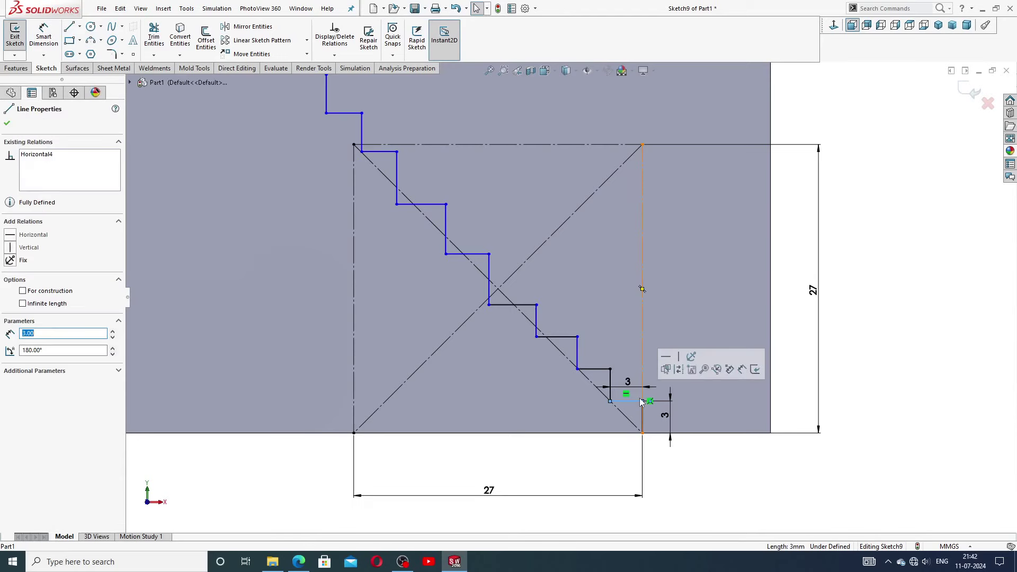
click(604, 370)
ctrl+click(603, 367)
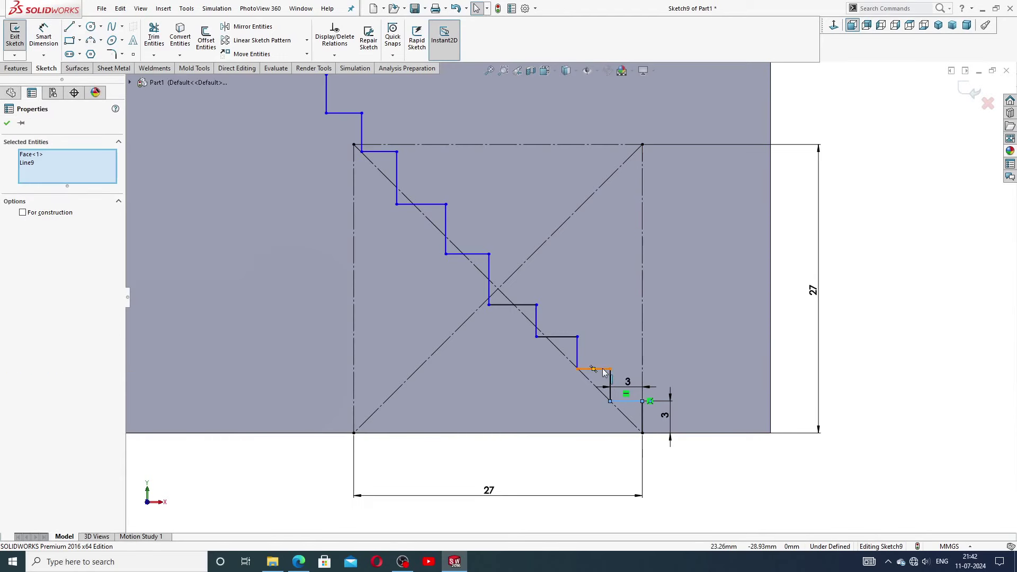
right_click(44, 157)
click(76, 171)
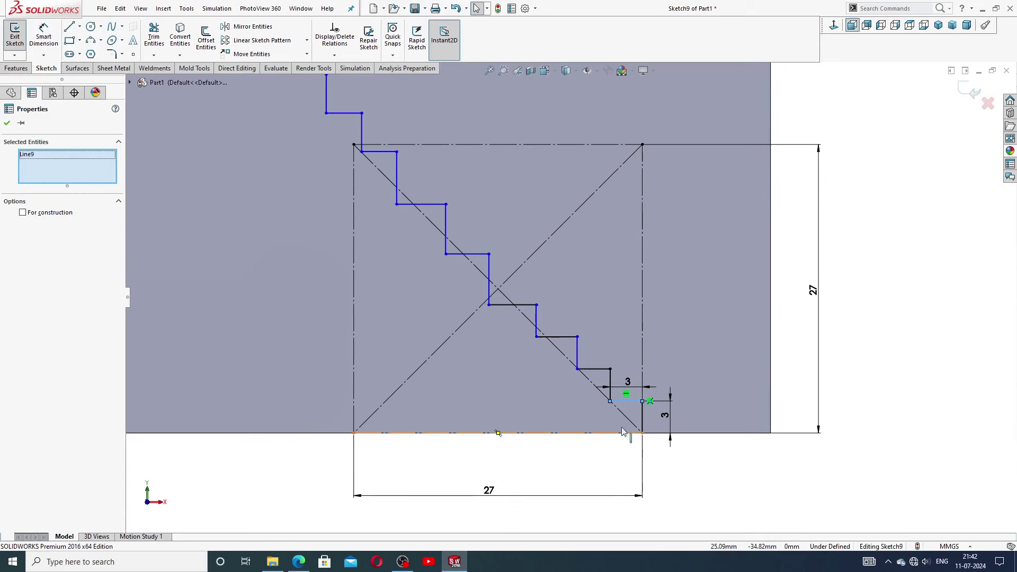
ctrl+click(604, 371)
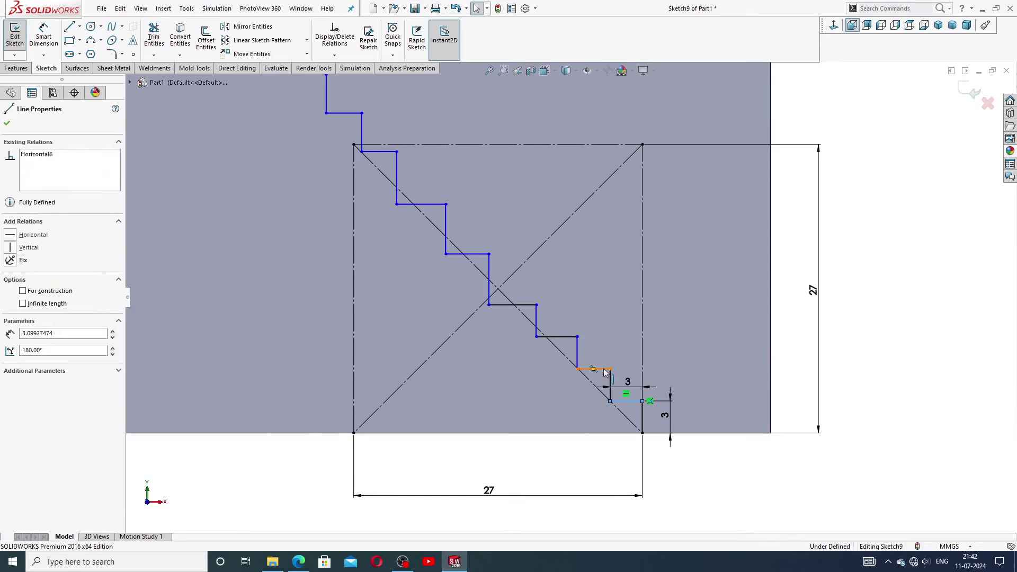
ctrl+click(570, 339)
ctrl+click(532, 305)
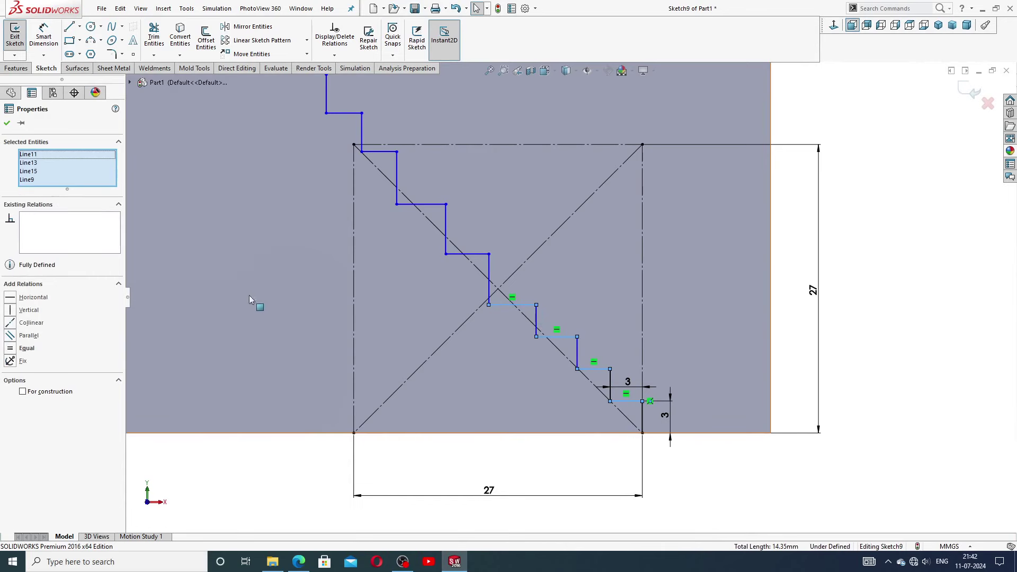
click(10, 349)
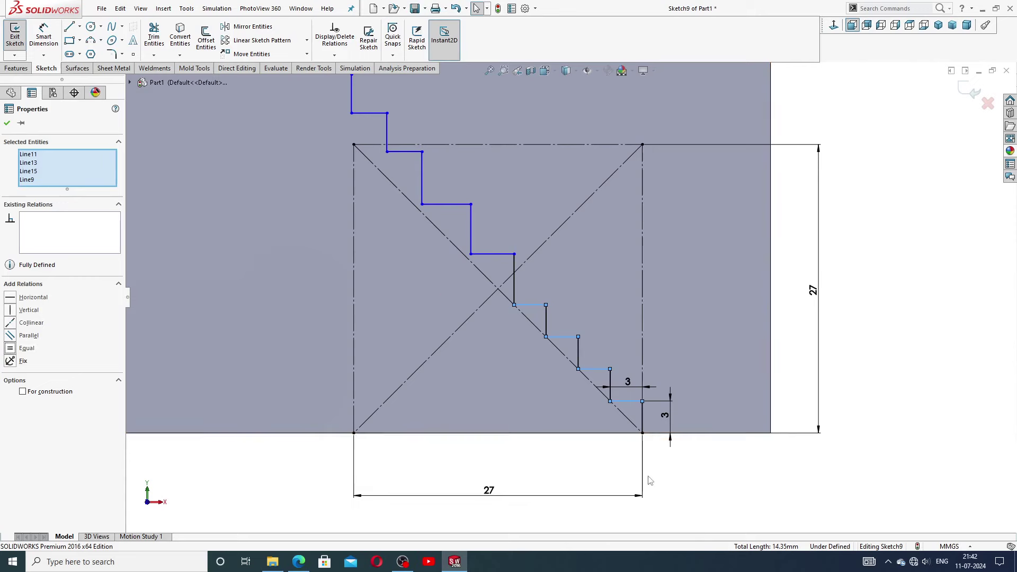
click(689, 477)
click(672, 444)
Step: Make the upper vertical step lines equal in height
scroll(594, 313, down, 3)
scroll(540, 276, up, 3)
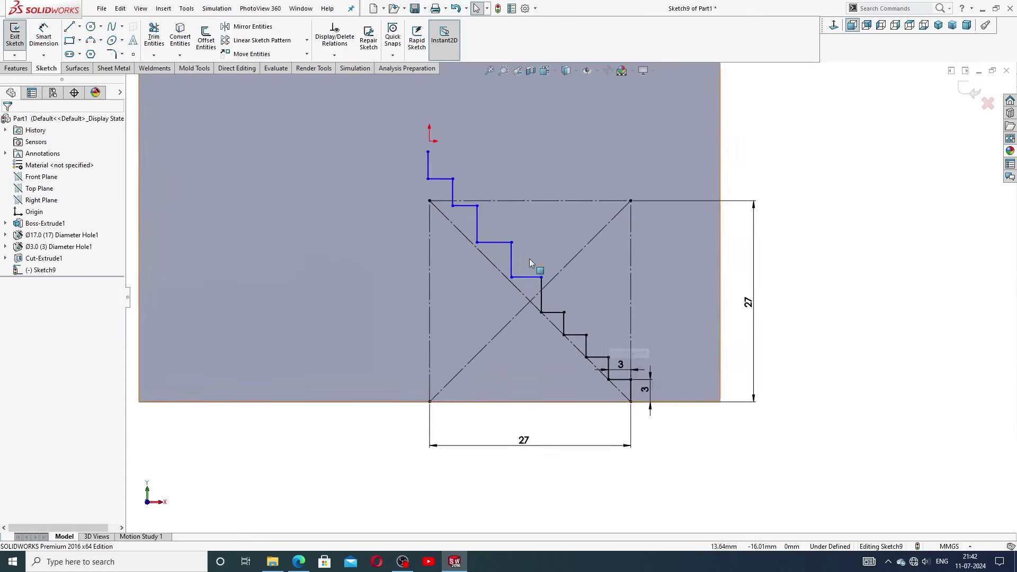
scroll(614, 343, down, 1)
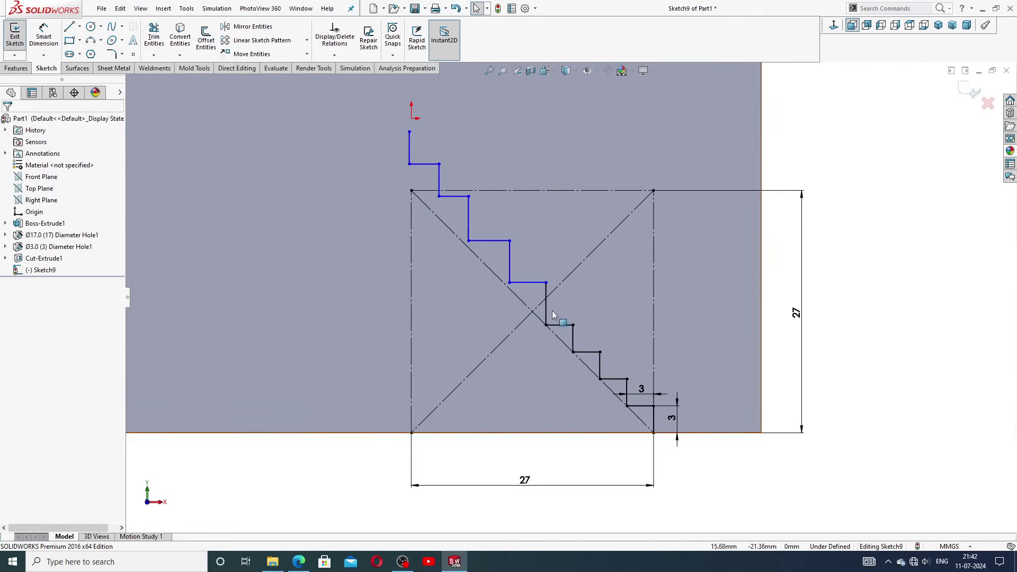
click(574, 336)
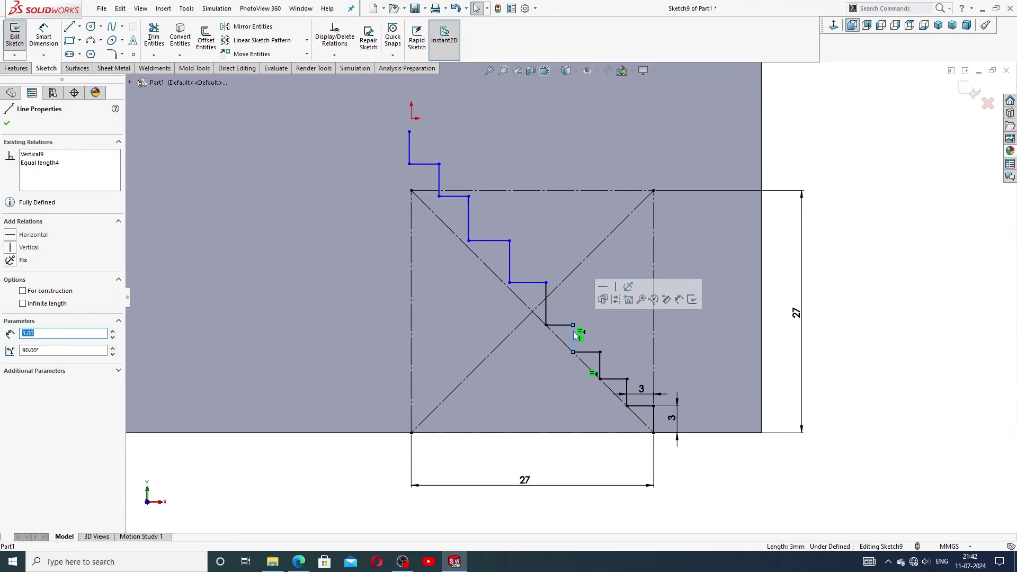
ctrl+click(547, 293)
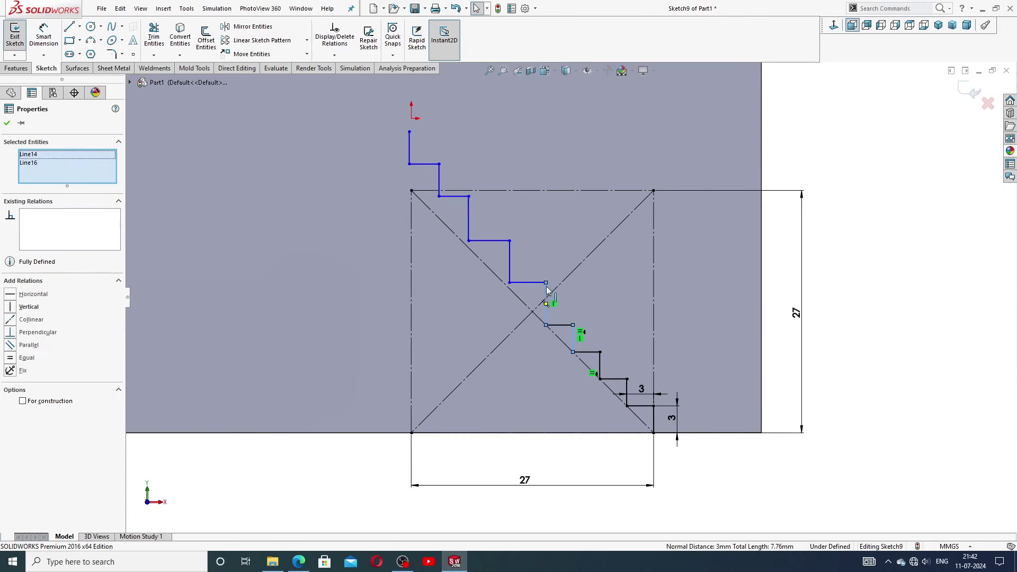
ctrl+click(509, 249)
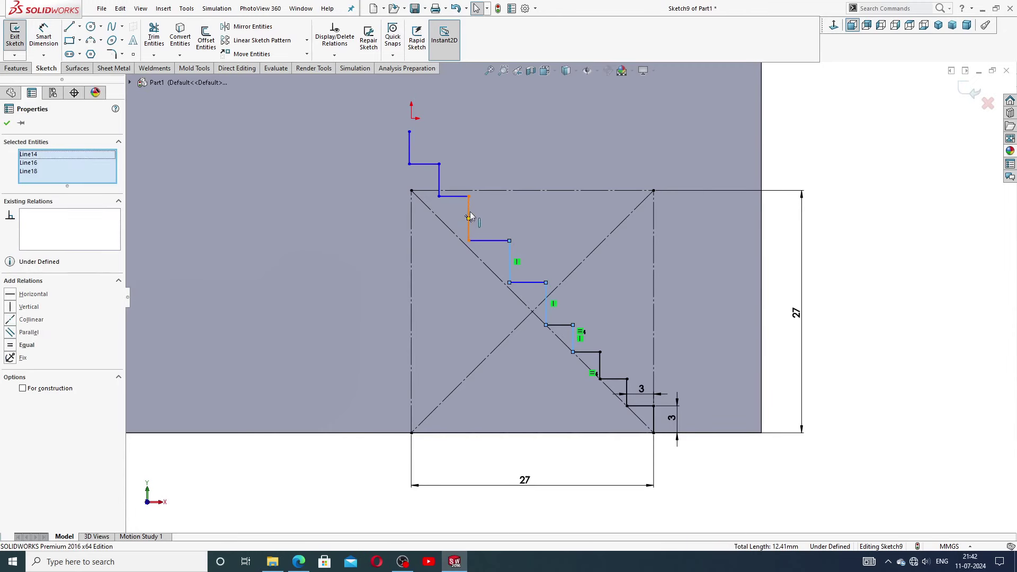
ctrl+click(469, 206)
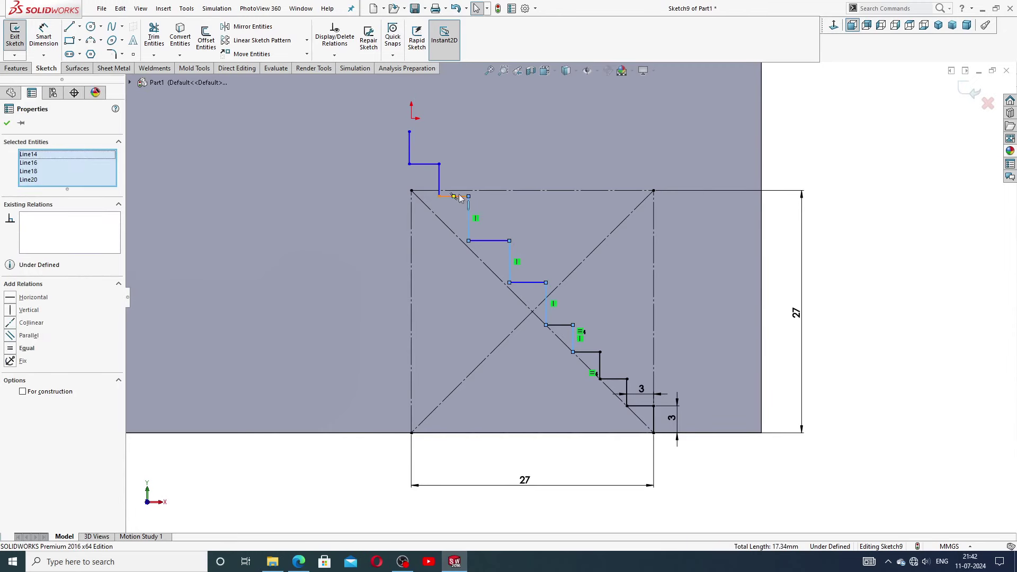
ctrl+click(439, 171)
ctrl+click(411, 145)
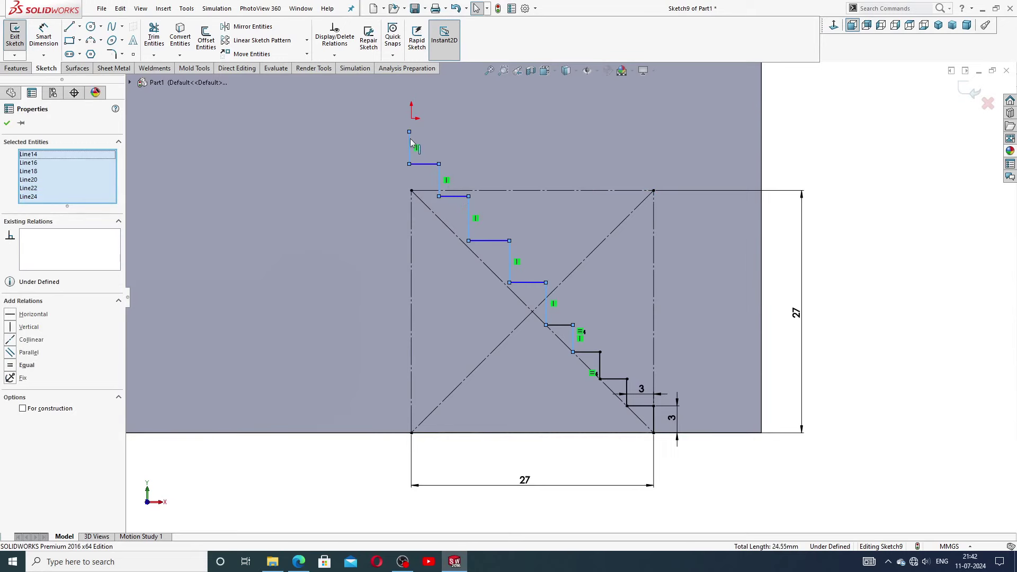
click(28, 366)
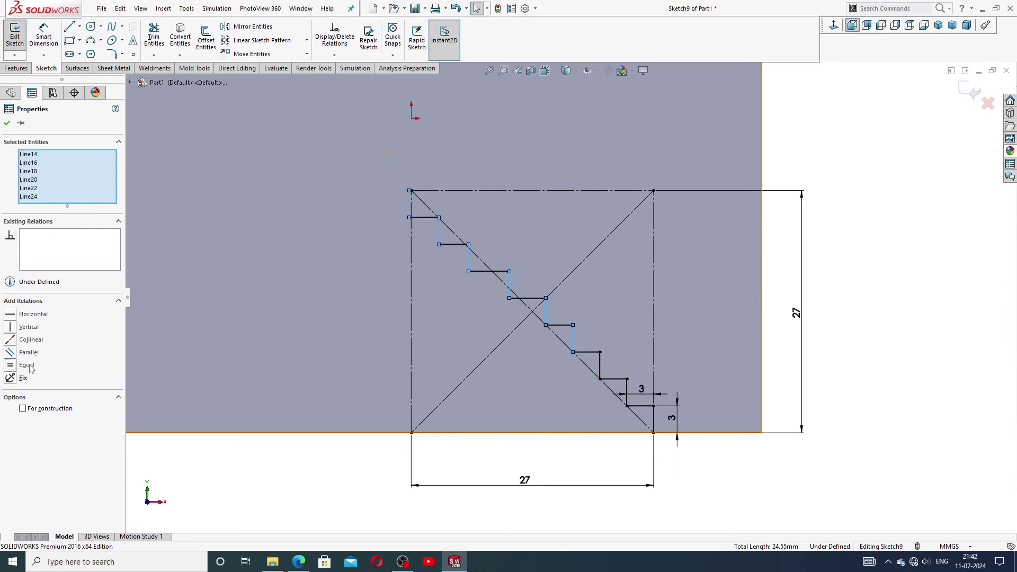
click(261, 466)
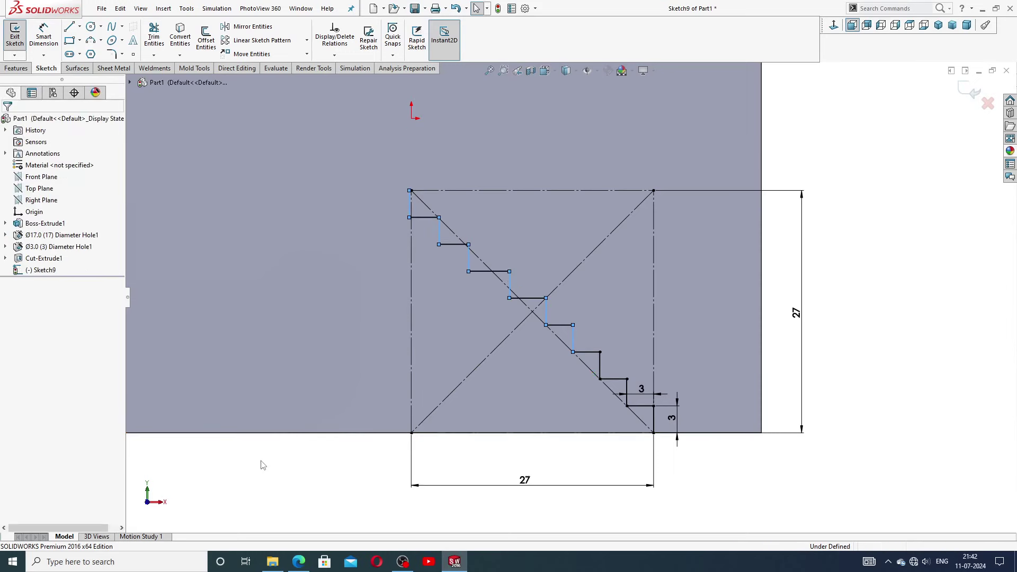
Step: Make the upper horizontal step lines equal in length, fully defining the sketch
click(569, 325)
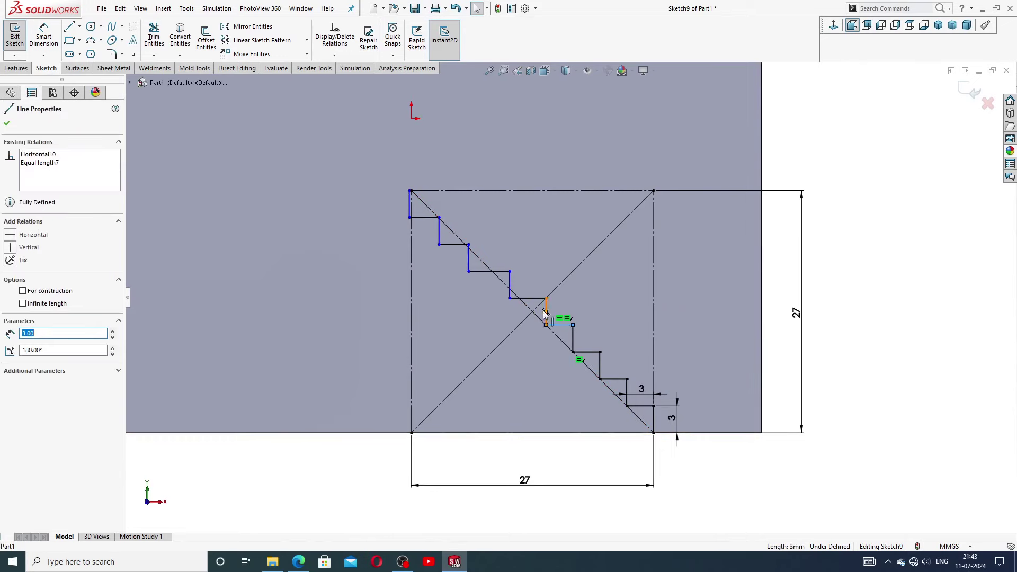
ctrl+click(527, 298)
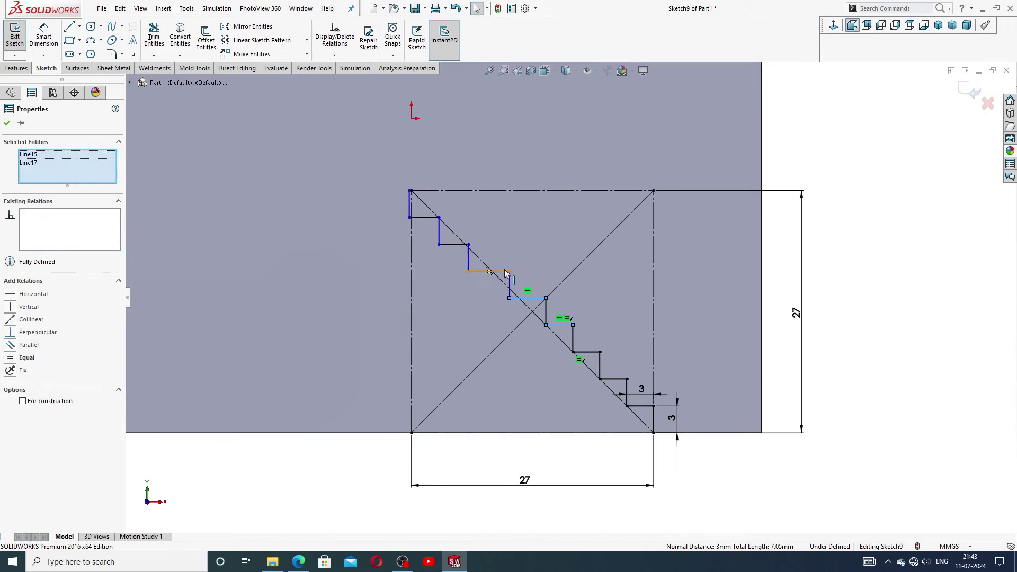
ctrl+click(488, 271)
ctrl+click(454, 244)
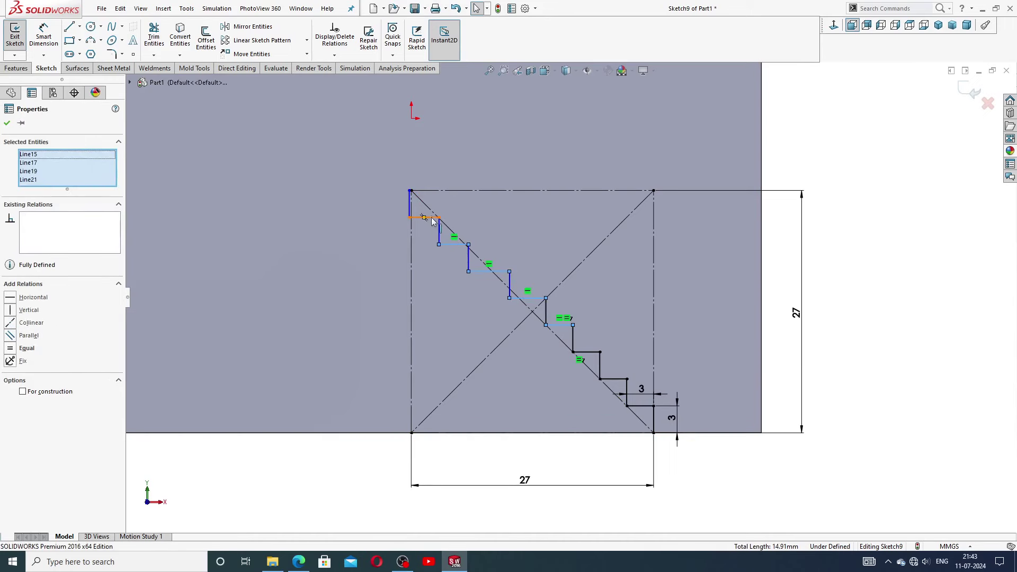
ctrl+click(432, 217)
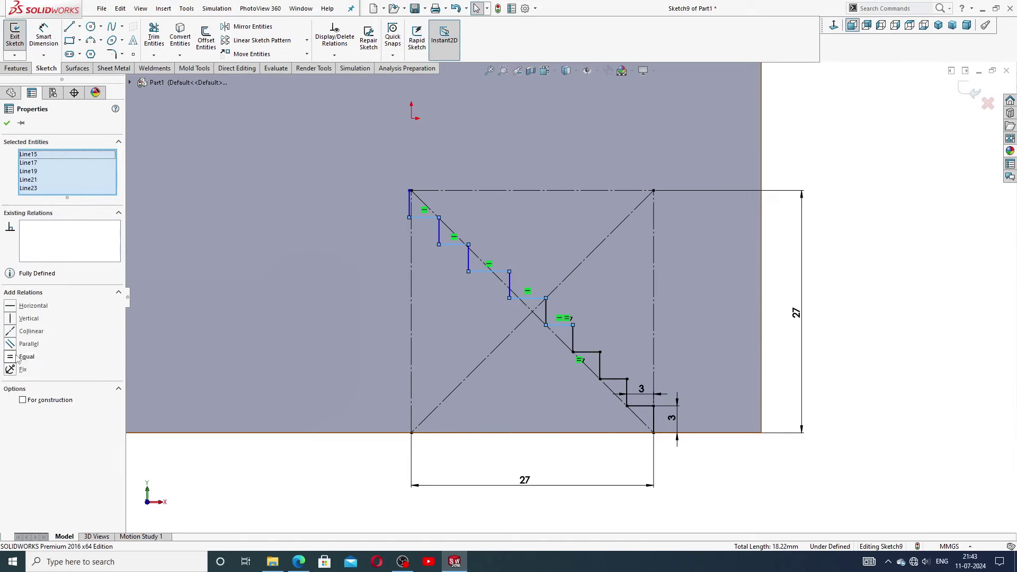
click(14, 359)
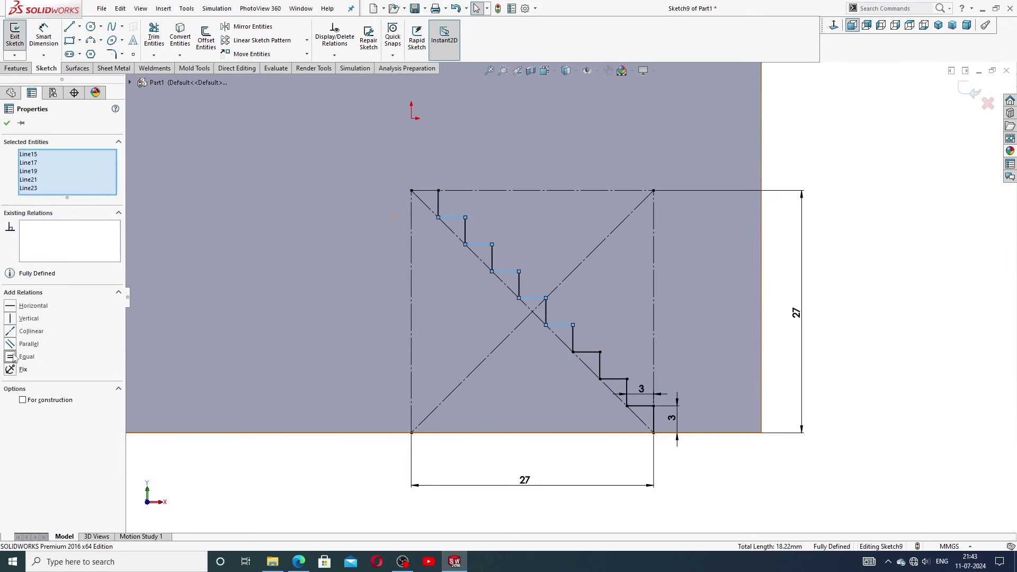
click(895, 333)
Step: Inspect the coordinates of several step corner points along the staircase
scroll(466, 246, down, 2)
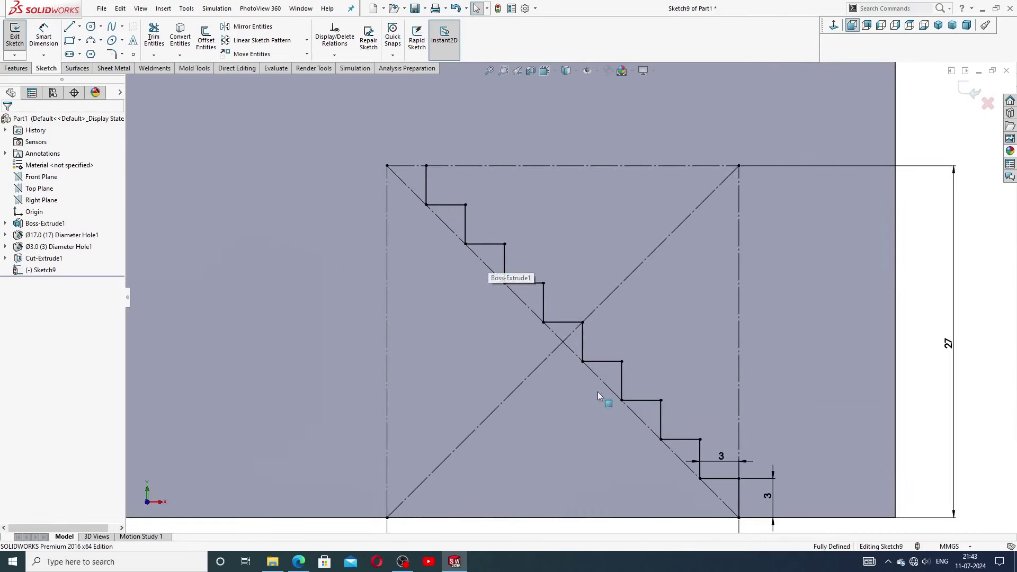
click(543, 322)
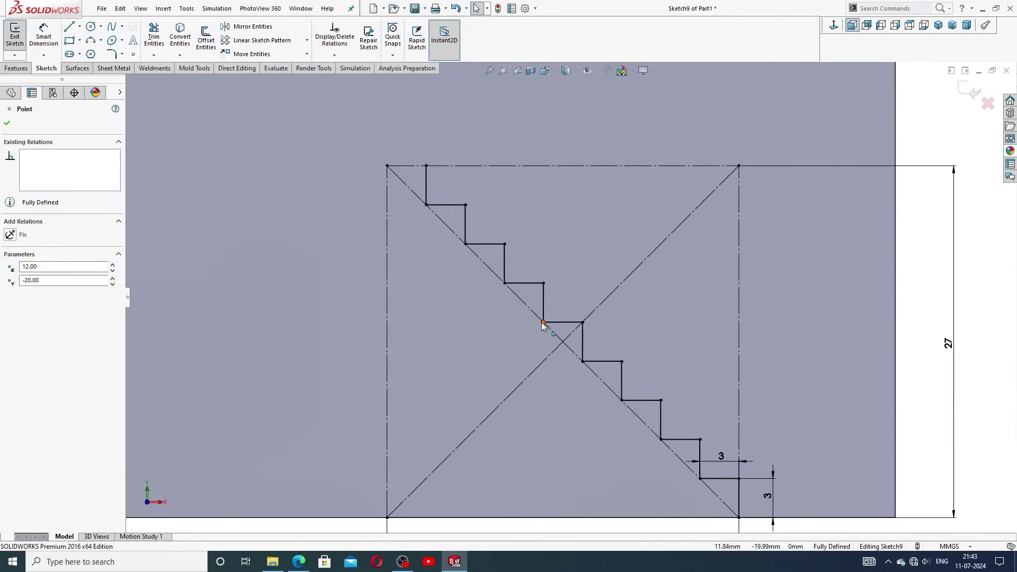
click(504, 283)
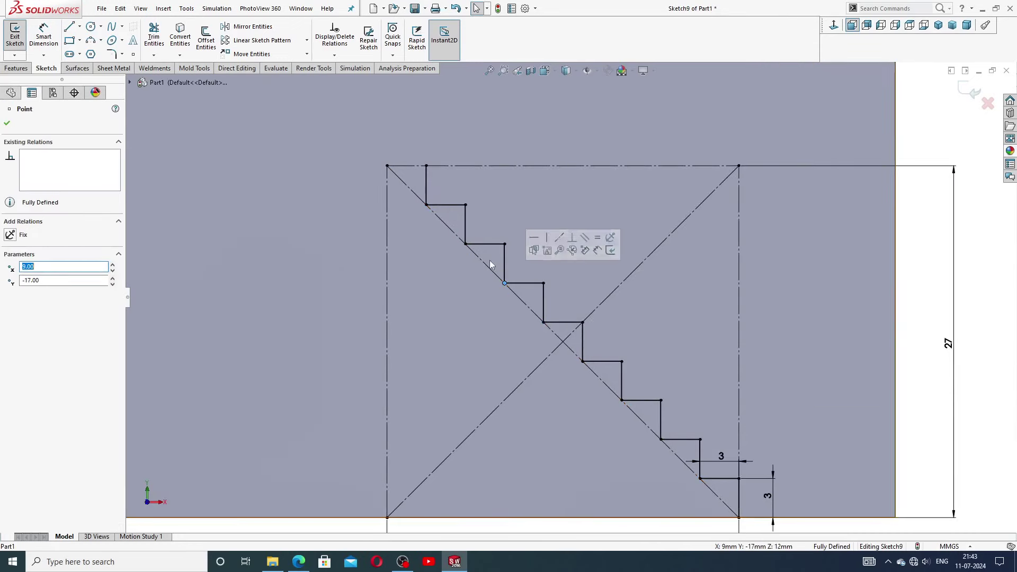
click(426, 204)
scroll(444, 196, down, 5)
scroll(441, 245, down, 5)
click(461, 257)
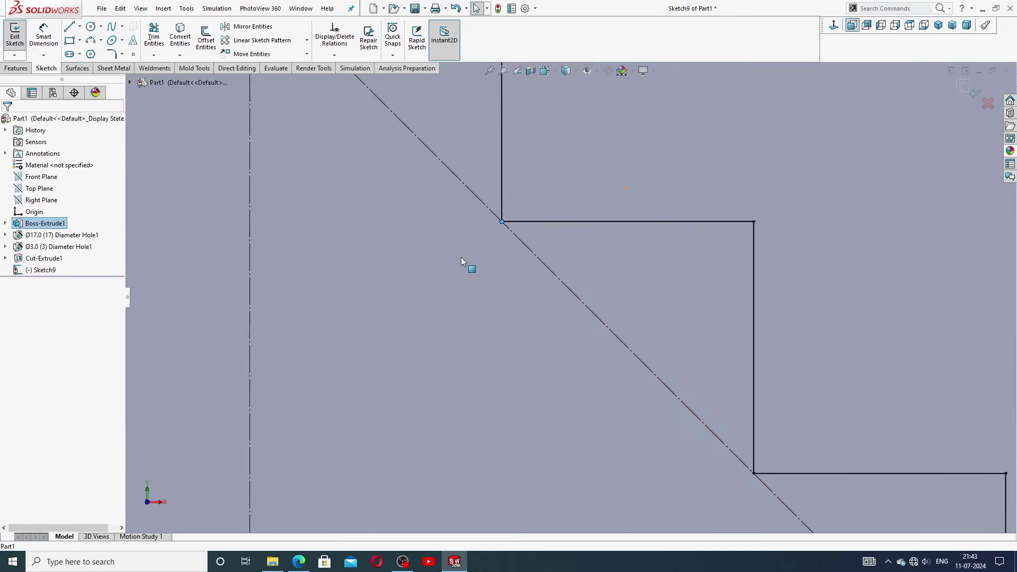
scroll(516, 275, up, 5)
scroll(518, 272, down, 5)
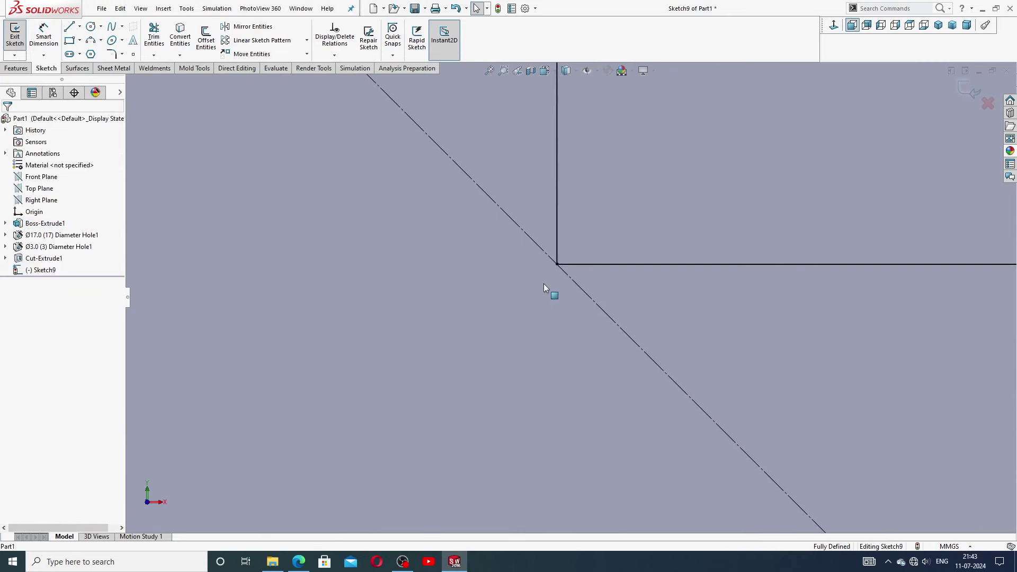
scroll(675, 323, up, 8)
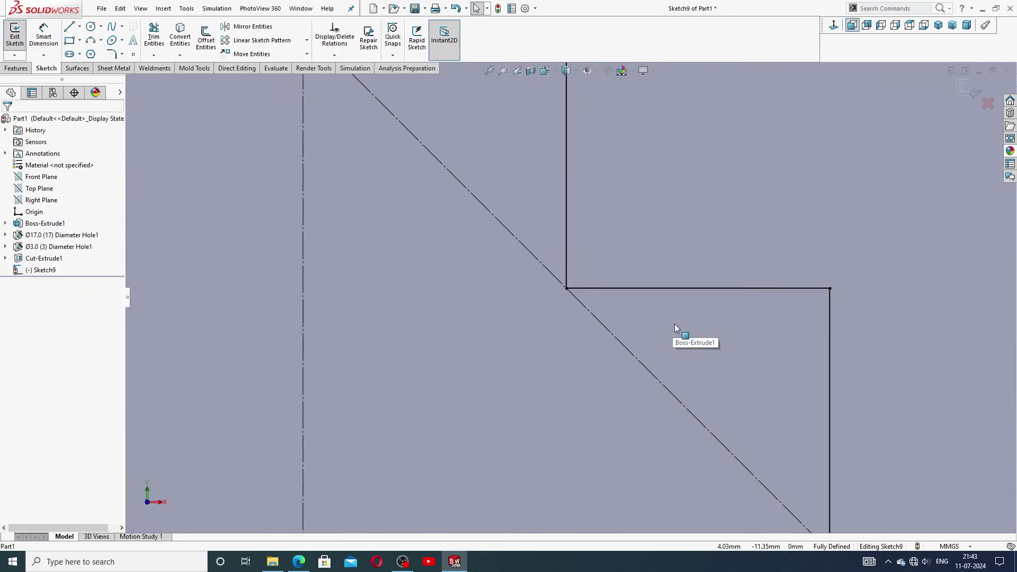
scroll(692, 417, up, 4)
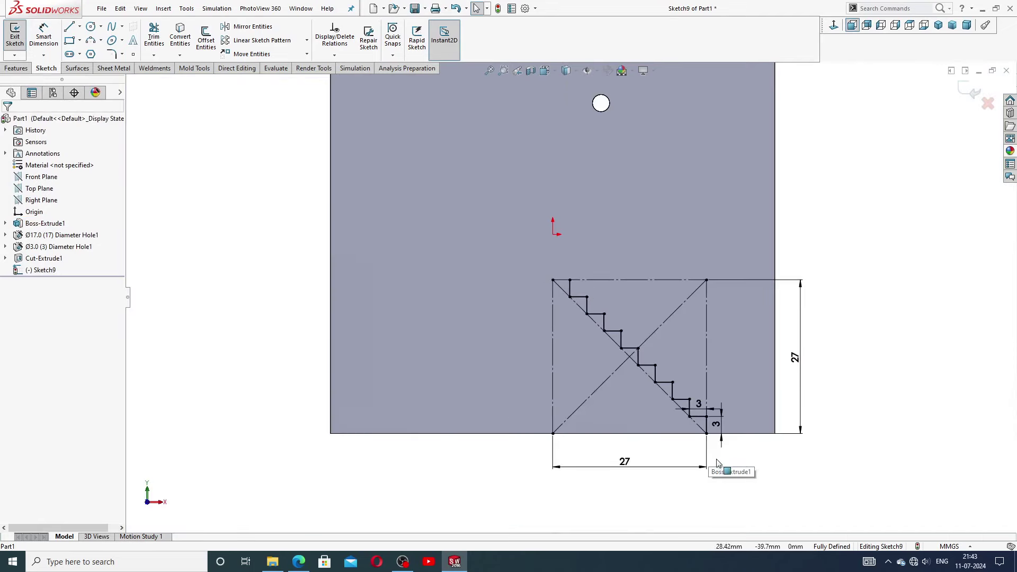
scroll(708, 450, down, 5)
Step: Move the horizontal 27 dimension closer to the sketch and review the 3 and 27 dimensions
click(706, 377)
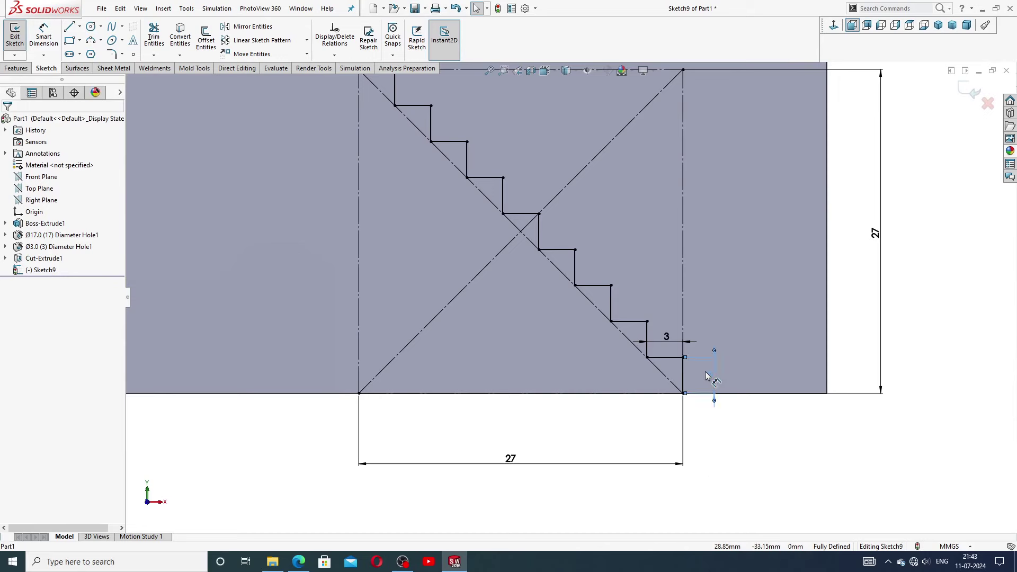
click(712, 409)
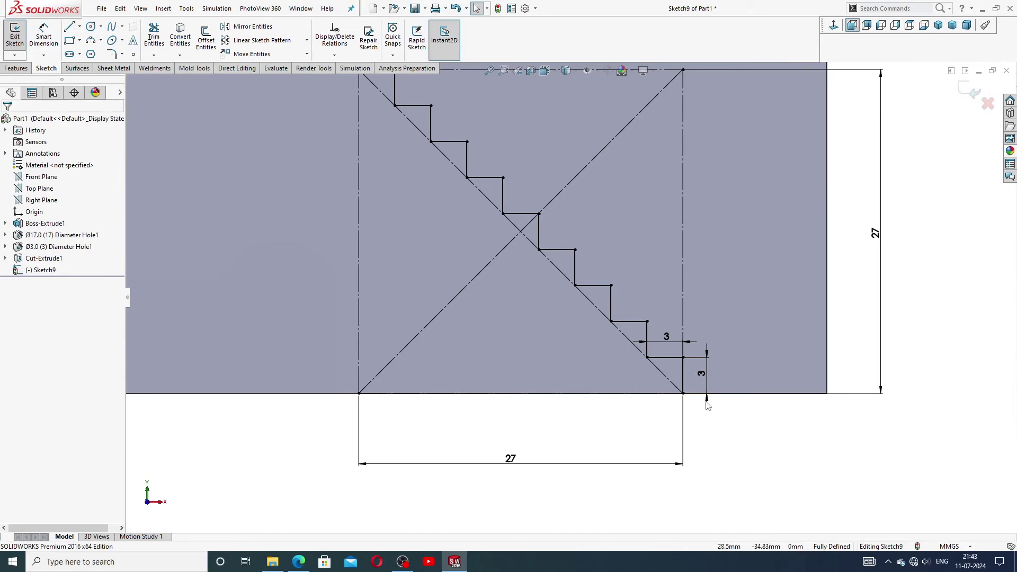
mouse_move(518, 477)
mouse_down()
mouse_move(518, 446)
mouse_move(520, 457)
mouse_up()
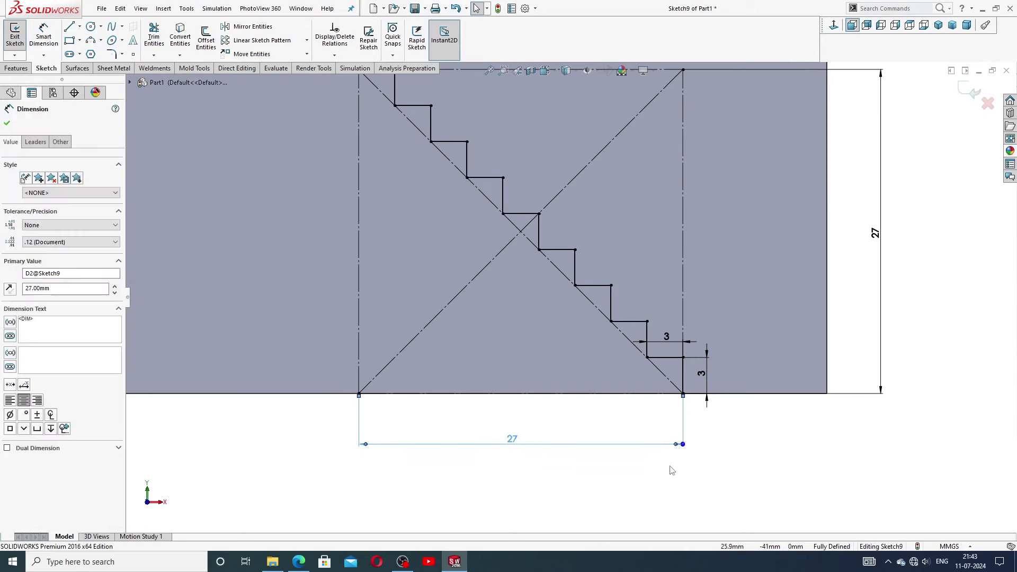
click(674, 470)
click(875, 233)
click(742, 261)
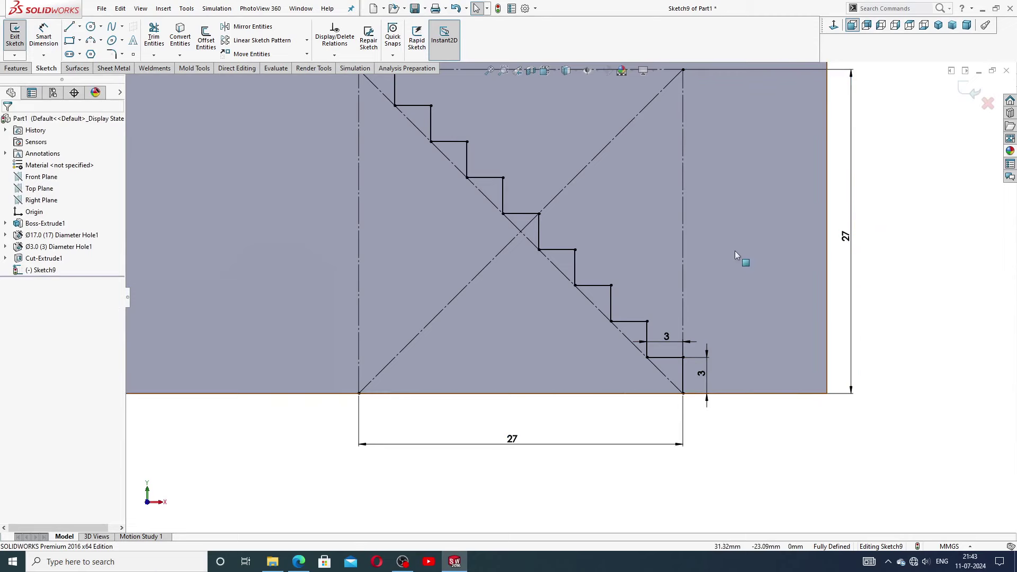
scroll(606, 212, up, 3)
scroll(553, 237, up, 2)
scroll(554, 237, down, 2)
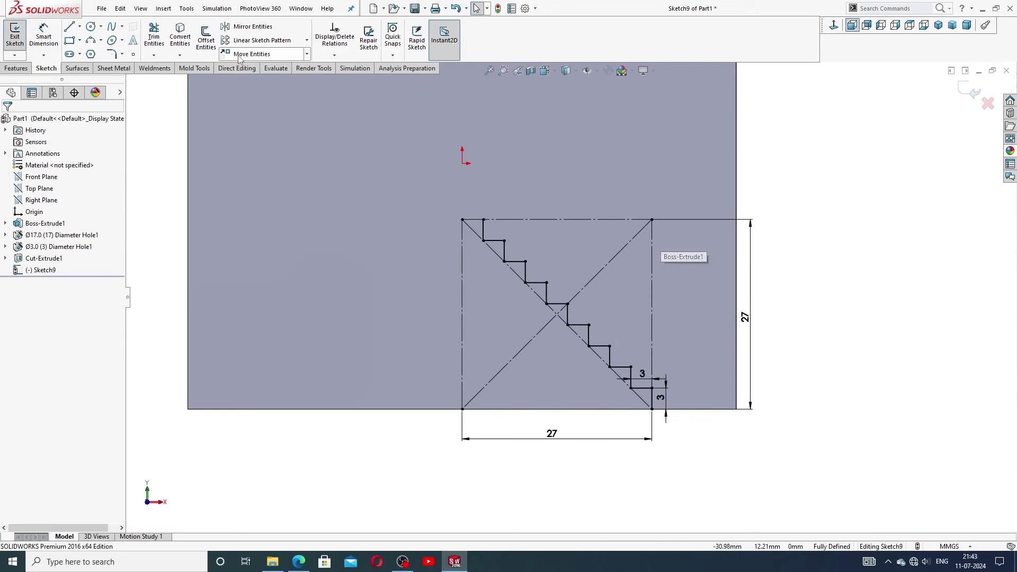
Step: Mirror the staircase lines about the vertical centre line onto the square's left side
click(253, 27)
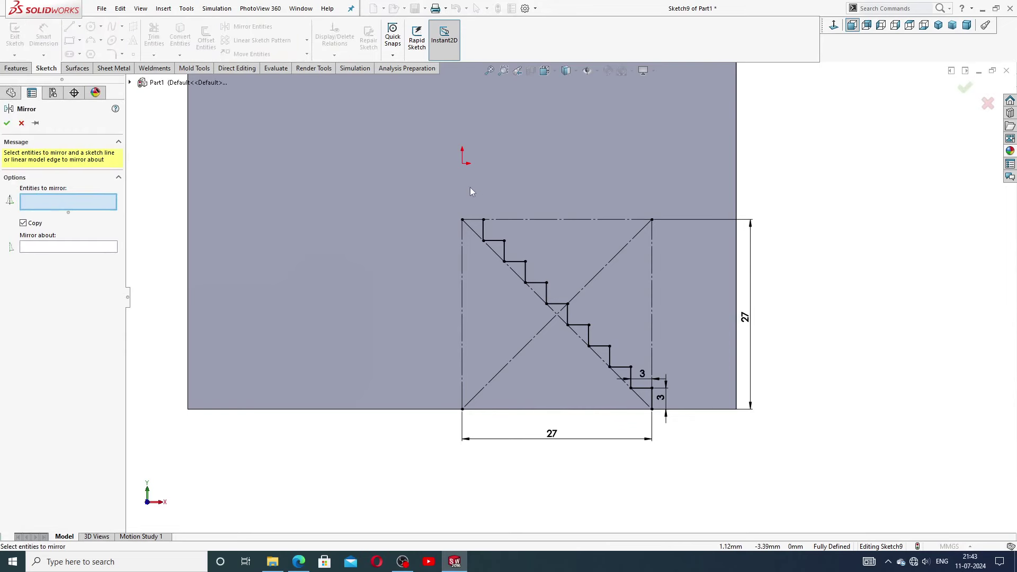
mouse_move(472, 192)
mouse_down()
mouse_move(668, 258)
mouse_move(711, 358)
mouse_move(696, 438)
mouse_move(617, 447)
mouse_move(523, 418)
mouse_move(411, 316)
mouse_move(402, 267)
mouse_up()
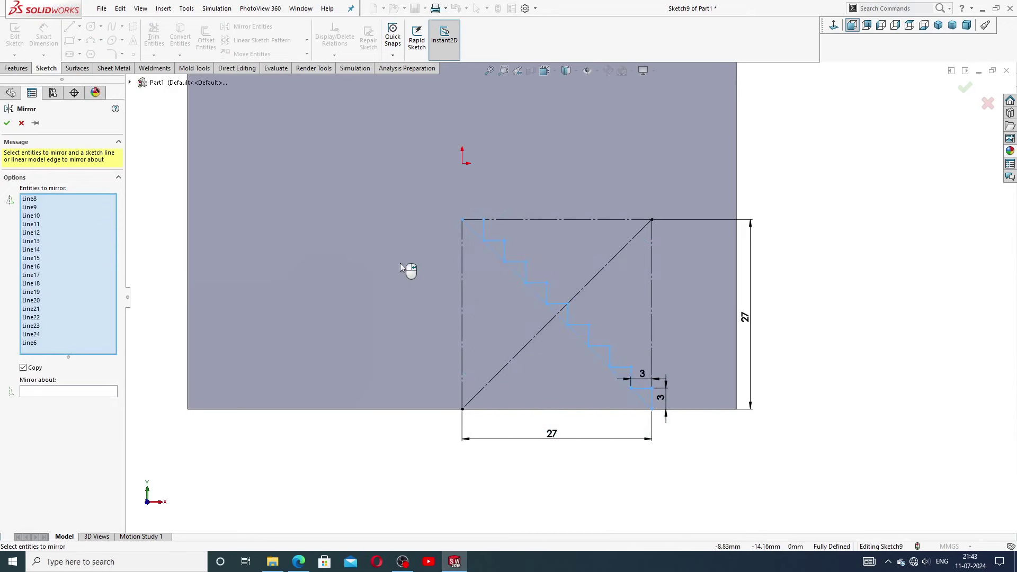
click(73, 395)
click(462, 317)
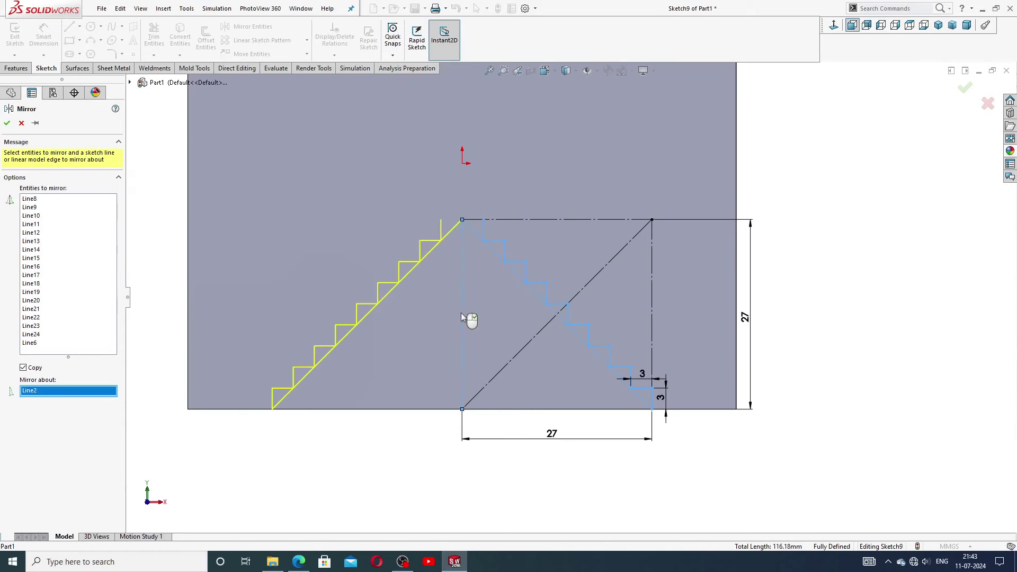
key(z)
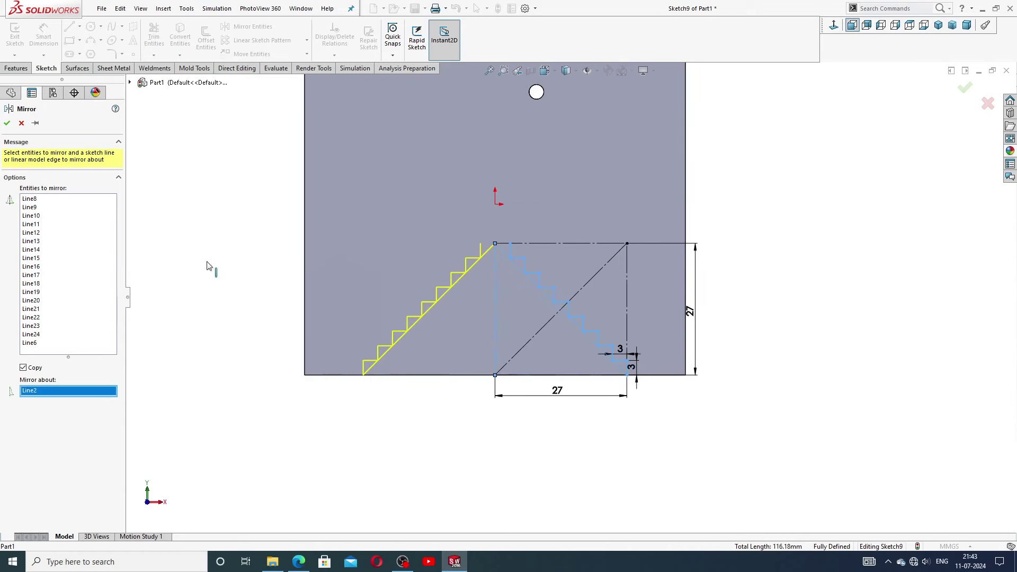
click(7, 124)
scroll(460, 310, down, 3)
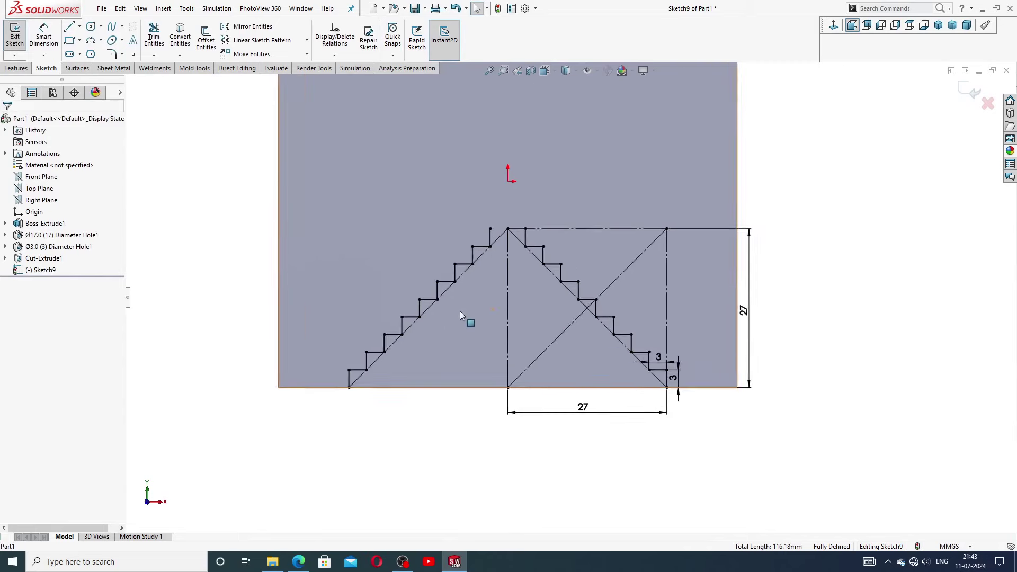
Step: Close the V-shaped profile with a 6 mm line at the apex and a line along the bottom edge
click(69, 27)
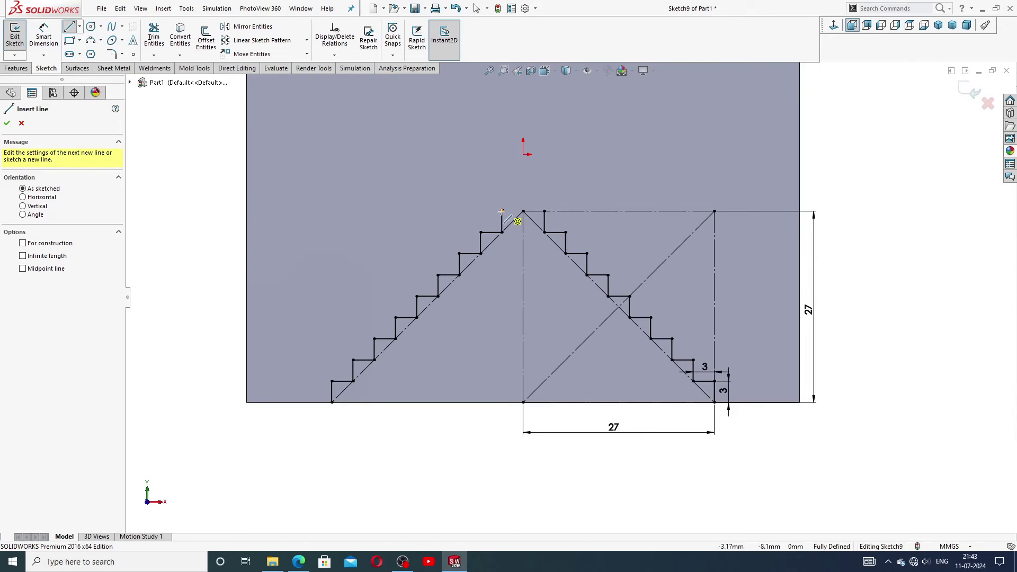
mouse_move(502, 212)
mouse_down()
mouse_move(560, 219)
mouse_move(545, 211)
mouse_up()
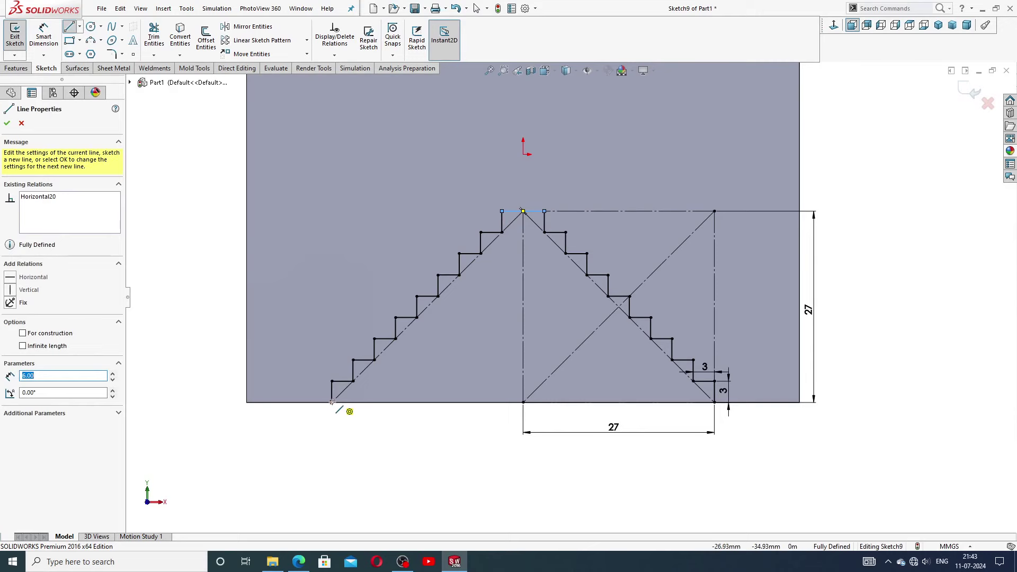
drag(332, 402, 715, 403)
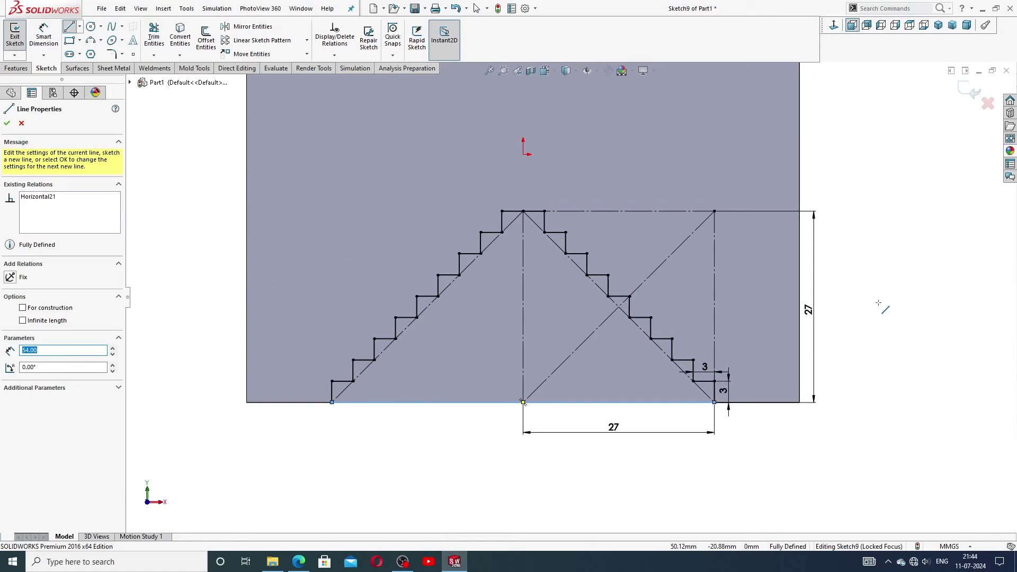
right_click(213, 170)
click(233, 177)
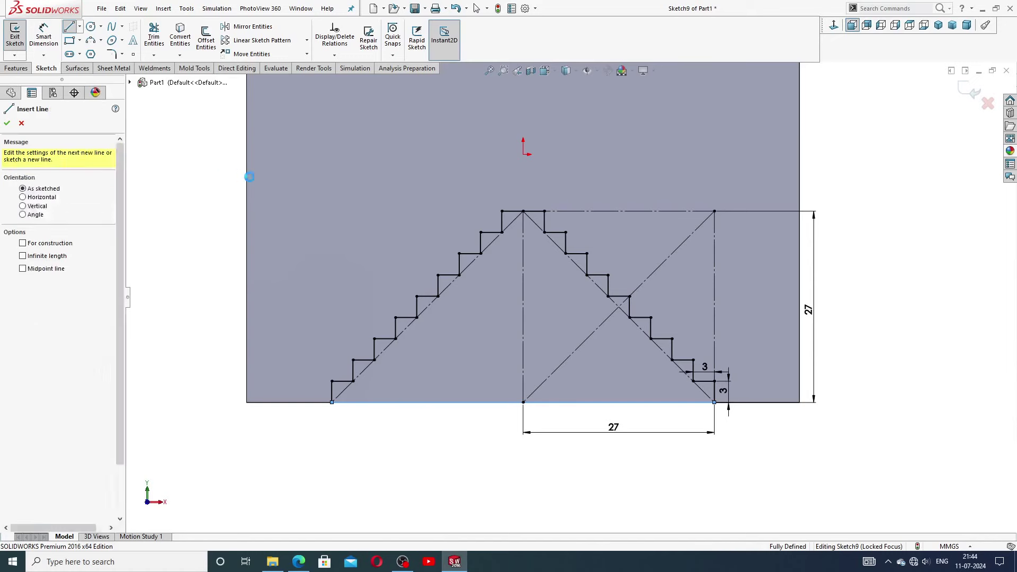
scroll(509, 390, down, 1)
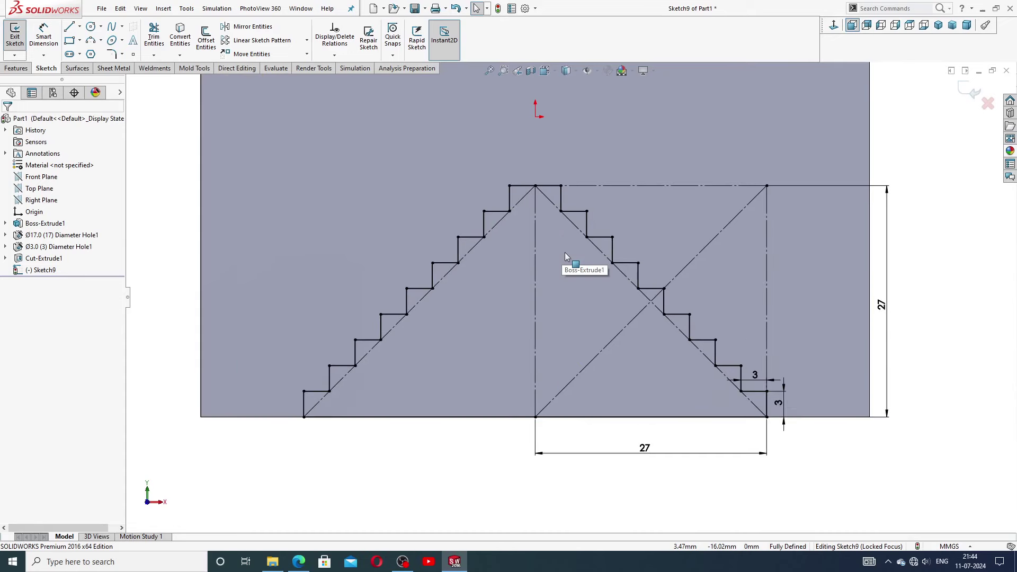
scroll(416, 188, up, 3)
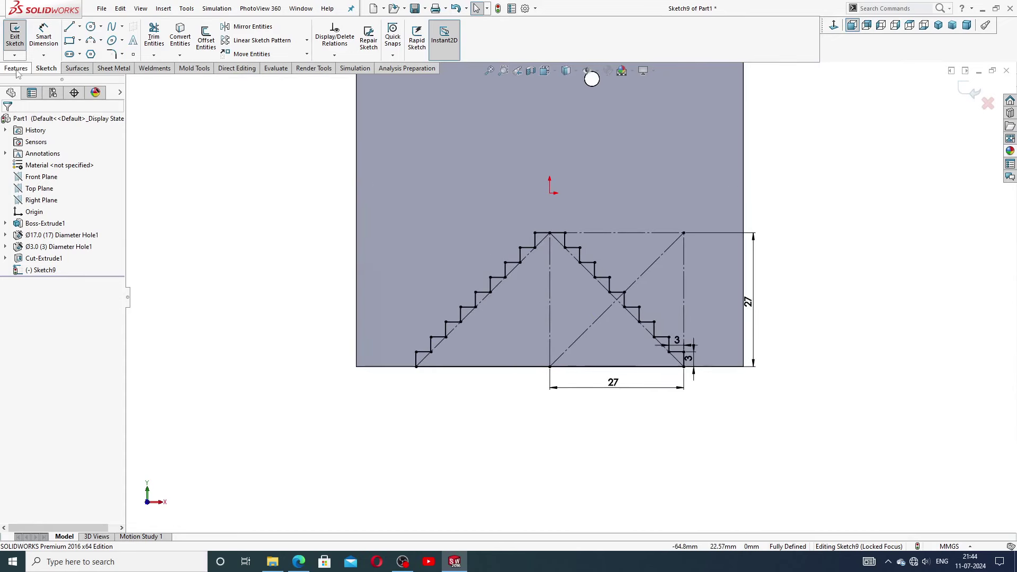
click(16, 68)
click(298, 562)
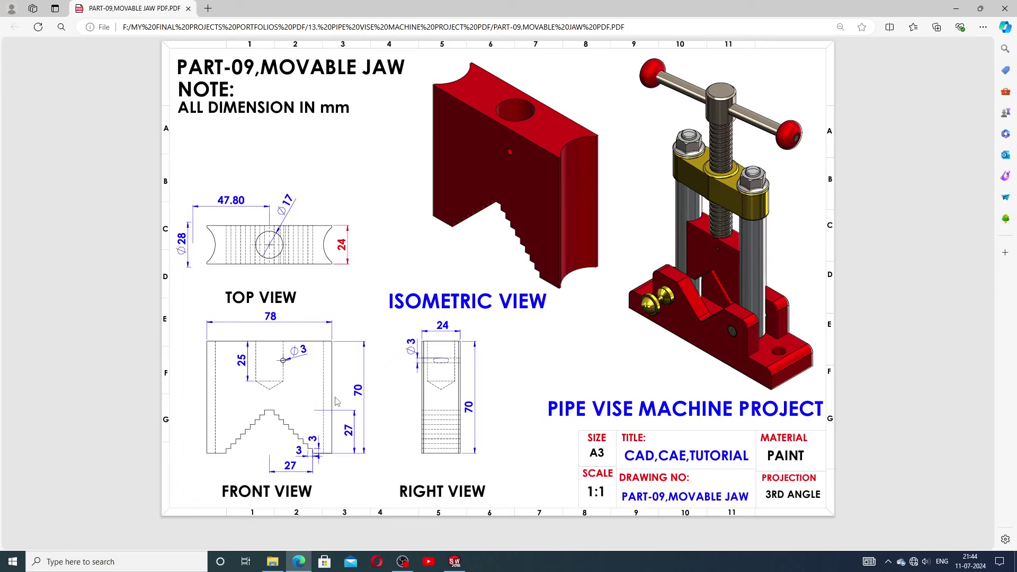
click(454, 561)
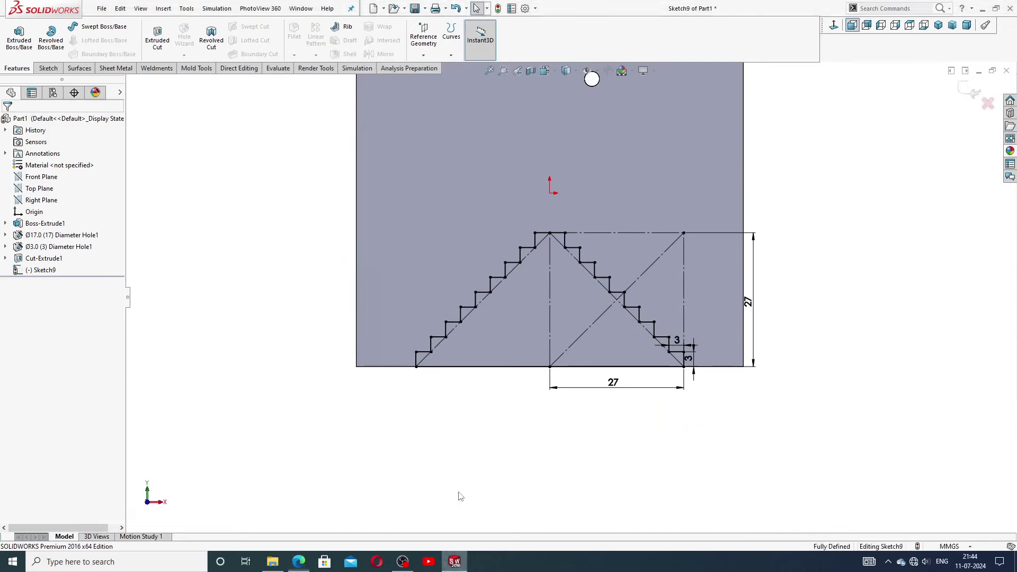
Step: Extrude-cut the stepped V sketch Up To Next, creating Cut-Extrude2 along the bottom edge
click(157, 37)
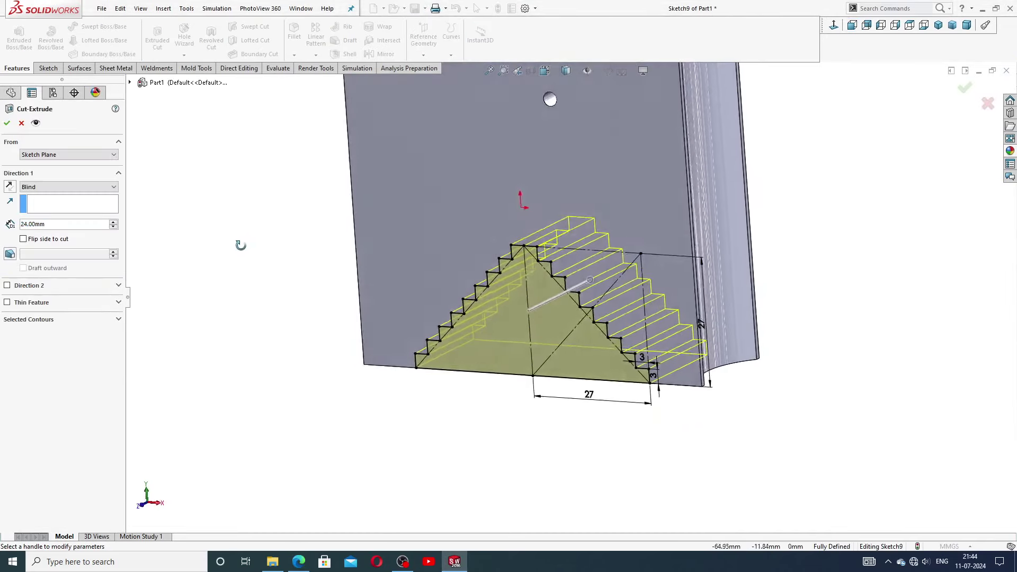
click(63, 188)
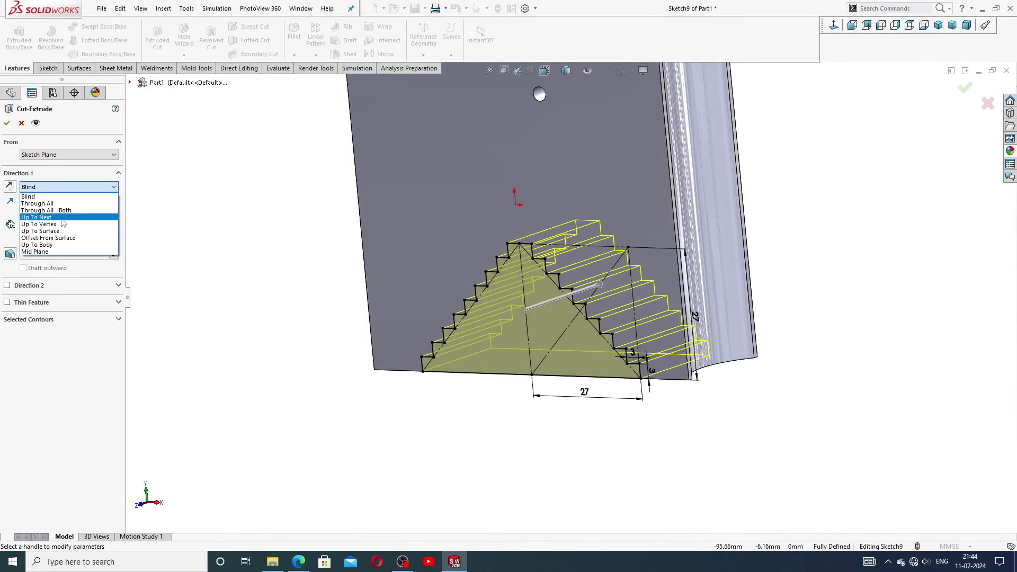
click(62, 217)
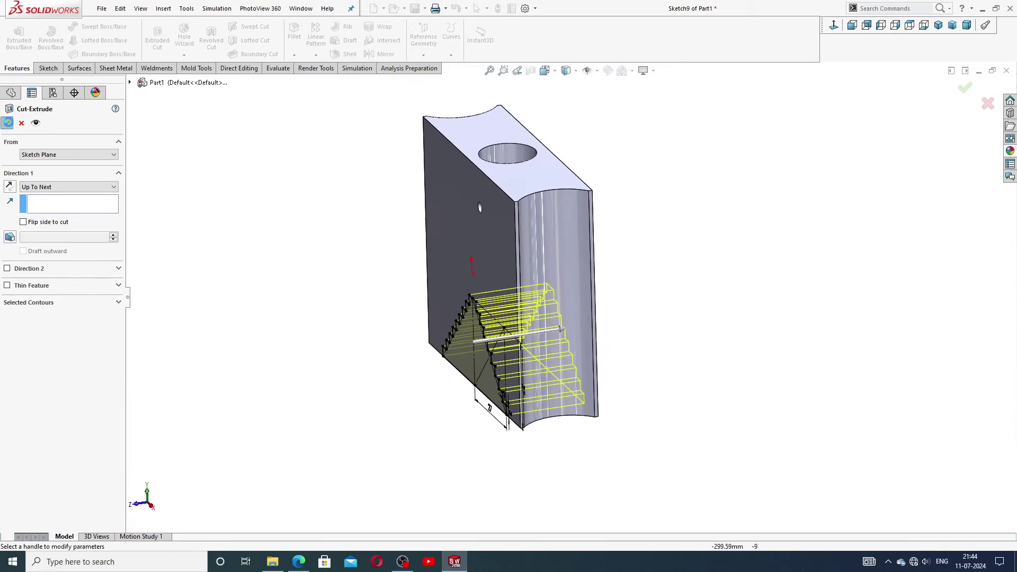
click(8, 122)
middle_drag(390, 295, 524, 217)
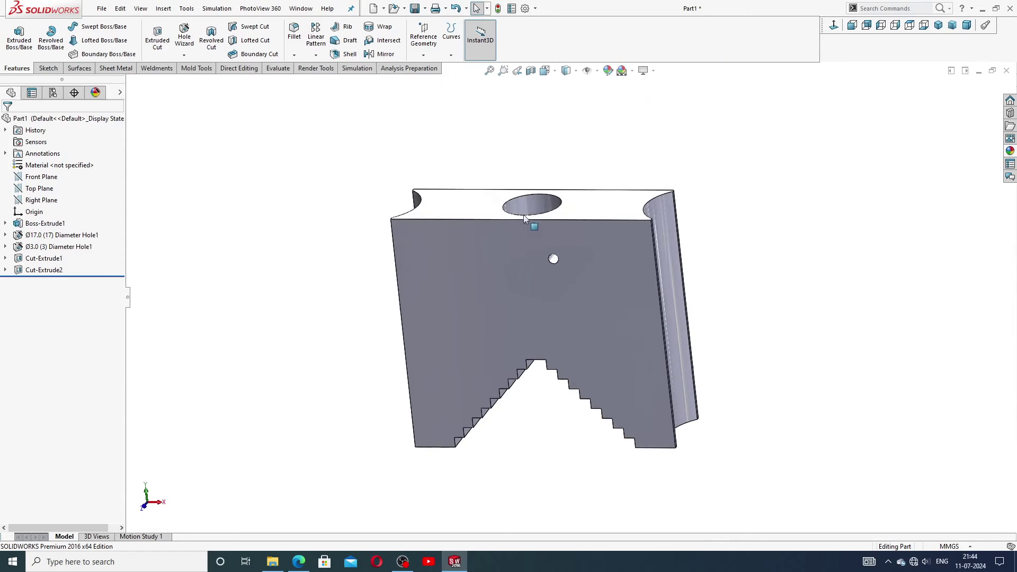
Step: Apply the Painted candy apple red appearance to the entire jaw part
click(1011, 153)
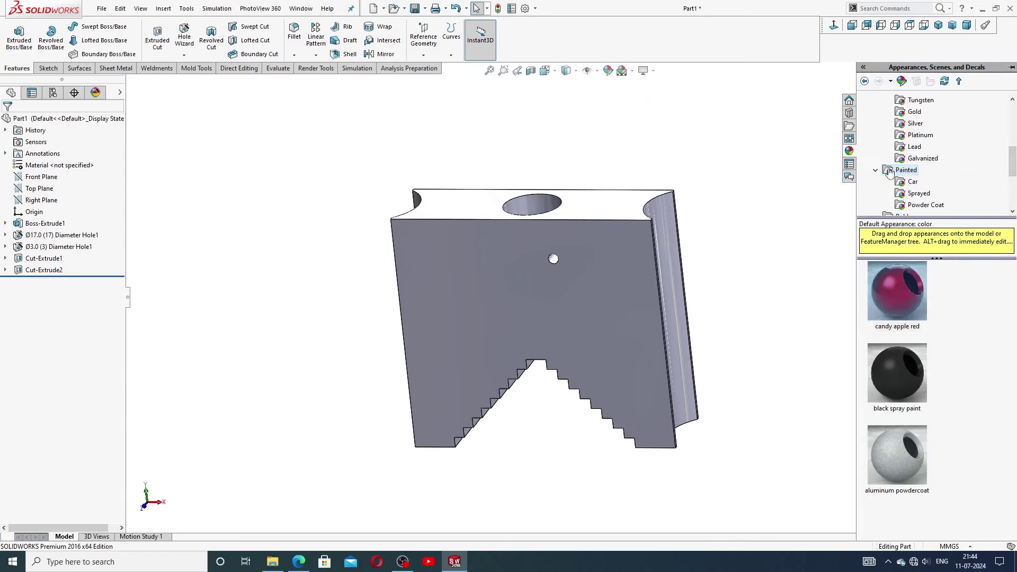
scroll(933, 132, up, 2)
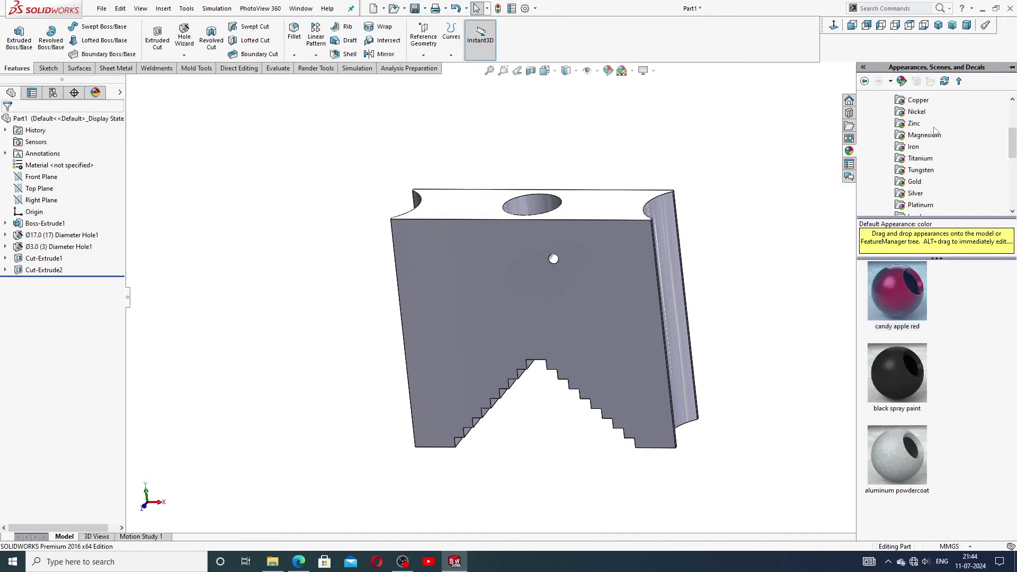
scroll(935, 132, up, 3)
click(876, 123)
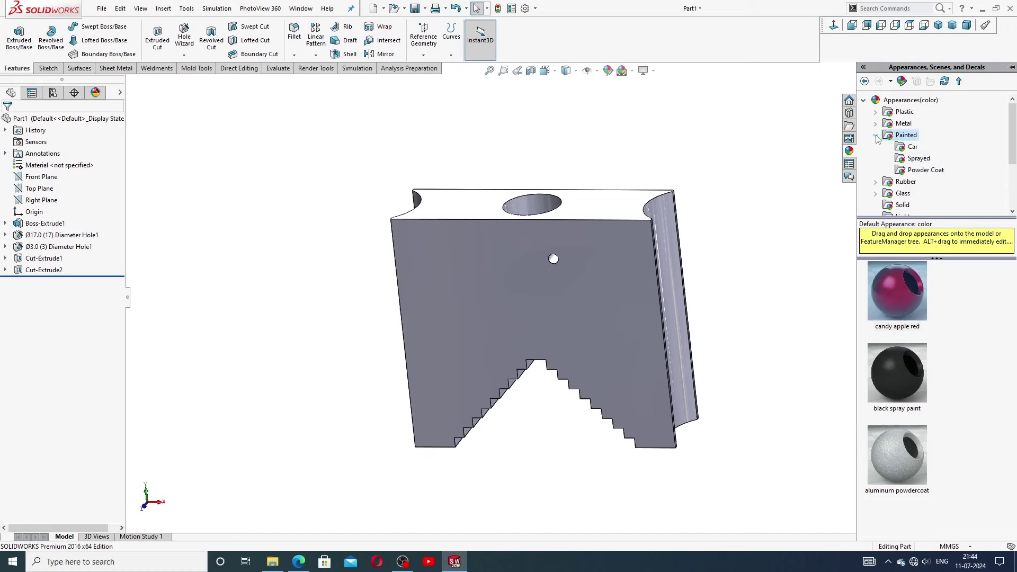
double_click(904, 279)
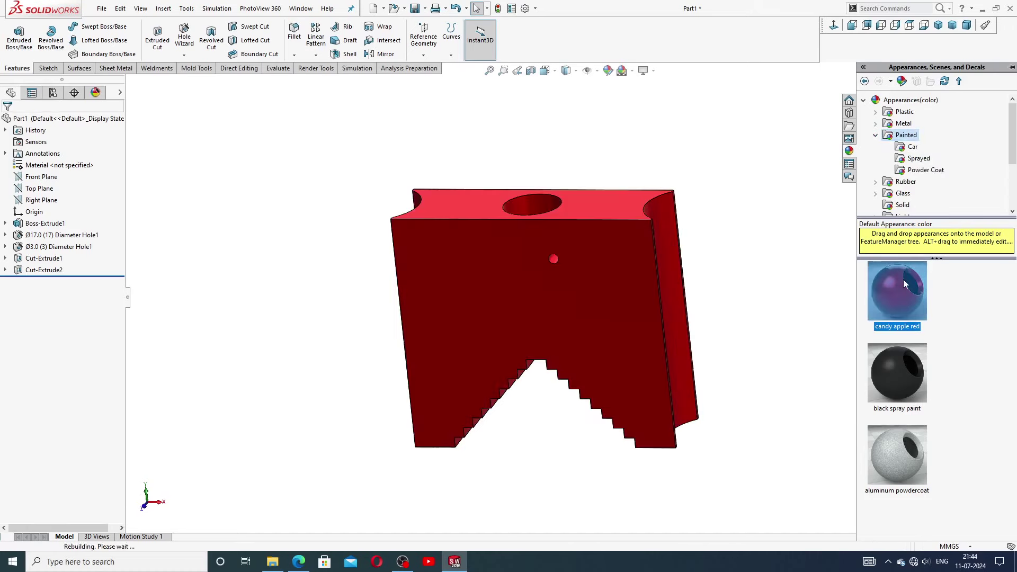
middle_drag(711, 239, 753, 265)
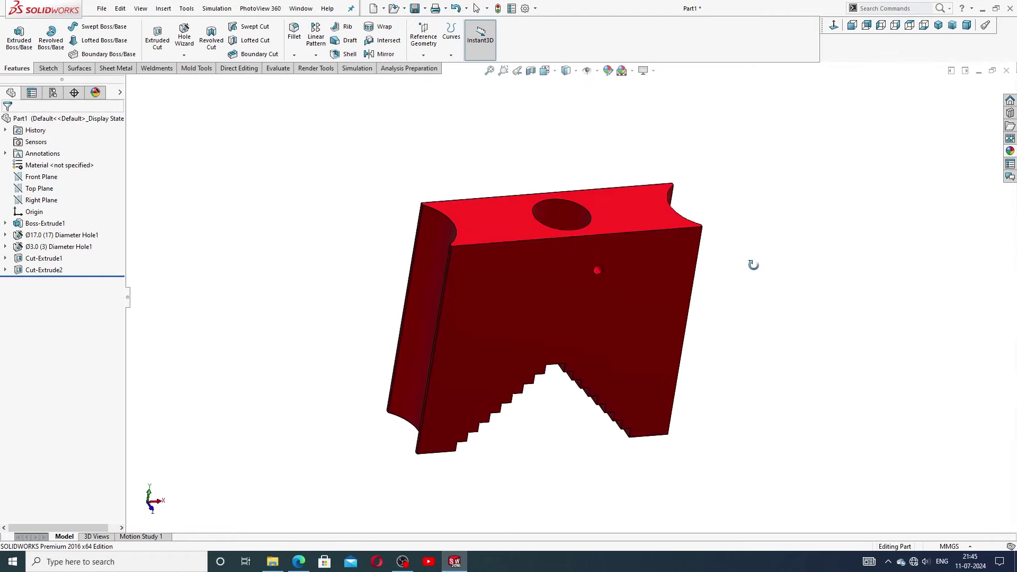
Step: Orbit the red jaw and select the Ø17 top hole to check it
click(938, 25)
middle_drag(641, 228, 590, 272)
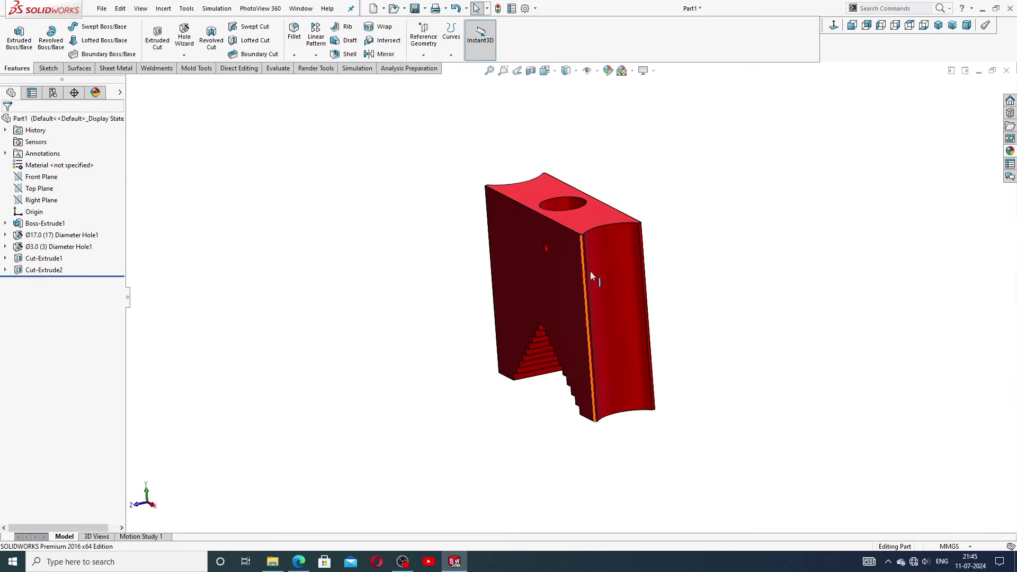
click(621, 259)
scroll(586, 209, down, 3)
middle_drag(587, 210, 583, 265)
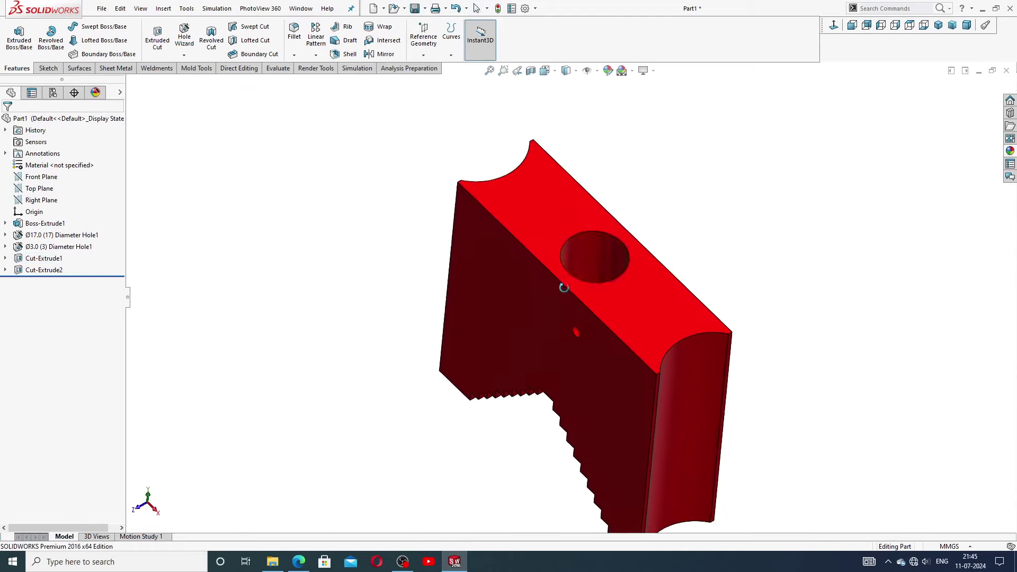
click(591, 253)
middle_drag(714, 281, 817, 255)
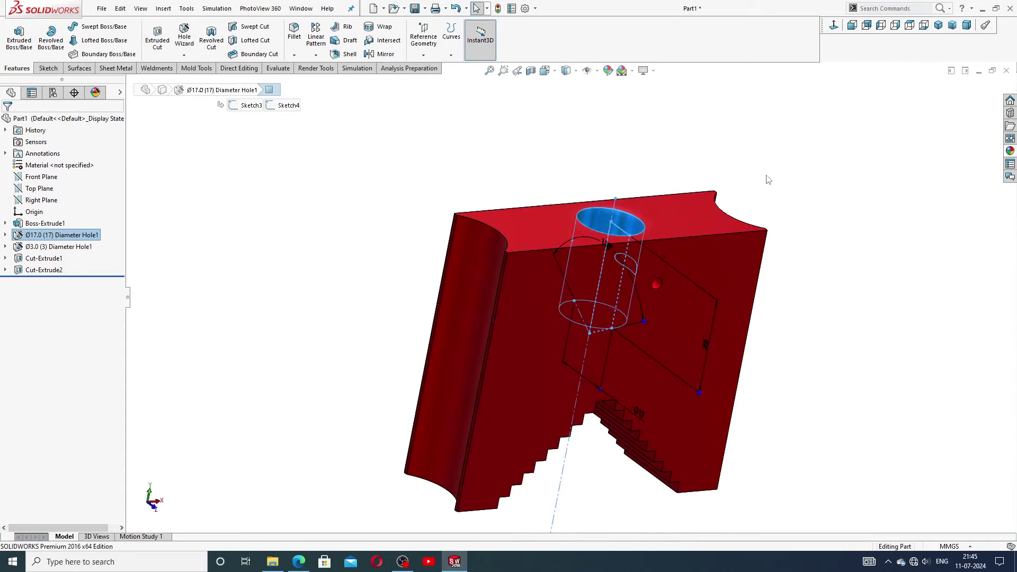
Step: Inspect the stepped notch, return to isometric view, and bring up the jaw drawing PDF in Edge
click(609, 438)
scroll(607, 443, up, 2)
middle_drag(608, 442, 573, 295)
scroll(572, 295, up, 2)
click(939, 27)
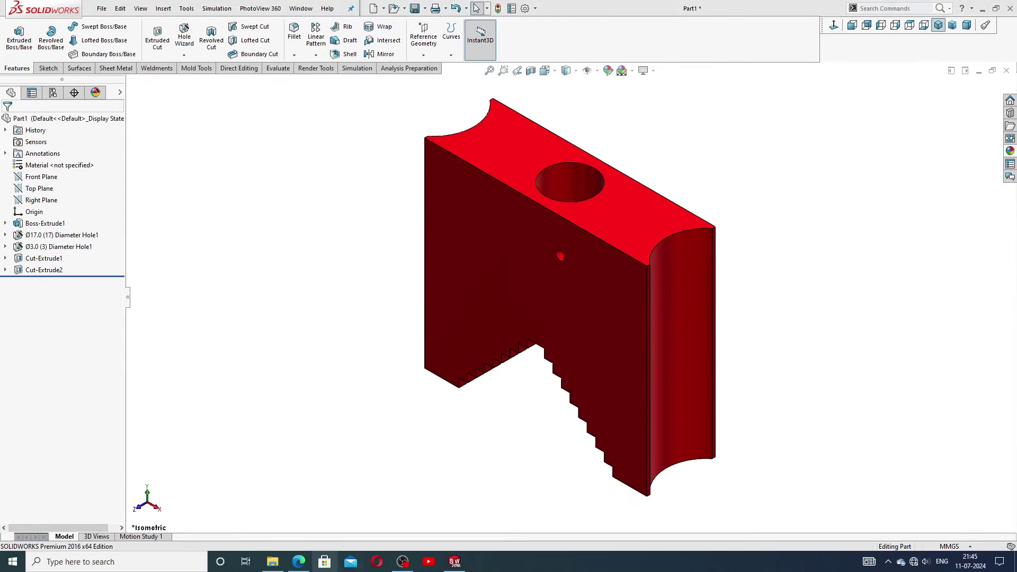
click(300, 563)
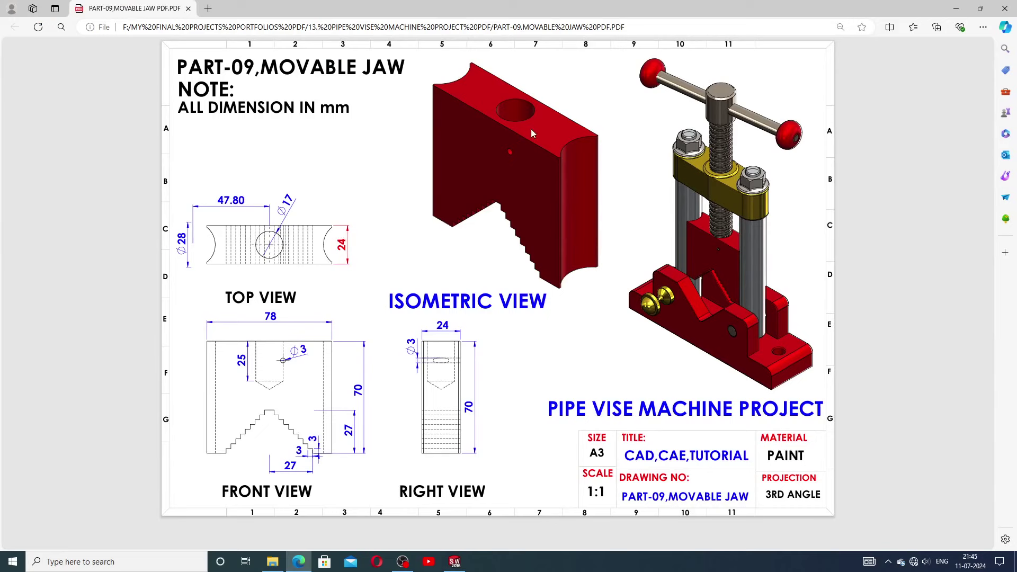
Step: Switch from the drawing PDF back to the SOLIDWORKS jaw model
click(454, 563)
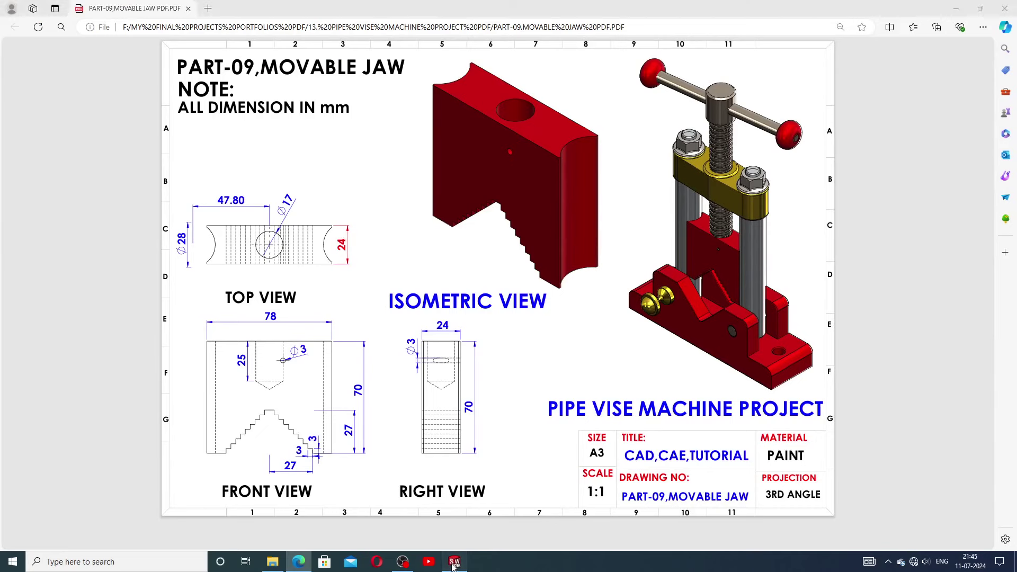
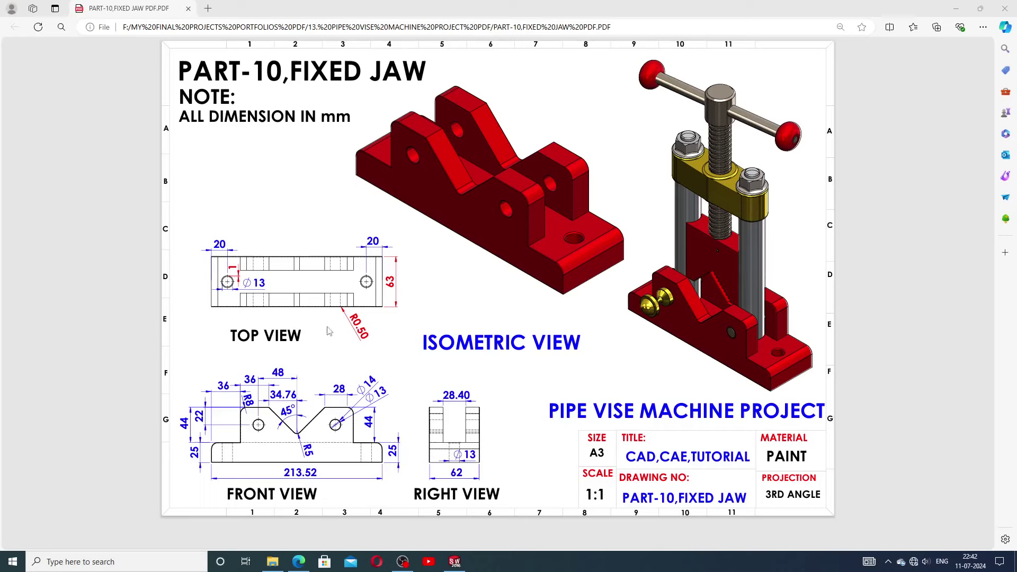
Step: Compare the fixed-jaw part with the PART-10 reference PDF, orbiting to view its underside
click(455, 562)
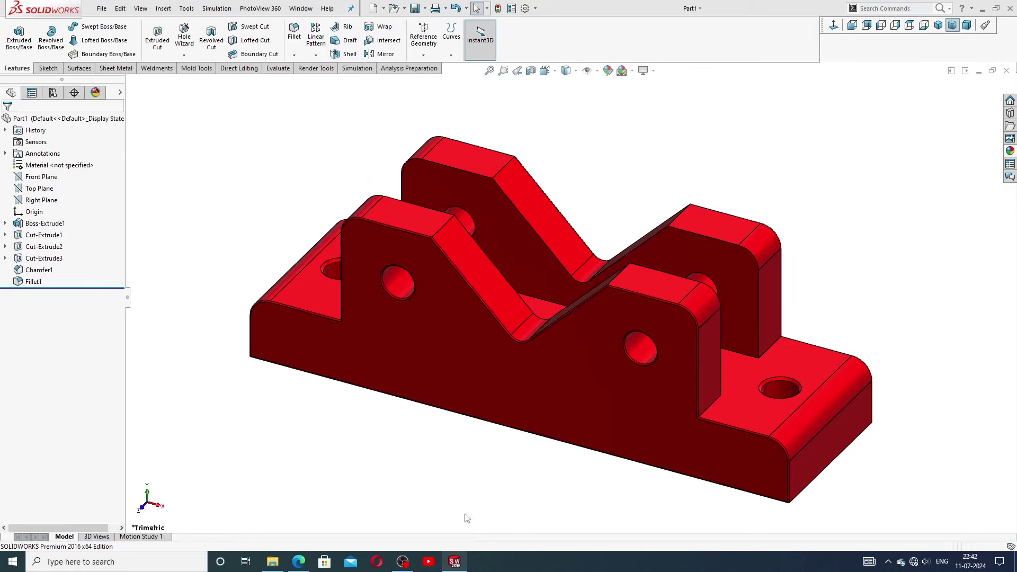
middle_drag(666, 386, 440, 524)
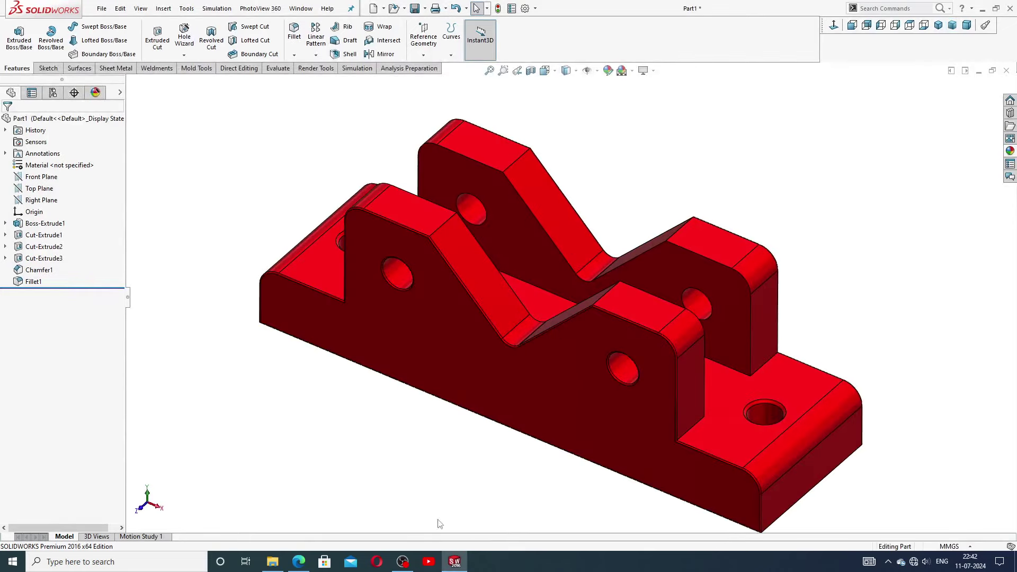
click(299, 562)
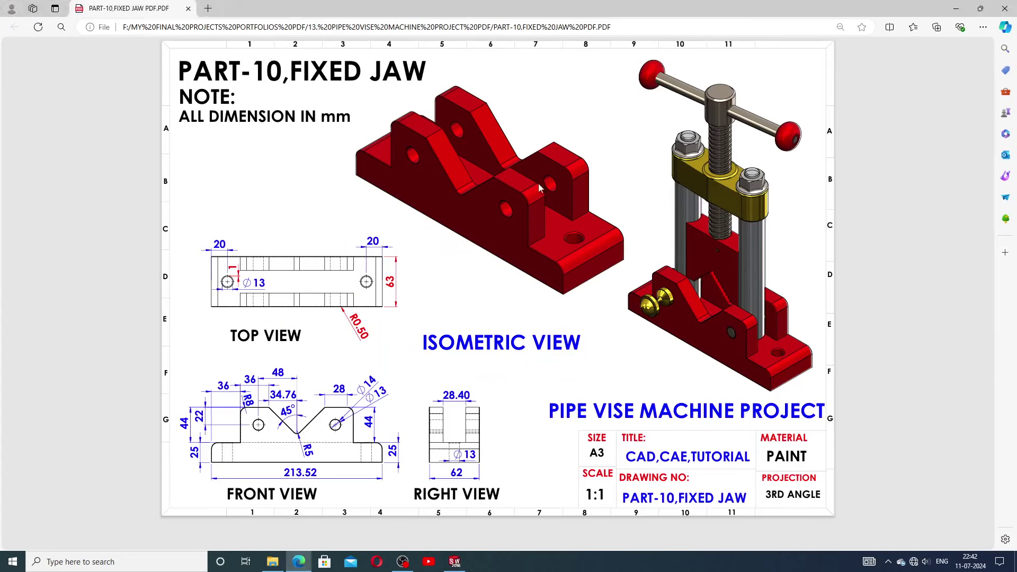
click(455, 561)
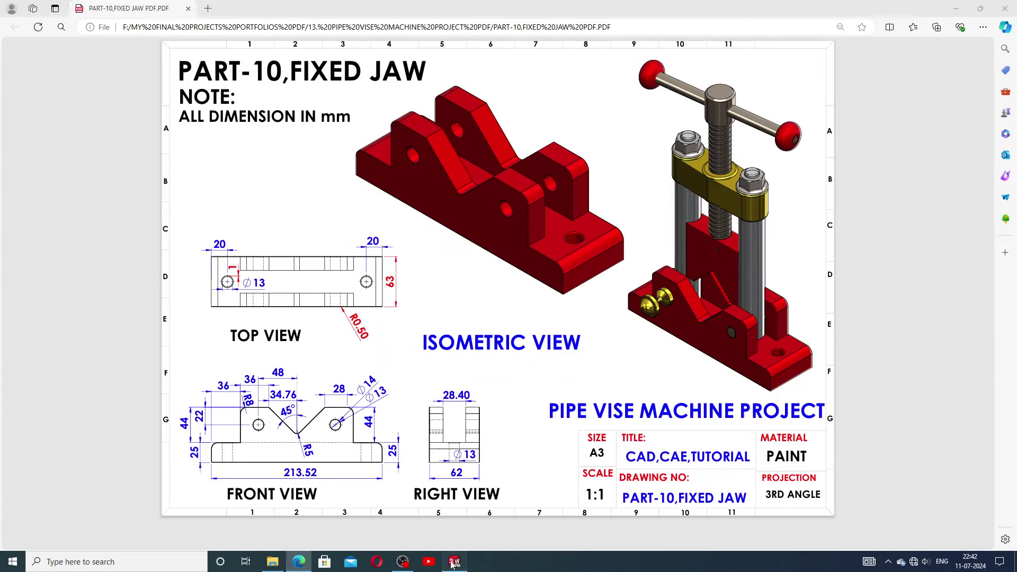
middle_drag(590, 322, 650, 302)
Step: Inspect the tab's top-edge fillet, the base-hole chamfer and the side-hole edge up close
scroll(649, 302, down, 5)
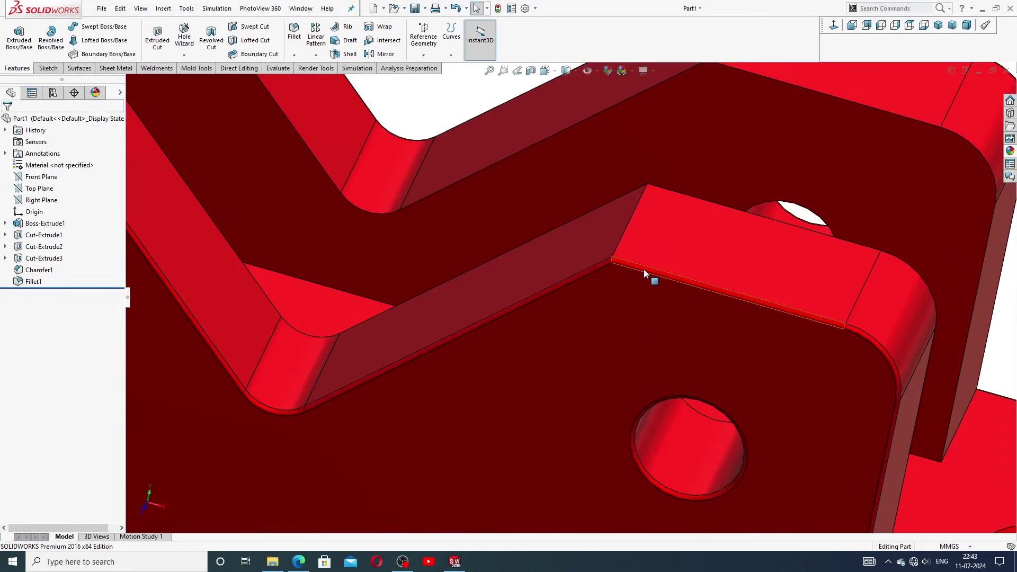
click(645, 272)
scroll(686, 271, up, 6)
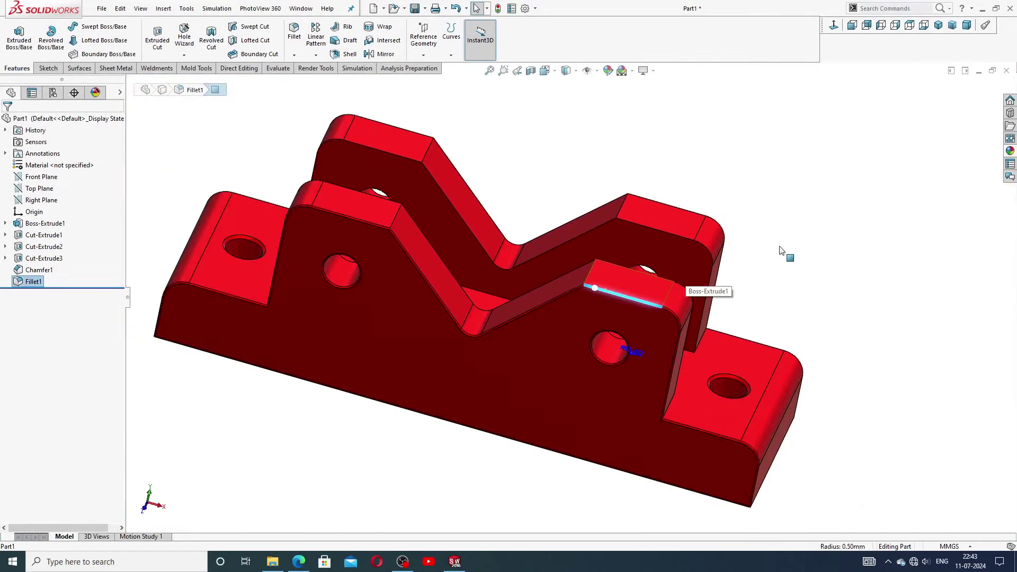
click(780, 250)
scroll(722, 371, down, 5)
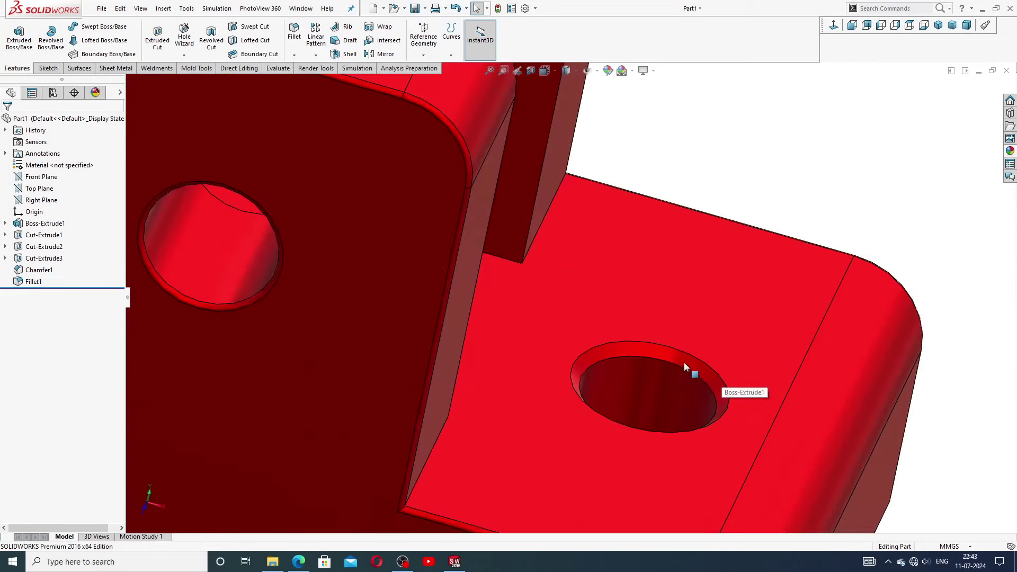
click(683, 360)
click(806, 187)
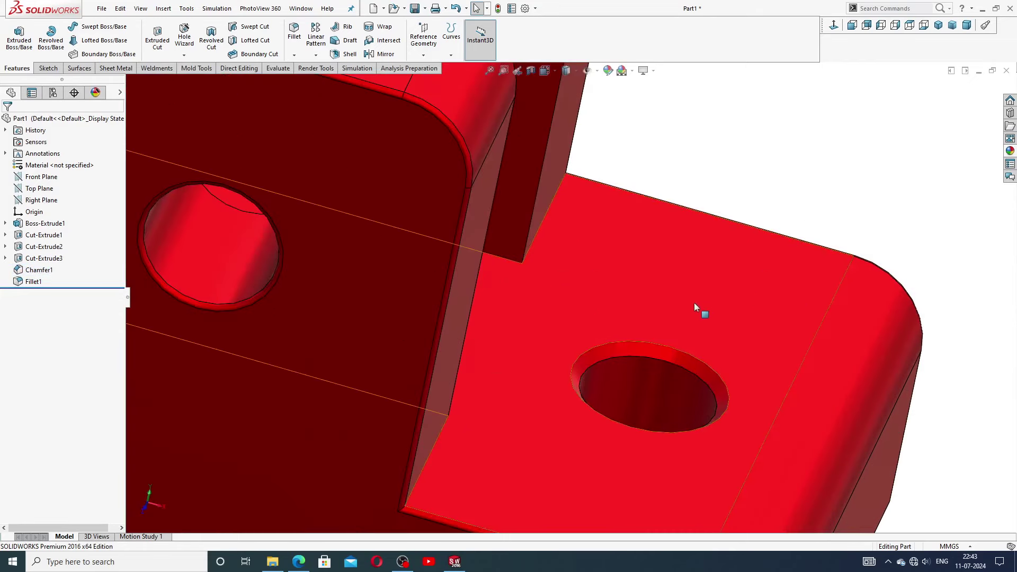
scroll(657, 309, up, 8)
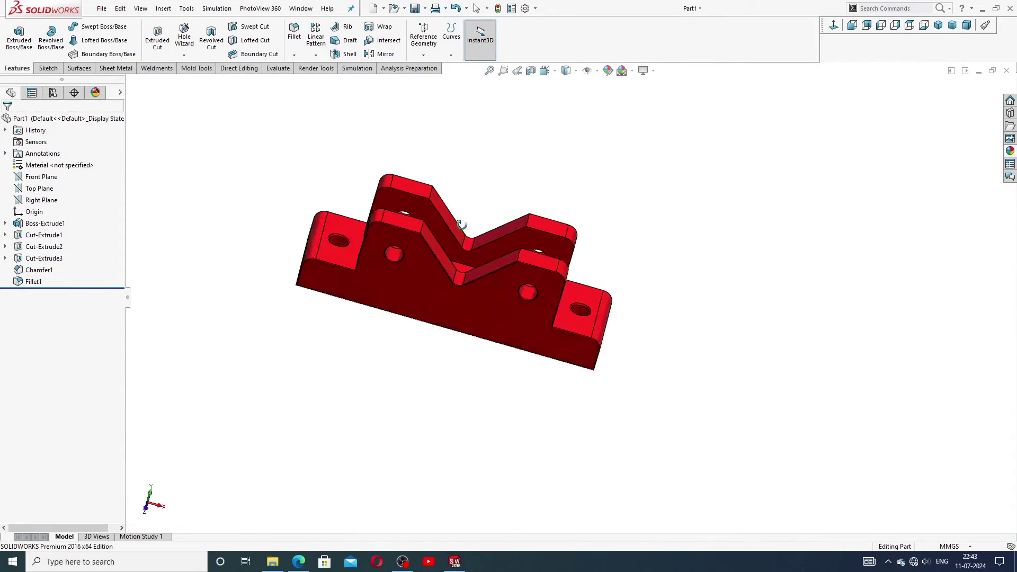
middle_drag(475, 238, 371, 259)
scroll(457, 241, down, 6)
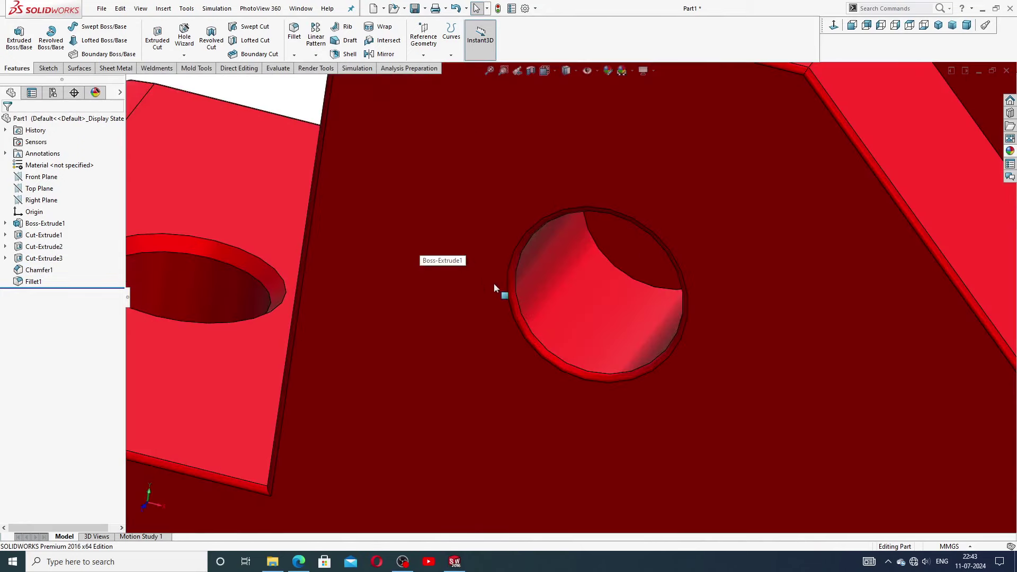
click(514, 262)
scroll(597, 272, up, 6)
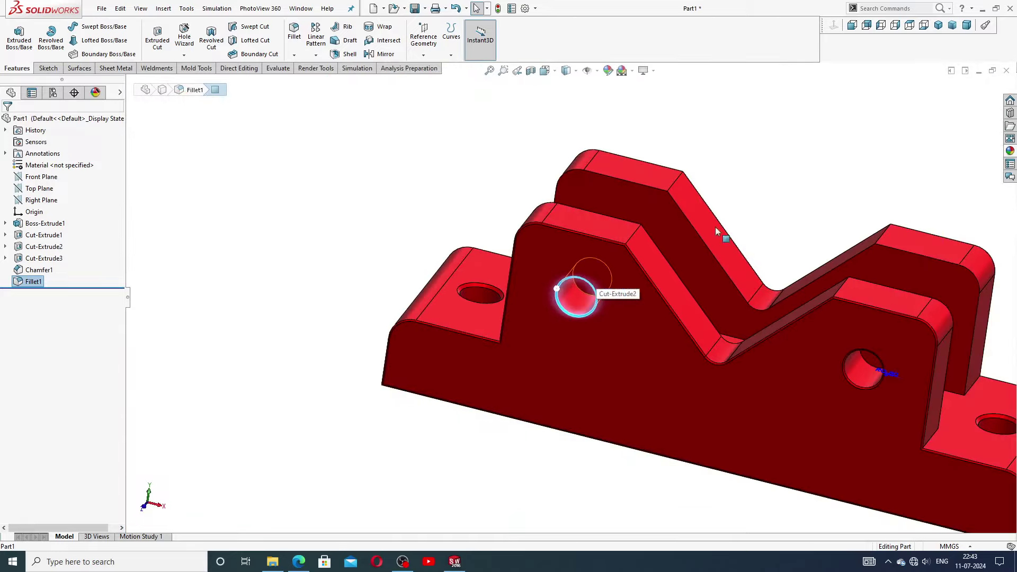
click(756, 216)
Step: Check the back of the part, return to Trimetric view, and close the part document
middle_drag(743, 265, 671, 398)
scroll(763, 325, up, 5)
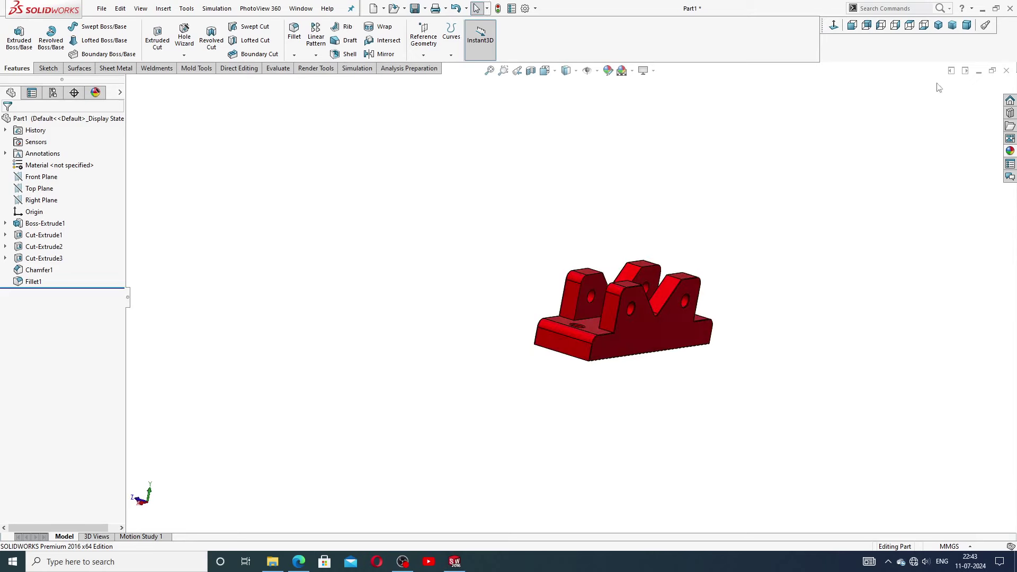
click(952, 27)
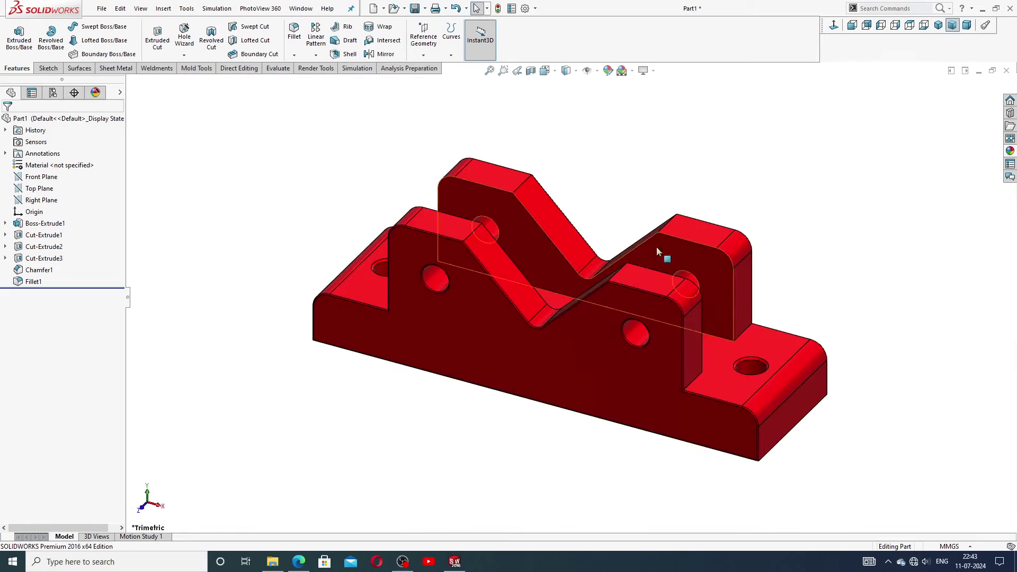
scroll(631, 281, down, 2)
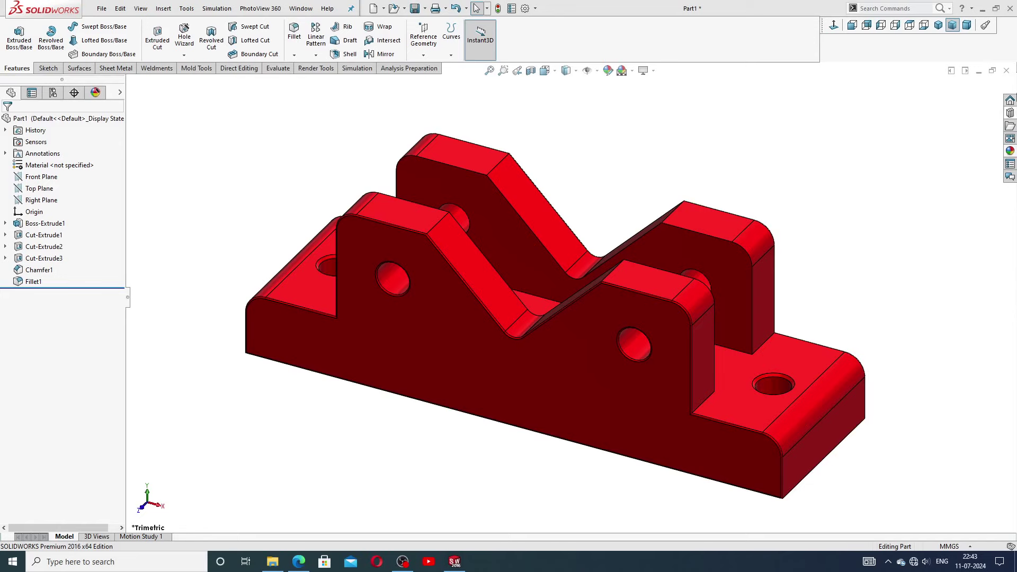
click(1006, 71)
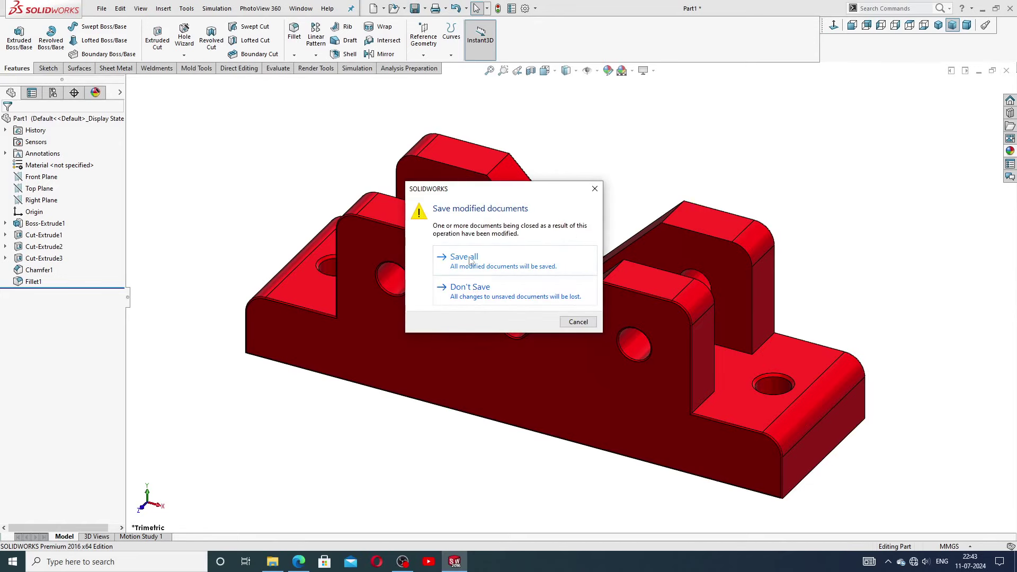
Step: Save and close the fixed-jaw part, then create a new blank part
click(470, 260)
click(212, 8)
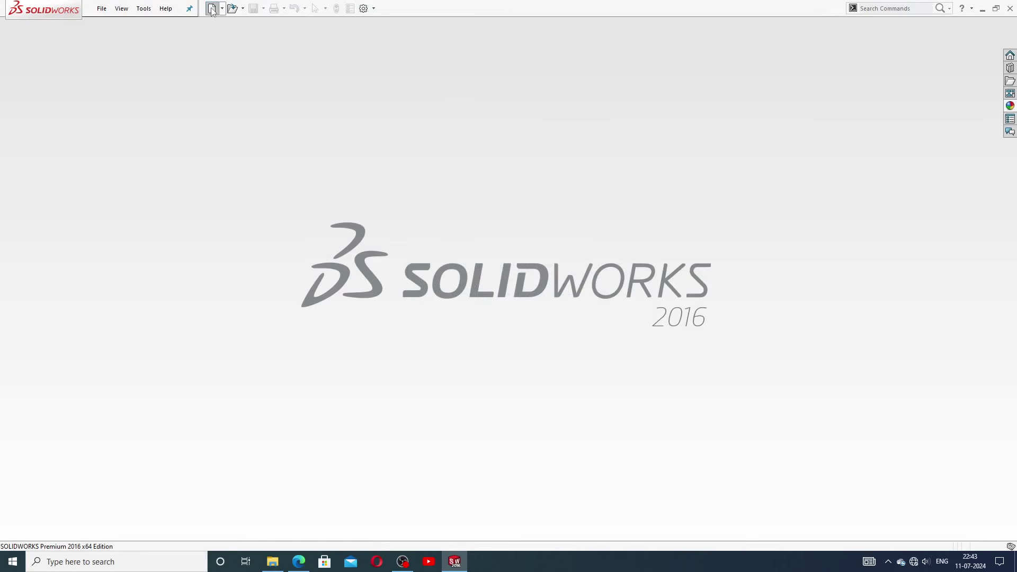
click(419, 411)
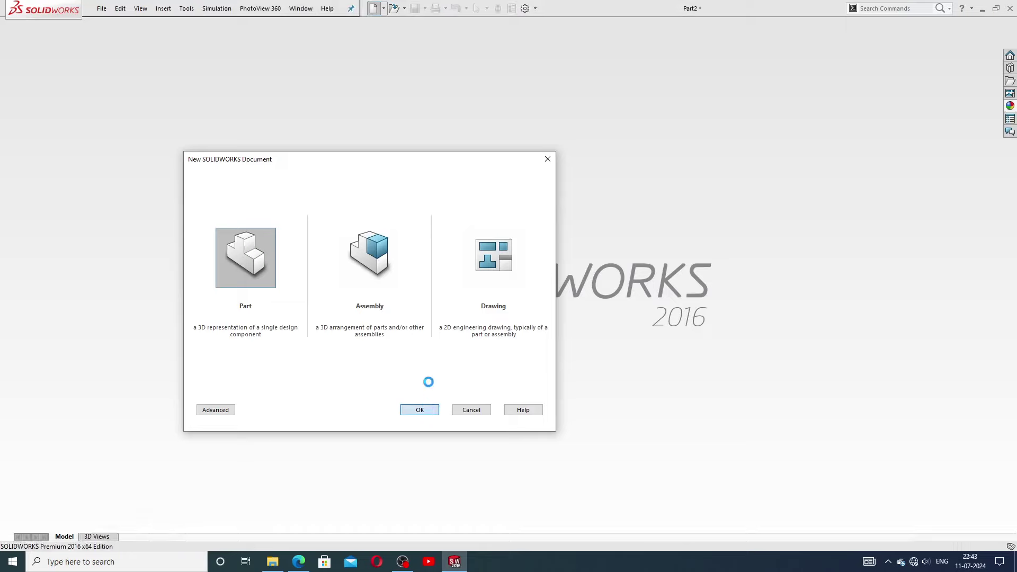
Step: Give the new part the Plain White scene and bring up the program Options
click(632, 71)
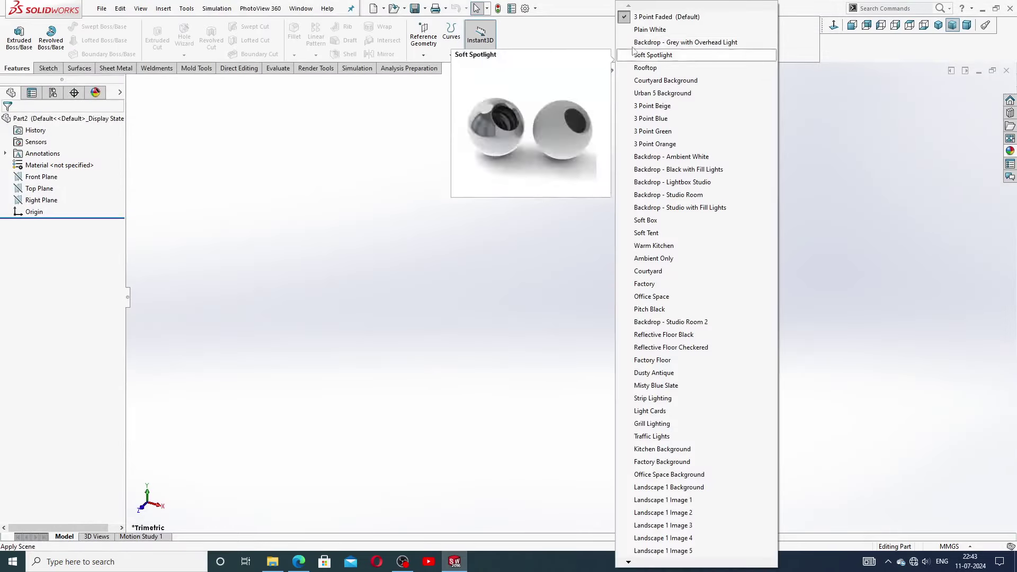
click(637, 31)
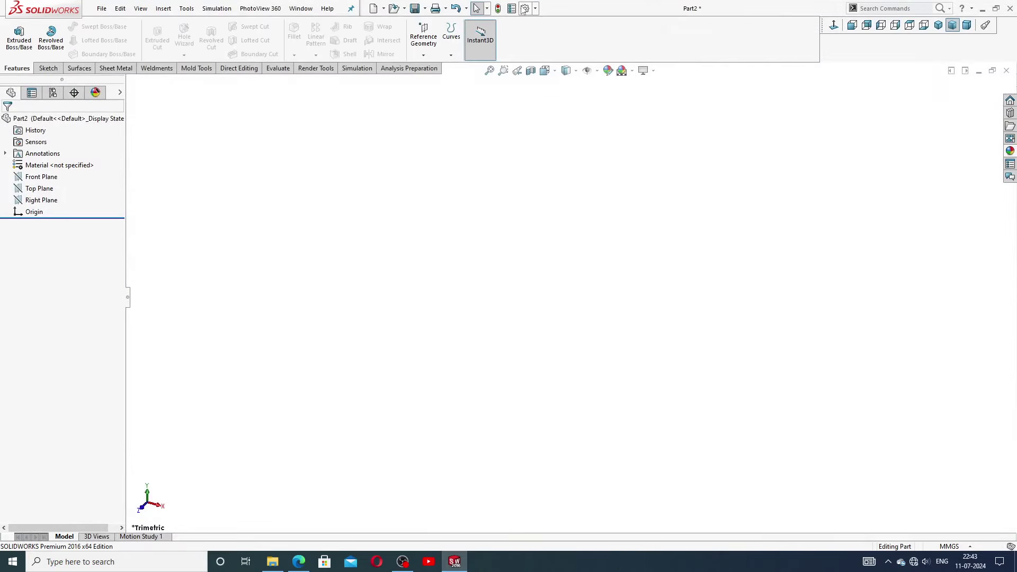
click(524, 9)
Step: Set both shaded and wireframe image quality to High in Document Properties
click(394, 103)
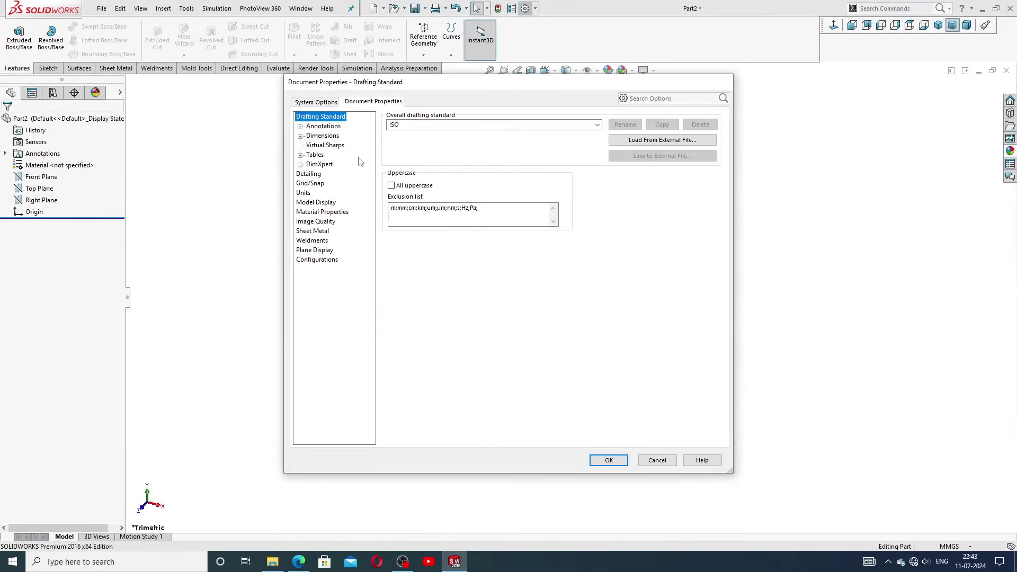
click(316, 222)
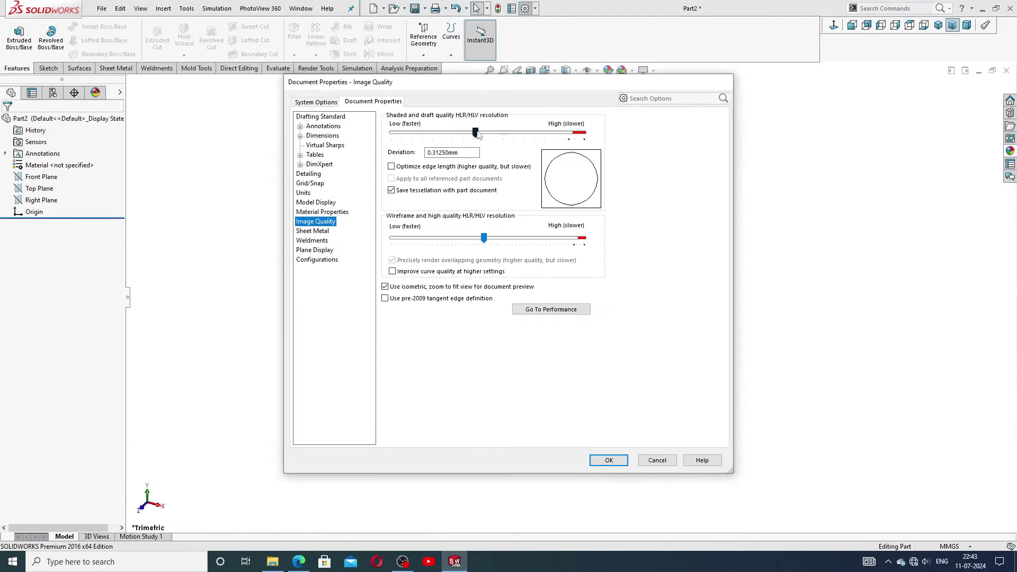
drag(480, 132, 584, 132)
drag(483, 238, 584, 238)
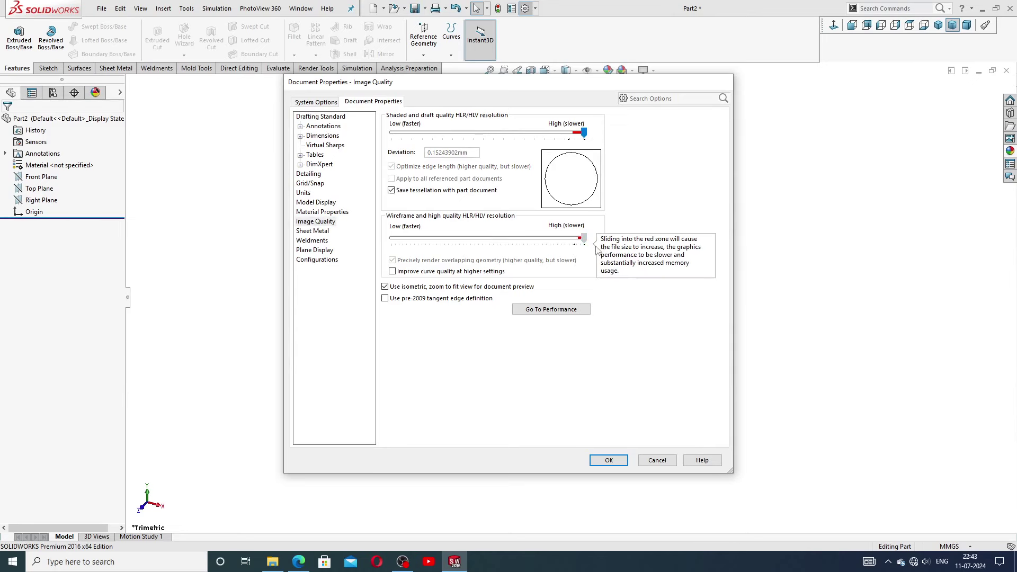
click(609, 460)
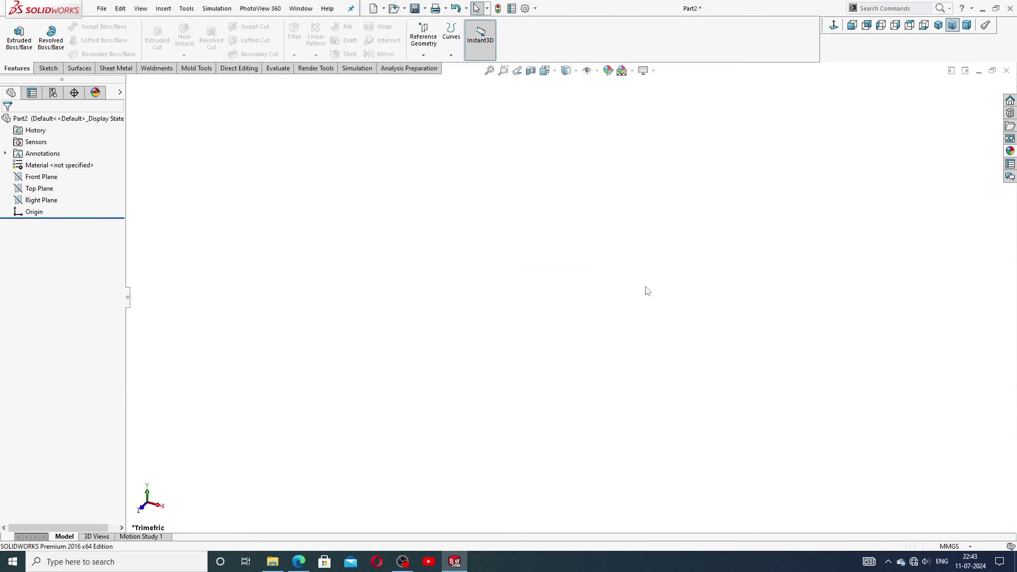
Step: Recheck the reference drawing PDF, then select the Front Plane in SOLIDWORKS
click(298, 562)
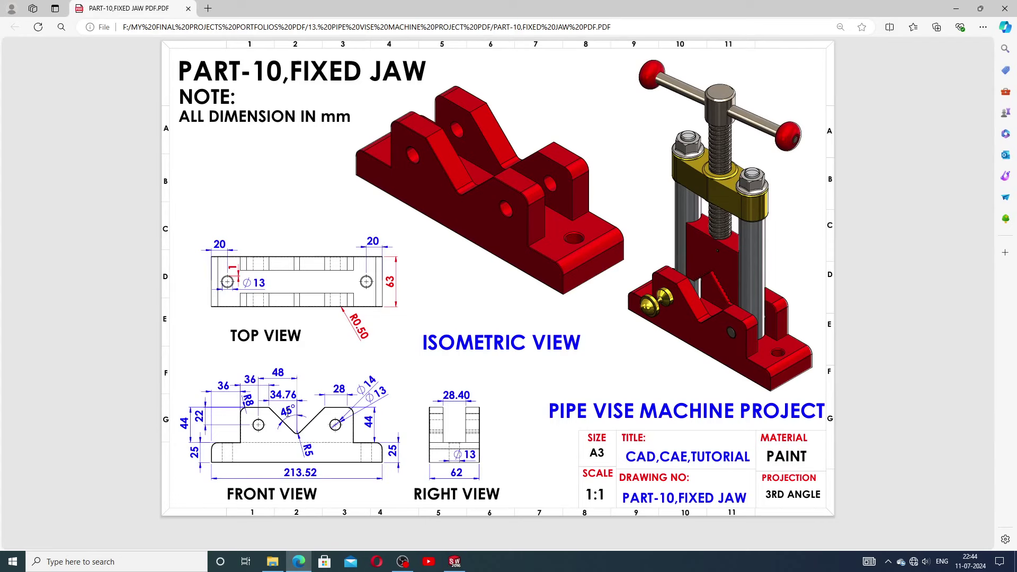
click(455, 561)
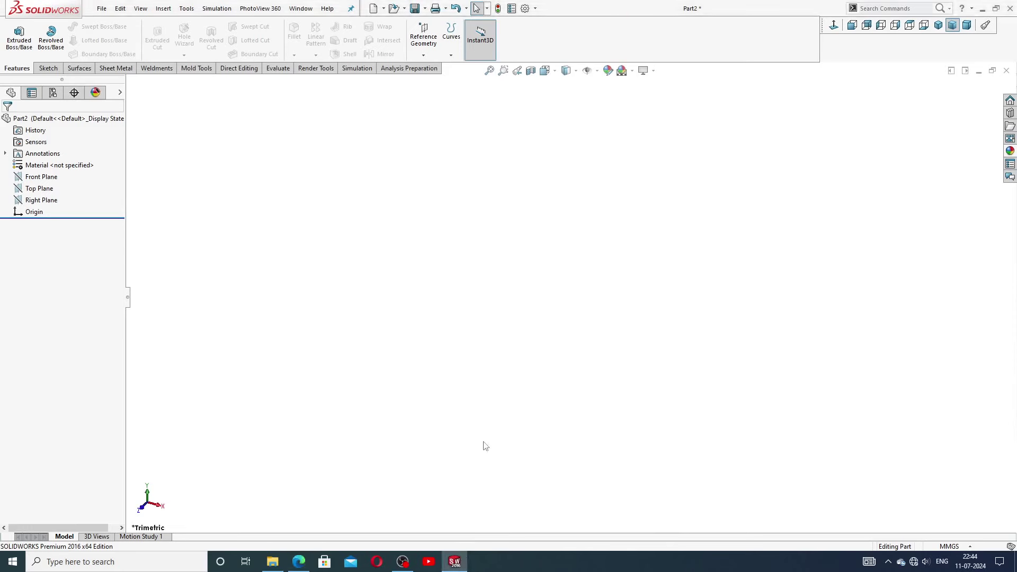
click(48, 178)
Step: Start a Front Plane sketch with a vertical and a horizontal centerline meeting at the origin
click(56, 163)
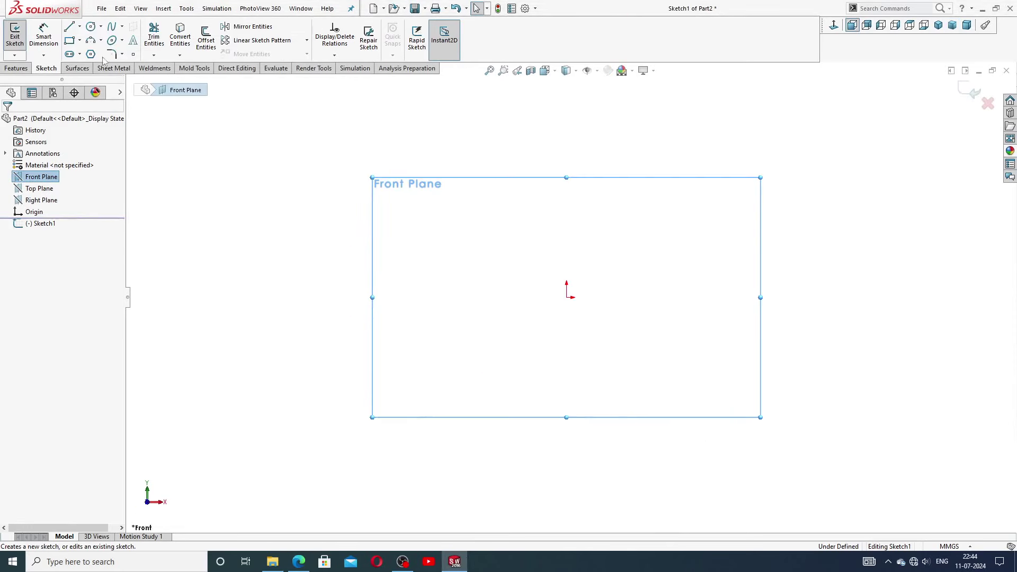
click(80, 29)
click(93, 51)
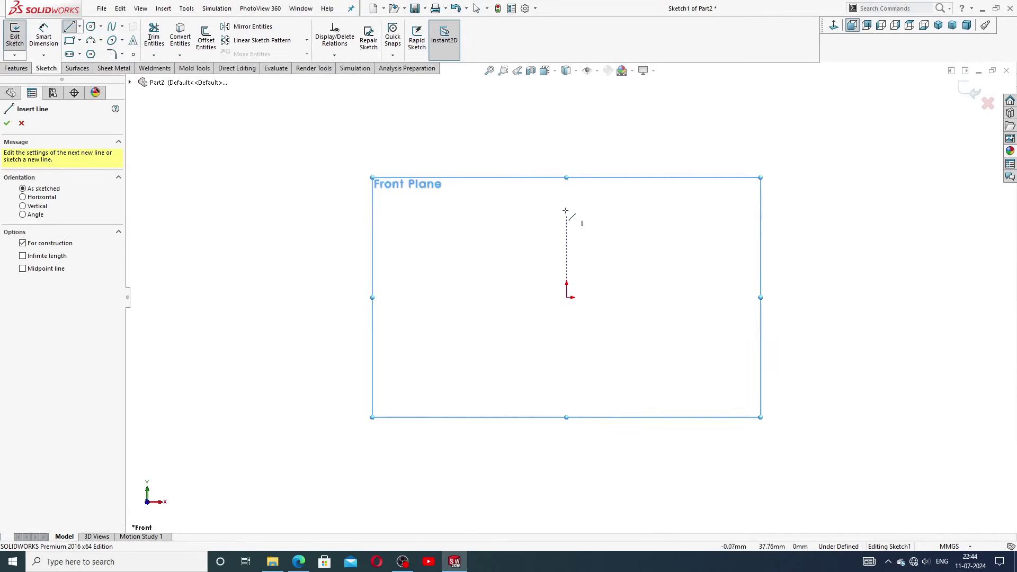
click(567, 155)
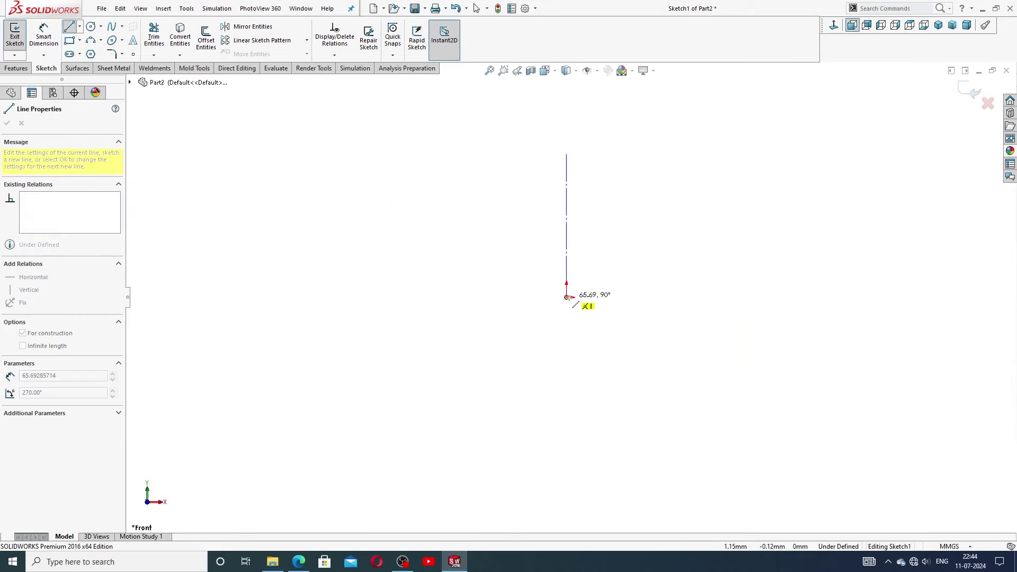
click(566, 297)
click(865, 297)
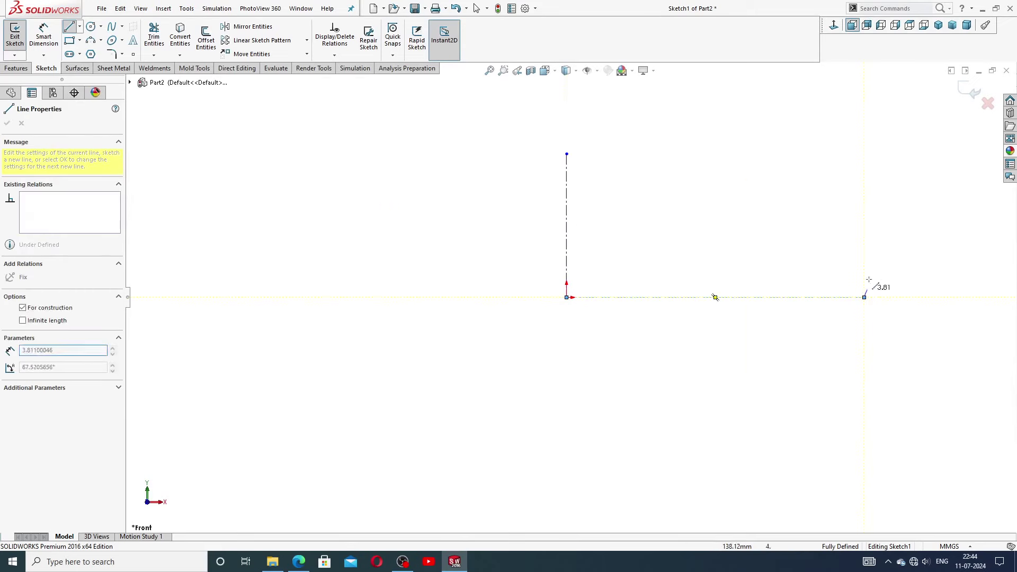
right_click(867, 204)
click(887, 253)
Step: Shorten the horizontal centerline by dragging its right endpoint left
scroll(820, 227, up, 2)
scroll(722, 241, down, 5)
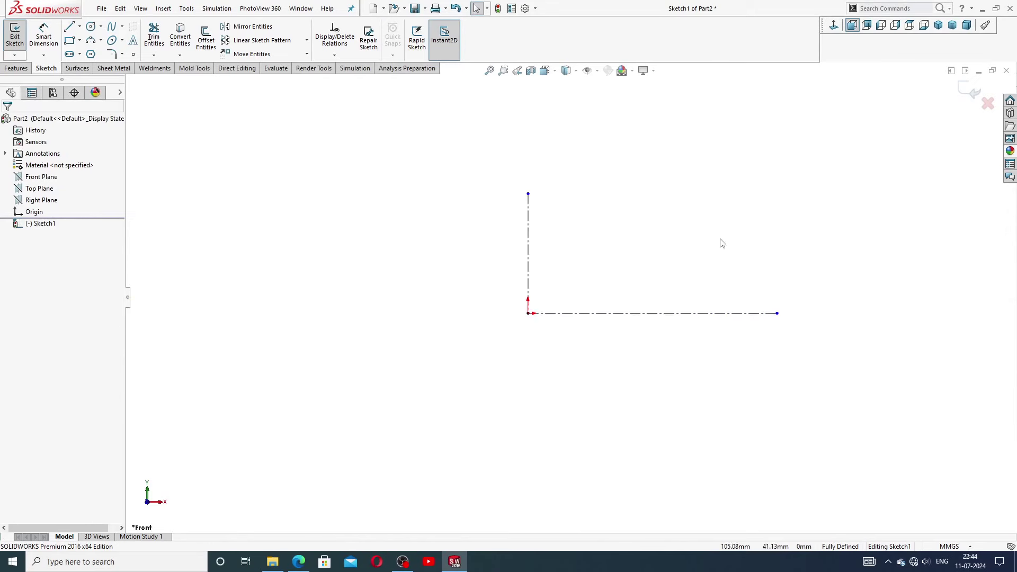
key(z)
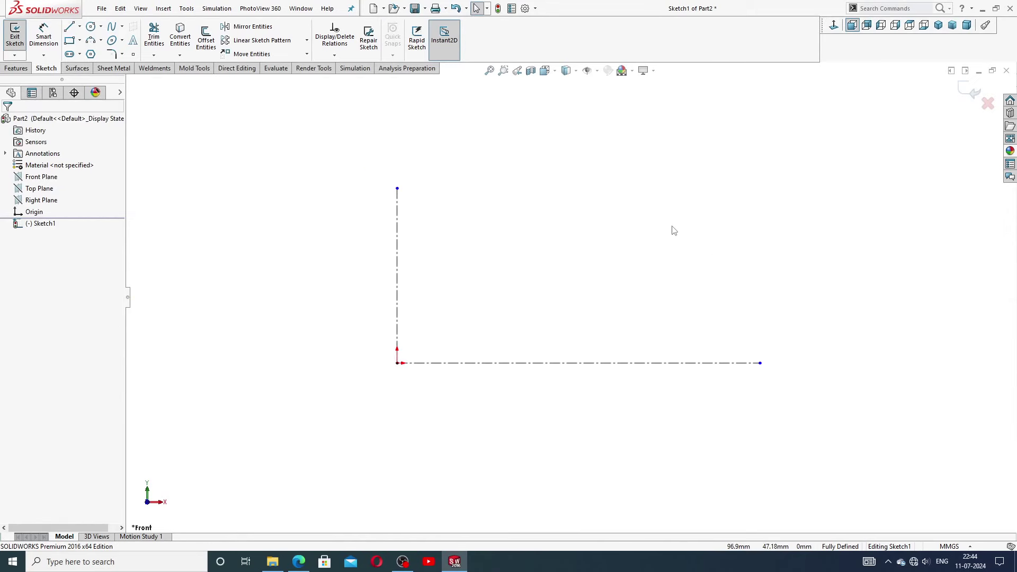
drag(762, 365, 716, 363)
click(681, 264)
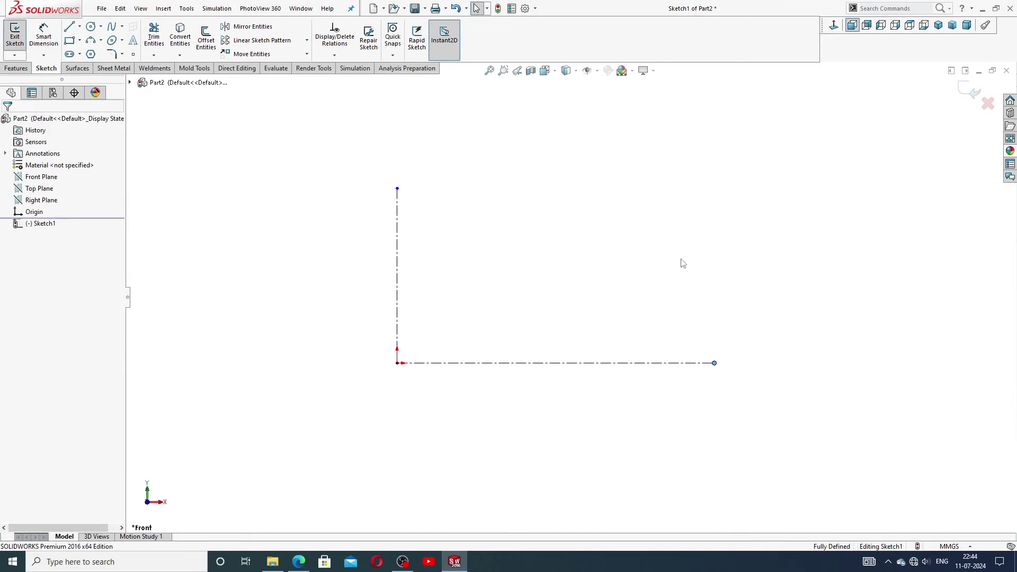
scroll(492, 315, down, 1)
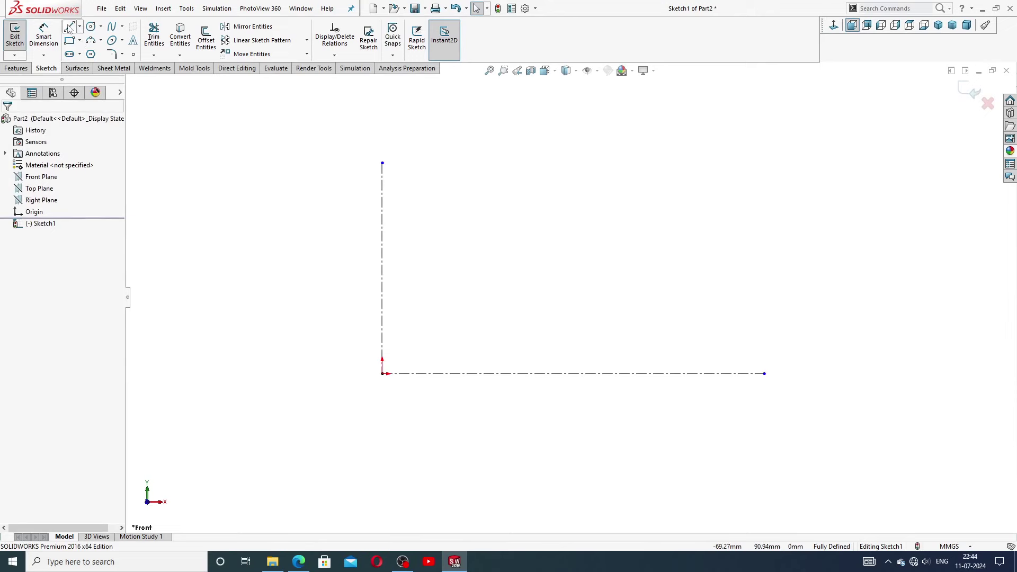
Step: Draw the stepped outline from the origin: up, right, up, right, then diagonally down
click(69, 28)
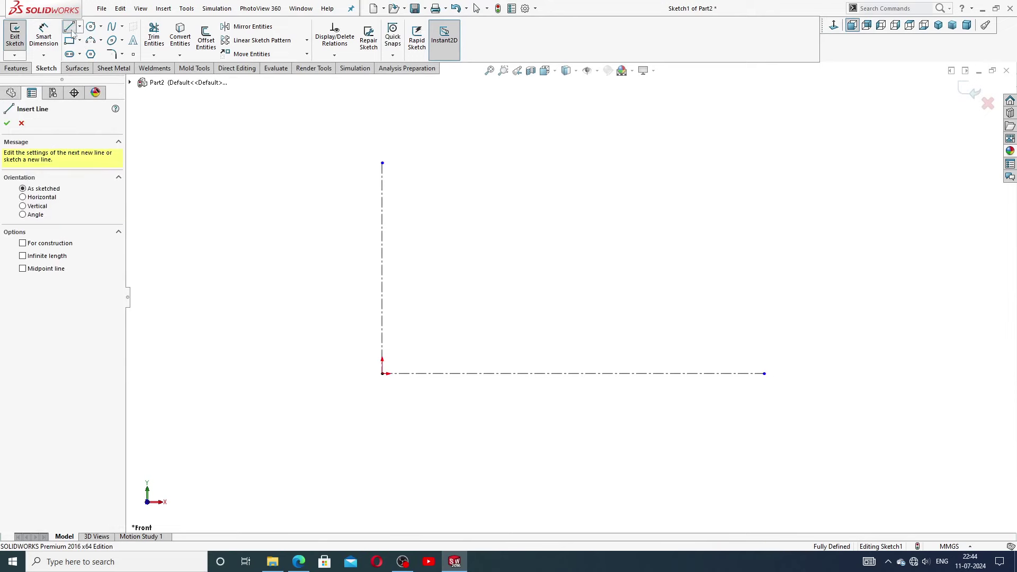
click(382, 373)
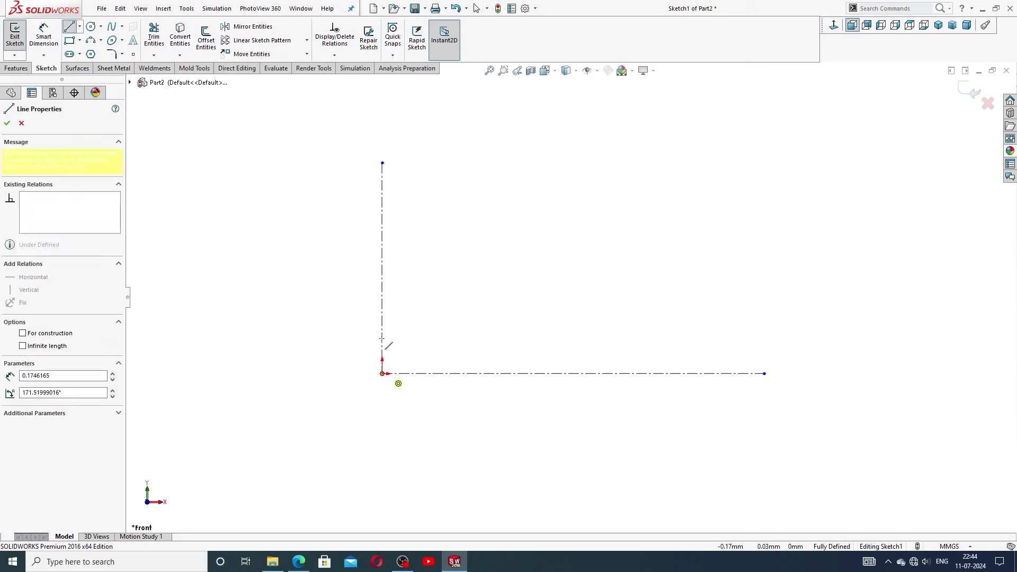
click(381, 233)
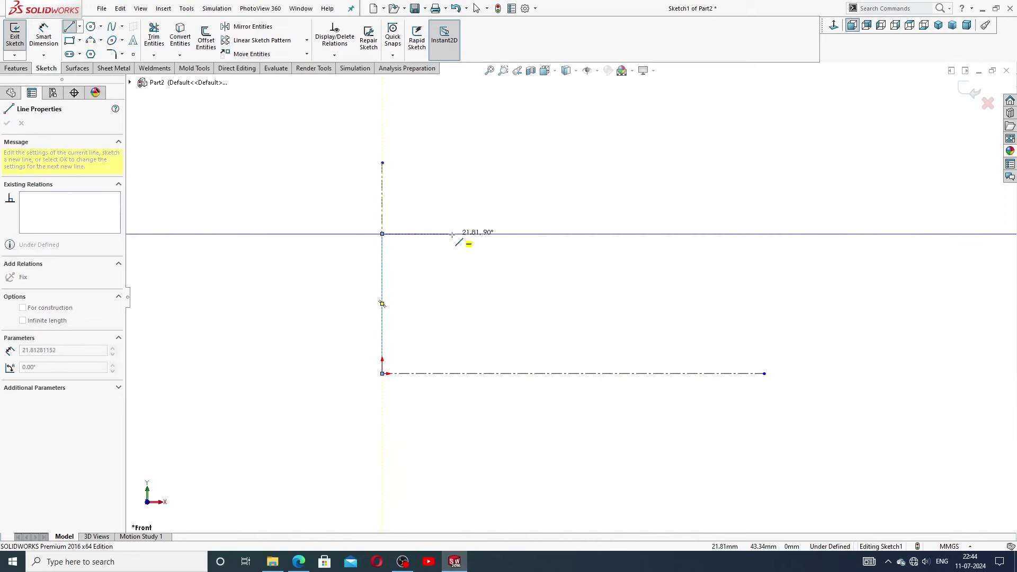
click(473, 234)
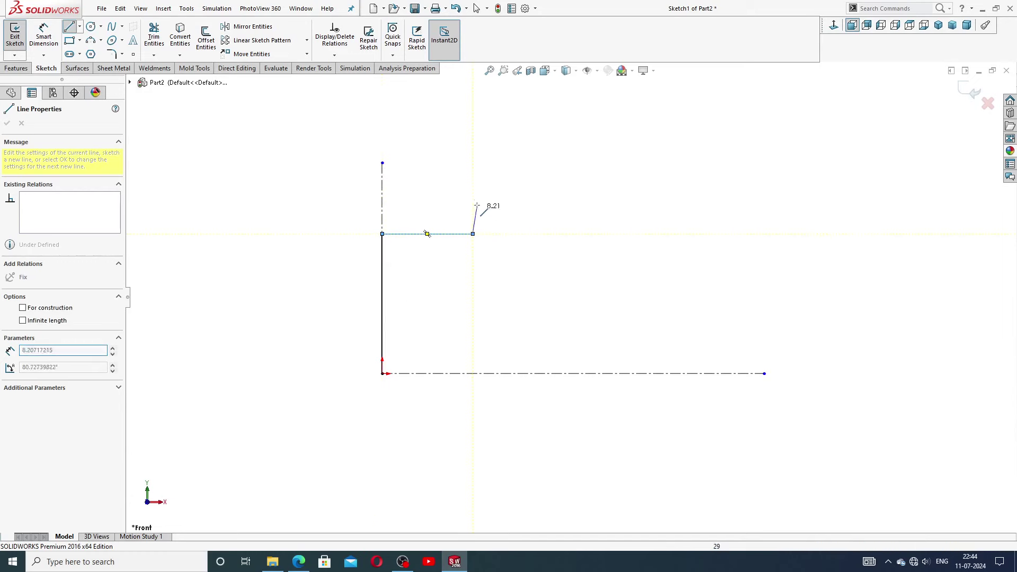
click(471, 152)
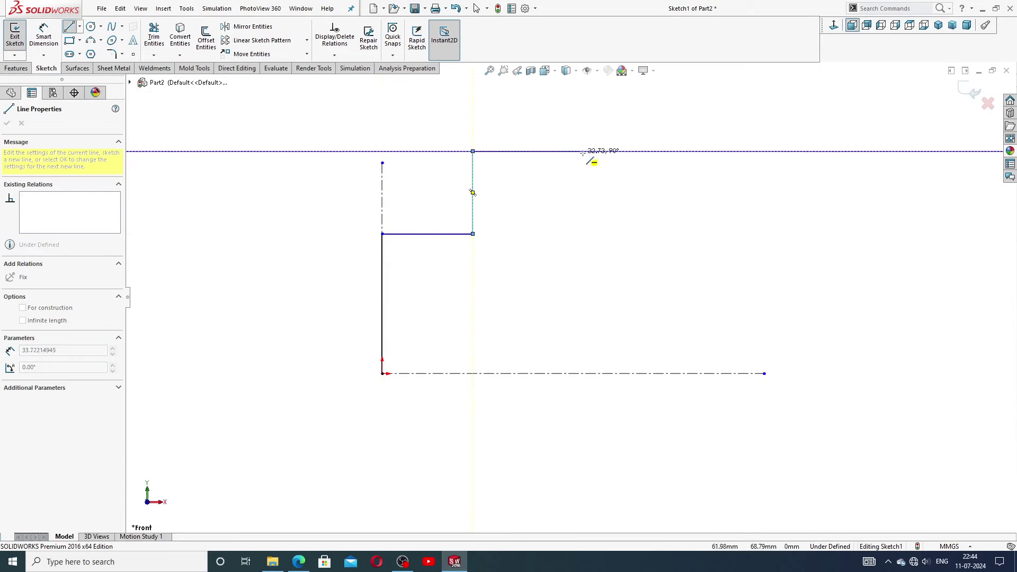
click(585, 152)
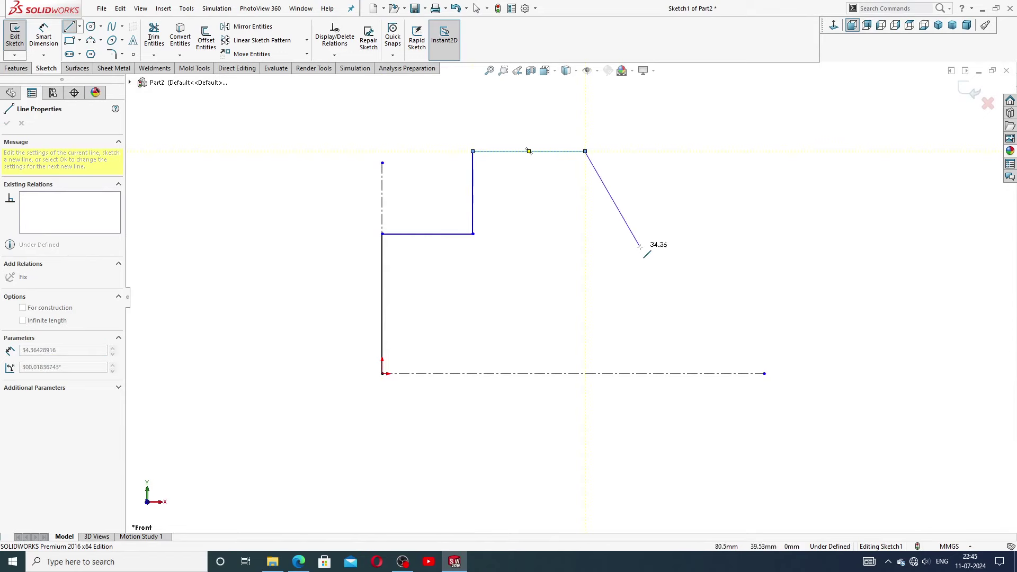
click(669, 249)
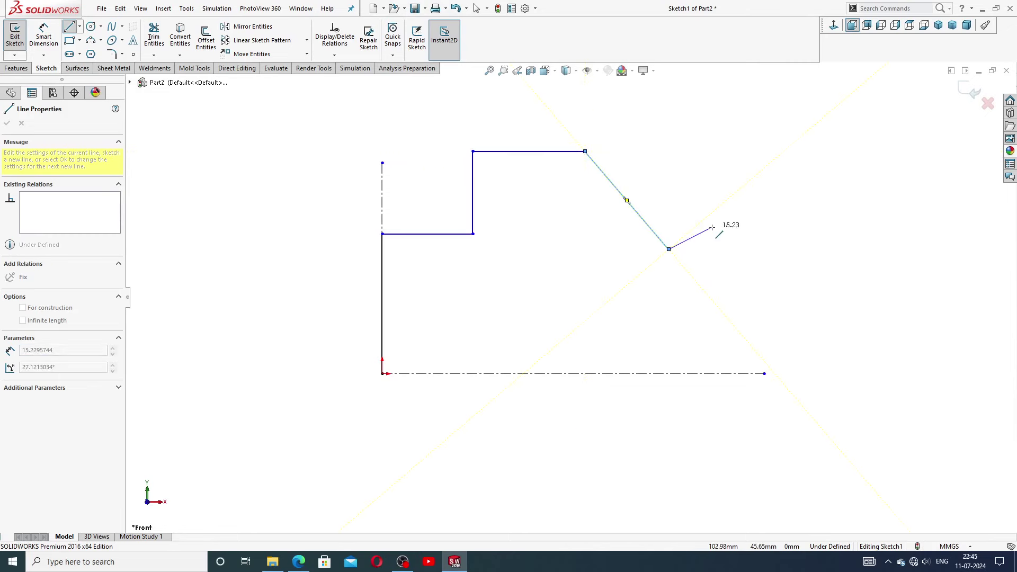
right_click(719, 229)
click(746, 238)
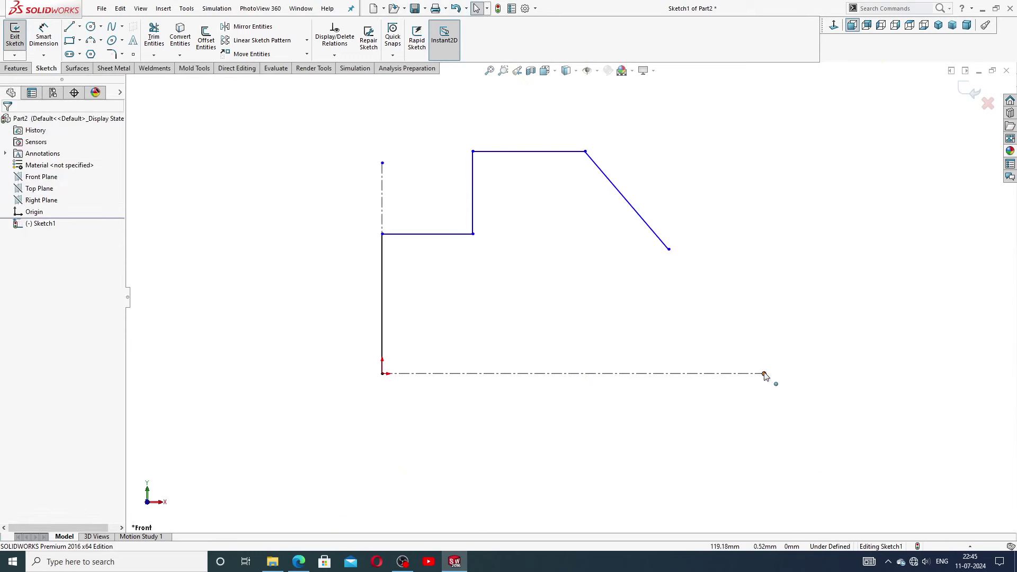
Step: Move the horizontal centerline's end below the slope and add a vertical centerline there
drag(764, 375, 668, 374)
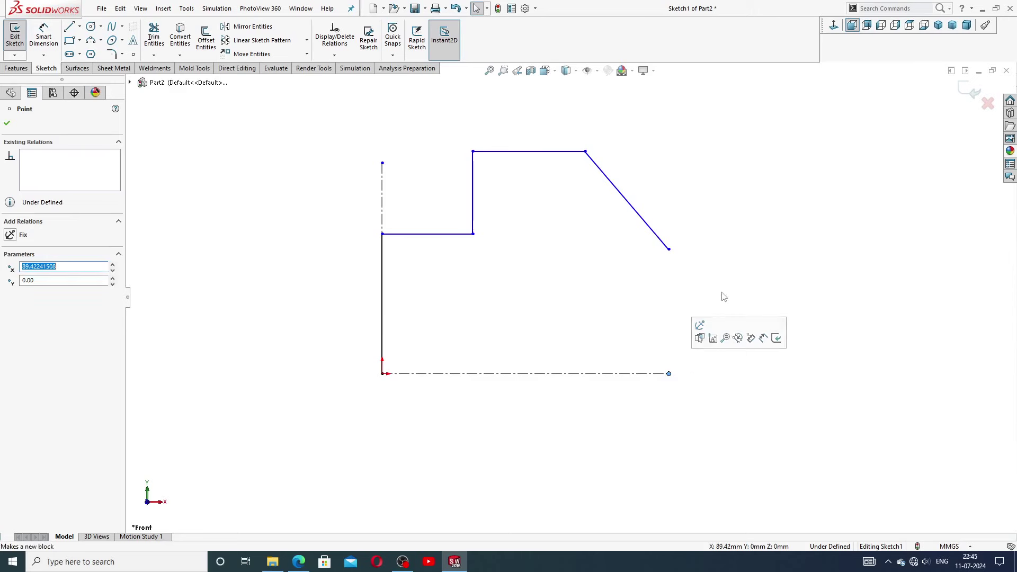
click(683, 241)
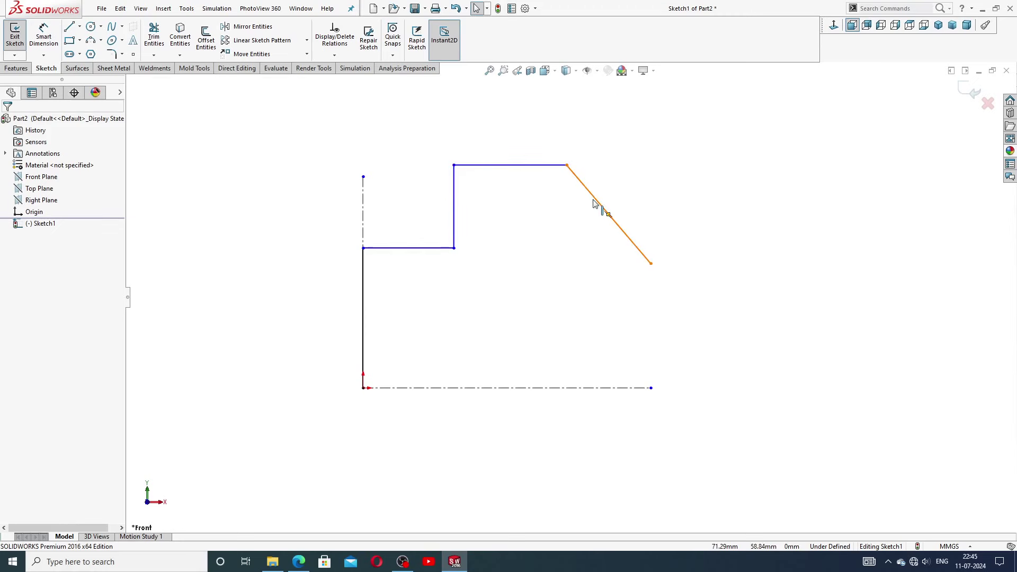
key(z)
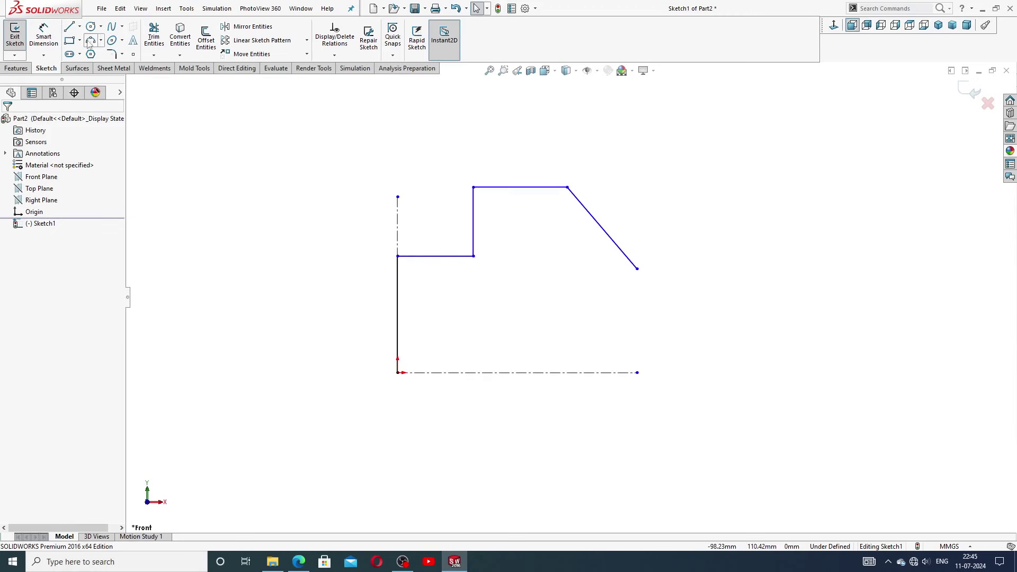
click(79, 27)
click(32, 50)
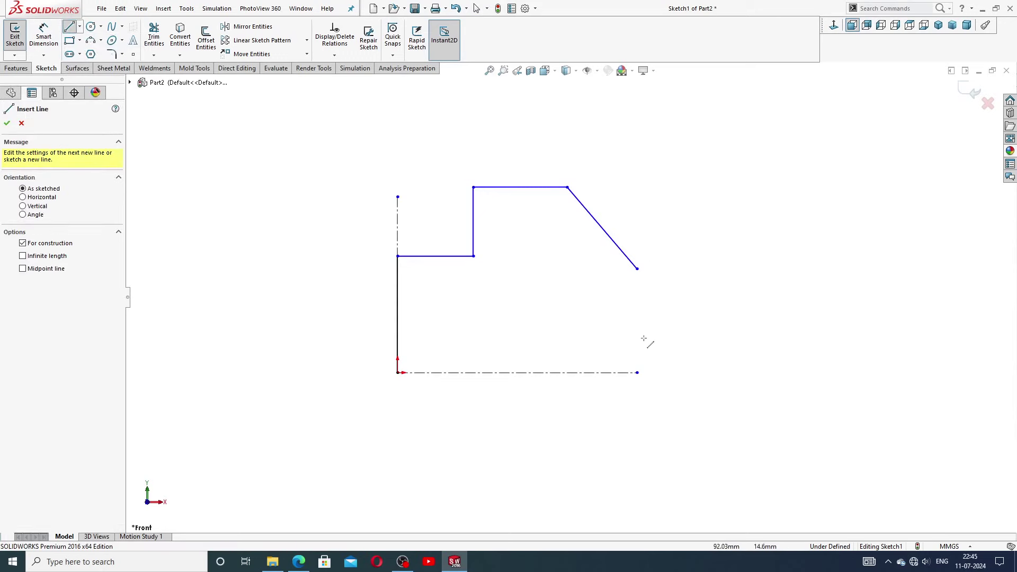
click(637, 373)
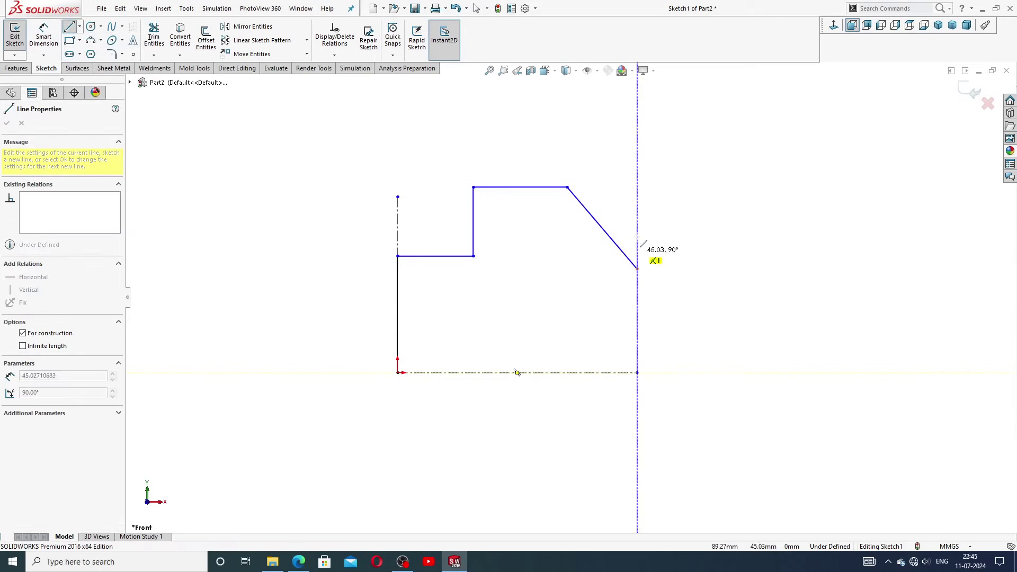
click(637, 140)
right_click(670, 158)
click(697, 172)
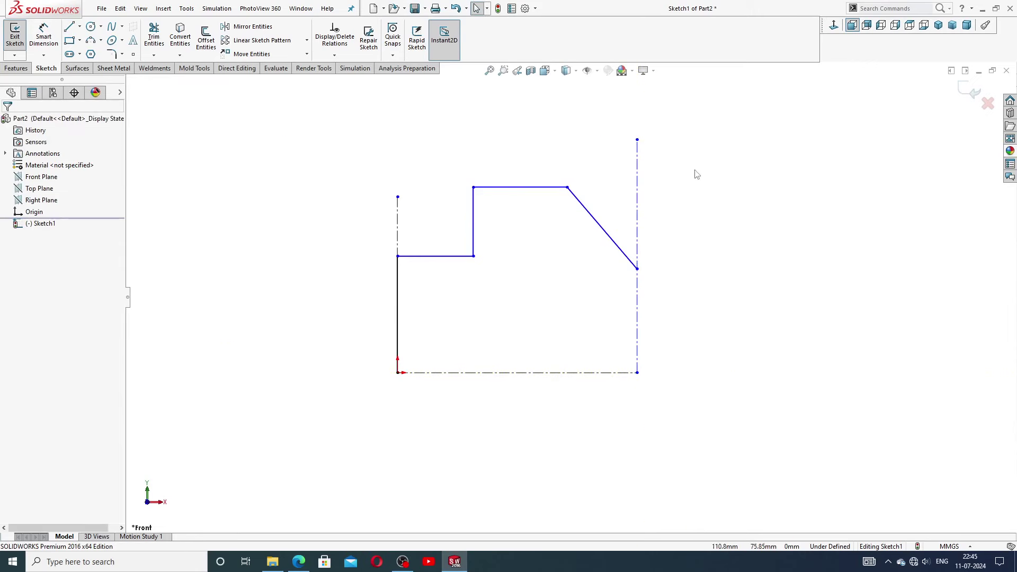
scroll(667, 205, down, 2)
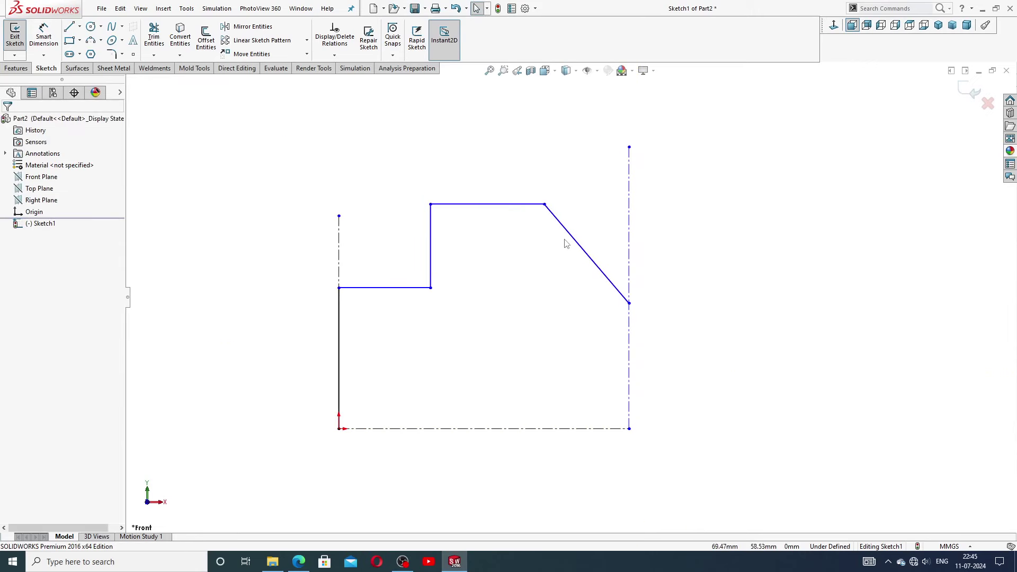
Step: Dimension the left vertical edge 25 mm and the lower step width 36 mm
click(44, 36)
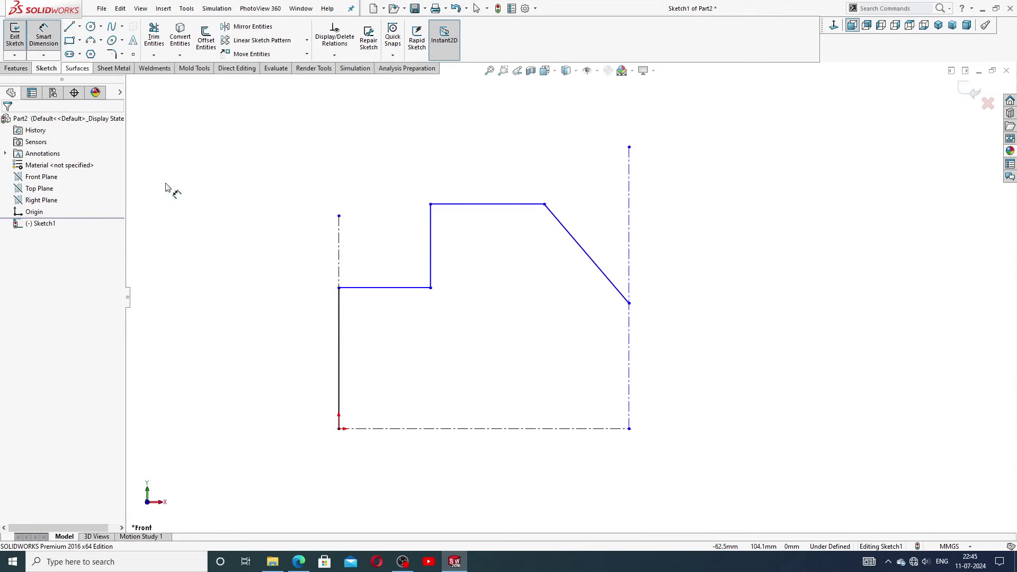
click(340, 325)
click(318, 344)
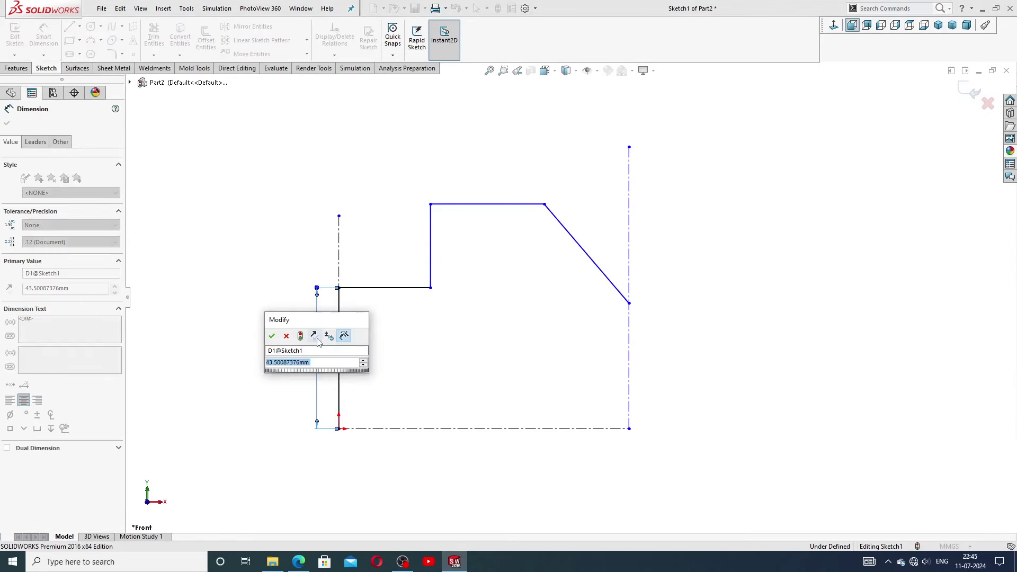
text(25)
key(Return)
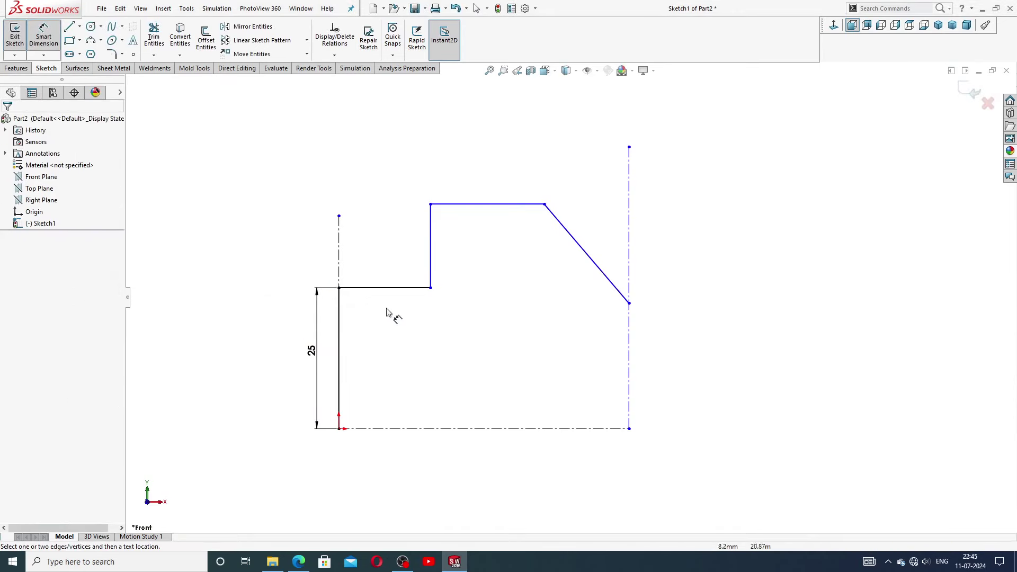
click(389, 290)
click(395, 282)
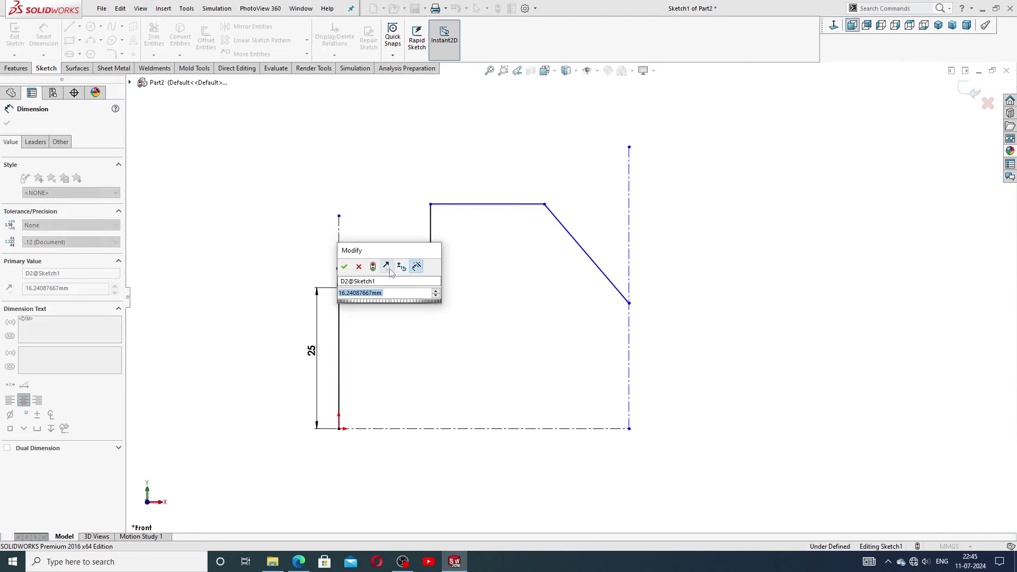
text(36)
key(Return)
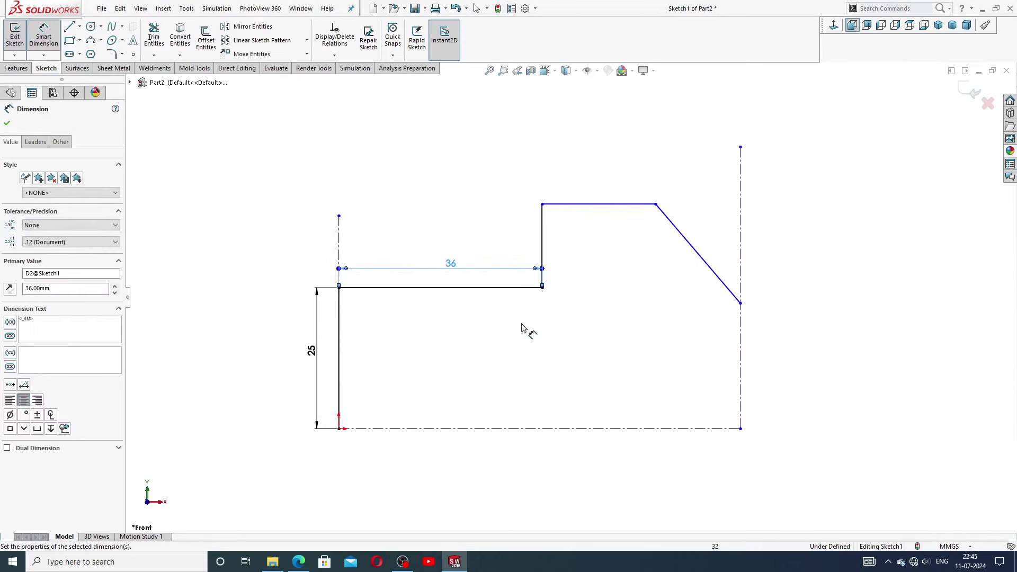
Step: Dimension the upper height 44 mm and the top edge 36 mm
scroll(564, 308, up, 2)
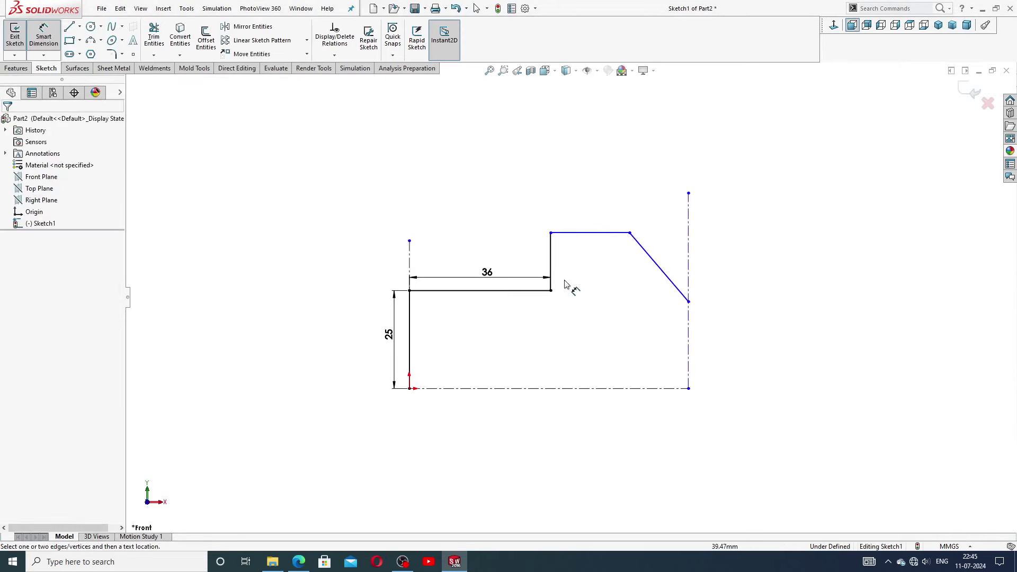
click(551, 249)
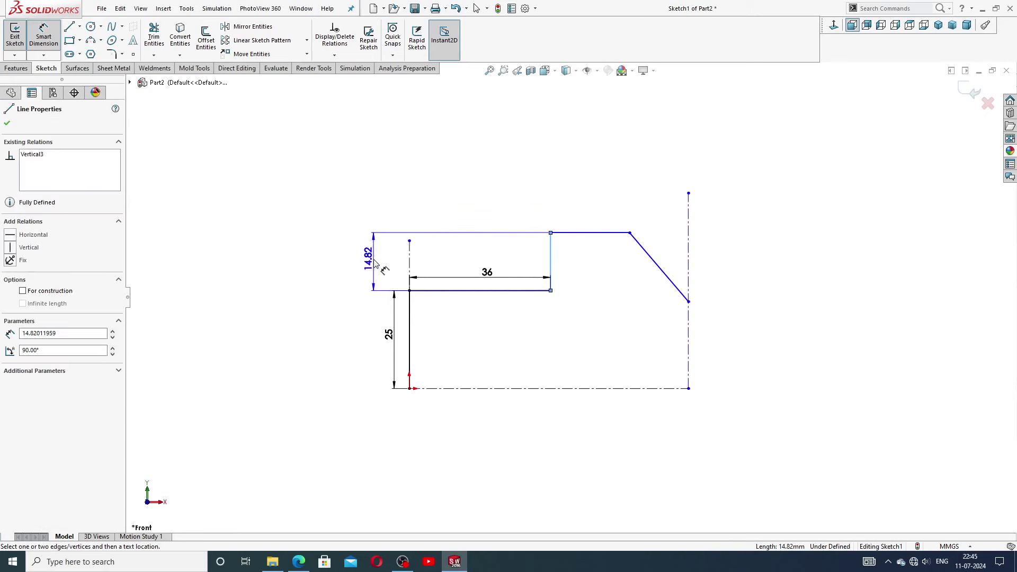
click(375, 263)
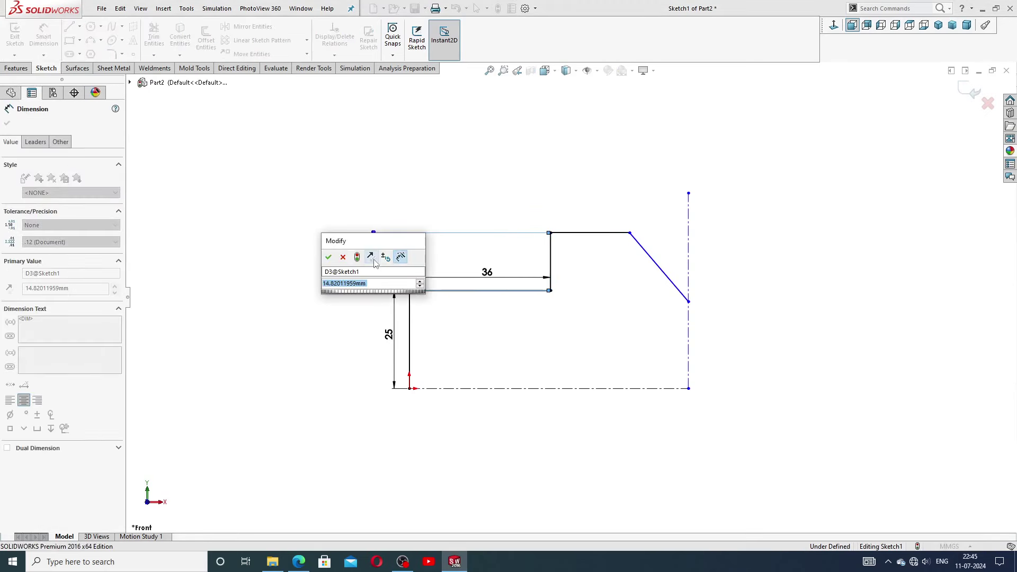
text(44)
key(Return)
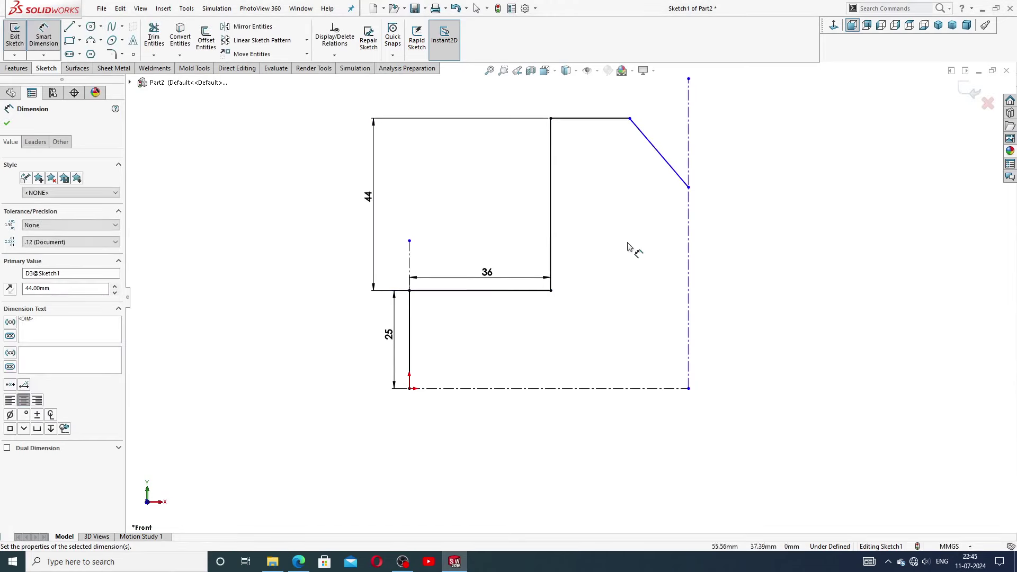
click(662, 260)
click(586, 195)
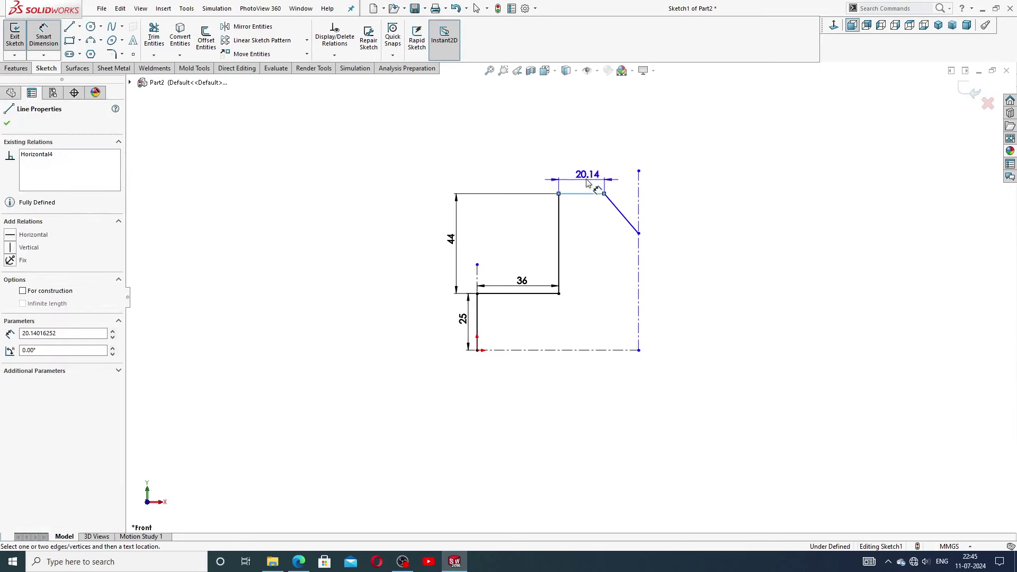
click(583, 177)
text(36)
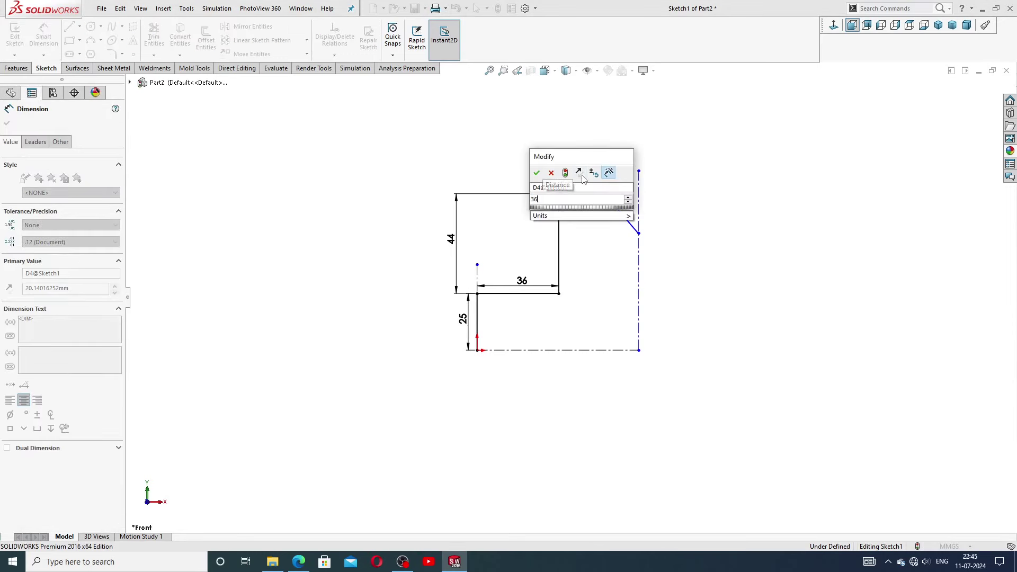
key(Return)
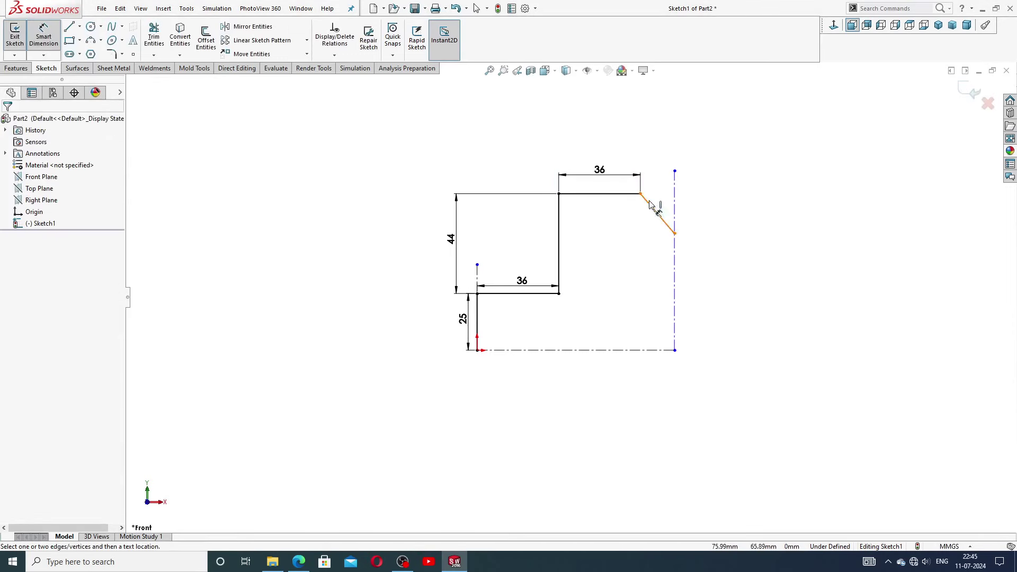
Step: Set the slanted edge at 45° to the centerline and its top corner 34.76 mm away
scroll(662, 222, down, 3)
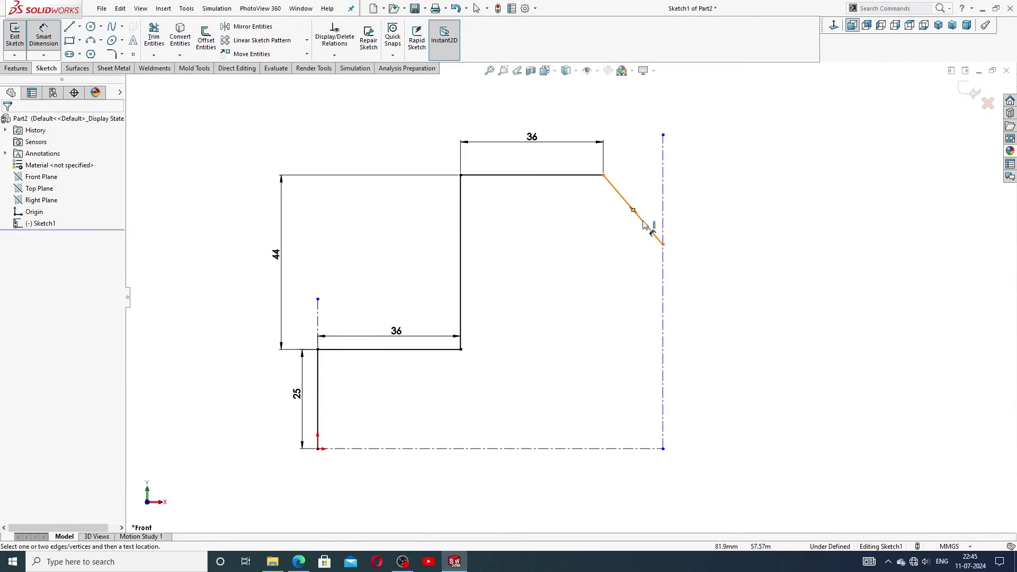
click(656, 221)
click(663, 215)
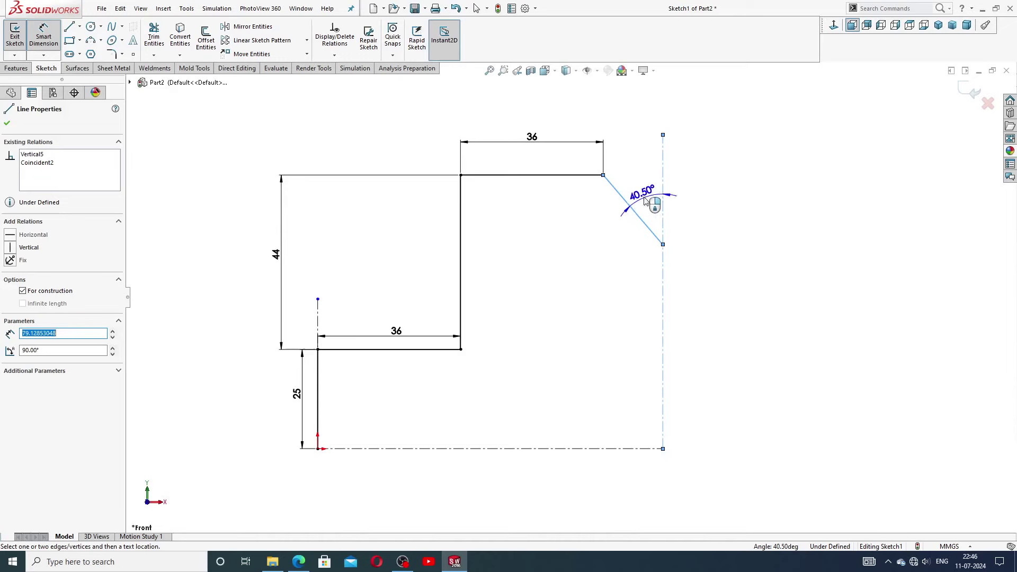
click(643, 200)
text(45)
key(Return)
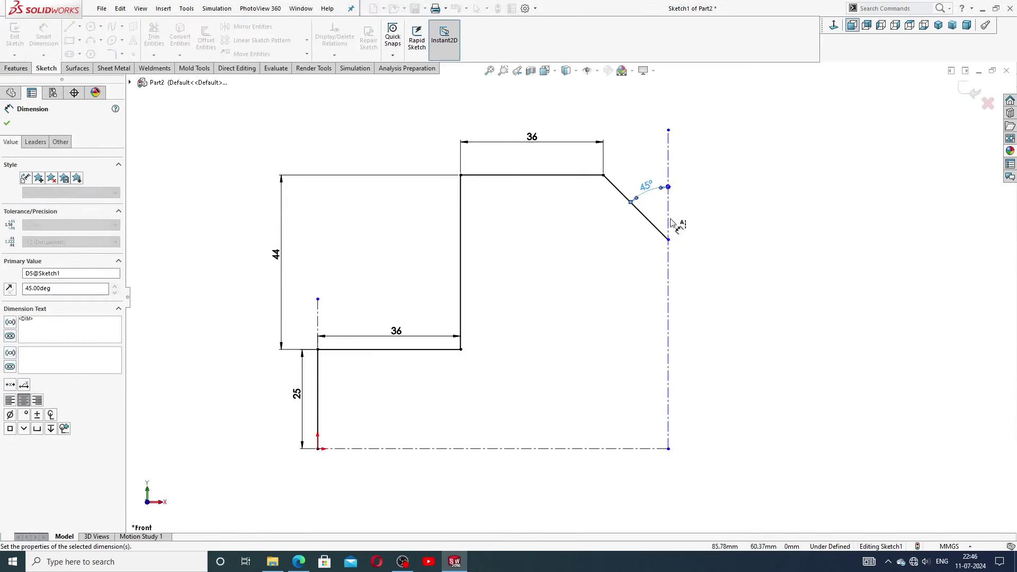
scroll(647, 165, down, 3)
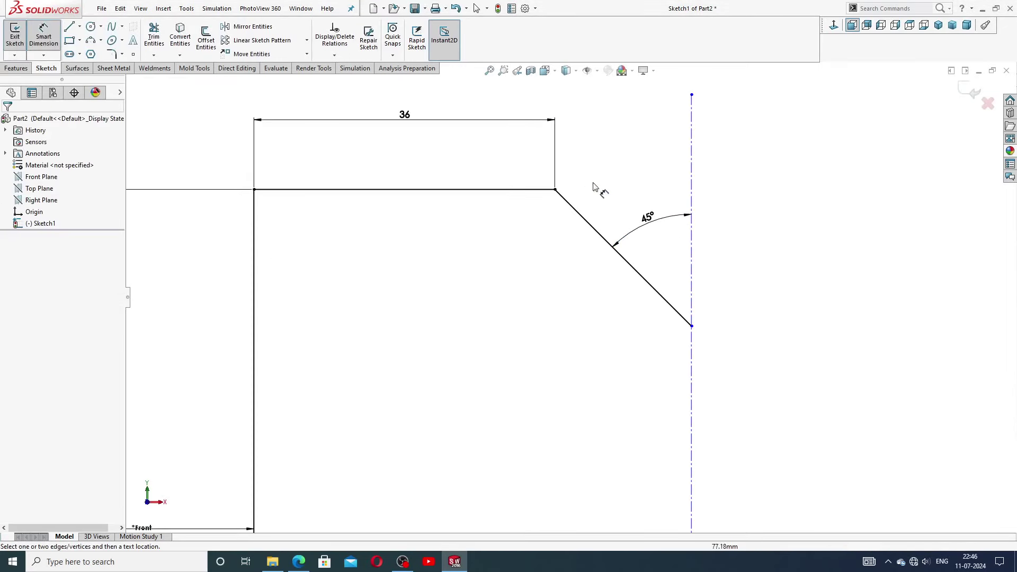
click(555, 190)
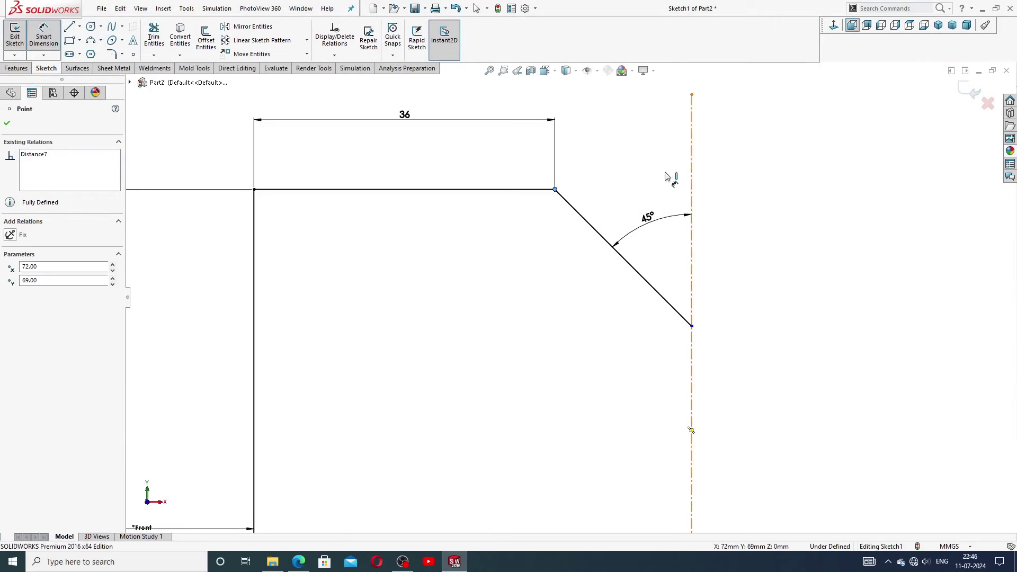
click(691, 192)
click(618, 175)
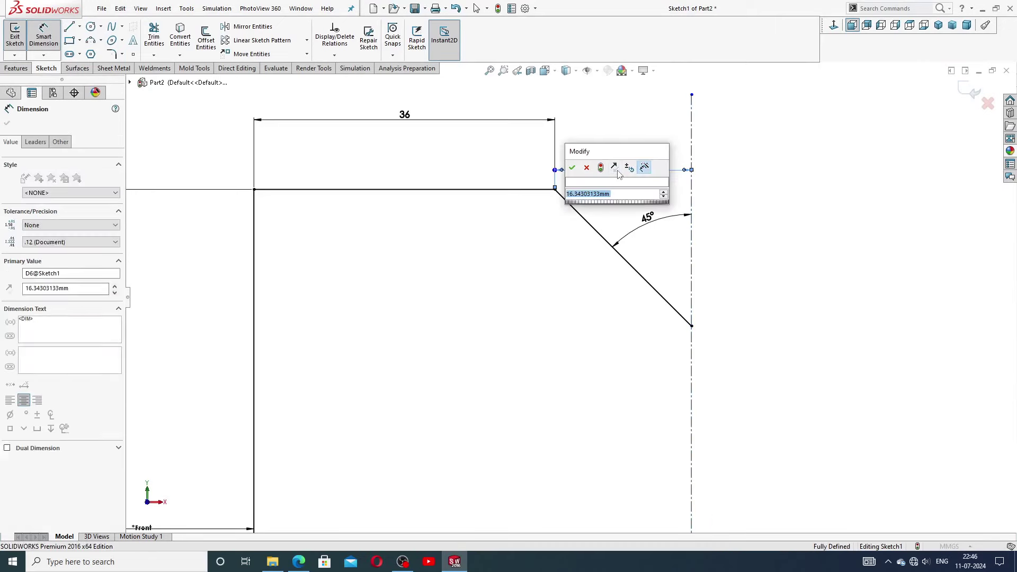
text(34.)
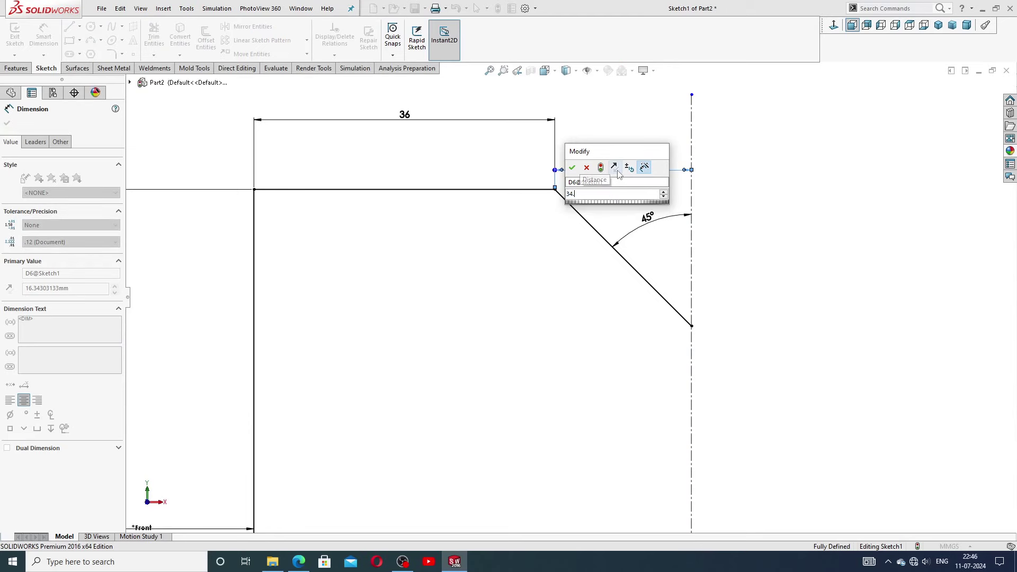
text(76)
key(Return)
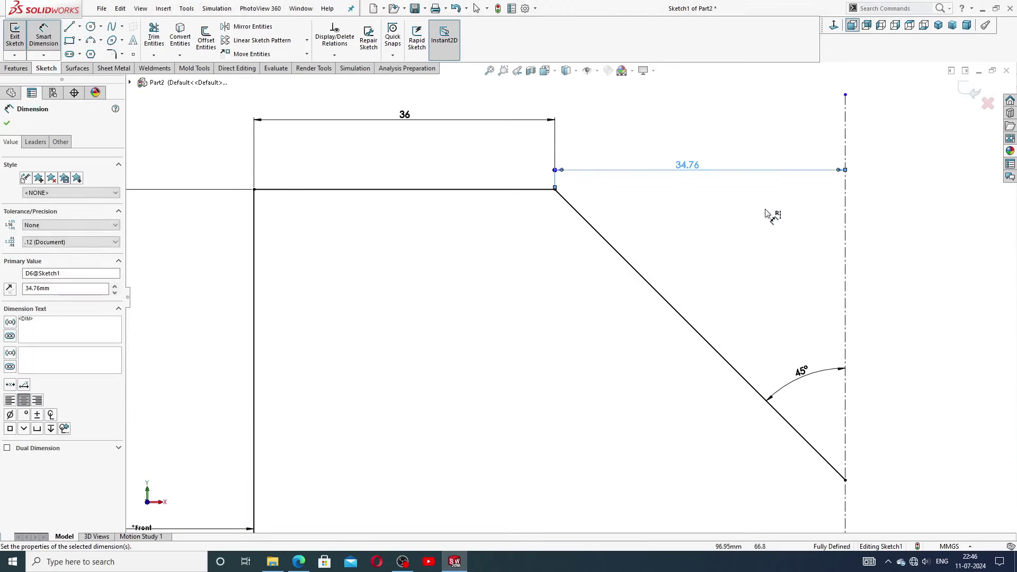
Step: Move the 34.76 and lower 36 dimensions above the sketch and nudge the 25 dimension left
key(f)
click(659, 237)
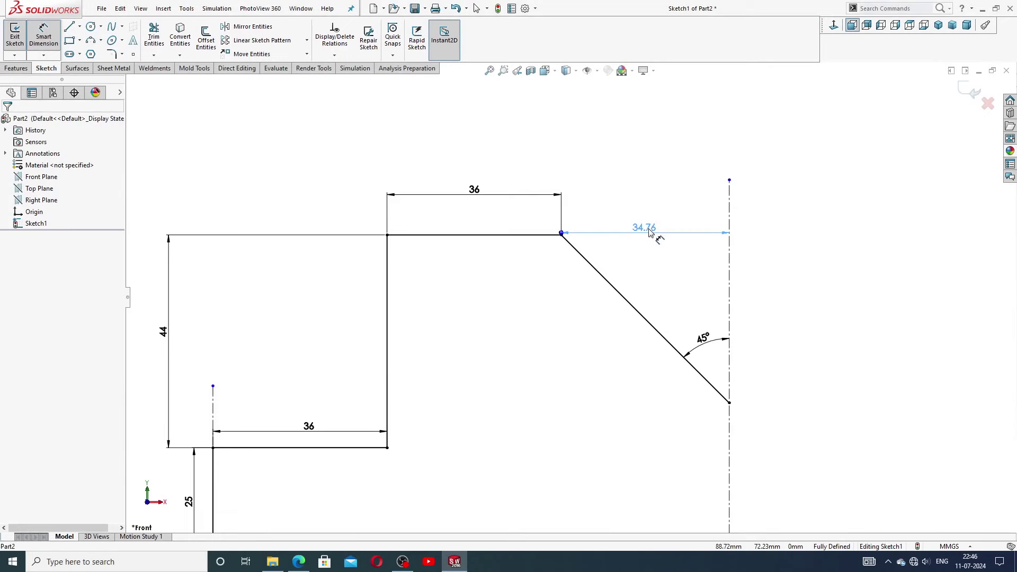
click(764, 261)
drag(662, 233, 653, 206)
scroll(636, 296, up, 4)
scroll(455, 392, down, 2)
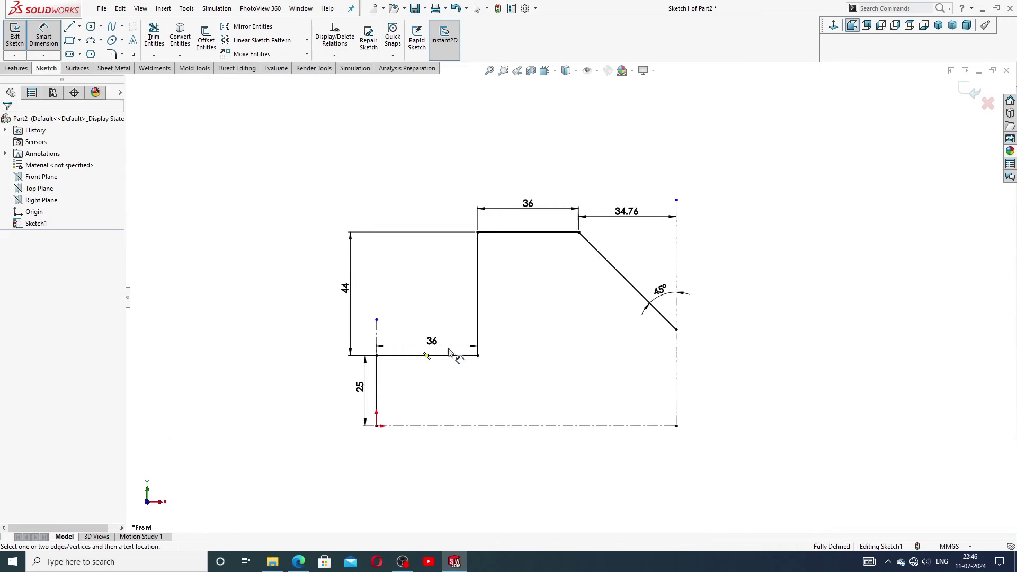
drag(430, 342, 444, 217)
click(509, 277)
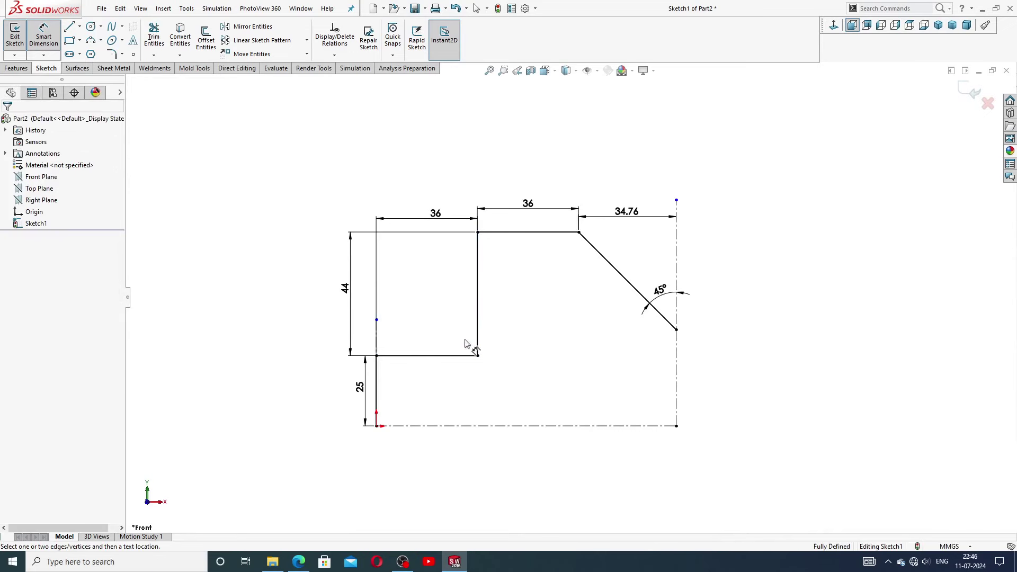
drag(358, 386, 354, 387)
click(483, 376)
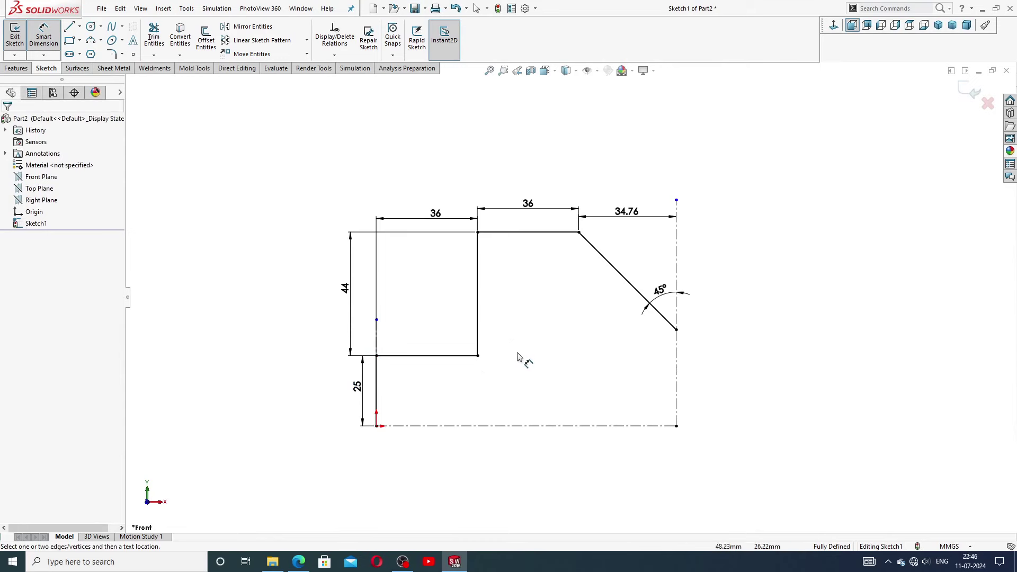
Step: Align the two 36 dimensions and the 34.76 dimension in one row above the profile
scroll(522, 359, up, 2)
scroll(546, 368, down, 2)
right_click(736, 247)
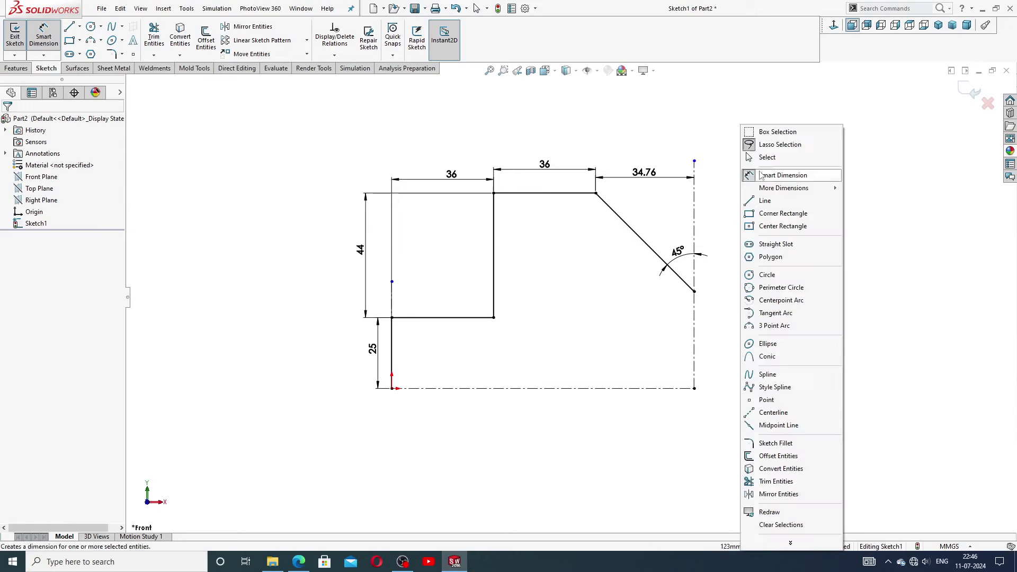
click(774, 159)
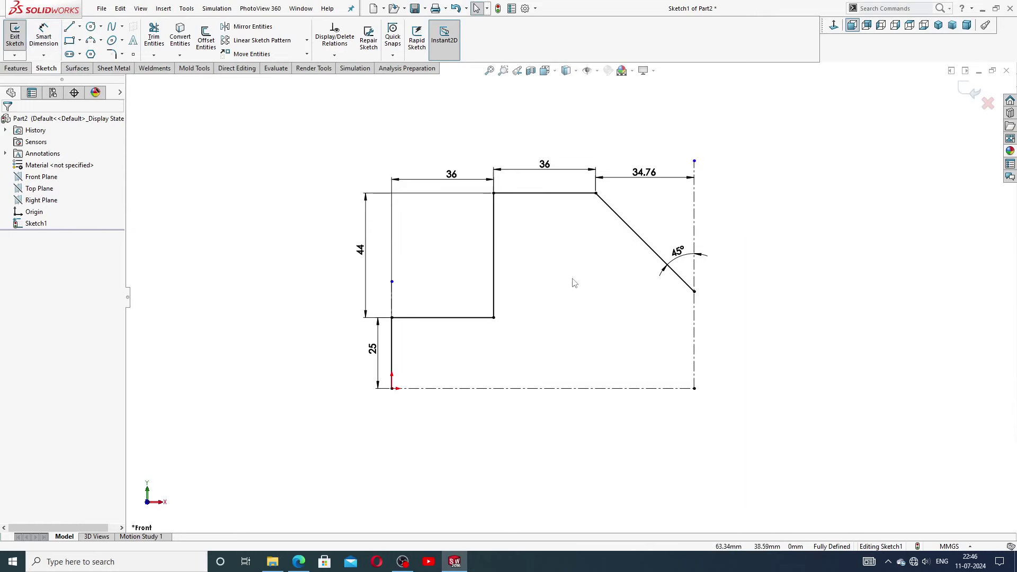
drag(545, 165, 545, 159)
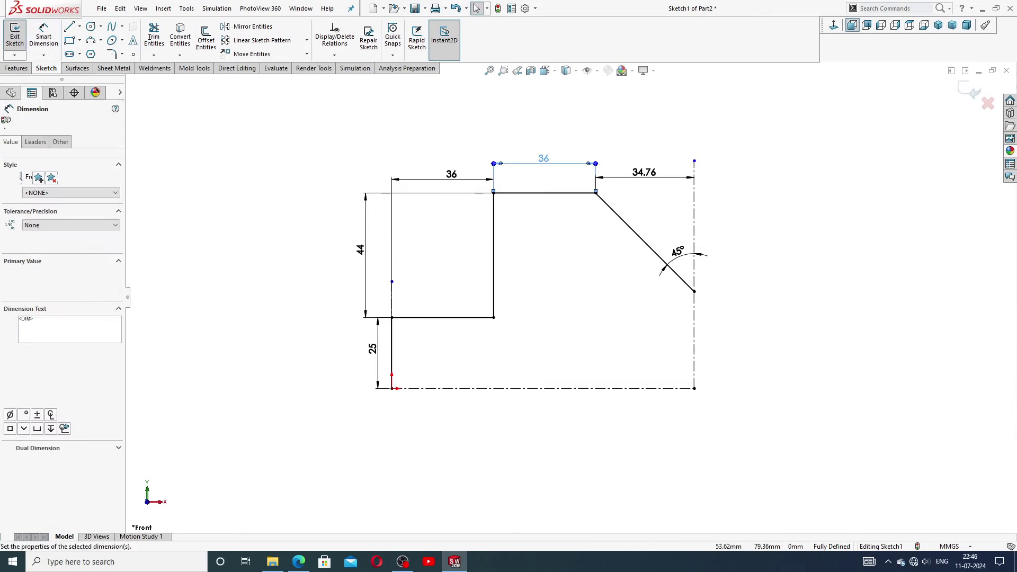
click(452, 177)
drag(453, 181, 453, 174)
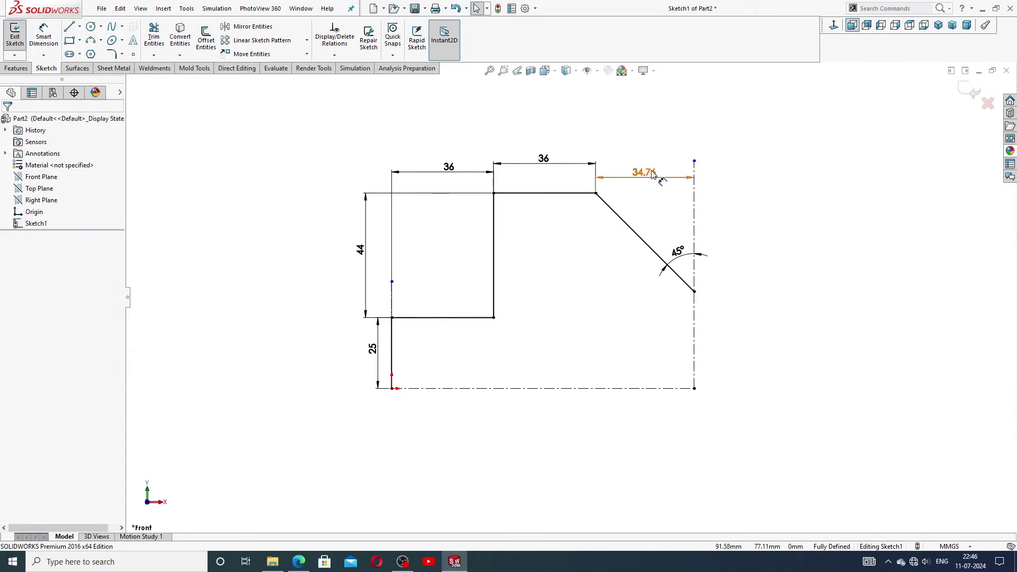
drag(648, 174, 648, 164)
click(729, 190)
scroll(625, 193, down, 2)
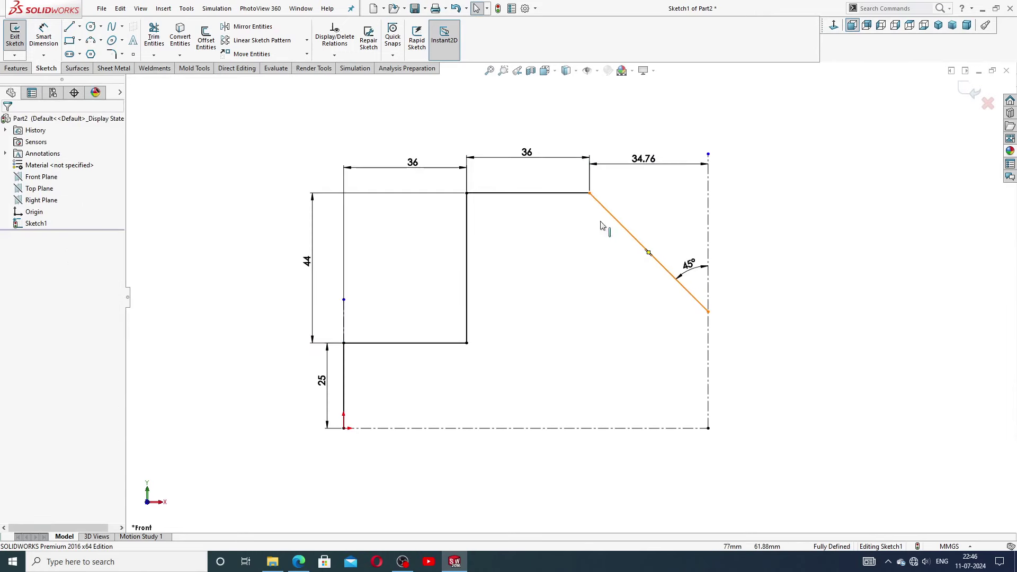
click(298, 562)
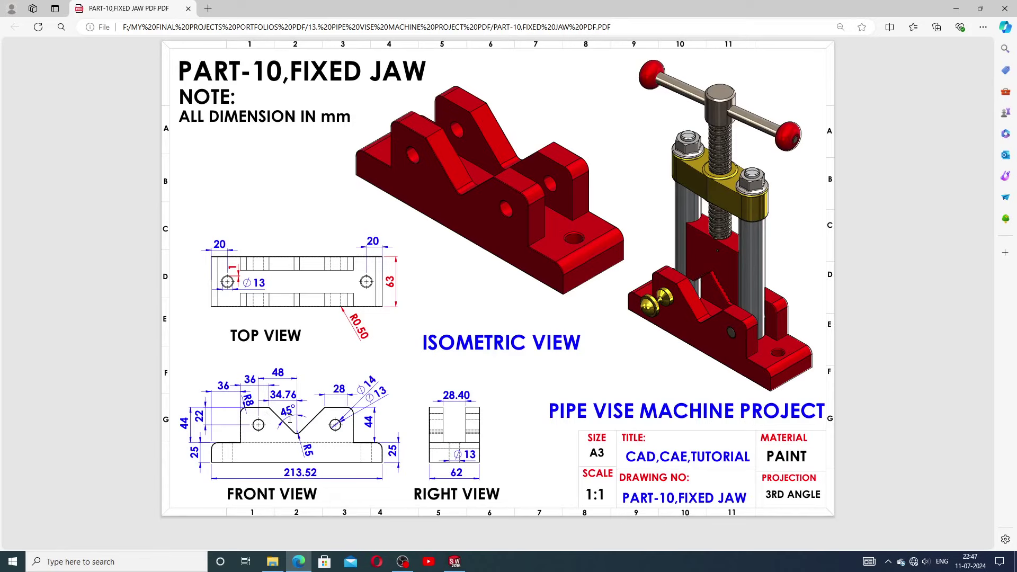
Step: Return from the reference PDF to Sketch1 in SOLIDWORKS
click(455, 562)
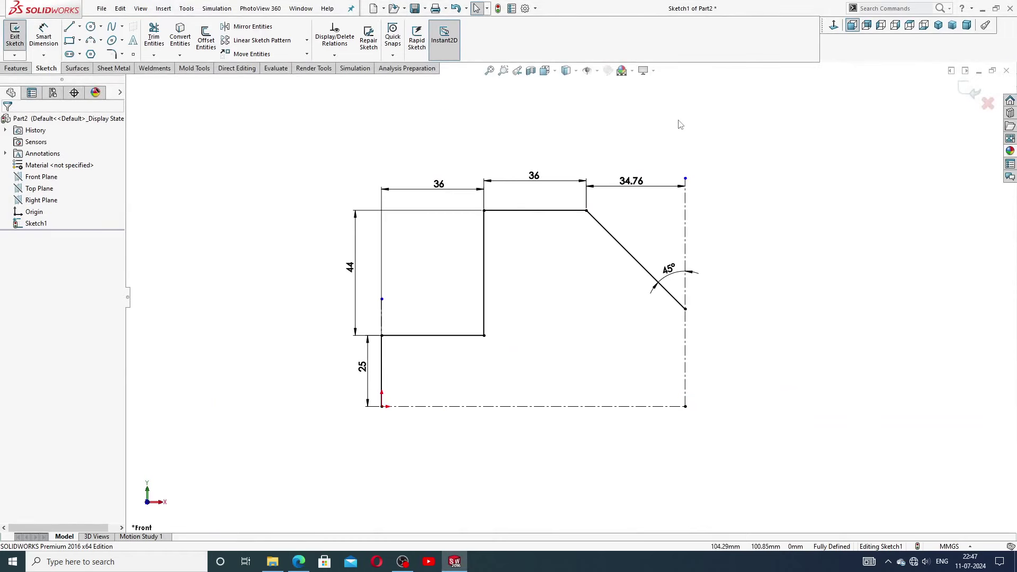
Step: Try mirroring the selected profile about the vertical centerline, then undo it
mouse_move(682, 117)
mouse_down()
mouse_move(695, 133)
mouse_move(681, 403)
mouse_move(404, 441)
mouse_move(359, 320)
mouse_move(382, 166)
mouse_move(419, 133)
mouse_up()
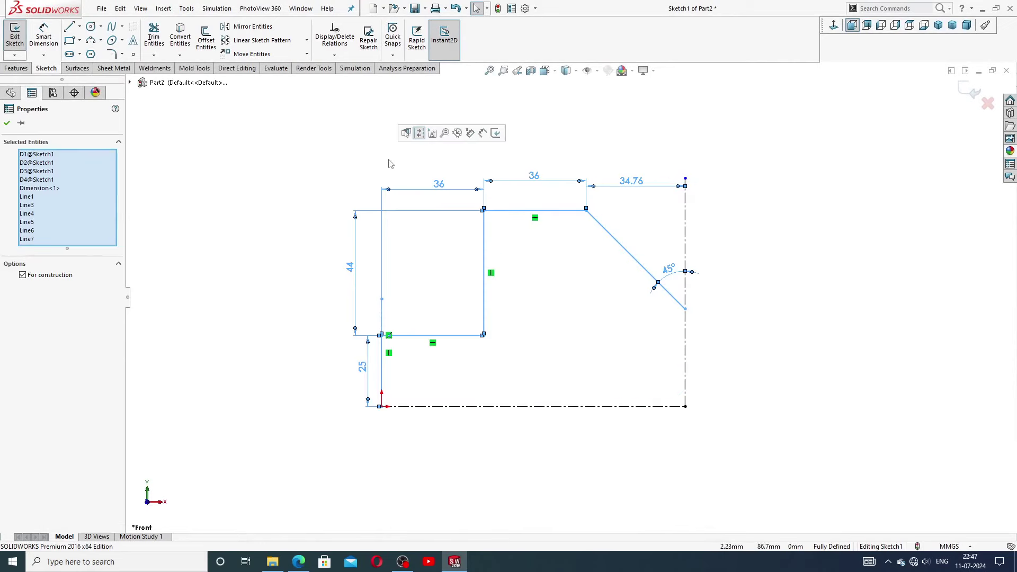
click(248, 26)
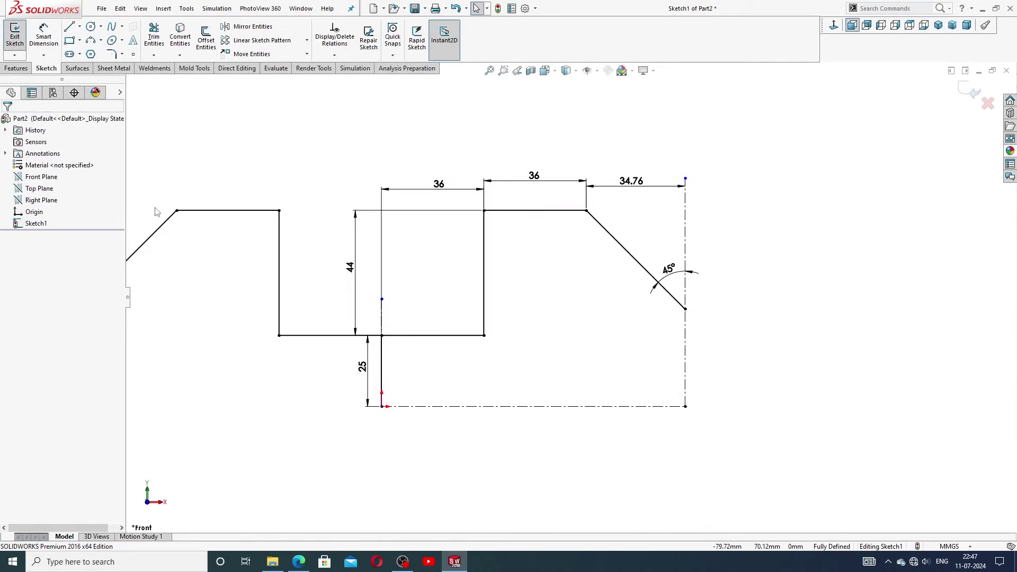
key(z)
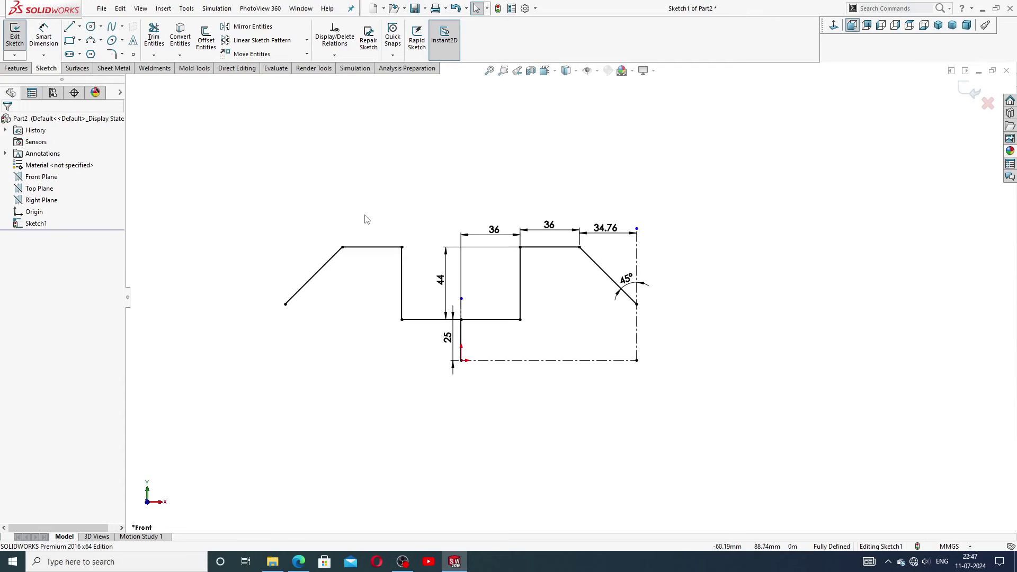
click(455, 9)
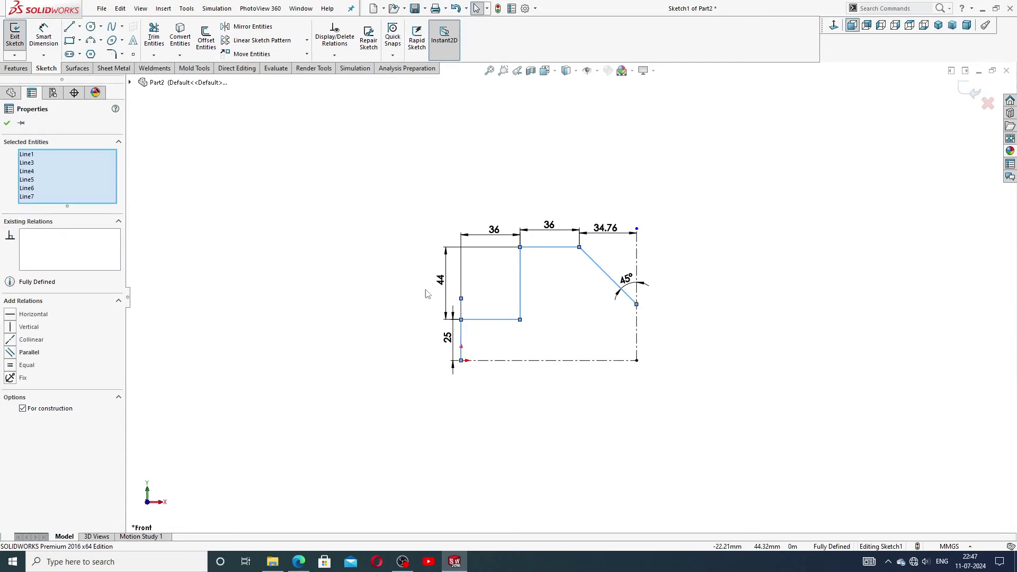
scroll(428, 294, down, 1)
click(244, 151)
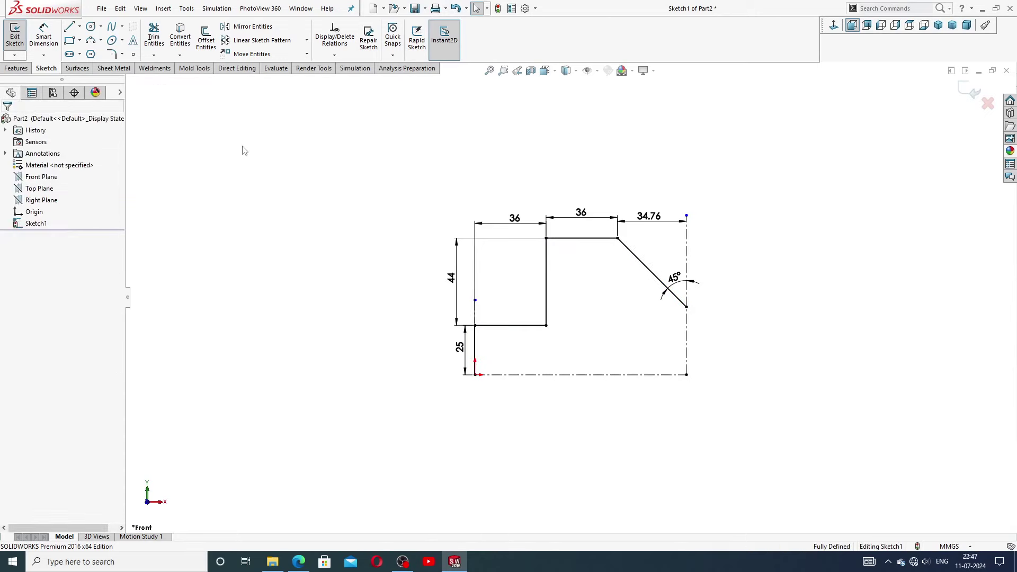
scroll(471, 330, down, 1)
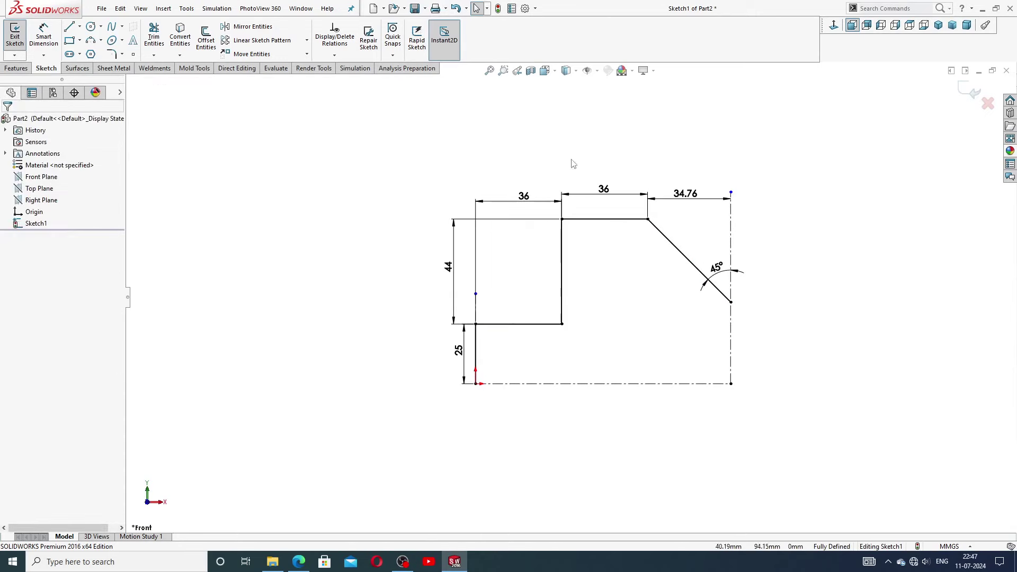
Step: Mirror the whole sketch about the vertical centerline, then undo to keep only the left half
mouse_move(437, 176)
mouse_down()
mouse_move(411, 281)
mouse_move(430, 405)
mouse_move(528, 448)
mouse_move(694, 386)
mouse_move(764, 272)
mouse_move(747, 189)
mouse_move(710, 150)
mouse_up()
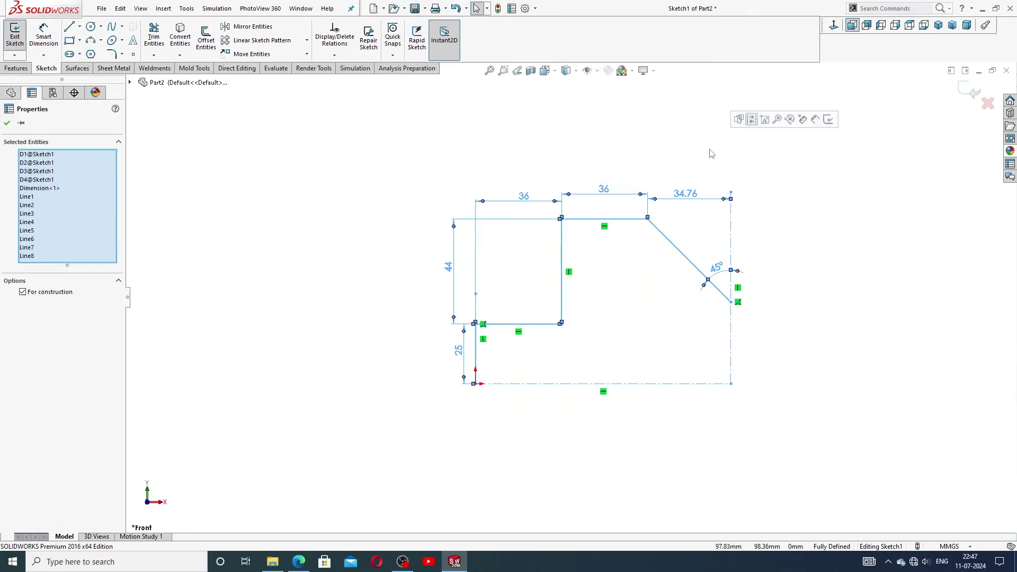
click(267, 30)
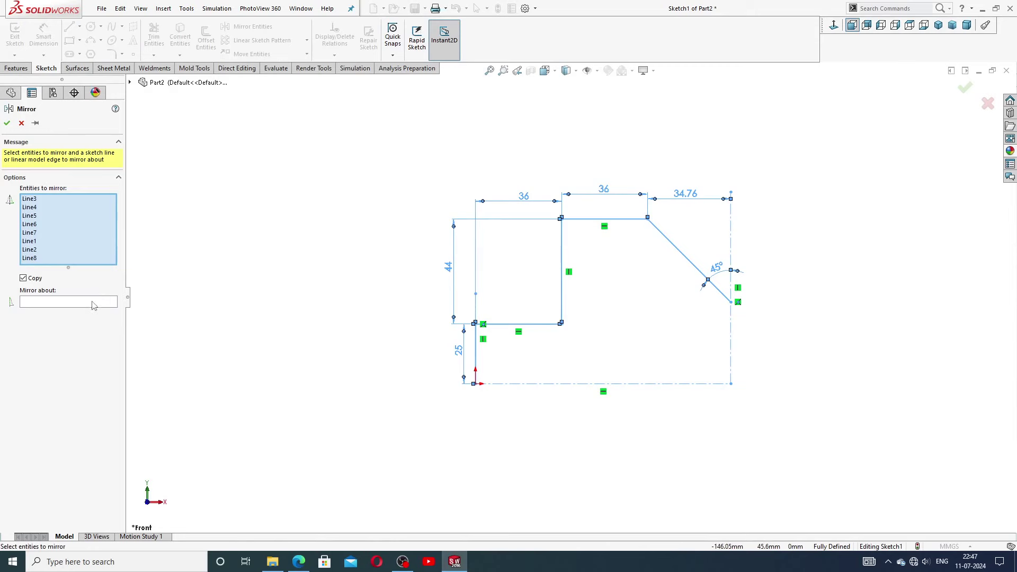
click(92, 303)
click(732, 321)
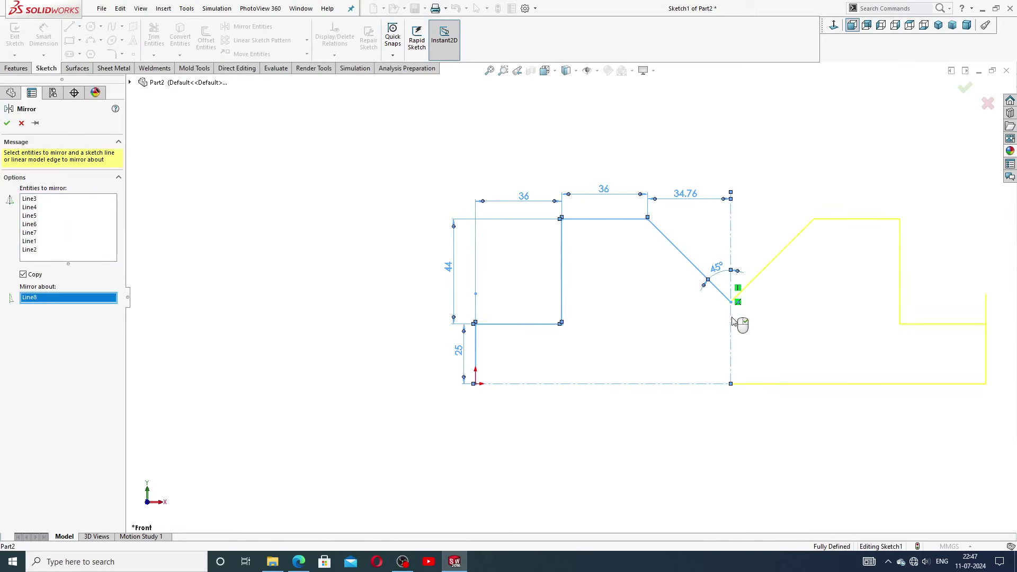
scroll(776, 322, up, 2)
scroll(679, 302, down, 2)
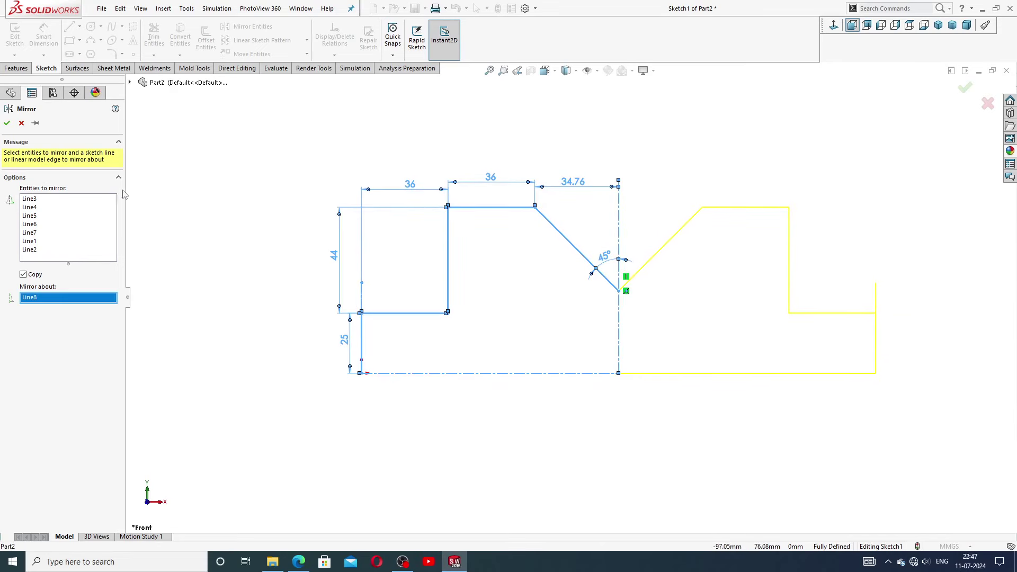
click(7, 123)
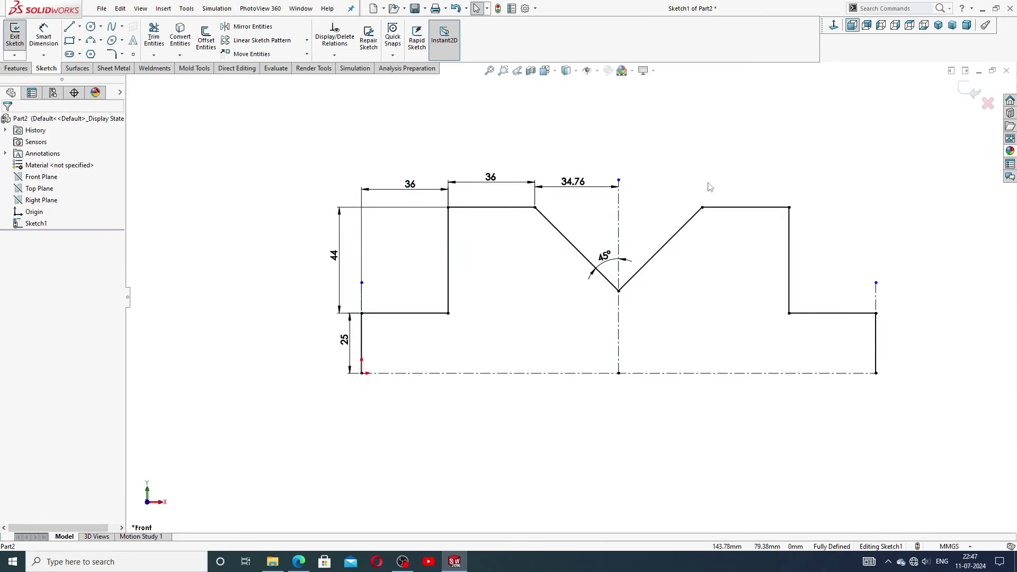
scroll(713, 191, up, 1)
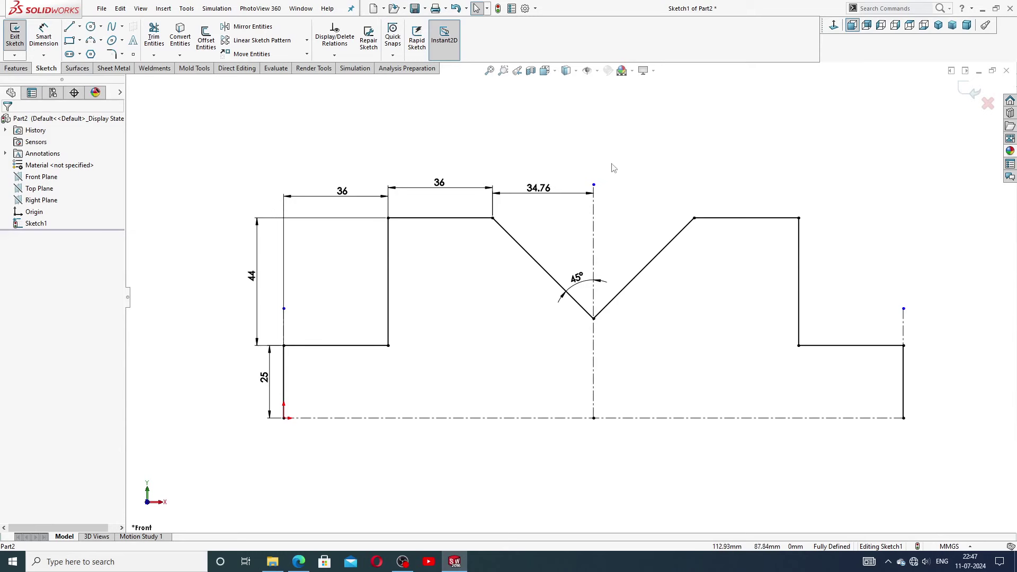
click(456, 8)
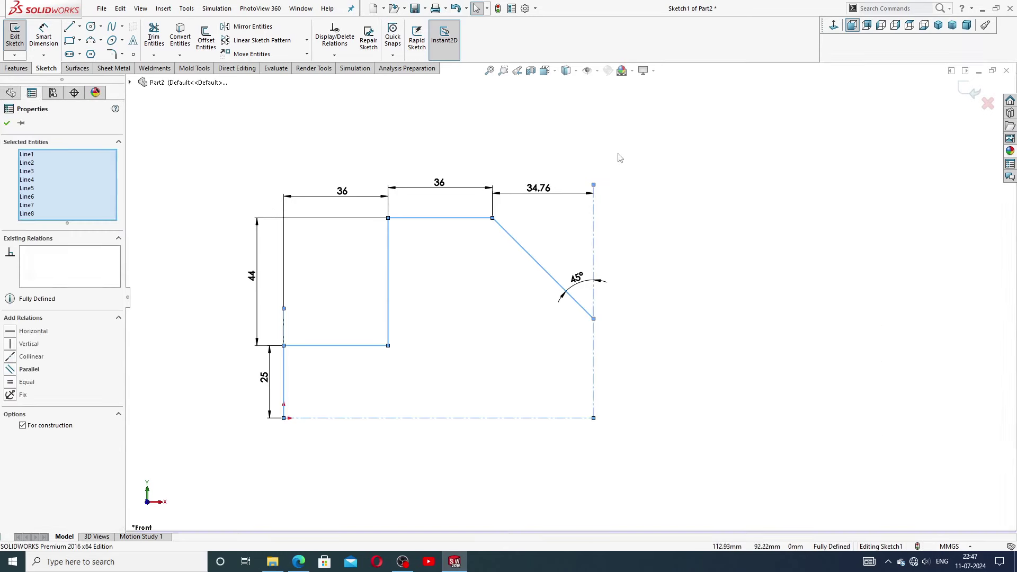
ctrl+middle_drag(377, 279, 438, 316)
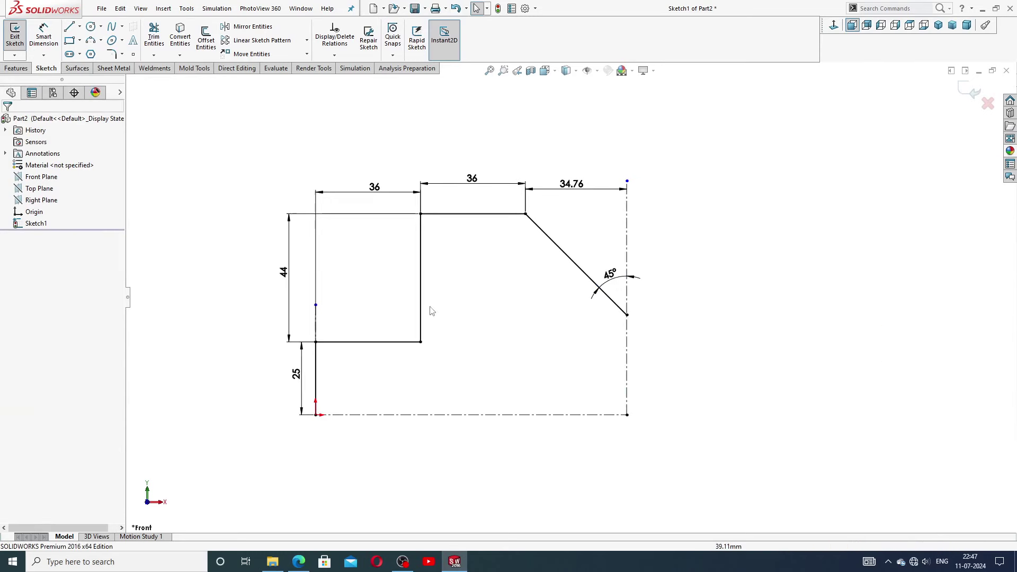
Step: Fillet the left step corner and the left jaw's top corner at 8 mm radius
click(112, 54)
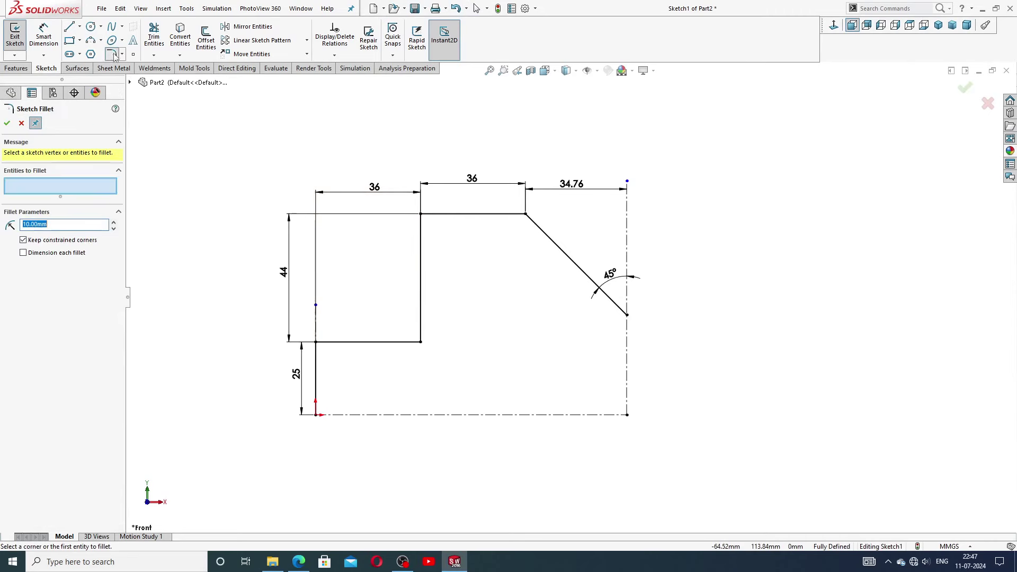
text(8)
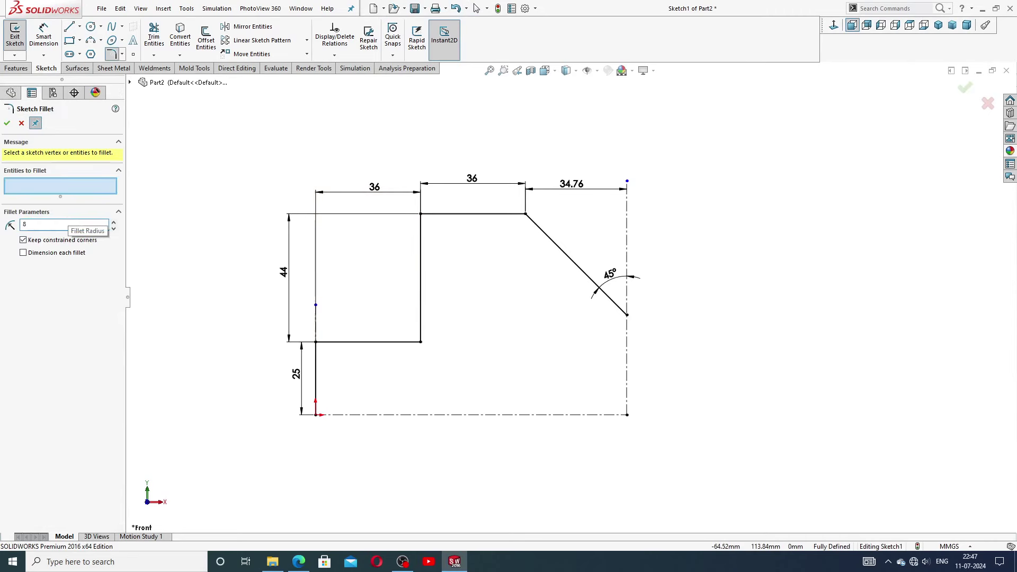
click(299, 562)
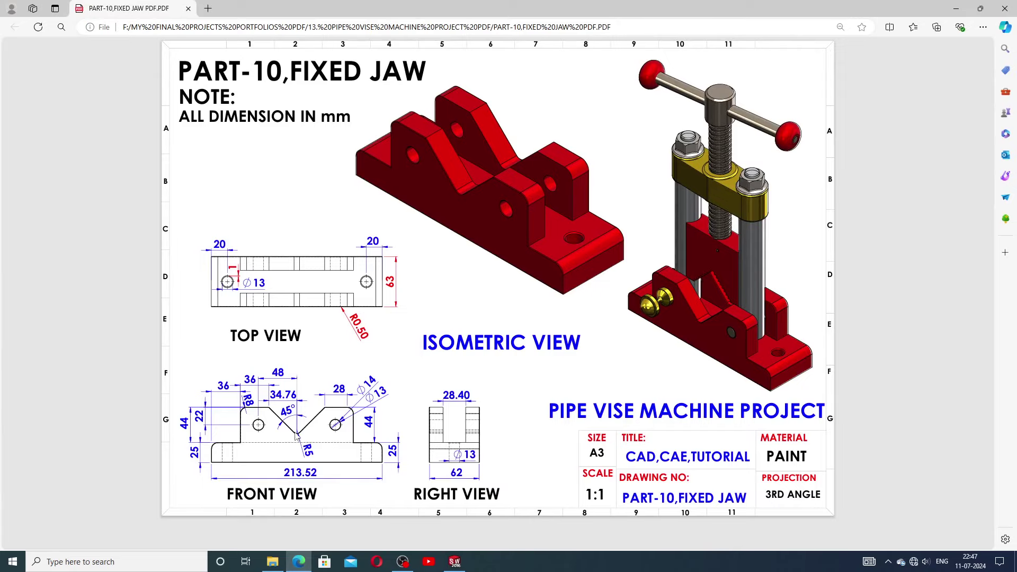
click(454, 562)
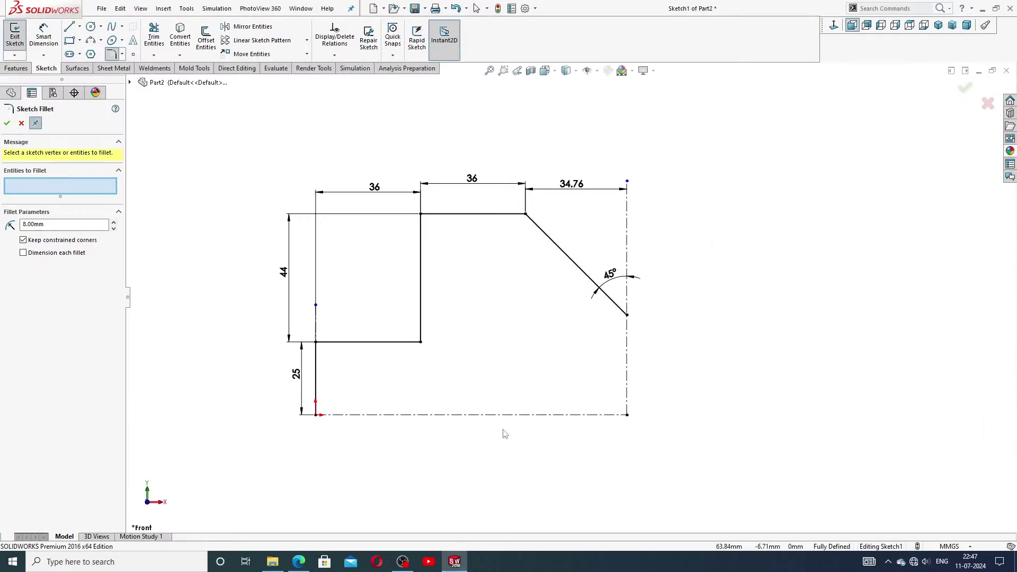
click(320, 345)
click(422, 215)
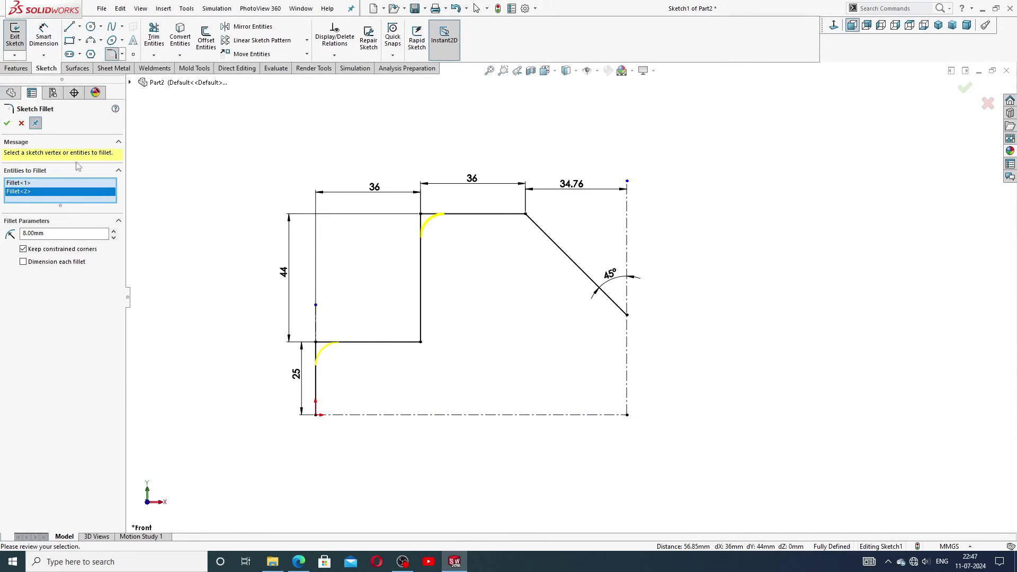
click(6, 122)
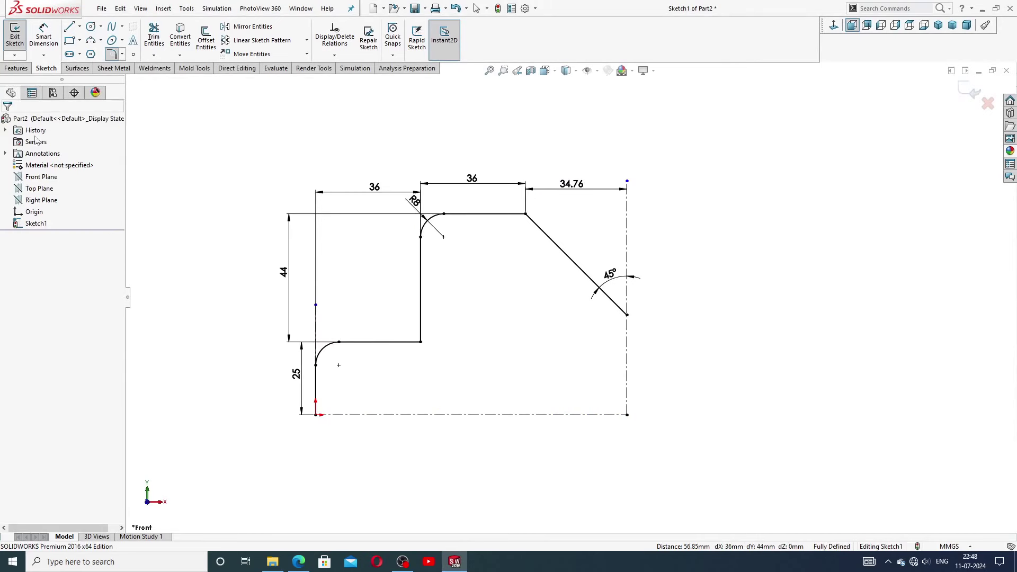
click(7, 123)
Step: Move the R8 label aside and select the whole left half-profile for mirroring
drag(415, 200, 404, 202)
click(460, 159)
key(ctrl+Right)
key(ctrl+Right)
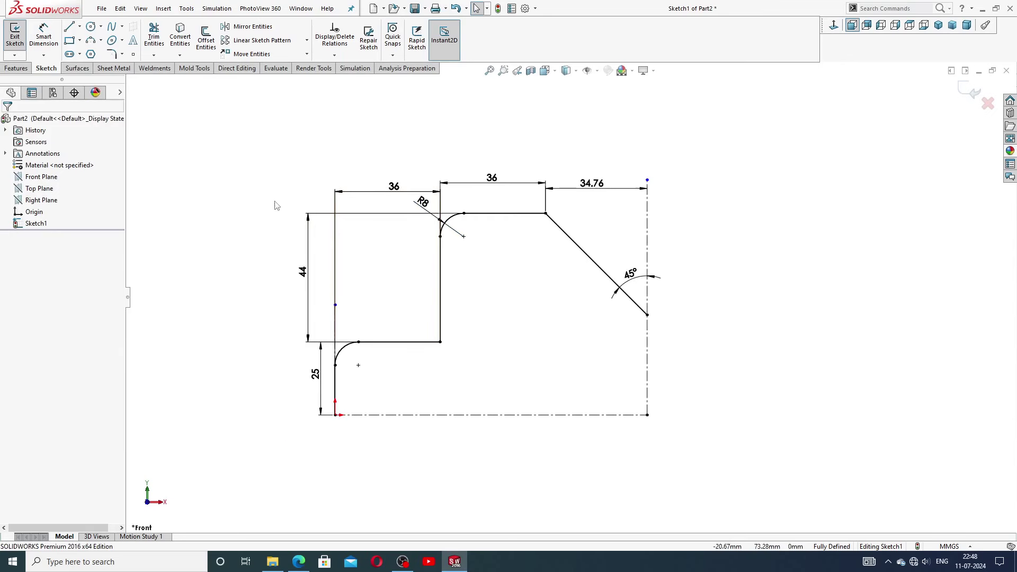
mouse_move(275, 206)
mouse_down()
mouse_move(286, 398)
mouse_move(509, 427)
mouse_move(681, 294)
mouse_move(339, 151)
mouse_move(296, 196)
mouse_up()
Step: Mirror the selected half-profile about the vertical centreline to complete the jaw outline
click(249, 27)
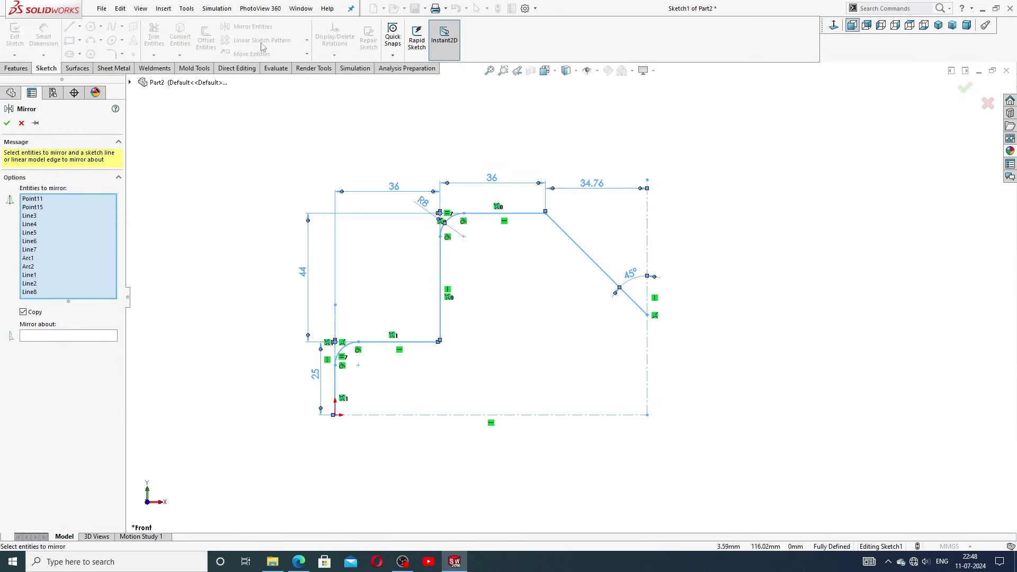
click(52, 337)
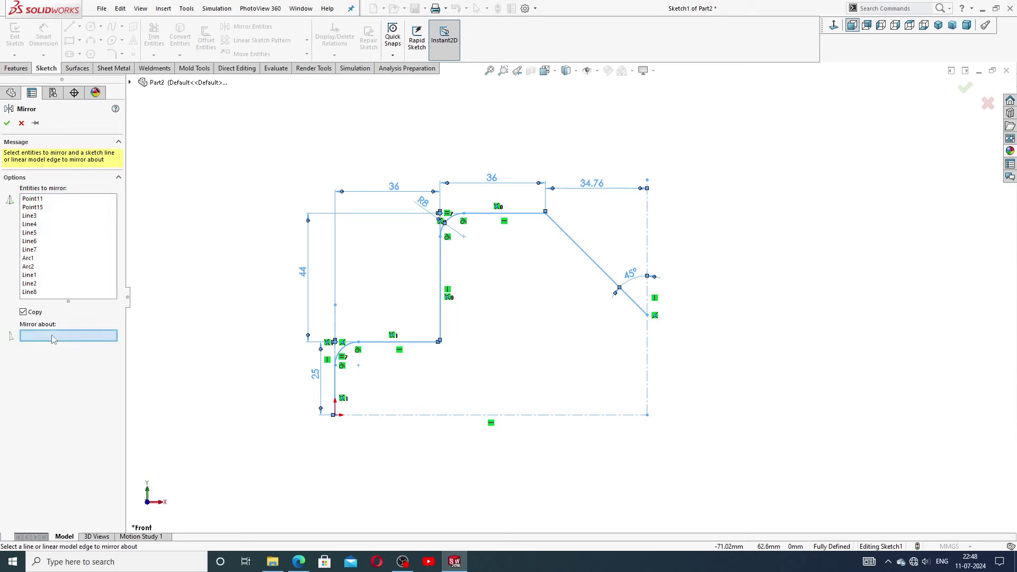
click(652, 344)
key(f)
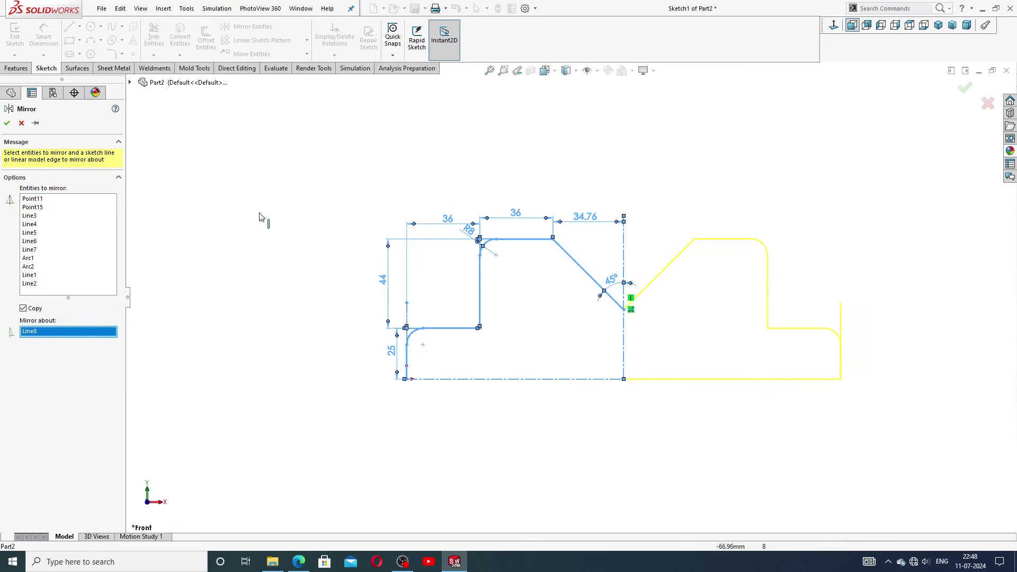
click(7, 125)
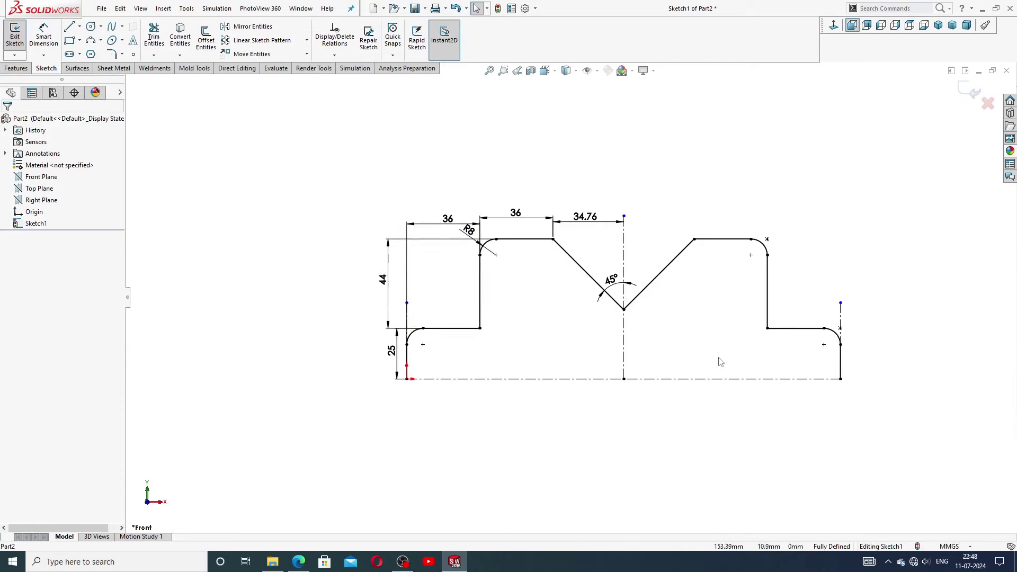
key(f)
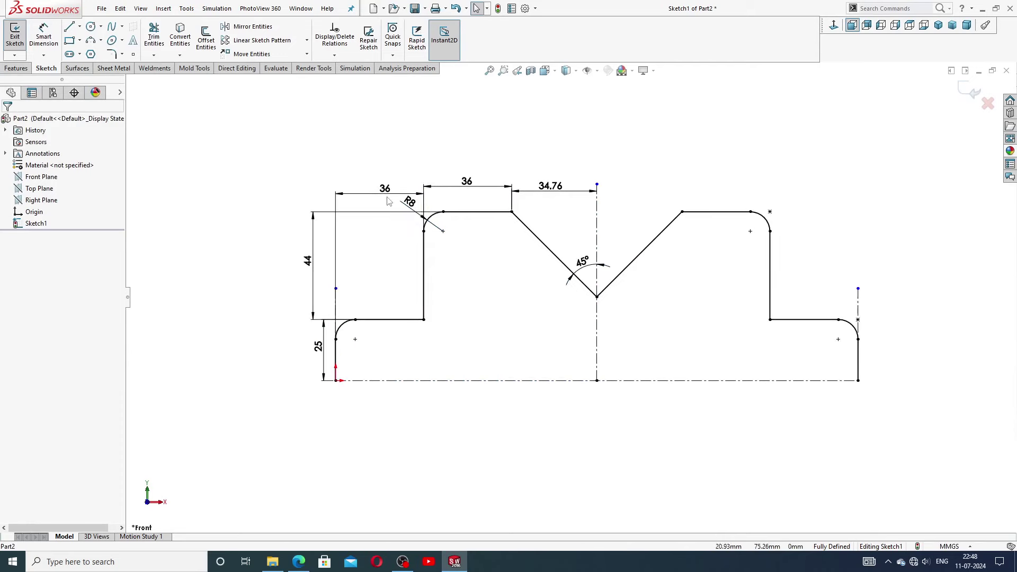
Step: Round the V-groove's bottom vertex with a 5 mm sketch fillet and reposition the R5 label
click(117, 54)
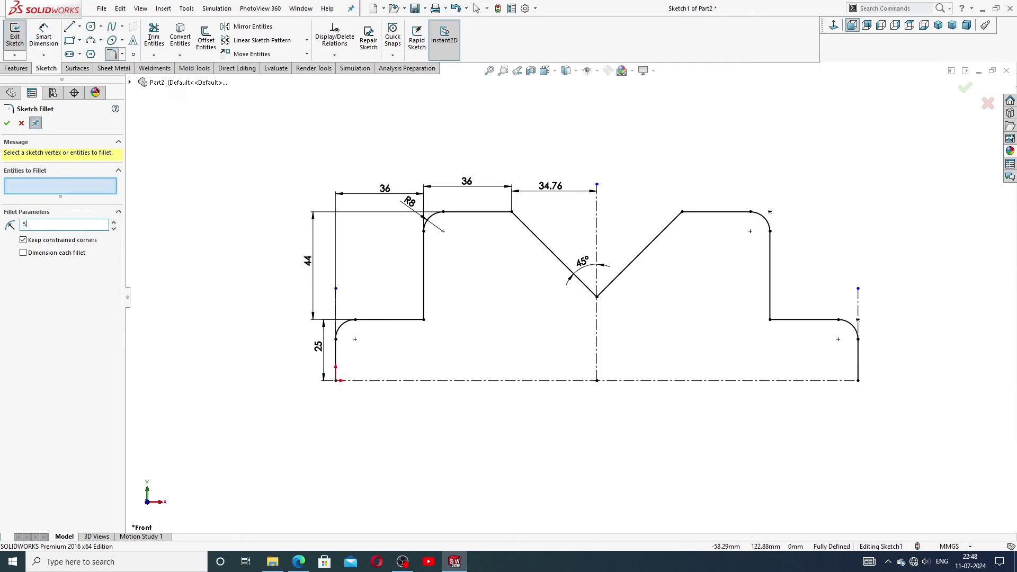
click(597, 296)
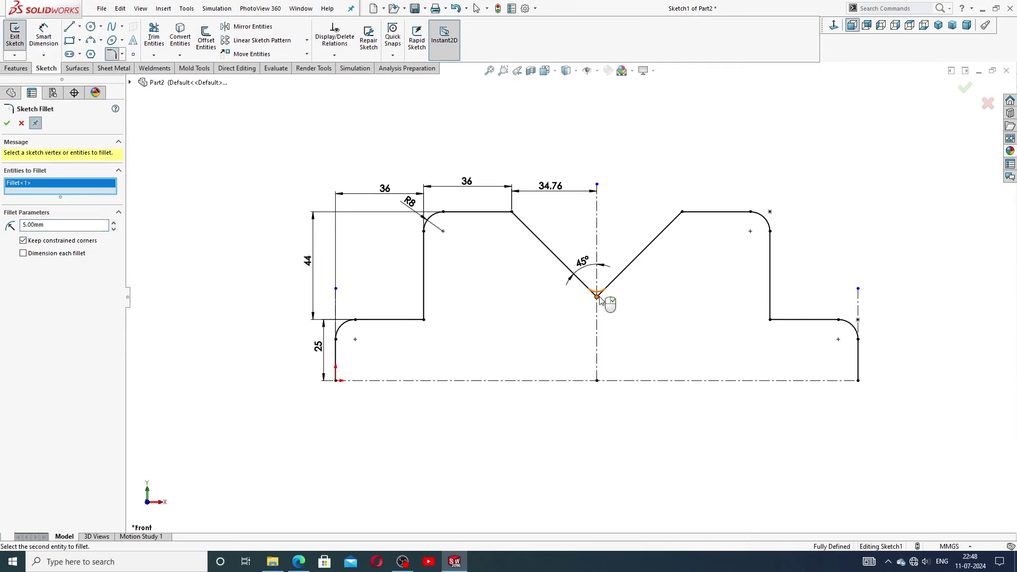
click(7, 123)
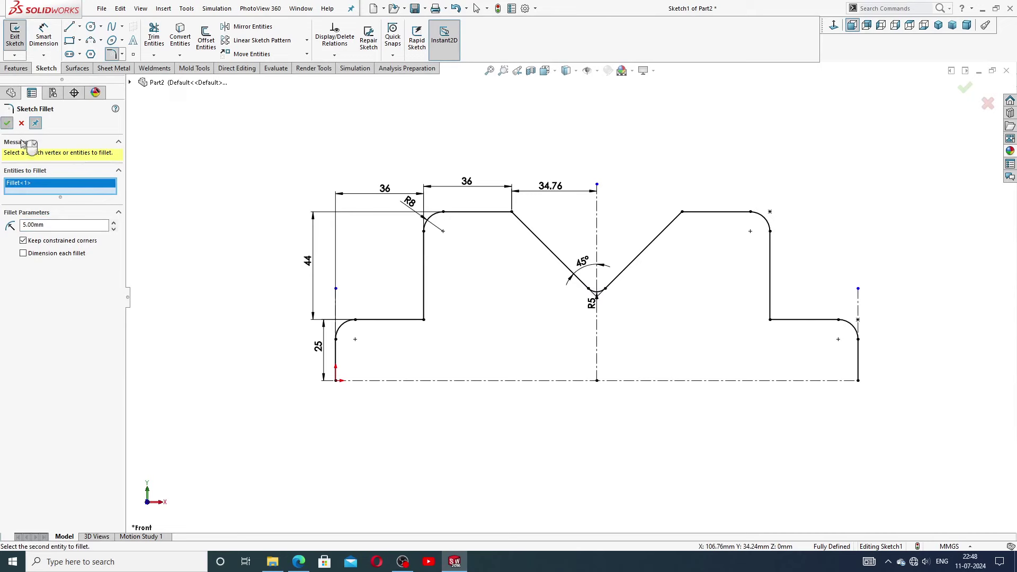
click(7, 123)
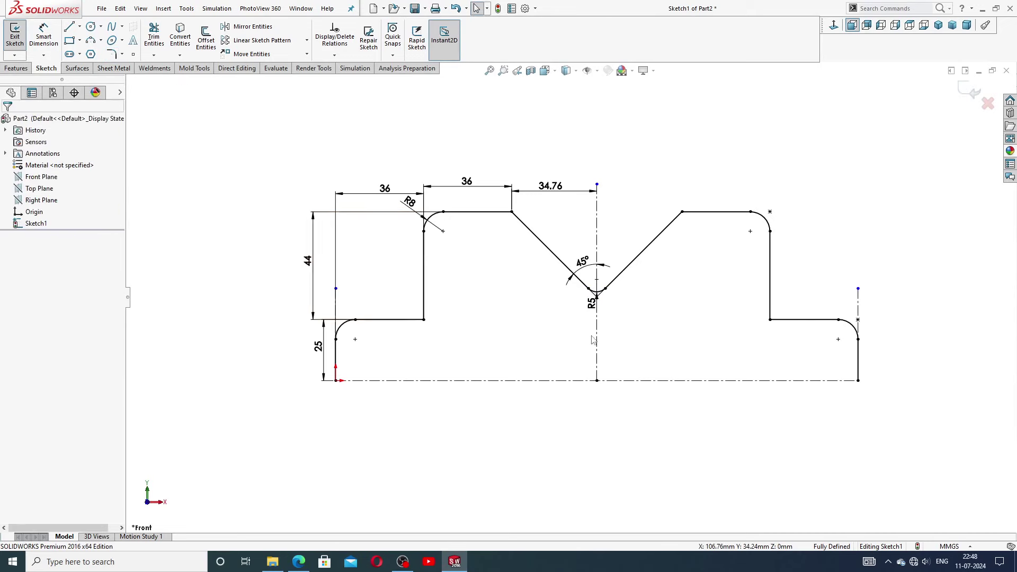
scroll(595, 294, down, 2)
drag(593, 286, 571, 295)
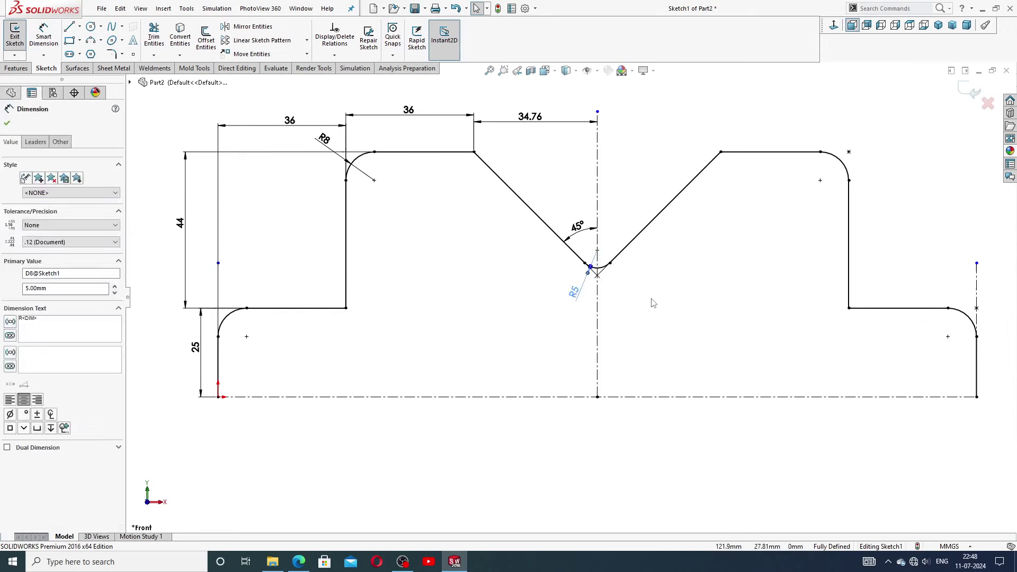
Step: Draw the bottom base line from the sketch origin to the bottom right corner
scroll(570, 297, up, 2)
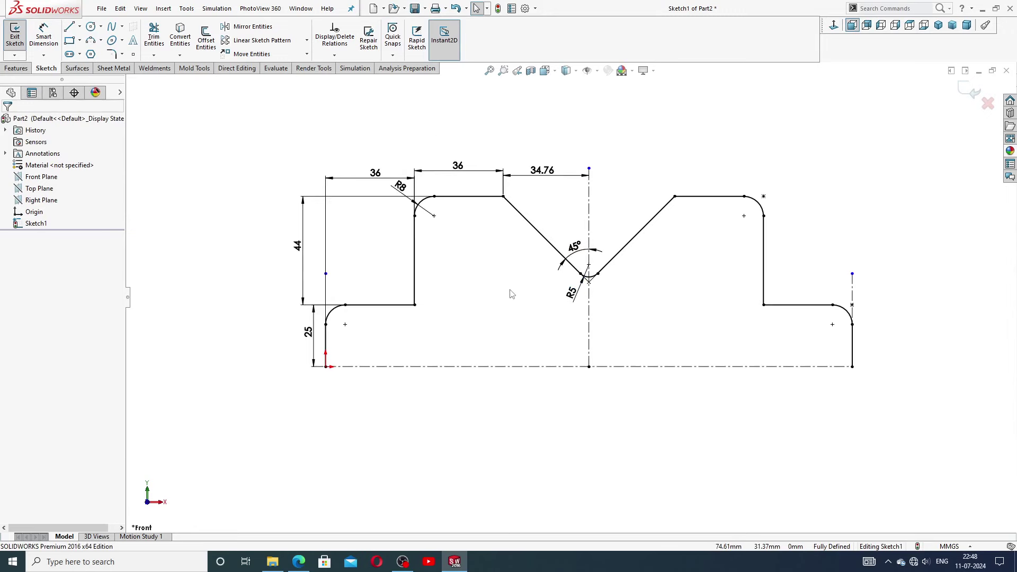
scroll(512, 291, down, 1)
scroll(525, 296, up, 1)
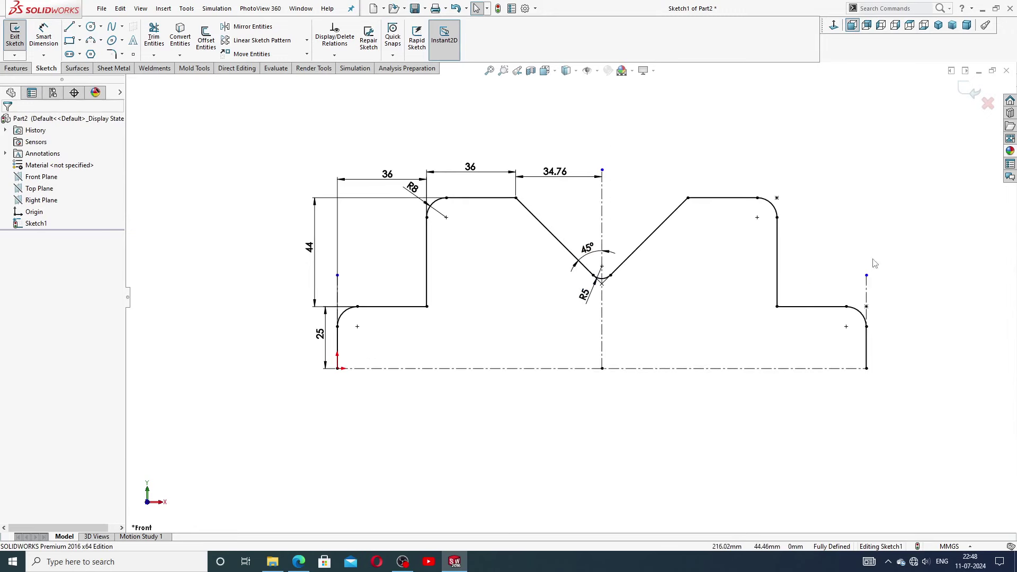
click(69, 27)
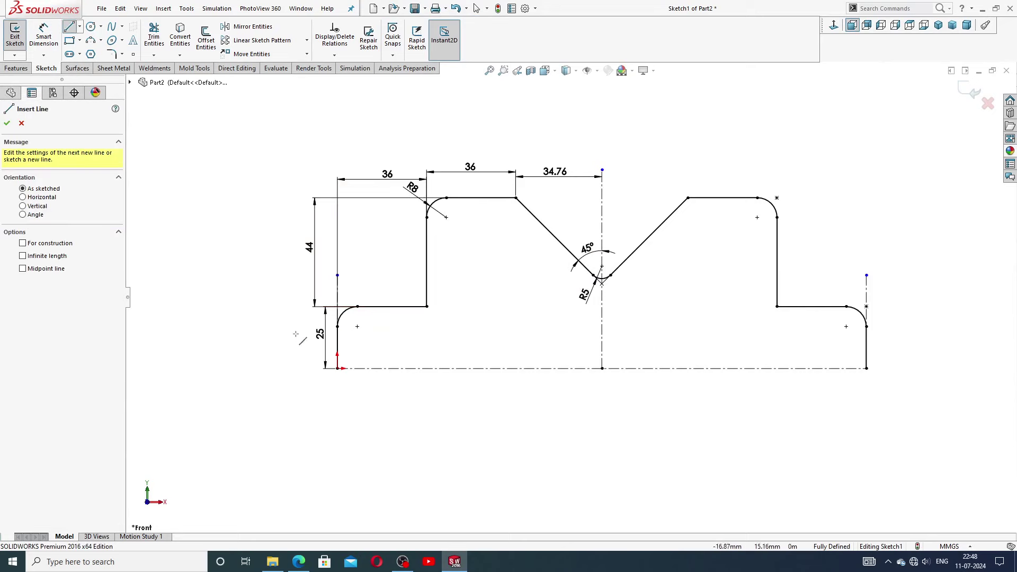
click(337, 368)
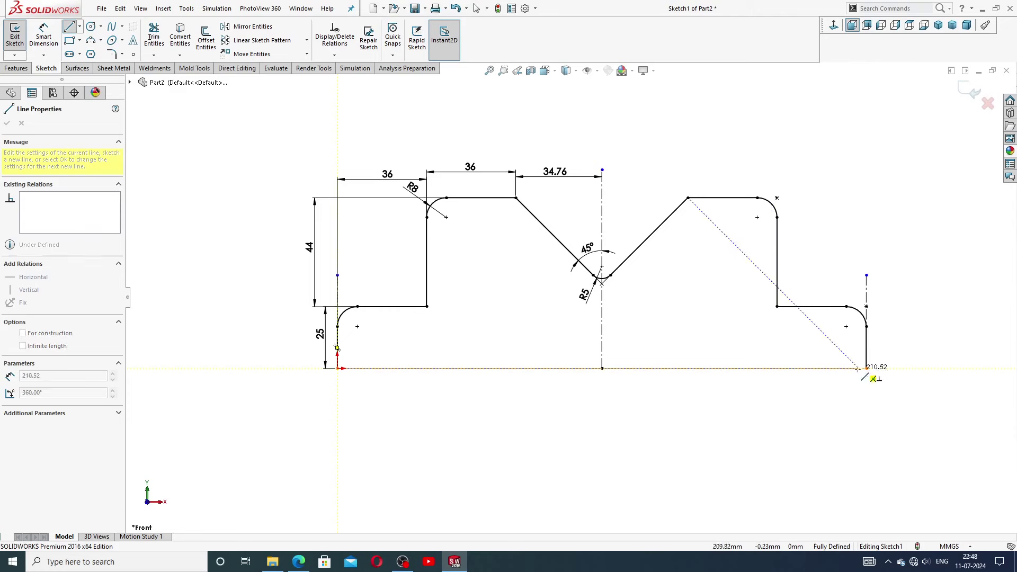
click(867, 368)
right_click(854, 213)
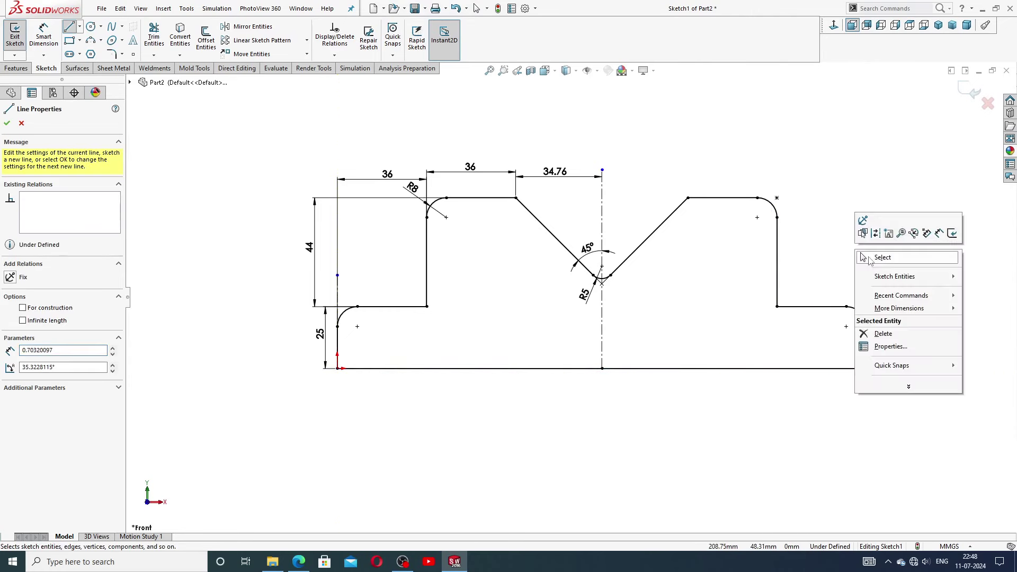
click(871, 260)
Step: Add the 213.52 overall length of the base line as a driven dimension
click(44, 37)
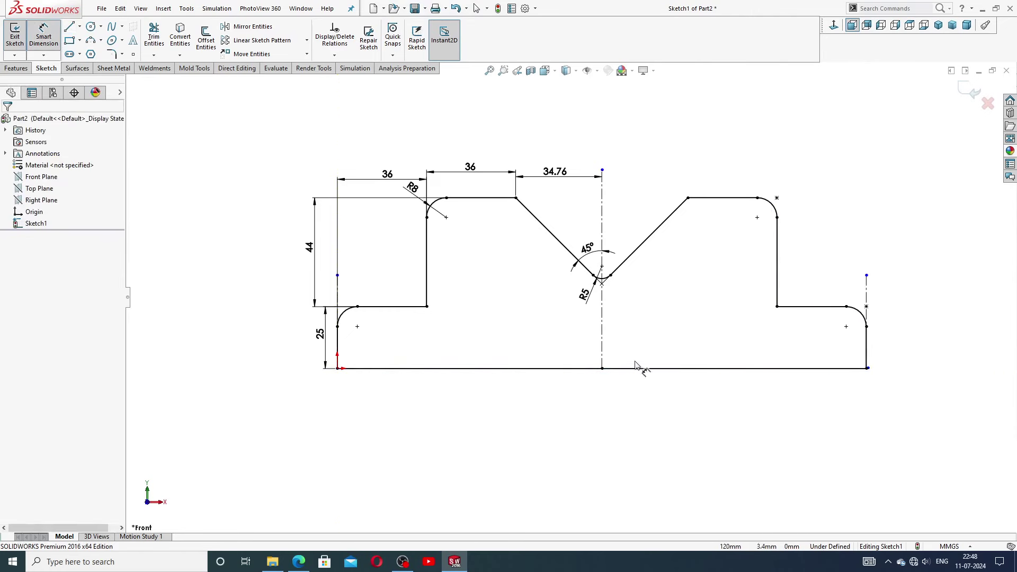
click(641, 370)
click(607, 395)
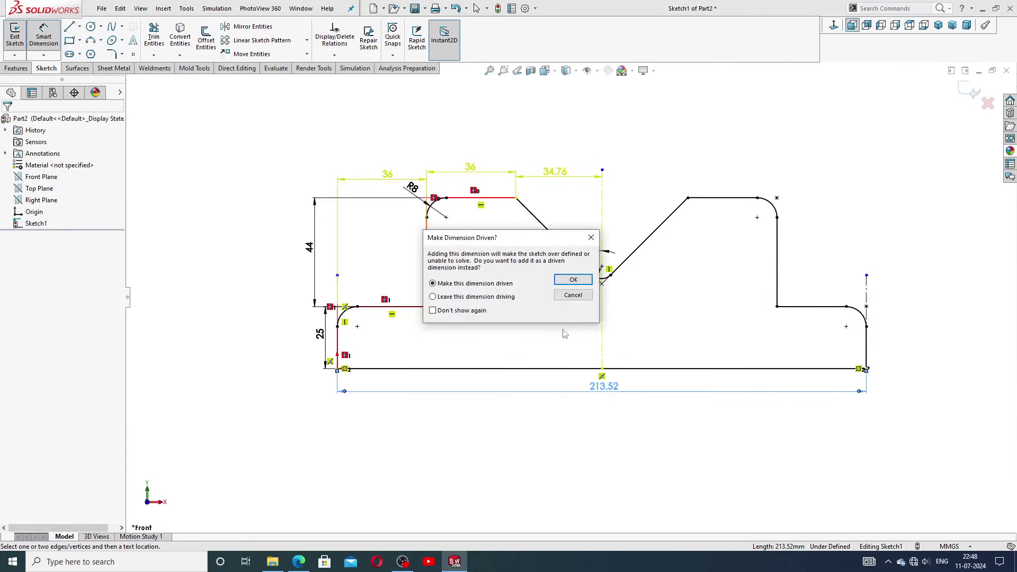
click(583, 296)
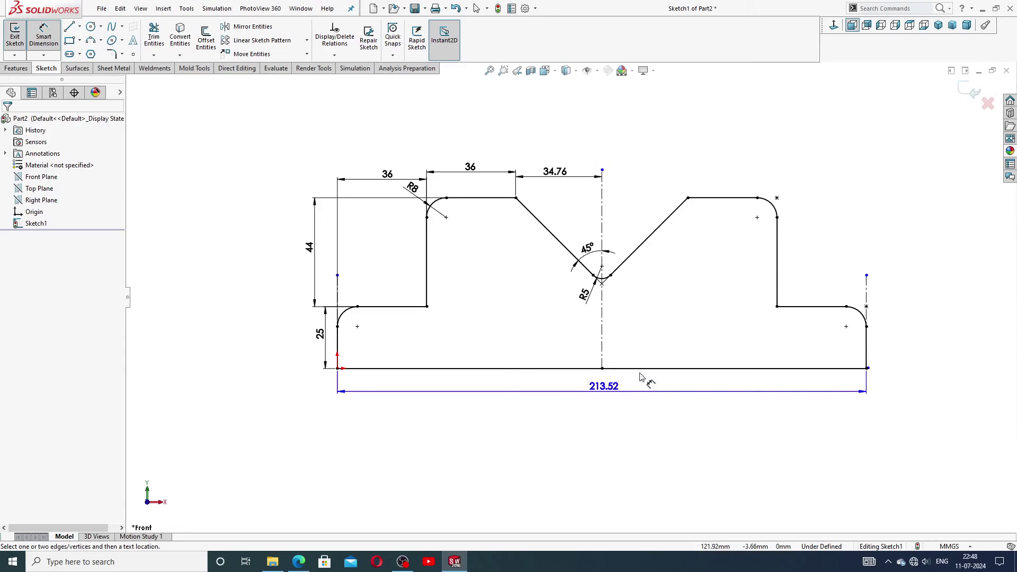
key(f)
scroll(621, 281, down, 1)
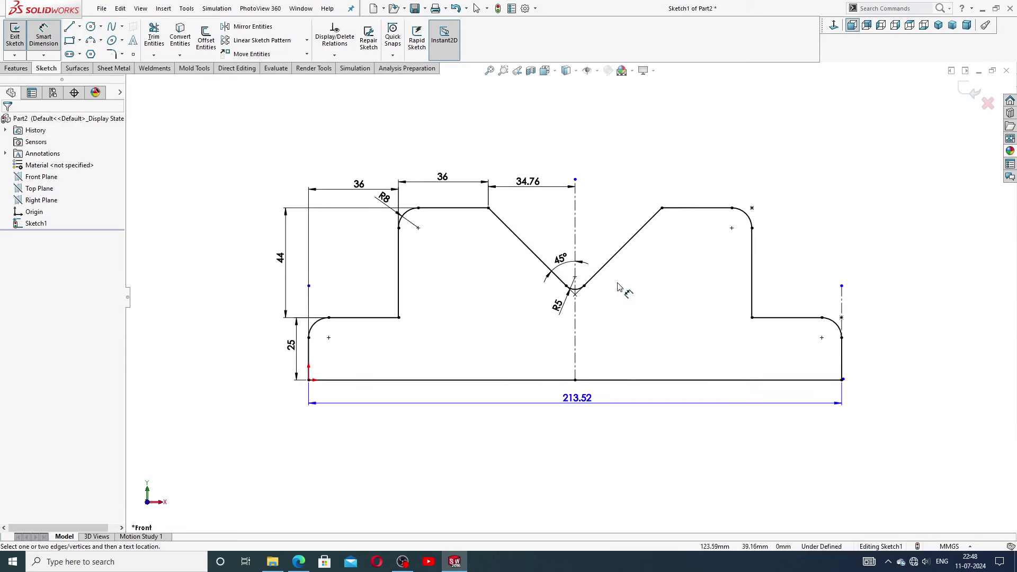
right_click(734, 143)
click(816, 169)
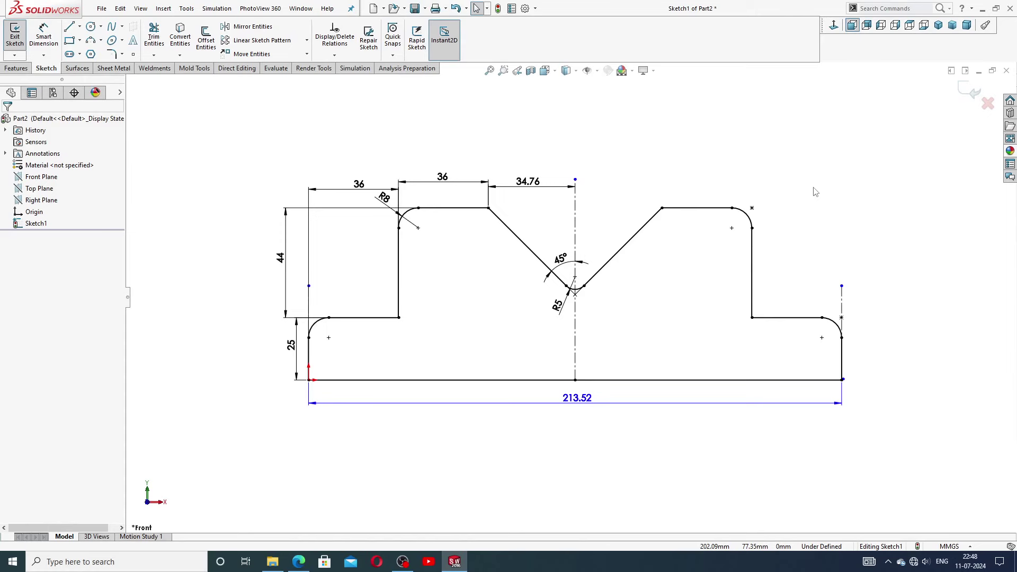
click(299, 562)
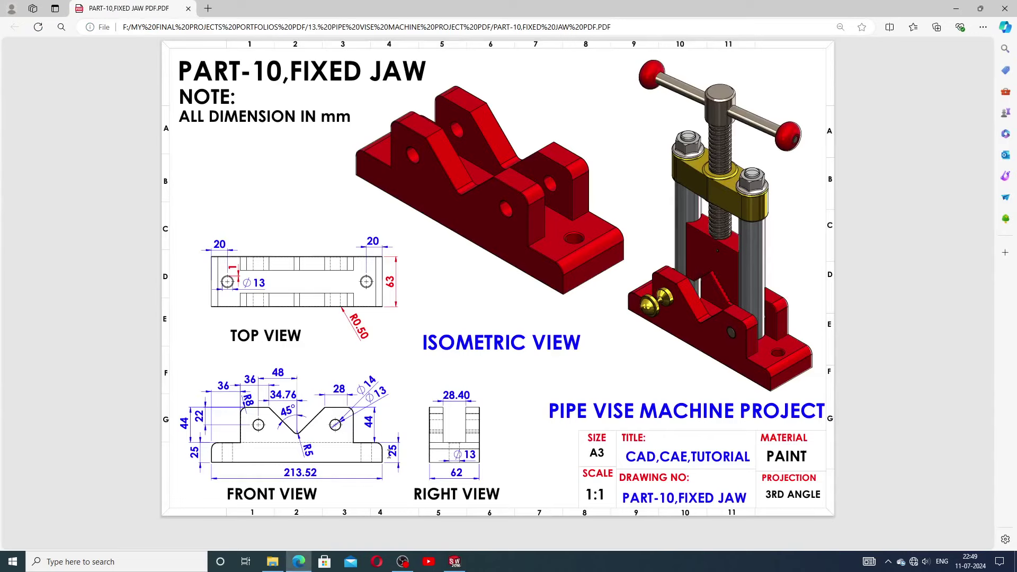
click(455, 562)
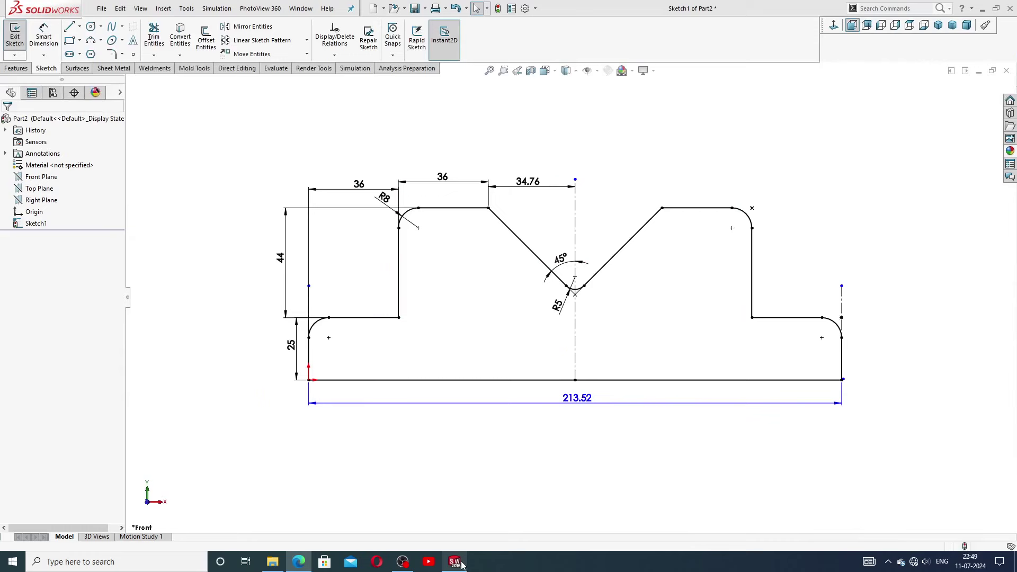
Step: Extrude the jaw profile 63 mm with a Mid Plane end condition into Boss-Extrude1
click(16, 68)
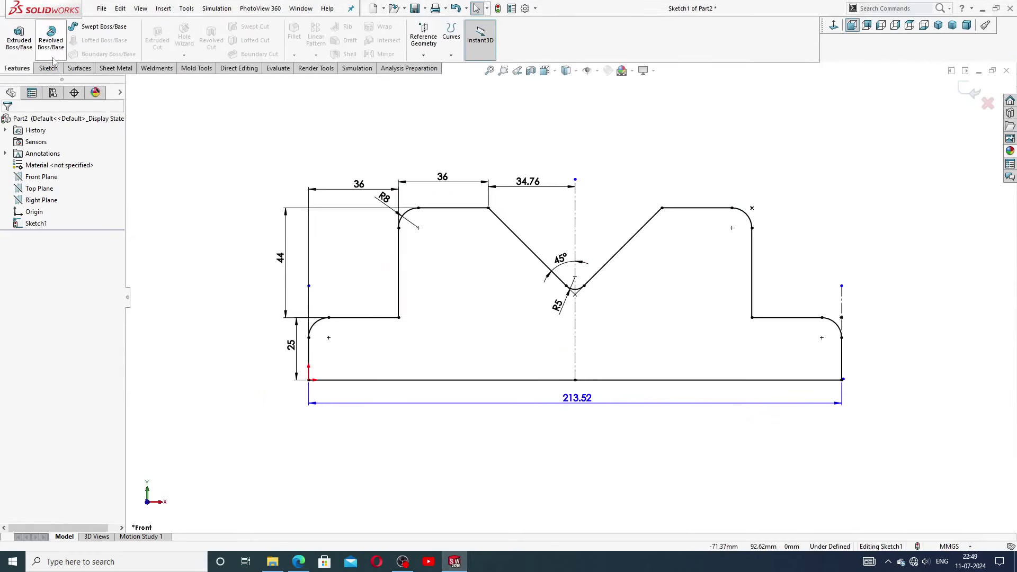
click(19, 37)
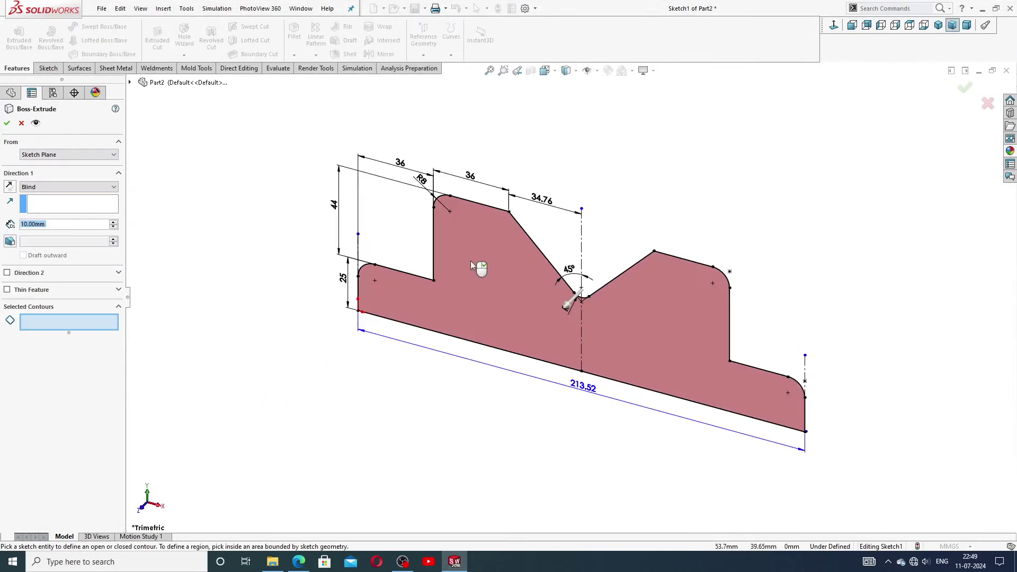
click(528, 293)
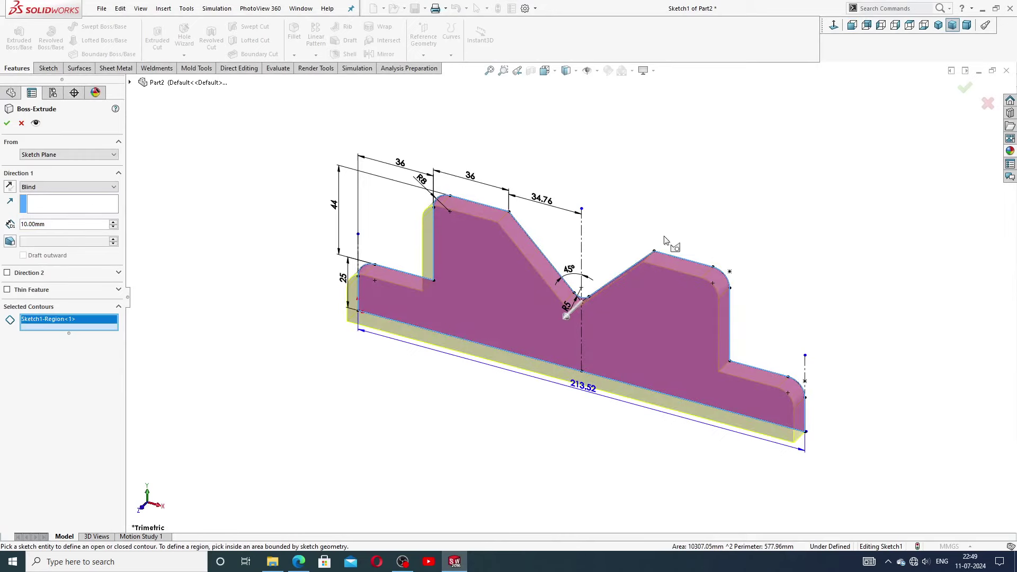
mouse_move(665, 241)
middle_down()
mouse_move(652, 218)
mouse_move(601, 244)
middle_up()
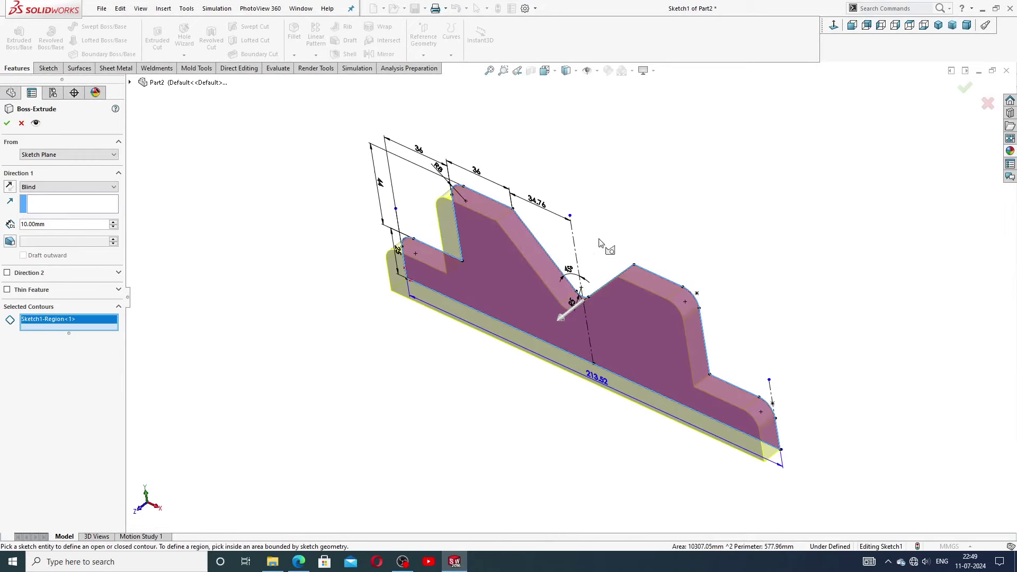
click(65, 187)
click(58, 233)
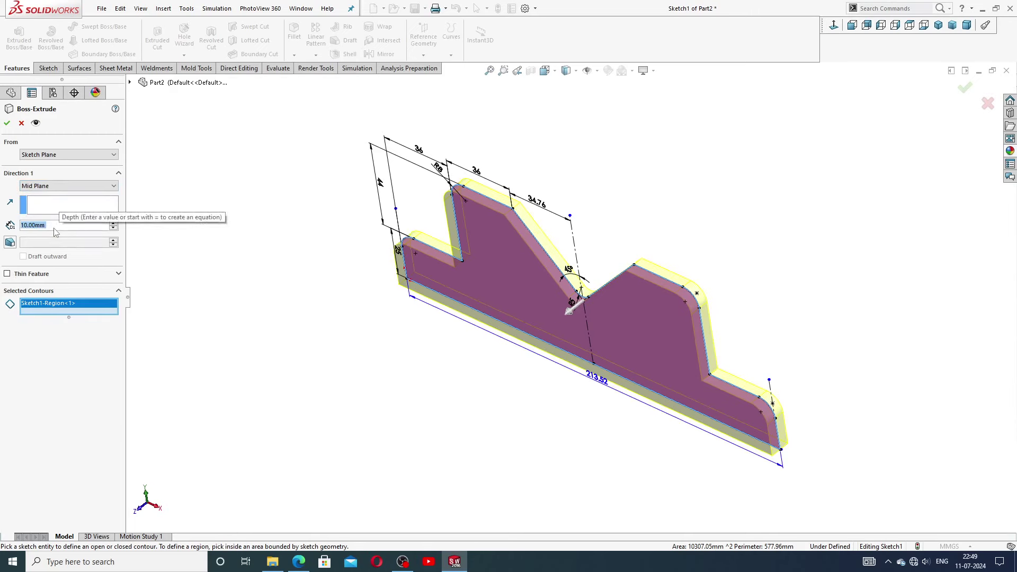
click(299, 562)
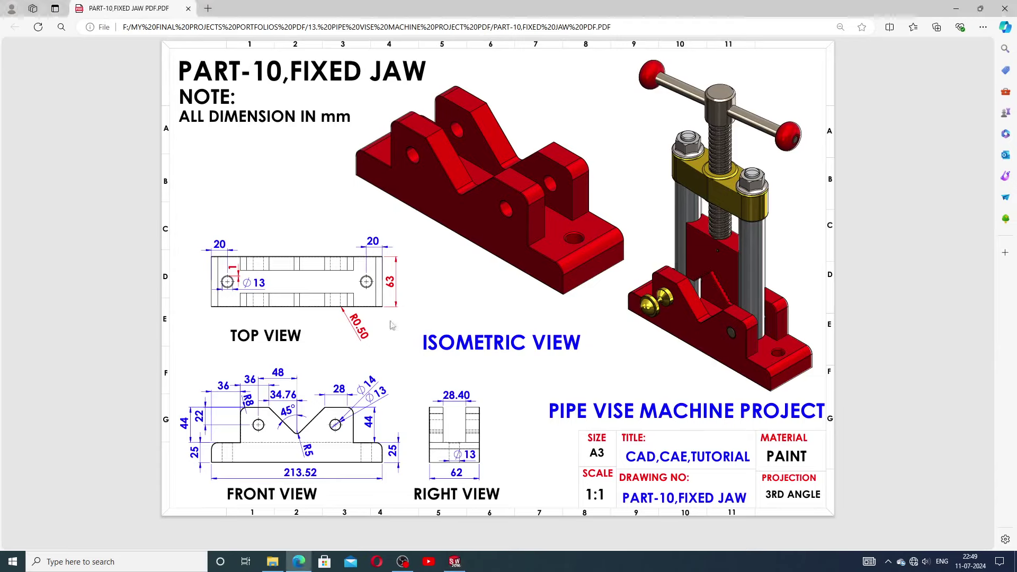
click(298, 562)
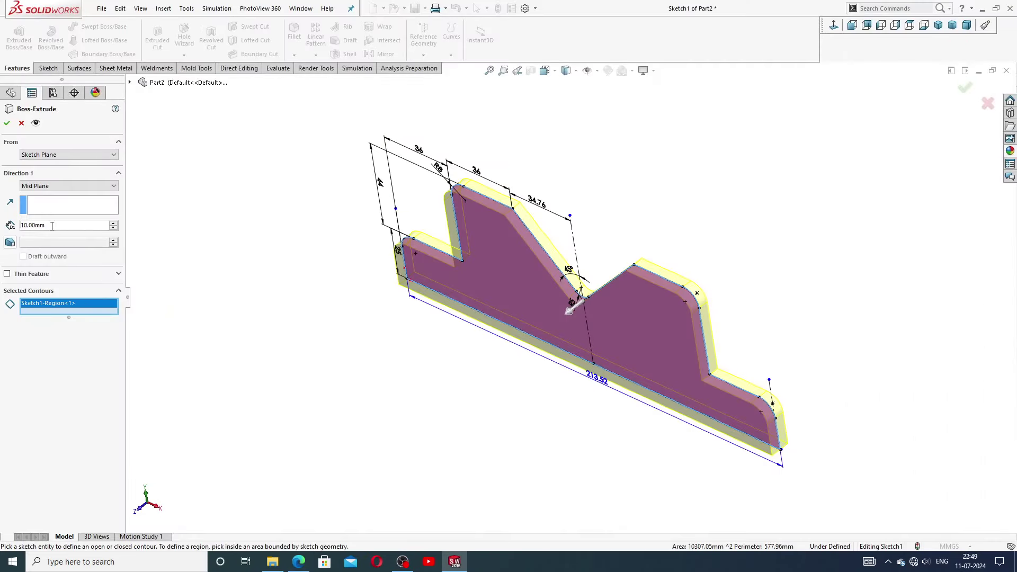
text(63)
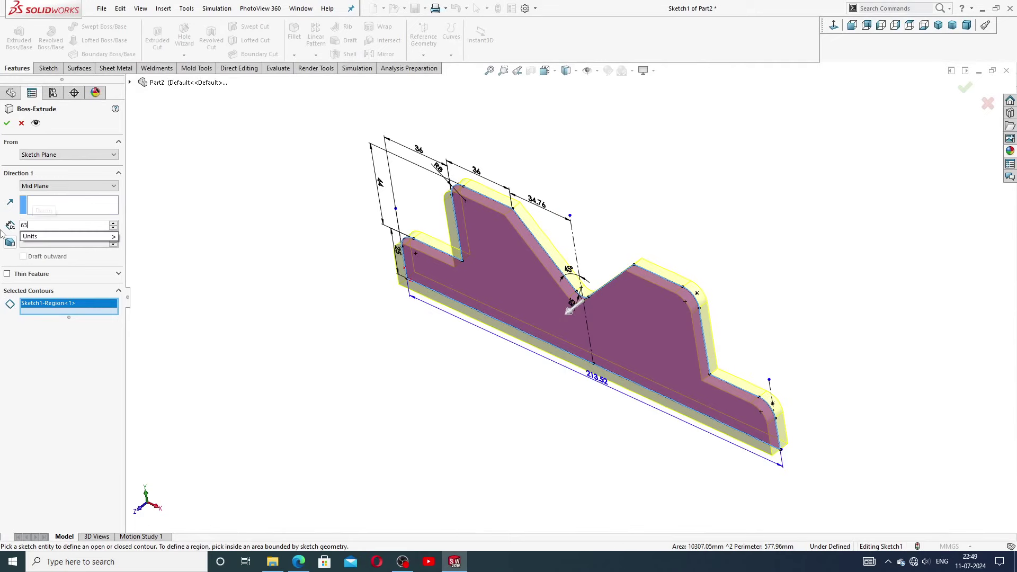
key(Return)
middle_drag(564, 314, 561, 291)
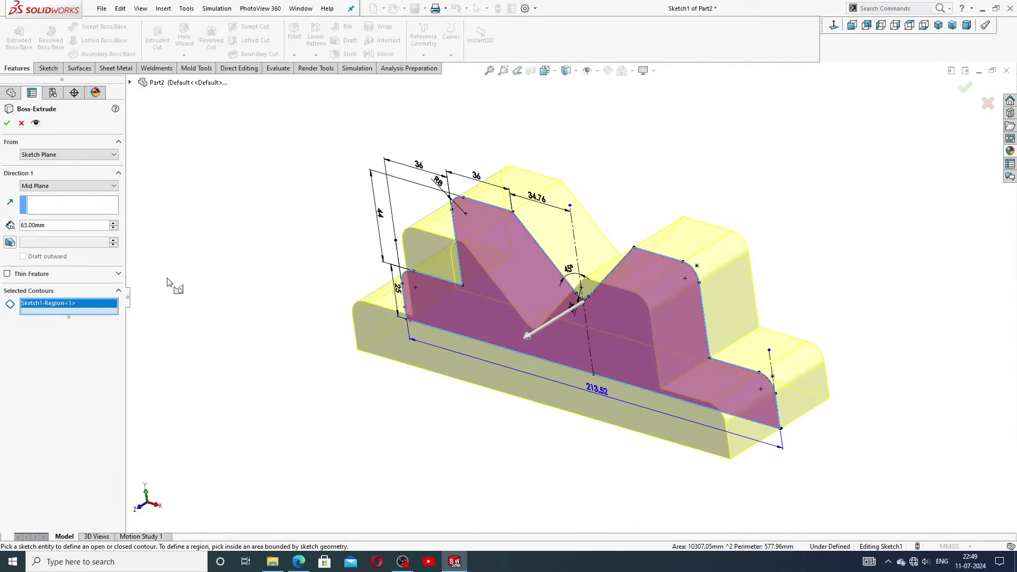
click(7, 124)
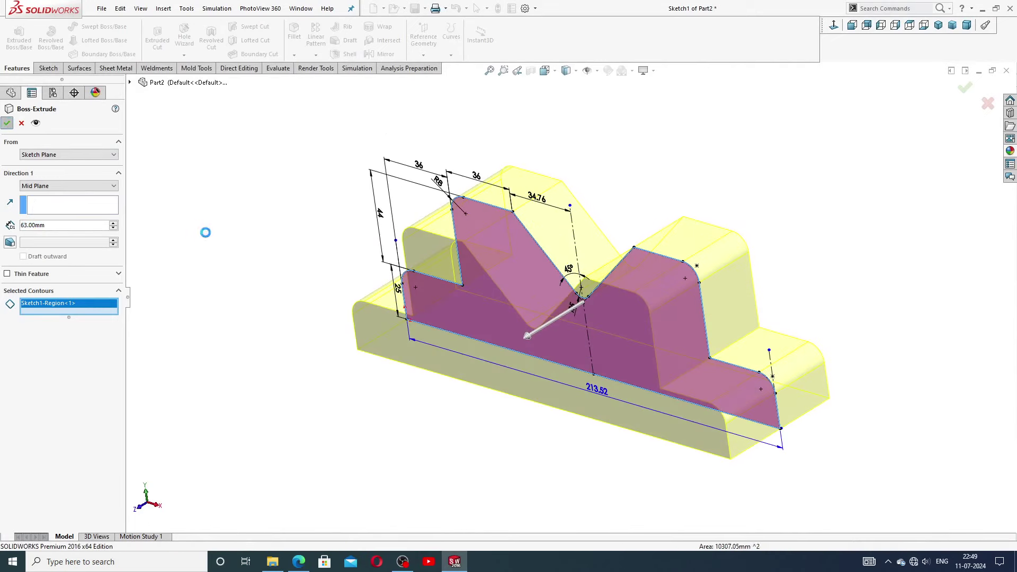
Step: Orbit around the new solid and bring up the appearances library
middle_drag(344, 323, 389, 296)
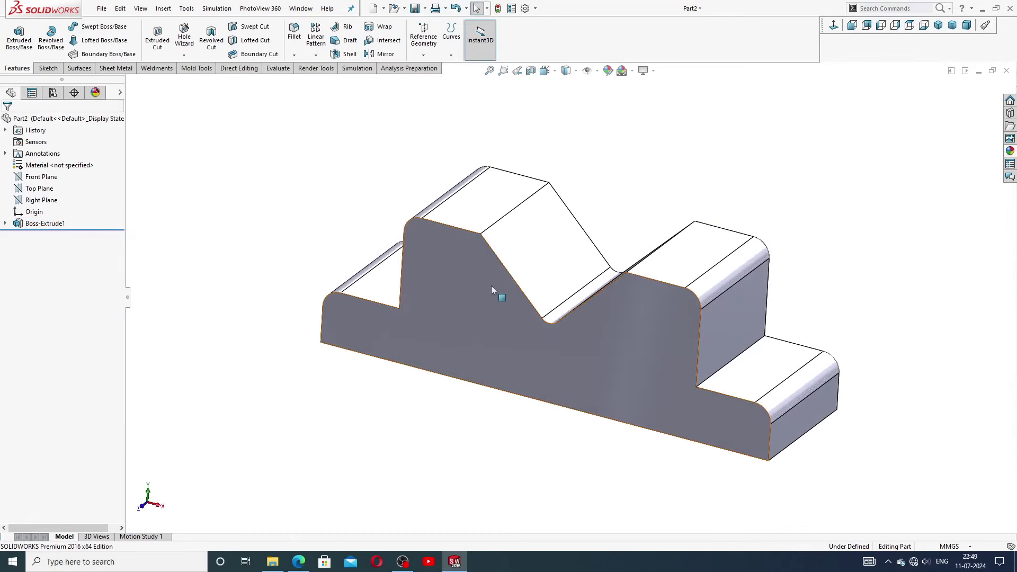
middle_drag(491, 285, 624, 238)
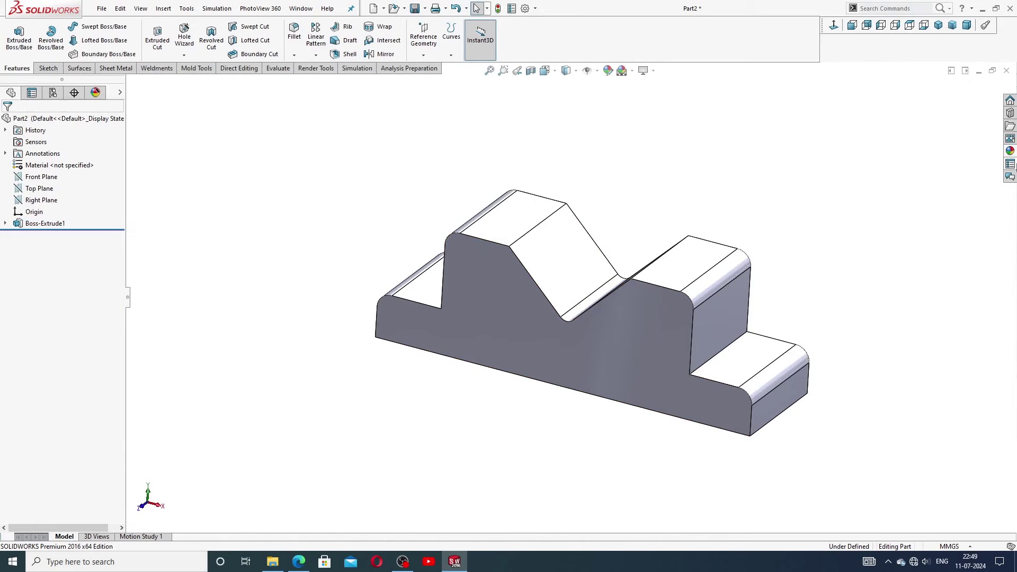
click(1011, 151)
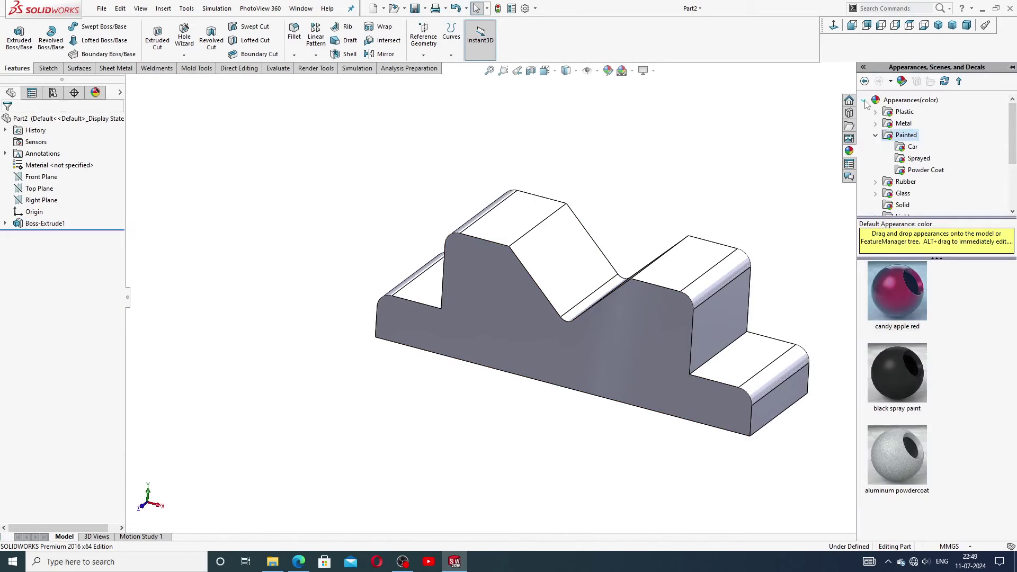
Step: Apply the Painted > Car candy apple red appearance, set Isometric view, and bring back the reference drawing
click(864, 101)
double_click(912, 100)
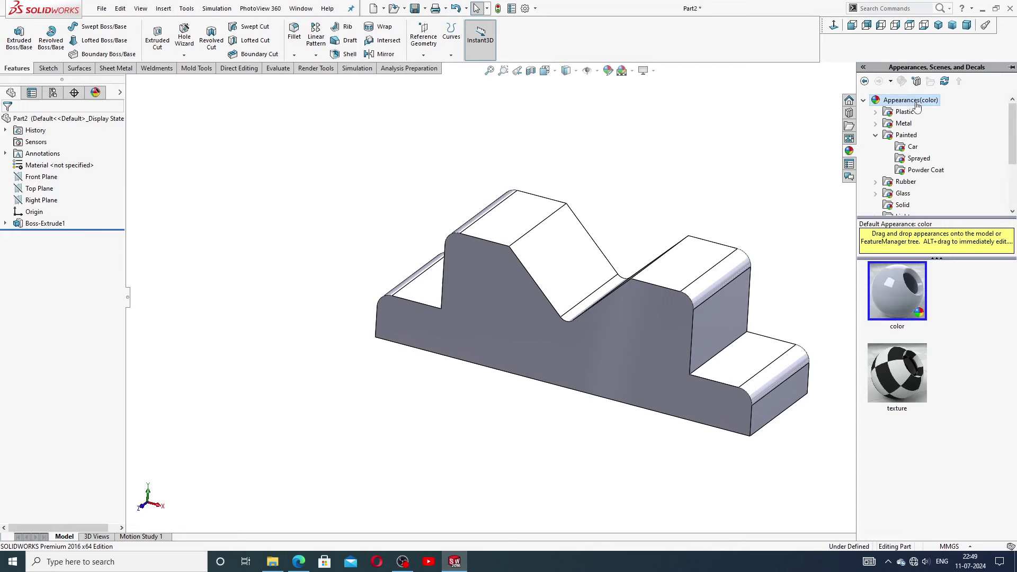
click(902, 137)
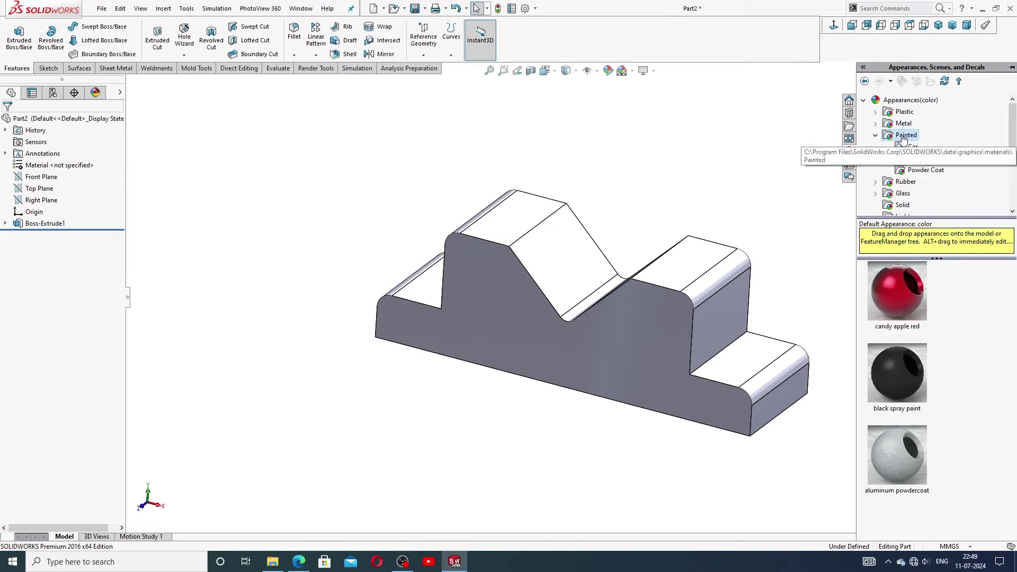
double_click(904, 294)
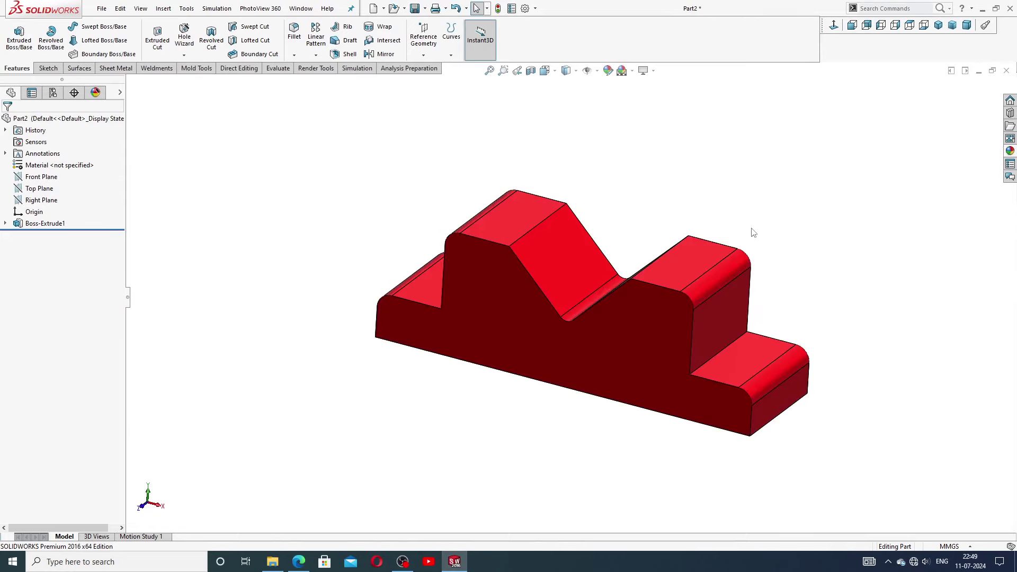
middle_drag(752, 230, 774, 243)
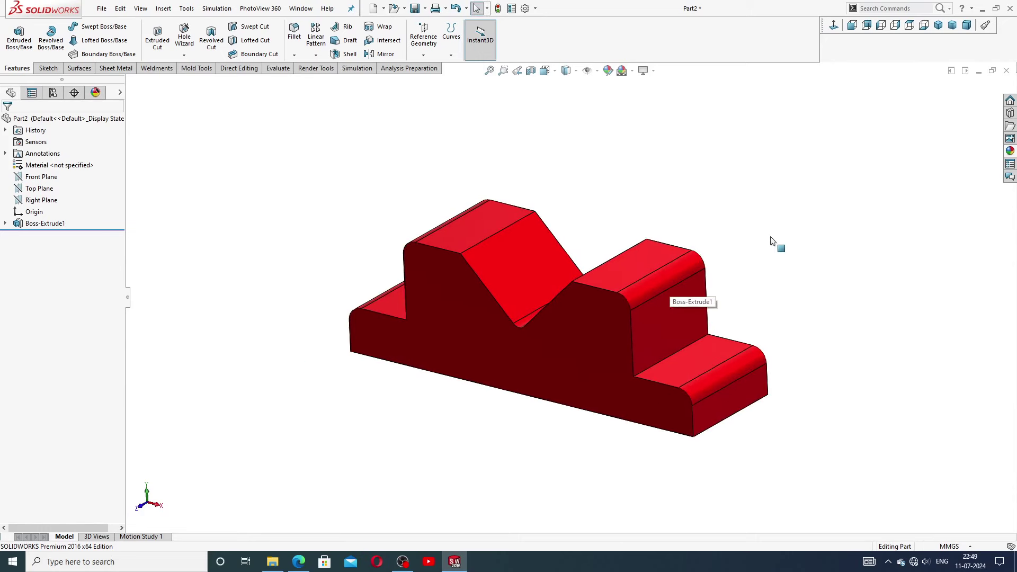
click(938, 26)
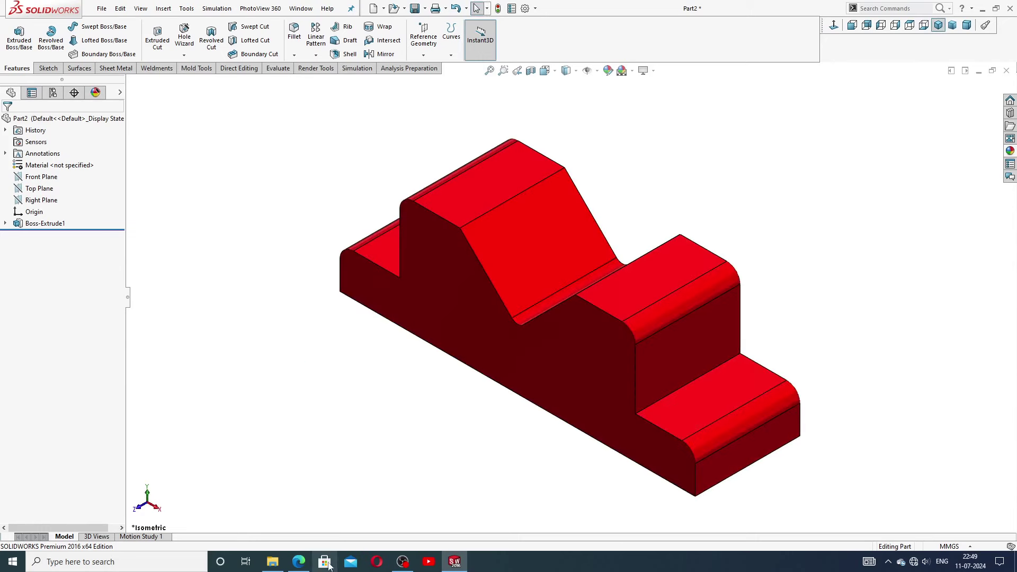
click(299, 561)
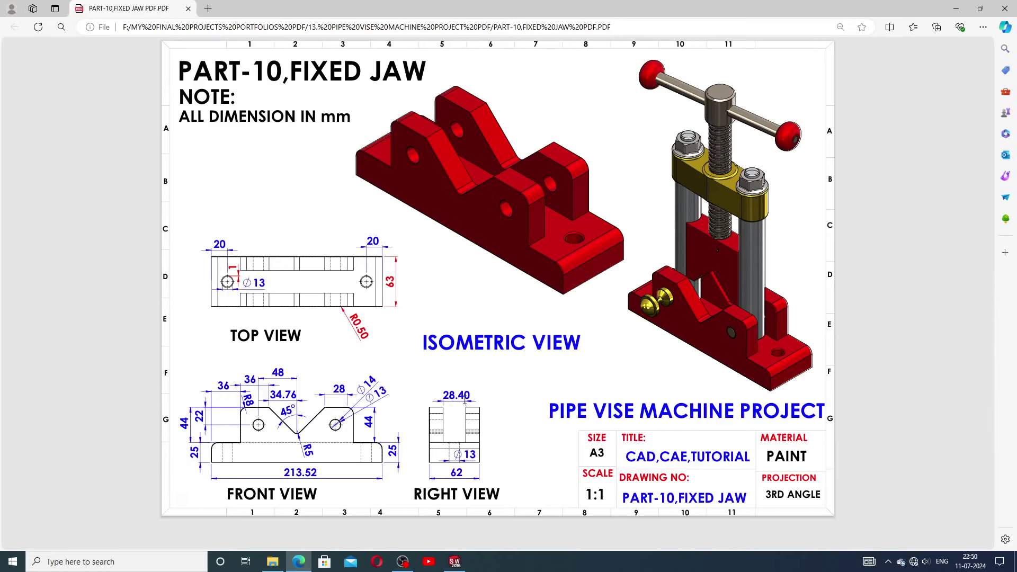
Step: Start Sketch2 on the vertical face beside the right upright, viewed normal to it
click(454, 561)
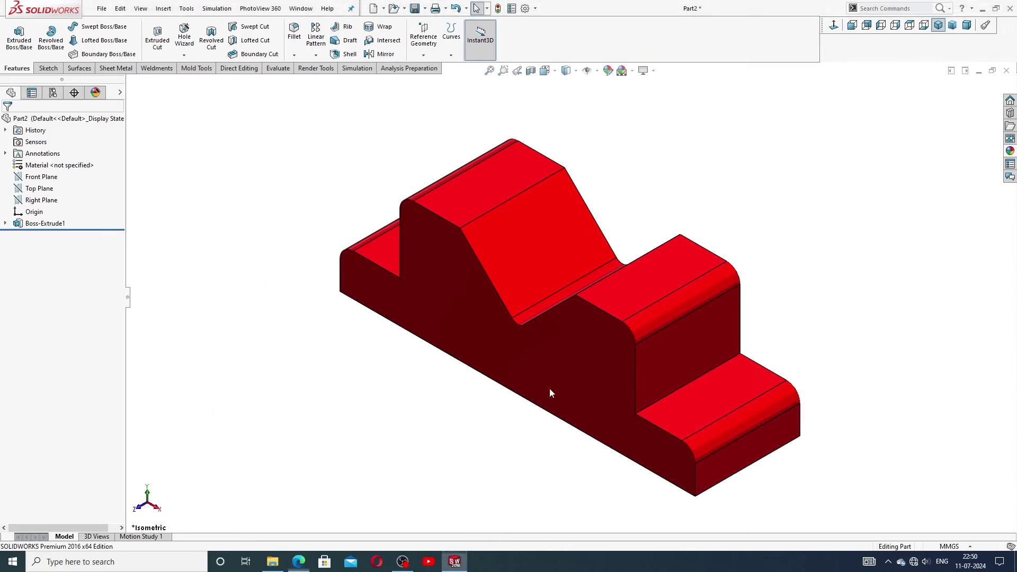
click(701, 348)
click(746, 306)
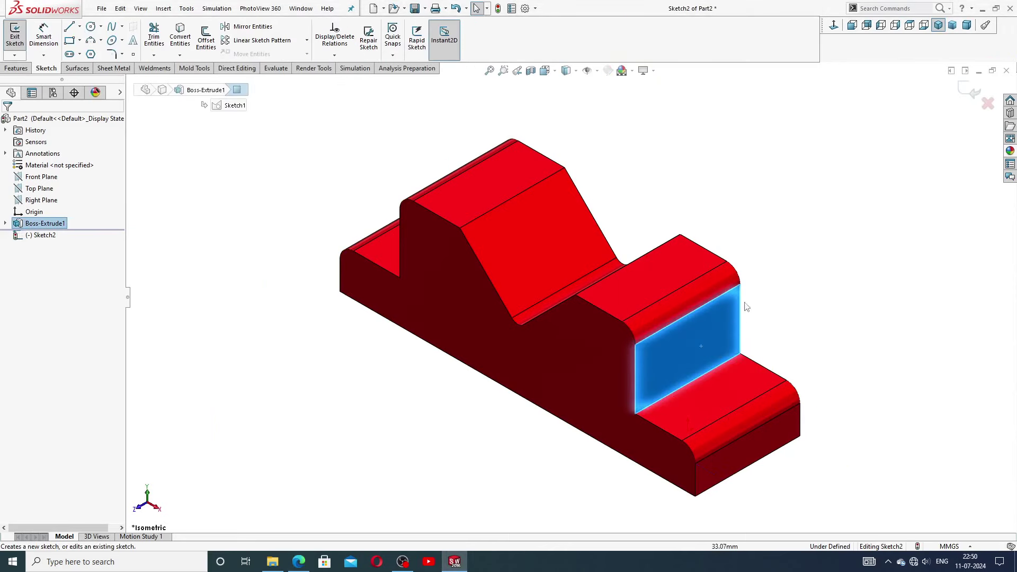
click(834, 25)
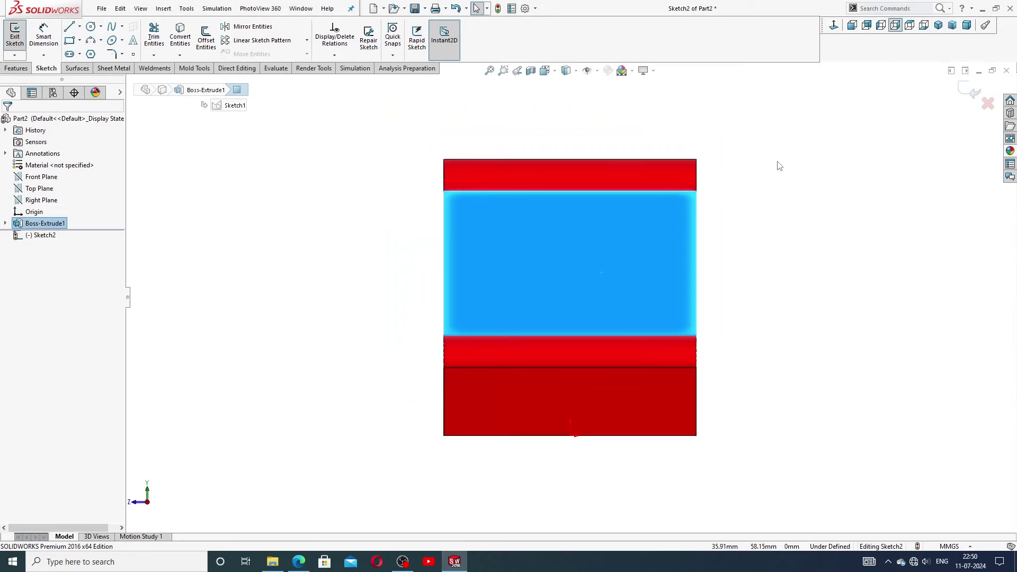
Step: Draw a corner rectangle from the face's lower edge up to the part's top edge
click(80, 40)
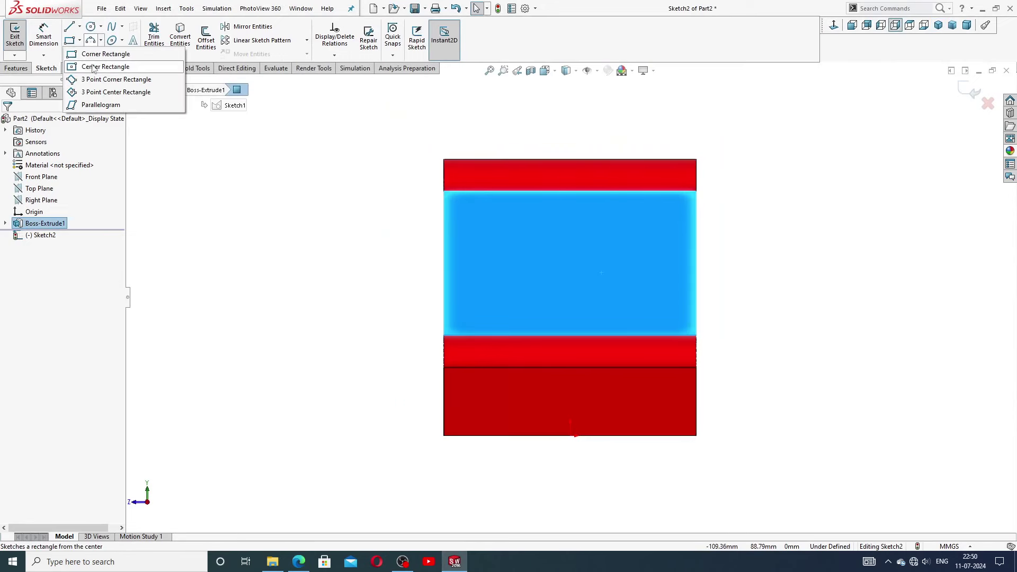
click(97, 56)
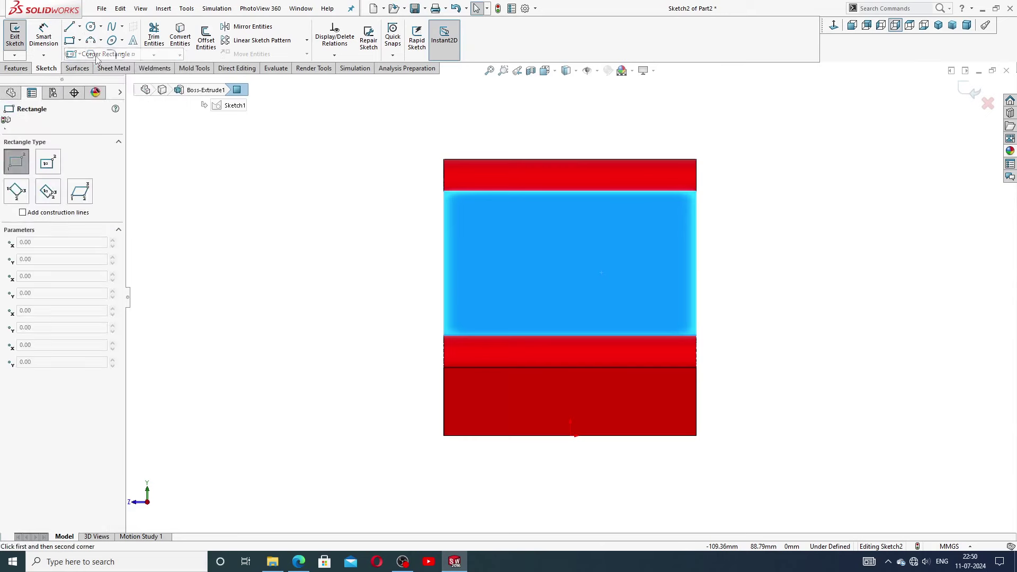
click(489, 335)
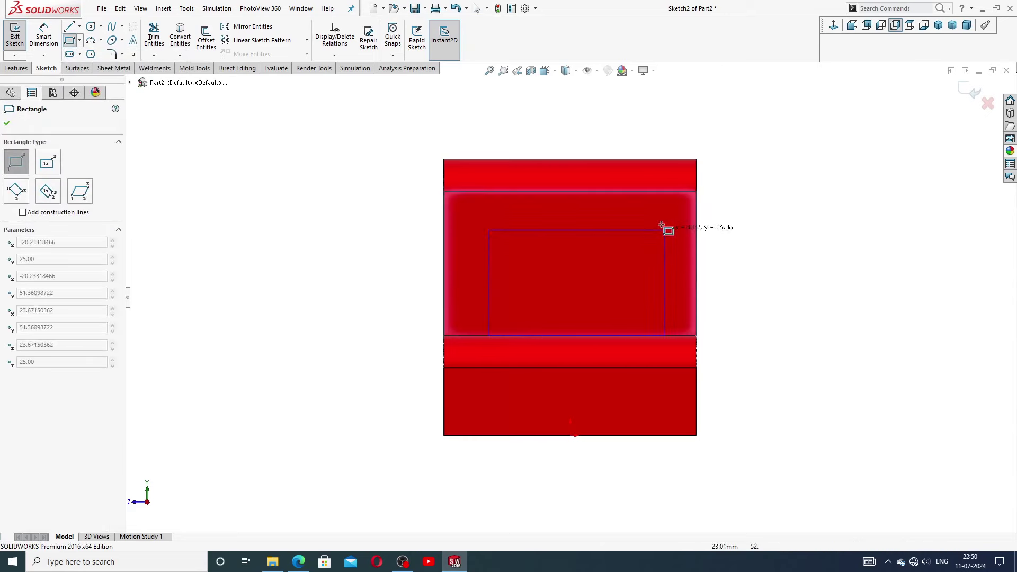
click(645, 159)
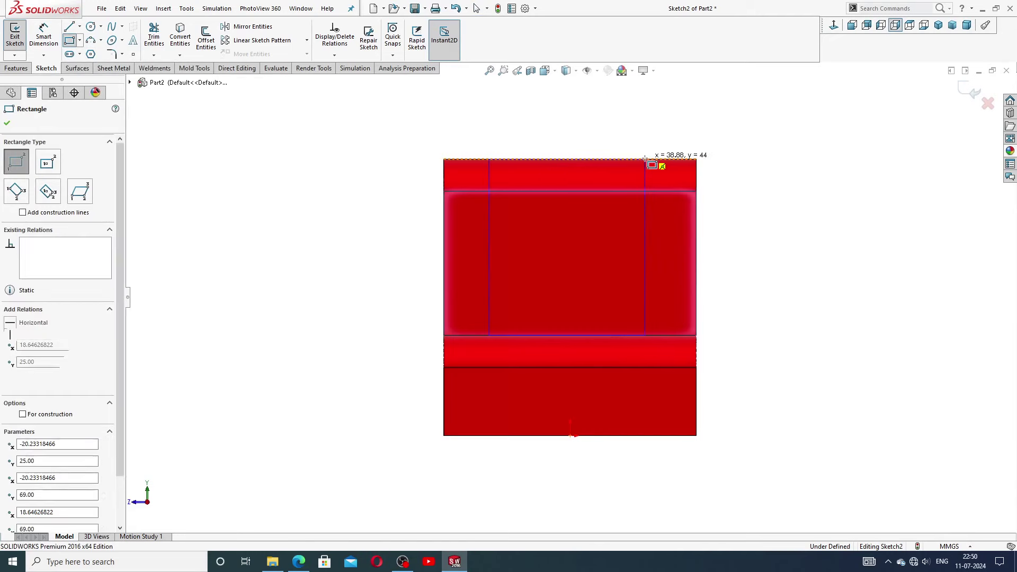
right_click(727, 123)
click(748, 124)
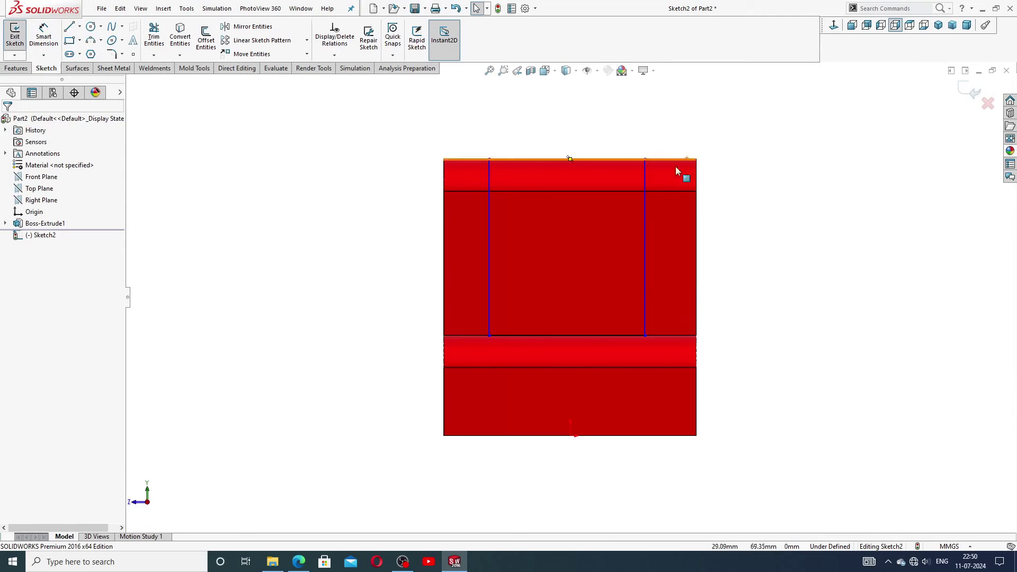
key(z)
scroll(414, 202, down, 2)
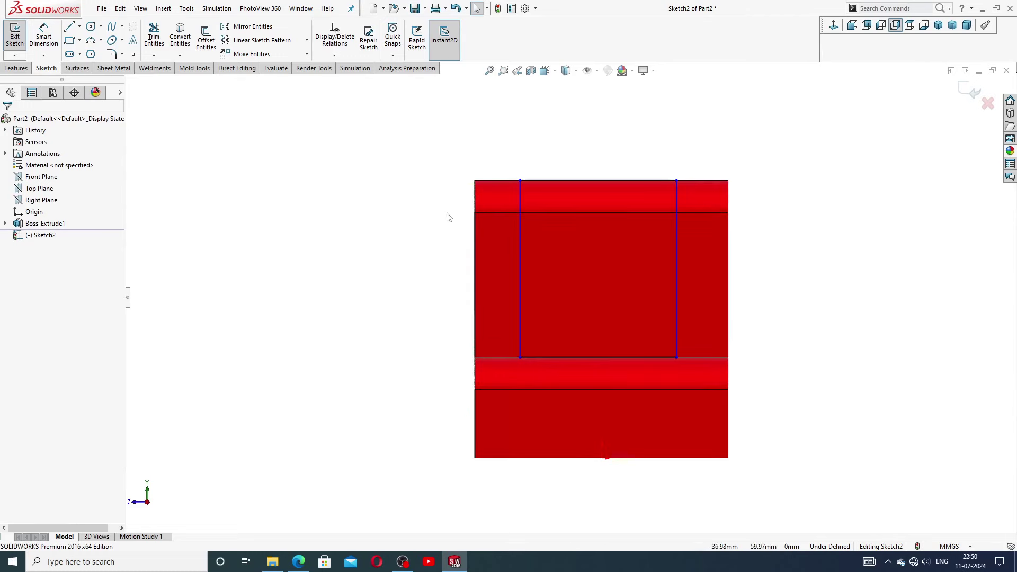
Step: Draw both crossing construction centerline diagonals of the rectangle
click(80, 28)
click(90, 52)
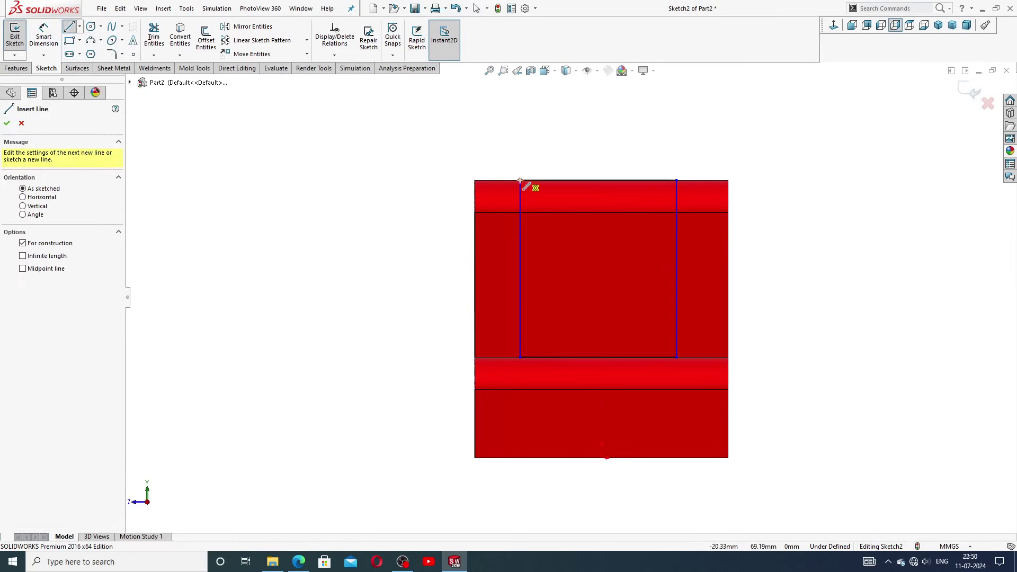
click(520, 180)
click(676, 357)
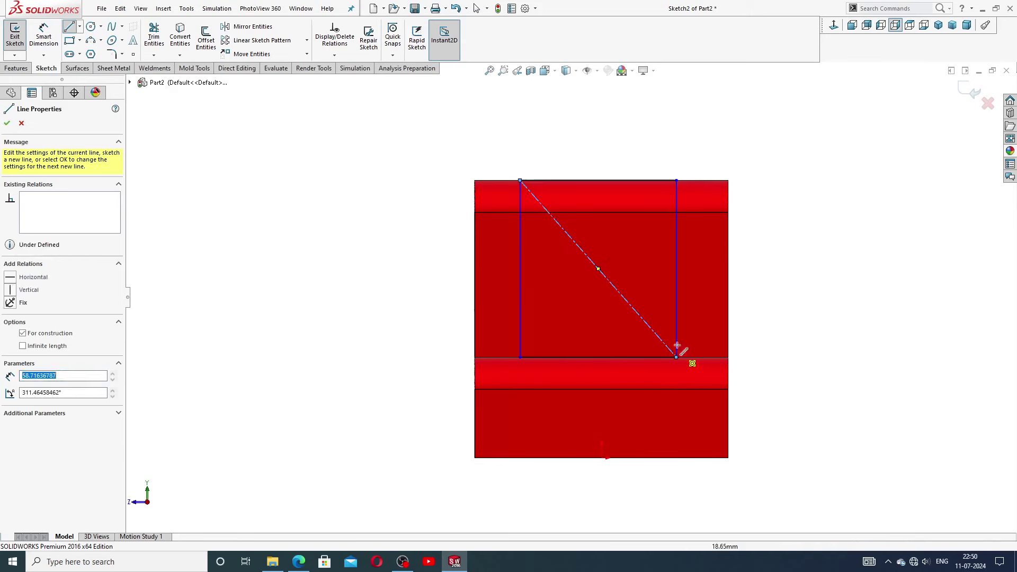
click(676, 181)
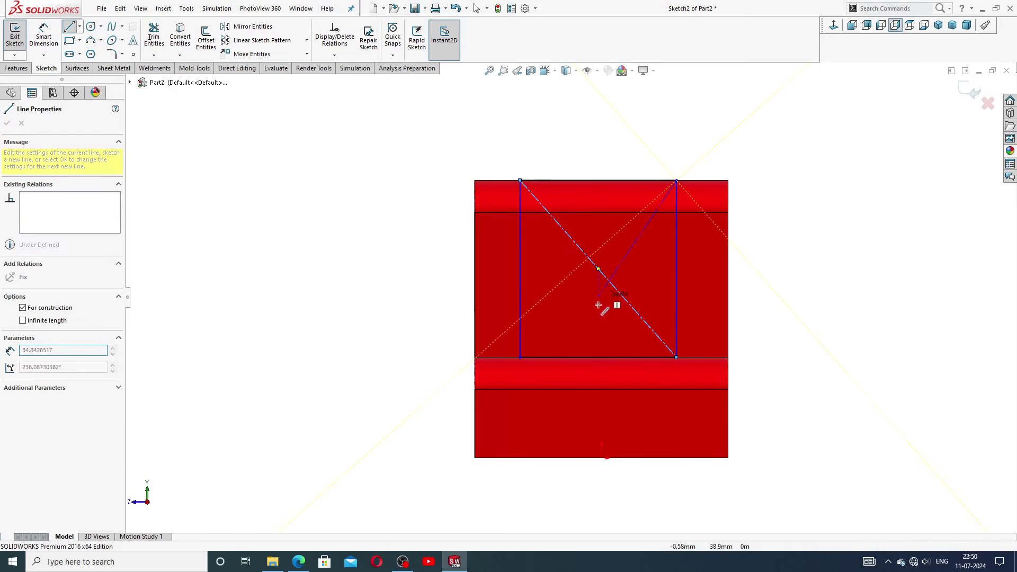
click(520, 358)
right_click(583, 333)
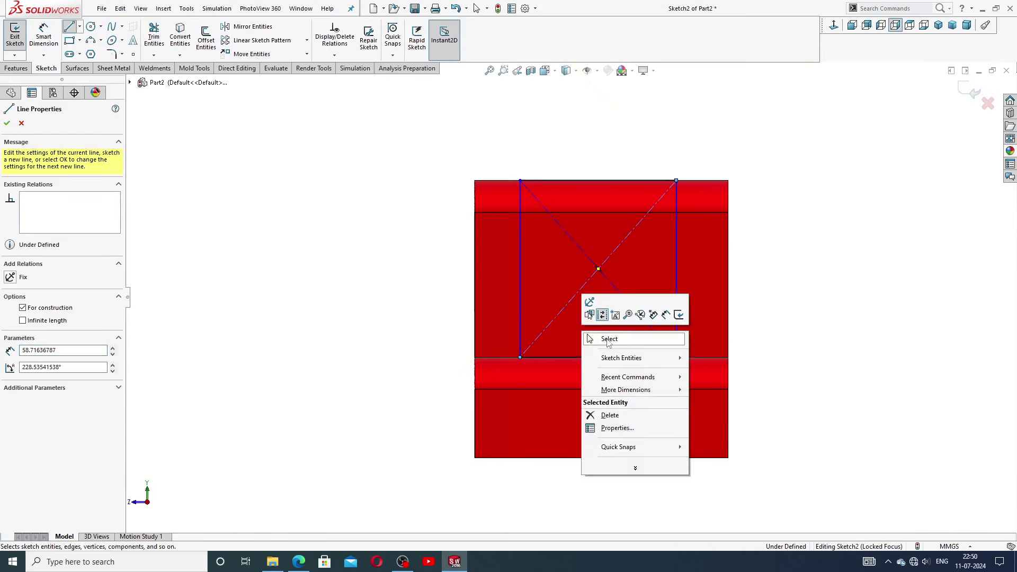
click(604, 335)
Step: Add a vertical centerline from the part's bottom edge to the diagonals' intersection
click(79, 26)
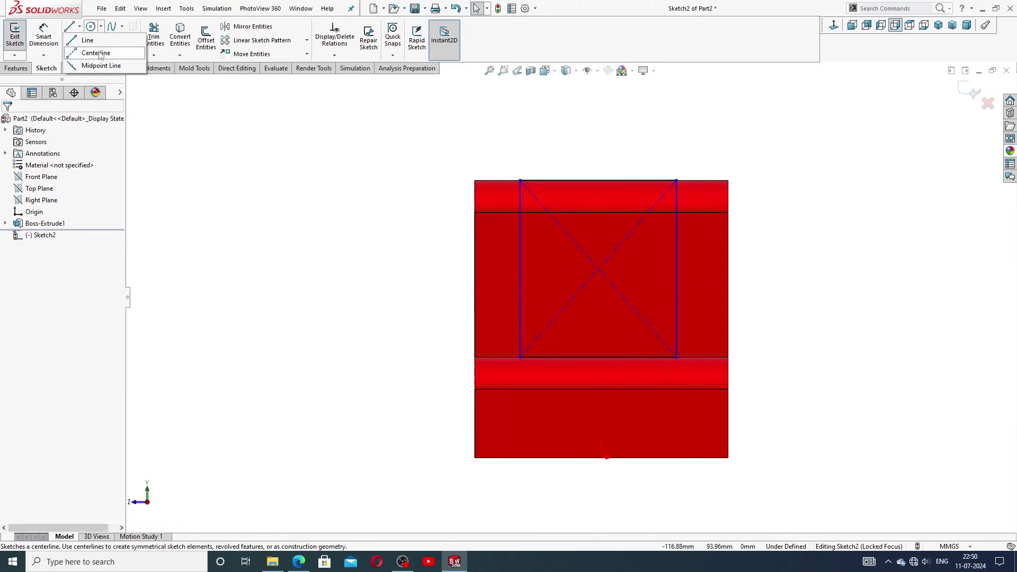
click(98, 52)
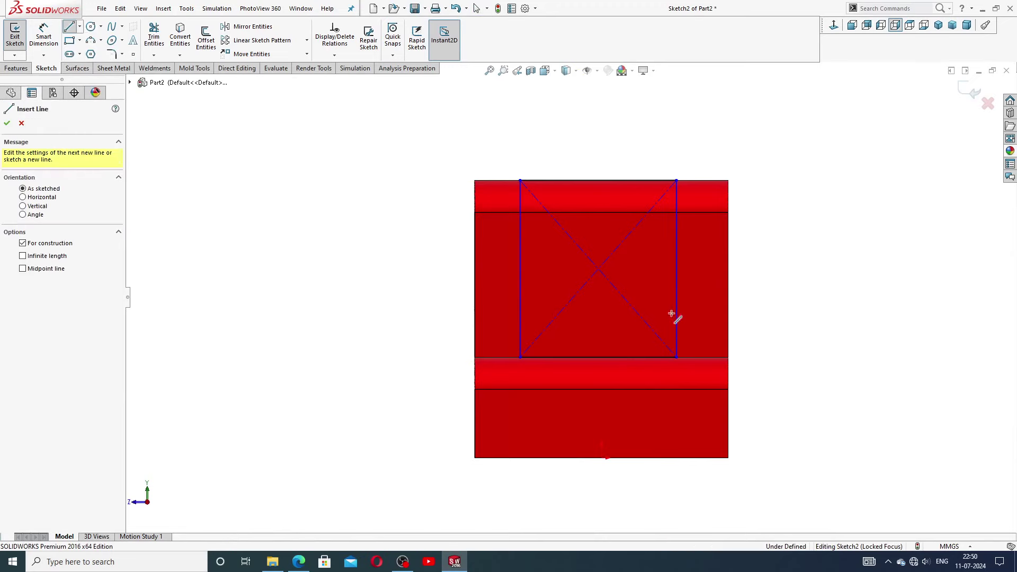
click(608, 458)
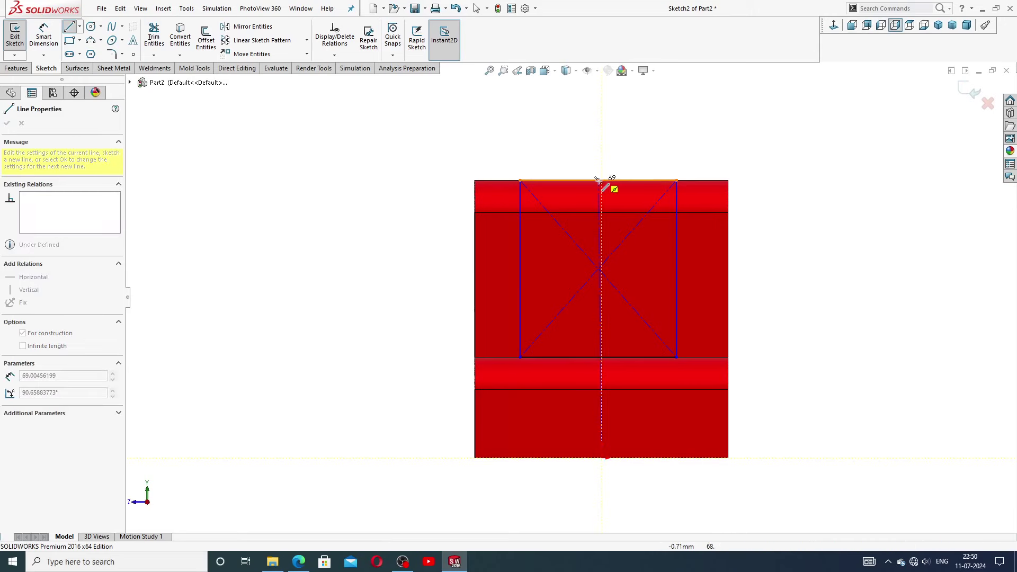
click(599, 269)
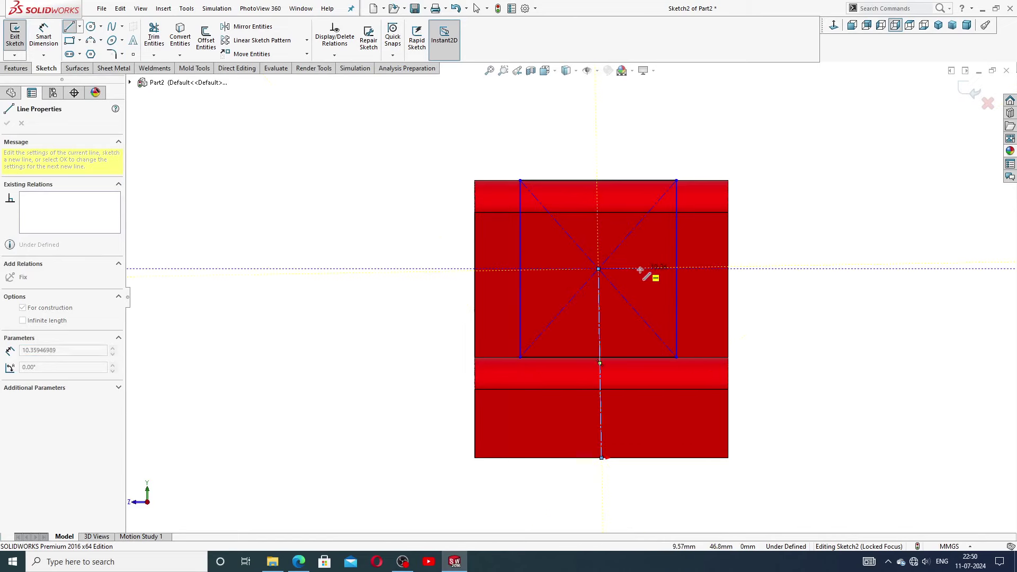
right_click(645, 273)
click(657, 277)
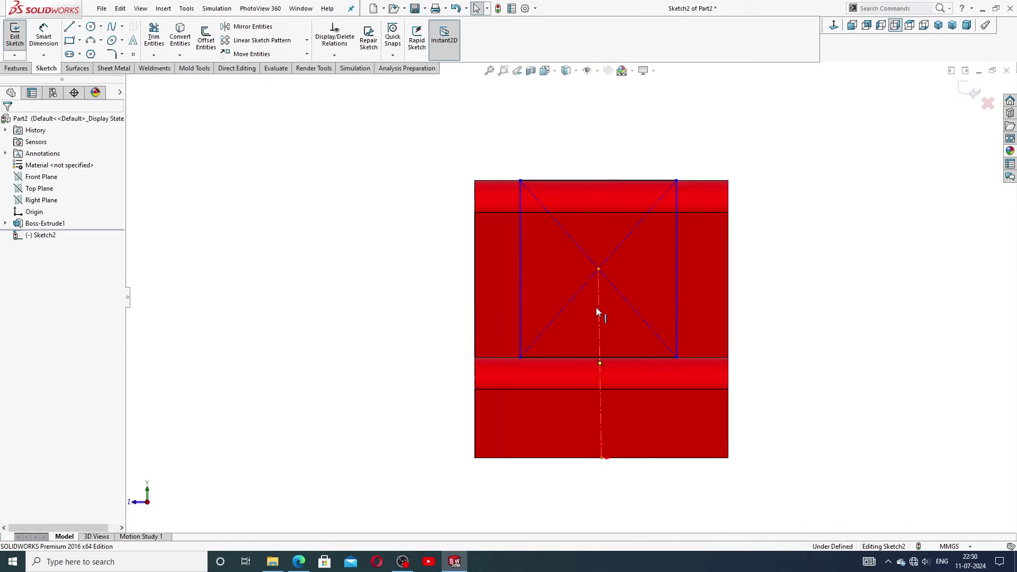
click(596, 308)
click(639, 263)
click(784, 253)
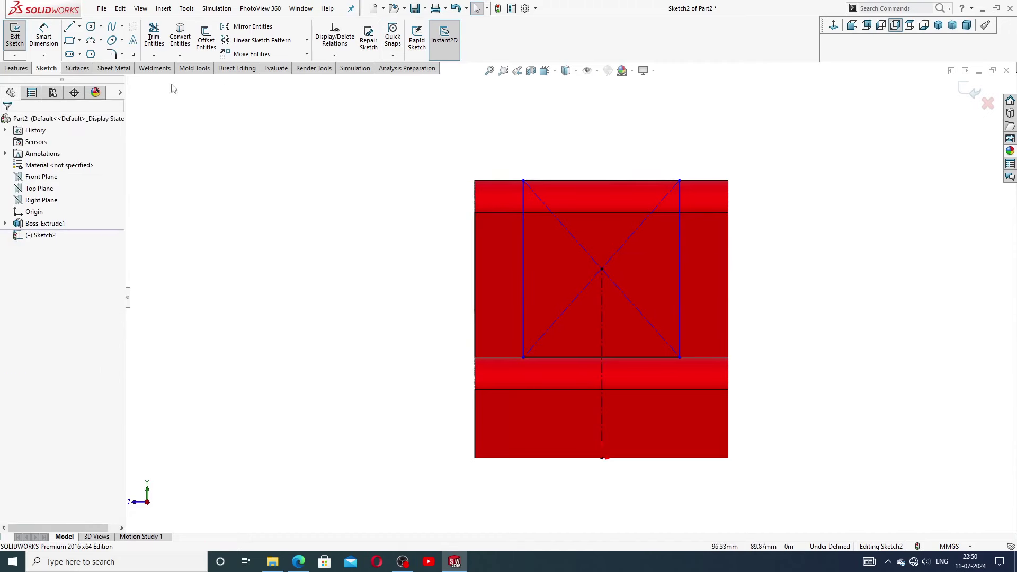
click(43, 35)
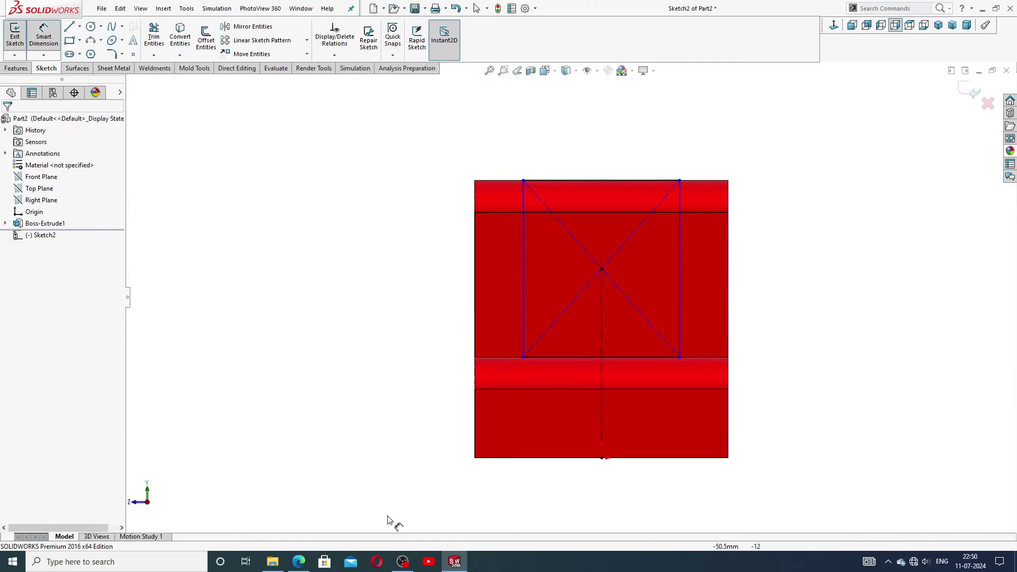
Step: Dimension the rectangle's top edge to 28.40 mm, checking the fixed jaw drawing for the value
click(299, 563)
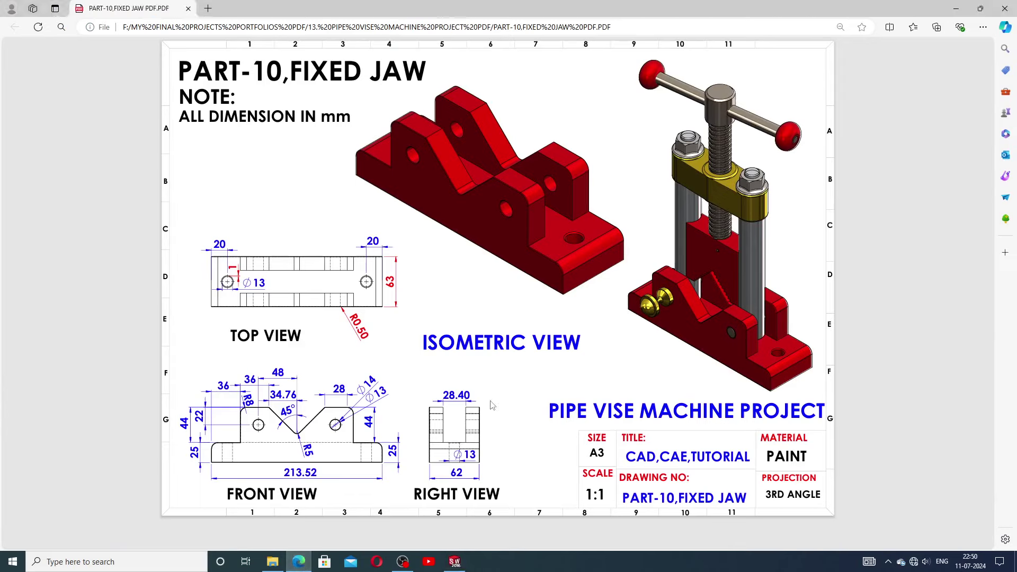
click(299, 563)
click(621, 180)
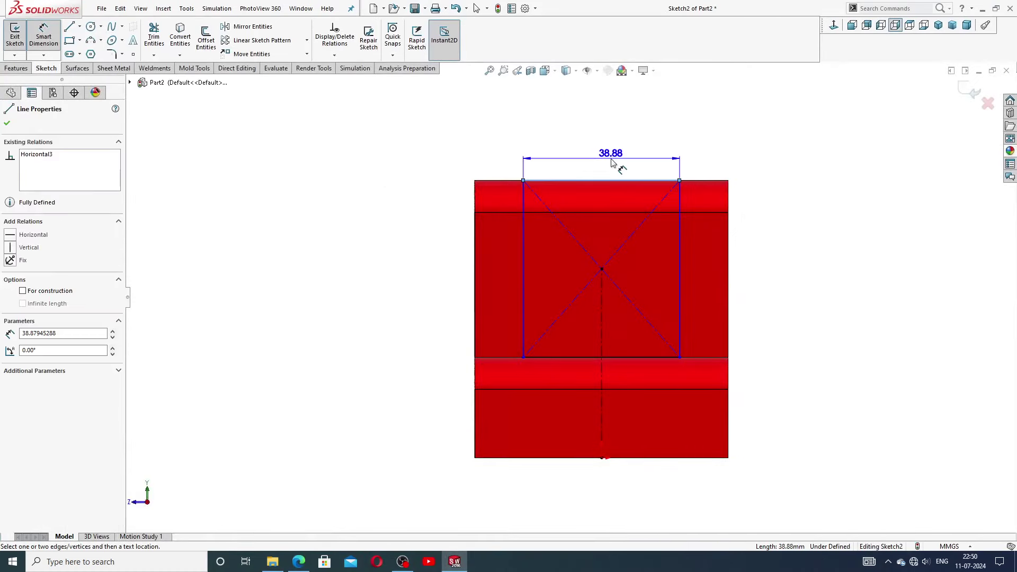
click(613, 163)
text(28)
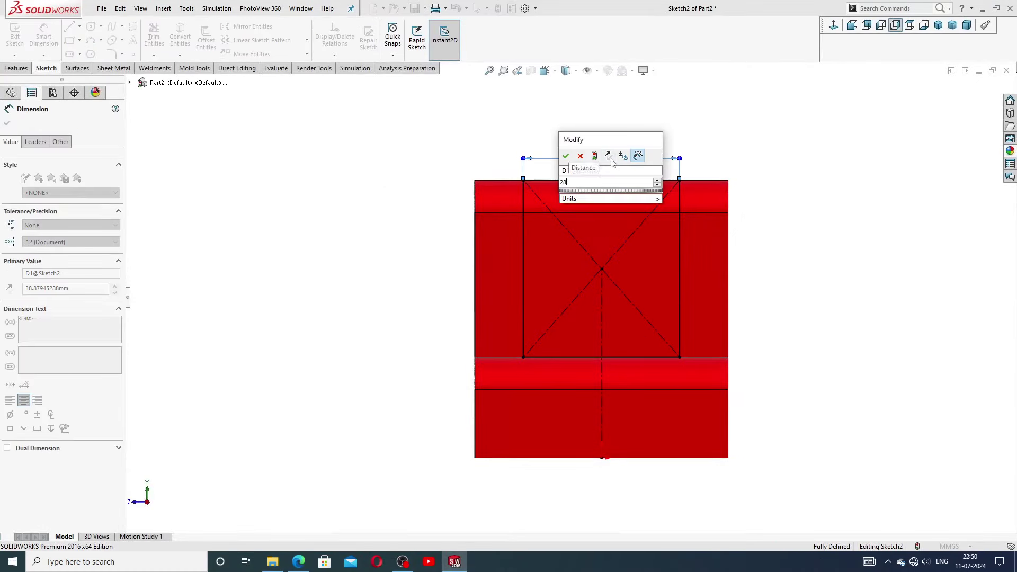
text(.4)
key(Return)
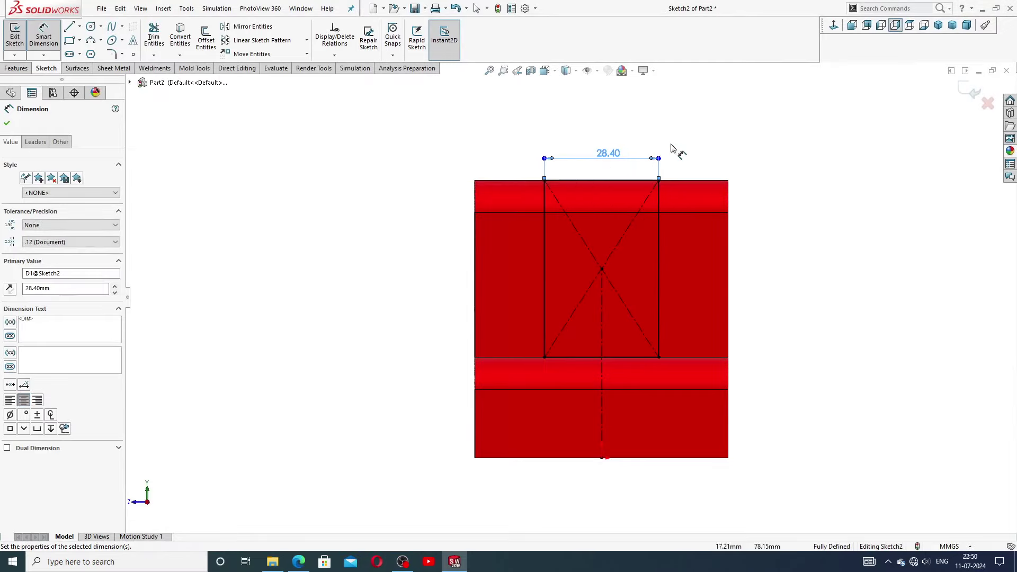
click(298, 562)
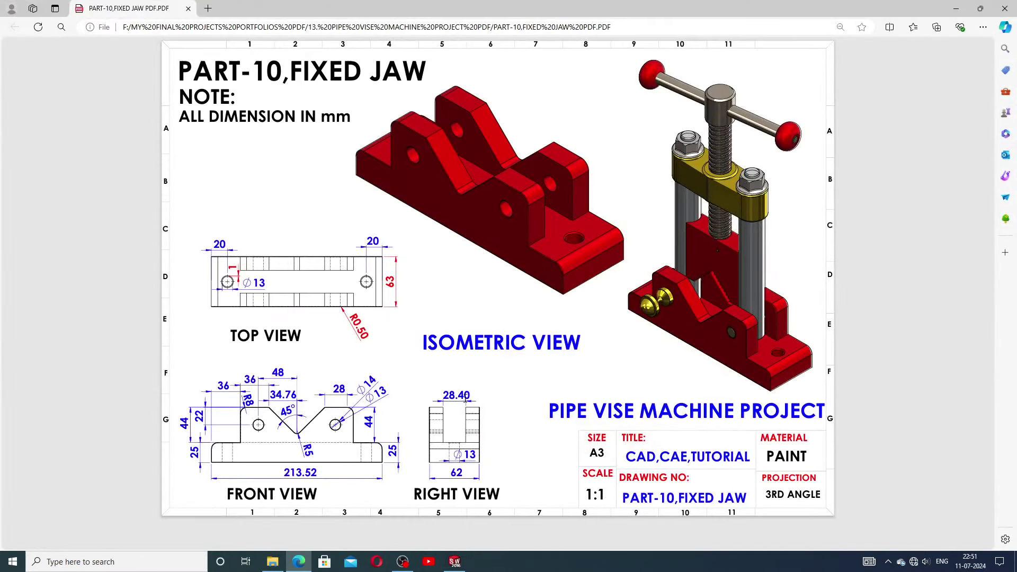
click(454, 560)
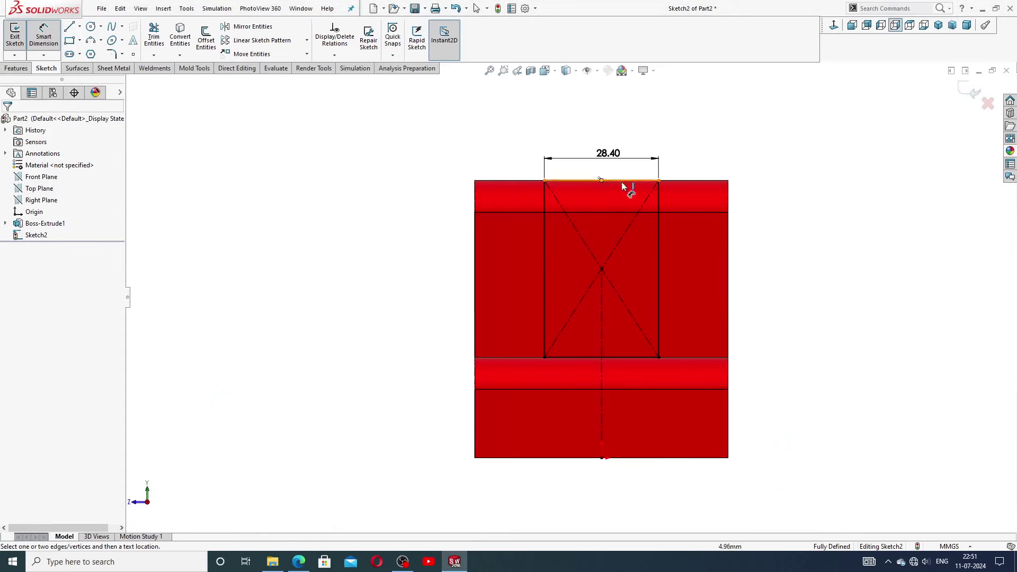
click(609, 153)
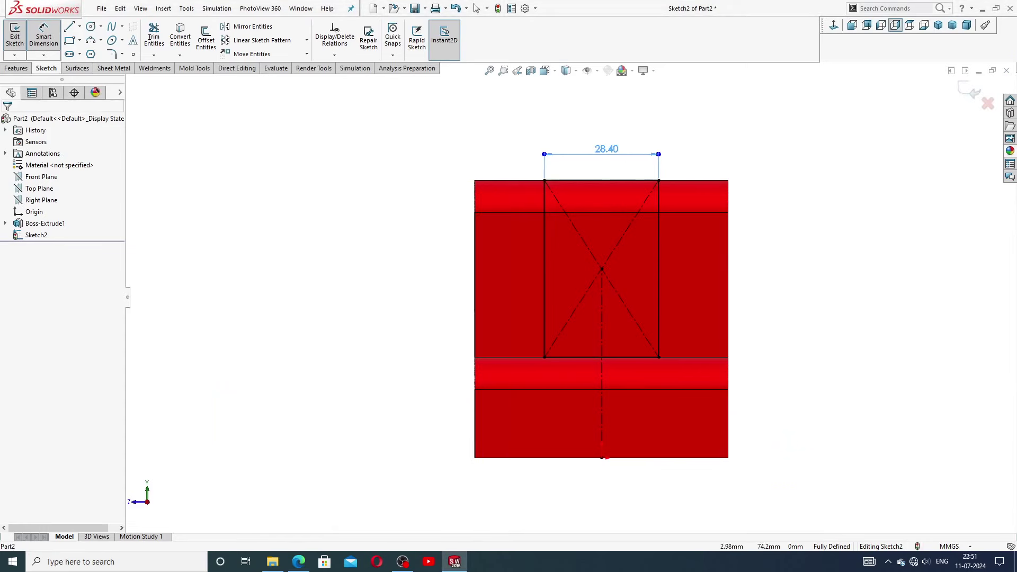
right_click(715, 142)
click(747, 158)
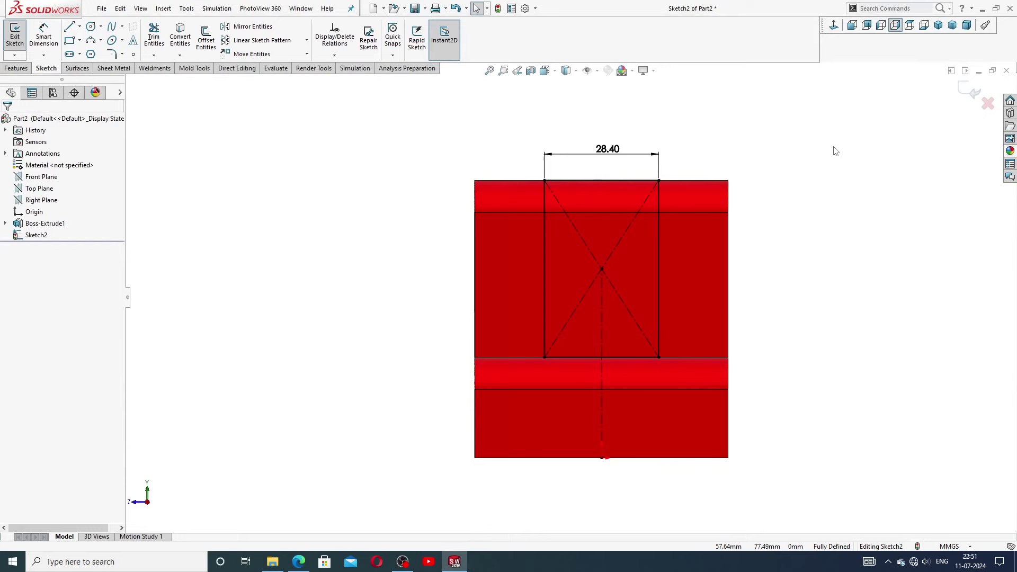
click(17, 68)
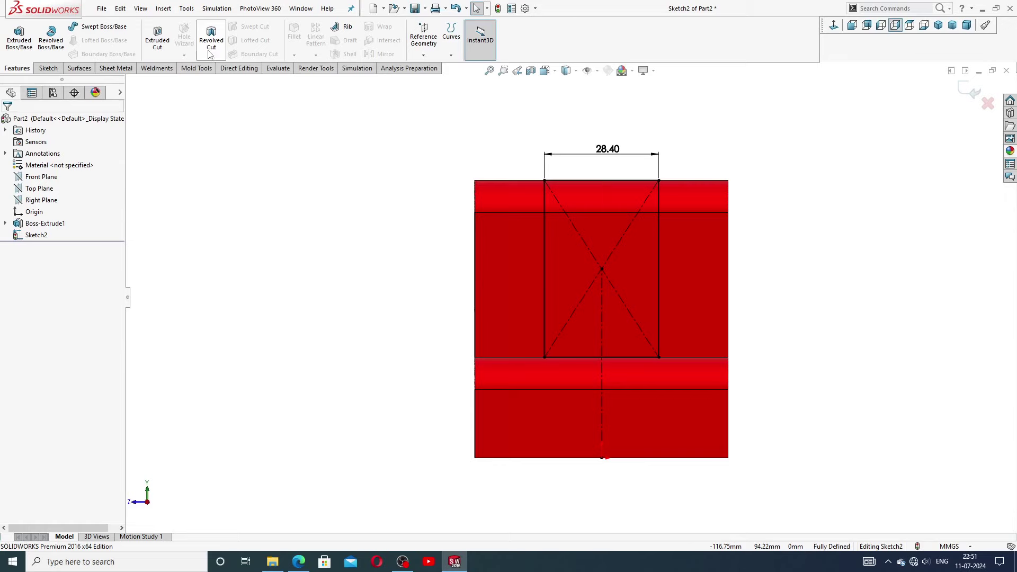
Step: Extrude-cut the rectangle Through All to create Cut-Extrude1's lengthwise slot
click(157, 38)
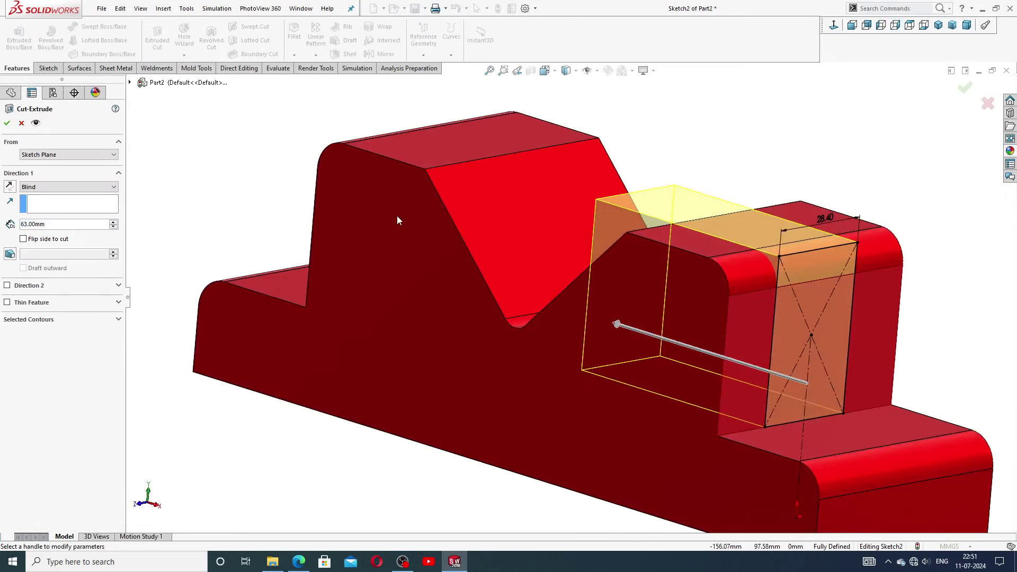
click(63, 188)
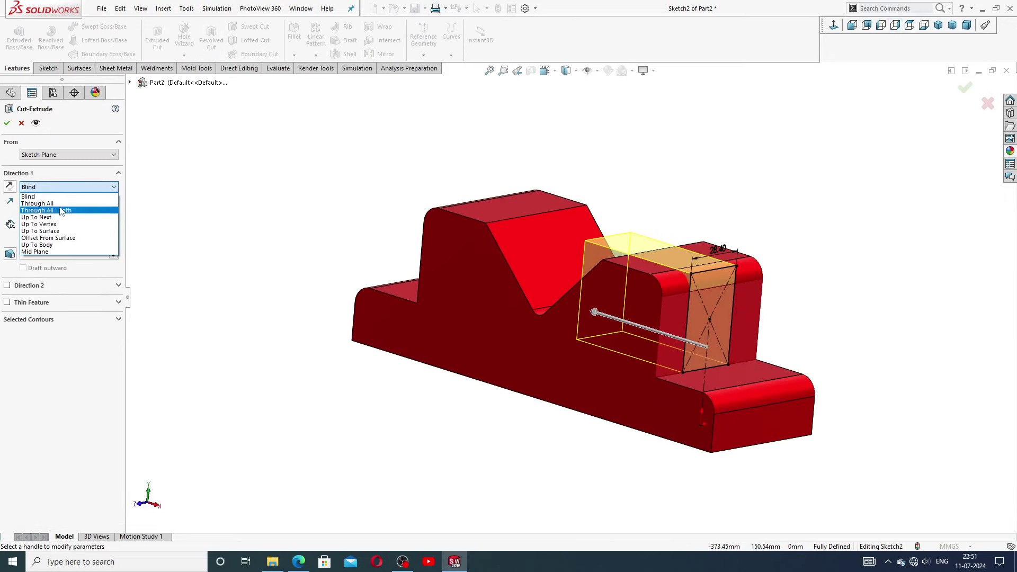
click(60, 204)
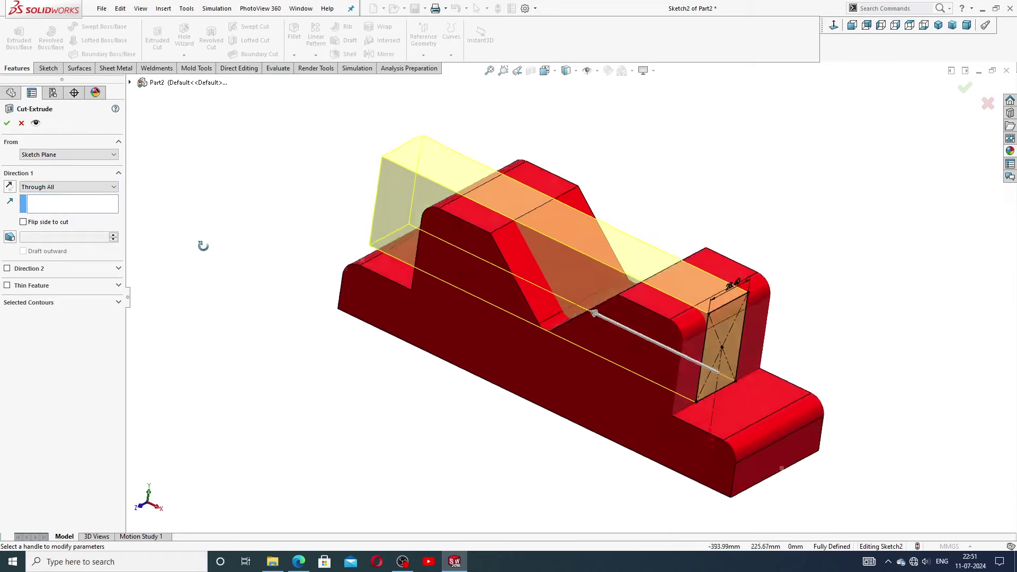
click(239, 186)
mouse_move(238, 185)
middle_down()
mouse_move(329, 218)
mouse_move(365, 293)
mouse_move(278, 169)
mouse_move(236, 211)
mouse_move(316, 183)
mouse_move(330, 190)
middle_up()
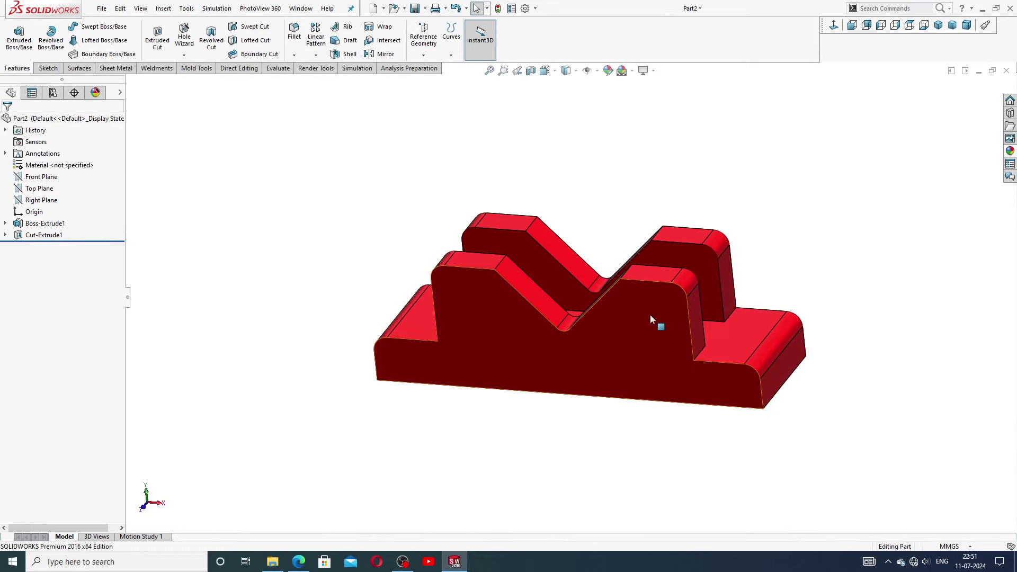
click(298, 561)
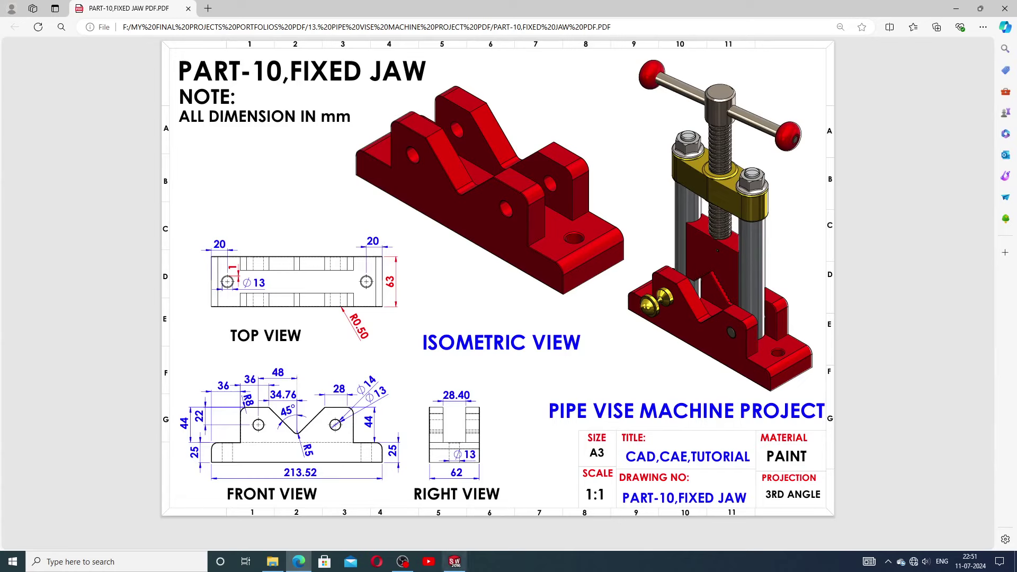
click(463, 563)
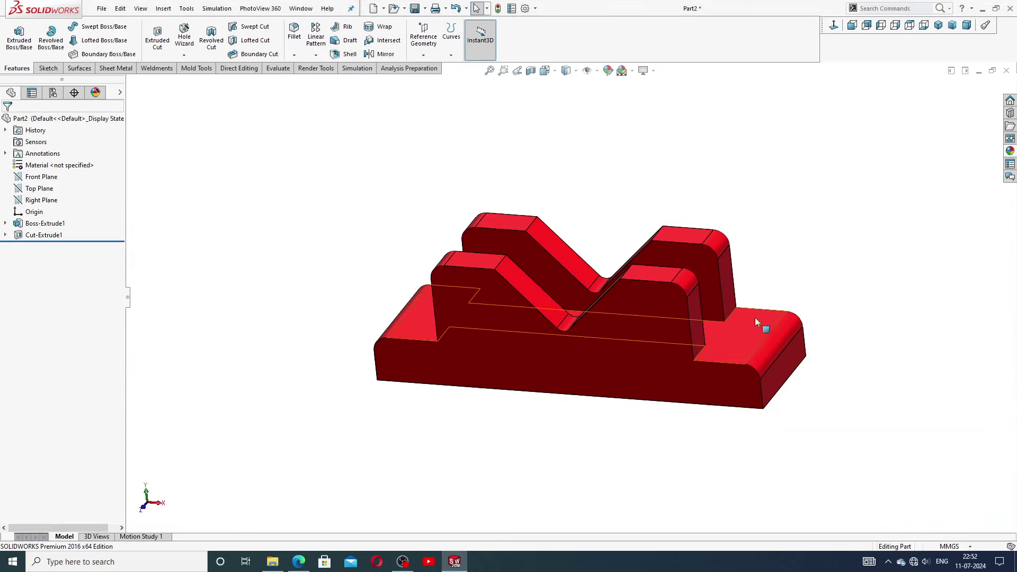
Step: Start Sketch3 on the front face and place a circle on the left boss
click(490, 310)
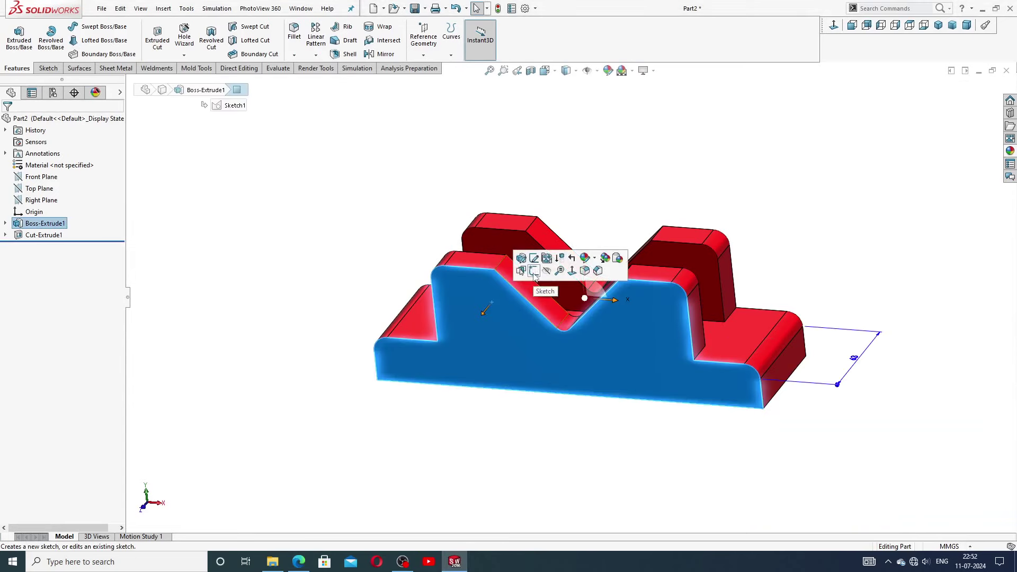
click(530, 280)
click(852, 24)
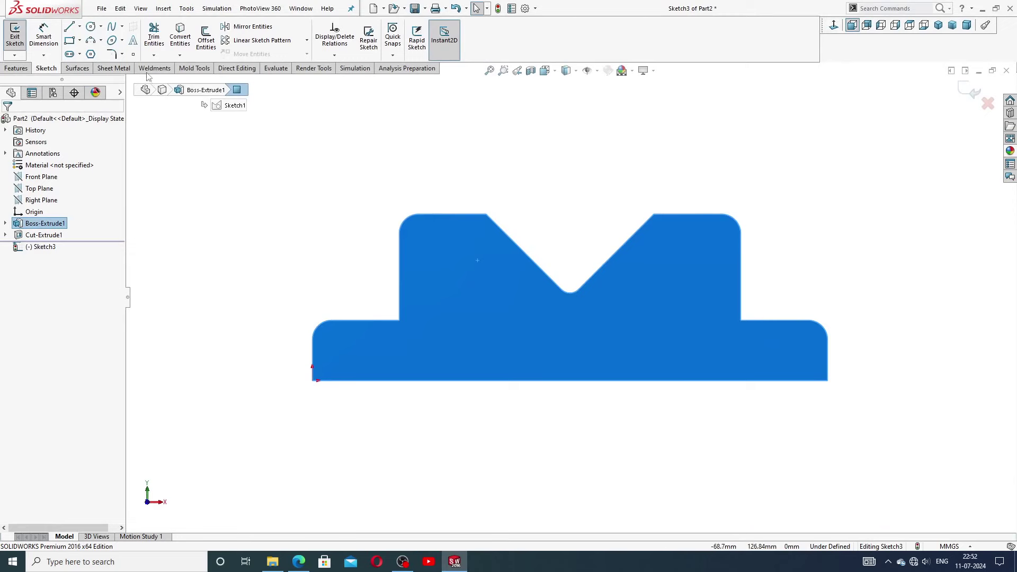
click(91, 27)
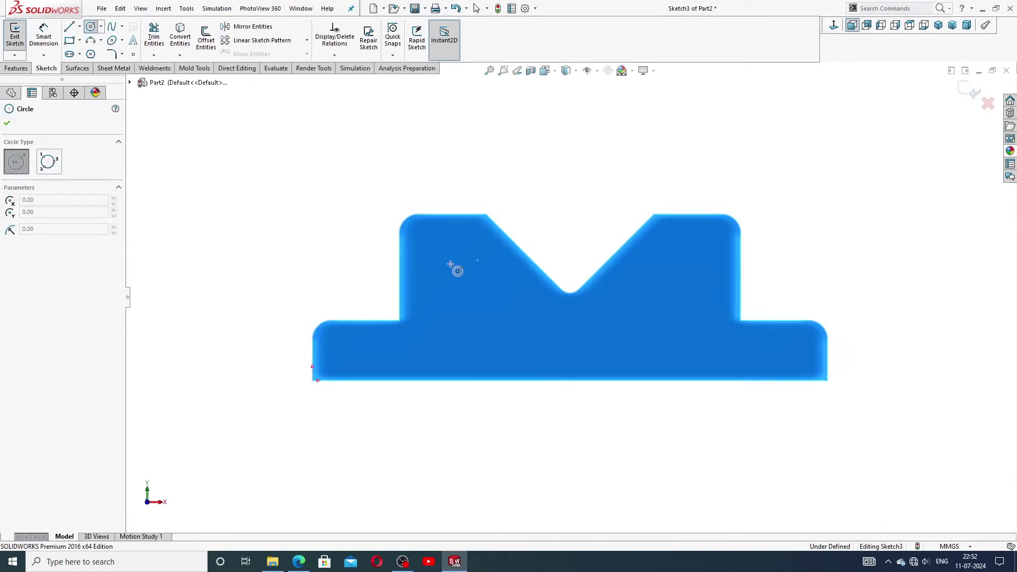
click(461, 248)
right_click(525, 200)
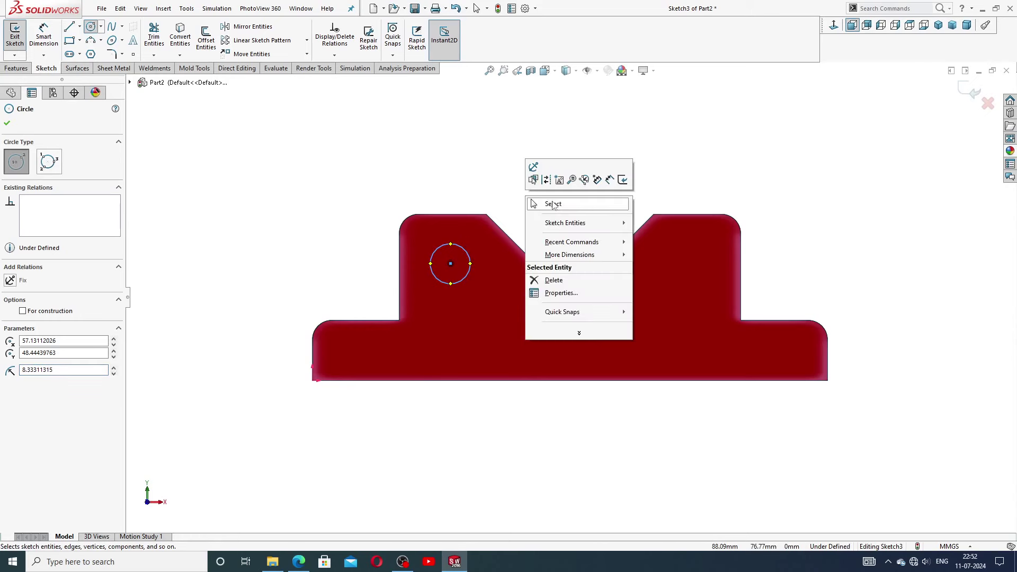
click(536, 203)
key(Escape)
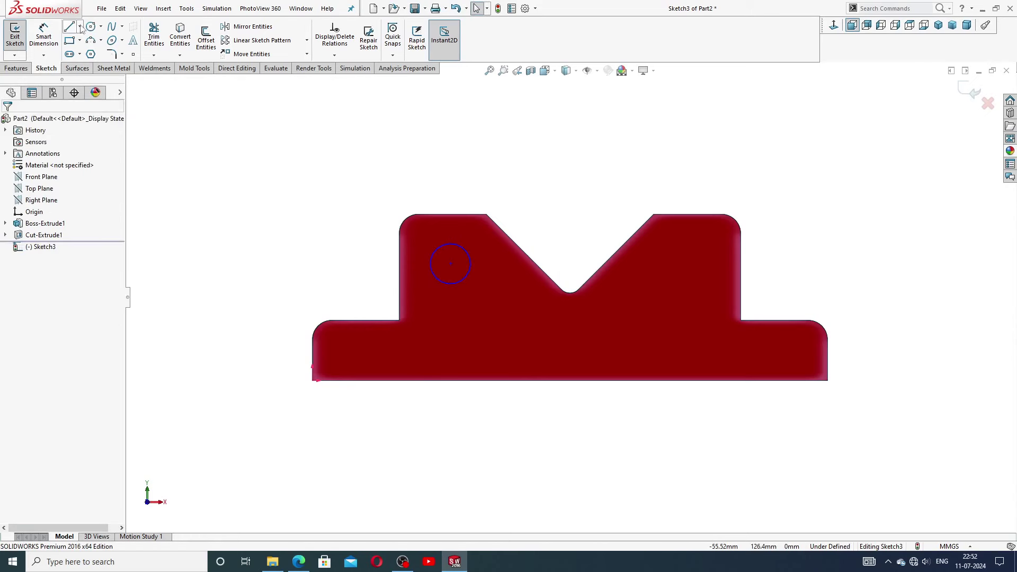
Step: Draw a vertical construction centerline from the bottom edge up through the V apex
click(80, 27)
click(89, 49)
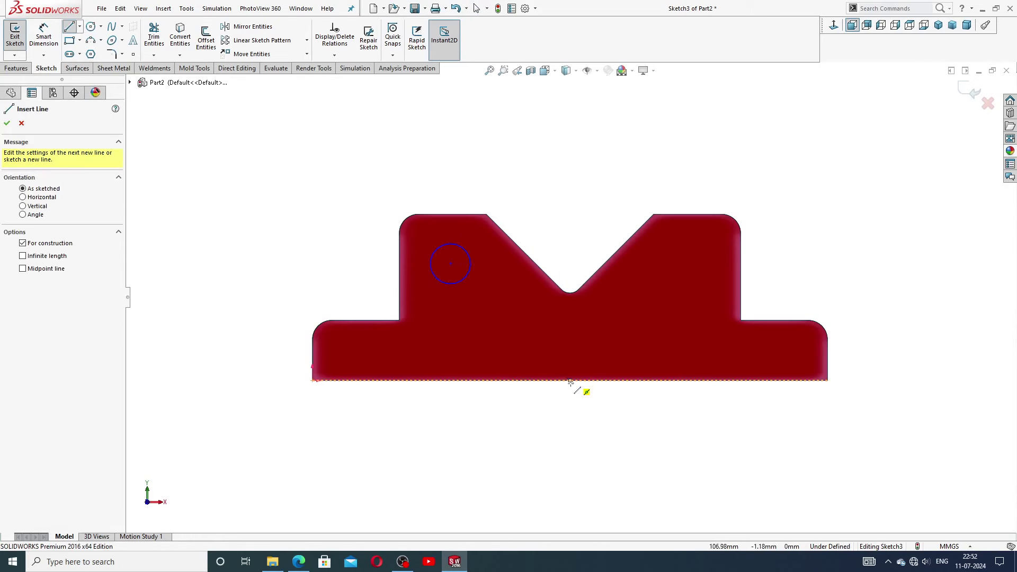
click(571, 381)
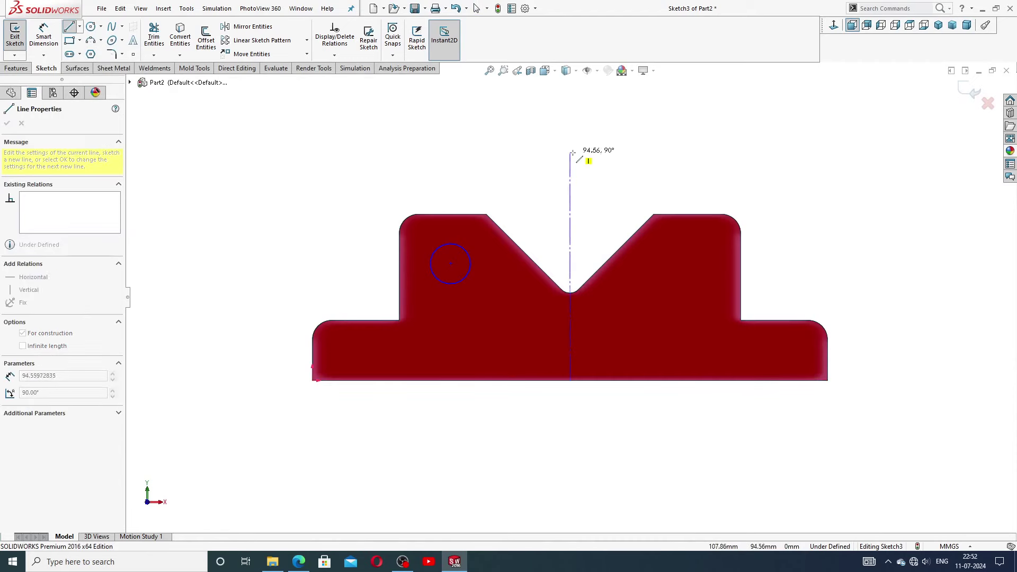
click(571, 151)
key(Escape)
key(Escape)
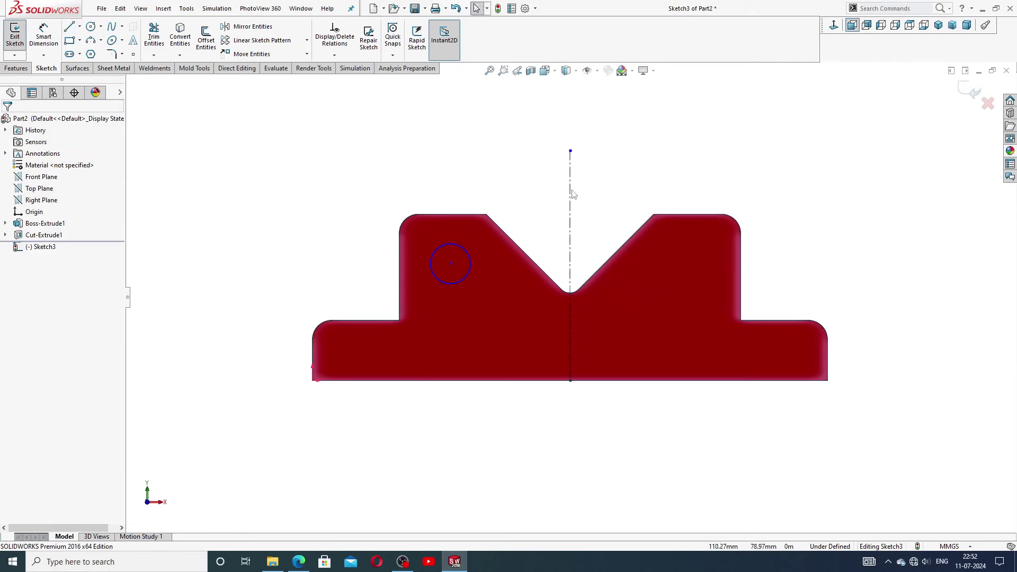
click(570, 188)
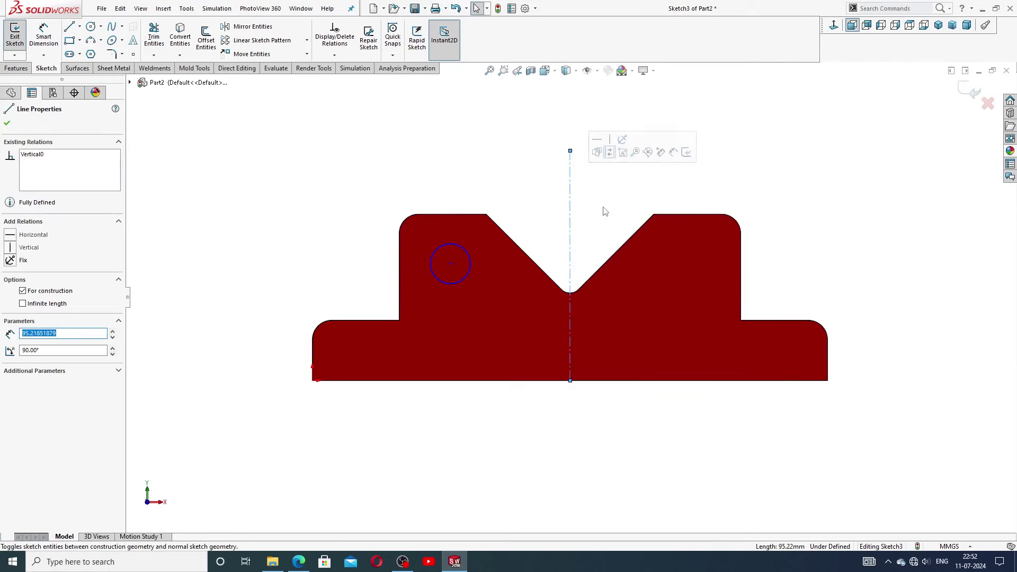
click(524, 190)
Step: Dimension the circle's centre 48 mm from the centerline with Smart Dimension
click(43, 36)
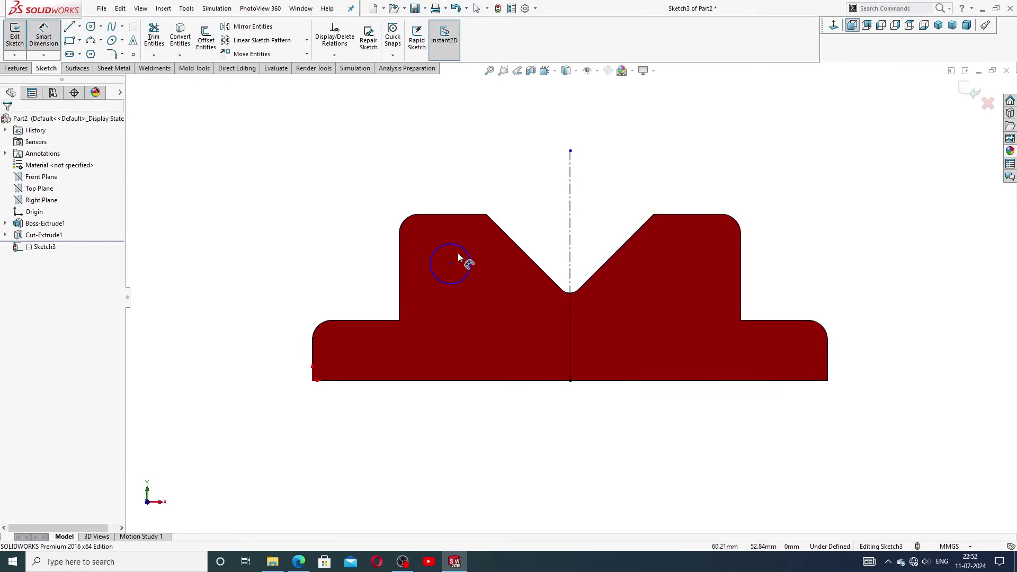
click(451, 263)
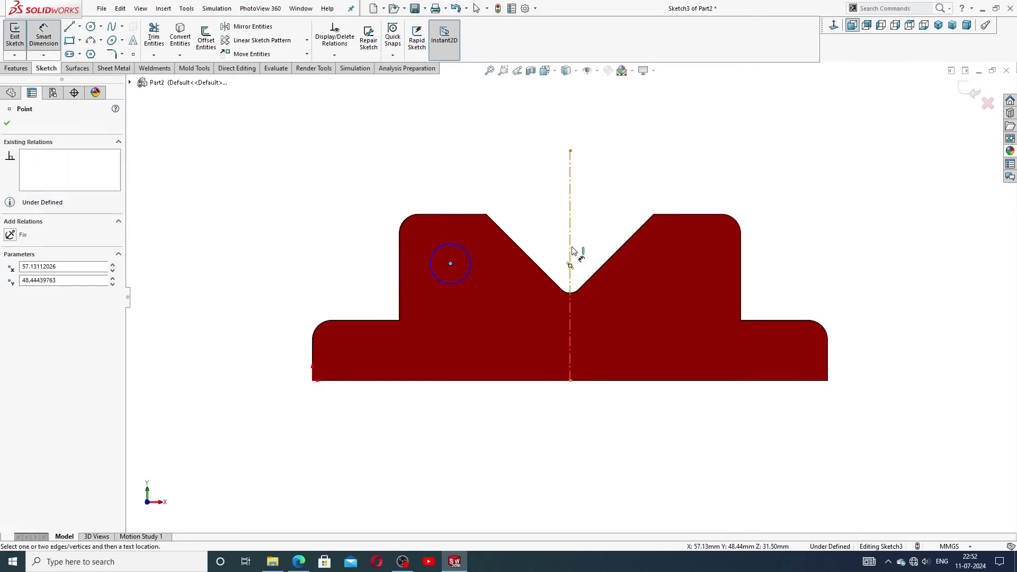
click(570, 253)
click(534, 198)
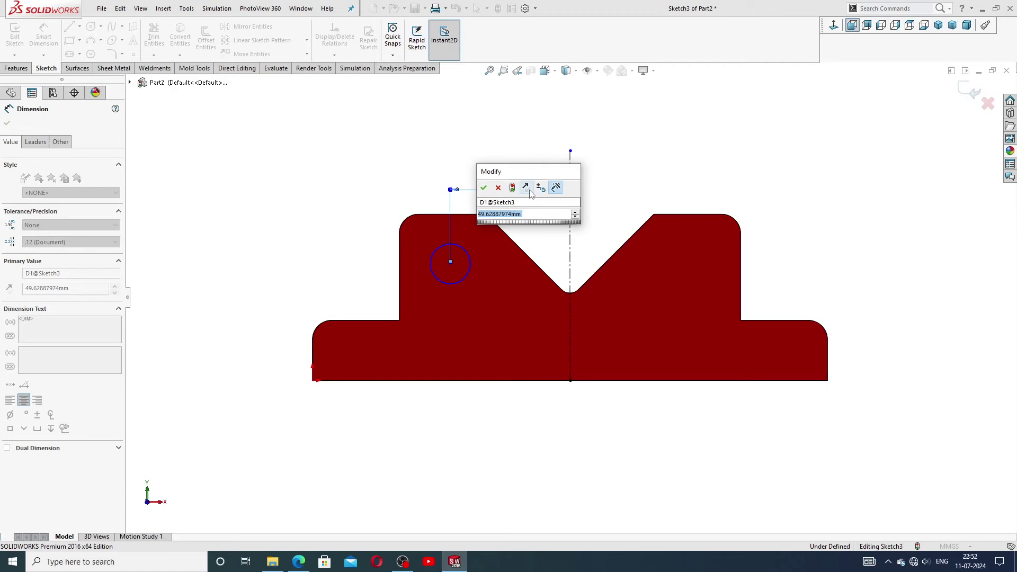
text(48)
key(Return)
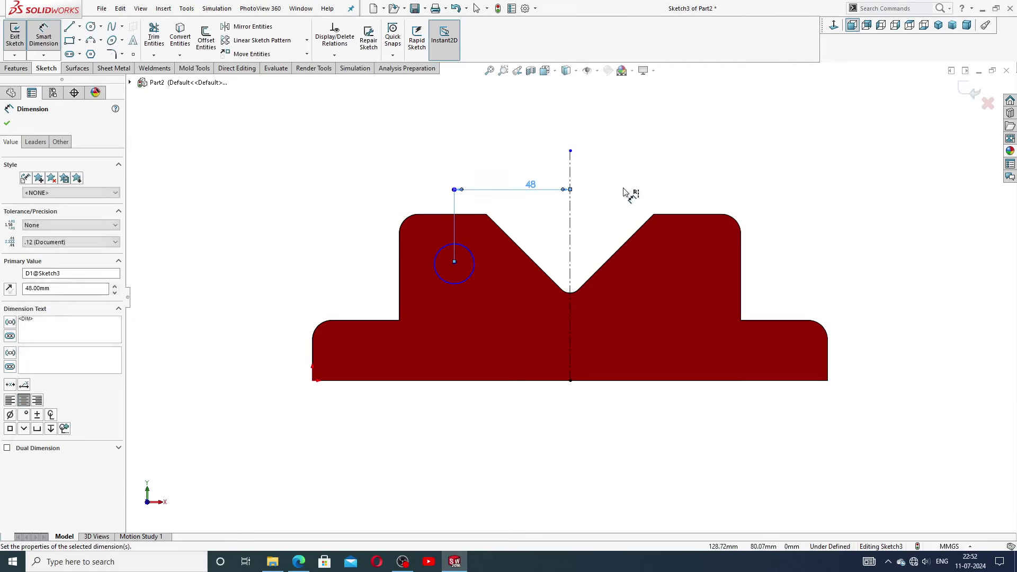
Step: Give the circle a 13 mm diameter and place its centre 22 mm below the left boss's top edge
click(457, 244)
click(376, 263)
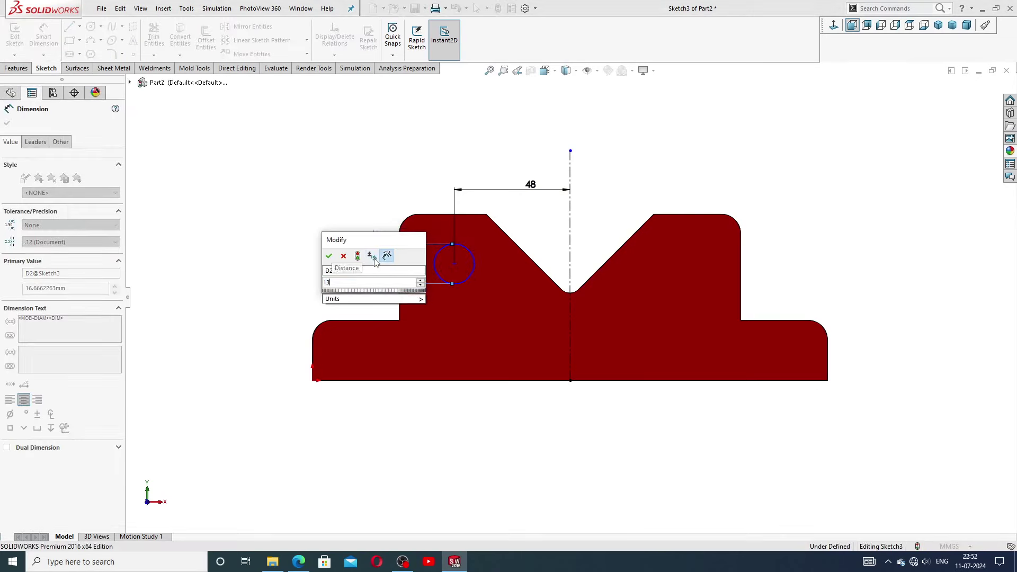
key(Return)
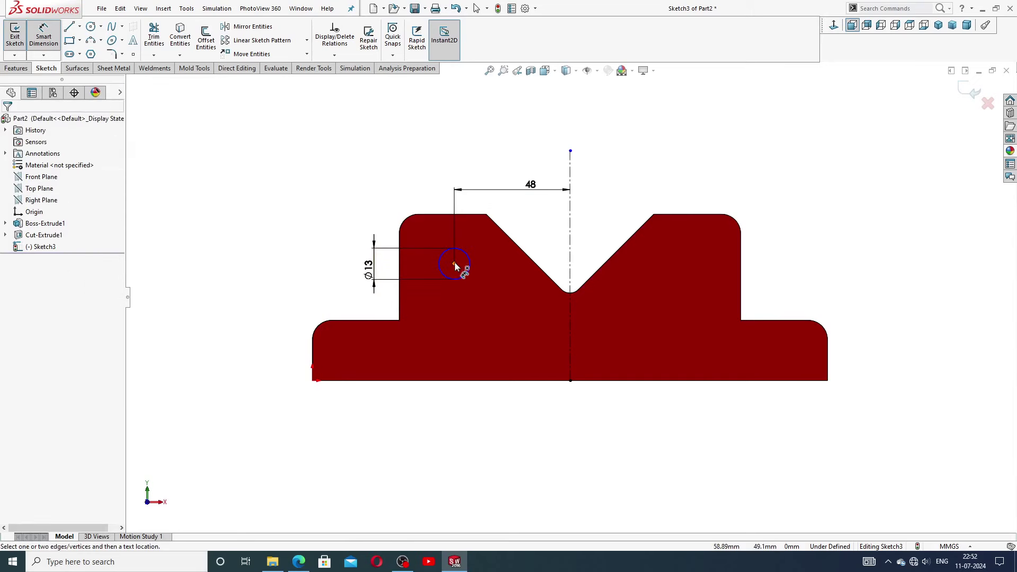
click(455, 262)
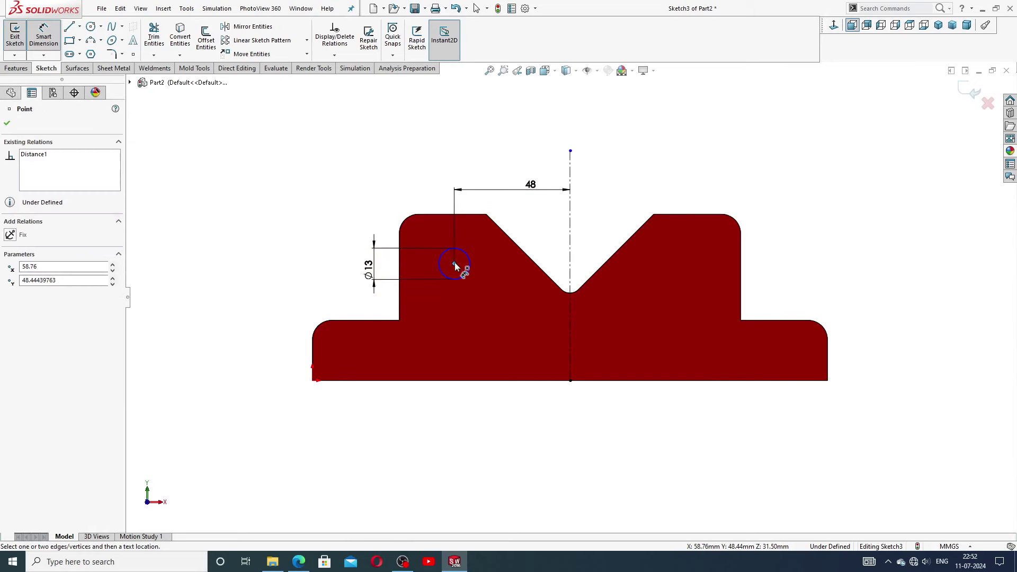
click(438, 215)
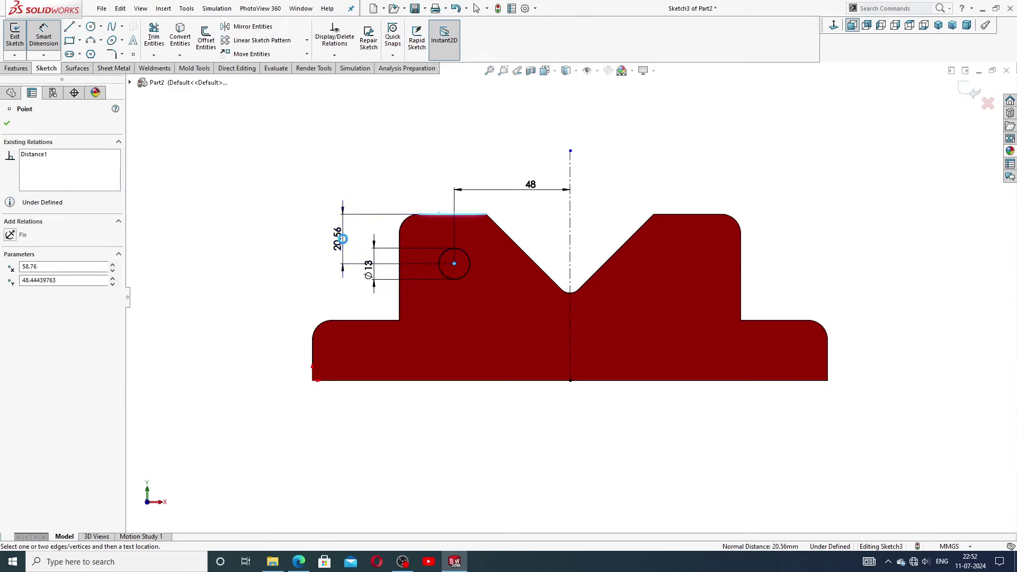
click(343, 246)
text(22)
key(Return)
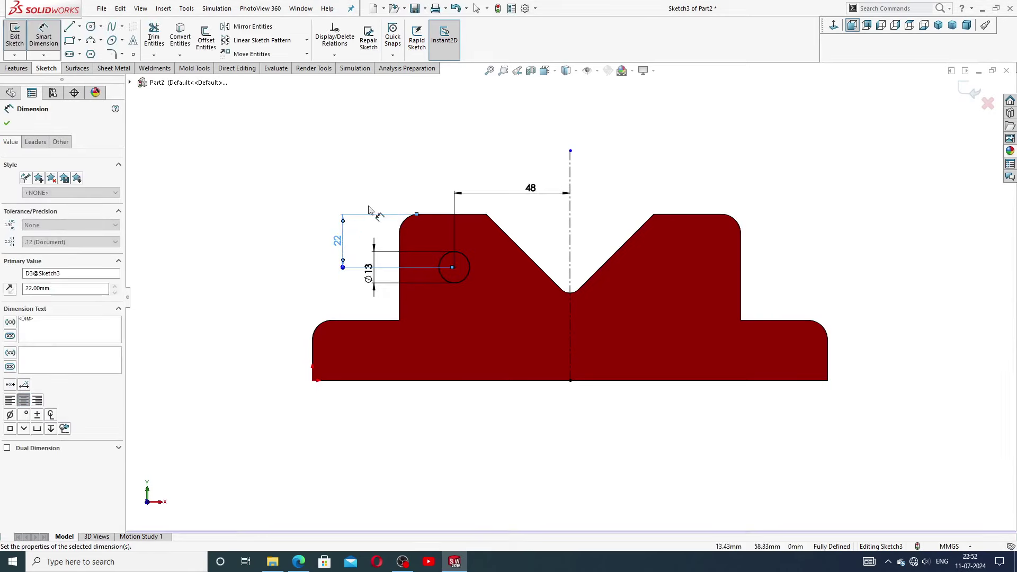
Step: Move the Ø13 and 22 dimensions closer to the part, then bring up the Fixed Jaw drawing
click(457, 270)
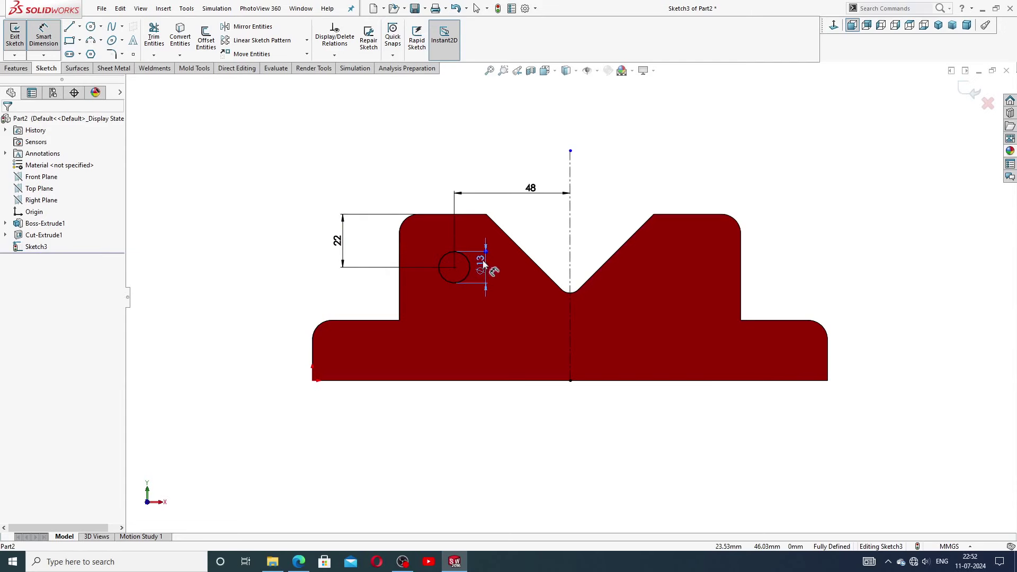
click(490, 273)
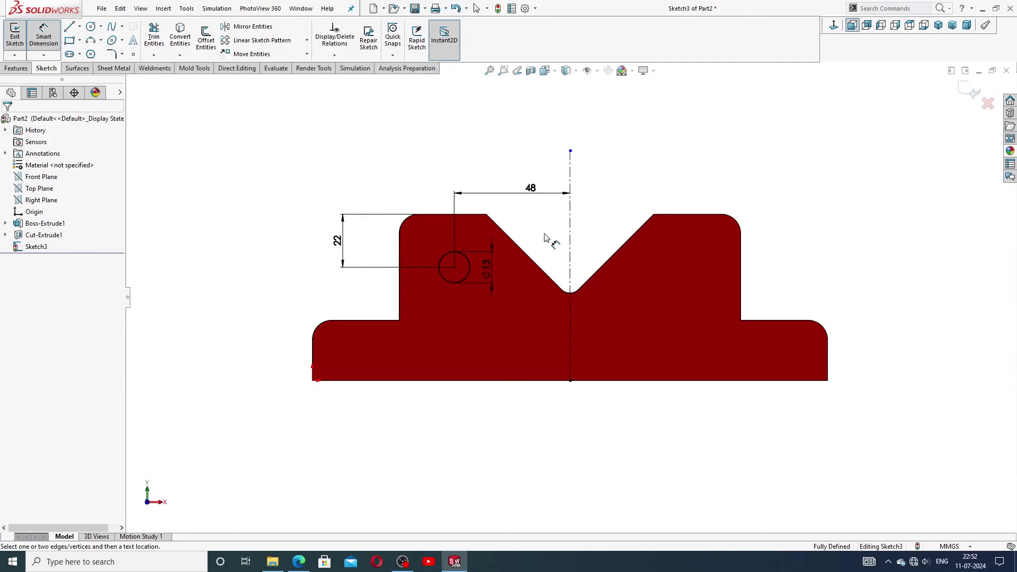
drag(338, 241, 375, 244)
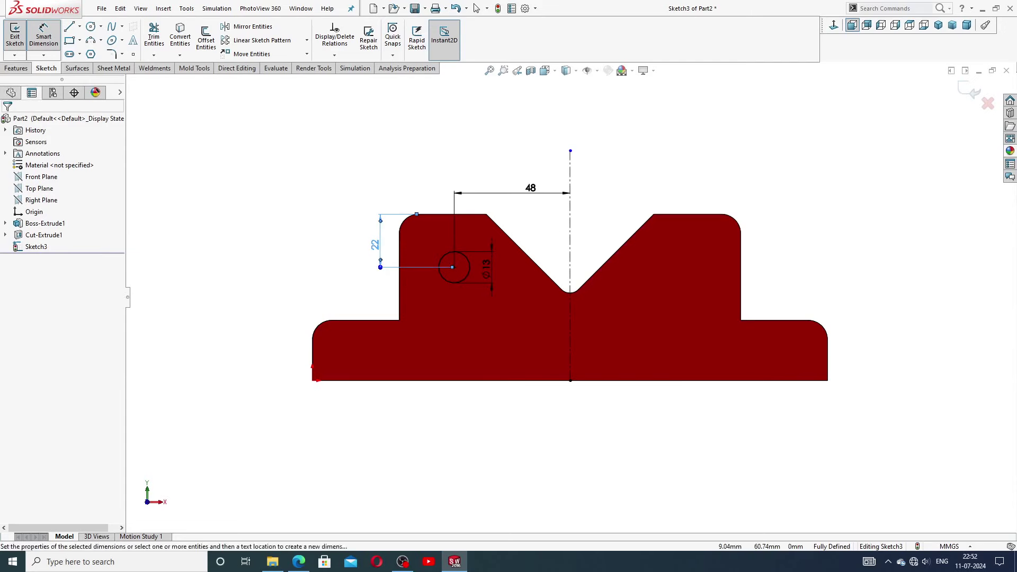
click(298, 561)
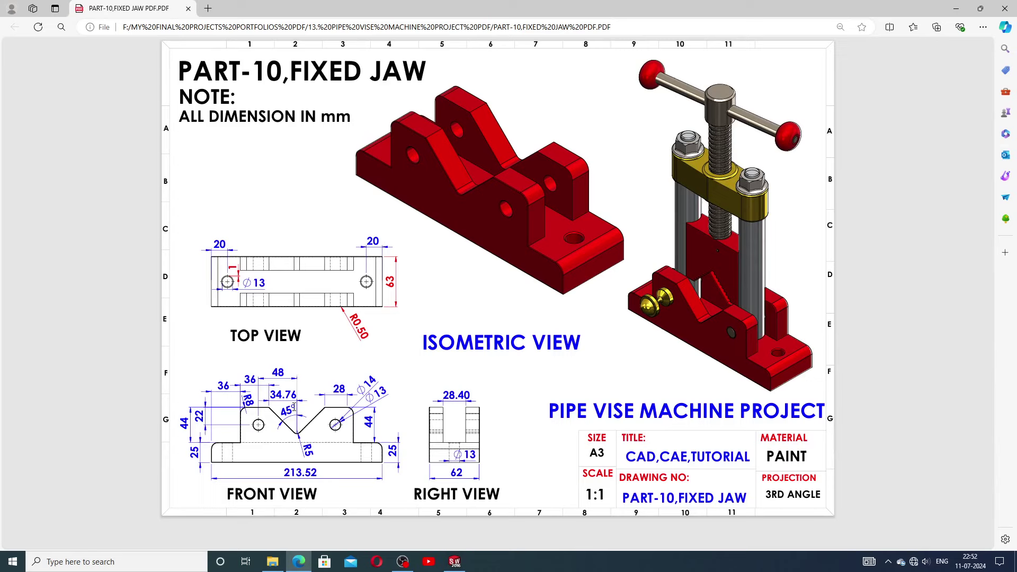
Step: Mirror the Ø13 circle about the vertical centerline onto the right boss
click(455, 562)
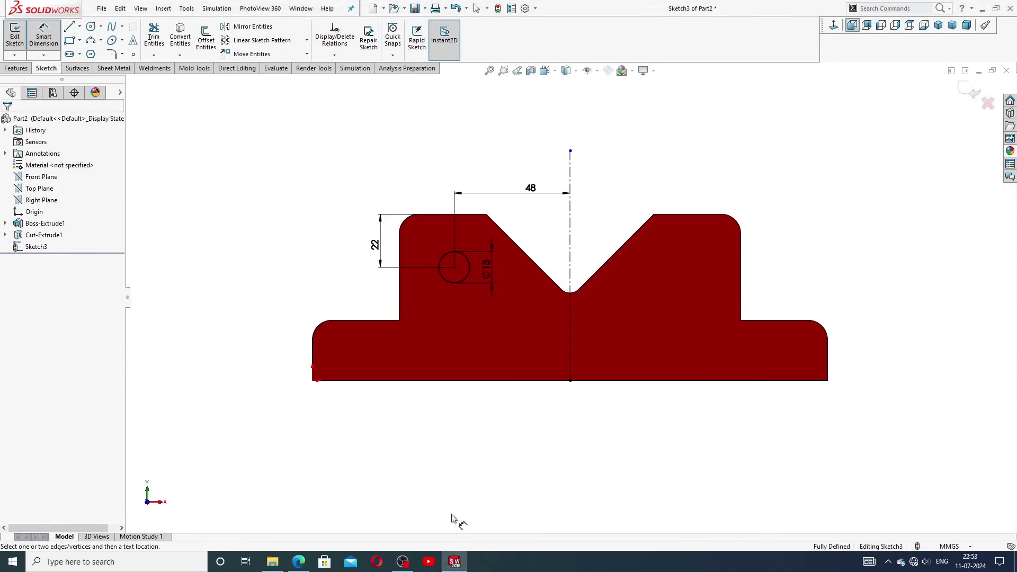
right_click(657, 173)
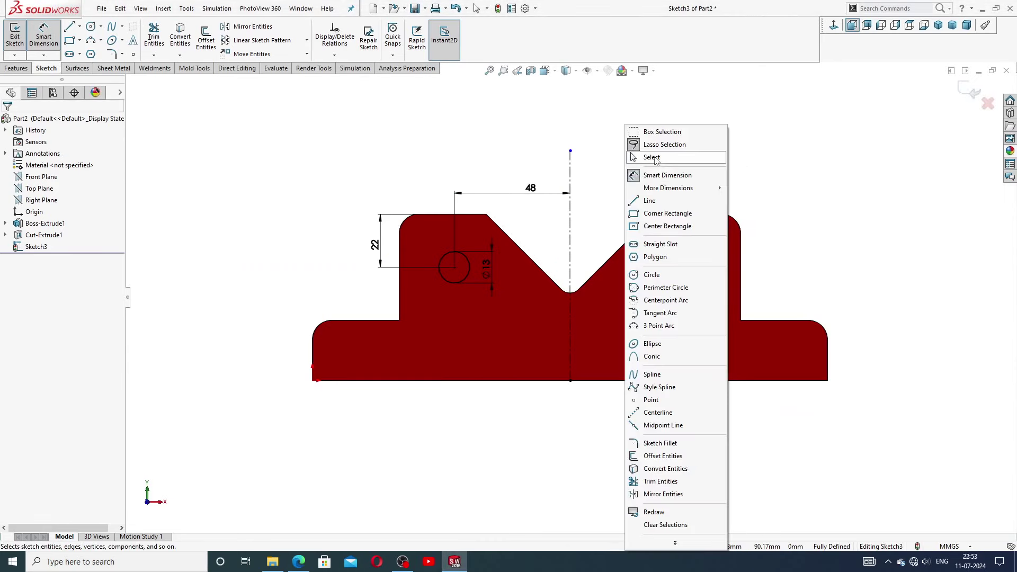
click(657, 159)
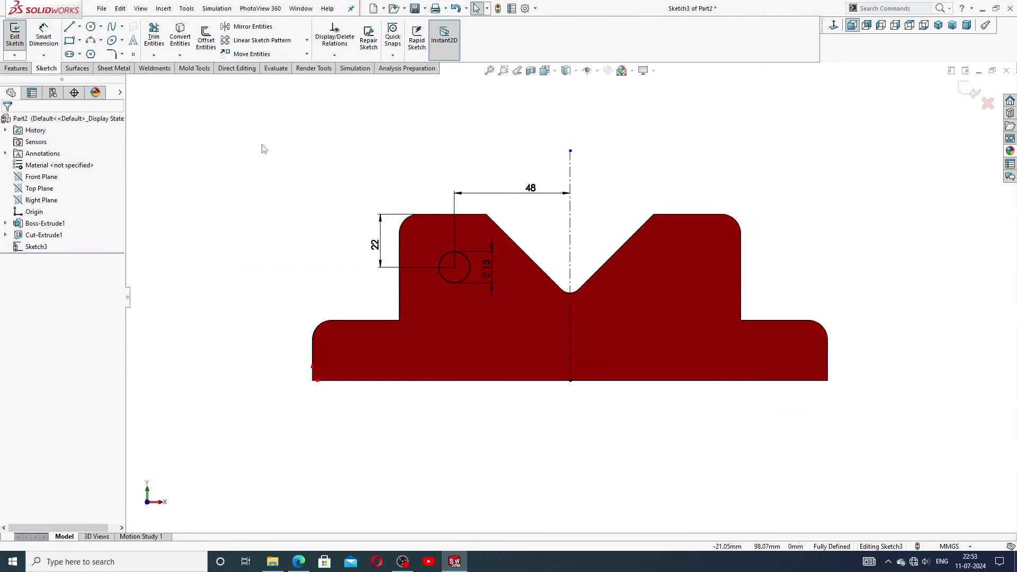
click(461, 254)
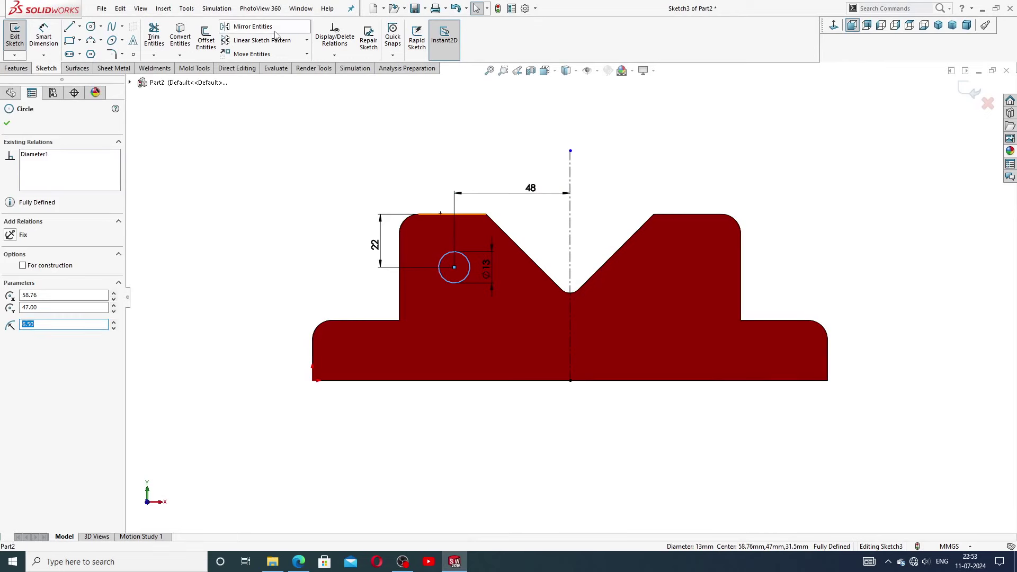
click(247, 26)
click(80, 251)
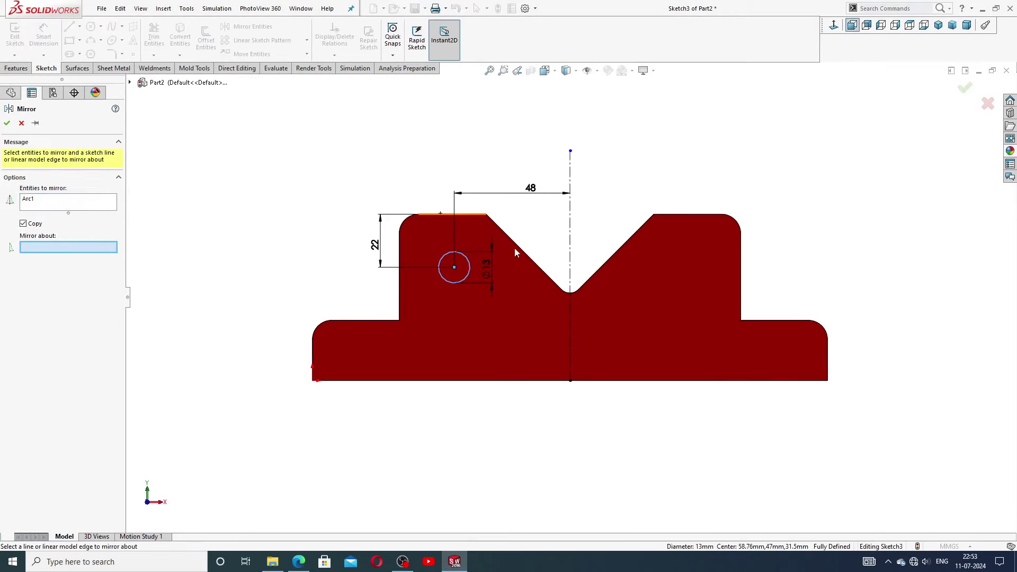
click(569, 227)
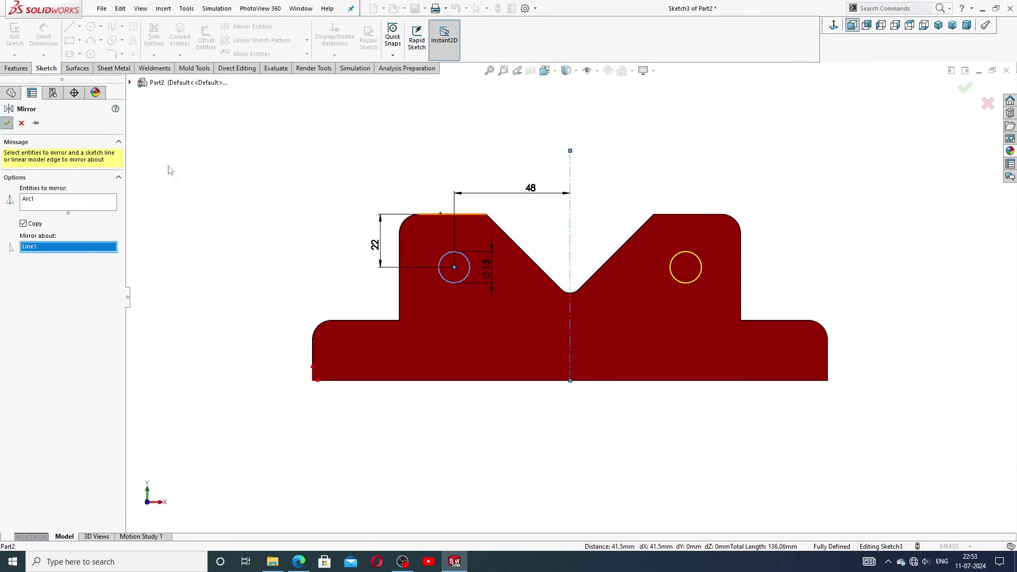
key(Return)
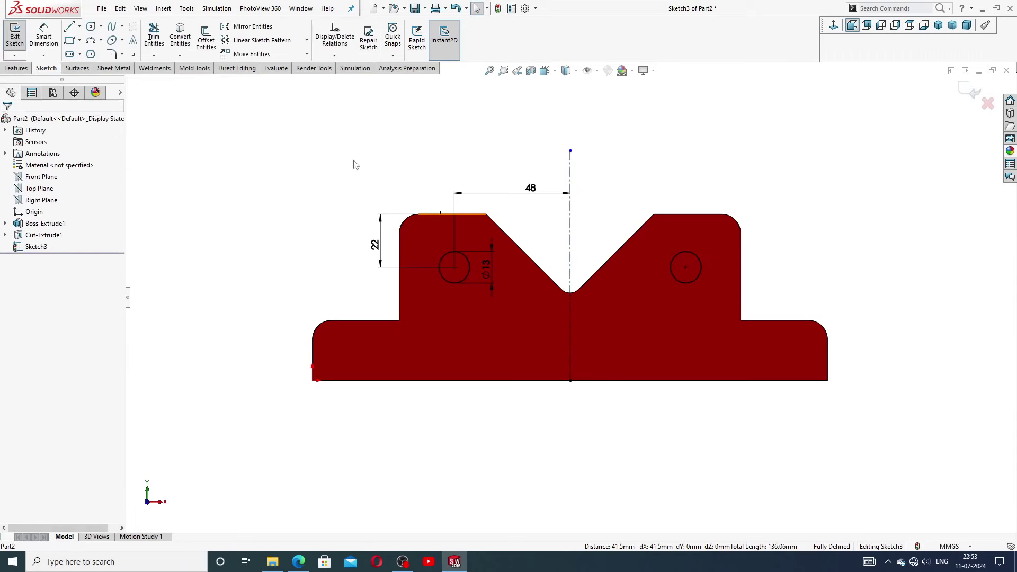
Step: Extrude-cut both Ø13 circles Through All to bore holes through the uprights
click(23, 71)
click(157, 37)
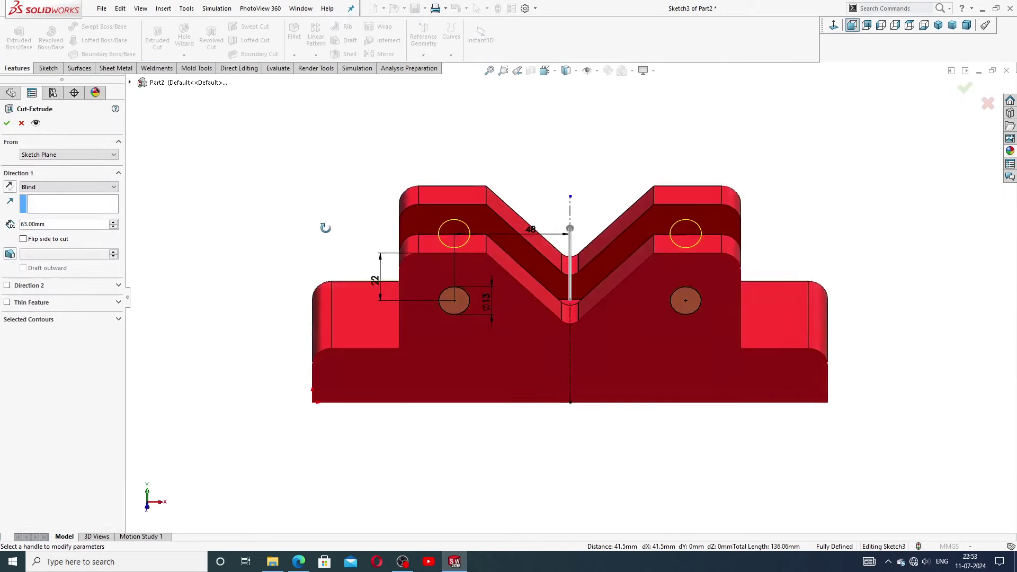
click(56, 187)
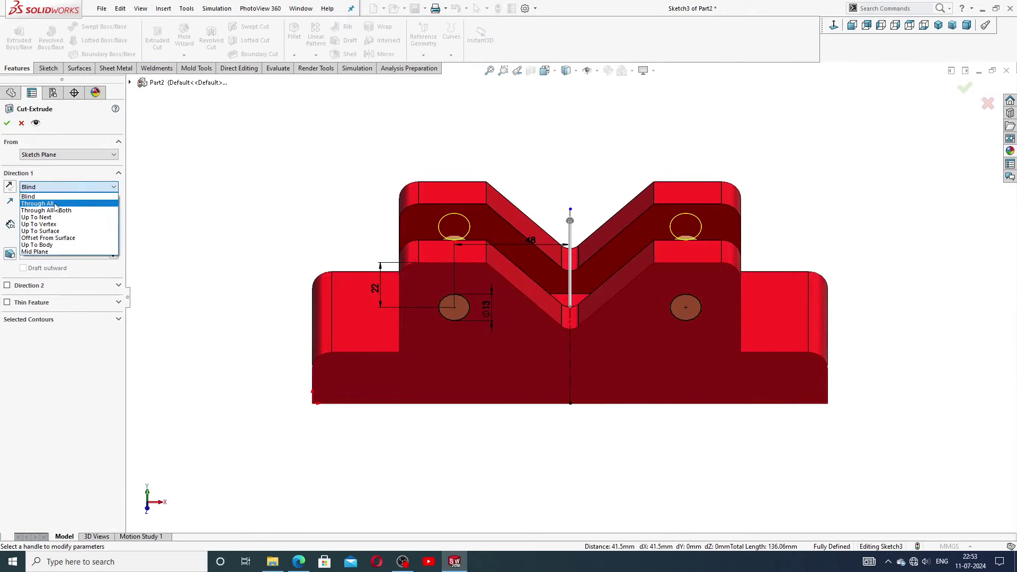
click(55, 205)
click(7, 123)
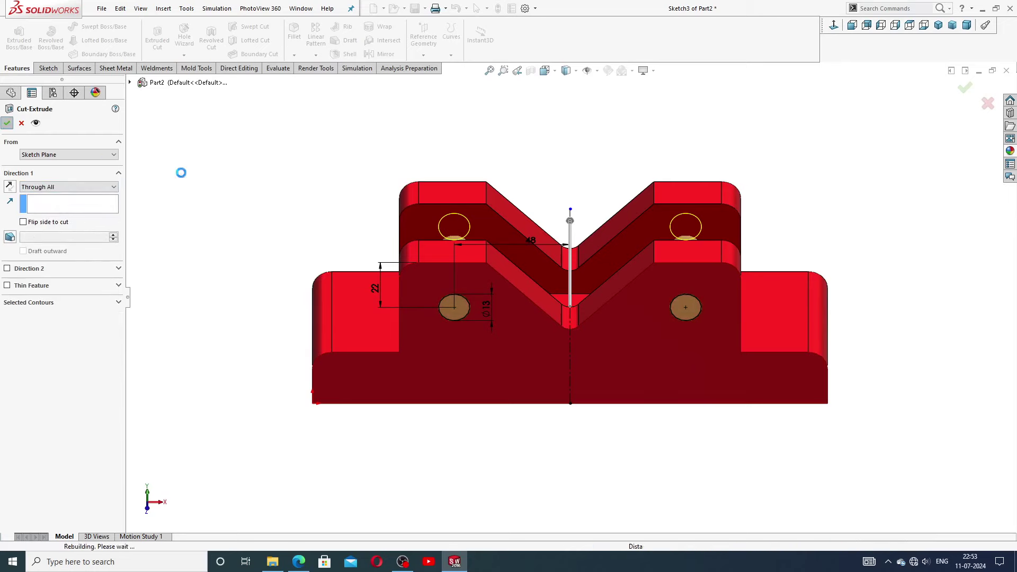
mouse_move(605, 316)
middle_down()
mouse_move(533, 265)
mouse_move(430, 325)
mouse_move(466, 334)
mouse_move(586, 281)
mouse_move(553, 331)
mouse_move(578, 339)
middle_up()
Step: Review the Fixed Jaw drawing, then return to SOLIDWORKS and select the base's top face
click(298, 563)
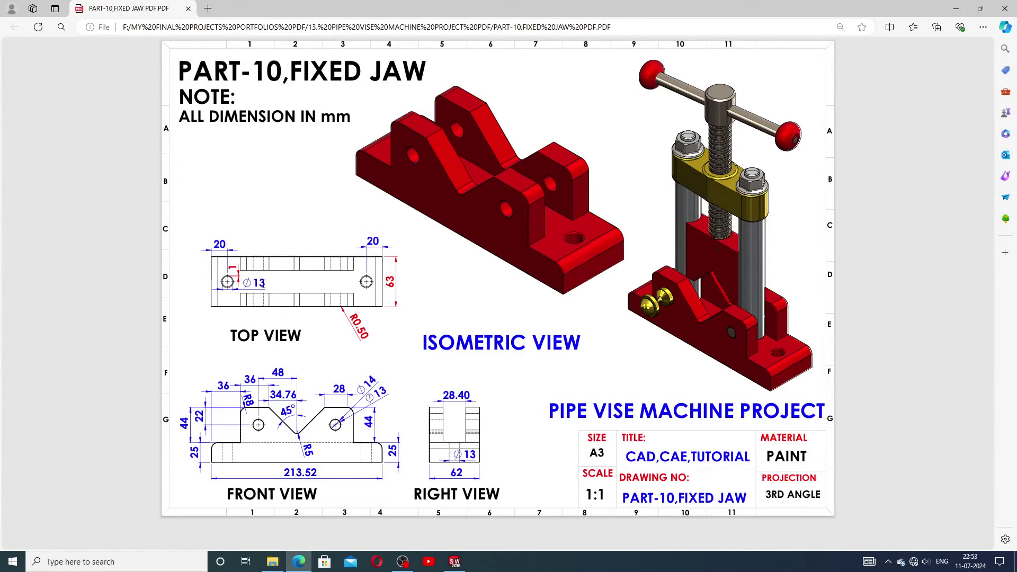
click(455, 561)
click(714, 401)
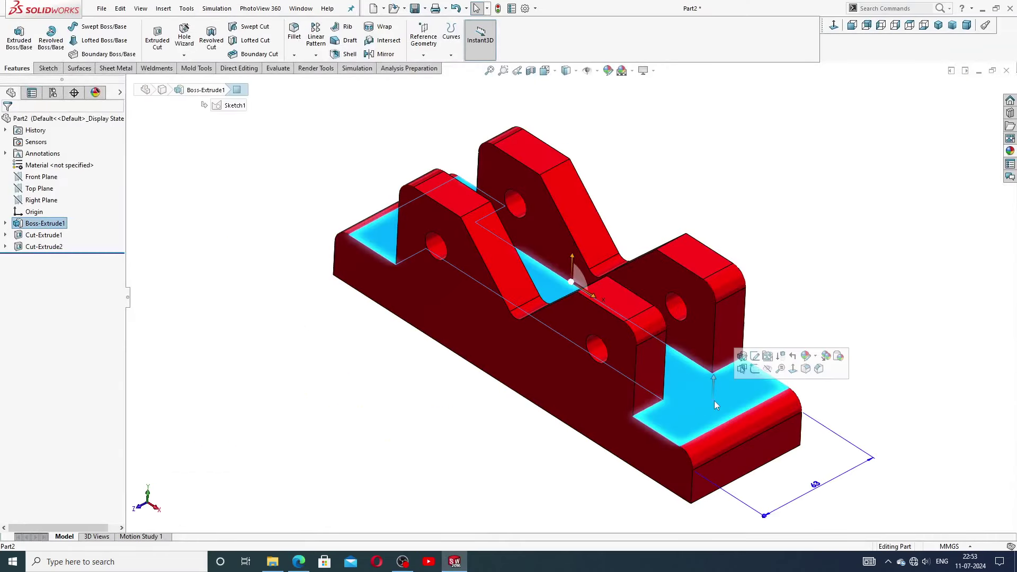
Step: Start a sketch on the base's top face and draw a circle near each end
click(755, 369)
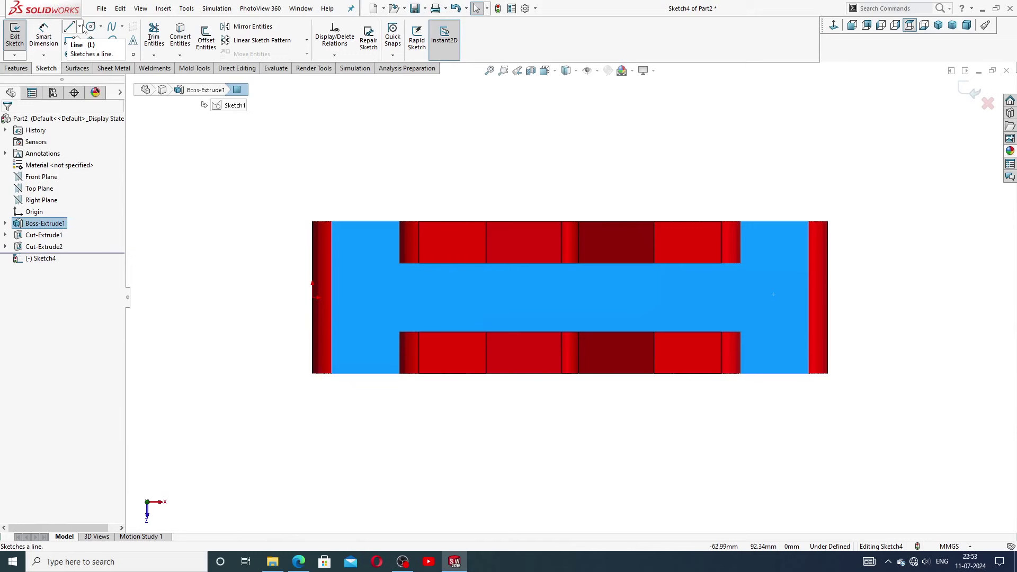
click(91, 27)
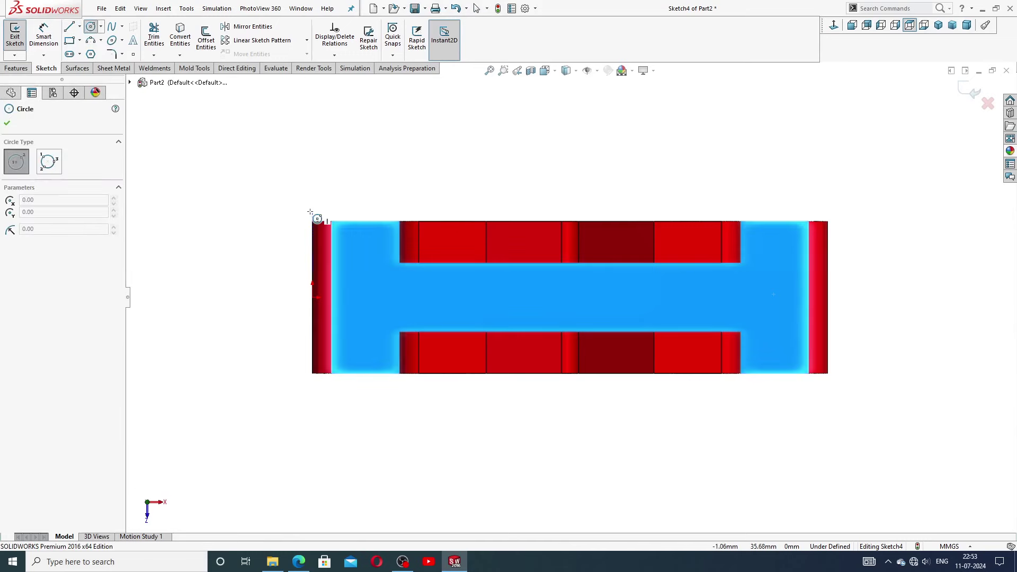
click(370, 297)
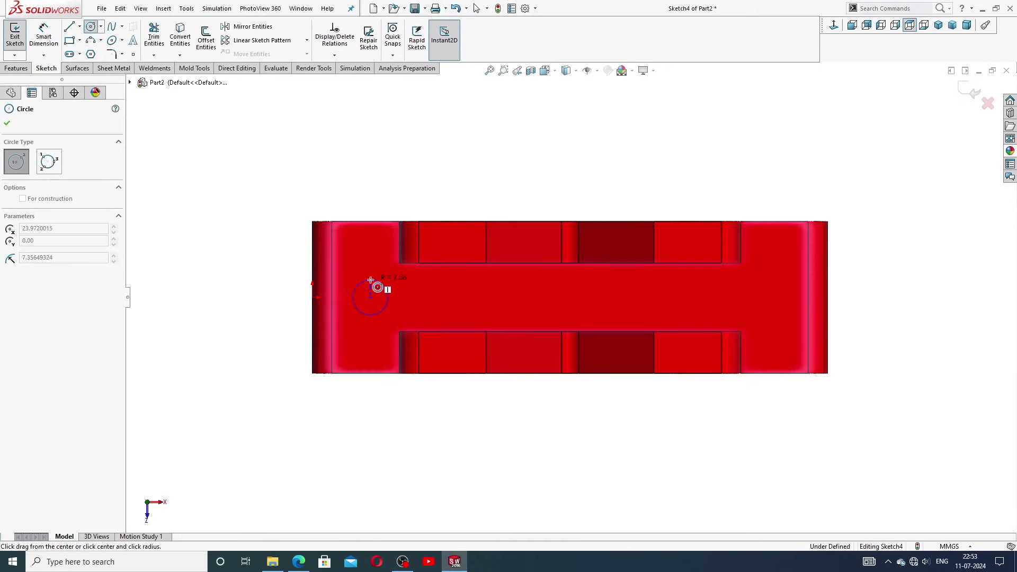
click(383, 284)
click(757, 297)
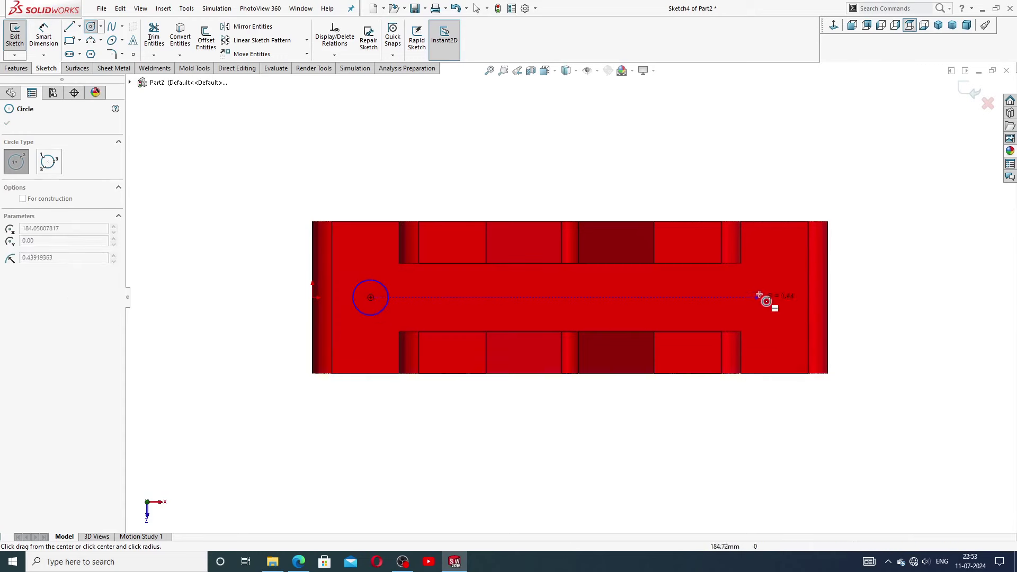
click(763, 278)
right_click(761, 200)
click(781, 210)
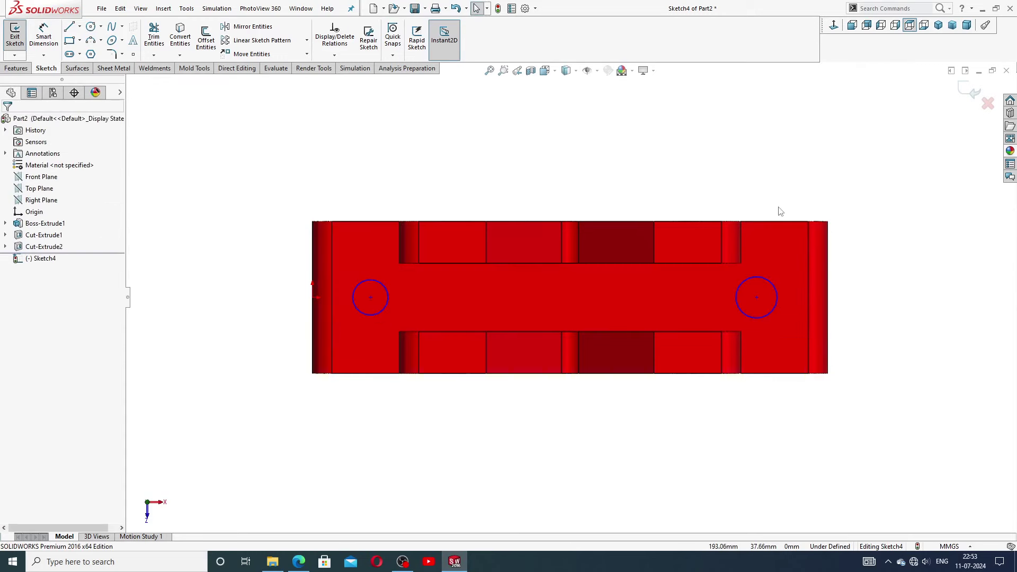
Step: Add a Horizontal relation between the origin and both circle centres
click(312, 298)
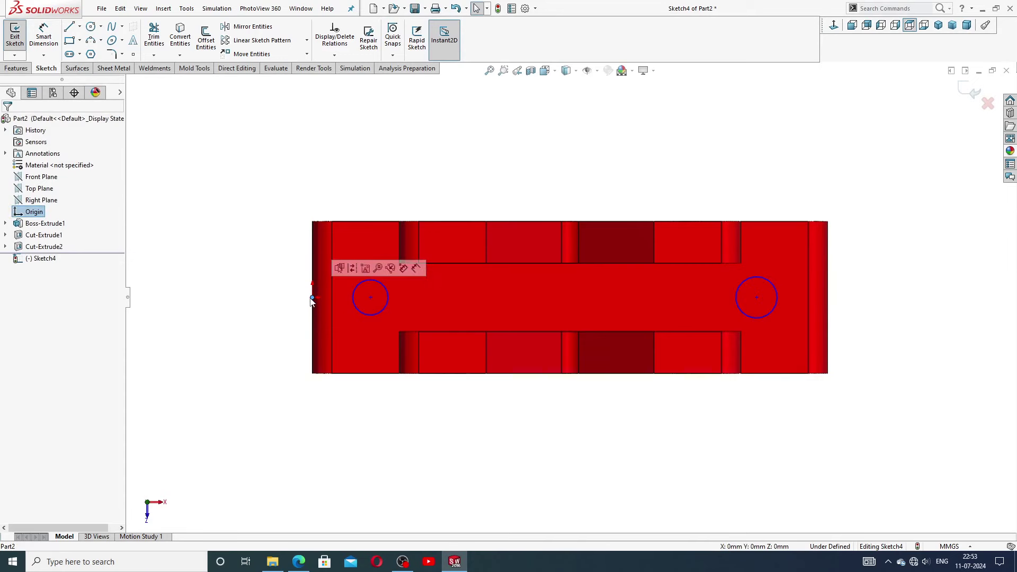
ctrl+click(371, 297)
ctrl+click(756, 298)
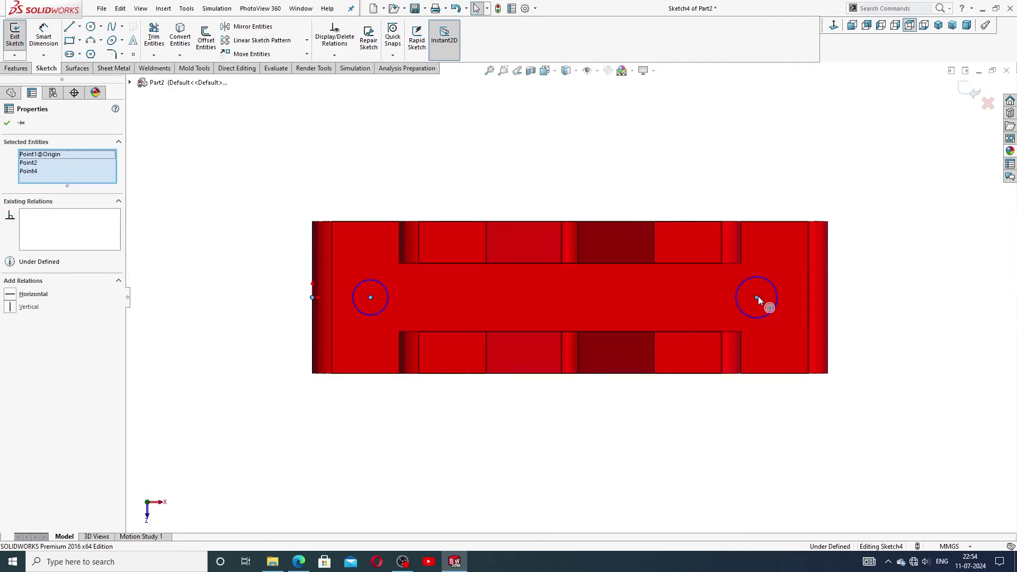
click(788, 254)
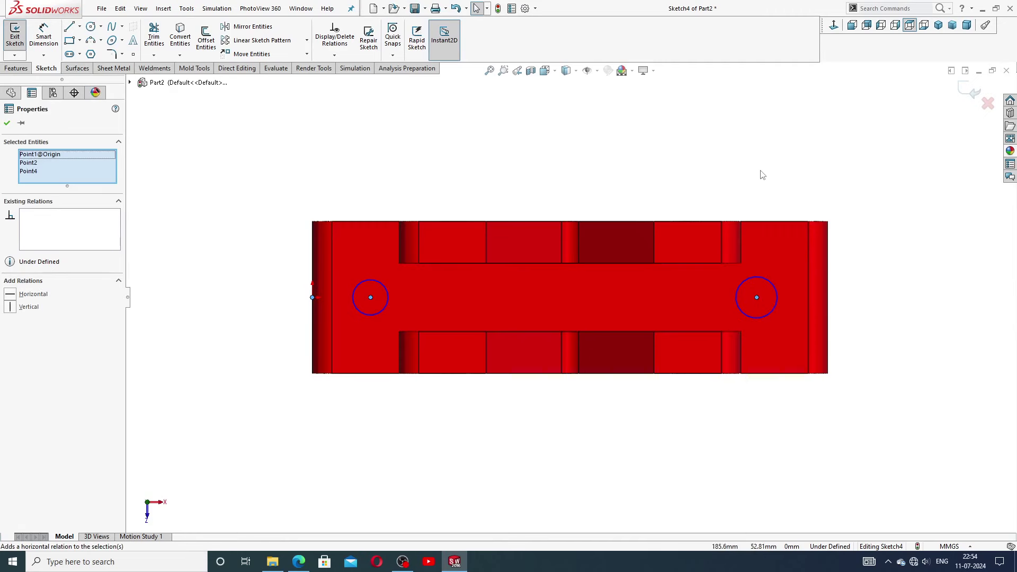
click(761, 170)
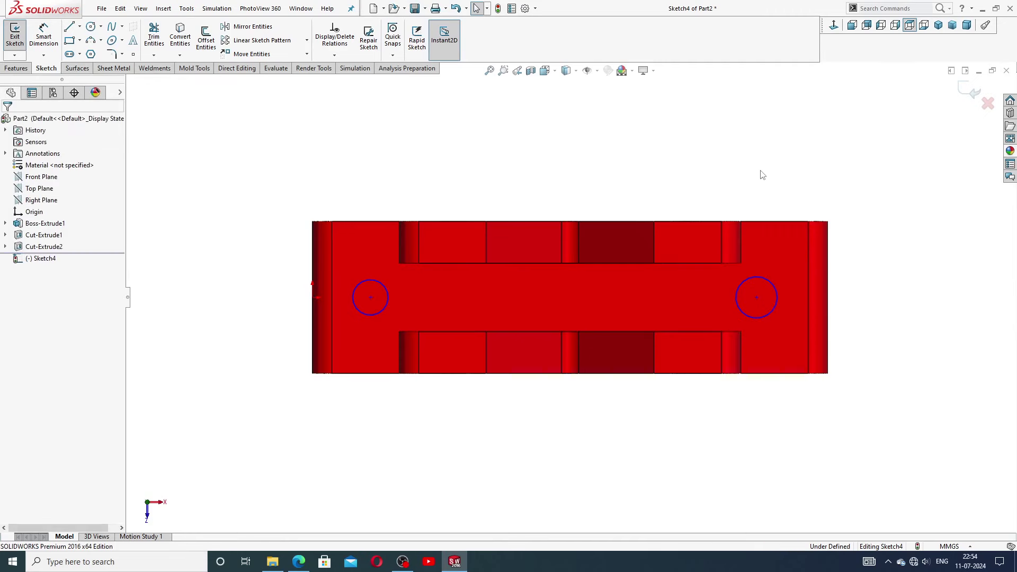
Step: Dimension the left circle 20 mm from the left edge with a 13 mm diameter
click(43, 43)
click(371, 299)
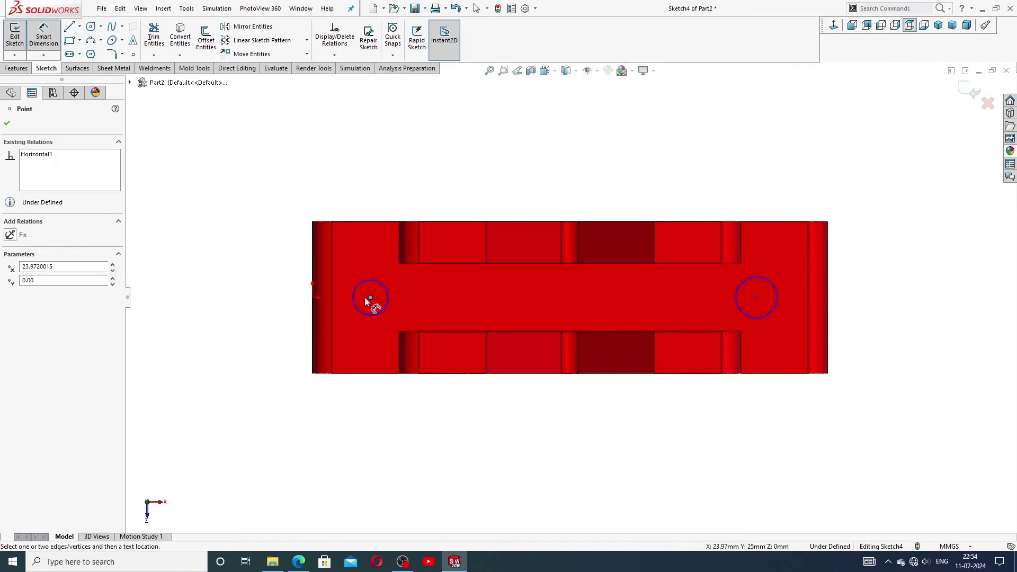
click(312, 298)
click(346, 209)
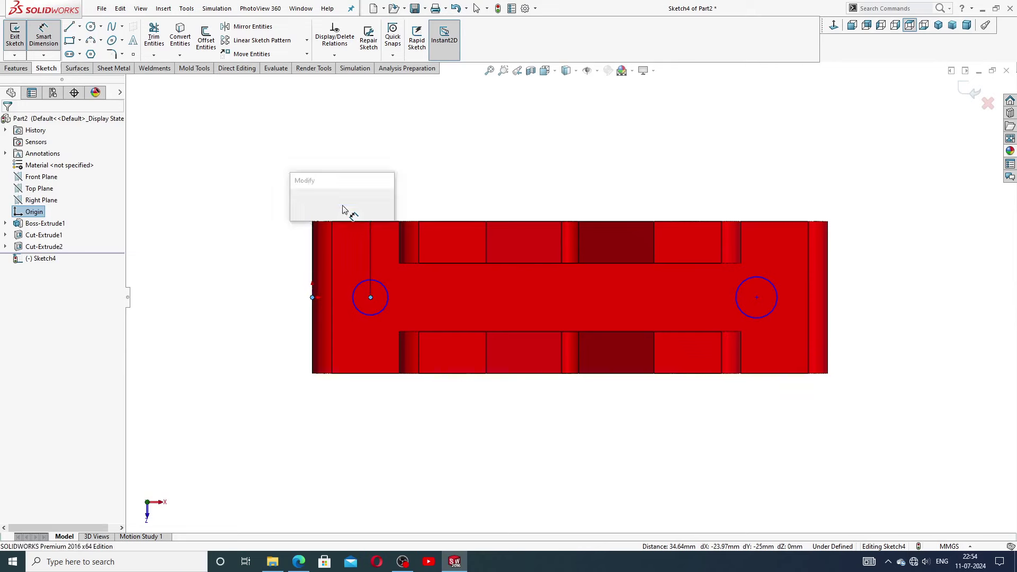
text(20)
key(Return)
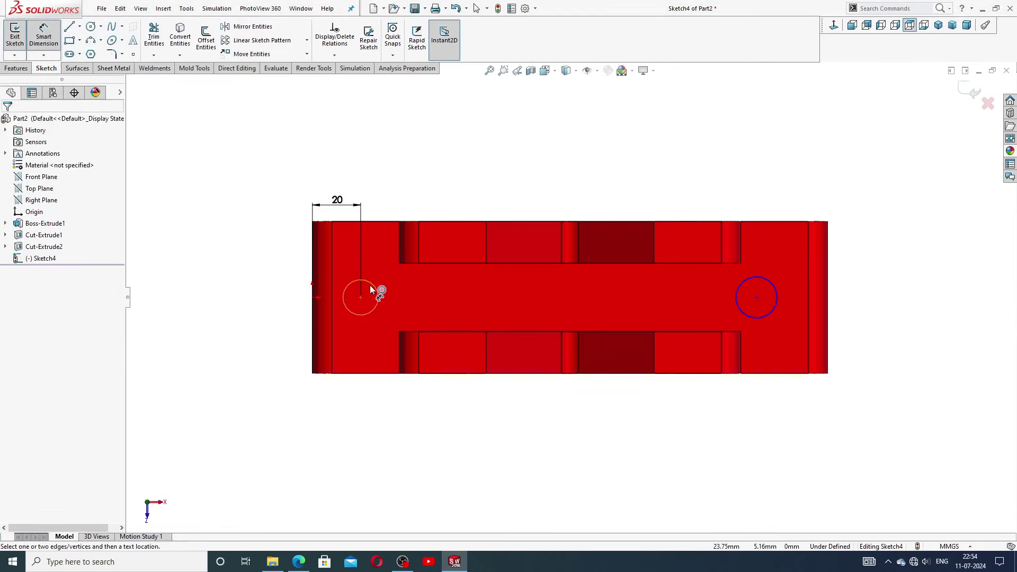
click(371, 285)
click(291, 302)
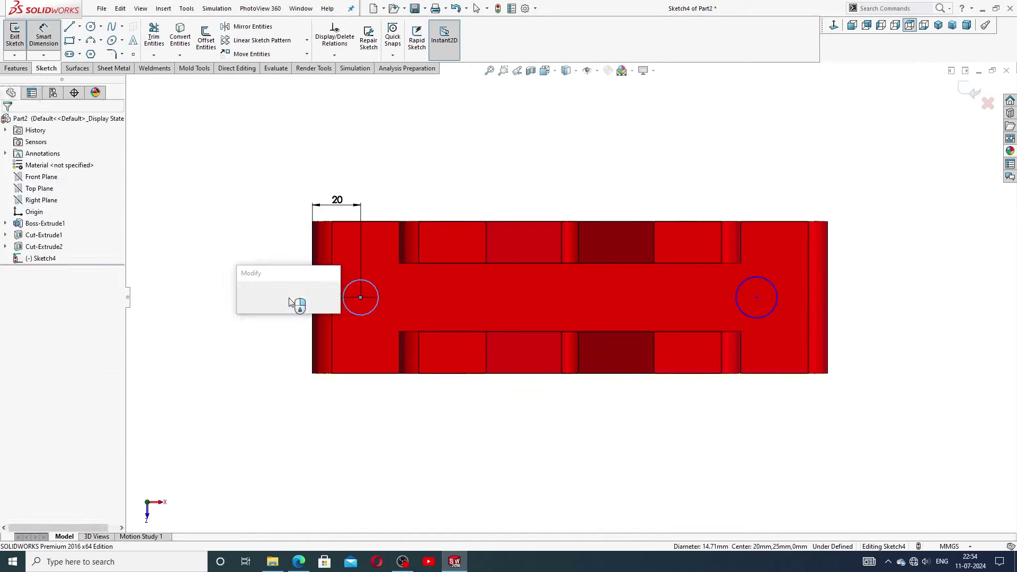
text(13)
key(Return)
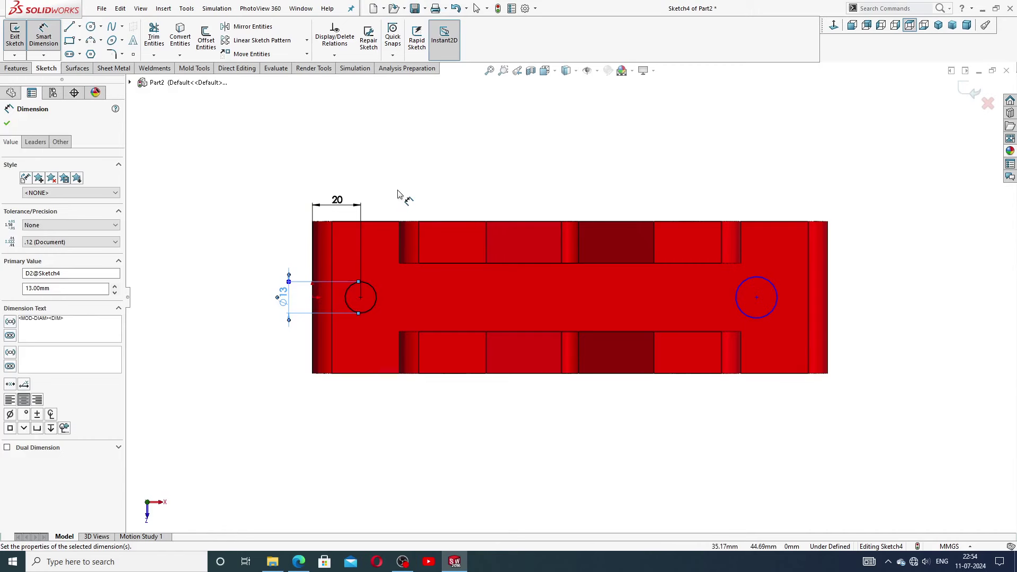
Step: Make the two circles equal in size with an Equal relation
click(400, 197)
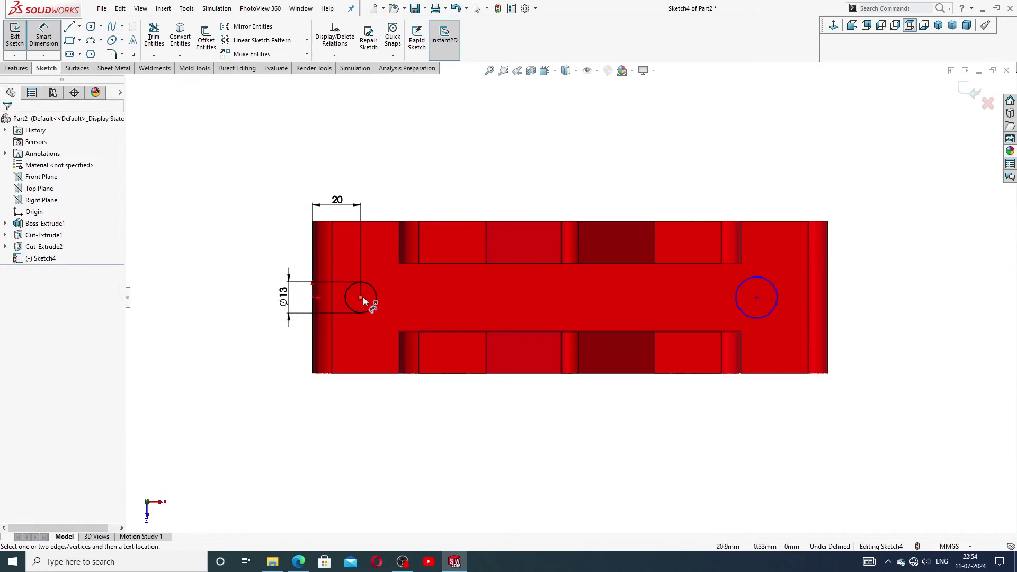
right_click(418, 188)
click(439, 157)
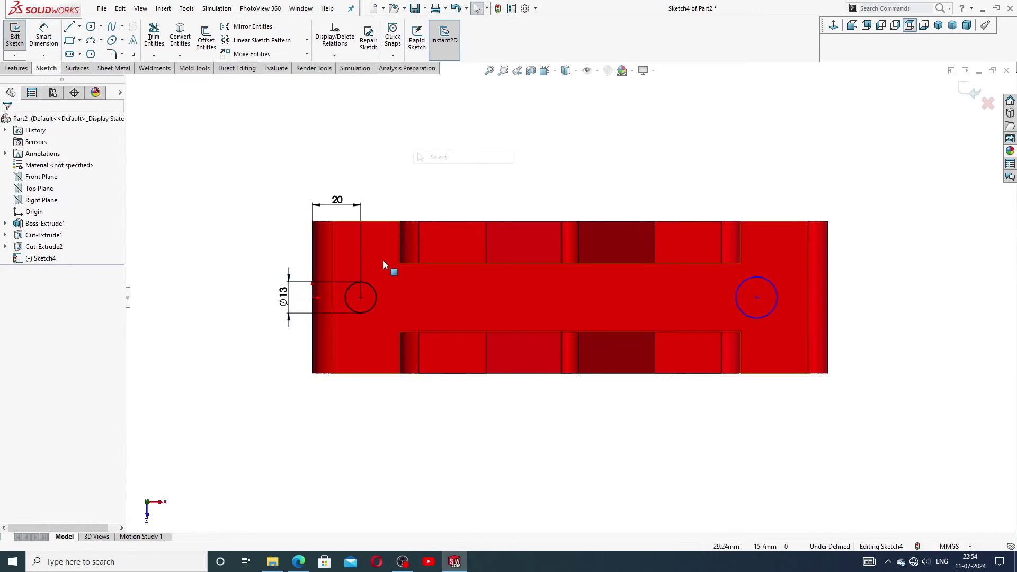
click(368, 287)
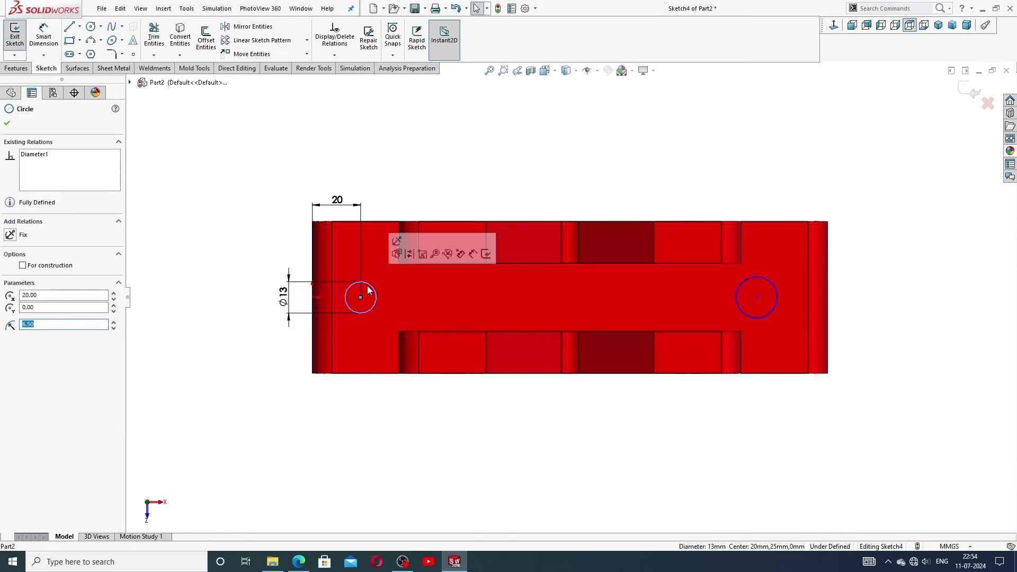
ctrl+click(771, 285)
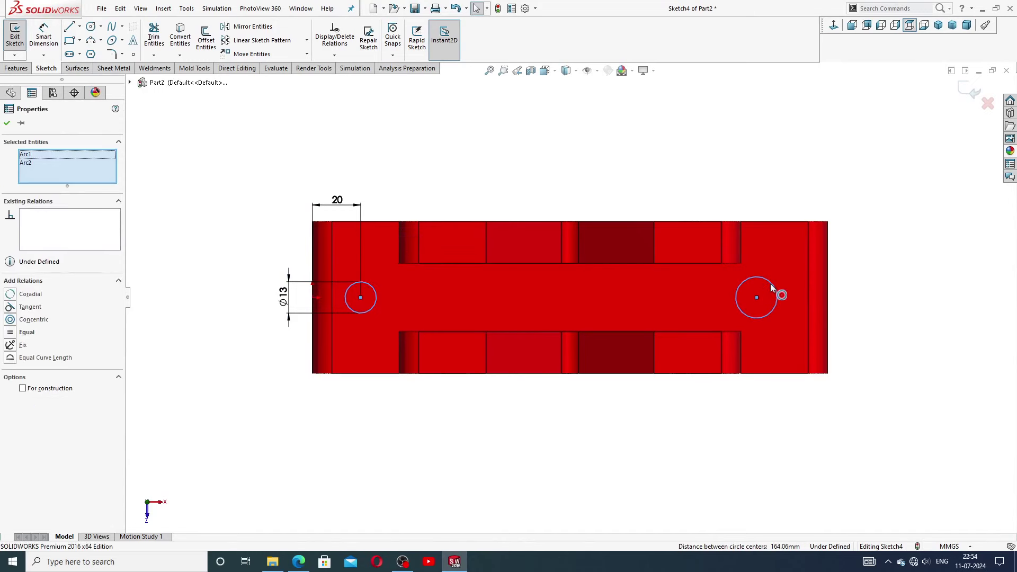
click(25, 332)
click(215, 359)
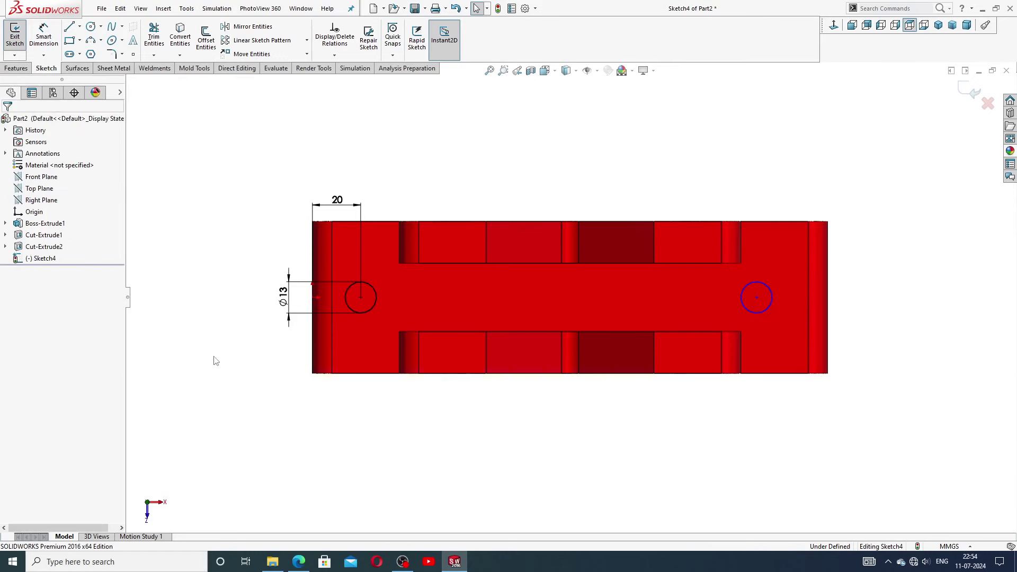
Step: Dimension the right circle's centre 20 mm from the part's right edge
click(43, 37)
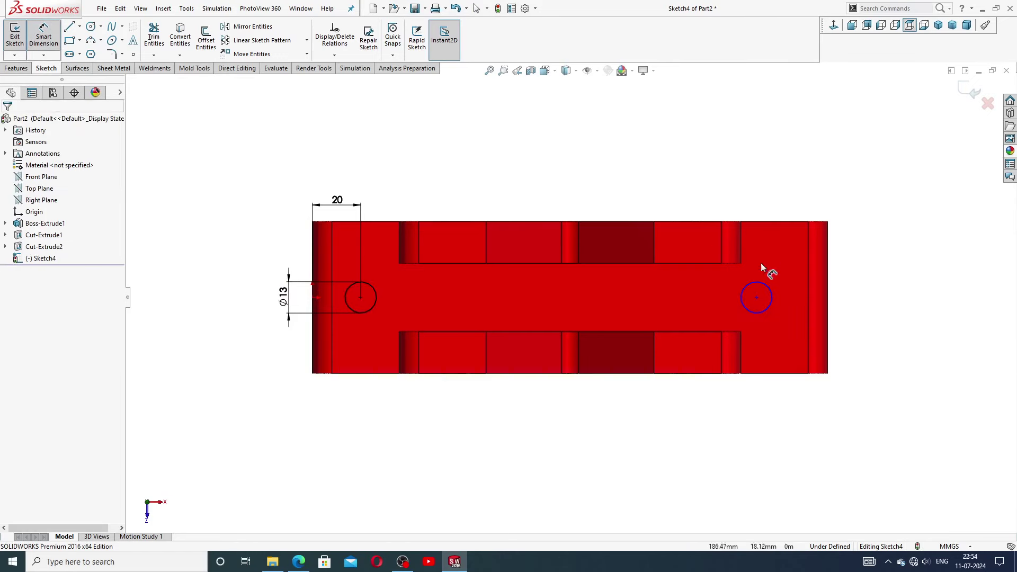
click(757, 298)
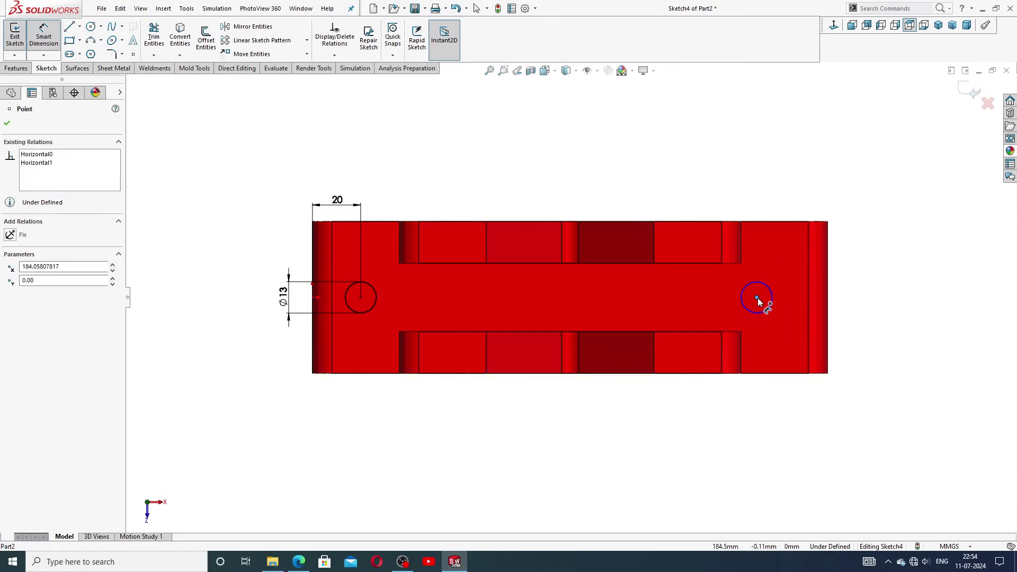
click(829, 298)
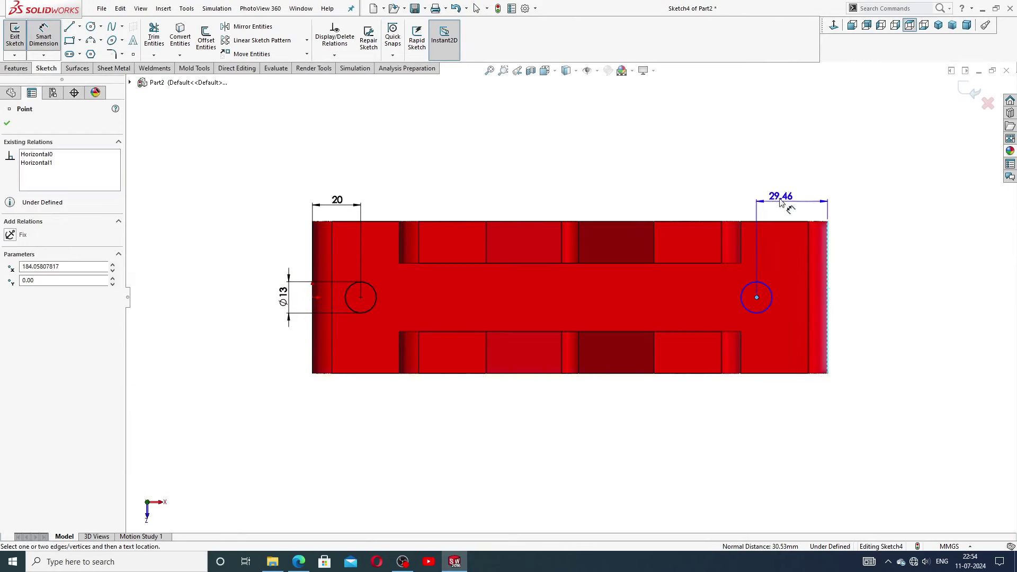
click(785, 202)
text(20)
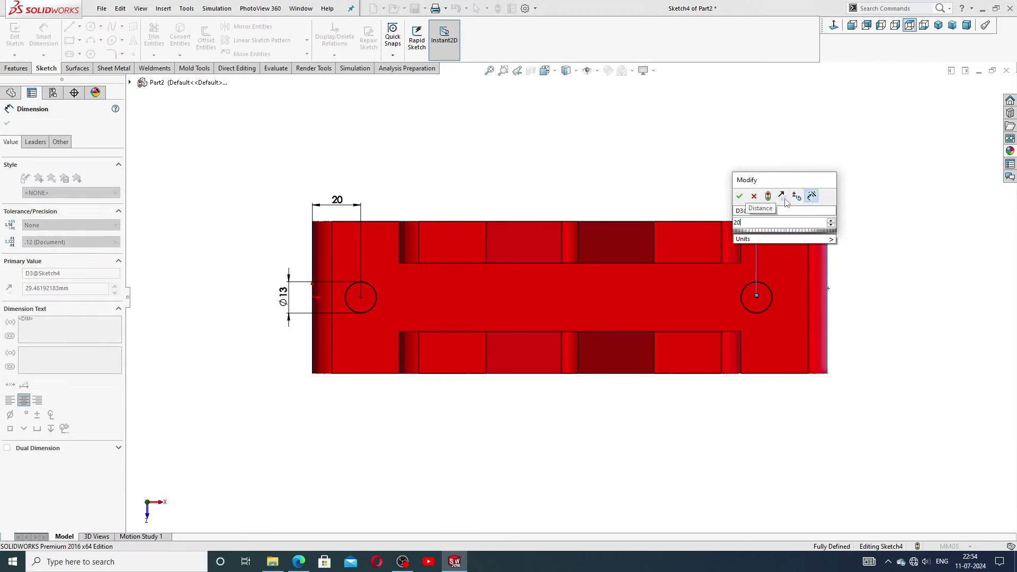
key(Return)
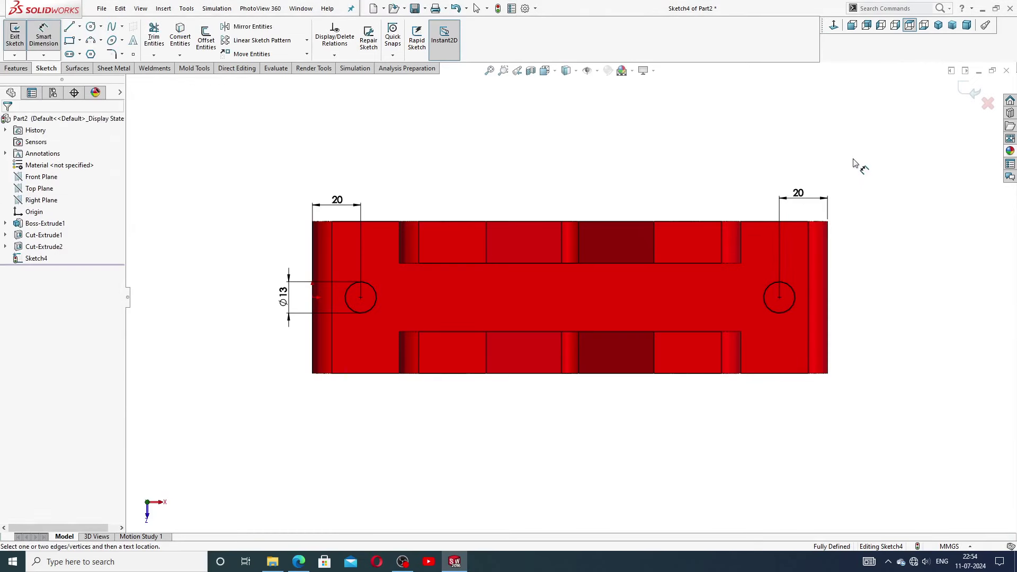
right_click(806, 144)
click(832, 157)
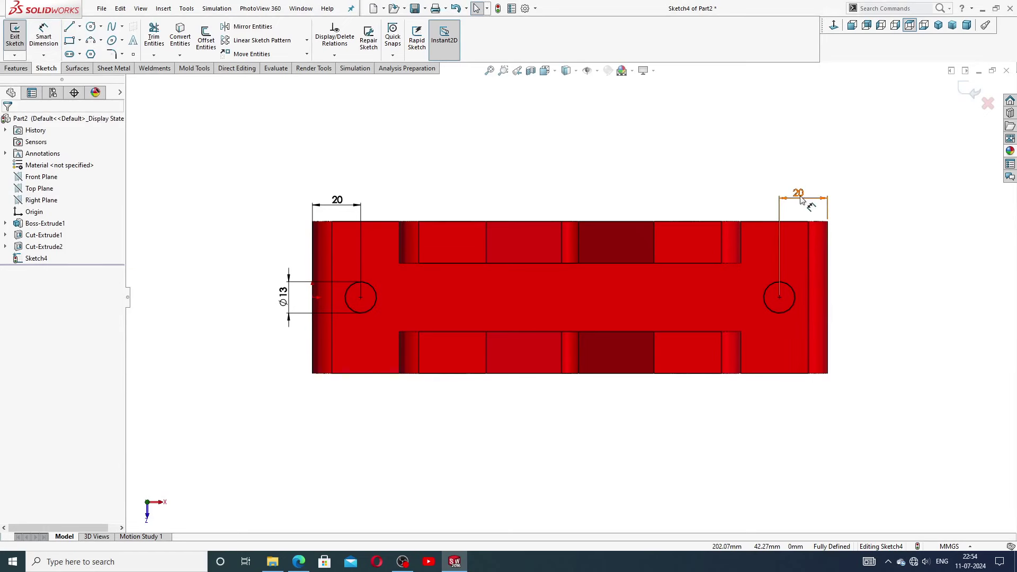
click(805, 198)
click(852, 198)
Step: Reposition the Ø13 dimension beside the left circle and check the fixed-jaw drawing PDF
scroll(721, 286, down, 2)
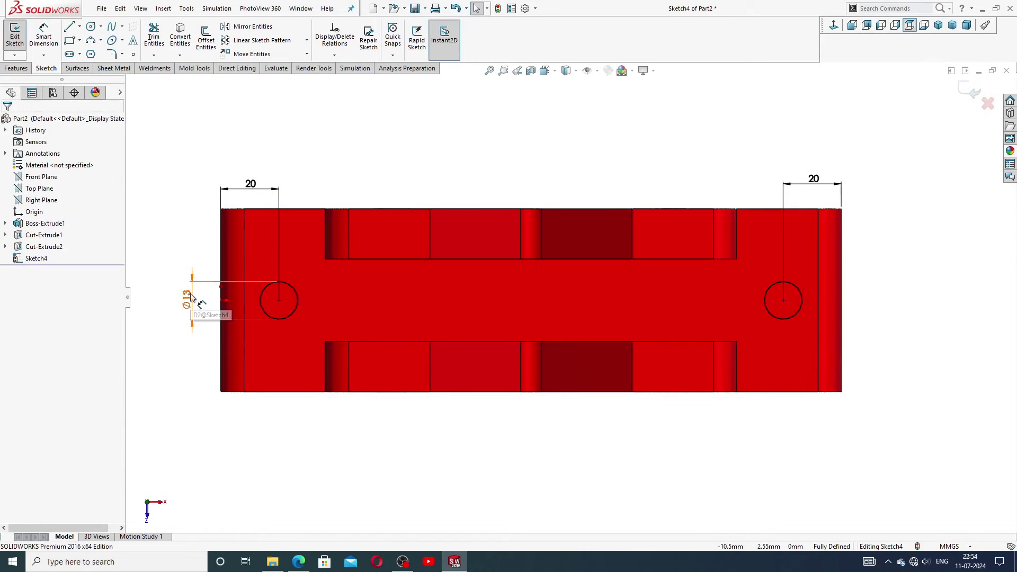
drag(187, 300, 313, 298)
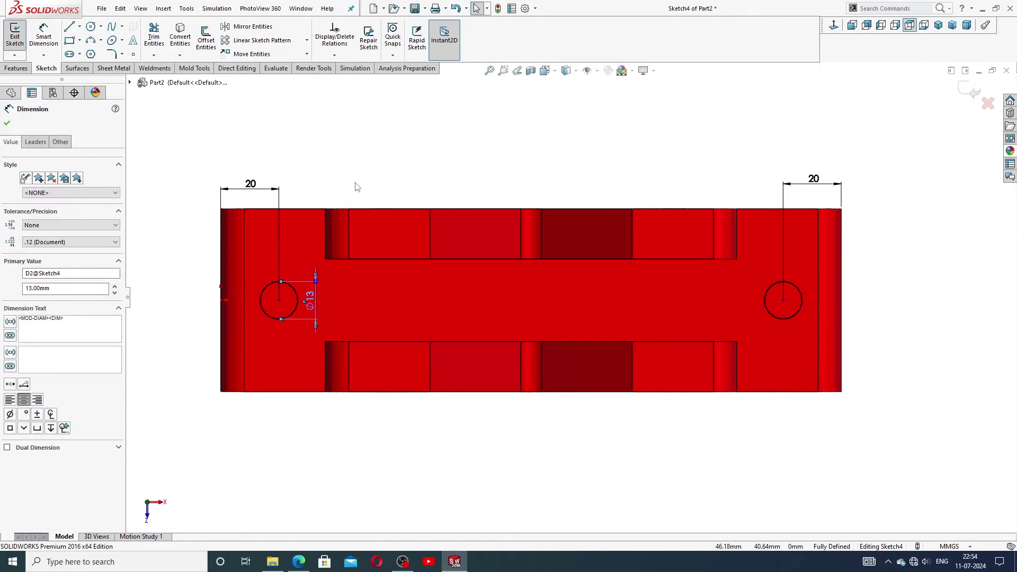
click(378, 201)
click(298, 569)
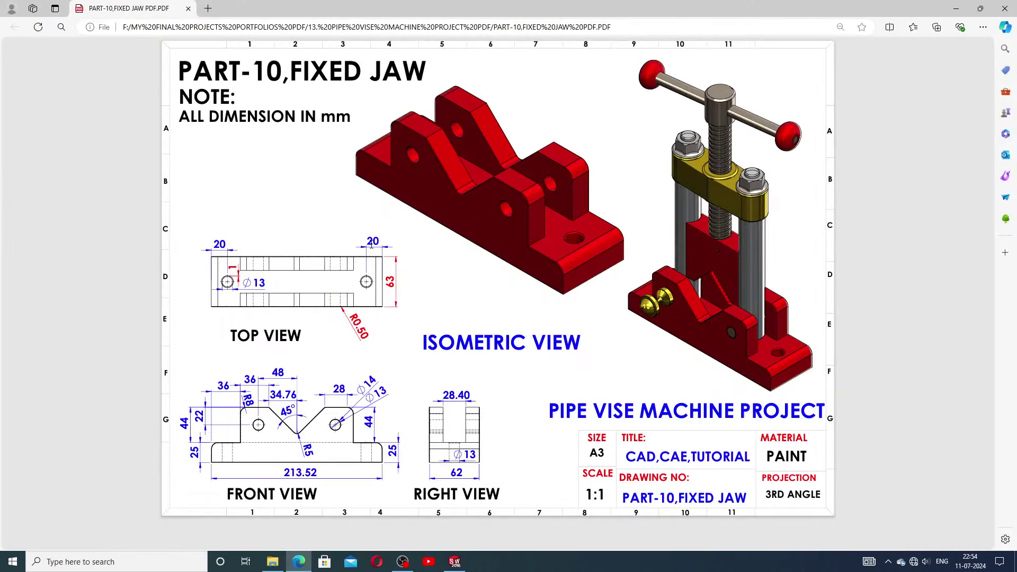
Step: Extrude-cut the two Ø13 base circles Through All, creating Cut-Extrude3
click(457, 564)
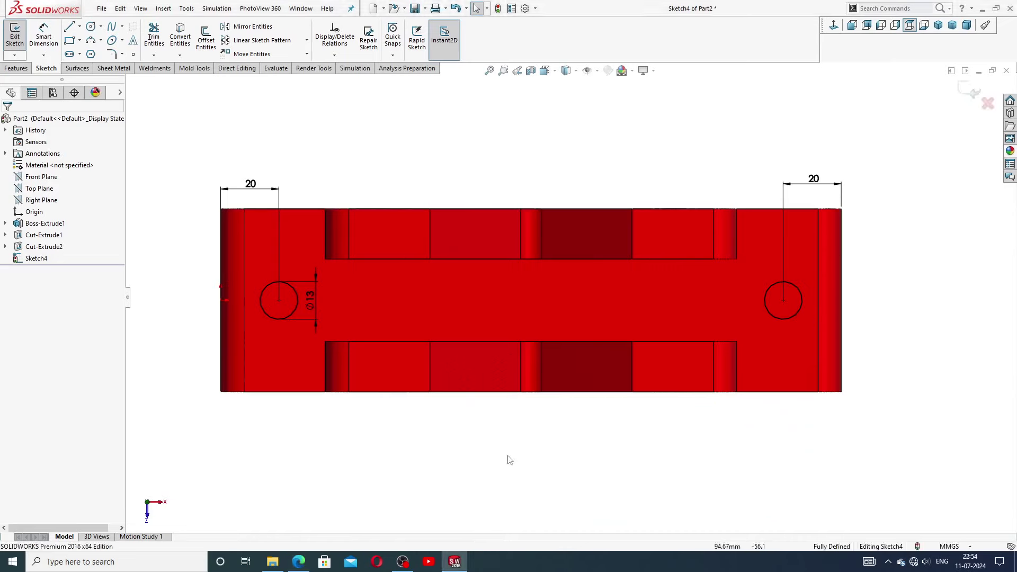
click(17, 68)
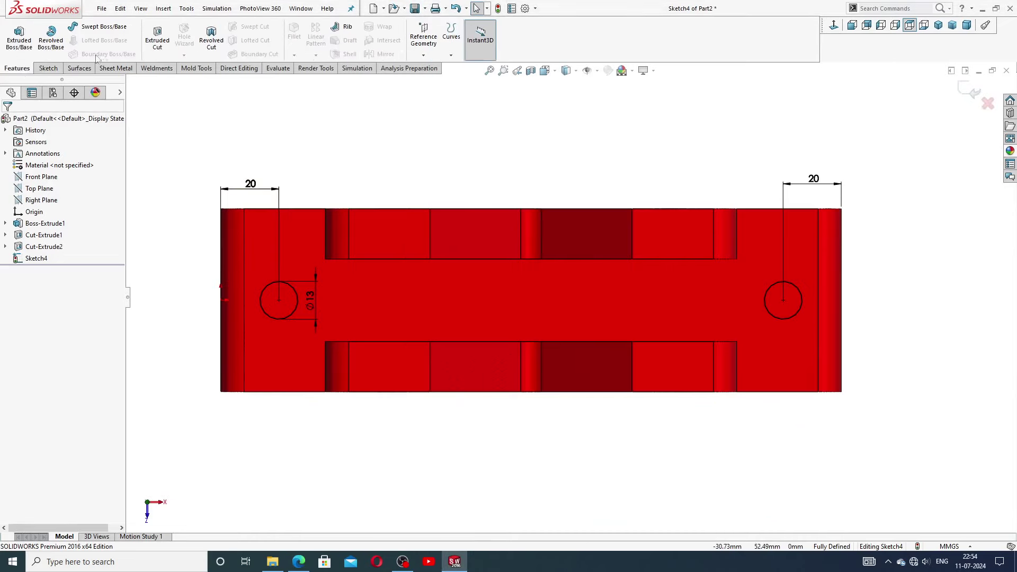
click(157, 37)
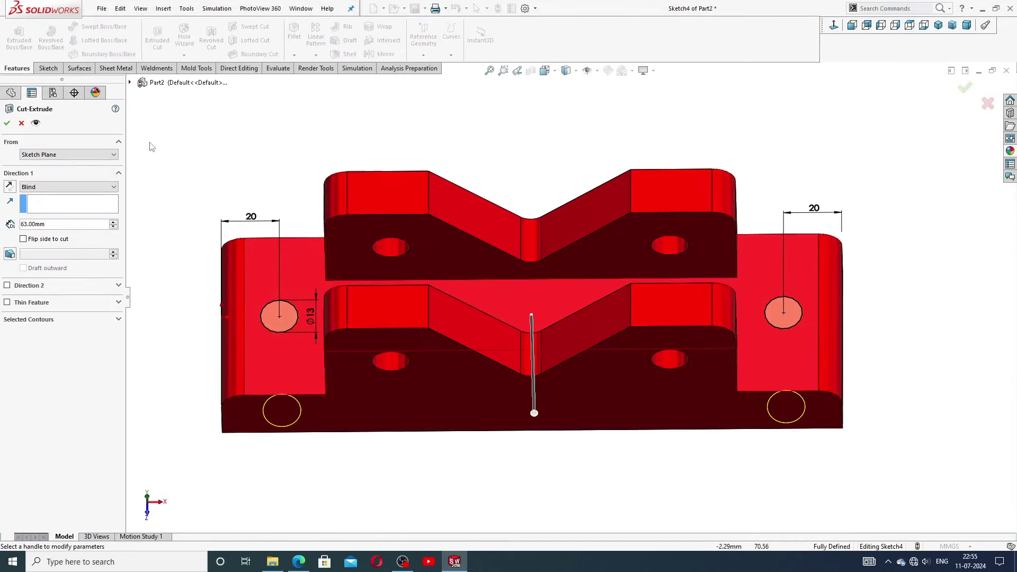
click(46, 187)
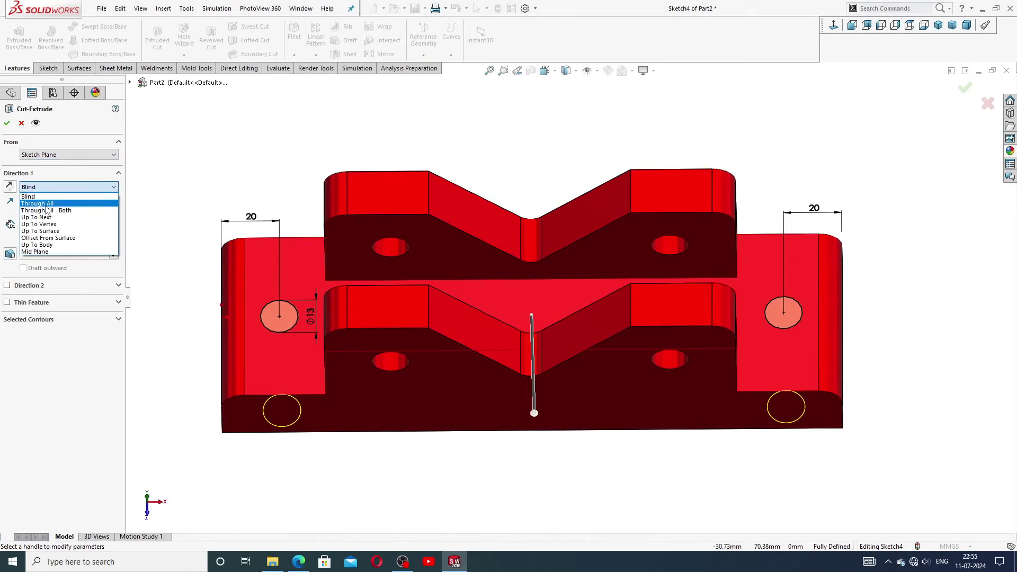
click(35, 204)
click(7, 123)
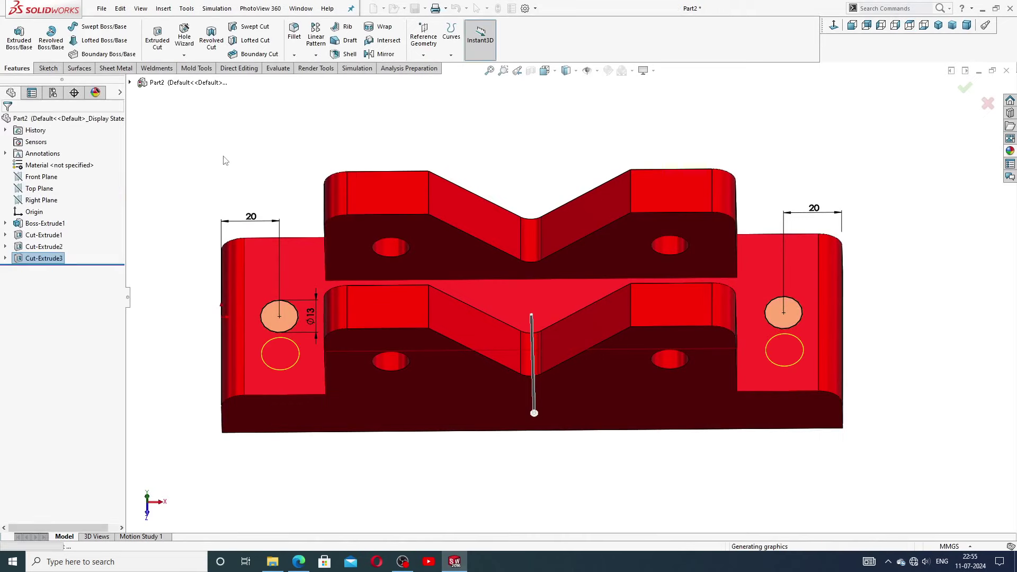
middle_drag(449, 298, 477, 228)
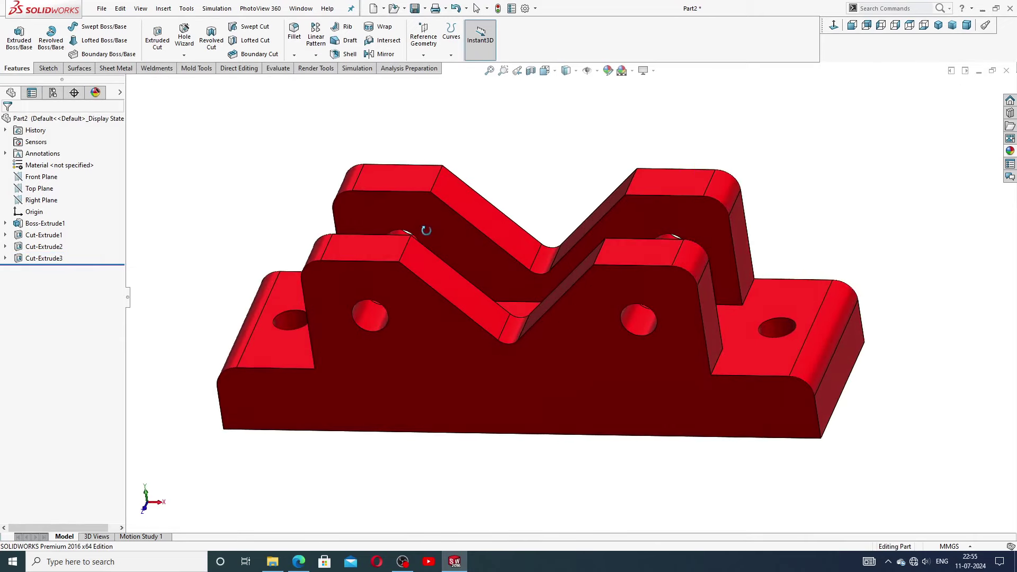
Step: Apply a 0.5 mm fillet to the jaw's front and back side faces
click(295, 37)
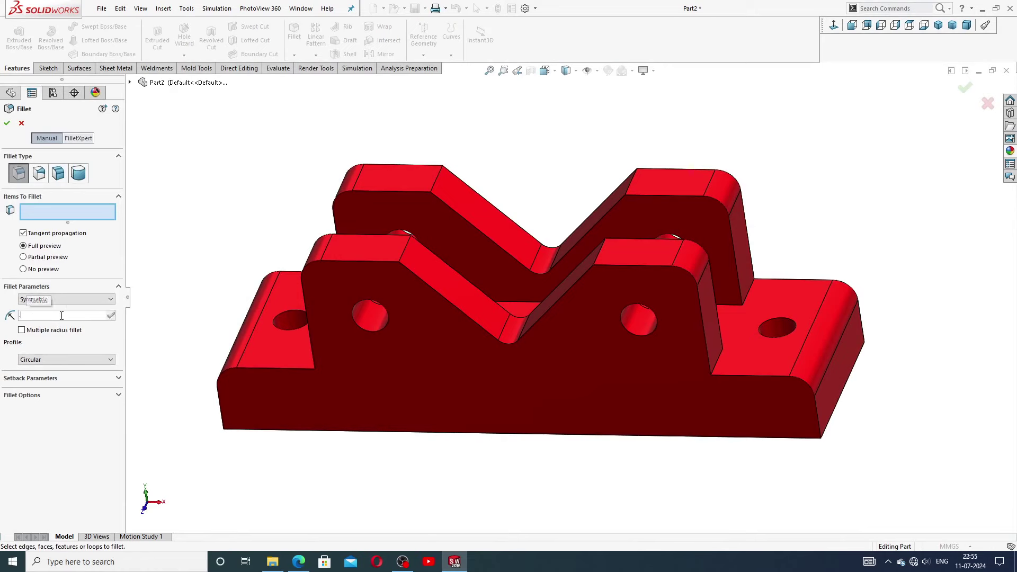
text(0.5)
key(Return)
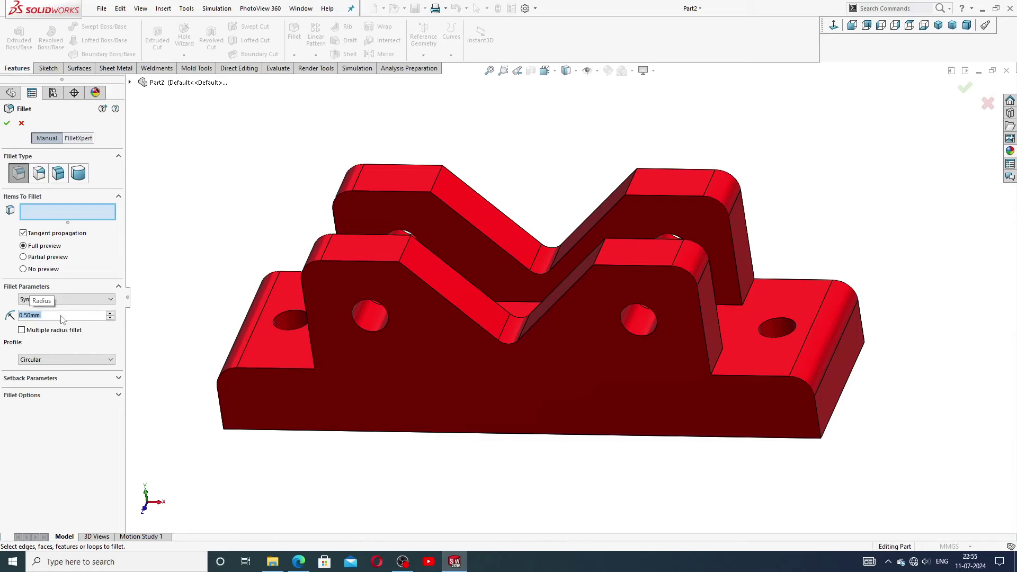
click(453, 352)
middle_drag(618, 404, 465, 459)
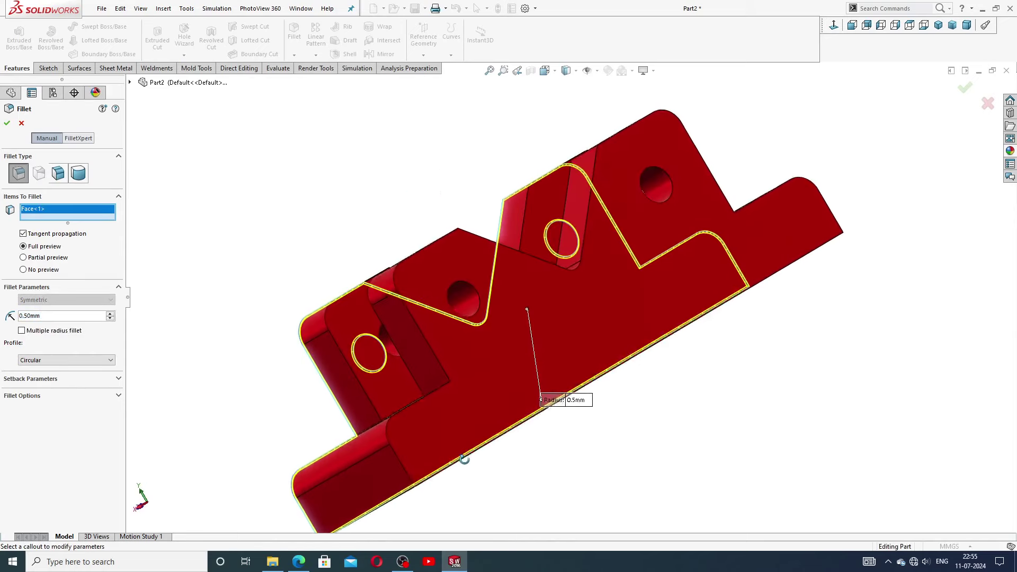
click(579, 317)
mouse_move(606, 342)
middle_down()
mouse_move(632, 351)
mouse_move(727, 311)
mouse_move(561, 432)
middle_up()
click(298, 563)
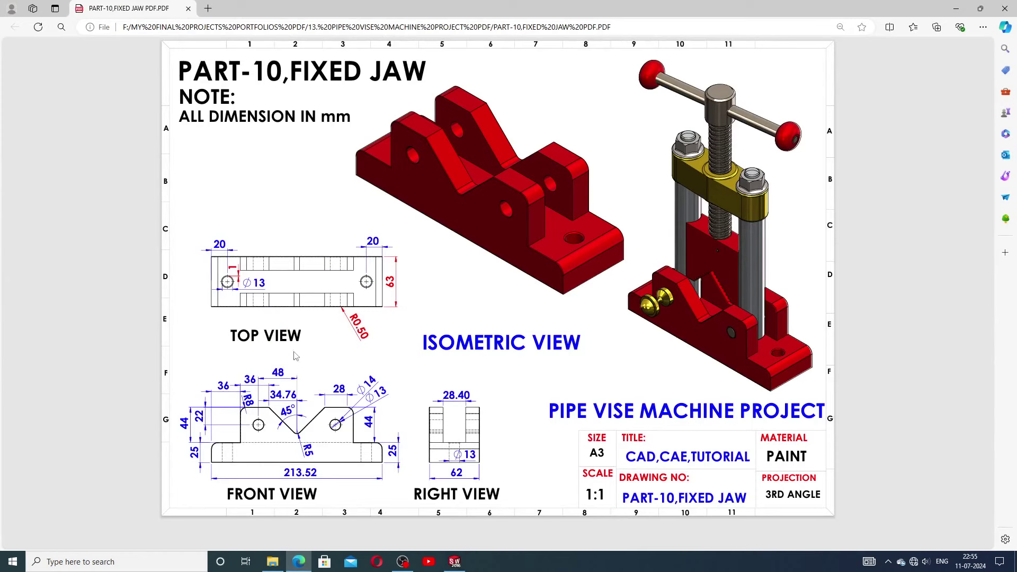
click(455, 562)
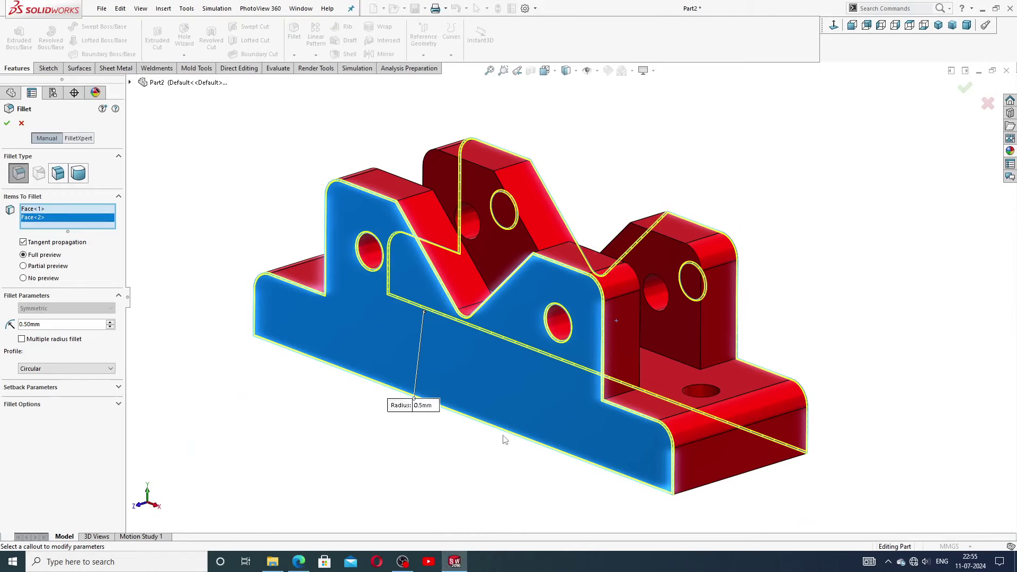
middle_drag(543, 367, 536, 409)
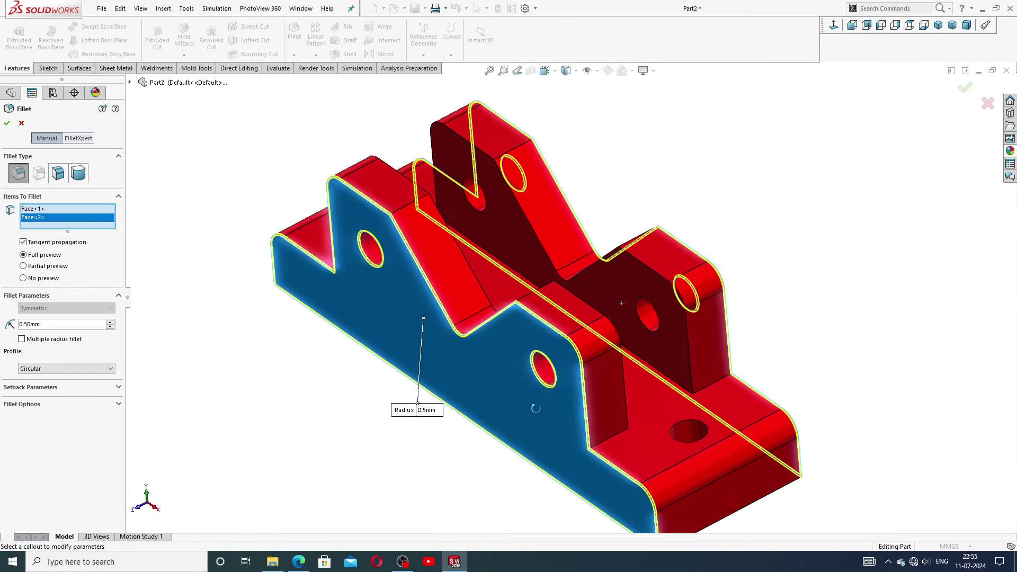
click(5, 125)
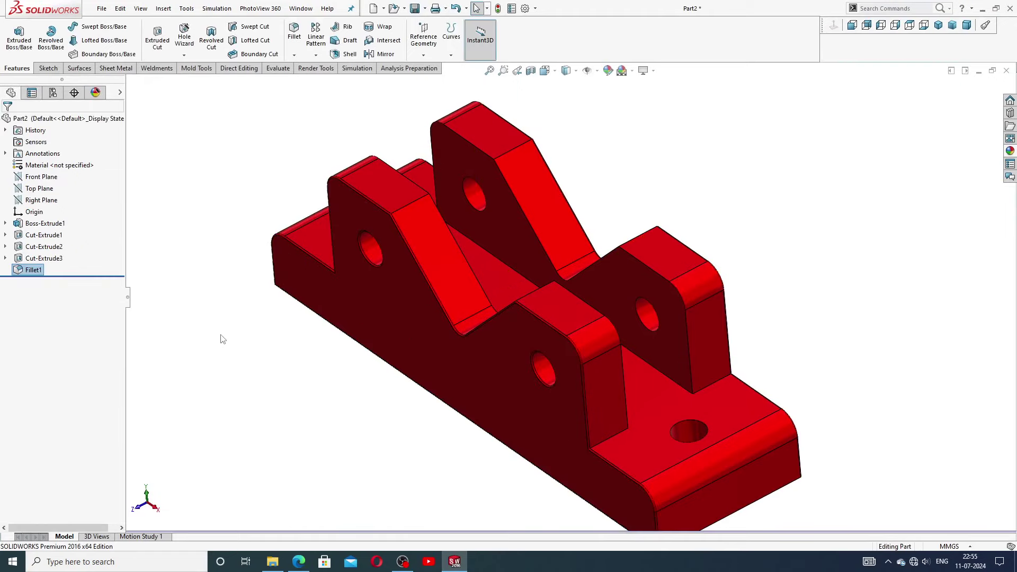
Step: Zoom in to inspect the new fillet, then fit the whole part in view
click(223, 339)
middle_drag(222, 339, 307, 364)
scroll(528, 295, down, 3)
scroll(647, 262, down, 3)
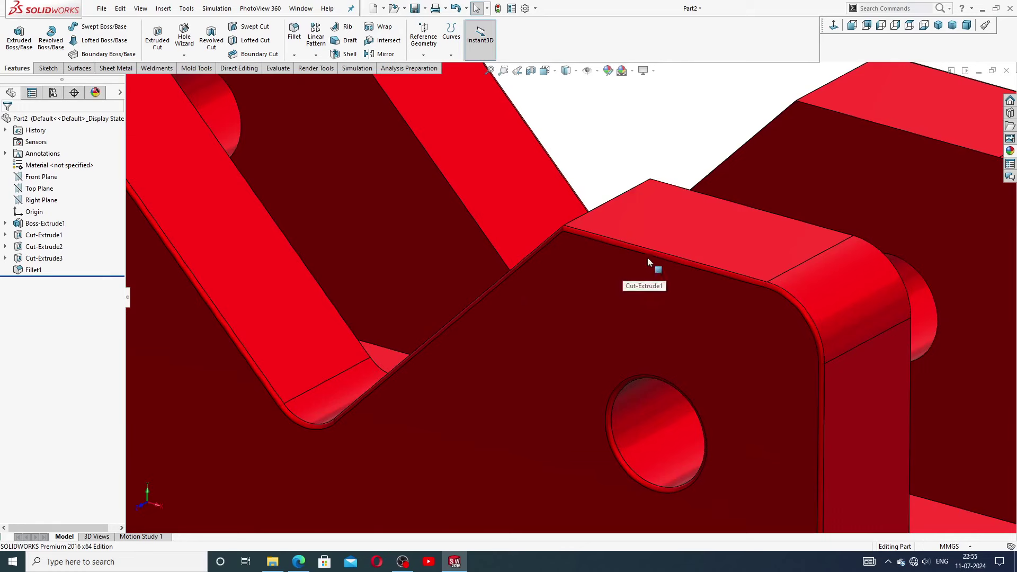
click(645, 253)
key(Escape)
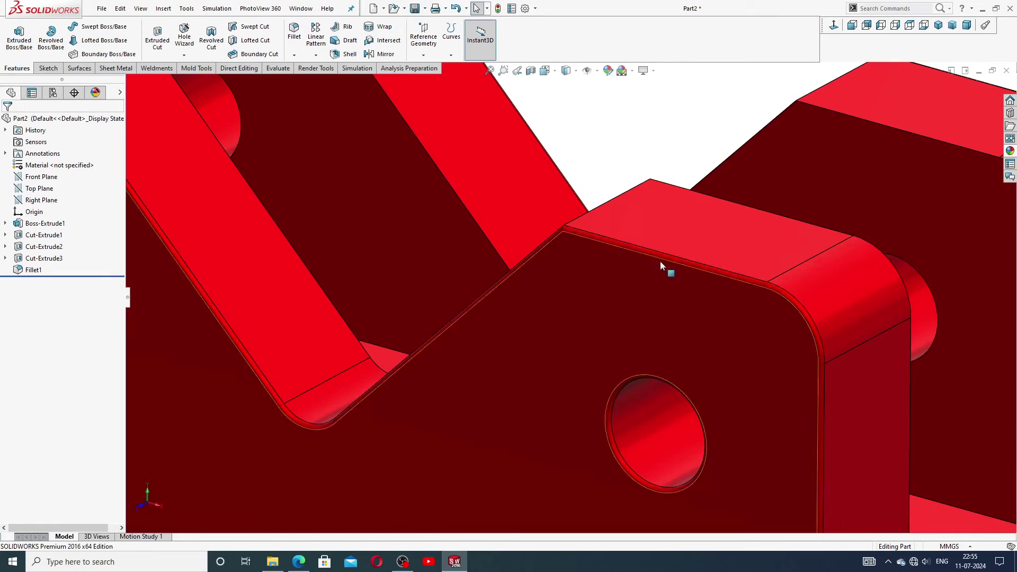
key(f)
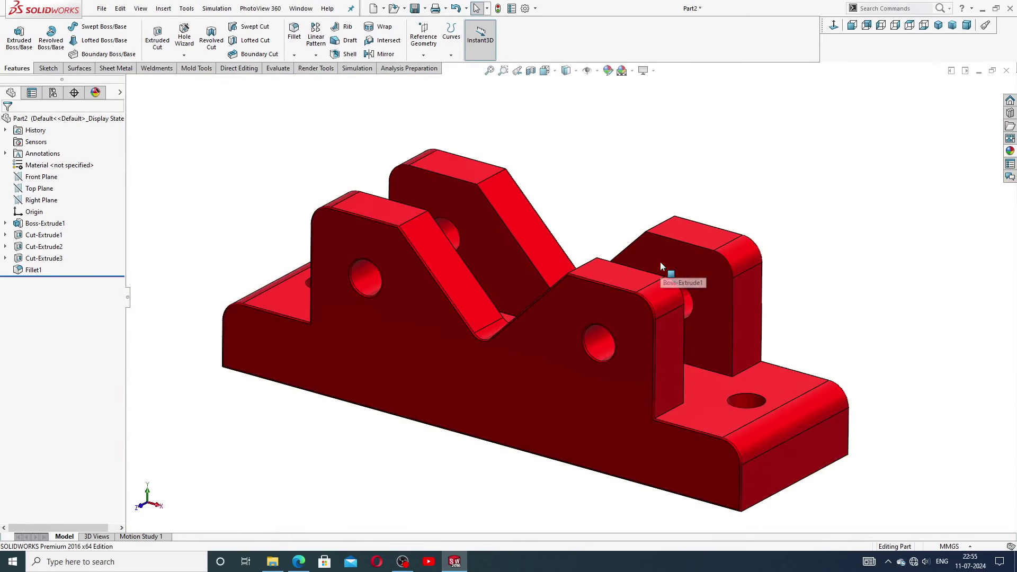
Step: Chamfer the edges of both base holes by 1 mm
click(294, 56)
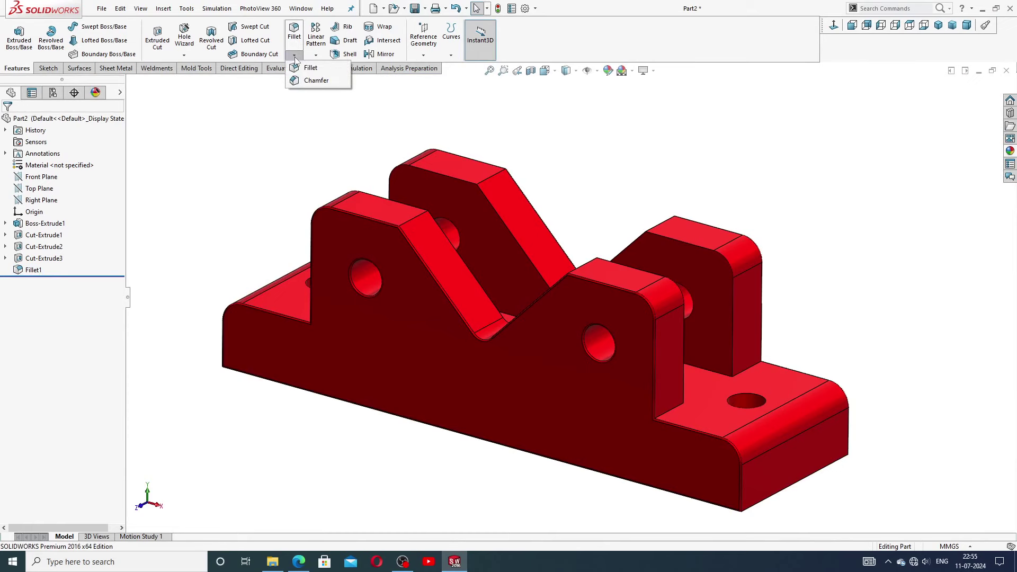
click(313, 81)
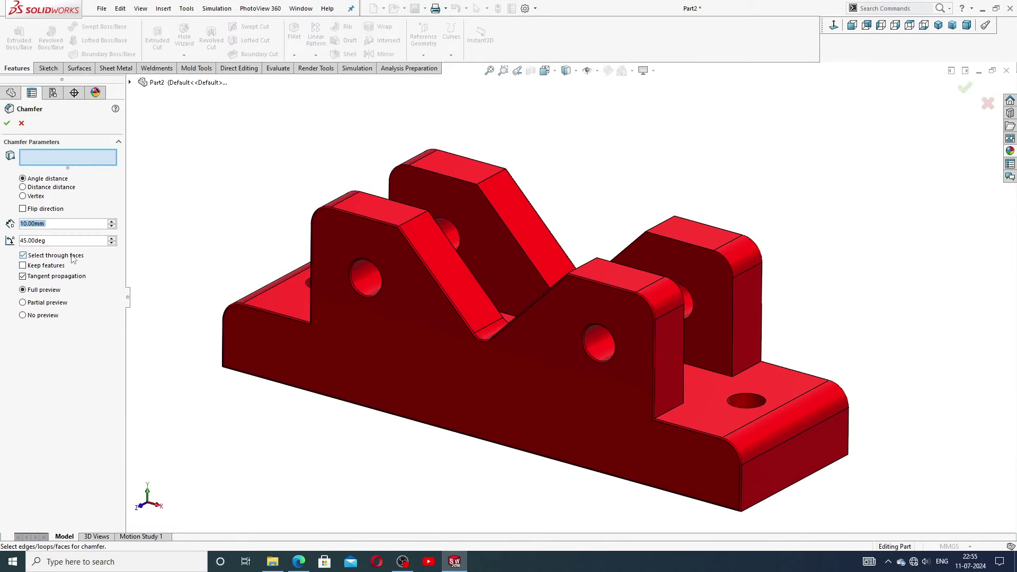
text(1)
key(Return)
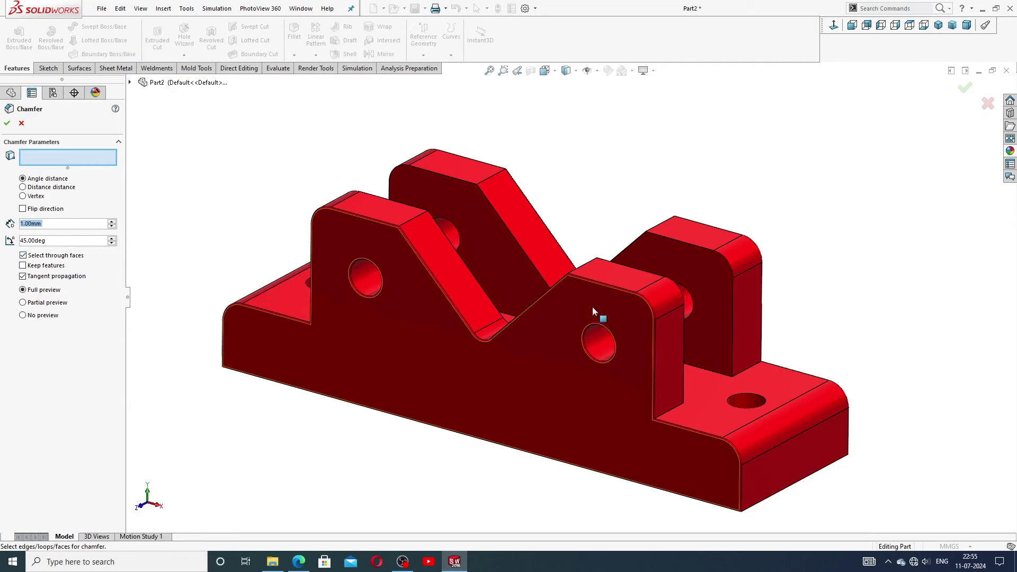
click(745, 393)
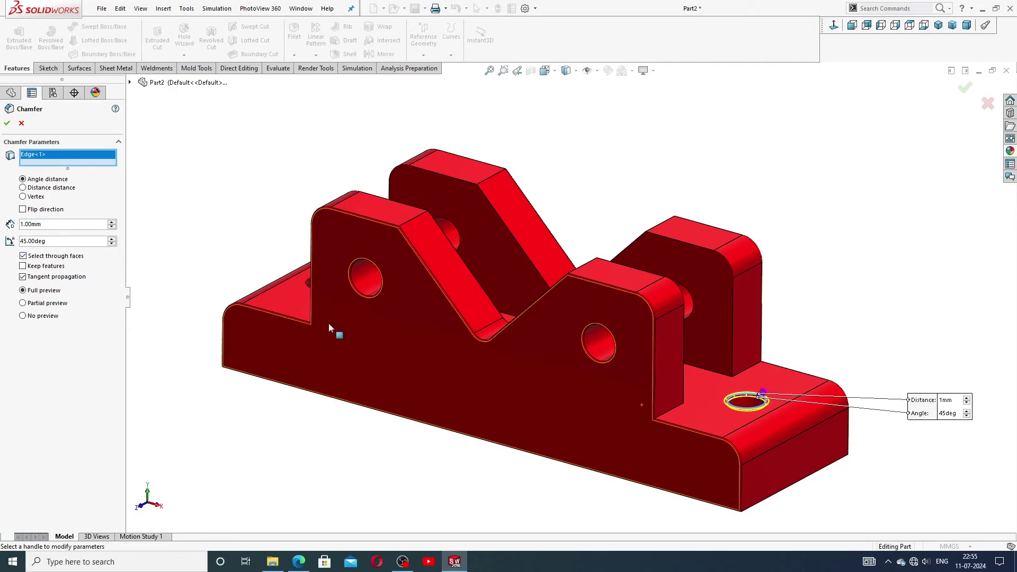
middle_drag(329, 327, 304, 266)
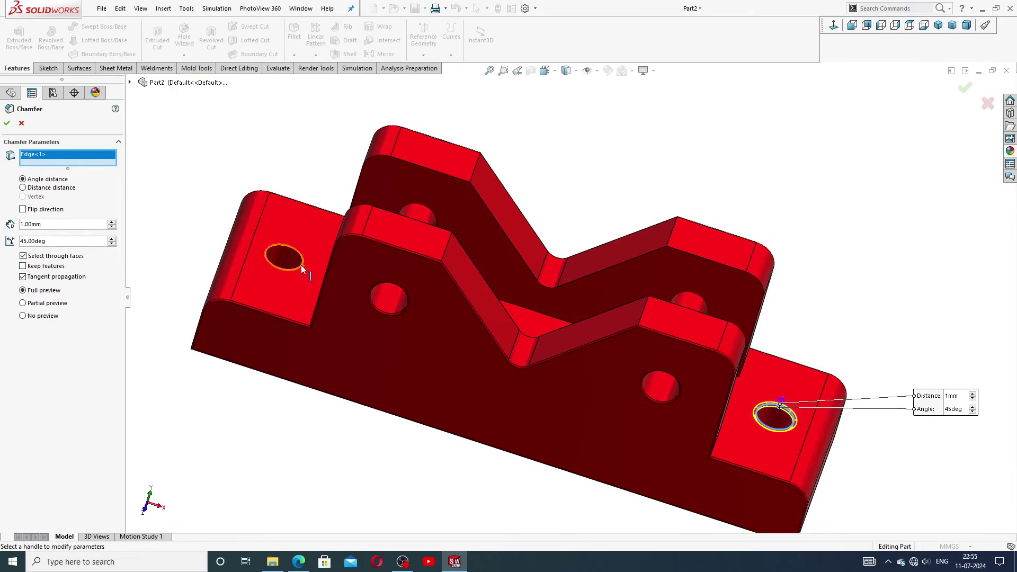
click(301, 265)
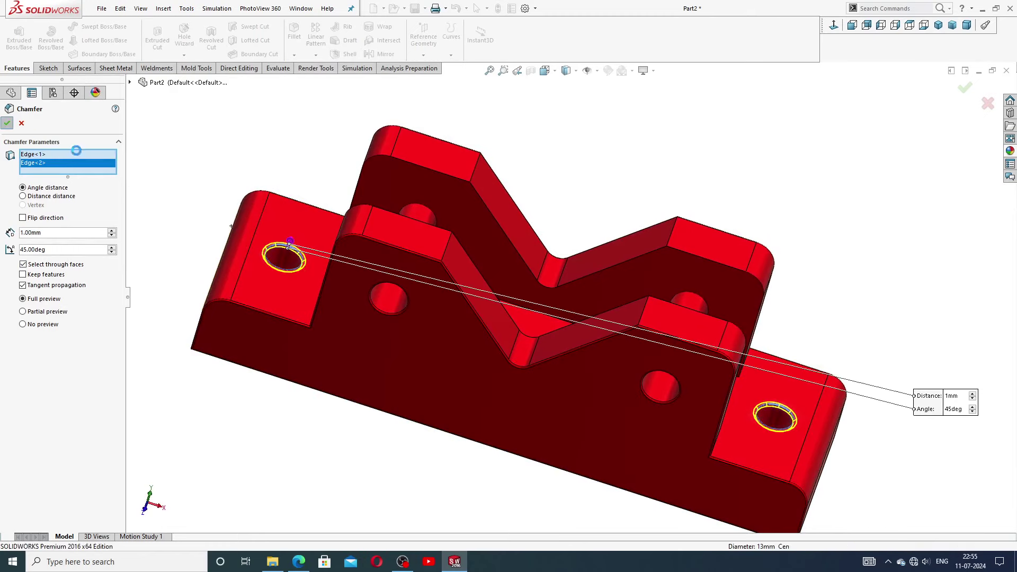
key(Return)
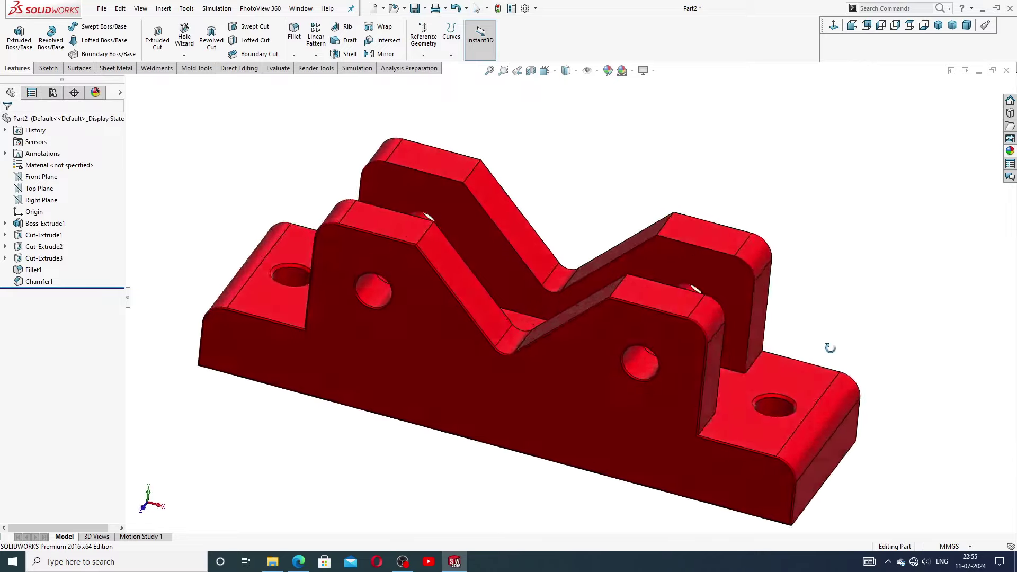
Step: Zoom in to inspect the chamfered hole edge, then bring up the Fixed Jaw drawing
scroll(829, 350, down, 5)
click(659, 371)
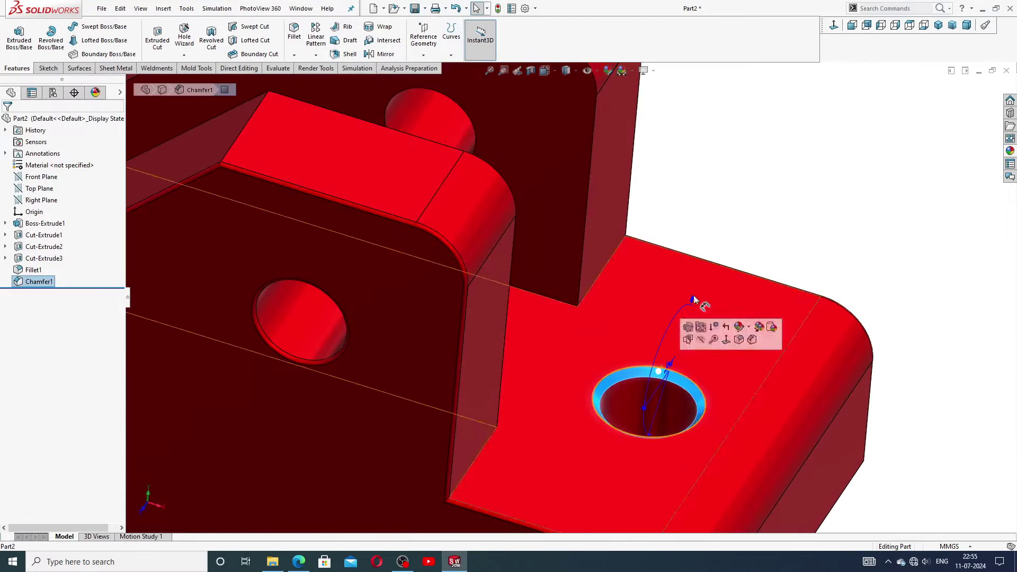
click(726, 223)
scroll(576, 324, up, 5)
scroll(562, 319, up, 1)
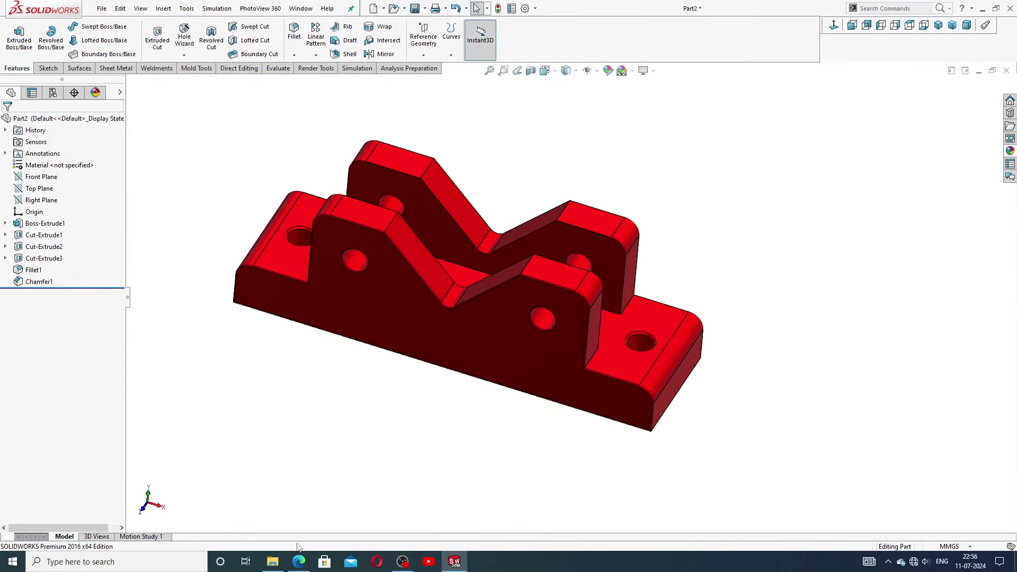
click(298, 560)
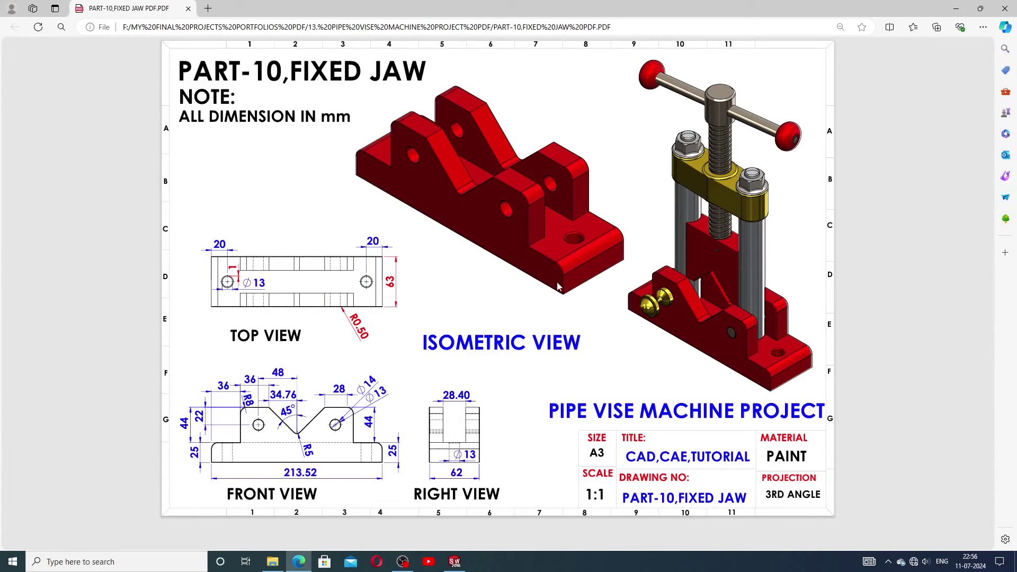
Step: Compare the fixed jaw part model in trimetric and isometric views against its PDF drawing
click(456, 563)
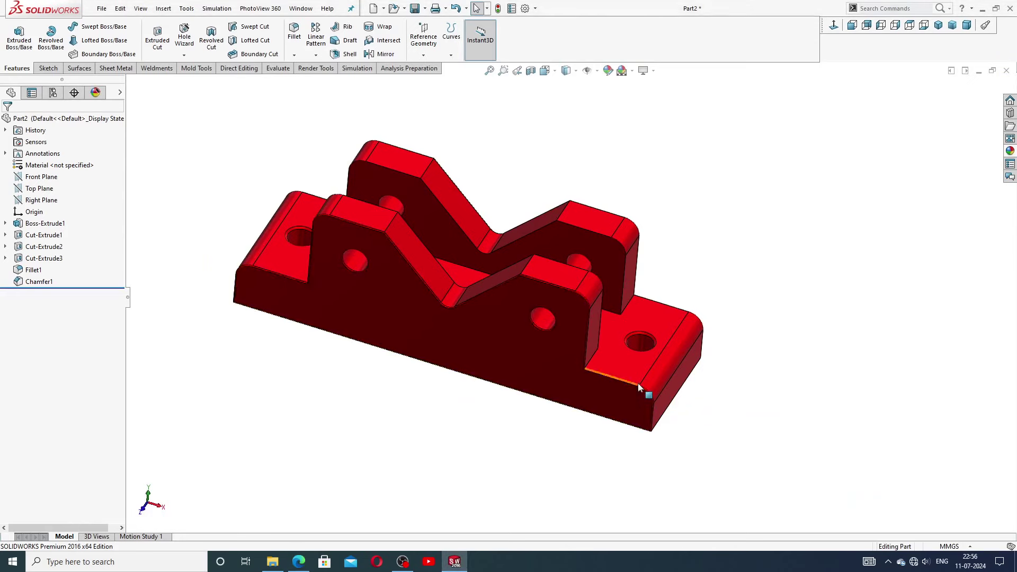
click(952, 26)
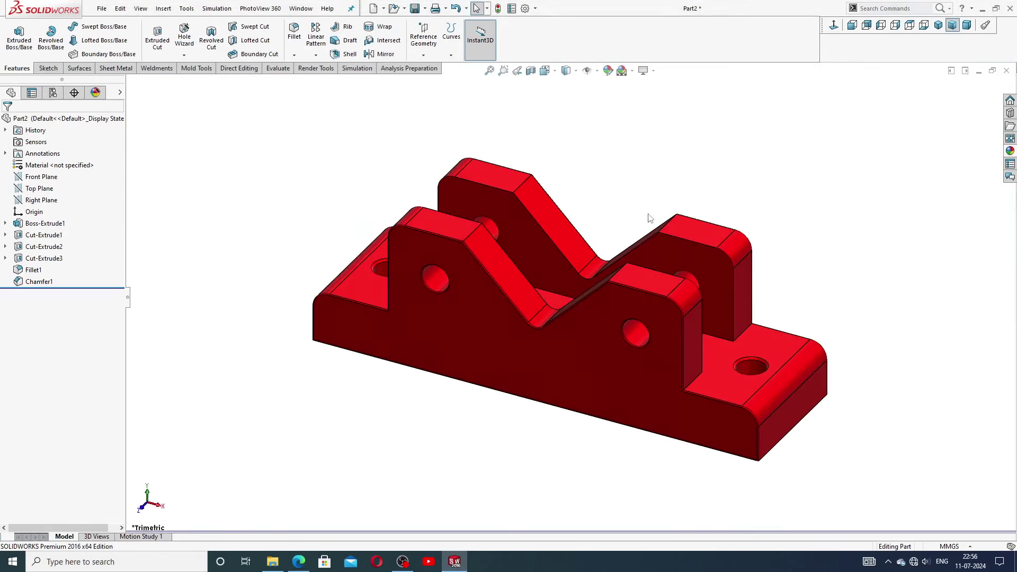
click(938, 26)
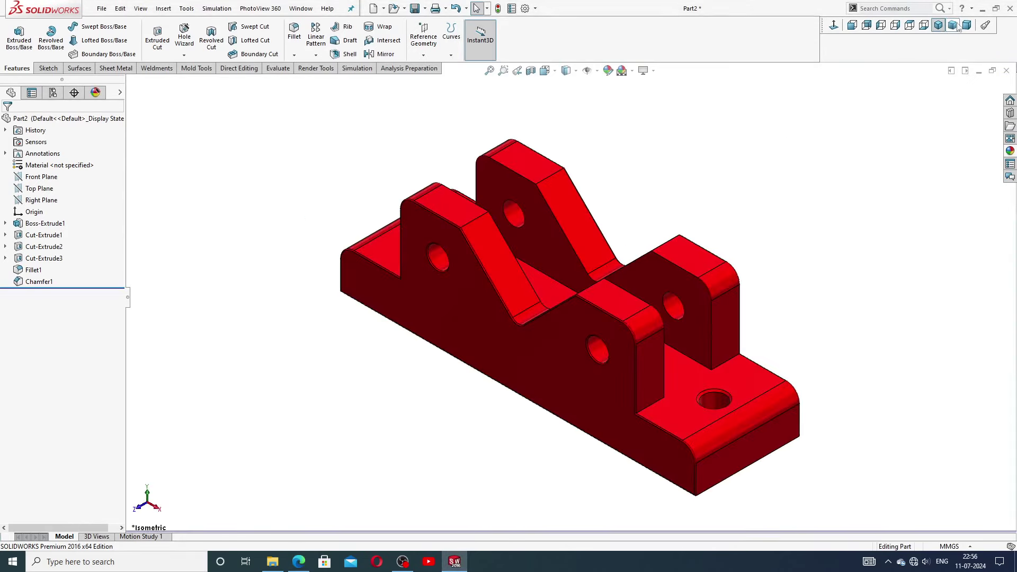
click(953, 26)
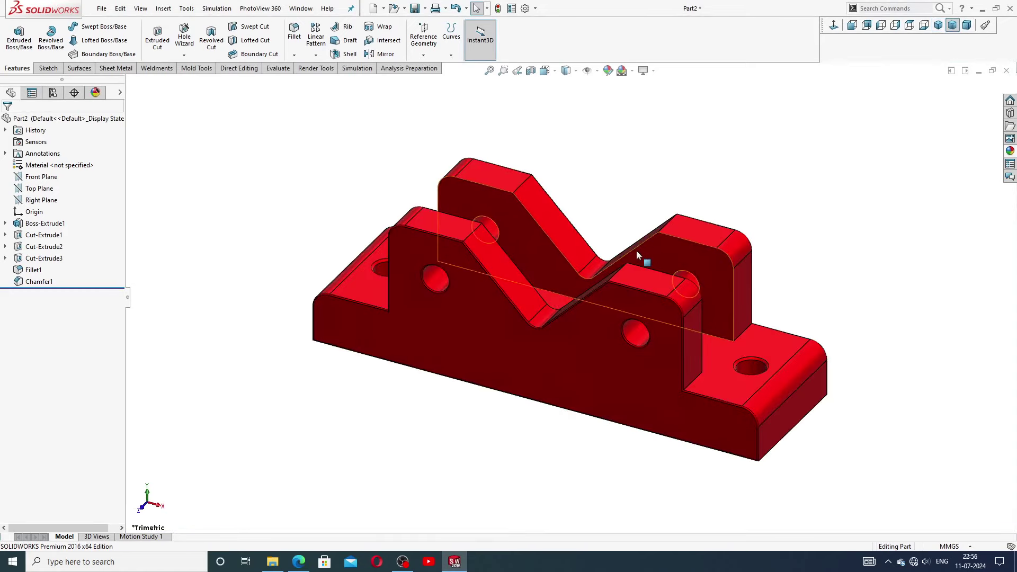
scroll(619, 455, down, 3)
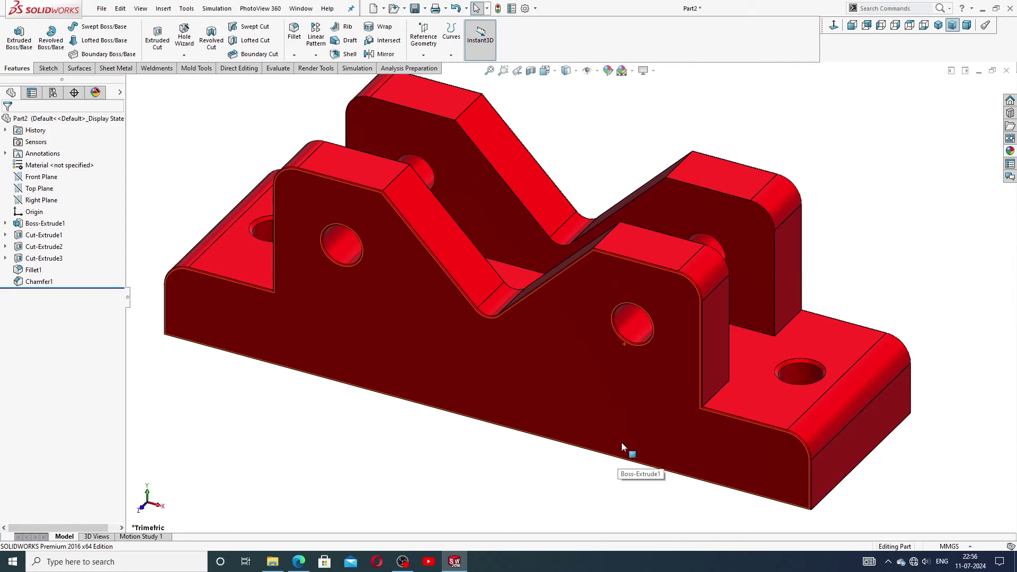
scroll(622, 443, up, 2)
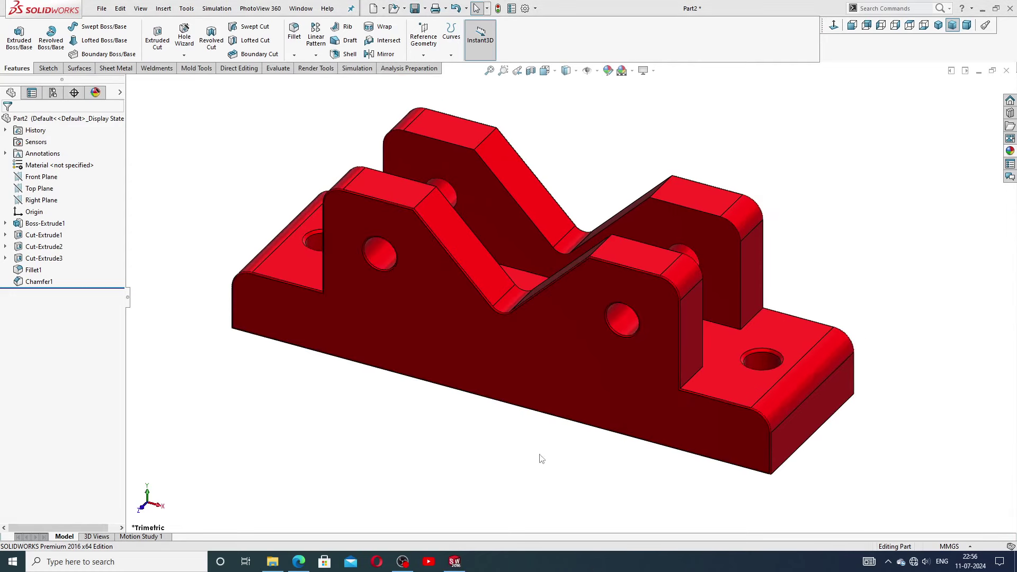
click(298, 562)
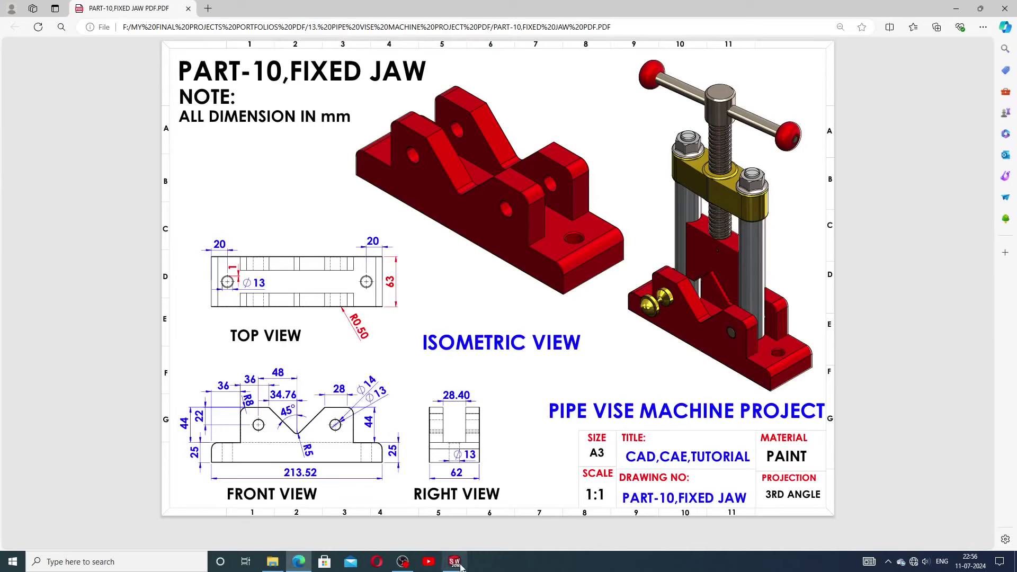
click(457, 563)
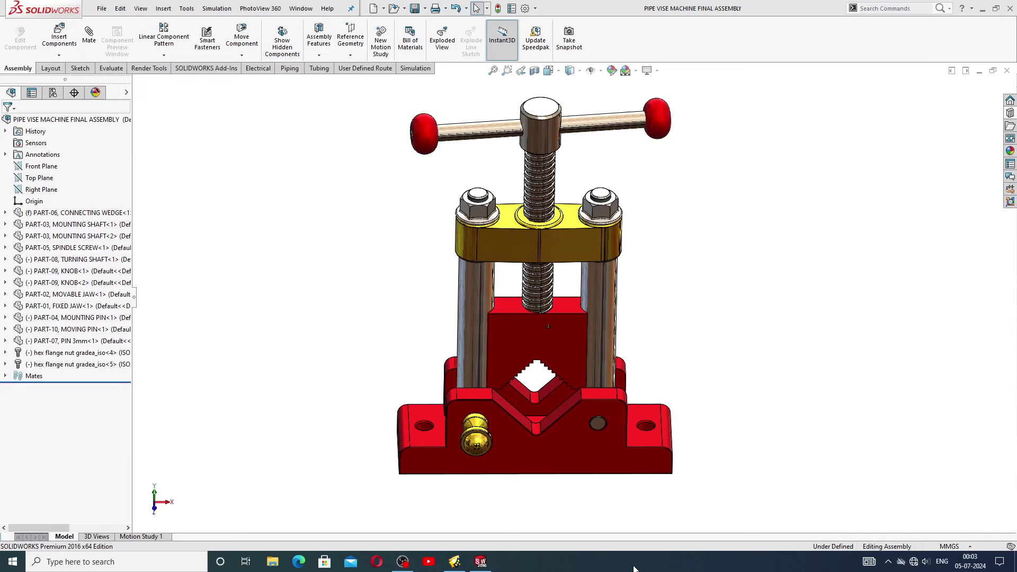
Step: Turn the spindle screw and handle around until the handle stands vertical
scroll(631, 302, up, 3)
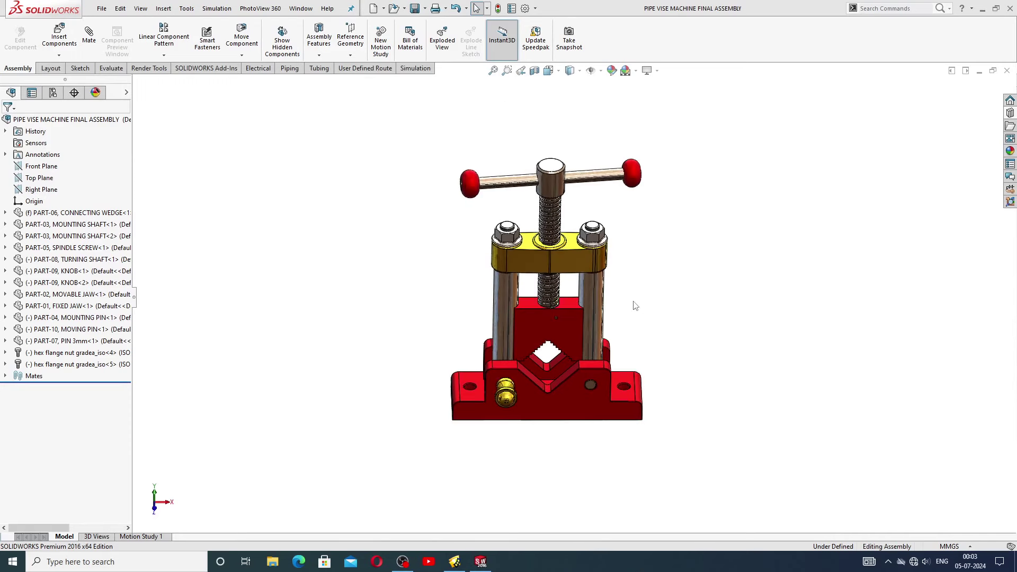
scroll(610, 201, down, 3)
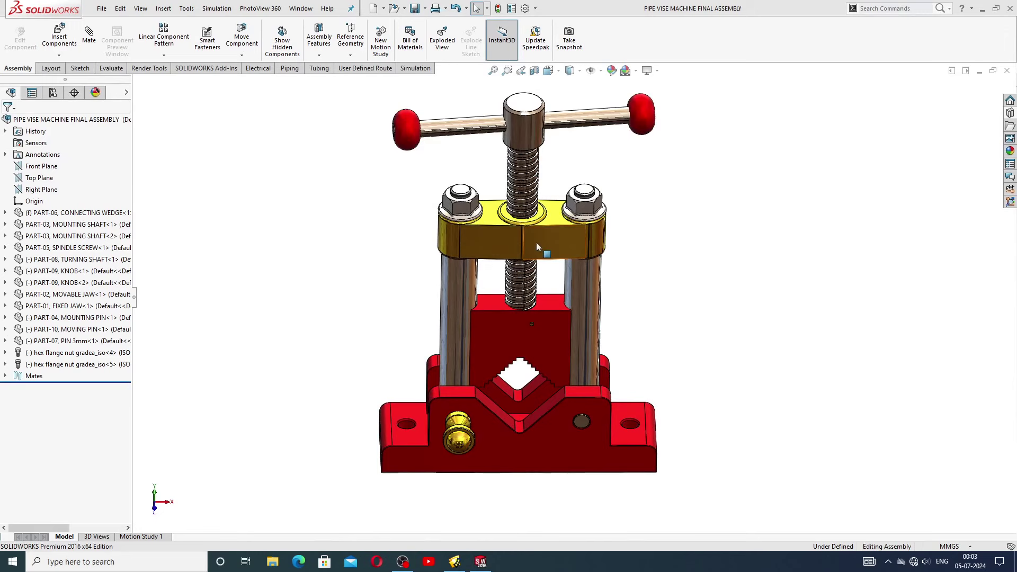
drag(528, 131, 677, 127)
key(z)
drag(540, 196, 625, 186)
drag(623, 148, 591, 211)
click(591, 211)
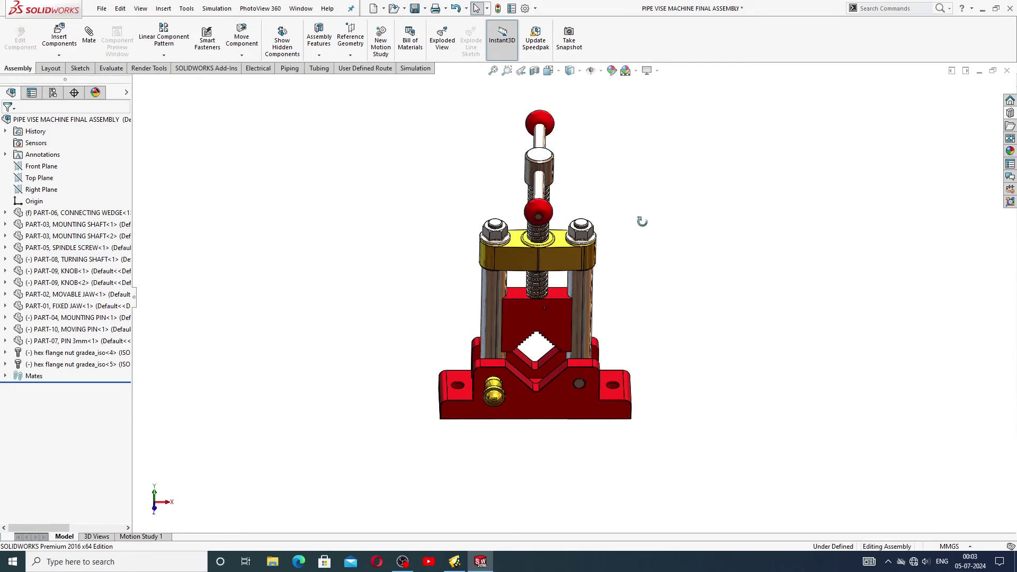
Step: From an angled 3-D view, swing the turning handle to point toward the viewer
middle_drag(642, 221, 676, 199)
drag(540, 155, 586, 183)
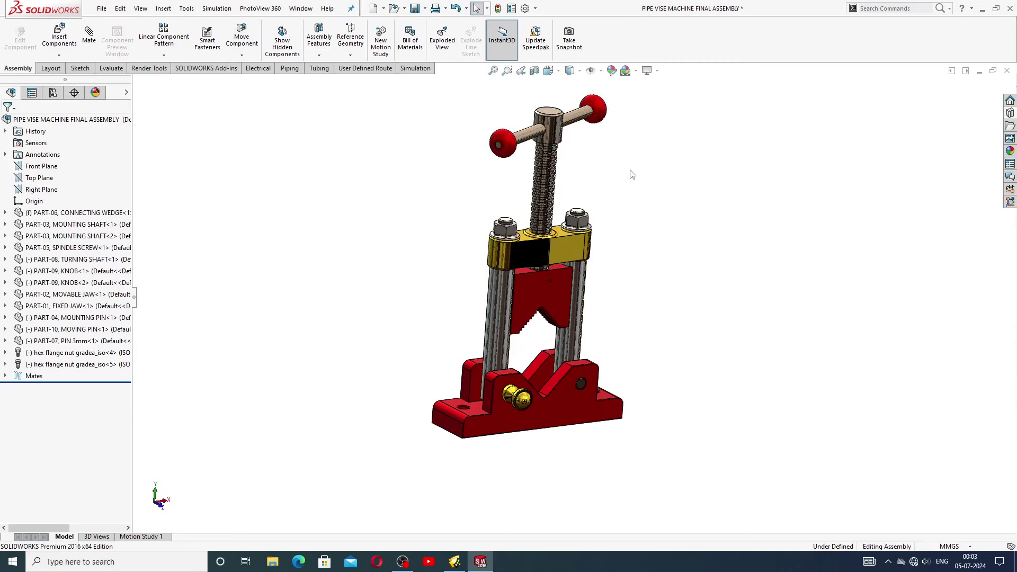
drag(561, 136, 508, 233)
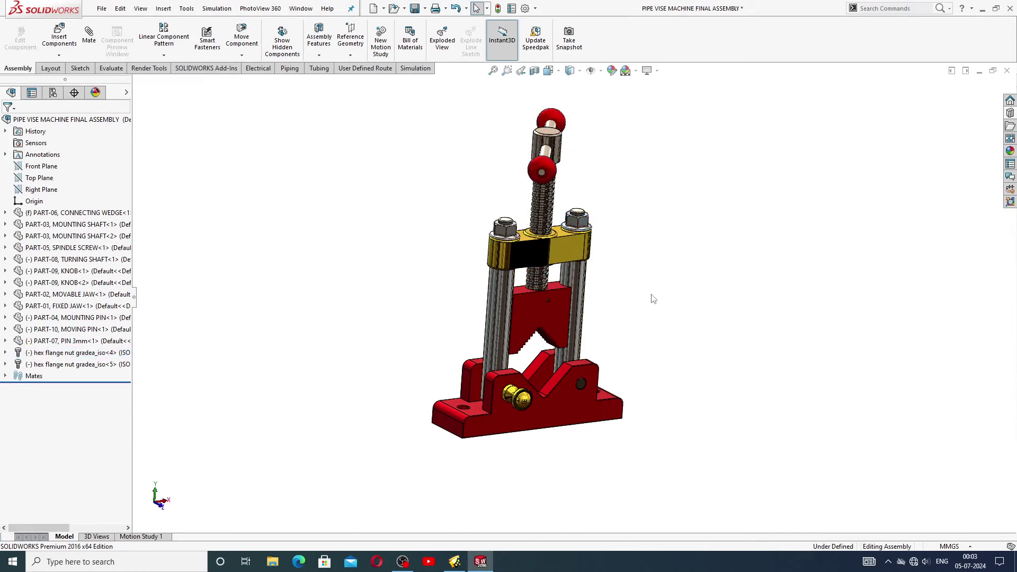
middle_drag(651, 296, 542, 246)
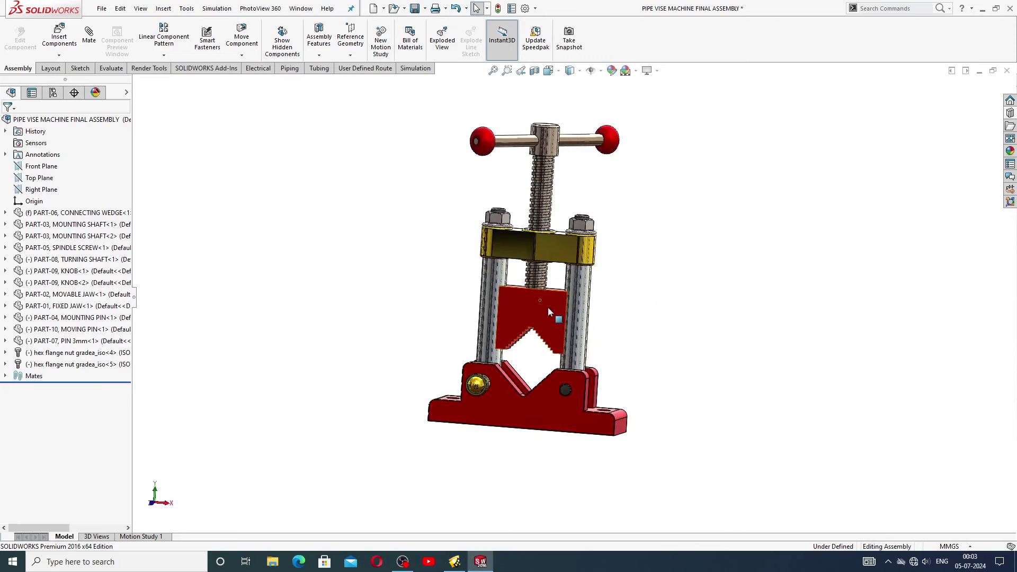
Step: Slide the movable jaw up and down along the mounting shafts
drag(549, 309, 674, 311)
click(653, 293)
middle_drag(653, 293, 668, 344)
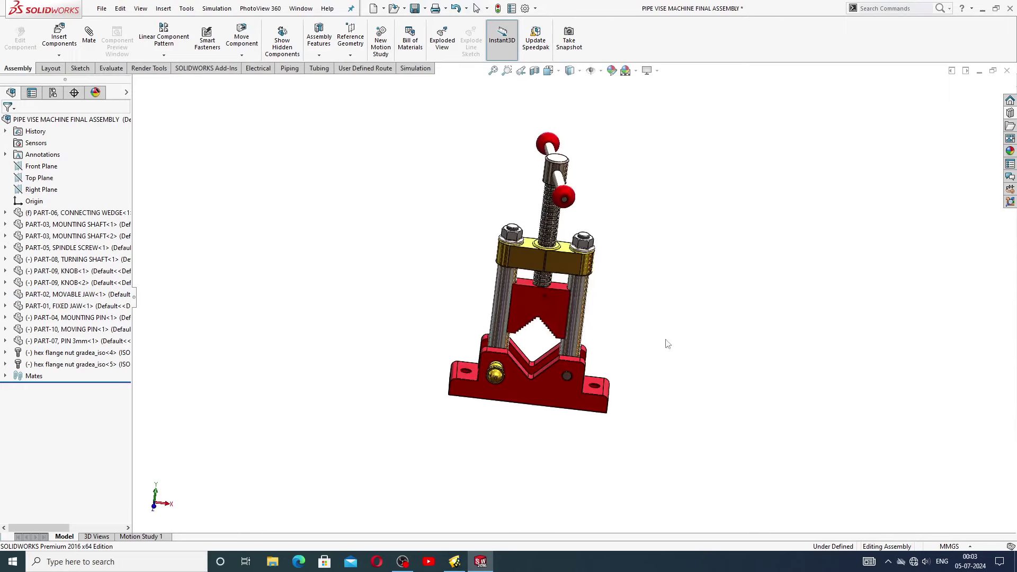
drag(548, 306, 550, 339)
Step: Slide the movable jaw up and back, then inspect the vise from below and the front
key(Escape)
key(Escape)
mouse_move(662, 342)
middle_down()
mouse_move(678, 312)
mouse_move(652, 325)
middle_up()
key(f)
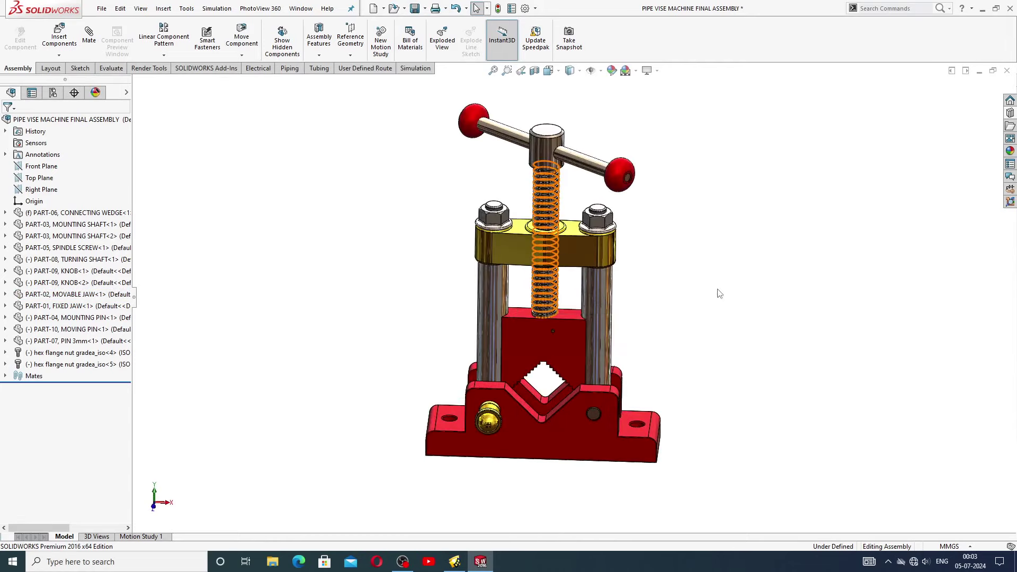
middle_drag(719, 294, 710, 320)
middle_drag(651, 245, 636, 297)
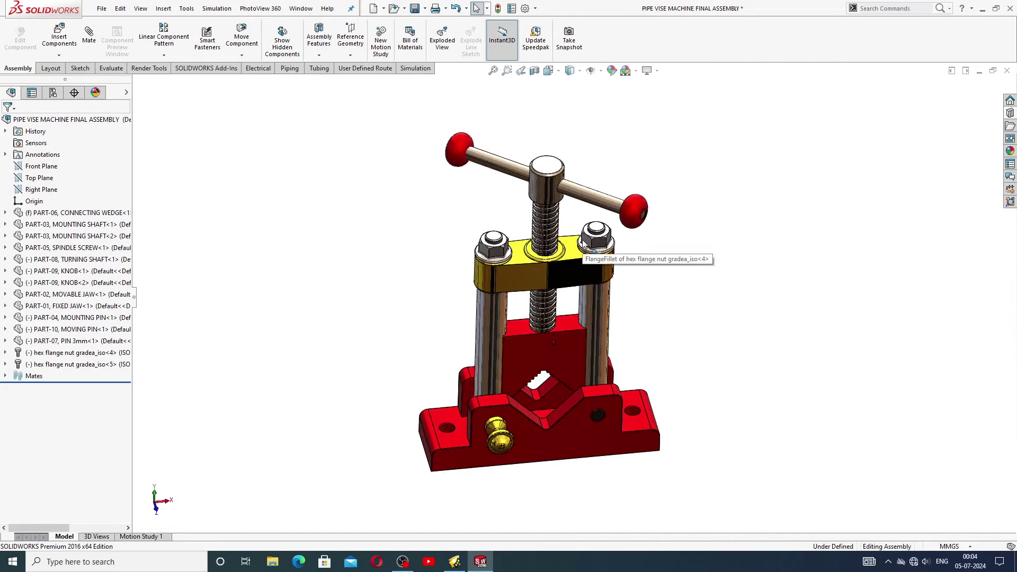
scroll(588, 248, down, 2)
Step: Turn the spindle handle and lower the movable jaw close to the fixed jaw's V-notch
drag(625, 210, 703, 291)
click(703, 291)
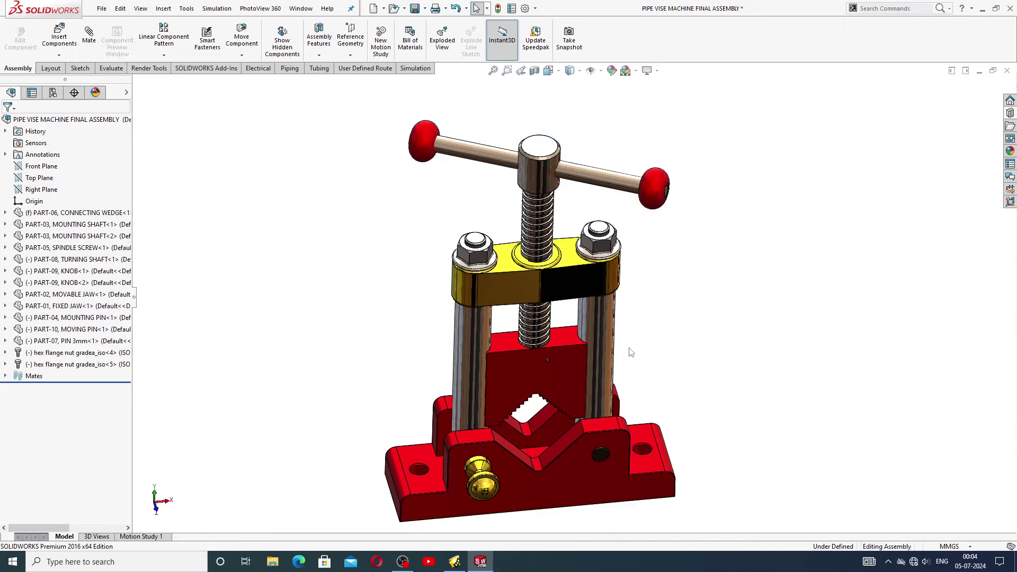
drag(612, 285, 563, 307)
mouse_move(563, 309)
middle_down()
mouse_move(576, 336)
mouse_move(567, 324)
mouse_move(573, 307)
middle_up()
scroll(574, 306, down, 2)
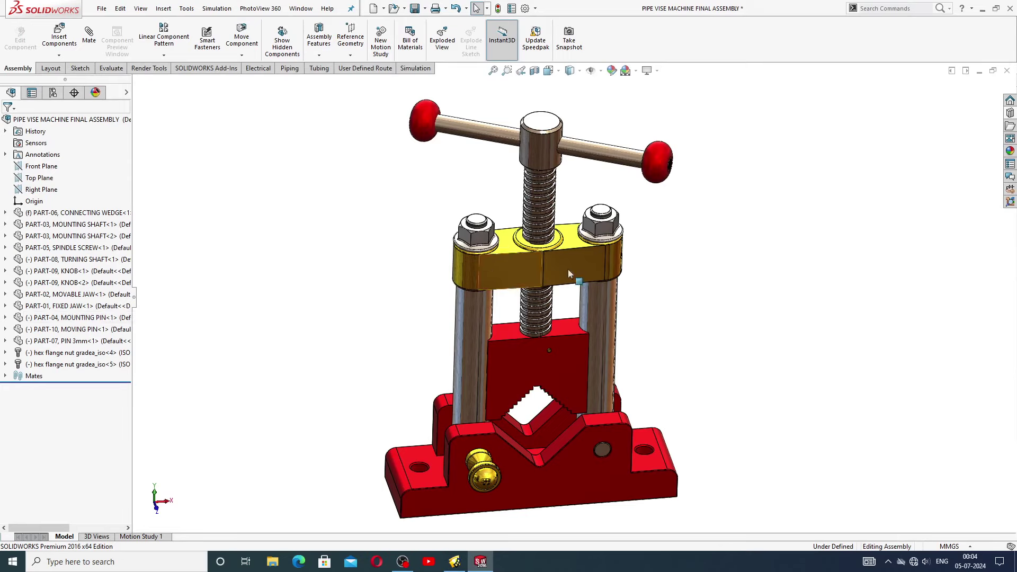
Step: Close the pipe vise assembly without saving and start a new empty assembly
click(1007, 70)
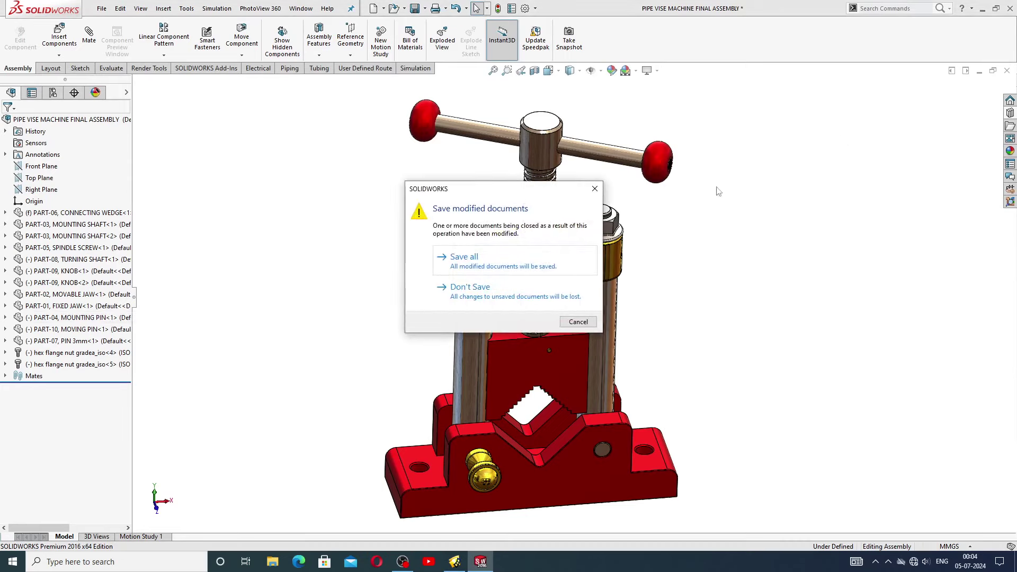
click(470, 289)
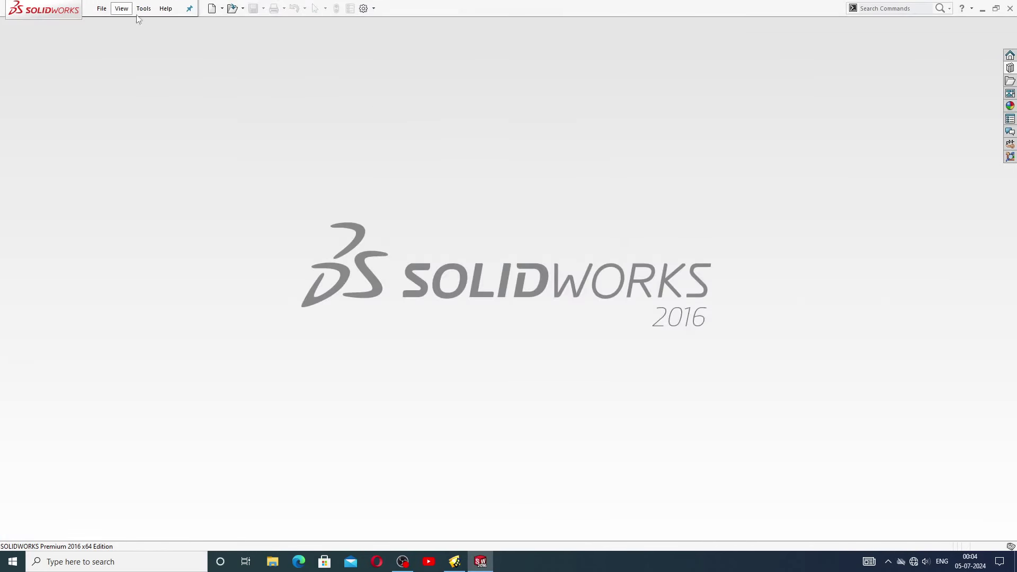
click(211, 9)
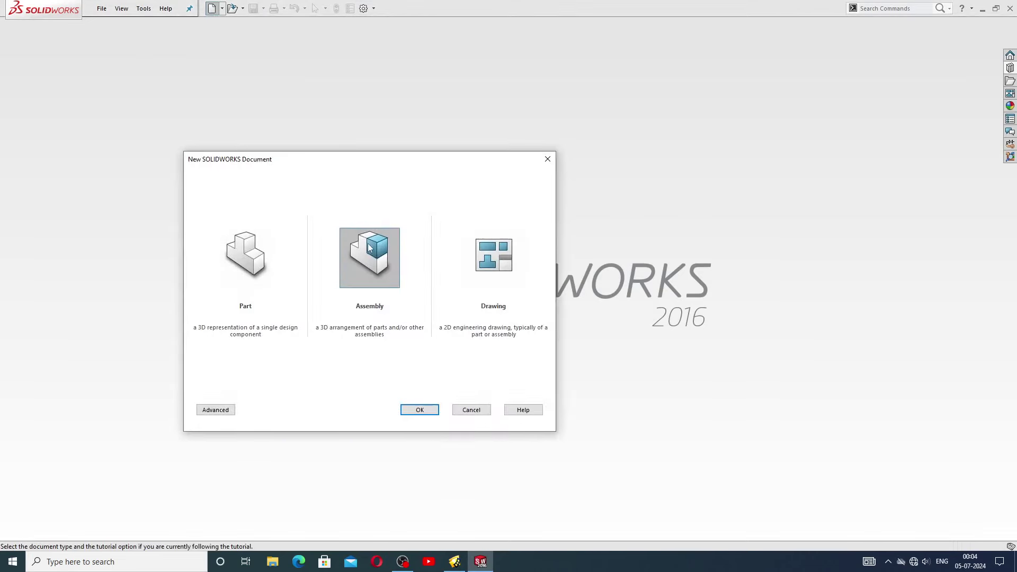
click(420, 411)
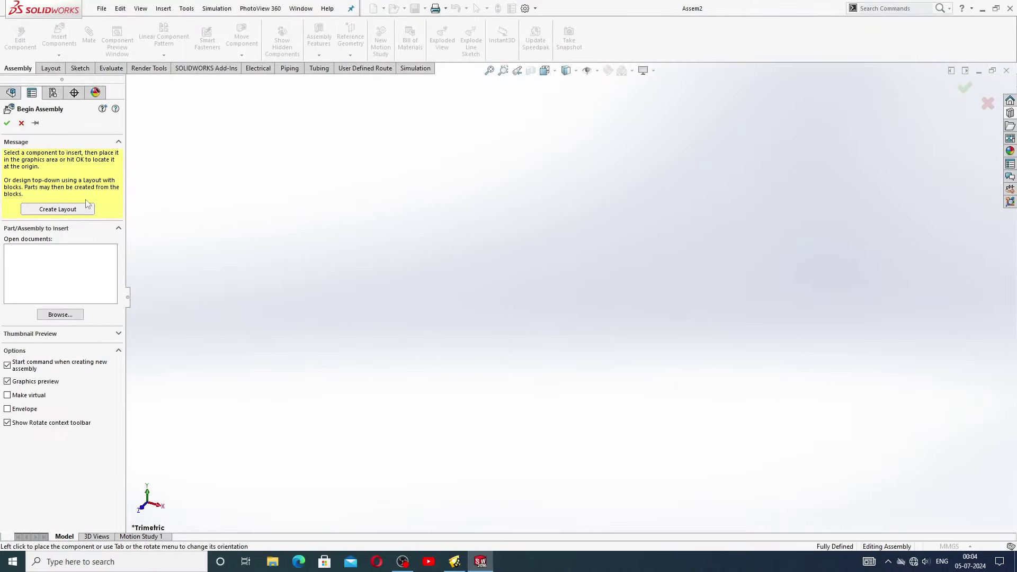
click(22, 124)
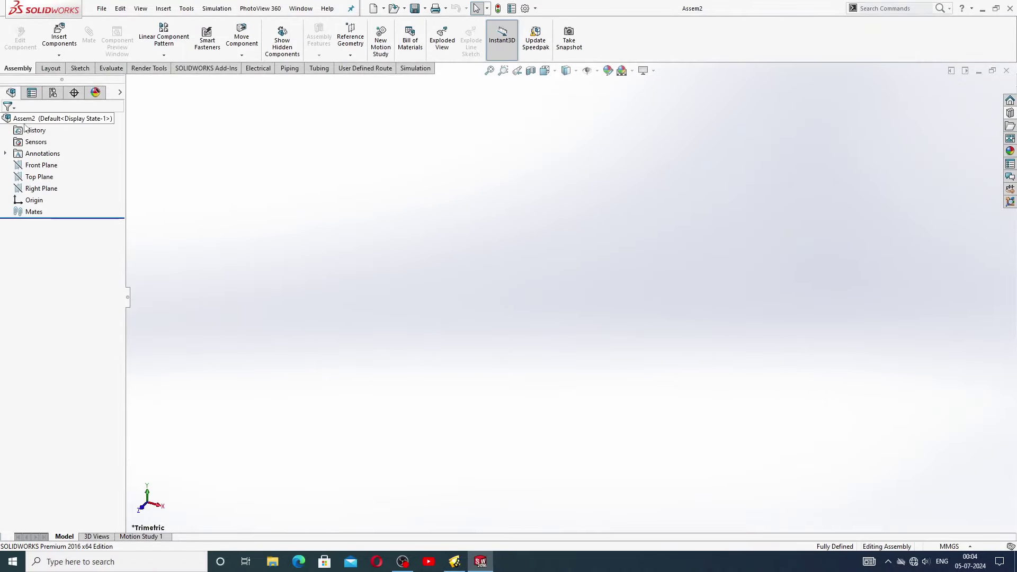
Step: Apply the Plain White scene and raise shaded and wireframe image quality to high
click(632, 70)
click(646, 31)
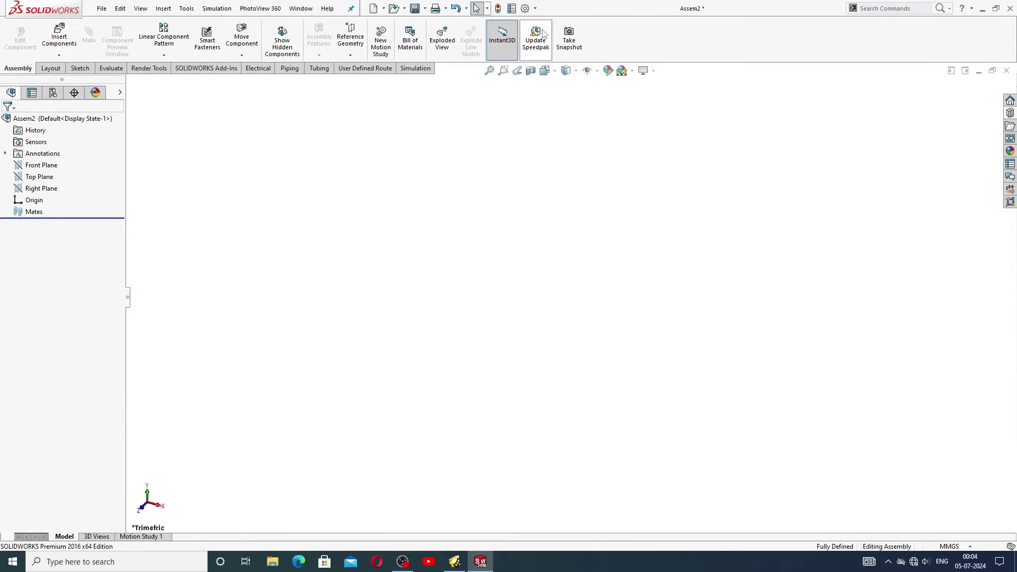
click(525, 9)
click(389, 102)
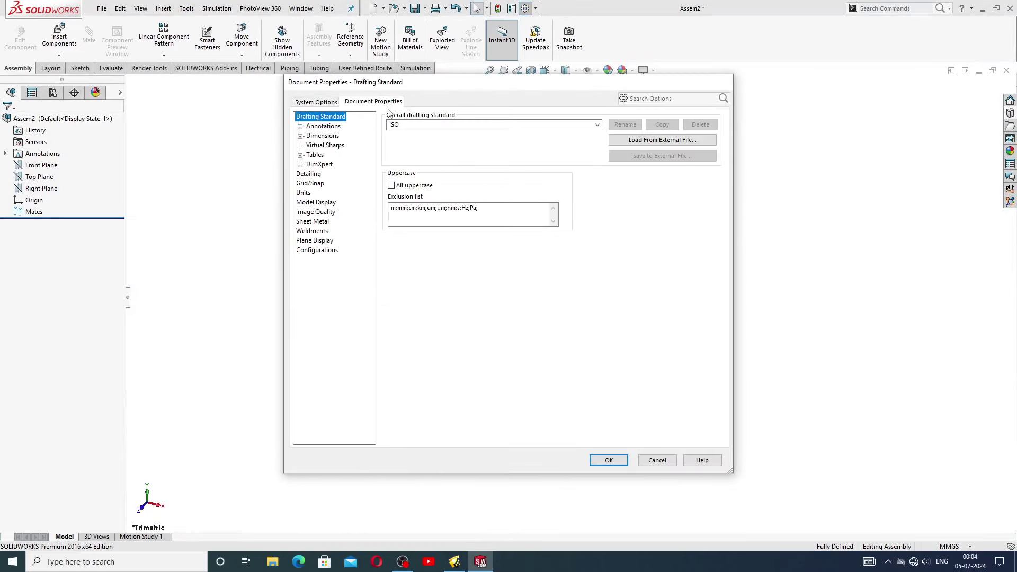
click(329, 213)
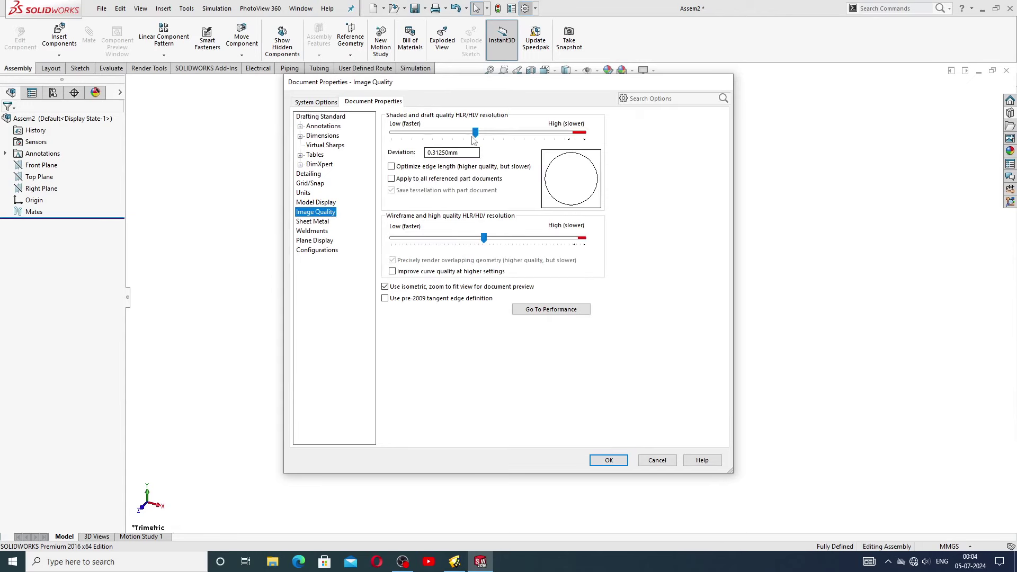
drag(475, 132, 584, 132)
drag(488, 241, 609, 255)
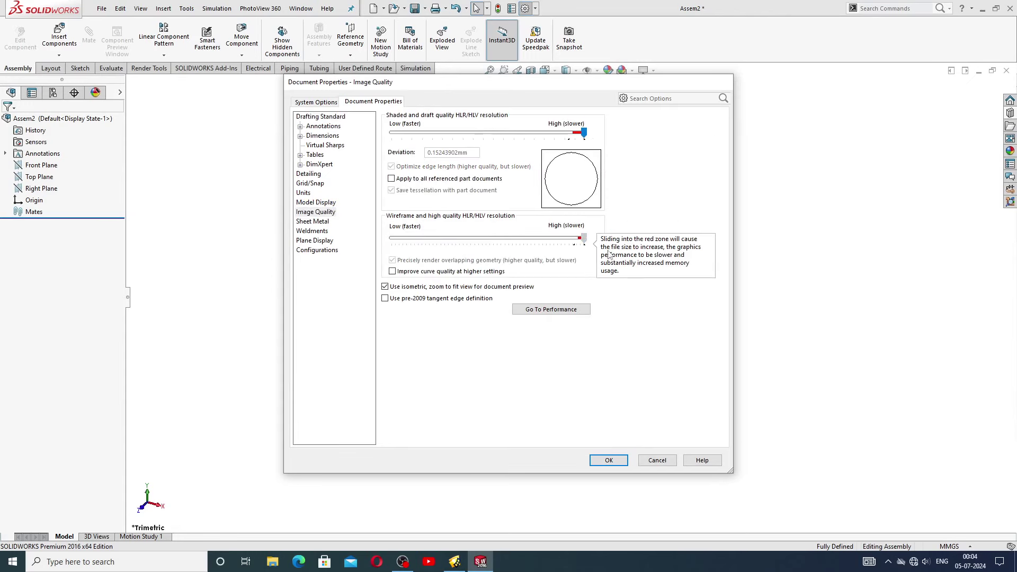
click(608, 460)
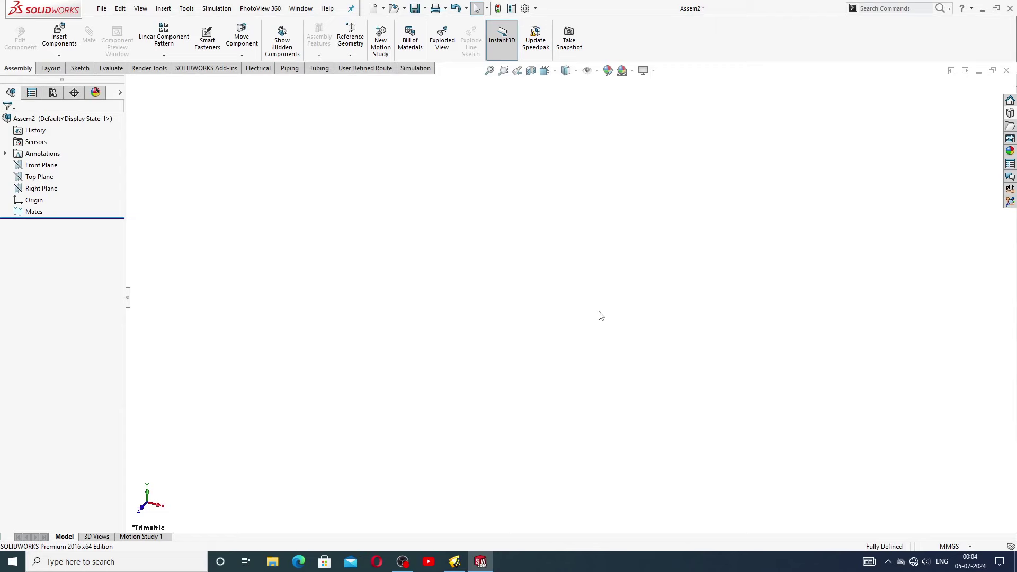
Step: Browse the part files and open PART-06, CONNECTING WEDGE for insertion
click(59, 37)
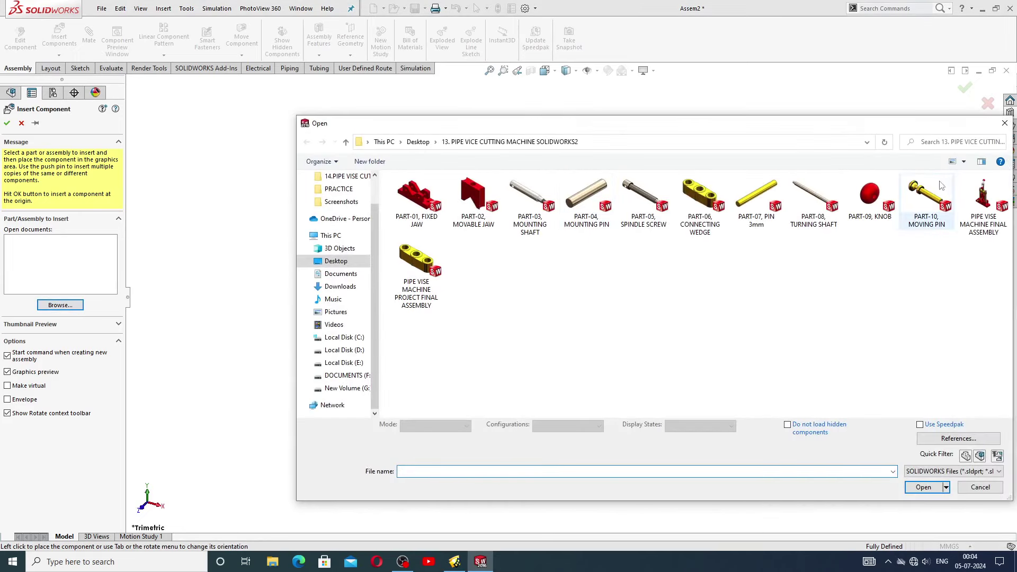
click(965, 163)
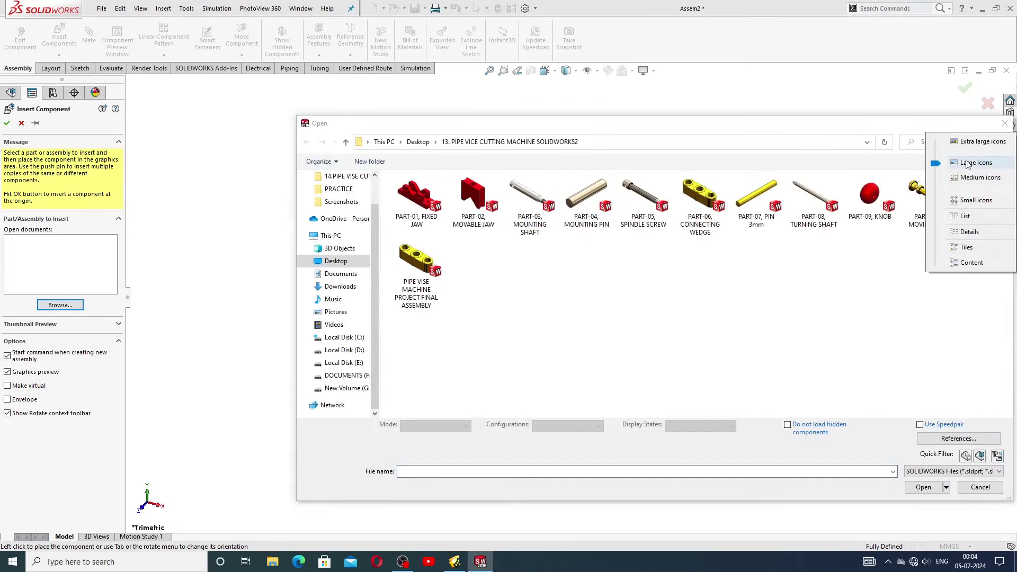
click(964, 178)
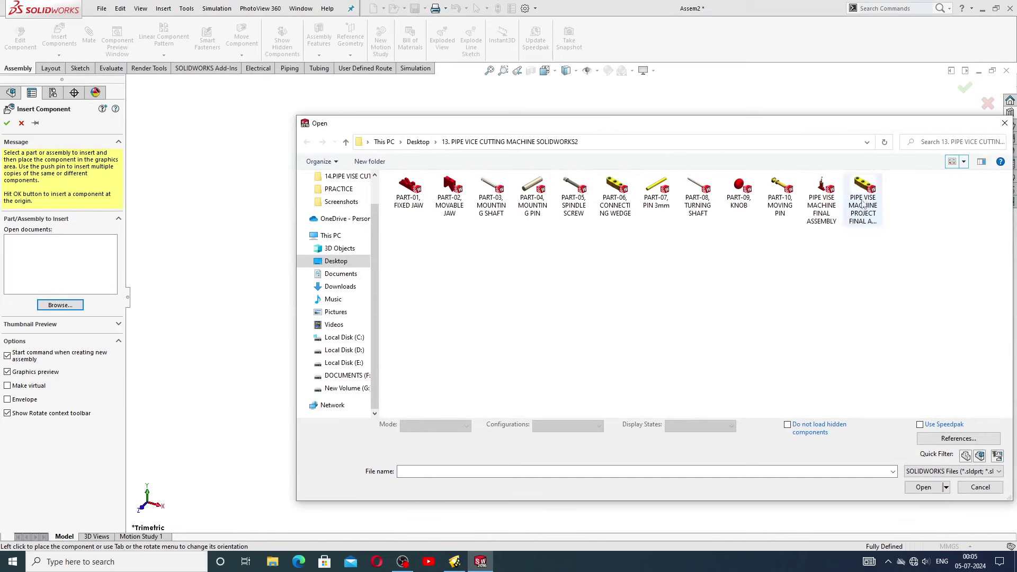
click(965, 162)
click(975, 147)
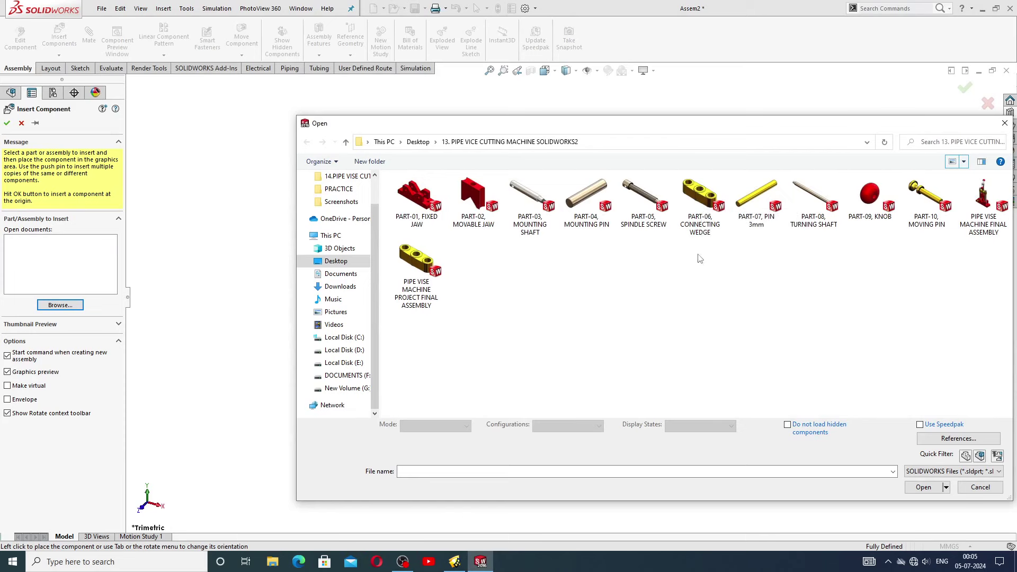
click(703, 215)
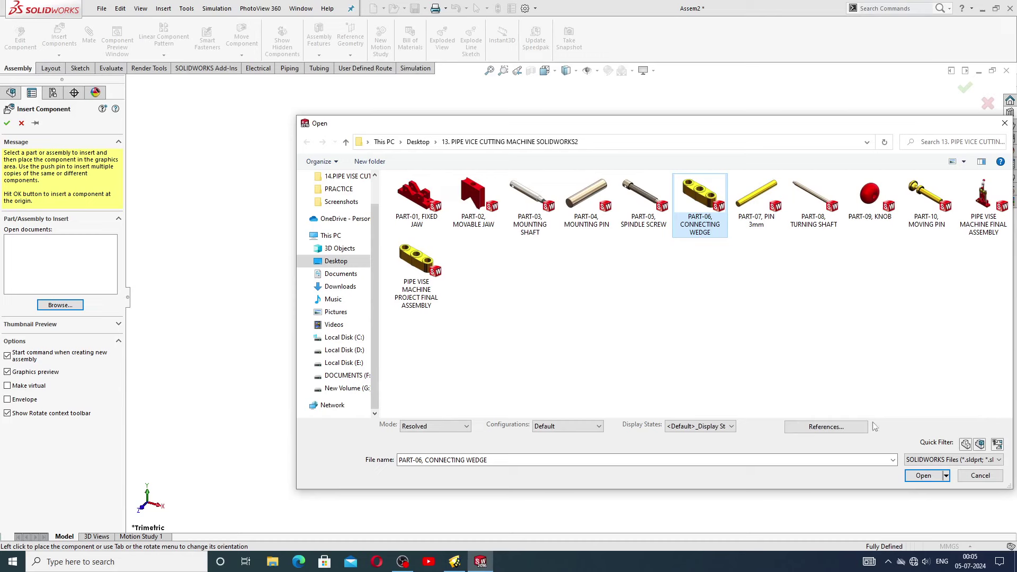
click(922, 476)
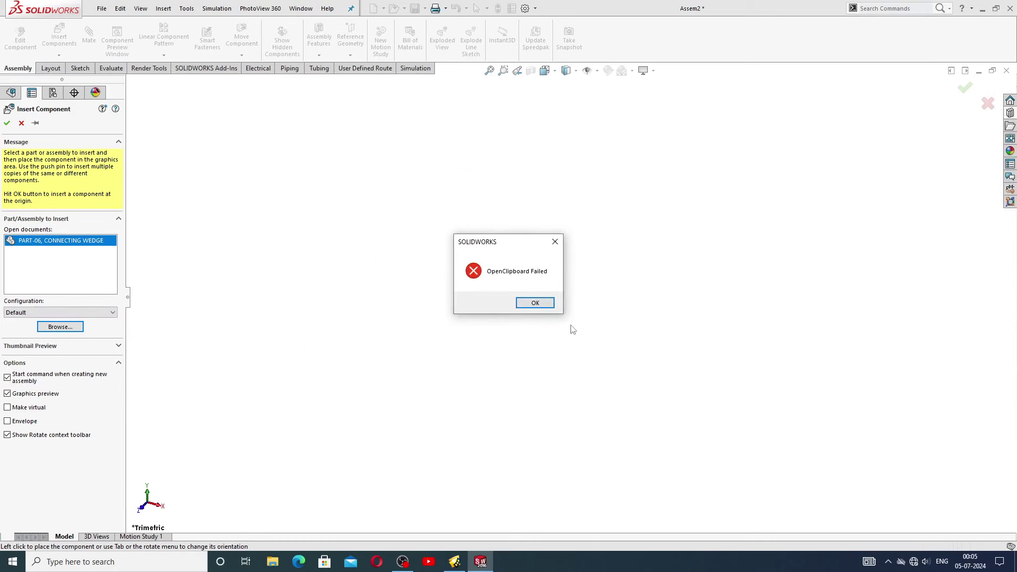
click(535, 303)
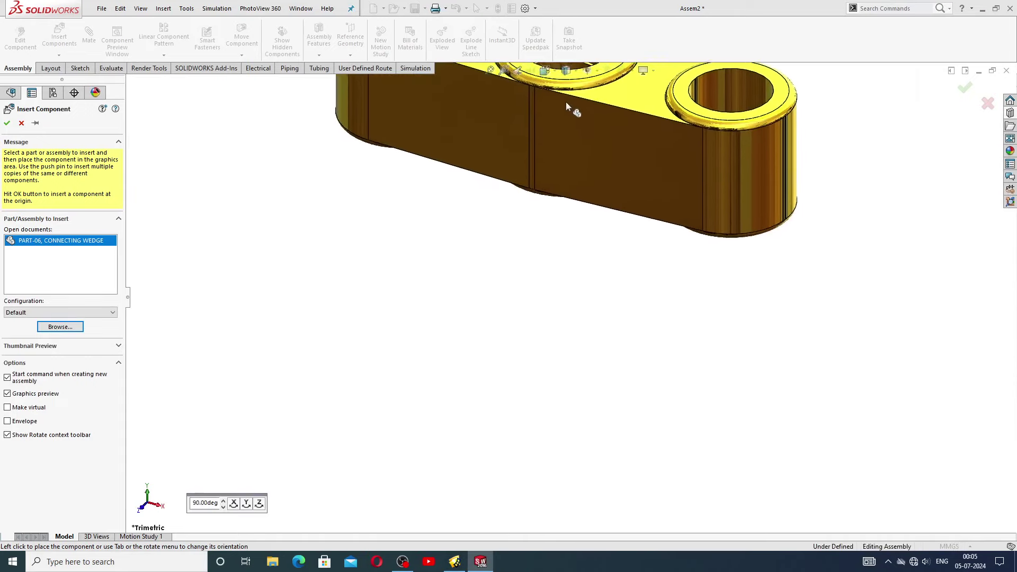
Step: Turn on View Origins and place the wedge at the assembly origin
click(577, 70)
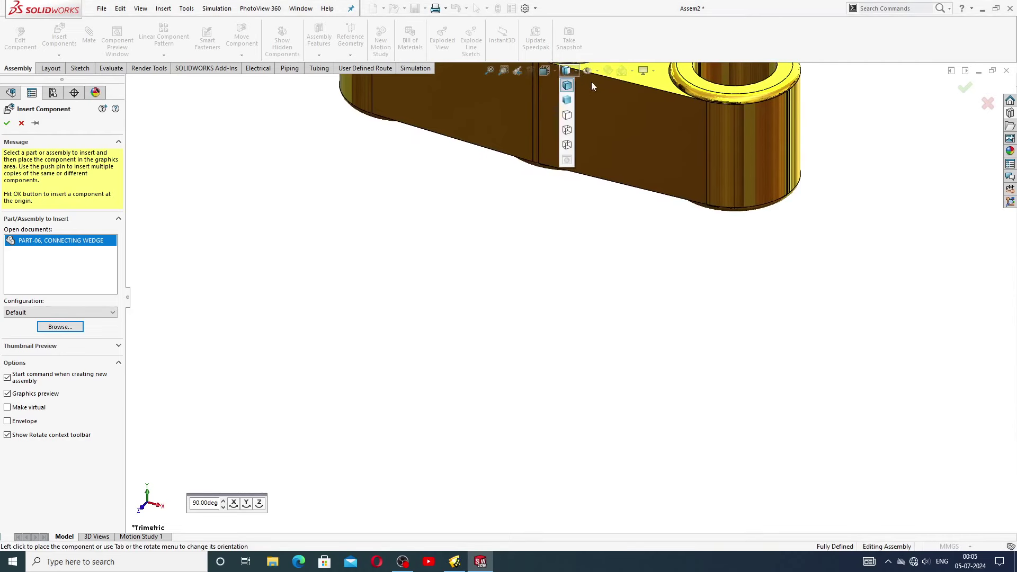
click(597, 70)
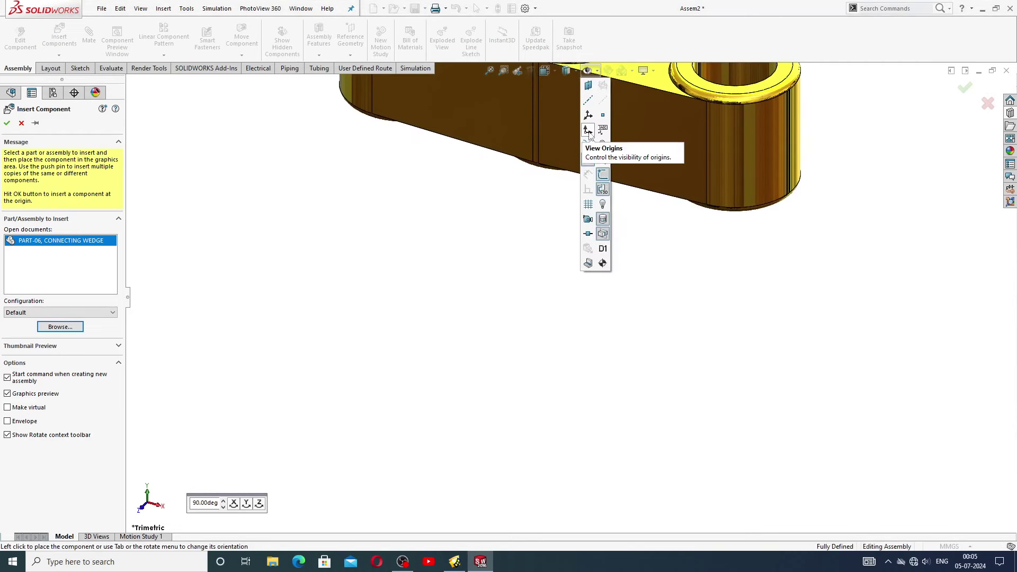
click(588, 134)
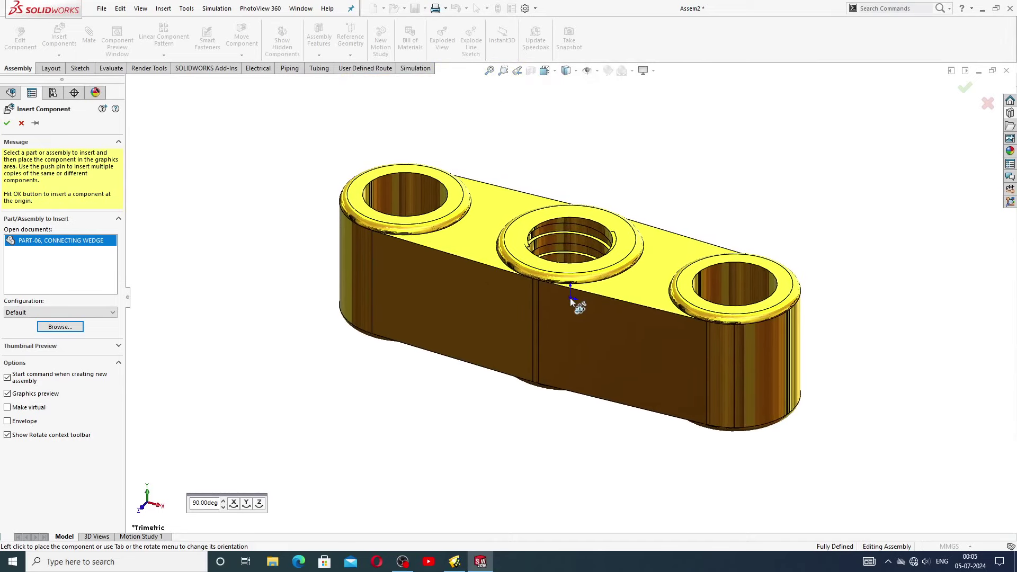
click(570, 298)
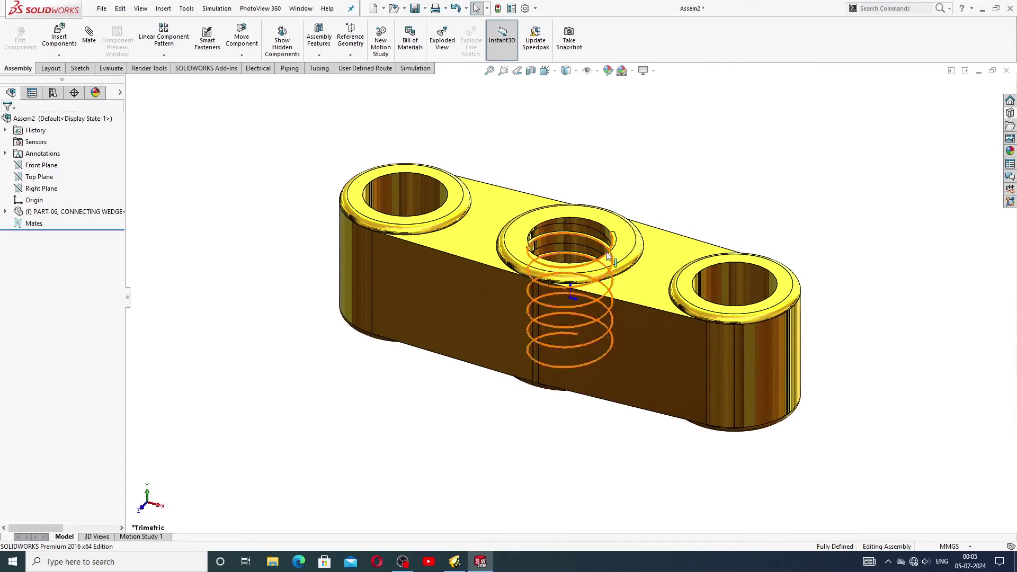
Step: Highlight the Front, Top and Right Planes to check their positions relative to the wedge
scroll(599, 268, down, 2)
scroll(577, 296, up, 2)
mouse_move(570, 286)
middle_down()
mouse_move(586, 329)
mouse_move(529, 307)
mouse_move(393, 313)
mouse_move(402, 328)
middle_up()
click(53, 166)
key(ctrl+7)
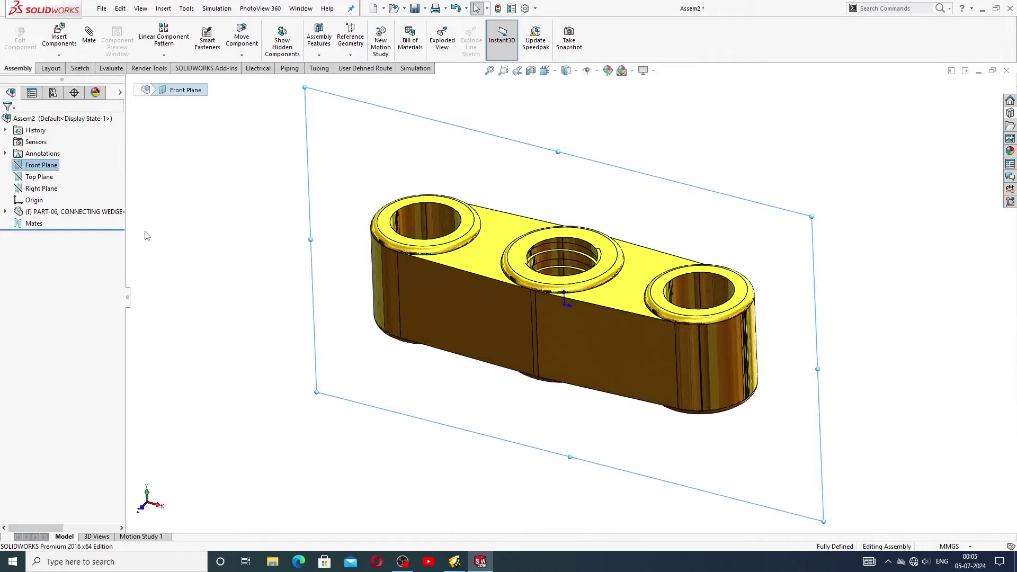
click(40, 177)
mouse_move(482, 393)
middle_down()
mouse_move(470, 265)
mouse_move(466, 402)
middle_up()
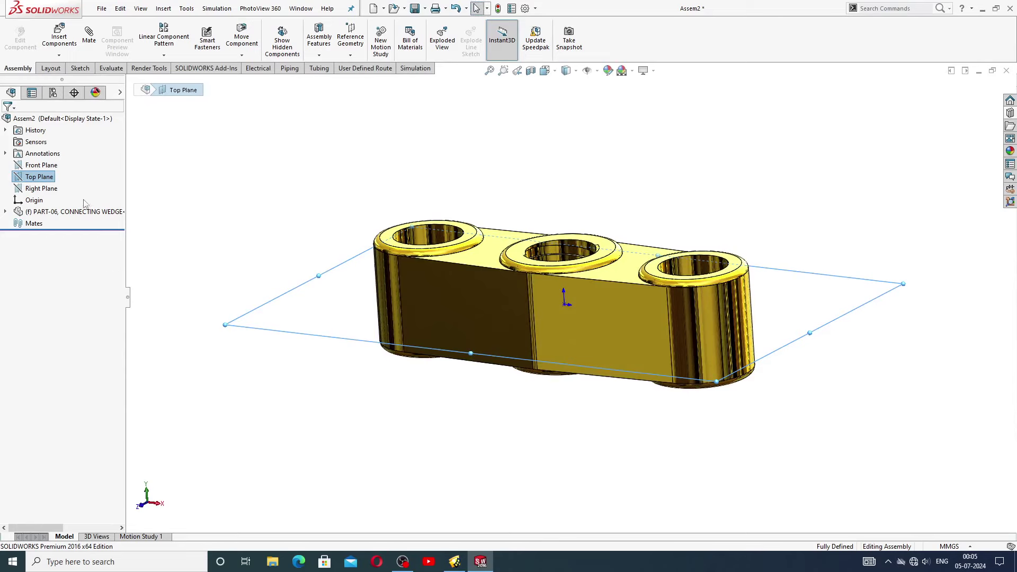
click(42, 188)
middle_drag(404, 303, 448, 333)
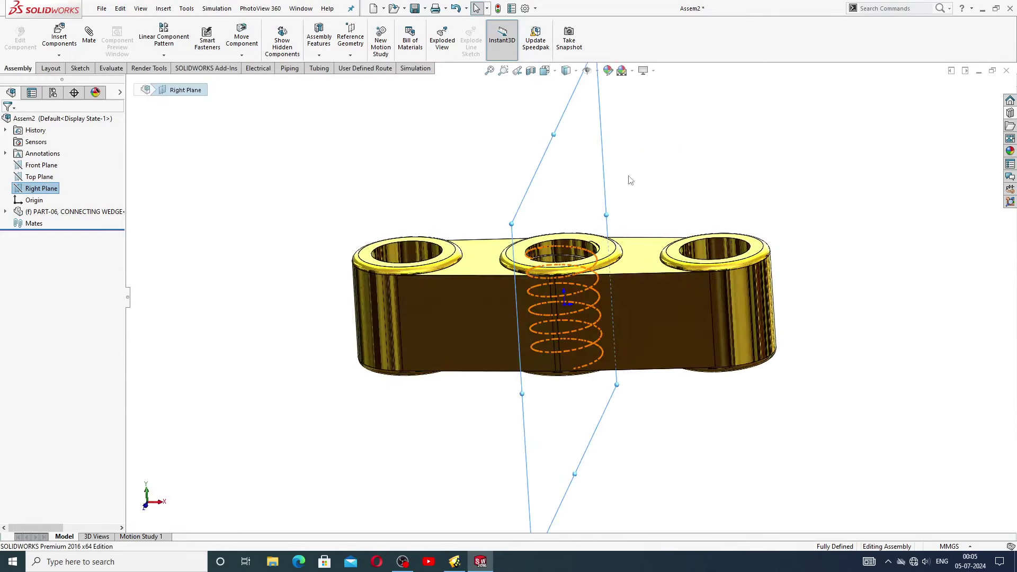
middle_drag(621, 217, 614, 236)
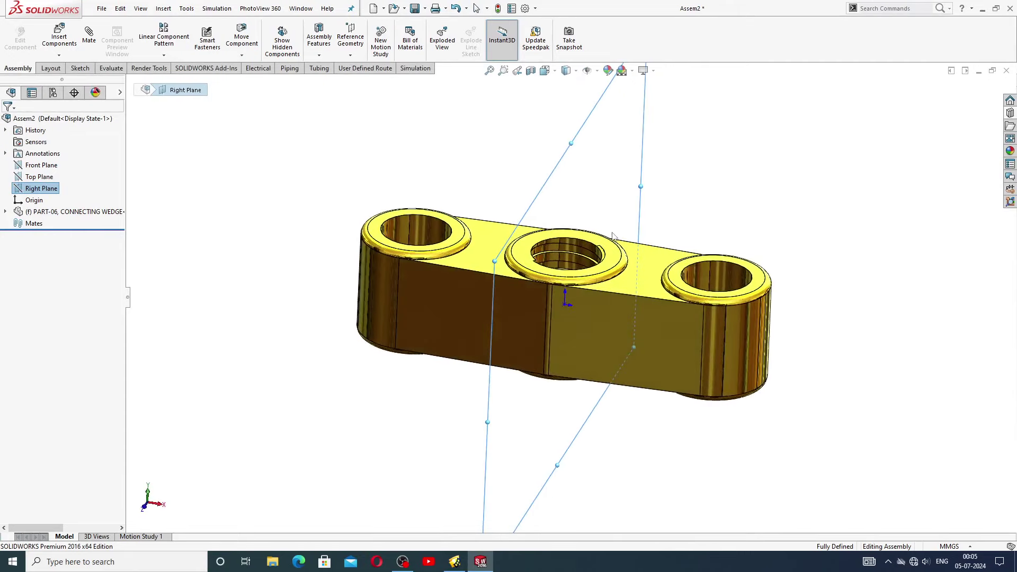
click(683, 187)
Step: Set the view to Isometric and orbit the wedge to a near-front view
click(545, 71)
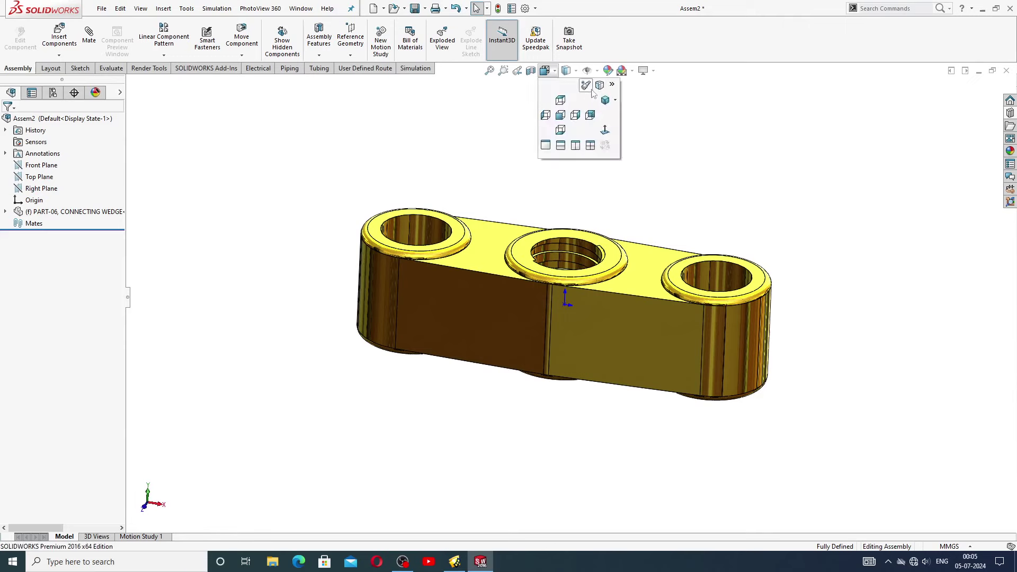
click(615, 102)
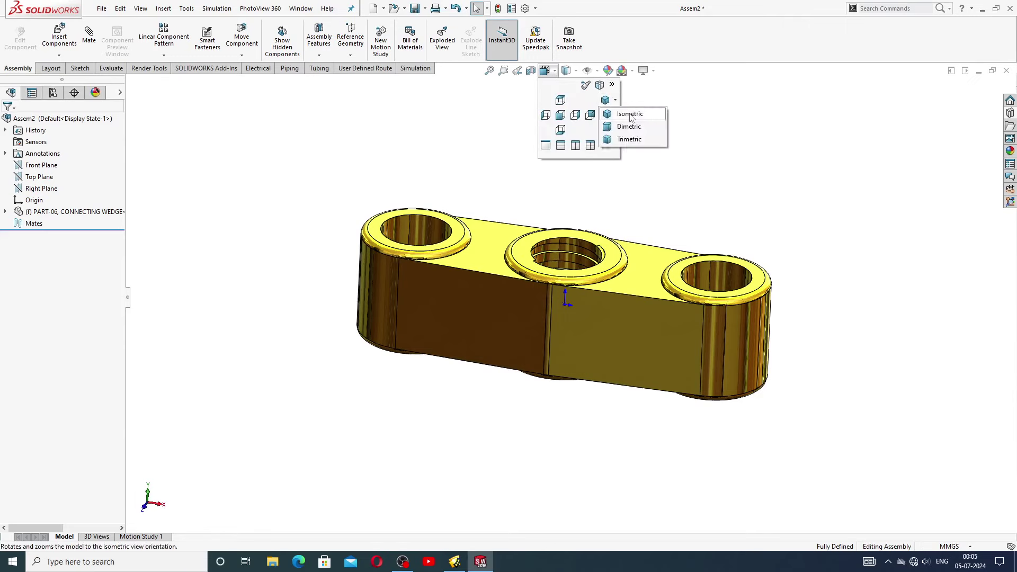
click(634, 113)
middle_drag(684, 212, 652, 273)
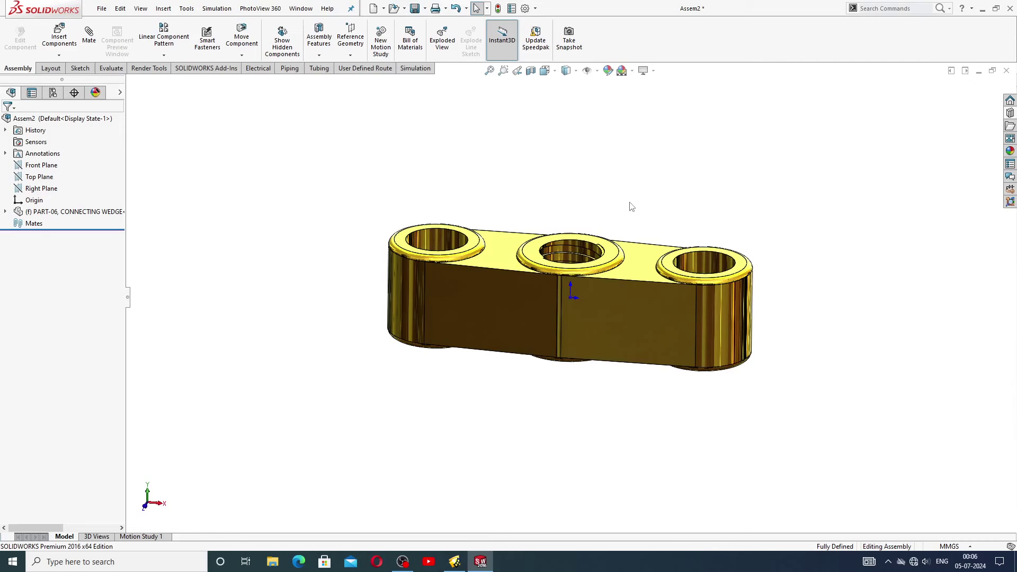
Step: Hide the origin markers using Hide/Show Items
click(597, 71)
click(587, 71)
click(587, 71)
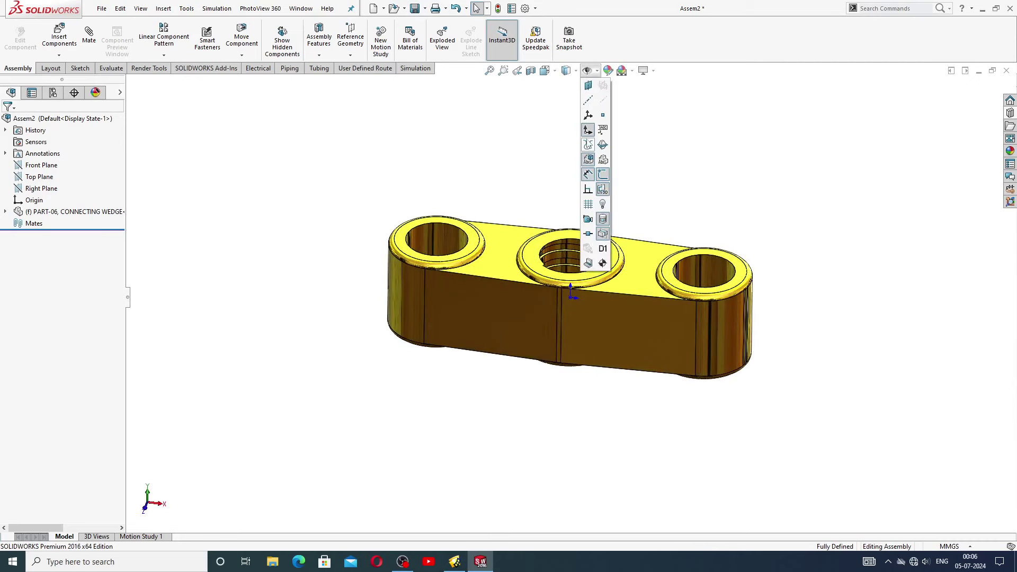
middle_drag(602, 295, 607, 317)
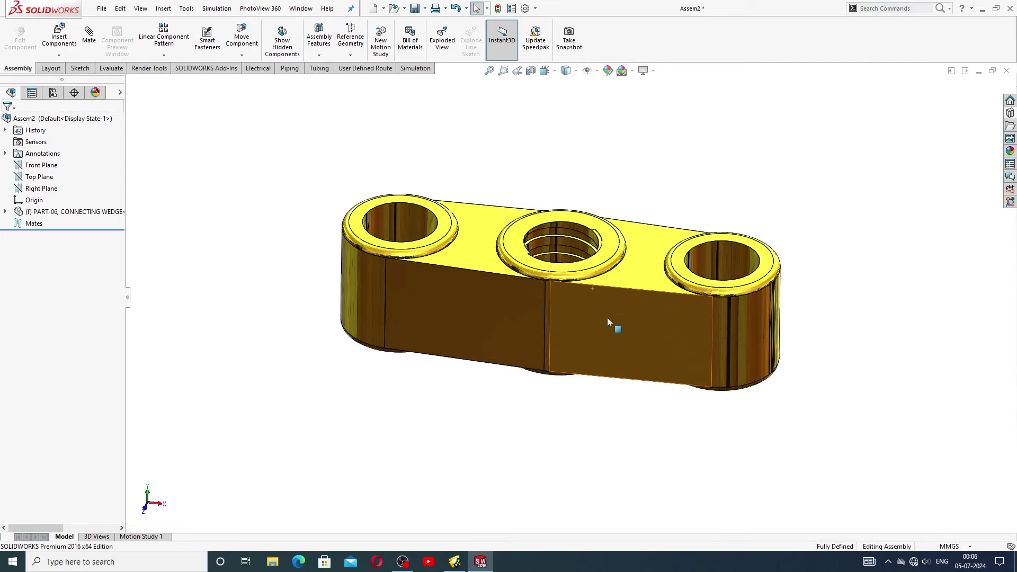
click(528, 298)
click(622, 187)
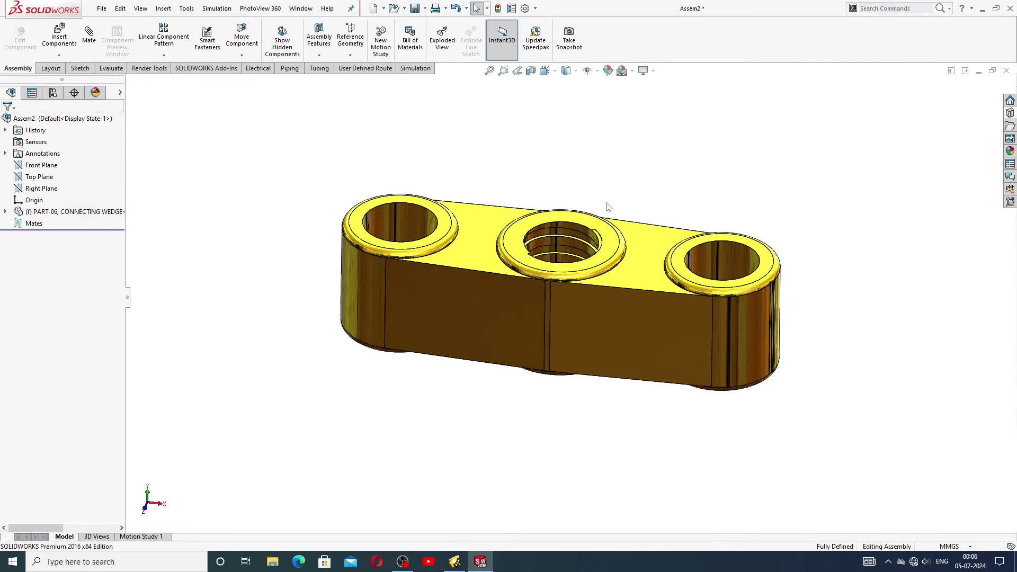
middle_drag(608, 207, 572, 289)
scroll(572, 290, down, 1)
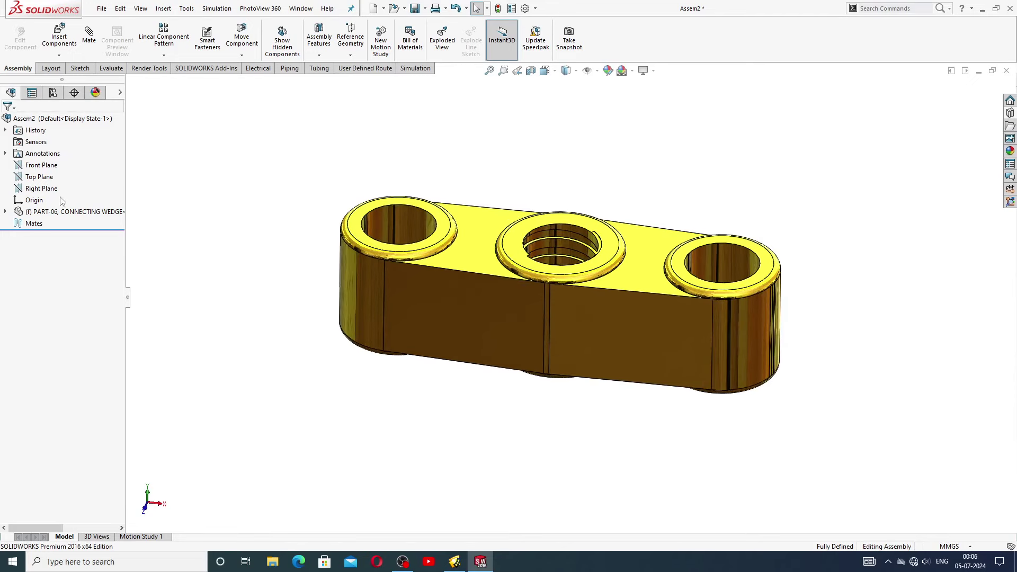
Step: Insert PART-03, MOUNTING SHAFT below the connecting wedge
click(60, 40)
click(60, 305)
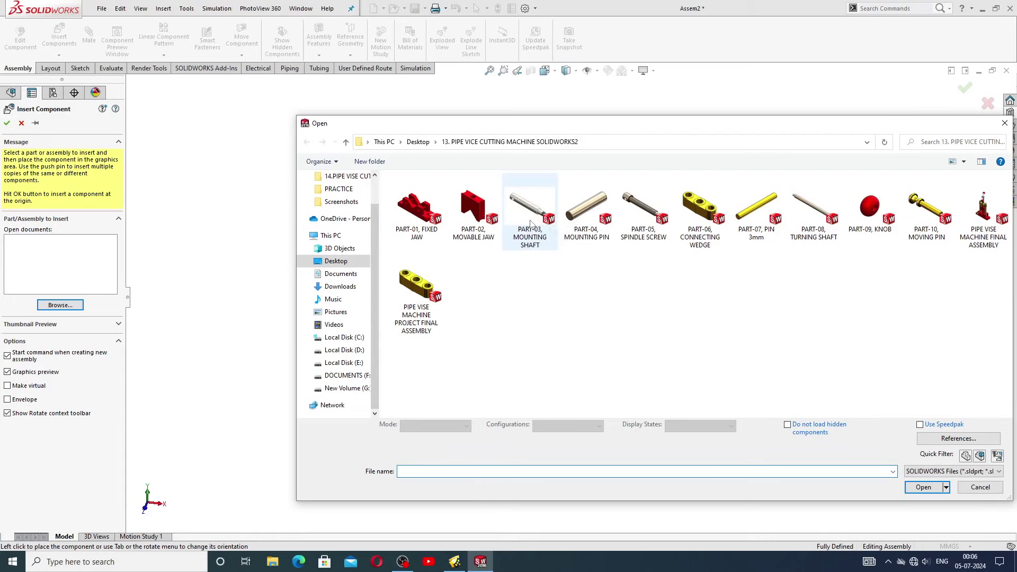
click(530, 222)
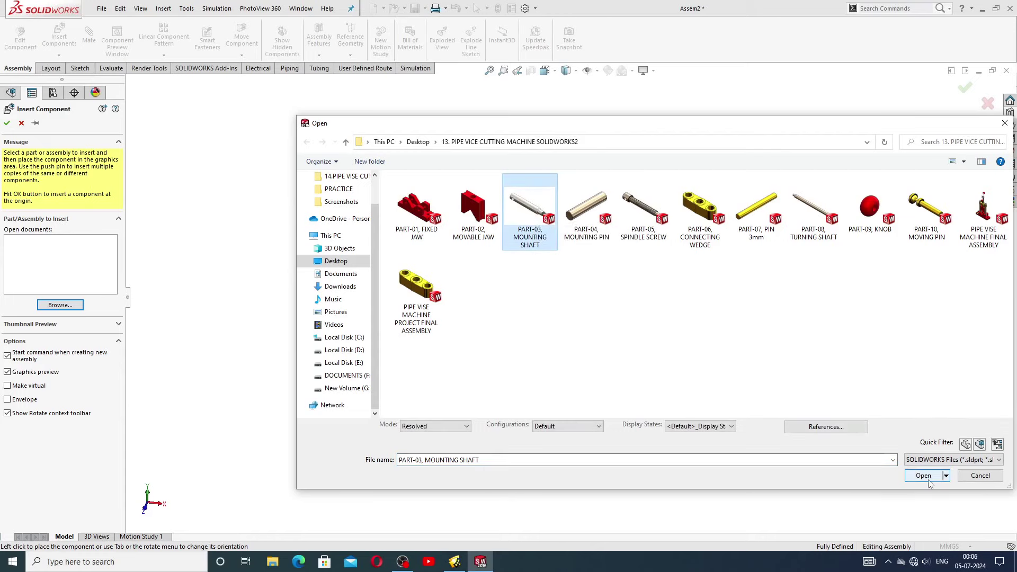
click(929, 479)
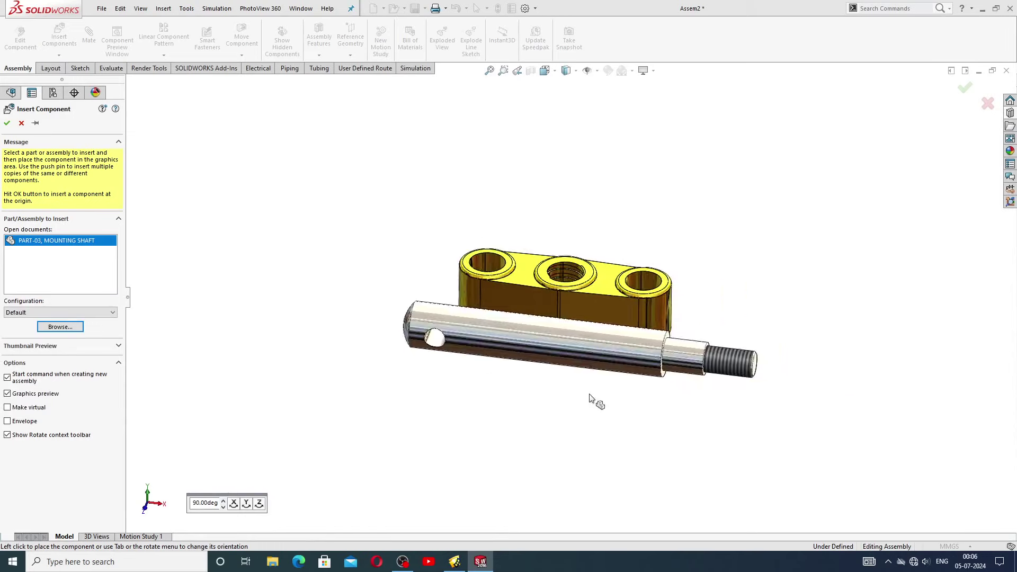
click(523, 389)
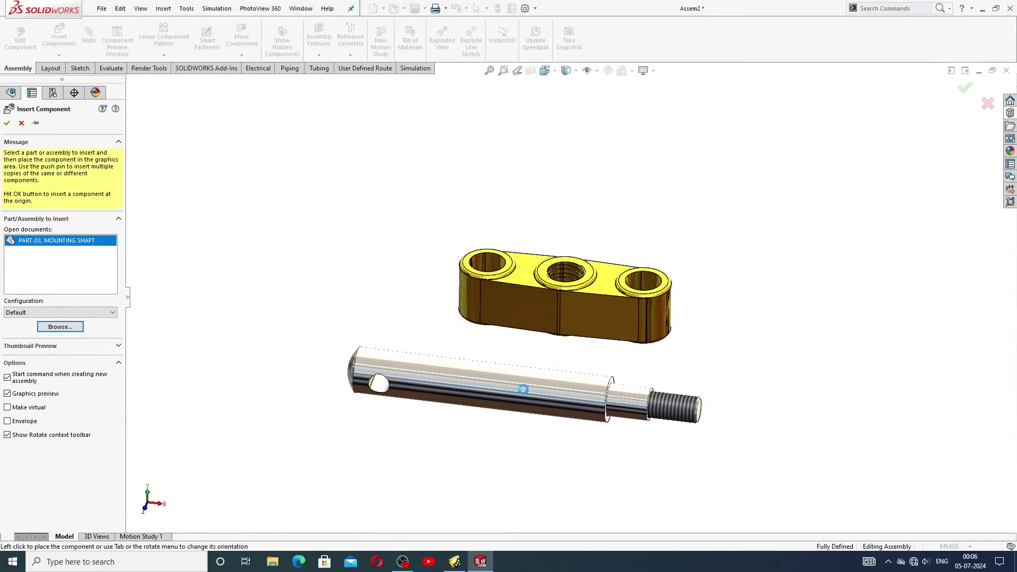
Step: Copy the mounting shaft above the wedge and reveal Rotate Component under Move Component
scroll(515, 363, down, 2)
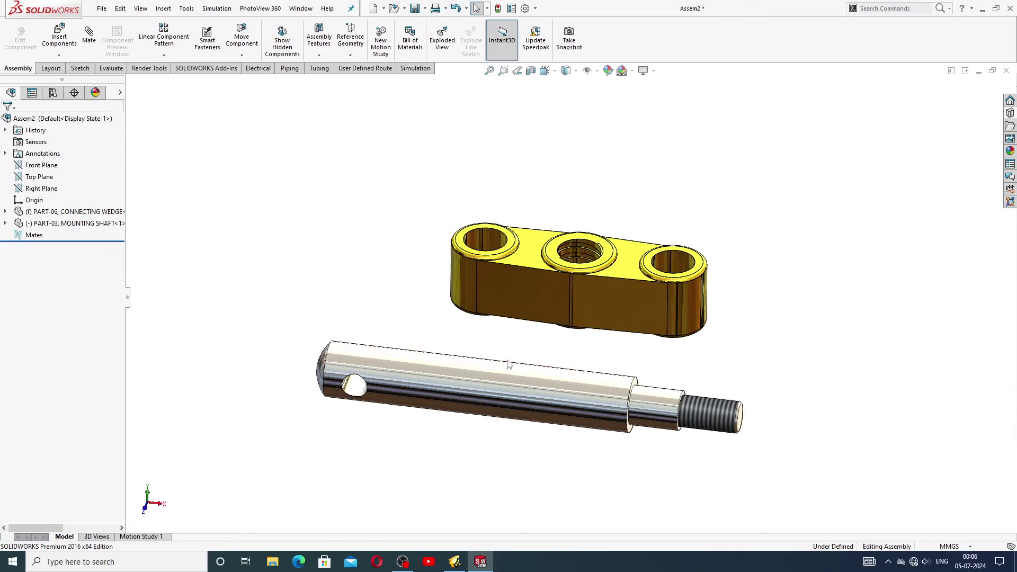
ctrl+drag(472, 375, 511, 165)
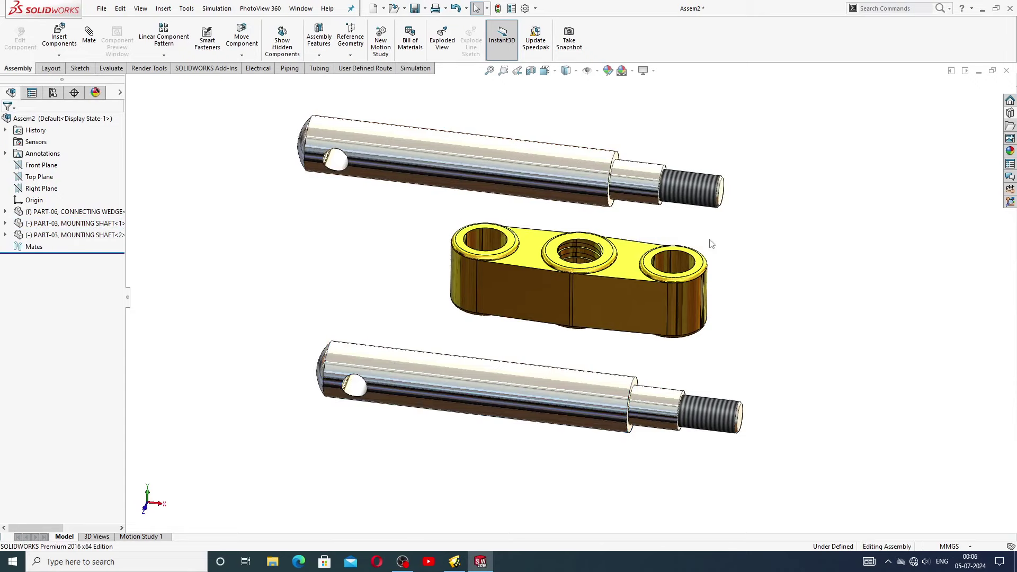
scroll(587, 302, up, 3)
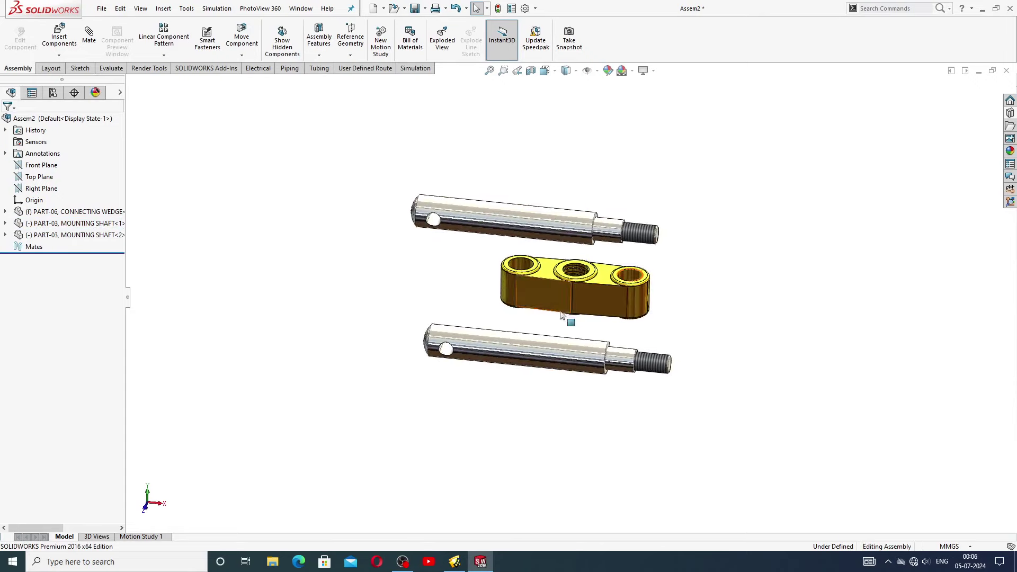
scroll(572, 321, down, 2)
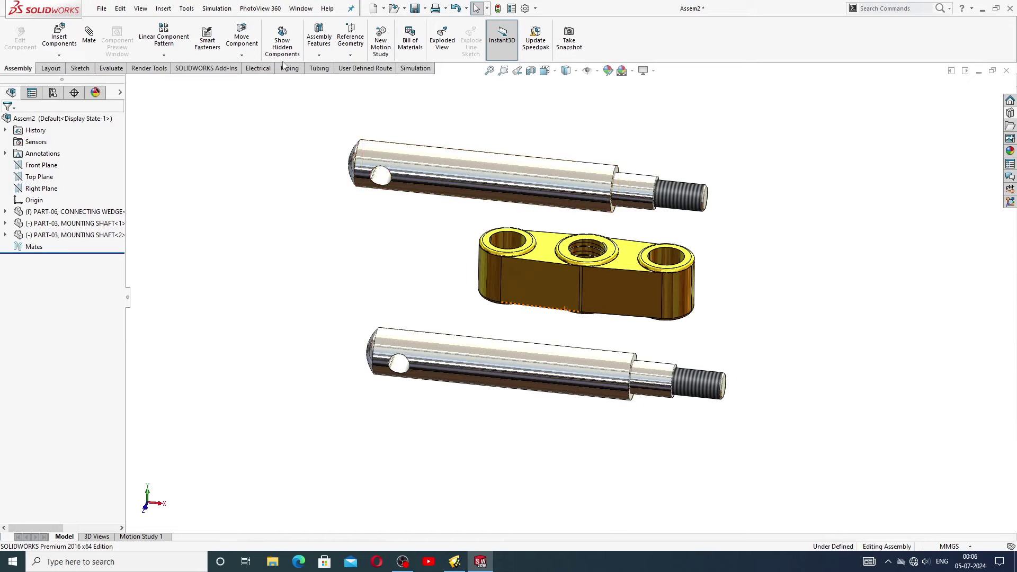
click(247, 56)
Step: Rotate both mounting shafts upright and move them to either side of the wedge
click(263, 80)
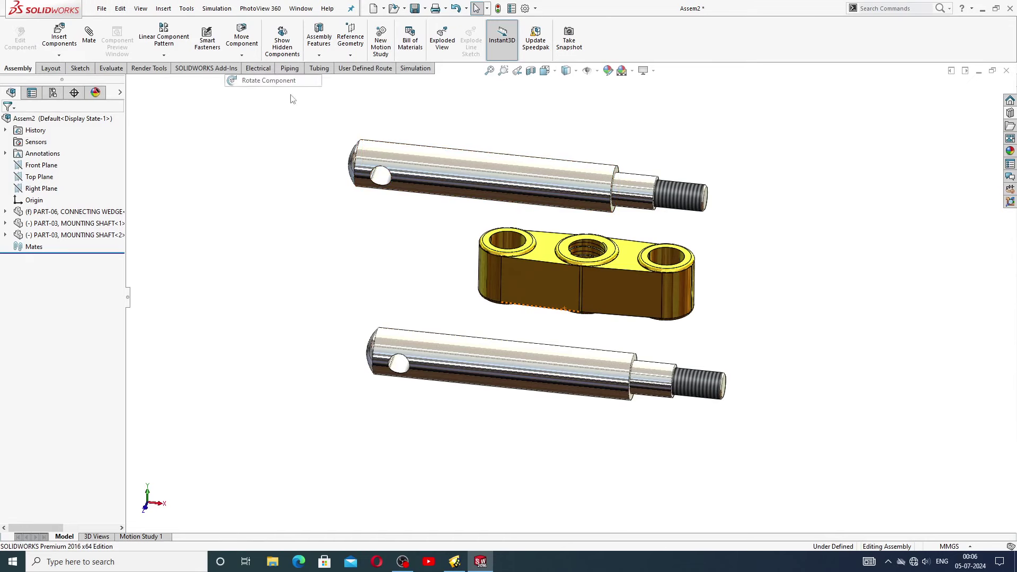
drag(411, 243, 398, 165)
drag(339, 85, 611, 228)
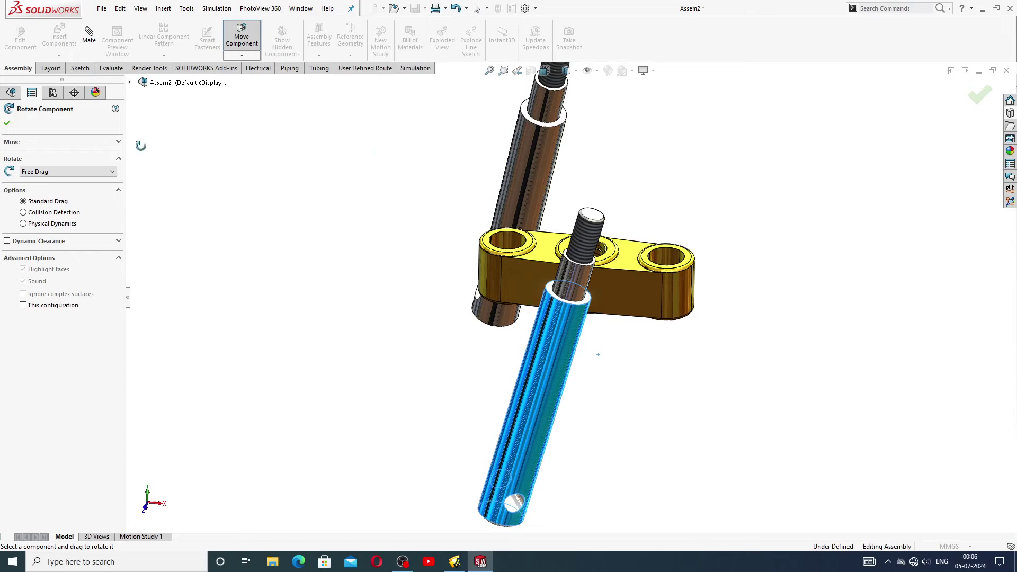
click(6, 124)
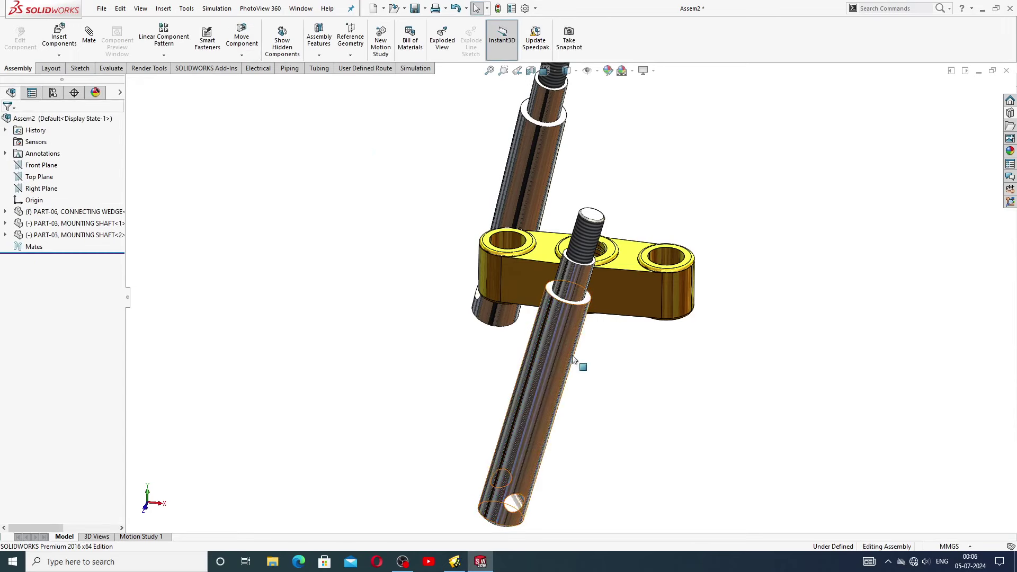
drag(568, 364, 787, 229)
scroll(598, 217, up, 4)
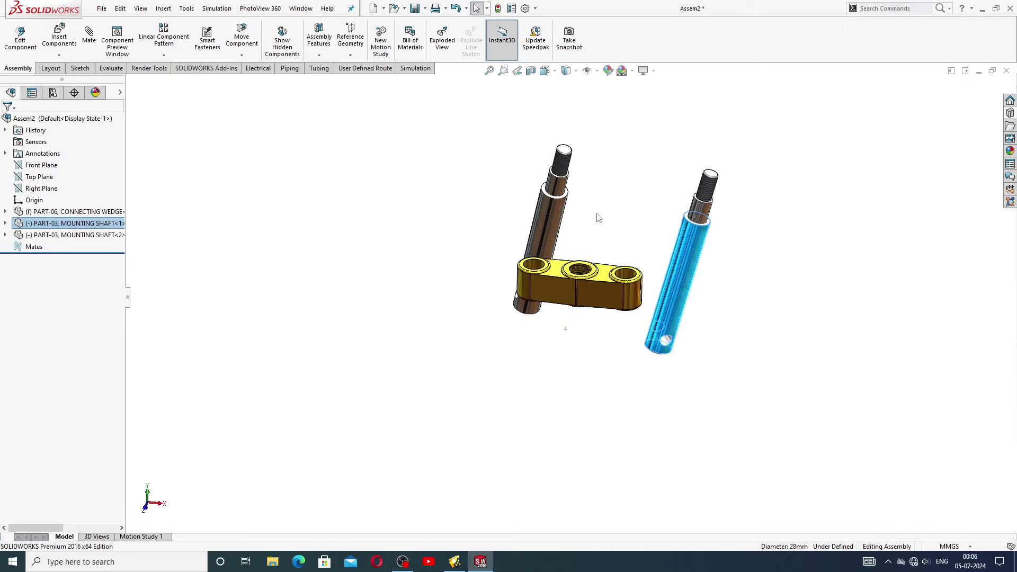
drag(575, 233, 486, 230)
key(Escape)
scroll(640, 259, down, 3)
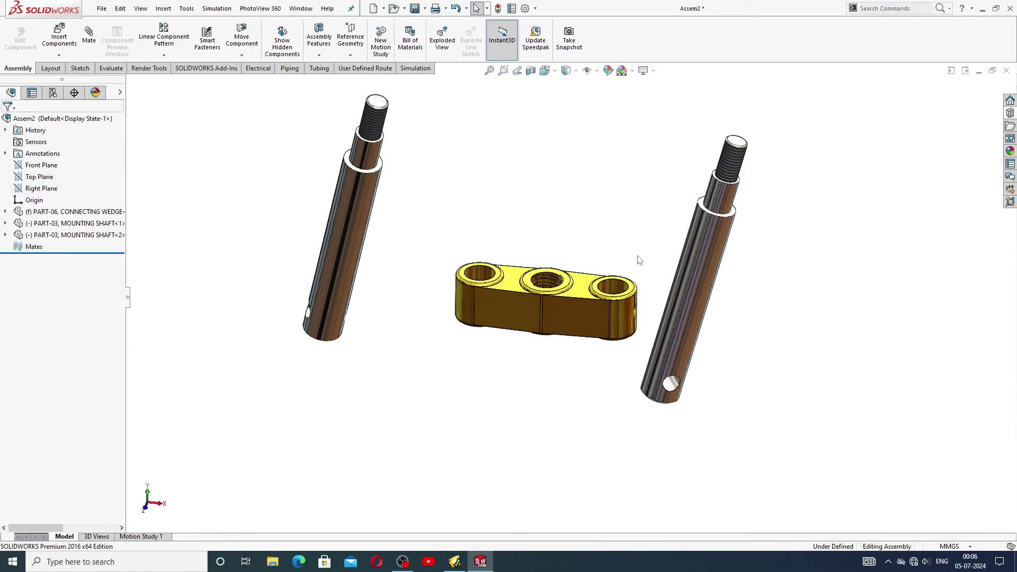
Step: Mate the right mounting shaft concentric with the wedge's right hole and slide it down
click(88, 36)
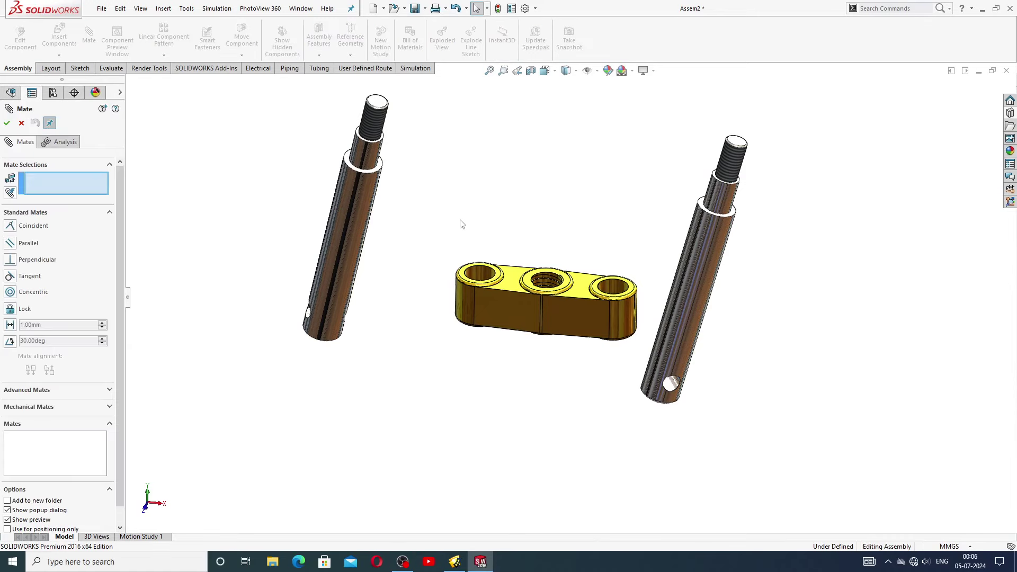
scroll(461, 223, down, 2)
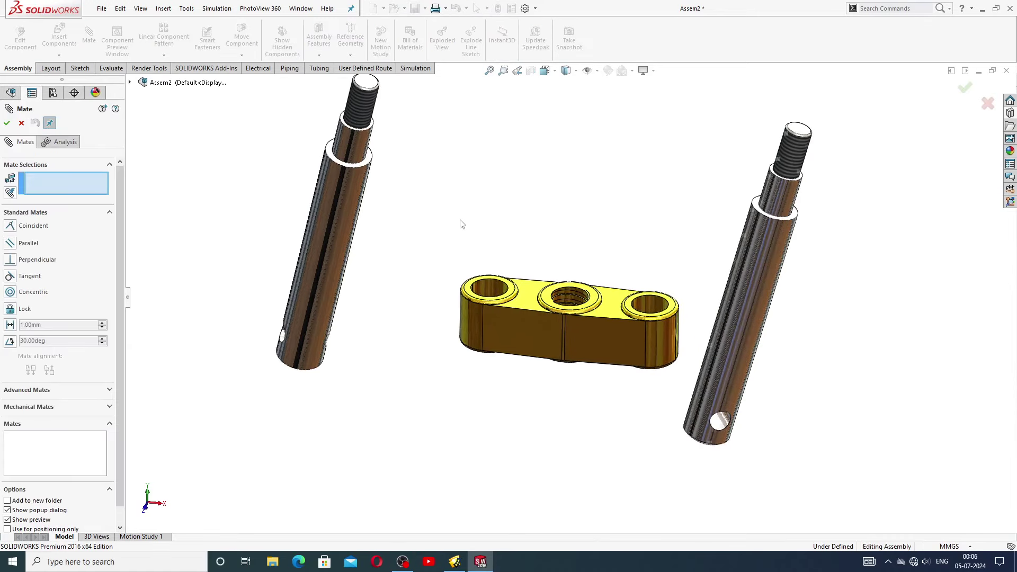
click(653, 303)
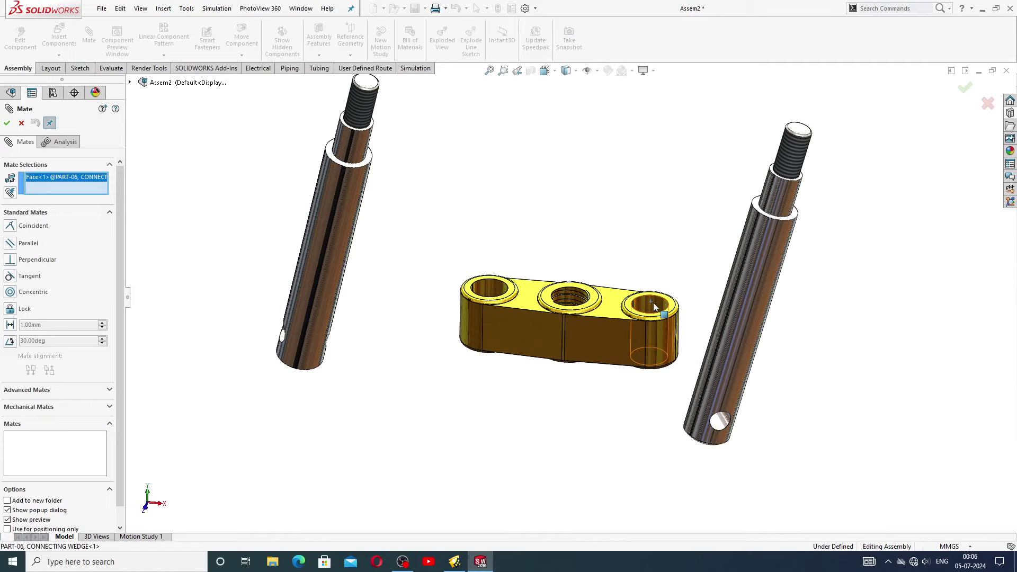
click(790, 200)
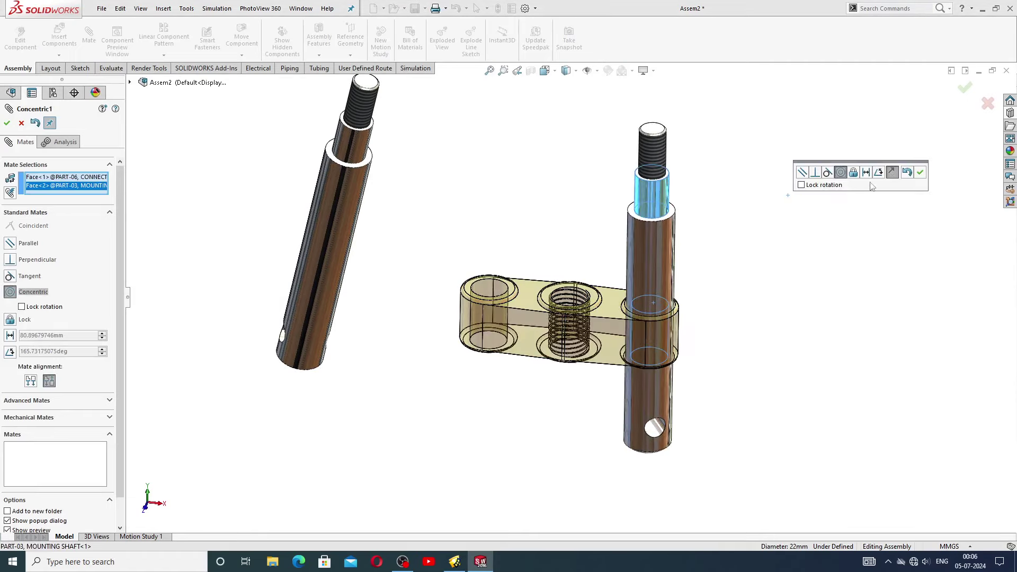
click(920, 172)
drag(645, 249, 653, 420)
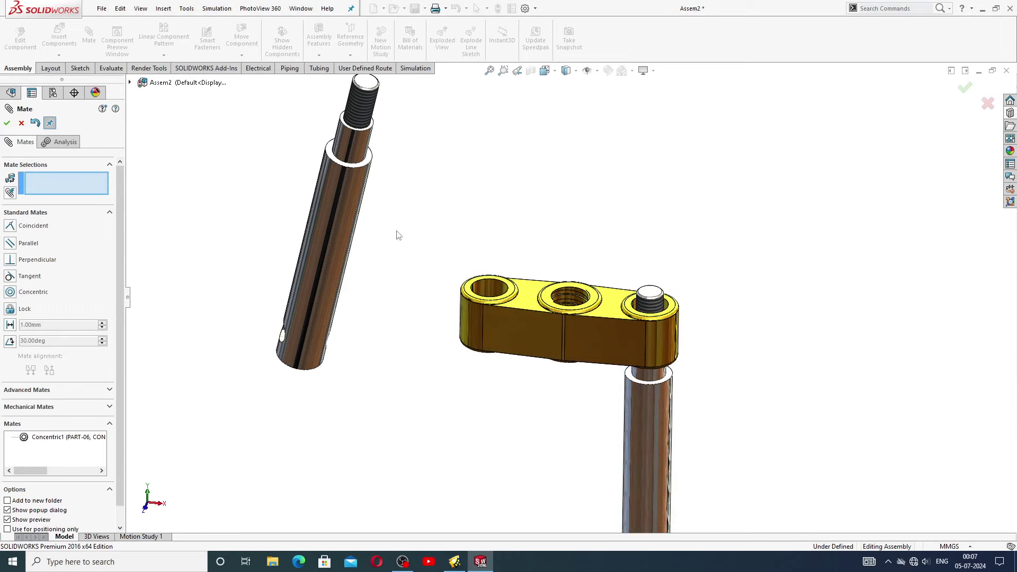
Step: Mate the left shaft concentric with the wedge's left hole, sliding it until the wedge sits on top
click(492, 301)
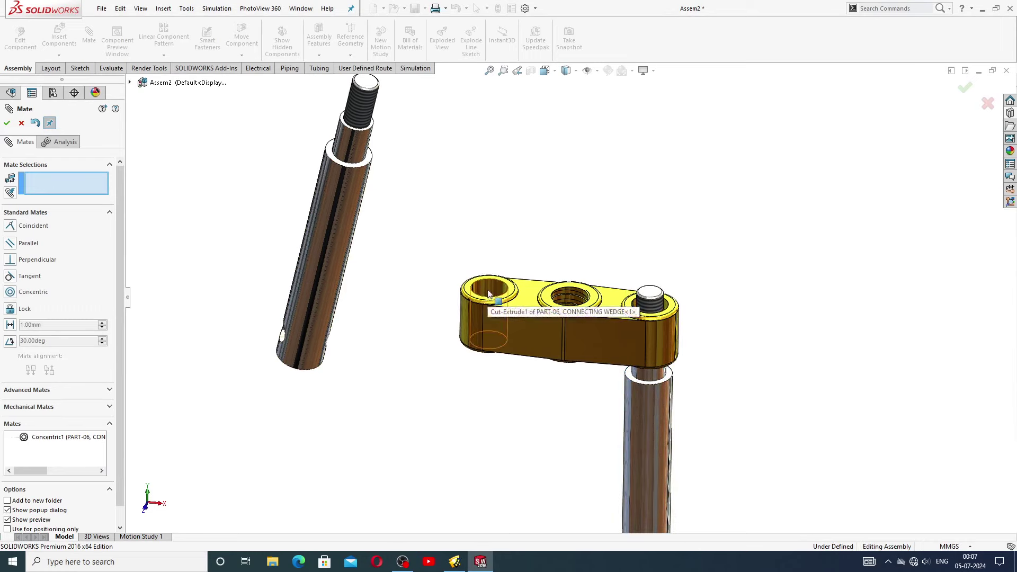
click(363, 143)
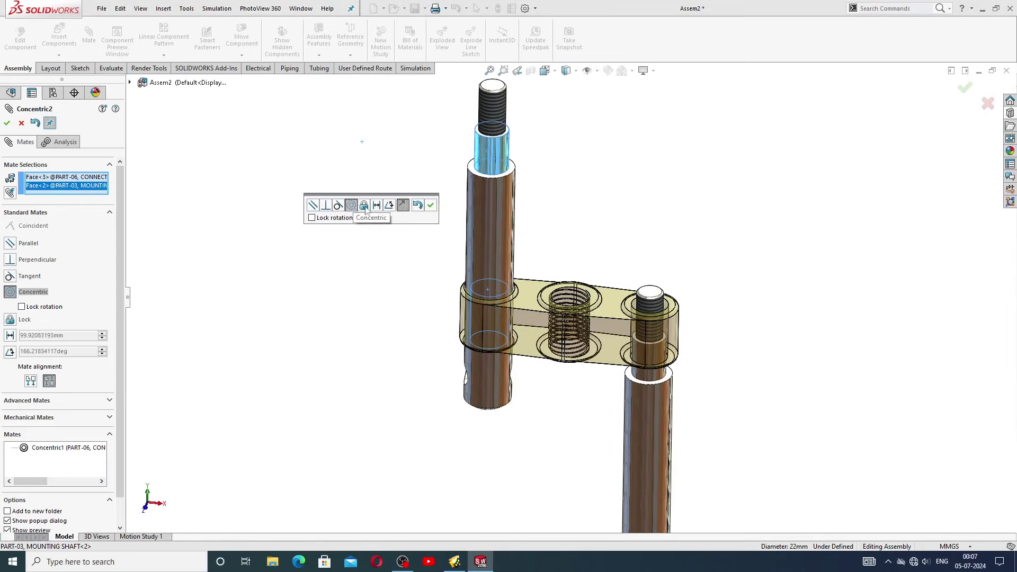
click(431, 205)
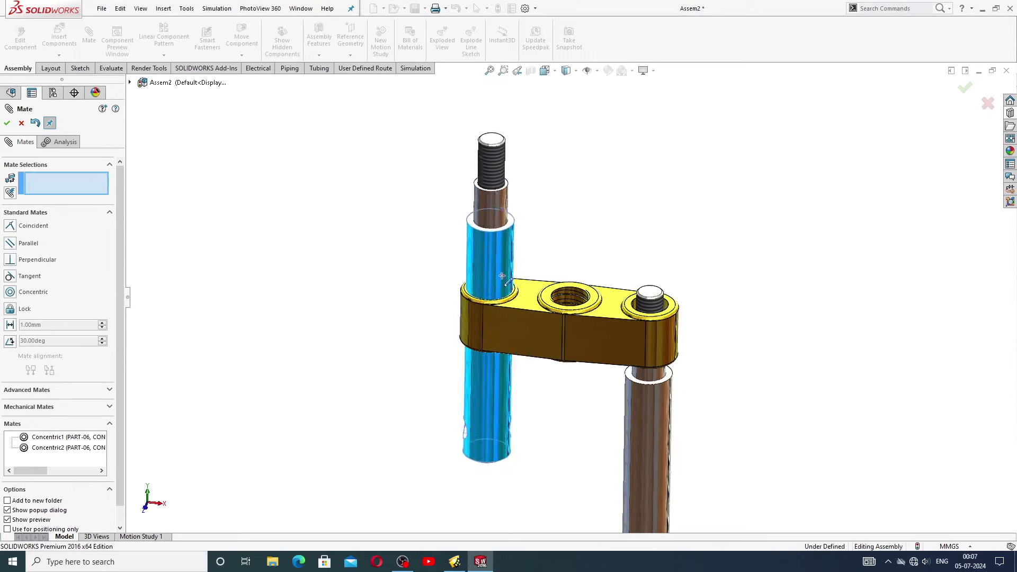
drag(502, 276, 518, 386)
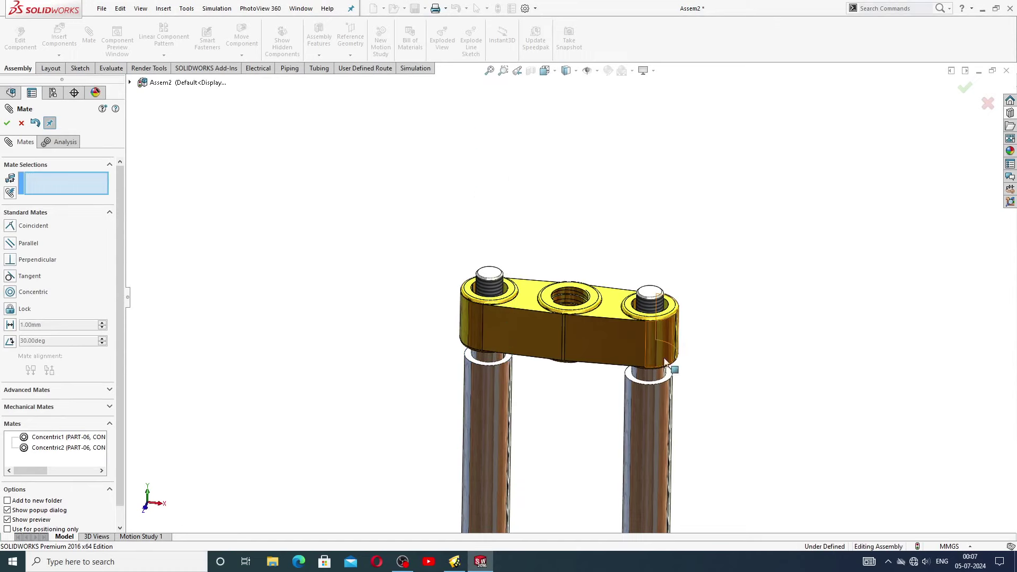
Step: Add a Coincident mate between the wedge's underside and the right shaft's shoulder
middle_drag(666, 362, 657, 225)
scroll(670, 342, down, 3)
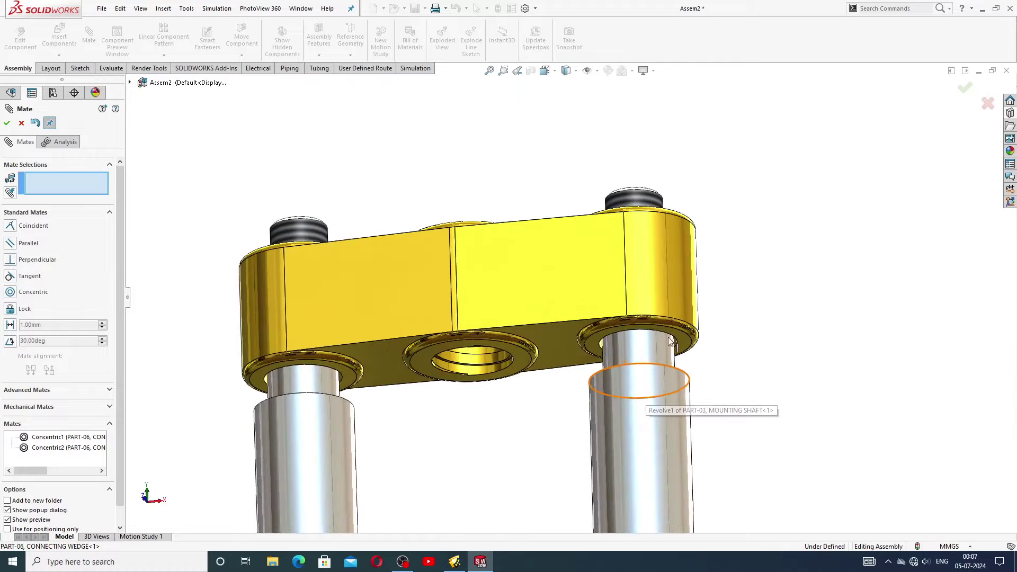
scroll(669, 342, down, 3)
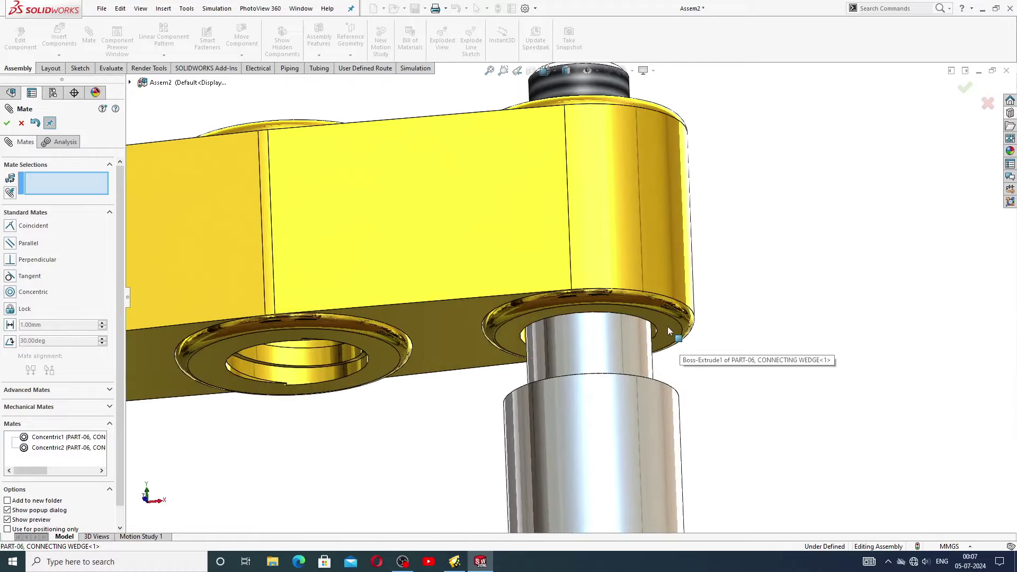
click(667, 327)
middle_drag(668, 326, 687, 429)
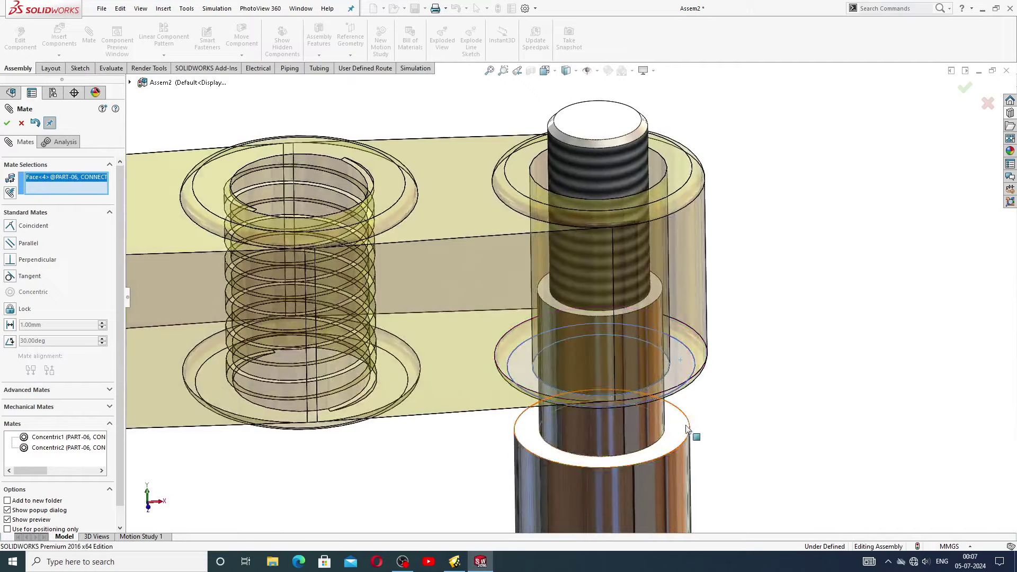
click(686, 429)
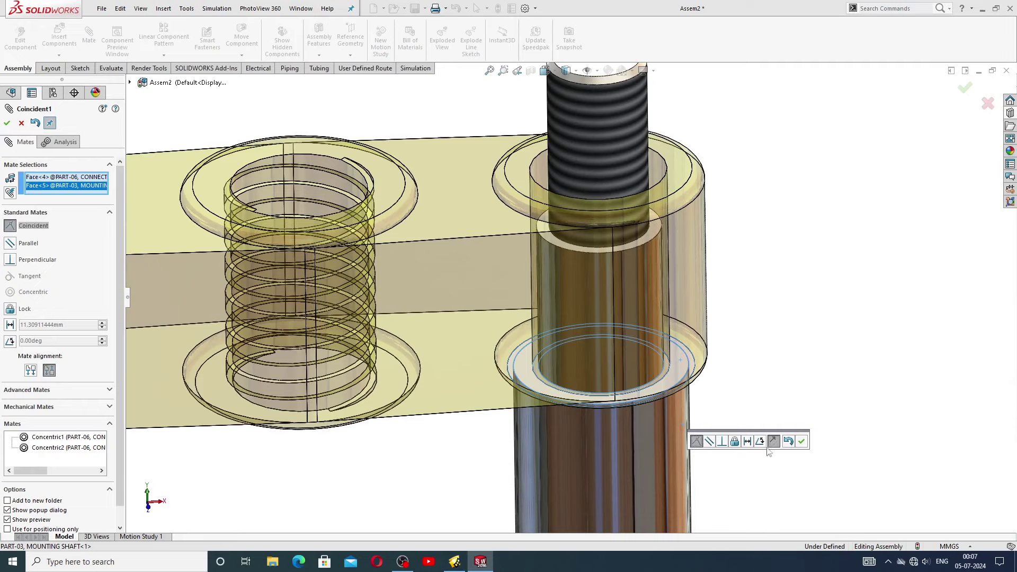
click(801, 441)
Step: Add a Coincident mate between the wedge's underside and the left shaft's shoulder
scroll(621, 441, up, 5)
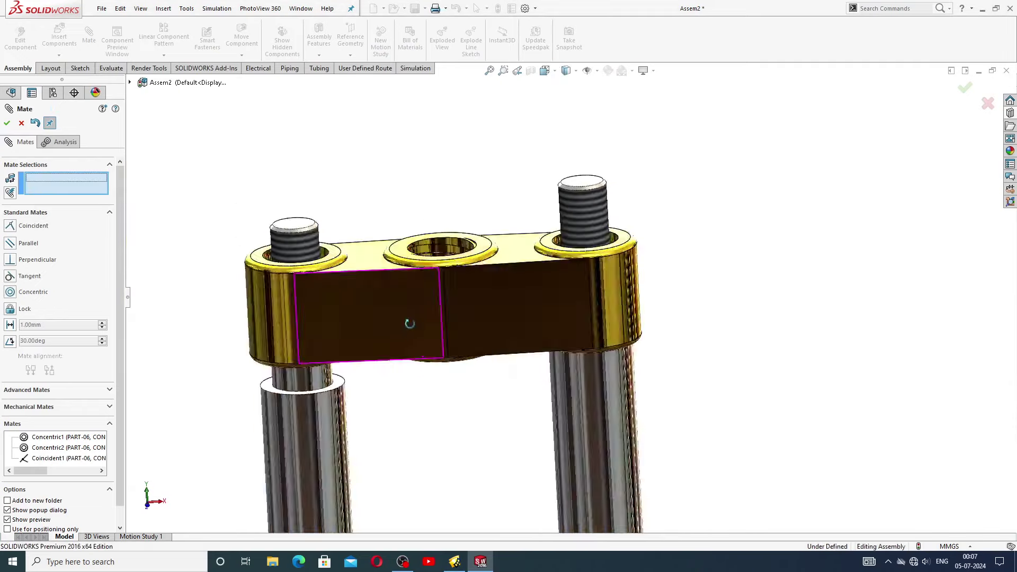
middle_drag(395, 301, 407, 328)
scroll(398, 308, down, 4)
click(406, 329)
middle_drag(441, 362, 448, 453)
click(444, 449)
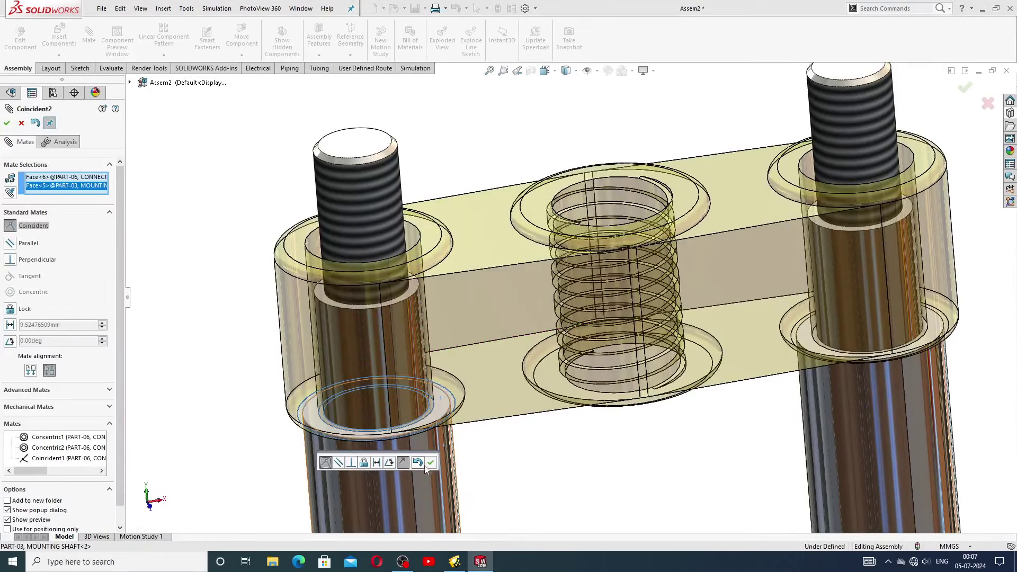
click(431, 464)
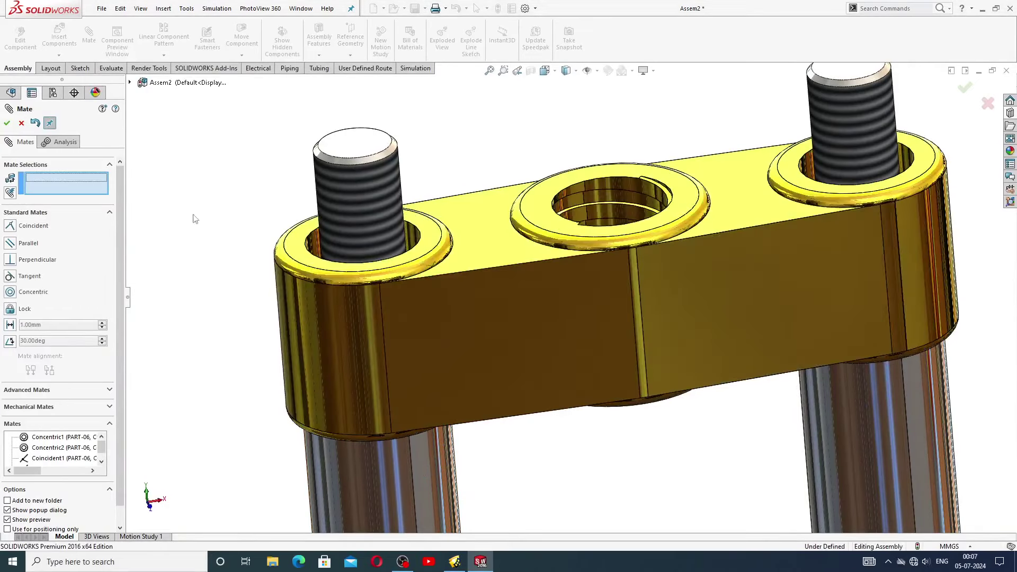
Step: Close the Mate tool and orbit to a front view of the bracket
click(22, 124)
scroll(500, 325, up, 2)
middle_drag(500, 324, 738, 334)
scroll(651, 273, up, 2)
middle_drag(651, 272, 675, 306)
scroll(625, 307, down, 1)
scroll(675, 306, up, 2)
scroll(609, 448, up, 1)
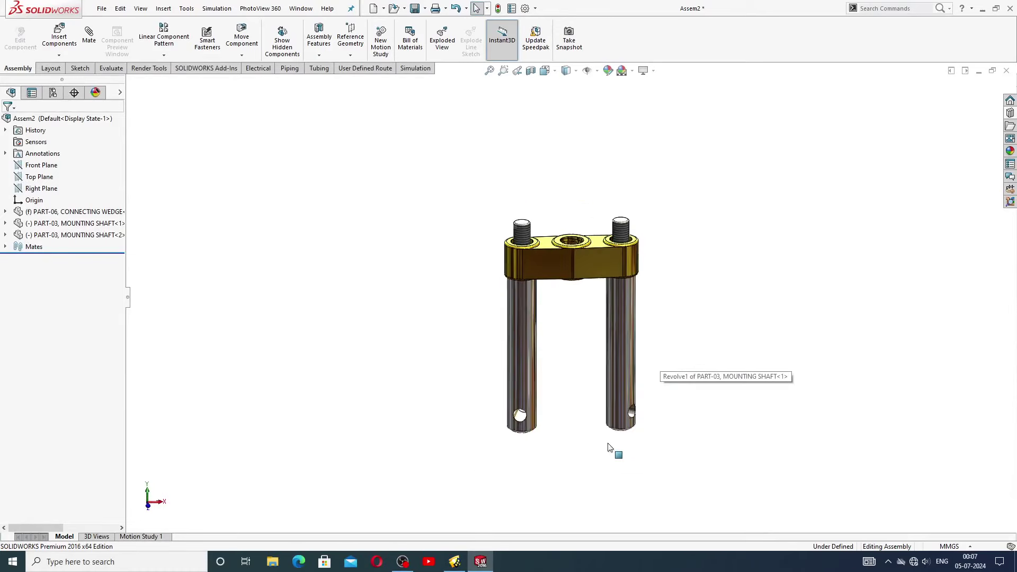
scroll(566, 266, down, 1)
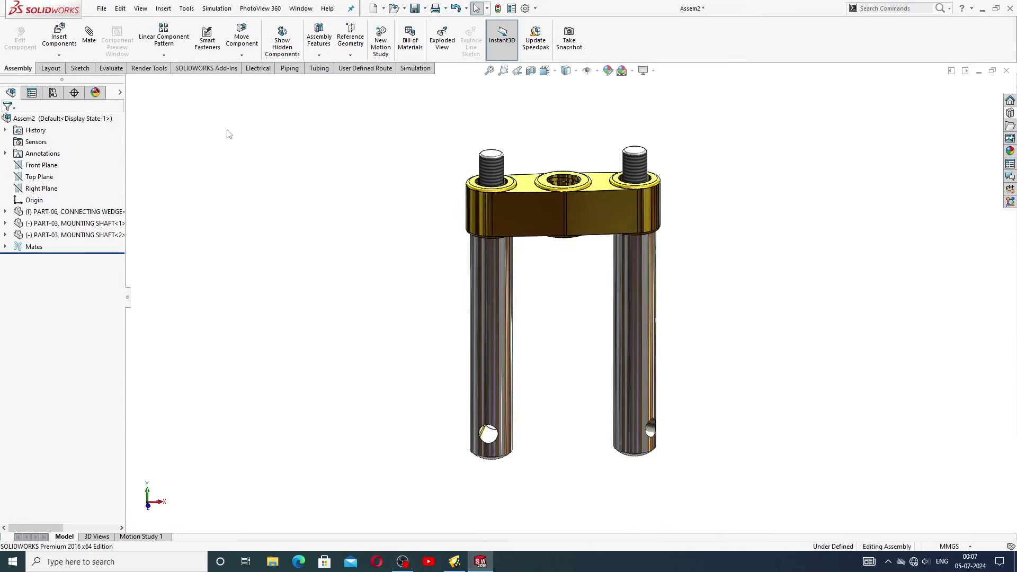
Step: Insert PART-05, SPINDLE SCREW into the assembly
click(57, 45)
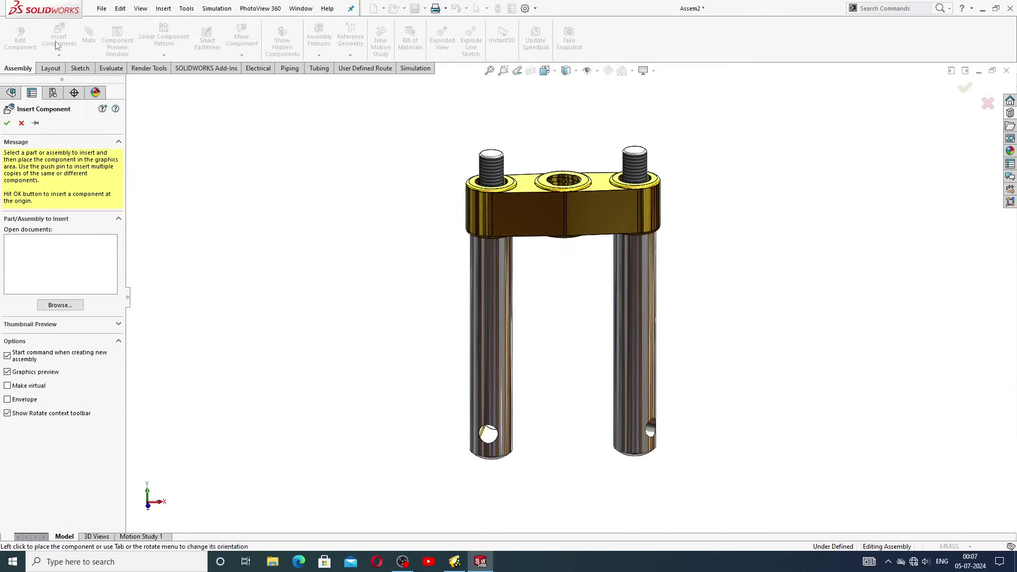
click(60, 306)
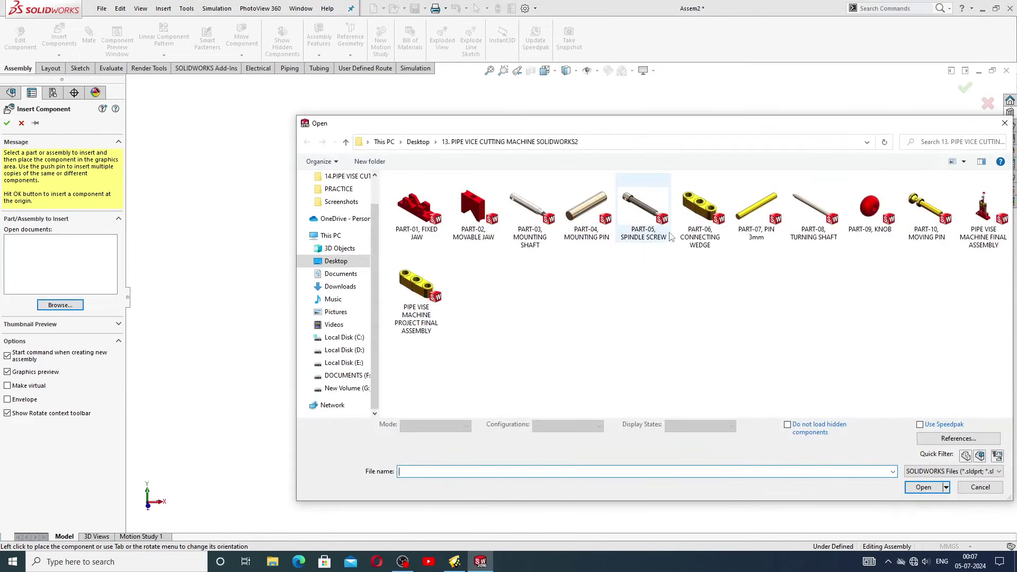
click(648, 213)
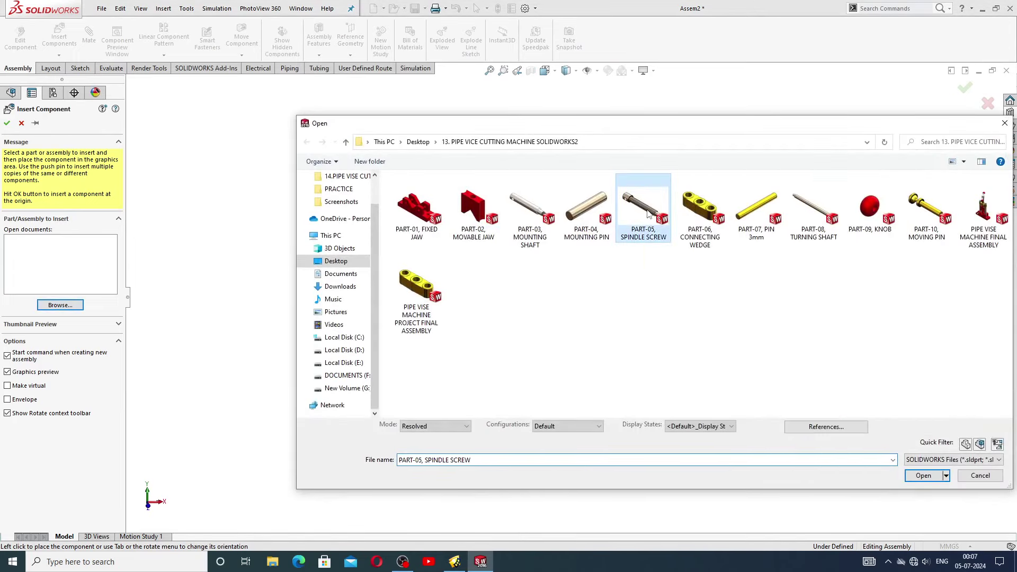
click(924, 476)
scroll(742, 345, up, 3)
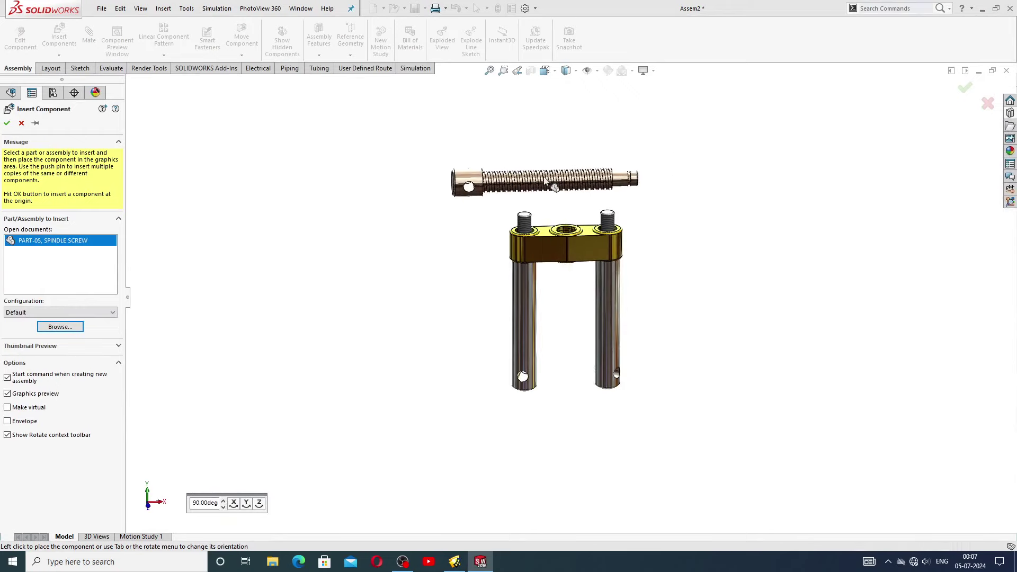
click(546, 161)
scroll(564, 196, down, 2)
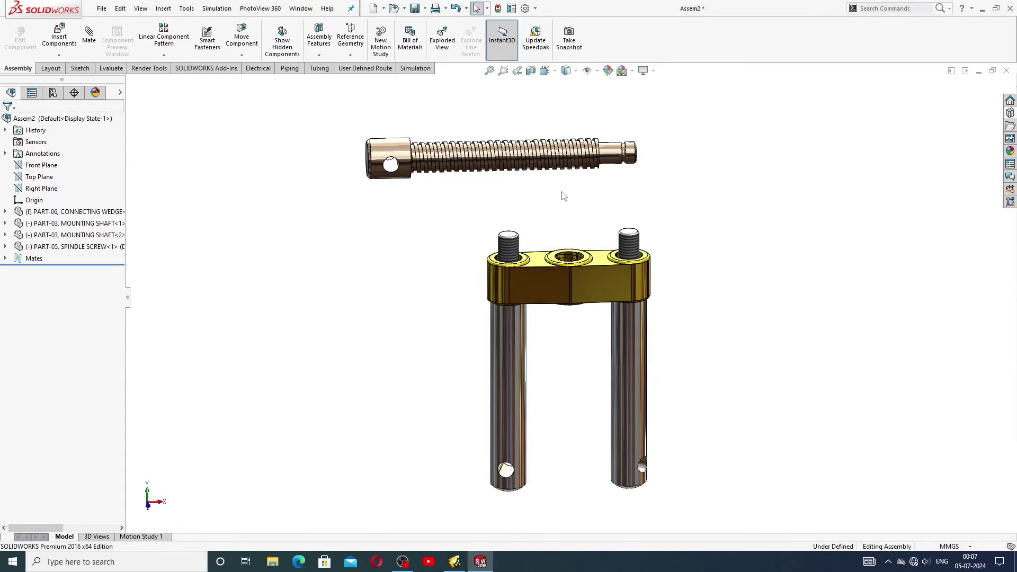
Step: Free-rotate the spindle screw with Rotate Component until it stands nearly upright, then exit the tool
click(242, 55)
click(265, 79)
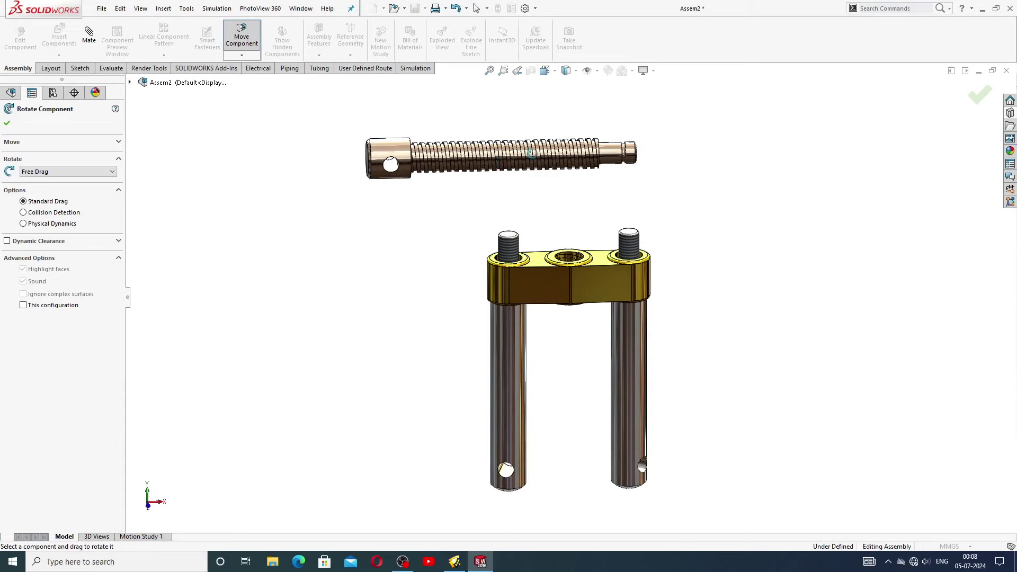
drag(531, 153, 582, 157)
key(z)
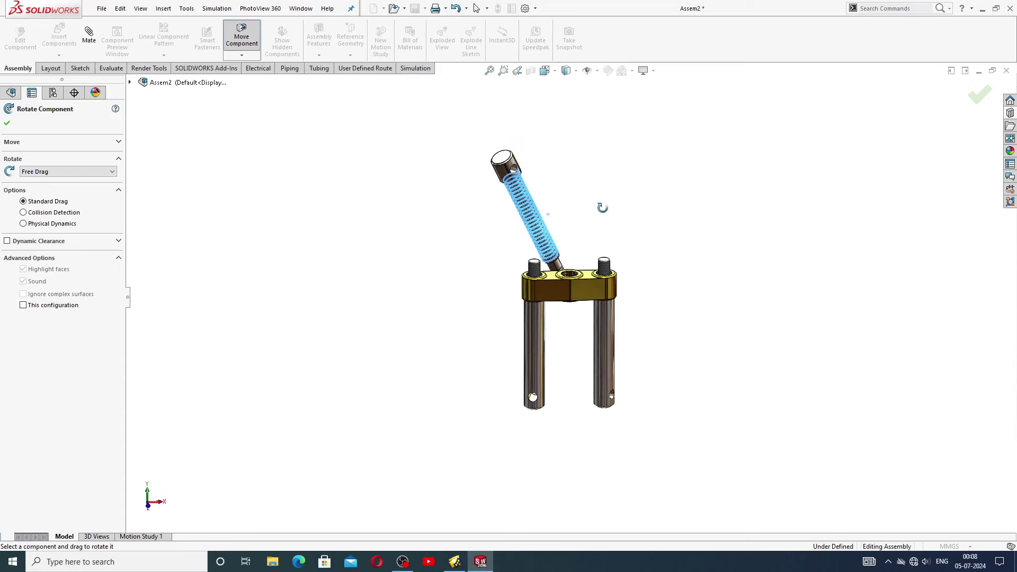
drag(536, 207, 613, 157)
right_click(613, 157)
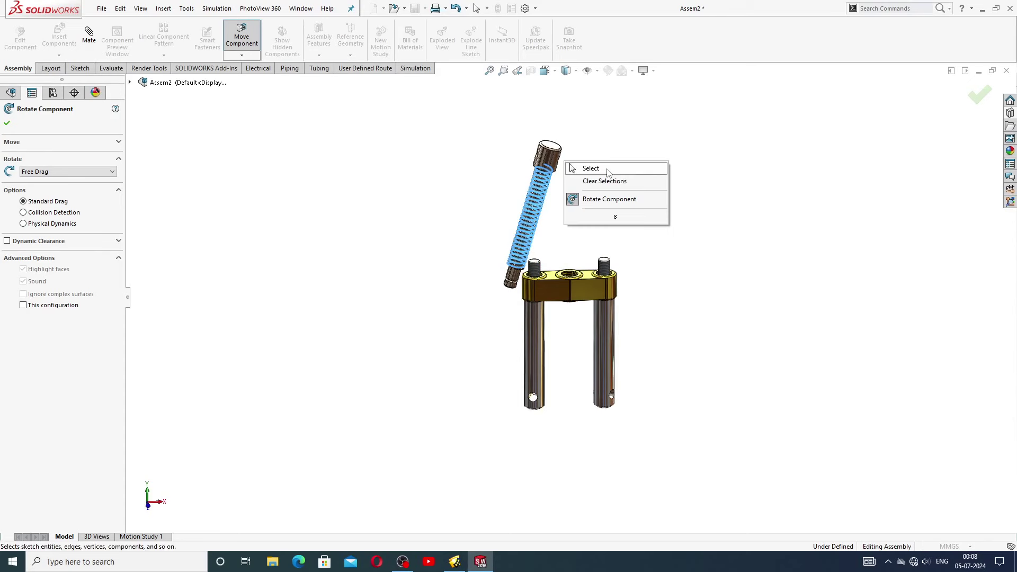
click(607, 173)
scroll(610, 210, down, 3)
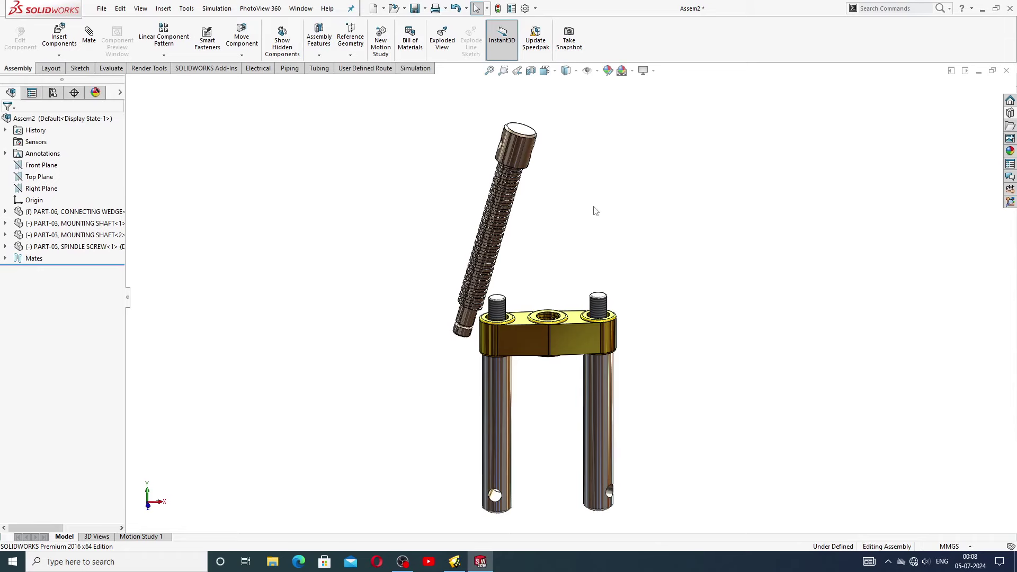
scroll(537, 262, down, 1)
Step: Add a concentric mate between the wedge's centre hole face and the spindle screw's cylindrical face
click(92, 41)
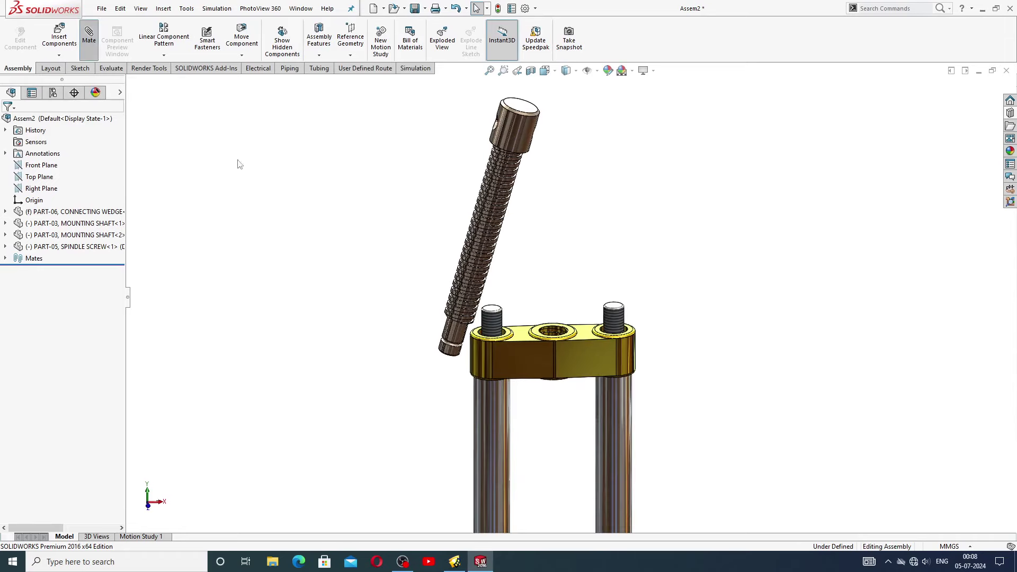
scroll(583, 339, down, 5)
scroll(584, 339, down, 2)
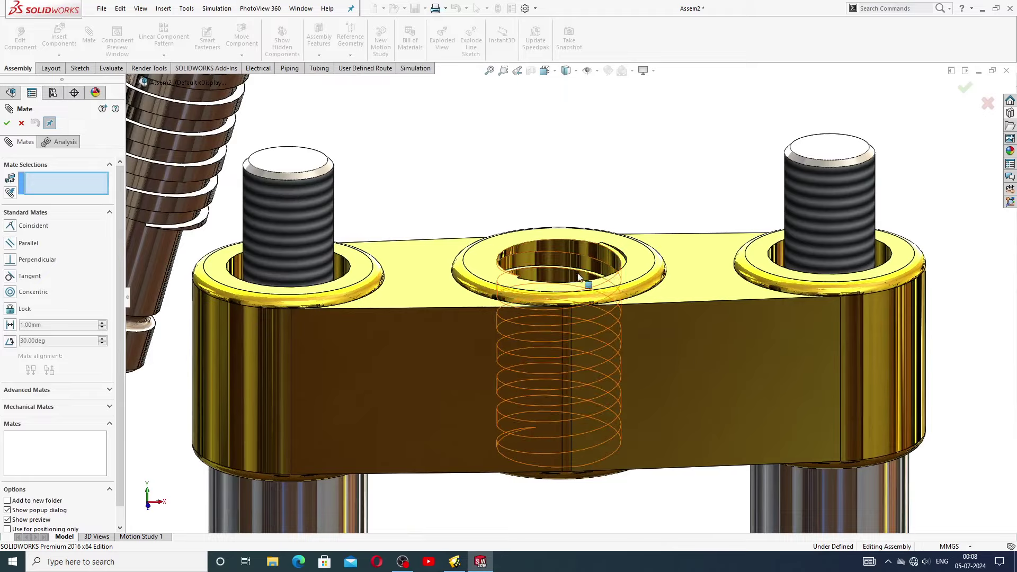
middle_drag(583, 262, 553, 270)
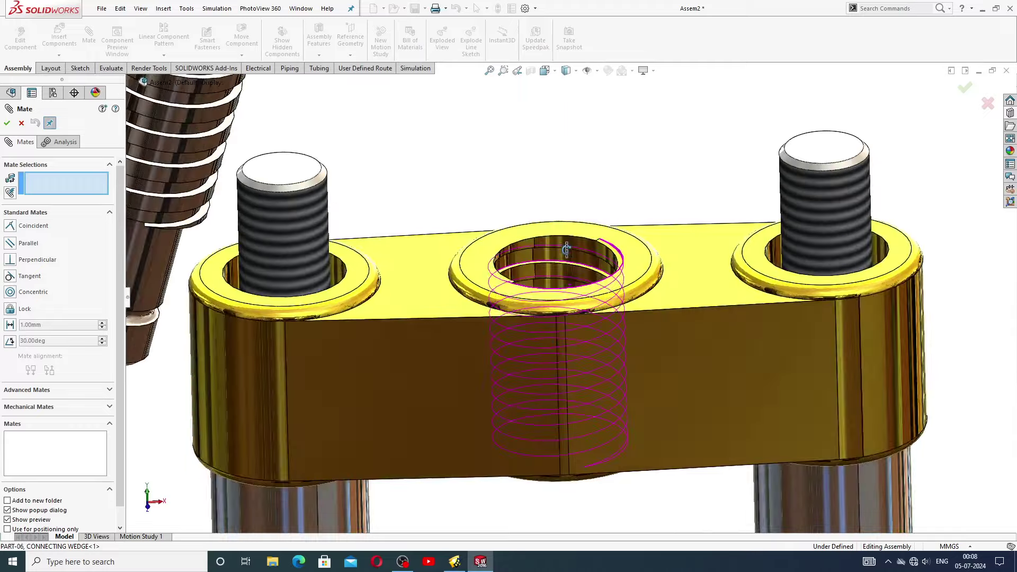
click(552, 274)
scroll(553, 271, up, 4)
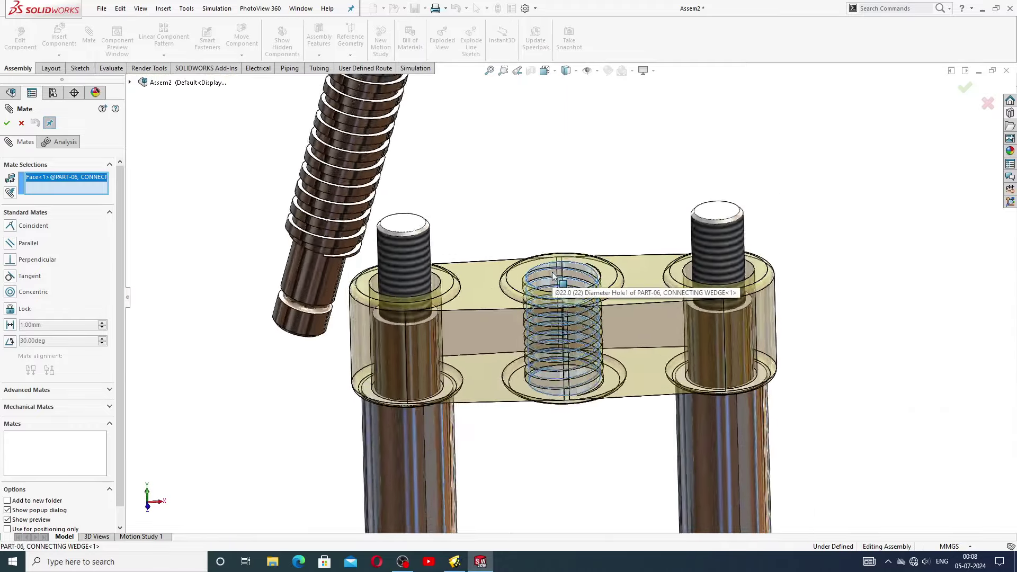
scroll(418, 196, down, 3)
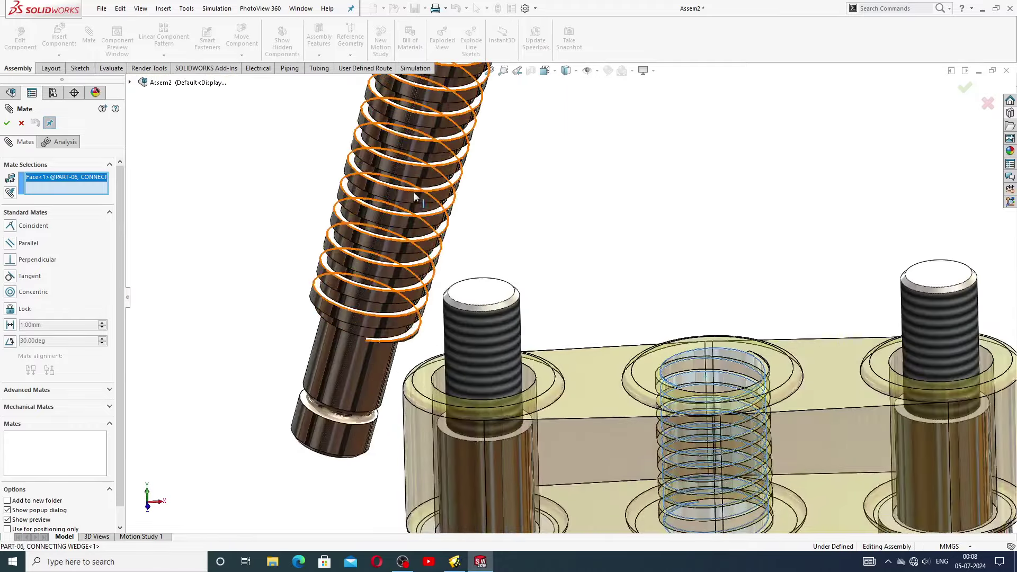
click(415, 195)
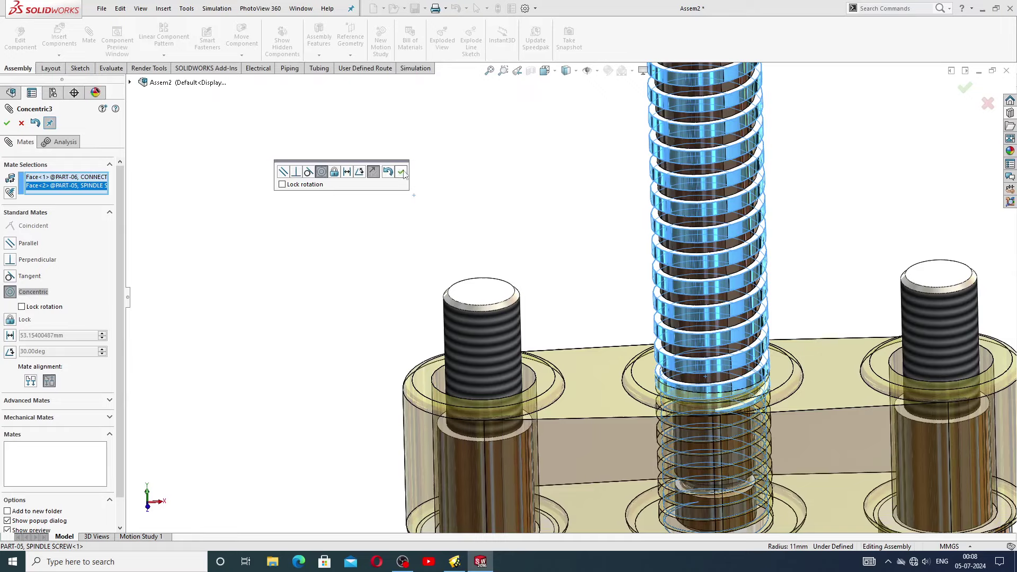
click(402, 172)
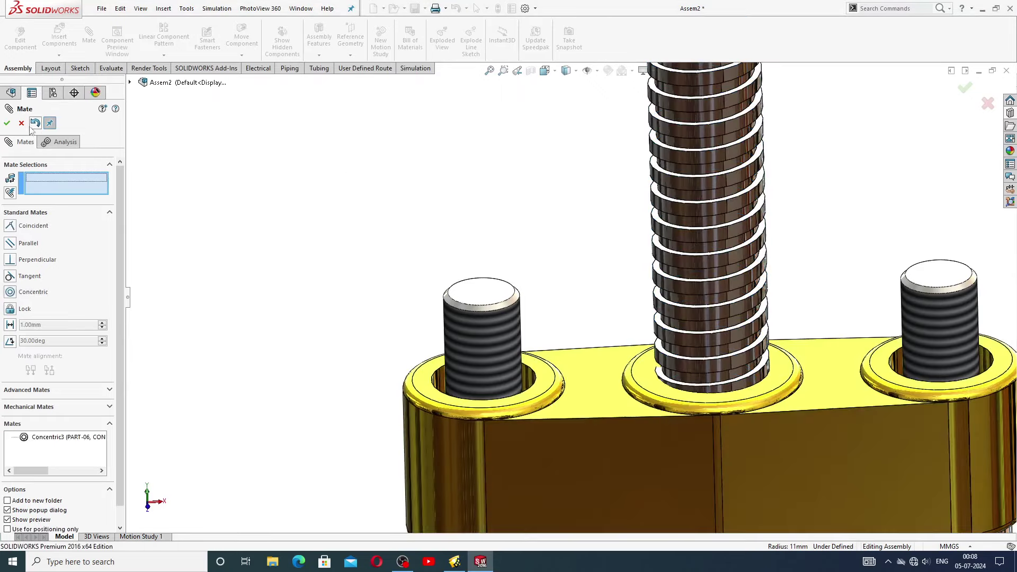
click(21, 123)
Step: Drag the spindle screw along its axis until it passes down through the yellow wedge block
key(f)
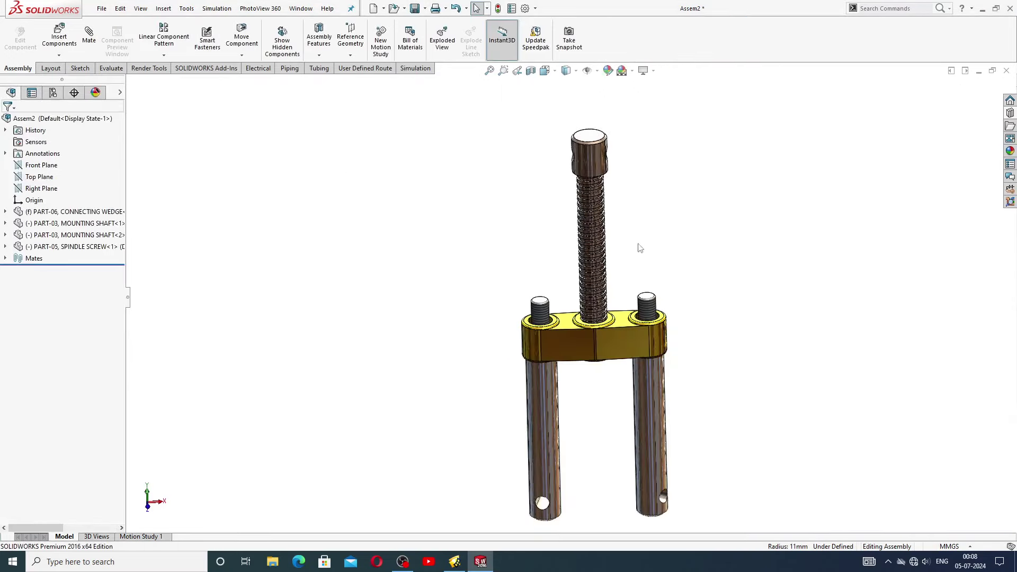
drag(596, 154, 602, 239)
scroll(608, 338, down, 5)
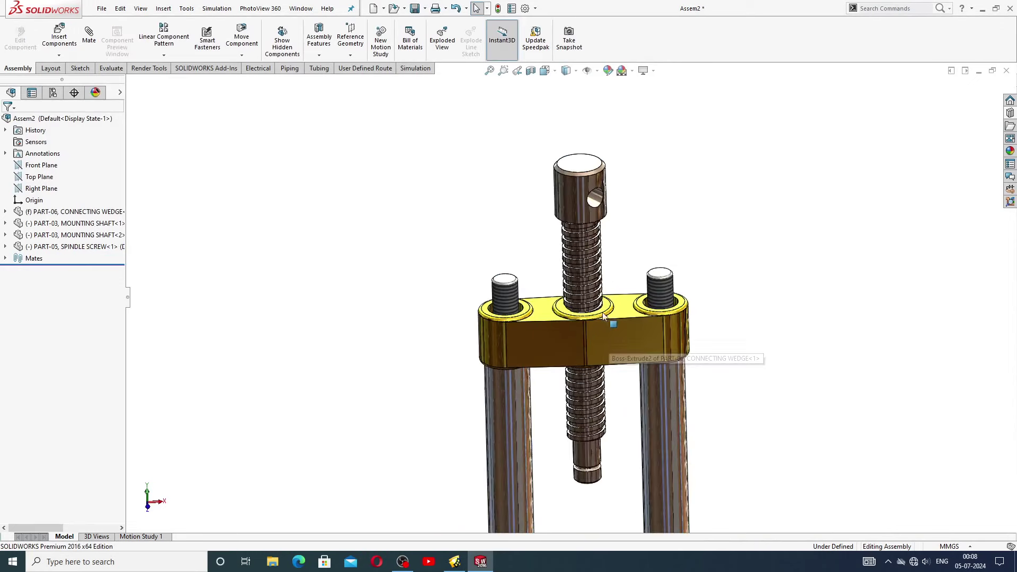
drag(596, 313, 613, 284)
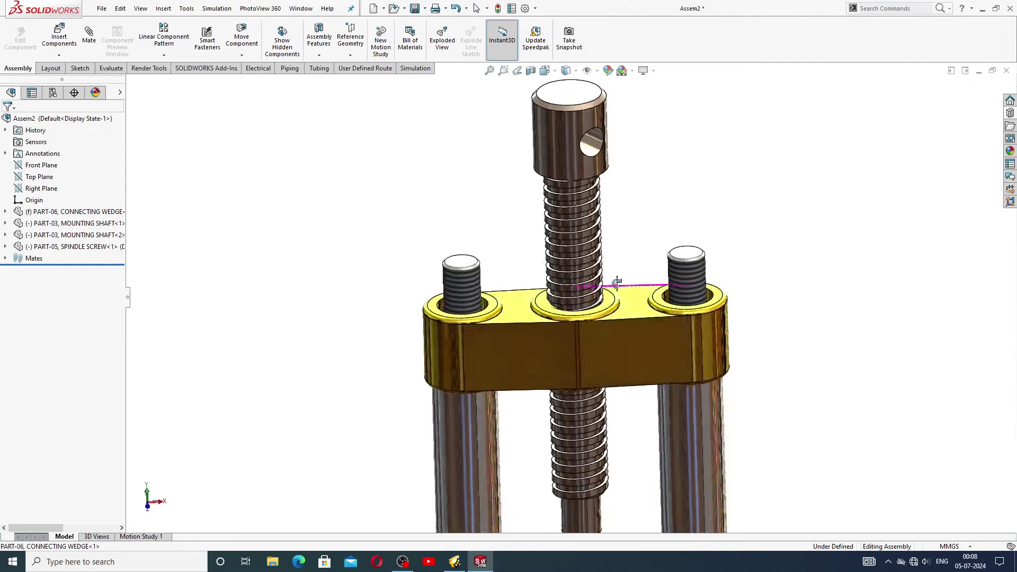
scroll(617, 352, up, 5)
scroll(618, 351, down, 2)
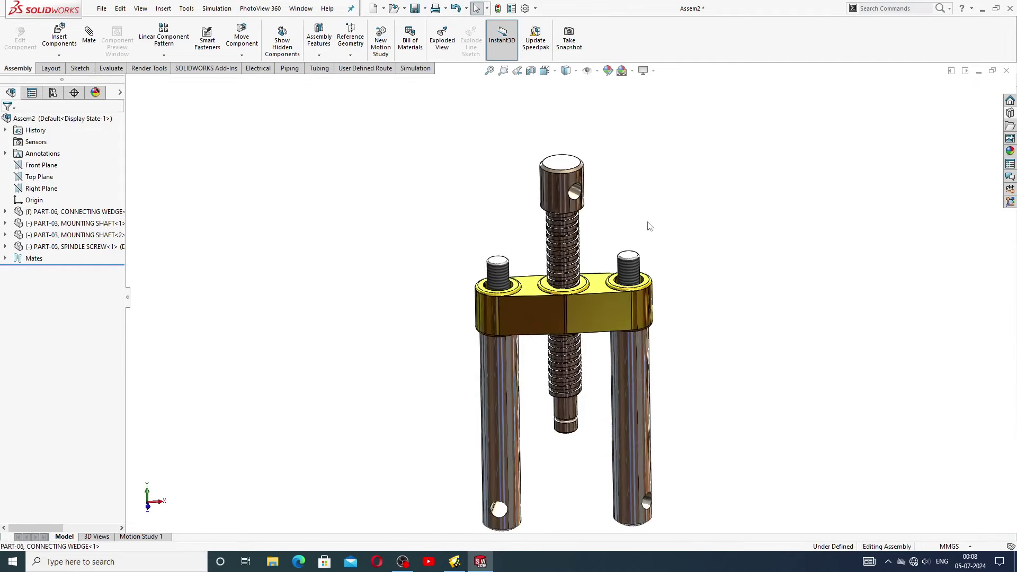
scroll(575, 288, up, 2)
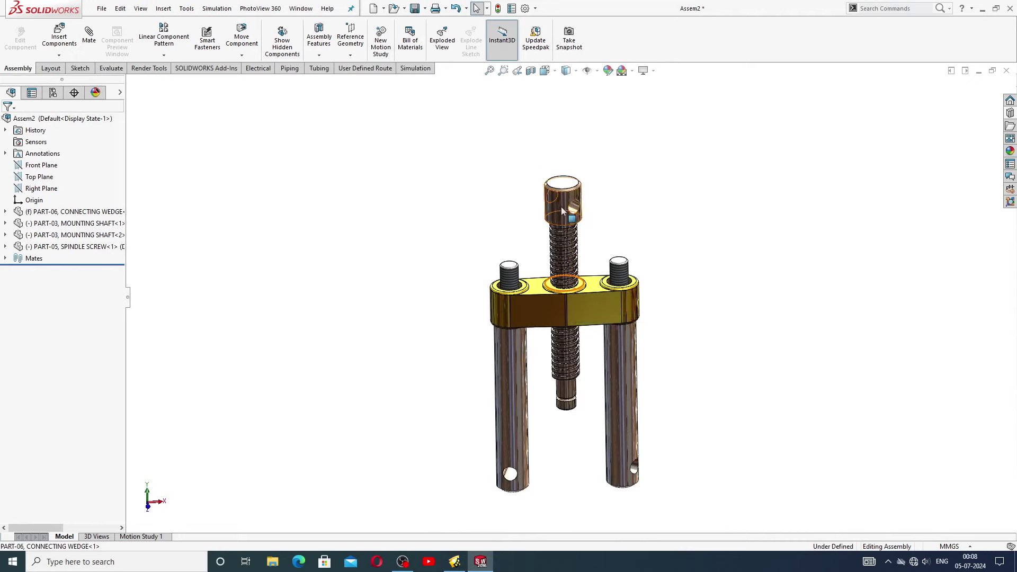
mouse_move(563, 211)
mouse_down()
mouse_move(563, 176)
mouse_move(564, 204)
mouse_up()
scroll(579, 327, up, 2)
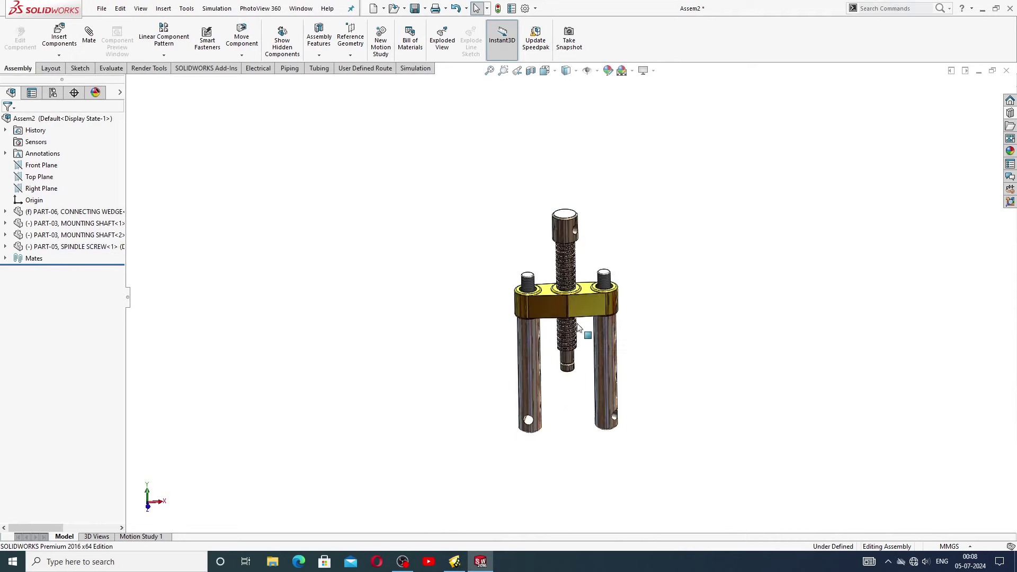
scroll(579, 328, down, 3)
Step: Insert PART-08, TURNING SHAFT and PART-09, KNOB beside the assembly
click(59, 36)
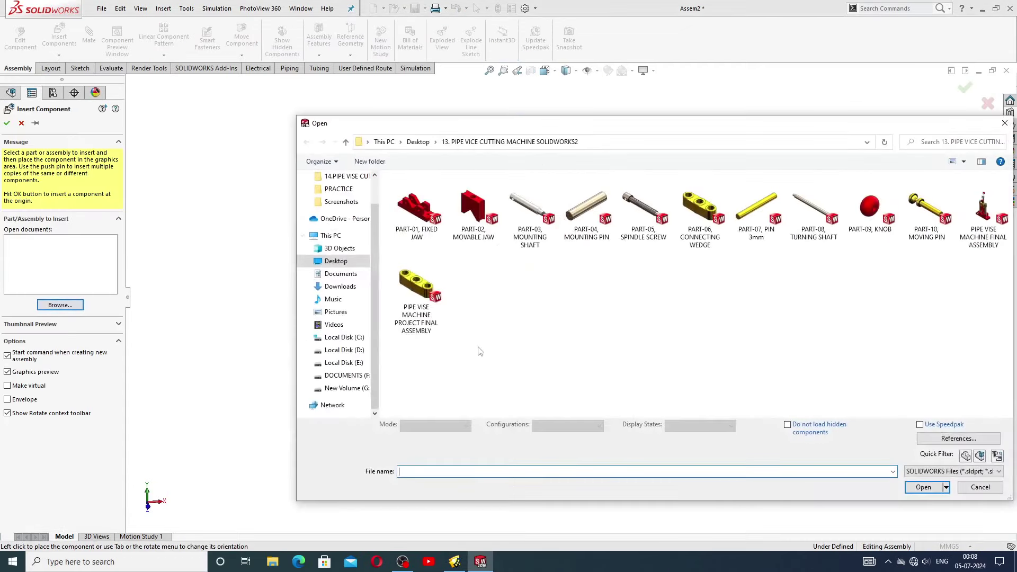
click(811, 222)
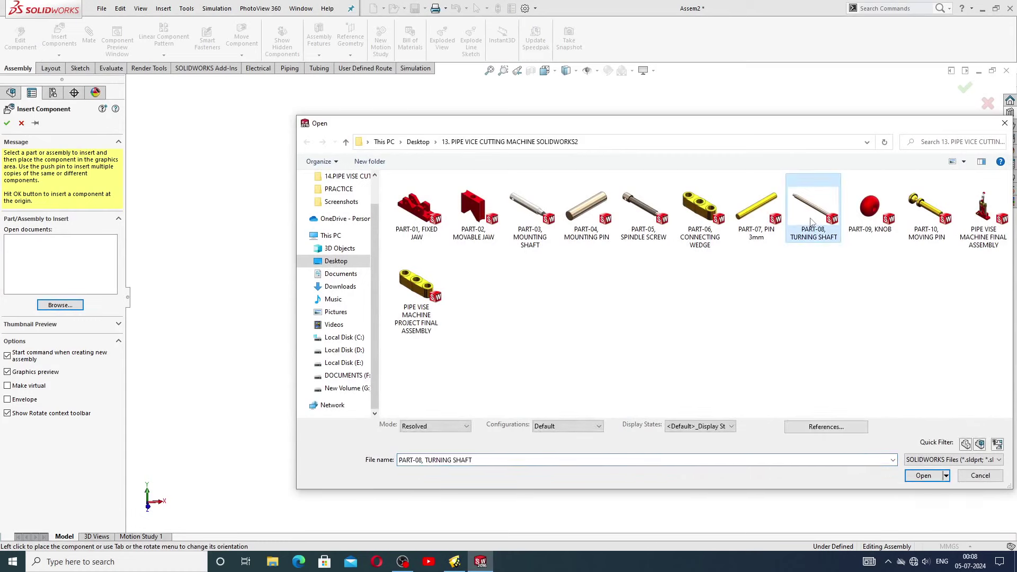
ctrl+click(873, 212)
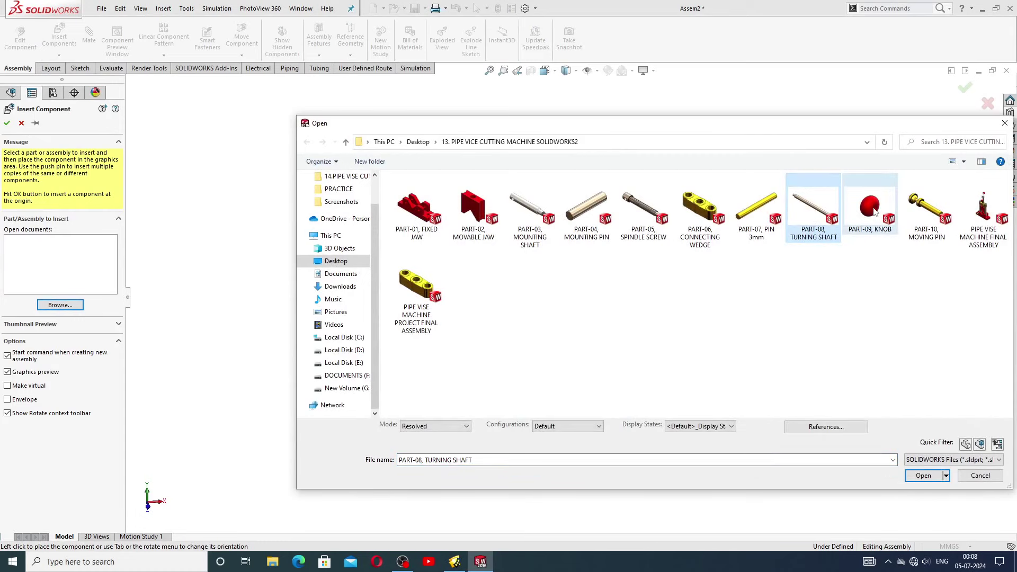
click(928, 491)
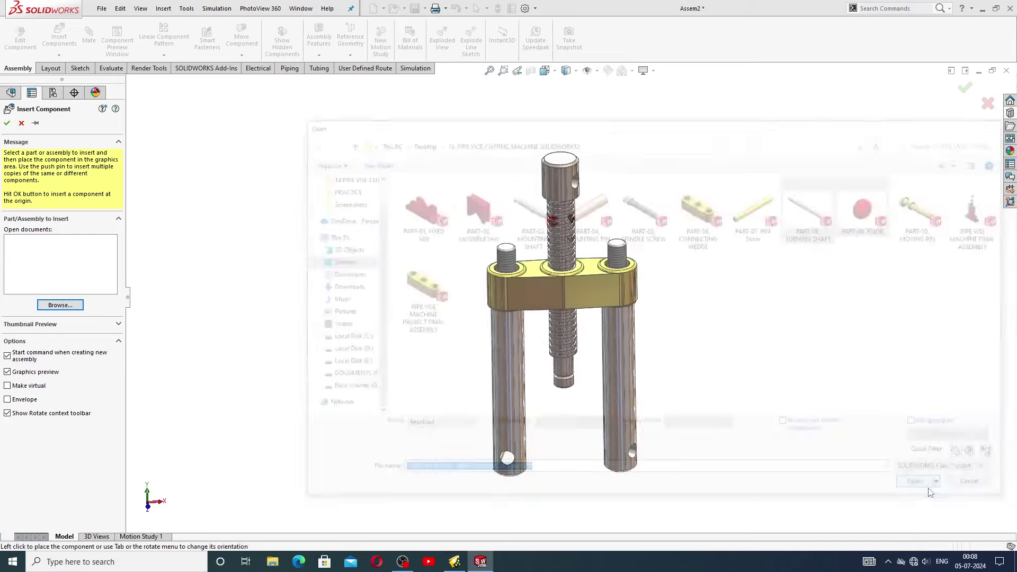
click(755, 218)
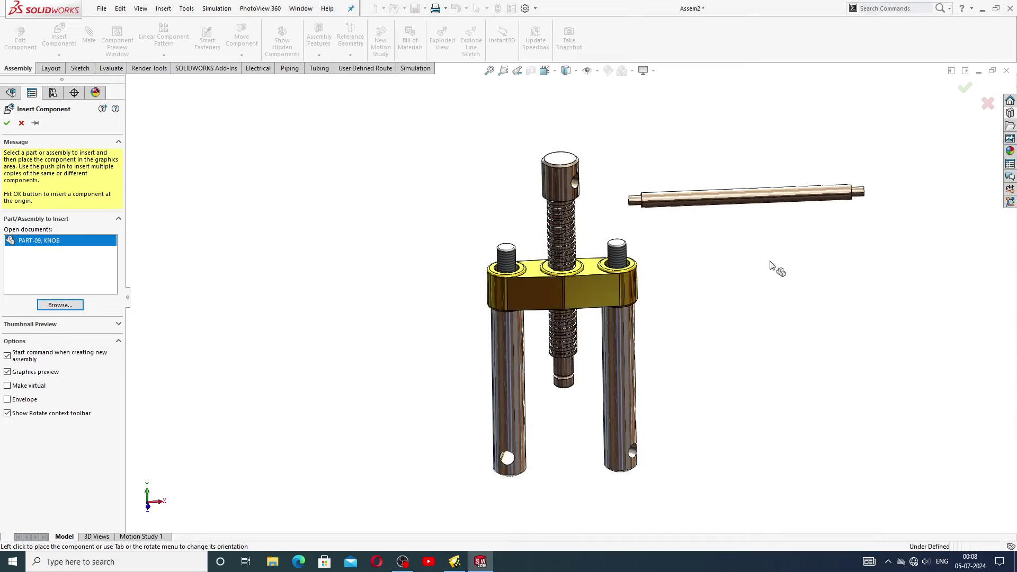
click(779, 265)
scroll(788, 255, down, 2)
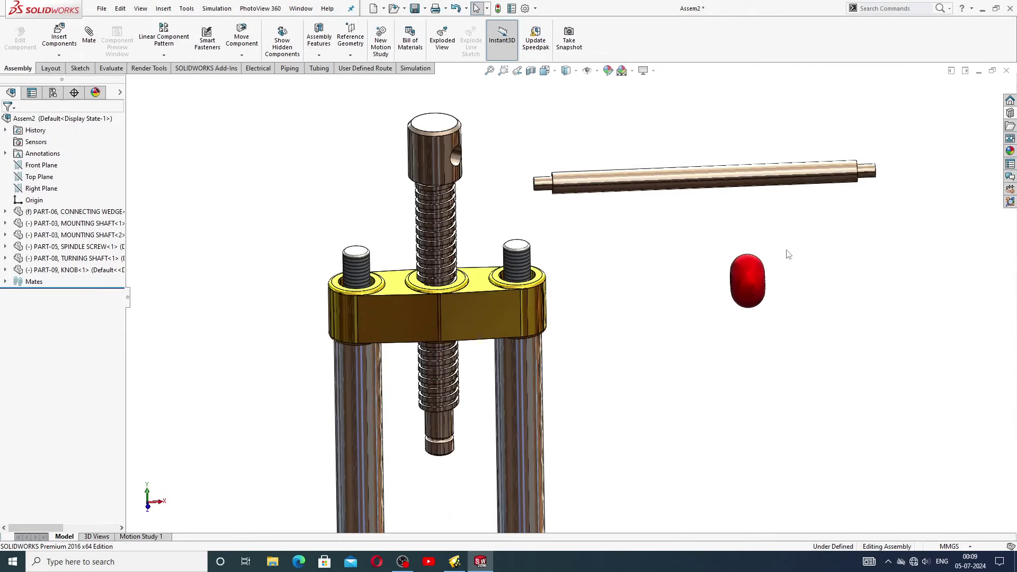
scroll(788, 254, up, 2)
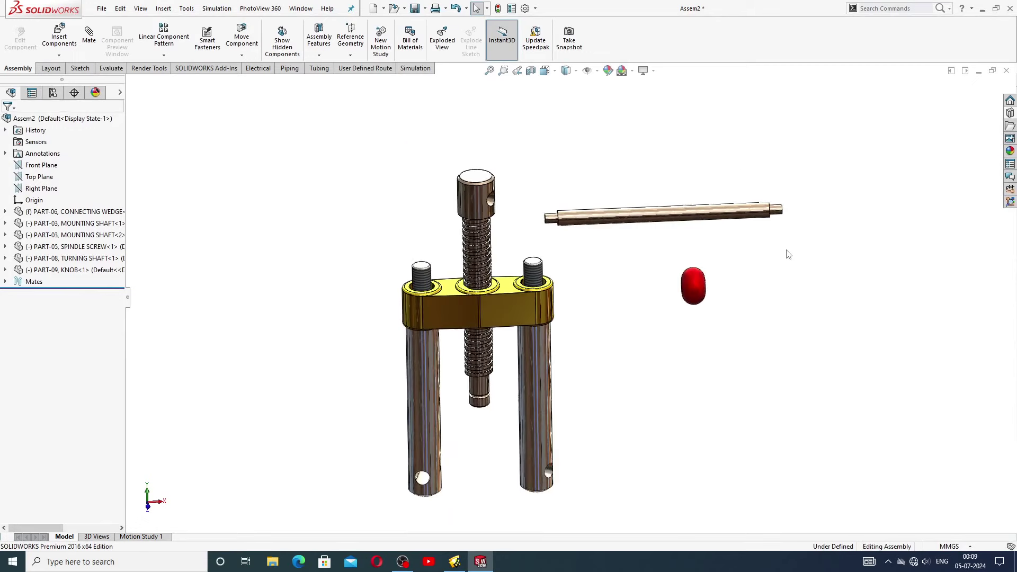
Step: Add a second knob copy and position one knob near each end of the shaft
ctrl+drag(700, 277, 771, 275)
scroll(726, 295, down, 1)
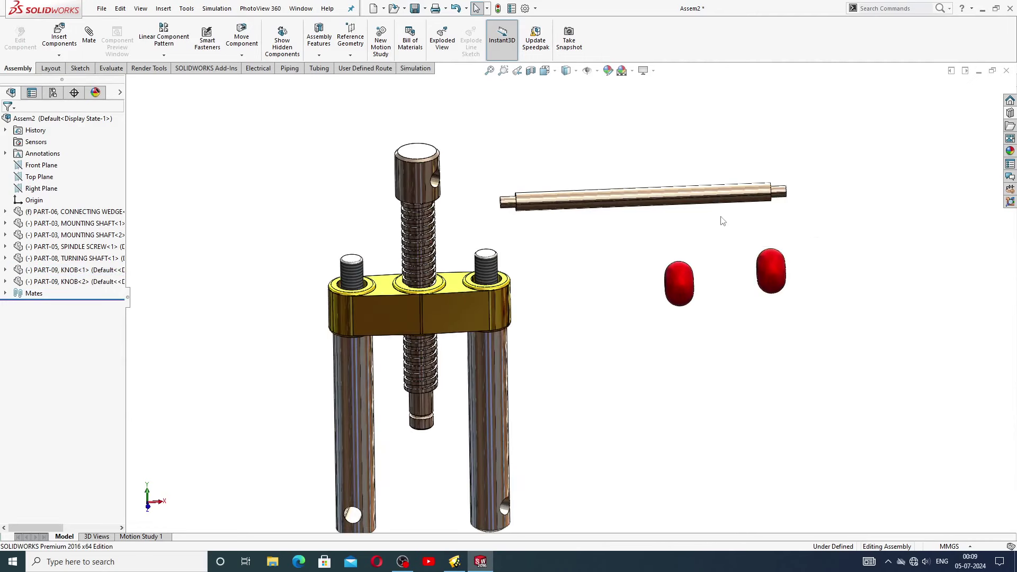
drag(726, 204, 784, 202)
click(791, 207)
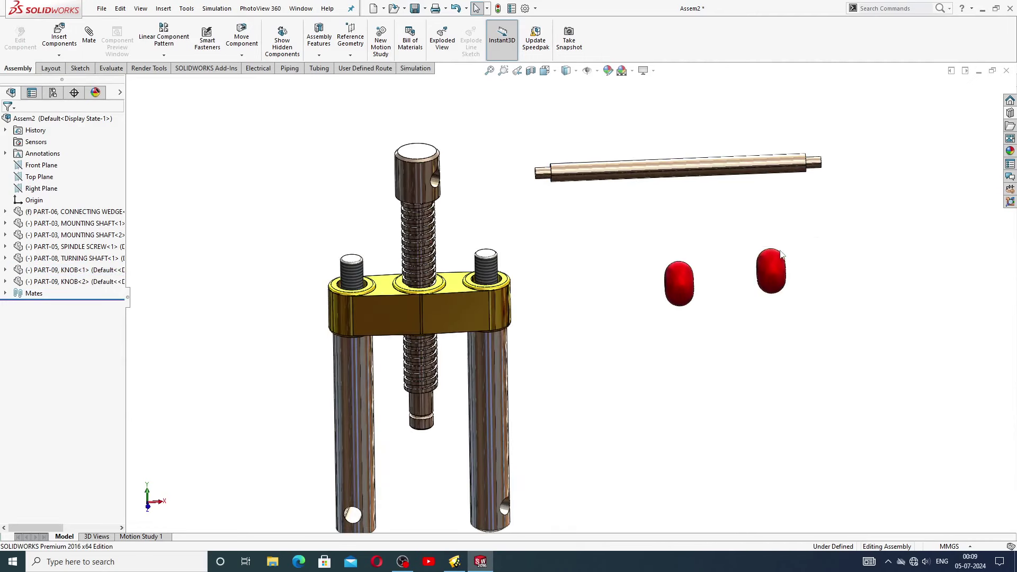
drag(777, 266, 880, 152)
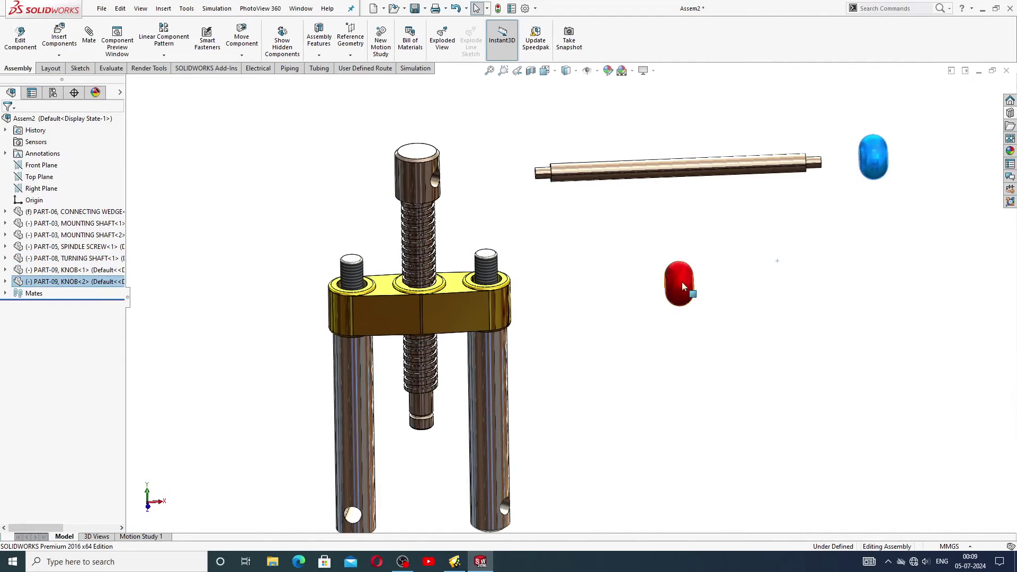
drag(683, 286, 522, 151)
click(722, 226)
middle_drag(733, 228, 779, 221)
scroll(779, 226, down, 3)
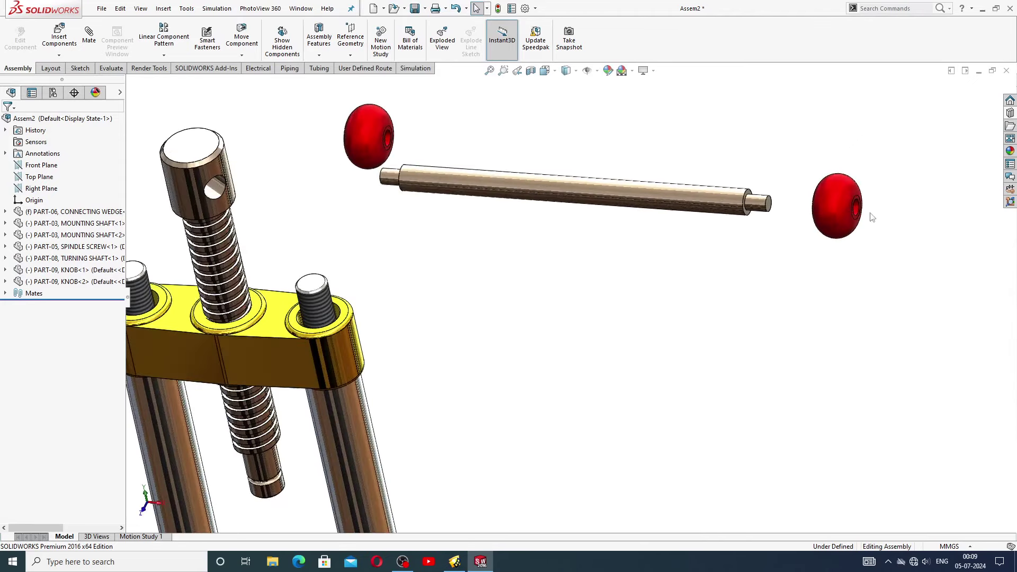
scroll(863, 222, down, 1)
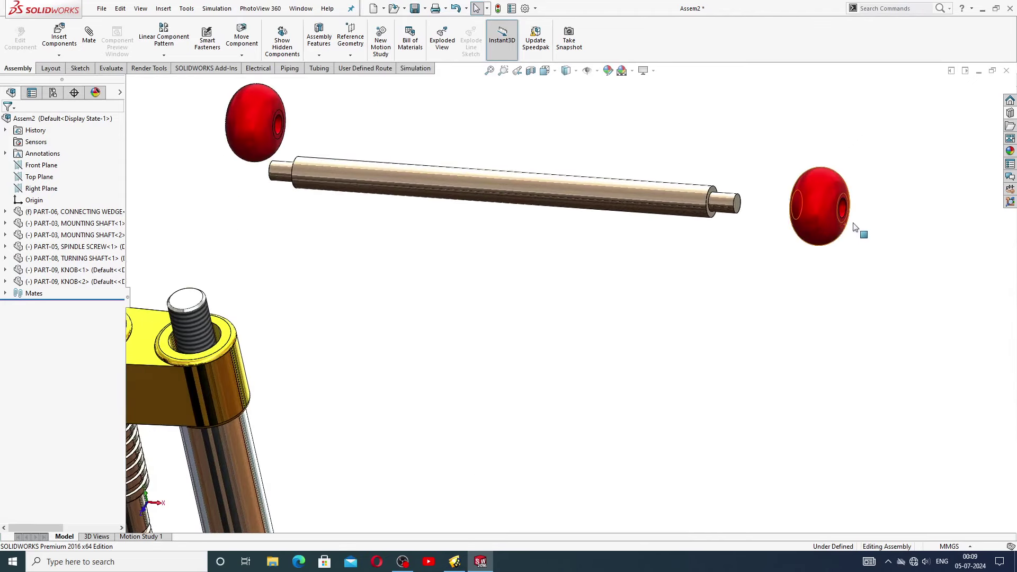
Step: Mate the knob's hole concentric with the turning shaft's right end
click(90, 36)
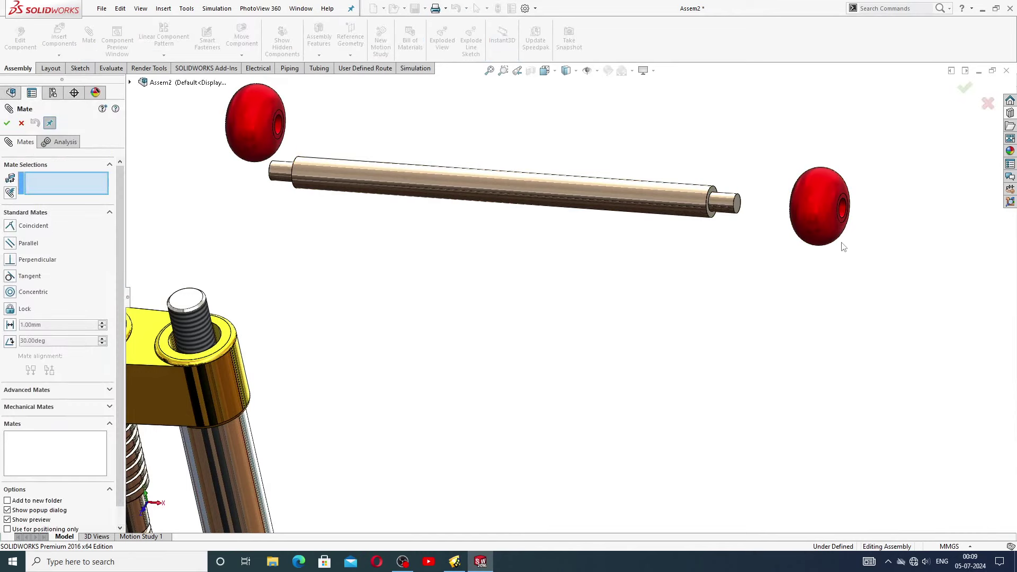
scroll(826, 241, down, 2)
click(641, 194)
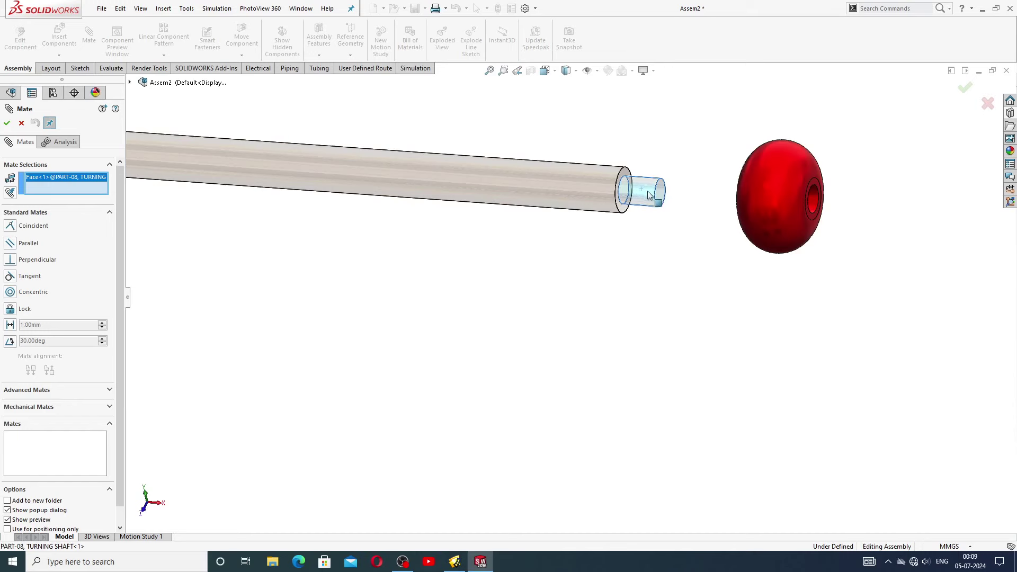
click(816, 202)
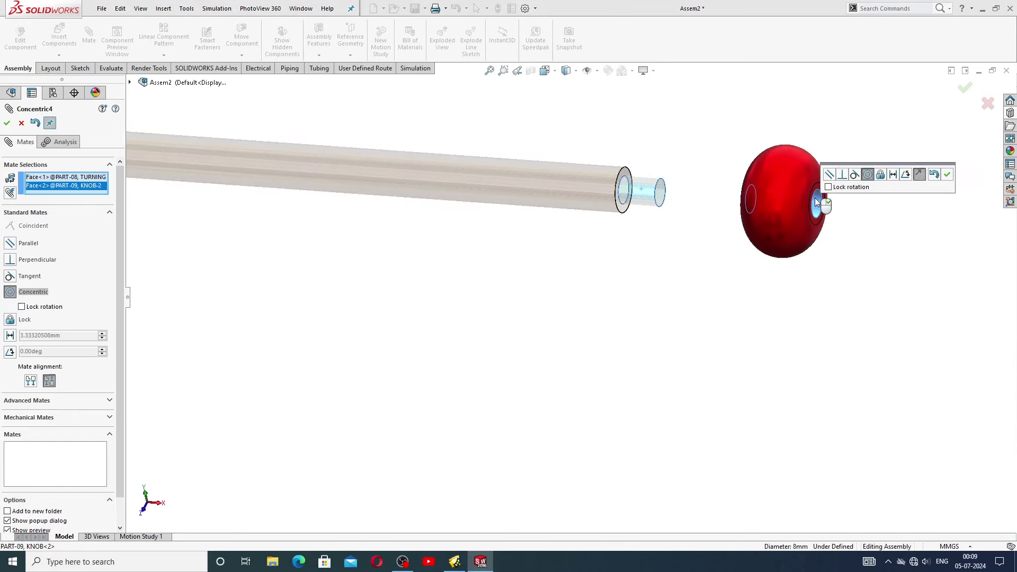
click(948, 175)
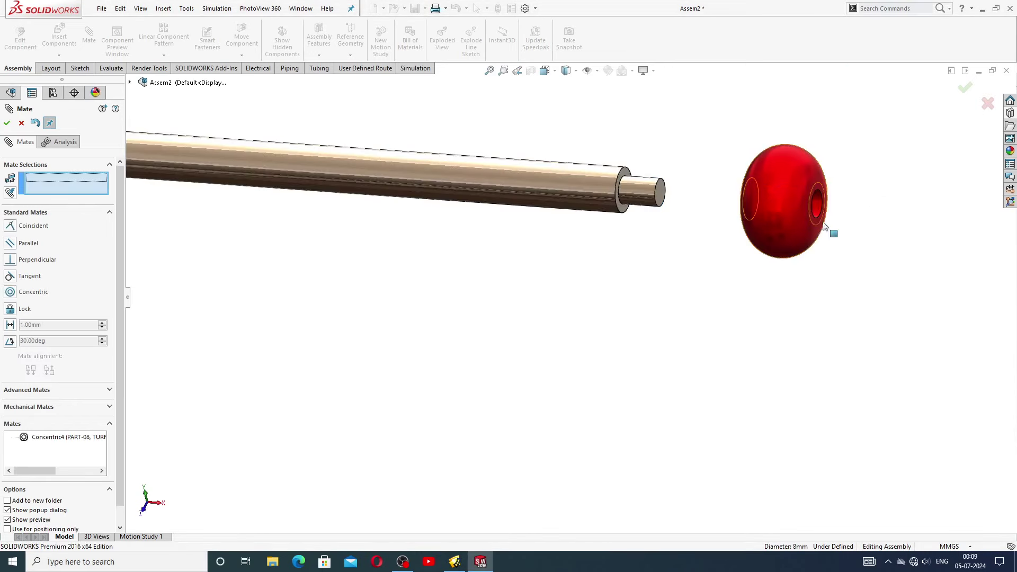
Step: Mate the shaft's right end face coincident with the knob face
click(622, 195)
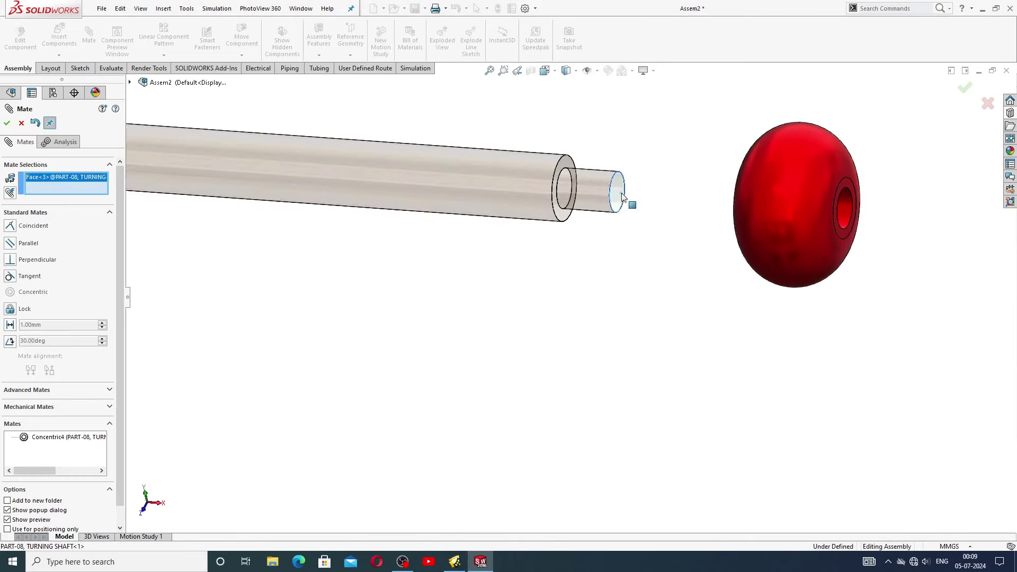
click(847, 188)
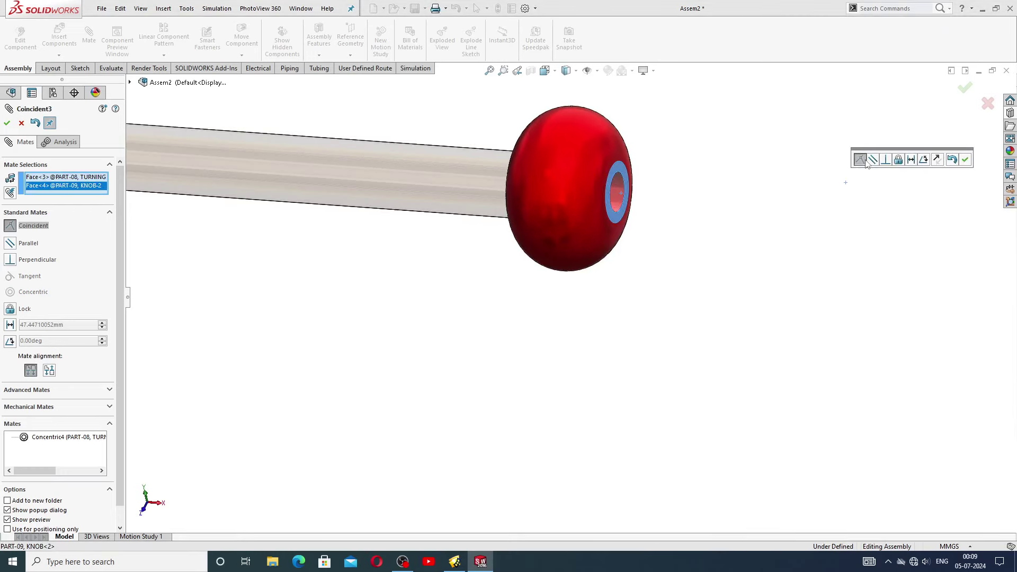
click(966, 161)
scroll(689, 218, up, 10)
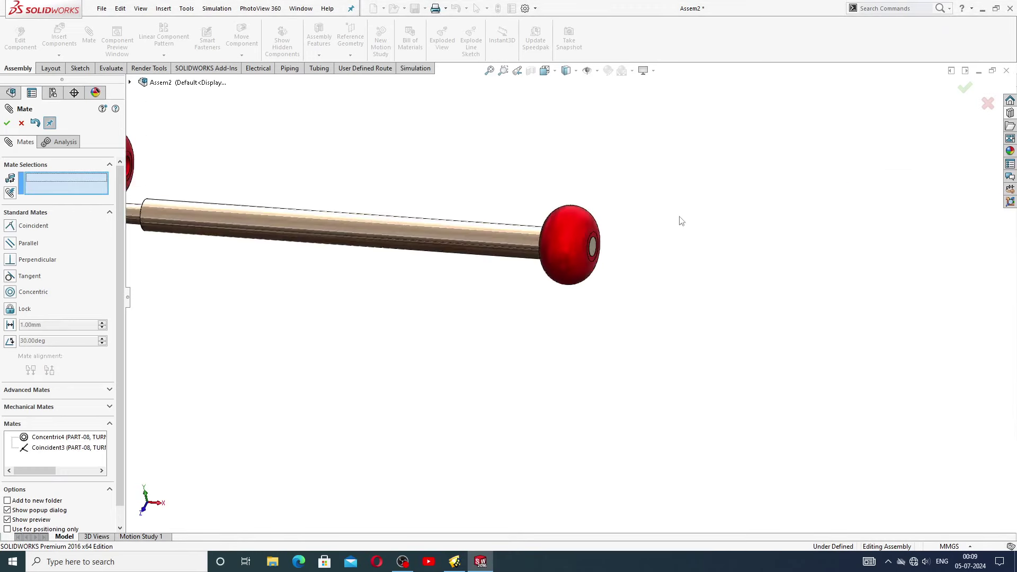
Step: Mate the second knob's hole concentric with the shaft's left end (Concentric5)
scroll(453, 260, down, 5)
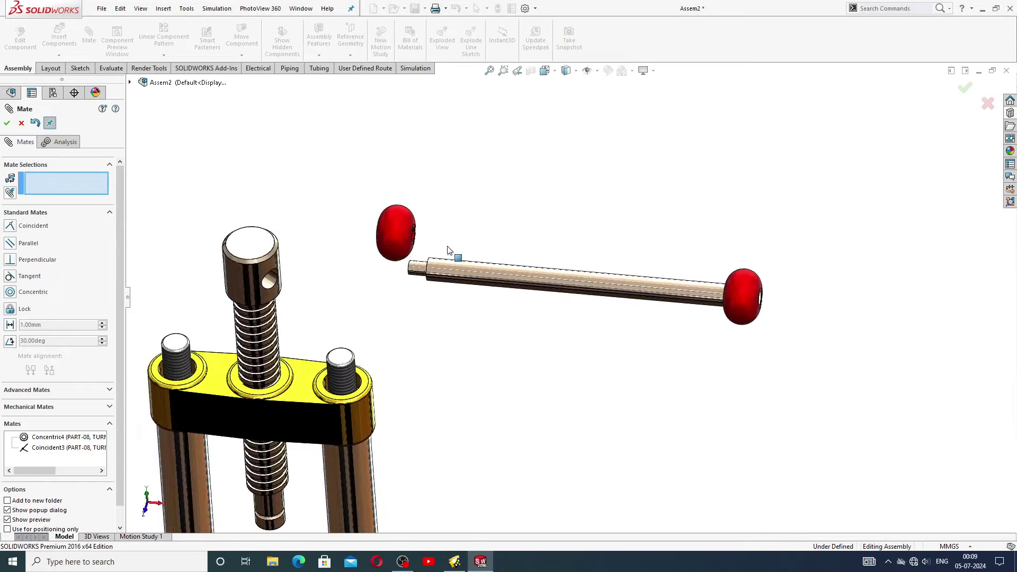
scroll(408, 273, down, 2)
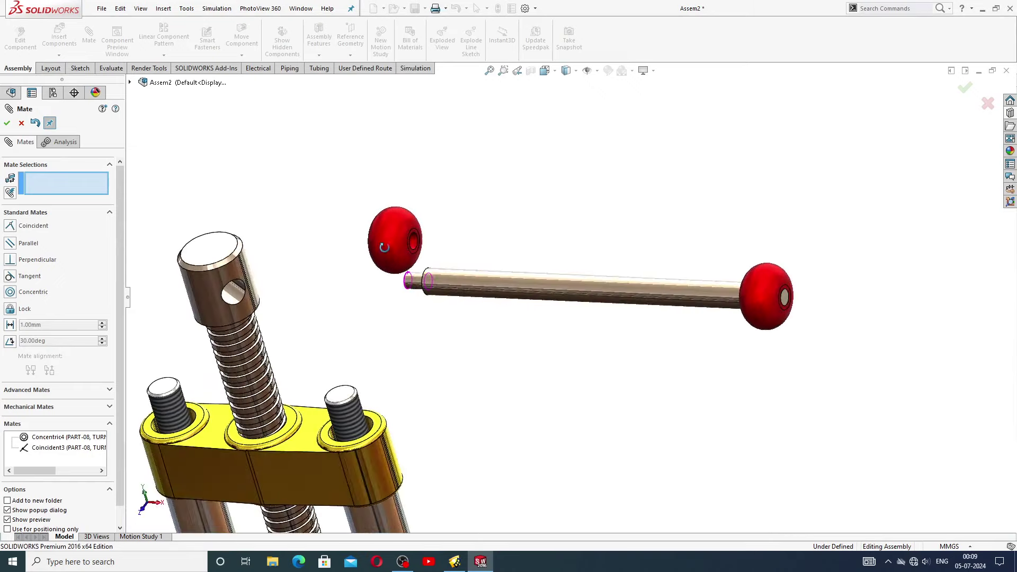
scroll(419, 279, down, 2)
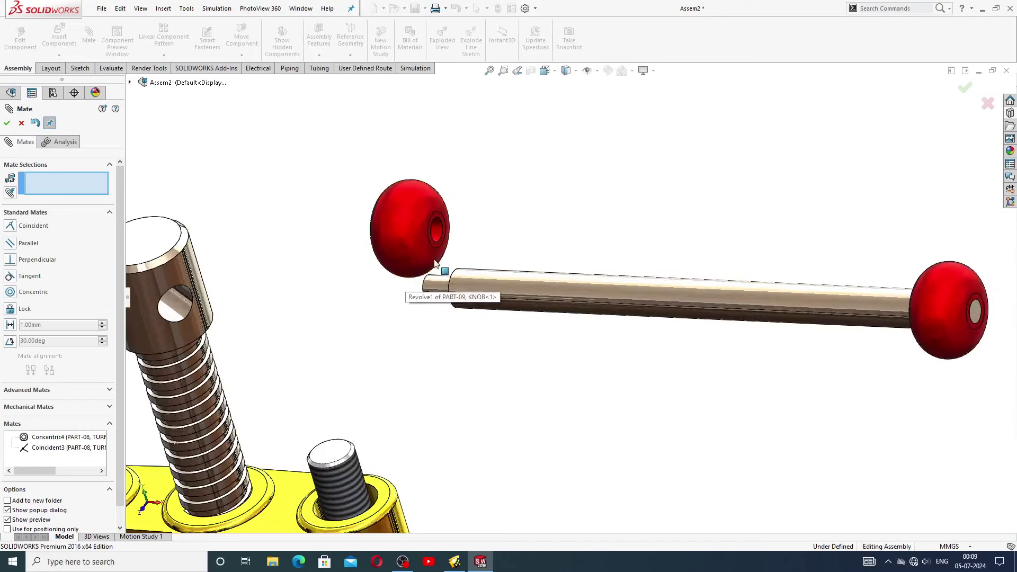
click(438, 289)
click(438, 232)
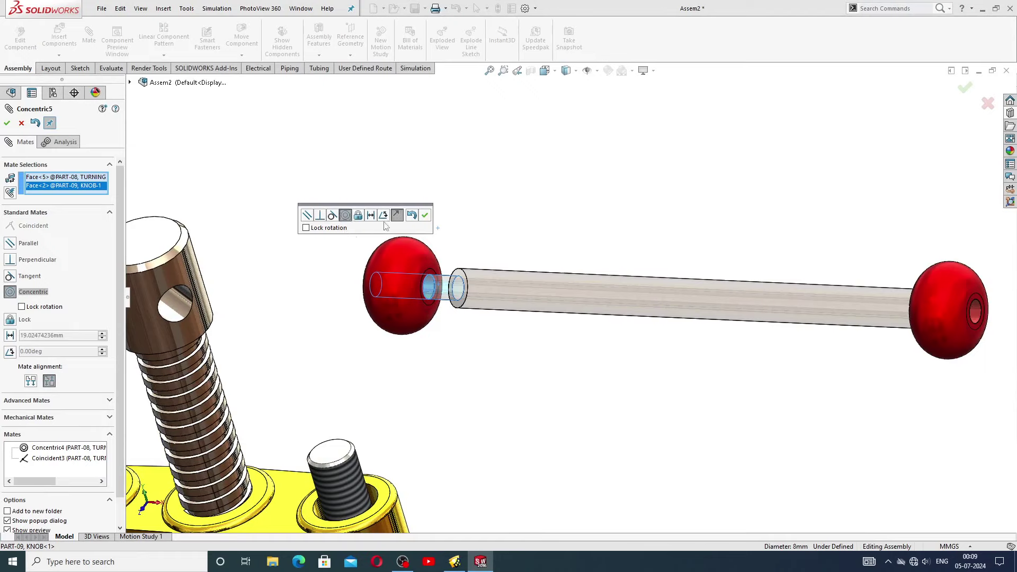
click(425, 215)
Step: Mate the shaft's left end face coincident with the knob's outer face
scroll(455, 310, down, 2)
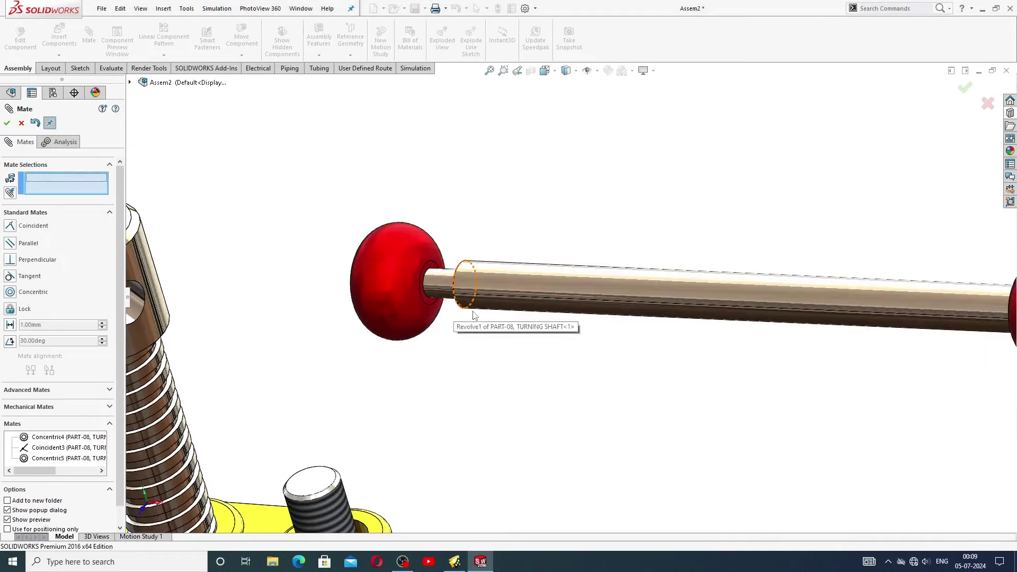
drag(409, 269, 495, 270)
scroll(483, 284, down, 3)
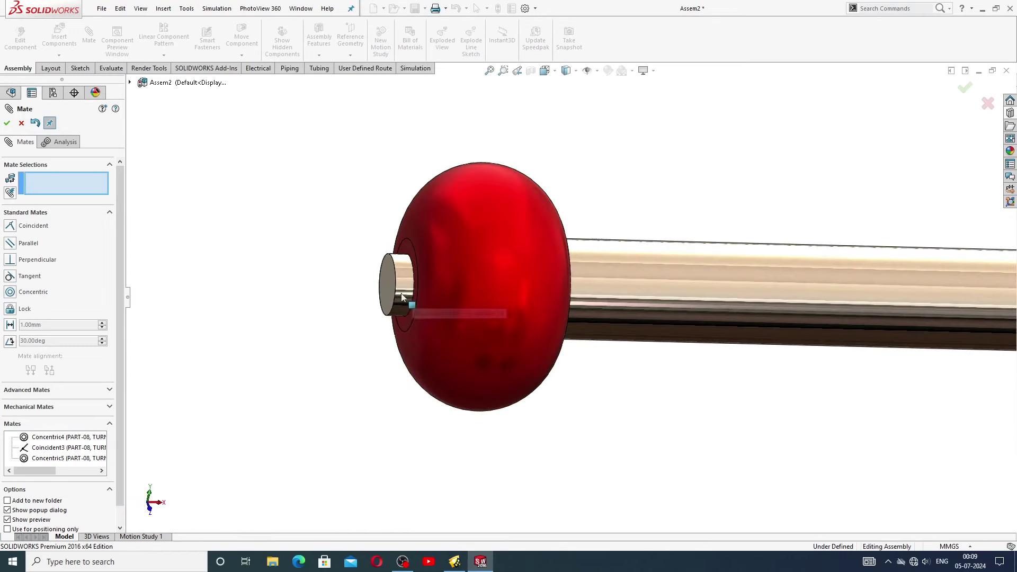
click(387, 285)
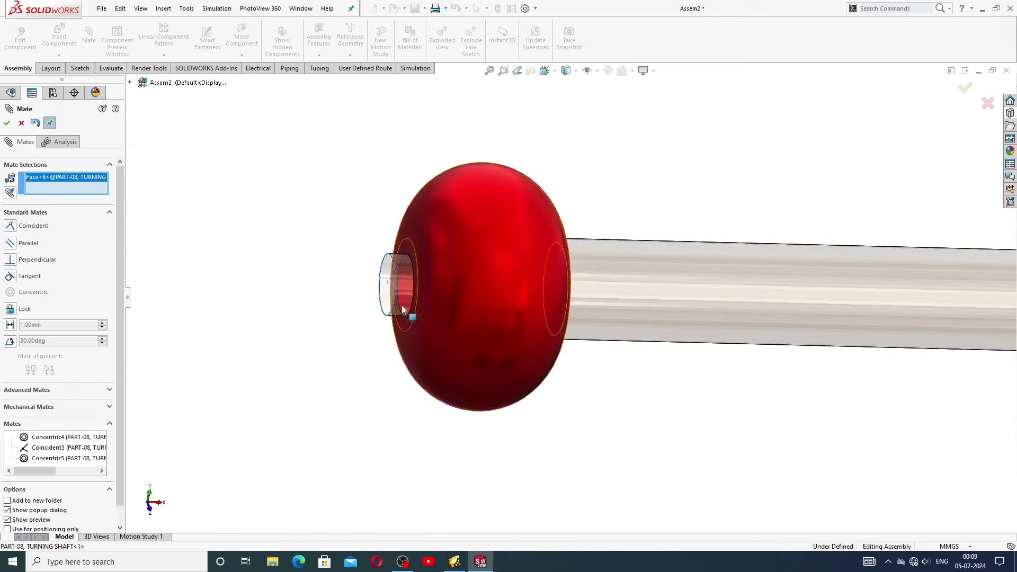
middle_drag(409, 310, 405, 261)
click(405, 261)
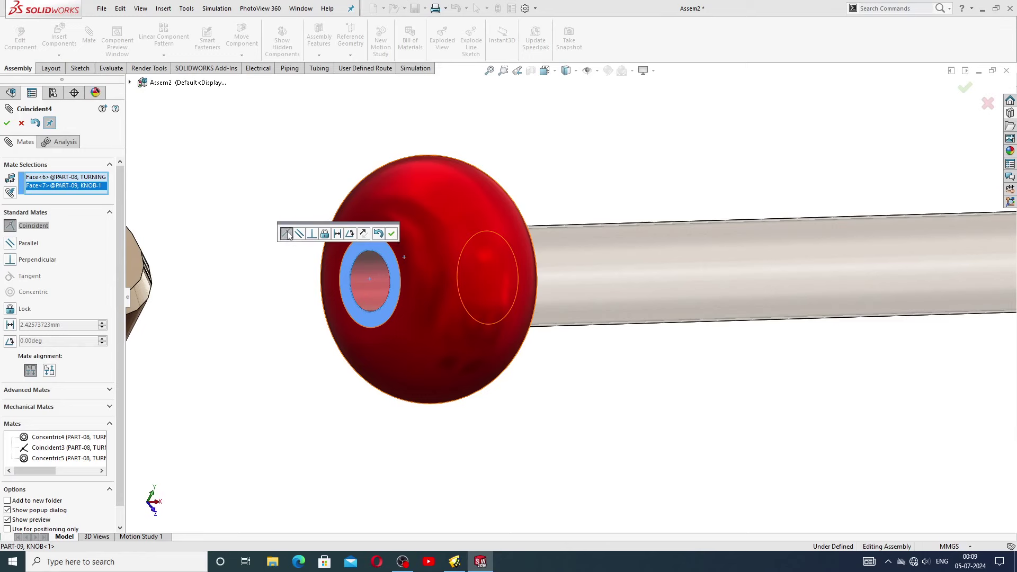
click(392, 235)
scroll(610, 196, up, 5)
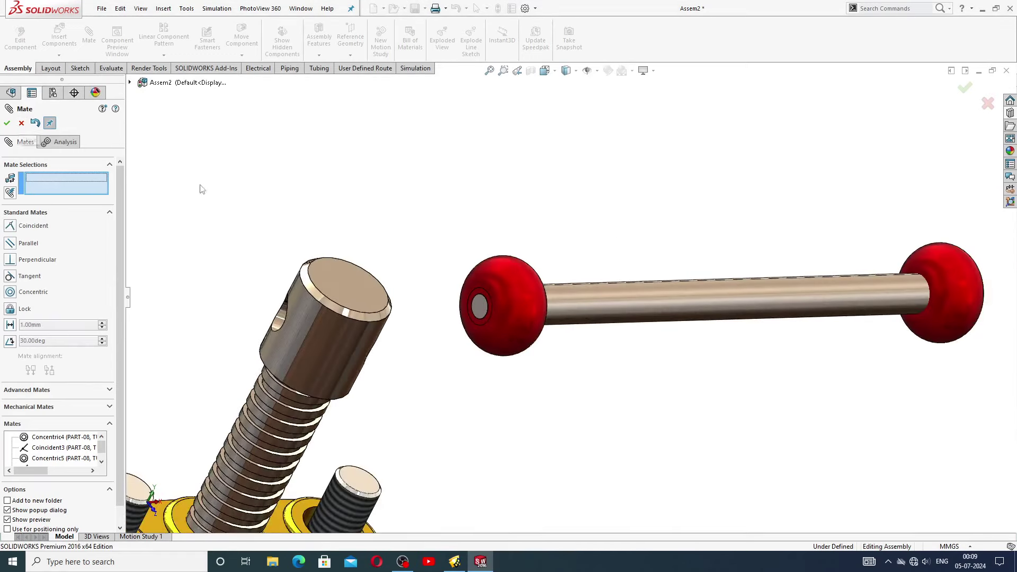
scroll(482, 336, up, 4)
Step: Mate the turning shaft concentric with the spindle screw head's cross hole and slide it through
key(ctrl+1)
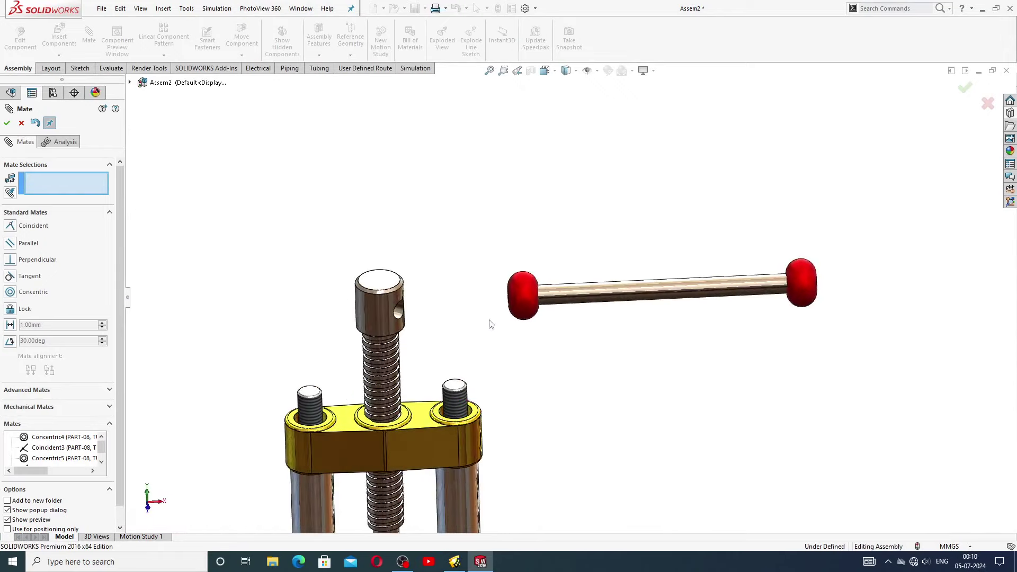
scroll(483, 334, down, 3)
click(691, 265)
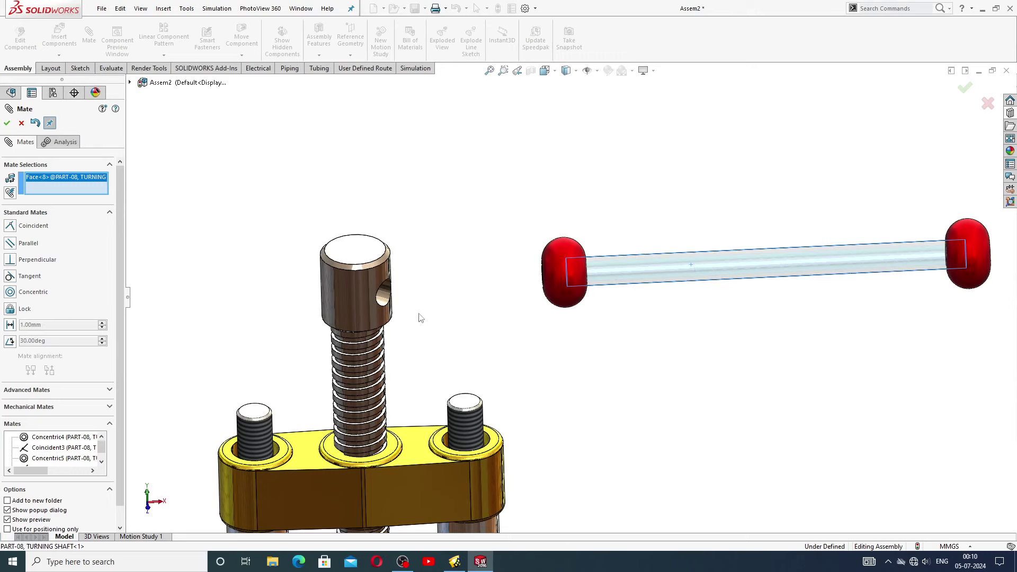
click(386, 296)
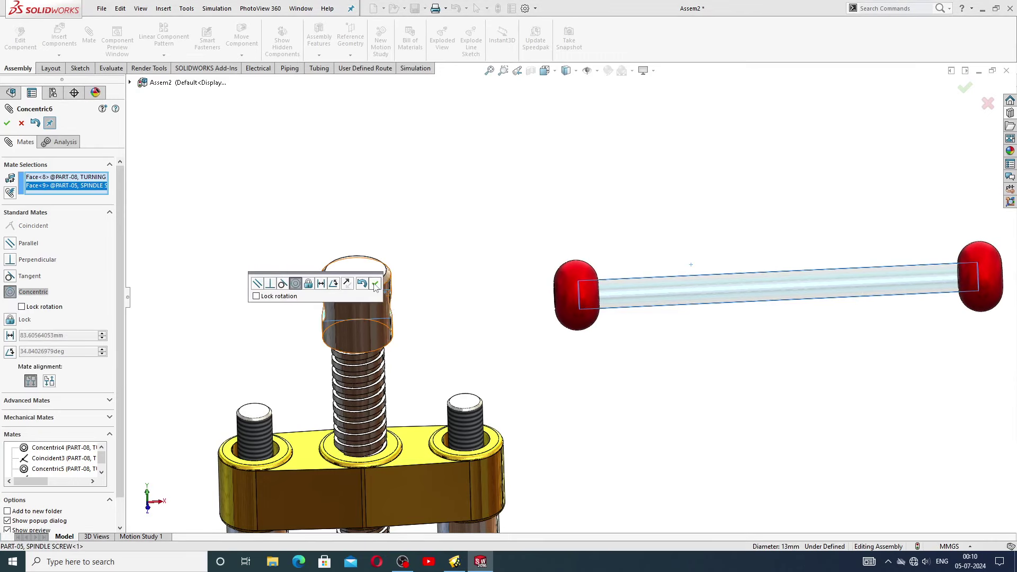
click(375, 284)
drag(666, 281, 348, 255)
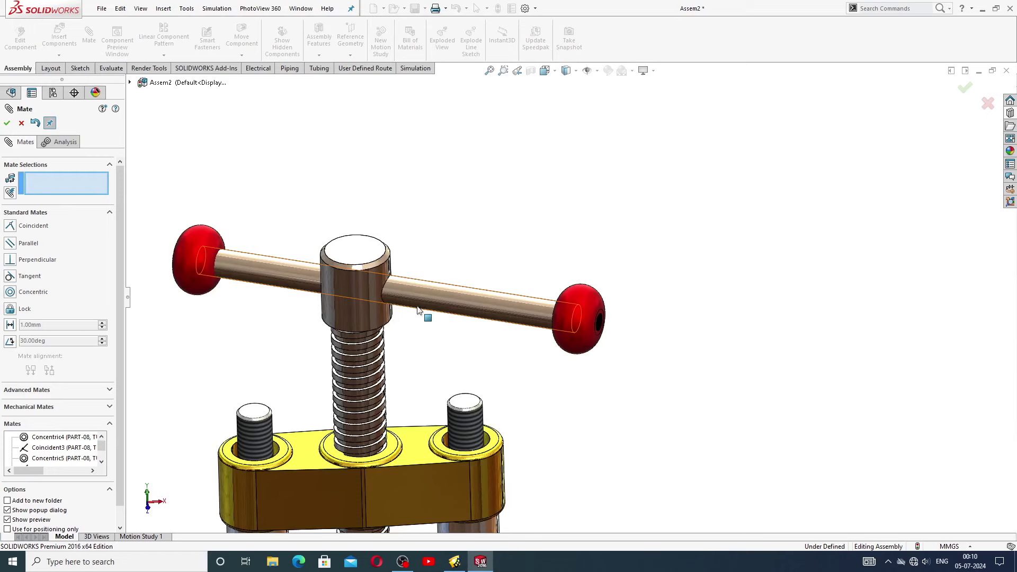
scroll(424, 313, down, 3)
middle_drag(424, 313, 431, 341)
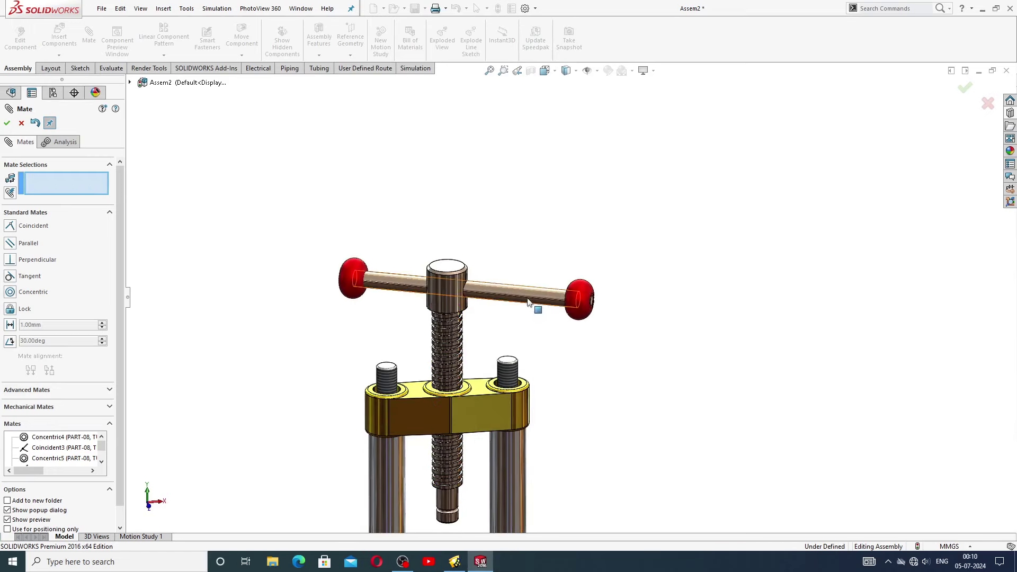
drag(539, 302, 499, 301)
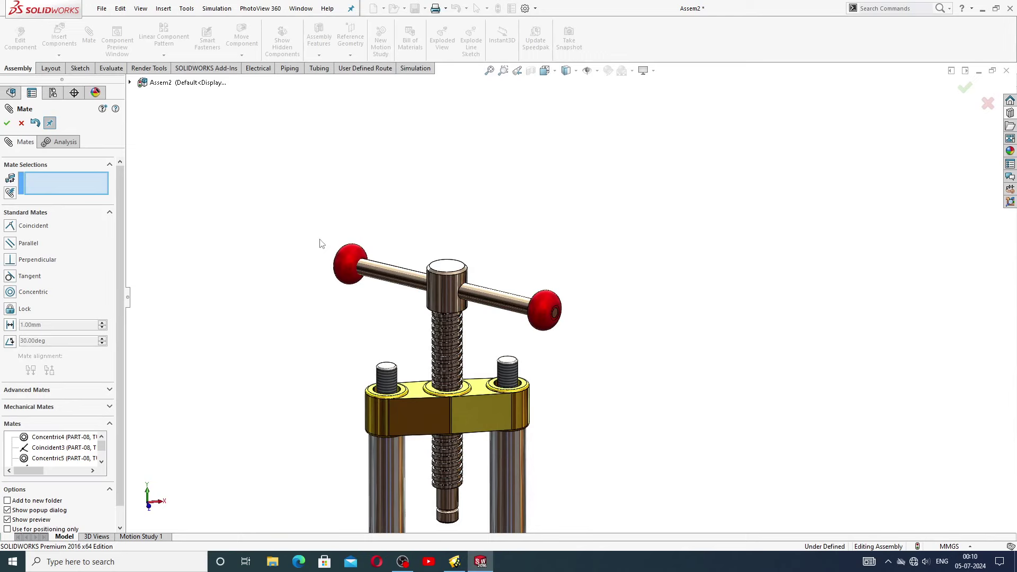
Step: Choose the Width mate from the Advanced Mates list
click(35, 393)
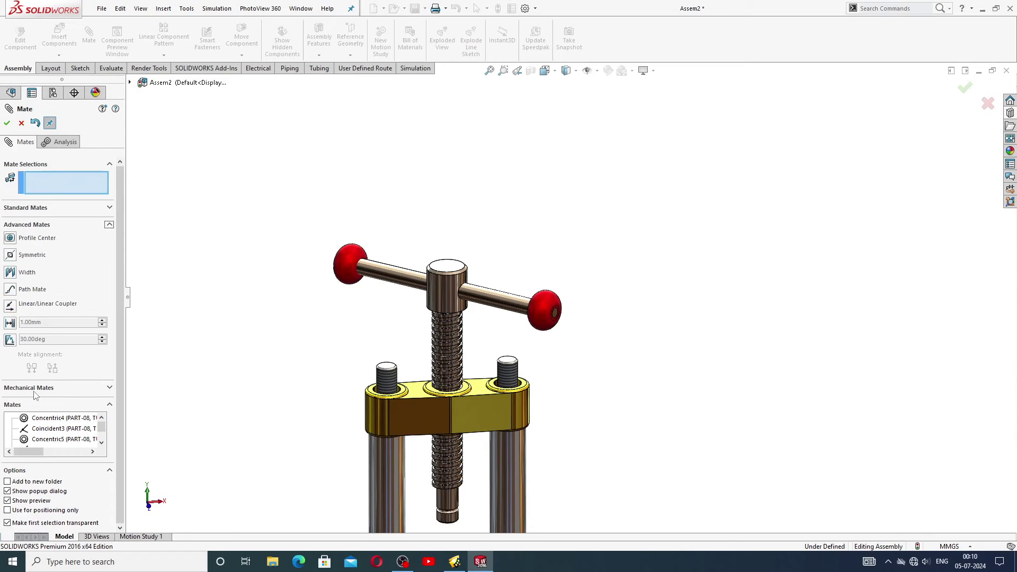
click(11, 273)
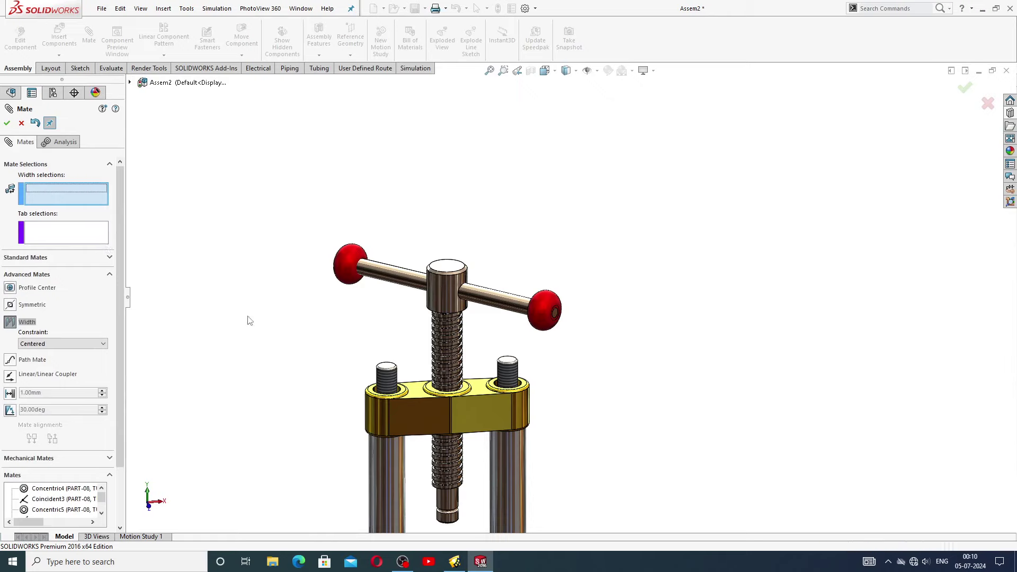
middle_drag(250, 317, 276, 275)
scroll(592, 334, down, 3)
scroll(466, 303, up, 3)
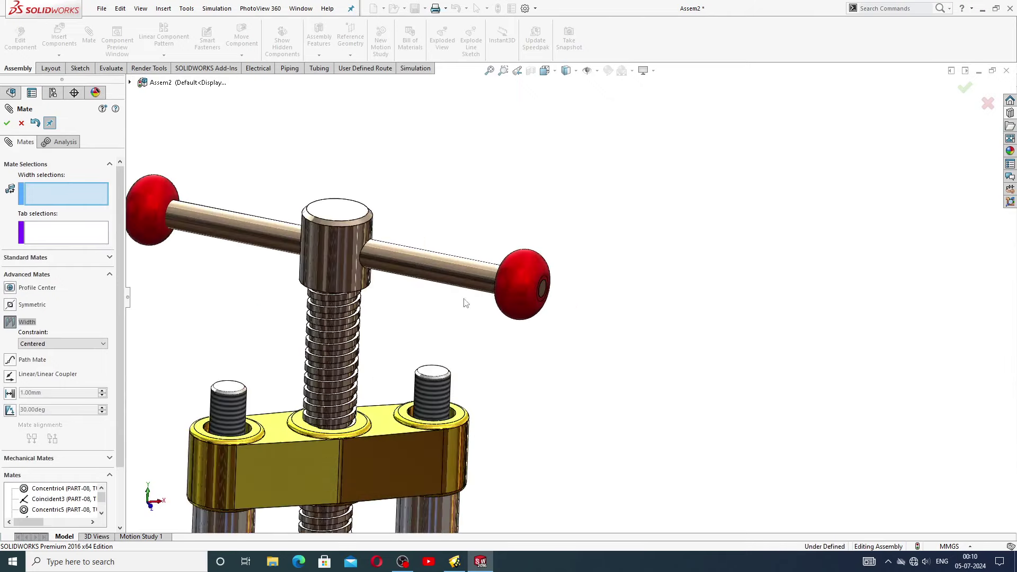
scroll(456, 360, down, 5)
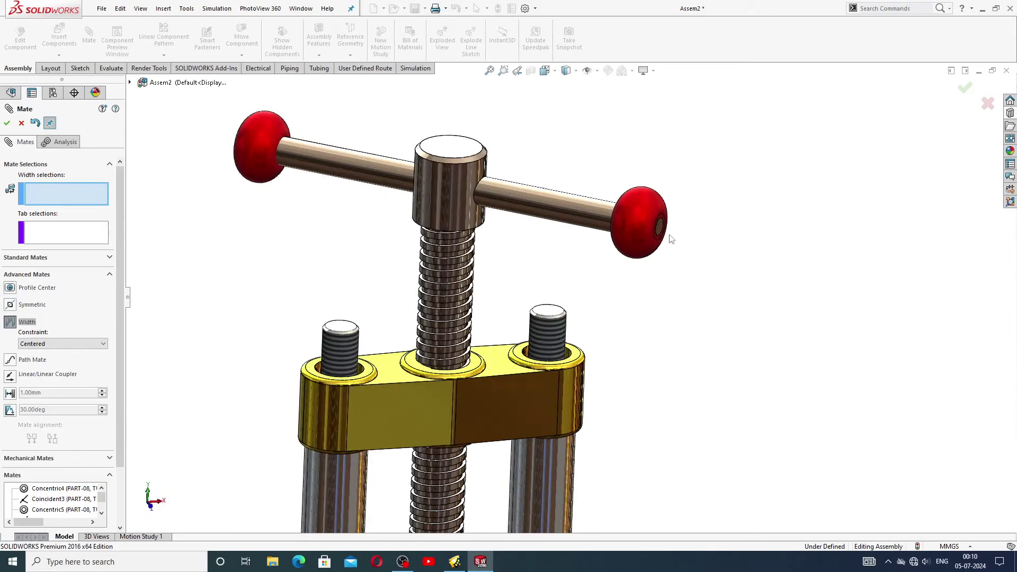
scroll(665, 225, down, 3)
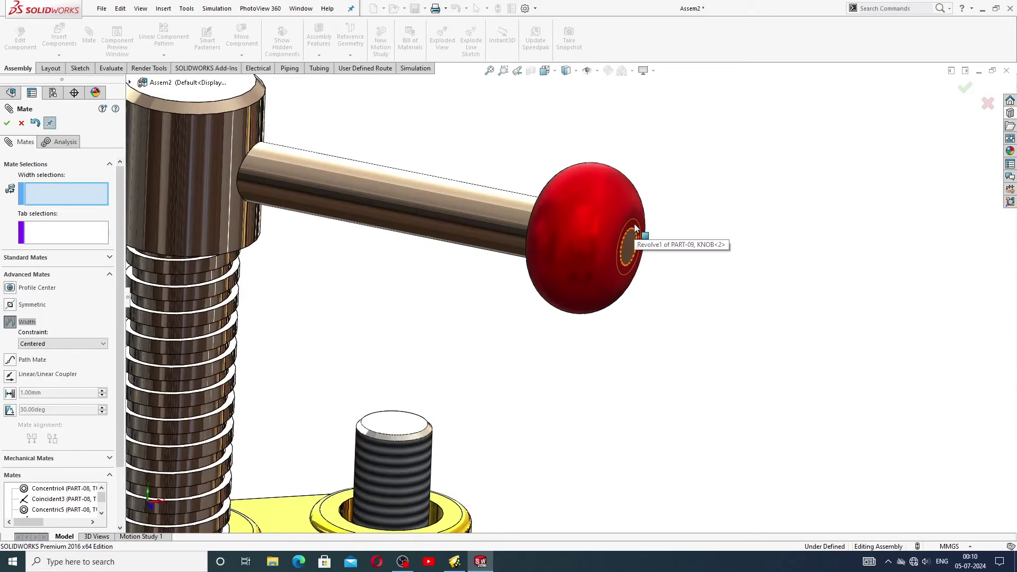
Step: Select the knob faces and spindle head face, then cancel the Width mate
click(637, 234)
scroll(493, 307, up, 4)
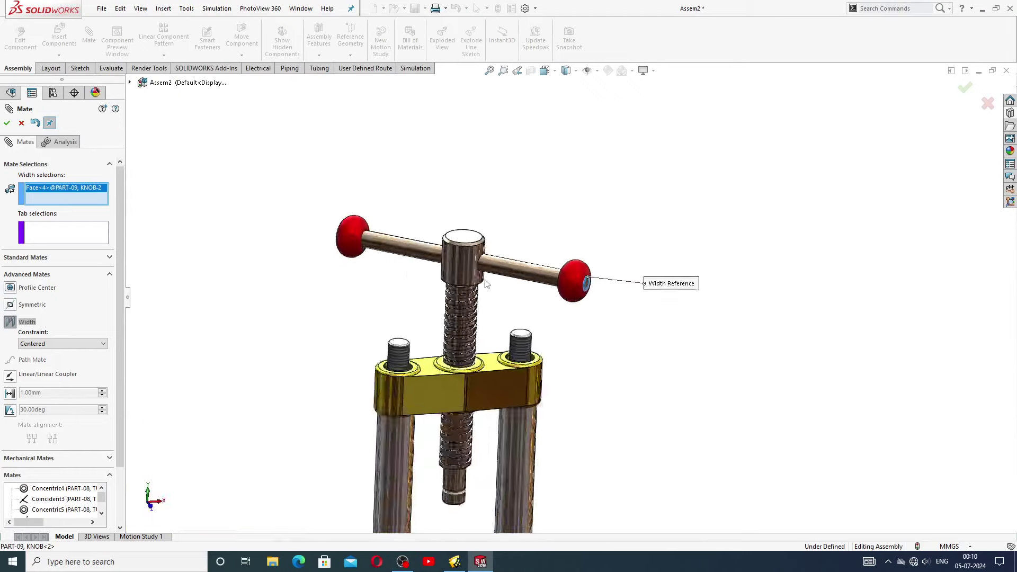
key(Down)
key(Down)
key(Left)
key(Left)
scroll(380, 247, down, 3)
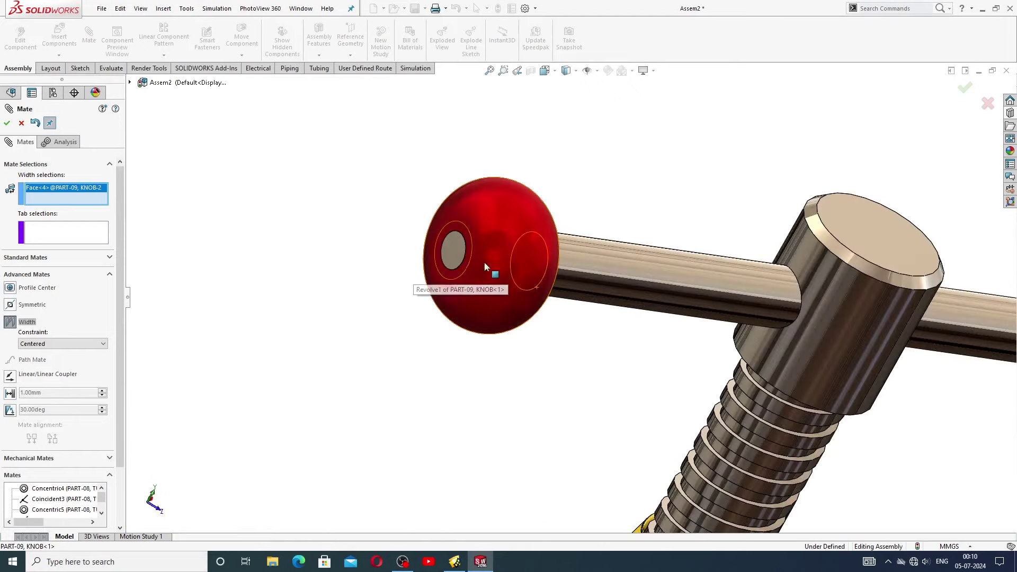
click(465, 233)
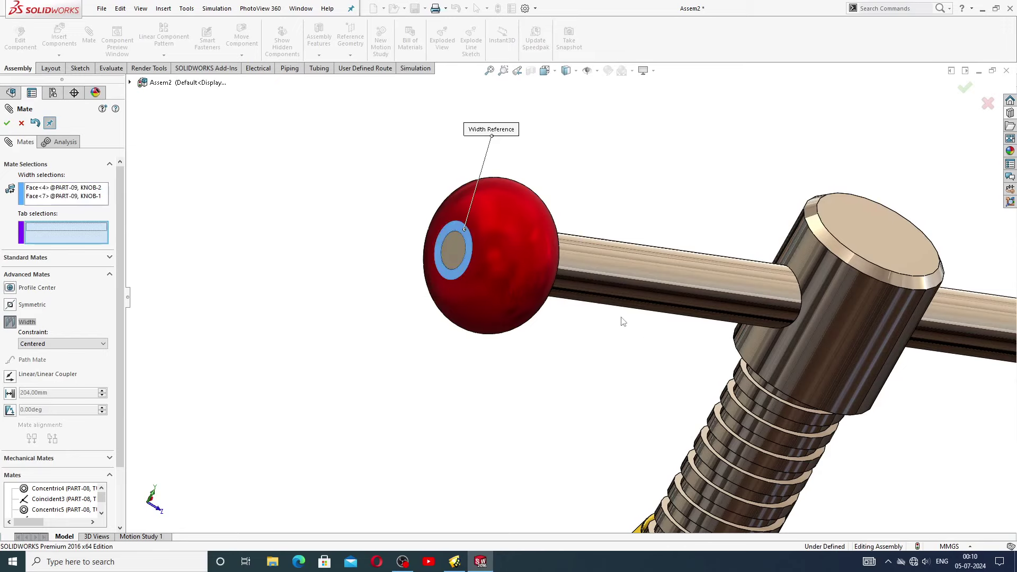
scroll(623, 322, up, 3)
key(Up)
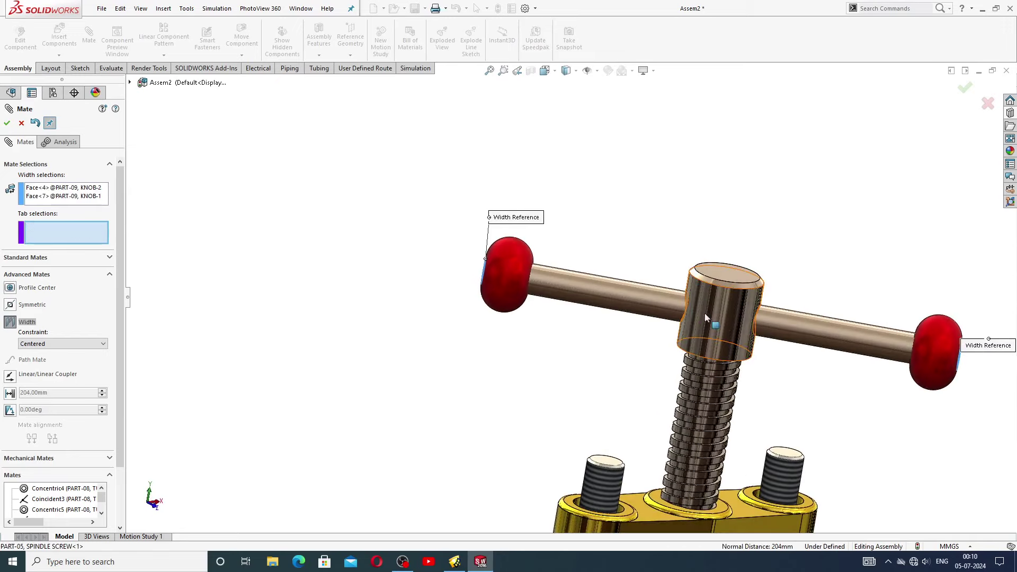
click(721, 317)
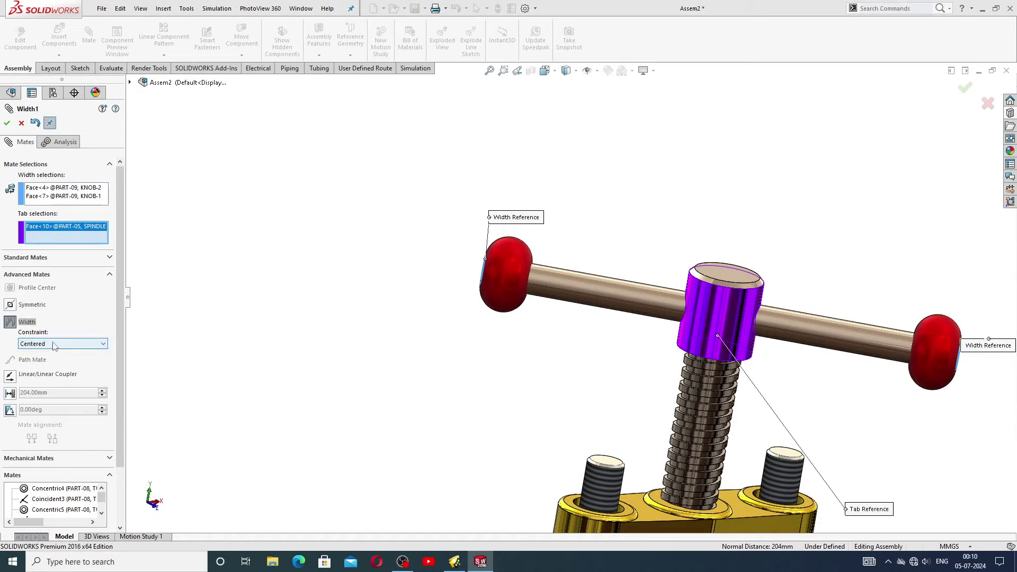
scroll(624, 324, up, 4)
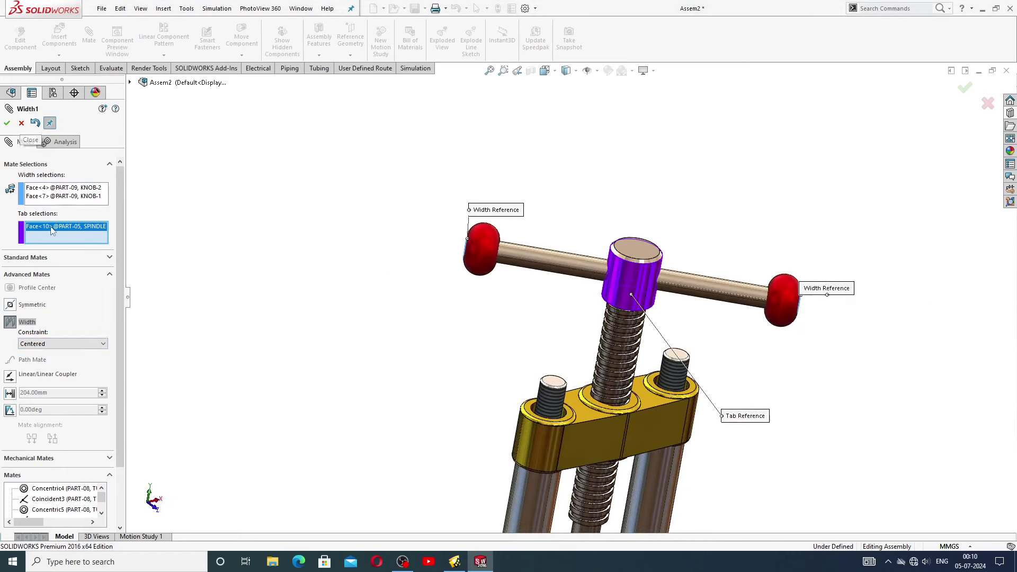
click(22, 124)
Step: Clear the shaft selection and choose the Width advanced mate
scroll(662, 344, up, 2)
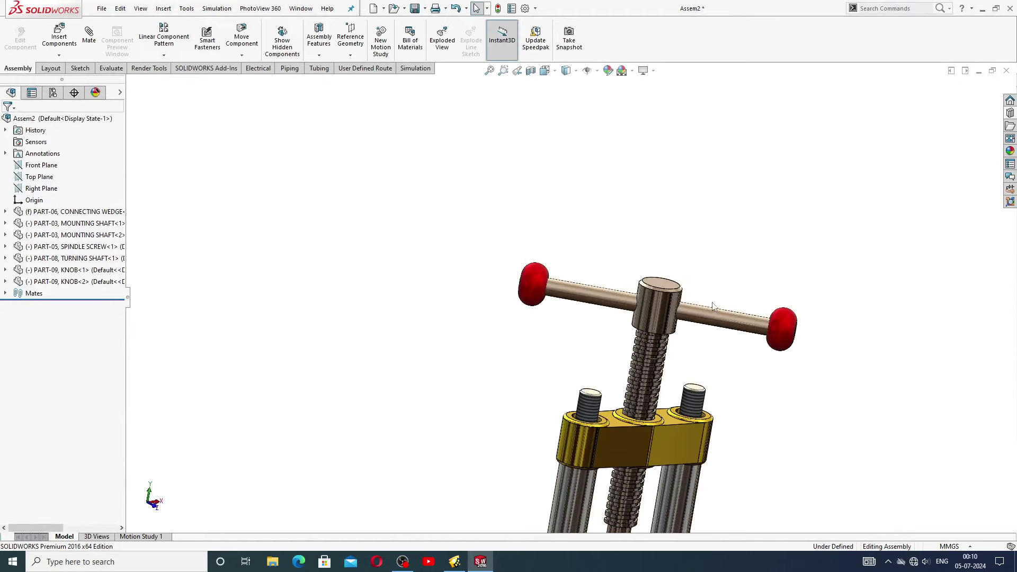
click(727, 311)
key(Escape)
middle_drag(721, 306, 640, 323)
scroll(636, 331, down, 3)
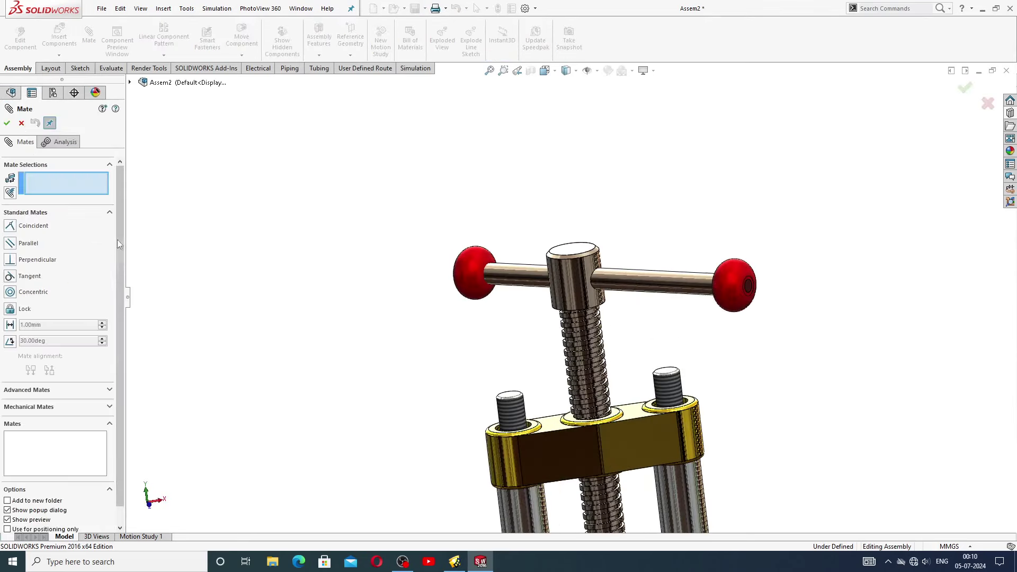
click(35, 391)
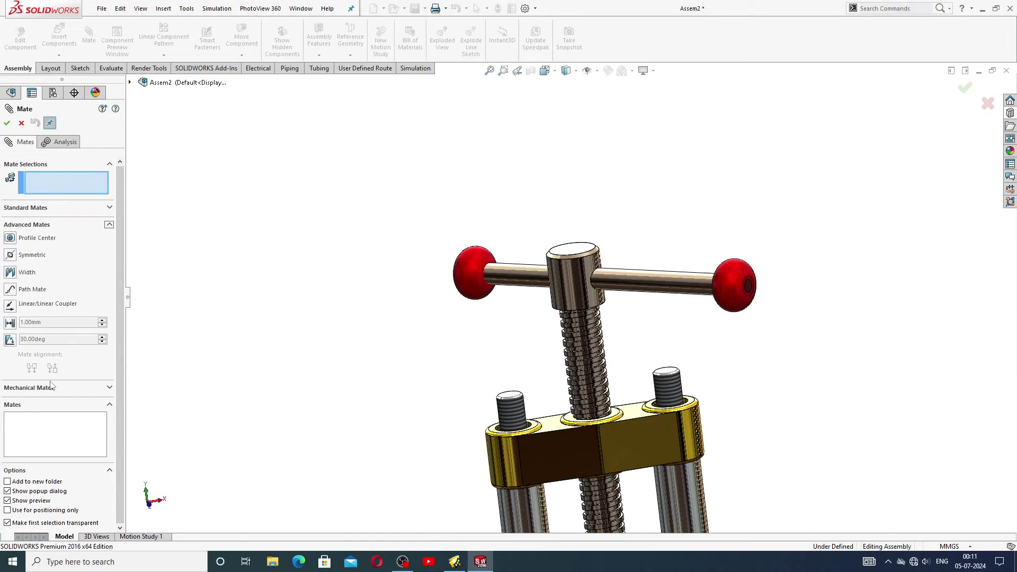
click(10, 273)
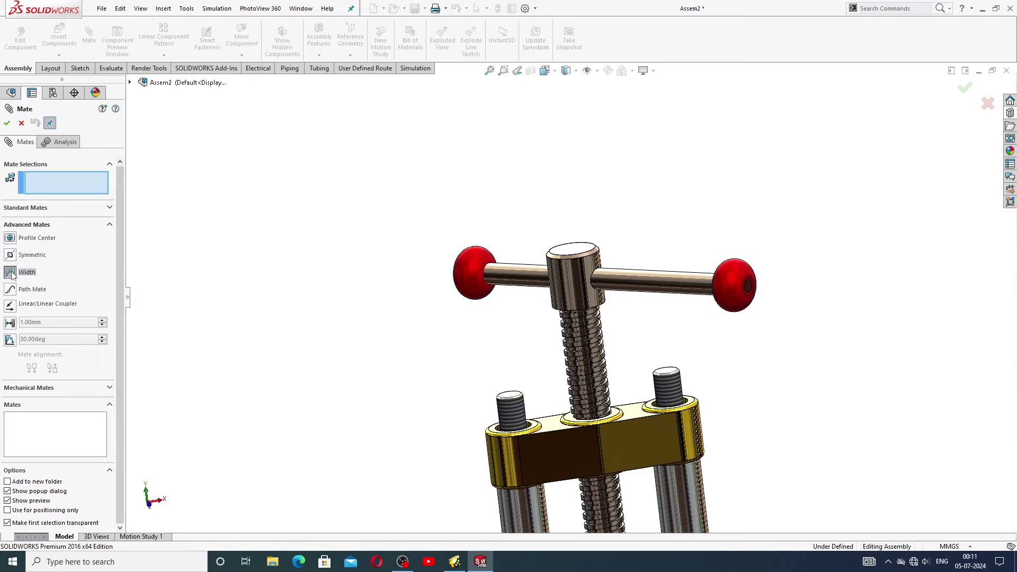
scroll(686, 310, down, 5)
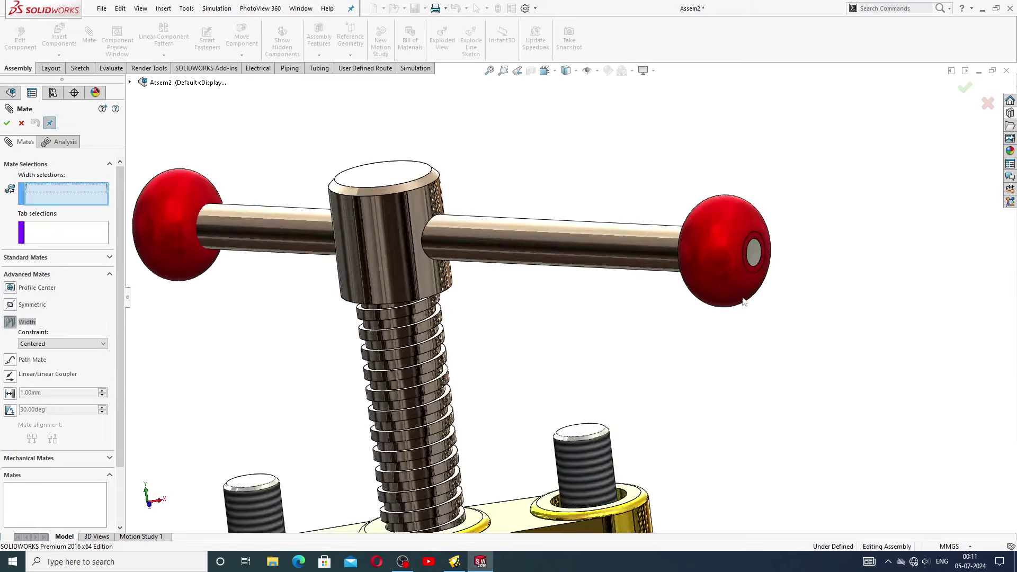
scroll(746, 259, down, 3)
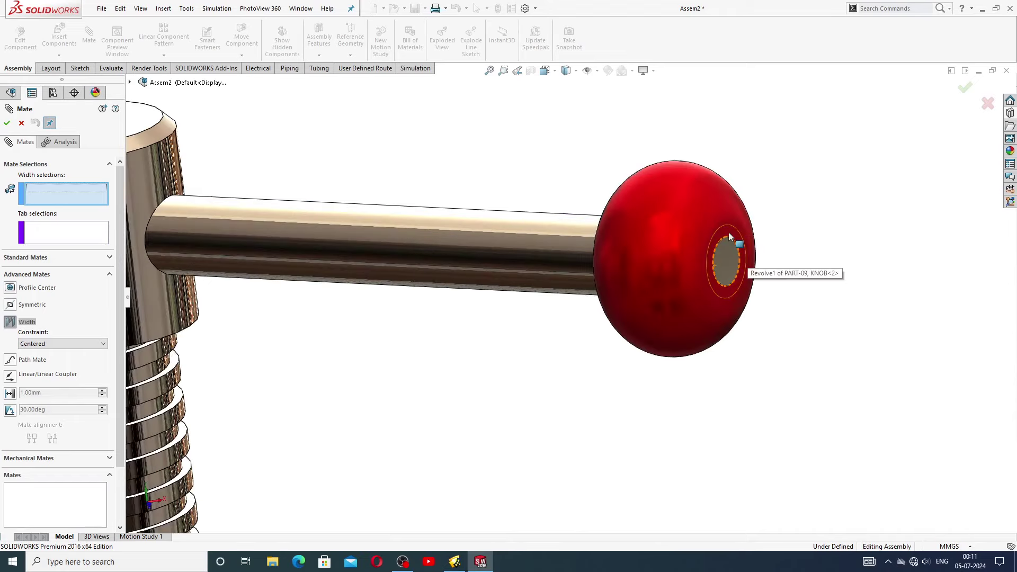
Step: Set the Width mate between both knob faces and the spindle collar face, Centered, and confirm
click(729, 234)
scroll(614, 339, up, 5)
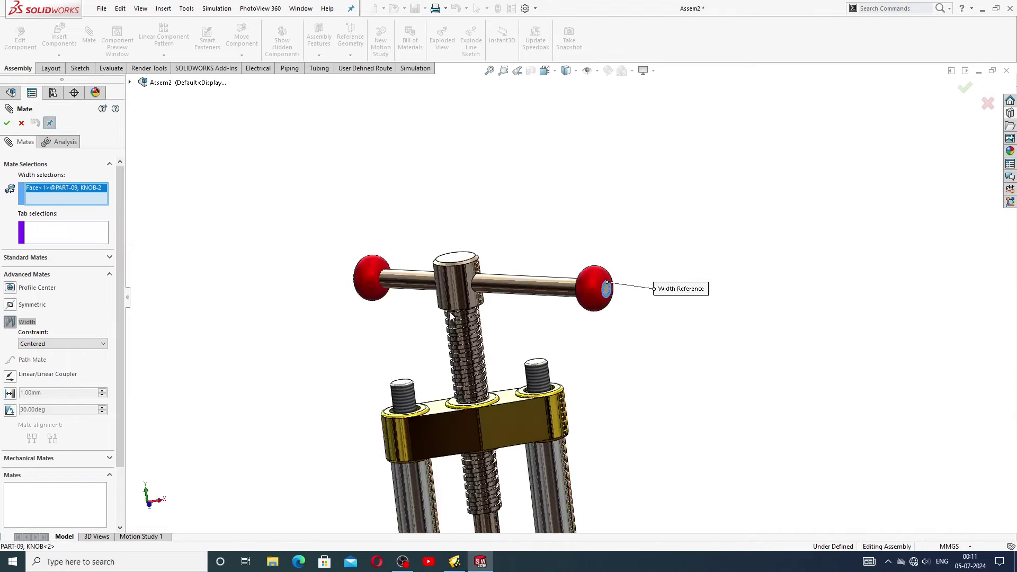
scroll(450, 316, up, 2)
scroll(401, 272, down, 5)
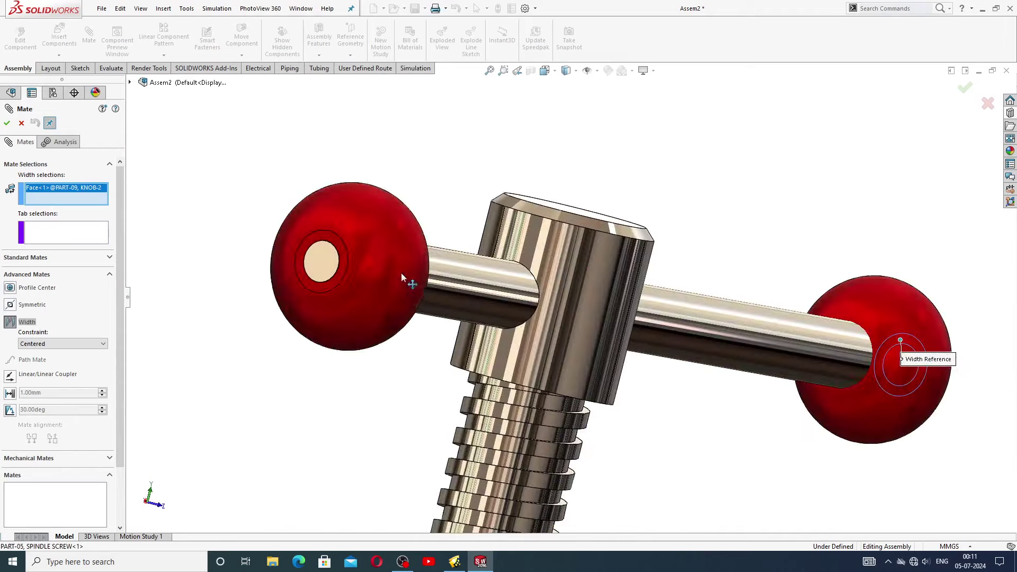
click(339, 245)
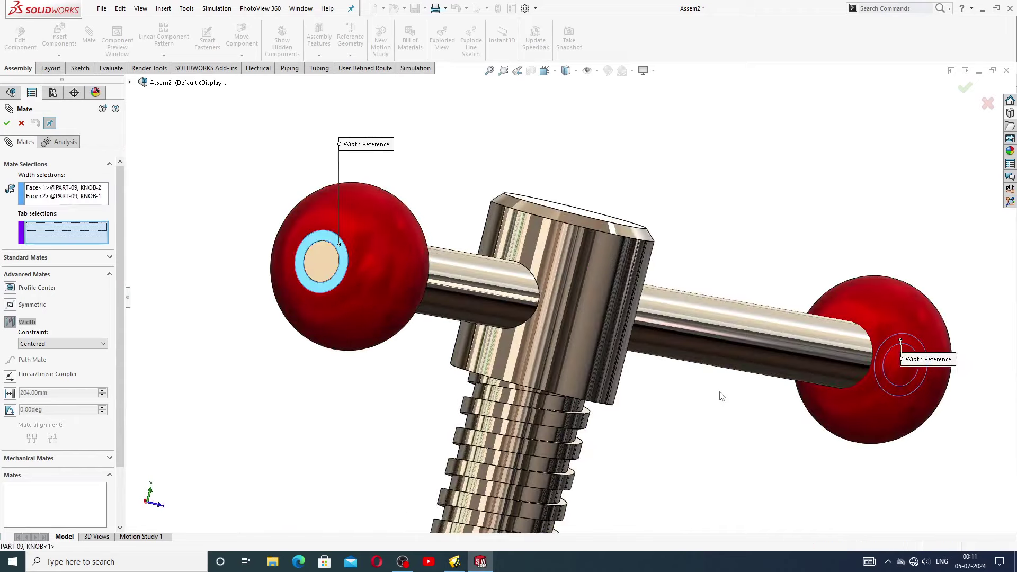
scroll(657, 370, up, 4)
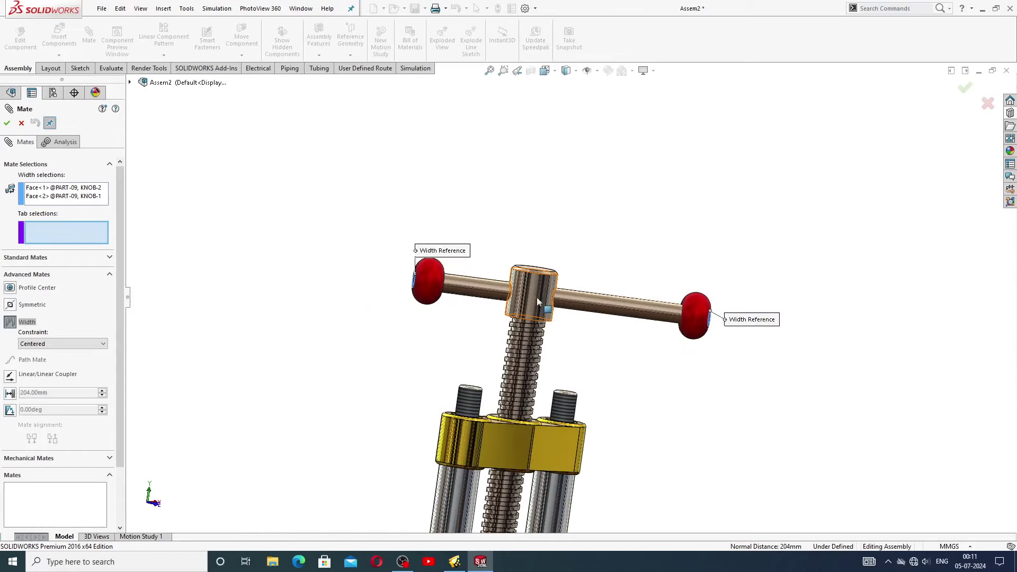
click(531, 290)
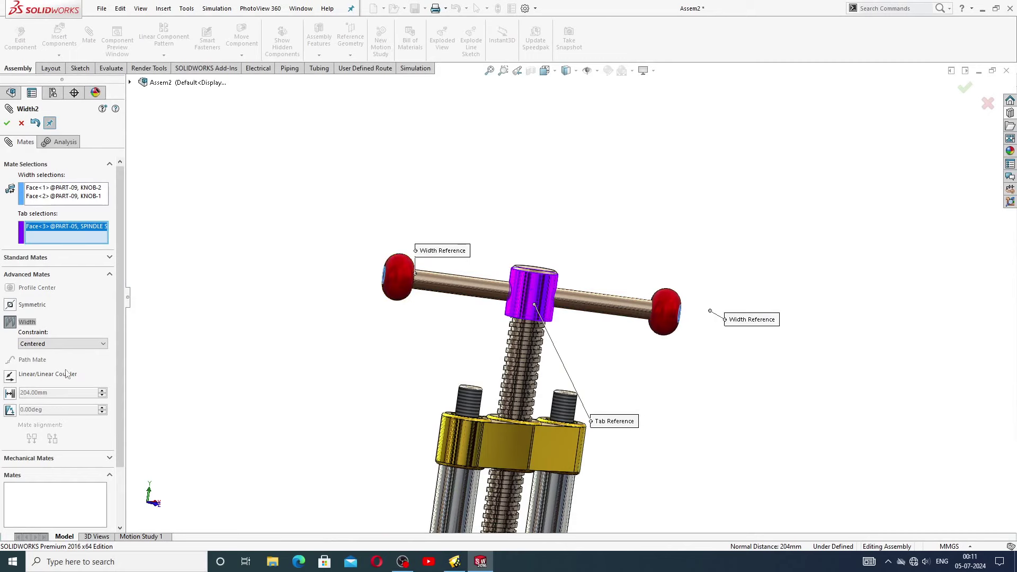
click(49, 345)
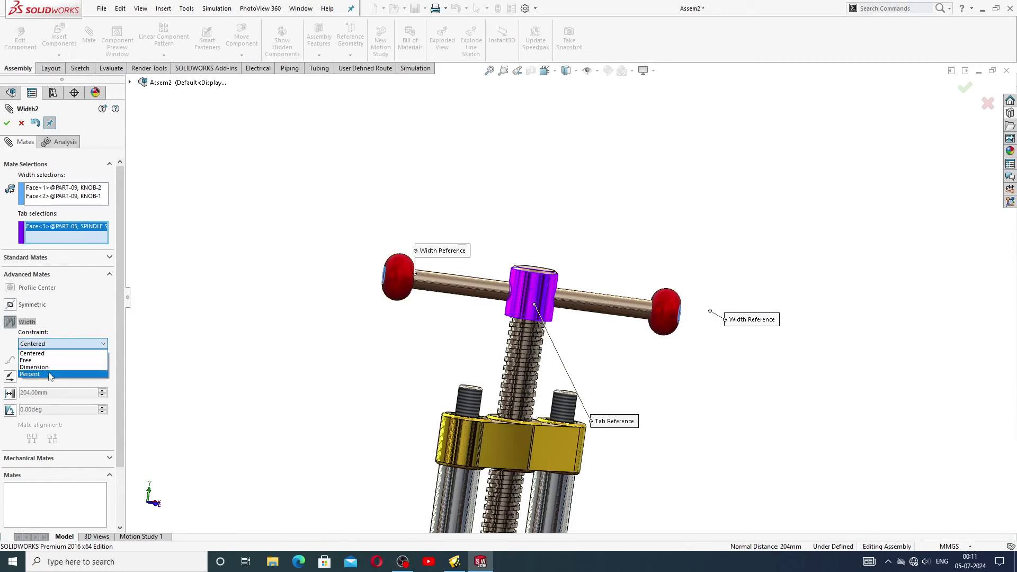
click(49, 354)
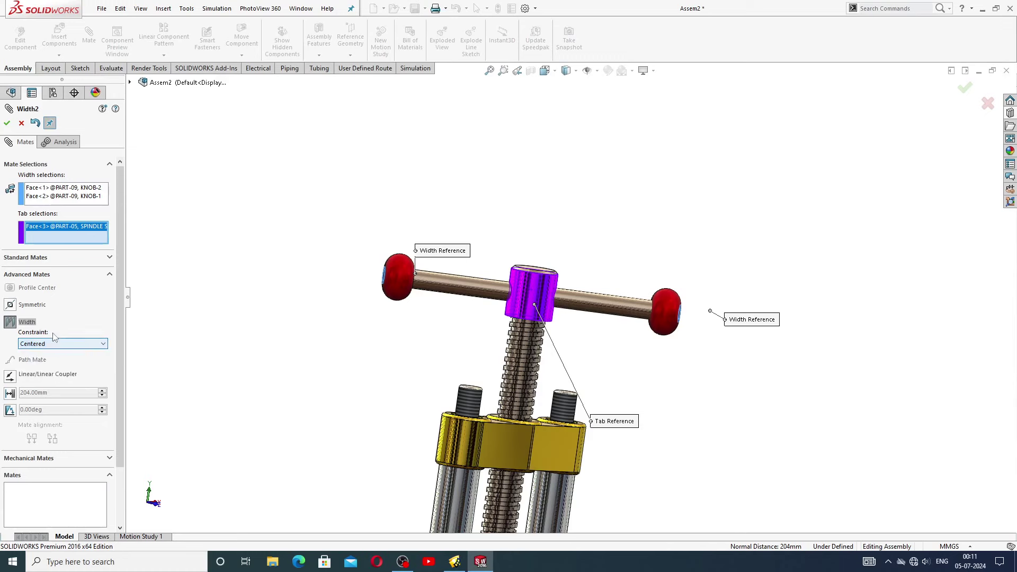
click(8, 124)
click(8, 124)
Step: Drag the spindle screw to test the handle's mates, then return to the front view
scroll(449, 233, up, 3)
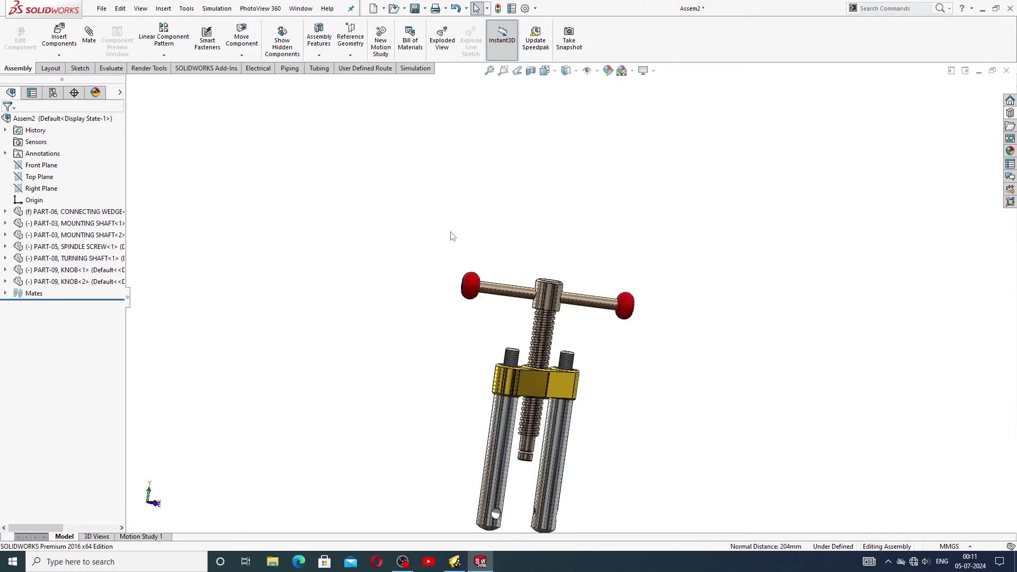
middle_drag(449, 234, 583, 313)
scroll(616, 303, down, 3)
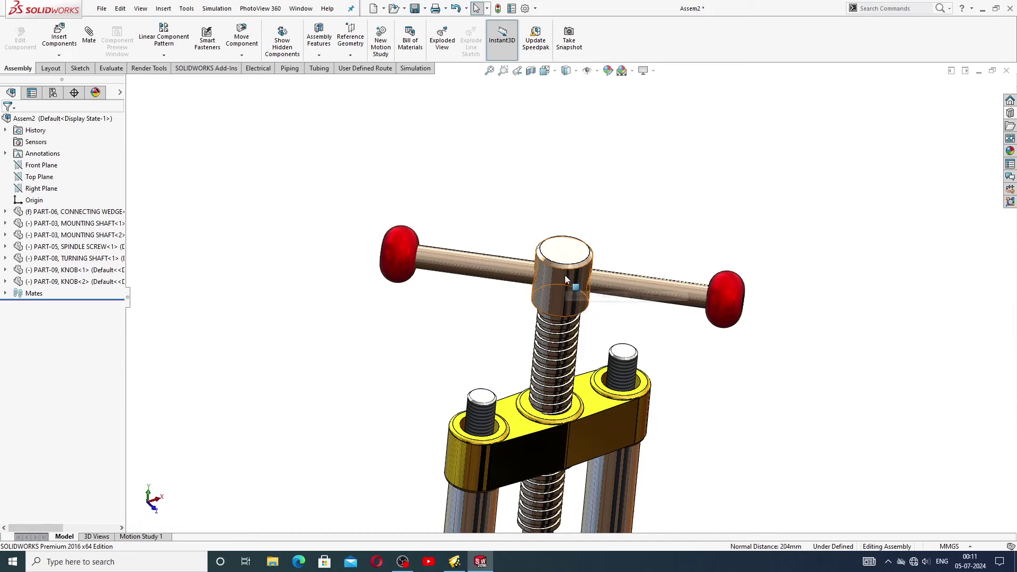
mouse_move(565, 275)
mouse_down()
mouse_move(564, 306)
mouse_move(564, 267)
mouse_up()
key(Escape)
scroll(608, 332, up, 3)
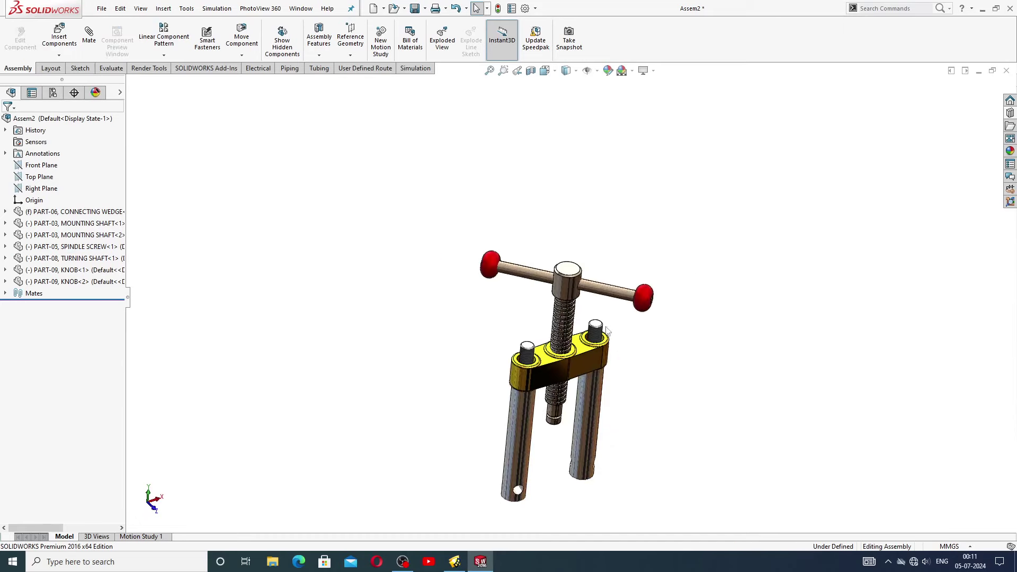
key(ctrl+1)
scroll(551, 281, down, 5)
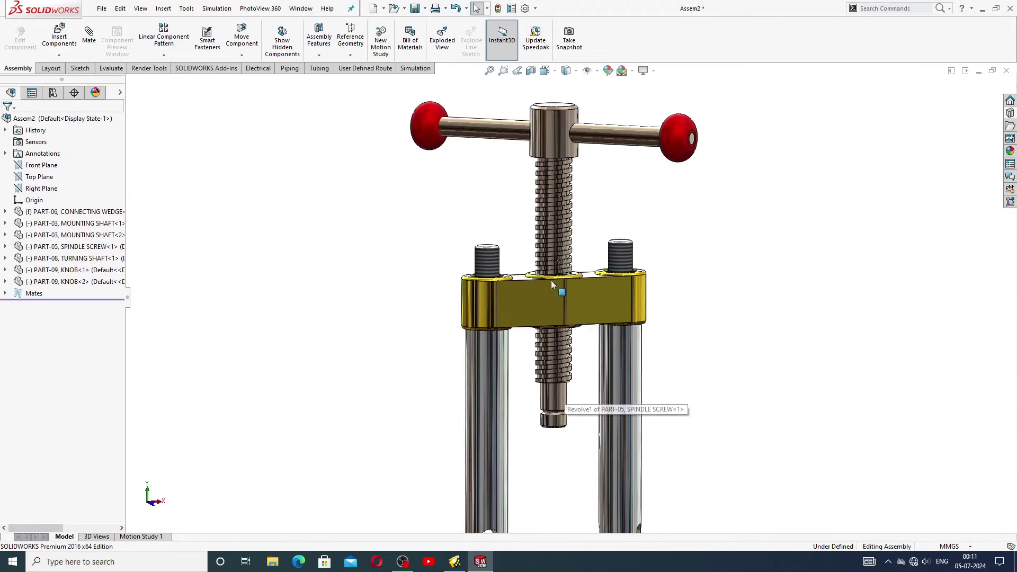
Step: Start a Screw mate and set its Distance/revolution pitch to 6.00mm
click(88, 43)
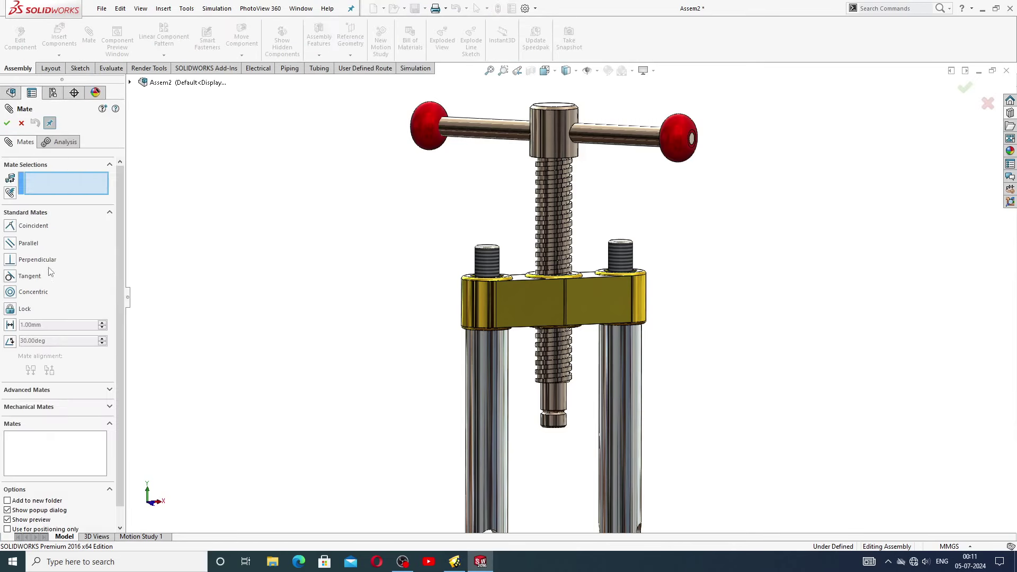
click(45, 408)
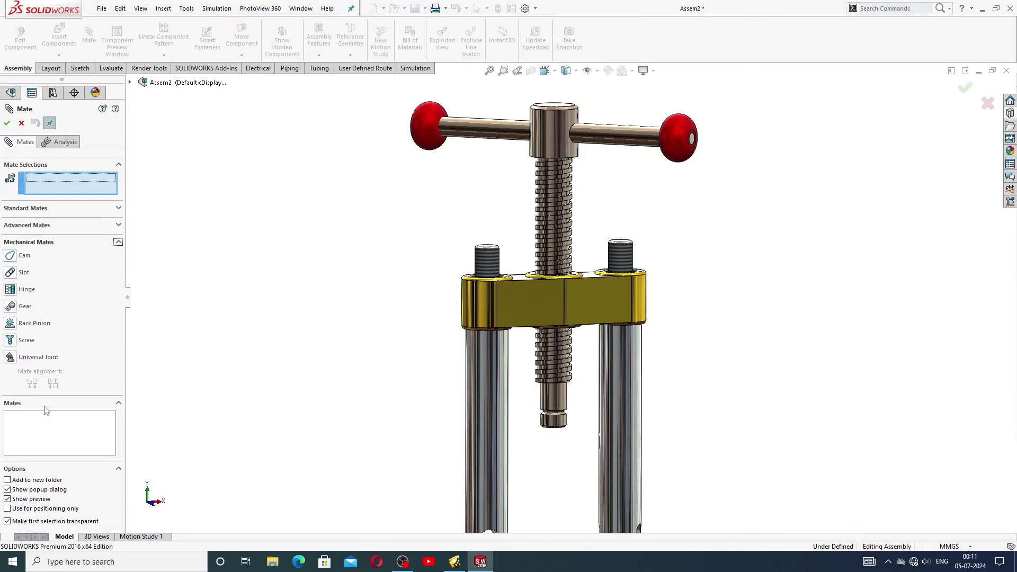
click(11, 340)
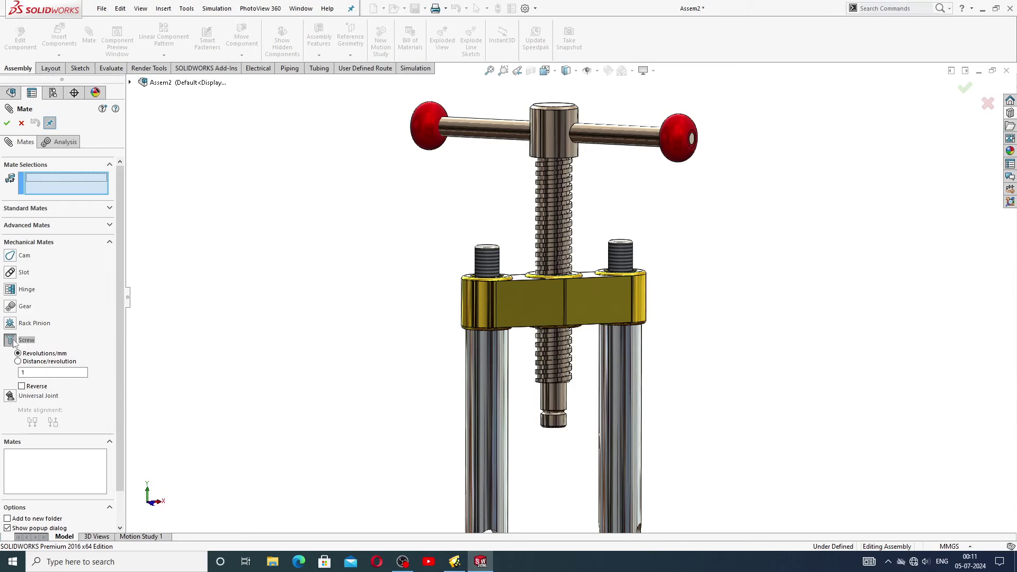
click(34, 363)
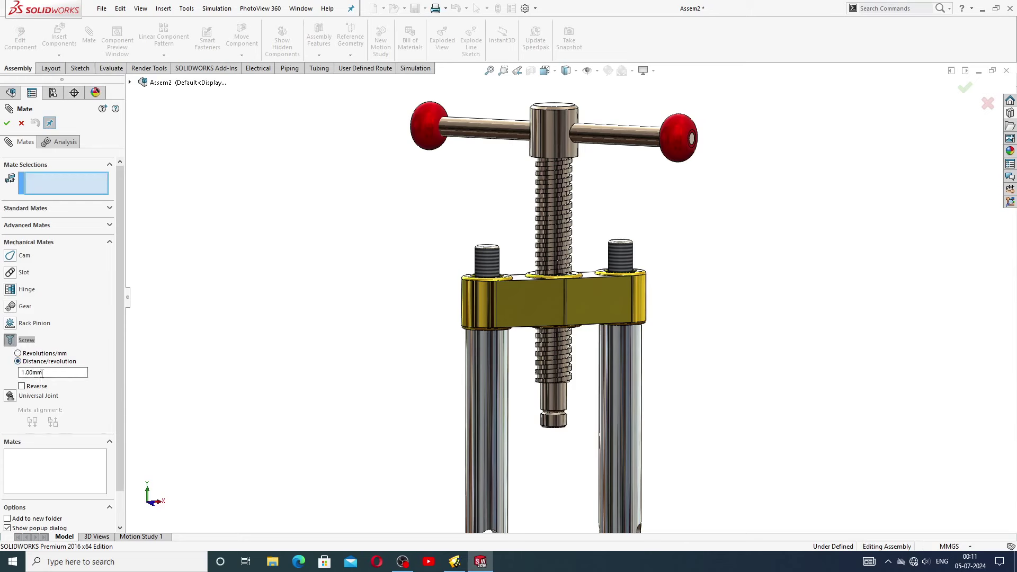
double_click(19, 373)
text(6)
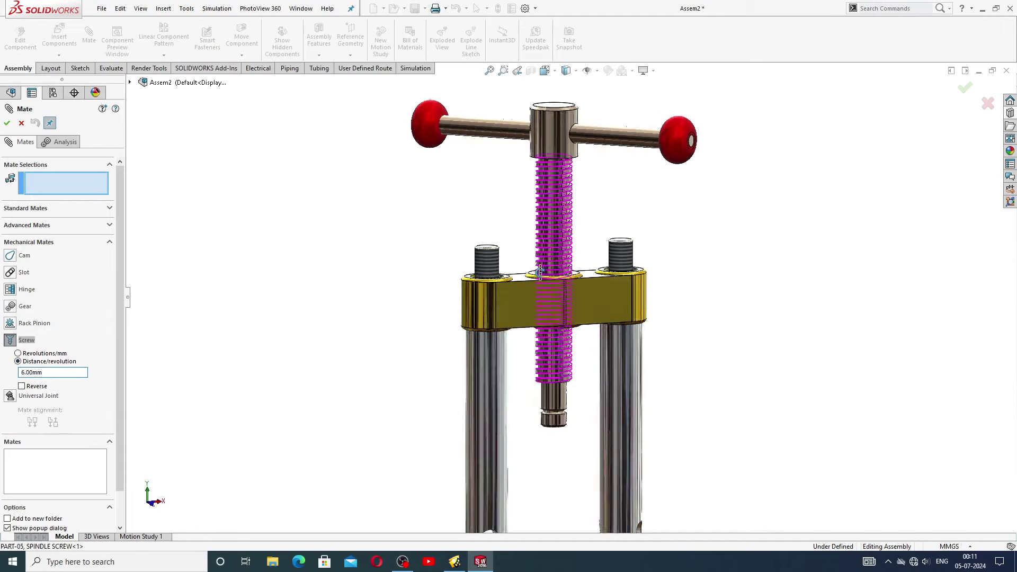
Step: Link the wedge's hole face to the spindle screw face with the 6mm screw mate
middle_drag(528, 263, 551, 309)
scroll(553, 249, down, 5)
scroll(552, 242, up, 6)
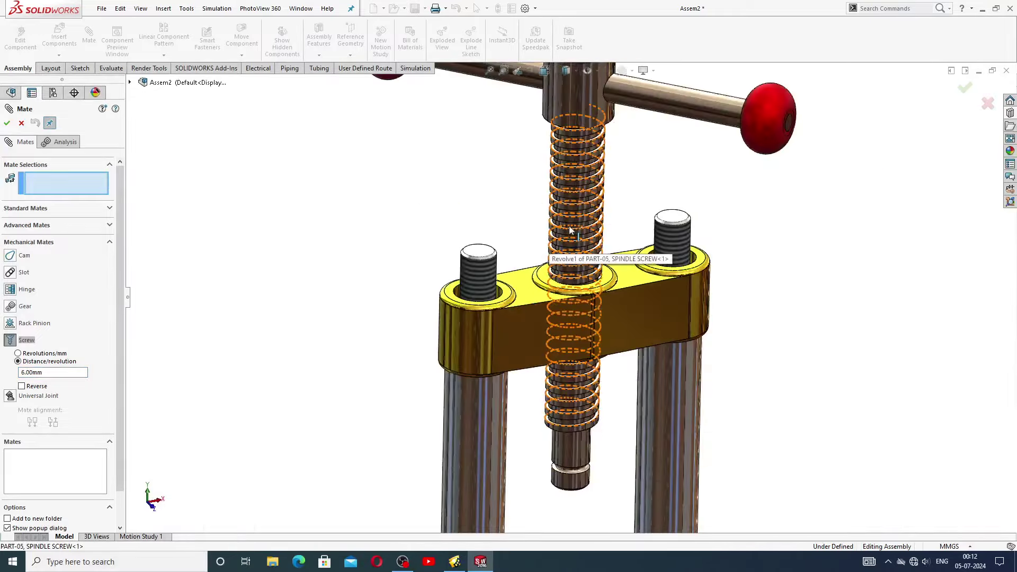
drag(570, 230, 641, 135)
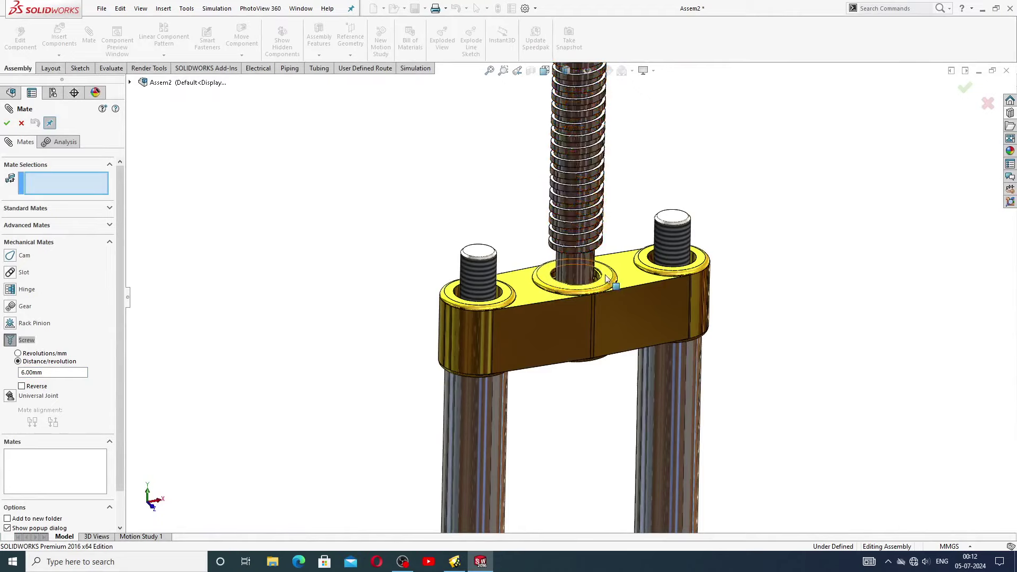
scroll(594, 254, down, 5)
scroll(532, 264, down, 3)
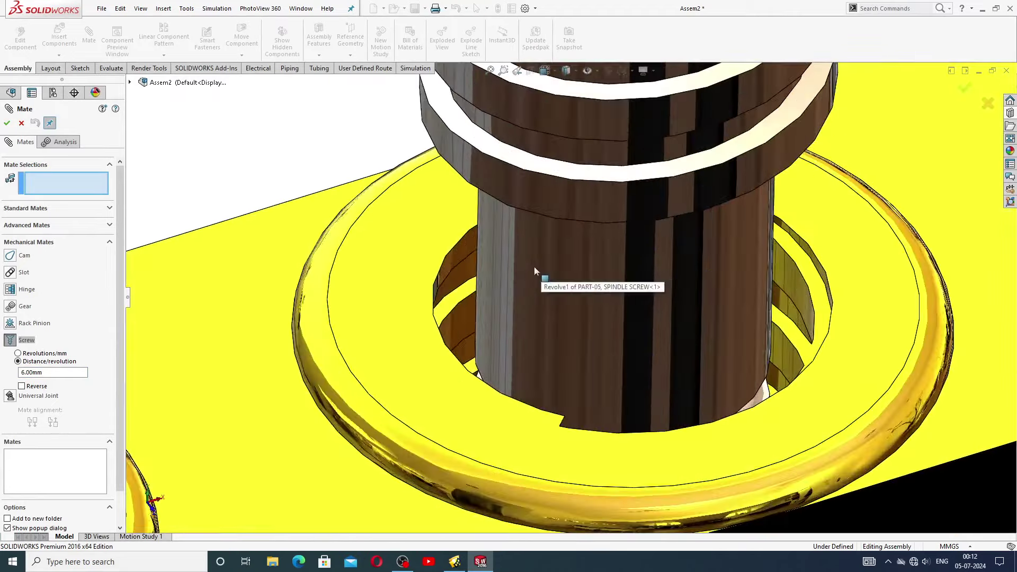
click(460, 319)
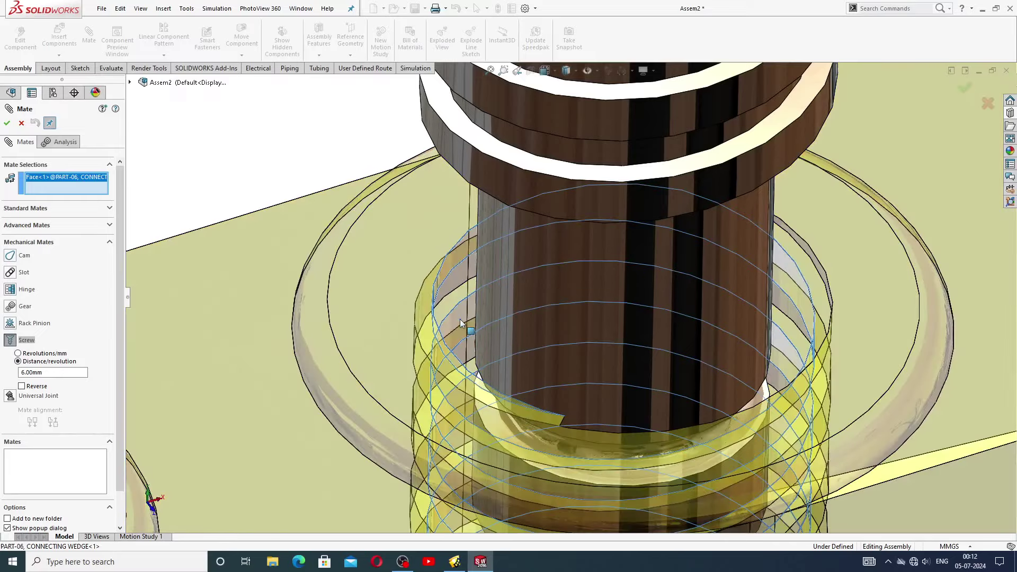
scroll(460, 319, up, 4)
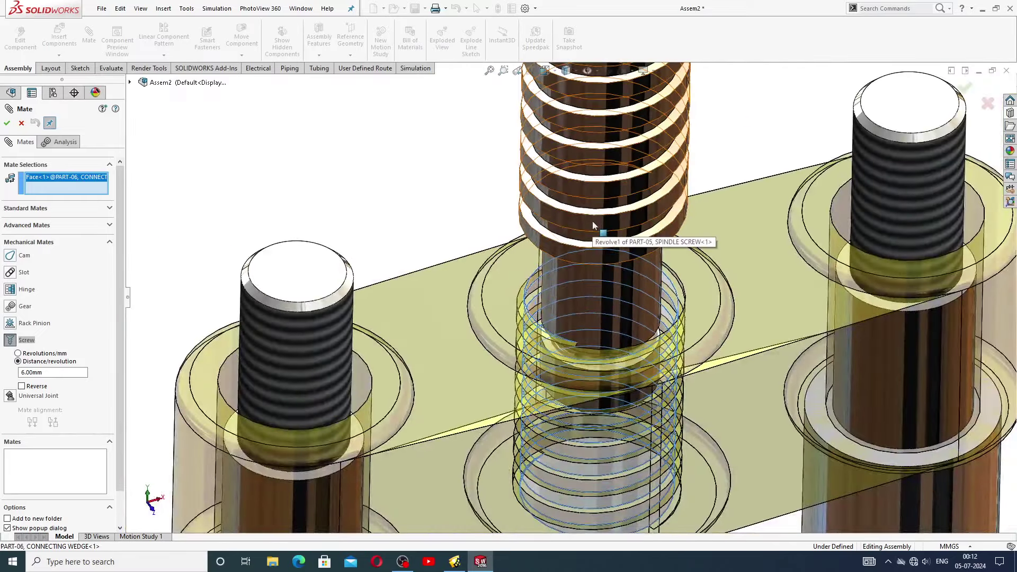
click(592, 221)
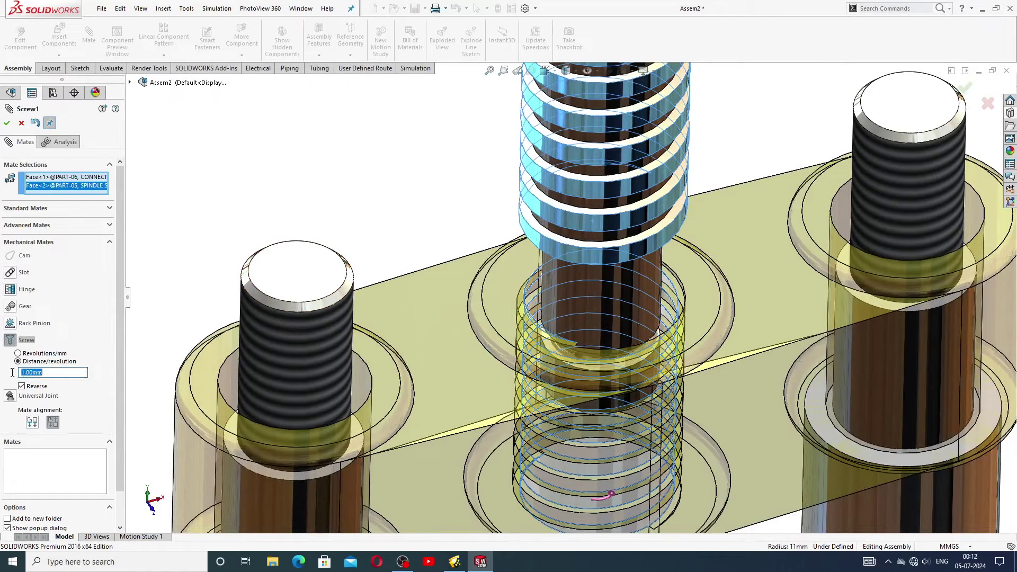
text(6)
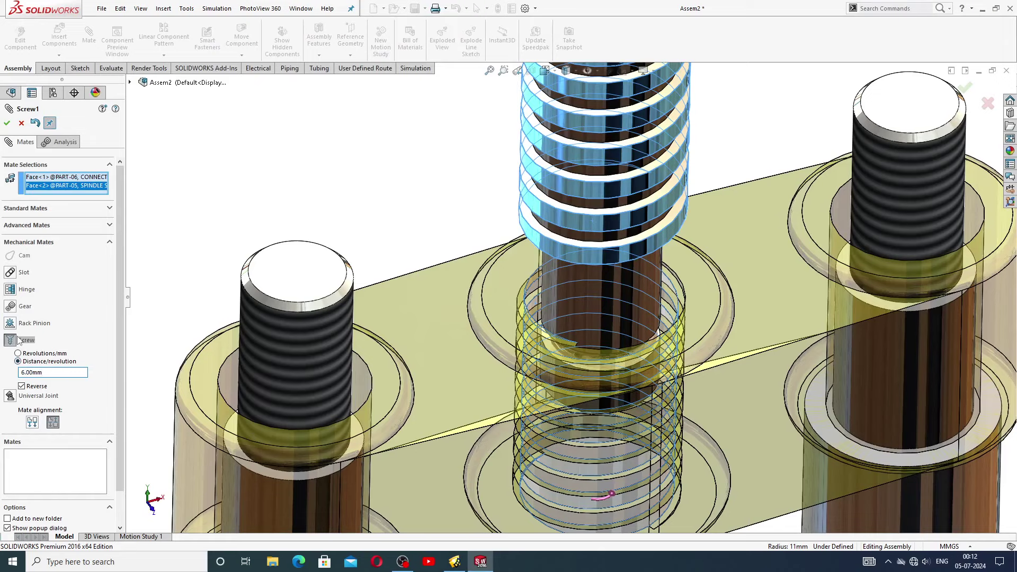
click(7, 124)
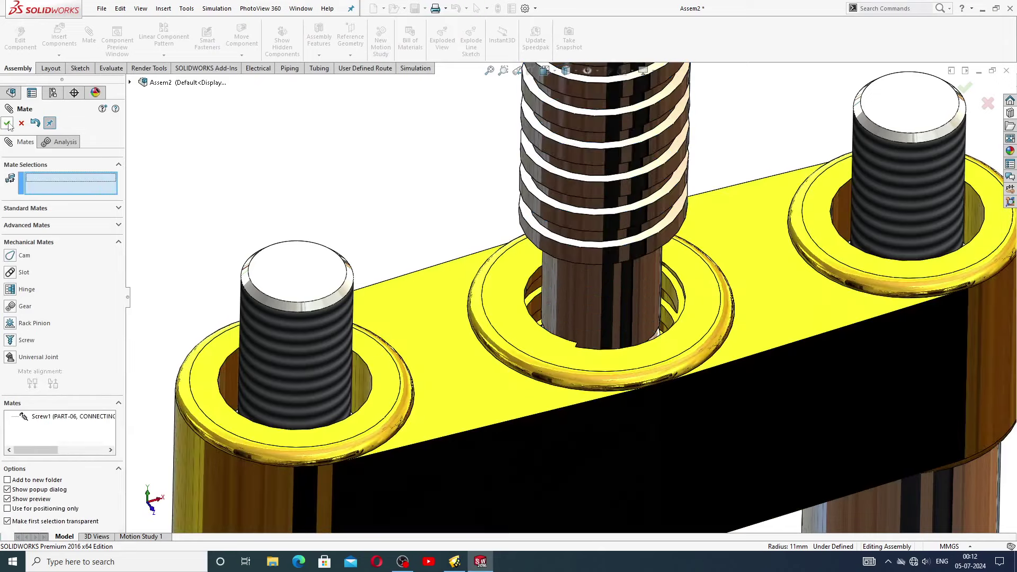
Step: Close the mate settings, fit the assembly, and swing the T-handle about the screw axis
click(7, 124)
key(f)
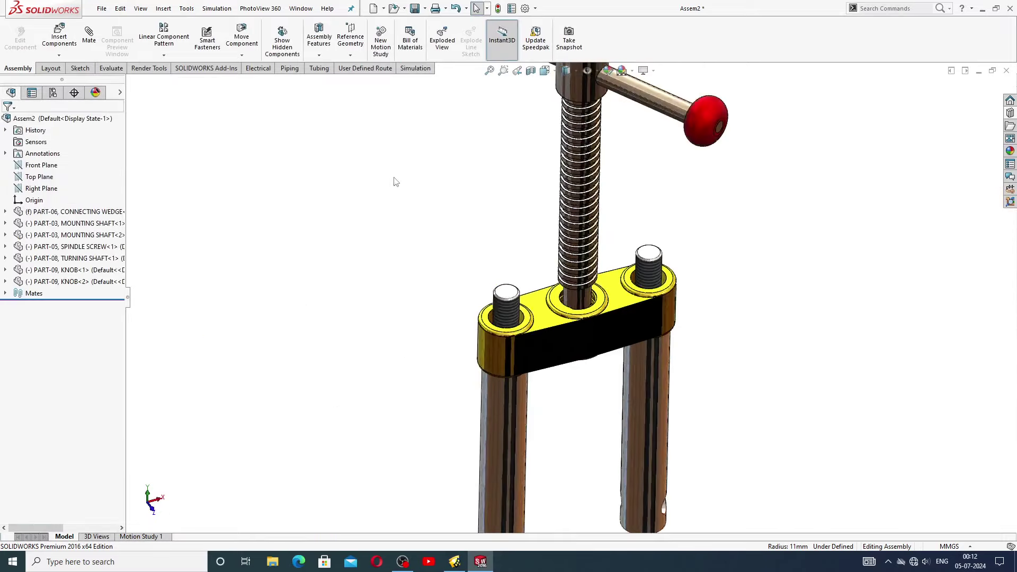
mouse_move(576, 188)
mouse_down()
mouse_move(593, 165)
mouse_move(606, 227)
mouse_move(497, 188)
mouse_move(518, 264)
mouse_move(544, 276)
mouse_move(579, 263)
mouse_move(459, 298)
mouse_move(559, 299)
mouse_move(530, 154)
mouse_move(503, 181)
mouse_move(624, 374)
mouse_move(475, 263)
mouse_up()
click(617, 232)
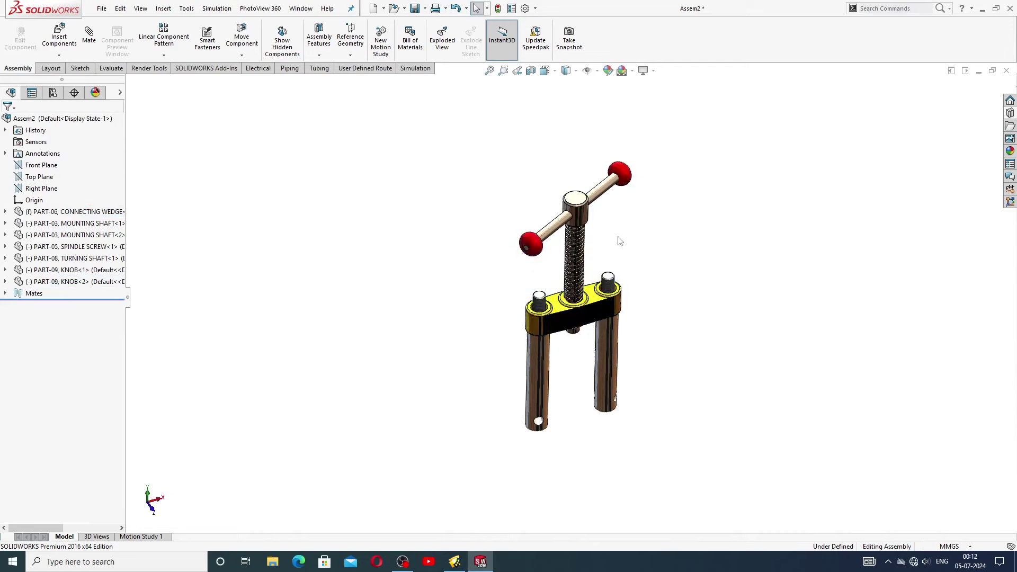
scroll(618, 239, down, 3)
drag(502, 206, 585, 210)
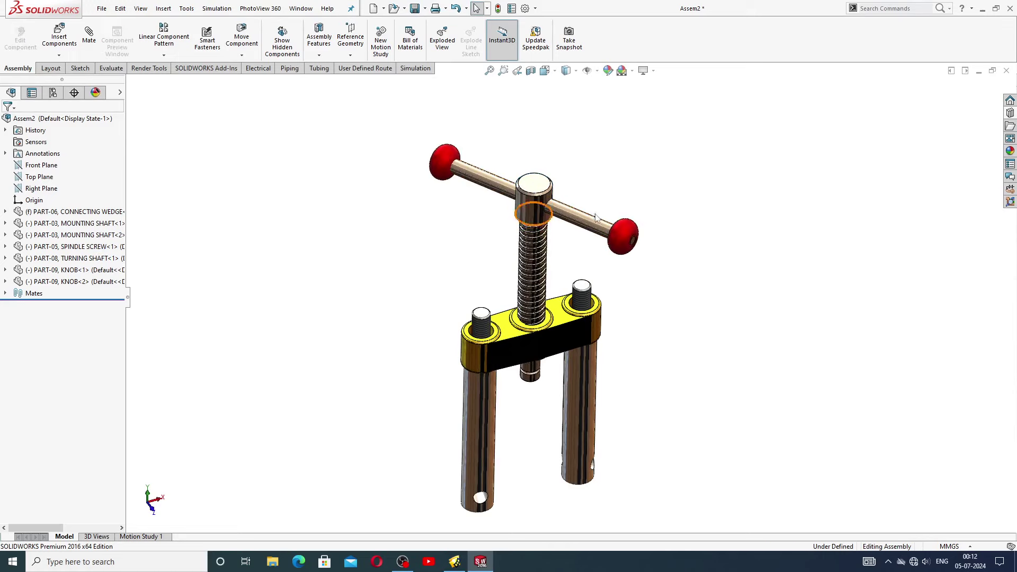
click(512, 198)
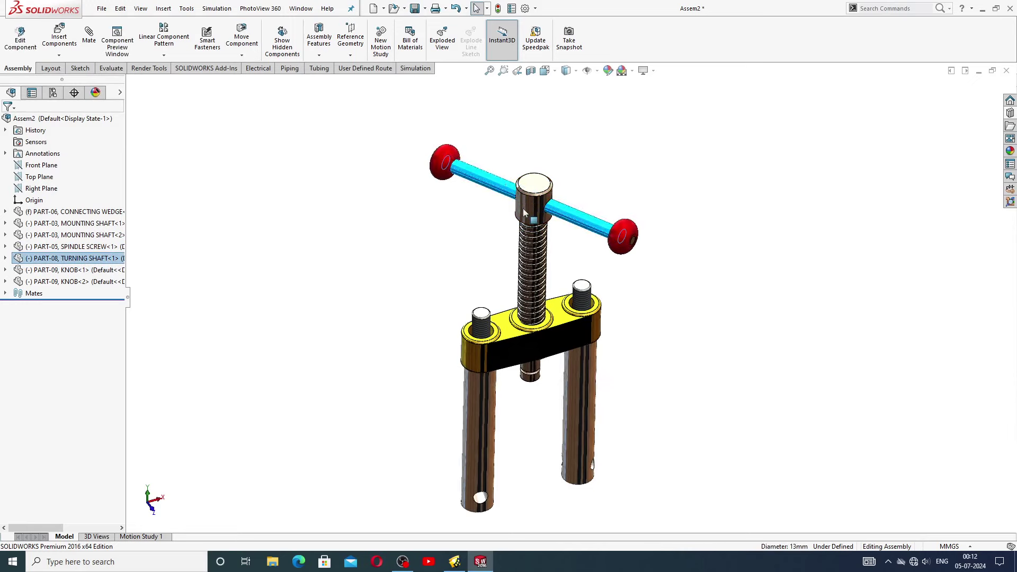
drag(573, 186, 578, 274)
key(Escape)
key(Escape)
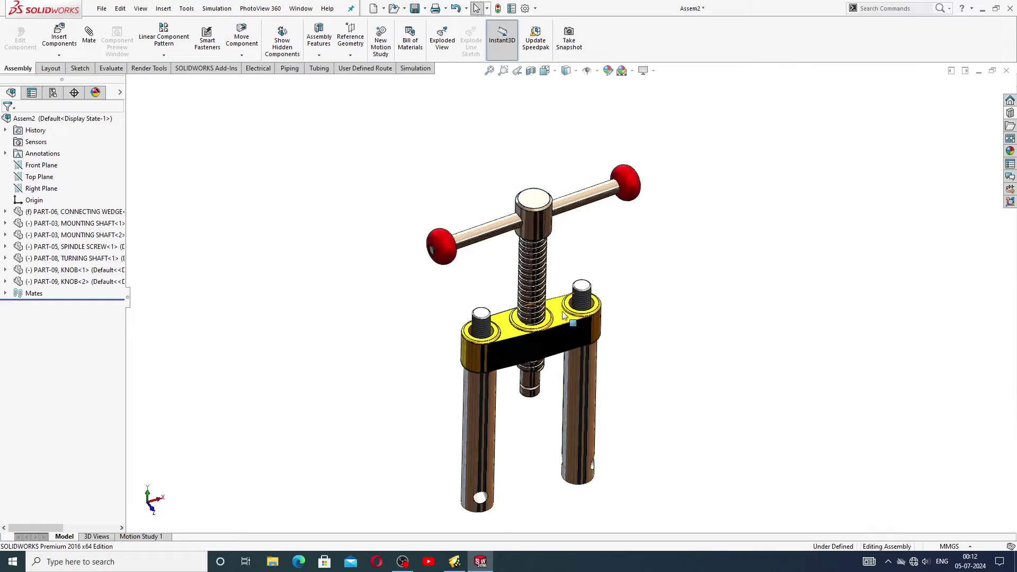
Step: Snap to the front view and turn the spindle screw to confirm the screw mate
middle_drag(594, 340, 512, 360)
key(ctrl+1)
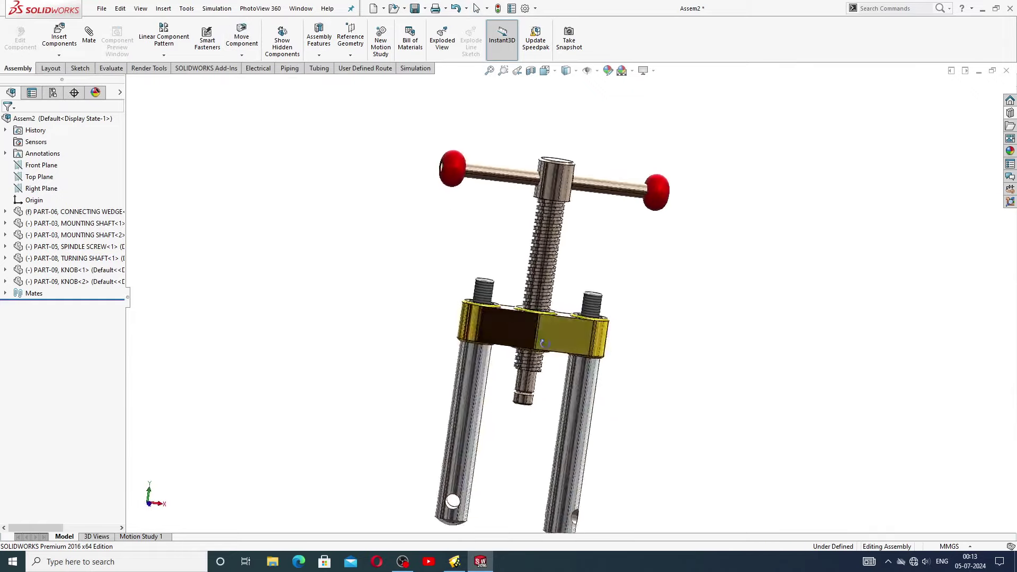
drag(538, 389, 654, 382)
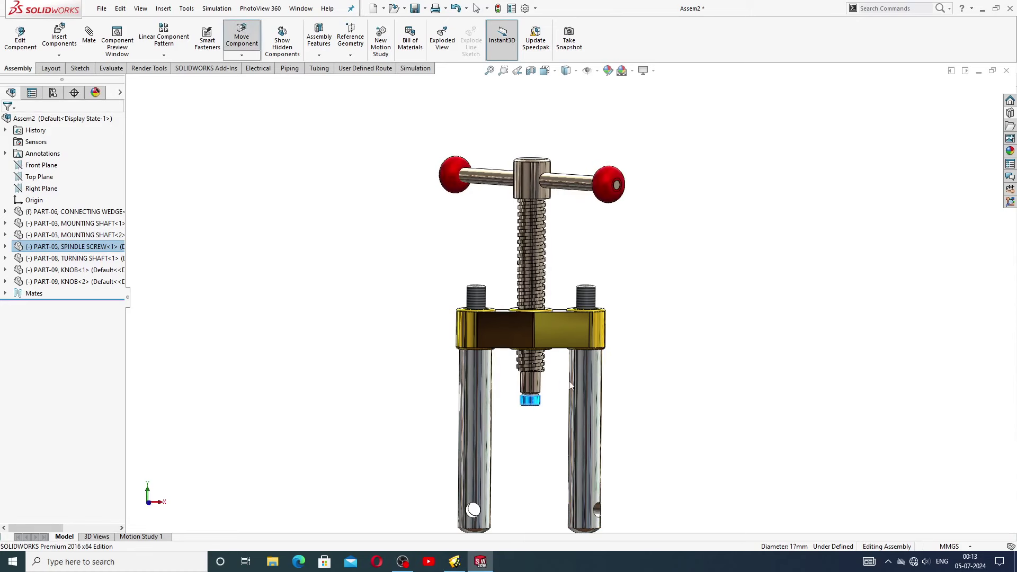
key(Escape)
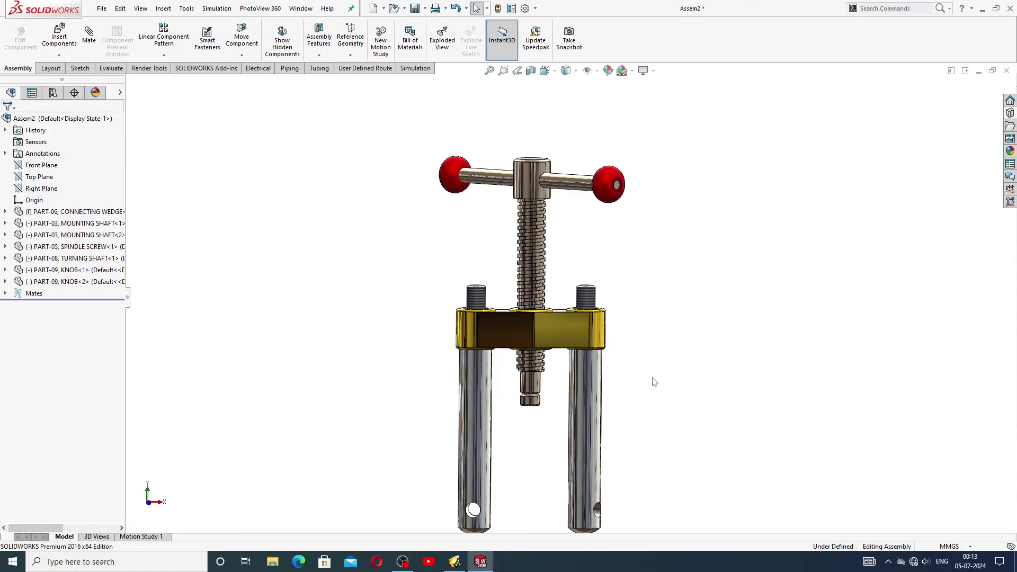
scroll(613, 338, up, 3)
middle_drag(583, 328, 595, 397)
click(556, 233)
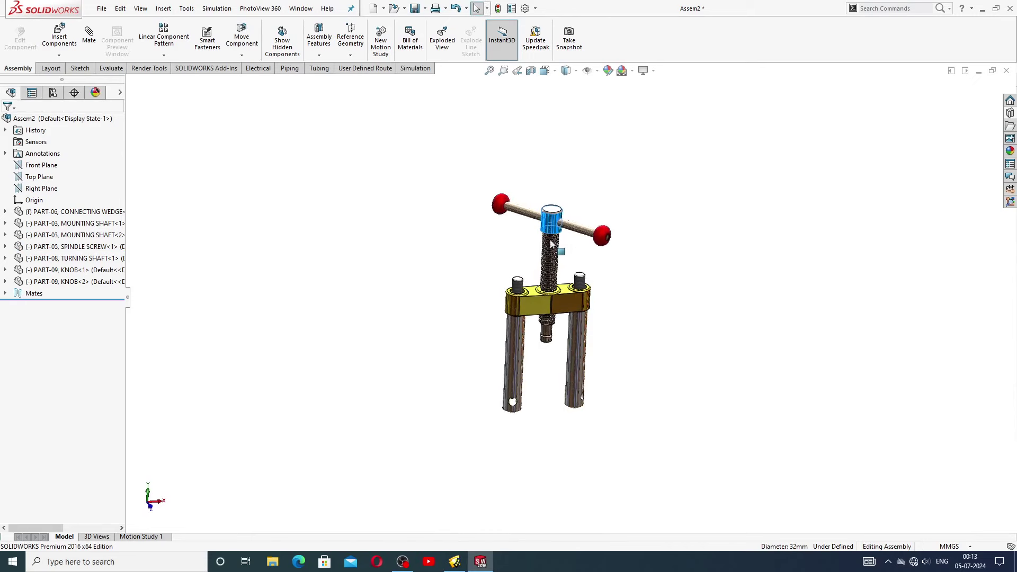
click(458, 226)
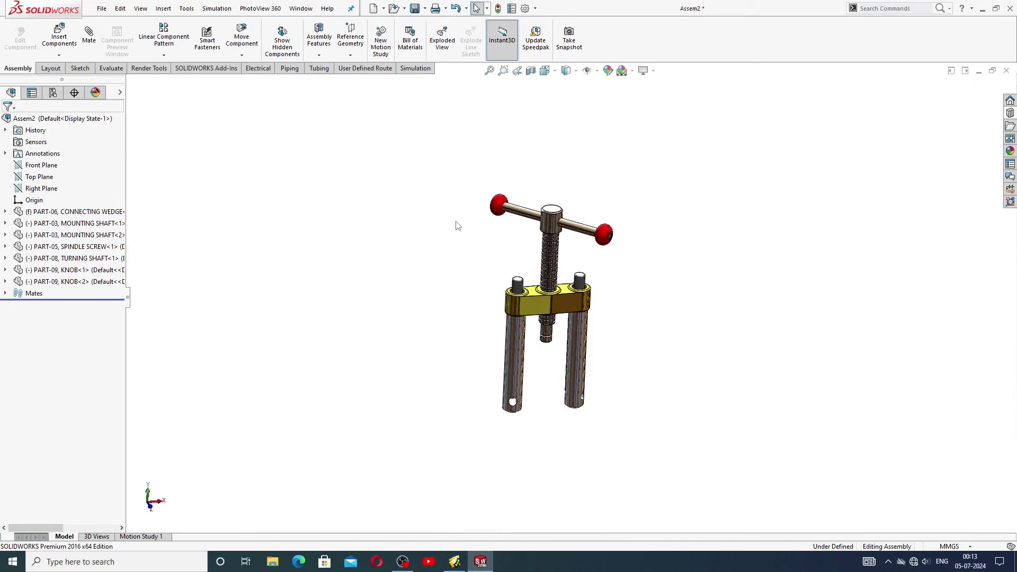
Step: Insert PART-02, MOVABLE JAW and place it to the left of the vise frame
click(58, 42)
click(62, 305)
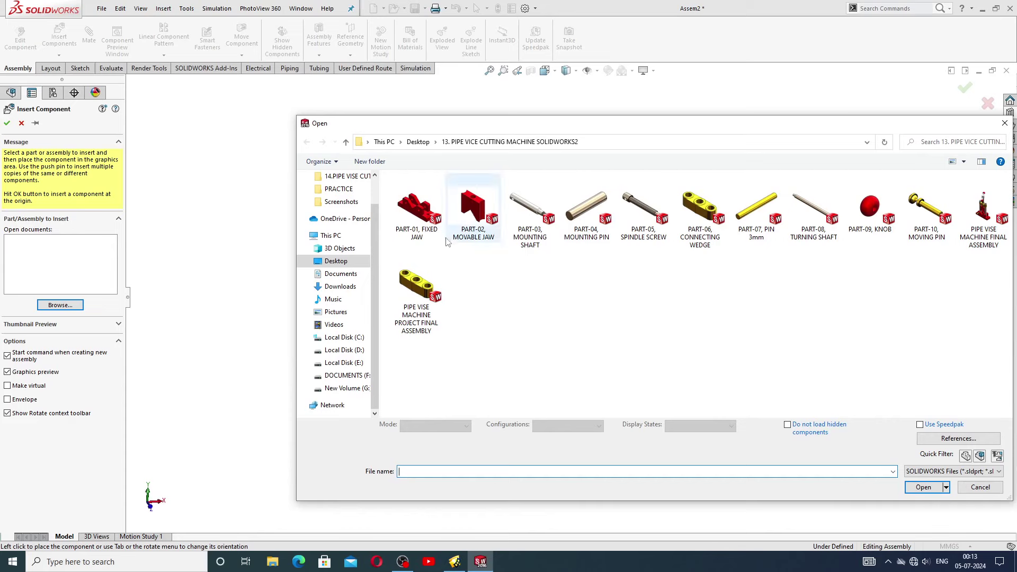
click(474, 212)
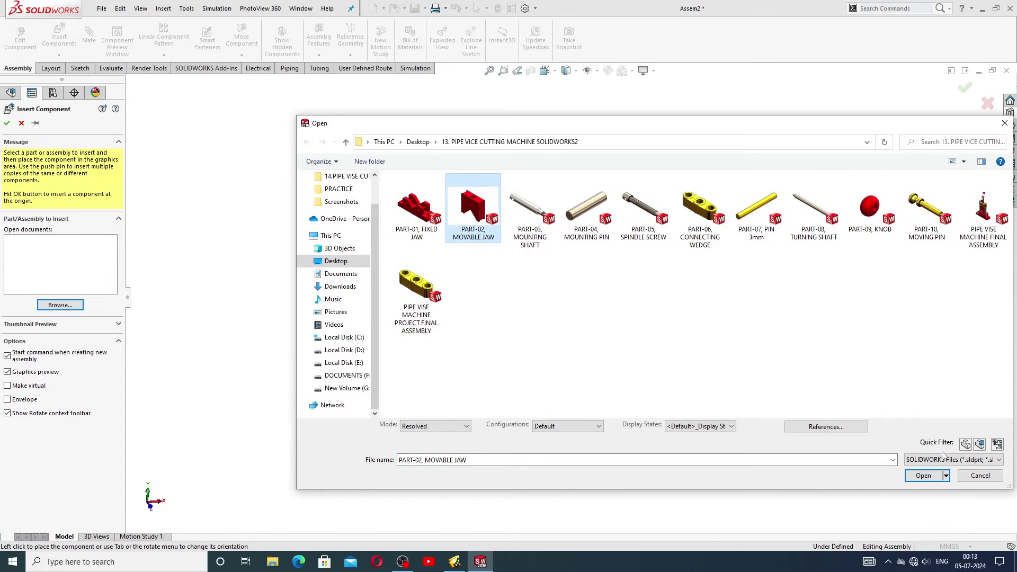
click(922, 476)
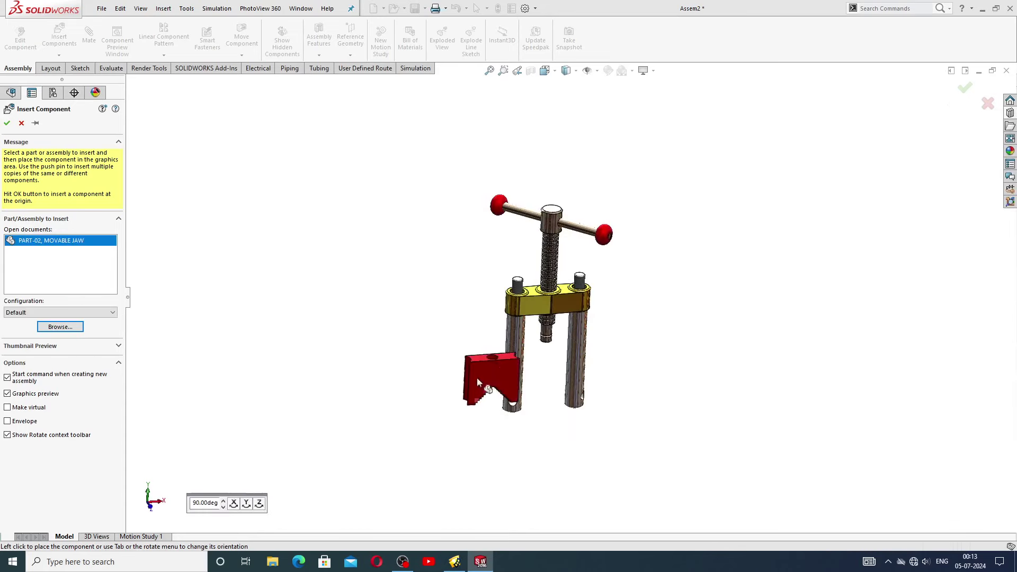
click(443, 365)
Step: Adjust the view around the new jaw and begin a new mate
scroll(527, 386, down, 2)
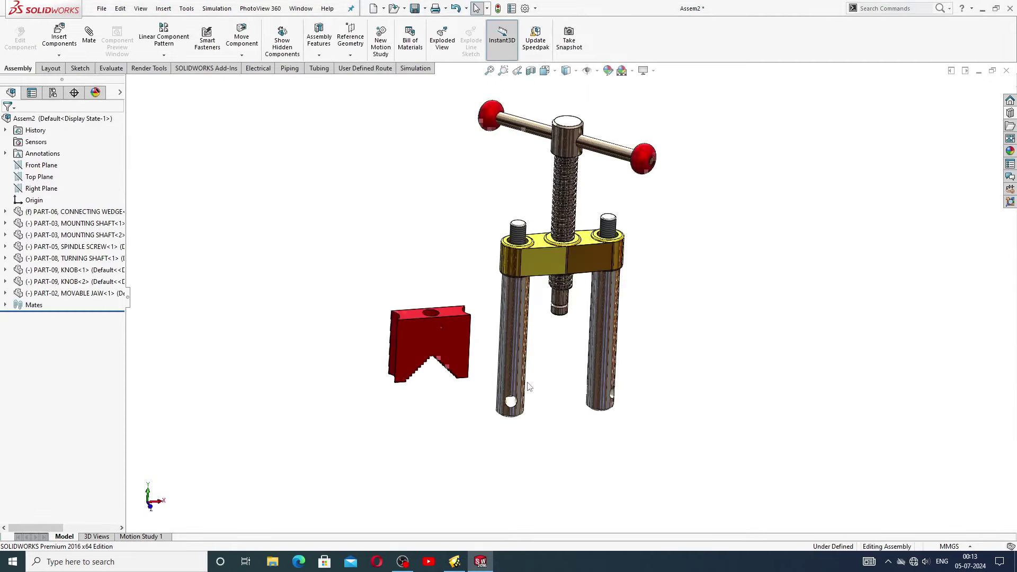
mouse_move(563, 377)
middle_down()
mouse_move(540, 325)
mouse_move(551, 369)
middle_up()
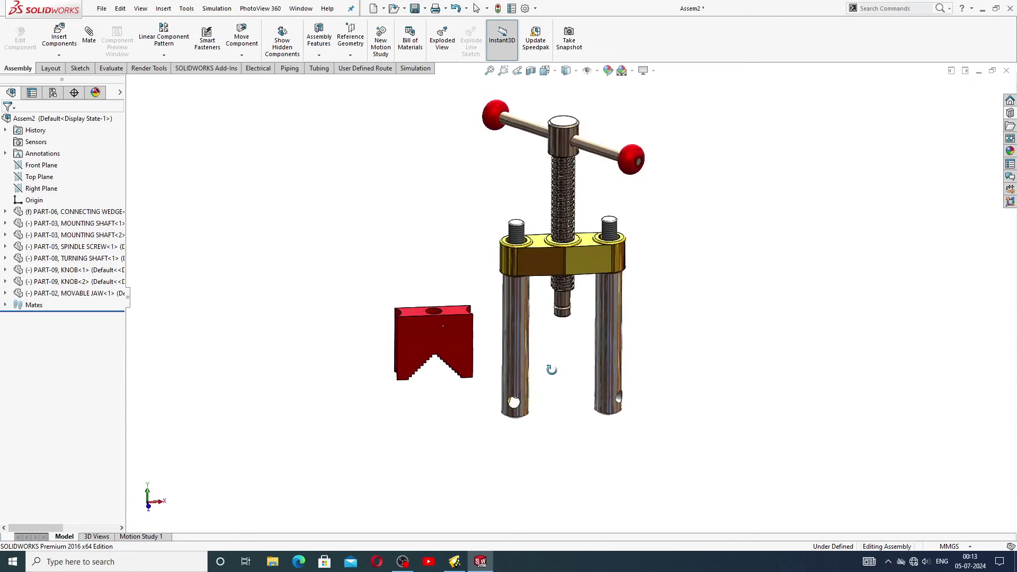
scroll(566, 347, down, 1)
scroll(644, 288, up, 2)
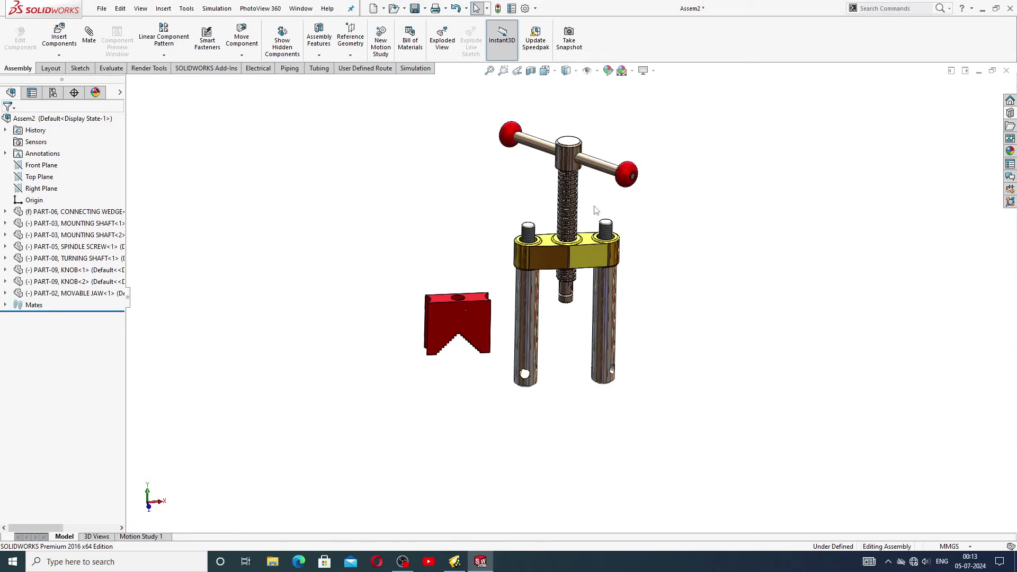
scroll(545, 318, down, 2)
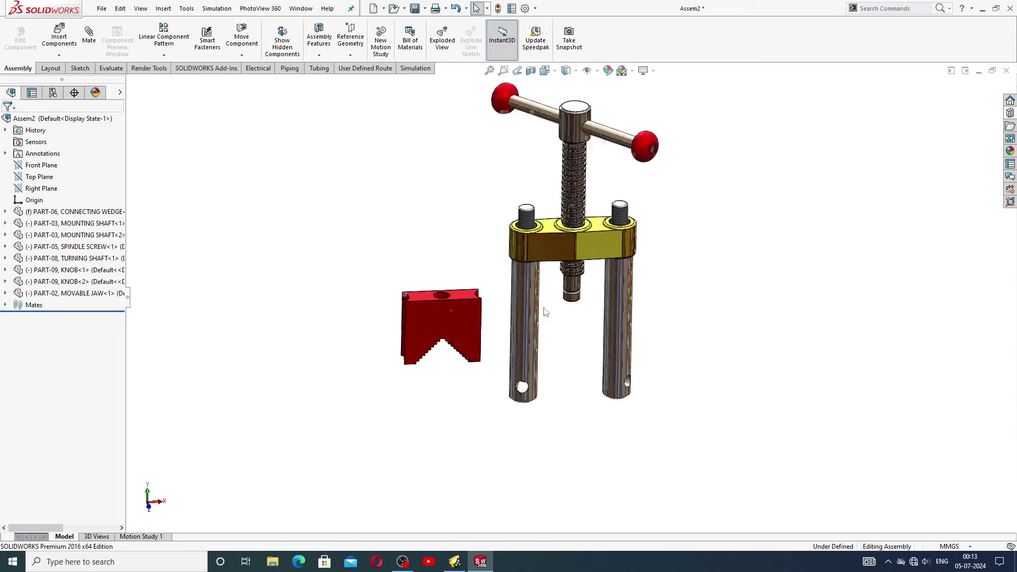
click(89, 34)
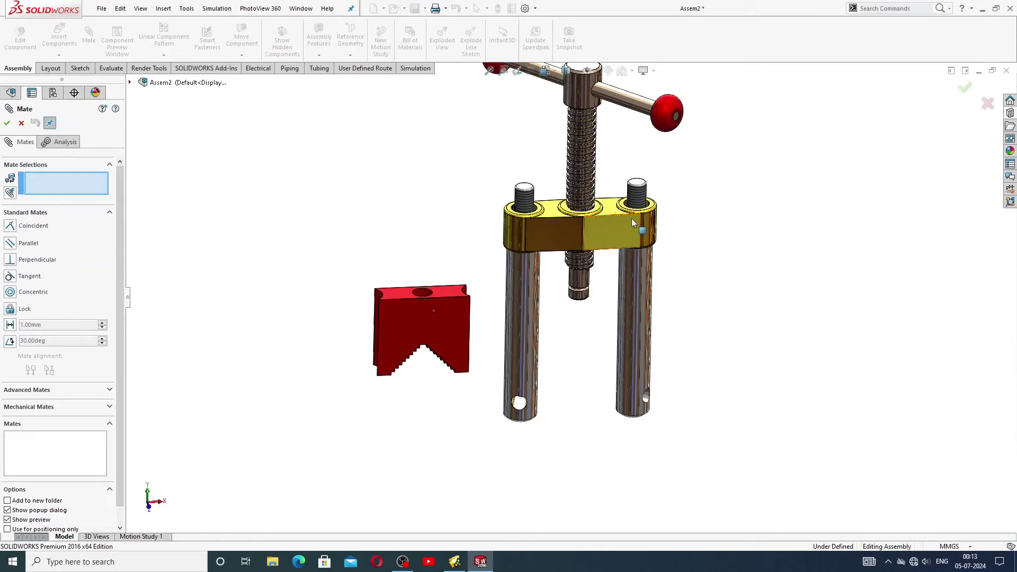
Step: Cancel the empty mate and restart it with the assembly's Right Plane selected
scroll(636, 217, up, 3)
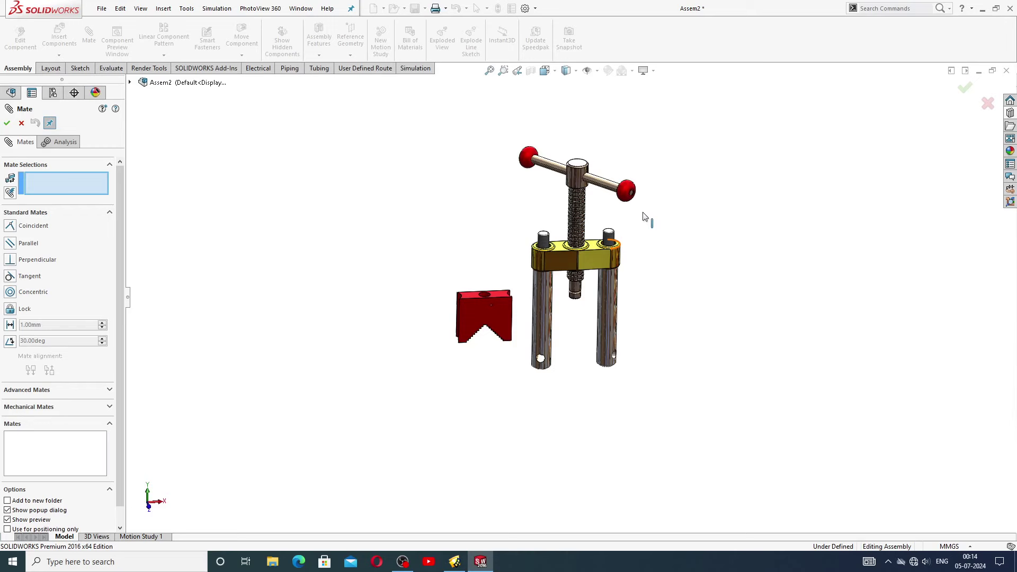
middle_drag(677, 249, 593, 250)
scroll(592, 250, down, 3)
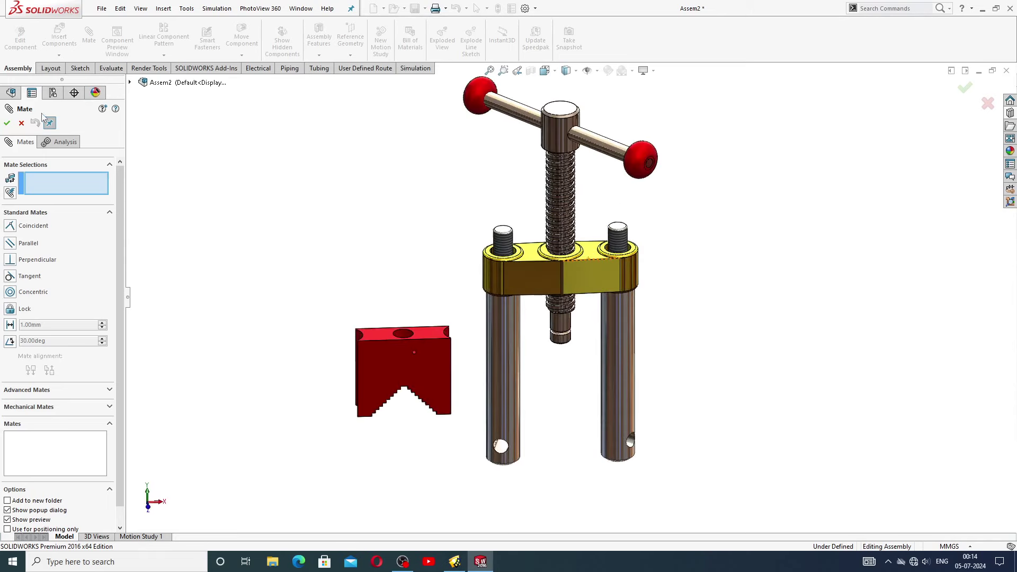
click(22, 123)
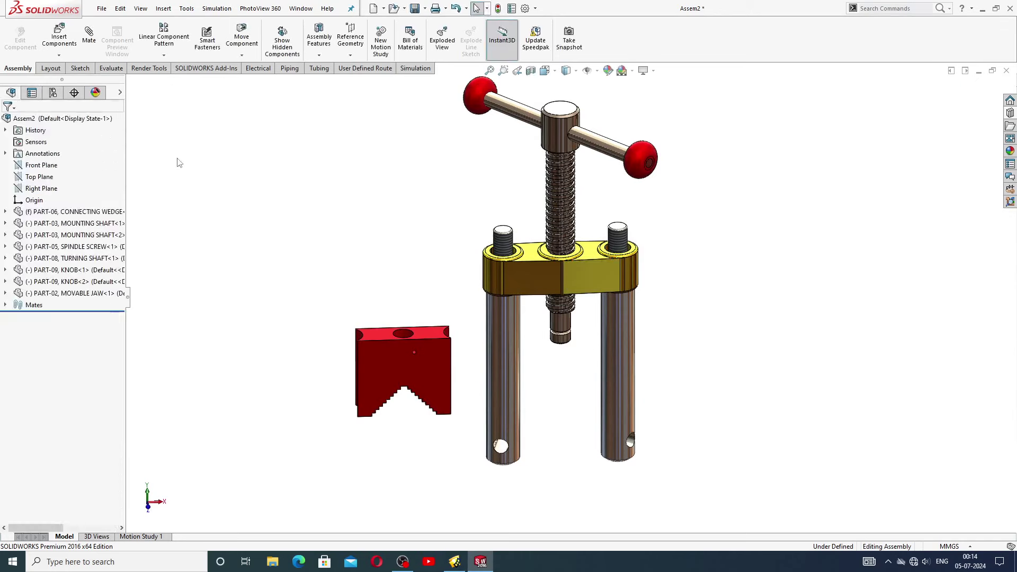
click(46, 191)
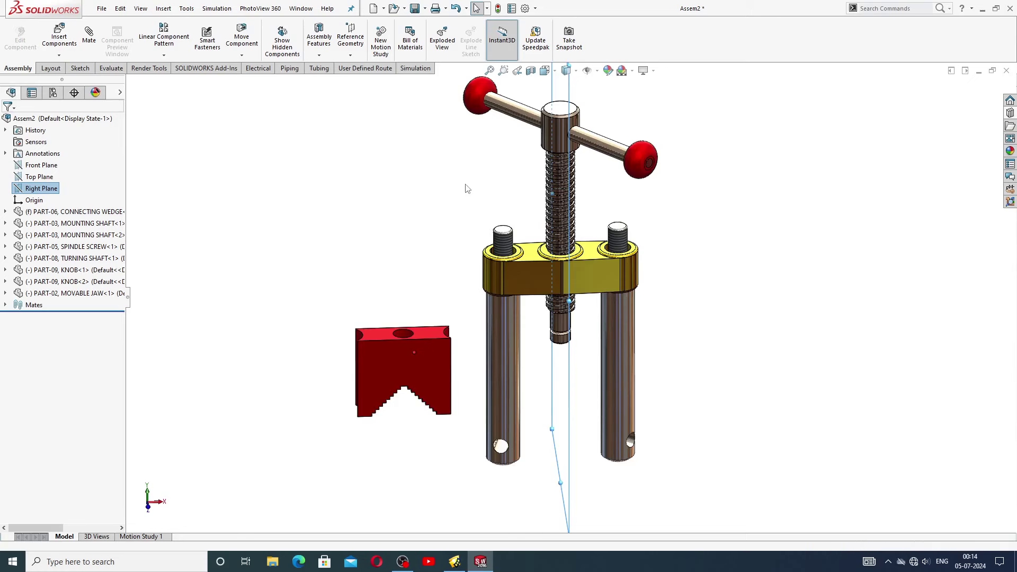
mouse_move(471, 194)
middle_down()
mouse_move(433, 162)
mouse_move(475, 183)
middle_up()
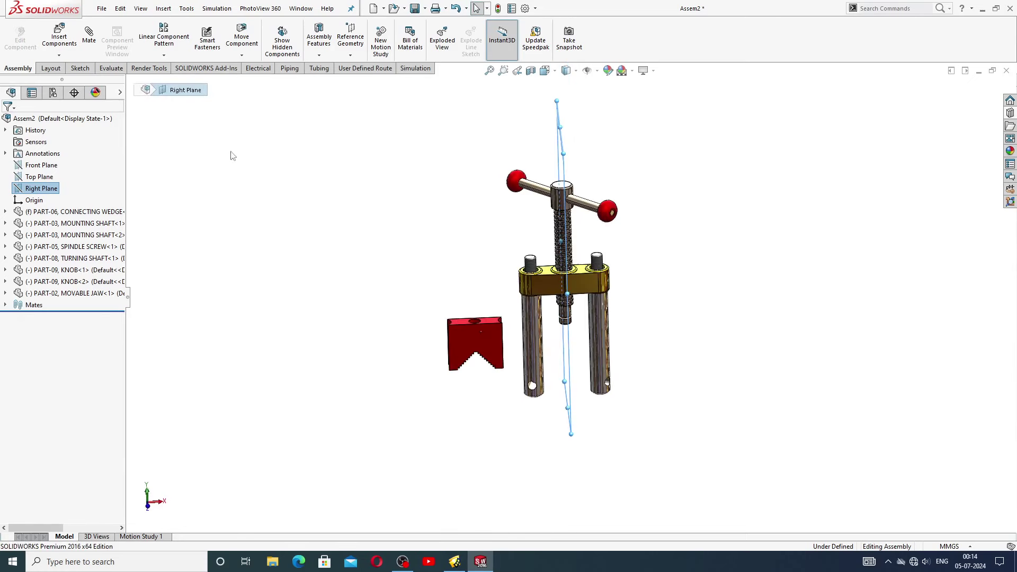
click(89, 35)
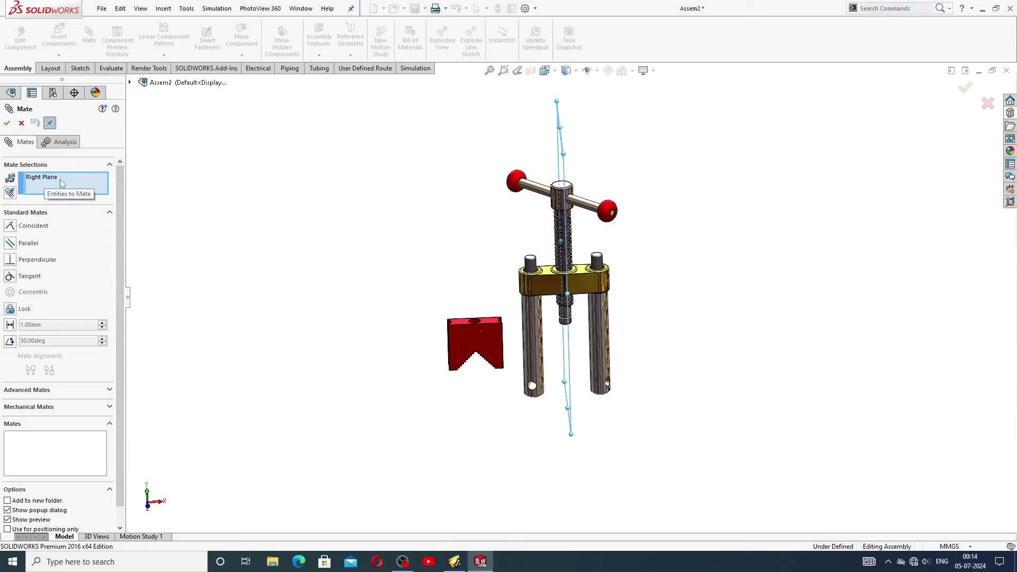
Step: Choose the Symmetric advanced mate and select the jaw's two opposite side faces
click(46, 408)
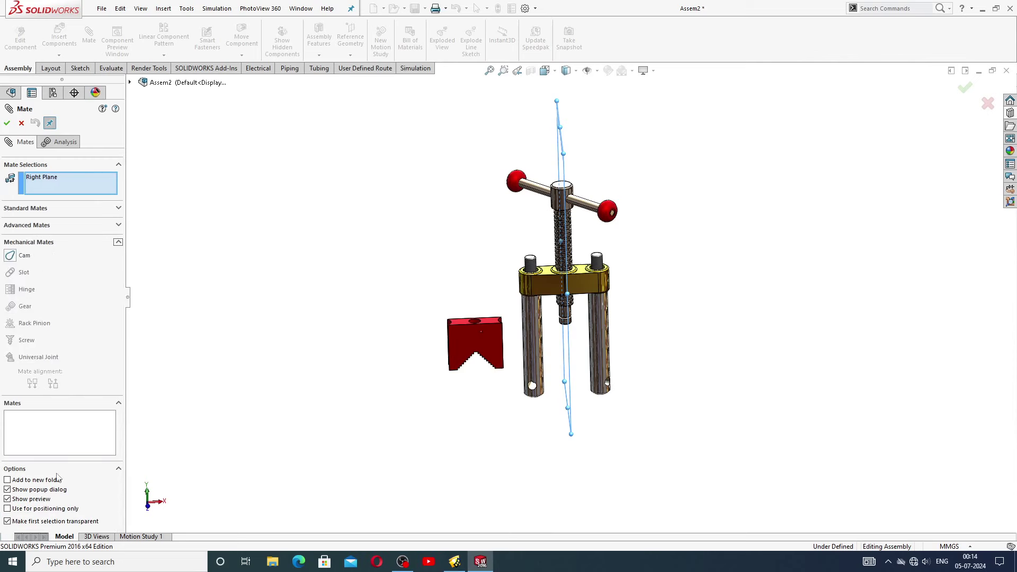
click(53, 227)
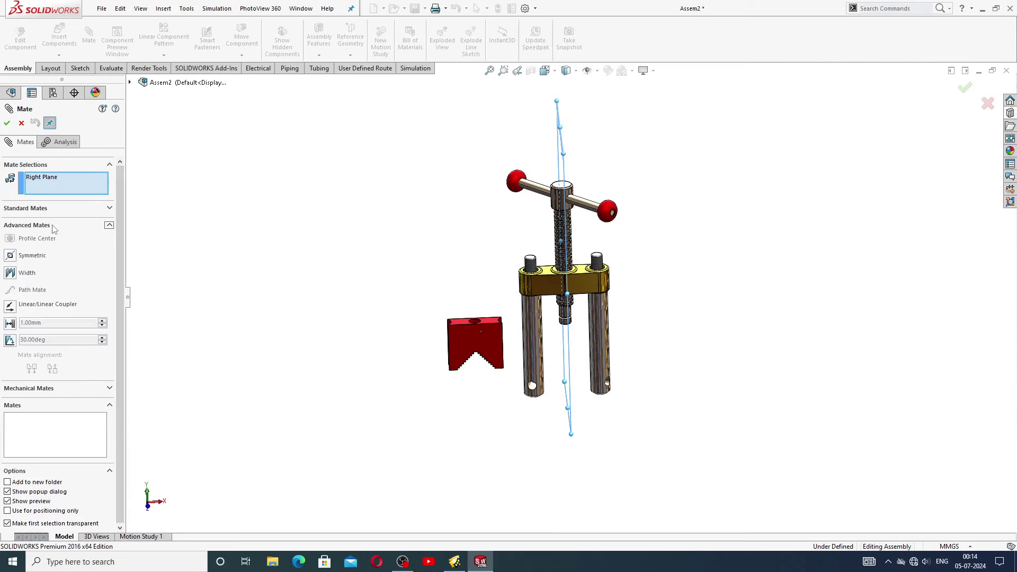
click(33, 256)
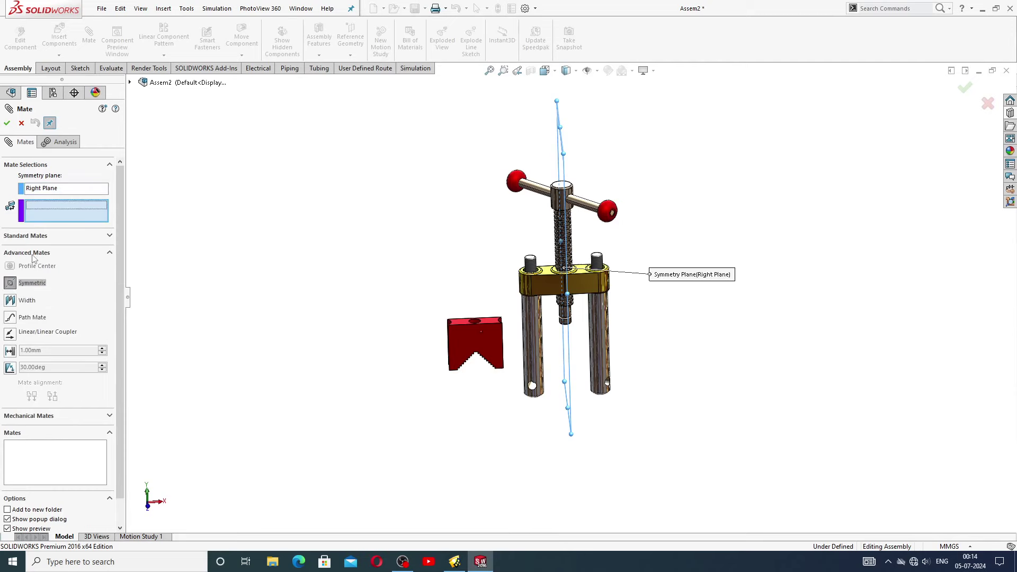
middle_drag(493, 375, 517, 352)
scroll(534, 351, down, 3)
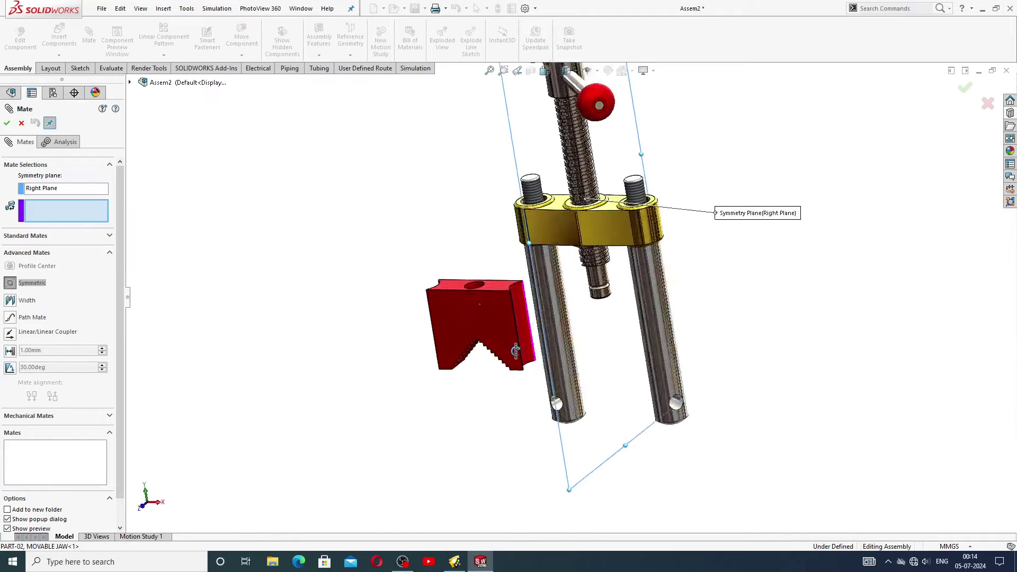
scroll(530, 339, down, 3)
click(533, 291)
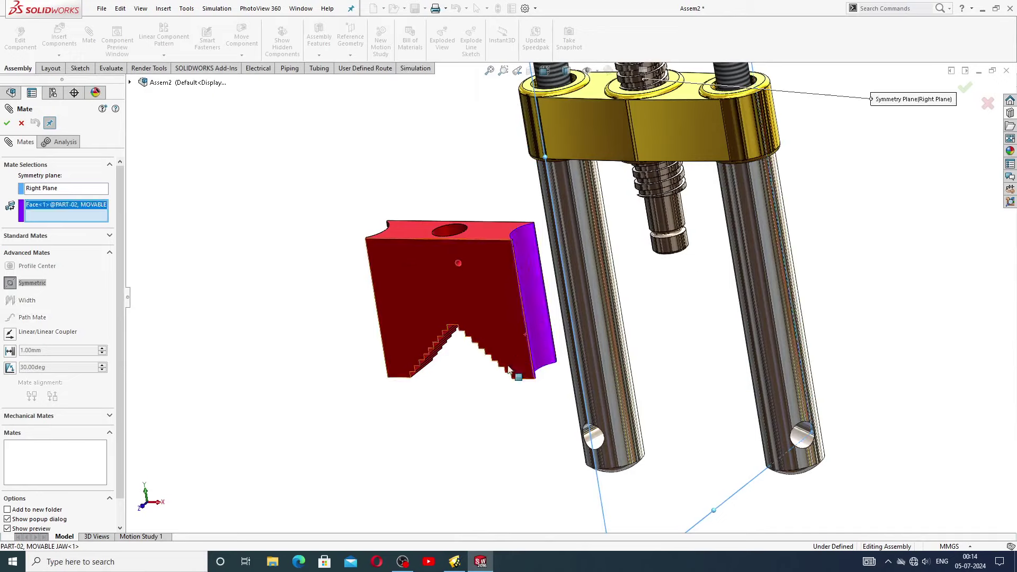
middle_drag(533, 291, 516, 281)
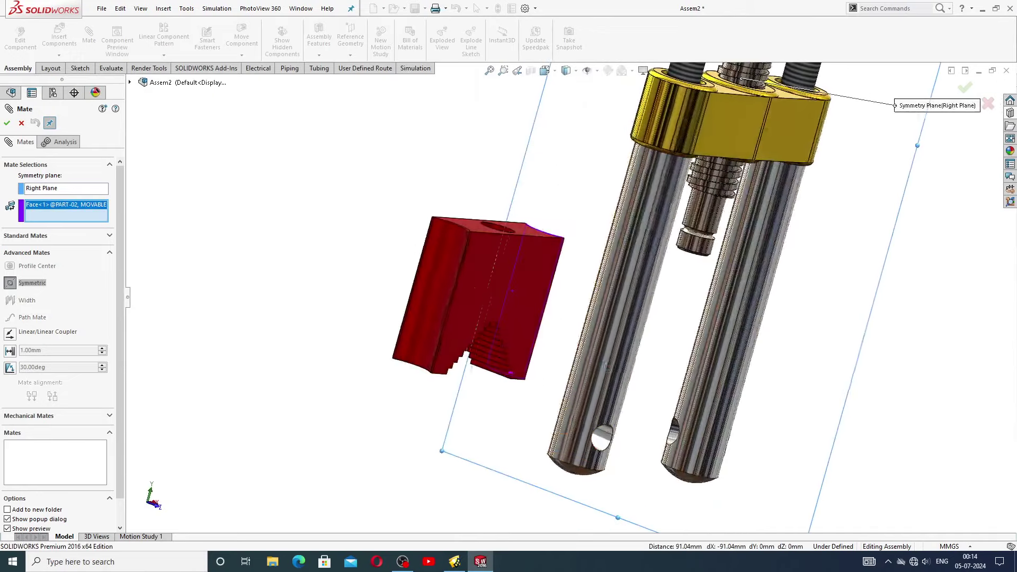
click(446, 275)
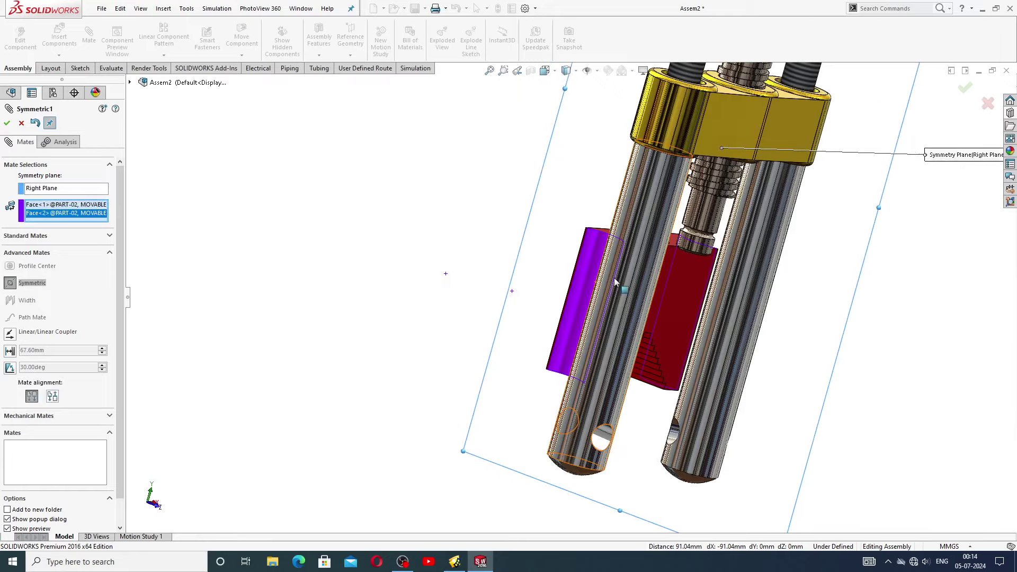
Step: Confirm the symmetric mate, snap to the front view, and close the Mate tool
middle_drag(486, 288, 693, 329)
scroll(673, 312, up, 5)
middle_drag(659, 297, 732, 336)
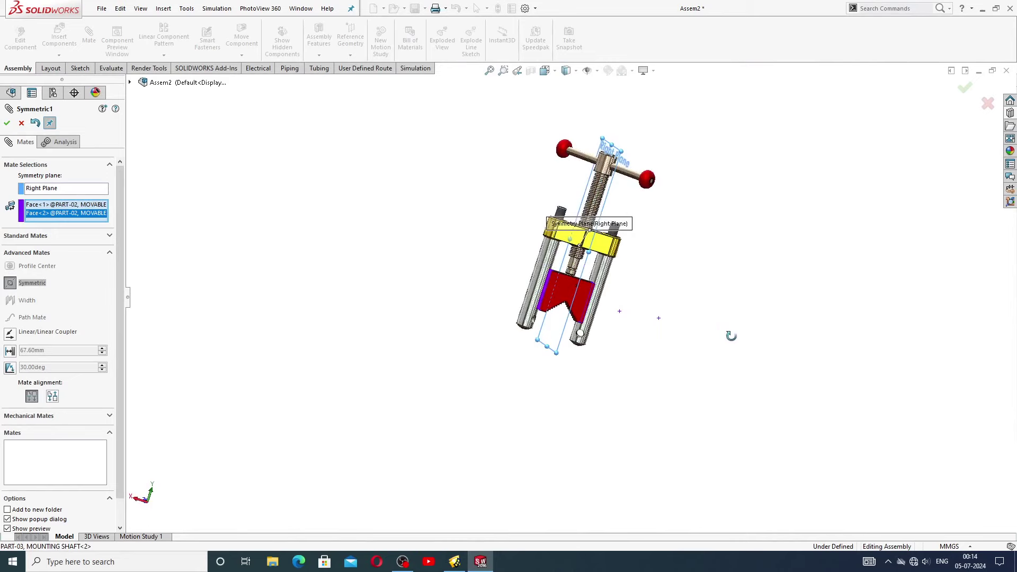
scroll(655, 260, down, 2)
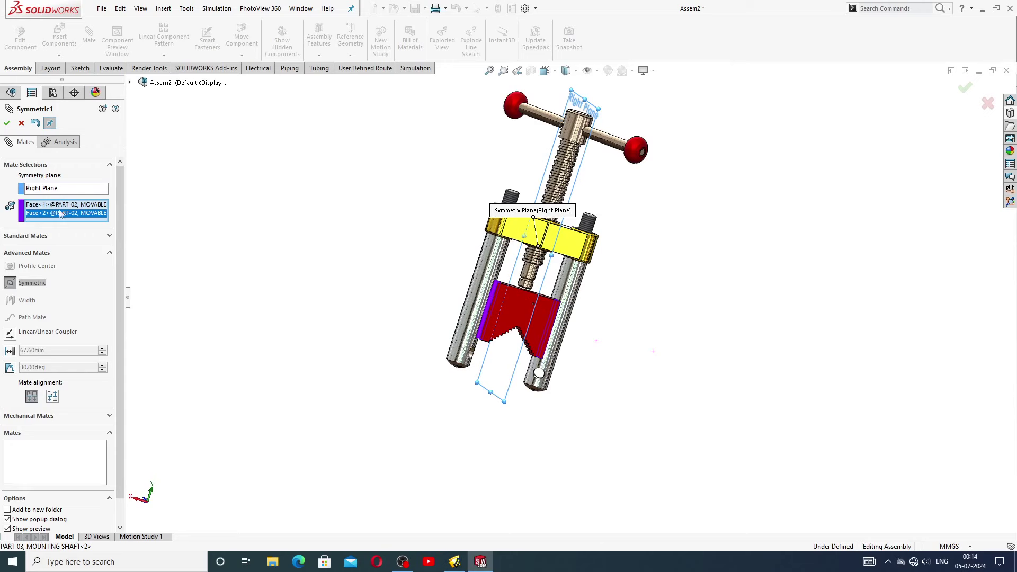
click(6, 123)
key(ctrl+1)
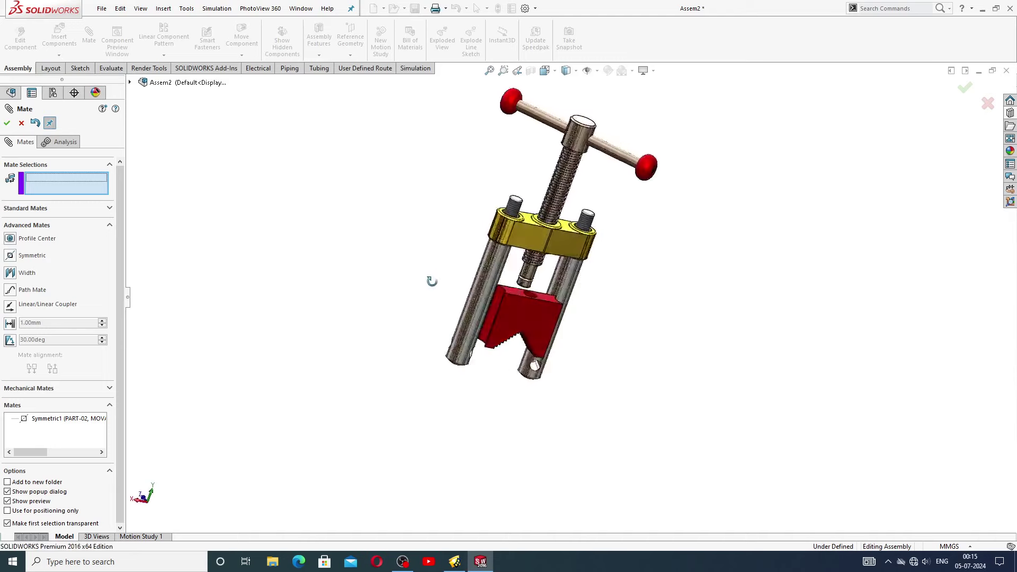
click(22, 123)
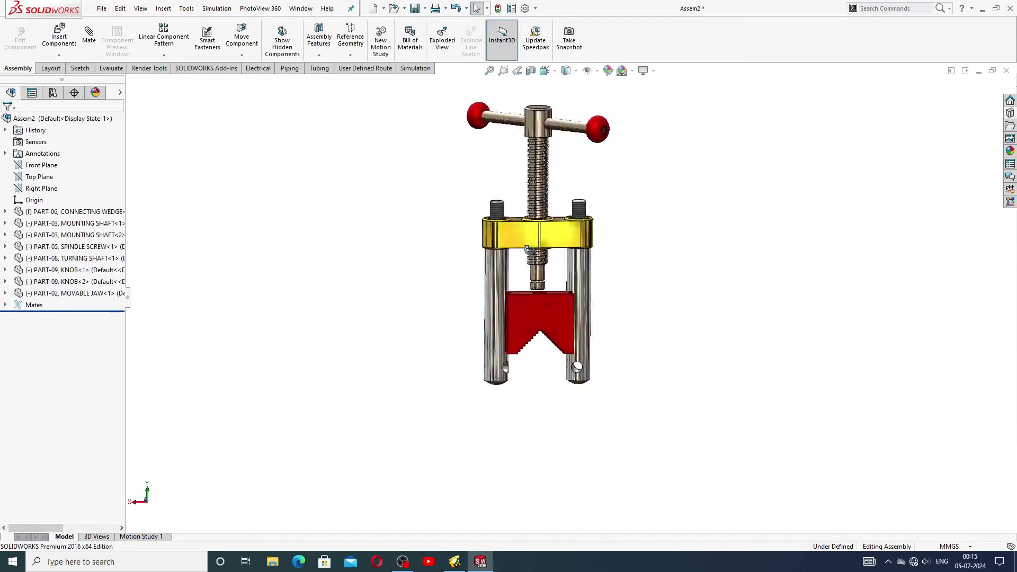
Step: Mate the jaw's top hole concentric to the spindle screw shaft
scroll(507, 244, down, 3)
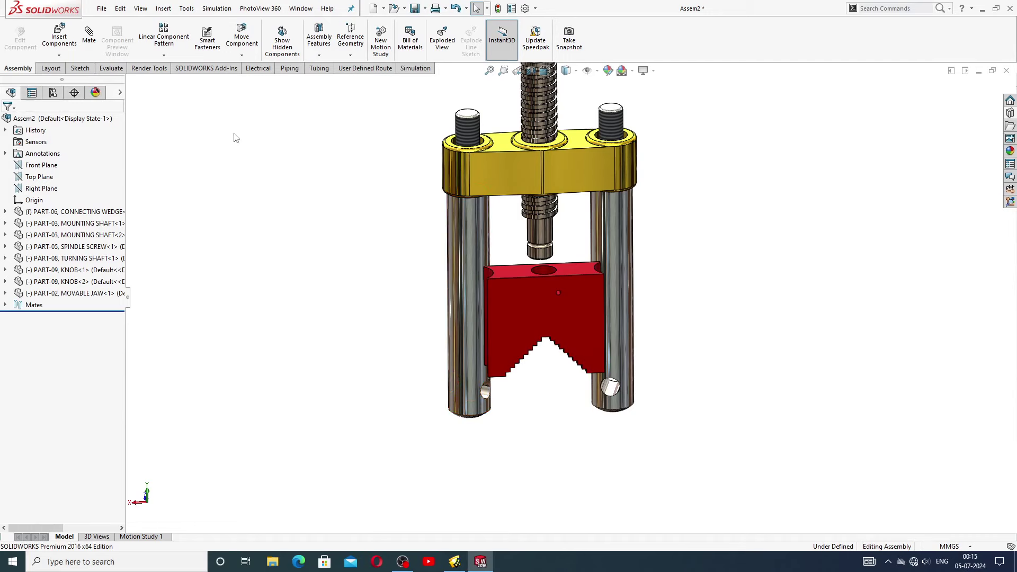
click(88, 39)
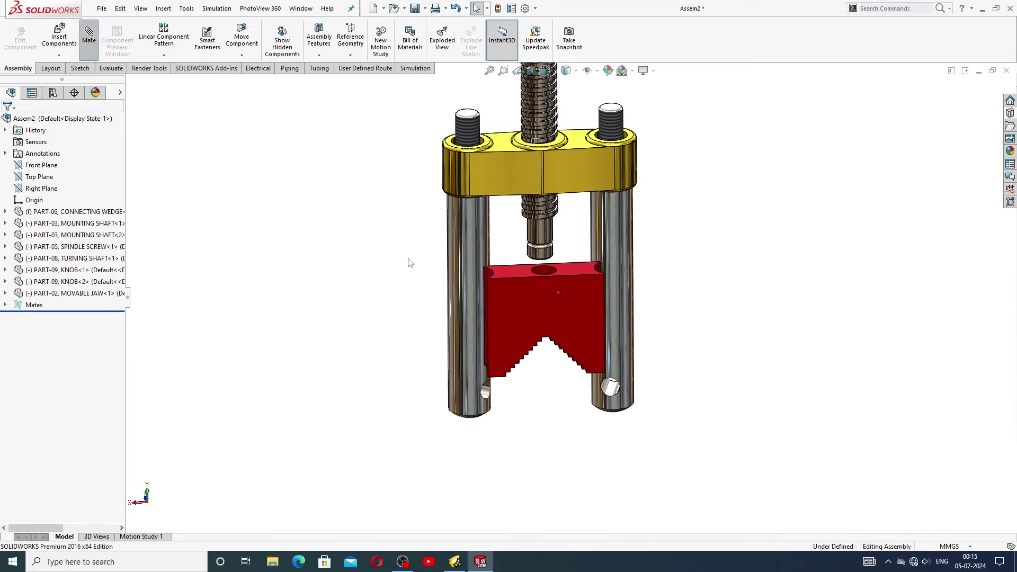
scroll(509, 260, down, 3)
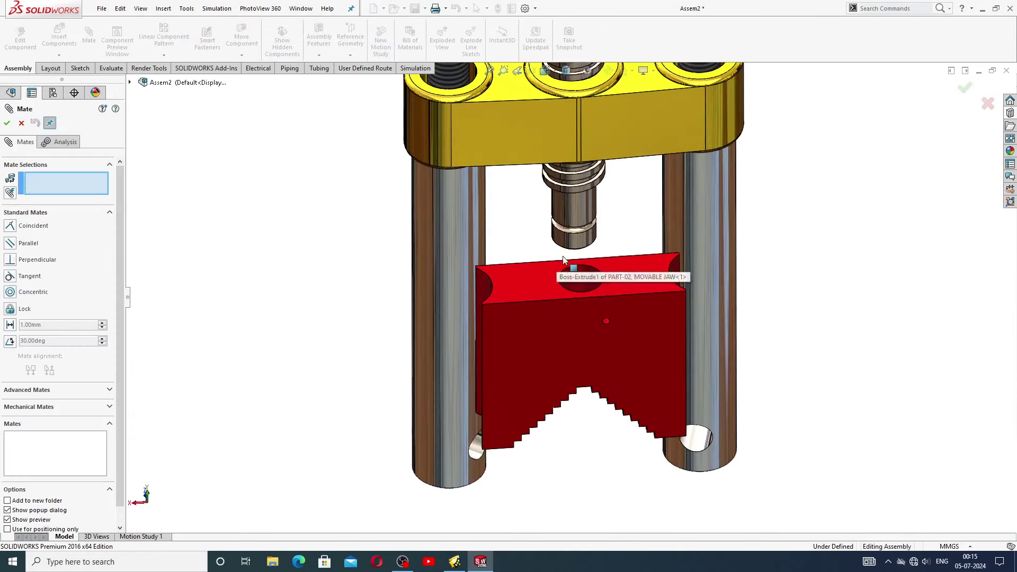
click(584, 272)
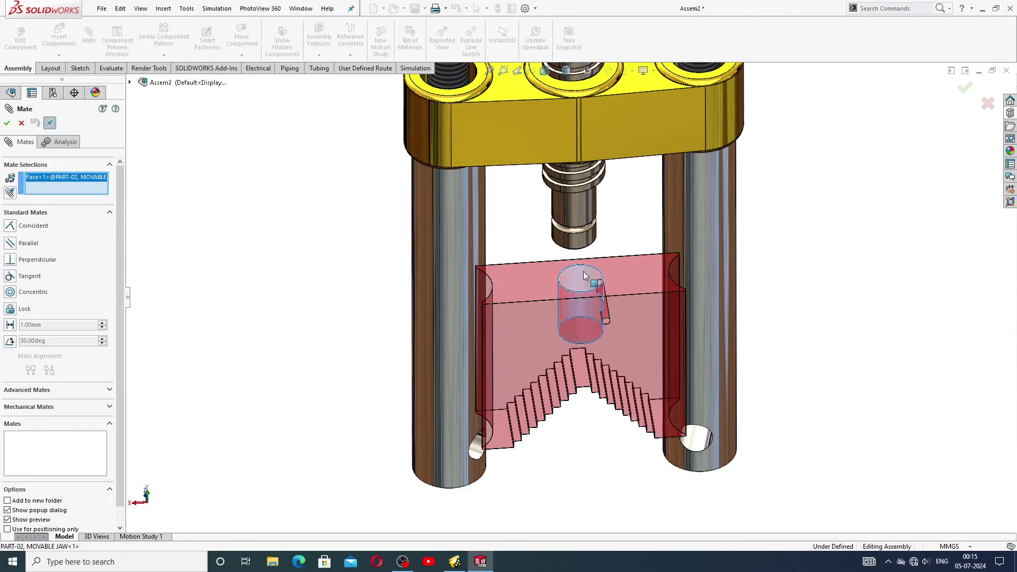
click(581, 210)
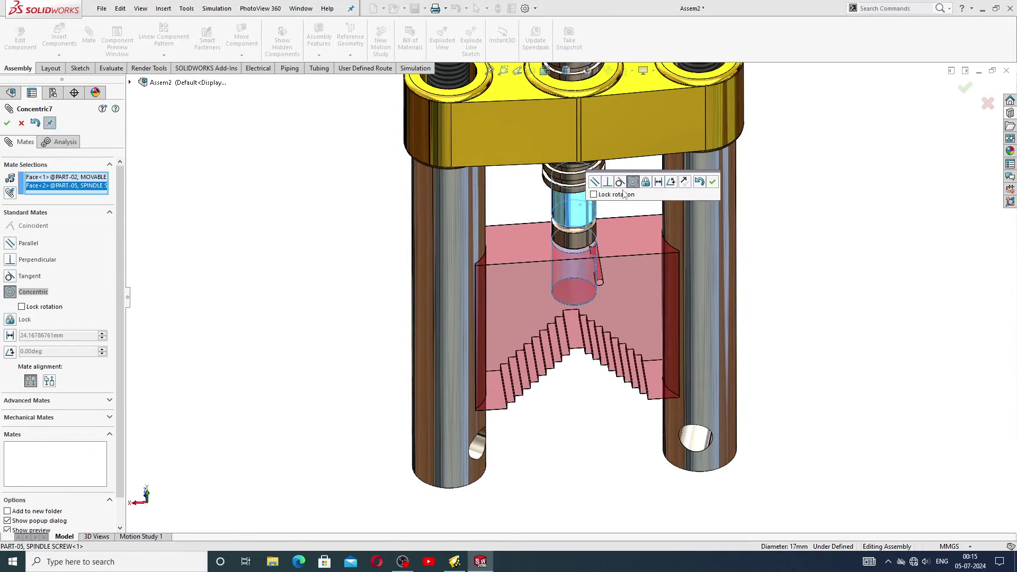
click(712, 182)
Step: Make the jaw's top face coincident with the spindle screw's shoulder face
middle_drag(786, 228, 779, 152)
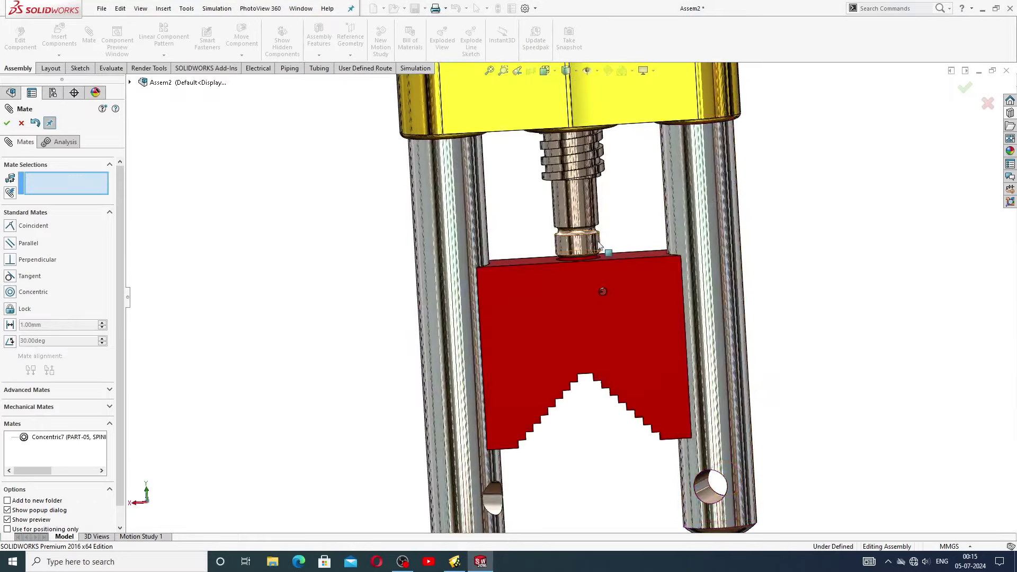
scroll(608, 222, down, 4)
middle_drag(599, 187, 522, 186)
click(514, 280)
scroll(524, 186, down, 5)
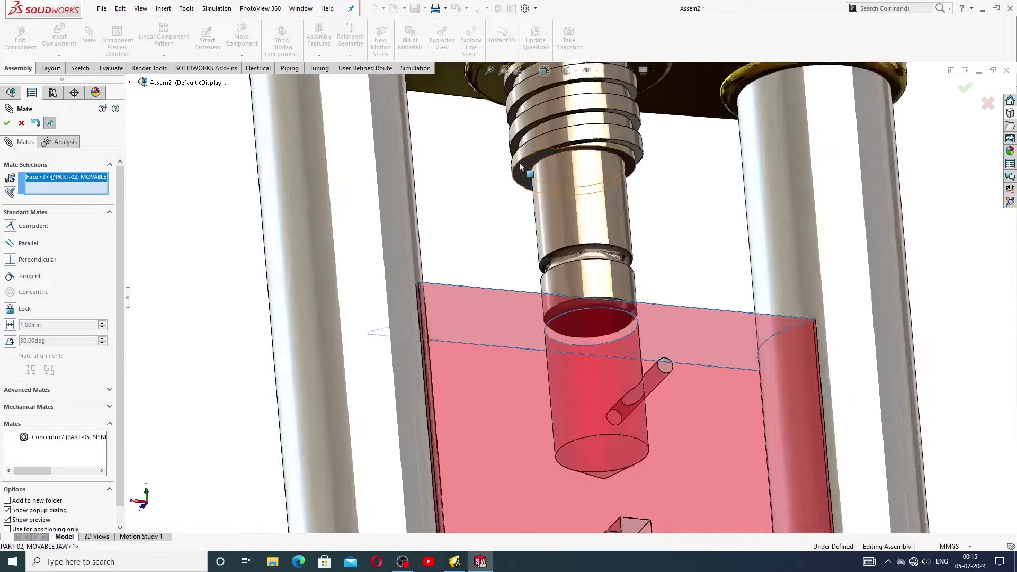
click(530, 185)
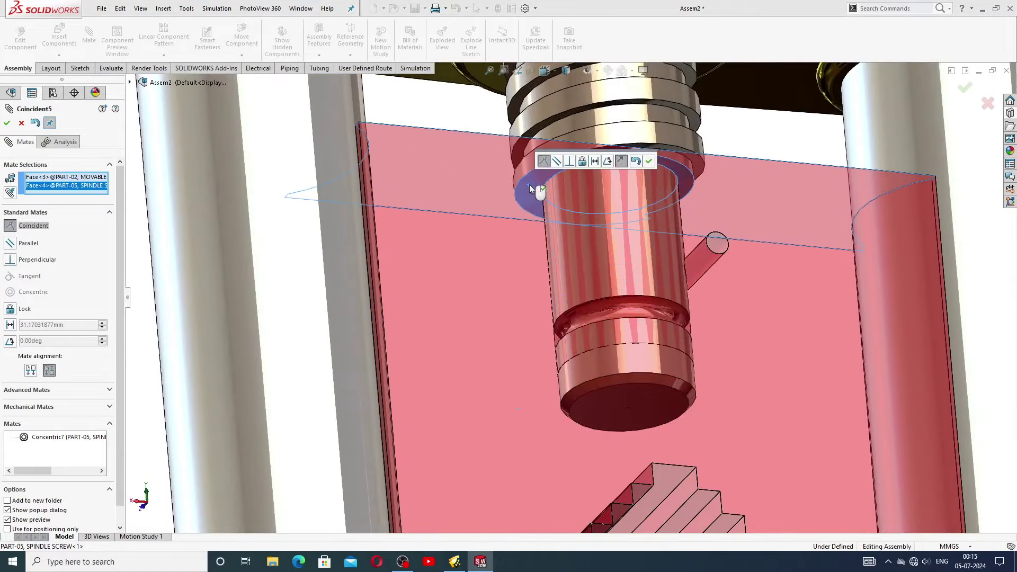
click(649, 160)
scroll(745, 234, up, 5)
scroll(746, 234, up, 5)
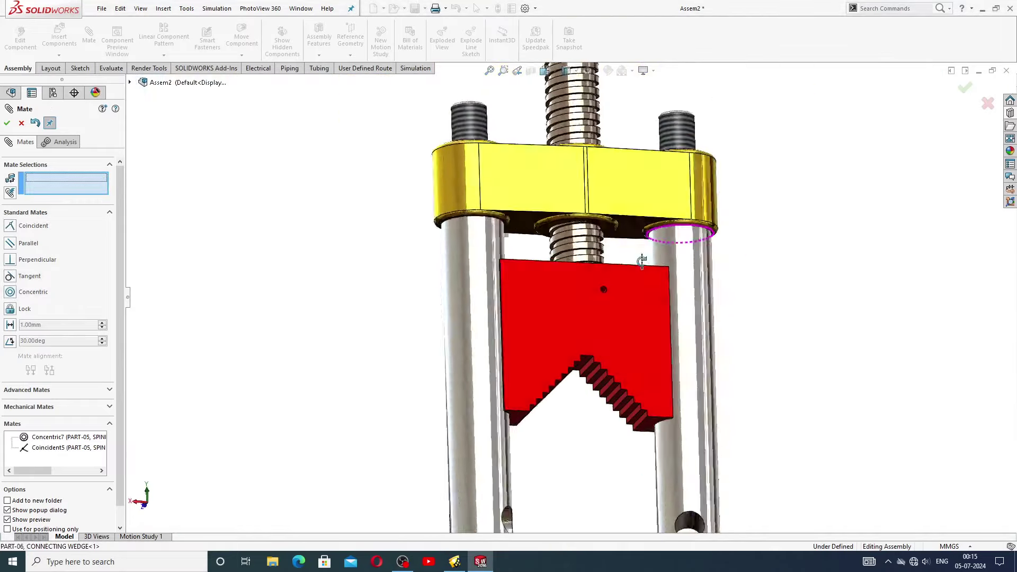
middle_drag(652, 234, 621, 294)
scroll(618, 295, up, 3)
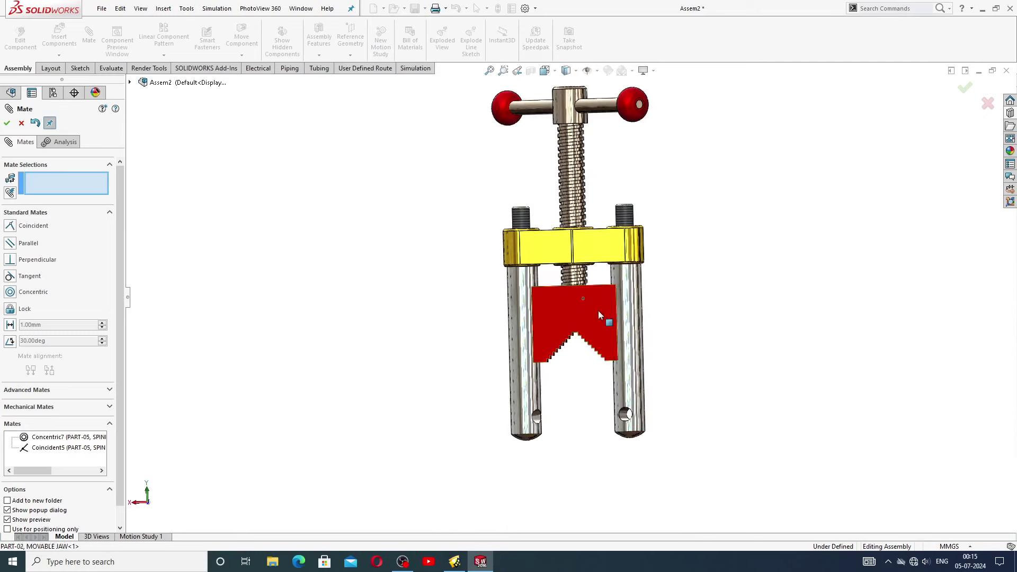
mouse_move(599, 311)
mouse_down()
mouse_move(599, 374)
mouse_move(596, 325)
mouse_up()
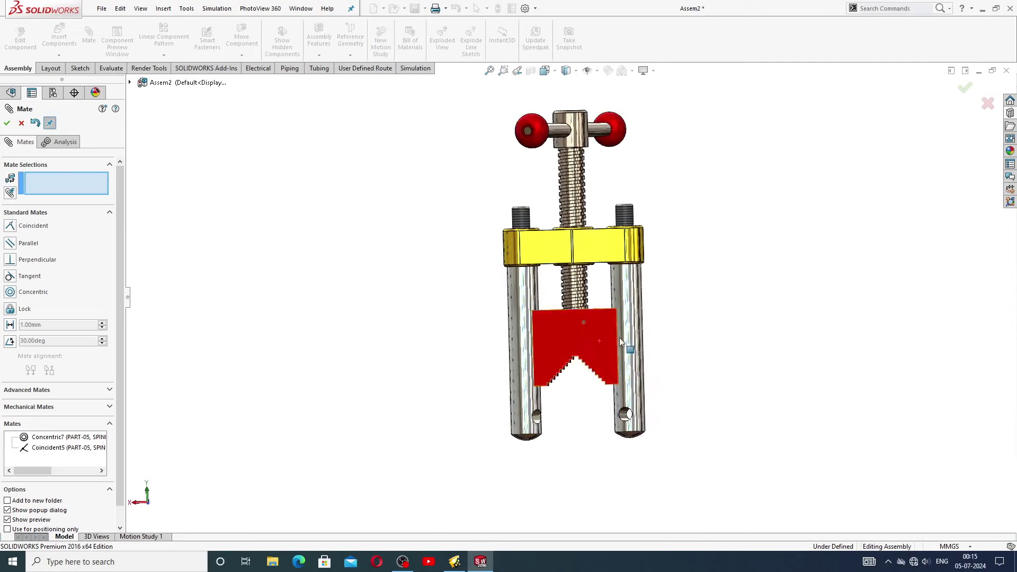
scroll(602, 335, down, 3)
scroll(620, 312, down, 2)
middle_drag(638, 289, 662, 264)
scroll(663, 208, up, 3)
scroll(490, 280, up, 2)
middle_drag(491, 281, 497, 247)
scroll(636, 253, up, 4)
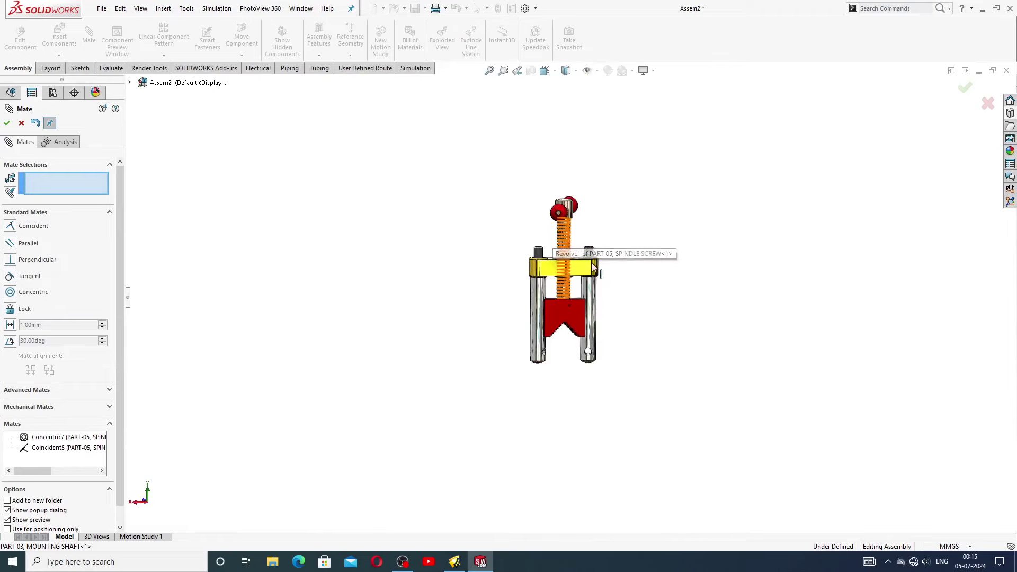
middle_drag(617, 254, 577, 288)
scroll(577, 288, down, 1)
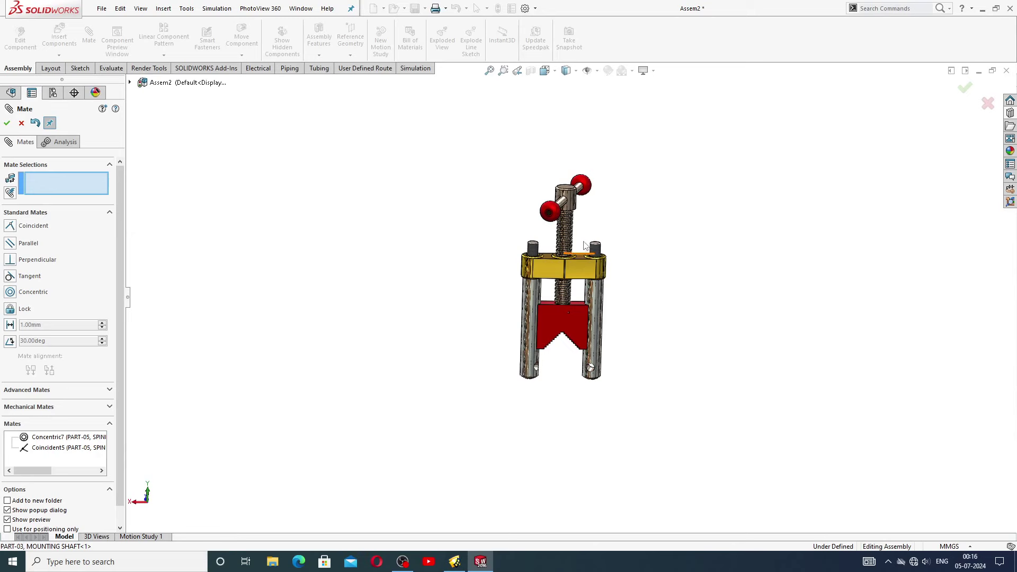
Step: Look over the mated vise and close the Mate tool
middle_drag(597, 241, 591, 220)
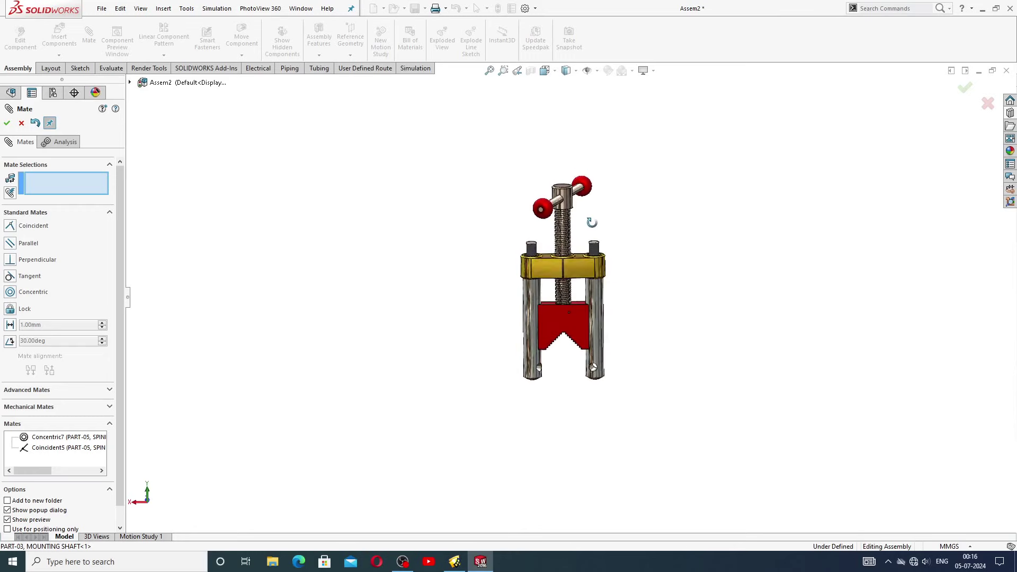
scroll(572, 237, down, 5)
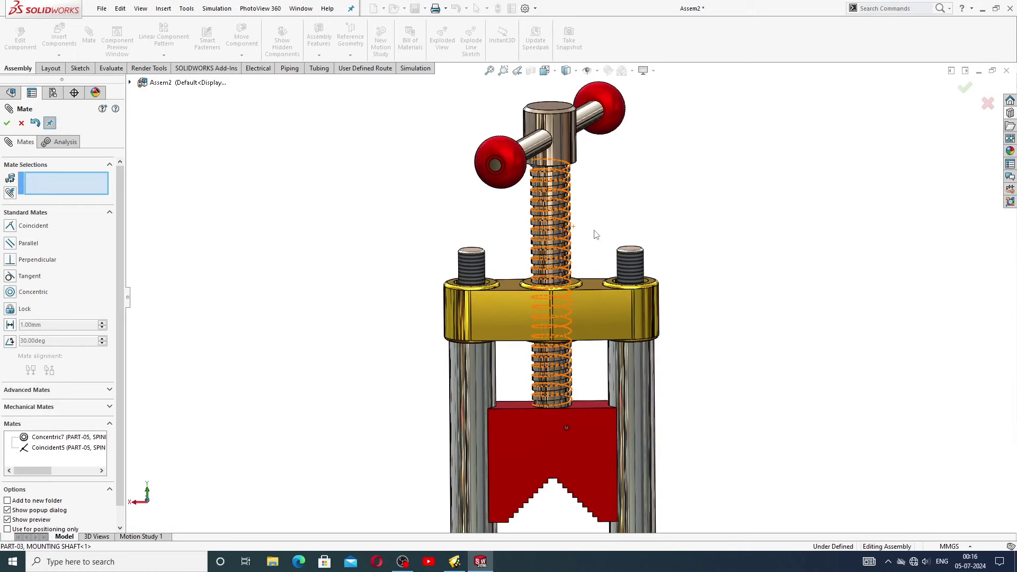
scroll(575, 349, up, 3)
scroll(571, 371, down, 2)
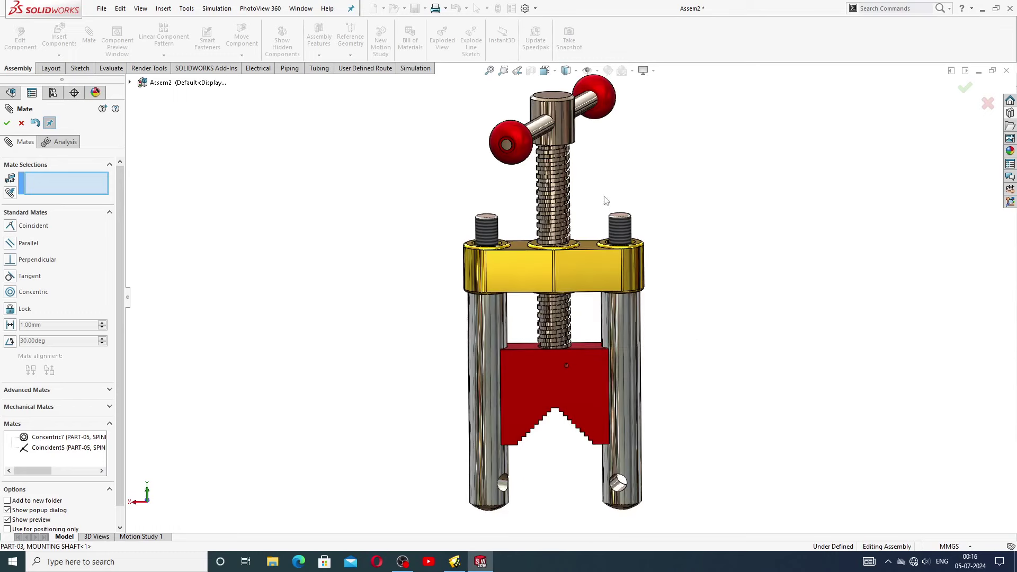
scroll(544, 225, up, 2)
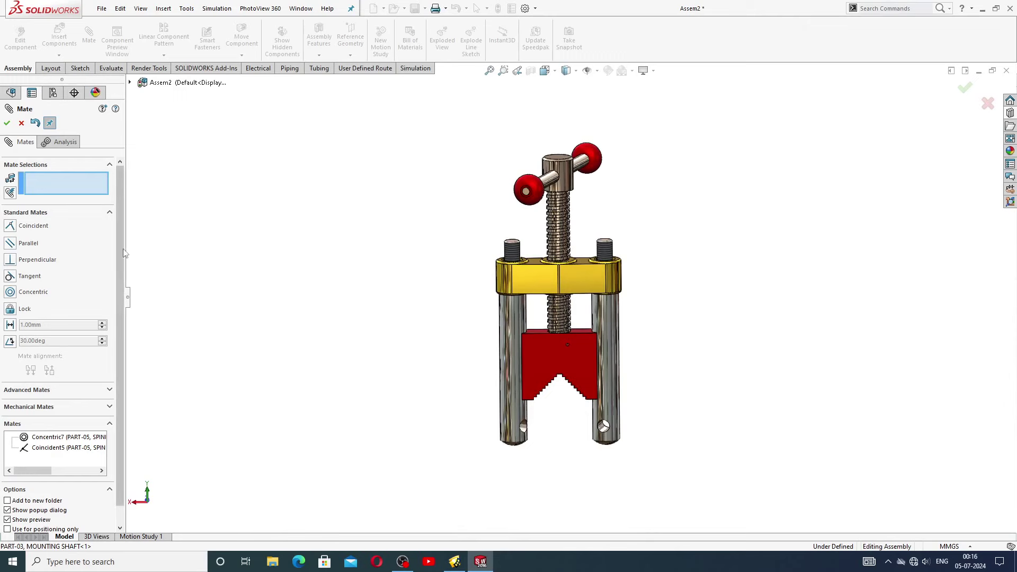
click(21, 123)
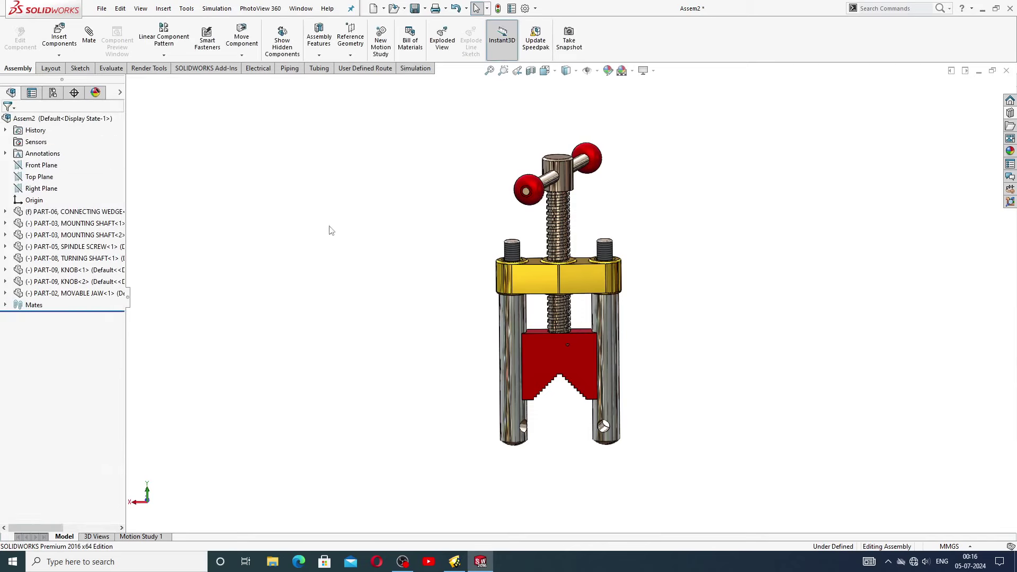
Step: Drag the spindle screw to spin the handle and check it turns freely
middle_drag(454, 287, 449, 339)
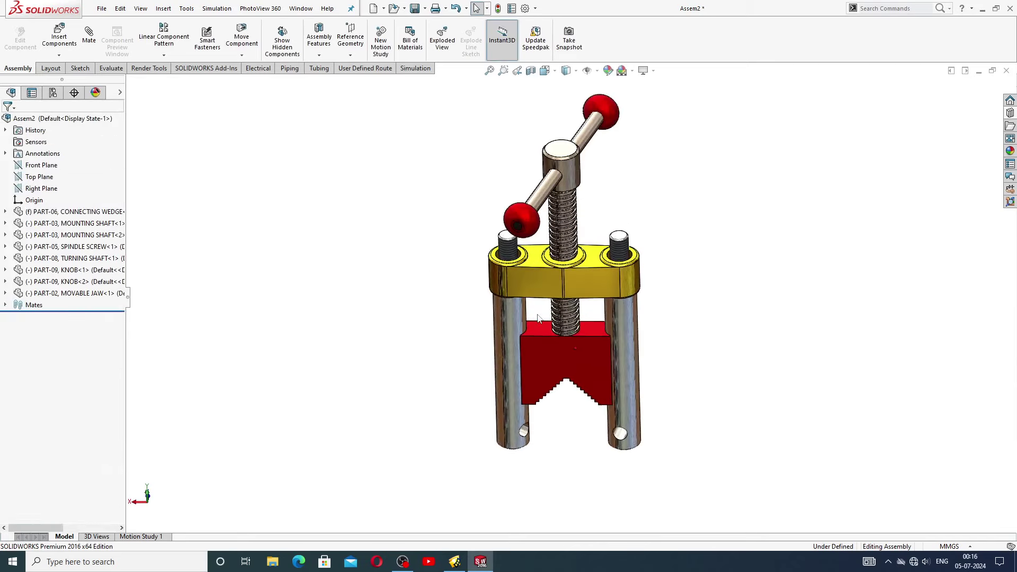
scroll(579, 294, up, 3)
drag(570, 159, 699, 168)
key(Escape)
Step: Insert the PART-01, FIXED JAW part file and place it below the vise's shafts
key(f)
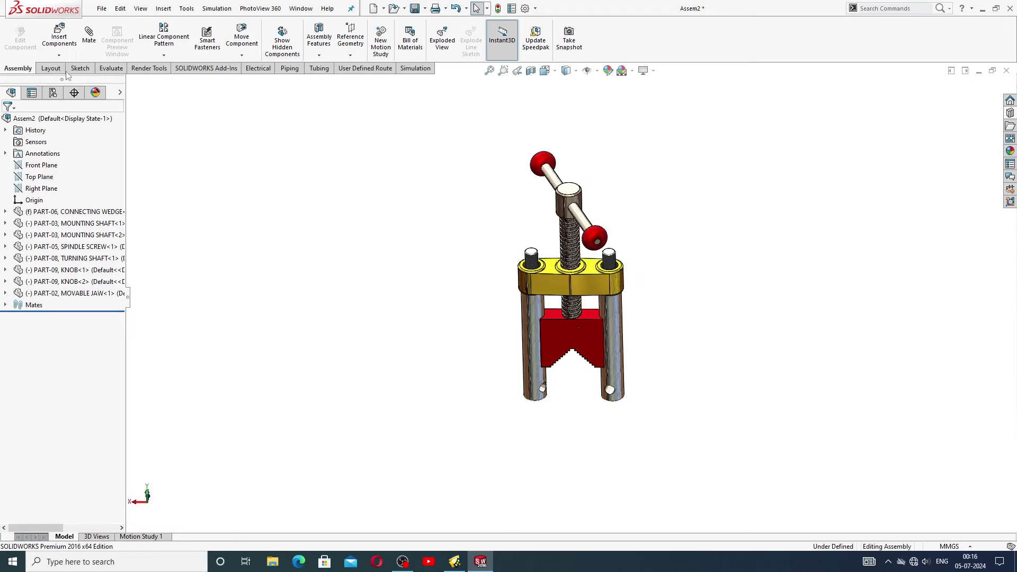
click(61, 38)
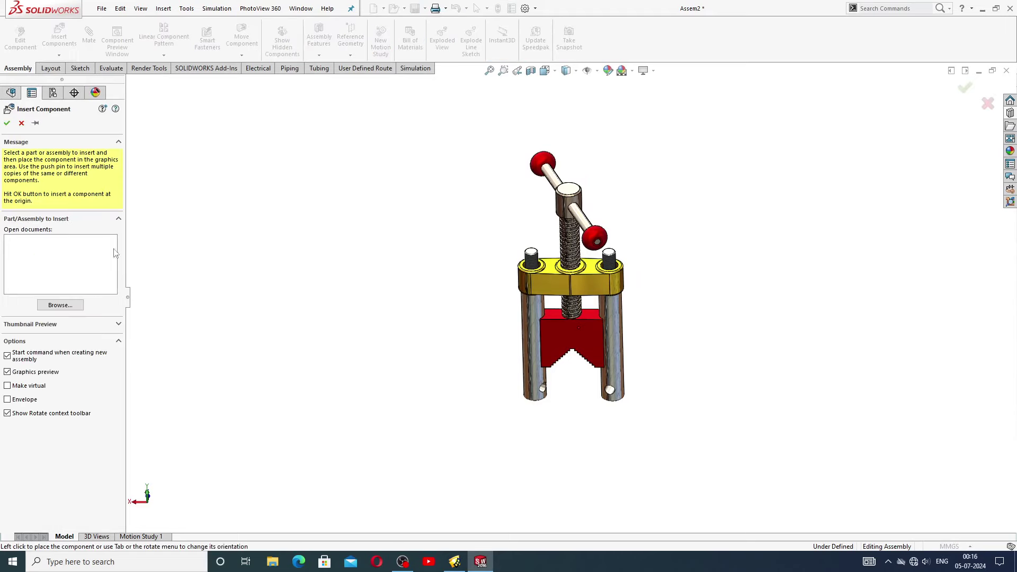
click(60, 305)
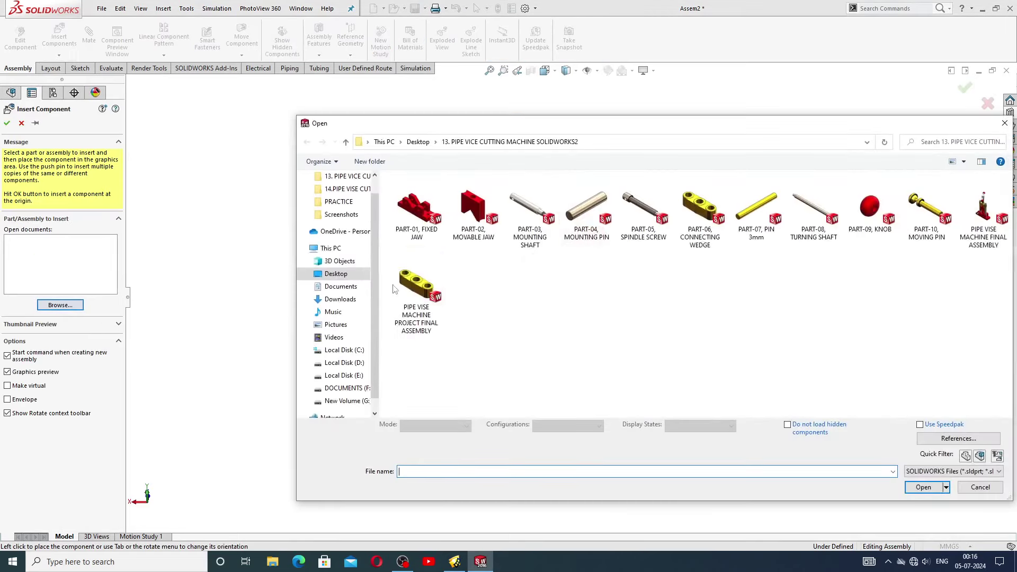
click(419, 233)
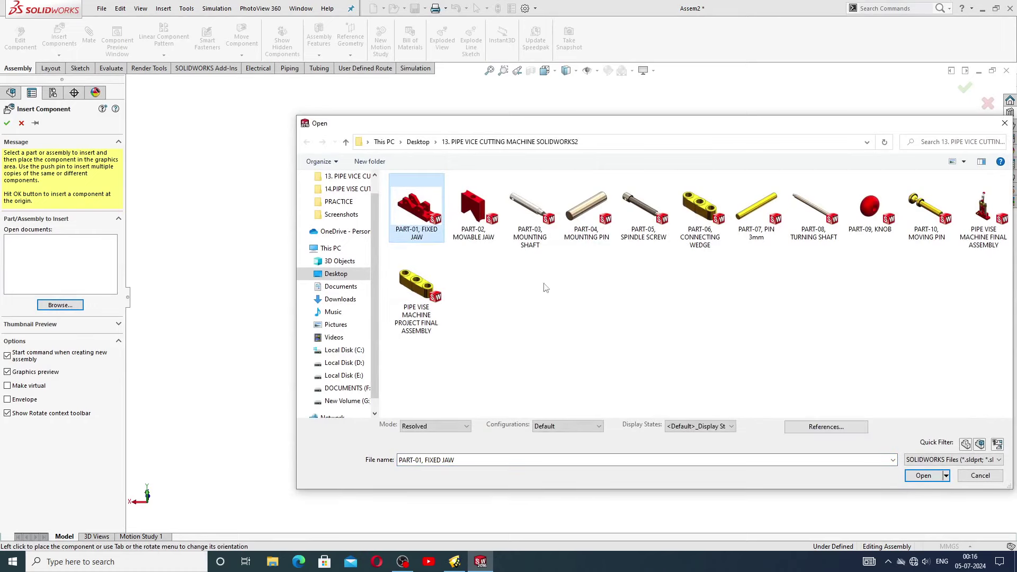
click(923, 476)
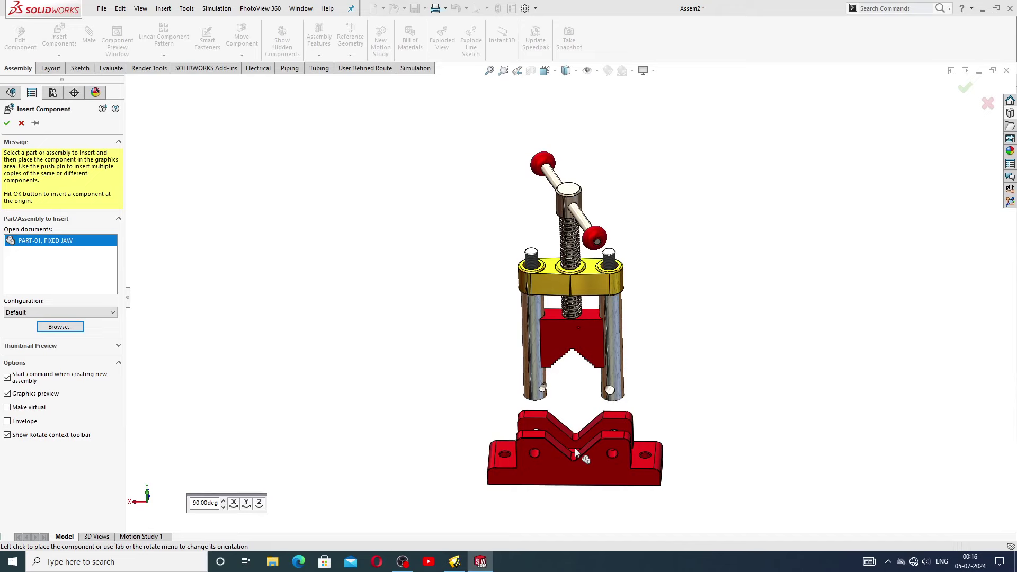
click(574, 448)
middle_drag(655, 398, 626, 373)
ctrl+middle_drag(612, 452, 596, 390)
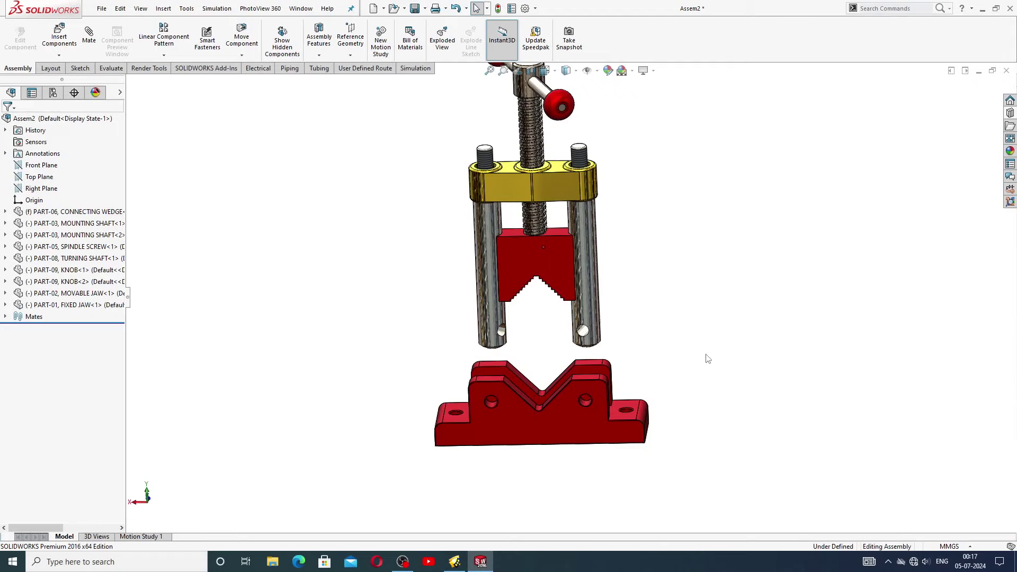
mouse_move(625, 296)
middle_down()
mouse_move(615, 281)
mouse_move(624, 329)
mouse_move(622, 310)
middle_up()
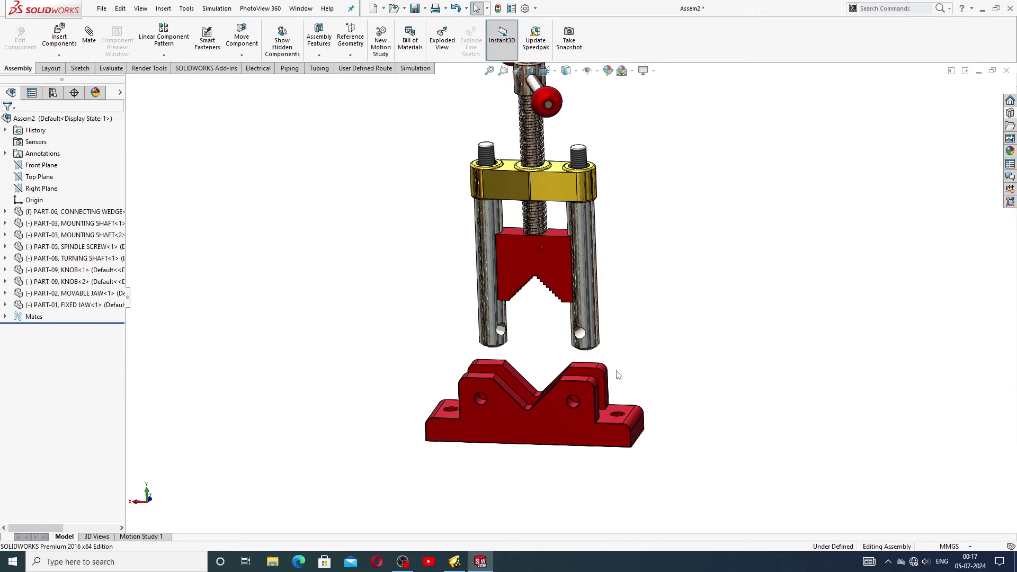
middle_drag(618, 375, 527, 260)
Step: Add a Parallel mate between the movable jaw and the fixed jaw's front face
click(526, 256)
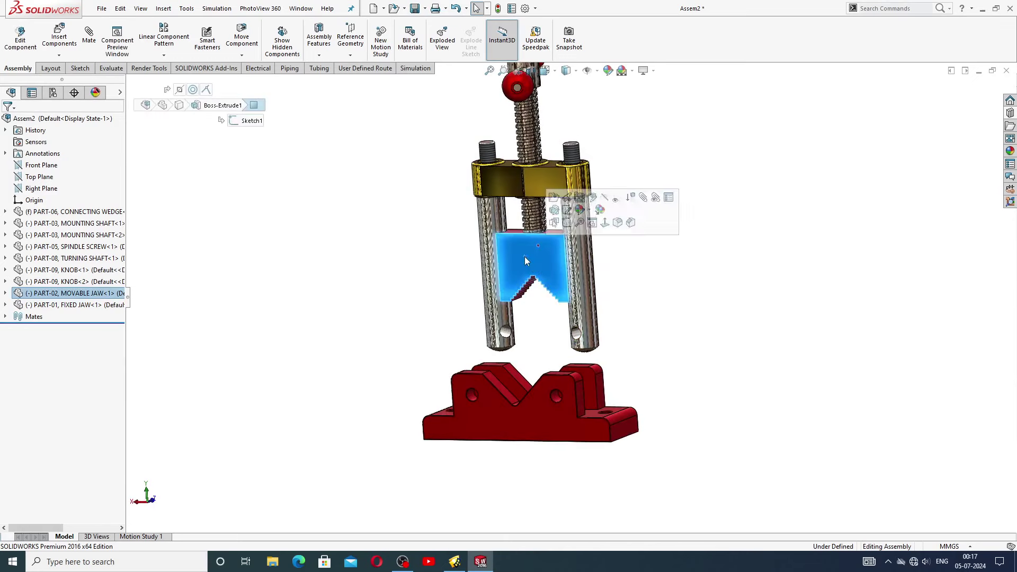
click(89, 37)
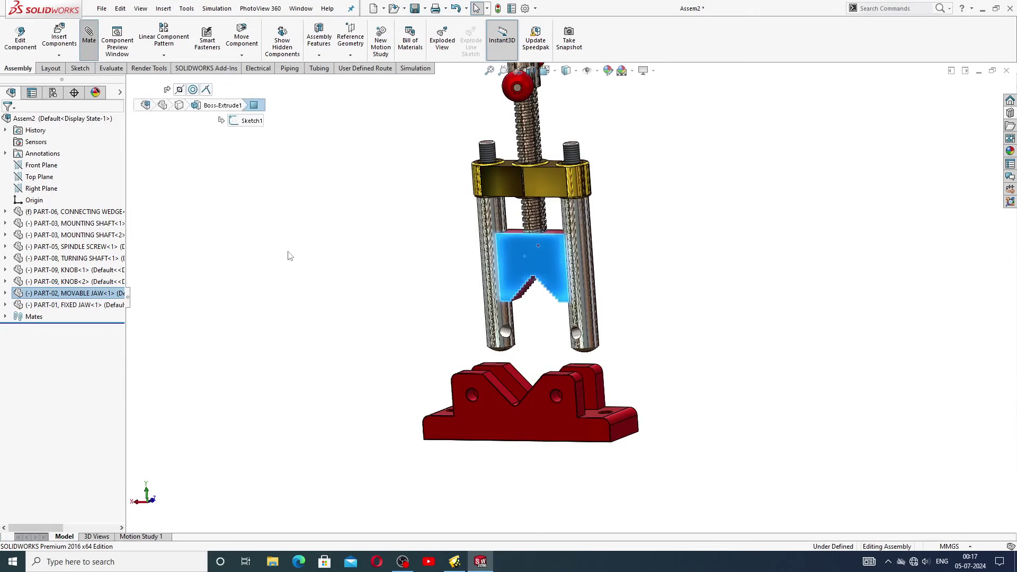
click(501, 418)
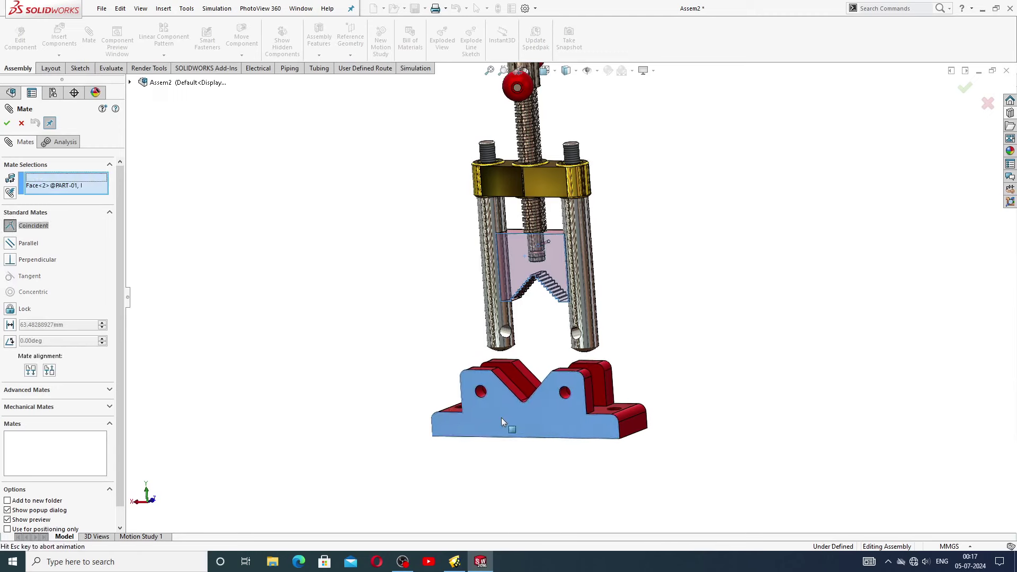
click(397, 436)
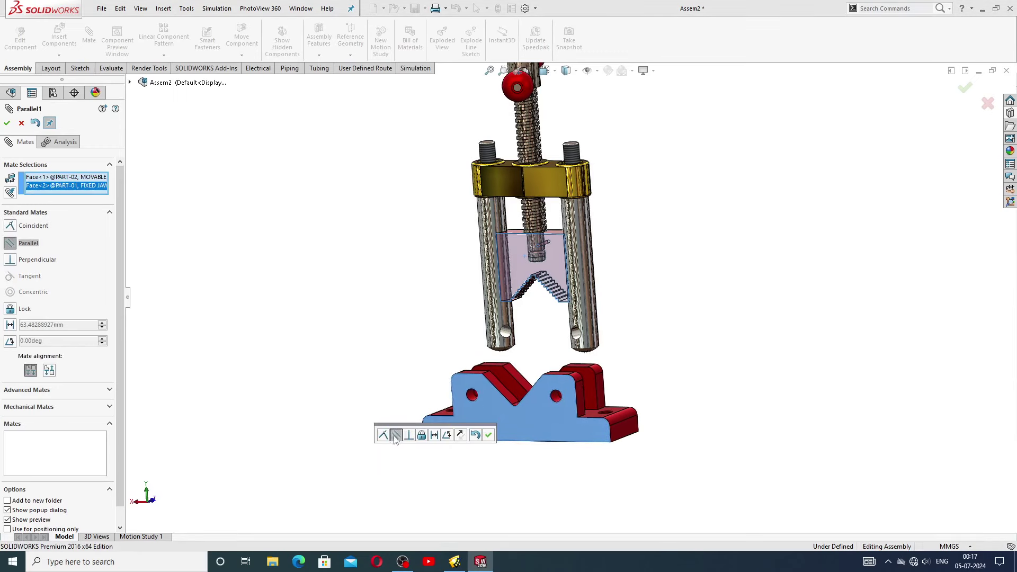
click(490, 436)
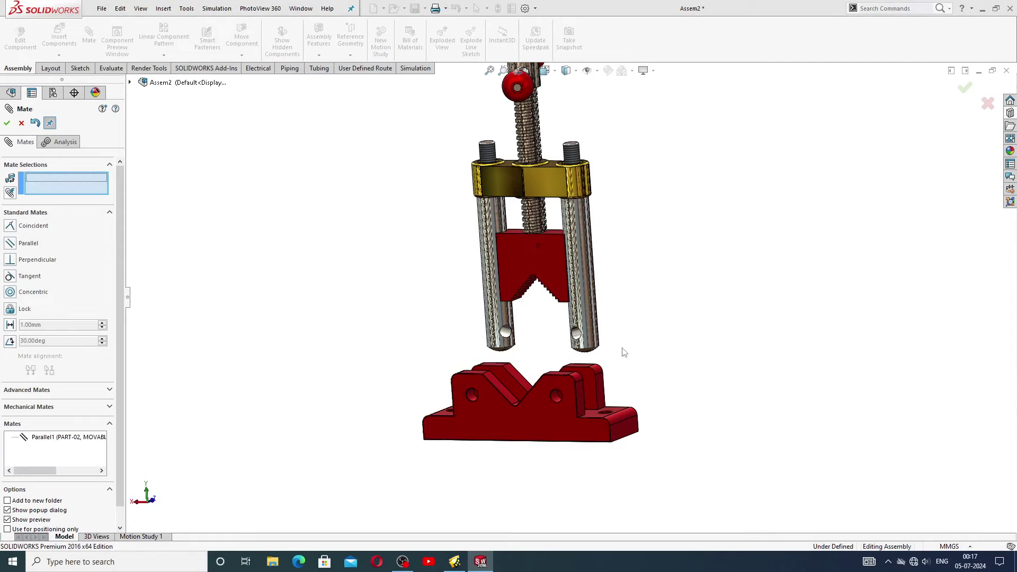
Step: Mate the right mounting shaft concentric with its matching hole in the fixed jaw
middle_drag(624, 333, 669, 362)
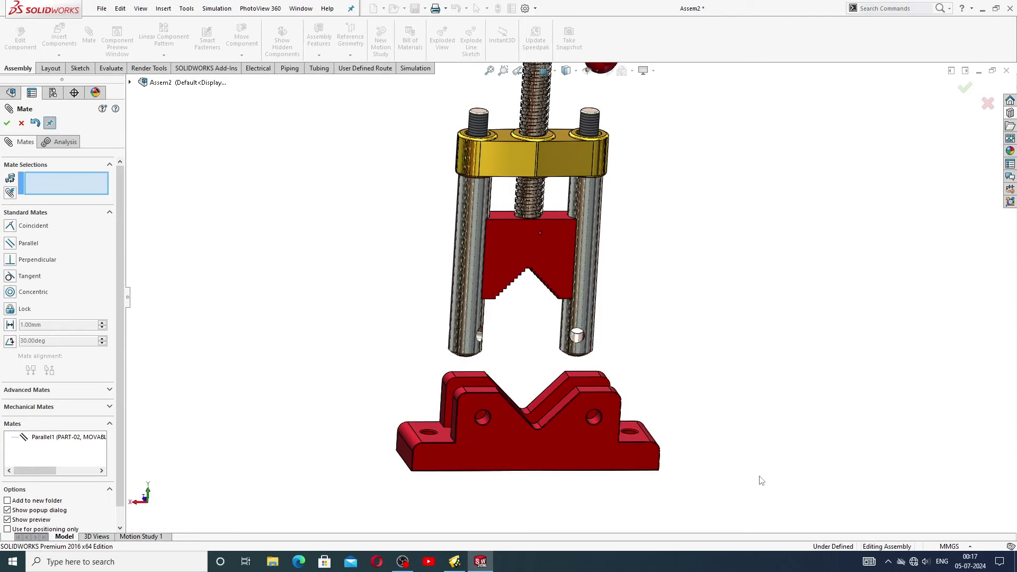
scroll(583, 339, down, 3)
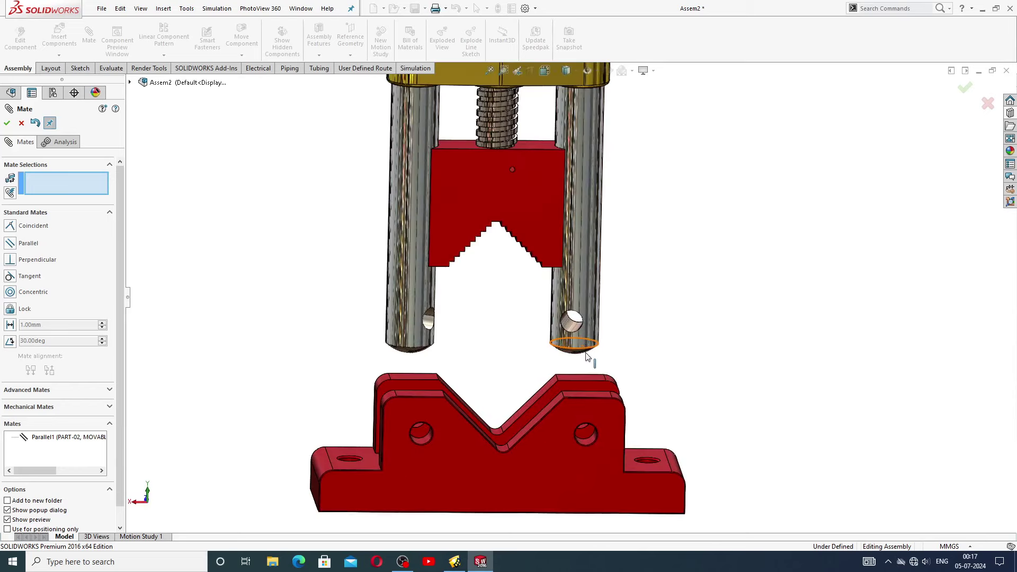
click(570, 329)
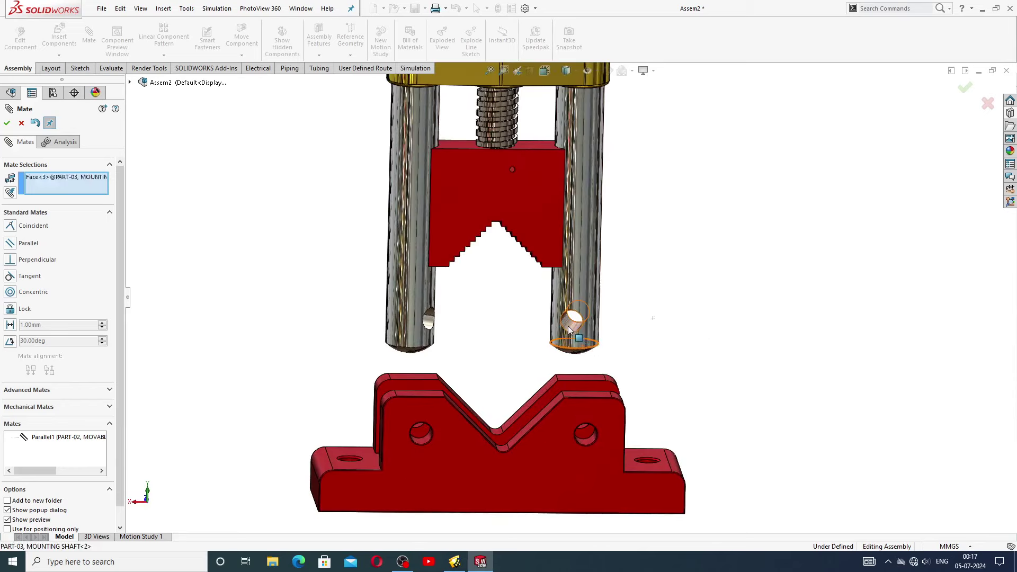
middle_drag(592, 444, 592, 441)
click(592, 441)
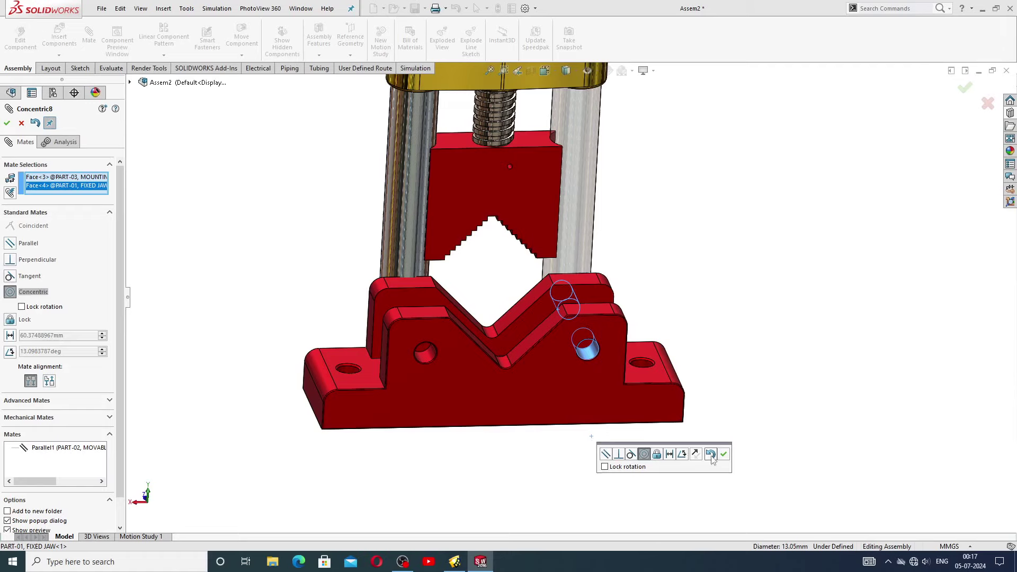
click(723, 455)
middle_drag(566, 371, 478, 321)
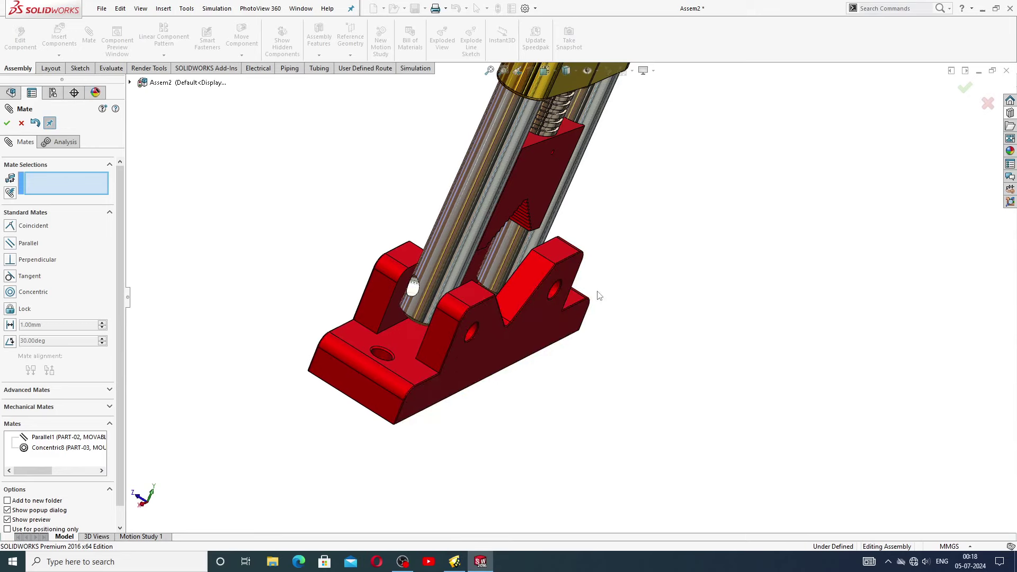
Step: Add a concentric mate between the other mounting shaft and the fixed jaw's second hole
middle_drag(599, 295, 509, 281)
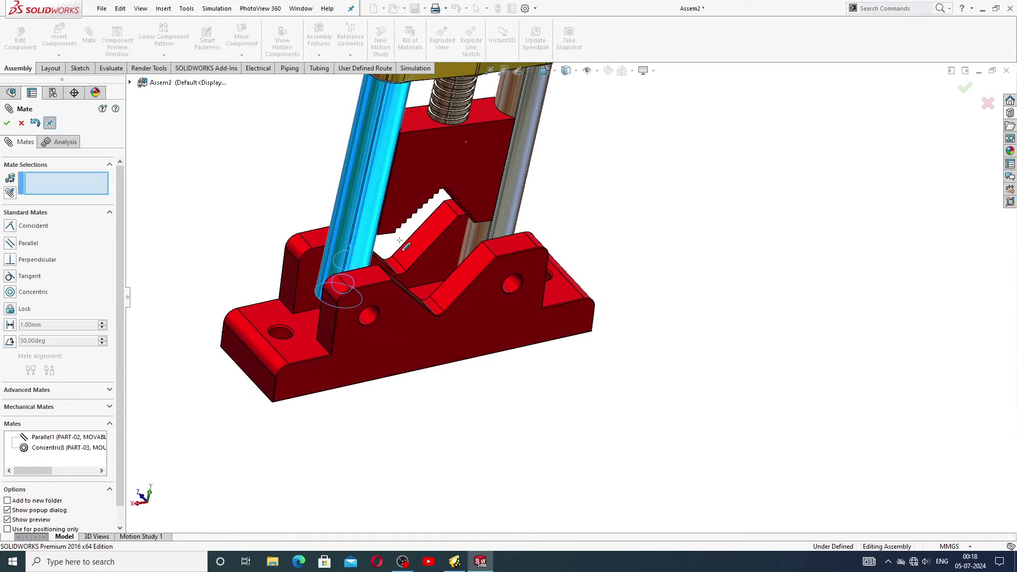
middle_drag(395, 328, 369, 258)
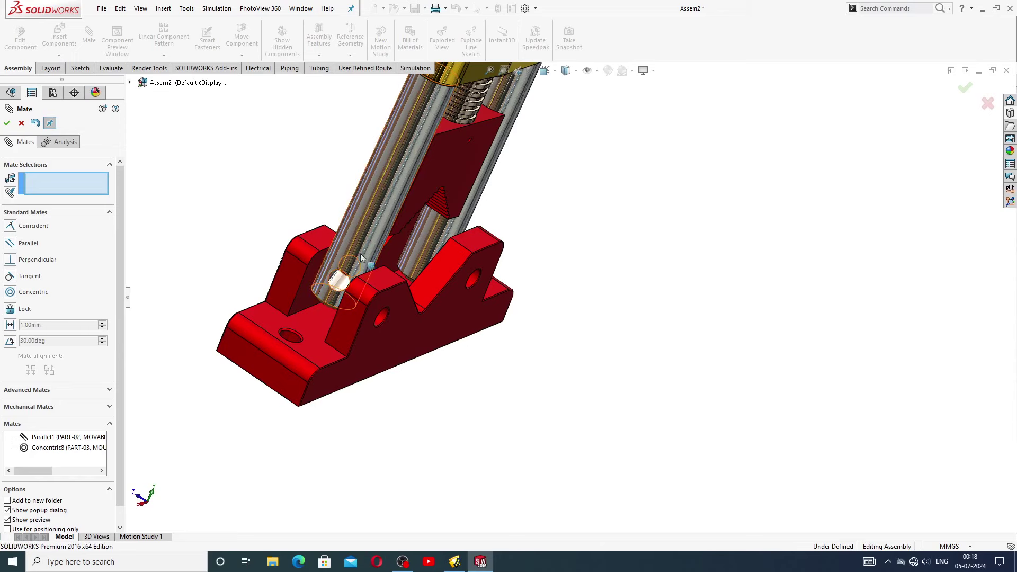
click(337, 284)
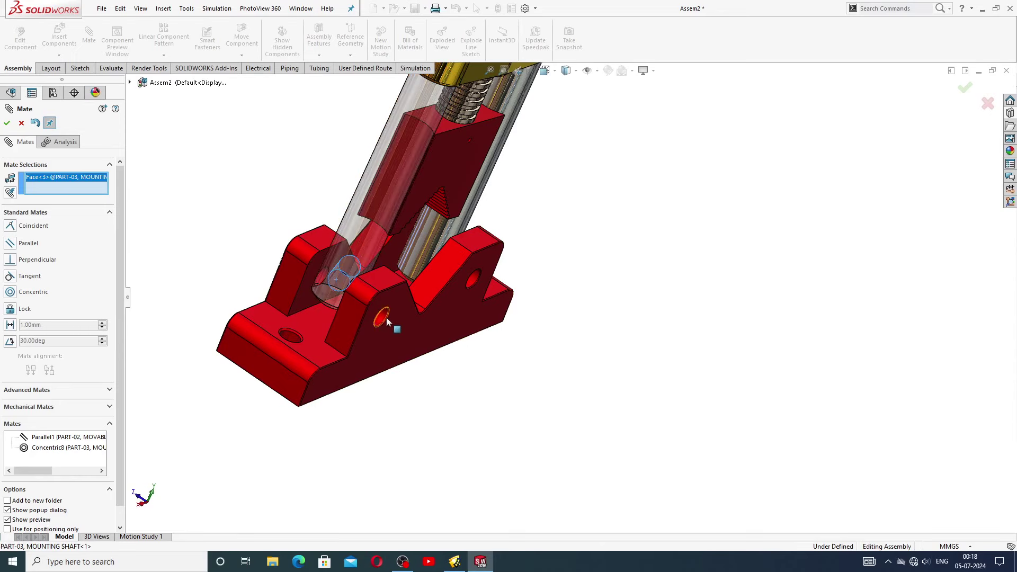
click(385, 320)
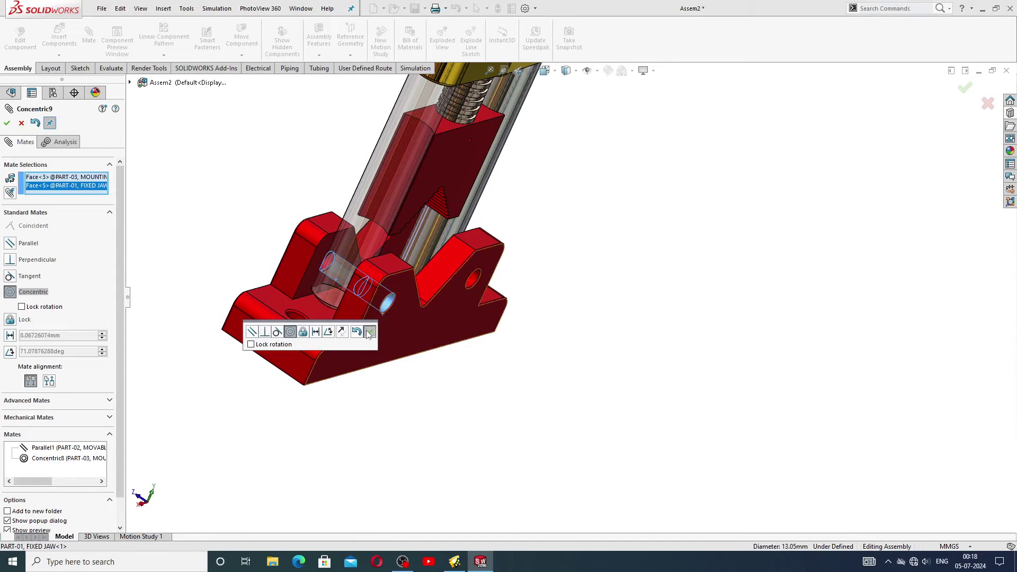
click(369, 332)
scroll(493, 334, up, 5)
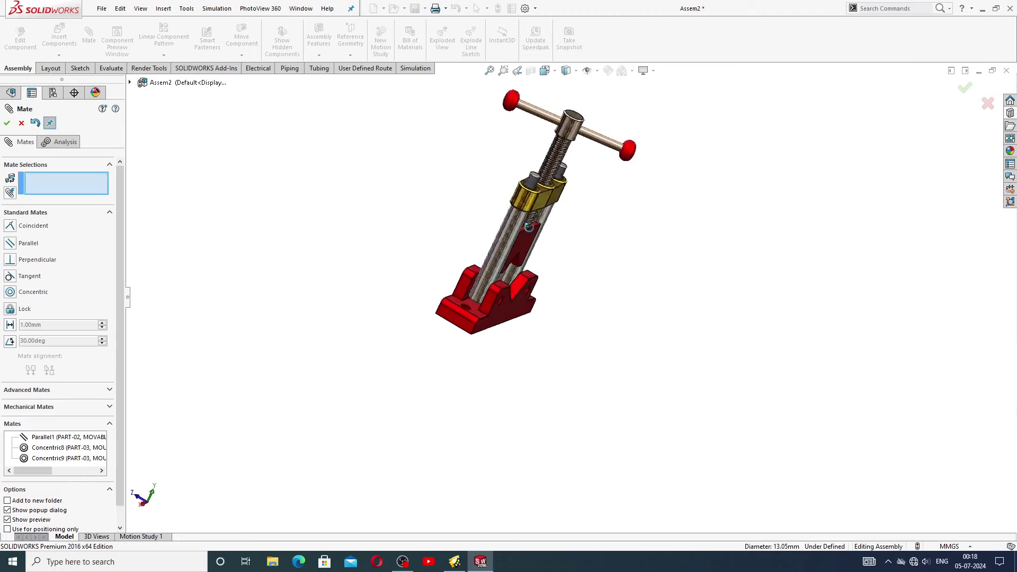
middle_drag(529, 227, 466, 193)
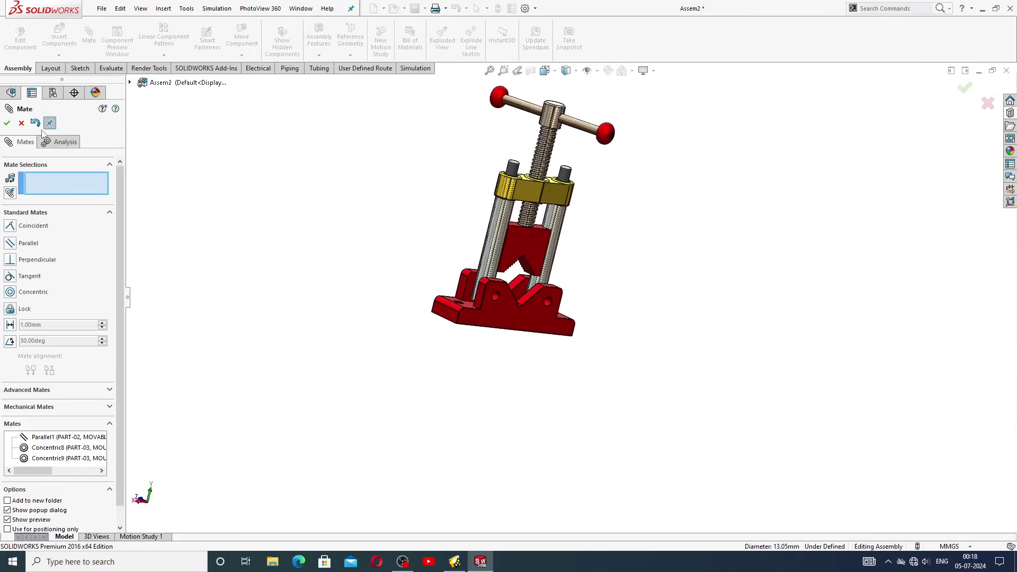
Step: Start a centered Width advanced mate using the fixed jaw's two side faces as width references
click(41, 391)
click(11, 273)
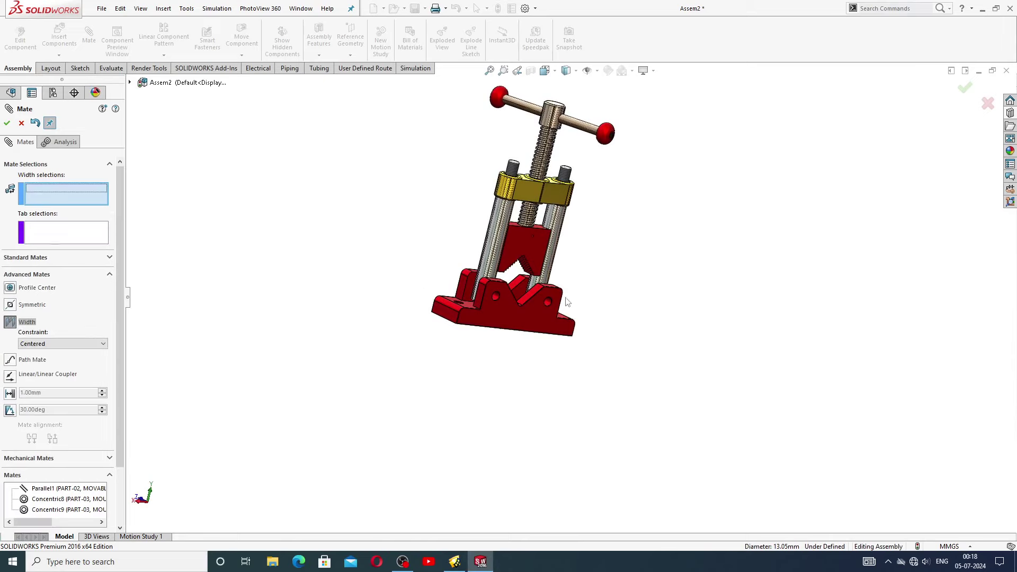
middle_drag(558, 273, 444, 228)
scroll(486, 313, down, 5)
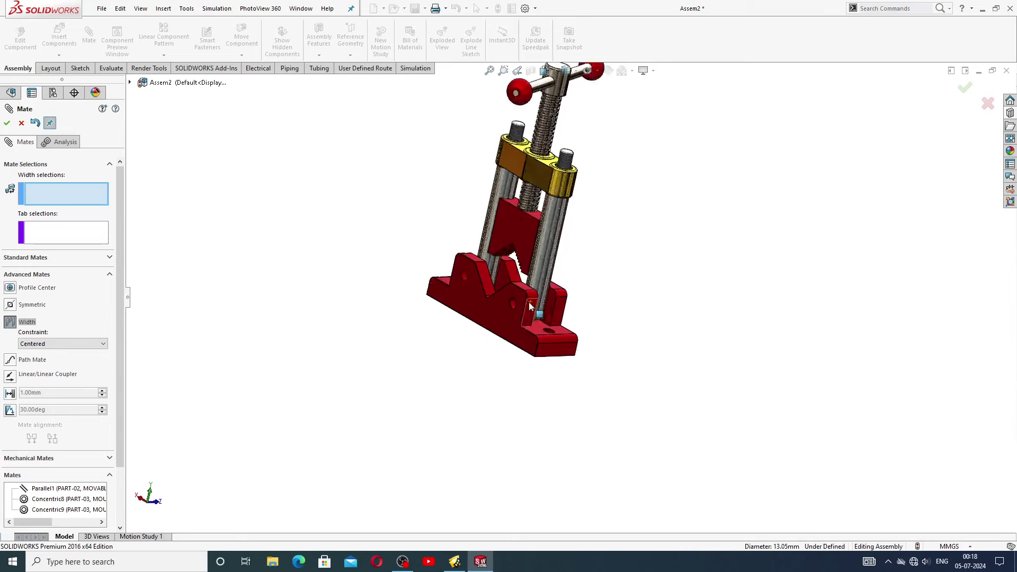
click(487, 303)
middle_drag(618, 259, 653, 310)
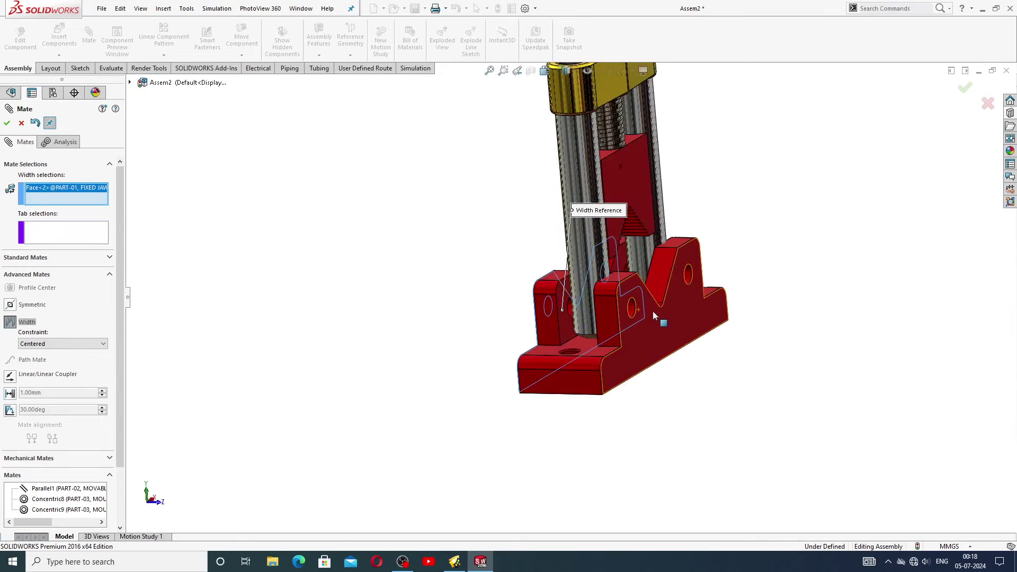
click(654, 312)
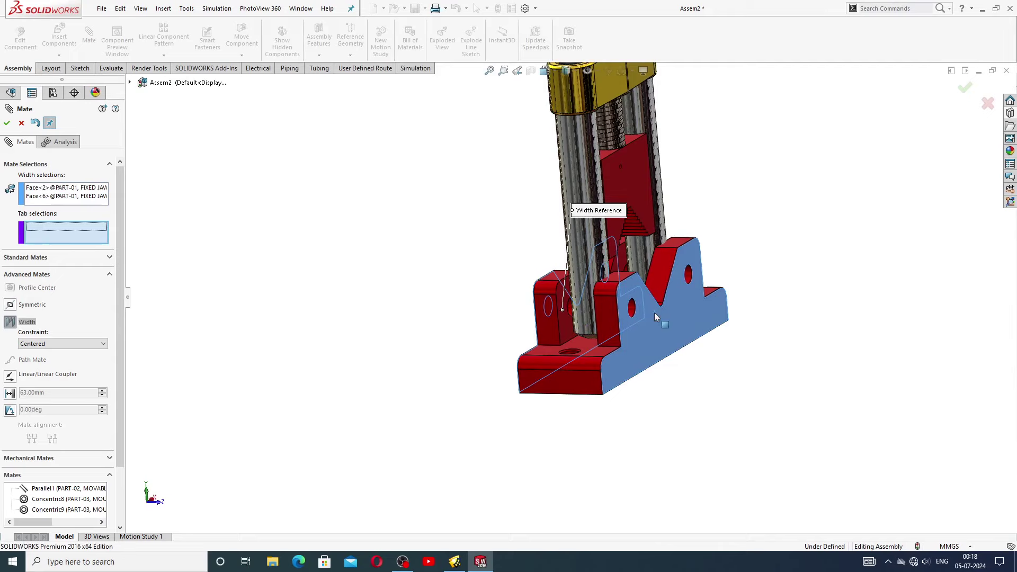
Step: Pick the movable jaw's two opposite faces as tabs, accept the Width mate and close Mate
click(635, 183)
middle_drag(699, 220, 747, 193)
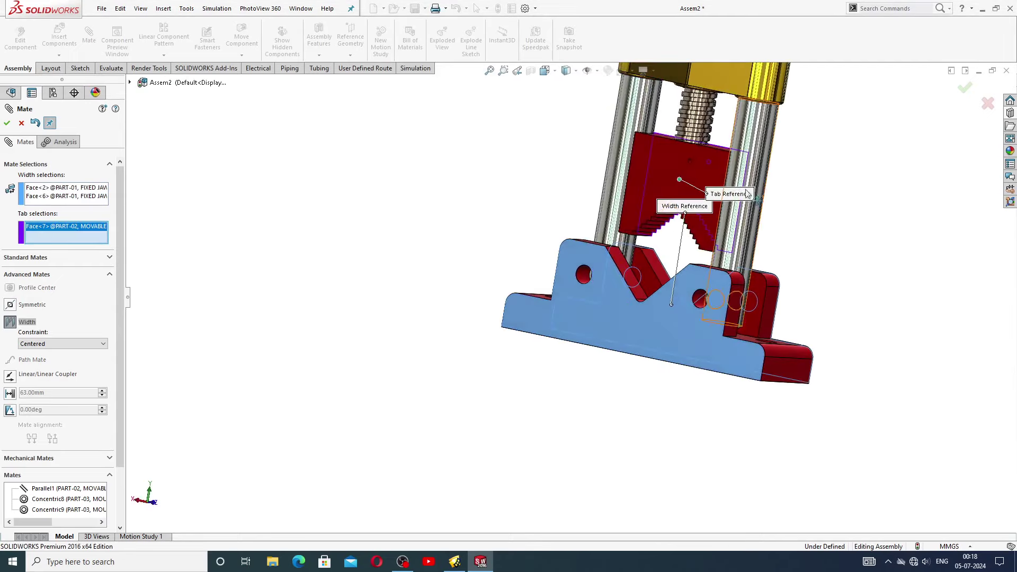
click(663, 170)
middle_drag(790, 232, 719, 289)
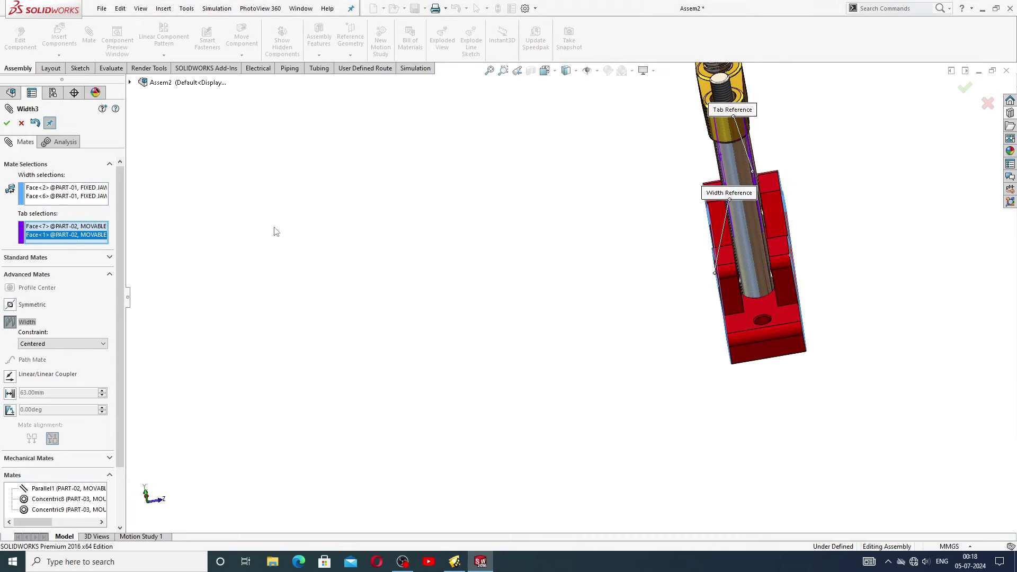
click(7, 123)
click(21, 123)
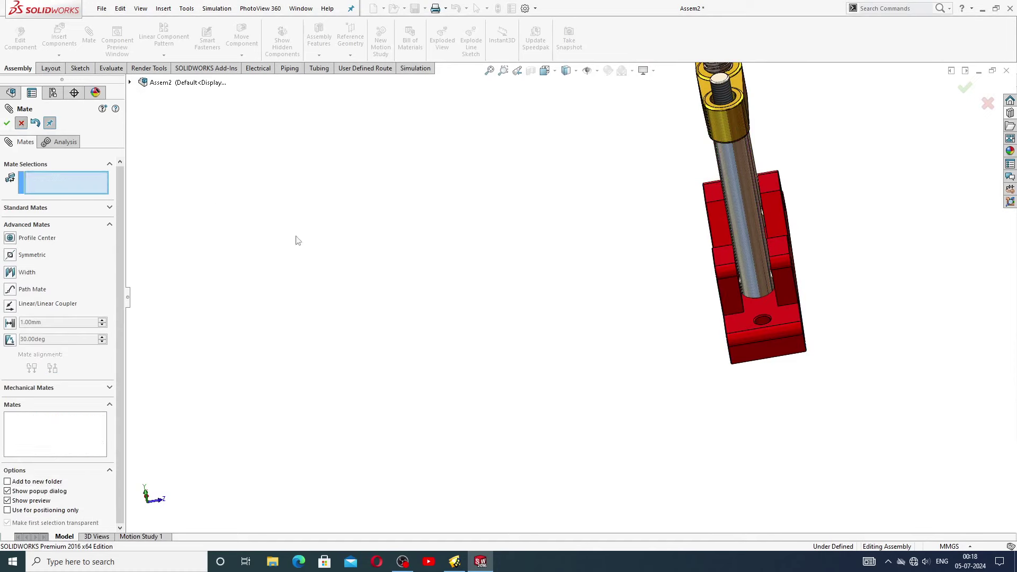
middle_drag(545, 279, 663, 202)
Step: Orbit and zoom around the mated vise to inspect the jaws from the front
scroll(641, 224, up, 5)
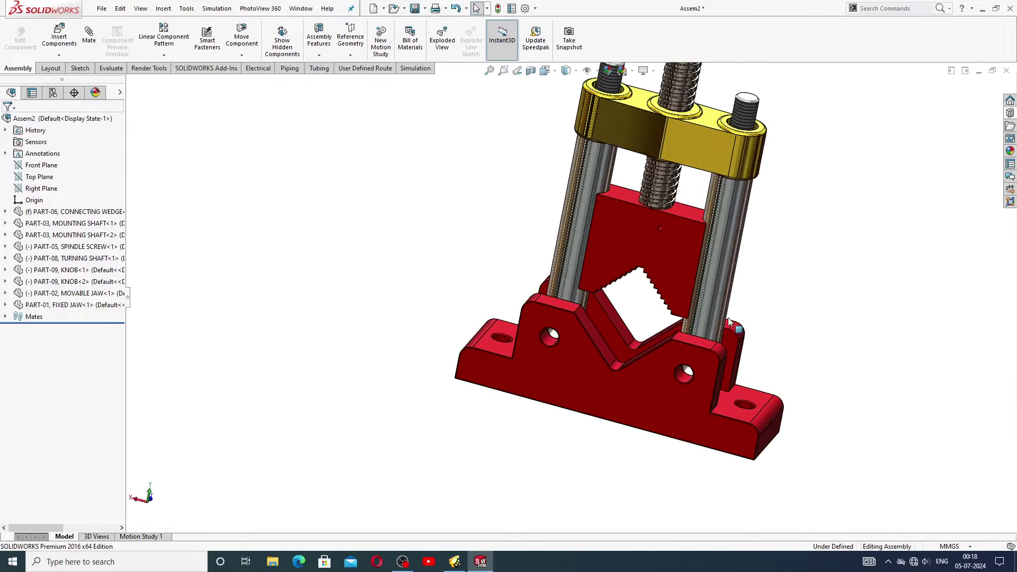
middle_drag(669, 248, 558, 334)
drag(558, 334, 570, 310)
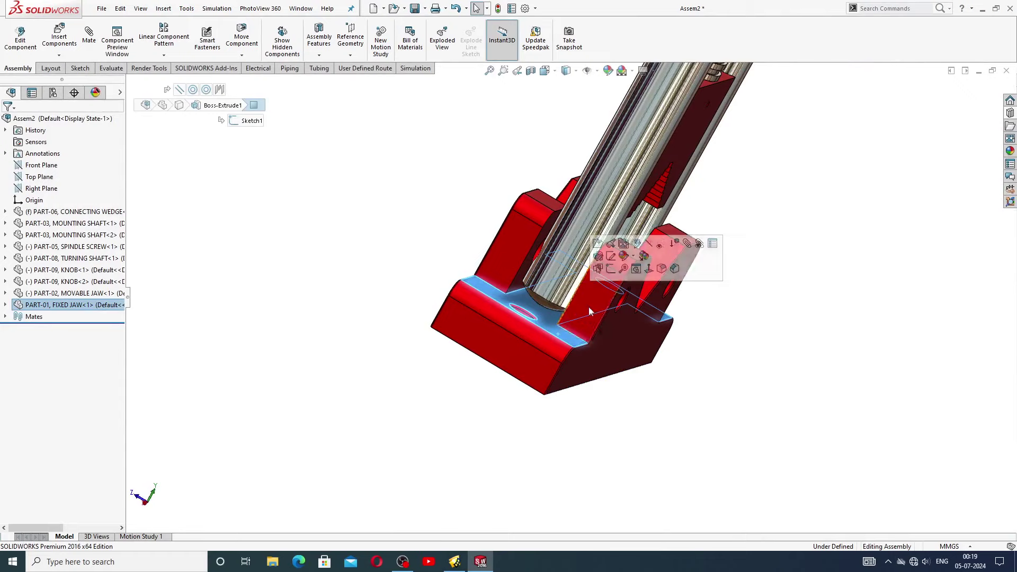
click(733, 263)
middle_drag(742, 254, 692, 192)
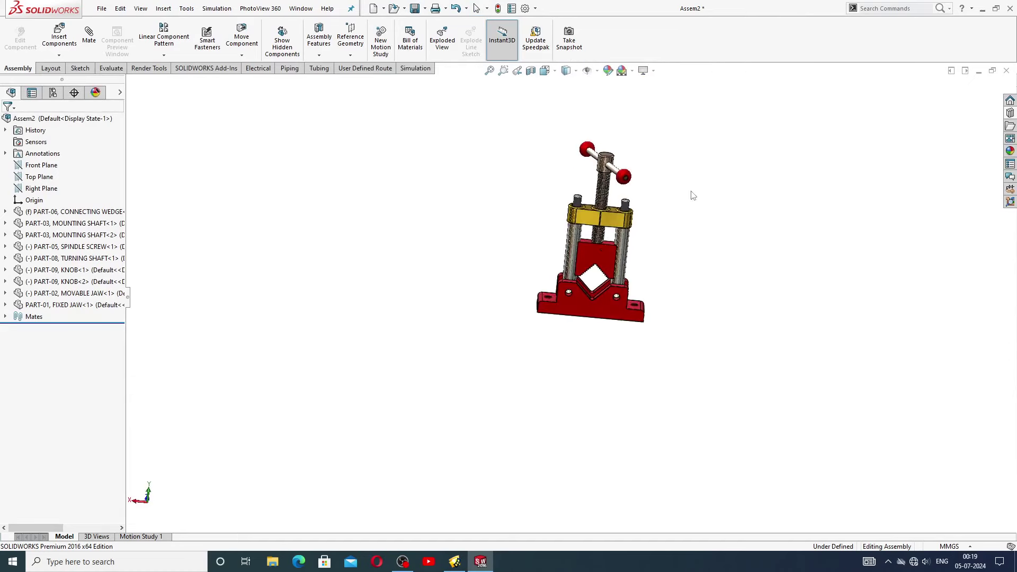
scroll(635, 212, up, 4)
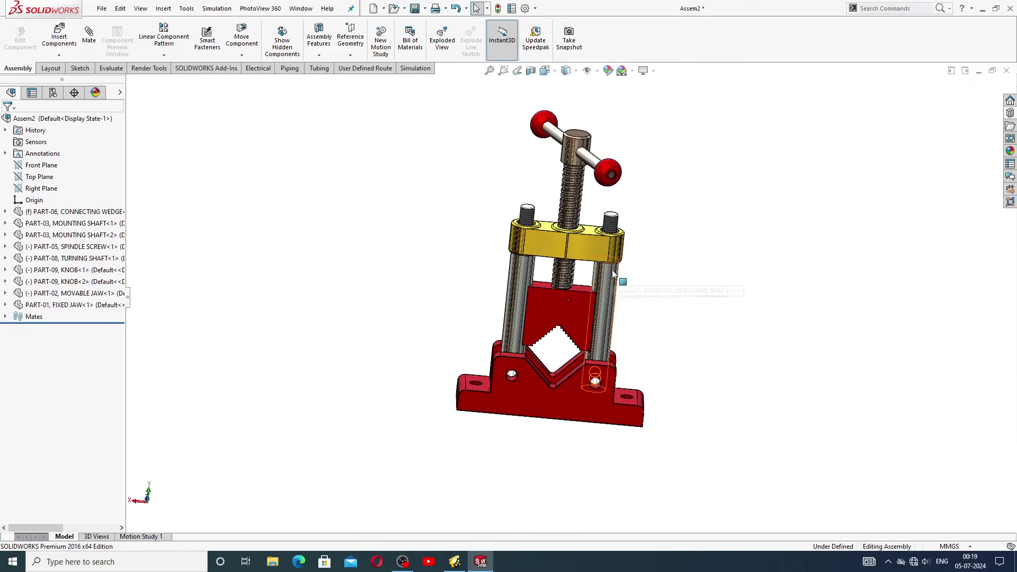
scroll(612, 269, down, 2)
Step: Browse to PART-07, PIN 3mm and drop it into the assembly next to the vise
click(59, 37)
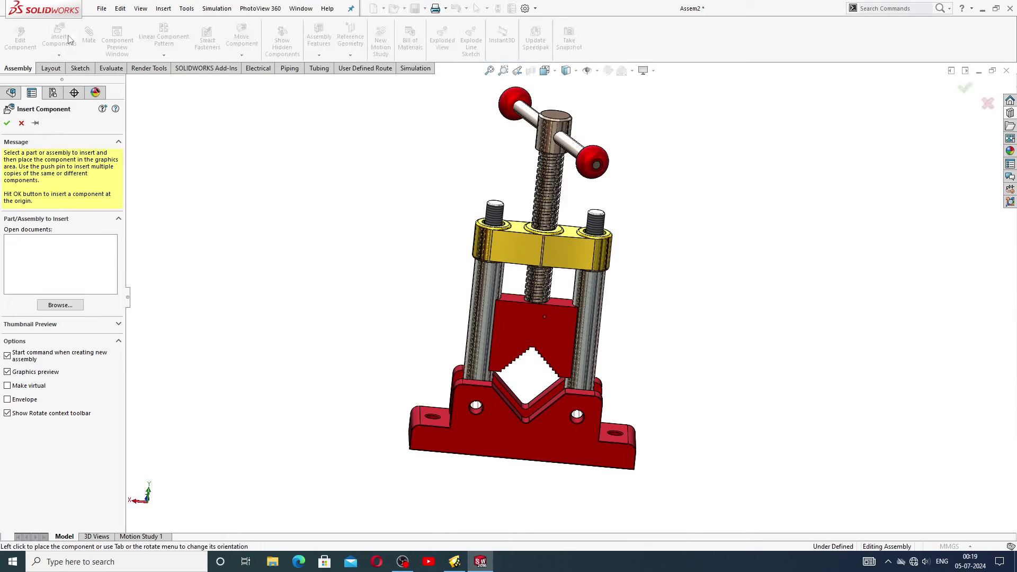
click(68, 308)
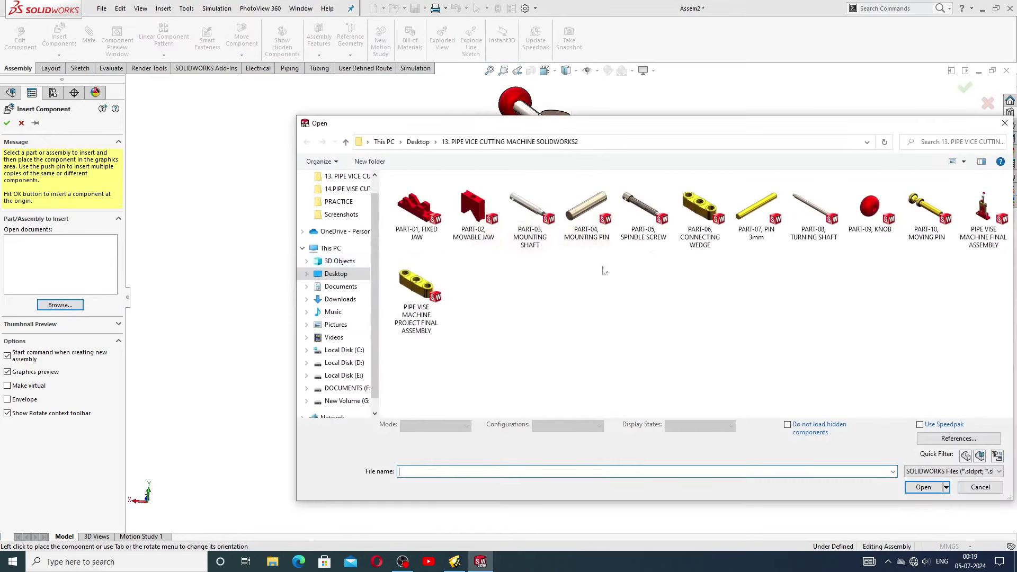
click(757, 209)
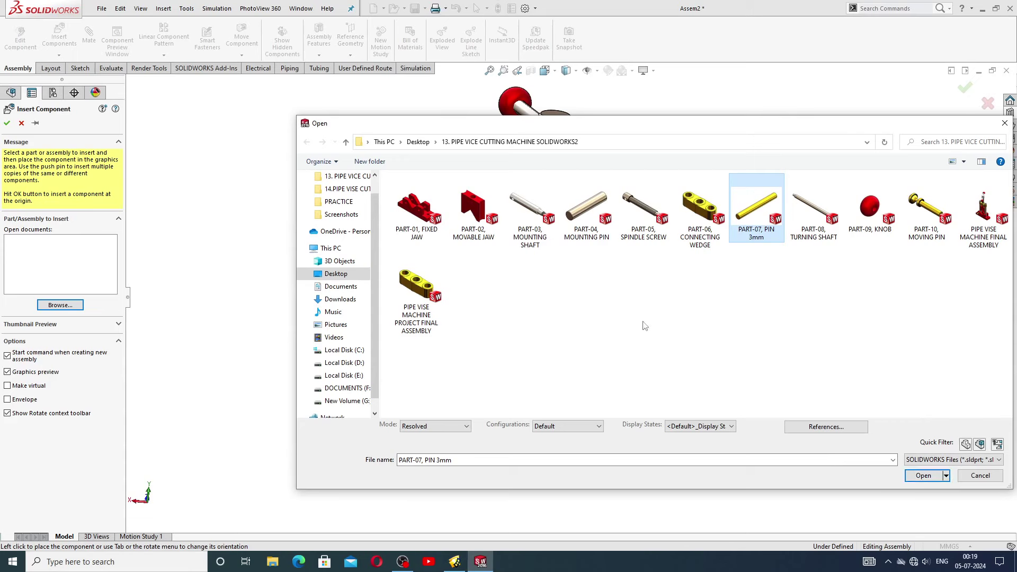
click(922, 476)
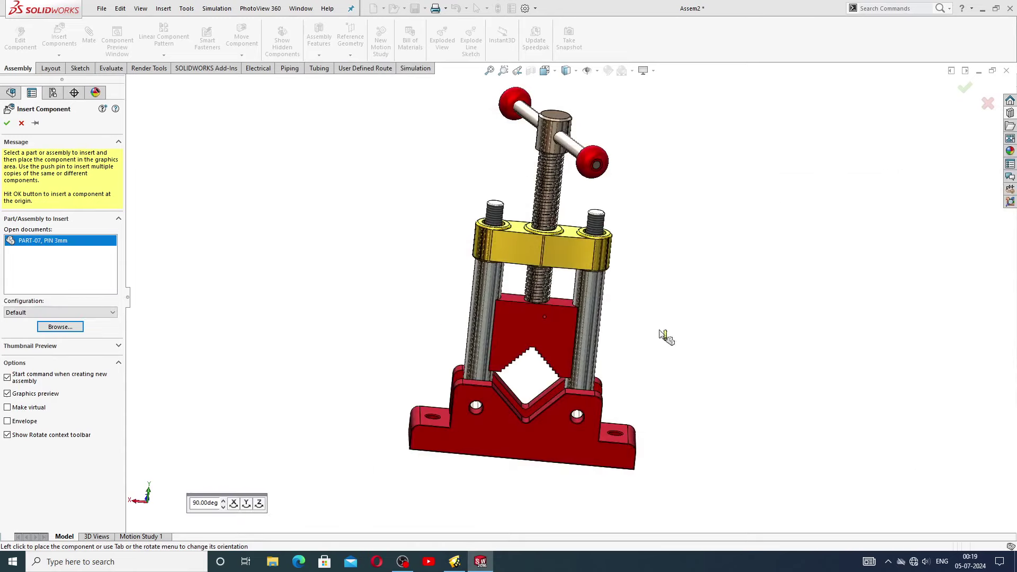
click(652, 313)
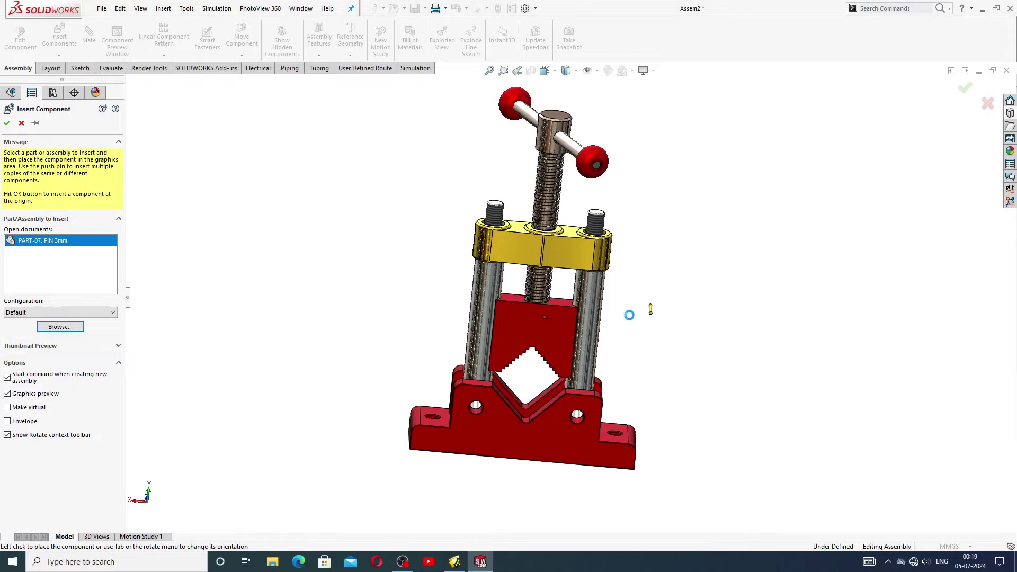
scroll(602, 327, down, 3)
scroll(583, 318, down, 2)
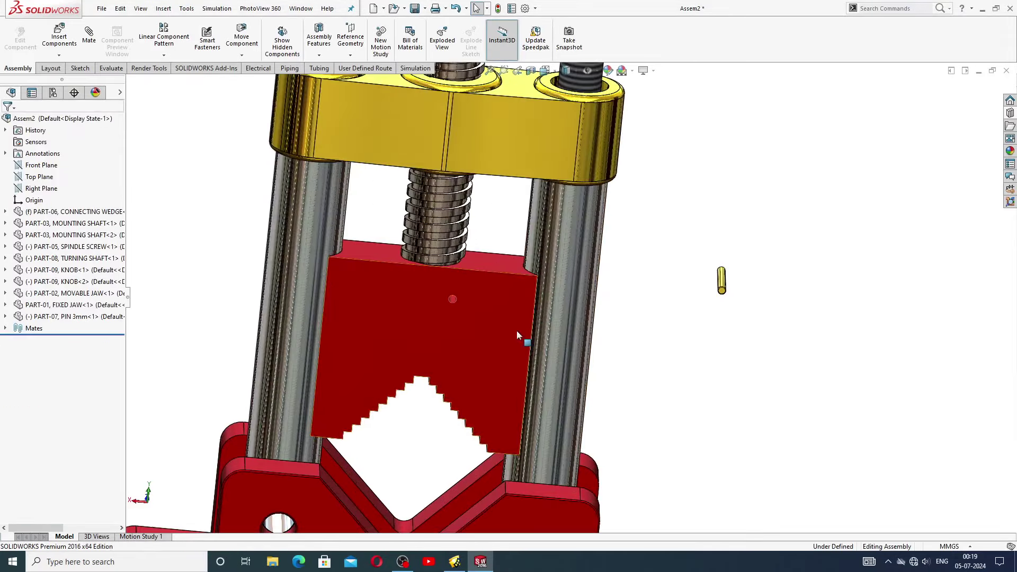
Step: Mate the pin's cylindrical face concentric with the pin hole in the movable jaw
scroll(516, 330, down, 3)
scroll(529, 267, down, 2)
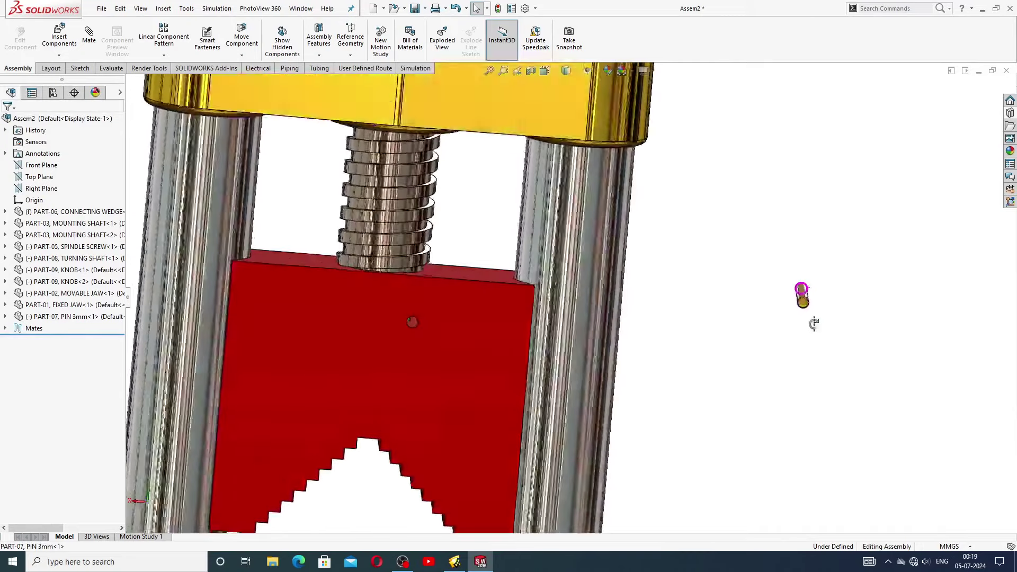
middle_drag(814, 324, 825, 353)
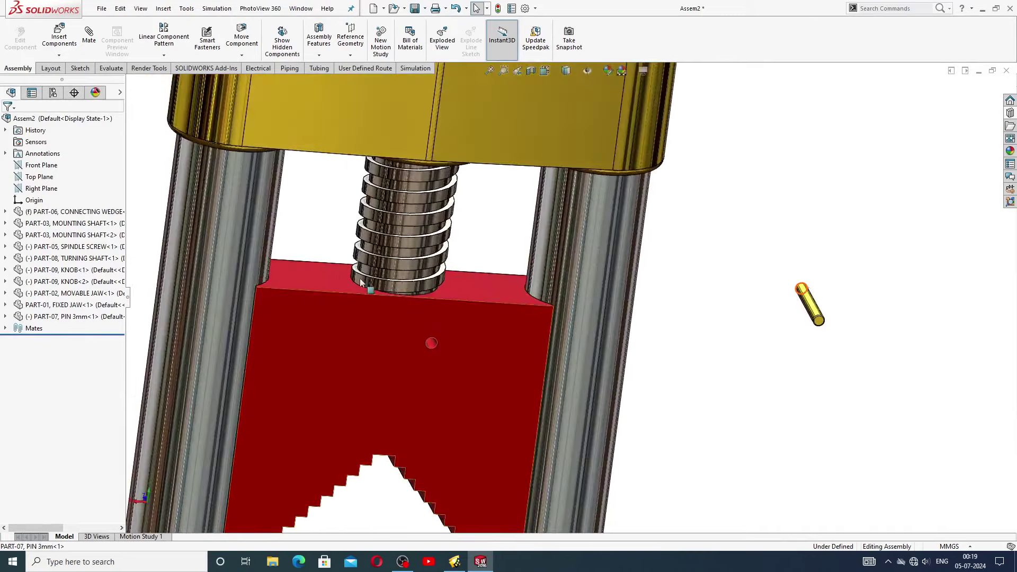
click(90, 34)
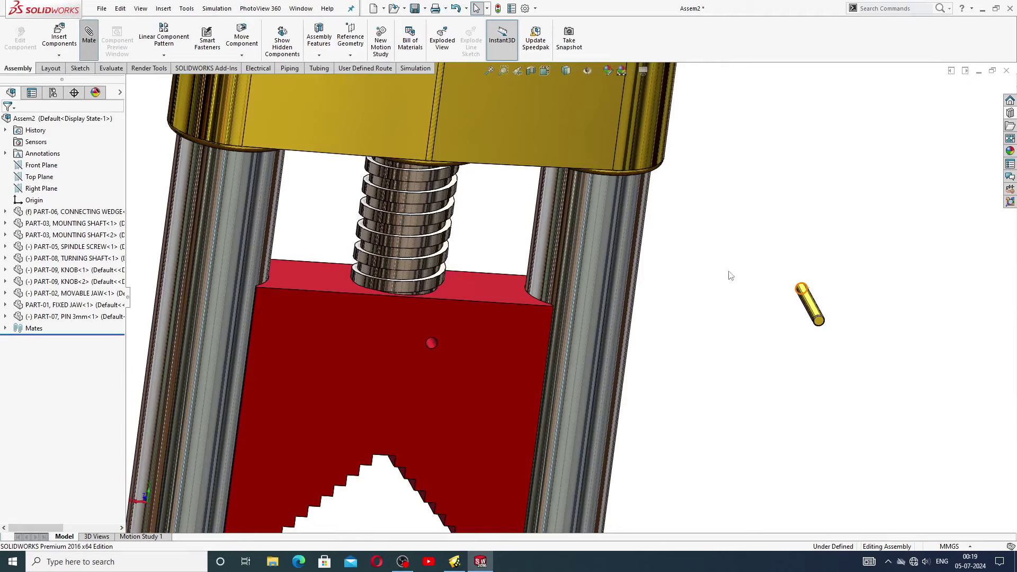
scroll(427, 325, down, 5)
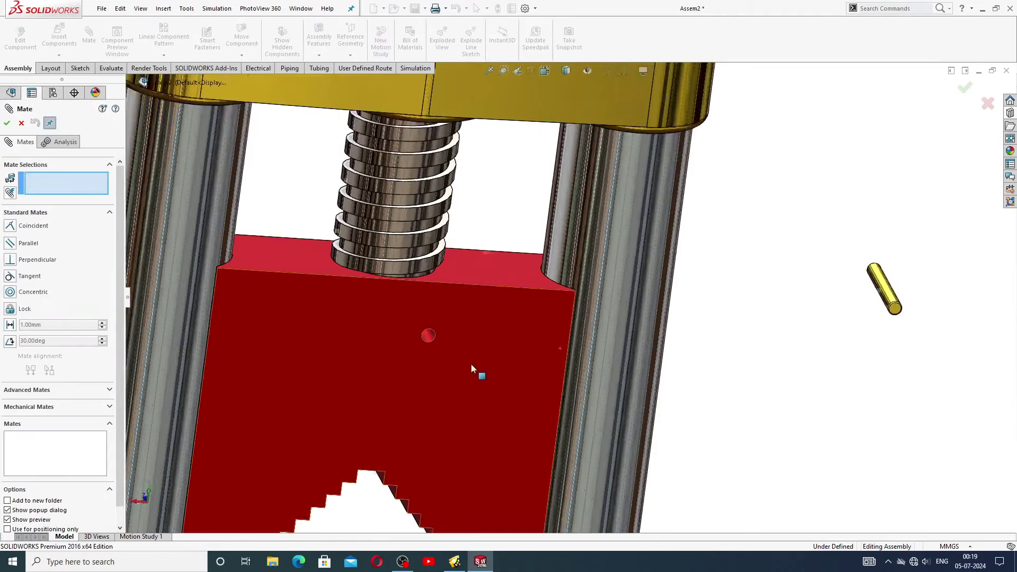
click(422, 317)
scroll(597, 364, up, 5)
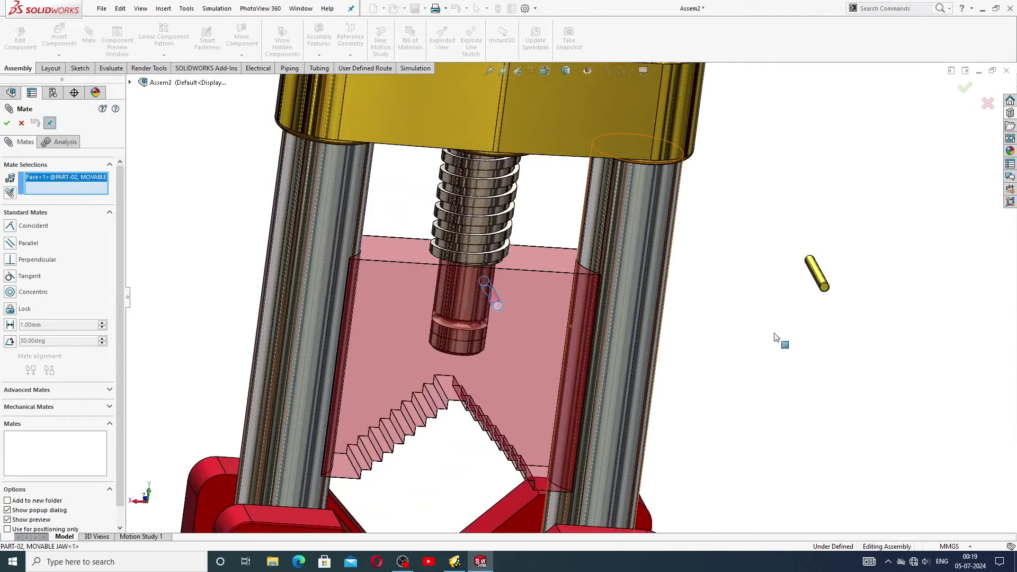
click(818, 273)
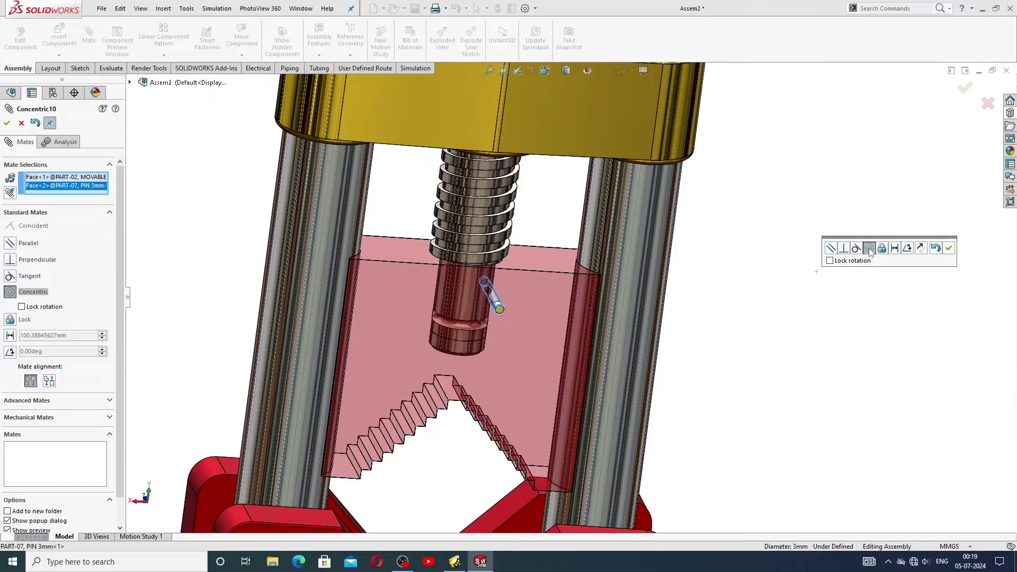
click(949, 249)
middle_drag(697, 323, 579, 363)
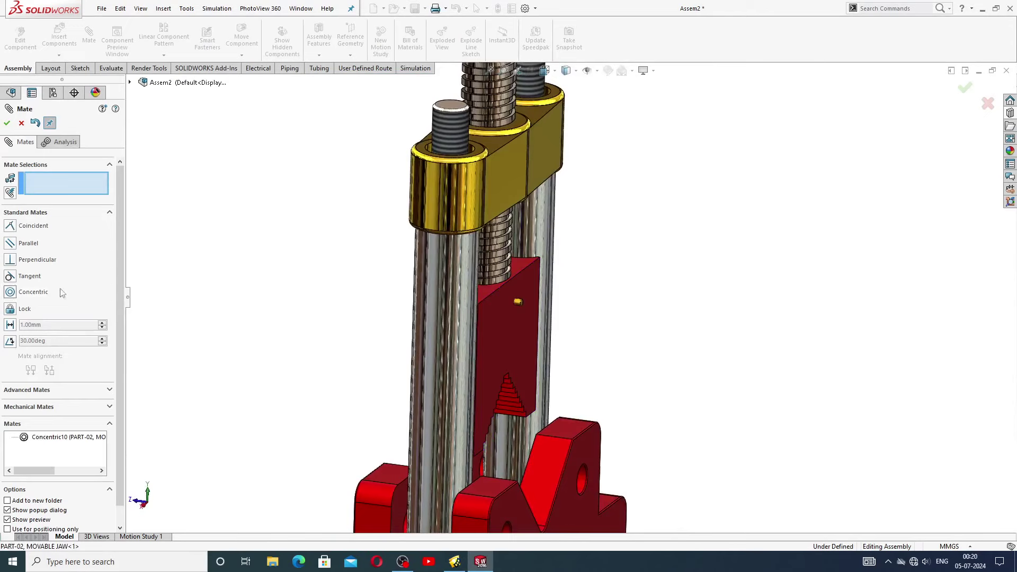
Step: Start a Width advanced mate using the movable jaw's two opposite faces as width references
click(72, 391)
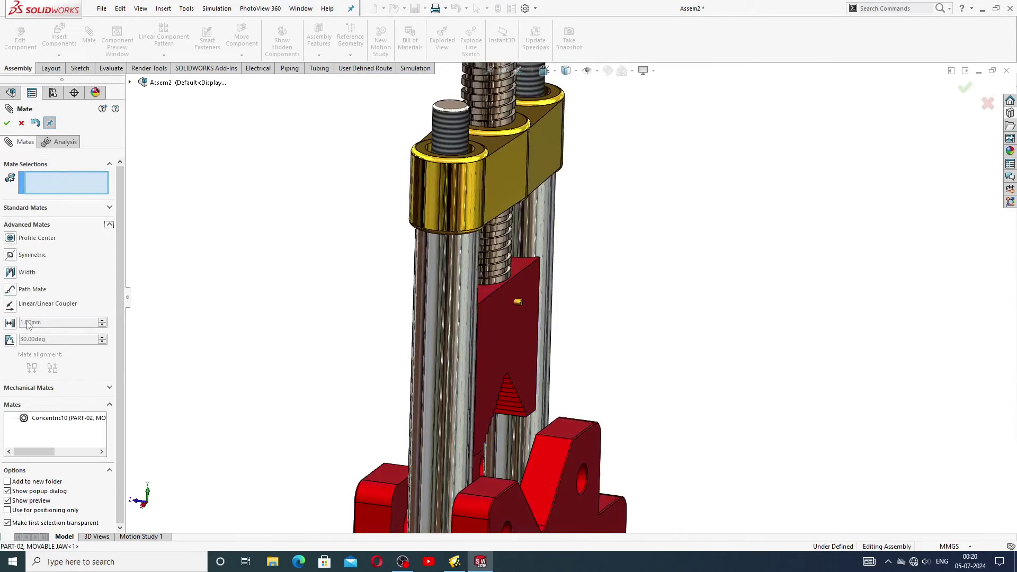
click(10, 272)
scroll(530, 325, down, 5)
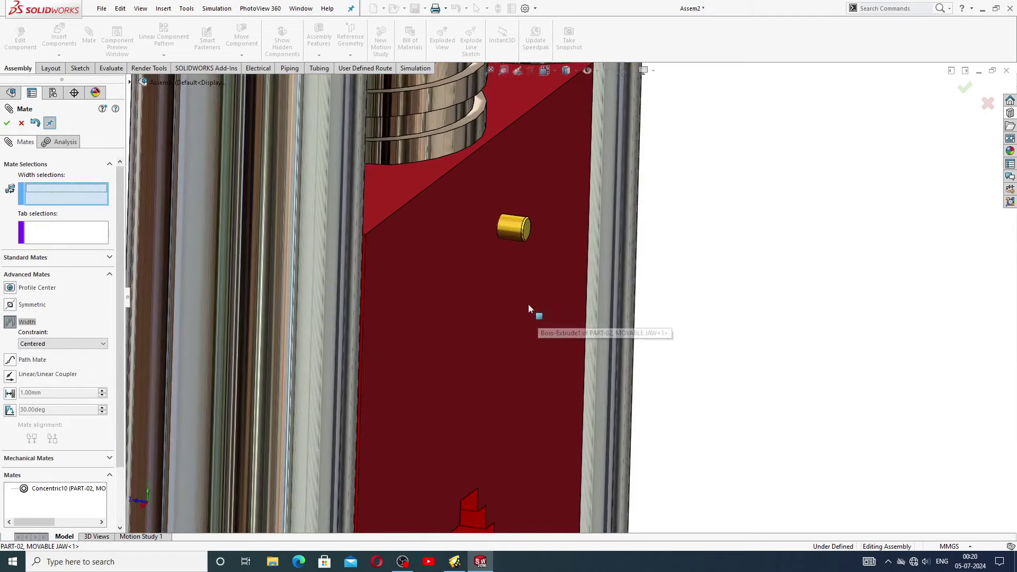
click(478, 242)
scroll(502, 291, up, 3)
middle_drag(488, 295, 399, 268)
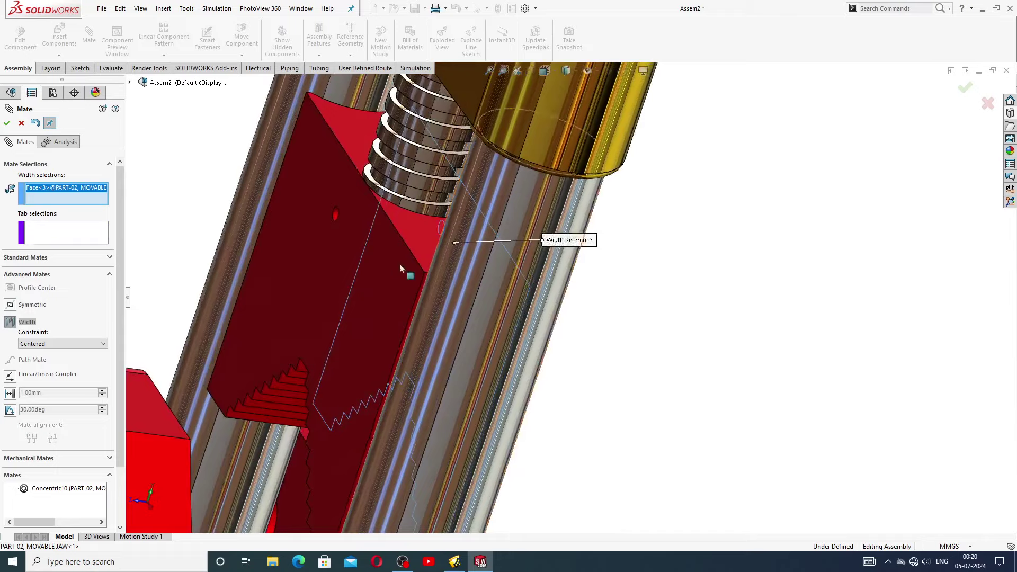
click(468, 289)
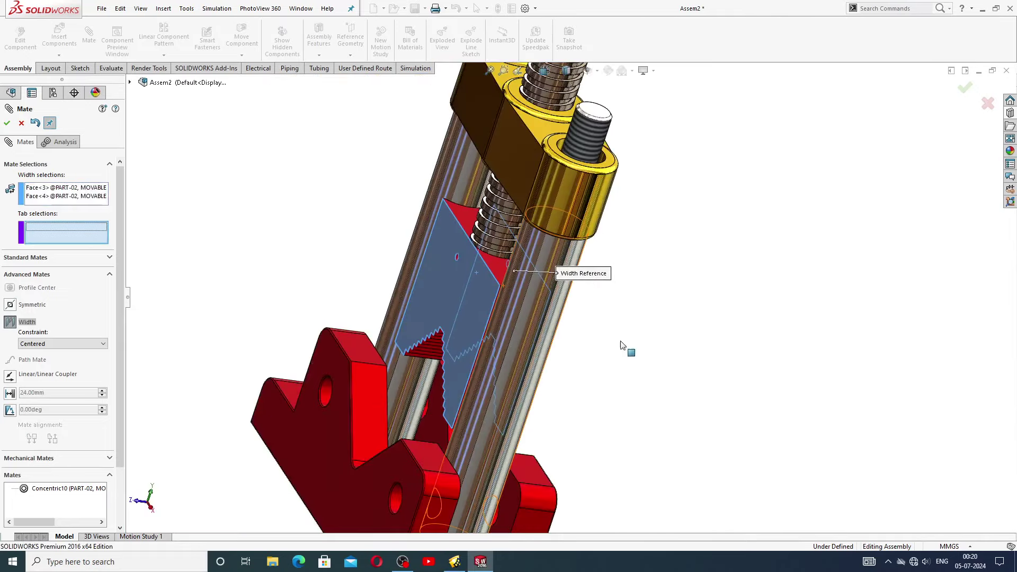
key(ctrl+8)
Step: Add the pin's two opposite faces as tabs, accept the Width mate and close Mate
scroll(584, 332, down, 4)
scroll(636, 324, down, 3)
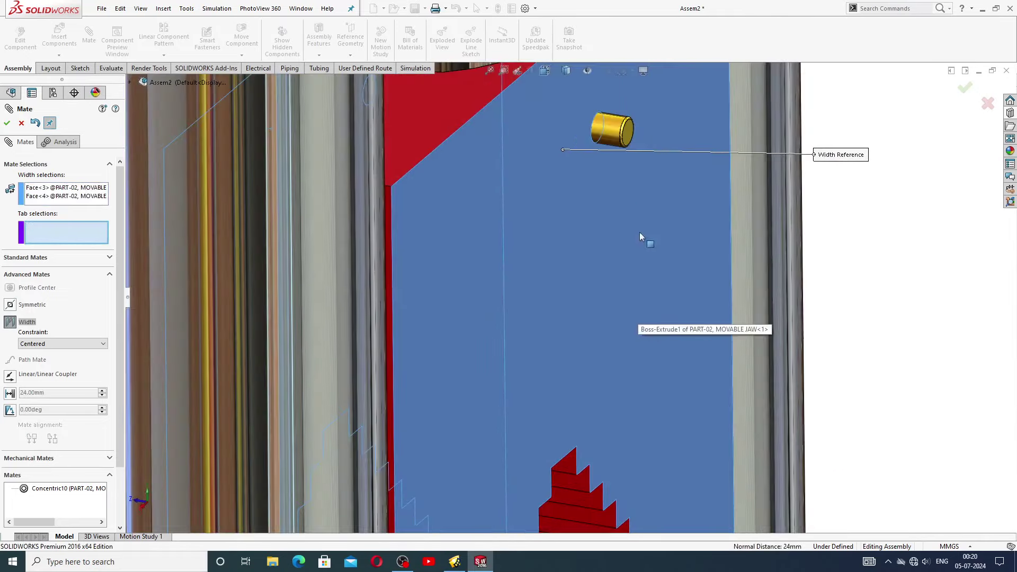
click(629, 135)
scroll(533, 221, up, 3)
middle_drag(447, 218, 502, 240)
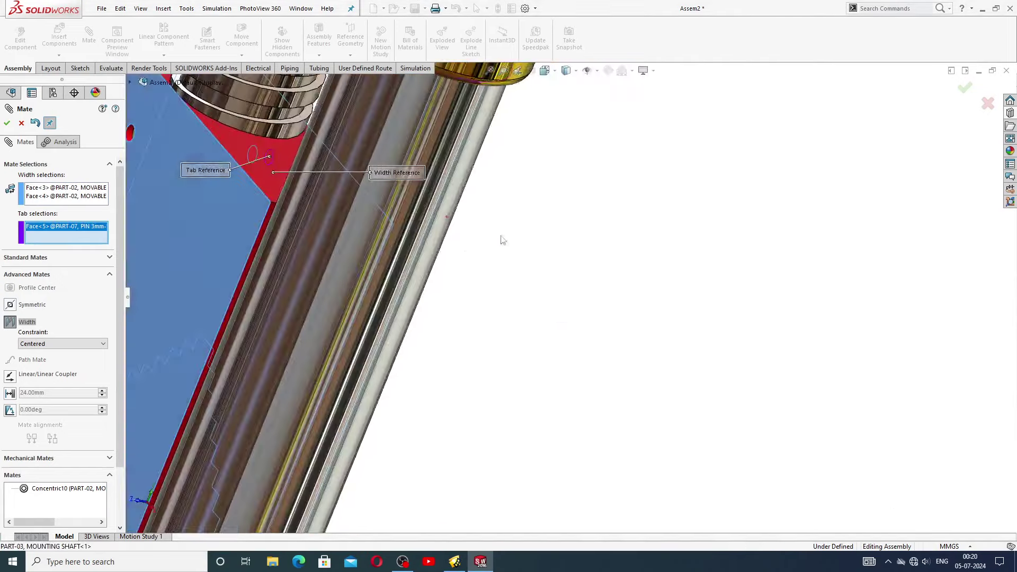
scroll(503, 240, up, 3)
scroll(389, 232, down, 6)
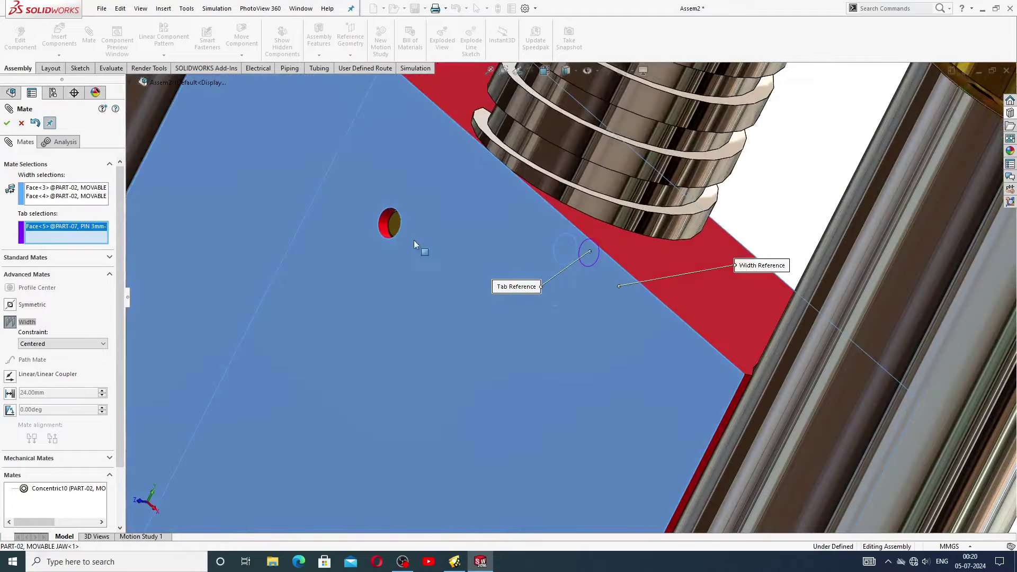
click(395, 227)
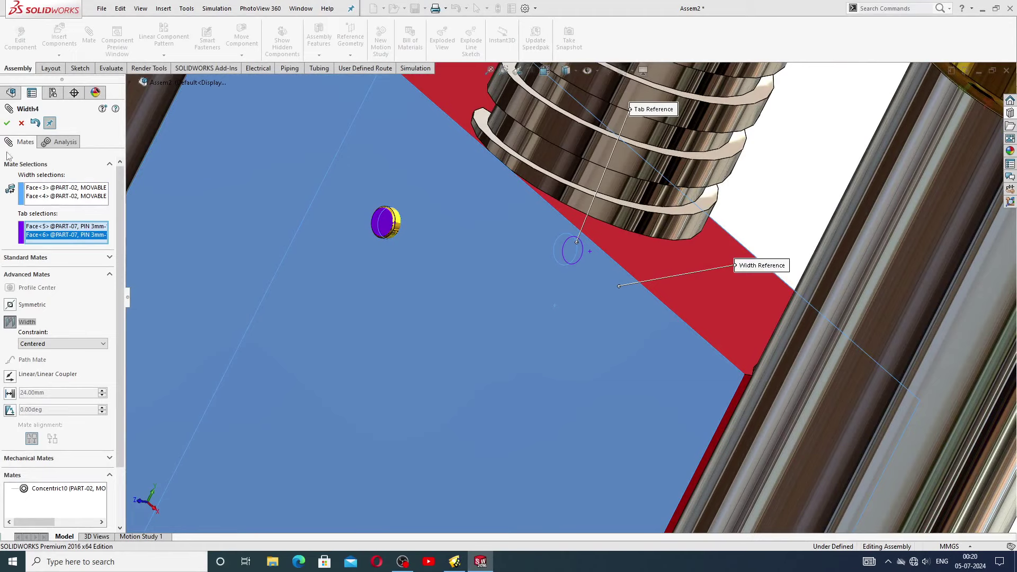
click(7, 124)
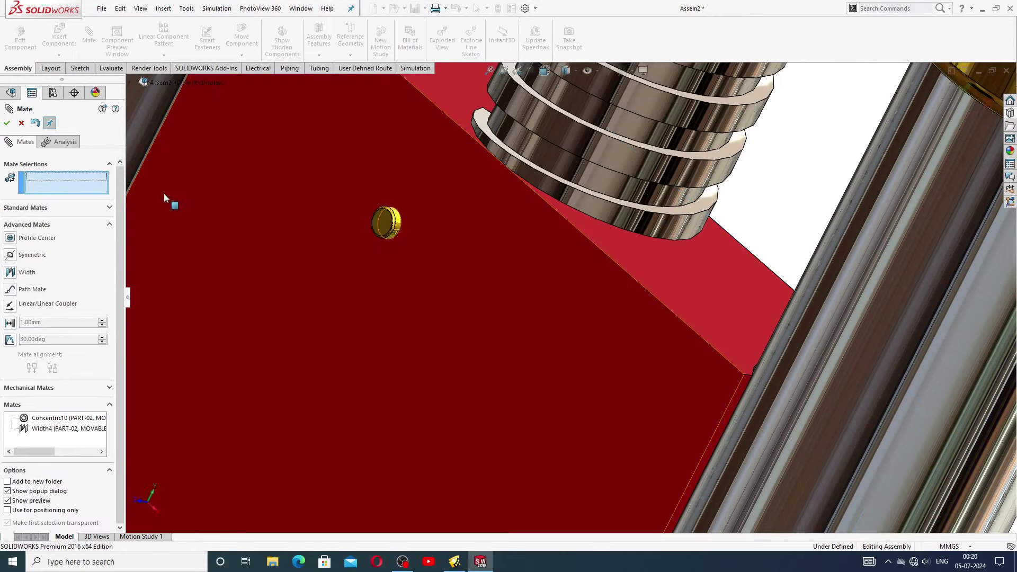
click(22, 125)
Step: Orbit and zoom to review the pin-fitted vise from a straight front view
scroll(647, 294, up, 5)
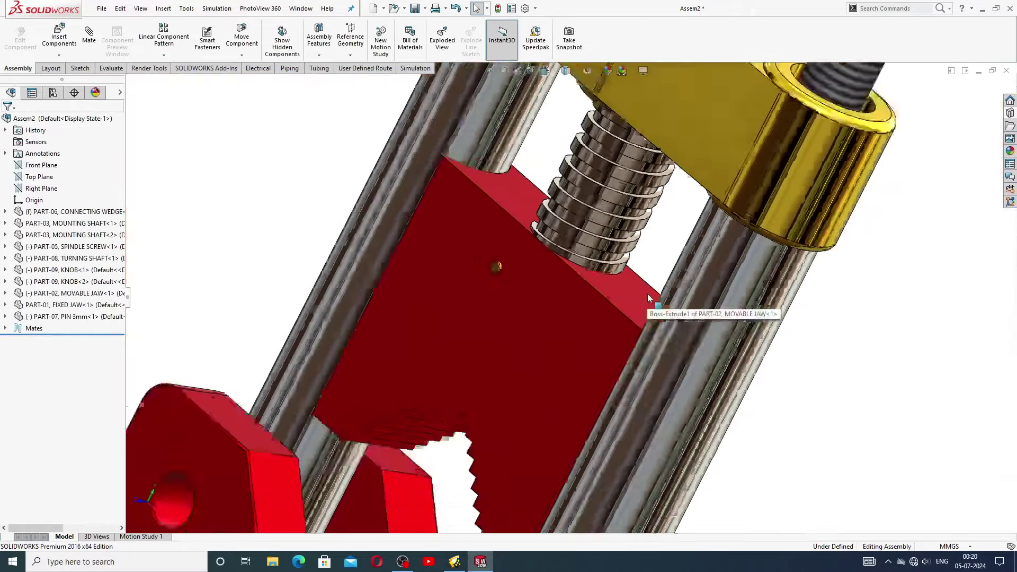
middle_drag(651, 298, 622, 310)
scroll(625, 311, down, 3)
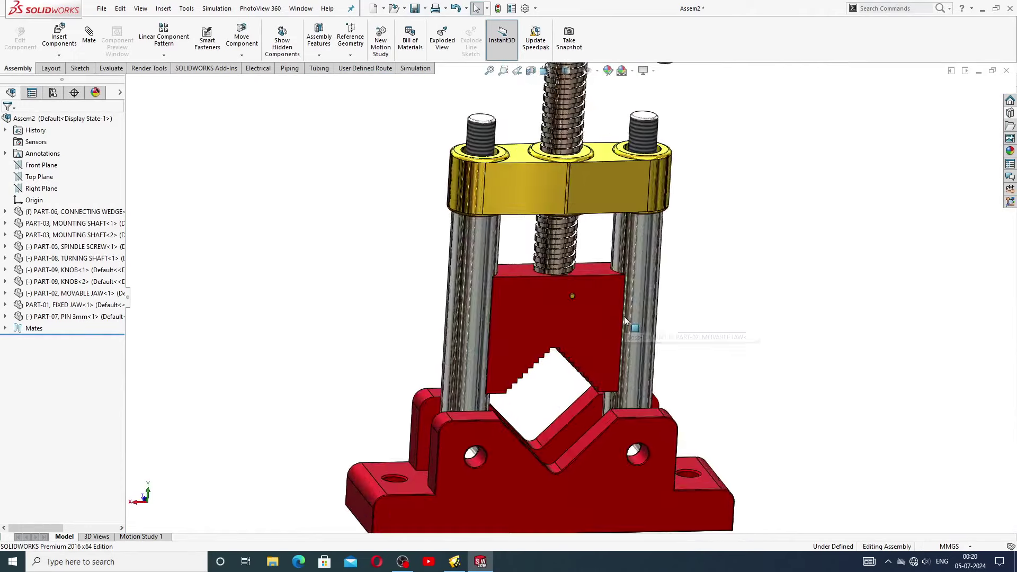
scroll(609, 253, up, 3)
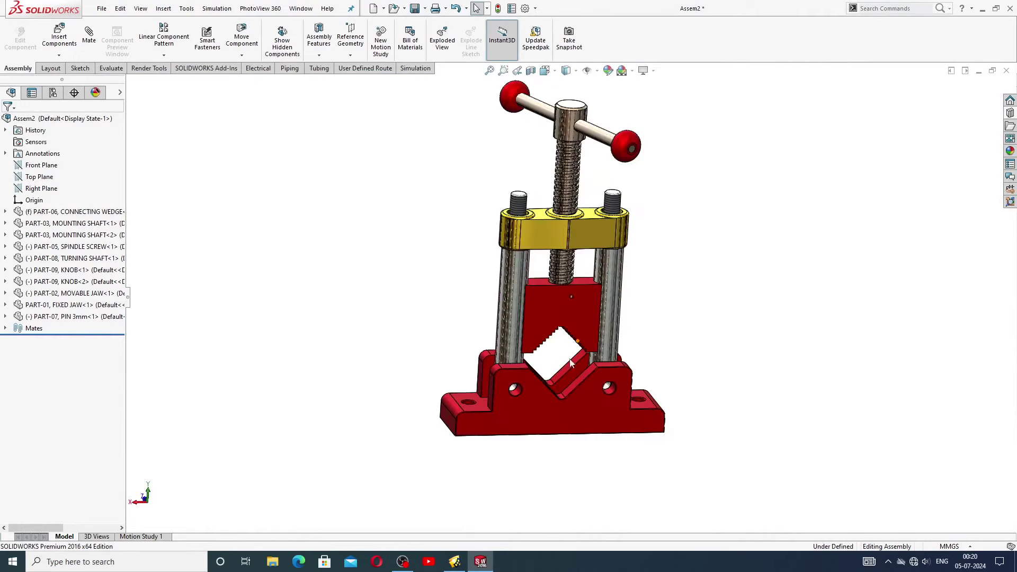
scroll(571, 363, down, 2)
middle_drag(572, 363, 529, 363)
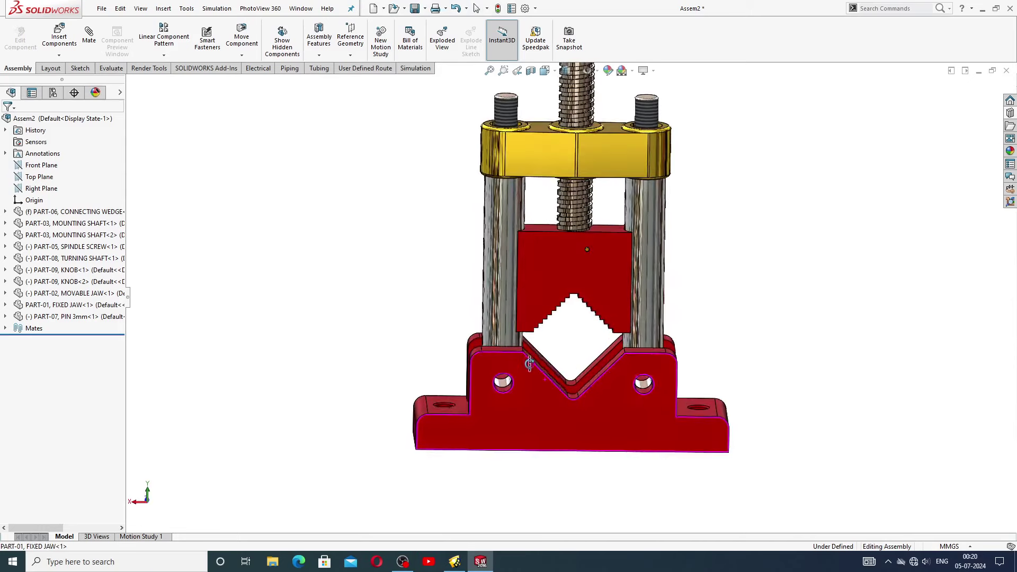
scroll(629, 365, up, 2)
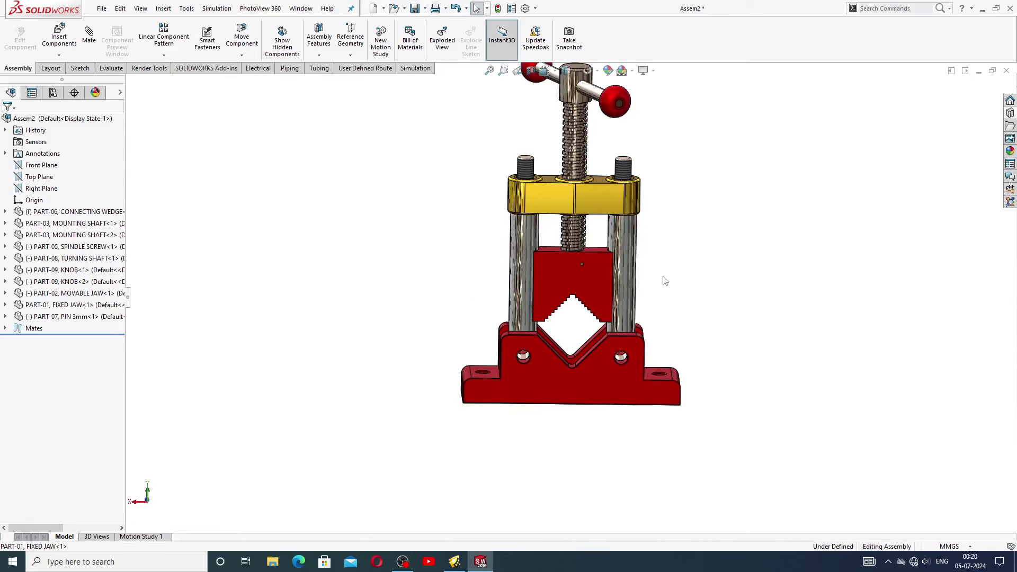
scroll(666, 281, down, 3)
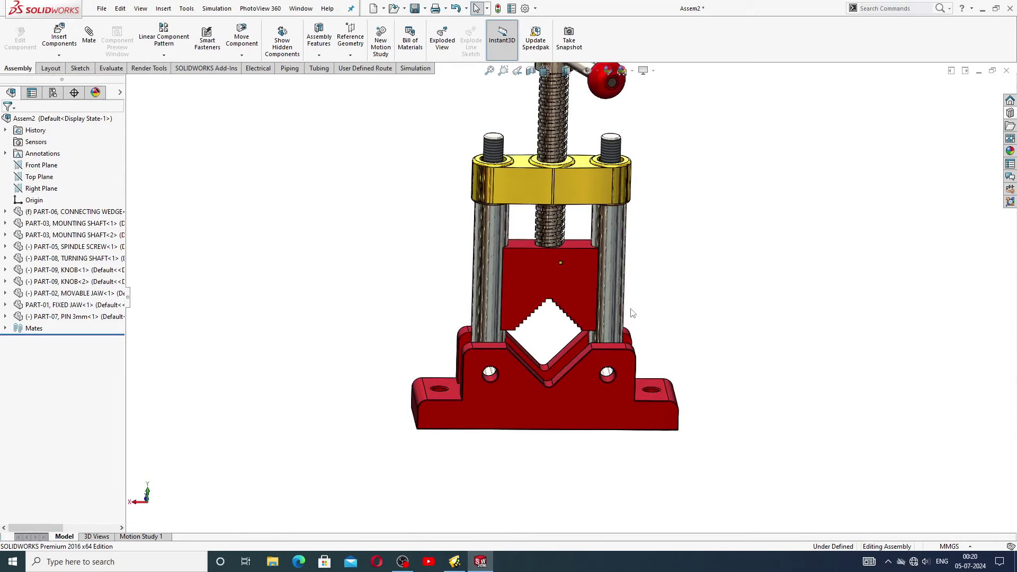
scroll(581, 339, up, 2)
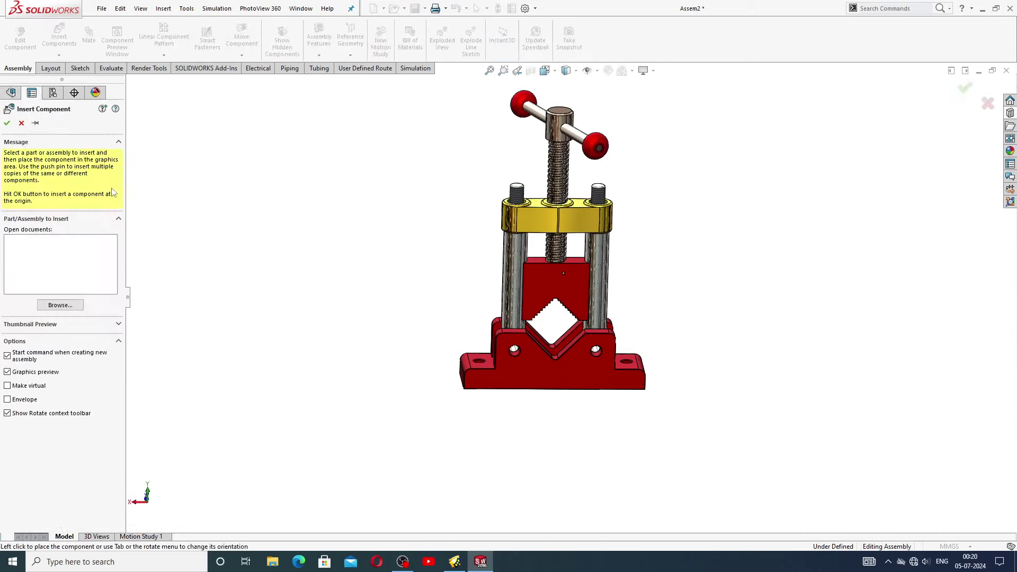
Step: Insert PART-04 MOUNTING PIN and PART-10 MOVING PIN, placed right and left of the vise
click(83, 303)
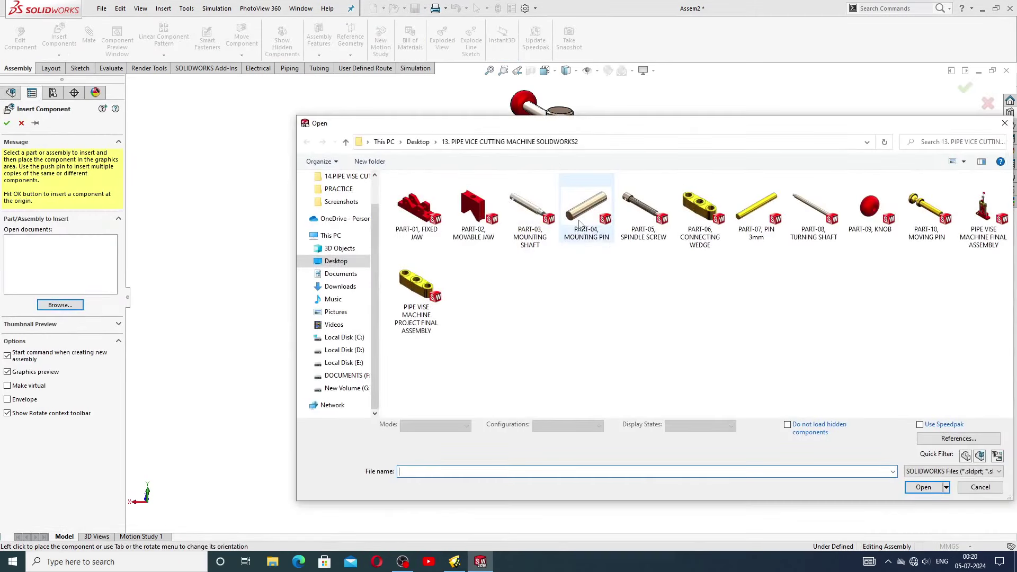
click(583, 223)
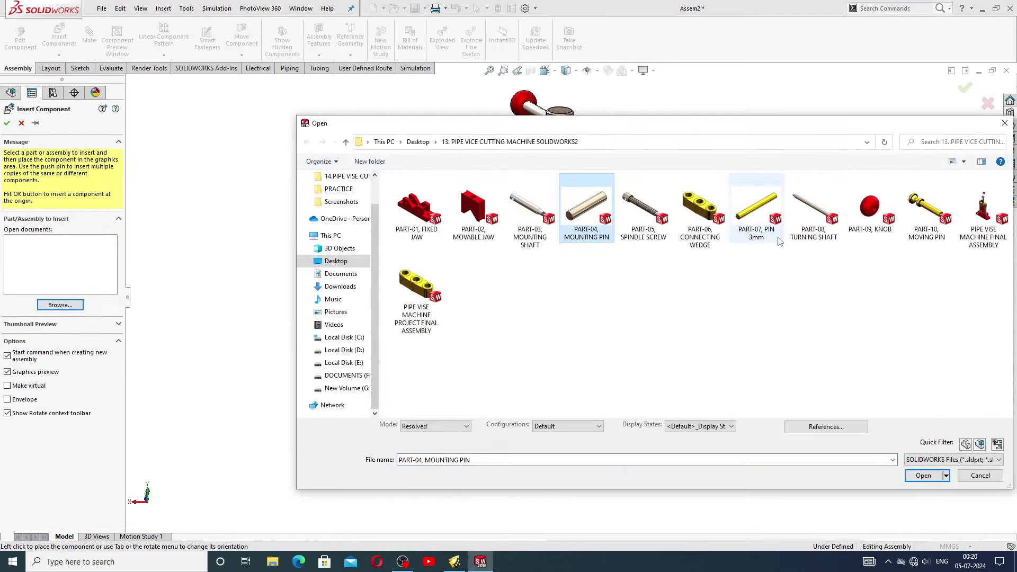
ctrl+click(926, 218)
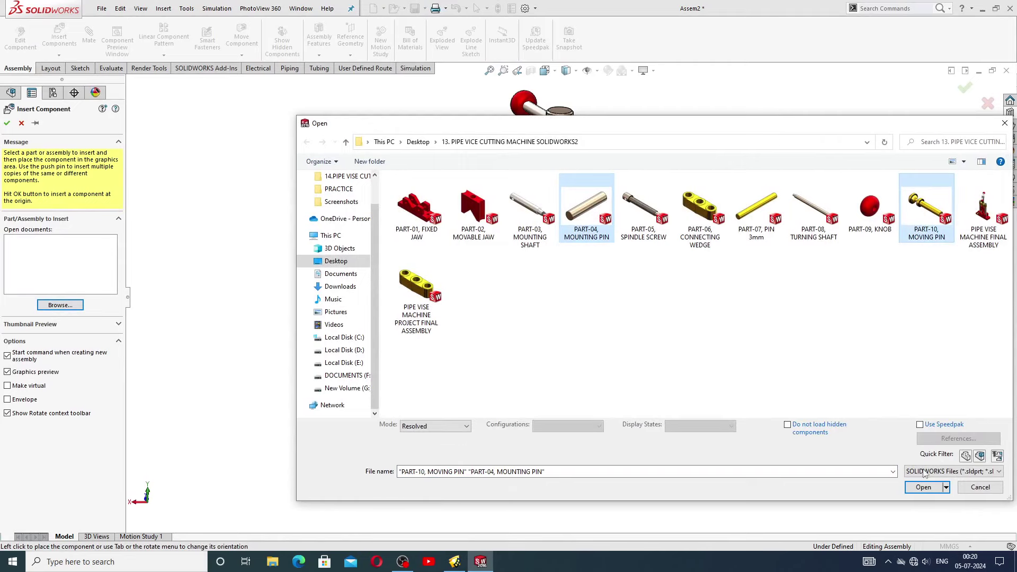
click(924, 487)
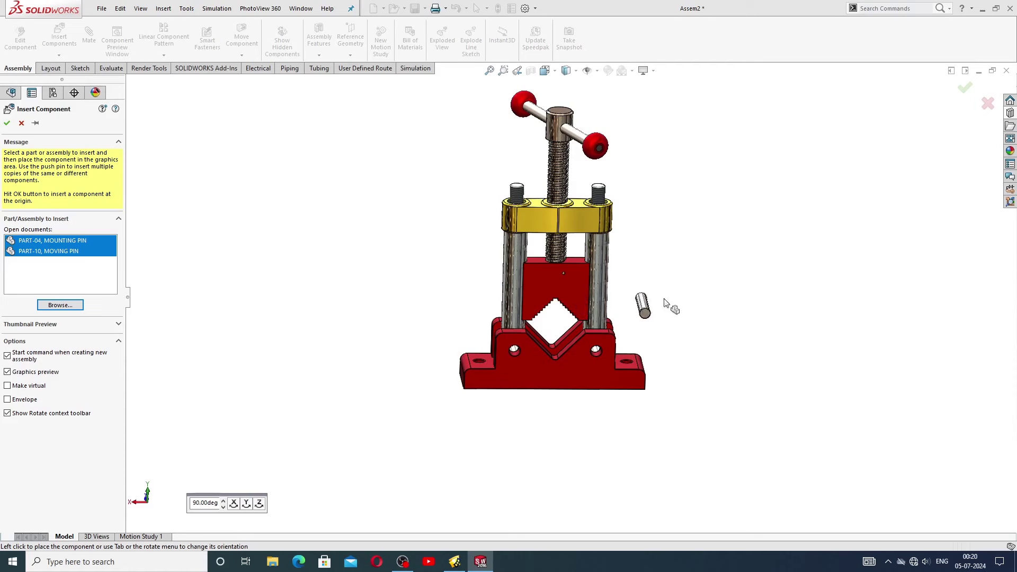
click(694, 288)
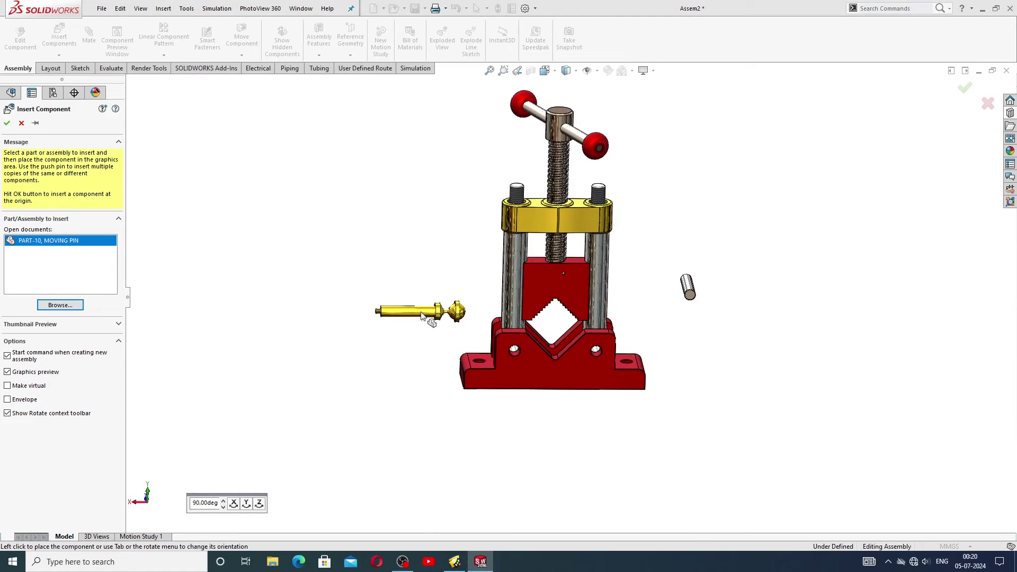
click(469, 310)
Step: Move the mounting pin slightly lower beside the vise
middle_drag(580, 286, 584, 309)
scroll(583, 310, down, 2)
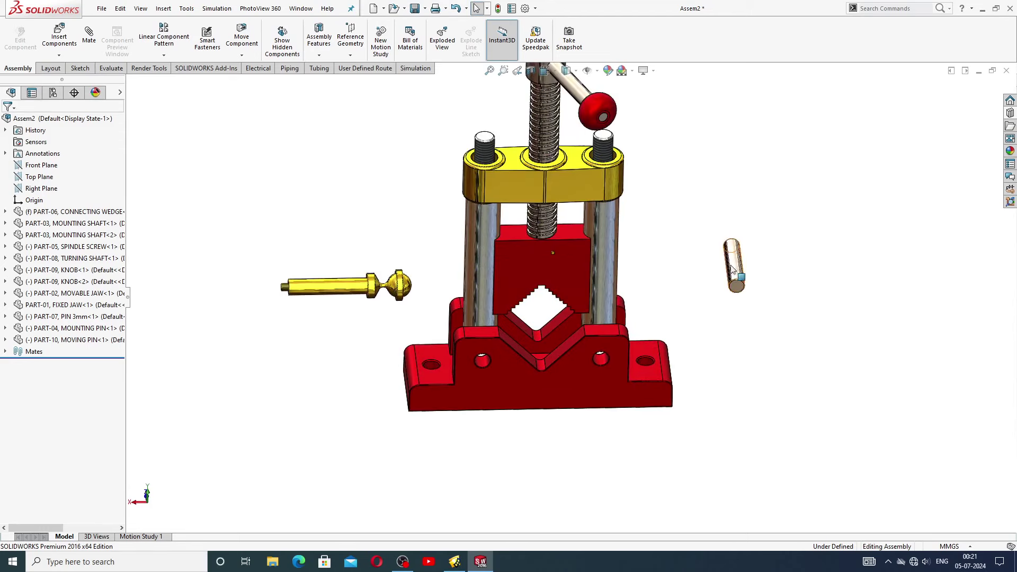
click(715, 314)
drag(715, 313, 701, 324)
click(285, 142)
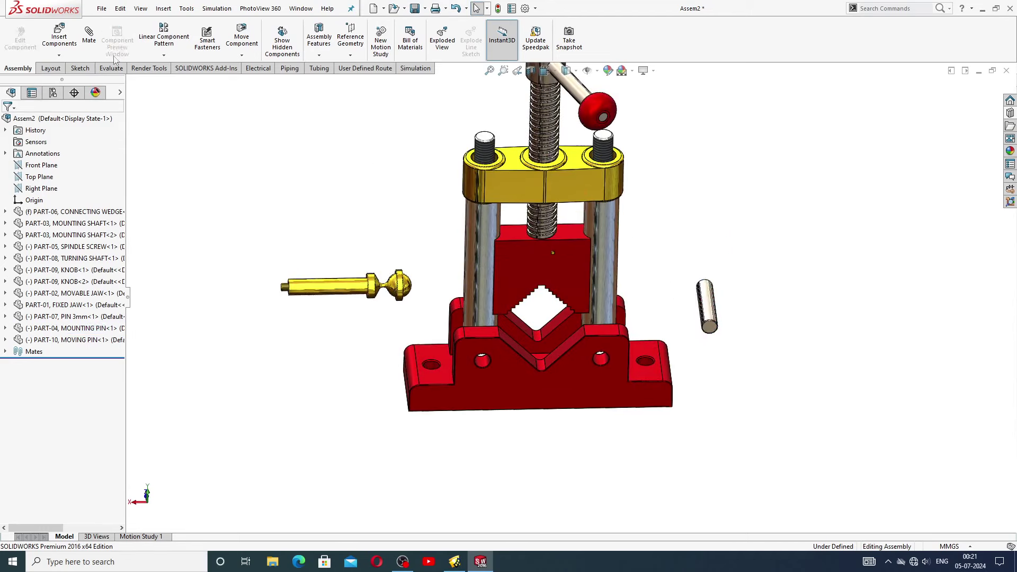
Step: Mate the mounting pin concentric with the fixed jaw's right hole
click(89, 37)
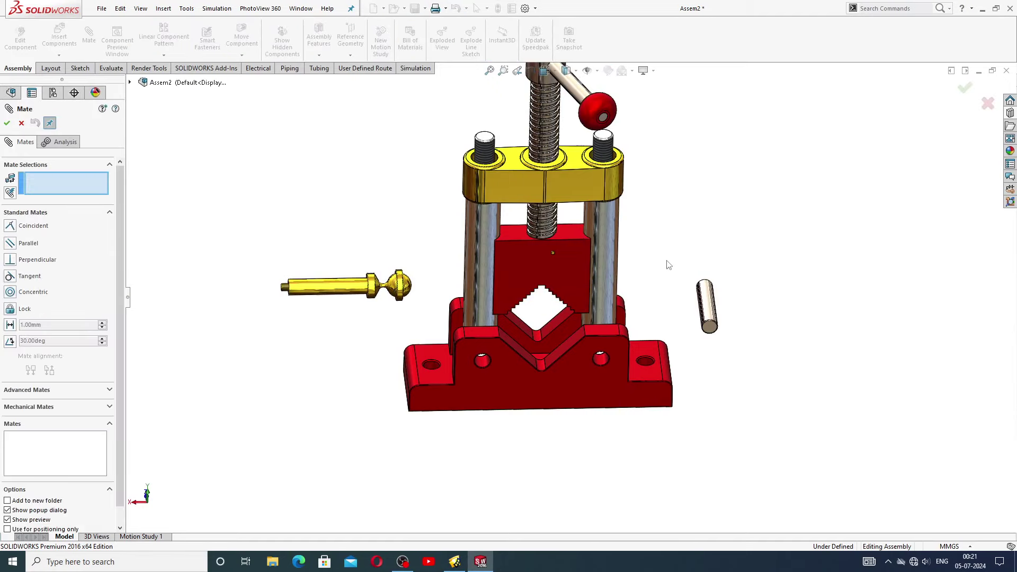
scroll(669, 265, down, 2)
click(716, 330)
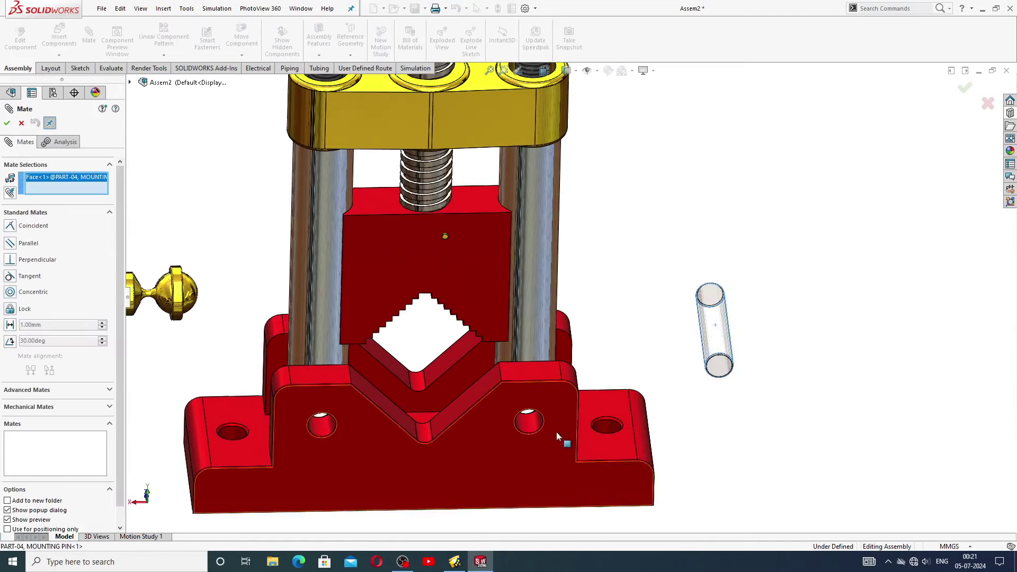
click(529, 427)
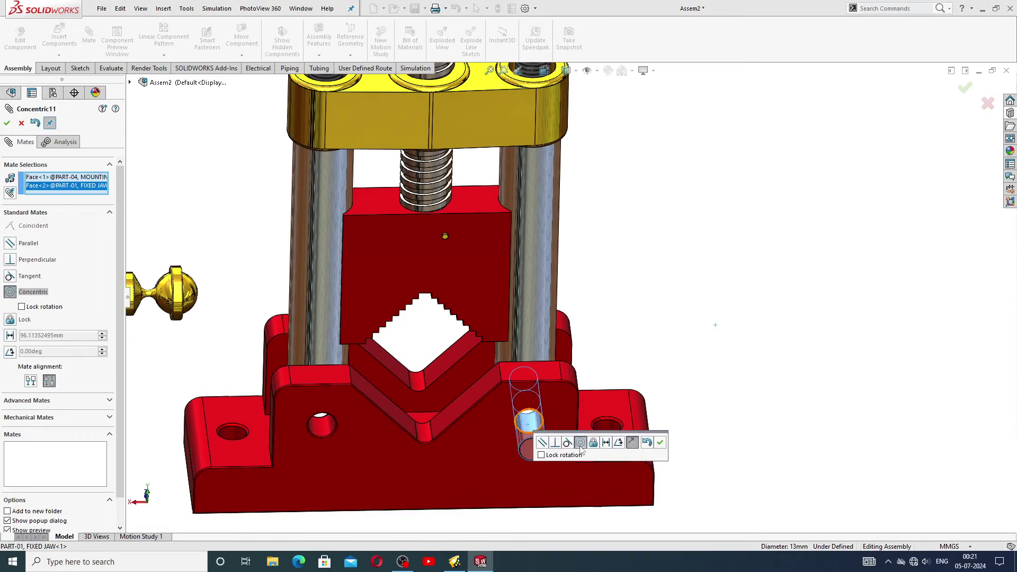
click(660, 442)
Step: Make the pin's end face coincident with the fixed jaw's front face so it sits flush
scroll(533, 456, down, 2)
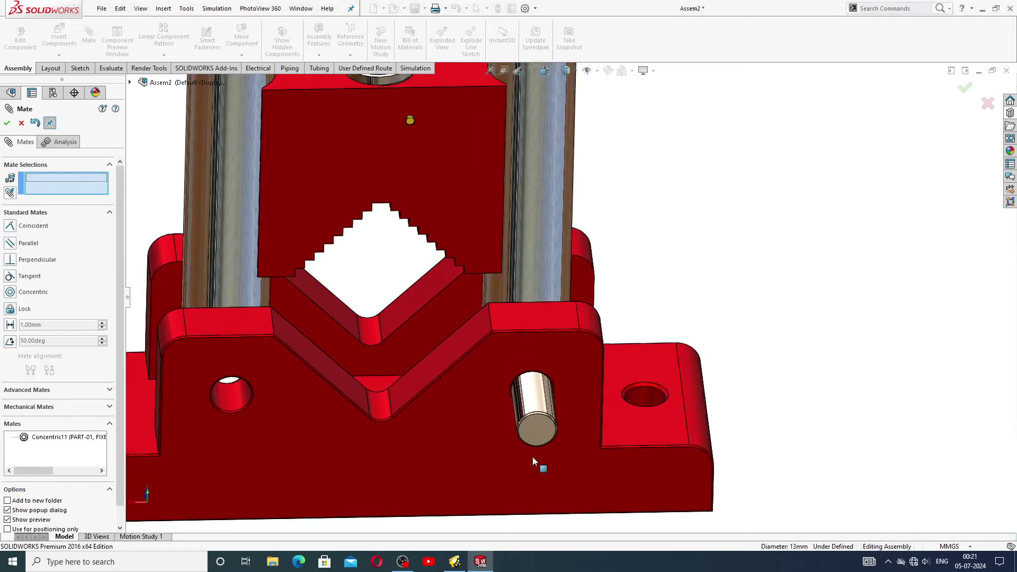
scroll(535, 455, down, 3)
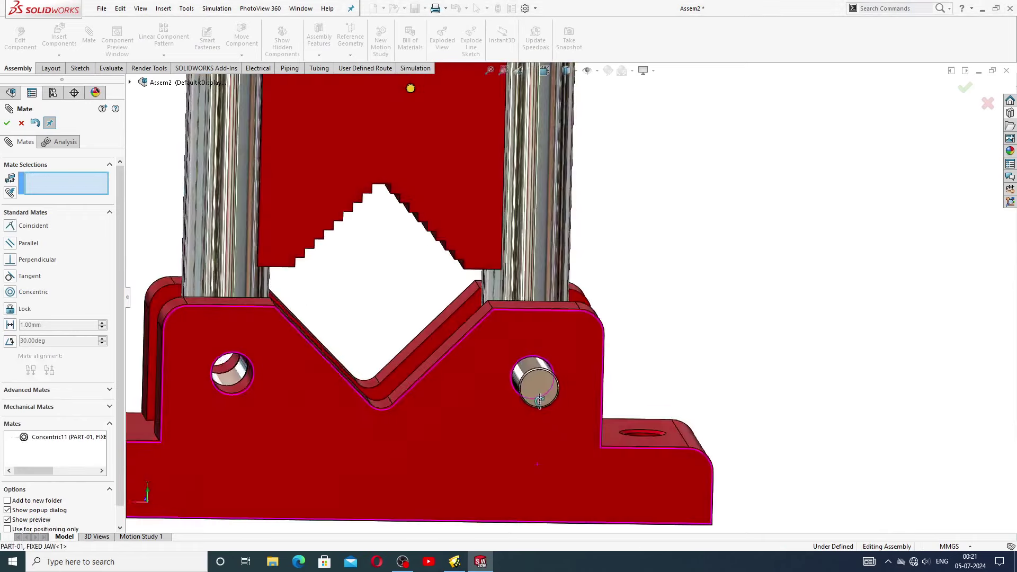
click(520, 331)
click(547, 404)
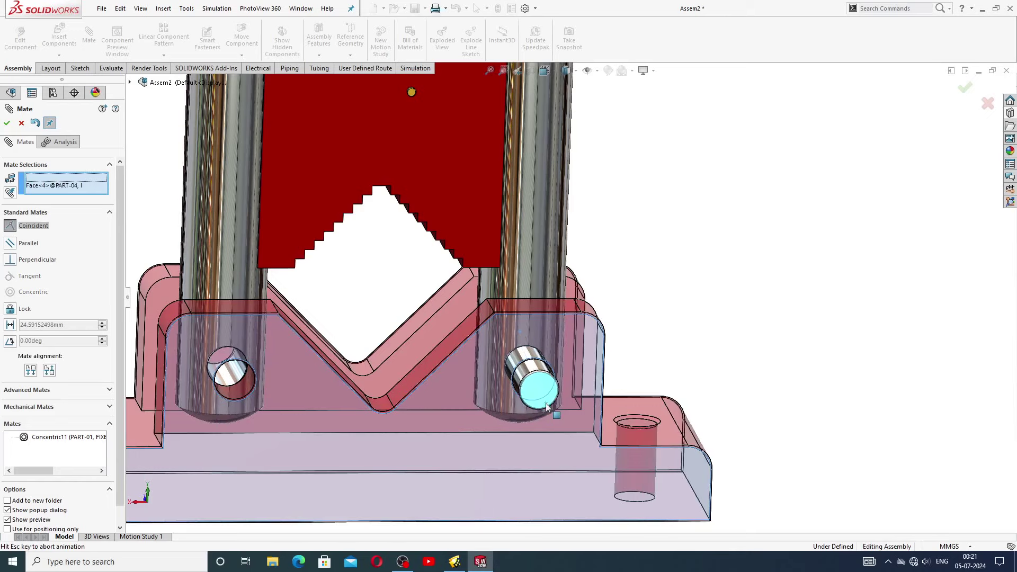
click(665, 420)
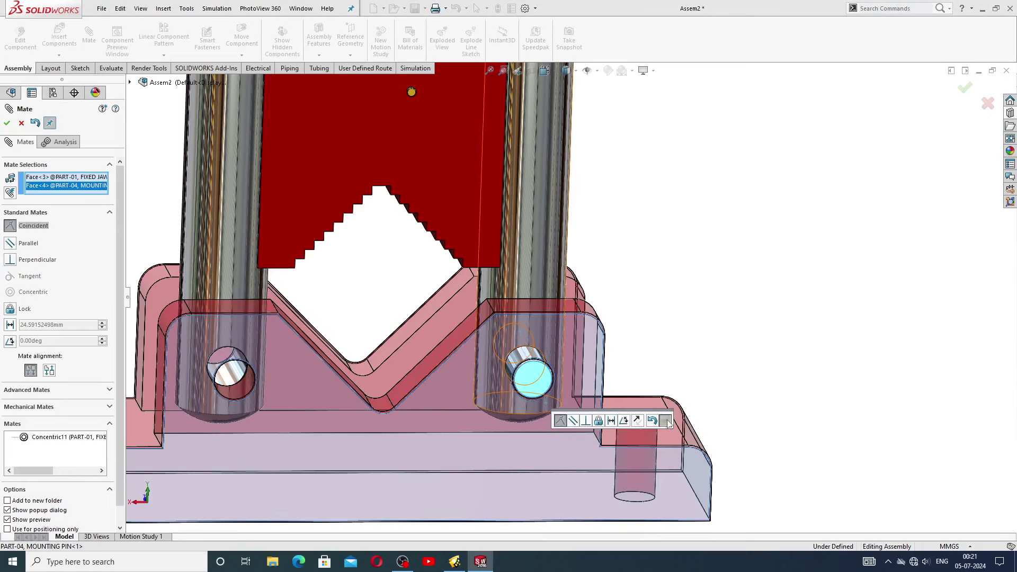
scroll(653, 356, up, 4)
middle_drag(381, 345, 224, 112)
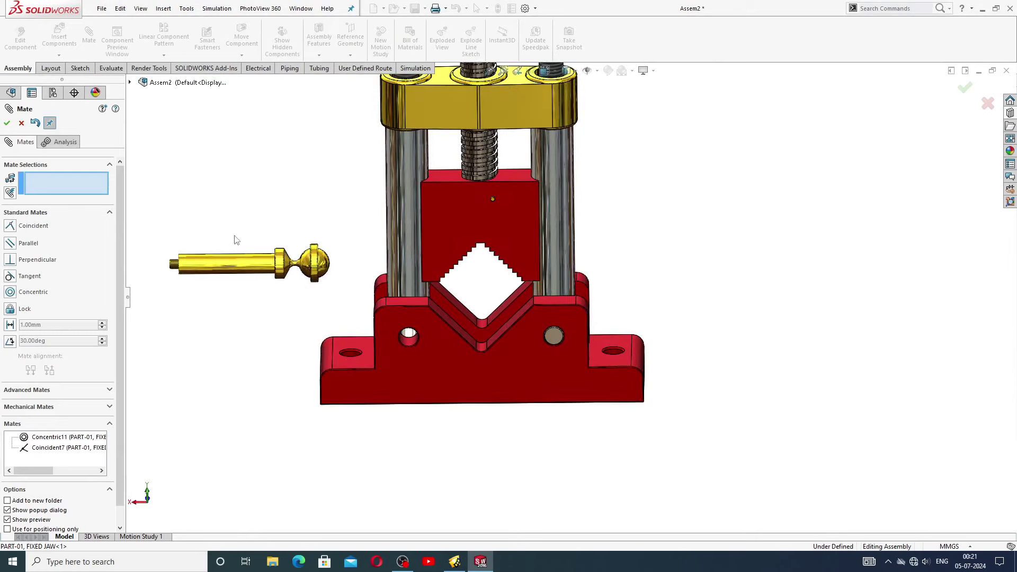
Step: Mate the moving pin's cylindrical face concentric with the hole
click(238, 268)
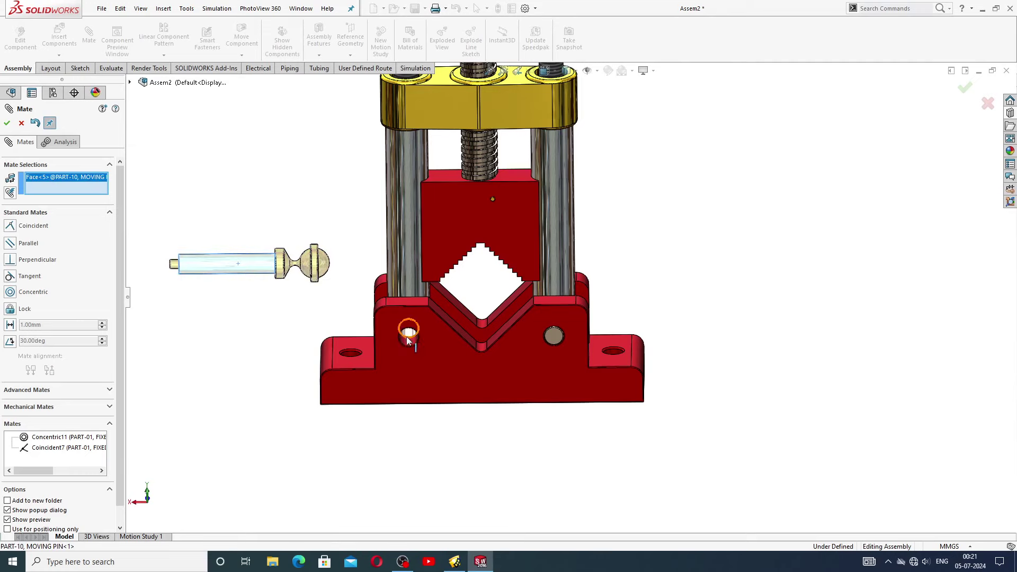
middle_drag(404, 339, 422, 374)
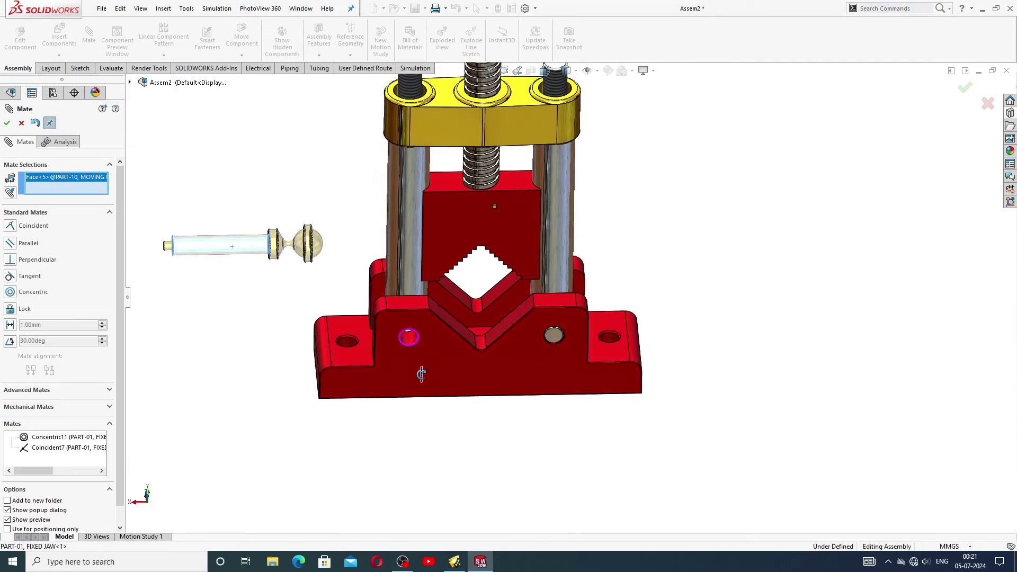
click(411, 339)
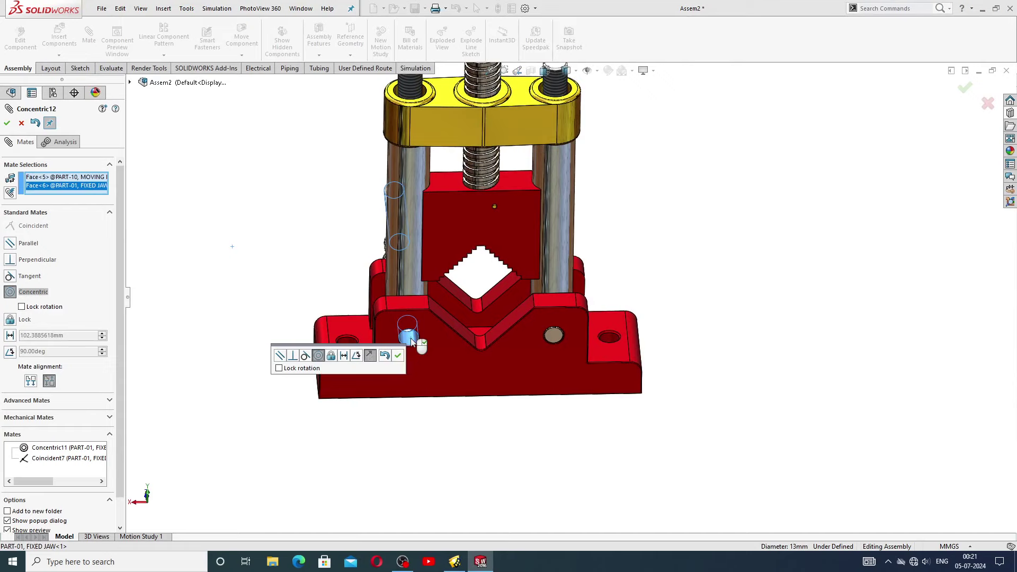
click(398, 356)
Step: Seat the moving pin's shoulder face coincident against the fixed jaw's side face
middle_drag(352, 234, 383, 252)
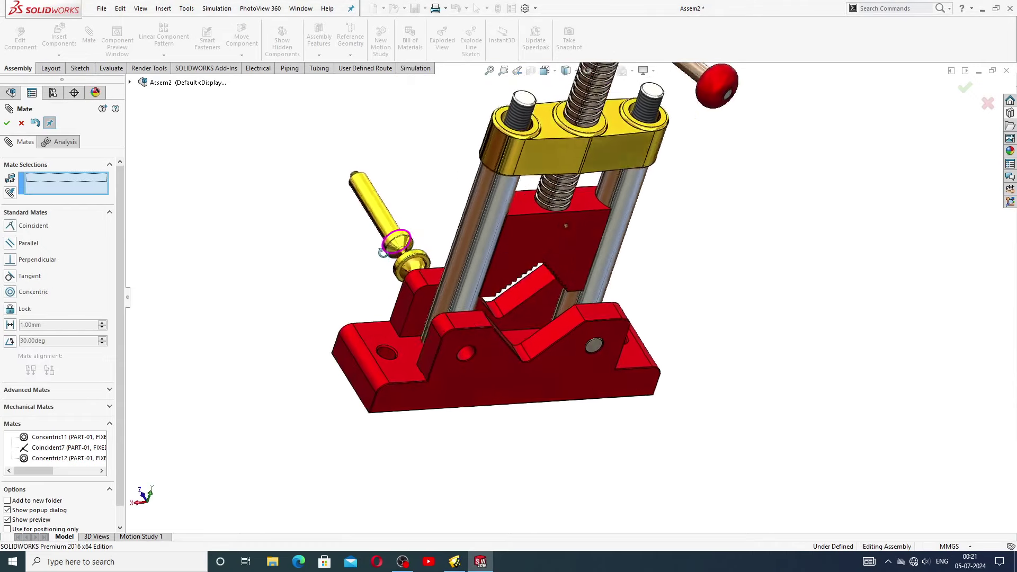
drag(391, 249, 467, 416)
middle_drag(511, 319, 533, 408)
scroll(538, 415, down, 3)
scroll(538, 416, down, 3)
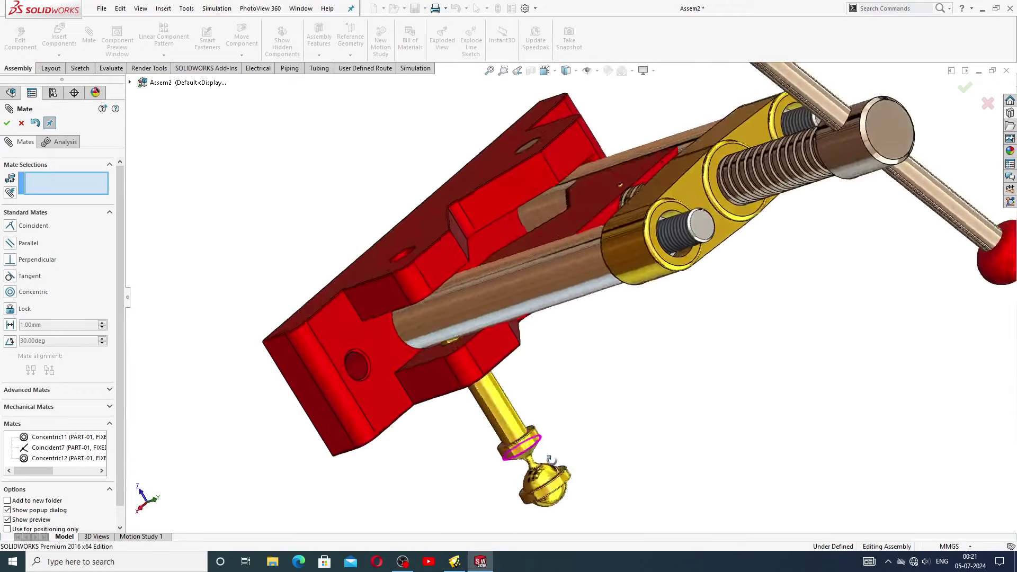
middle_drag(549, 459, 480, 212)
scroll(515, 414, down, 3)
click(518, 393)
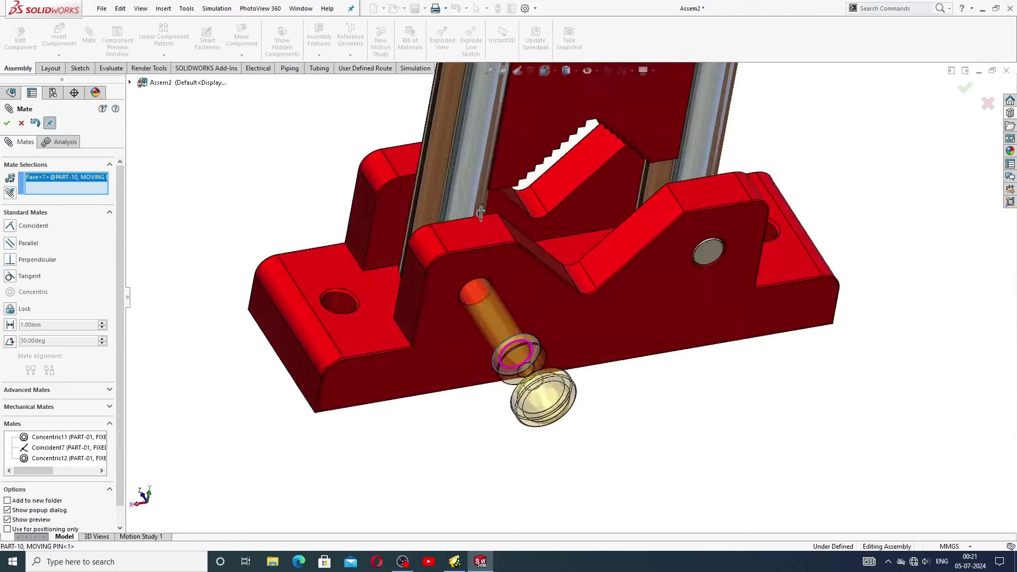
click(463, 267)
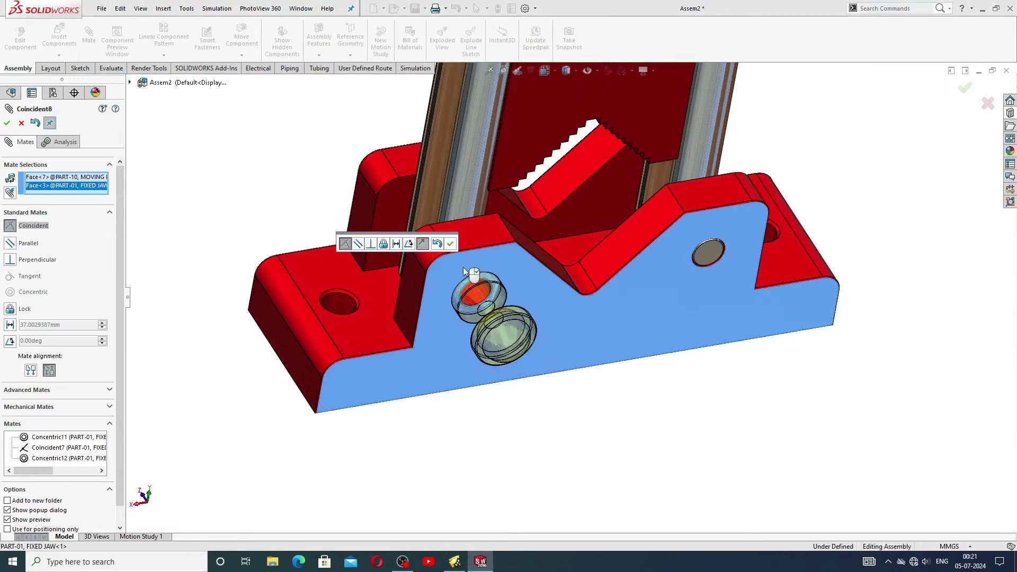
key(Return)
scroll(540, 331, up, 5)
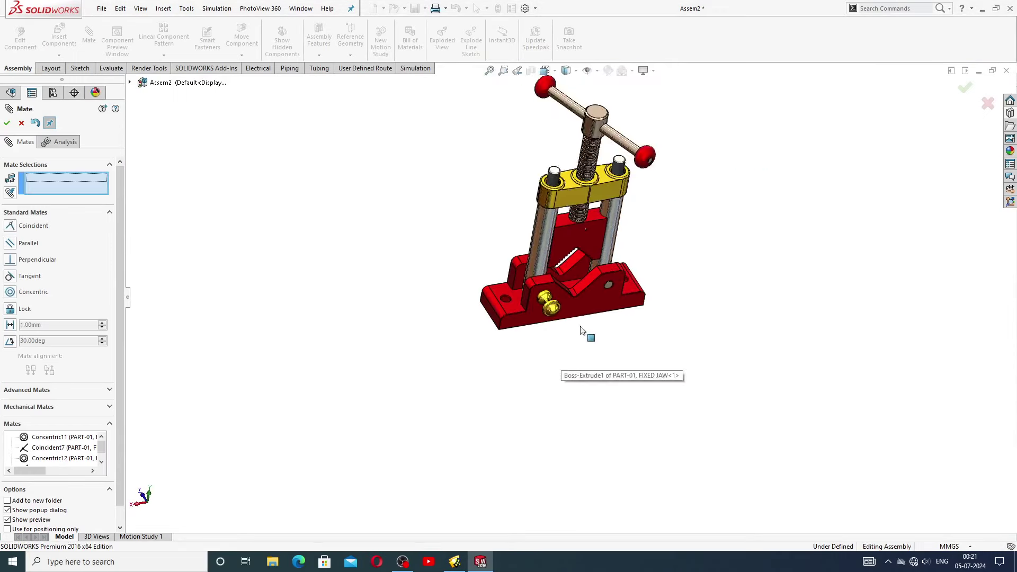
Step: Close the Mate manager and drag the movable jaw down toward the base to test sliding
middle_drag(582, 331, 558, 185)
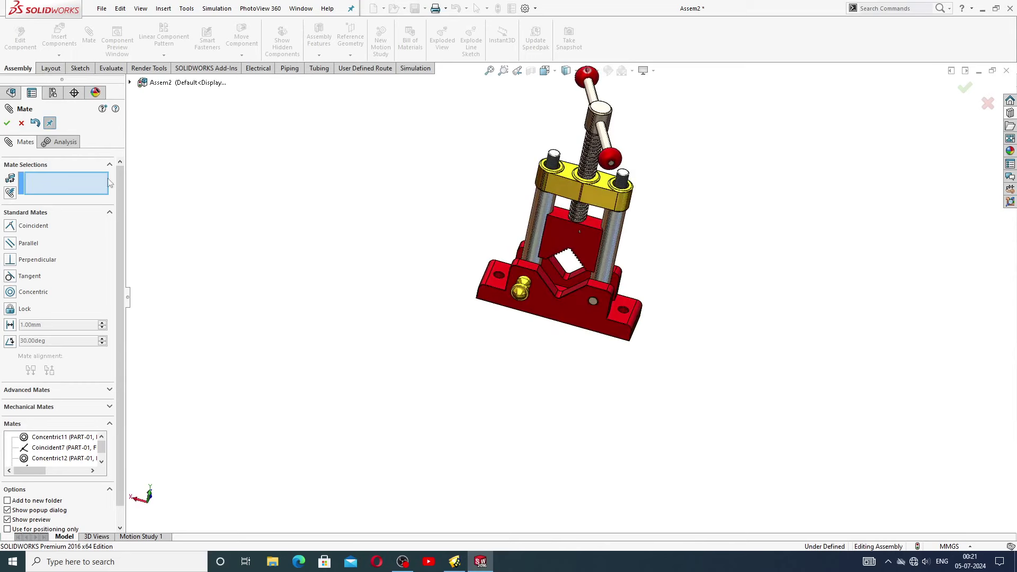
click(22, 123)
scroll(564, 185, up, 3)
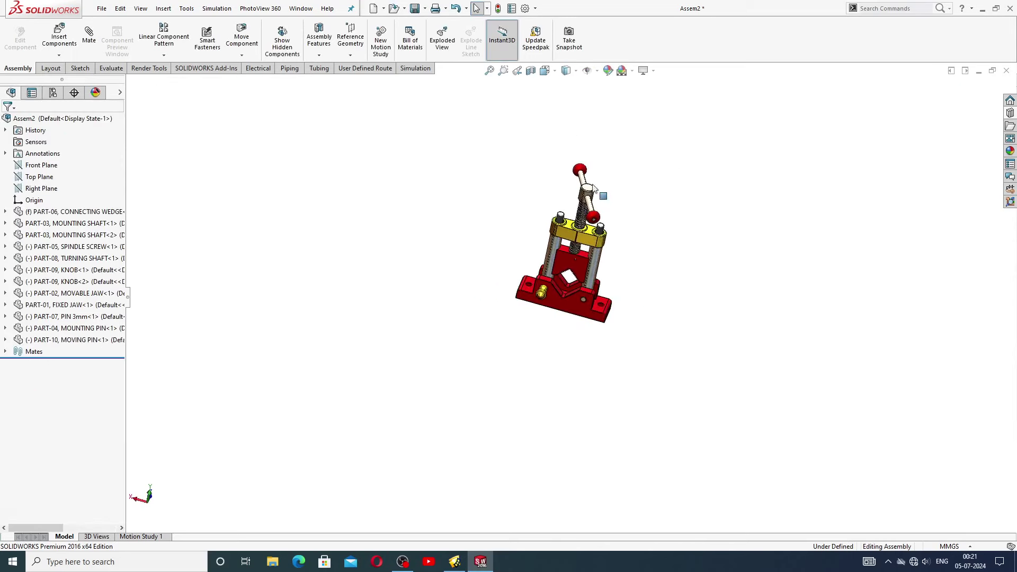
middle_drag(599, 191, 624, 140)
scroll(577, 228, down, 3)
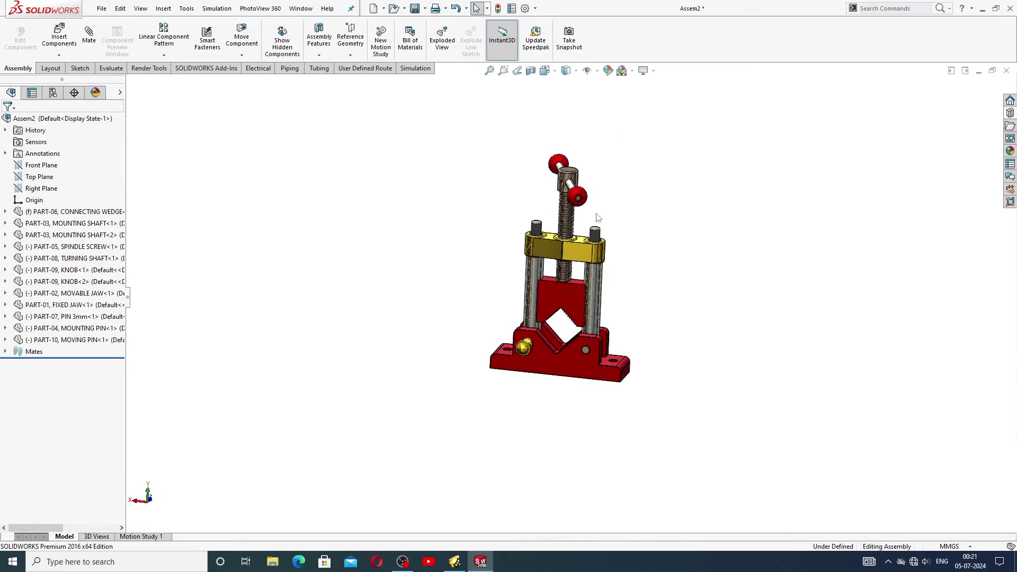
scroll(545, 322, down, 2)
scroll(583, 289, up, 2)
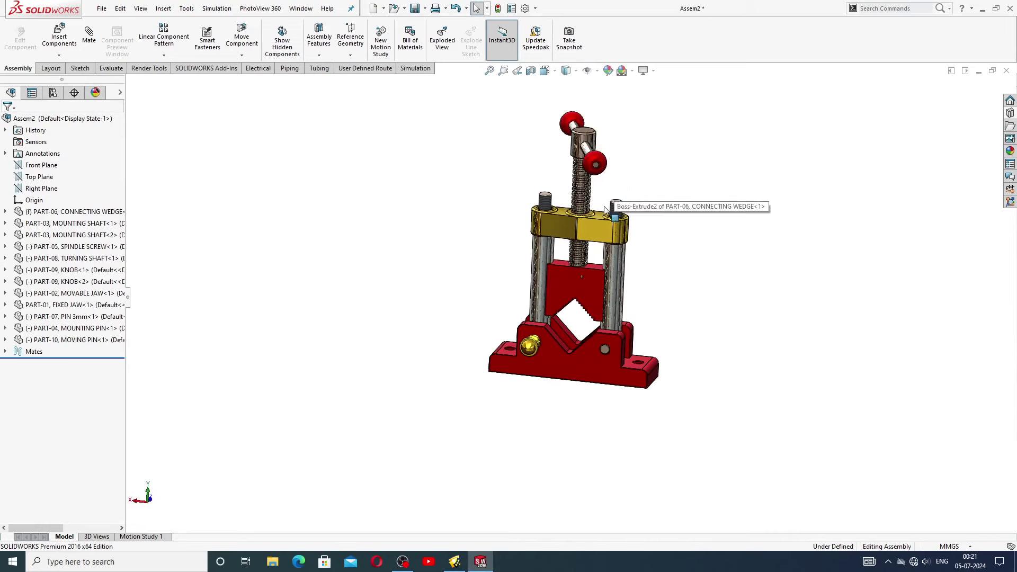
mouse_move(589, 281)
mouse_down()
mouse_move(591, 358)
mouse_move(588, 263)
mouse_move(603, 203)
mouse_move(592, 363)
mouse_move(595, 291)
mouse_up()
click(674, 264)
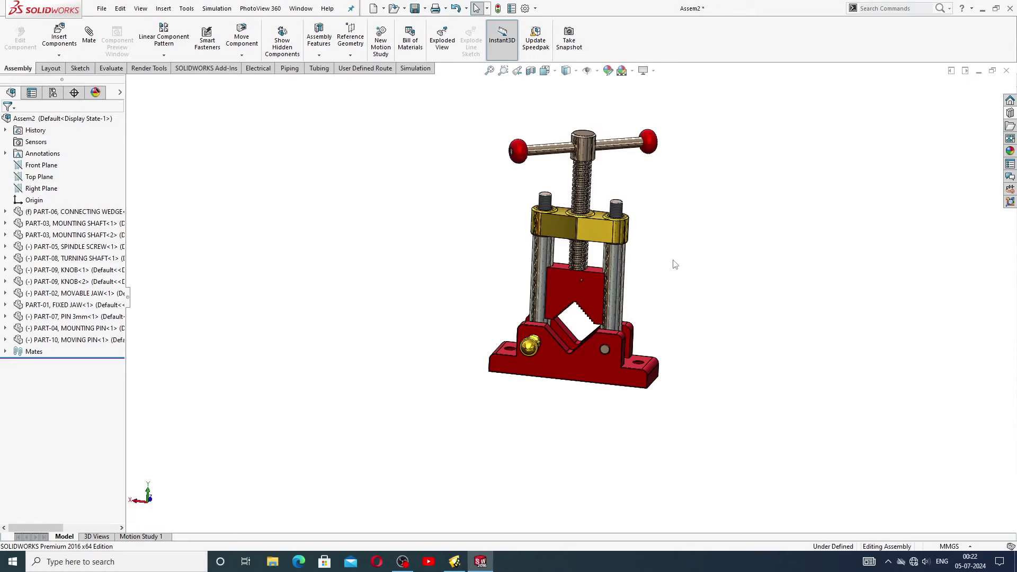
Step: Turn the T-handle about the spindle axis and raise the movable jaw back up
scroll(671, 230, down, 2)
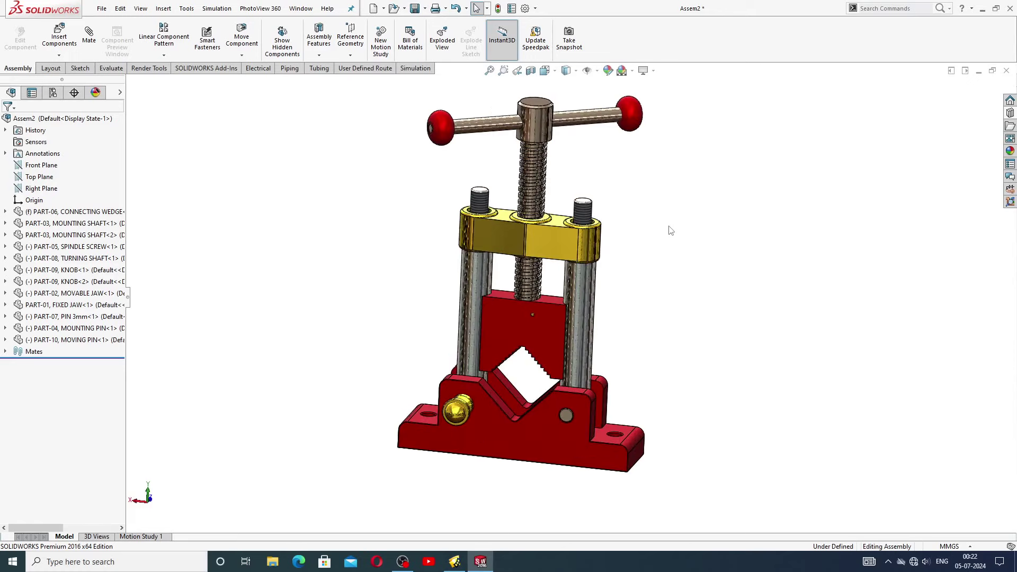
middle_drag(625, 262, 546, 157)
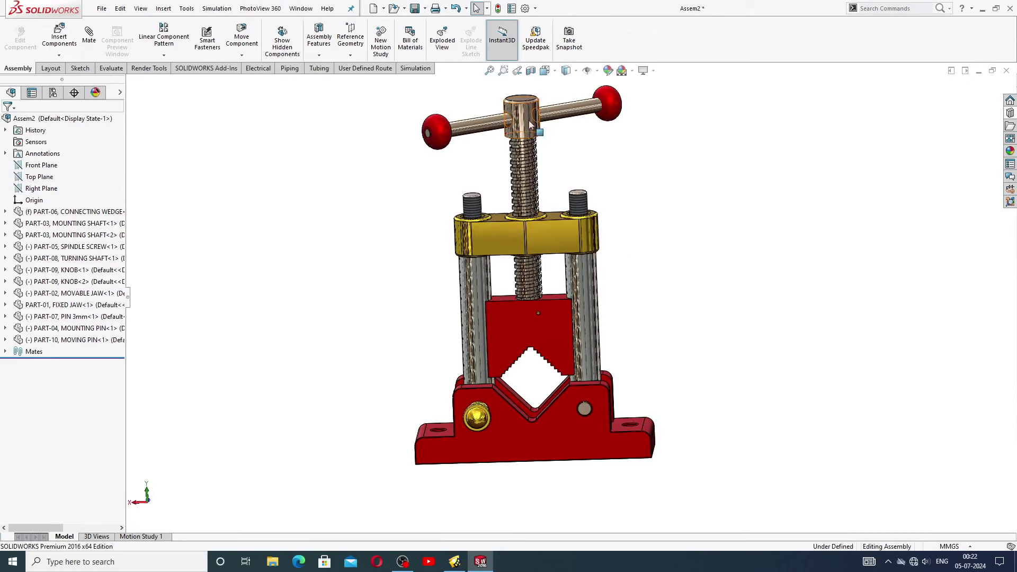
drag(524, 119, 523, 126)
key(Escape)
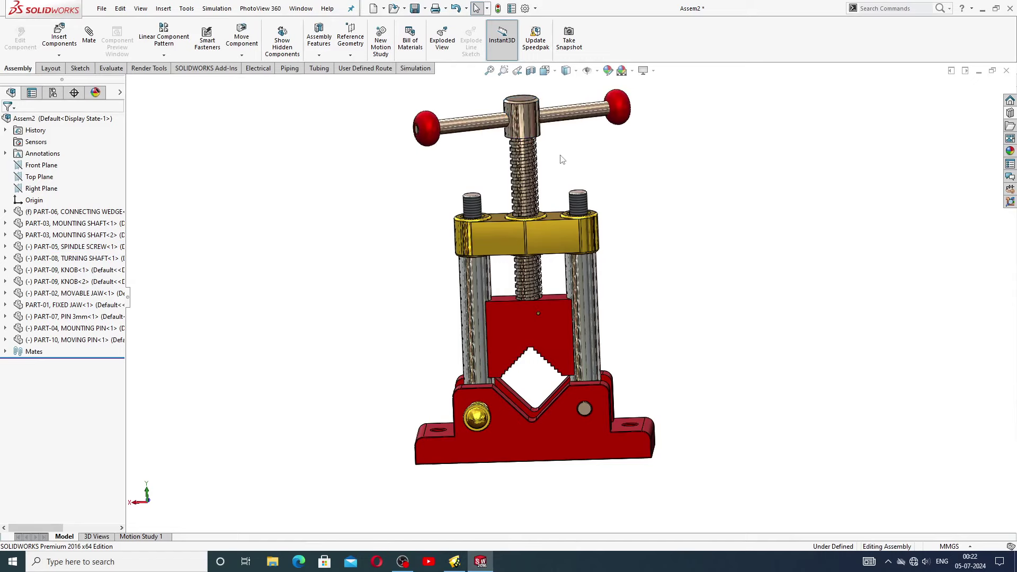
middle_drag(530, 201, 536, 241)
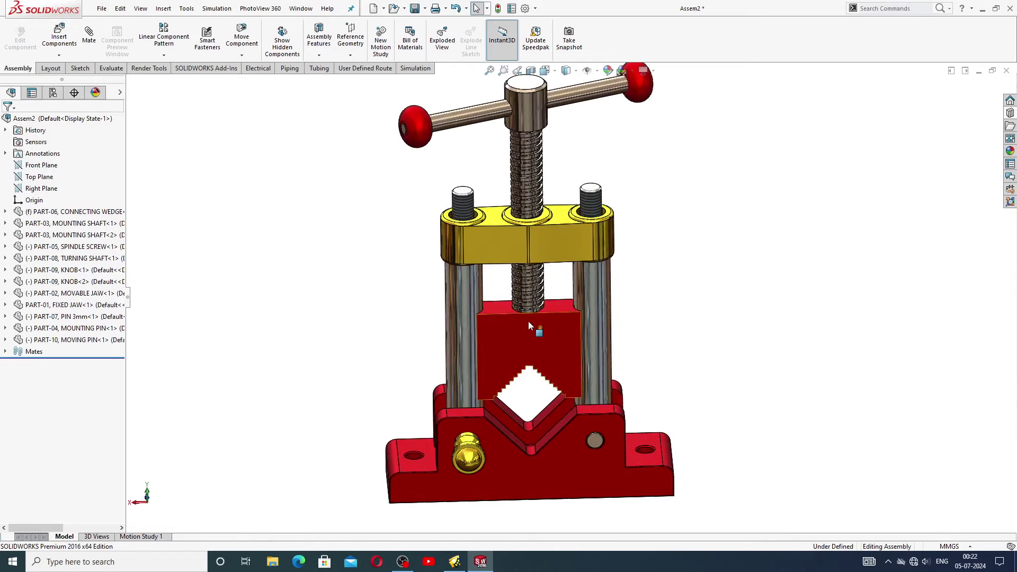
scroll(529, 328, down, 2)
drag(529, 329, 529, 267)
click(677, 313)
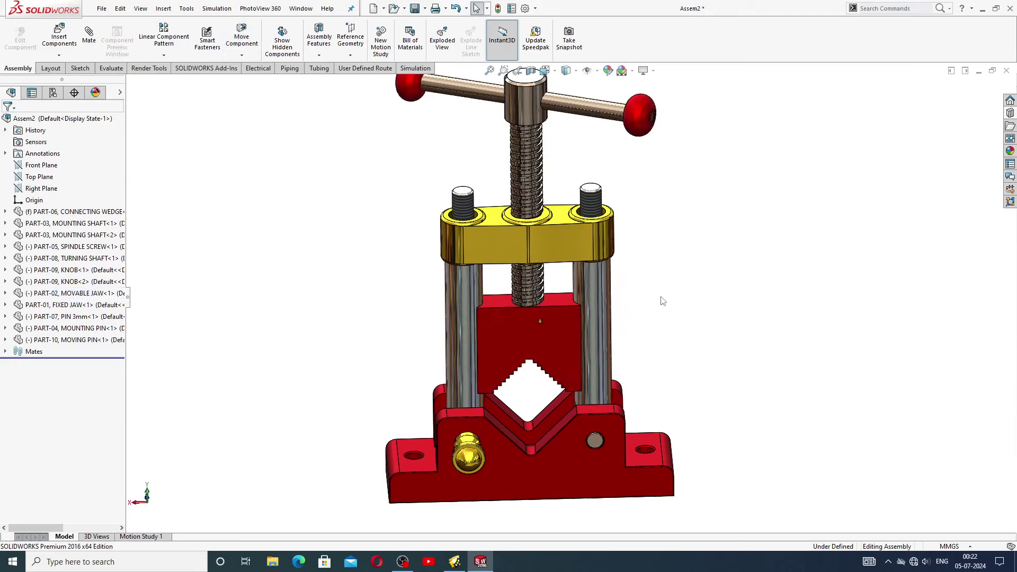
scroll(565, 314, up, 3)
scroll(530, 317, down, 2)
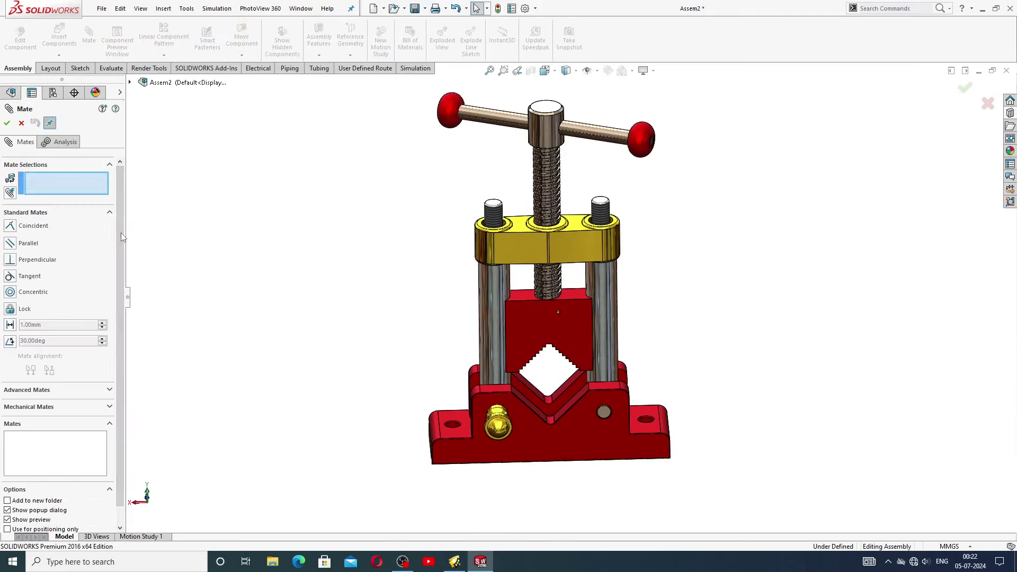
Step: Browse the Mechanical, Standard and Advanced mate lists, ending on the Advanced mate types
click(44, 407)
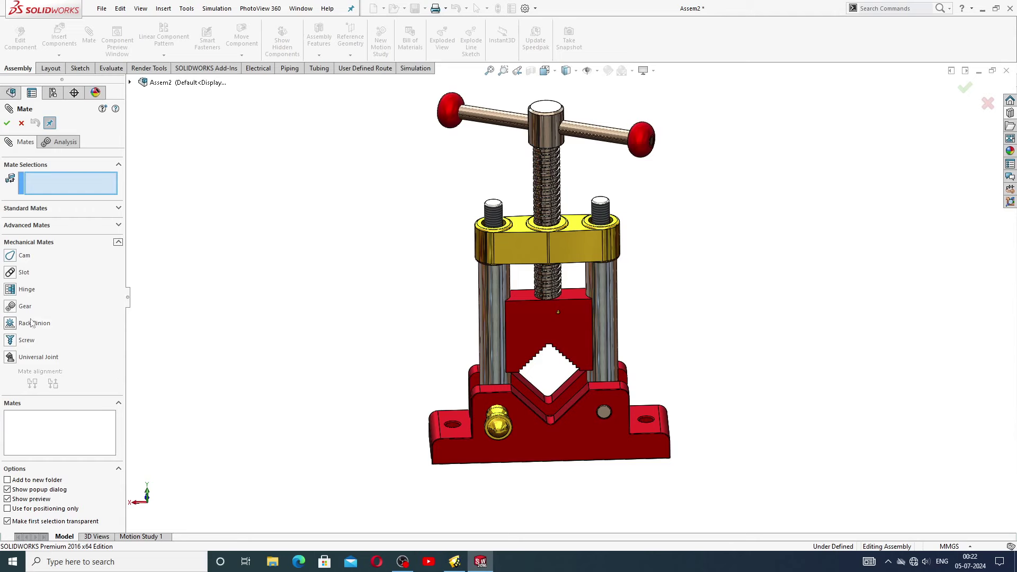
click(37, 210)
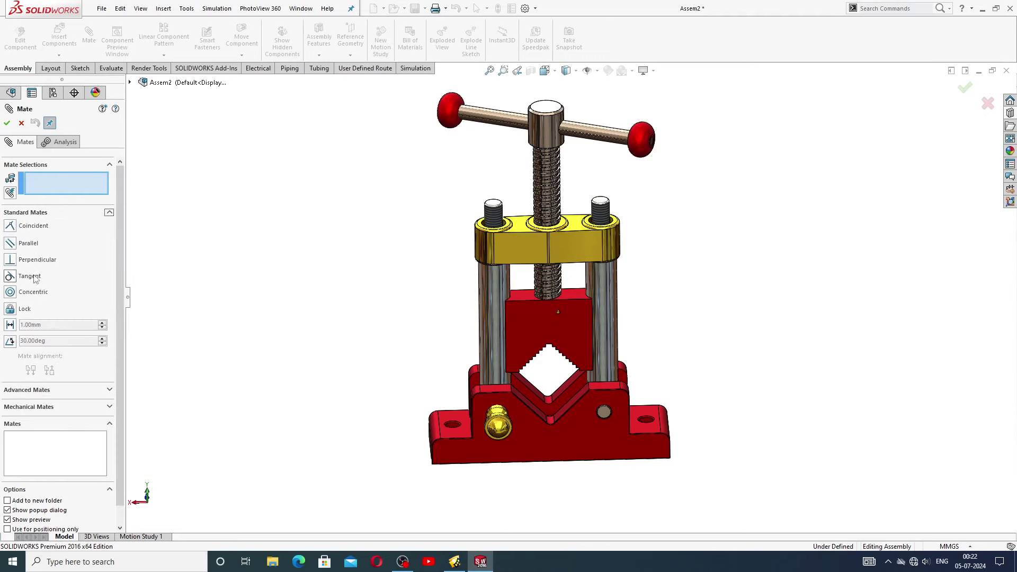
click(10, 325)
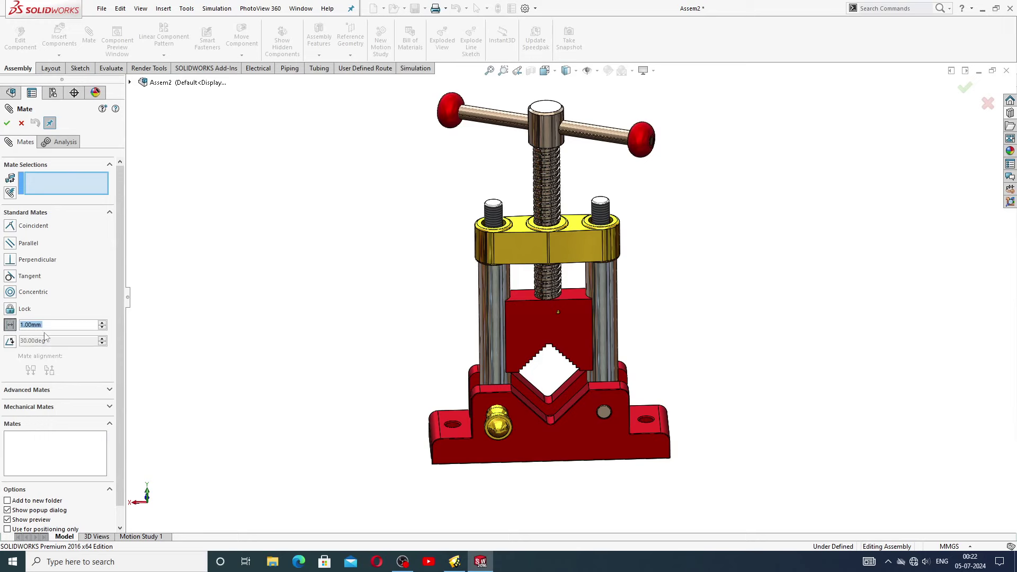
click(45, 408)
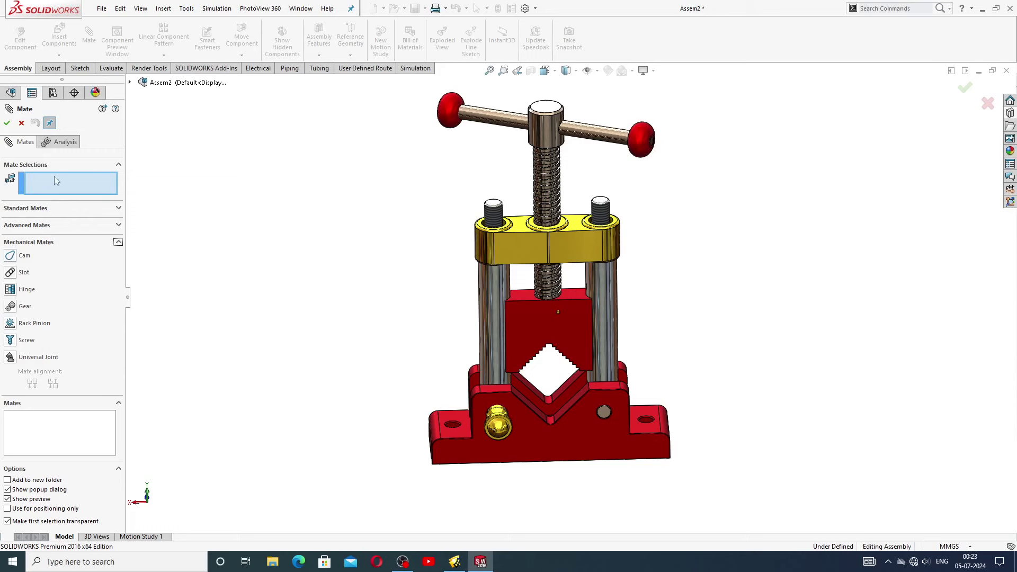
click(47, 209)
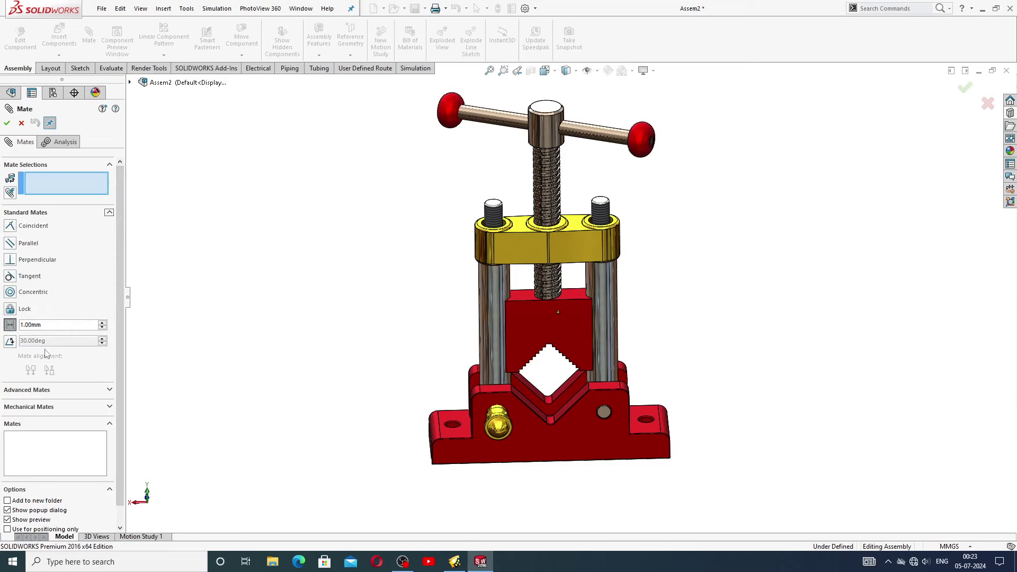
click(33, 390)
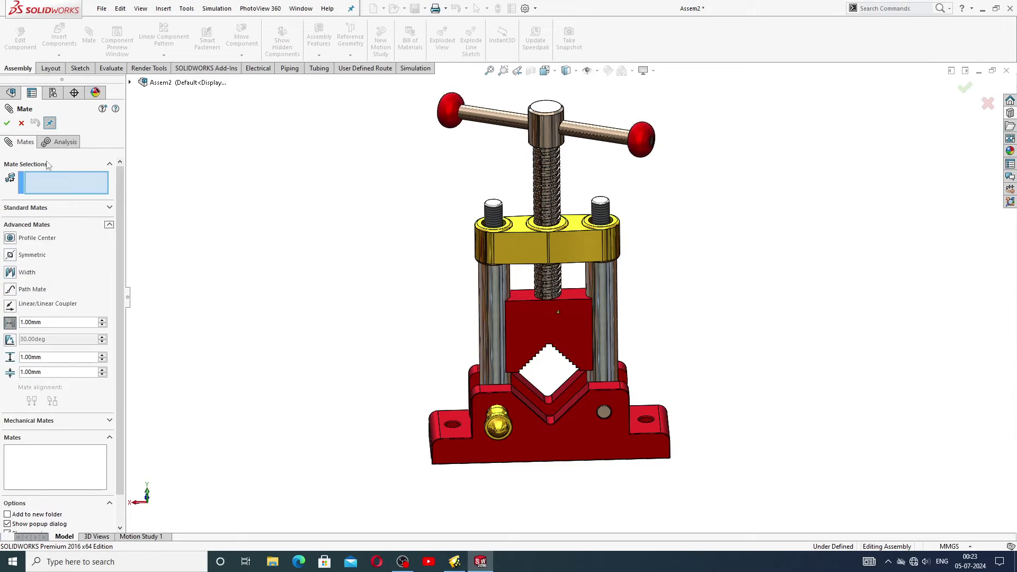
click(21, 123)
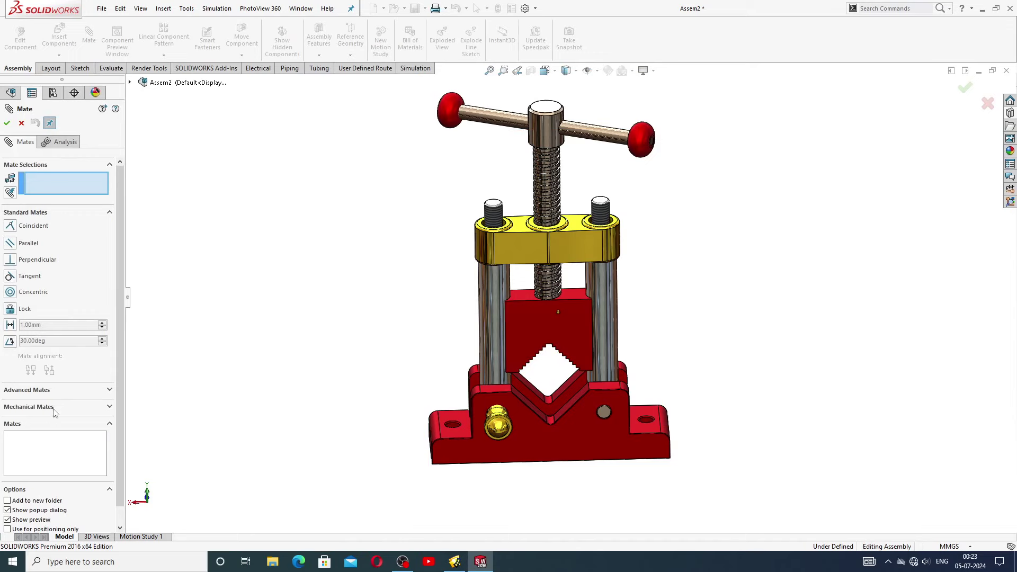
click(45, 390)
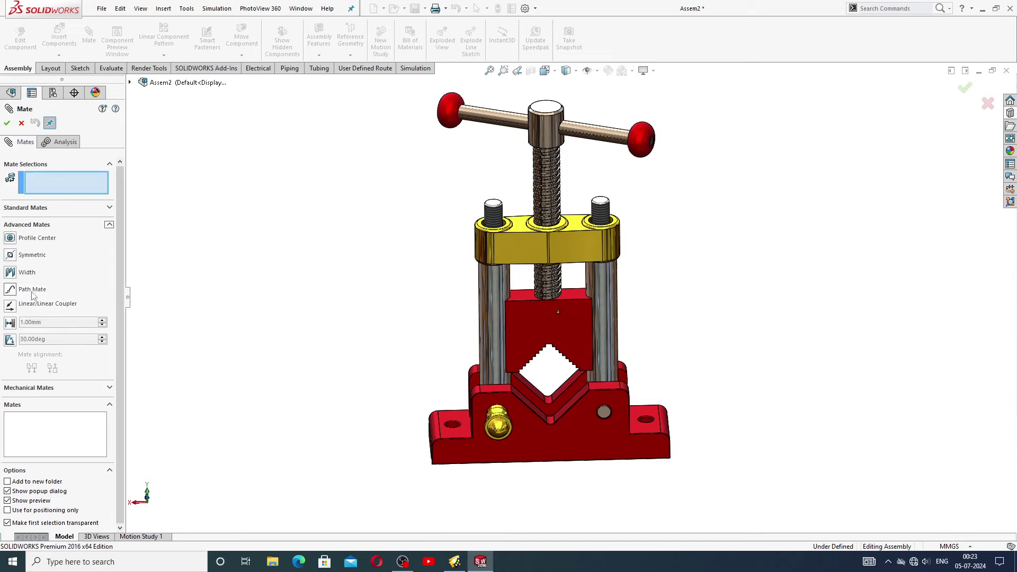
Step: Start a limit distance mate between the yellow block's underside and the red jaw's top face
click(10, 323)
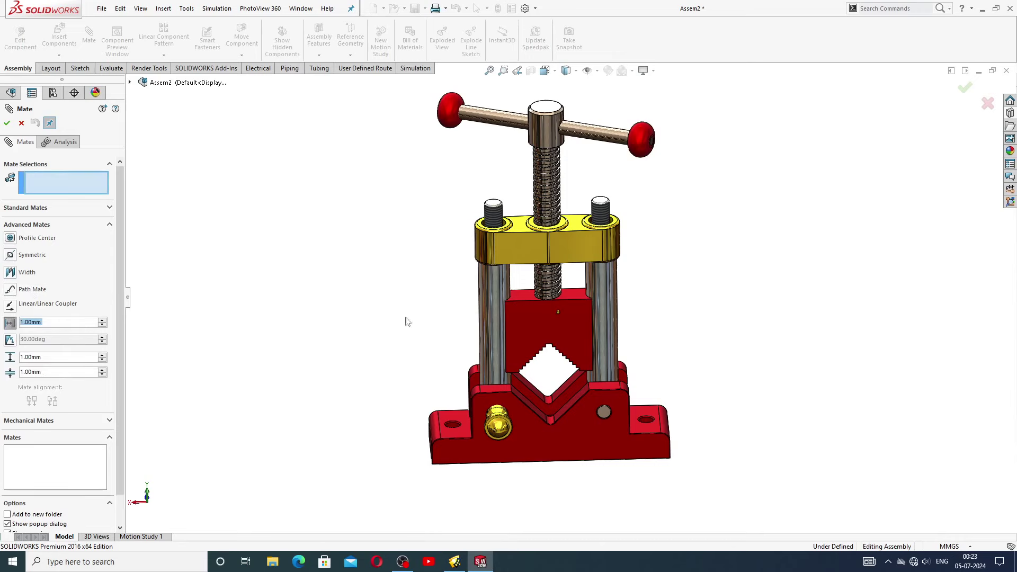
middle_drag(407, 322, 423, 235)
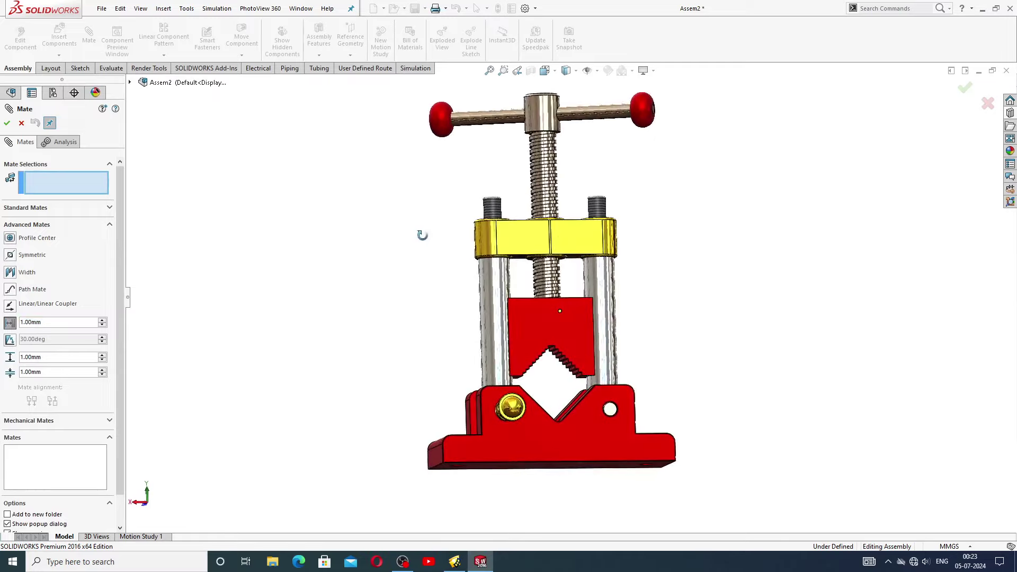
scroll(545, 281, down, 10)
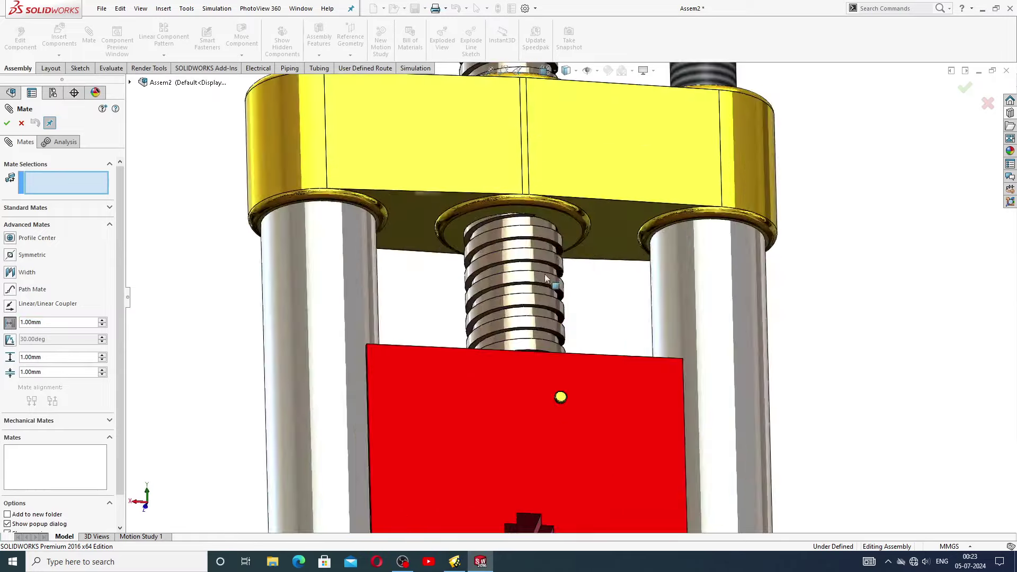
click(570, 229)
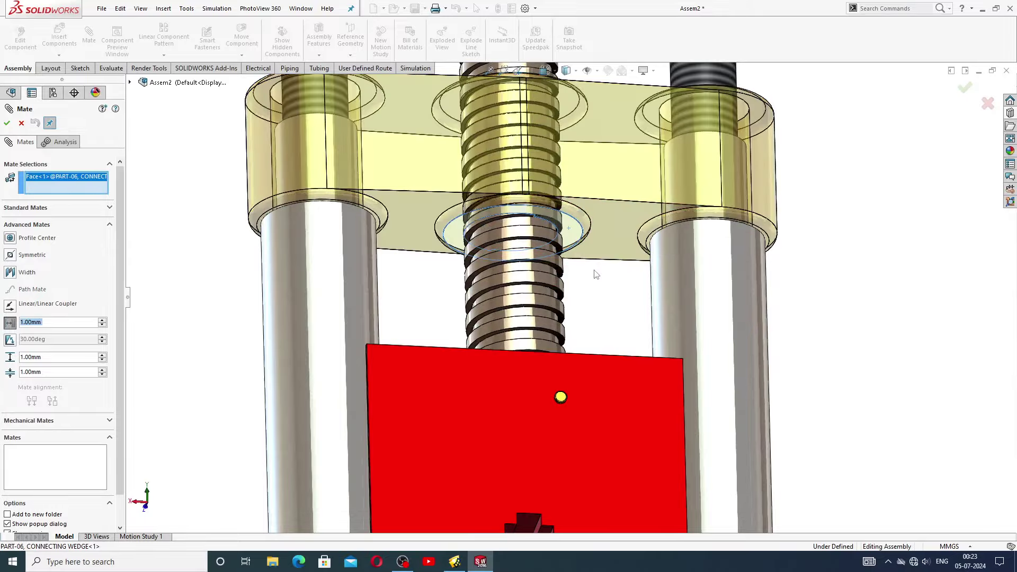
click(591, 353)
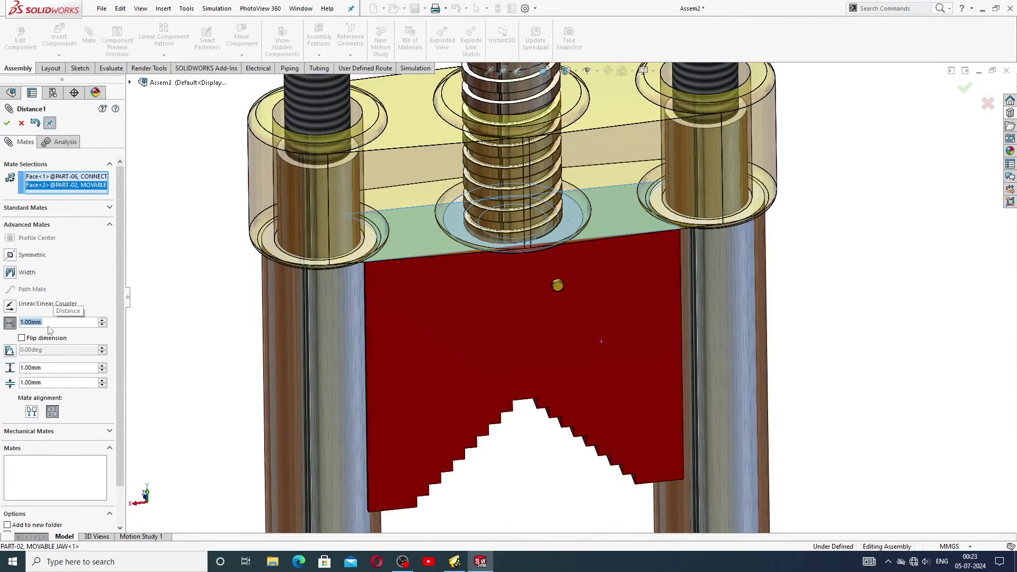
Step: Set the limit to maximum 85 mm and minimum 0 mm, then apply the mate
click(45, 368)
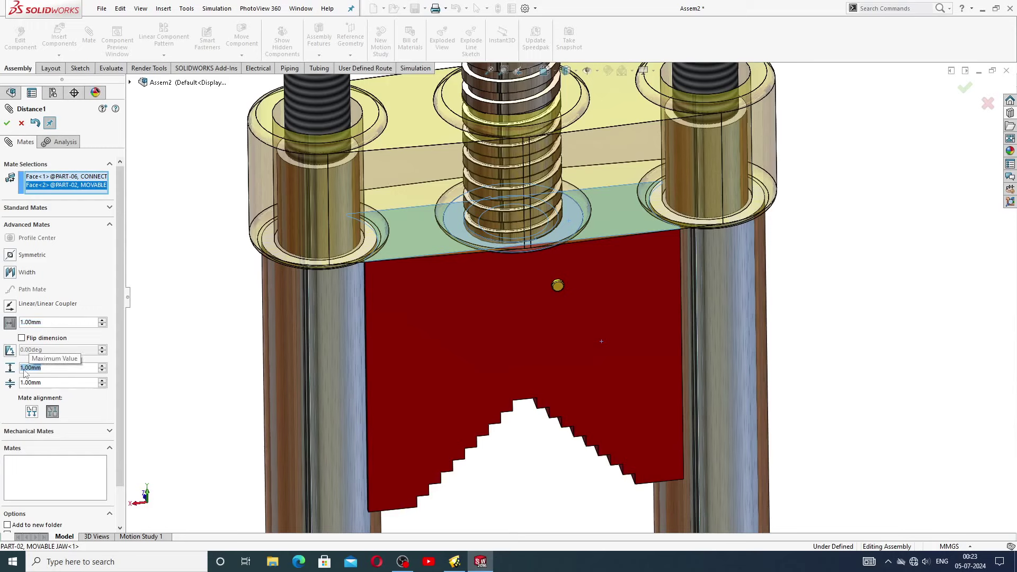
text(85)
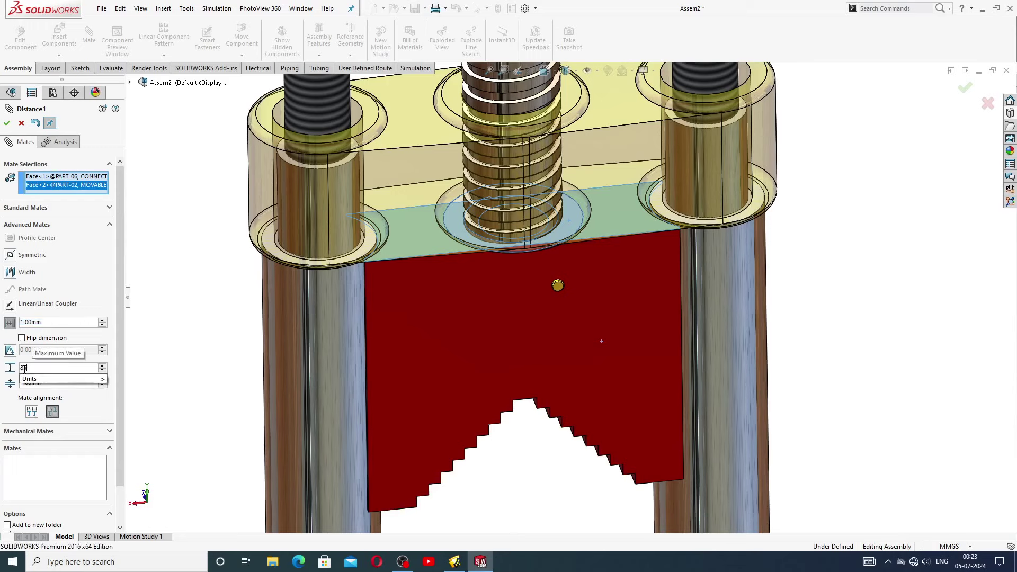
key(Return)
click(52, 384)
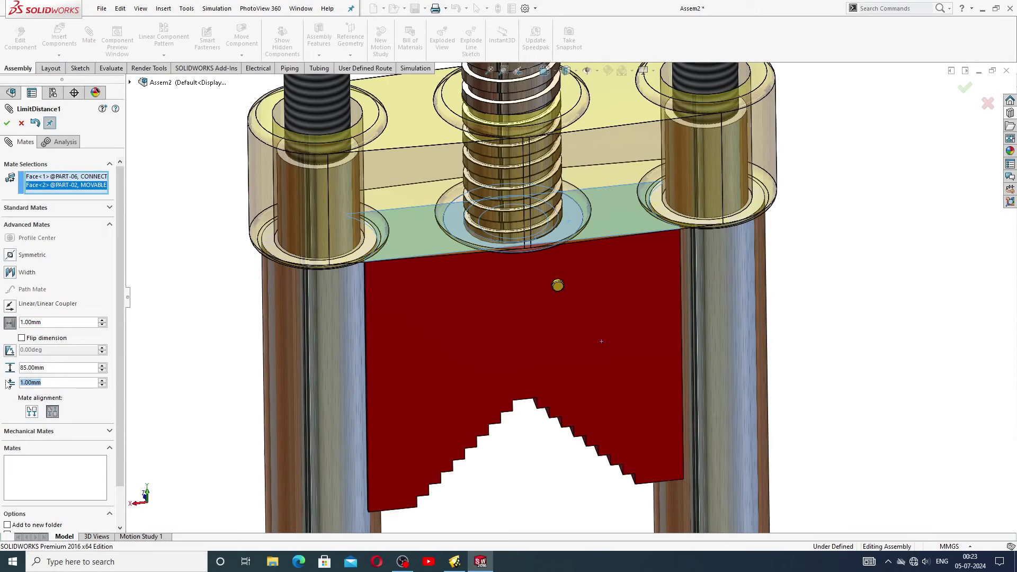
text(0)
key(Return)
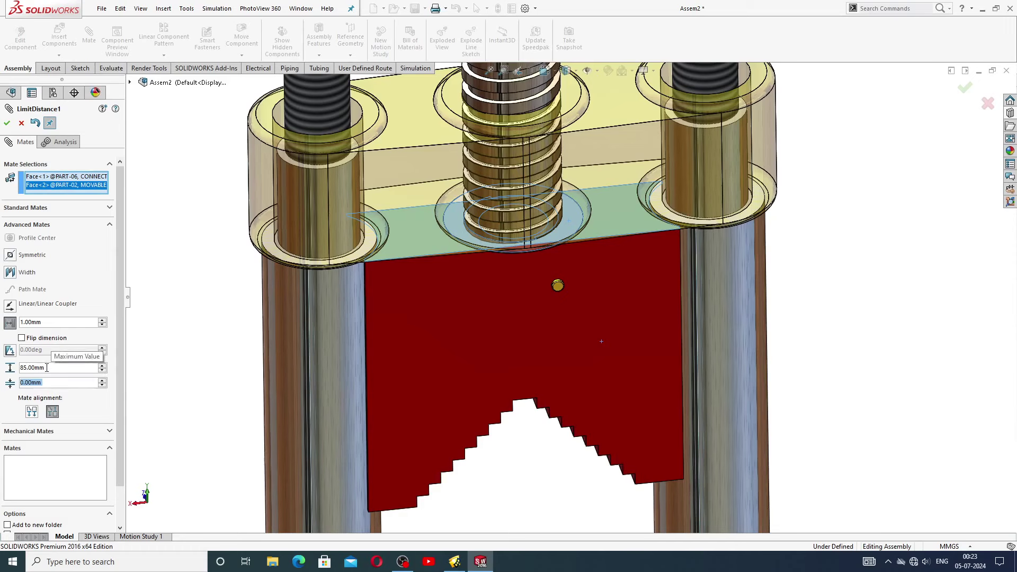
click(46, 367)
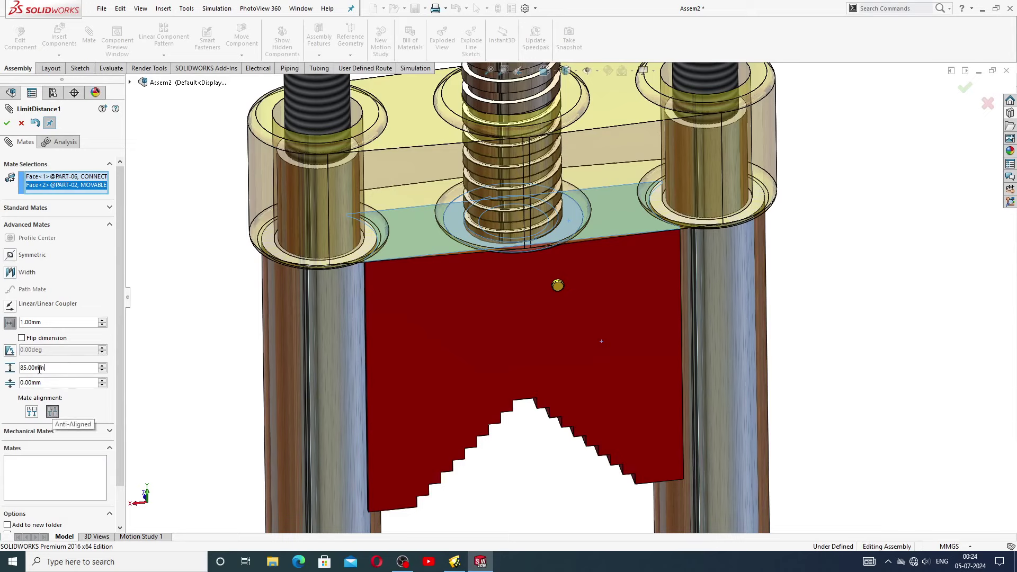
click(8, 124)
click(21, 123)
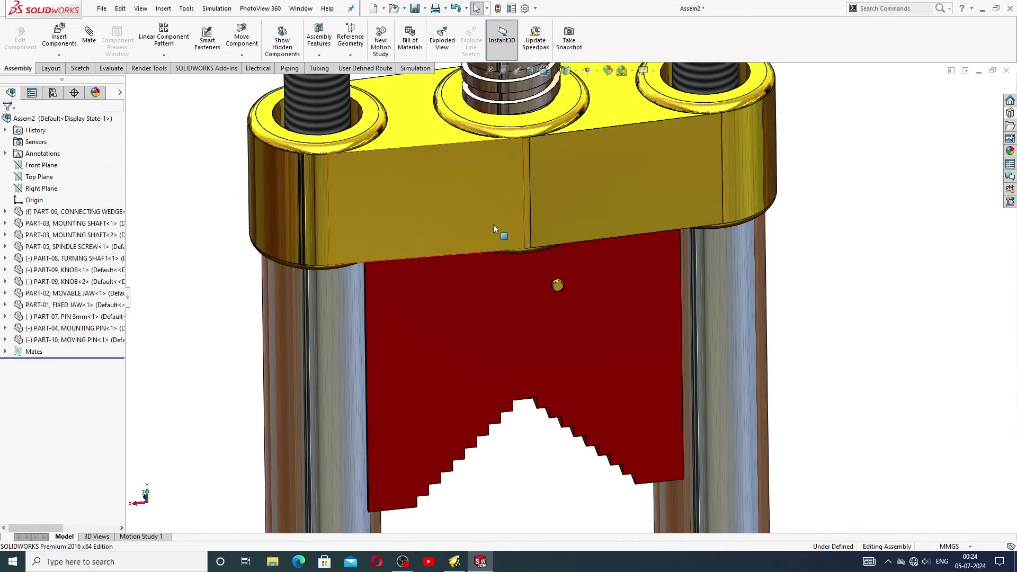
scroll(500, 228, up, 5)
Step: Drag the movable jaw down and up the shafts repeatedly to check its travel limits
drag(536, 322, 536, 474)
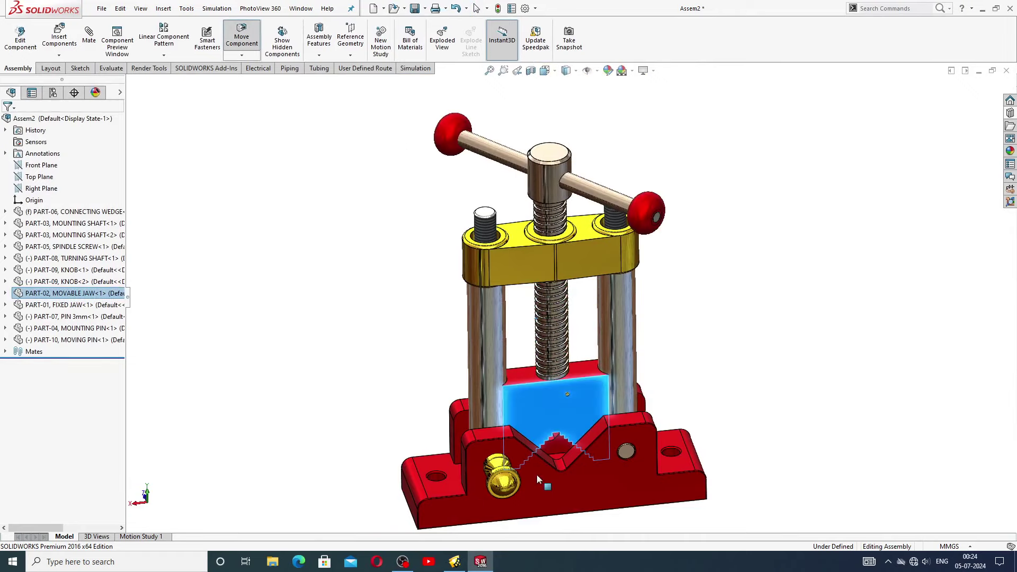
click(677, 352)
middle_drag(618, 398, 565, 377)
scroll(566, 390, down, 2)
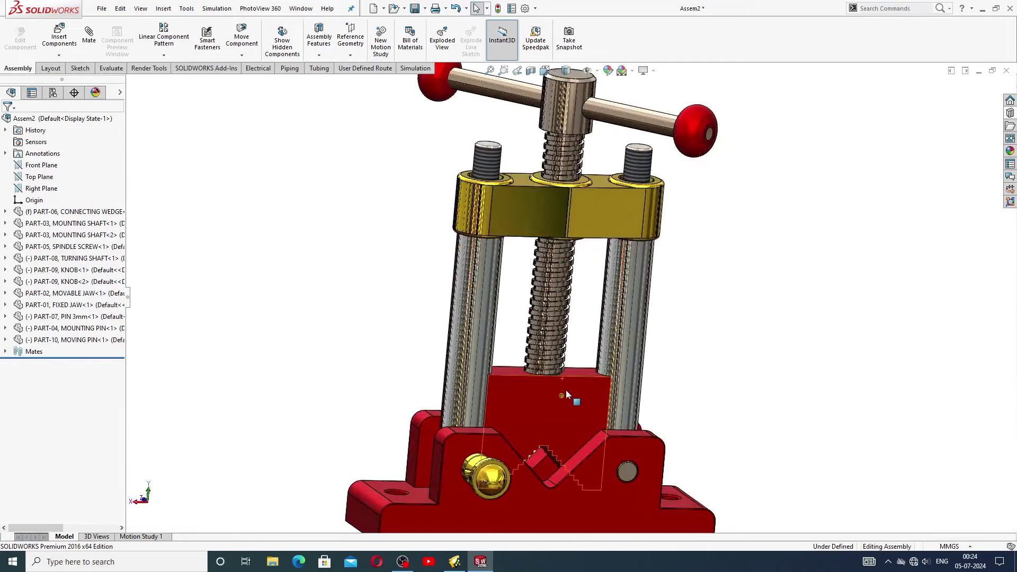
scroll(566, 390, up, 4)
drag(563, 359, 548, 430)
click(694, 241)
click(640, 357)
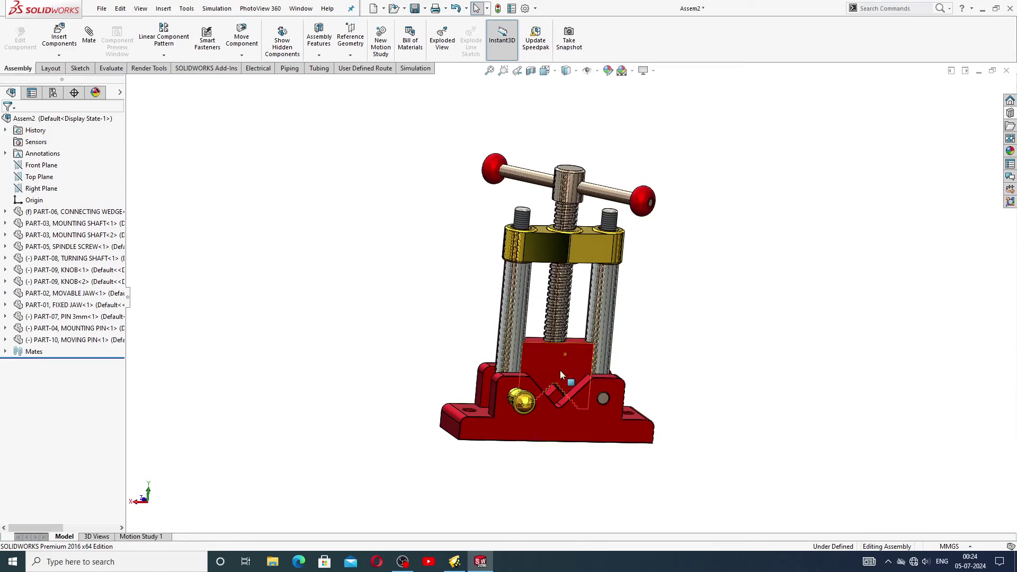
drag(561, 370, 552, 247)
click(649, 282)
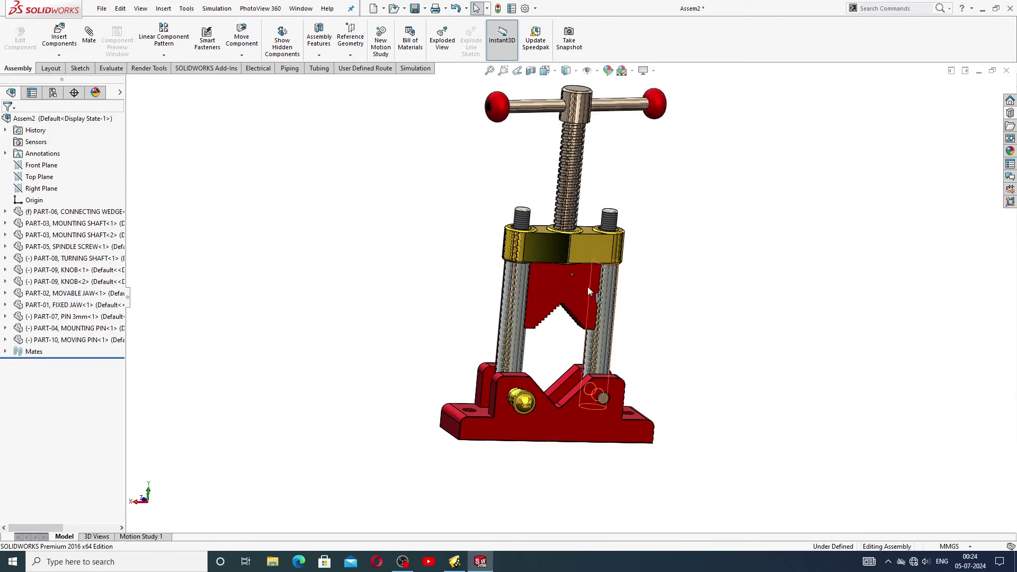
drag(584, 290, 566, 415)
click(647, 320)
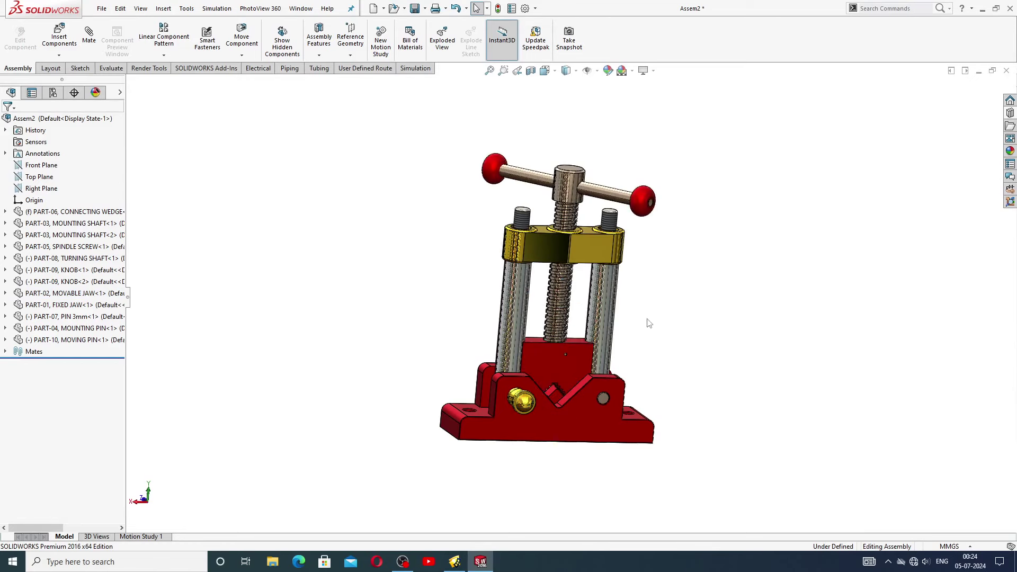
drag(563, 359, 547, 394)
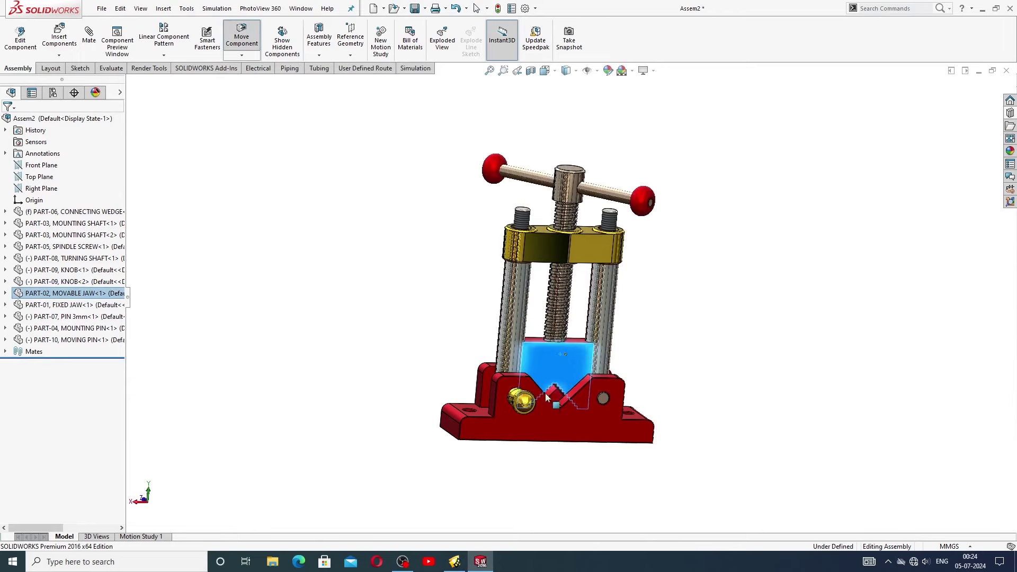
drag(547, 341, 556, 313)
click(655, 330)
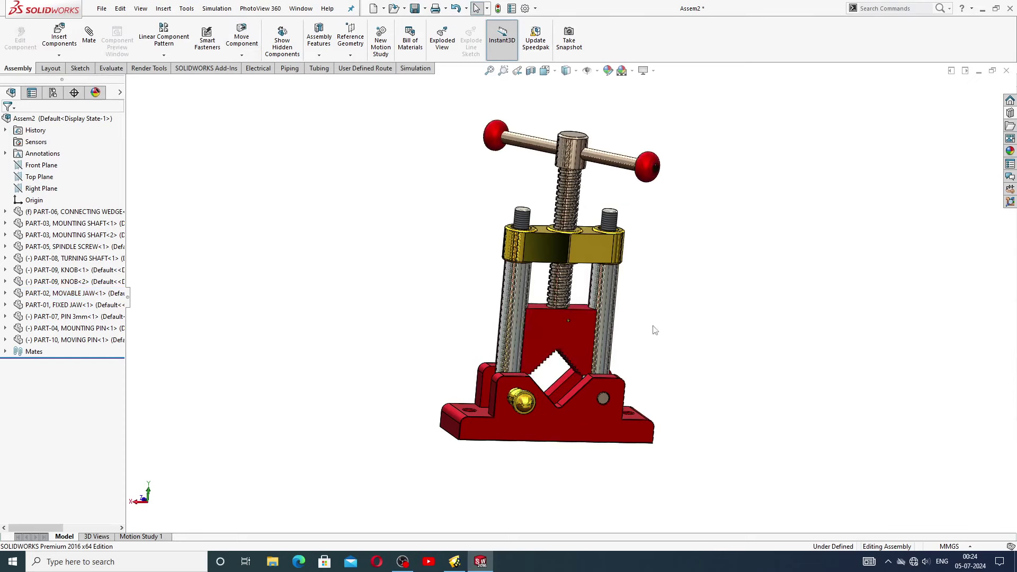
Step: Rotate the spindle screw and T-handle to several angles, with the jaw following
middle_drag(579, 332, 572, 335)
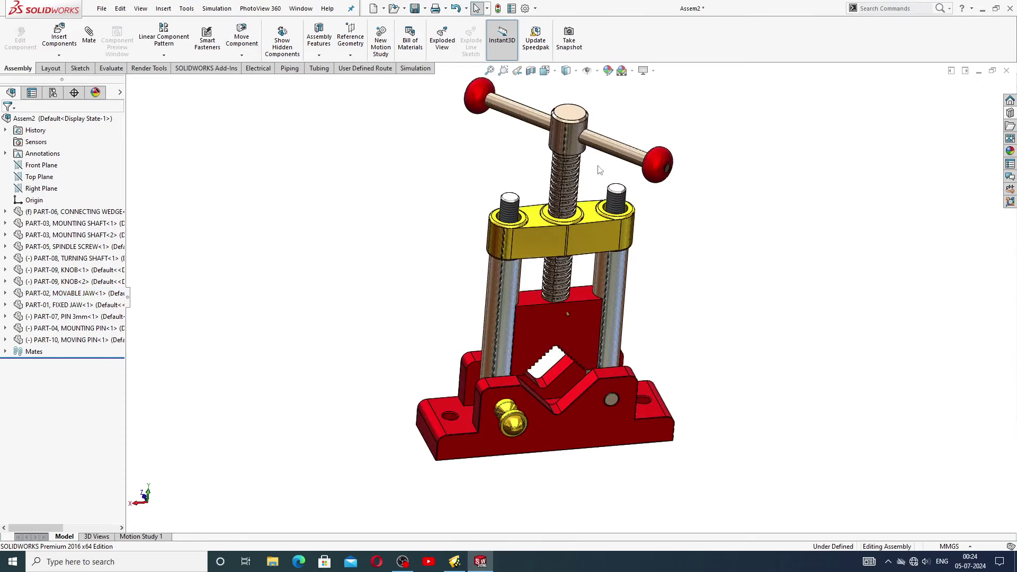
drag(570, 139, 687, 162)
click(687, 161)
middle_drag(659, 278, 610, 184)
drag(576, 140, 715, 289)
click(702, 313)
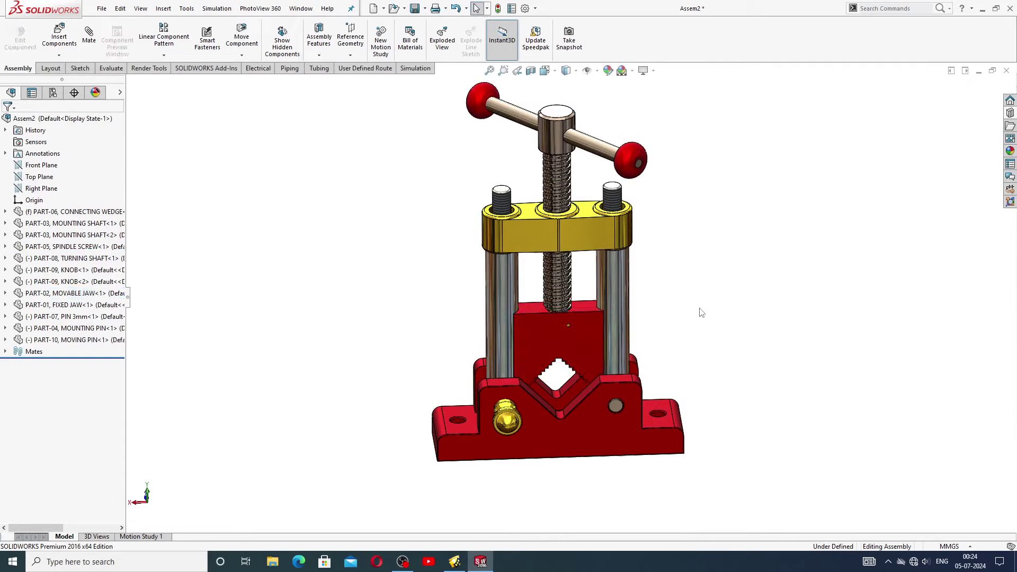
middle_drag(702, 314, 675, 260)
scroll(641, 260, down, 2)
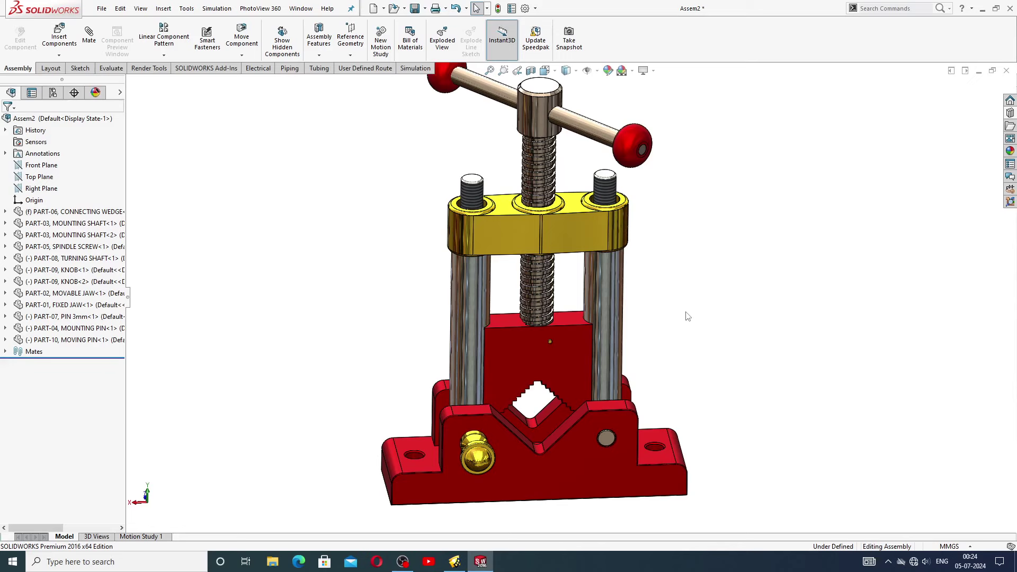
scroll(568, 309, up, 2)
scroll(564, 311, down, 1)
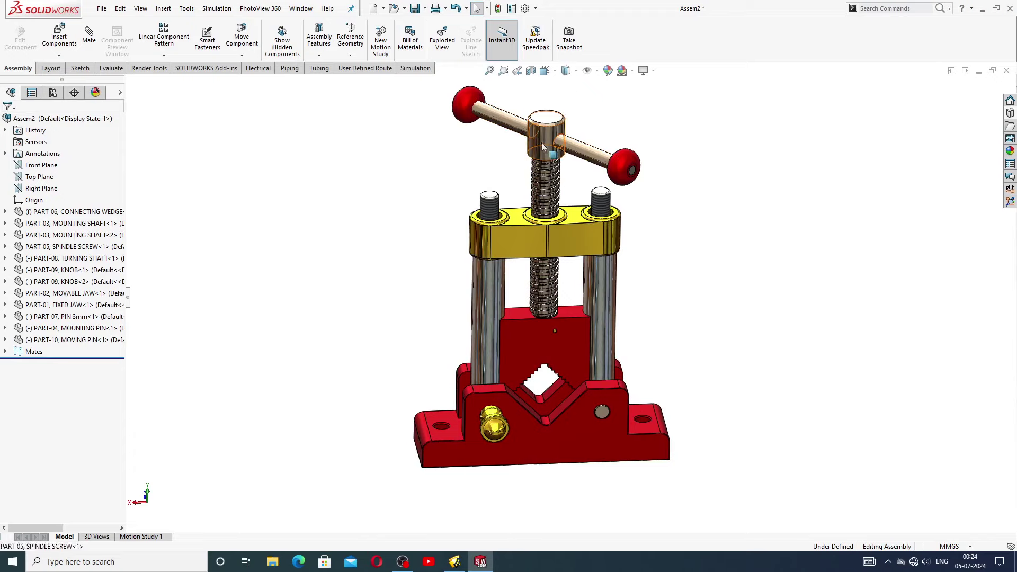
drag(542, 142, 432, 125)
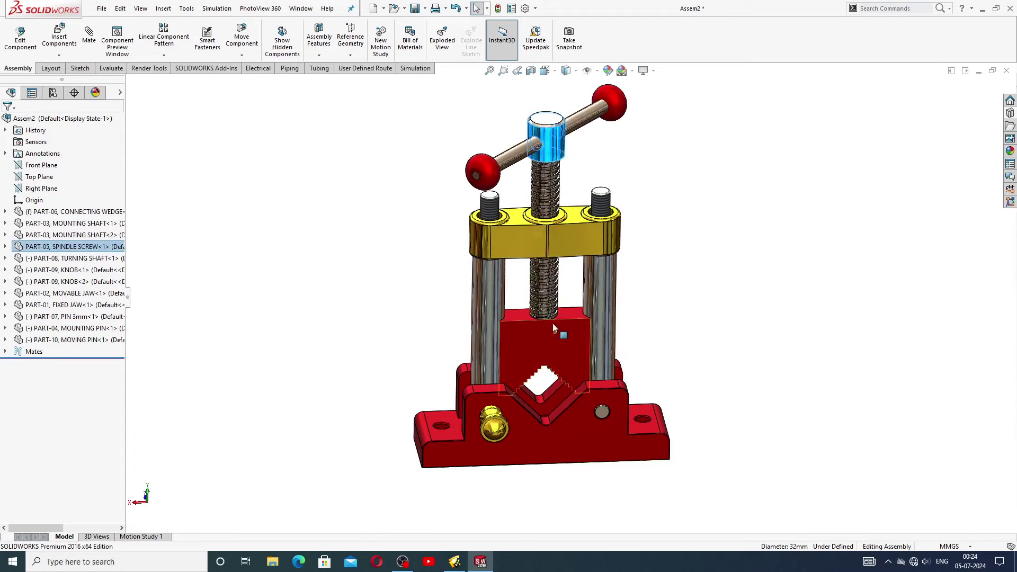
drag(546, 343, 537, 339)
key(Escape)
key(Escape)
mouse_move(609, 268)
middle_down()
mouse_move(613, 290)
mouse_move(618, 282)
middle_up()
scroll(543, 349, down, 2)
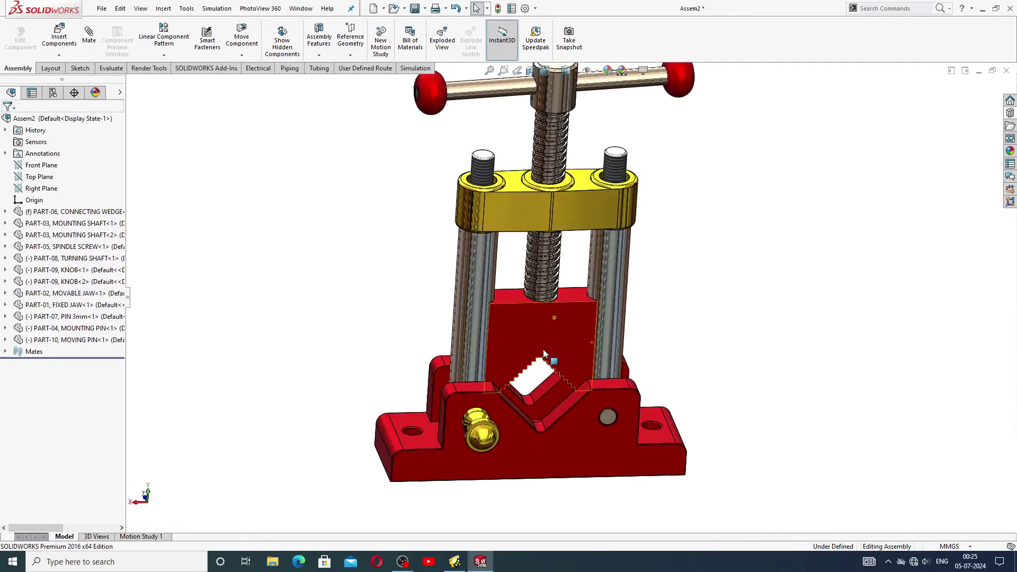
scroll(651, 195, up, 2)
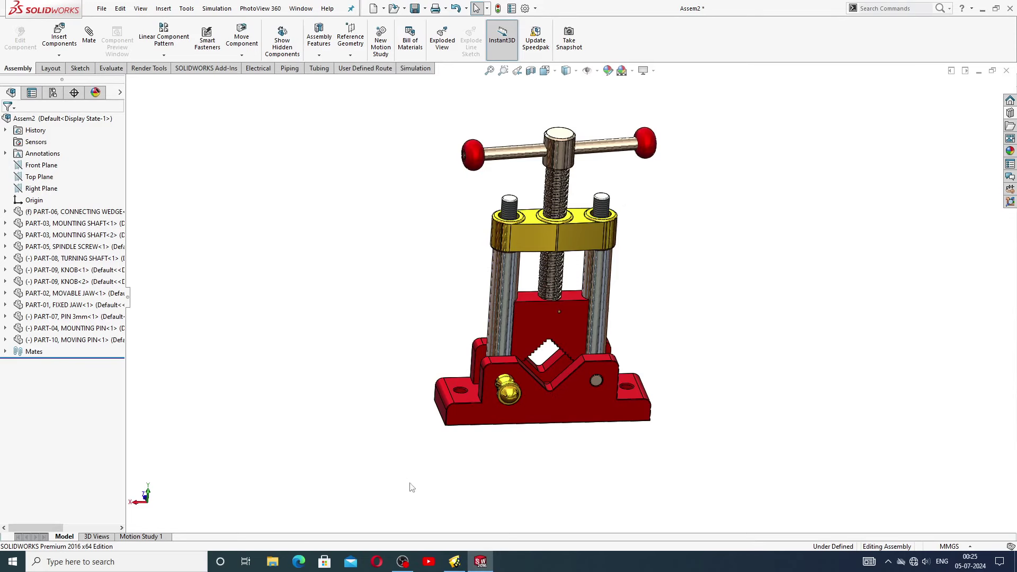
Step: Open Insert Components and its file browser, then cancel without inserting anything
click(59, 38)
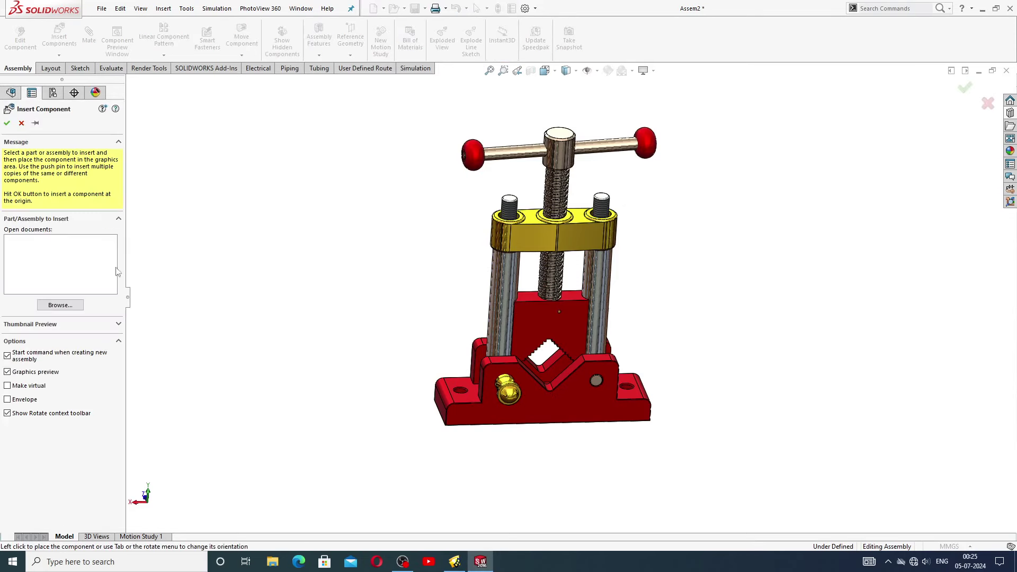
click(74, 307)
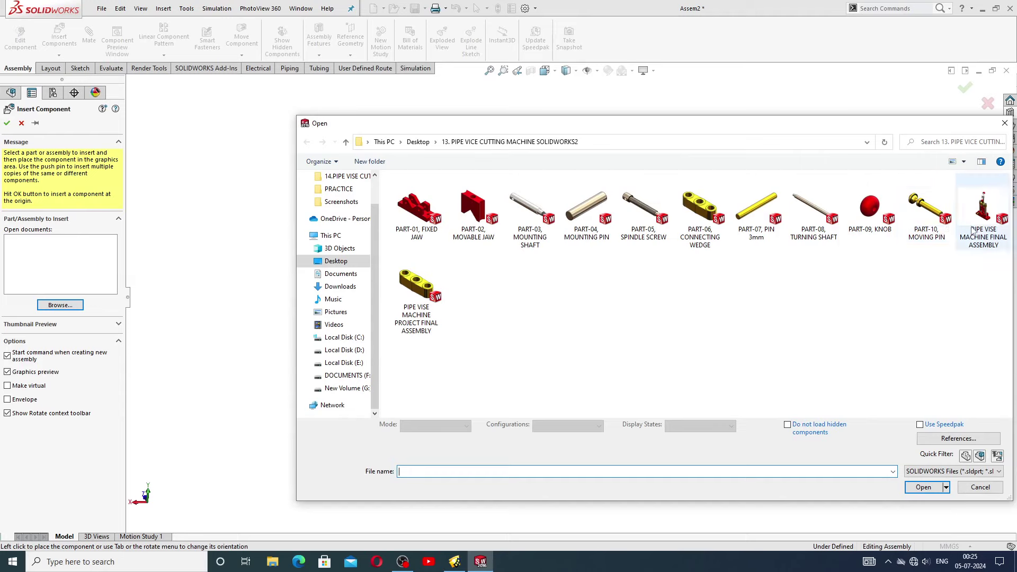
click(1004, 125)
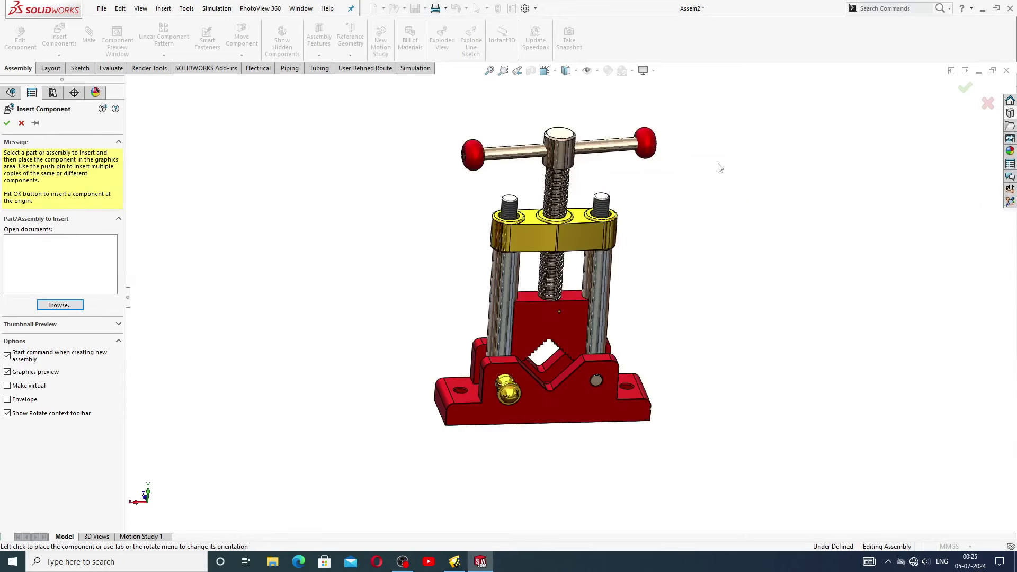
click(21, 124)
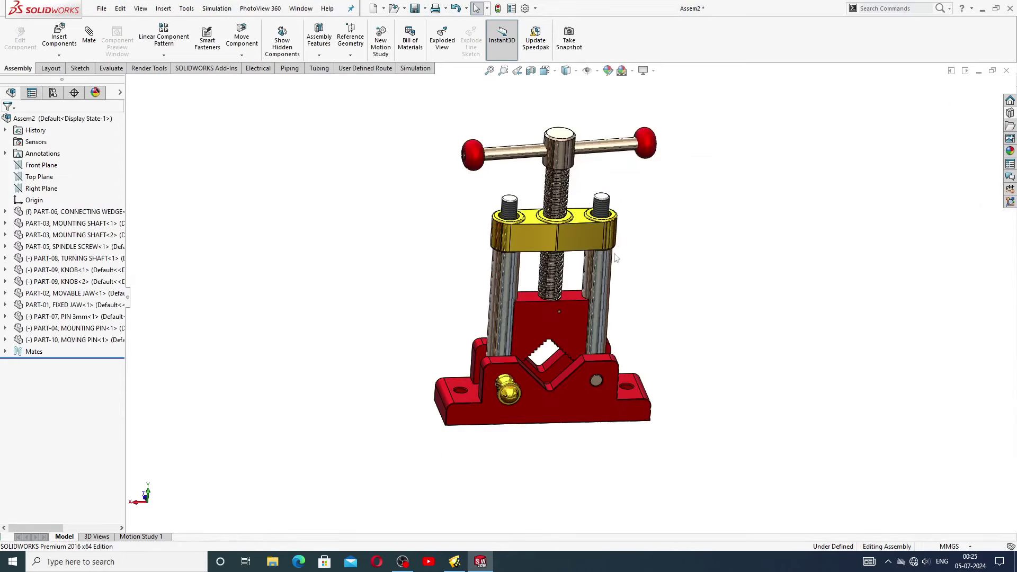
Step: In the Design Library, expand Toolbox ISO > Nuts > Hex Nuts to show Hex Flange Nut ISO 4161
click(1011, 113)
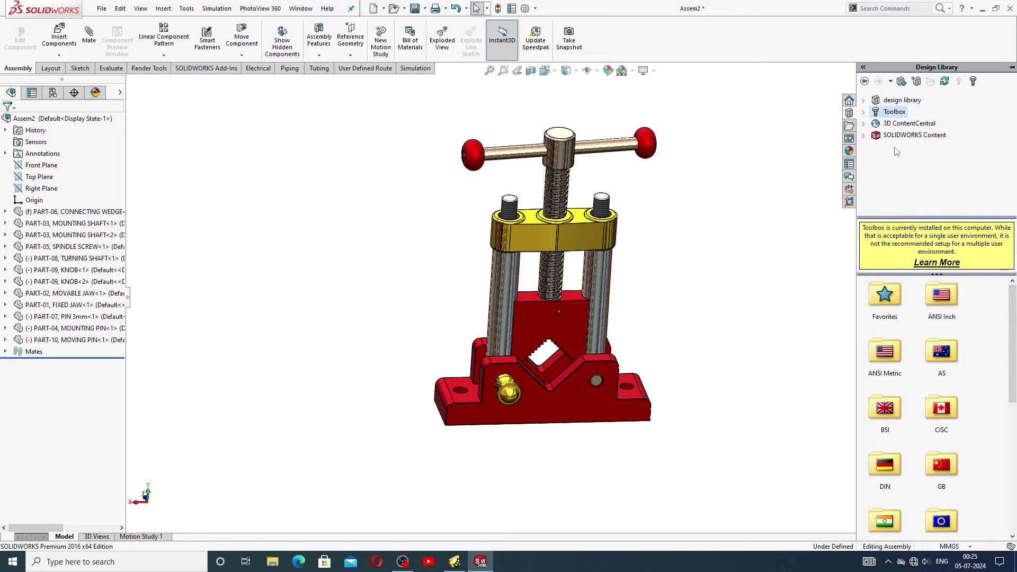
drag(1012, 365, 1012, 424)
double_click(940, 388)
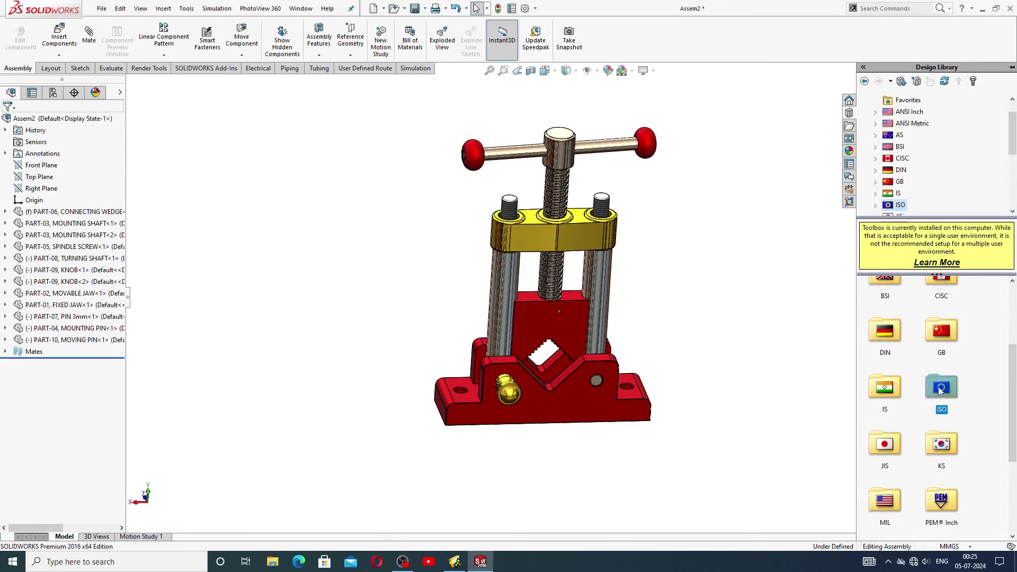
double_click(940, 359)
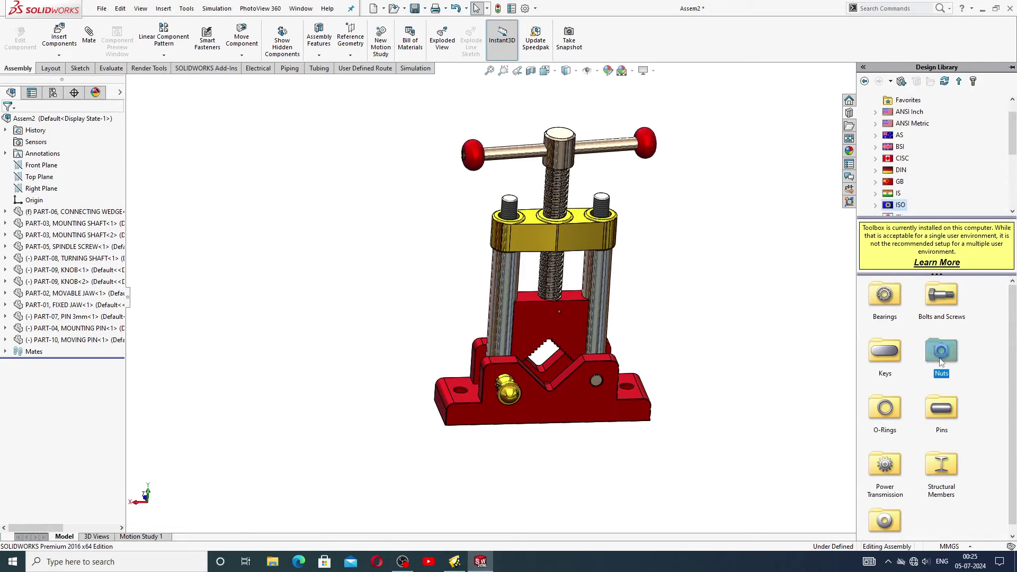
double_click(882, 308)
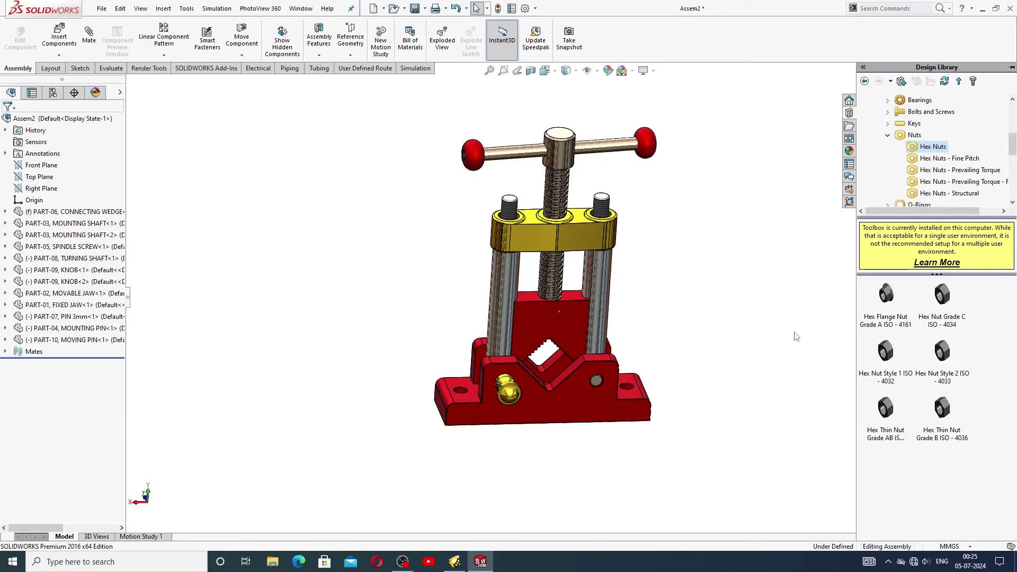
scroll(609, 222, down, 5)
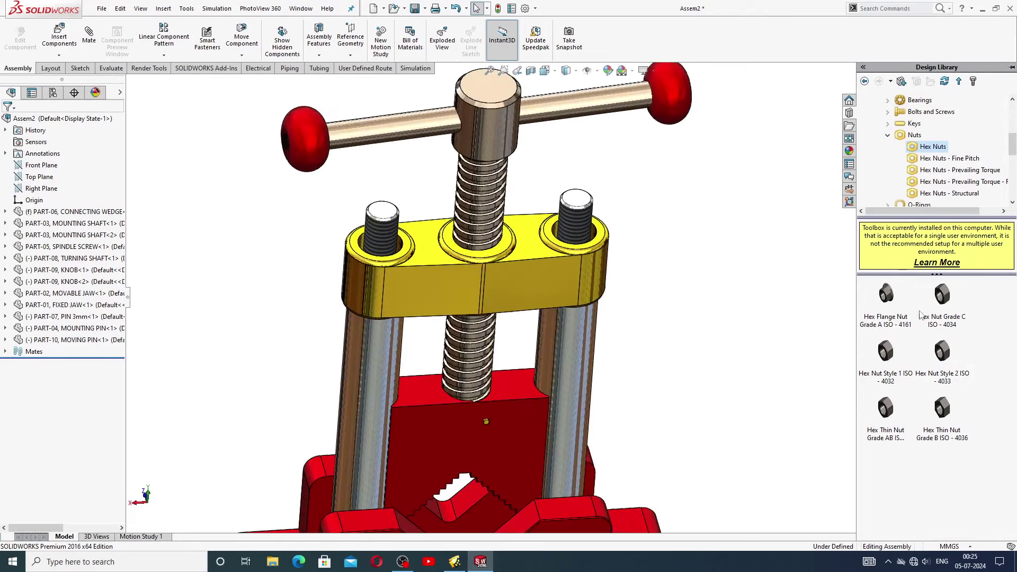
mouse_move(878, 317)
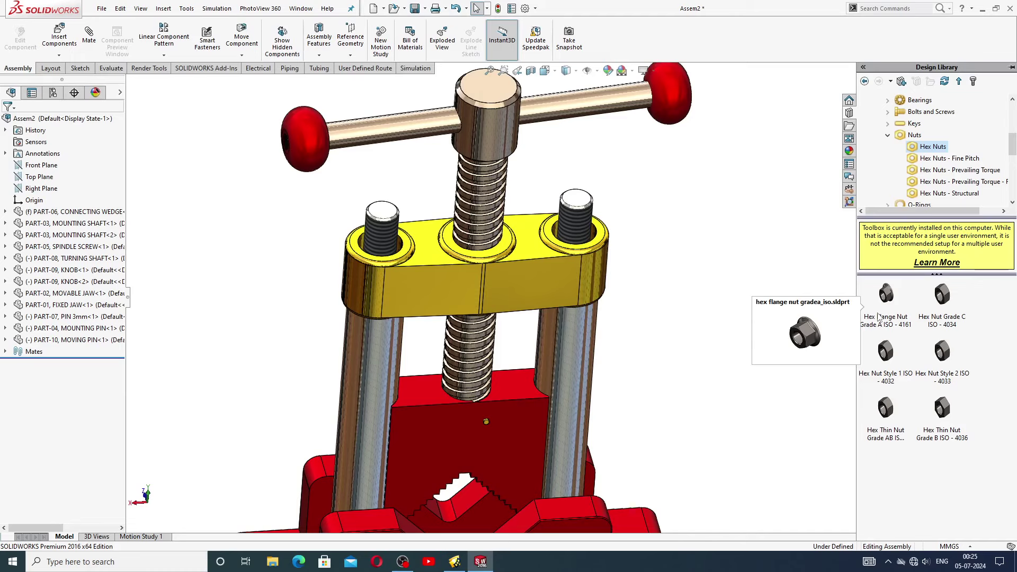
Step: Fit an M16 Hex Flange Nut ISO 4161 on the right shaft with Schematic thread display
drag(888, 306, 747, 270)
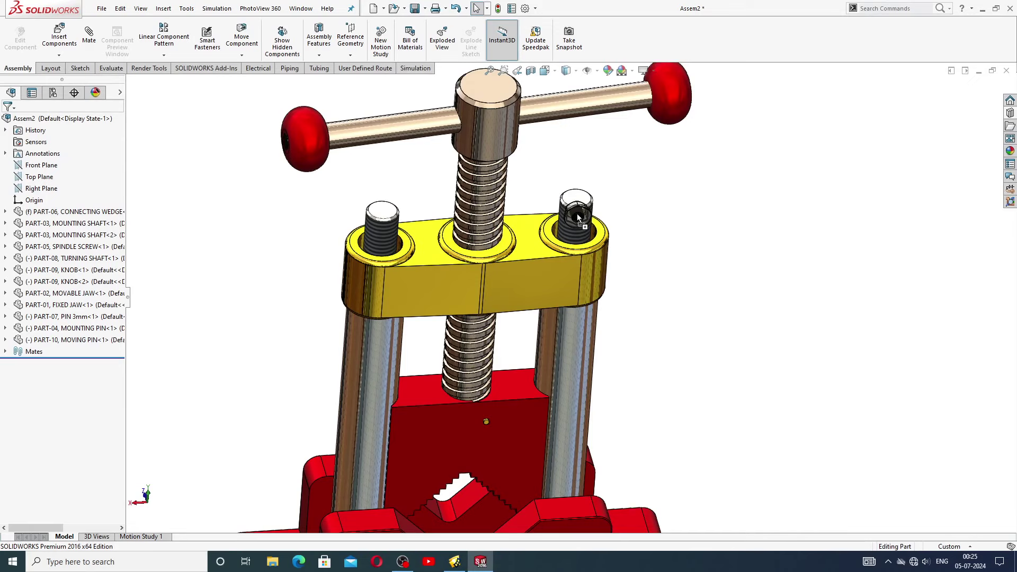
drag(577, 217, 575, 249)
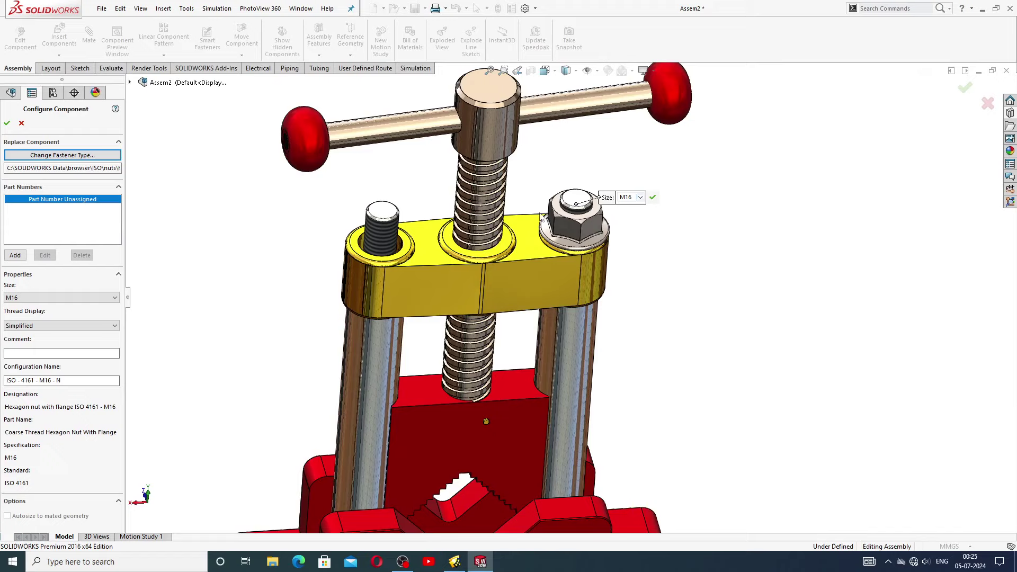
scroll(541, 214, down, 2)
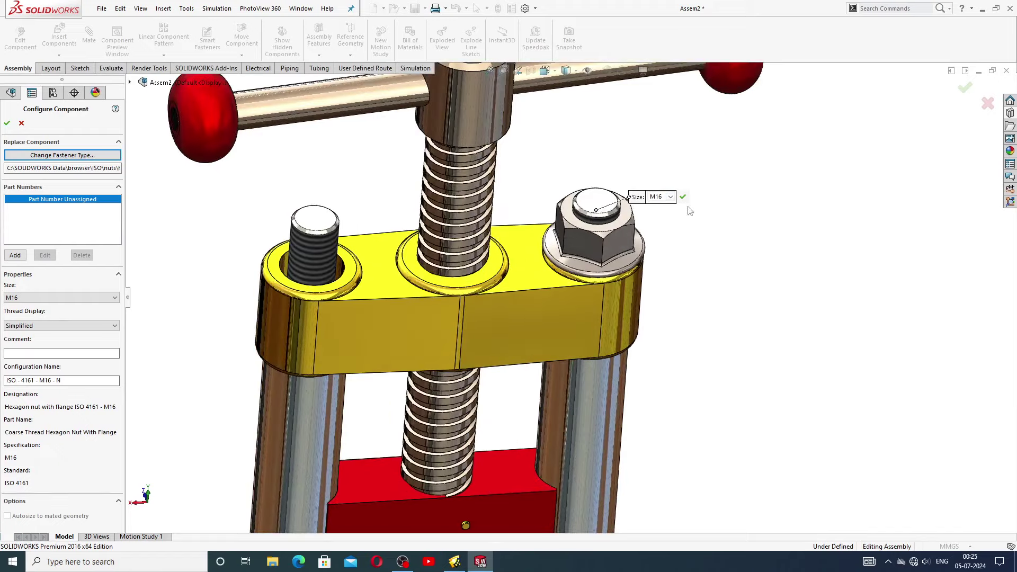
click(34, 299)
click(34, 300)
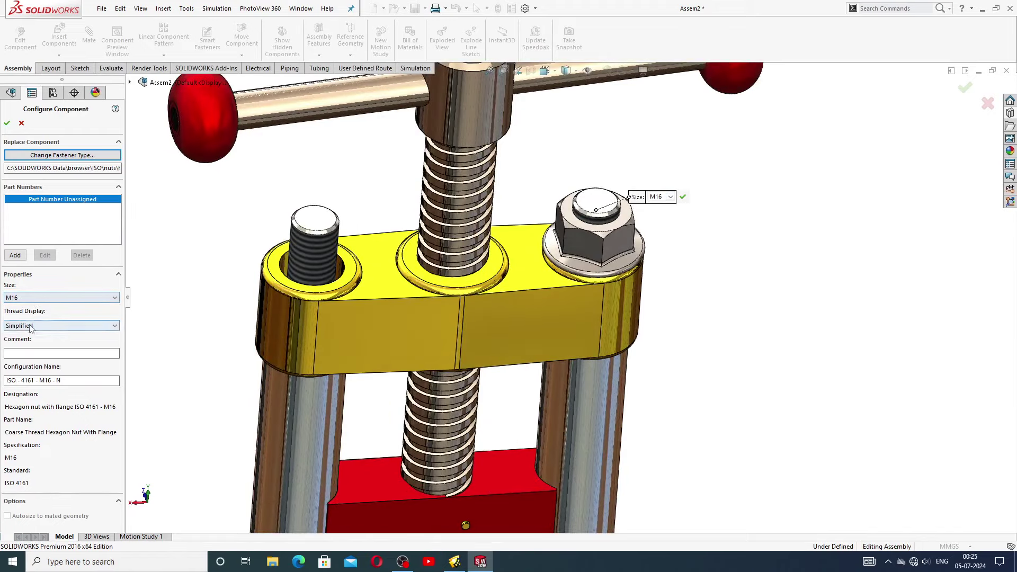
click(32, 325)
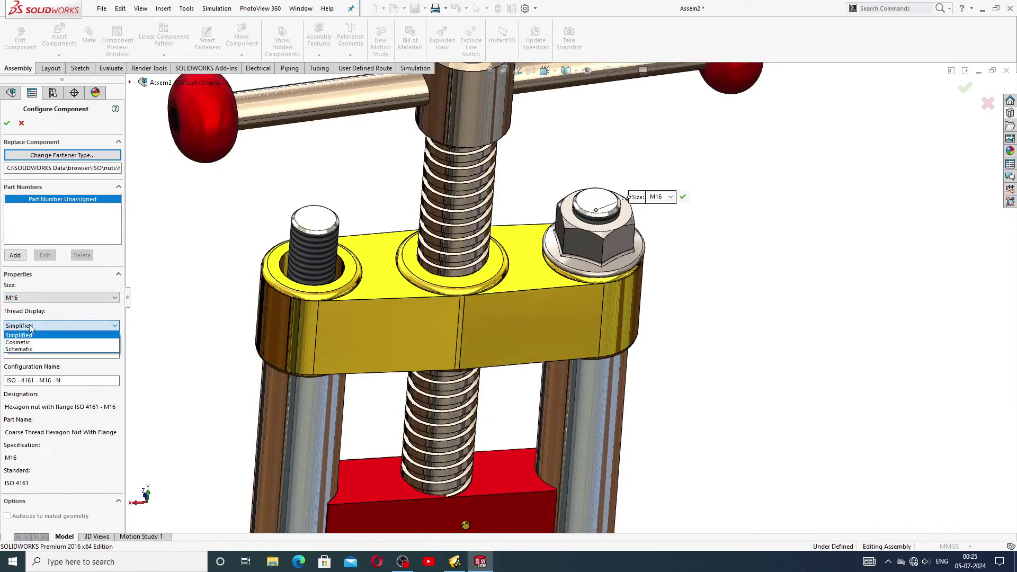
click(40, 349)
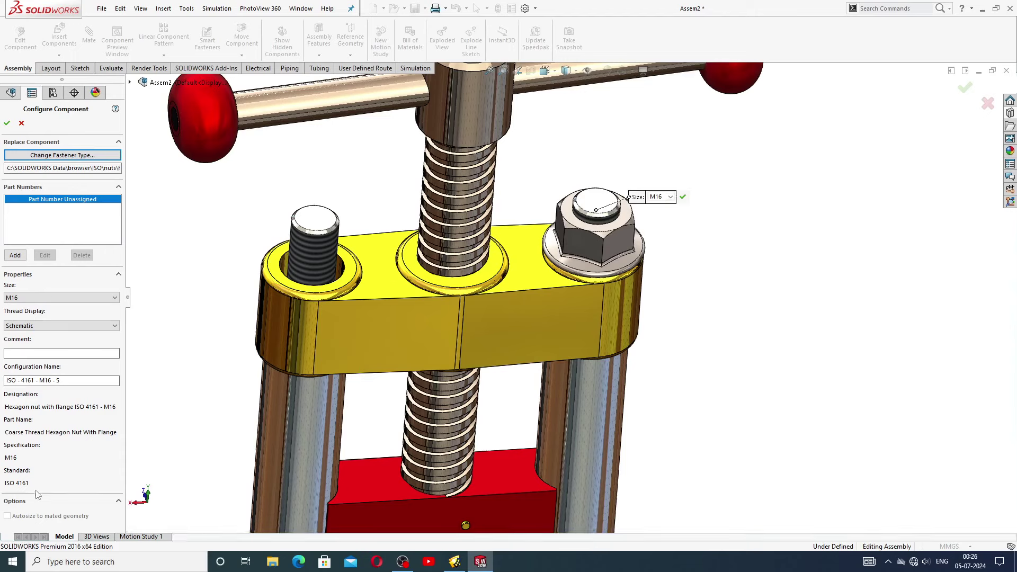
click(6, 124)
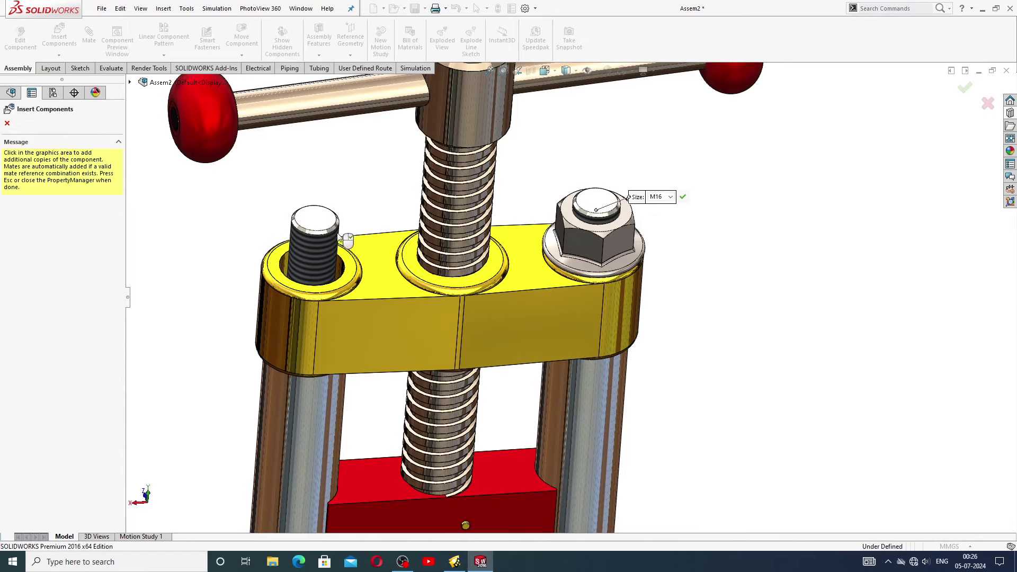
Step: Place a second flange nut on the left mounting shaft and finish inserting
scroll(354, 225, down, 2)
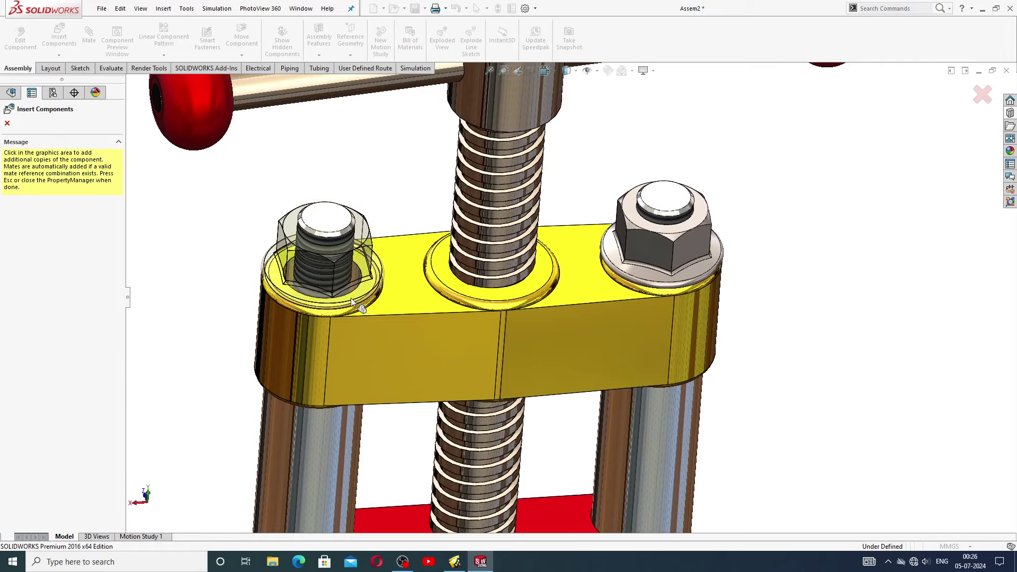
click(349, 299)
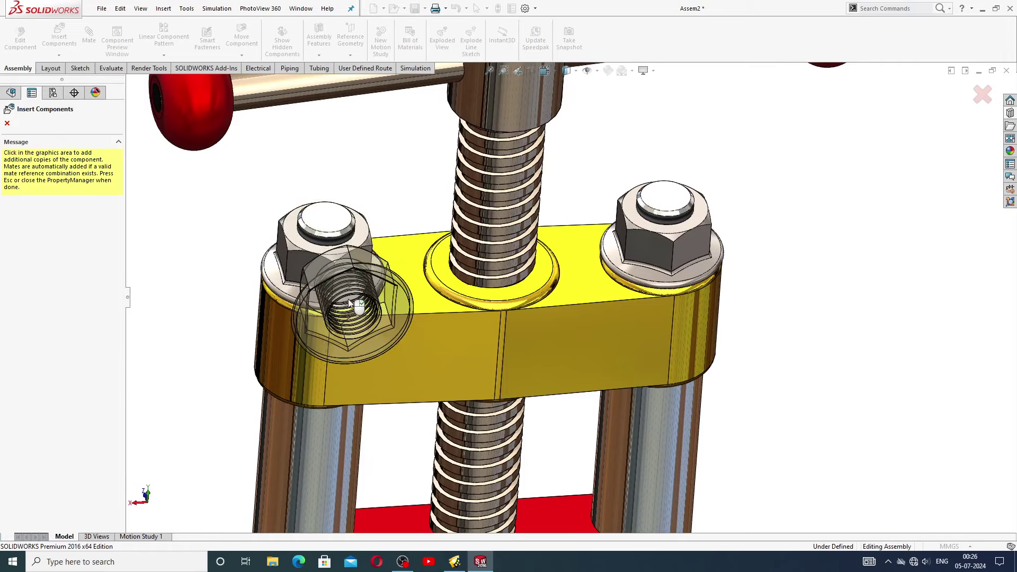
click(7, 124)
scroll(453, 295, up, 3)
scroll(447, 308, down, 3)
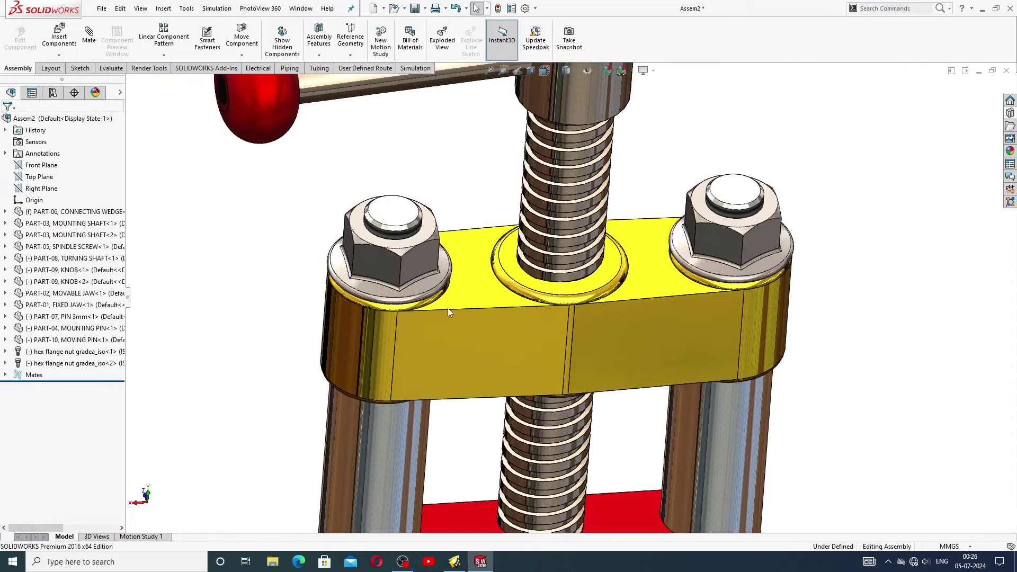
scroll(449, 312, down, 3)
click(352, 234)
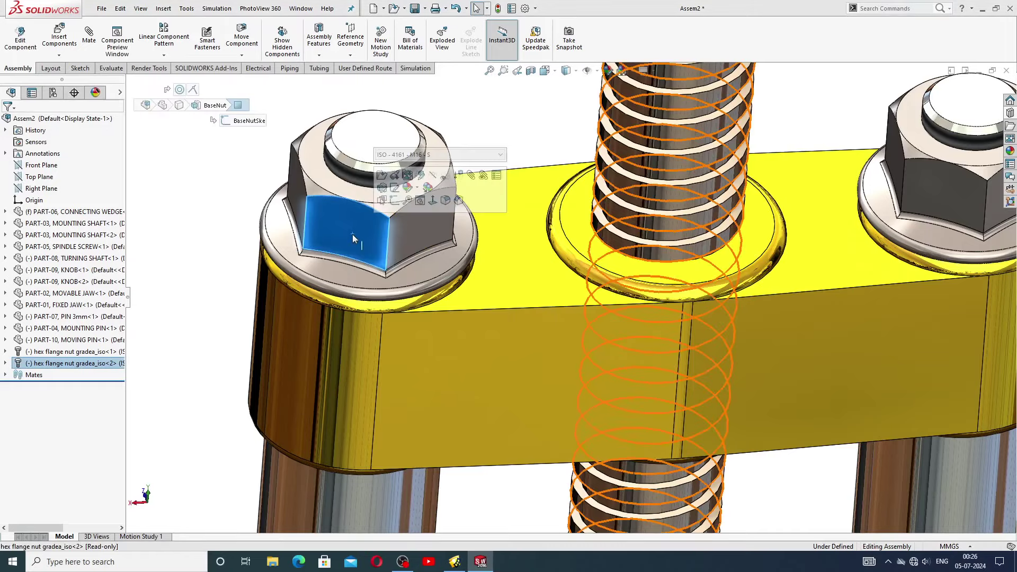
key(Escape)
Step: Add a Coincident mate between a hex face of the left nut and the right nut
click(96, 49)
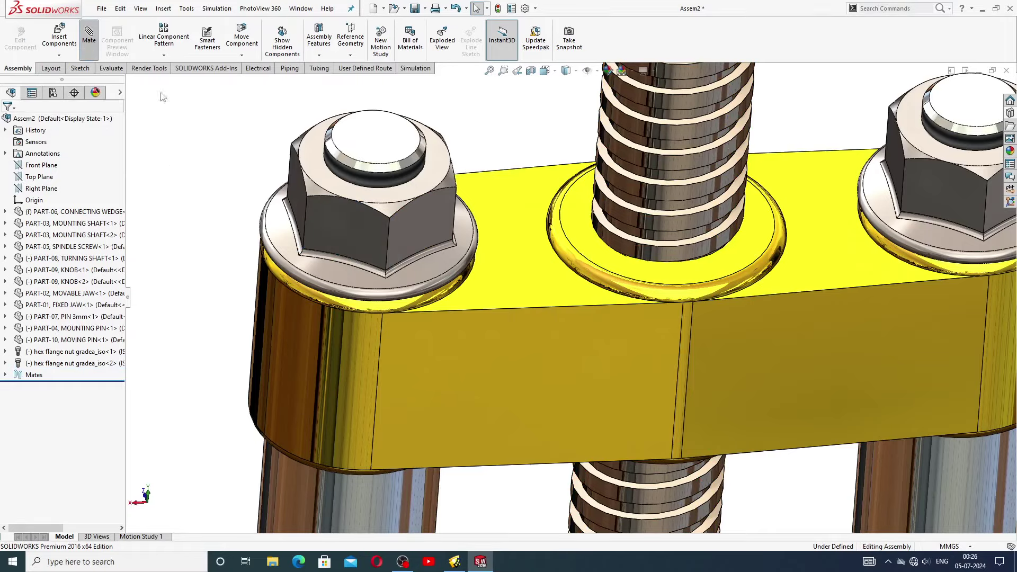
scroll(477, 249, up, 5)
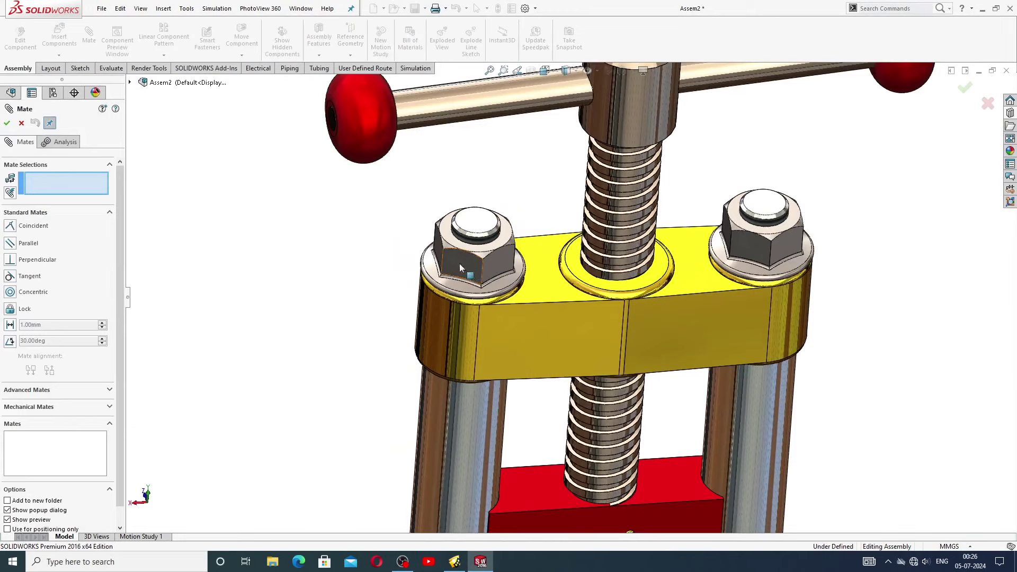
click(468, 270)
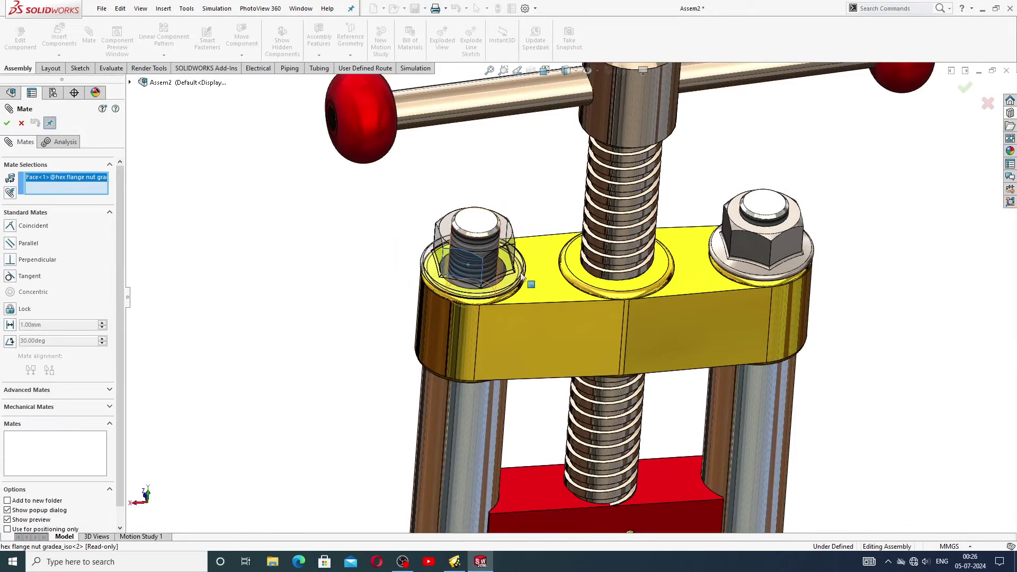
click(749, 245)
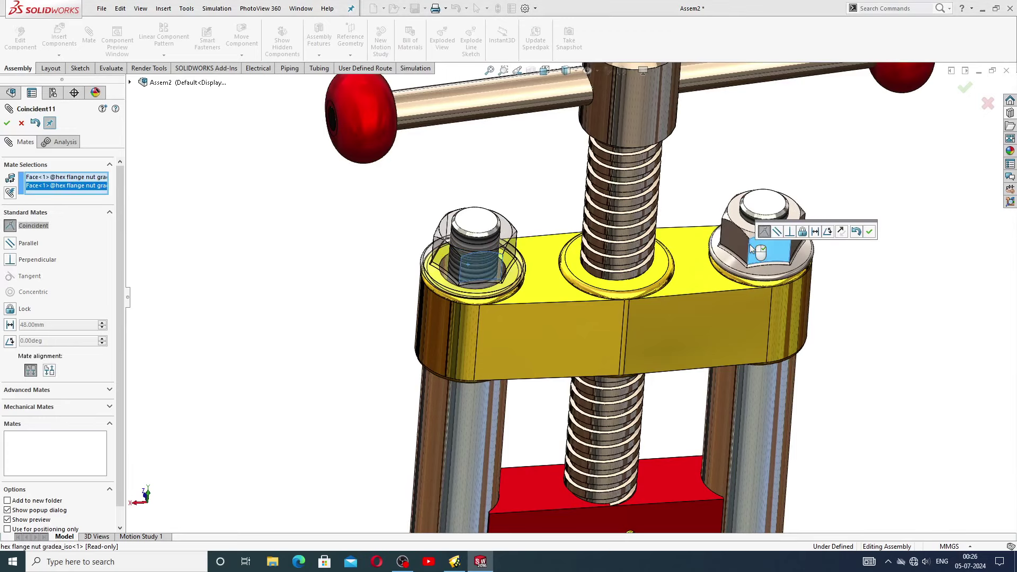
click(870, 232)
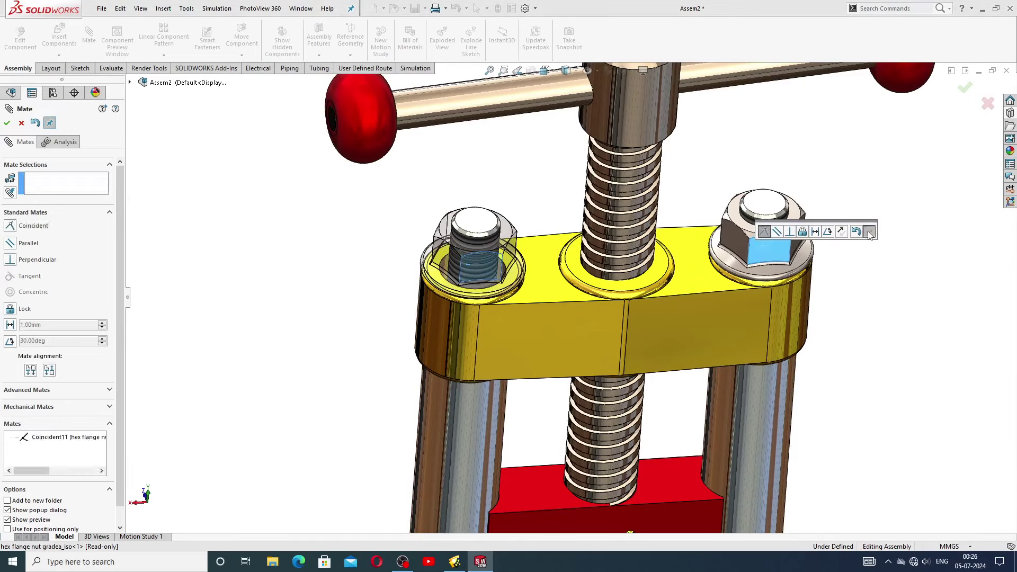
click(8, 123)
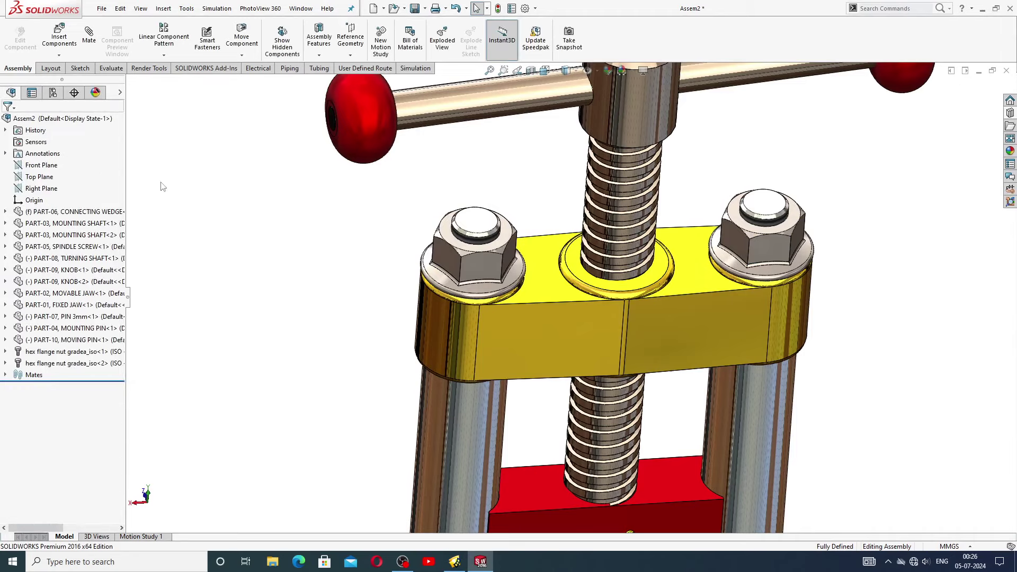
click(479, 262)
click(546, 181)
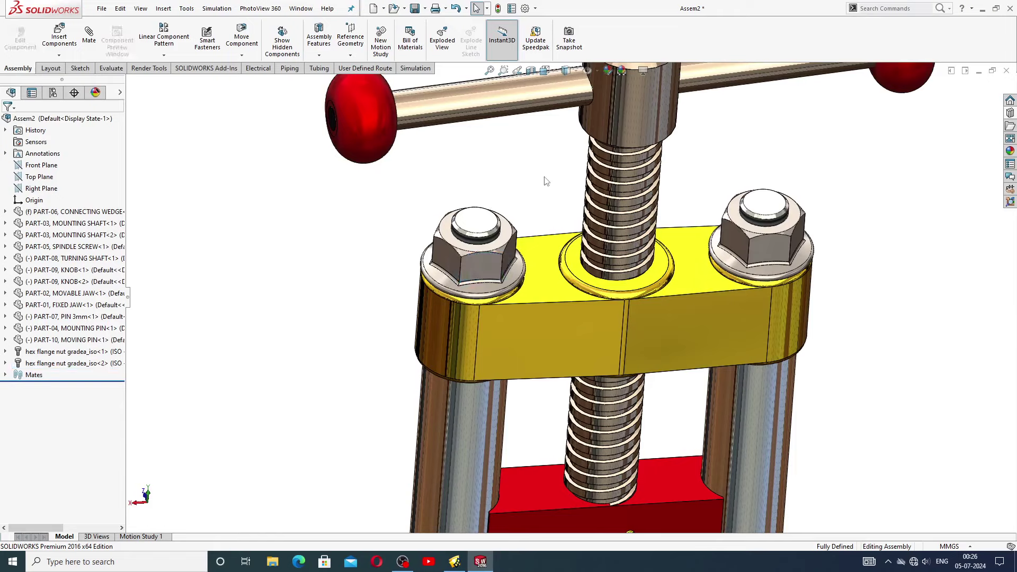
Step: Orbit and zoom to the jaw's pin end and show Toolbox ISO Hex Nuts in the Design Library
click(780, 243)
click(806, 159)
scroll(765, 338, up, 3)
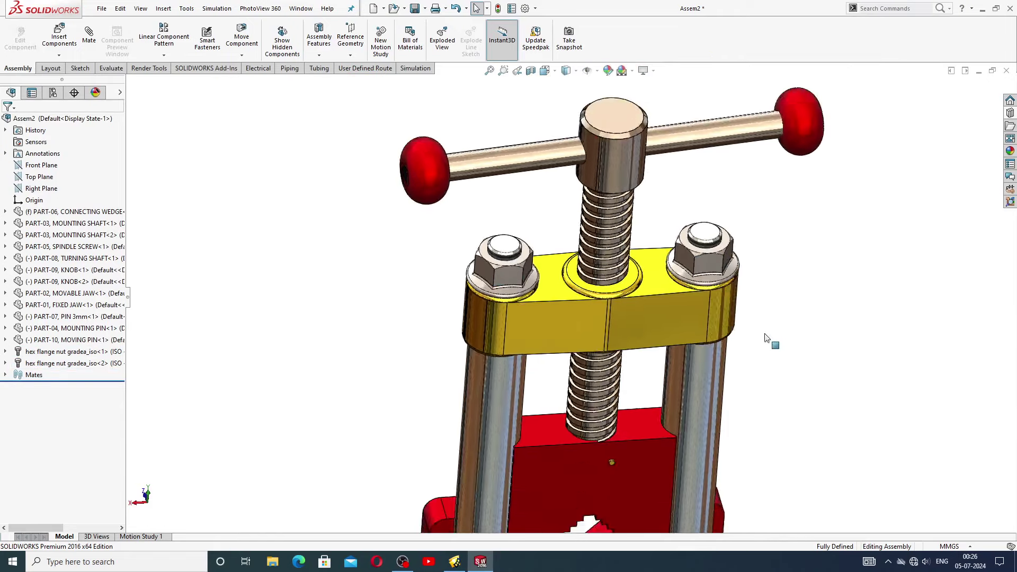
scroll(766, 338, up, 3)
scroll(582, 447, down, 2)
scroll(632, 441, down, 3)
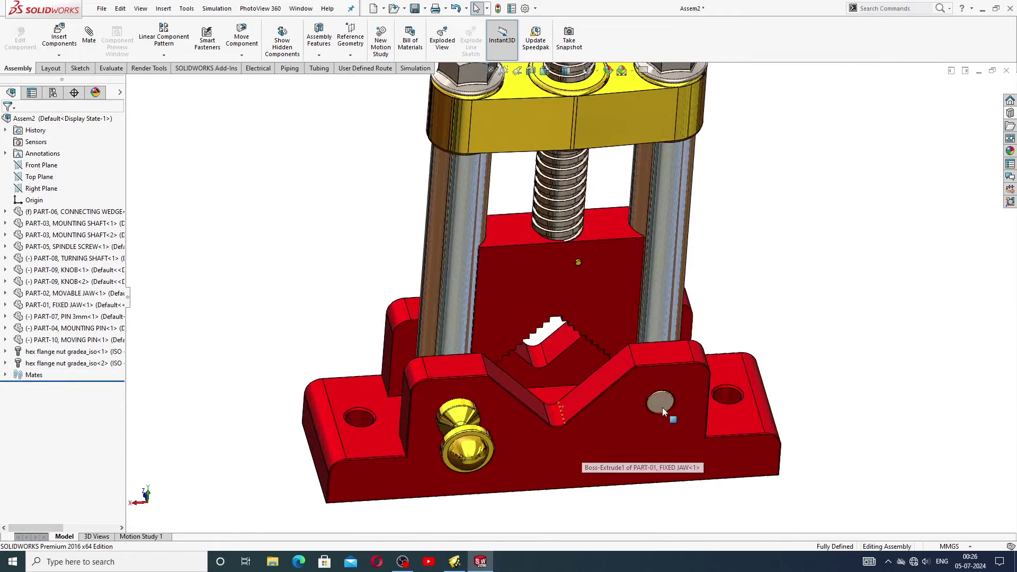
middle_drag(662, 408, 816, 291)
scroll(819, 291, up, 3)
scroll(795, 282, down, 3)
scroll(798, 275, down, 2)
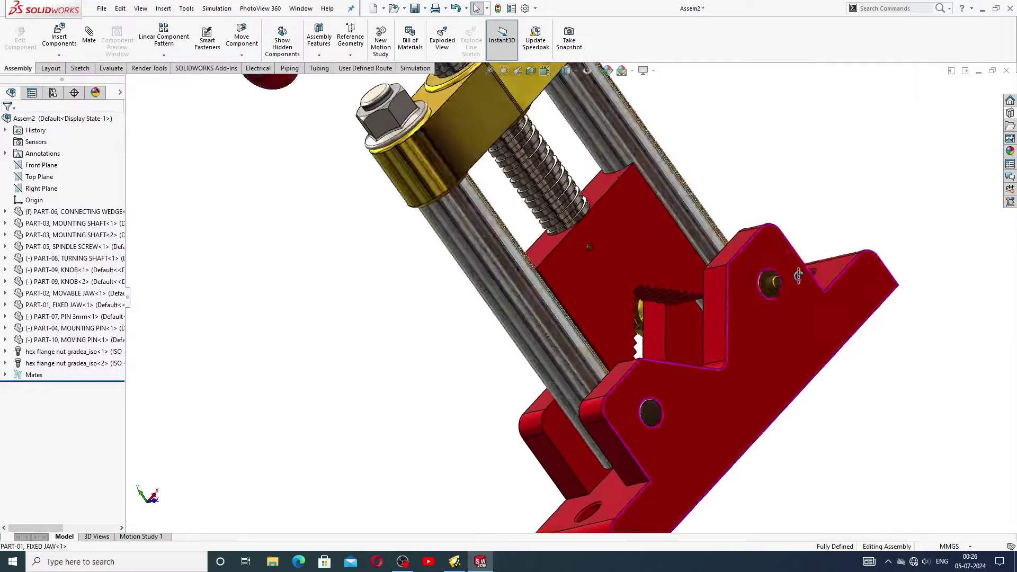
scroll(799, 275, down, 6)
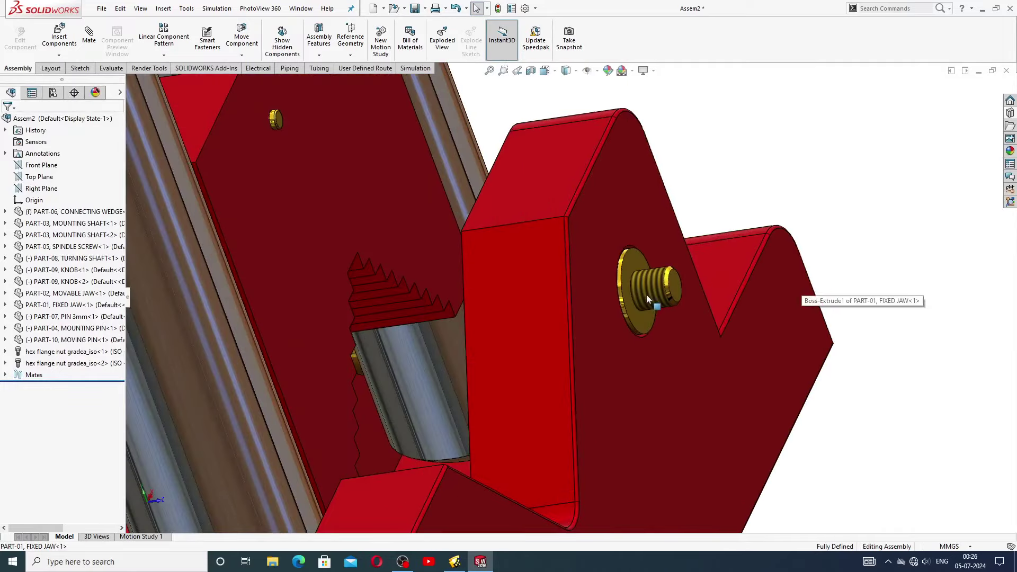
click(1011, 113)
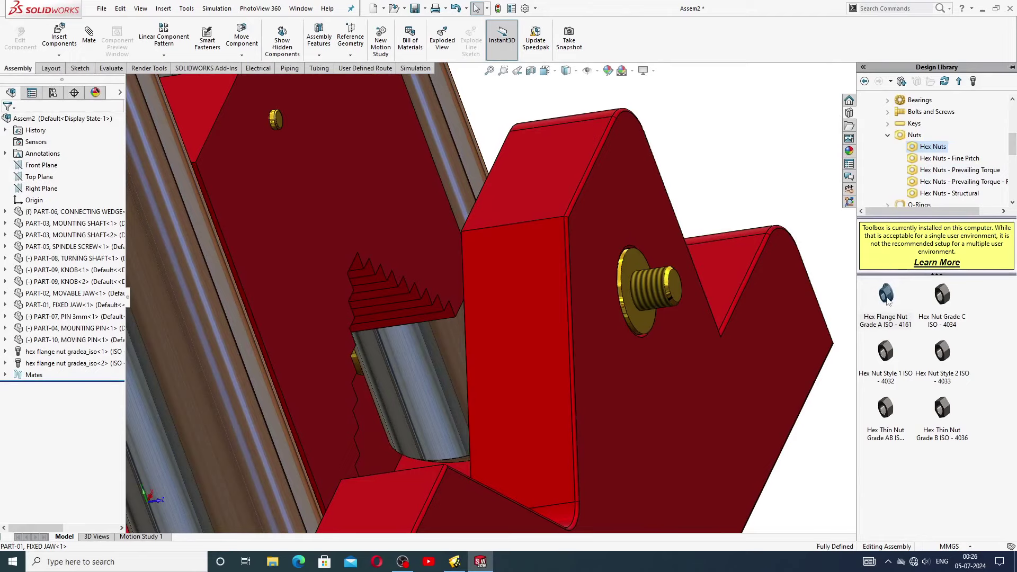
Step: Insert a Hex Flange Nut ISO 4161 onto the pin end and set its size to M6
drag(888, 300, 627, 272)
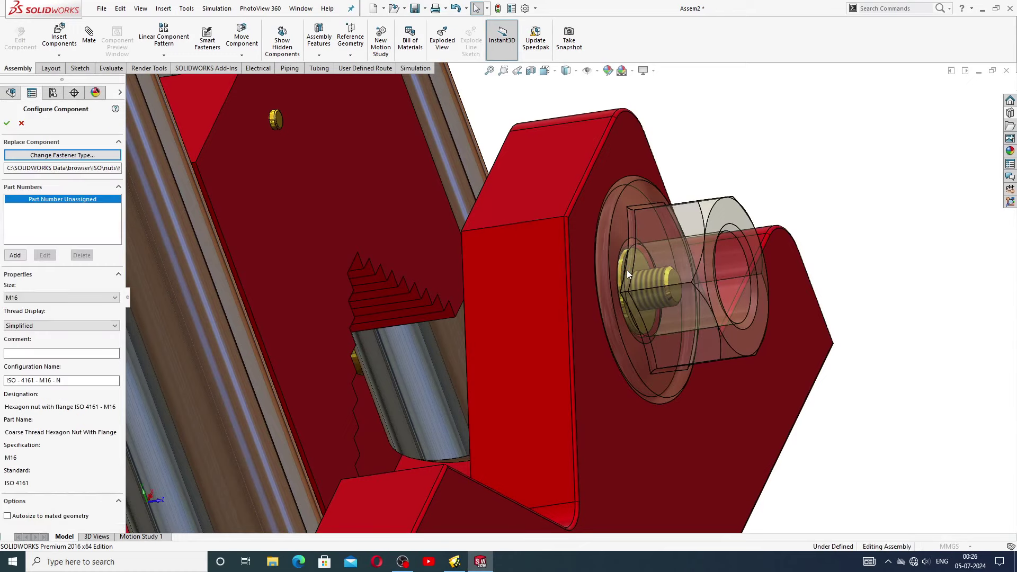
scroll(637, 285, up, 3)
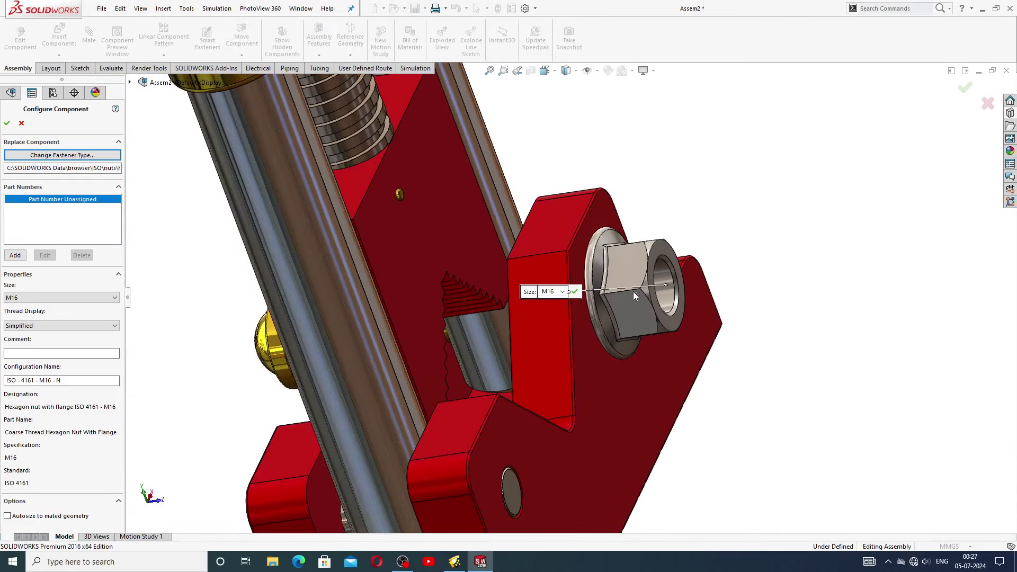
click(563, 292)
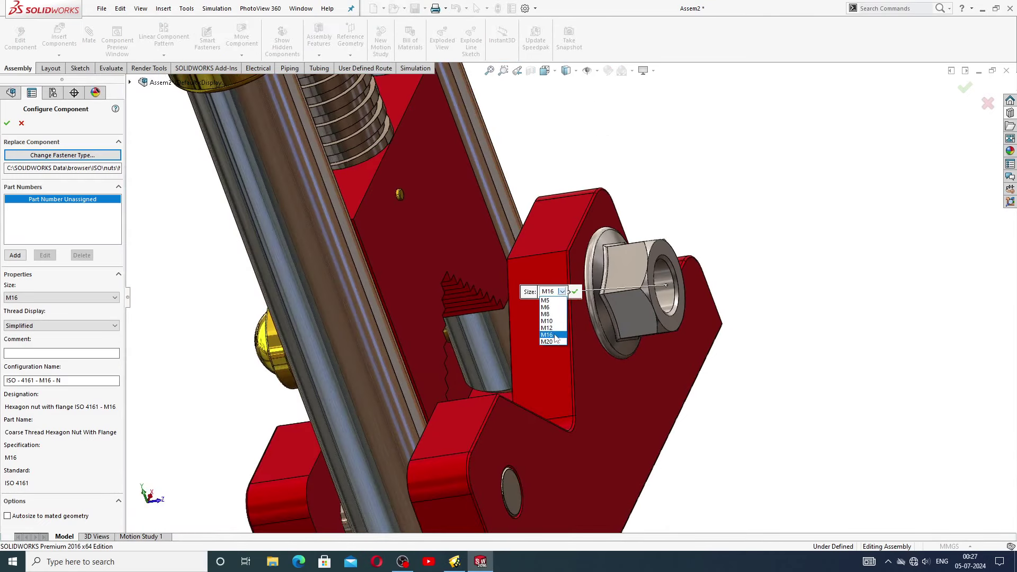
click(546, 307)
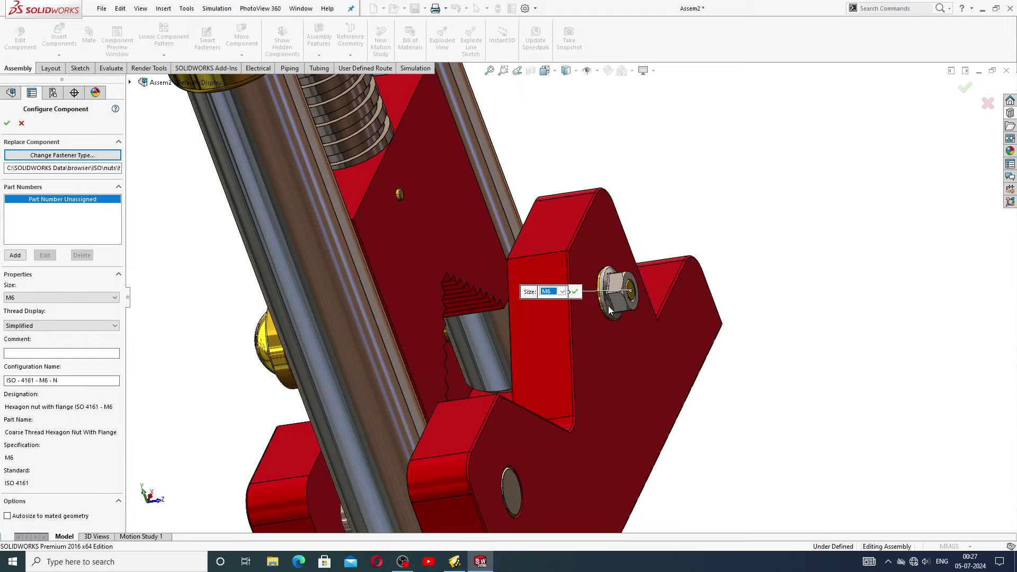
Step: Set the nut's thread display to Schematic, keep size M6, and confirm the configuration
scroll(599, 306, down, 3)
middle_drag(608, 307, 651, 280)
scroll(561, 274, down, 4)
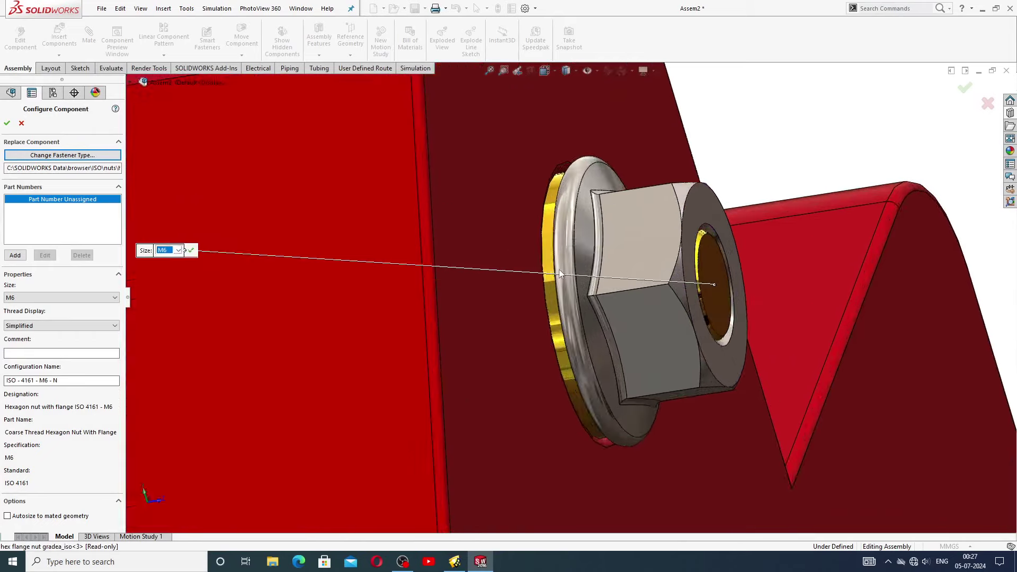
middle_drag(599, 263, 365, 262)
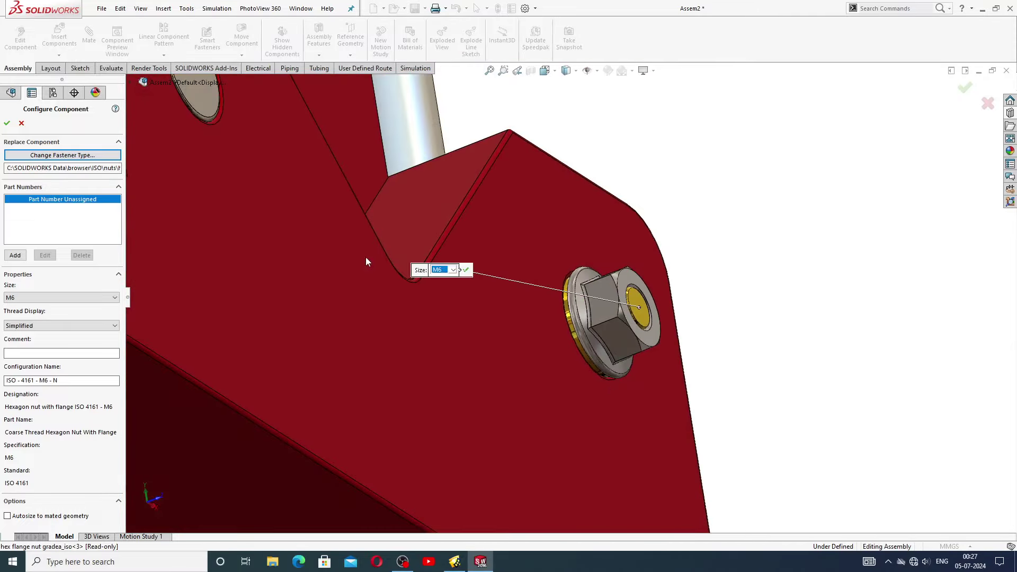
click(37, 326)
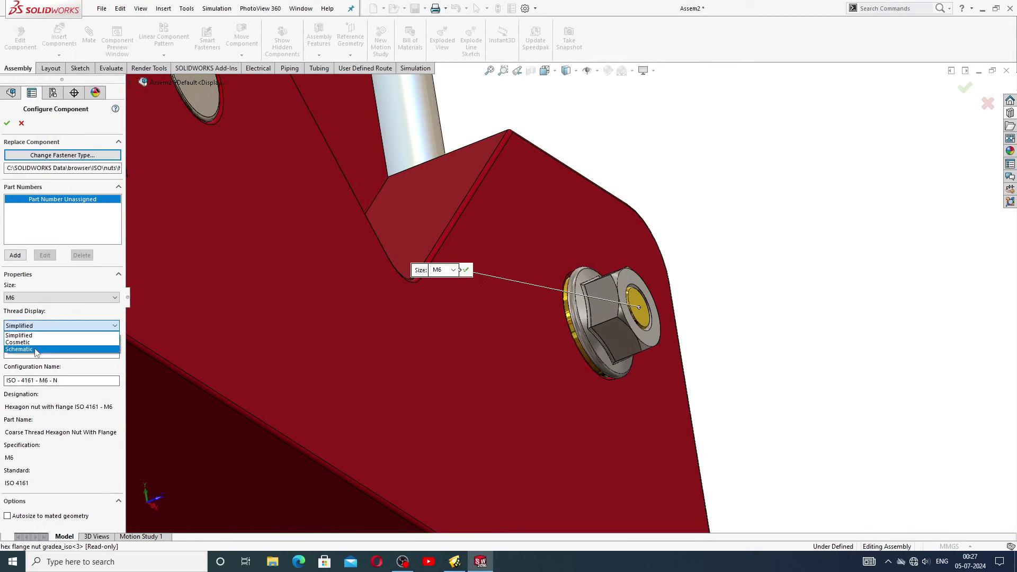
click(36, 349)
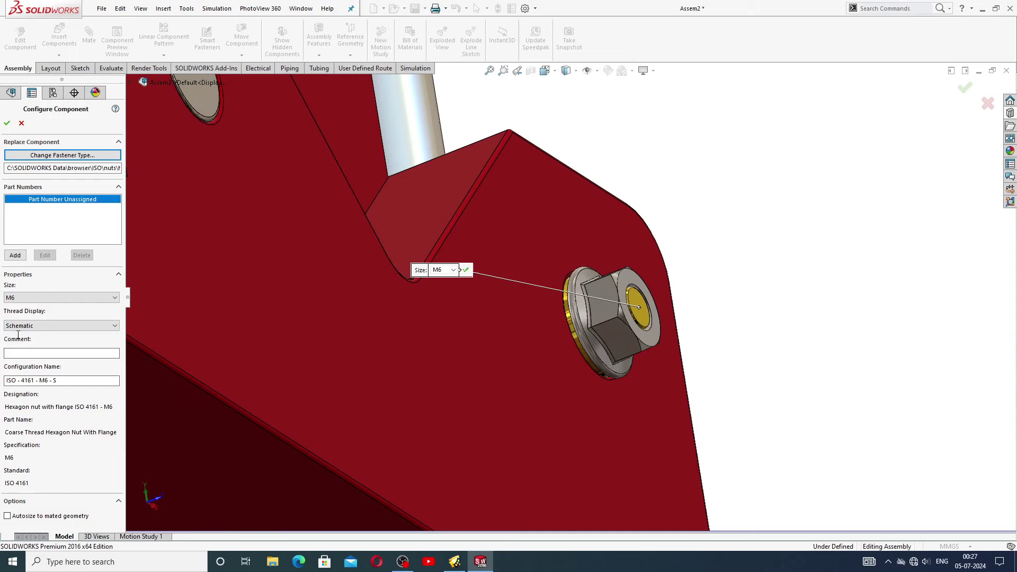
click(29, 298)
click(30, 301)
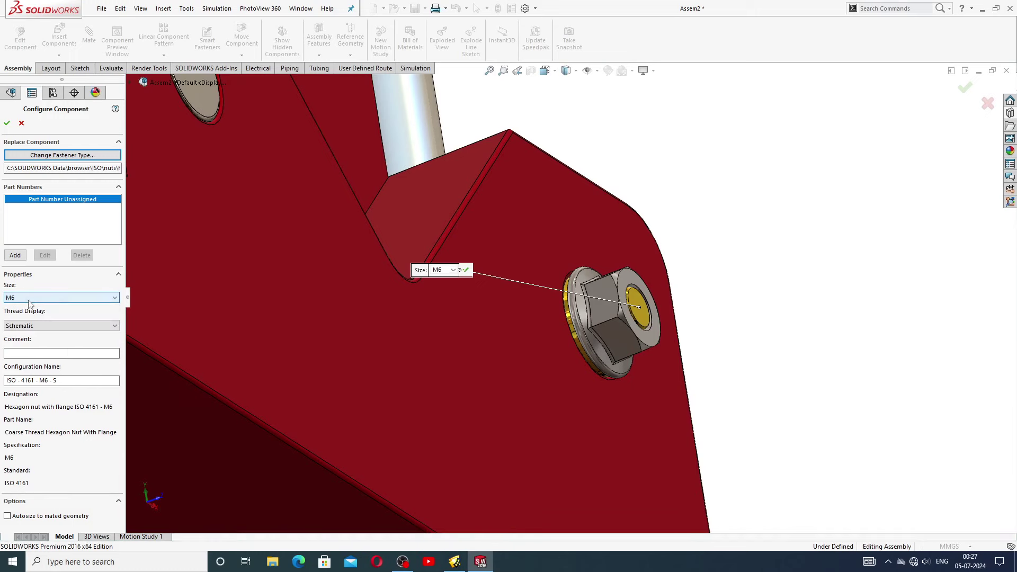
click(21, 125)
click(6, 124)
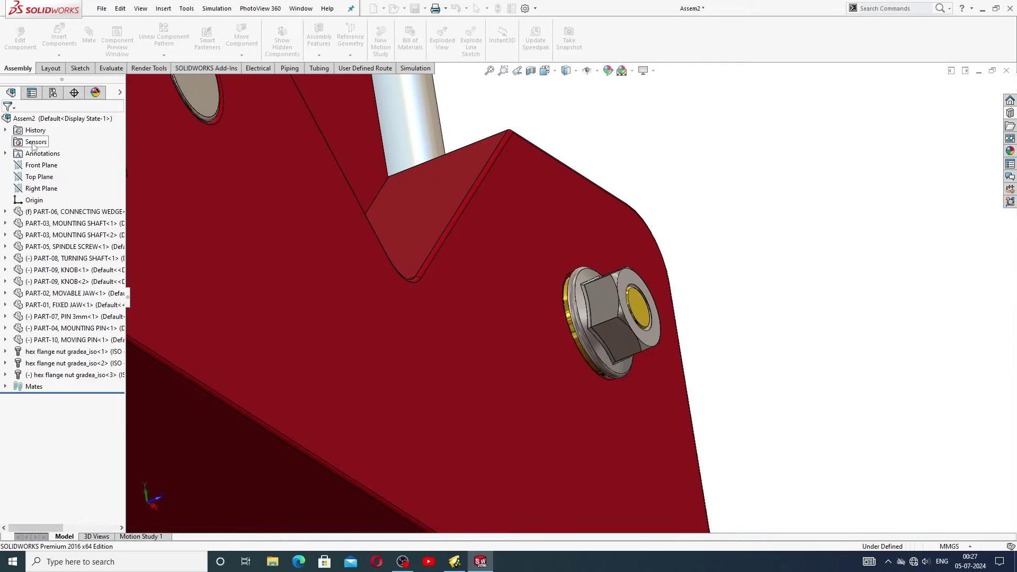
Step: Orbit to a front view, then cancel an over-defining nut-to-fixed-jaw face mate
scroll(564, 298, up, 3)
scroll(657, 286, up, 2)
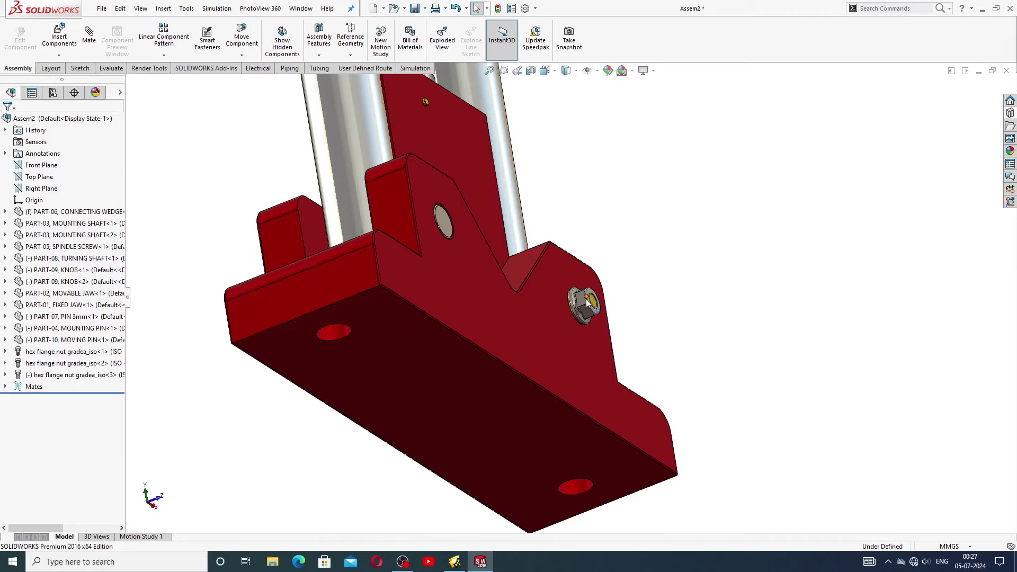
scroll(588, 303, down, 4)
click(569, 296)
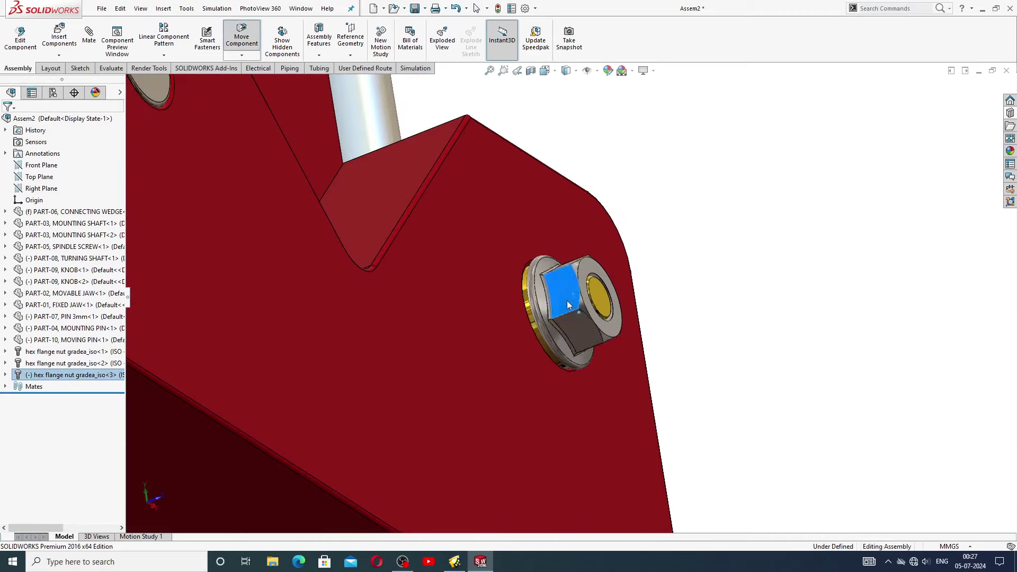
click(710, 261)
scroll(608, 245, up, 5)
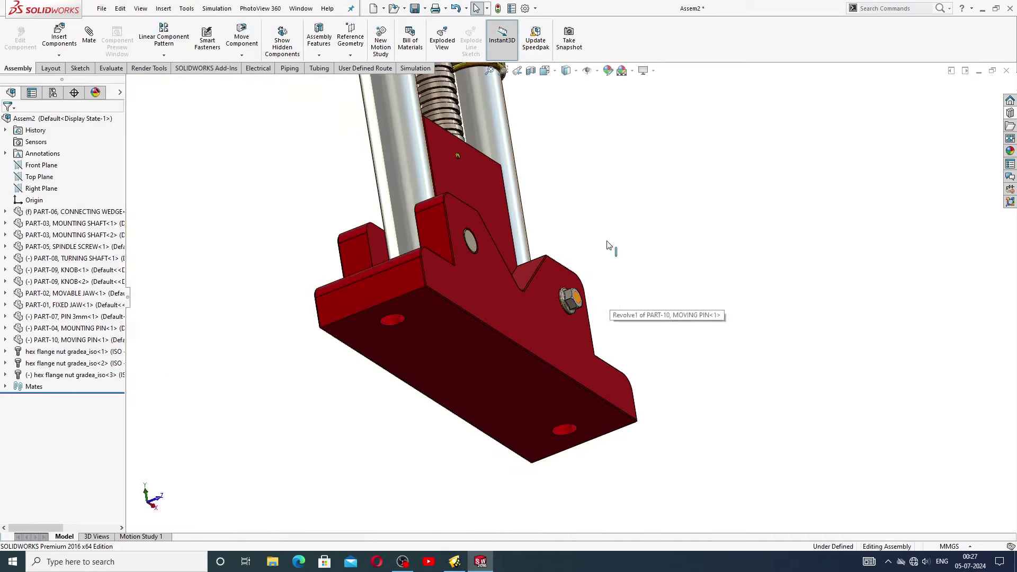
middle_drag(608, 245, 609, 318)
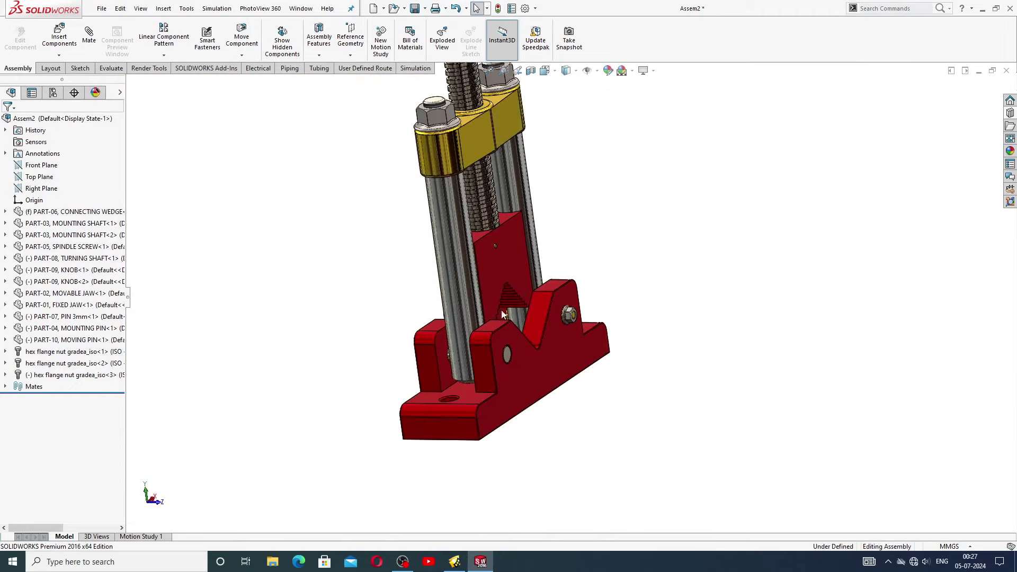
scroll(534, 319, down, 2)
scroll(616, 308, down, 3)
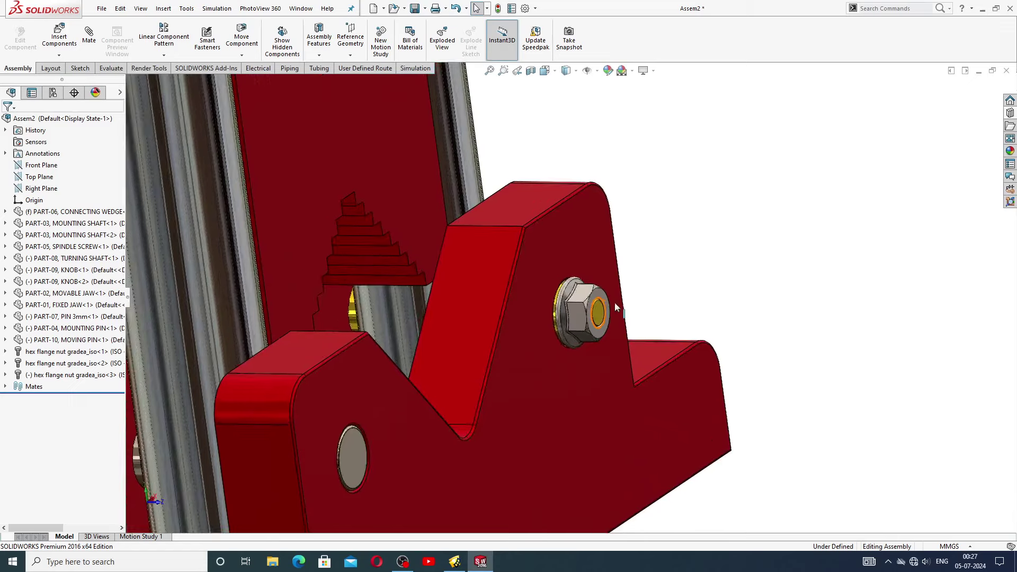
click(89, 34)
scroll(552, 330, down, 3)
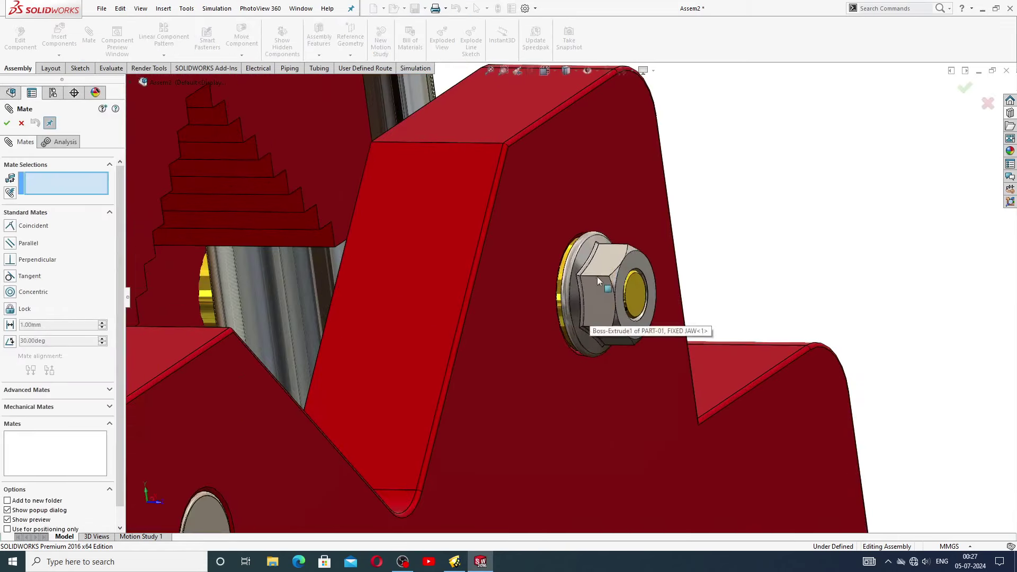
click(605, 259)
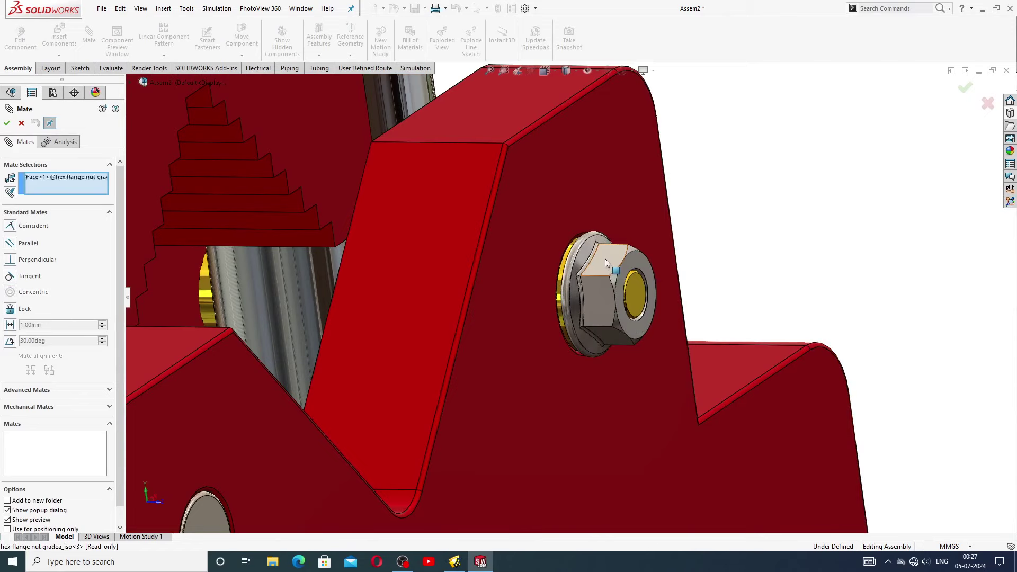
click(546, 202)
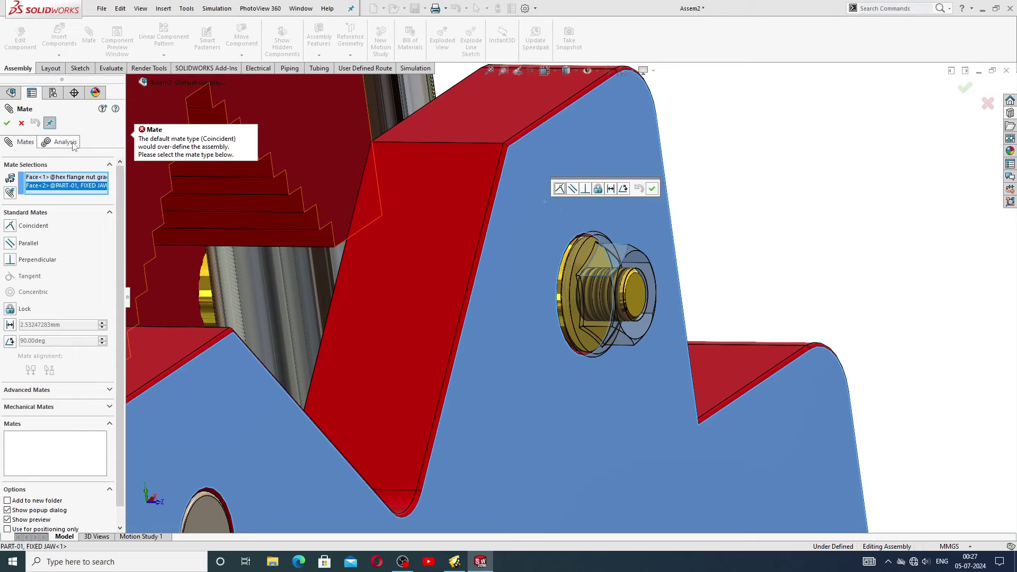
click(22, 124)
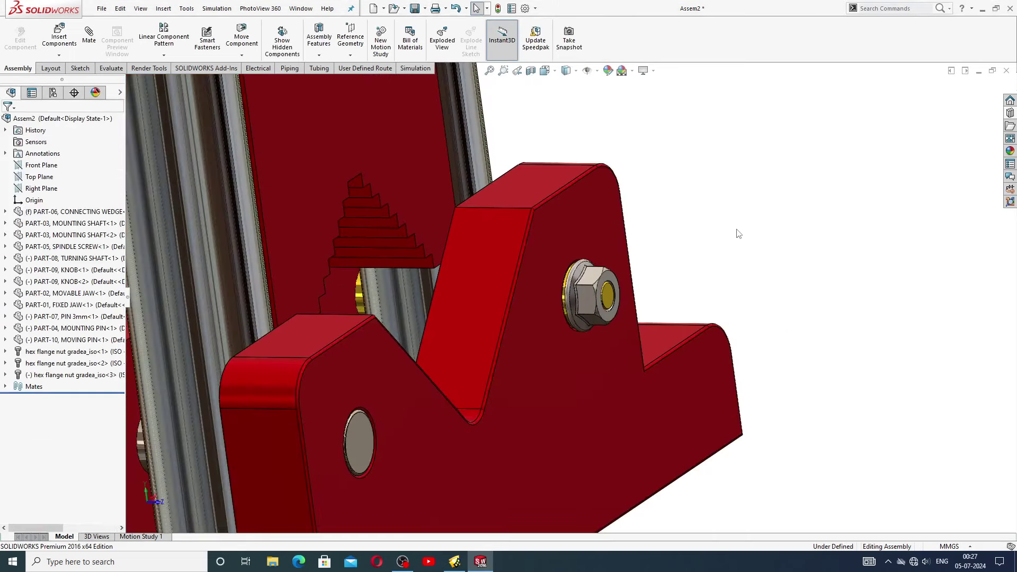
Step: Apply a Parallel mate between a fixed-jaw edge and a hex nut flat, then check the nut's orientation
scroll(578, 216, down, 2)
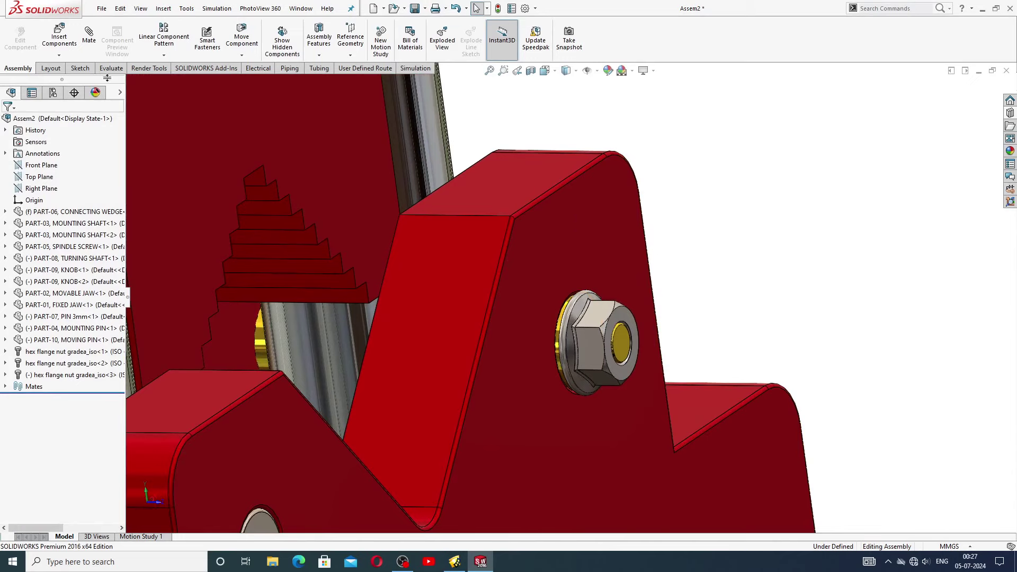
scroll(583, 363, up, 2)
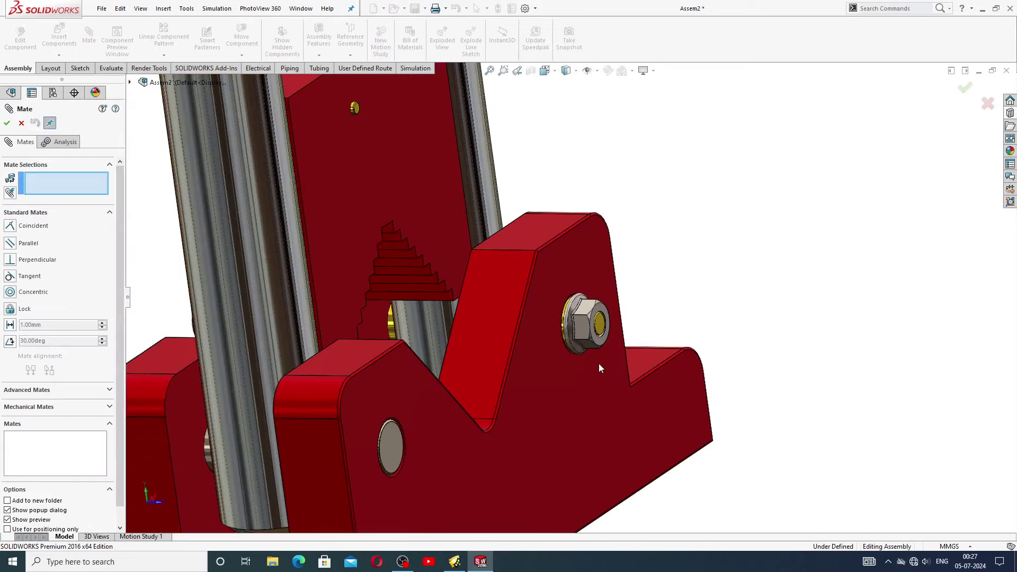
scroll(608, 339, down, 5)
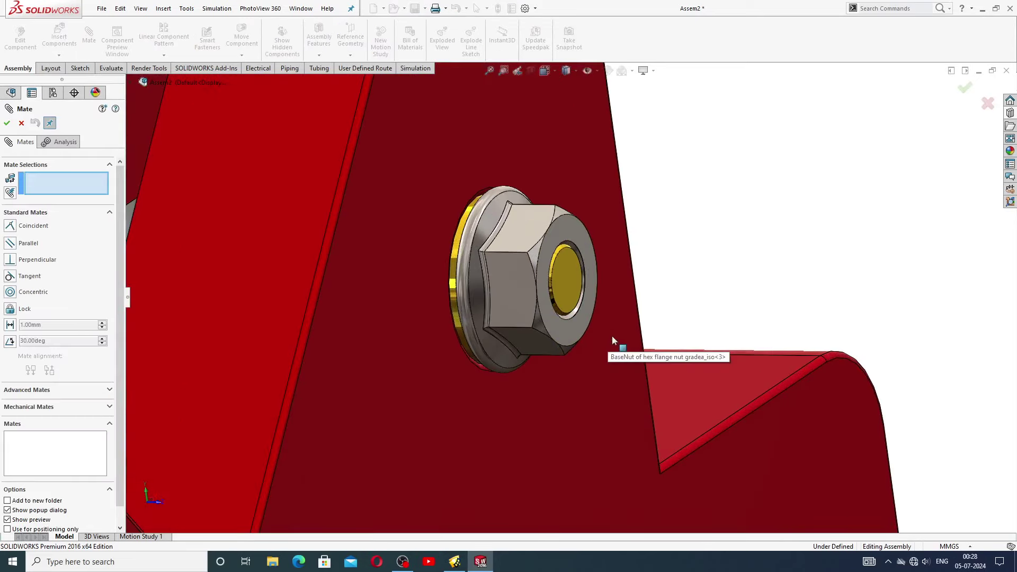
click(631, 259)
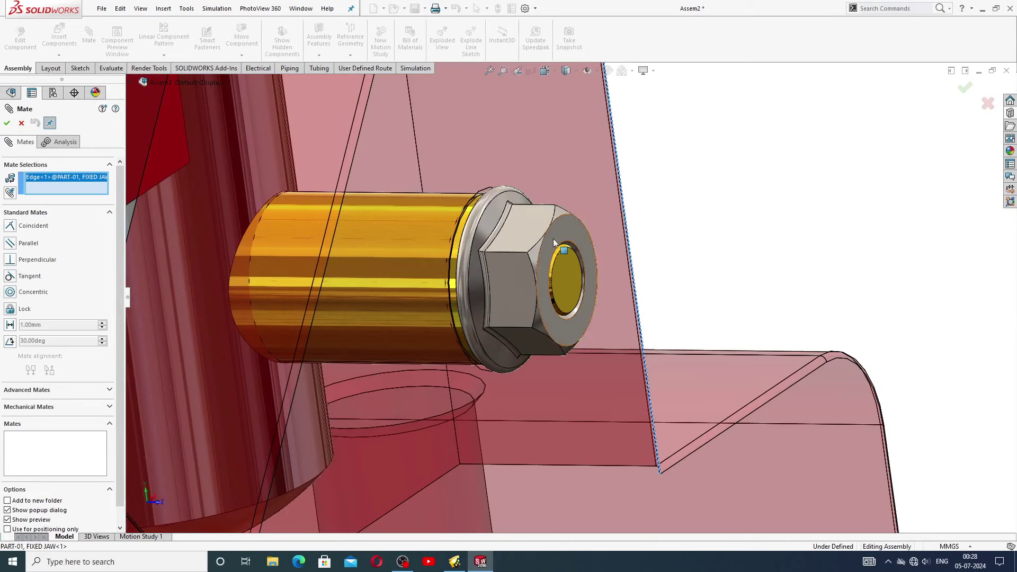
click(528, 225)
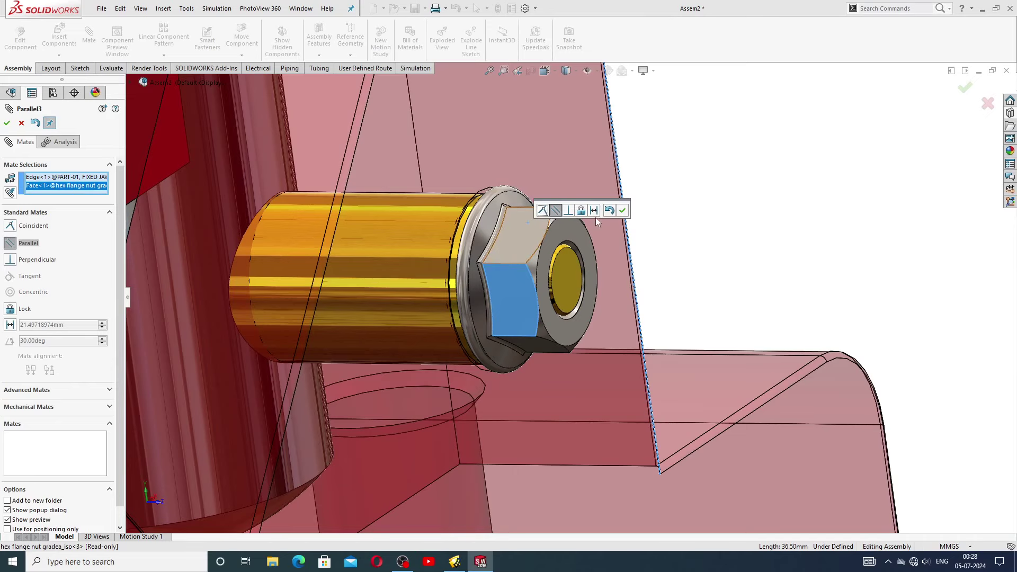
click(624, 212)
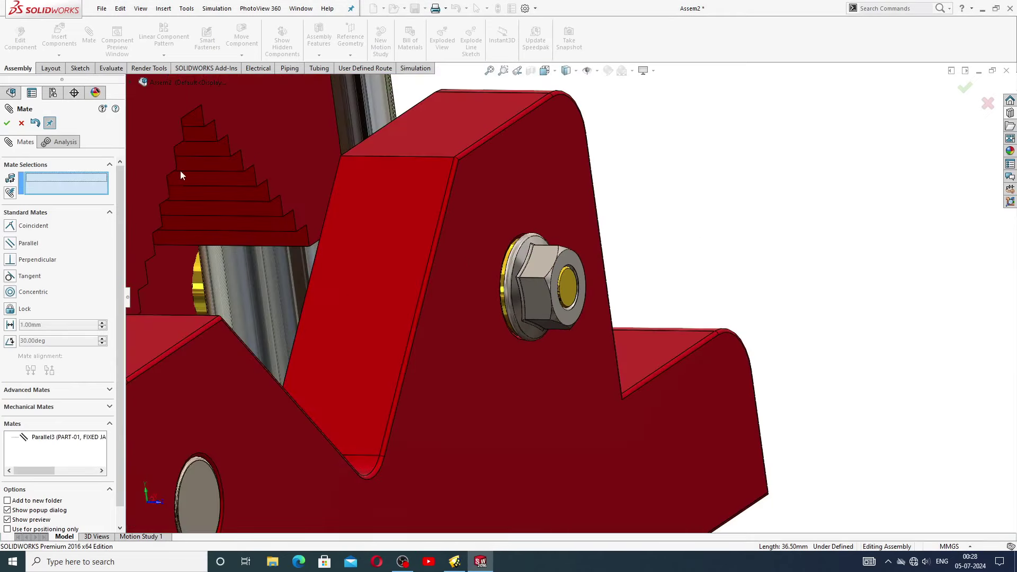
click(21, 124)
middle_drag(562, 296, 553, 283)
click(548, 277)
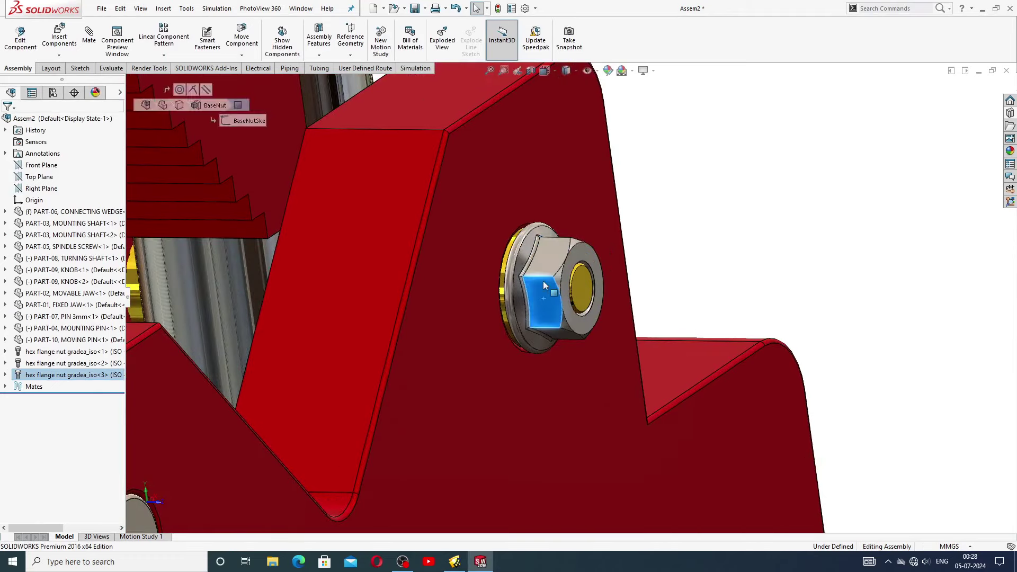
Step: Orbit to a near-front view and drag the movable jaw upward to test its travel
click(647, 288)
scroll(646, 288, up, 10)
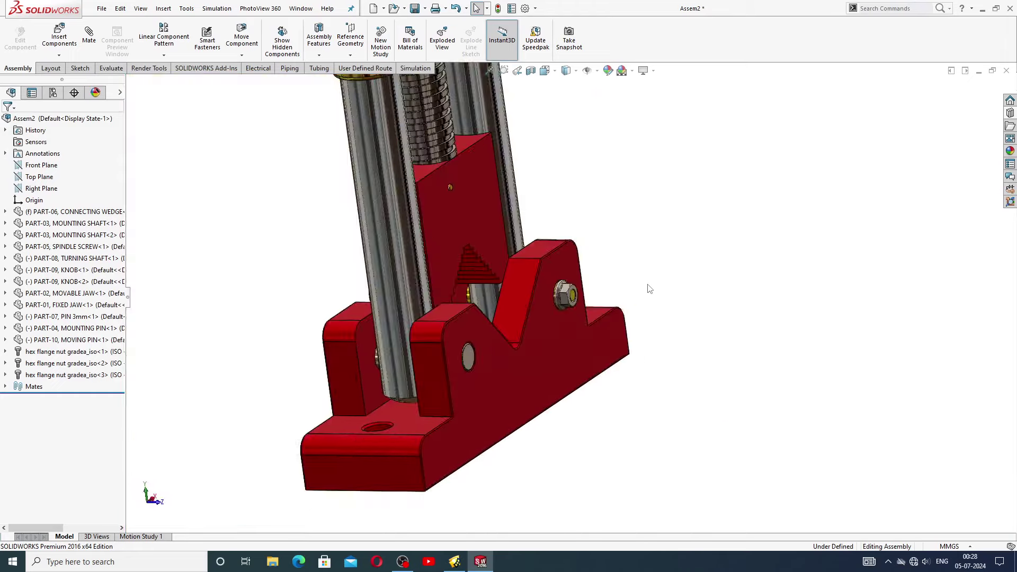
middle_drag(584, 217, 556, 212)
scroll(523, 201, down, 2)
scroll(561, 329, down, 5)
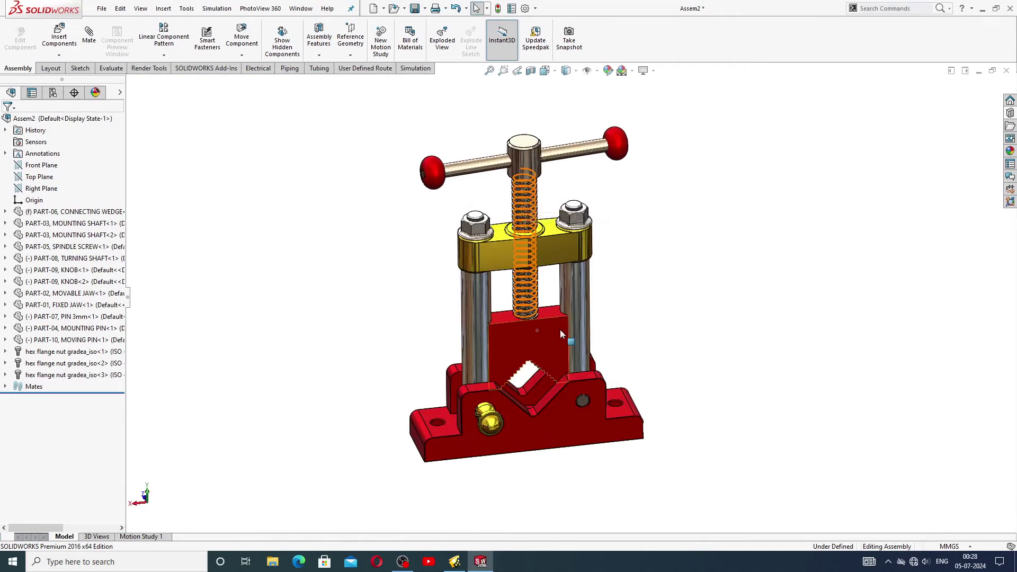
scroll(647, 276, up, 4)
scroll(537, 168, down, 2)
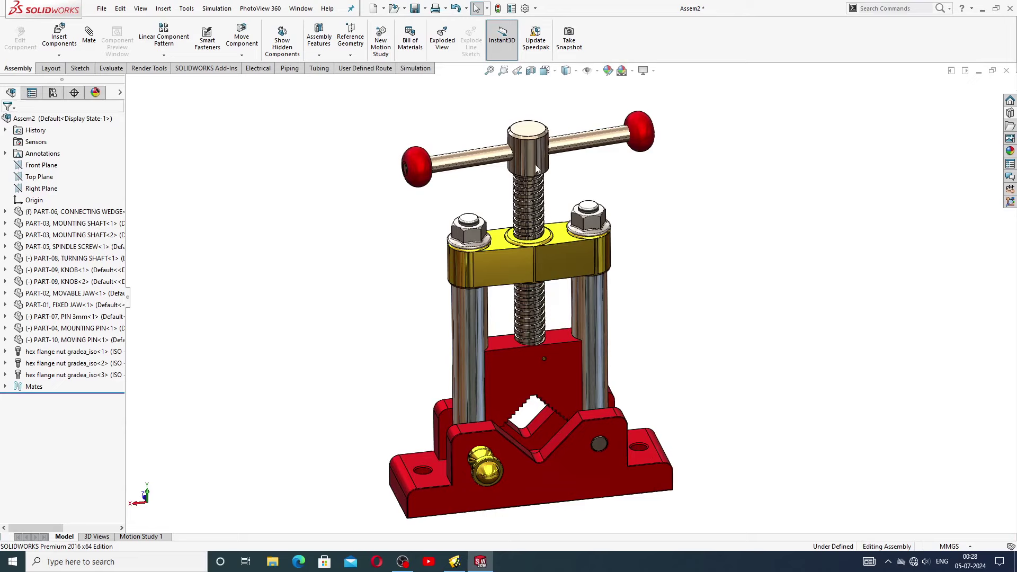
drag(544, 366, 568, 346)
key(Escape)
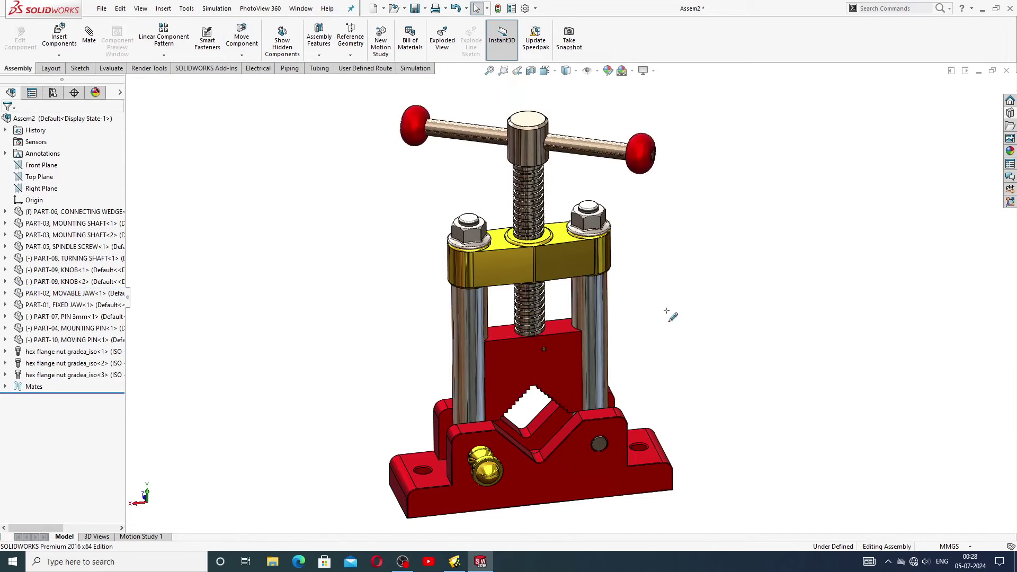
Step: Turn the spindle screw and push the movable jaw up again to test the screw motion
middle_drag(596, 246, 564, 312)
scroll(564, 313, down, 2)
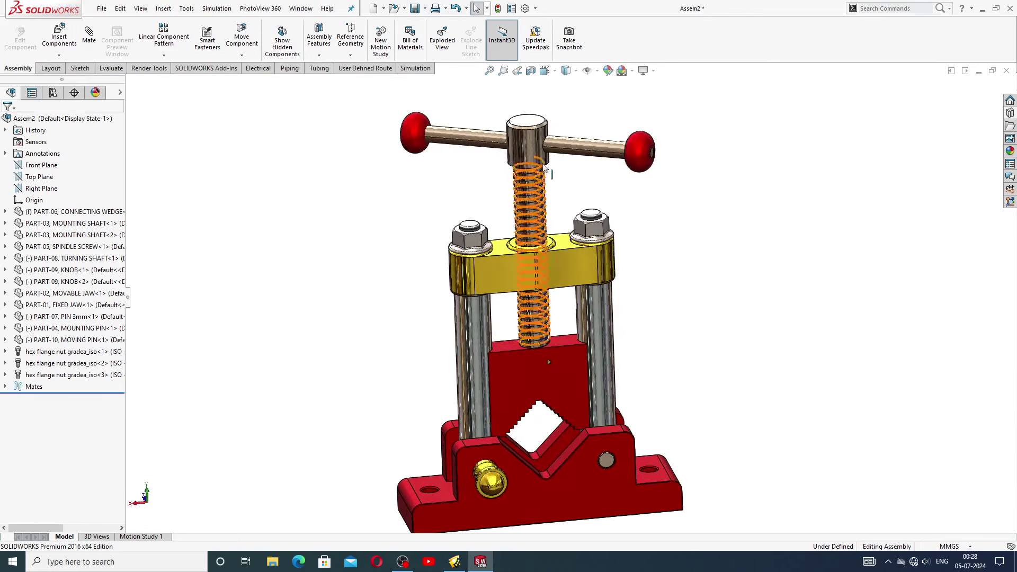
drag(540, 151, 583, 158)
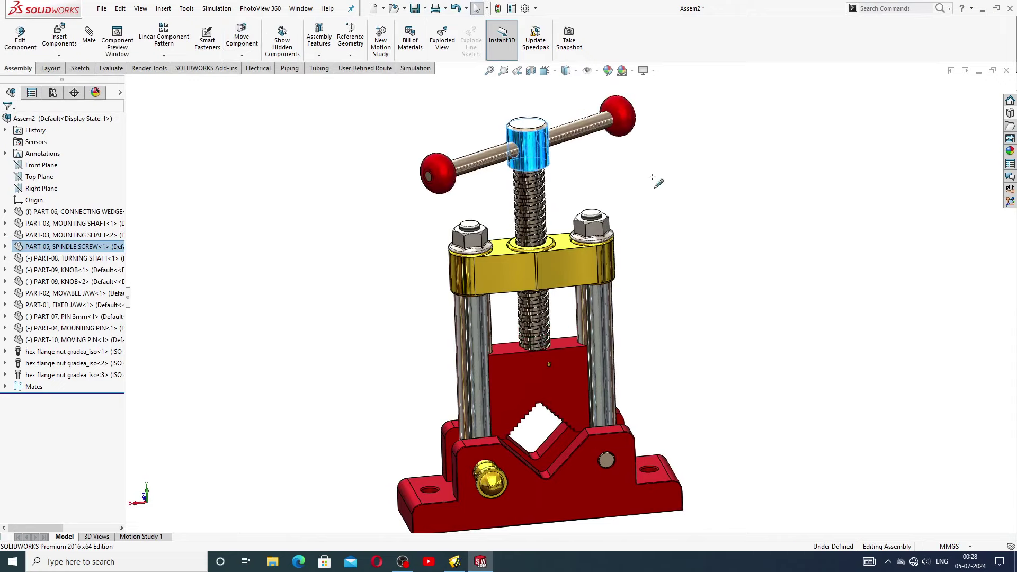
key(Escape)
drag(526, 377, 529, 351)
click(704, 320)
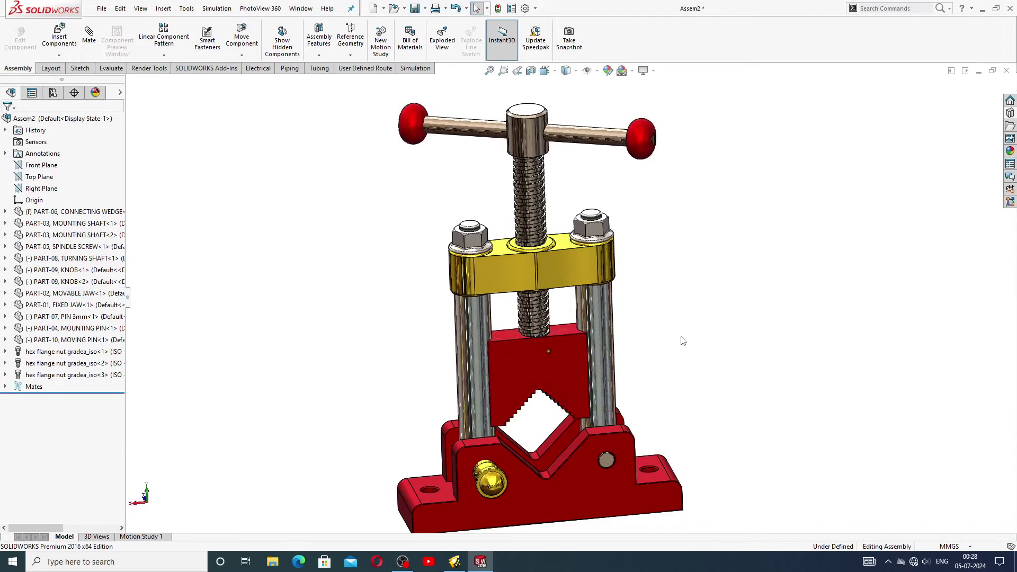
key(f)
middle_drag(616, 351, 613, 373)
scroll(551, 324, down, 4)
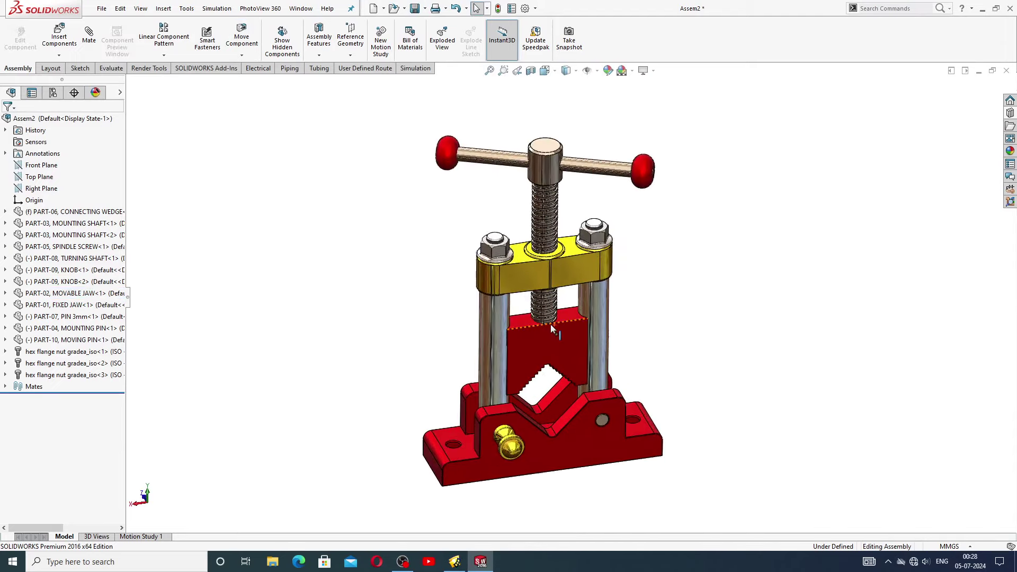